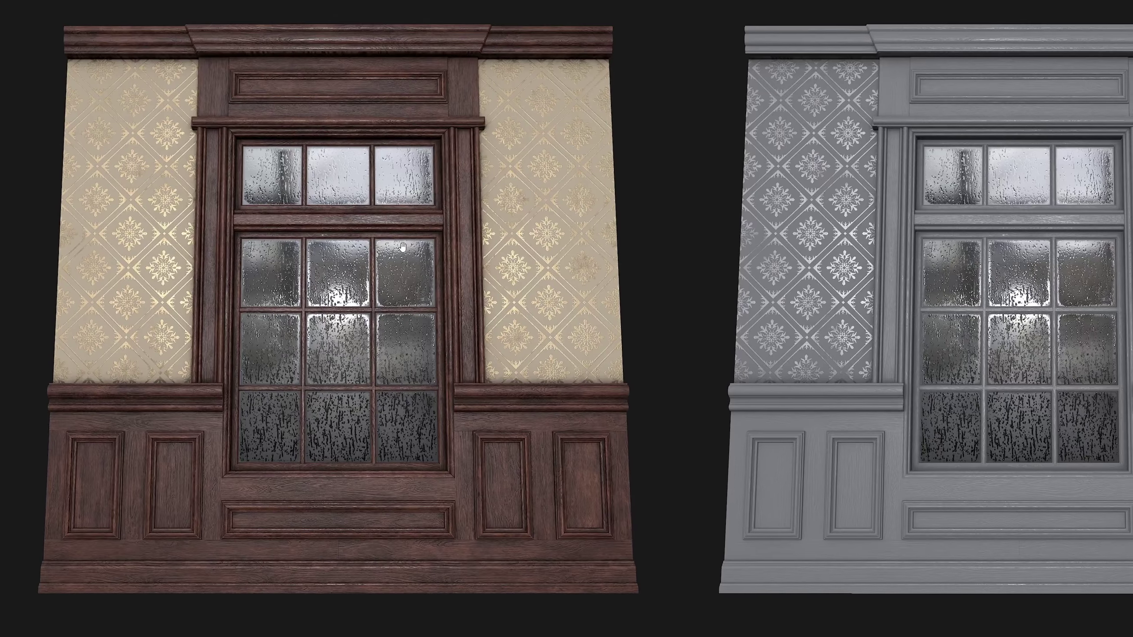
Set the graph's Wallpaper preview parameter to False for the door wall
scroll(402, 247, up, 1)
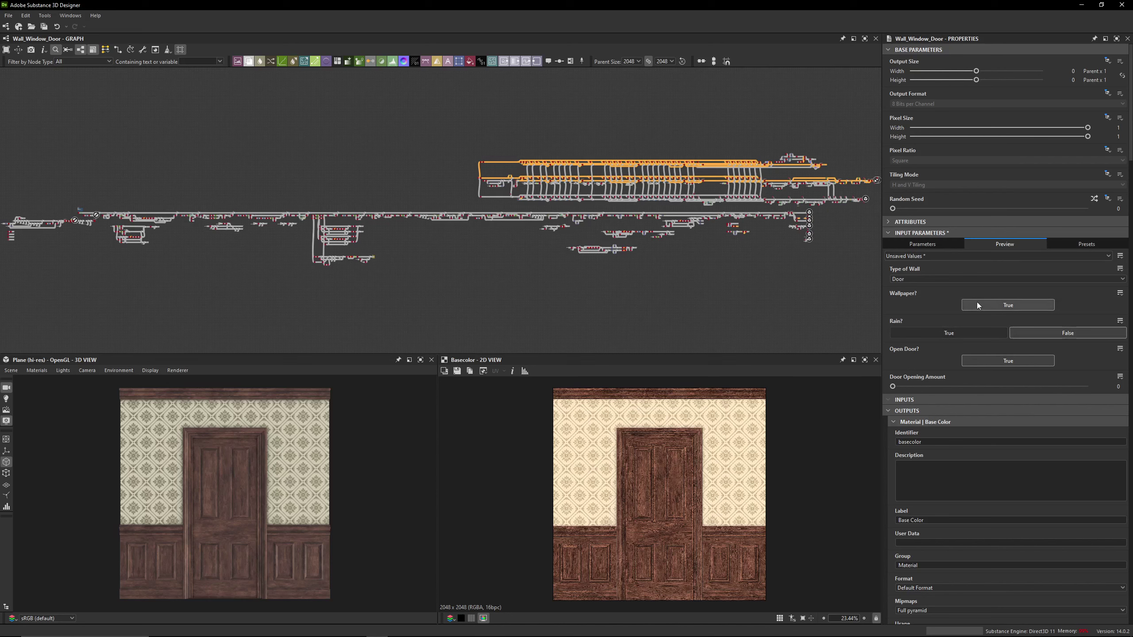
click(1008, 305)
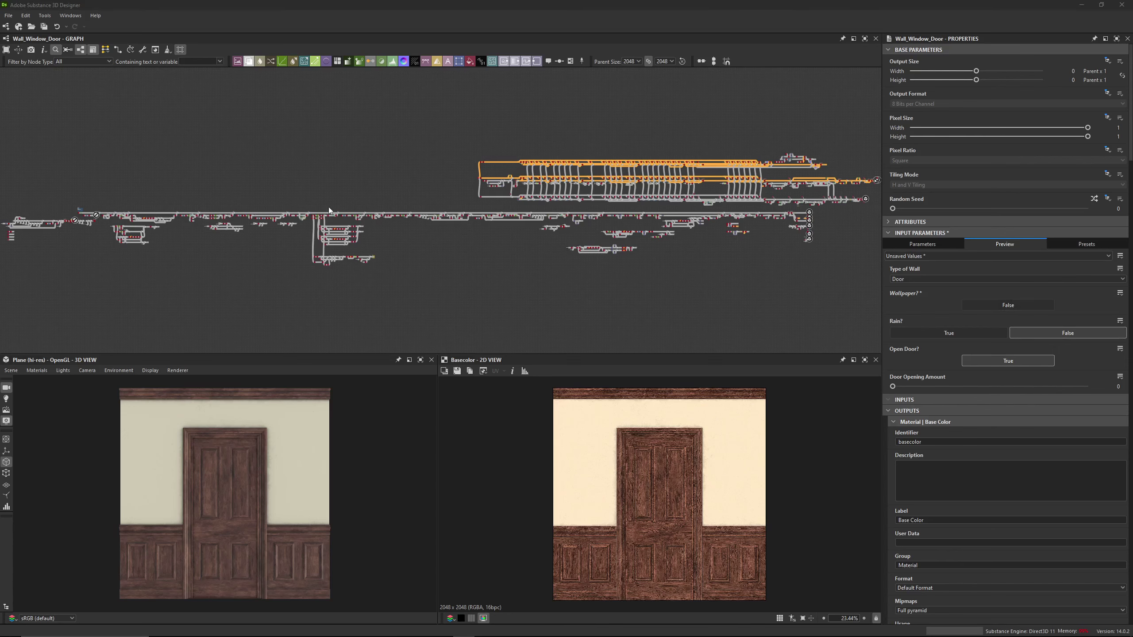
Select the upper Curve node in the door detail branch to show its profile curve
scroll(329, 210, up, 10)
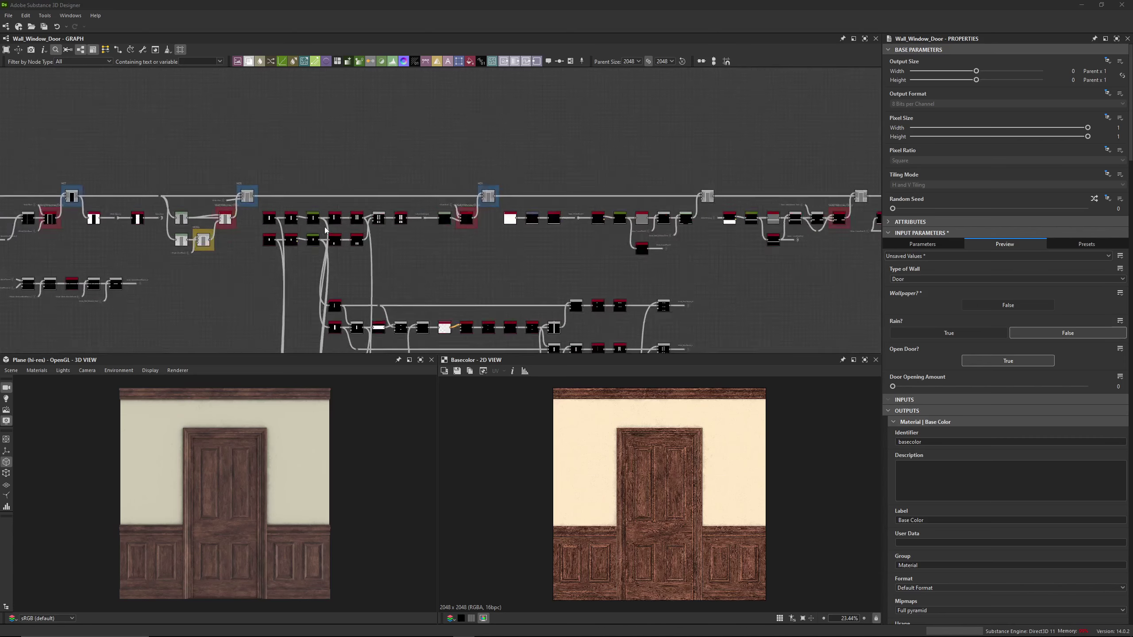
scroll(321, 230, up, 5)
middle_drag(288, 226, 460, 241)
click(493, 223)
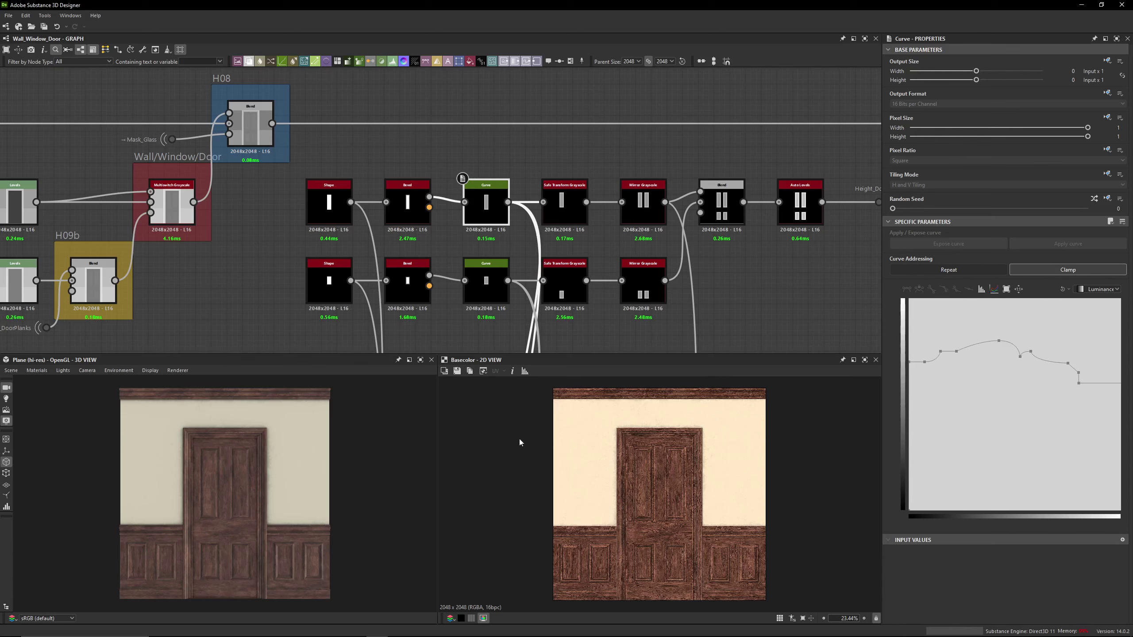
Examine the carved door panel trim up close and from low angles in the 3D view
scroll(215, 539, up, 10)
drag(284, 458, 230, 487)
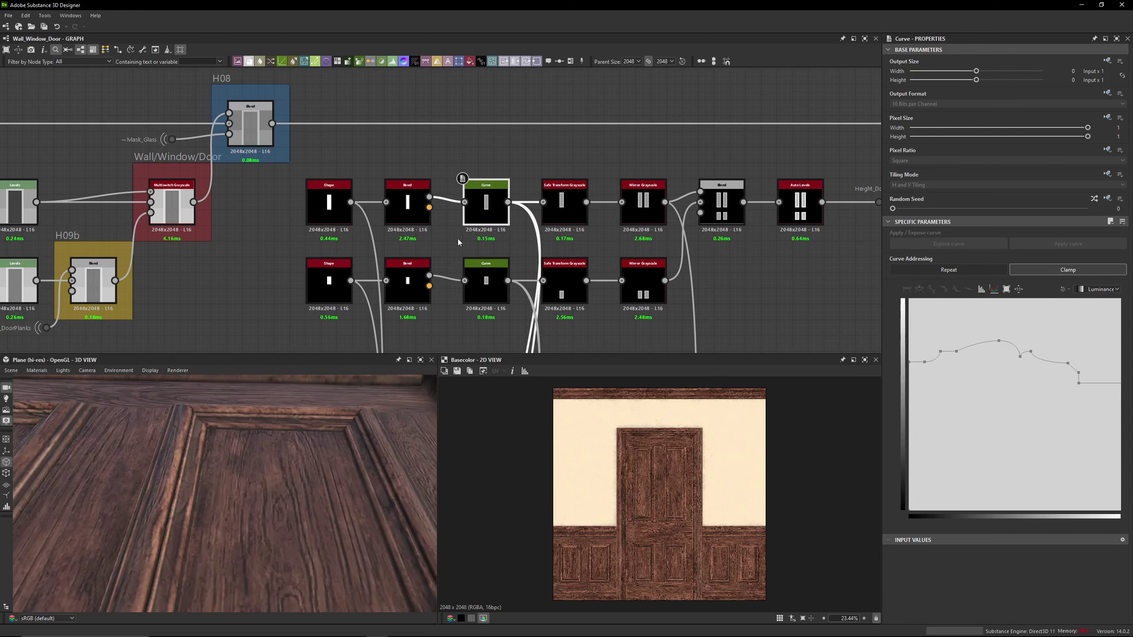
drag(230, 476, 210, 512)
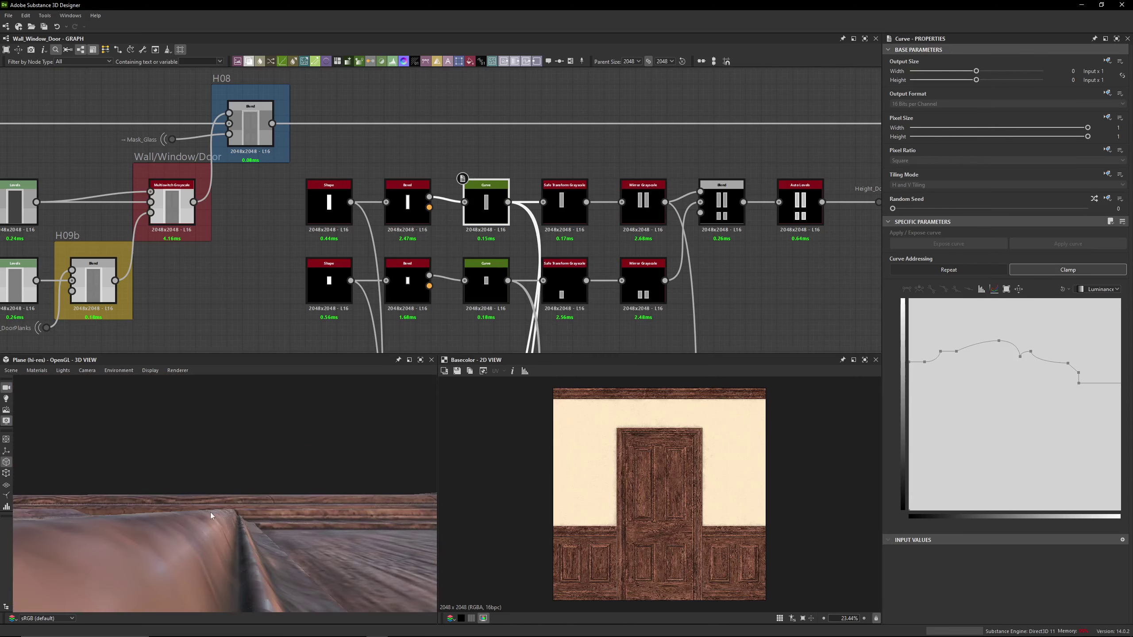
drag(239, 581, 187, 552)
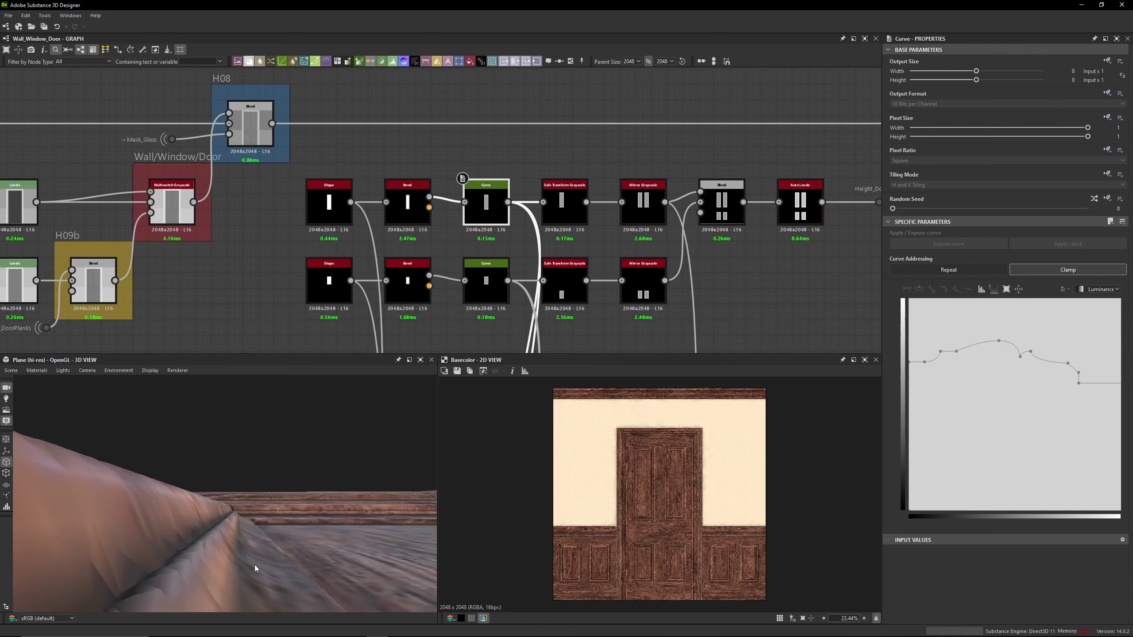
drag(80, 415, 402, 451)
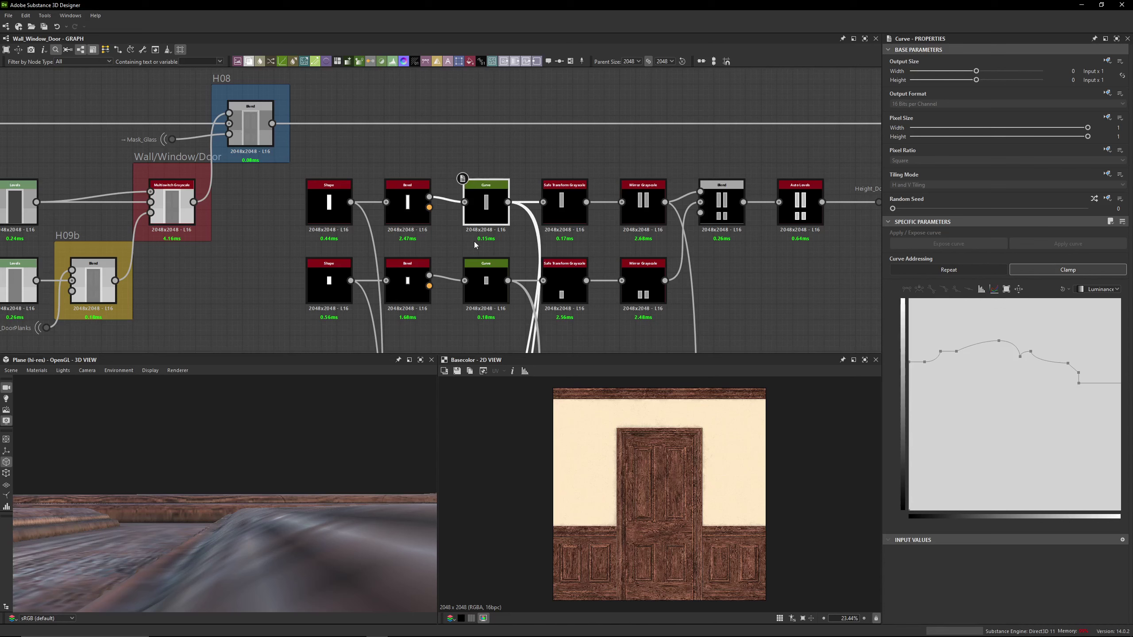
Inspect the first points of the Curve node's profile one by one, without moving them
click(924, 362)
click(925, 362)
click(940, 352)
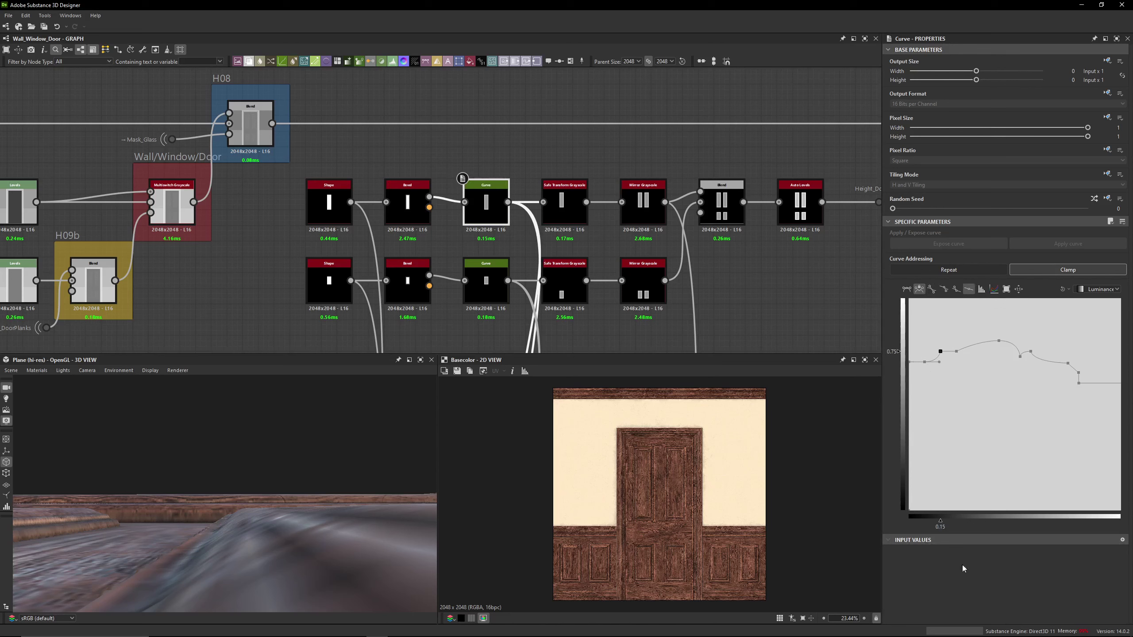
click(957, 352)
Open the Curve node of the lower door panel branch and preview its output in the 2D view
middle_drag(513, 300, 499, 241)
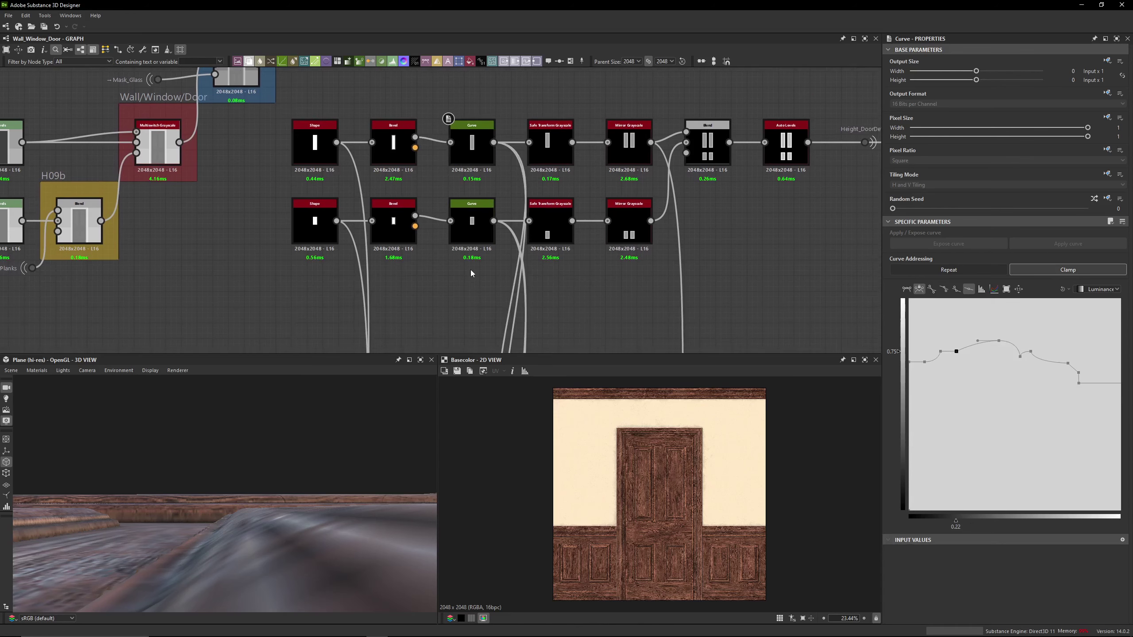
double_click(477, 238)
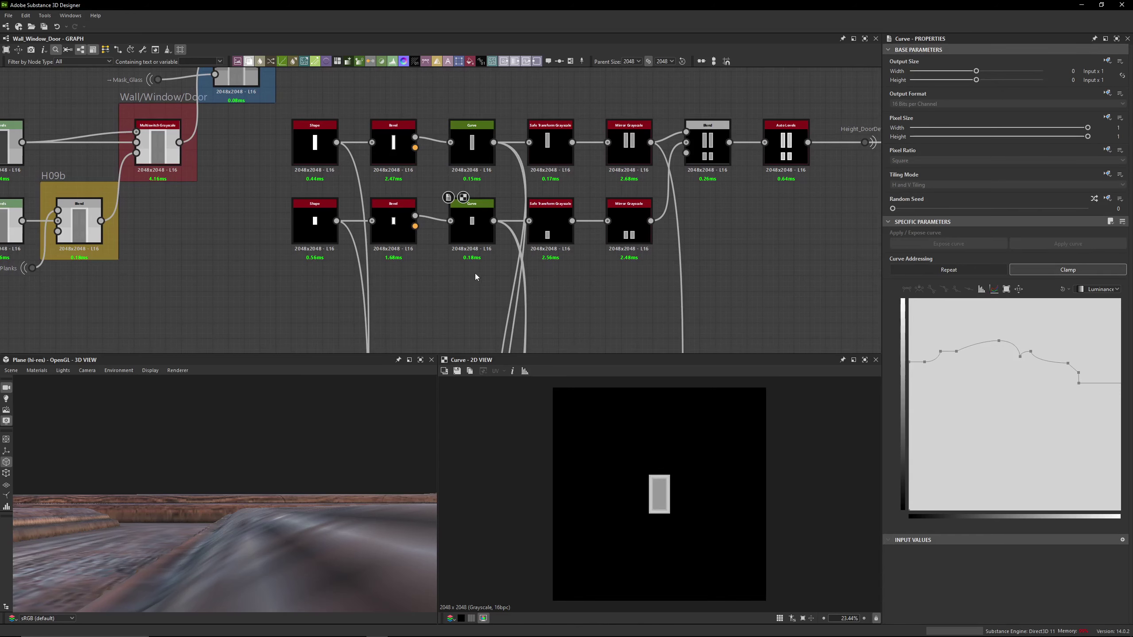
Look through the height graph from the door detail section past the crown floor, paneling and crown ceiling node chains
middle_drag(701, 193, 366, 207)
middle_drag(465, 227, 227, 289)
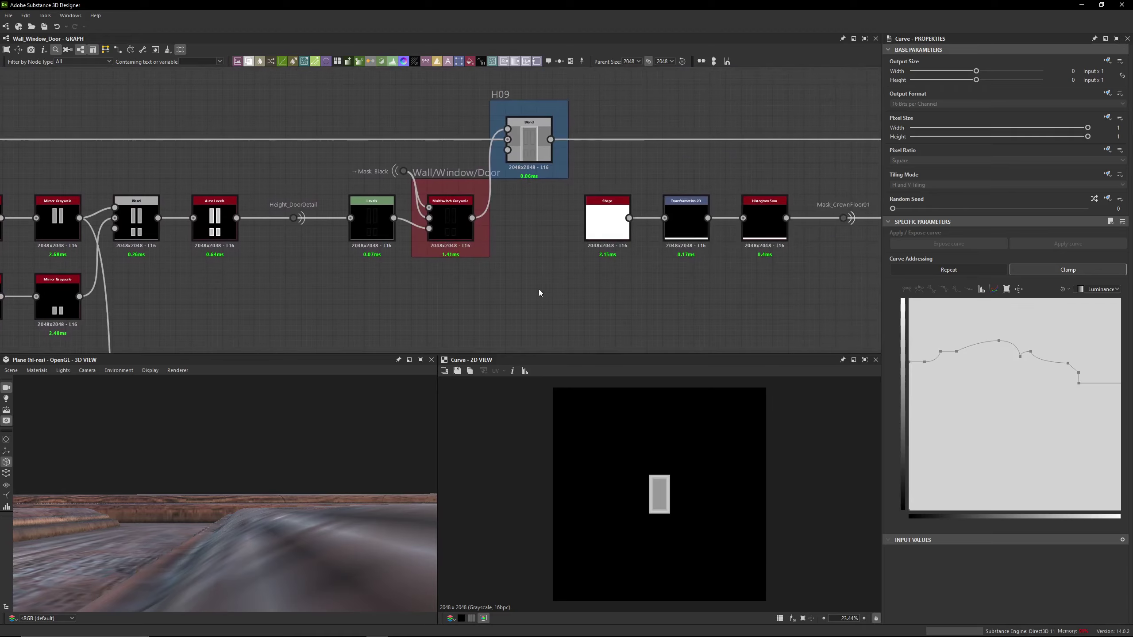
scroll(538, 288, down, 5)
middle_drag(645, 208, 383, 176)
scroll(495, 233, up, 5)
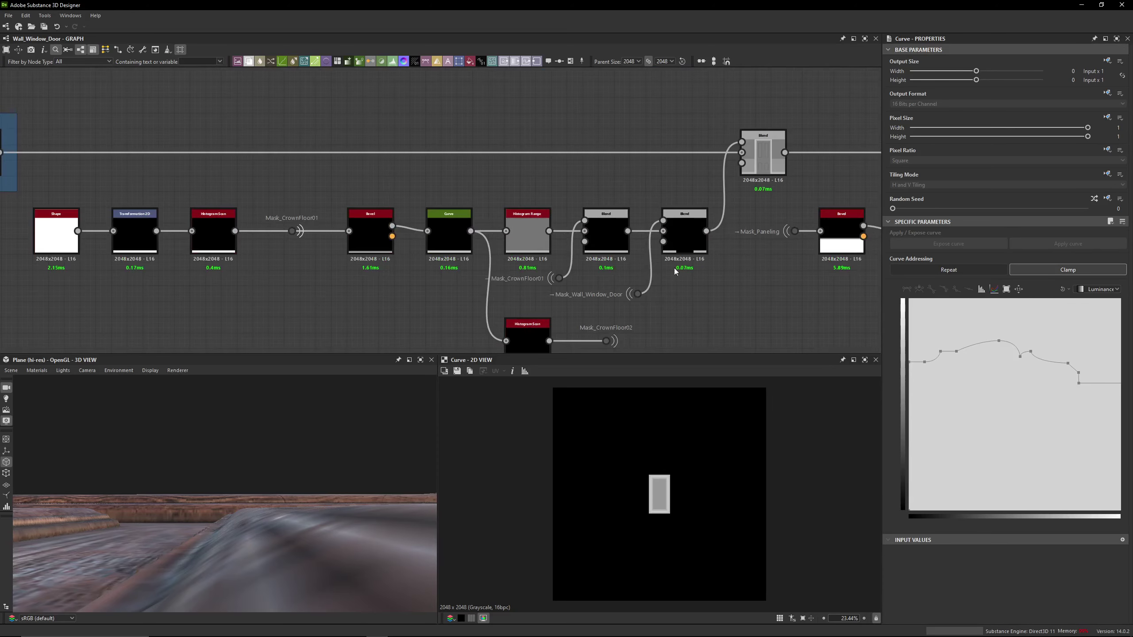
middle_drag(869, 301, 390, 292)
middle_drag(474, 178, 303, 158)
middle_drag(714, 169, 340, 174)
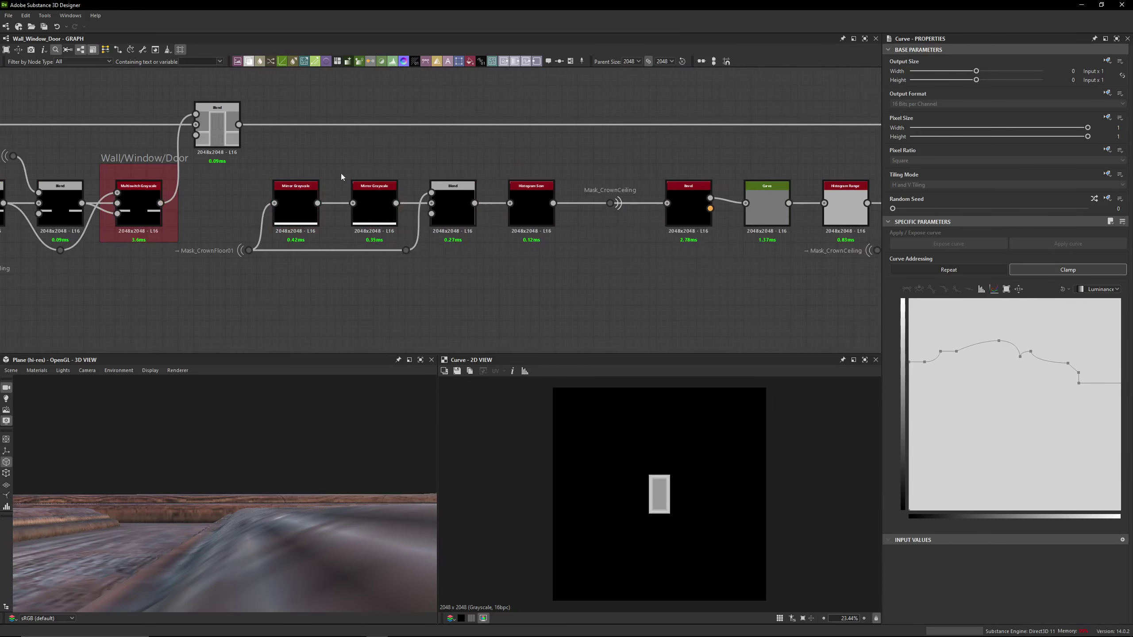
middle_drag(608, 167, 295, 168)
scroll(464, 159, down, 2)
scroll(464, 159, down, 3)
middle_drag(491, 221, 695, 215)
scroll(599, 221, down, 2)
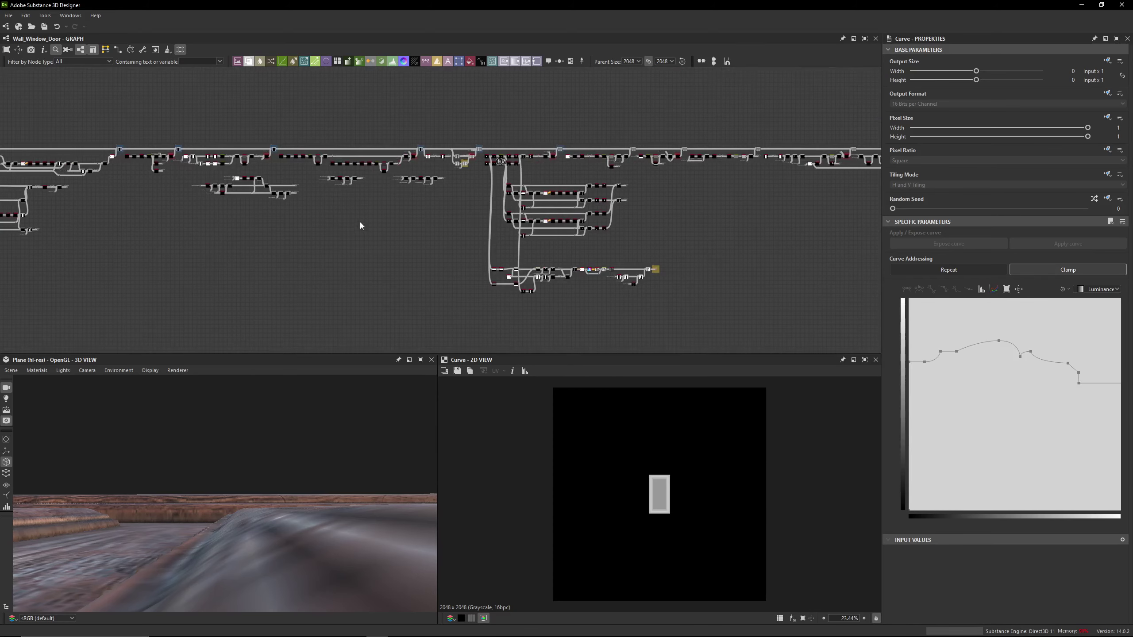
Find the FloodFill Get Outputs node near the start of the graph and examine its inputs and outputs
middle_drag(359, 221, 820, 237)
middle_drag(148, 230, 587, 218)
scroll(562, 201, up, 5)
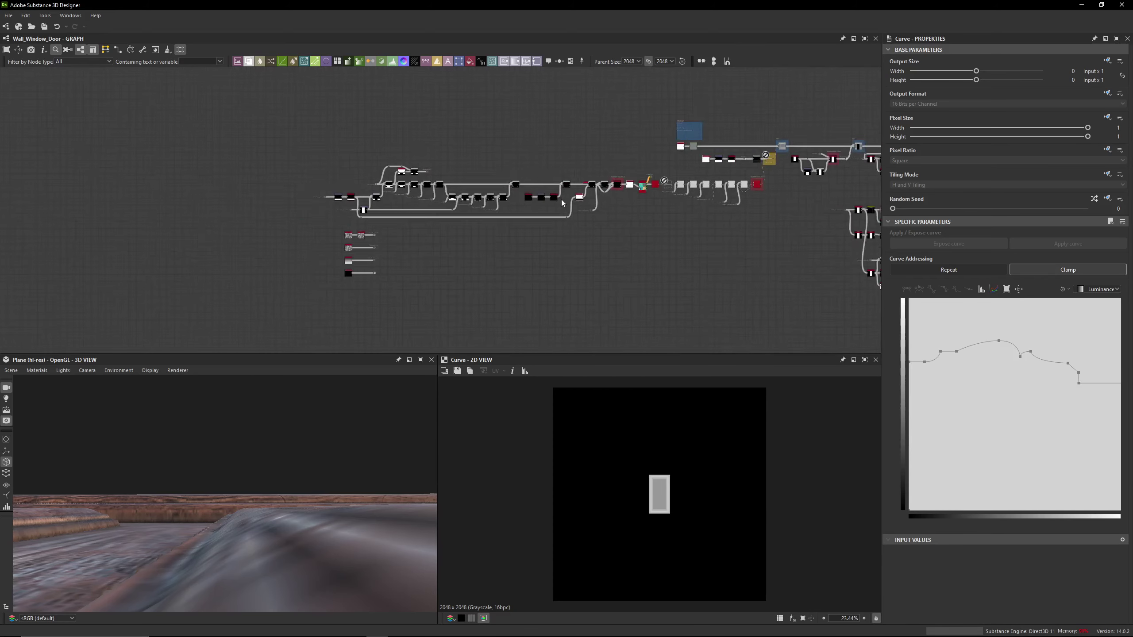
scroll(380, 212, up, 6)
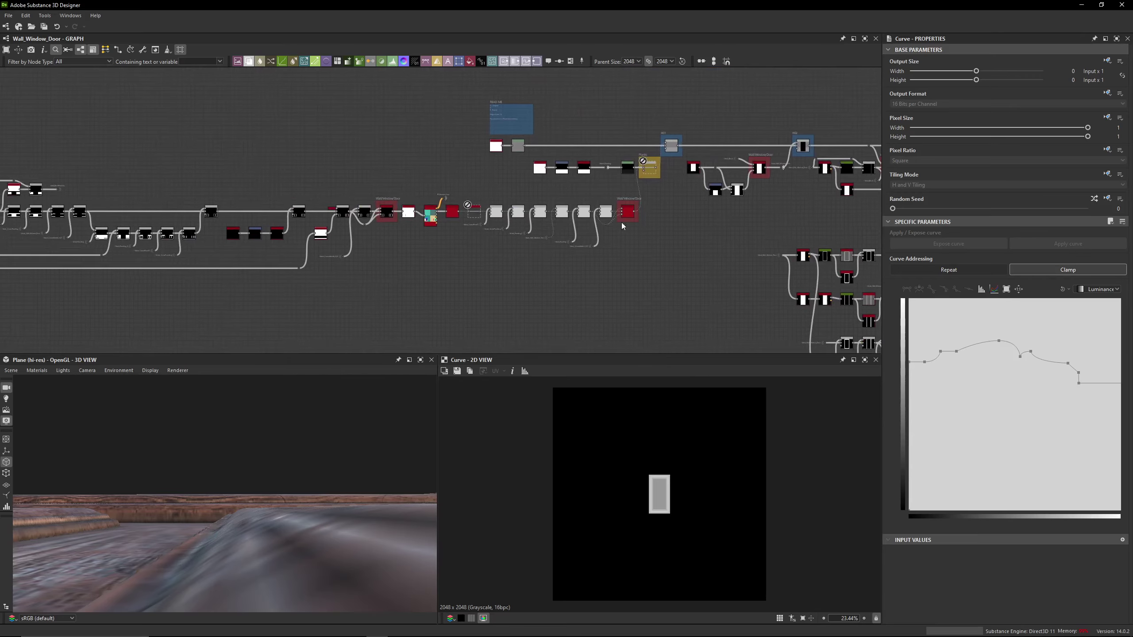
scroll(424, 191, up, 3)
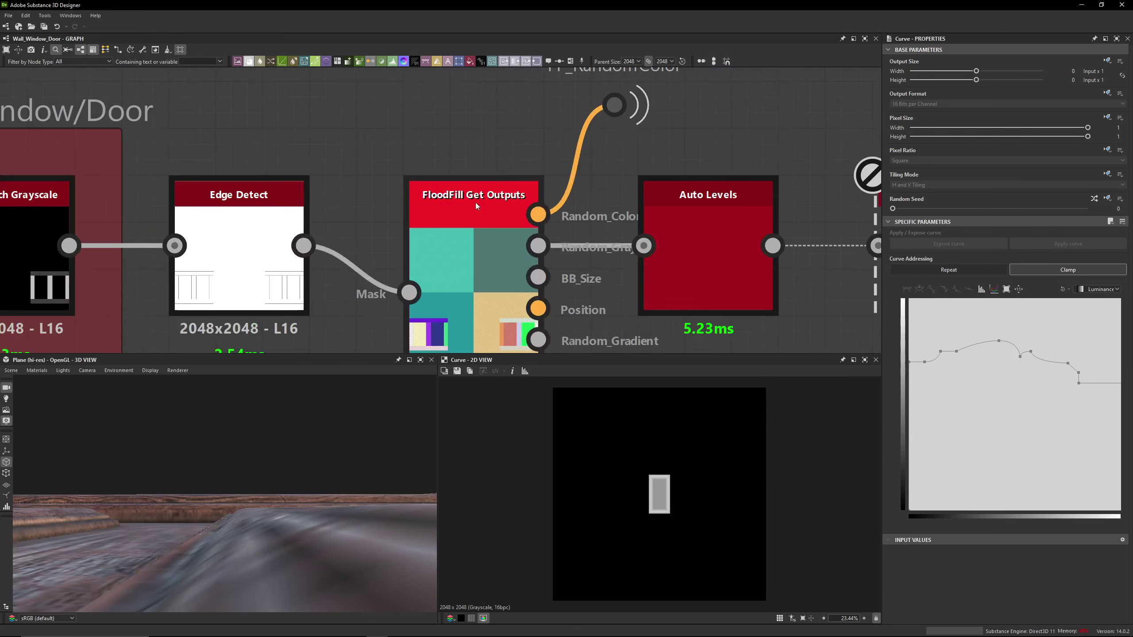
scroll(475, 201, down, 3)
middle_drag(474, 202, 417, 174)
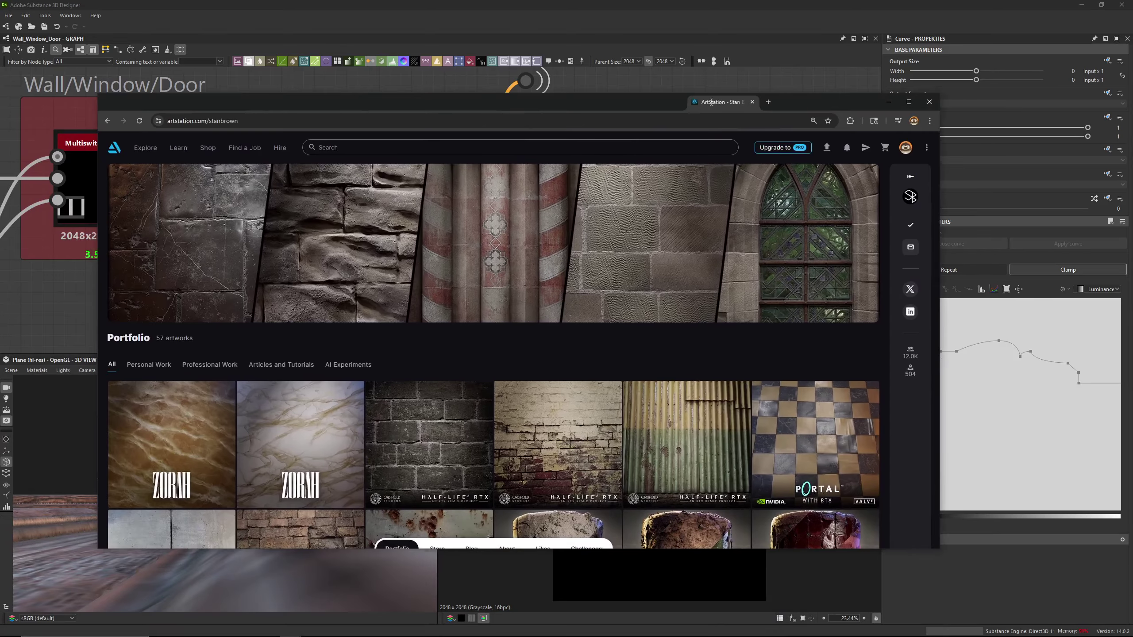
Switch to the web browser, maximize it, and look through the material artist's ArtStation profile and portfolio
click(916, 108)
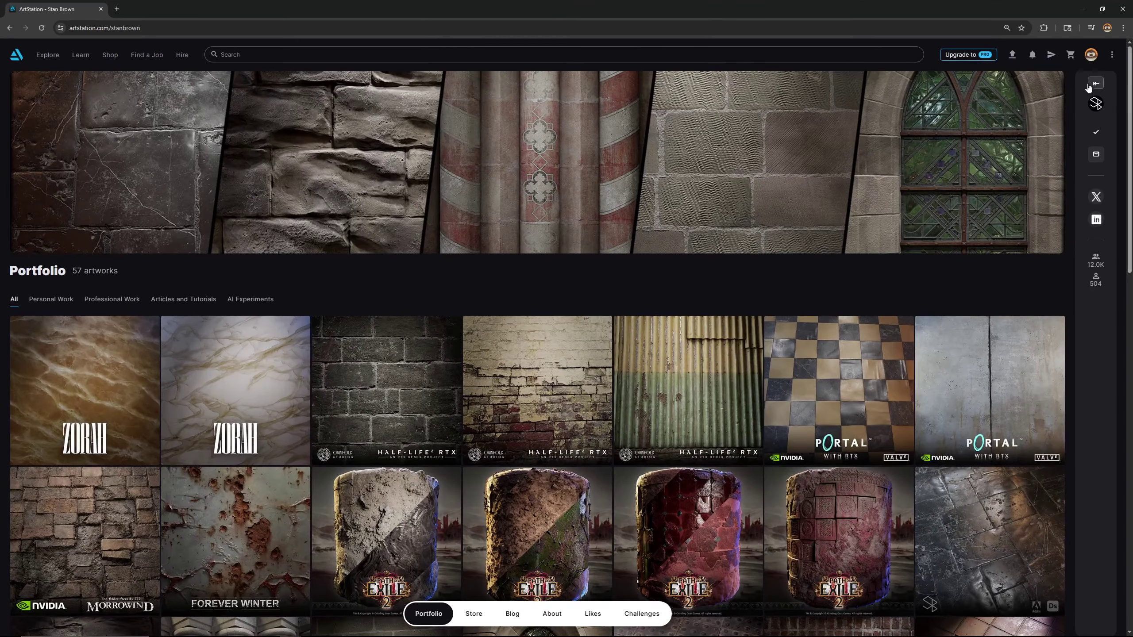
click(1090, 85)
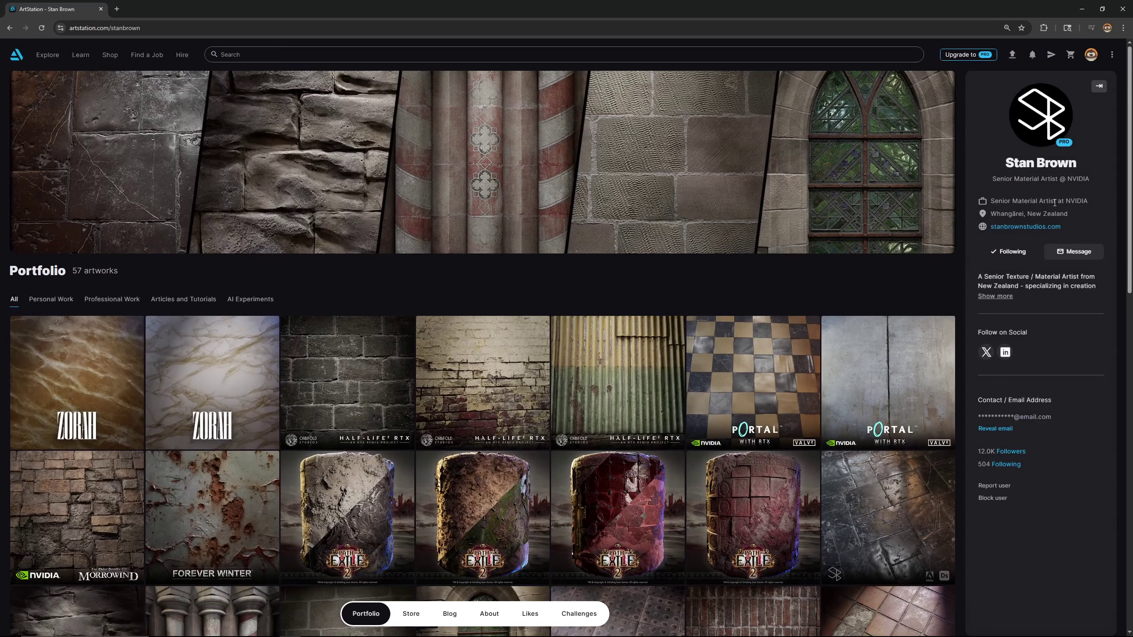
scroll(839, 200, down, 15)
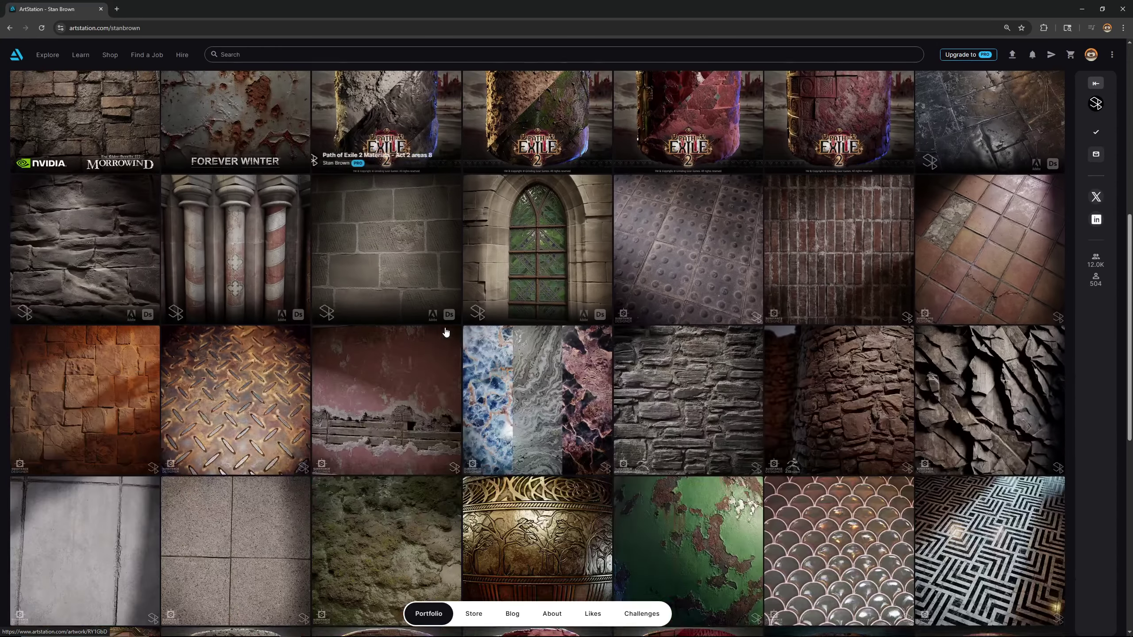
scroll(448, 320, up, 10)
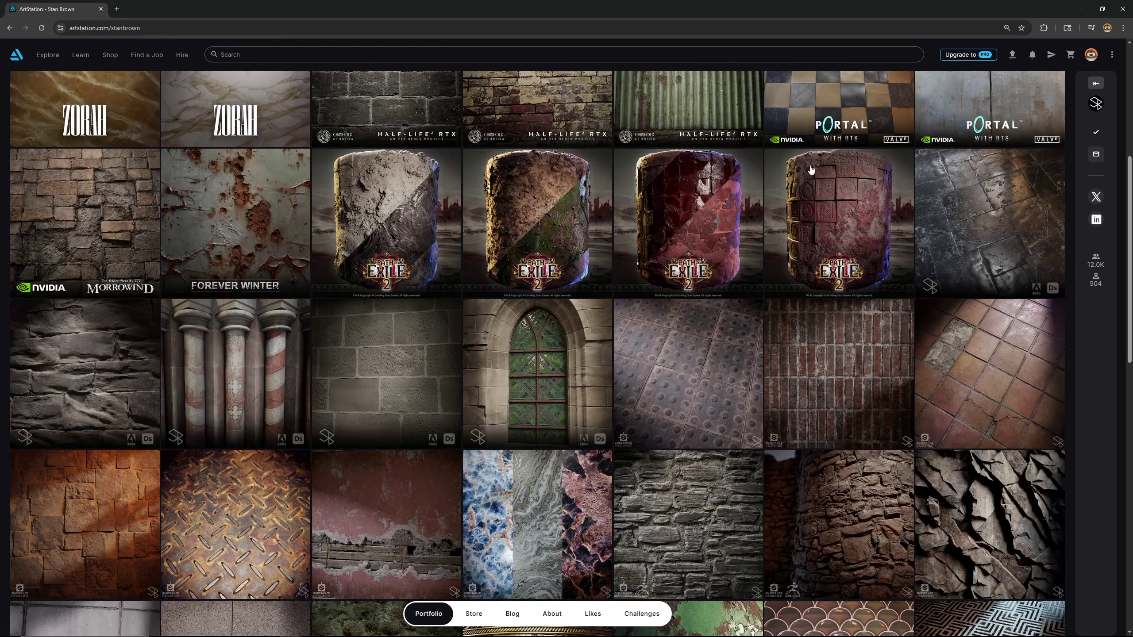
scroll(678, 366, down, 5)
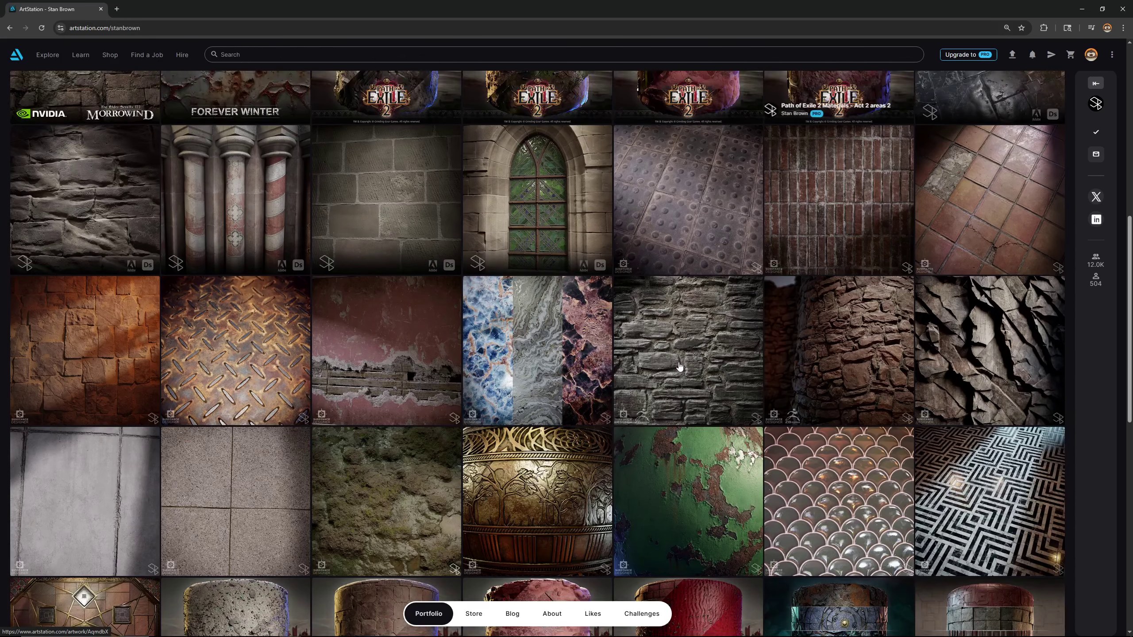
Open the EXP Tutorial Custom Nodes product in the artist's store and examine its price and node preview image
click(473, 616)
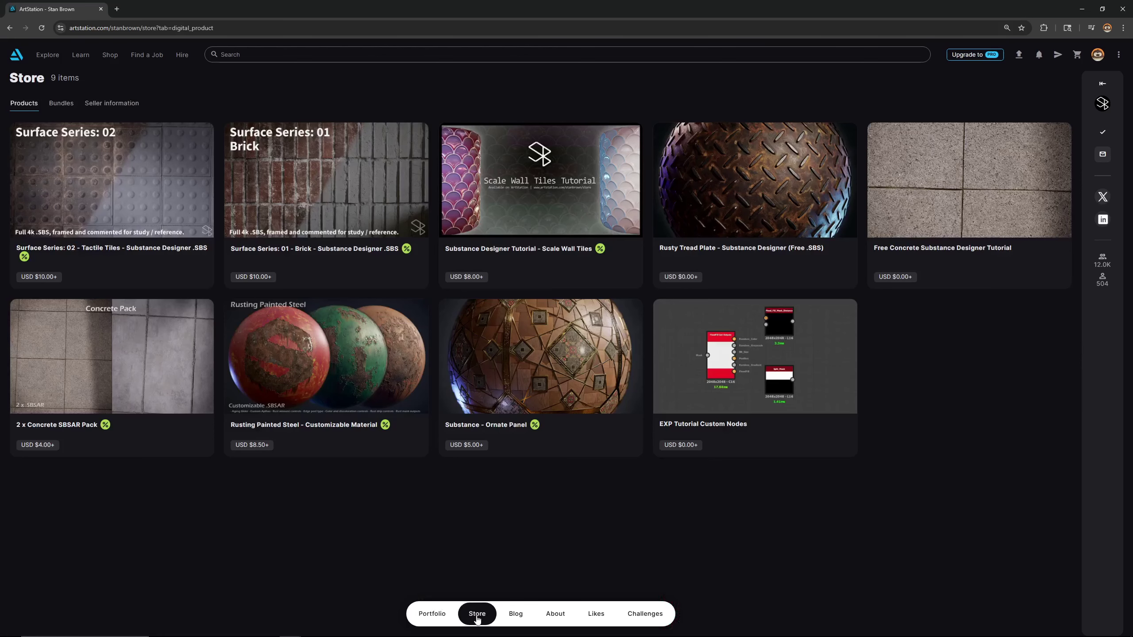
click(723, 429)
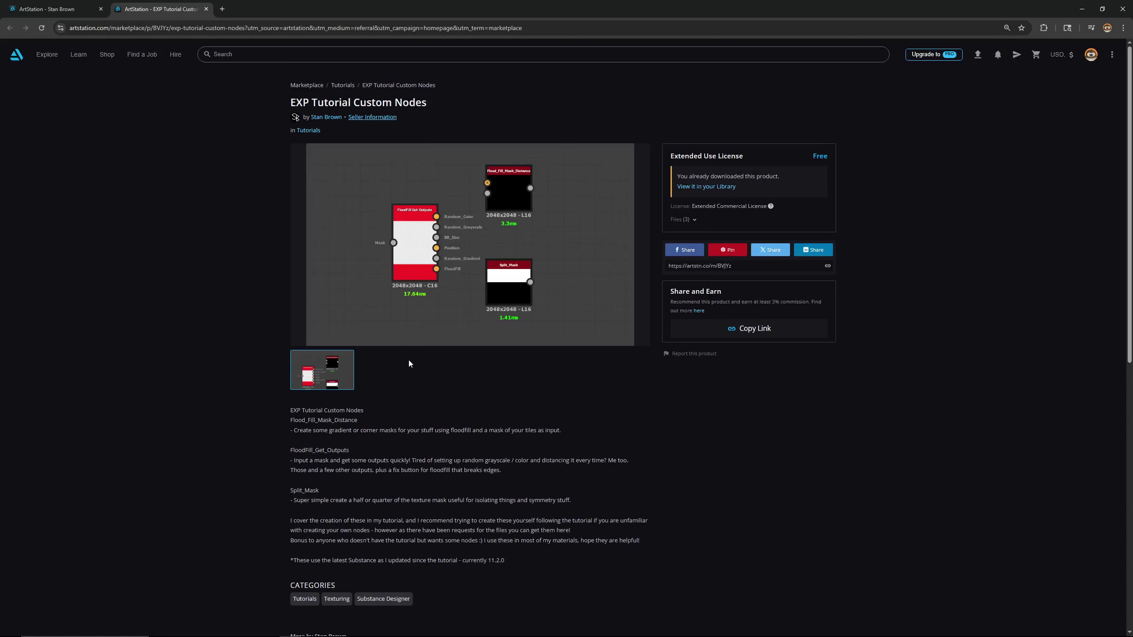
drag(810, 158, 838, 162)
click(466, 302)
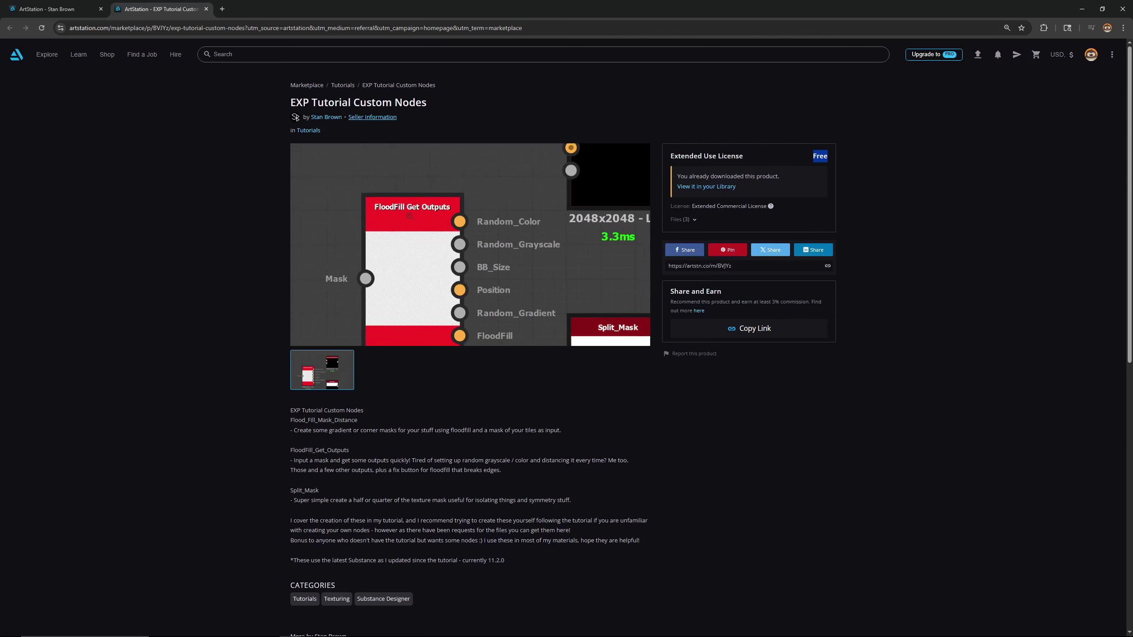
Return to Substance 3D Designer and preview the Random_Color output of the FloodFill Get Outputs node in the 2D view
click(90, 10)
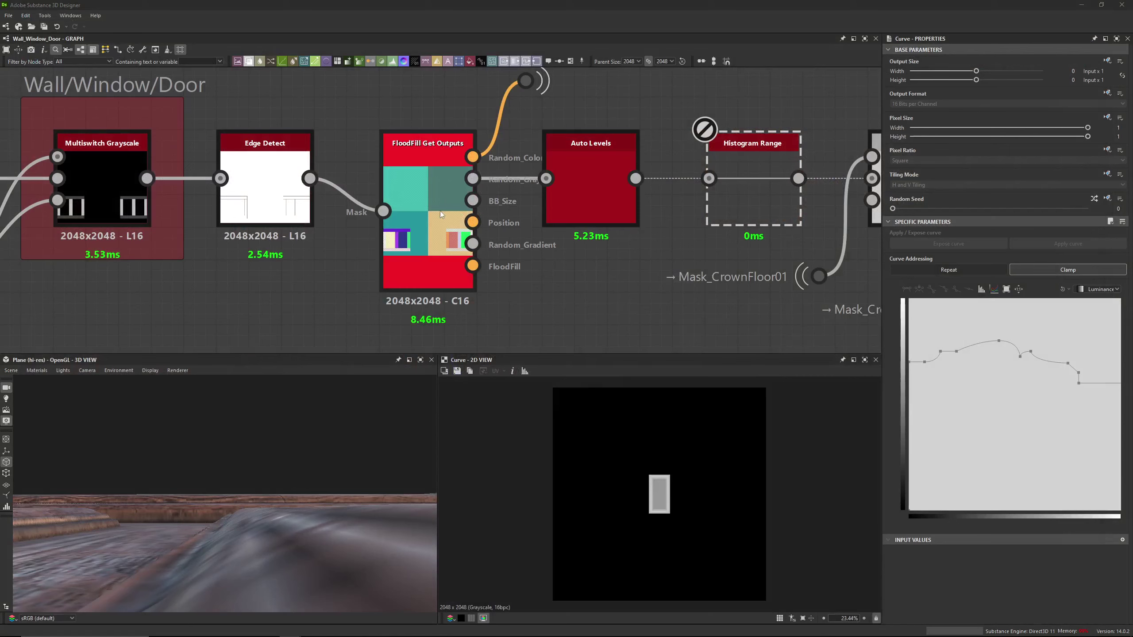
middle_drag(398, 251, 378, 239)
scroll(468, 159, up, 3)
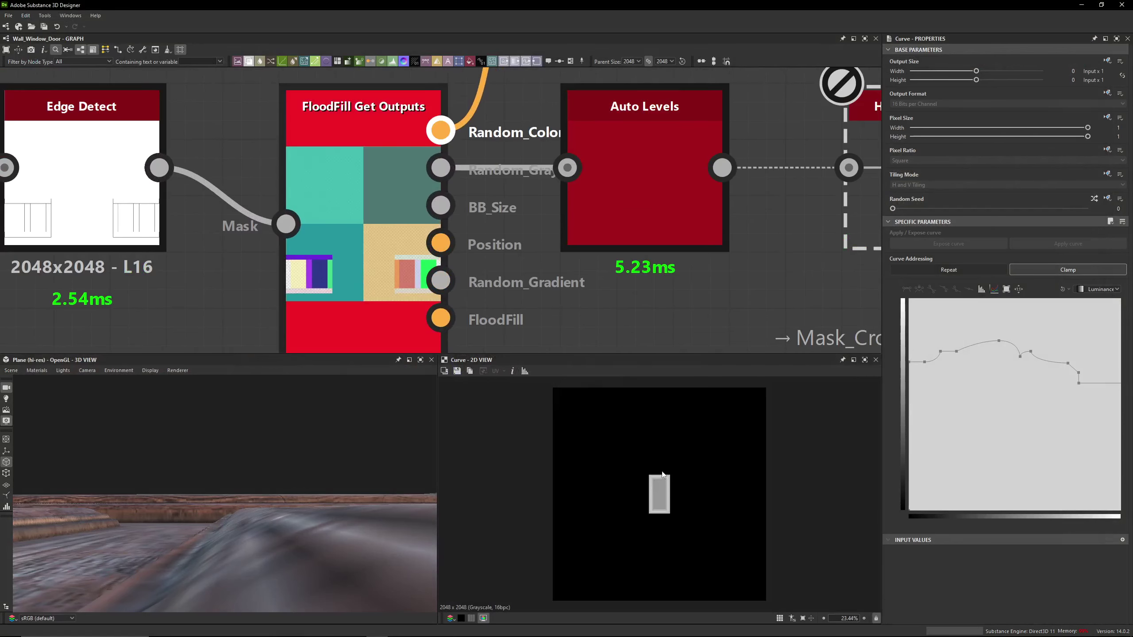
scroll(593, 566, up, 3)
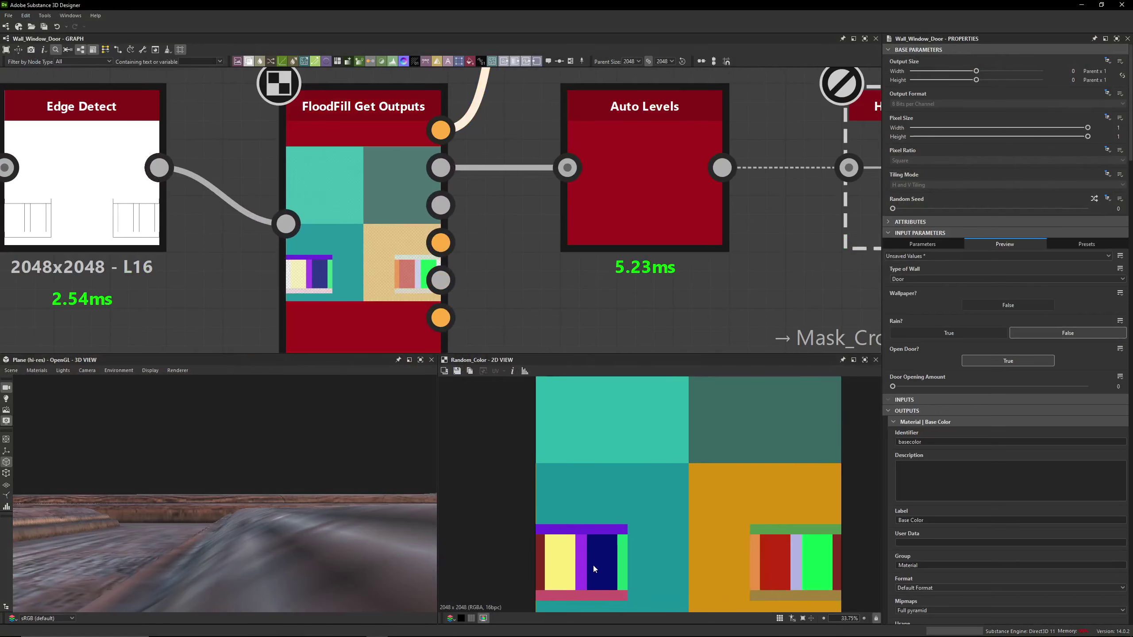
Preview the Random_Grayscale output of the FloodFill Get Outputs node in the 2D view
double_click(441, 161)
scroll(584, 545, up, 9)
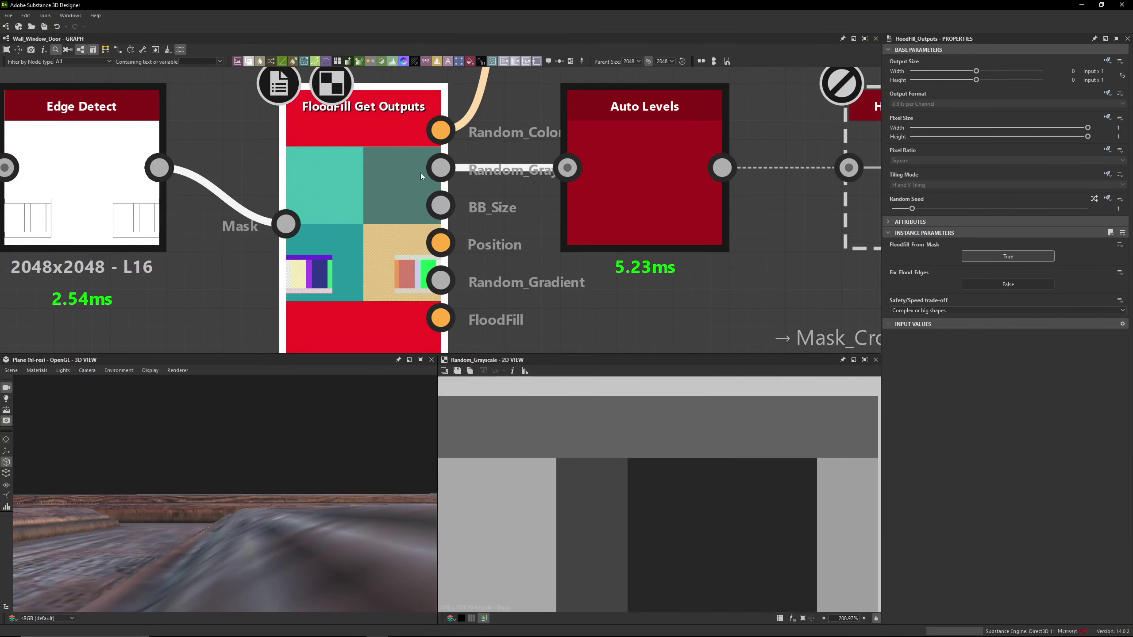
scroll(401, 174, down, 4)
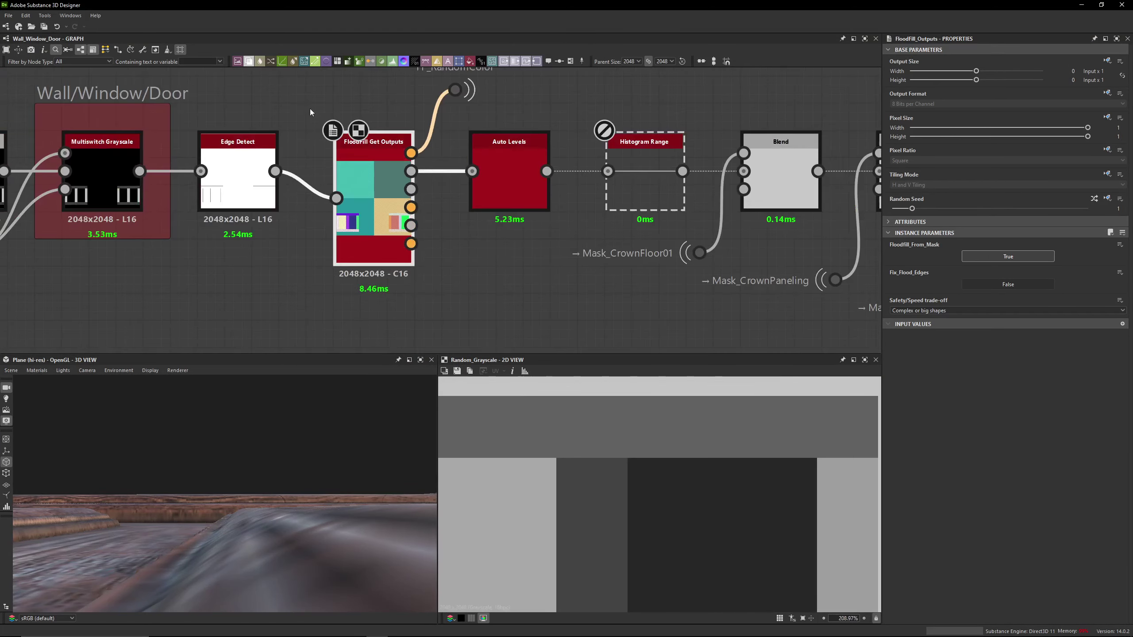
Preview the BB_Size output and the Random_Gradient output of the FloodFill Get Outputs node in the 2D view
double_click(413, 192)
scroll(684, 521, down, 5)
scroll(685, 513, down, 4)
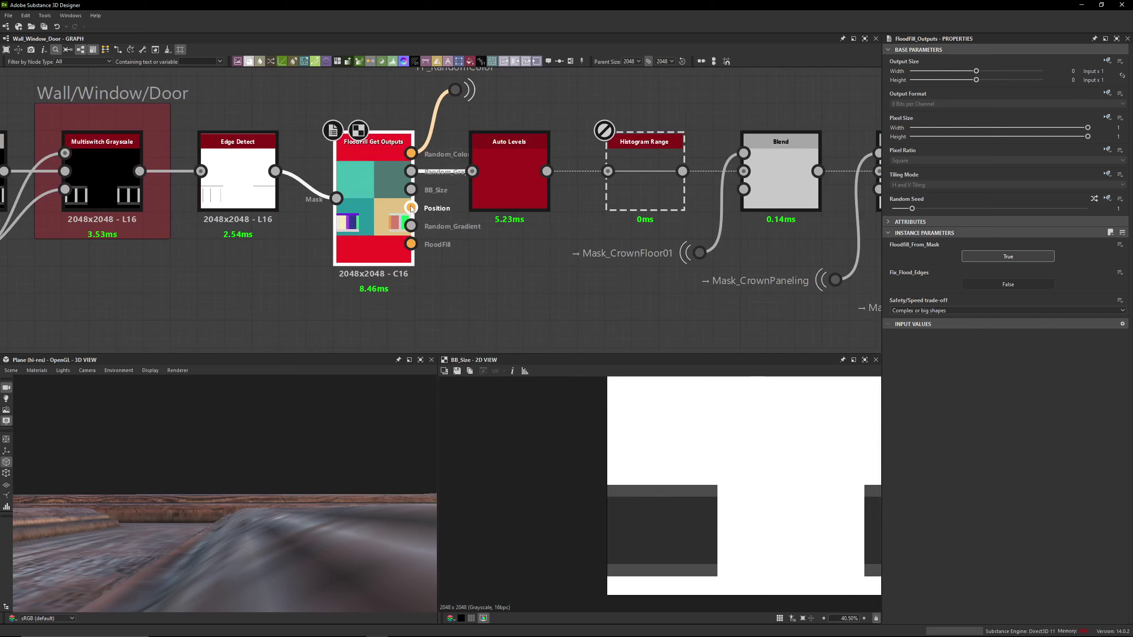
double_click(410, 225)
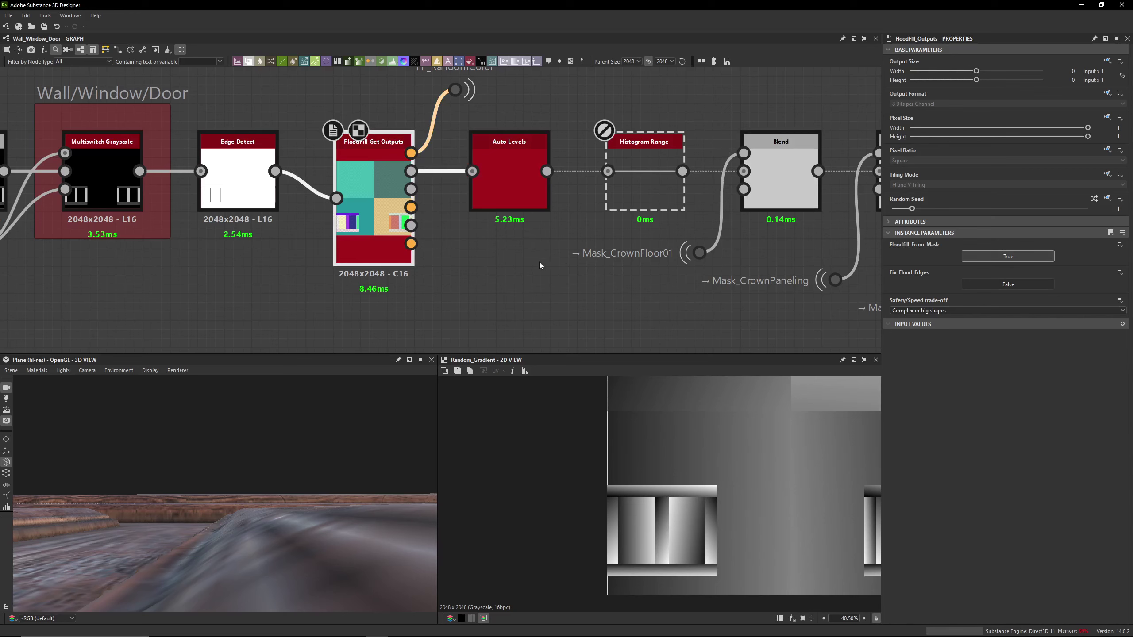
scroll(673, 457, down, 3)
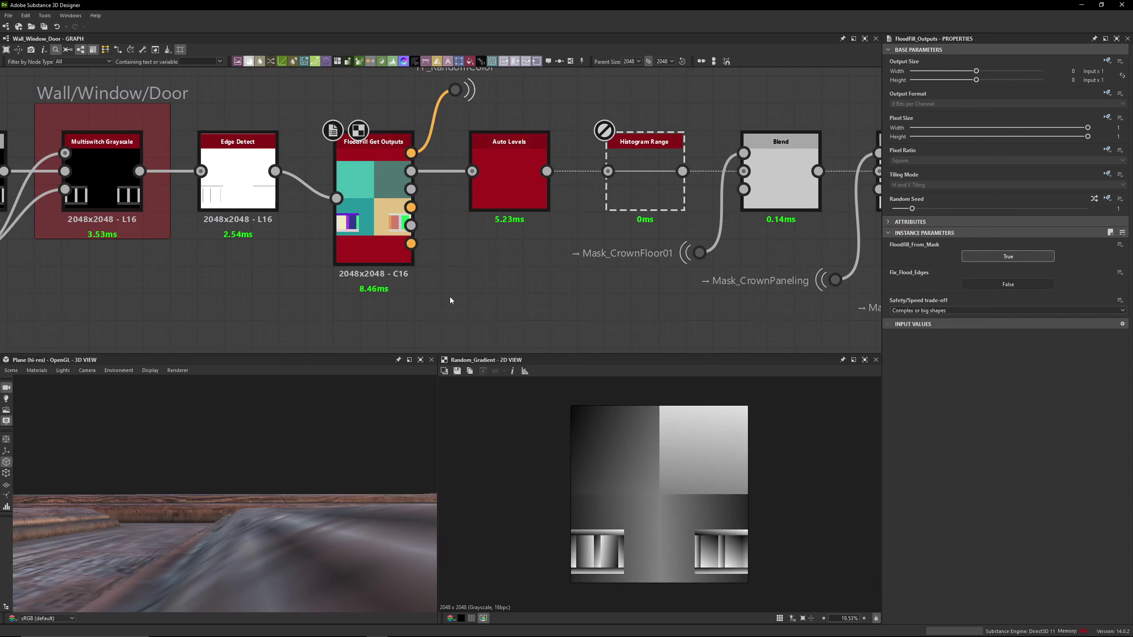
Examine the full Wall_Window_Door graph from its first node chains to its outputs, and view the door panels in the 3D preview
key(f)
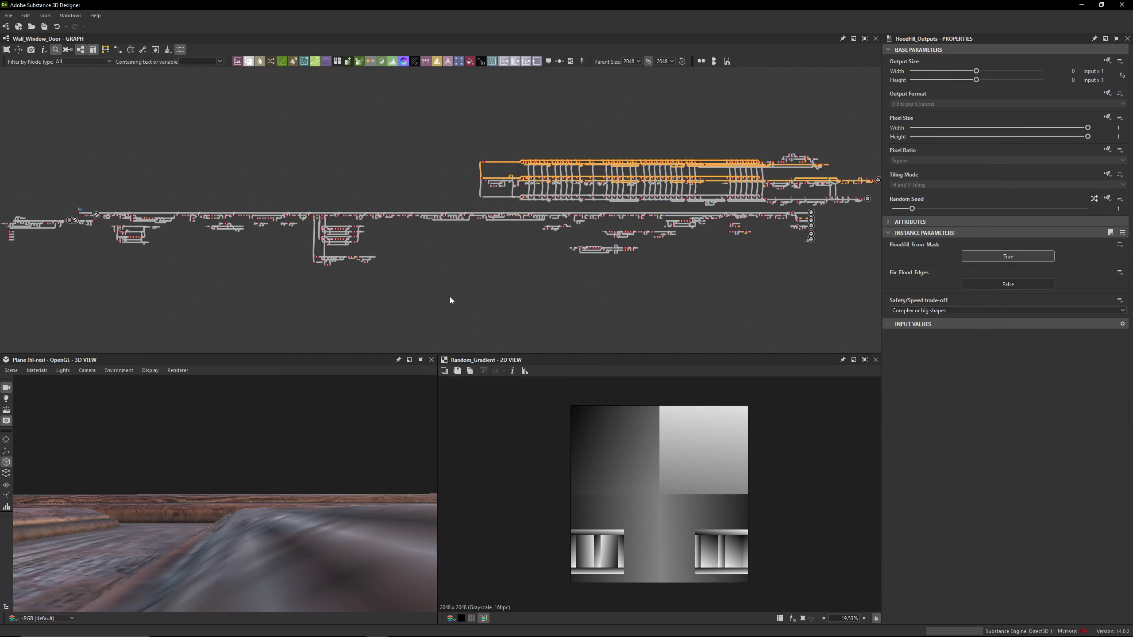
drag(339, 442, 286, 460)
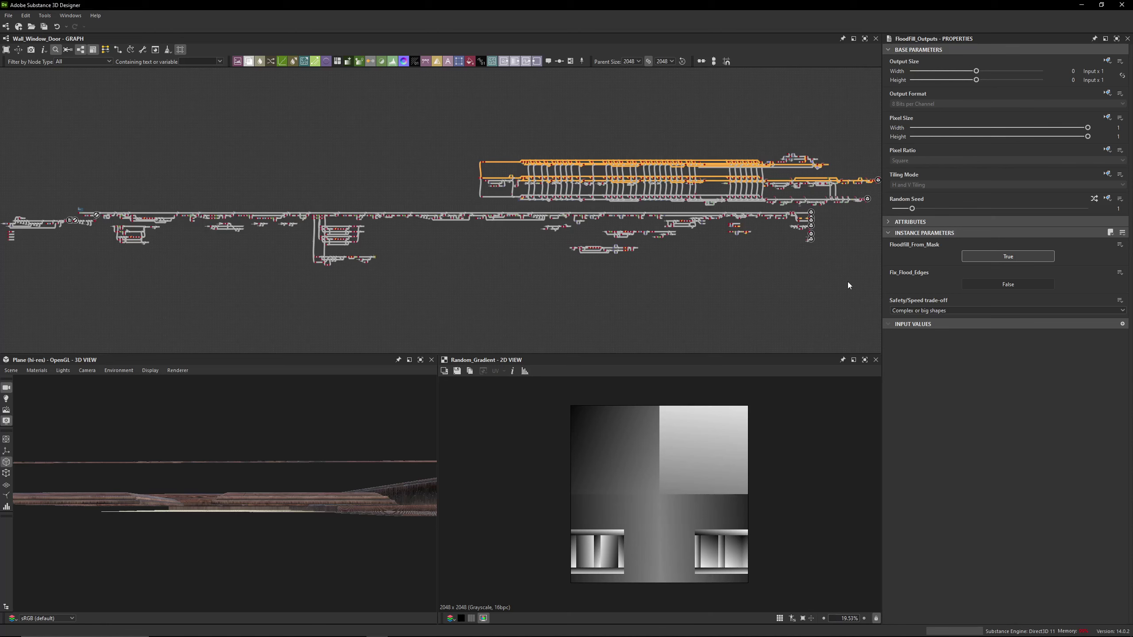
drag(457, 138, 656, 170)
scroll(600, 170, up, 3)
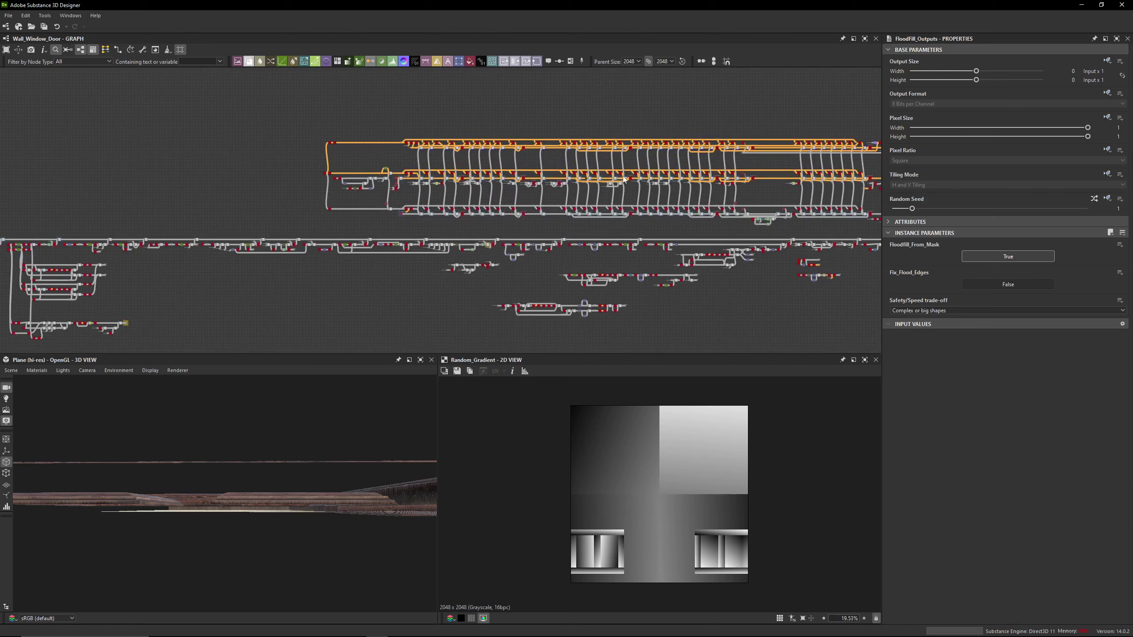
middle_drag(689, 188, 870, 182)
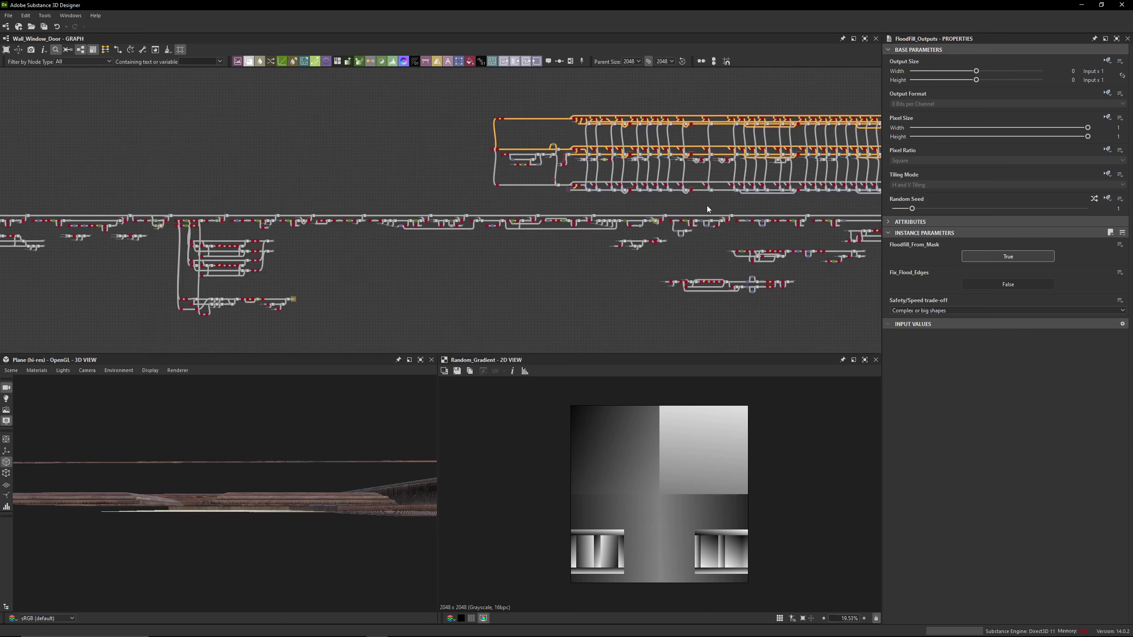
middle_drag(340, 267, 665, 222)
scroll(213, 188, down, 2)
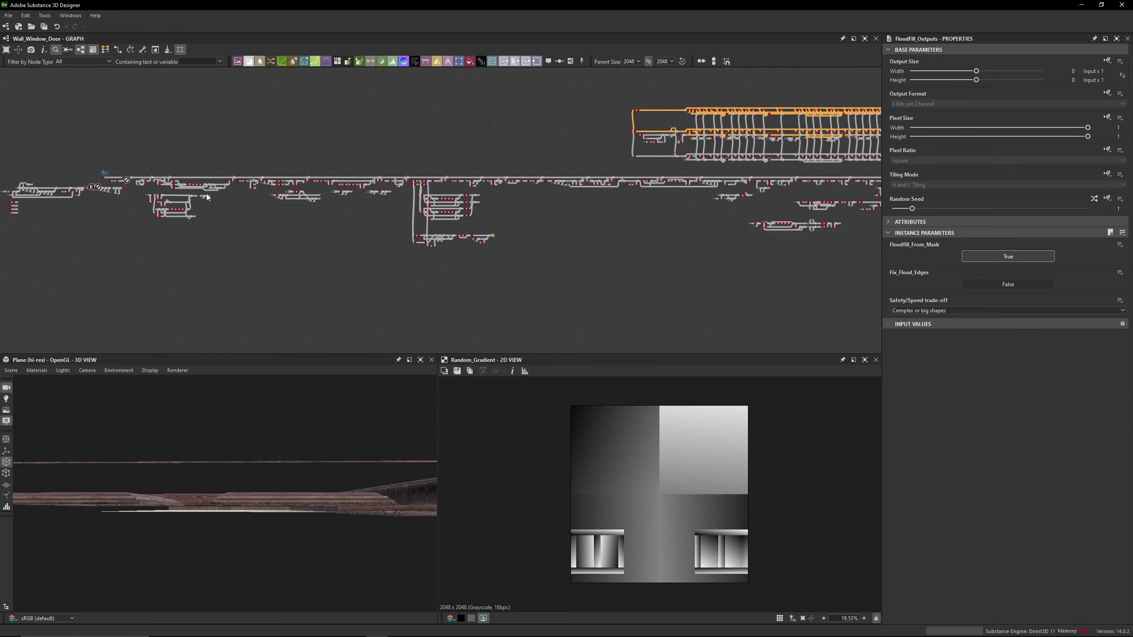
middle_drag(397, 140, 63, 146)
drag(267, 465, 294, 514)
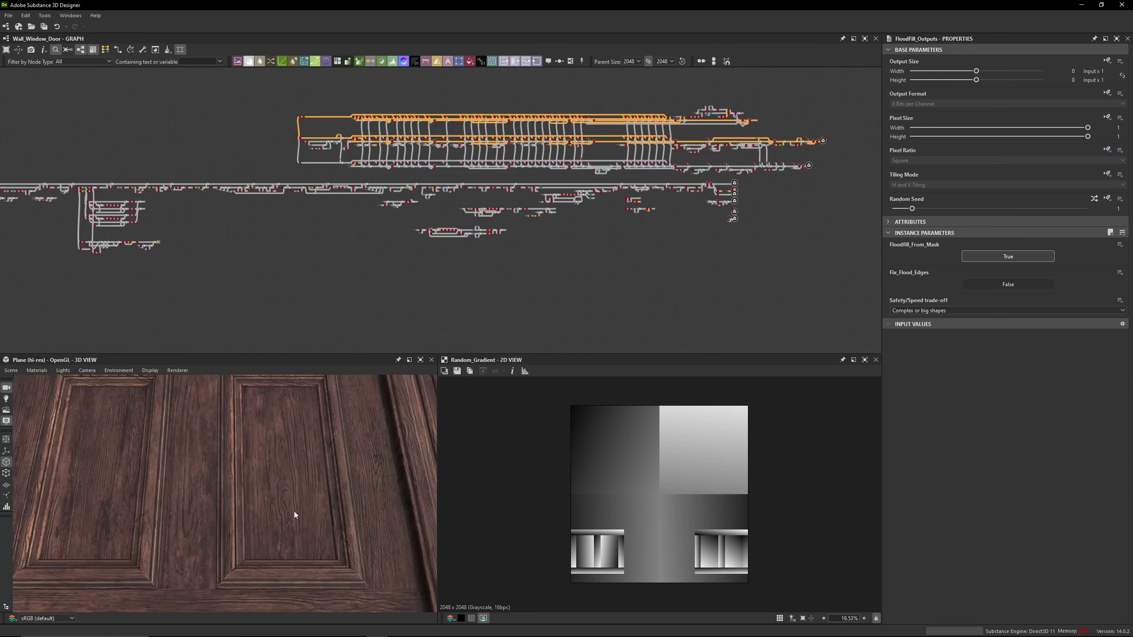
scroll(585, 180, up, 3)
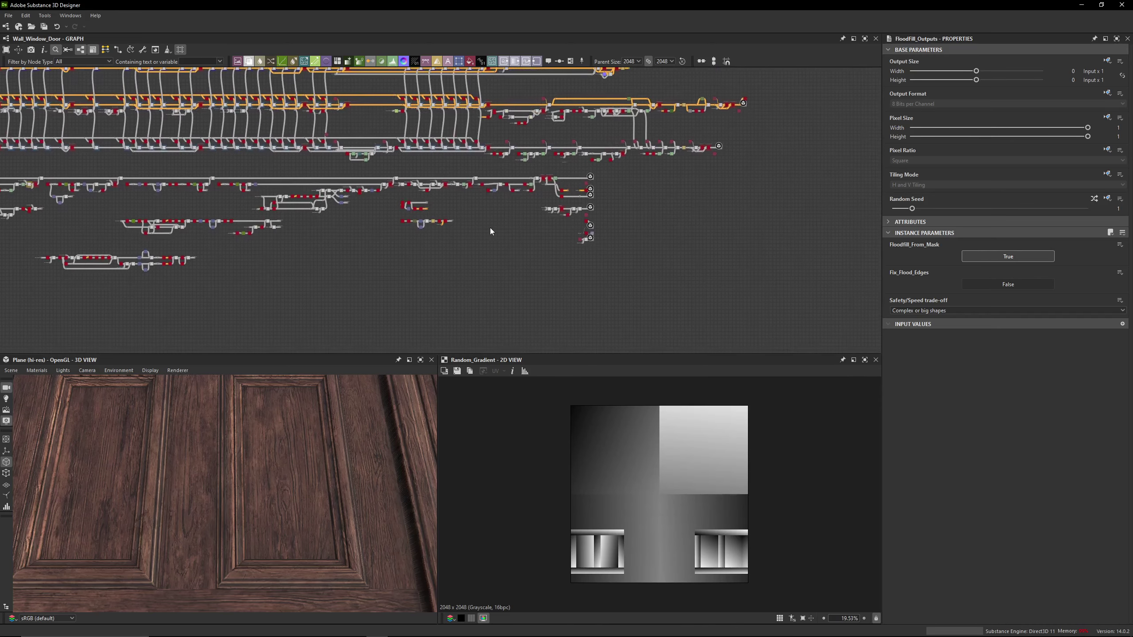
Switch to the reference image board and examine the photo of the green-walled room with wooden windows, wainscoting and coffered ceiling
key(alt+Tab)
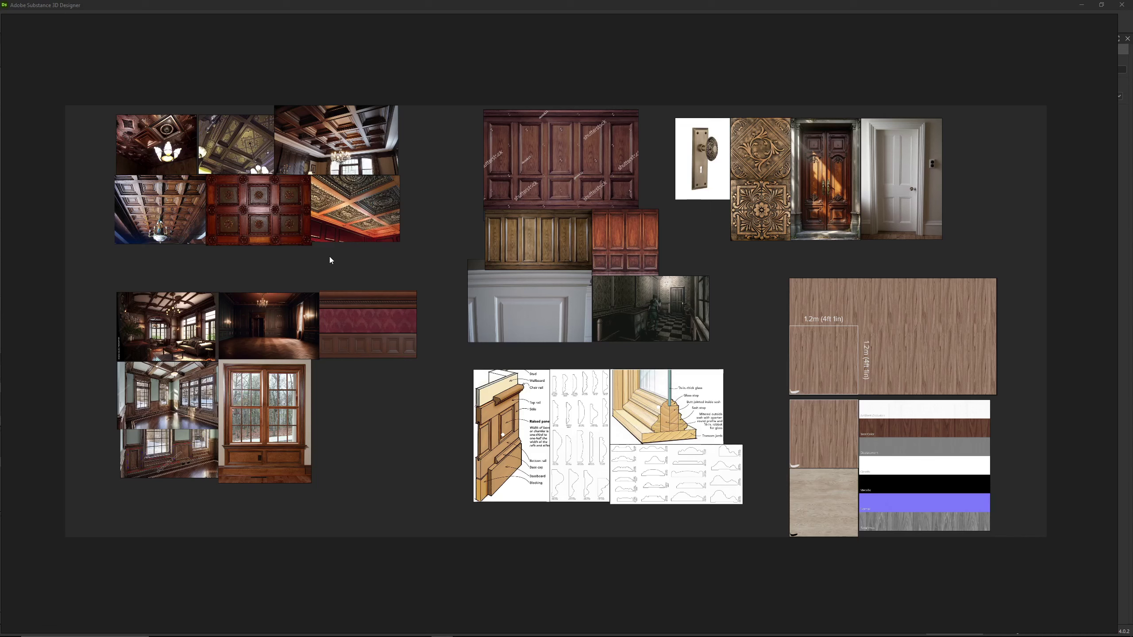
scroll(141, 270, up, 5)
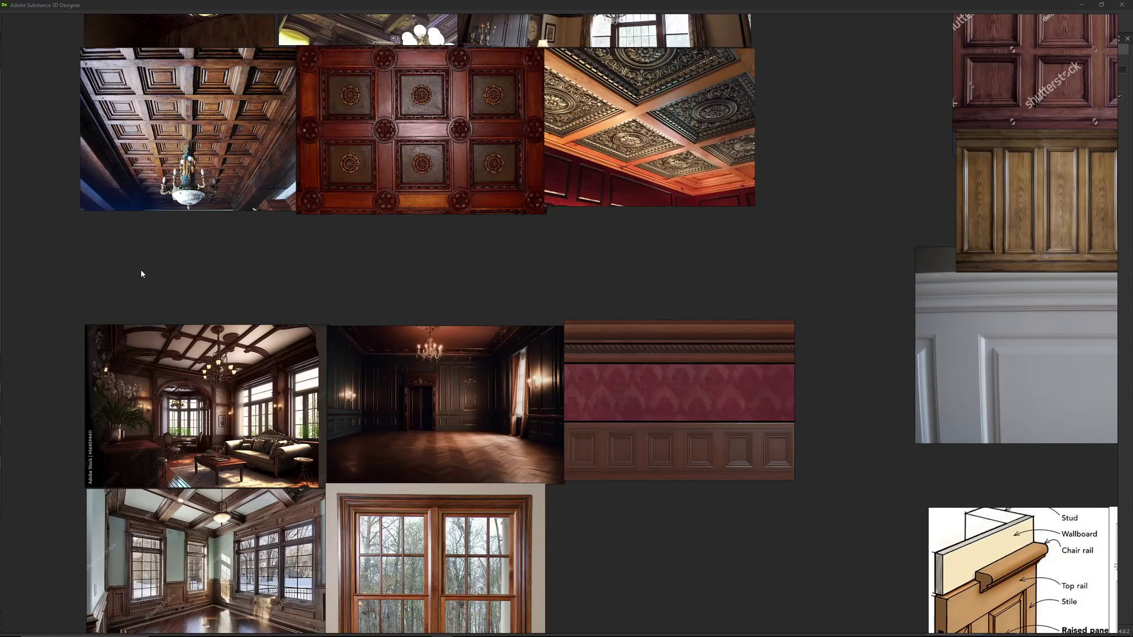
middle_drag(140, 270, 222, 147)
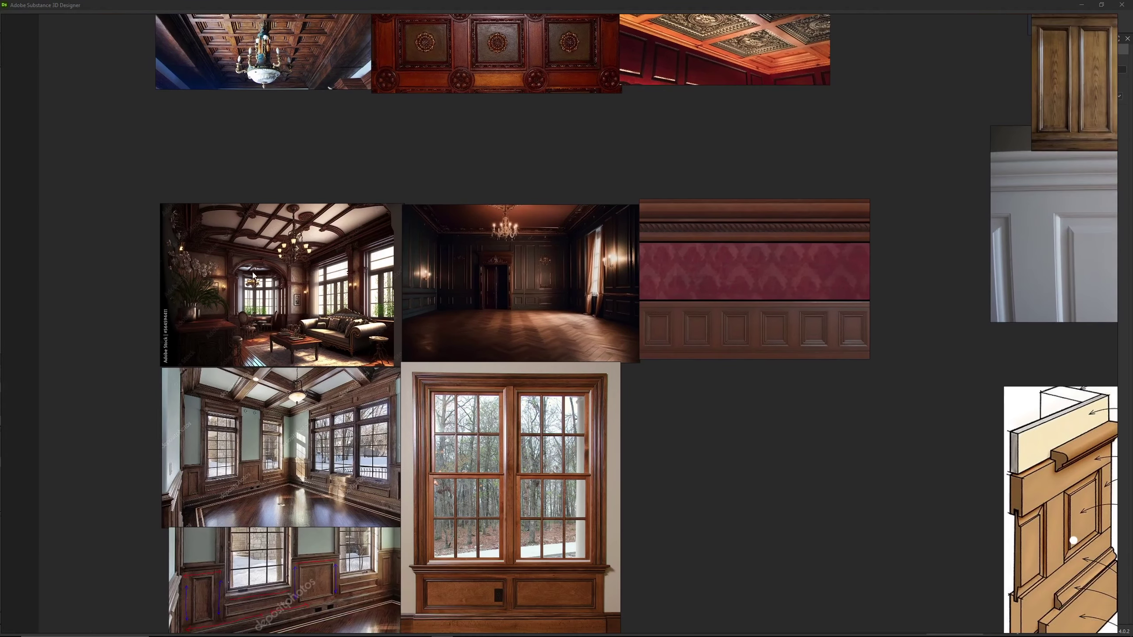
middle_drag(262, 464, 284, 318)
scroll(225, 362, up, 4)
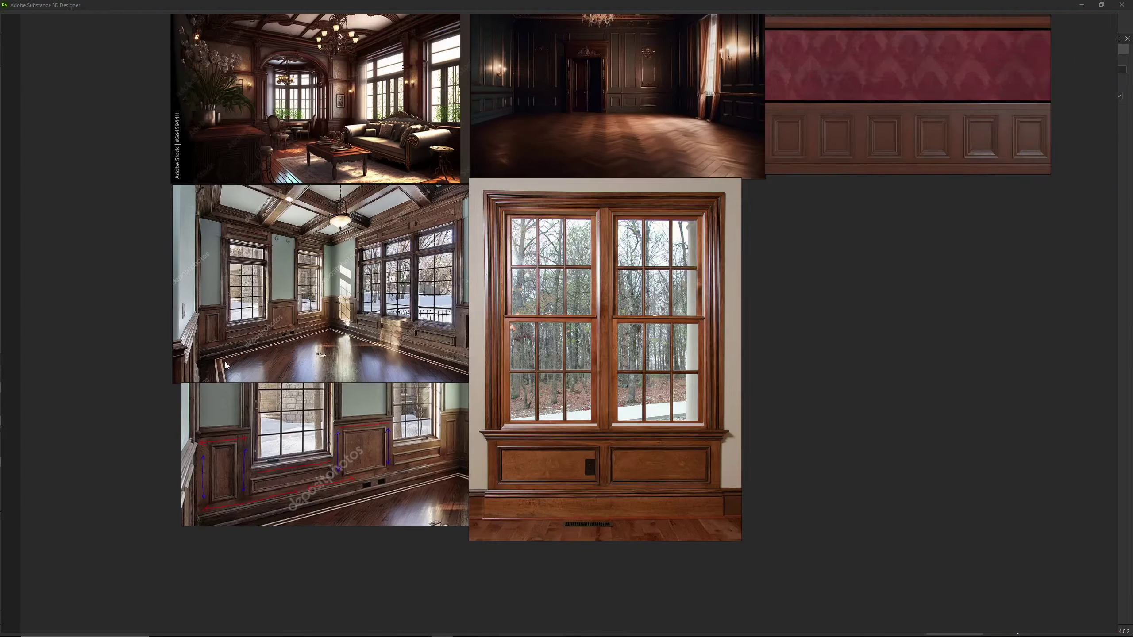
middle_drag(360, 365, 383, 376)
scroll(282, 264, up, 4)
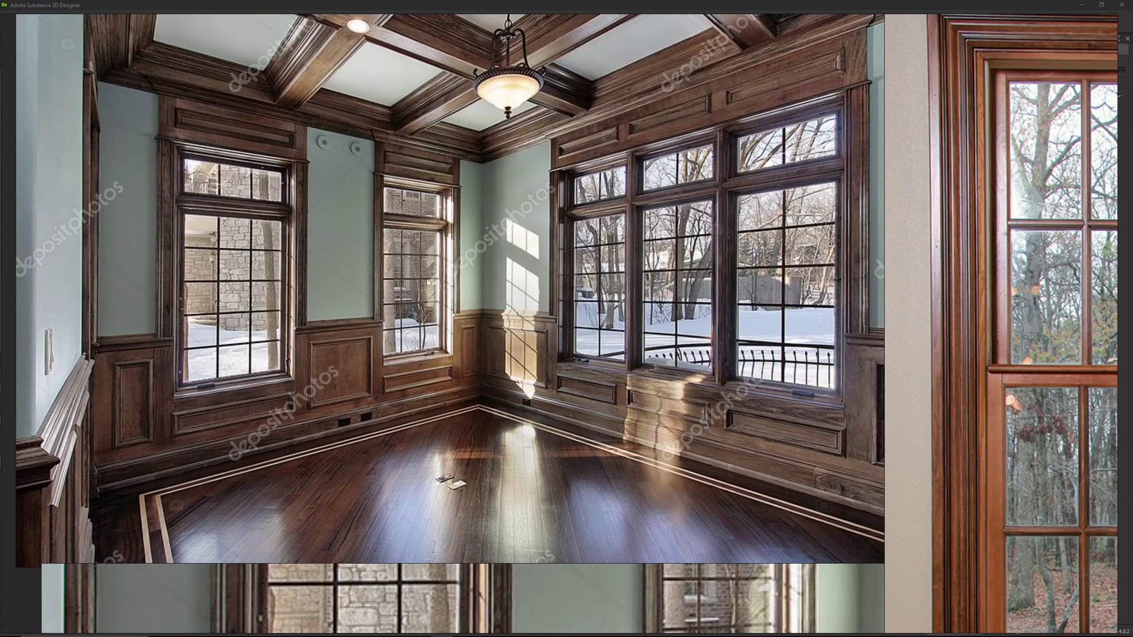
scroll(432, 273, up, 3)
scroll(490, 145, down, 3)
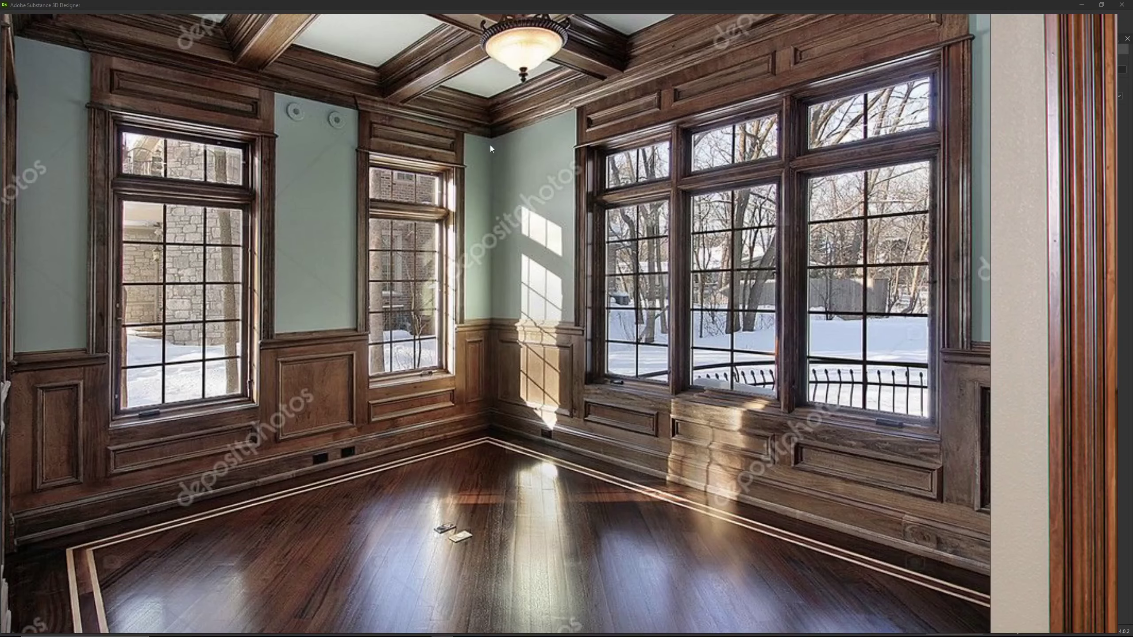
middle_drag(340, 104, 365, 166)
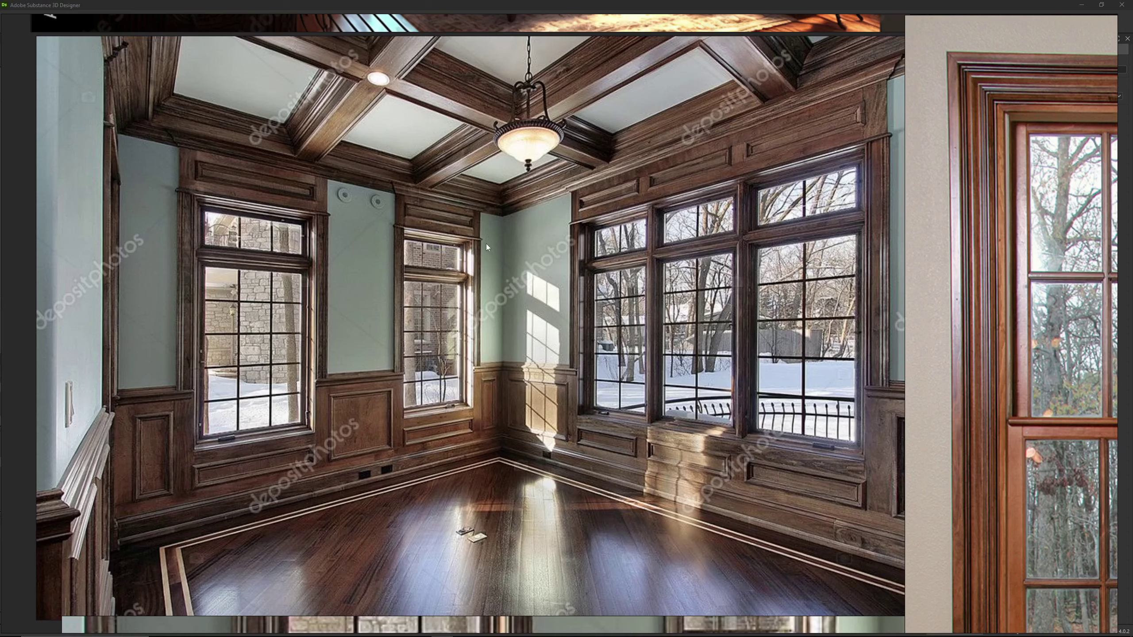
Examine the wooden window, dark panelled room and ornate ceiling photos on the reference board
scroll(486, 244, down, 5)
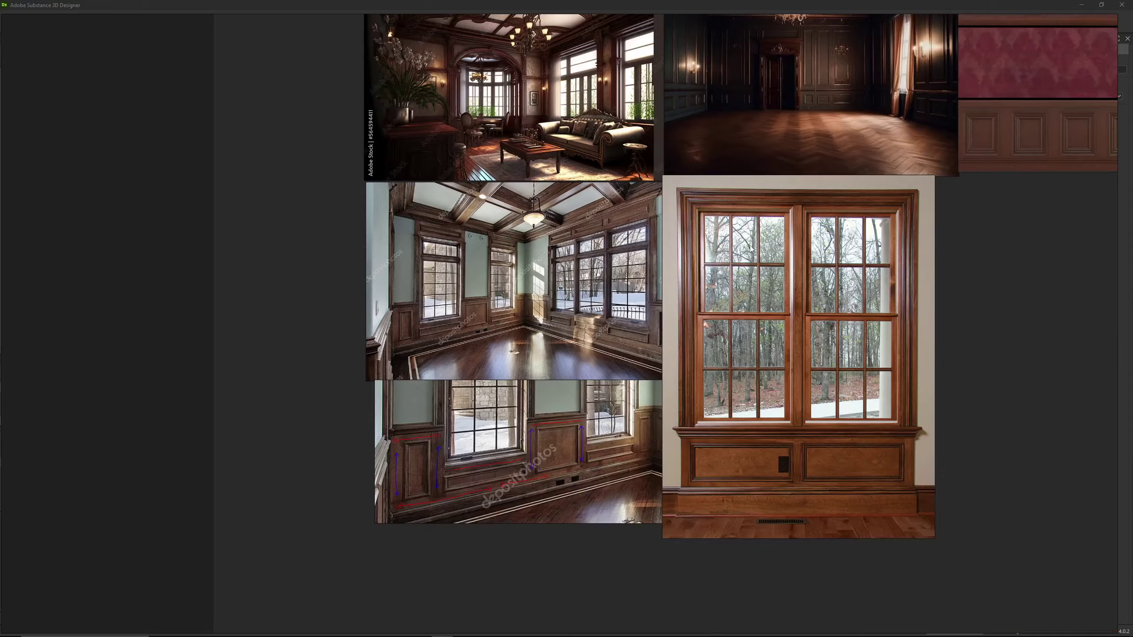
middle_drag(750, 249, 488, 378)
scroll(574, 244, down, 2)
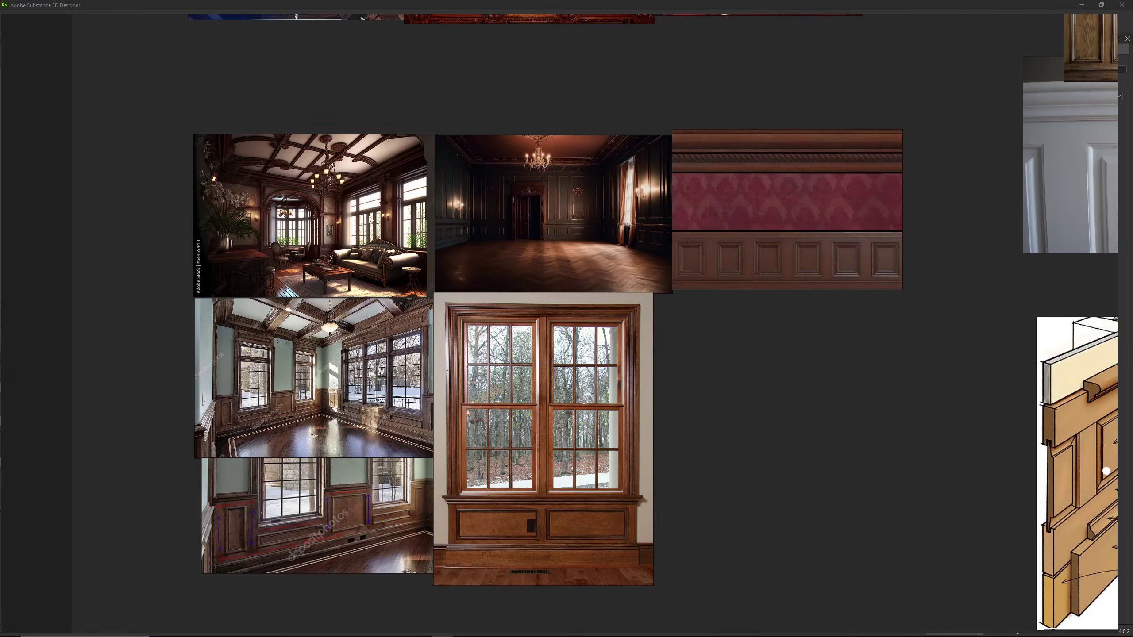
scroll(329, 216, up, 5)
scroll(330, 216, down, 8)
middle_drag(438, 167, 289, 209)
scroll(284, 304, up, 8)
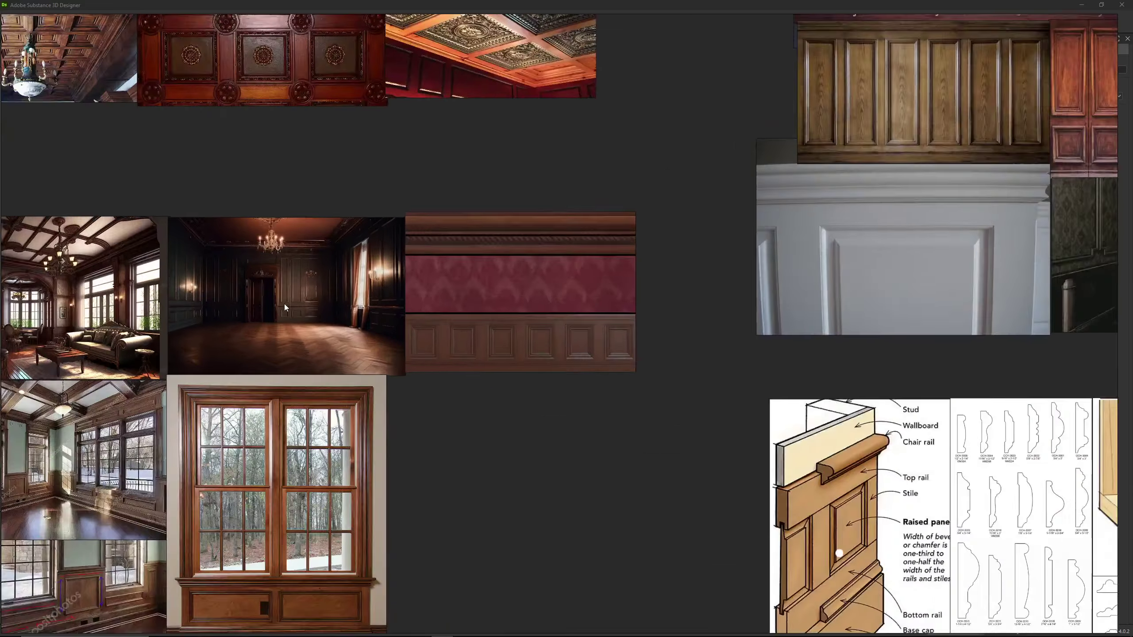
scroll(287, 283, down, 6)
middle_drag(398, 140, 559, 311)
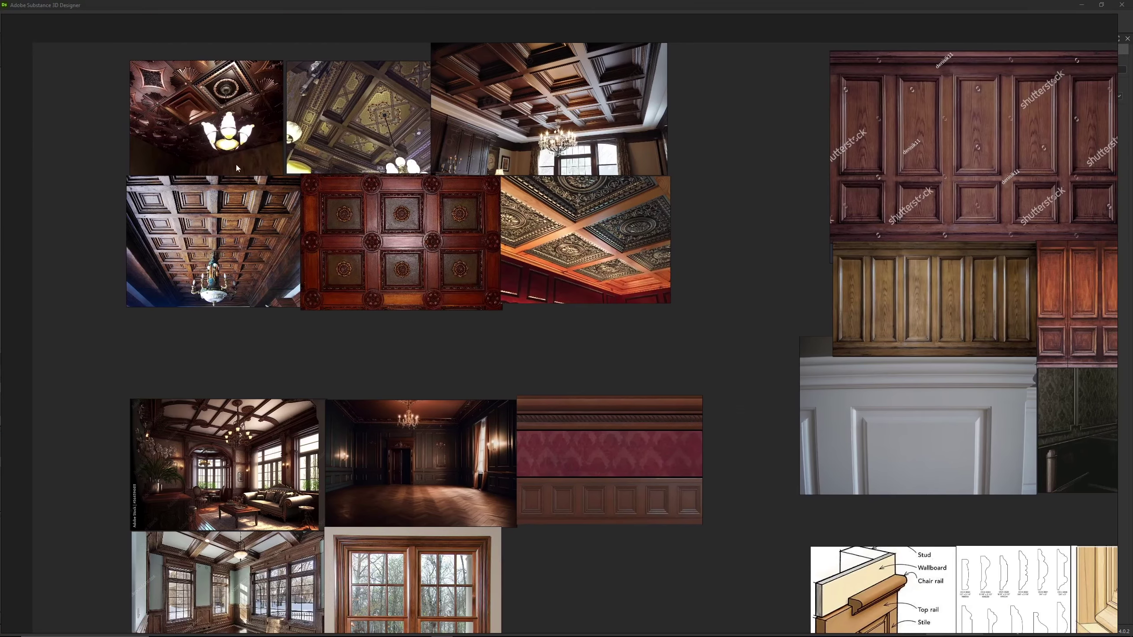
Examine the wall panelling references, comparing the trim of the stained wood panels and the white raised panel
middle_drag(710, 185, 309, 172)
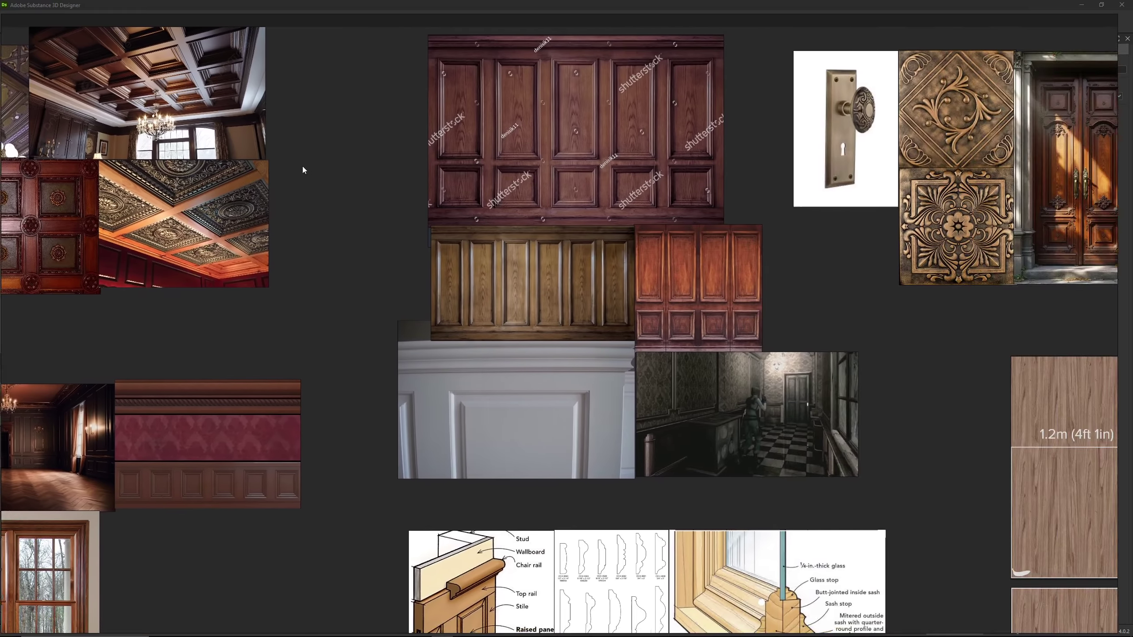
scroll(556, 116, up, 2)
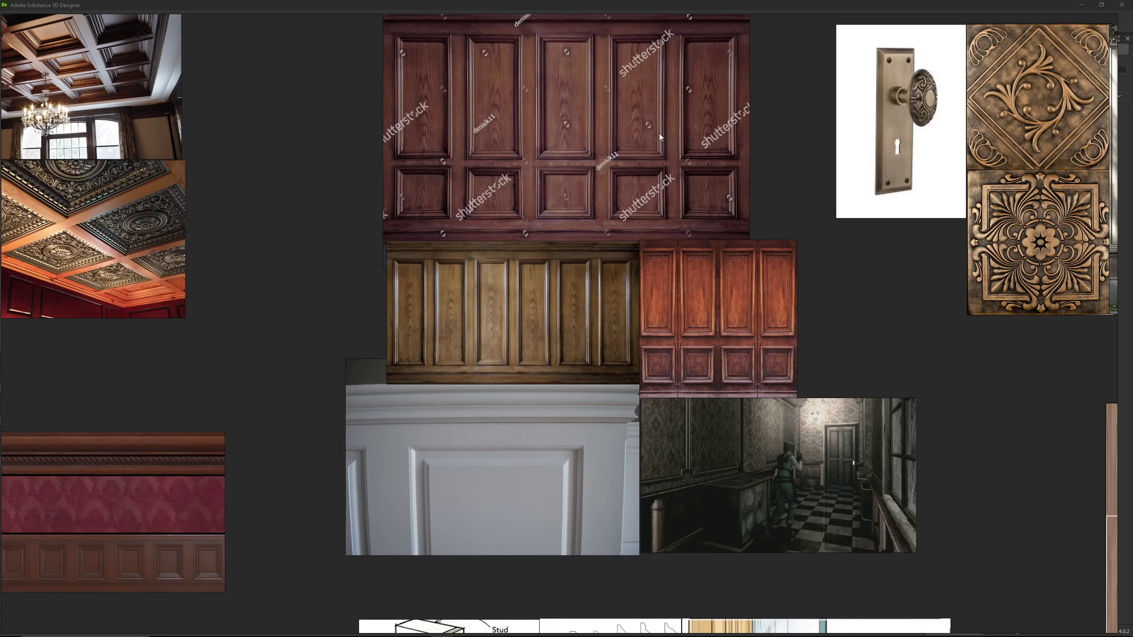
scroll(457, 273, up, 8)
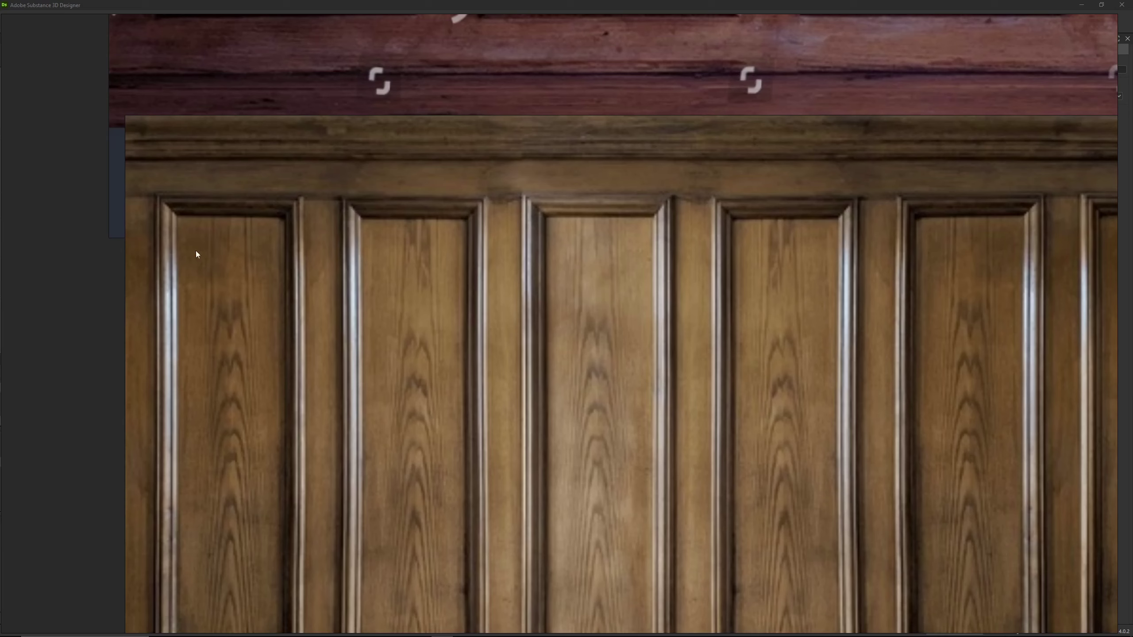
scroll(432, 212, down, 3)
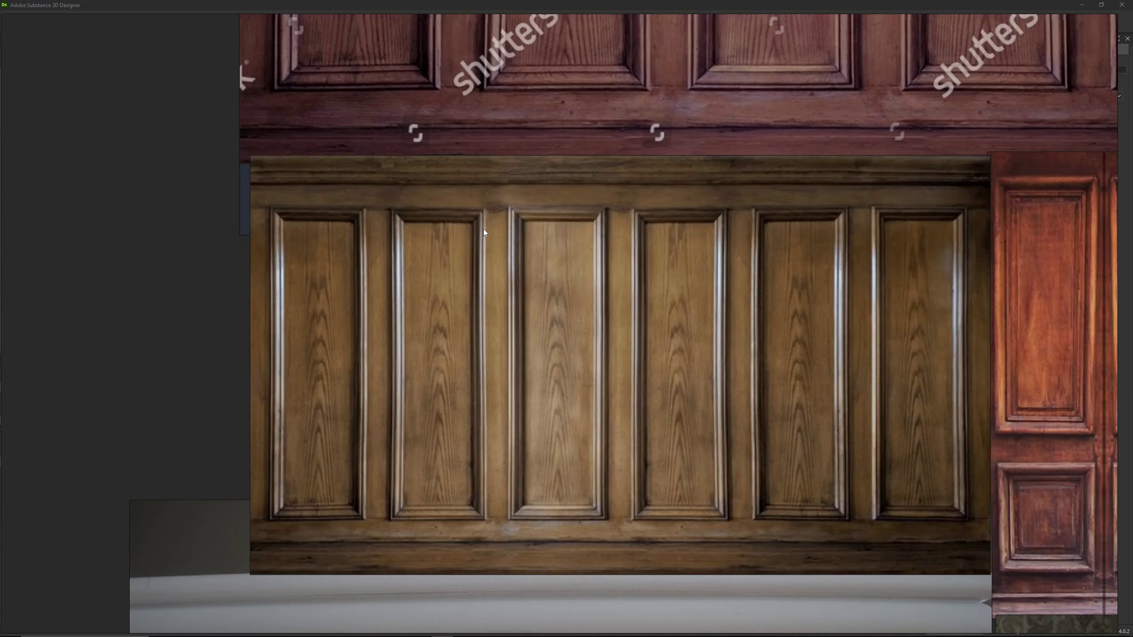
scroll(454, 202, up, 4)
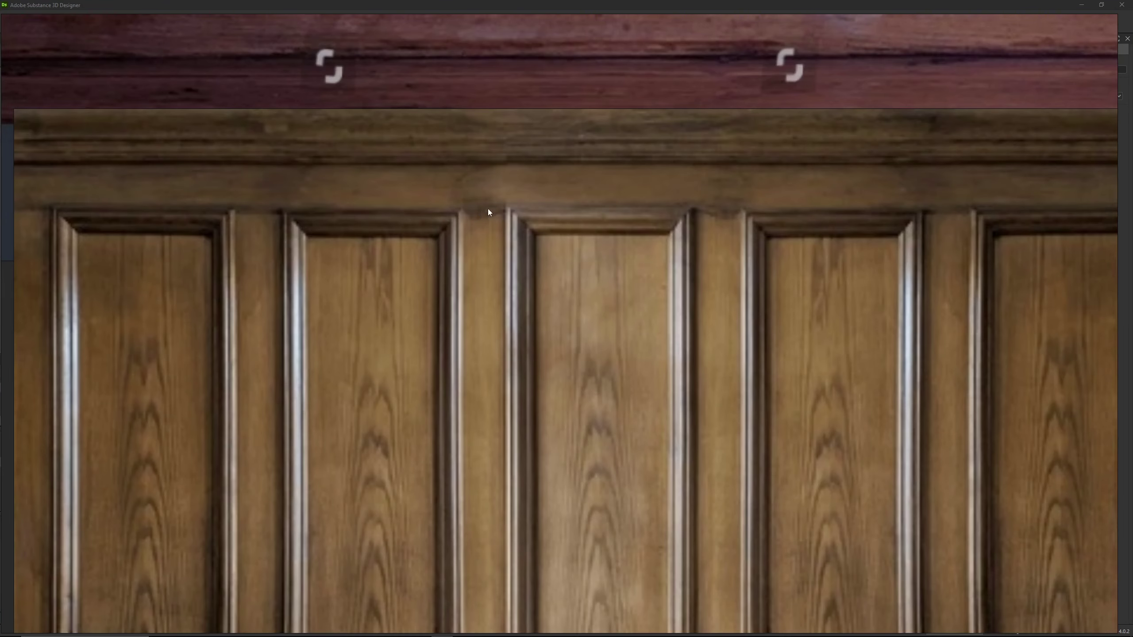
scroll(625, 216, down, 7)
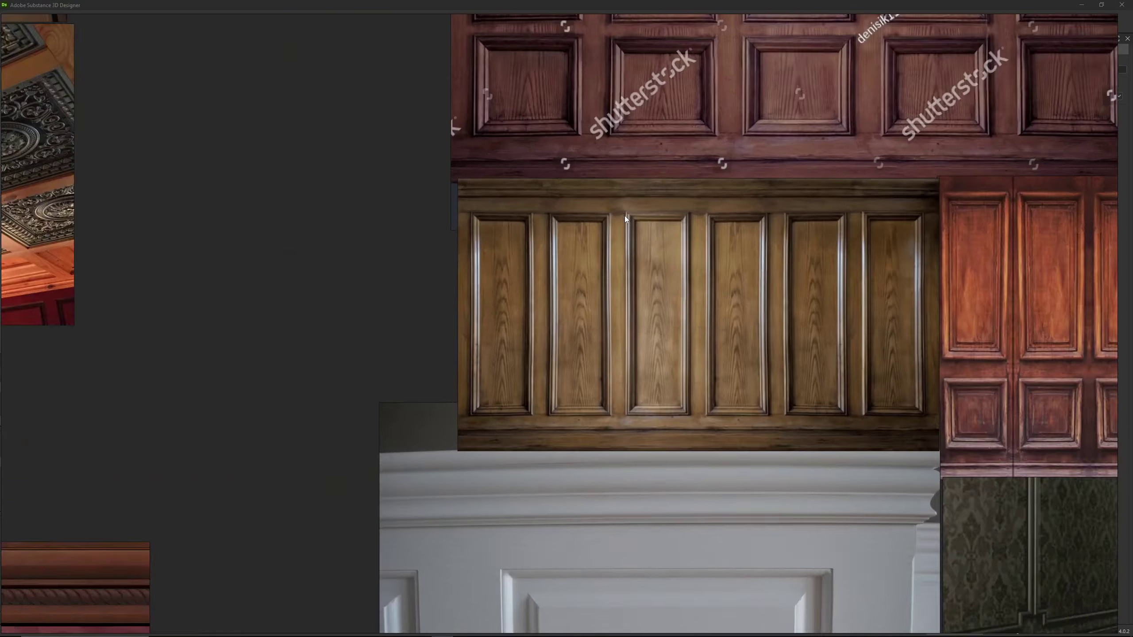
scroll(474, 253, up, 4)
scroll(341, 216, up, 2)
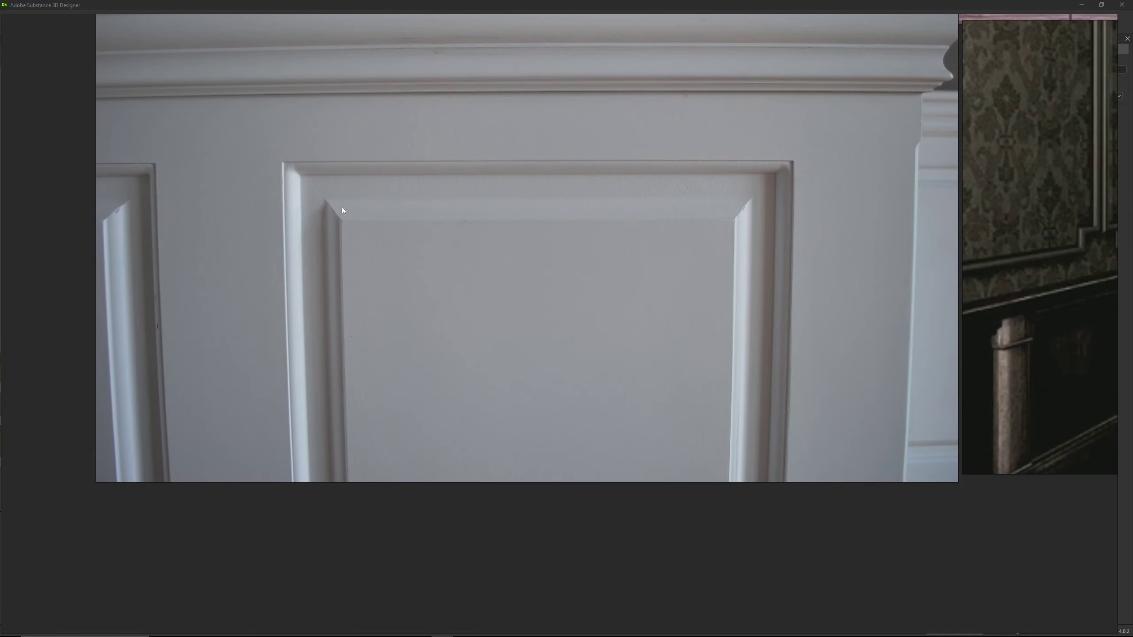
scroll(384, 227, down, 6)
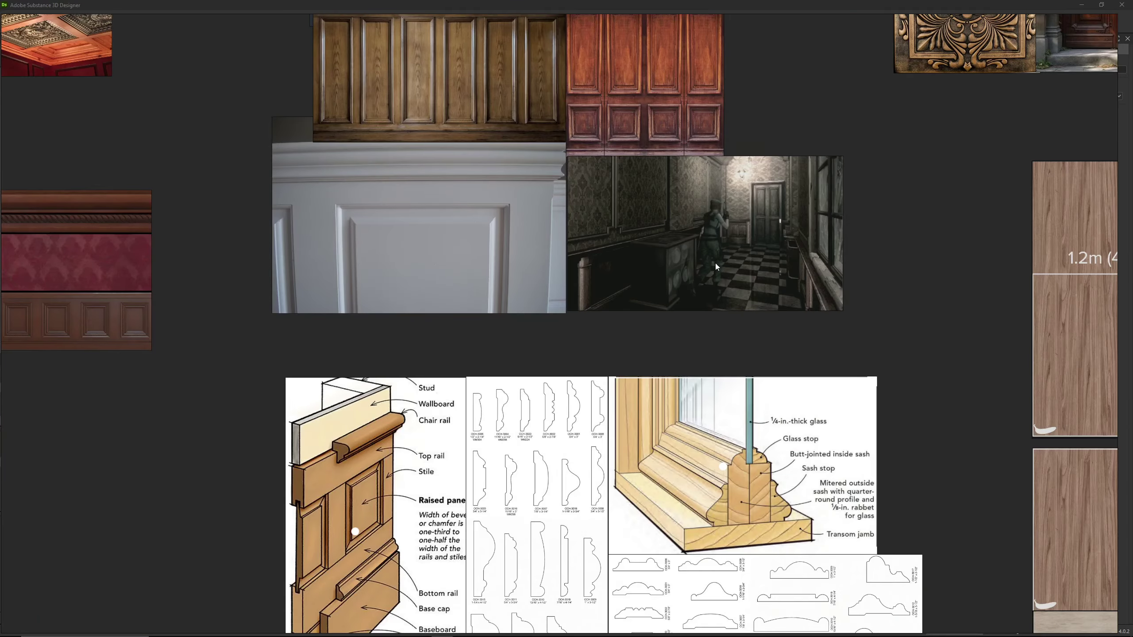
Examine the moulding profile charts along with the labelled window sash and wainscot construction diagrams
middle_drag(715, 262, 551, 145)
scroll(422, 359, up, 6)
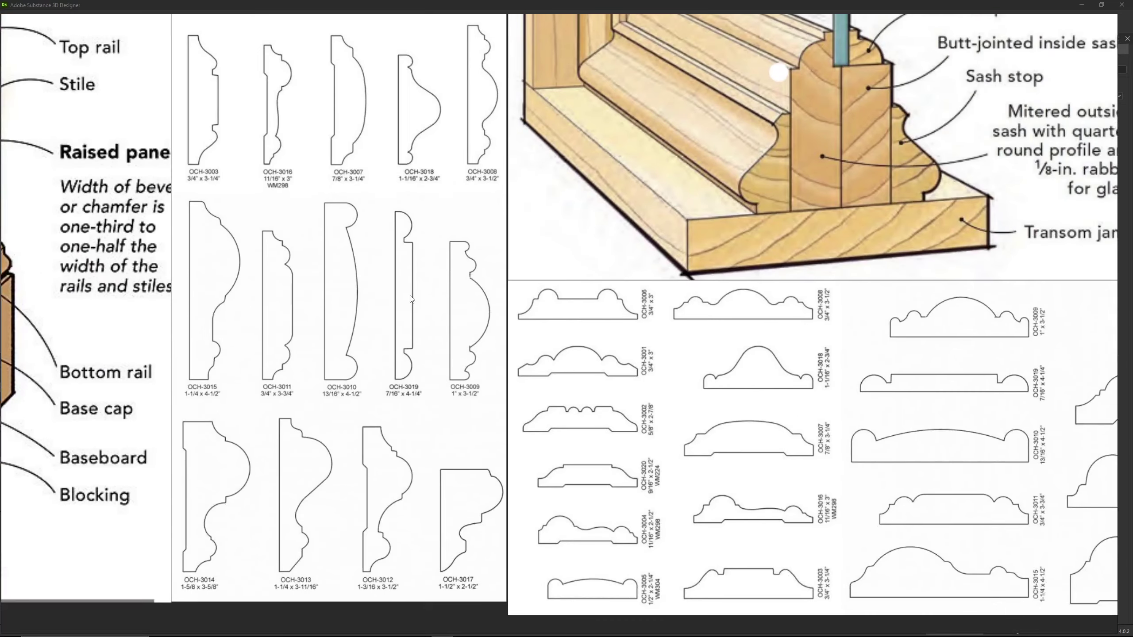
middle_drag(410, 299, 266, 234)
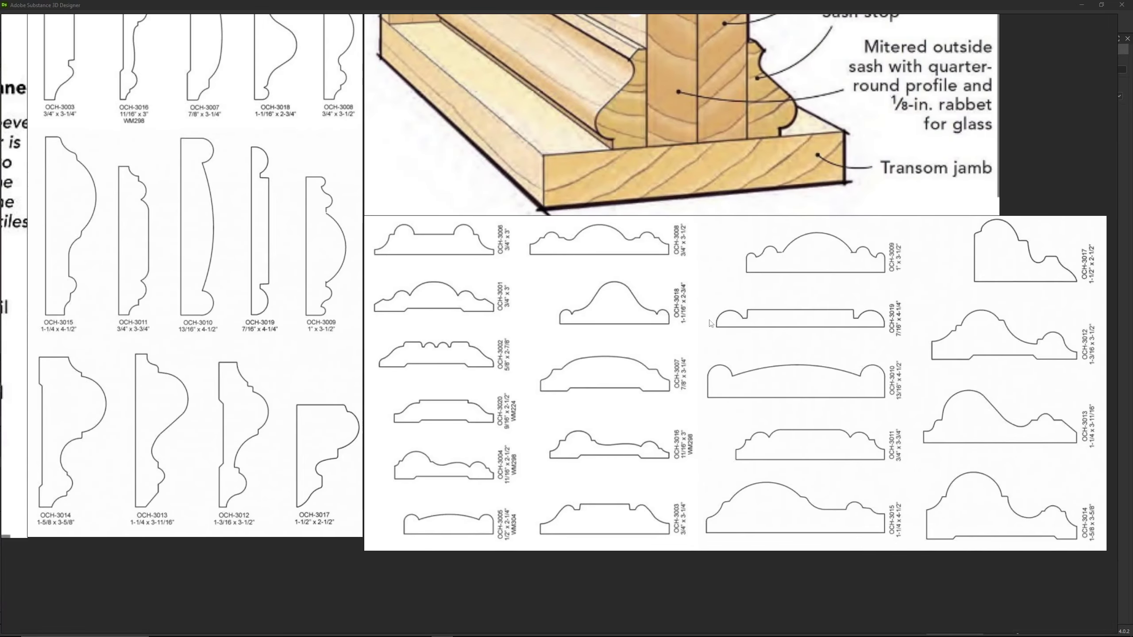
scroll(812, 380, down, 3)
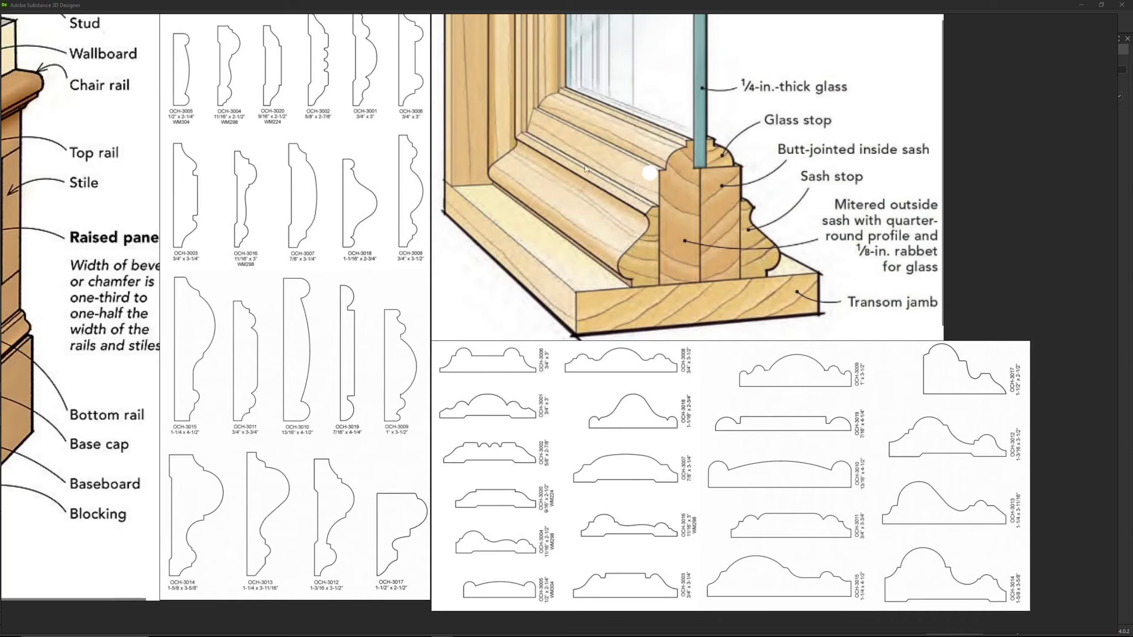
scroll(411, 211, down, 3)
scroll(147, 248, up, 3)
middle_drag(291, 75, 281, 110)
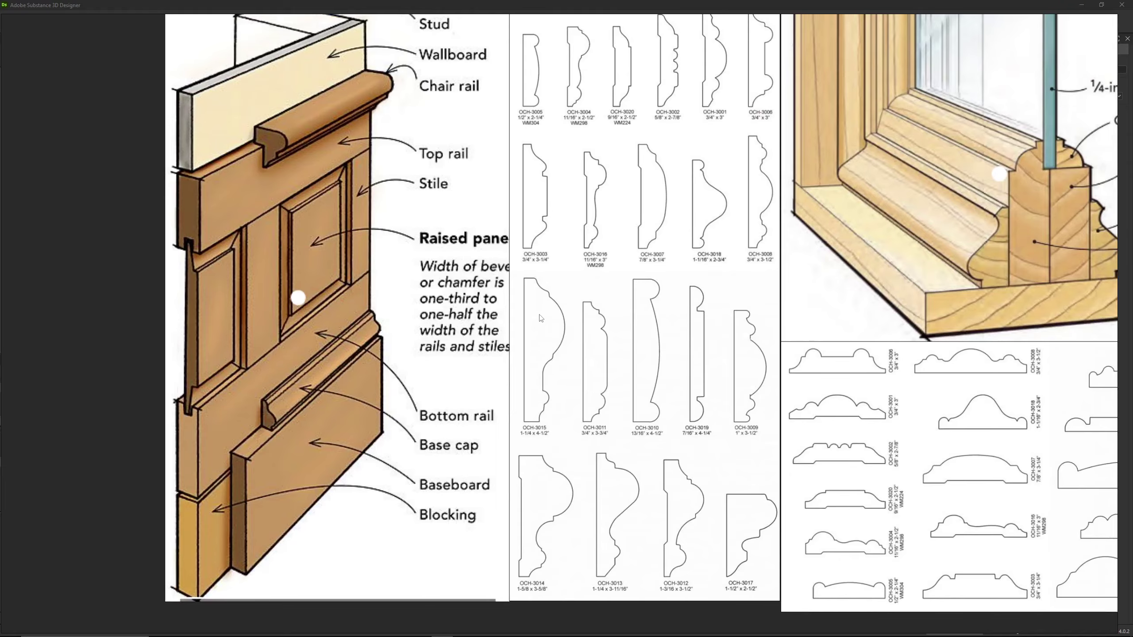
Examine the wood grain references, including the 1.2 m veneer samples and the Base Color to Roughness map strips
scroll(662, 268, down, 5)
middle_drag(662, 268, 349, 377)
scroll(727, 301, up, 2)
scroll(729, 303, up, 3)
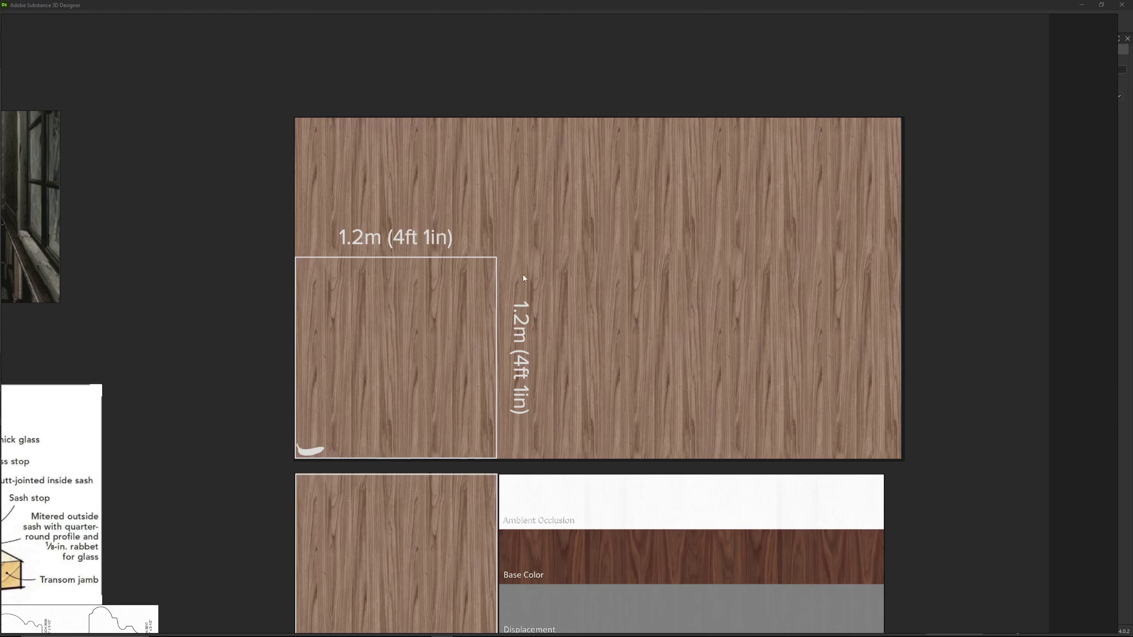
scroll(562, 296, up, 3)
scroll(602, 285, down, 3)
middle_drag(644, 303, 597, 147)
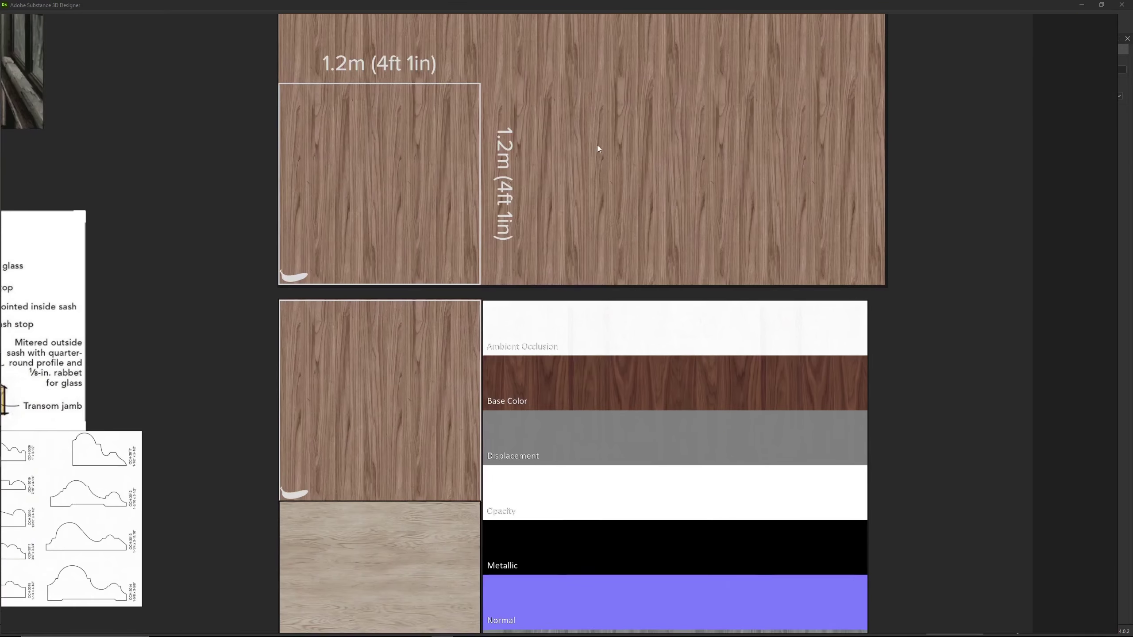
middle_drag(593, 329, 593, 199)
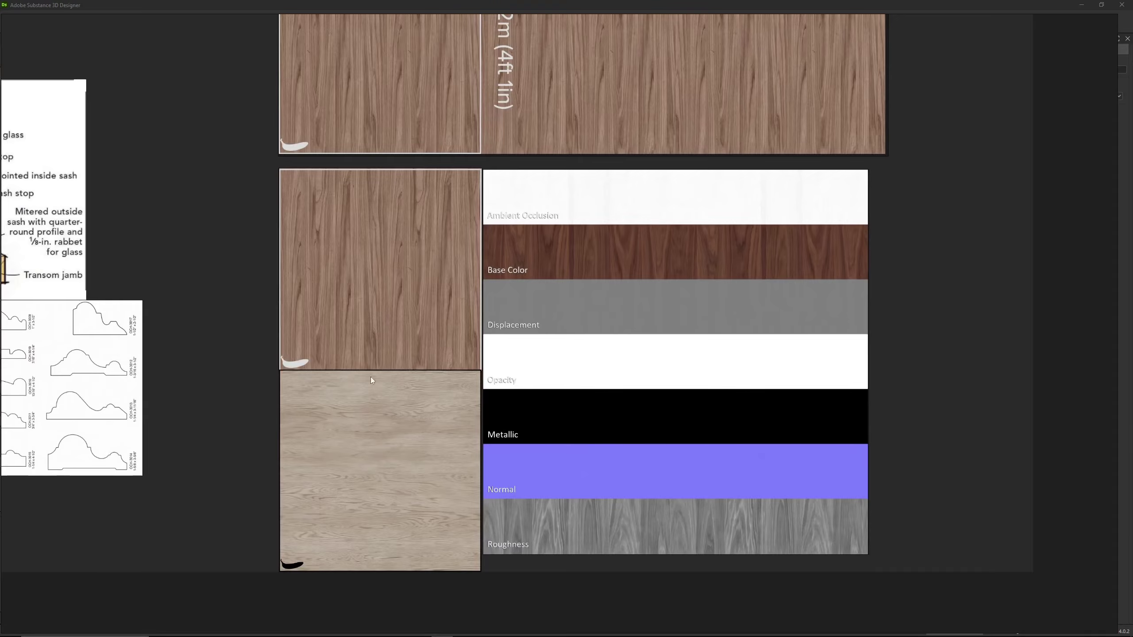
scroll(289, 373, up, 5)
scroll(459, 290, down, 6)
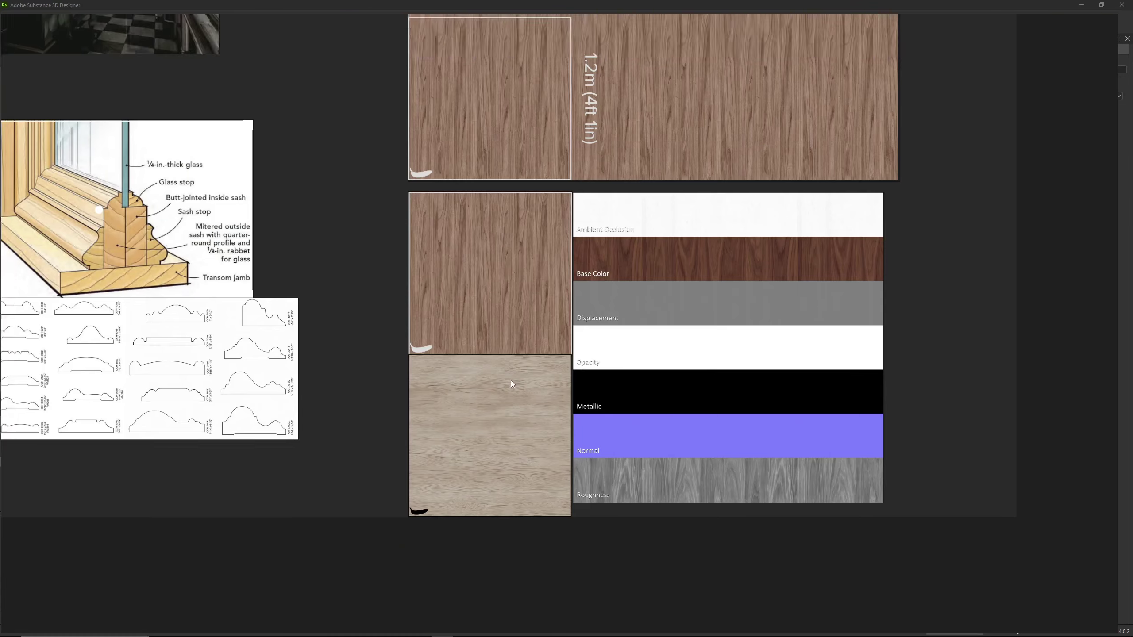
Examine the door references showing the carved wooden double door, the white panelled door and the ornate metal tiles
scroll(510, 381, down, 3)
middle_drag(434, 274, 491, 430)
scroll(630, 260, up, 5)
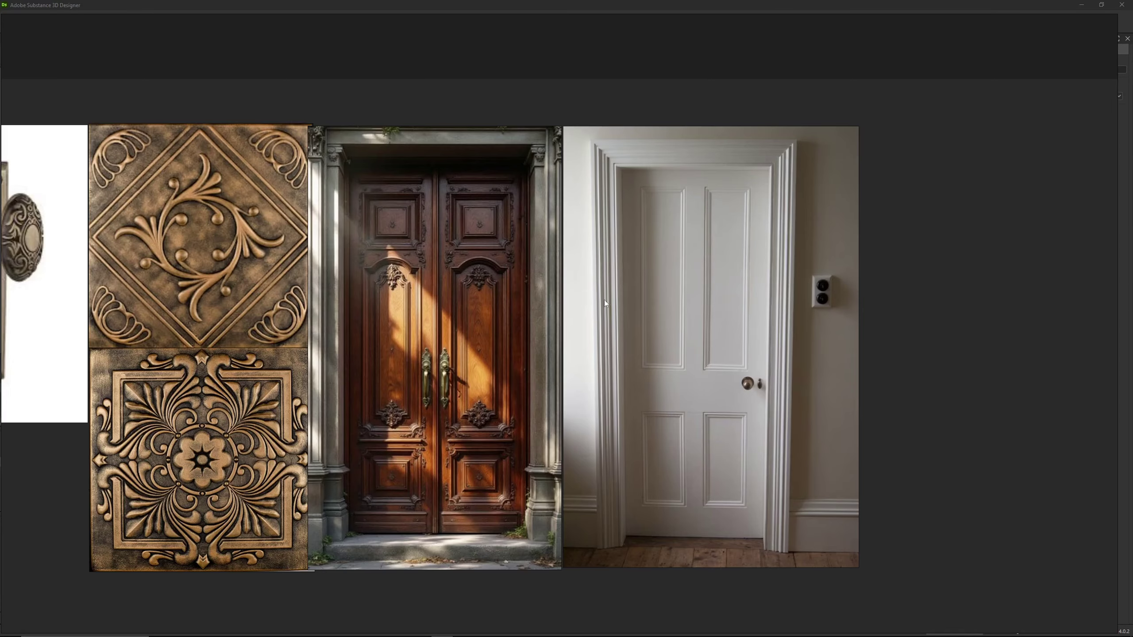
Examine the doorknob plate and the complete reference board, and return to the Substance 3D Designer graph
middle_drag(605, 303, 820, 264)
scroll(419, 402, down, 3)
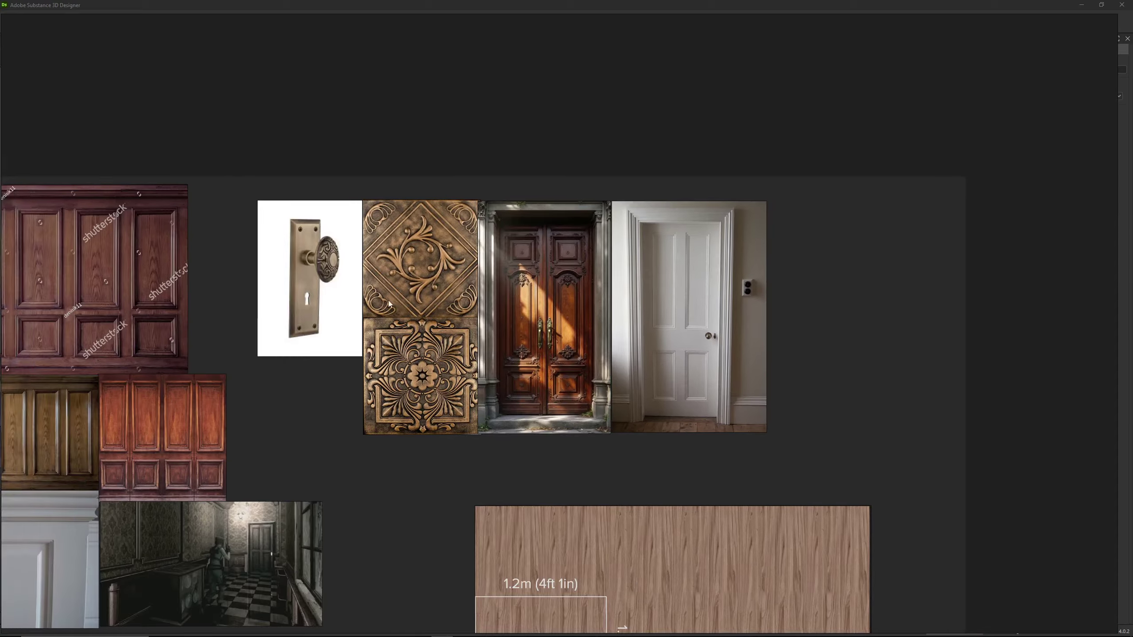
middle_drag(288, 301, 492, 276)
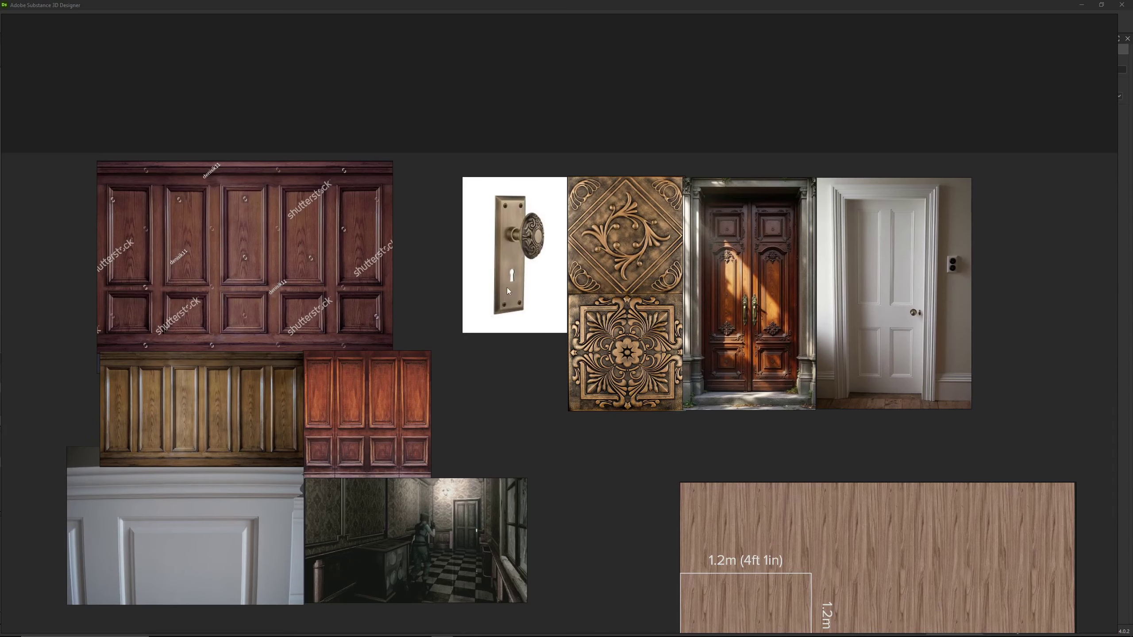
scroll(529, 234, down, 5)
middle_drag(400, 315, 547, 232)
scroll(501, 279, up, 2)
scroll(501, 279, up, 1)
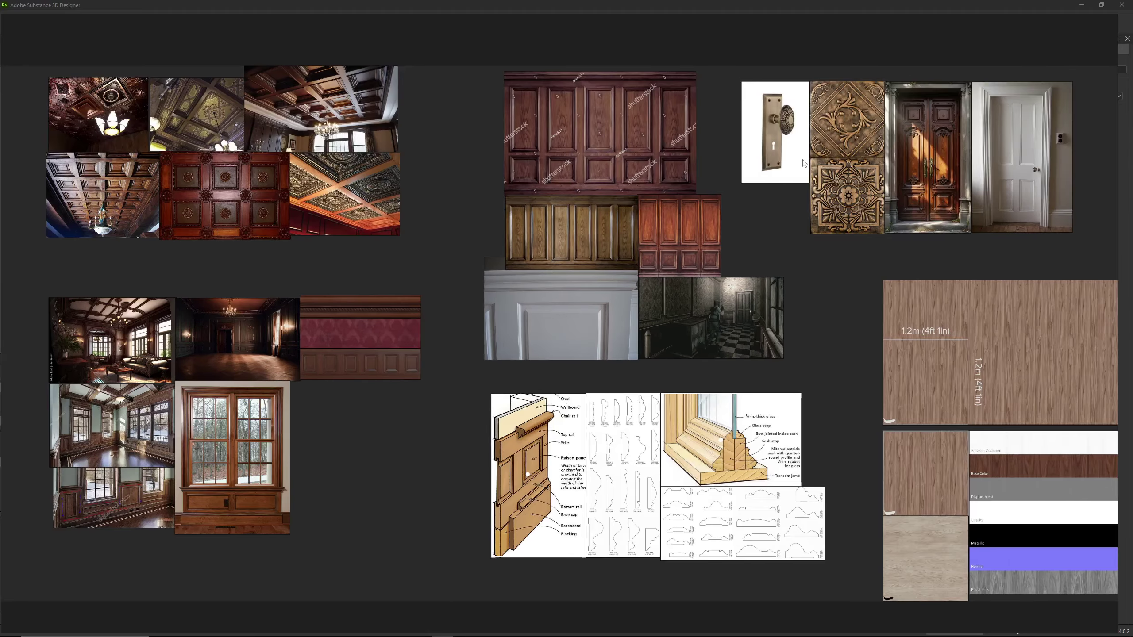
right_drag(980, 57, 0, 214)
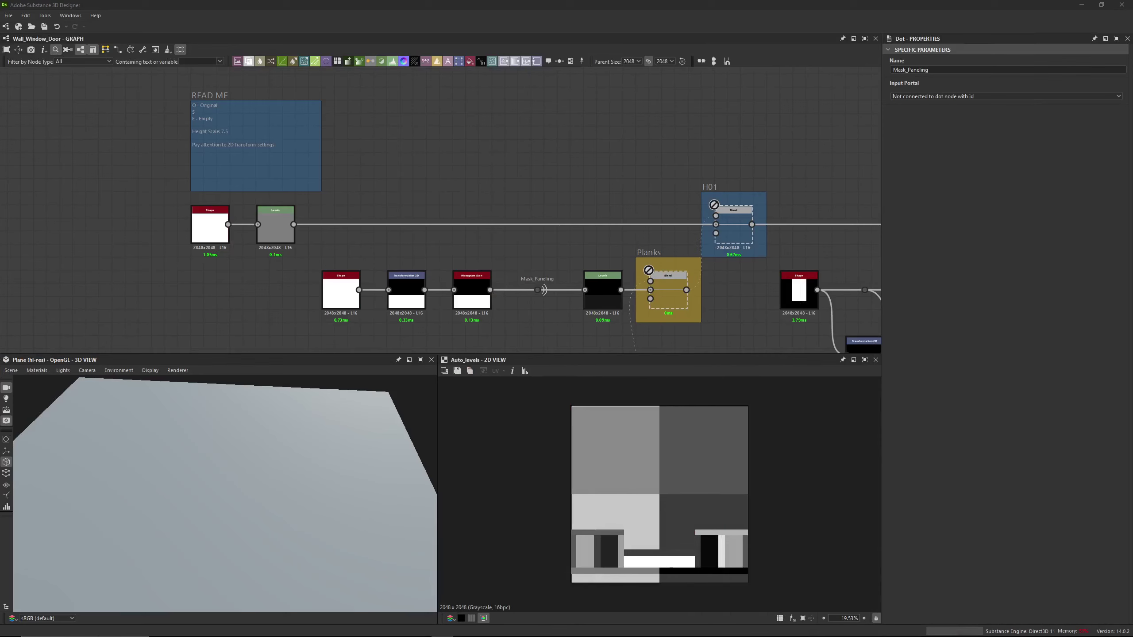
Check the Default material's Height Scale and Tessellation Factor in the 3D view against the graph's READ ME note
mouse_move(415, 632)
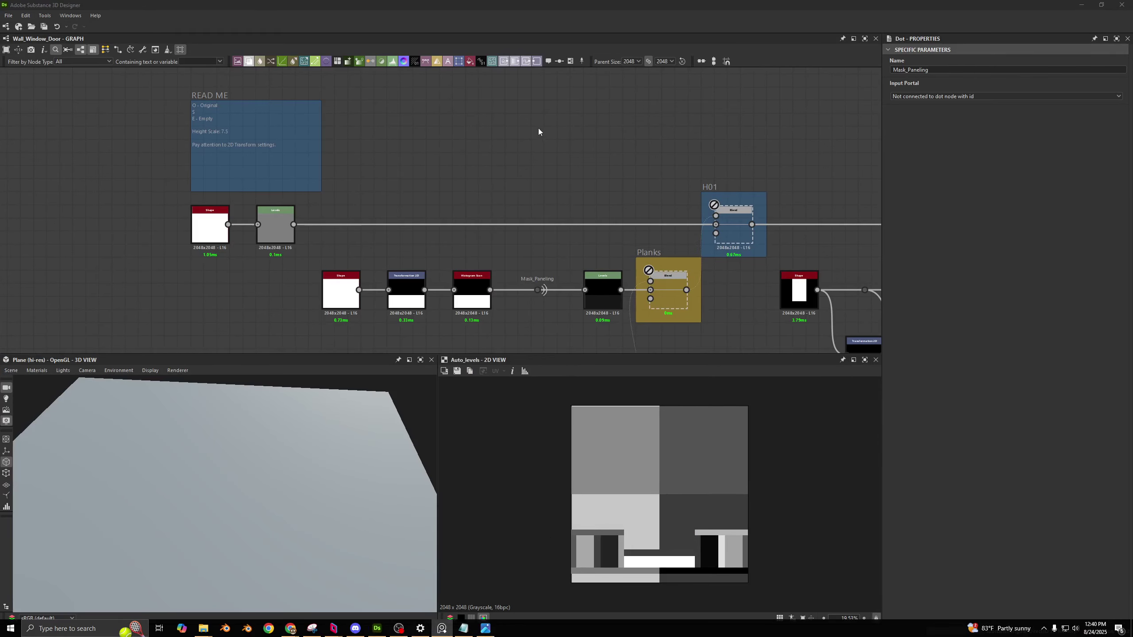
middle_drag(798, 204, 625, 174)
scroll(635, 166, down, 5)
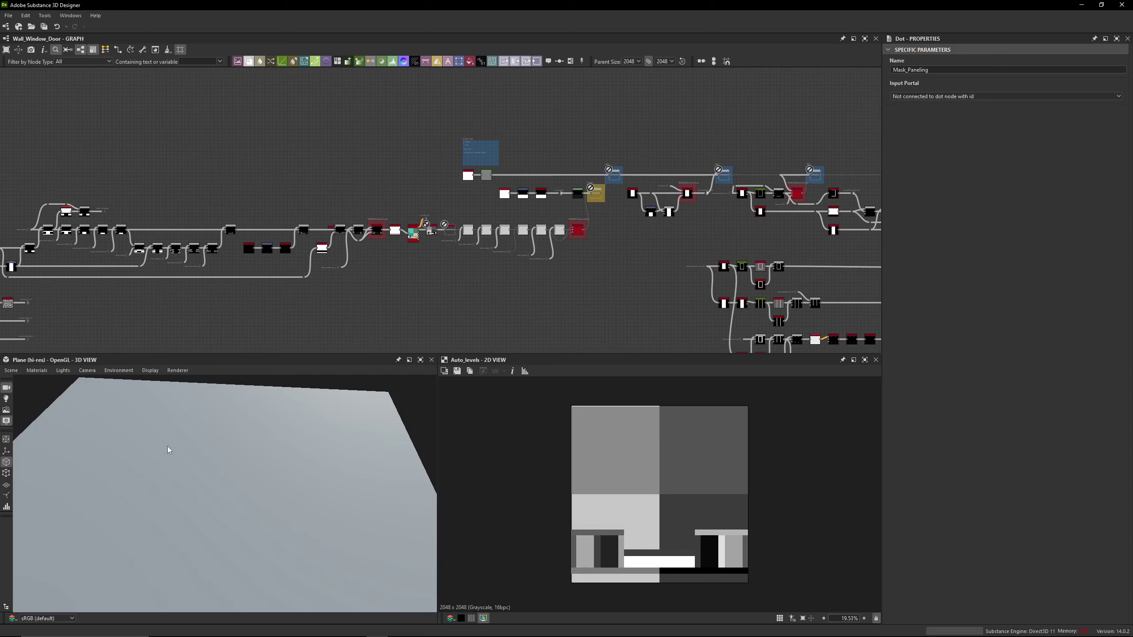
scroll(528, 134, up, 7)
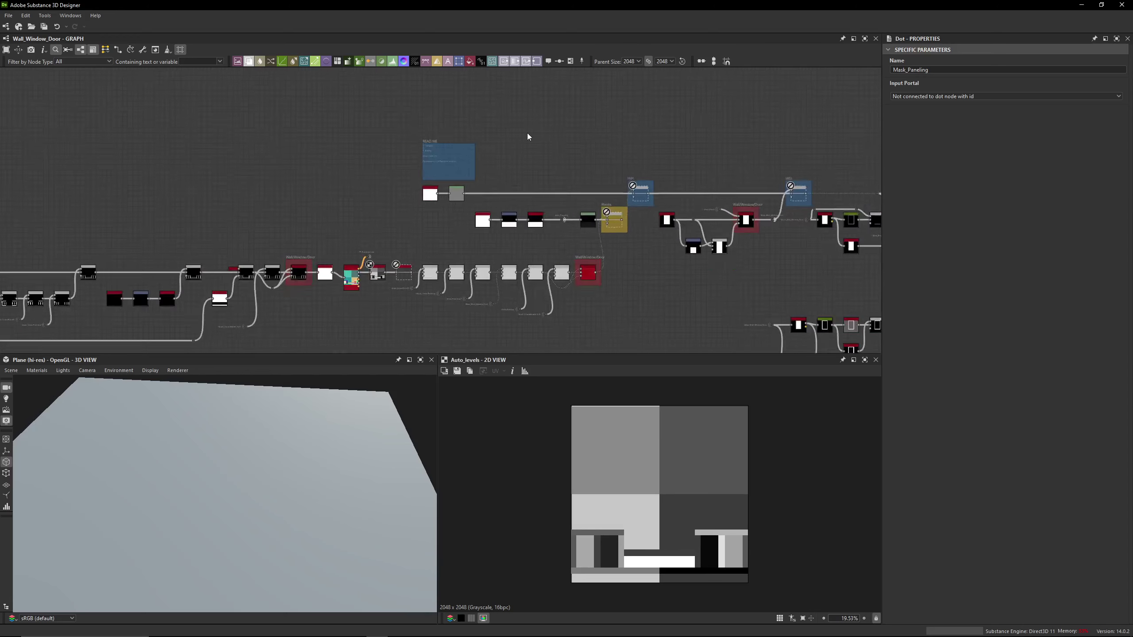
mouse_move(518, 147)
middle_down()
mouse_move(533, 140)
mouse_move(509, 131)
middle_up()
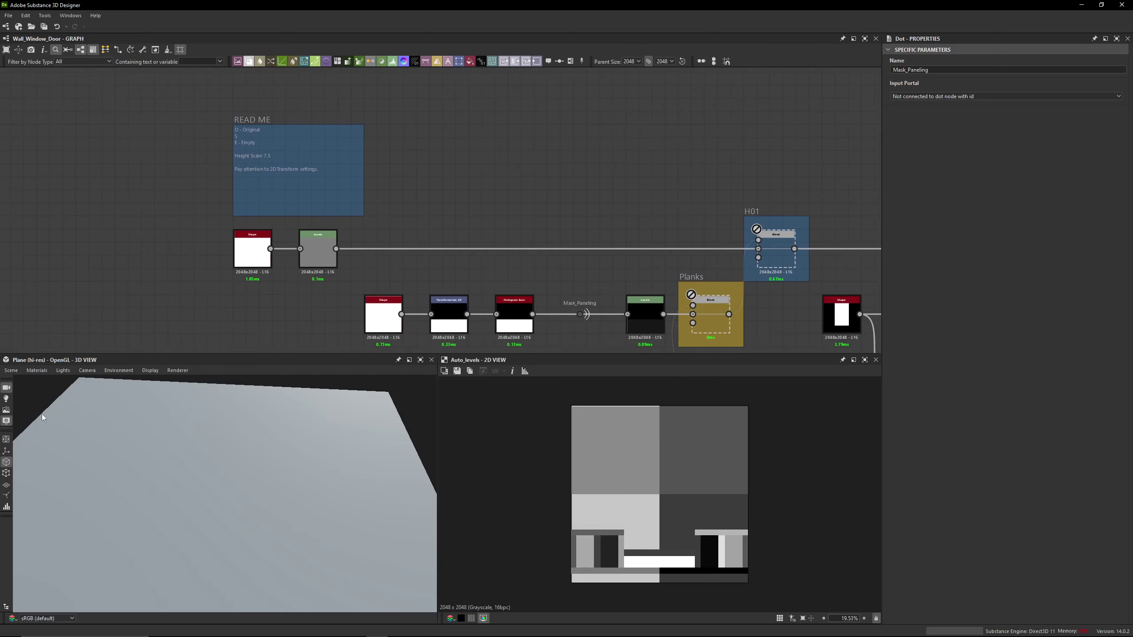
click(36, 372)
mouse_move(48, 383)
click(98, 385)
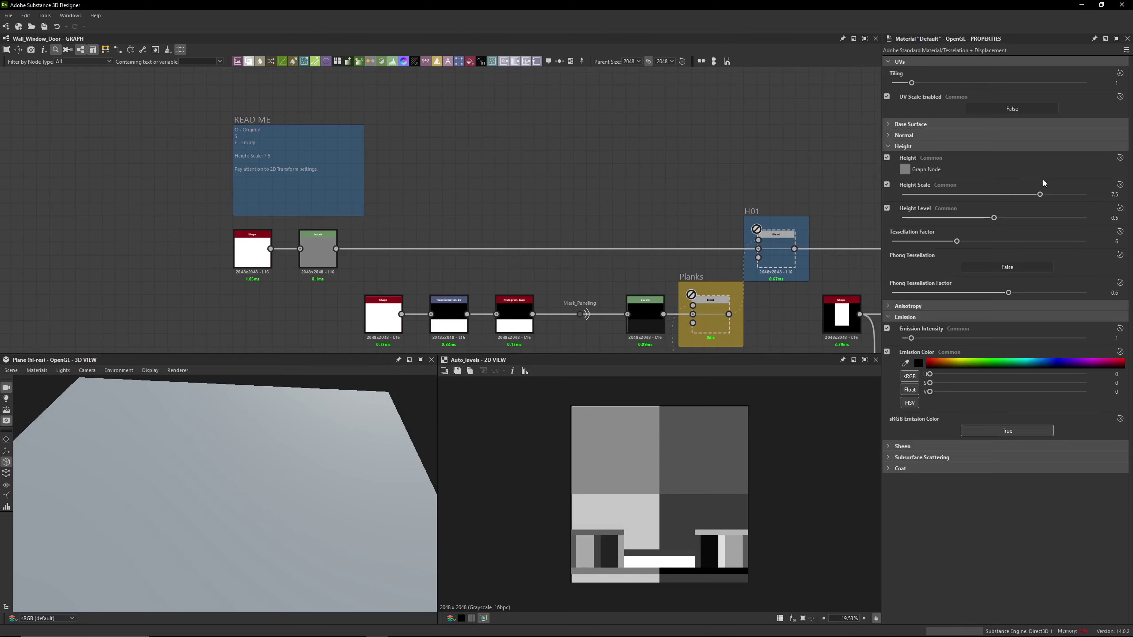
click(1114, 194)
click(1124, 242)
drag(286, 454, 226, 453)
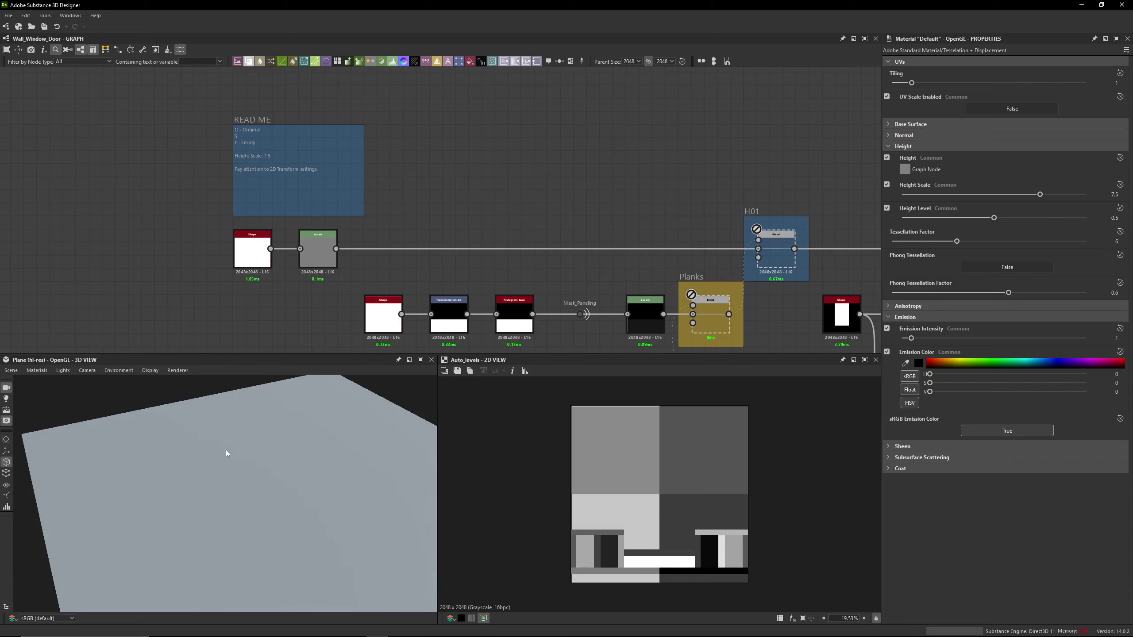
Inspect the parameters of the Shape and Levels nodes that start the height chain below the READ ME note
middle_drag(535, 200, 539, 137)
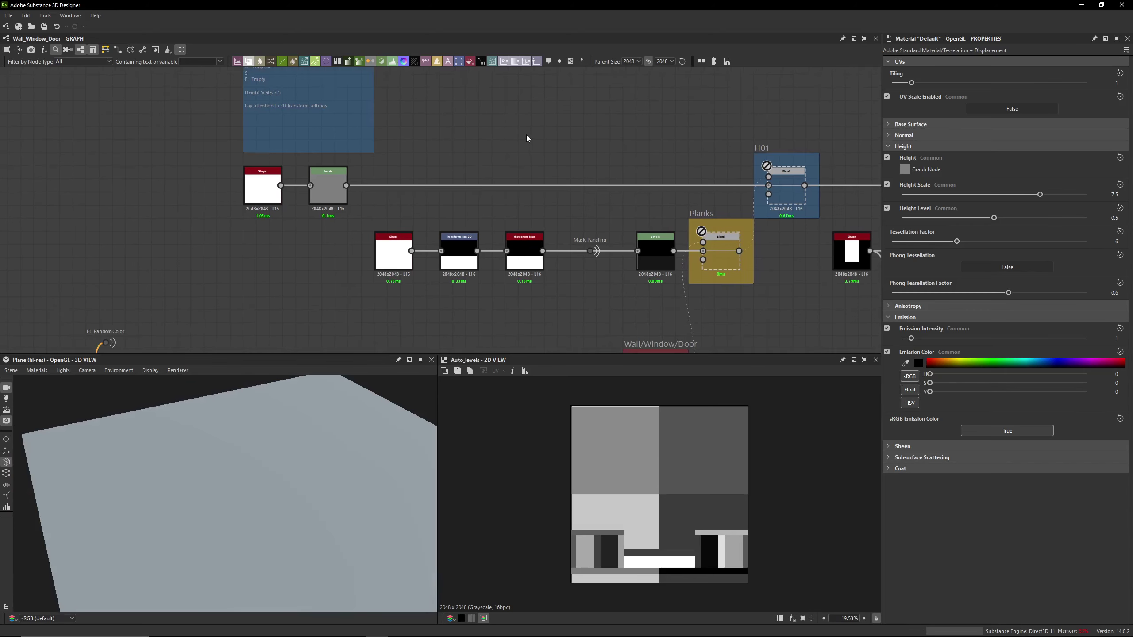
middle_drag(421, 127, 403, 173)
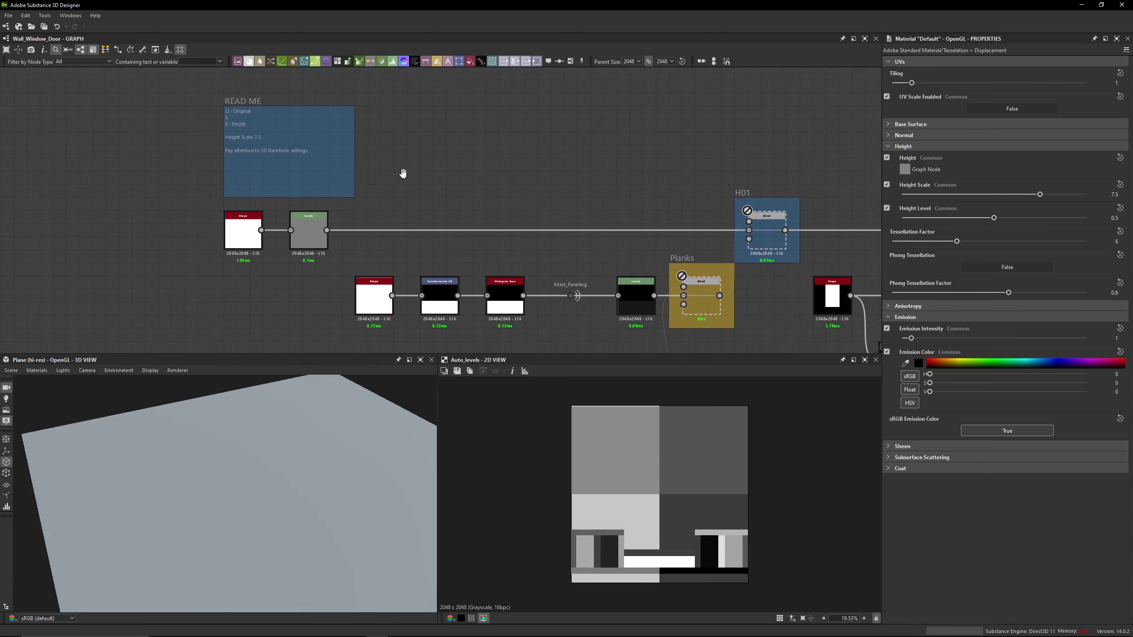
scroll(193, 279, up, 3)
click(273, 253)
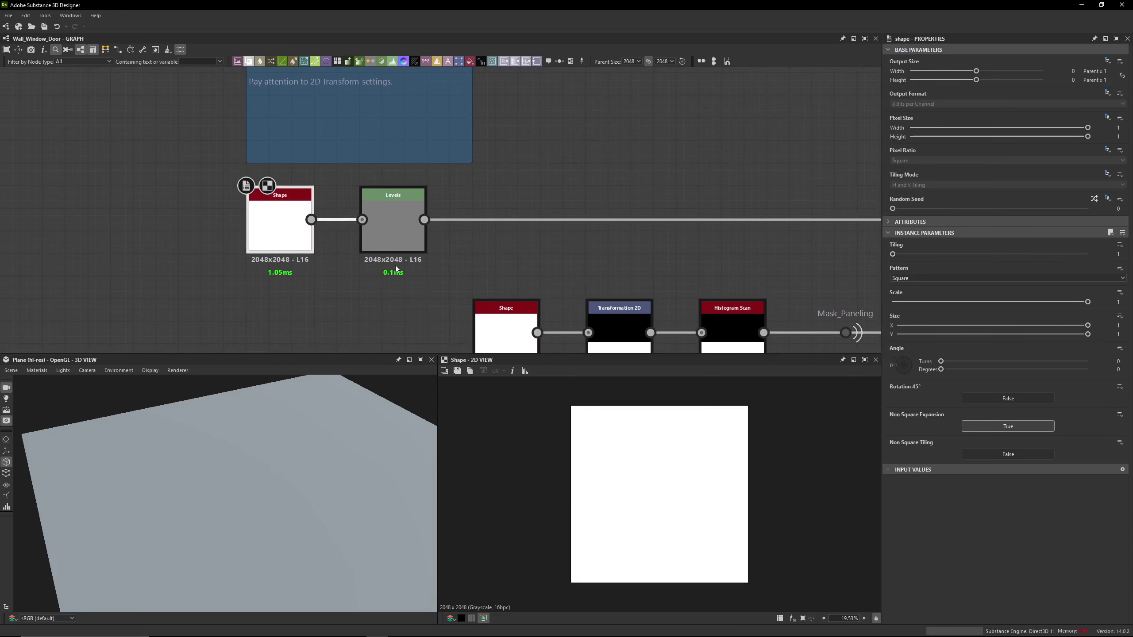
click(394, 233)
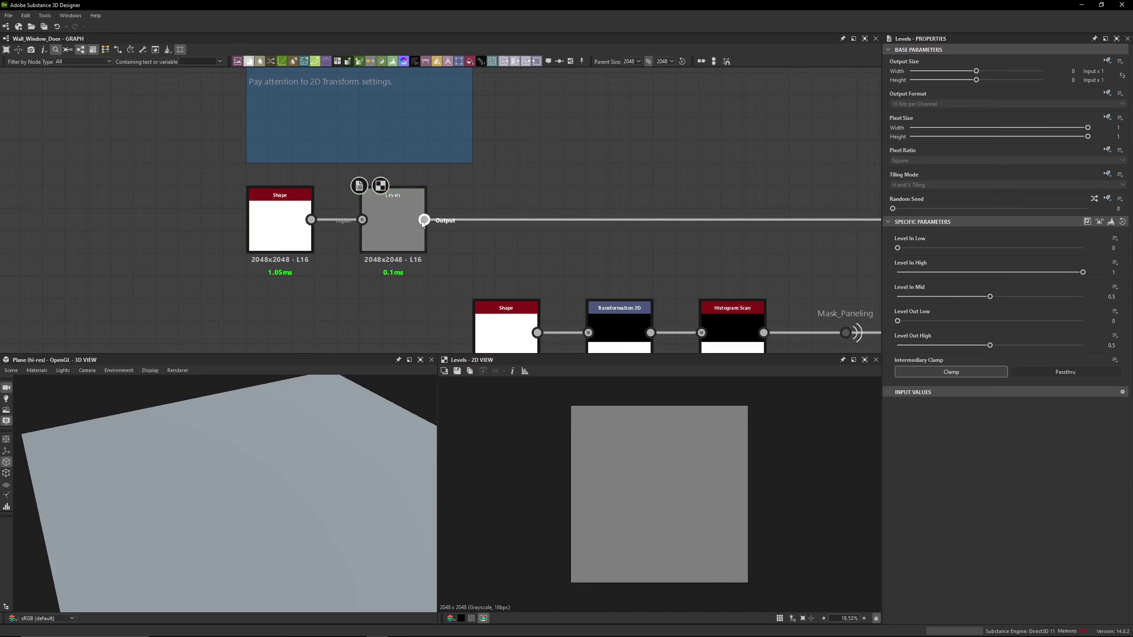
Follow the height chain to its end and inspect the Levels node after the Wall_Window_Door switch
scroll(491, 204, down, 10)
middle_drag(783, 154, 20, 172)
middle_drag(863, 177, 82, 163)
middle_drag(825, 162, 93, 153)
middle_drag(582, 152, 281, 152)
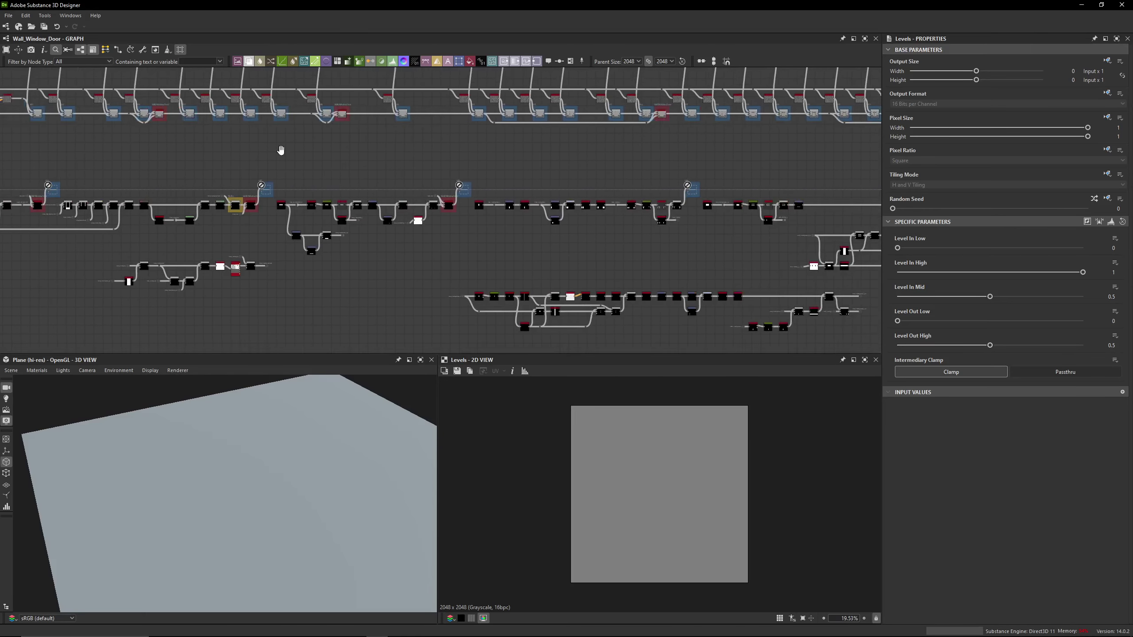
middle_drag(847, 158, 565, 154)
middle_drag(703, 164, 568, 152)
scroll(593, 207, up, 5)
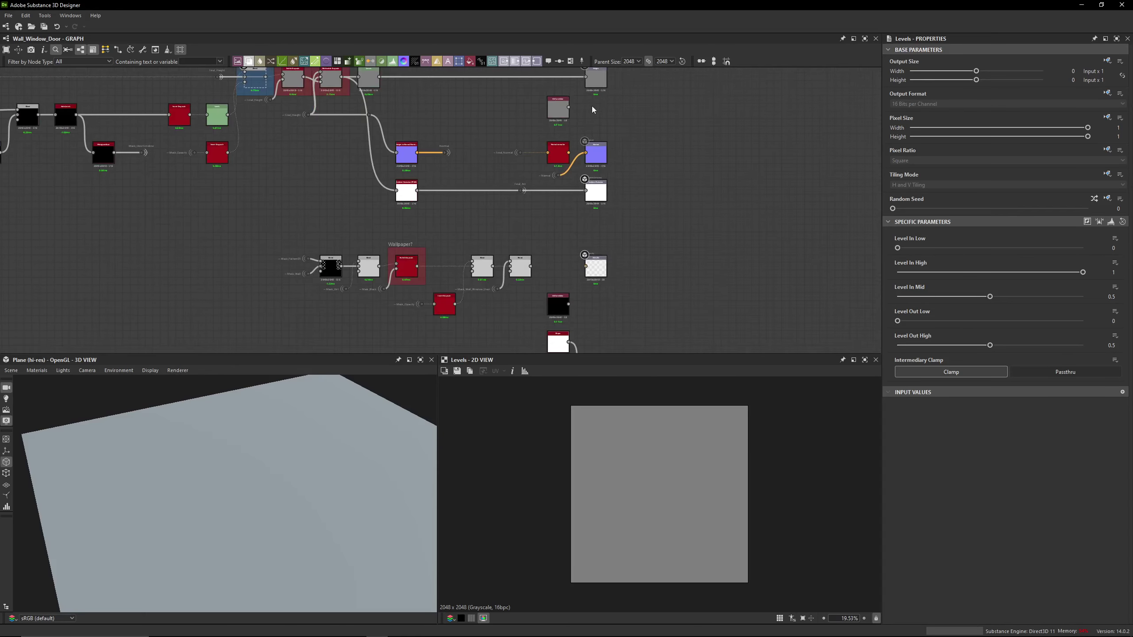
middle_drag(591, 106, 606, 178)
middle_drag(229, 135, 369, 163)
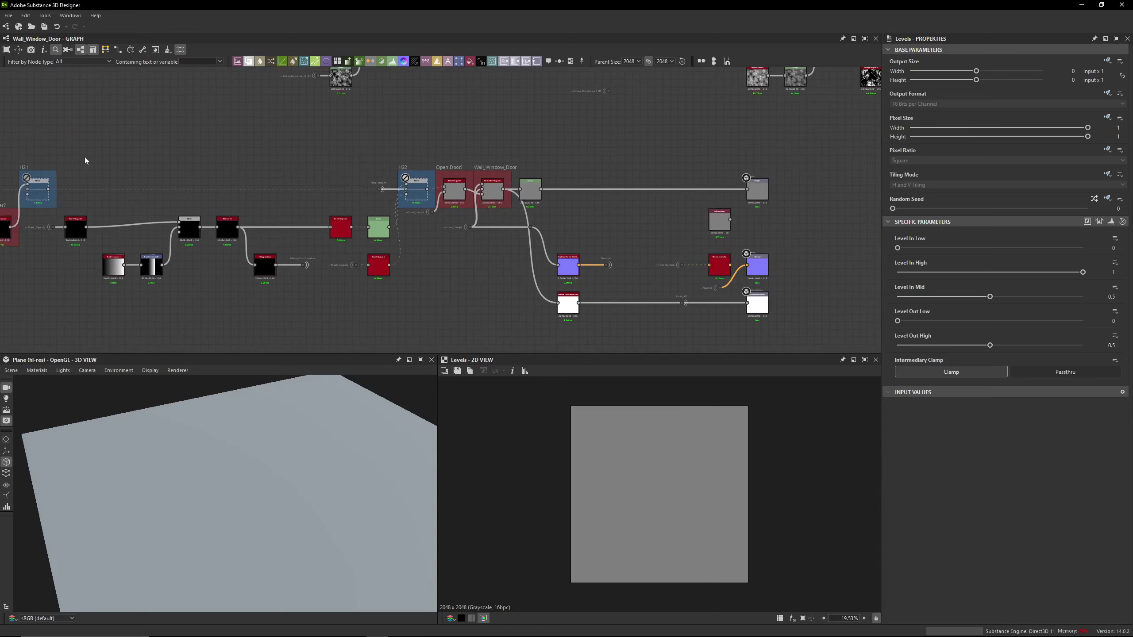
scroll(598, 196, up, 5)
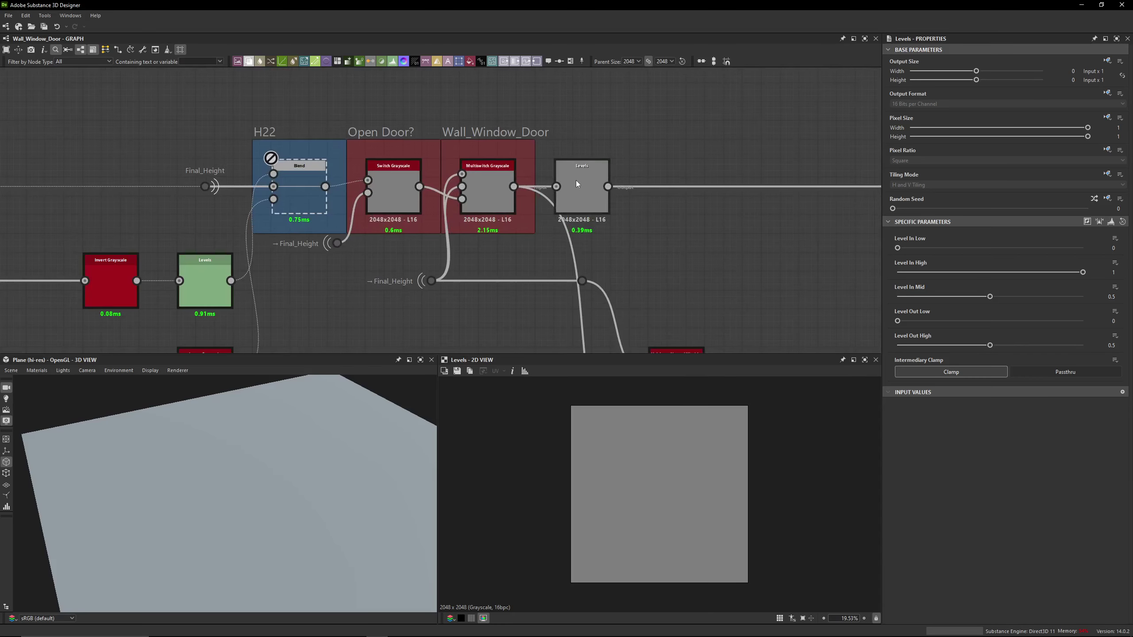
click(582, 179)
click(1113, 223)
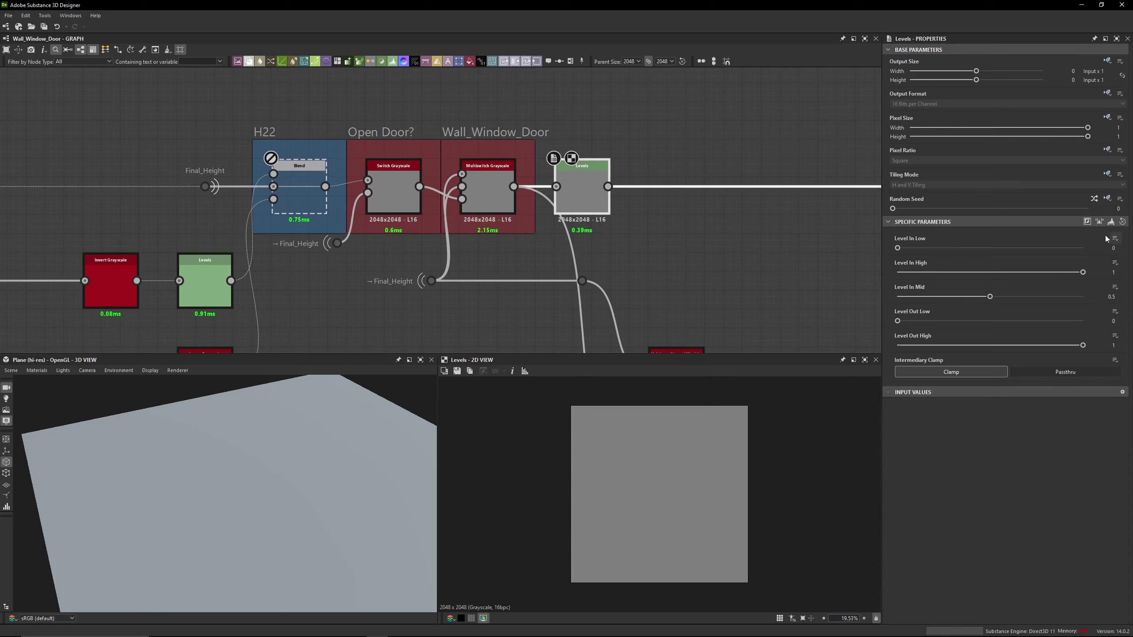
Inspect the surface size and height depth parameters of the Height to Normal World Units node
middle_drag(565, 222, 419, 178)
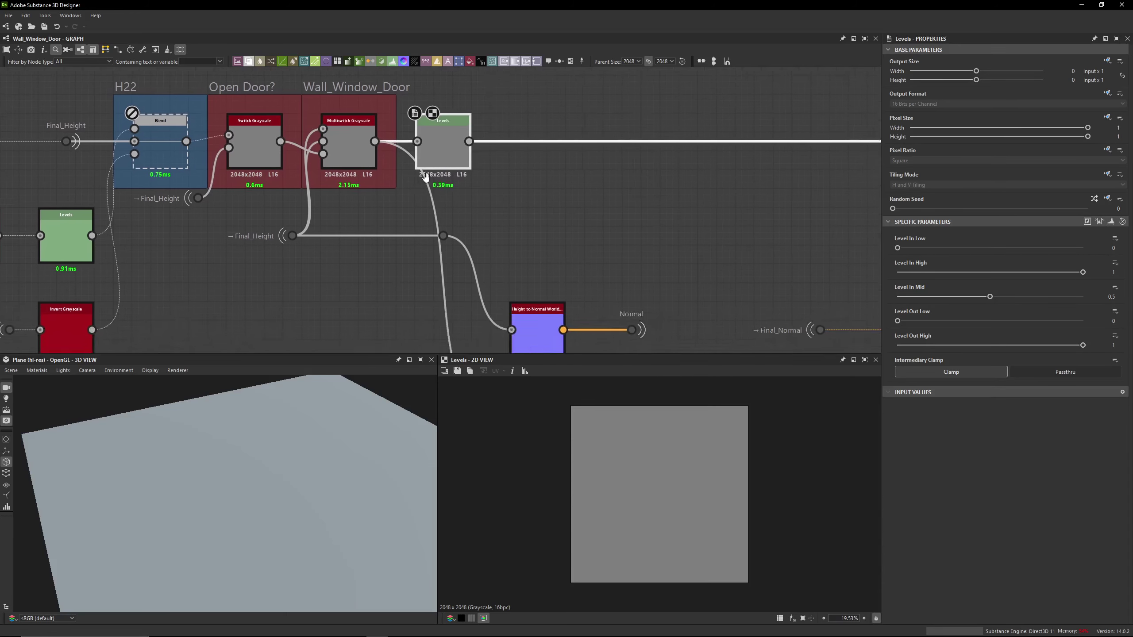
scroll(398, 149, down, 2)
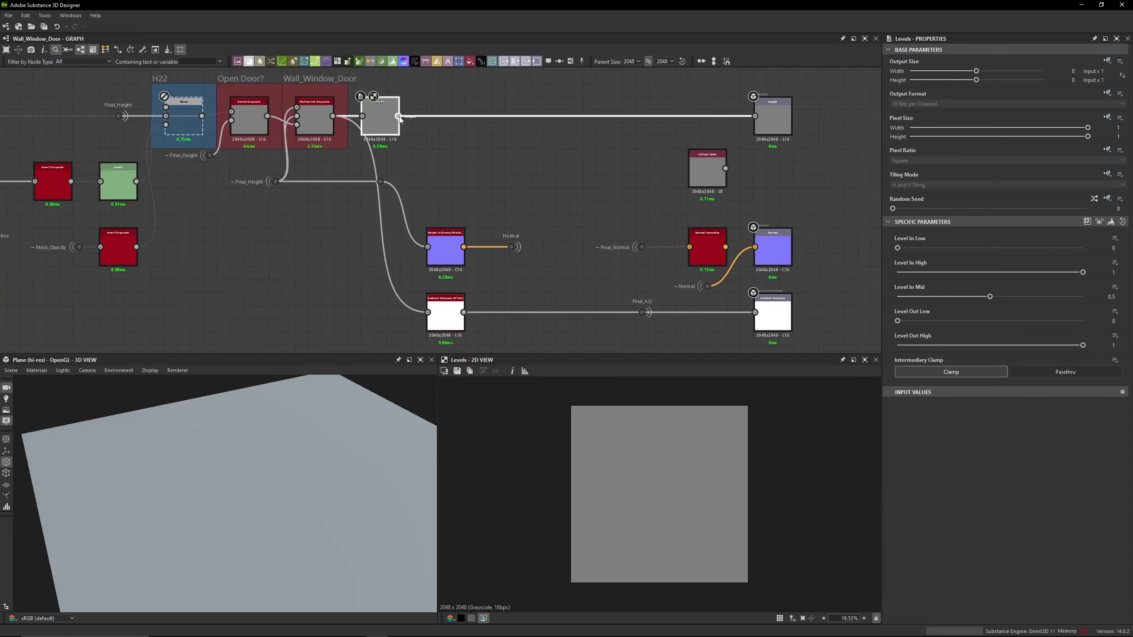
scroll(453, 247, up, 5)
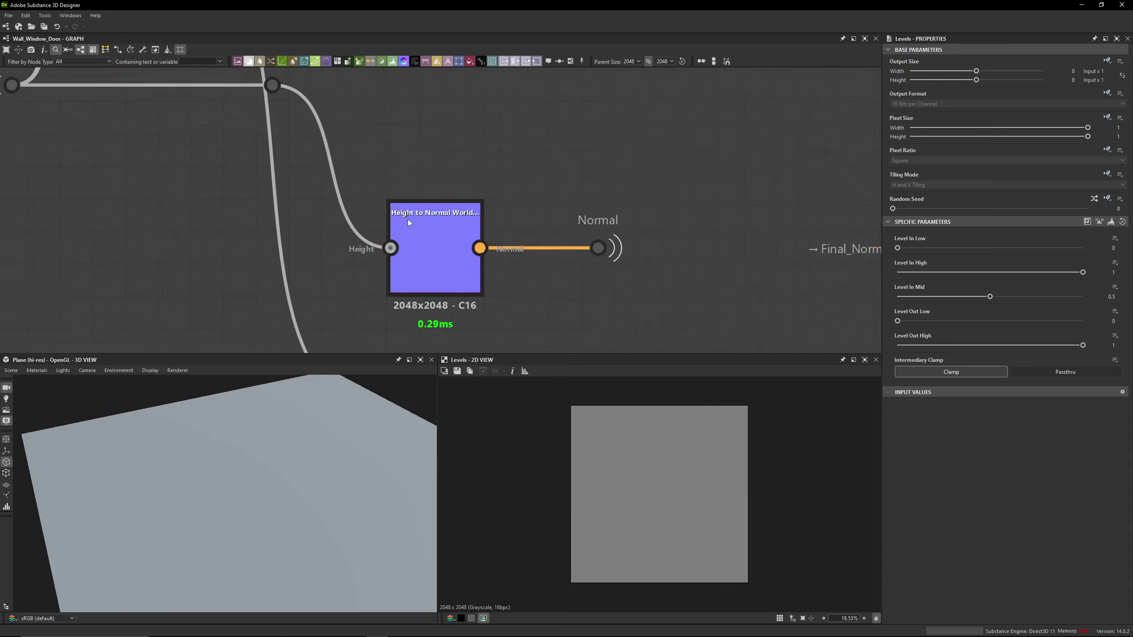
scroll(407, 219, up, 2)
double_click(491, 222)
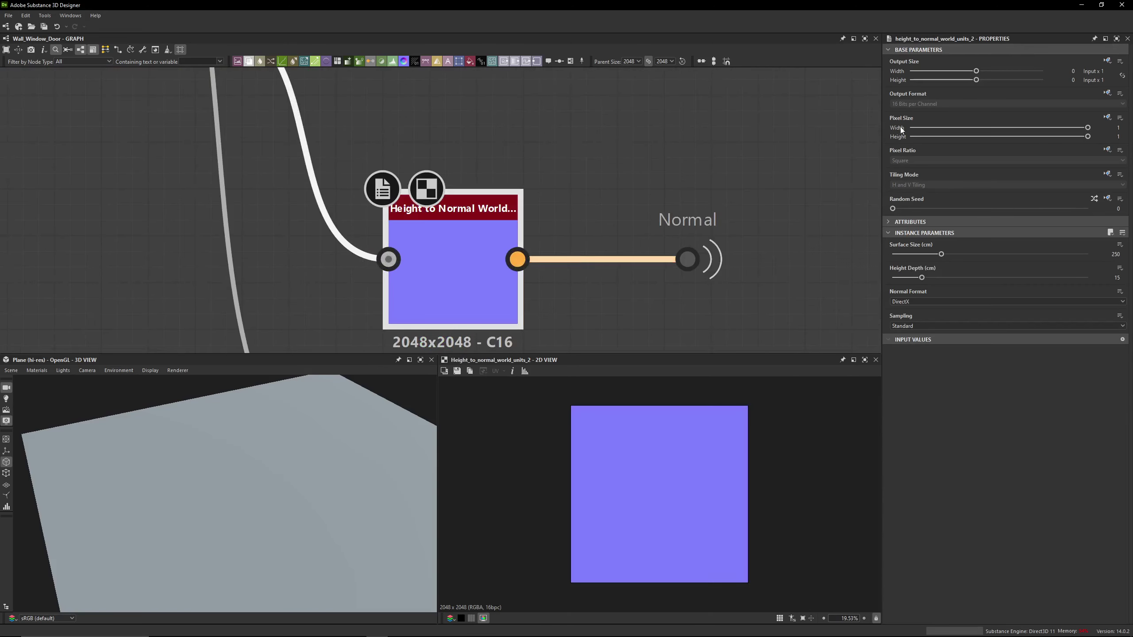
Inspect the physical size and sampling parameters of the Ambient Occlusion (RTAO) node
middle_drag(554, 170, 459, 218)
scroll(462, 156, down, 4)
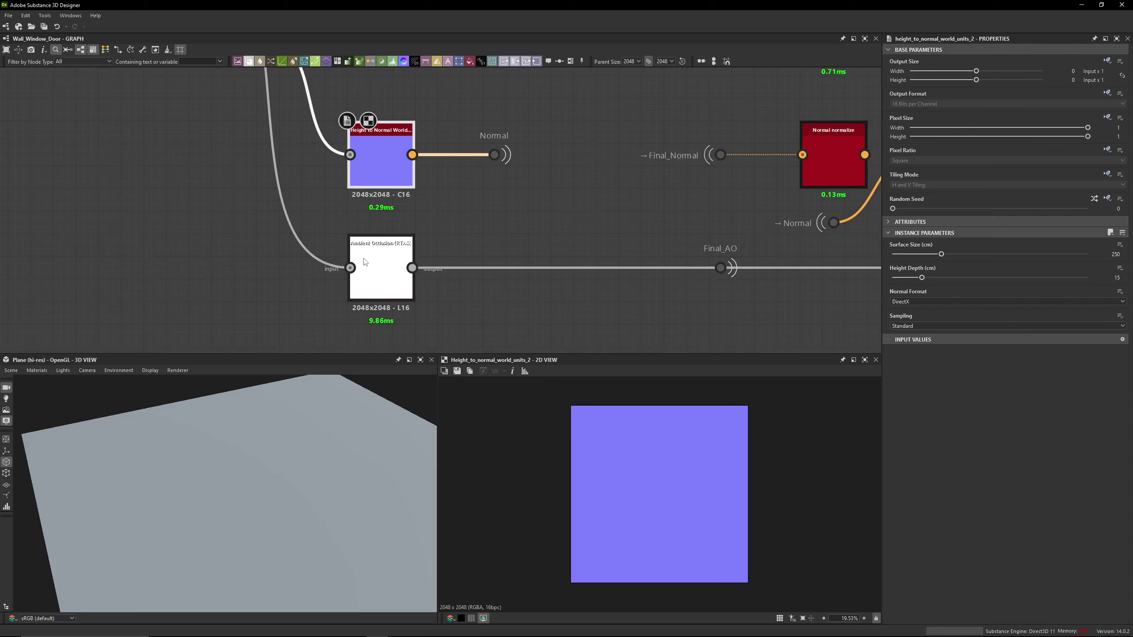
scroll(392, 254, up, 3)
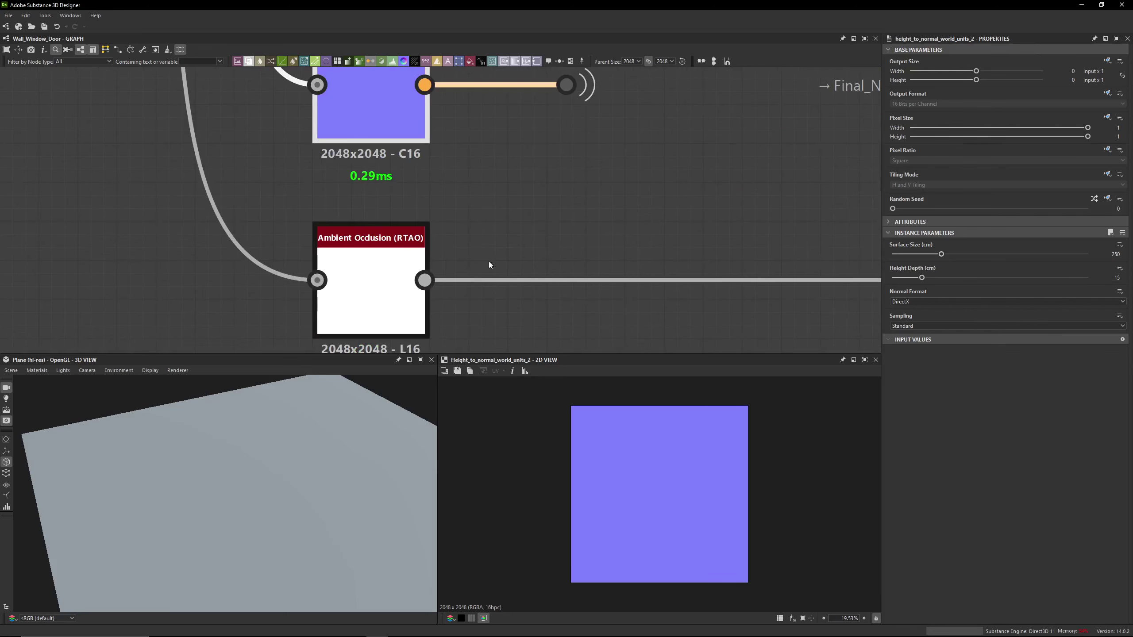
click(379, 265)
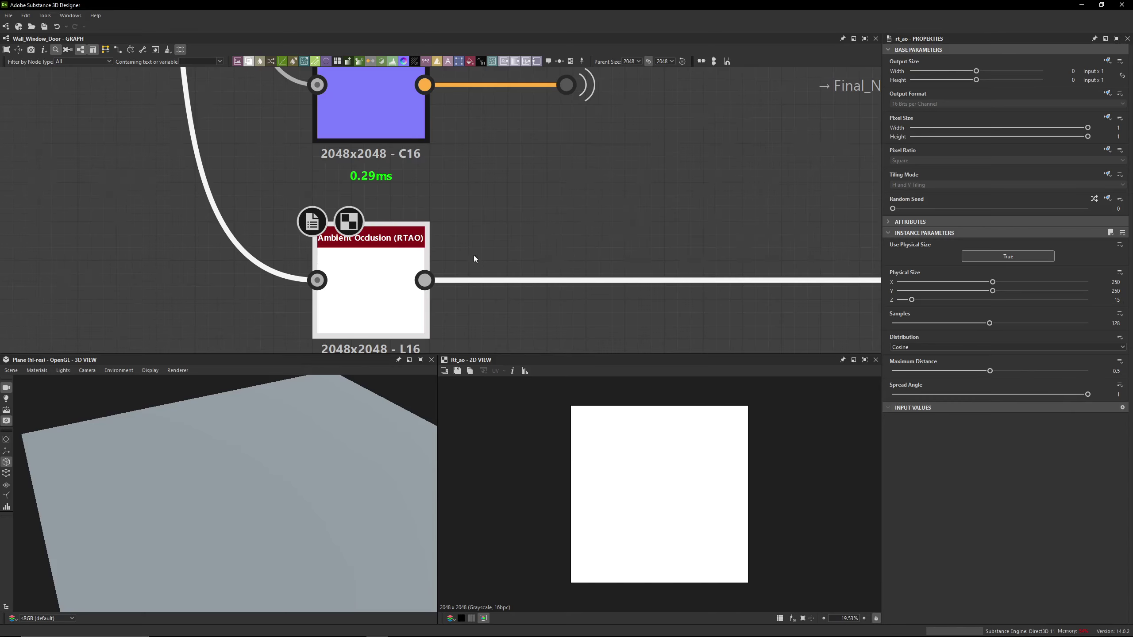
Examine how the height, normal and ambient occlusion branches connect to their output nodes
scroll(474, 255, down, 6)
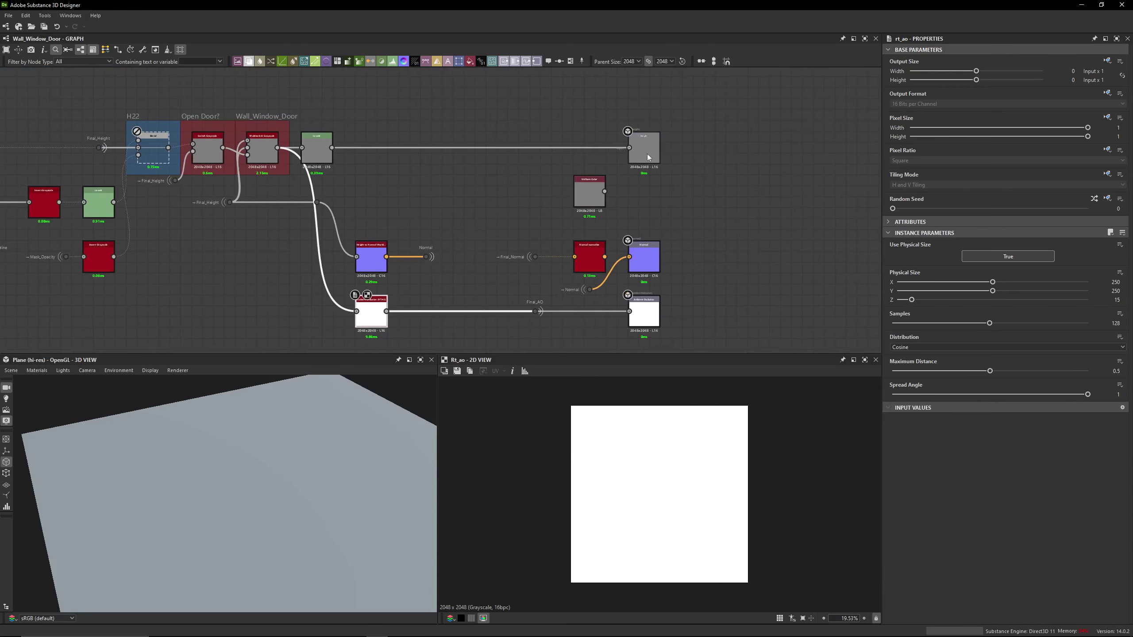
scroll(647, 157, up, 4)
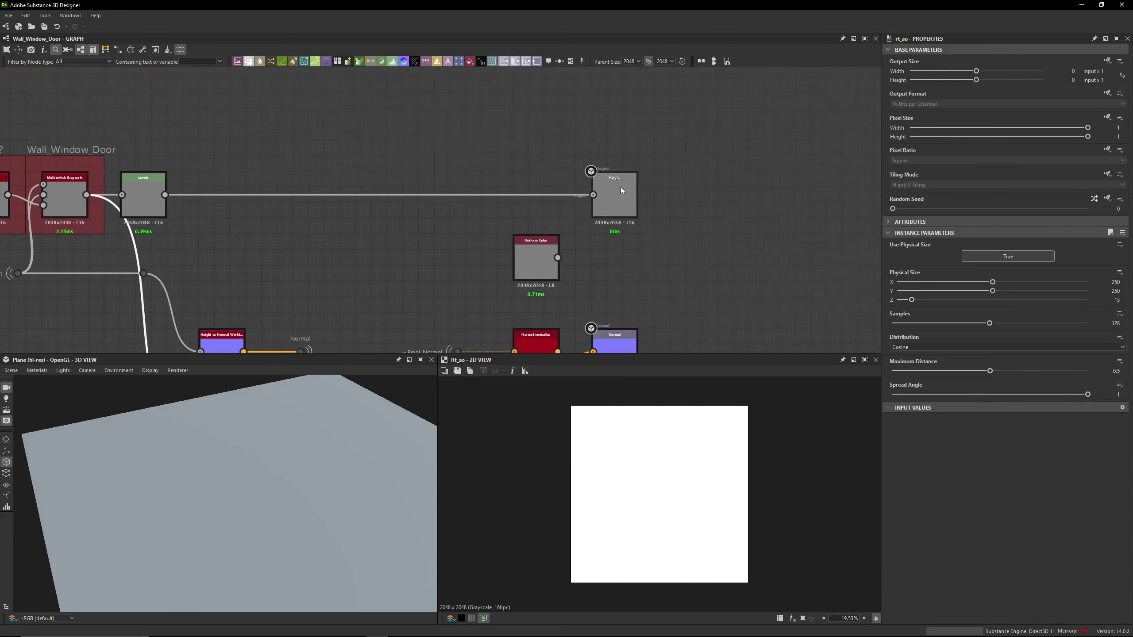
scroll(621, 187, up, 2)
scroll(169, 183, down, 3)
middle_drag(170, 183, 452, 167)
scroll(452, 167, down, 2)
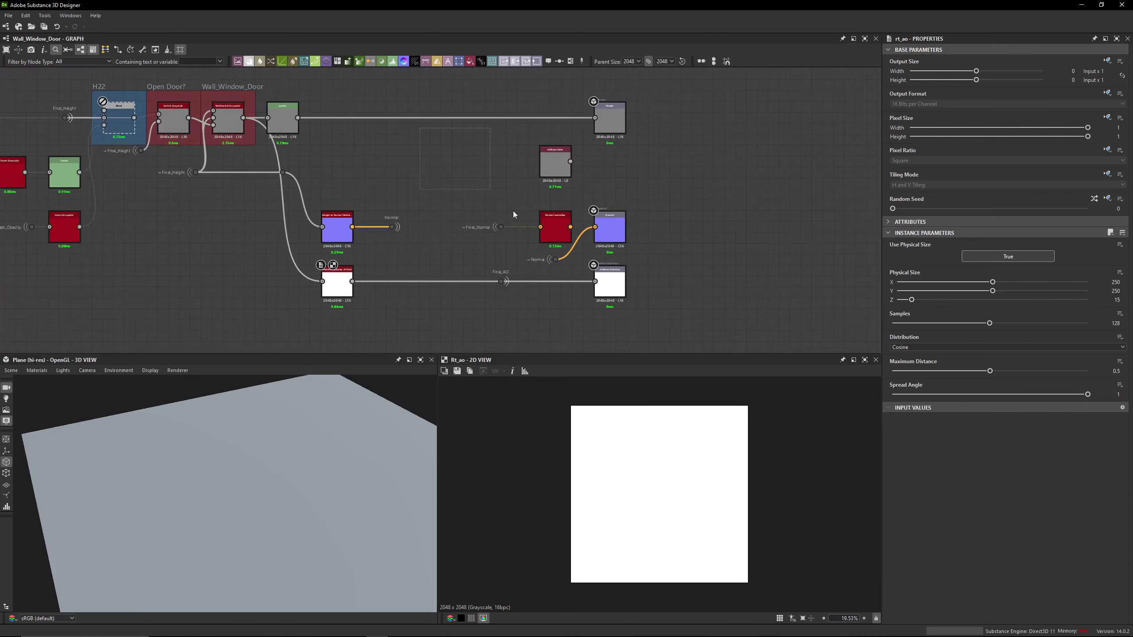
drag(364, 147, 541, 353)
middle_drag(344, 145, 467, 214)
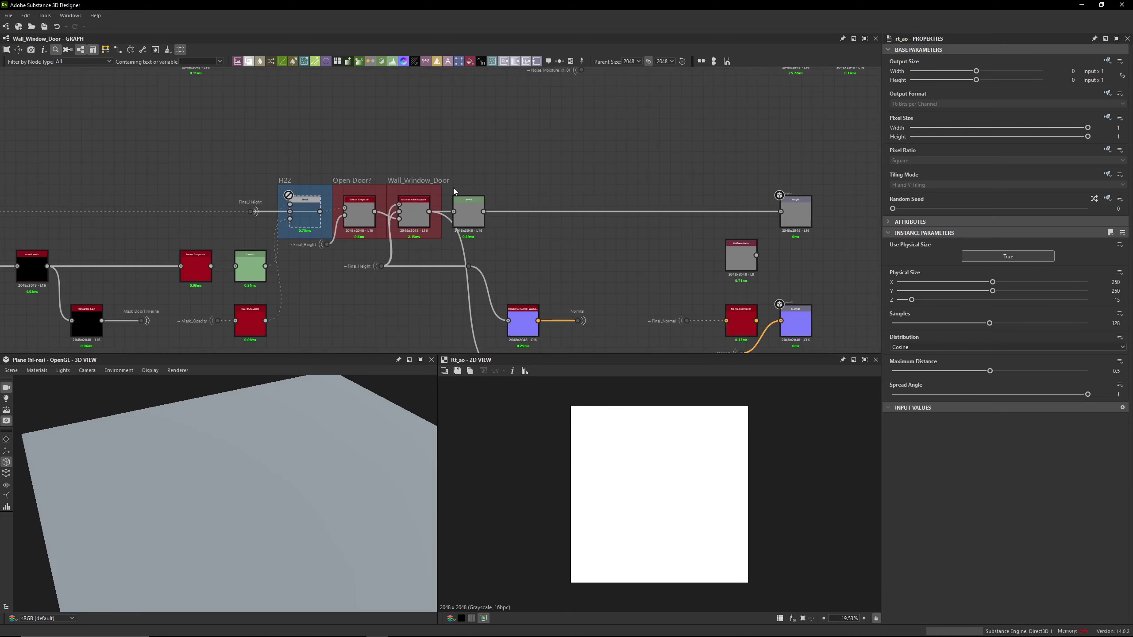
Trace the height chain back to its start and examine the disabled Blend node in the Planks frame
middle_drag(205, 134, 584, 125)
scroll(584, 126, up, 2)
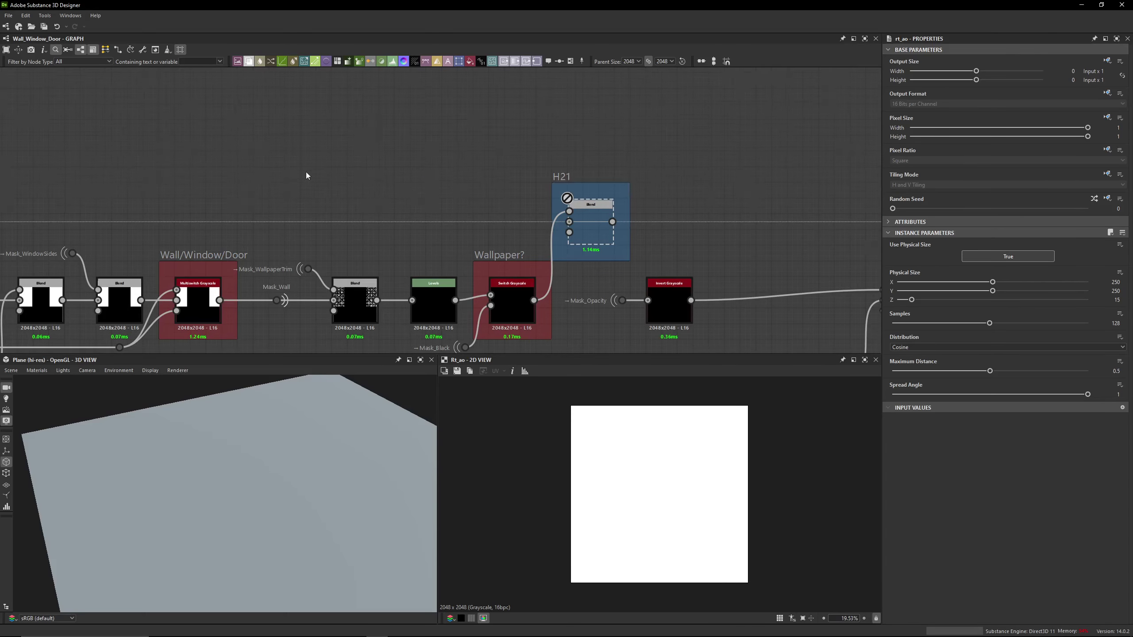
scroll(665, 140, down, 7)
middle_drag(221, 138, 629, 299)
scroll(628, 299, down, 3)
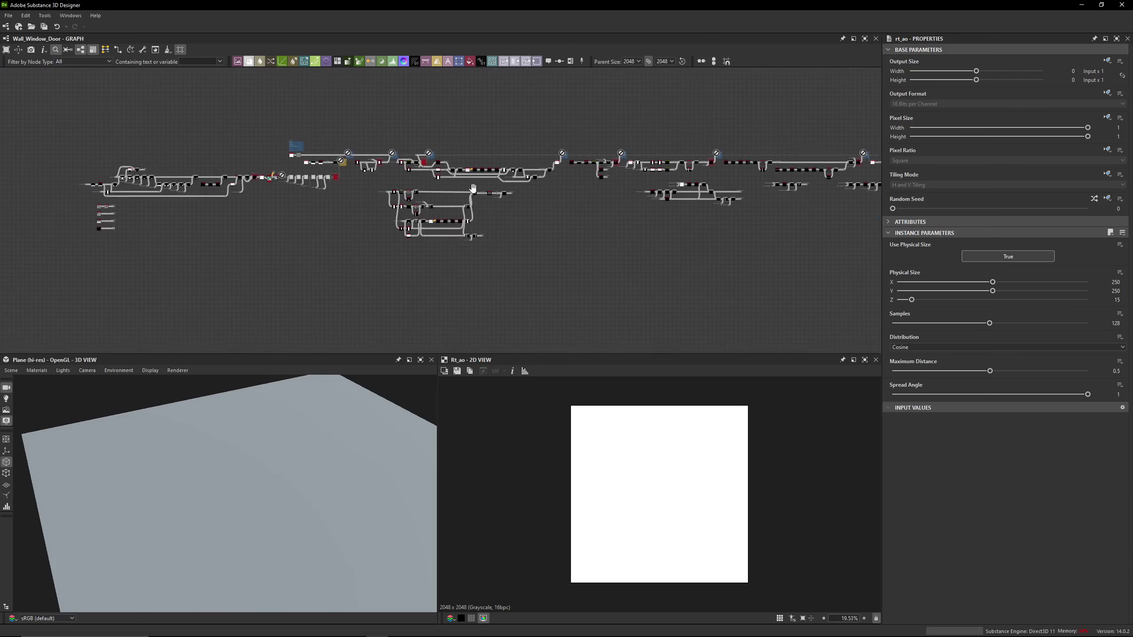
middle_drag(490, 233, 472, 217)
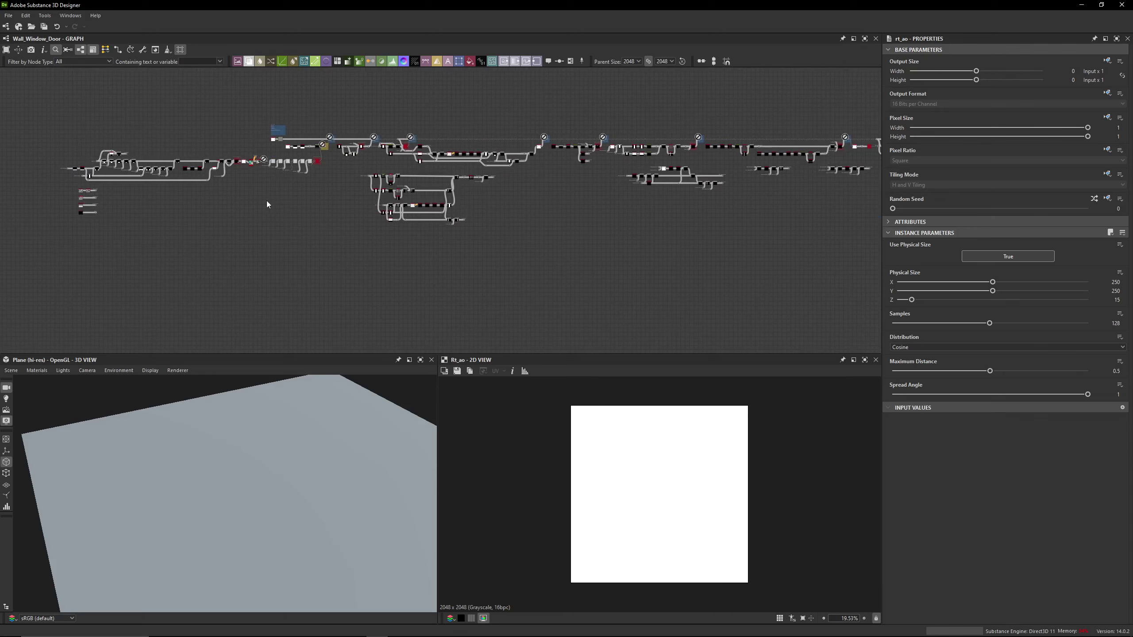
scroll(322, 145, up, 10)
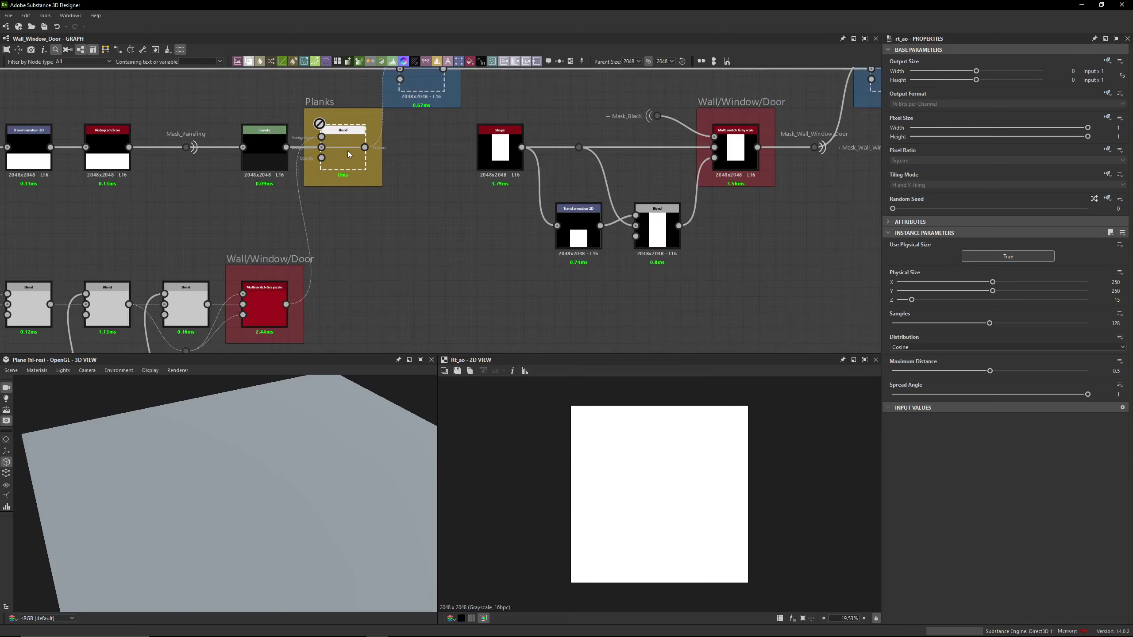
middle_drag(335, 123, 377, 207)
scroll(360, 147, up, 1)
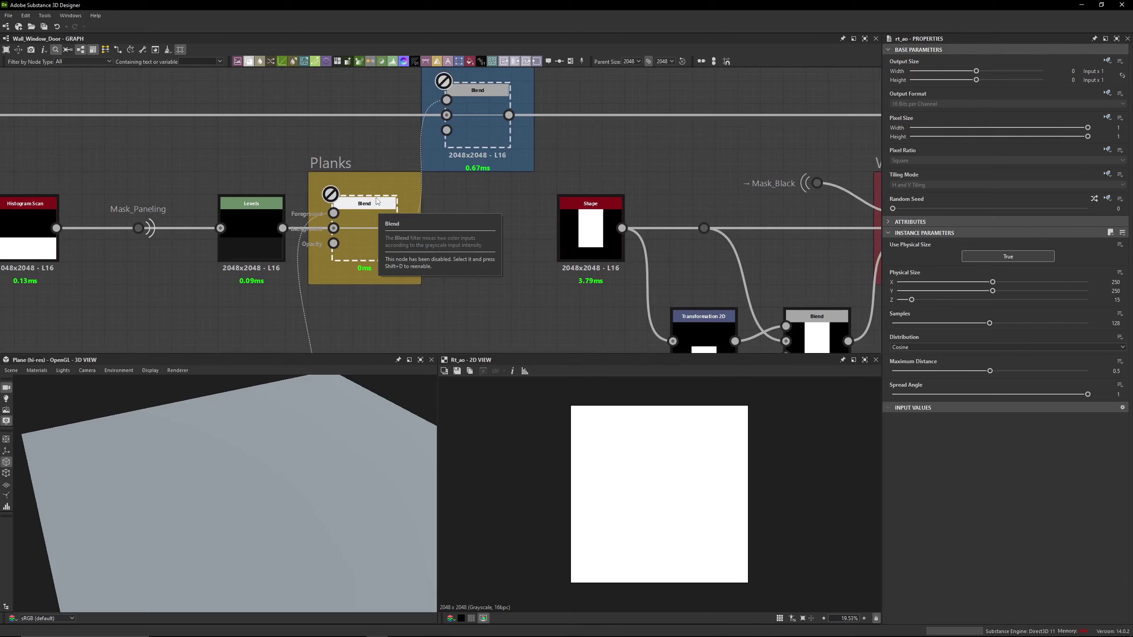
Survey the height blend chain beyond the Planks frame and return to the starting Shape and Levels nodes
scroll(430, 241, down, 6)
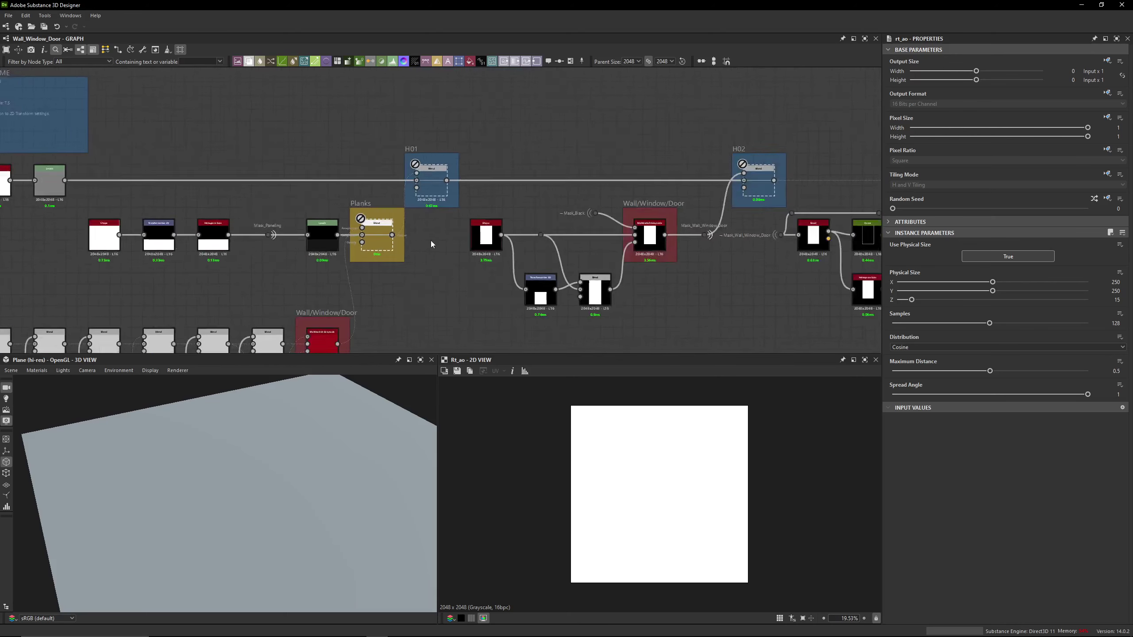
middle_drag(642, 155, 360, 225)
scroll(360, 225, down, 1)
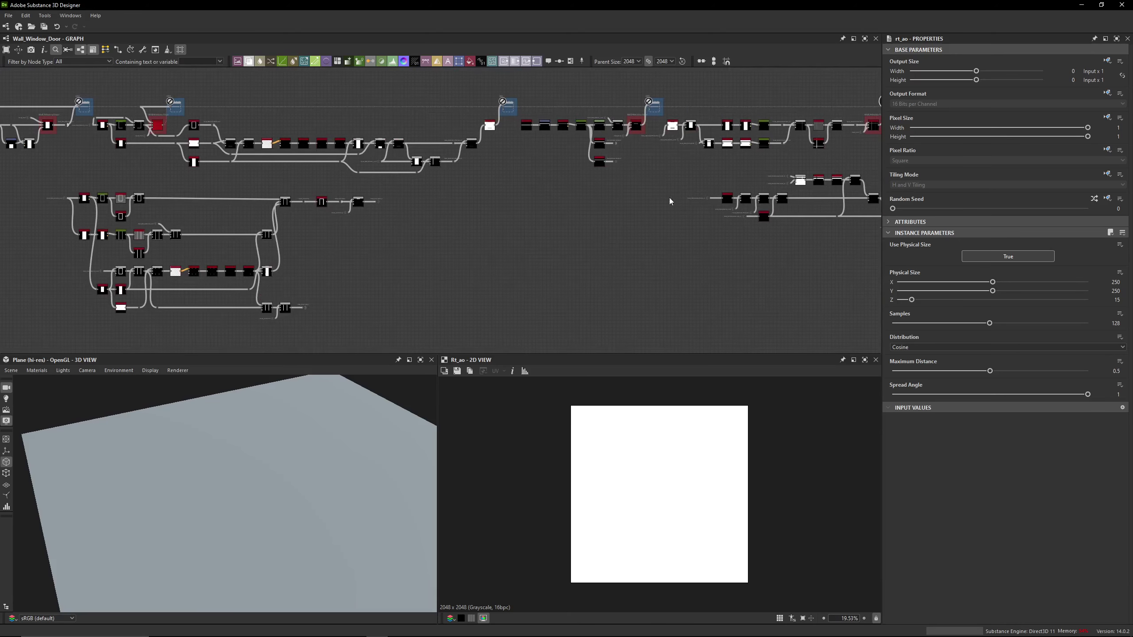
scroll(181, 241, up, 4)
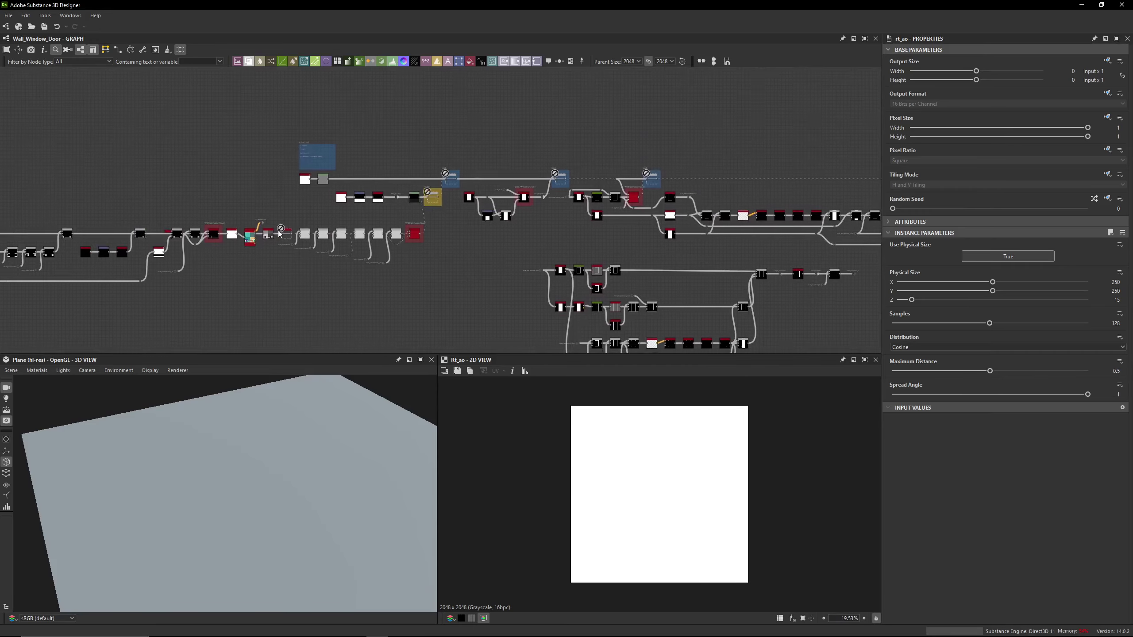
middle_drag(586, 243, 554, 290)
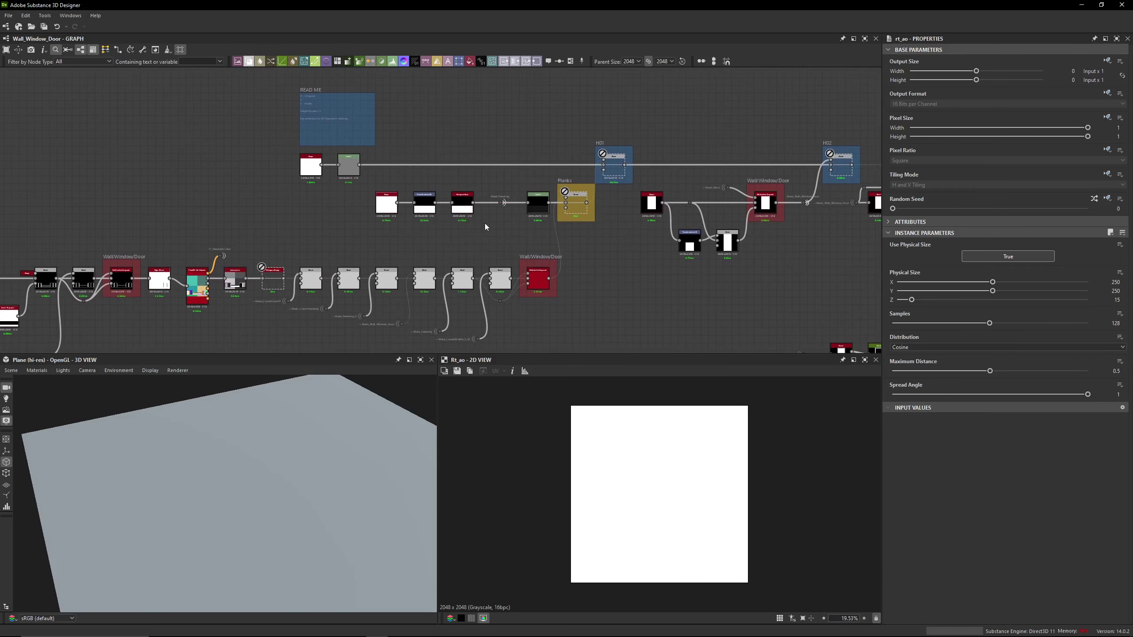
scroll(368, 173, up, 2)
scroll(368, 170, up, 3)
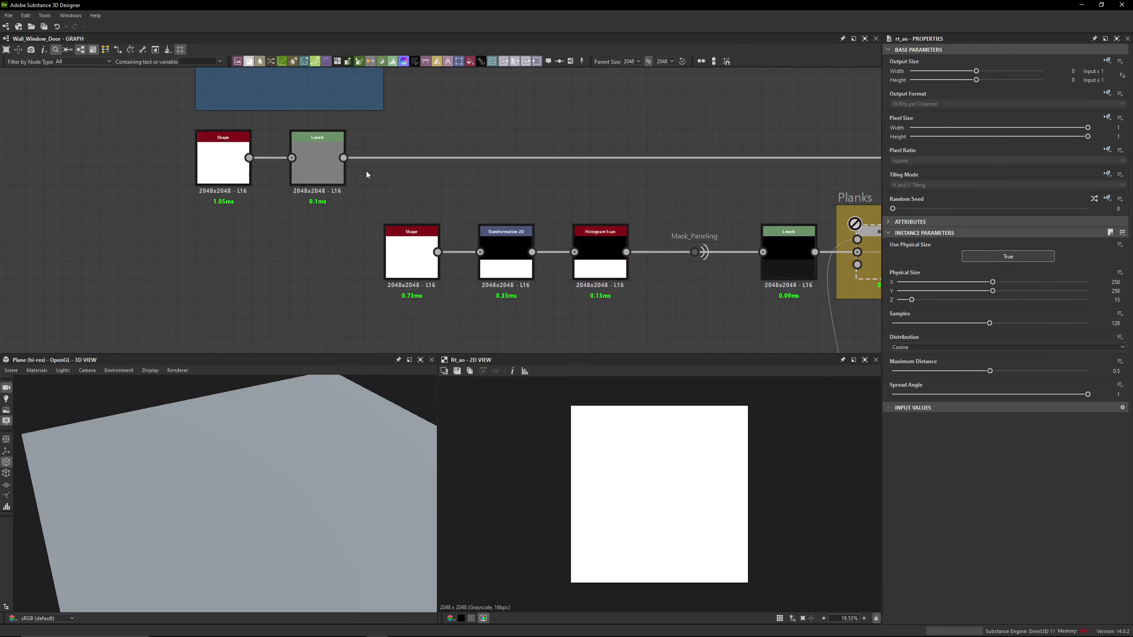
Inspect the base Levels node's numeric parameters and the blending mode of the H01 Blend node
click(338, 176)
click(1111, 222)
middle_drag(839, 187, 585, 177)
click(746, 162)
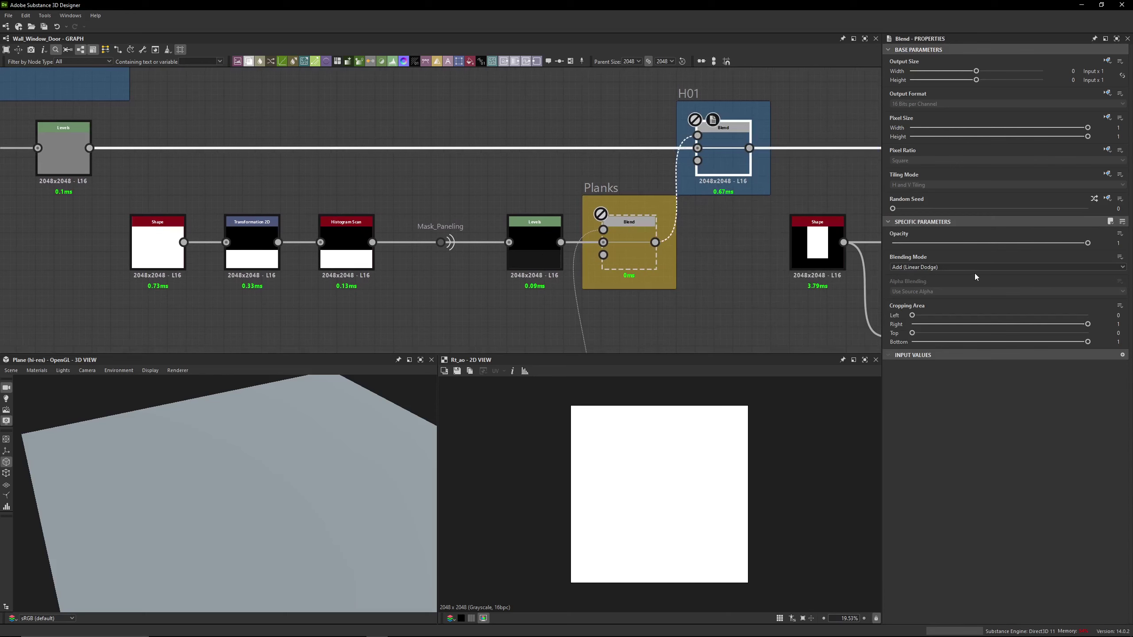
Inspect the paneling mask's Shape parameters and the matrix values of its Transformation 2D node
middle_drag(132, 282, 267, 254)
click(281, 230)
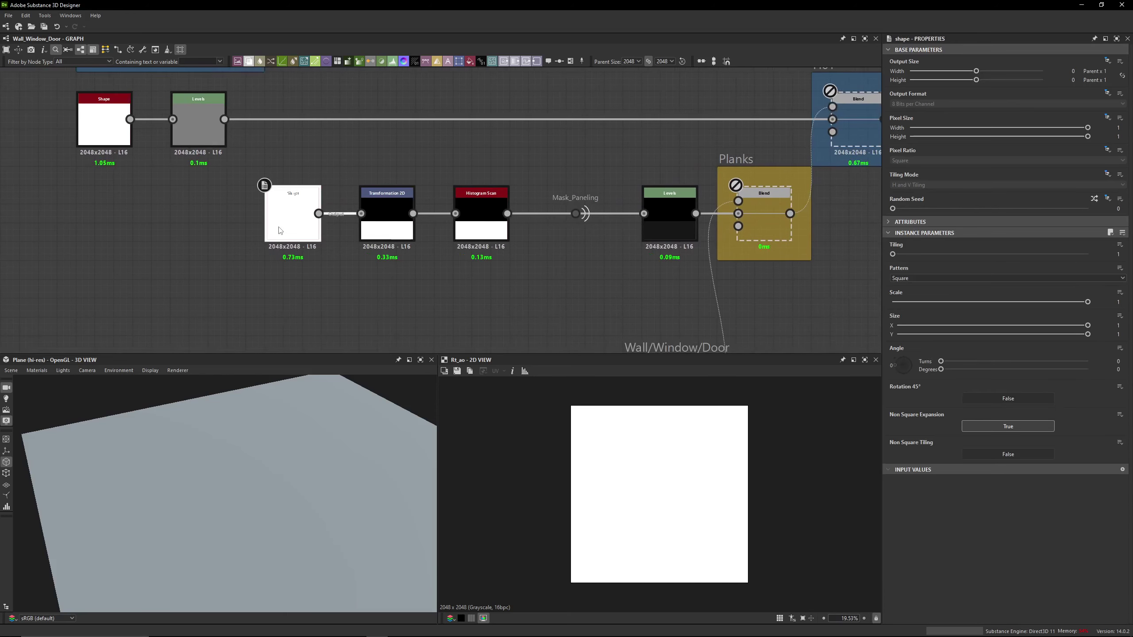
click(400, 233)
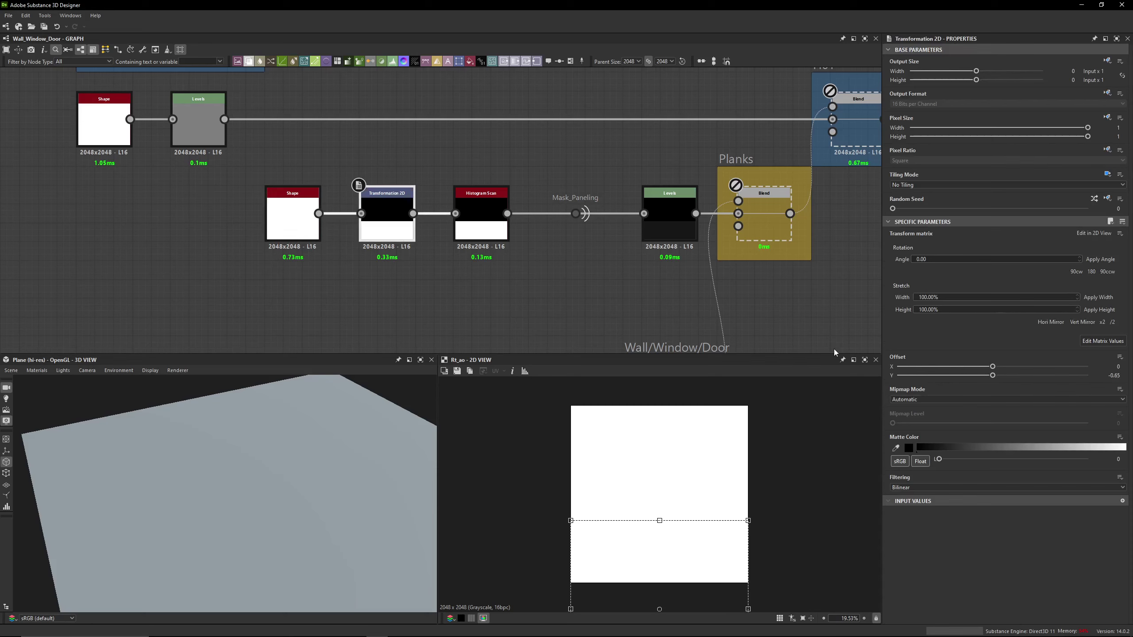
click(1111, 341)
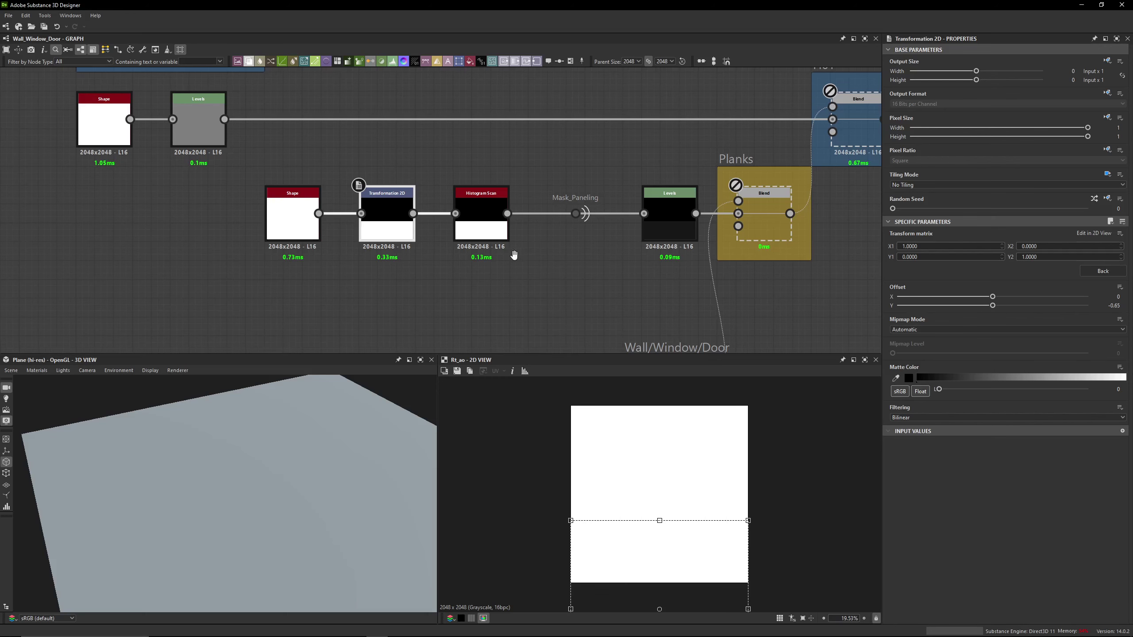
Preview the Histogram Scan and Transformation 2D outputs in 2D and examine the transformed shape's edge up close
middle_drag(514, 255, 494, 265)
click(461, 227)
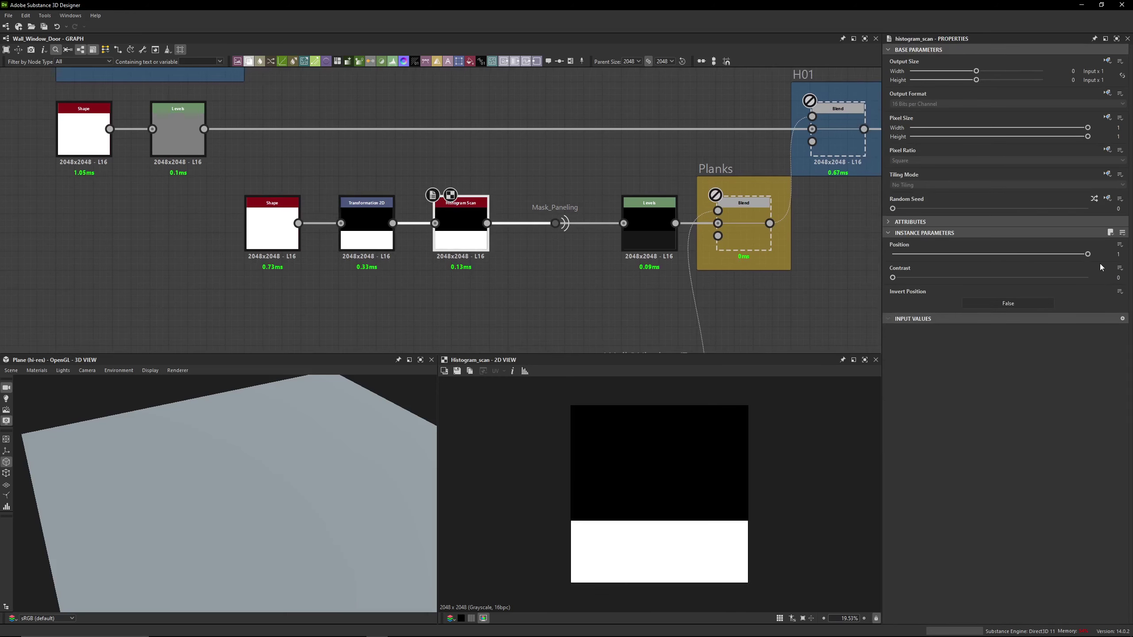
click(363, 218)
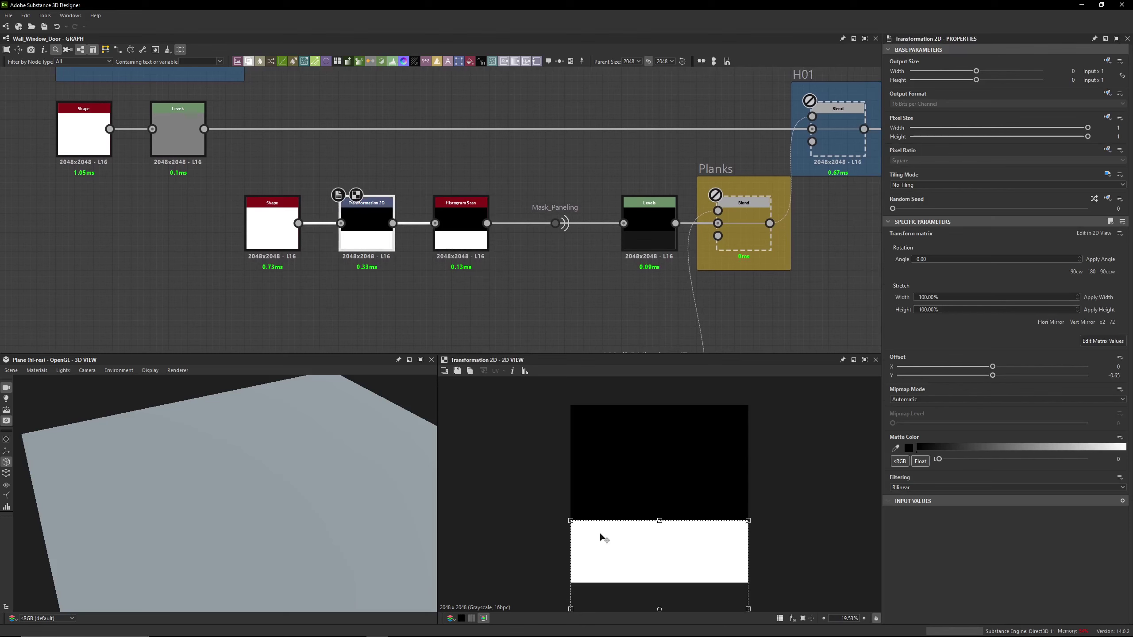
scroll(540, 532, up, 8)
scroll(540, 532, up, 15)
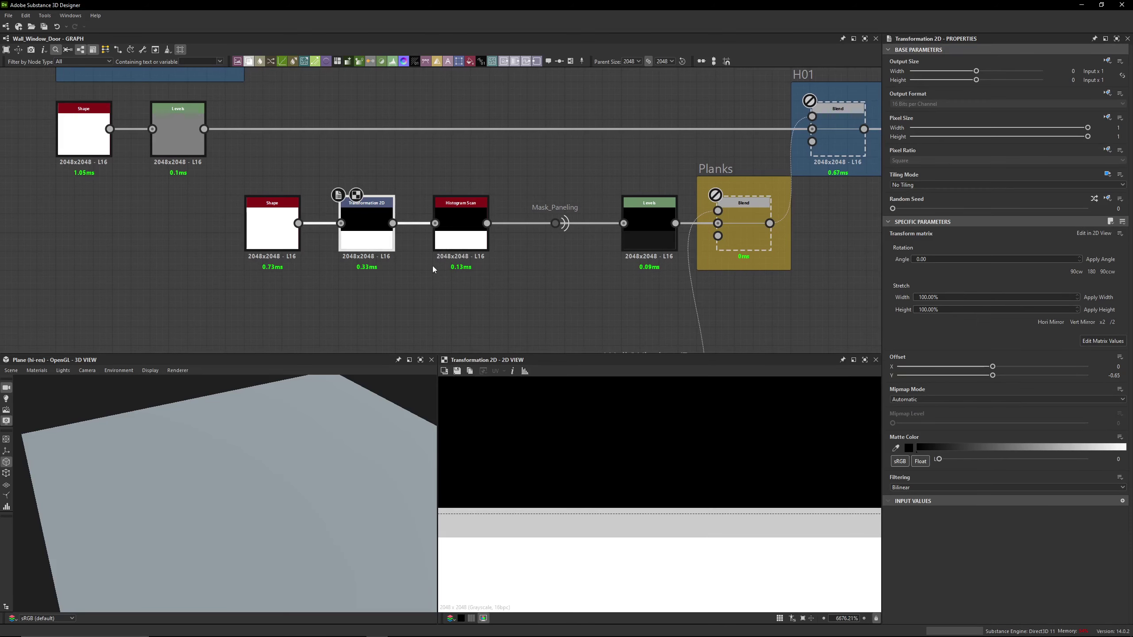
Try Nearest filtering on the Transformation 2D node and restore it to Bilinear
click(903, 487)
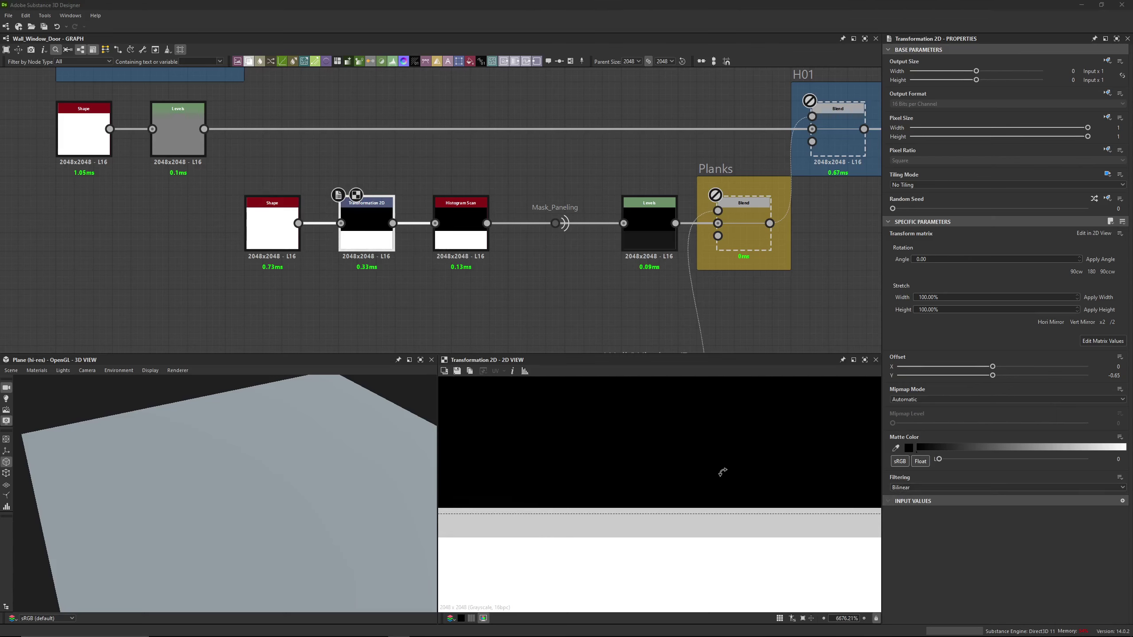
click(905, 485)
click(901, 501)
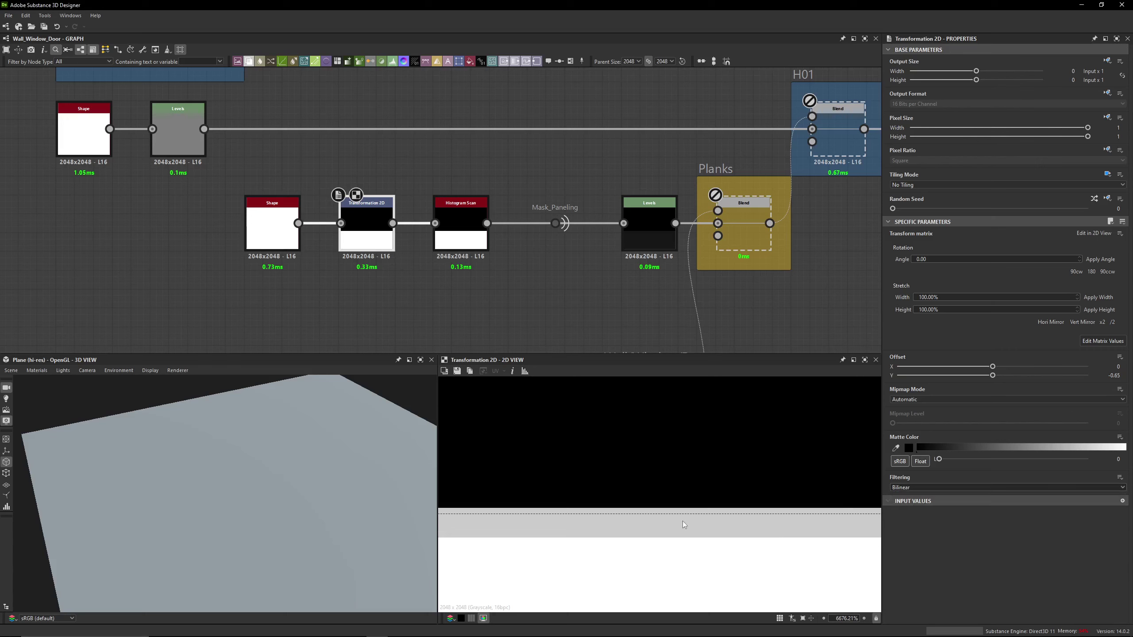
click(905, 487)
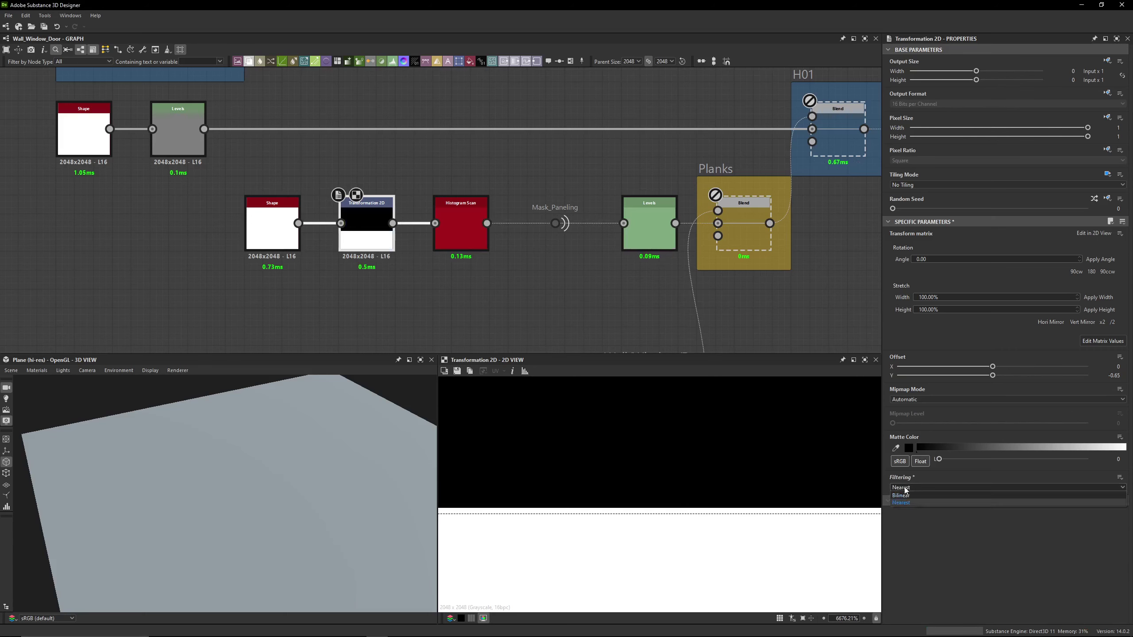
click(901, 493)
Examine the mask edge in the Histogram Scan output and read the 2D Transform note in the READ ME frame
click(451, 225)
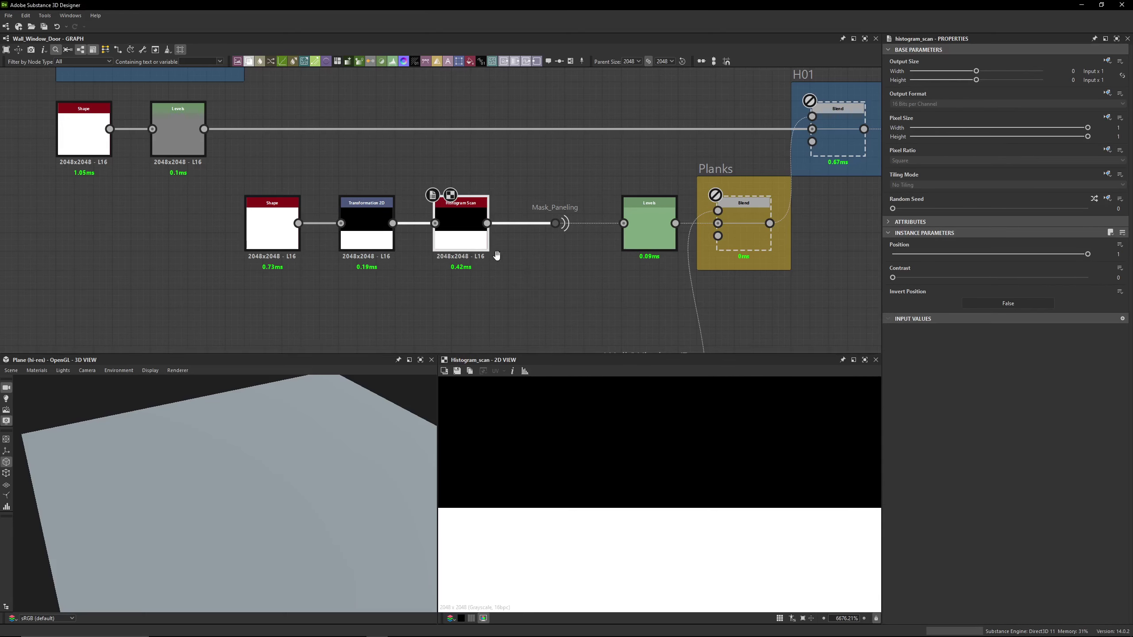
middle_drag(495, 253, 422, 254)
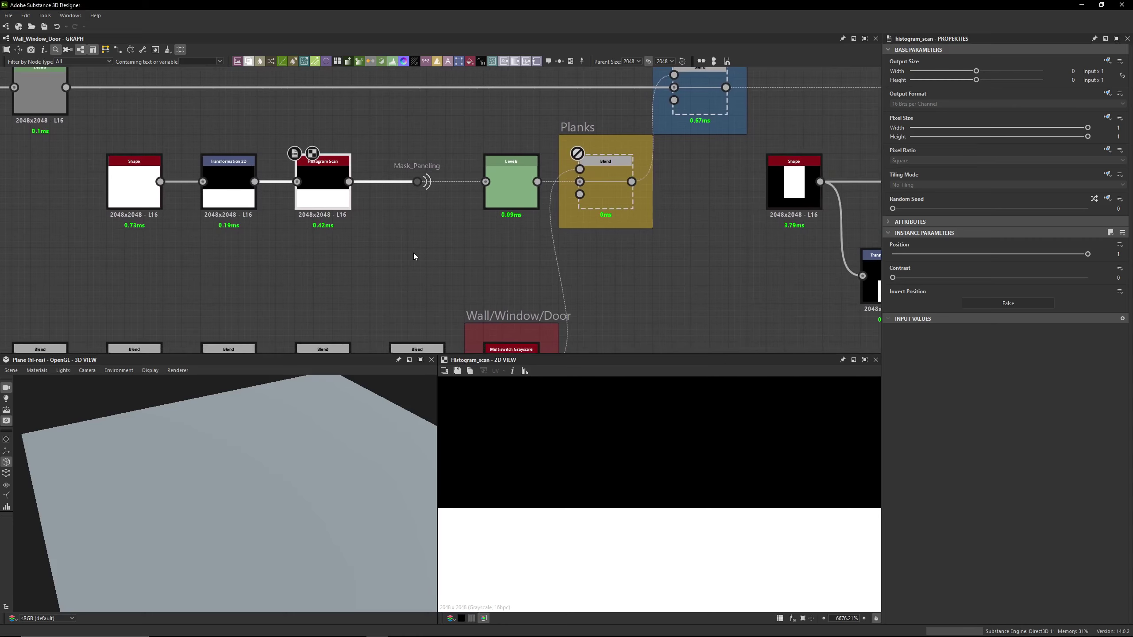
scroll(269, 115, down, 3)
middle_drag(269, 115, 338, 184)
scroll(283, 221, up, 5)
scroll(284, 223, up, 2)
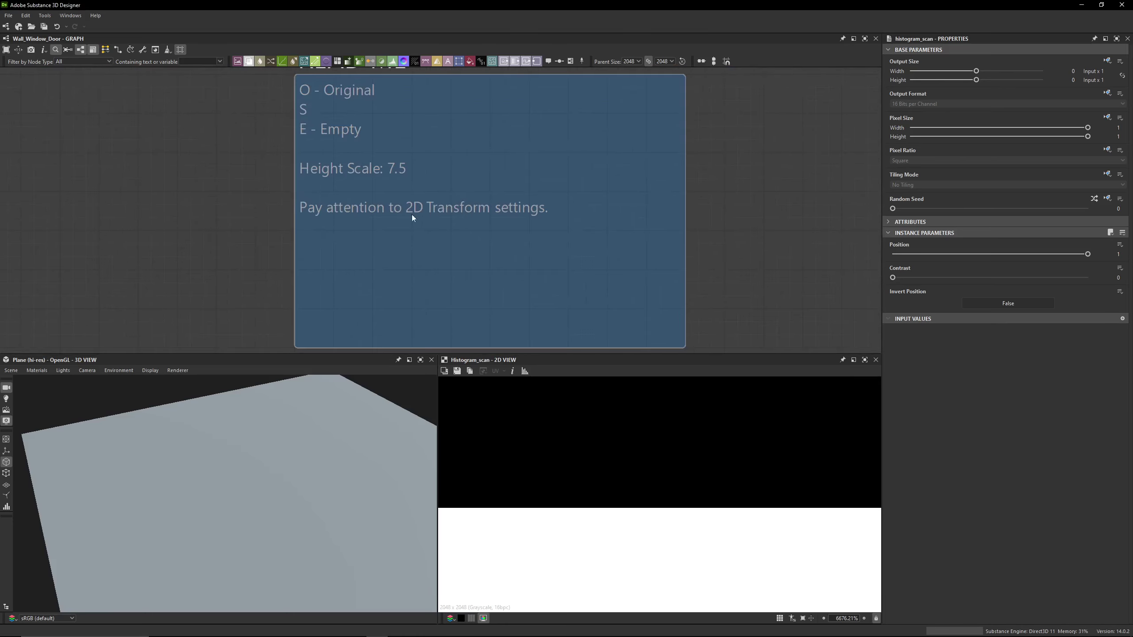
middle_drag(693, 206, 470, 137)
middle_drag(536, 193, 416, 117)
Review the filtering, offset and matrix values of the paneling mask's Transformation 2D node
scroll(512, 192, down, 4)
click(364, 231)
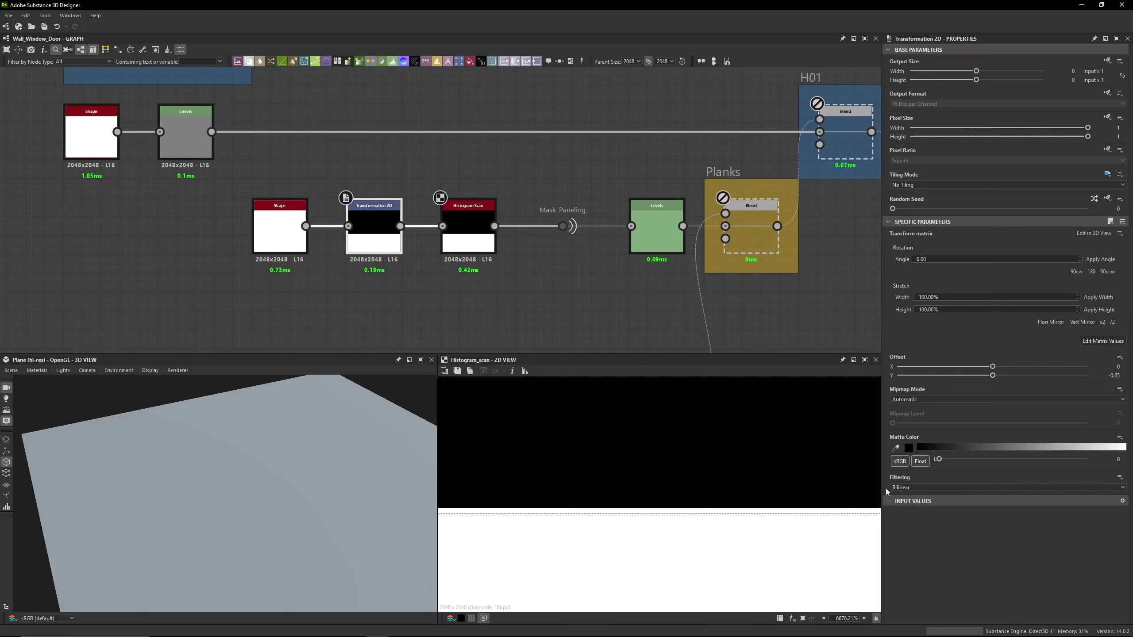
click(1093, 342)
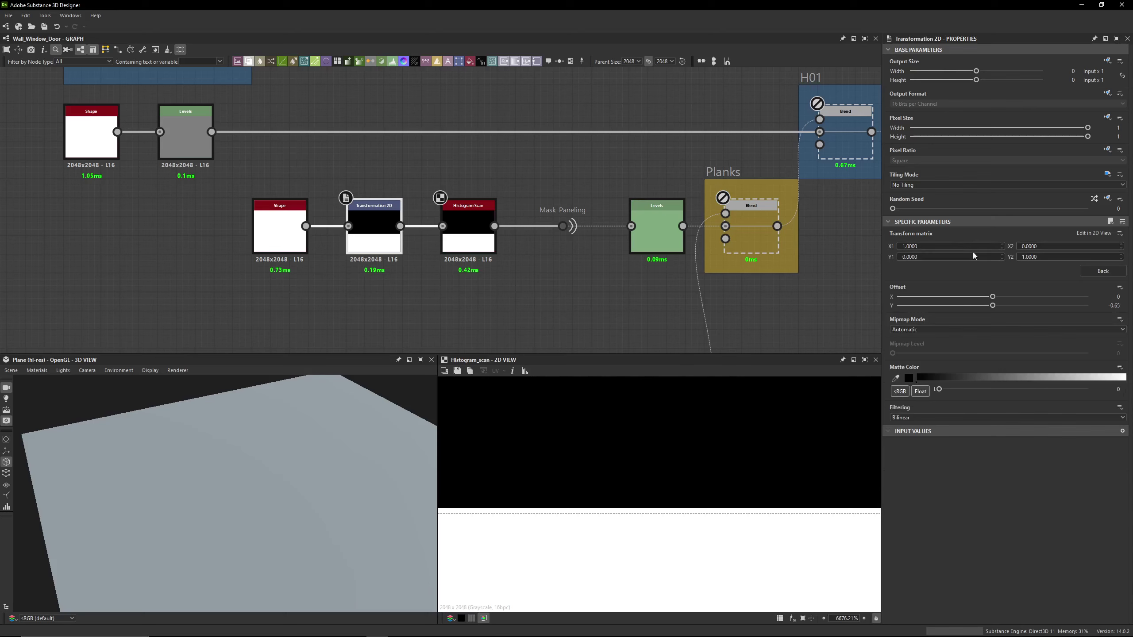
click(1097, 273)
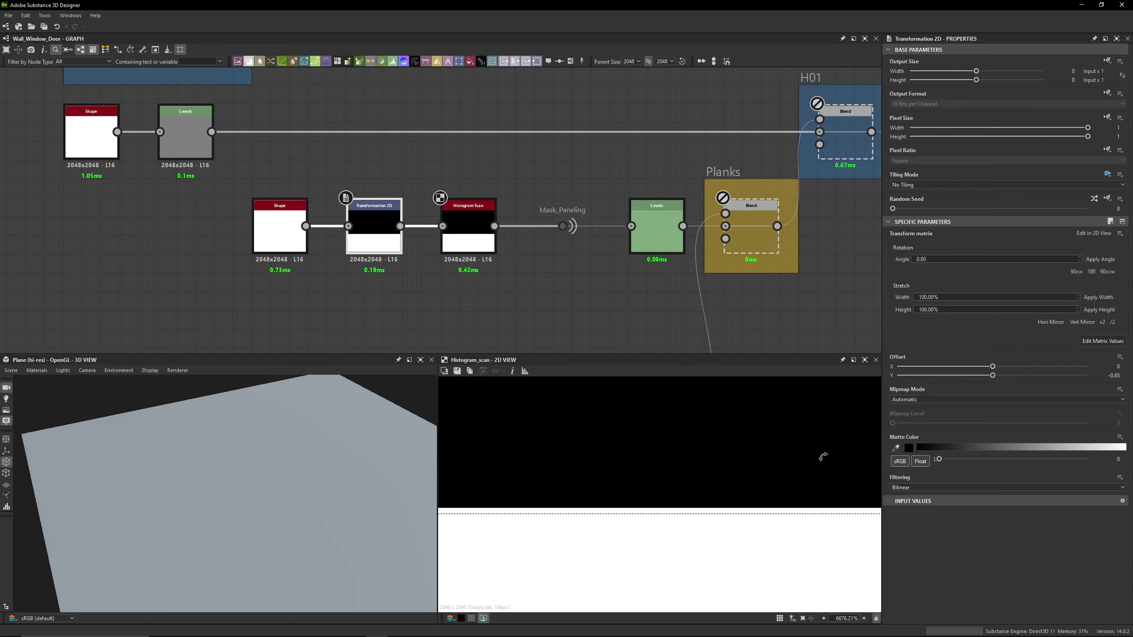
Inspect the Histogram Scan settings and trace where the Mask_Paneling dot node is connected
click(484, 243)
middle_drag(533, 277, 442, 234)
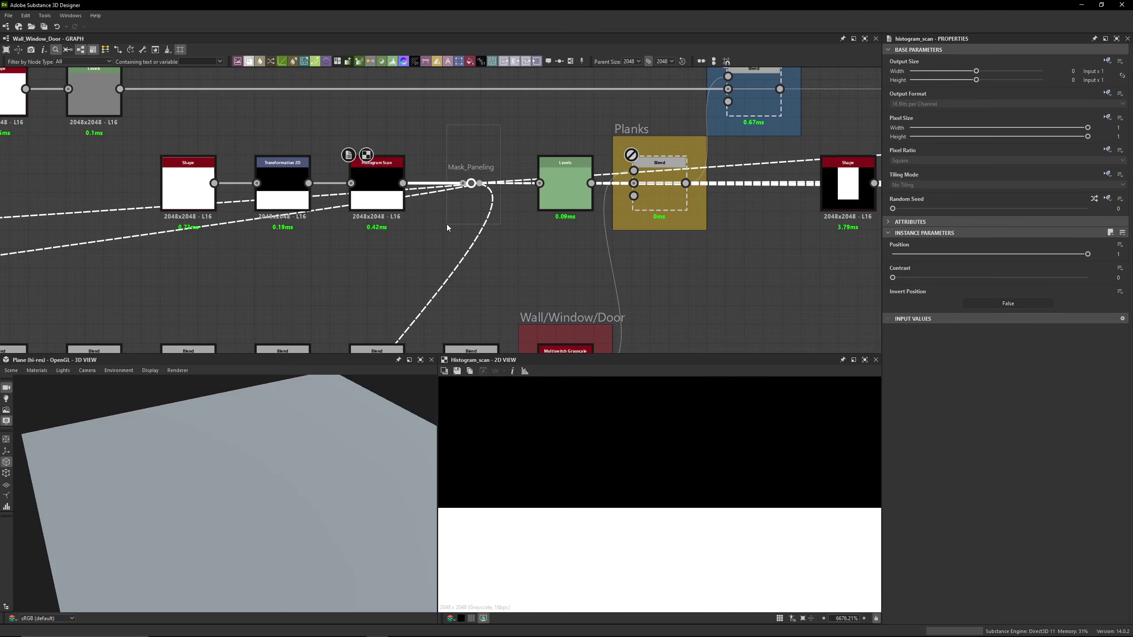
click(474, 183)
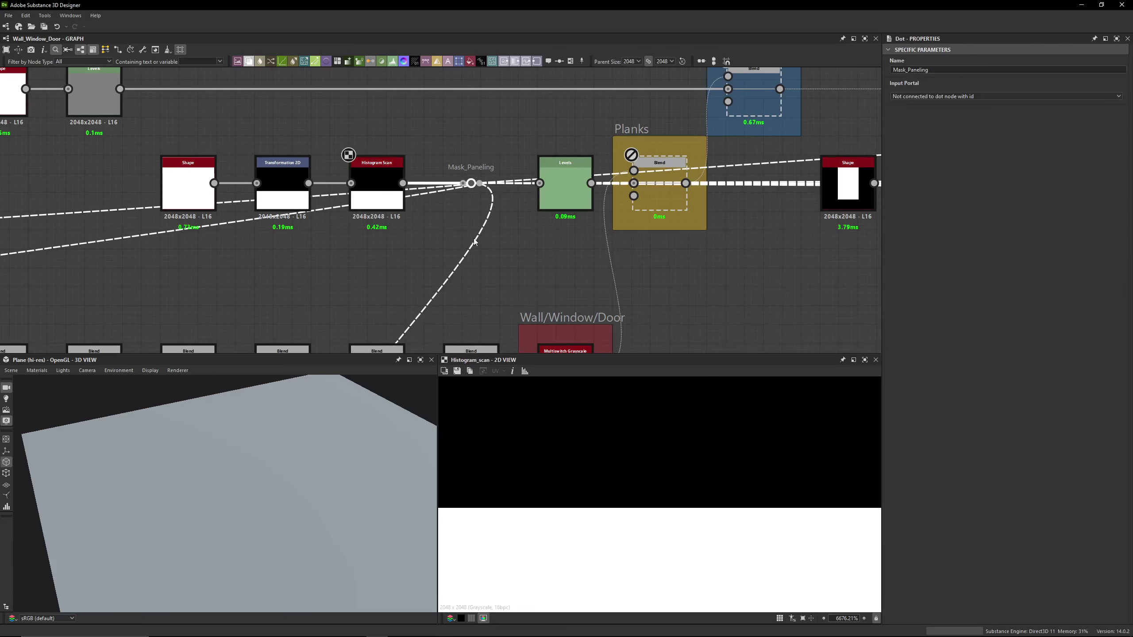
click(472, 182)
Preview the Levels node after Mask_Paneling in 2D and inspect its level parameters as numeric values
middle_drag(555, 147, 455, 158)
click(466, 196)
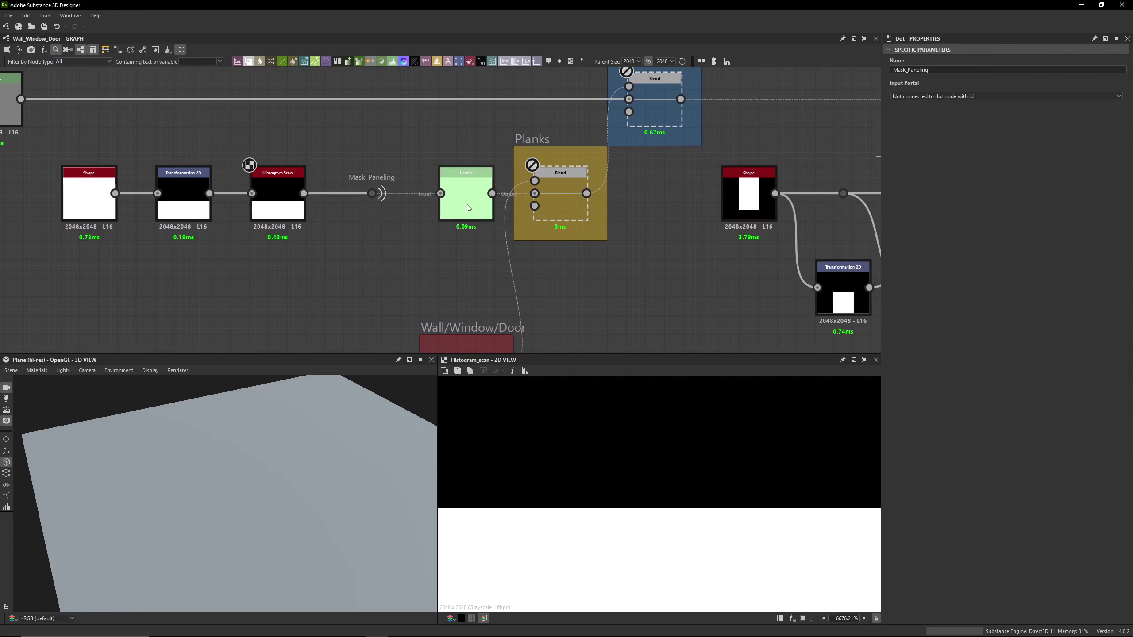
double_click(467, 204)
scroll(632, 465, down, 10)
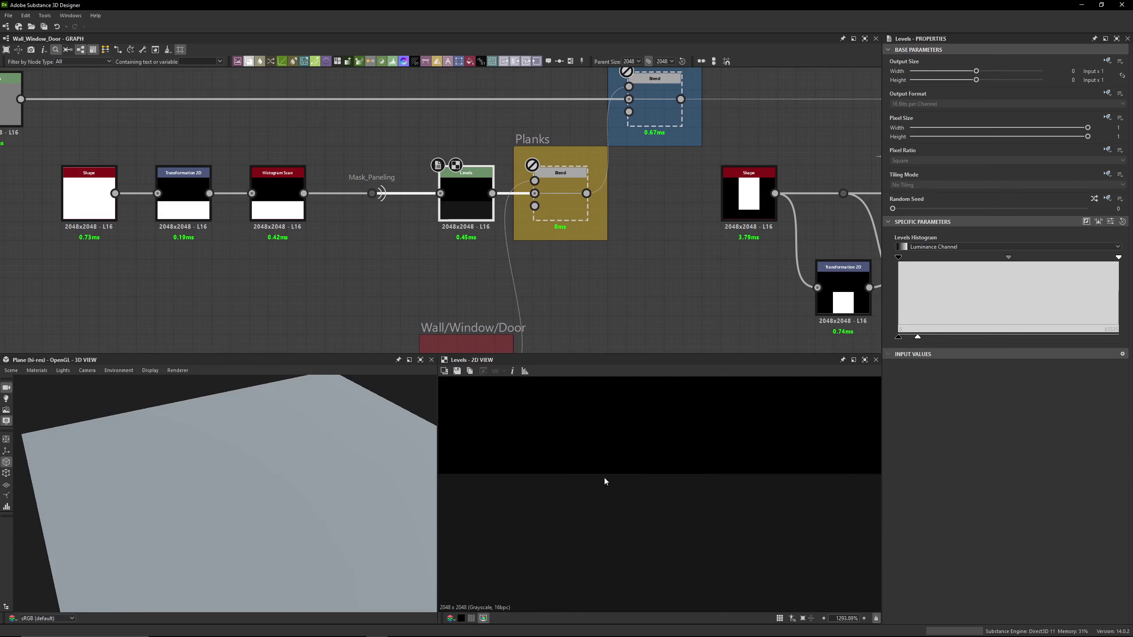
click(1112, 223)
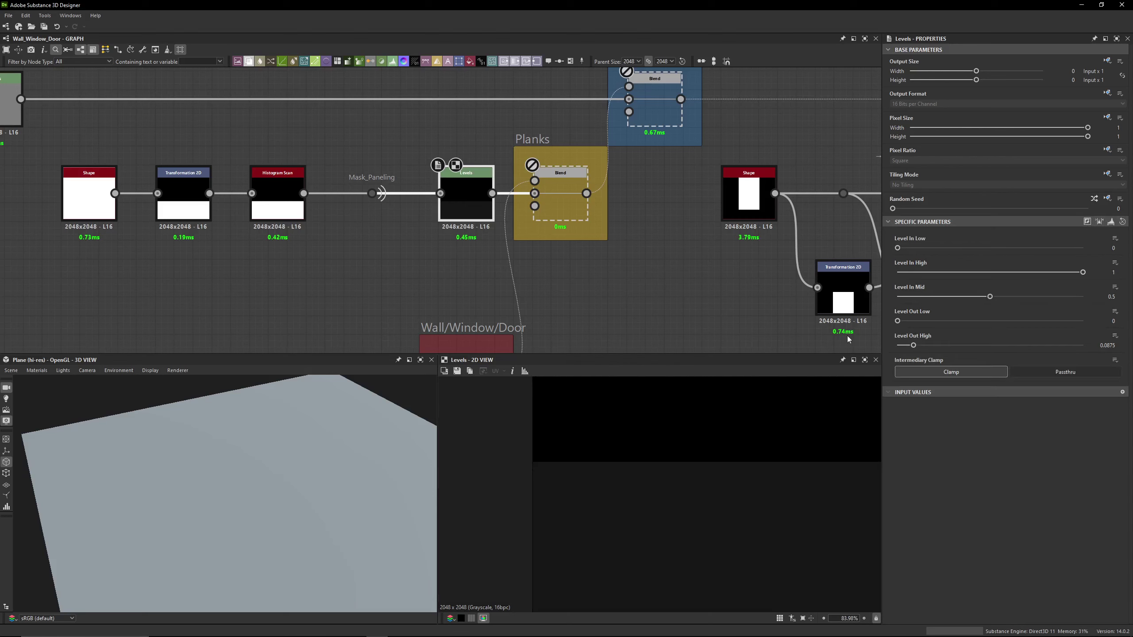
scroll(663, 491, down, 4)
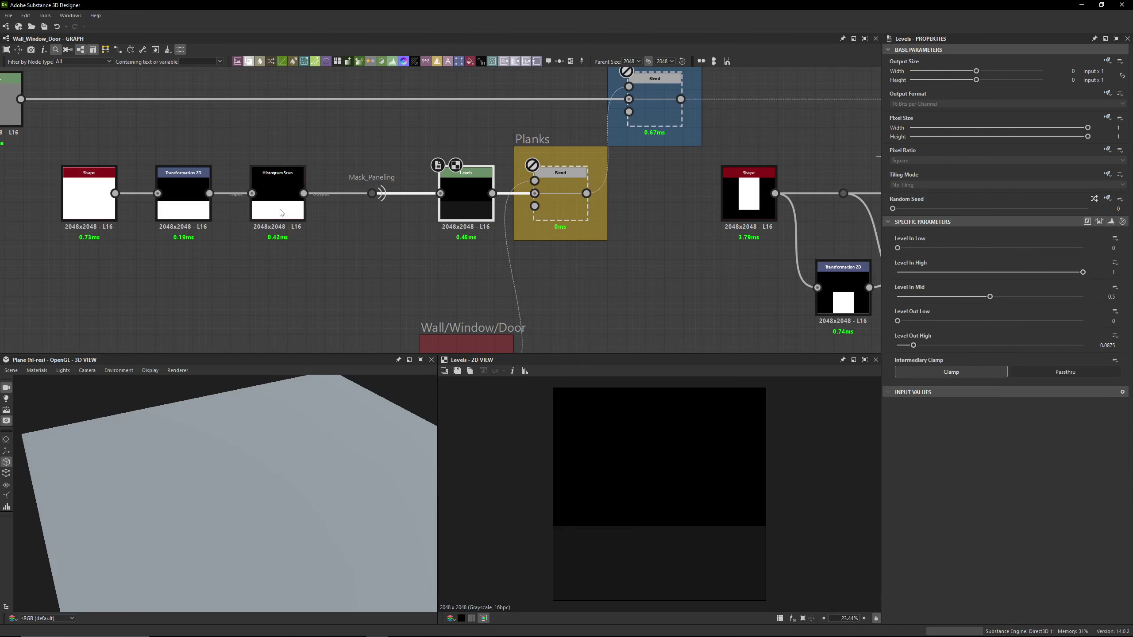
Enable the H01 Blend node to add the paneling height to the plane in the 3D view
drag(270, 435, 264, 496)
click(655, 106)
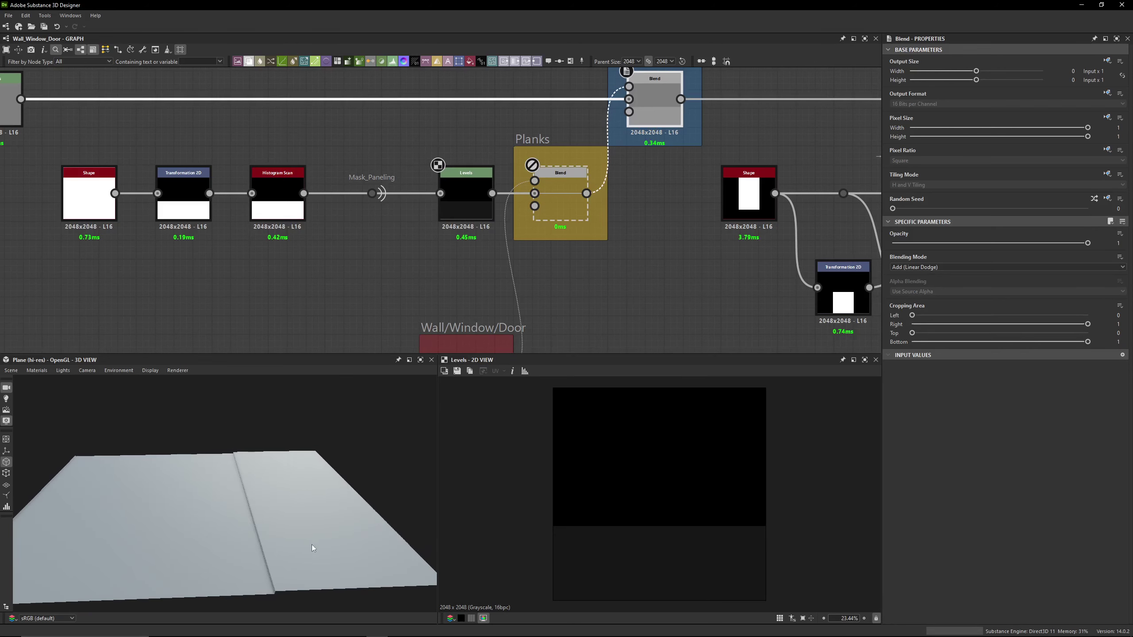
middle_drag(474, 252, 411, 263)
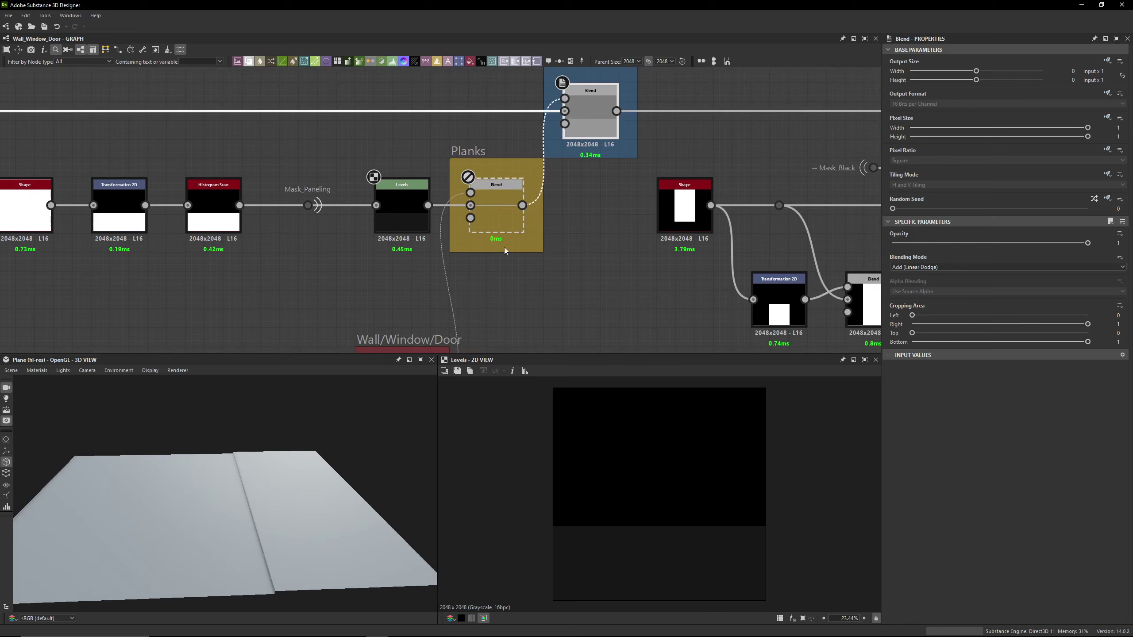
Preview the Planks Blend node while temporarily enabled, and disable it again
click(411, 207)
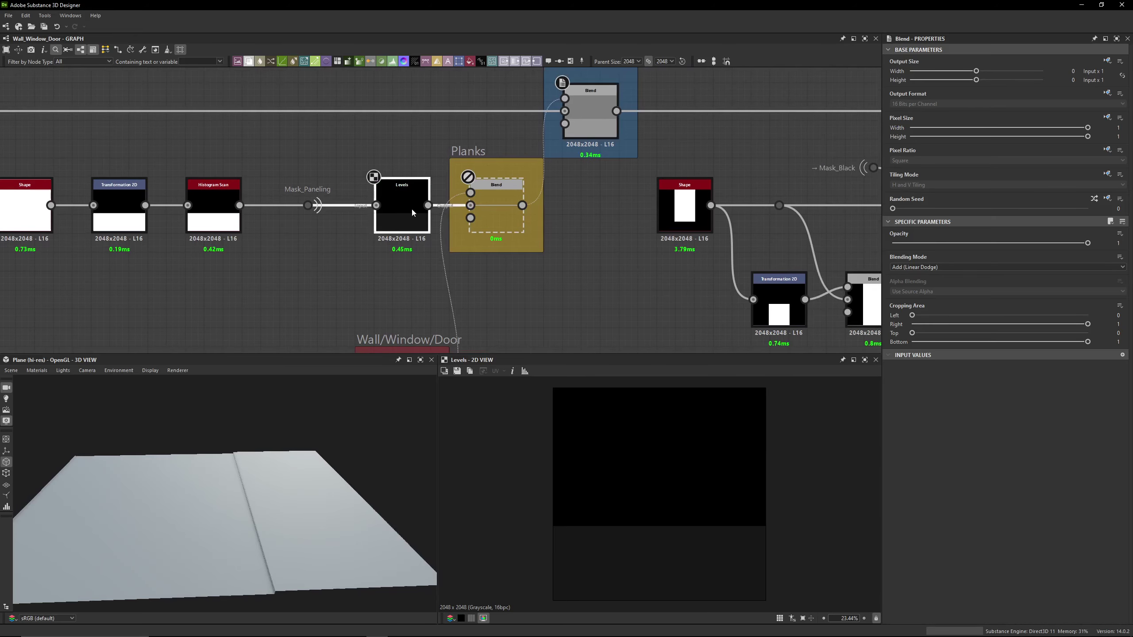
double_click(497, 208)
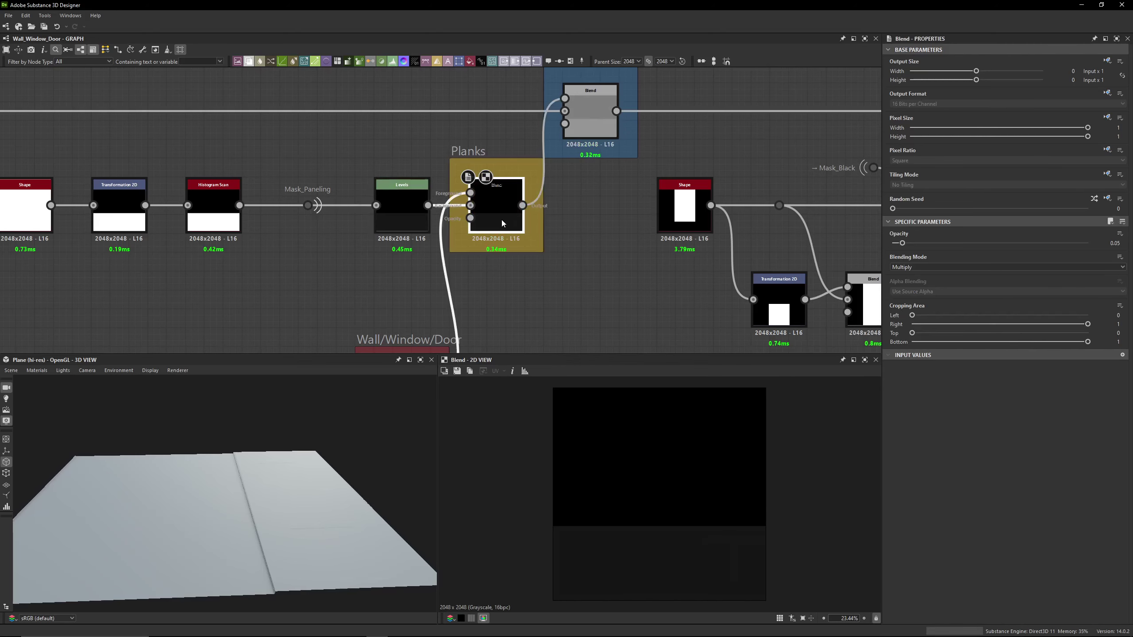
key(shift+d)
Preview the H01 Blend node's height output in the 2D view
middle_drag(601, 220, 559, 255)
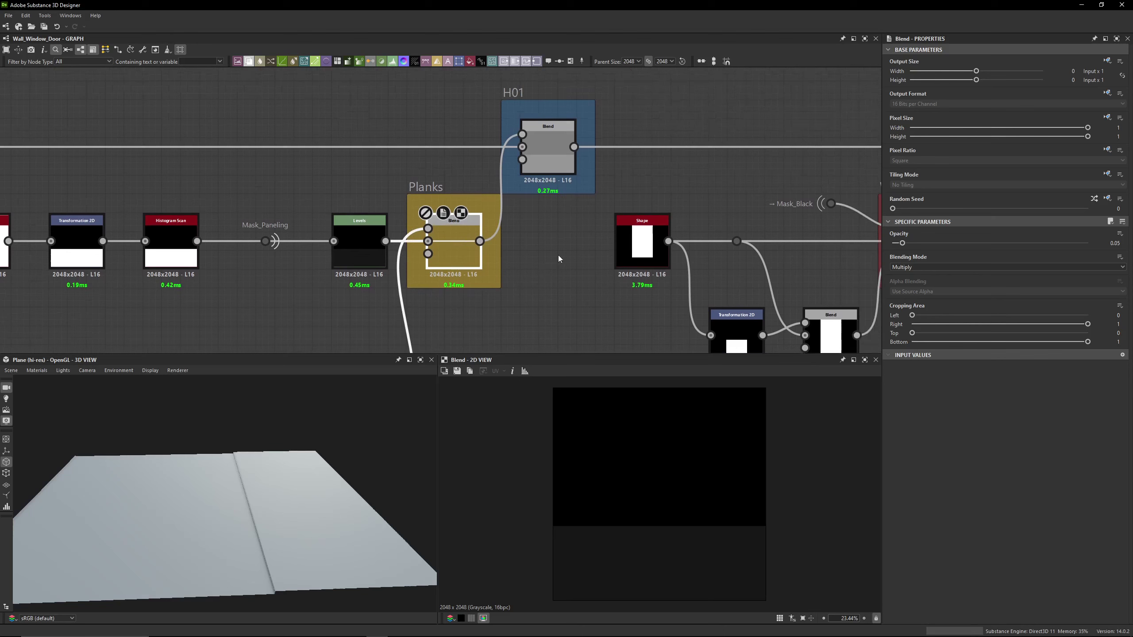
click(560, 166)
middle_drag(582, 183, 359, 170)
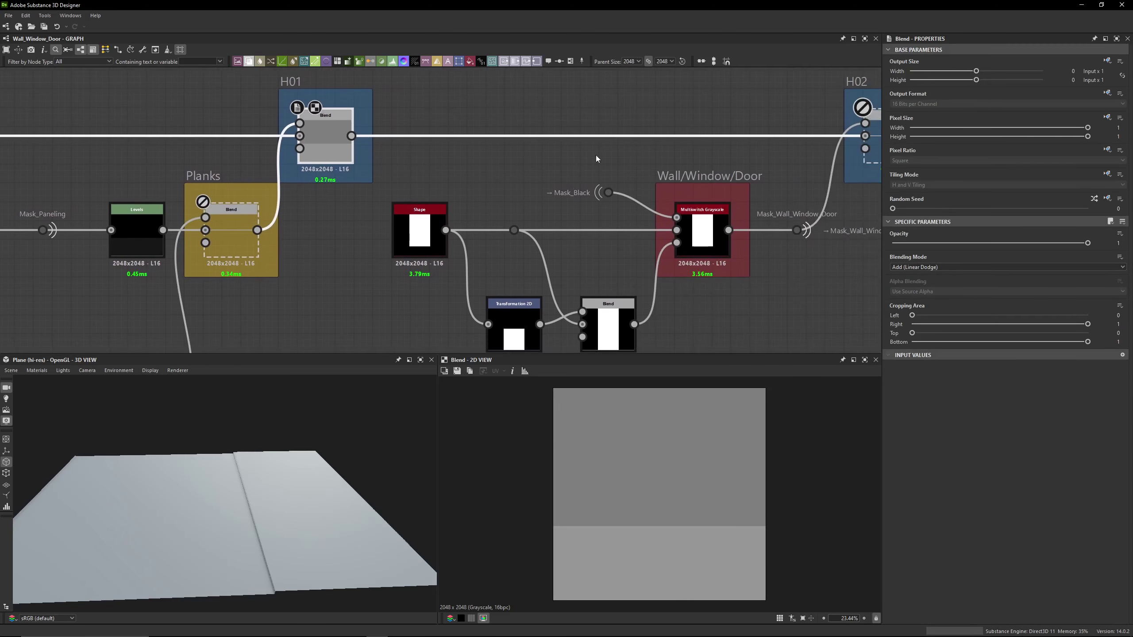
Enable the H02 Blend node to subtract the Mask_Wall_Window_Door shape from the height
middle_drag(597, 158, 396, 138)
click(693, 130)
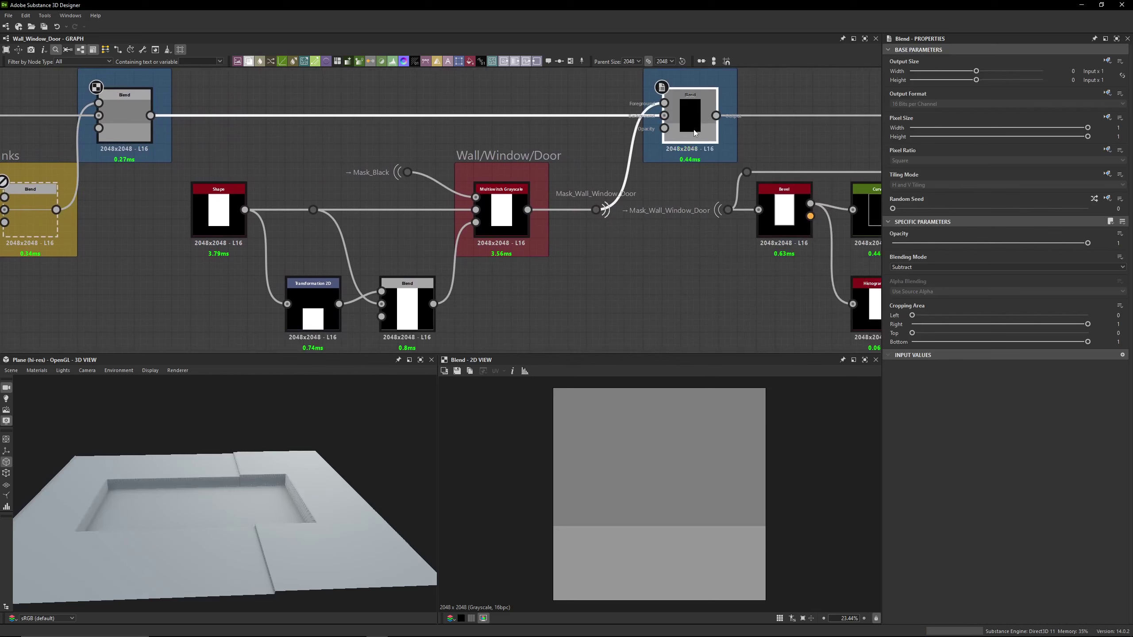
scroll(642, 272, down, 5)
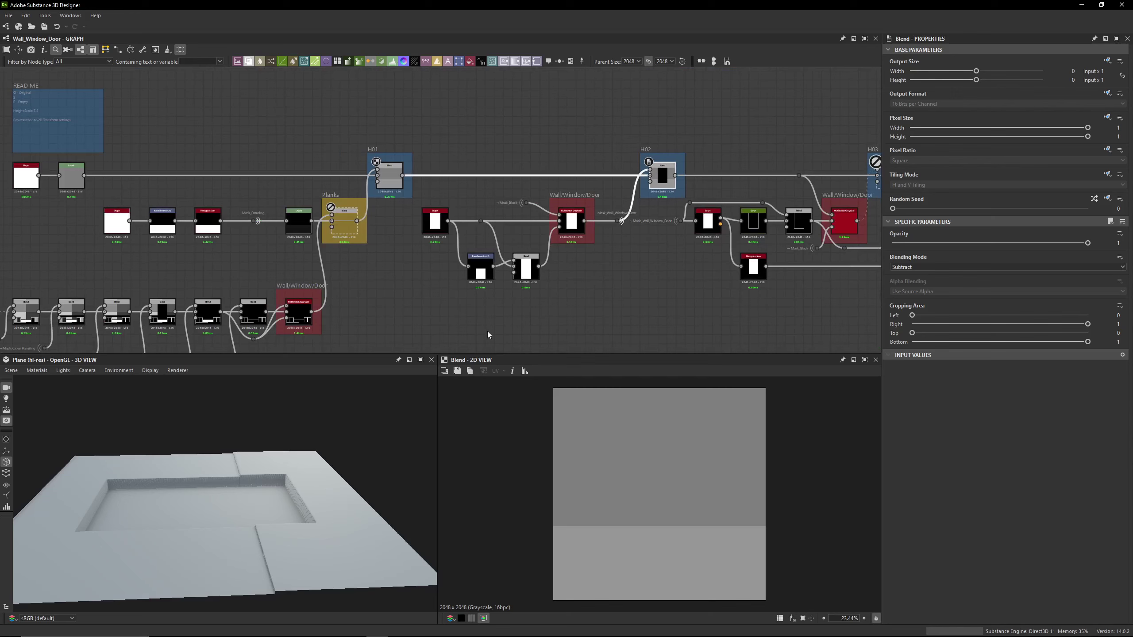
Preview the Shape node feeding the Wall/Window/Door Multiswitch in the 2D view
scroll(487, 331, up, 4)
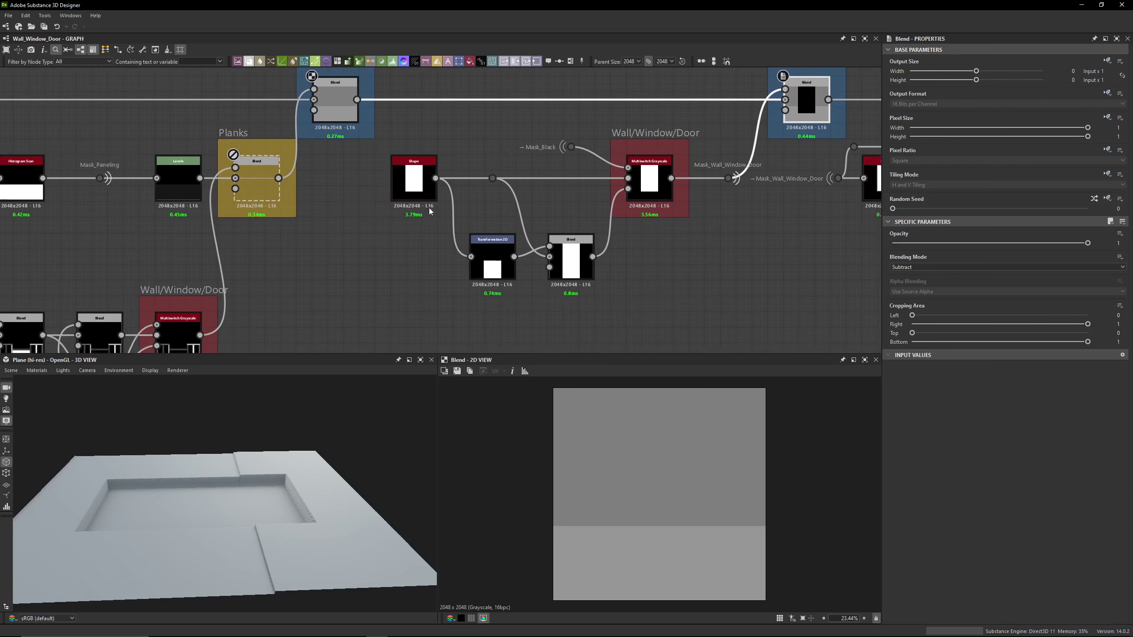
double_click(424, 190)
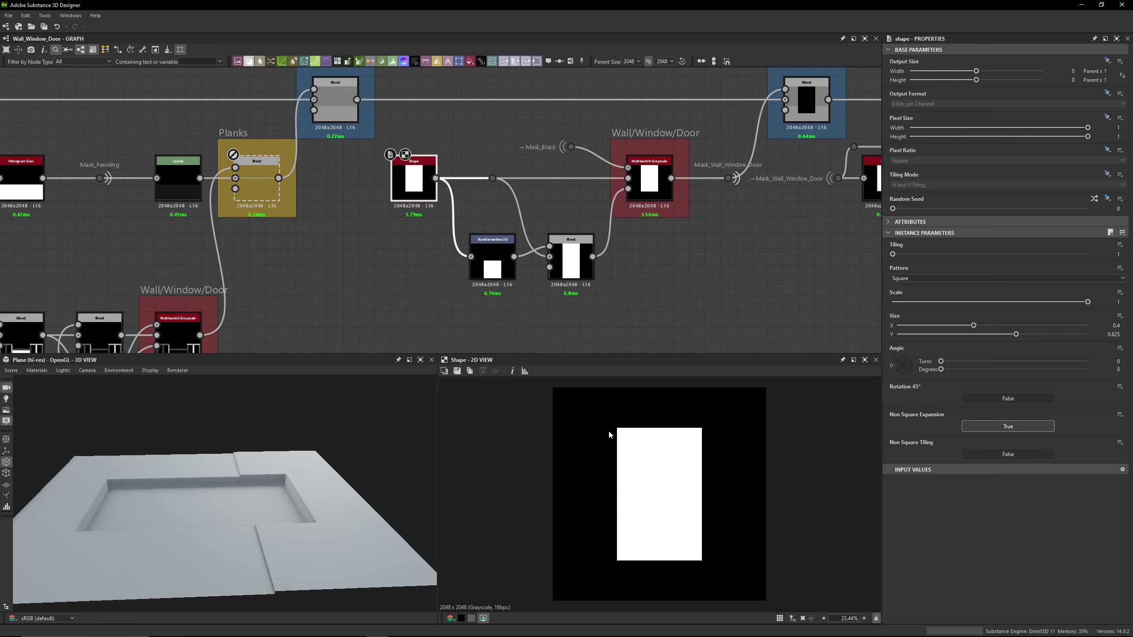
middle_drag(538, 196, 422, 202)
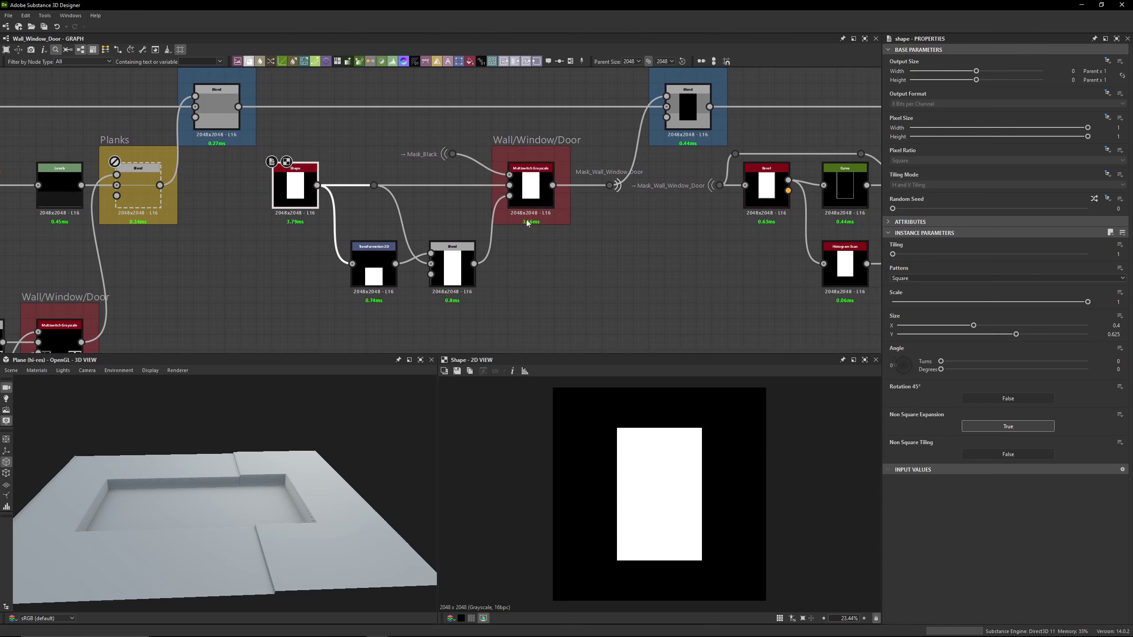
scroll(495, 142, up, 2)
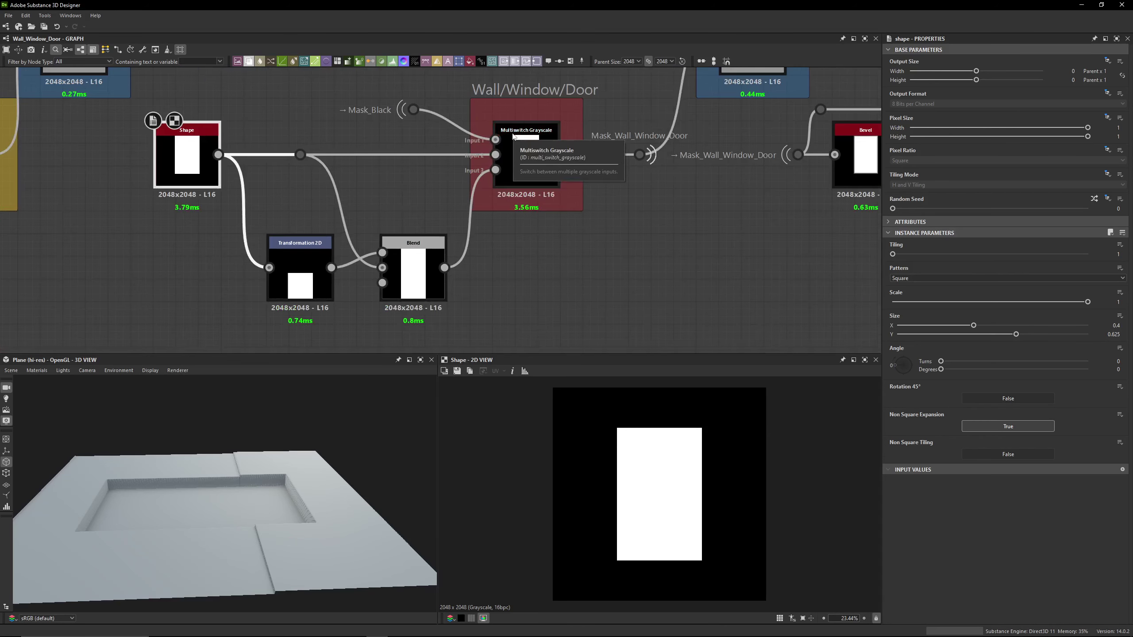
Add a Multiswitch Grayscale node in the empty graph area below the Wall/Window/Door frame
key(space)
text(multis)
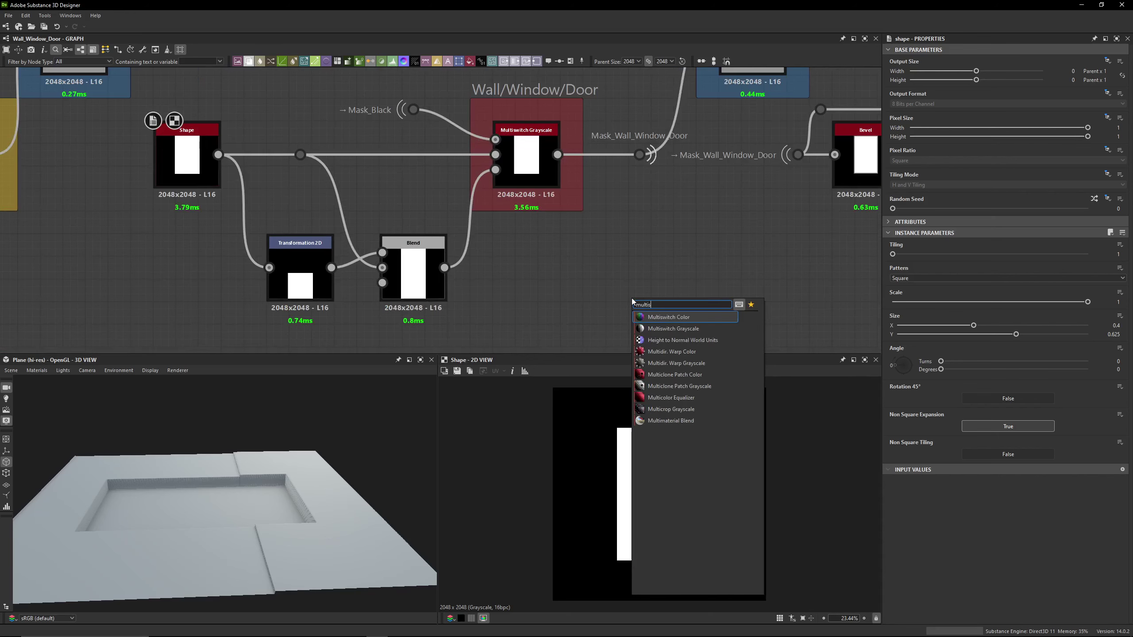
click(661, 329)
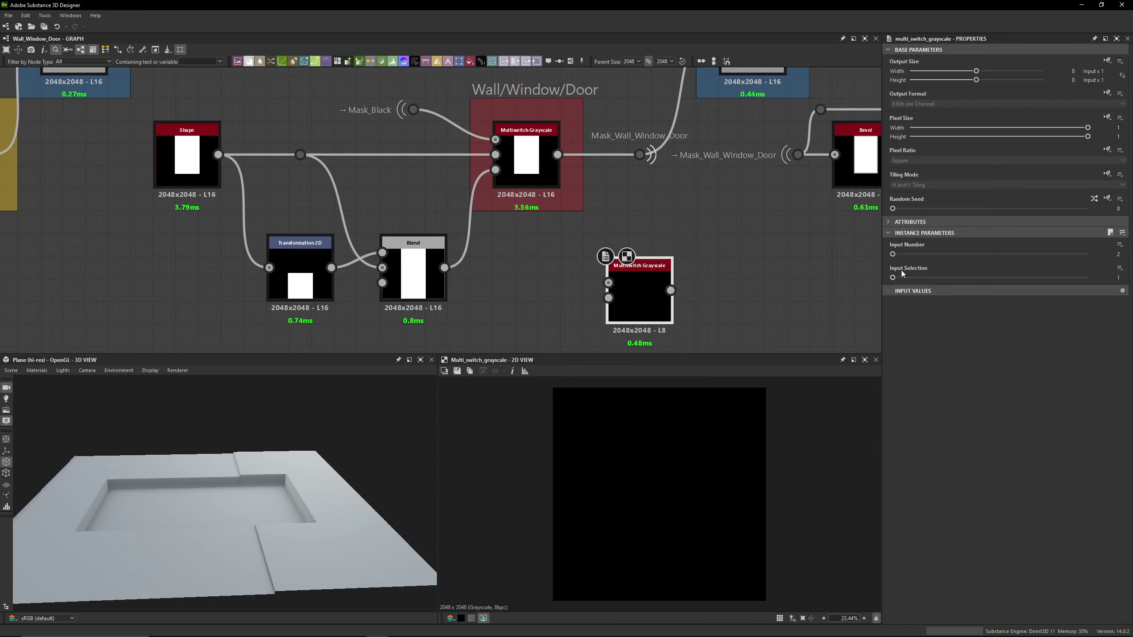
Open the Expose Parameter dialog for the new Multiswitch node's Input Selection and dismiss it without exposing anything
click(1120, 268)
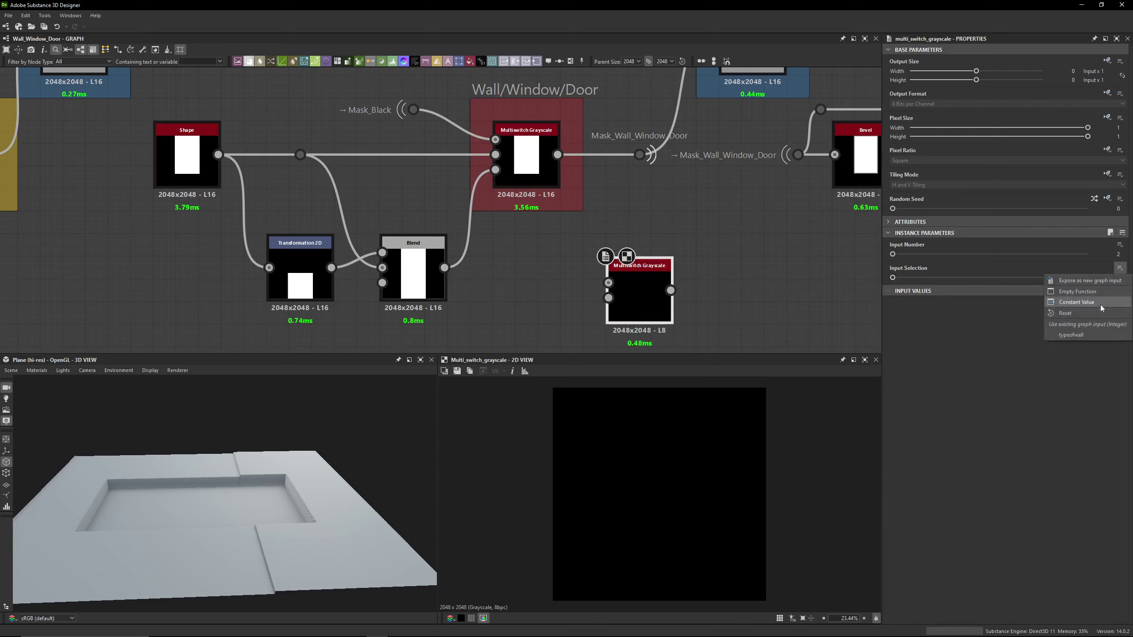
click(1066, 280)
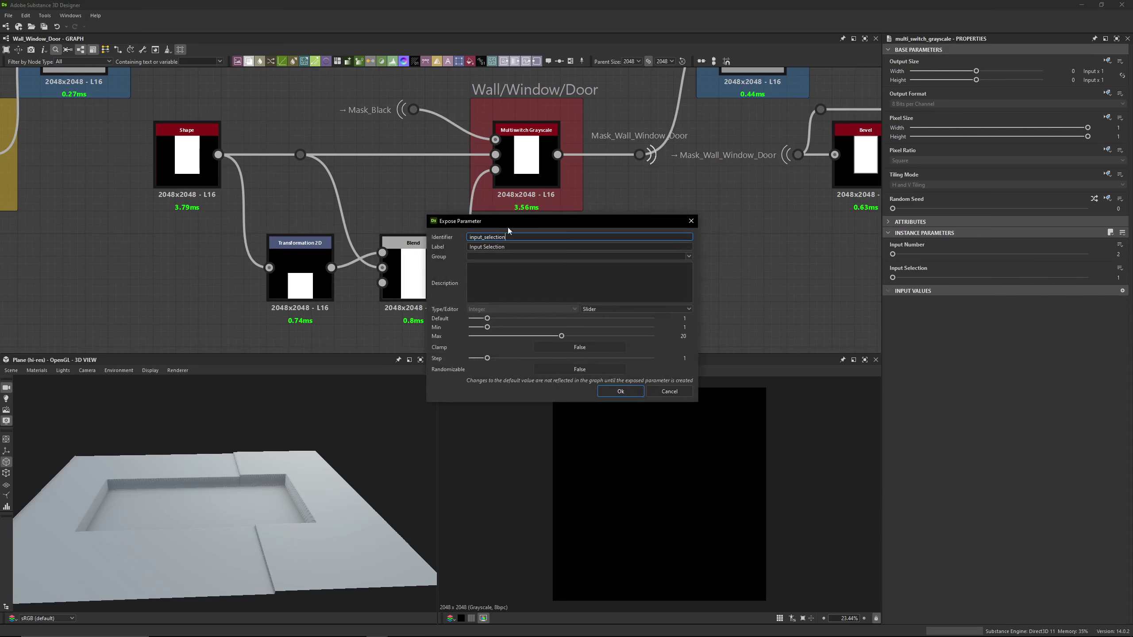
click(693, 223)
Examine the definition of the graph's Type of Wall input parameter and its drop-down list entries
click(693, 222)
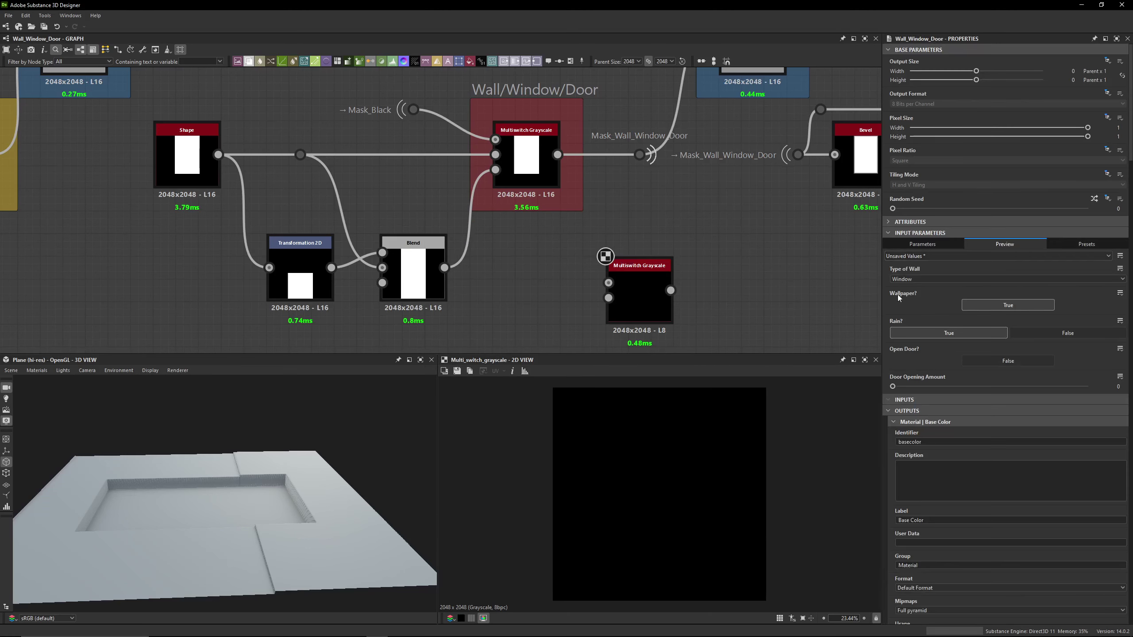
click(917, 244)
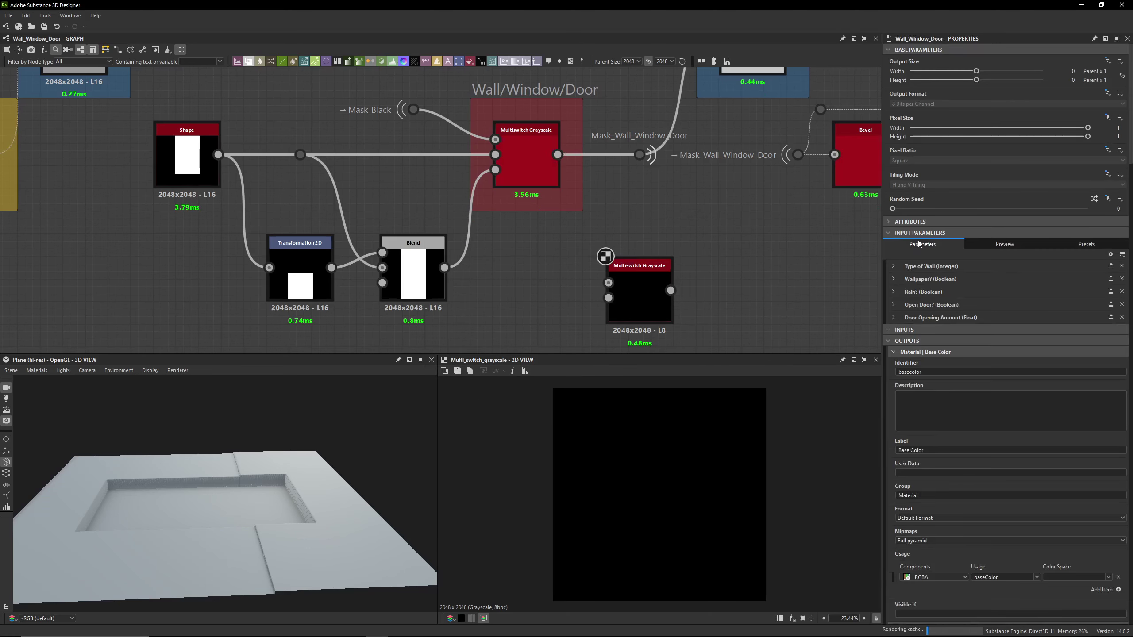
click(894, 266)
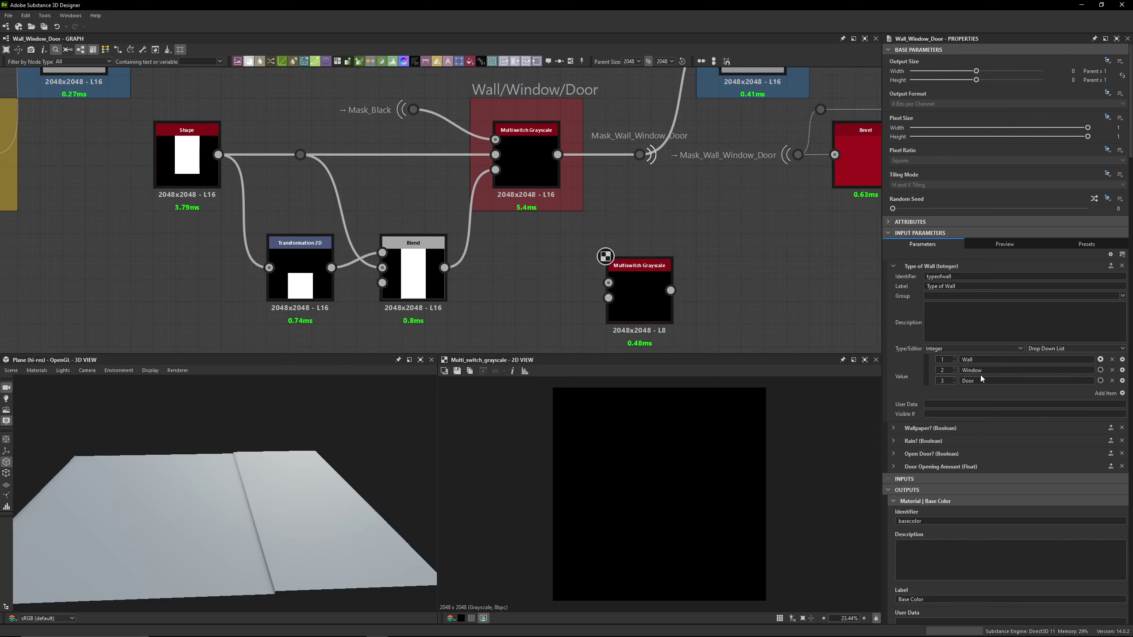
Link the new Multiswitch node's Input Selection to the existing graph input typeofwall
click(655, 296)
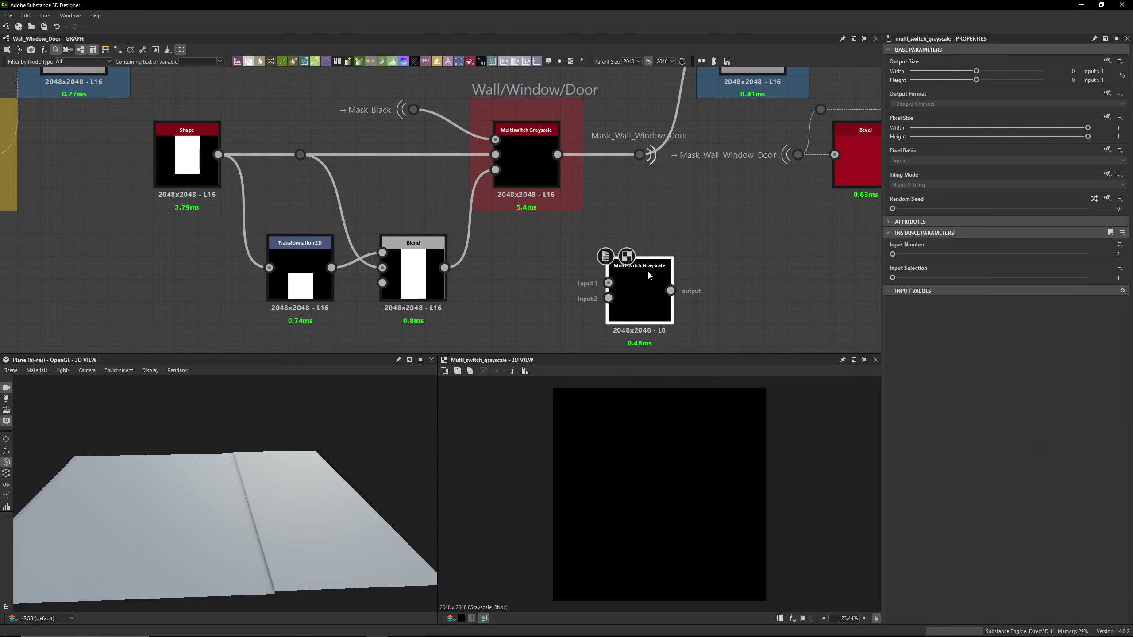
click(1120, 268)
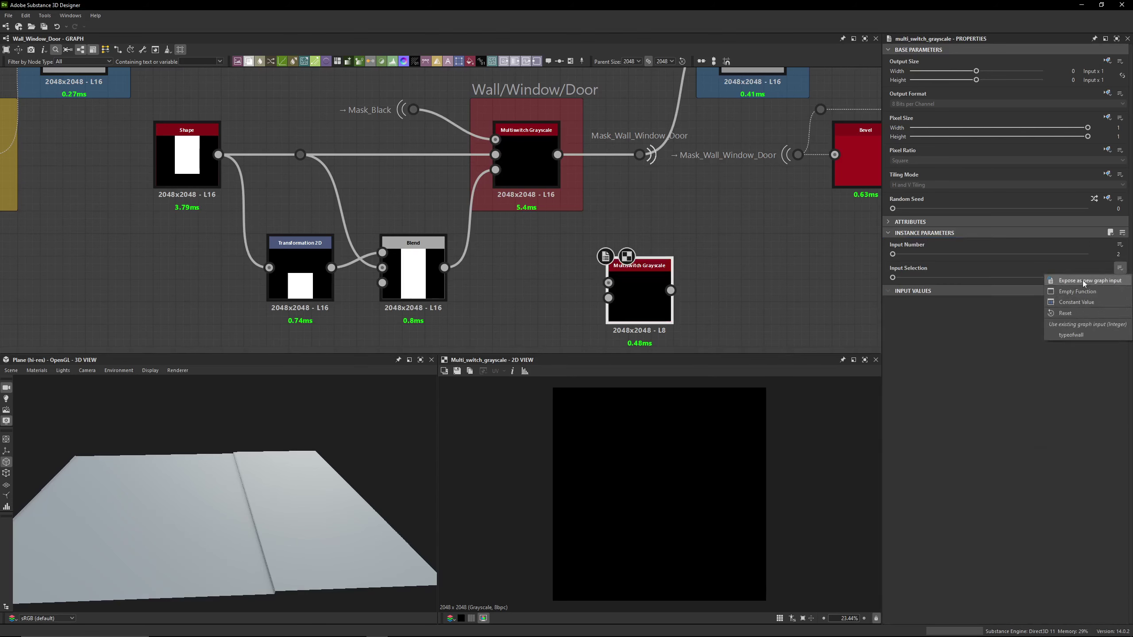
click(1071, 335)
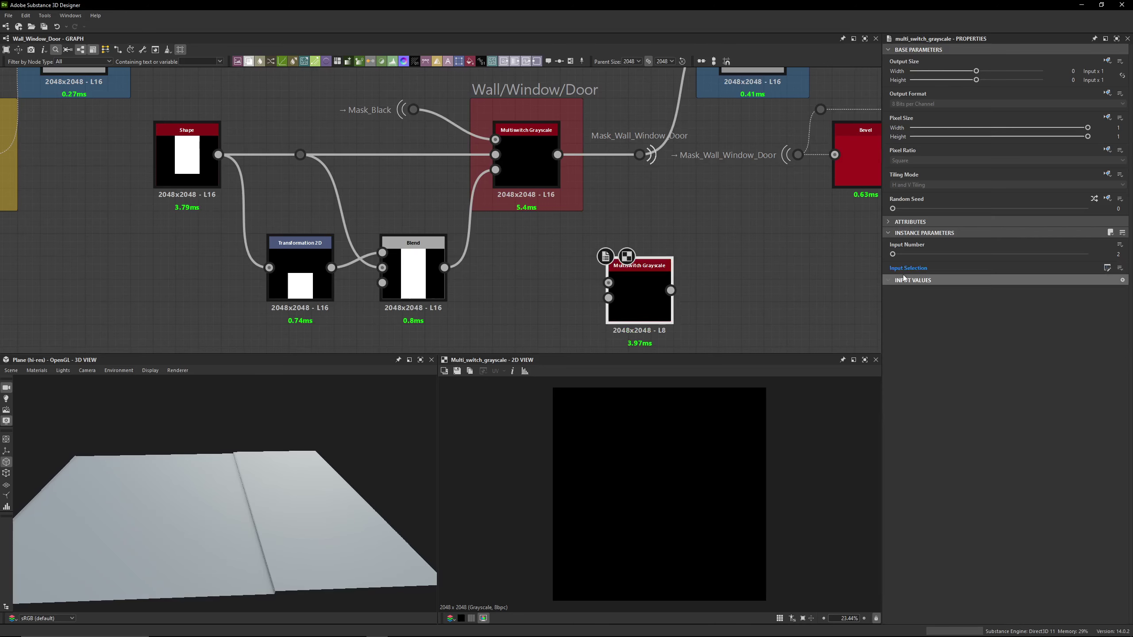
Set the new Multiswitch node's Input Number to 3 and compare it with the graph's Type of Wall entries
click(766, 268)
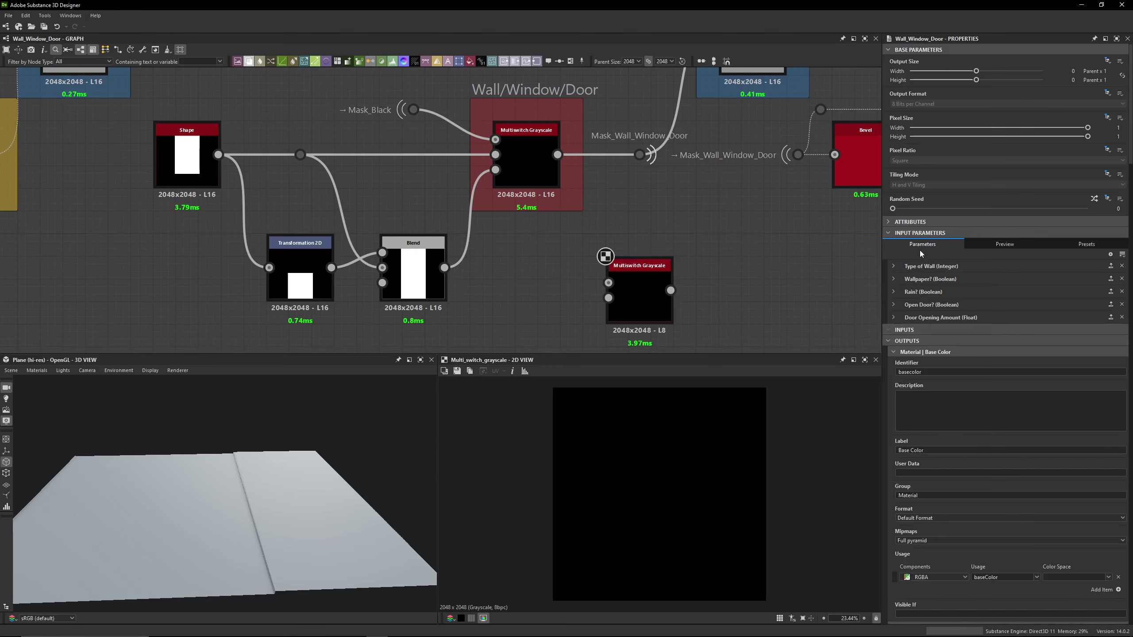
click(649, 298)
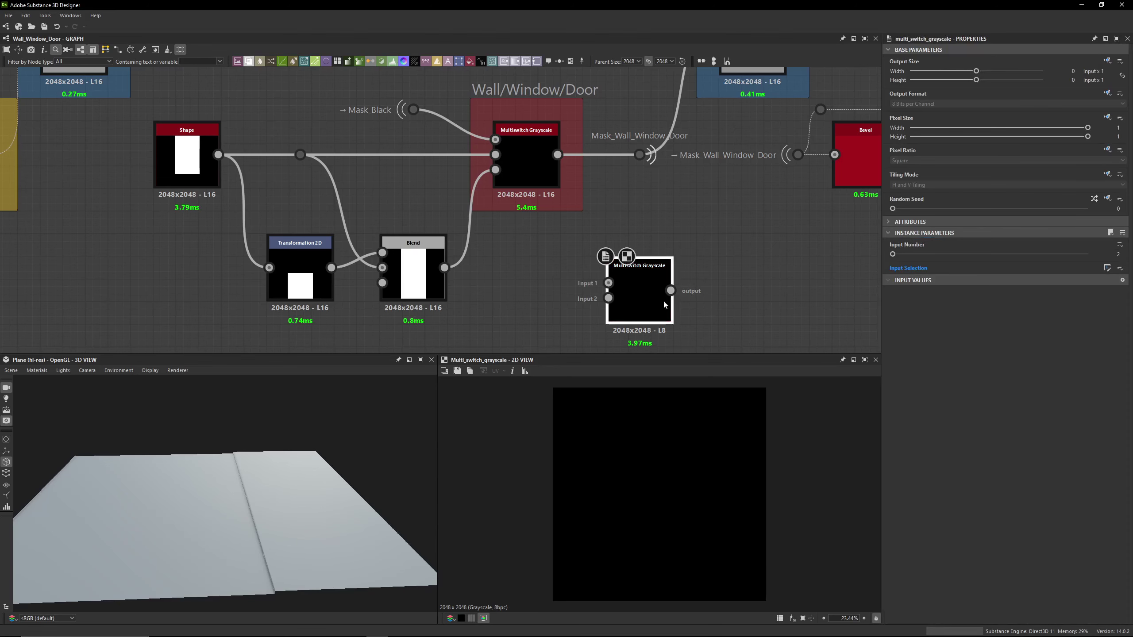
click(898, 255)
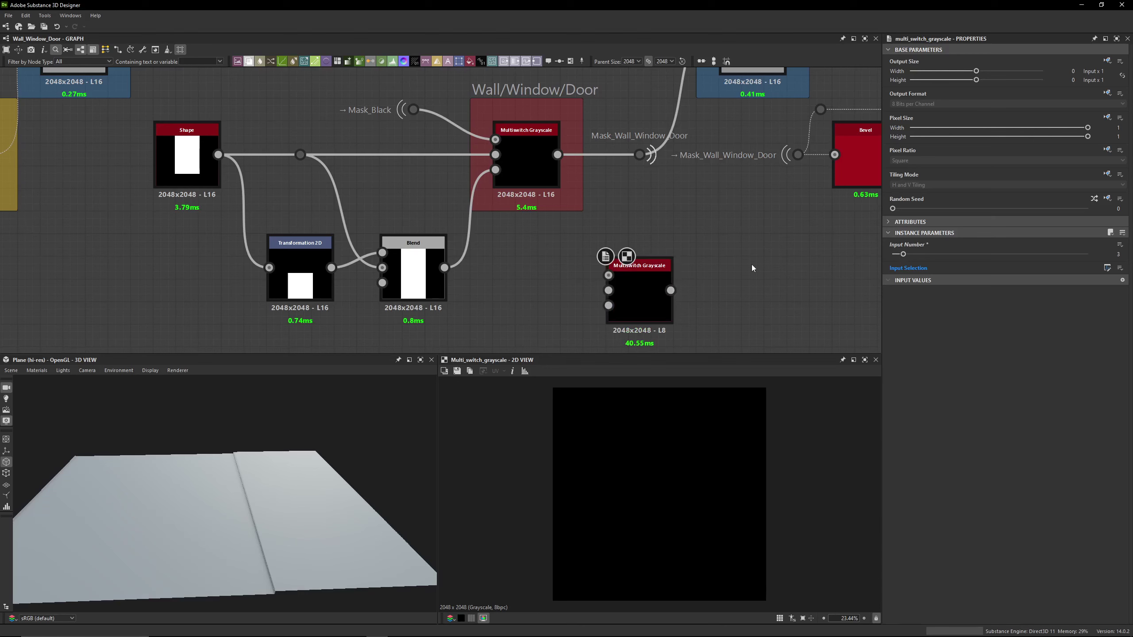
click(682, 296)
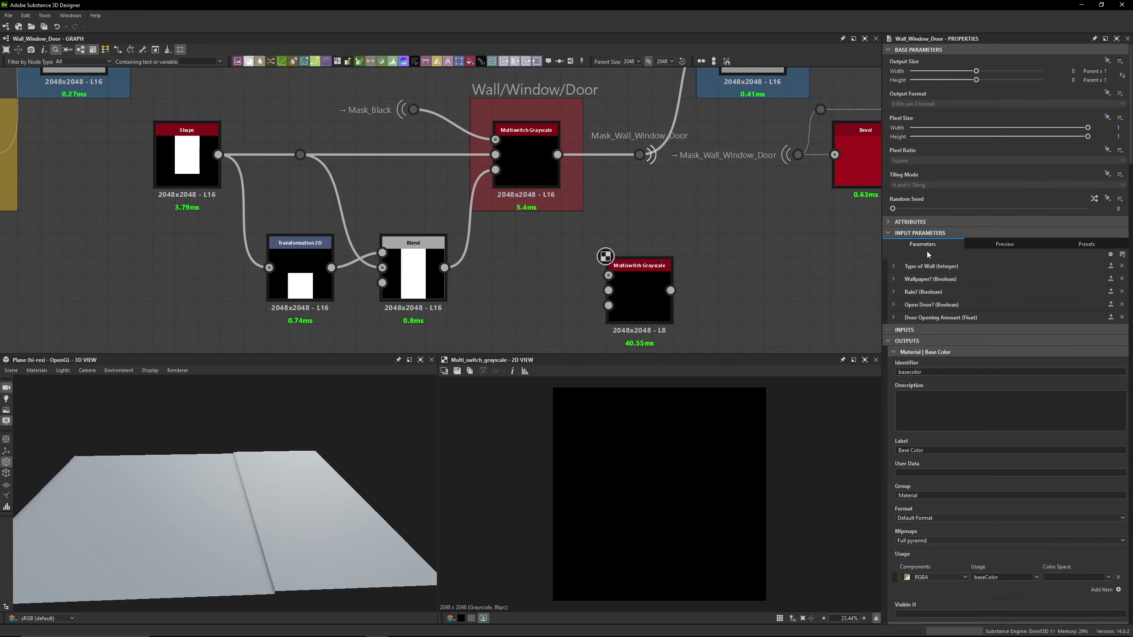
click(893, 266)
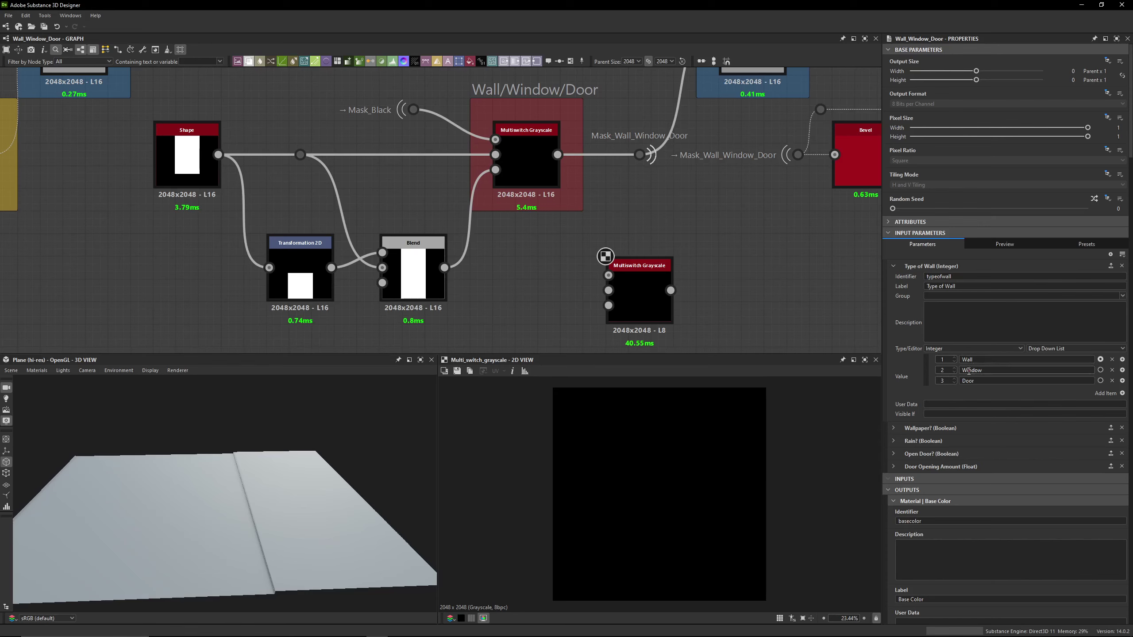
Delete the unconnected demonstration Multiswitch Grayscale node
click(668, 289)
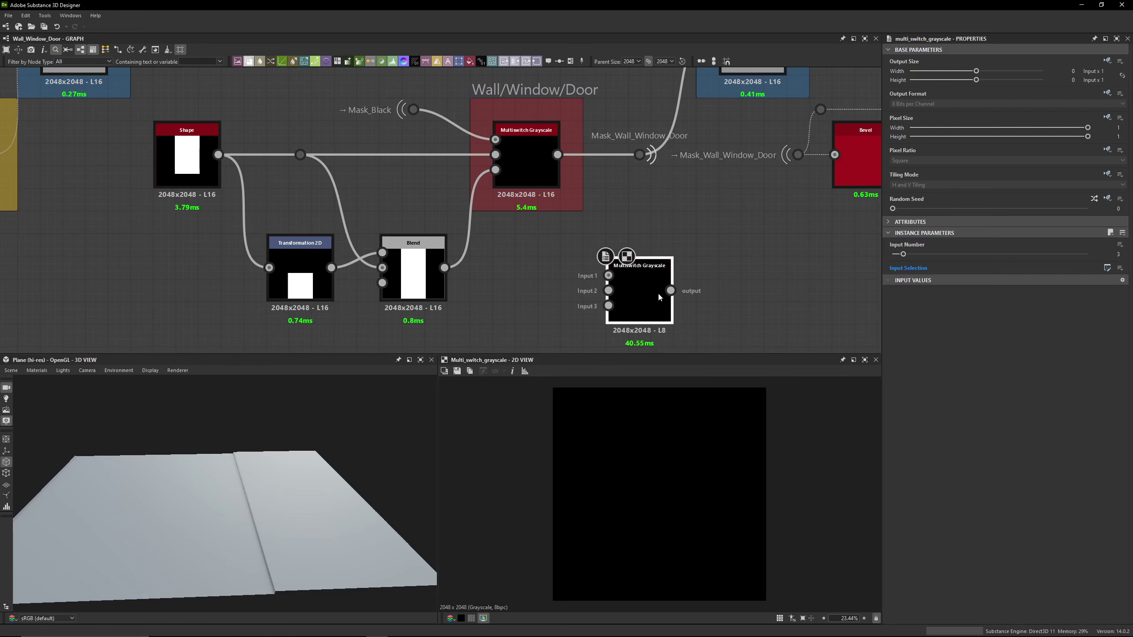
key(Delete)
Examine the Input Number and Input Selection parameters of the original Multiswitch node in the Wall/Window/Door frame
click(548, 165)
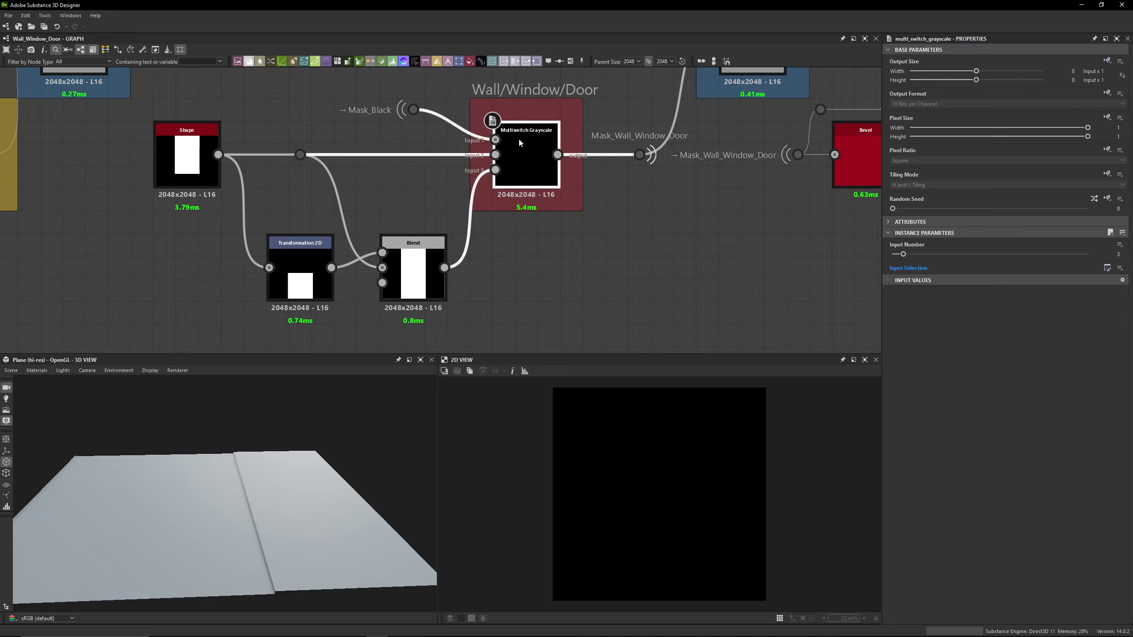
middle_drag(518, 138, 577, 148)
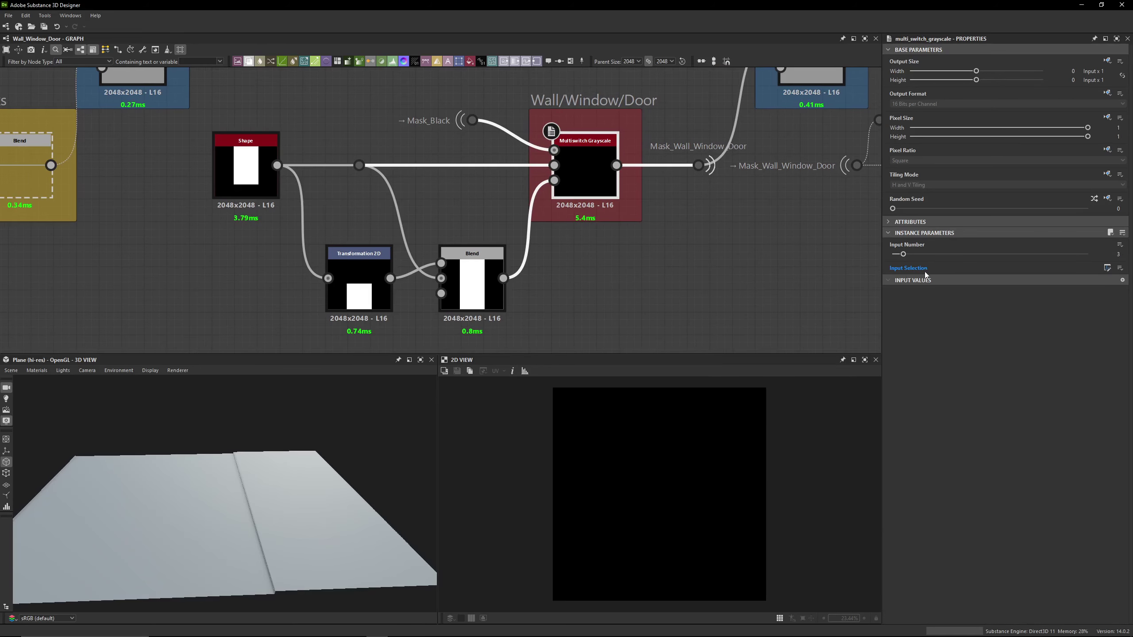
click(1120, 268)
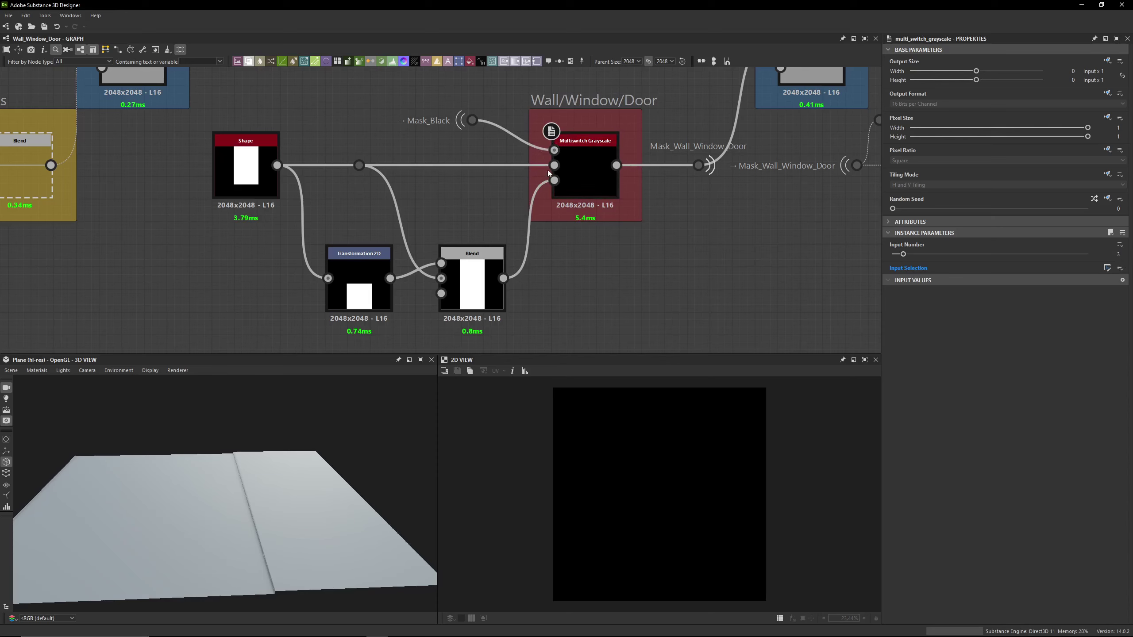
Compare the Shape node's rectangle with the Transformation 2D node's offset copy in the 2D view
double_click(274, 180)
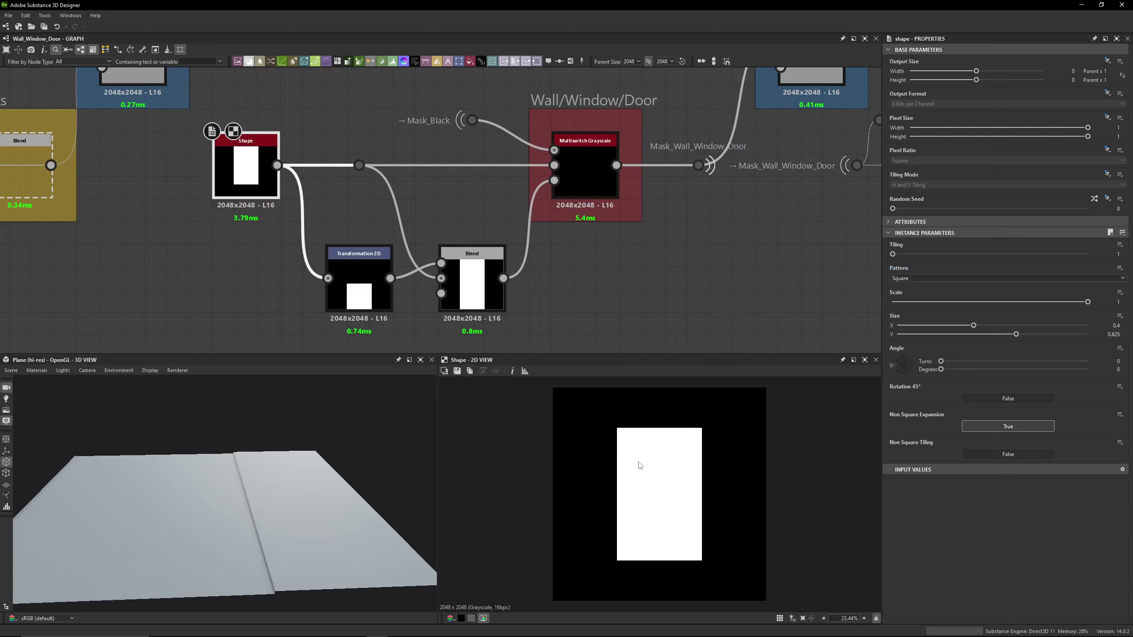
click(236, 160)
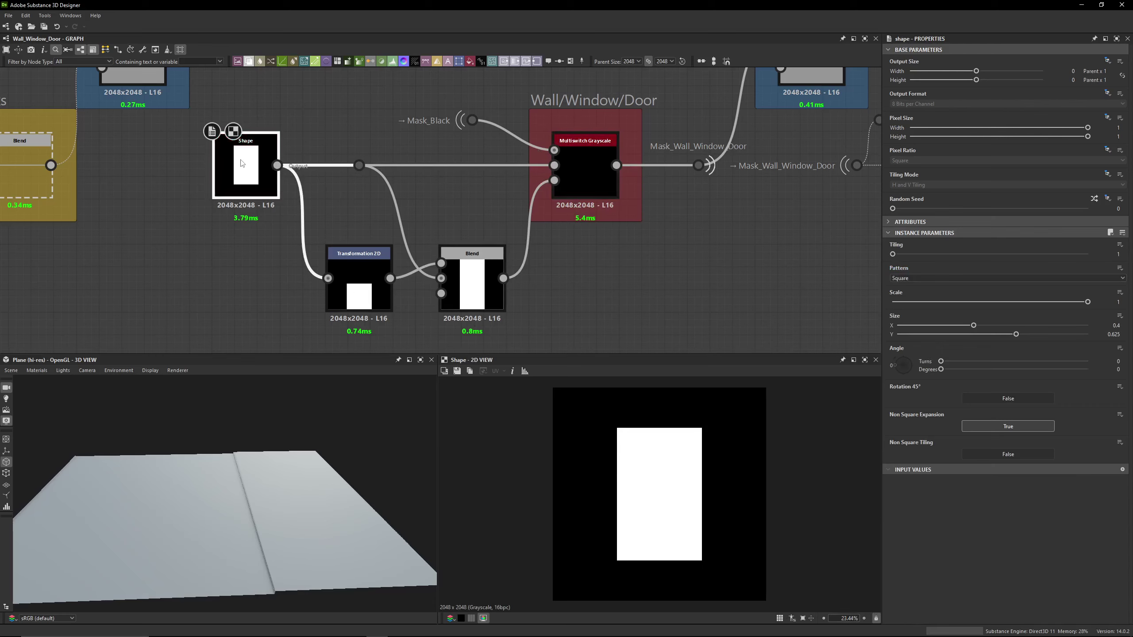
double_click(359, 293)
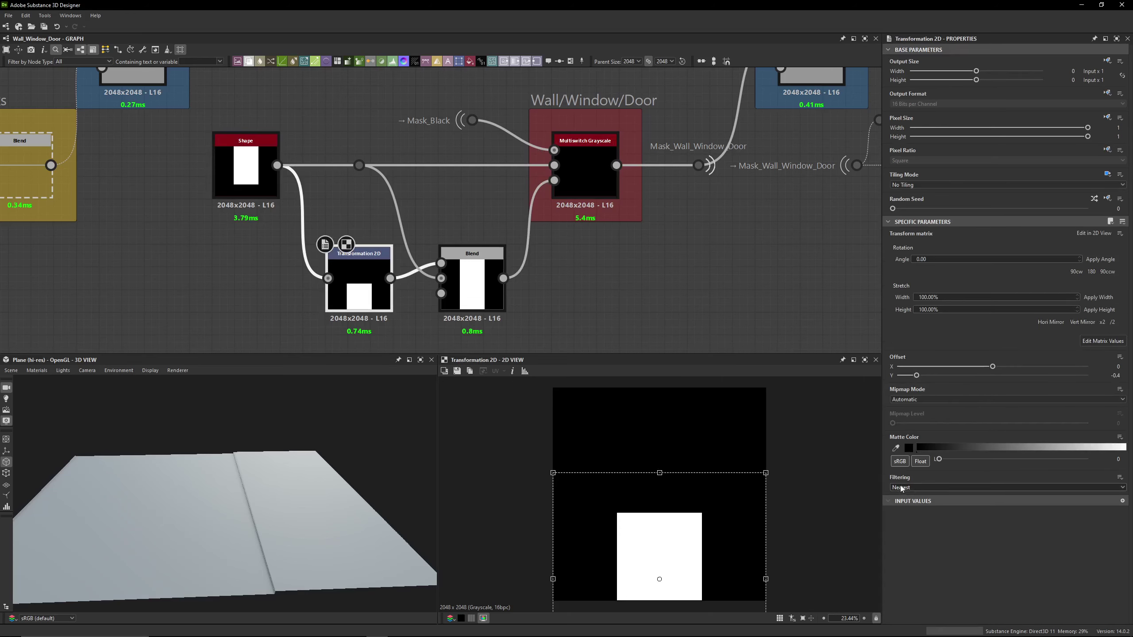
scroll(445, 270, up, 2)
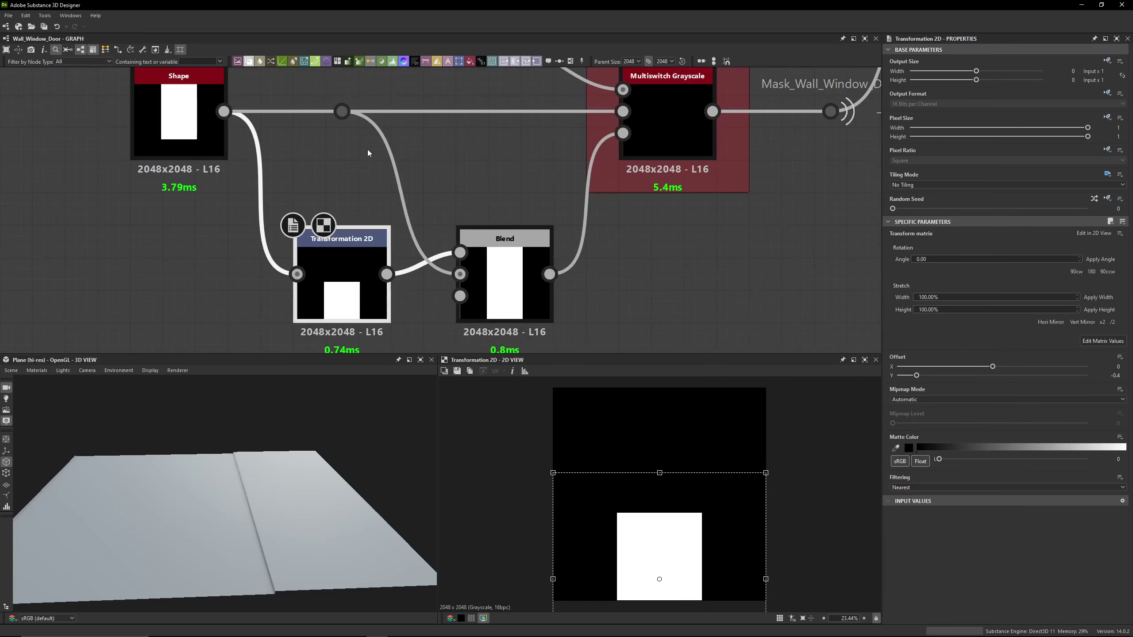
double_click(177, 119)
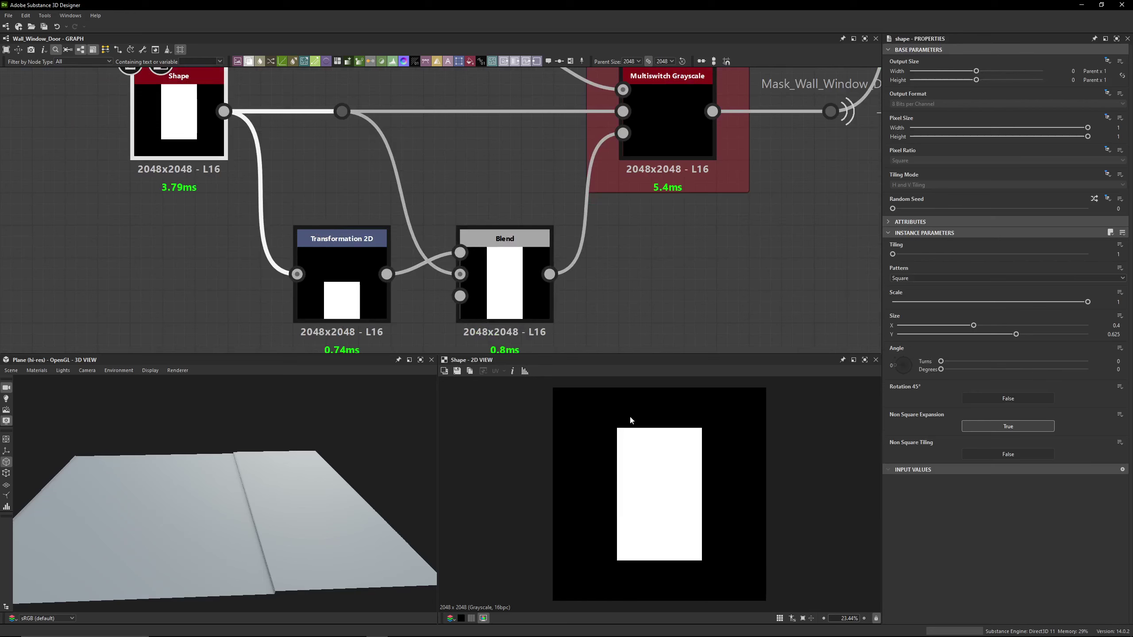
double_click(362, 278)
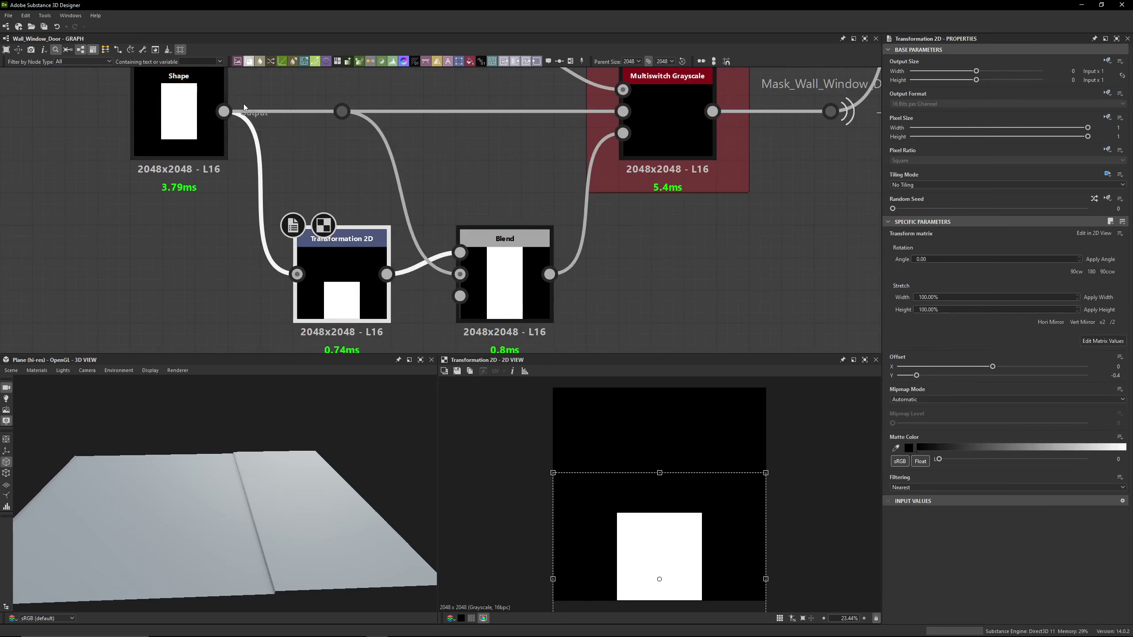
Preview the Add (Linear Dodge) Blend node that merges the Shape and Transformation 2D outputs into the door mask
double_click(517, 302)
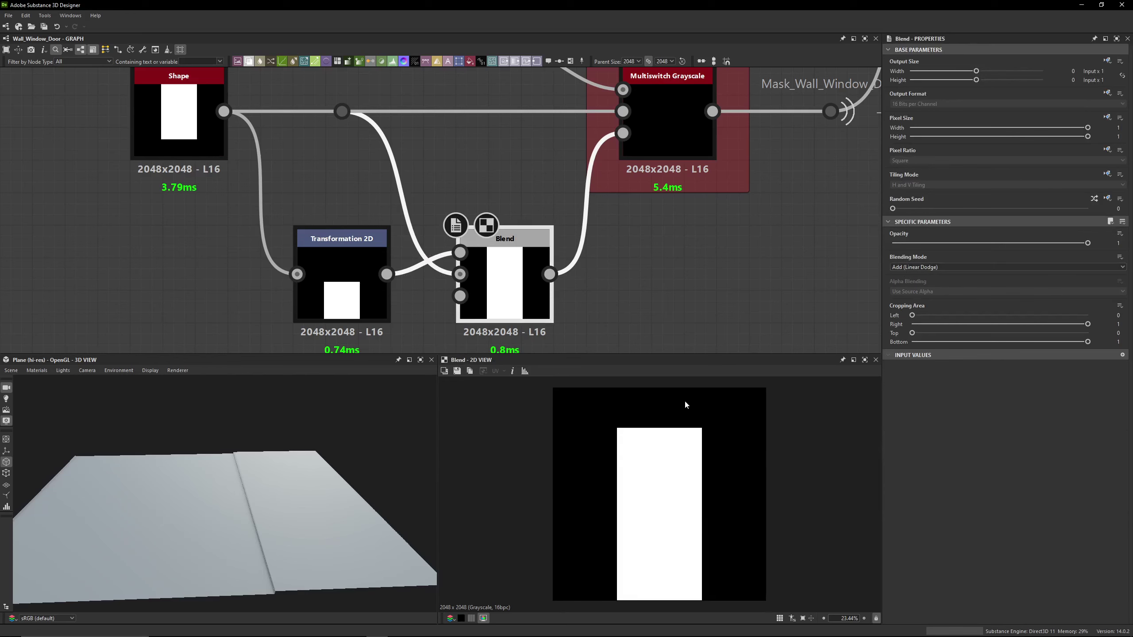
scroll(630, 207, down, 2)
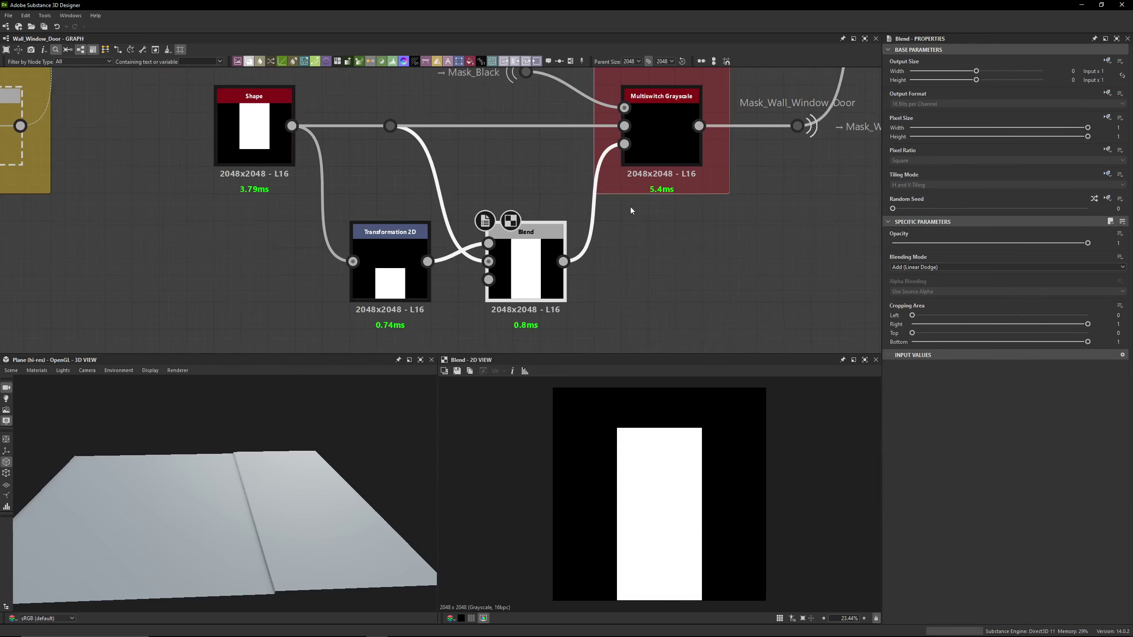
middle_drag(630, 207, 582, 254)
scroll(581, 255, down, 1)
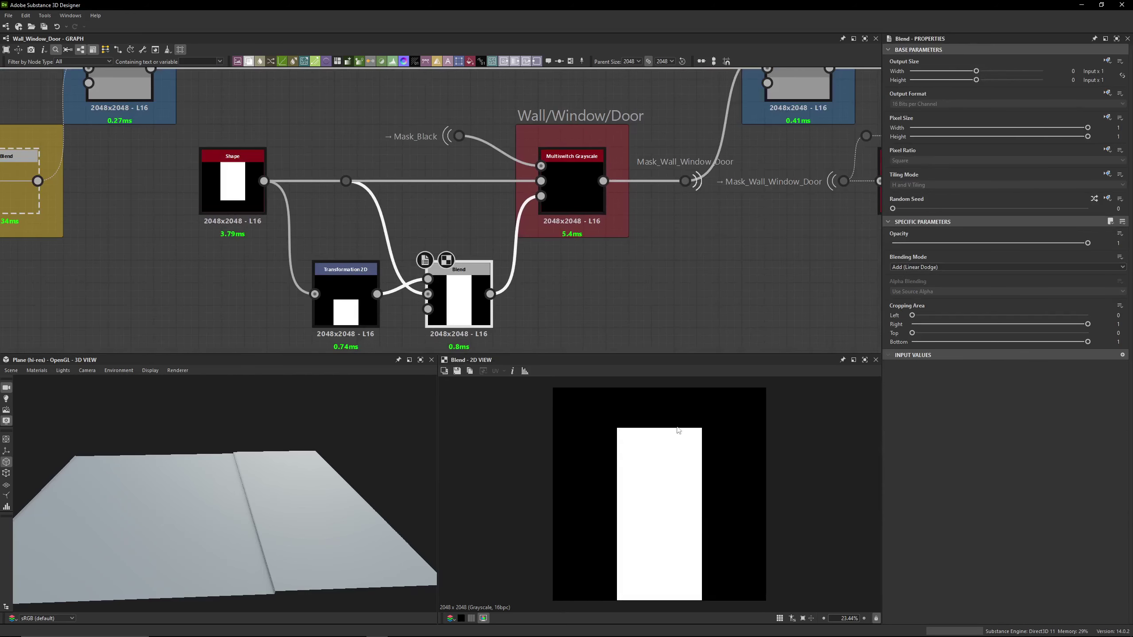
Preview the Wall/Window/Door Multiswitch node's output and the Blend node connected to its third input
click(235, 181)
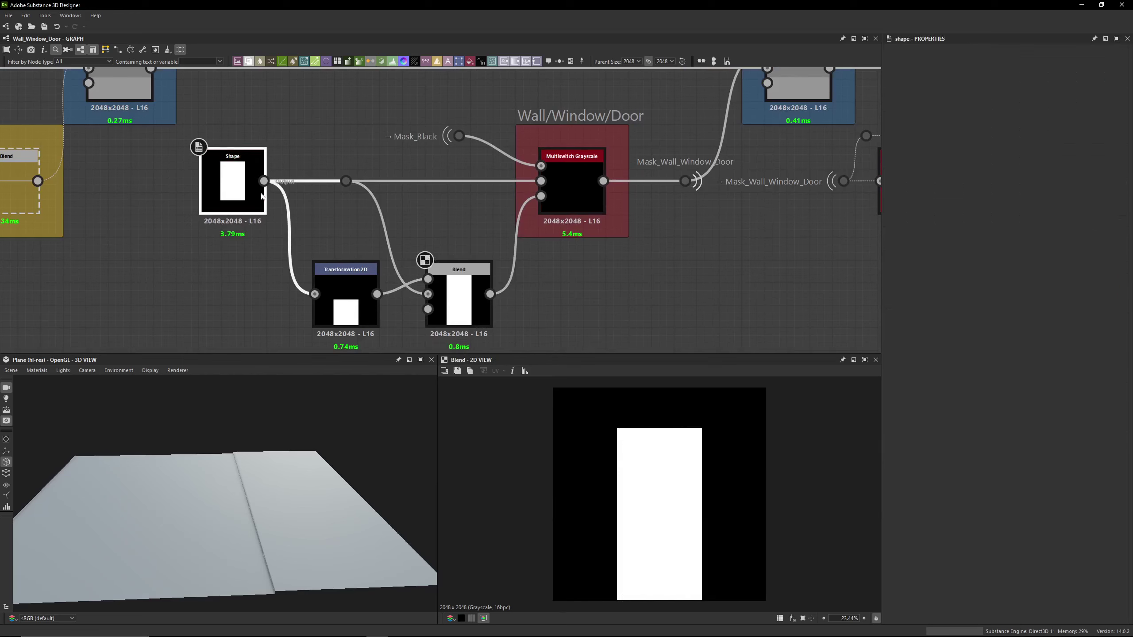
click(569, 173)
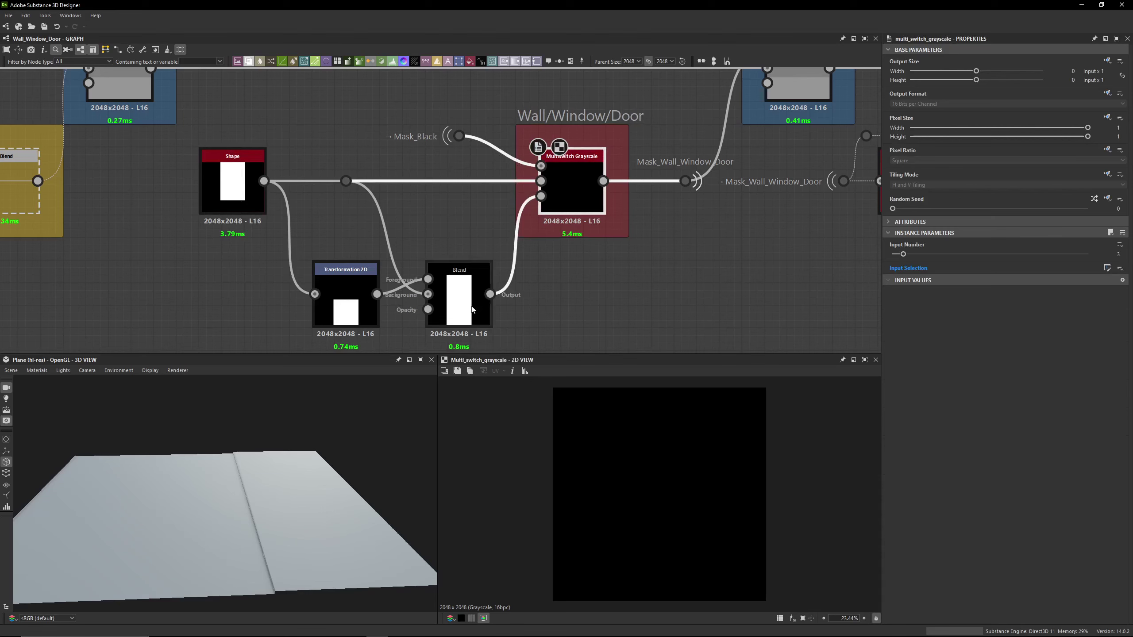
click(480, 288)
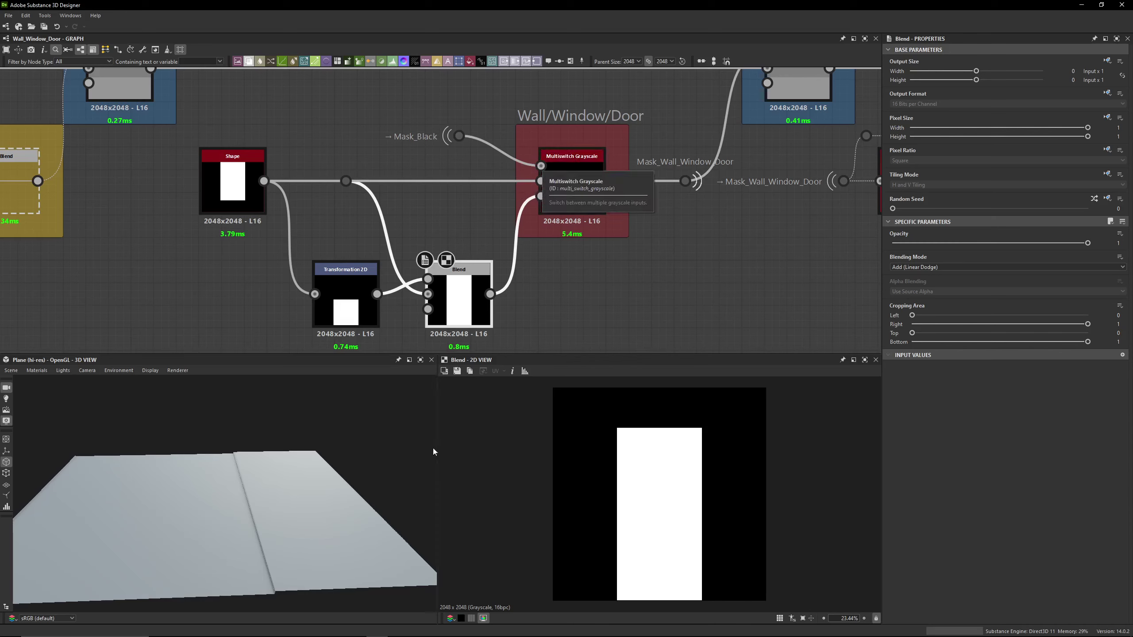
Preview the source of the Mask_Black portal that feeds the Wall/Window/Door Multiswitch node's first input
drag(234, 457, 216, 522)
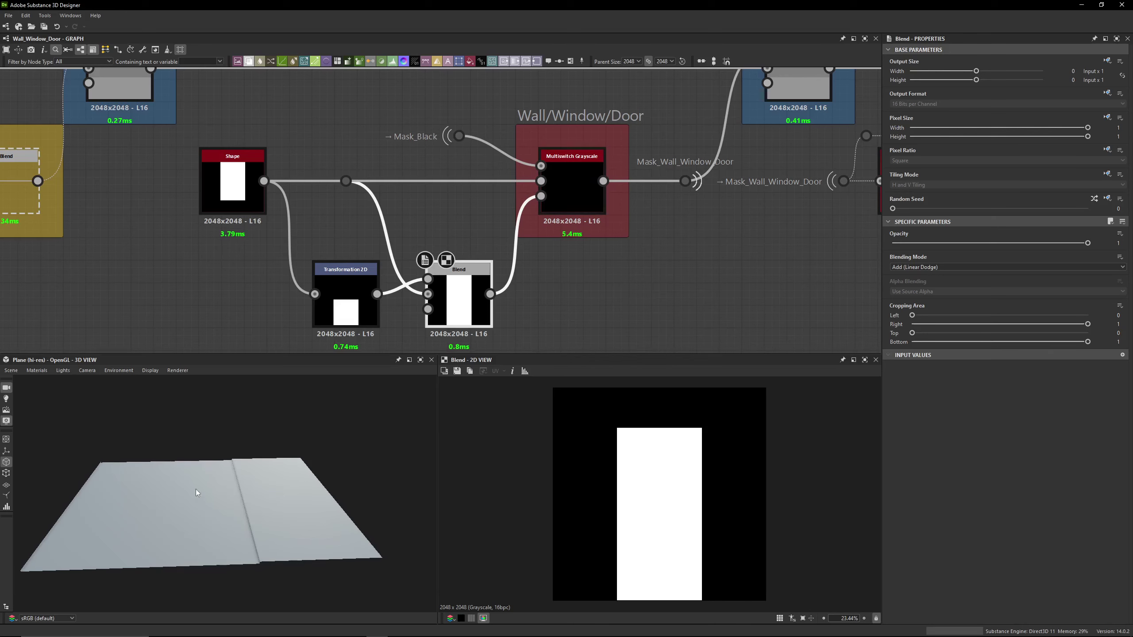
drag(226, 515, 270, 524)
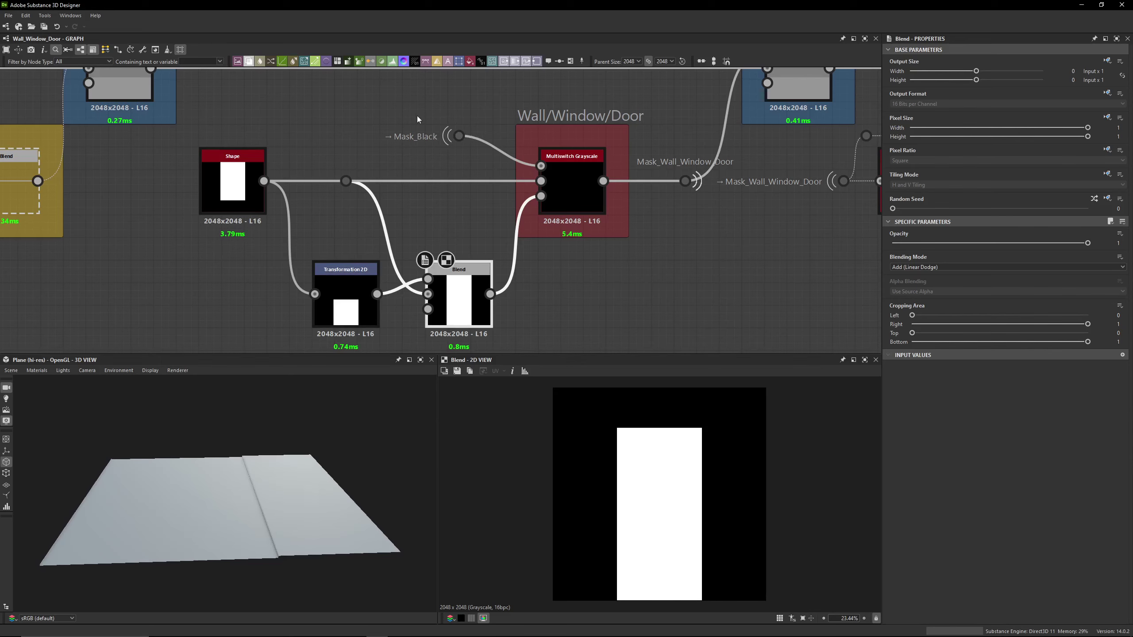
drag(417, 115, 477, 144)
click(476, 108)
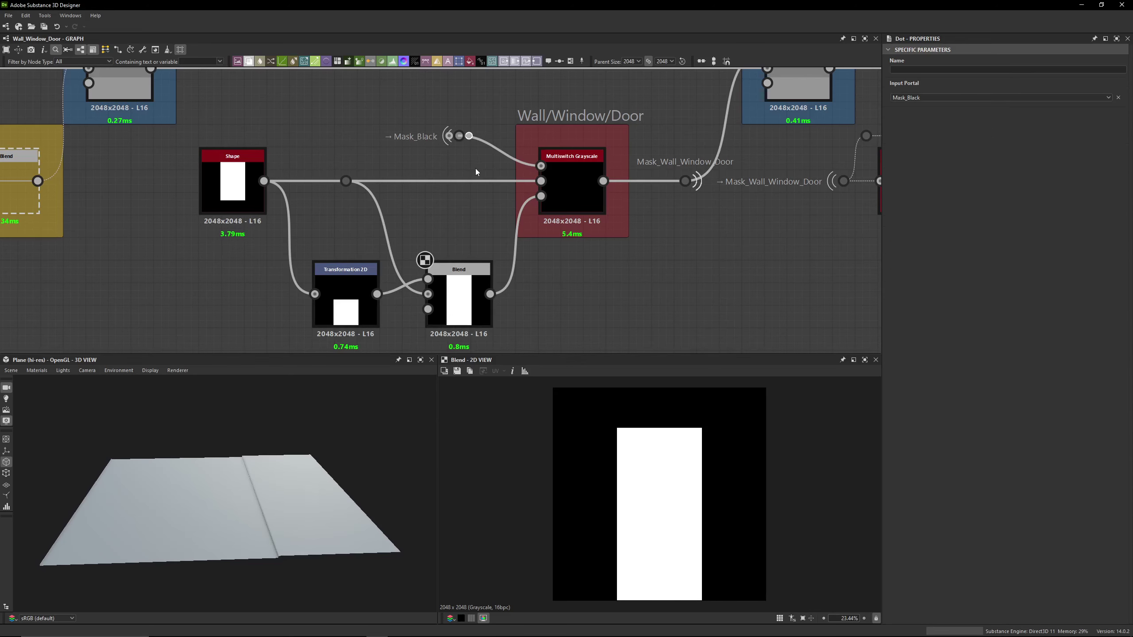
double_click(459, 136)
Locate the Uniform Color node behind the Mask_Black portal and show its parameters
scroll(437, 200, down, 7)
middle_drag(612, 141, 781, 53)
middle_drag(223, 223, 869, 85)
middle_drag(177, 252, 506, 281)
scroll(581, 254, up, 3)
middle_drag(578, 239, 573, 204)
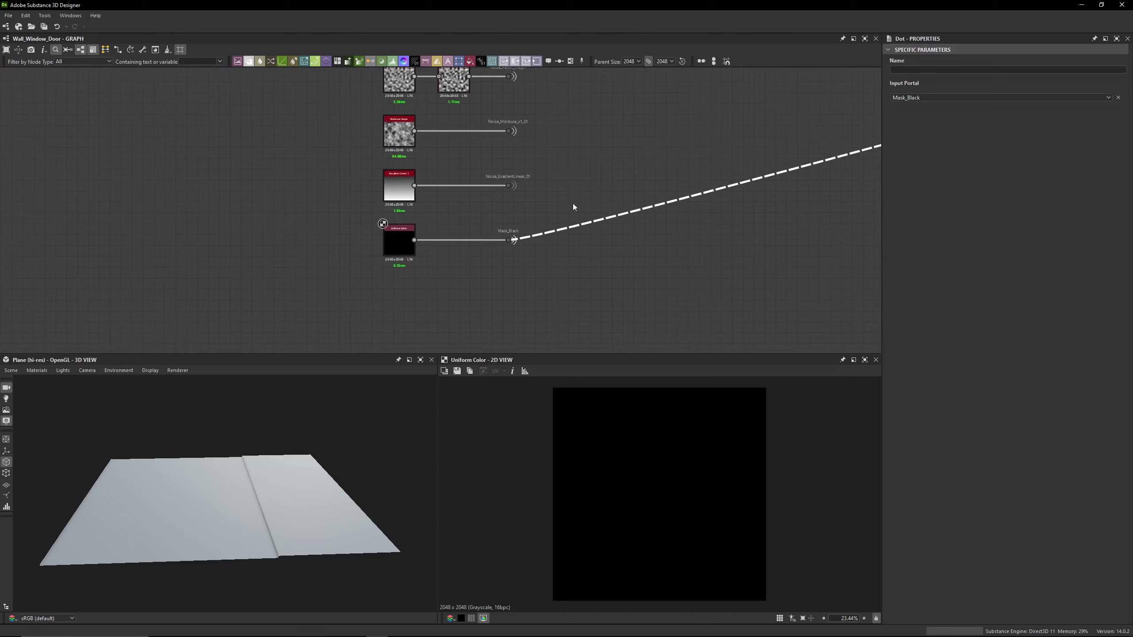
scroll(414, 267, up, 5)
click(300, 251)
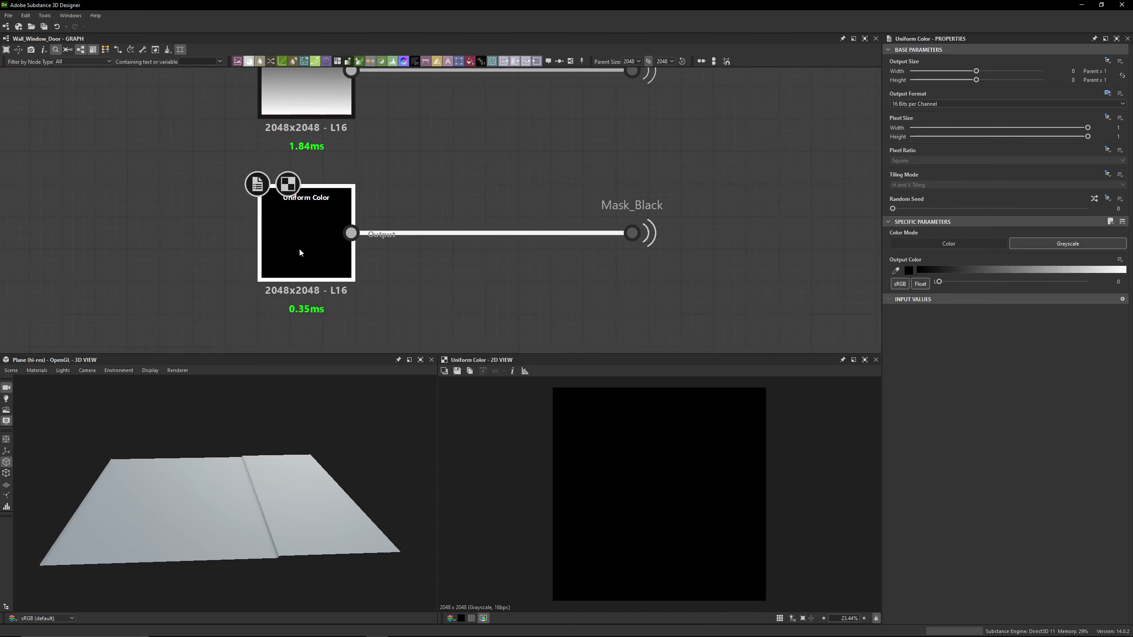
Examine the Uniform Color node's Output Format options and its Relative to Parent and Absolute inheritance choices
click(908, 103)
click(908, 106)
click(908, 106)
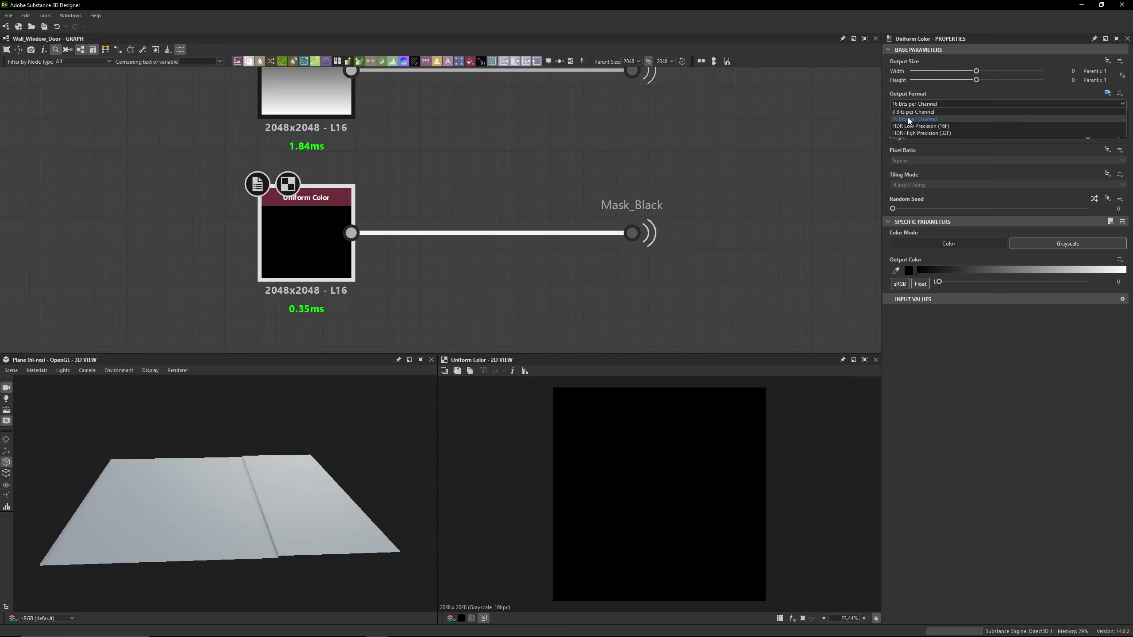
click(913, 106)
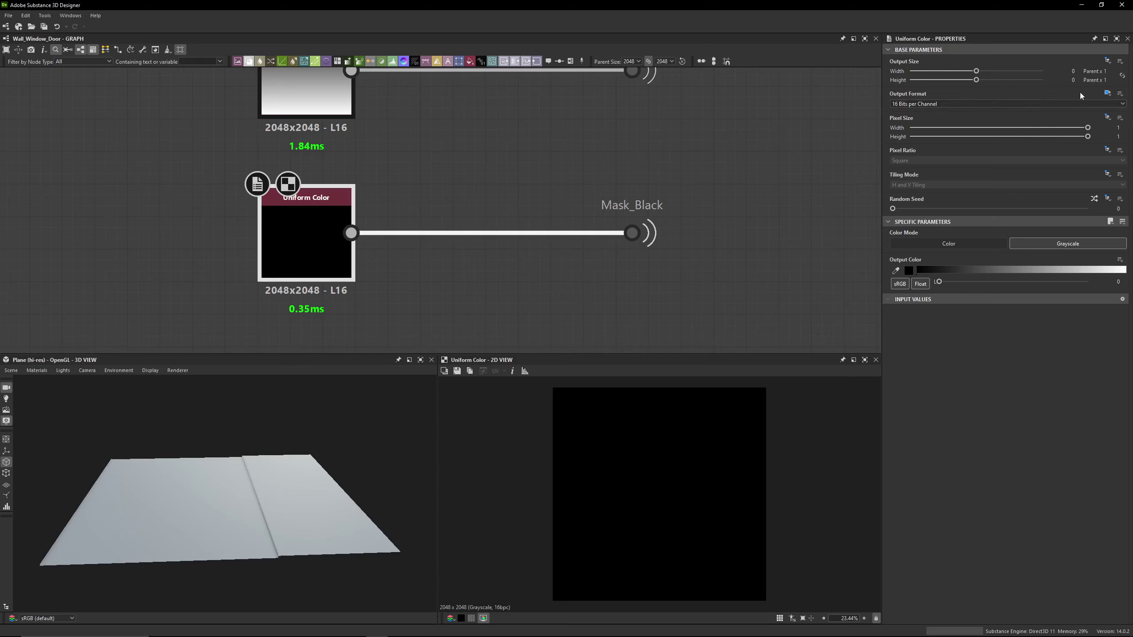
click(1110, 94)
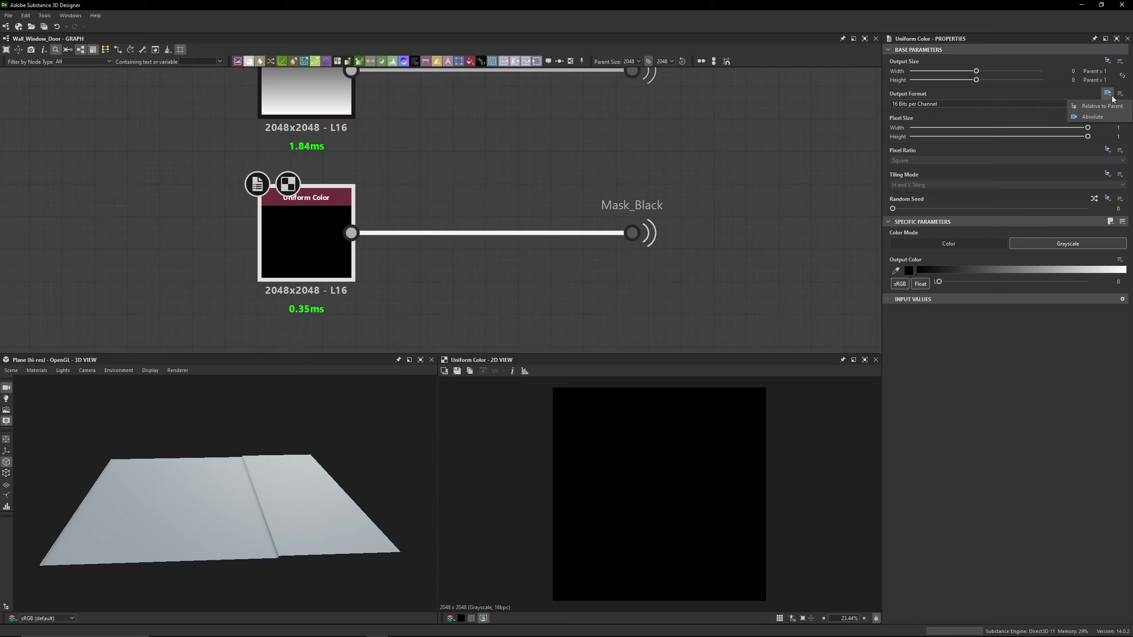
click(1113, 98)
click(1121, 96)
click(1121, 96)
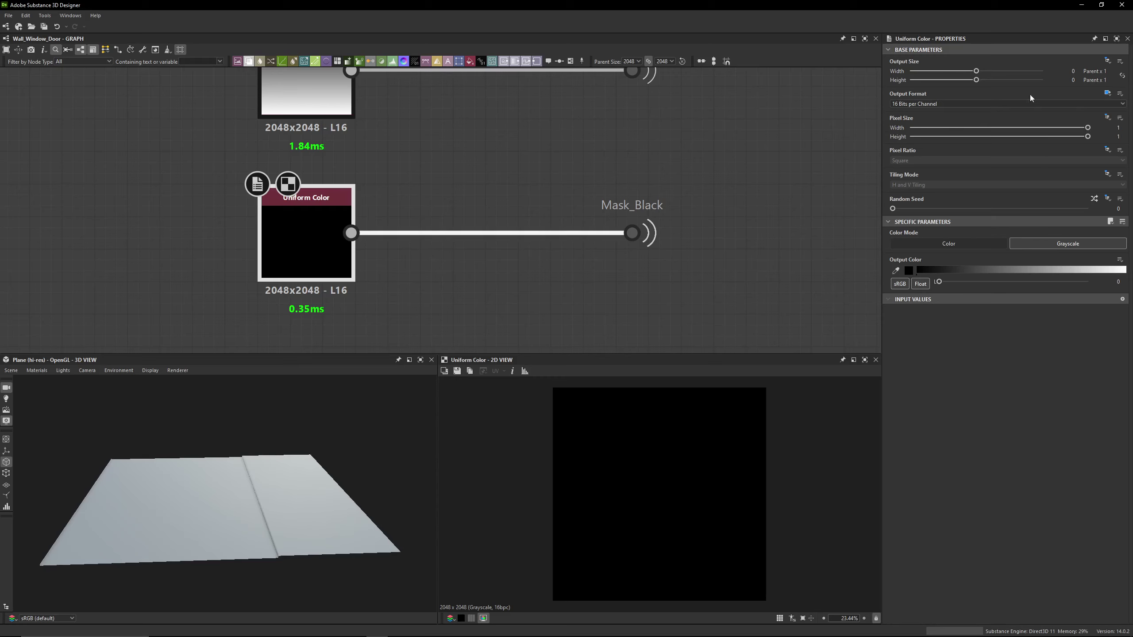
click(1108, 94)
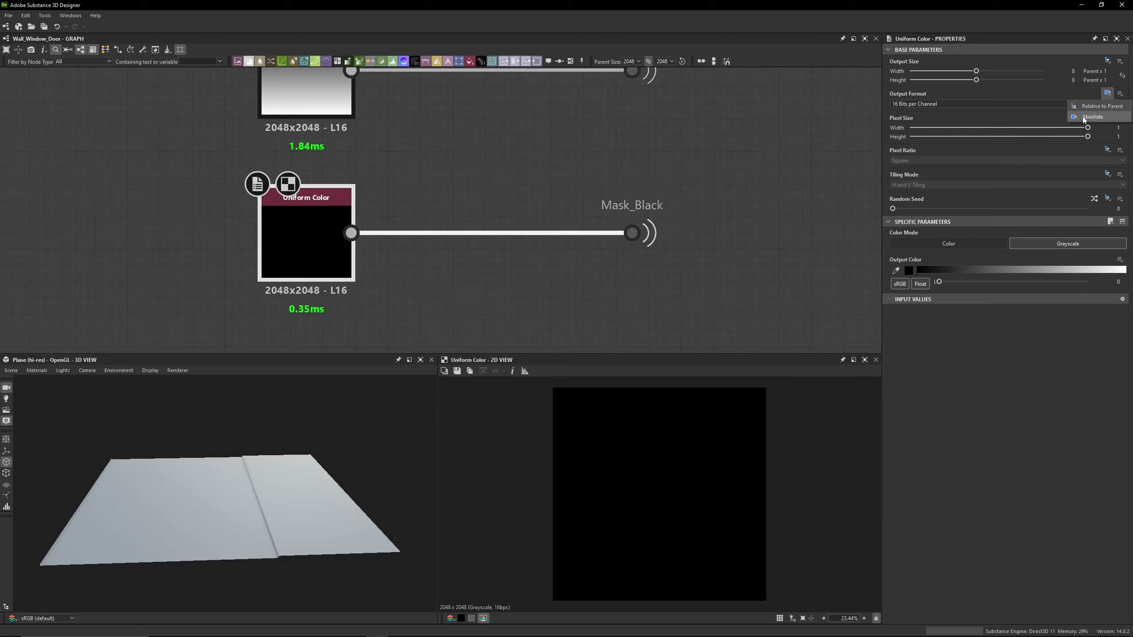
click(779, 114)
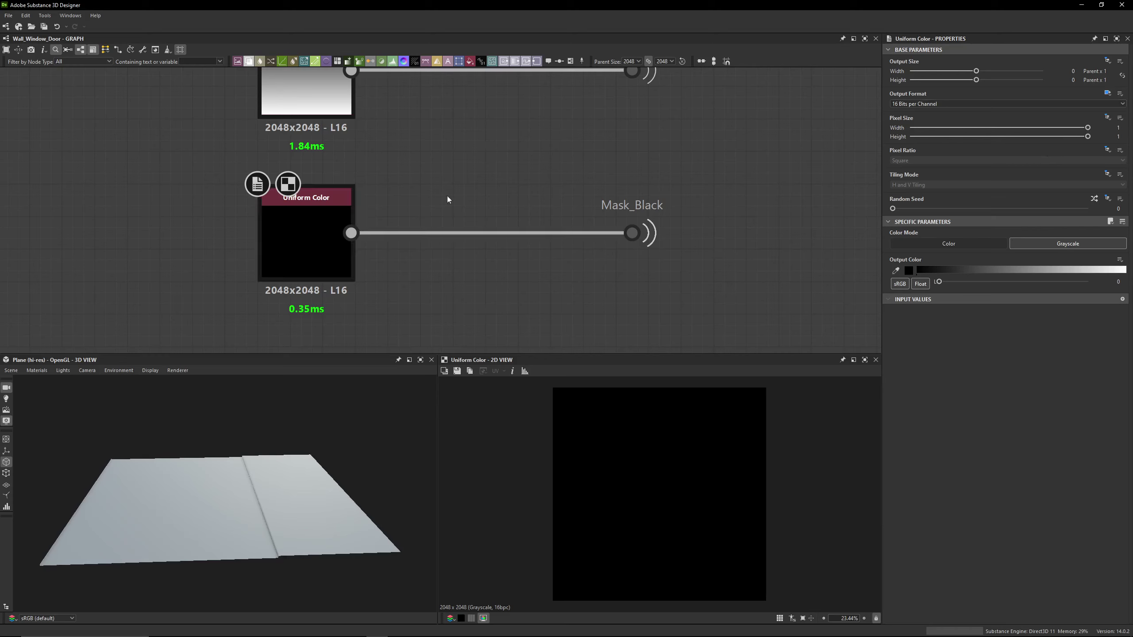
Trace the Mask_Black portal from the Uniform Color node back to the first input of the Wall/Window/Door Multiswitch
click(632, 232)
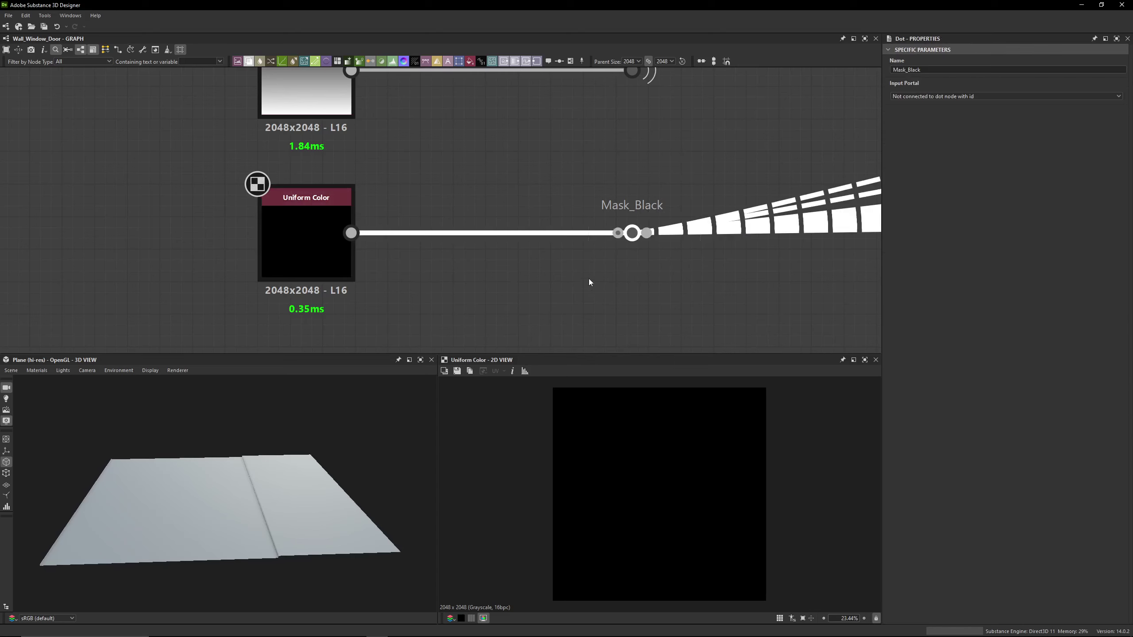
click(306, 243)
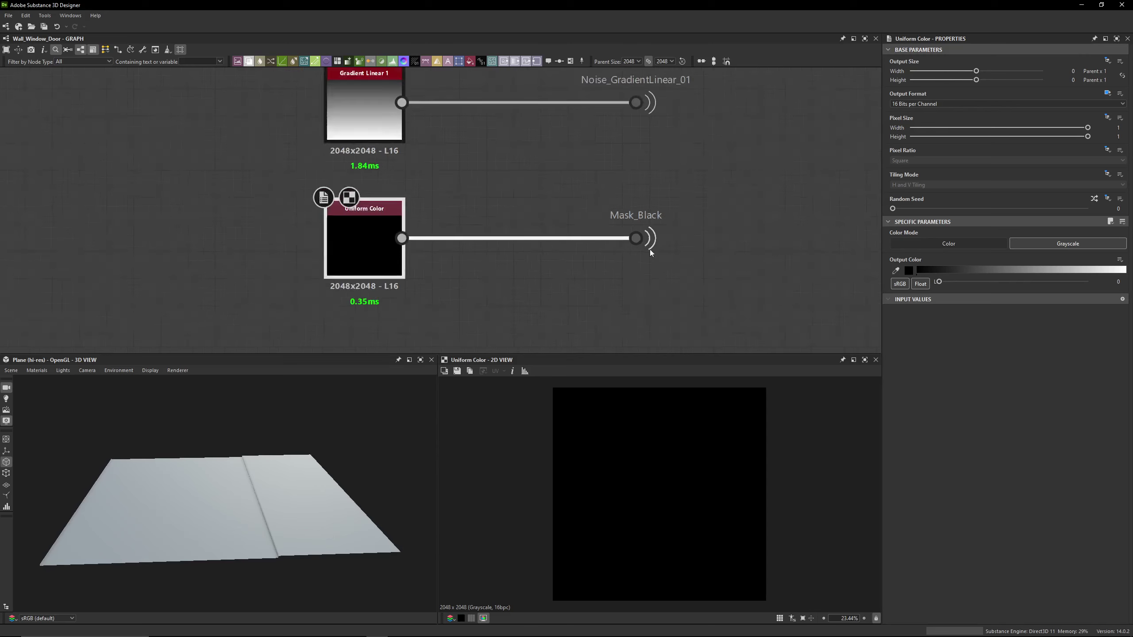
scroll(656, 244, down, 5)
scroll(689, 228, down, 3)
middle_drag(530, 194, 108, 253)
middle_drag(709, 193, 286, 217)
middle_drag(446, 199, 338, 280)
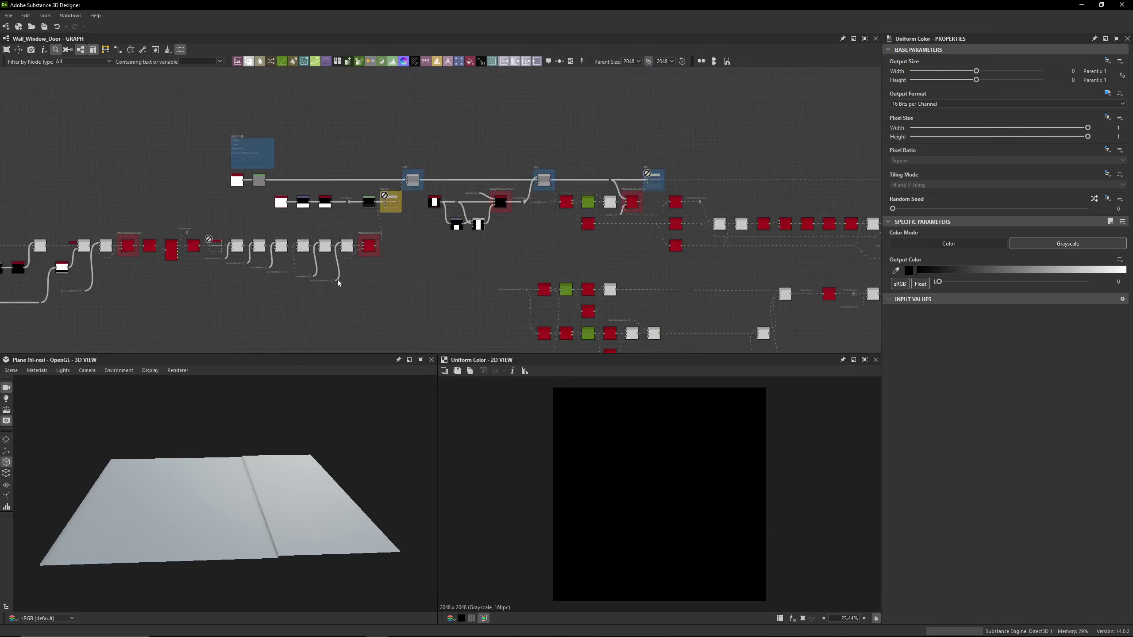
scroll(428, 237, up, 6)
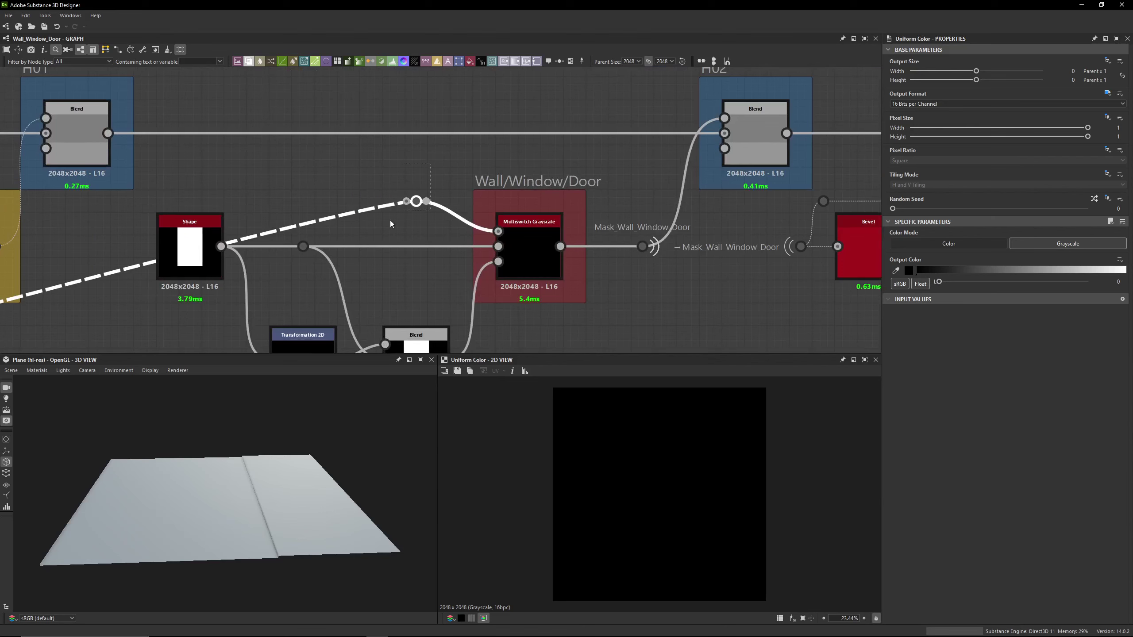
click(416, 202)
click(431, 198)
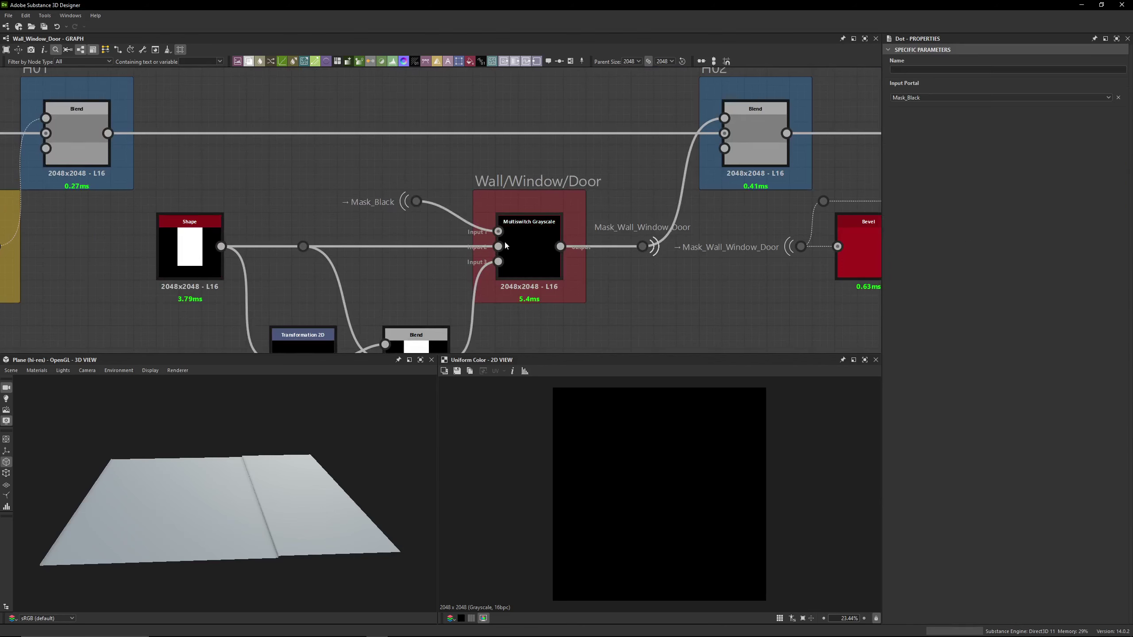
Preview the Multiswitch node's window and door mask inputs, followed by its own output, in the 2D view
click(502, 242)
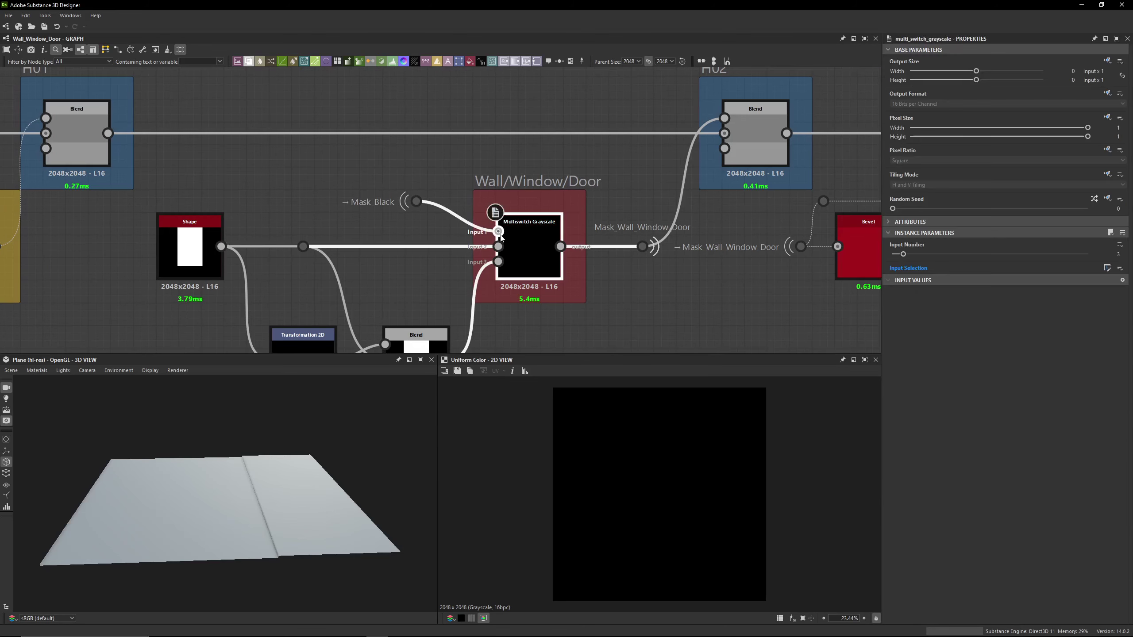
click(498, 247)
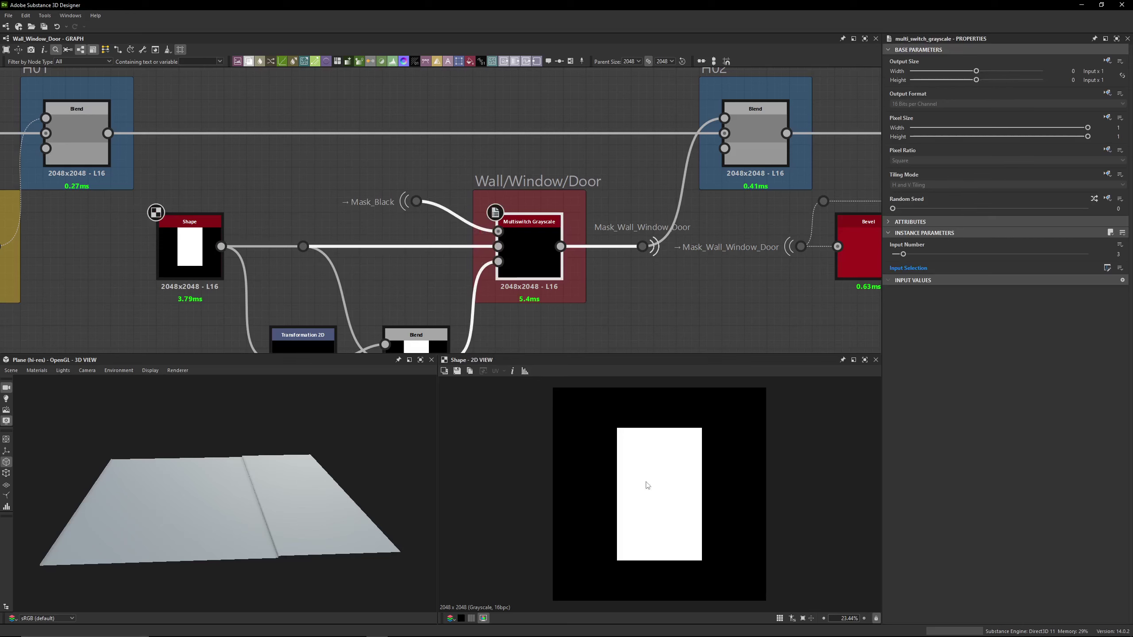
click(498, 262)
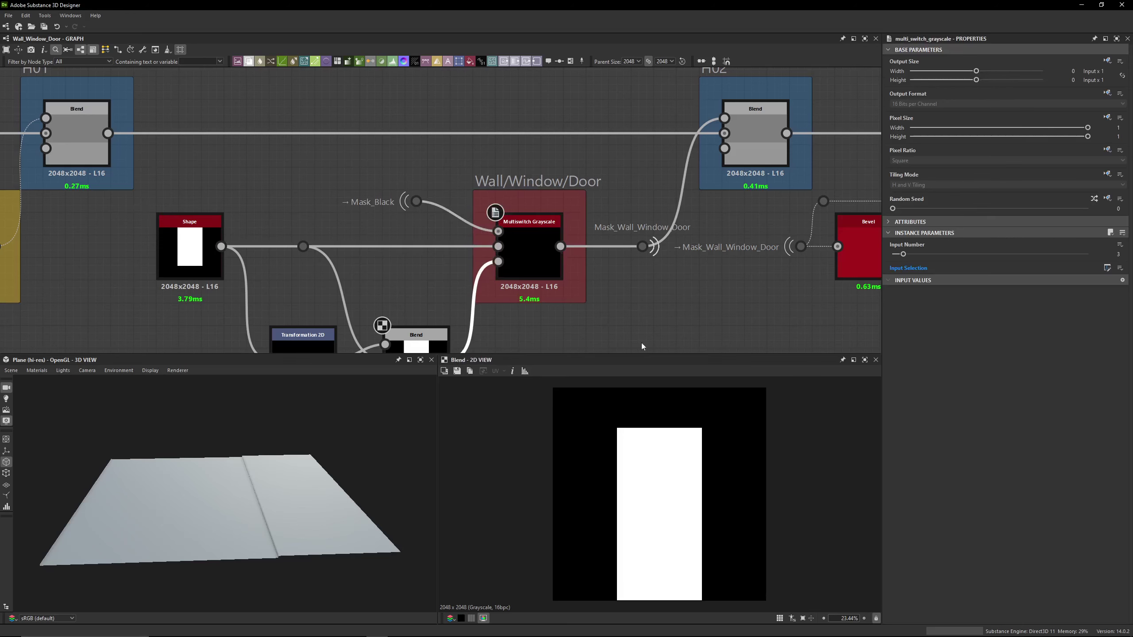
double_click(534, 258)
middle_drag(612, 272, 557, 199)
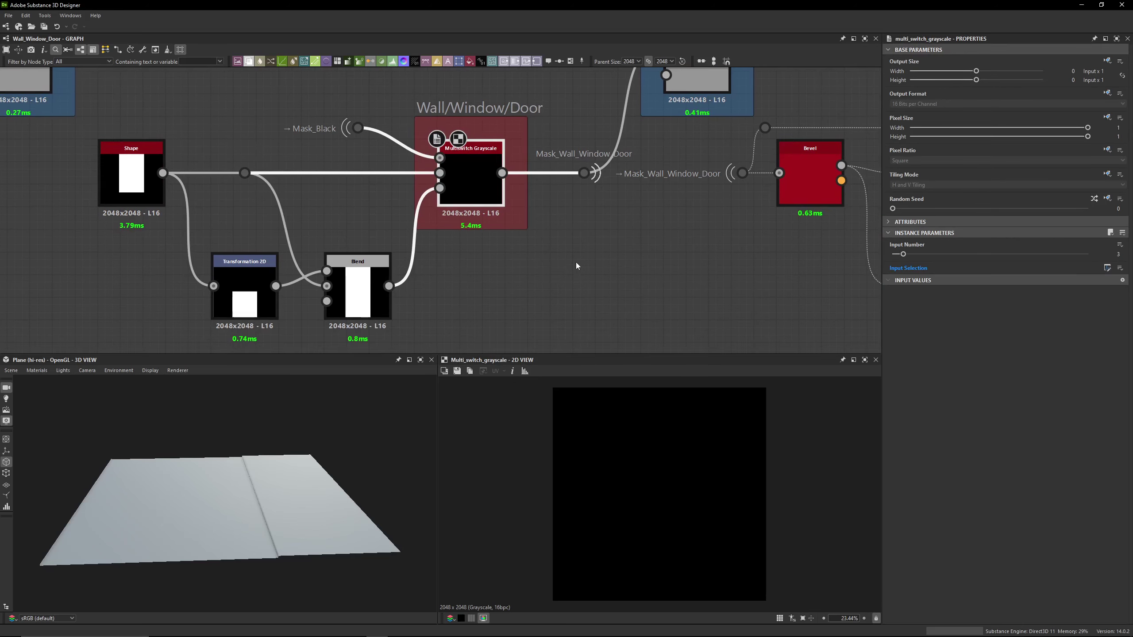
Set the graph's Type of Wall preview parameter to Window
click(575, 262)
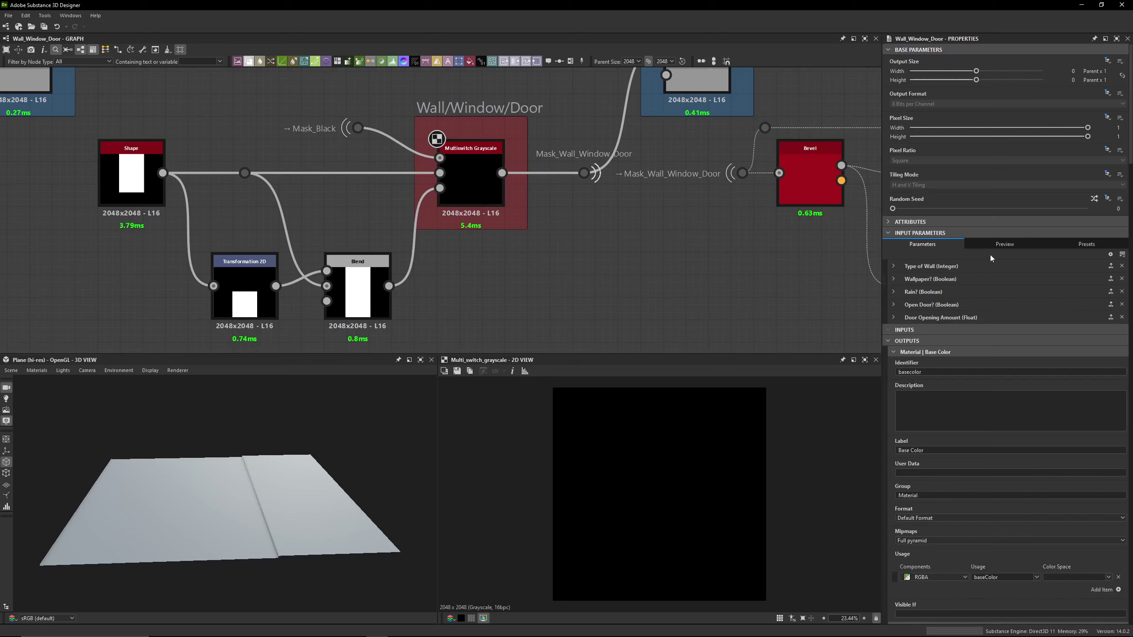
click(1004, 244)
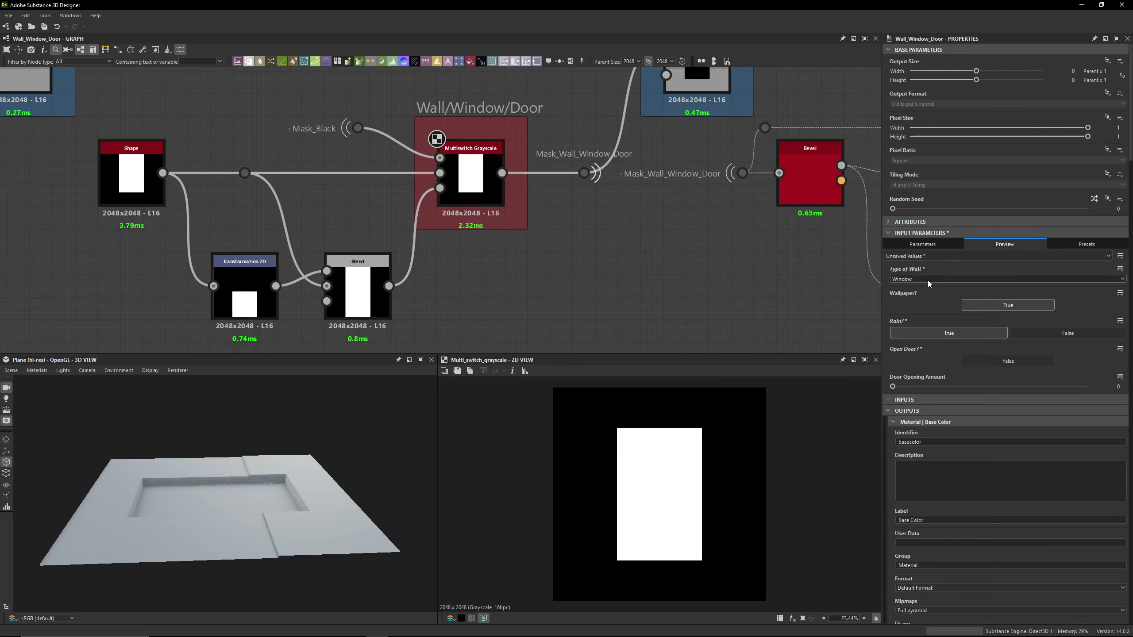
click(912, 279)
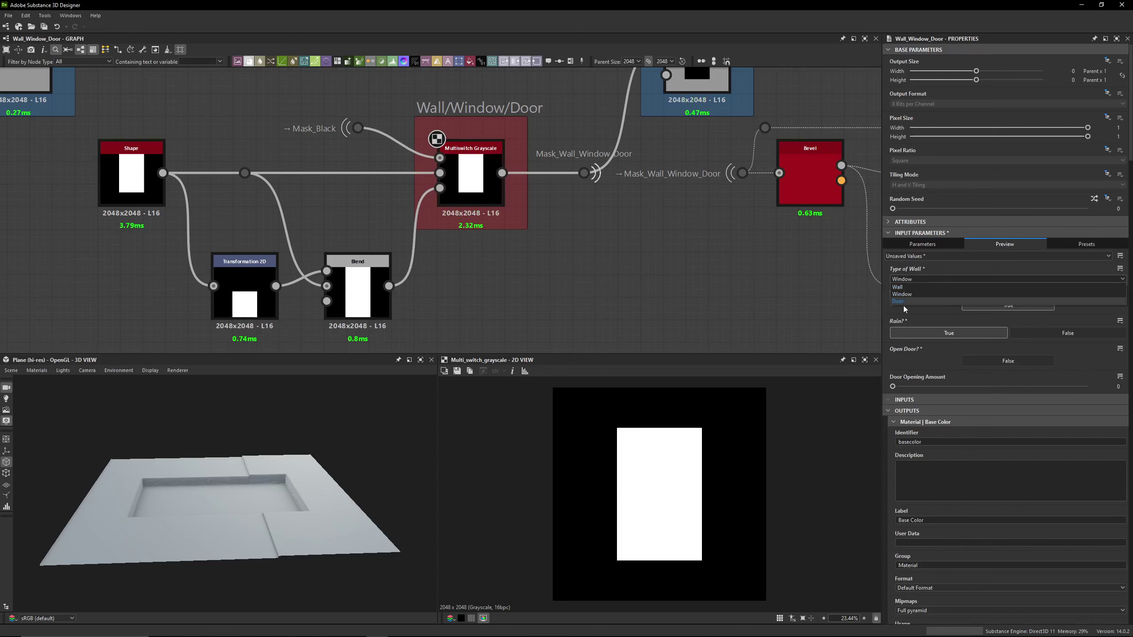
click(902, 296)
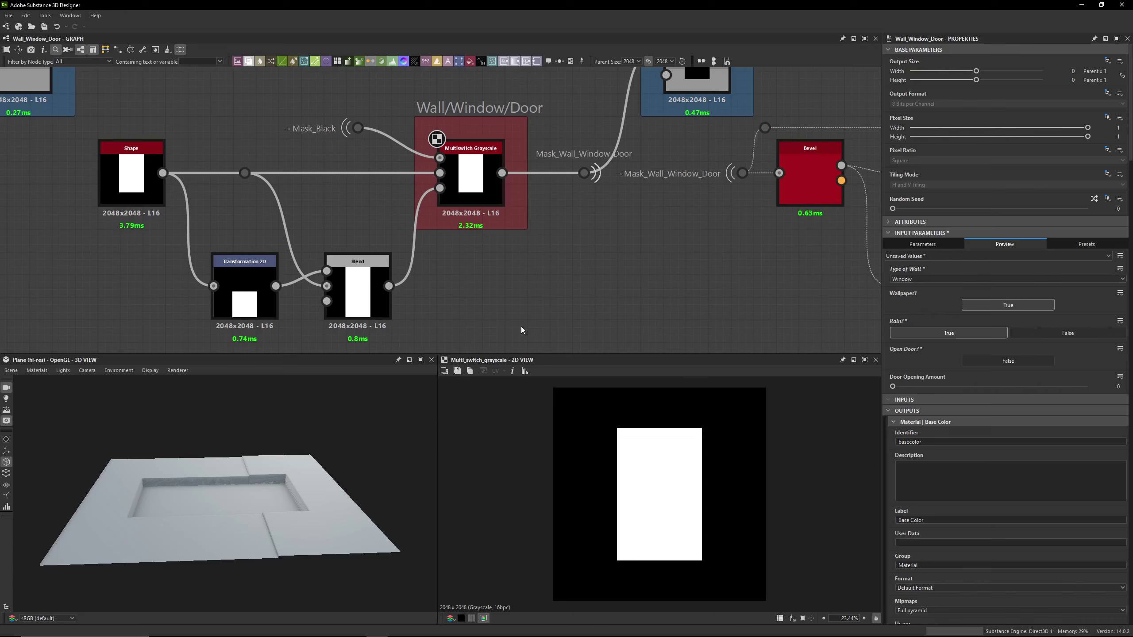
Preview the Subtract Blend node in the H02 frame, and enable and preview the H03 frame's Blend node
middle_drag(584, 125, 352, 212)
click(447, 154)
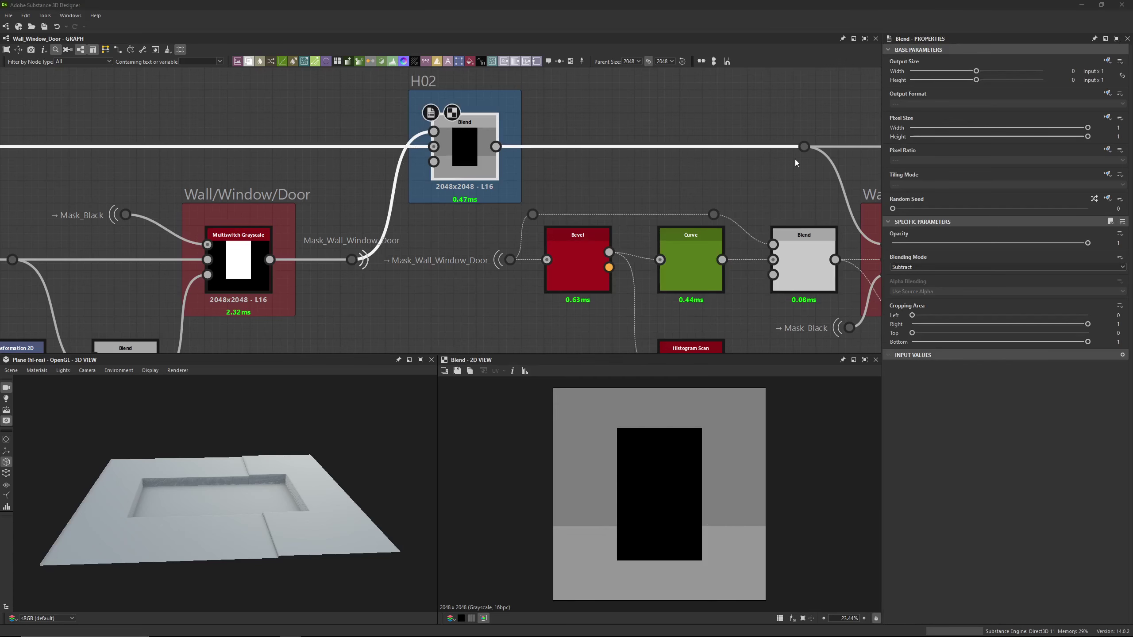
scroll(797, 163, down, 2)
middle_drag(591, 179, 443, 184)
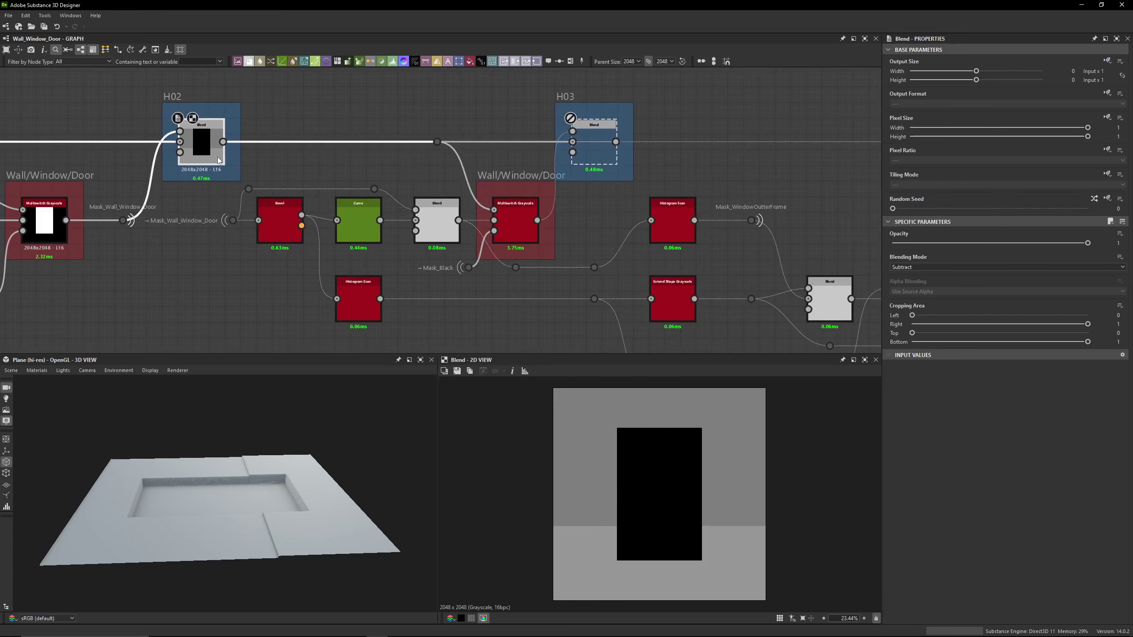
middle_drag(614, 157, 597, 165)
click(581, 151)
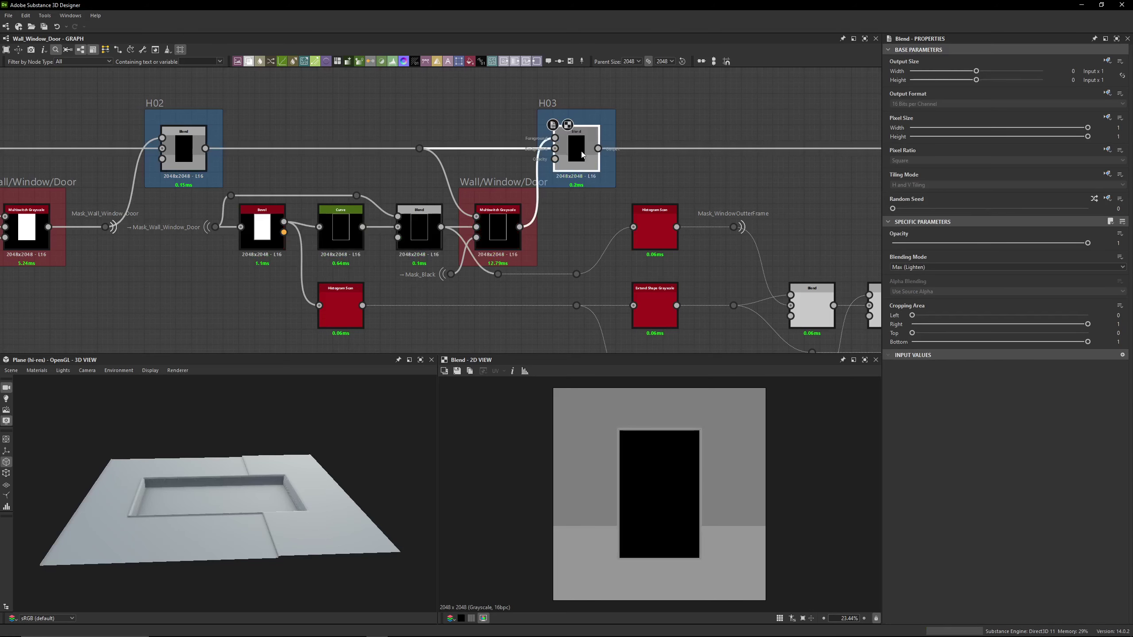
Compare the window opening's raised border in the 3D view with the H03 Blend node disabled and re-enabled
scroll(202, 501, up, 8)
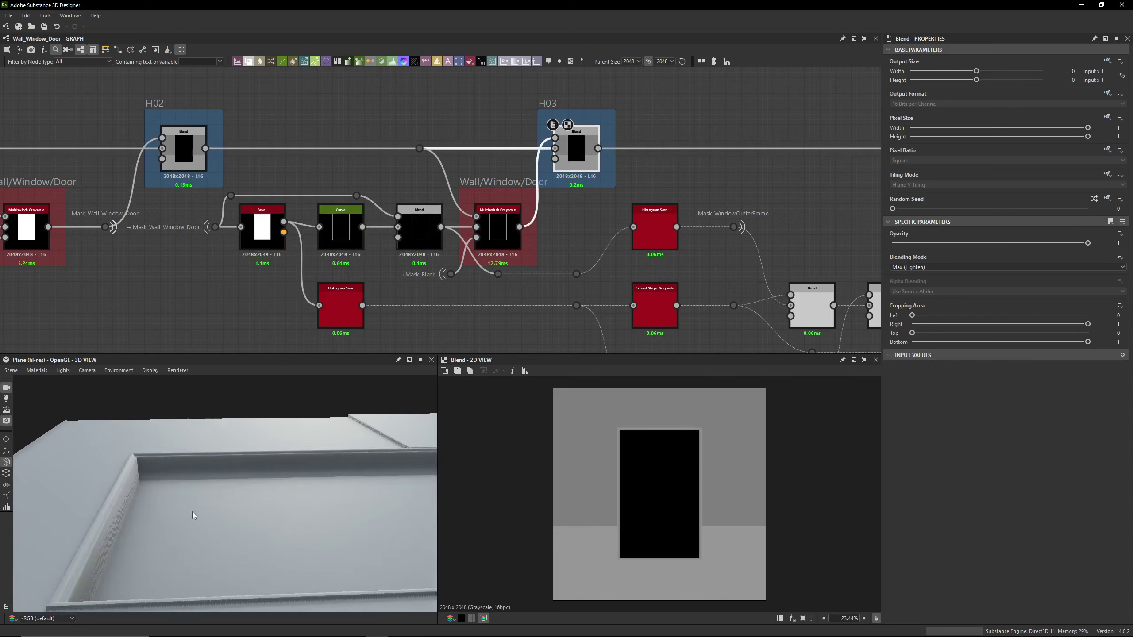
drag(250, 476, 354, 408)
key(d)
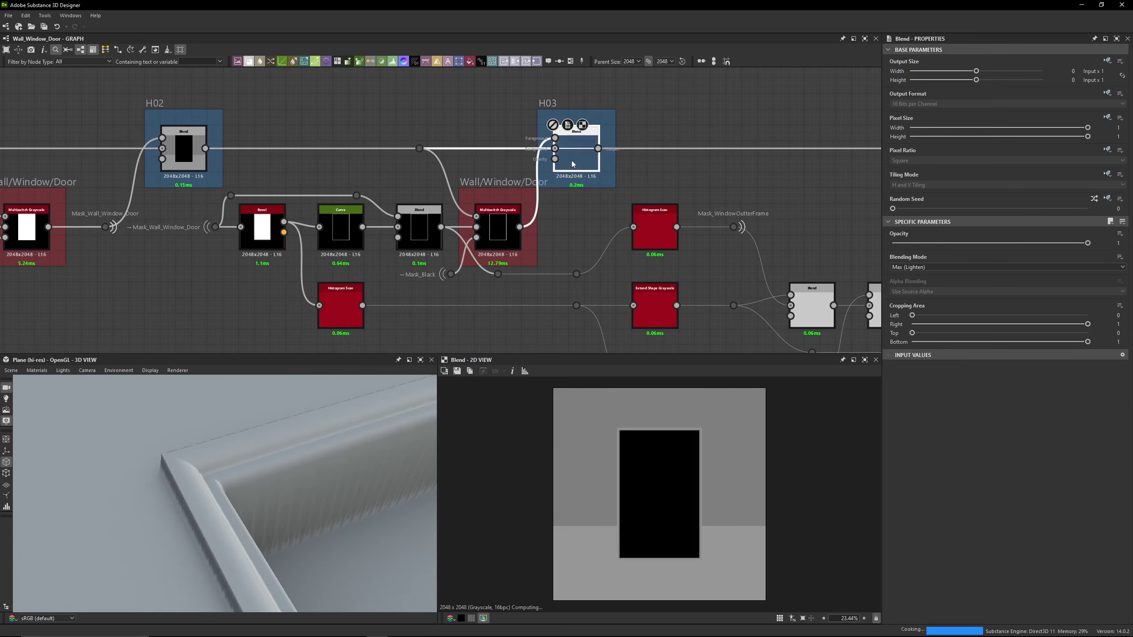
key(d)
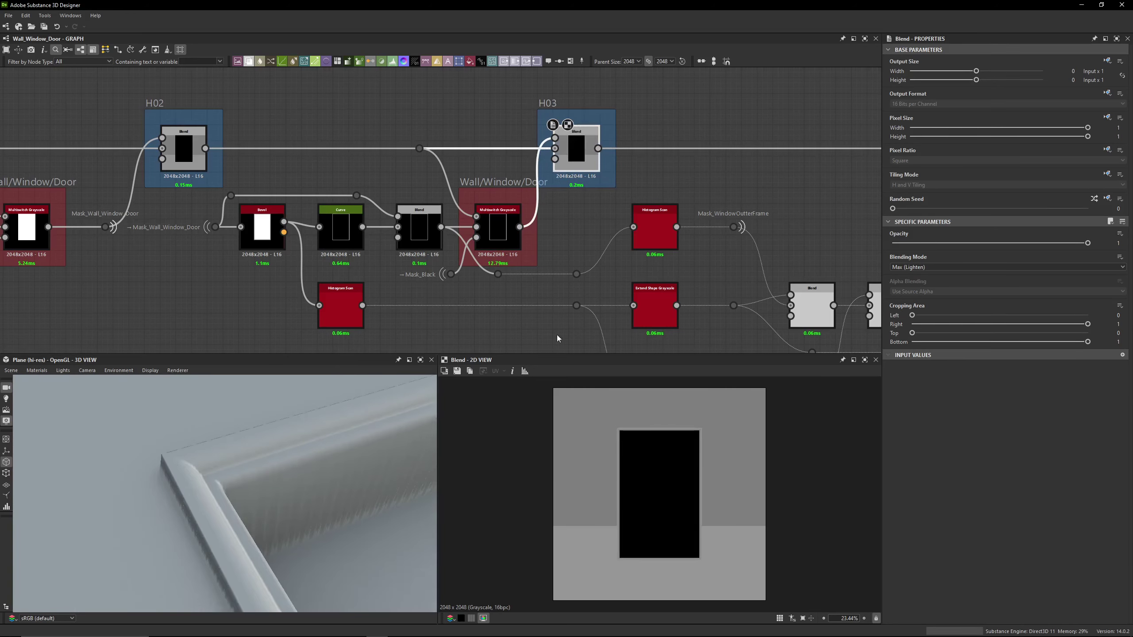
Compare the window recess in the 3D view with the H02 Blend node disabled and re-enabled
click(189, 151)
key(d)
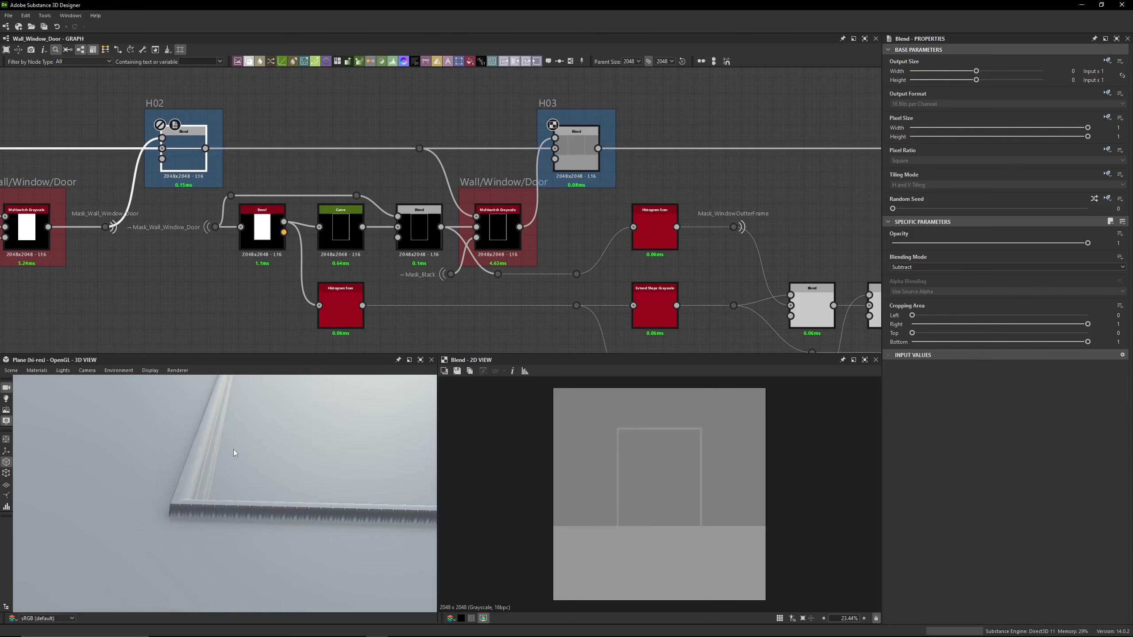
key(d)
Preview the Multiswitch node feeding the Mask_Wall_Window_Door portal and follow that portal to the Bevel node
middle_drag(474, 162, 560, 151)
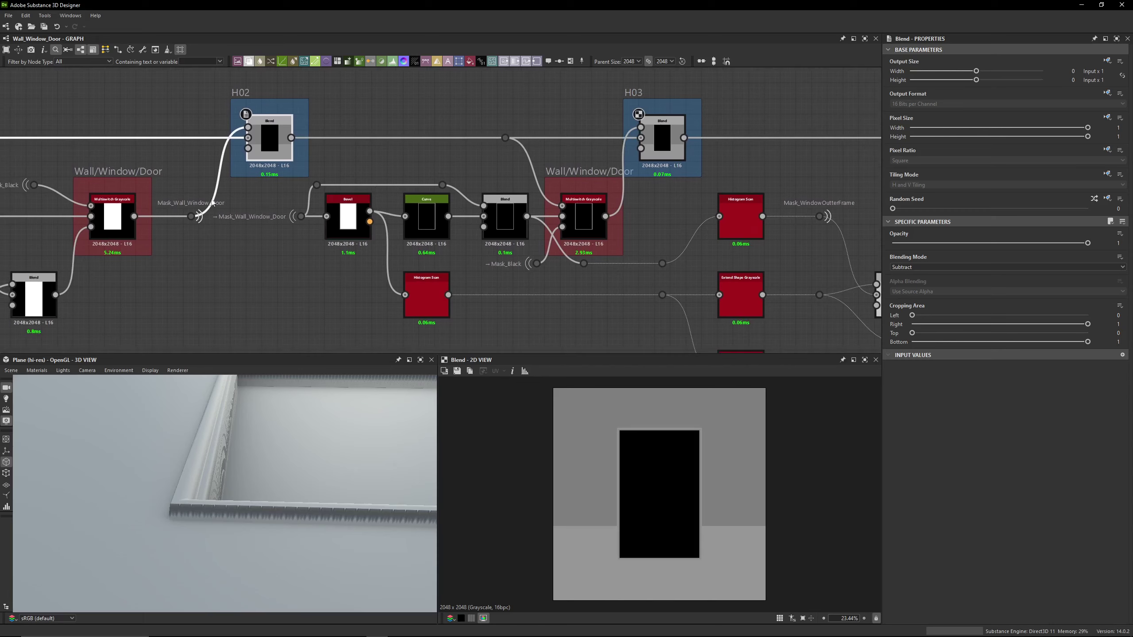
scroll(275, 229, up, 4)
middle_drag(251, 240, 631, 245)
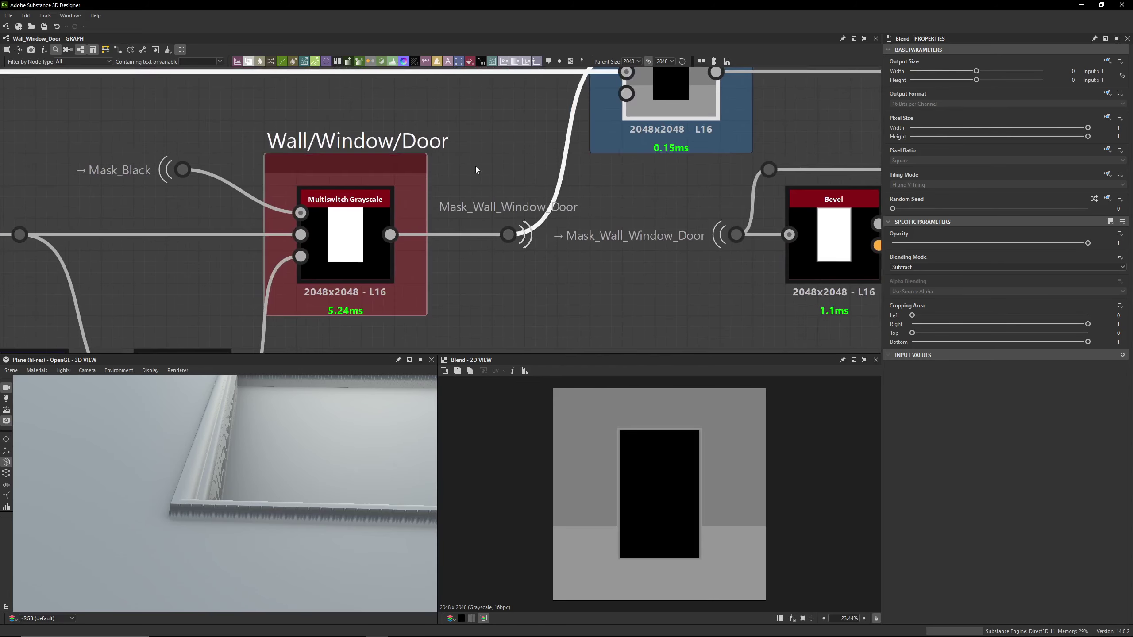
click(508, 234)
double_click(341, 234)
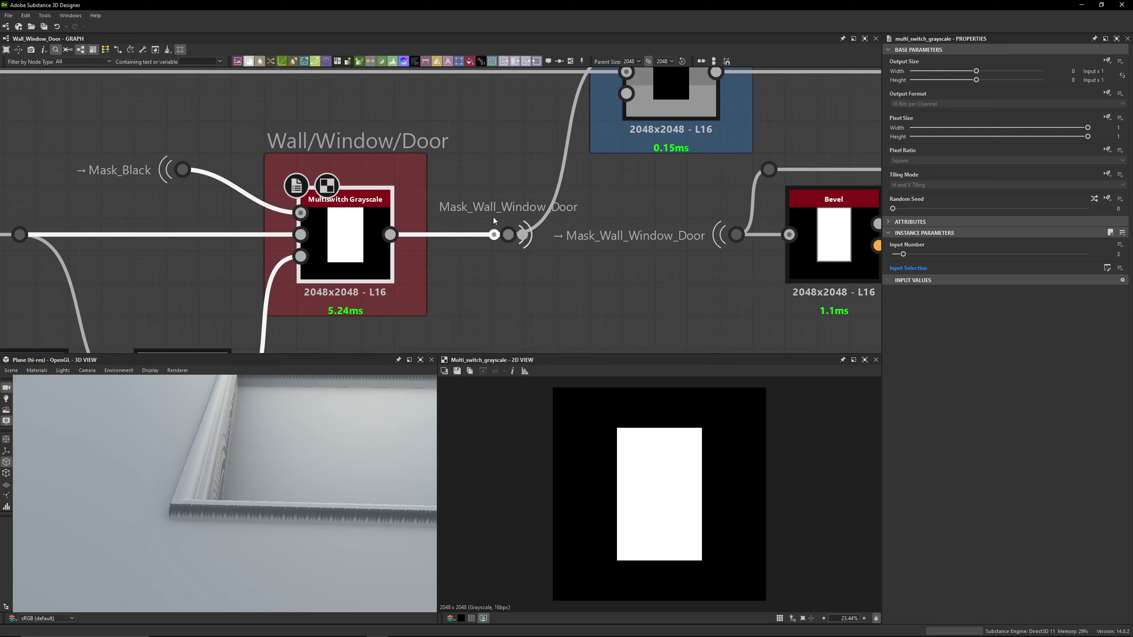
middle_drag(606, 171, 446, 244)
middle_drag(634, 225, 332, 131)
scroll(332, 131, down, 2)
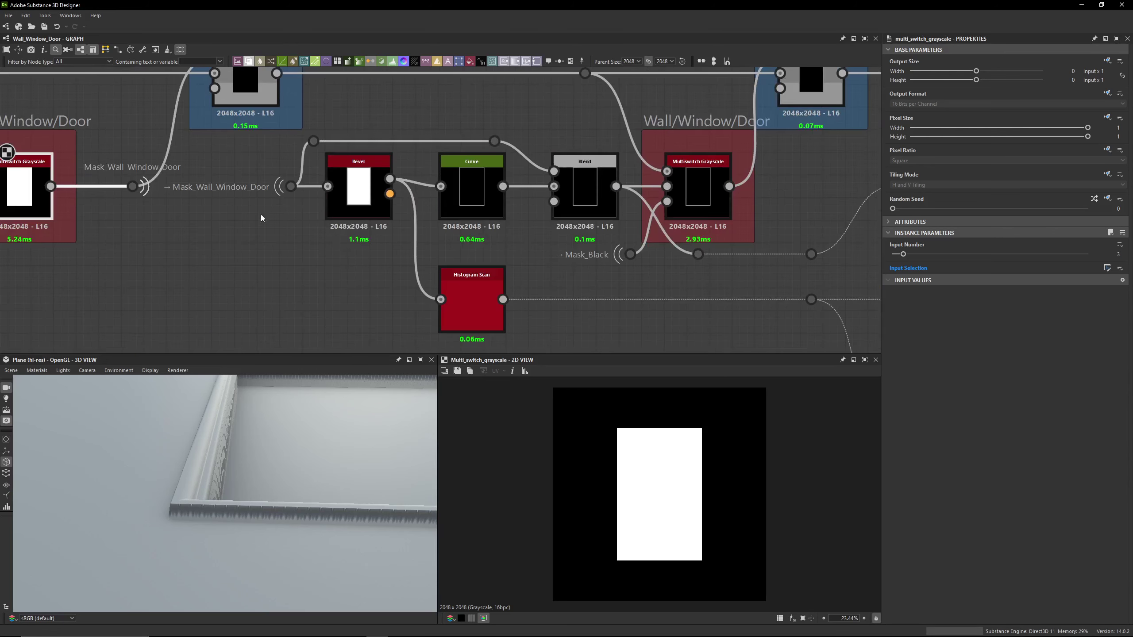
Preview the Bevel node fed by the Mask_Wall_Window_Door portal and the Curve node that follows it
click(260, 214)
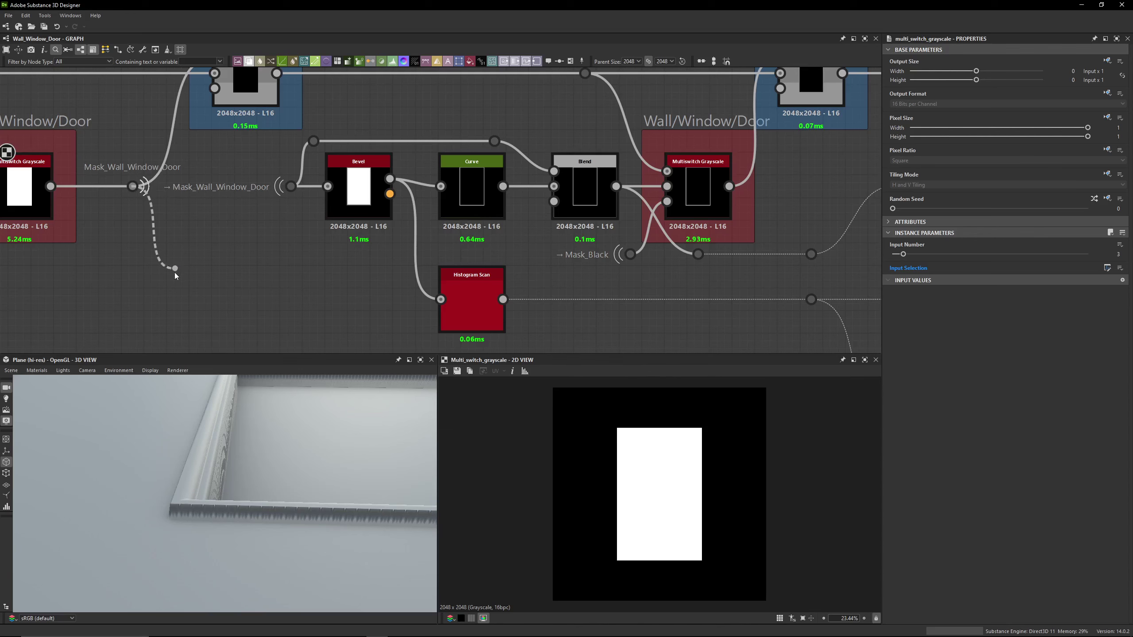
scroll(265, 192, up, 2)
middle_drag(303, 147, 292, 221)
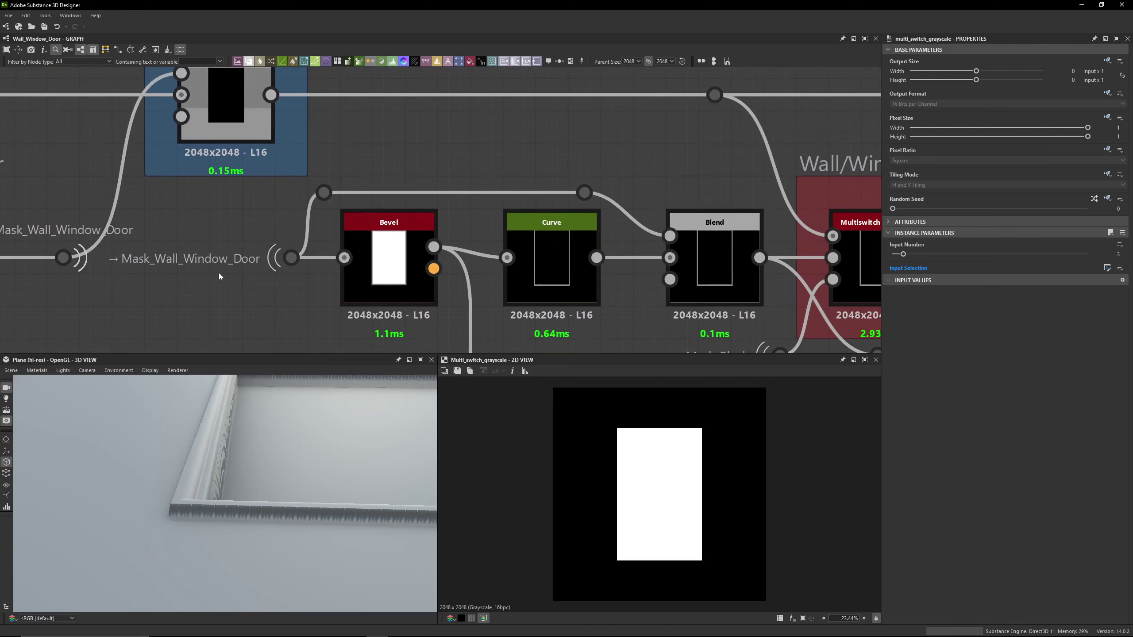
click(383, 256)
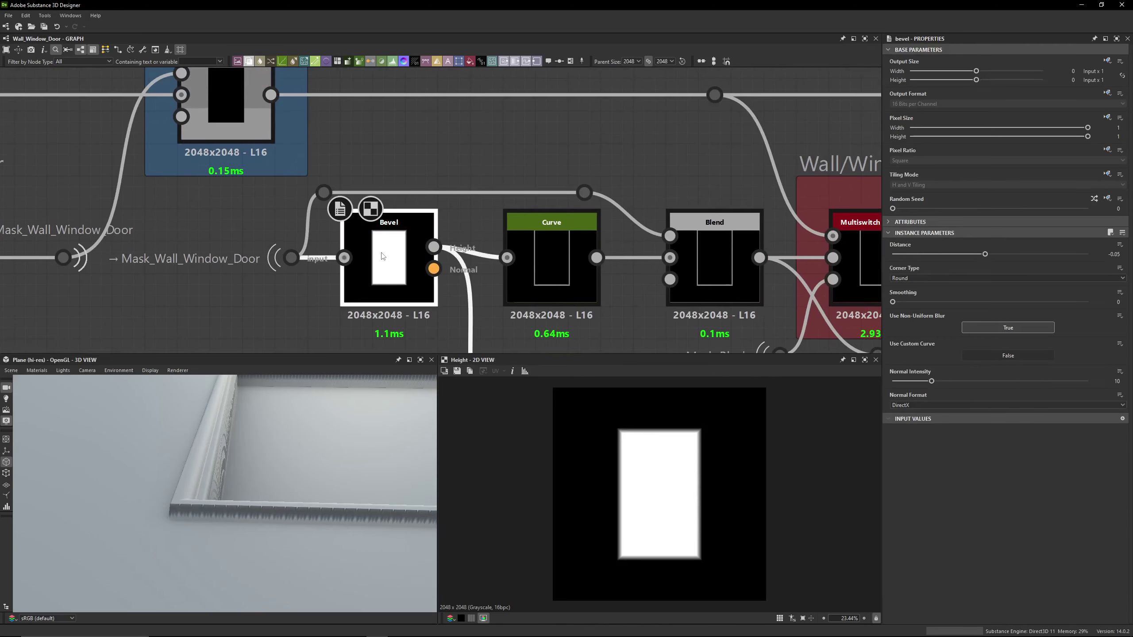
middle_drag(399, 245, 344, 146)
middle_drag(491, 275, 436, 325)
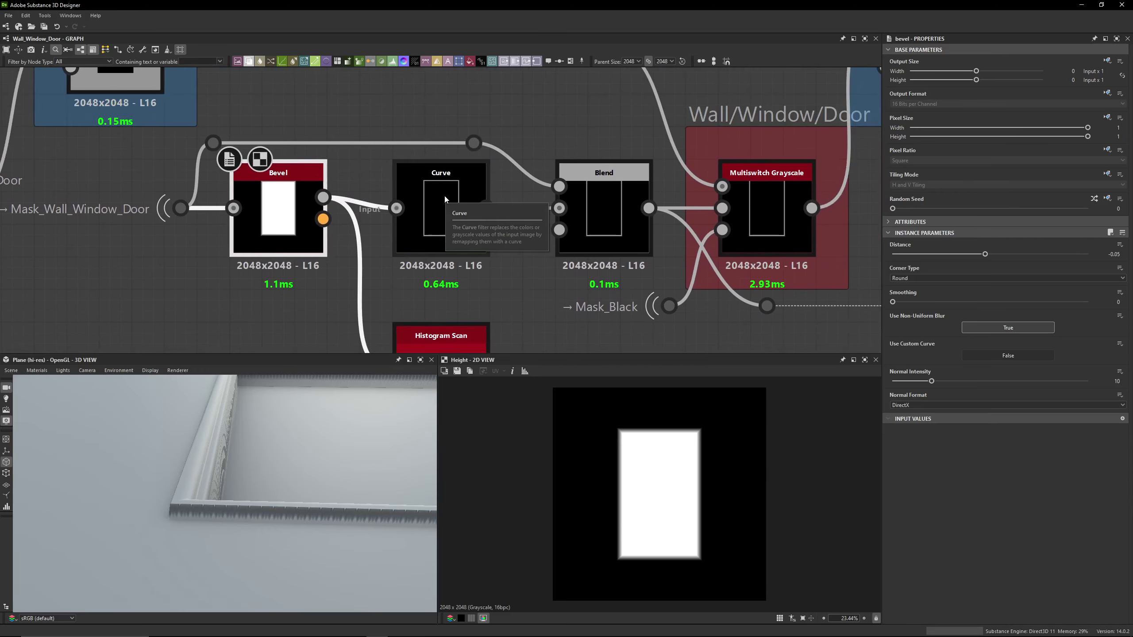
click(421, 197)
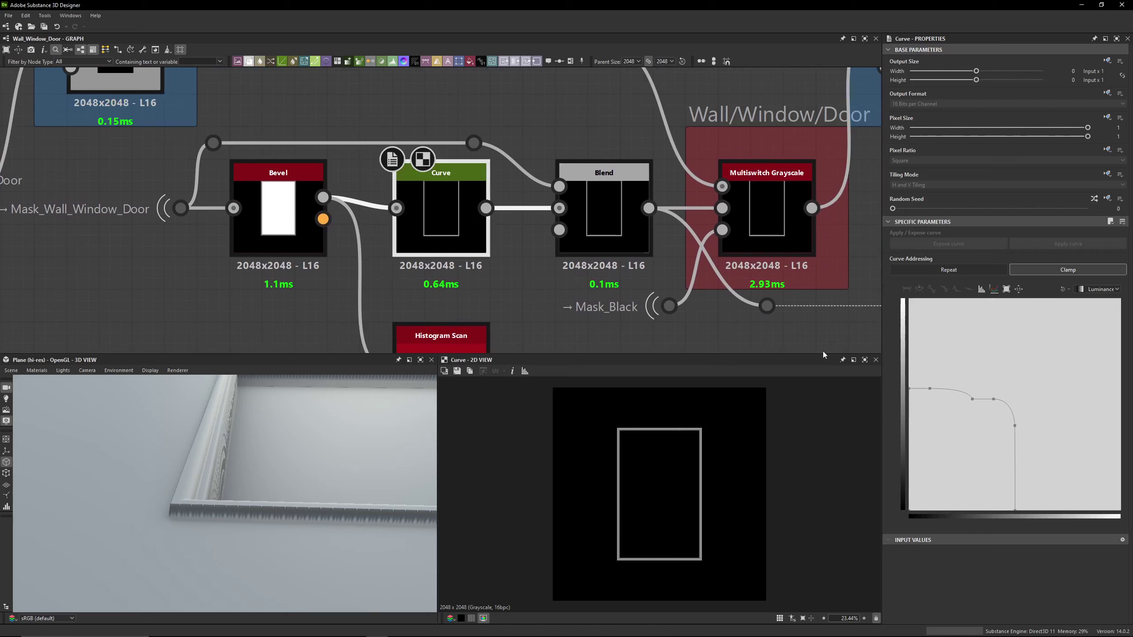
Set the value of the Curve node's first point to 0.575 and inspect the curve's points against the window frame in the 3D view
click(910, 389)
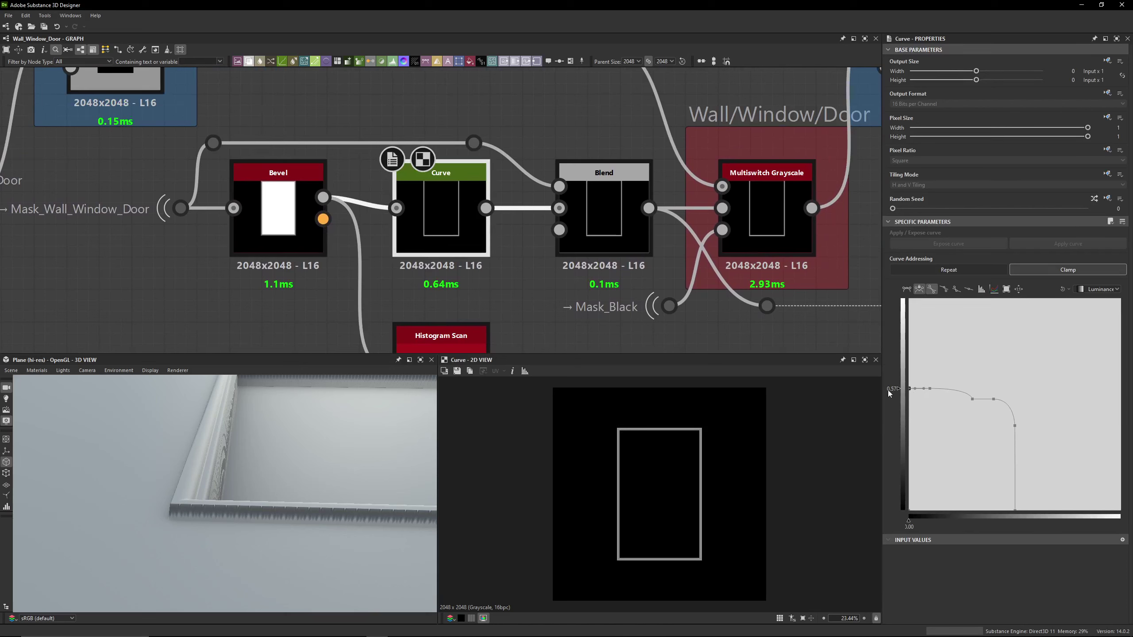
double_click(893, 390)
text(0.575)
key(Return)
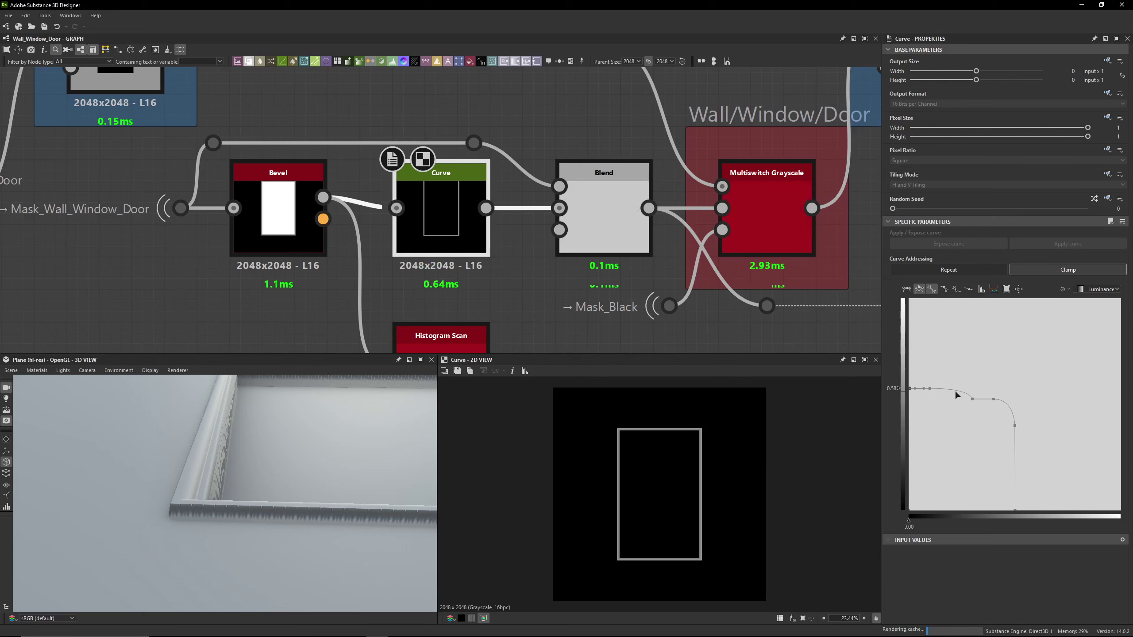
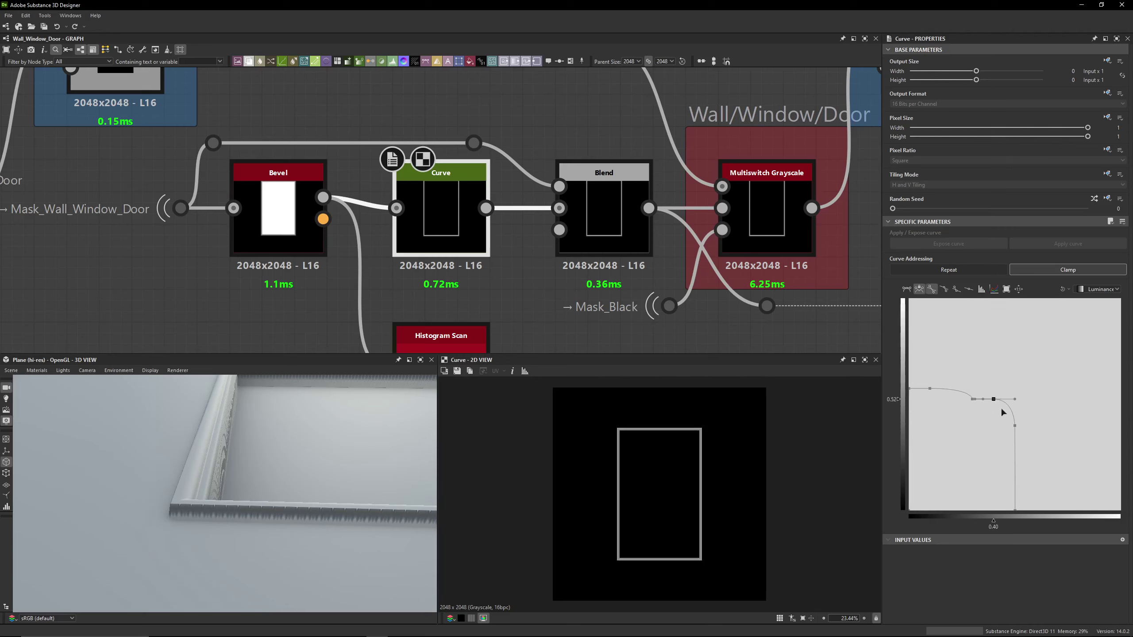
click(1016, 426)
scroll(238, 445, up, 3)
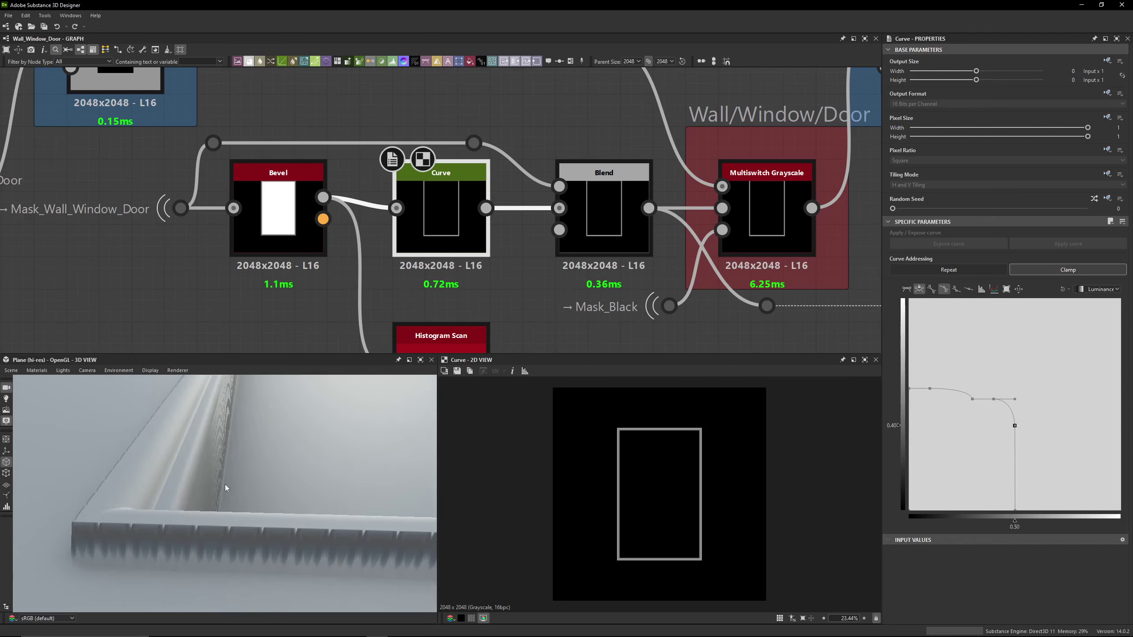
Preview the Histogram Scan node that branches off the Bevel node
middle_drag(534, 159, 483, 139)
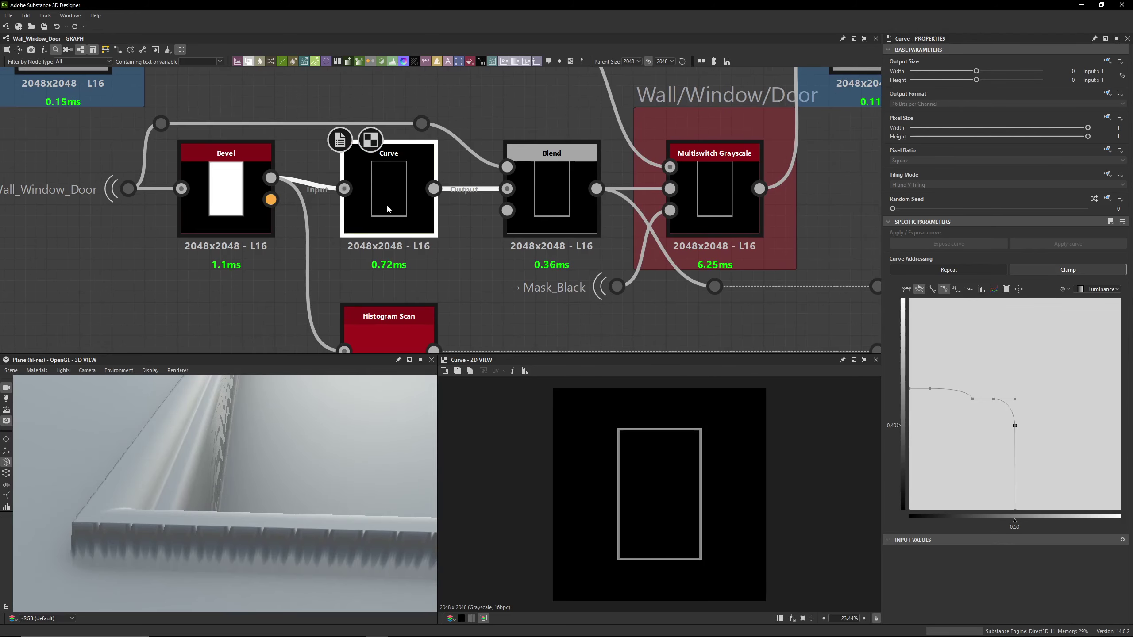
middle_drag(397, 301, 410, 223)
scroll(287, 163, down, 2)
click(284, 159)
click(358, 232)
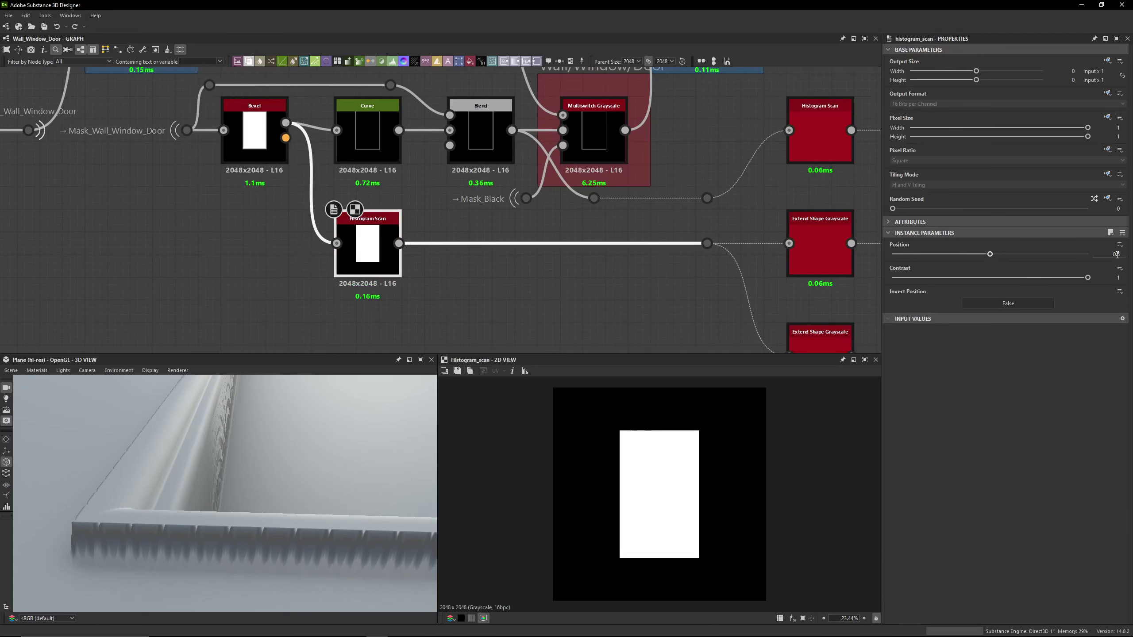
Compare the Multiply Blend node after the Curve with the original mask from the Mask_Wall_Window_Door portal
middle_drag(485, 227, 468, 273)
click(464, 179)
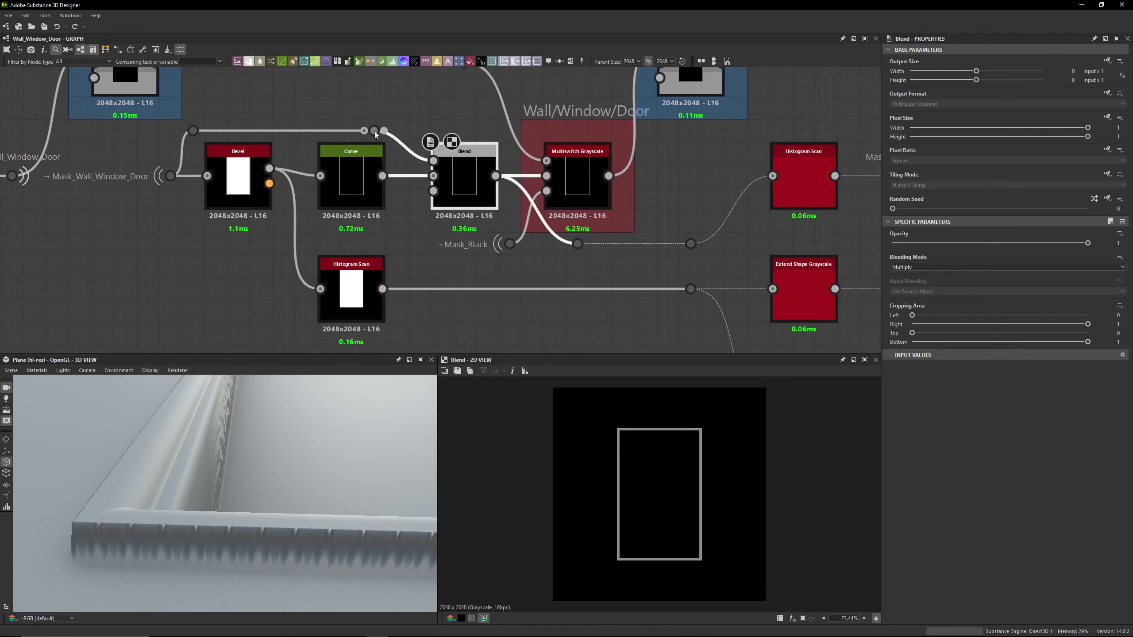
click(184, 176)
click(470, 218)
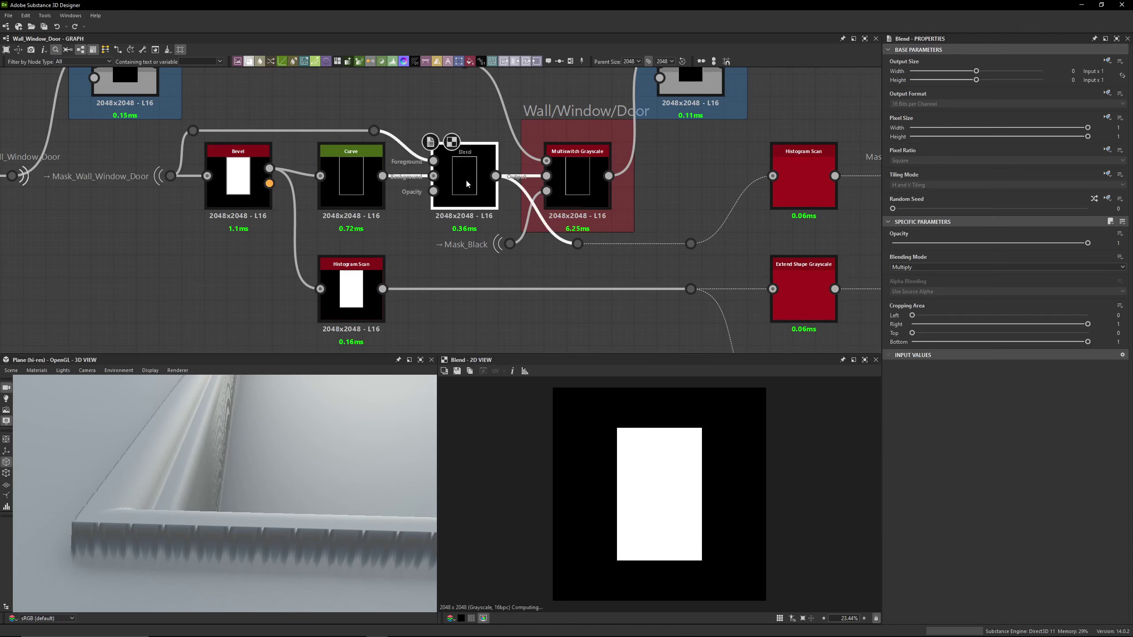
middle_drag(454, 138, 443, 156)
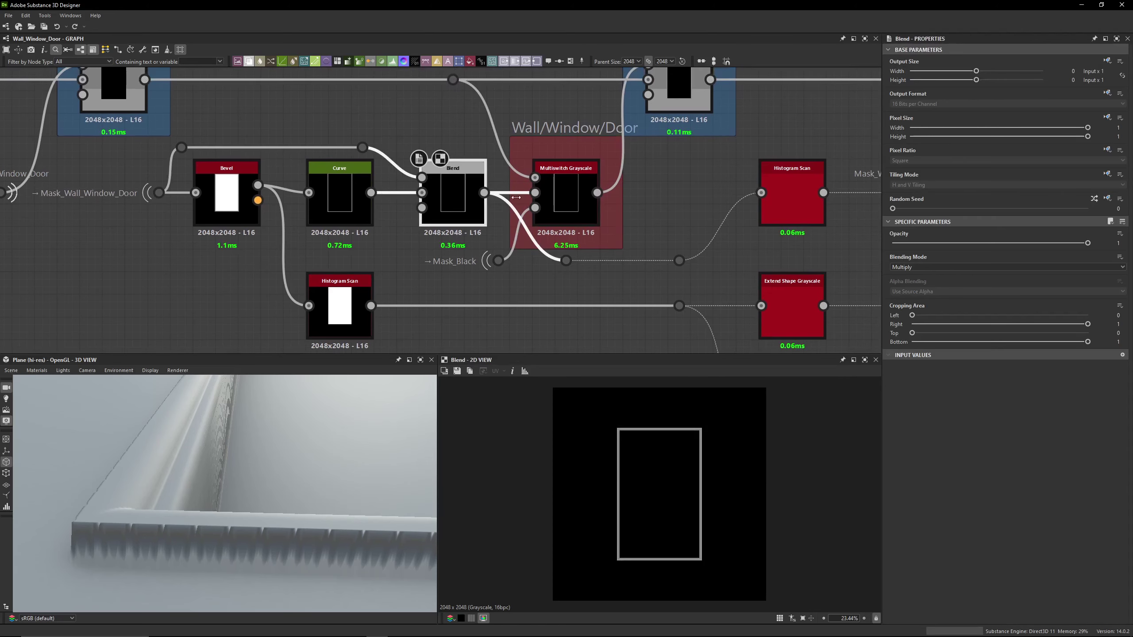
Check which graph input drives the Input Selection of the Multiswitch Grayscale node after the Blend, and show the graph's Type of Wall parameter
middle_drag(516, 198, 463, 223)
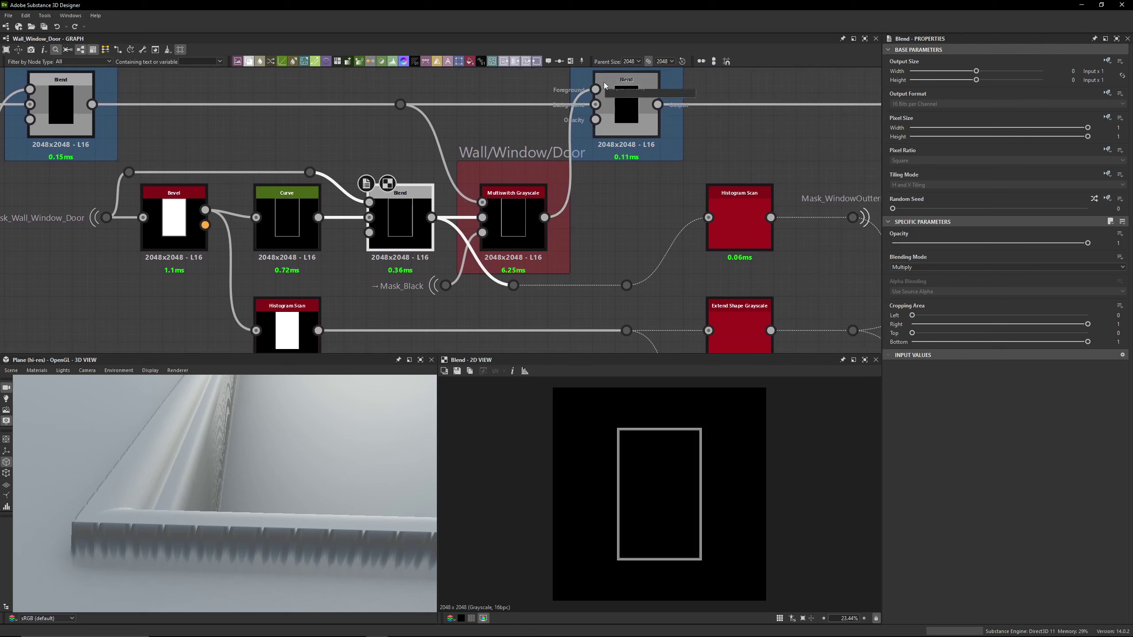
click(512, 221)
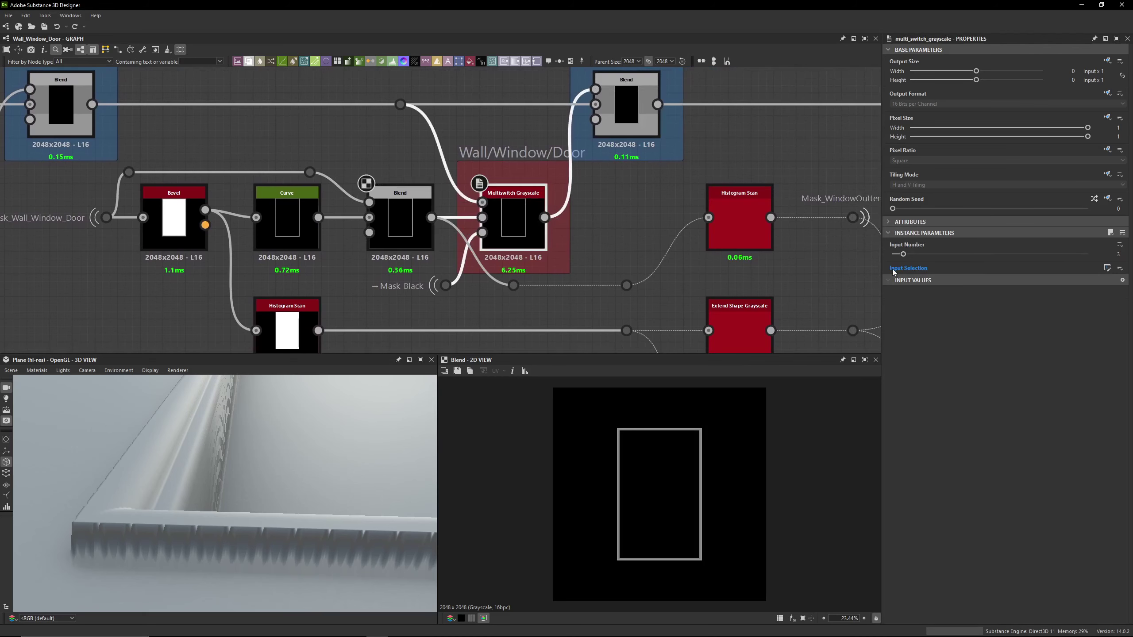
click(1120, 268)
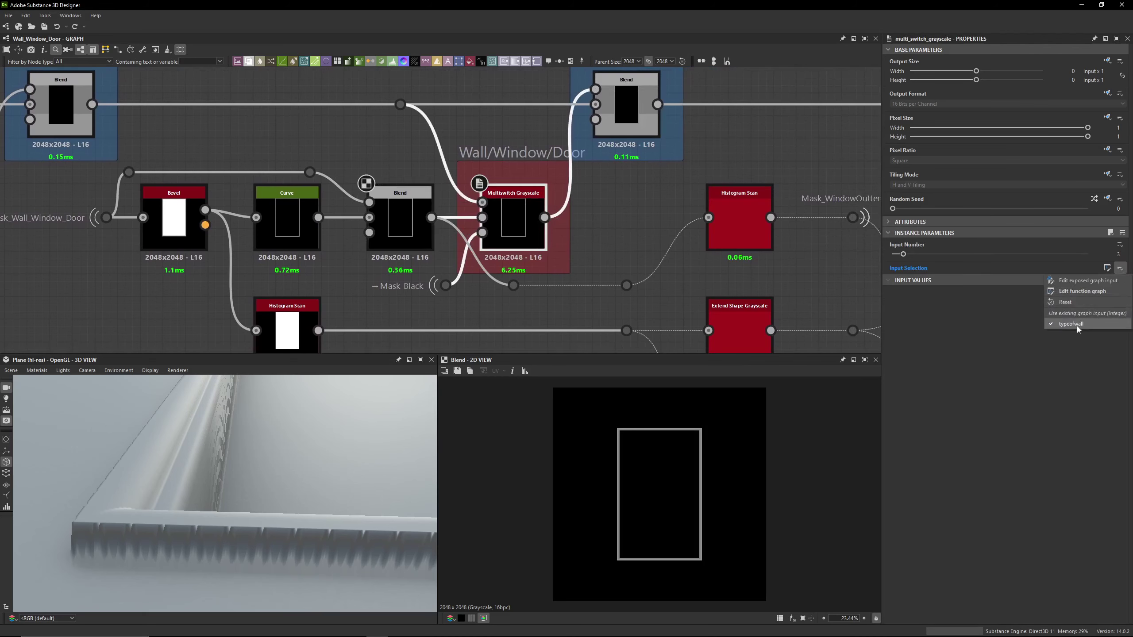
click(639, 213)
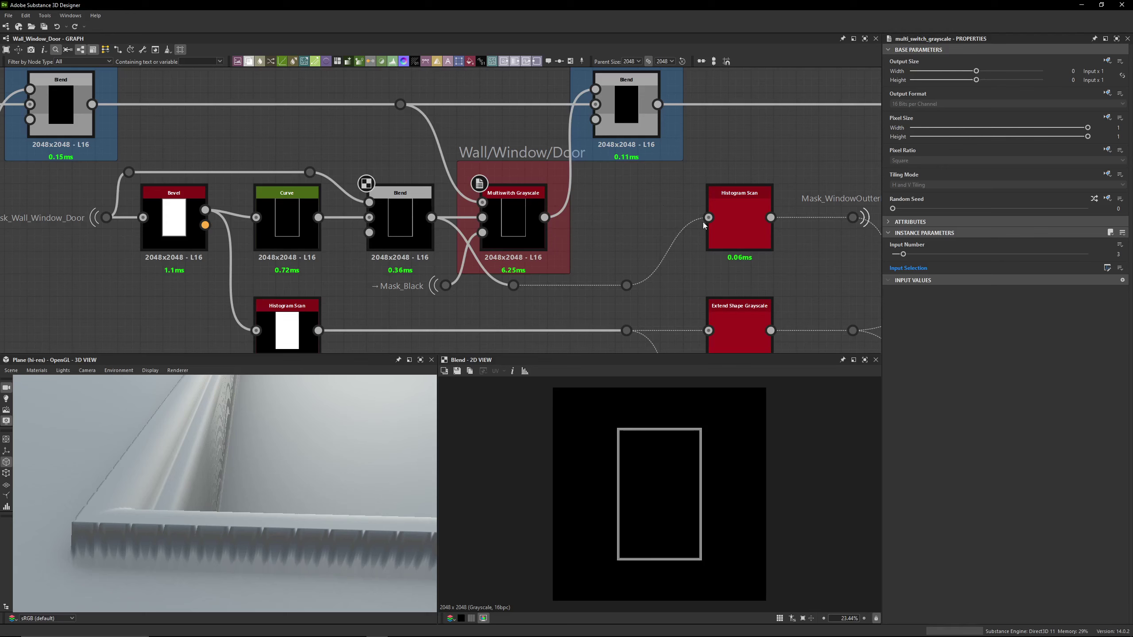
click(624, 172)
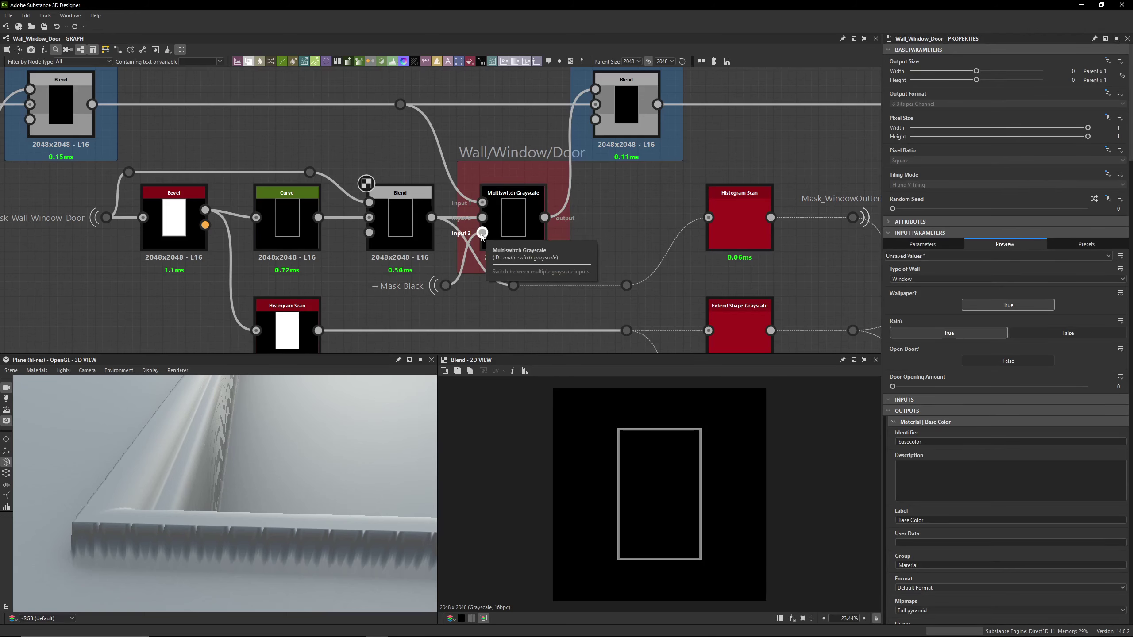
Trace the Mask_Black portal into the Multiswitch's third input and preview the Blend node in the H03 frame
middle_drag(542, 220, 555, 237)
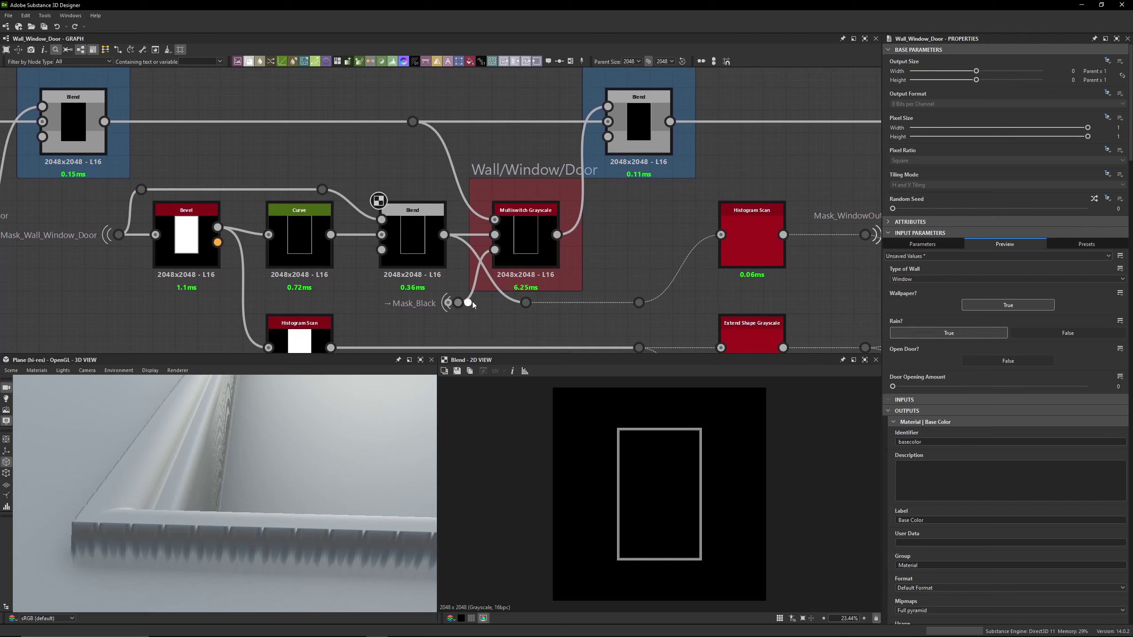
drag(472, 303, 493, 255)
scroll(419, 188, down, 2)
middle_drag(406, 229, 325, 235)
click(469, 100)
scroll(549, 206, down, 2)
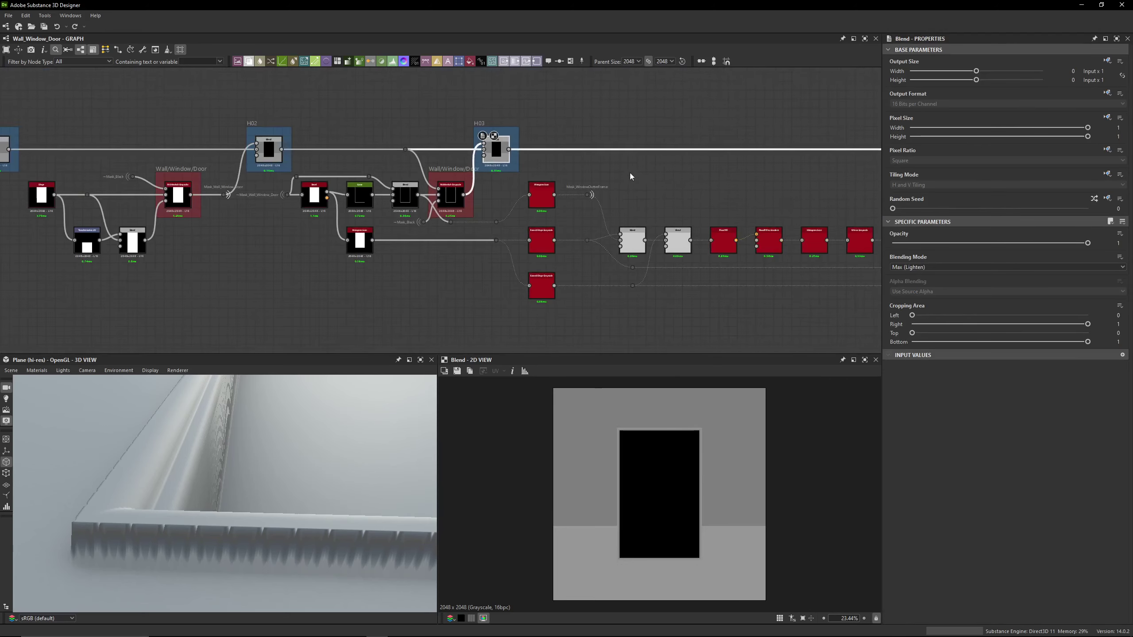
Enable the Min (Darken) Blend node in the H04 frame
middle_drag(631, 176, 416, 184)
scroll(416, 184, down, 2)
click(763, 149)
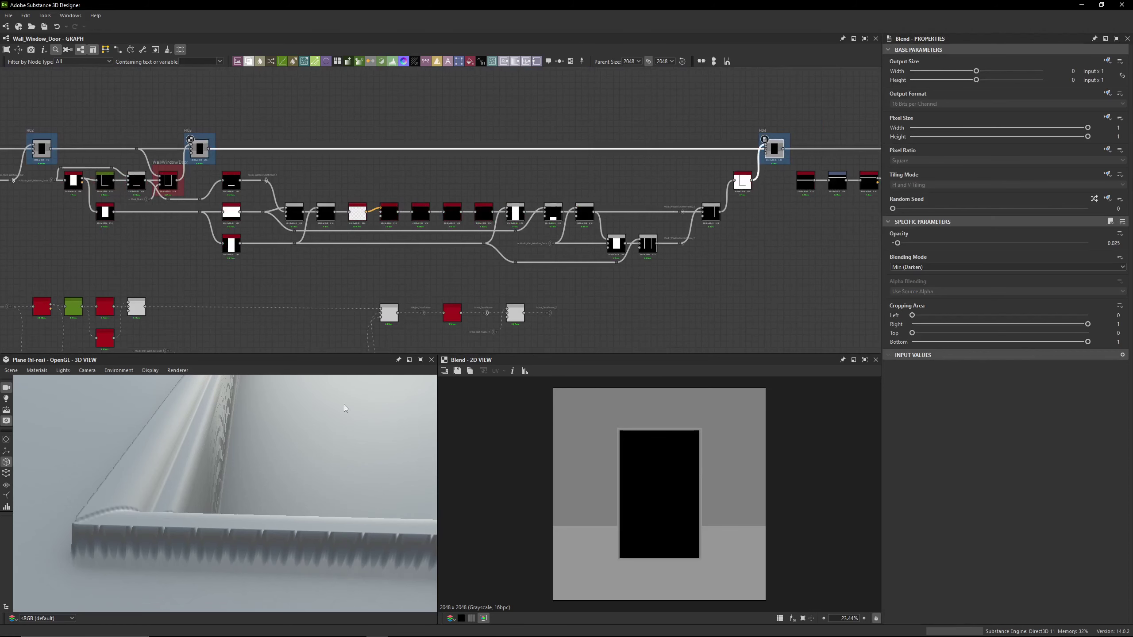
Compare the window frame's edges and corner in the 3D view with the H04 Blend node disabled and re-enabled
drag(344, 405, 202, 415)
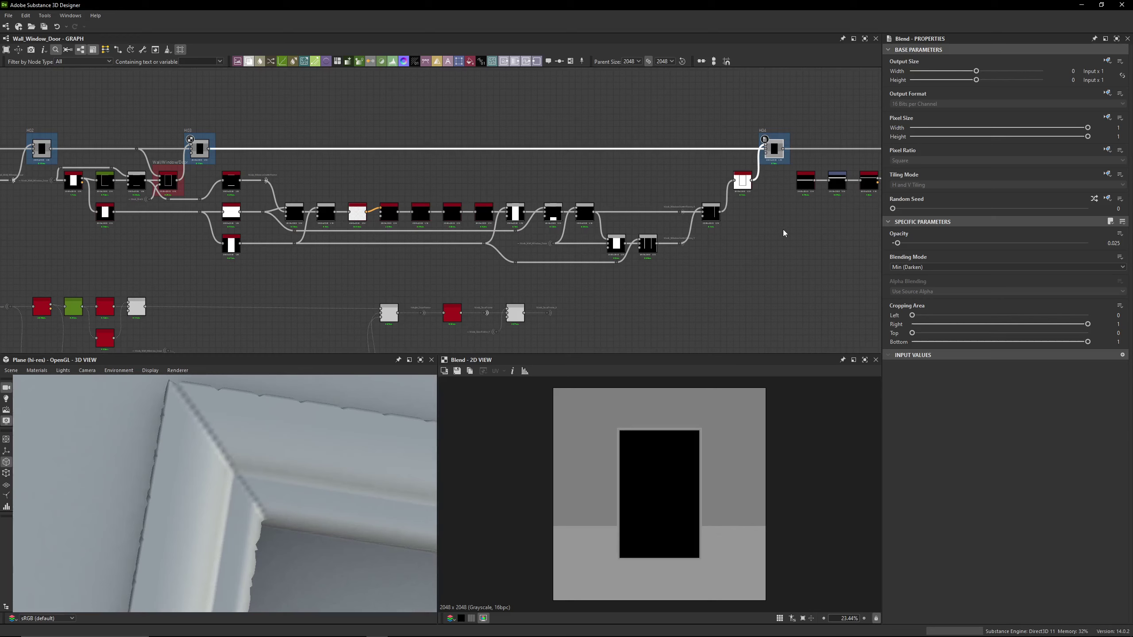
drag(205, 408, 266, 489)
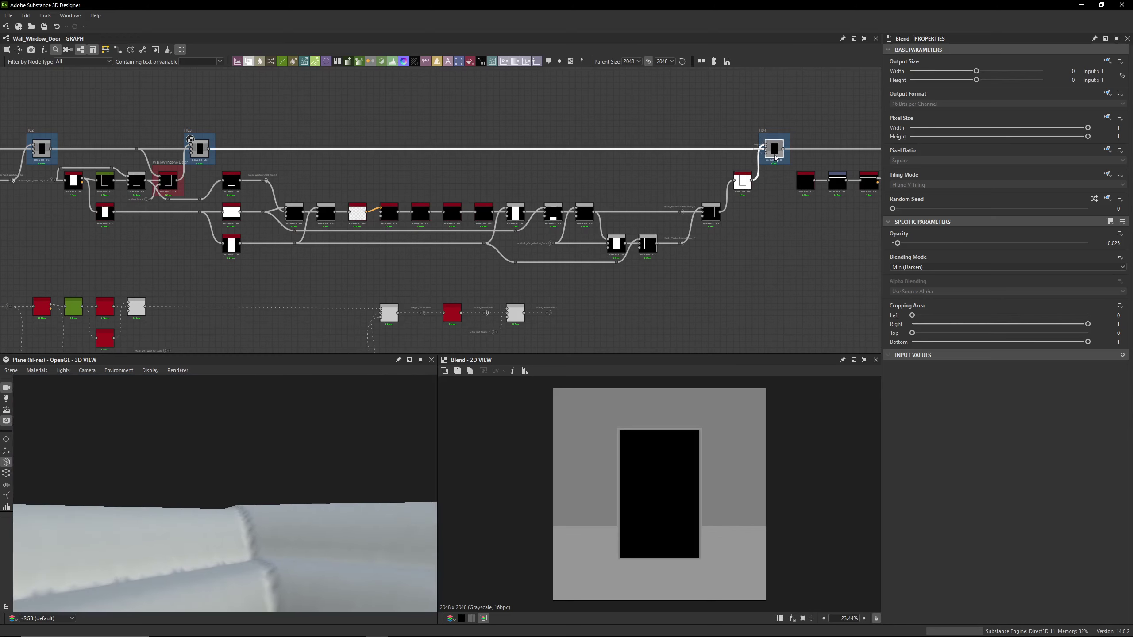
drag(325, 520, 226, 515)
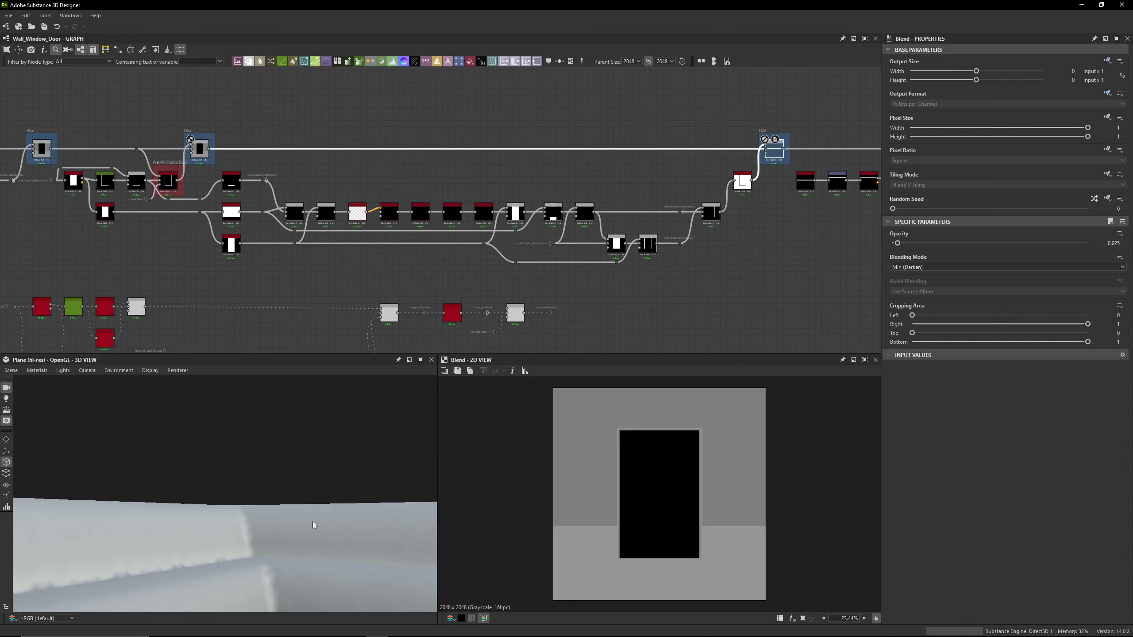
drag(315, 521, 270, 487)
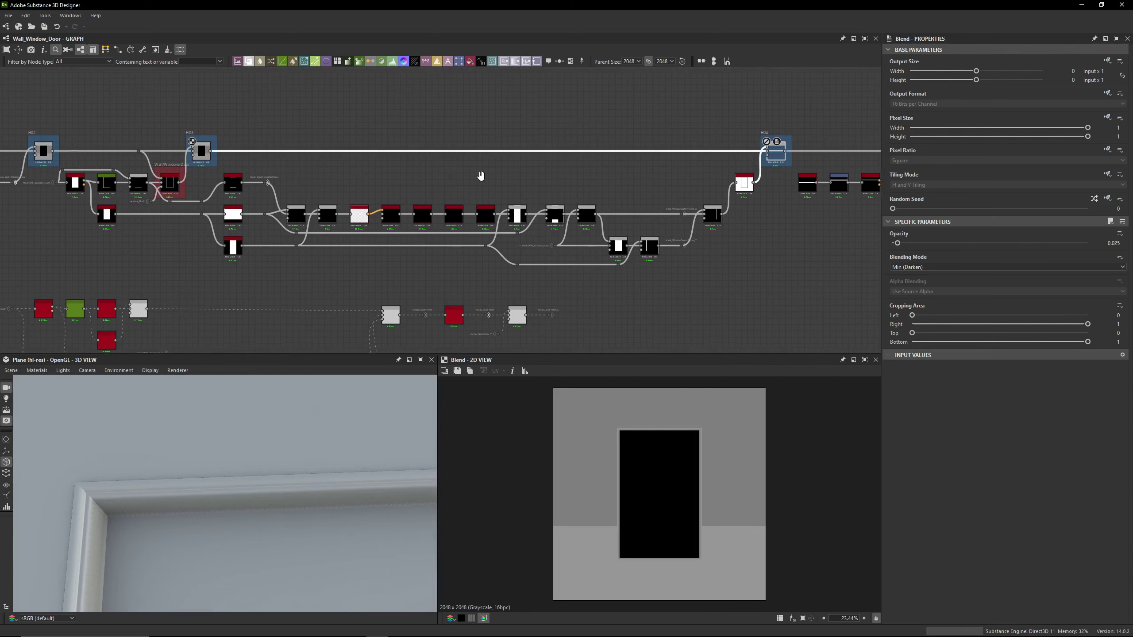
middle_drag(480, 174, 511, 181)
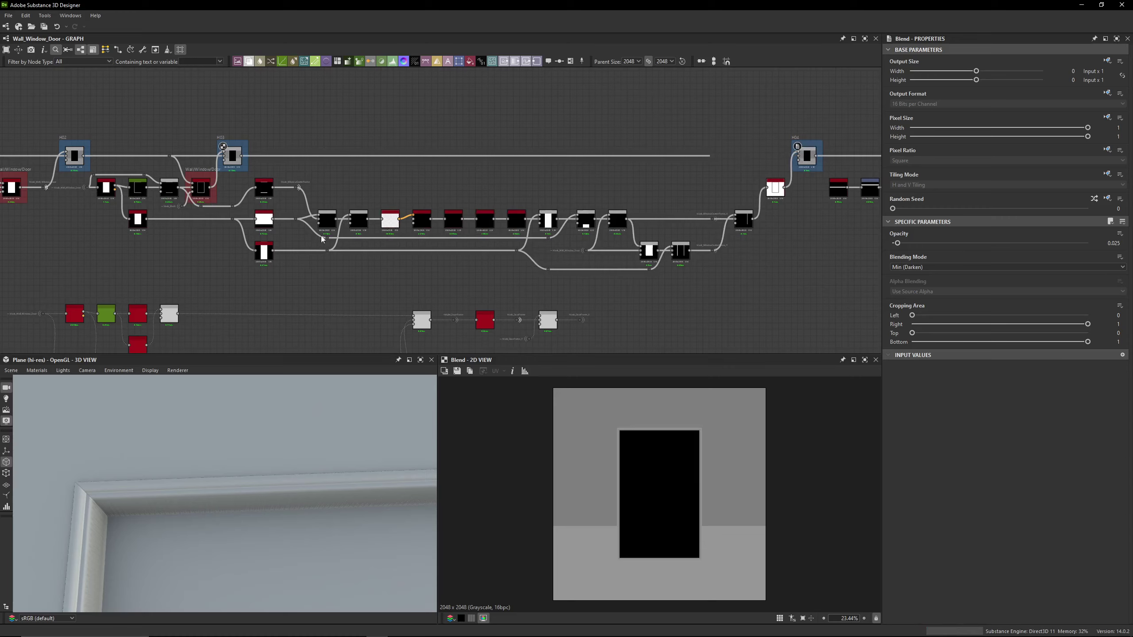
Preview the Multiply Blend node and the Histogram Scan it feeds into Mask_WindowOutterFrame, examining the scanned mask's corner closely
middle_drag(162, 212, 393, 232)
scroll(331, 215, up, 6)
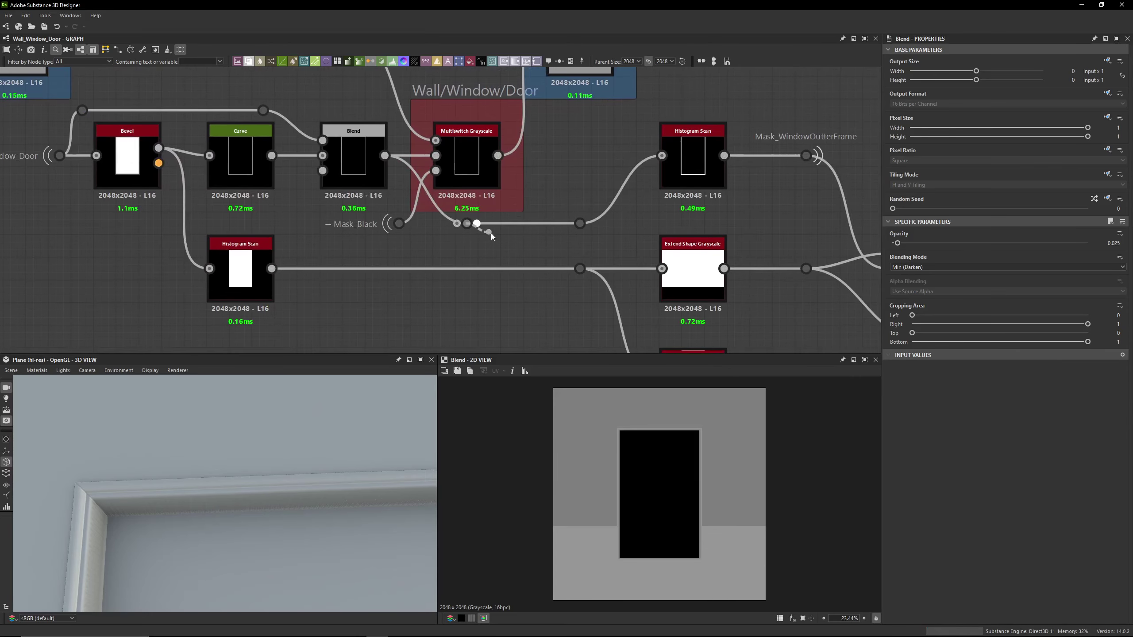
middle_drag(474, 225, 380, 222)
drag(378, 219, 279, 187)
double_click(262, 148)
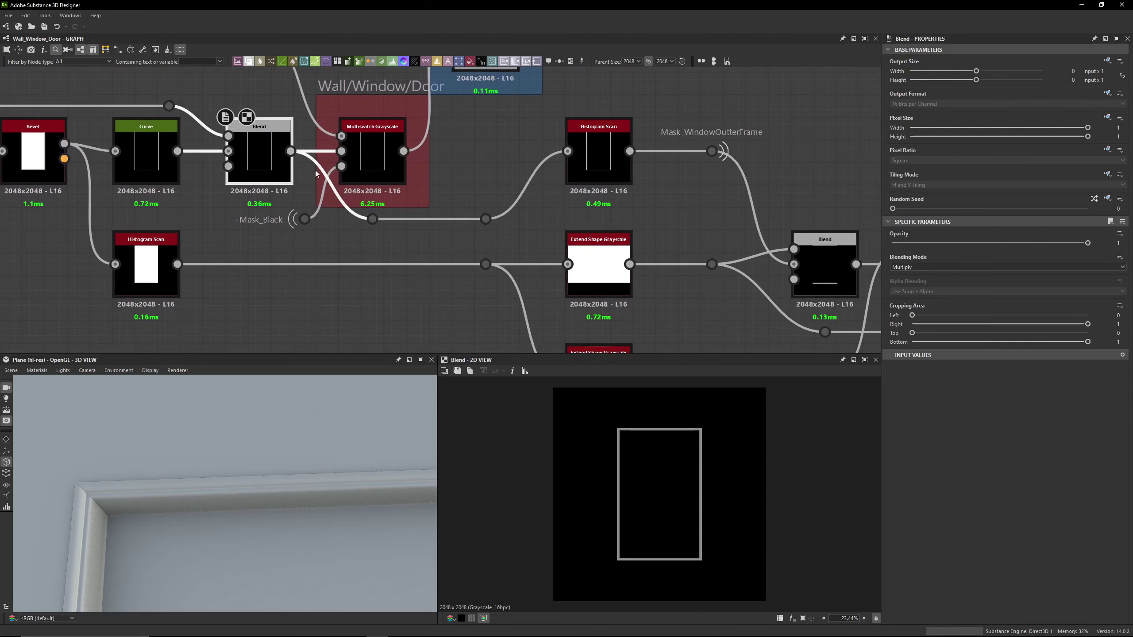
double_click(607, 138)
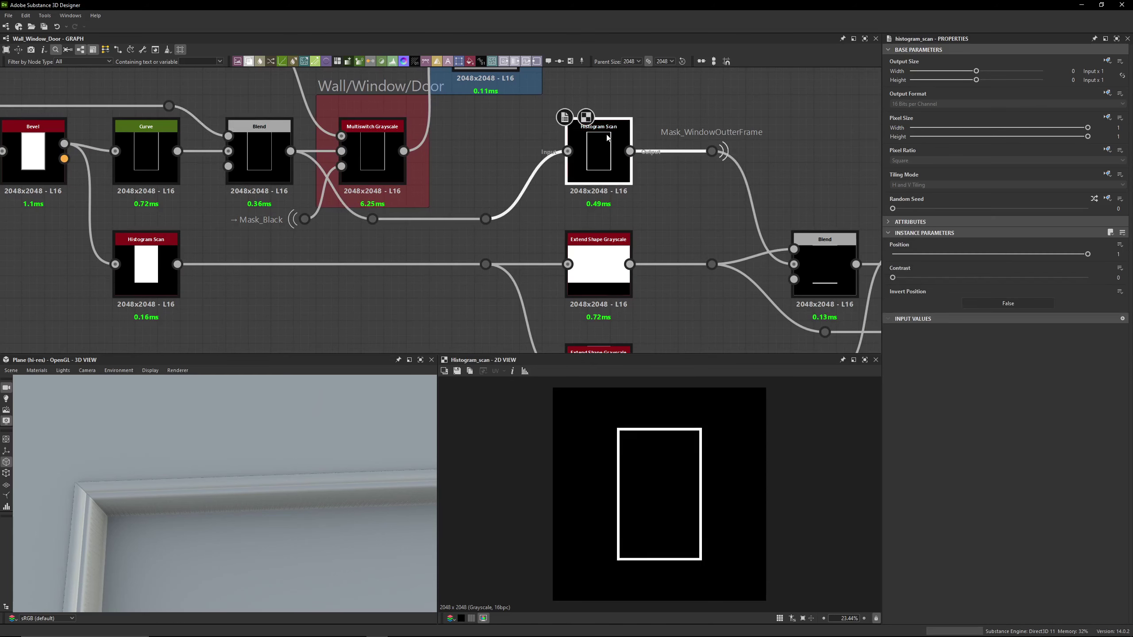
scroll(613, 426, up, 4)
scroll(612, 426, up, 9)
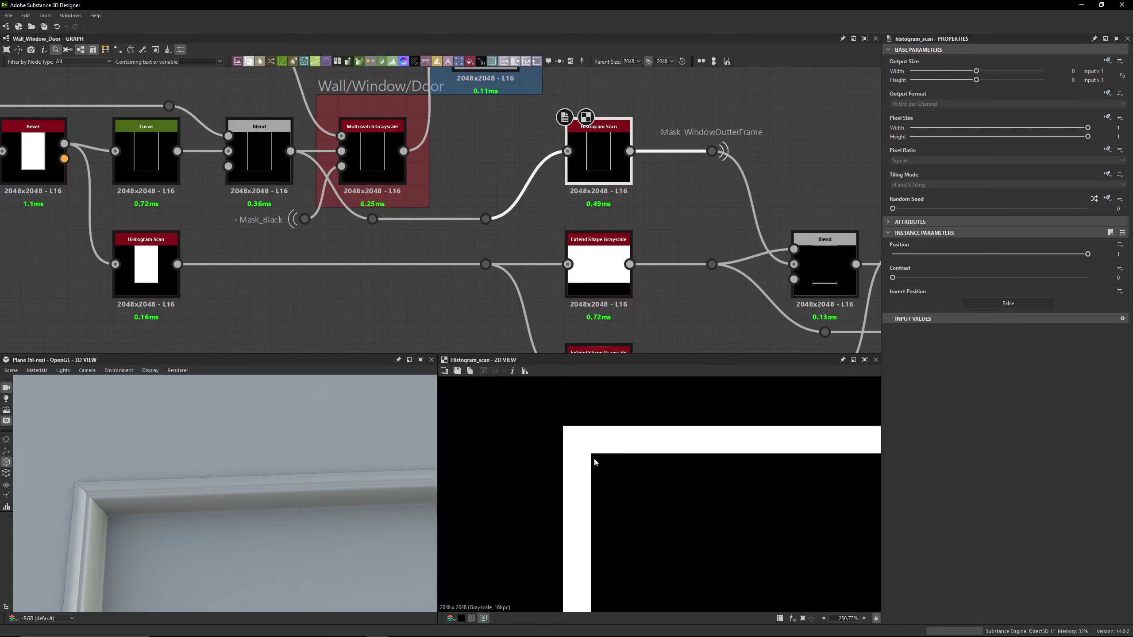
Examine the frame corner's gradients up close in the outputs of the Curve node and the Bevel node
double_click(157, 162)
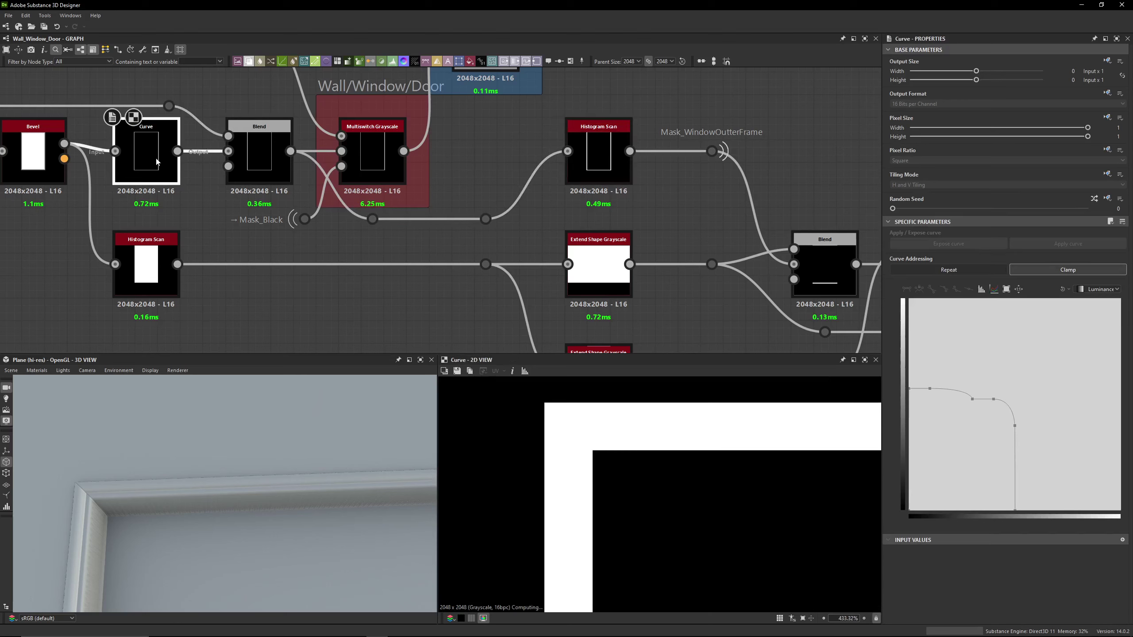
scroll(544, 407, up, 5)
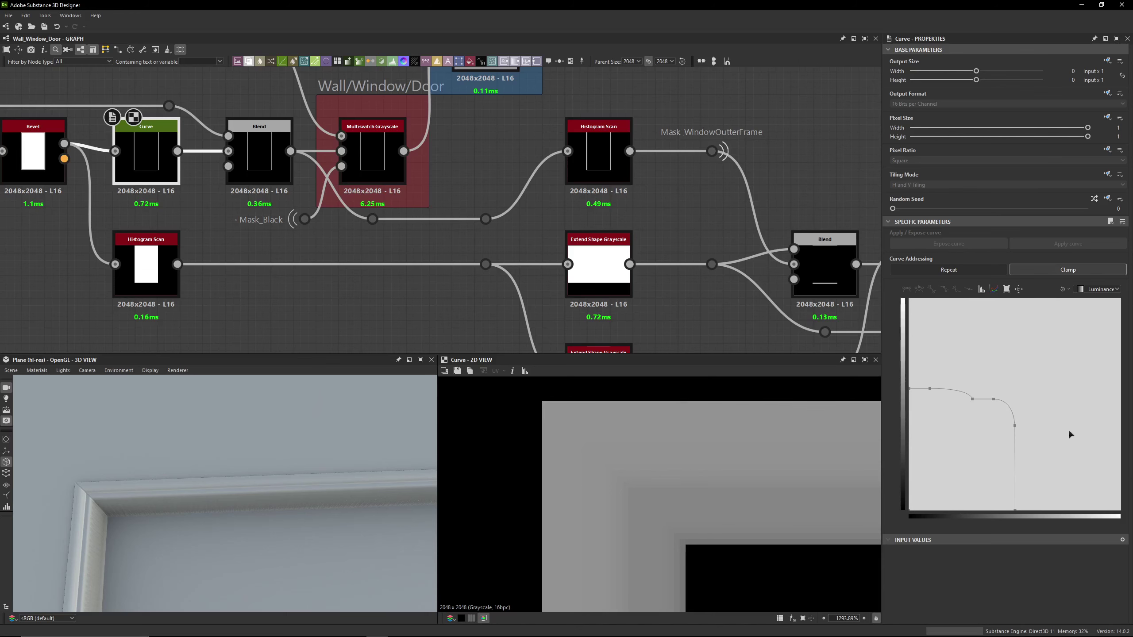
middle_drag(27, 219, 329, 276)
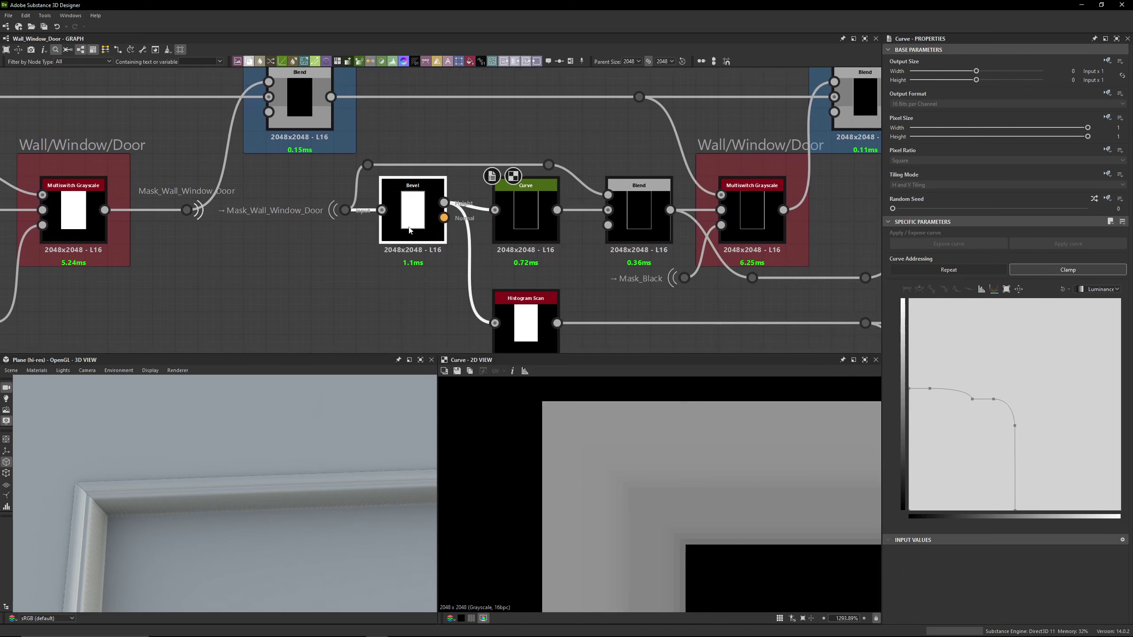
double_click(440, 235)
scroll(704, 451, down, 7)
scroll(678, 440, up, 8)
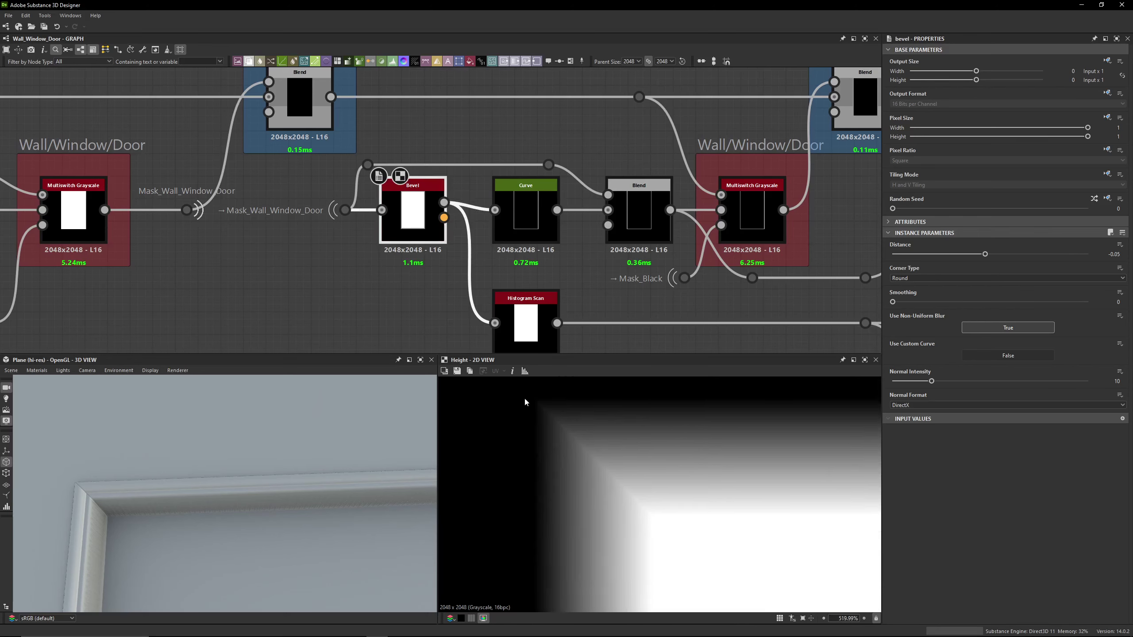
Compare the frame corner's shape in the outputs of the Bevel, Curve and Multiply Blend nodes
double_click(513, 245)
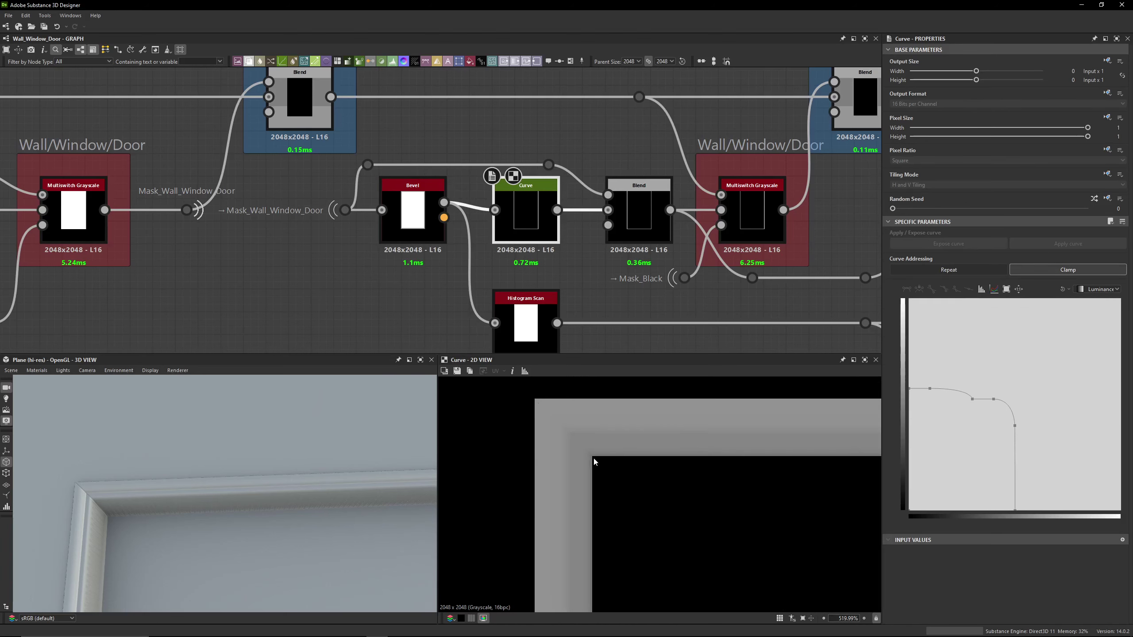
double_click(413, 223)
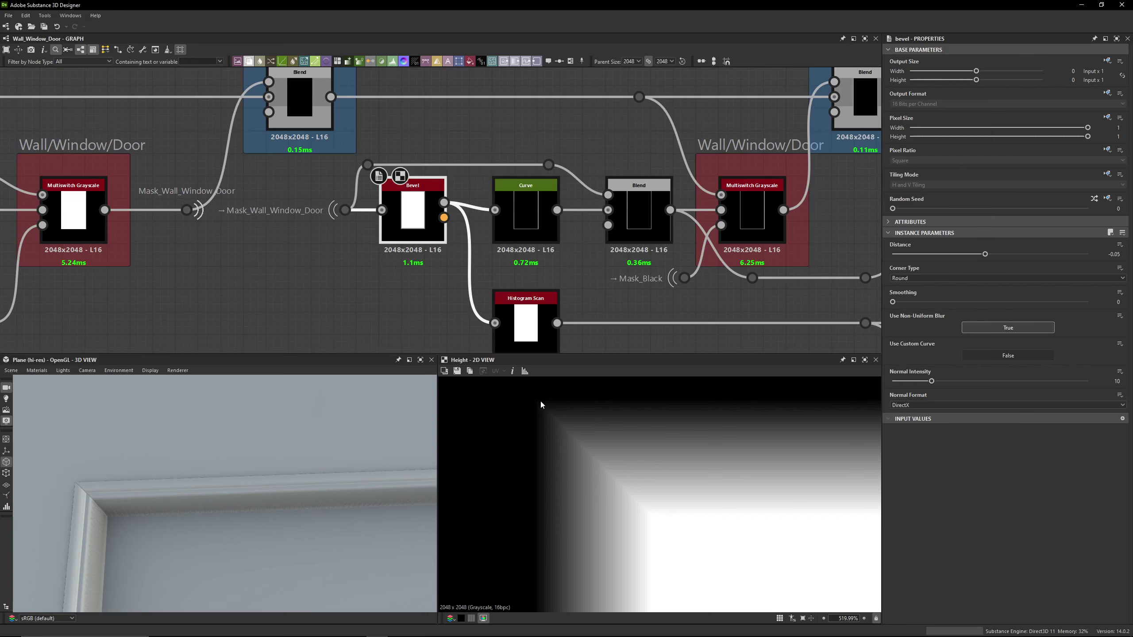
click(525, 214)
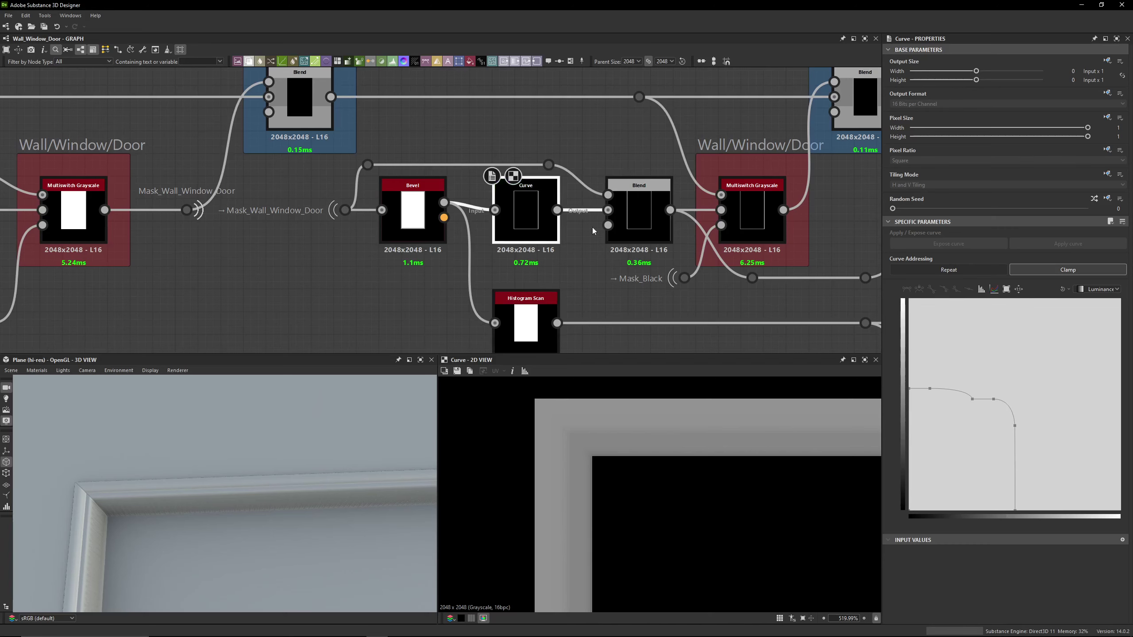
click(648, 235)
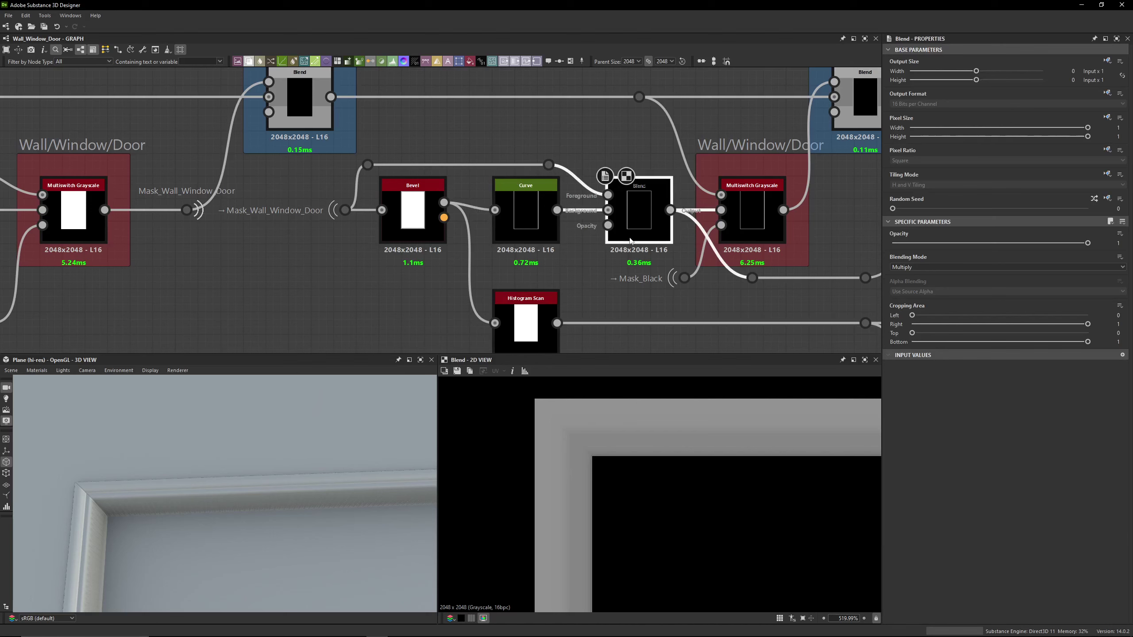
double_click(424, 229)
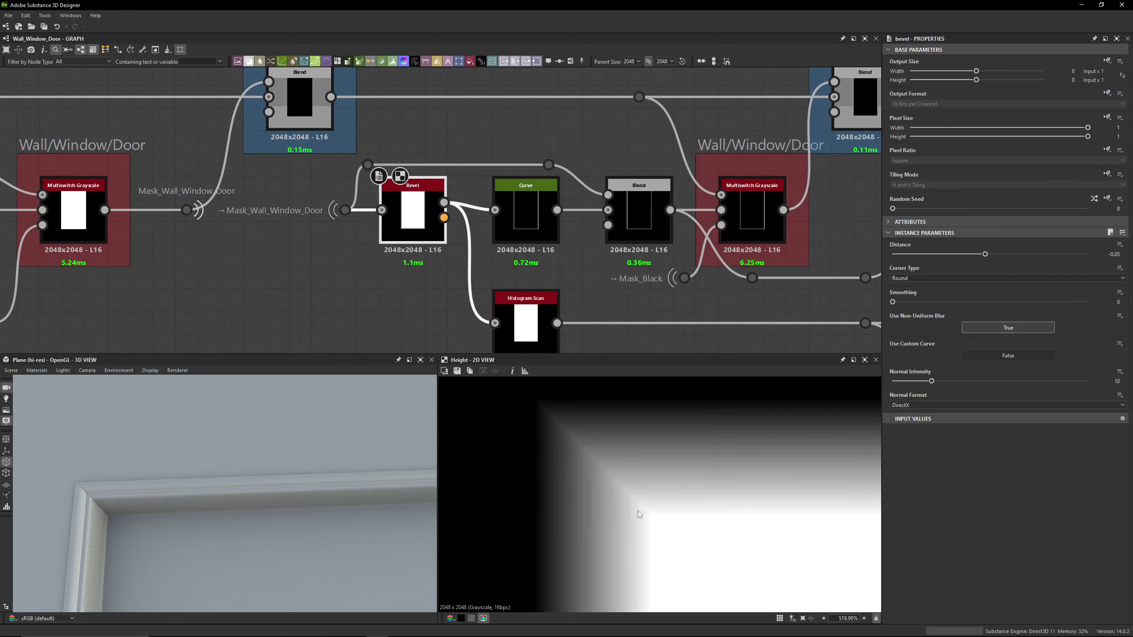
Alternate between the Curve and Bevel previews to compare the frame's inner corner with the bevel gradient
double_click(526, 223)
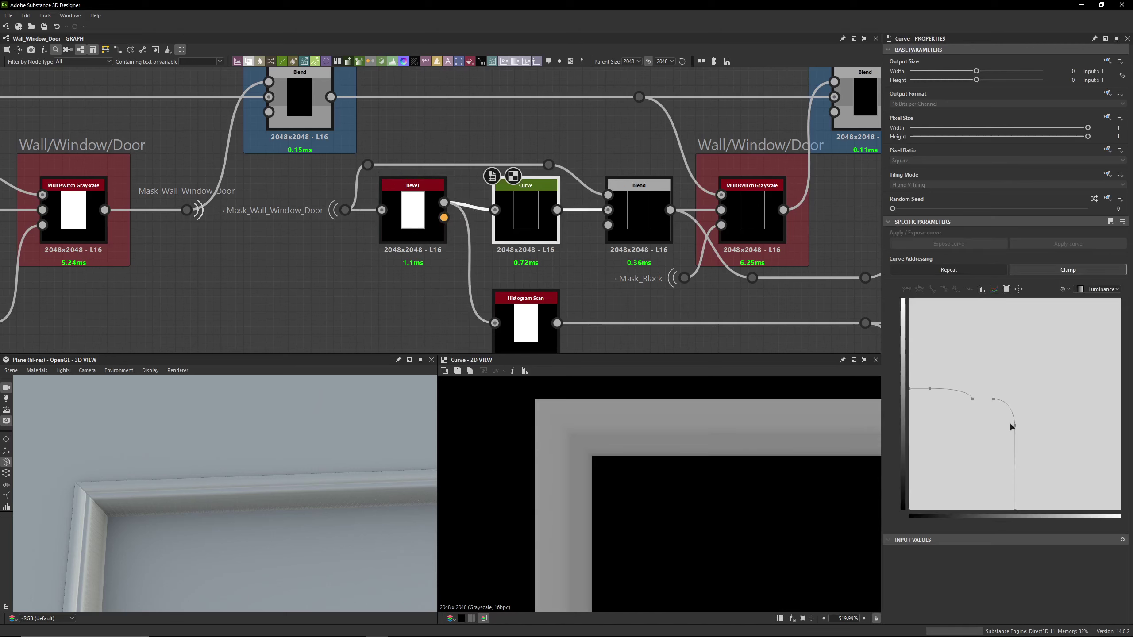
double_click(413, 223)
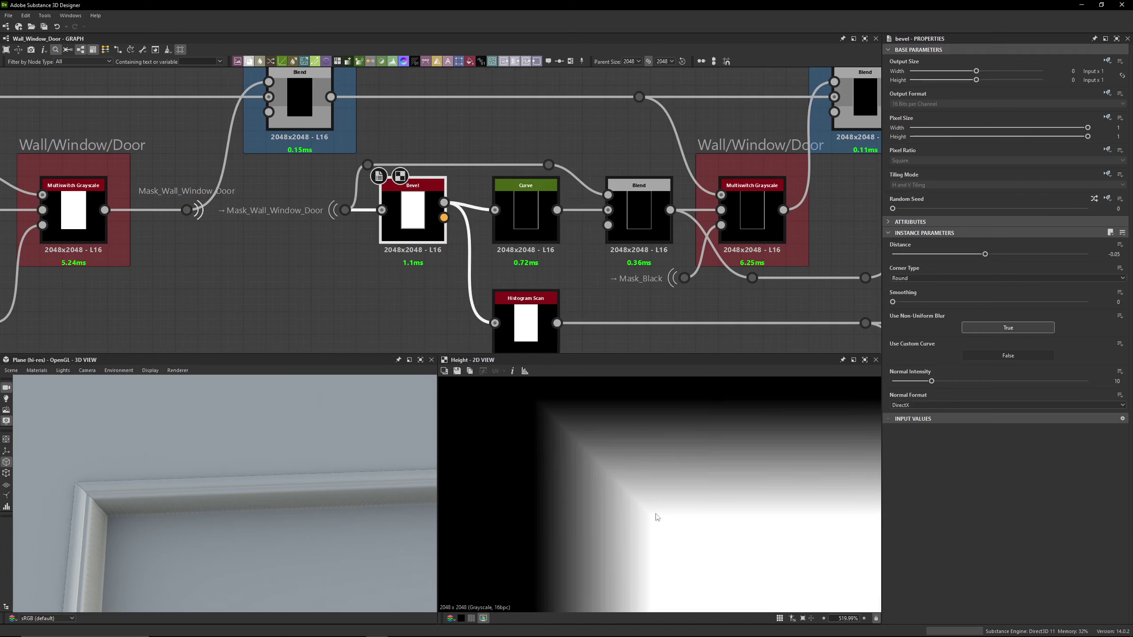
double_click(542, 230)
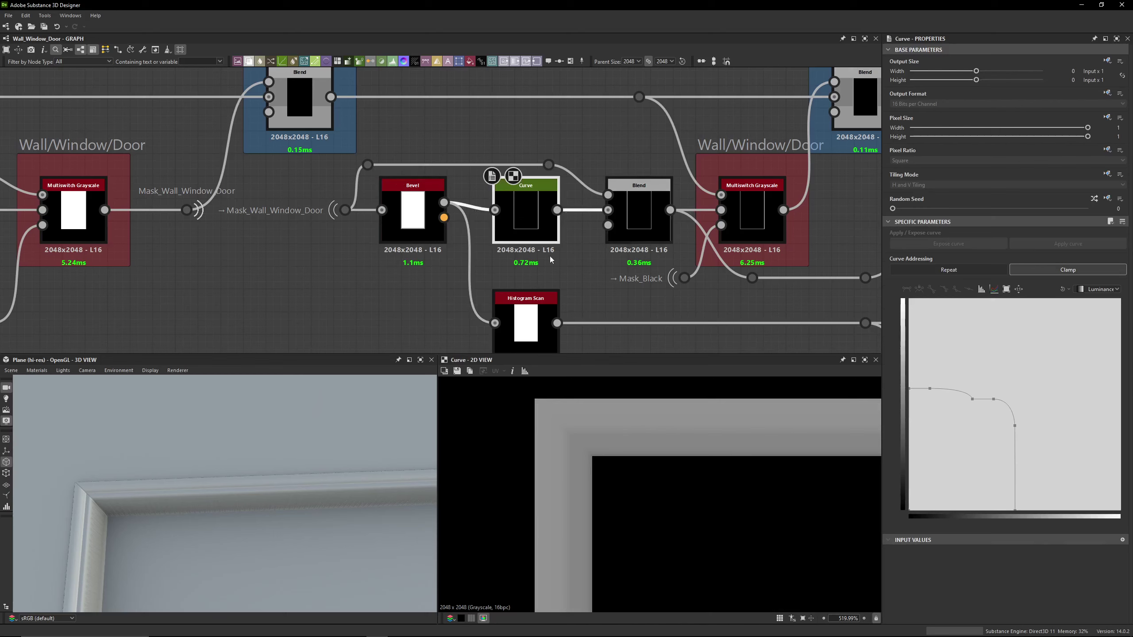
double_click(412, 215)
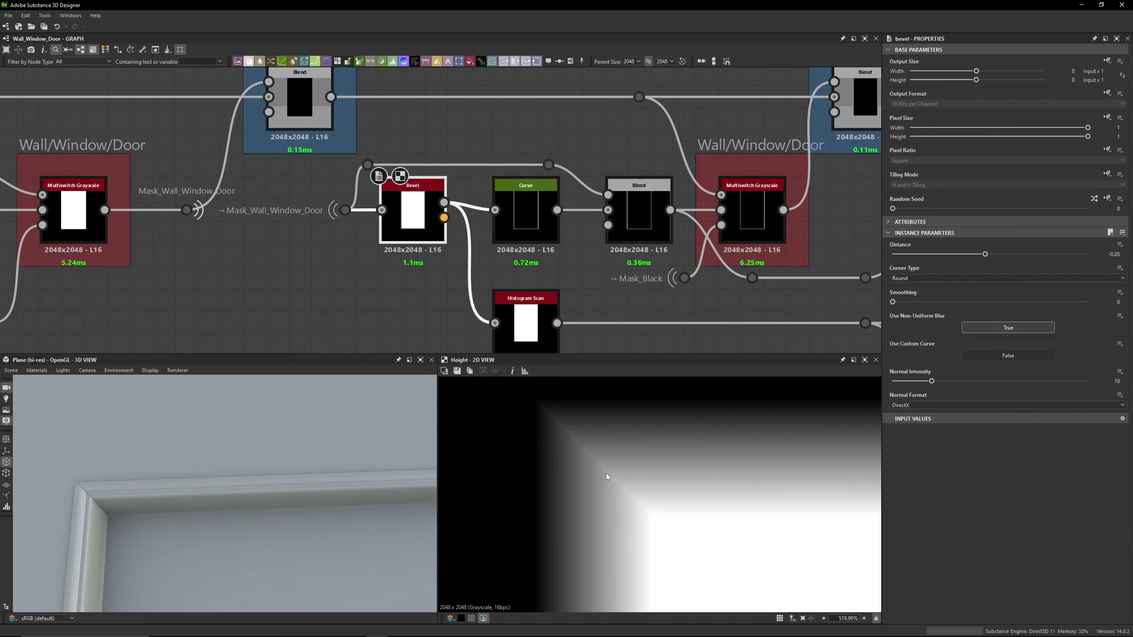
double_click(527, 196)
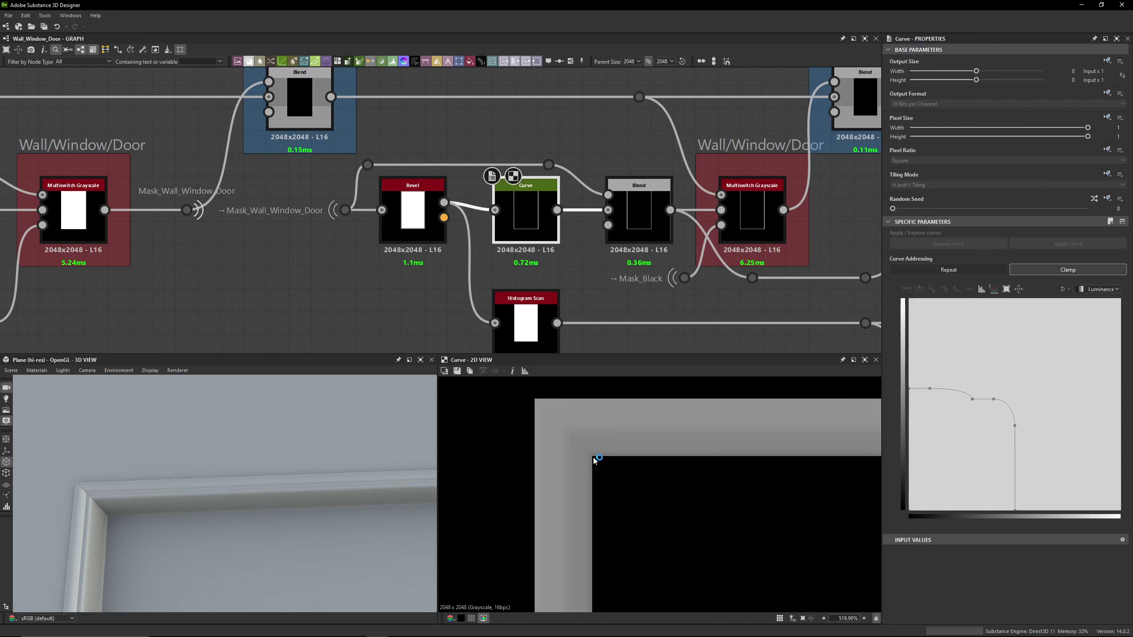
double_click(412, 214)
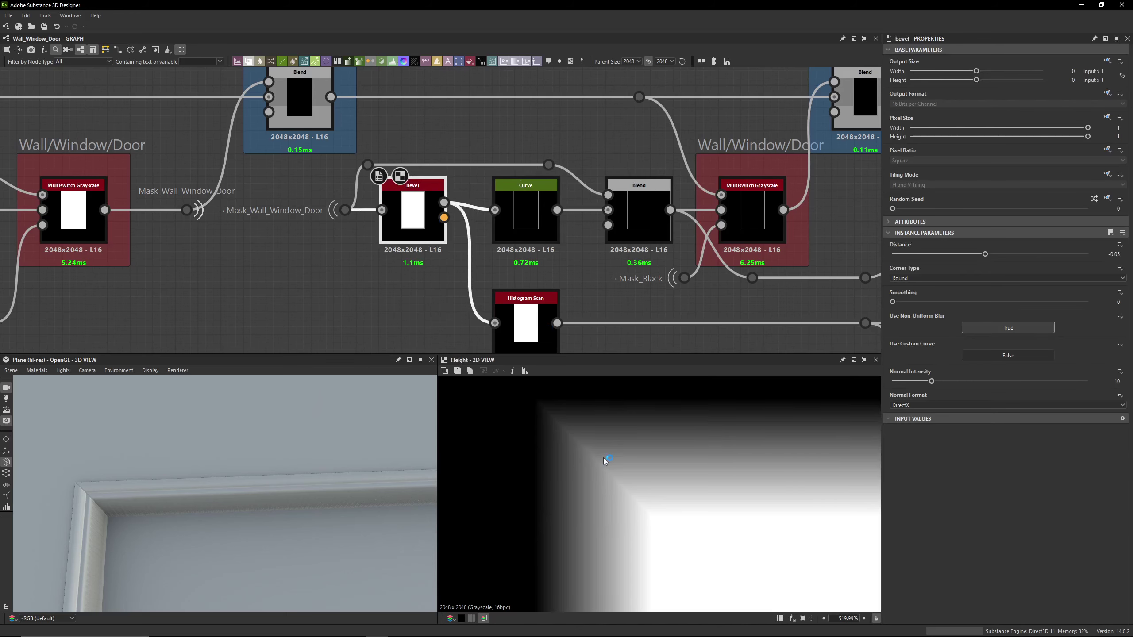
double_click(545, 242)
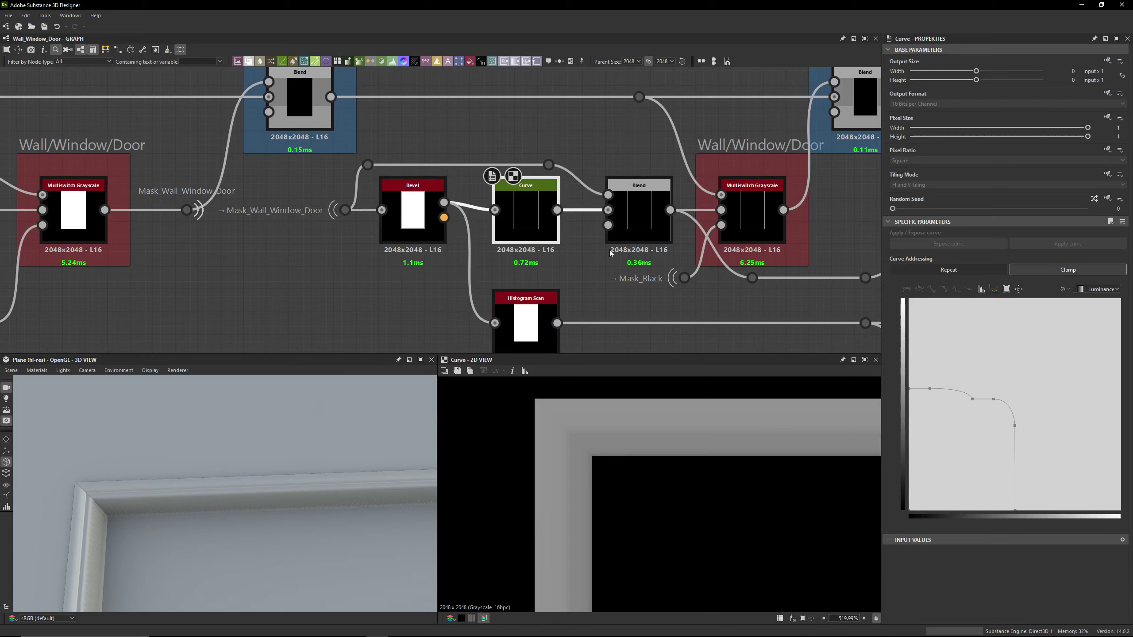
Compare the Histogram Scan mask feeding Mask_WindowOutterFrame with the Curve and Bevel outputs at the frame corner
middle_drag(612, 253, 355, 221)
scroll(552, 218, down, 2)
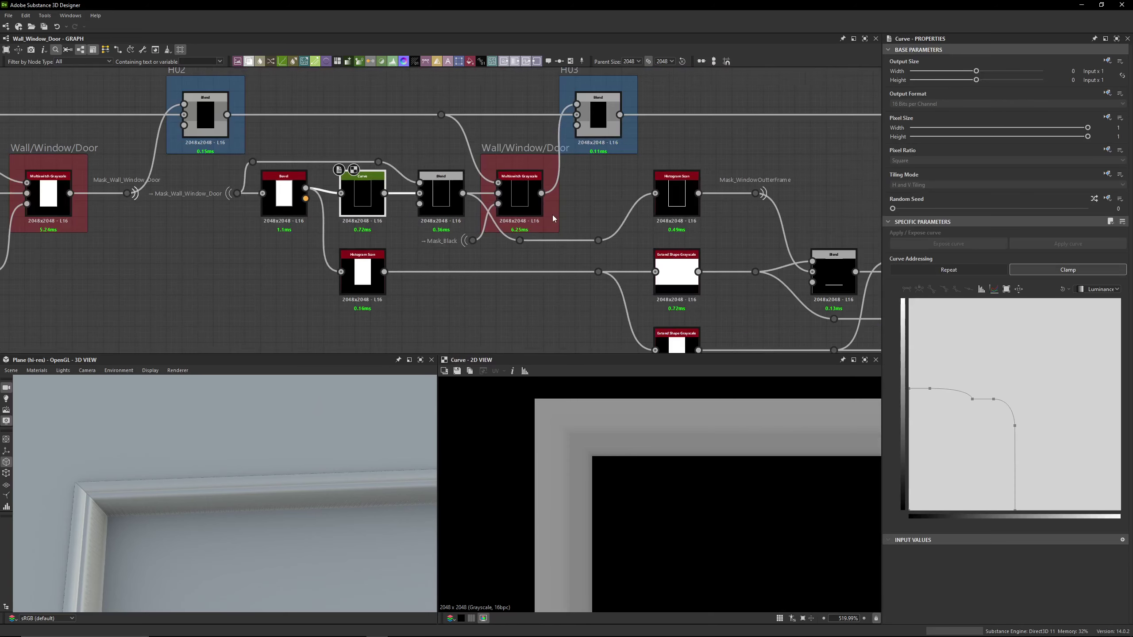
middle_drag(570, 200, 305, 159)
double_click(412, 154)
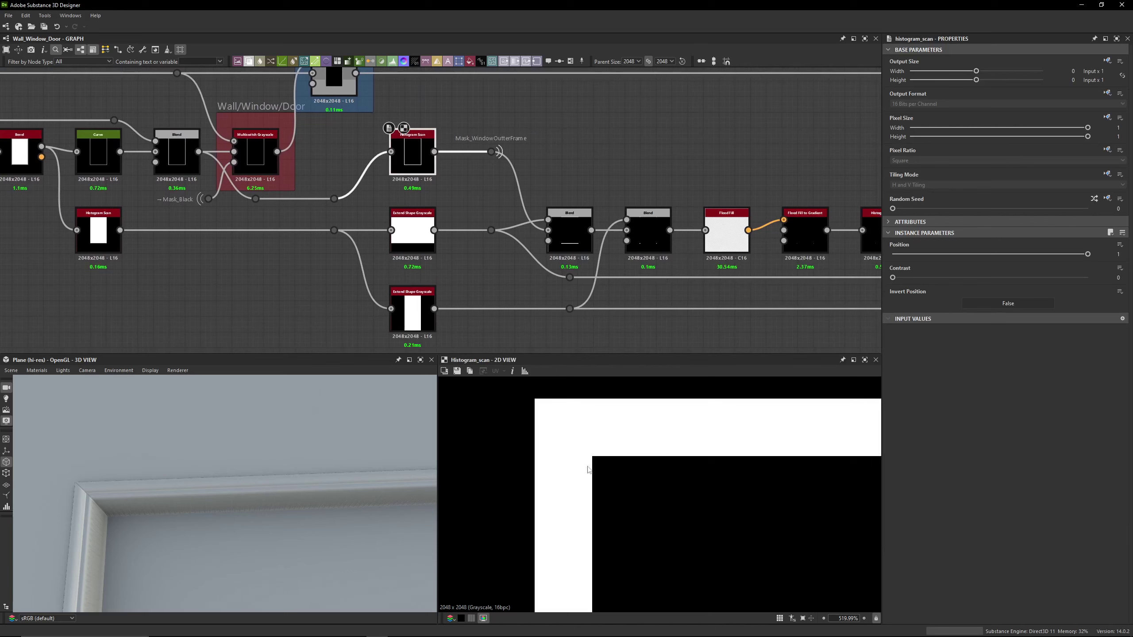
middle_drag(424, 238, 552, 263)
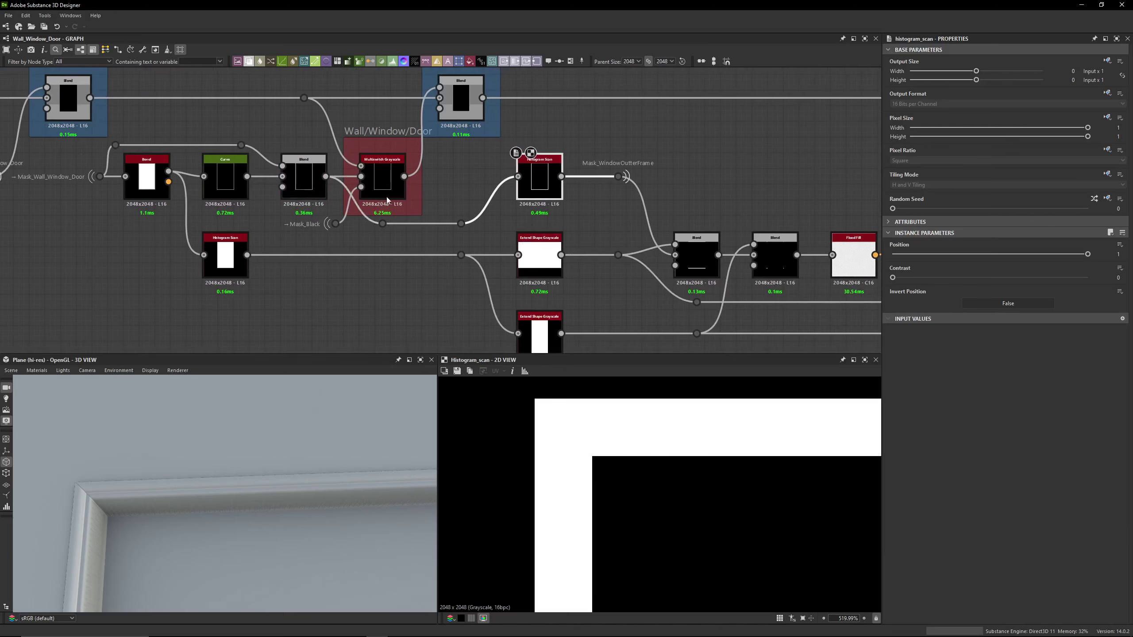
double_click(225, 178)
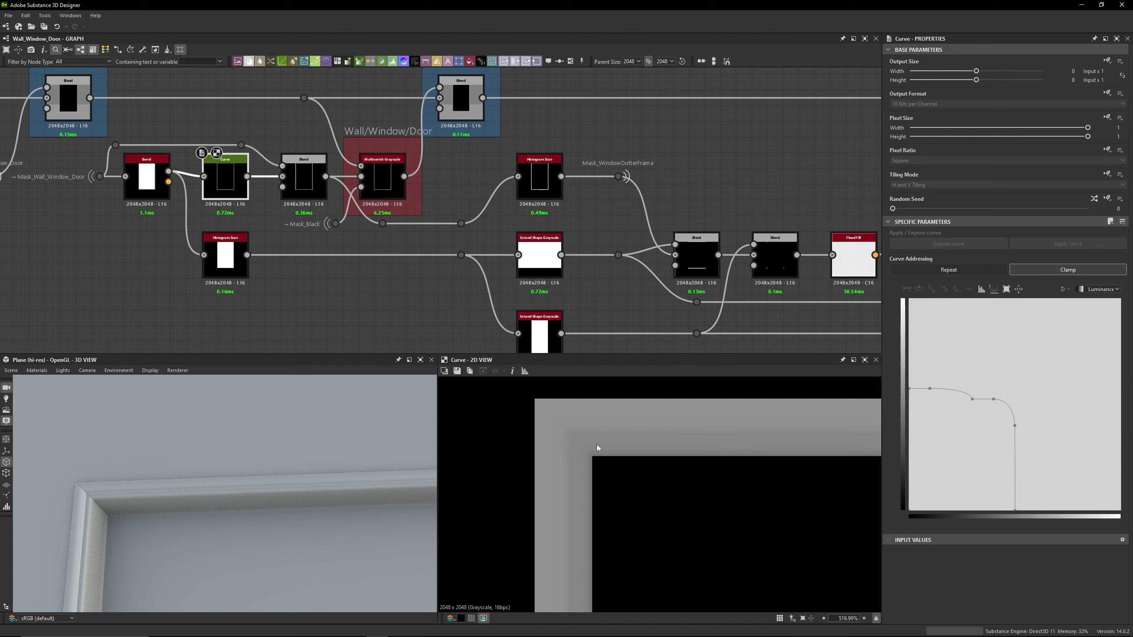
double_click(148, 178)
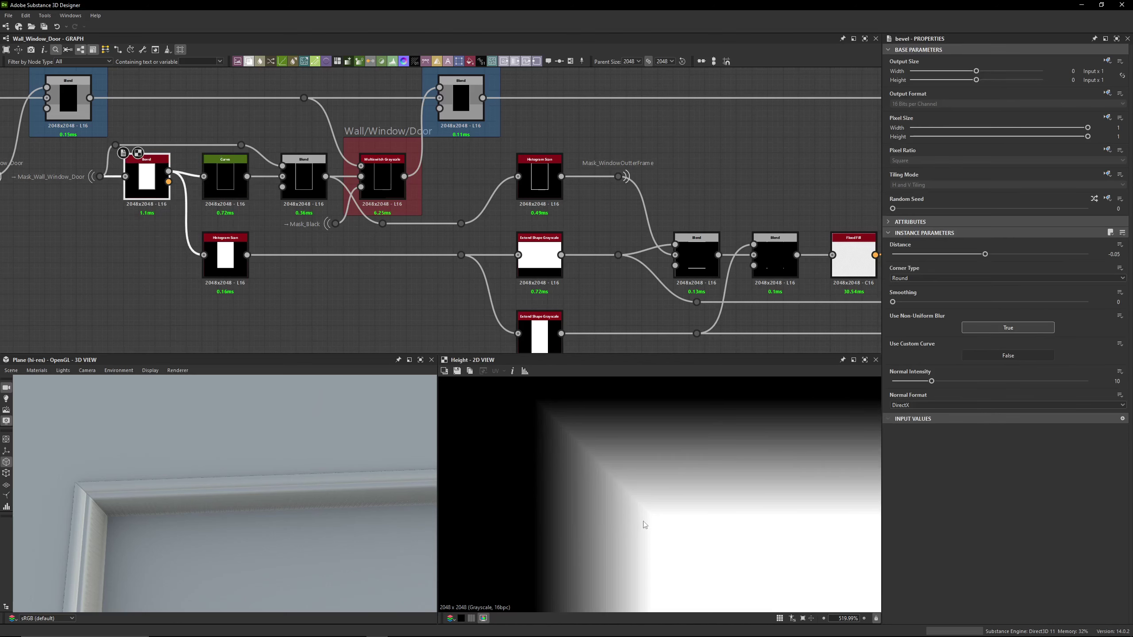
double_click(540, 191)
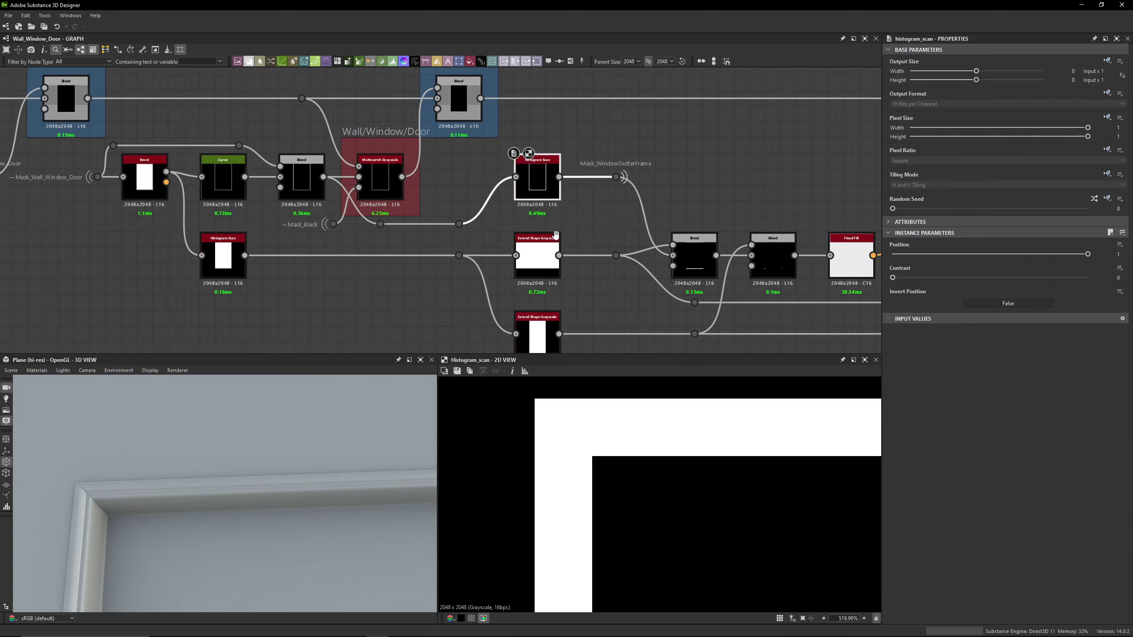
Trace the connections of the Mask_WindowOutterFrame portal to the Blend node and the rest of the graph
middle_drag(556, 235, 411, 215)
scroll(471, 153, up, 3)
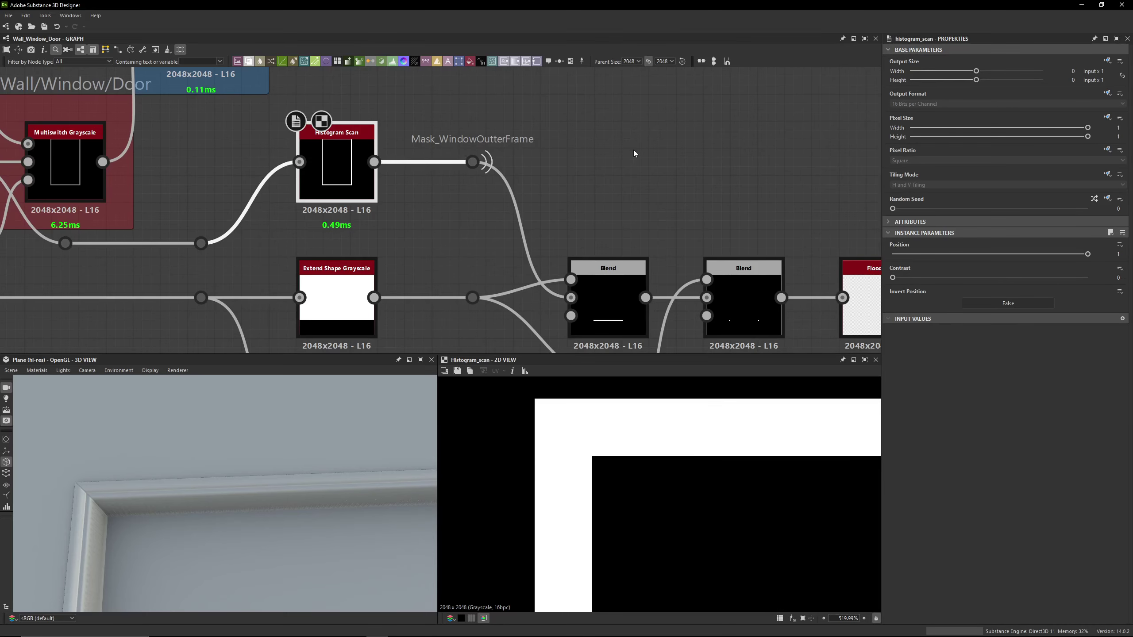
middle_drag(633, 153, 560, 77)
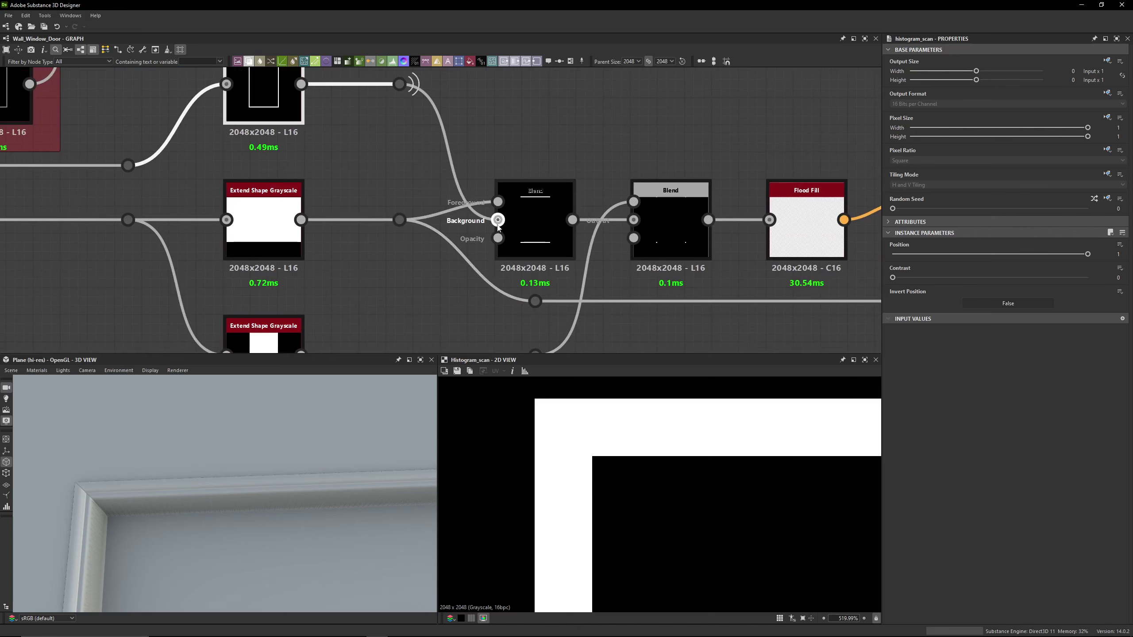
scroll(407, 193, down, 4)
drag(536, 131, 483, 183)
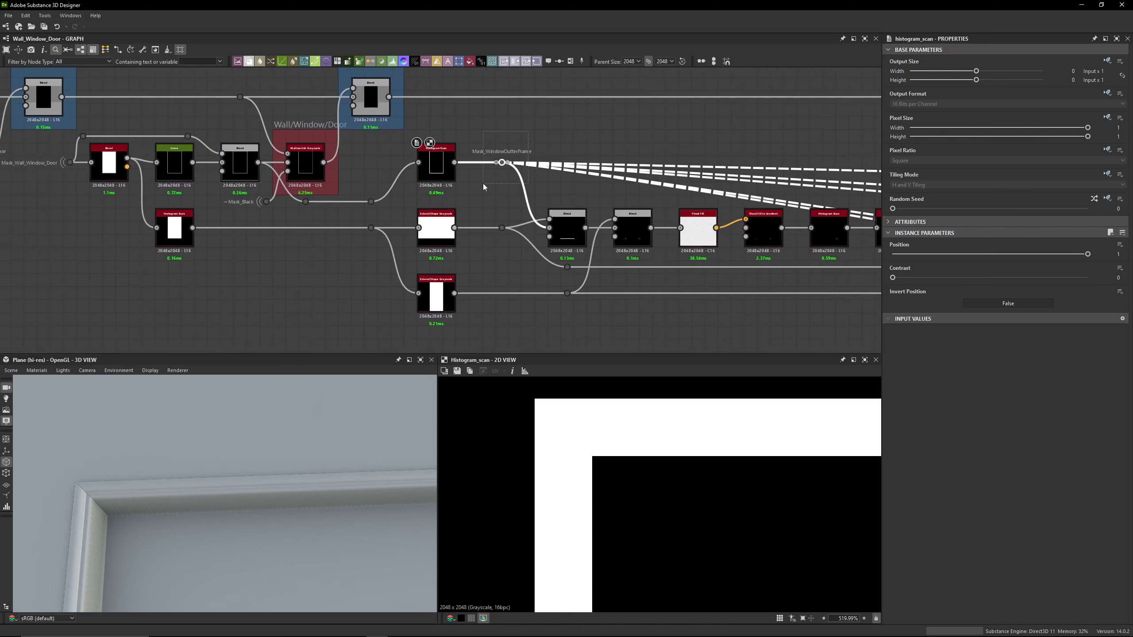
click(483, 183)
Preview the Histogram Scan node fed directly by the Bevel and follow its output to the Extend Shape Grayscale nodes
middle_drag(186, 253, 272, 232)
scroll(272, 232, up, 2)
click(251, 208)
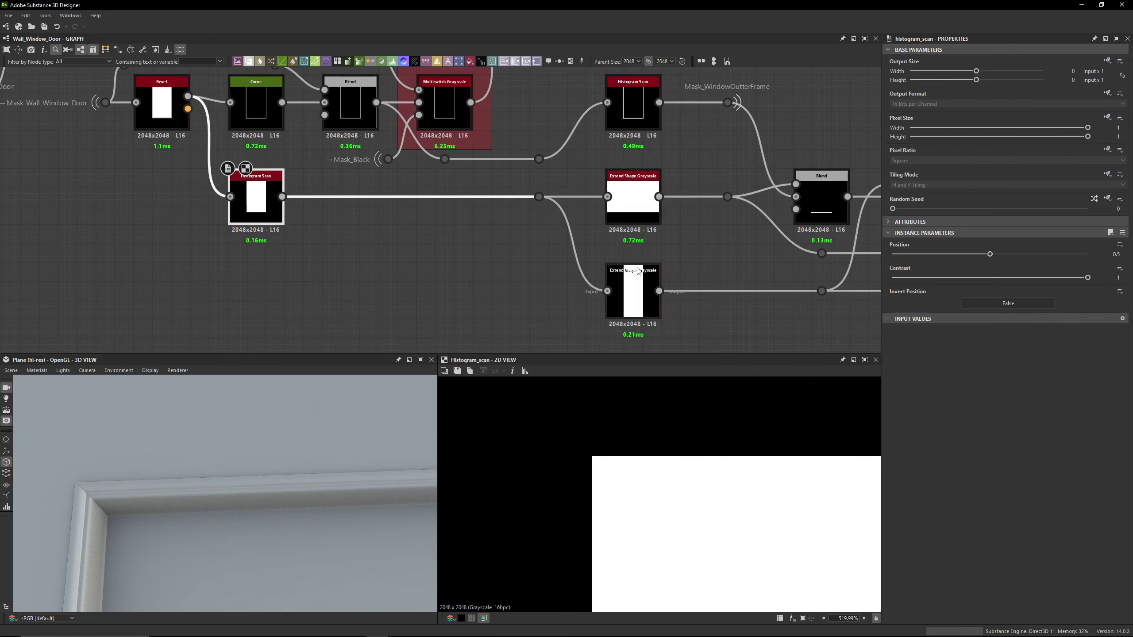
middle_drag(631, 211, 471, 192)
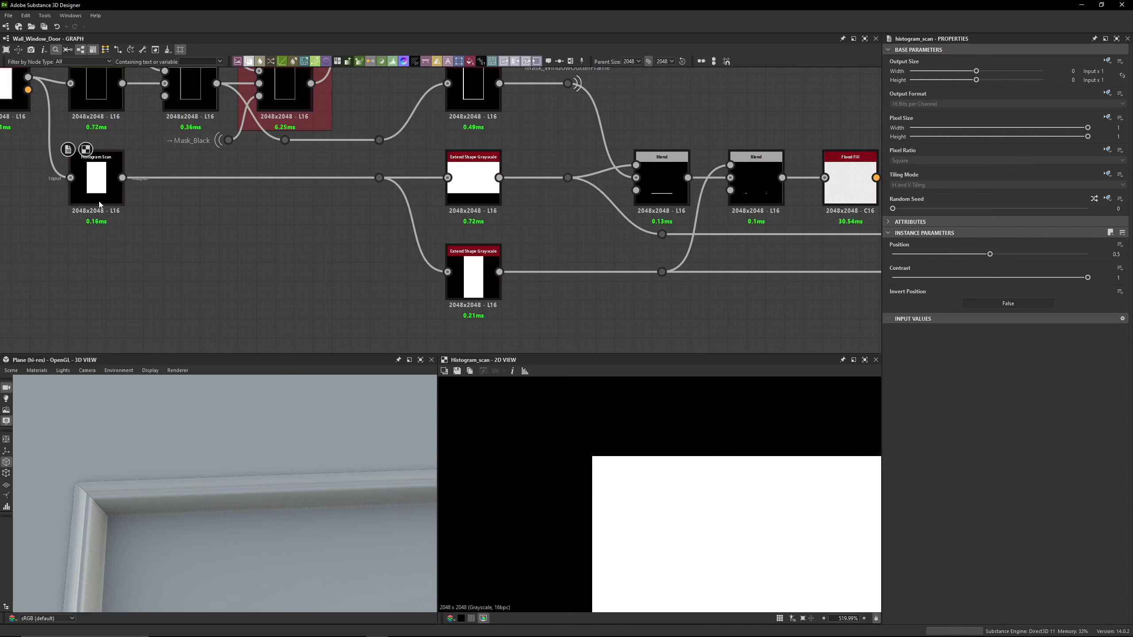
click(84, 154)
middle_drag(110, 177, 193, 199)
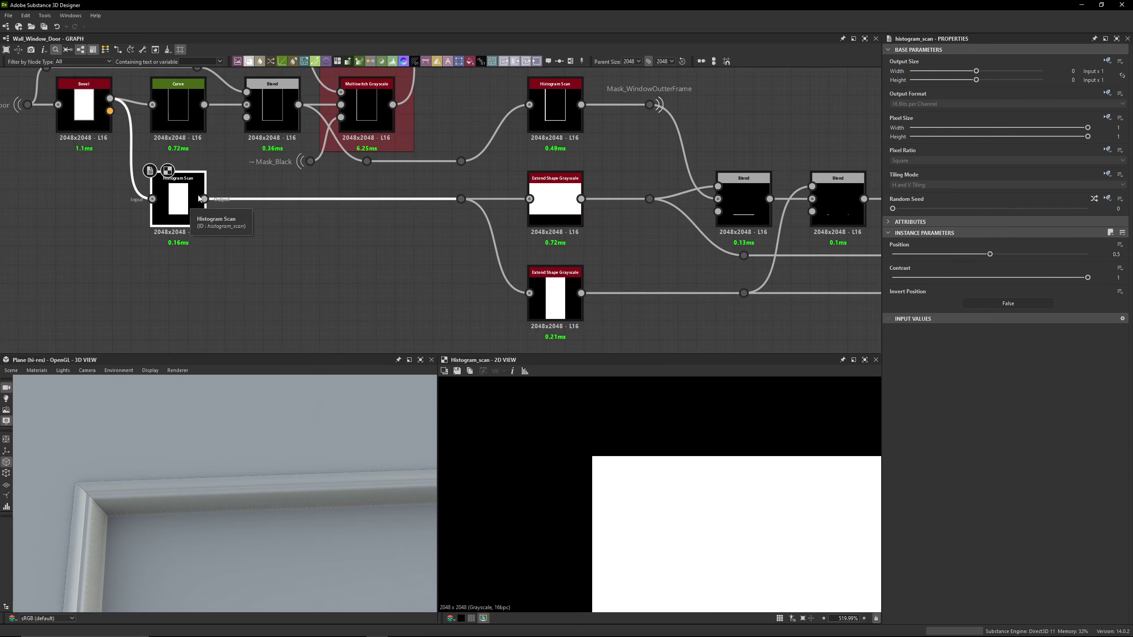
Try stretching the Bevel-fed Histogram Scan mask vertically across the full tile with a Transformation 2D node, and delete that node
drag(204, 198, 298, 276)
text(2d)
click(331, 296)
scroll(620, 499, down, 10)
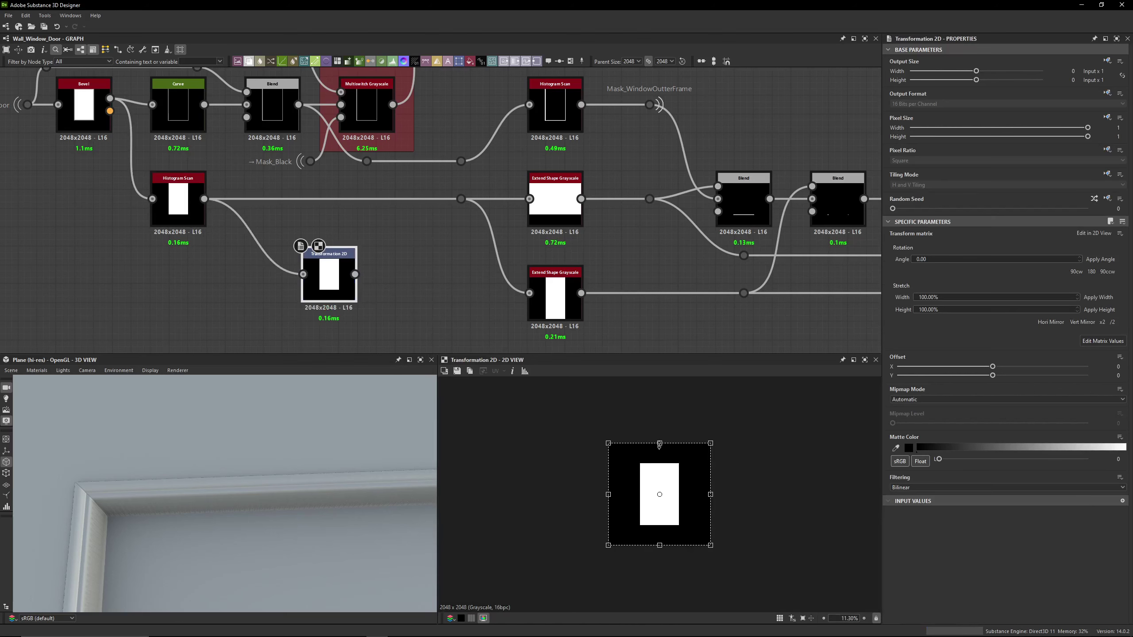
drag(659, 445, 660, 377)
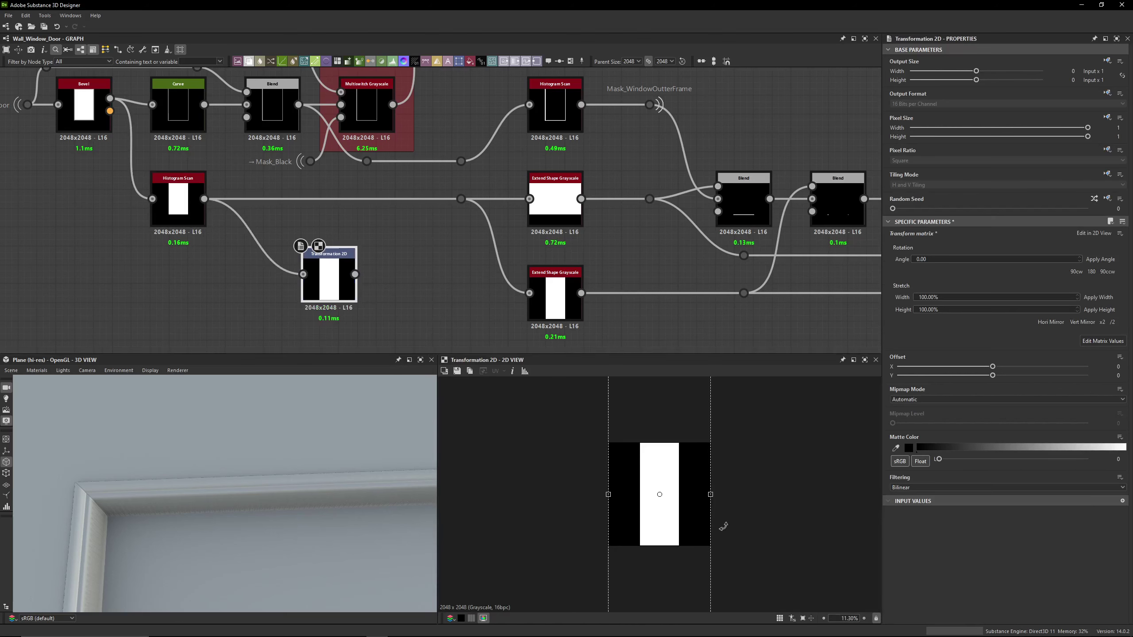
key(Delete)
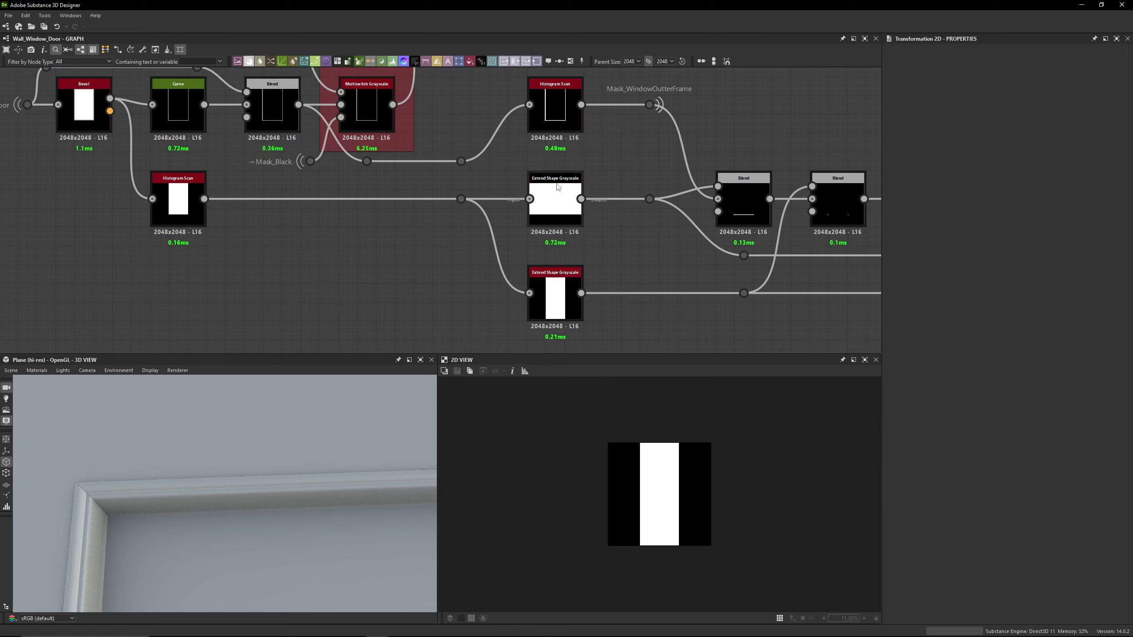
Turn Show Helper on and back off for both Extend Shape Grayscale nodes to examine their extension directions
scroll(558, 187, up, 2)
click(532, 185)
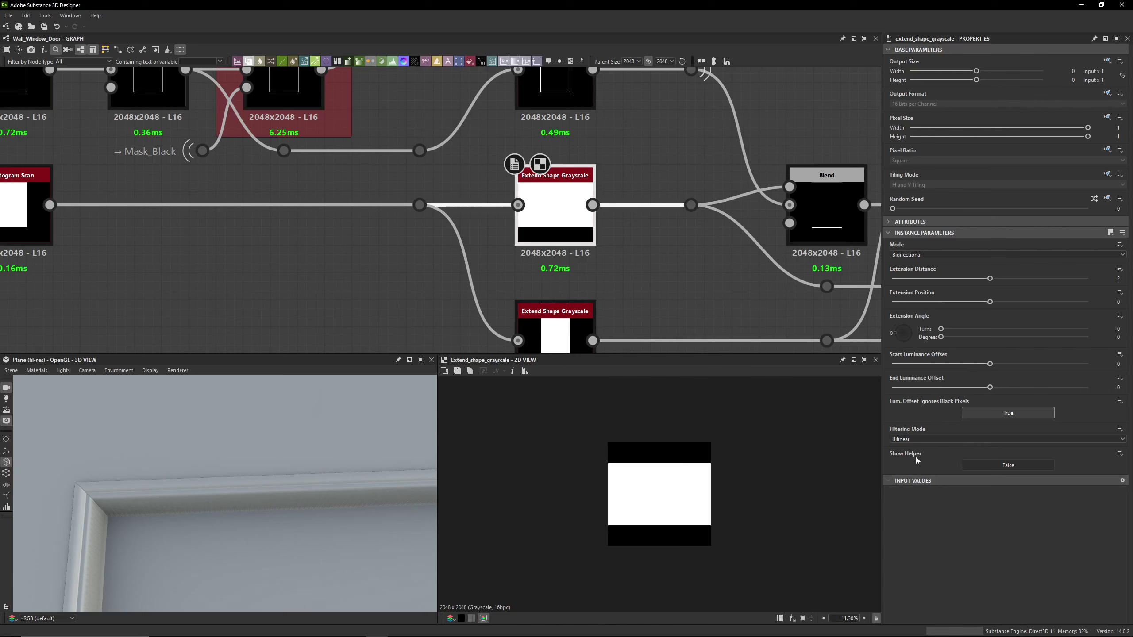
click(1020, 468)
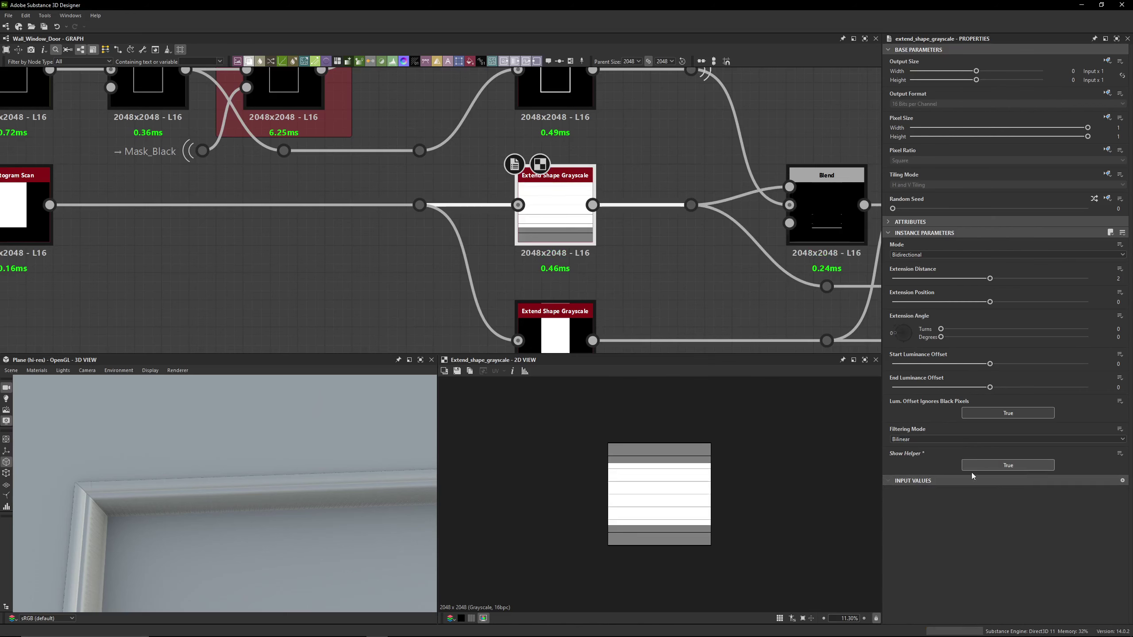
click(1004, 465)
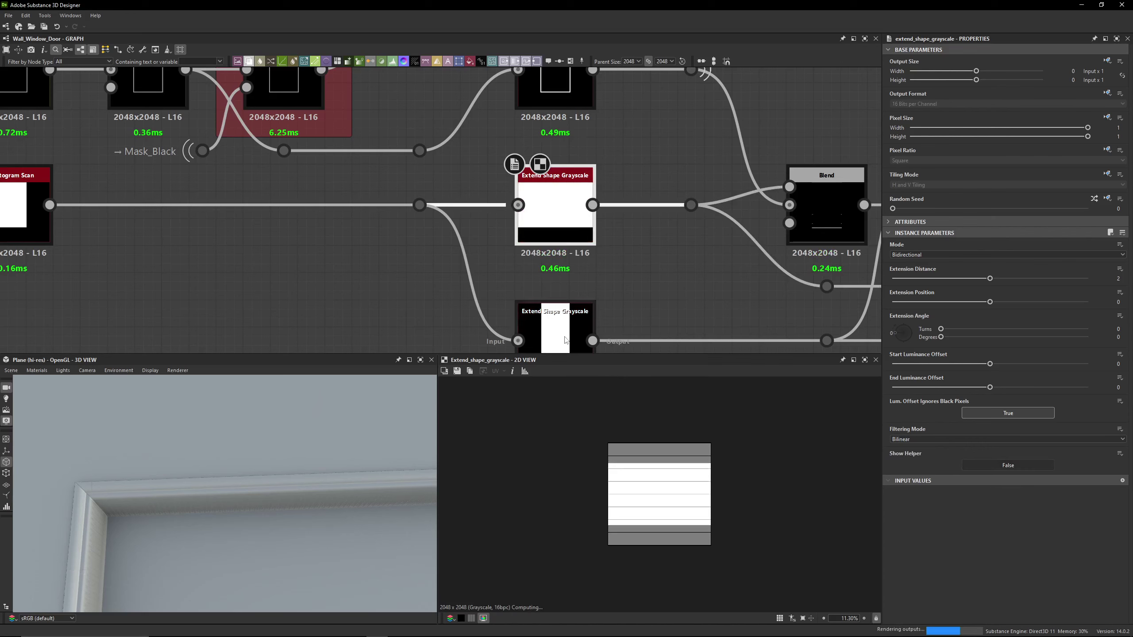
click(1011, 468)
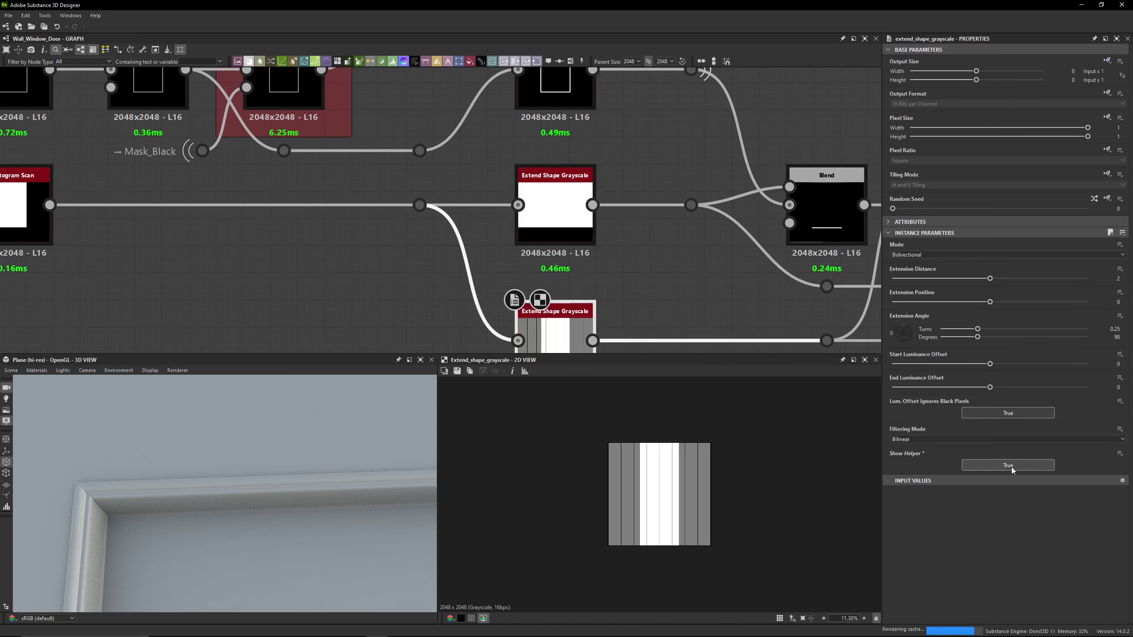
click(1010, 467)
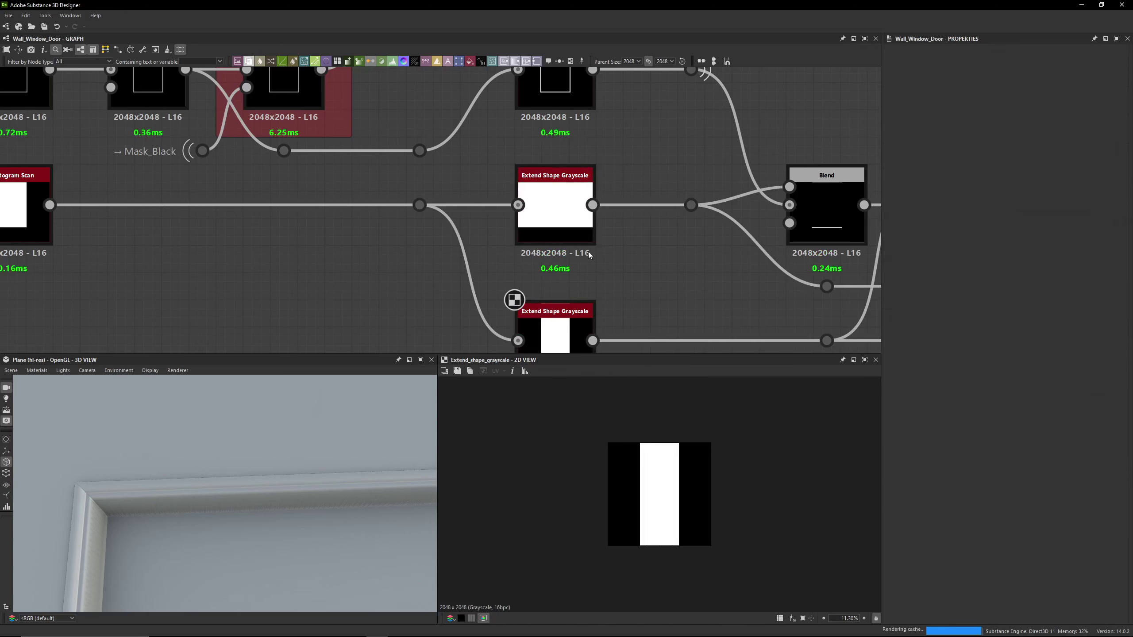
Preview the horizontally extending Extend Shape Grayscale node and review its parameters and connections to the Blend nodes
click(584, 239)
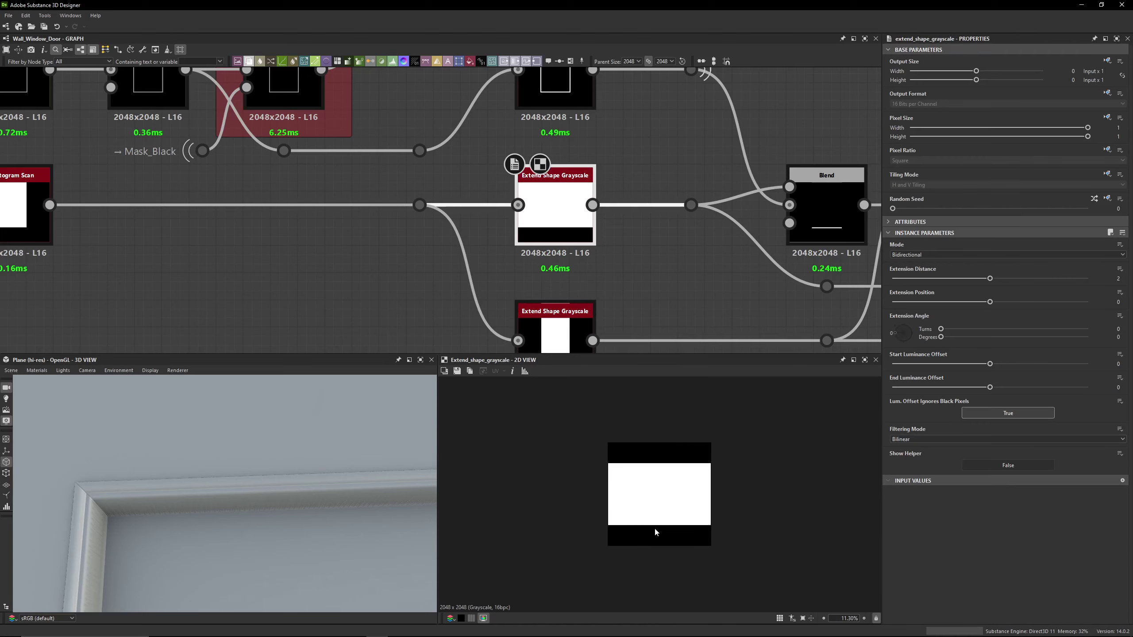
scroll(579, 257, down, 1)
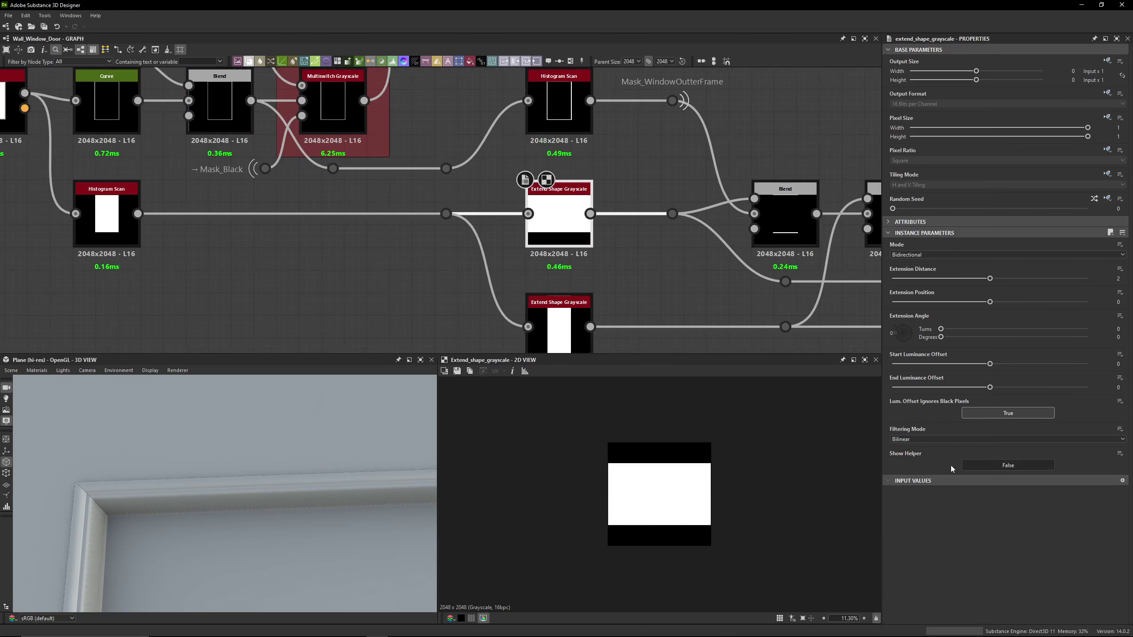
middle_drag(670, 312, 583, 275)
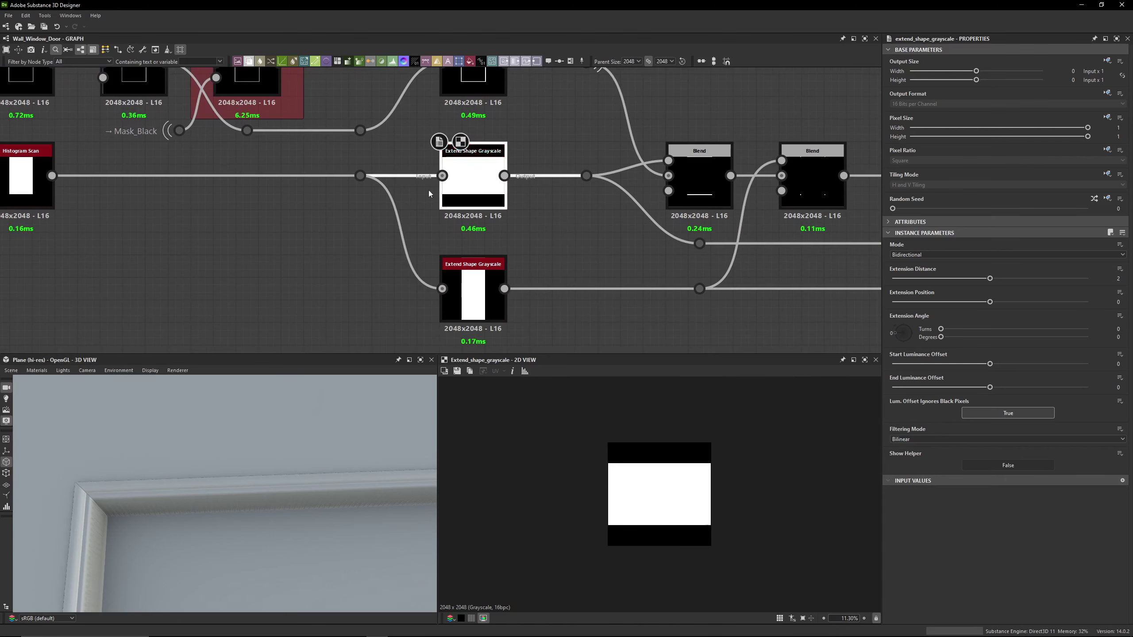
Preview the Bevel-fed Histogram Scan and both Extend Shape Grayscale outputs with 2D view tiling on, then turn tiling off
middle_drag(104, 165, 159, 169)
click(75, 183)
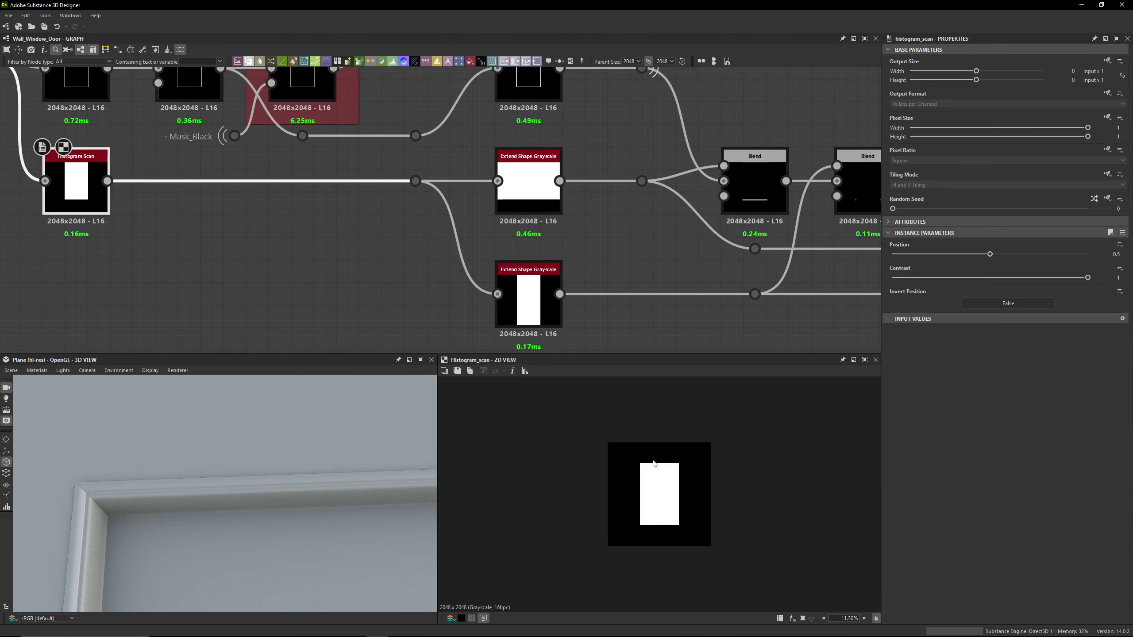
key(space)
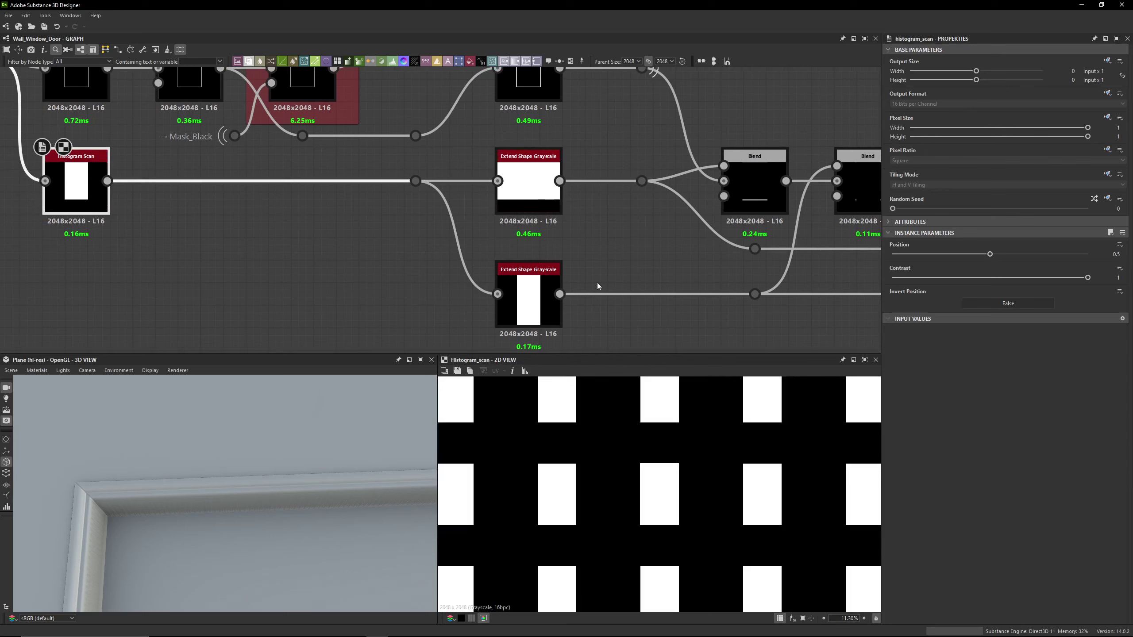
double_click(537, 193)
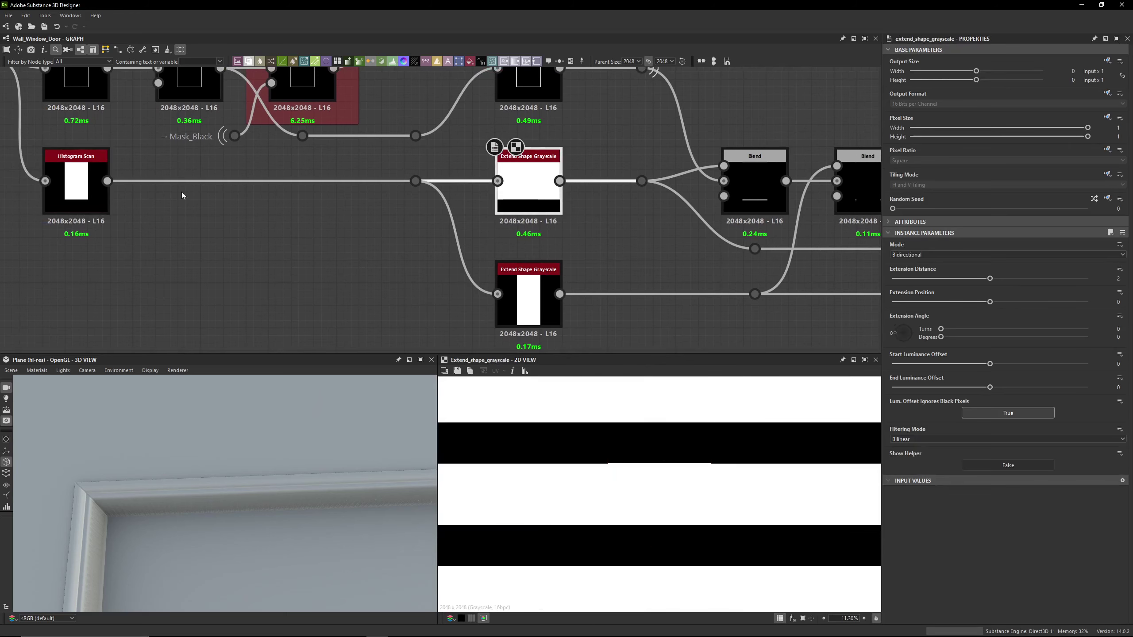
click(538, 284)
double_click(538, 284)
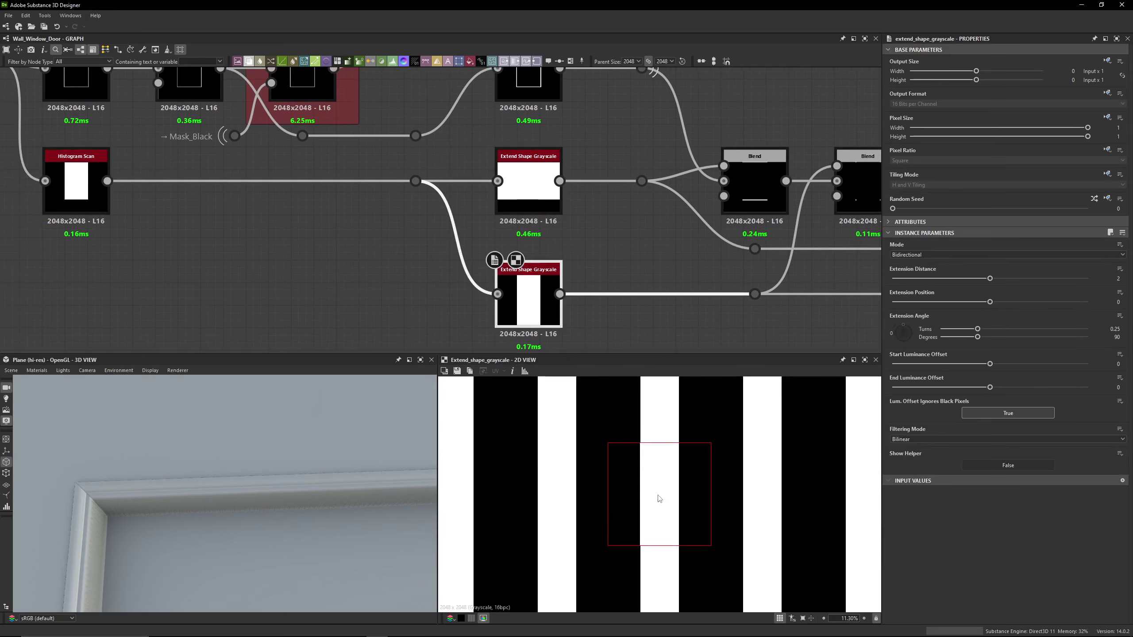
key(space)
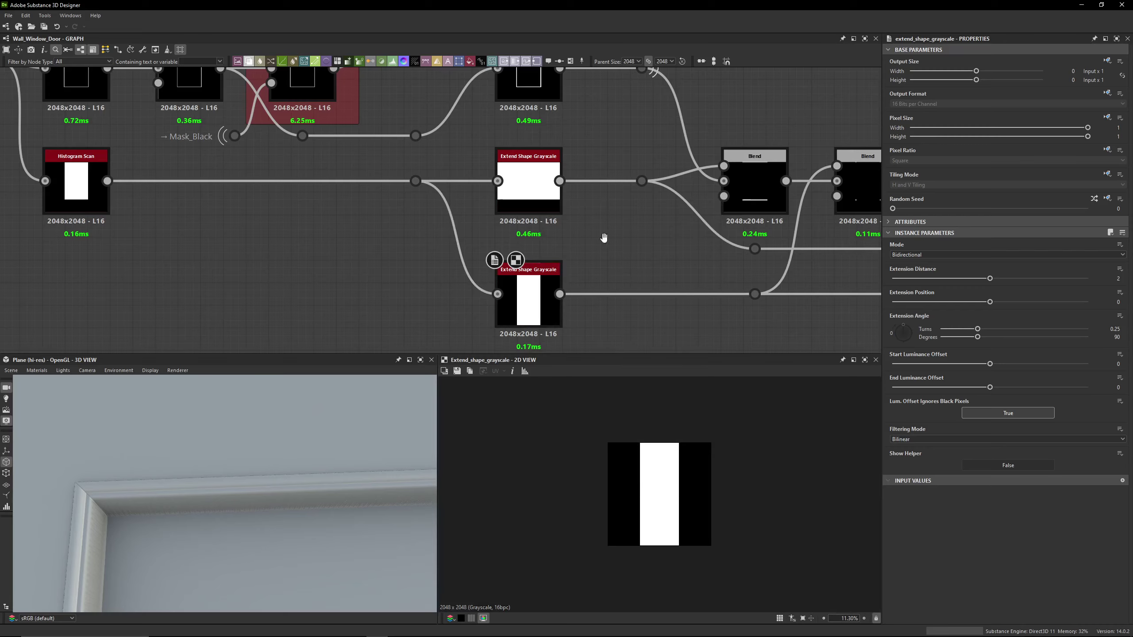
Preview the Subtract Blend after the Mask_WindowOutterFrame portal, and examine the Extend Shape Grayscale and Histogram Scan masks feeding it
middle_drag(610, 114, 425, 195)
click(457, 148)
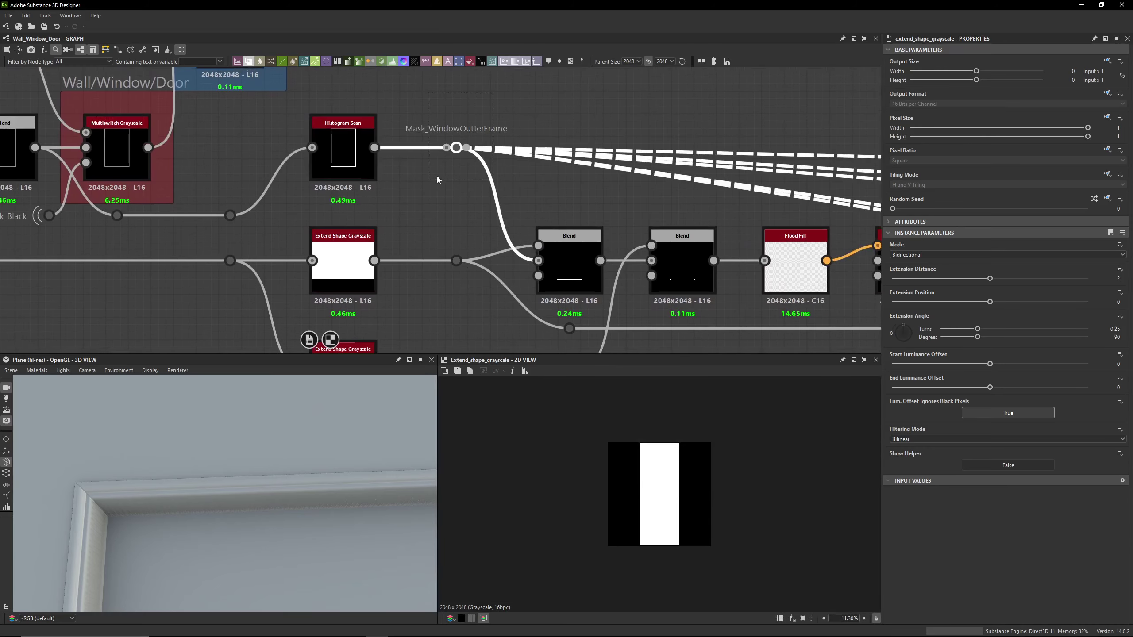
middle_drag(476, 149, 472, 103)
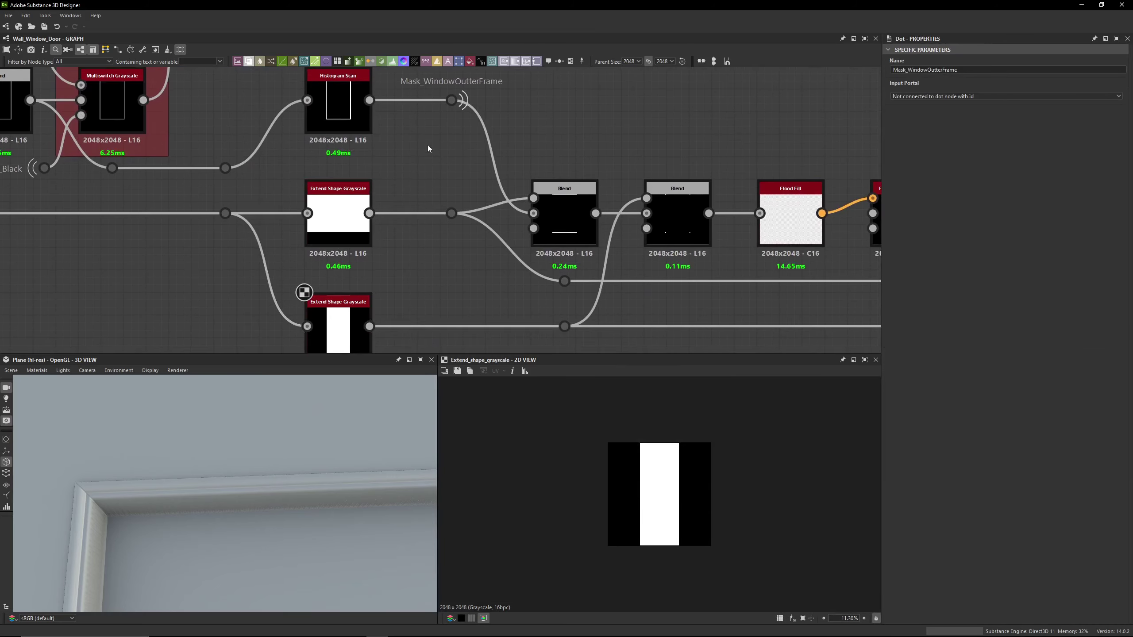
double_click(564, 218)
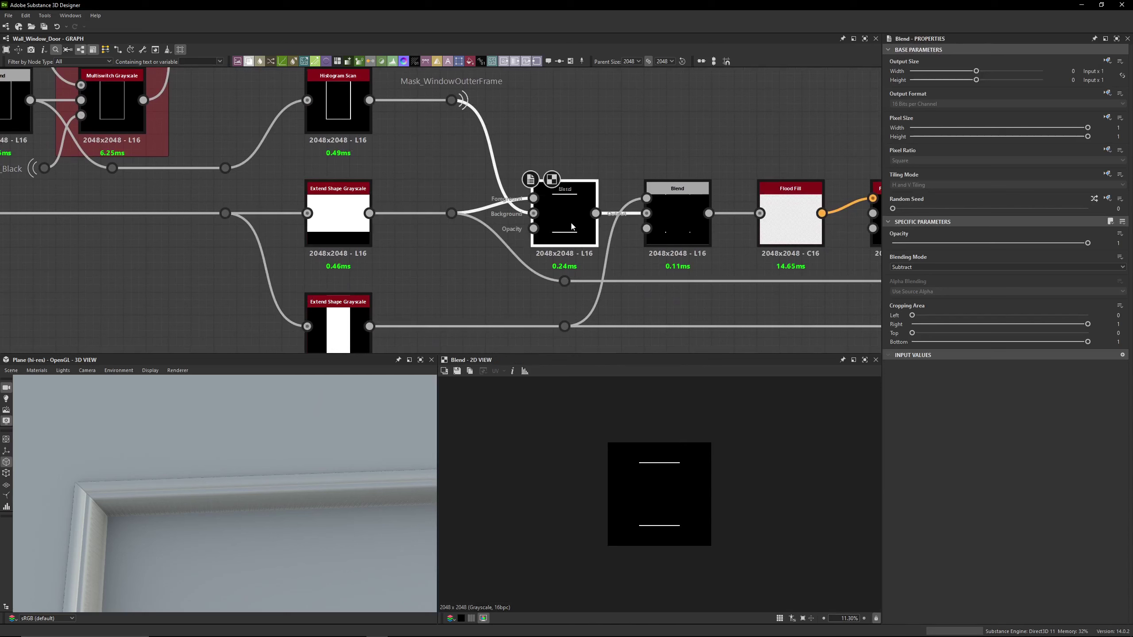
click(385, 222)
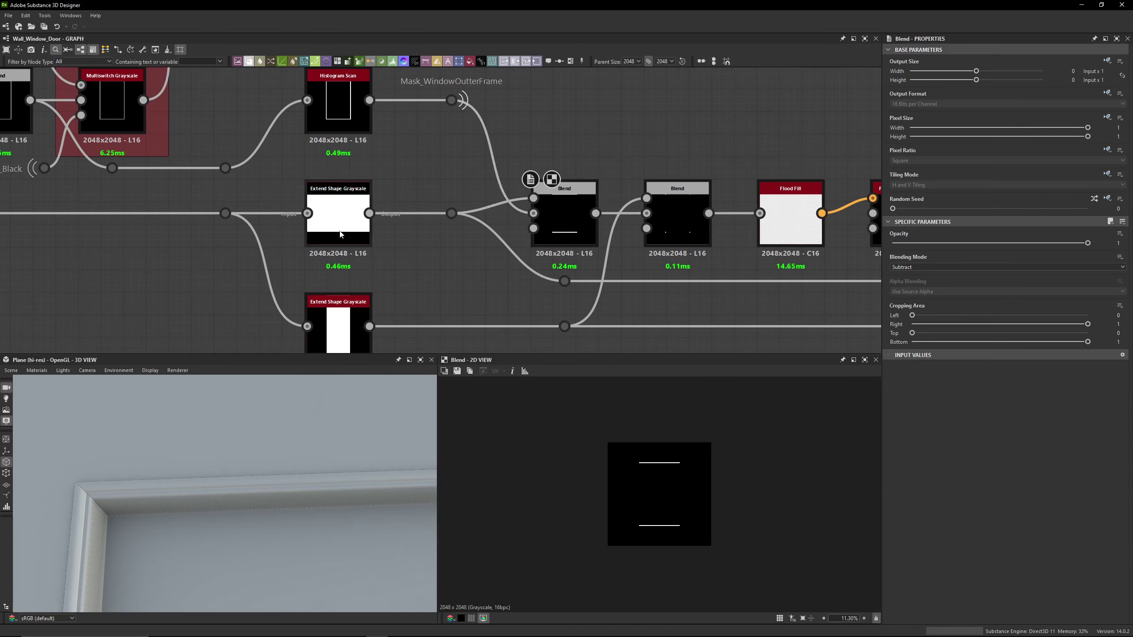
double_click(344, 198)
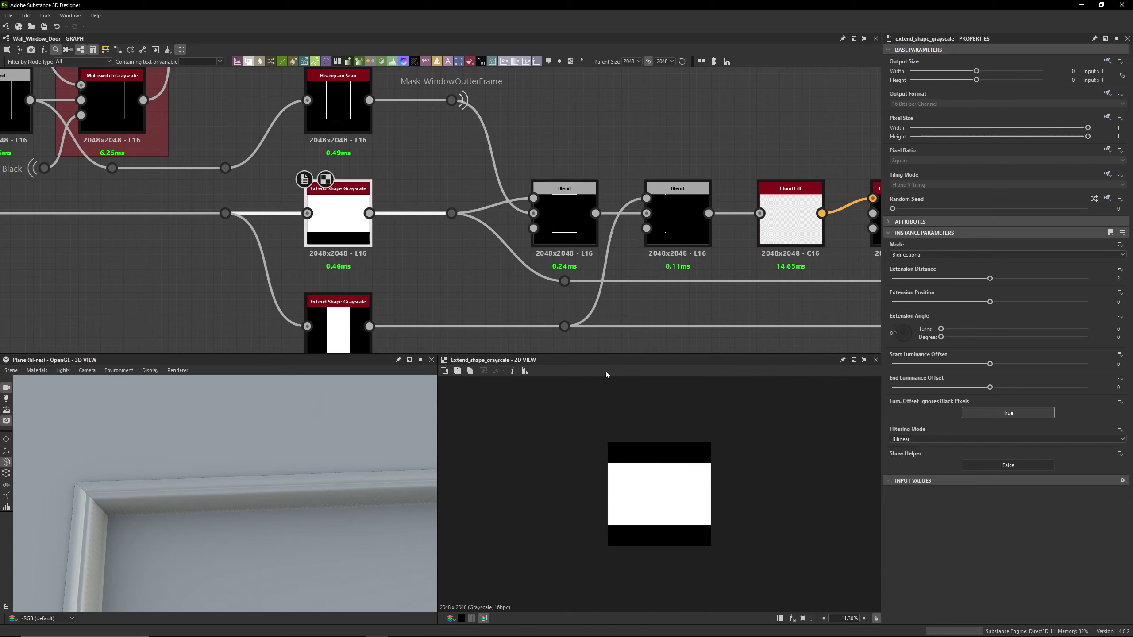
double_click(348, 114)
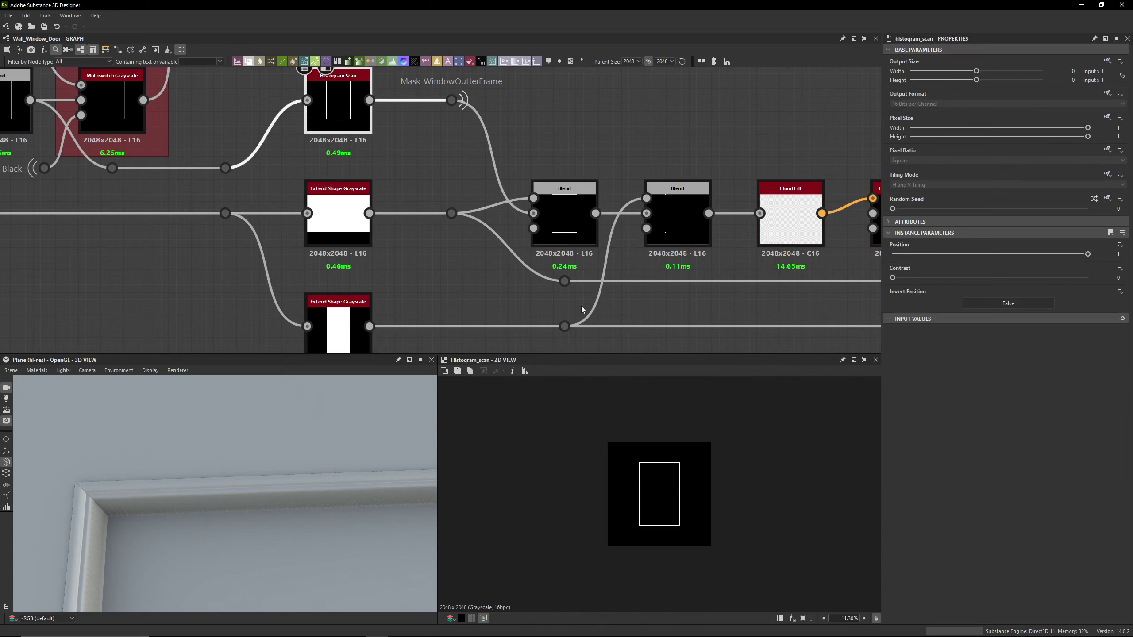
Preview the second Mirror Grayscale node and compare a corner of its mask with the frame's mitred corner in the 3D view
middle_drag(719, 124, 644, 129)
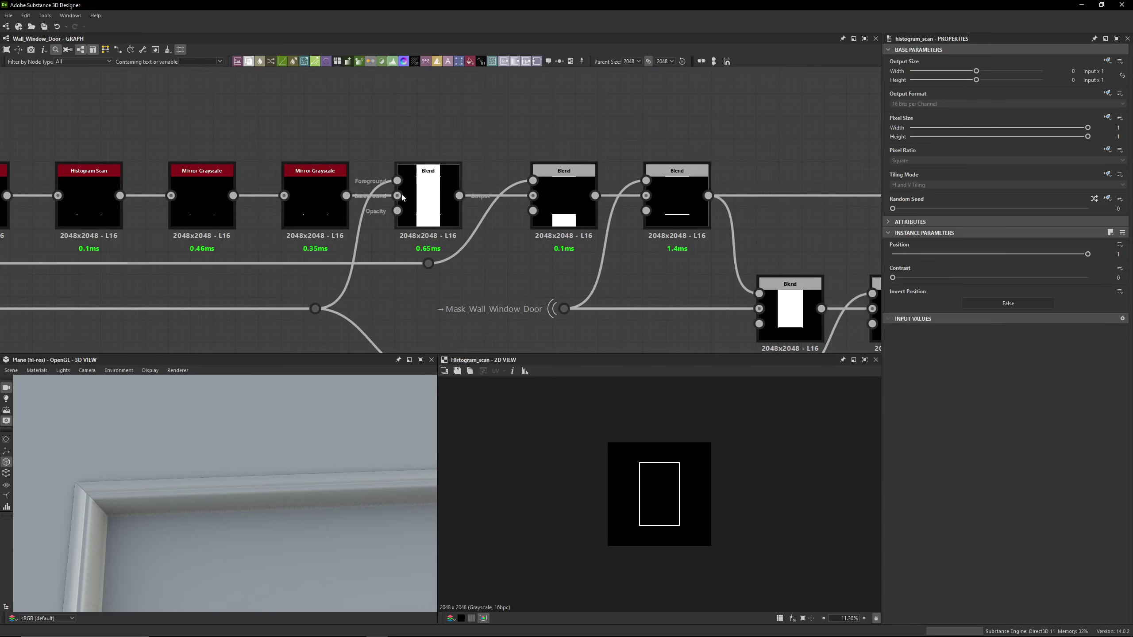
double_click(327, 223)
scroll(625, 429, up, 10)
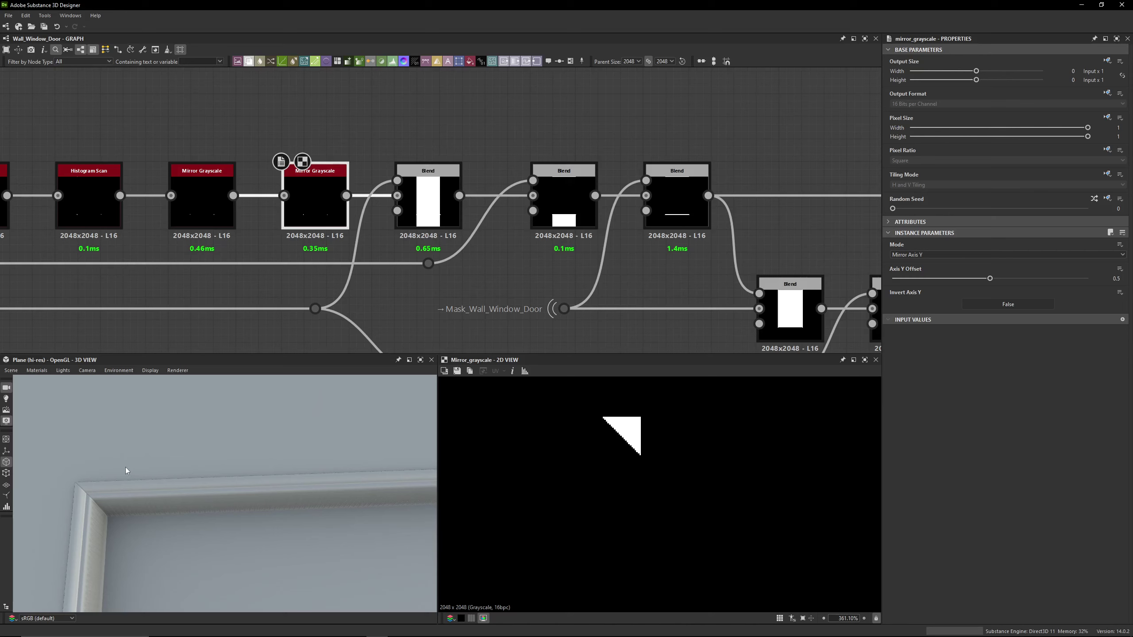
scroll(180, 458, up, 5)
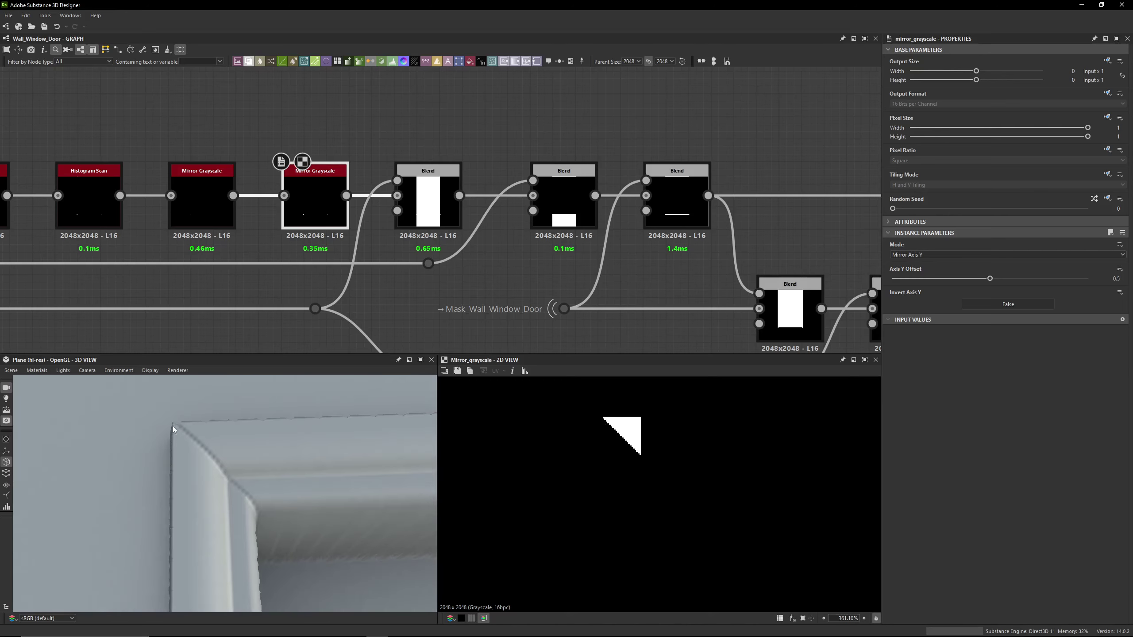
Preview the first Subtract Blend again and compare its mask with the window frame in the 3D view
scroll(294, 121, down, 4)
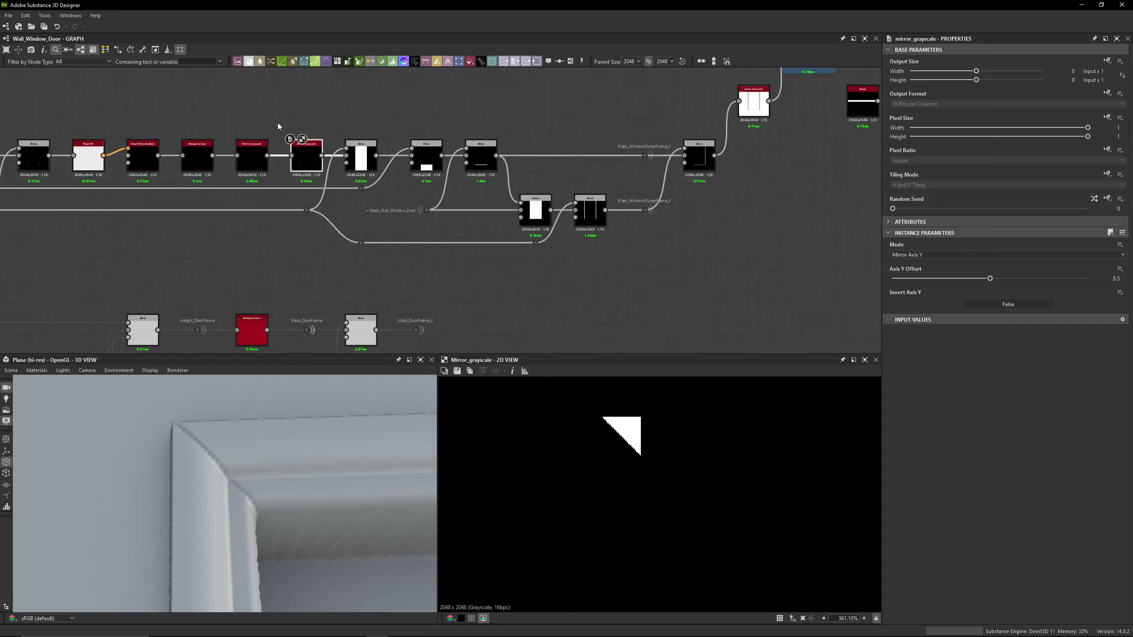
middle_drag(138, 102, 646, 163)
scroll(486, 199, up, 3)
click(501, 214)
double_click(502, 216)
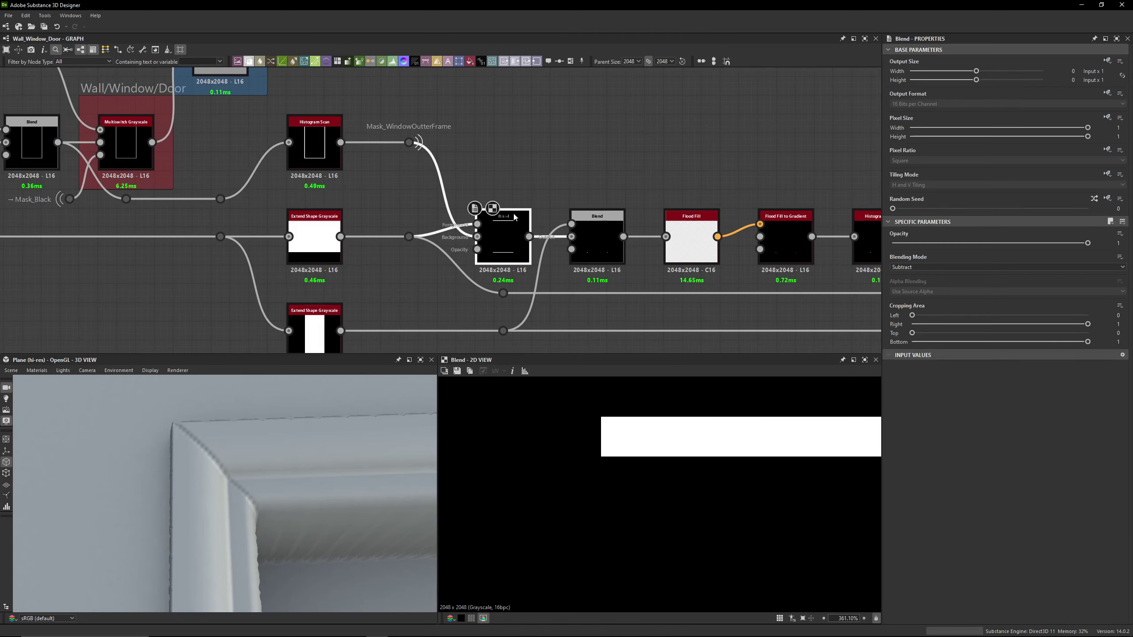
scroll(647, 453, down, 8)
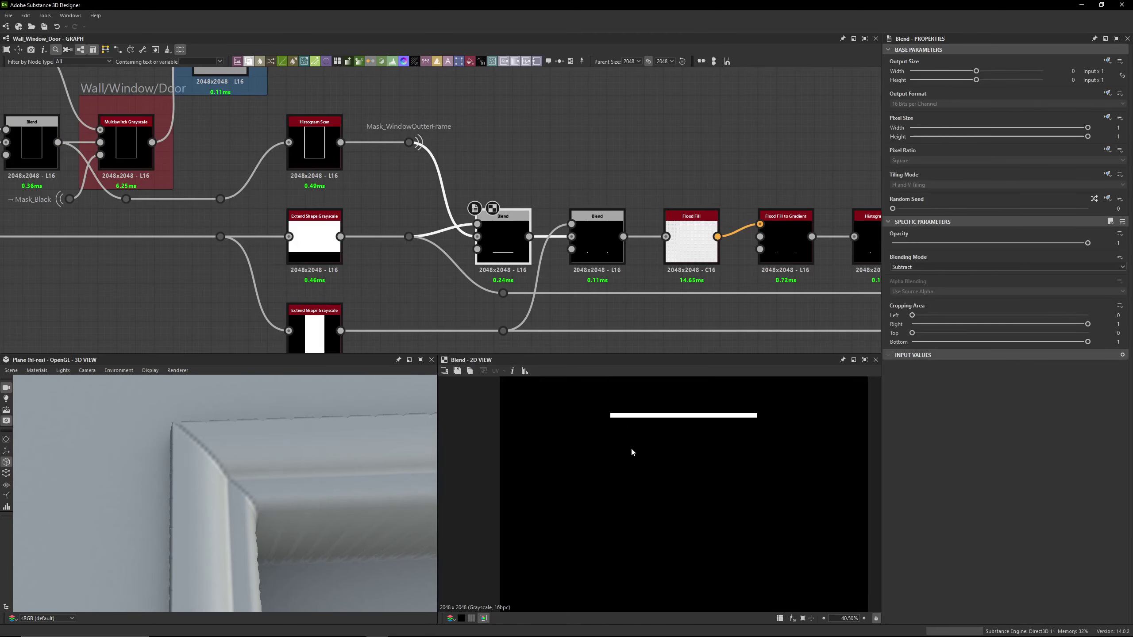
scroll(244, 438, down, 4)
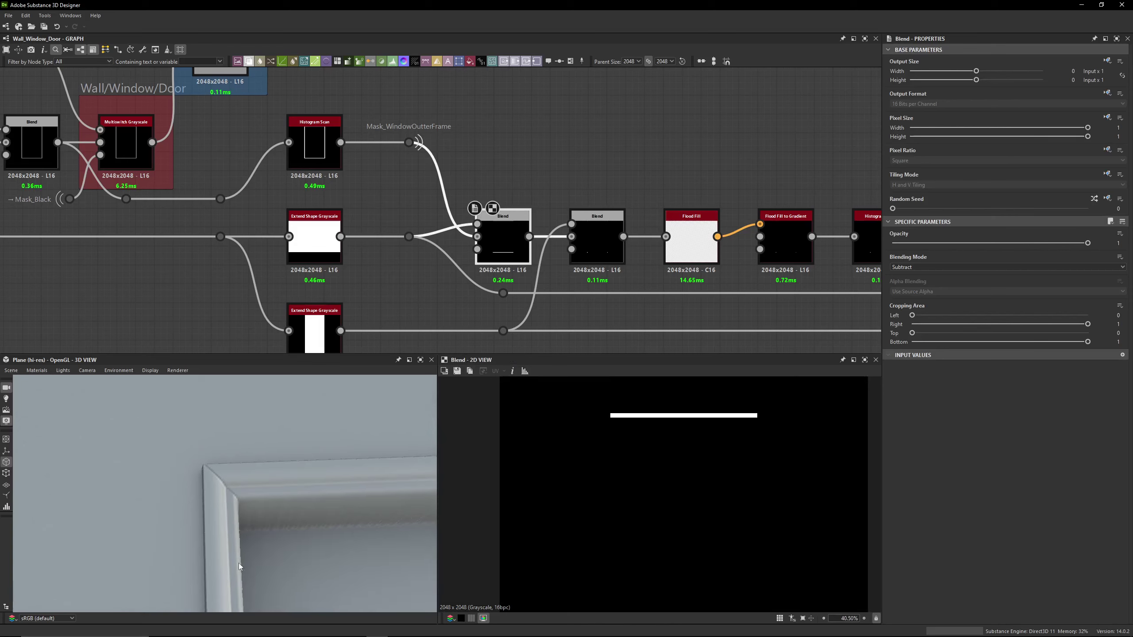
drag(222, 536, 286, 545)
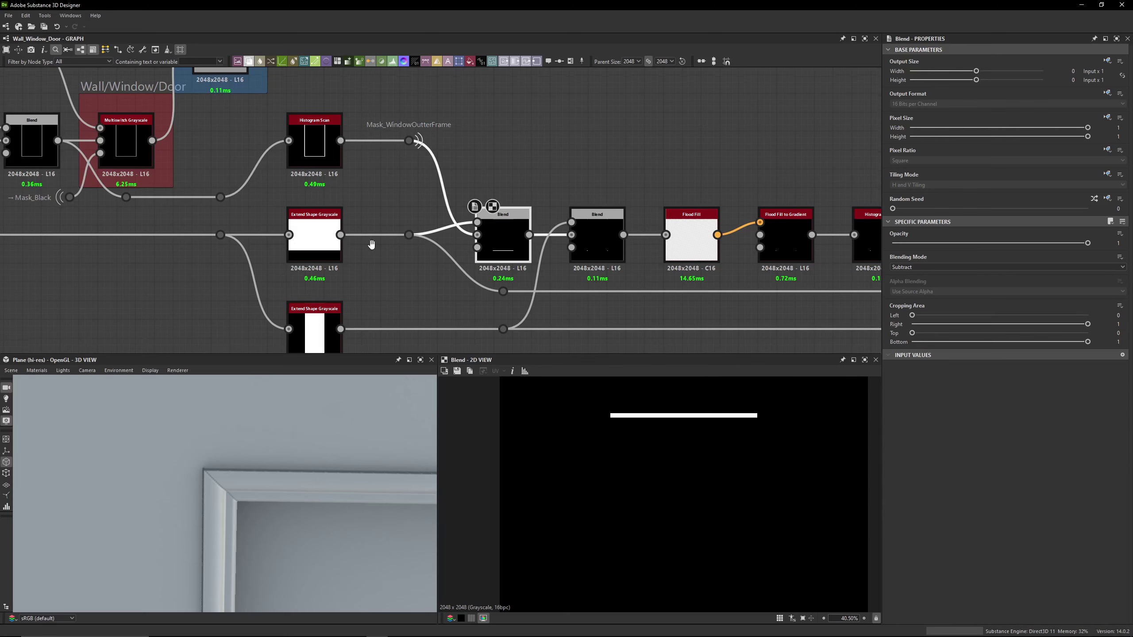
Compare the full horizontal Extend Shape Grayscale mask with the output of the first Subtract Blend
middle_drag(372, 245, 375, 212)
double_click(330, 221)
scroll(497, 315, down, 2)
key(f)
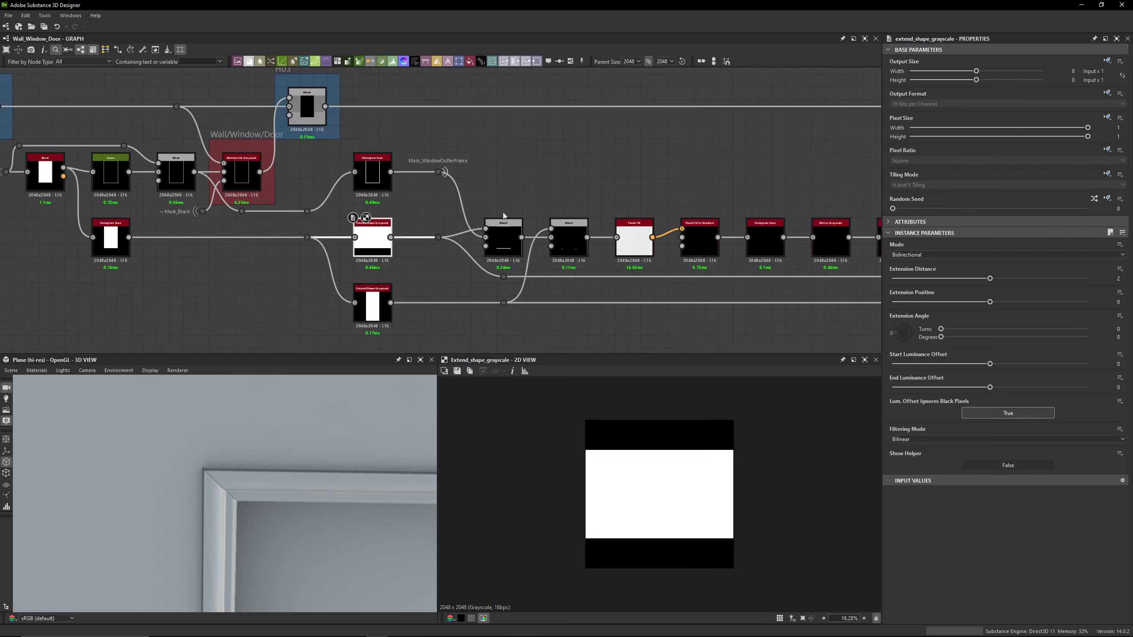
double_click(504, 234)
scroll(467, 254, up, 2)
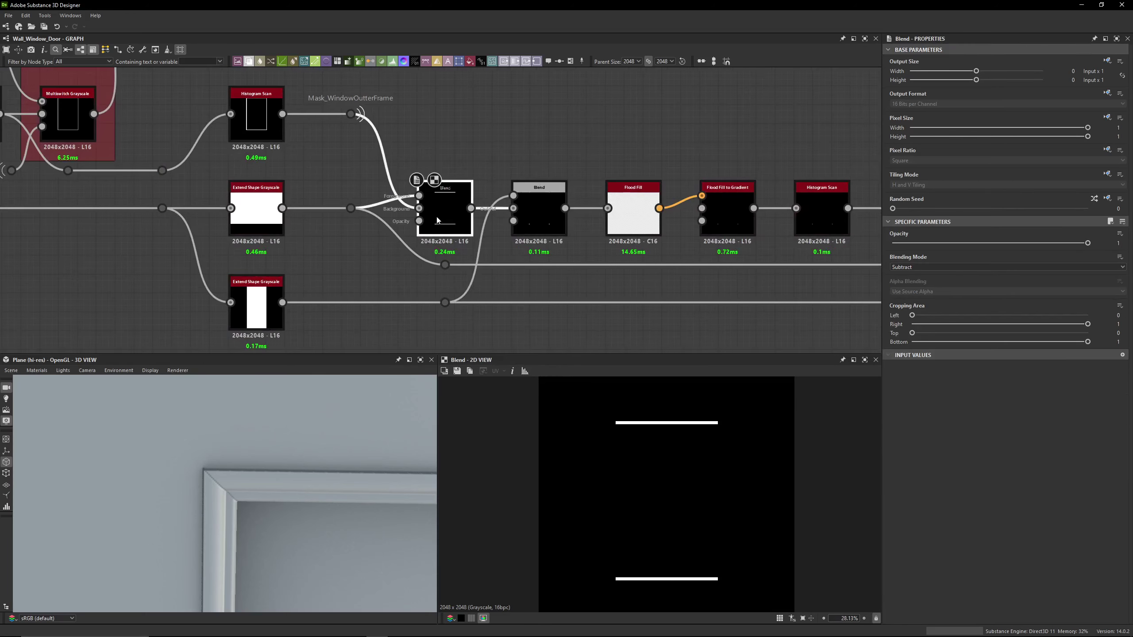
middle_drag(446, 220, 403, 196)
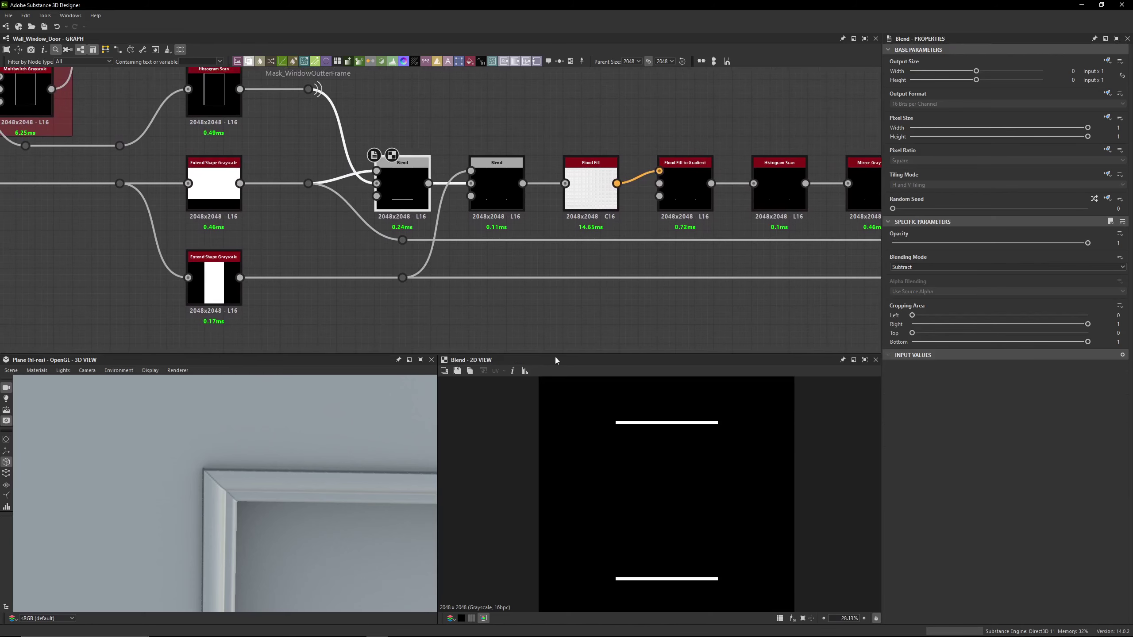
Alternate previews of both Extend Shape Grayscale nodes and both Subtract Blends to examine how the frame mask is reduced
double_click(214, 281)
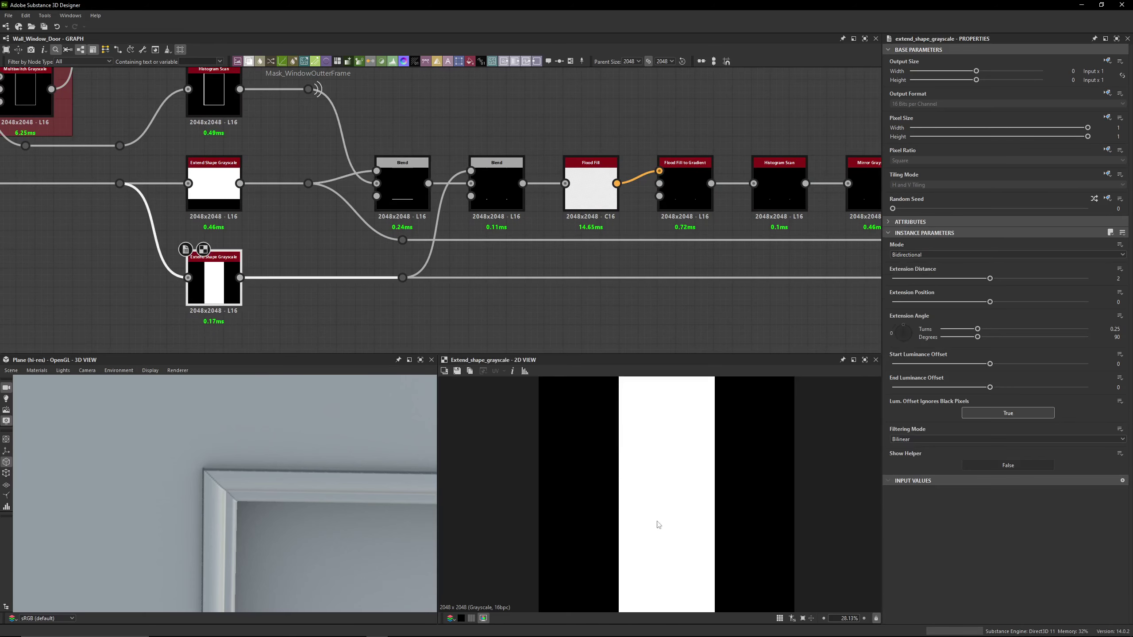
double_click(499, 197)
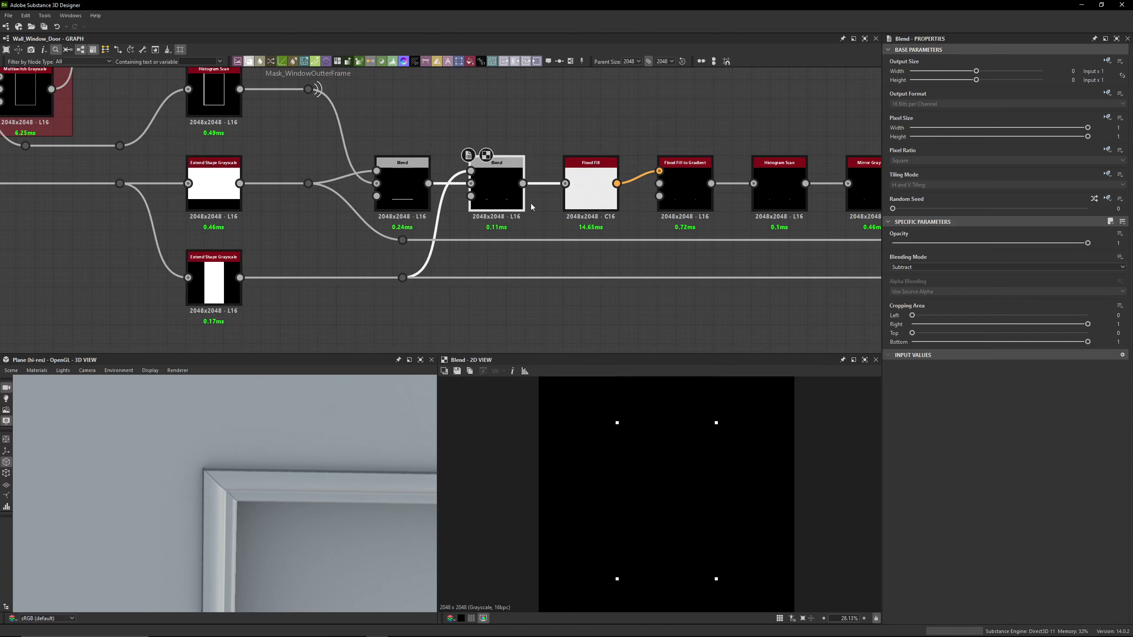
double_click(406, 201)
click(214, 283)
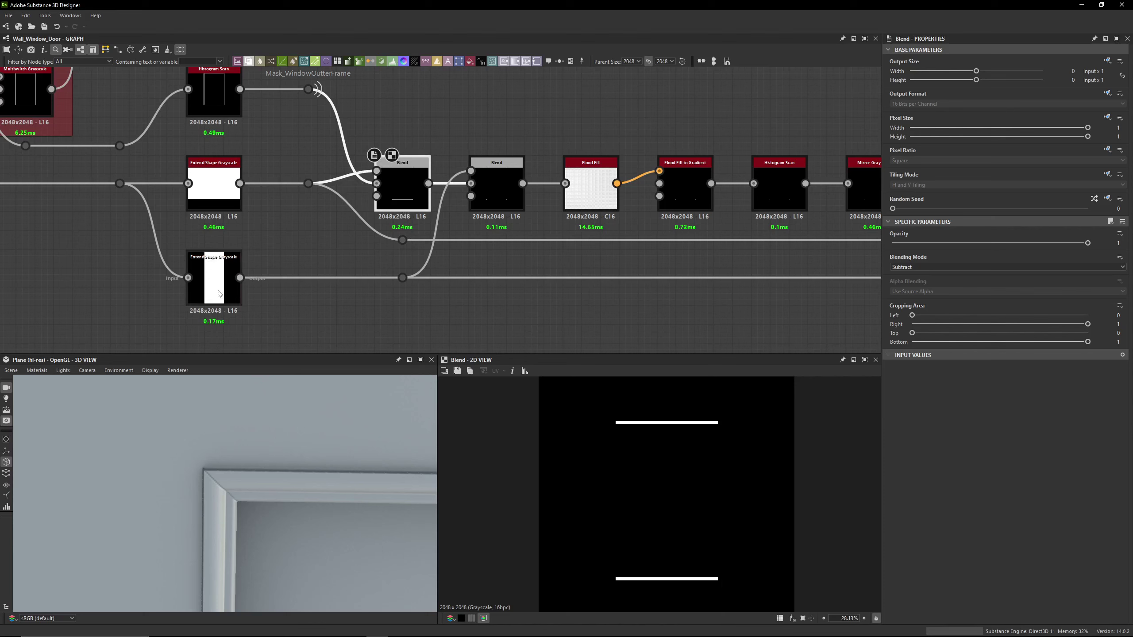
double_click(409, 186)
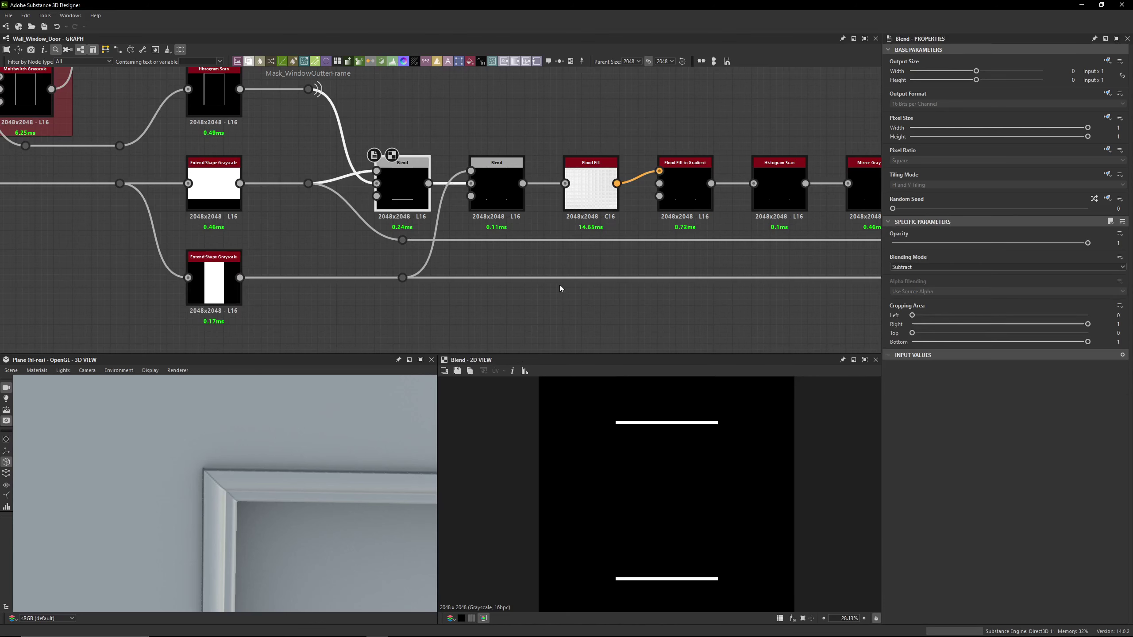
double_click(211, 183)
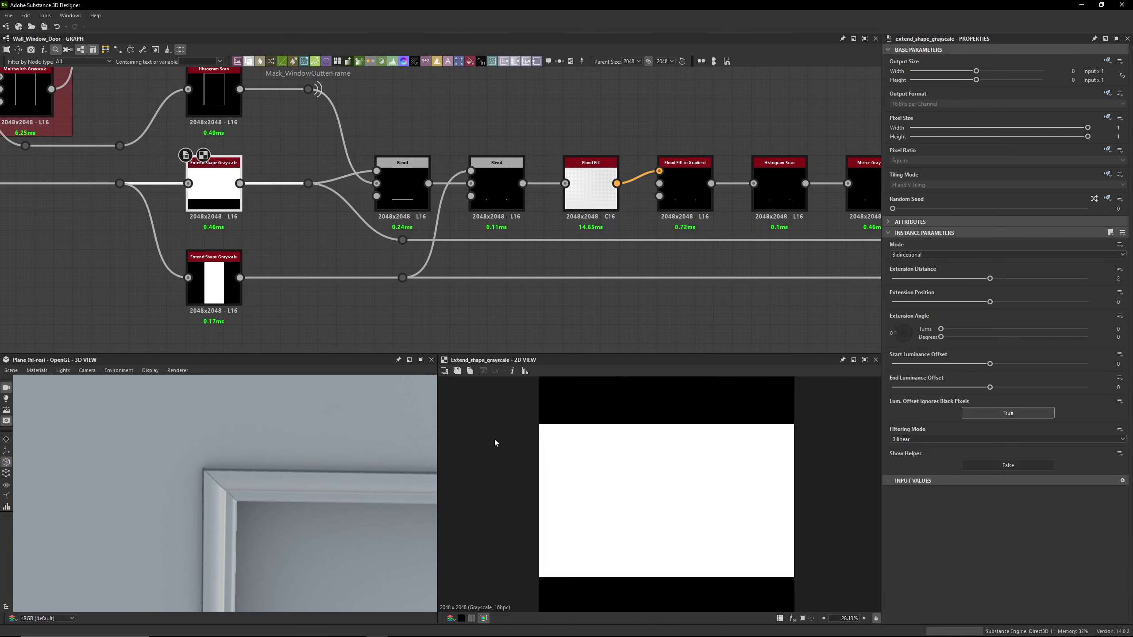
double_click(419, 187)
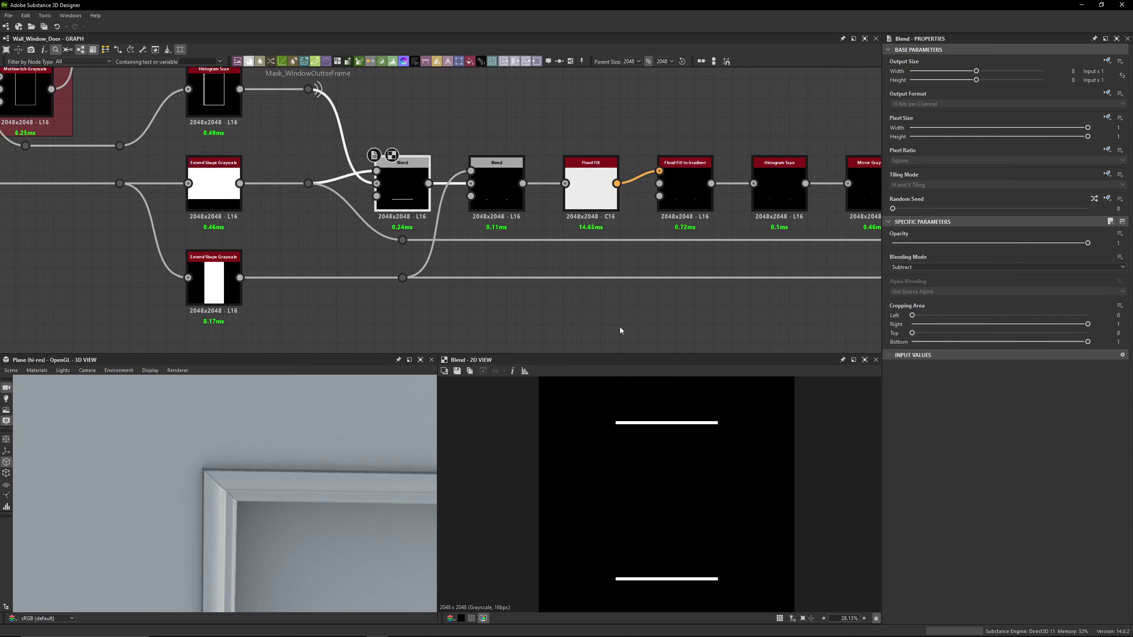
Preview the second Subtract Blend and inspect one corner of its mask up close
click(505, 183)
double_click(505, 182)
scroll(602, 415, up, 10)
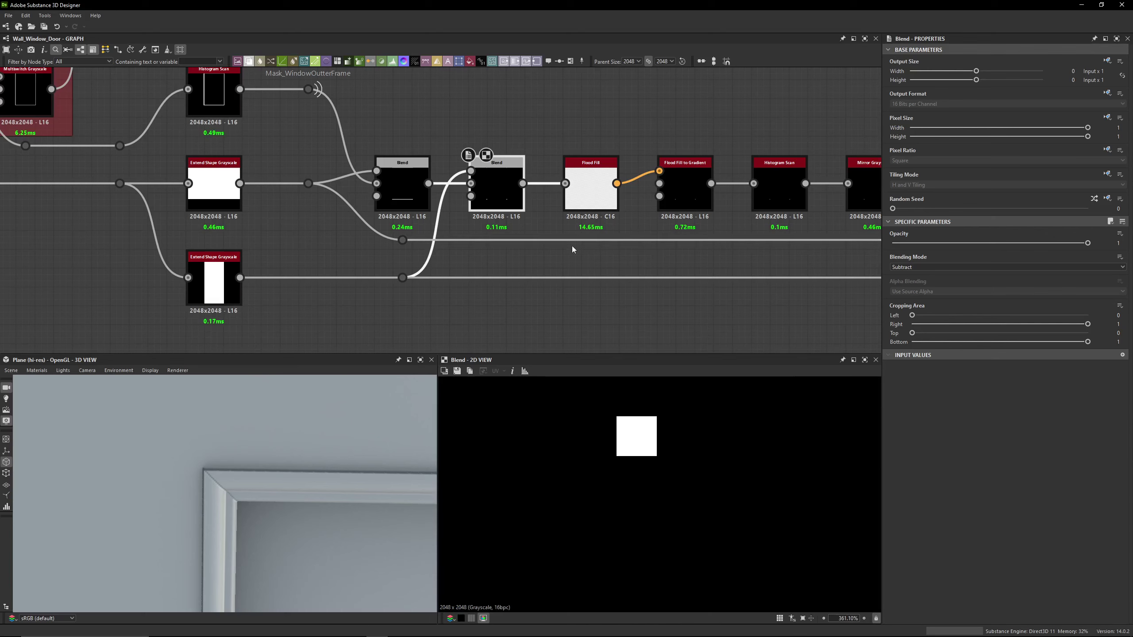
scroll(657, 478, down, 10)
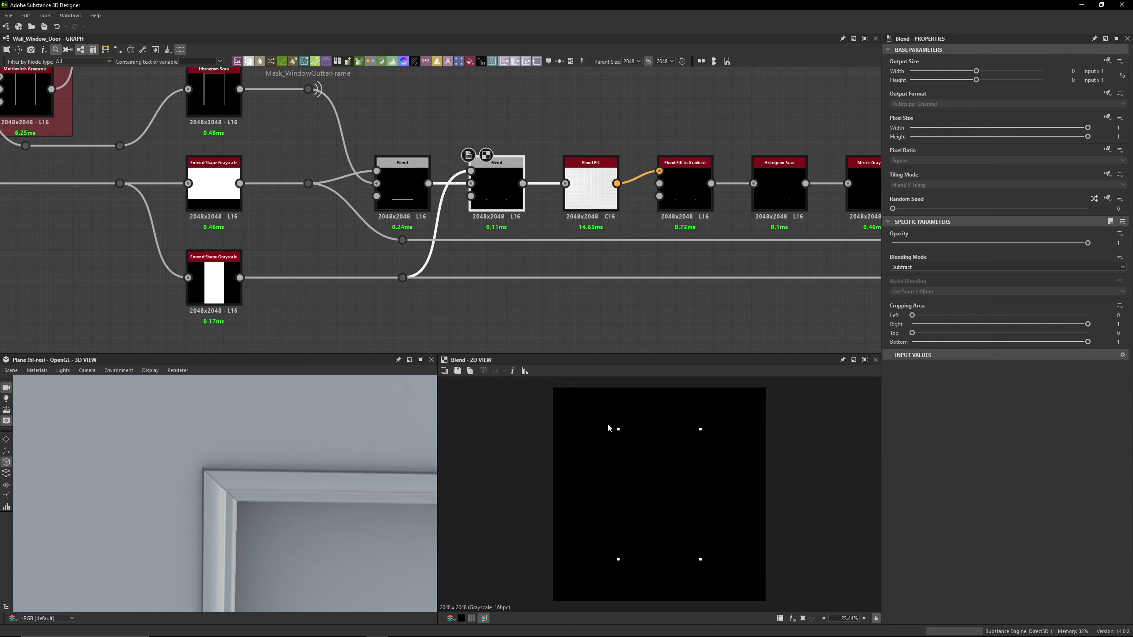
Preview the Flood Fill node fed by the second Subtract Blend and examine its output and link to Flood Fill to Gradient
middle_drag(506, 226, 466, 221)
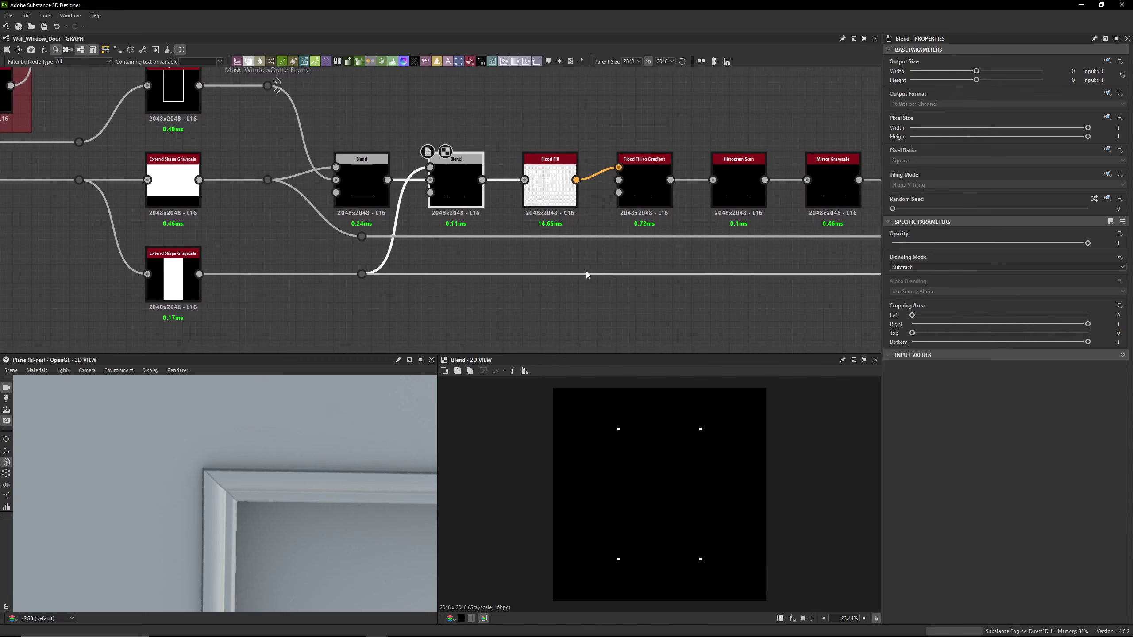
middle_drag(586, 273, 500, 296)
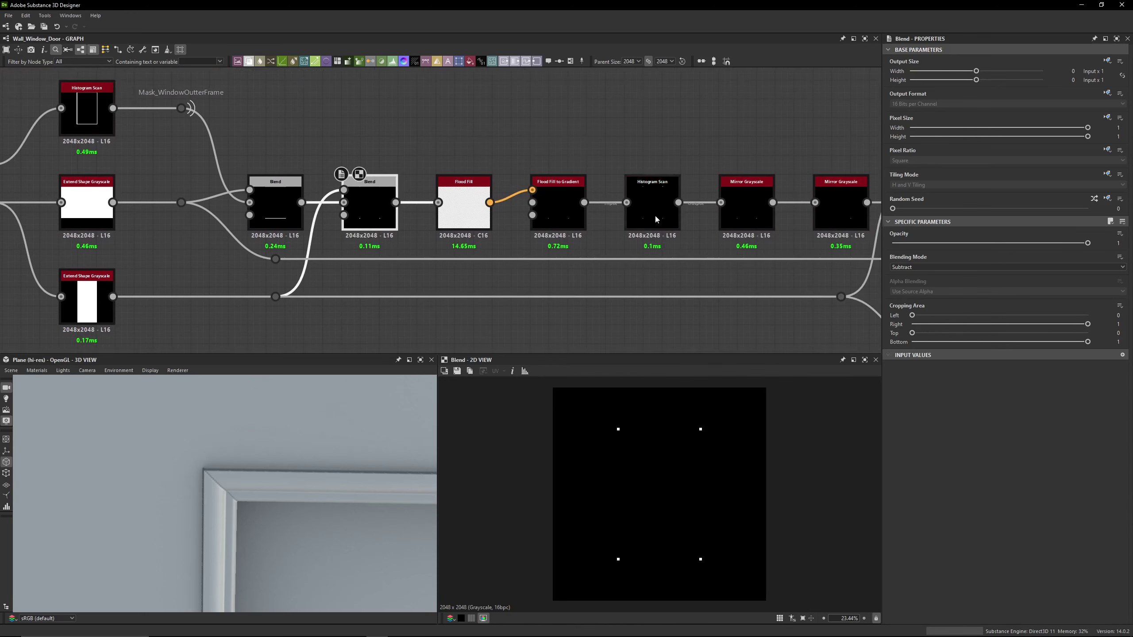
scroll(418, 201, up, 3)
click(496, 231)
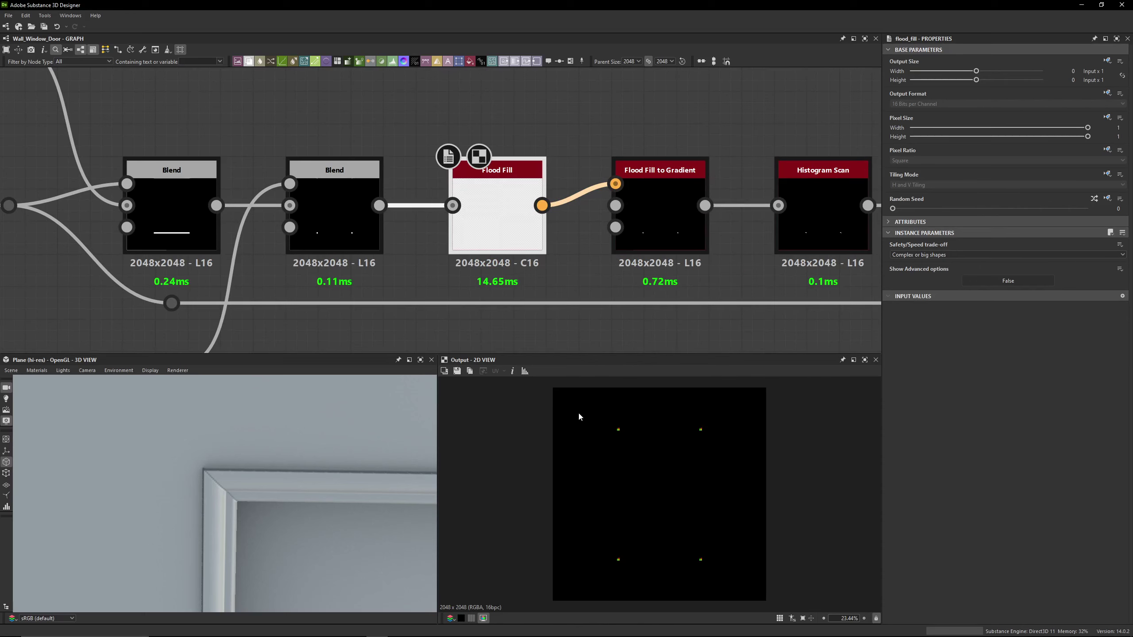
scroll(646, 431, up, 3)
scroll(619, 100, up, 1)
middle_drag(620, 100, 441, 79)
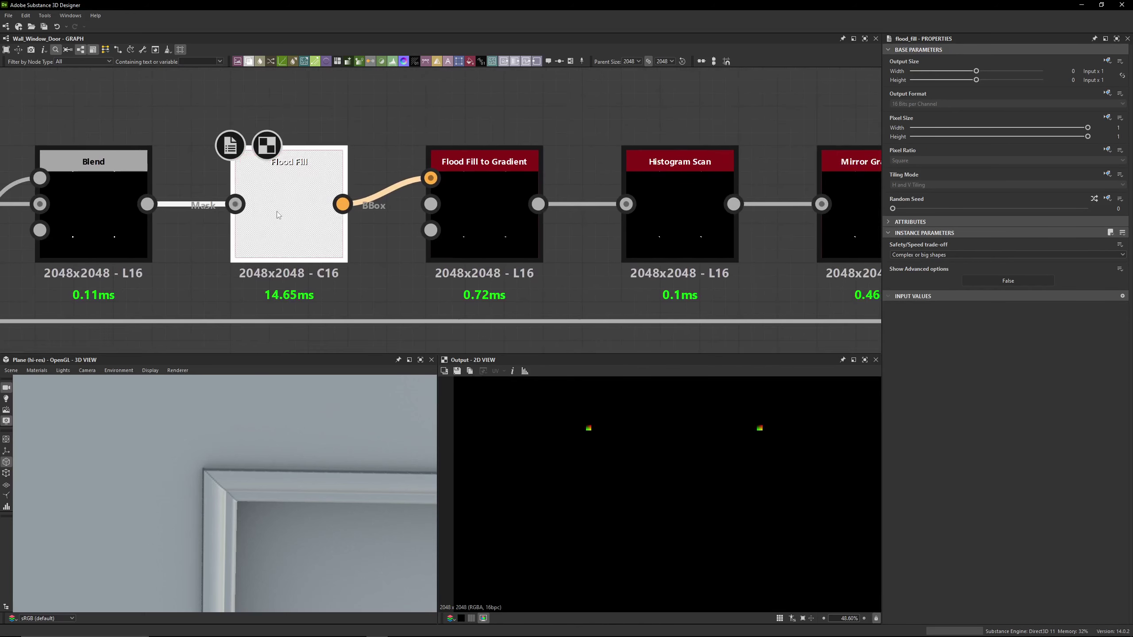
scroll(604, 460, down, 3)
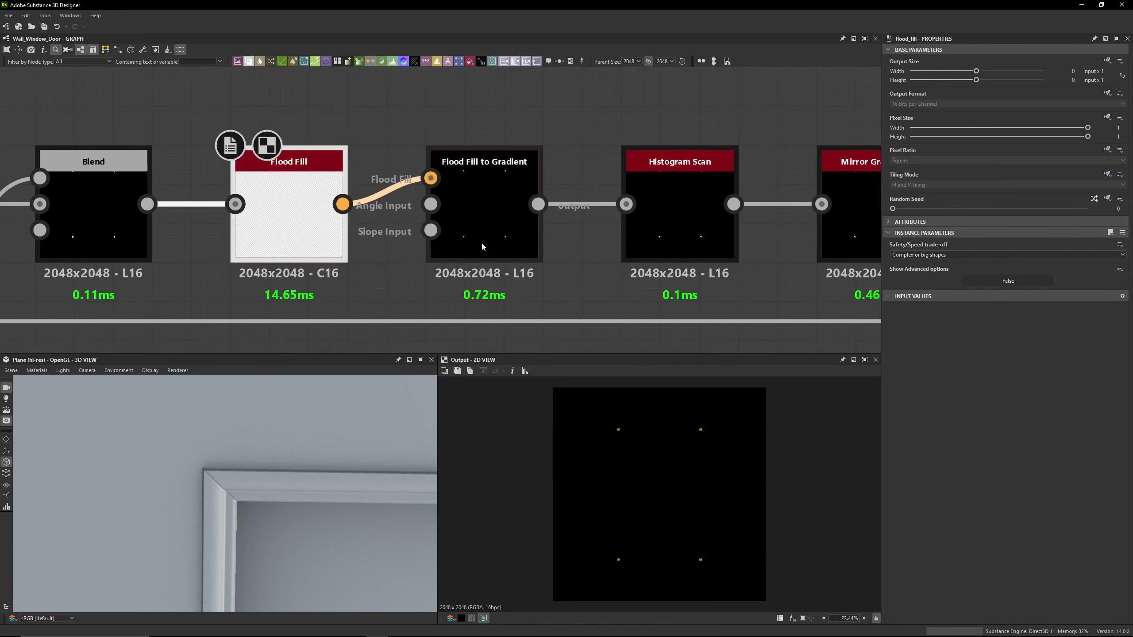
Preview the Flood Fill to Gradient node, check its angle setting and examine one corner's gradient up close
click(473, 174)
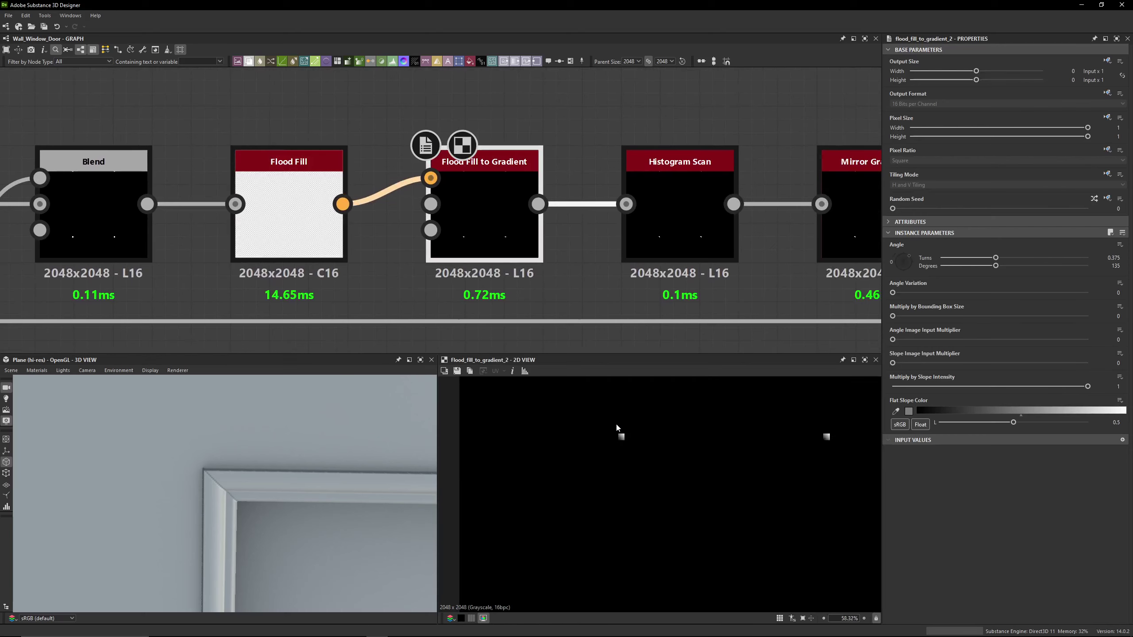
scroll(669, 424, up, 5)
scroll(579, 429, down, 1)
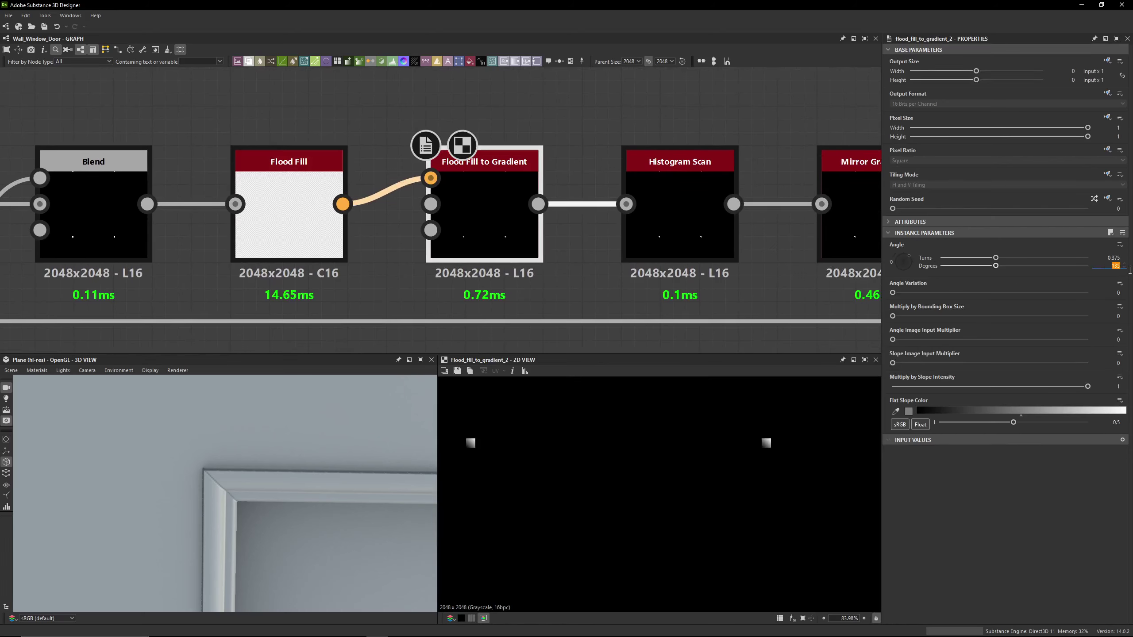
scroll(474, 474, up, 10)
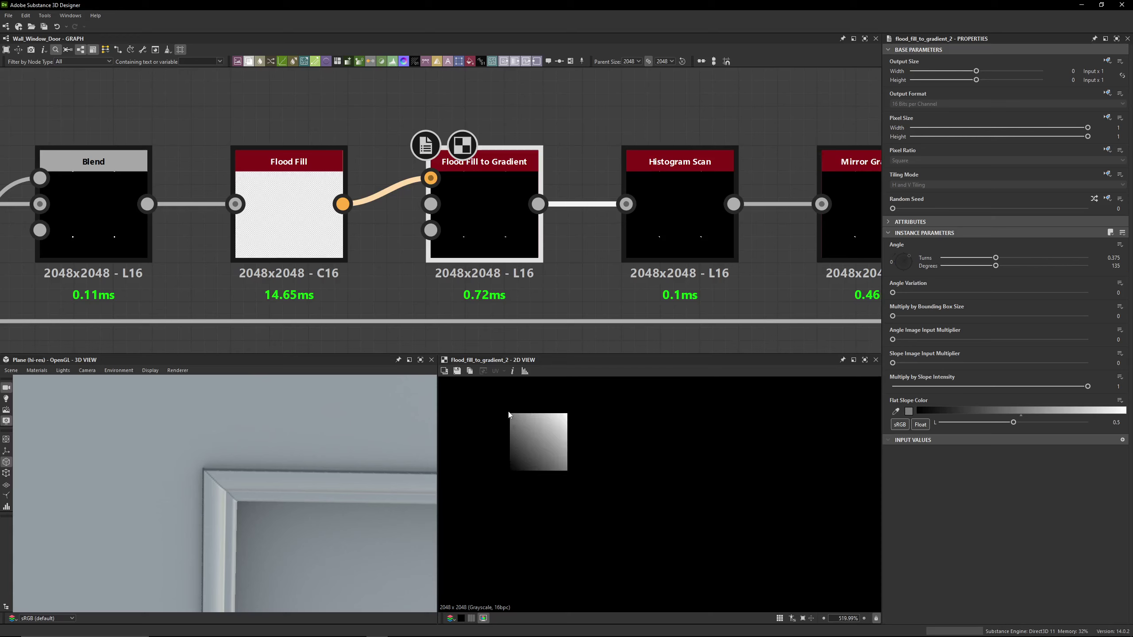
Compare the Histogram Scan output and its position setting with the Flood Fill to Gradient output and its angle
double_click(681, 210)
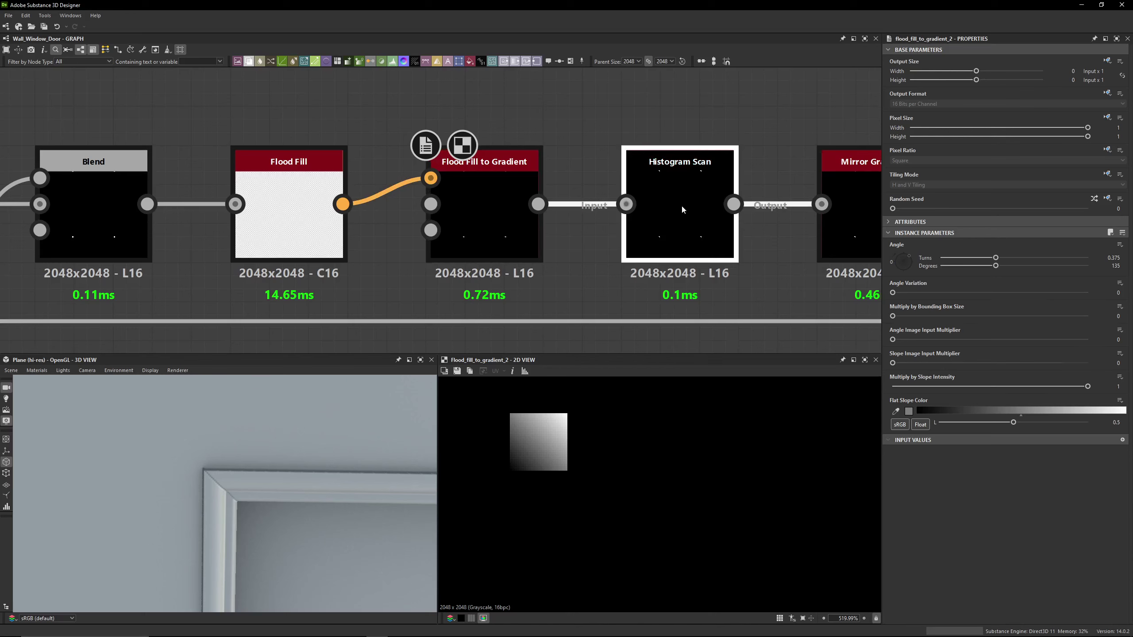
double_click(1117, 254)
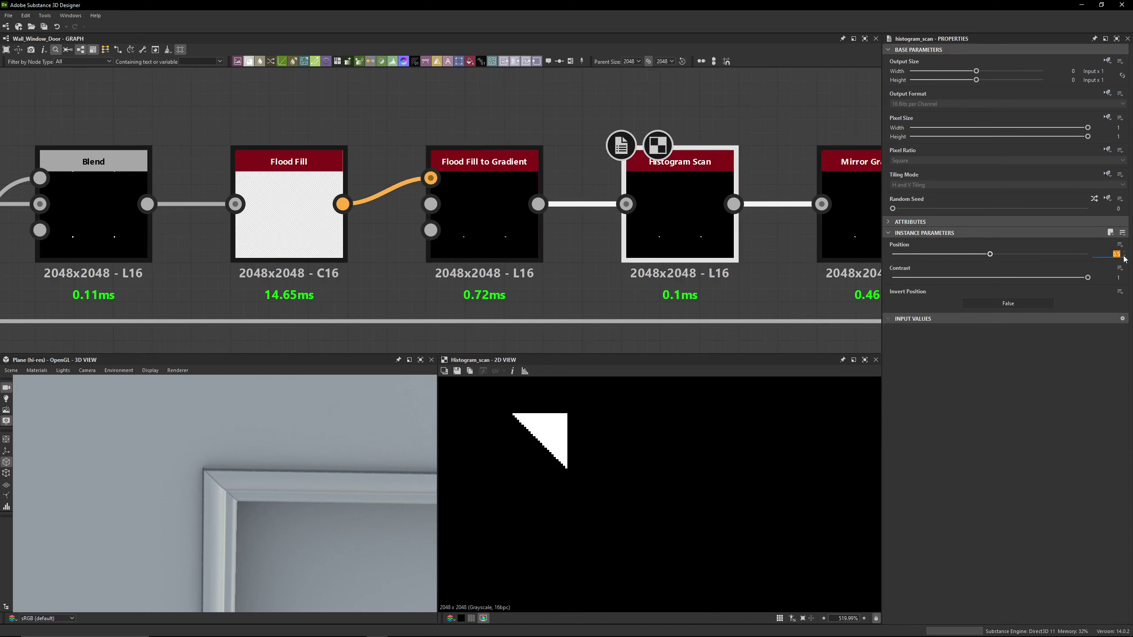
middle_drag(691, 226, 622, 210)
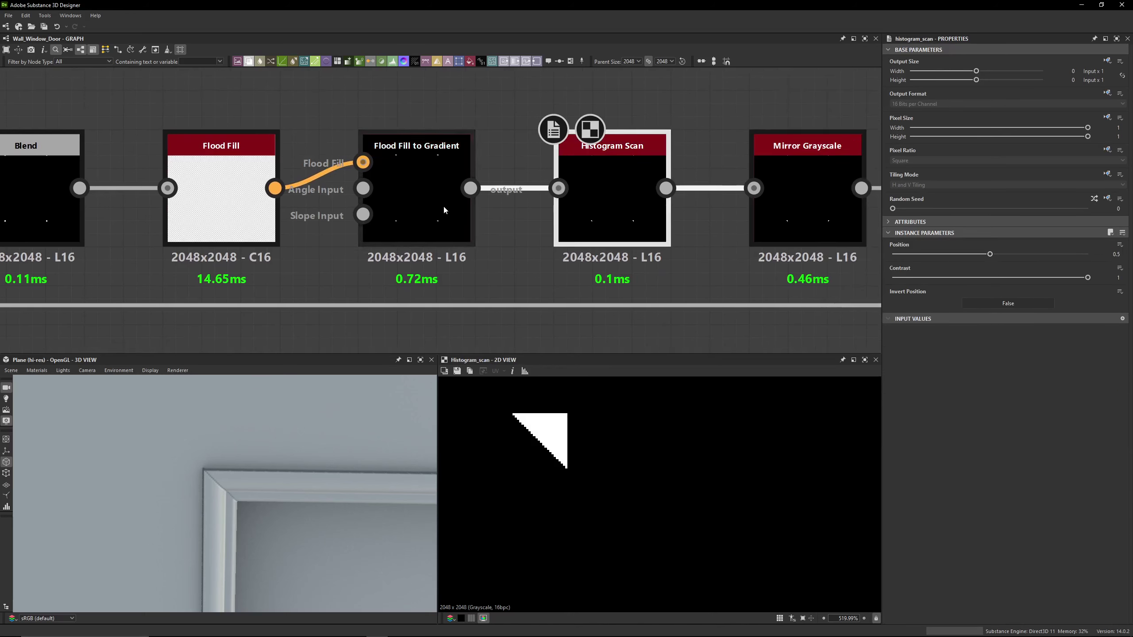
double_click(442, 204)
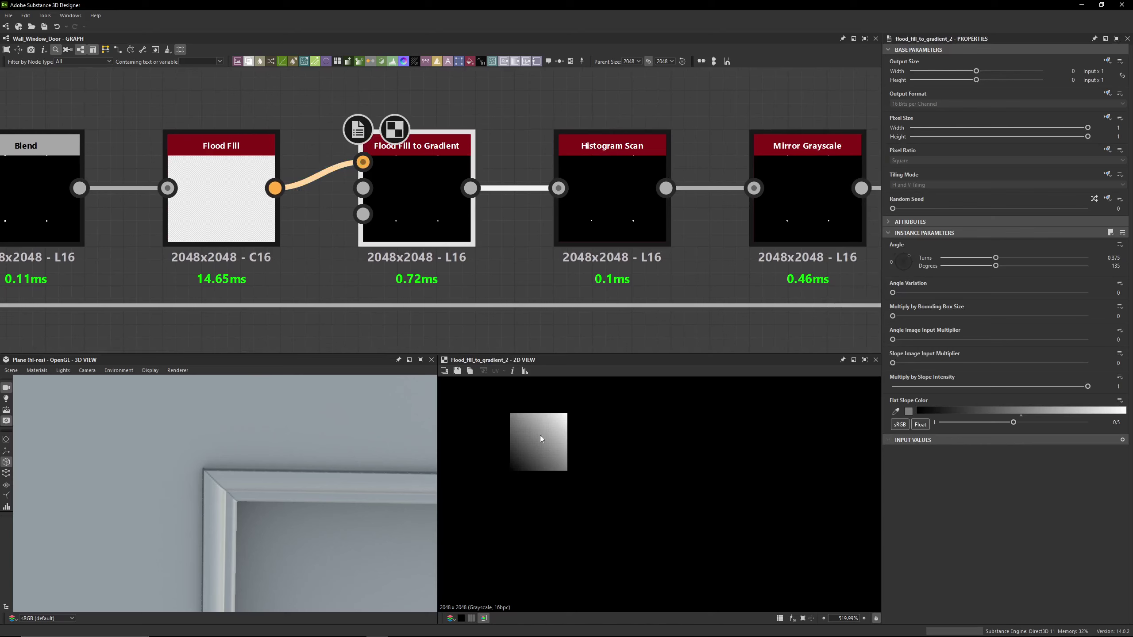
double_click(1115, 266)
middle_drag(488, 118, 257, 139)
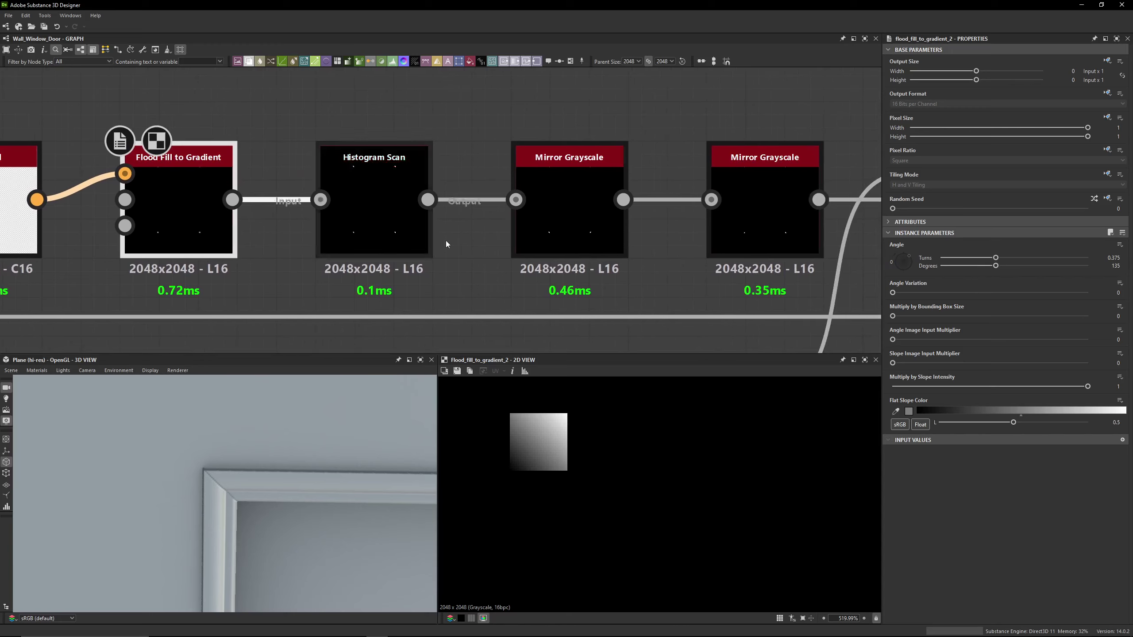
Compare the corner triangles from the Histogram Scan with the output of the first Mirror Grayscale node, which mirrors axis X
double_click(397, 206)
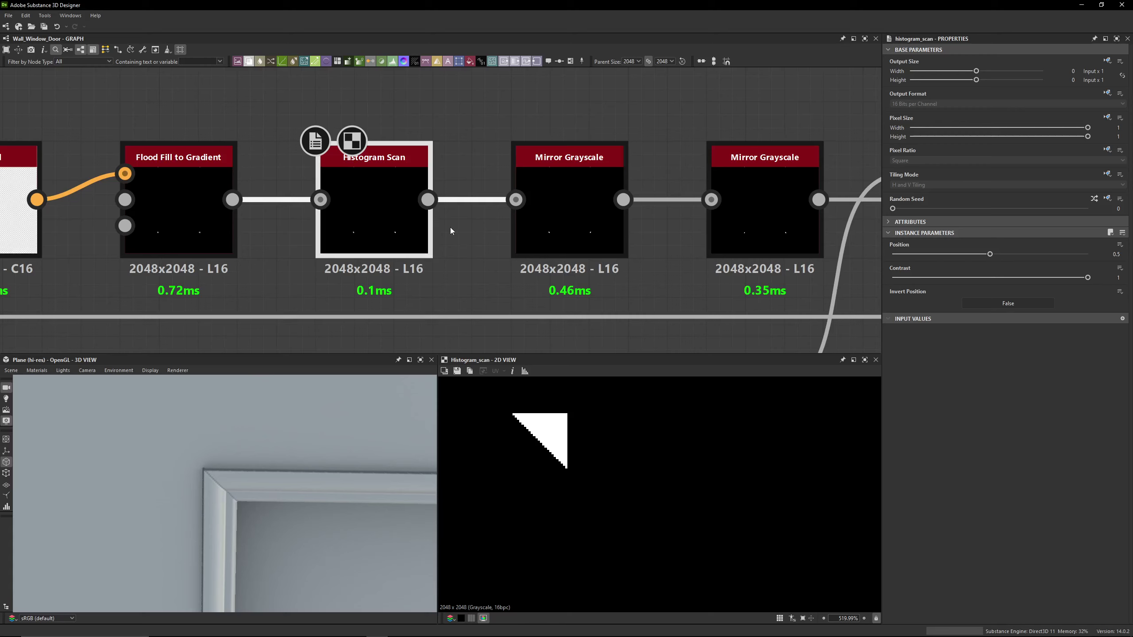
scroll(553, 451, down, 5)
scroll(559, 445, up, 3)
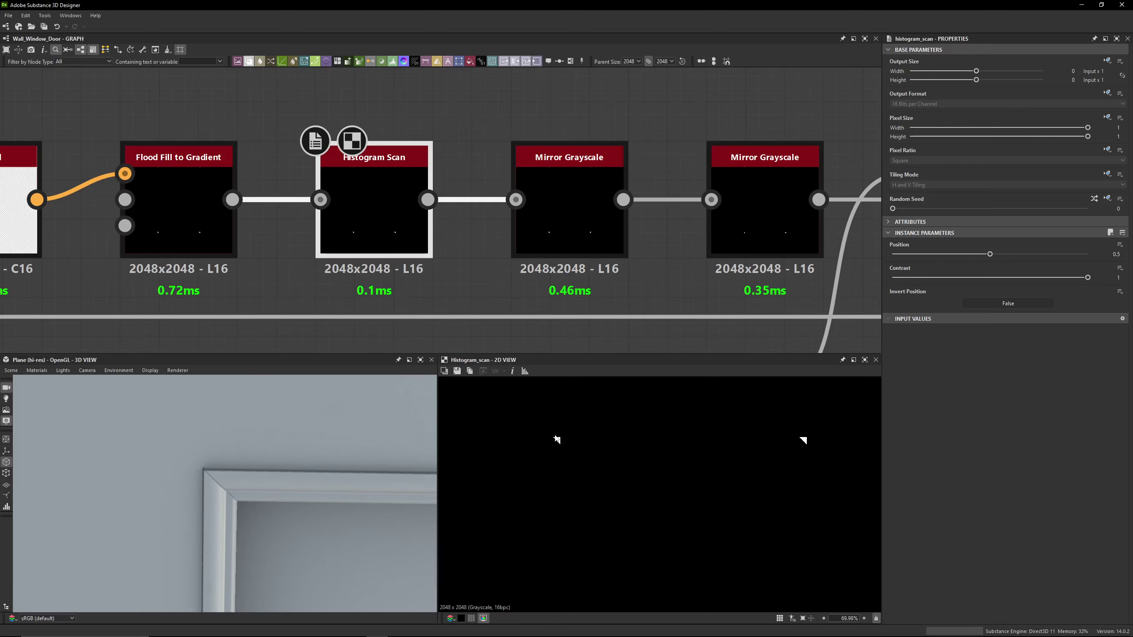
click(567, 228)
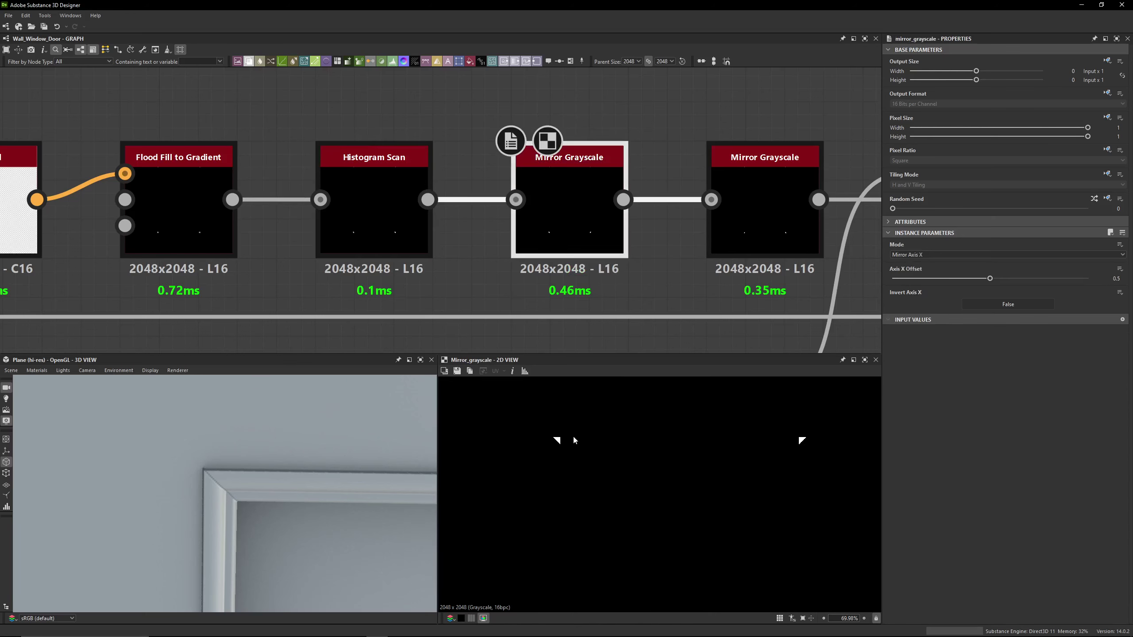
click(375, 215)
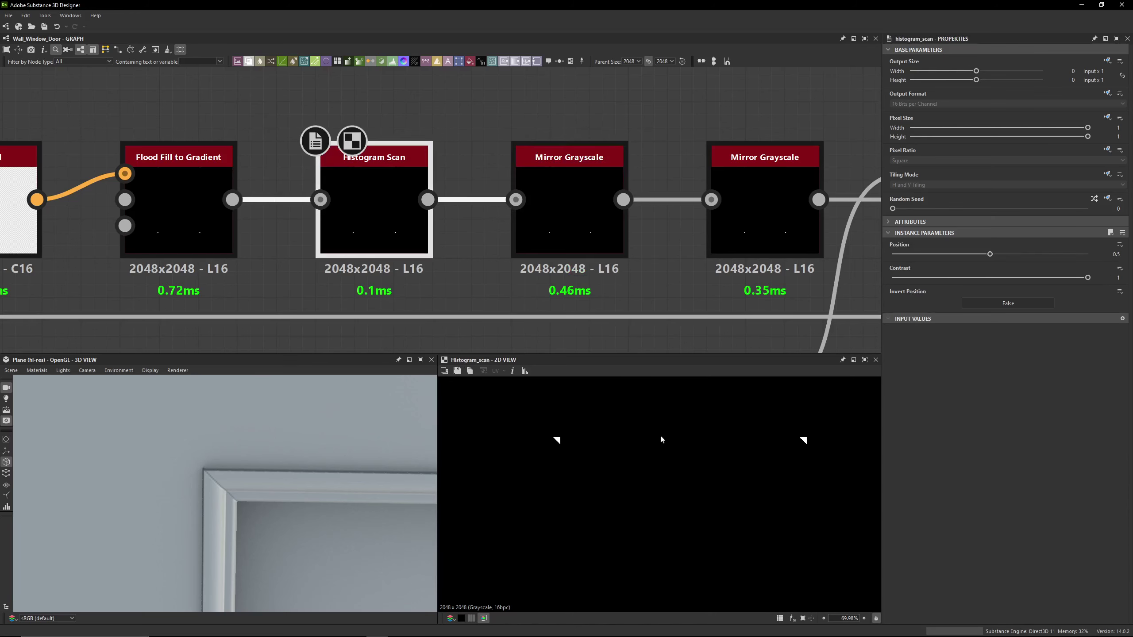
click(557, 252)
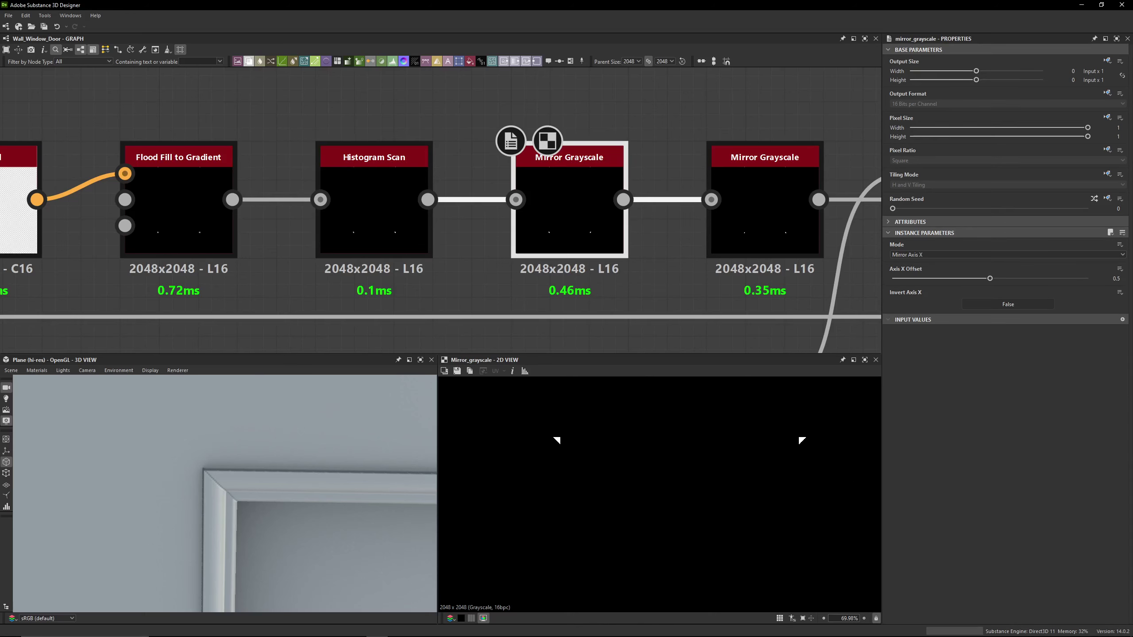
Preview the second Mirror Grayscale node, which mirrors axis Y, and compare its full mask with the Histogram Scan output
middle_drag(758, 239, 518, 210)
double_click(519, 211)
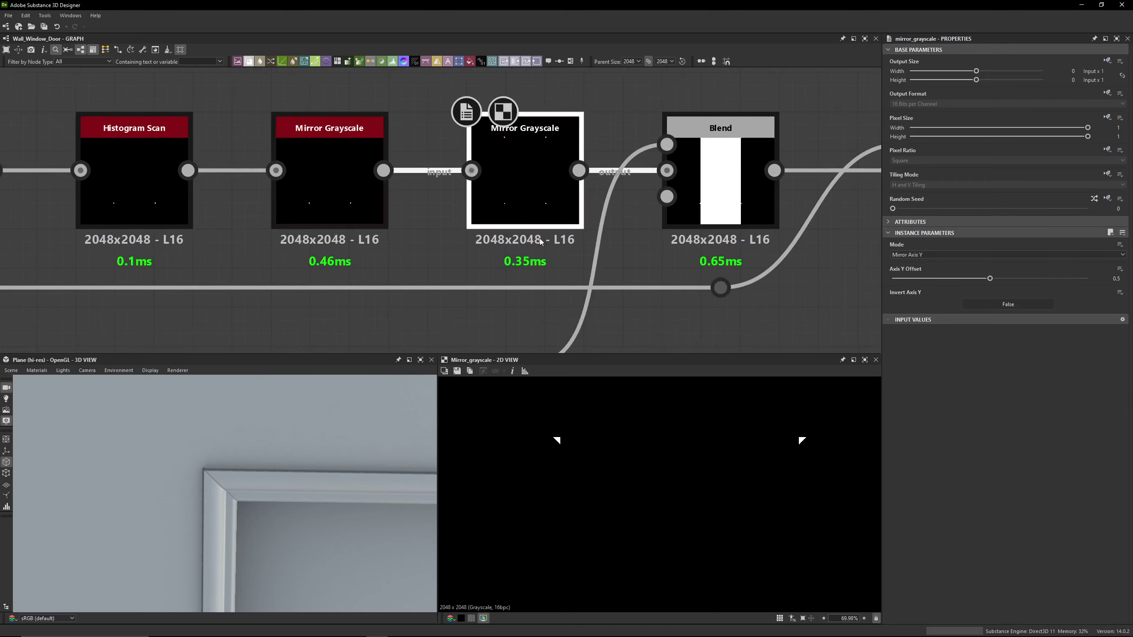
scroll(664, 459, down, 5)
scroll(664, 464, down, 3)
scroll(664, 558, up, 5)
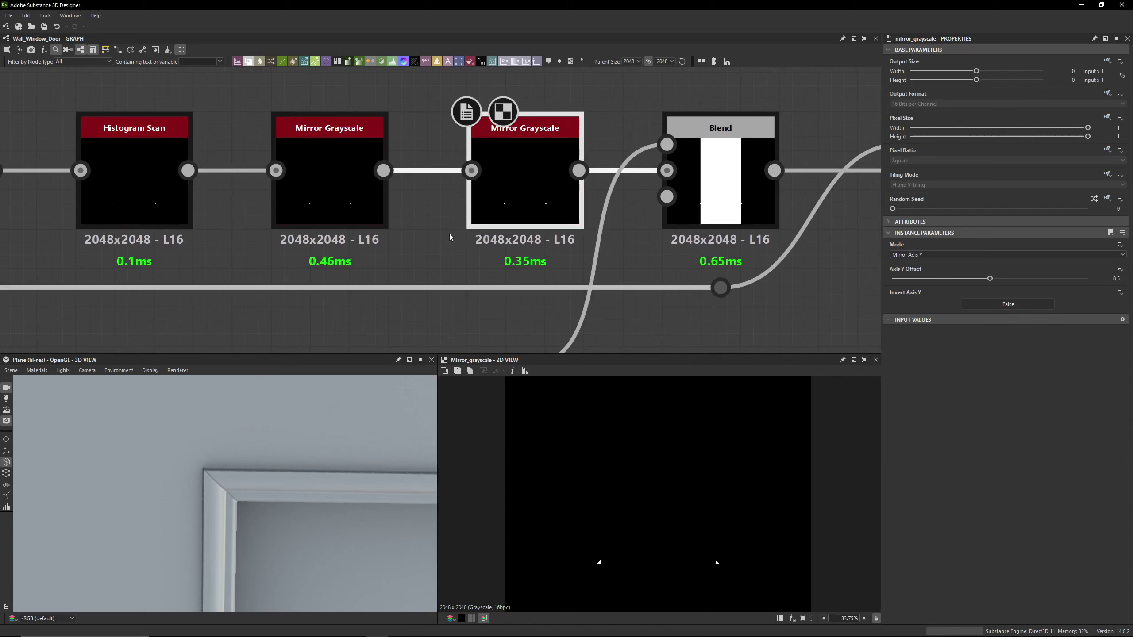
click(352, 204)
double_click(134, 192)
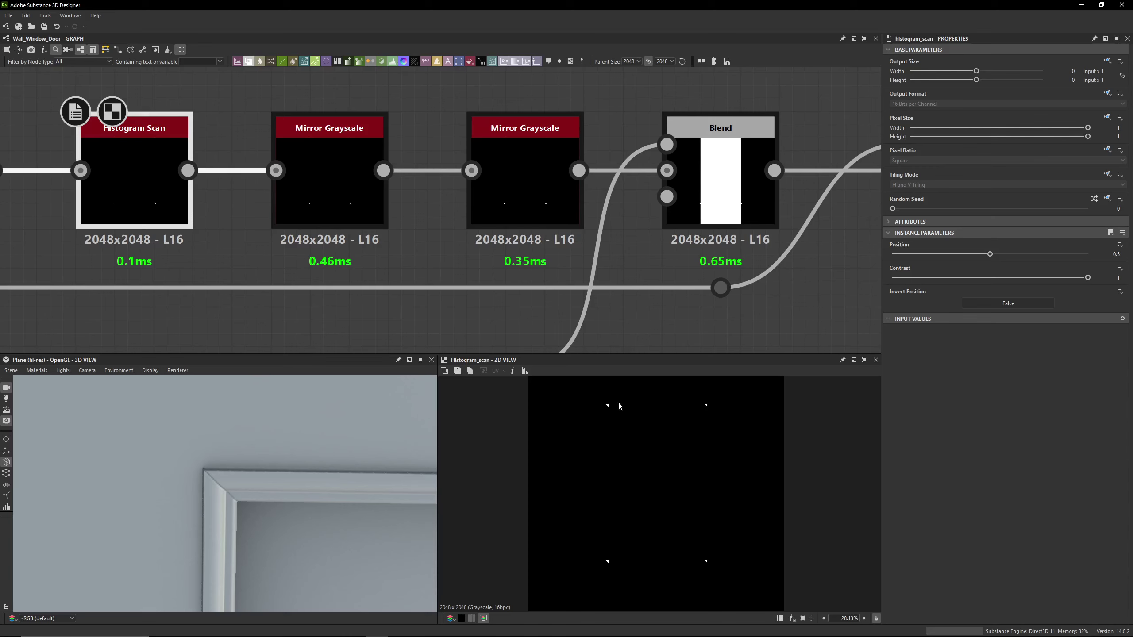
double_click(524, 192)
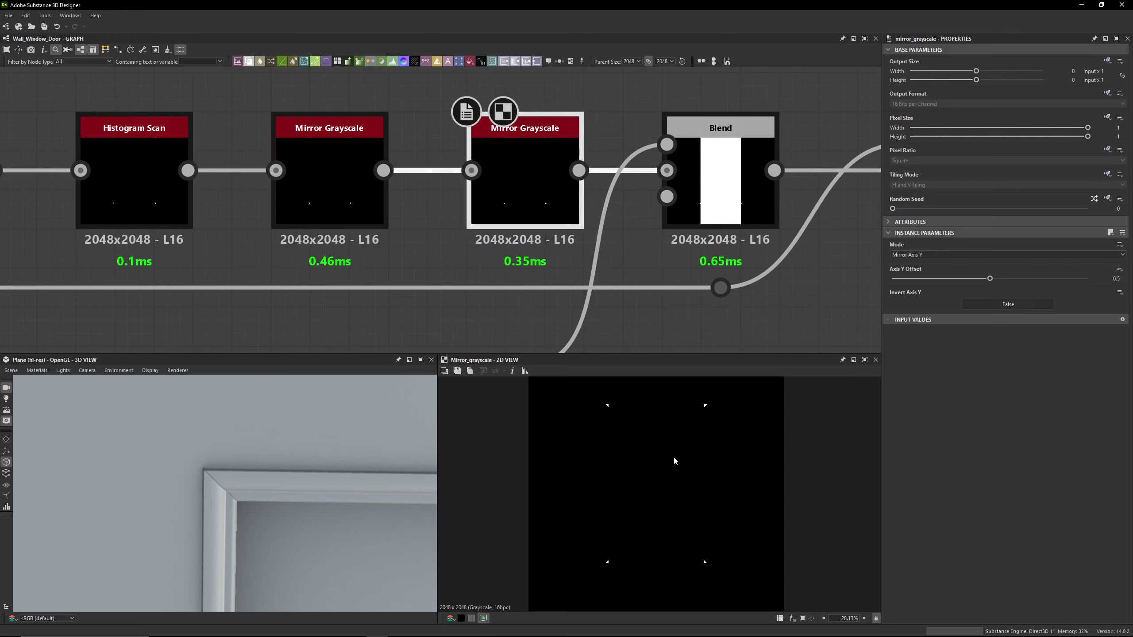
Inspect the upper mirrored triangles up close and relate them to the frame's upper corners on the 3D model
scroll(600, 399, up, 6)
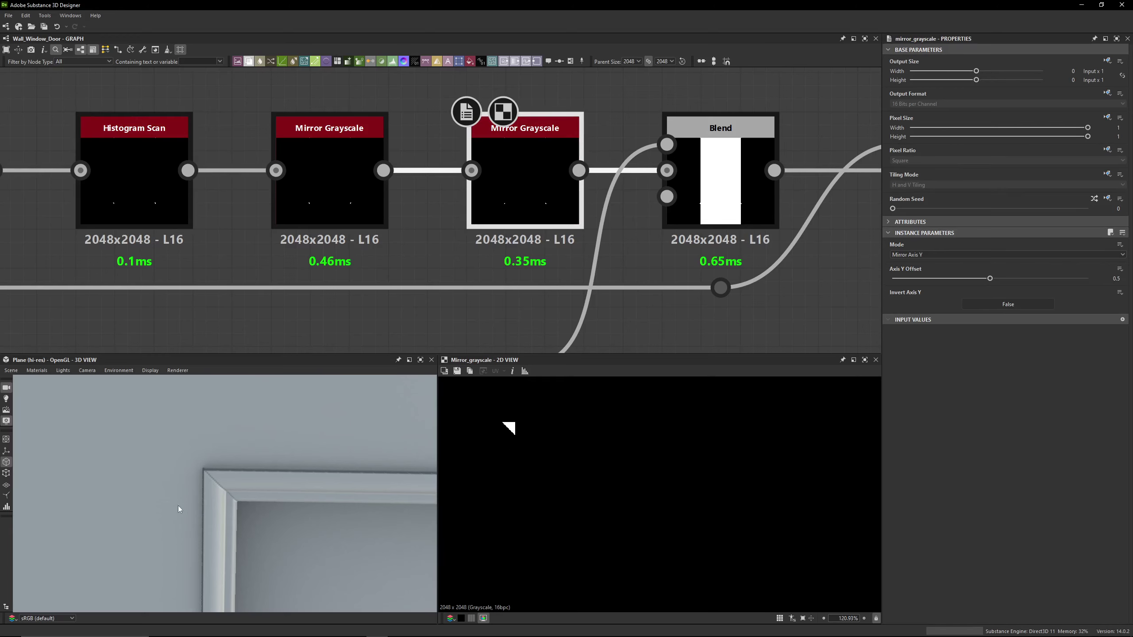
middle_drag(594, 460, 539, 463)
scroll(607, 437, down, 1)
drag(172, 488, 78, 456)
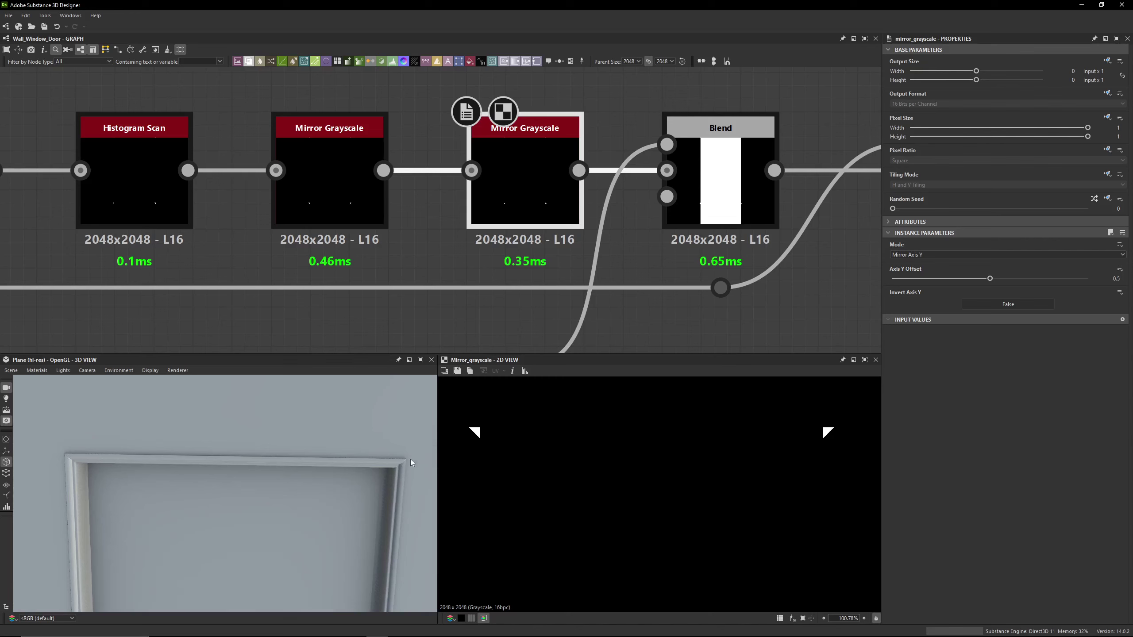
Preview the vertical Extend Shape Grayscale mask and the Add (Linear Dodge) Blend that joins it with the mirrored triangles
scroll(671, 253, down, 5)
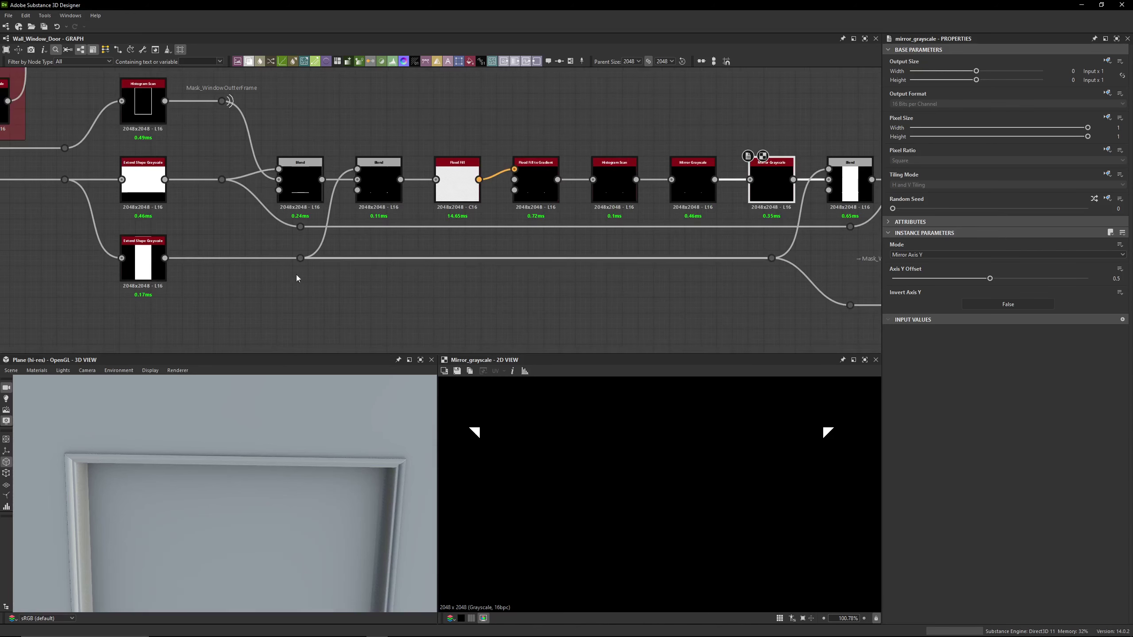
click(143, 263)
scroll(580, 467, down, 8)
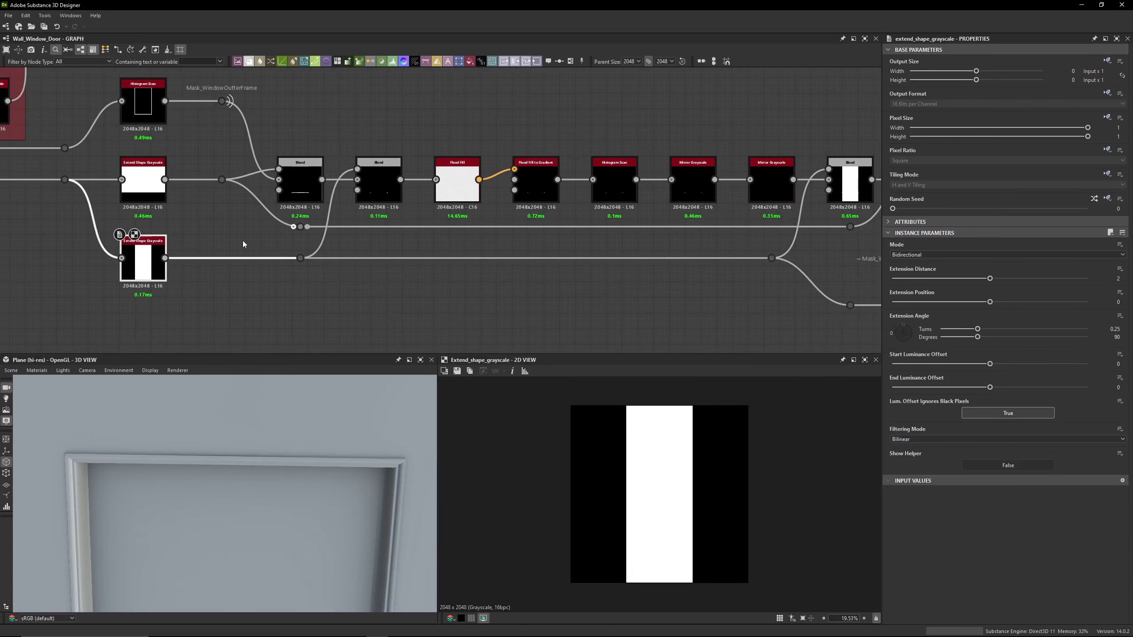
middle_drag(834, 215, 740, 210)
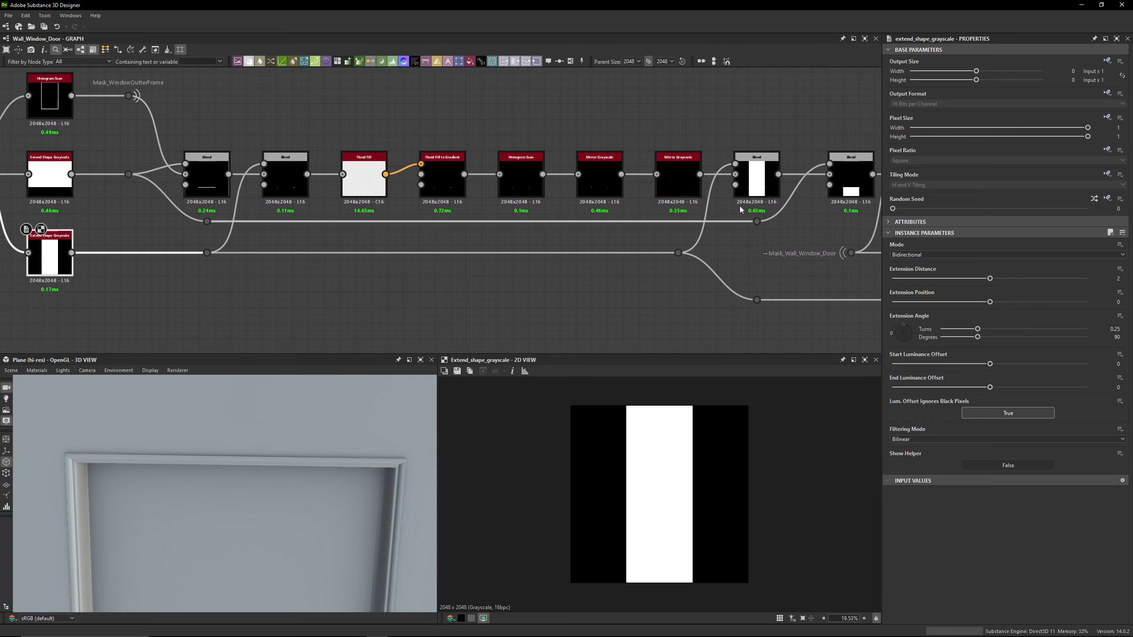
click(754, 180)
scroll(645, 458, up, 7)
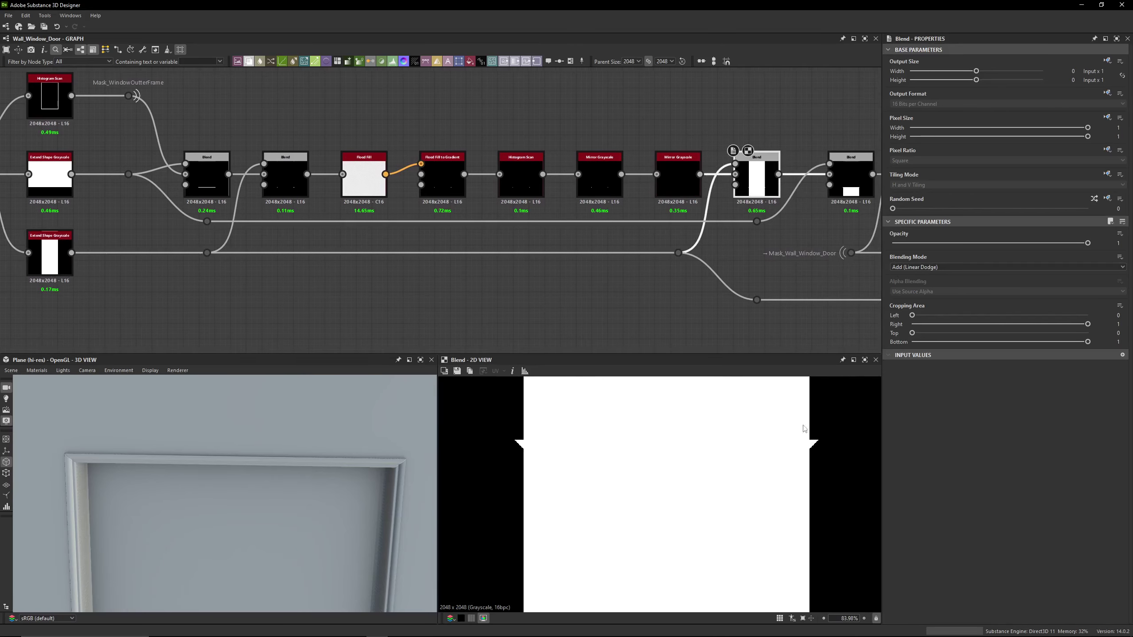
scroll(668, 450, down, 4)
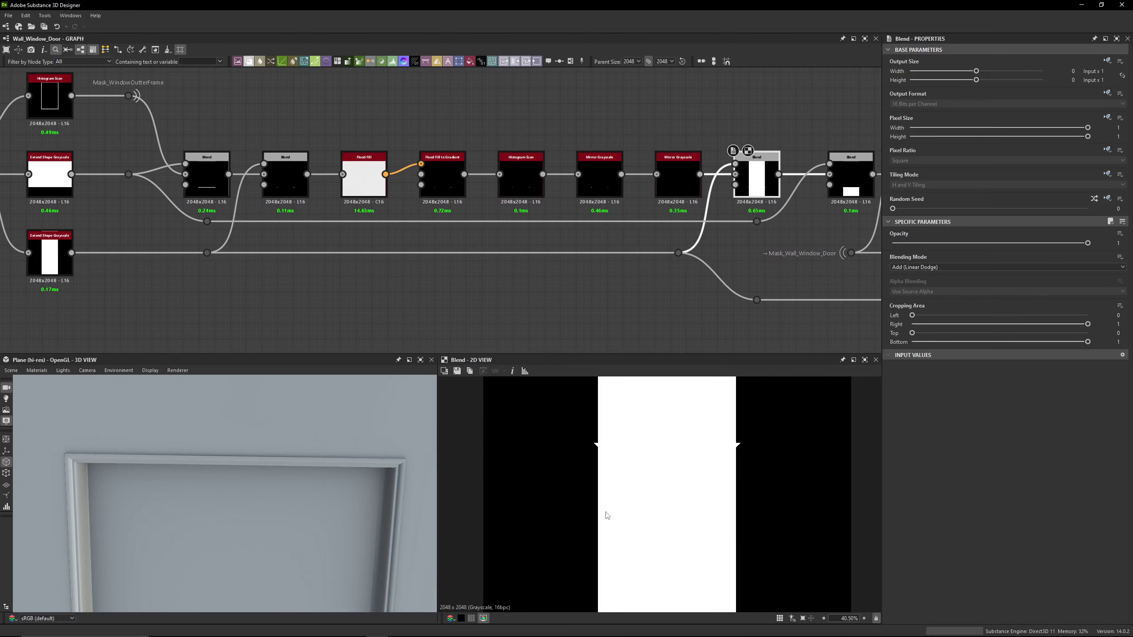
Preview the horizontal Extend Shape Grayscale mask and the Subtract Blend that uses it, examining the slanted ends up close
middle_drag(431, 237, 442, 254)
click(60, 191)
scroll(666, 513, down, 5)
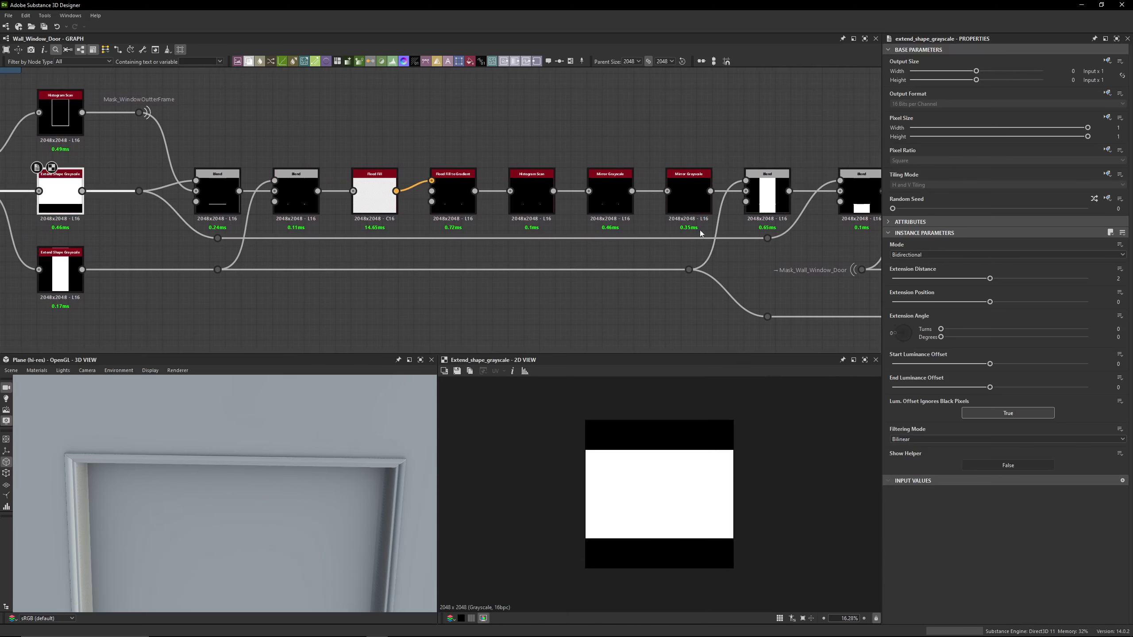
middle_drag(804, 233, 531, 195)
click(776, 210)
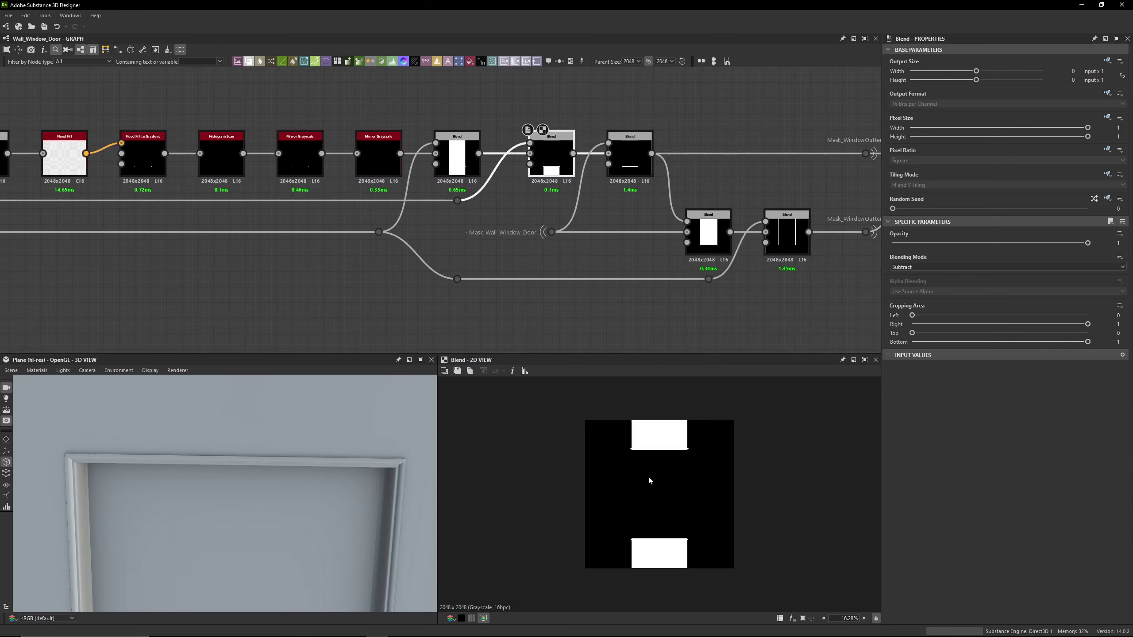
scroll(627, 489, up, 5)
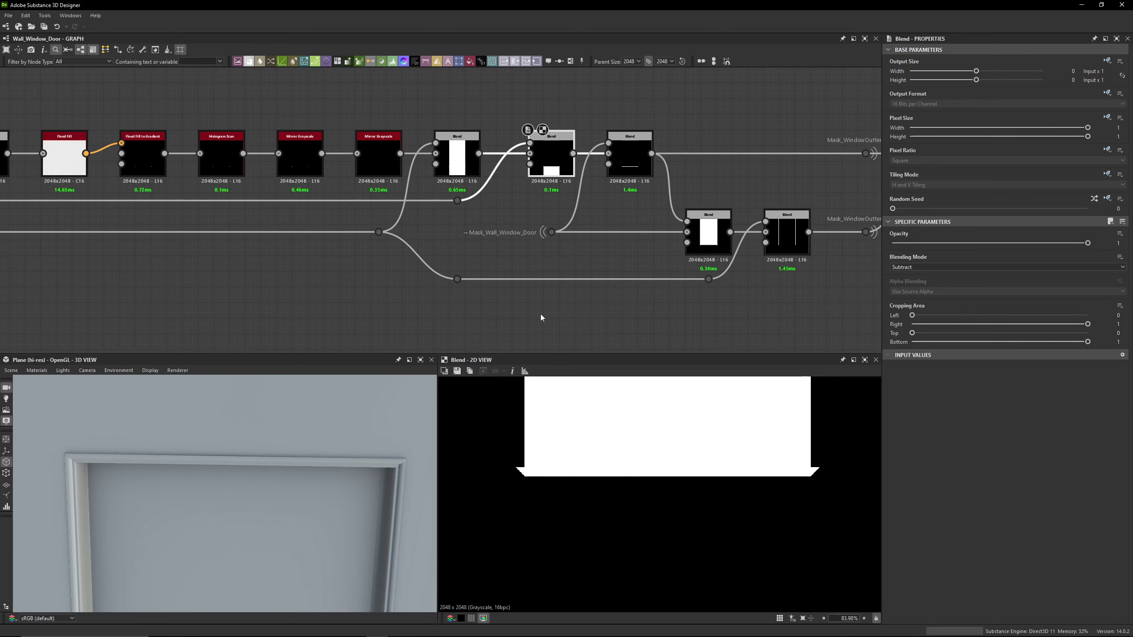
scroll(476, 207, up, 3)
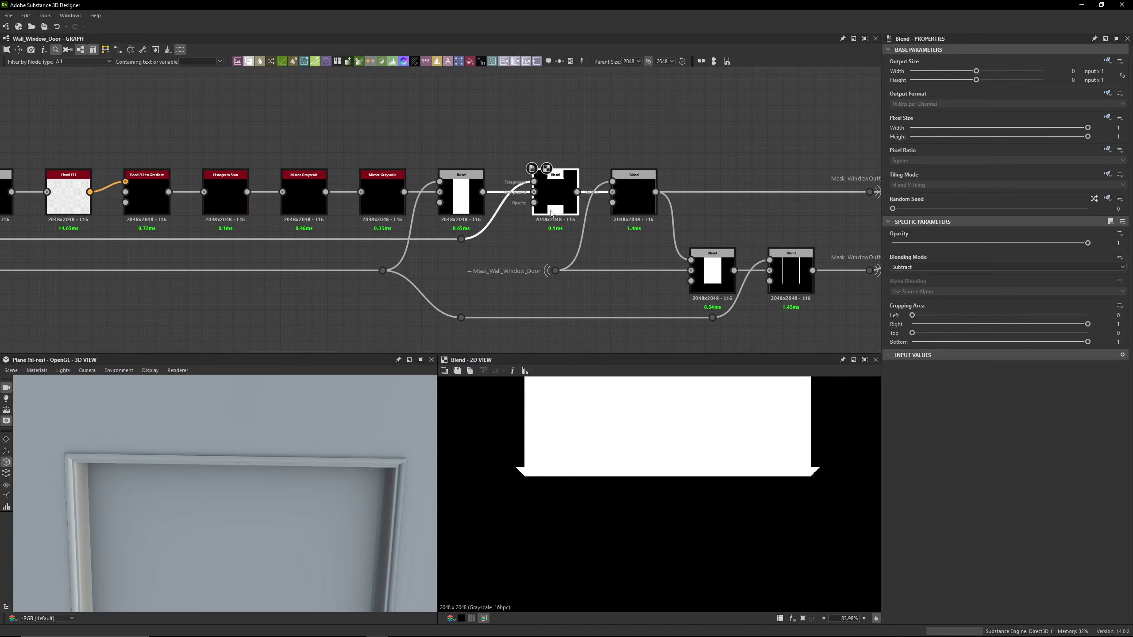
scroll(549, 212, right, 3)
Compare the Multiply Blend's horizontal frame mask with the Mask_Wall_Window_Door portal feeding it
click(587, 196)
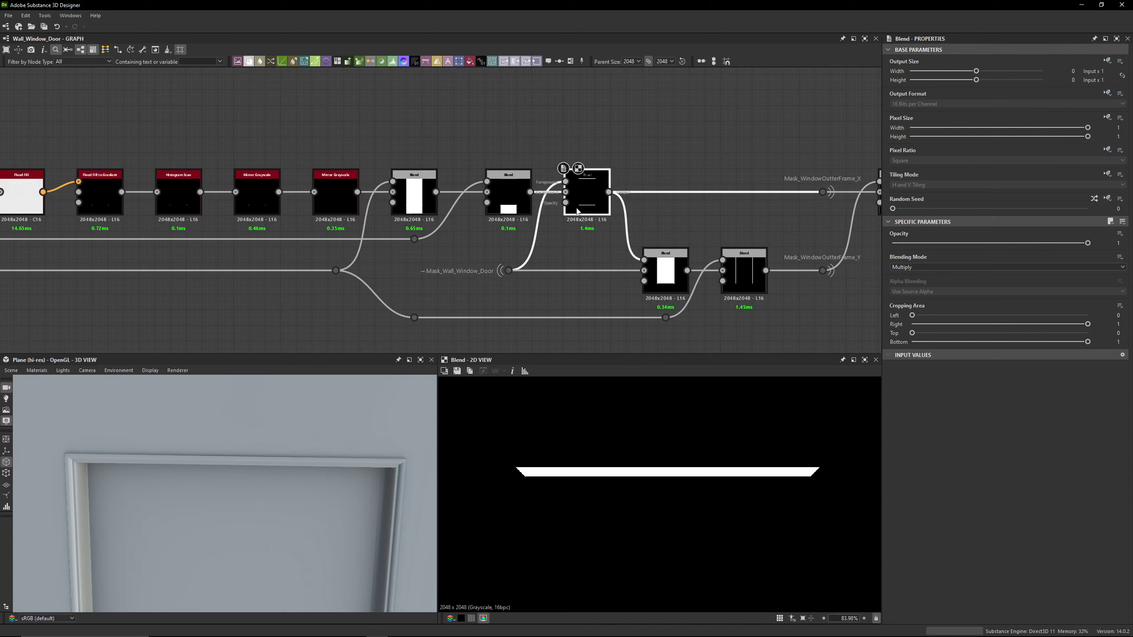
click(509, 271)
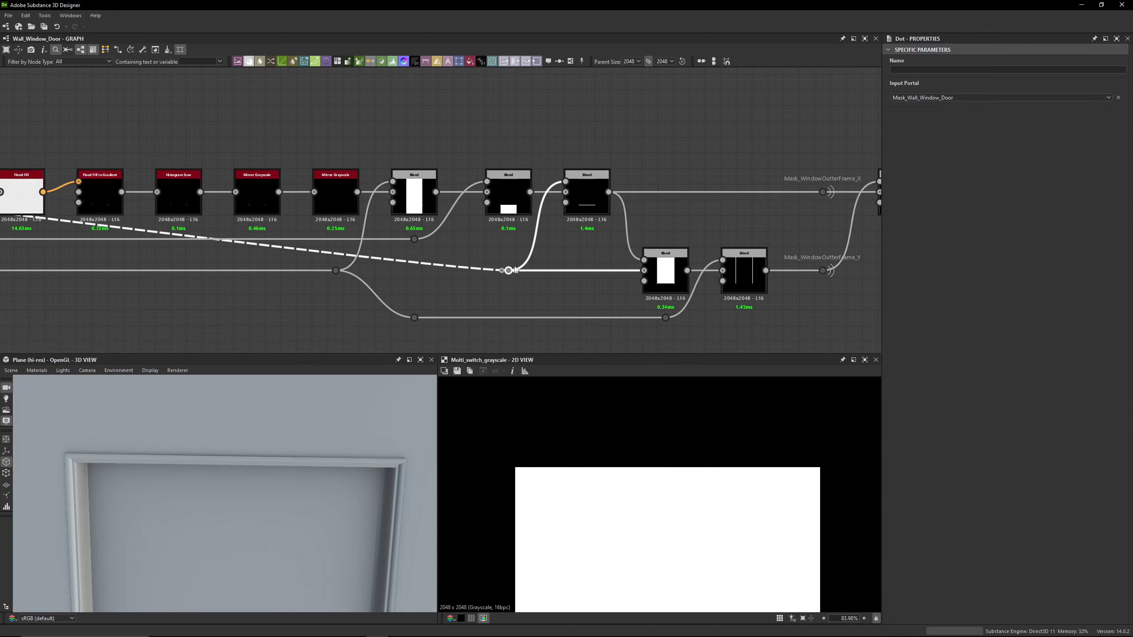
scroll(657, 518, down, 5)
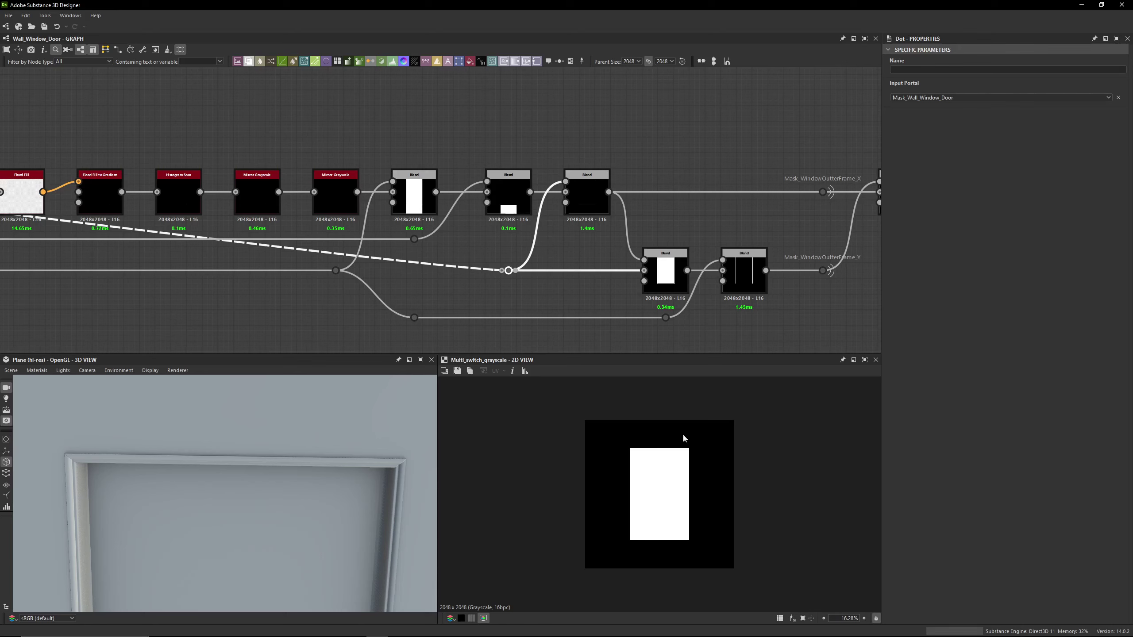
double_click(601, 203)
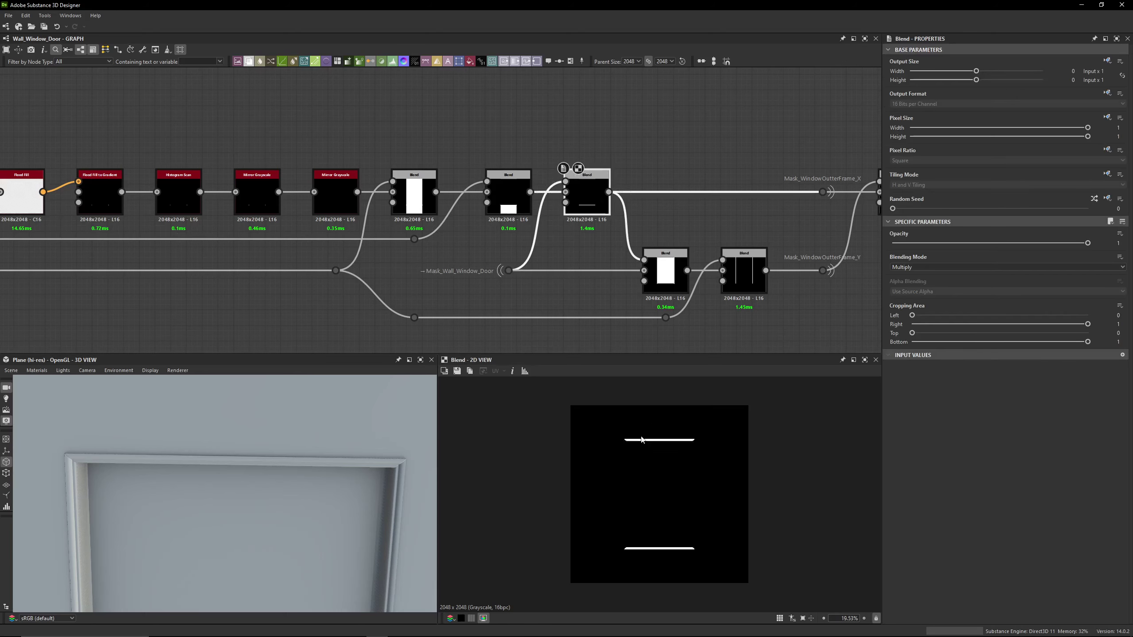
Examine the mitred ends of the Multiply Blend's upper frame strip up close
scroll(632, 449, up, 10)
scroll(617, 438, up, 6)
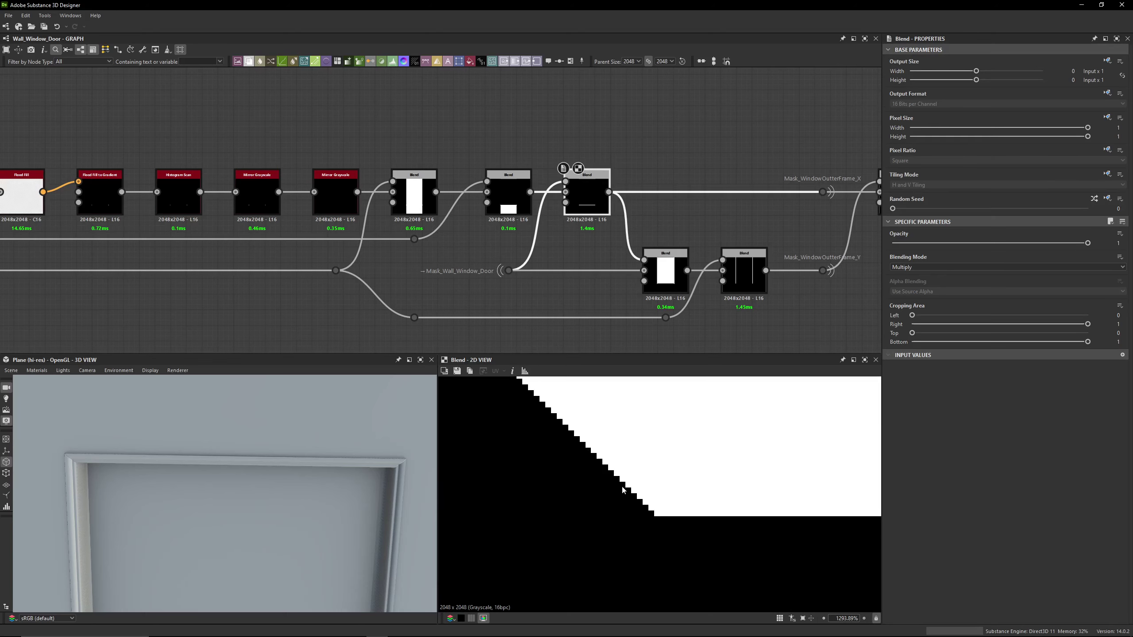
scroll(615, 501, down, 8)
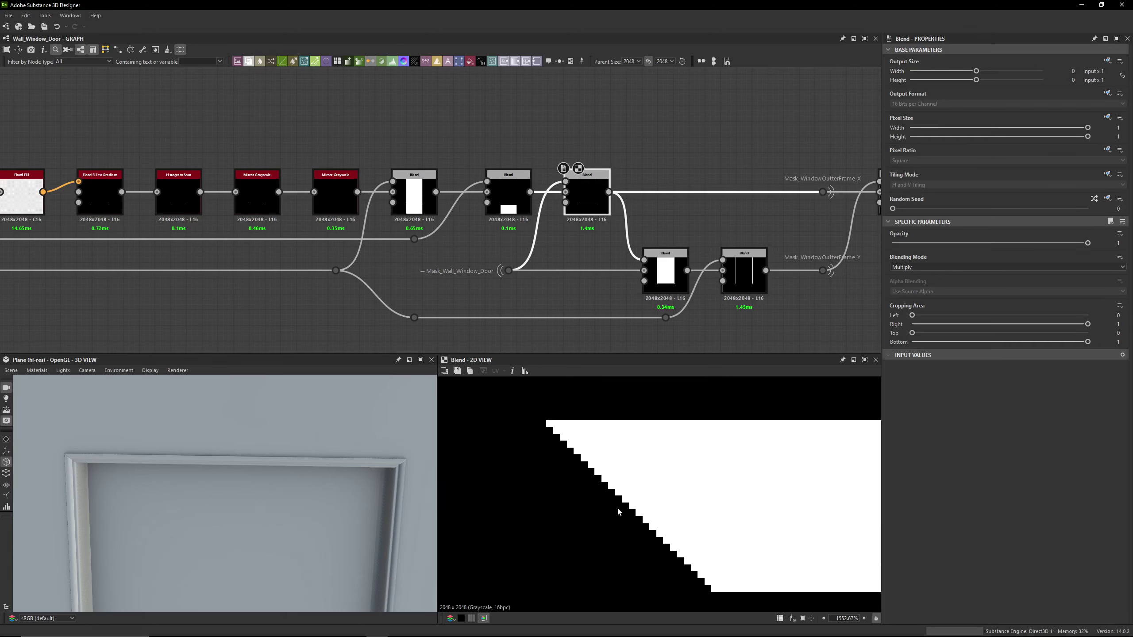
middle_drag(743, 467, 599, 422)
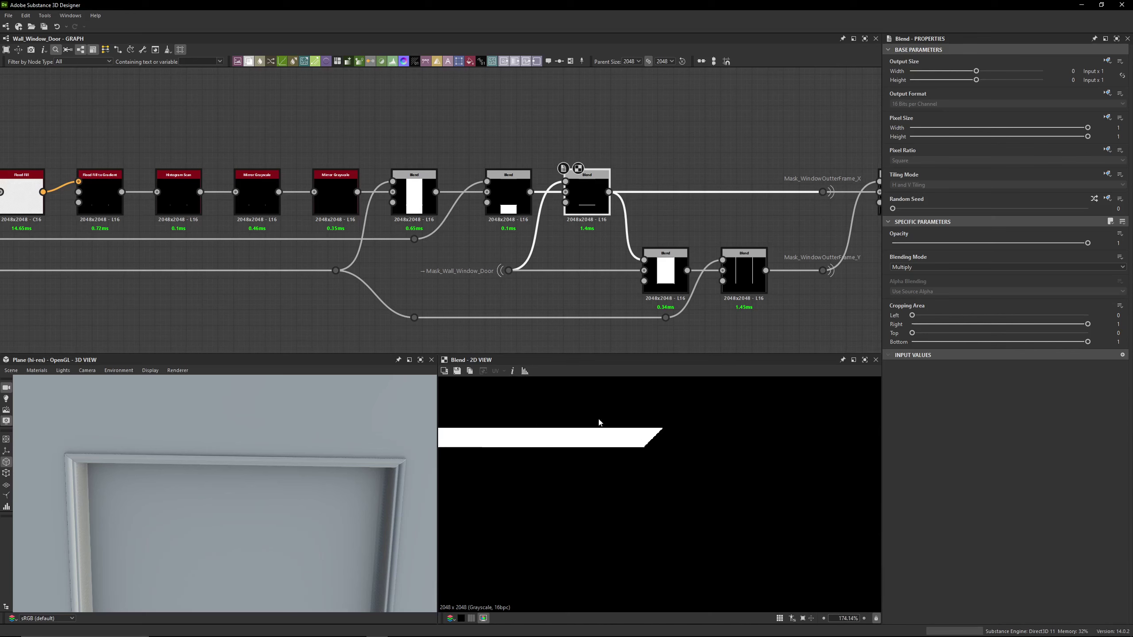
Select the upstream nodes feeding the frame-mask Blends and move them closer, evening out the spacing of the Blend row
middle_drag(434, 276, 530, 268)
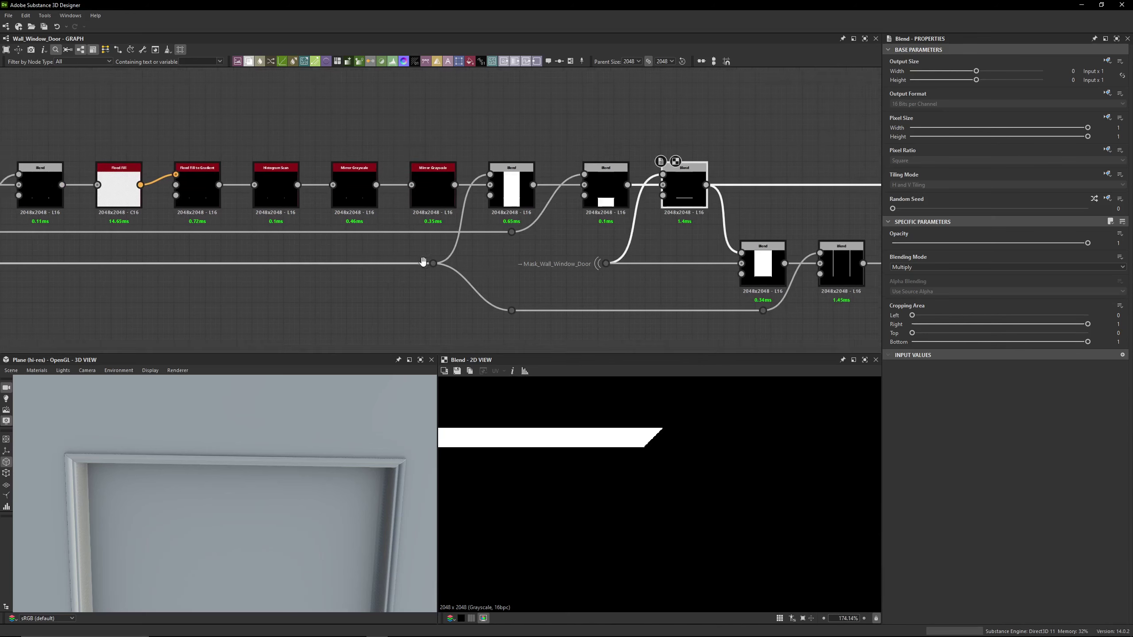
scroll(423, 262, down, 1)
middle_drag(423, 262, 516, 231)
scroll(452, 257, down, 1)
scroll(451, 258, down, 2)
scroll(414, 279, up, 1)
drag(595, 204, 377, 330)
middle_drag(377, 329, 543, 262)
scroll(115, 84, up, 1)
shift+drag(99, 86, 482, 308)
middle_drag(508, 194, 298, 264)
shift+drag(138, 95, 627, 335)
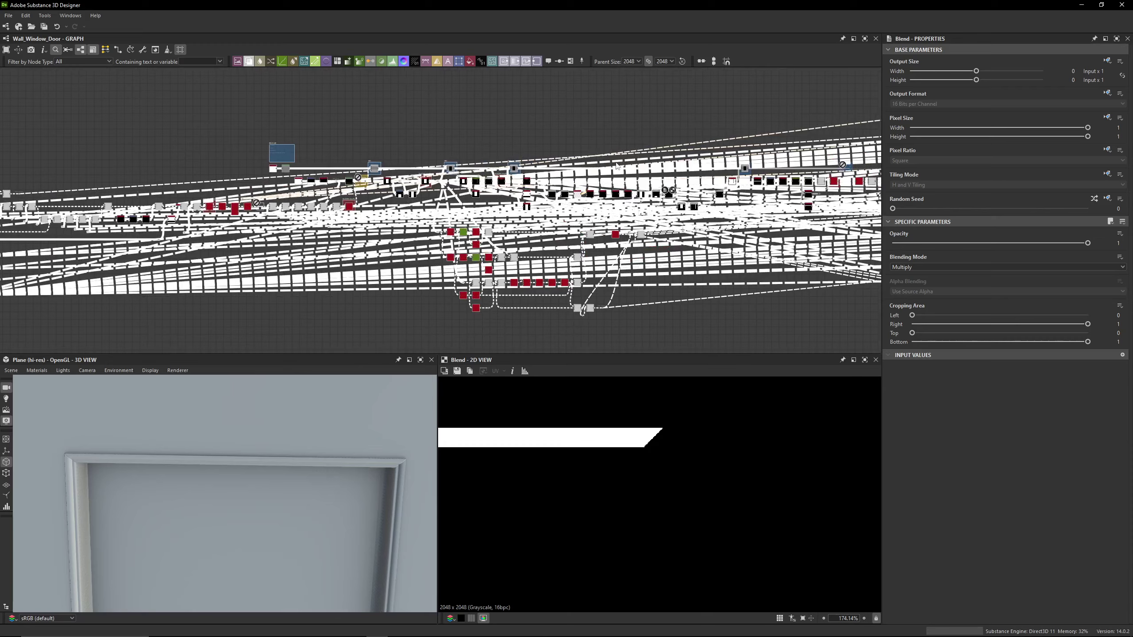
scroll(647, 238, up, 1)
scroll(648, 238, up, 5)
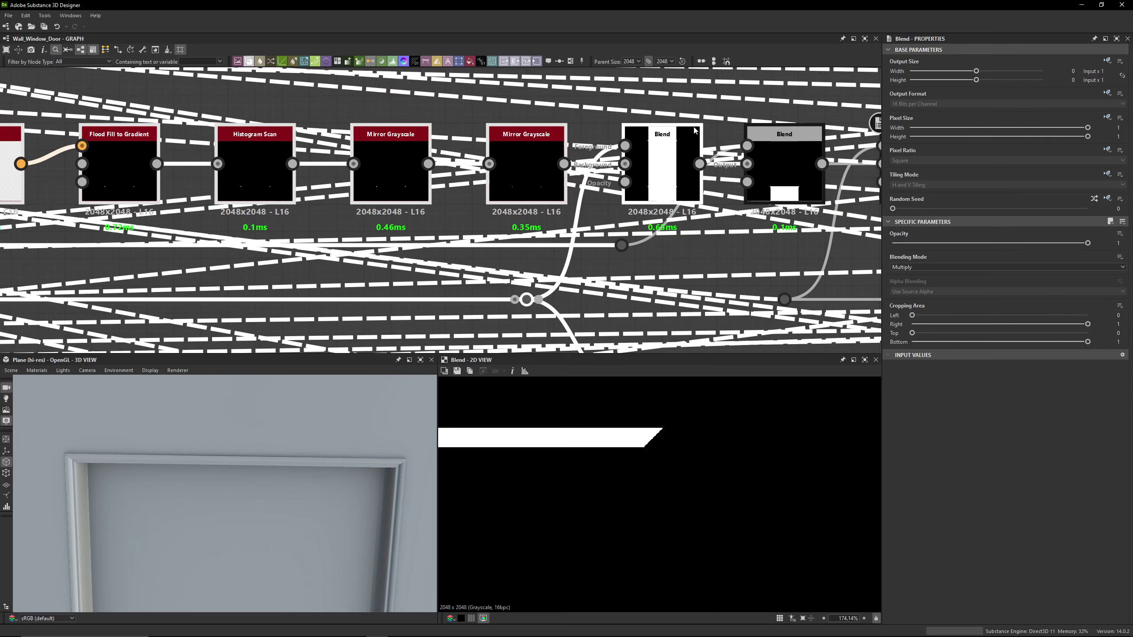
scroll(691, 128, down, 4)
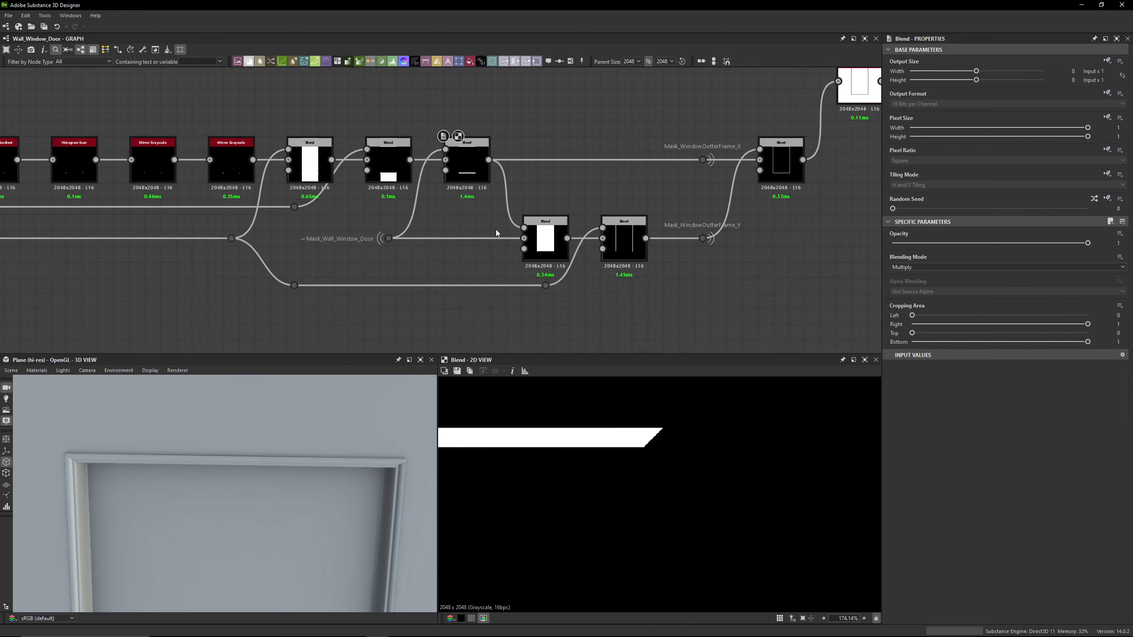
Preview the Multiply Blend's upper and lower frame strips in full, and view the Mask_Wall_Window_Door portal's mask for comparison
double_click(467, 174)
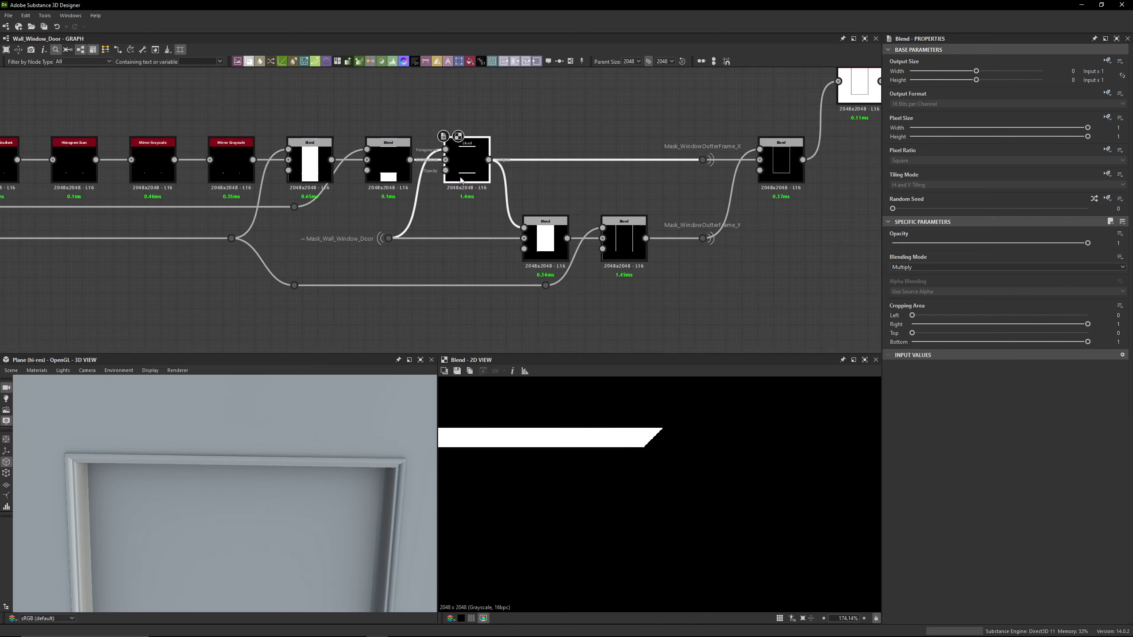
scroll(501, 451, down, 8)
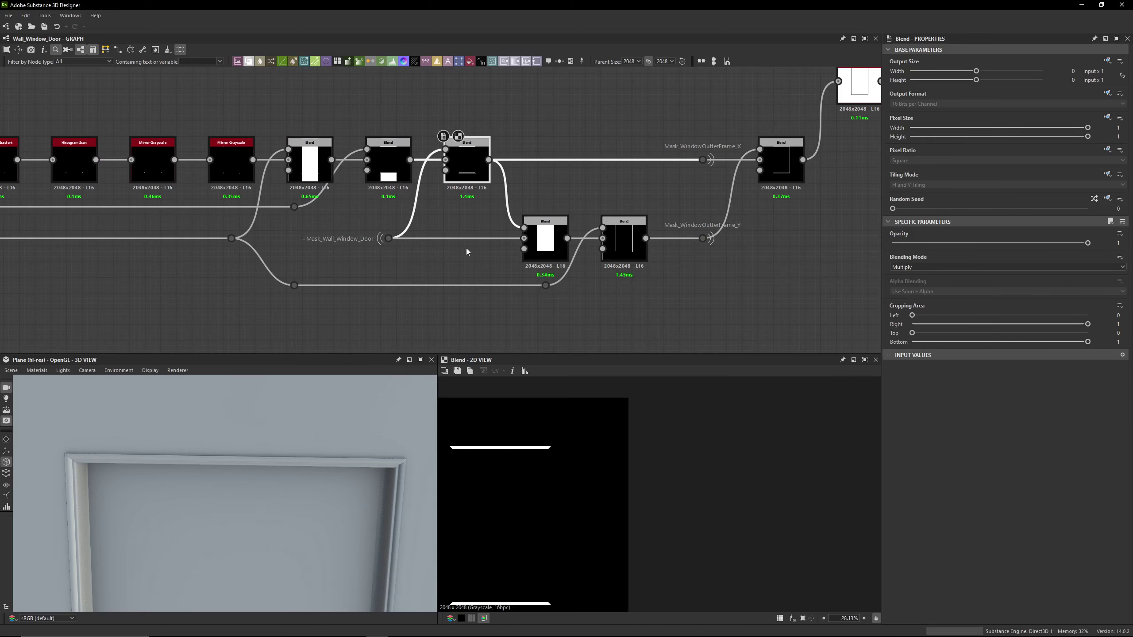
middle_drag(467, 252, 544, 250)
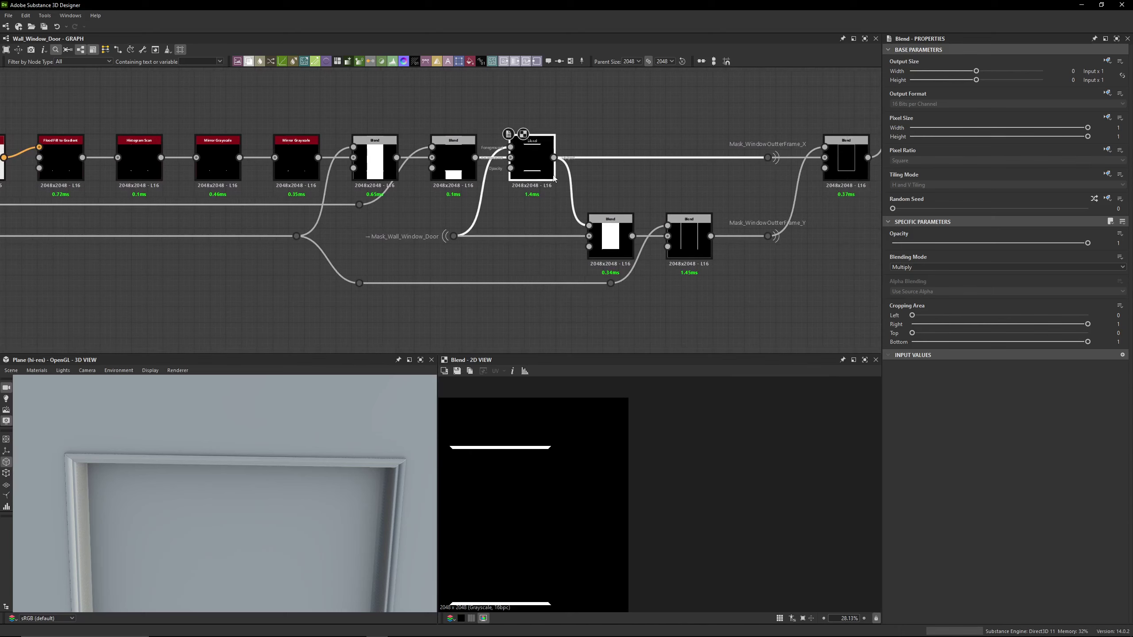
double_click(461, 236)
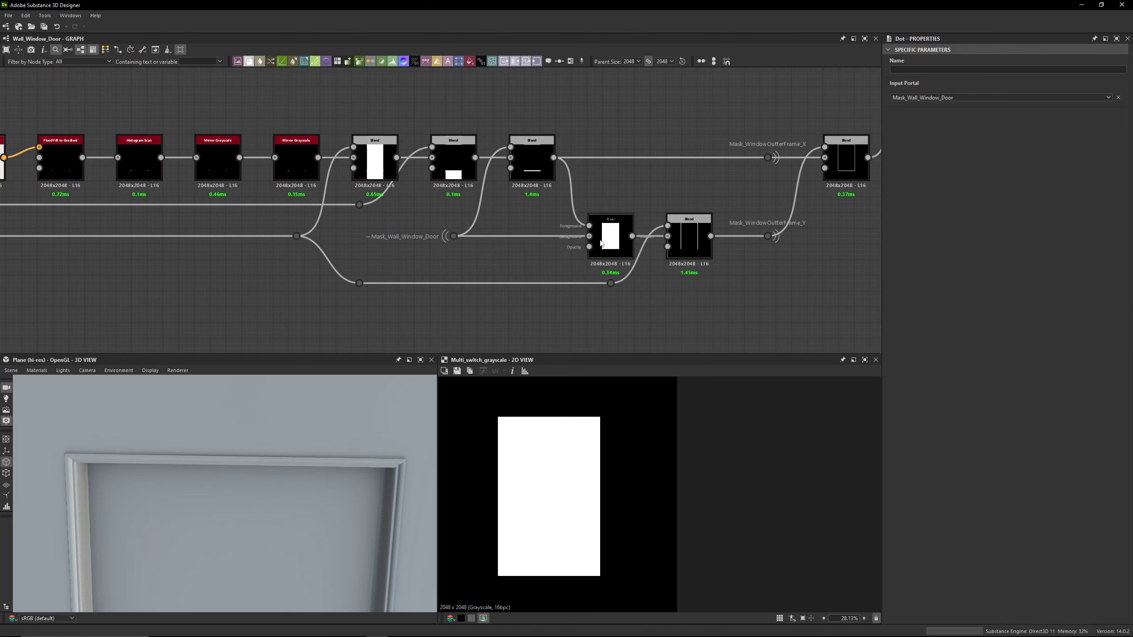
Preview the Subtract Blend that removes the horizontal strips from the Mask_Wall_Window_Door shape, examining its slanted corners up close
double_click(615, 236)
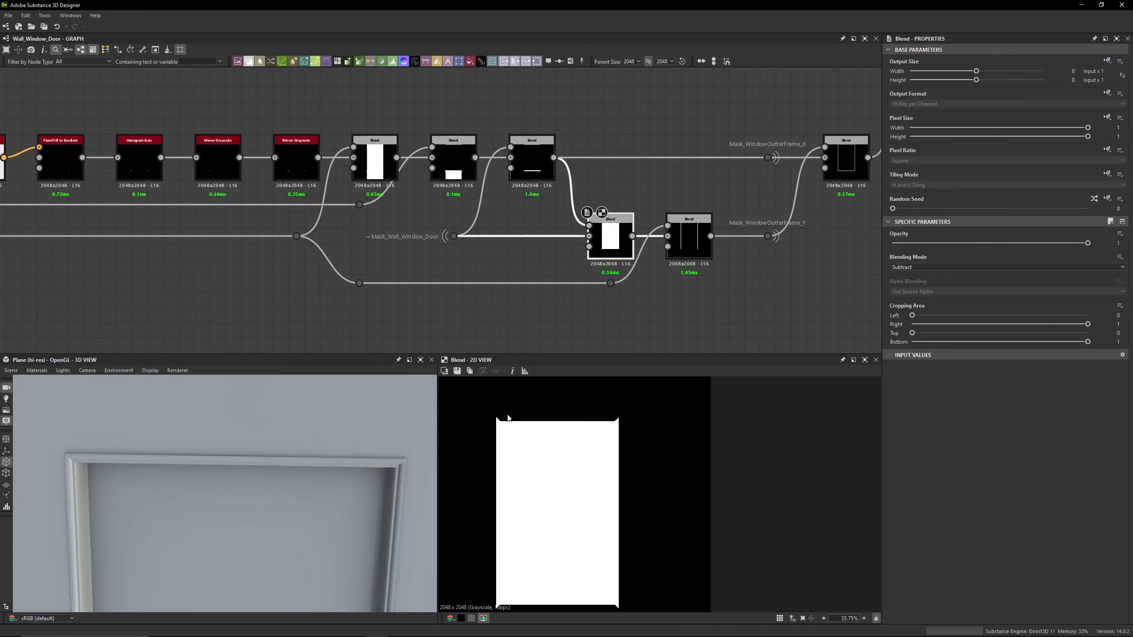
scroll(509, 424, up, 3)
middle_drag(648, 345, 552, 296)
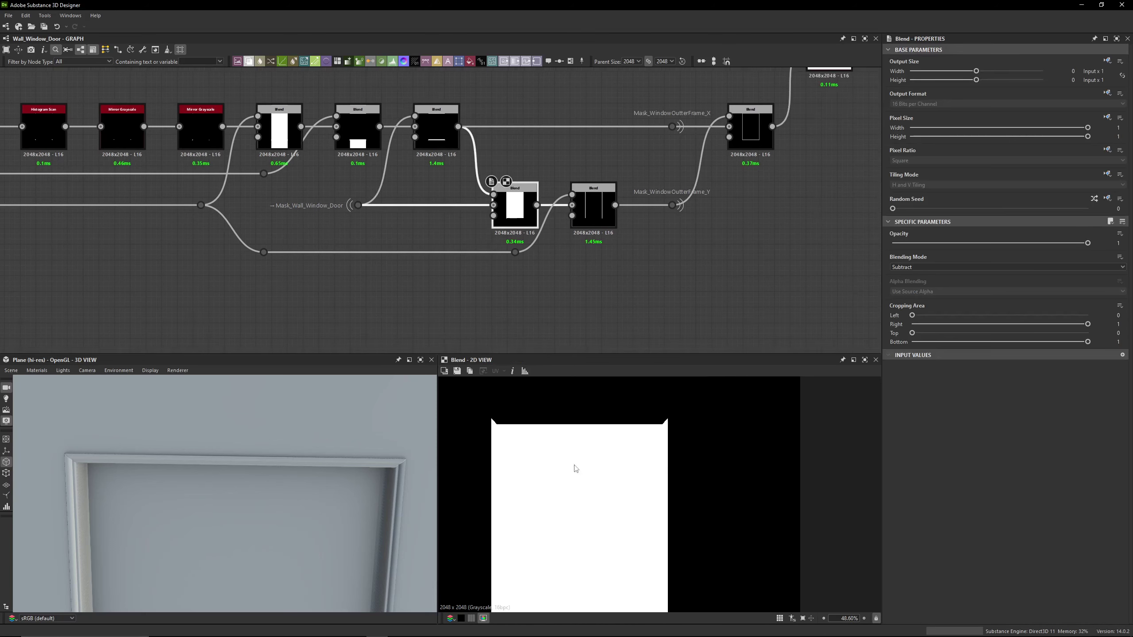
scroll(576, 547, down, 3)
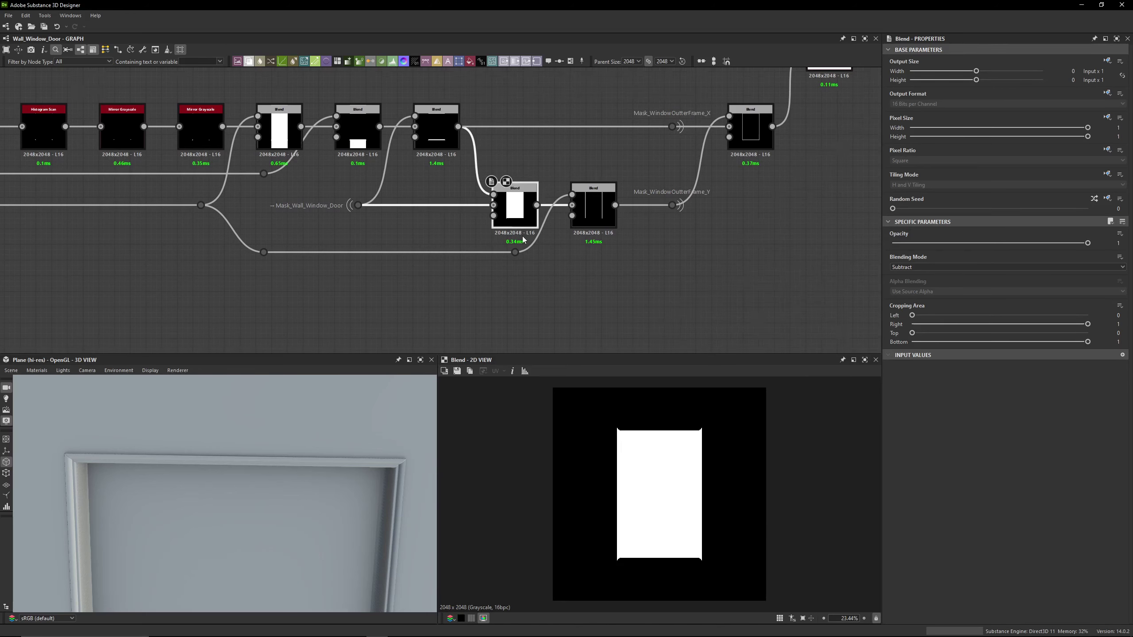
Reposition the routing dot between the two Subtract Blends and compare the vertical frame mask with the Blend feeding it
scroll(585, 161, up, 2)
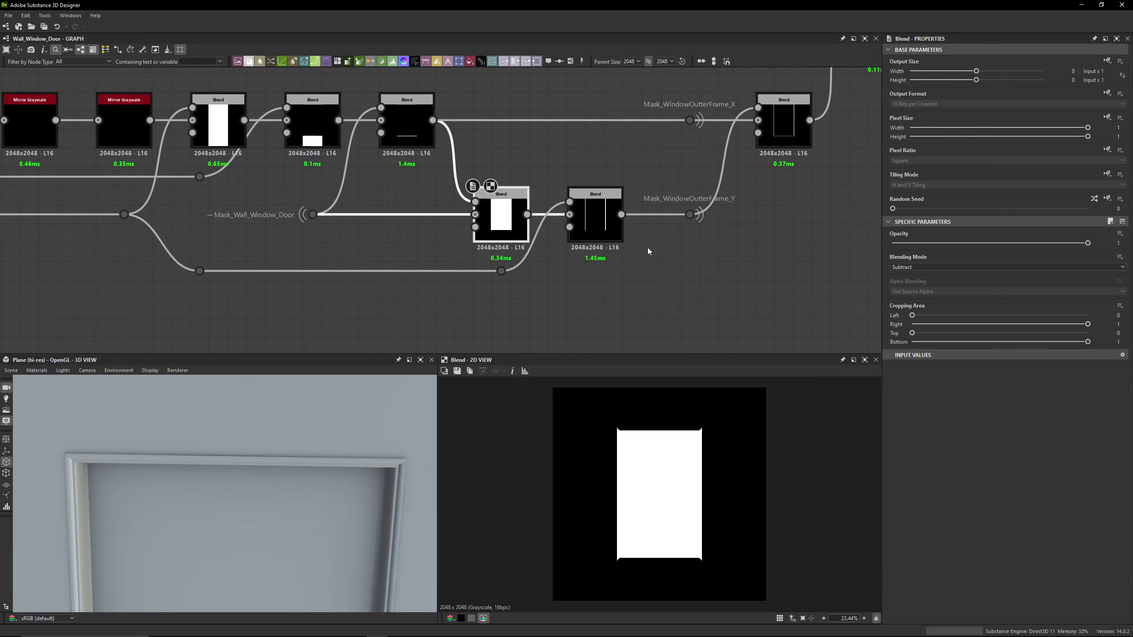
drag(501, 271, 540, 271)
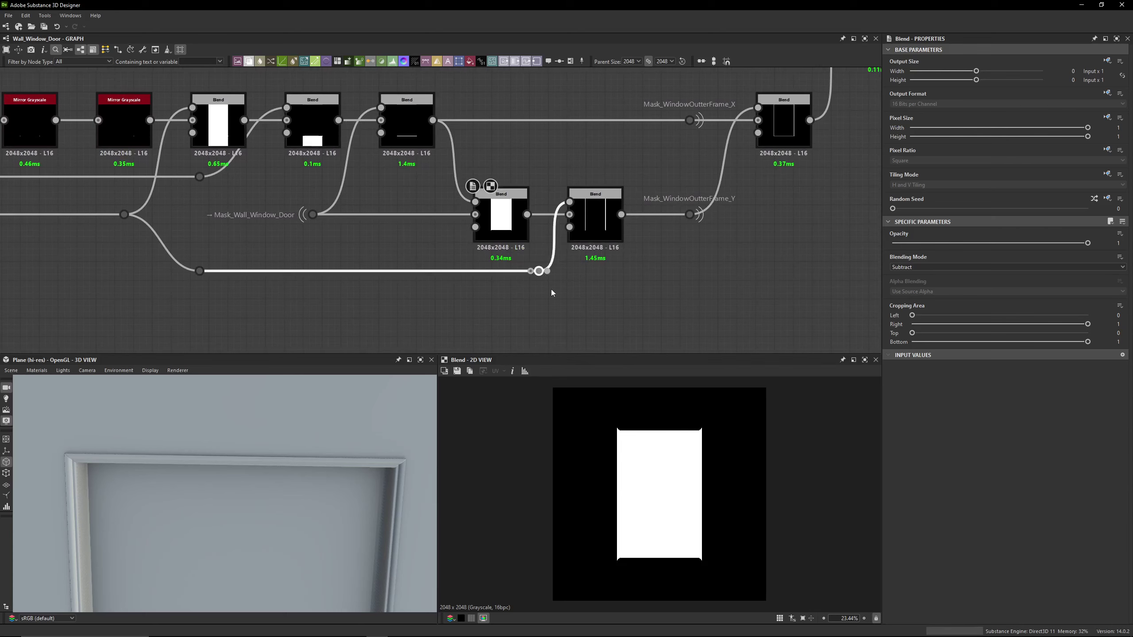
click(598, 227)
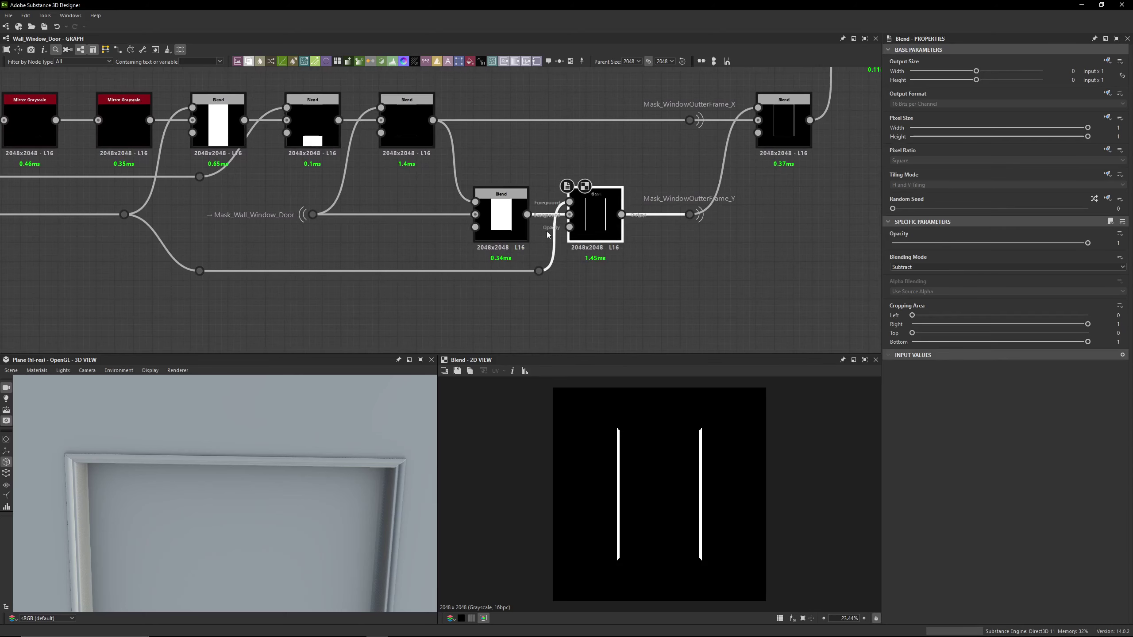
middle_drag(271, 239, 272, 239)
scroll(579, 276, down, 4)
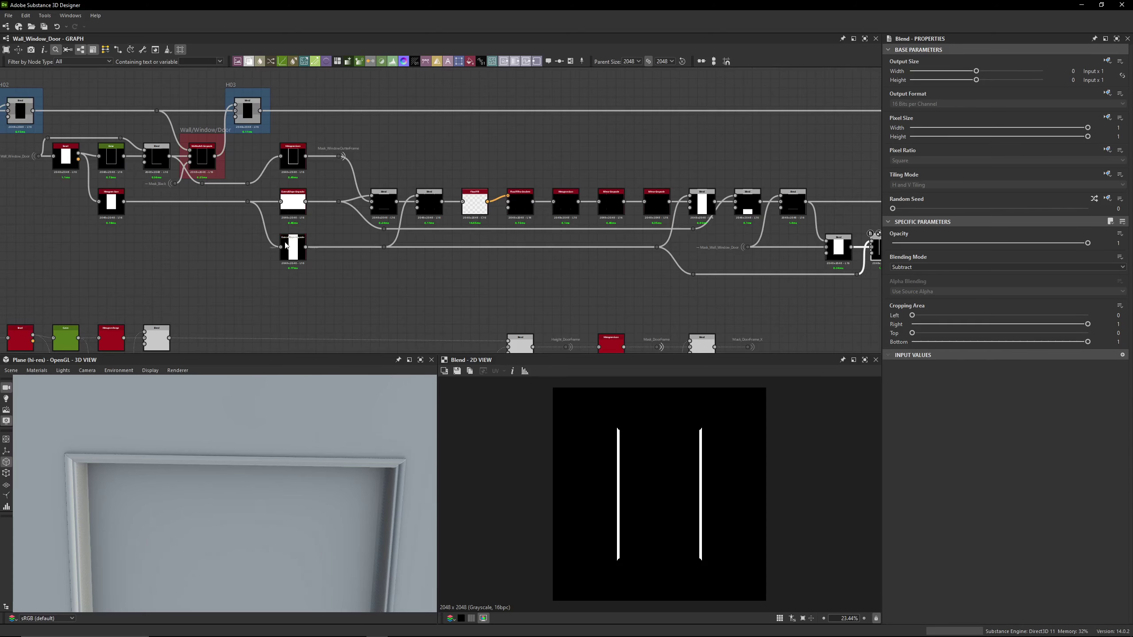
scroll(355, 263, down, 1)
scroll(607, 250, up, 4)
click(544, 232)
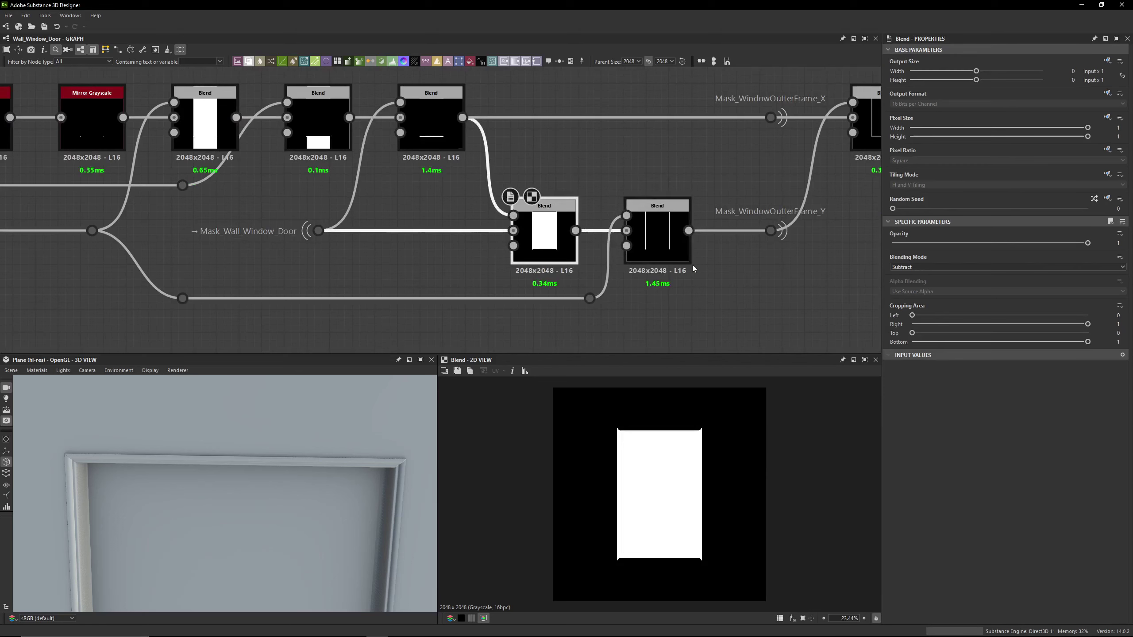
Examine the two Subtract Blend nodes and the Mask_WindowOutterFrame_X and Mask_WindowOutterFrame_Y masks in the 2D view
double_click(655, 251)
double_click(544, 236)
scroll(620, 439, up, 10)
double_click(657, 237)
scroll(580, 450, down, 8)
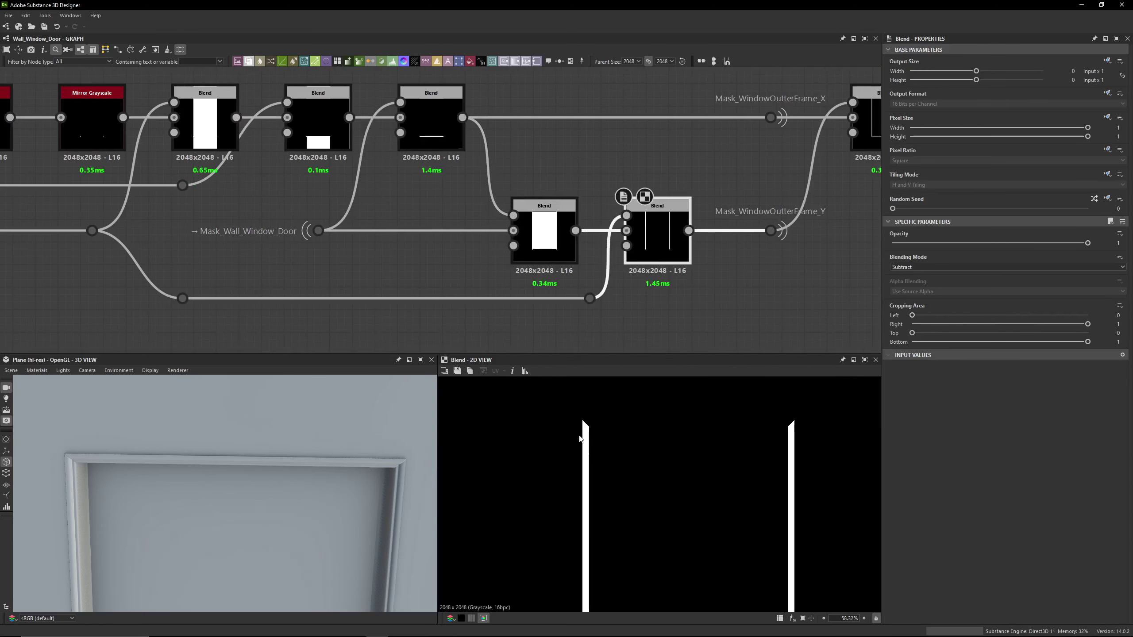
scroll(585, 476, up, 8)
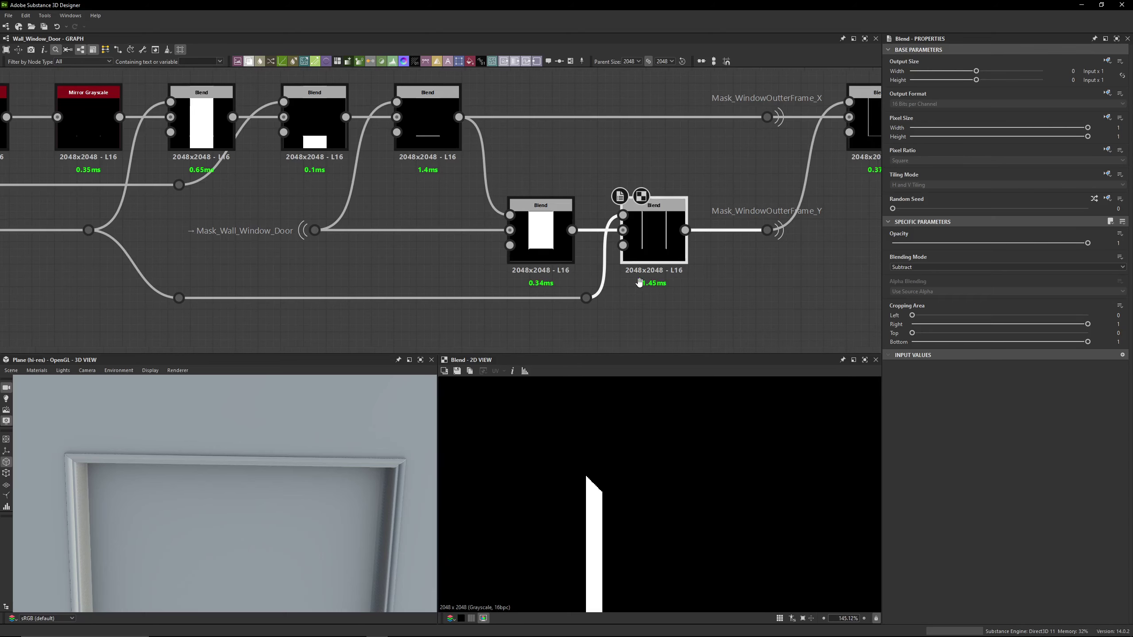
middle_drag(579, 153, 379, 185)
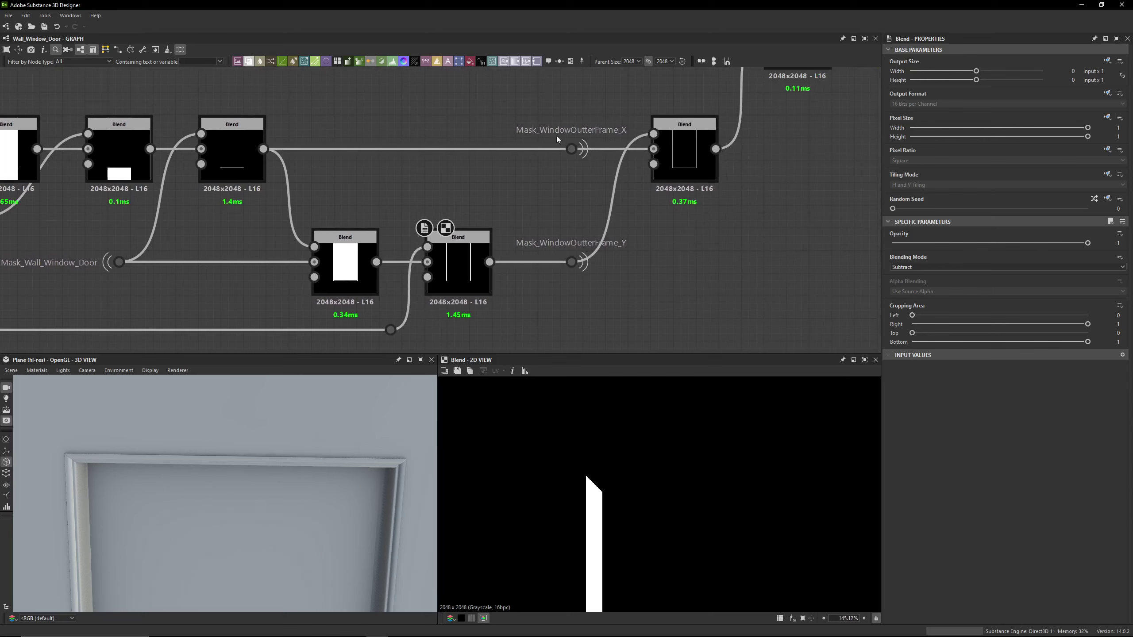
scroll(598, 485, down, 4)
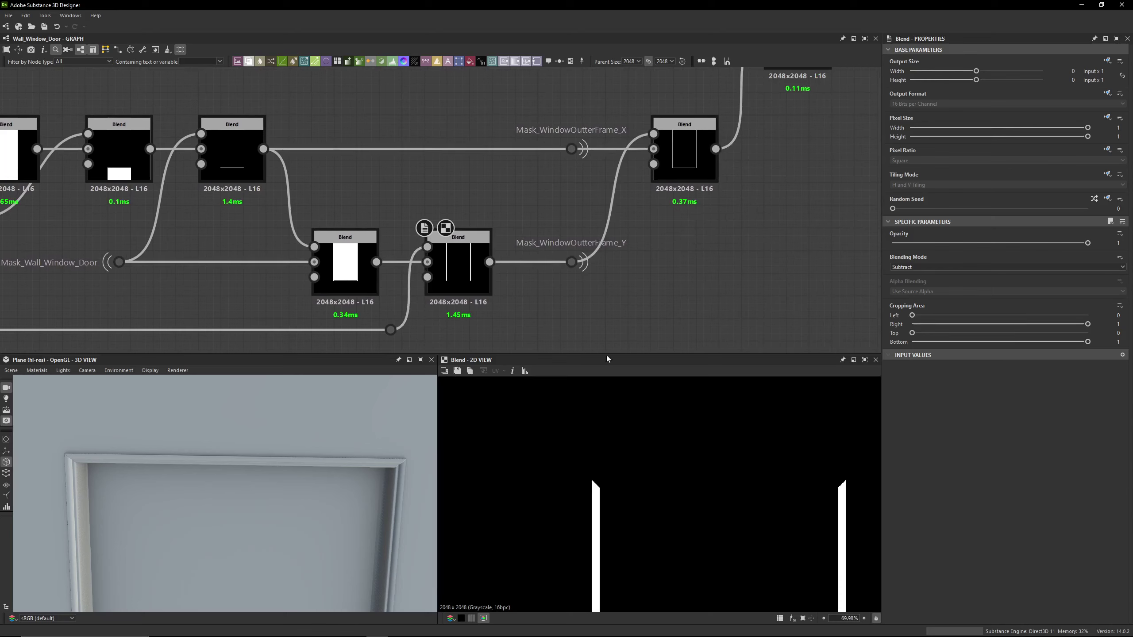
double_click(571, 149)
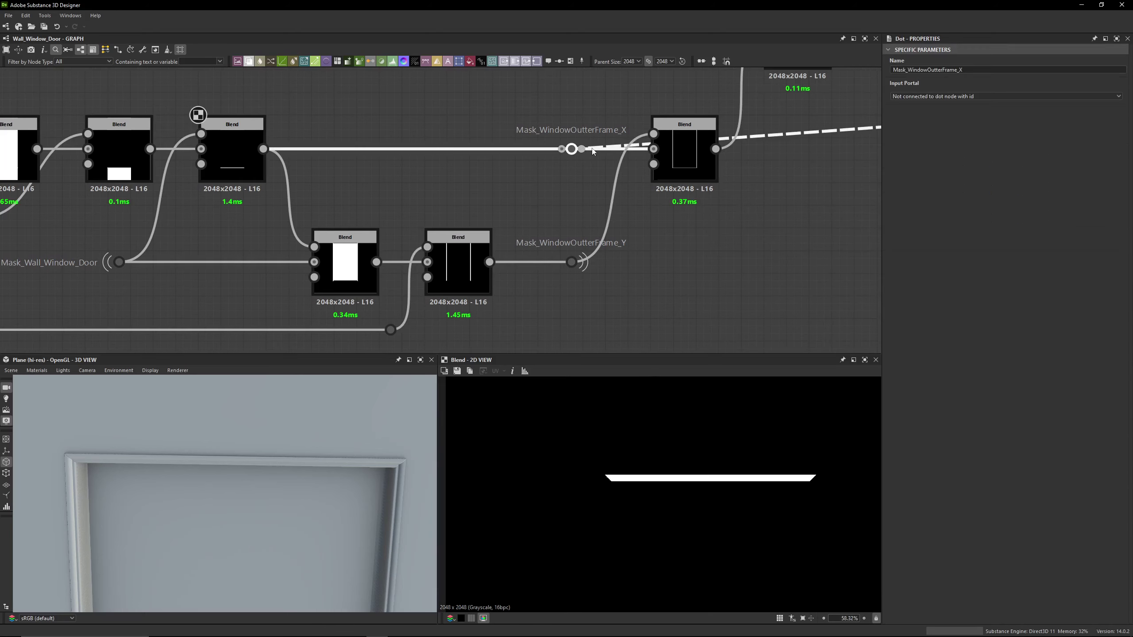
double_click(581, 262)
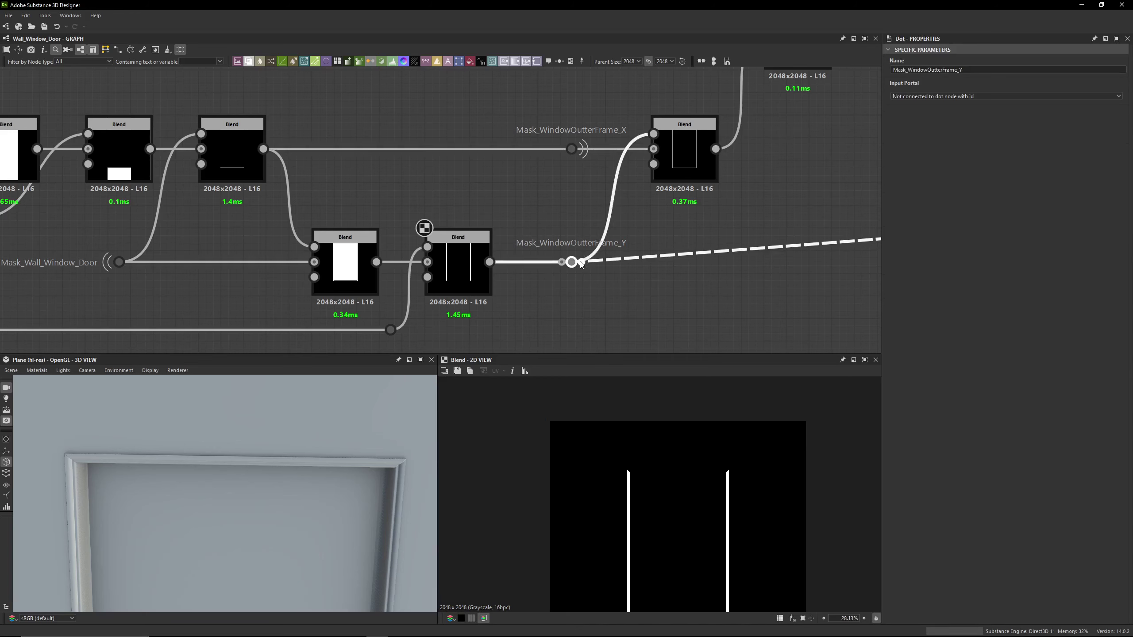
click(602, 328)
Inspect the opacity and mitred corner of the Blend combining the X and Y frame masks, and its Invert Grayscale result
middle_drag(673, 191, 598, 202)
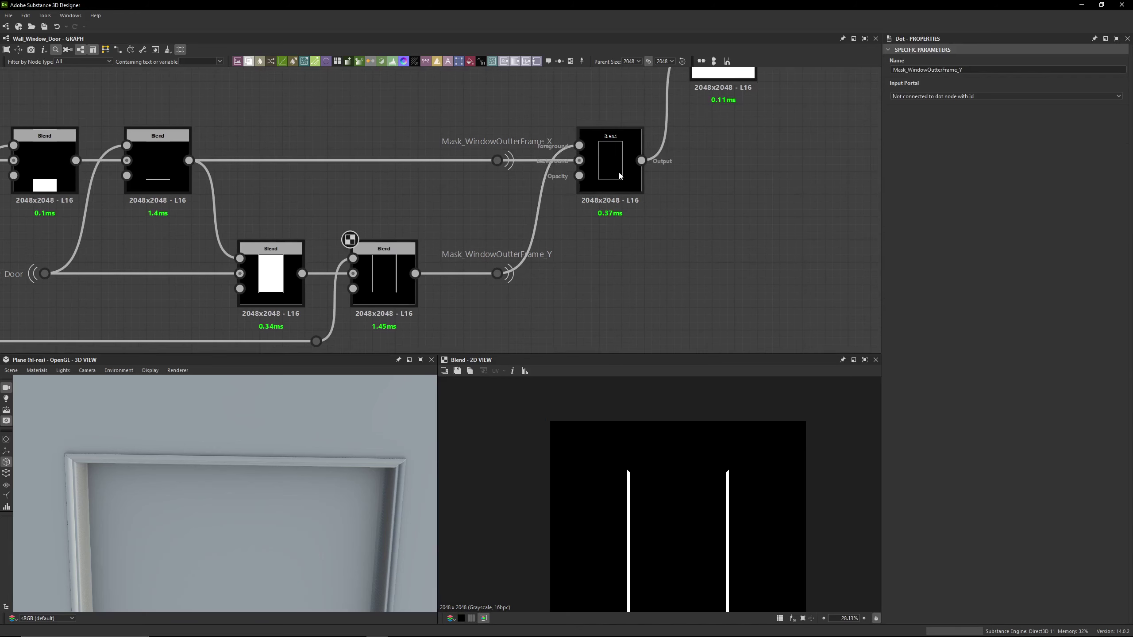
double_click(610, 161)
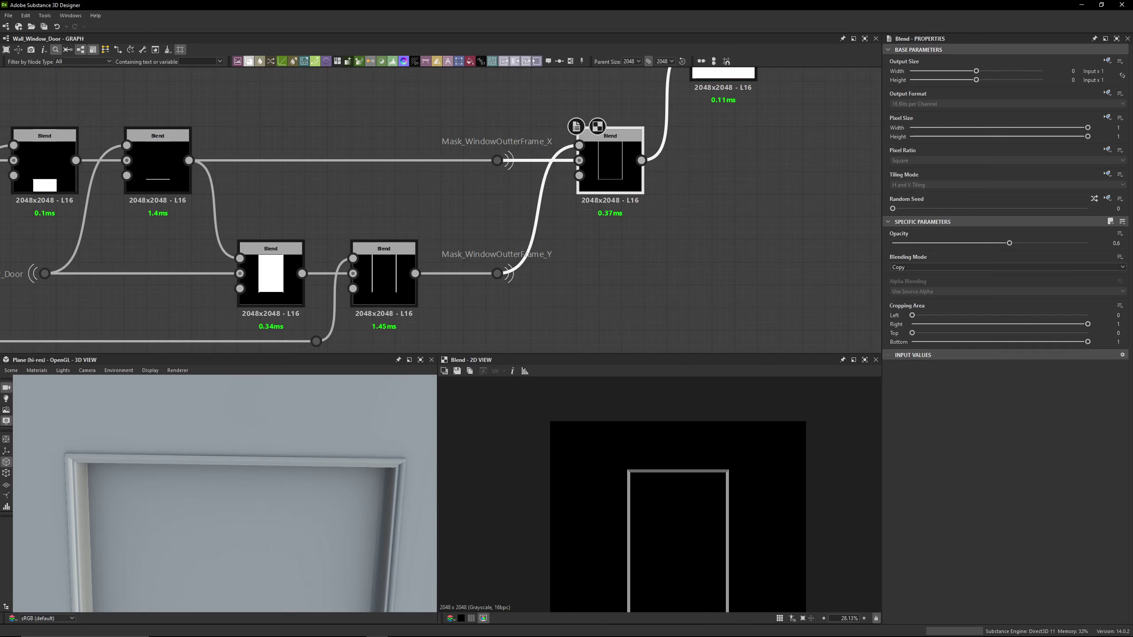
click(1124, 244)
scroll(610, 464, up, 10)
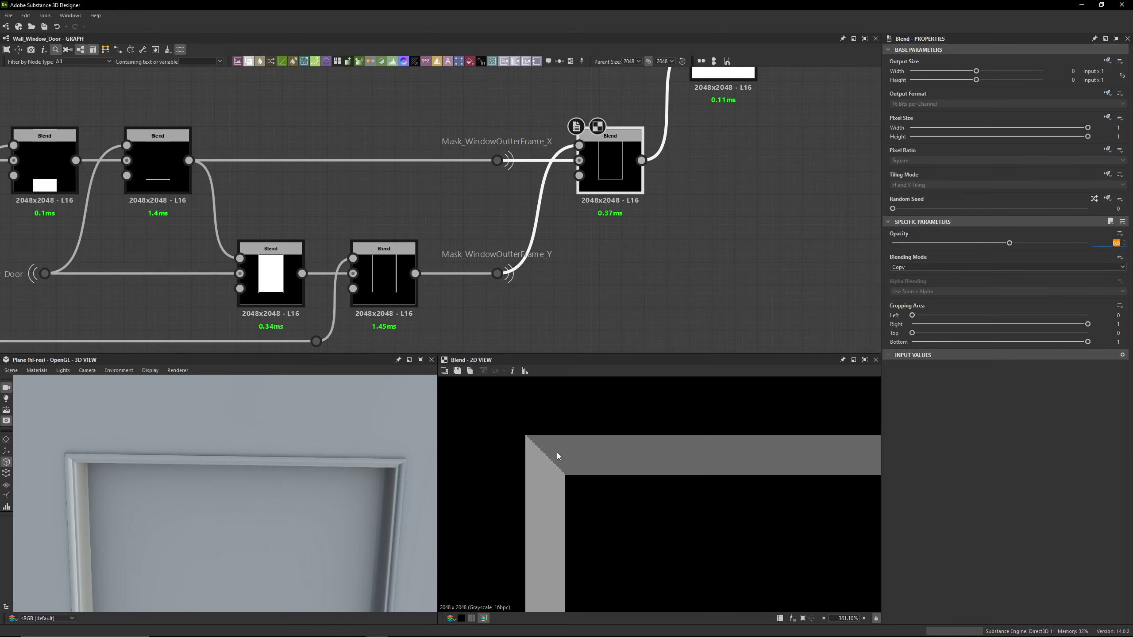
middle_drag(731, 165, 664, 259)
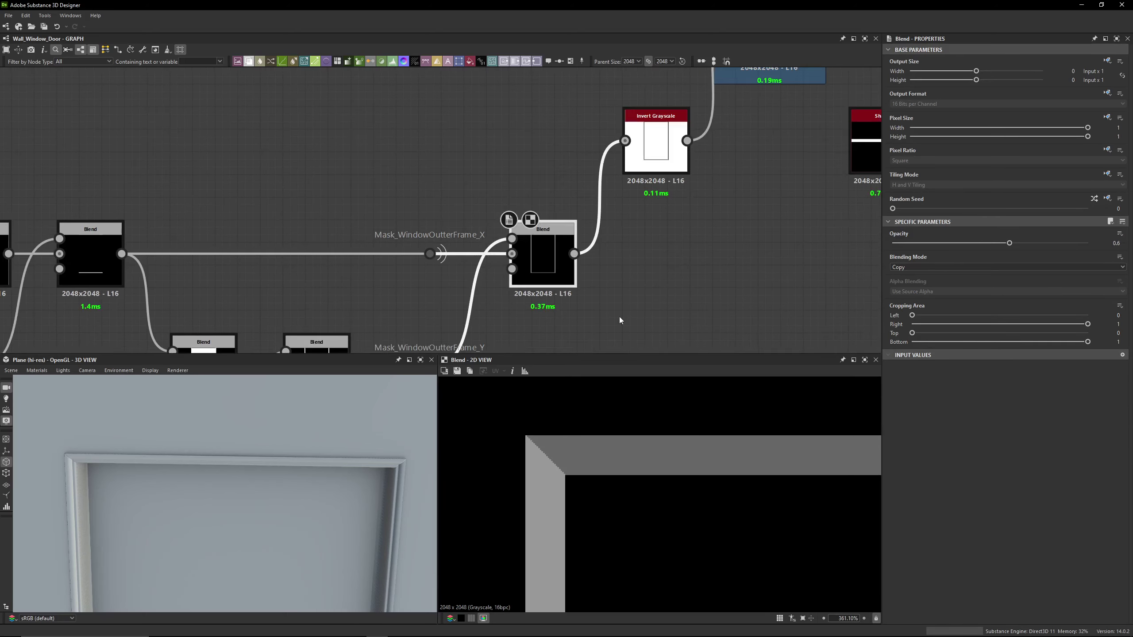
middle_drag(662, 193, 616, 230)
double_click(609, 183)
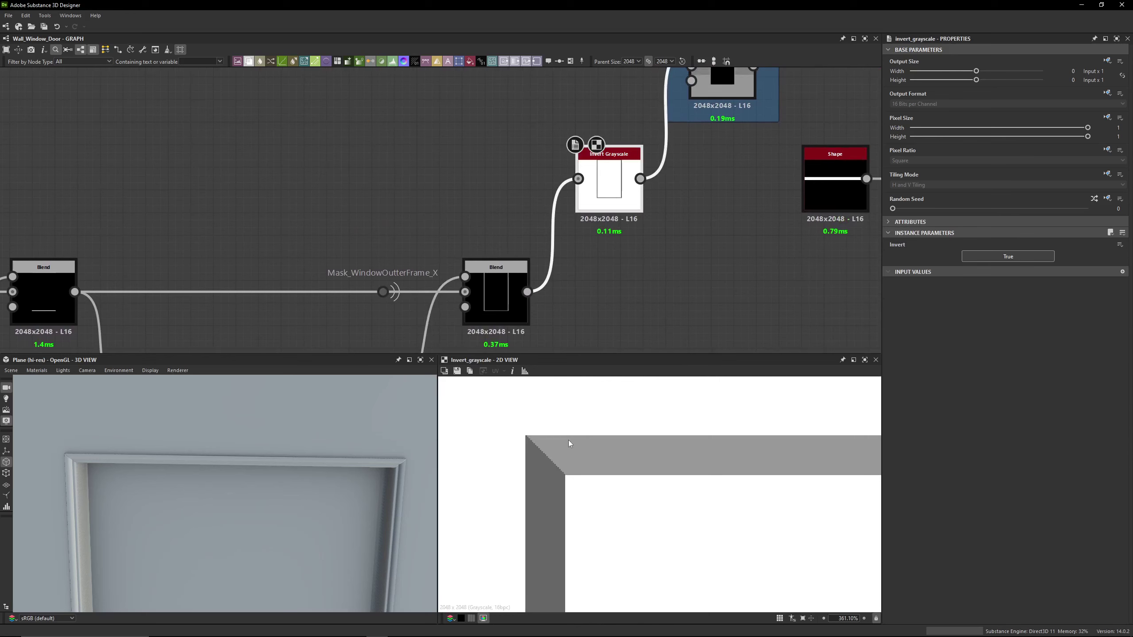
scroll(568, 440, down, 8)
Examine how the H04 Blend applies the inverted frame mask, comparing the frame corner in the 2D and 3D views
middle_drag(700, 189, 626, 309)
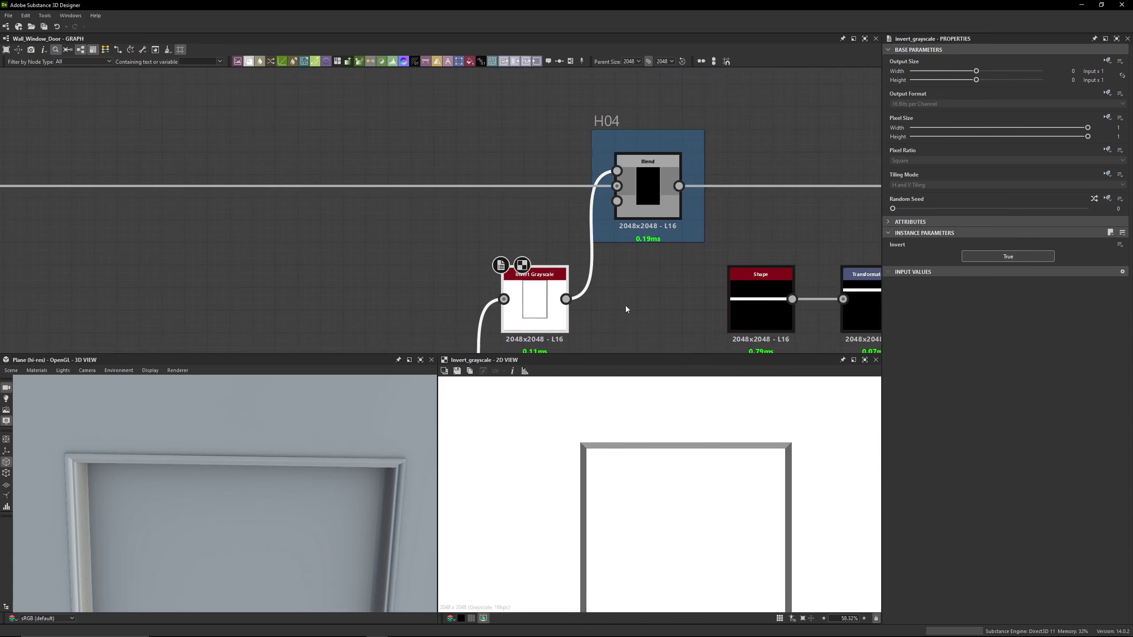
double_click(641, 188)
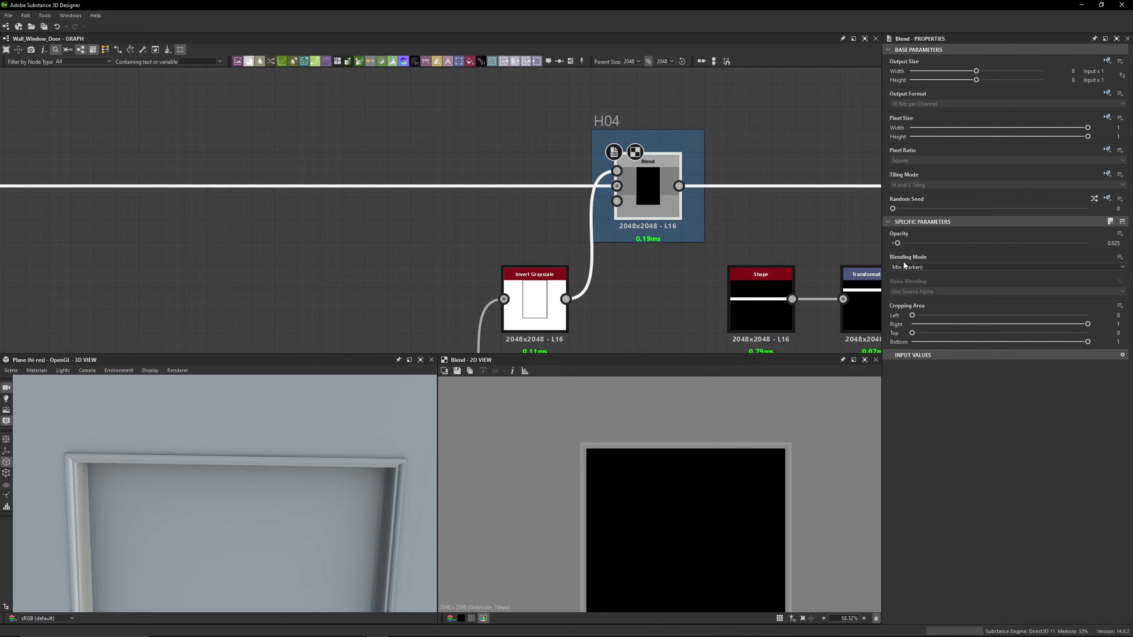
middle_drag(608, 307, 586, 210)
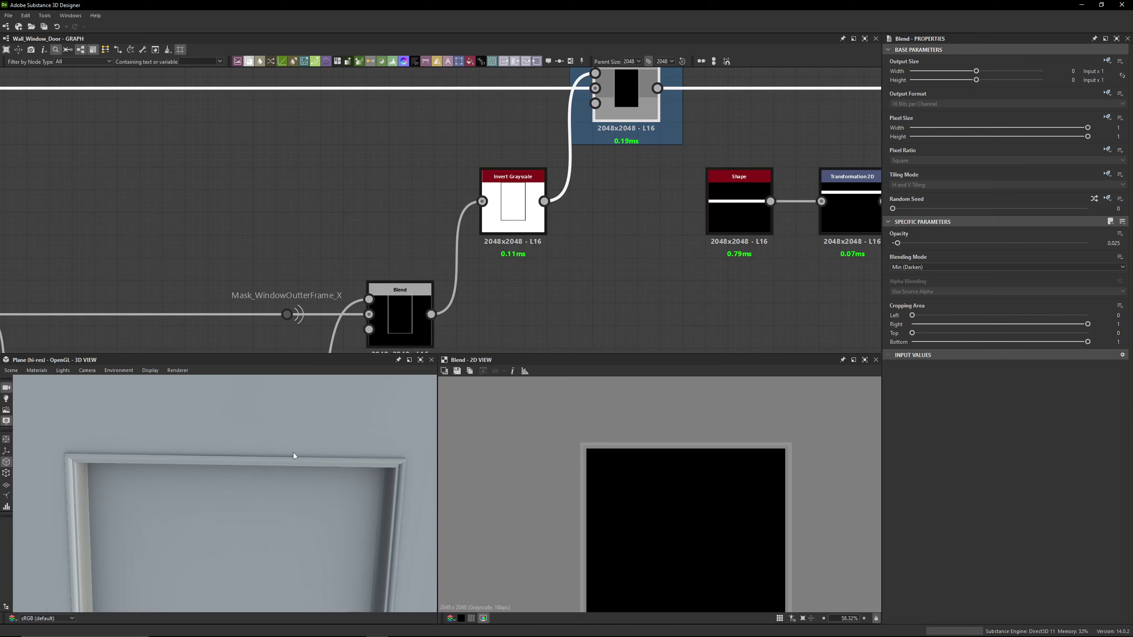
drag(293, 454, 190, 431)
drag(78, 476, 87, 477)
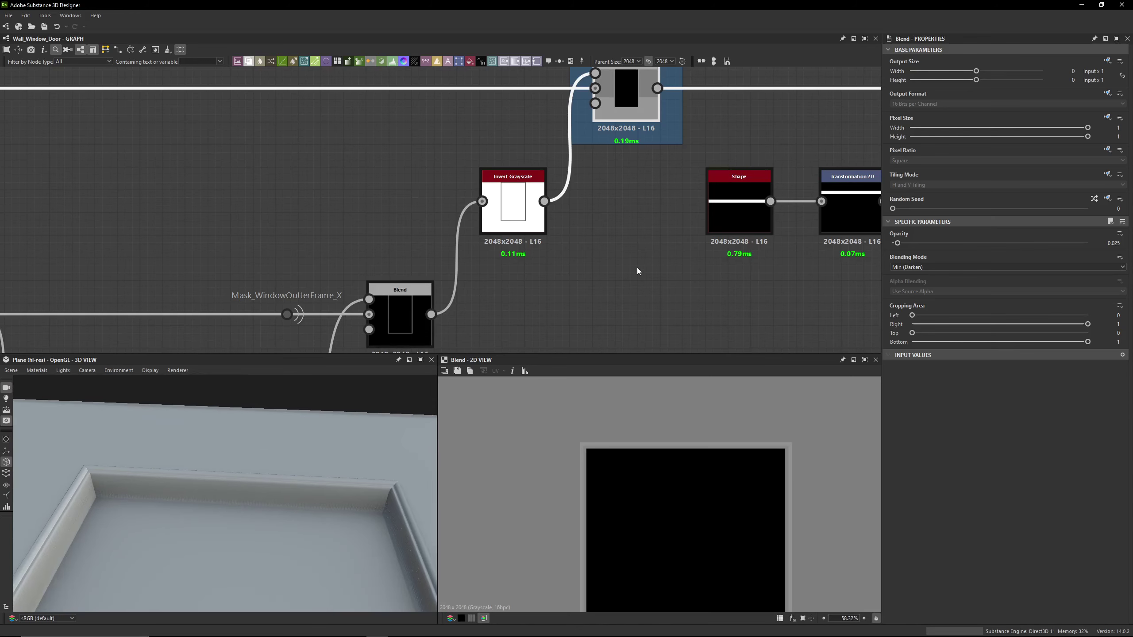
middle_drag(637, 271, 608, 302)
click(473, 212)
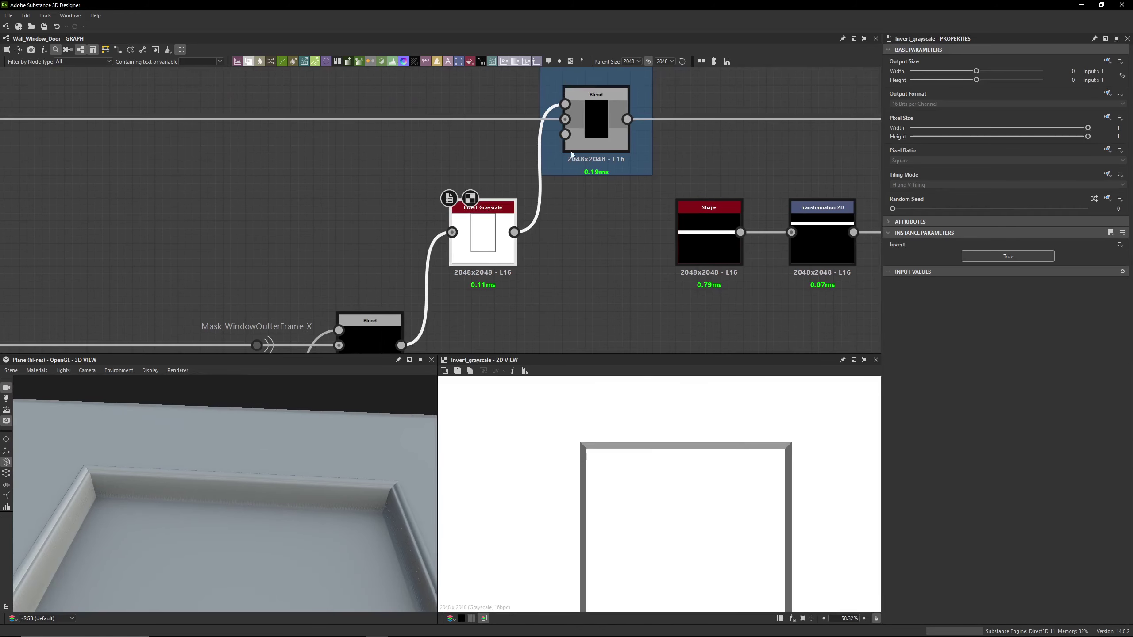
double_click(606, 132)
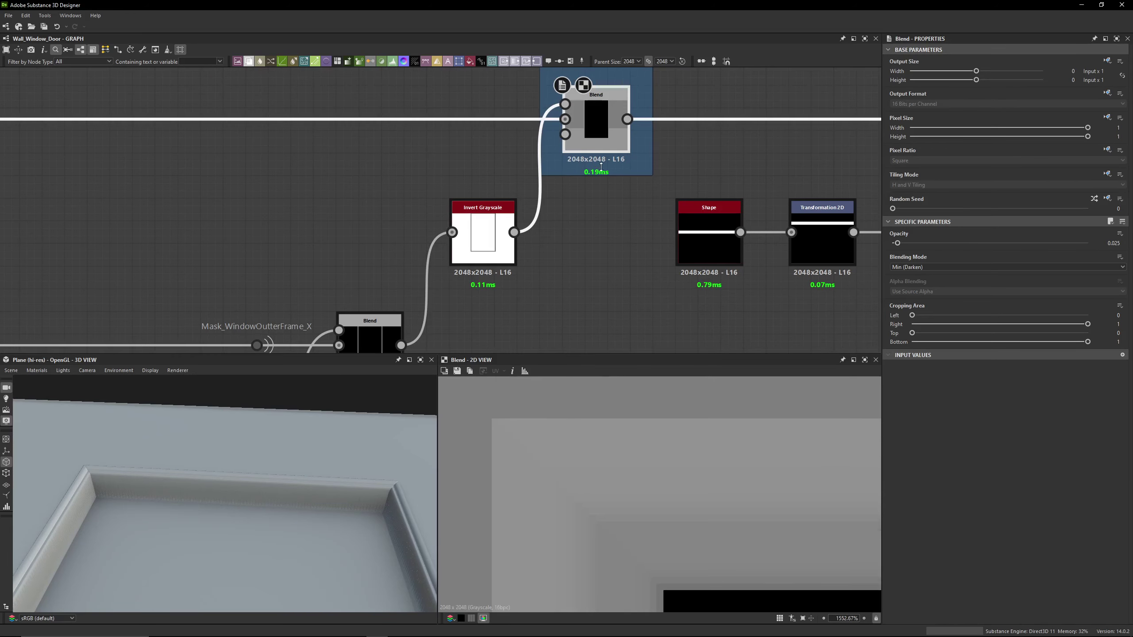
middle_drag(124, 469, 187, 460)
scroll(209, 431, up, 8)
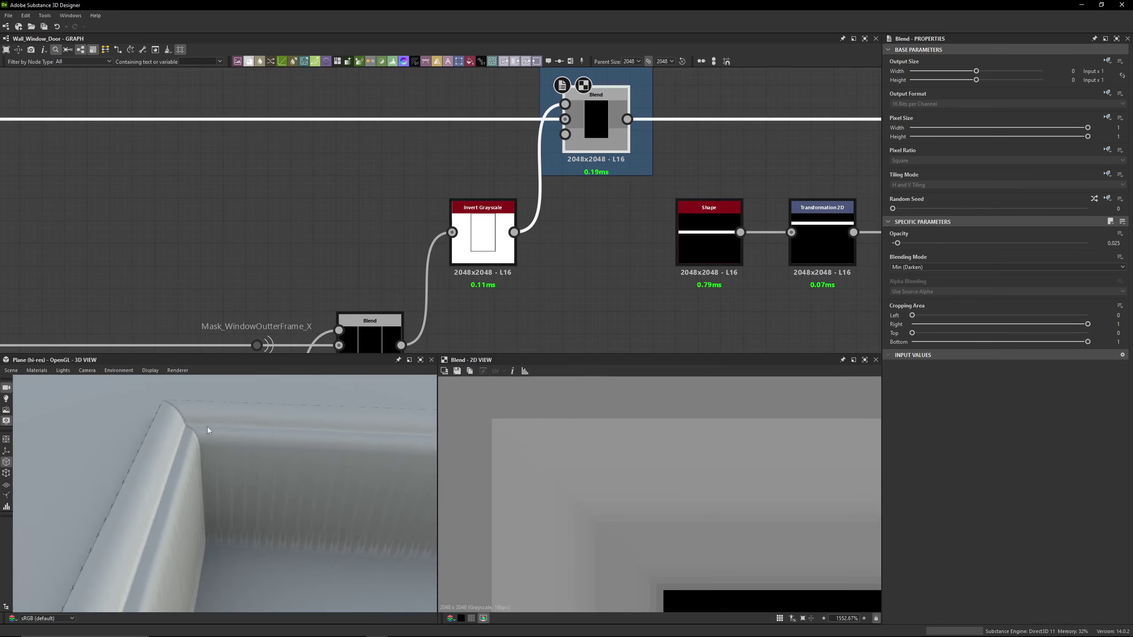
Toggle the Blend combining the X and Y frame masks off and on to compare the frame corner with its inverted mask
middle_drag(394, 350, 472, 211)
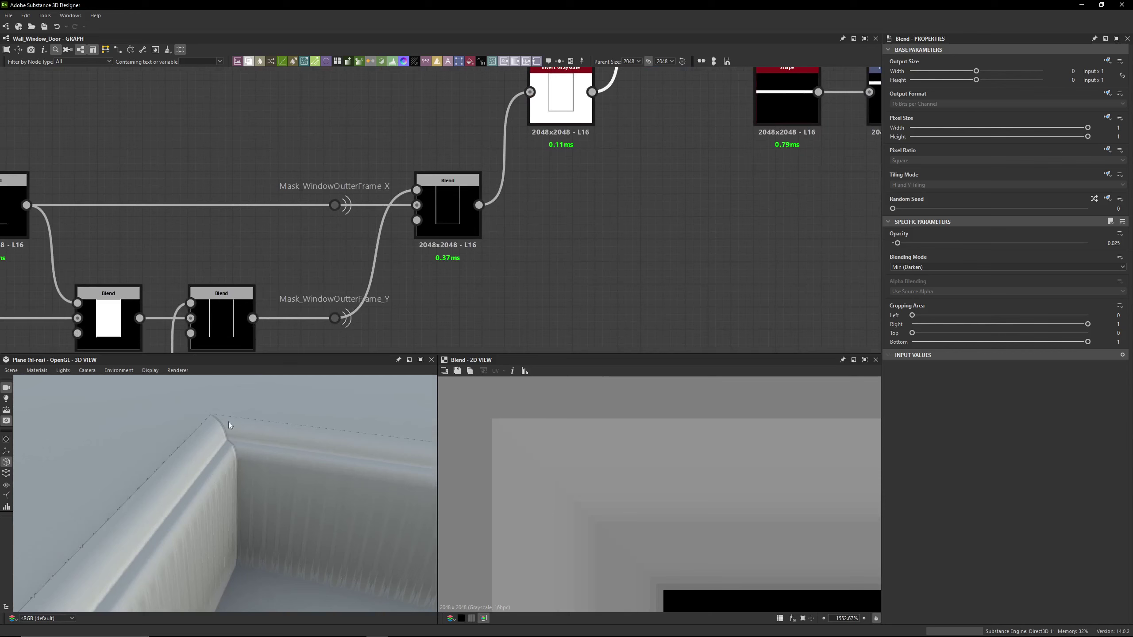
click(447, 227)
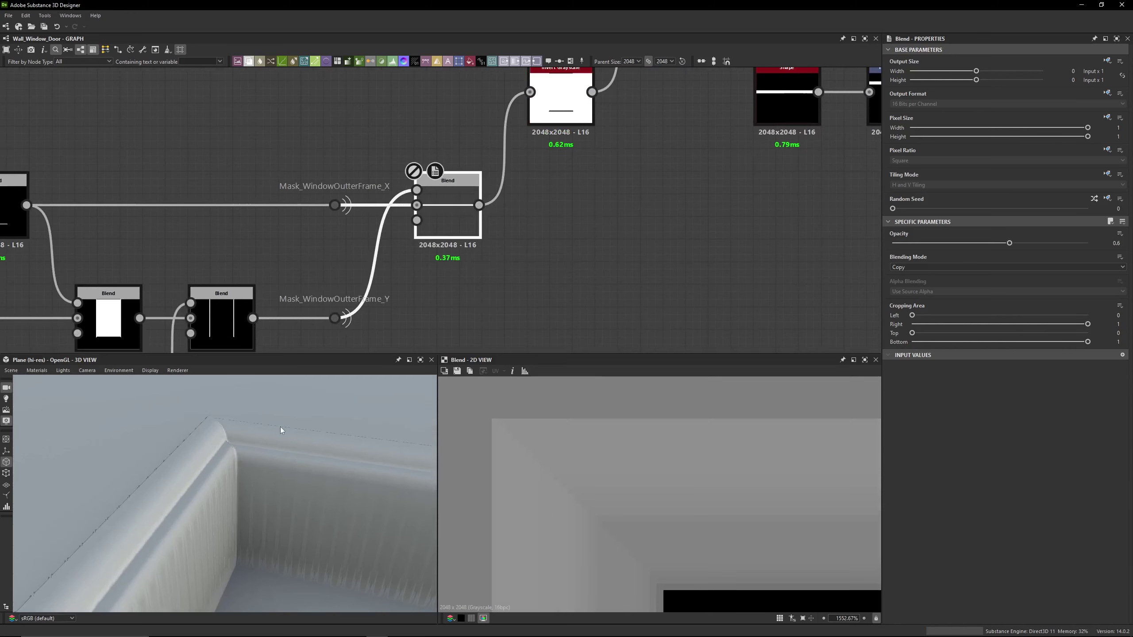
drag(261, 447, 285, 402)
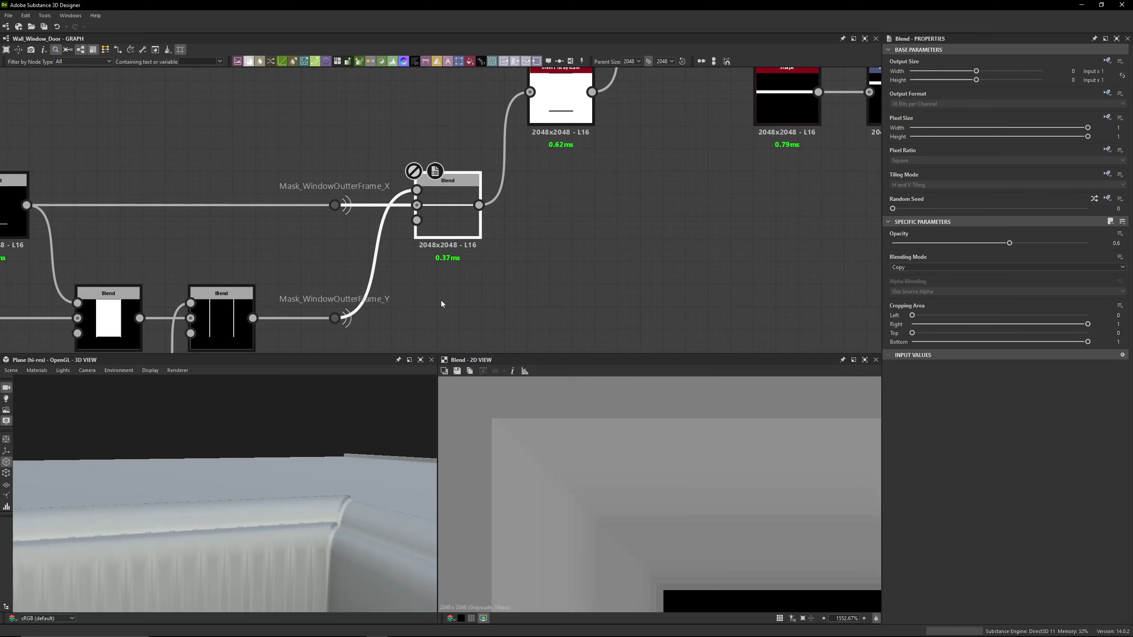
middle_drag(599, 170, 593, 227)
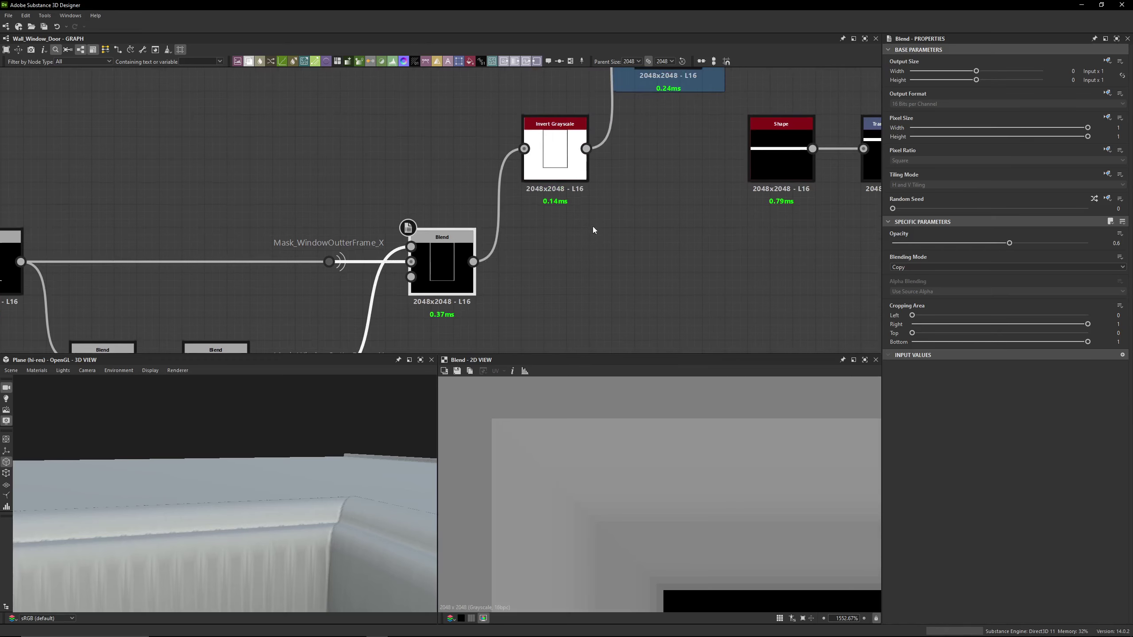
double_click(563, 172)
click(440, 265)
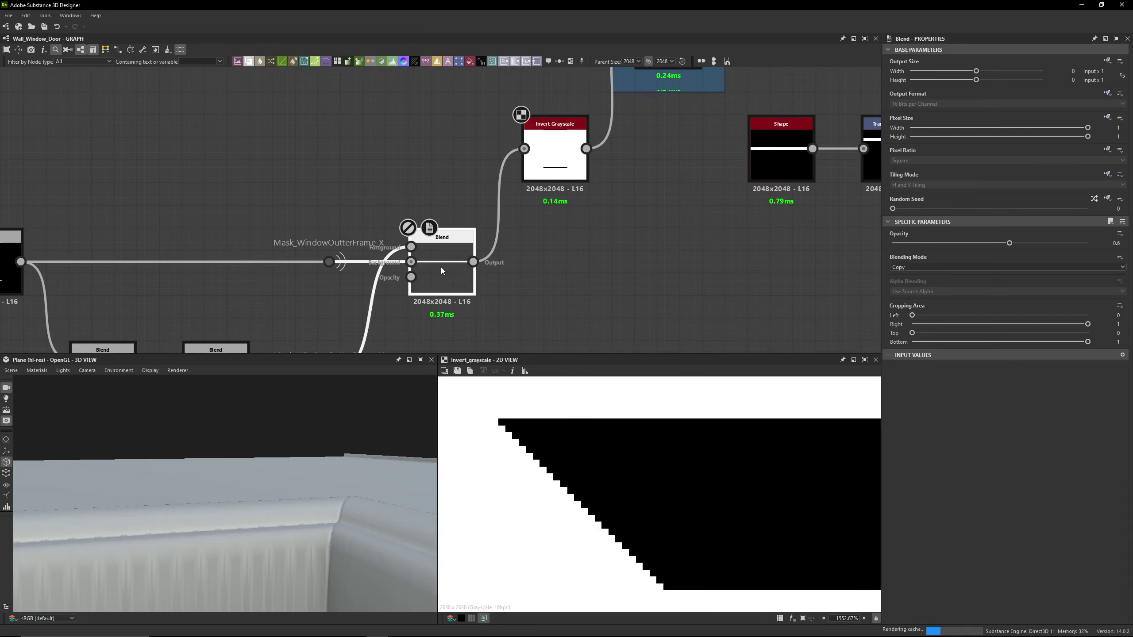
scroll(531, 521, down, 10)
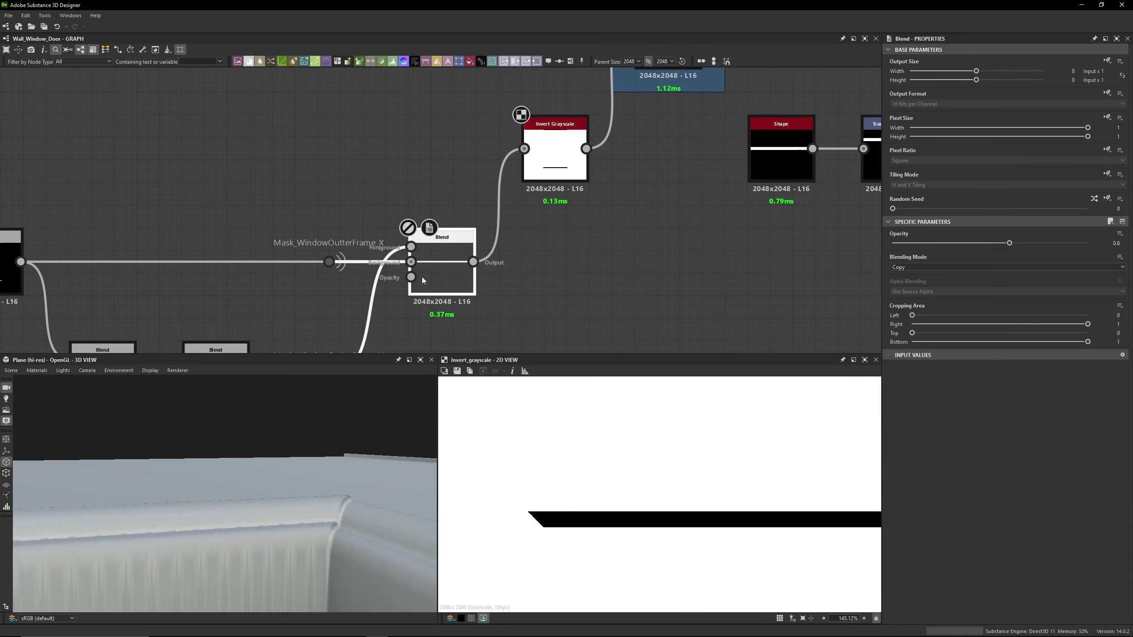
middle_drag(333, 262, 333, 186)
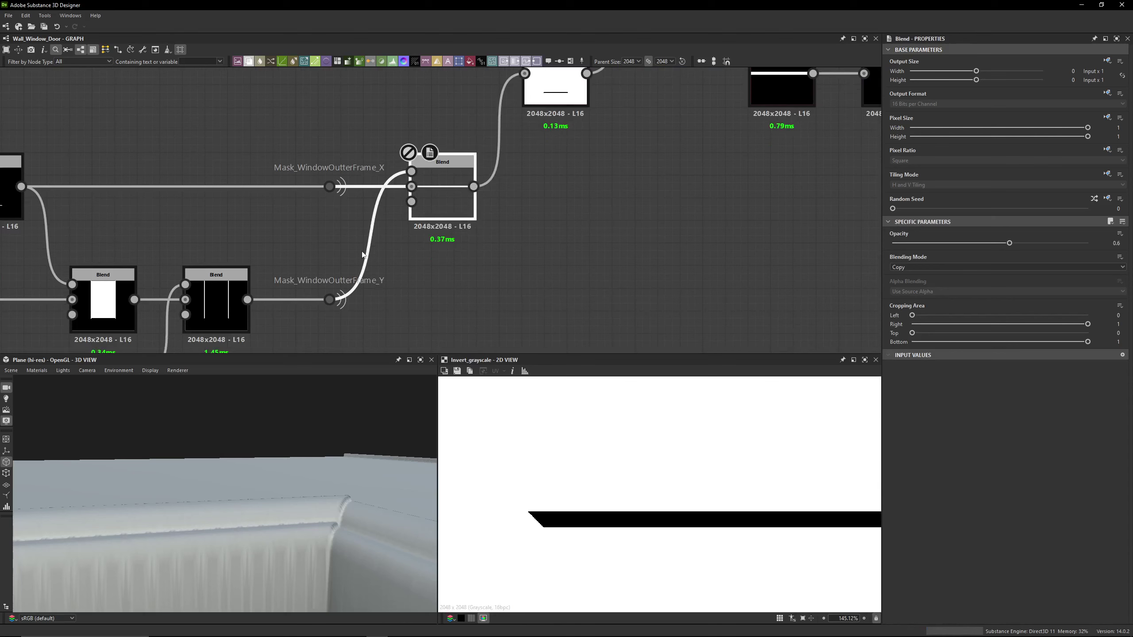
double_click(428, 163)
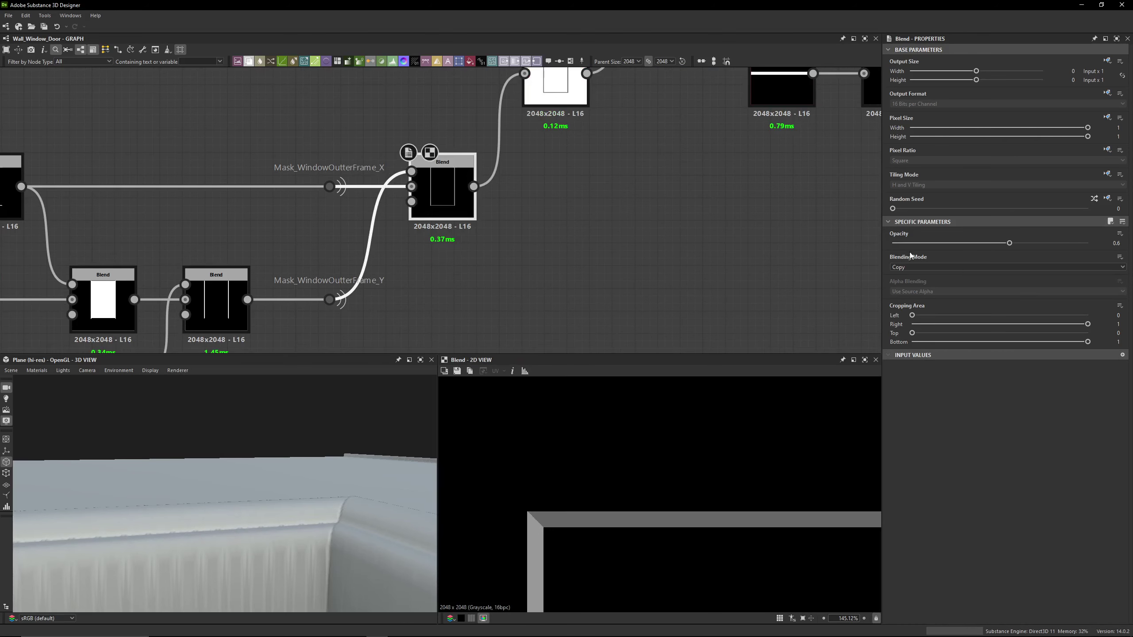
Try Add (Linear Dodge) blending at opacity 1 on the Blend combining the frame masks and check the 3D corner
click(910, 267)
click(910, 275)
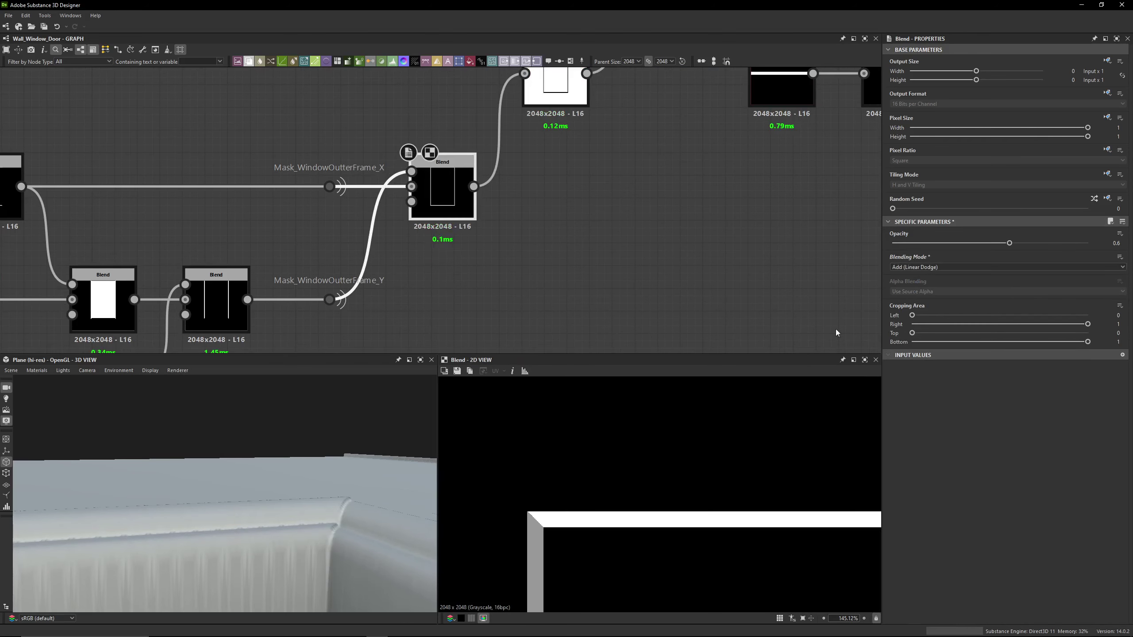
drag(1010, 243, 1088, 243)
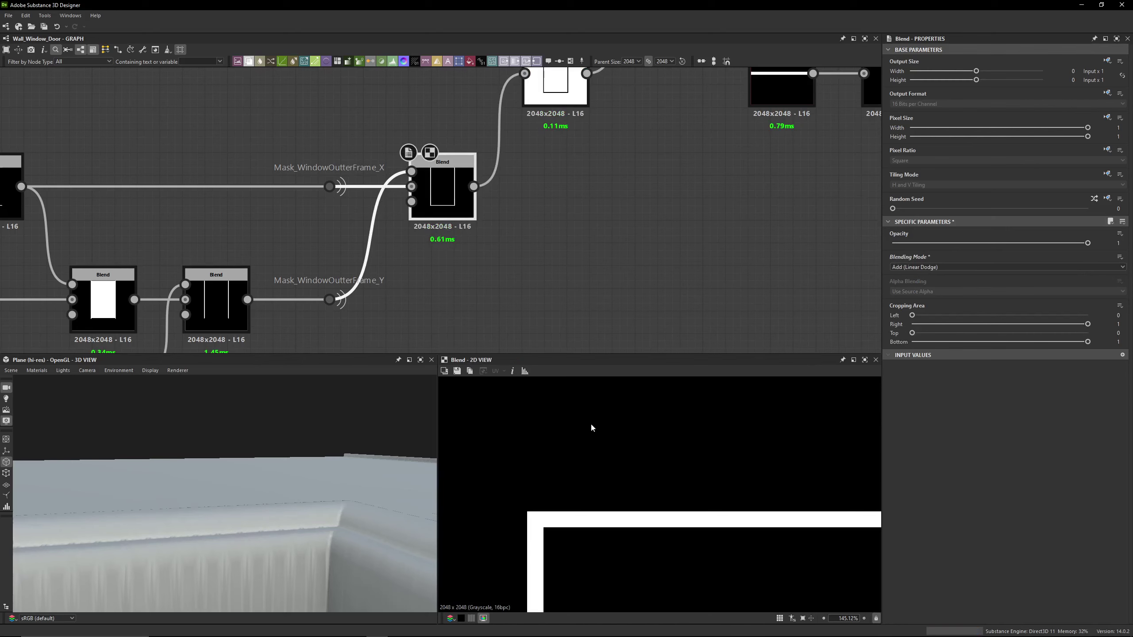
drag(330, 514, 310, 498)
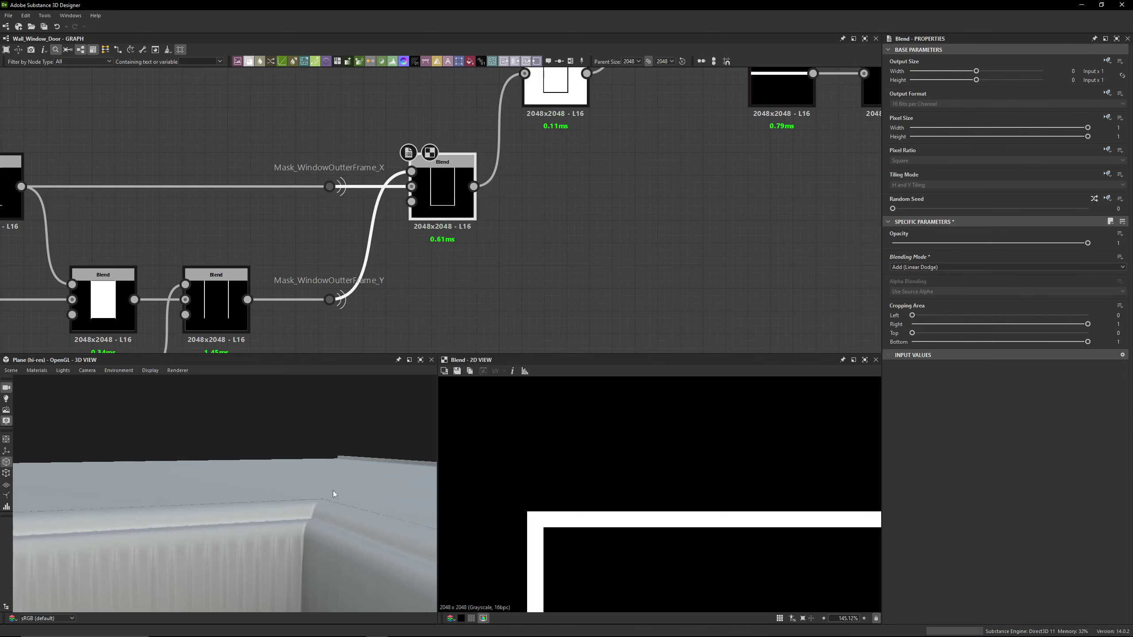
Undo the frame-mask Blend's mode and opacity changes and preview the Invert Grayscale and H04 Blend results
key(ctrl+z)
key(ctrl+z)
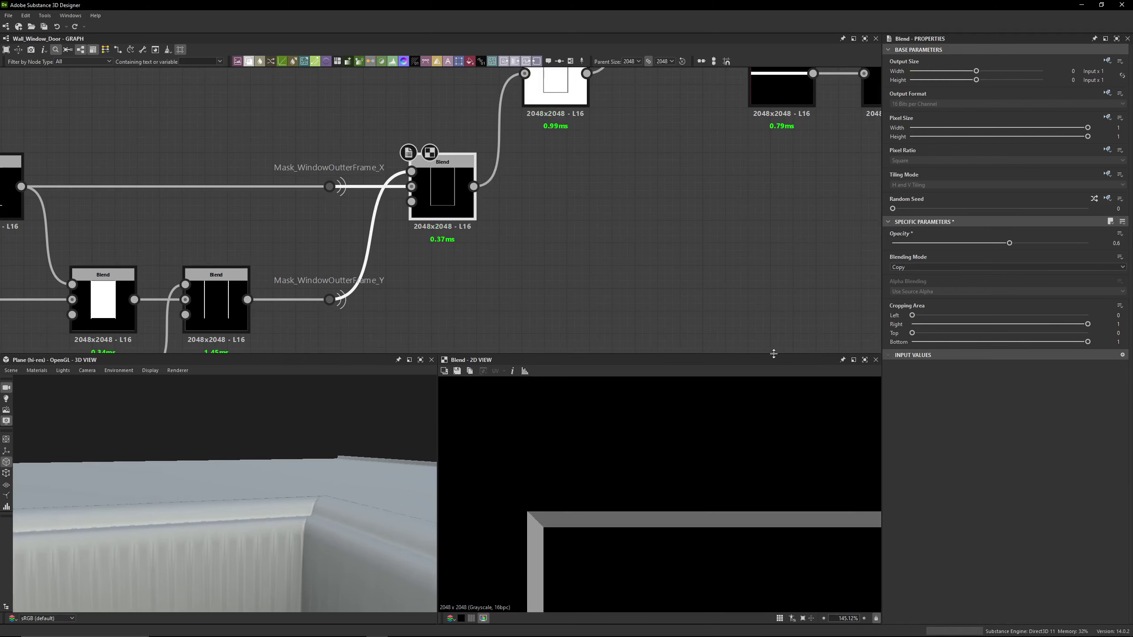
key(ctrl+z)
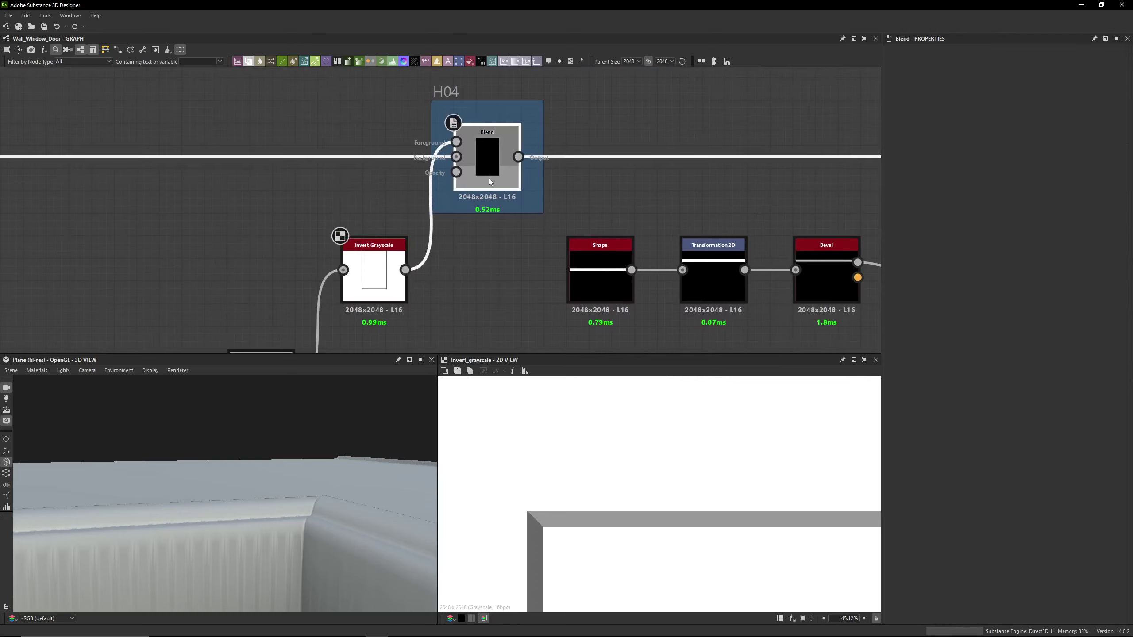
key(ctrl+z)
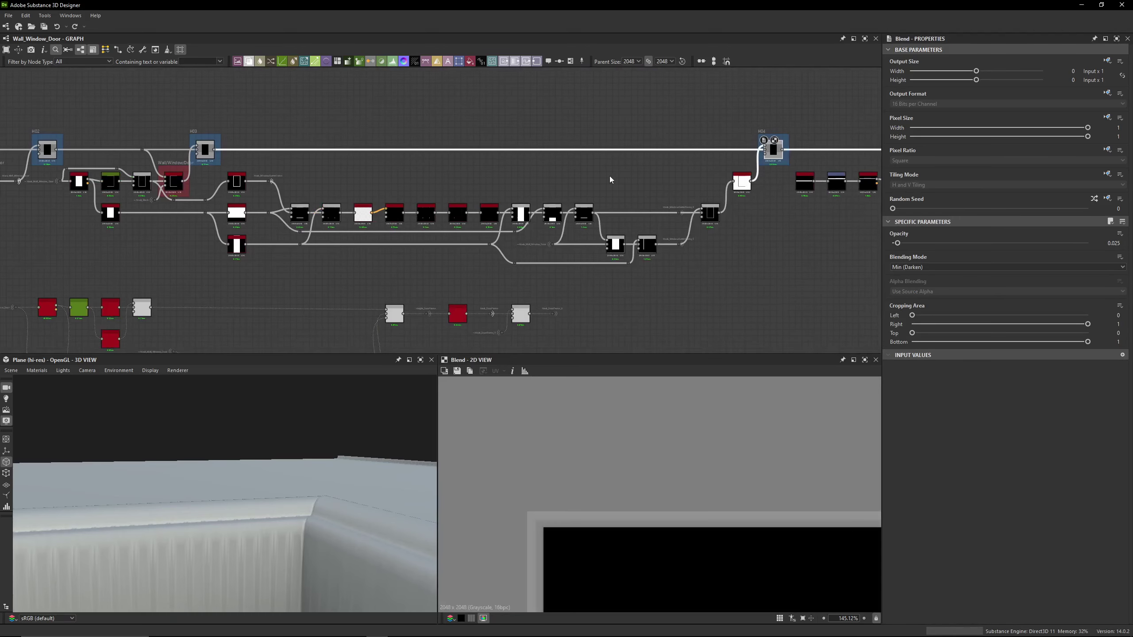
key(ctrl+z)
key(ctrl+z)
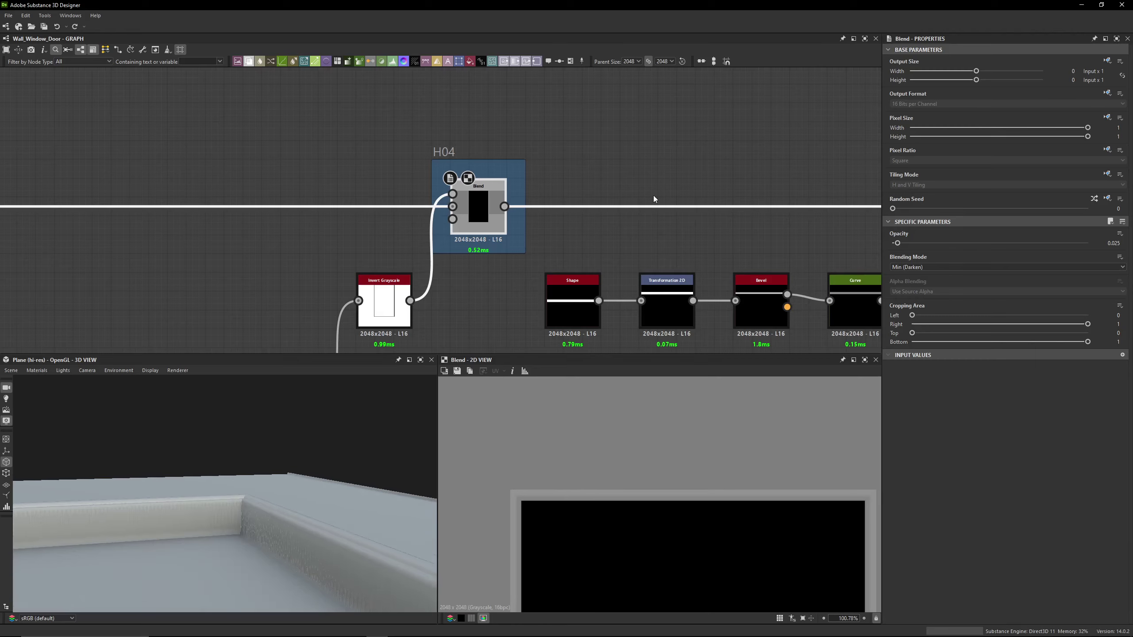
Enable the H05 Blend node that adds the window dividers to the height
key(ctrl+y)
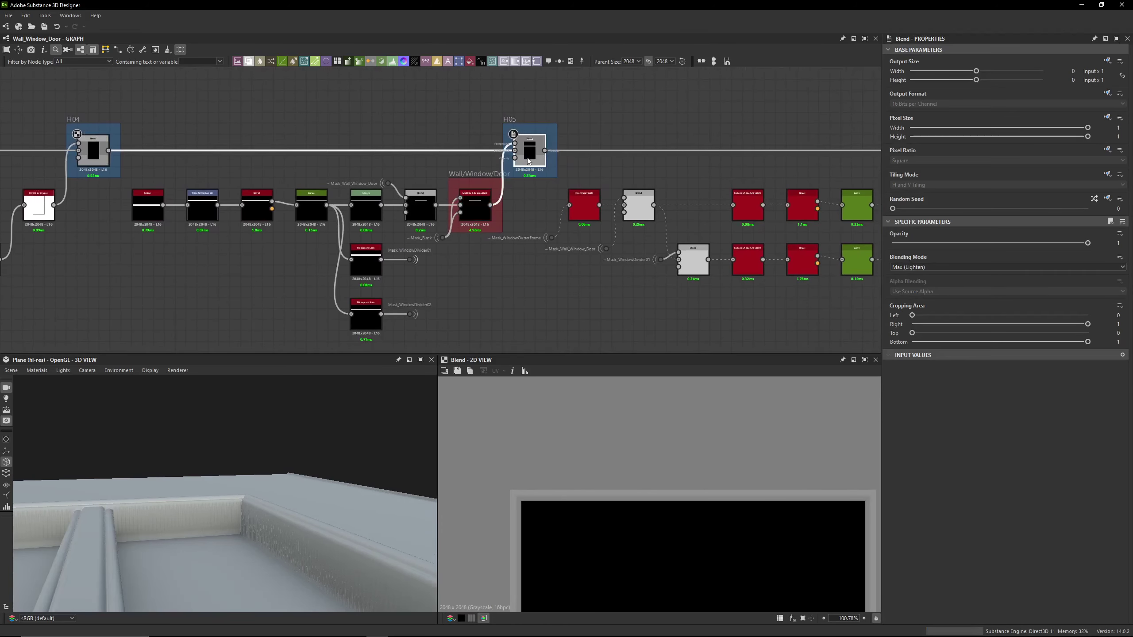
middle_drag(233, 175, 319, 117)
scroll(319, 178, up, 2)
middle_drag(671, 163, 667, 187)
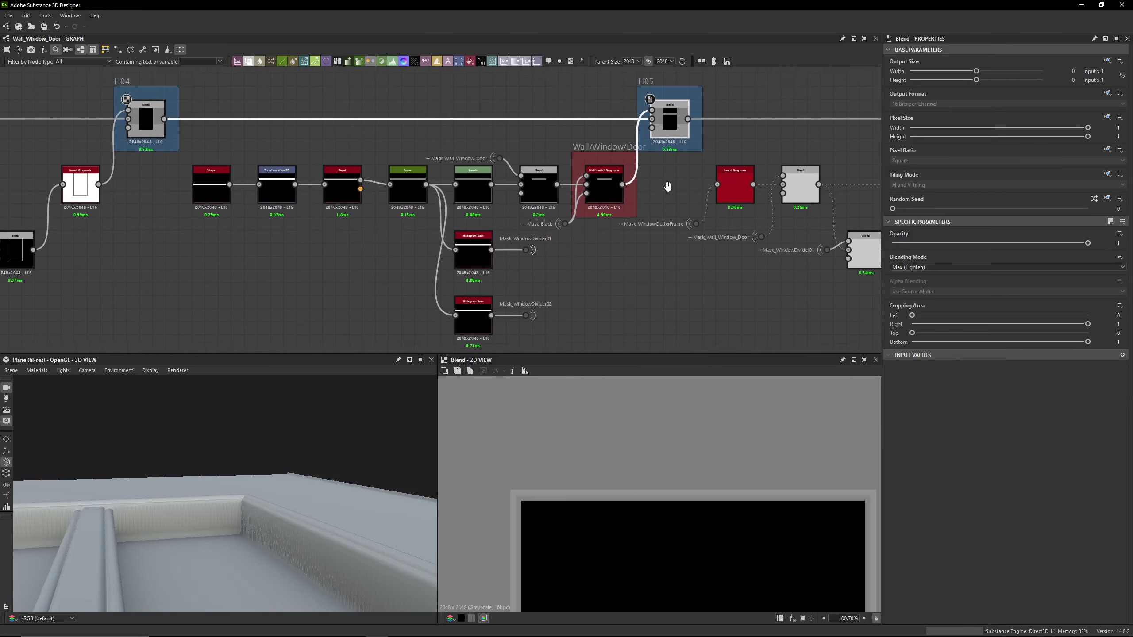
Preview the window divider's Shape node and the Transformation 2D node that offsets it, fitting the full bar in the 2D view
scroll(196, 222, up, 3)
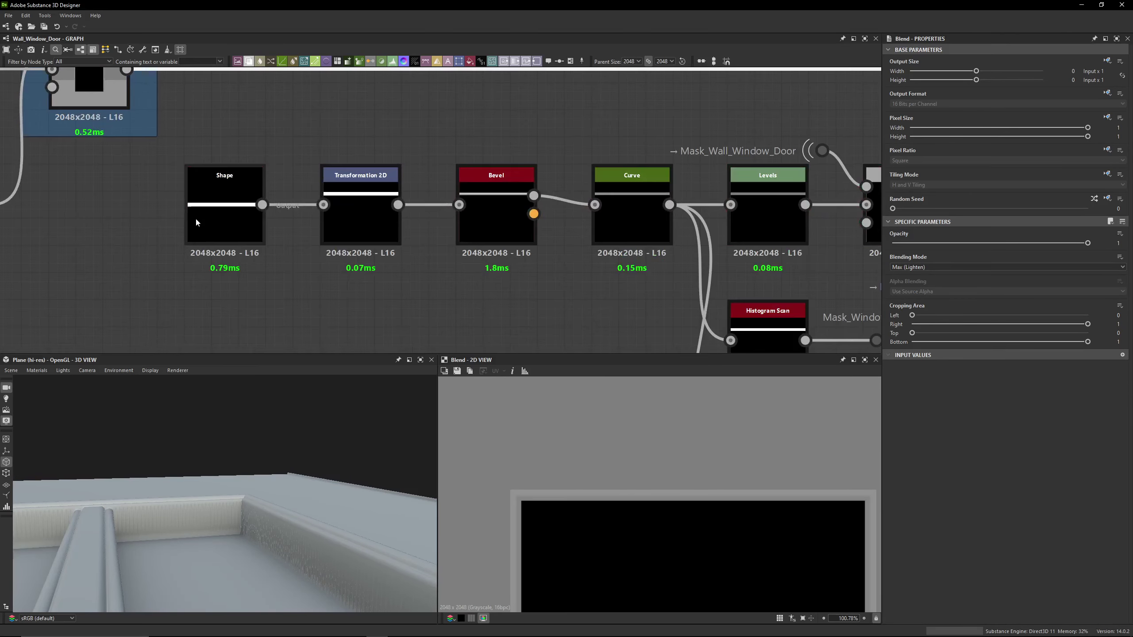
double_click(196, 222)
key(f)
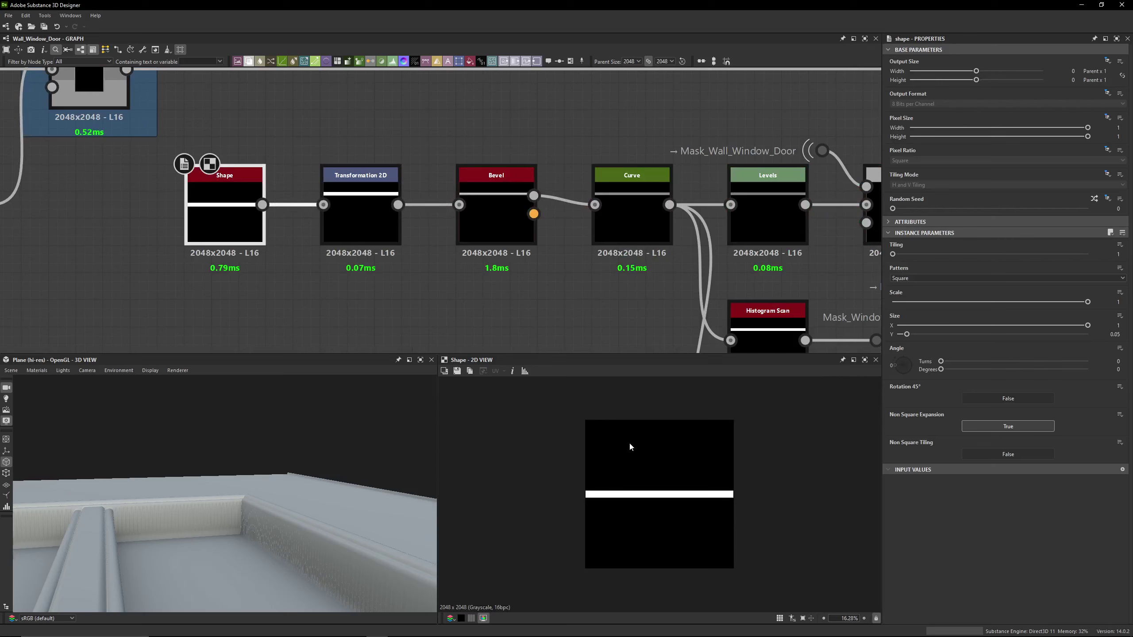
double_click(364, 234)
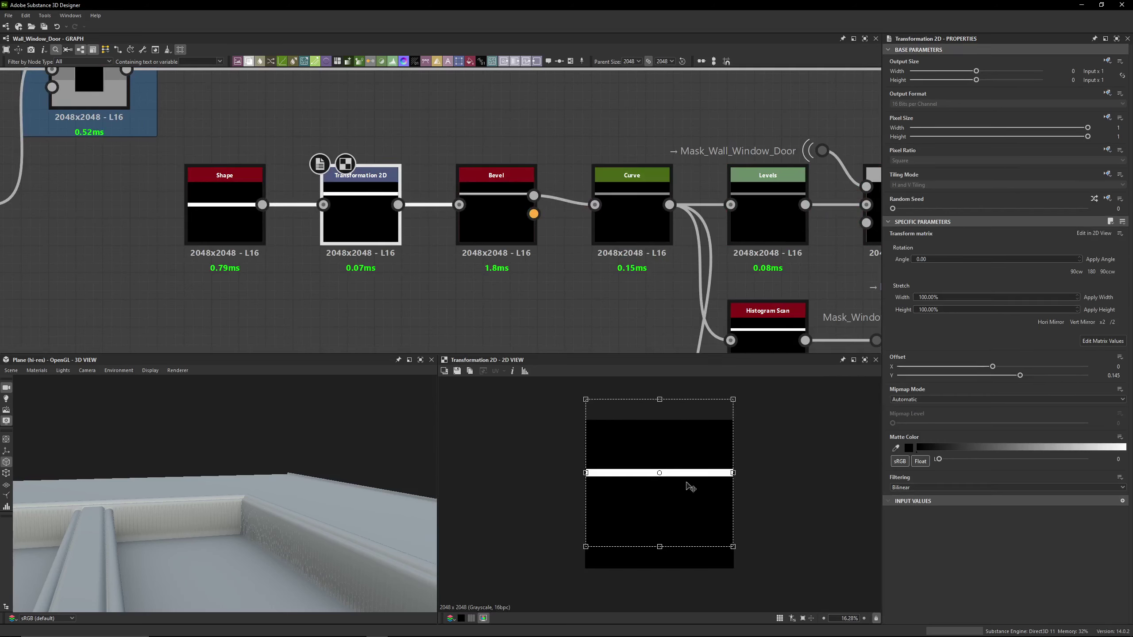
click(1088, 341)
Preview the divider's Bevel output and open the Curve node that shapes its profile
click(500, 232)
double_click(500, 232)
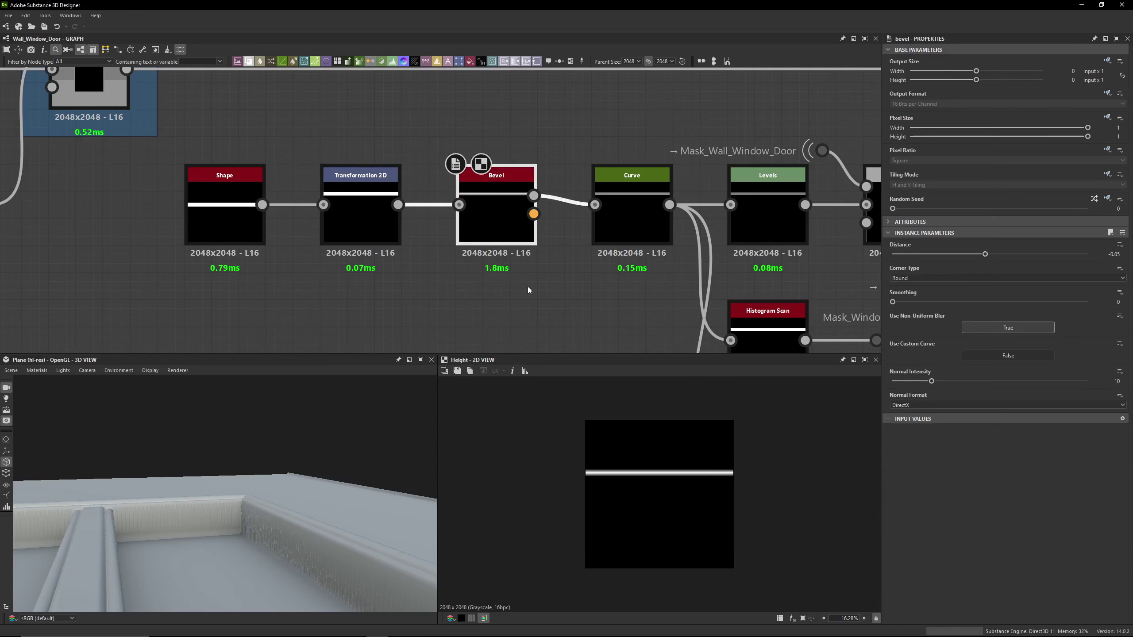
middle_drag(510, 290, 373, 209)
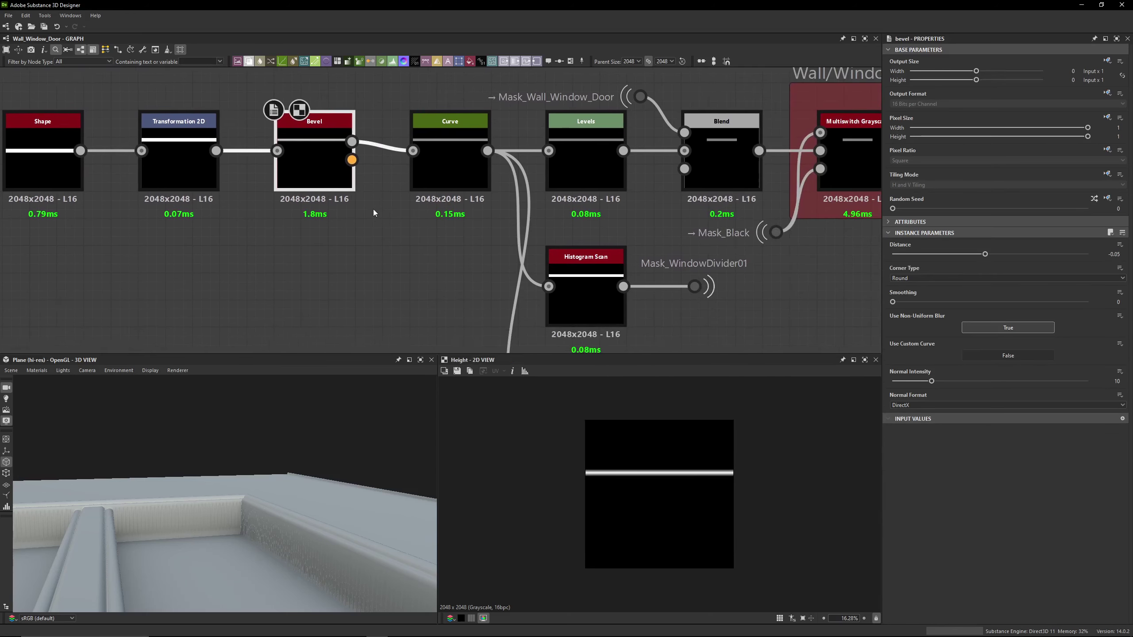
double_click(453, 178)
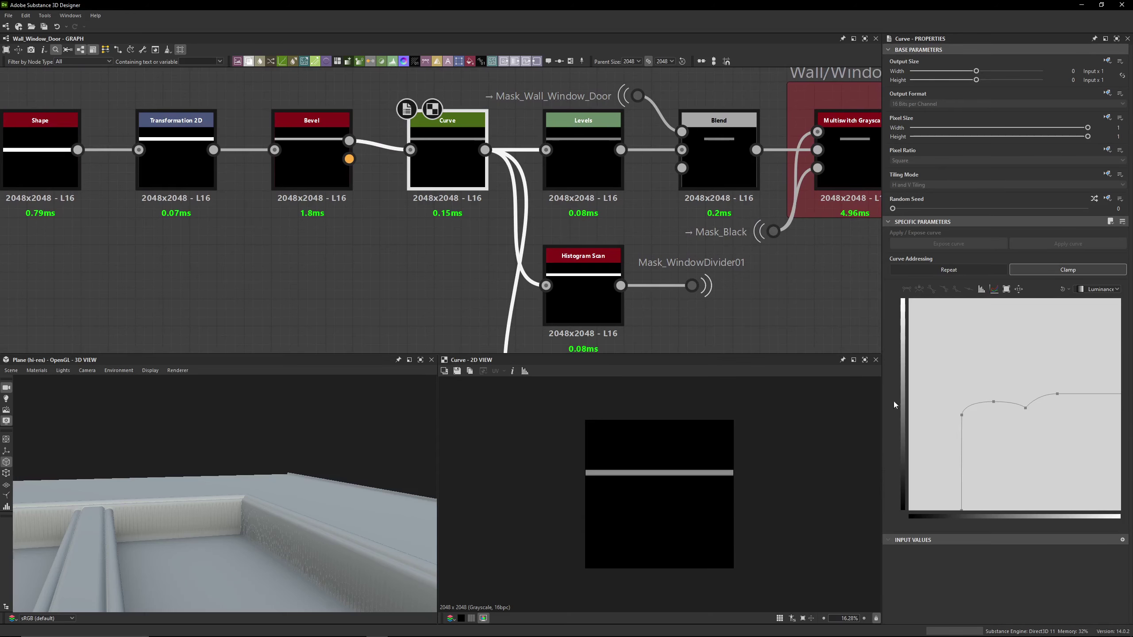
Compare the earlier rectangular frame's Curve node with the Curve node of the window divider
middle_drag(246, 238, 696, 245)
scroll(594, 252, down, 6)
middle_drag(187, 193, 636, 191)
scroll(431, 203, down, 2)
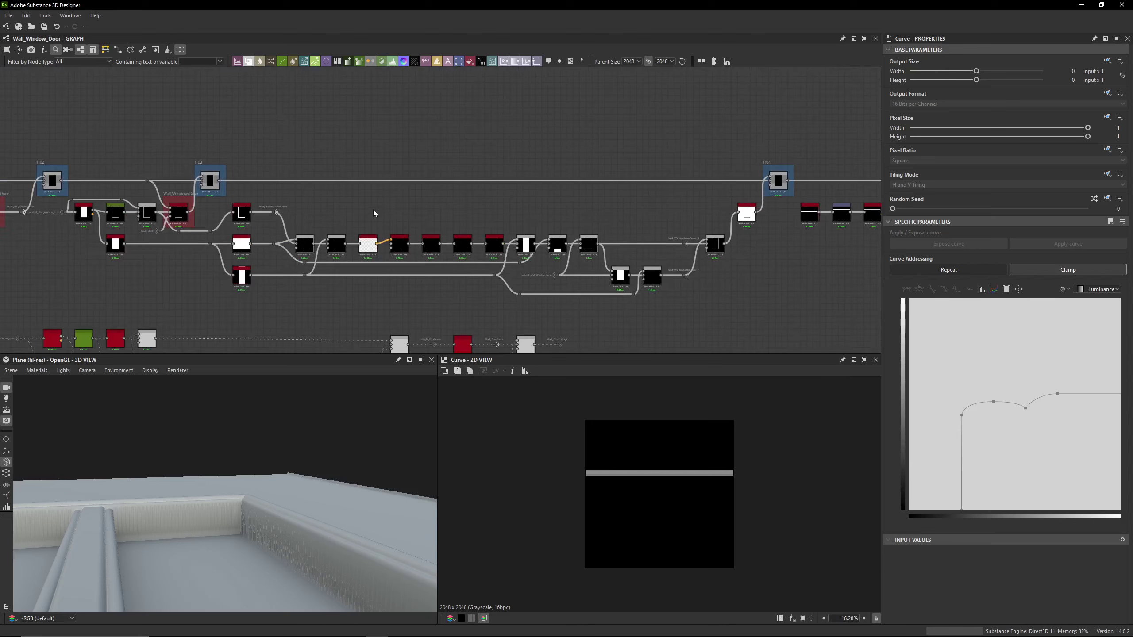
double_click(114, 215)
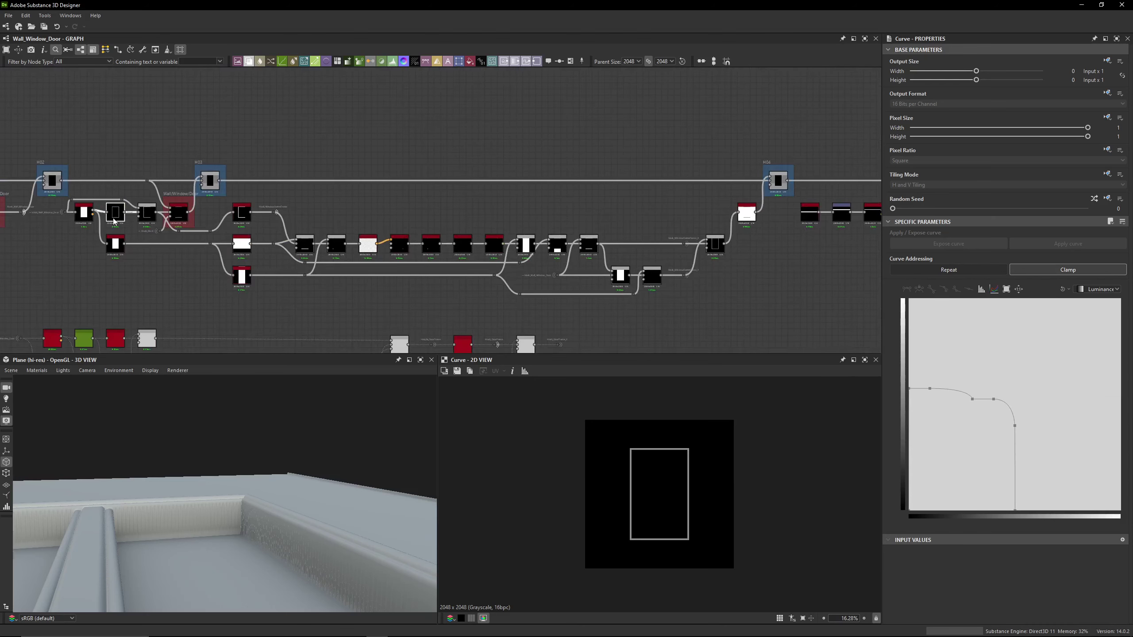
middle_drag(861, 264, 503, 250)
scroll(590, 211, up, 3)
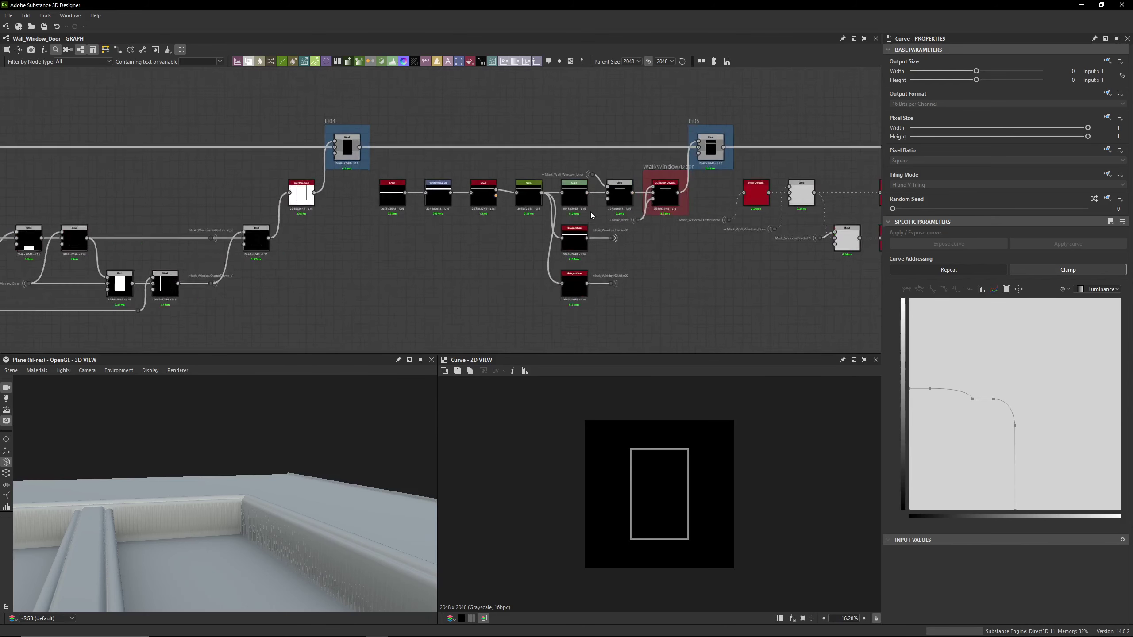
double_click(516, 191)
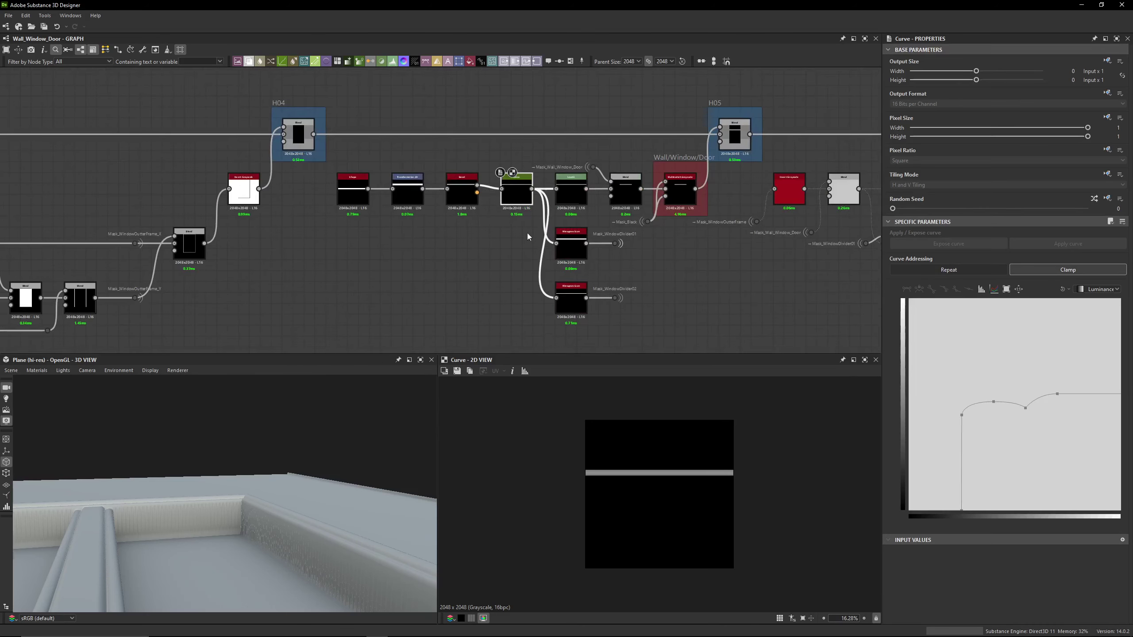
Inspect each point of the divider's Curve profile in turn, from its base point to the last plateau point
click(961, 511)
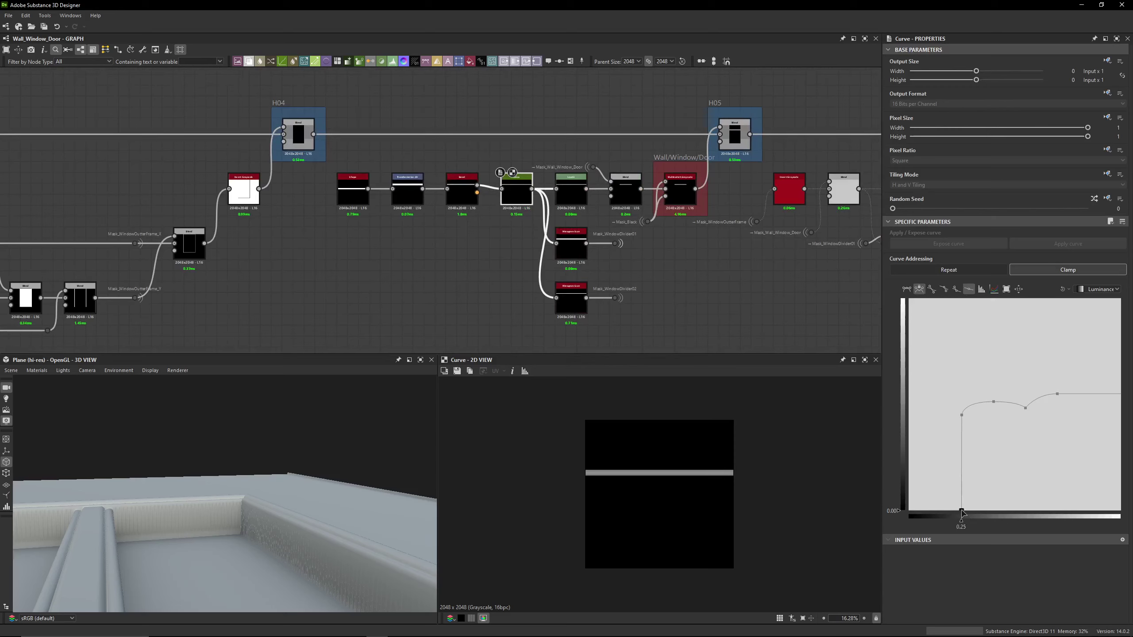
click(962, 415)
click(994, 402)
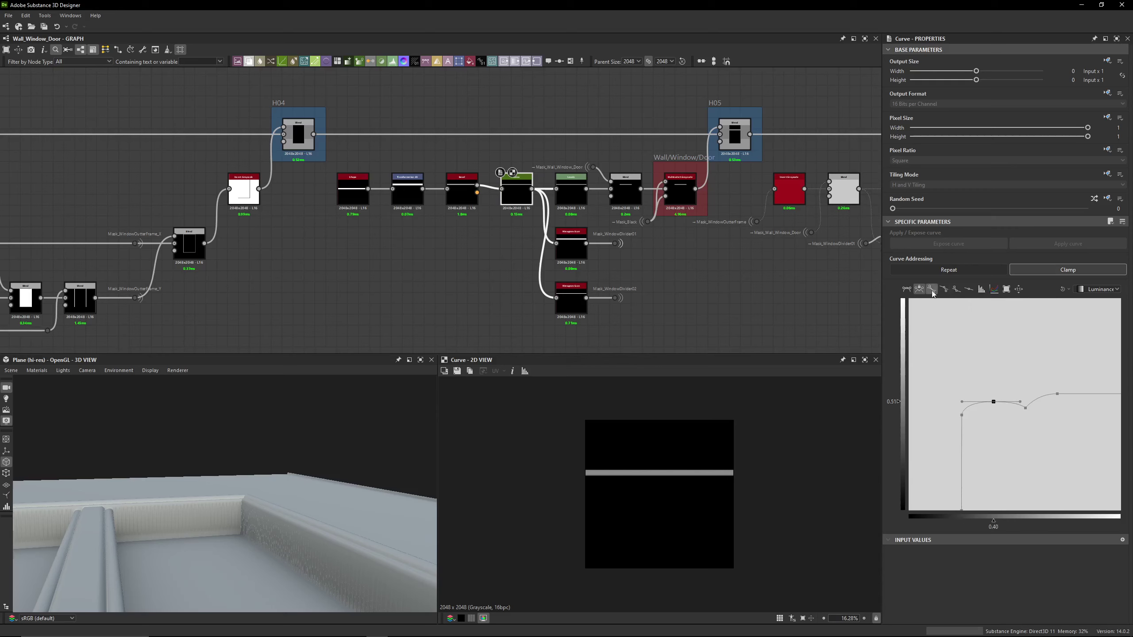
click(1025, 408)
click(1057, 395)
Inspect the position and contrast settings of the Histogram Scan nodes feeding Mask_WindowDivider01 and Mask_WindowDivider02
middle_drag(589, 237, 526, 215)
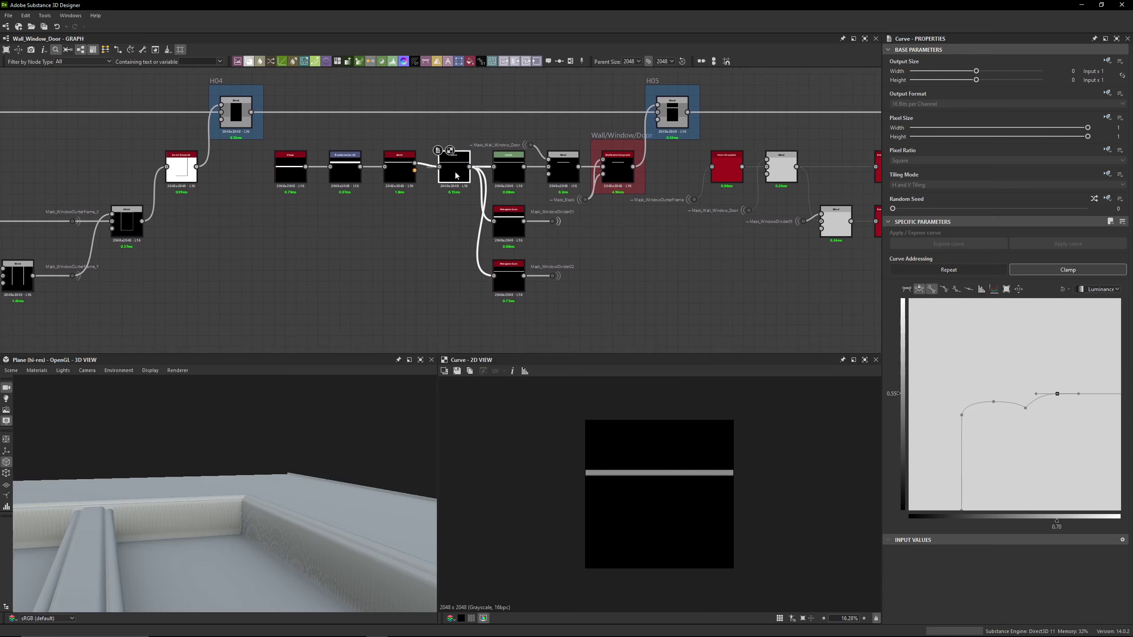
scroll(502, 232, up, 2)
scroll(550, 204, up, 2)
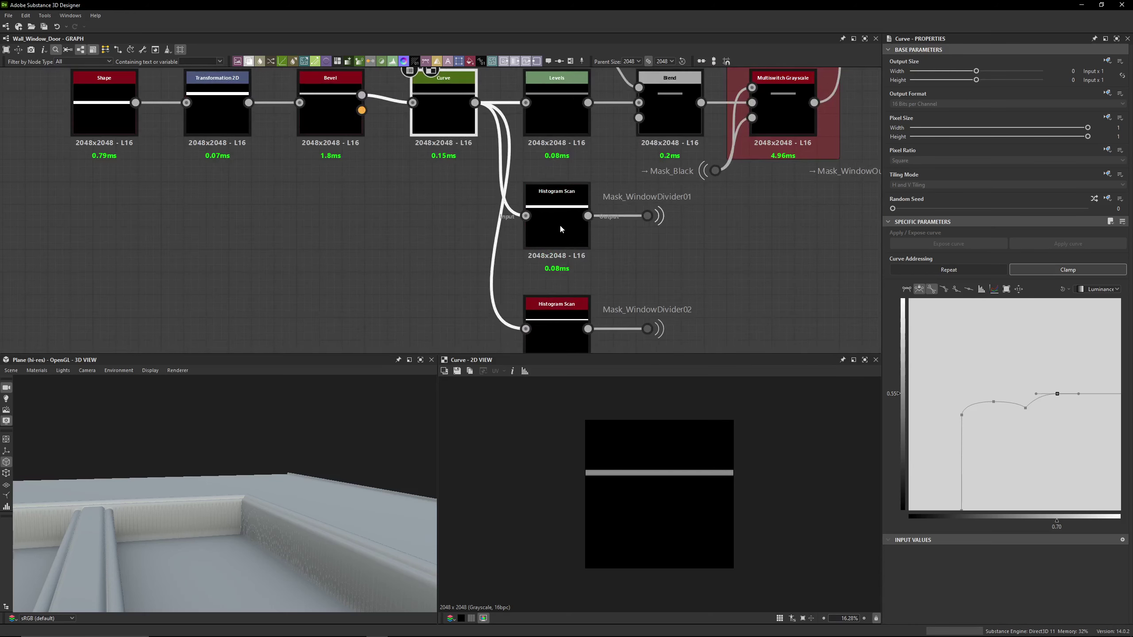
middle_drag(560, 223, 483, 183)
click(483, 183)
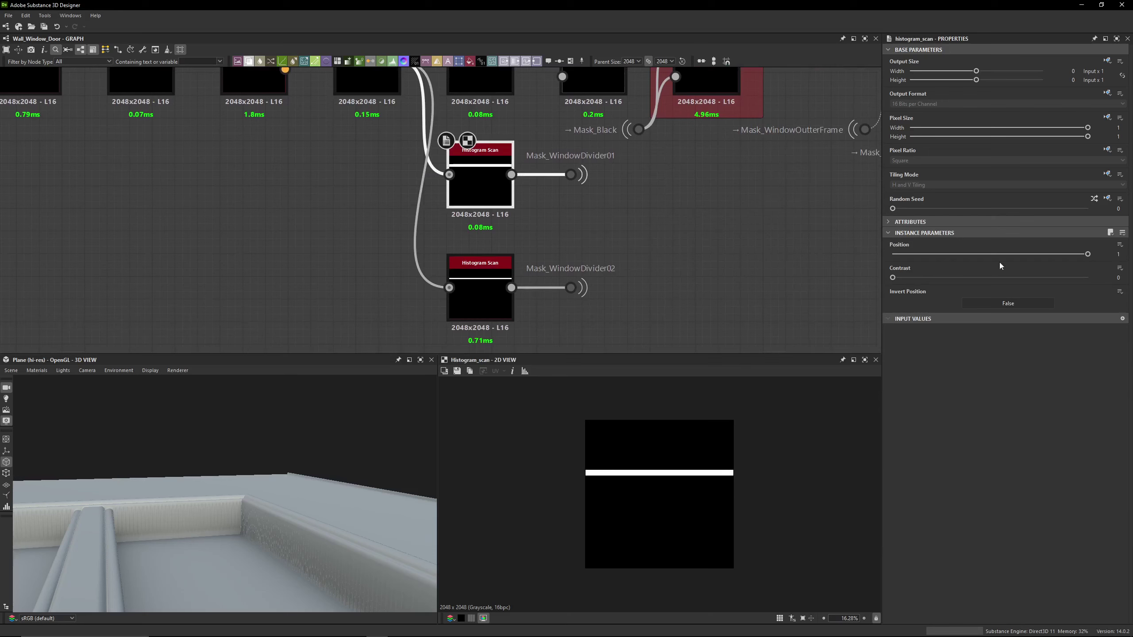
click(477, 299)
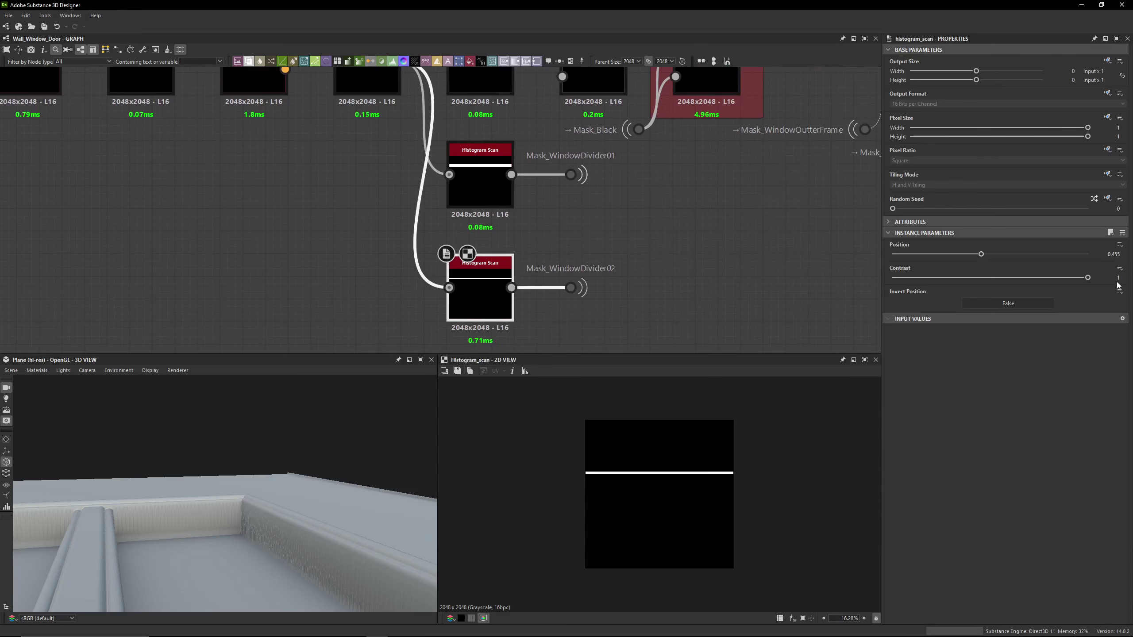
click(479, 188)
Compare a close-up of the divider's Curve output with the Mask_WindowDivider01 Histogram Scan output
middle_drag(384, 95, 404, 170)
click(404, 170)
scroll(642, 478, up, 15)
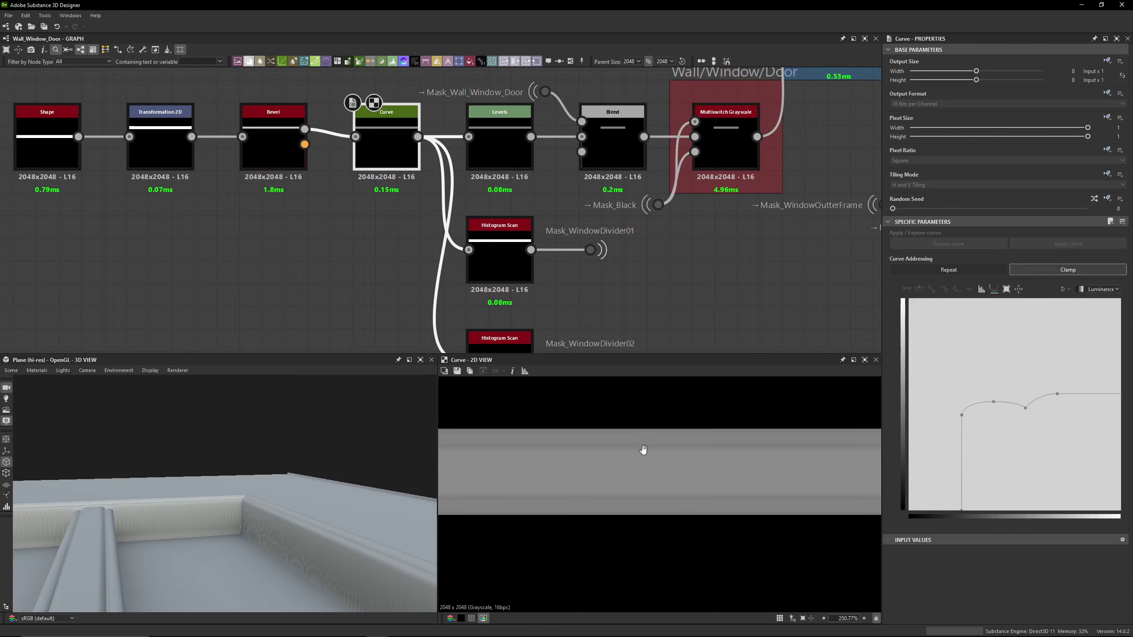
scroll(643, 460, up, 3)
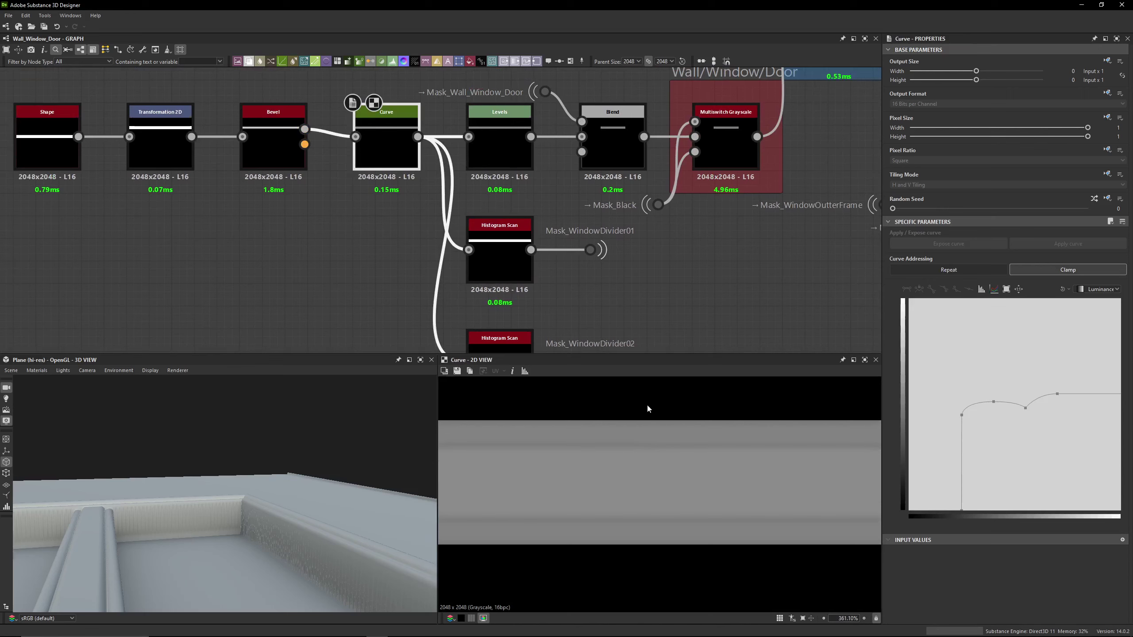
click(500, 263)
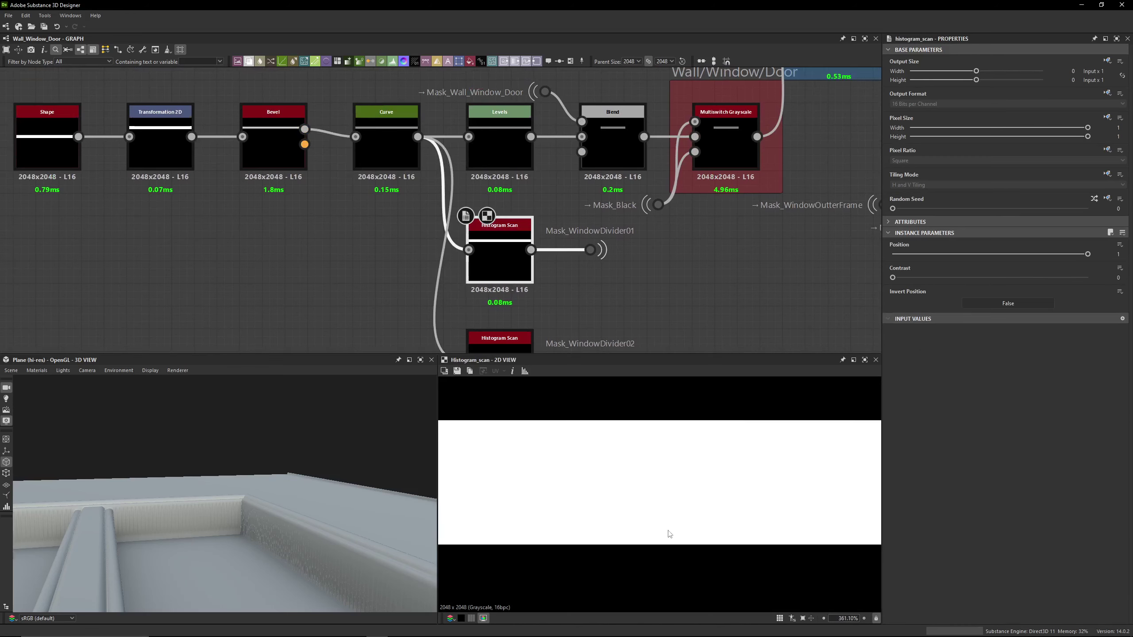
click(384, 152)
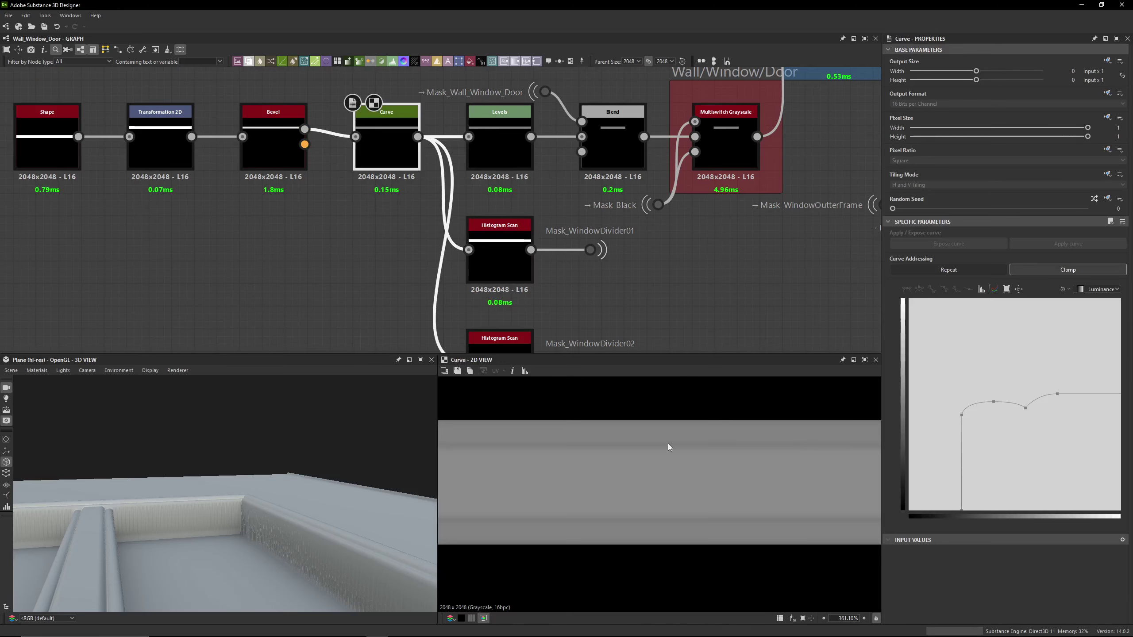
Compare the Mask_WindowDivider02 Histogram Scan with the Curve output and view the divider's profile up close in 3D
middle_drag(534, 252, 509, 175)
double_click(489, 284)
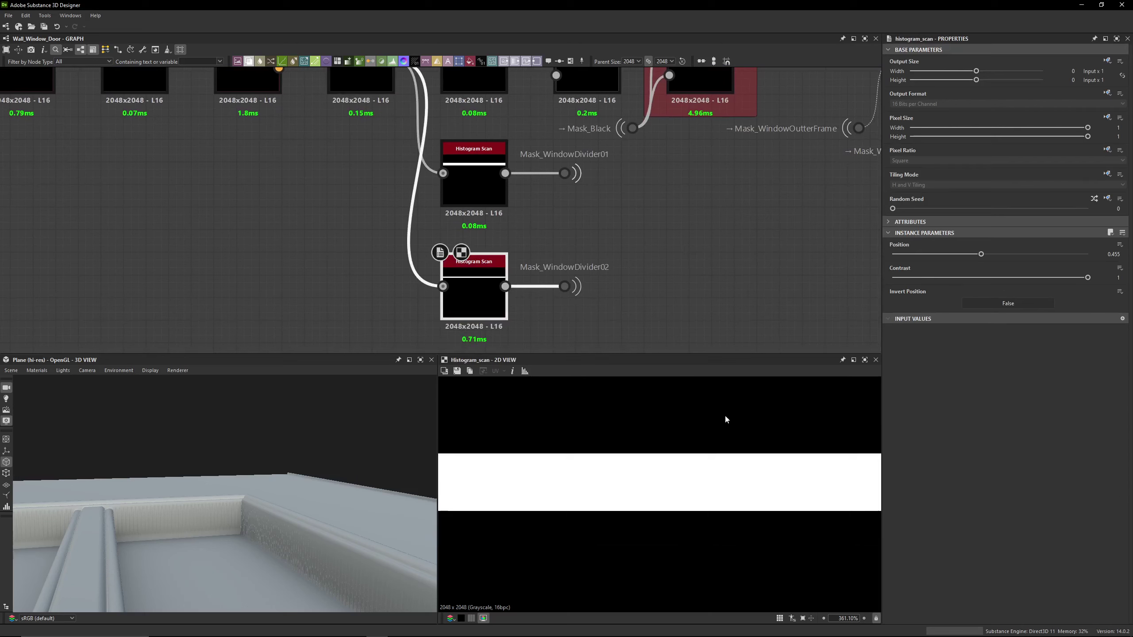
double_click(379, 84)
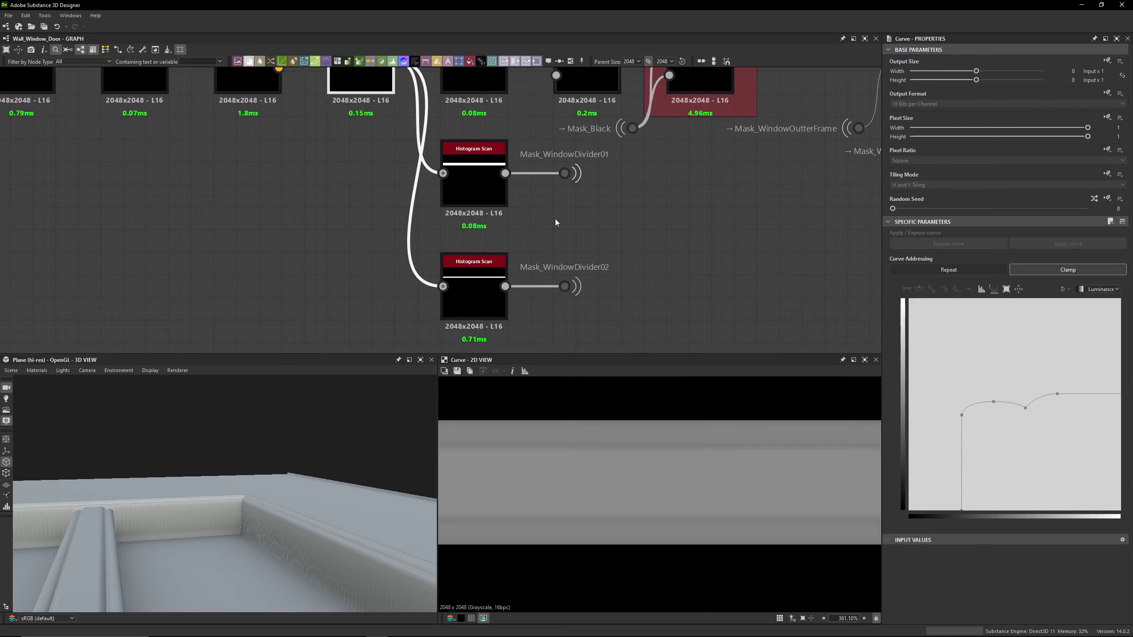
scroll(249, 404, up, 6)
drag(283, 424, 260, 453)
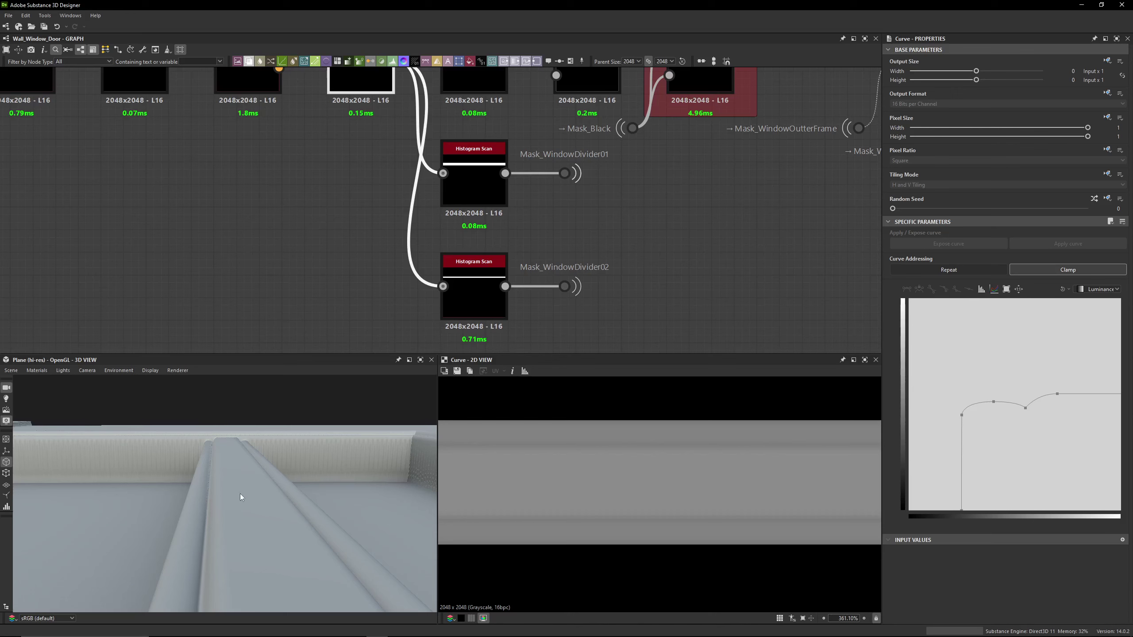
Inspect the divider's Levels node with its parameters shown as sliders instead of the histogram
scroll(596, 234, down, 4)
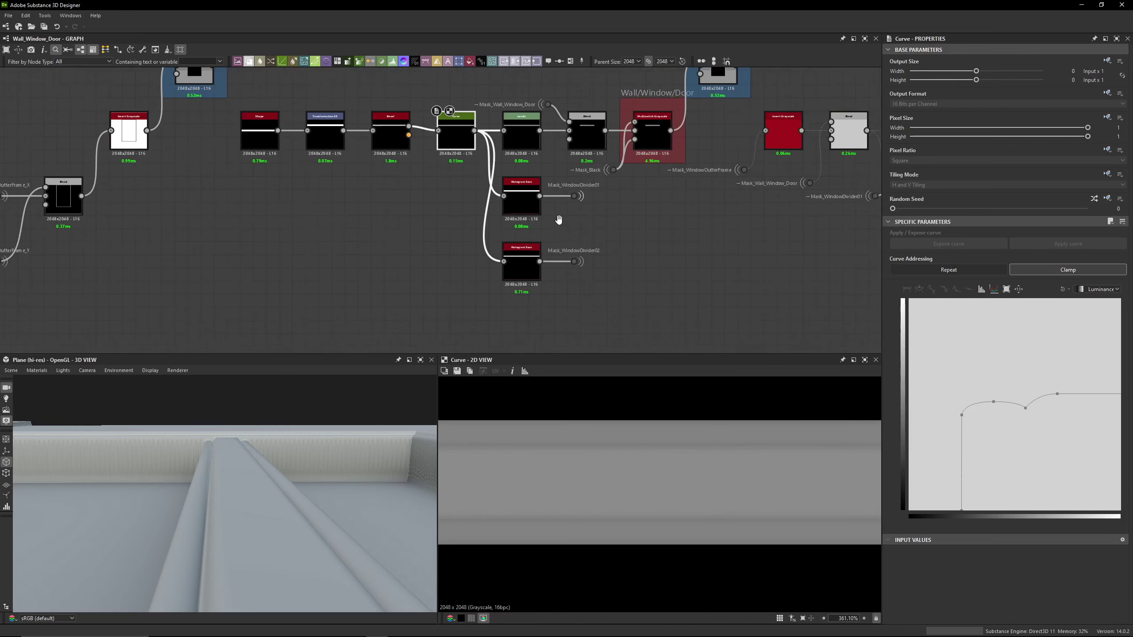
click(497, 174)
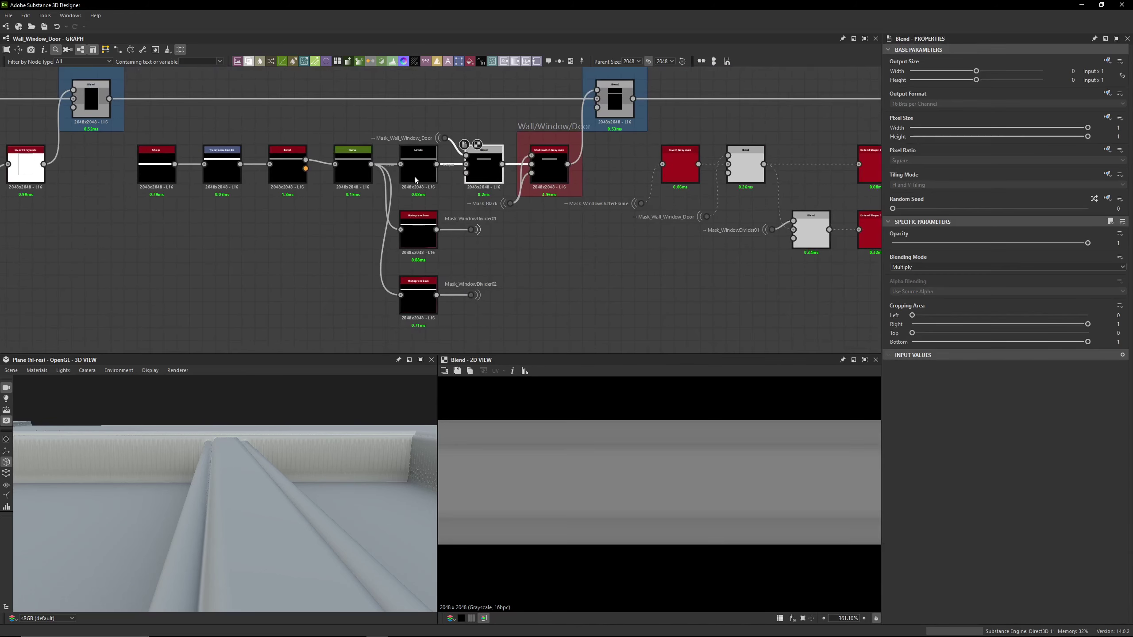
click(419, 166)
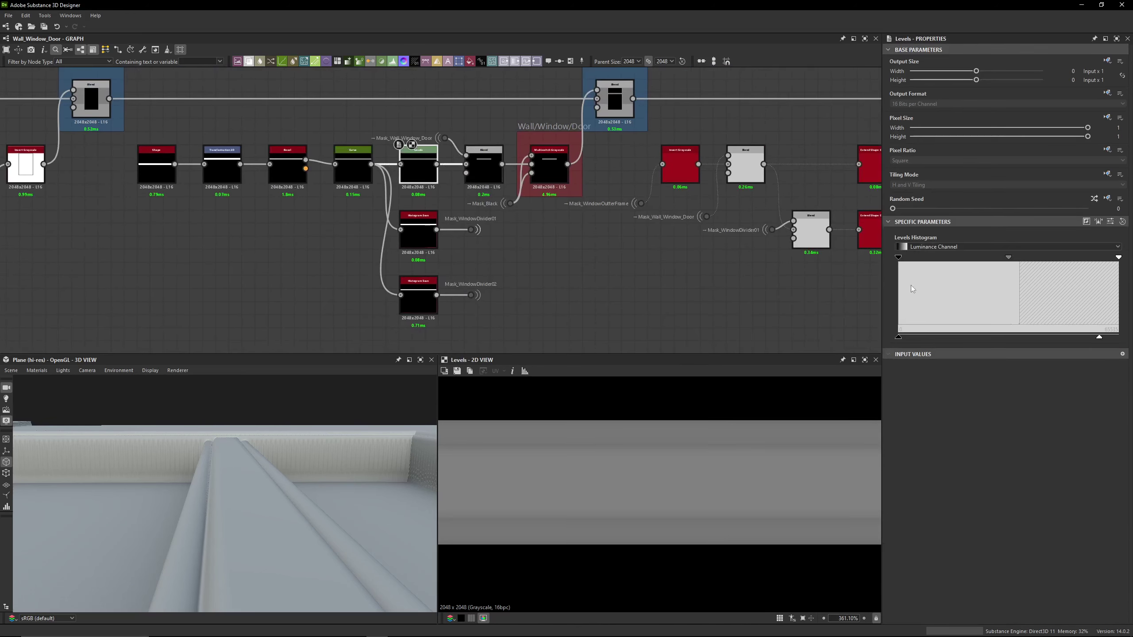
click(1110, 222)
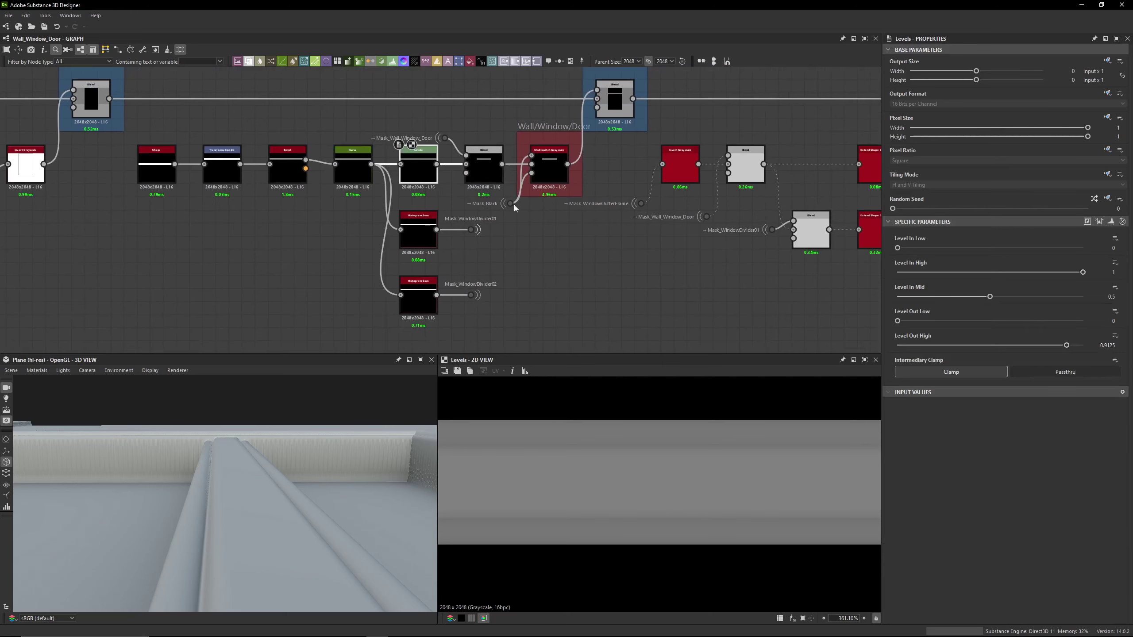
Examine the Multiply Blend following the divider's Levels node and its connections to the neighbouring nodes
click(484, 172)
scroll(477, 236, up, 3)
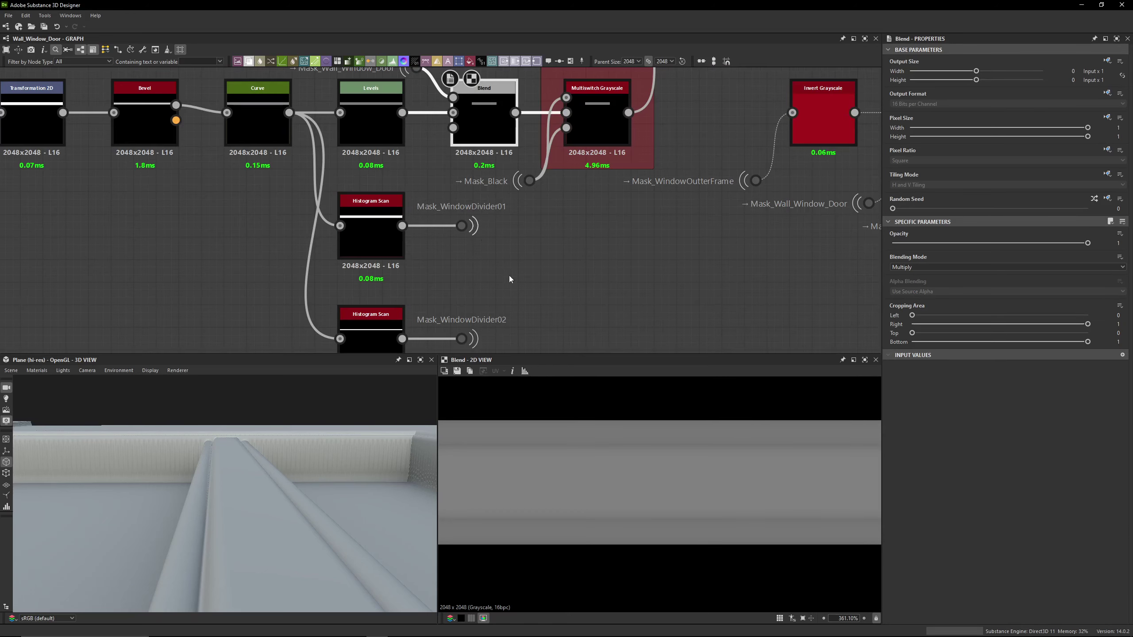
middle_drag(509, 275, 502, 227)
drag(524, 316, 440, 166)
middle_drag(531, 177, 563, 310)
click(515, 233)
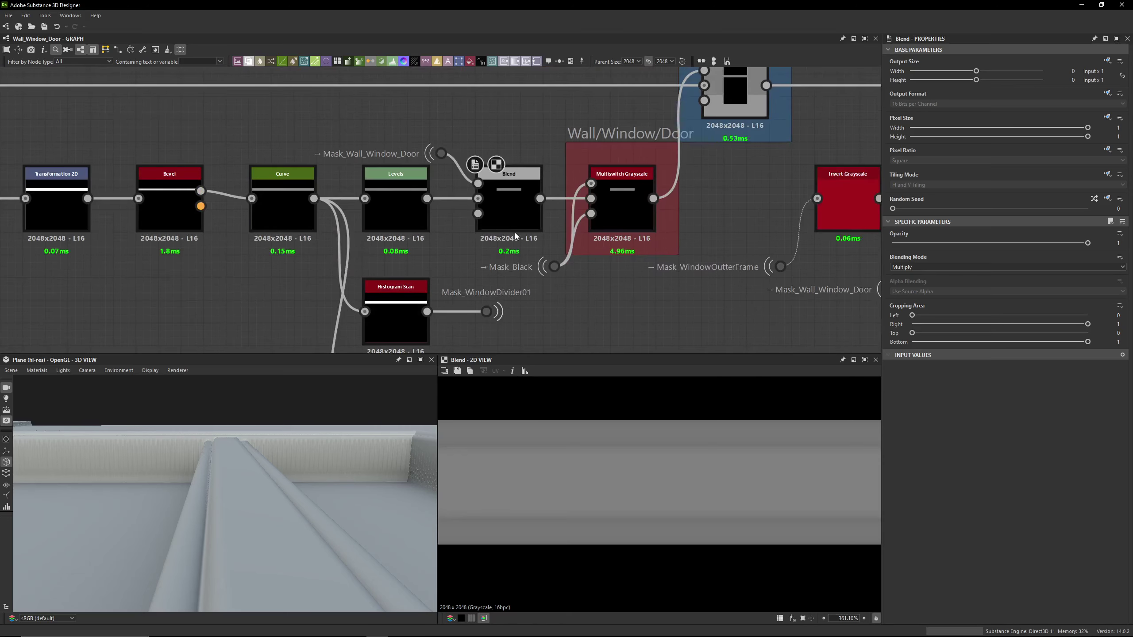
click(513, 223)
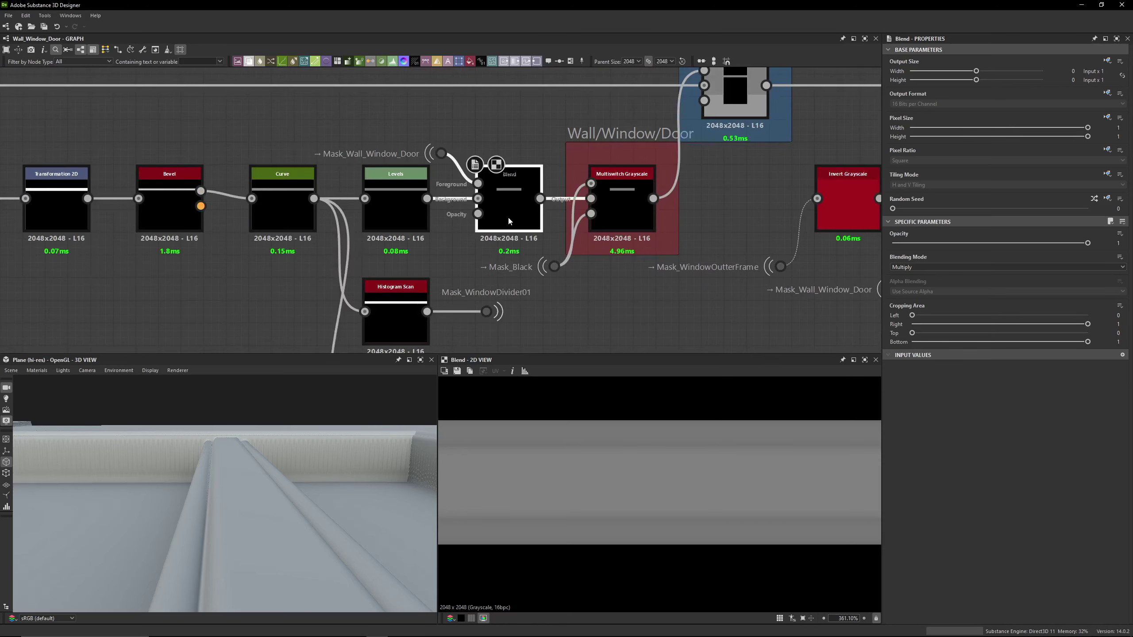
Preview the Mask_Wall_Window_Door input at full extent and compare it with the Levels and masked divider Blend outputs
double_click(441, 153)
key(f)
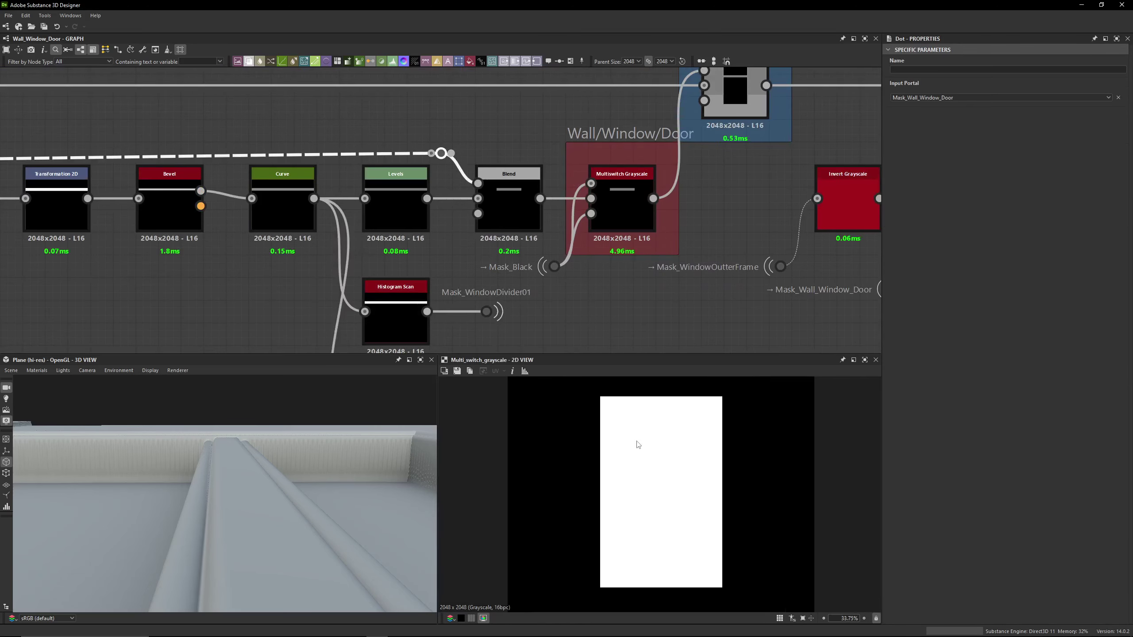
scroll(637, 445, down, 4)
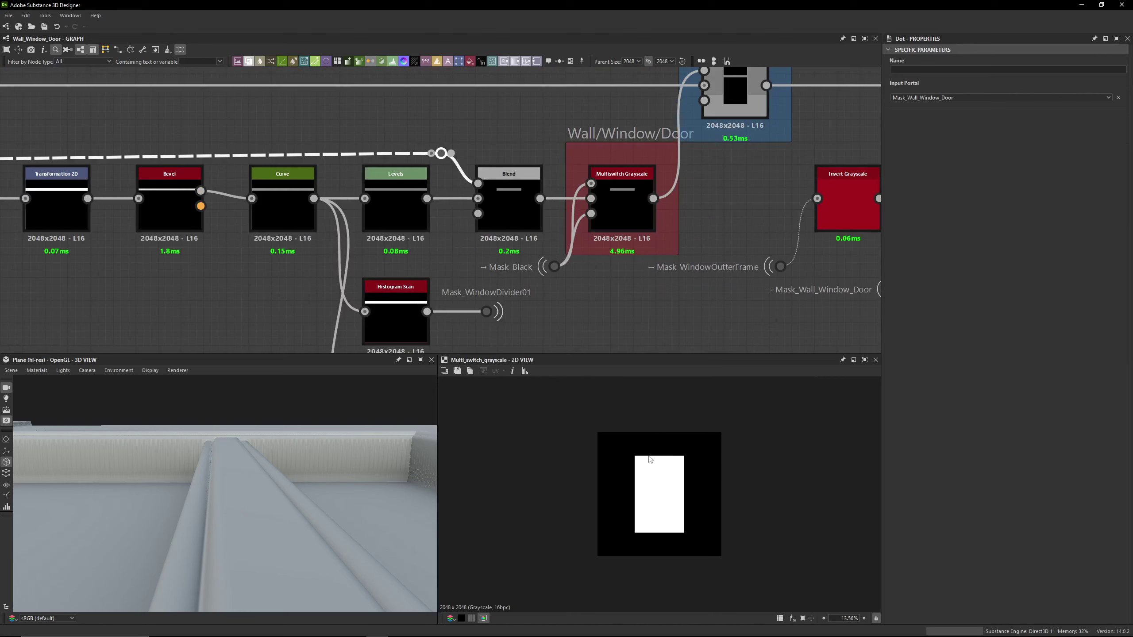
click(475, 257)
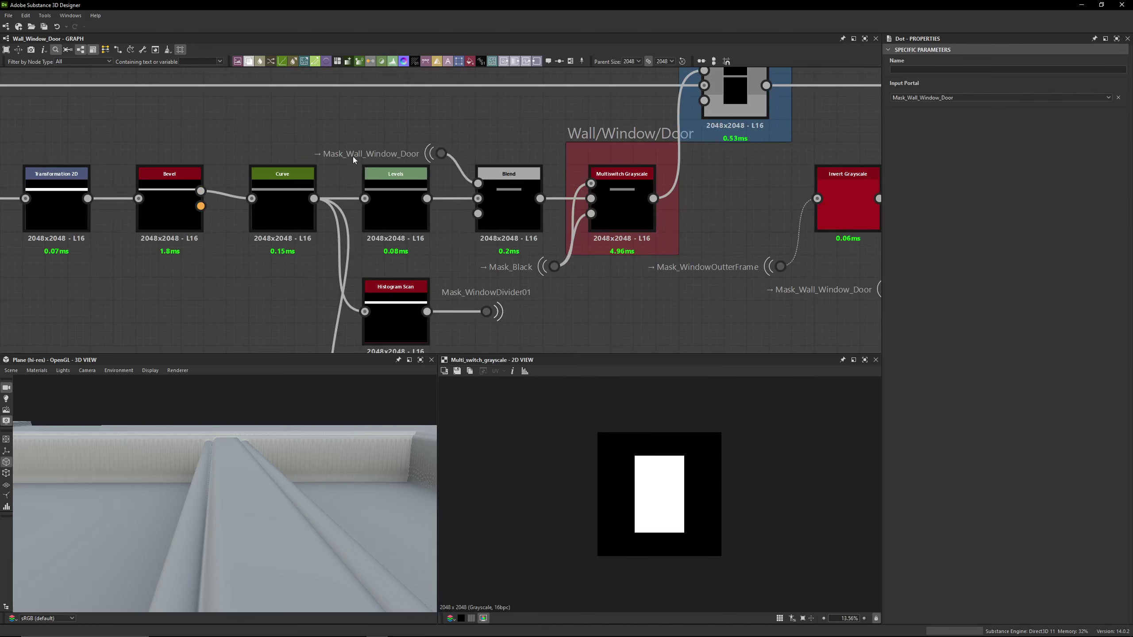
double_click(404, 200)
double_click(503, 205)
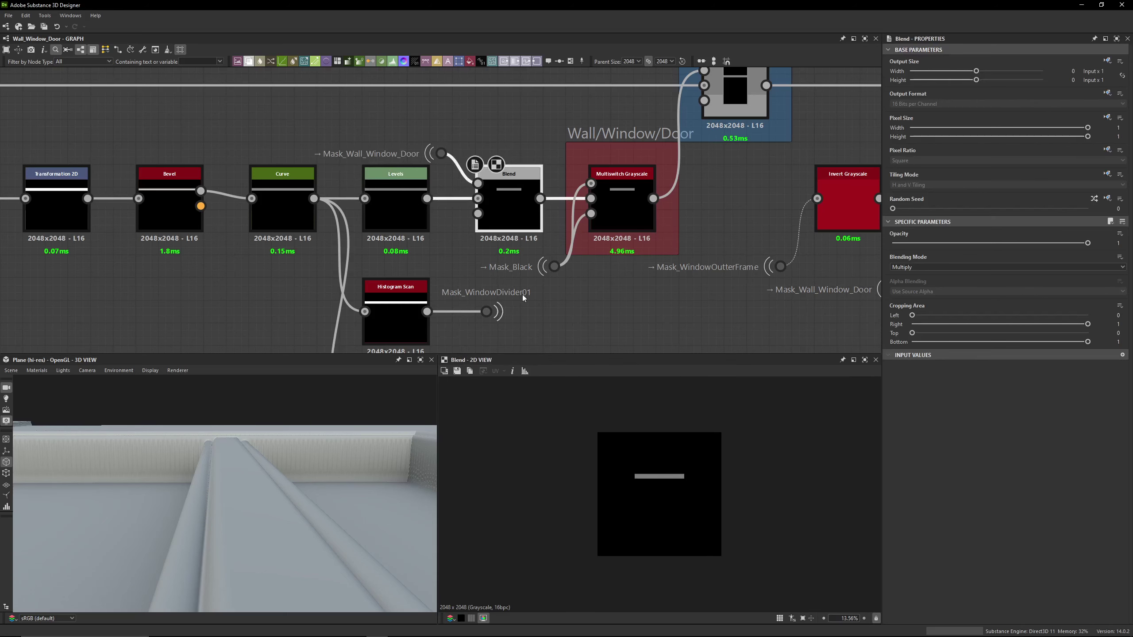
middle_drag(609, 217, 545, 216)
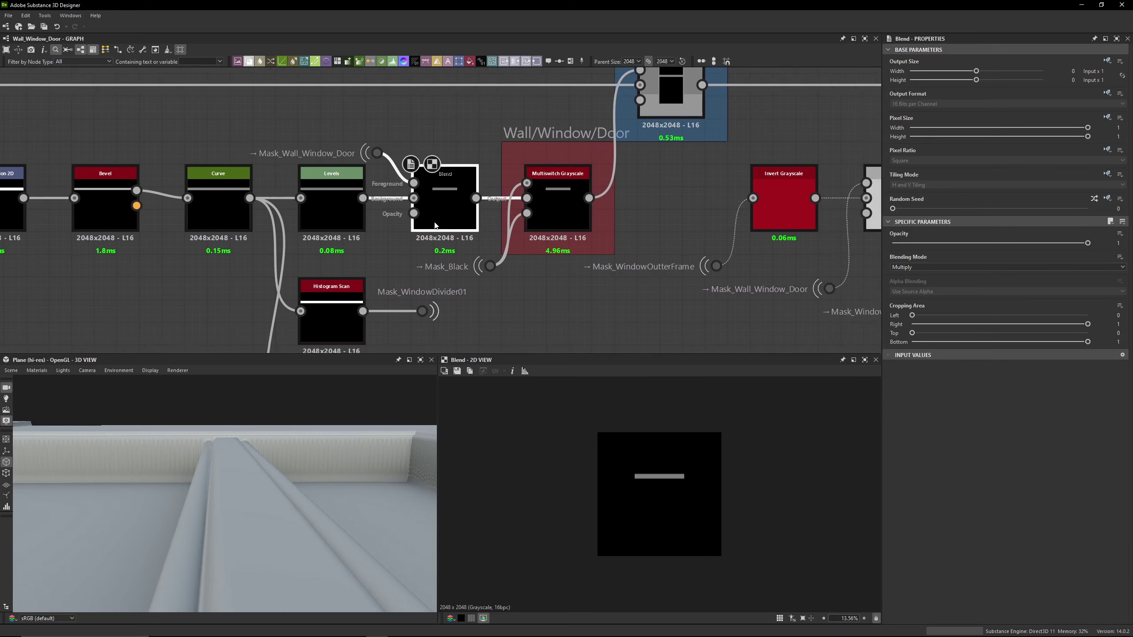
View the masked window divider from an angled side in 3D and inspect the H05 Blend node that adds it to the height
key(shift+d)
scroll(230, 459, down, 5)
drag(230, 459, 260, 472)
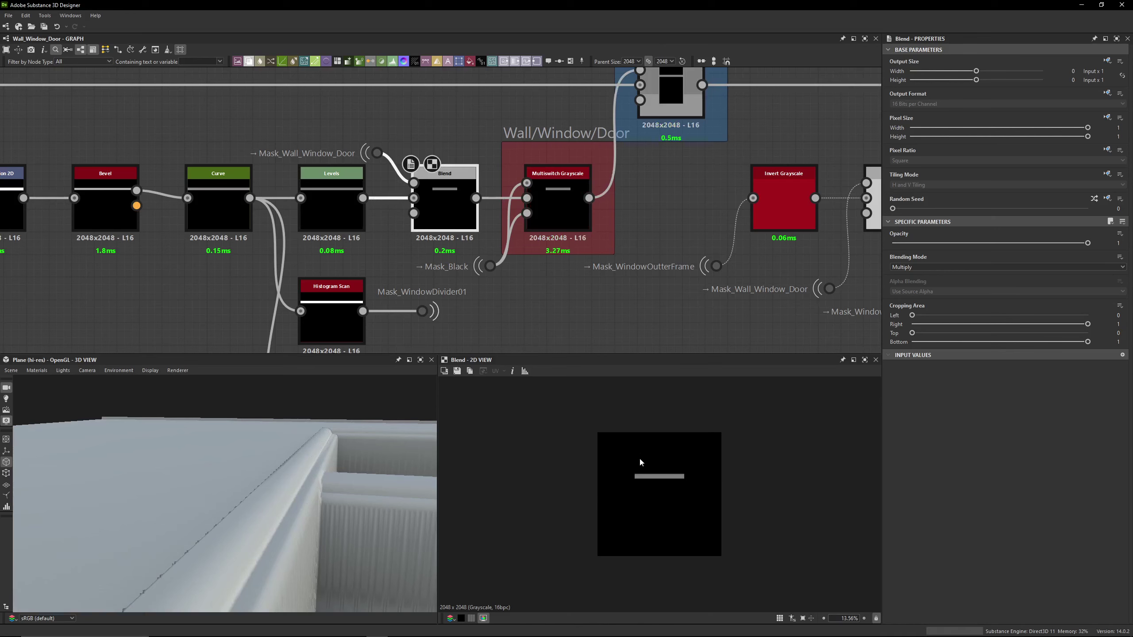
middle_drag(582, 239, 473, 316)
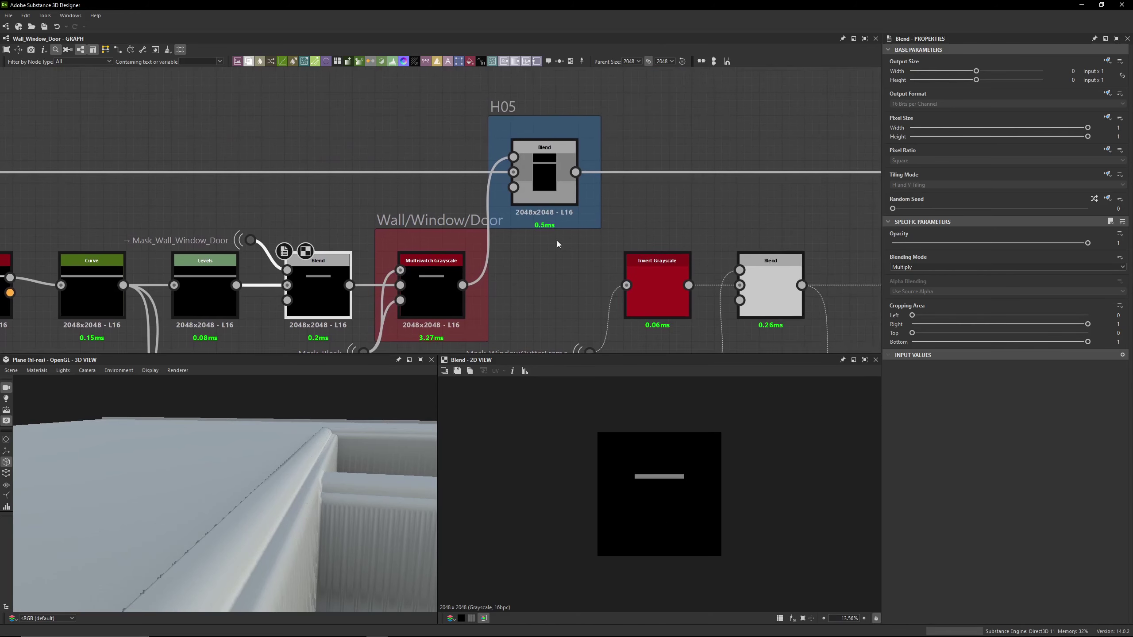
click(547, 175)
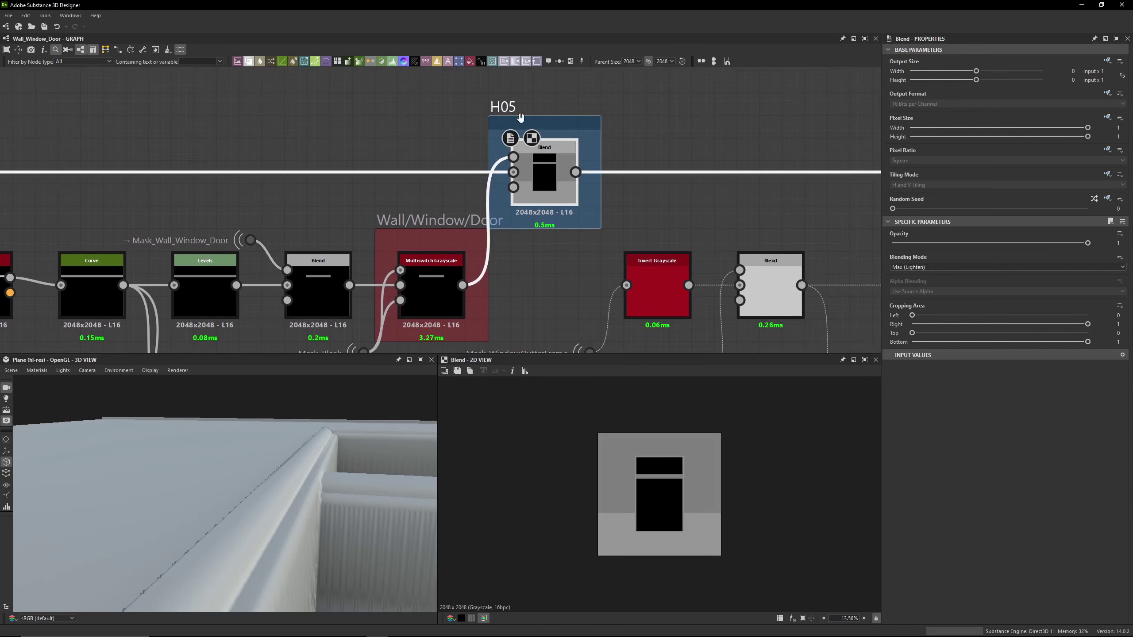
Review the Blend nodes in the earlier height frames from H04 back to H01 and compare their blending modes
scroll(366, 135, down, 5)
middle_drag(351, 153, 764, 112)
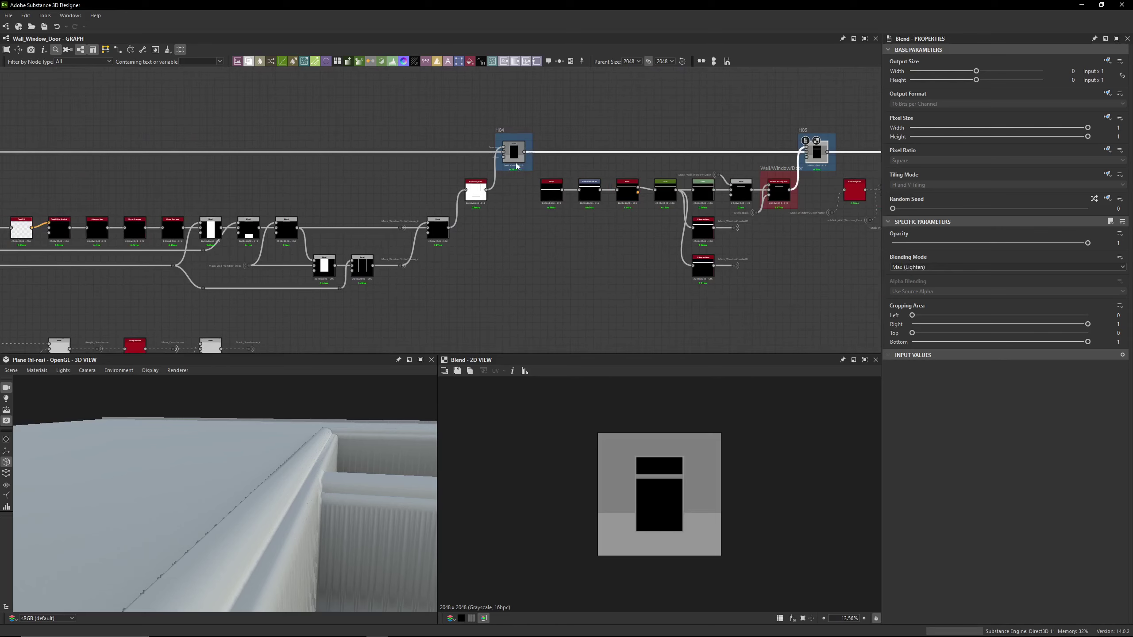
click(515, 160)
middle_drag(179, 139, 602, 169)
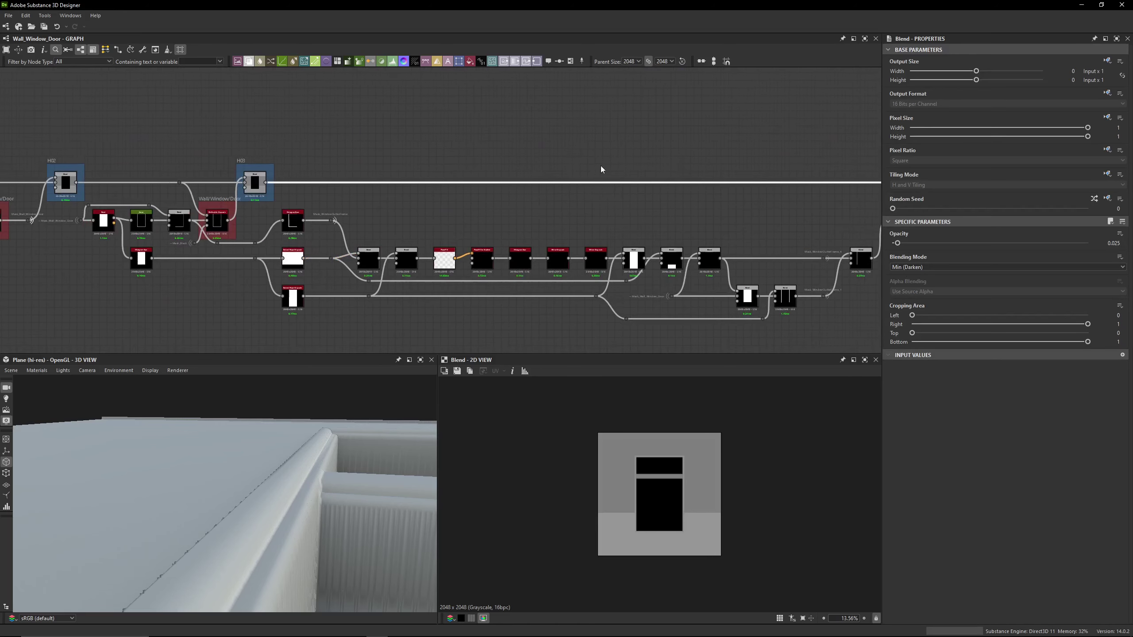
click(259, 186)
middle_drag(273, 116, 618, 114)
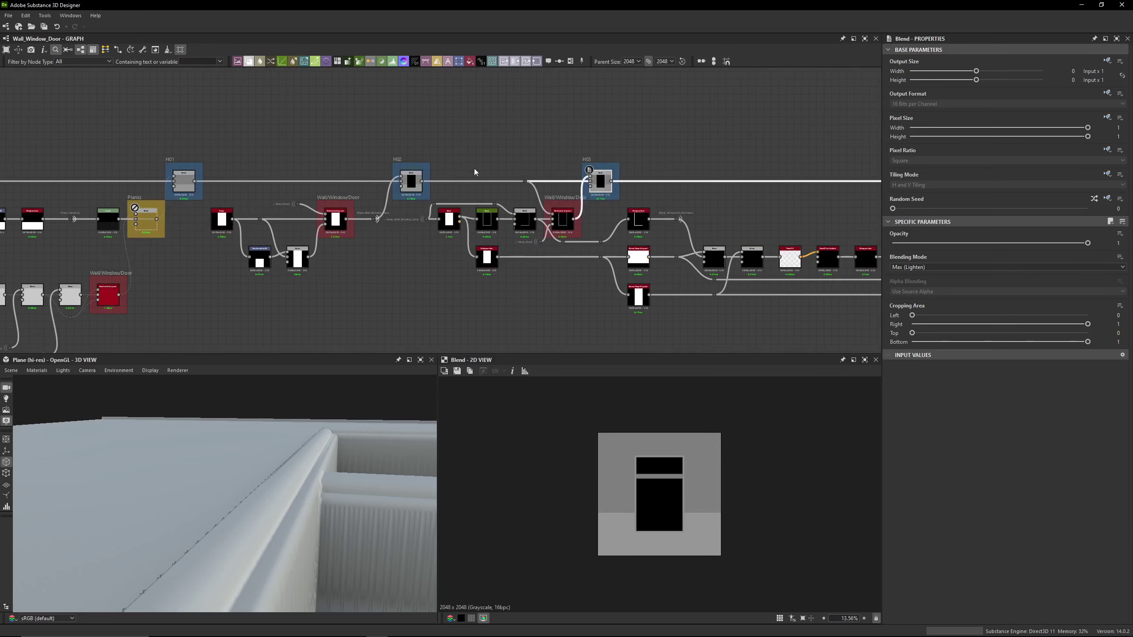
click(414, 187)
mouse_move(424, 137)
middle_down()
mouse_move(539, 143)
mouse_move(332, 137)
middle_up()
click(297, 201)
middle_drag(713, 176, 504, 176)
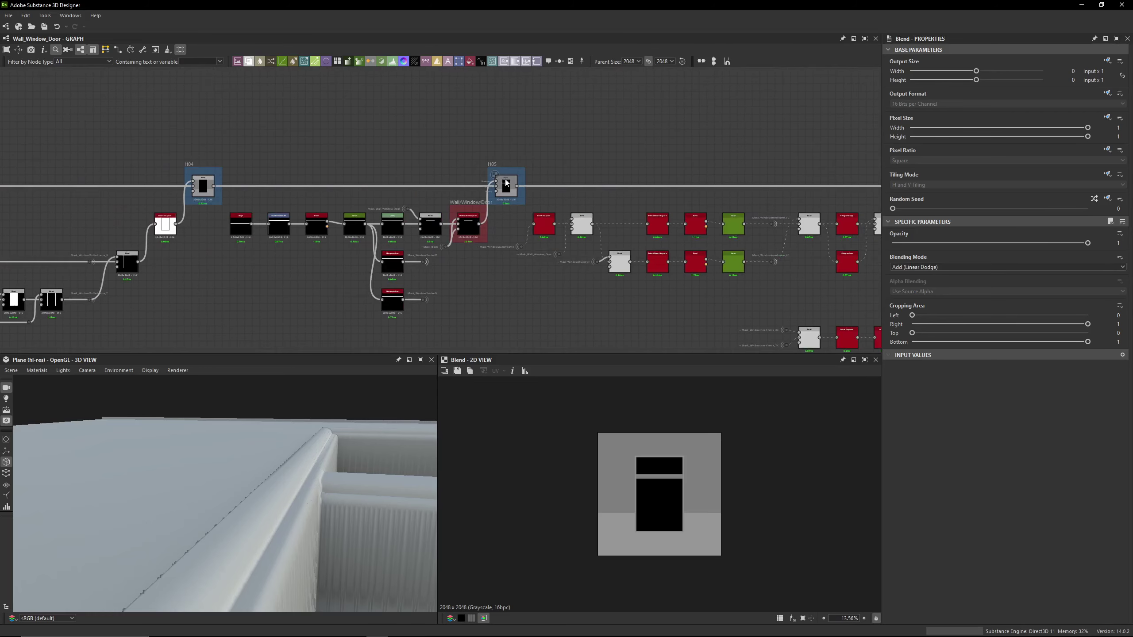
Inspect the H06 Blend node further along the height chain and its effect on the window frame in 3D
scroll(504, 178, up, 2)
middle_drag(803, 167, 443, 165)
middle_drag(872, 185, 450, 183)
click(449, 185)
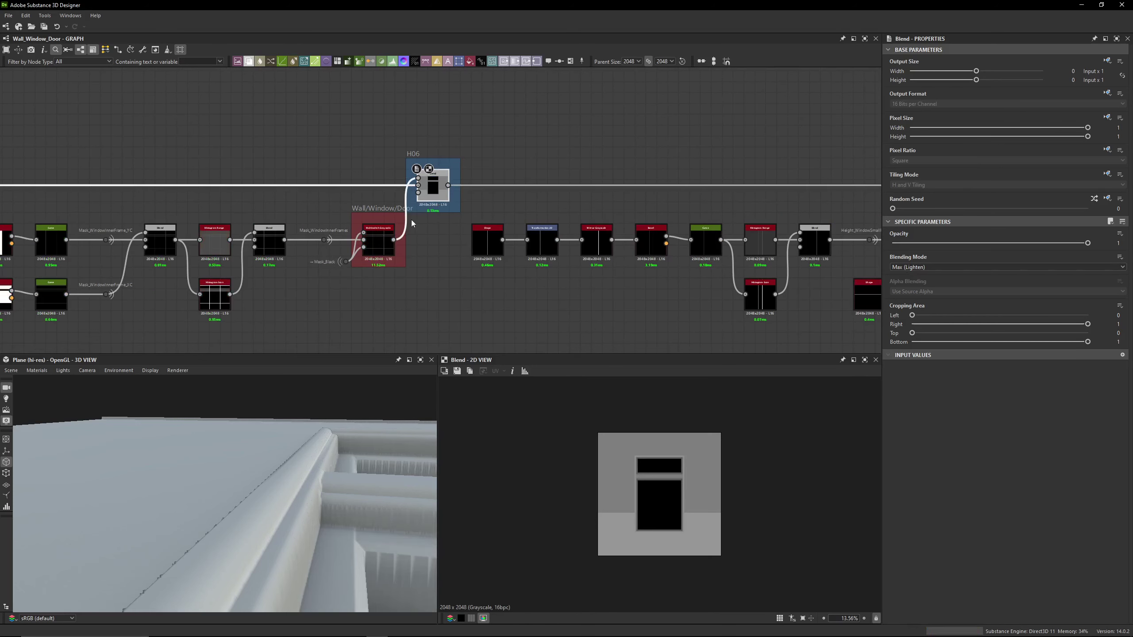
Preview the Mask_WindowOutterFrame input and the Invert Grayscale output that start the inner frame branch after H05
middle_drag(165, 194, 639, 147)
scroll(407, 149, down, 3)
scroll(364, 196, up, 7)
middle_drag(373, 149, 377, 167)
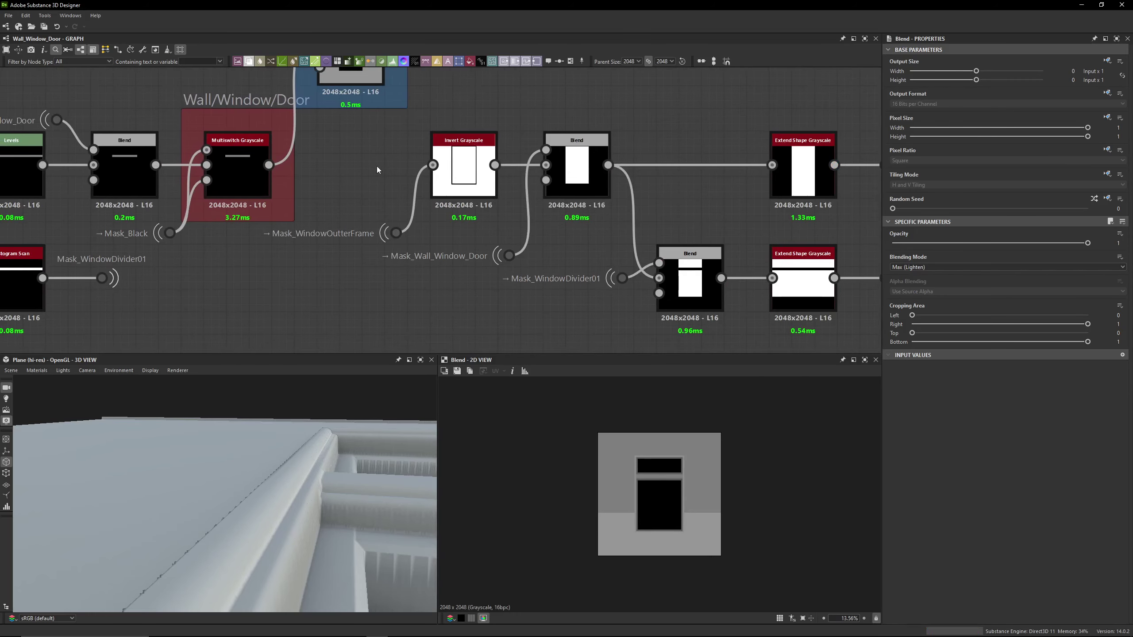
double_click(396, 233)
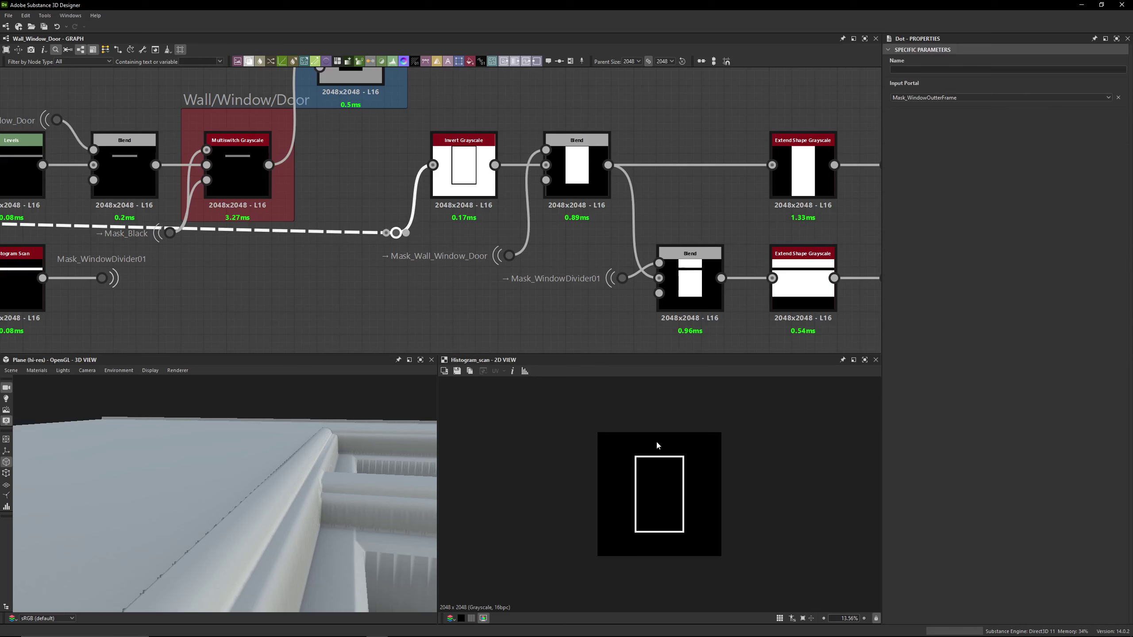
double_click(480, 194)
scroll(642, 442, up, 5)
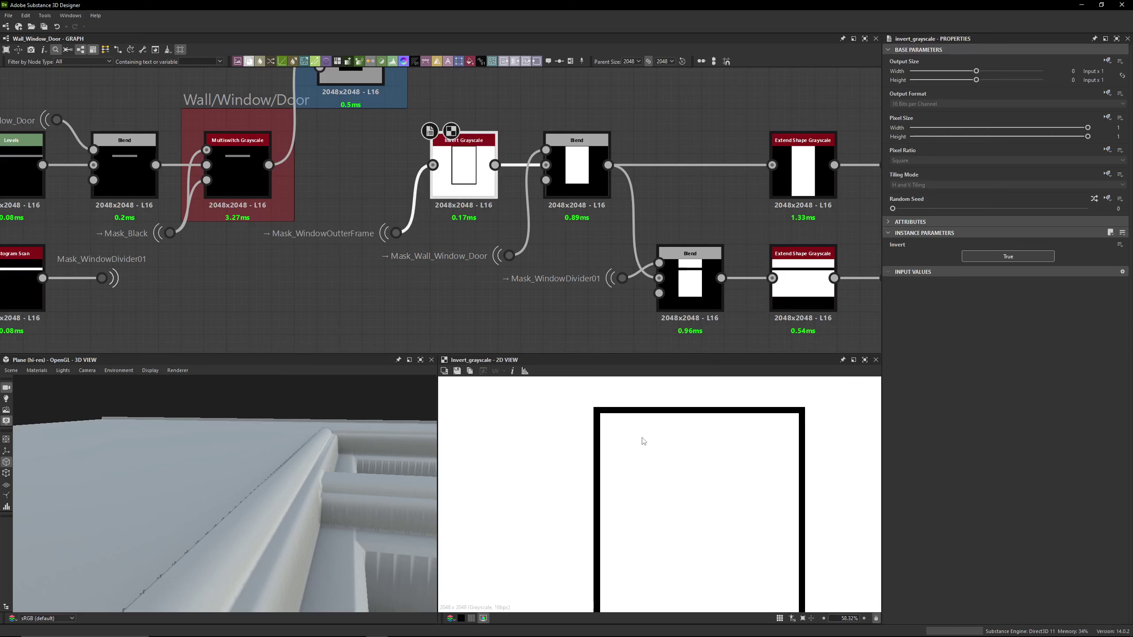
Preview the Multiply Blend with Mask_Wall_Window_Door and the upper Extend Shape Grayscale node of the inner frame branch
middle_drag(562, 221, 514, 233)
double_click(524, 201)
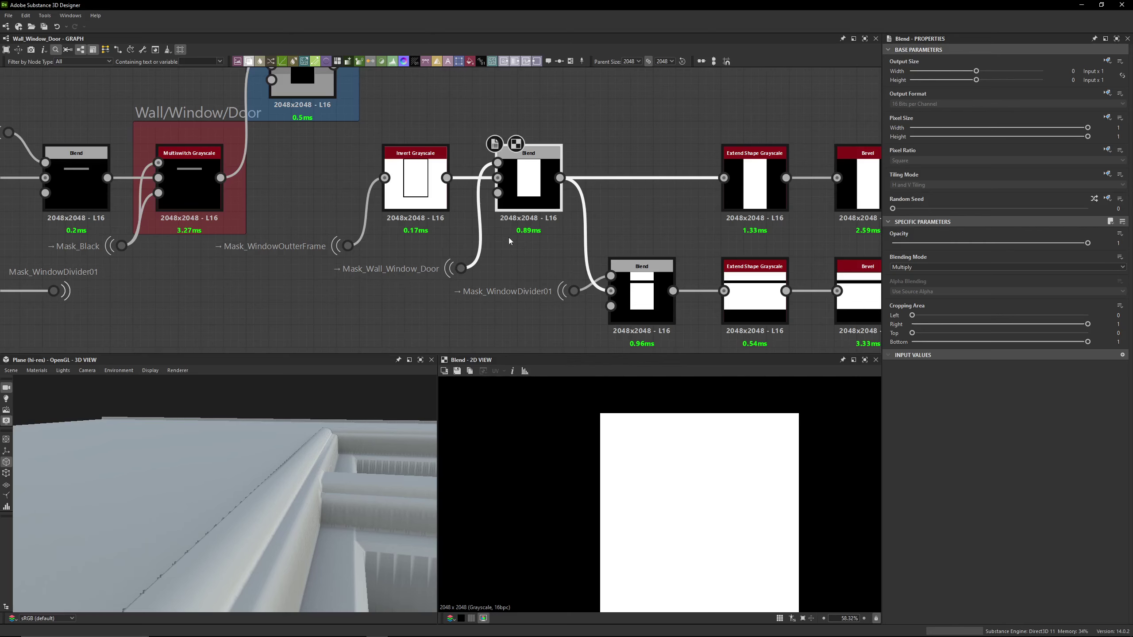
middle_drag(489, 183, 230, 155)
double_click(451, 161)
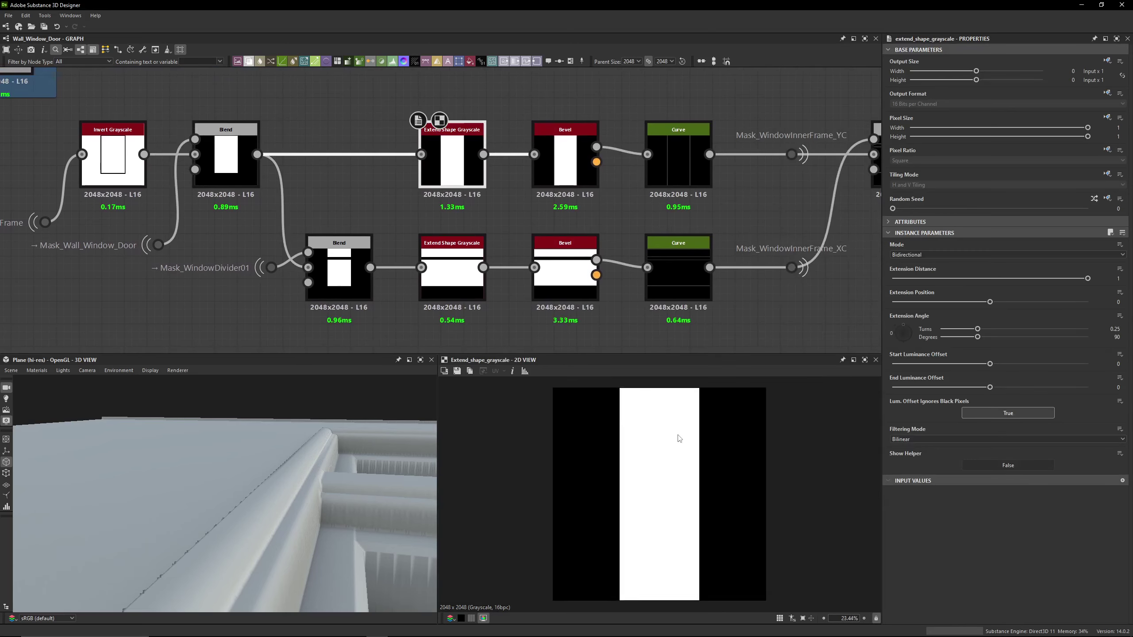
scroll(666, 543, down, 2)
Examine the upper inner frame Bevel node's parameters and the gradient at its shape's edge up close
double_click(565, 160)
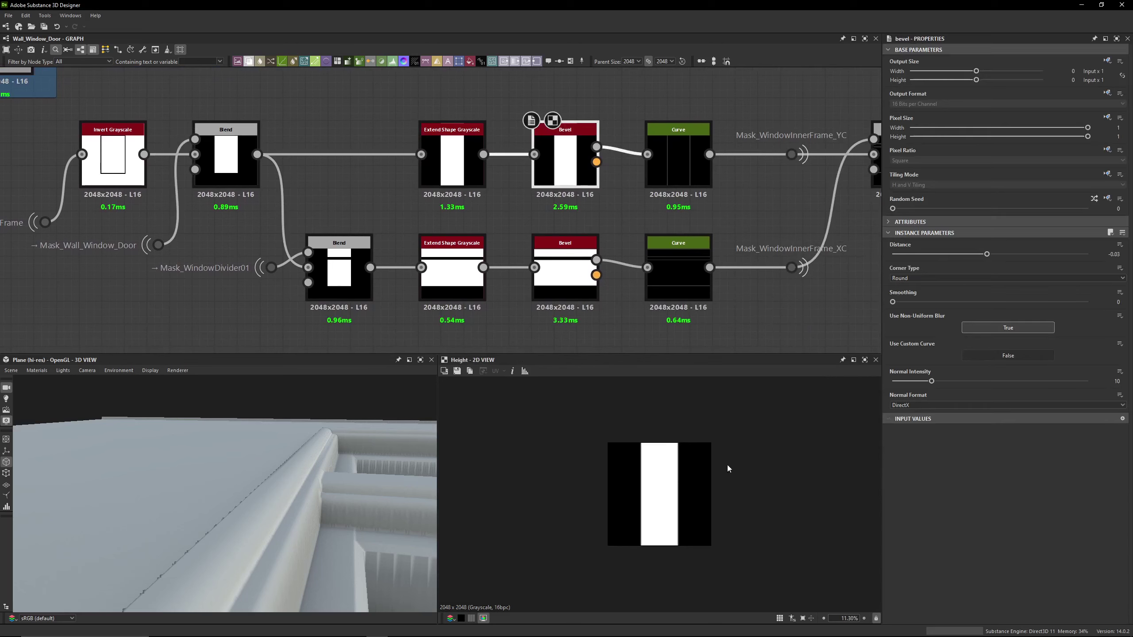
scroll(640, 442, up, 4)
scroll(640, 442, up, 8)
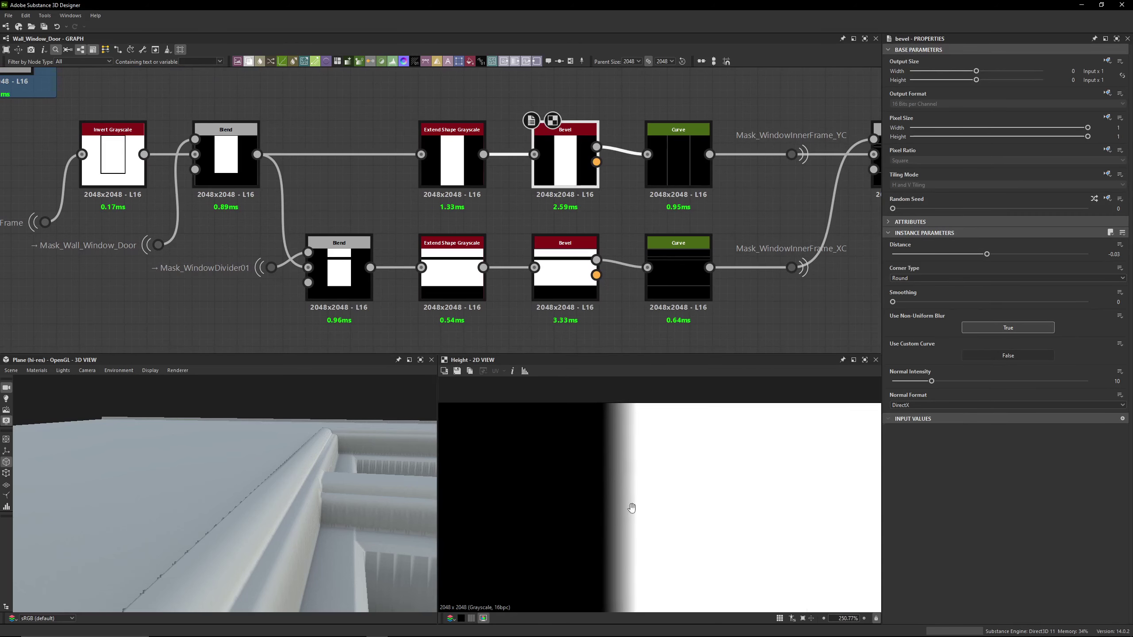
scroll(313, 201, down, 2)
Preview the H06 Blend output and view the whole window with its inner frame from above in 3D
middle_drag(850, 109, 659, 165)
double_click(658, 166)
drag(250, 482, 188, 511)
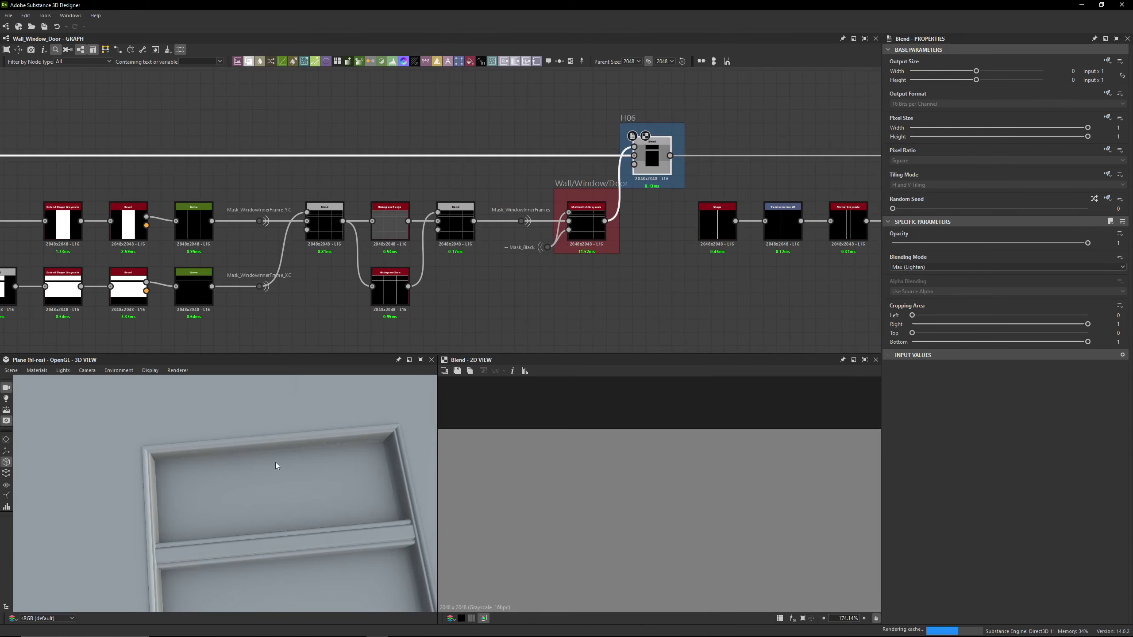
Compare the upper Extend Shape Grayscale output with the Bevel output feeding Mask_WindowInnerFrame_YC
middle_drag(208, 208, 558, 195)
scroll(393, 240, up, 3)
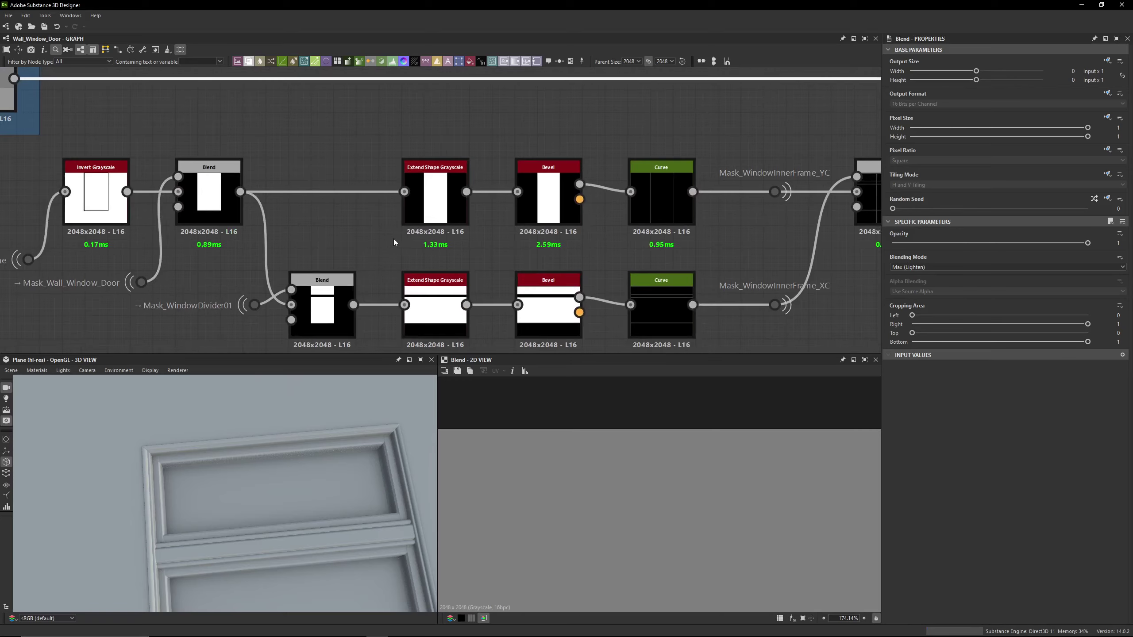
middle_drag(393, 239, 471, 216)
double_click(496, 197)
scroll(627, 470, down, 5)
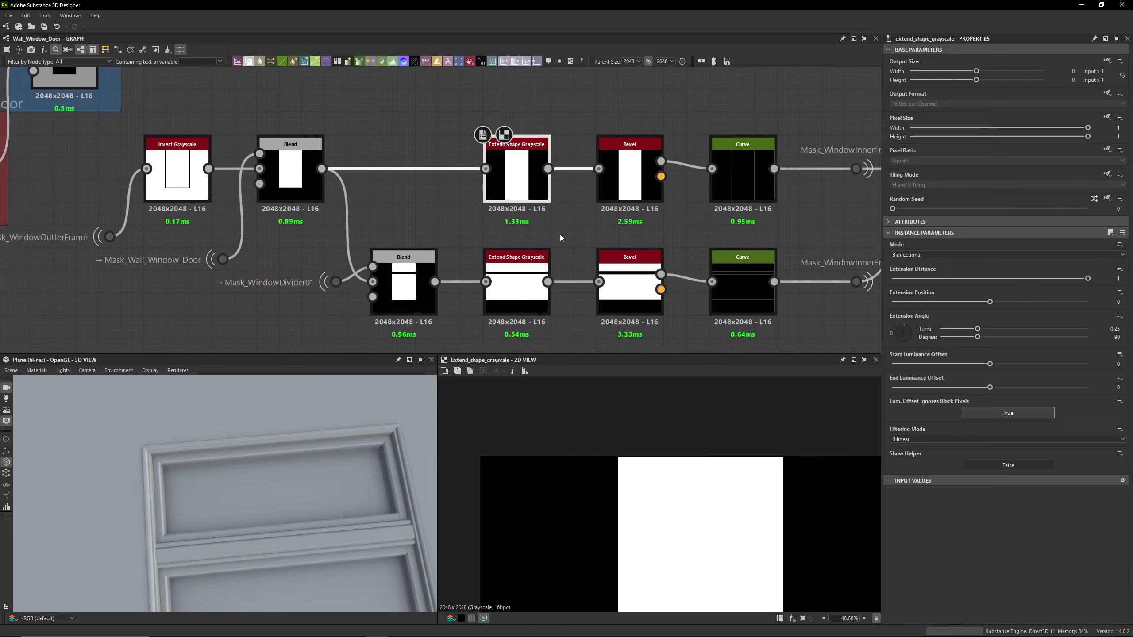
double_click(640, 199)
scroll(641, 470, up, 5)
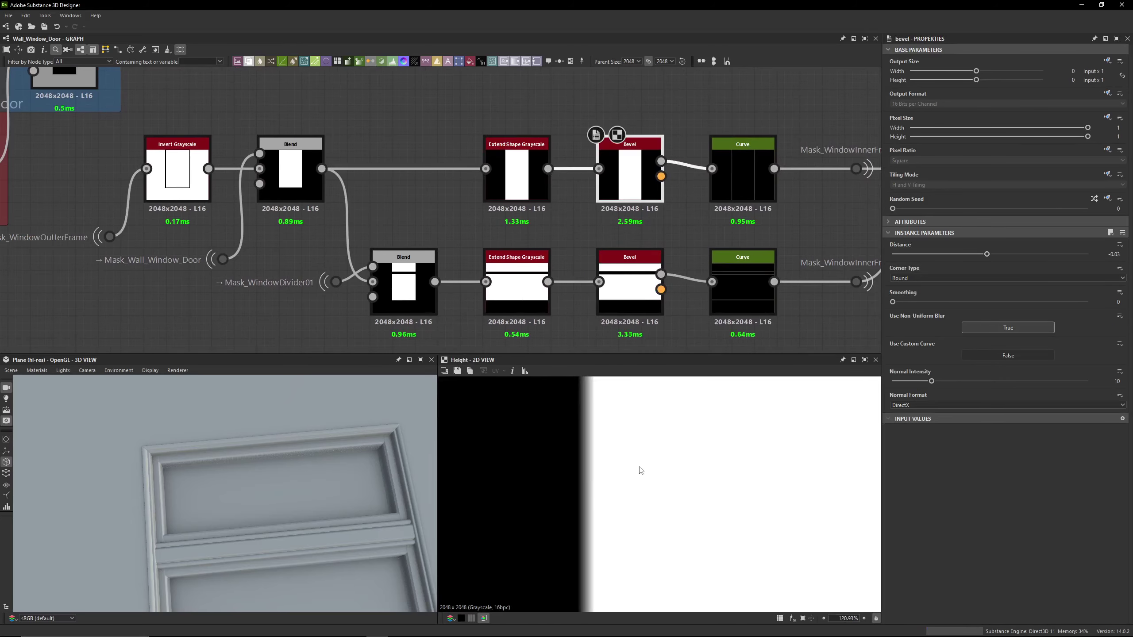
Examine the Curve node feeding Mask_WindowInnerFrame_YC and compare its profile with the inner frame's edge up close in 3D
middle_drag(744, 202, 642, 187)
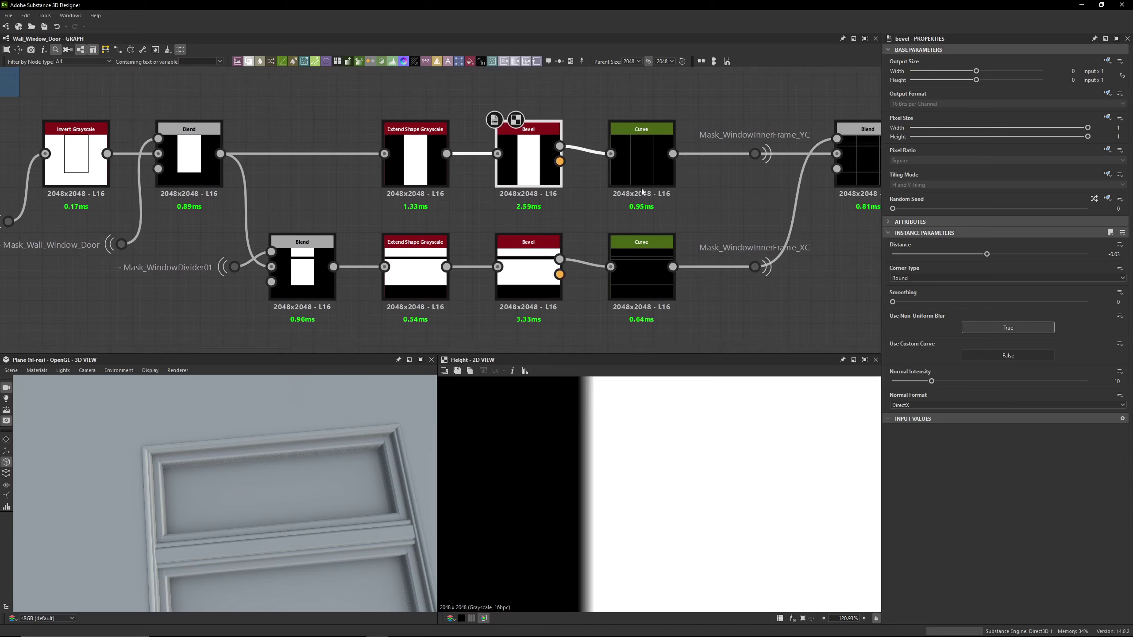
click(643, 187)
double_click(642, 187)
scroll(680, 512, down, 5)
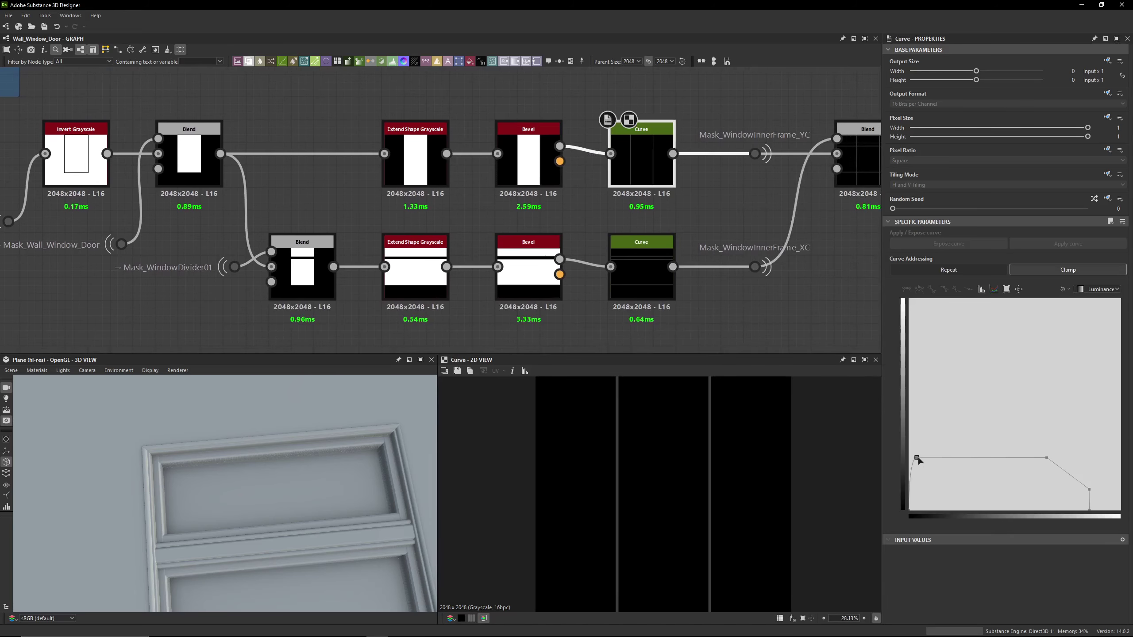
scroll(250, 446, up, 5)
drag(257, 438, 150, 463)
scroll(192, 494, up, 4)
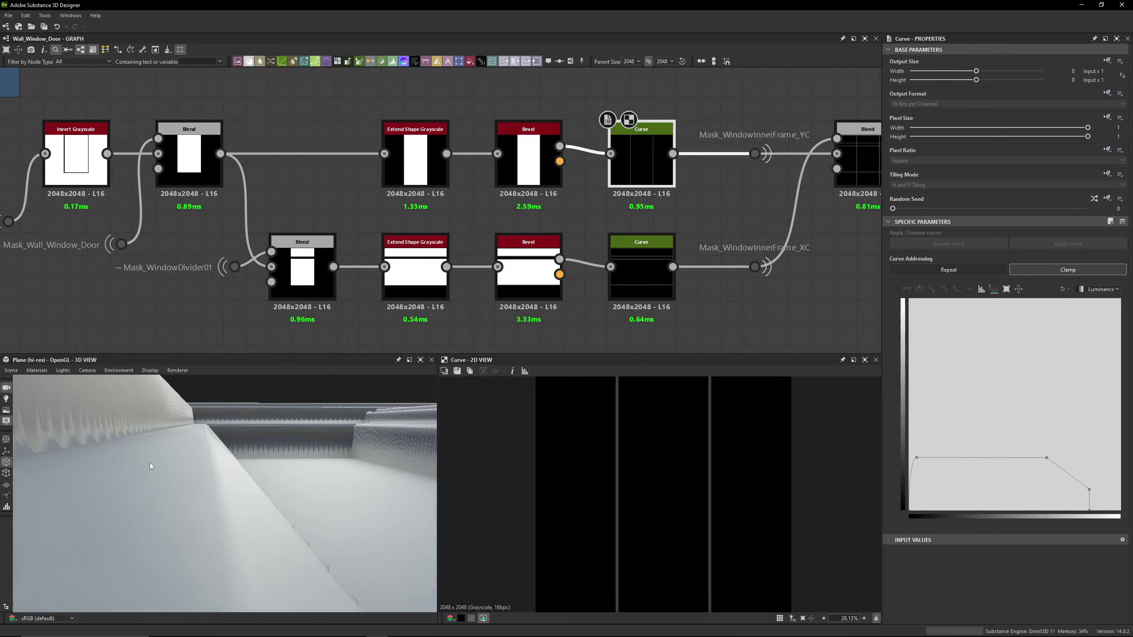
drag(225, 453, 170, 422)
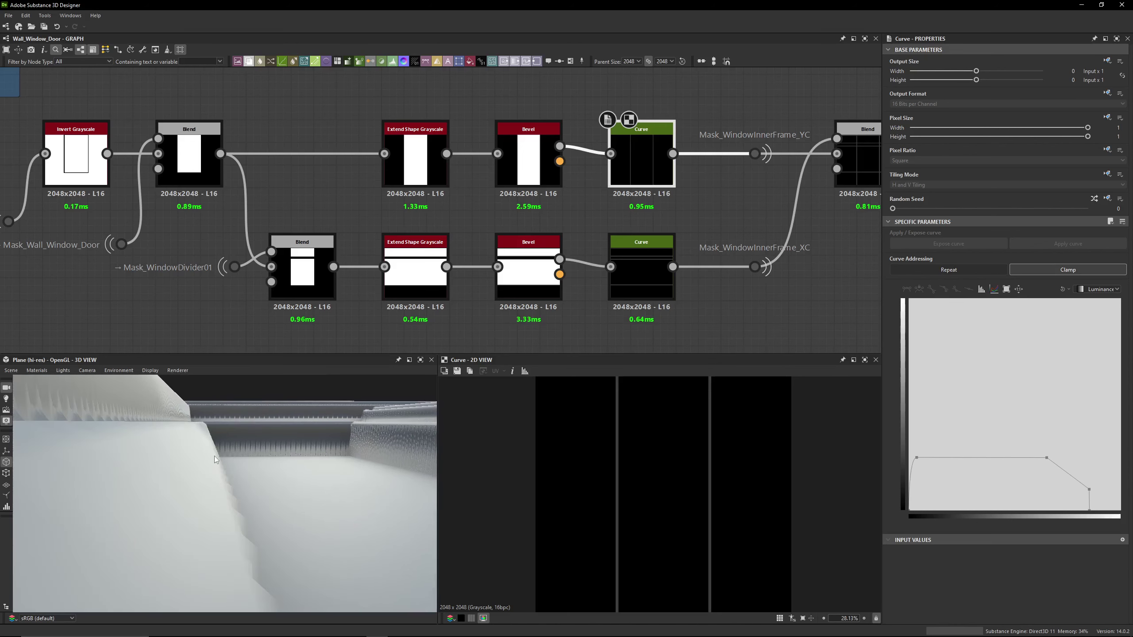
drag(214, 457, 172, 592)
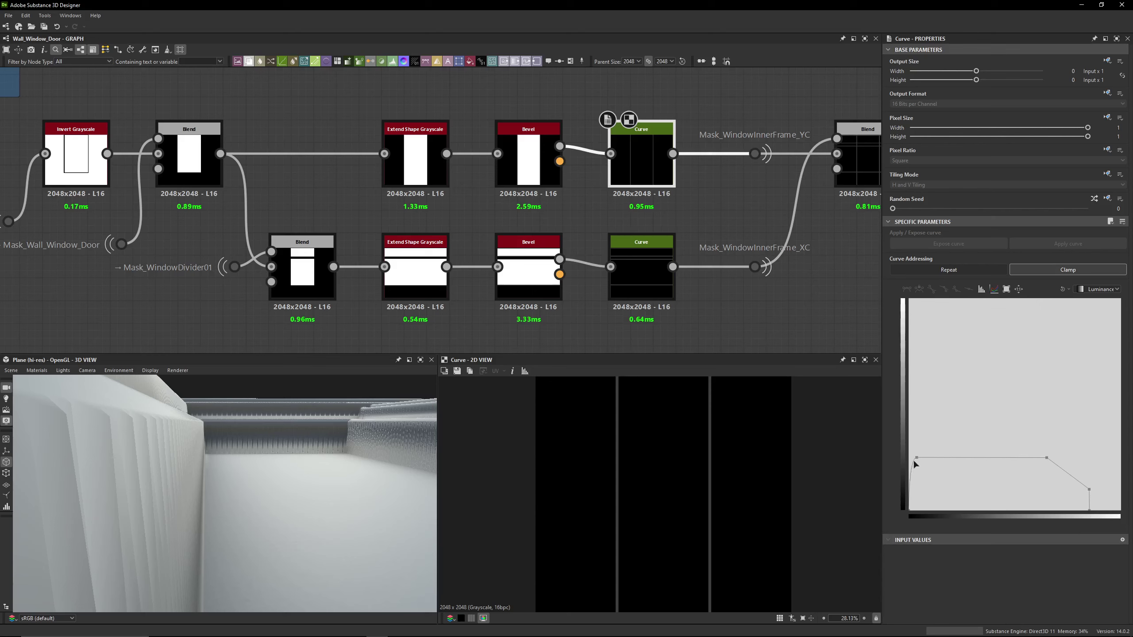
Try moving the YC curve's bottom start point to 0.04, compare the frame edge in 3D, and undo the move
drag(909, 510, 916, 510)
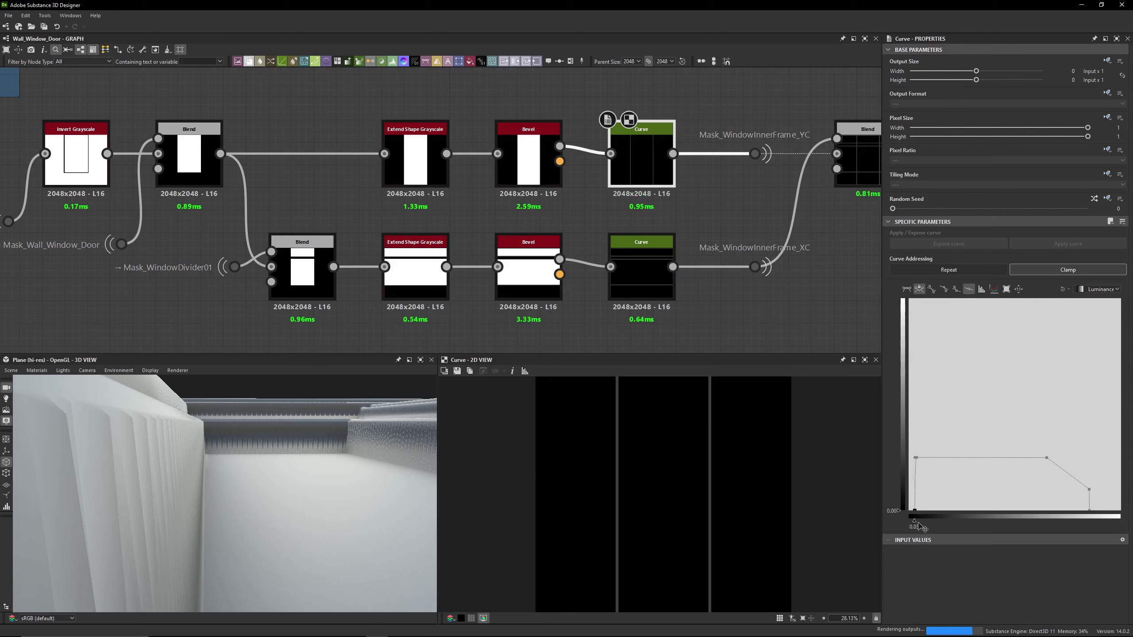
drag(206, 512, 186, 466)
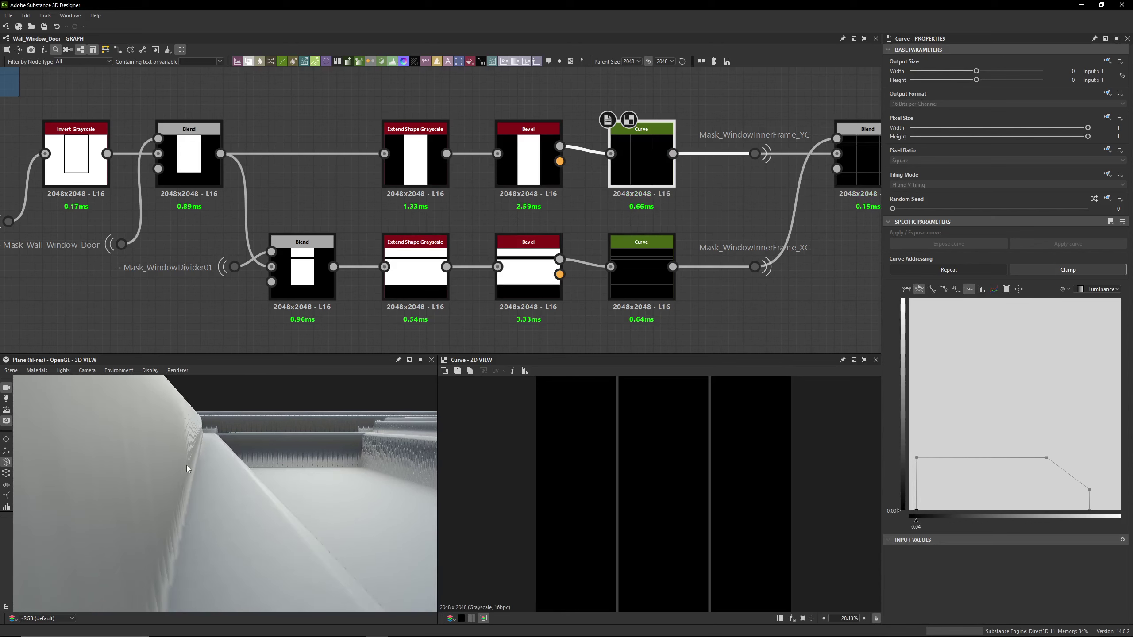
key(ctrl+z)
key(ctrl+y)
key(ctrl+z)
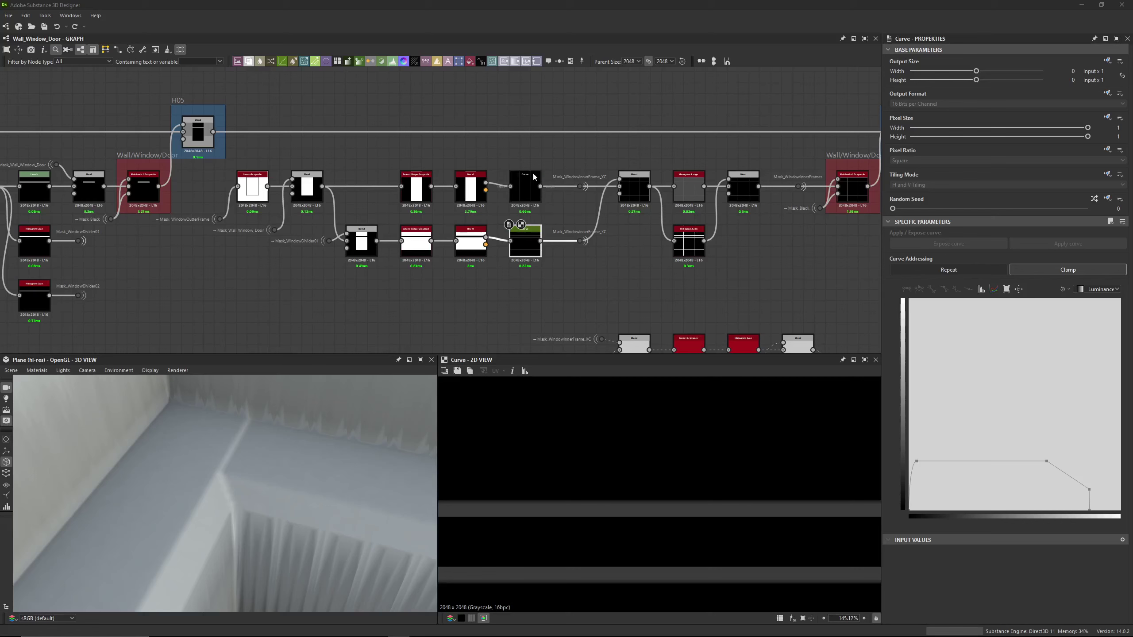
Reopen the Mask_WindowInnerFrame_YC Curve node's parameters and inspect the inner frame's corners and slopes in 3D
click(525, 194)
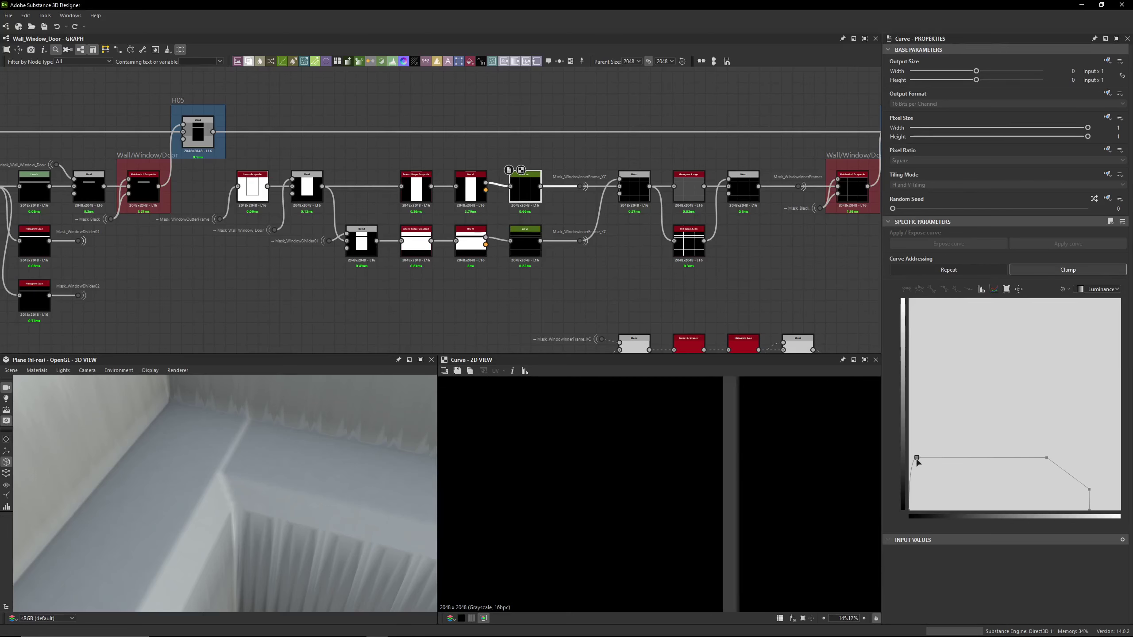
drag(272, 489, 525, 278)
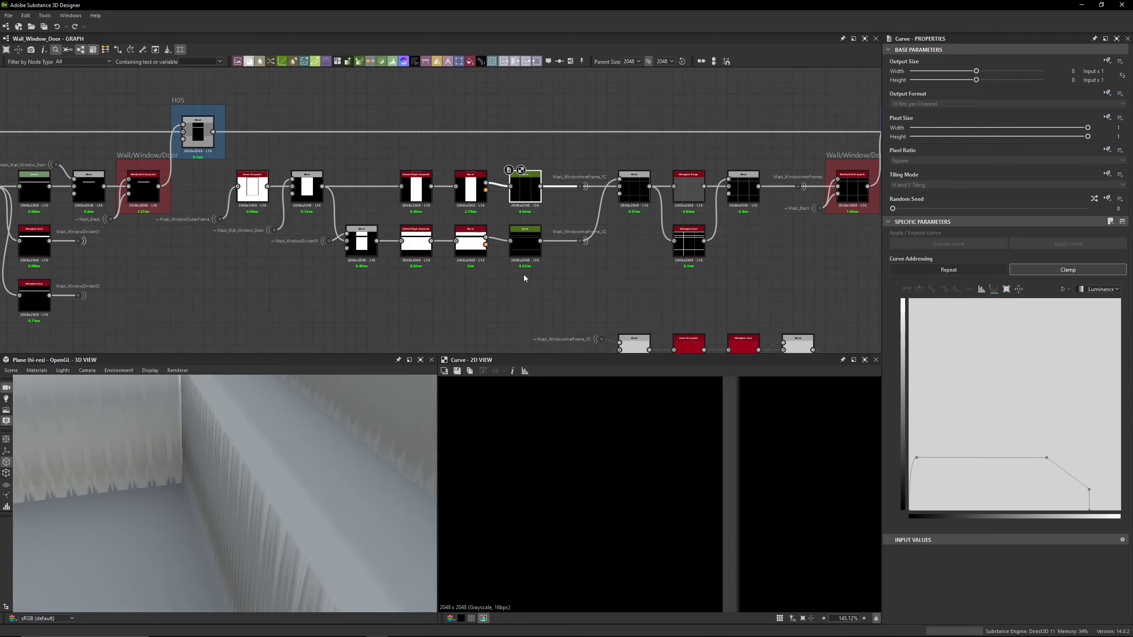
drag(231, 450, 428, 460)
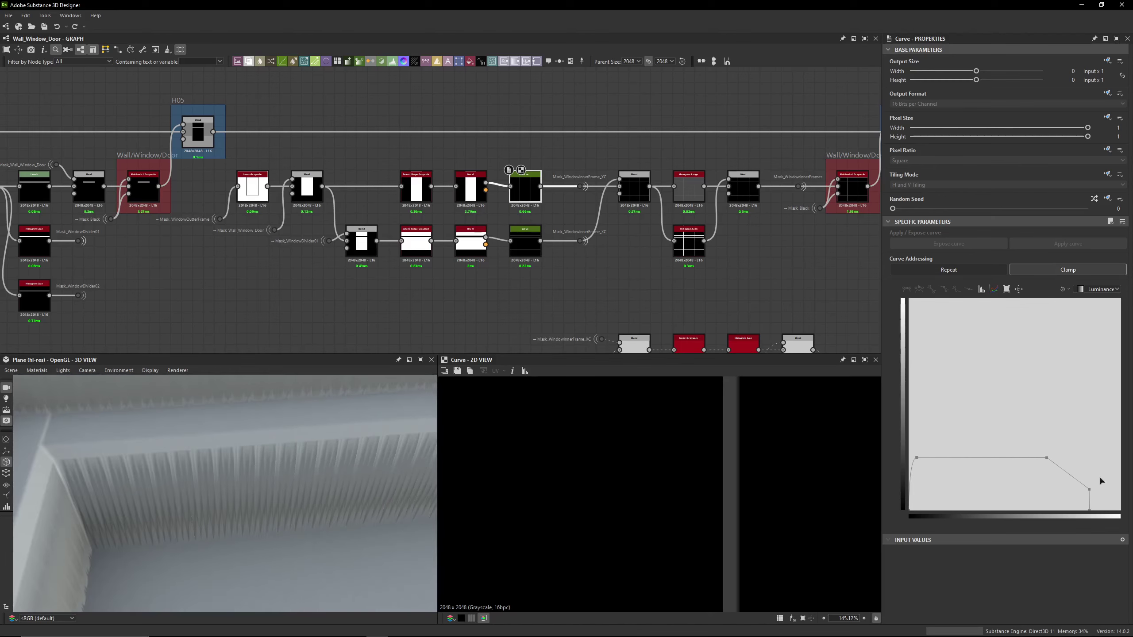
Try the YC curve's bottom end point at 0.89, check the inner frame in 3D, and set it back to 0.85
drag(1090, 513, 1092, 518)
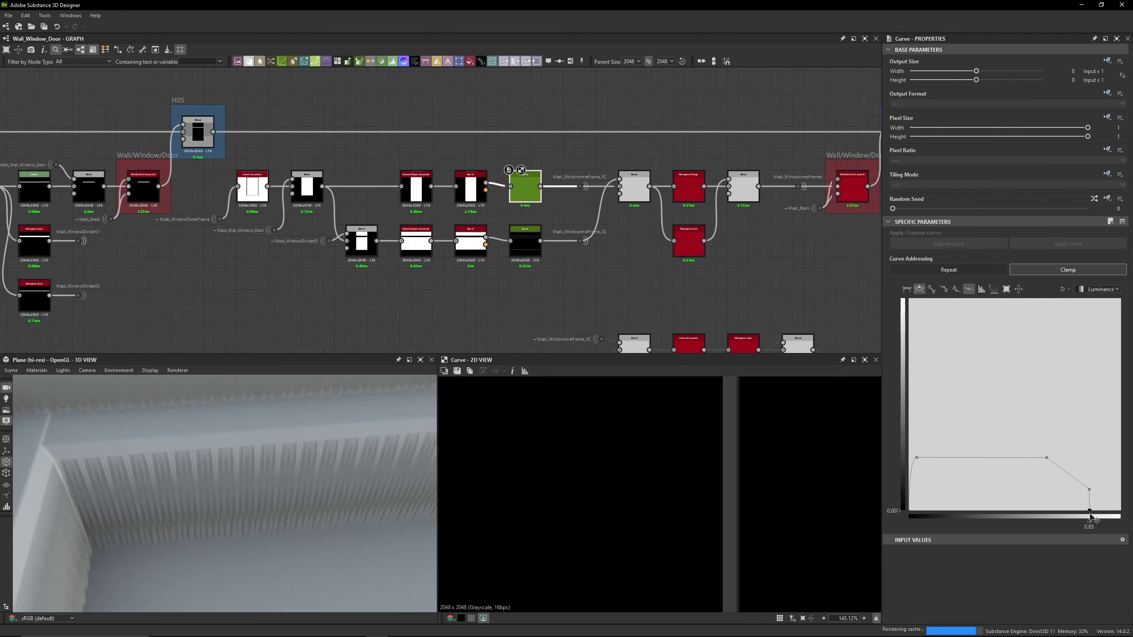
mouse_move(1091, 517)
mouse_down()
mouse_move(1080, 515)
mouse_move(1108, 529)
mouse_up()
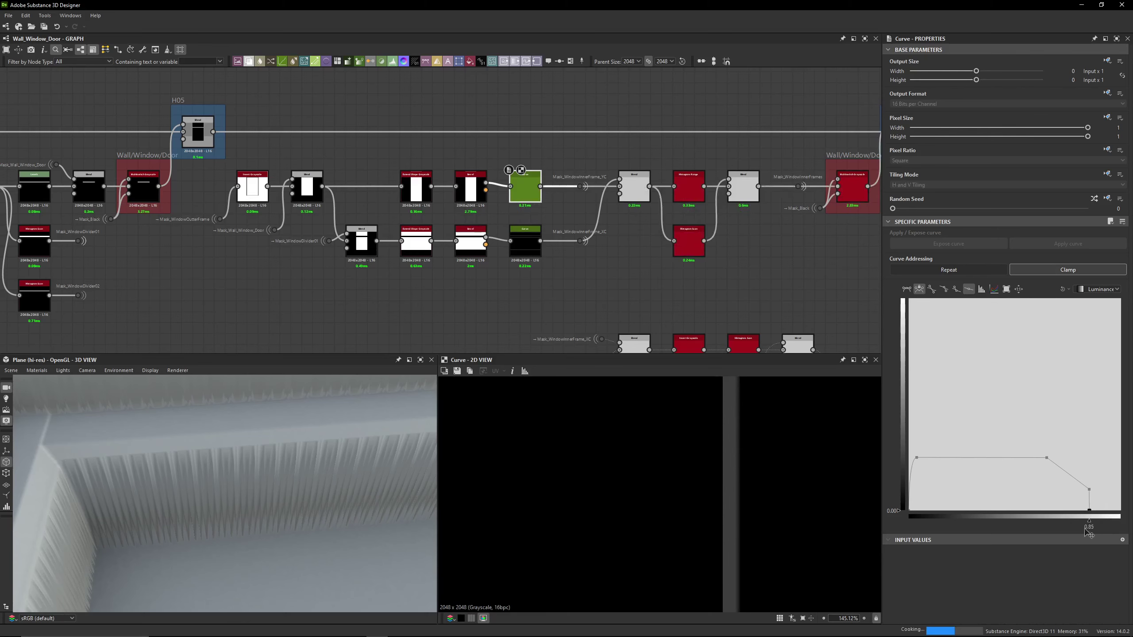
mouse_move(1110, 531)
mouse_down()
mouse_move(1123, 534)
mouse_move(1087, 528)
mouse_move(1102, 528)
mouse_up()
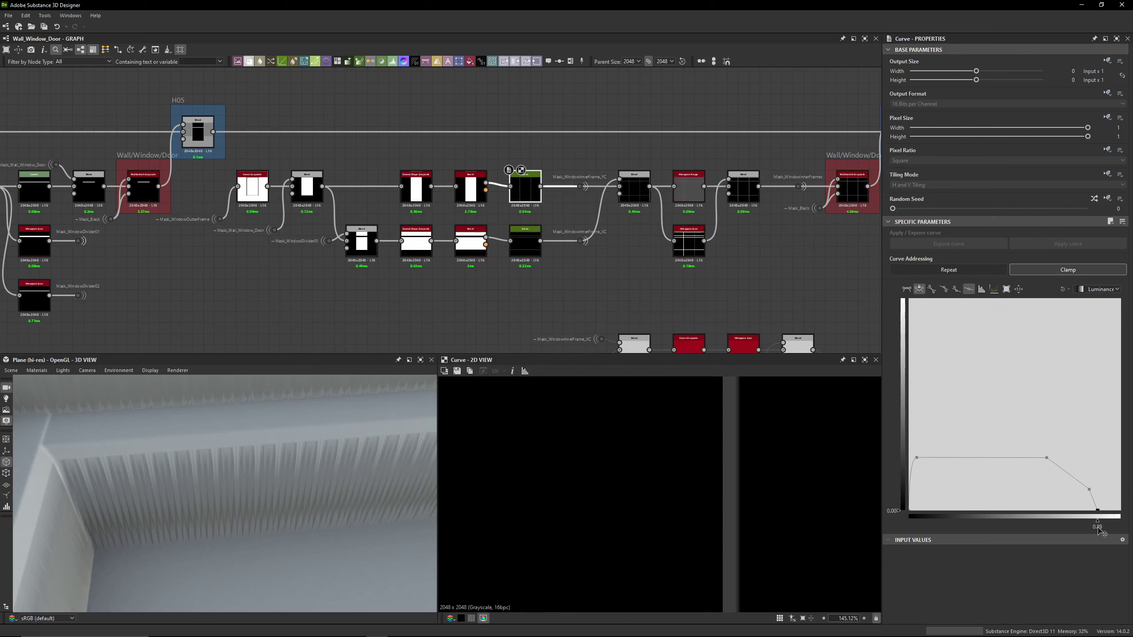
drag(65, 545, 175, 517)
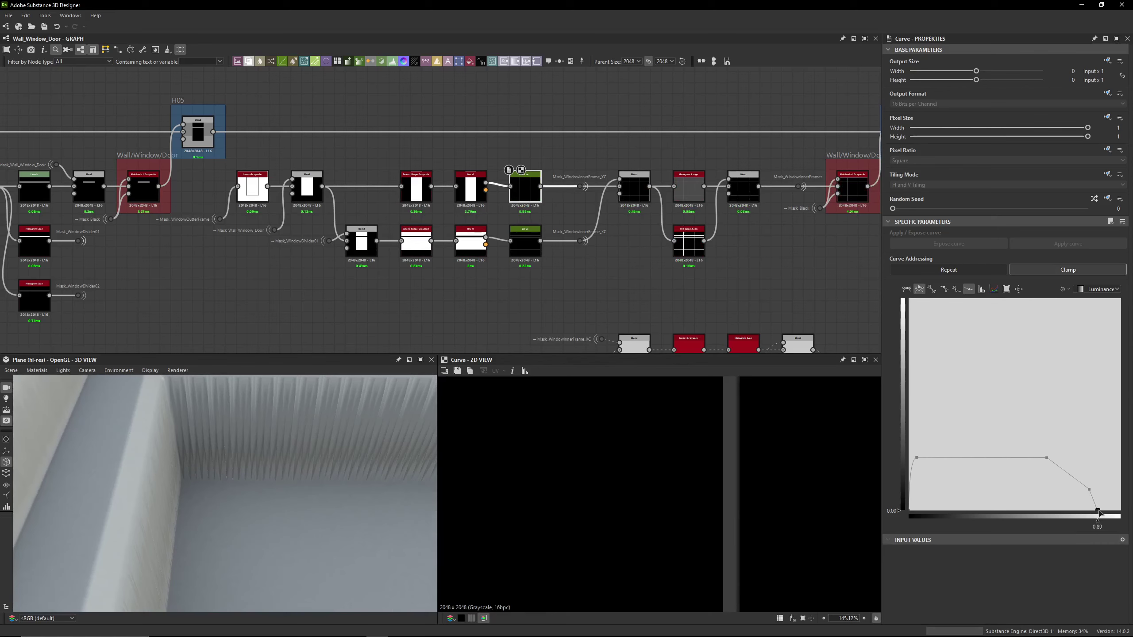
drag(1098, 512, 1089, 511)
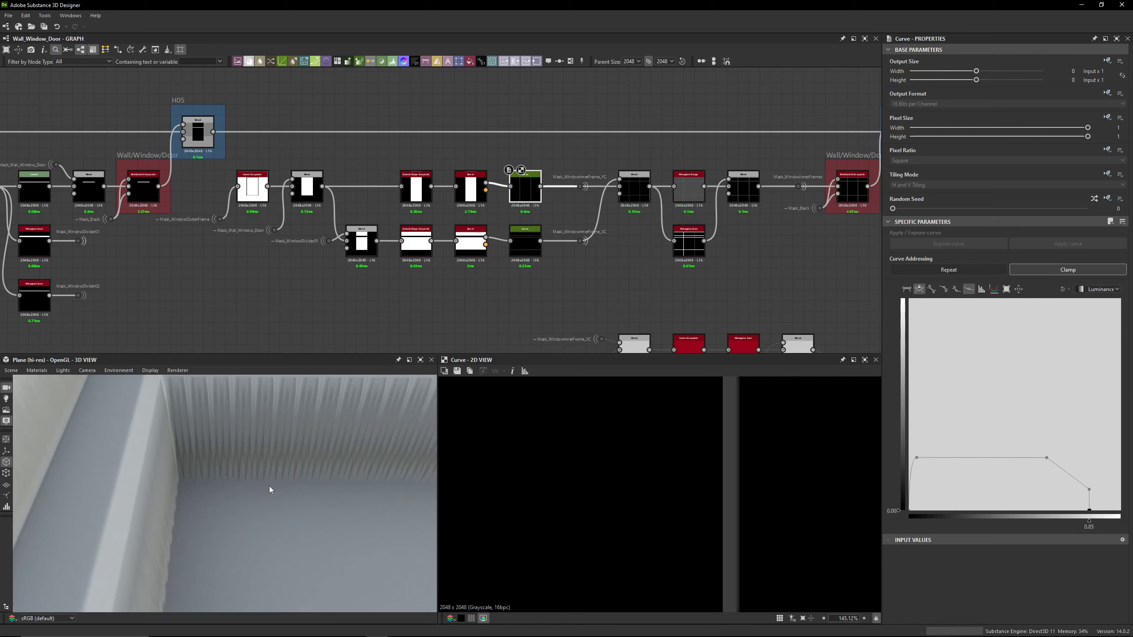
Inspect the inner frame's corner in 3D and check each control point of the YC curve, from the plateau to the bottom end
drag(270, 489, 258, 437)
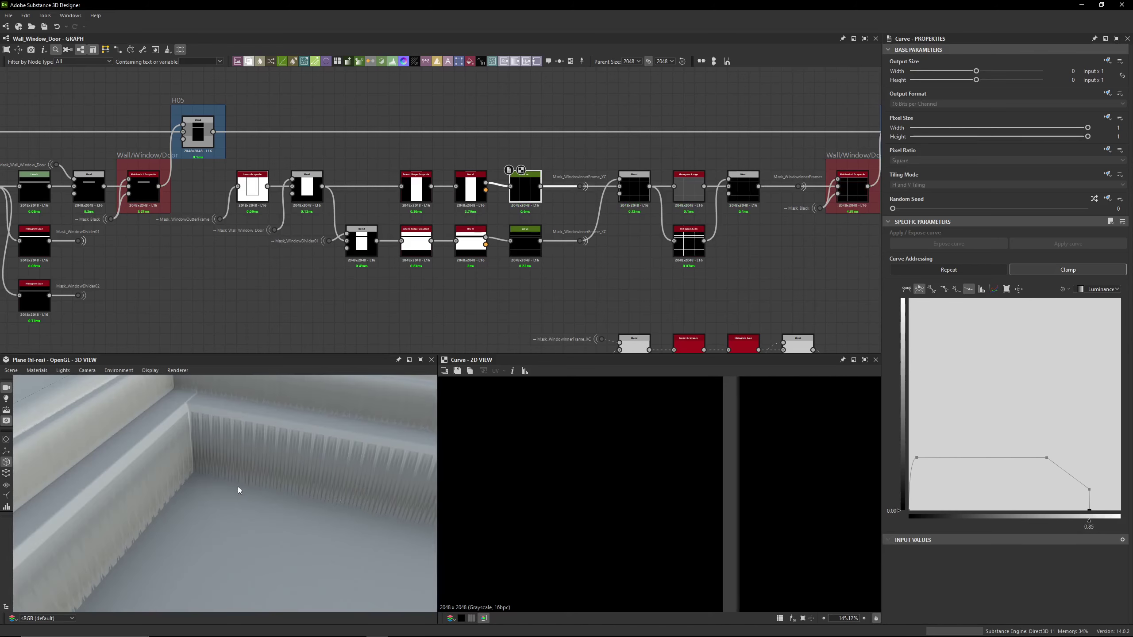
middle_drag(549, 255, 492, 267)
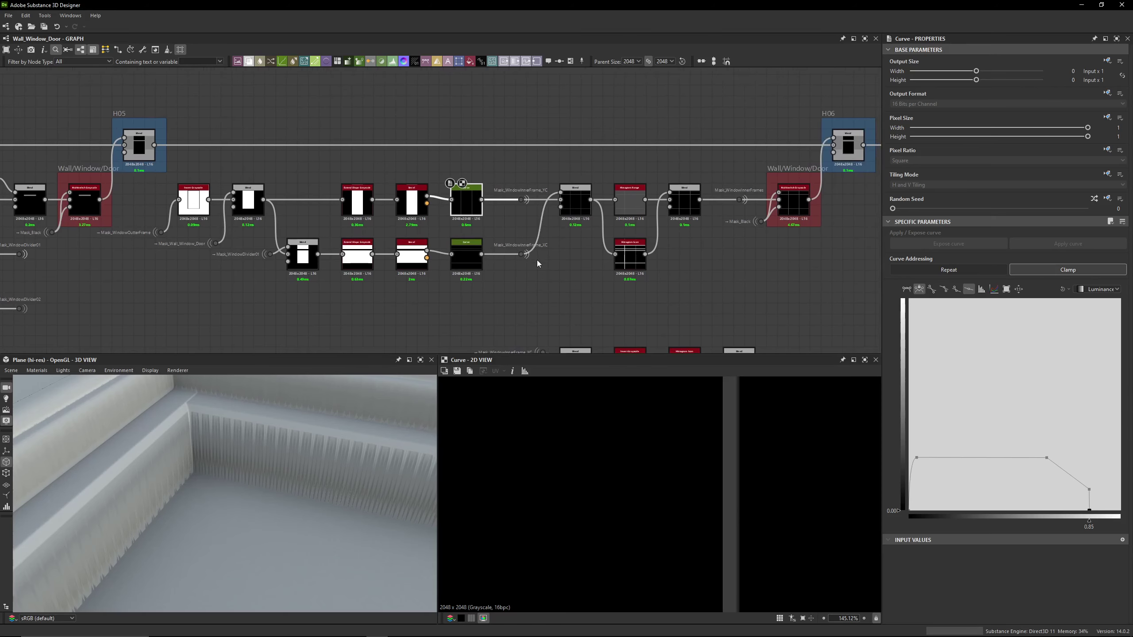
scroll(500, 234, up, 3)
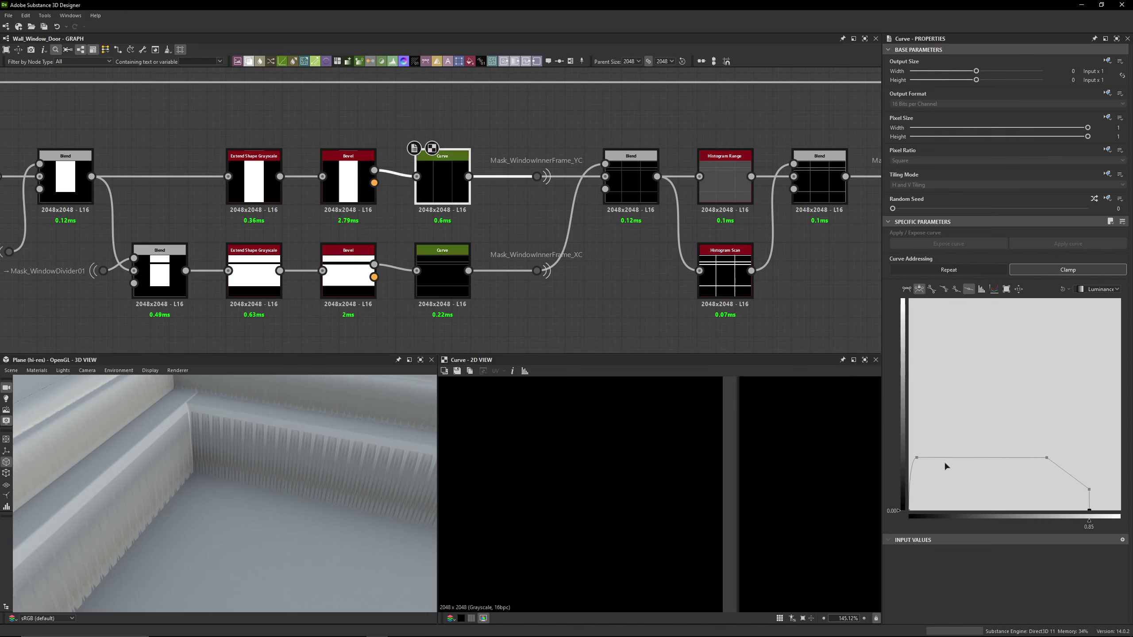
click(917, 459)
click(1047, 460)
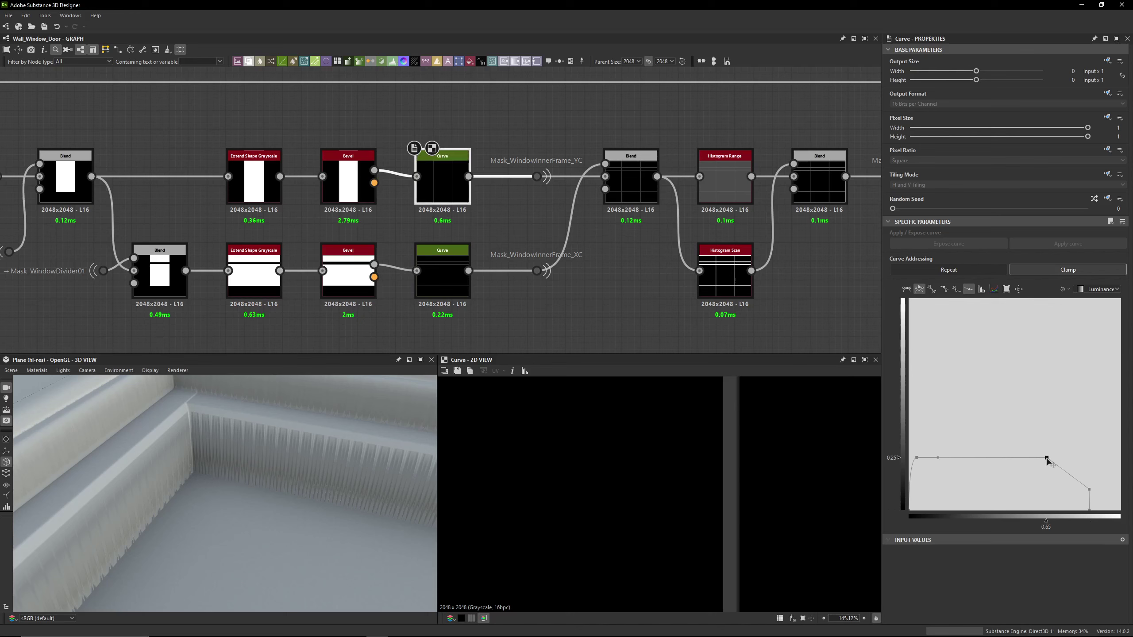
click(1089, 491)
click(1089, 511)
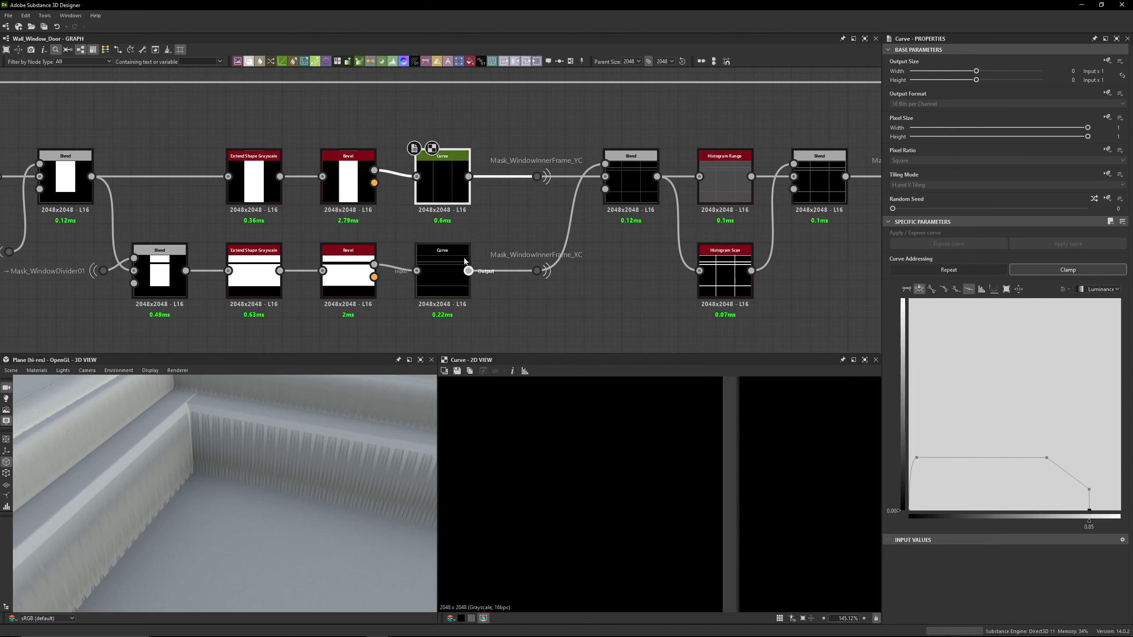
Compare the Curve profiles feeding Mask_WindowInnerFrame_YC and Mask_WindowInnerFrame_XC
click(446, 269)
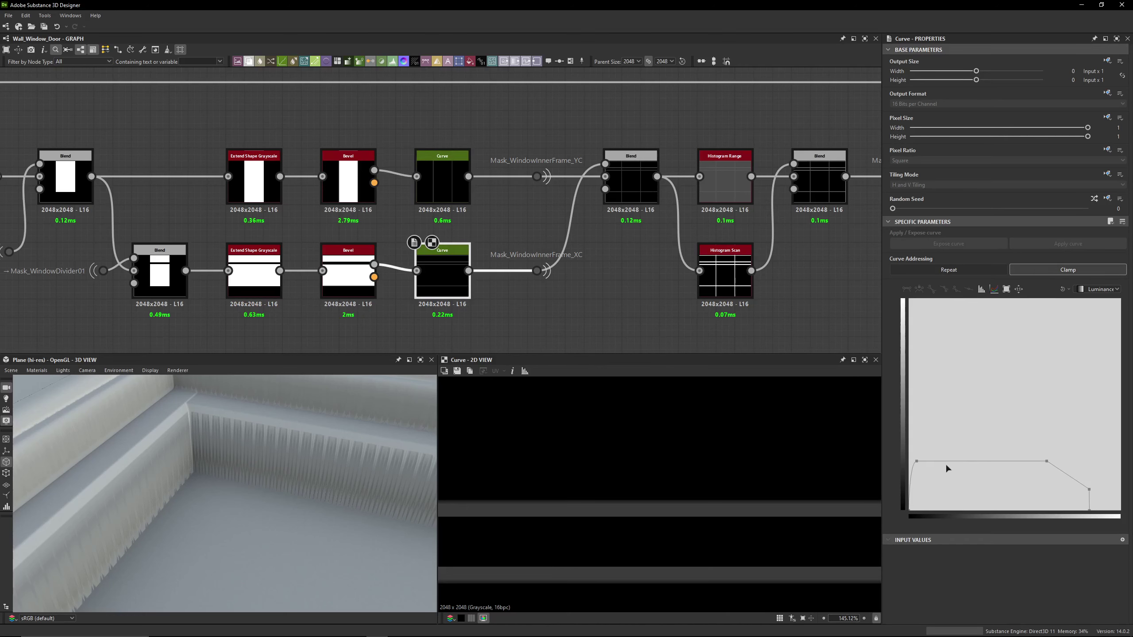
double_click(443, 190)
double_click(435, 273)
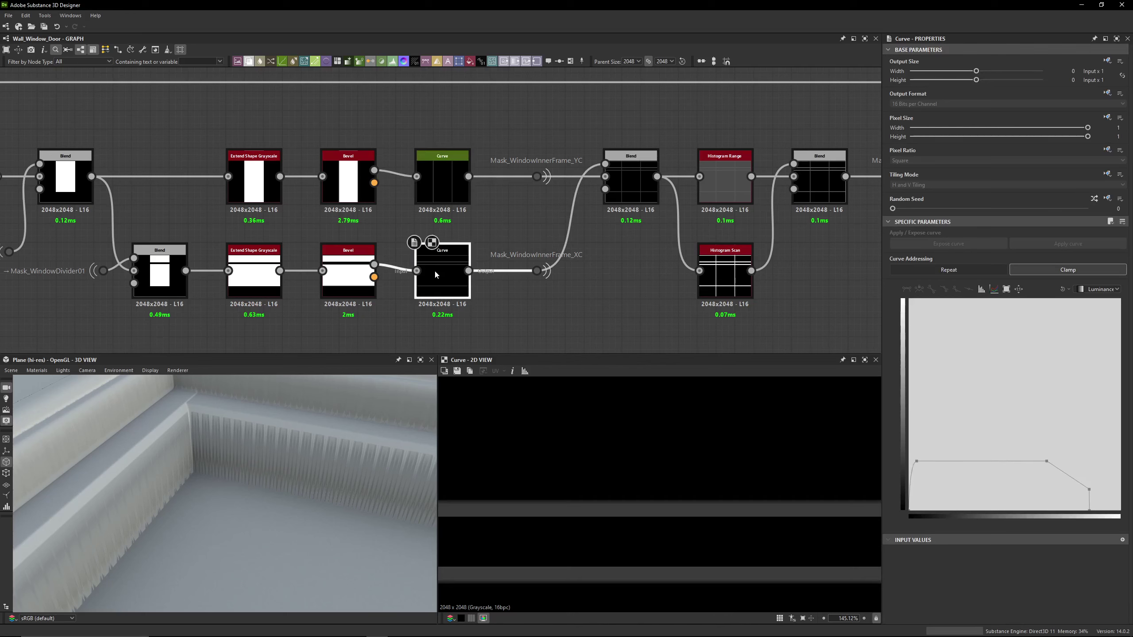
double_click(432, 187)
click(442, 274)
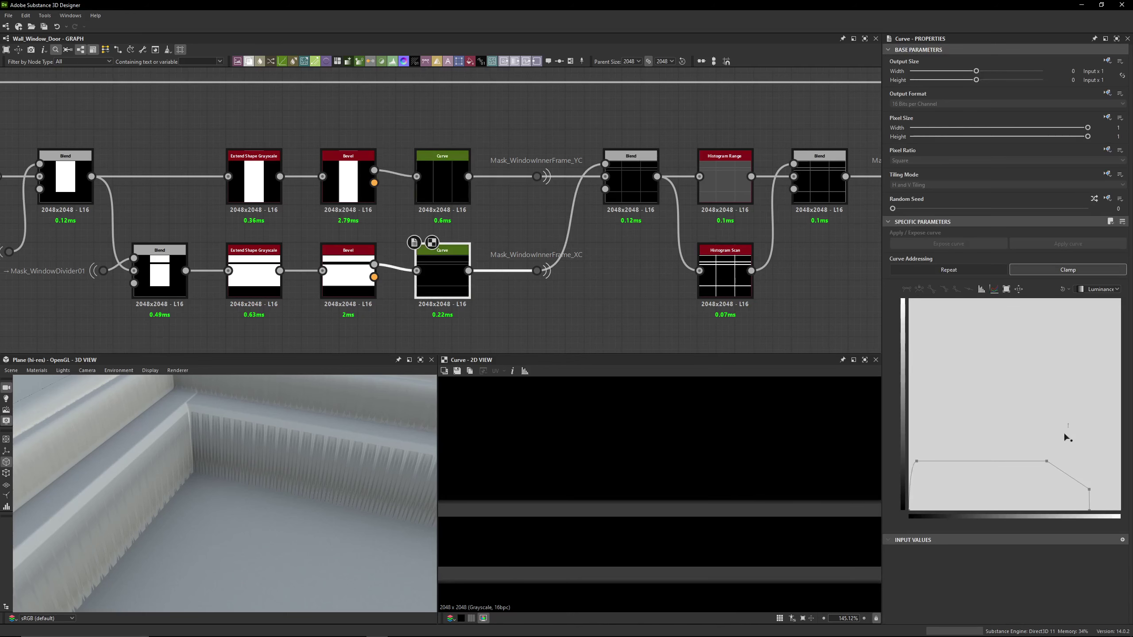
Try raising the XC curve's two plateau points to 0.46, compare the frame heights in 3D, and undo the change
drag(1068, 423, 905, 475)
drag(1047, 464, 1047, 416)
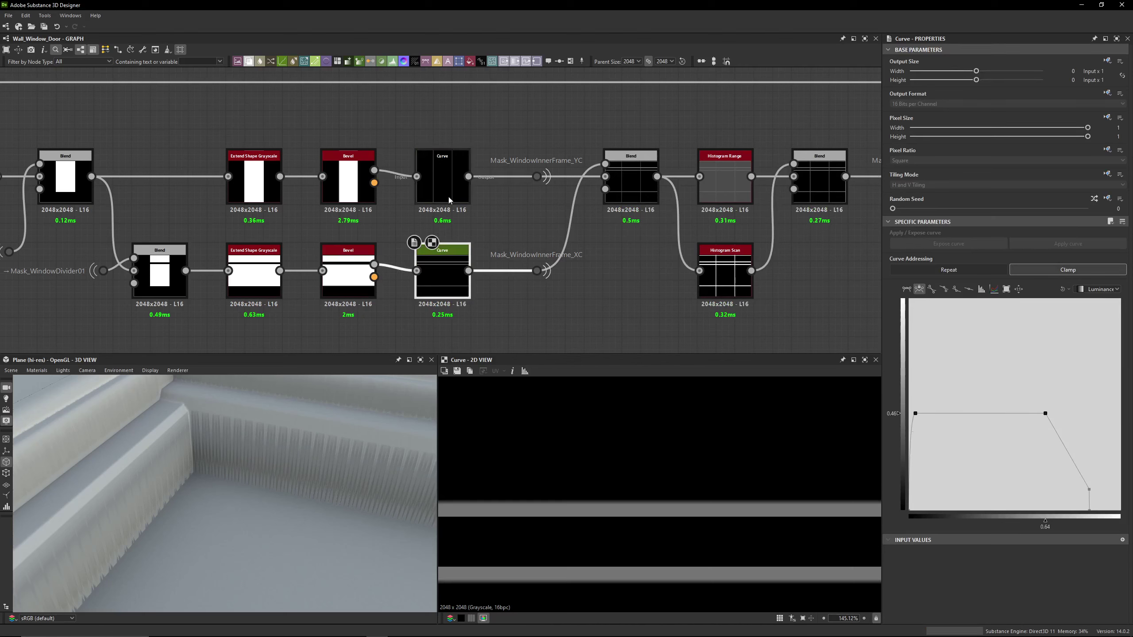
double_click(437, 182)
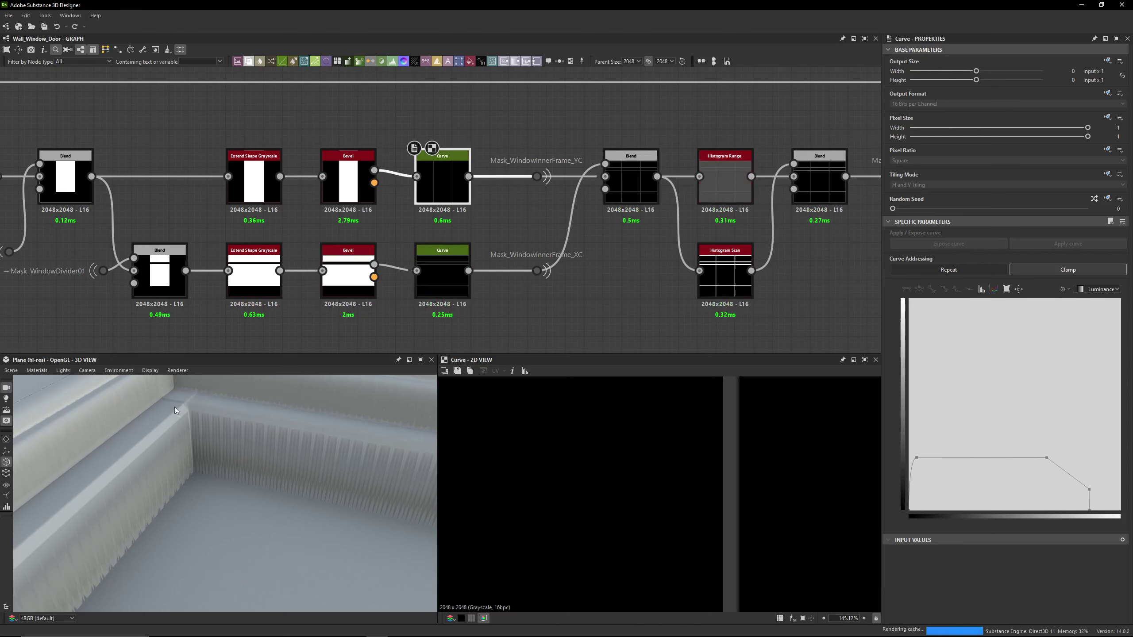
click(441, 274)
double_click(441, 274)
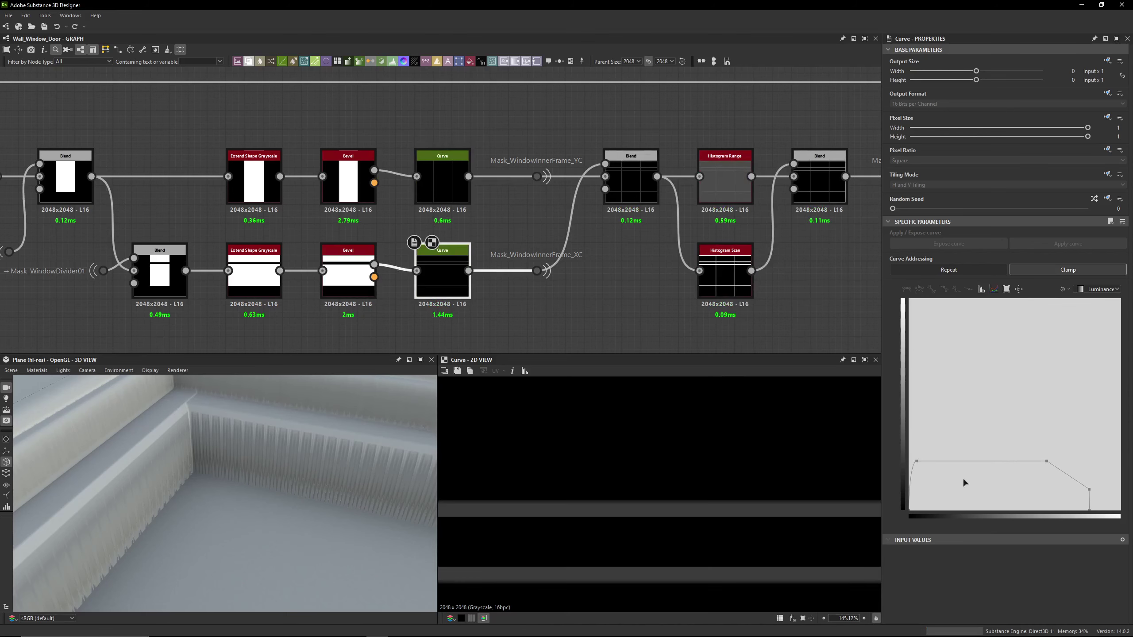
Check the XC curve's plateau points, slope point and bottom end point
click(917, 462)
click(1047, 462)
click(1089, 490)
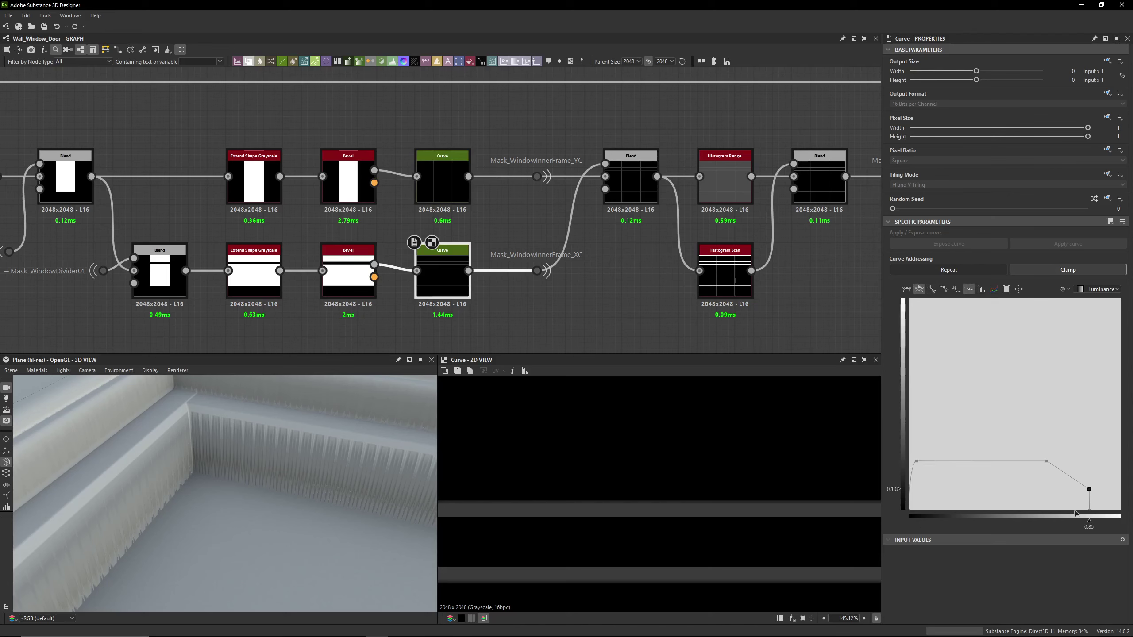
click(1090, 511)
Trace the Mask_WindowInnerFrame_YC and XC portals and examine the Blend node that combines both frame masks
drag(502, 137, 534, 305)
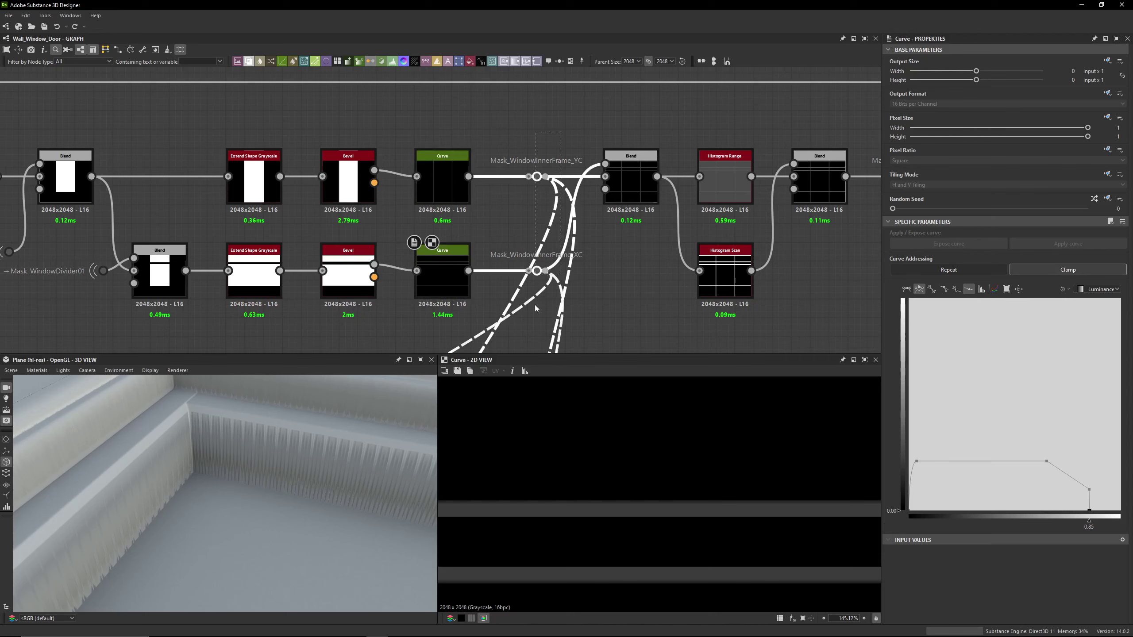
click(587, 264)
middle_drag(595, 236, 511, 241)
drag(486, 145, 423, 336)
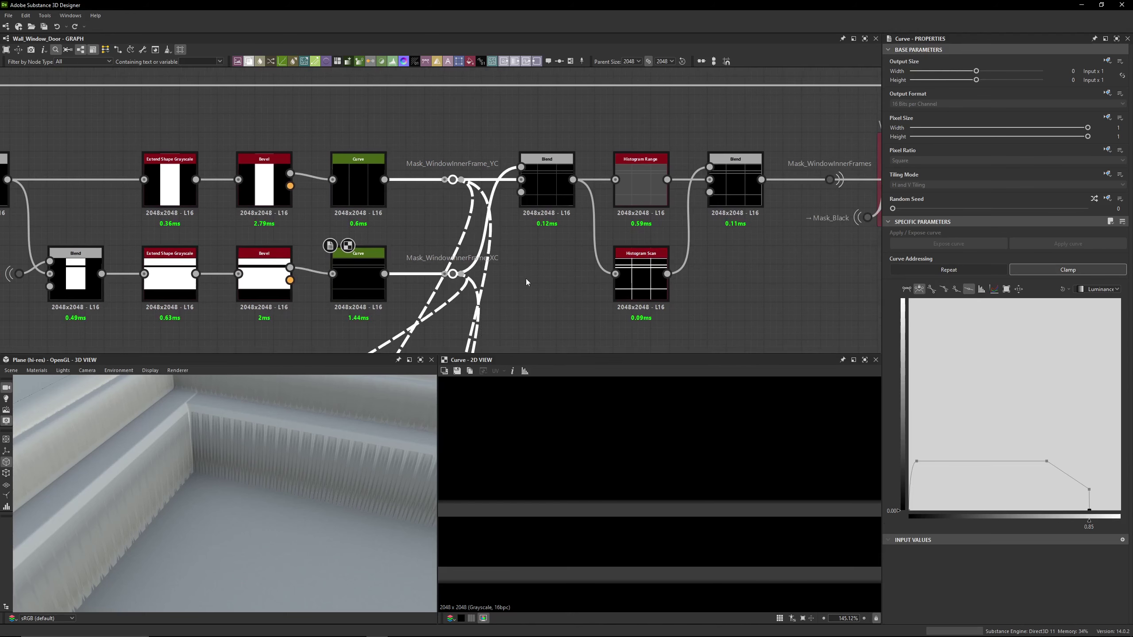
middle_drag(524, 275, 465, 284)
click(465, 283)
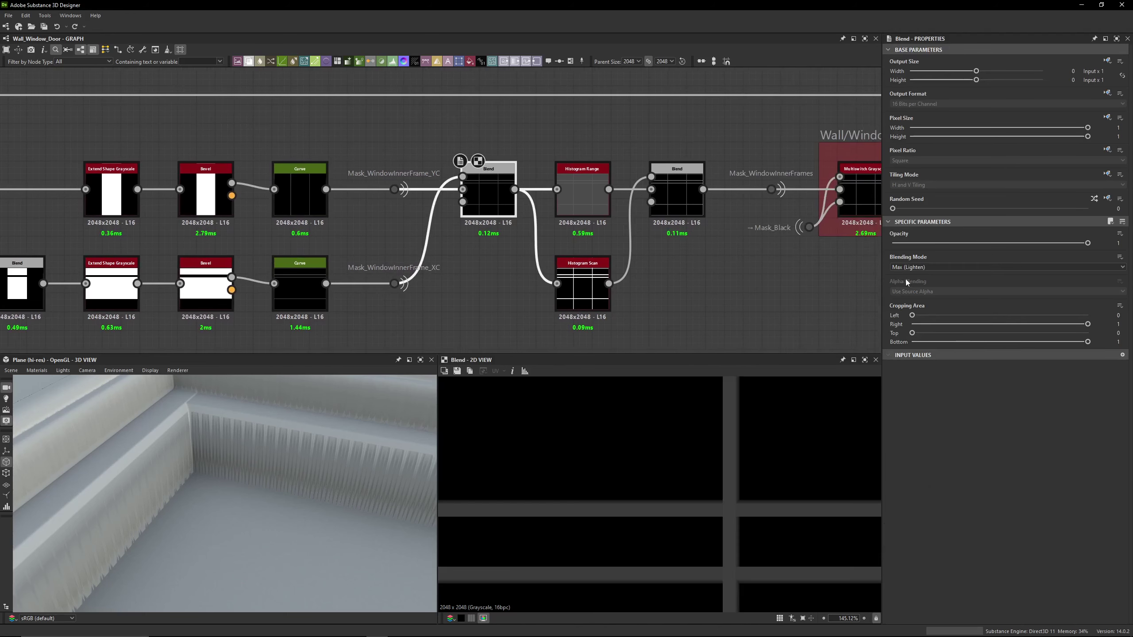
Compare the combined inner frame Blend with the Histogram Range output up close in 2D and review its range and position parameters
middle_drag(516, 265, 391, 242)
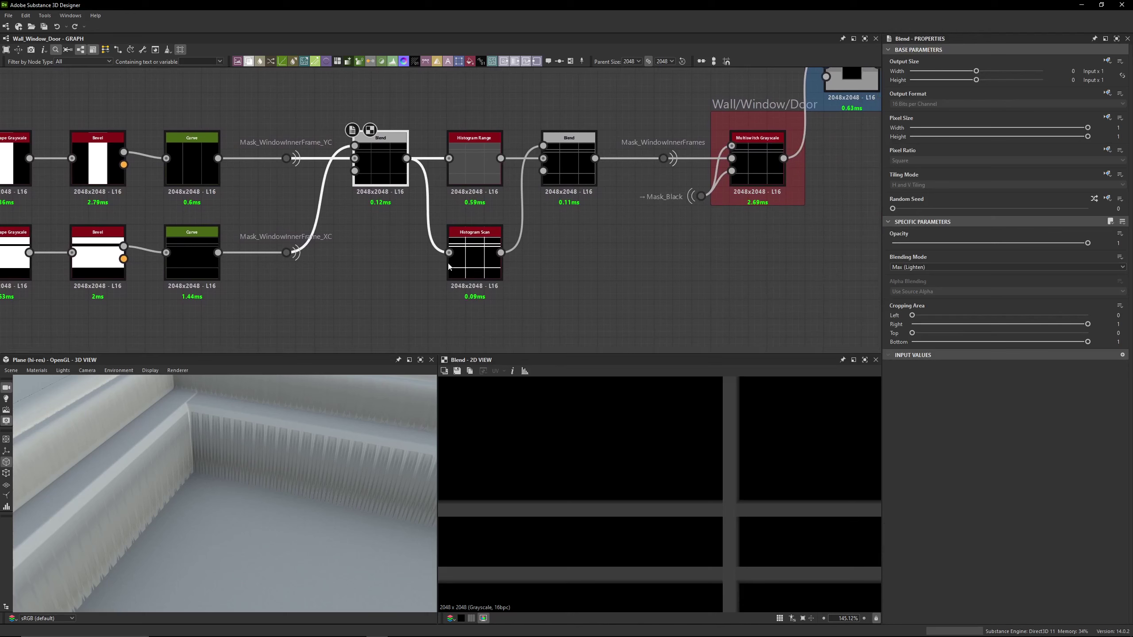
scroll(627, 458, down, 8)
click(470, 168)
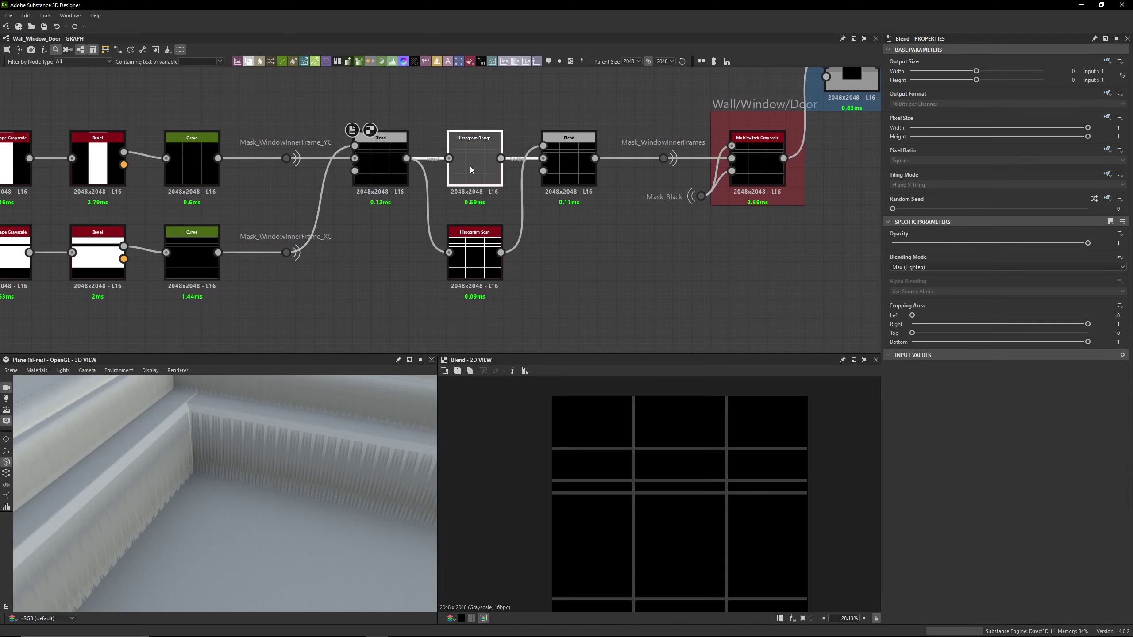
double_click(470, 166)
scroll(637, 451, up, 8)
double_click(380, 169)
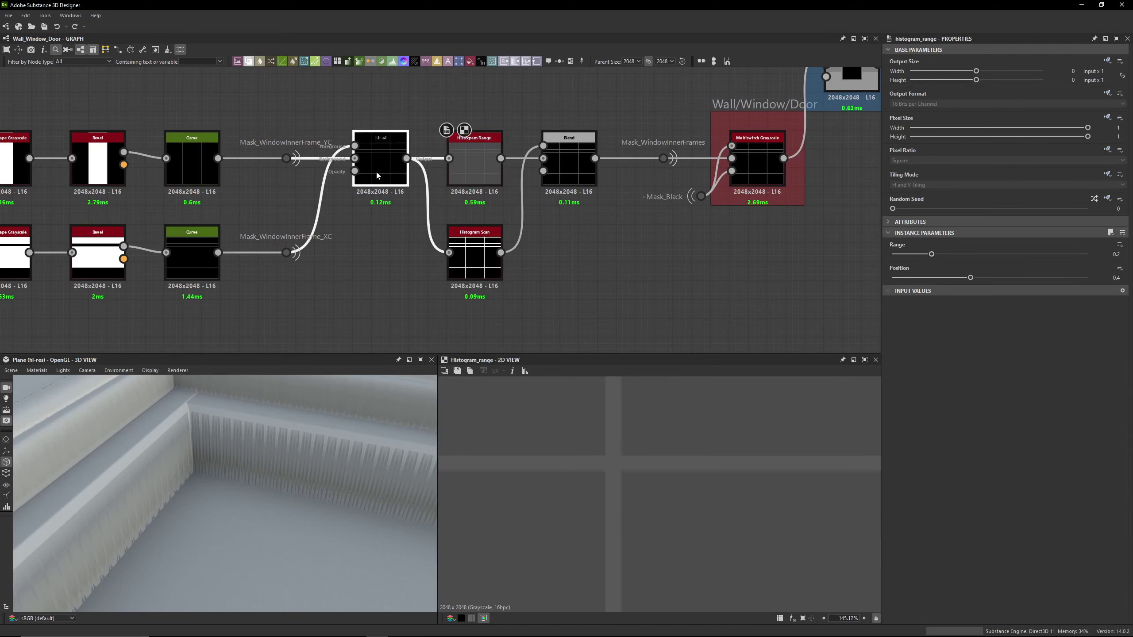
scroll(609, 467, up, 8)
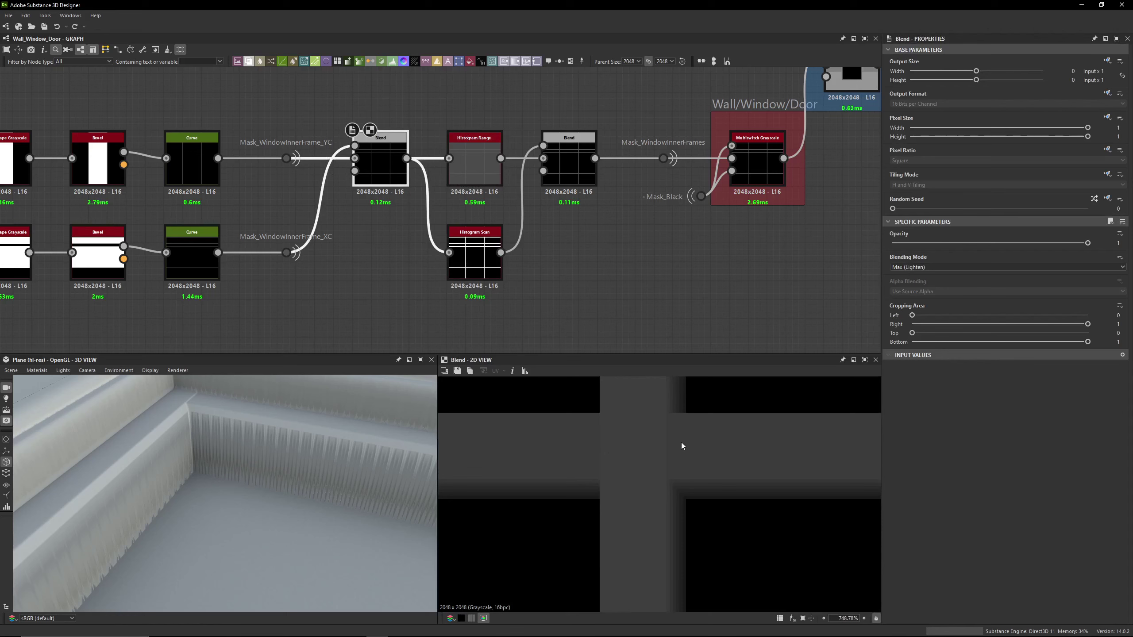
double_click(474, 166)
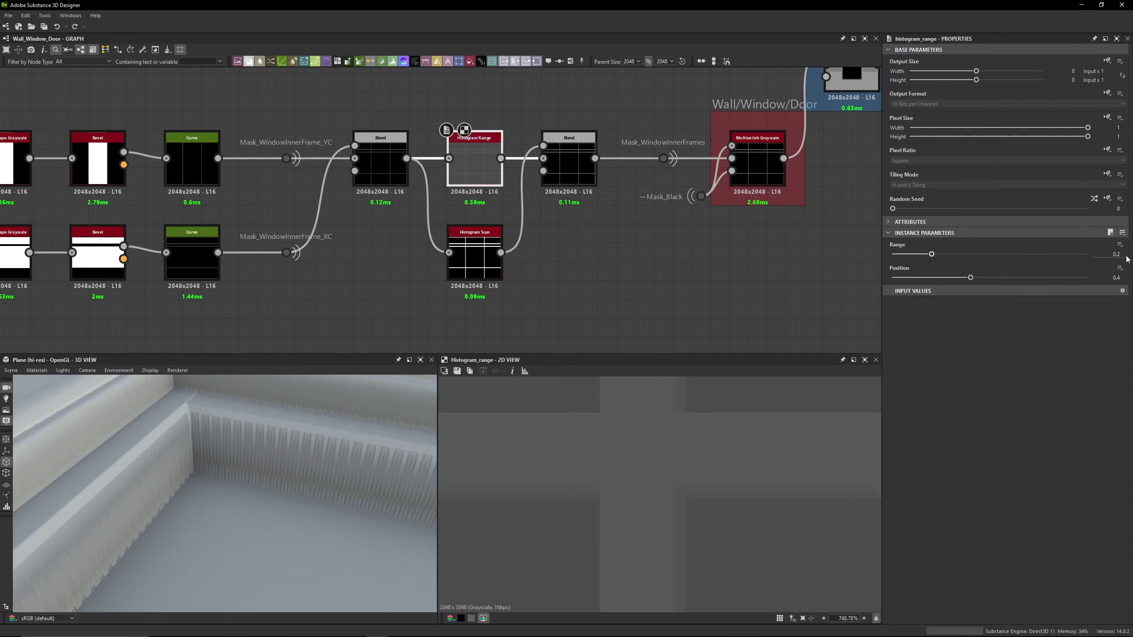
middle_drag(592, 235, 581, 216)
middle_drag(562, 162, 556, 181)
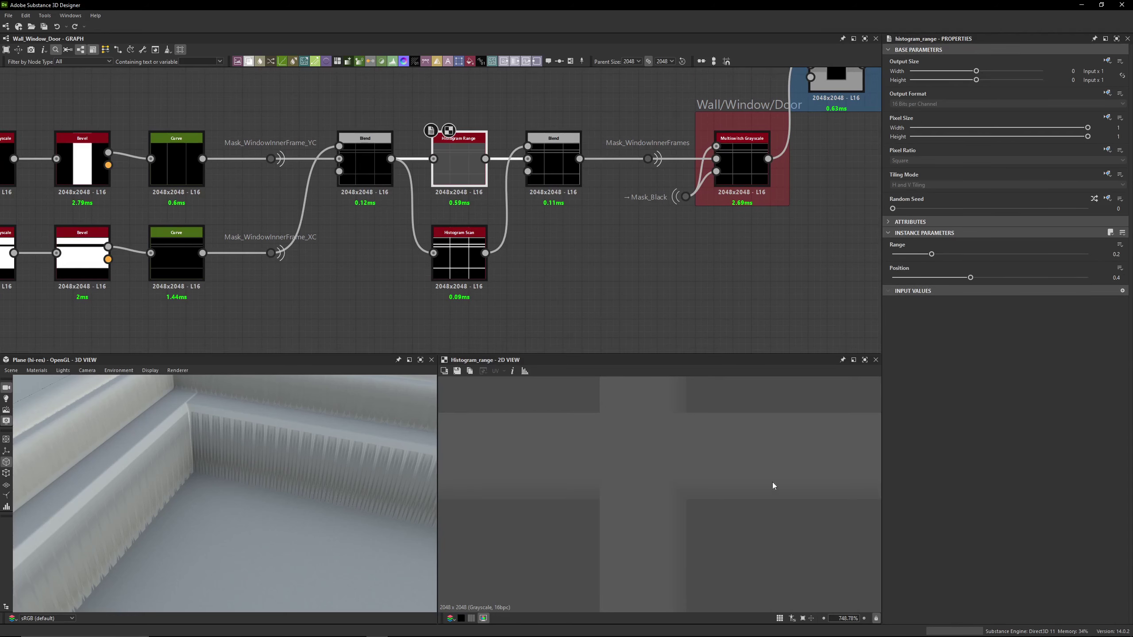
scroll(774, 485, down, 8)
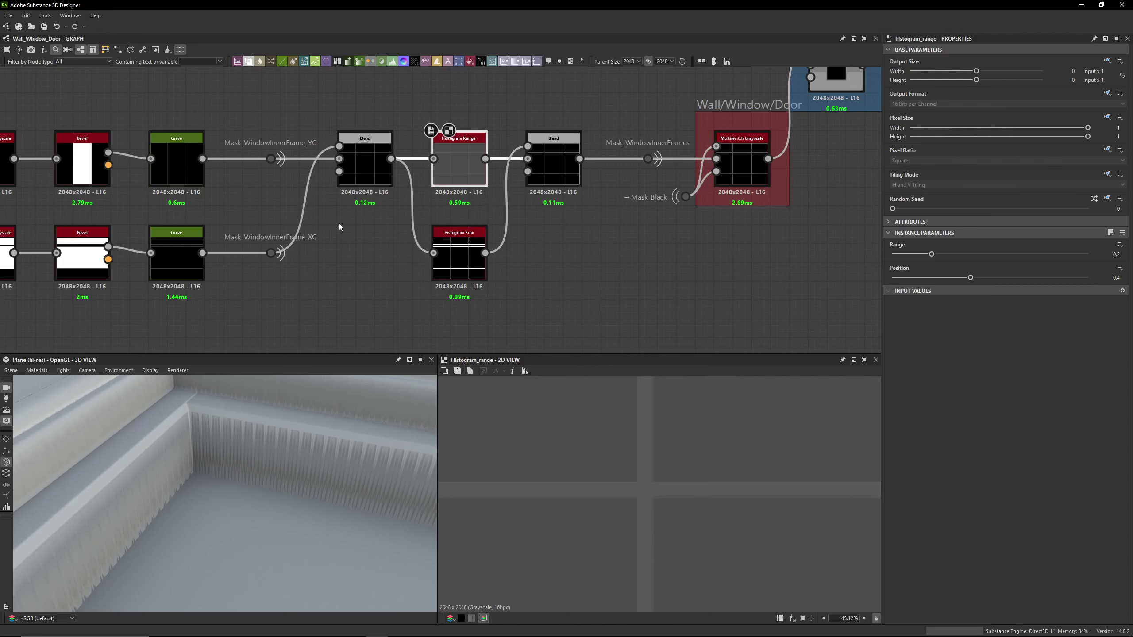
Examine the Histogram Scan mask against the combined frame Blend, and view the Multiply Blend that masks the Histogram Range output
click(450, 250)
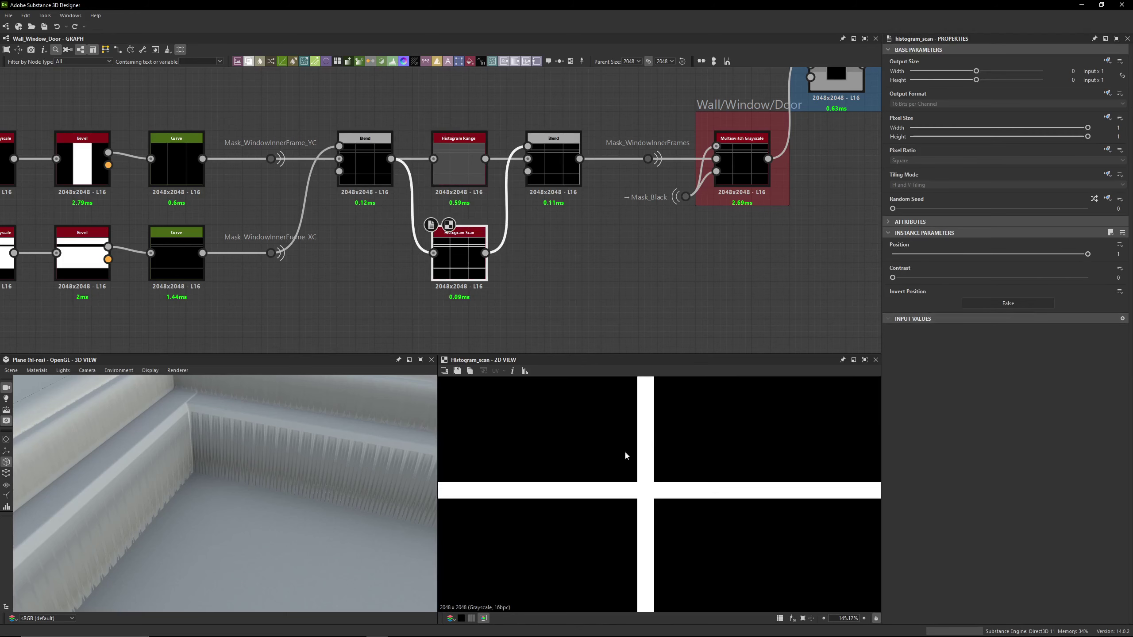
click(375, 178)
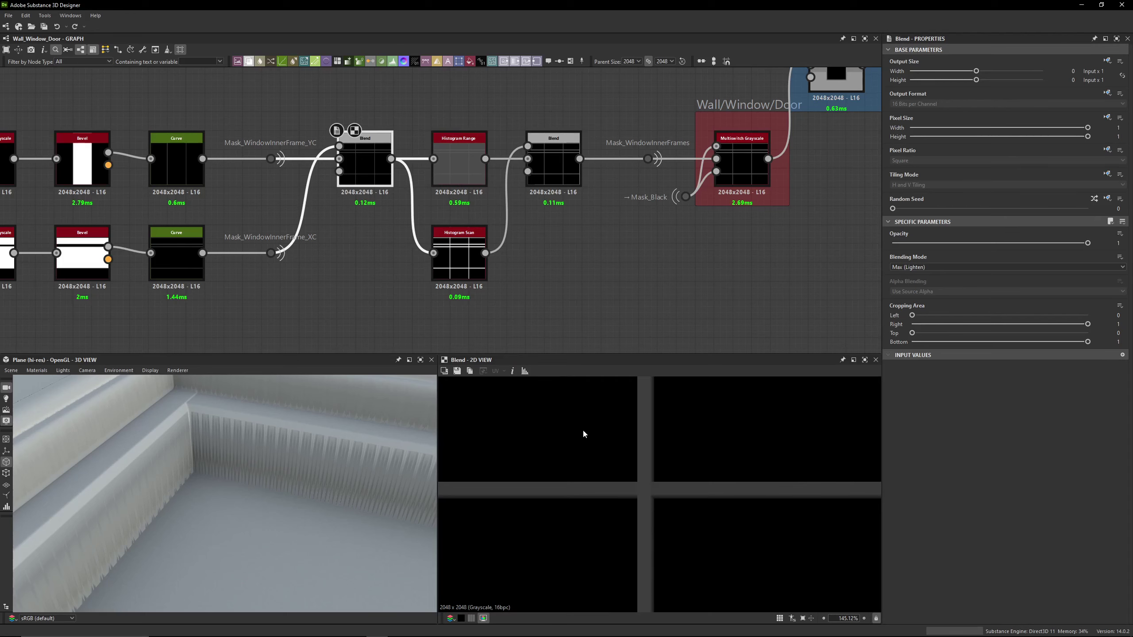
click(553, 161)
scroll(558, 434, down, 3)
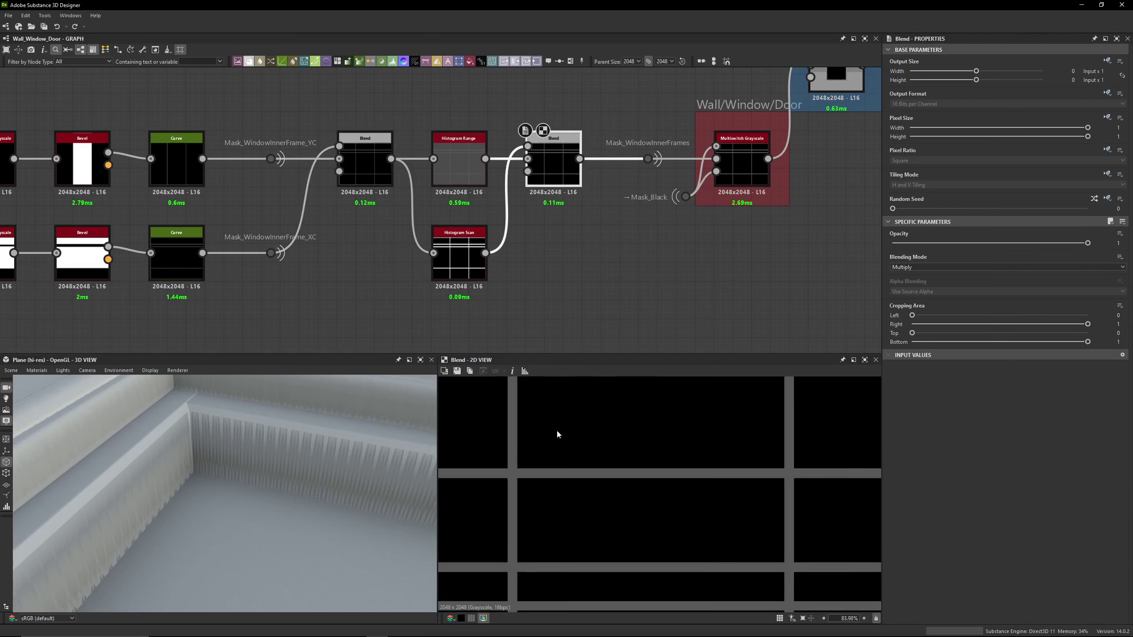
scroll(558, 434, down, 1)
Try the Histogram Range position at 0.64 and view the Multiply Blend's output again
click(474, 166)
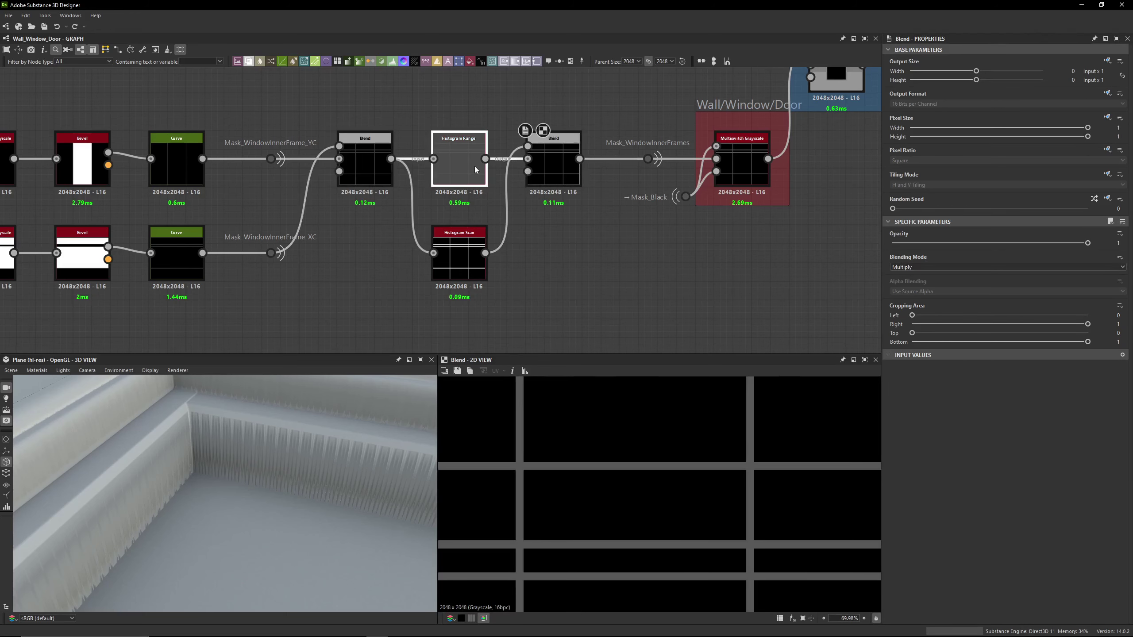
click(966, 278)
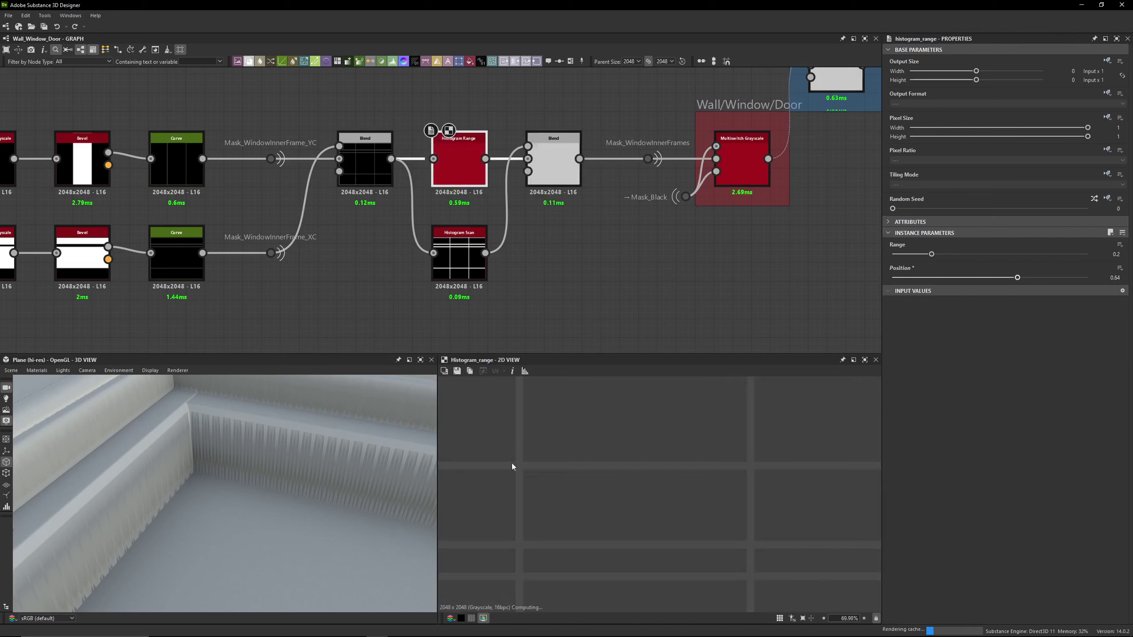
click(559, 167)
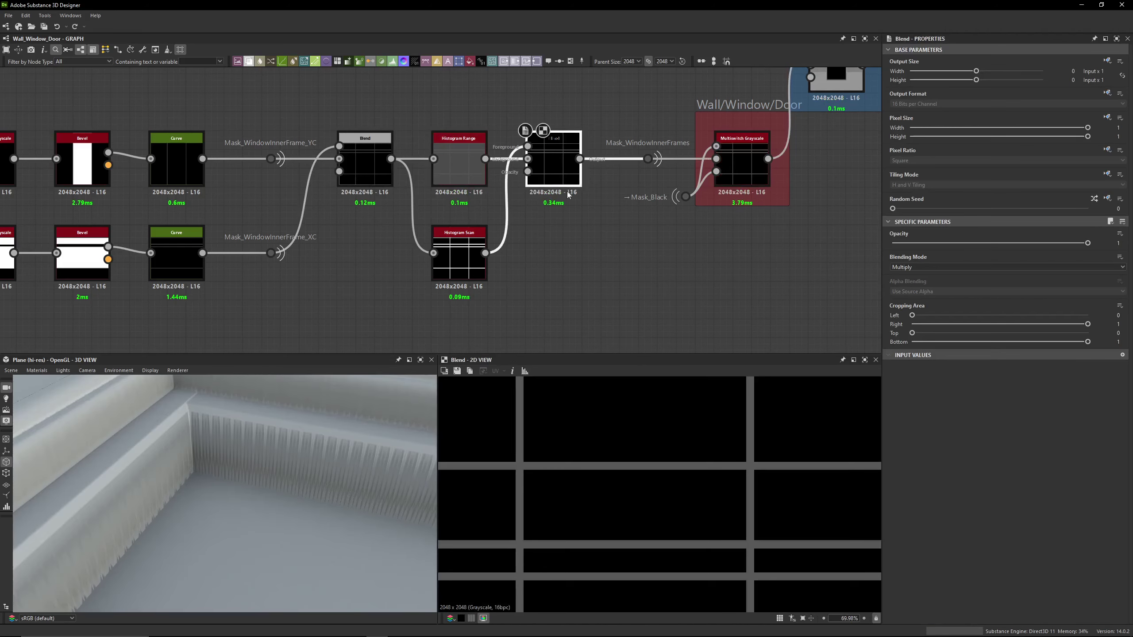
Trace where the Mask_WindowInnerFrames portal leads and look over its connection to the Wall/Window/Door Multiswitch
middle_drag(701, 191, 543, 222)
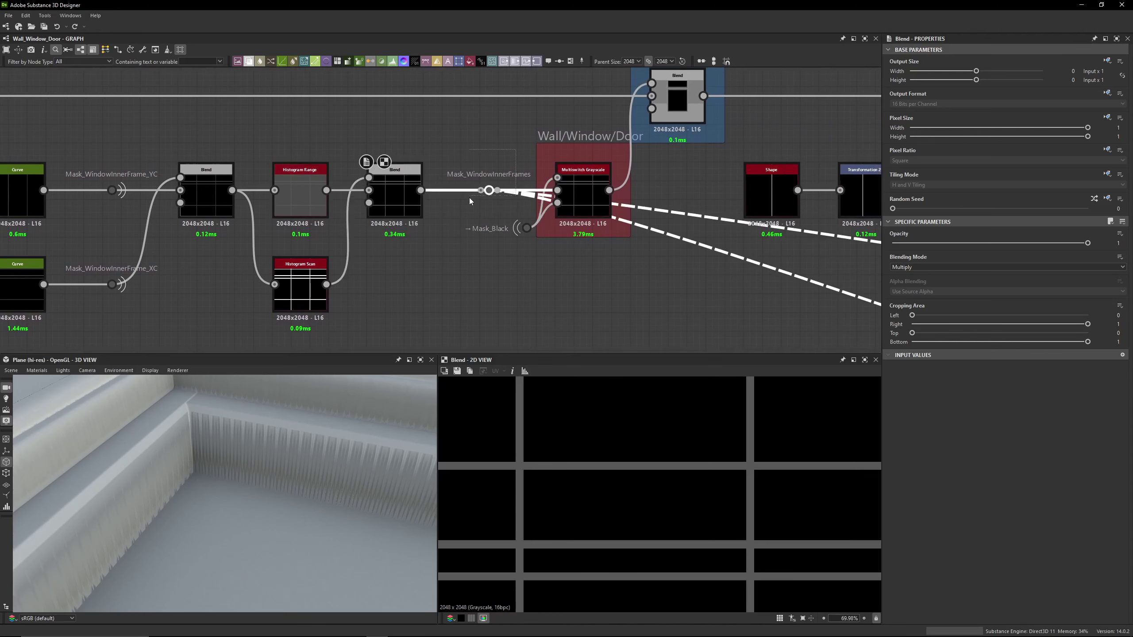
click(469, 199)
middle_drag(564, 194, 486, 184)
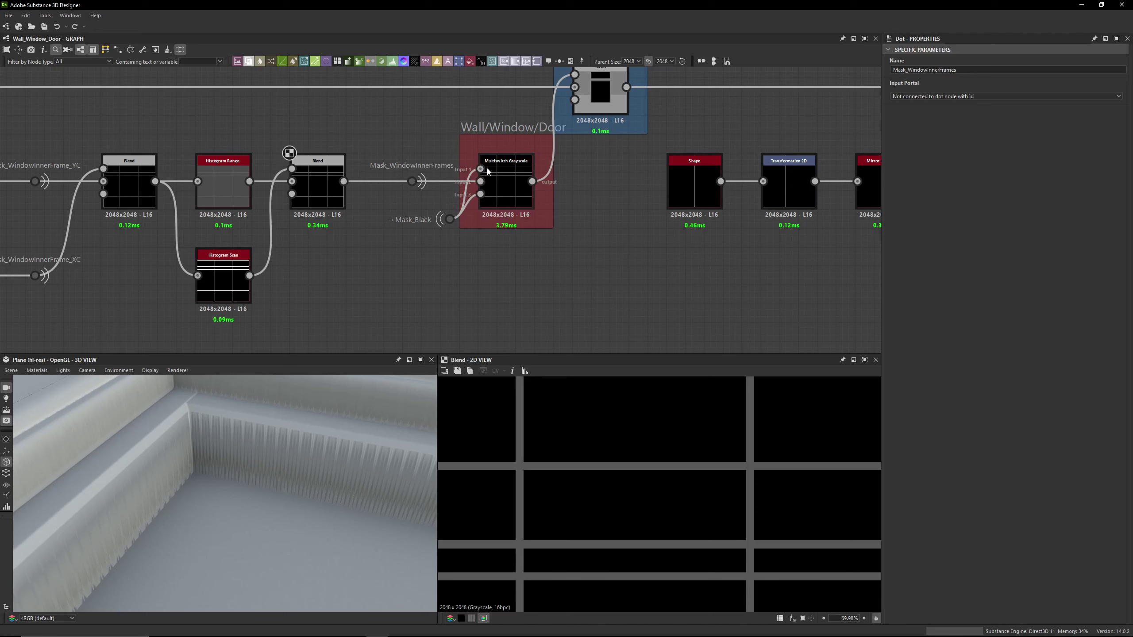
middle_drag(486, 187, 508, 273)
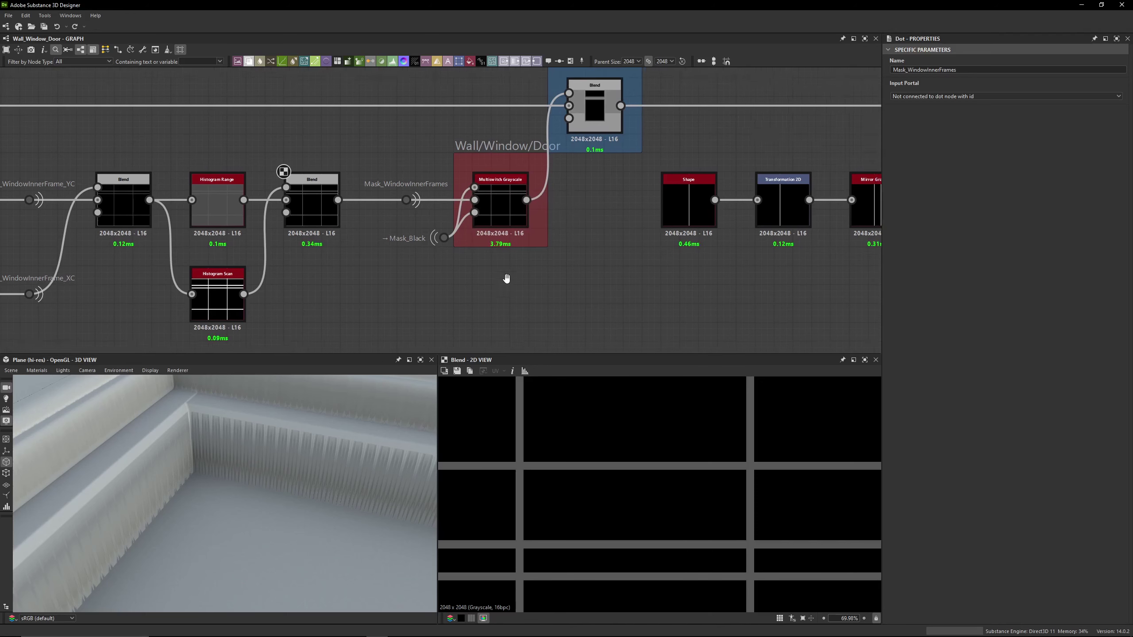
View the final inner frame mask and the Mask_Black input feeding the Multiswitch, and follow the output to the H06 Blend
double_click(317, 227)
scroll(647, 515, down, 5)
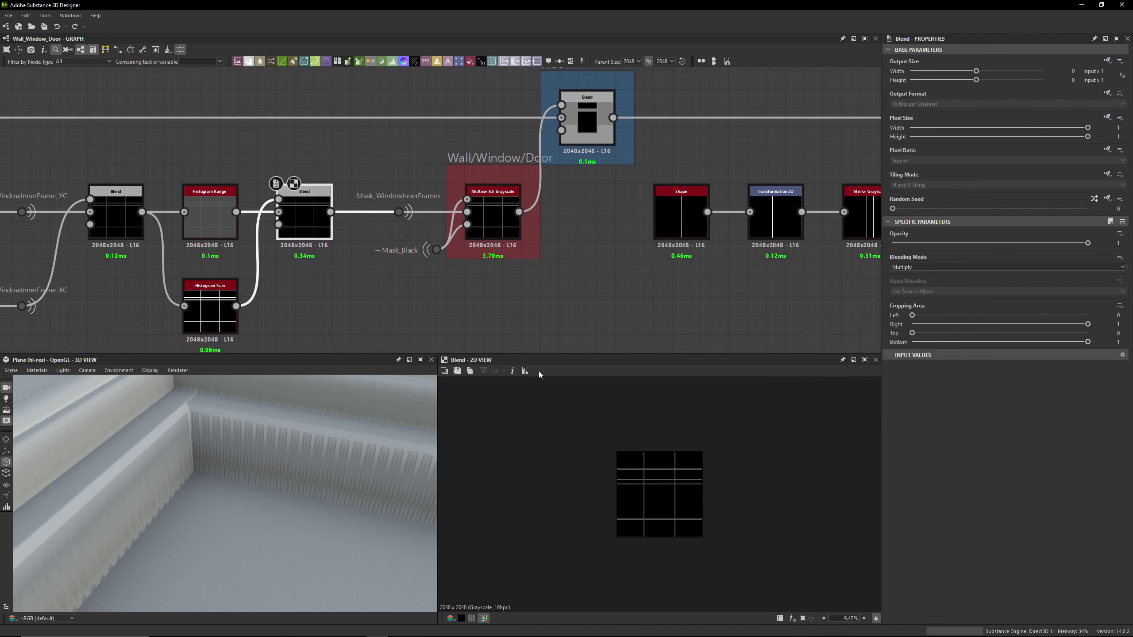
scroll(479, 187, up, 2)
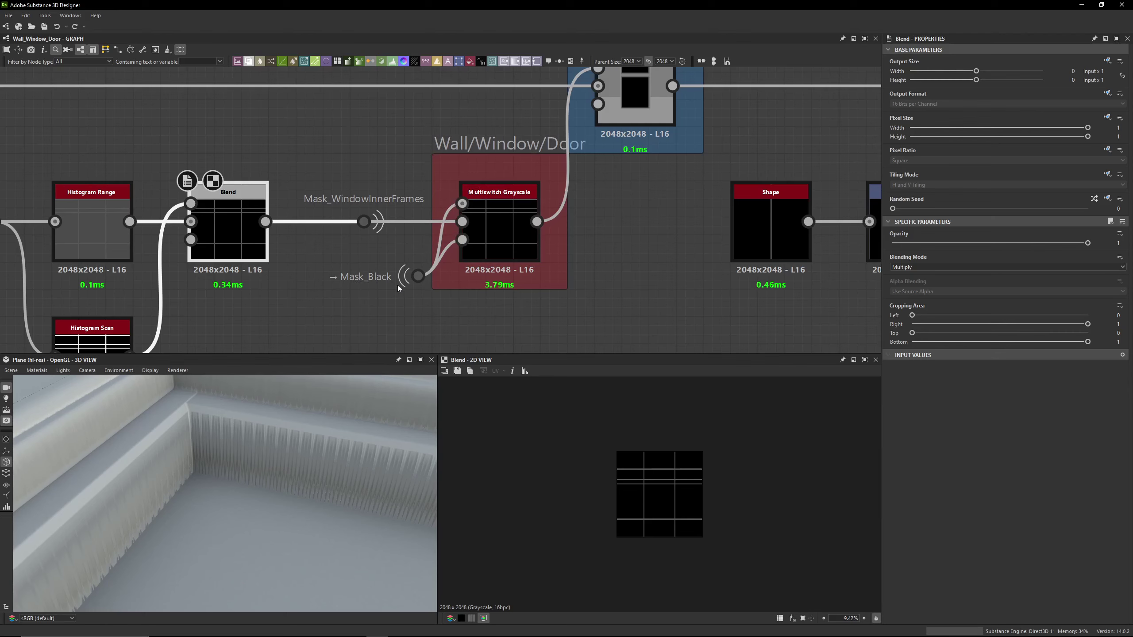
double_click(418, 275)
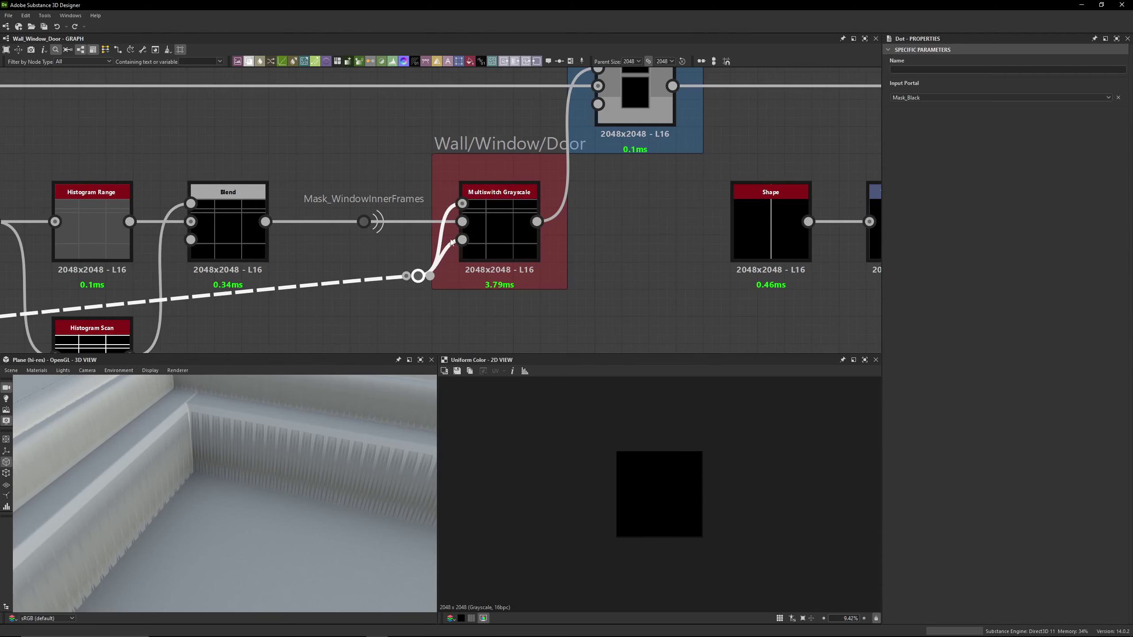
middle_drag(650, 220, 591, 316)
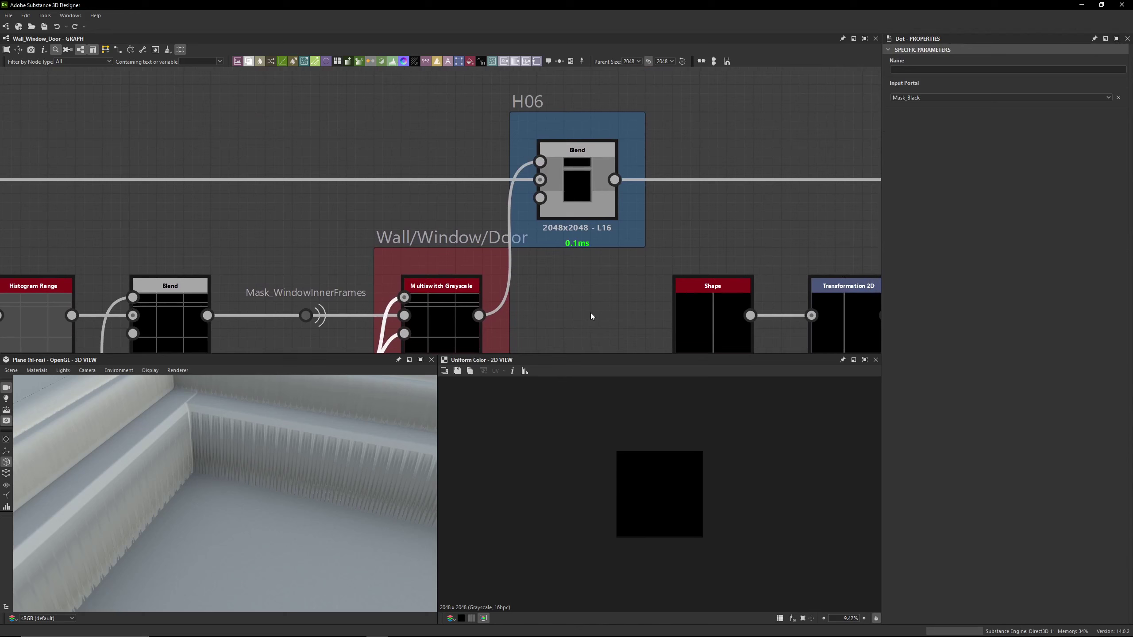
View the H06 height Blend and step back through the earlier height Blends to H01
double_click(579, 196)
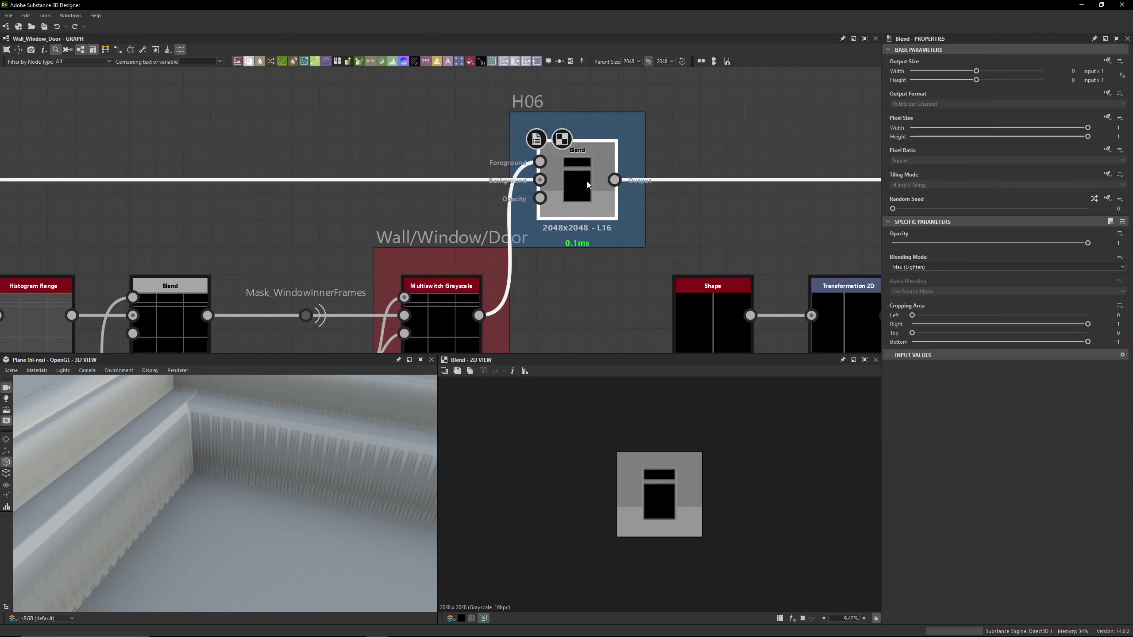
scroll(587, 181, down, 6)
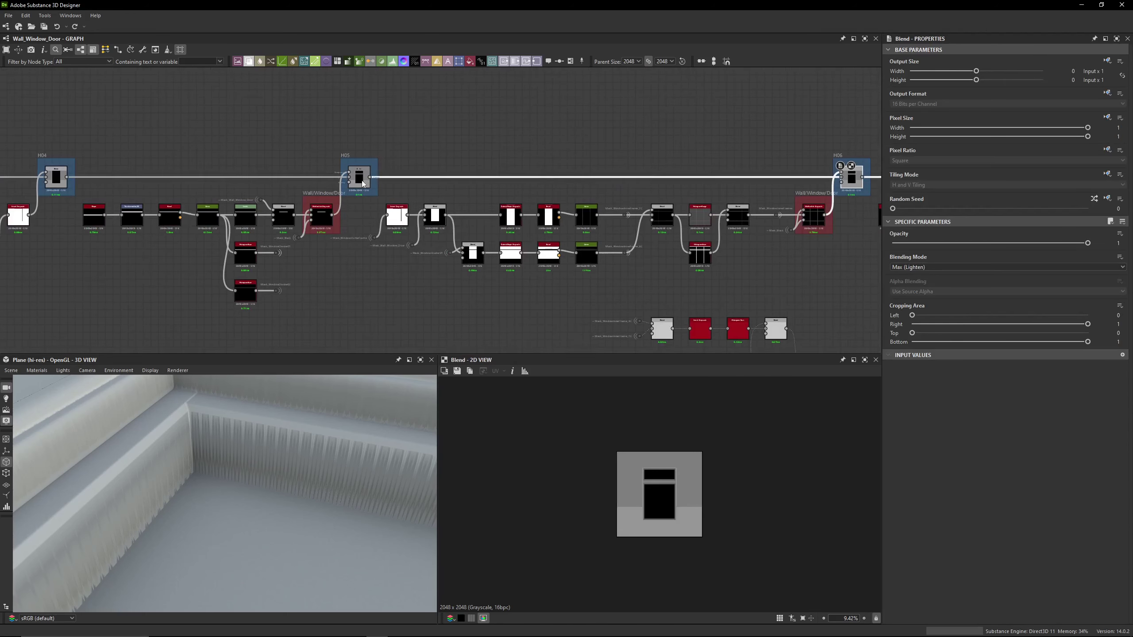
double_click(362, 183)
middle_drag(414, 150, 439, 206)
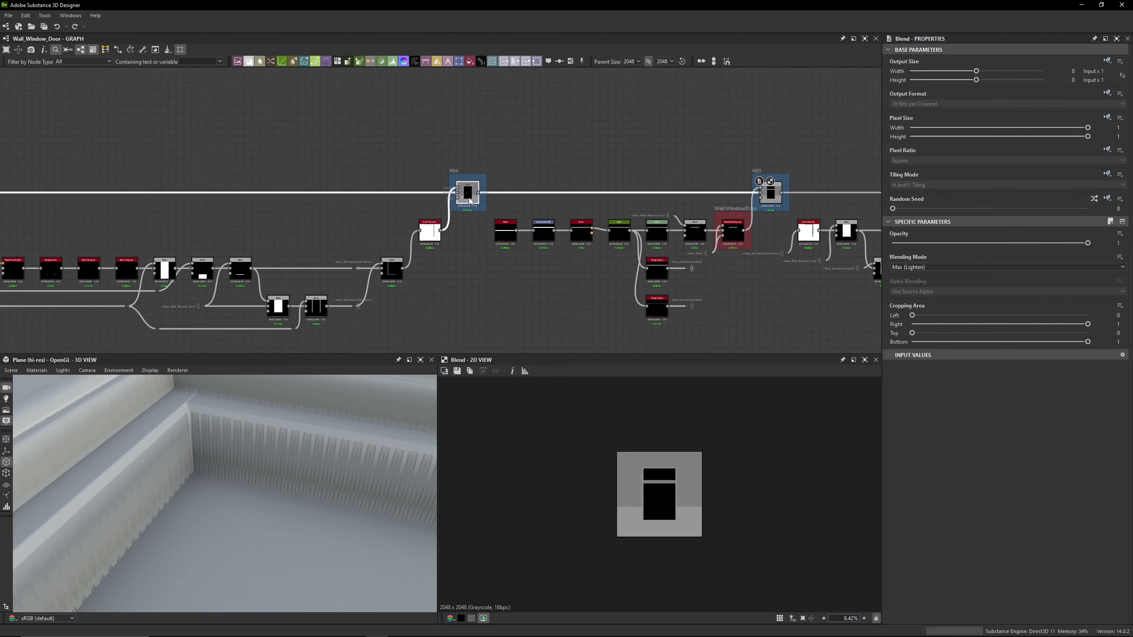
middle_drag(90, 131, 715, 126)
click(411, 197)
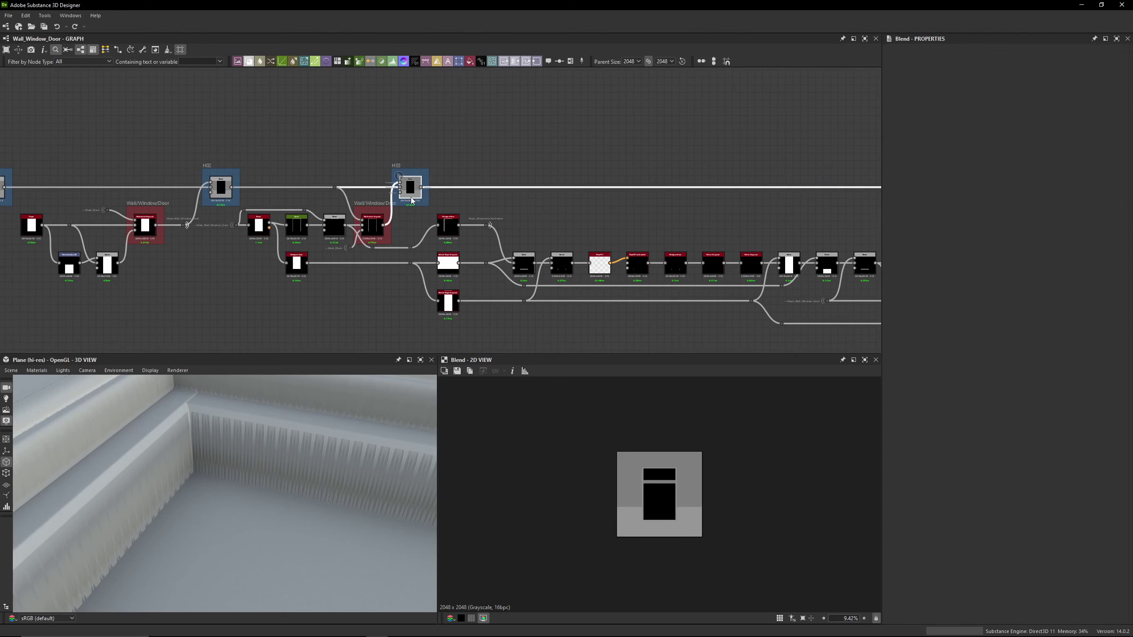
middle_drag(253, 202, 584, 204)
double_click(560, 193)
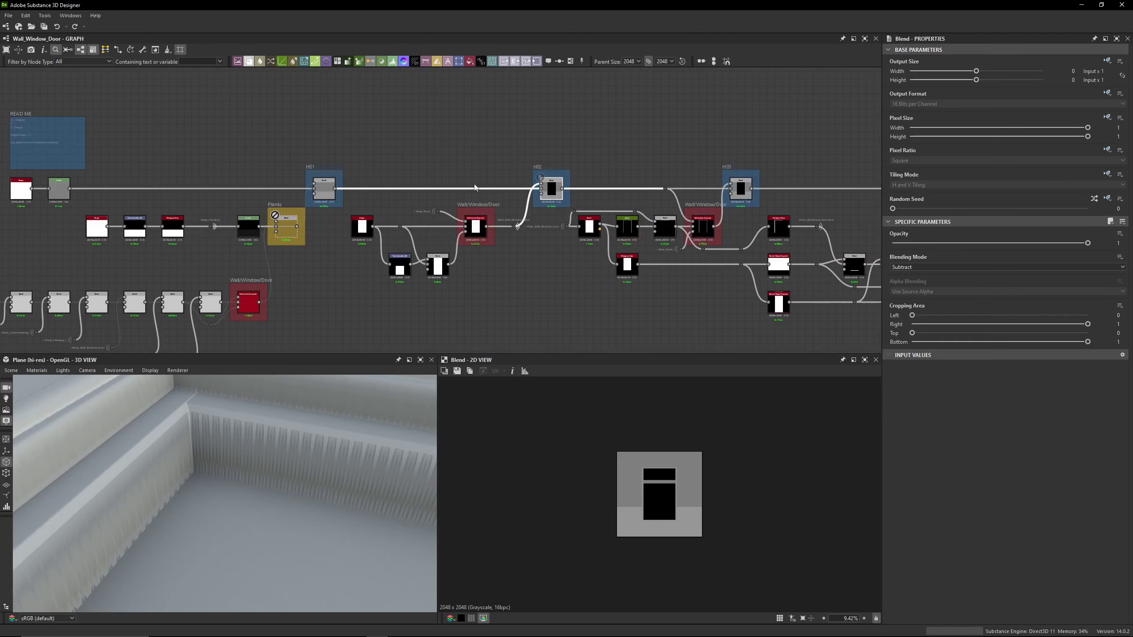
double_click(324, 187)
Return along the height chain to the H06 Blend and view its output again
middle_drag(300, 137, 151, 144)
middle_drag(785, 147, 316, 147)
scroll(409, 199, up, 3)
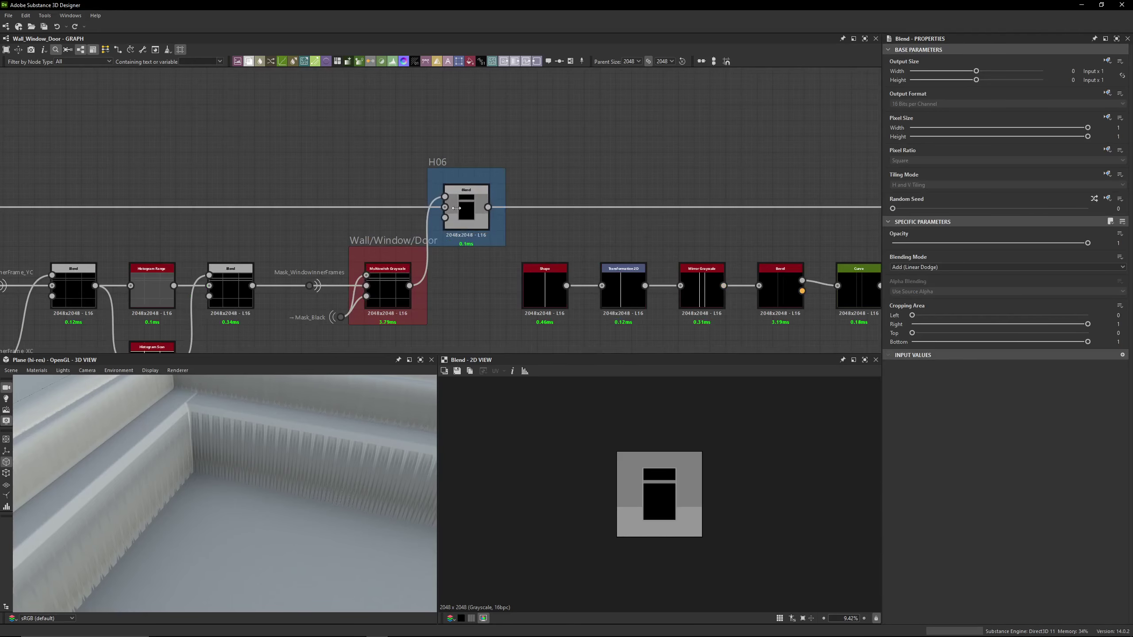
double_click(476, 214)
Look over the separate mask branch below the inner frame nodes and its place relative to the H06 Blend
scroll(486, 210, down, 1)
scroll(496, 214, down, 4)
middle_drag(534, 218, 634, 111)
scroll(583, 178, up, 1)
click(583, 179)
drag(280, 214, 261, 273)
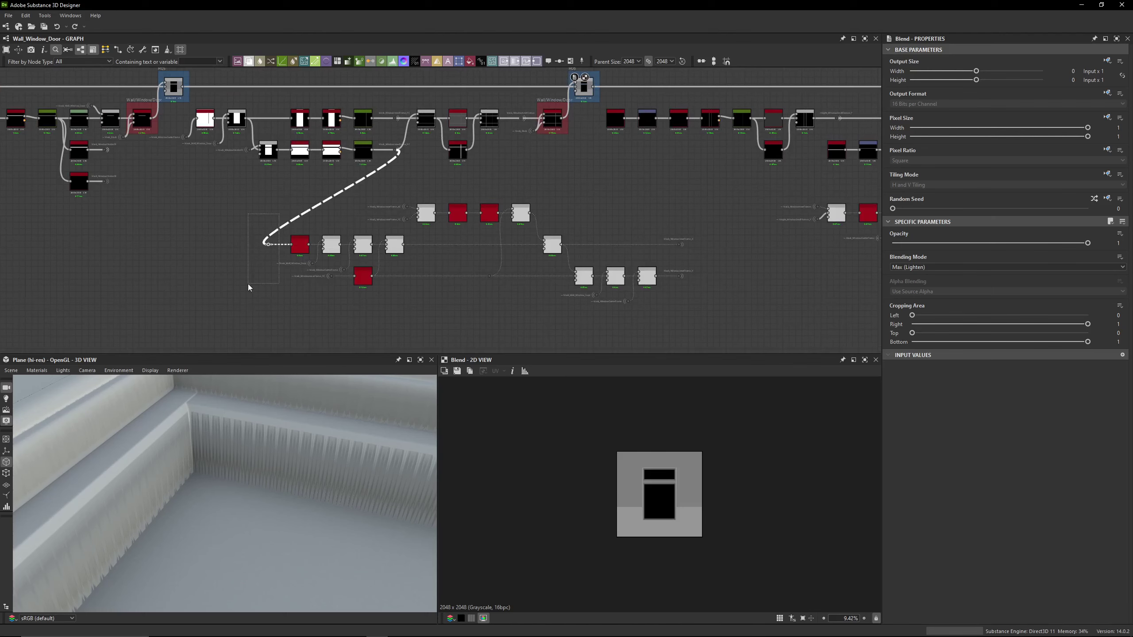
drag(640, 218, 678, 317)
middle_drag(296, 217, 14, 208)
middle_drag(866, 216, 1111, 211)
click(542, 194)
mouse_move(553, 115)
middle_down()
mouse_move(563, 196)
mouse_move(536, 127)
middle_up()
scroll(555, 181, up, 3)
scroll(535, 127, up, 2)
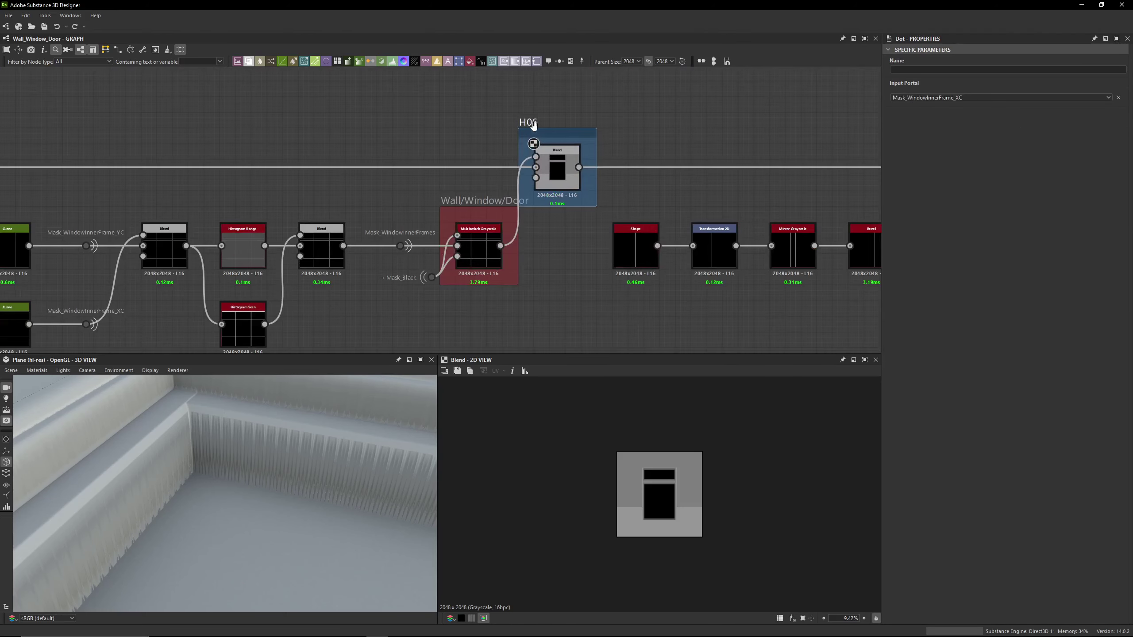
Examine the layout of the inner frame mask branch from its Mask_WindowInnerFrame_XC input to its two output portals
middle_drag(544, 266, 758, 102)
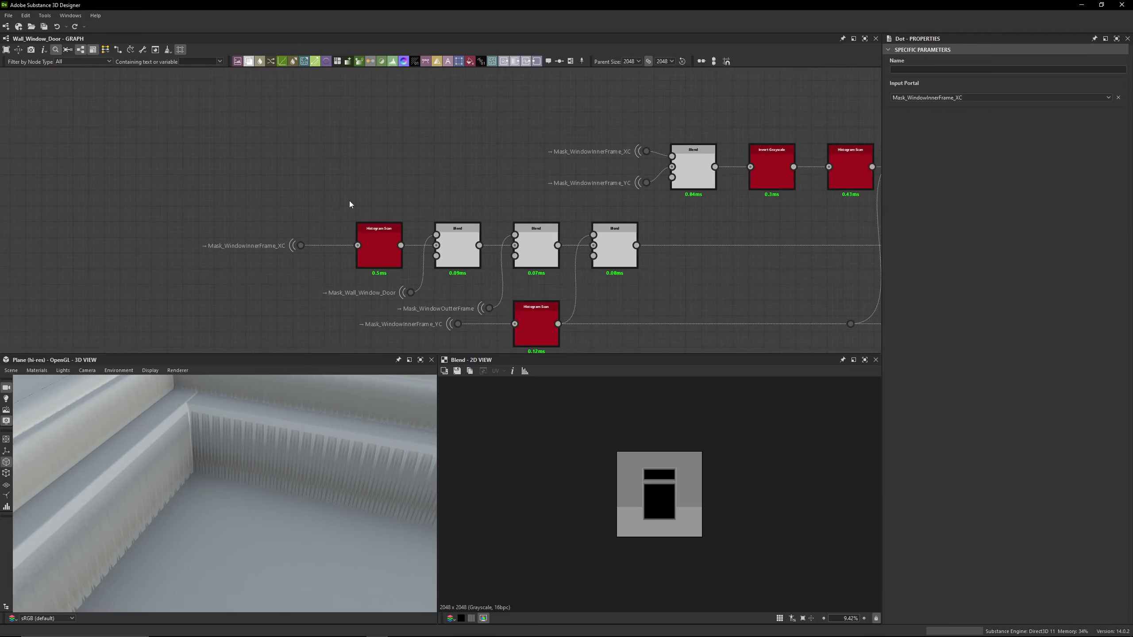
scroll(331, 178, down, 2)
scroll(268, 228, up, 2)
scroll(279, 223, up, 1)
drag(286, 161, 384, 232)
click(294, 218)
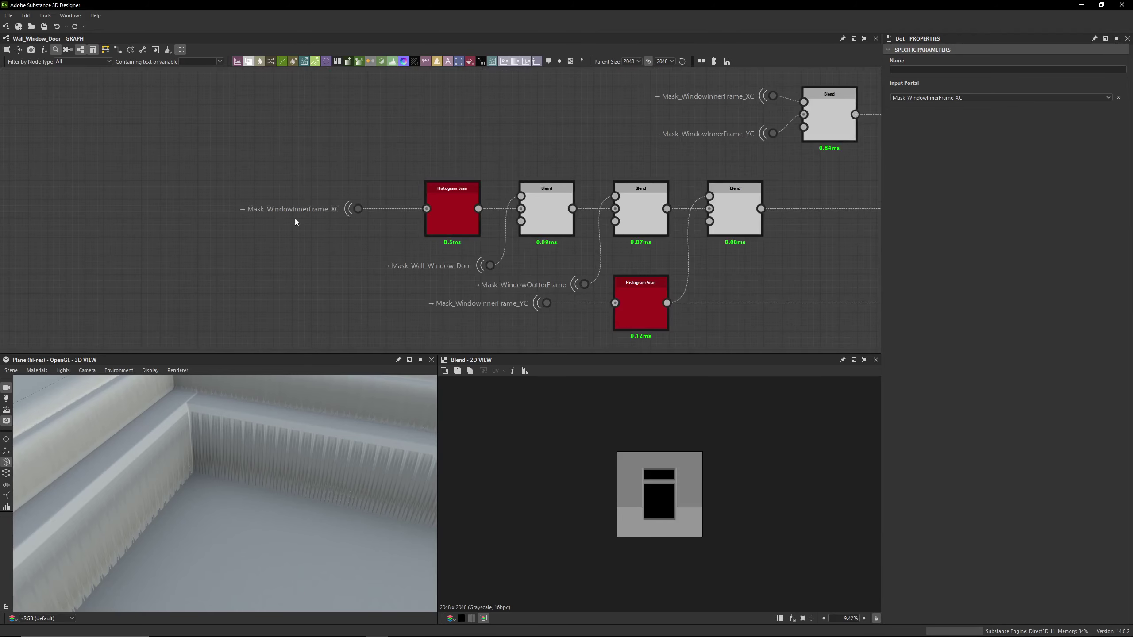
middle_drag(436, 177, 300, 315)
middle_drag(587, 174, 421, 249)
scroll(421, 249, down, 2)
middle_drag(293, 246, 311, 214)
scroll(226, 224, down, 2)
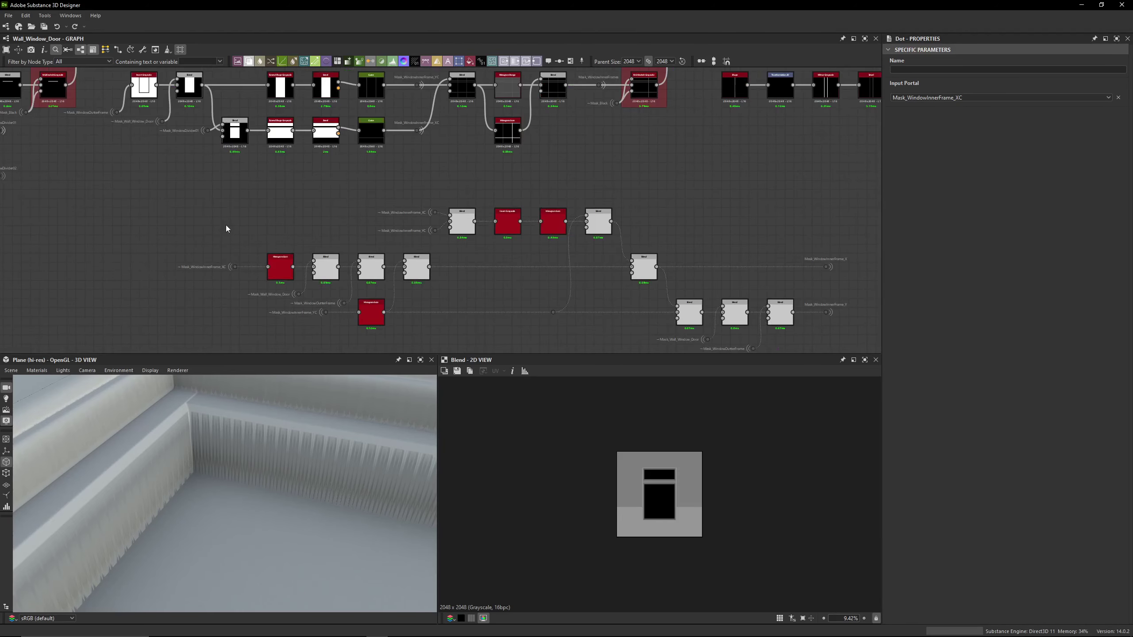
Trace the Mask_WindowInnerFrame_XC input portal back to the Curve node that feeds it
drag(226, 231, 241, 277)
scroll(422, 130, up, 3)
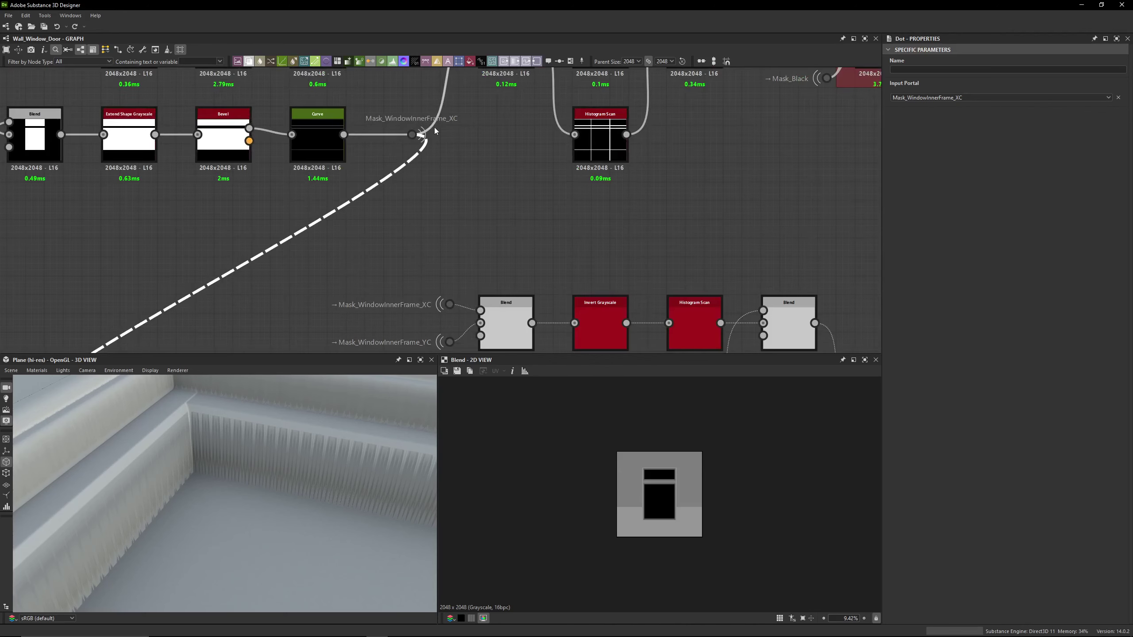
scroll(455, 127, up, 2)
middle_drag(463, 118, 526, 267)
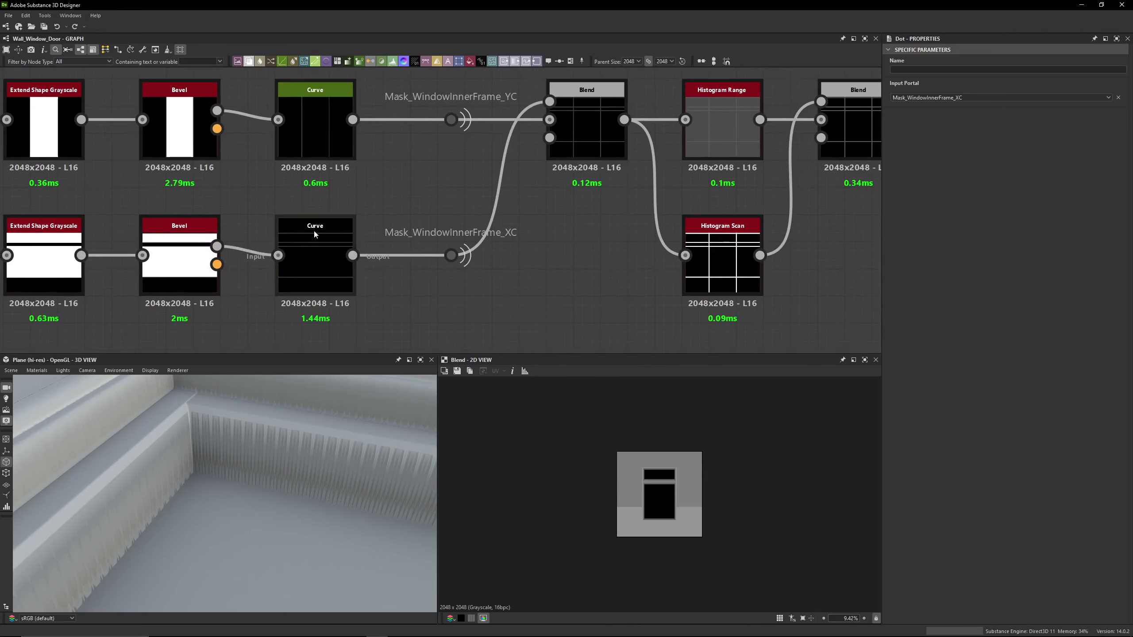
View the Histogram Scan of Mask_WindowInnerFrame_XC and the Multiply Blend that masks it with Mask_Wall_Window_Door
key(f)
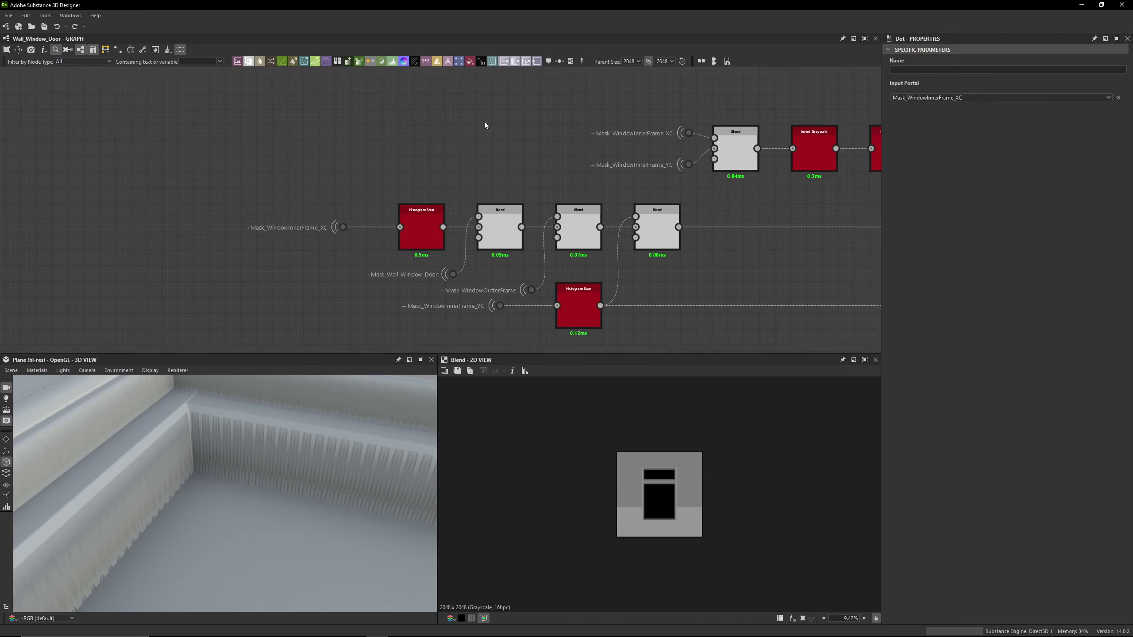
click(343, 206)
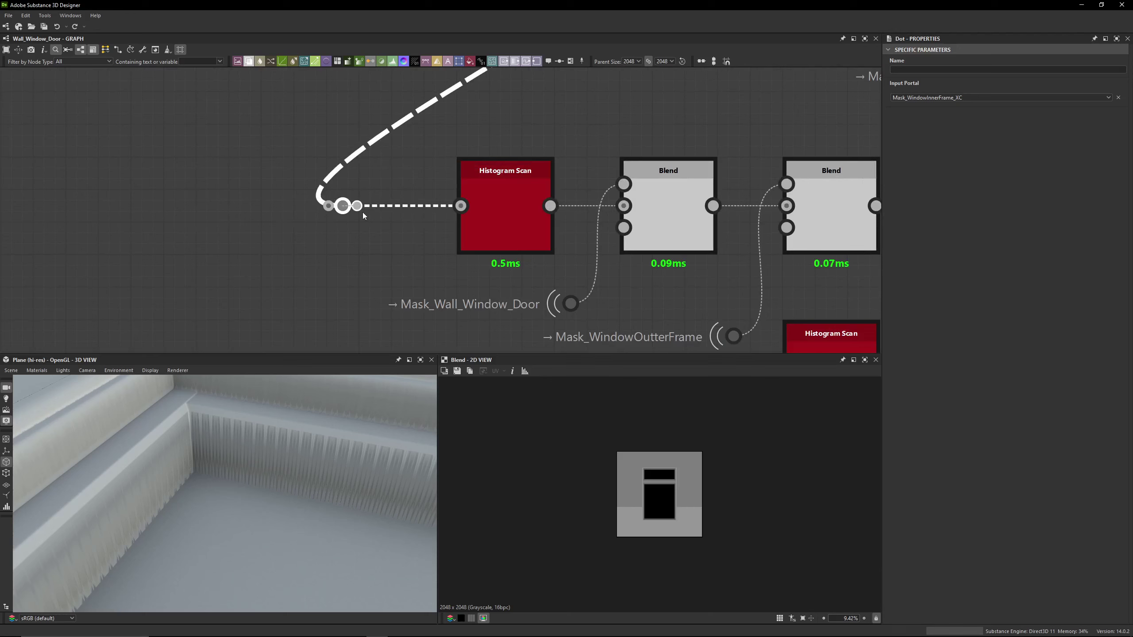
double_click(495, 221)
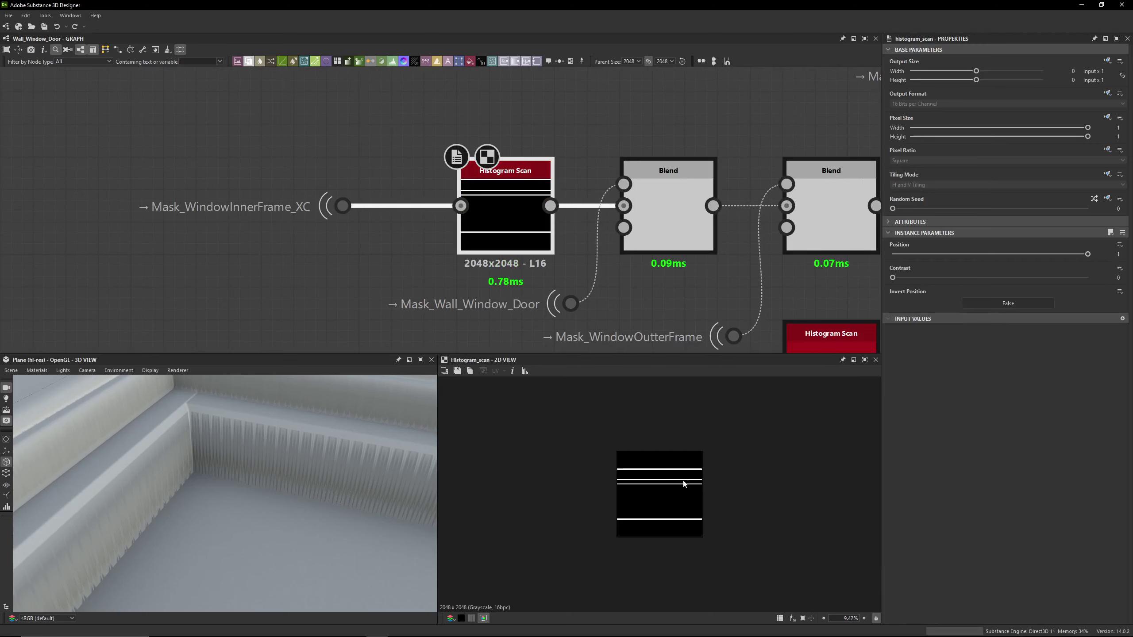
middle_drag(597, 280, 406, 242)
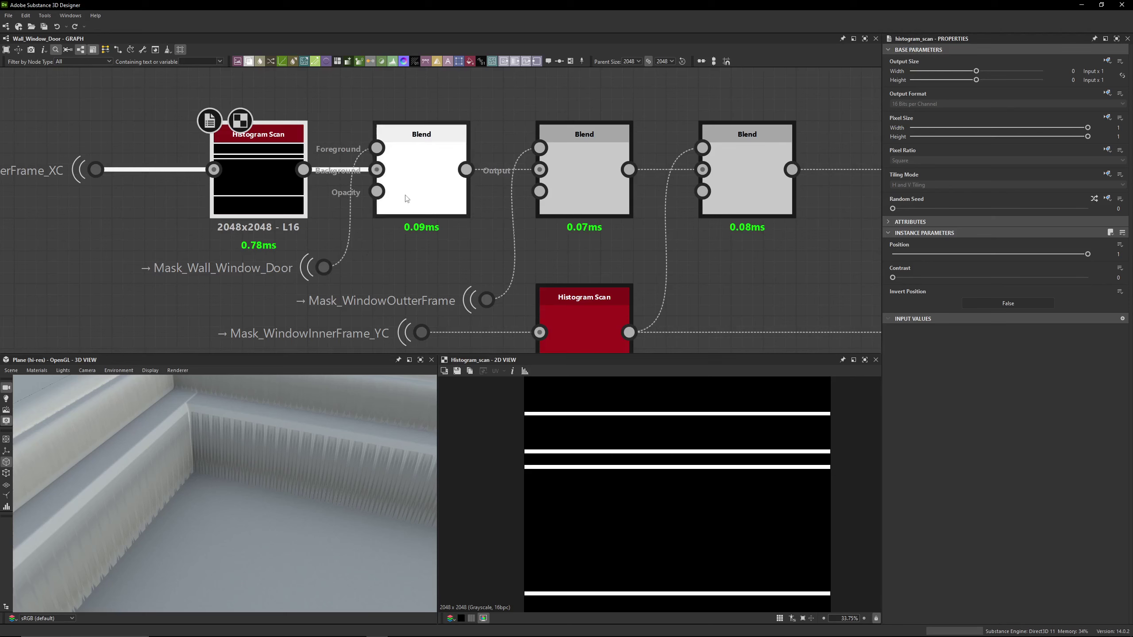
double_click(421, 192)
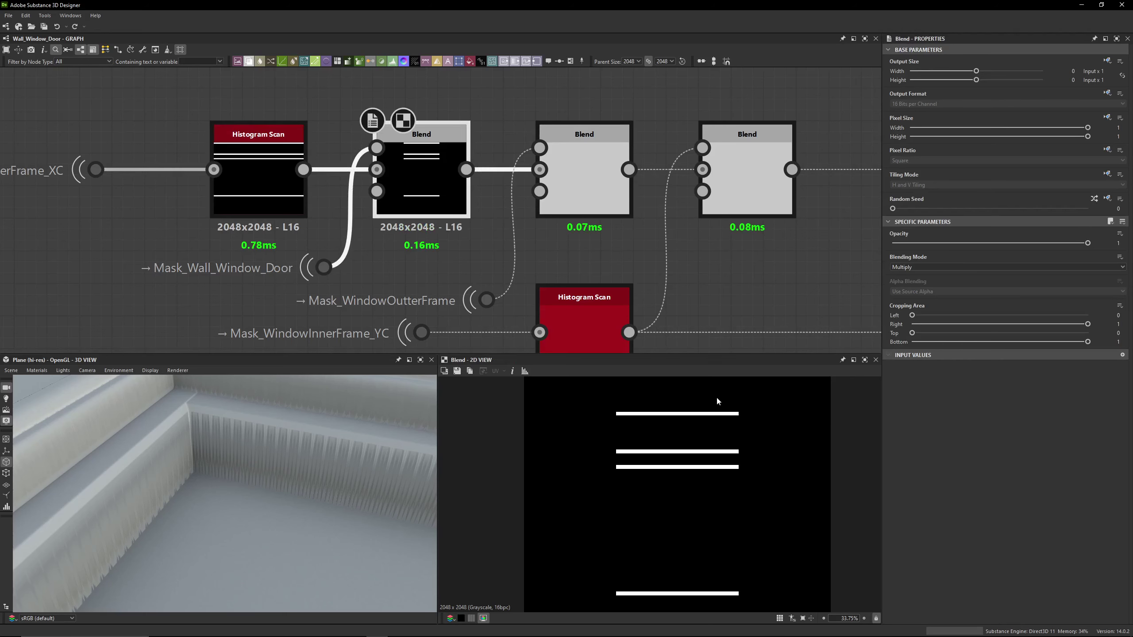
View the Mask_WindowOutterFrame input and compare the Multiply Blend with the Subtract Blend that removes the outer frame
middle_drag(491, 288, 363, 236)
double_click(464, 152)
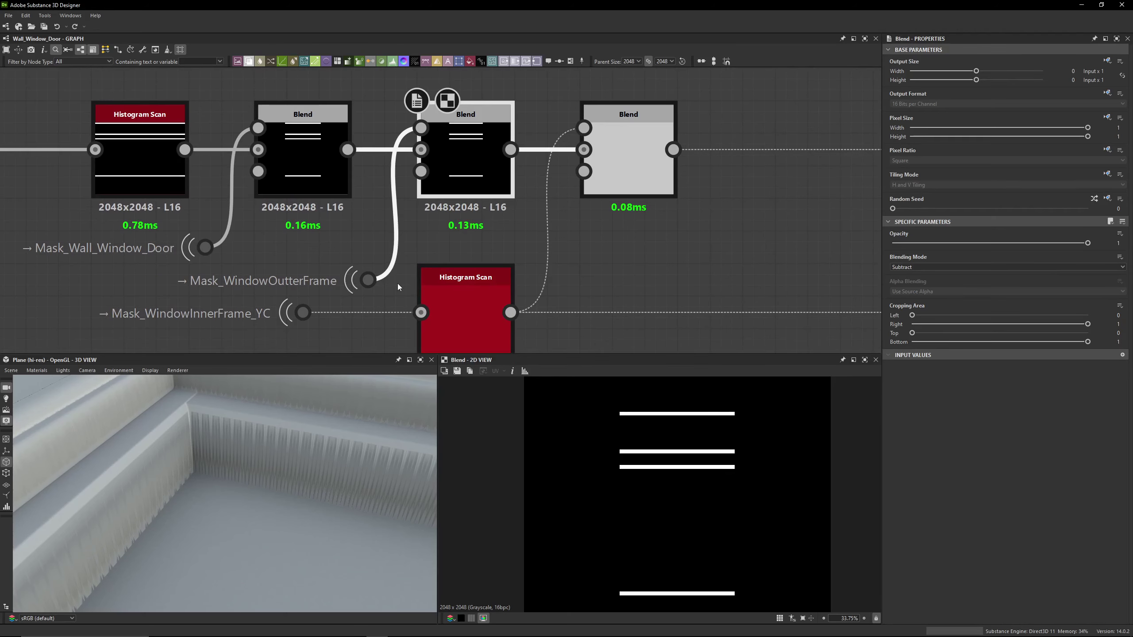
click(367, 280)
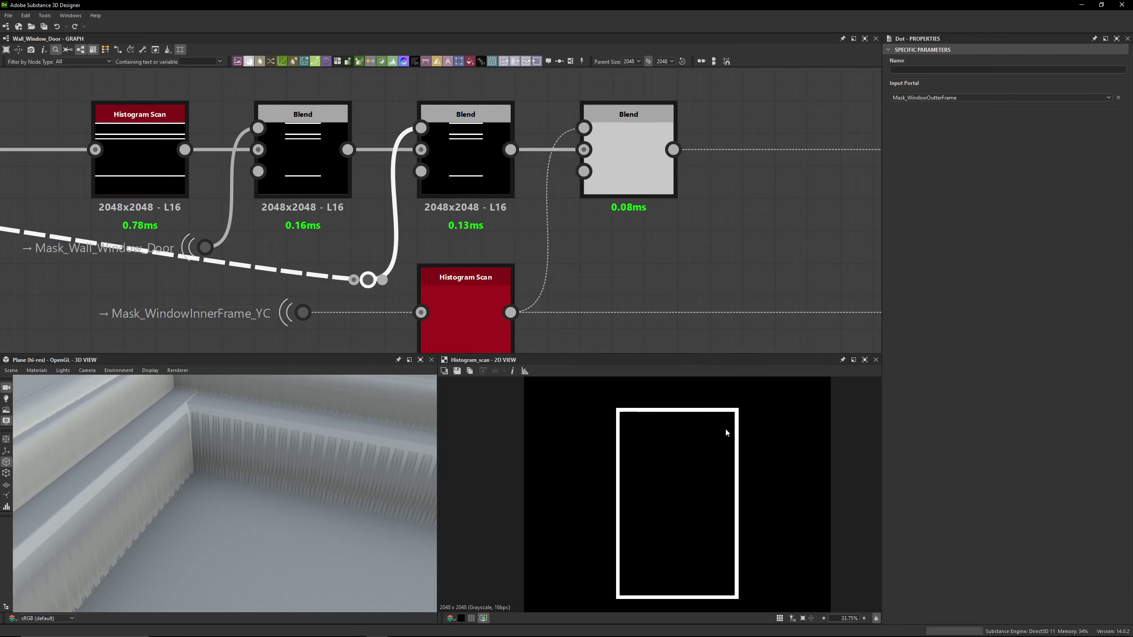
double_click(466, 161)
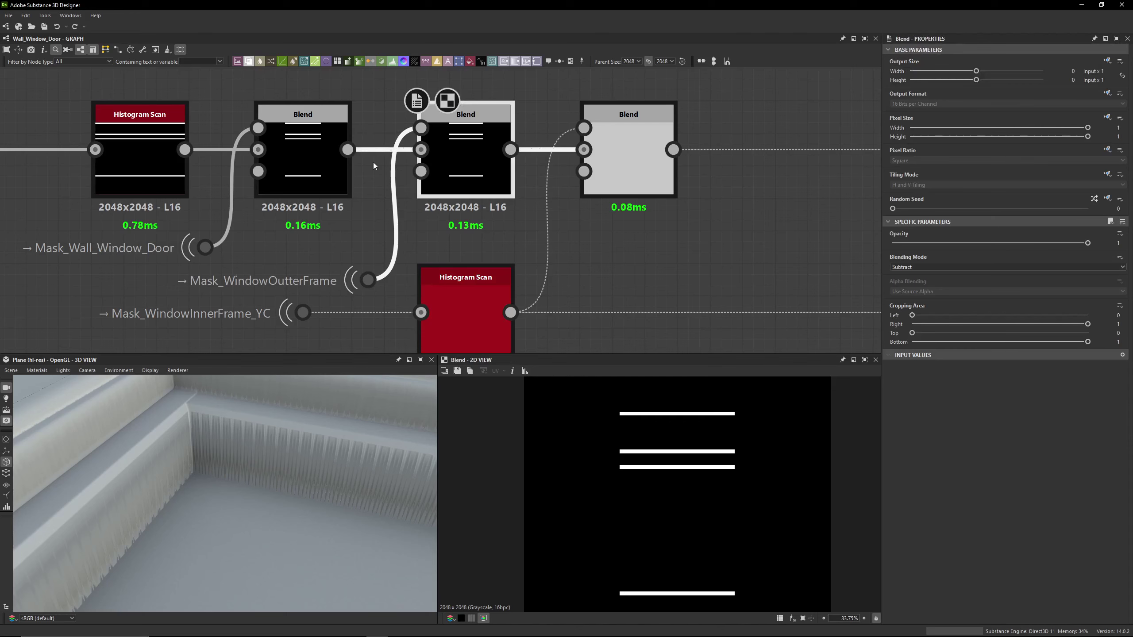
click(319, 165)
click(461, 176)
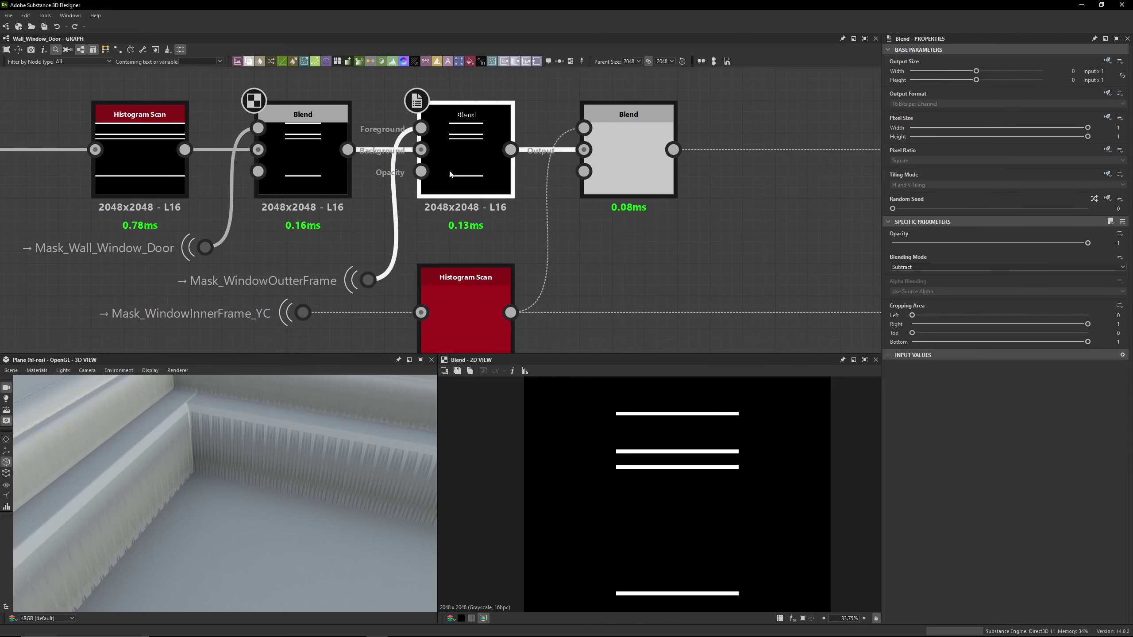
click(322, 183)
click(463, 178)
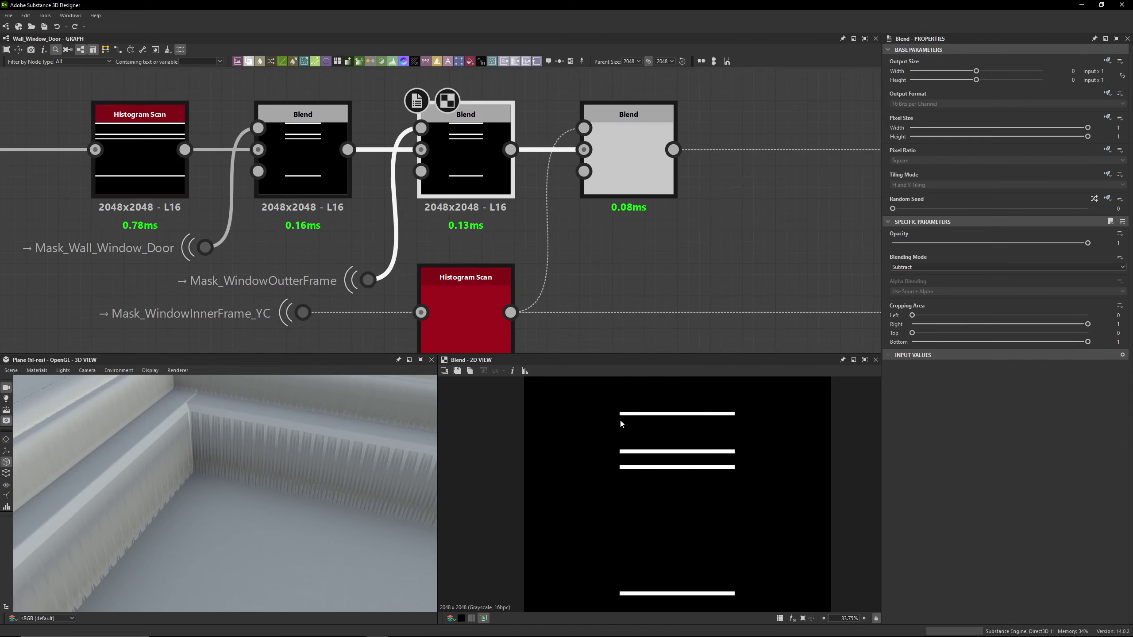
Examine the Subtract Blend that cuts out the vertical bars, including its Mask_WindowInnerFrame_YC portal and Histogram Scan inputs
middle_drag(515, 219, 444, 231)
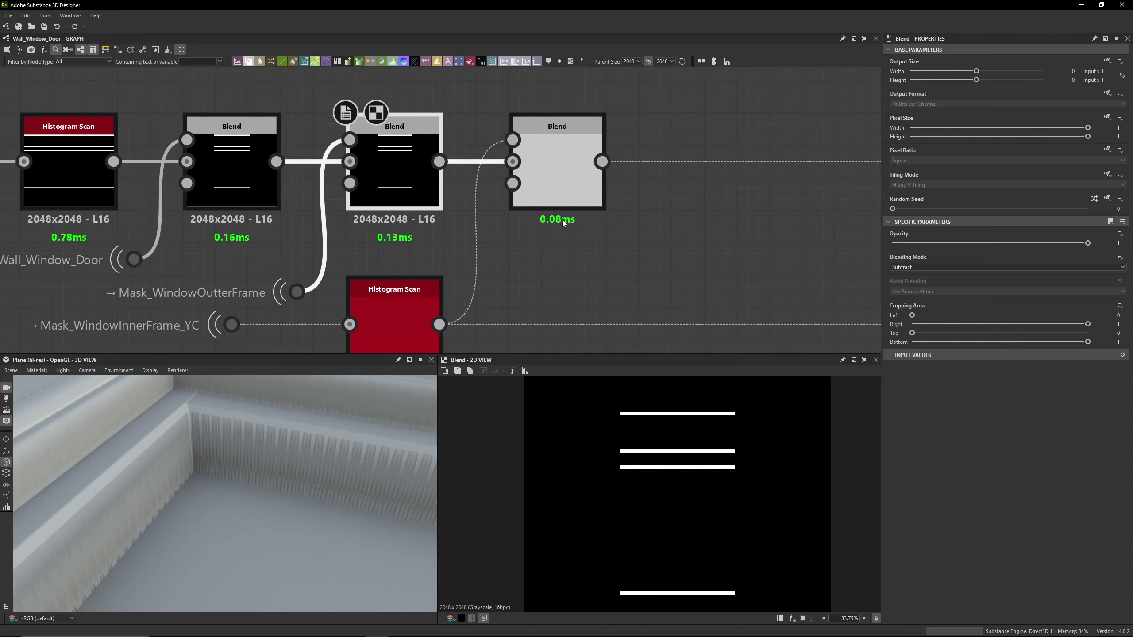
click(549, 156)
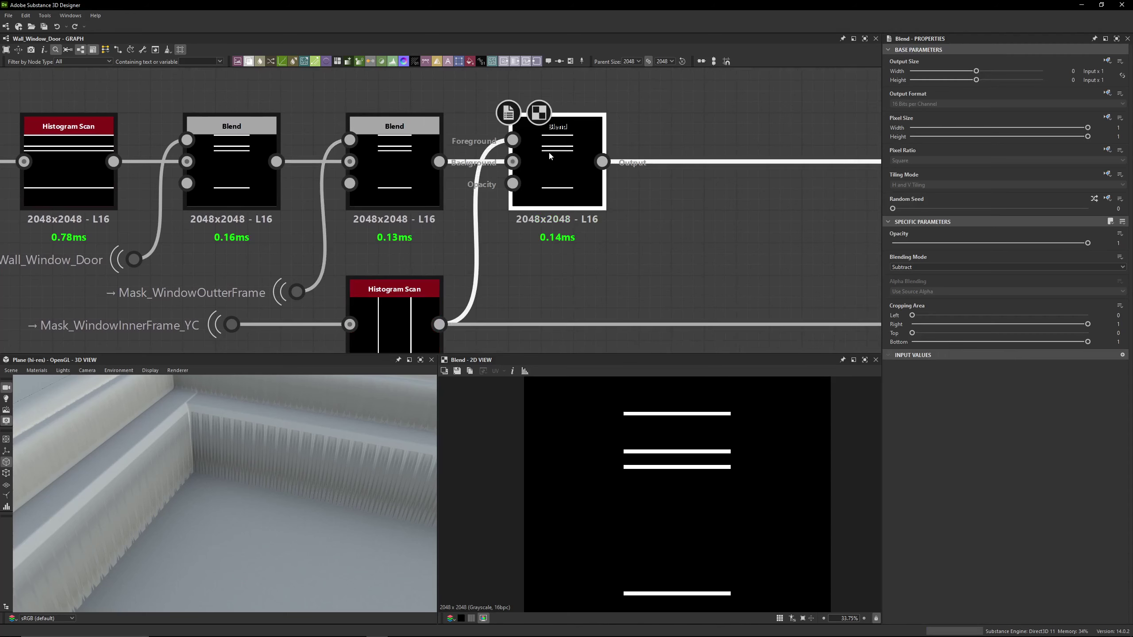
middle_drag(158, 328, 393, 280)
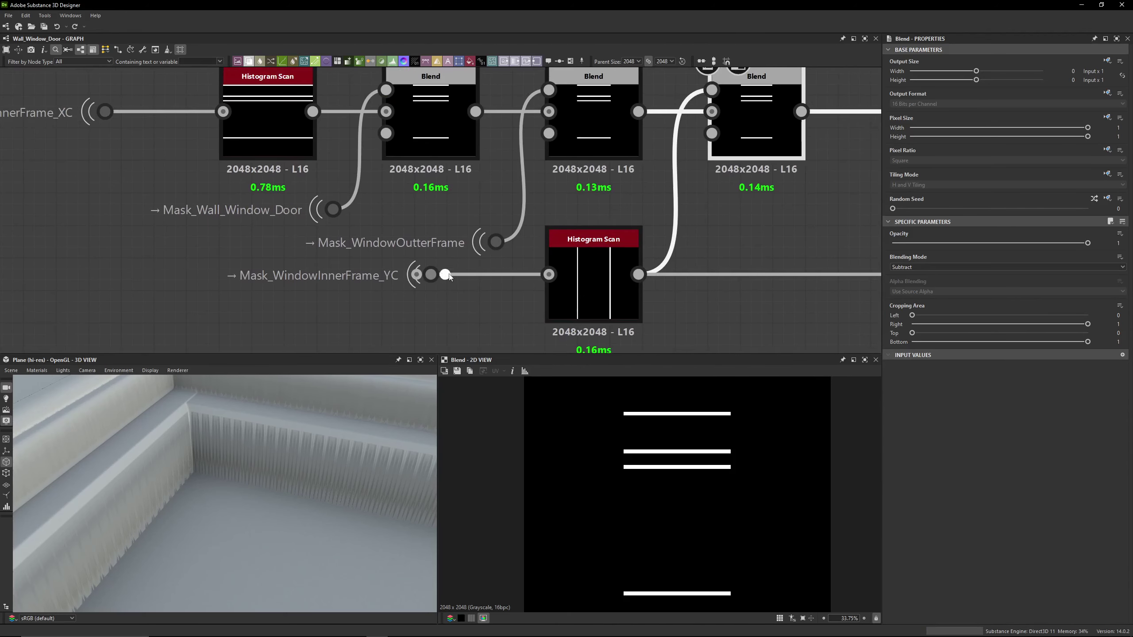
click(430, 275)
click(593, 286)
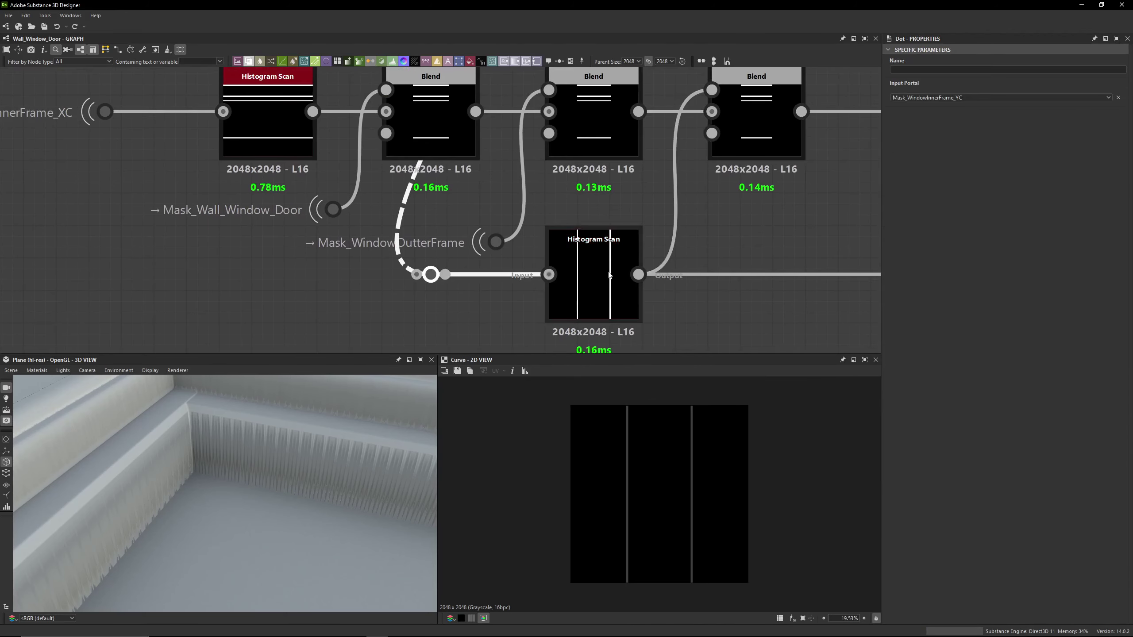
middle_drag(785, 120, 589, 188)
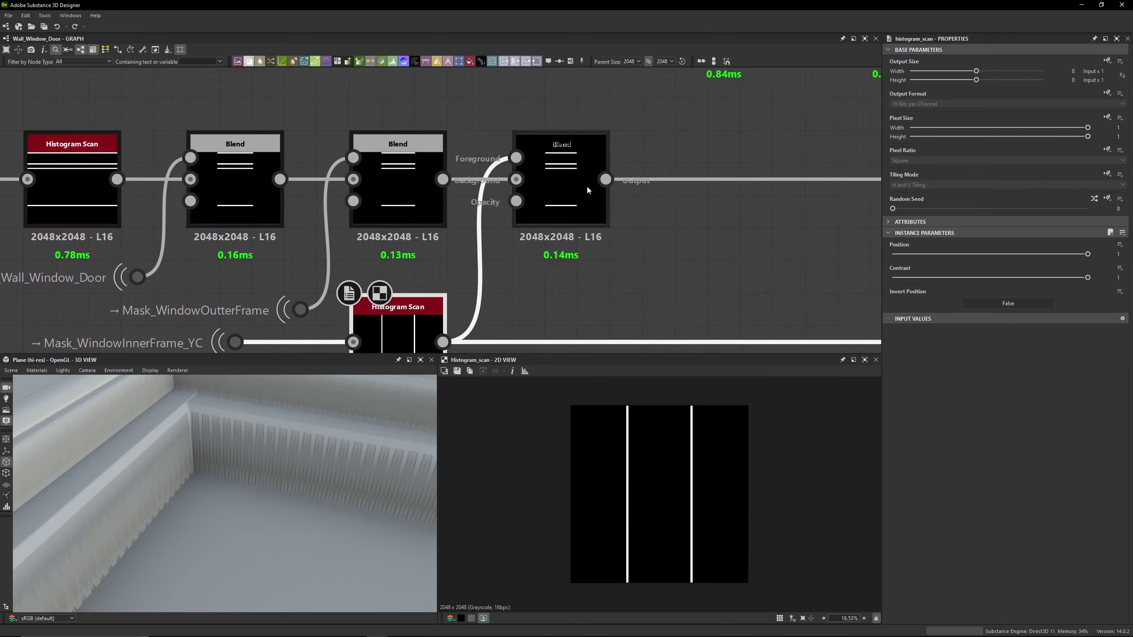
double_click(590, 188)
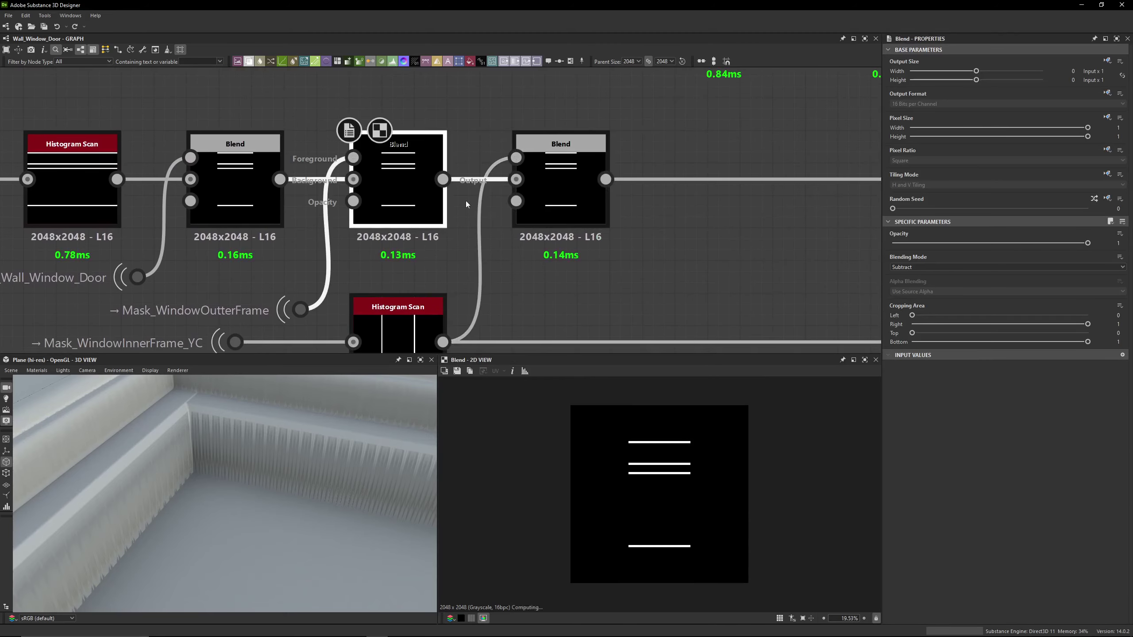
View the Add (Linear Dodge) Blend that joins the horizontal bars with the upper intersection branch
scroll(491, 268, down, 6)
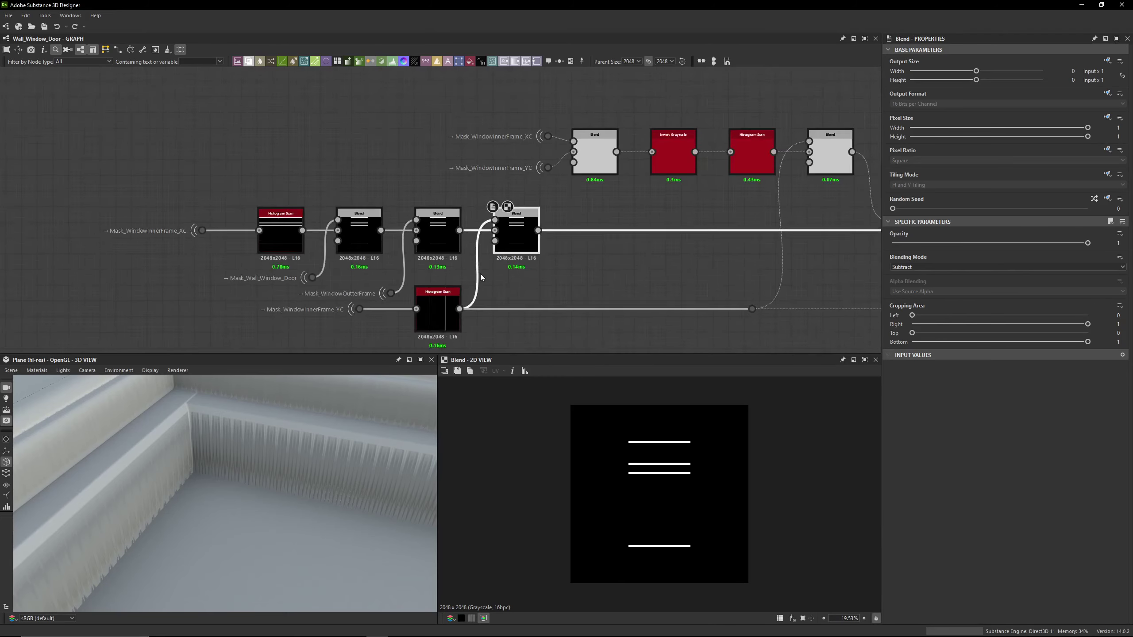
middle_drag(597, 223, 363, 192)
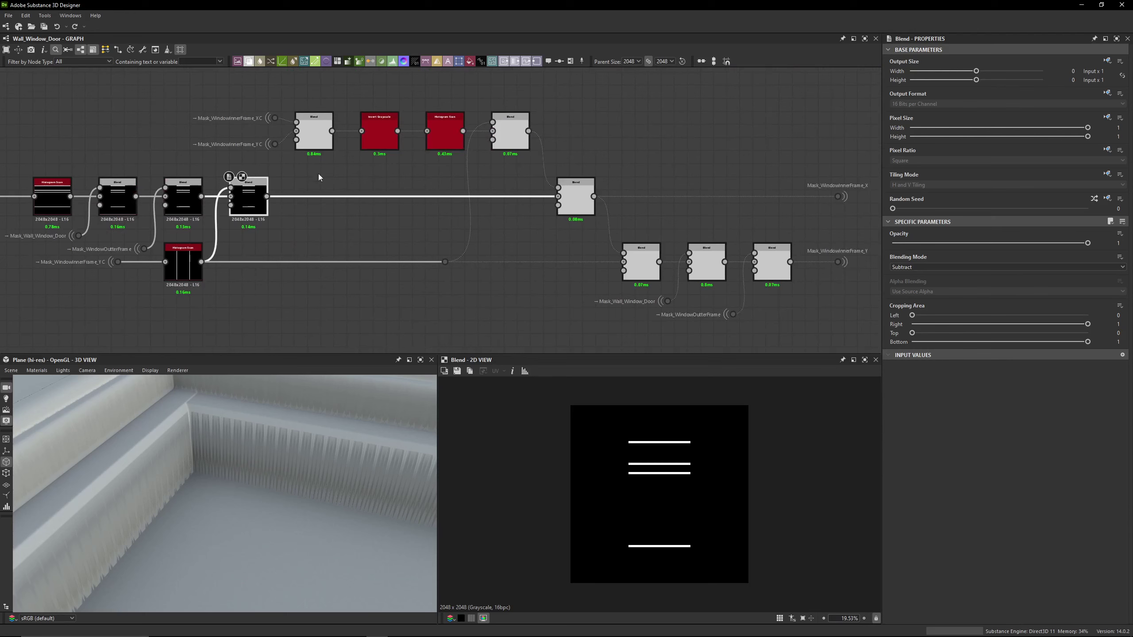
click(576, 208)
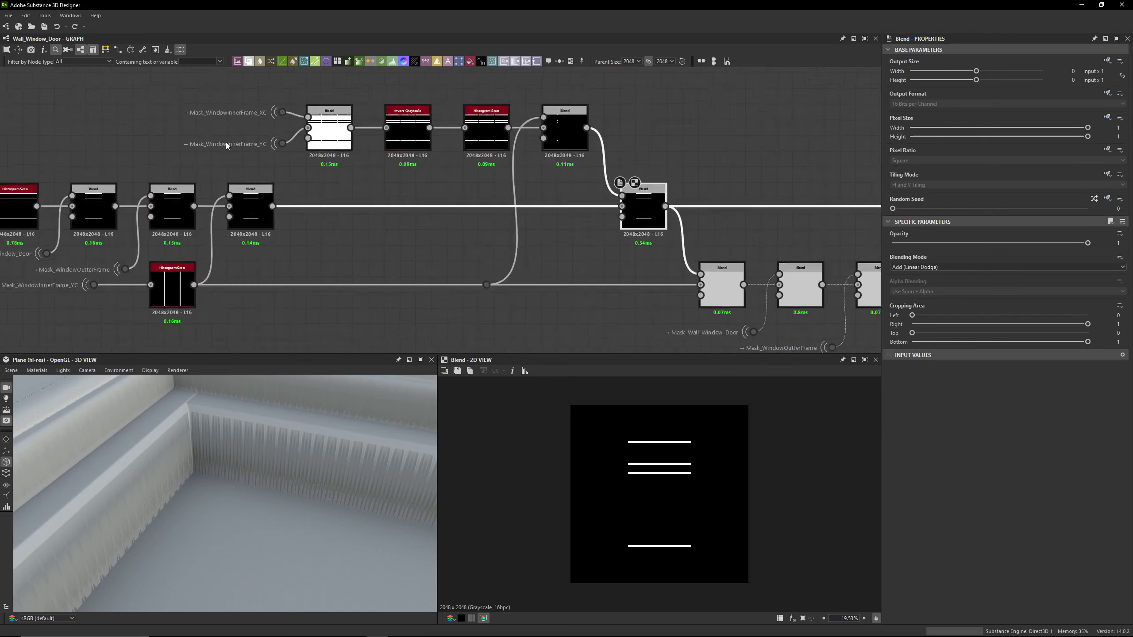
View the Mask_WindowInnerFrame_XC input and examine the Divide Blend with the YC mask close up at the bar intersections
scroll(280, 194, up, 4)
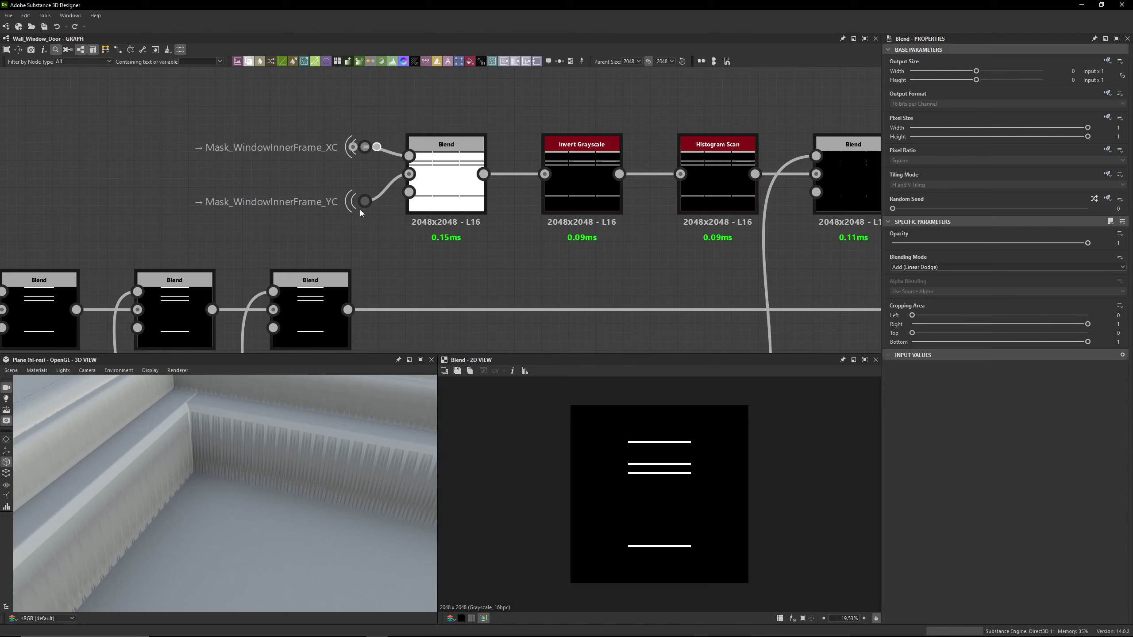
click(365, 147)
double_click(440, 173)
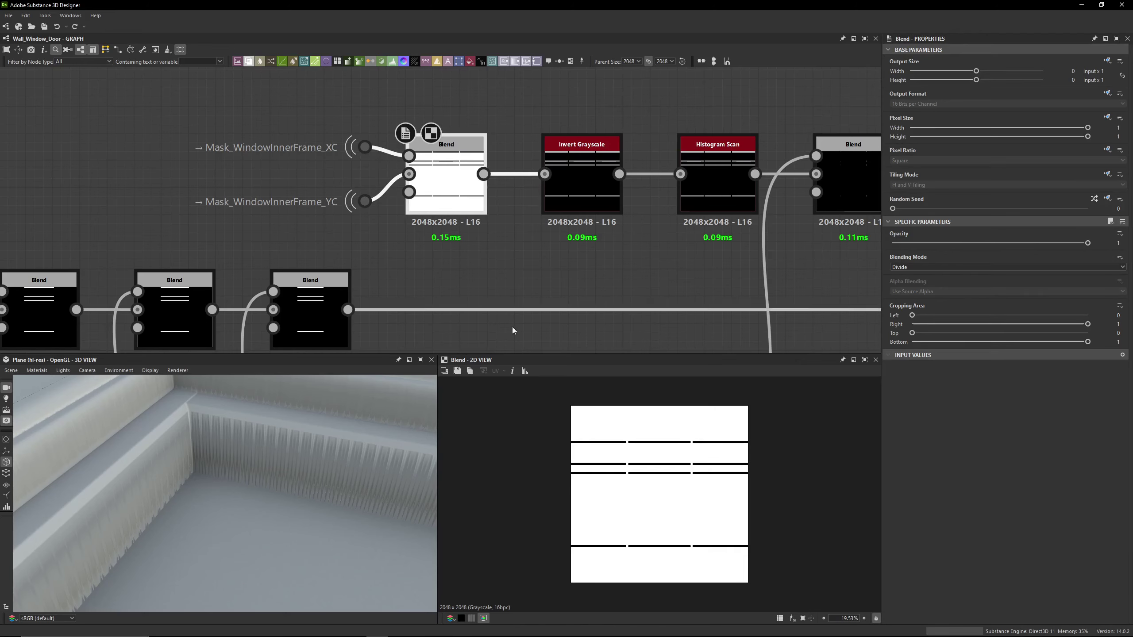
scroll(630, 462, up, 7)
scroll(581, 424, up, 3)
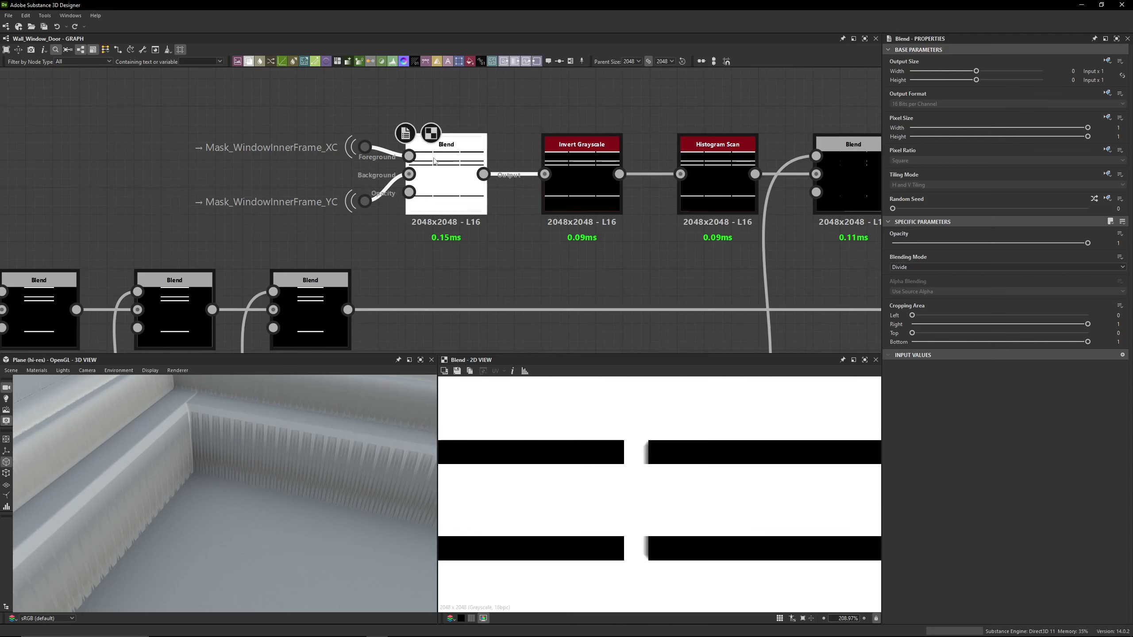
Swap the Mask_WindowInnerFrame_XC and Mask_WindowInnerFrame_YC inputs of the Divide Blend back and forth, ending with the original order
drag(382, 130, 357, 211)
key(x)
key(x)
key(x)
key(x)
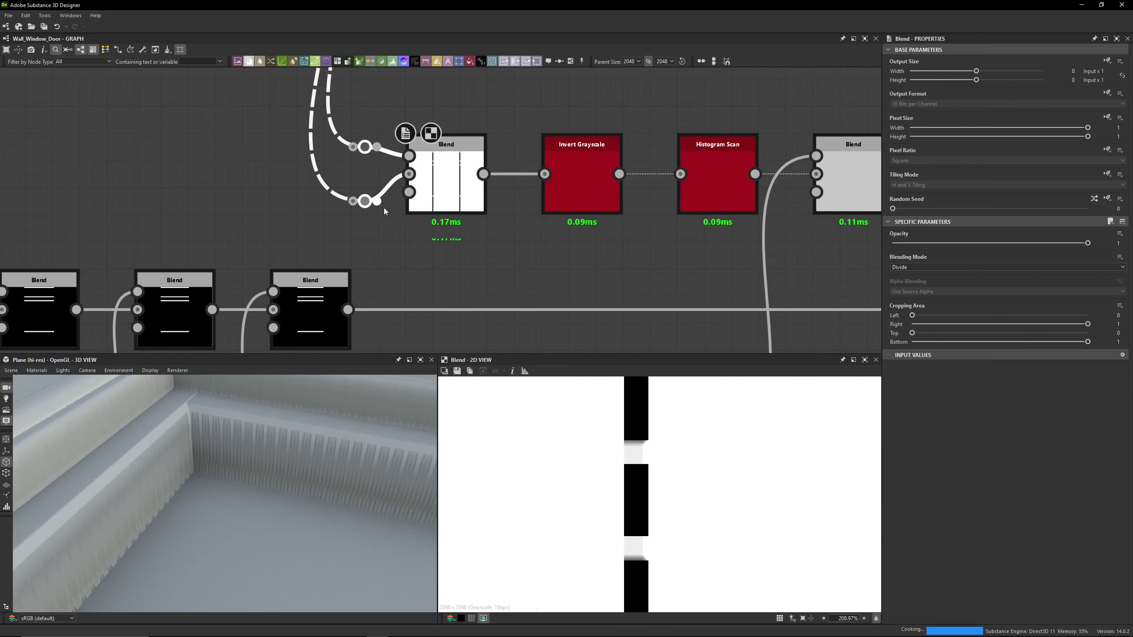
click(386, 97)
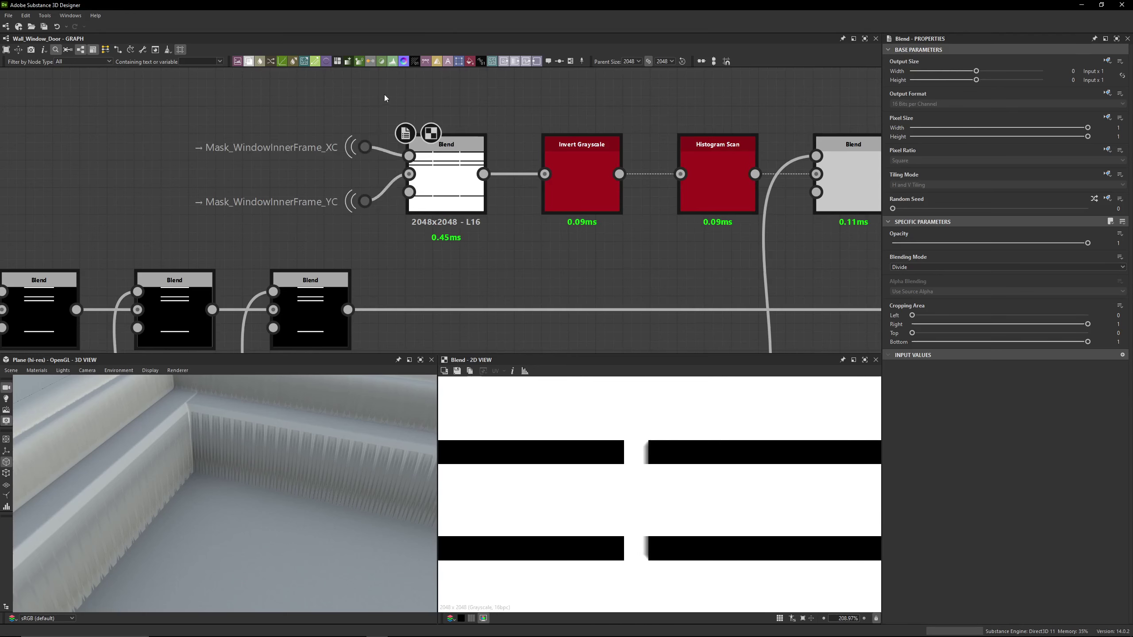
click(249, 134)
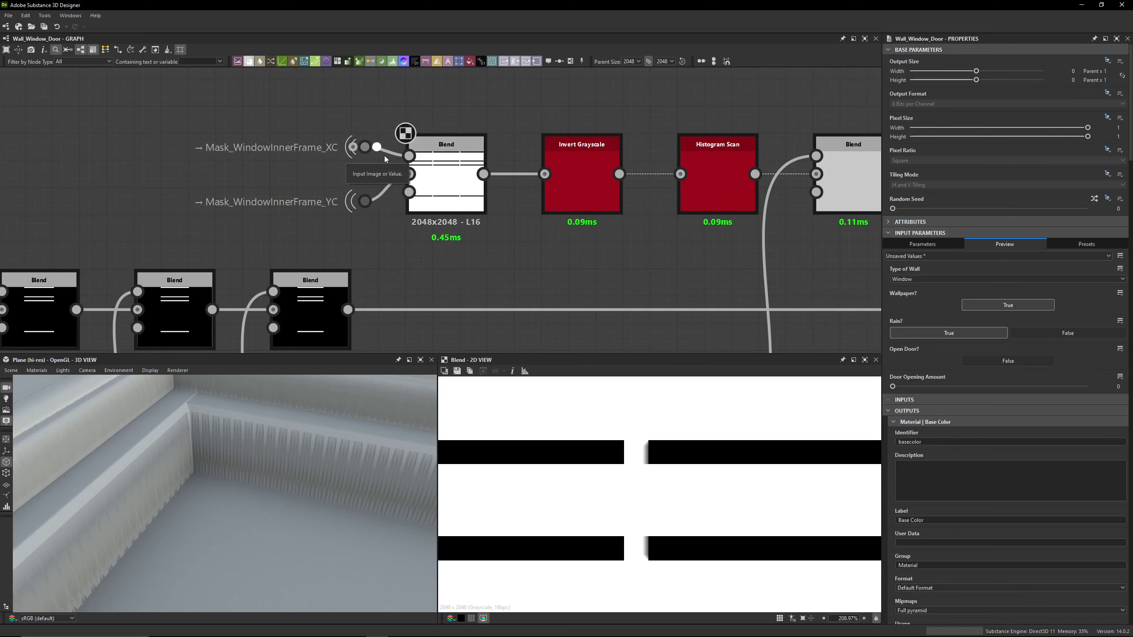
Compare the Divide Blend with the Invert Grayscale and Histogram Scan that follow it at the bar intersections
click(467, 193)
double_click(589, 188)
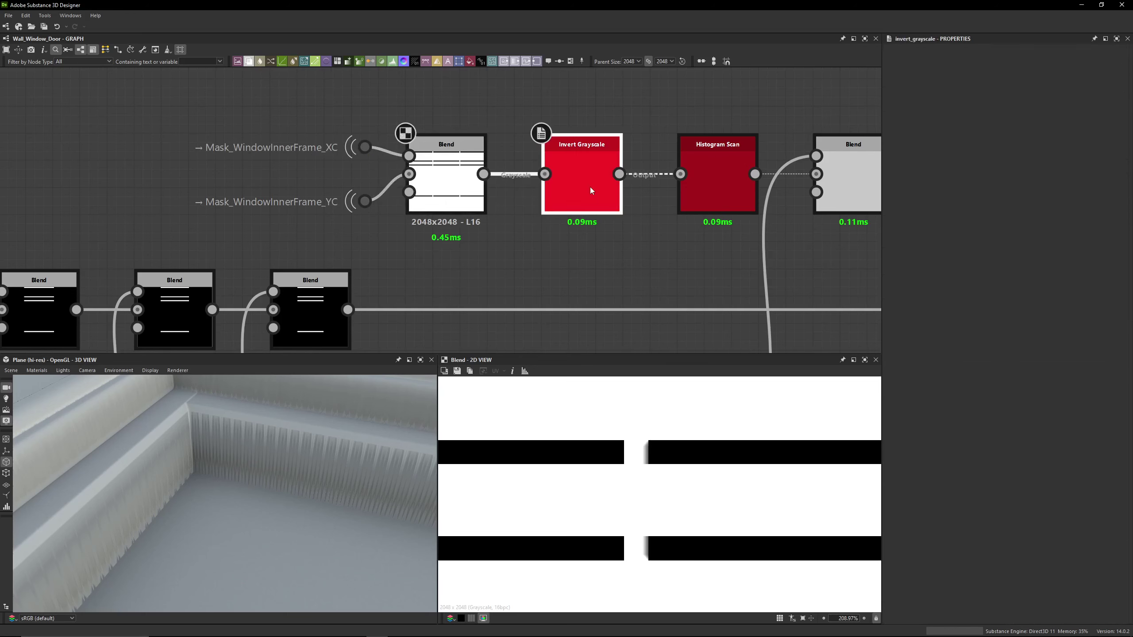
middle_drag(551, 178, 444, 157)
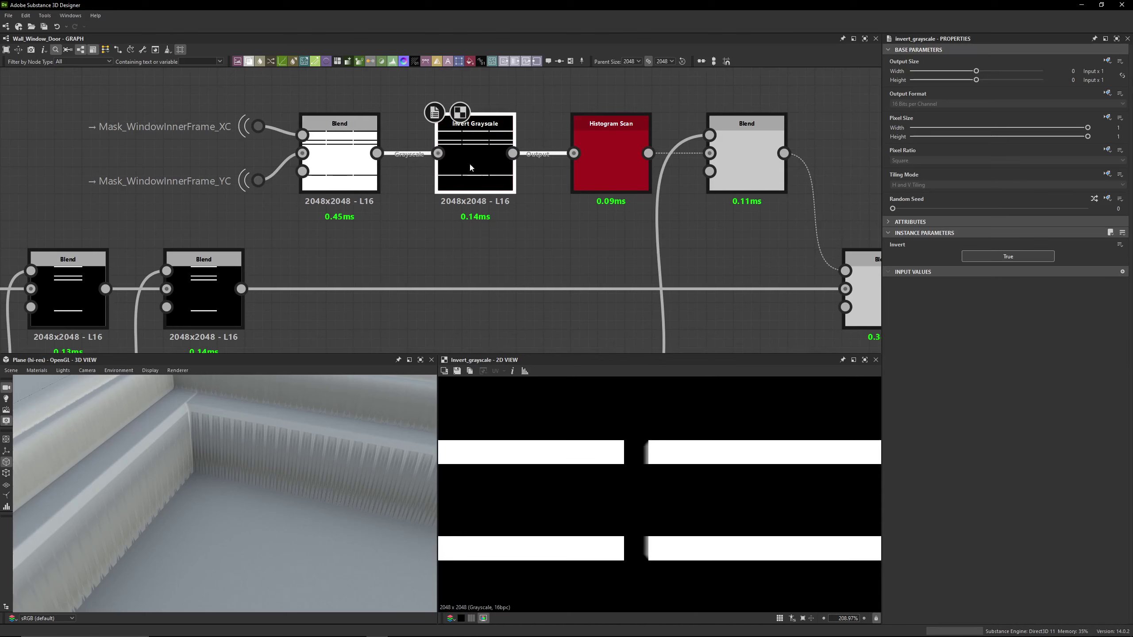
double_click(350, 153)
double_click(474, 166)
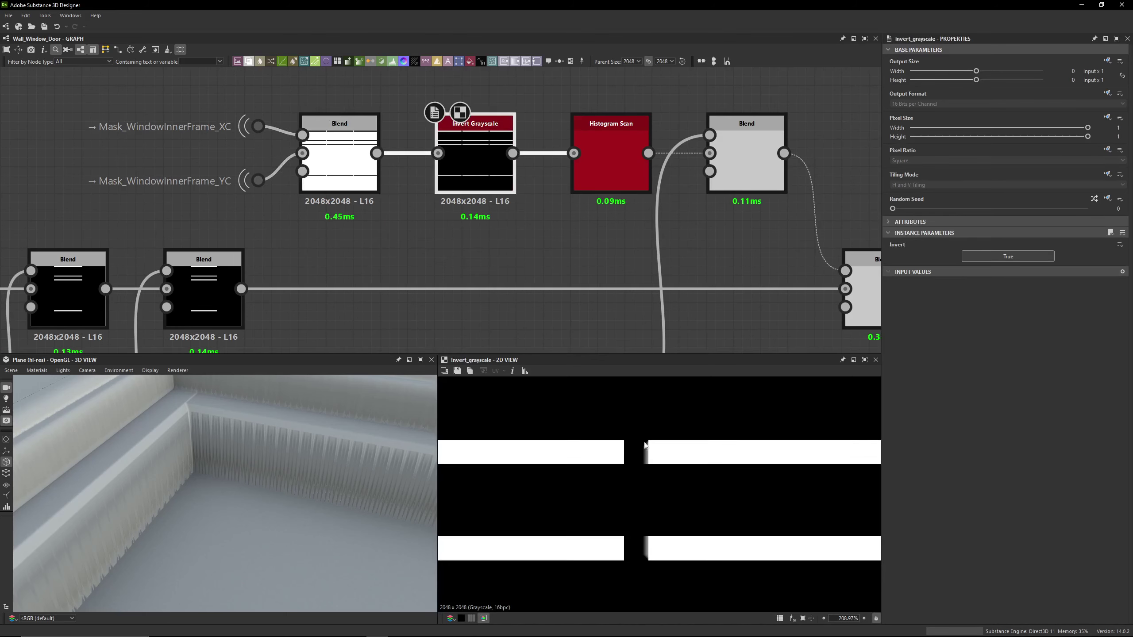
double_click(631, 177)
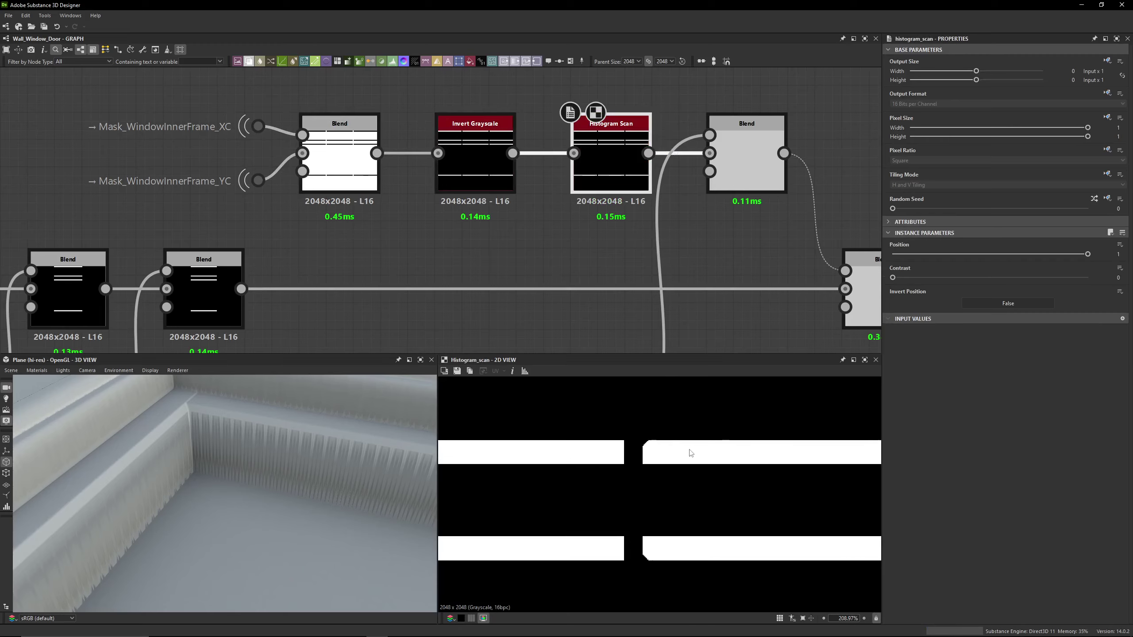
Follow the inner frame mask connections across the wider graph and return to the nodes that build the masks
scroll(498, 196, down, 6)
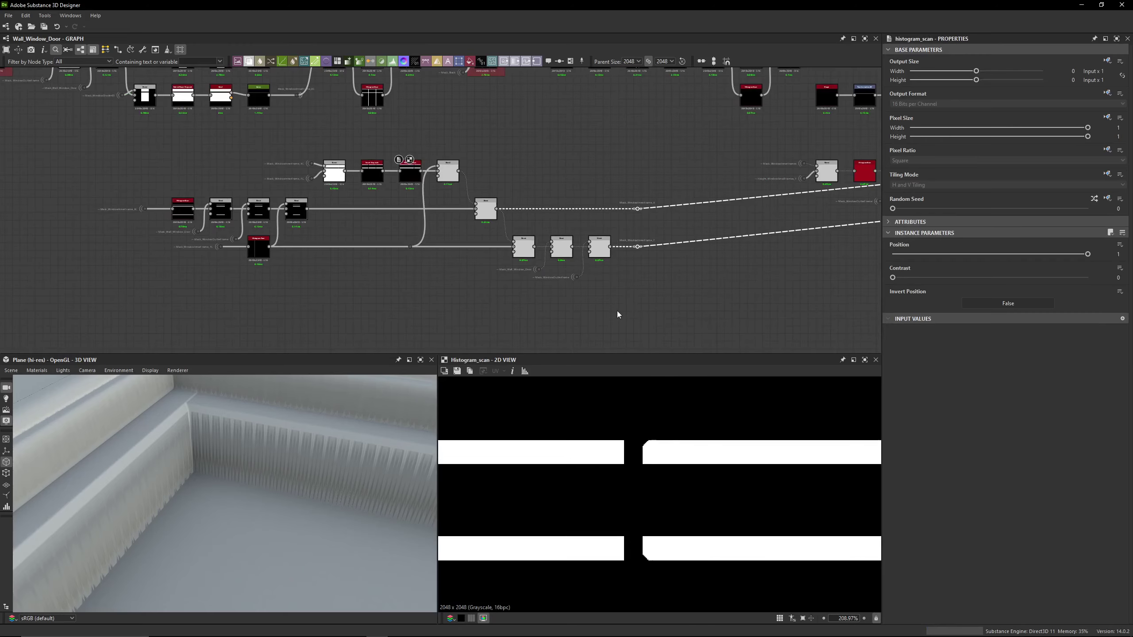
scroll(661, 195, down, 3)
middle_drag(397, 156, 174, 175)
scroll(731, 150, down, 4)
middle_drag(731, 149, 134, 187)
middle_drag(687, 98, 148, 178)
middle_drag(335, 82, 104, 158)
middle_drag(669, 118, 20, 142)
middle_drag(133, 156, 453, 133)
middle_drag(228, 142, 798, 152)
middle_drag(398, 154, 688, 106)
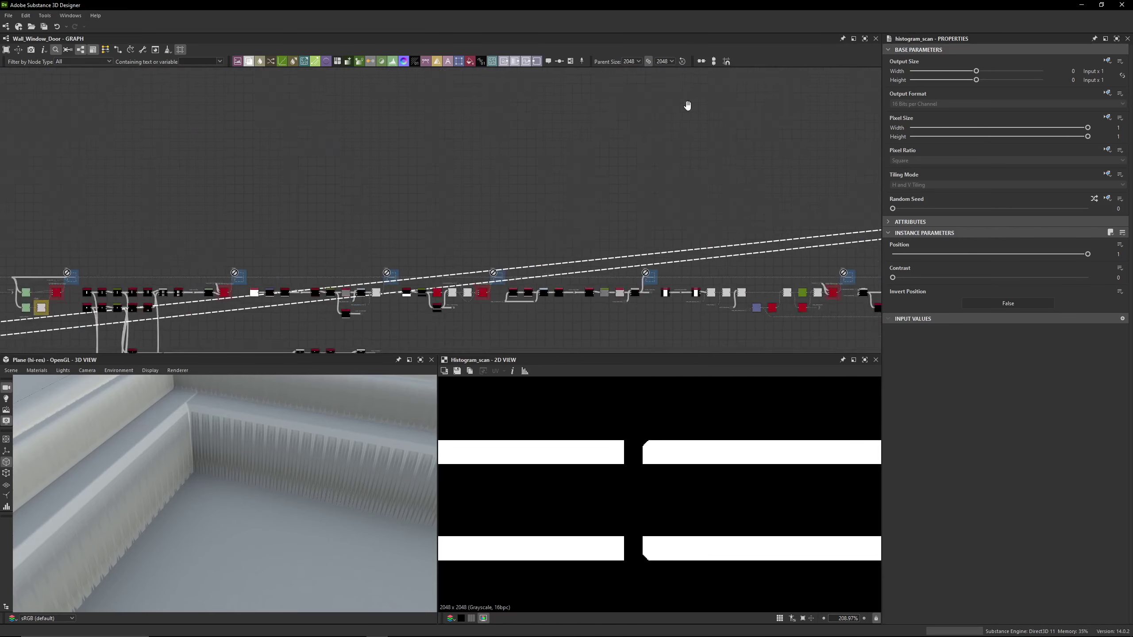
middle_drag(147, 236, 716, 106)
scroll(587, 163, up, 5)
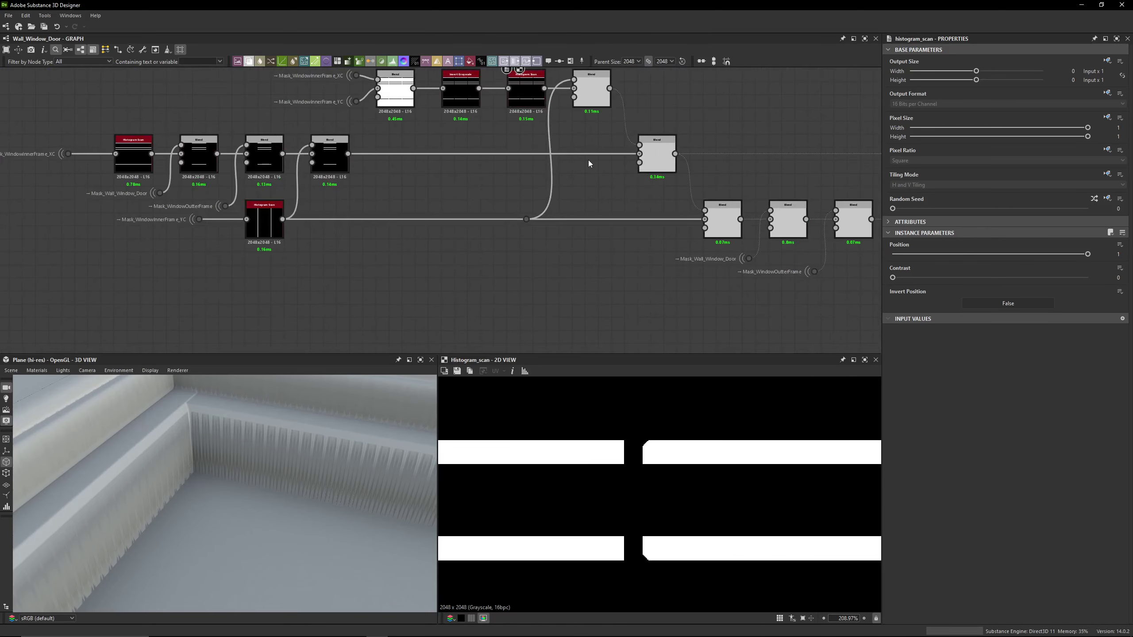
middle_drag(588, 159, 533, 187)
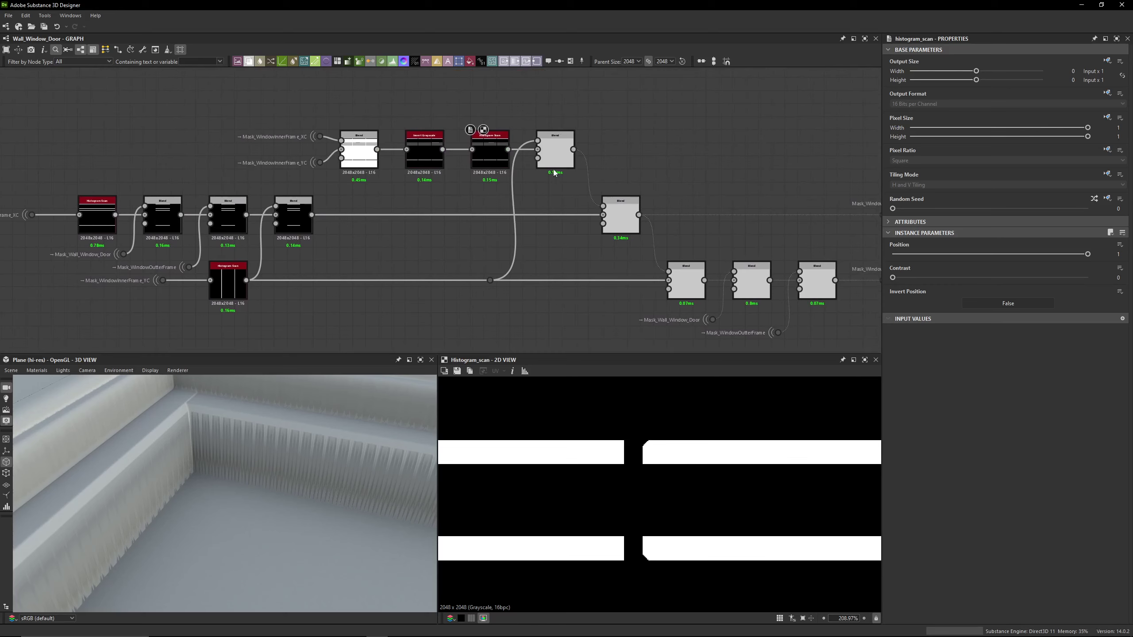
Examine the window frame corner in 3D and compare the Invert Grayscale, Histogram Scan and Multiply Blend outputs
mouse_move(252, 435)
mouse_down()
mouse_move(257, 406)
mouse_move(271, 464)
mouse_move(246, 466)
mouse_move(241, 480)
mouse_move(195, 476)
mouse_move(236, 444)
mouse_up()
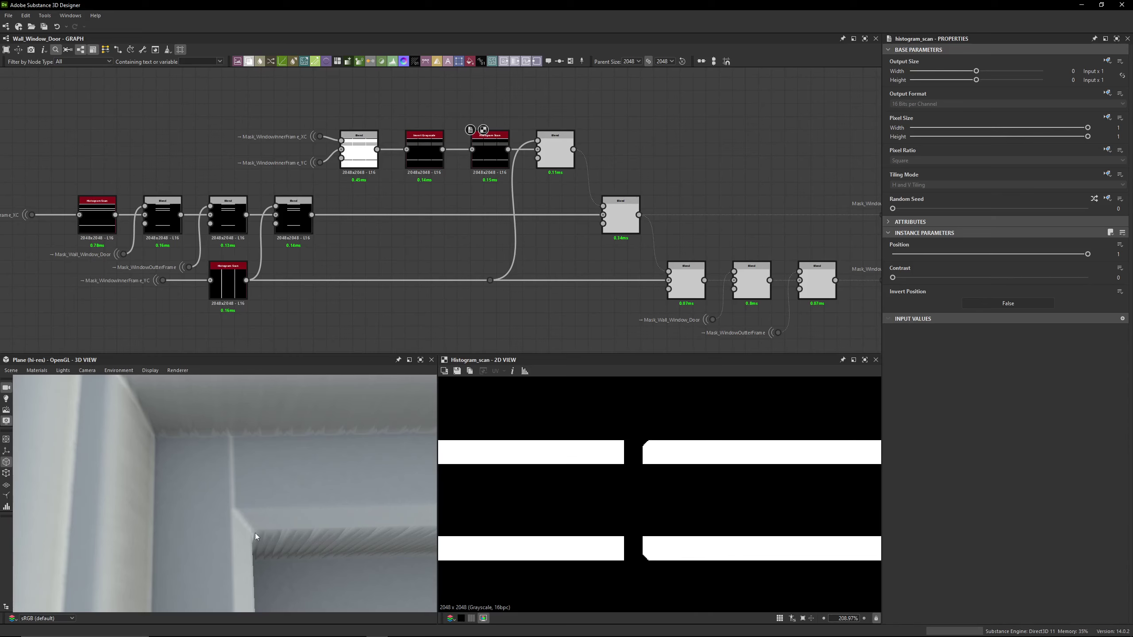
middle_drag(508, 277, 410, 277)
double_click(456, 162)
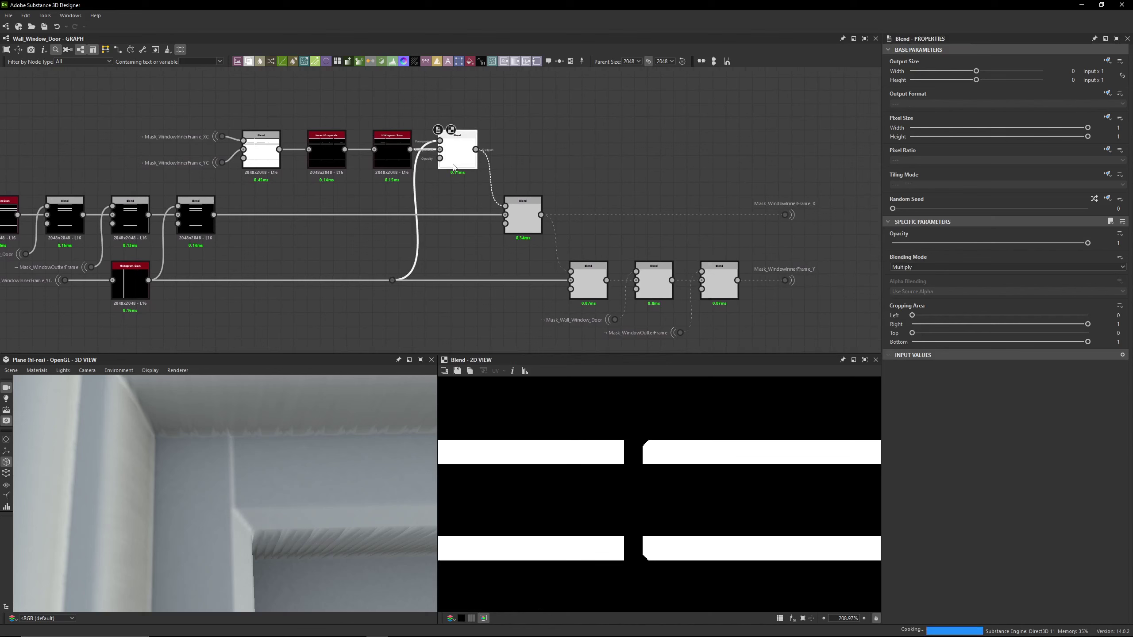
double_click(388, 169)
double_click(334, 147)
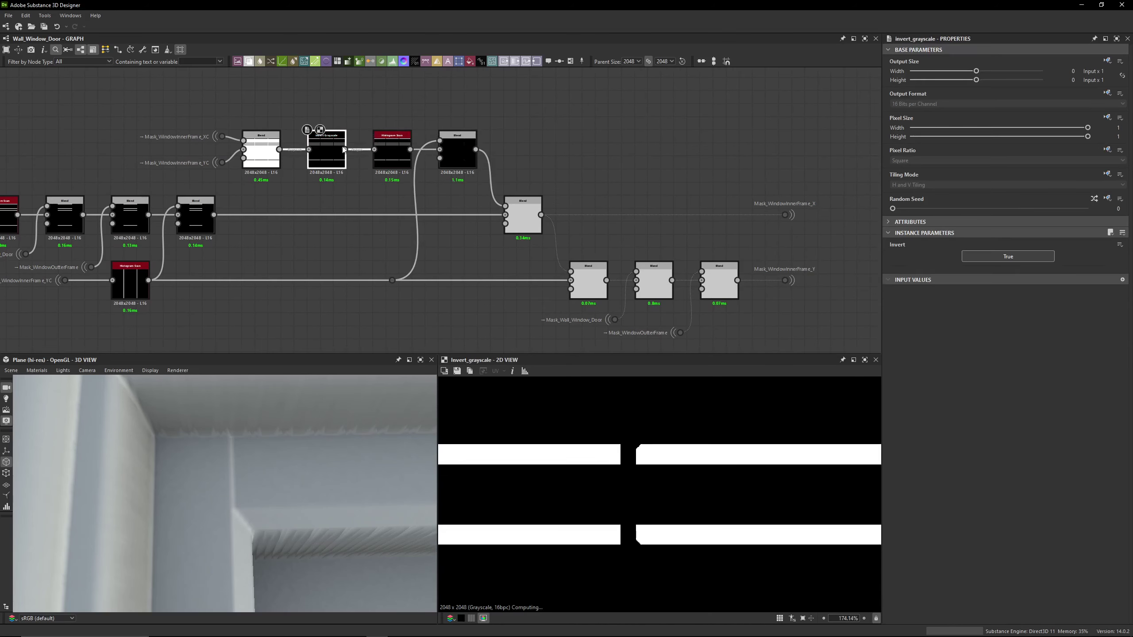
double_click(391, 157)
click(445, 158)
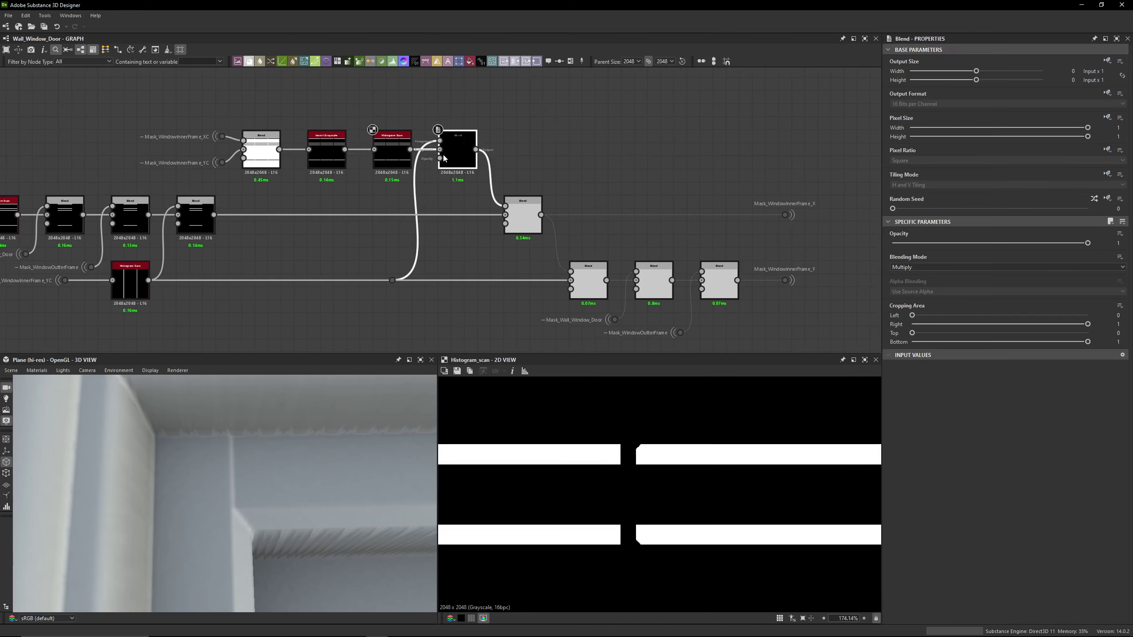
double_click(444, 158)
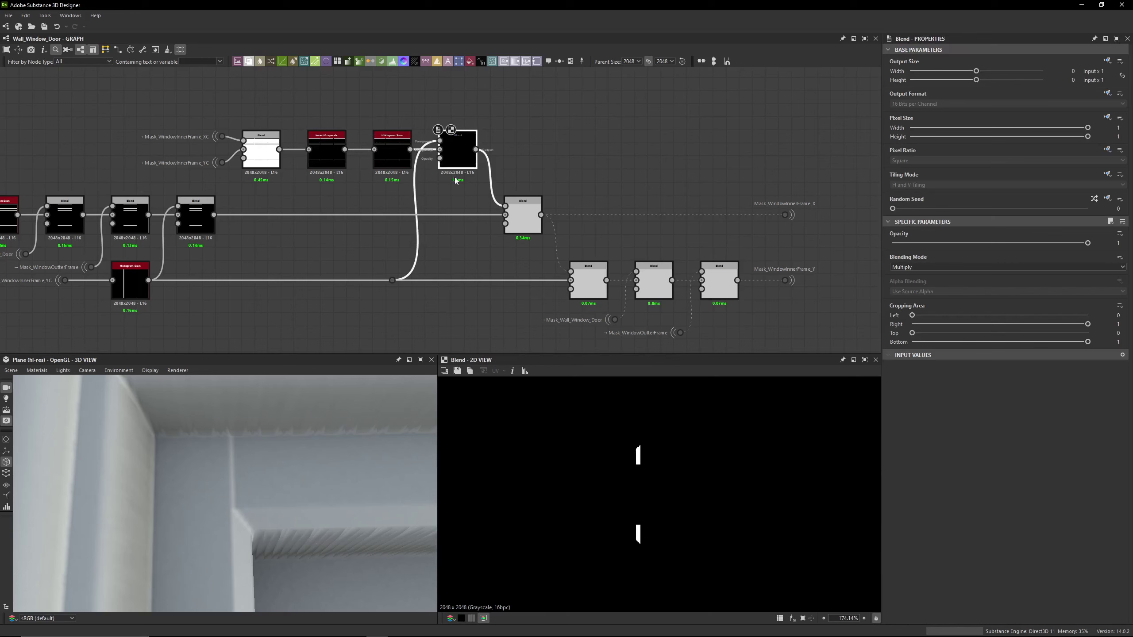
View the vertical-bar Histogram Scan and examine the Multiply Blend's intersection piece close up
double_click(130, 281)
scroll(639, 458, down, 10)
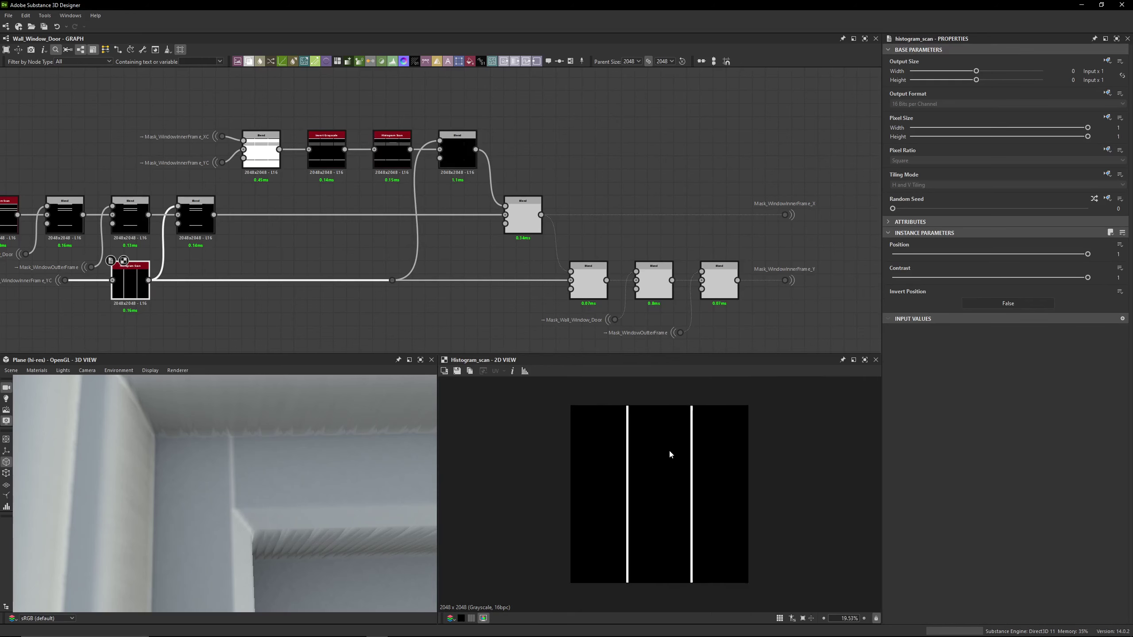
scroll(670, 454, down, 2)
scroll(179, 298, up, 2)
middle_drag(514, 152, 463, 170)
click(532, 116)
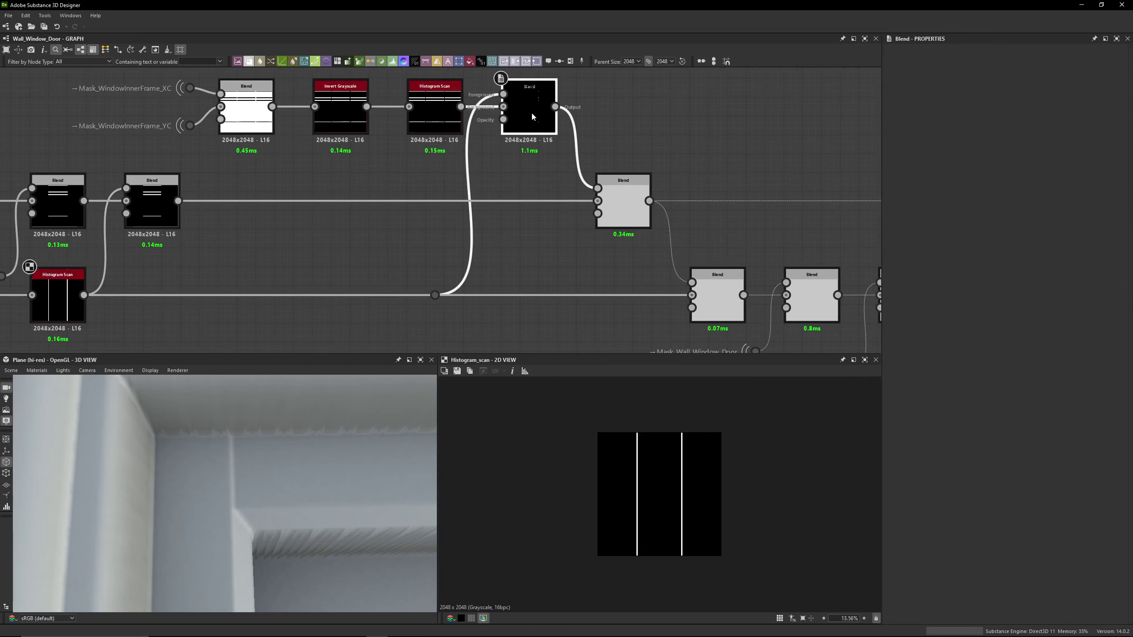
double_click(532, 117)
scroll(645, 463, up, 18)
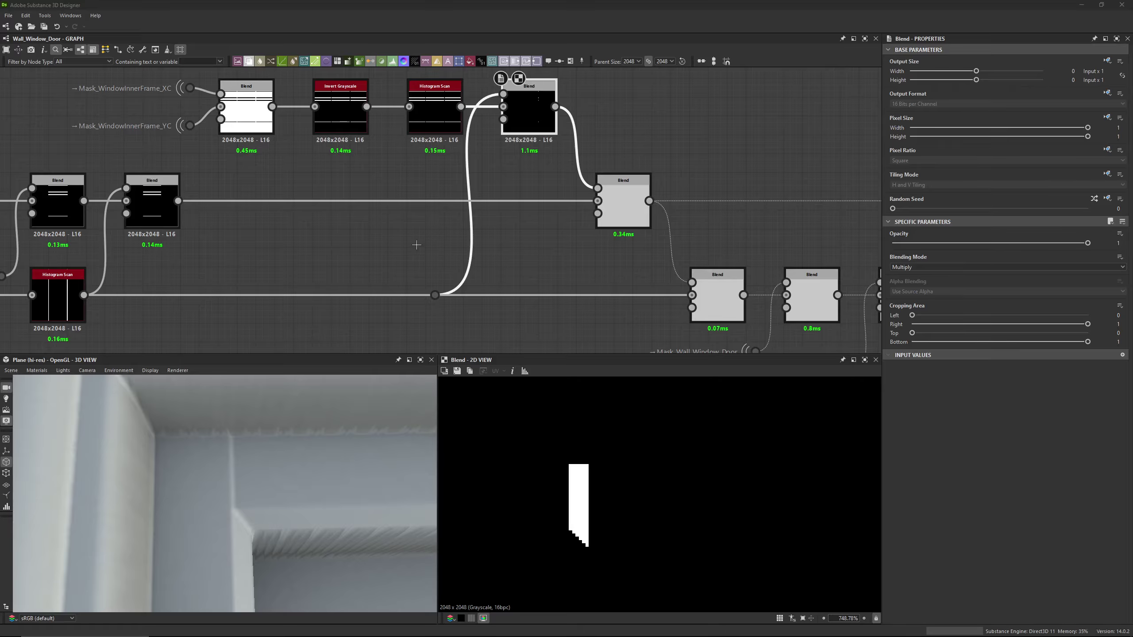
Capture the 3D view's frame corner with Snipping Tool and outline the bar overlap in red on the snip
key(super+shift+s)
drag(66, 353, 423, 593)
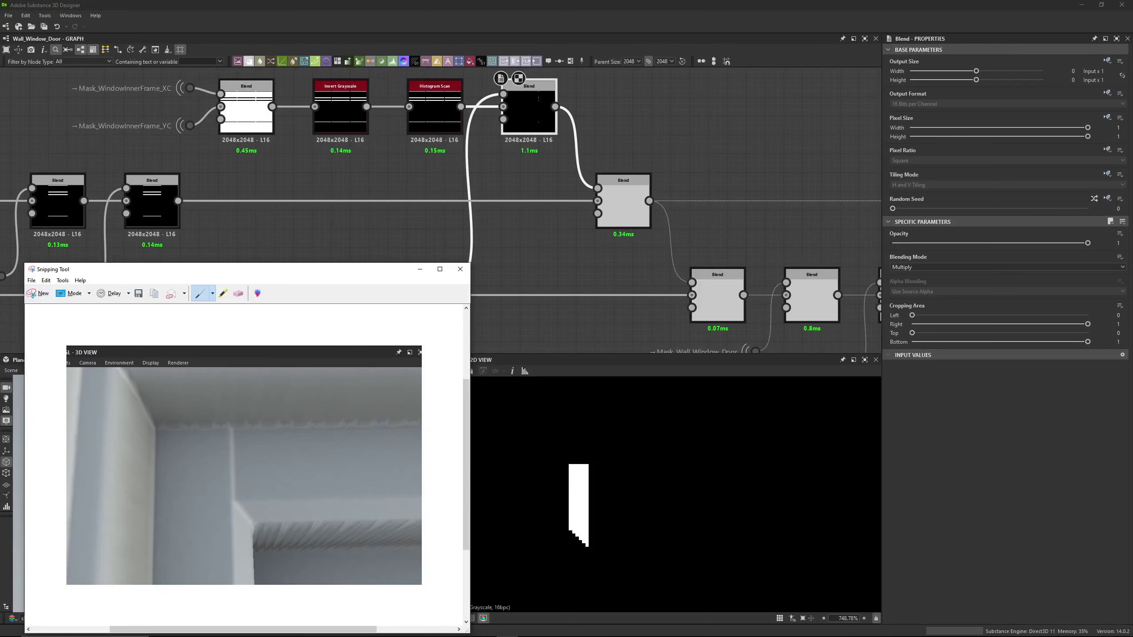
drag(257, 524, 259, 433)
Mark the horizontal frame bar on the snip with a blue edge line and diagonal blue hatching
click(213, 293)
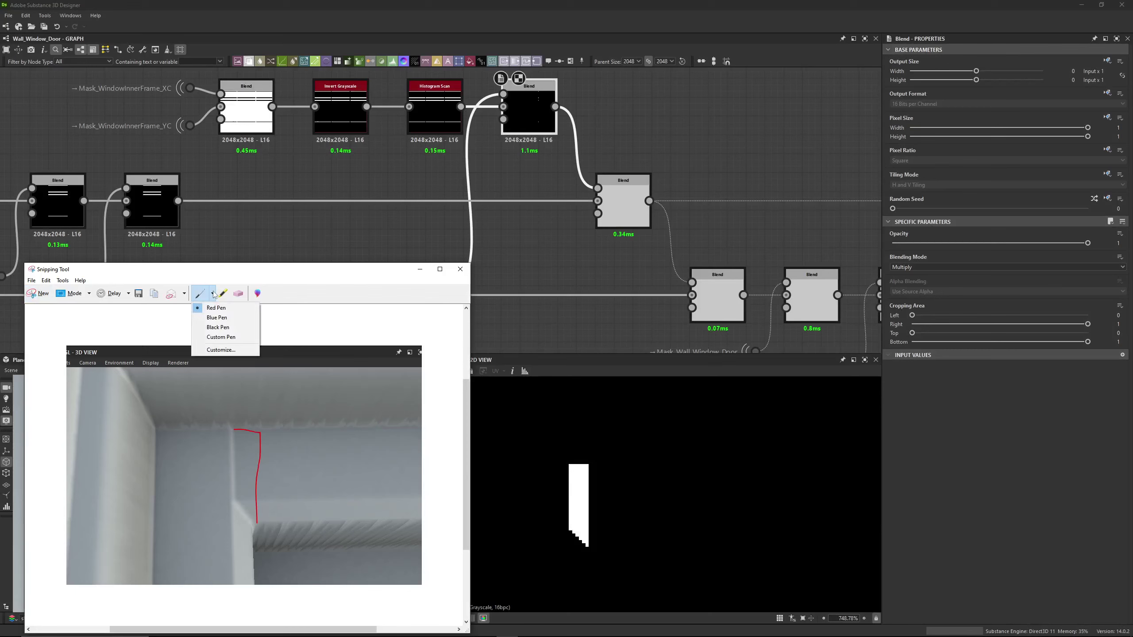
click(223, 319)
drag(151, 530, 429, 520)
drag(410, 452, 334, 500)
drag(363, 448, 300, 485)
drag(328, 445, 276, 475)
drag(290, 452, 191, 501)
drag(216, 446, 148, 477)
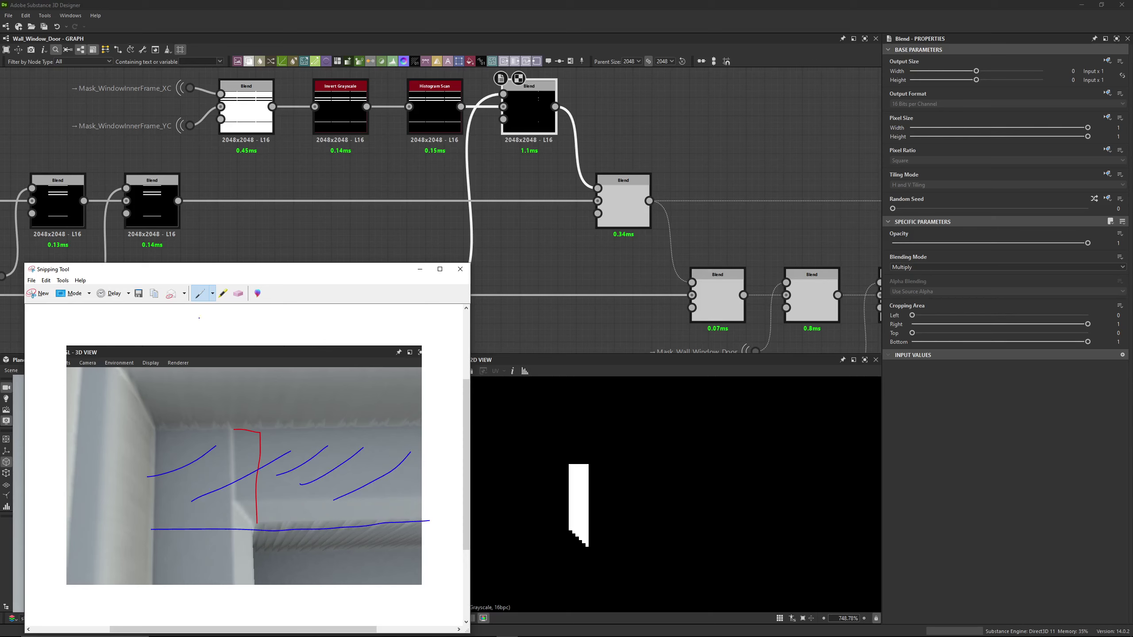
Mark the vertical frame bar on the snip with a black edge line and hatching, including the overlap's upper part
click(213, 294)
click(223, 321)
drag(253, 444, 254, 584)
drag(170, 434, 228, 483)
mouse_move(160, 464)
mouse_down()
mouse_move(231, 512)
mouse_move(232, 551)
mouse_up()
drag(155, 523, 249, 596)
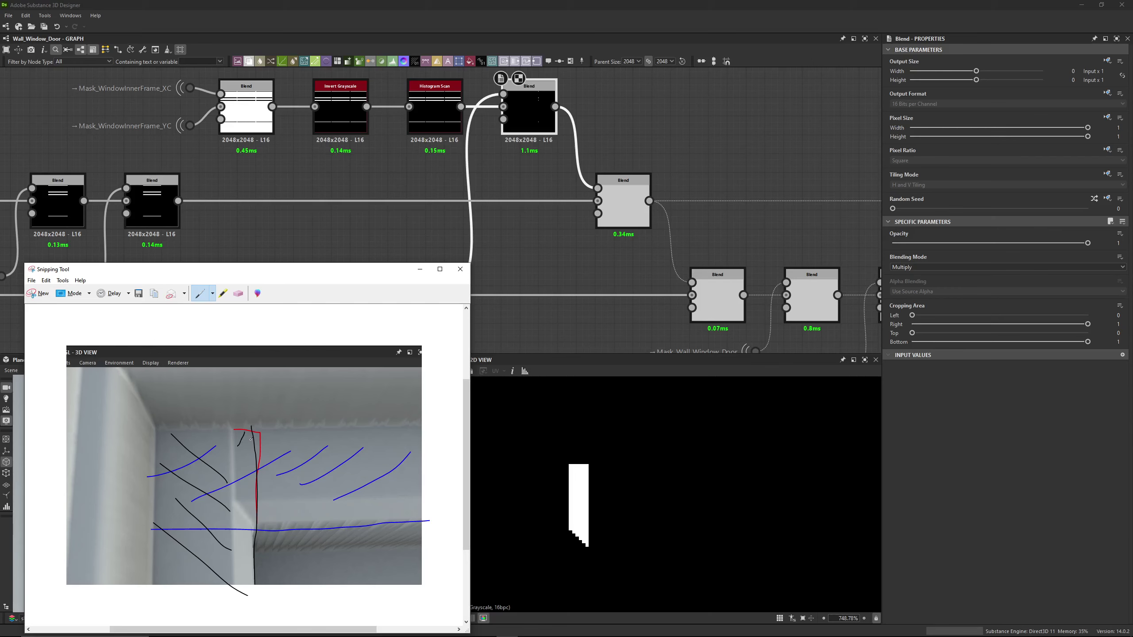
drag(252, 435, 239, 455)
drag(254, 441, 238, 462)
drag(254, 446, 240, 468)
Hatch the overlap area on the snip with the Red Pen and minimize Snipping Tool
click(213, 294)
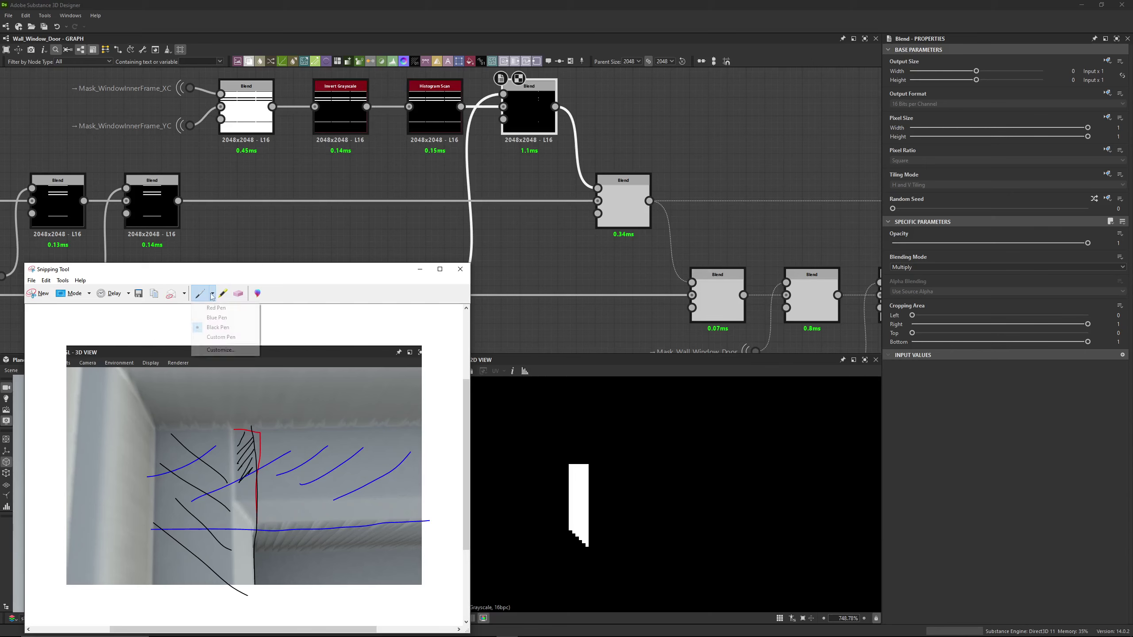
click(223, 310)
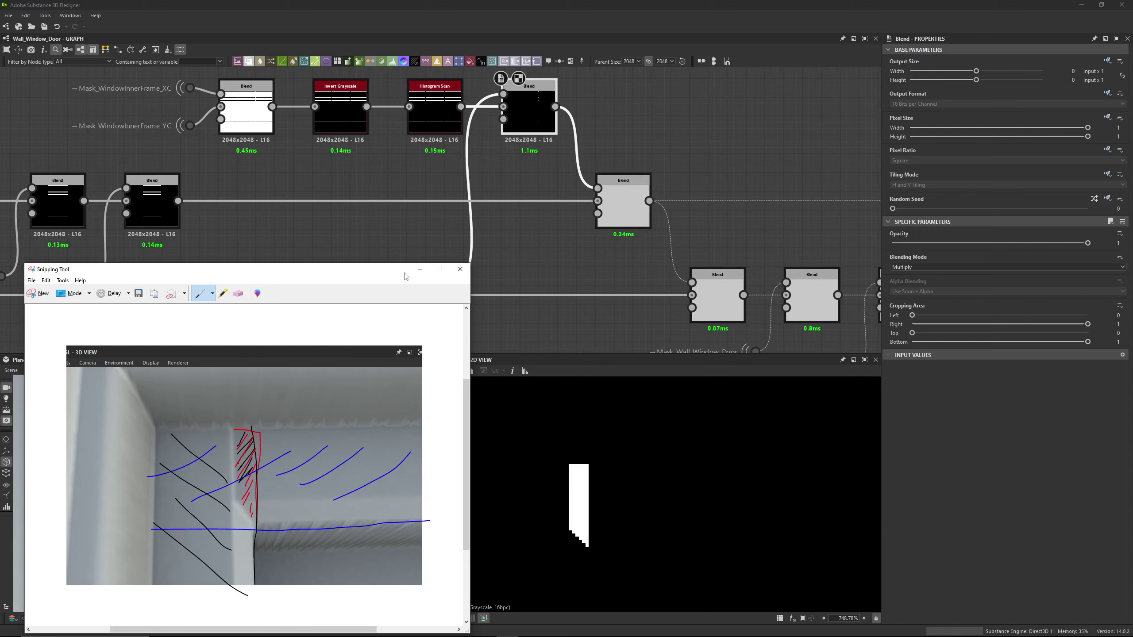
click(420, 269)
Compare the Subtract, Multiply and Add (Linear Dodge) Blends close up to see how the corner piece extends the horizontal bar
middle_drag(522, 251, 508, 256)
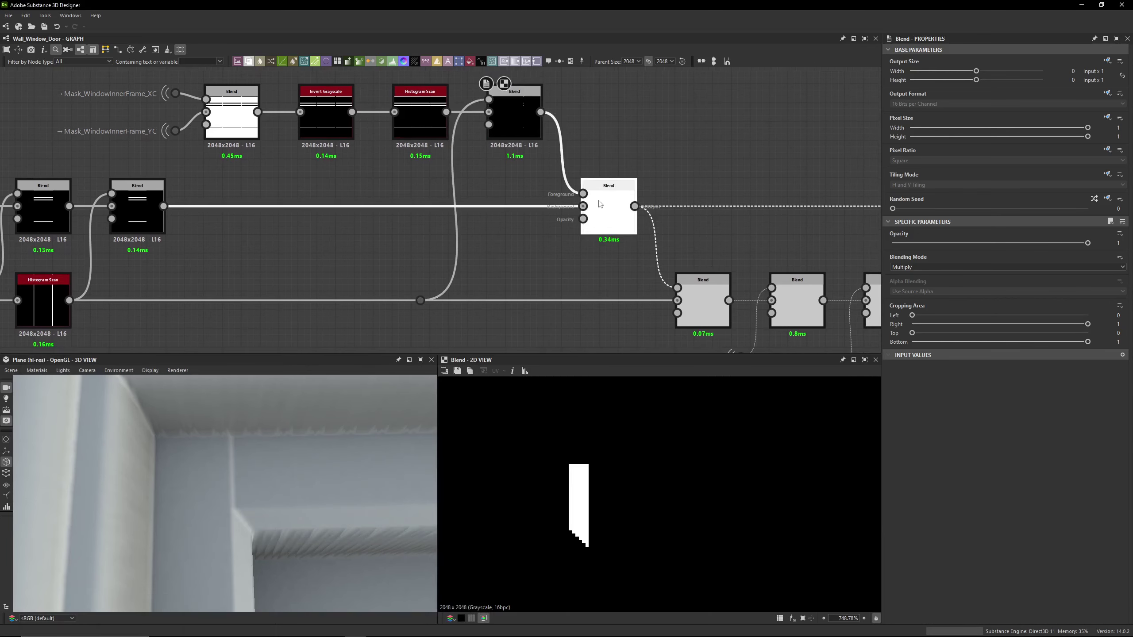
click(593, 219)
click(117, 183)
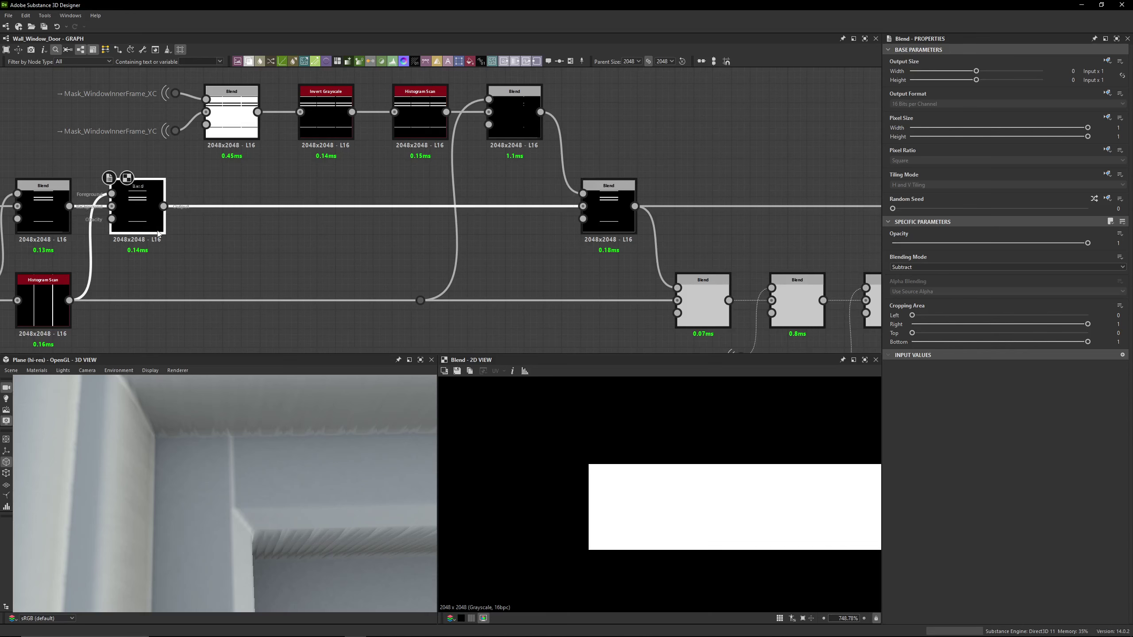
click(588, 216)
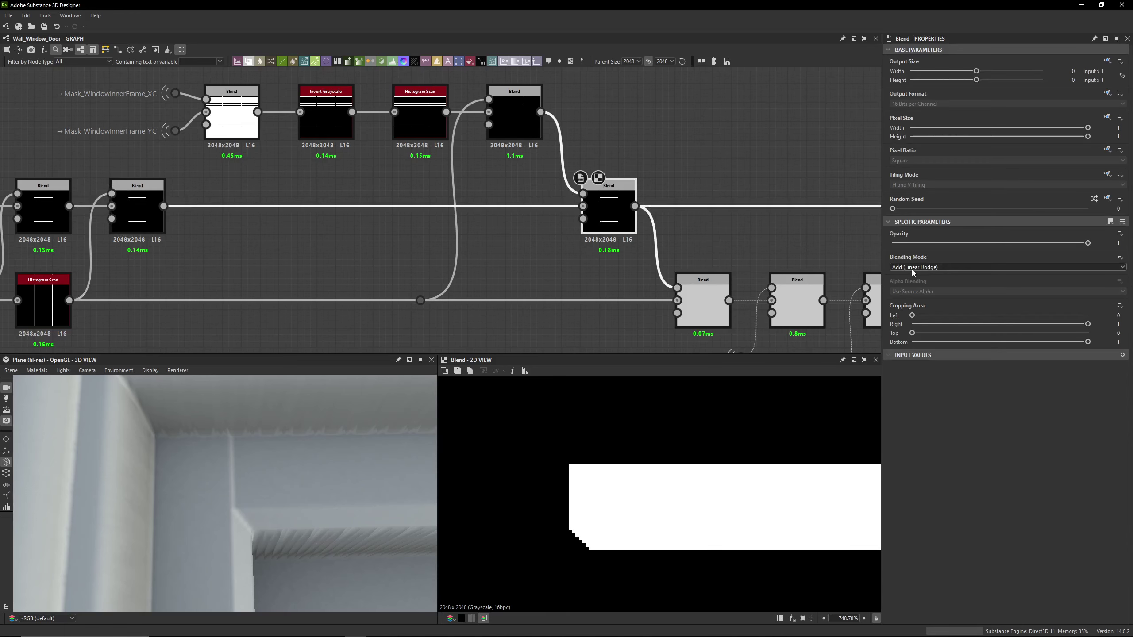
click(512, 101)
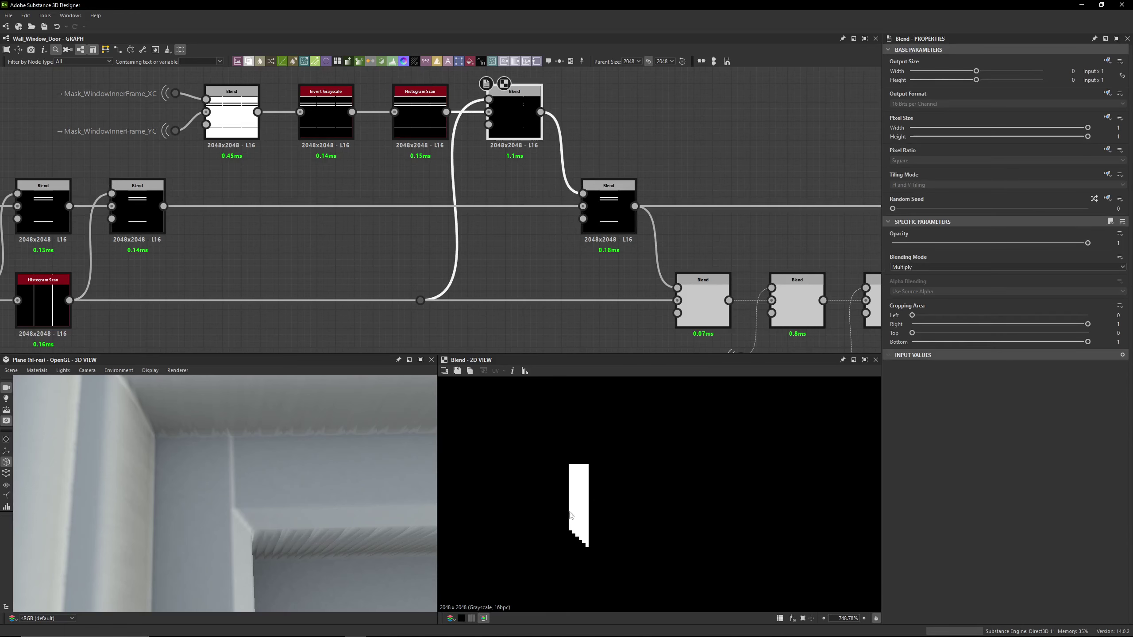
click(143, 225)
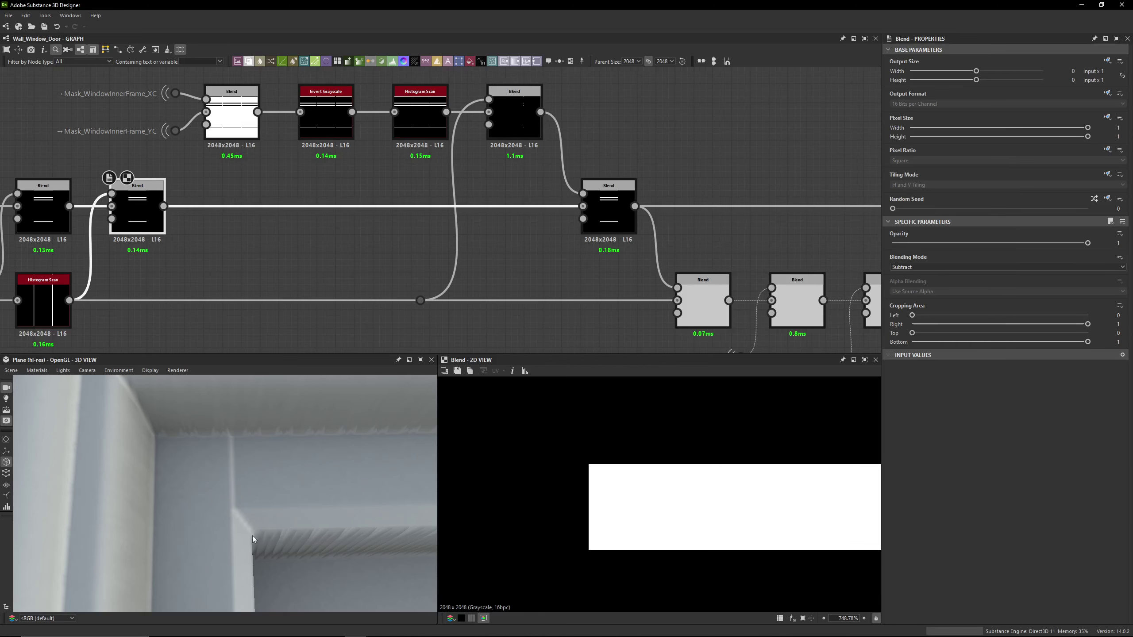
click(611, 210)
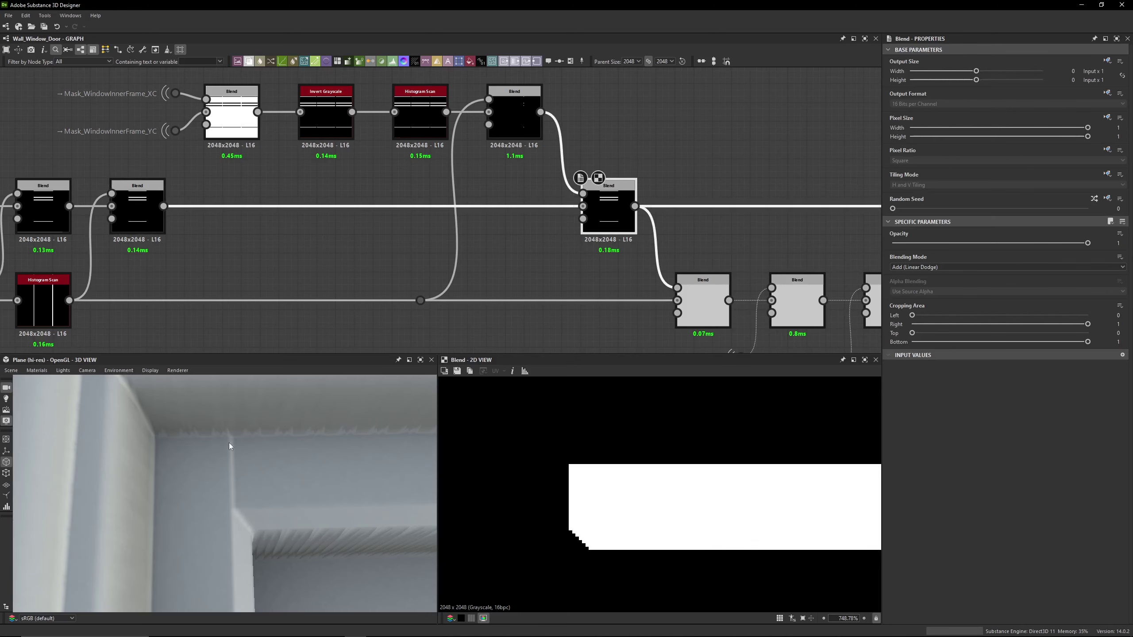
Inspect the Mask_WindowInnerFrame_X portal and the Add (Linear Dodge) Blend that feeds it
middle_drag(598, 196, 466, 173)
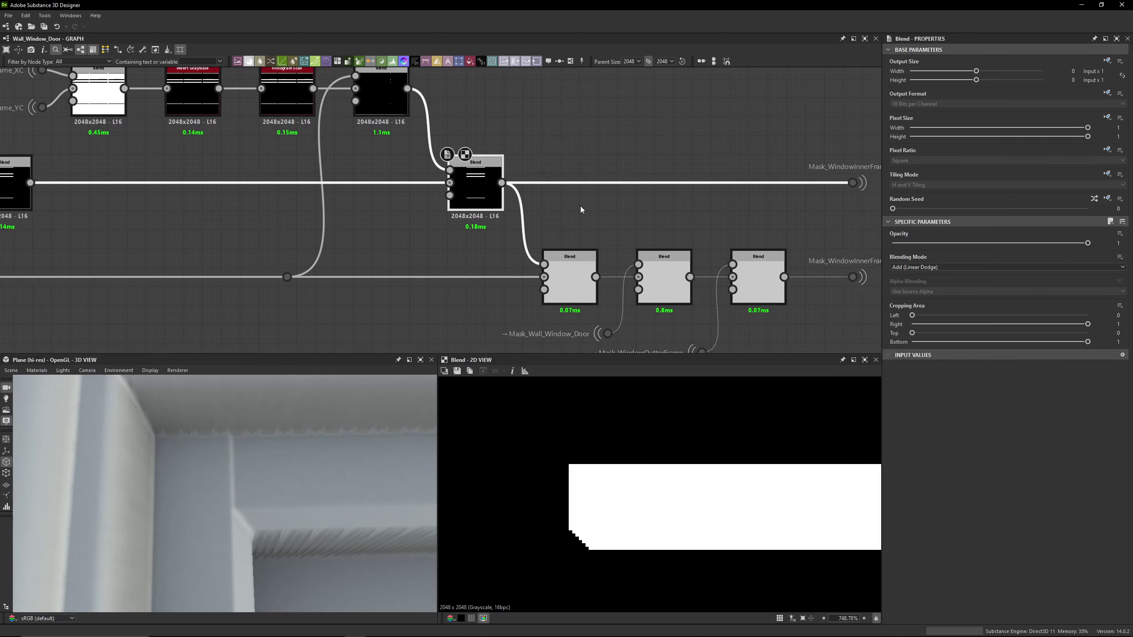
middle_drag(535, 193, 396, 193)
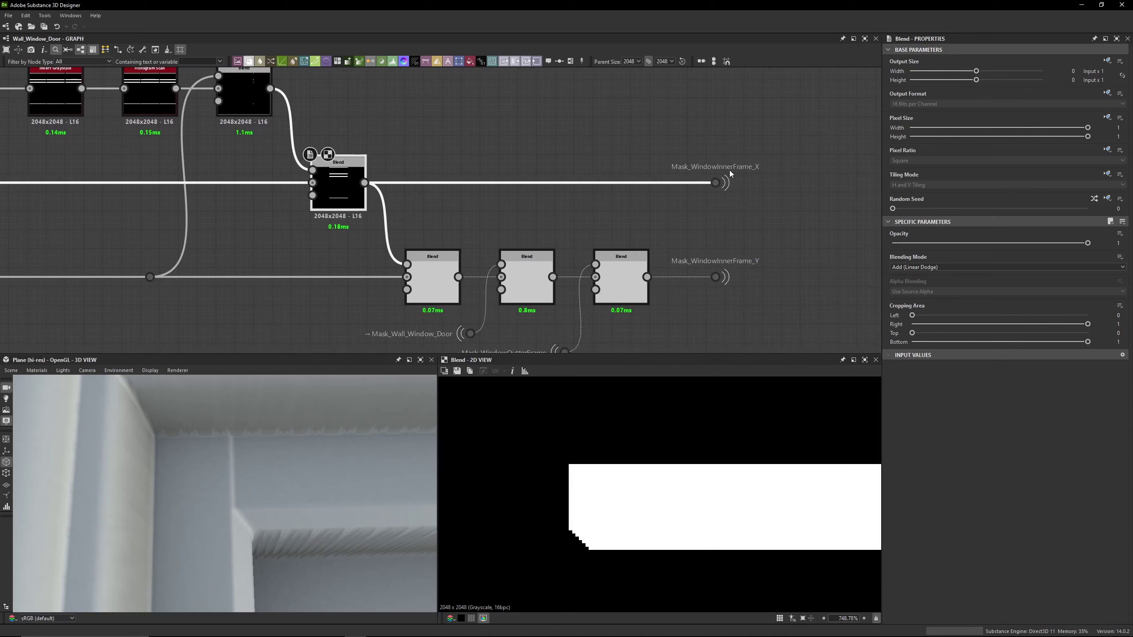
click(716, 183)
scroll(815, 489, down, 5)
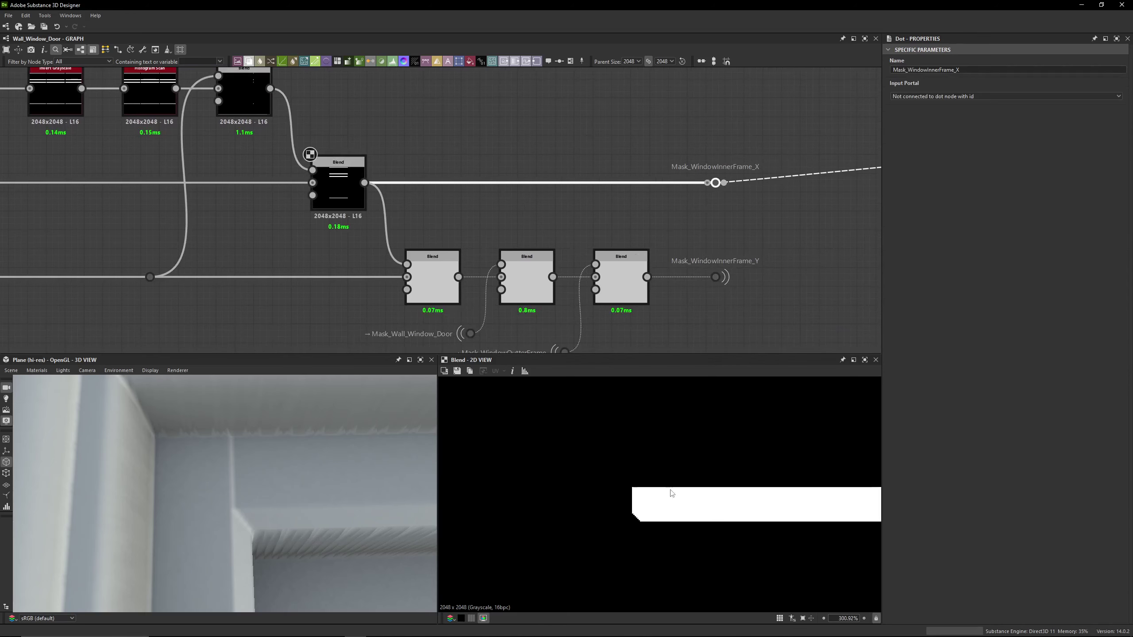
middle_drag(597, 187, 729, 188)
middle_drag(343, 197, 480, 198)
middle_drag(614, 175, 610, 153)
click(609, 153)
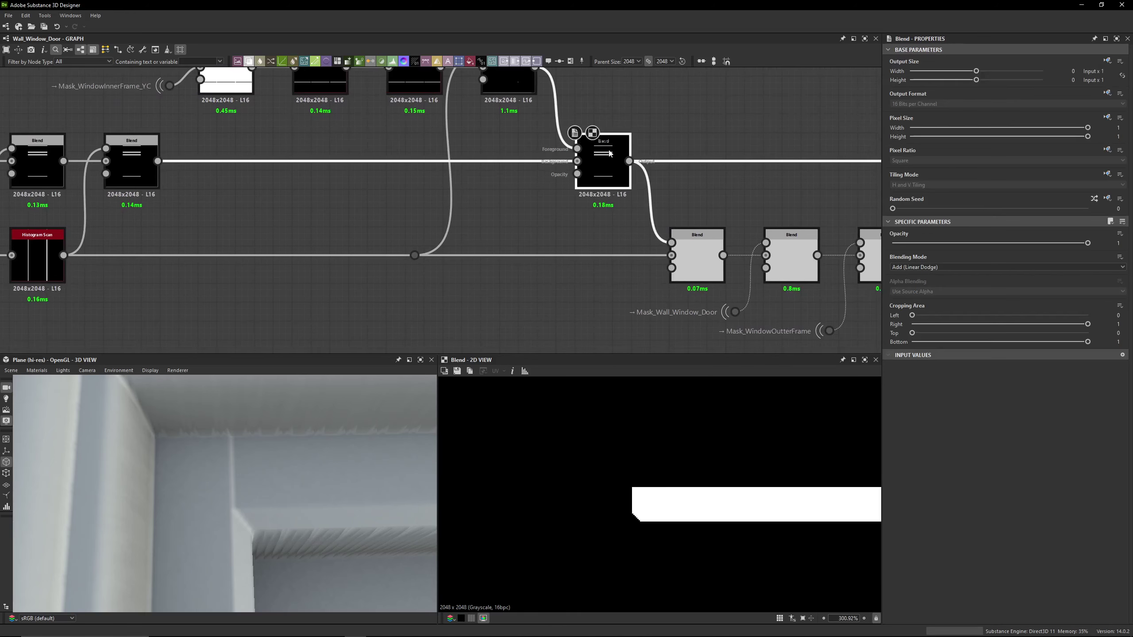
Inspect the Add (Linear Dodge) Blend and the Subtract Blend close up to see how the horizontal bars are cut from the vertical ones
scroll(728, 471, down, 14)
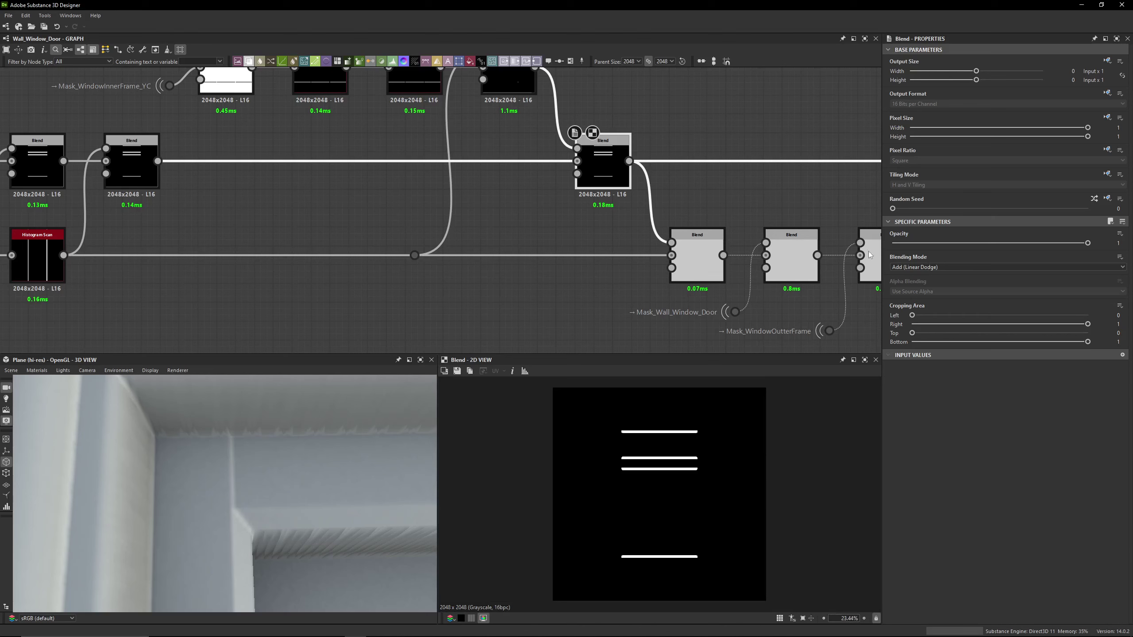
click(686, 264)
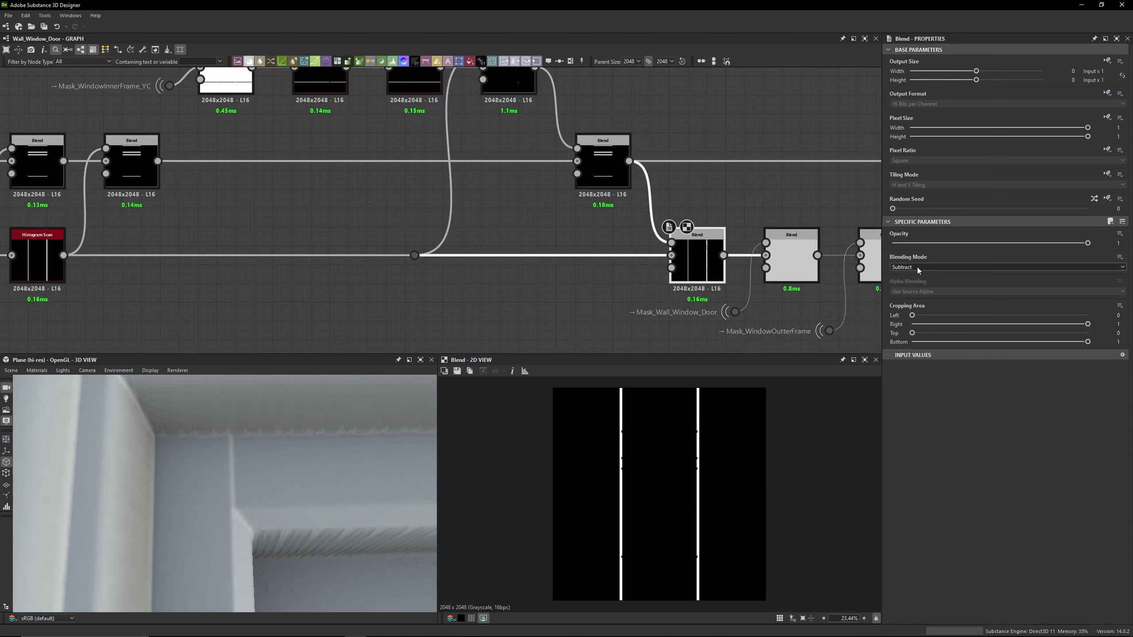
scroll(590, 521, up, 17)
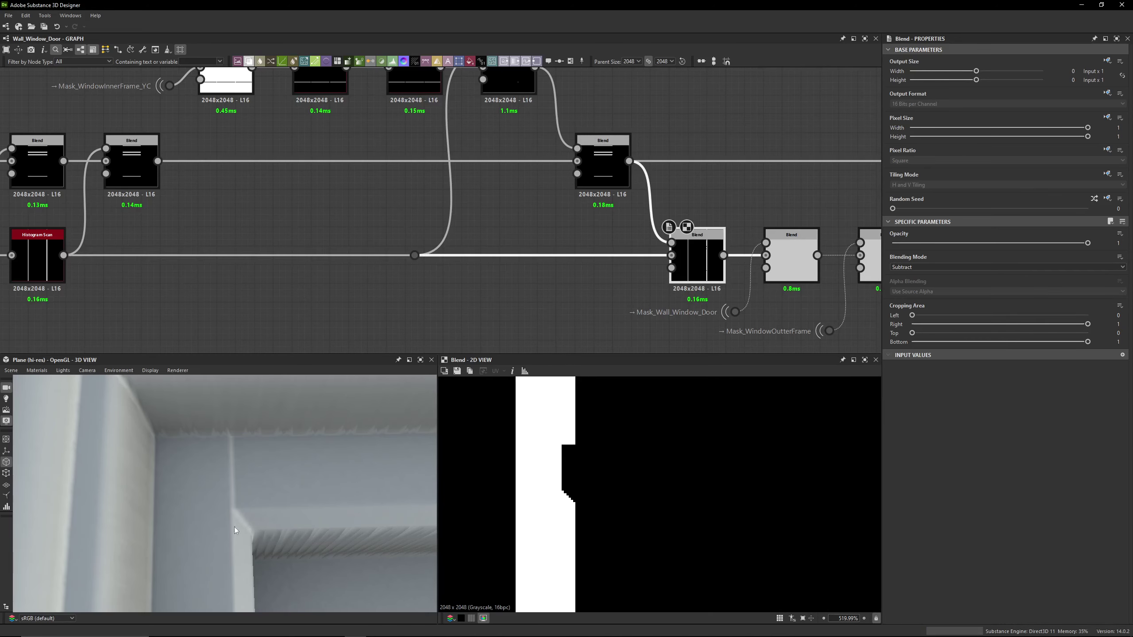
scroll(270, 253, down, 3)
click(113, 263)
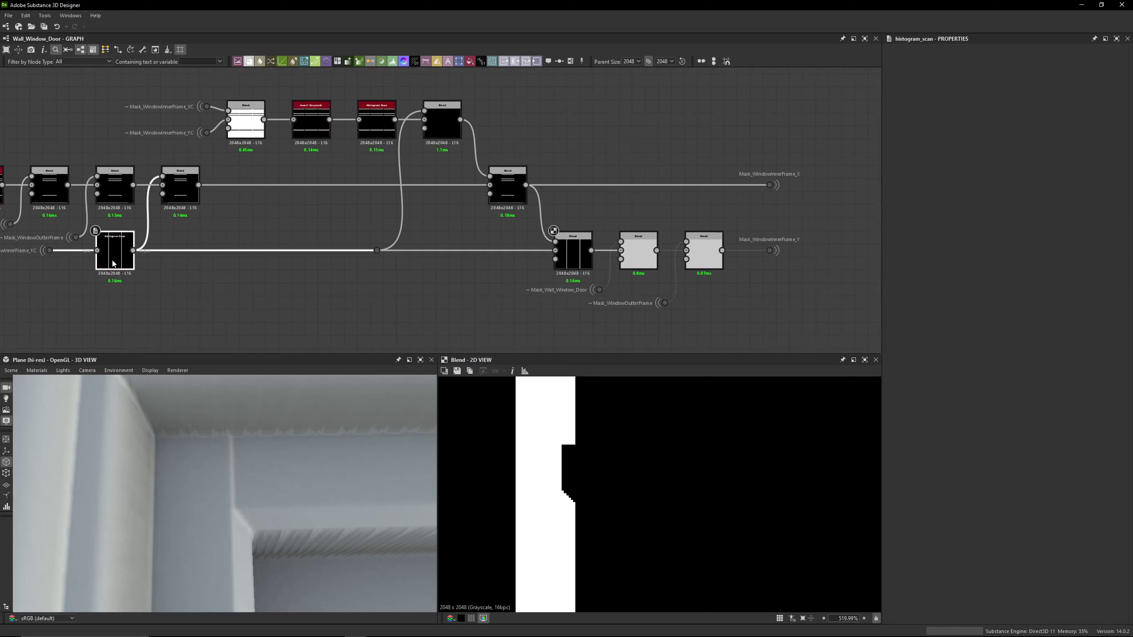
Inspect the Multiply Blend that limits the vertical bars with Mask_Wall_Window_Door
click(573, 259)
middle_drag(617, 233, 513, 211)
click(534, 229)
scroll(630, 461, down, 10)
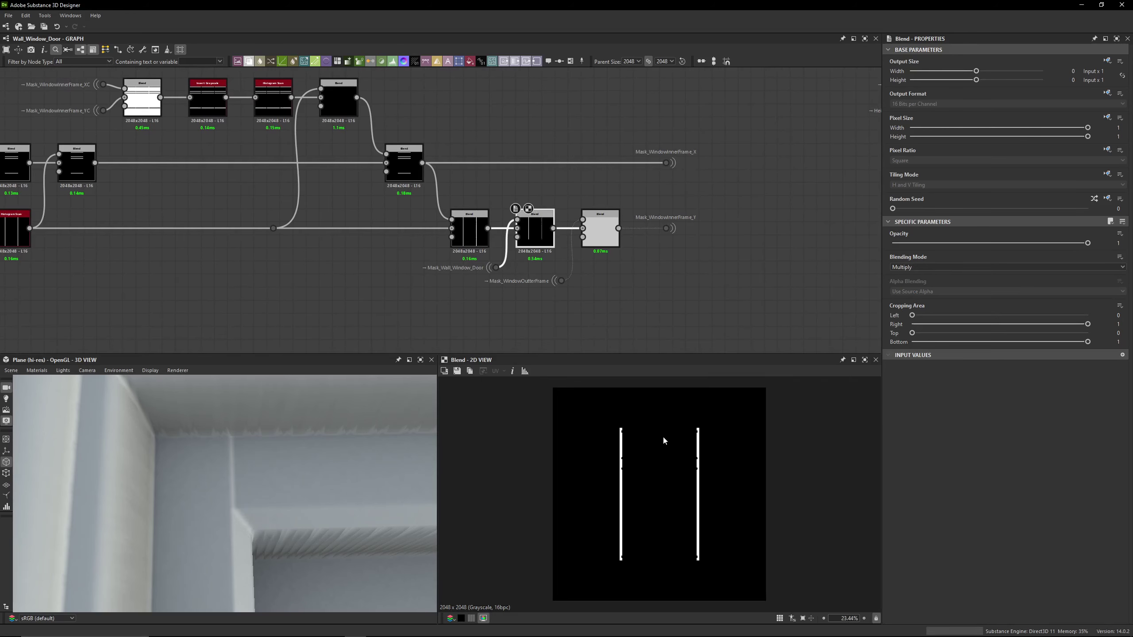
scroll(508, 265, up, 3)
click(453, 204)
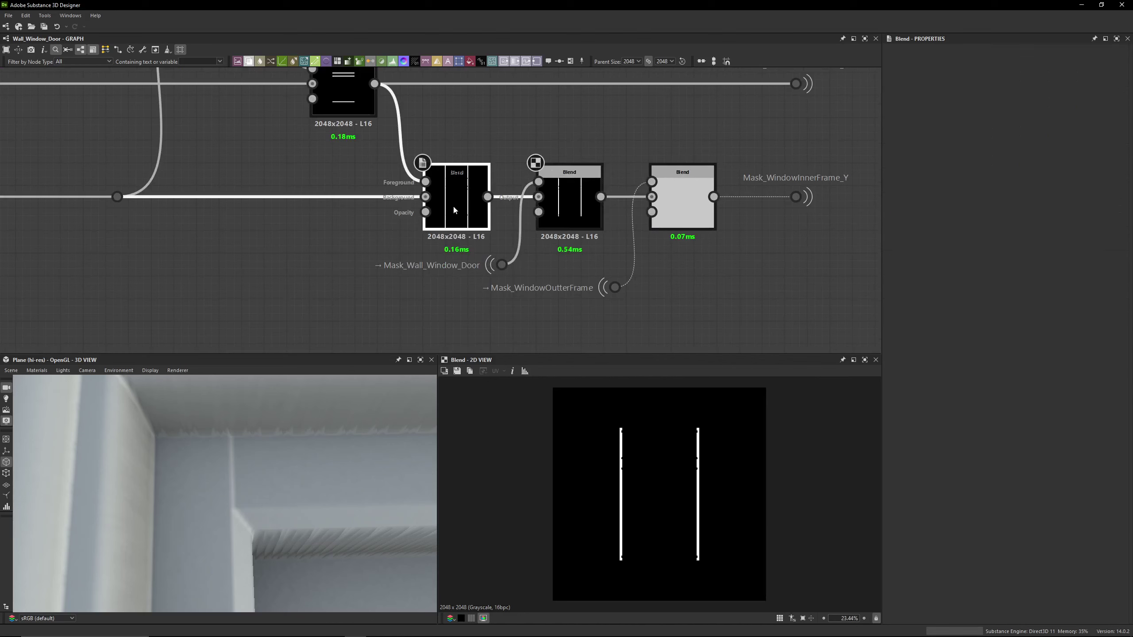
click(548, 210)
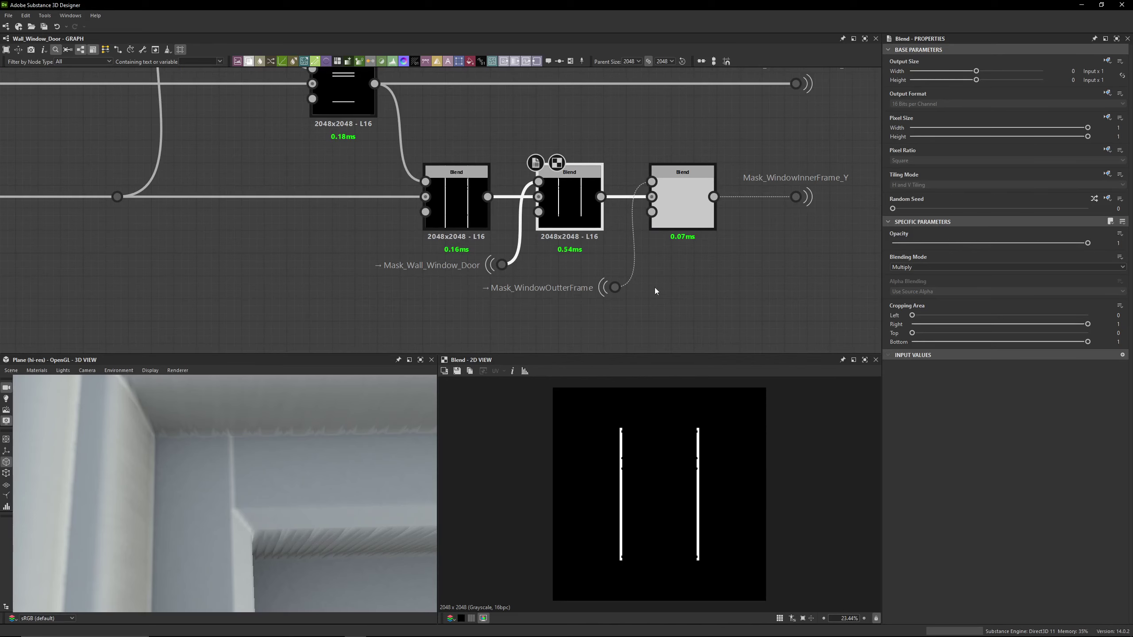
Inspect the last Subtract Blend of the vertical bars together with its Mask_WindowOutterFrame input
middle_drag(655, 287, 579, 288)
click(598, 216)
double_click(598, 216)
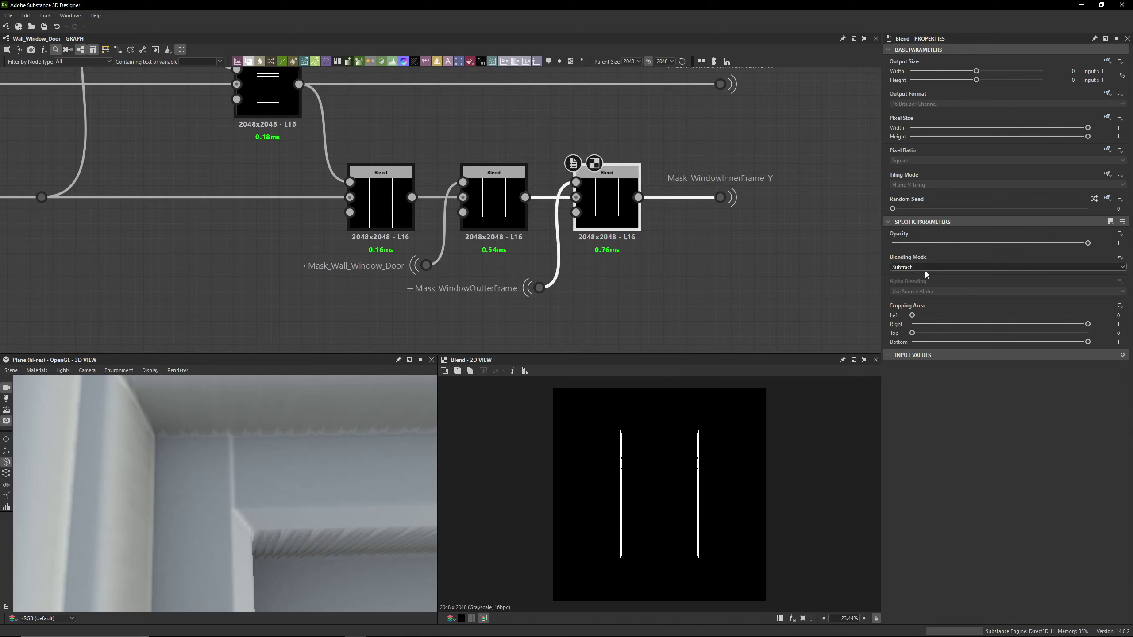
middle_drag(469, 295, 463, 313)
double_click(534, 306)
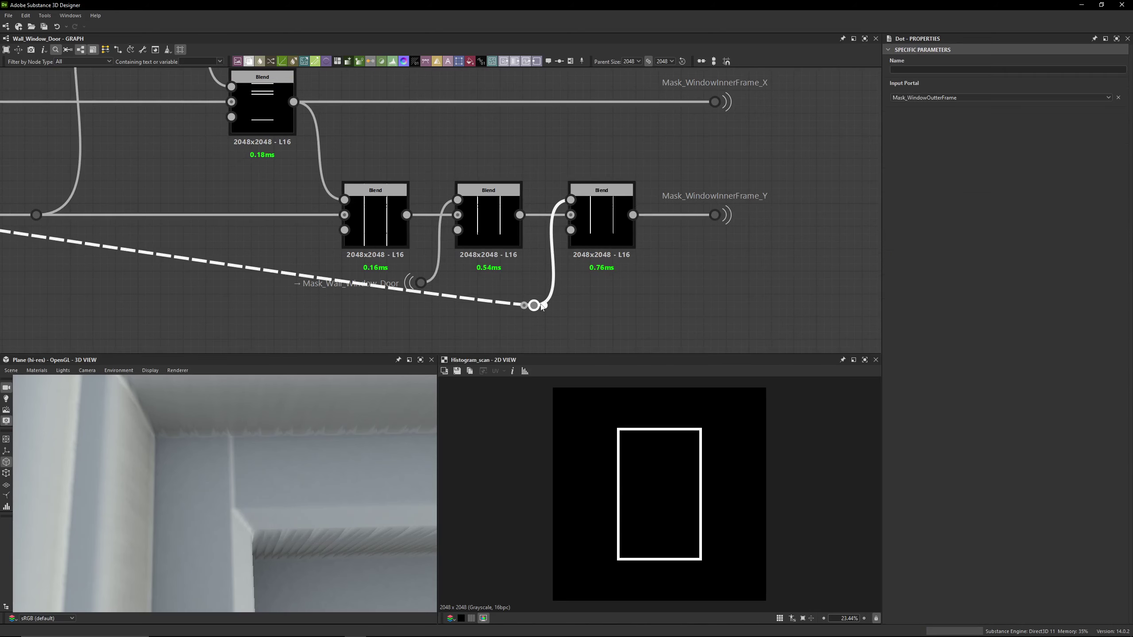
click(748, 322)
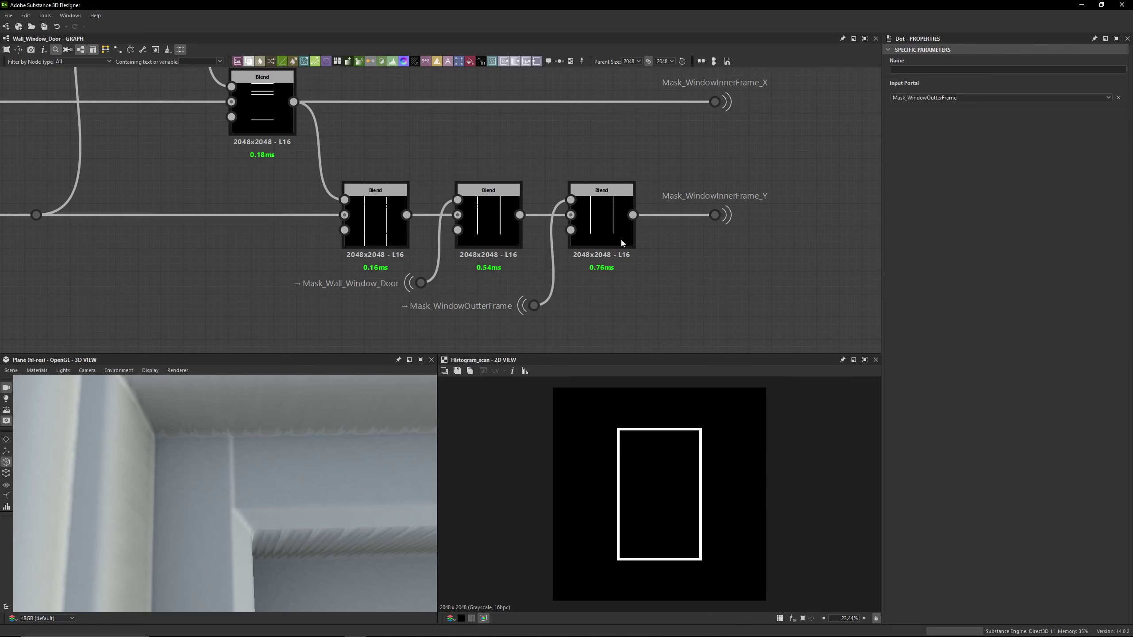
double_click(622, 243)
Compare Mask_WindowInnerFrame_X and Mask_WindowInnerFrame_Y close up at the bar intersections
scroll(642, 446, up, 4)
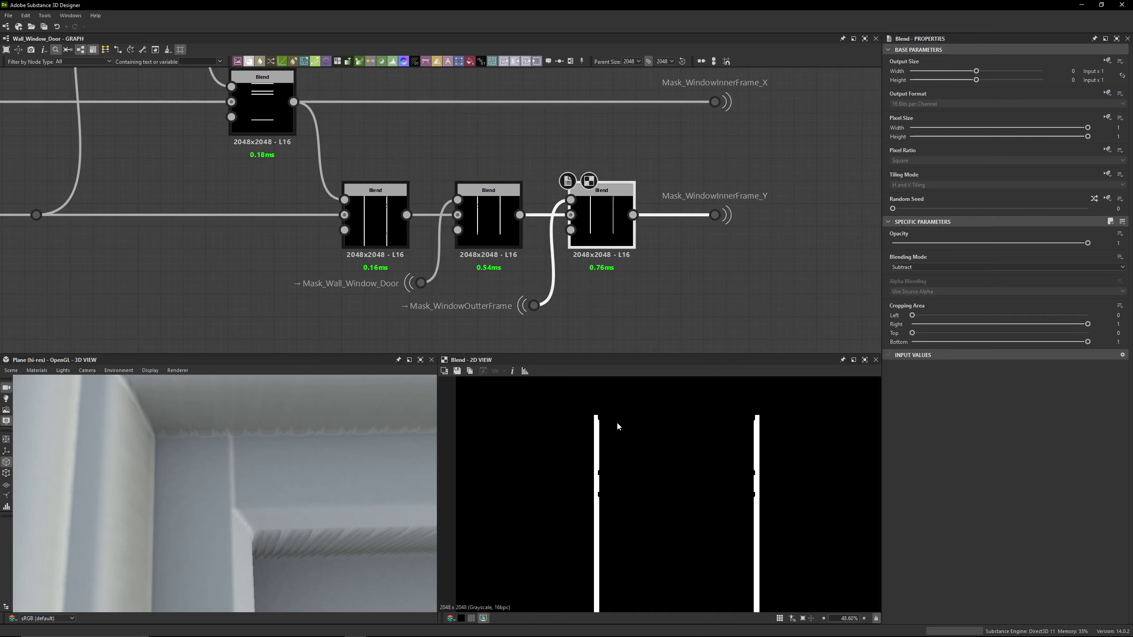
double_click(716, 102)
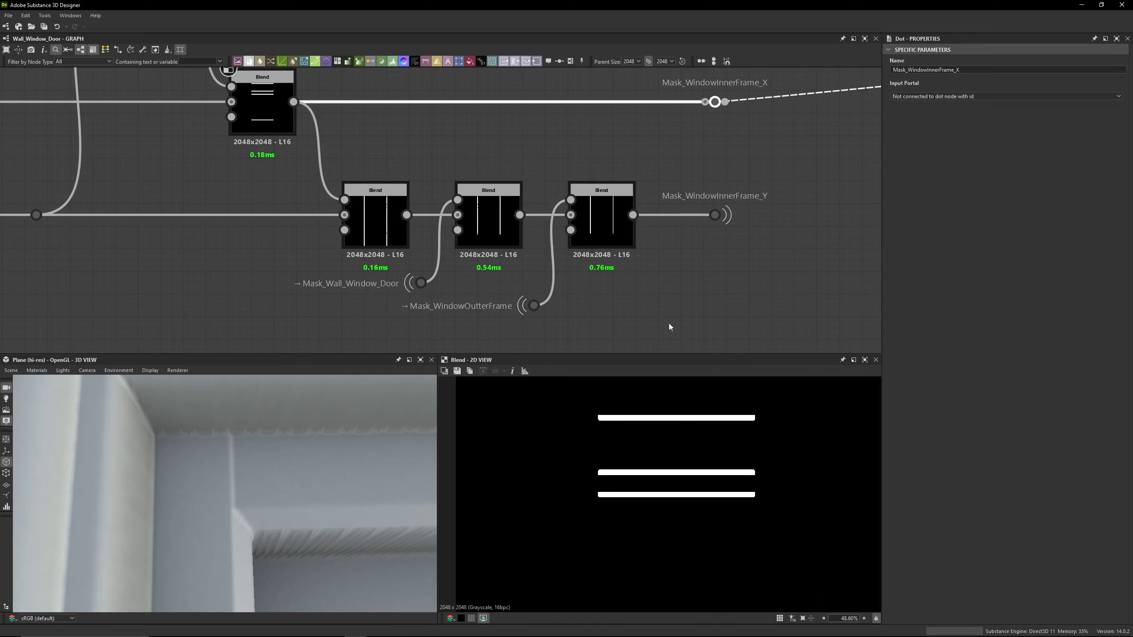
double_click(716, 215)
scroll(578, 477, up, 4)
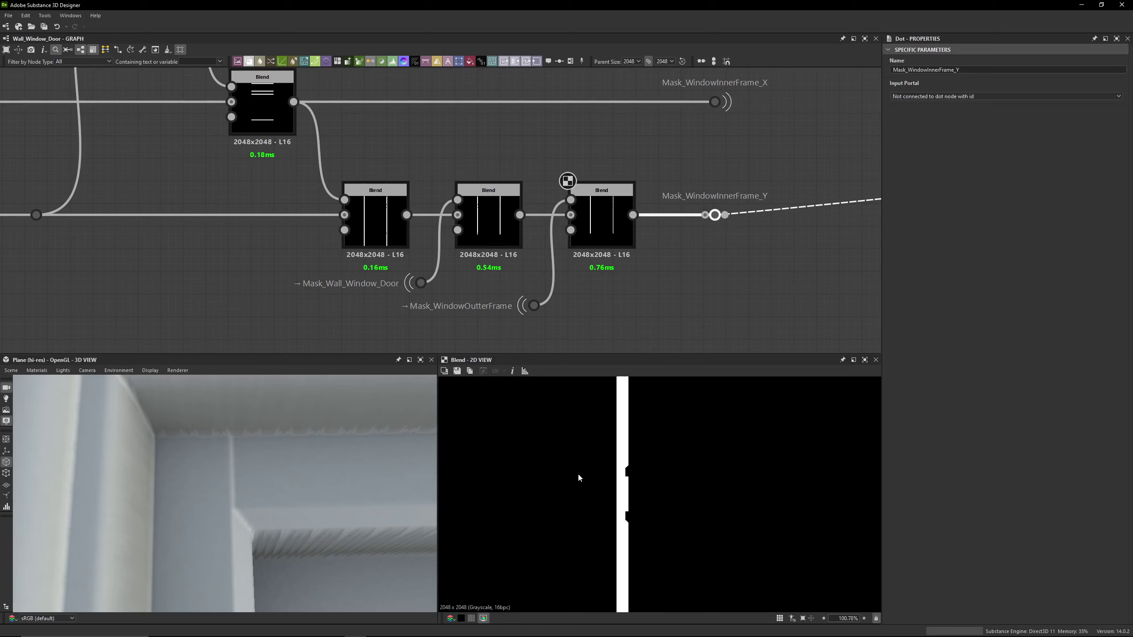
scroll(589, 477, up, 3)
double_click(716, 102)
scroll(658, 469, up, 4)
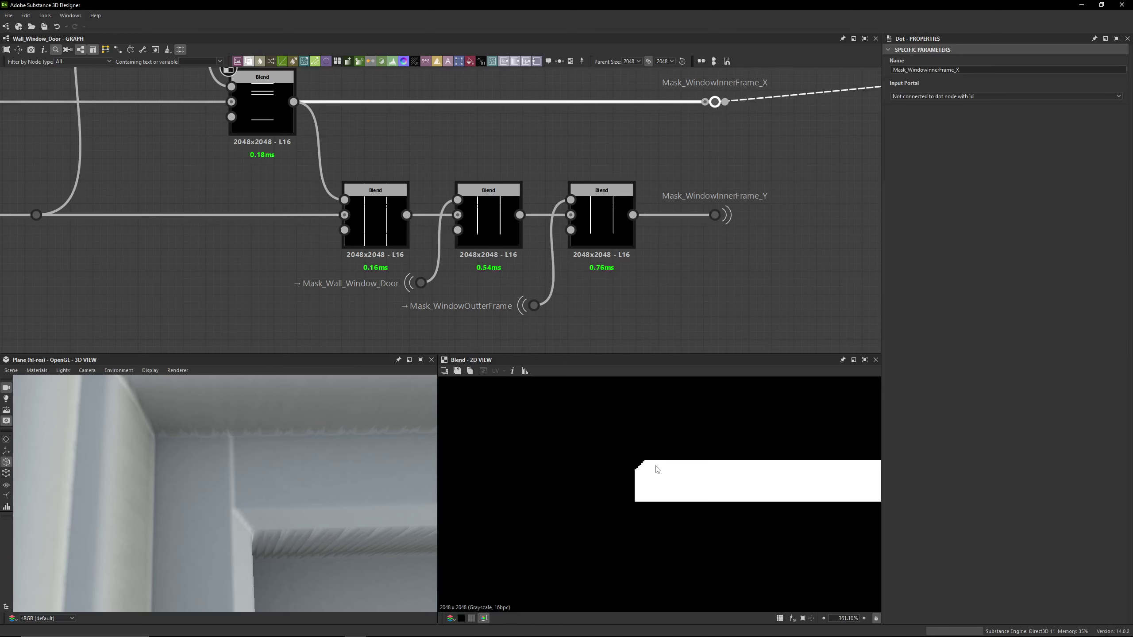
scroll(657, 470, up, 3)
double_click(725, 216)
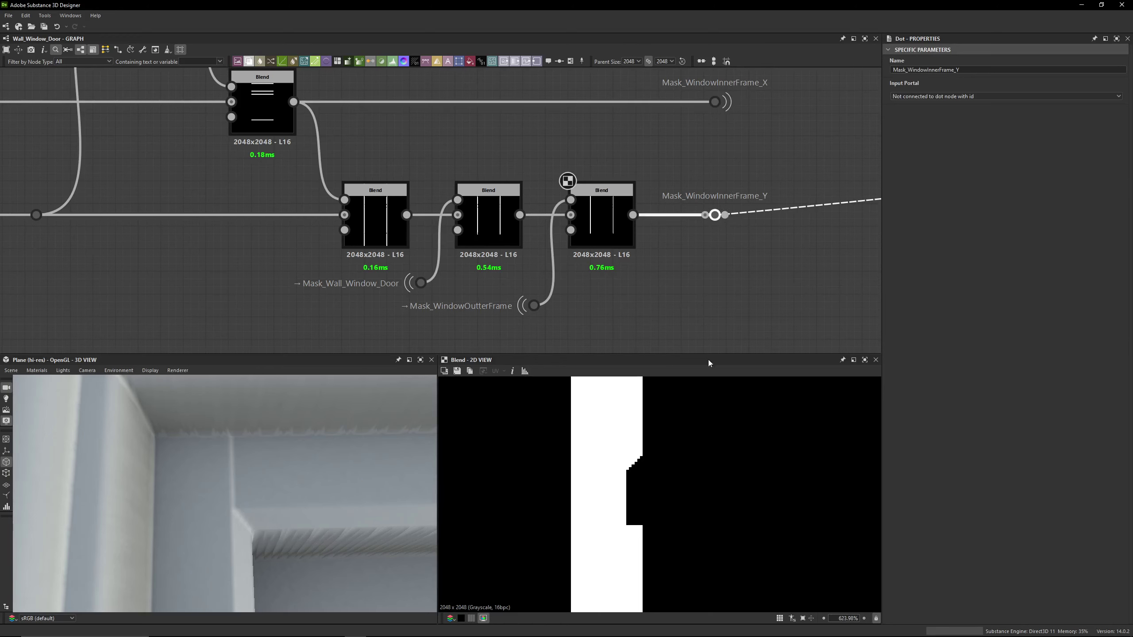
Point out both inner frame mask portals together and alternate their previews to check that the mitred corners match
scroll(694, 163, down, 2)
middle_drag(694, 164, 558, 210)
drag(617, 125, 541, 302)
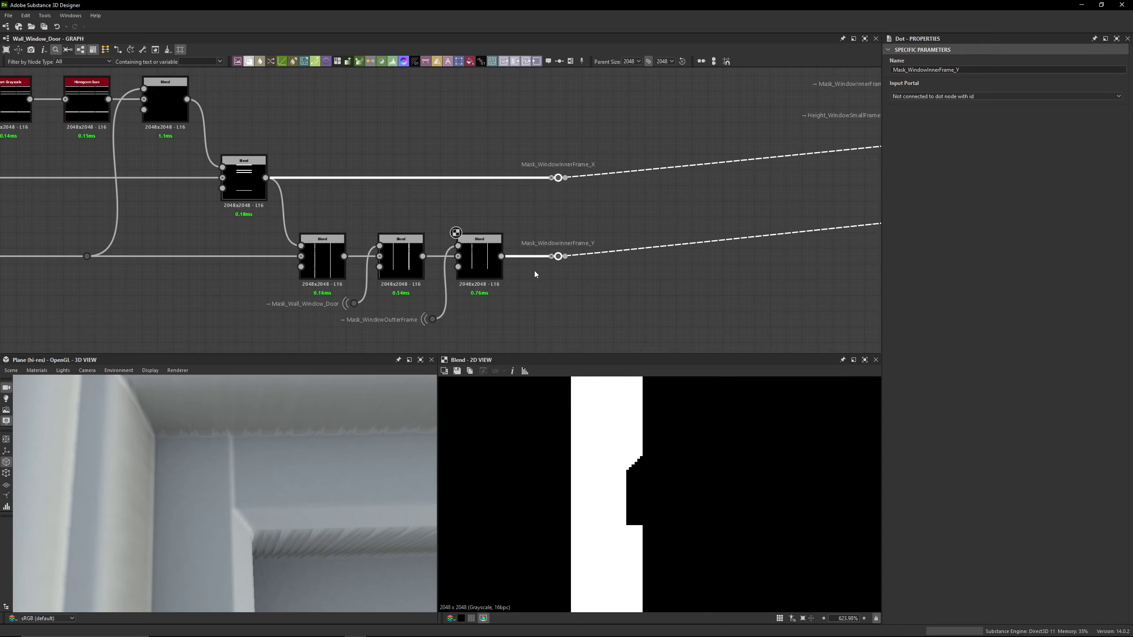
click(572, 196)
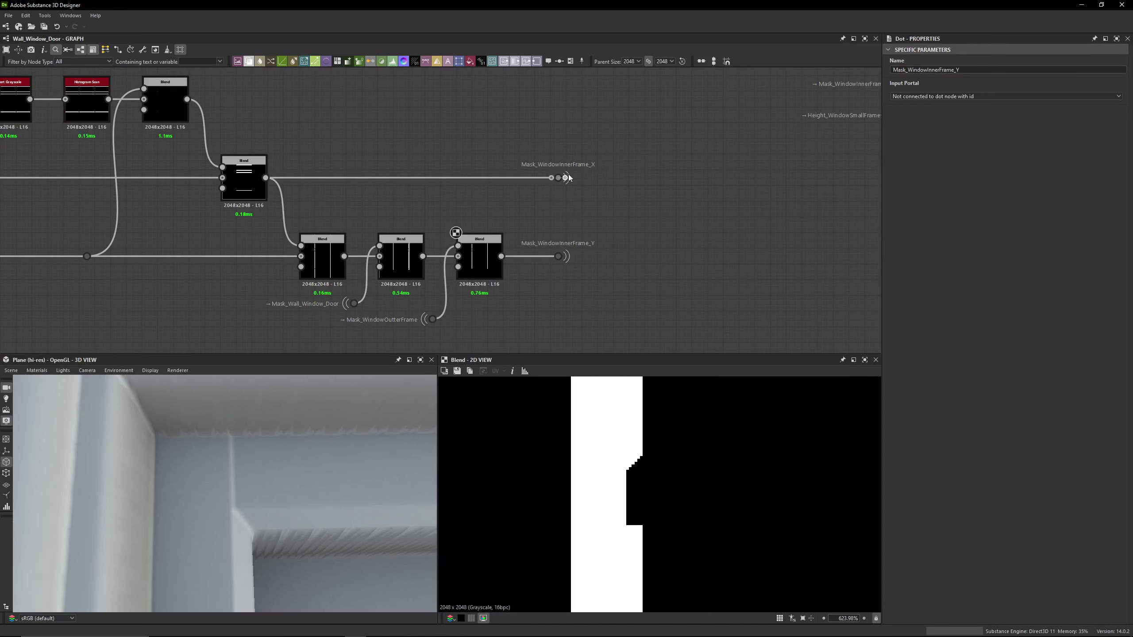
double_click(566, 257)
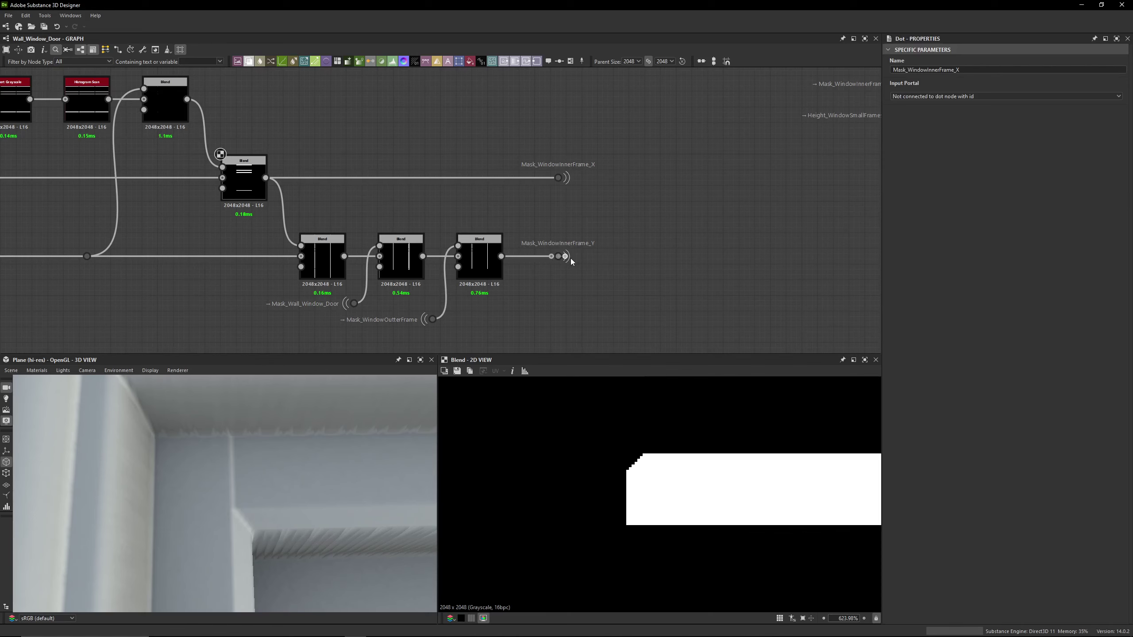
double_click(566, 256)
double_click(565, 178)
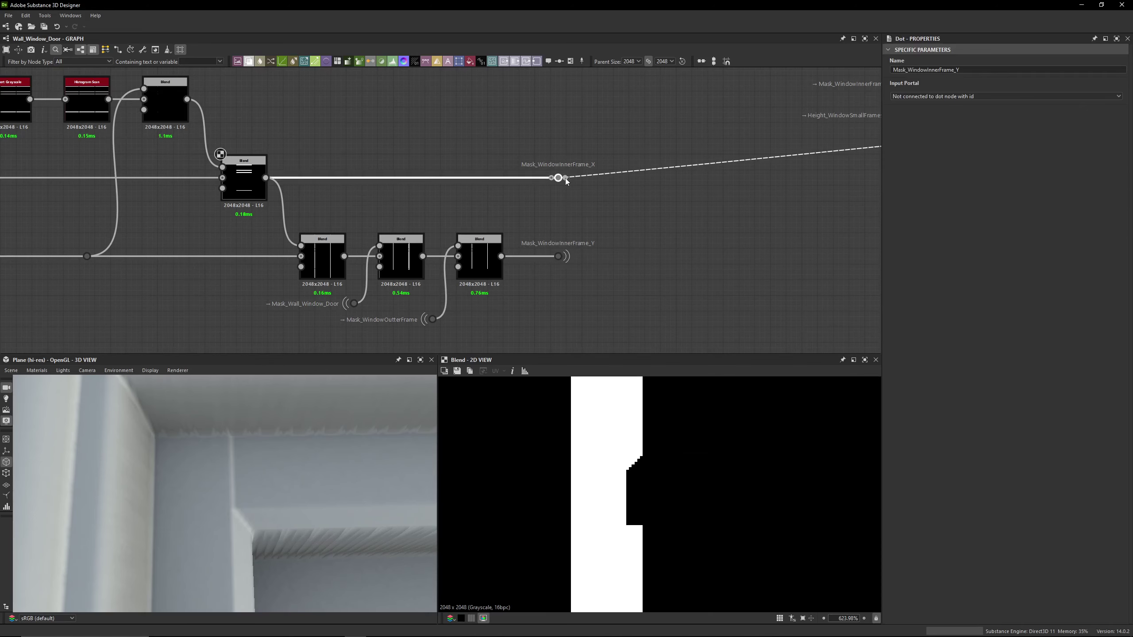
click(571, 207)
Preview the H06 Blend that adds the inner window frames to the height
scroll(542, 199, down, 4)
middle_drag(554, 160, 484, 215)
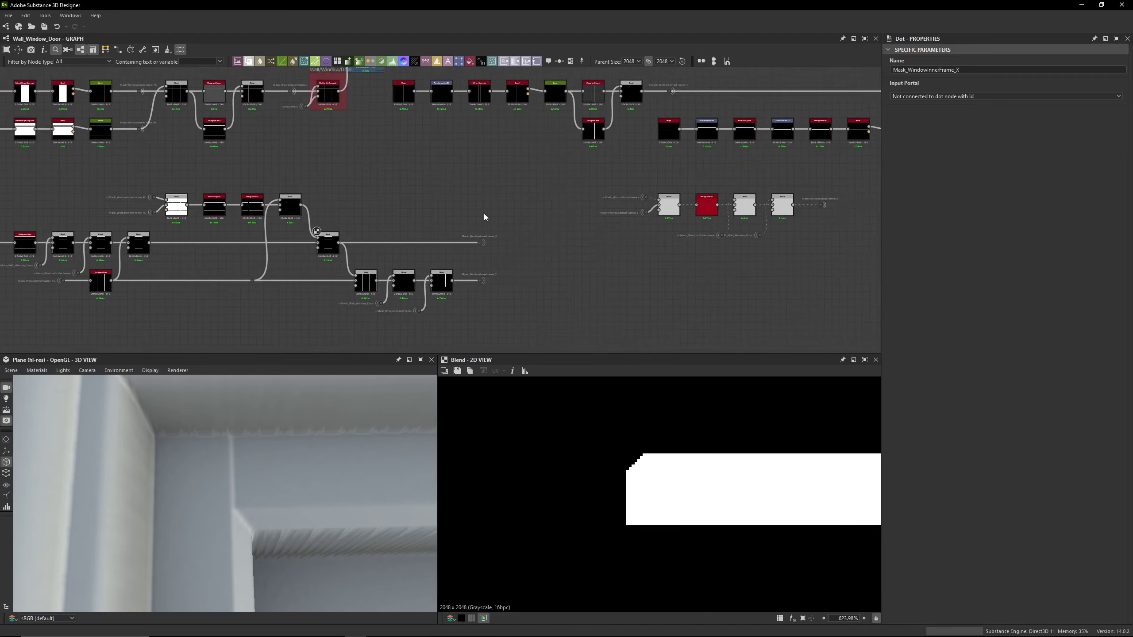
scroll(484, 214, down, 3)
middle_drag(415, 139, 425, 171)
scroll(424, 172, up, 5)
double_click(439, 129)
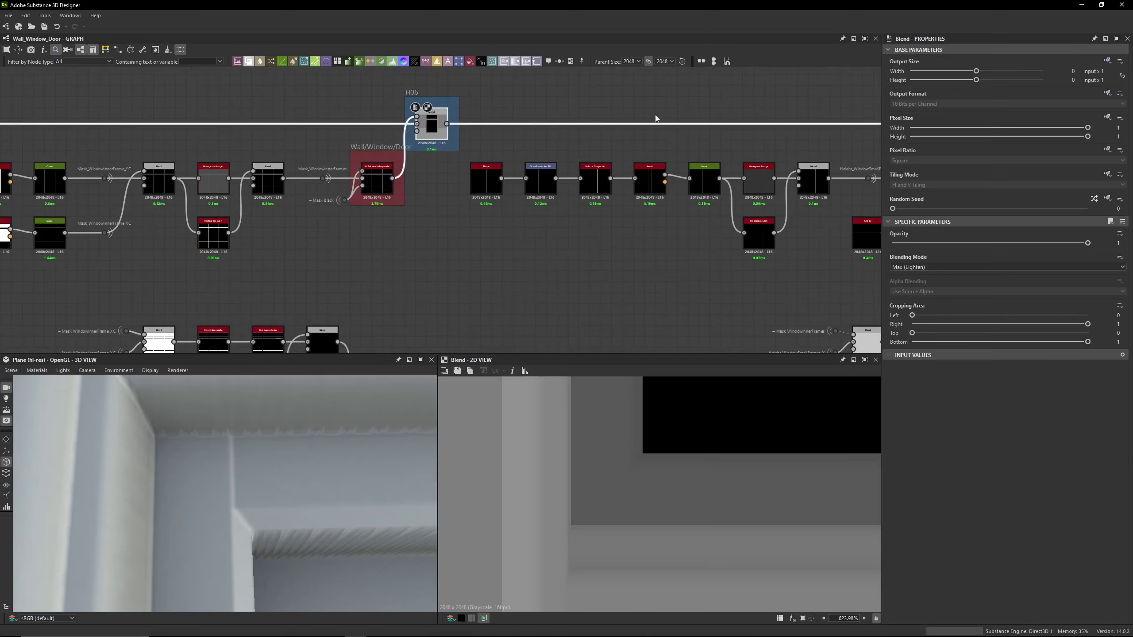
Preview the whole H07 height Blend and toggle the node off and back on
middle_drag(658, 117, 268, 124)
middle_drag(709, 117, 429, 117)
middle_drag(670, 120, 366, 122)
double_click(552, 140)
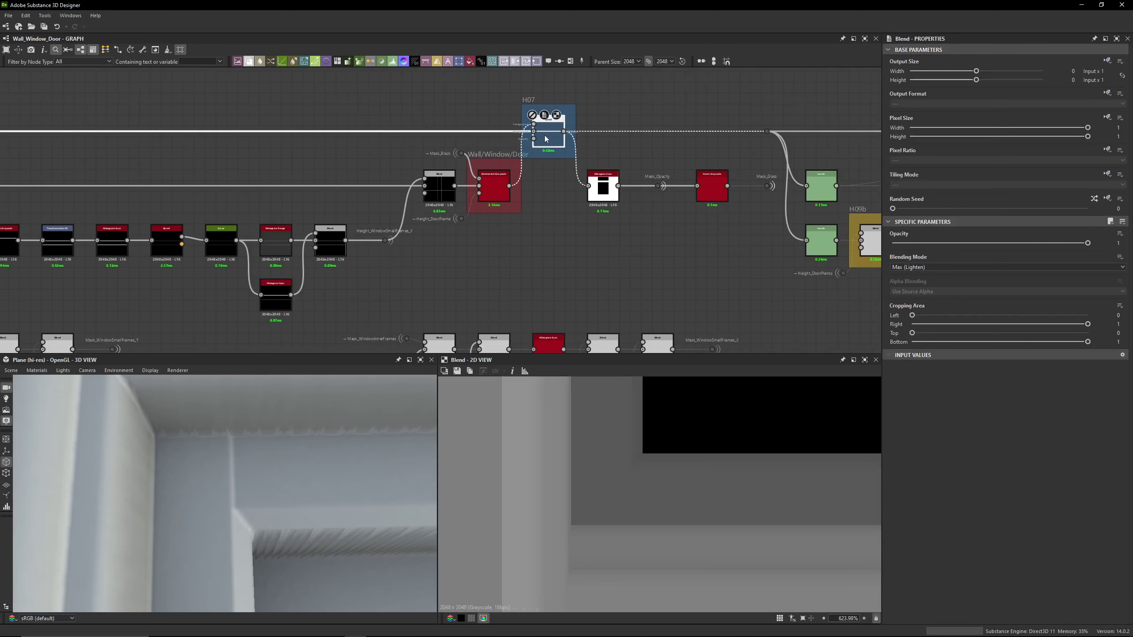
scroll(608, 446, down, 5)
scroll(604, 444, down, 4)
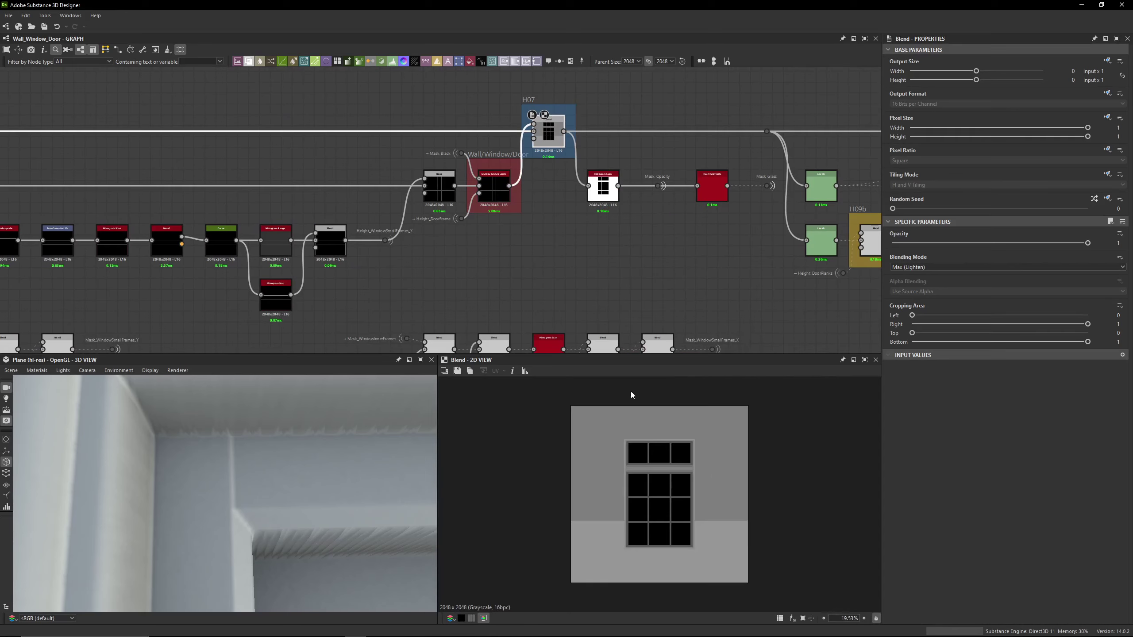
key(shift+d)
key(shift+d)
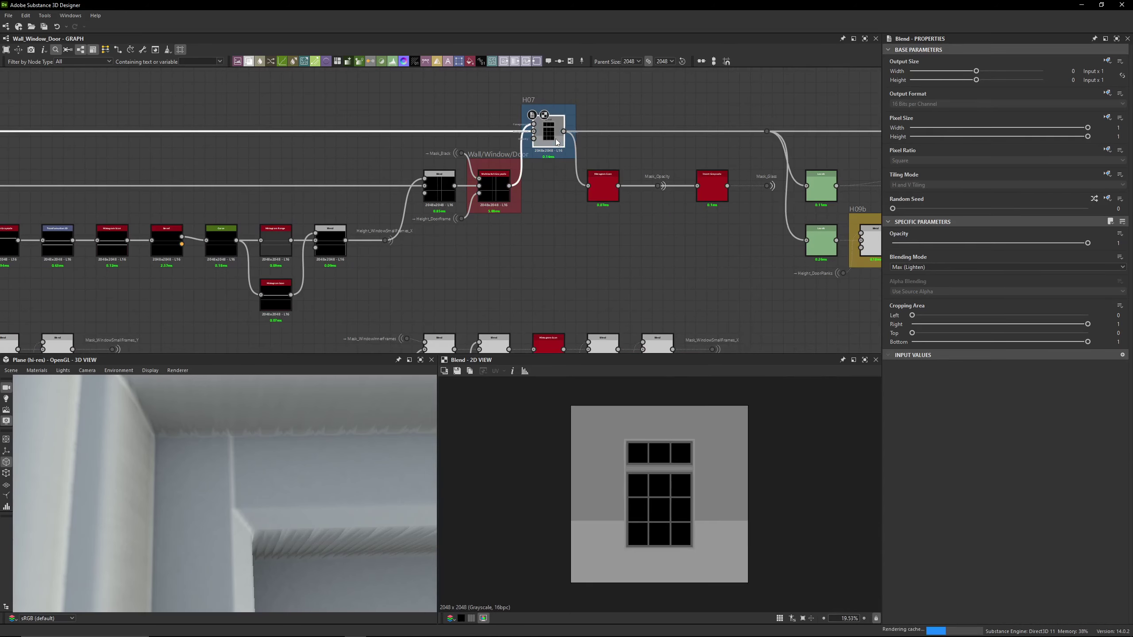
Return to the H06 Blend and frame the upper part of the window in the 3D view
scroll(485, 260, down, 3)
middle_drag(360, 225, 420, 252)
scroll(331, 172, up, 5)
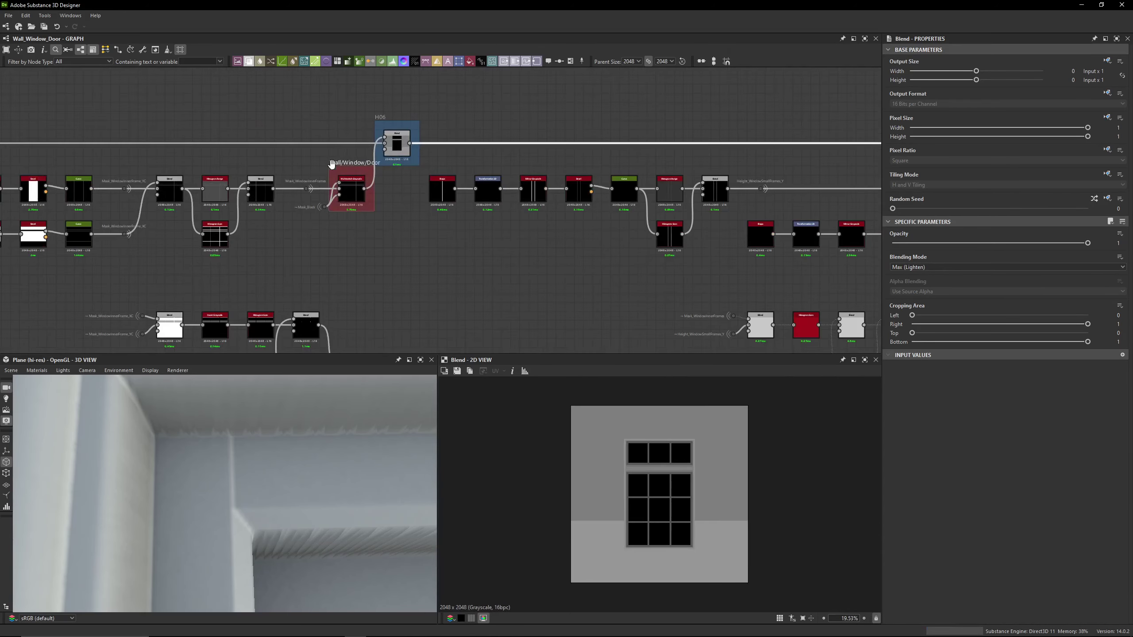
middle_drag(496, 114, 503, 167)
click(538, 138)
key(shift+d)
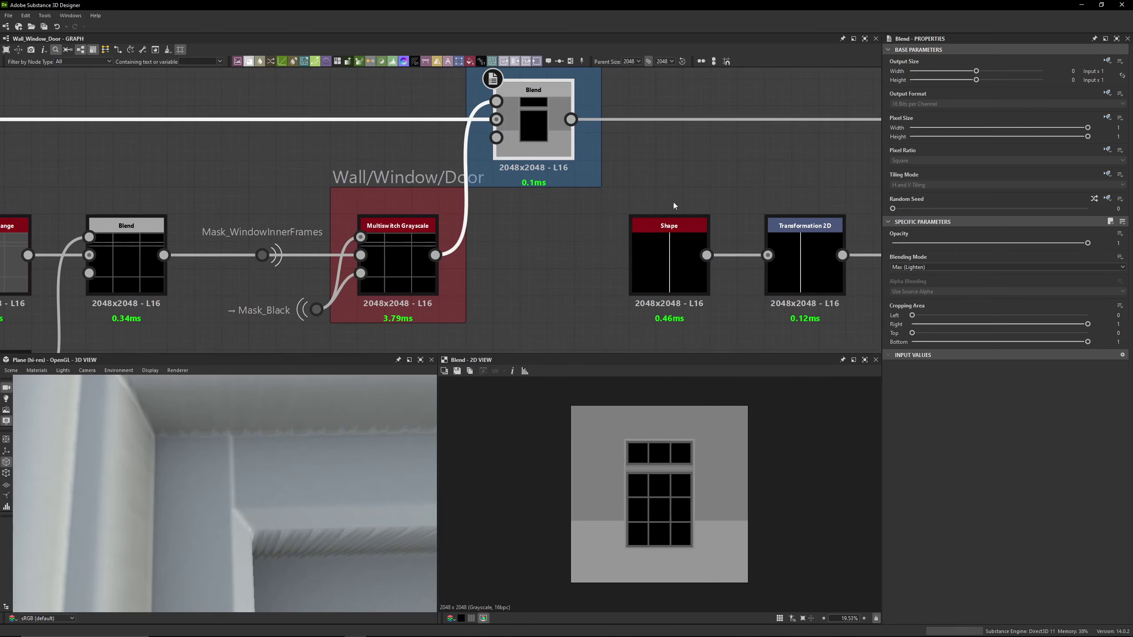
scroll(675, 206, down, 1)
middle_drag(674, 207, 537, 168)
scroll(324, 497, down, 8)
scroll(316, 480, down, 3)
middle_drag(348, 496, 270, 464)
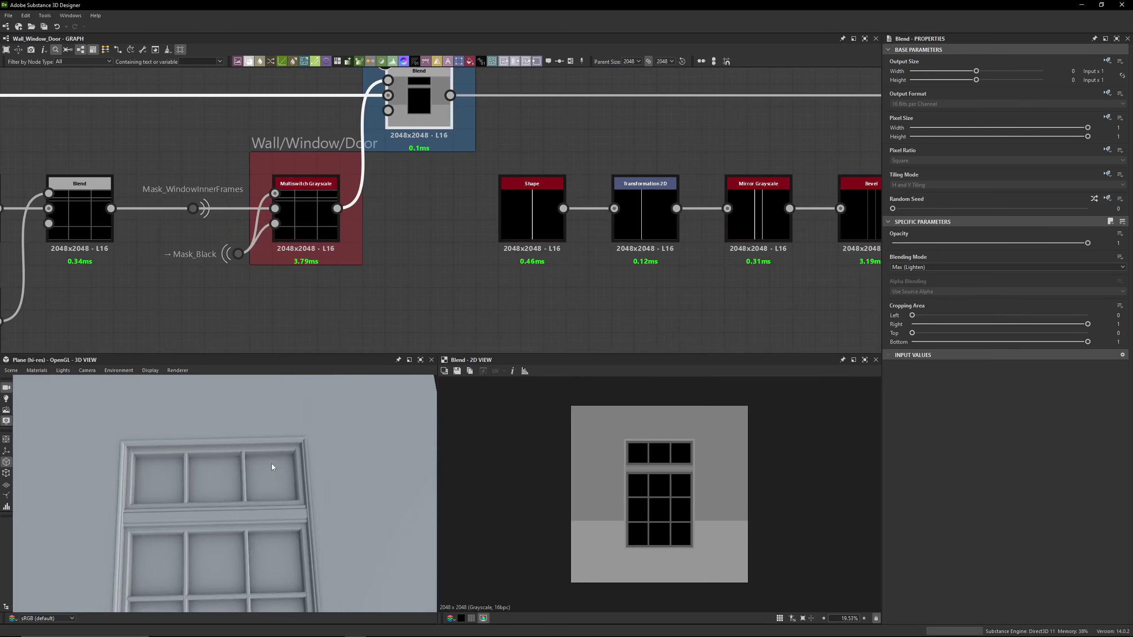
scroll(579, 159, down, 3)
Disable and re-enable the H07 Blend repeatedly to compare the 3D window with and without the small frames
middle_drag(566, 159, 321, 174)
middle_drag(513, 159, 187, 176)
middle_drag(696, 197, 228, 199)
key(shift+d)
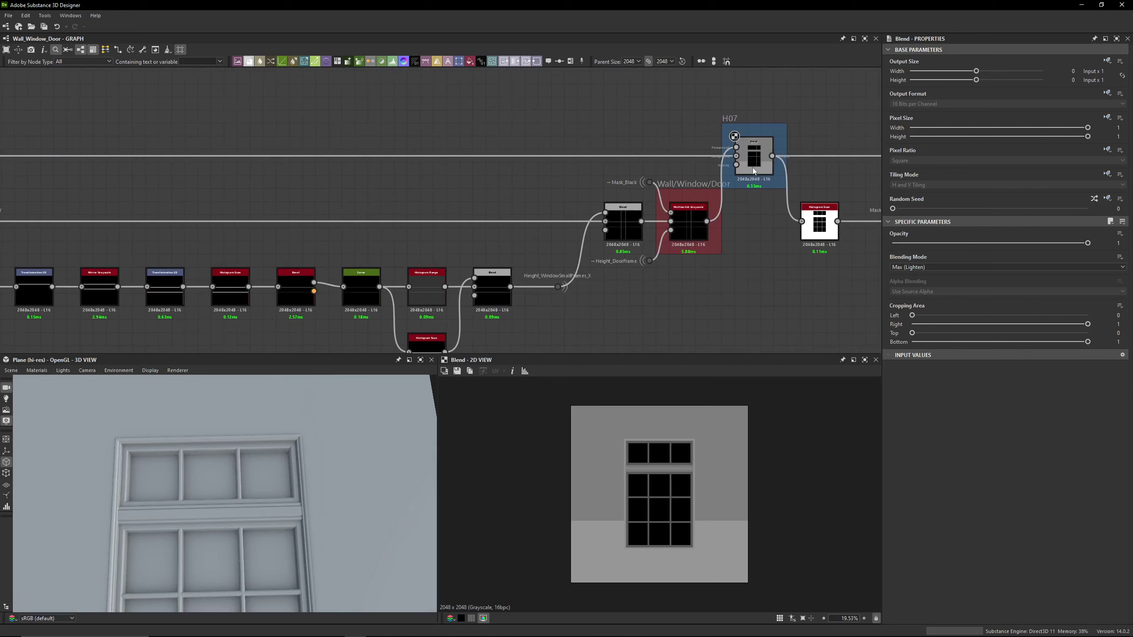
key(shift+d)
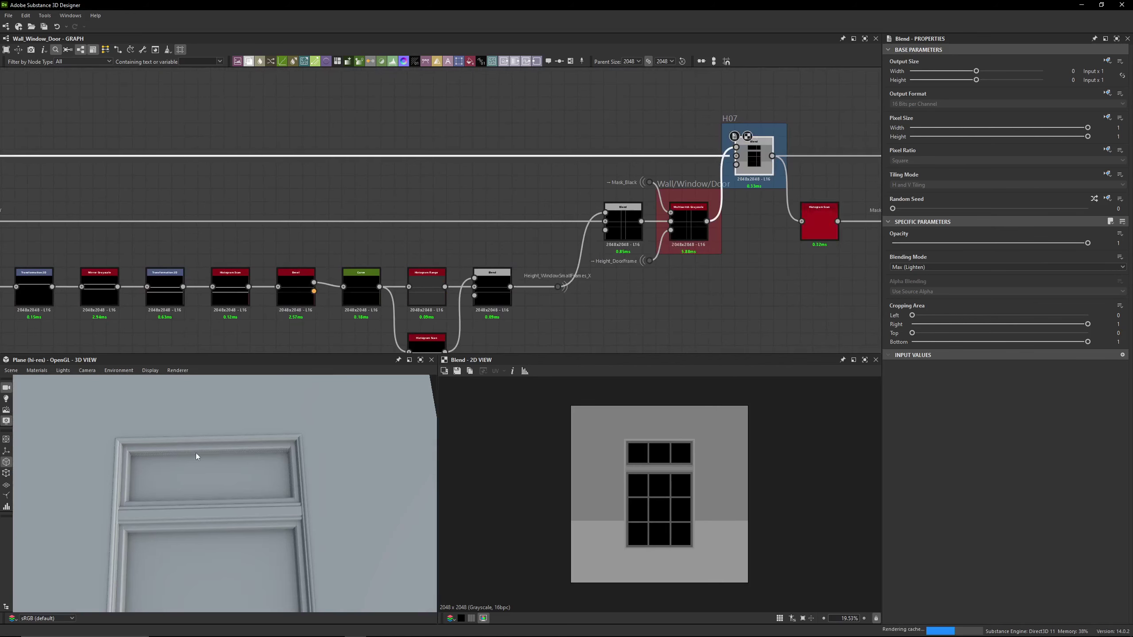
key(shift+d)
key(shift+d)
Inspect the Shape node that starts the small frame chain and the Transformation 2D that offsets its vertical line
middle_drag(317, 208, 721, 150)
middle_drag(467, 170, 736, 165)
middle_drag(503, 164, 736, 164)
scroll(409, 159, up, 1)
double_click(410, 158)
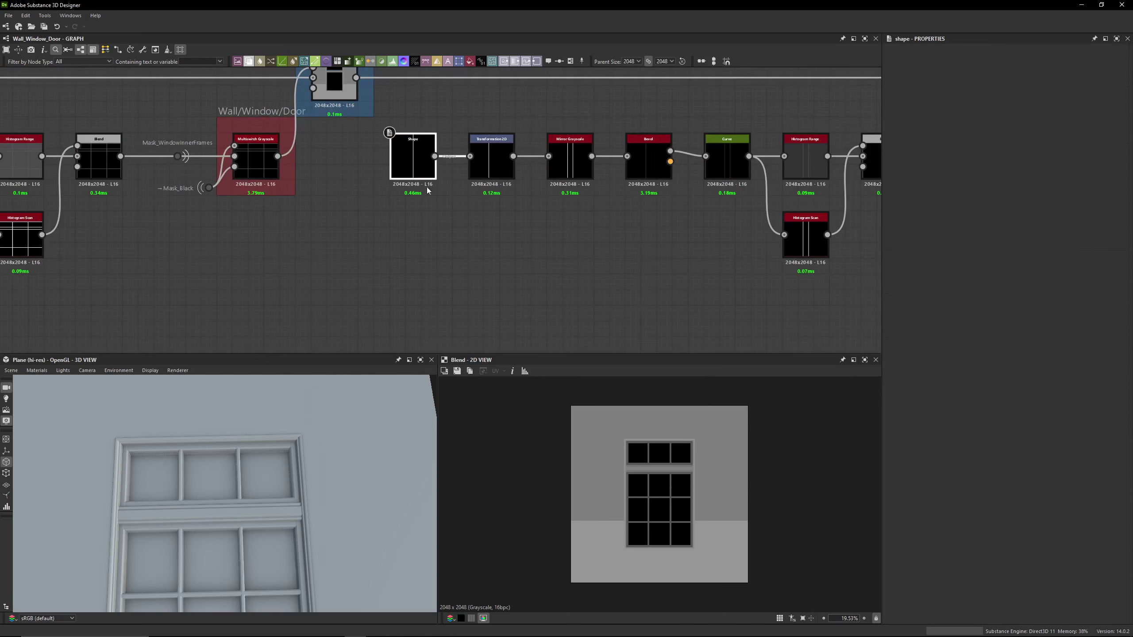
middle_drag(543, 204, 458, 205)
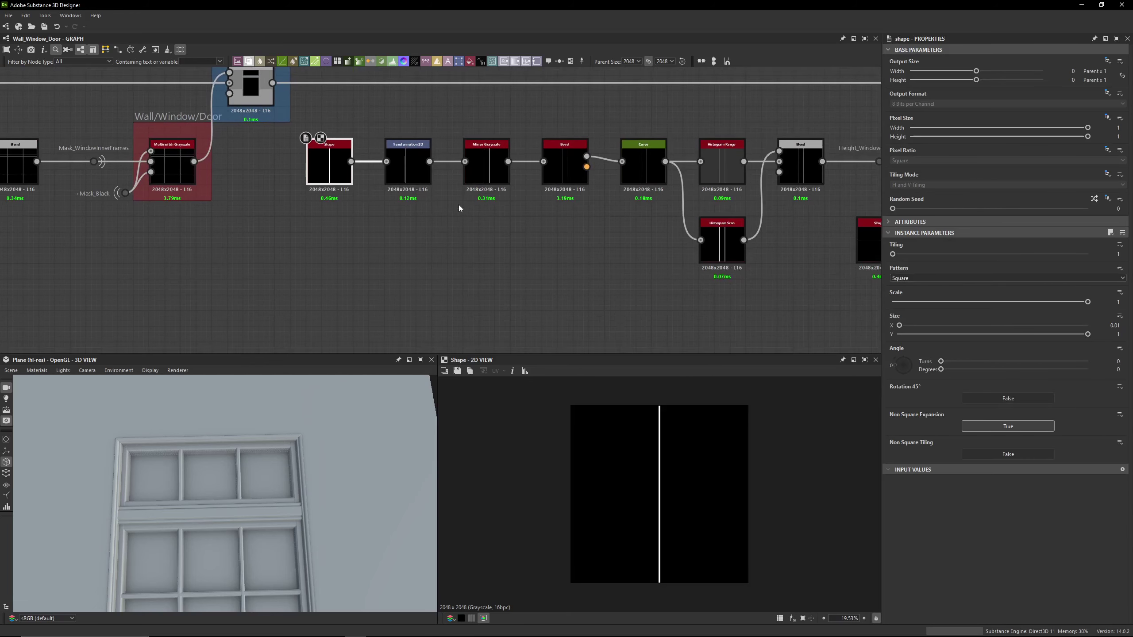
double_click(408, 165)
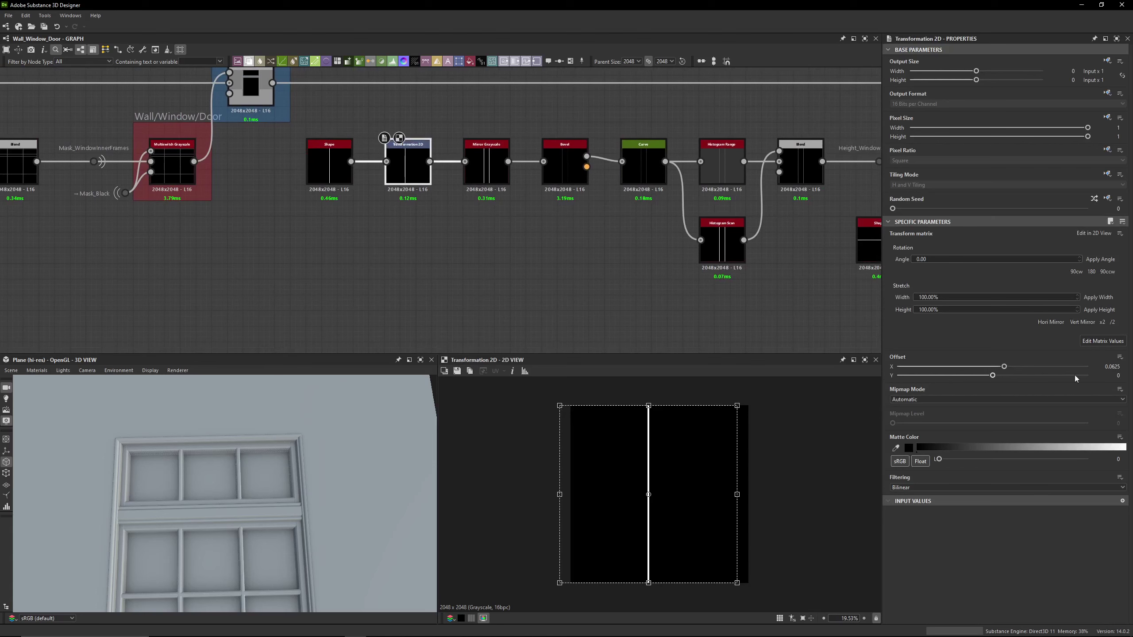
Inspect the Mirror Grayscale that duplicates the vertical line and the parameters of the Bevel after it
double_click(487, 162)
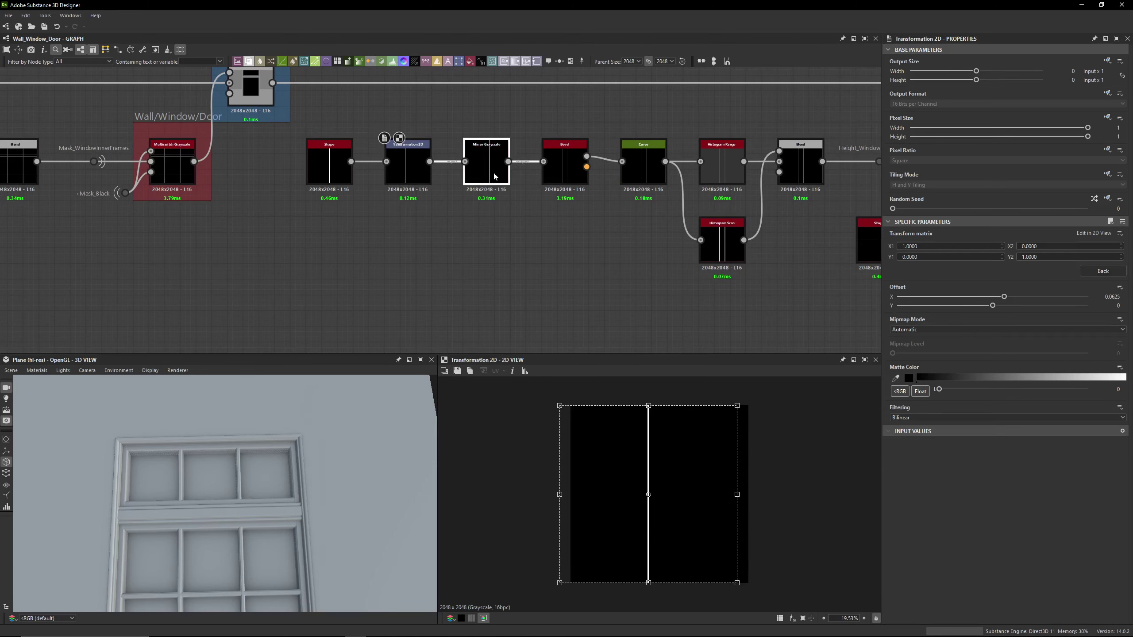
double_click(564, 163)
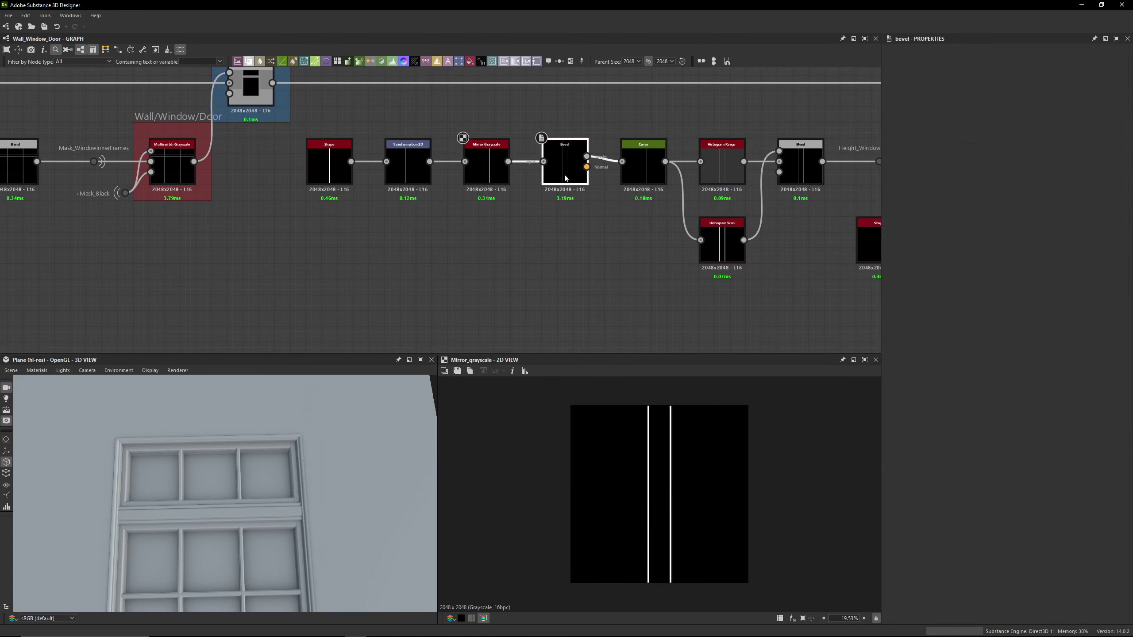
scroll(581, 182, up, 6)
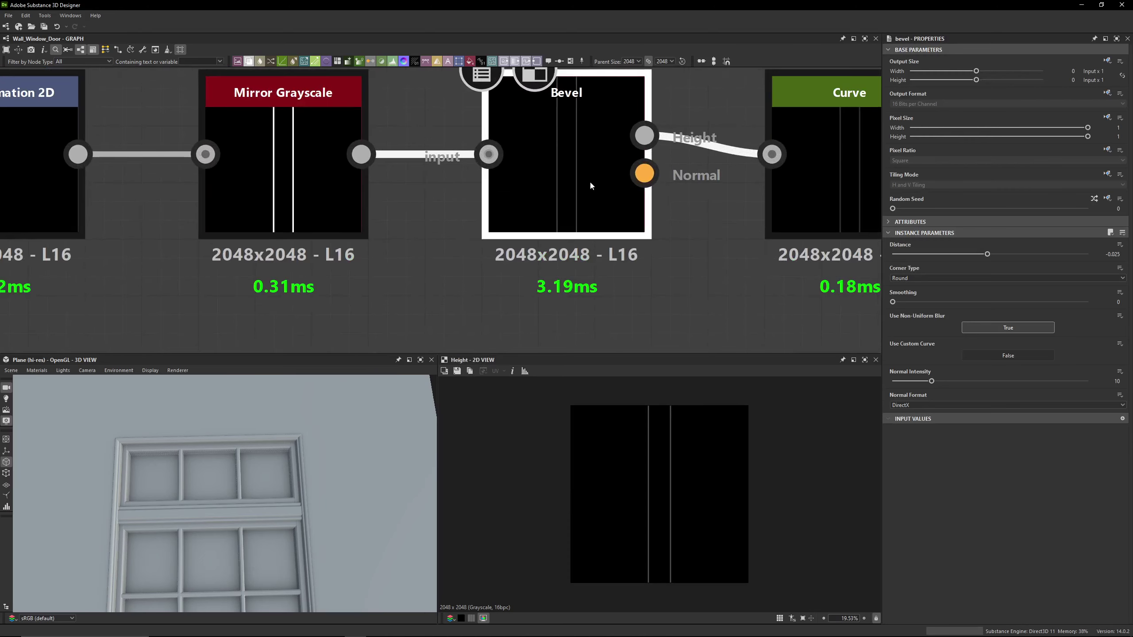
Examine the Bevel's gradient up close in the 2D view and open the Curve node that follows it
scroll(582, 536, up, 10)
scroll(510, 478, up, 10)
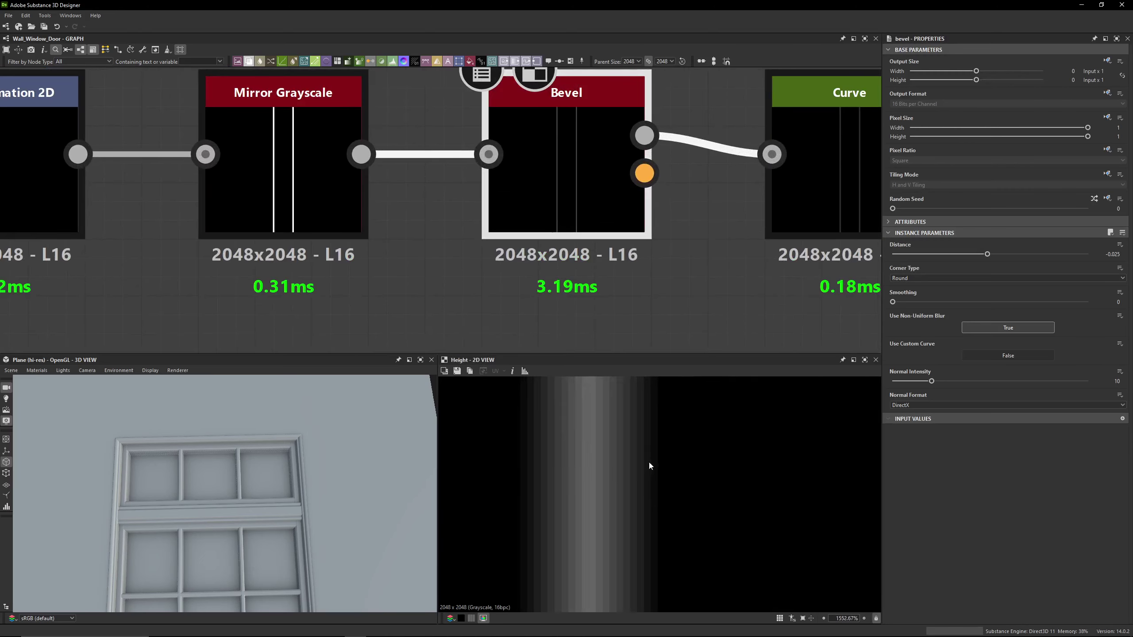
scroll(683, 186, down, 2)
middle_drag(696, 188, 380, 200)
double_click(459, 210)
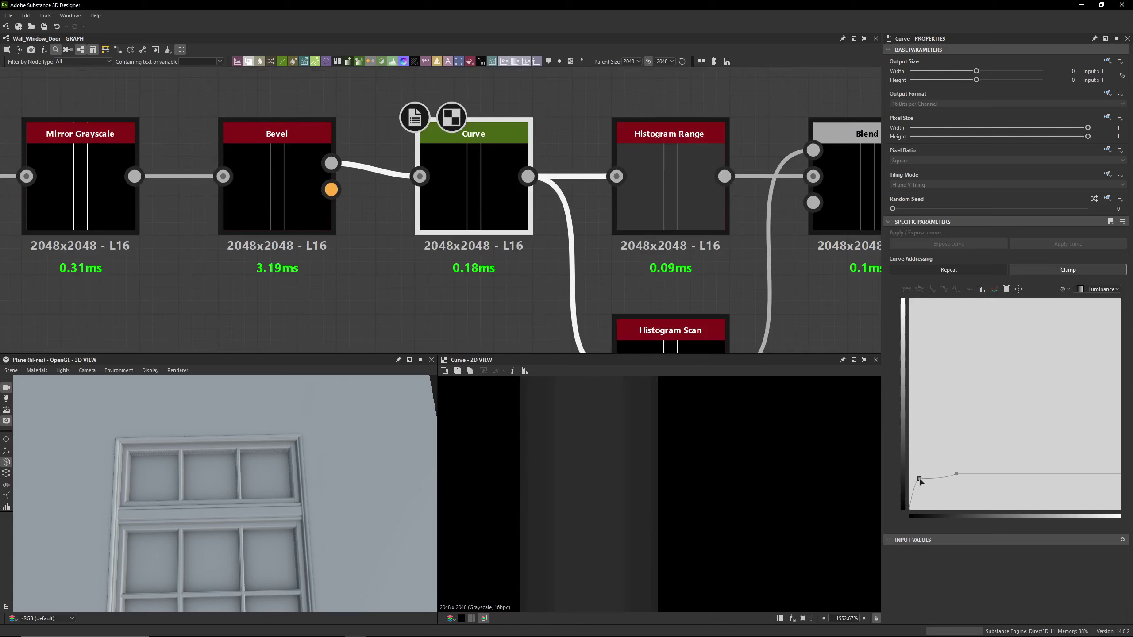
Inspect the rounded profile of a small window frame up close from both sides in the 3D view
scroll(216, 489, up, 3)
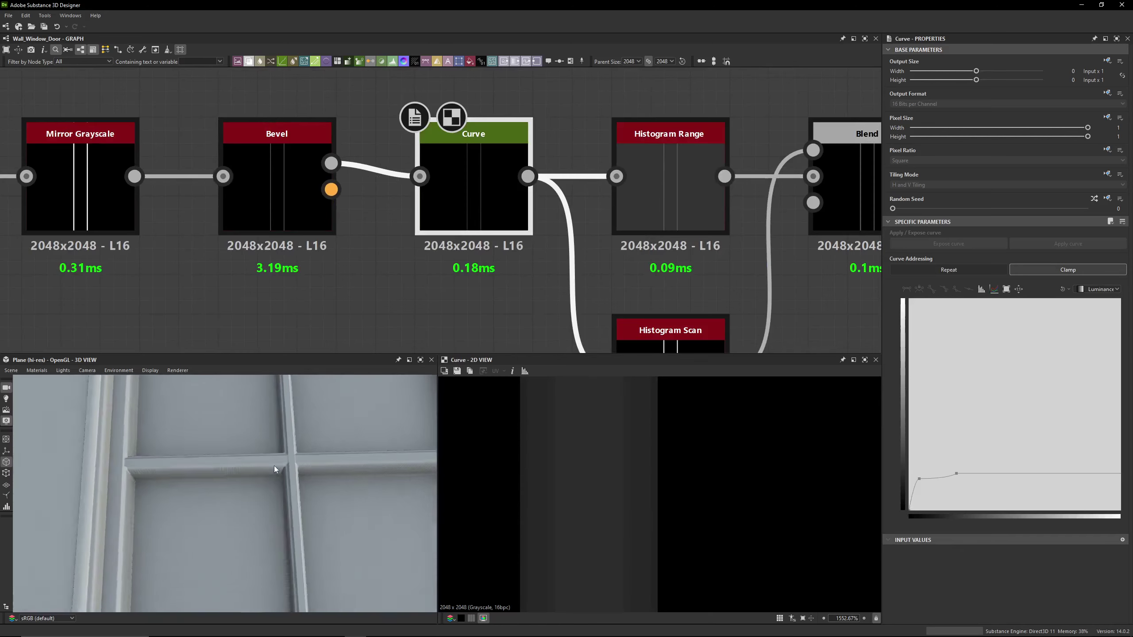
scroll(268, 468, up, 4)
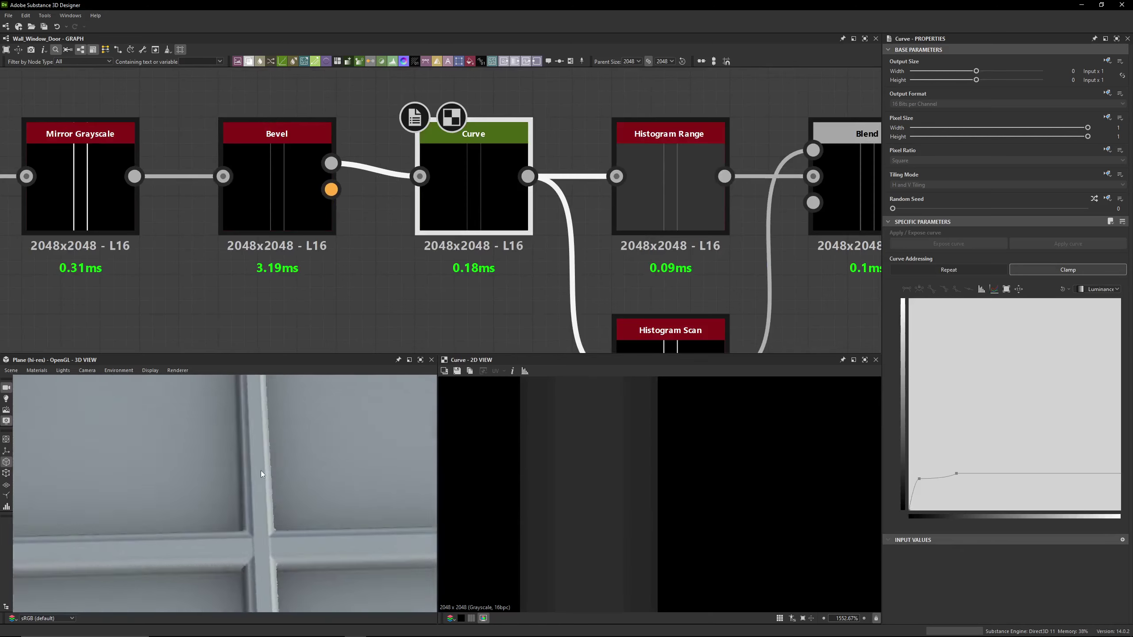
middle_drag(260, 471, 227, 439)
mouse_move(227, 438)
mouse_down()
mouse_move(262, 442)
mouse_move(259, 473)
mouse_move(228, 441)
mouse_up()
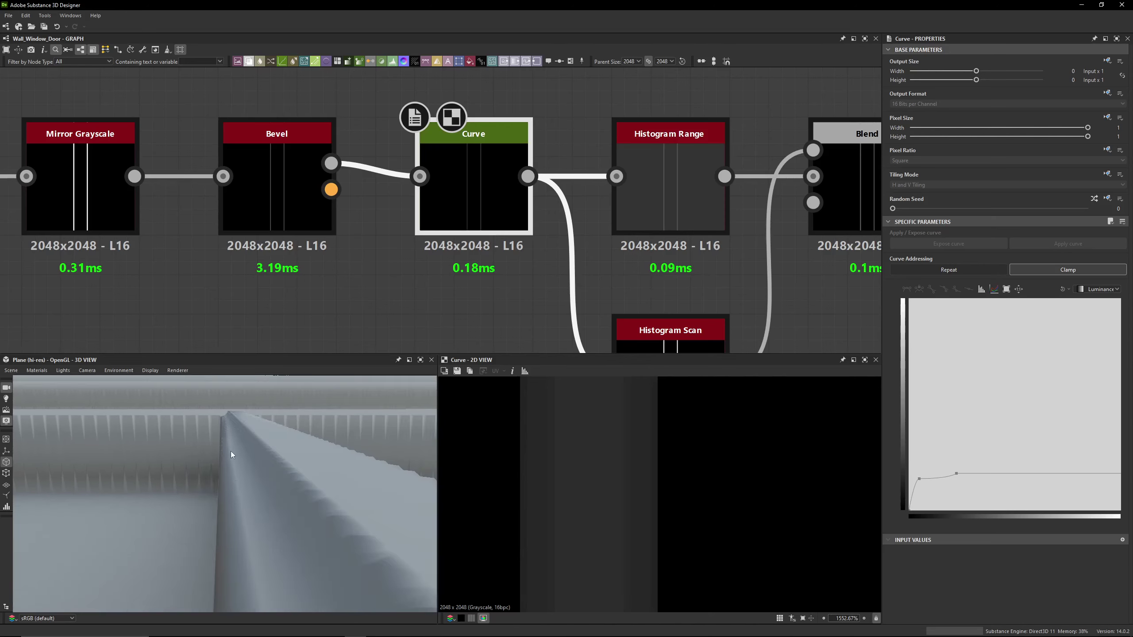
drag(251, 439, 241, 437)
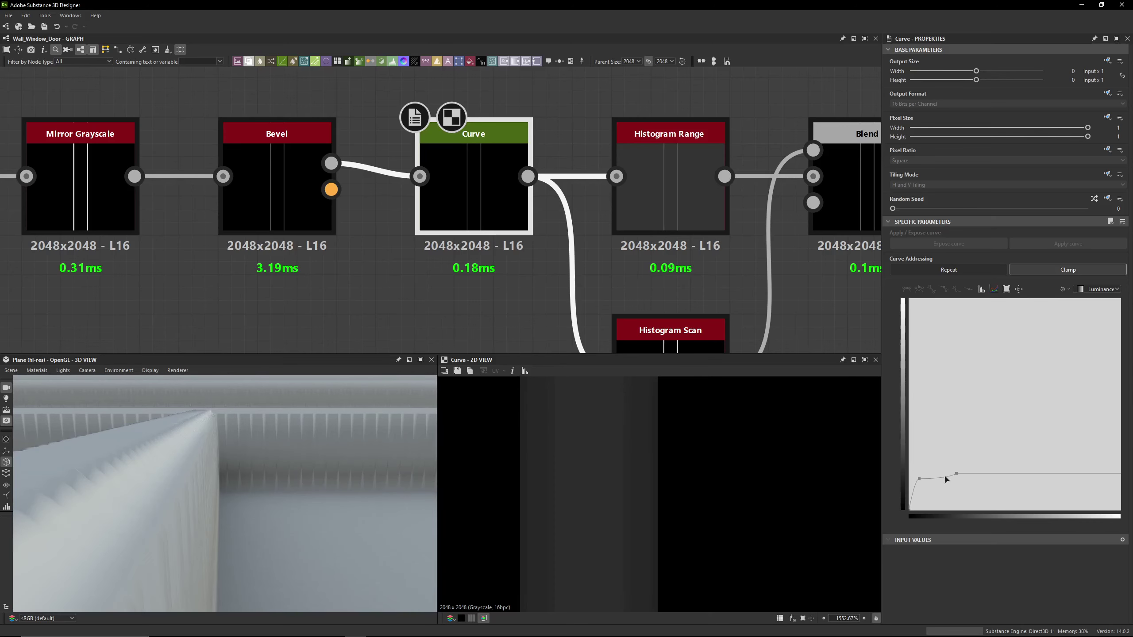
Examine the start point and the two shaping points on the Curve that define the frame profile
middle_drag(459, 204, 502, 192)
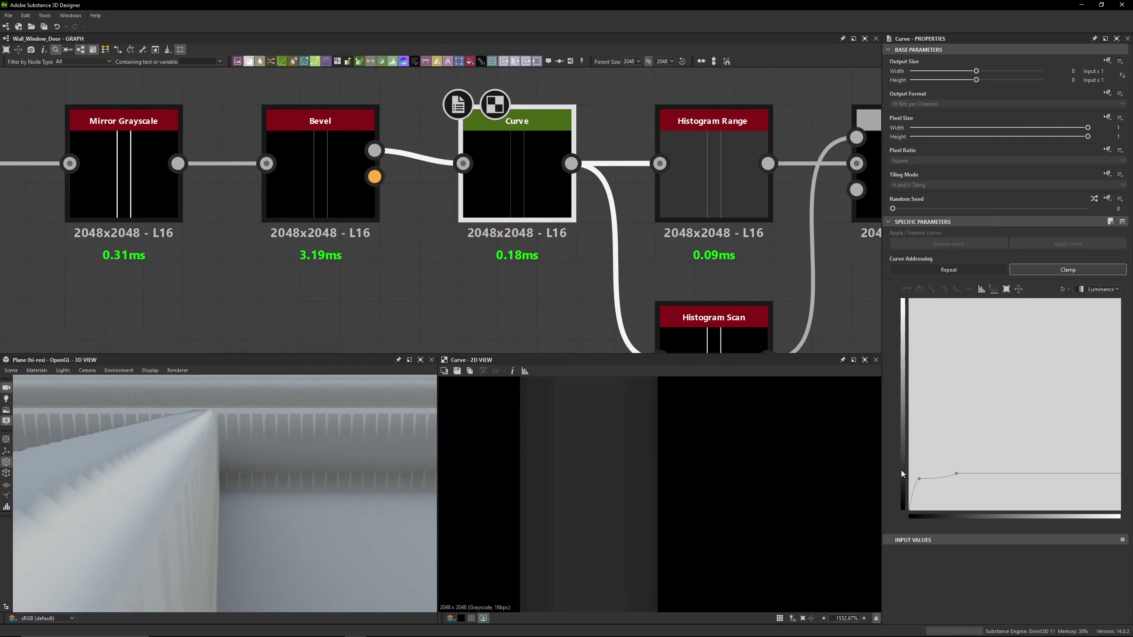
click(910, 511)
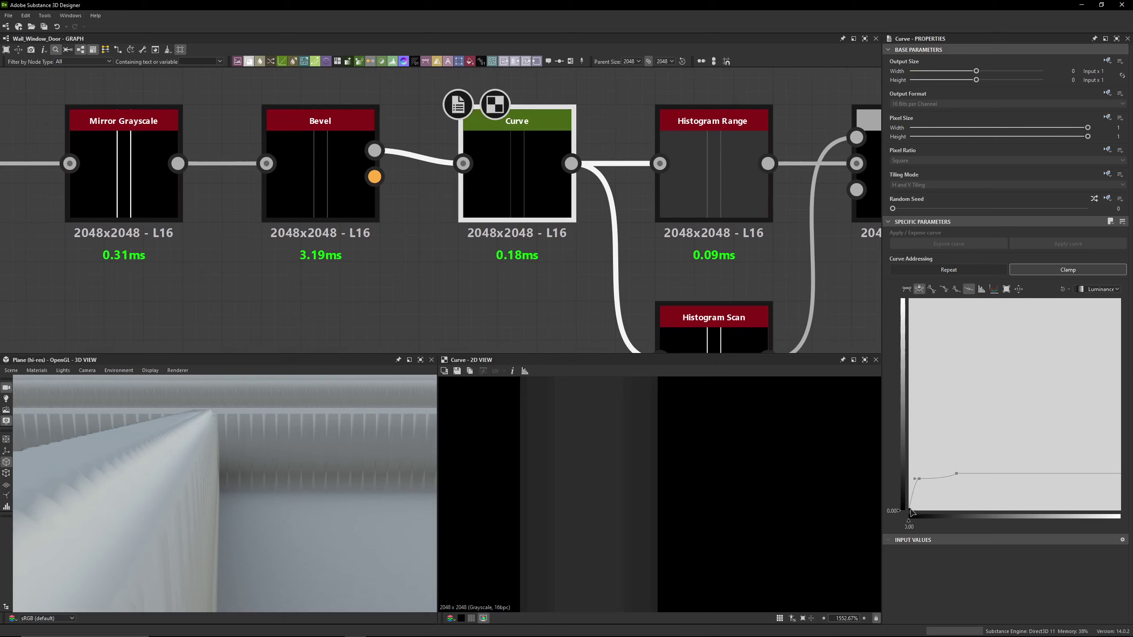
click(920, 479)
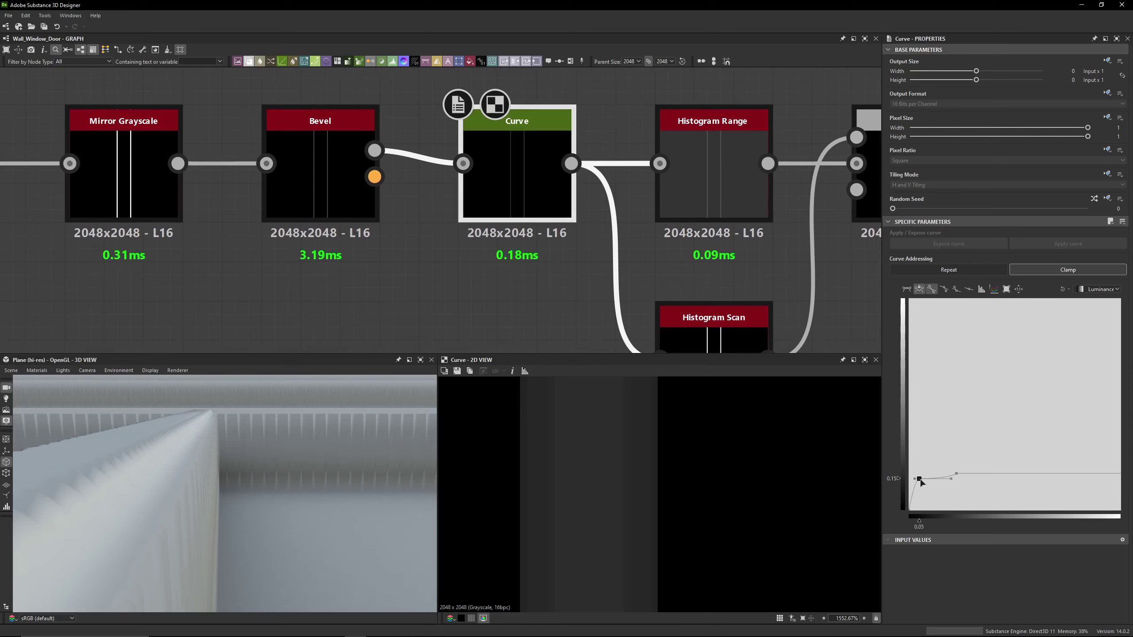
click(956, 474)
Disable and re-enable the Histogram Range after the Curve to compare the frame's height in the 3D view
scroll(572, 294, down, 3)
double_click(533, 202)
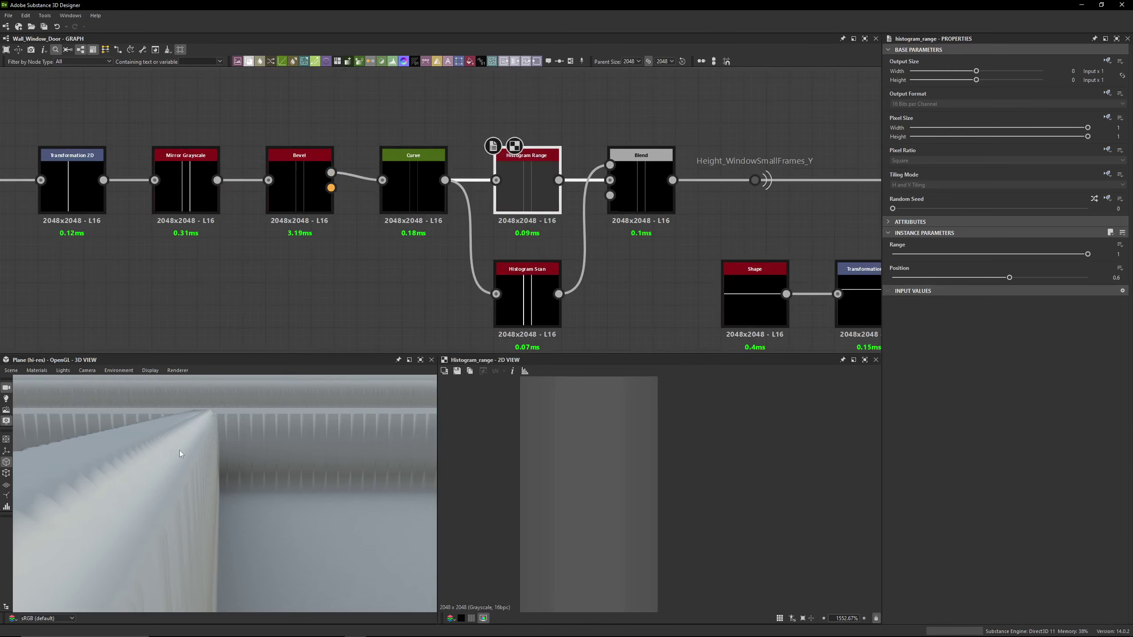
key(ctrl+b)
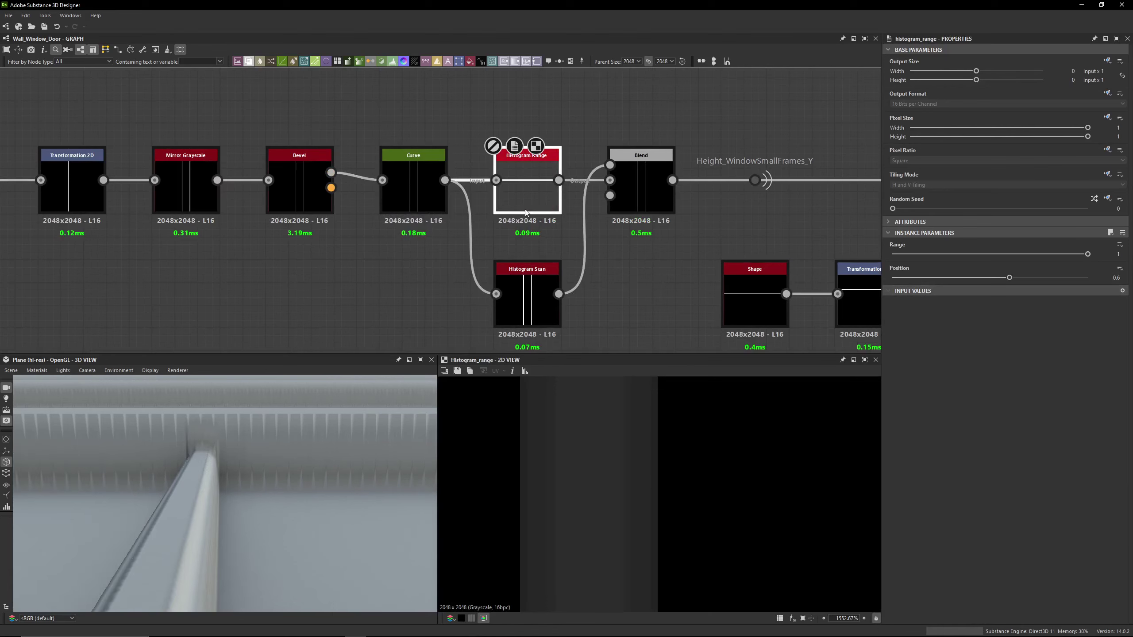
key(ctrl+b)
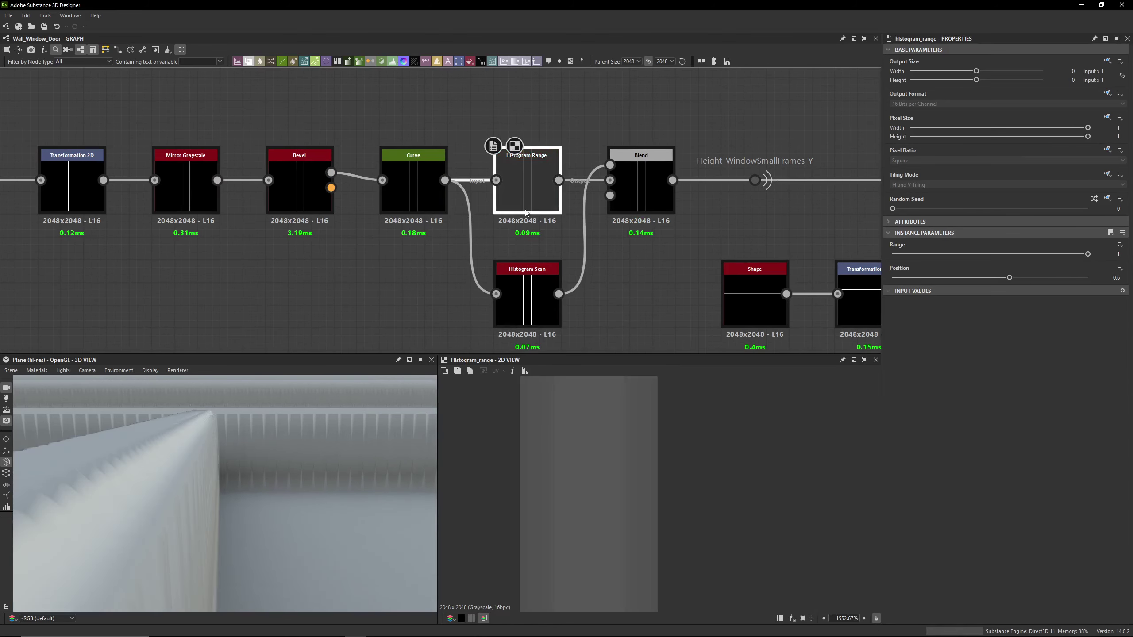
Compare the outputs of the Histogram Scan, Curve, Multiply Blend and Bevel in the 2D view
click(512, 295)
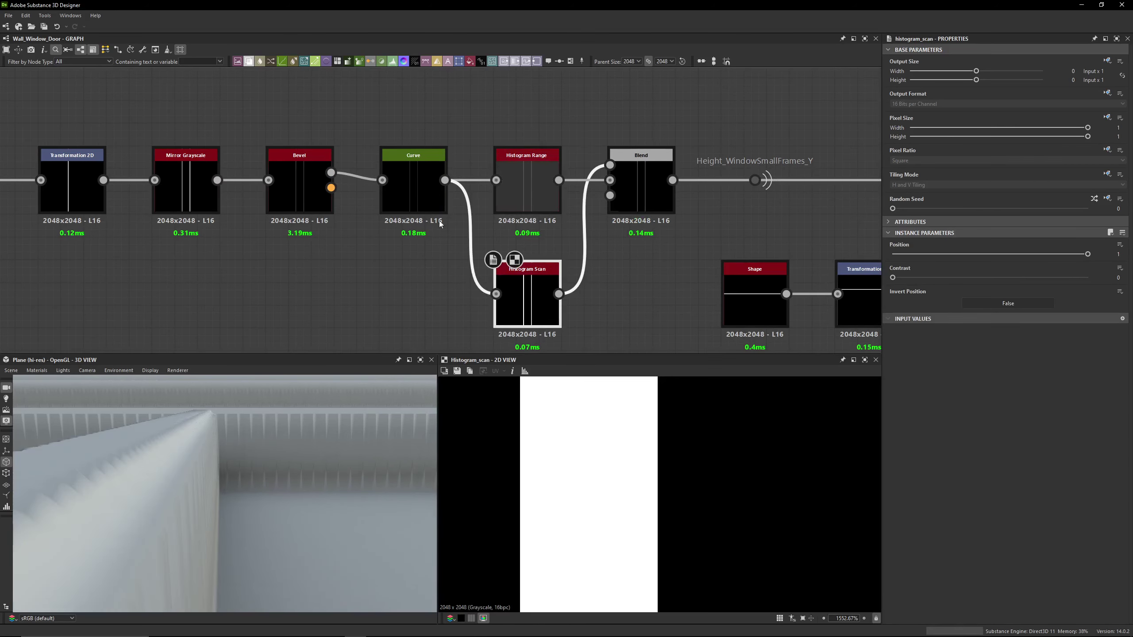
scroll(552, 427, down, 5)
double_click(413, 188)
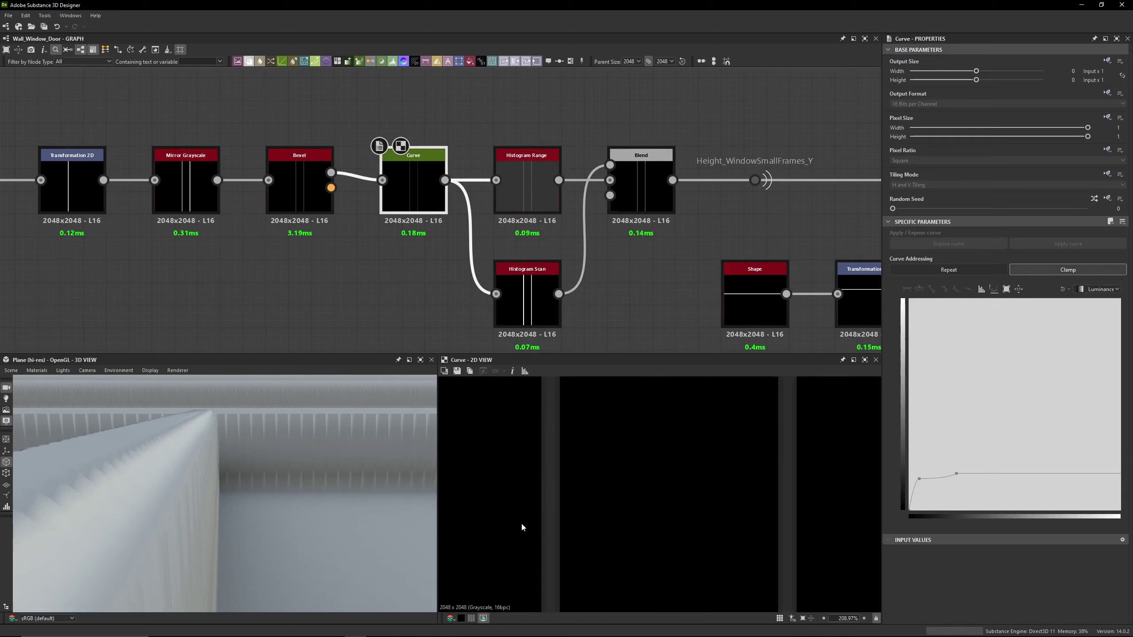
double_click(527, 304)
double_click(642, 208)
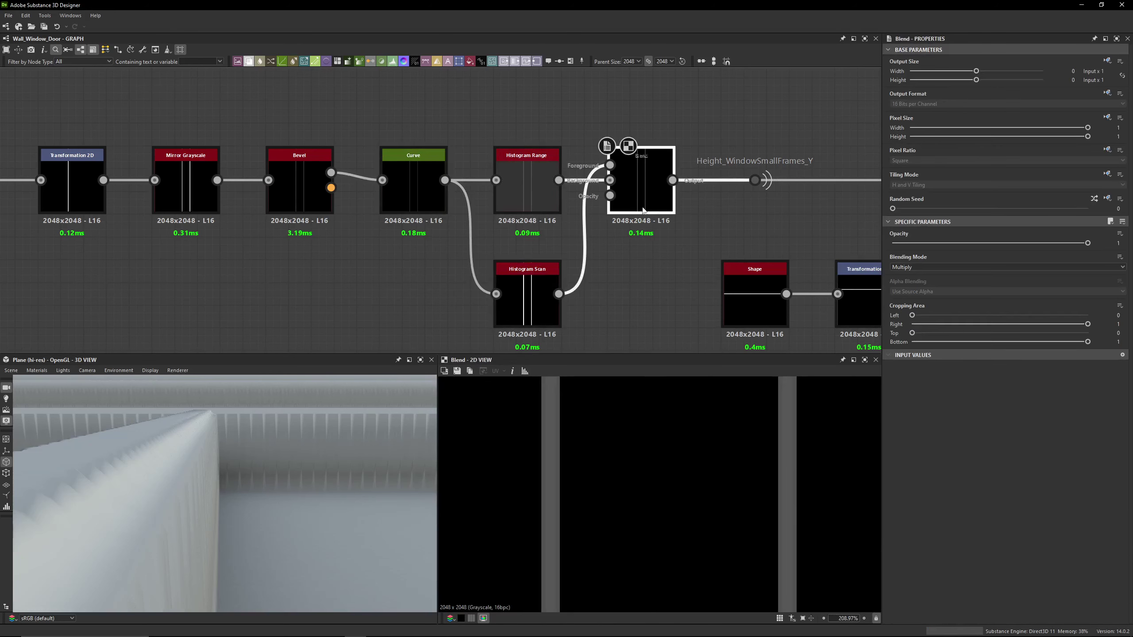
double_click(537, 277)
double_click(307, 188)
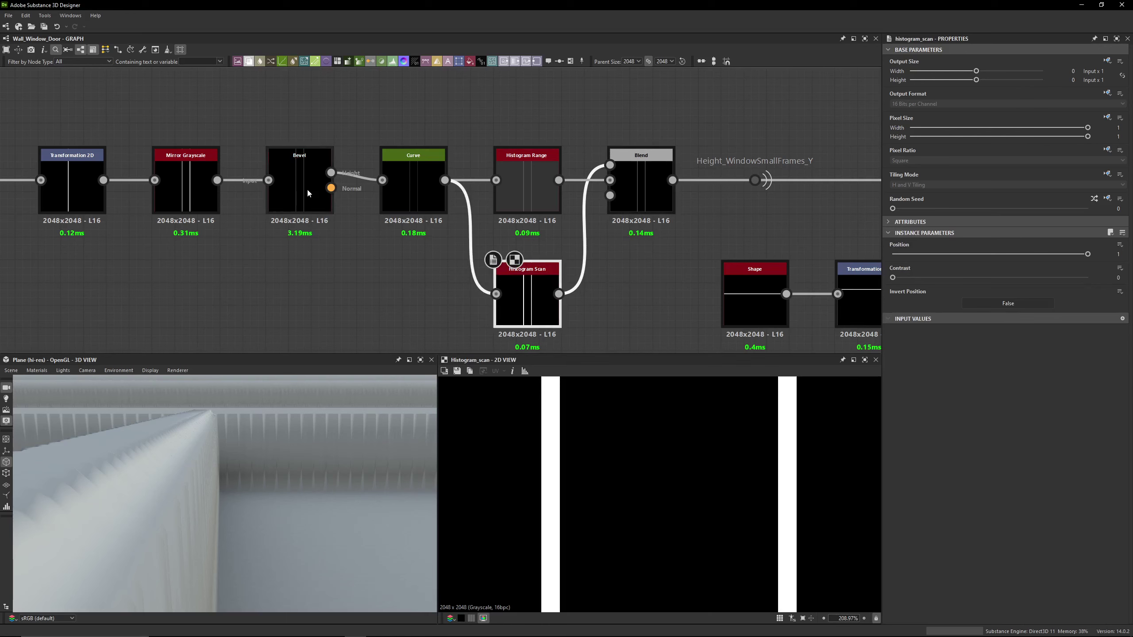
scroll(546, 439, up, 5)
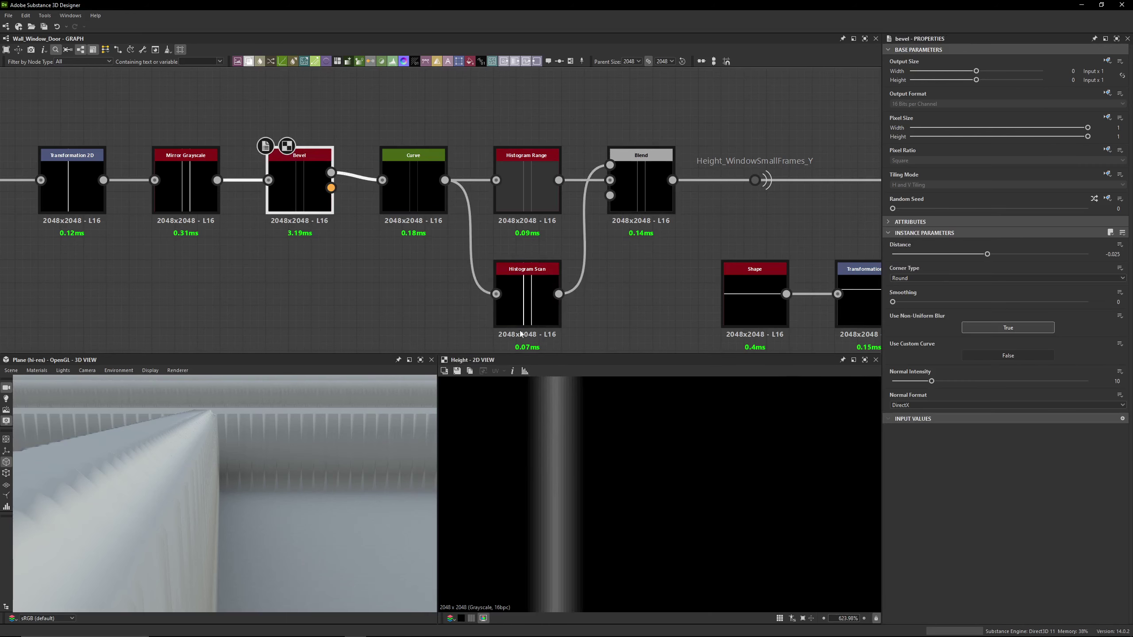
Duplicate the Histogram Scan below the original and feed it from the Bevel's Height output
middle_drag(525, 253, 527, 173)
click(531, 223)
key(ctrl+d)
drag(538, 276, 510, 339)
drag(333, 93, 498, 328)
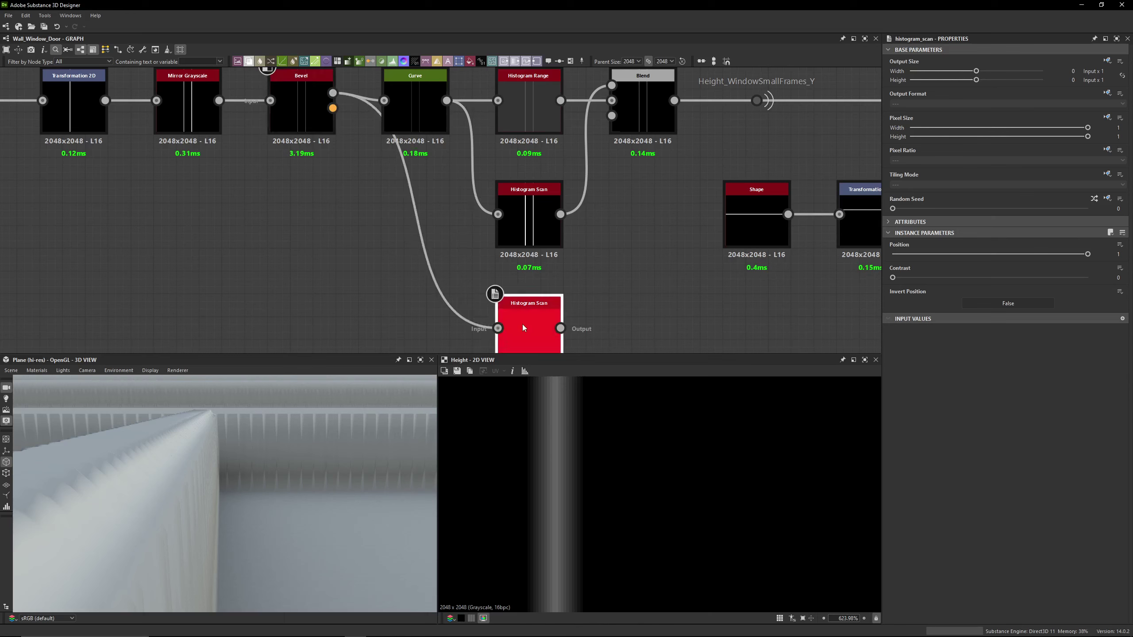
Compare the mask from the Bevel-fed Histogram Scan with the mask from the Curve-fed one
double_click(522, 328)
click(526, 240)
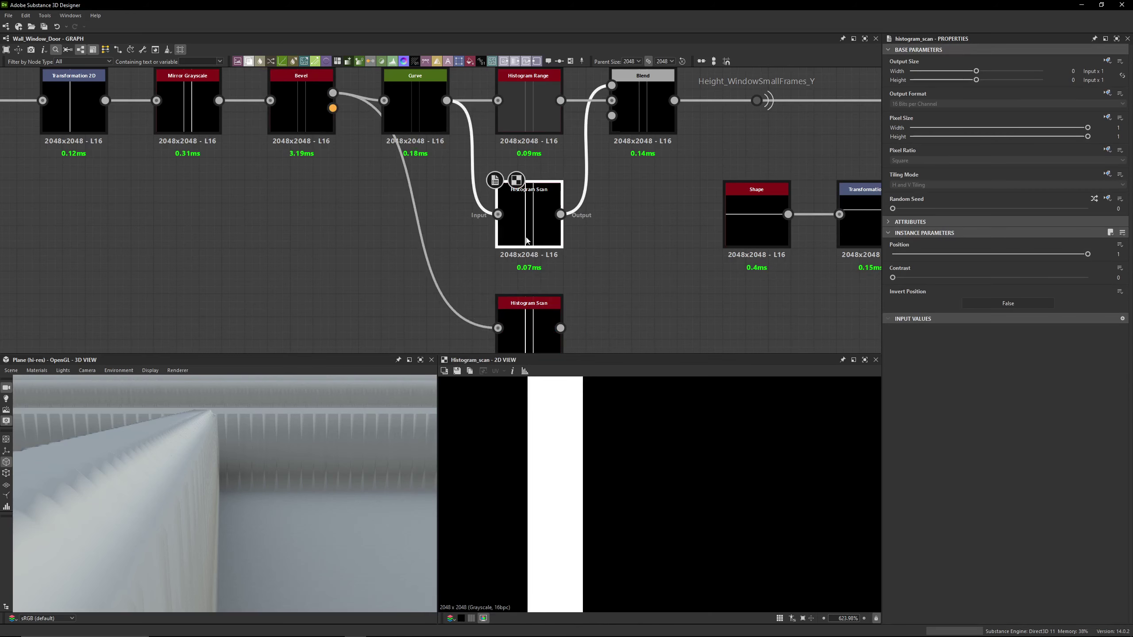
key(ctrl+z)
key(ctrl+y)
key(ctrl+z)
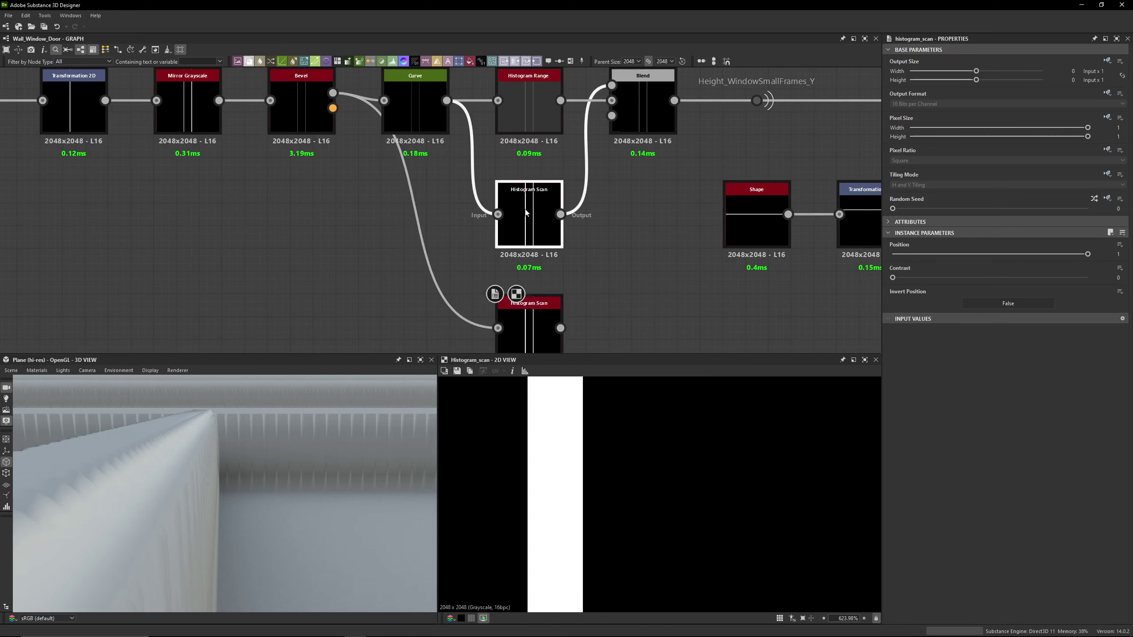
Move the Curve's end point to zero at position 0.66 and compare the masks of both Histogram Scans
double_click(415, 112)
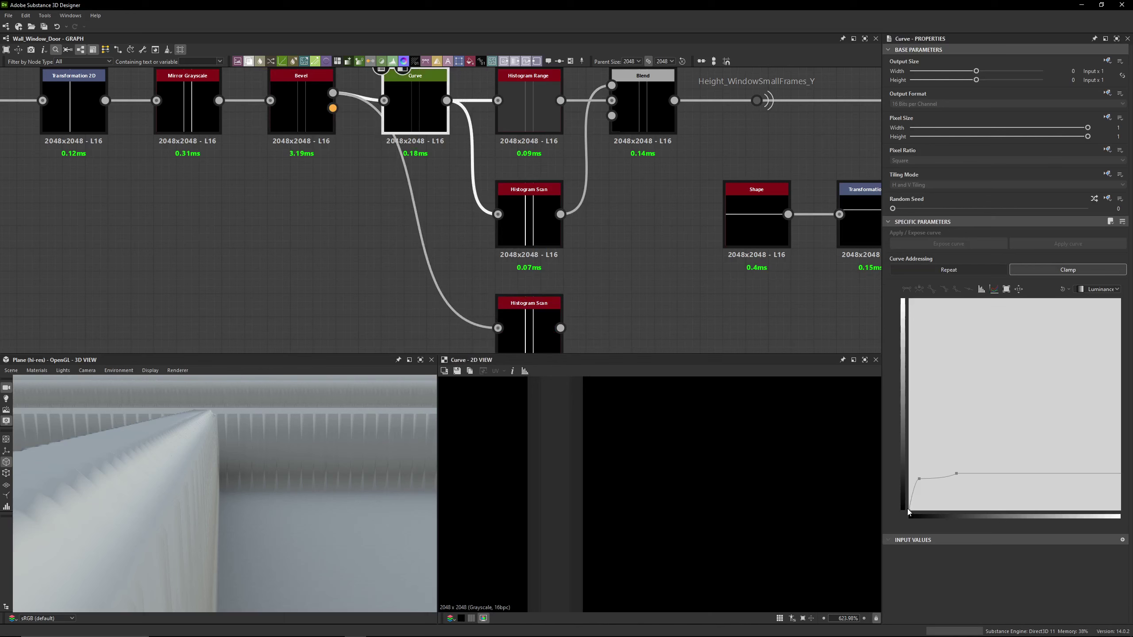
drag(1119, 474, 1062, 510)
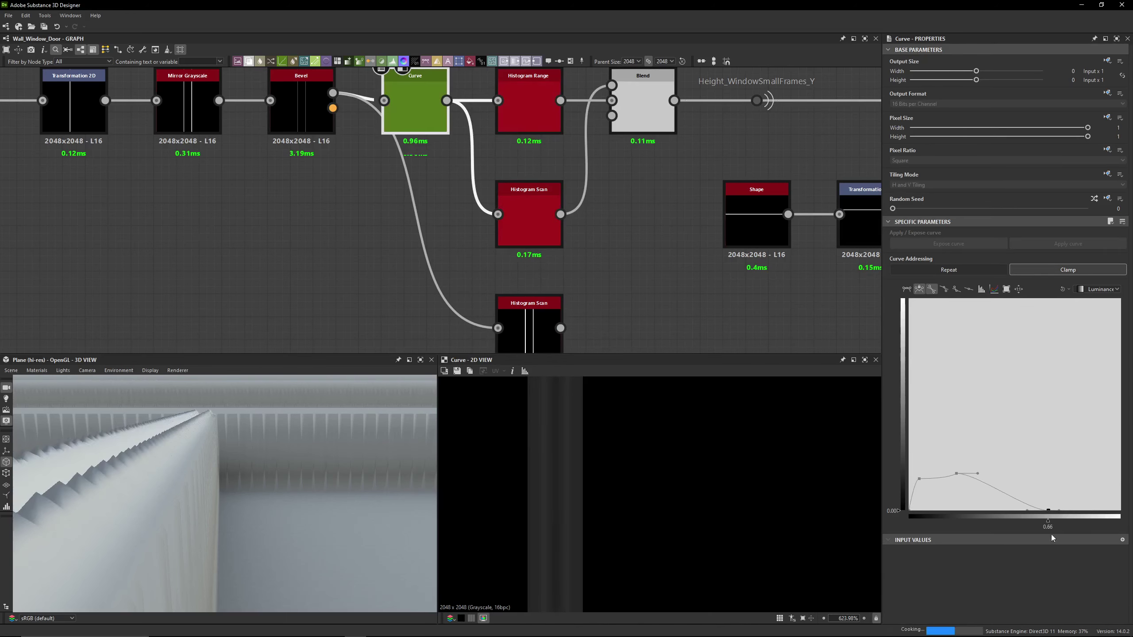
double_click(529, 234)
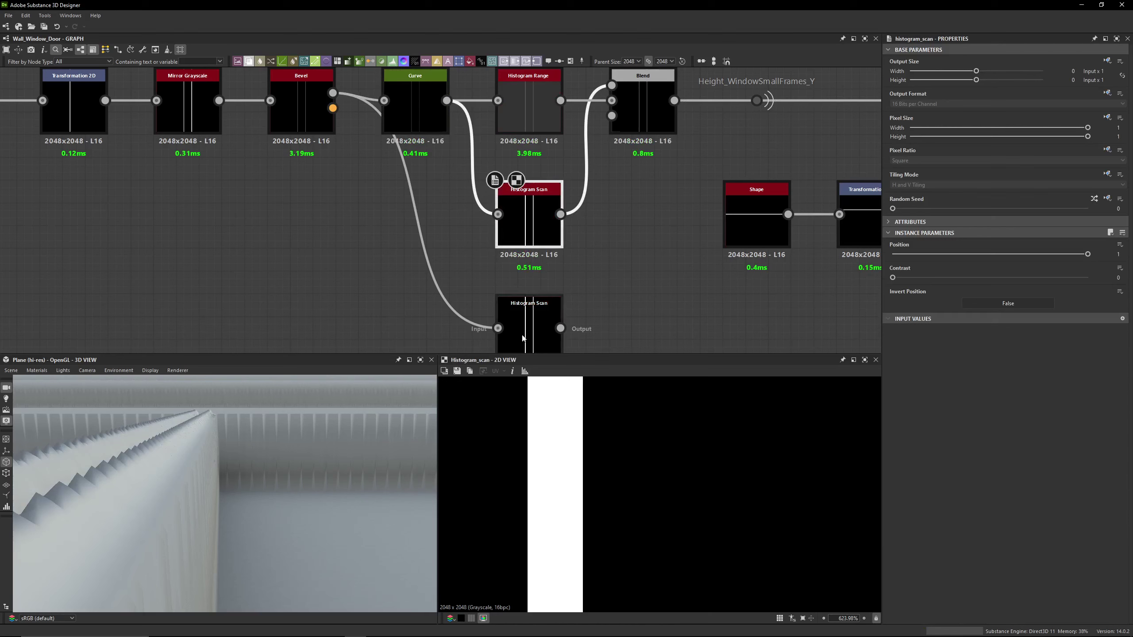
double_click(522, 338)
double_click(533, 238)
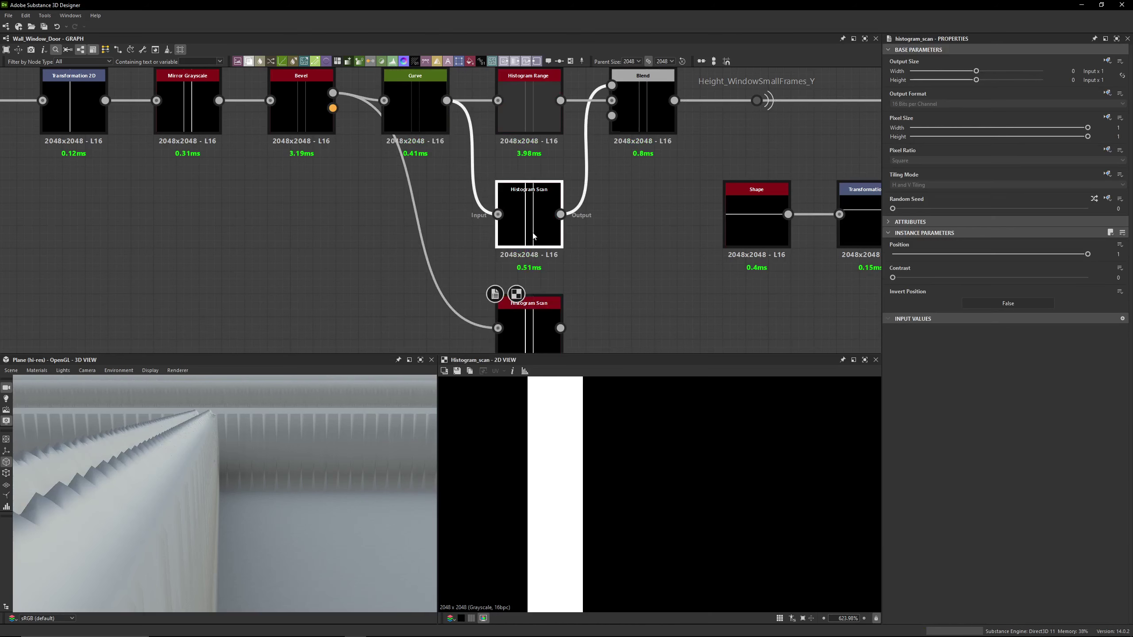
double_click(529, 313)
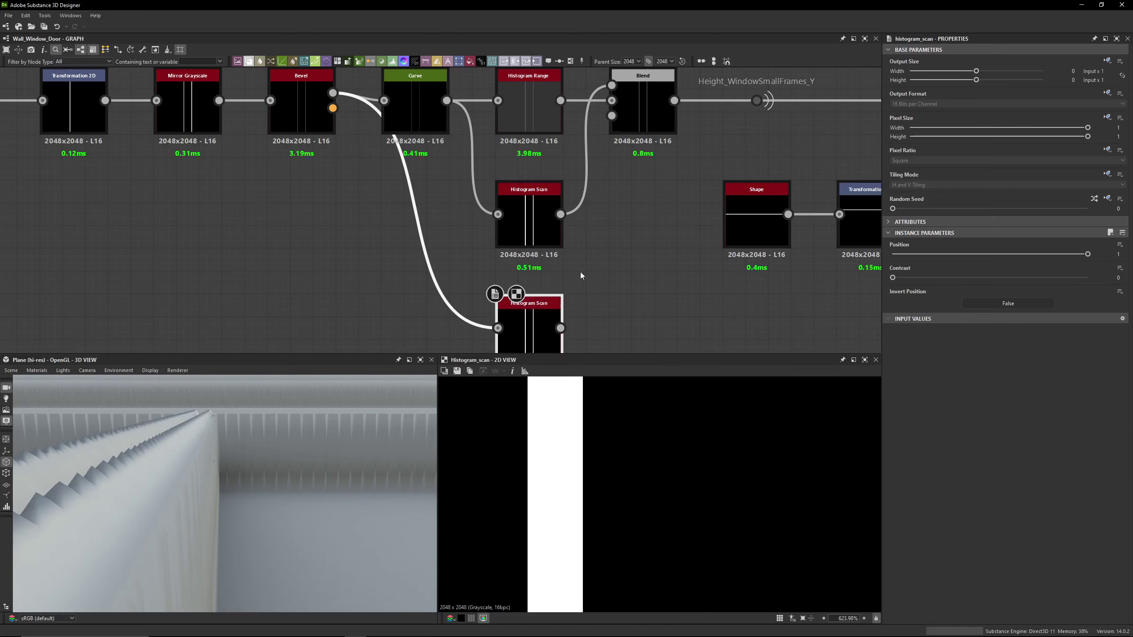
double_click(543, 227)
double_click(530, 308)
double_click(530, 308)
double_click(537, 226)
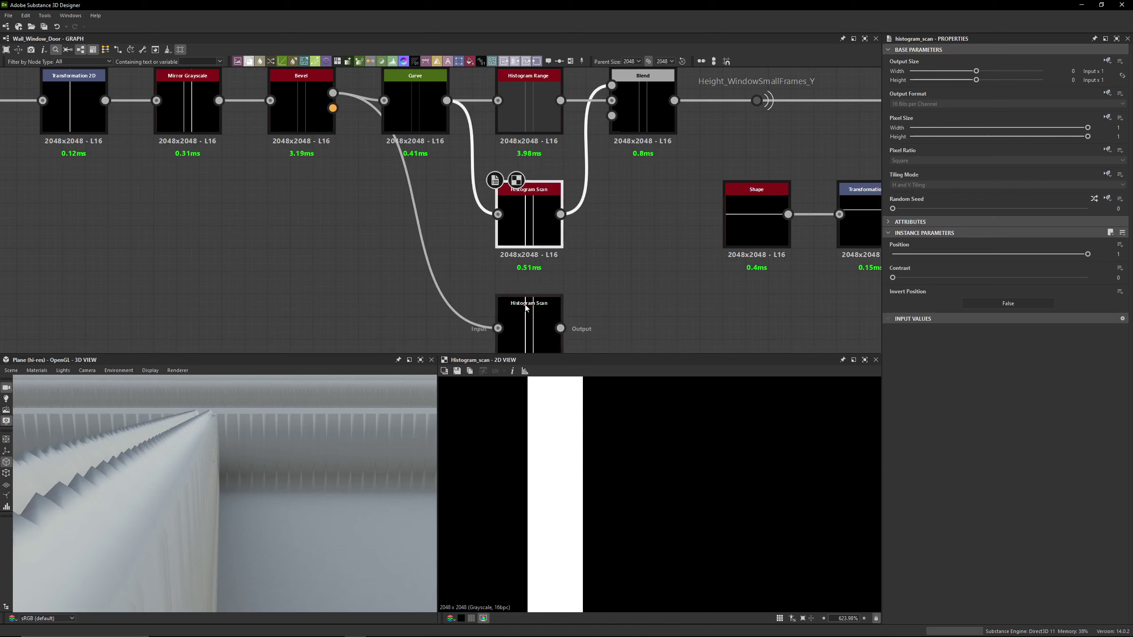
double_click(530, 312)
Reconnect the duplicated Histogram Scan's input to the Curve output and compare its mask with the original's
drag(398, 142, 446, 100)
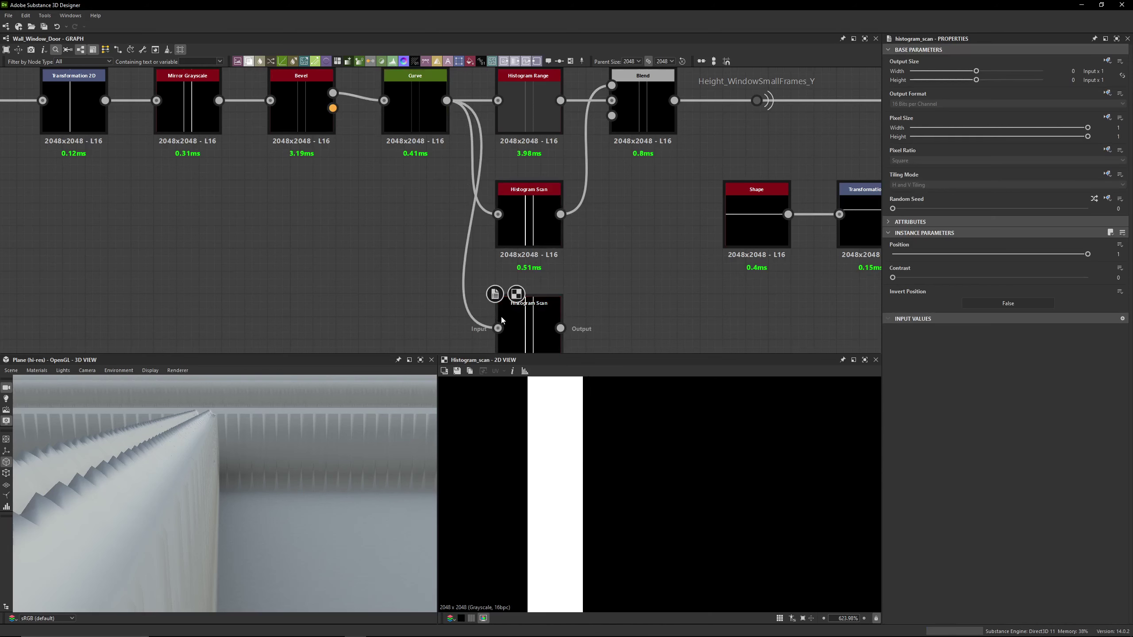
double_click(538, 227)
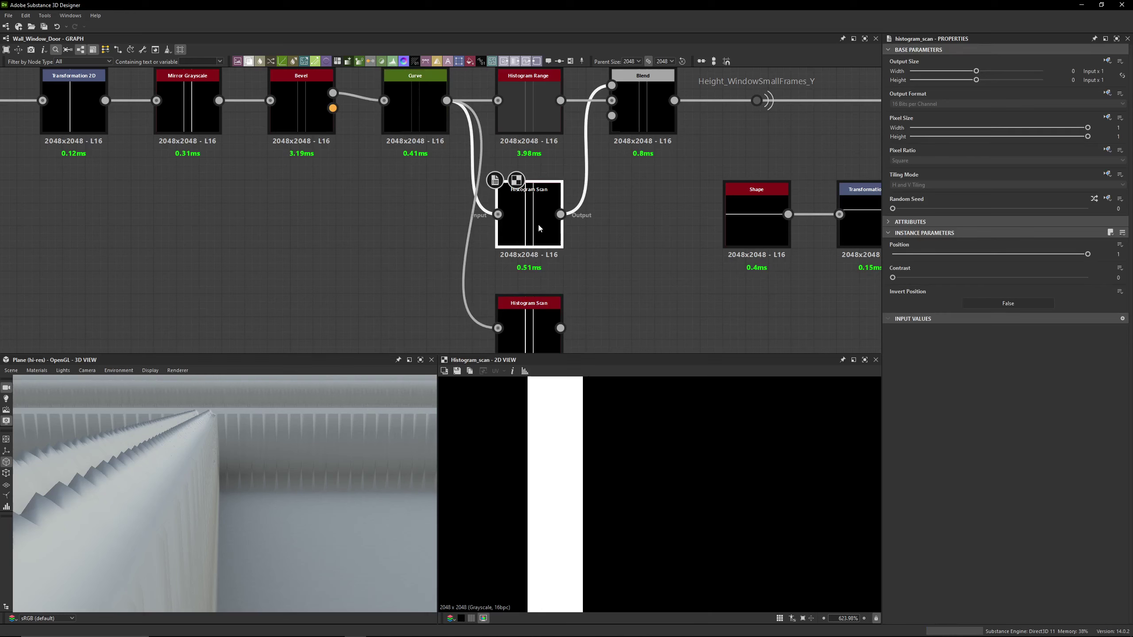
double_click(534, 308)
Move the Curve's zero point to position 0.38 and compare the two Histogram Scan masks
double_click(428, 118)
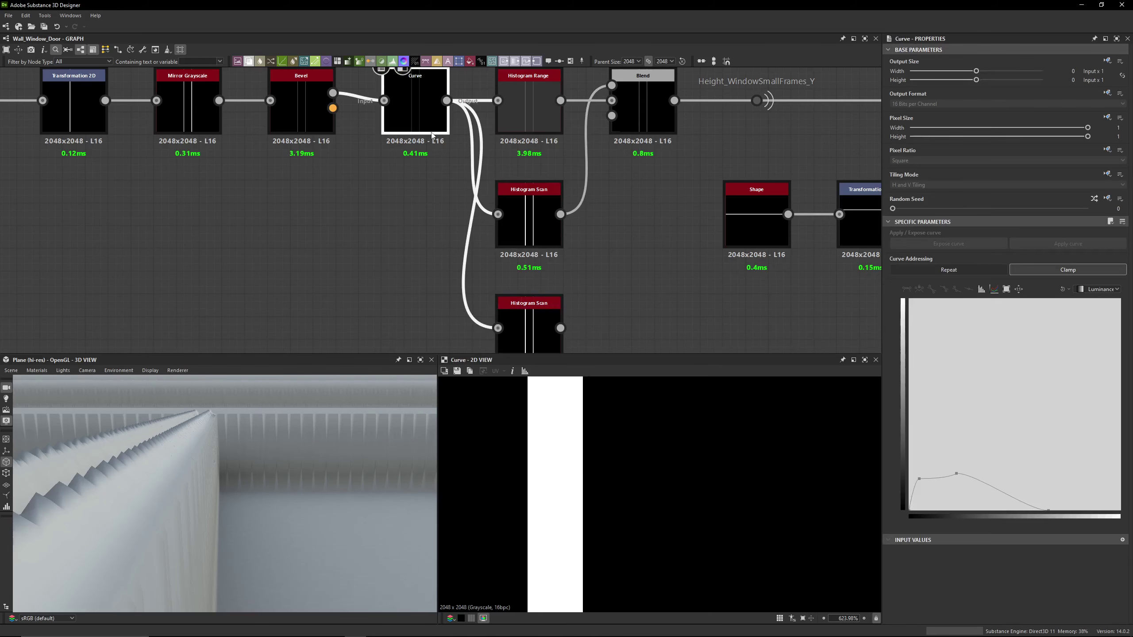
drag(1048, 510, 989, 510)
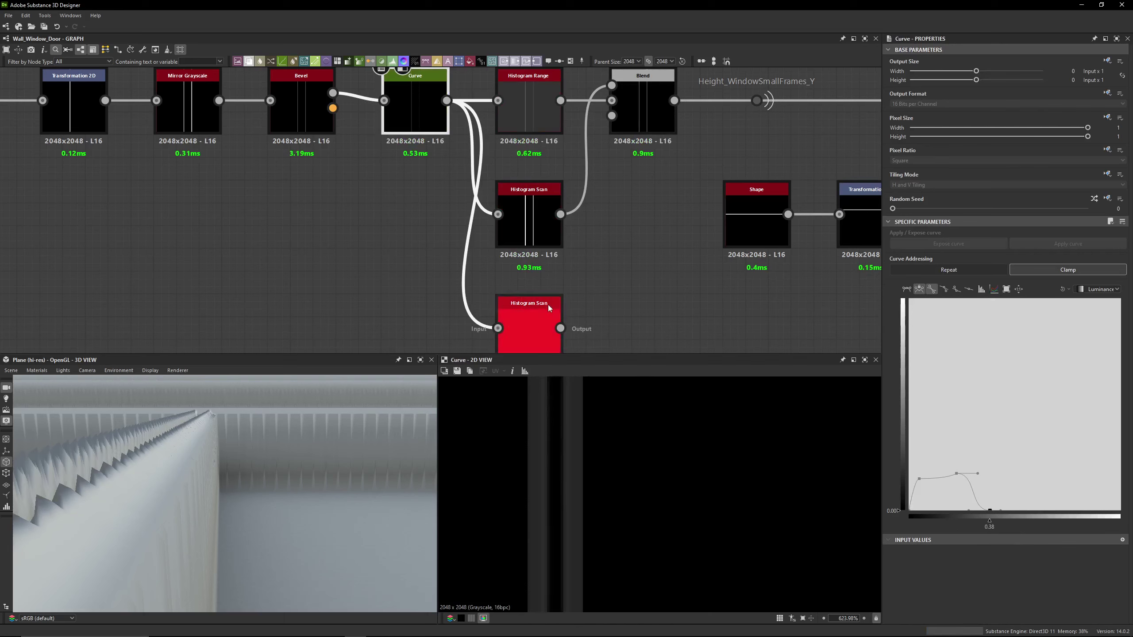
click(535, 236)
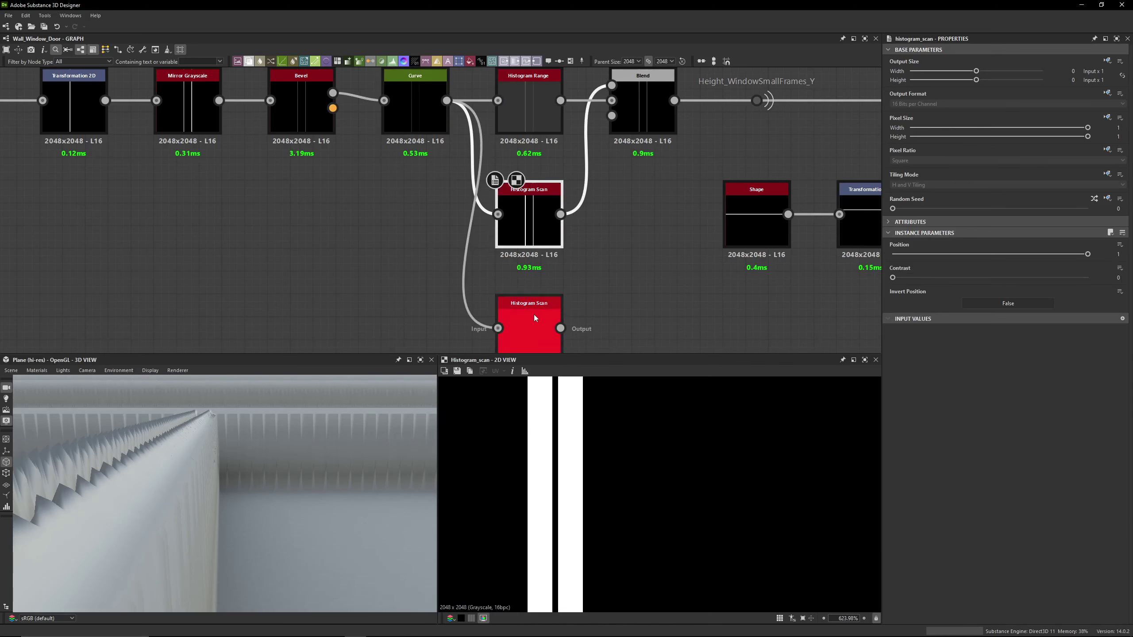
click(534, 317)
double_click(530, 234)
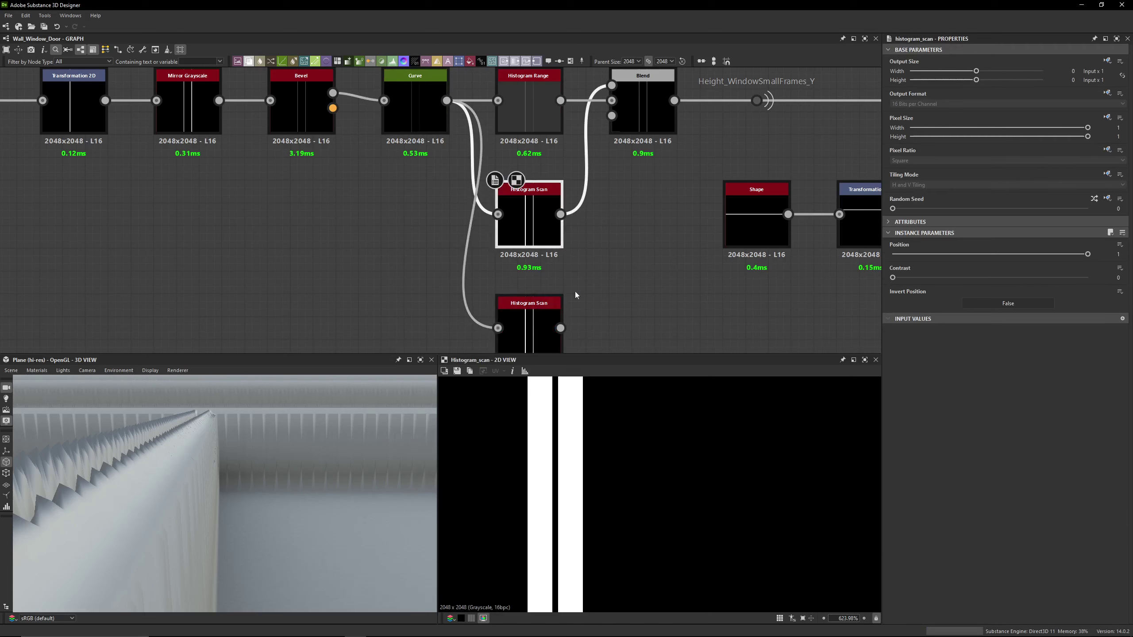
click(542, 323)
Undo the test edits to the Curve and remove the duplicated Histogram Scan
click(631, 282)
key(ctrl+z)
key(ctrl+z)
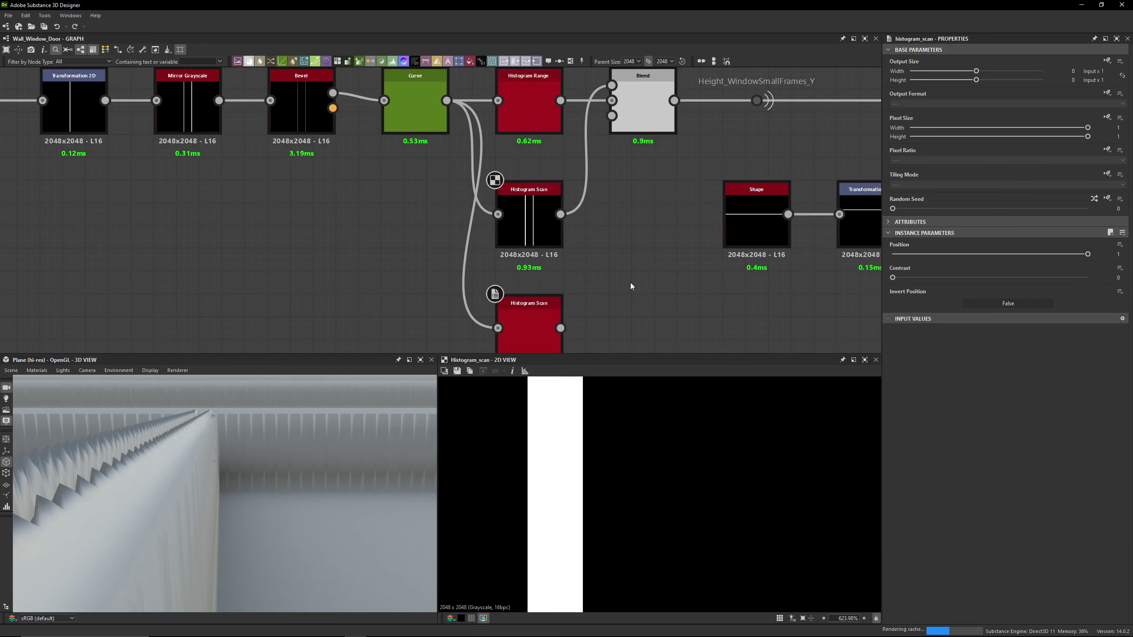
key(ctrl+y)
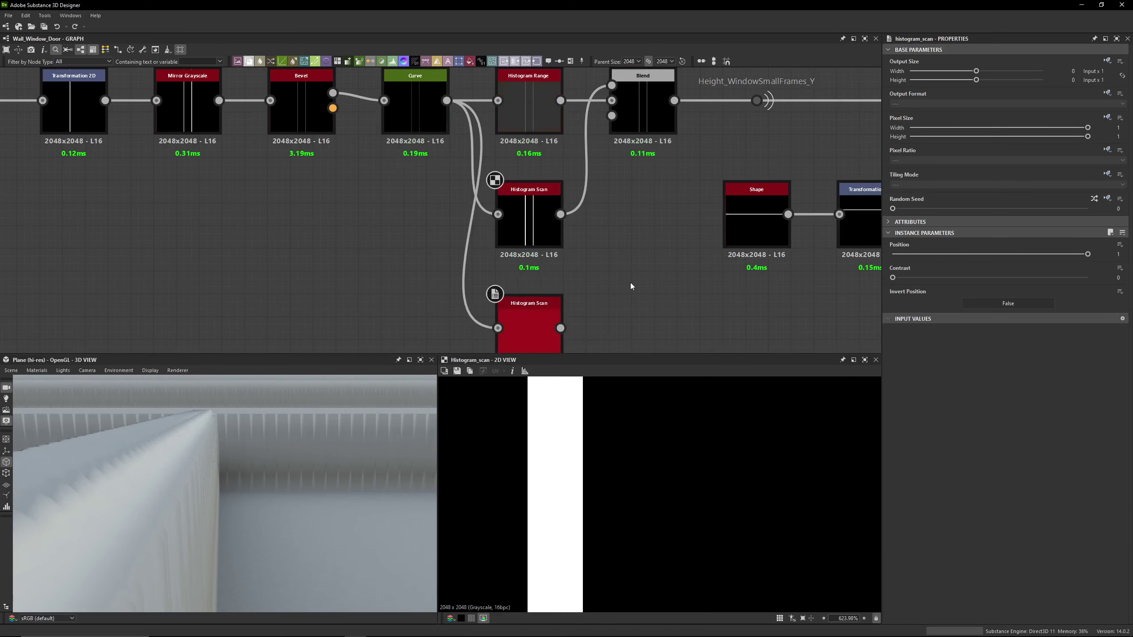
key(ctrl+y)
key(ctrl+z)
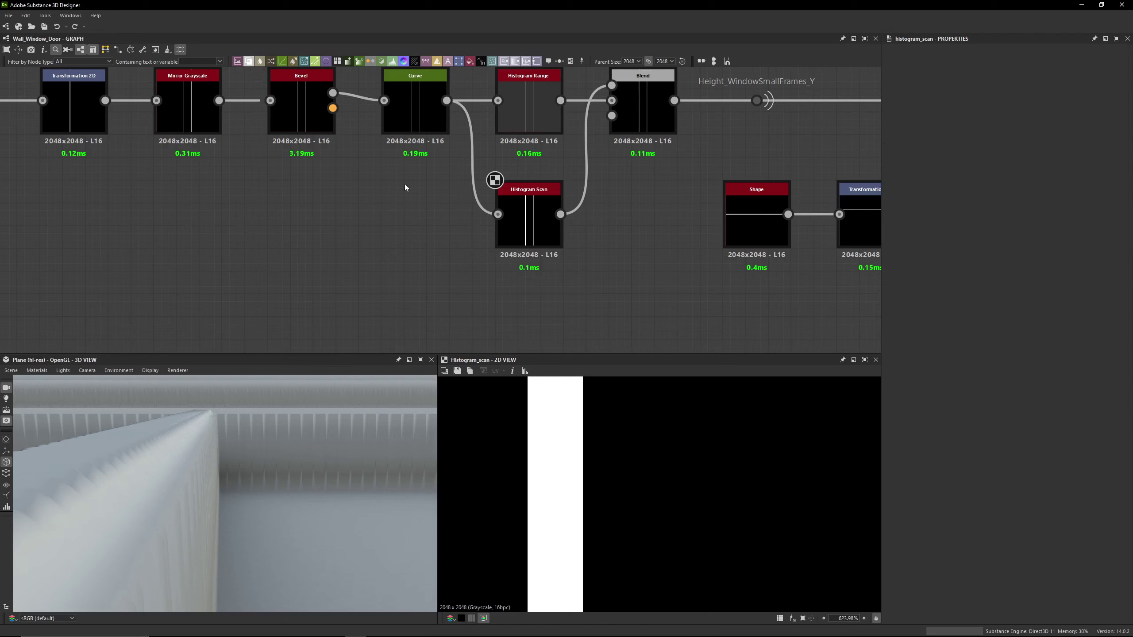
Preview the vertical small frames' Curve, Histogram Scan, Histogram Range and Blend outputs in turn
double_click(410, 125)
double_click(555, 229)
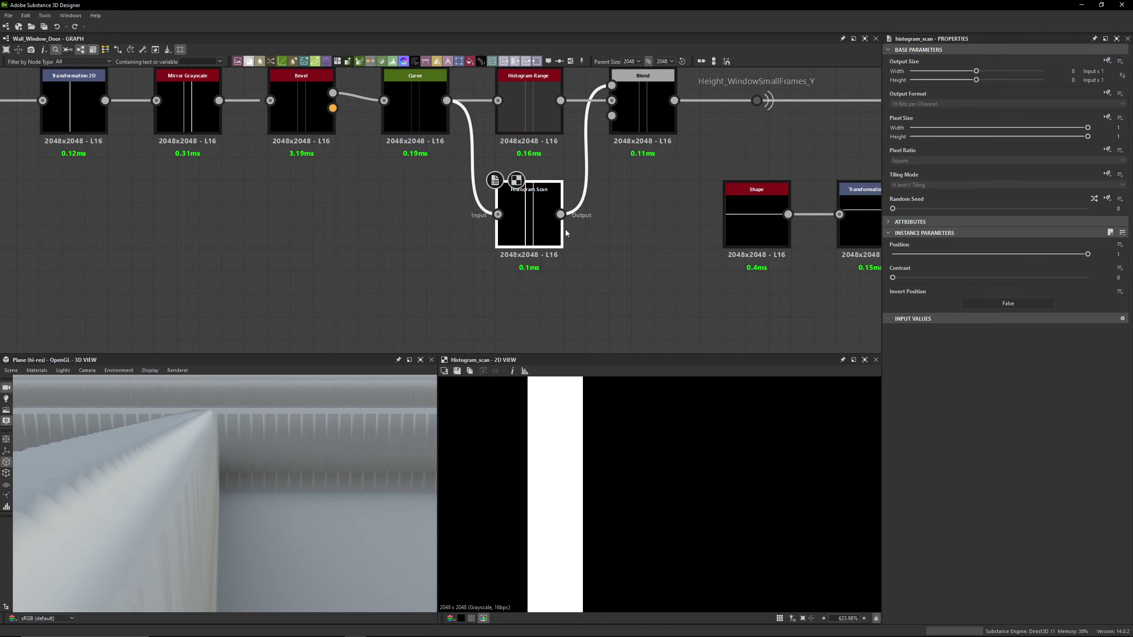
middle_drag(564, 229, 521, 277)
click(507, 175)
double_click(507, 175)
double_click(507, 259)
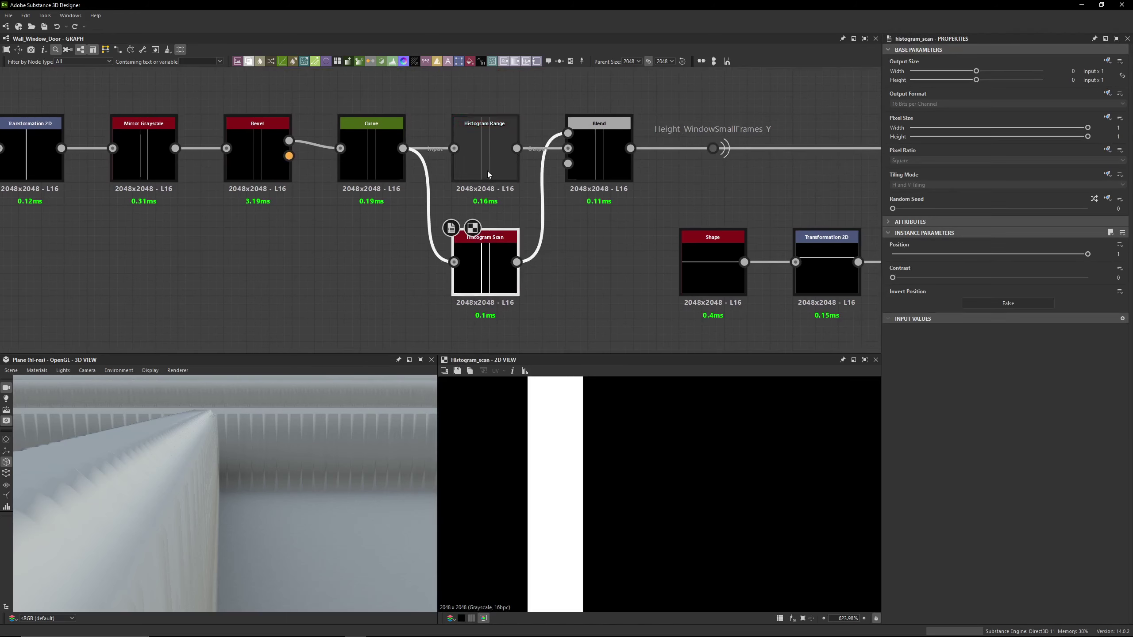
double_click(486, 171)
double_click(600, 178)
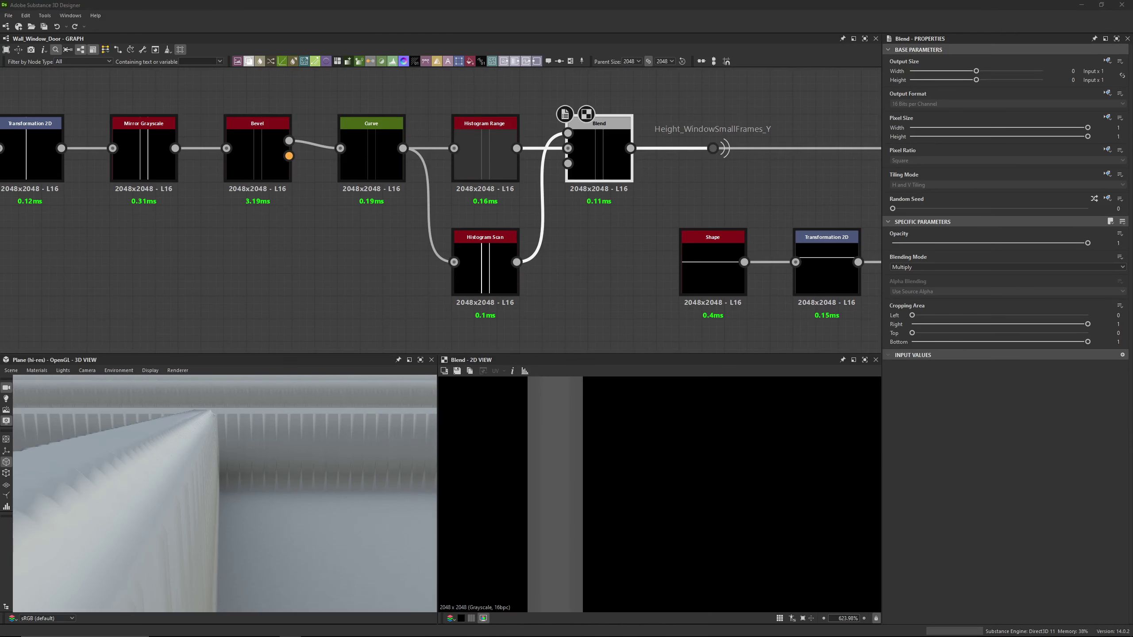
middle_drag(600, 234, 331, 240)
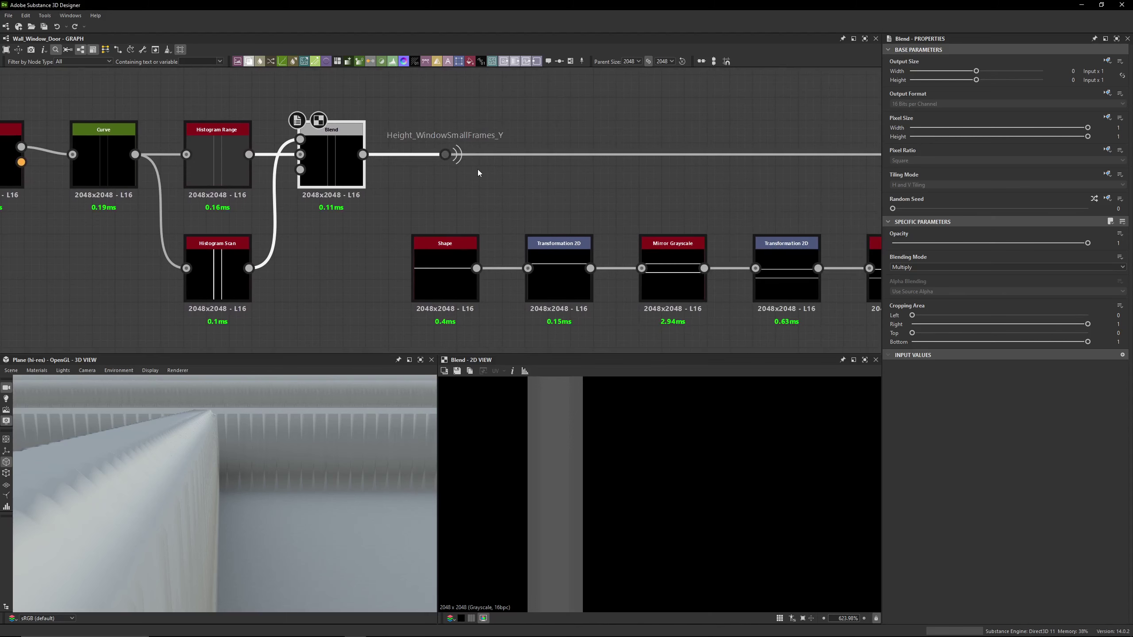
Trace Height_WindowSmallFrames_Y to the Blend before the Multiswitch, and view the full output of the Shape starting the horizontal frames' chain
scroll(478, 173, down, 4)
middle_drag(494, 177, 409, 176)
scroll(409, 177, down, 2)
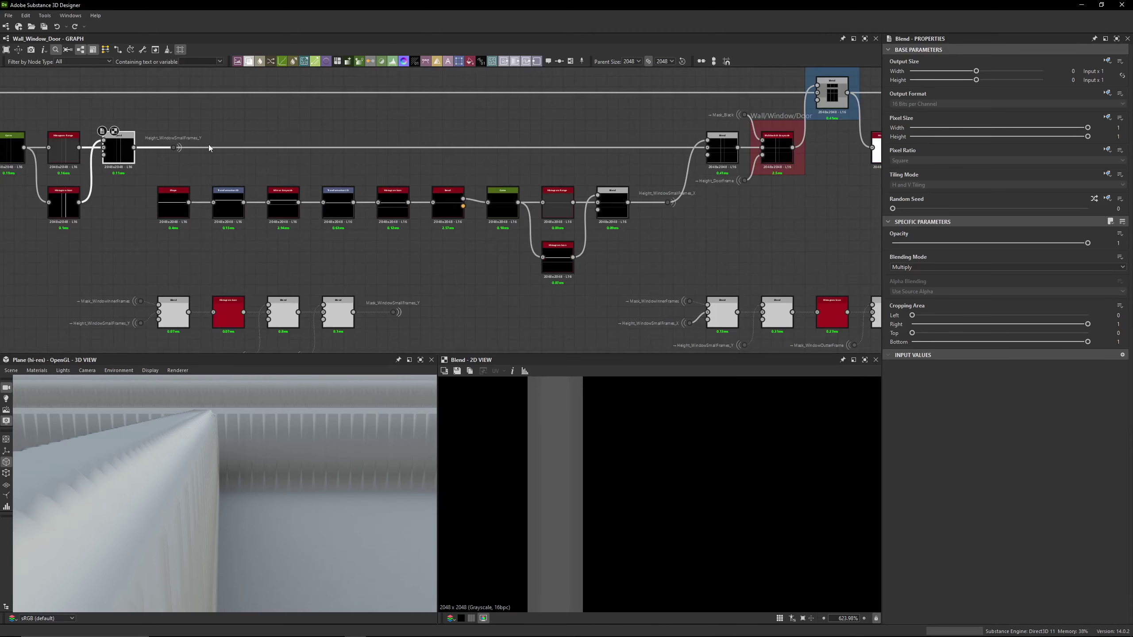
click(722, 148)
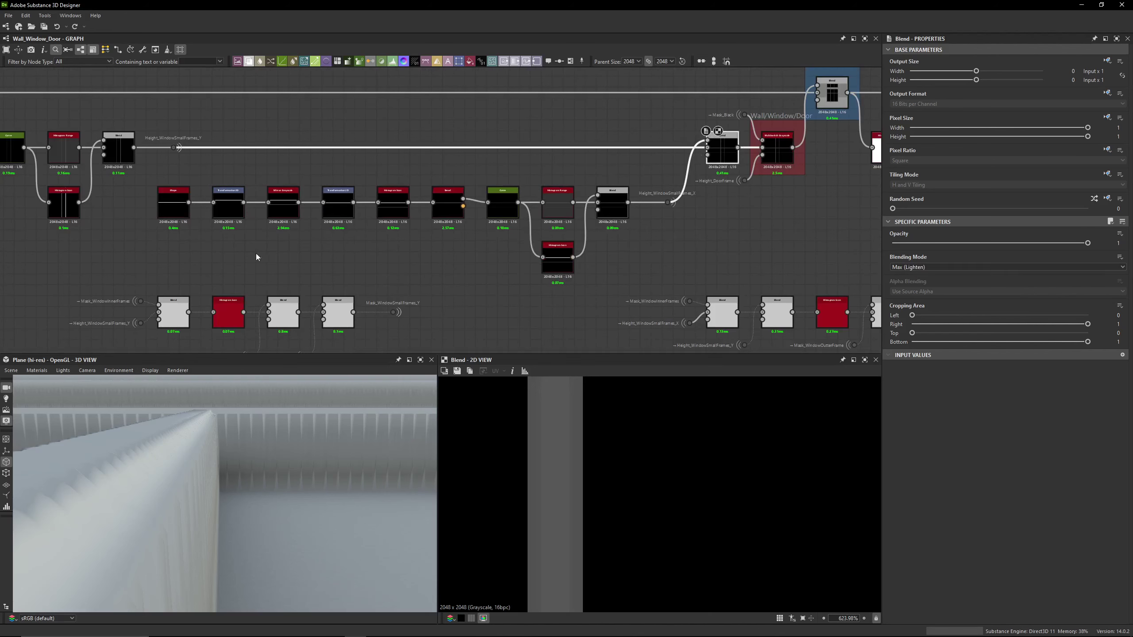
scroll(157, 209, up, 2)
click(192, 200)
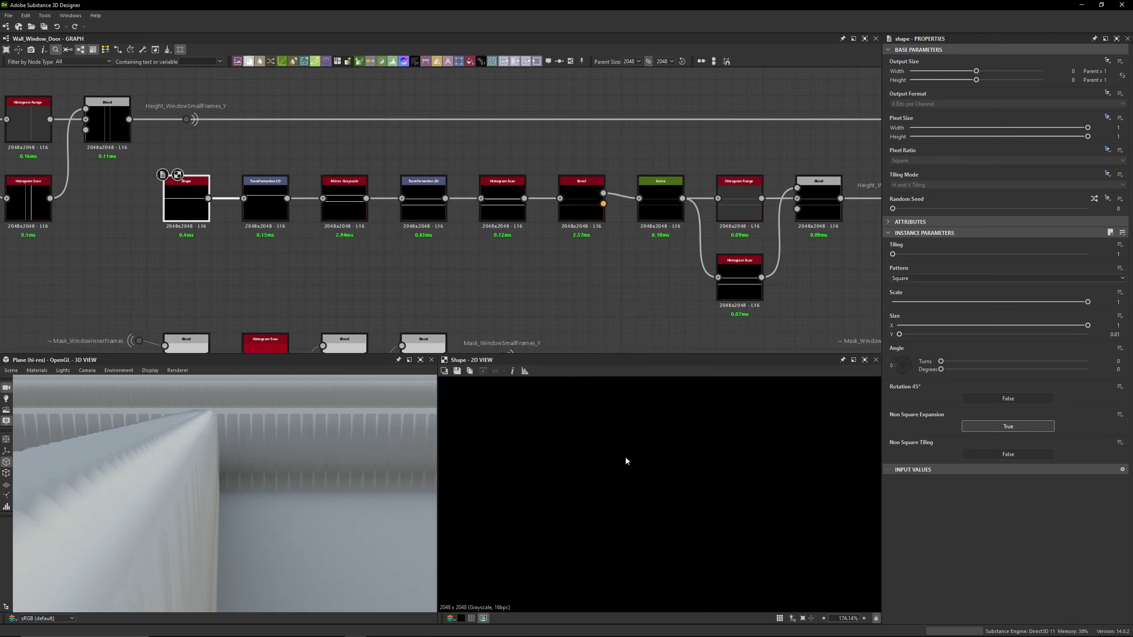
key(f)
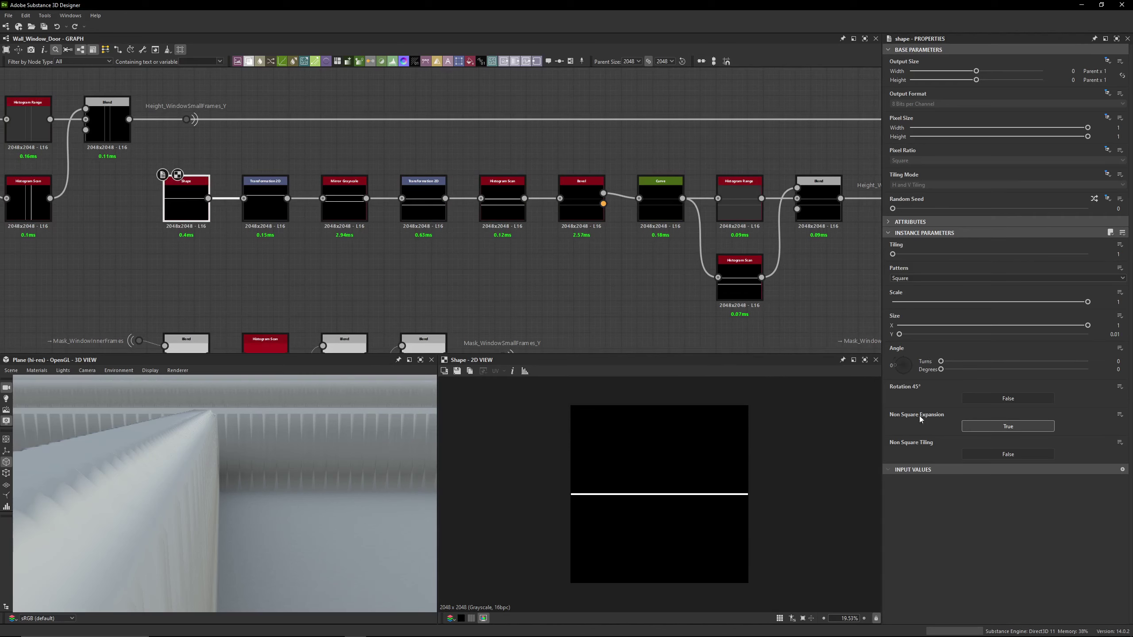
Revisit the Blend combining both frame directions, and examine the horizontal chain's Shape and the first Transformation 2D's matrix values
middle_drag(733, 256, 455, 254)
double_click(677, 120)
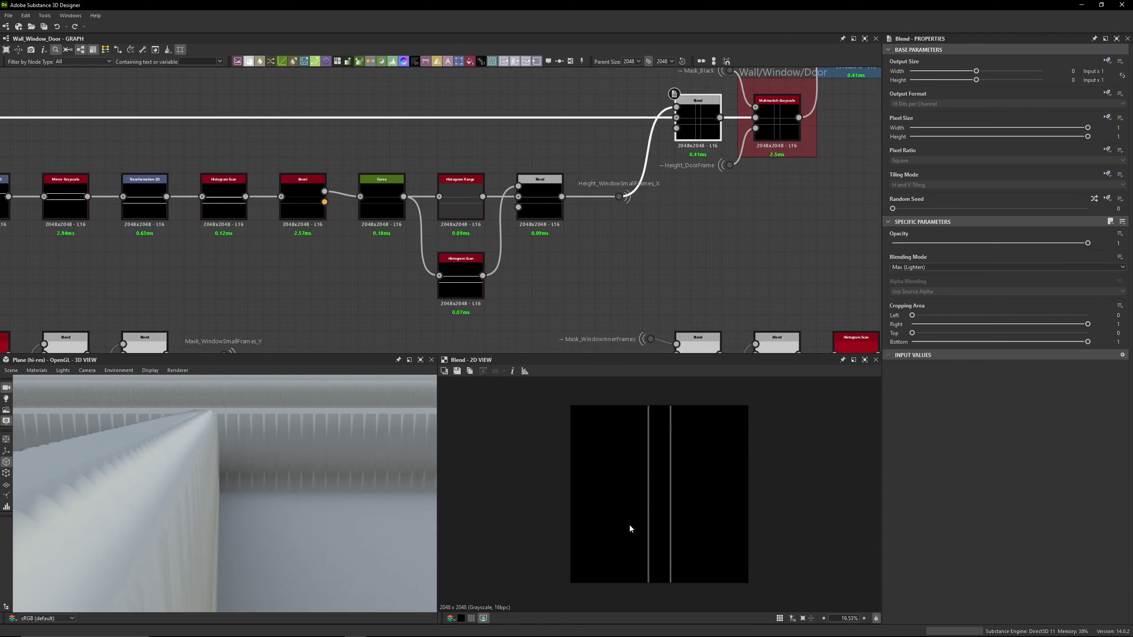
middle_drag(219, 136, 602, 139)
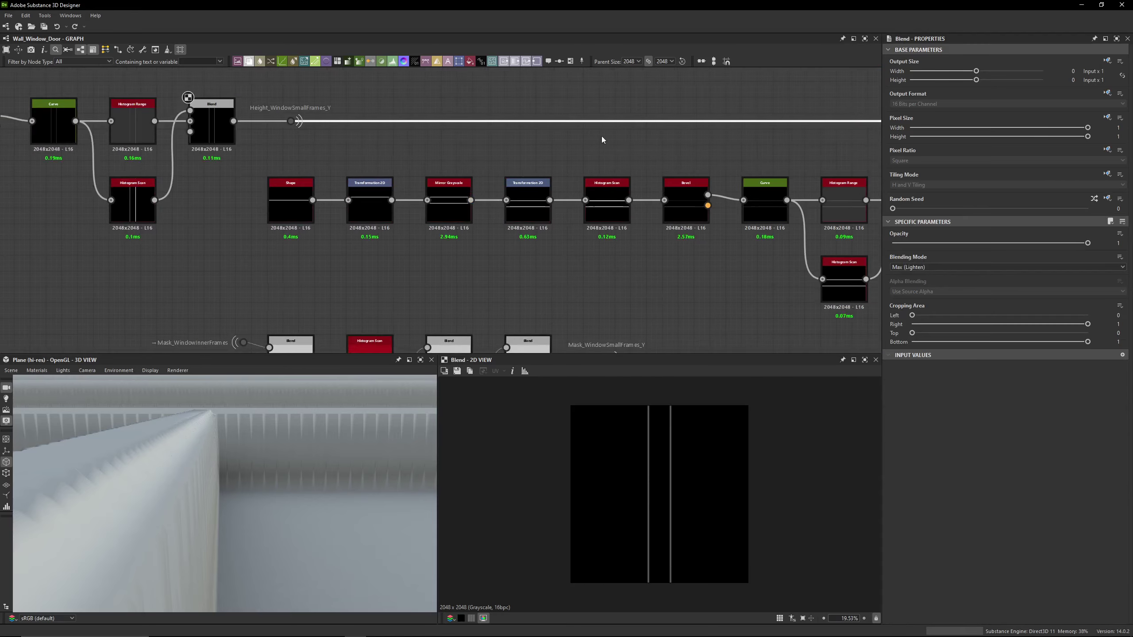
click(287, 201)
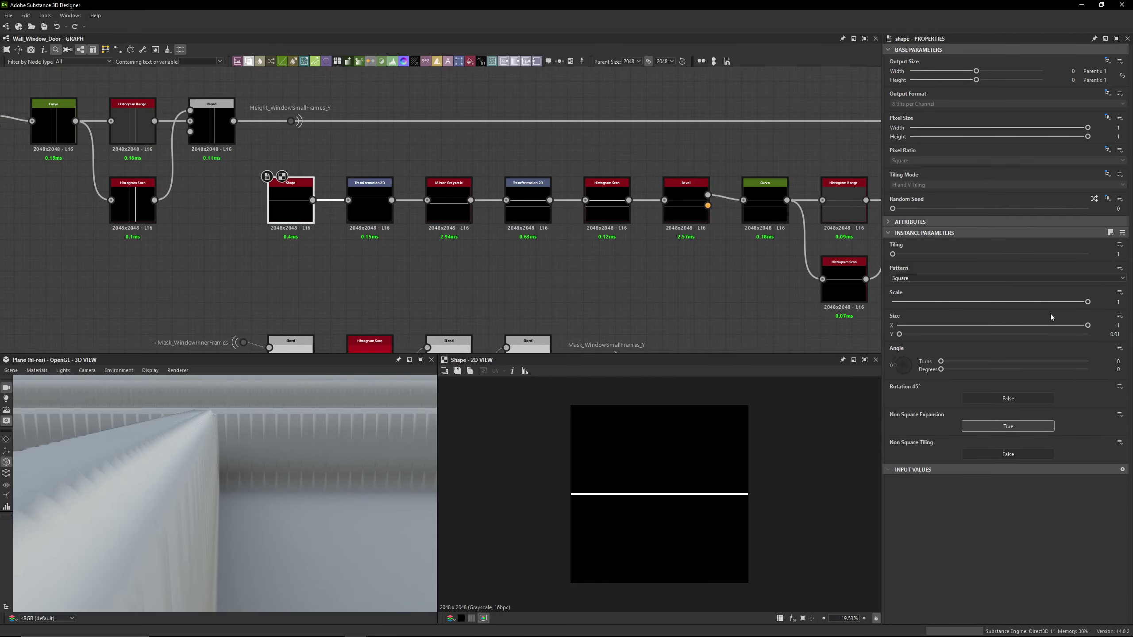
click(363, 215)
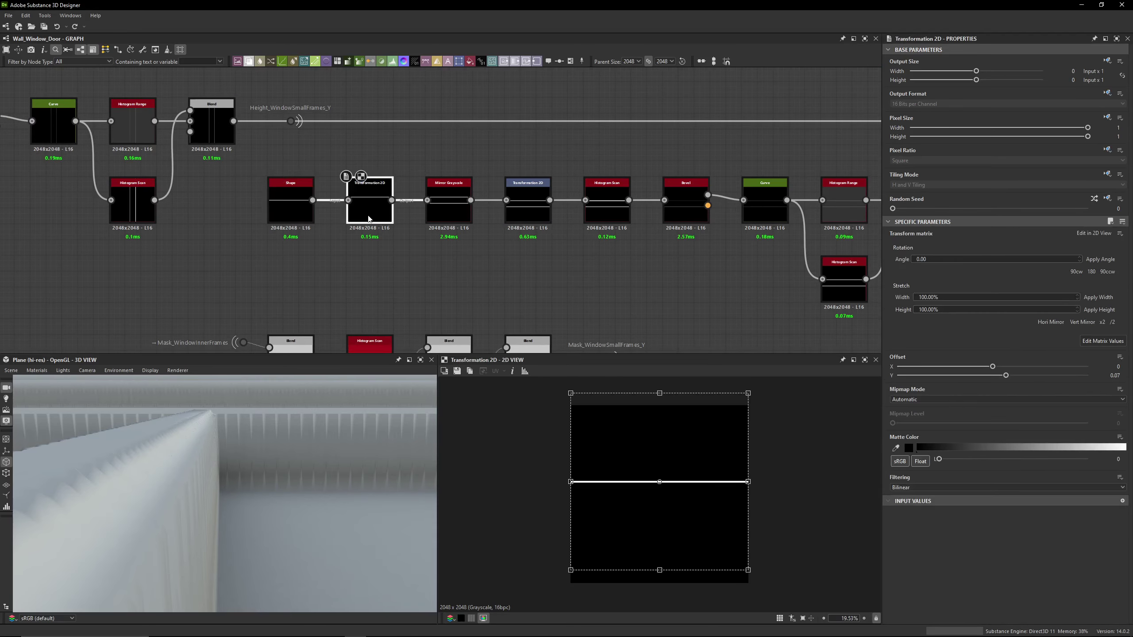
click(1103, 341)
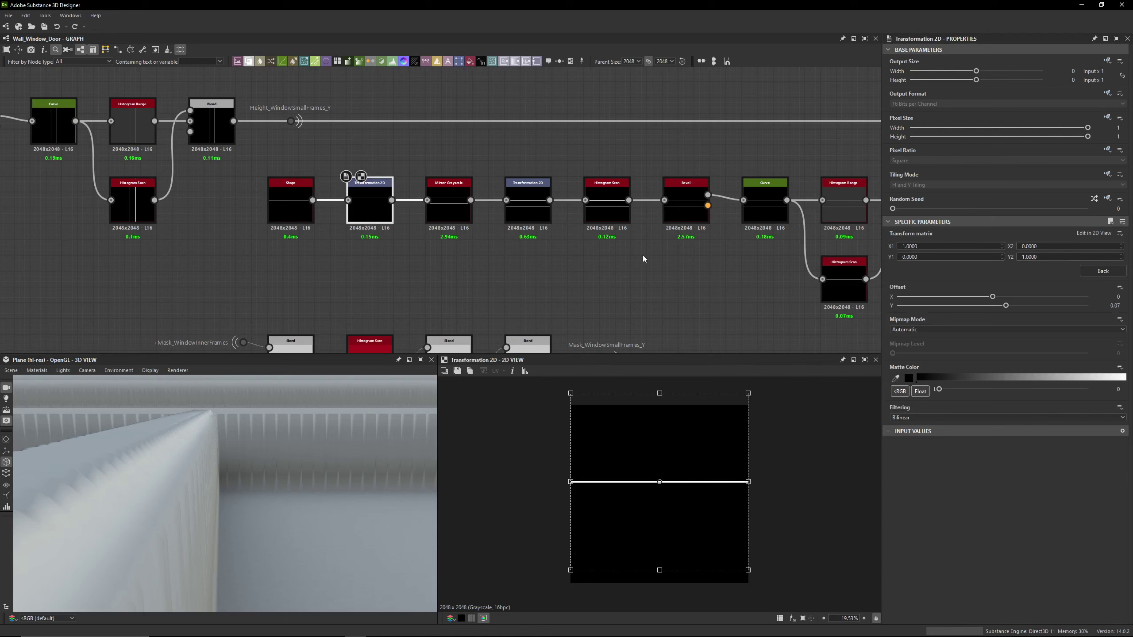
Examine the horizontal chain's Mirror Grayscale and the matrix values of the Transformation 2D that follows it
scroll(425, 231, up, 3)
click(489, 198)
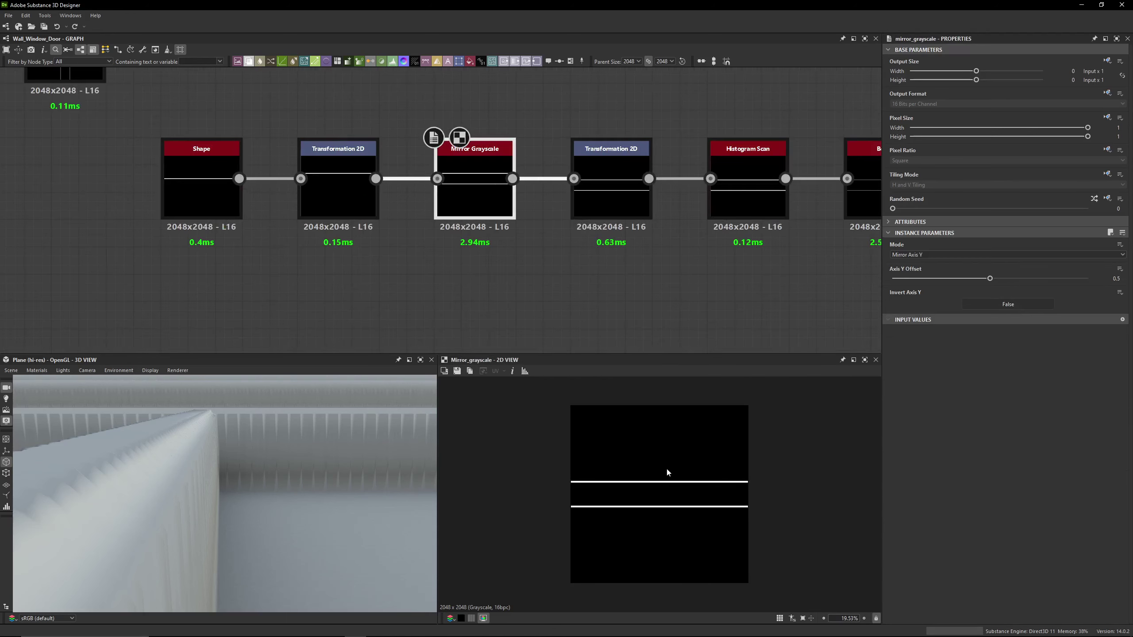
middle_drag(624, 289, 560, 255)
click(546, 154)
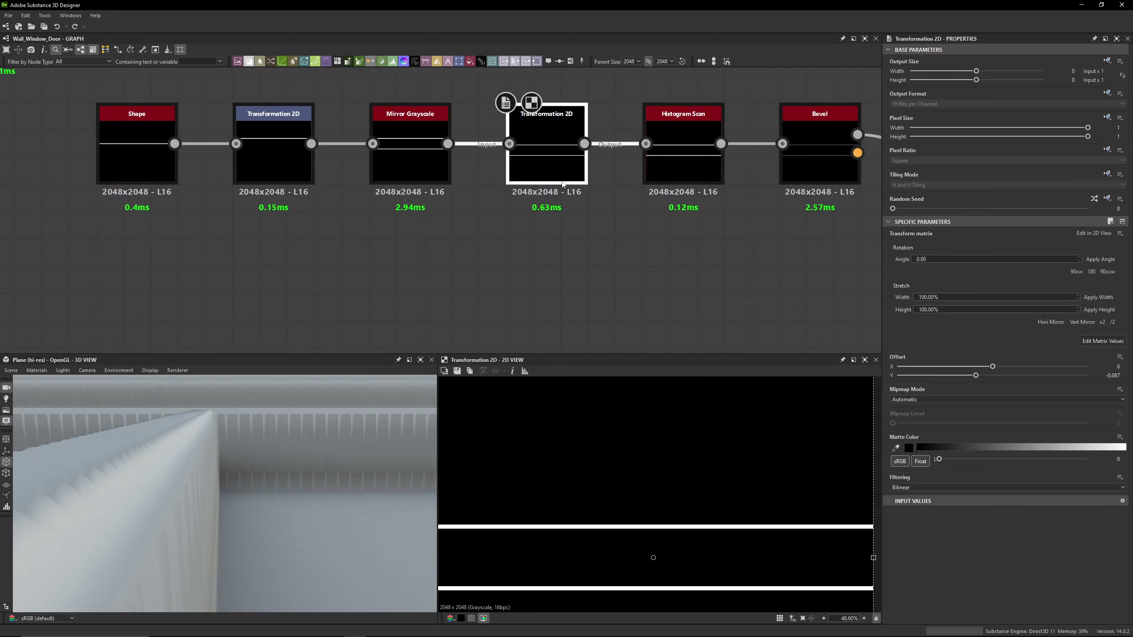
scroll(717, 496, down, 3)
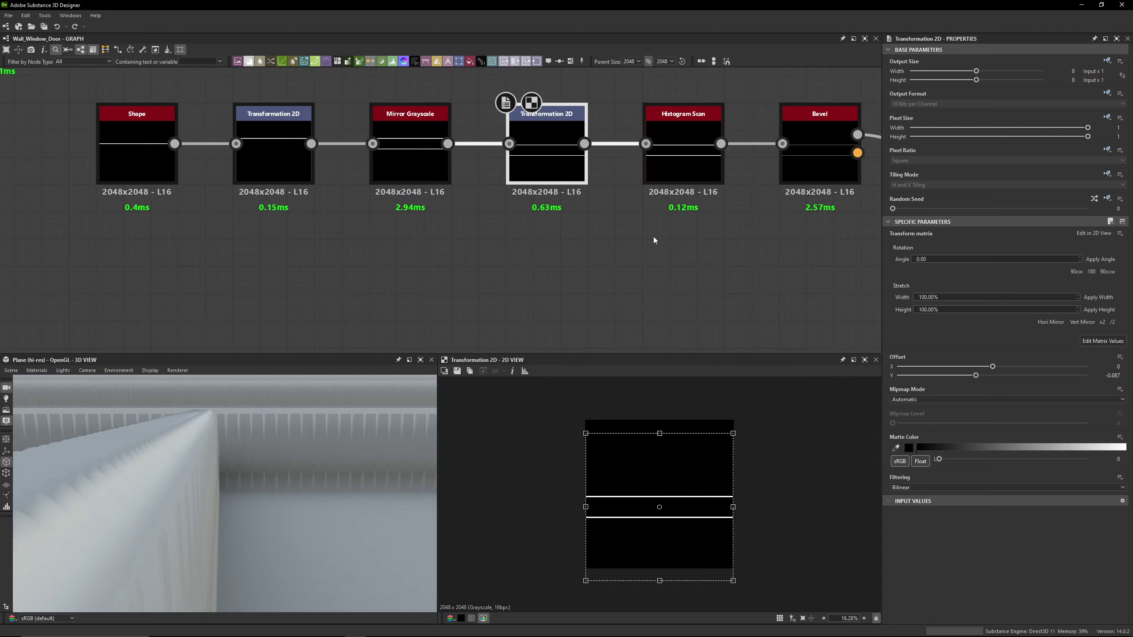
middle_drag(655, 240, 375, 252)
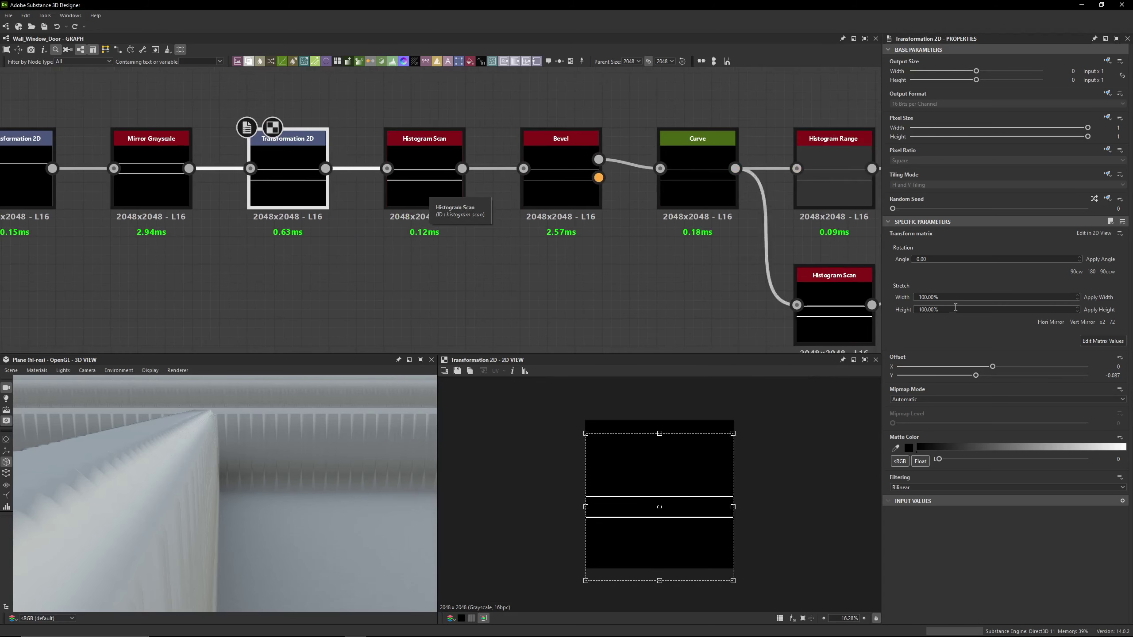
click(1102, 341)
Preview the horizontal chain's first Histogram Scan, Bevel and Curve nodes with their parameters
click(447, 195)
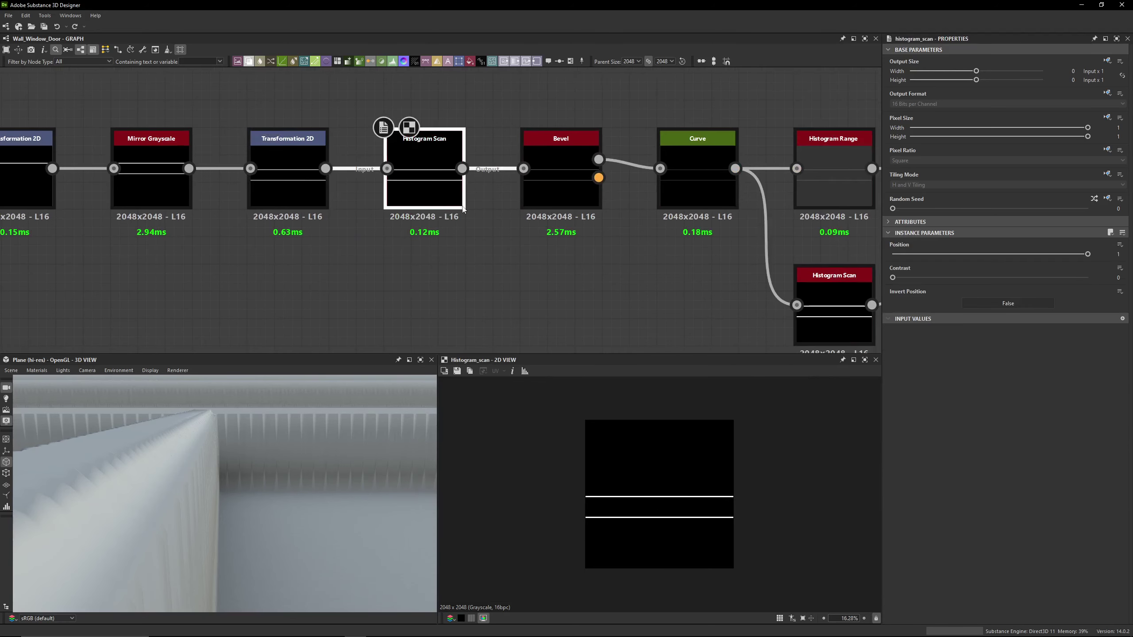
click(560, 192)
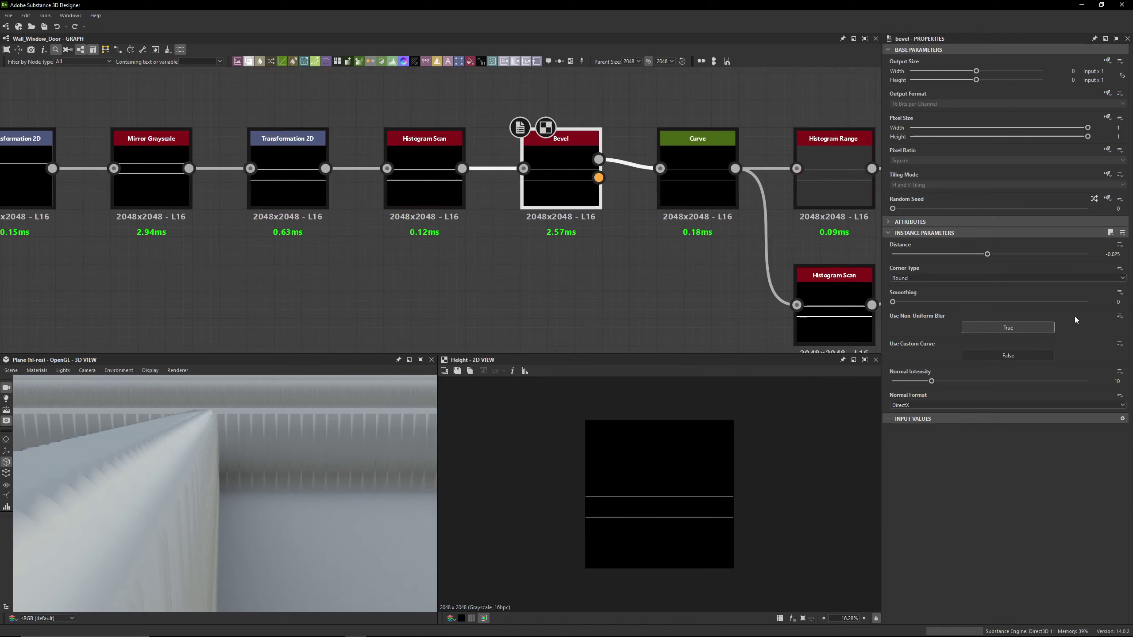
middle_drag(655, 209, 555, 172)
double_click(701, 191)
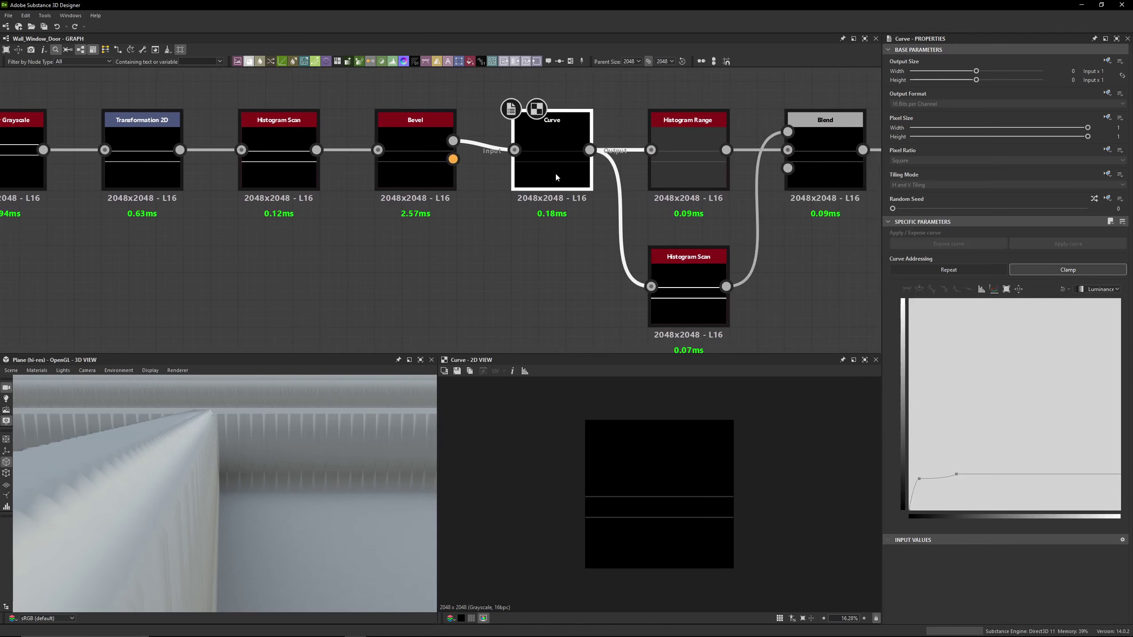
scroll(421, 269, down, 4)
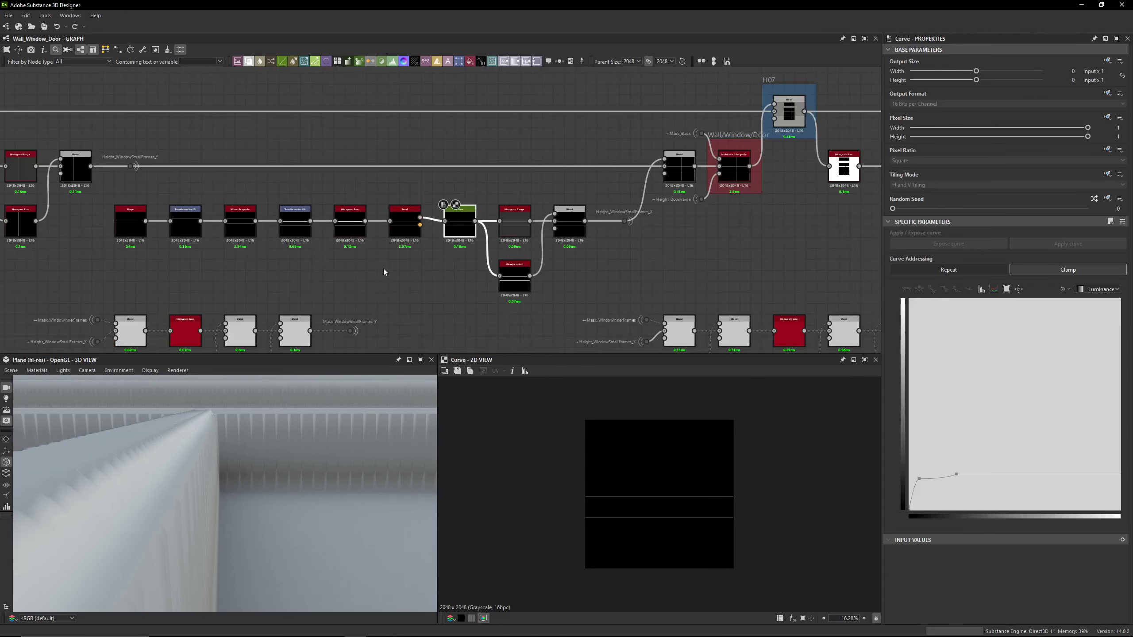
Compare the vertical frames' Curve with the horizontal frames' Curve and inspect the points of the horizontal one
double_click(266, 164)
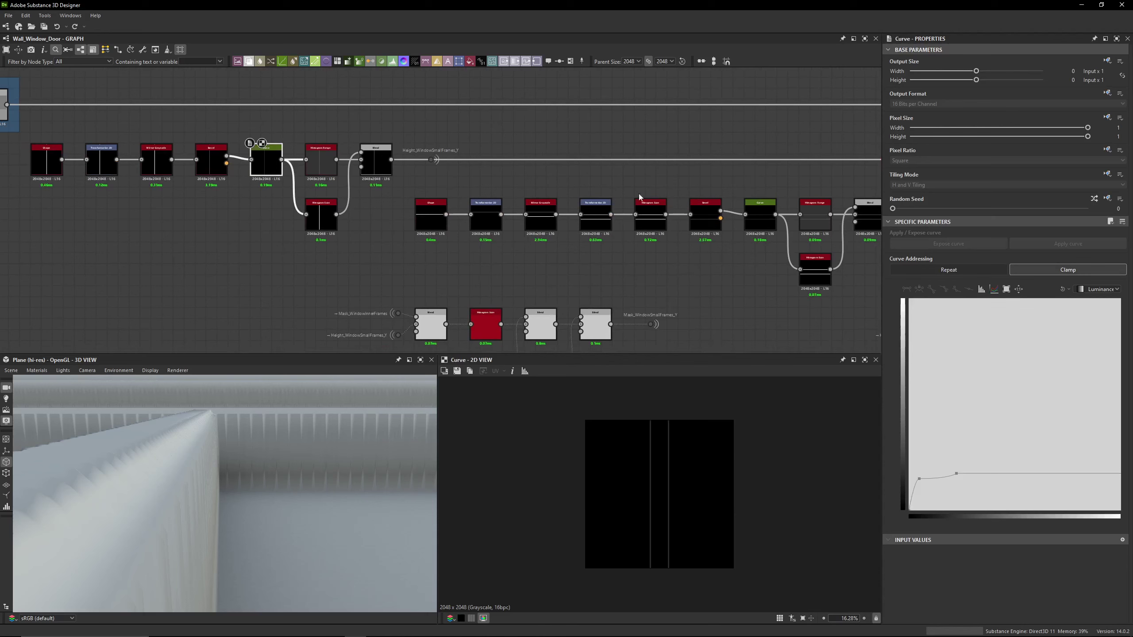
double_click(771, 222)
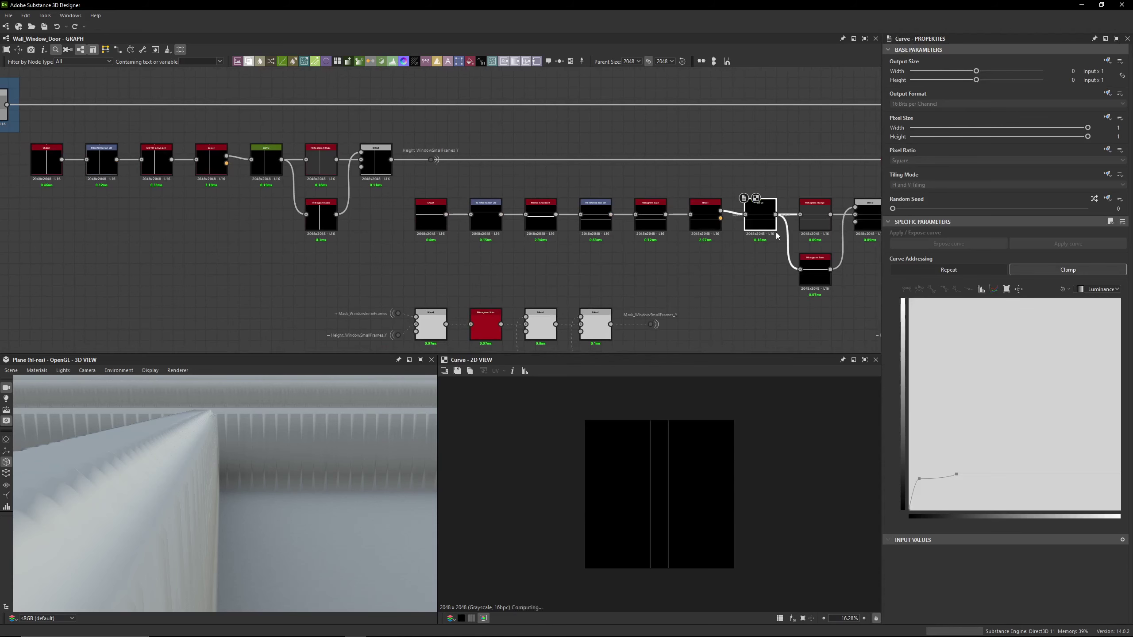
click(910, 511)
drag(920, 482, 952, 481)
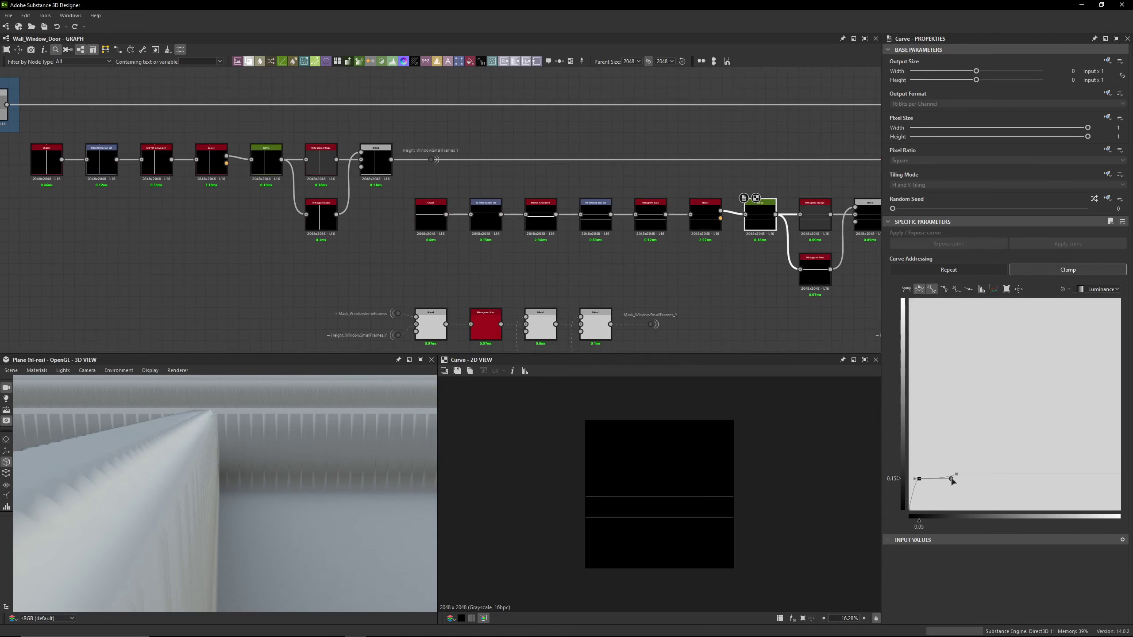
key(f)
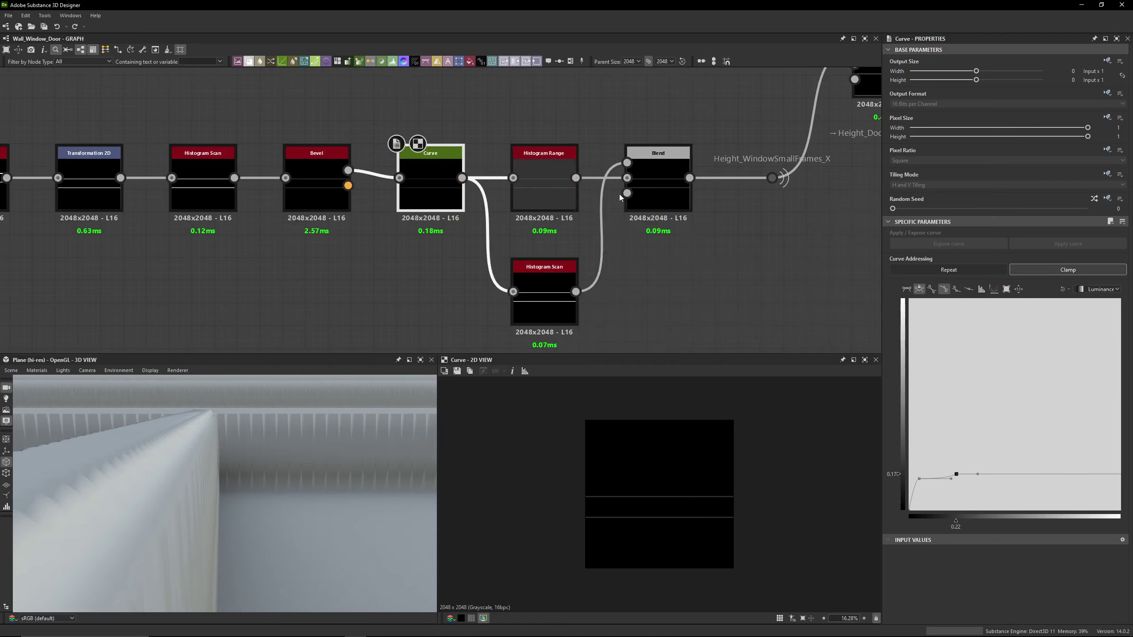
Examine the horizontal chain's Histogram Range, second Histogram Scan and the Blend feeding Height_WindowSmallFrames_X
click(530, 189)
click(548, 289)
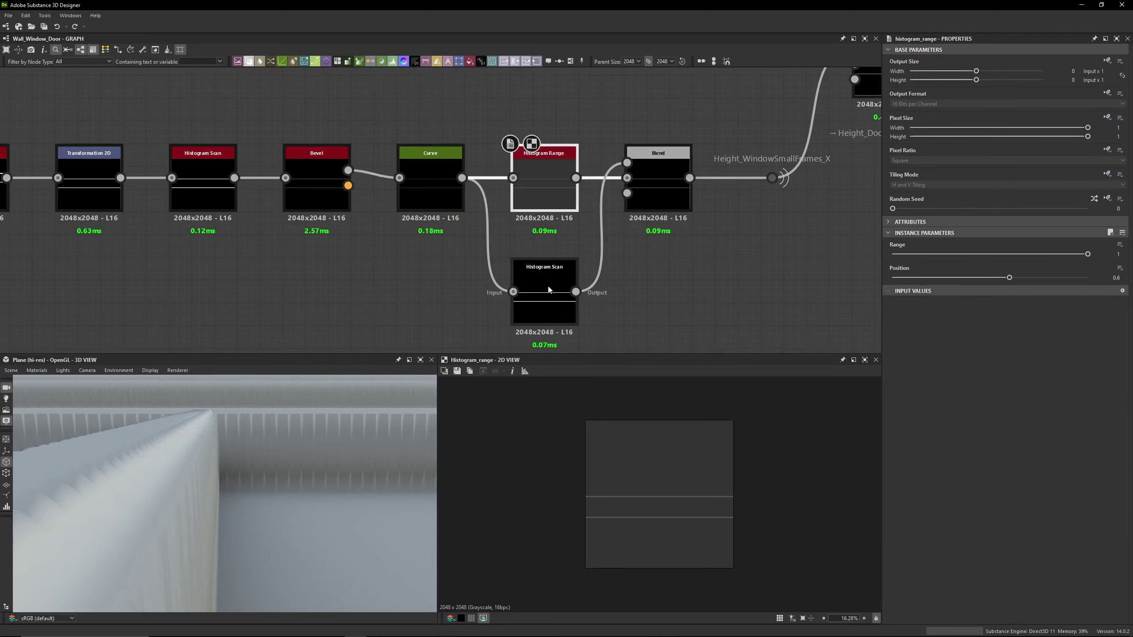
click(652, 188)
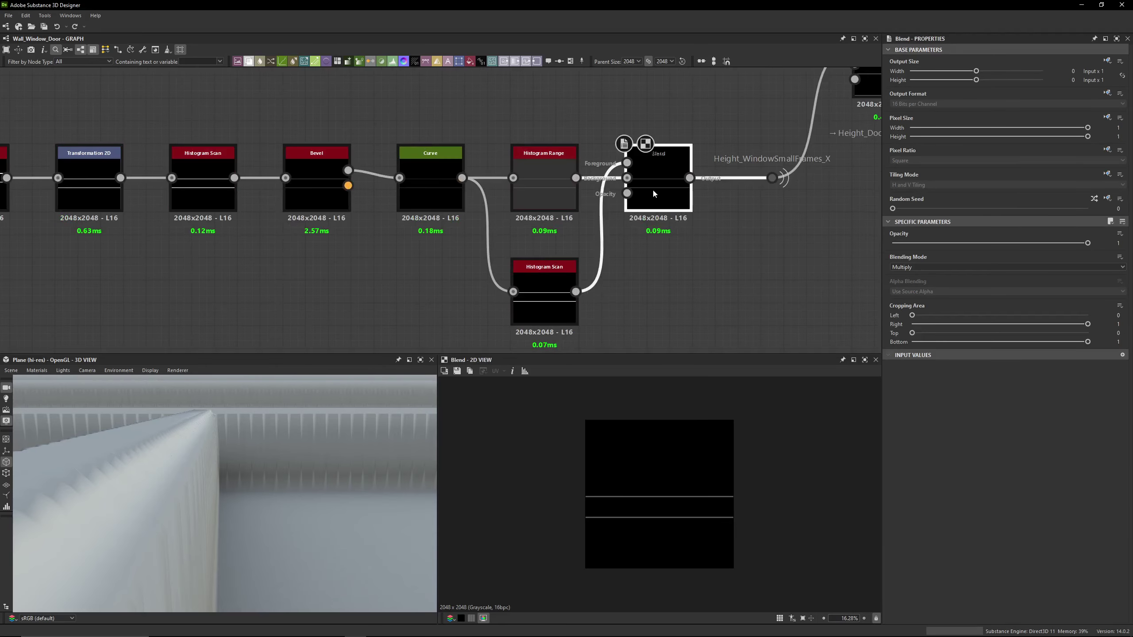
middle_drag(653, 188, 411, 268)
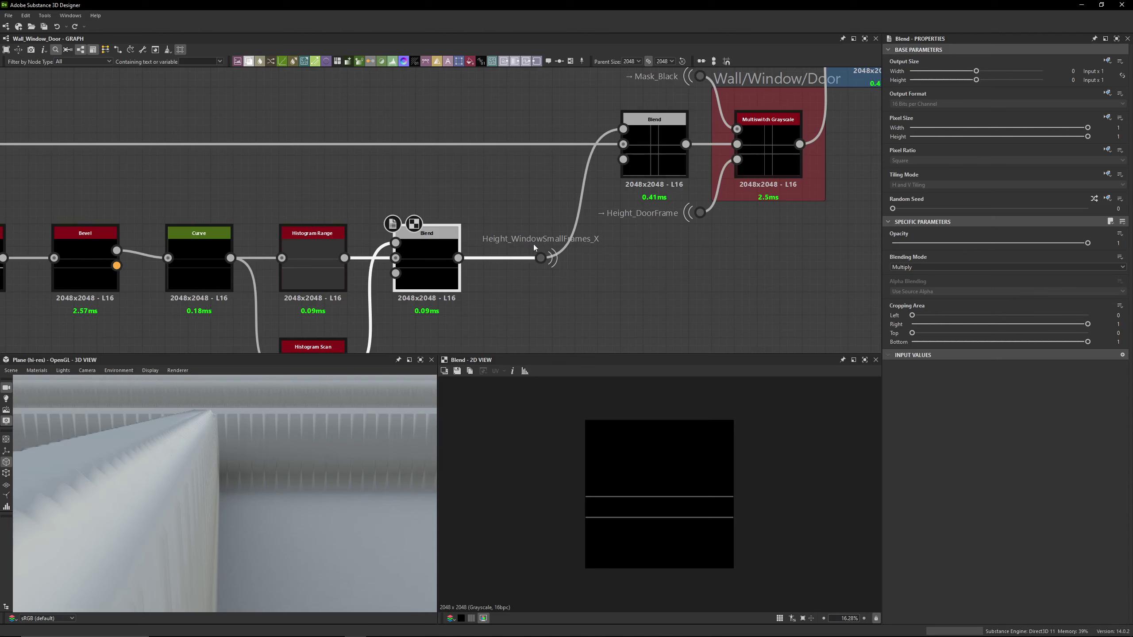
Preview the Blend merging the horizontal and vertical small frames and inspect a frame crossing up close in 2D
click(554, 258)
middle_drag(615, 228, 493, 248)
double_click(548, 181)
scroll(707, 519, up, 15)
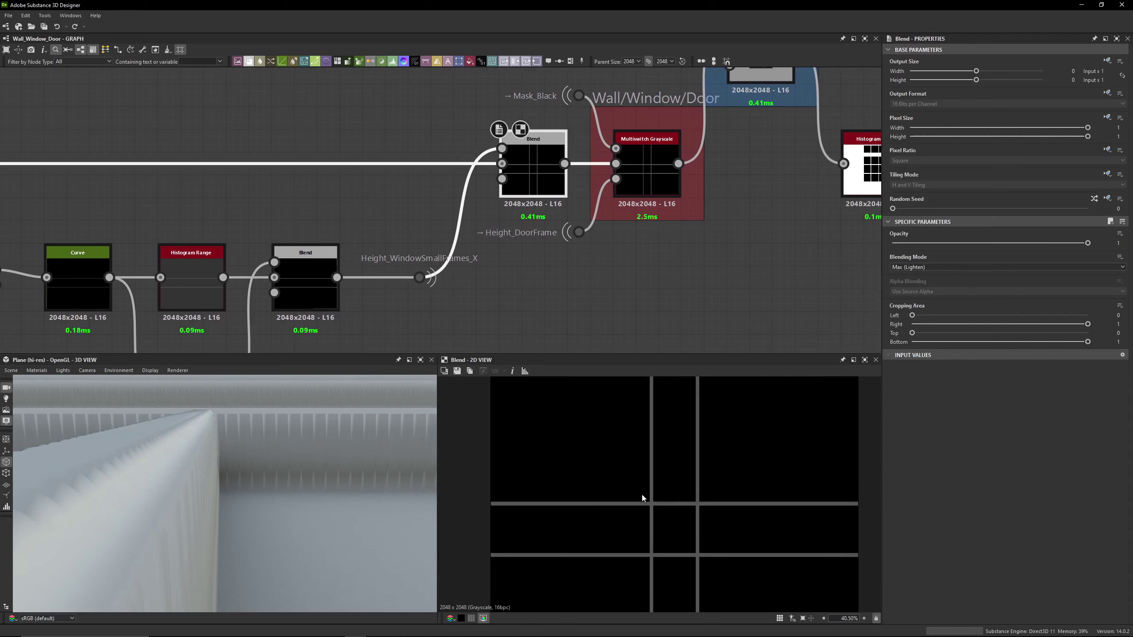
middle_drag(584, 216, 568, 225)
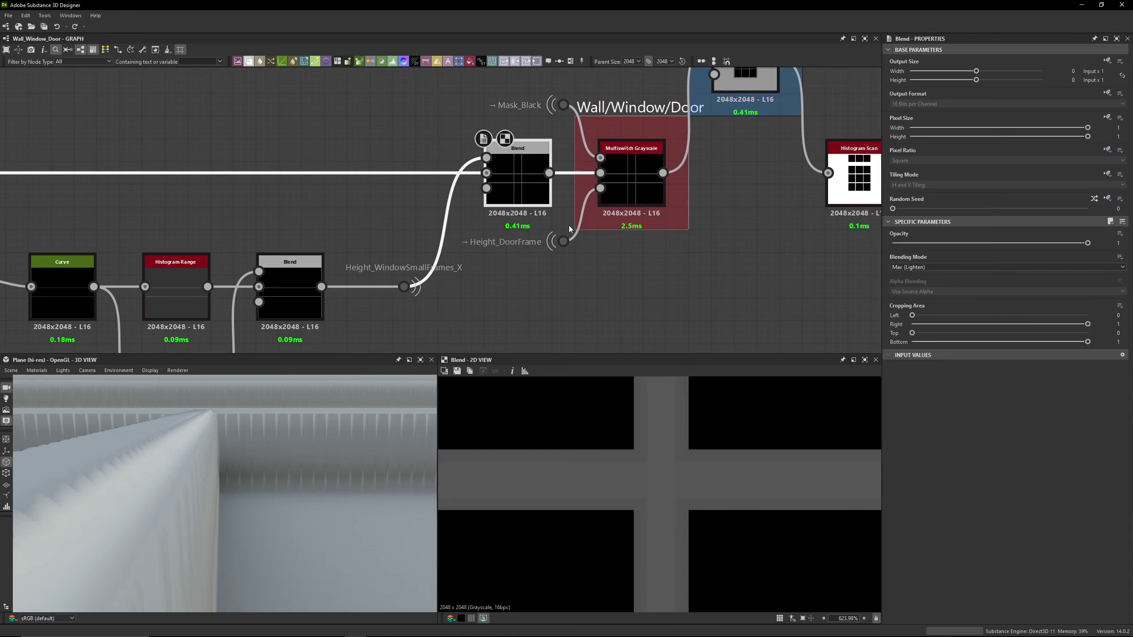
Inspect the crossing of the small window frames up close on the 3D plane
middle_drag(263, 466, 312, 471)
scroll(292, 424, down, 4)
scroll(312, 470, up, 3)
middle_drag(389, 459, 301, 458)
drag(326, 449, 247, 542)
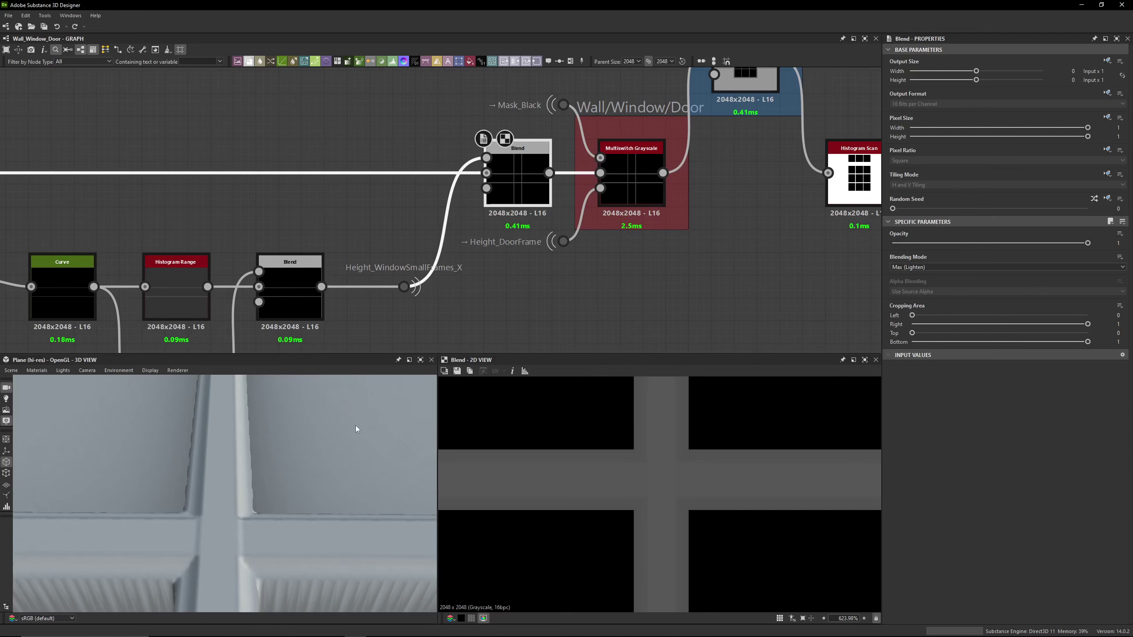
Check the Wall/Window/Door Multiswitch Grayscale's inputs and the options available for its Input Selection parameter
middle_drag(567, 269, 535, 317)
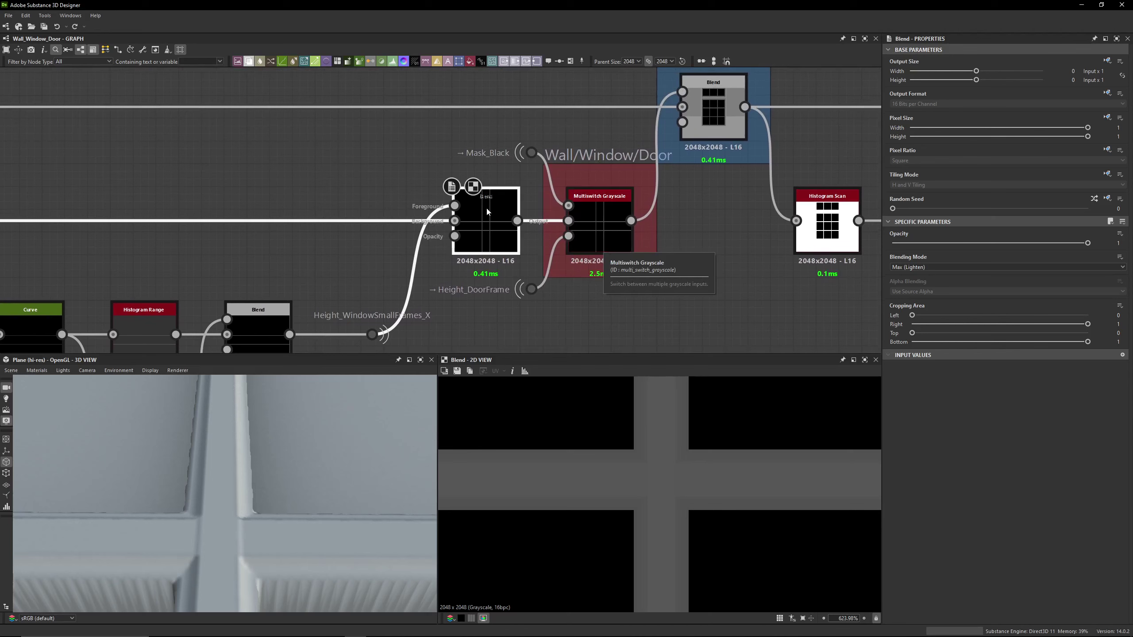
click(584, 202)
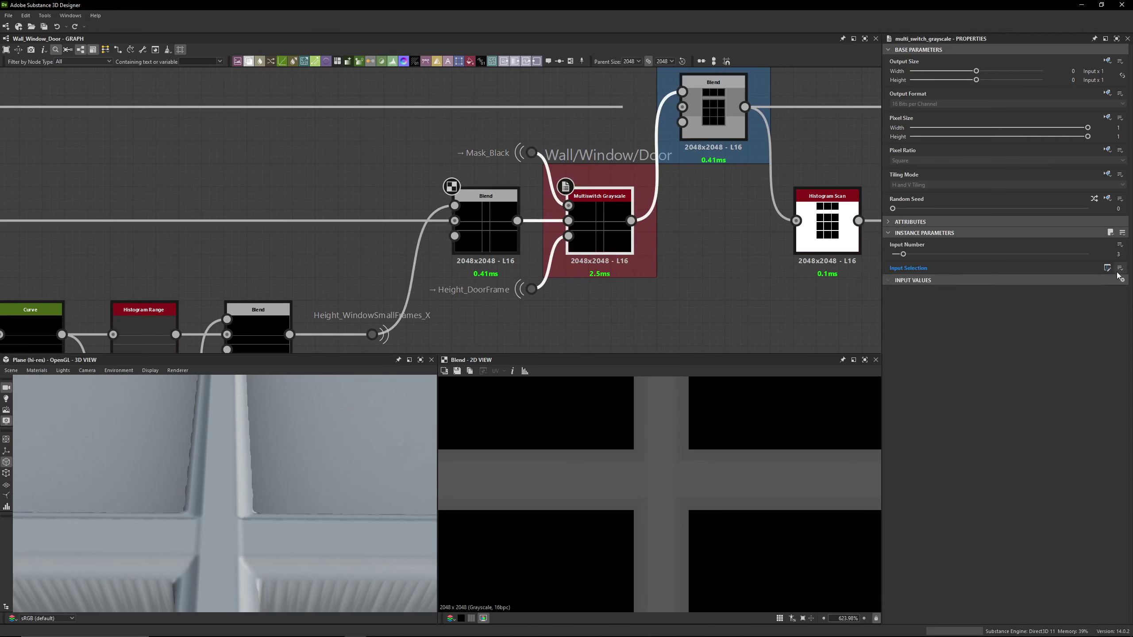
click(1120, 270)
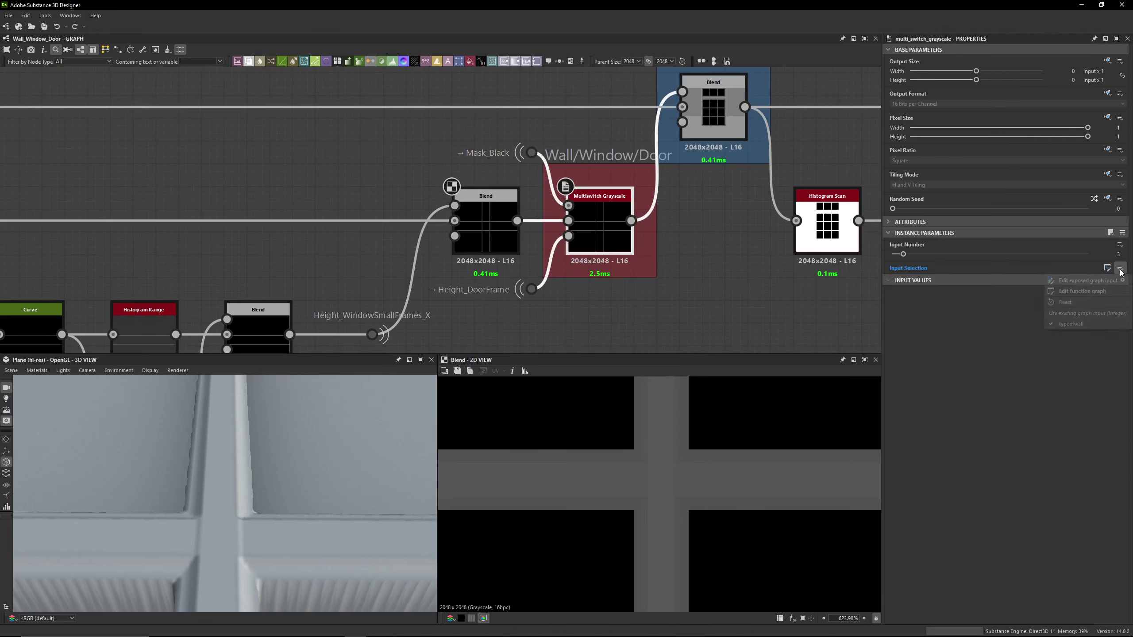
click(781, 298)
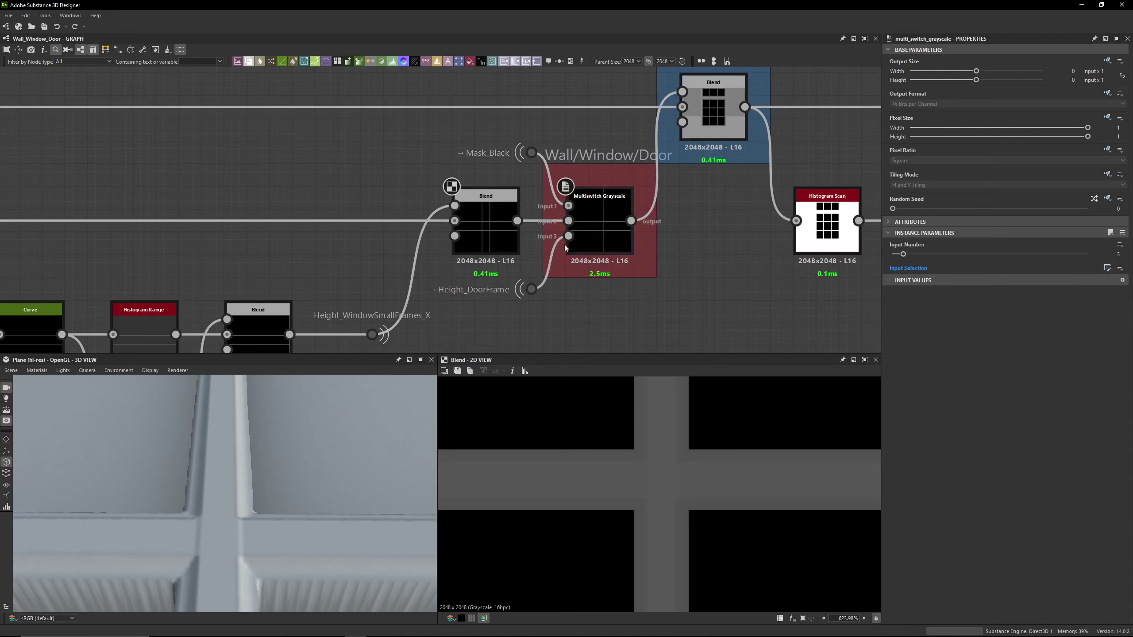
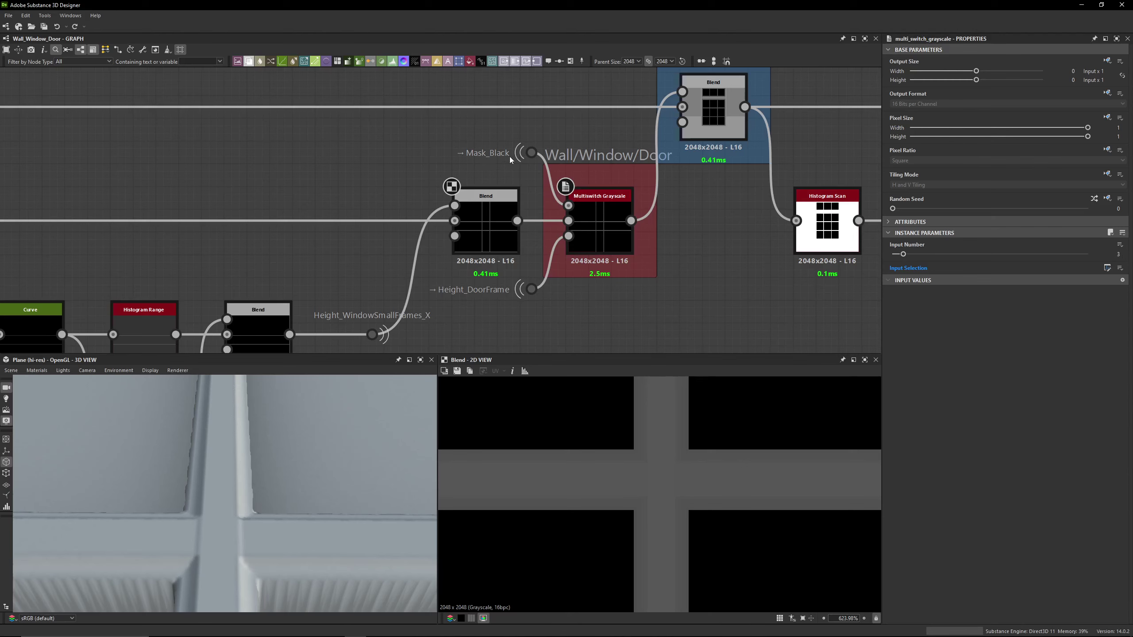
Preview the Mask_Black and Height_DoorFrame inputs of the Wall/Window/Door Multiswitch Grayscale, fitting the door frame in the 2D view
double_click(569, 207)
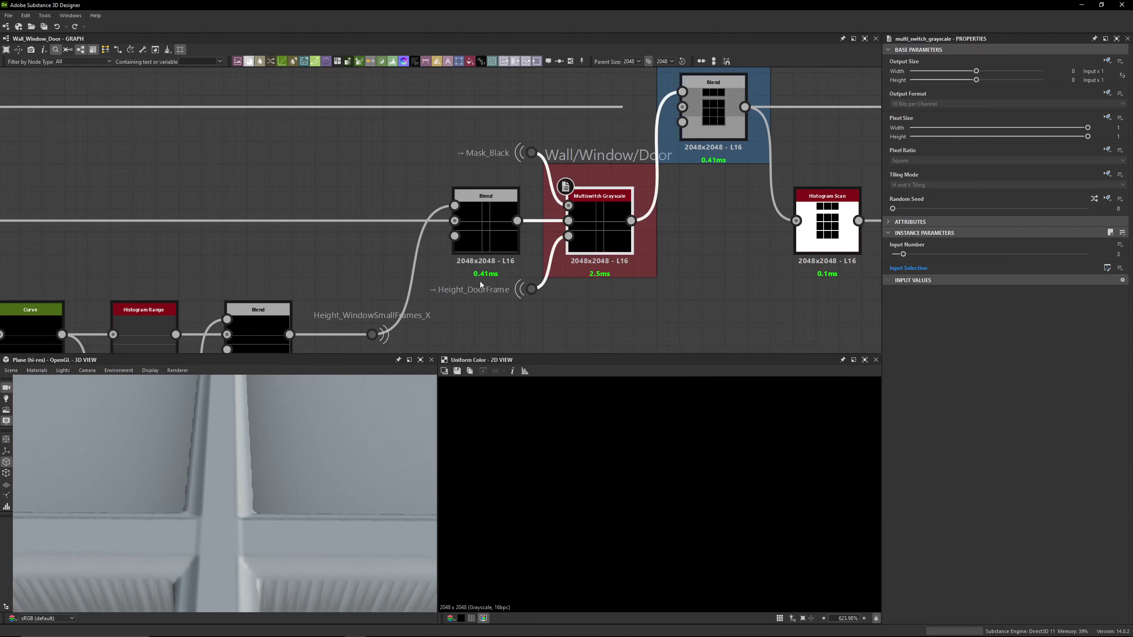
double_click(568, 236)
double_click(531, 290)
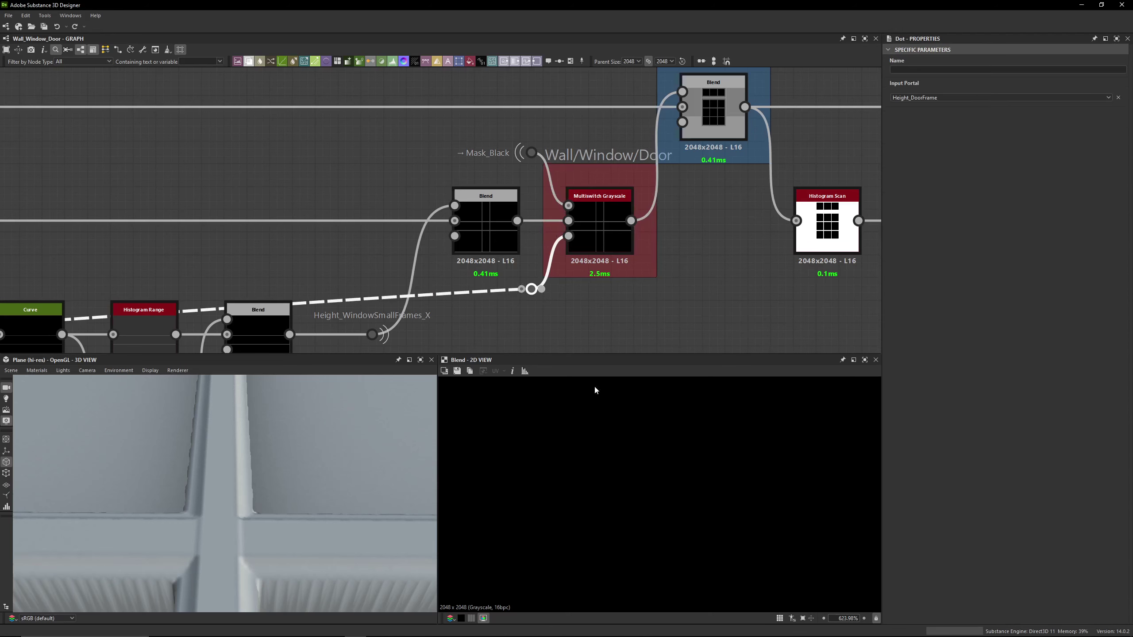
scroll(620, 451, down, 9)
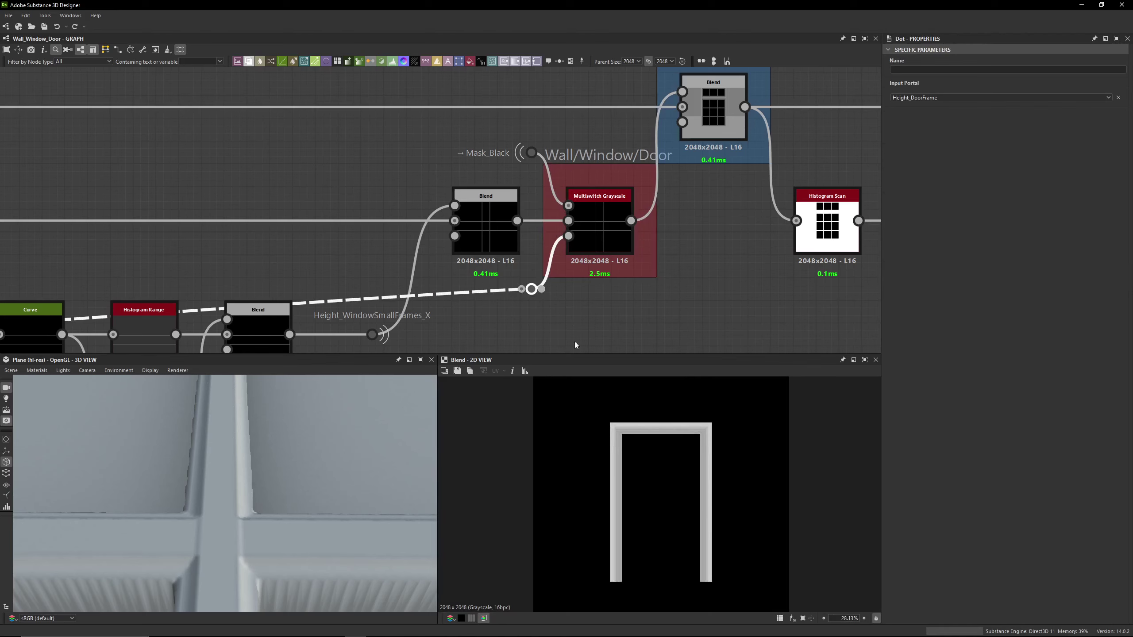
drag(569, 330, 516, 290)
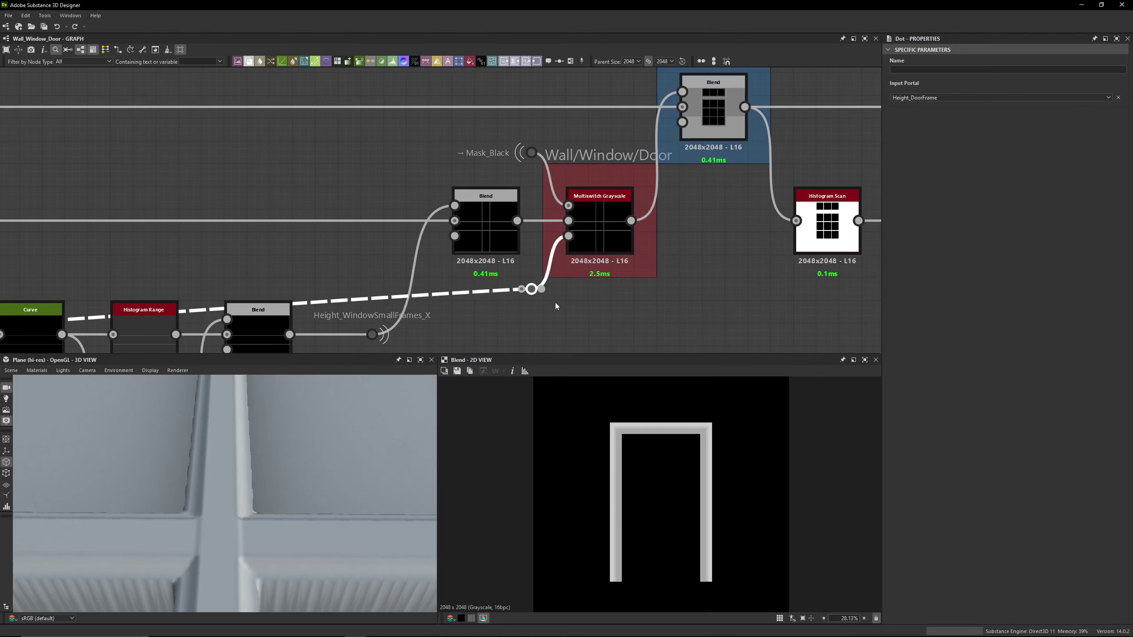
Trace the Height_DoorFrame portal back to its source node group and return to the Wall/Window/Door Multiswitch
scroll(526, 304, down, 6)
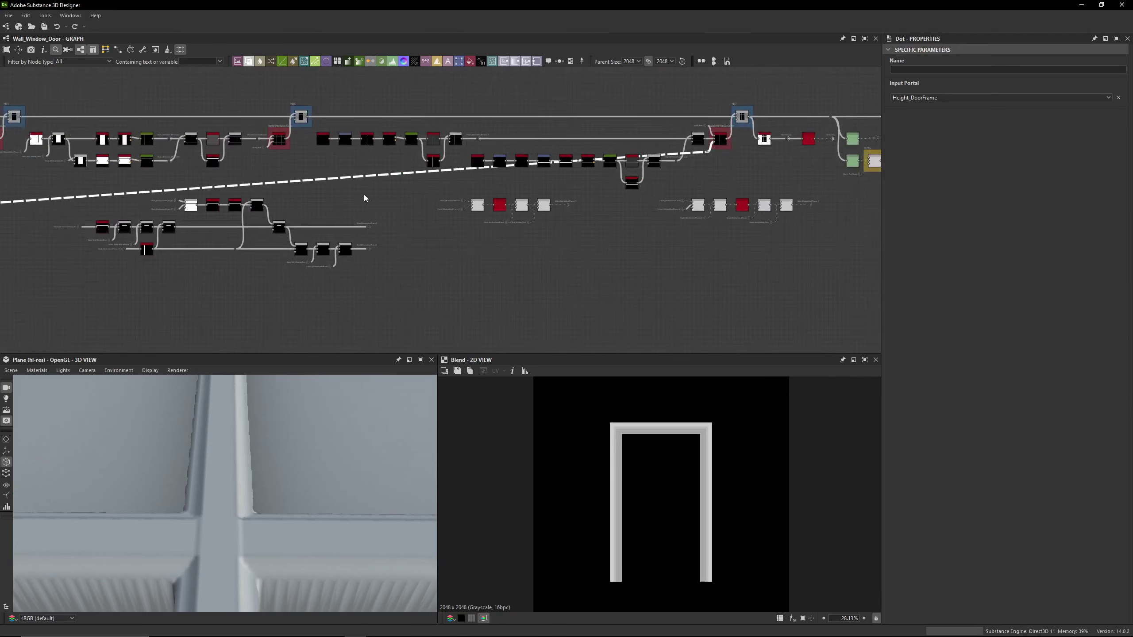
scroll(359, 194, down, 3)
middle_drag(412, 185, 745, 145)
middle_drag(321, 163, 469, 183)
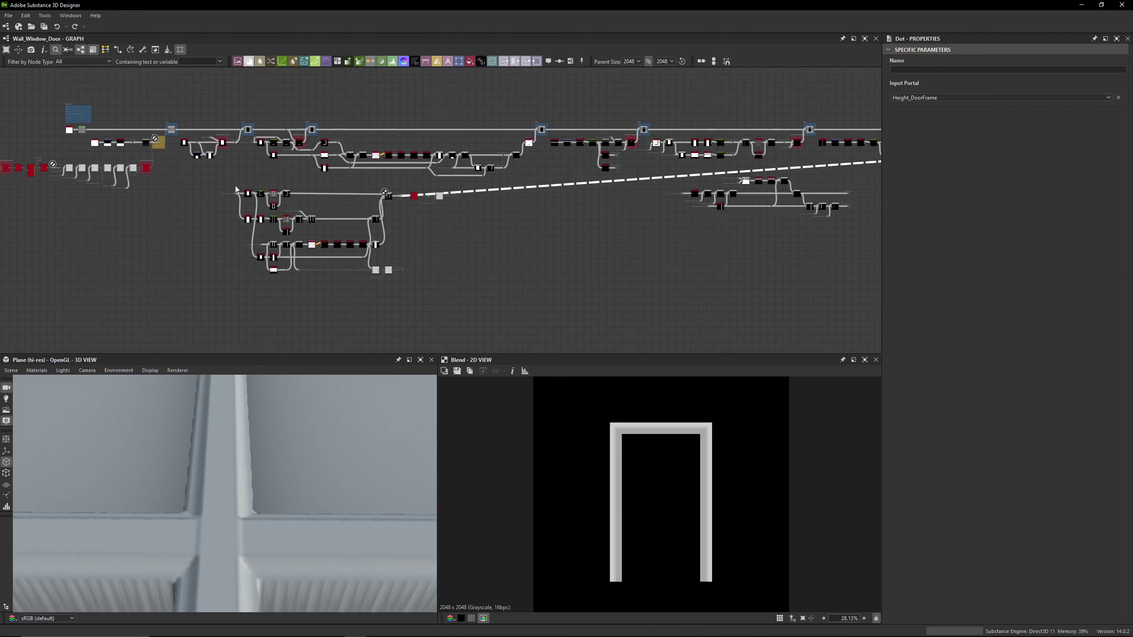
drag(208, 177, 470, 315)
click(607, 227)
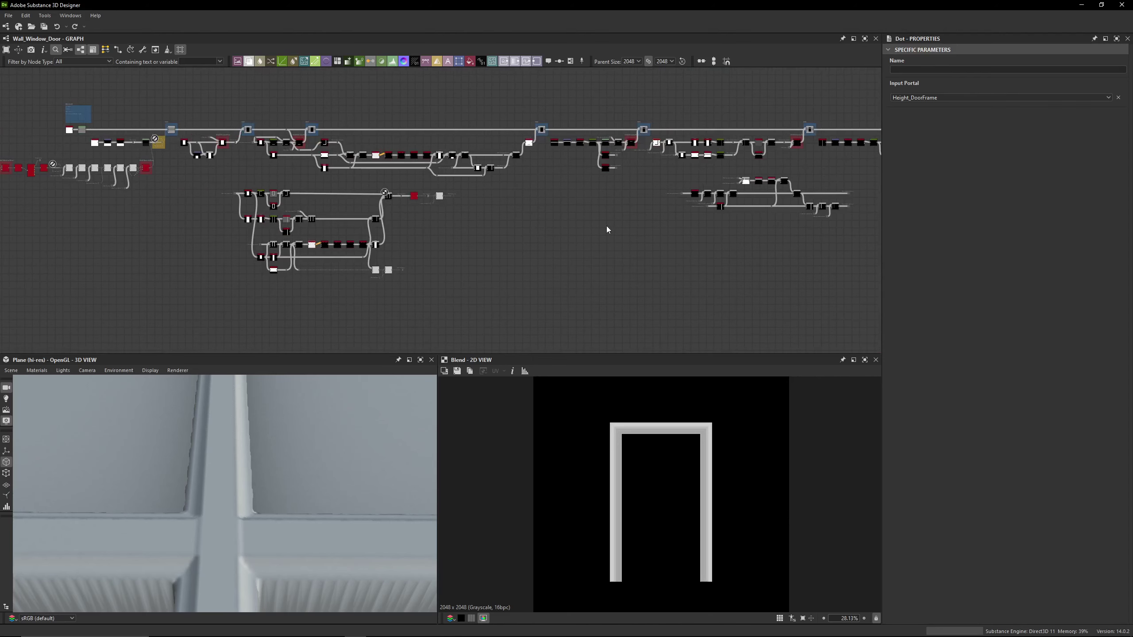
scroll(606, 229, up, 10)
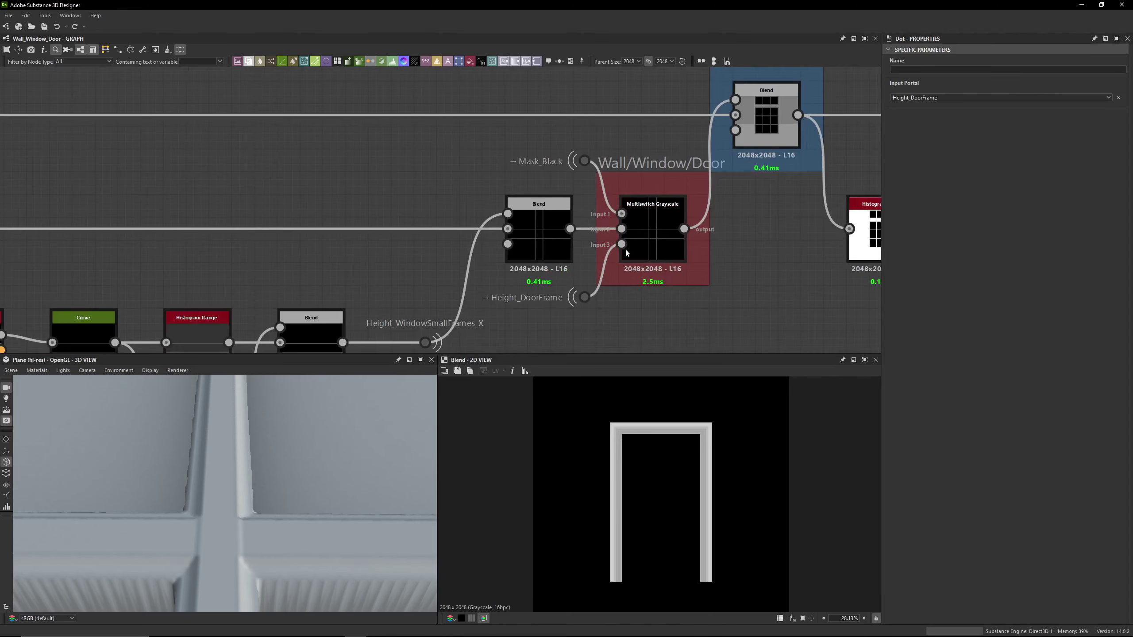
Preview the Blend fed by the Wall/Window/Door Multiswitch and follow the graph back to the door frame section
double_click(743, 107)
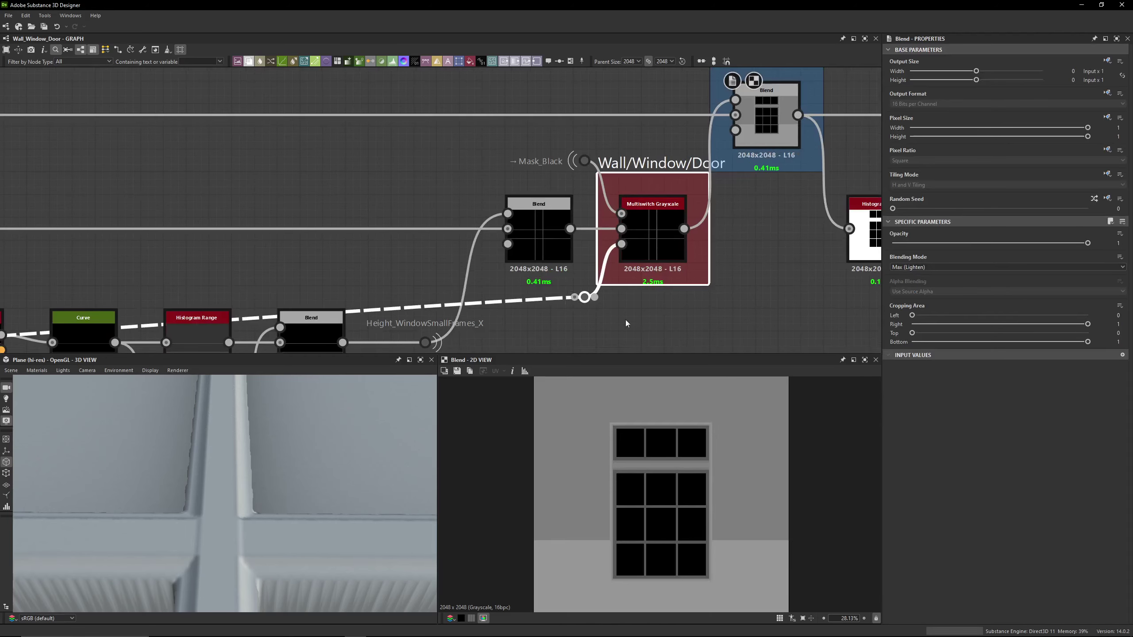
scroll(560, 308, down, 4)
middle_drag(665, 224, 674, 224)
scroll(674, 224, down, 4)
scroll(213, 273, down, 2)
middle_drag(213, 274, 584, 190)
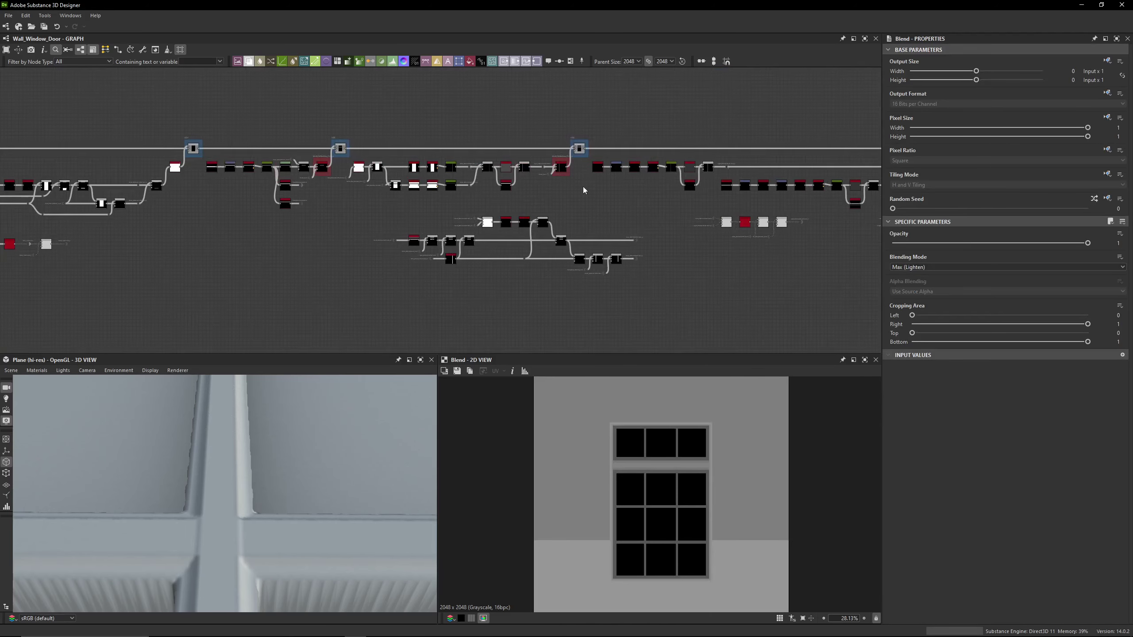
scroll(359, 251, up, 4)
middle_drag(351, 249, 389, 241)
scroll(389, 242, down, 3)
scroll(695, 242, down, 2)
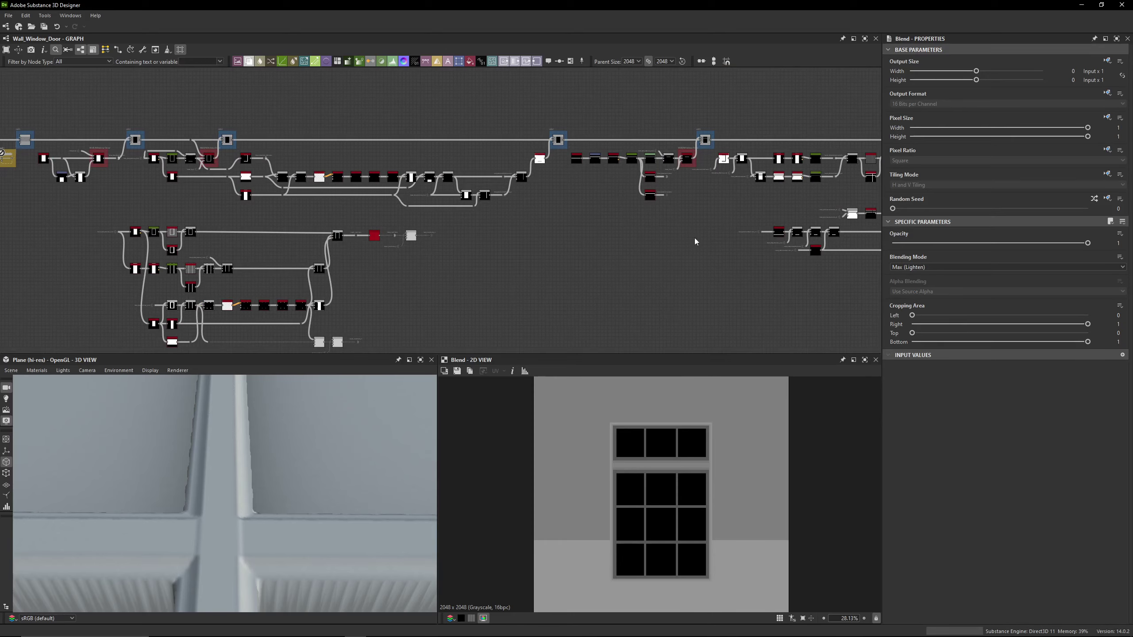
Survey the main chain from the door frame section forward to the Wall/Window/Door Multiswitch
middle_drag(531, 238, 342, 232)
scroll(341, 232, down, 1)
scroll(455, 233, down, 1)
middle_drag(788, 229, 717, 227)
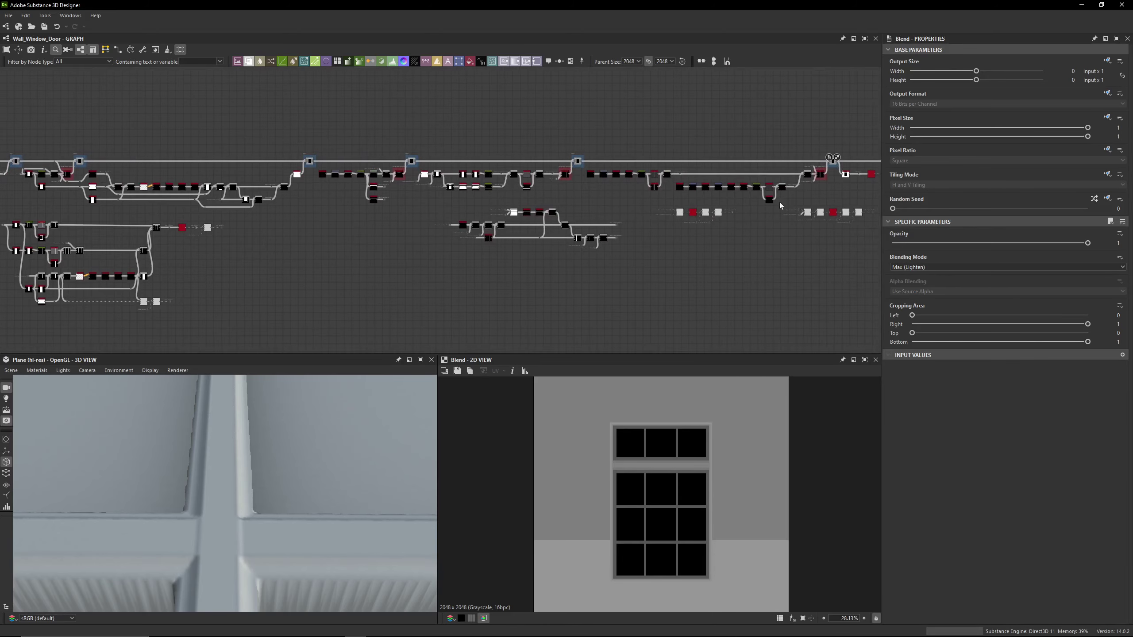
click(821, 175)
Examine the start of the door frame chain, previewing the Bevel on Mask_Wall_Window_Door and the following Curve up close
middle_drag(154, 247, 516, 246)
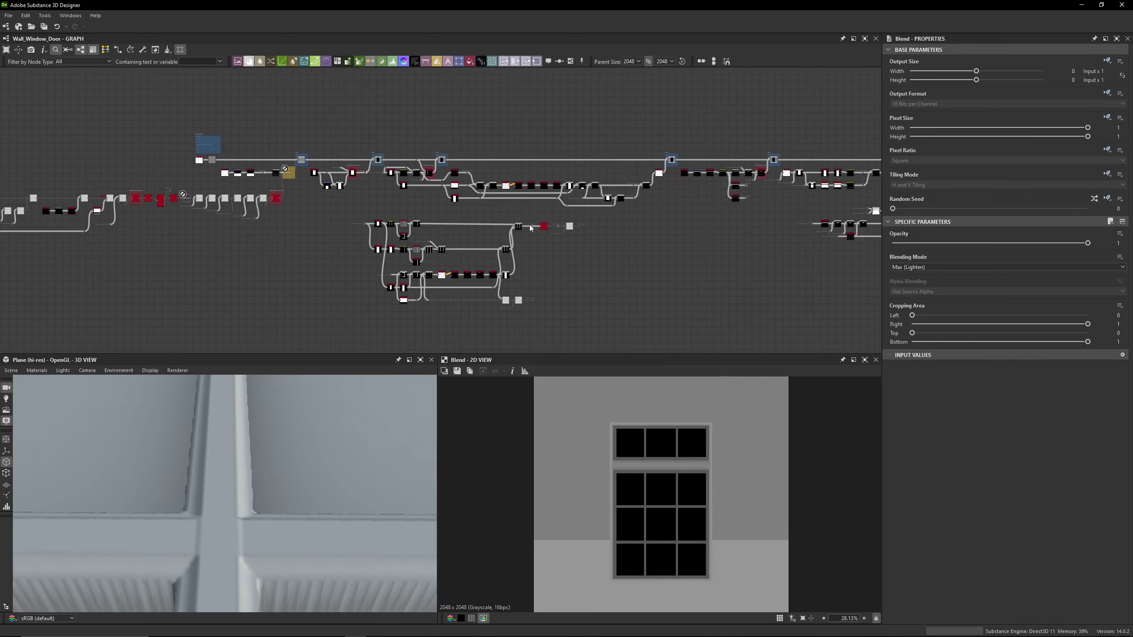
scroll(350, 208, up, 6)
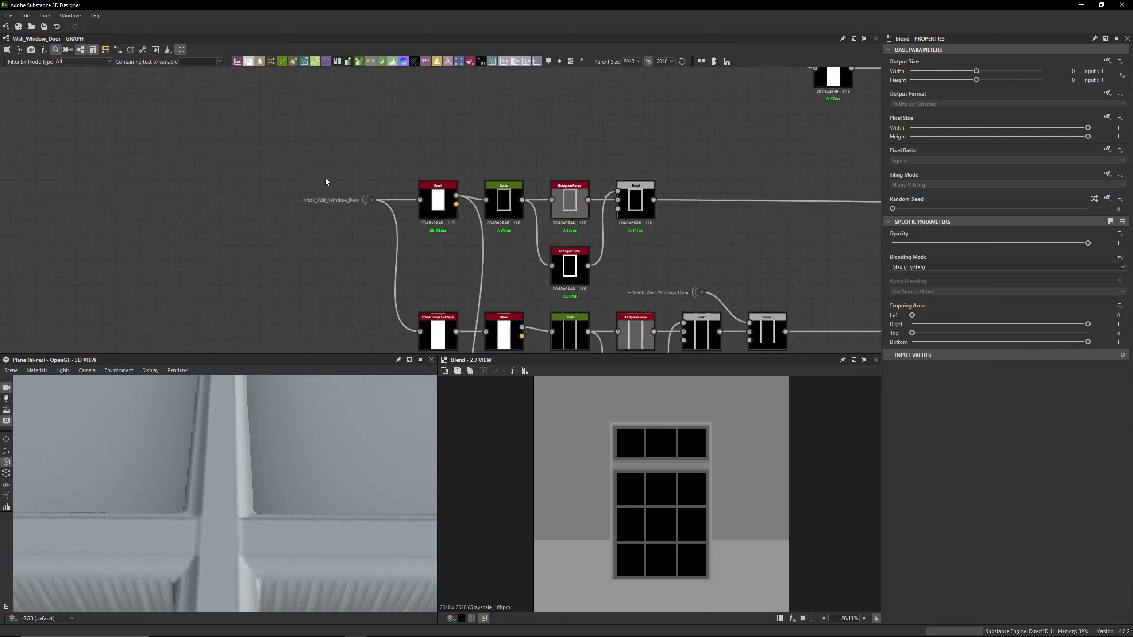
middle_drag(317, 233, 278, 230)
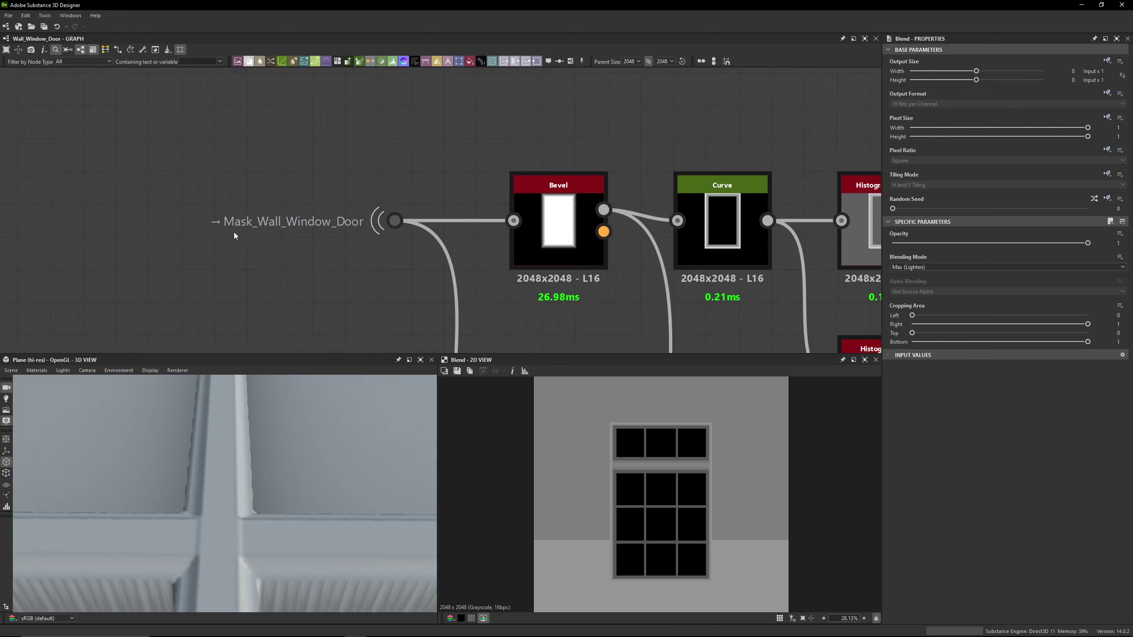
middle_drag(380, 157, 206, 116)
double_click(402, 188)
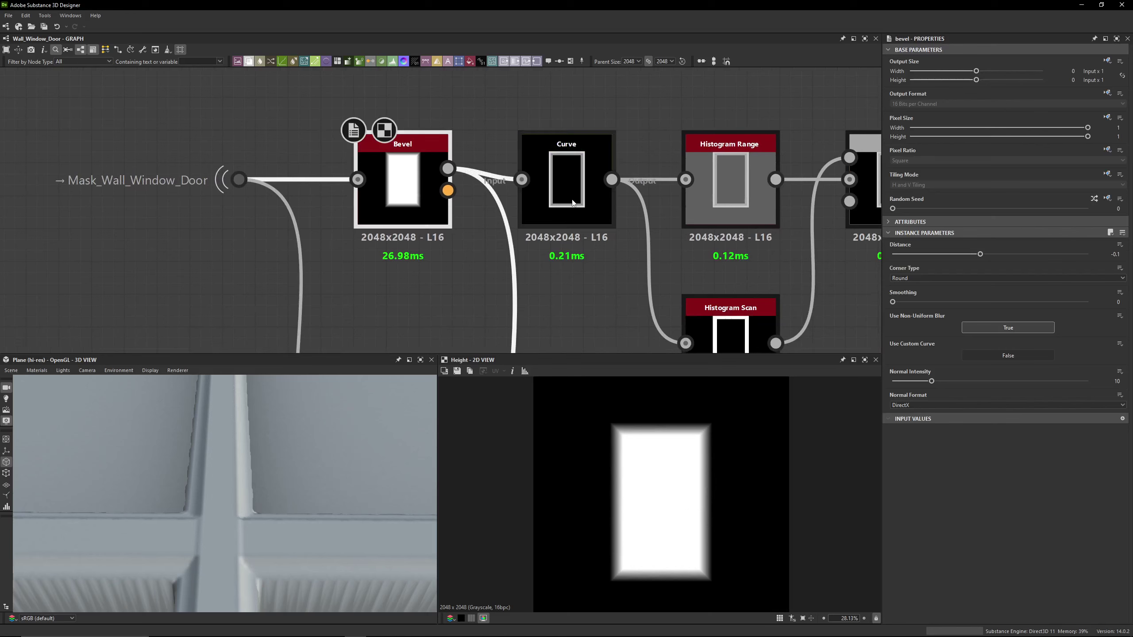
double_click(566, 188)
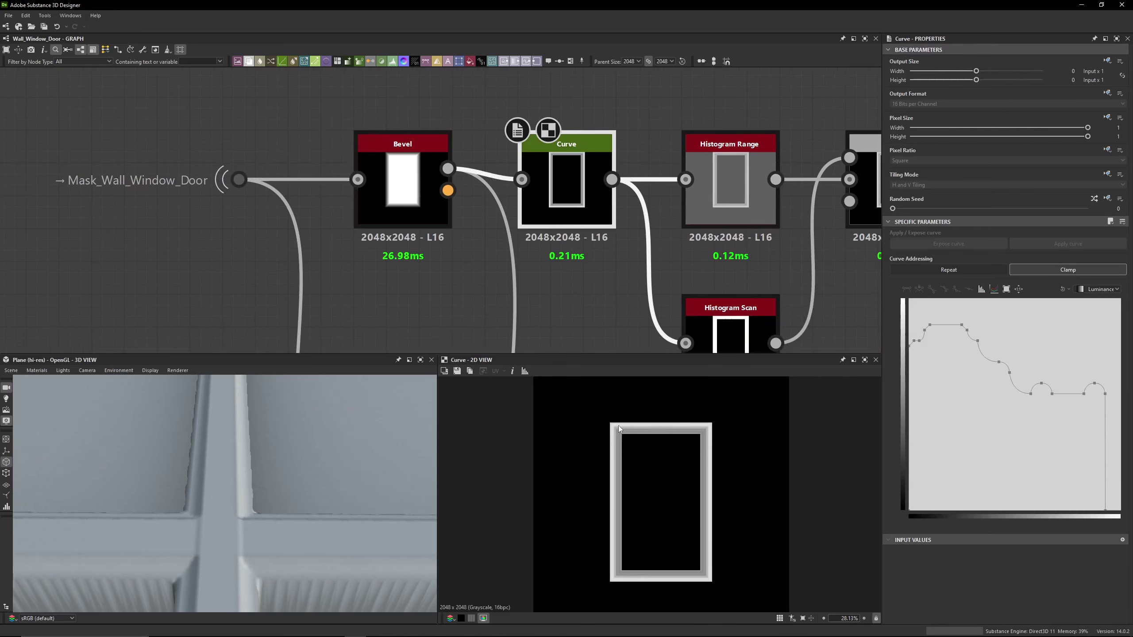
scroll(616, 421, up, 5)
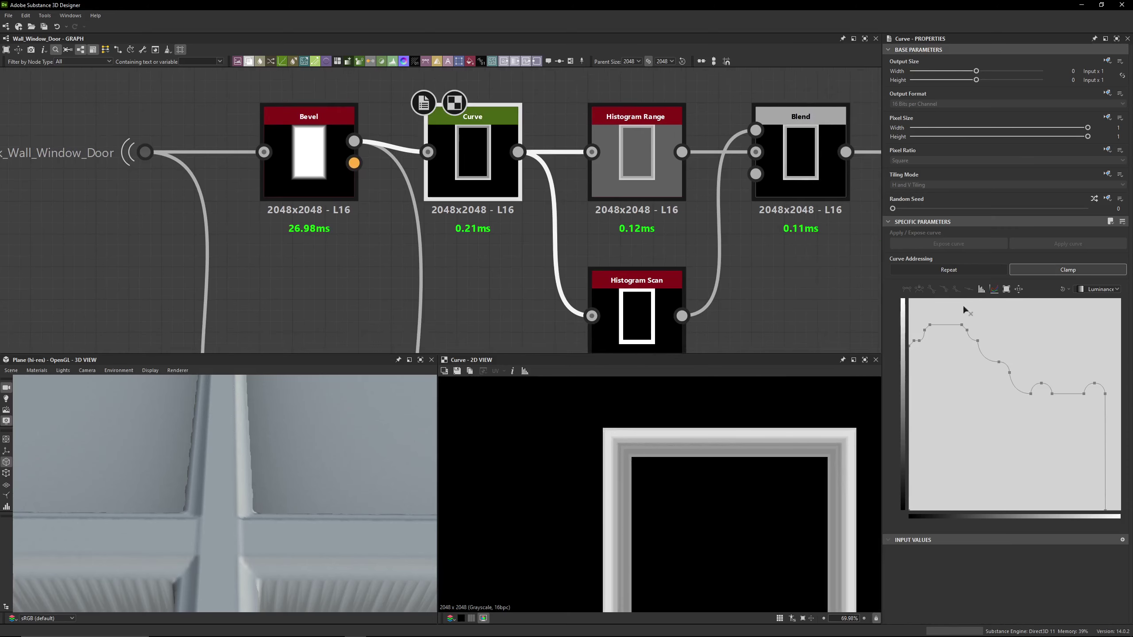
Inspect the door frame Curve's points along the raised edge and its rounded, stepped descent
click(910, 348)
drag(915, 343, 914, 342)
click(925, 330)
click(930, 326)
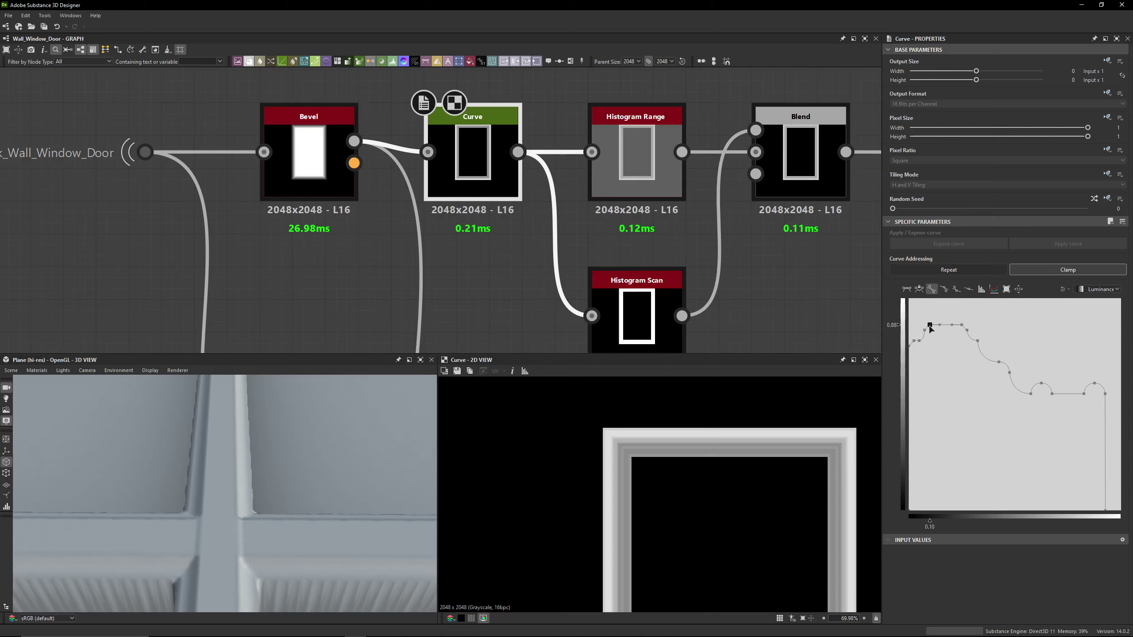
click(963, 326)
click(967, 331)
click(977, 341)
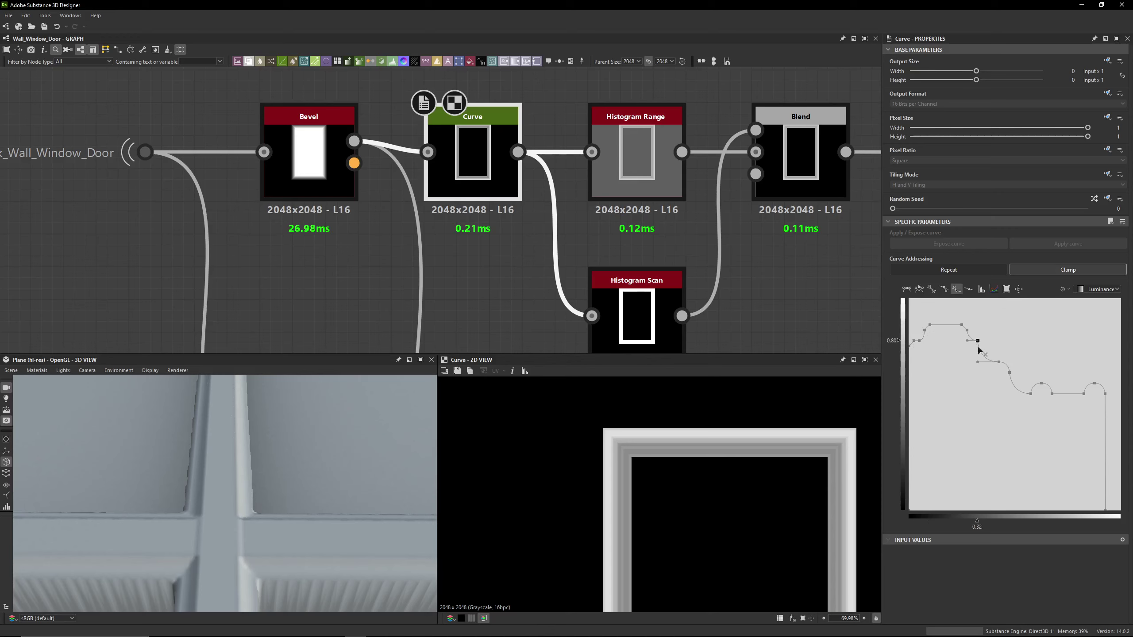
click(999, 363)
click(1009, 374)
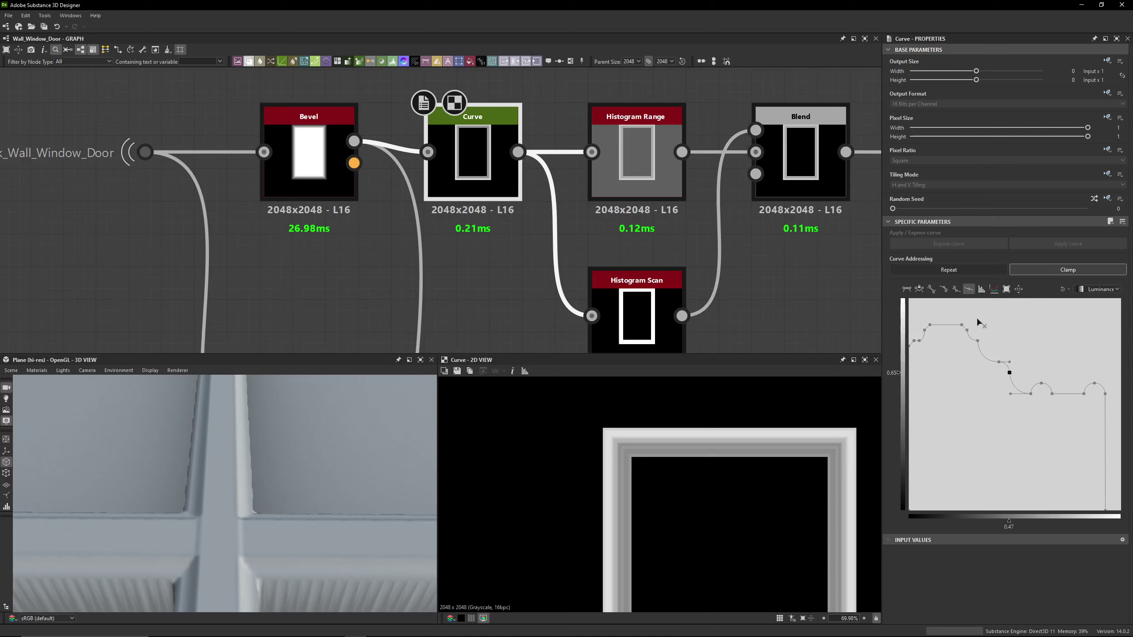
Inspect the door frame Curve's remaining points around the two small rounded bumps and the final vertical drop
click(1031, 394)
click(1041, 383)
click(1052, 394)
click(1084, 394)
click(1094, 383)
click(1106, 394)
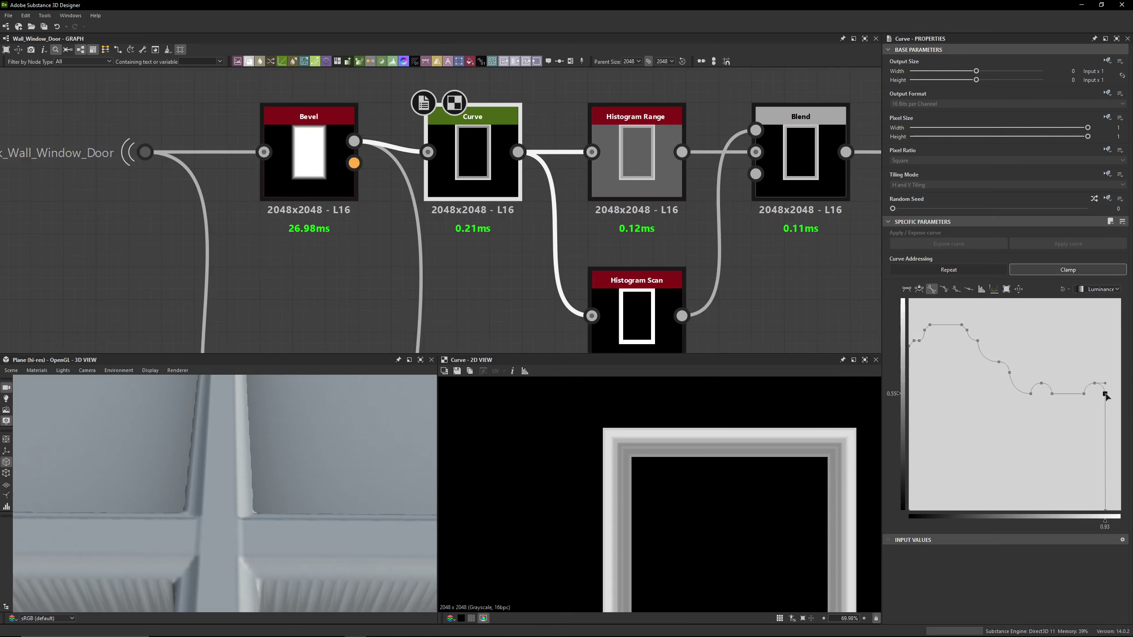
click(1106, 510)
Check the door frame chain's Histogram Range, Histogram Scan and the Multiply Blend that combines them
middle_drag(614, 241, 520, 216)
click(565, 140)
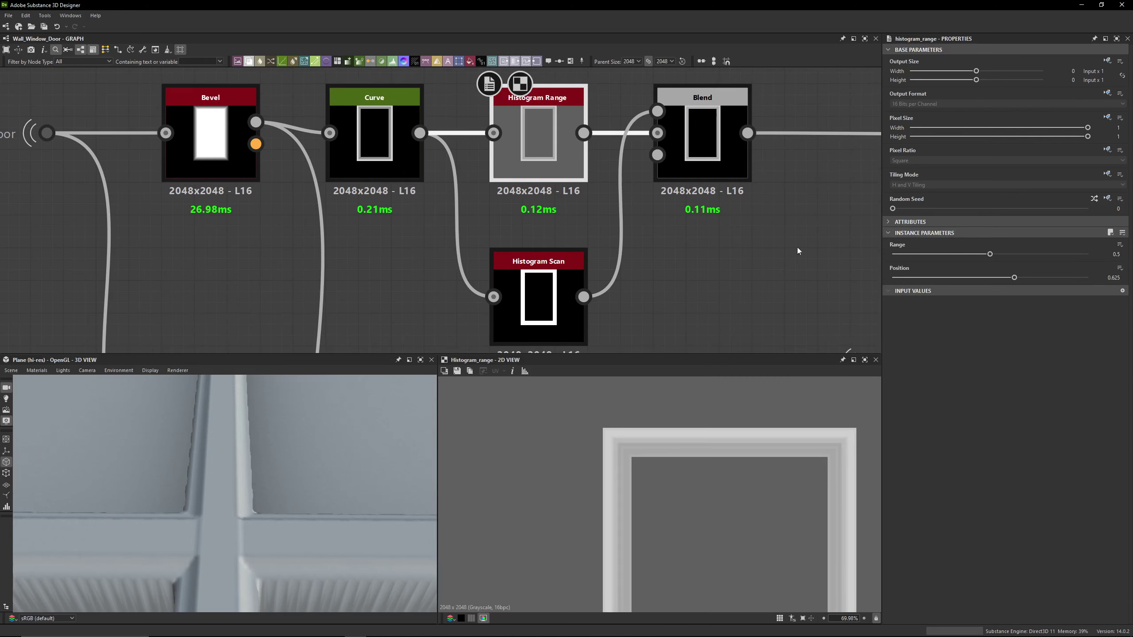
click(532, 277)
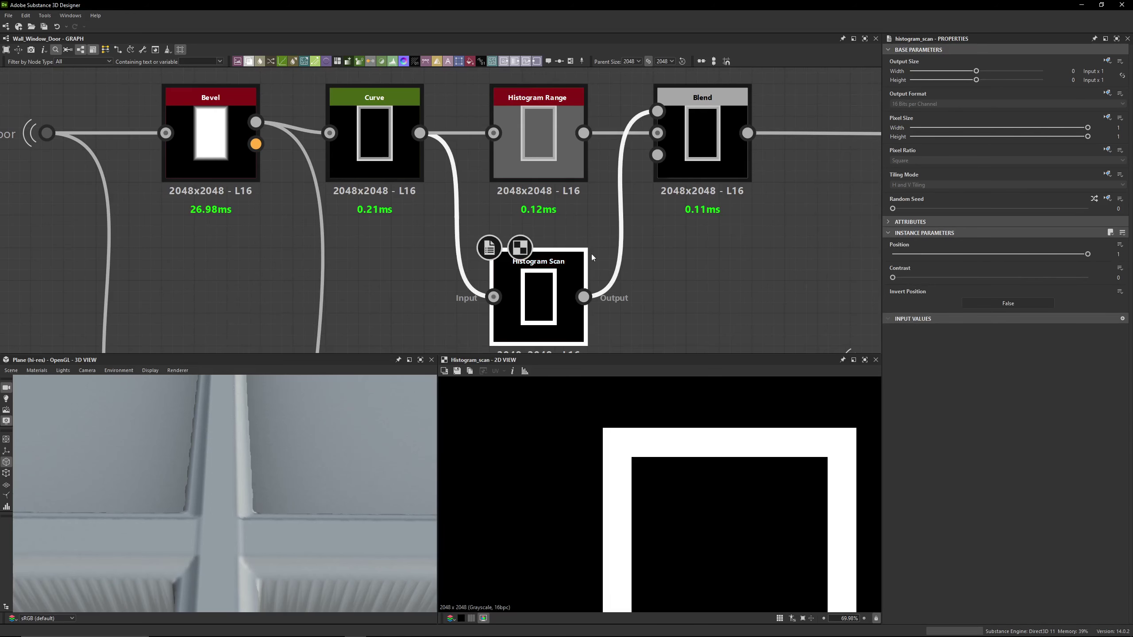
scroll(591, 253, down, 3)
click(579, 165)
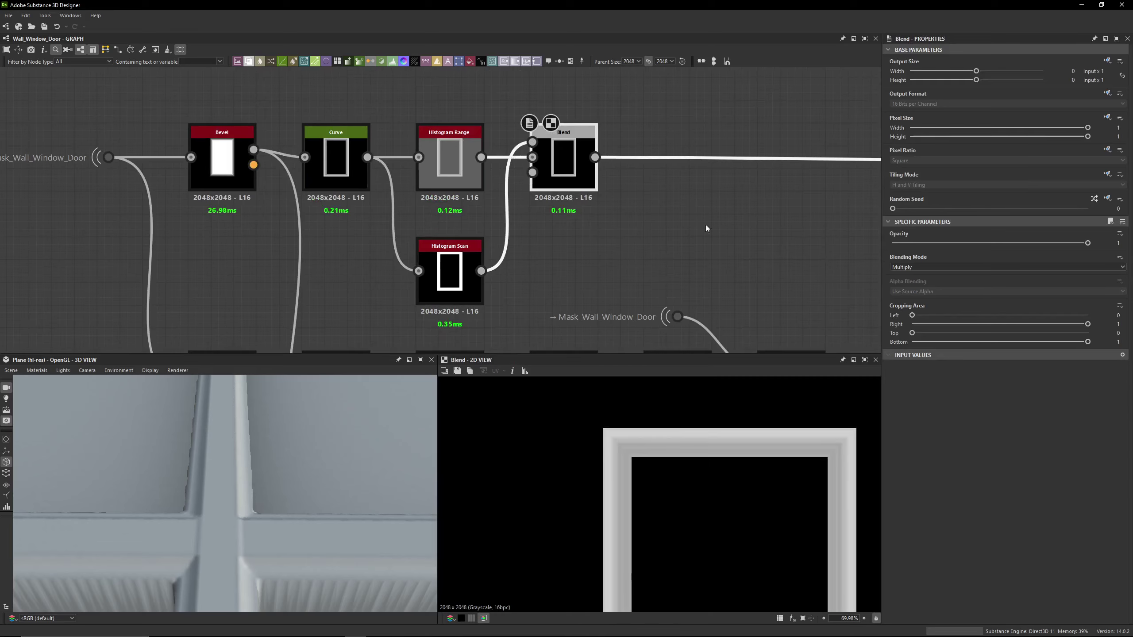
Locate the Extend Shape Grayscale branch below and preview its Mask_Wall_Window_Door source as a whole in 2D
scroll(516, 188, down, 5)
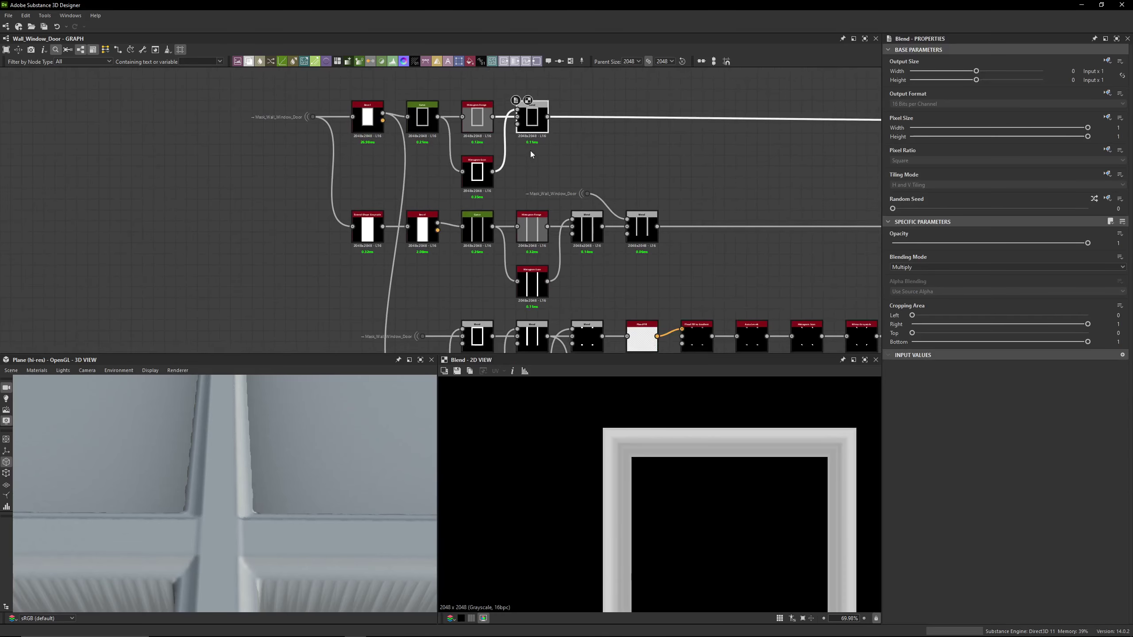
scroll(379, 169, up, 3)
click(350, 268)
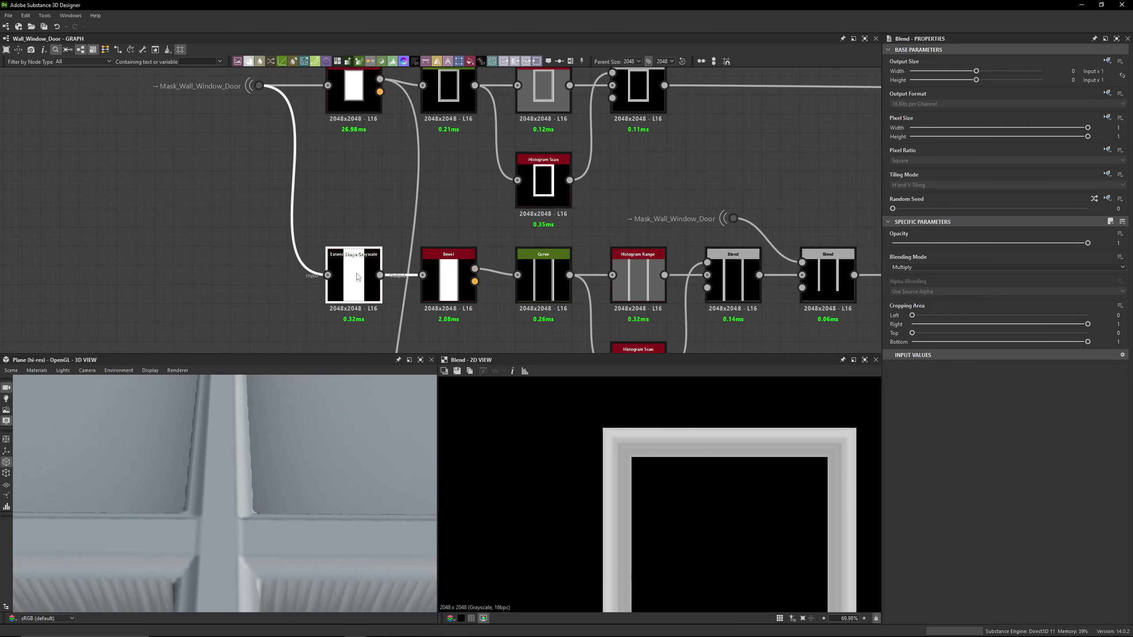
double_click(260, 86)
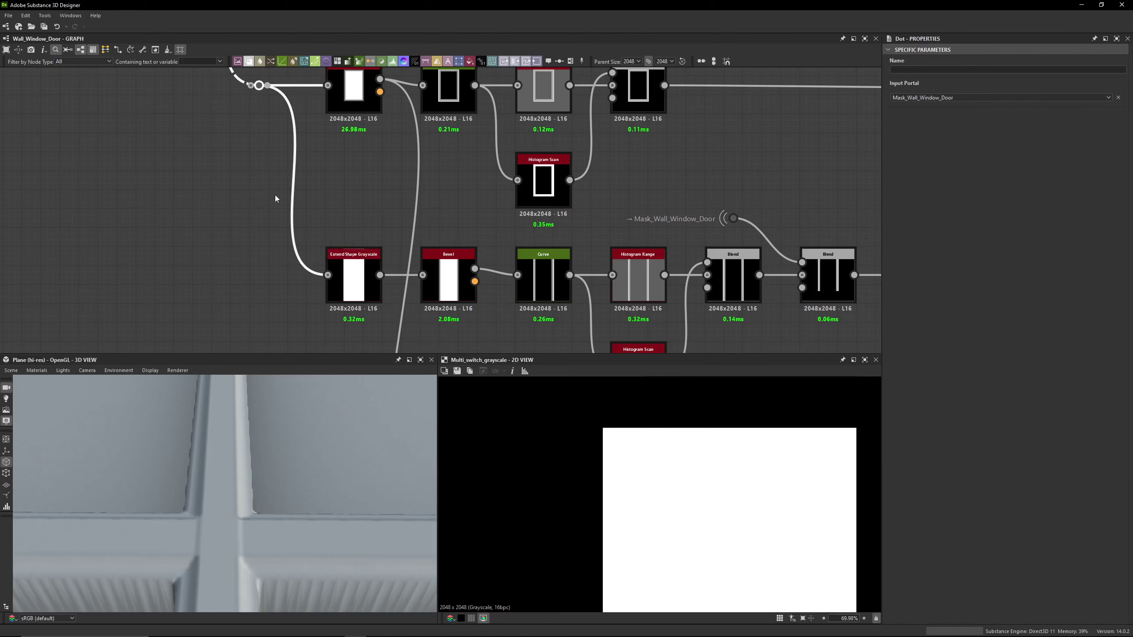
scroll(654, 433, down, 3)
middle_drag(176, 130, 259, 187)
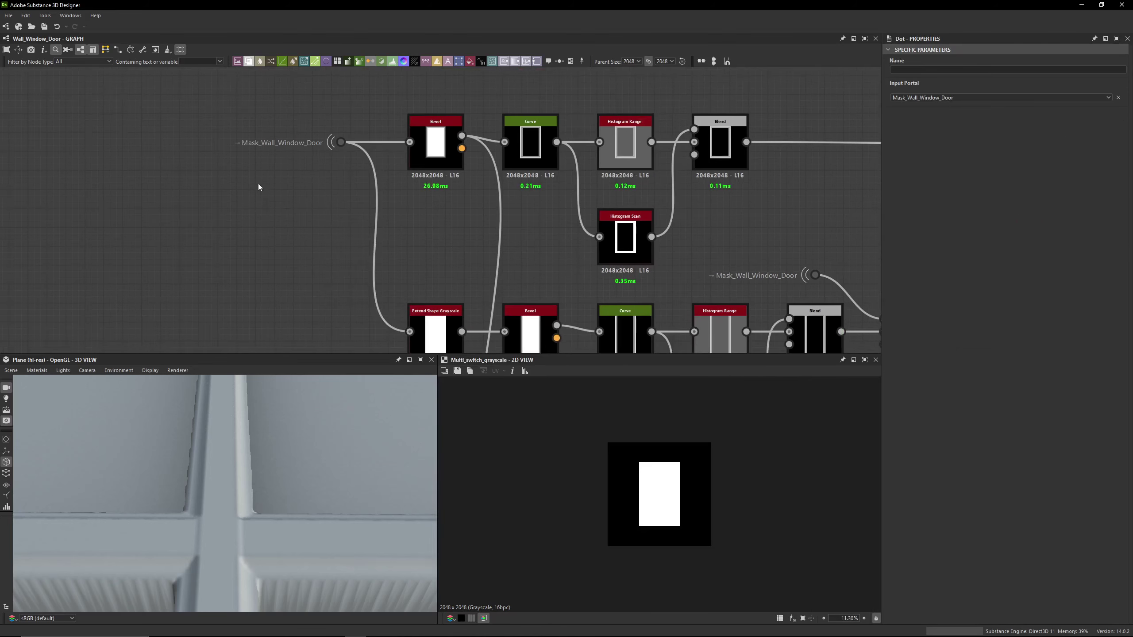
Preview the Extend Shape Grayscale node and the Bevel applied to its vertically extended shape
middle_drag(357, 199, 271, 102)
click(349, 236)
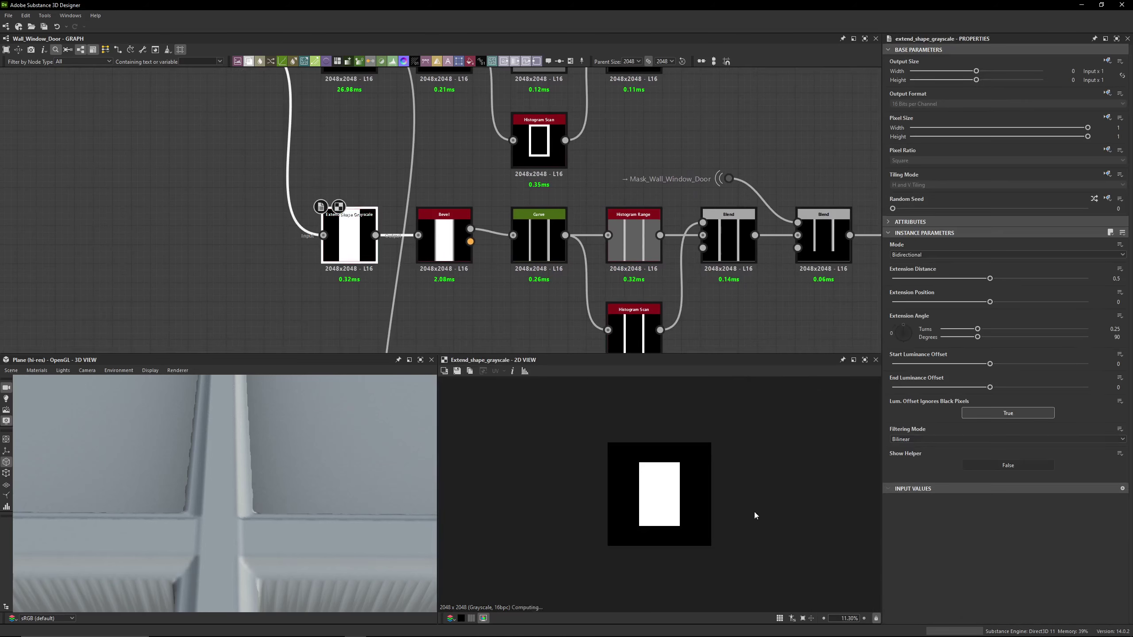
click(443, 239)
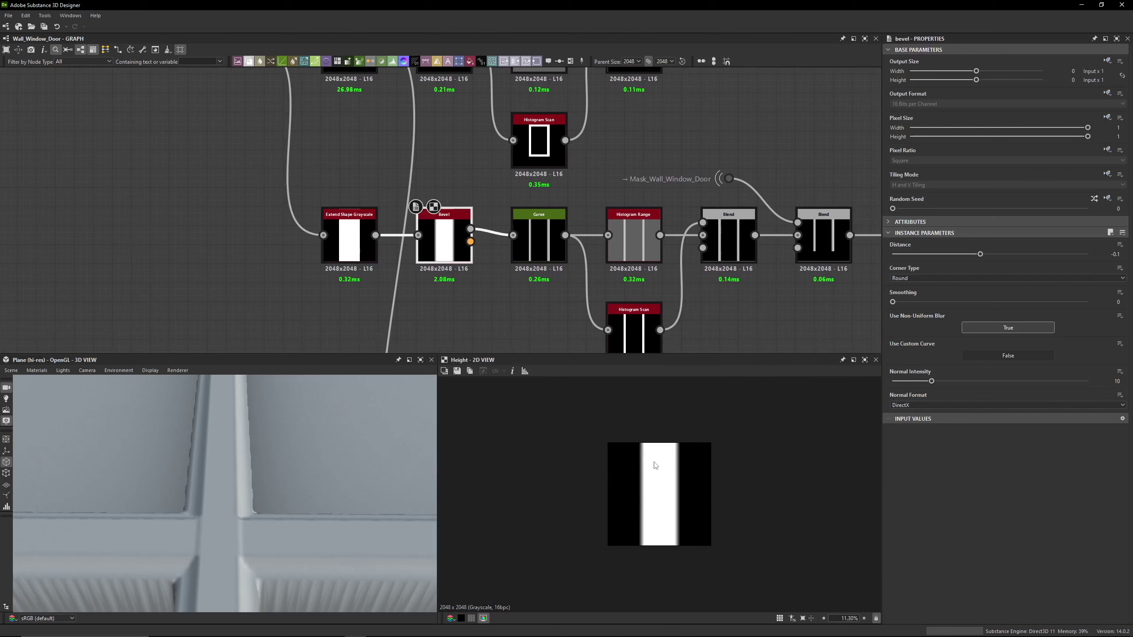
Compare the extended shape's Bevel with the first chain's Bevel, inspecting the latter's upper edge up close in 2D
middle_drag(369, 157, 388, 212)
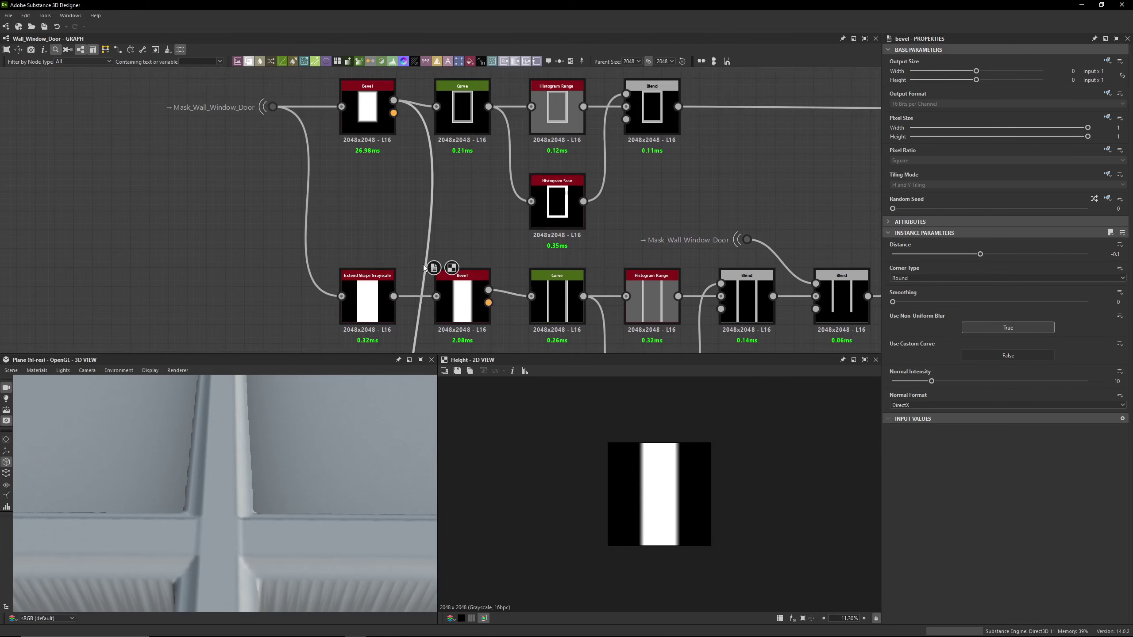
click(442, 279)
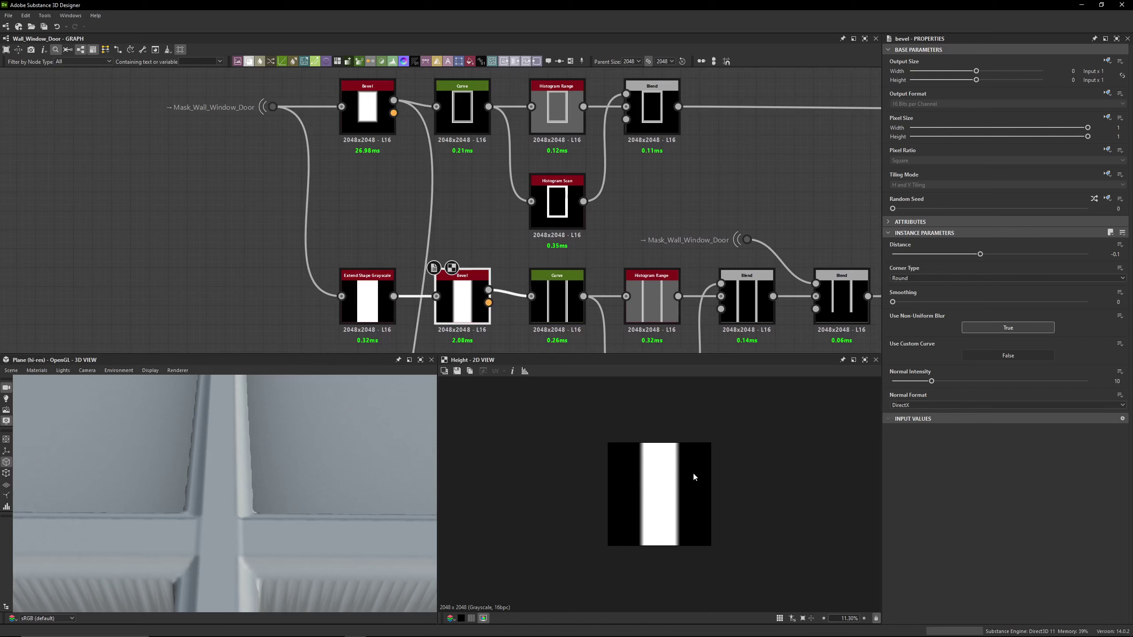
click(374, 128)
scroll(706, 493, up, 5)
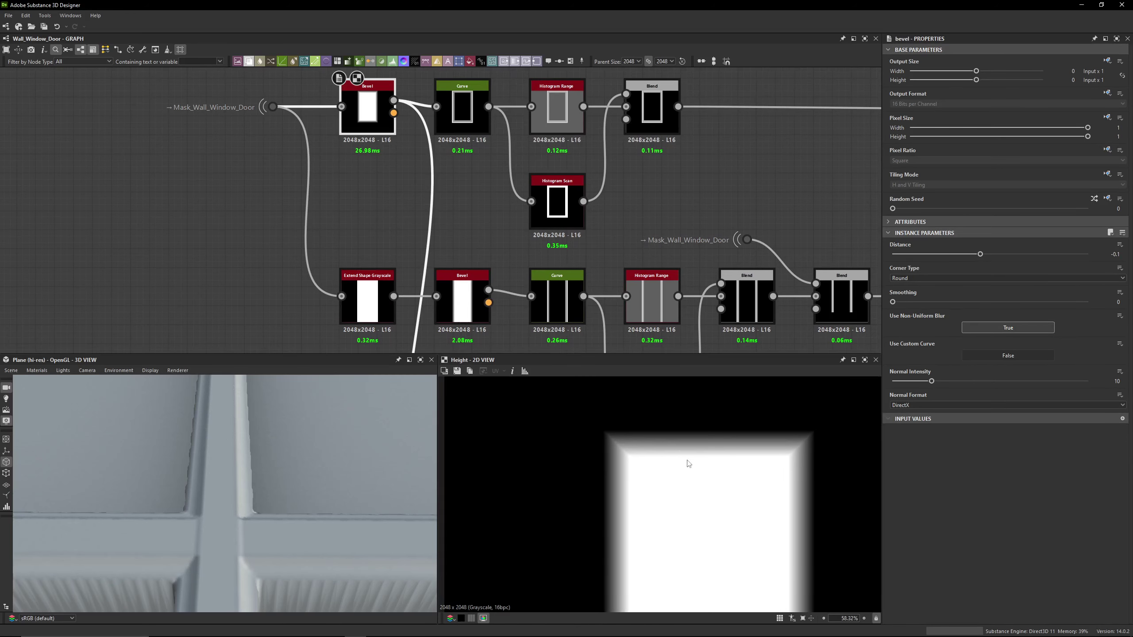
Examine the first Bevel's lower edge up close in 2D and compare it with the Bevel of the vertically extended shape
scroll(670, 469, down, 3)
scroll(664, 516, up, 5)
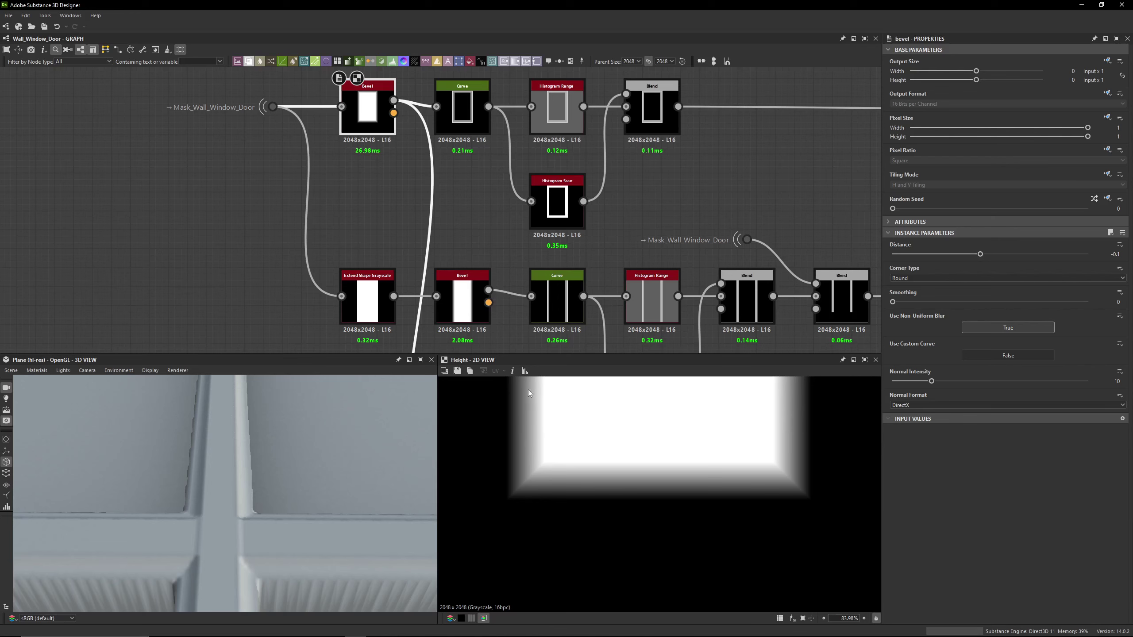
middle_drag(533, 590, 510, 519)
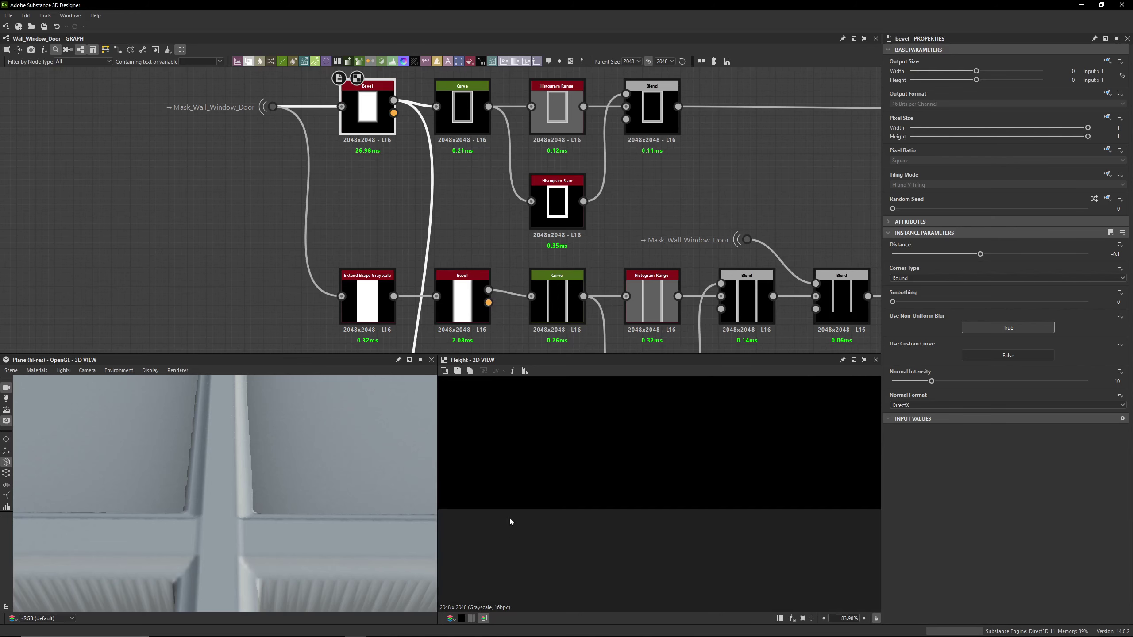
middle_drag(500, 288, 555, 261)
click(422, 272)
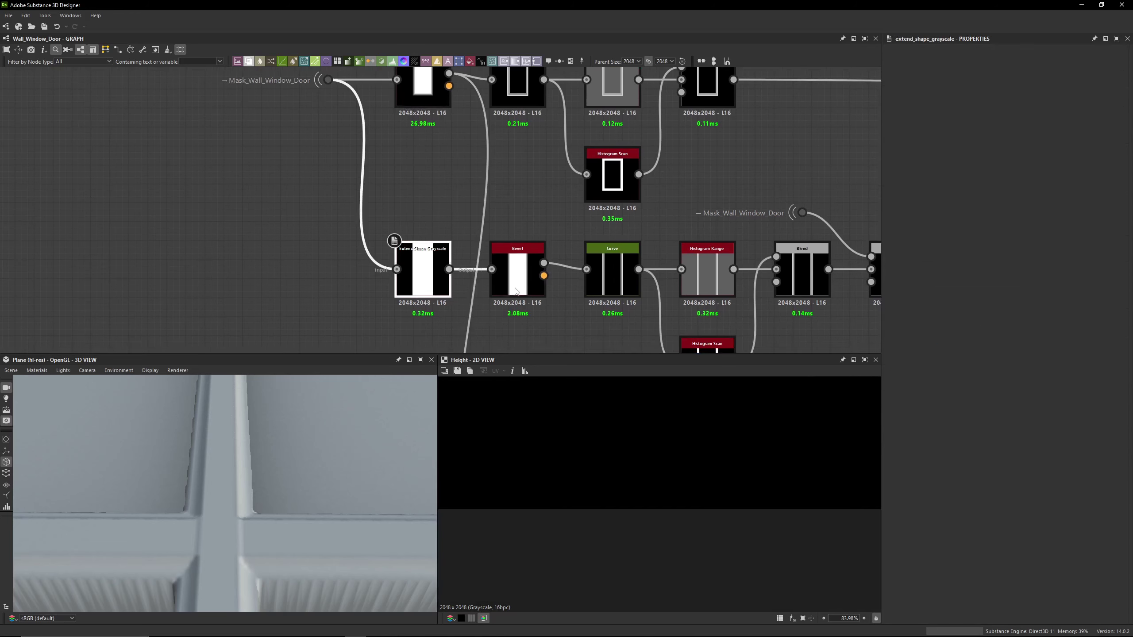
double_click(517, 272)
scroll(547, 447, up, 1)
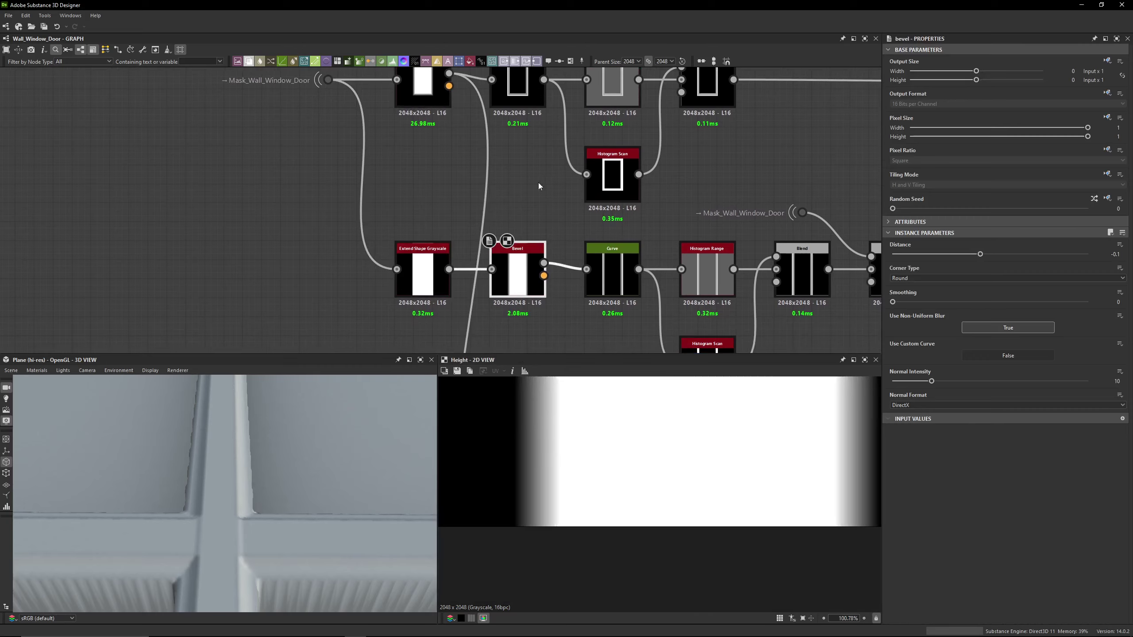
scroll(365, 234, down, 3)
Compare the Curve output of the Extend Shape Grayscale branch with the first chain's Curve output in 2D
double_click(508, 255)
scroll(658, 468, down, 8)
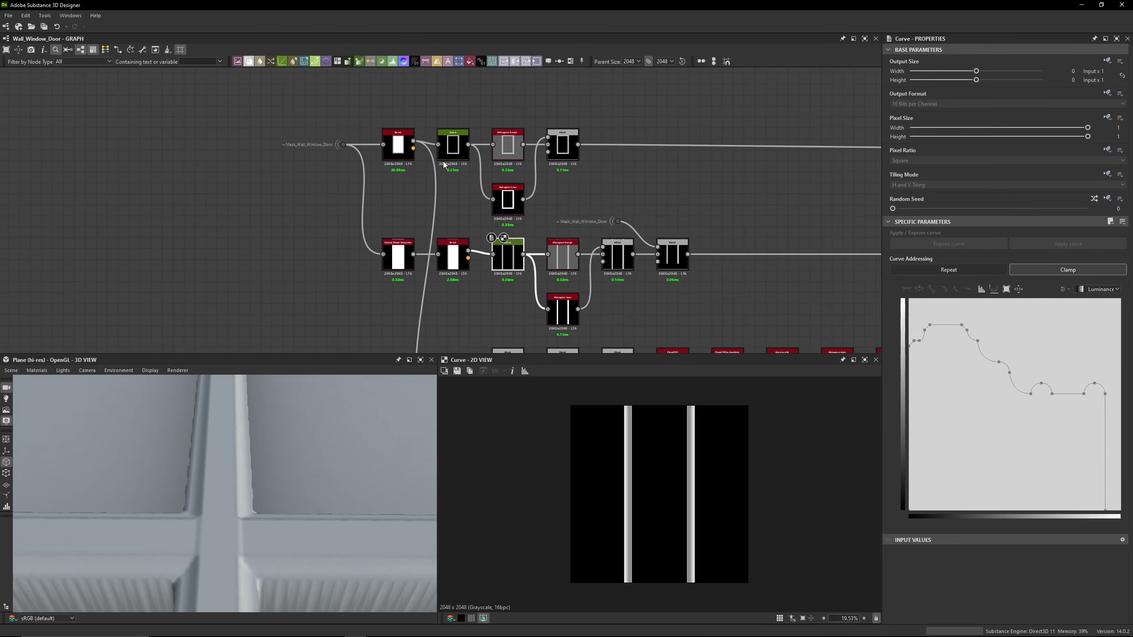
double_click(454, 146)
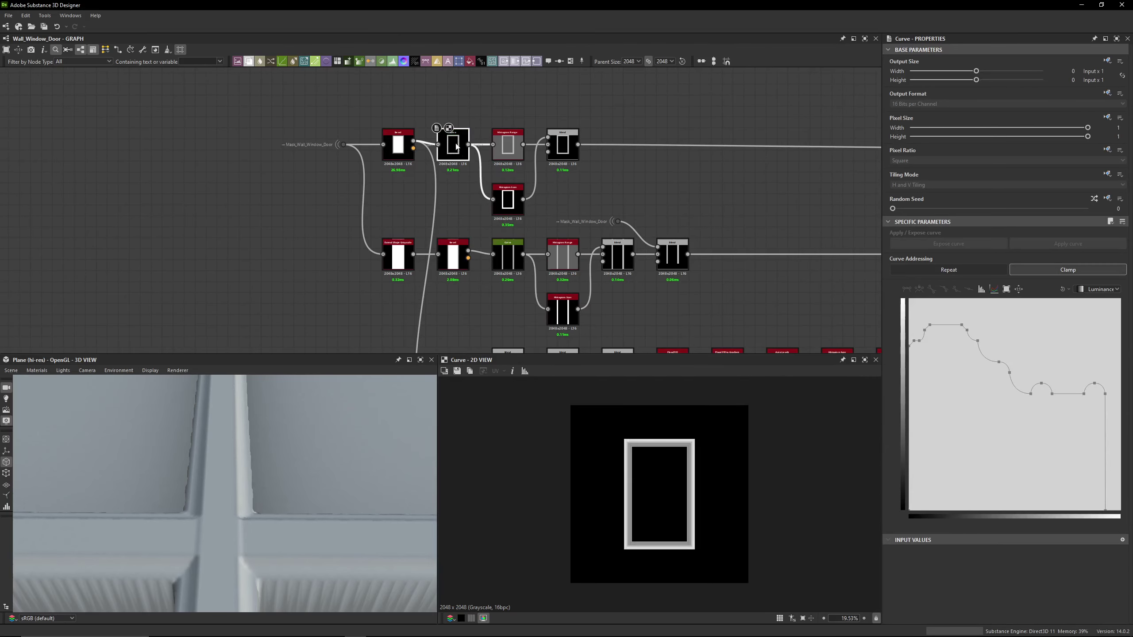
scroll(510, 273, up, 3)
click(507, 242)
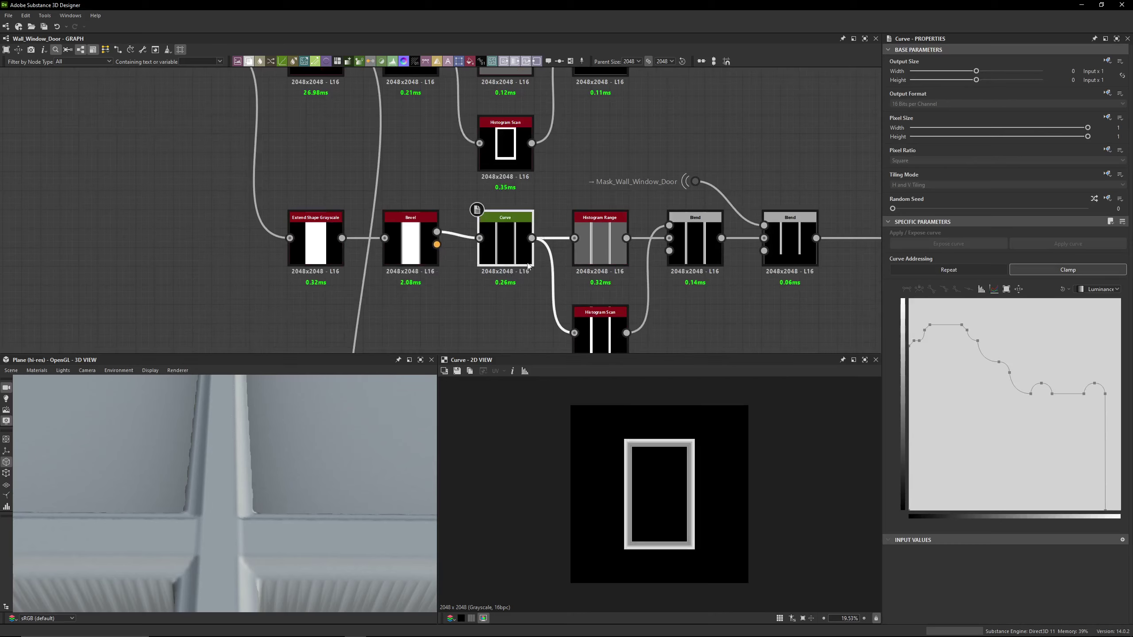
click(461, 239)
middle_drag(527, 295, 498, 292)
scroll(497, 293, down, 3)
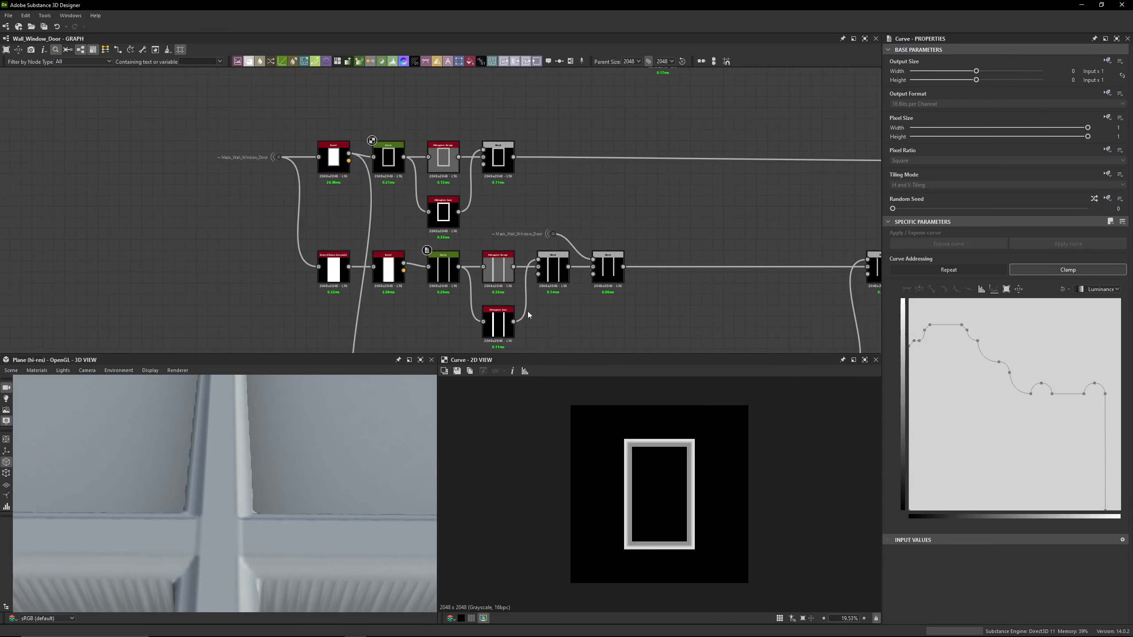
Move the Extend Shape Grayscale branch one column left and place its Mask_Wall_Window_Door input near the branch's last Blend
middle_drag(398, 309, 437, 259)
drag(297, 214, 674, 294)
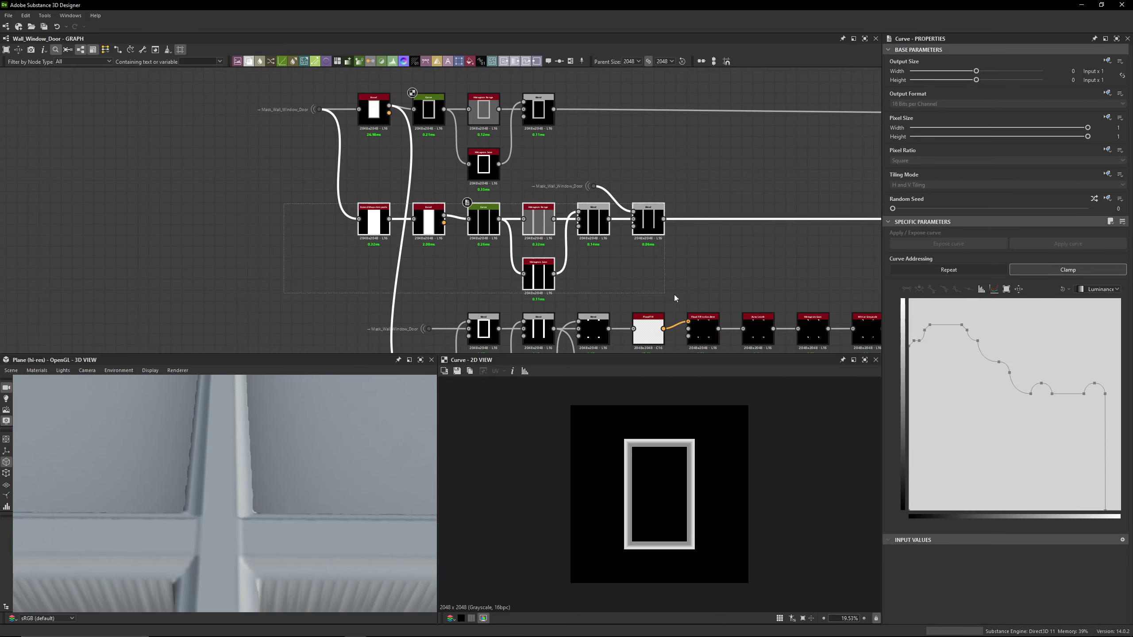
drag(654, 227, 538, 219)
click(391, 155)
scroll(598, 181, up, 3)
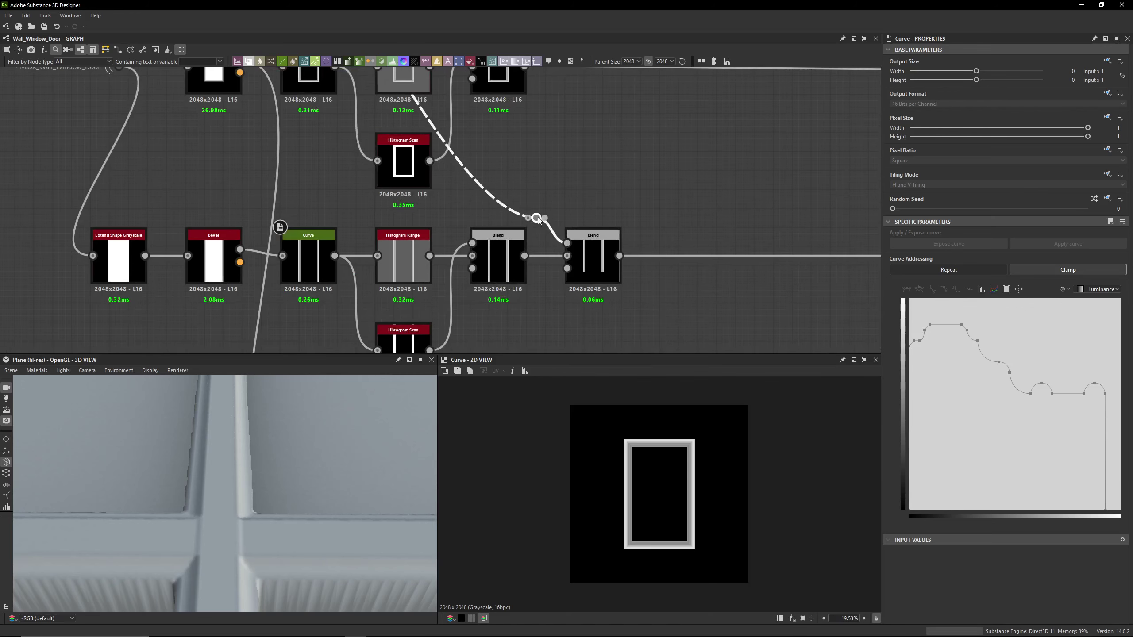
scroll(495, 172, down, 2)
mouse_move(600, 234)
middle_down()
mouse_move(594, 167)
mouse_move(597, 234)
middle_up()
middle_drag(480, 143, 482, 192)
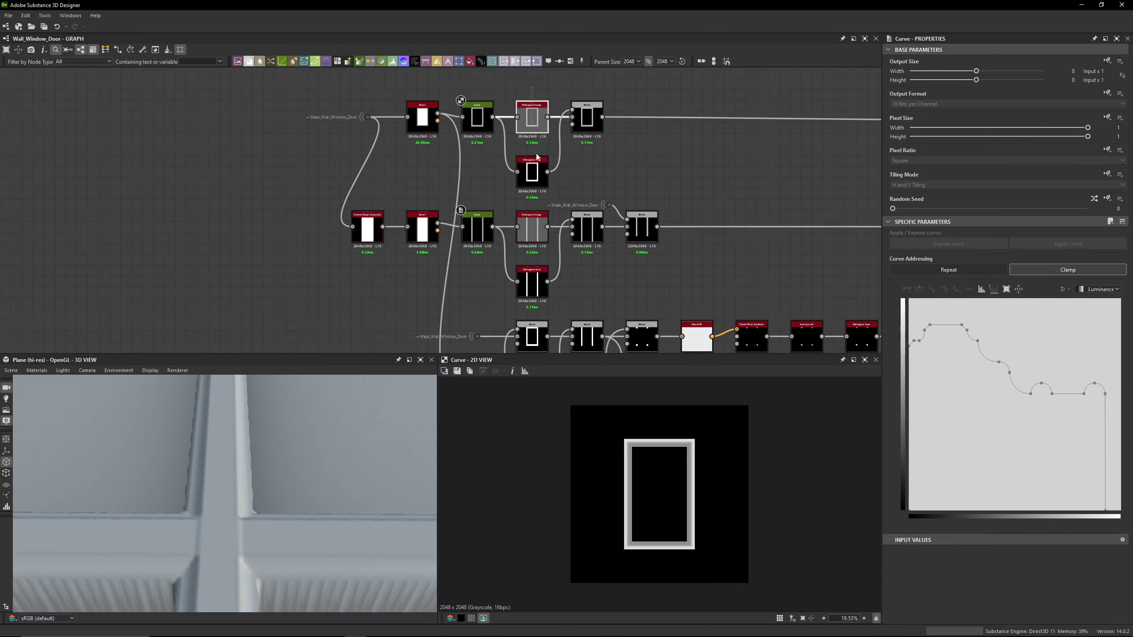
Check the extended branch's Multiply Blend, Histogram Range and Histogram Scan, and preview the final Blend that multiplies it with Mask_Wall_Window_Door
scroll(592, 232, up, 3)
double_click(591, 234)
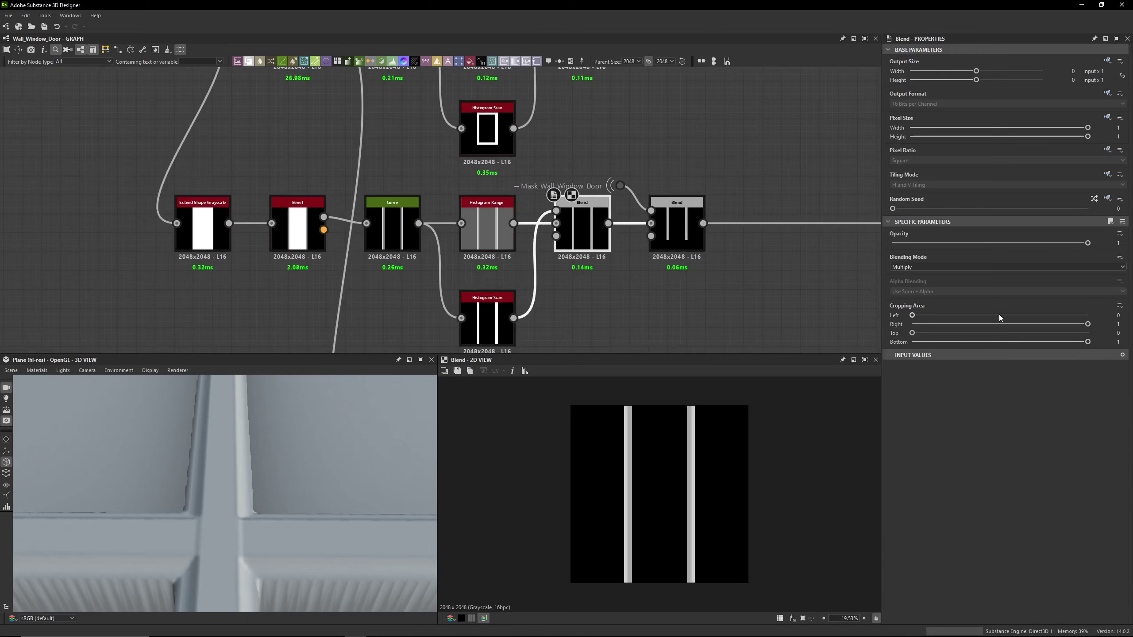
double_click(486, 227)
middle_drag(646, 275, 518, 265)
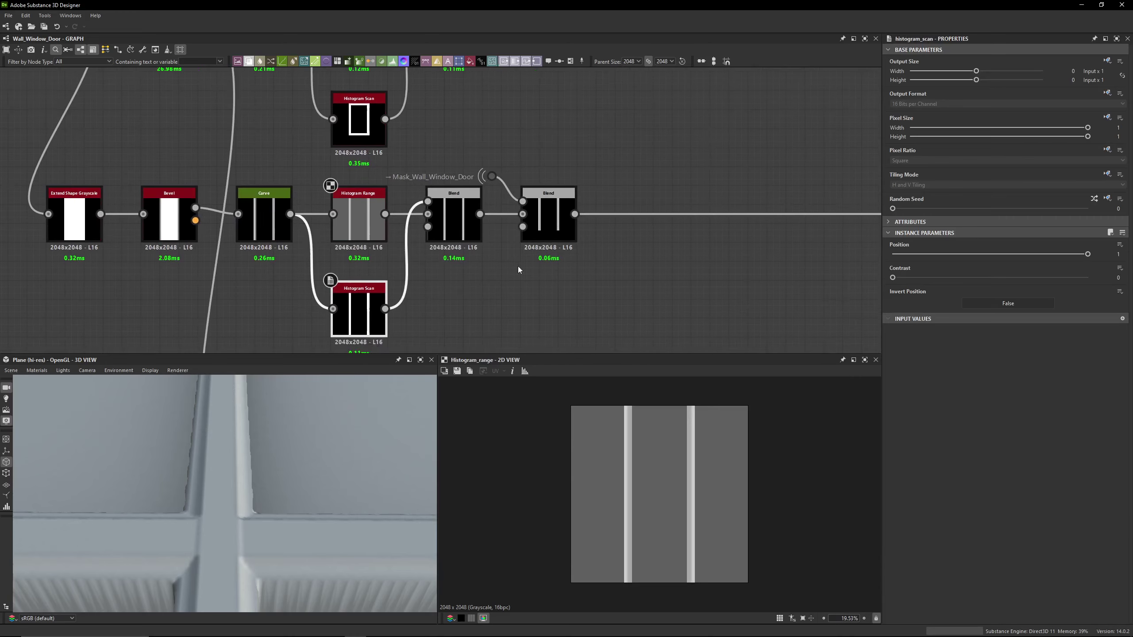
double_click(553, 232)
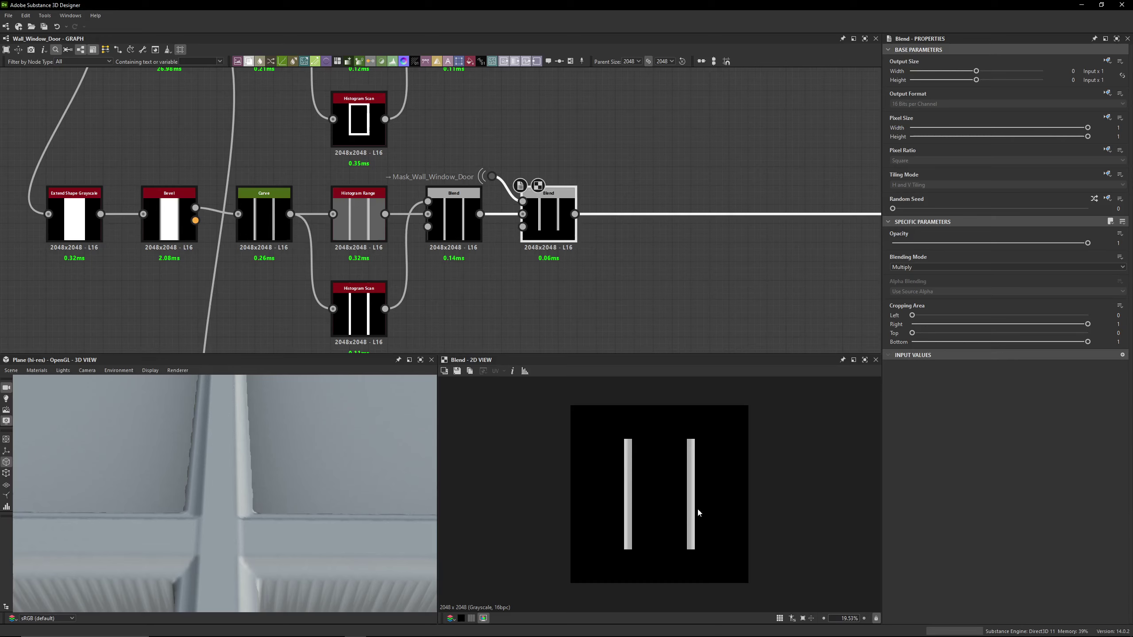
scroll(571, 278, down, 8)
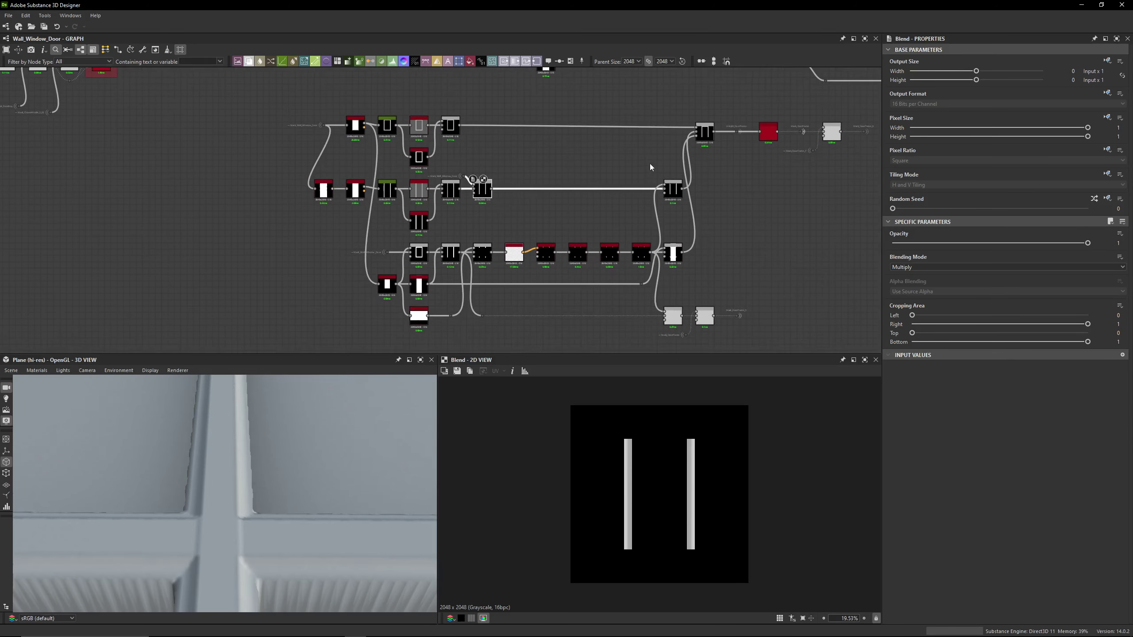
Preview the Bevel node fed directly by the Mask_Wall_Window_Door portal
scroll(537, 176, up, 1)
scroll(556, 152, up, 2)
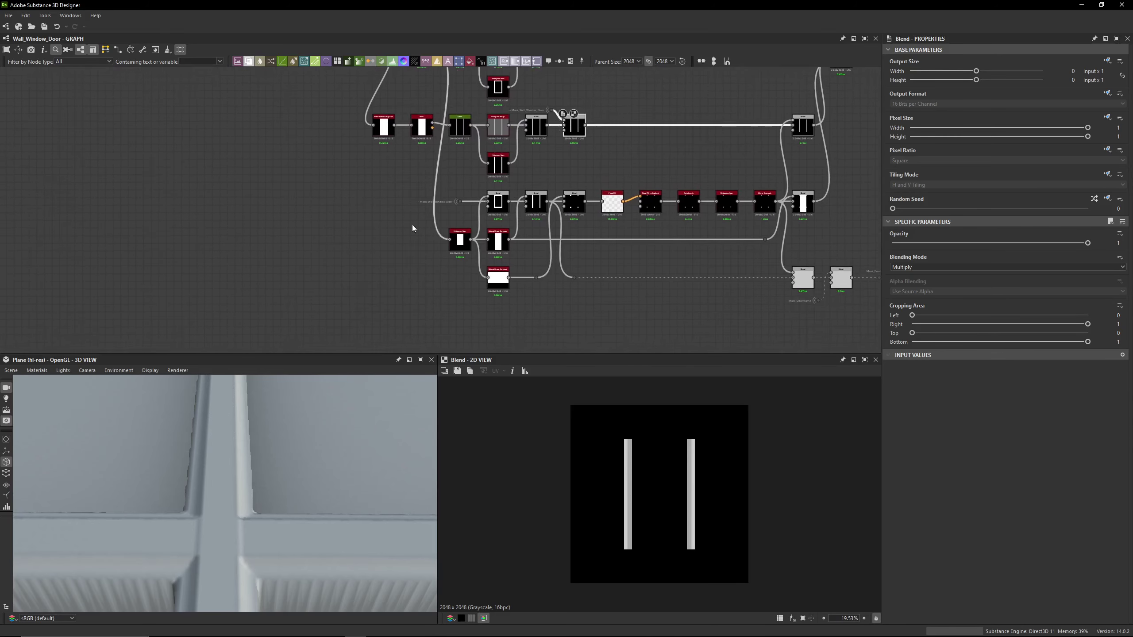
scroll(452, 156, up, 2)
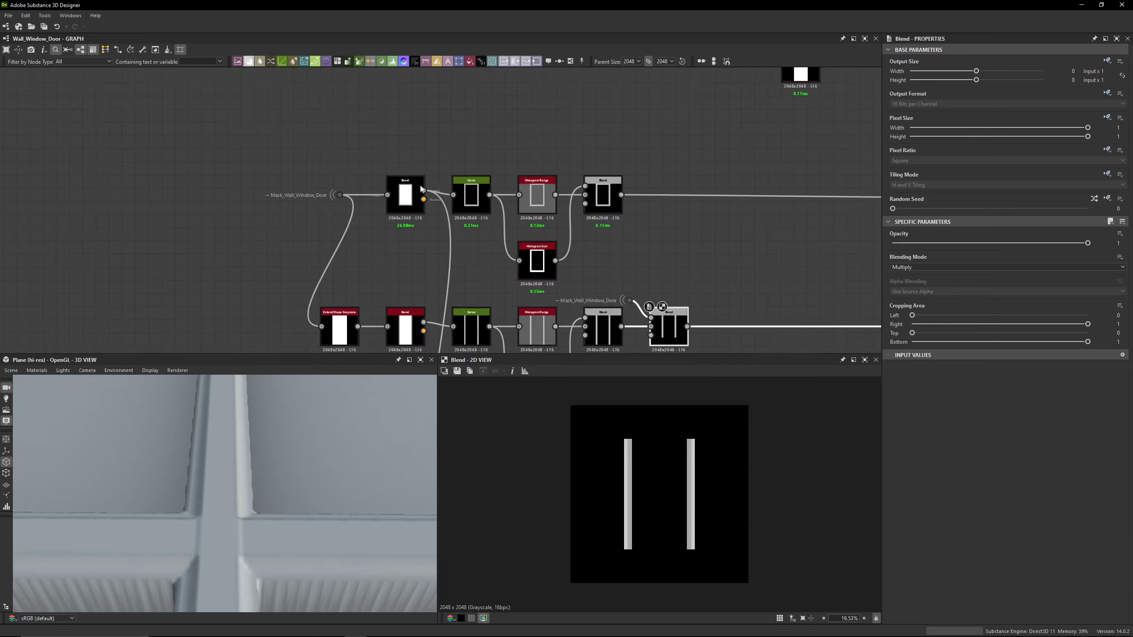
scroll(408, 192, up, 3)
double_click(403, 148)
scroll(404, 147, down, 5)
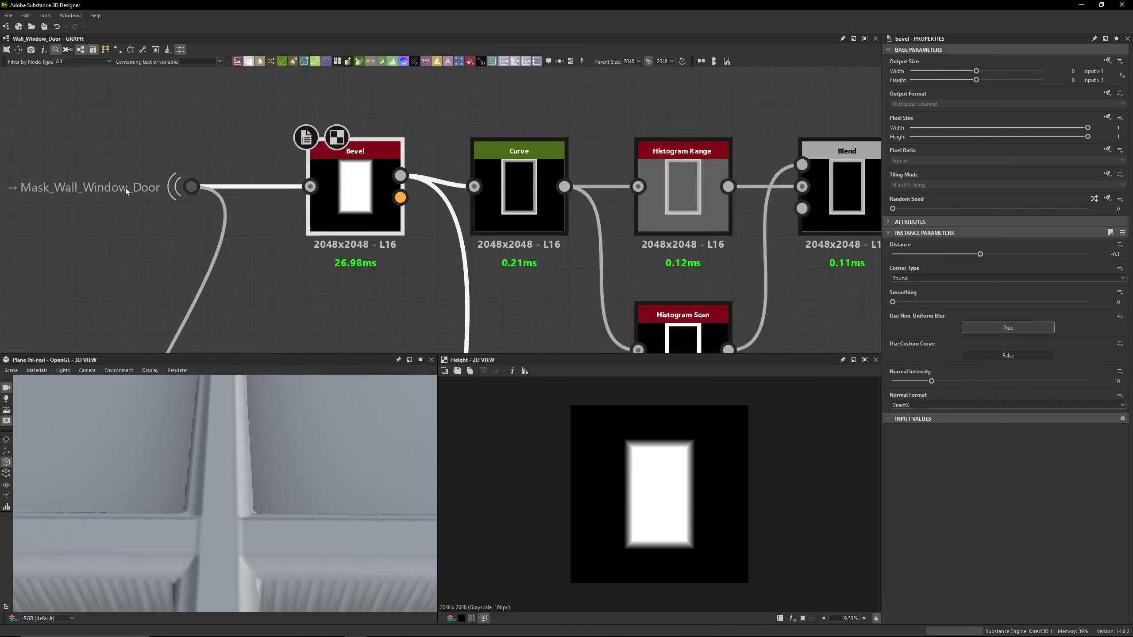
Preview the Histogram Scan node that receives the bevelled window and door mask, and enlarge its result
scroll(297, 176, down, 1)
scroll(297, 176, down, 2)
middle_drag(298, 176, 296, 100)
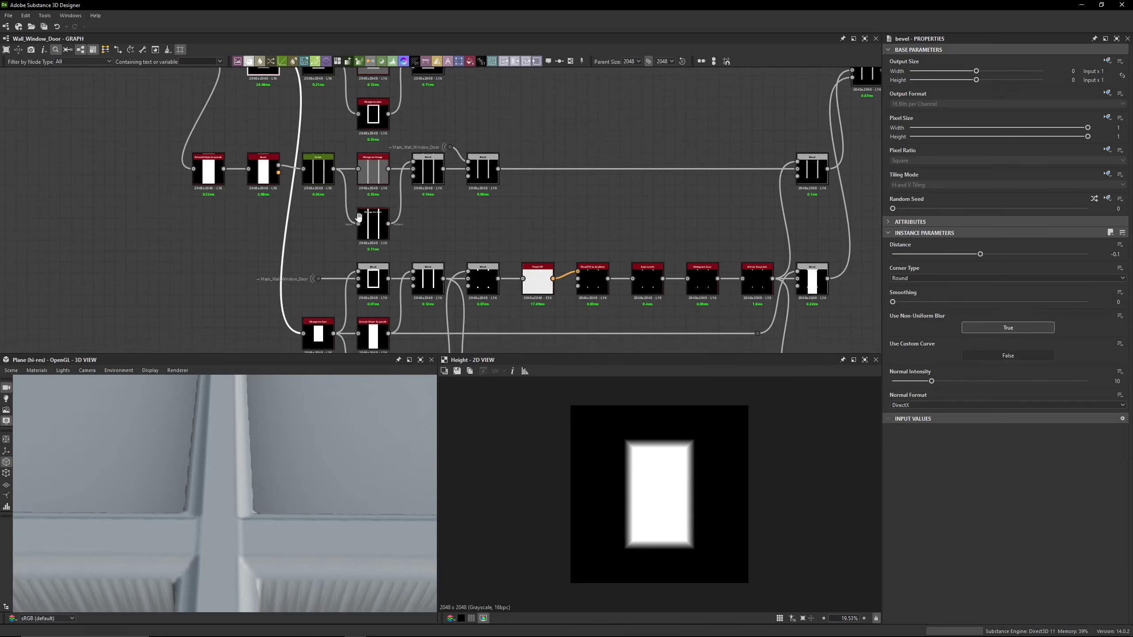
middle_drag(318, 333, 316, 260)
scroll(318, 261, up, 7)
double_click(350, 270)
scroll(643, 459, up, 3)
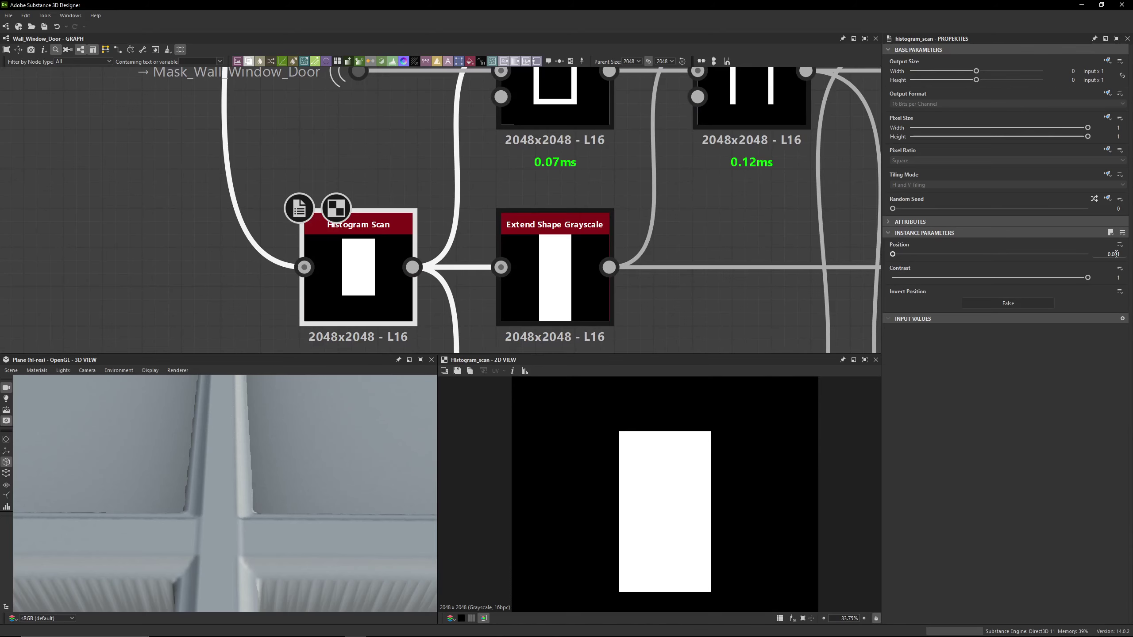
Examine the edge gradient of the Bevel node's height output up close
scroll(345, 182, down, 4)
middle_drag(345, 182, 321, 235)
double_click(280, 176)
scroll(632, 506, up, 15)
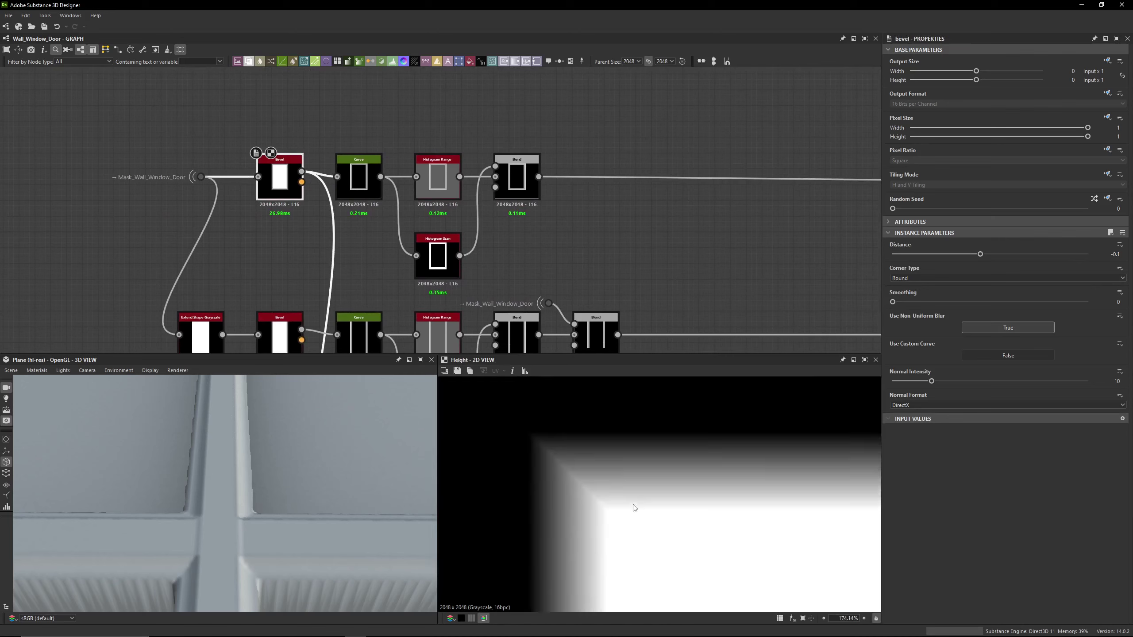
scroll(579, 514, down, 13)
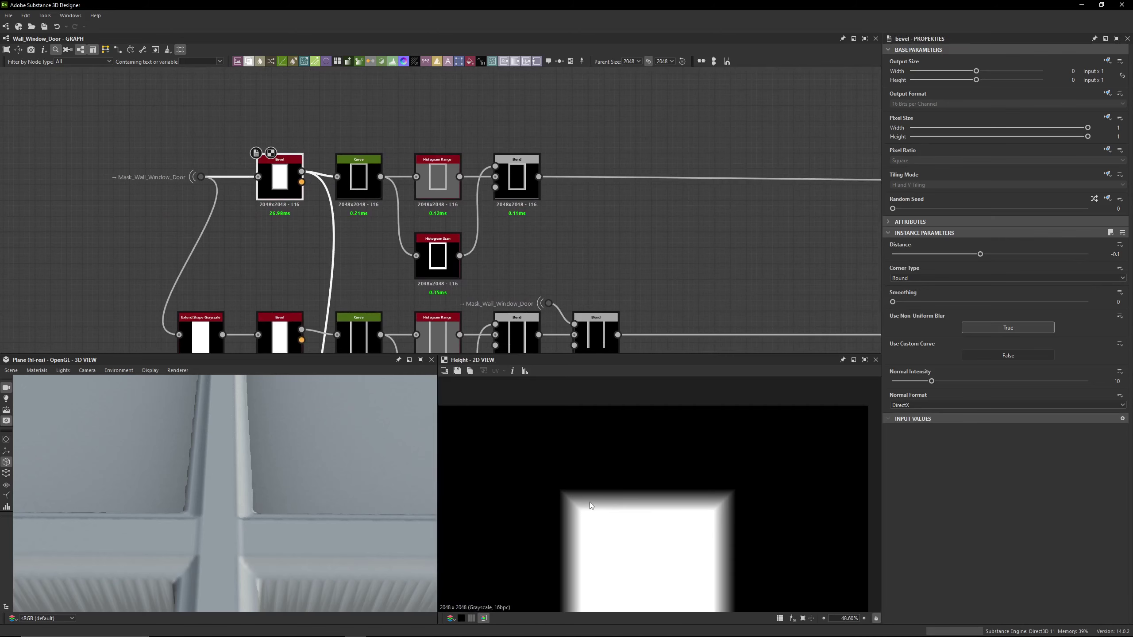
Compare the Bevel output with the Histogram Scan result and check the scan's Position parameter
scroll(409, 262, down, 4)
middle_drag(409, 262, 456, 237)
double_click(450, 233)
double_click(440, 180)
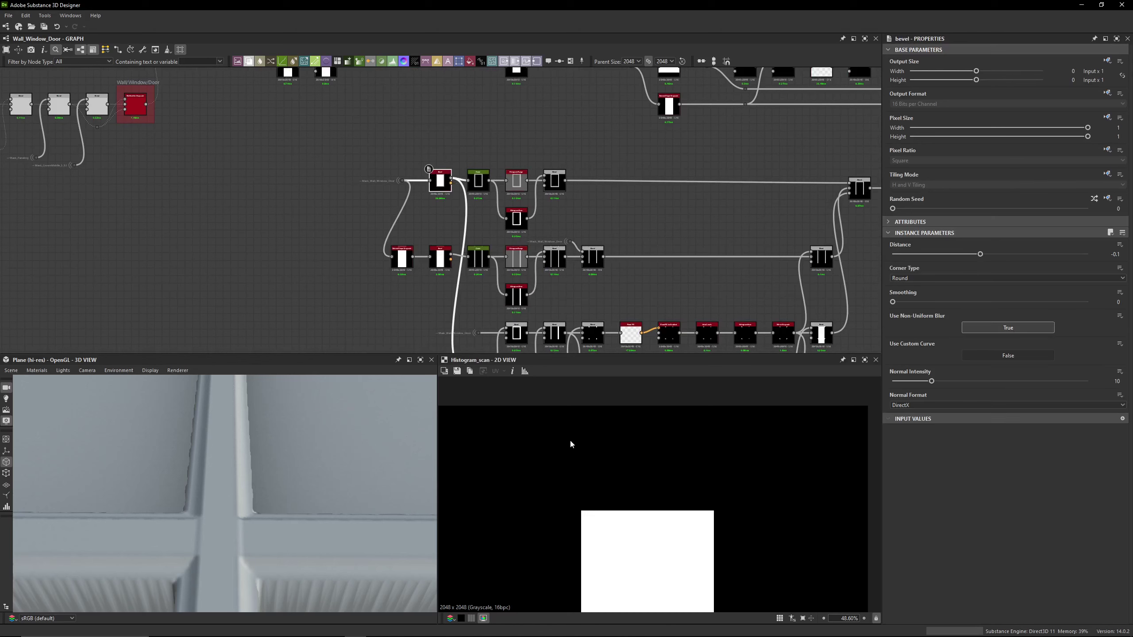
middle_drag(515, 339, 486, 187)
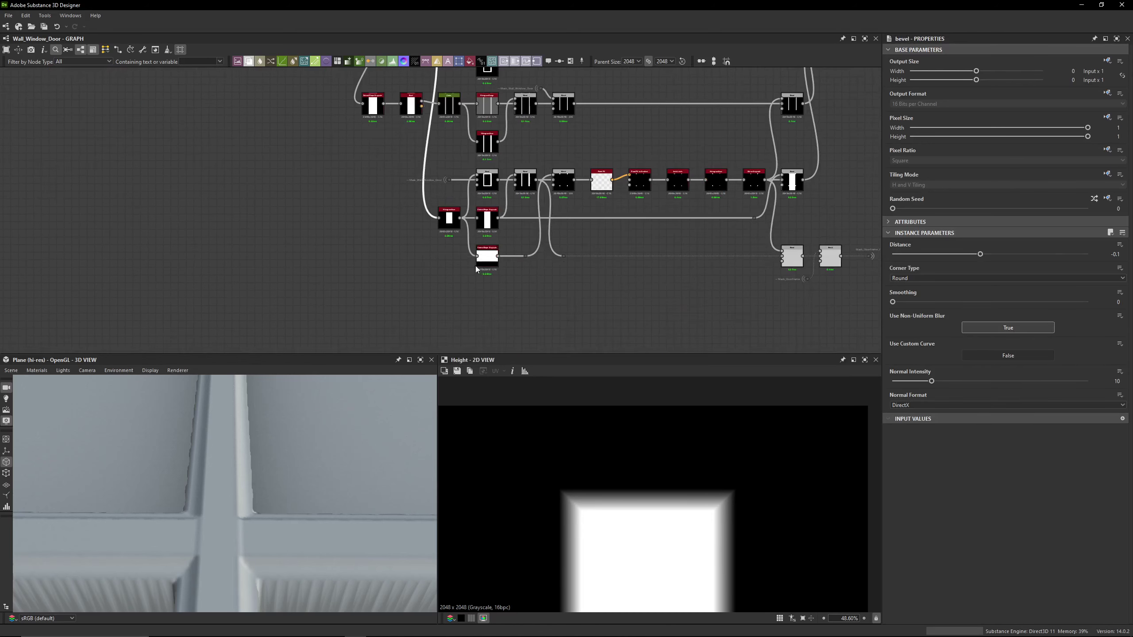
scroll(486, 231, up, 3)
click(423, 209)
middle_drag(423, 208, 430, 253)
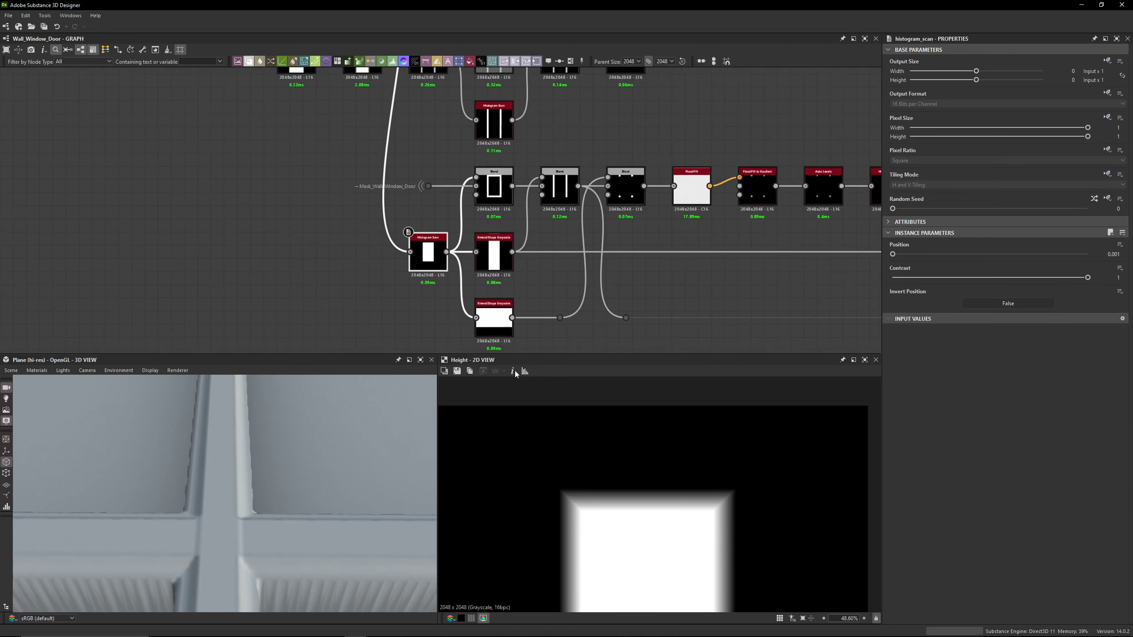
double_click(428, 252)
double_click(1114, 254)
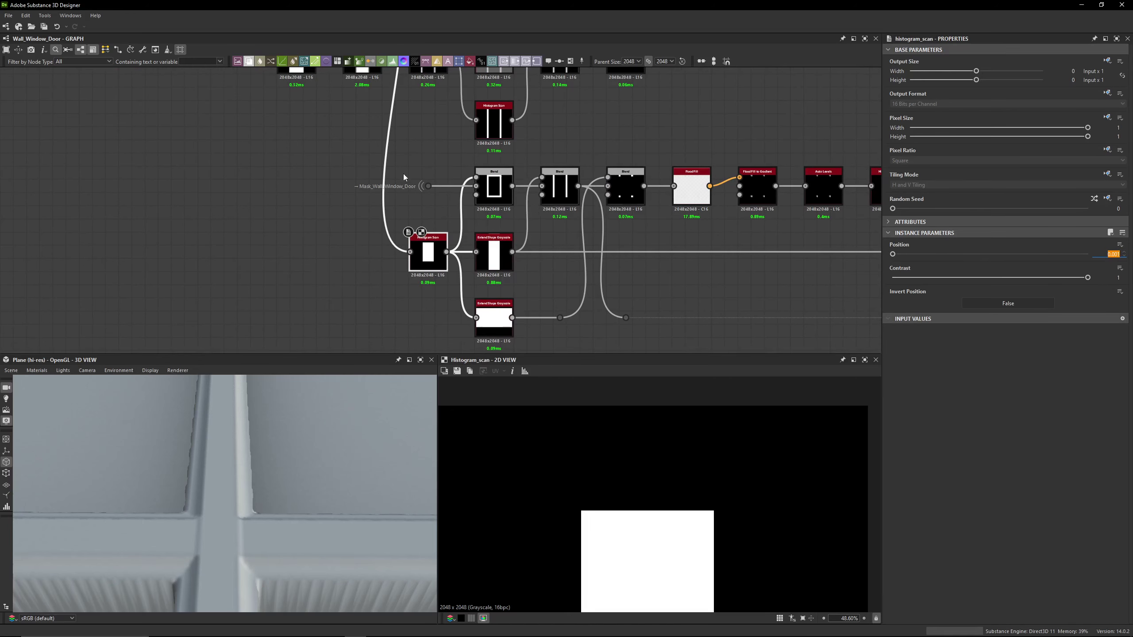
Inspect the Subtract Blend that forms the rectangular frame, along with its Histogram Scan and Mask_Wall_Window_Door inputs
scroll(404, 177, up, 5)
double_click(643, 210)
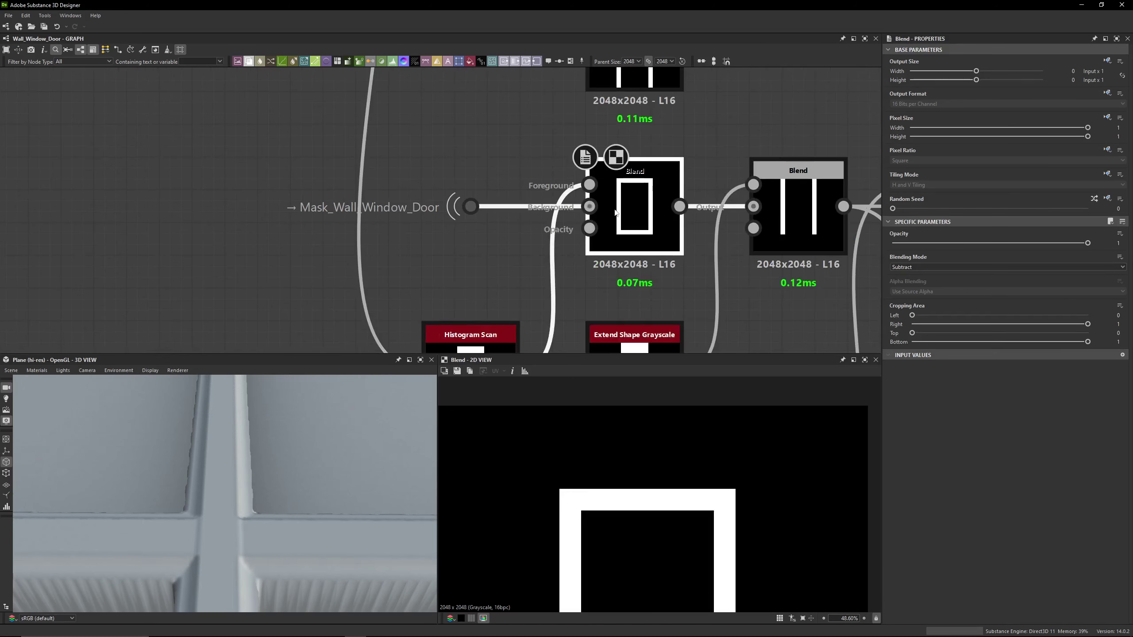
double_click(471, 339)
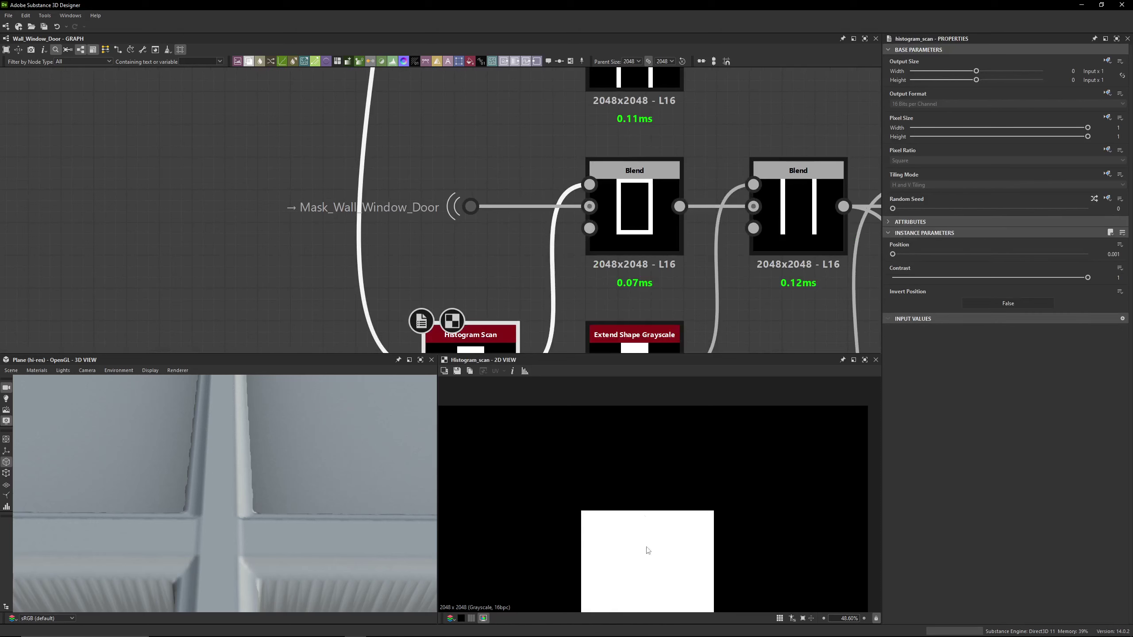
double_click(486, 208)
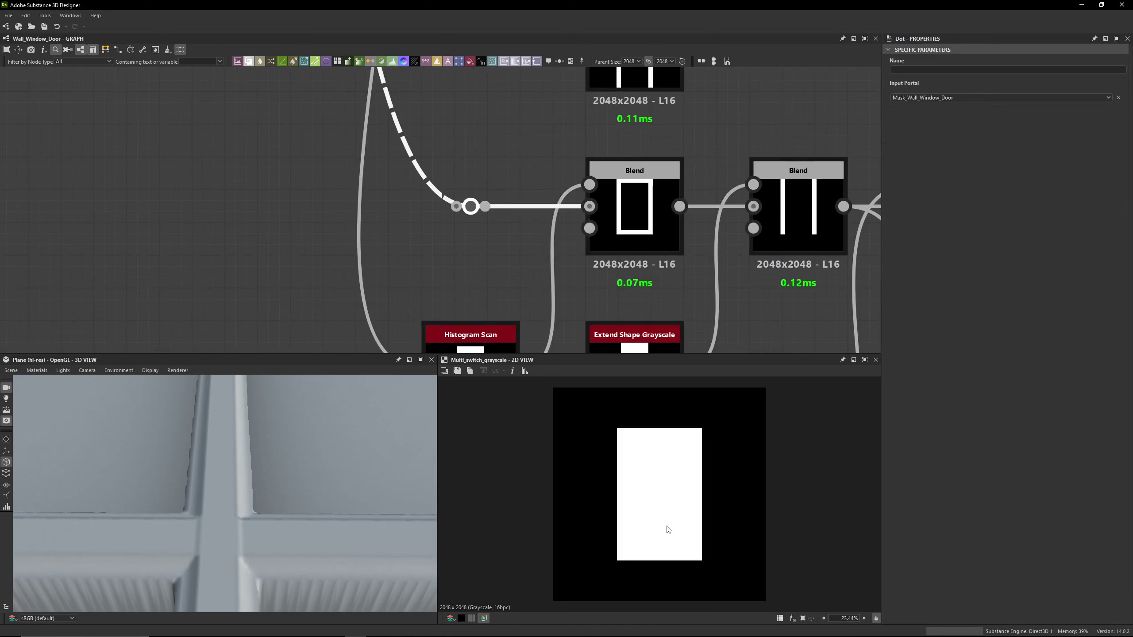
double_click(637, 217)
middle_drag(636, 218, 535, 189)
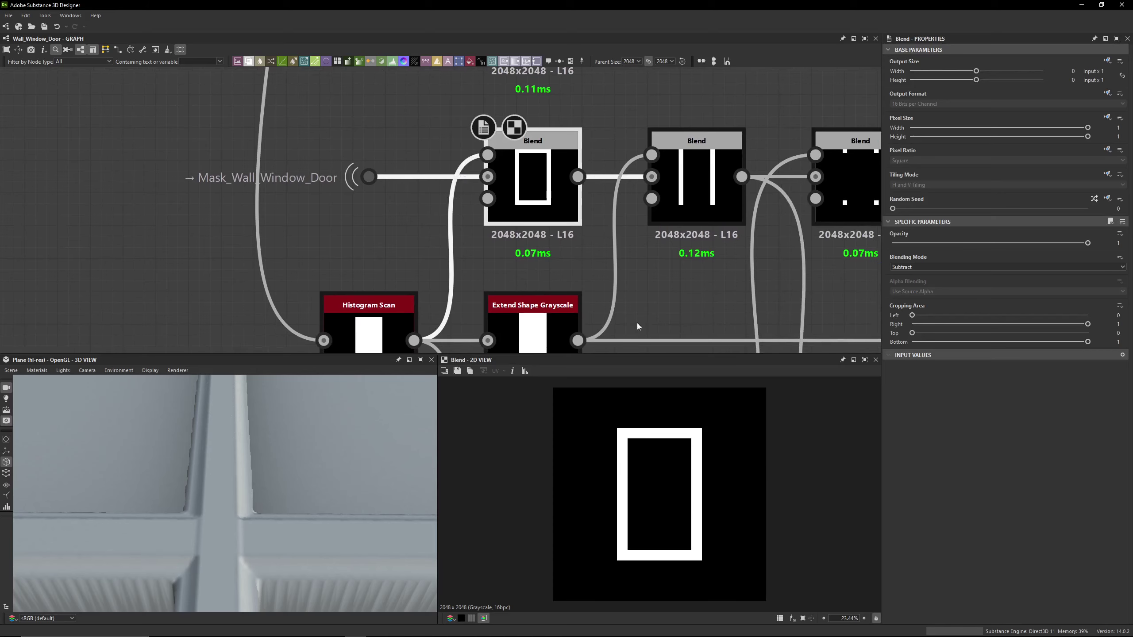
Inspect how the Histogram Scan shape is extended vertically and subtracted from the frame in the second Blend
scroll(601, 248, down, 3)
middle_drag(601, 248, 540, 198)
double_click(406, 257)
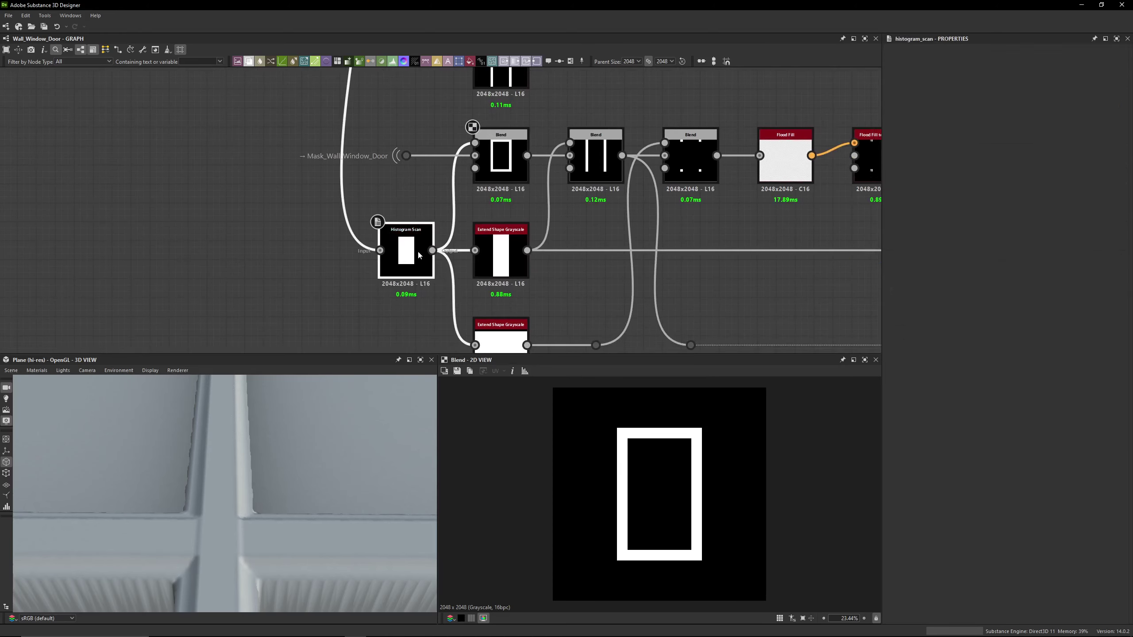
double_click(502, 264)
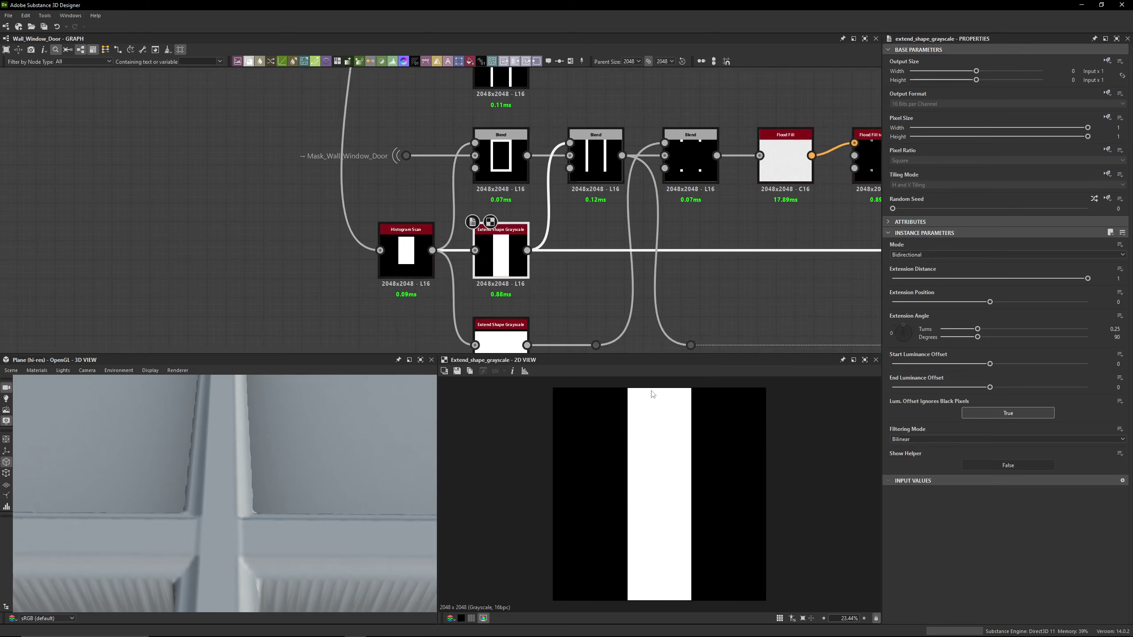
double_click(596, 162)
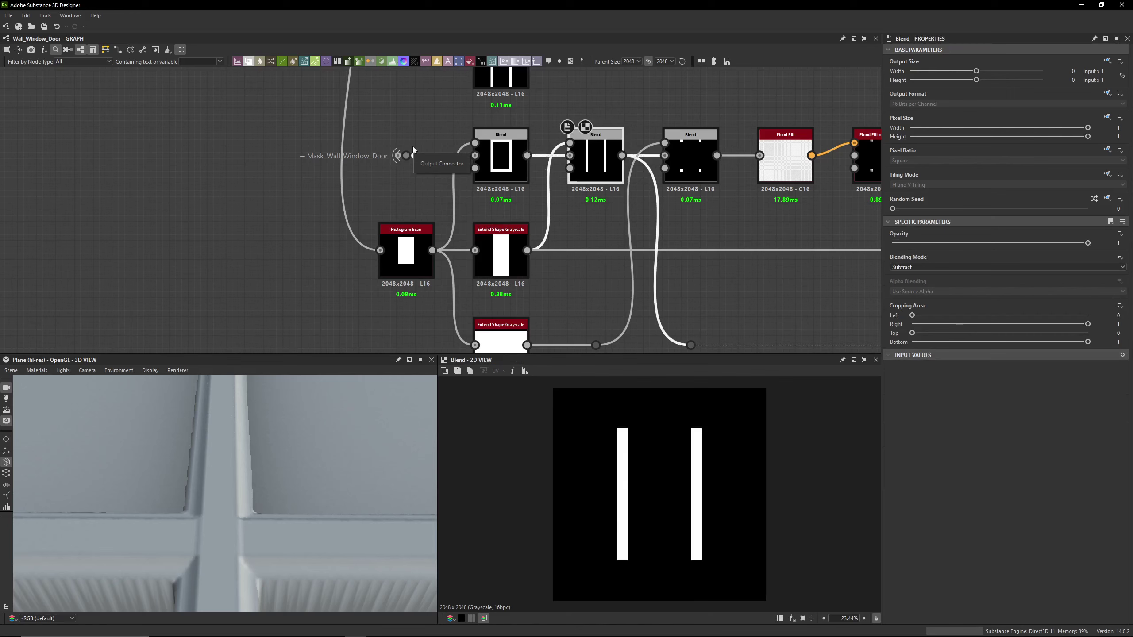
Inspect the horizontal Extend Shape Grayscale node and the Blend that subtracts it from the two vertical strips
middle_drag(621, 206, 531, 172)
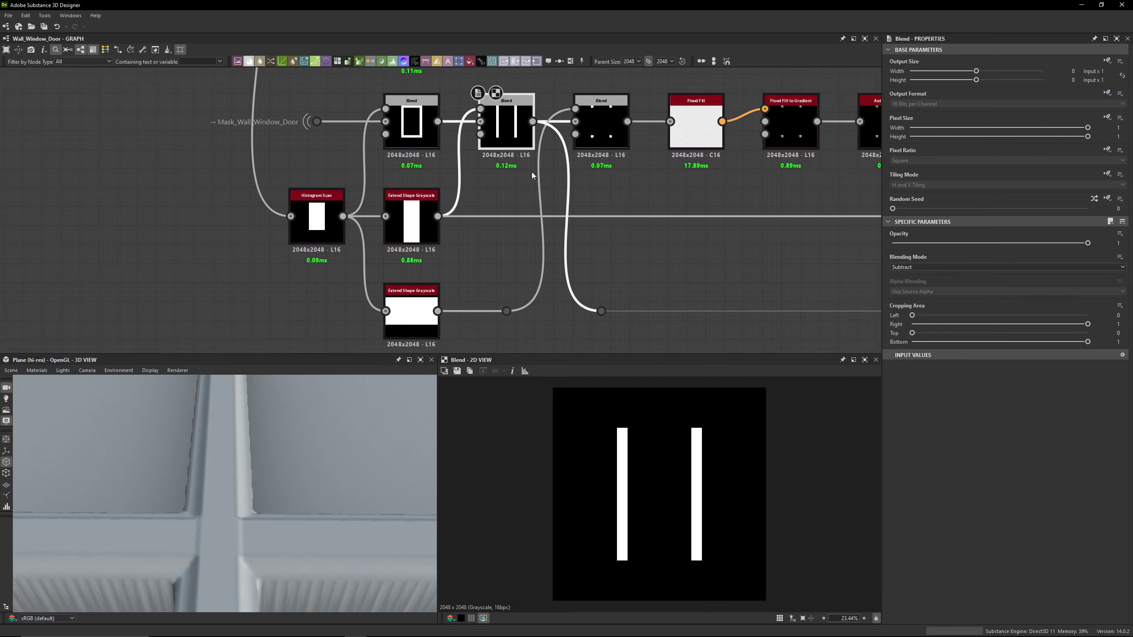
scroll(479, 174, down, 2)
click(400, 197)
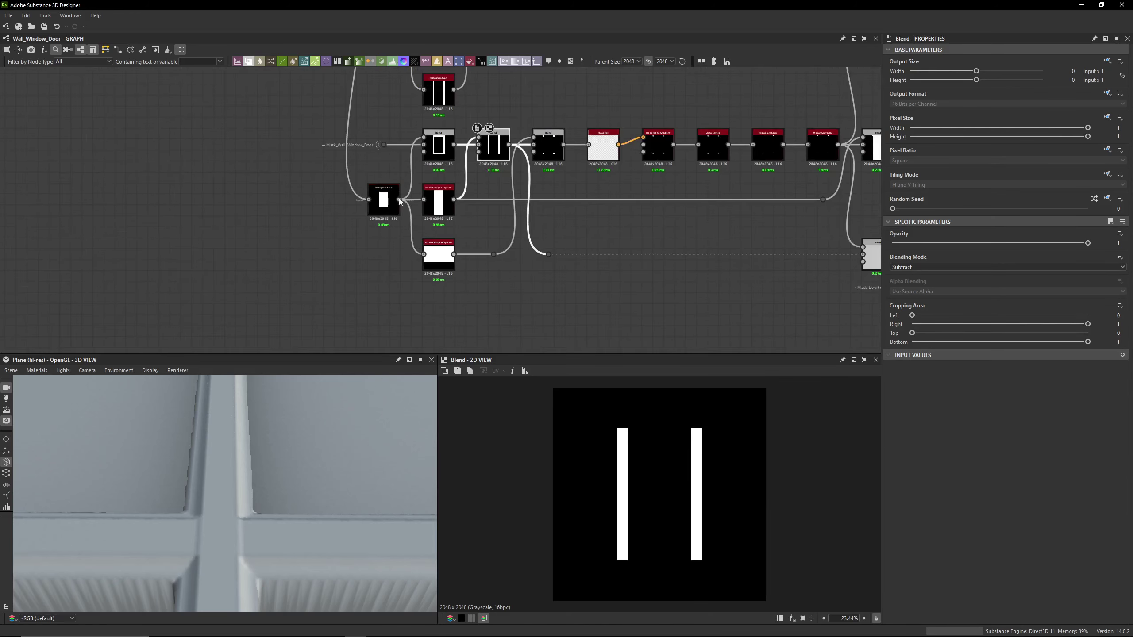
scroll(410, 194, up, 3)
click(485, 320)
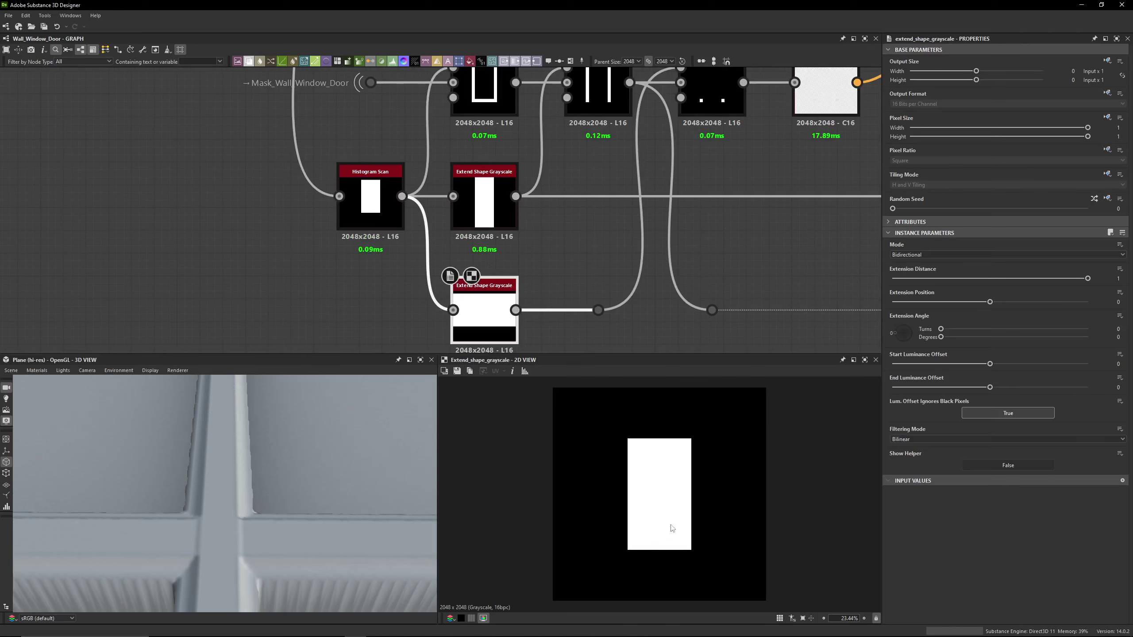
middle_drag(558, 227, 450, 257)
scroll(468, 244, down, 2)
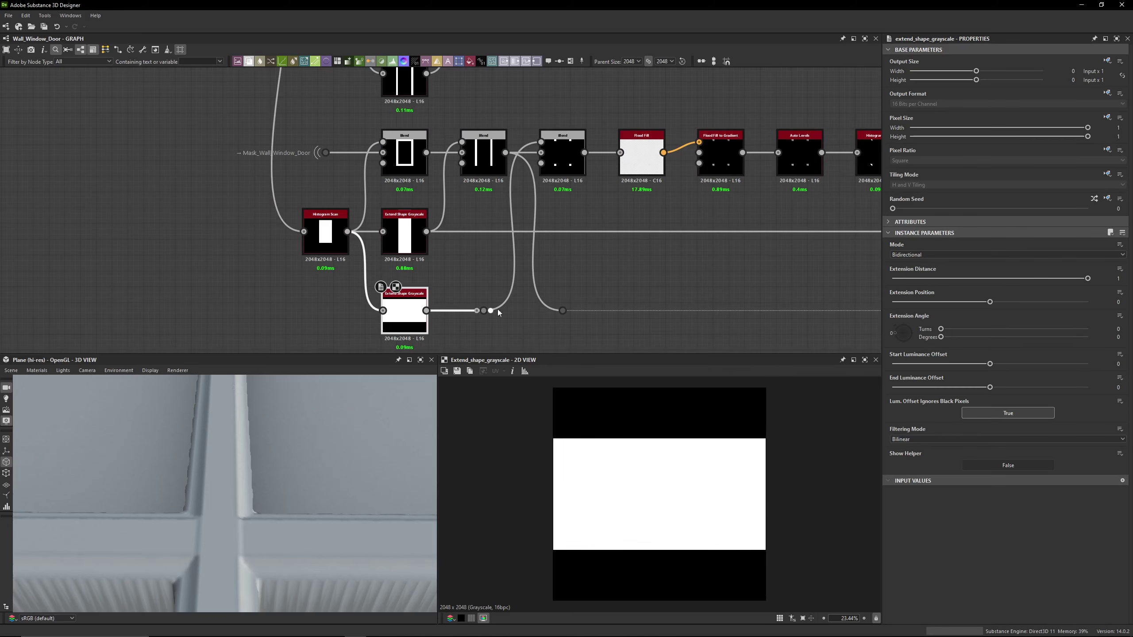
click(559, 149)
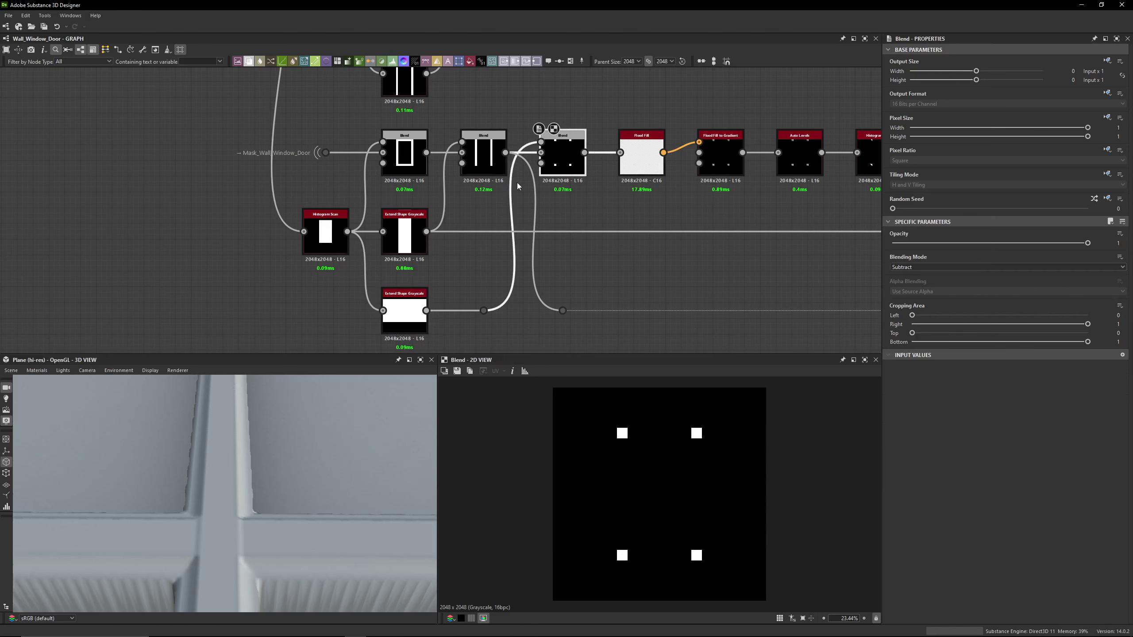
click(484, 154)
click(562, 160)
Preview the Flood Fill and Flood Fill to Gradient nodes that process the corner squares
middle_drag(573, 224, 439, 245)
click(509, 176)
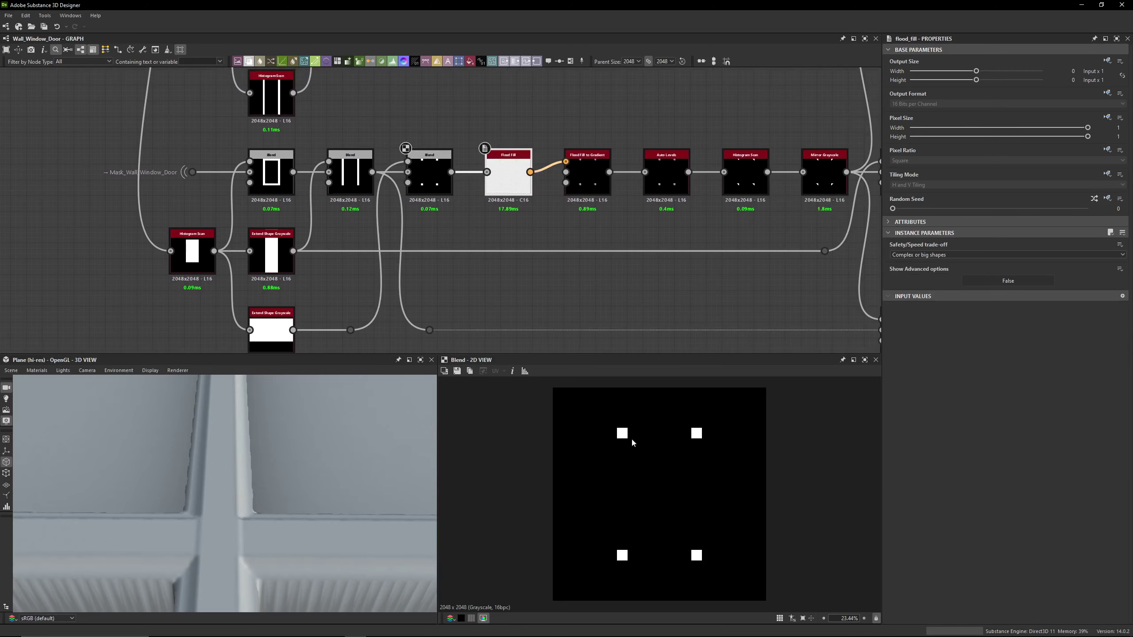
double_click(509, 180)
click(587, 184)
double_click(587, 184)
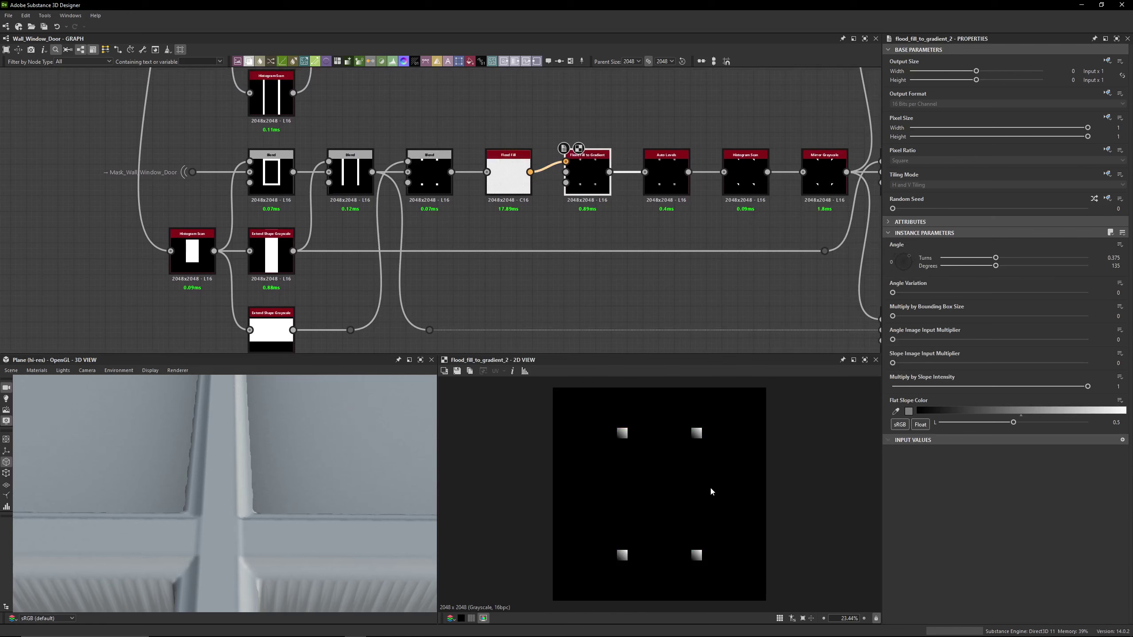
Preview the Auto Levels, Histogram Scan and Mirror Grayscale nodes that shape the corner squares into mirrored triangles
middle_drag(665, 245, 539, 256)
click(545, 203)
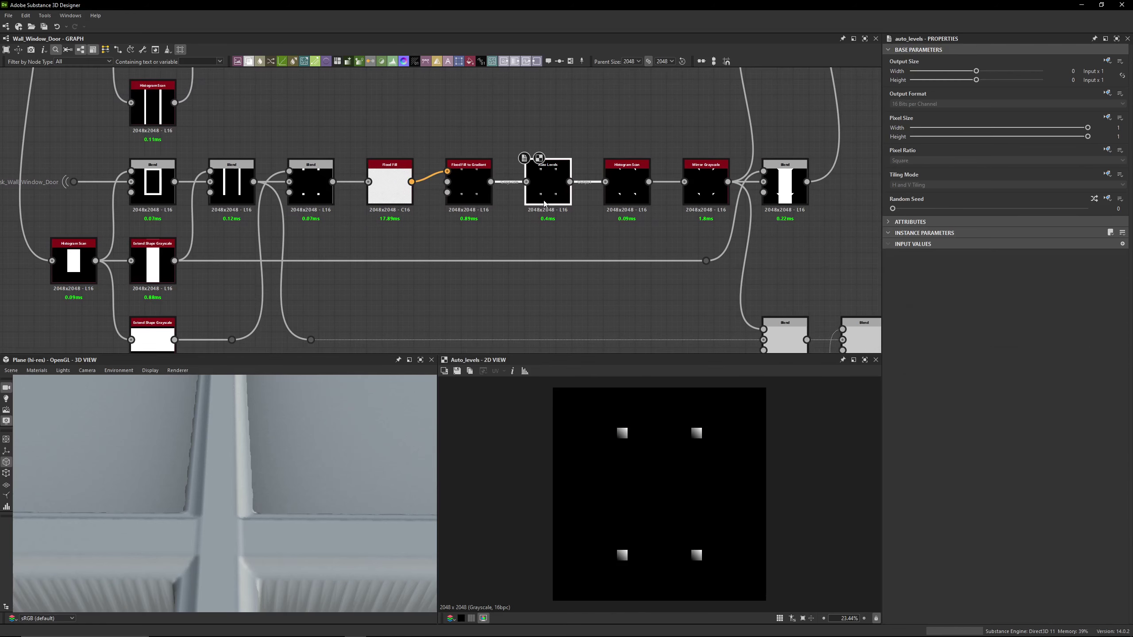
double_click(625, 203)
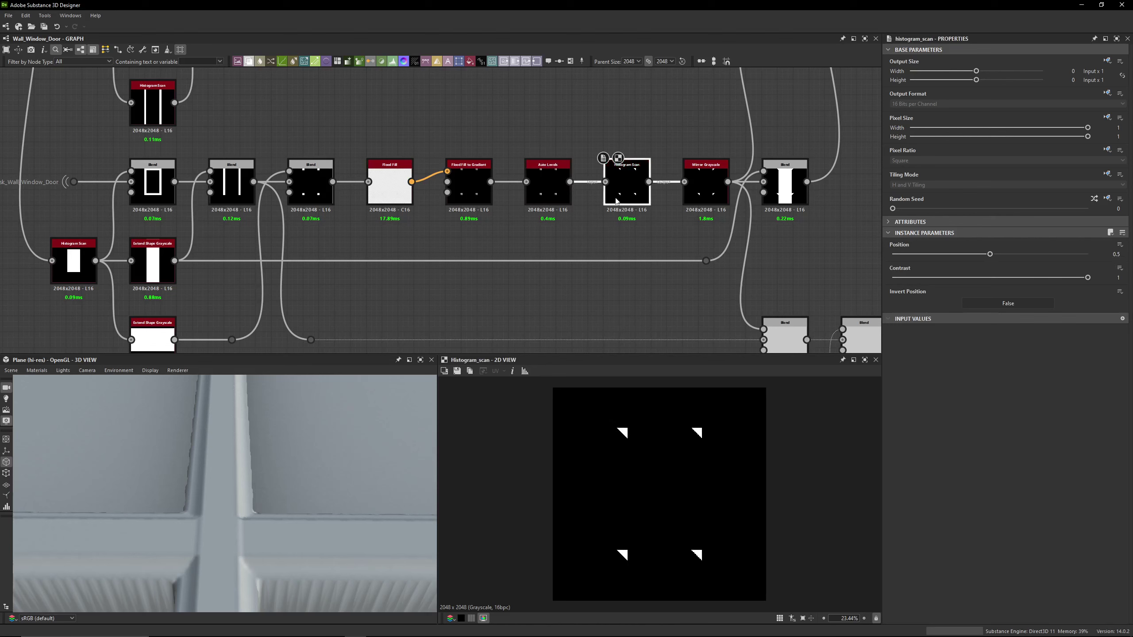
double_click(705, 189)
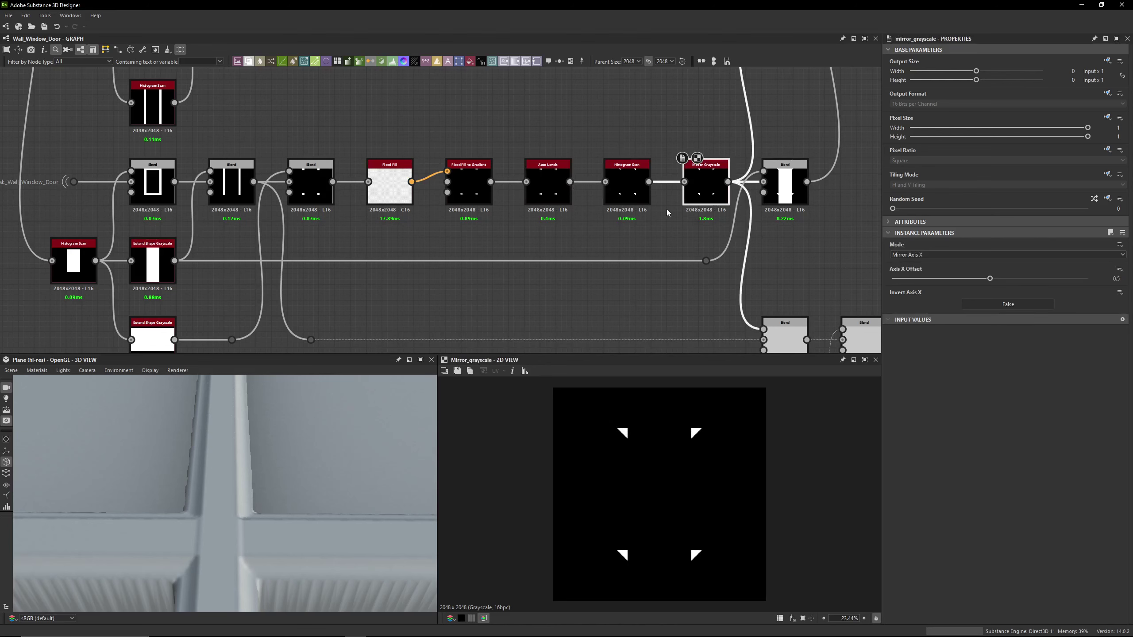
Inspect the Blend feeding the Mask_DoorFrame_Y branch, which subtracts the mirrored corner triangles from the vertical strips, and its inputs
middle_drag(283, 234, 265, 159)
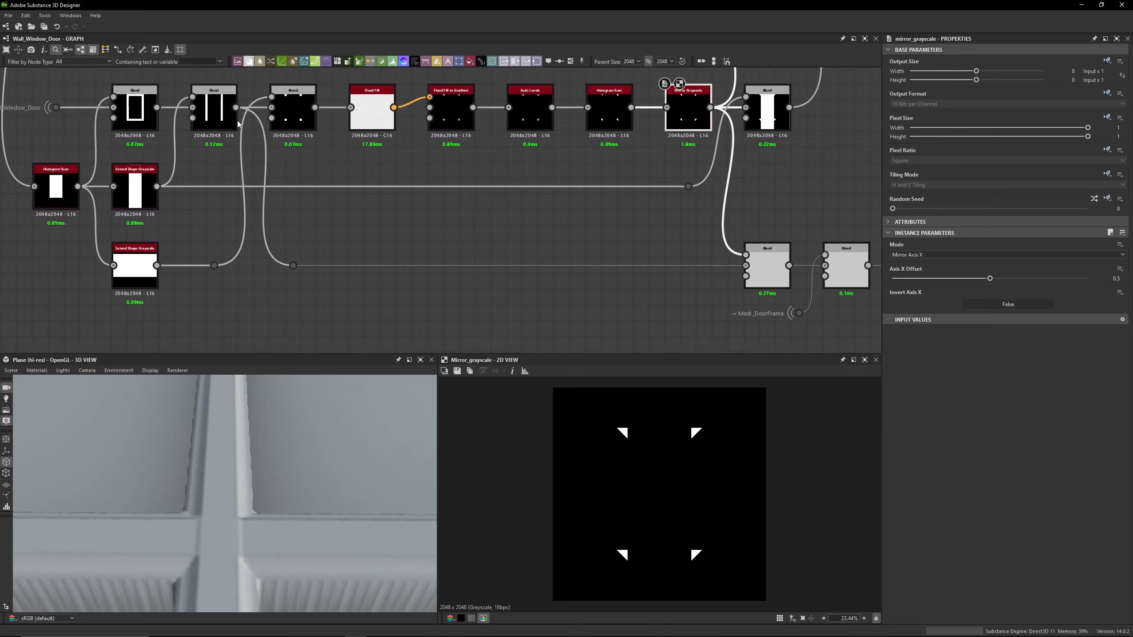
click(225, 128)
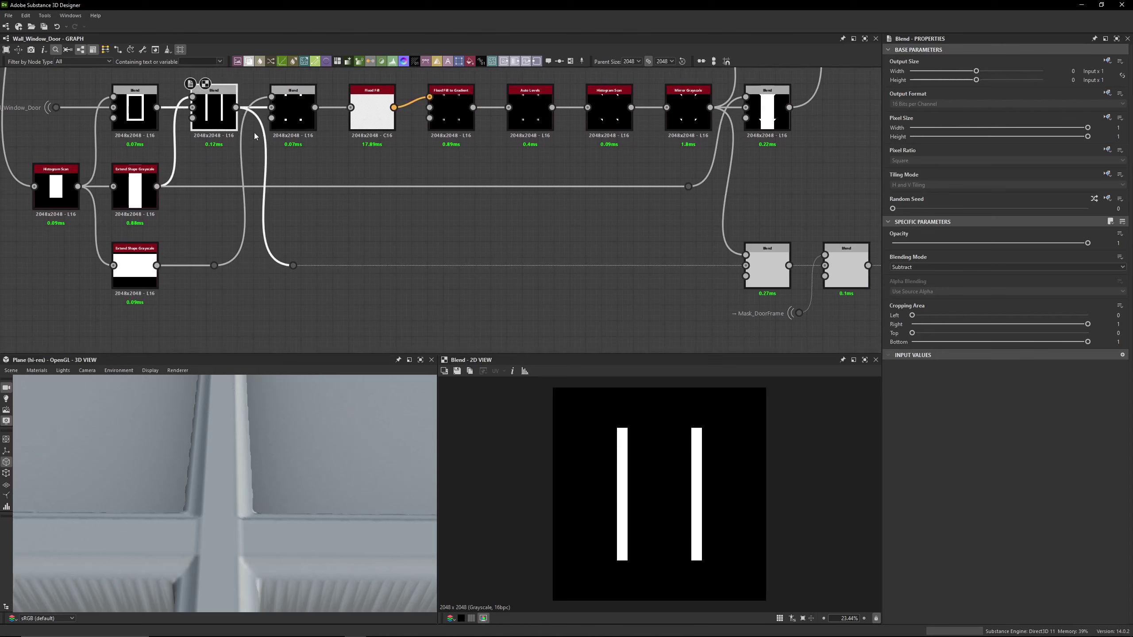
click(772, 272)
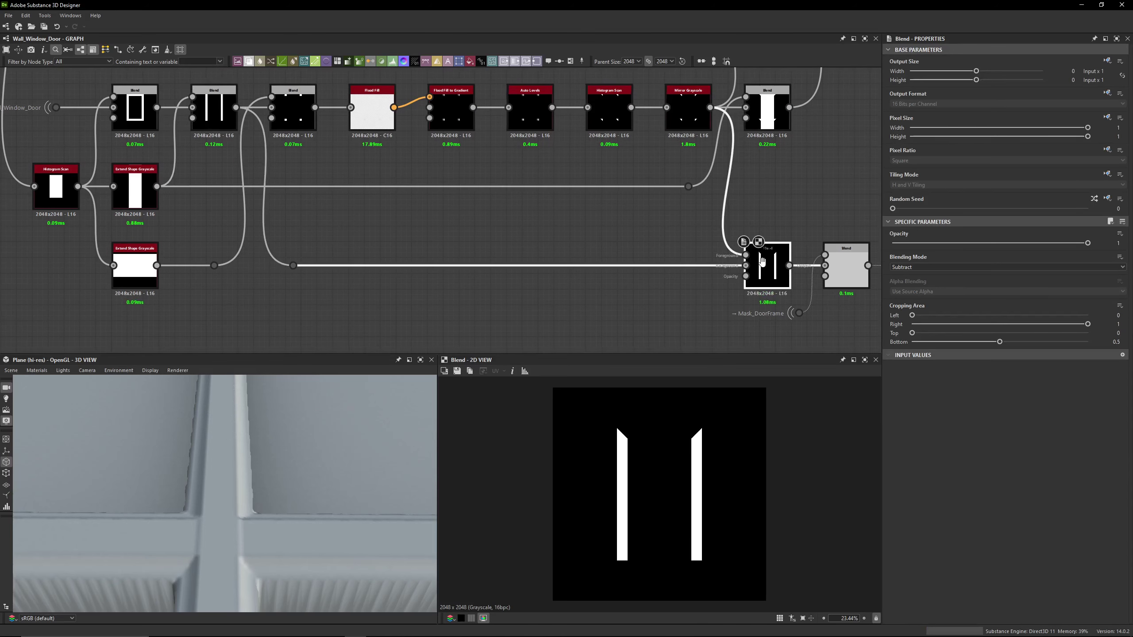
middle_drag(775, 274, 604, 262)
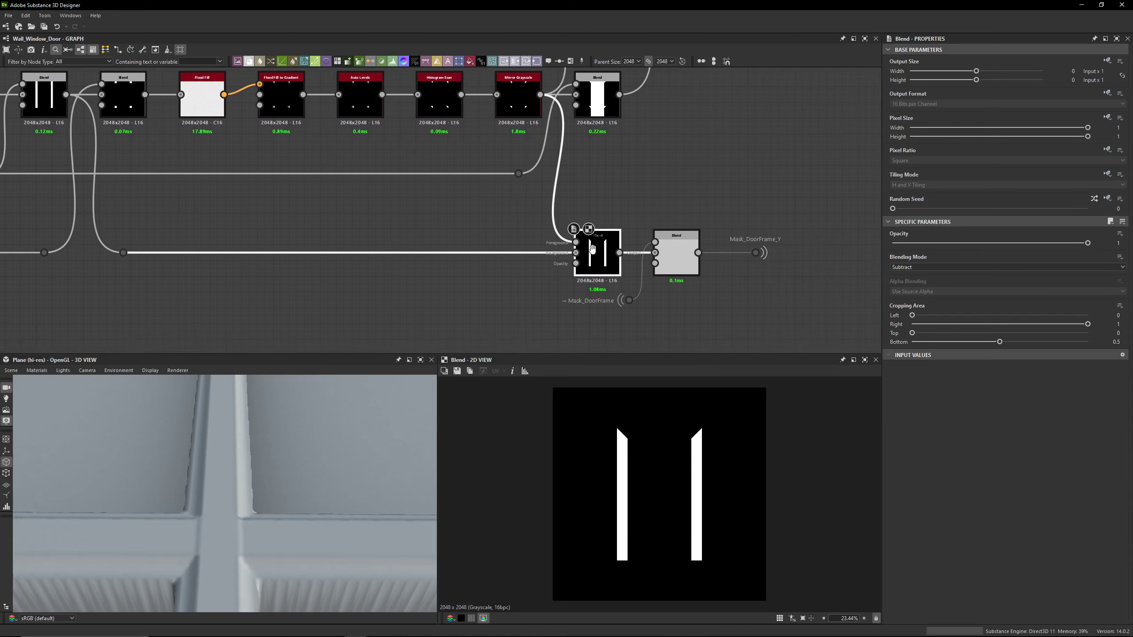
click(517, 103)
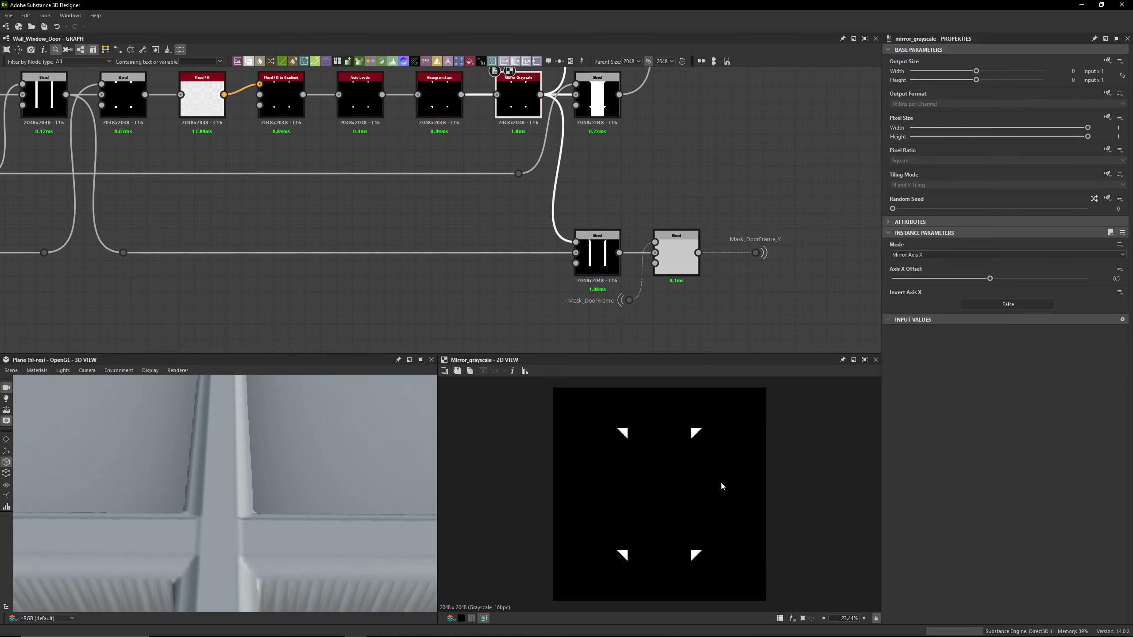
click(130, 253)
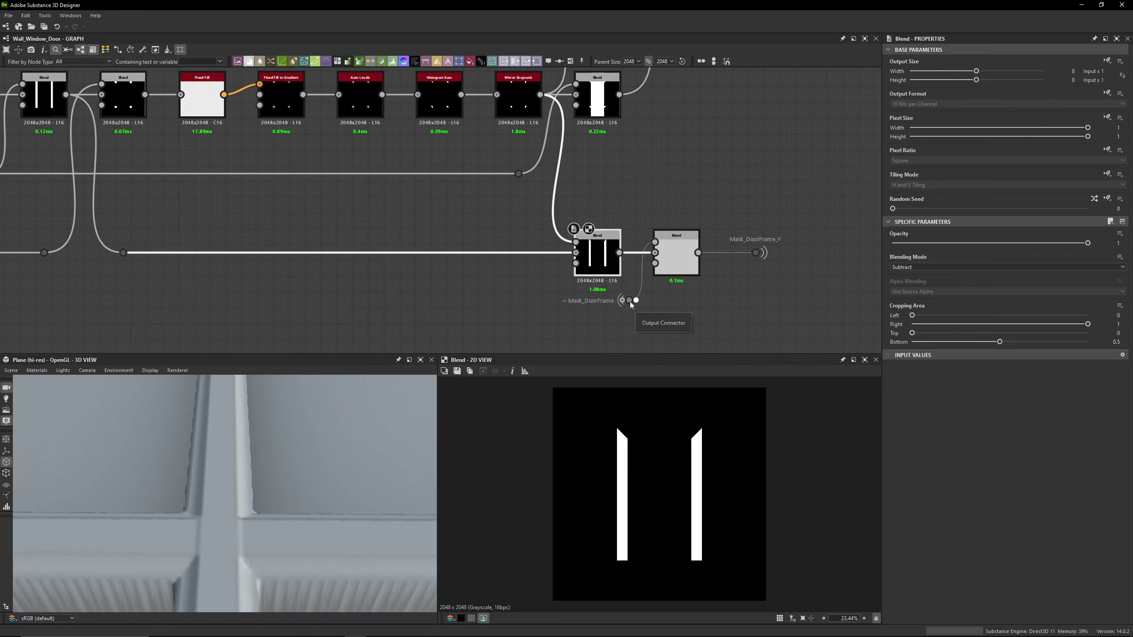
middle_drag(638, 312, 630, 362)
click(499, 154)
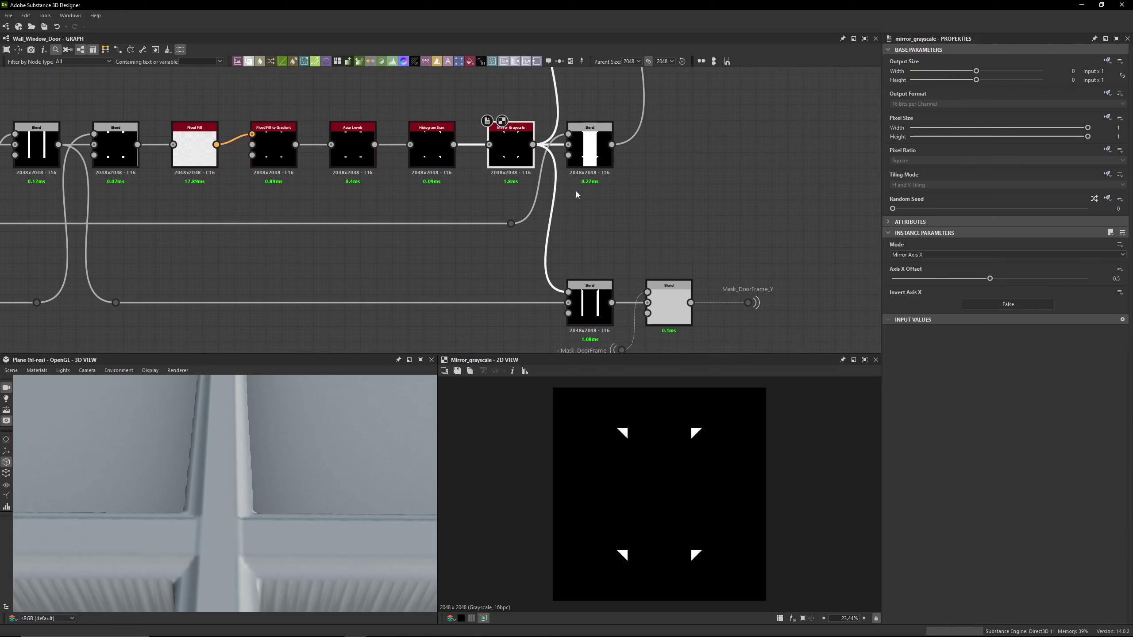
Compare the Add (Linear Dodge) Blend after Mirror Grayscale with the Subtract Blend in the Mask_DoorFrame_Y branch
click(590, 304)
click(589, 151)
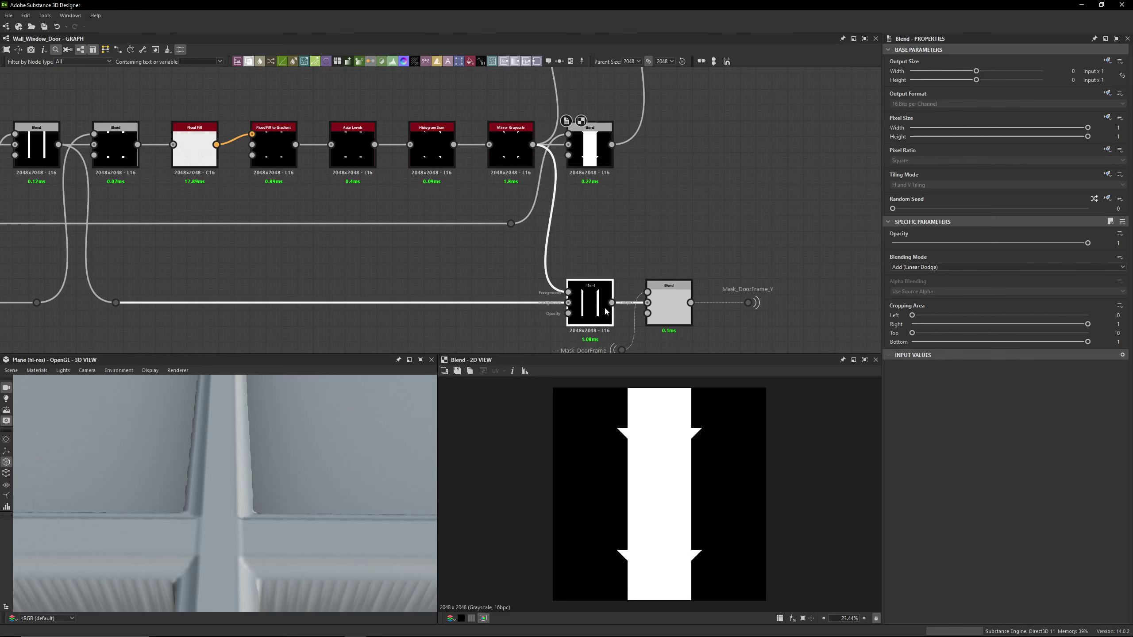
click(589, 298)
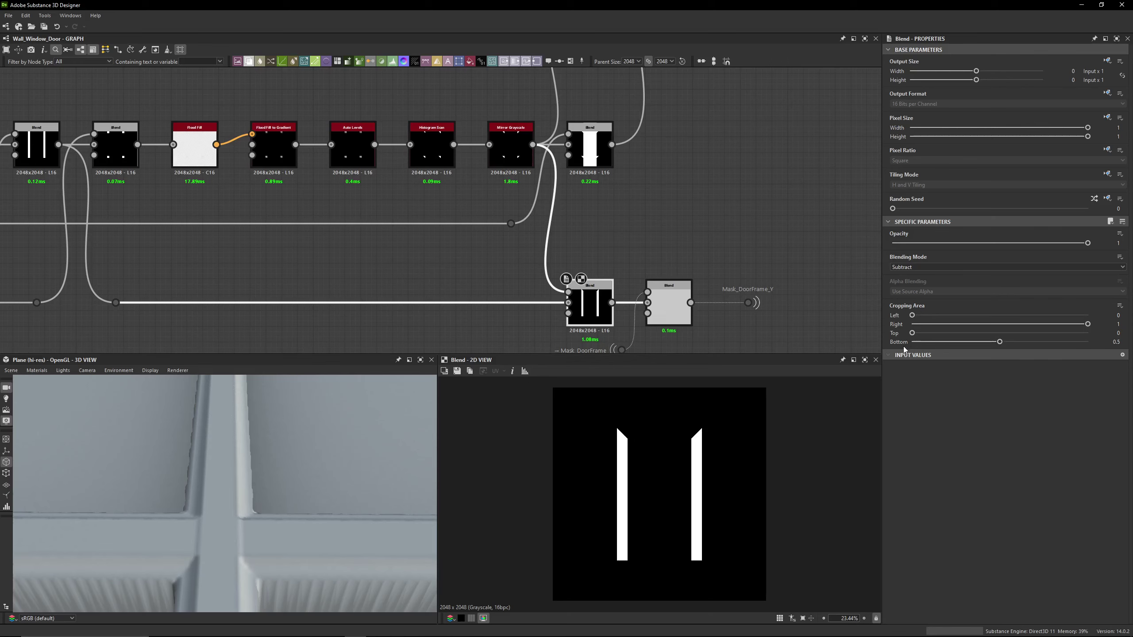
Try a bottom cropping value of 1 on the Mask_DoorFrame_Y branch's Subtract Blend, and return it to 0.5
drag(1001, 341, 1117, 356)
click(1120, 343)
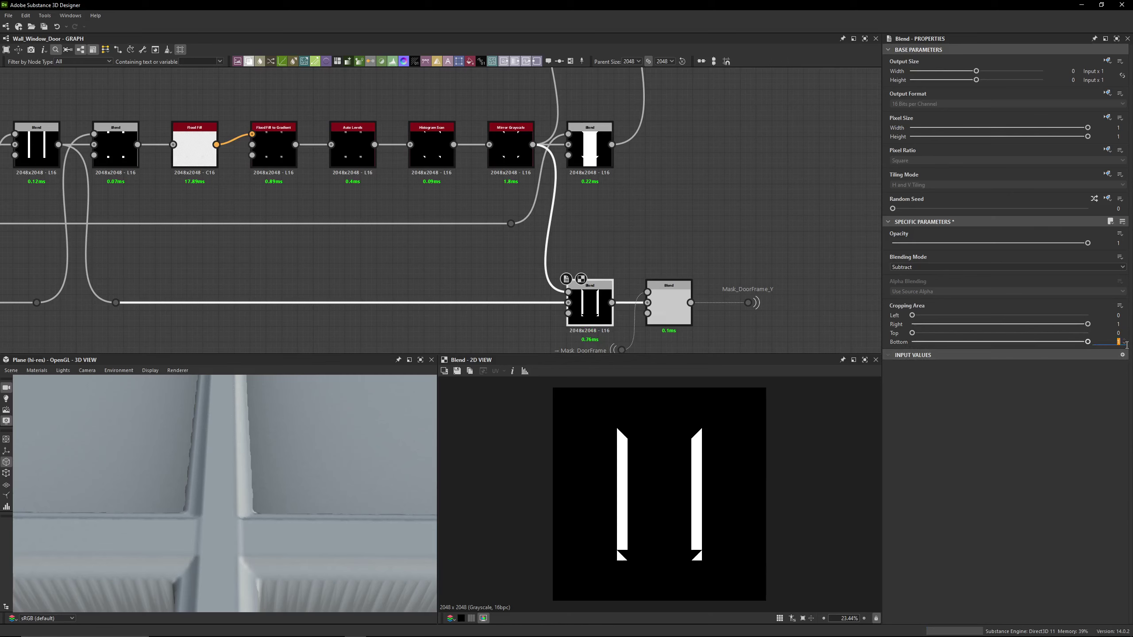
key(Return)
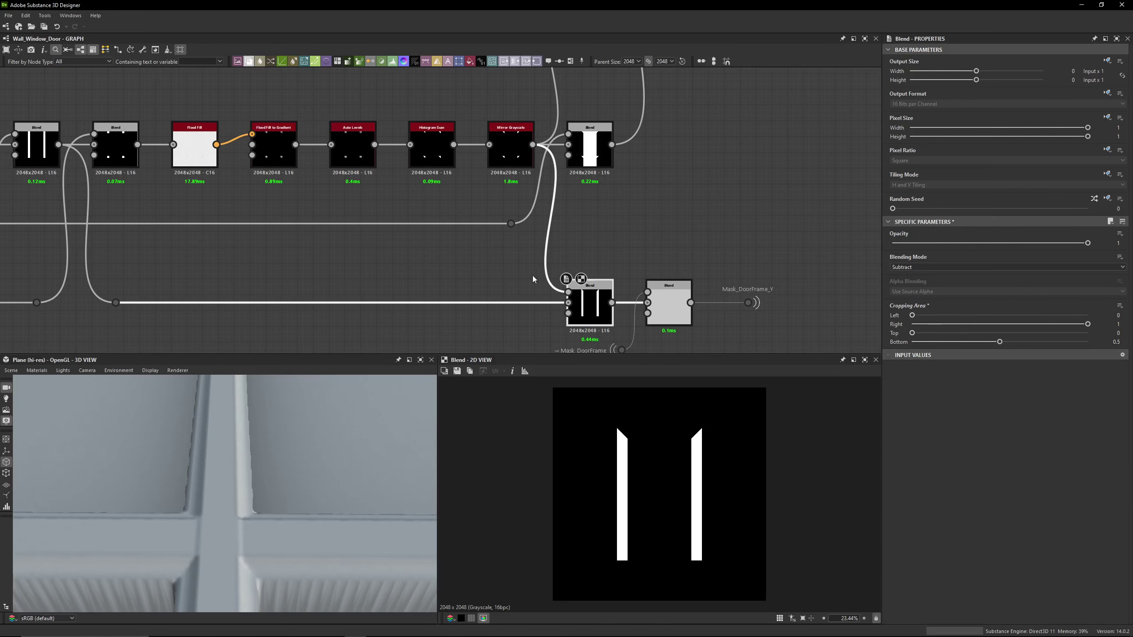
middle_drag(575, 312, 570, 259)
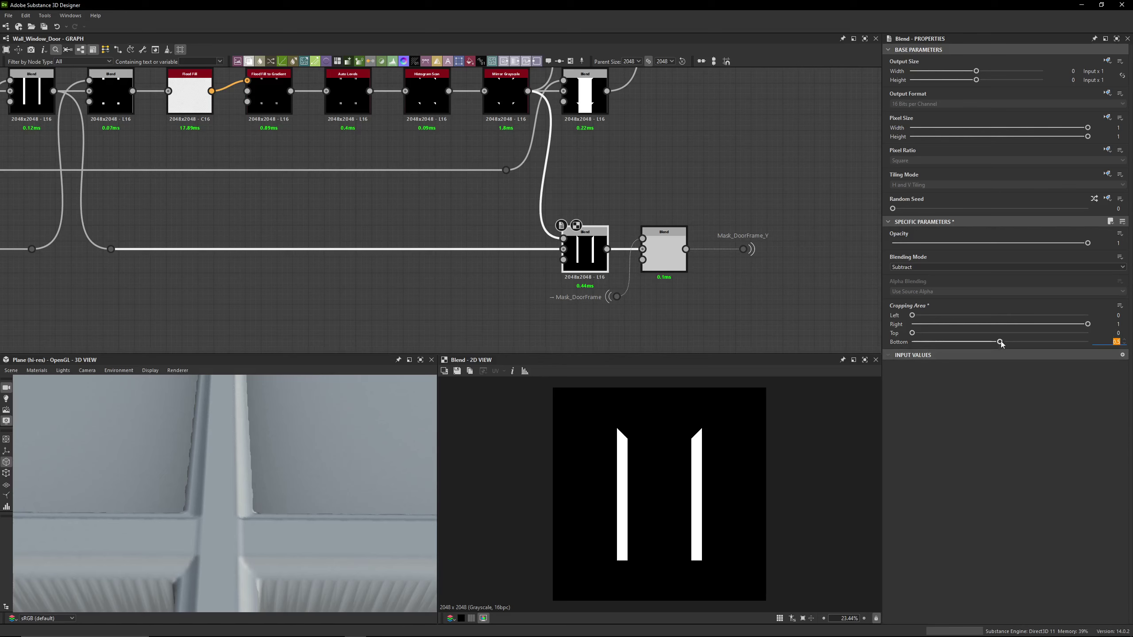
drag(1000, 341, 1102, 341)
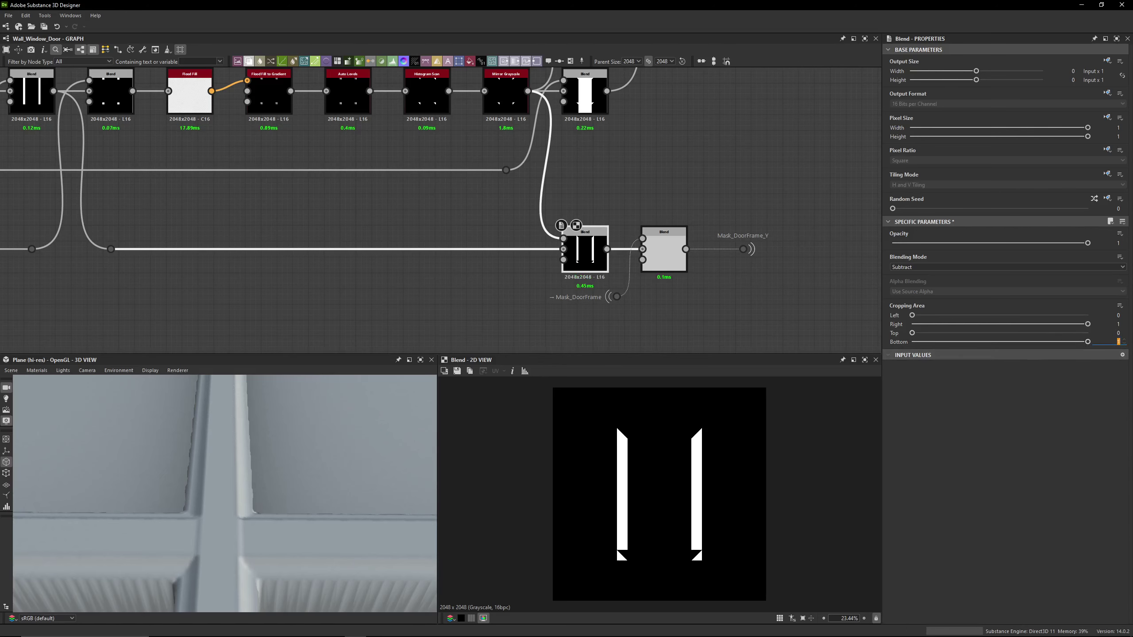
key(Return)
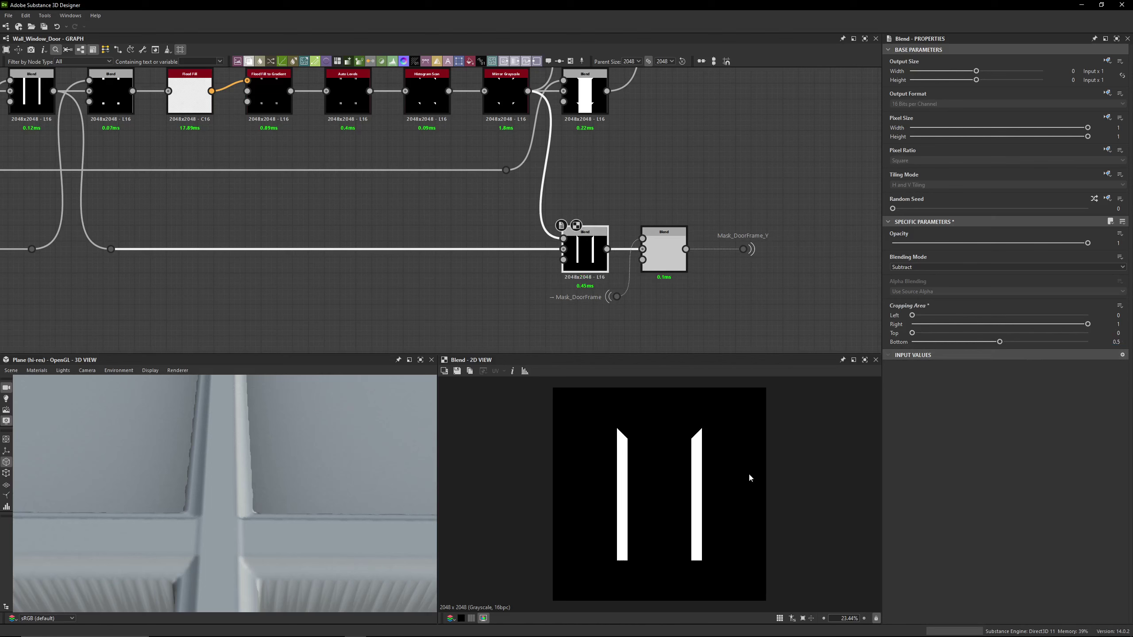
Inspect the Multiply Blend before the Mask_DoorFrame_Y portal together with its Subtract Blend and Mask_DoorFrame inputs
click(664, 264)
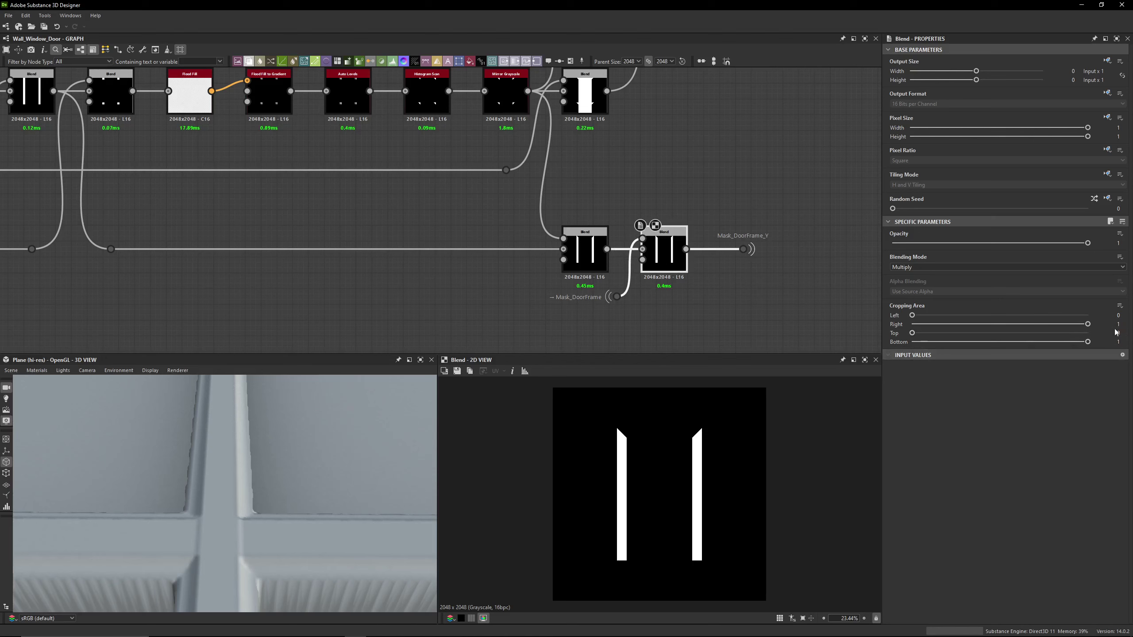
click(586, 253)
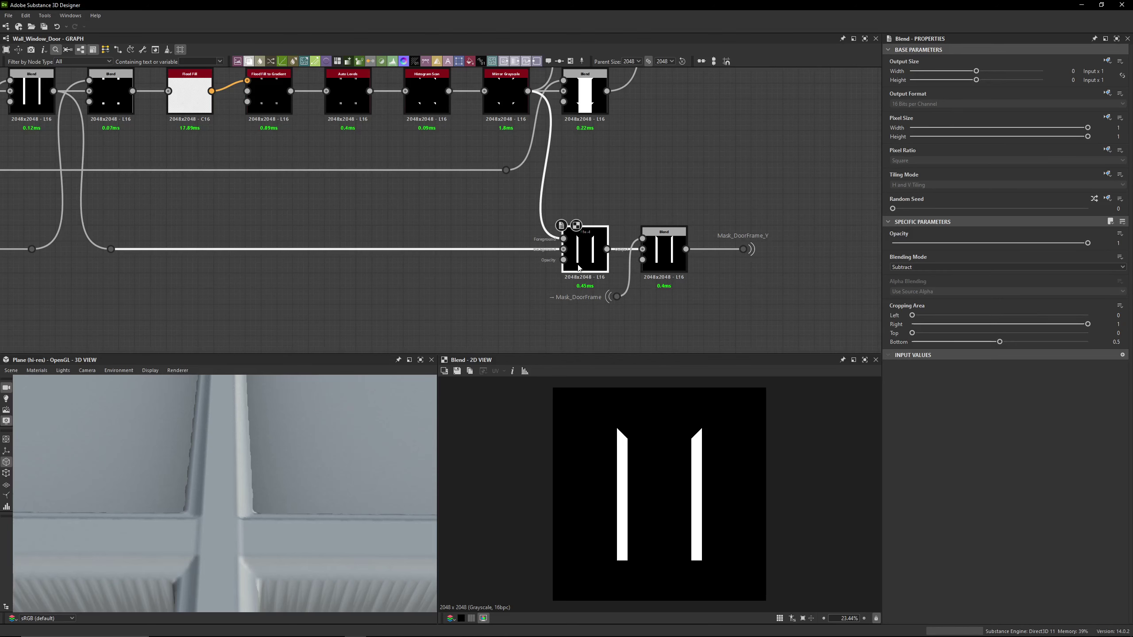
click(663, 244)
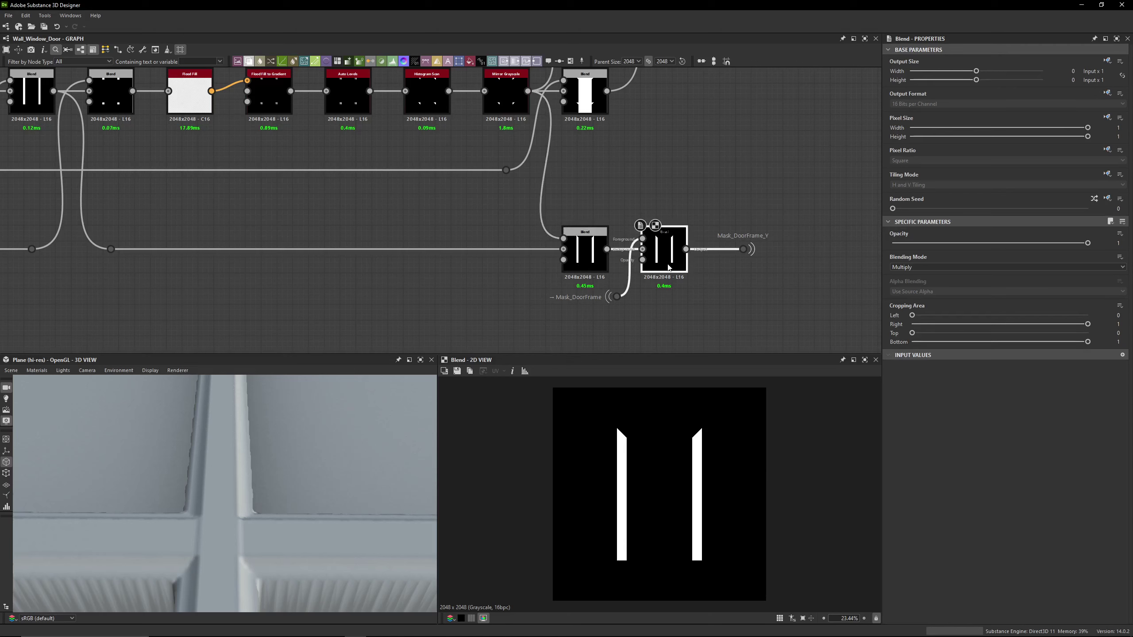
double_click(623, 299)
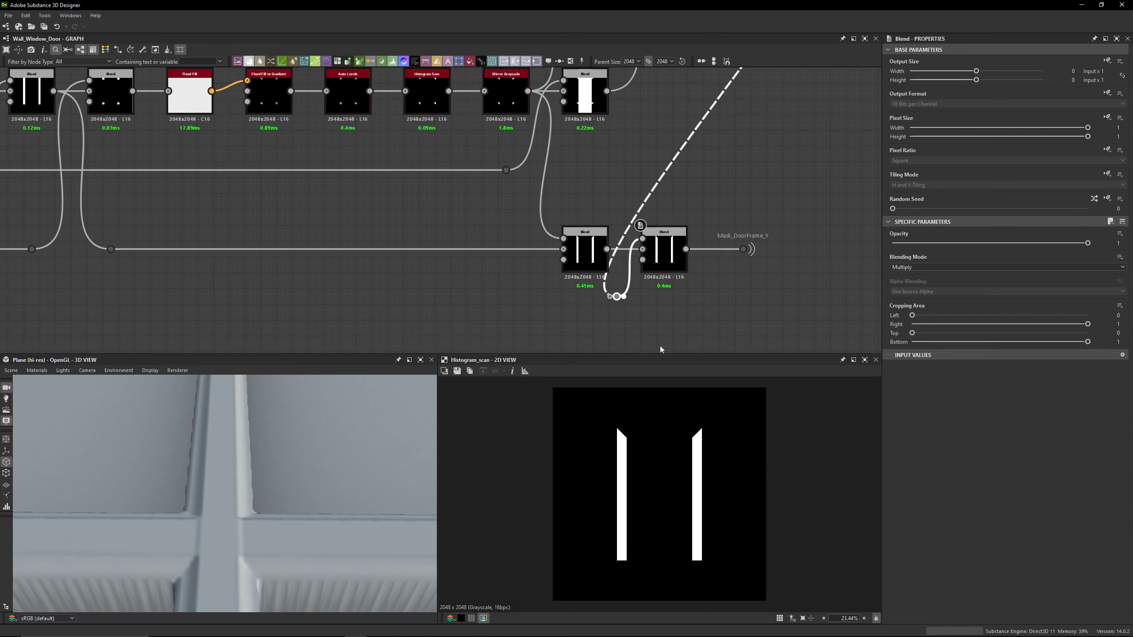
double_click(664, 252)
Compare a mitred strip corner up close between the Subtract Blend and the Multiply Blend outputs
scroll(663, 252, up, 4)
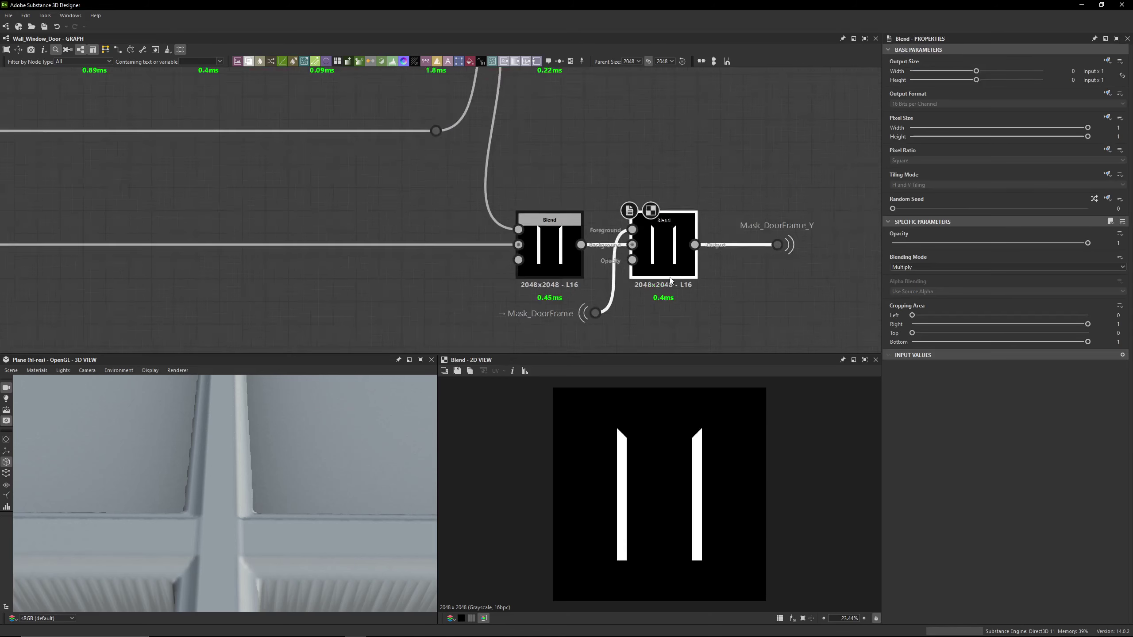
click(502, 244)
double_click(501, 243)
scroll(604, 446, up, 6)
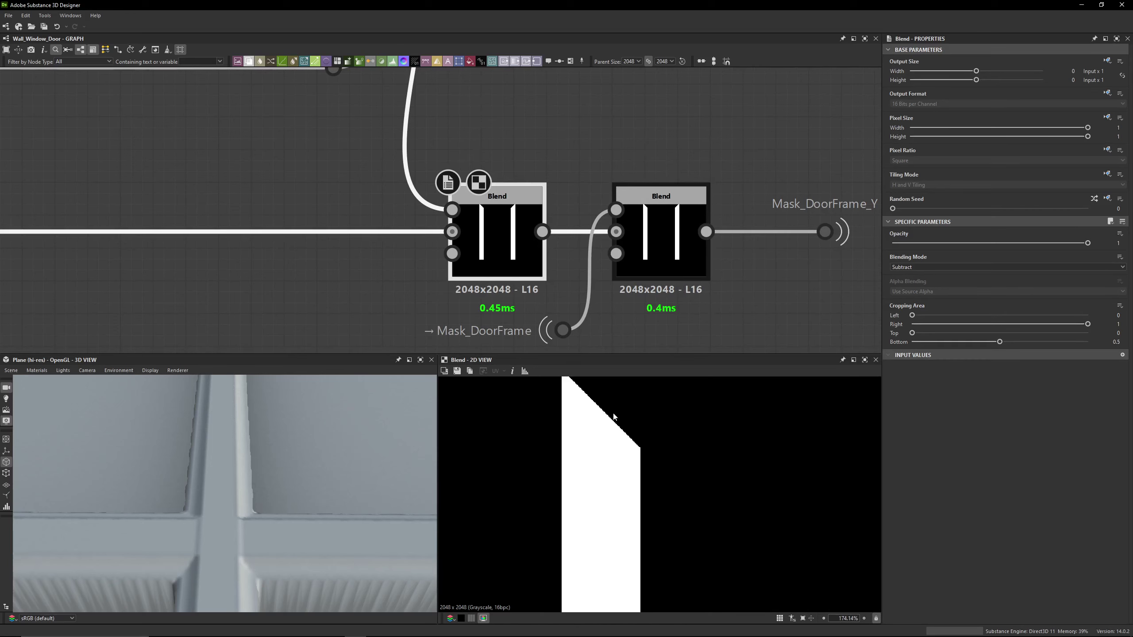
click(660, 243)
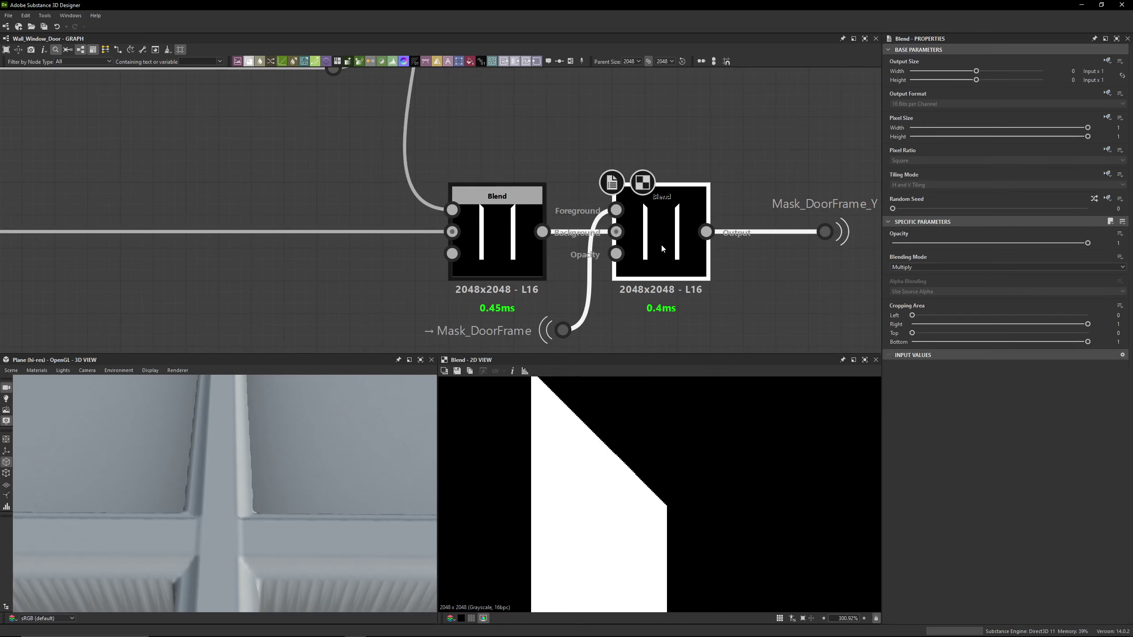
click(497, 242)
click(676, 257)
click(497, 242)
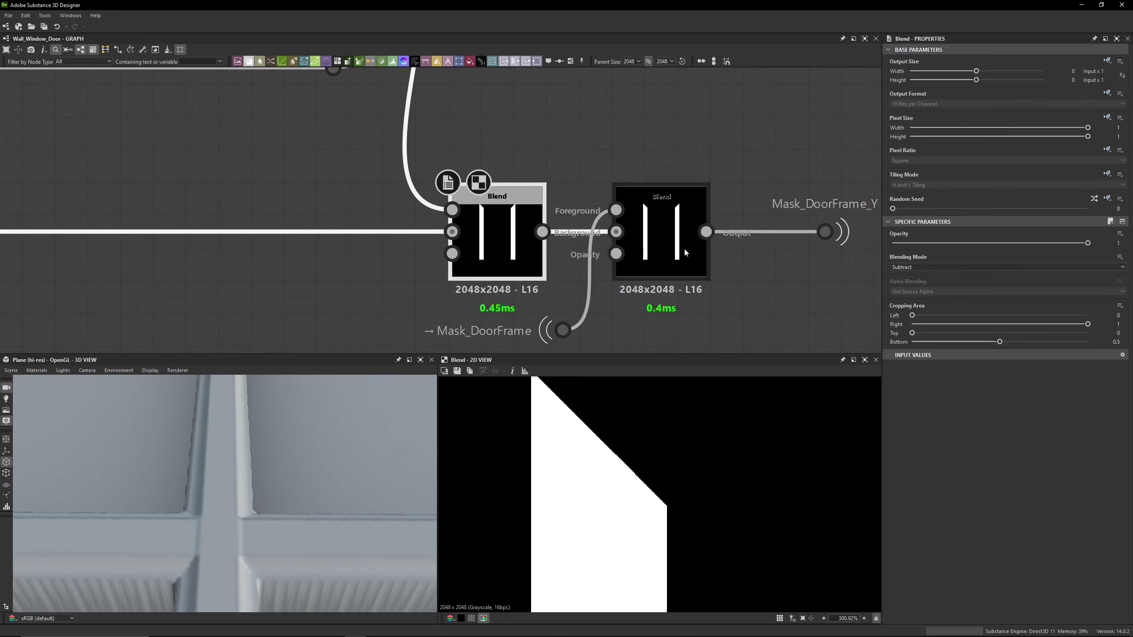
click(680, 251)
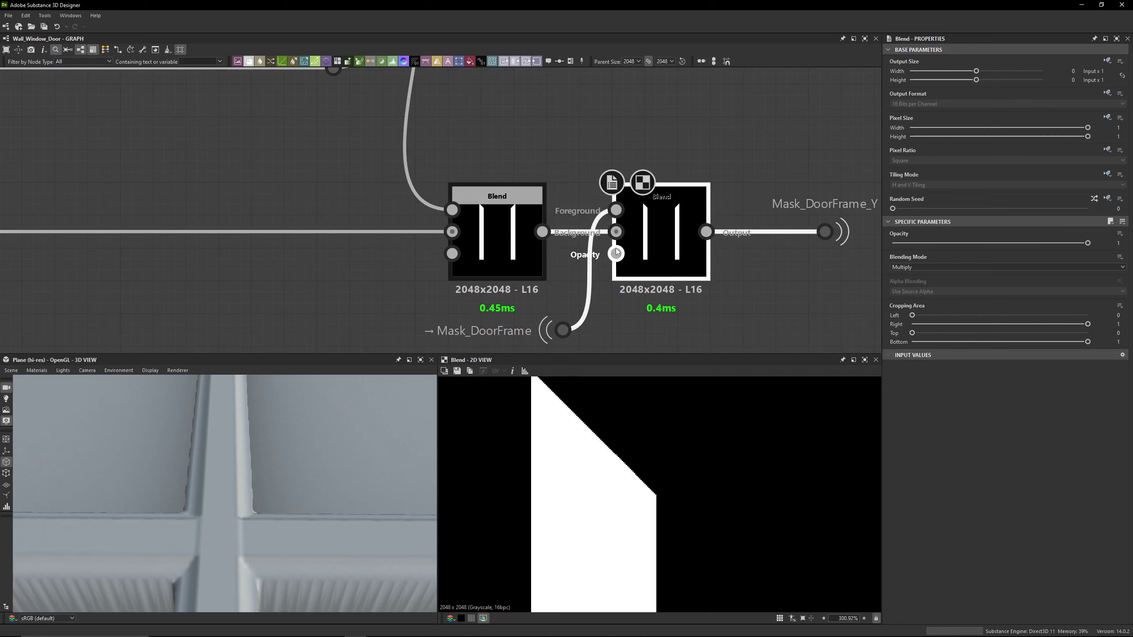
Examine where the Mask_DoorFrame_Y portal connects and view its two mitred vertical strips
scroll(603, 241, down, 5)
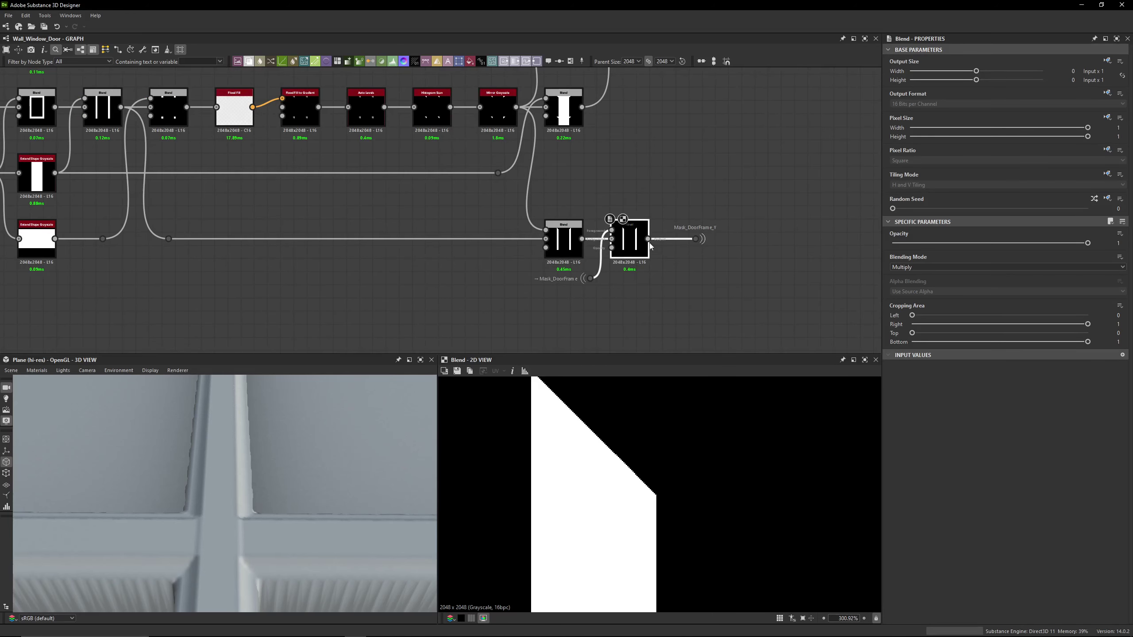
scroll(649, 247, up, 3)
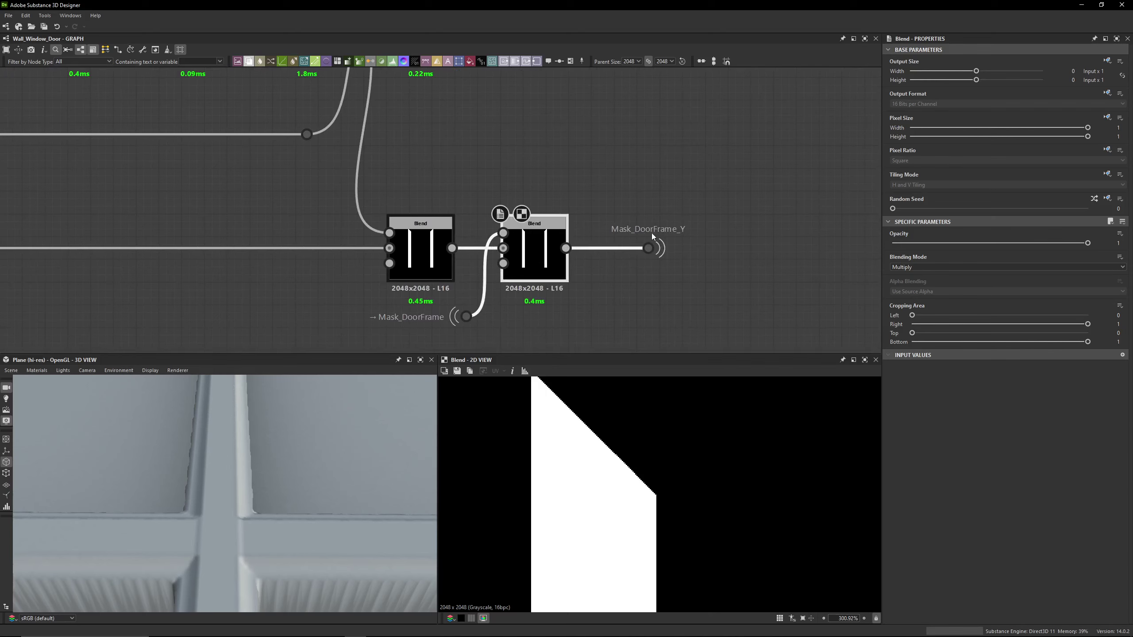
click(655, 250)
scroll(678, 424, down, 6)
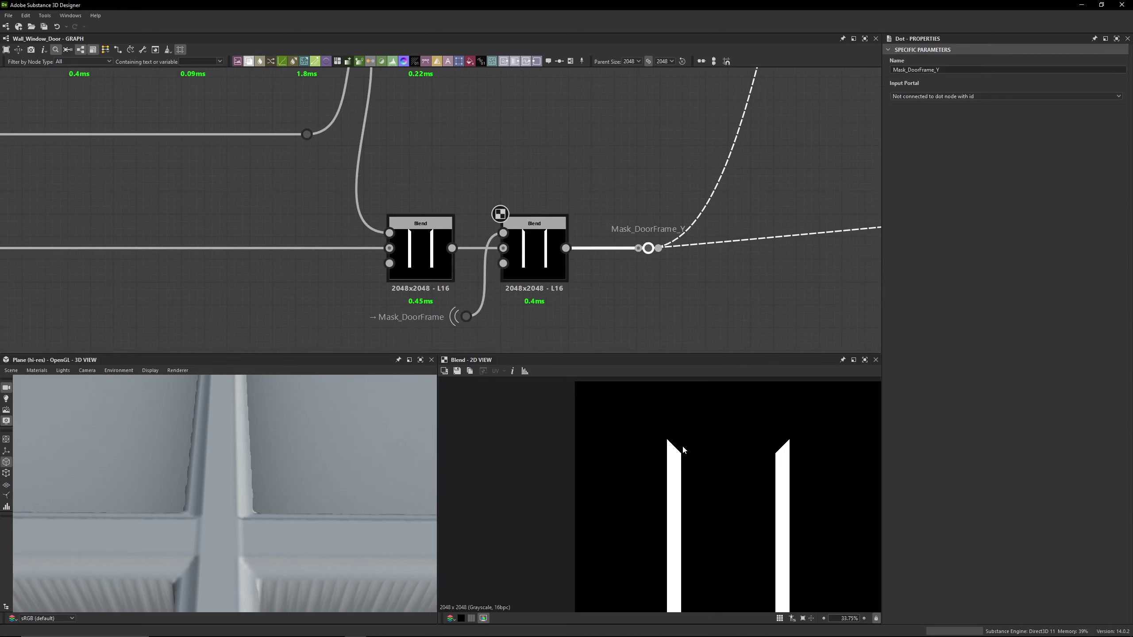
scroll(532, 151, down, 5)
Inspect the Mirror Grayscale triangles and the Add (Linear Dodge) Blend that joins them to the wide vertical strip
scroll(522, 266, up, 4)
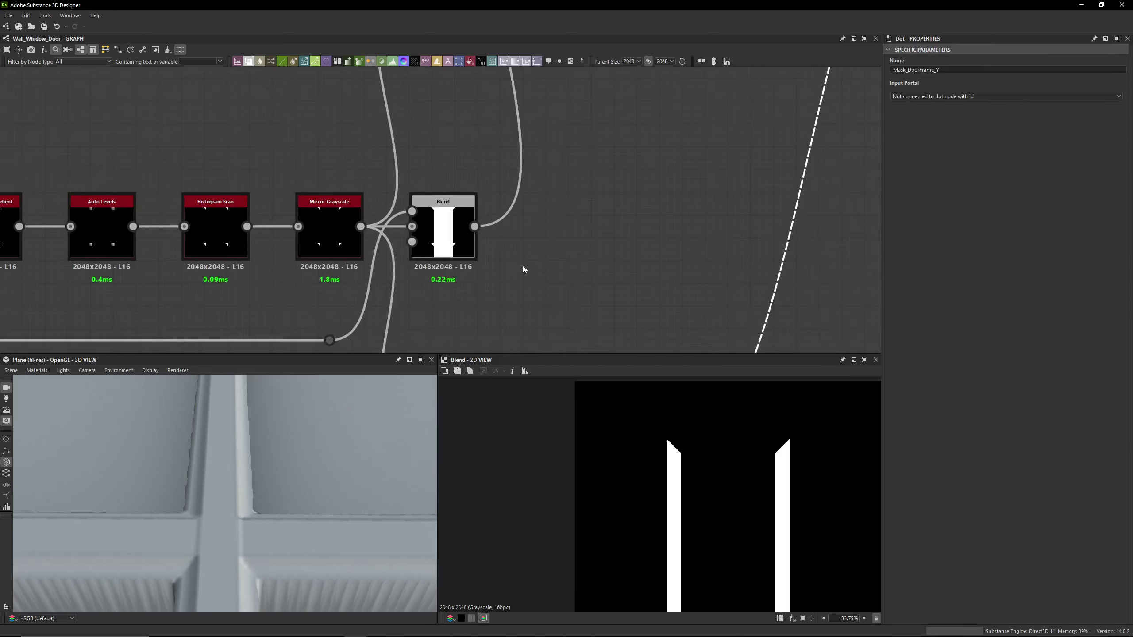
middle_drag(522, 265, 571, 245)
scroll(598, 303, down, 1)
click(451, 282)
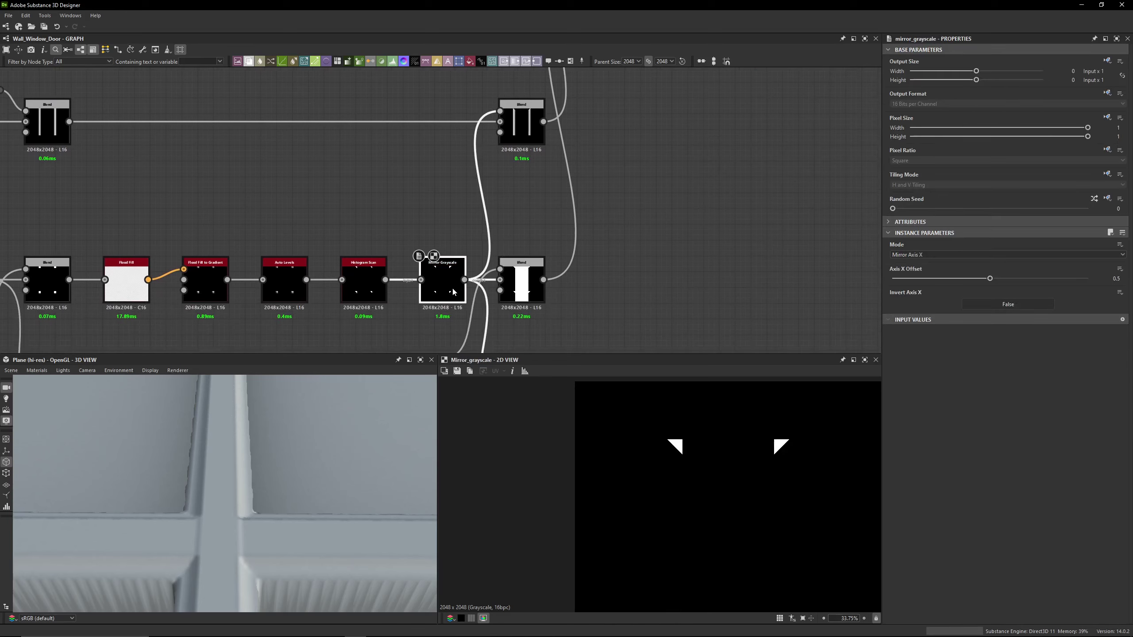
middle_drag(505, 301, 490, 245)
click(491, 243)
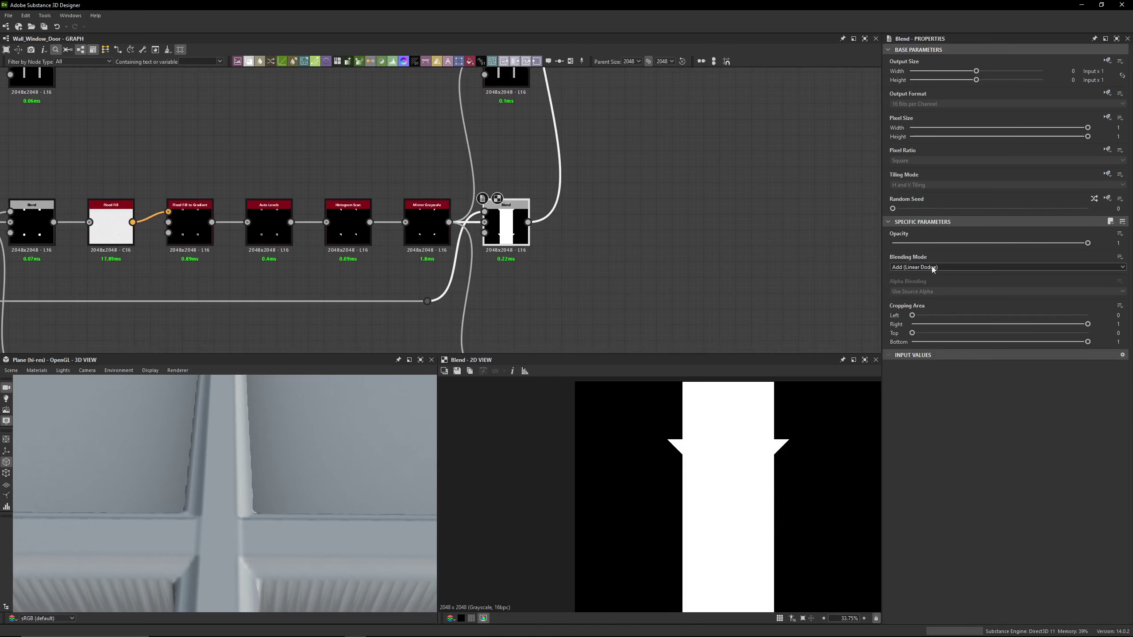
middle_drag(311, 271, 620, 221)
scroll(620, 220, down, 3)
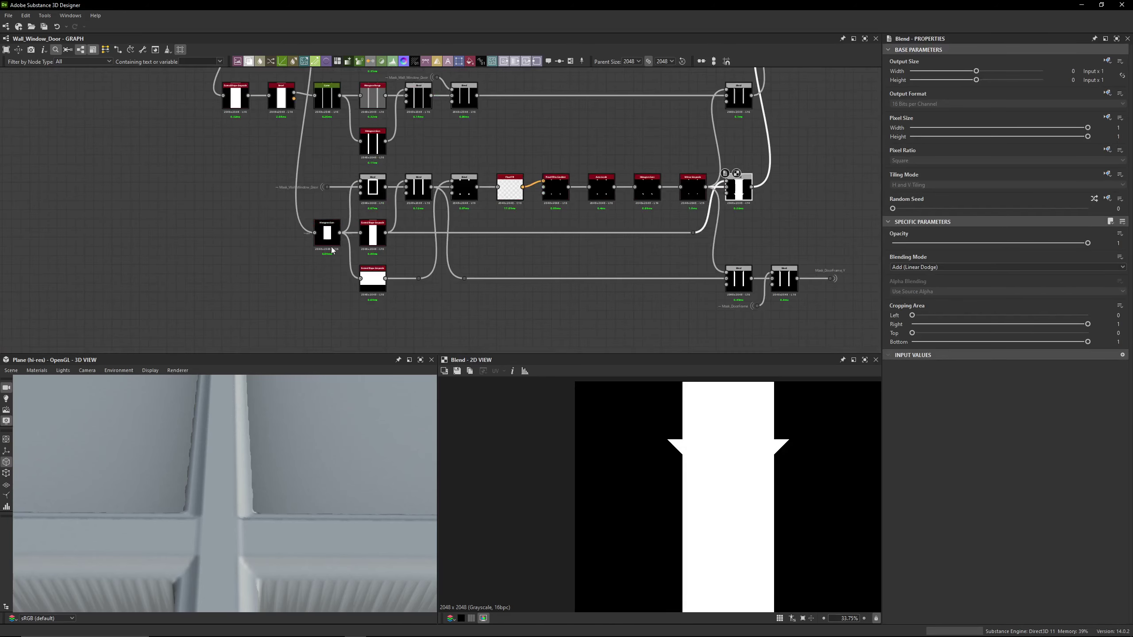
View all four mirrored corner triangles in full and recheck the Blend that adds them to the vertical strip
click(693, 188)
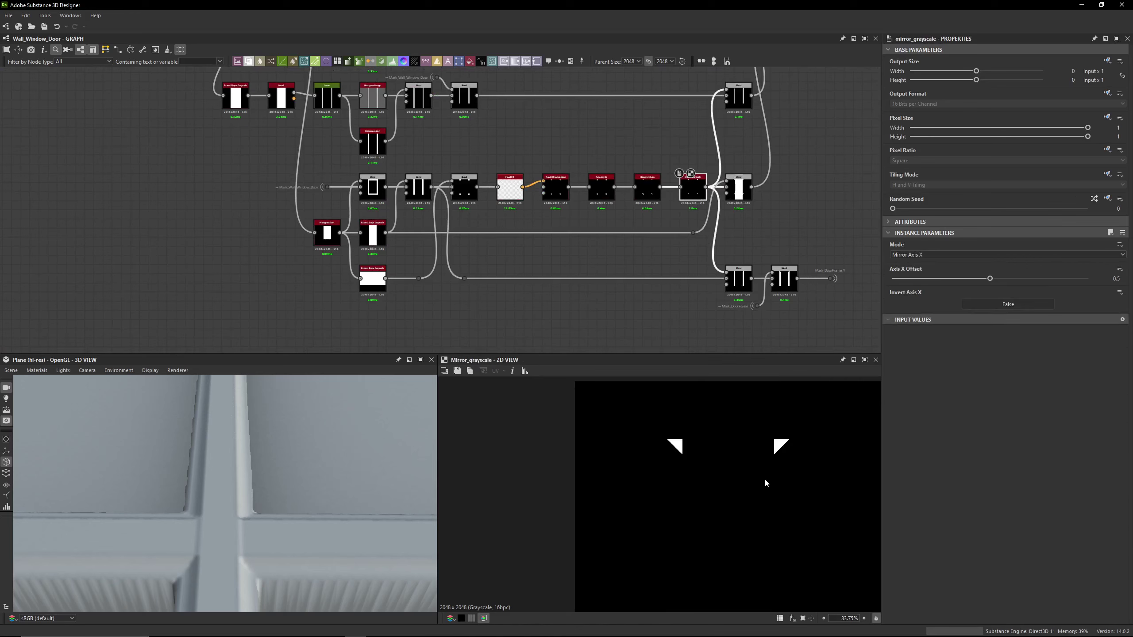
middle_drag(655, 247, 651, 247)
scroll(651, 247, down, 1)
scroll(716, 468, down, 3)
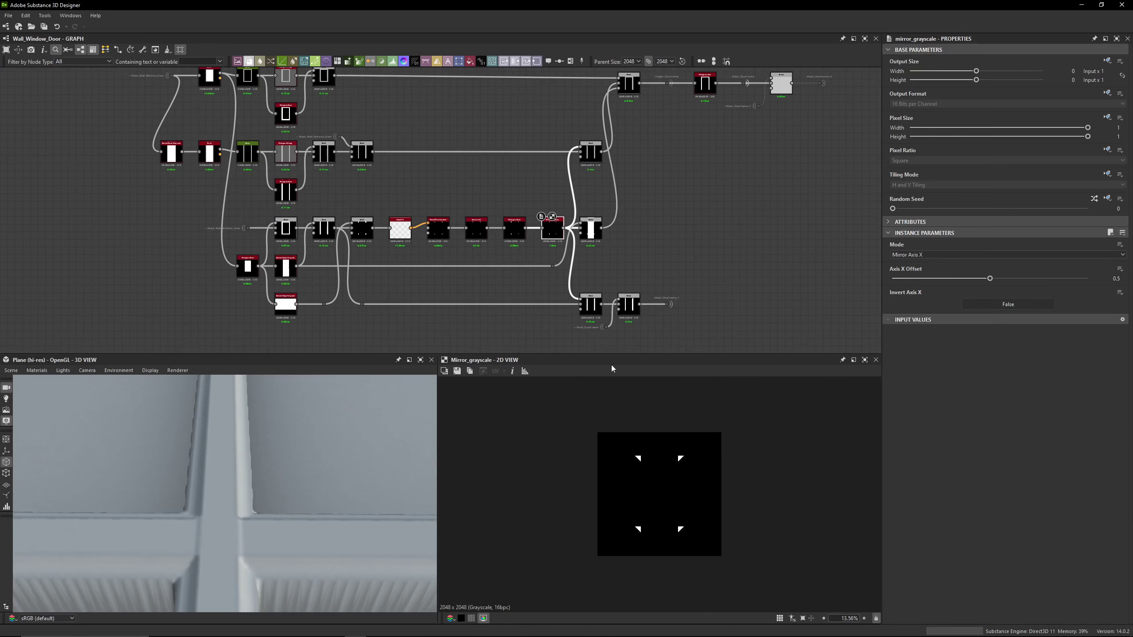
scroll(578, 235, up, 3)
click(598, 226)
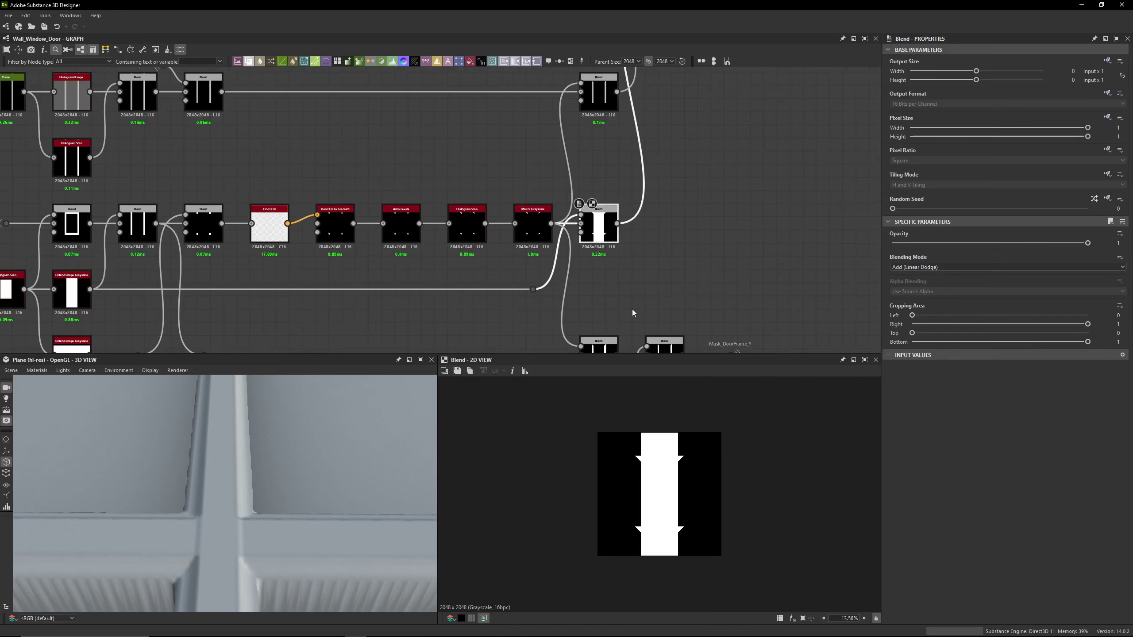
Inspect the Blend that subtracts the mirrored triangles from the bevelled vertical strips, along with its Multiply Blend and Mirror Grayscale inputs
middle_drag(664, 142, 584, 193)
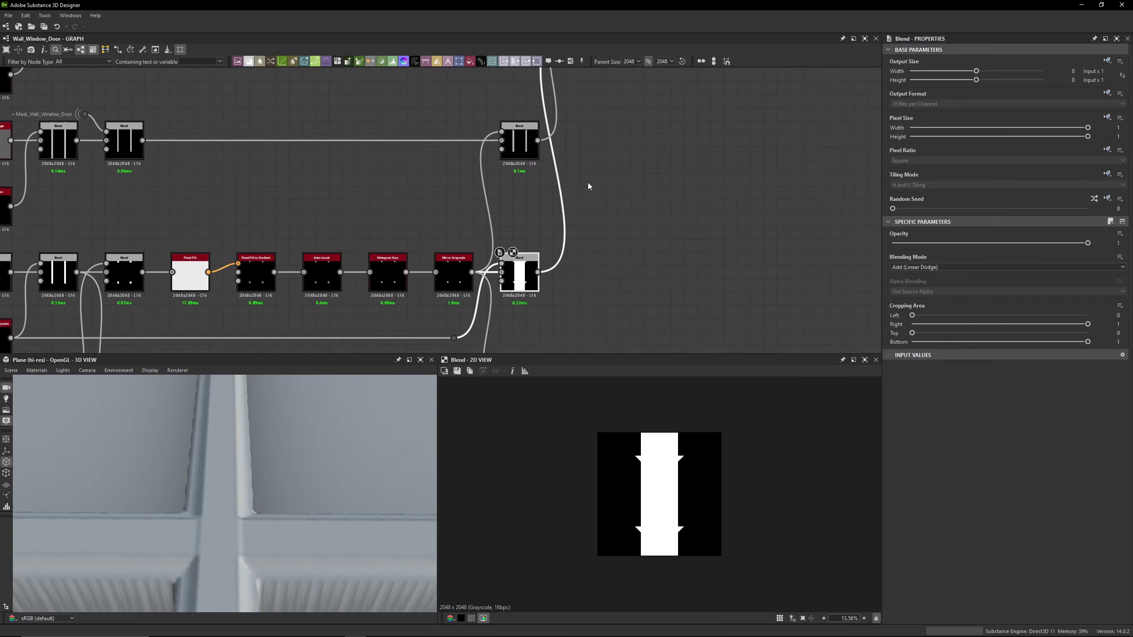
click(518, 142)
middle_drag(314, 180, 449, 181)
click(265, 150)
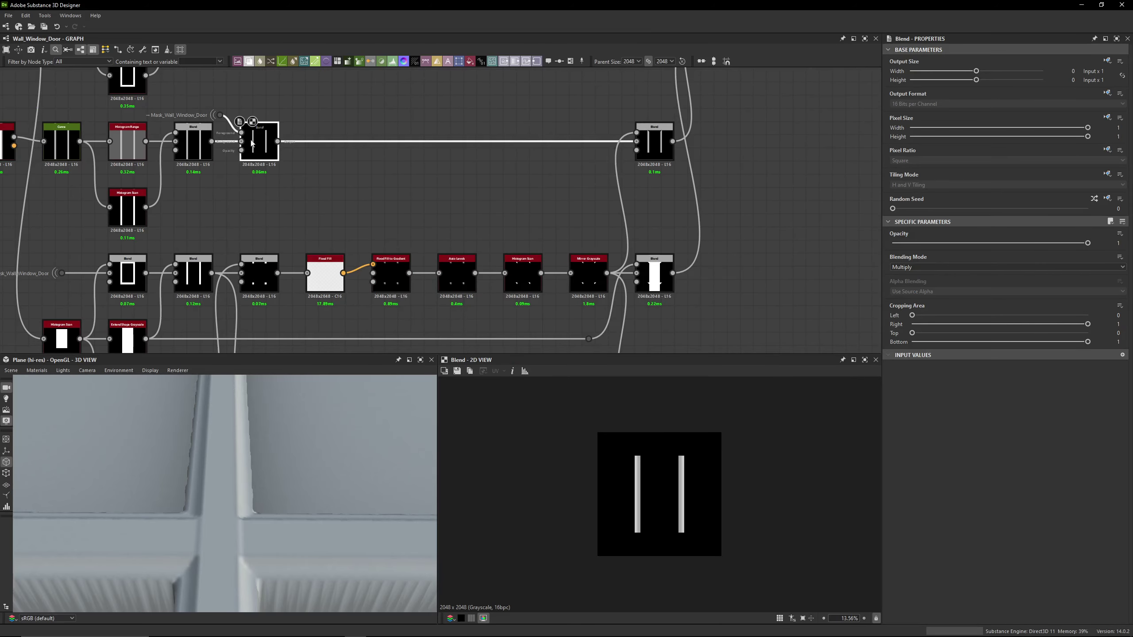
click(654, 143)
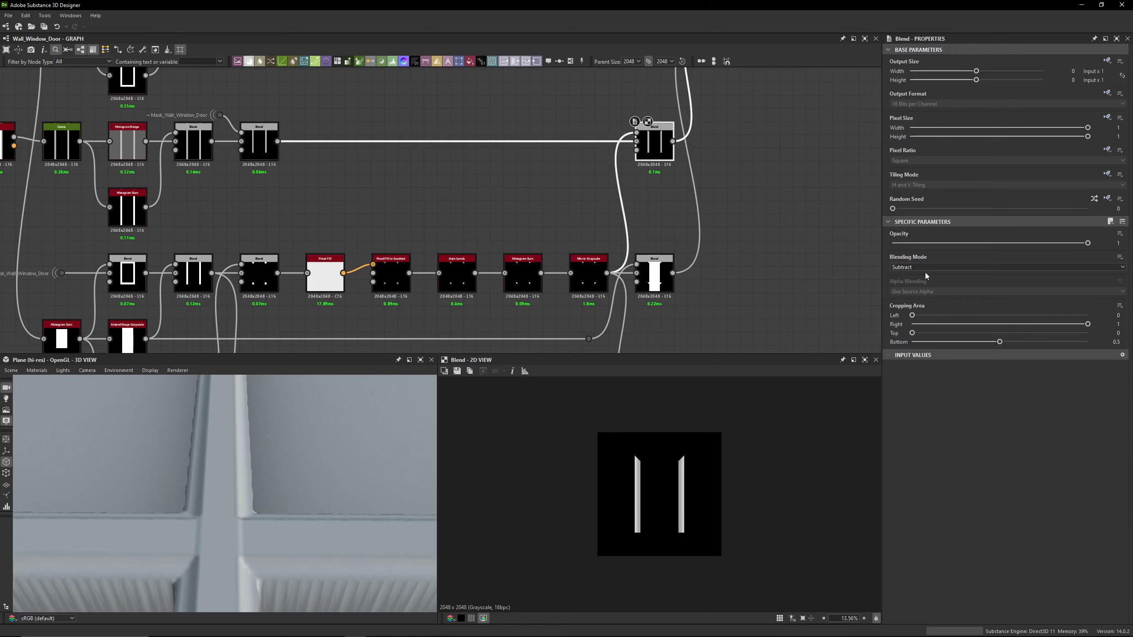
click(585, 283)
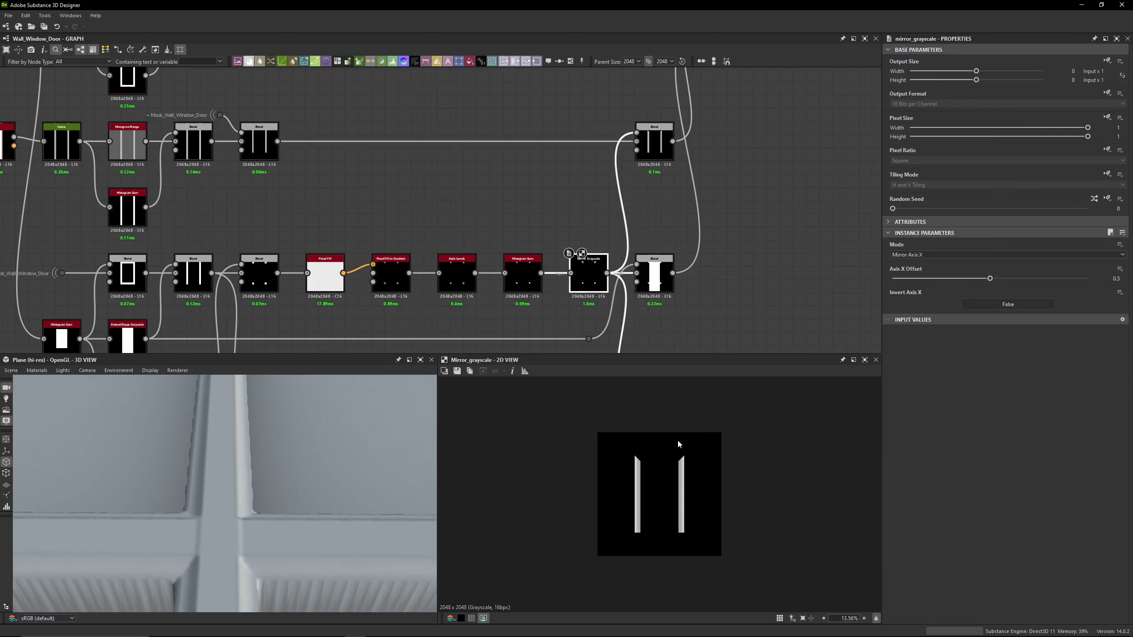
scroll(641, 446, up, 7)
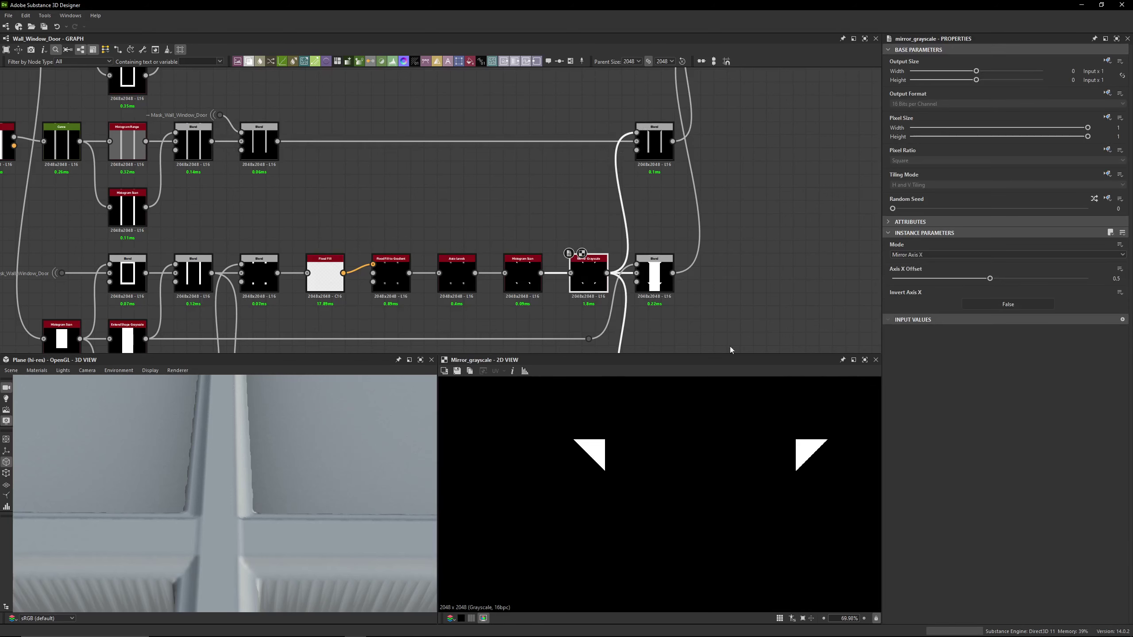
Try a bottom cropping value of 1 on the Subtract Blend for the bevelled vertical strips, and undo the change
click(655, 143)
scroll(709, 498, down, 8)
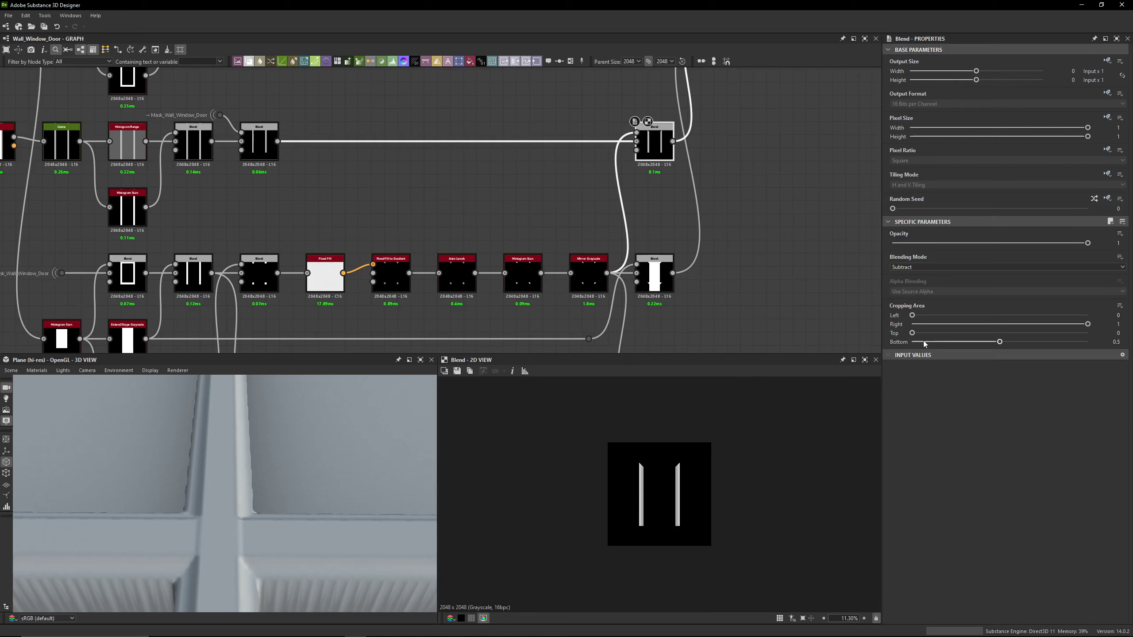
scroll(710, 449, up, 3)
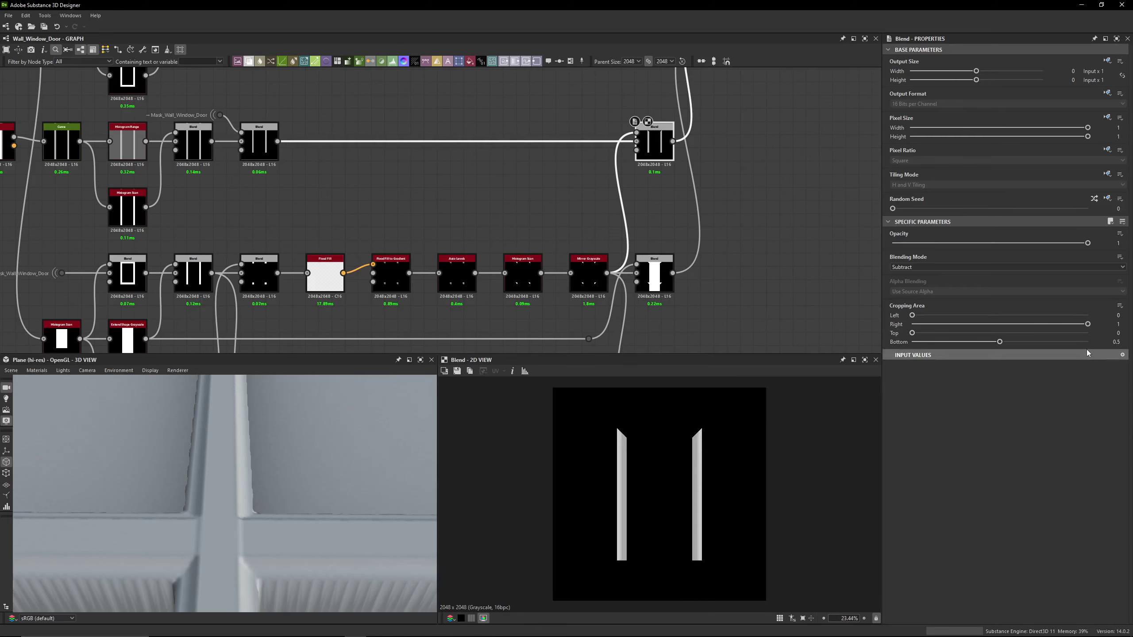
drag(1000, 342, 1098, 344)
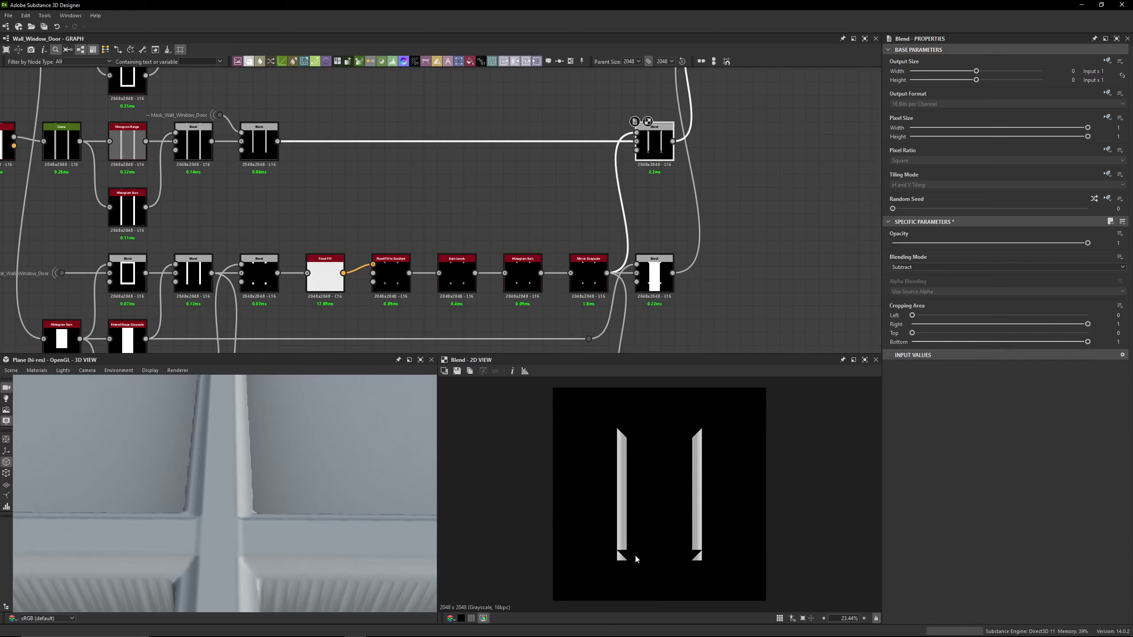
key(ctrl+z)
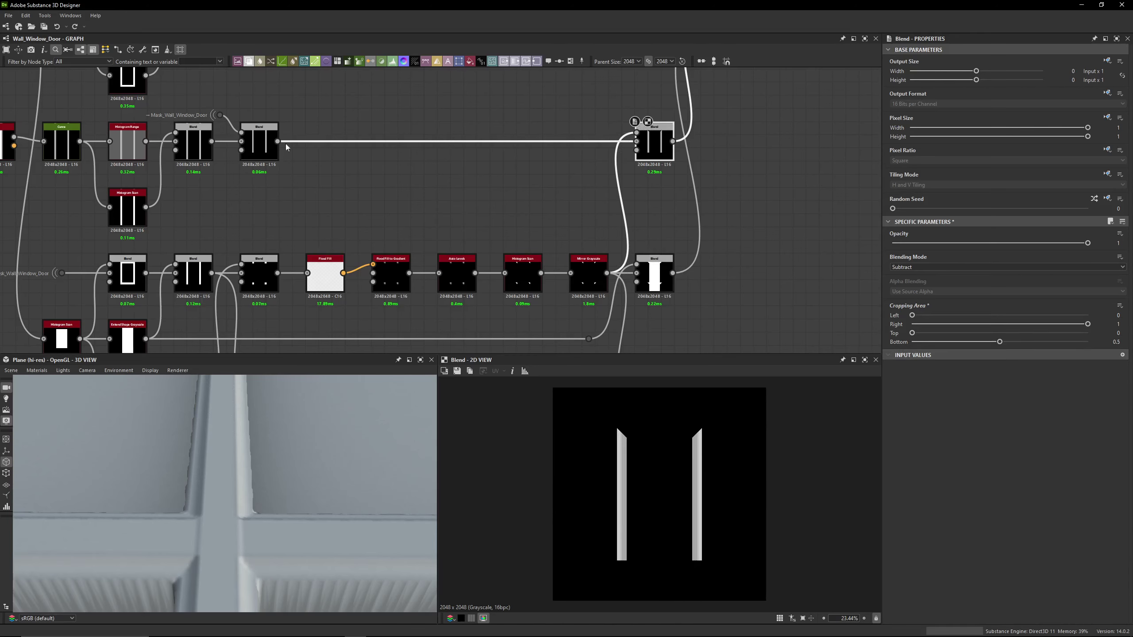
View the Mirror Grayscale triangles, the Subtract Blend for the vertical strips, and the Copy Blend that outputs Height_DoorFrame
double_click(586, 274)
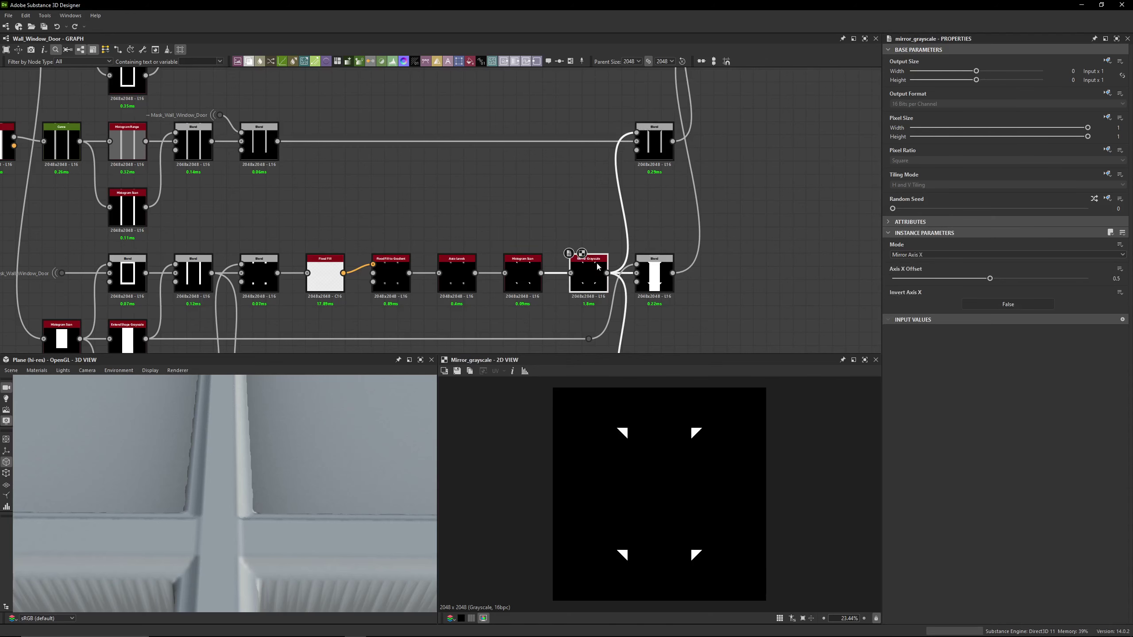
double_click(656, 144)
middle_drag(823, 261, 670, 324)
middle_drag(587, 135, 572, 174)
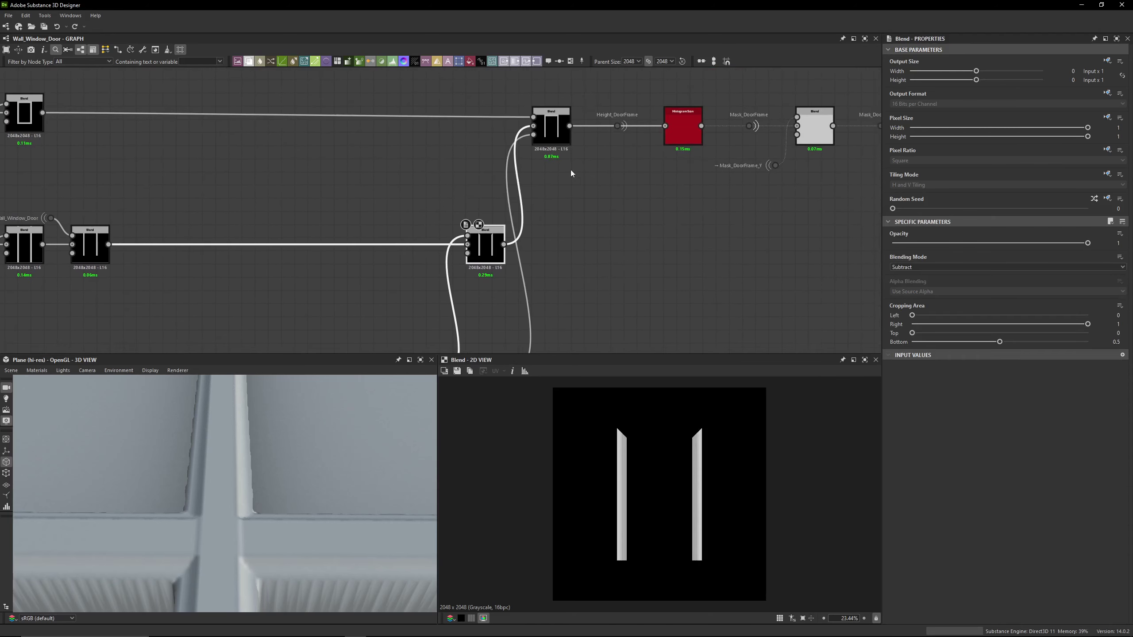
double_click(558, 134)
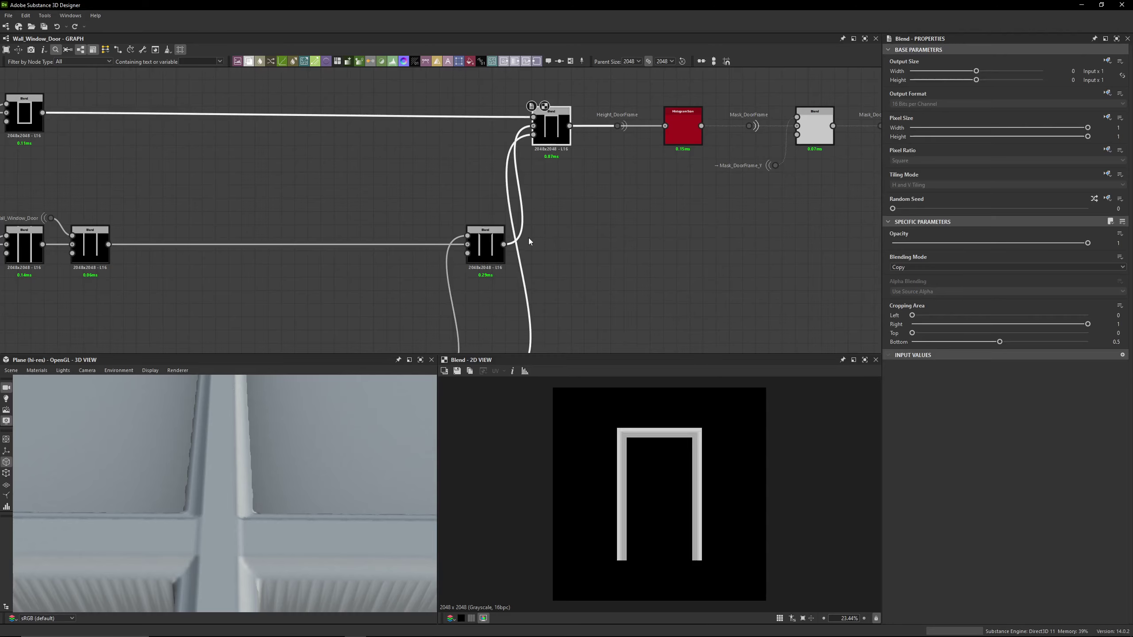
Compare the Copy Blend's door frame output with its vertical strip input and its full rectangular frame input
middle_drag(529, 241, 559, 248)
double_click(542, 199)
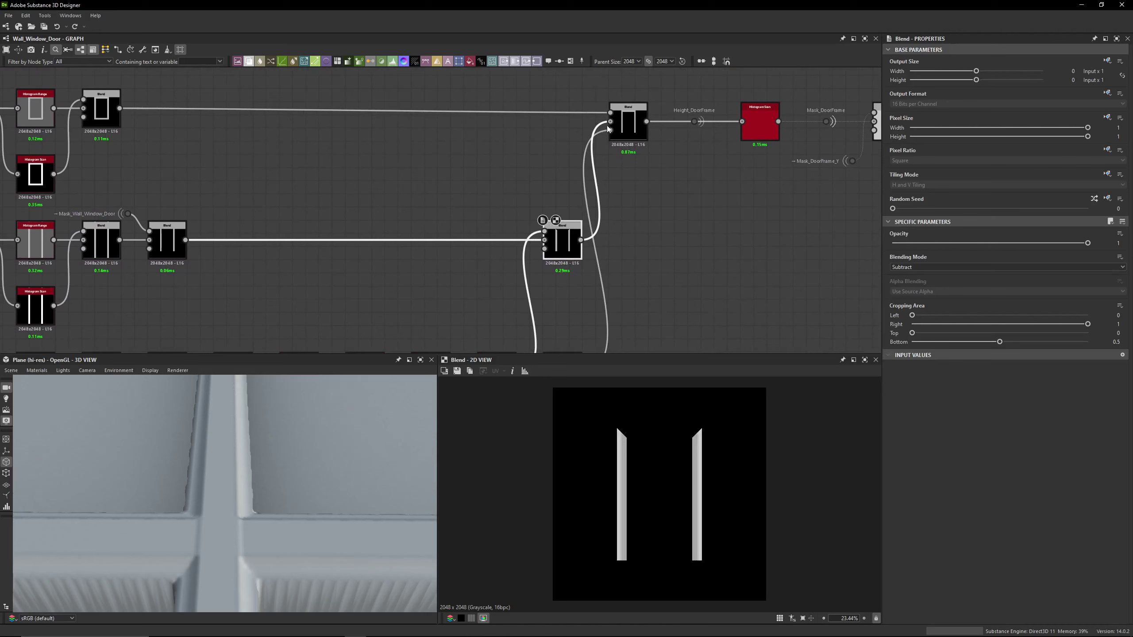
double_click(624, 125)
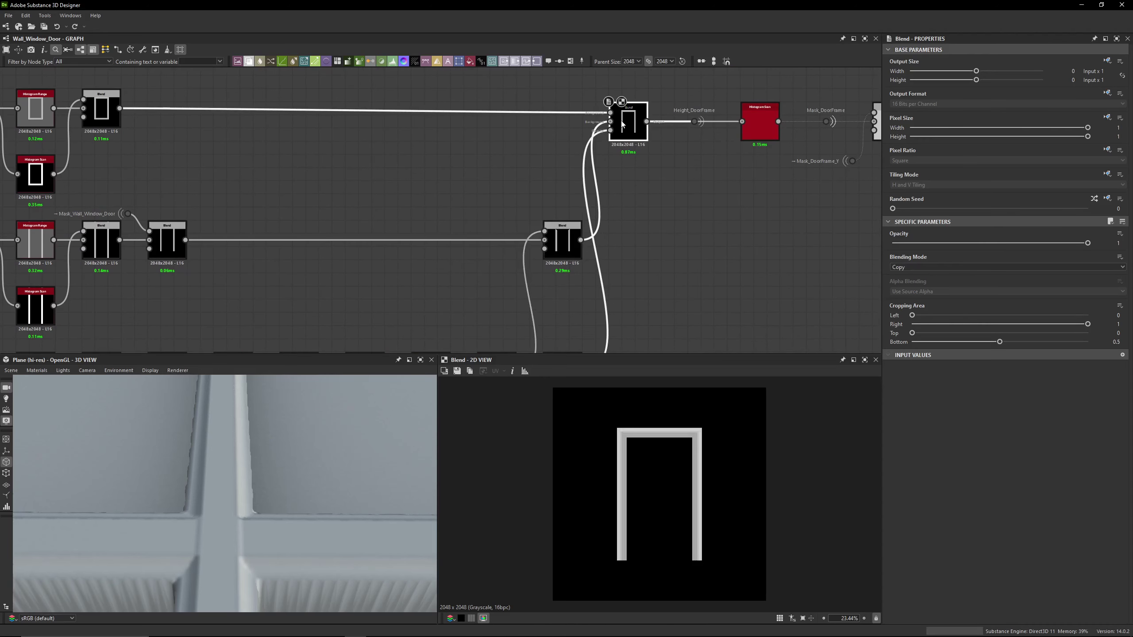
double_click(101, 109)
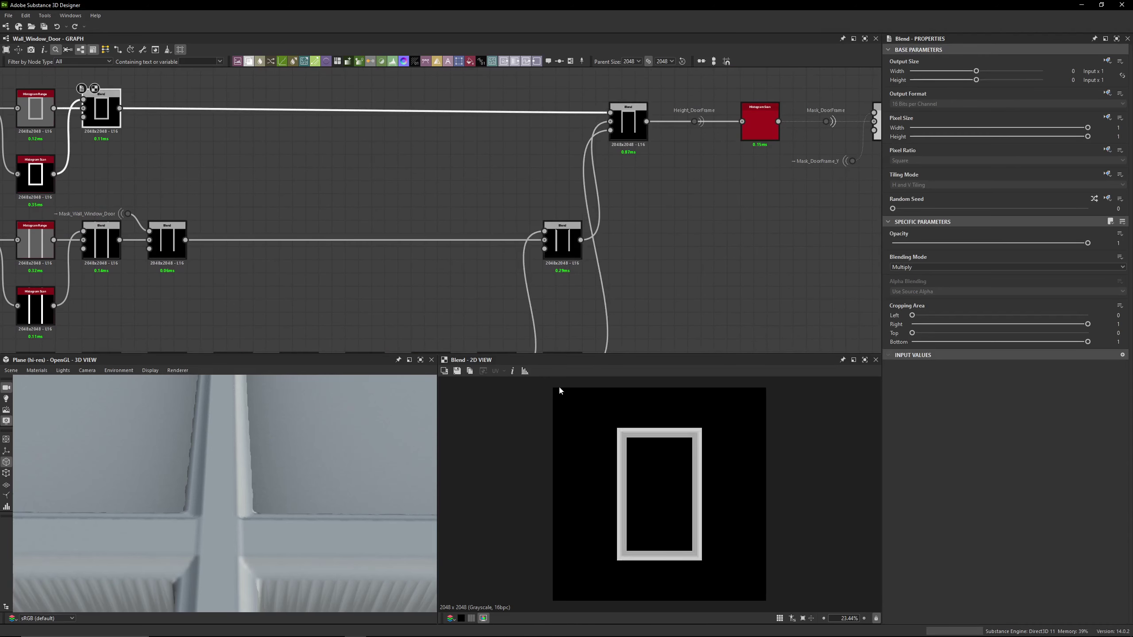
double_click(627, 125)
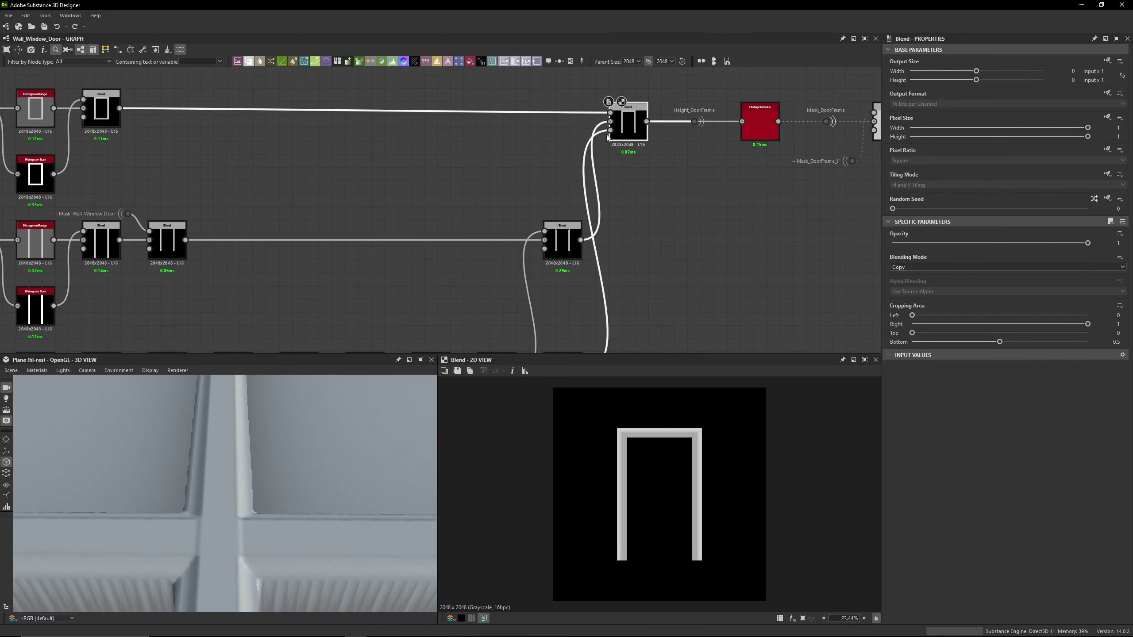
Inspect the Add (Linear Dodge) Blend of strip and triangles and trace its link to the Copy Blend's opacity input
double_click(611, 131)
scroll(631, 206, down, 5)
middle_drag(640, 236, 637, 181)
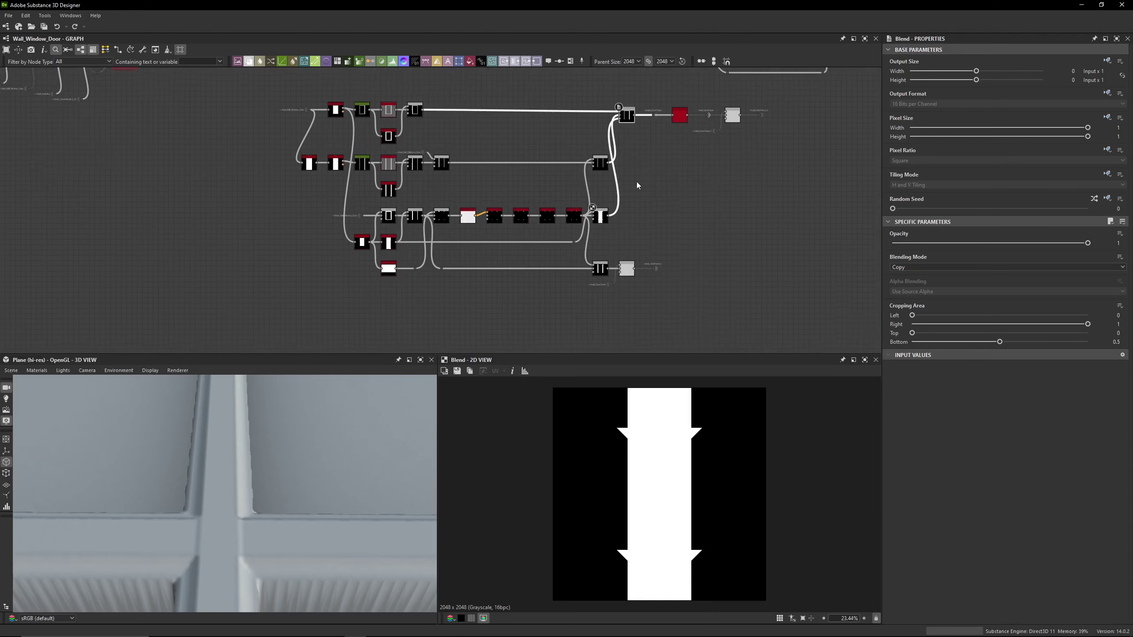
scroll(612, 219, up, 4)
middle_drag(588, 223, 573, 295)
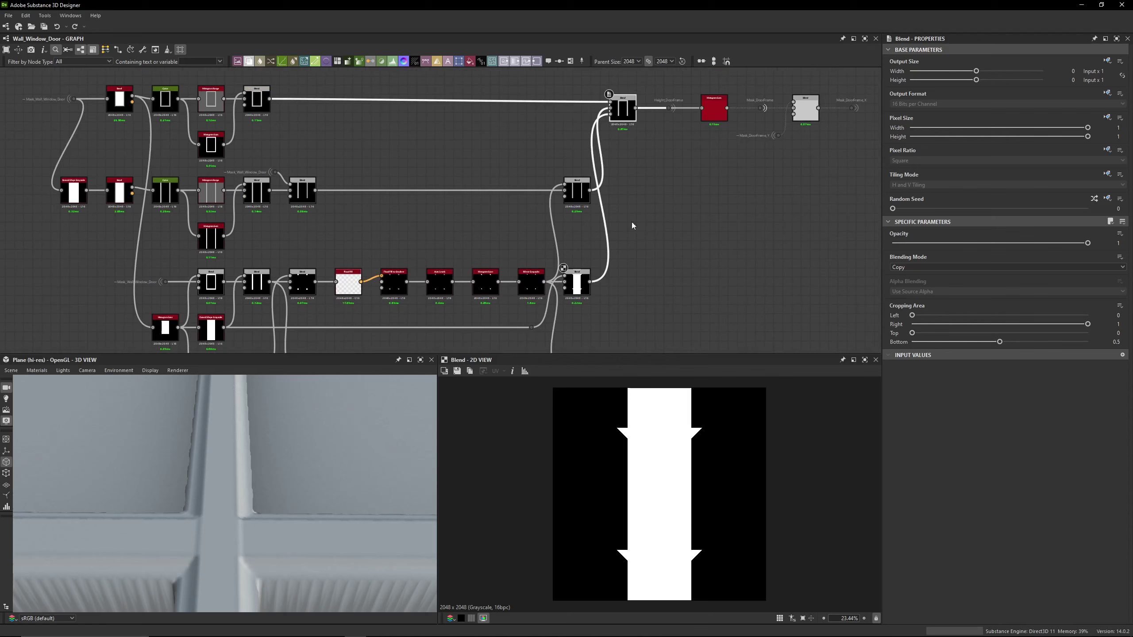
click(573, 294)
middle_drag(629, 133, 625, 179)
scroll(608, 159, up, 4)
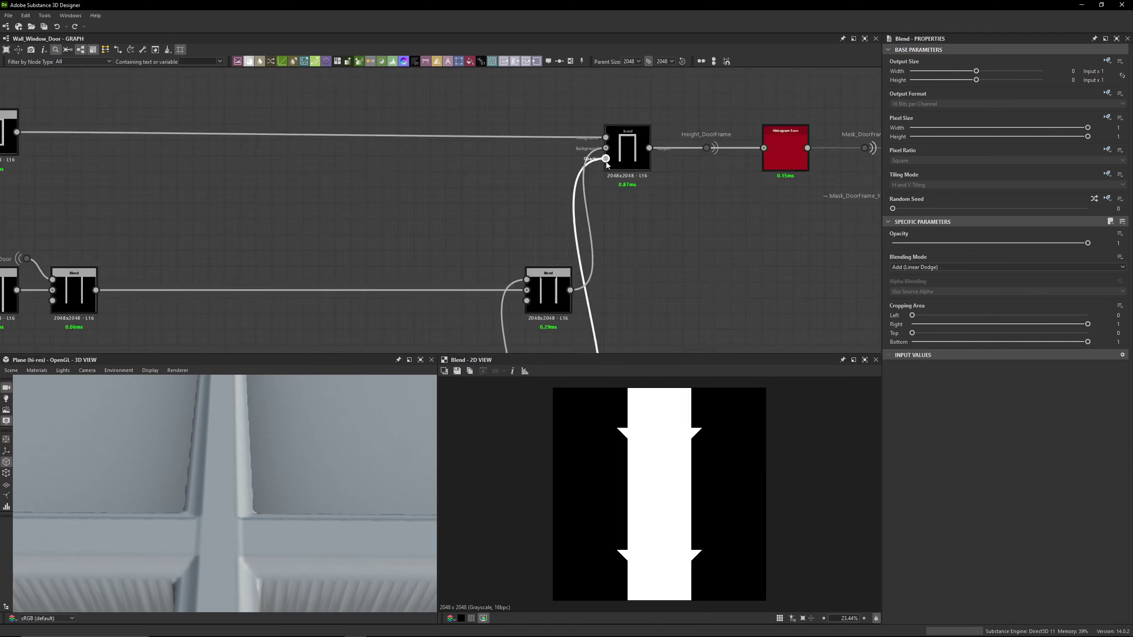
Compare the door frame Copy Blend with and without its opacity mask using undo and redo, leaving the mask connected
click(650, 166)
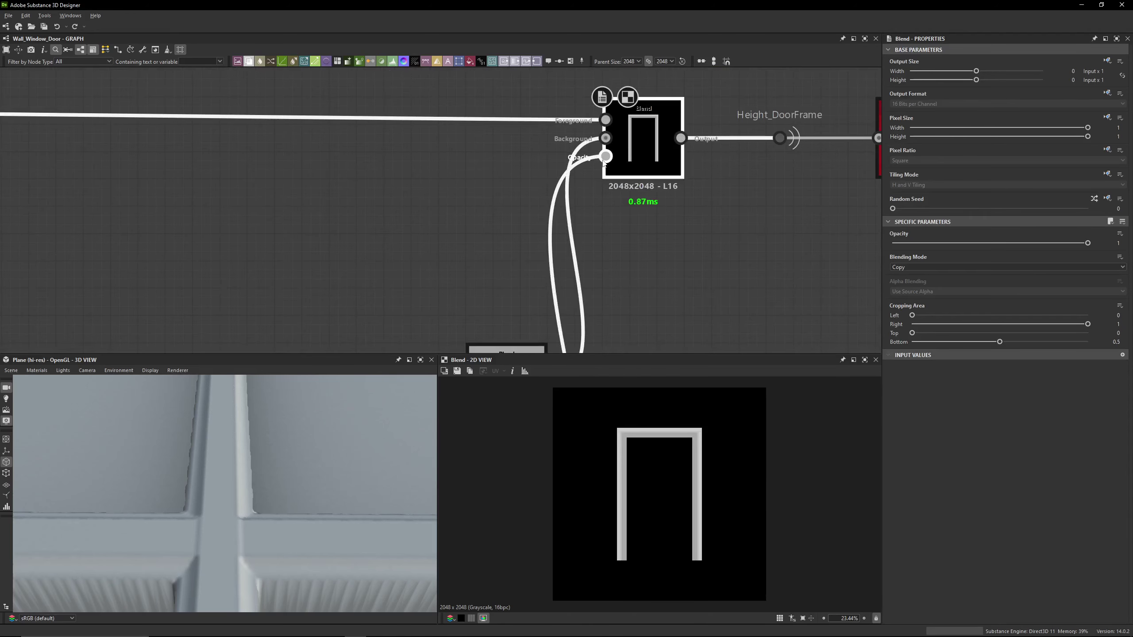
double_click(606, 156)
double_click(639, 155)
key(ctrl+z)
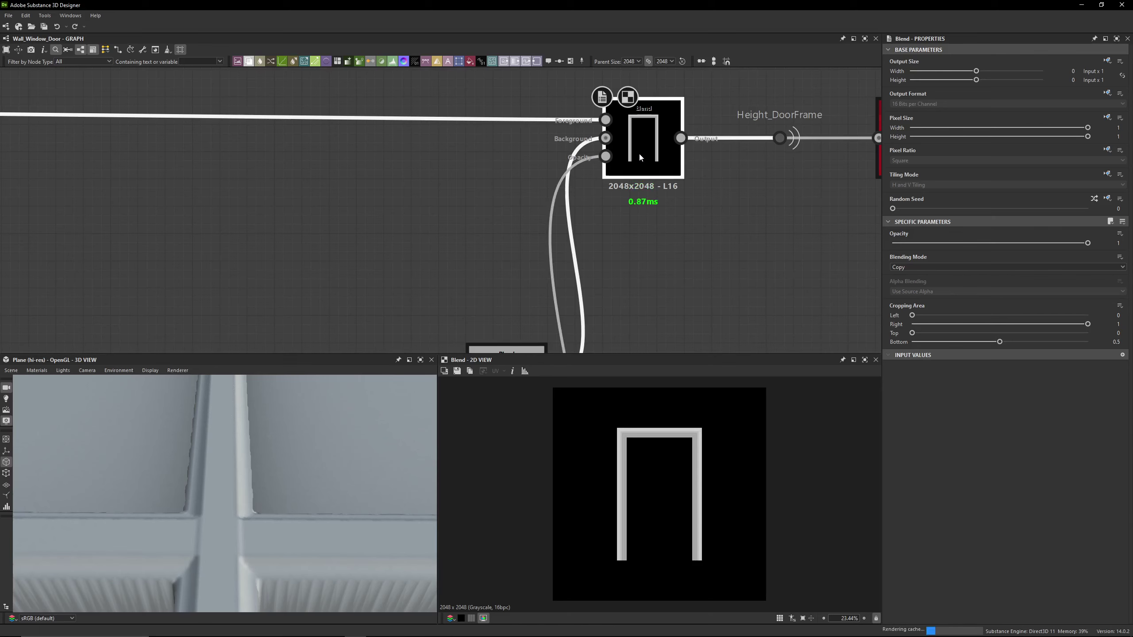
key(ctrl+y)
key(ctrl+z)
key(ctrl+y)
key(ctrl+z)
View the Copy Blend's background strips and foreground frame, examining the frame's upper corner up close
click(611, 140)
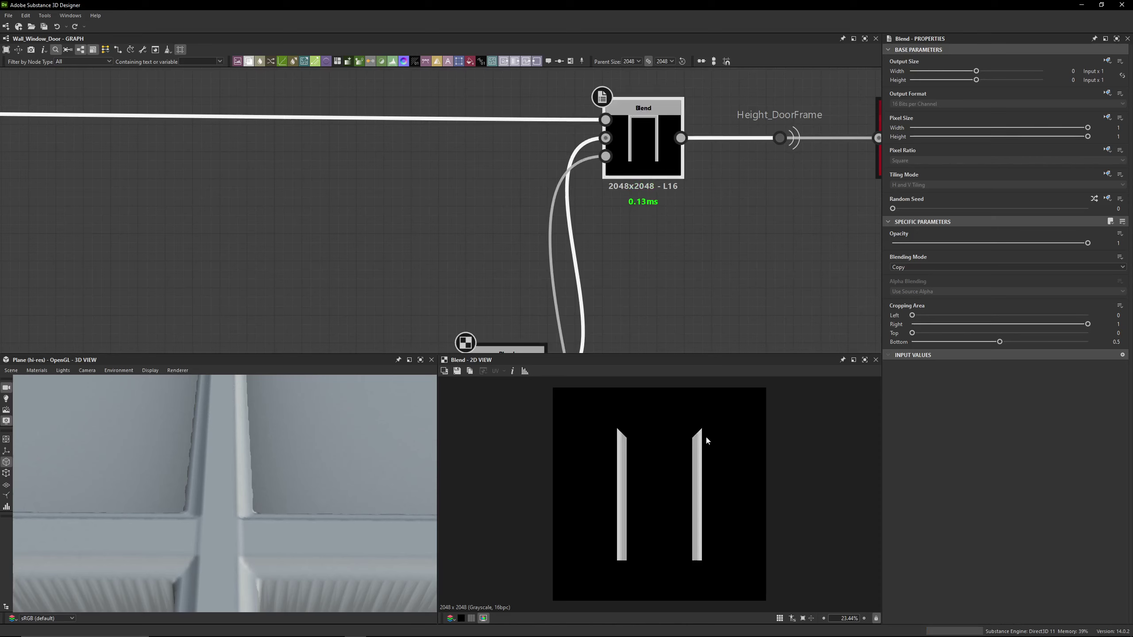
click(613, 129)
scroll(621, 429, up, 3)
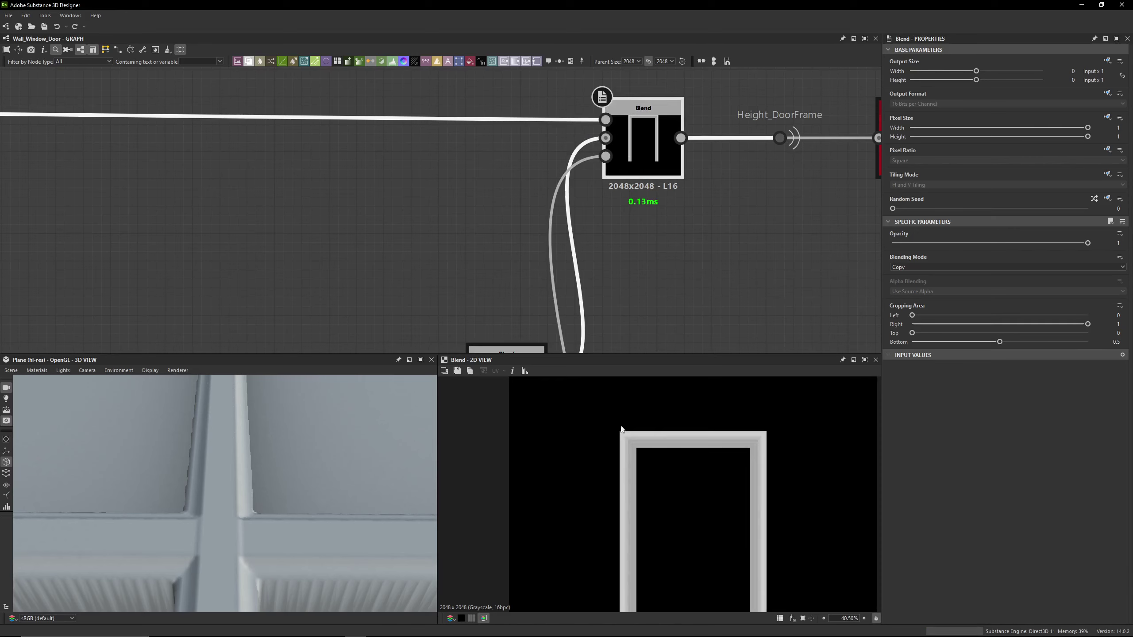
scroll(670, 455, down, 3)
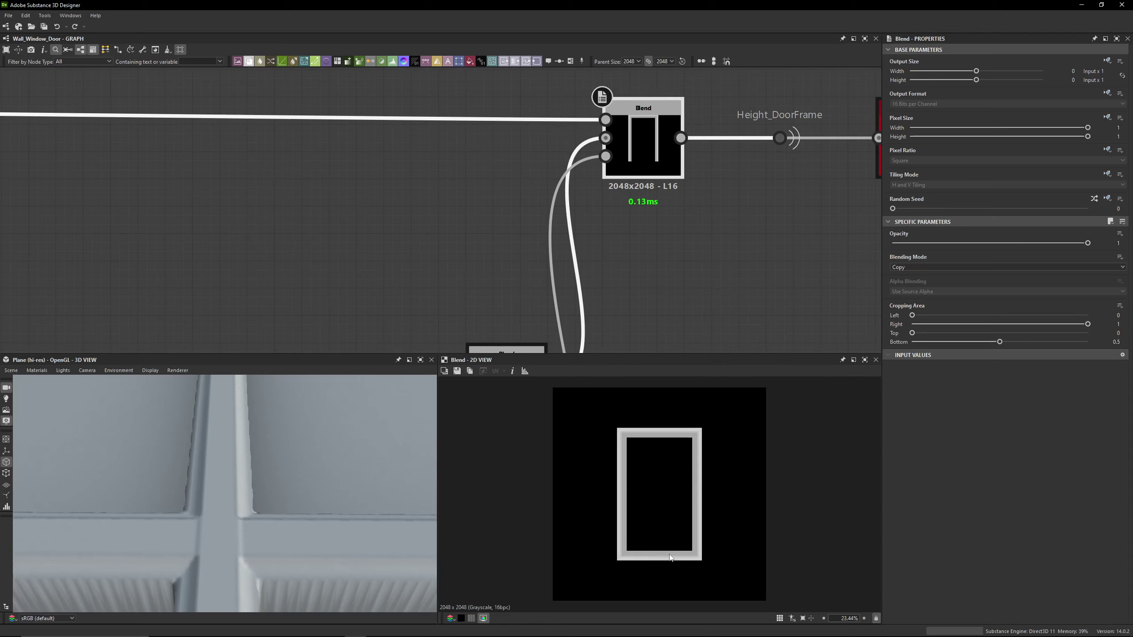
Examine the lower ends of the vertical strips in the Copy Blend's door frame output
double_click(633, 143)
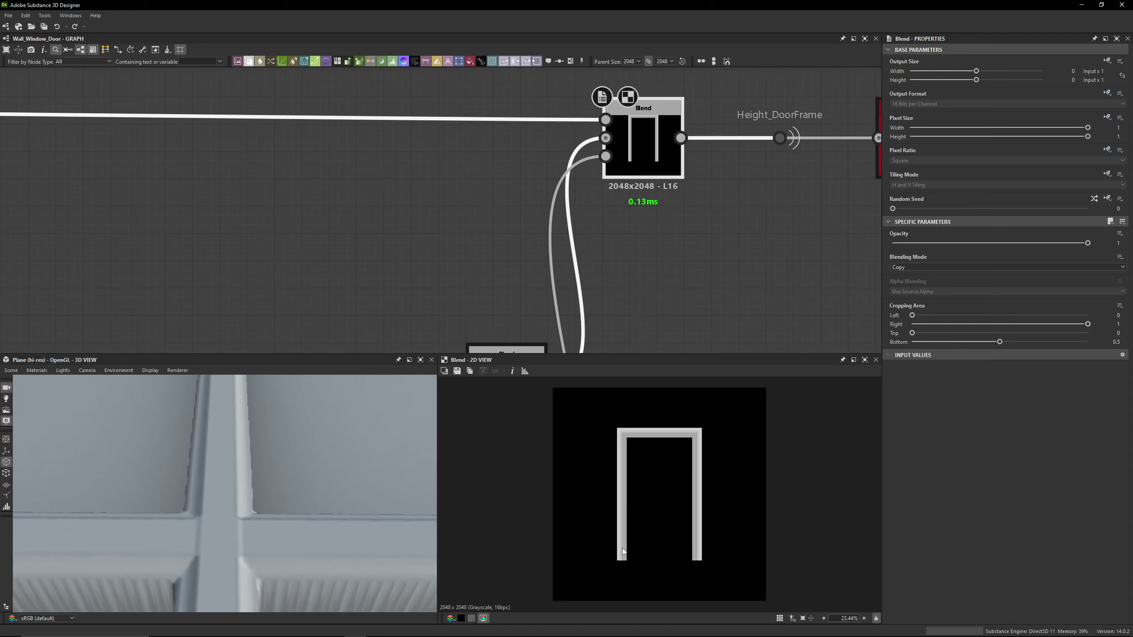
scroll(631, 564, up, 4)
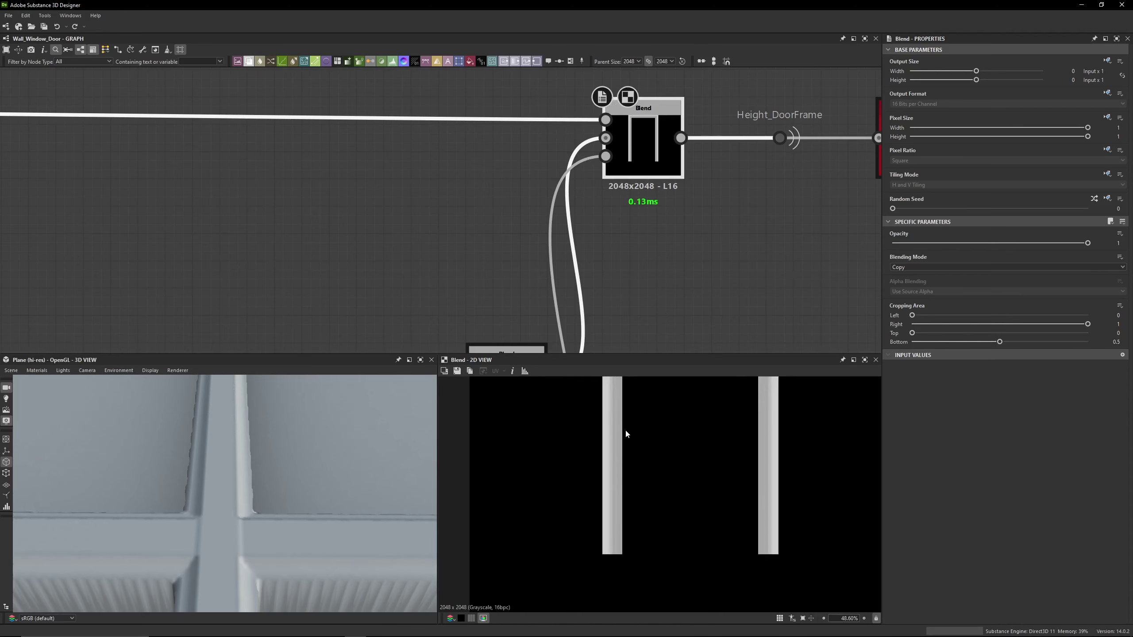
scroll(624, 560, up, 4)
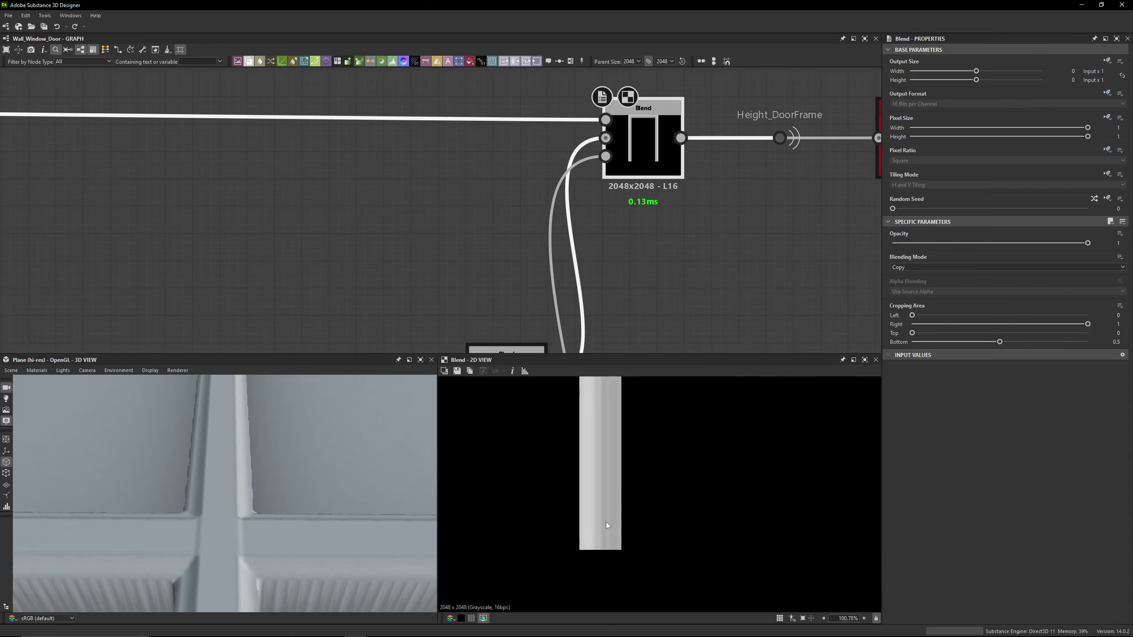
scroll(607, 524, down, 7)
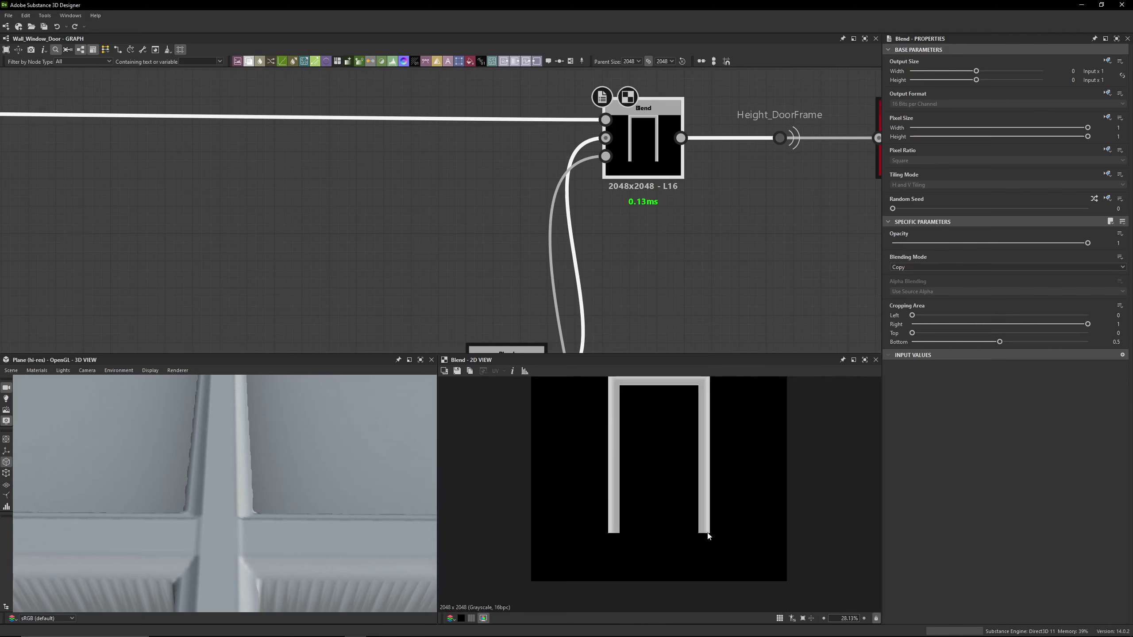
Inspect the Height_DoorFrame portal and the Histogram Scan feeding Mask_DoorFrame, keeping the scan node in its original place
middle_drag(664, 233, 502, 257)
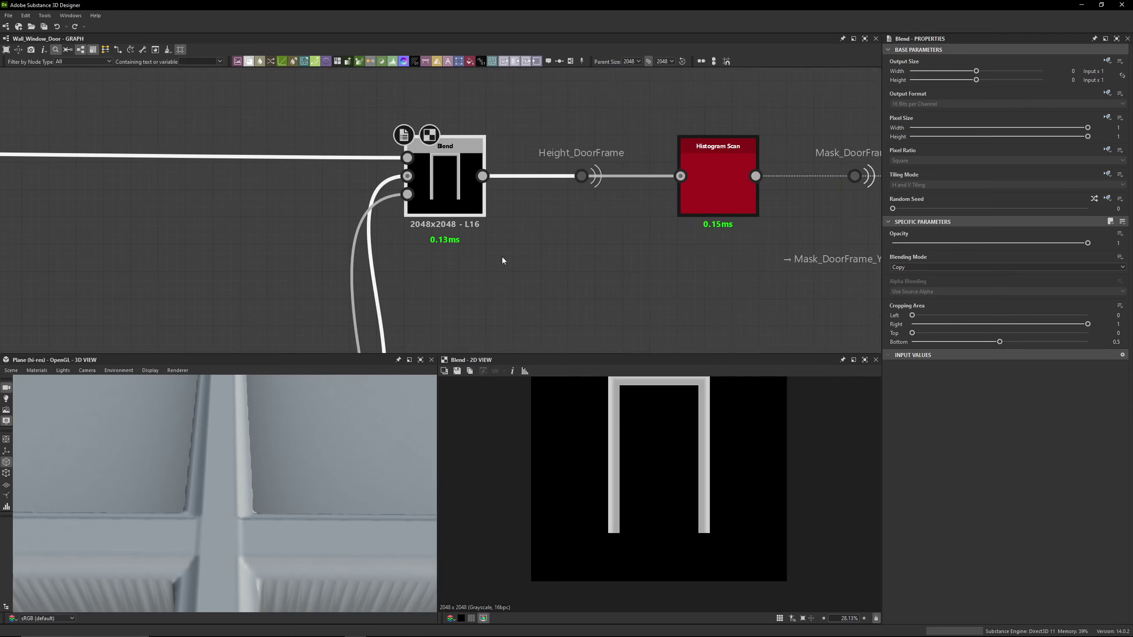
click(581, 175)
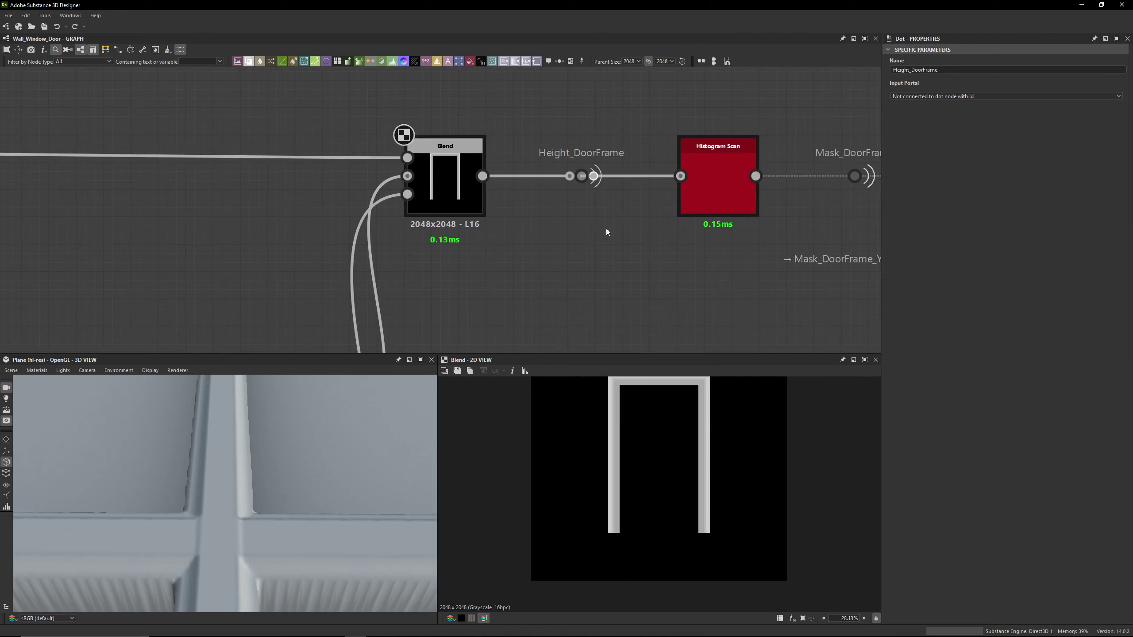
scroll(679, 452, down, 4)
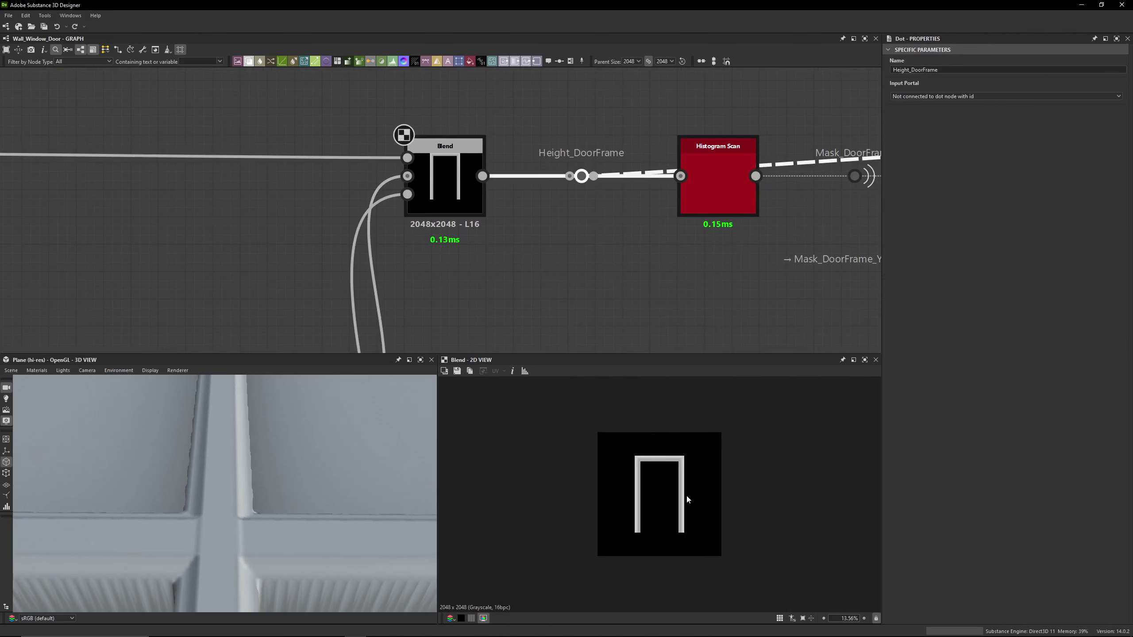
middle_drag(638, 249, 459, 262)
double_click(528, 218)
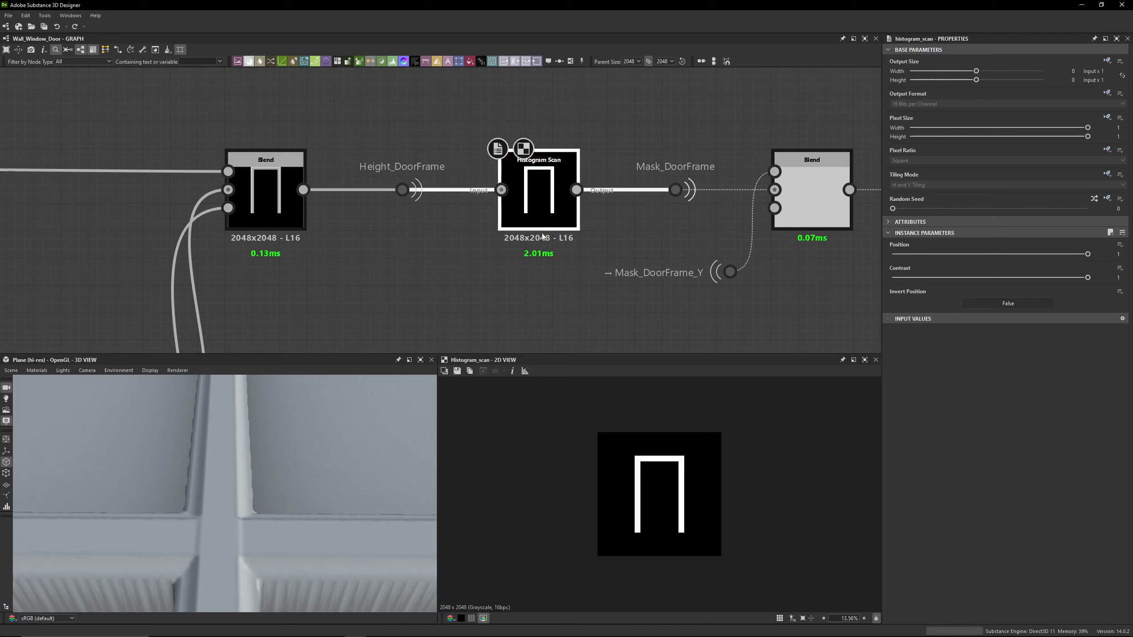
drag(545, 190, 544, 246)
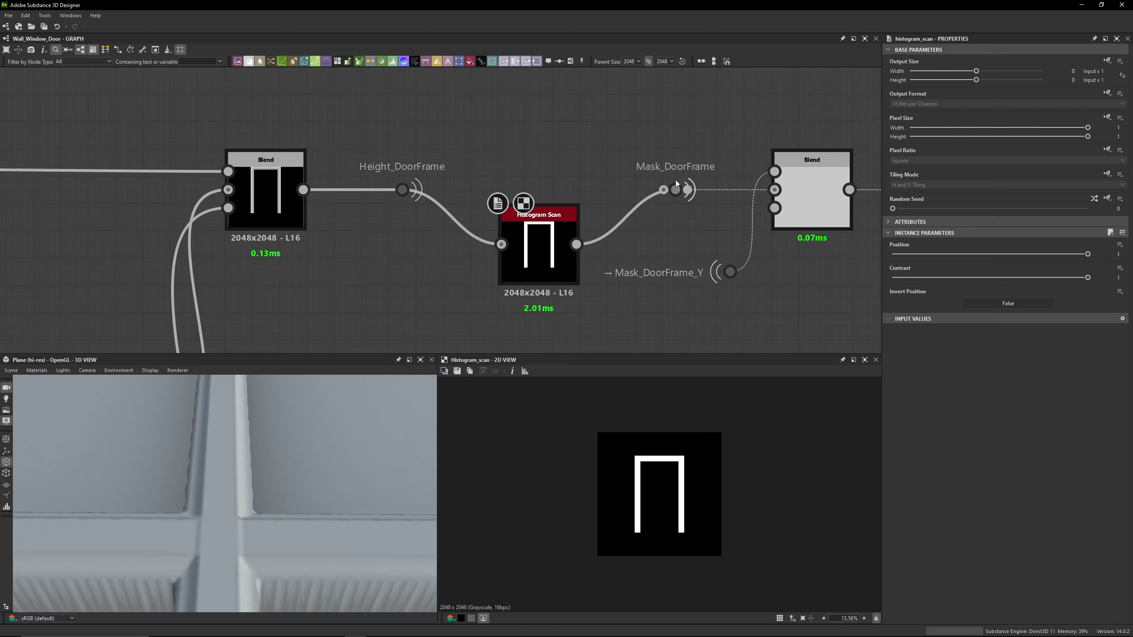
key(ctrl+z)
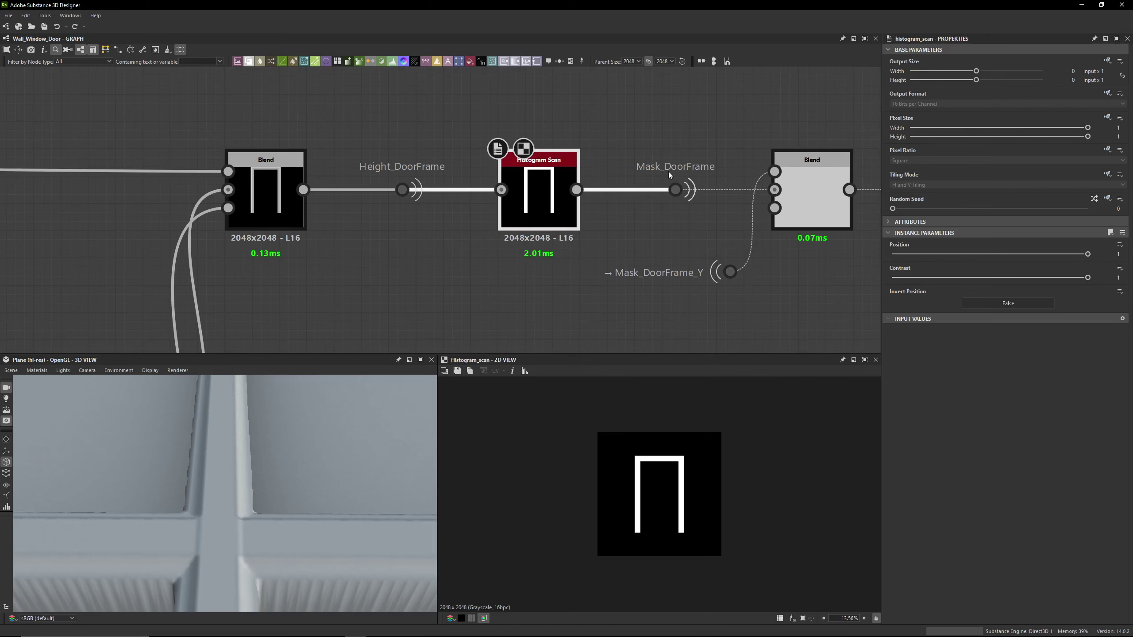
Inspect the Subtract Blend after Mask_DoorFrame and trace its Mask_DoorFrame_Y portal back to the source
middle_drag(668, 172, 487, 174)
click(641, 232)
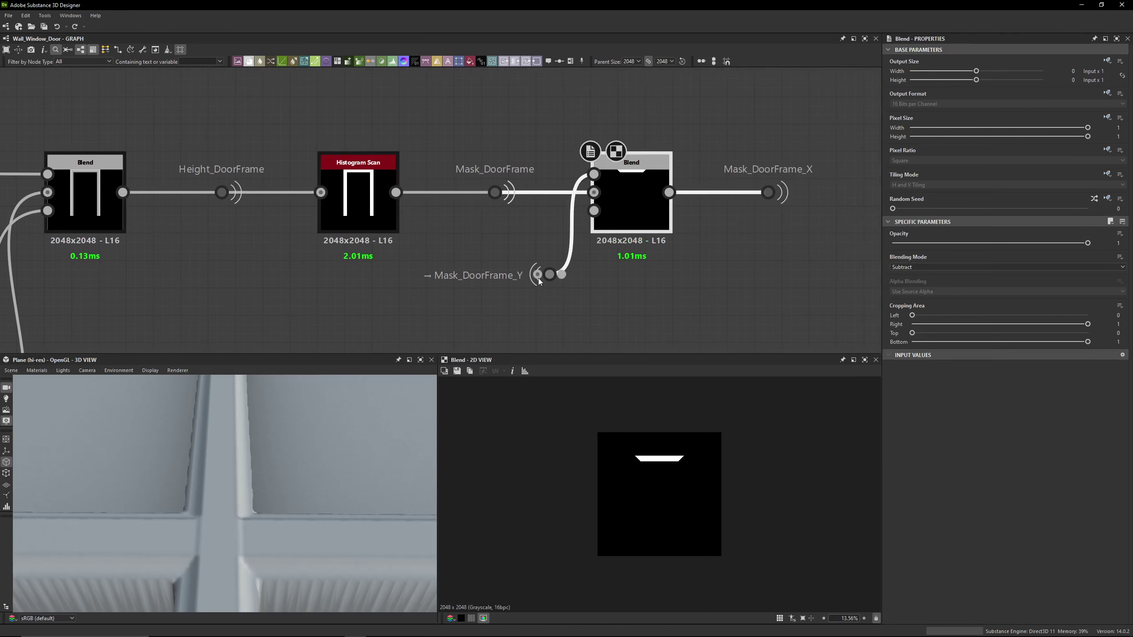
double_click(490, 284)
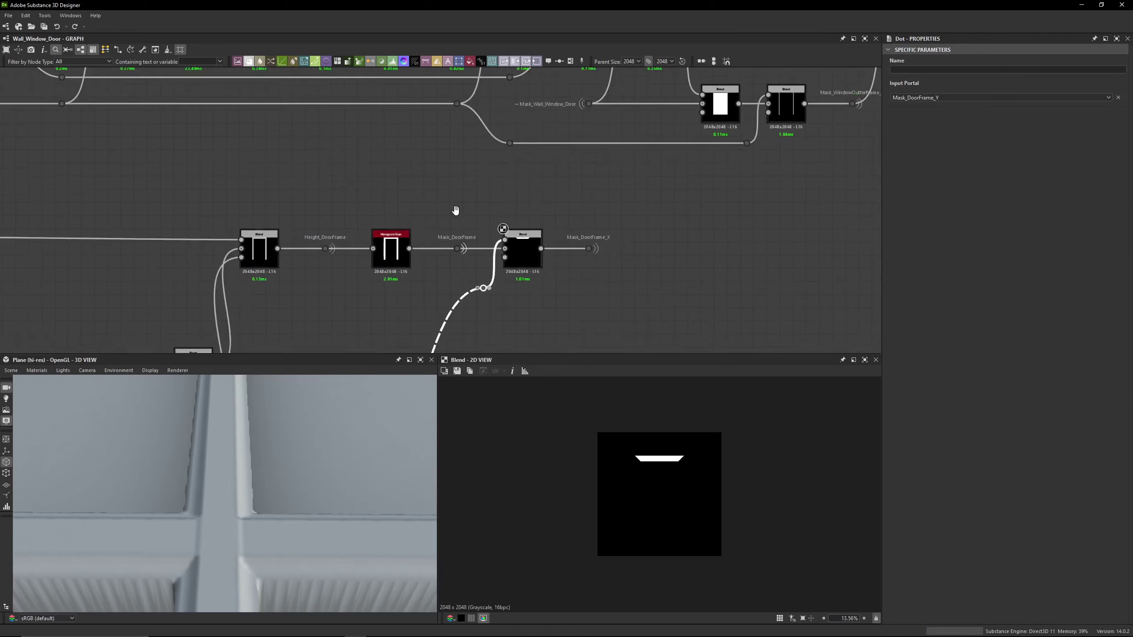
double_click(537, 217)
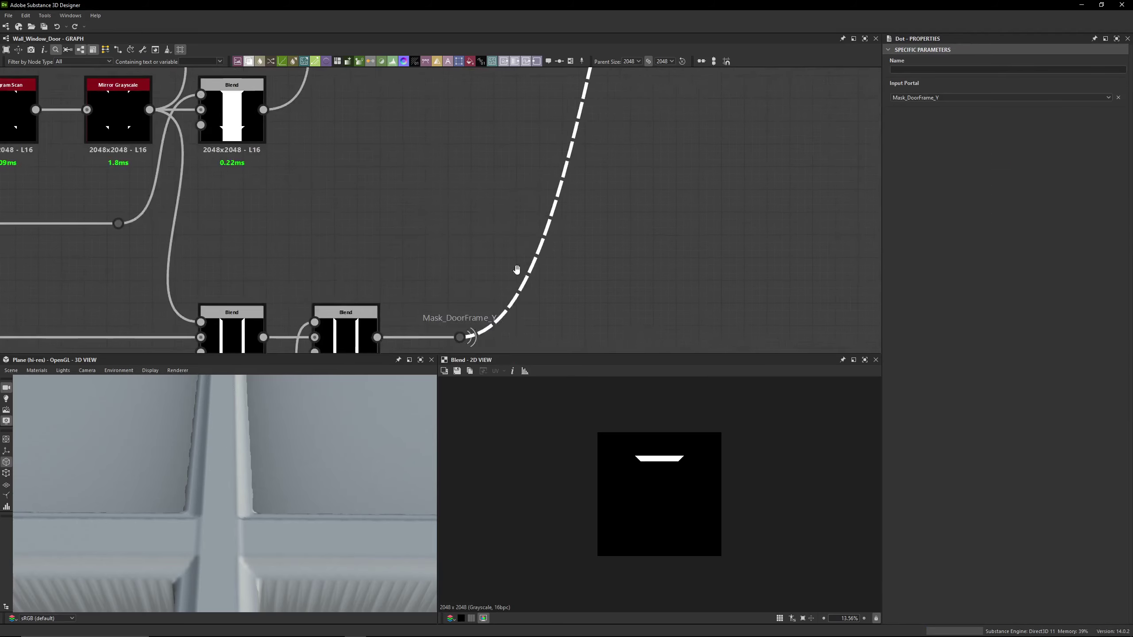
click(397, 194)
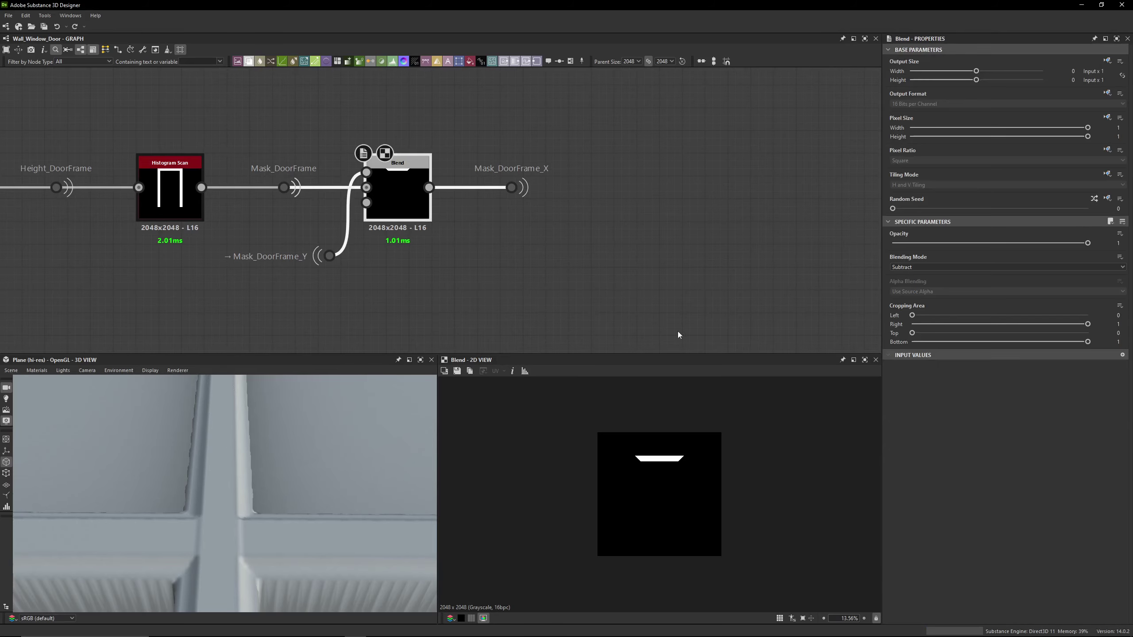
Examine the horizontal door frame mask up close and check the Mask_DoorFrame_X and Mask_DoorFrame_Y portals
scroll(598, 393, up, 5)
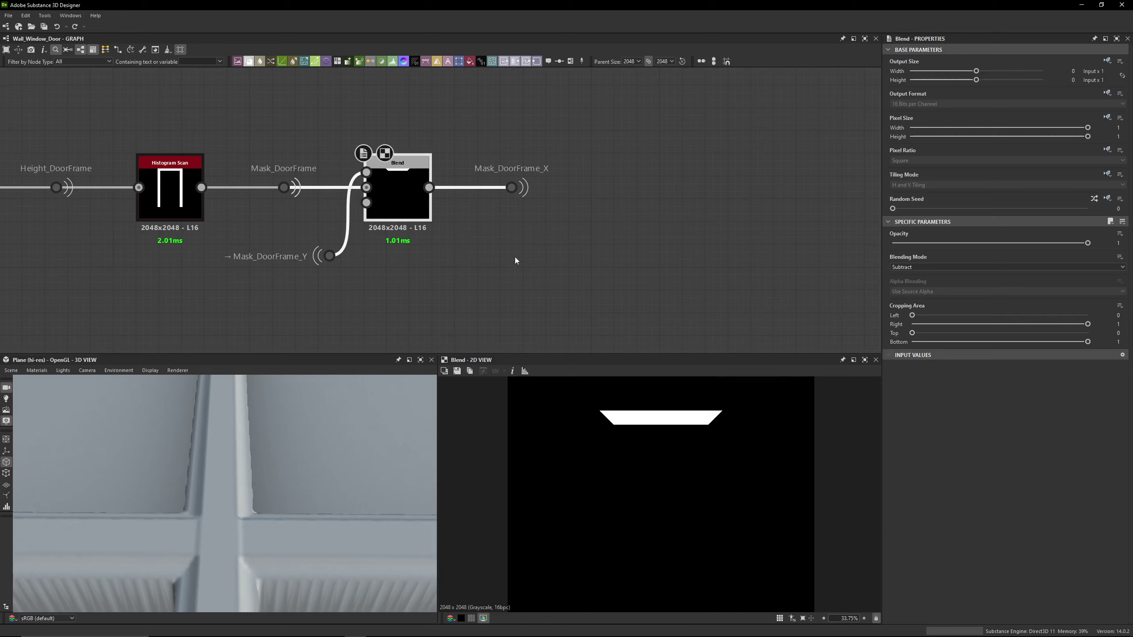
click(521, 188)
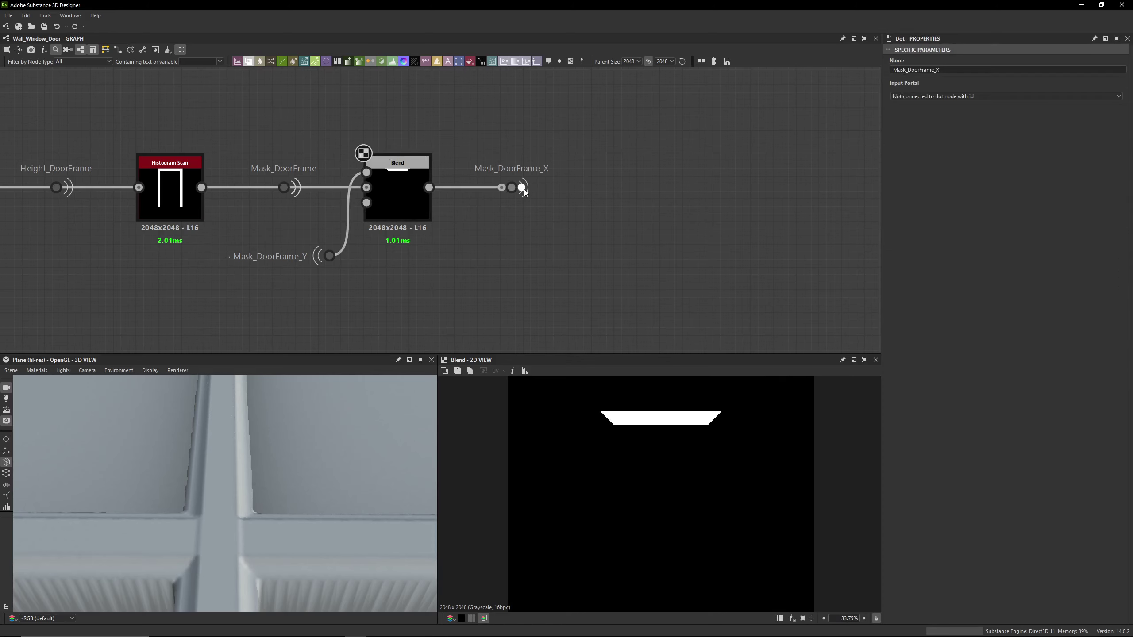
click(329, 255)
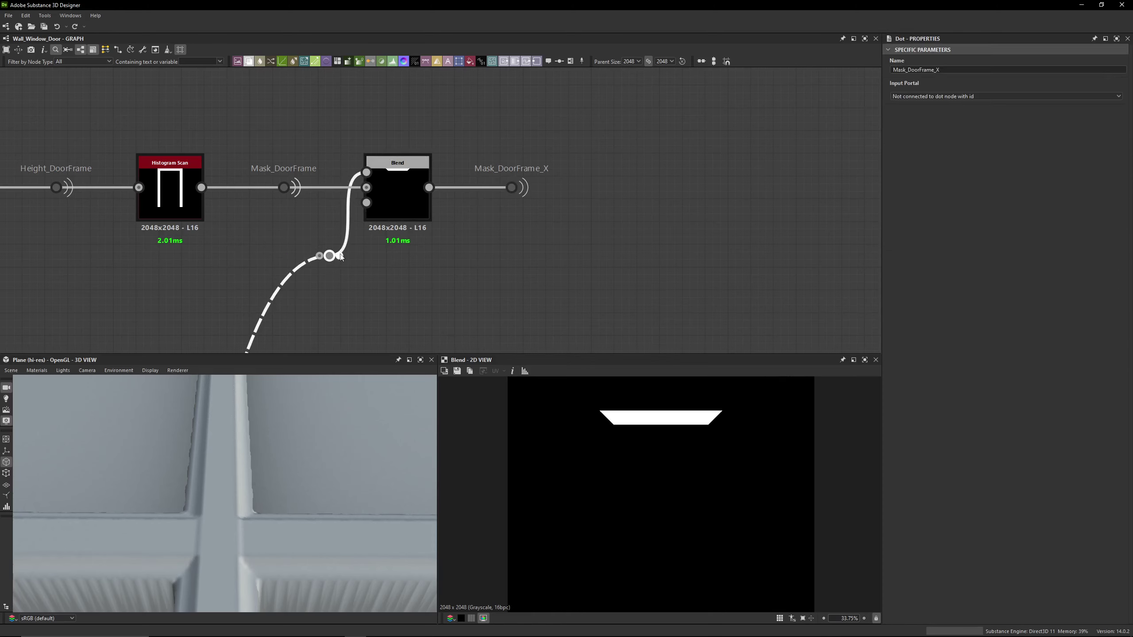
click(520, 188)
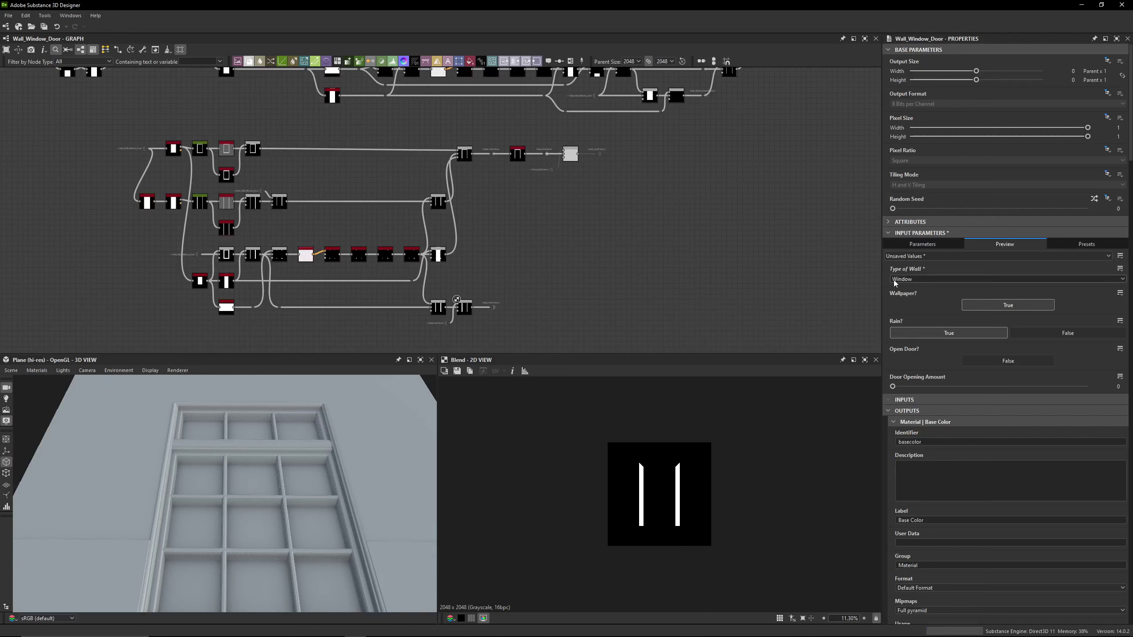
Set the graph's Type of Wall preview parameter to Door
click(894, 280)
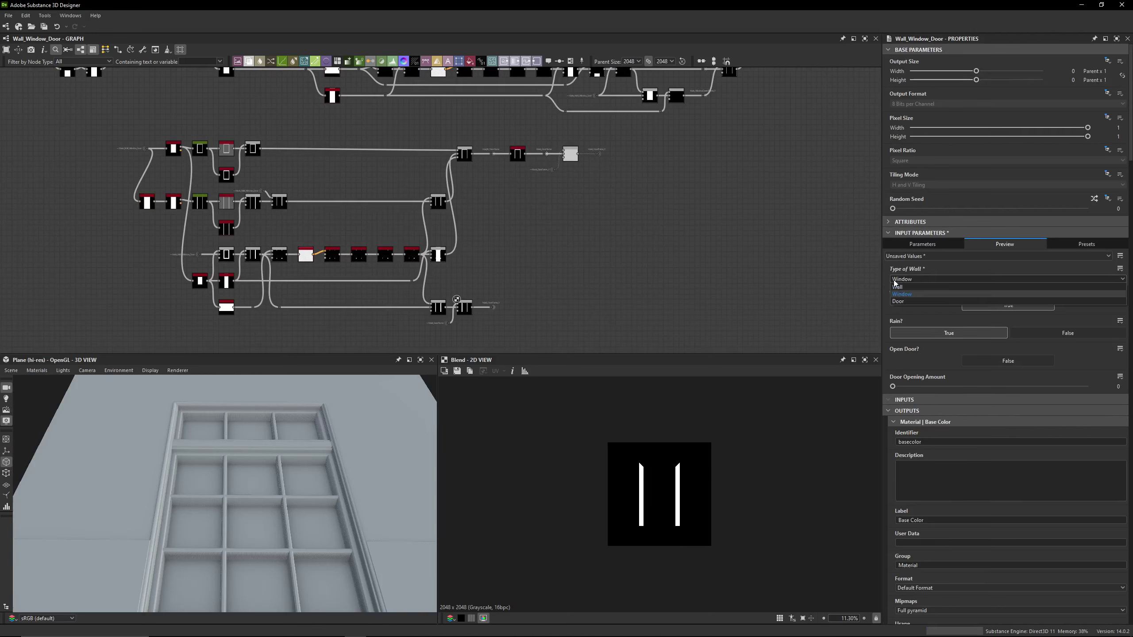
click(901, 302)
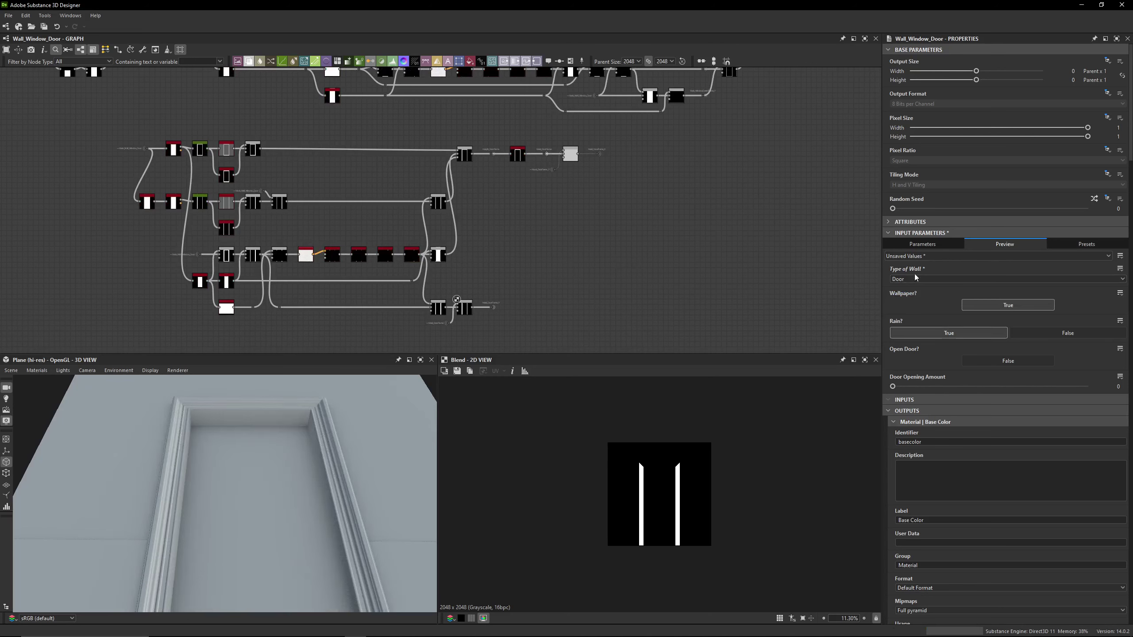
Compare the Subtract Blend feeding Mask_DoorFrame_X with the Multiply Blend feeding Mask_DoorFrame_Y in the 2D view
scroll(443, 309, up, 5)
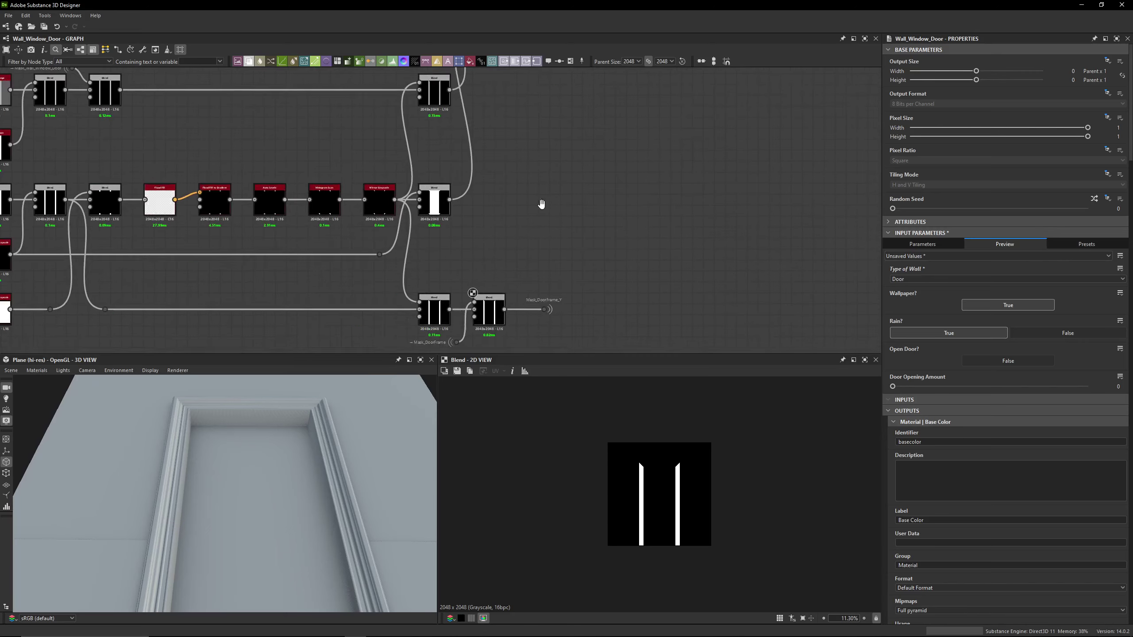
click(607, 131)
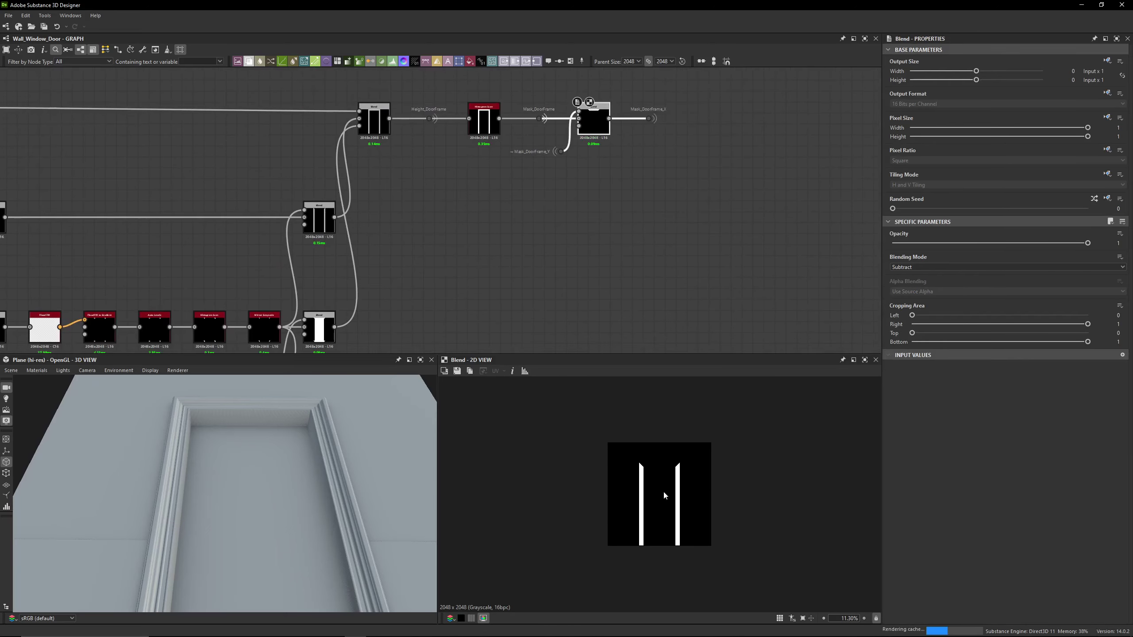
scroll(624, 239, down, 3)
scroll(510, 329, up, 6)
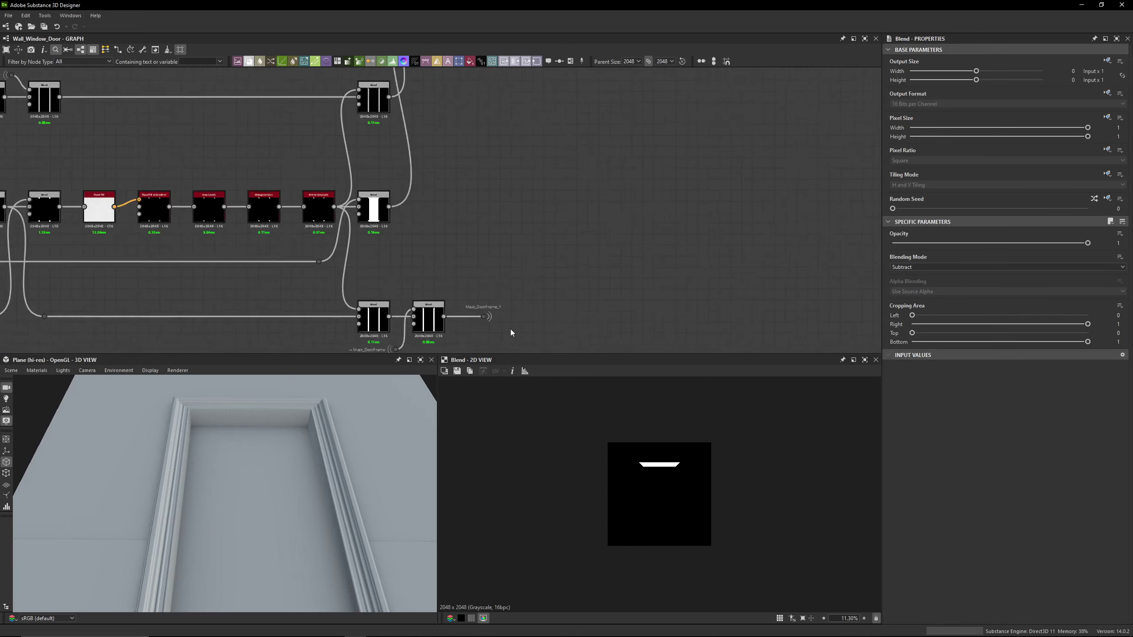
click(416, 236)
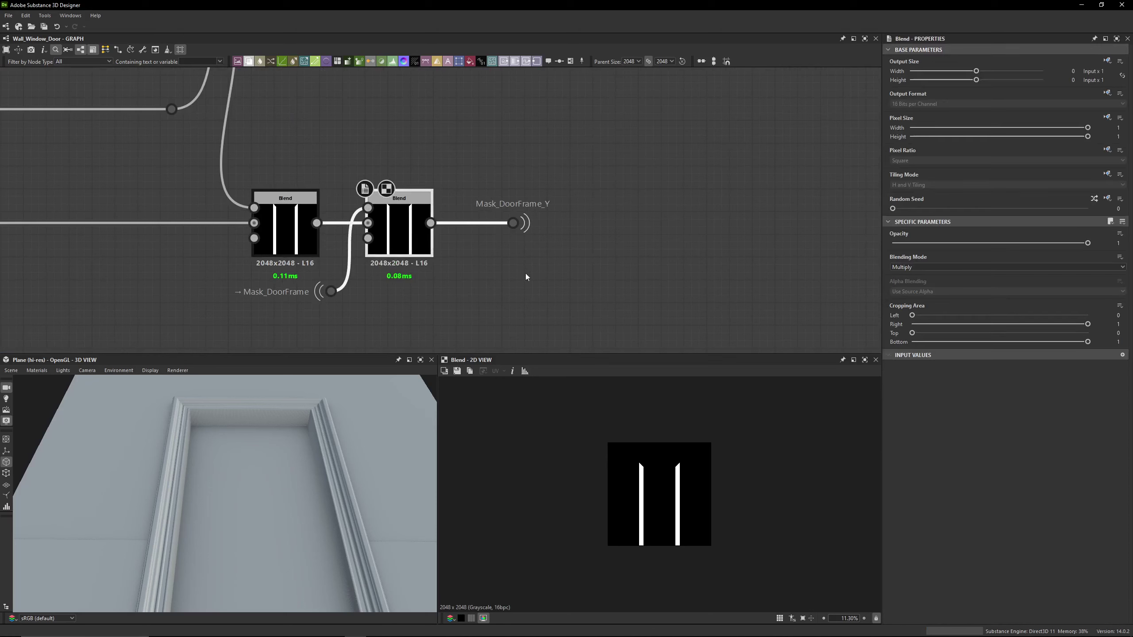
click(772, 218)
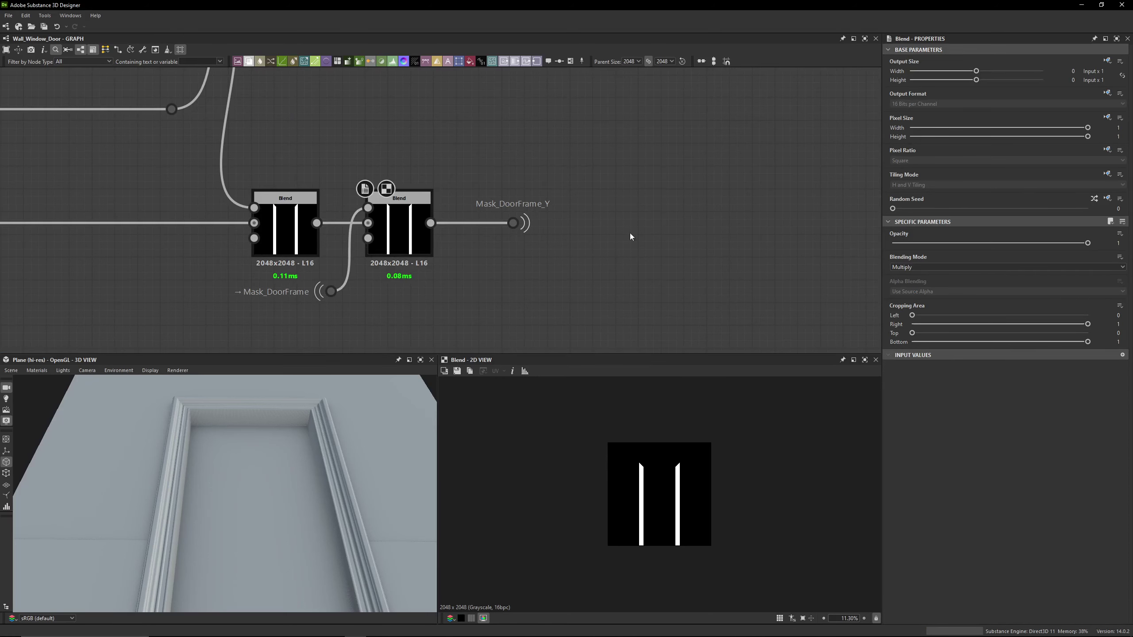
Preview the Window option of the Type of Wall parameter on the whole plane and return the parameter to Door
click(823, 265)
click(918, 278)
click(909, 295)
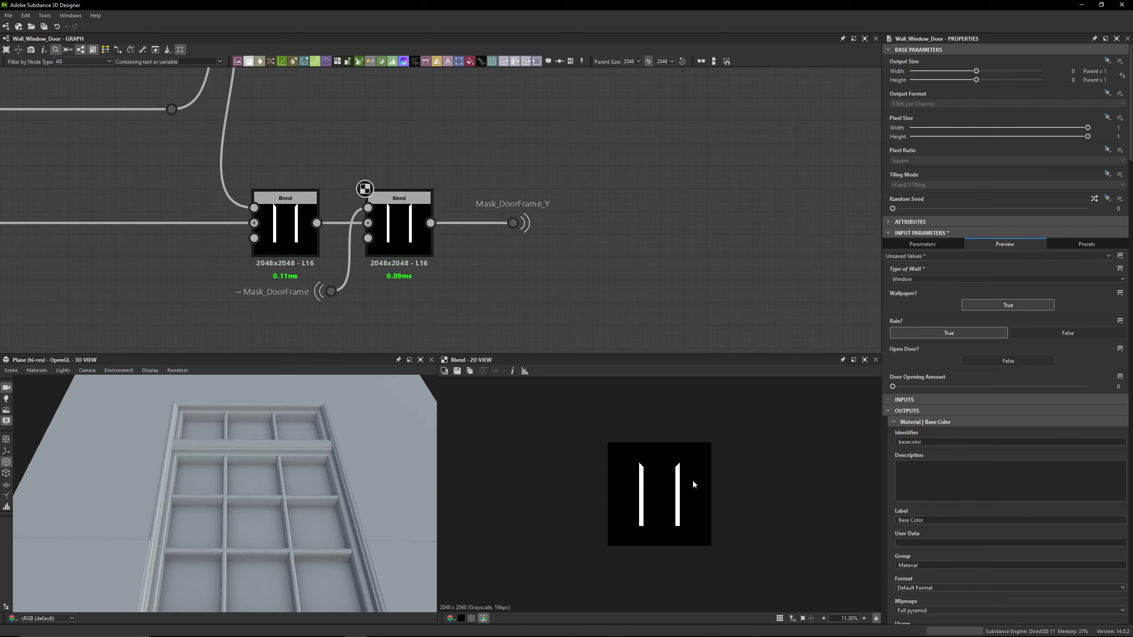
scroll(365, 456, down, 3)
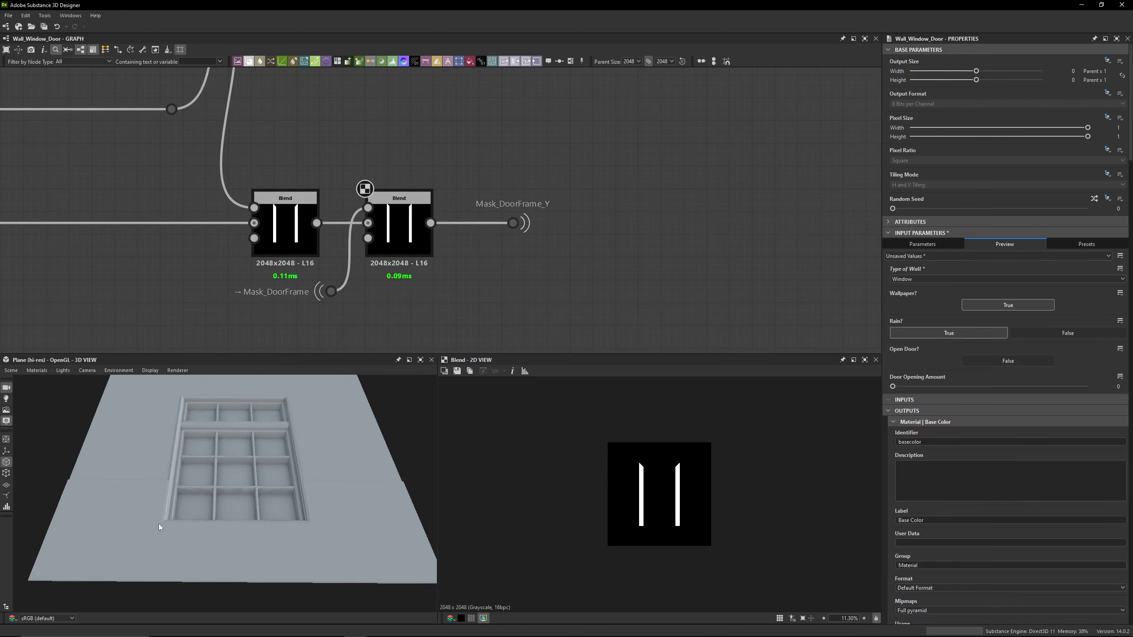
click(926, 279)
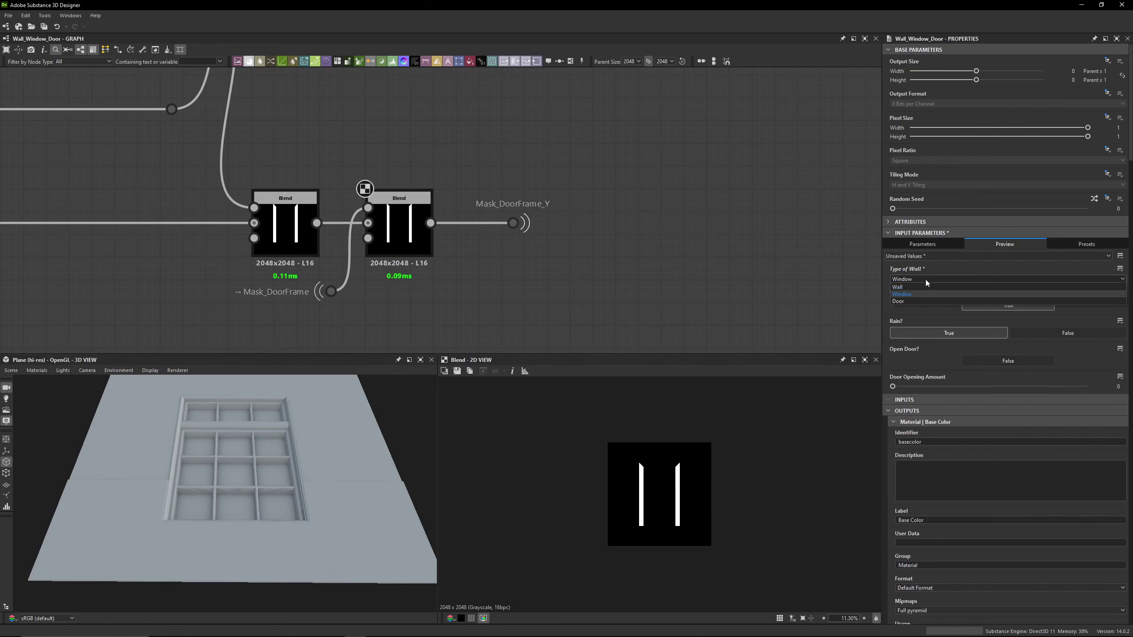
click(900, 302)
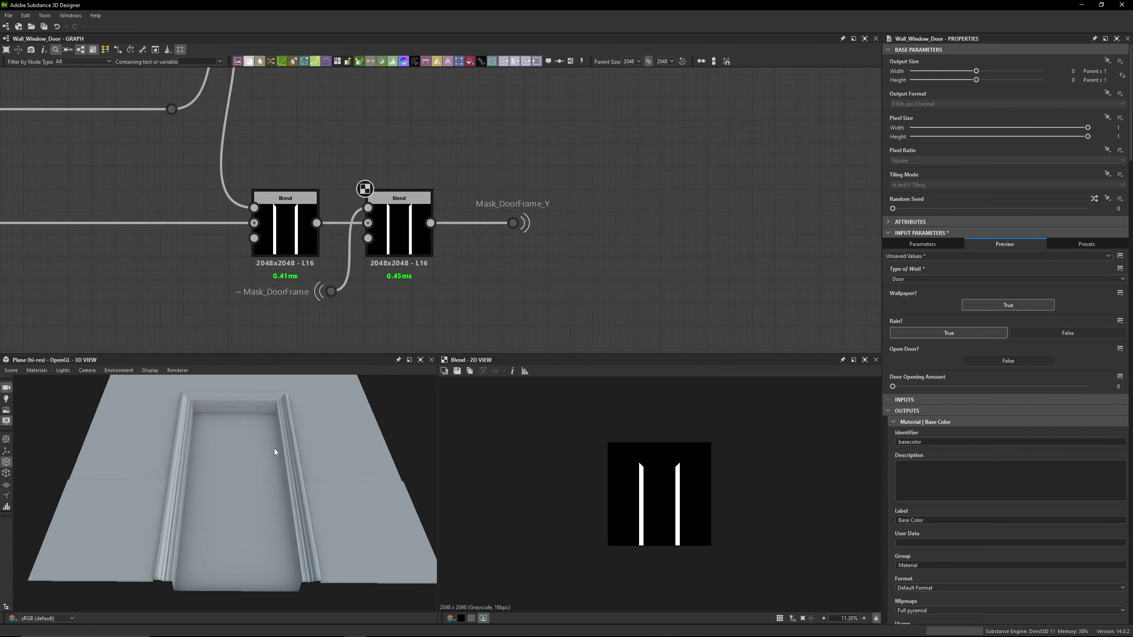
Check the Mask_DoorFrame_X portal and its Blend, and survey the whole door frame node network
scroll(415, 268, down, 6)
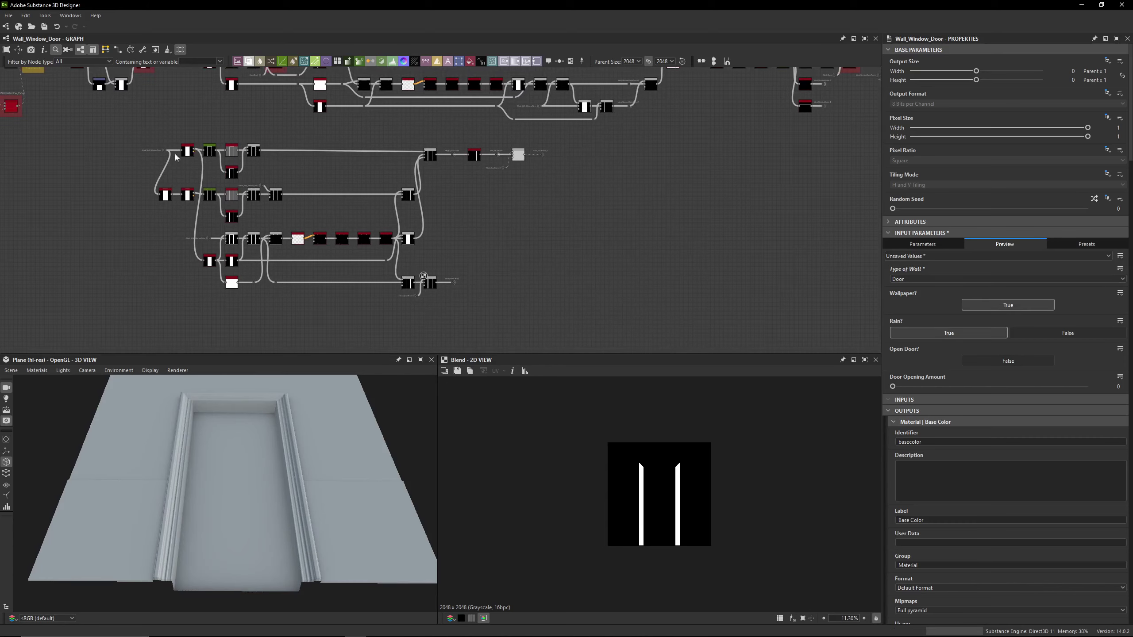
scroll(526, 187, up, 2)
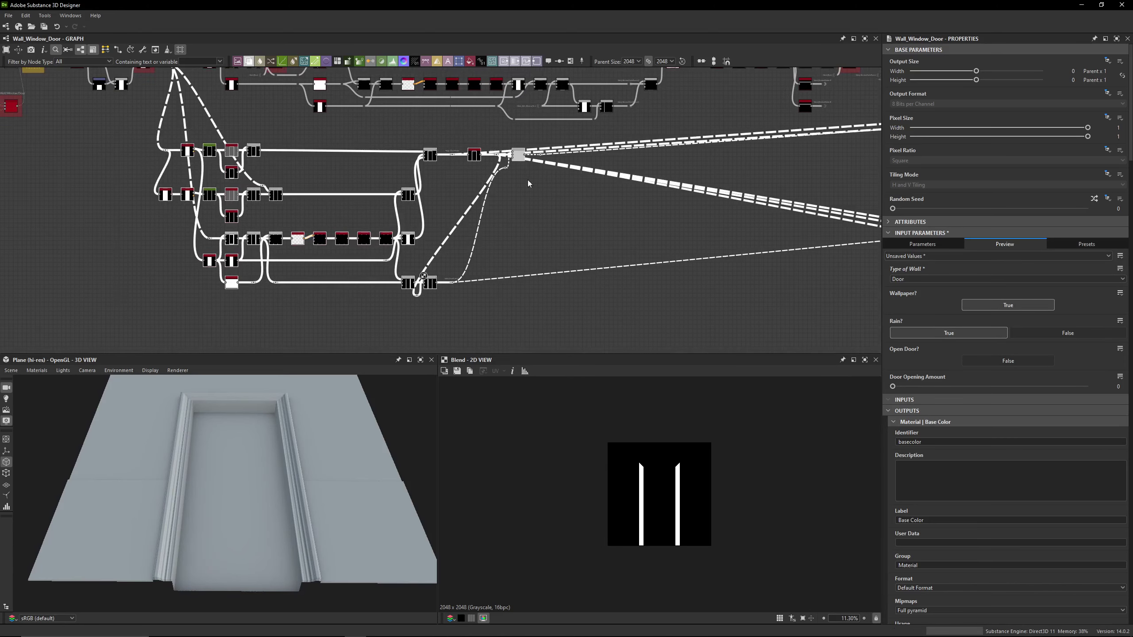
scroll(531, 187, up, 3)
scroll(537, 201, up, 2)
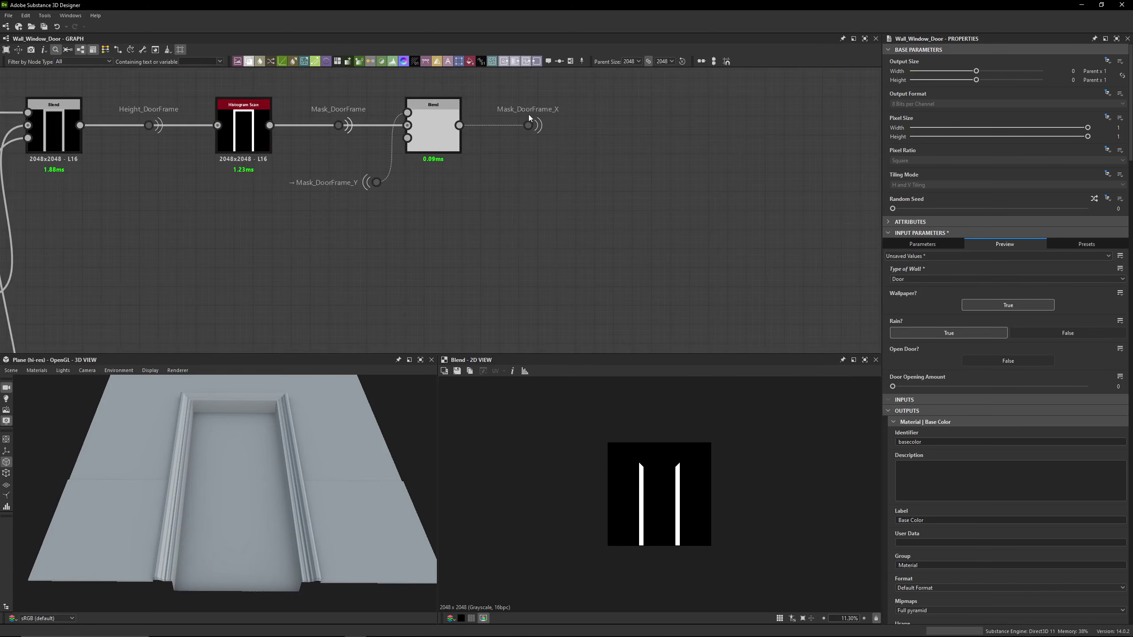
scroll(480, 240, down, 3)
middle_drag(395, 266, 625, 193)
scroll(582, 198, down, 2)
scroll(573, 242, up, 1)
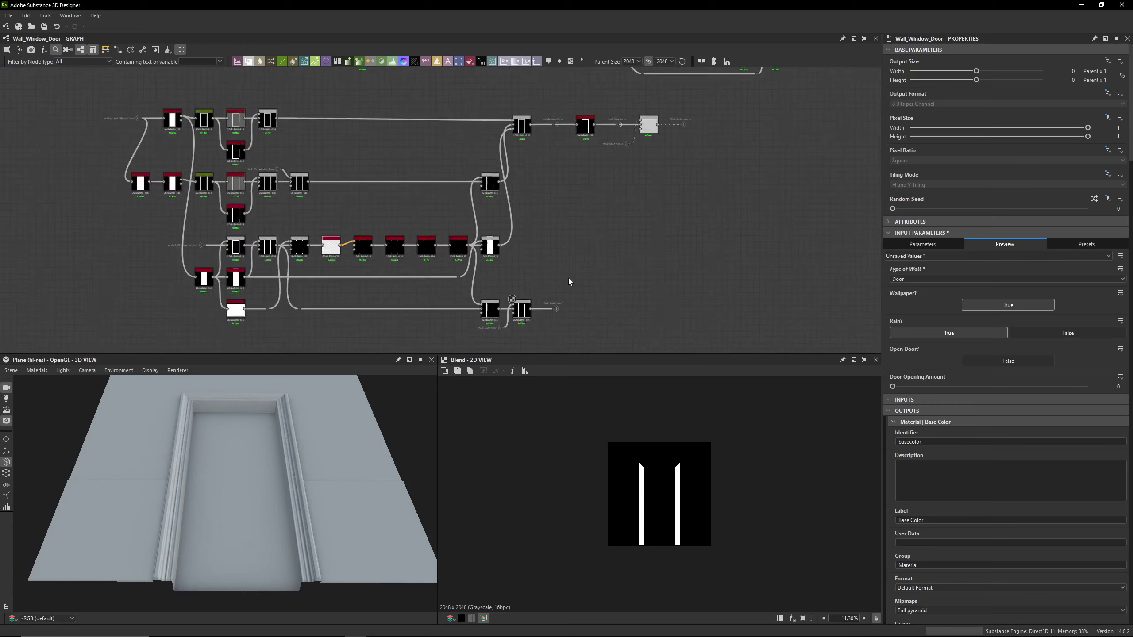
Preview the first Subtract Blend and the vertical strip Blend in the chain fed by the Mask_Wall_Window_Door portal
scroll(569, 281, up, 2)
middle_drag(523, 193, 531, 218)
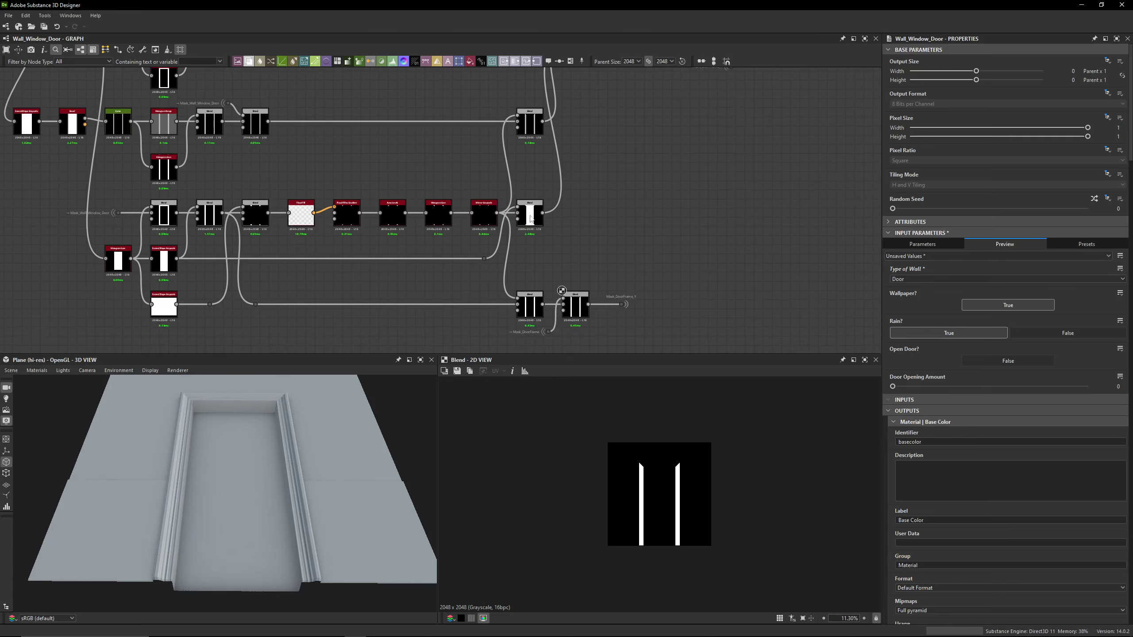
middle_drag(161, 223, 344, 214)
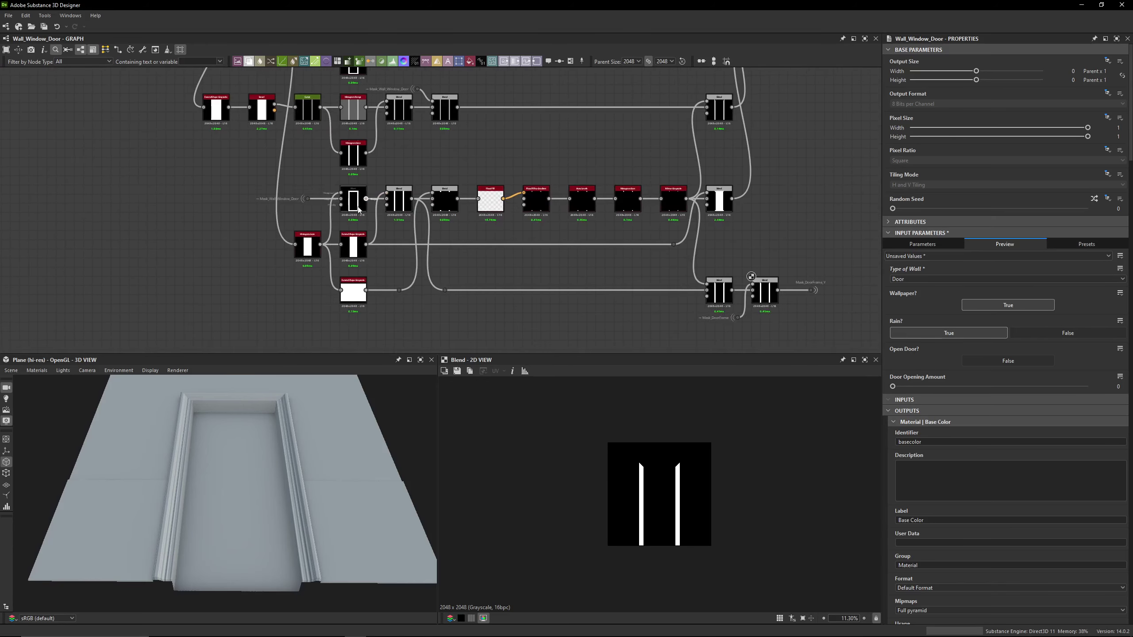
scroll(342, 221, up, 2)
scroll(341, 221, down, 2)
drag(217, 195, 849, 310)
click(850, 310)
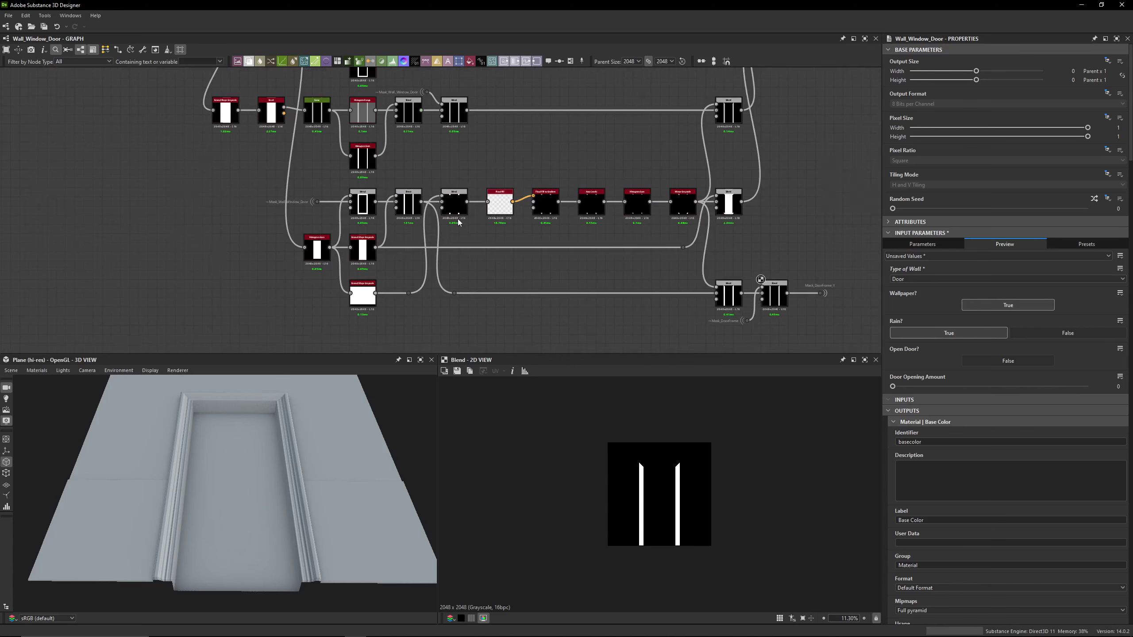
scroll(459, 222, up, 2)
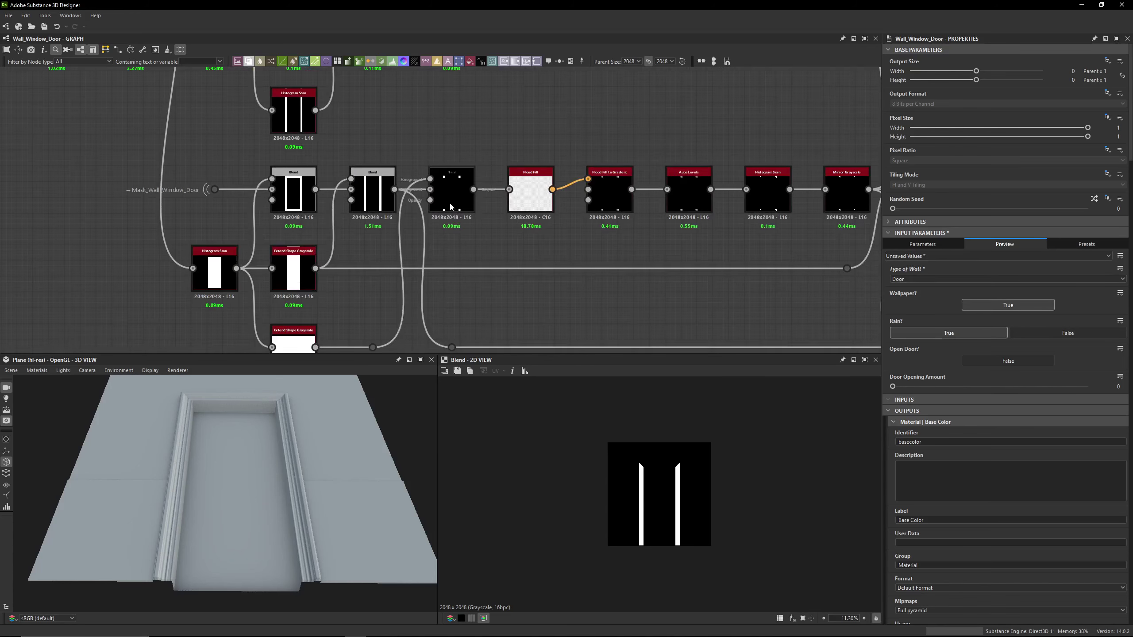
middle_drag(451, 206, 480, 248)
click(480, 248)
click(341, 250)
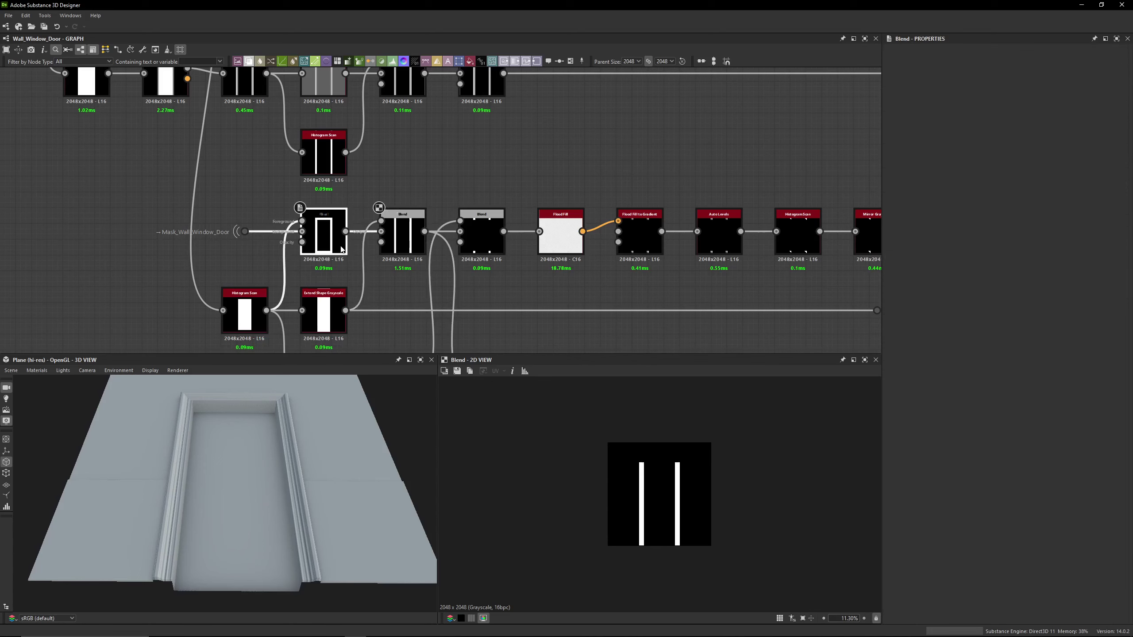
scroll(471, 176, down, 4)
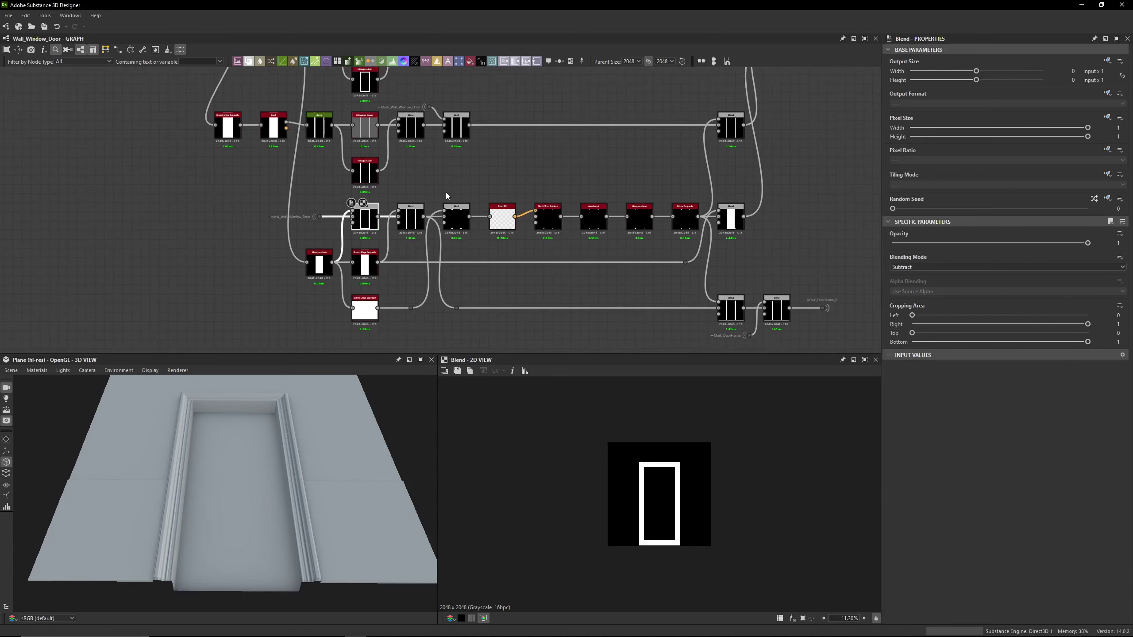
Preview the Multiply Blends that combine the Histogram Range and Histogram Scan results for the vertical strips and the rectangular frame
scroll(454, 158, up, 4)
click(459, 111)
double_click(459, 111)
middle_drag(516, 160, 467, 208)
double_click(329, 152)
middle_drag(329, 152, 376, 219)
double_click(298, 147)
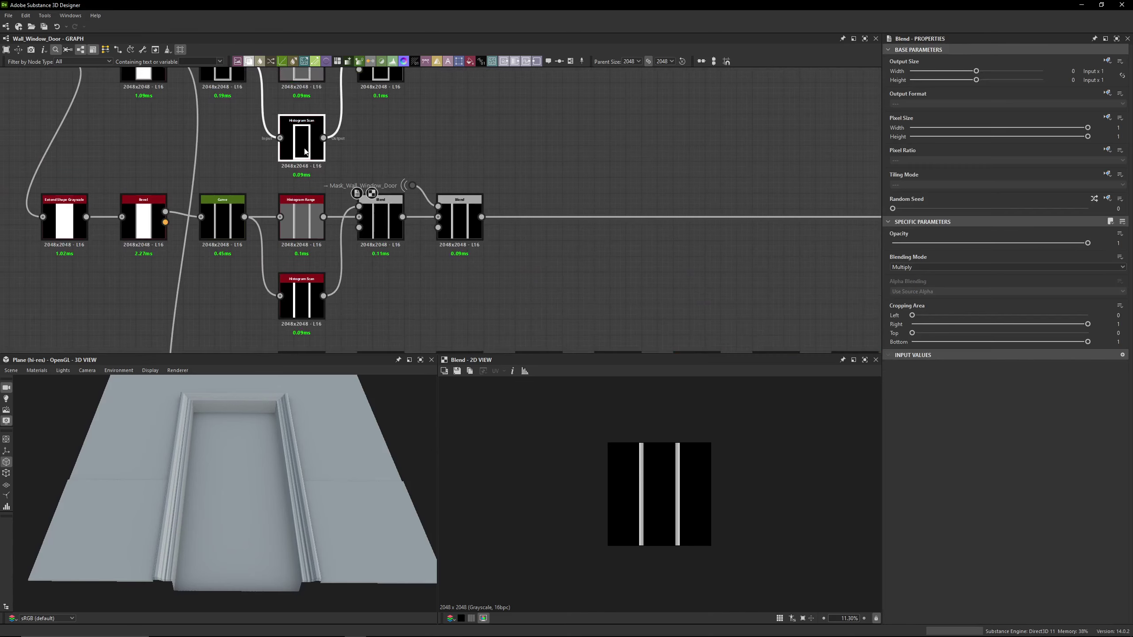
middle_drag(298, 148, 305, 273)
double_click(397, 178)
middle_drag(396, 178, 455, 222)
scroll(483, 198, down, 2)
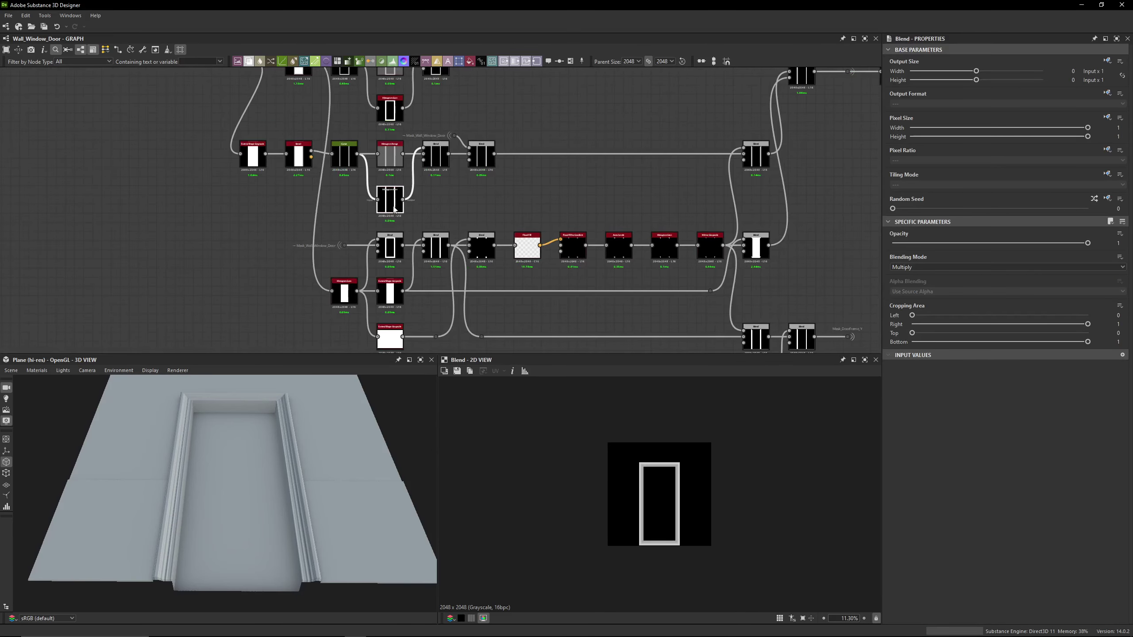
Check the vertical Histogram Scan and the two Subtract Blends that isolate the frame's vertical strips
double_click(389, 201)
double_click(391, 248)
double_click(437, 253)
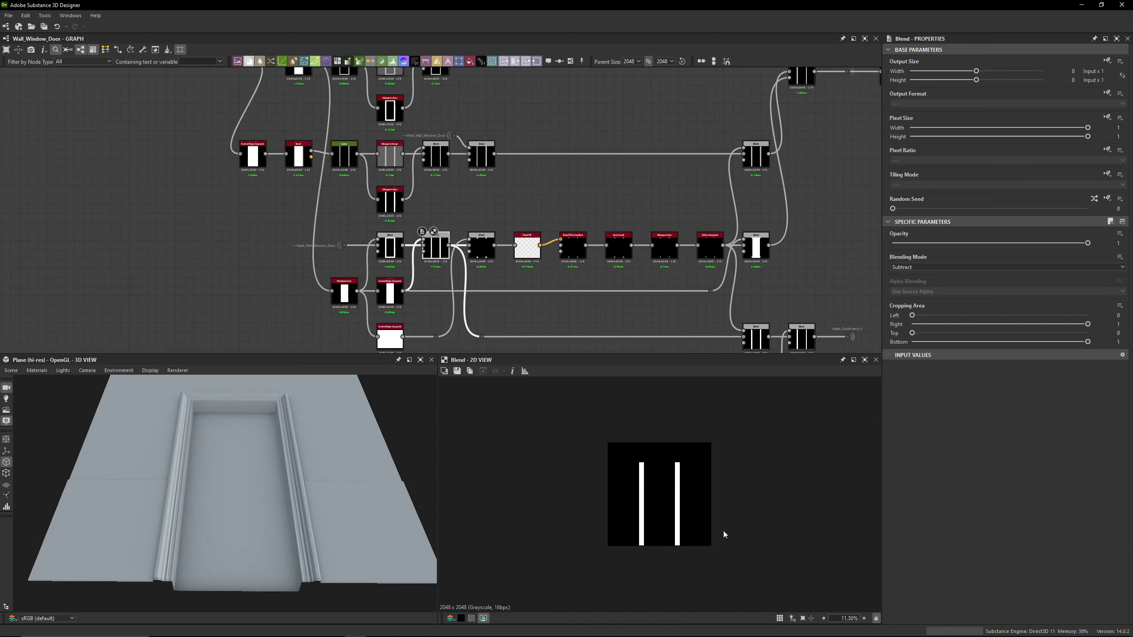
Examine the upper Curve node's molding profile and its rectangular frame output up close
middle_drag(495, 273, 447, 300)
click(293, 91)
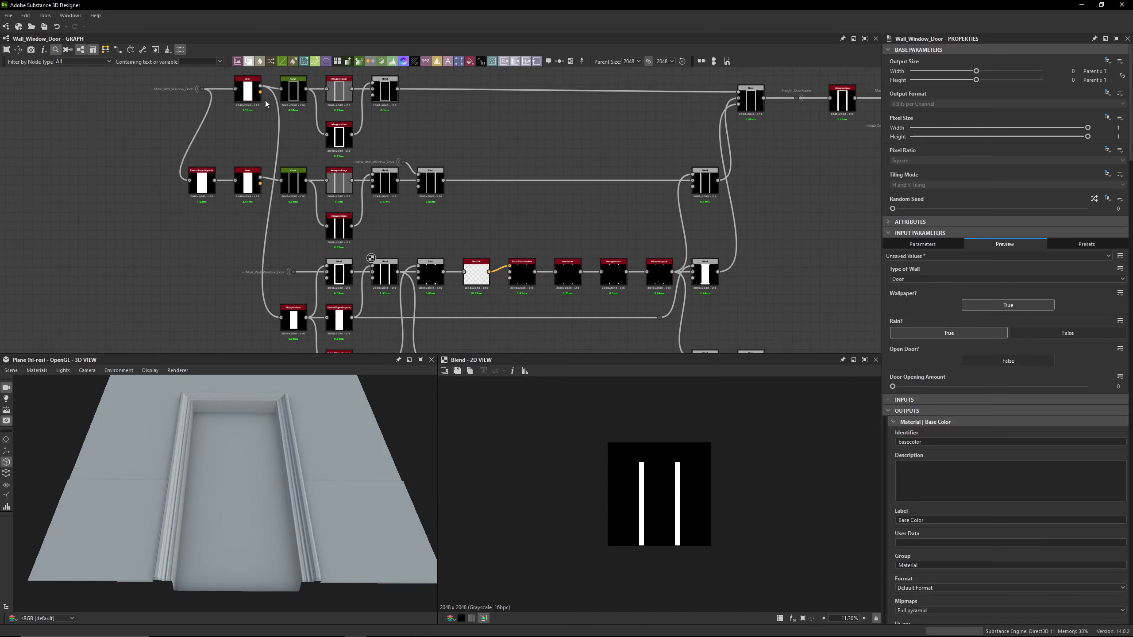
double_click(293, 92)
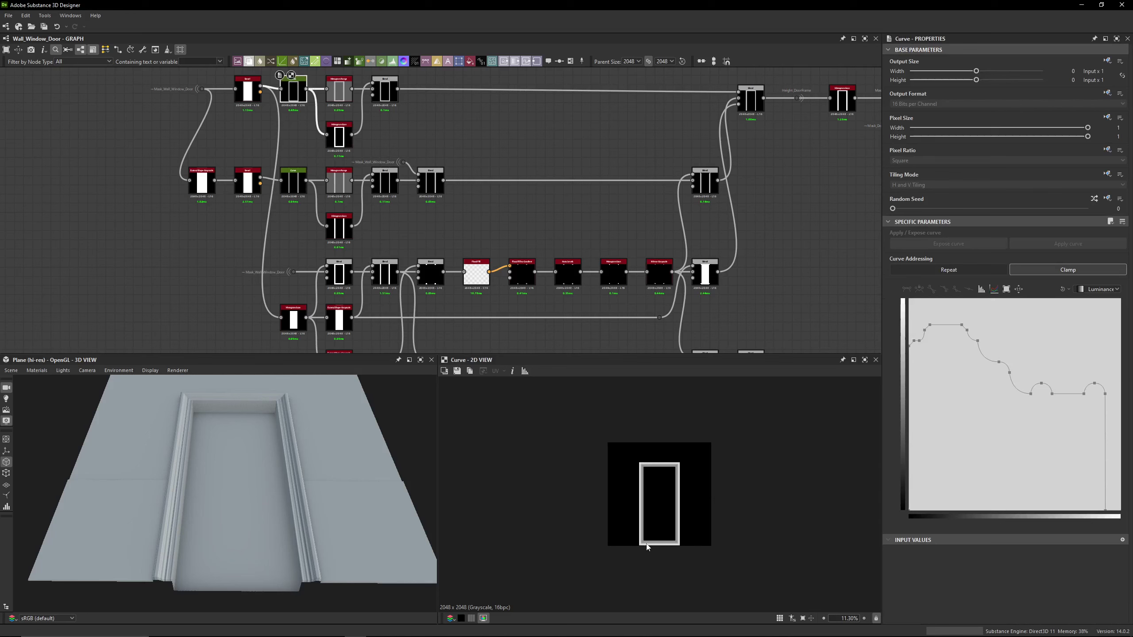
scroll(648, 542, up, 5)
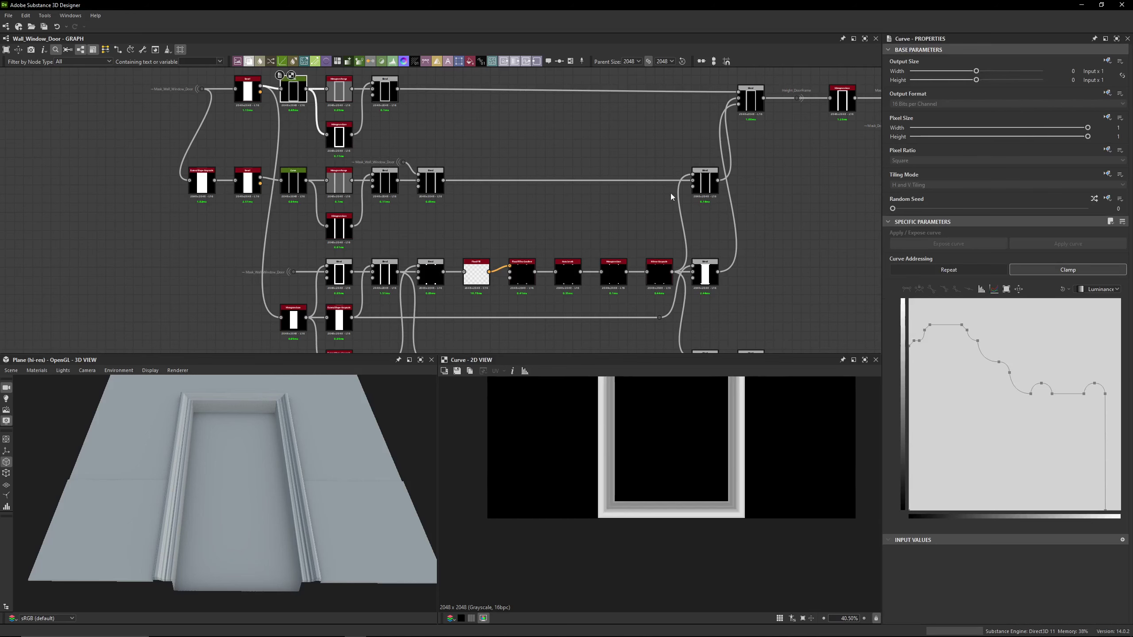
Preview the Blends that merge the vertical and horizontal frame heights, plus the Subtract Blend feeding Mask_DoorFrame_X
double_click(704, 183)
scroll(665, 447, down, 1)
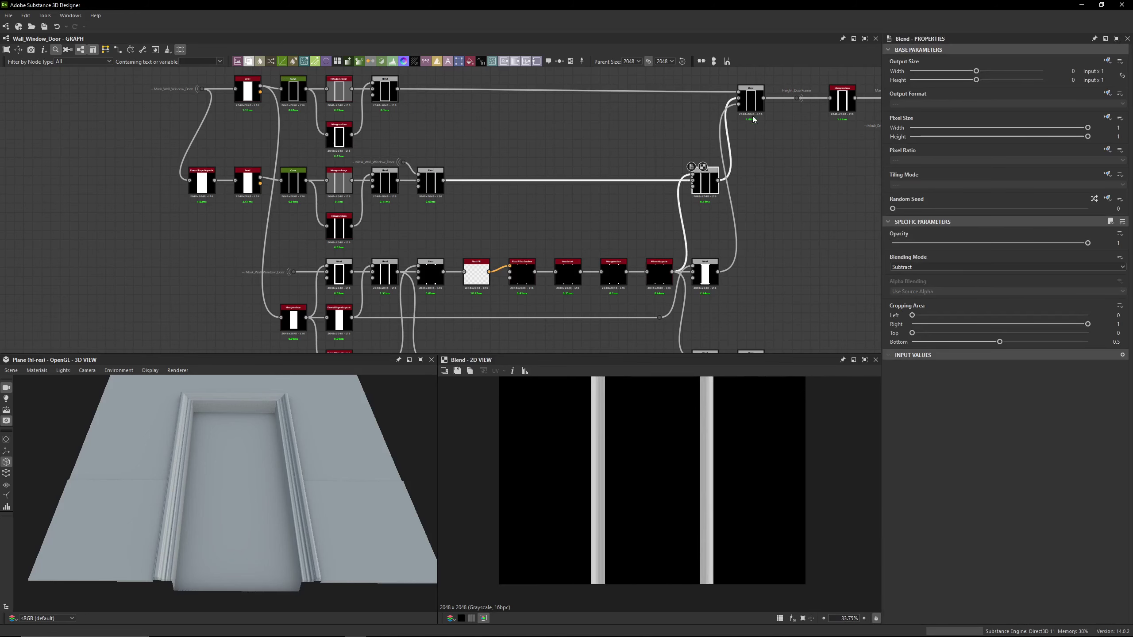
double_click(751, 101)
scroll(654, 448, down, 4)
middle_drag(756, 165, 331, 273)
double_click(429, 212)
middle_drag(398, 314, 657, 199)
scroll(657, 199, down, 3)
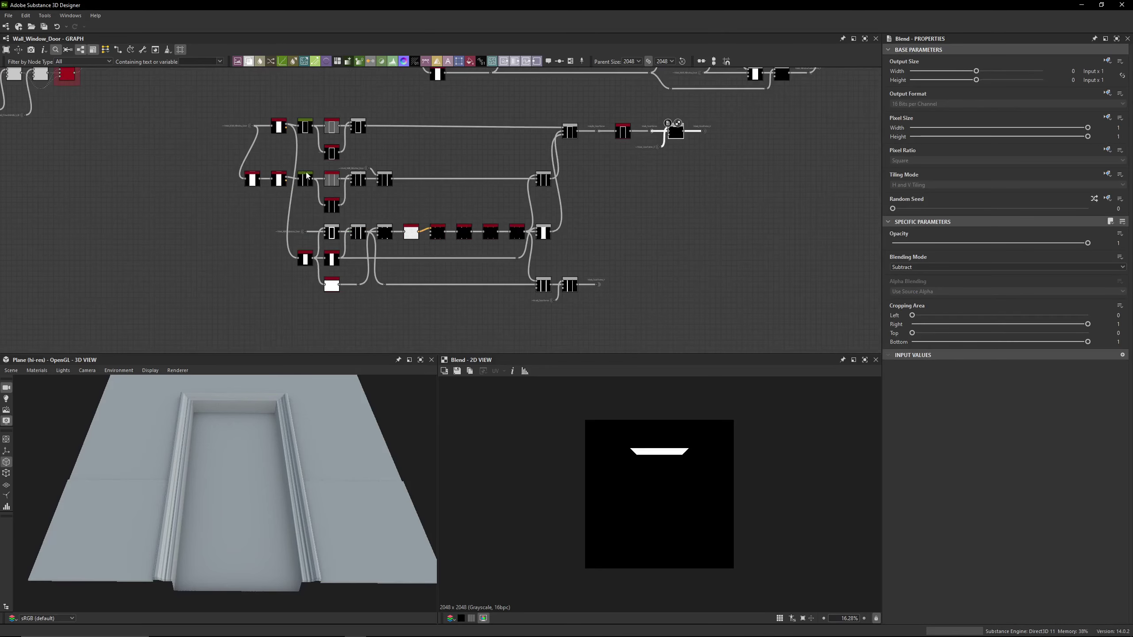
Inspect the Subtract Blend beside Mask_DoorFrame_Y and select the Mask_DoorFrame_X portal to reveal its connection
scroll(337, 180, up, 2)
scroll(493, 194, up, 2)
click(452, 253)
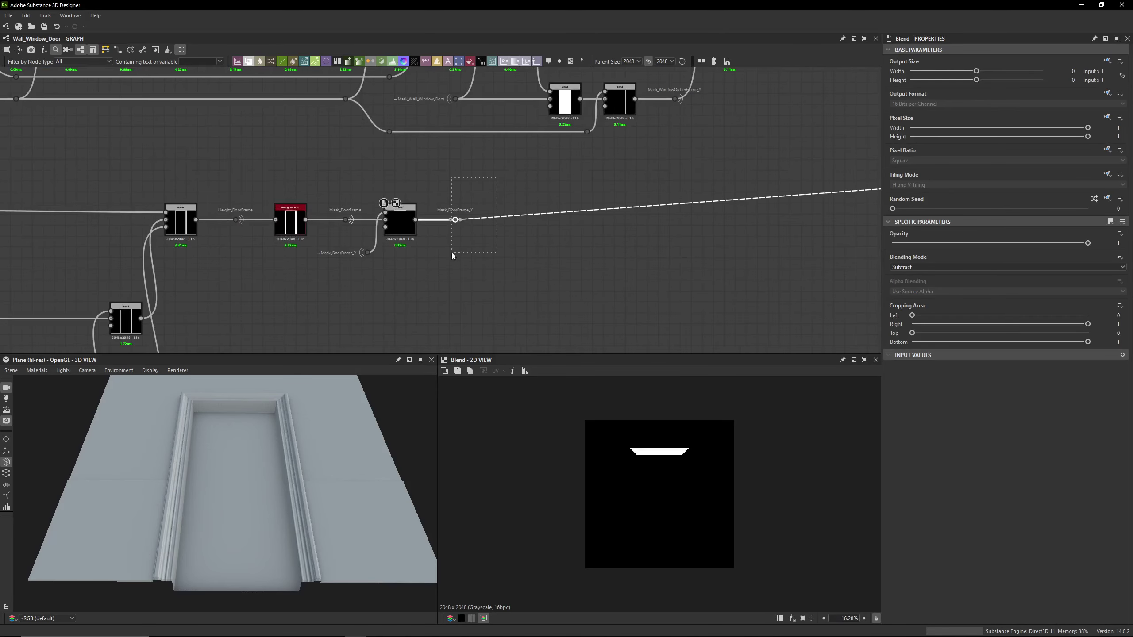
scroll(452, 252, up, 2)
click(385, 215)
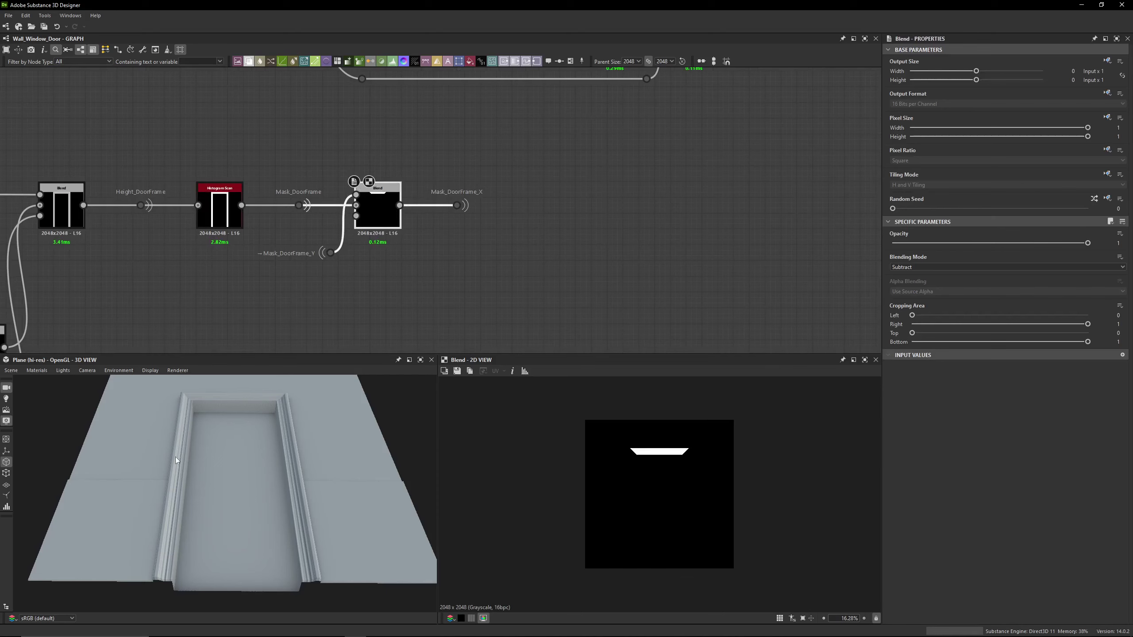
click(456, 205)
scroll(464, 248, down, 3)
Trace the Mask_DoorFrame_X connection across the graph, past the window frame sections to the H08 area
scroll(483, 242, up, 5)
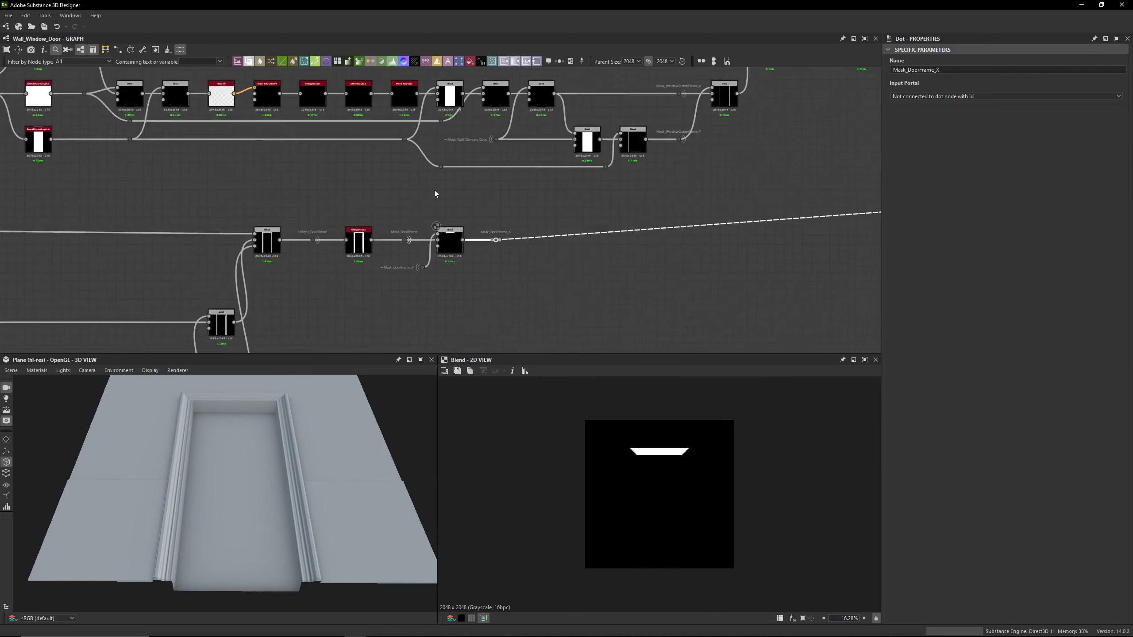
drag(596, 156, 503, 290)
scroll(542, 289, down, 5)
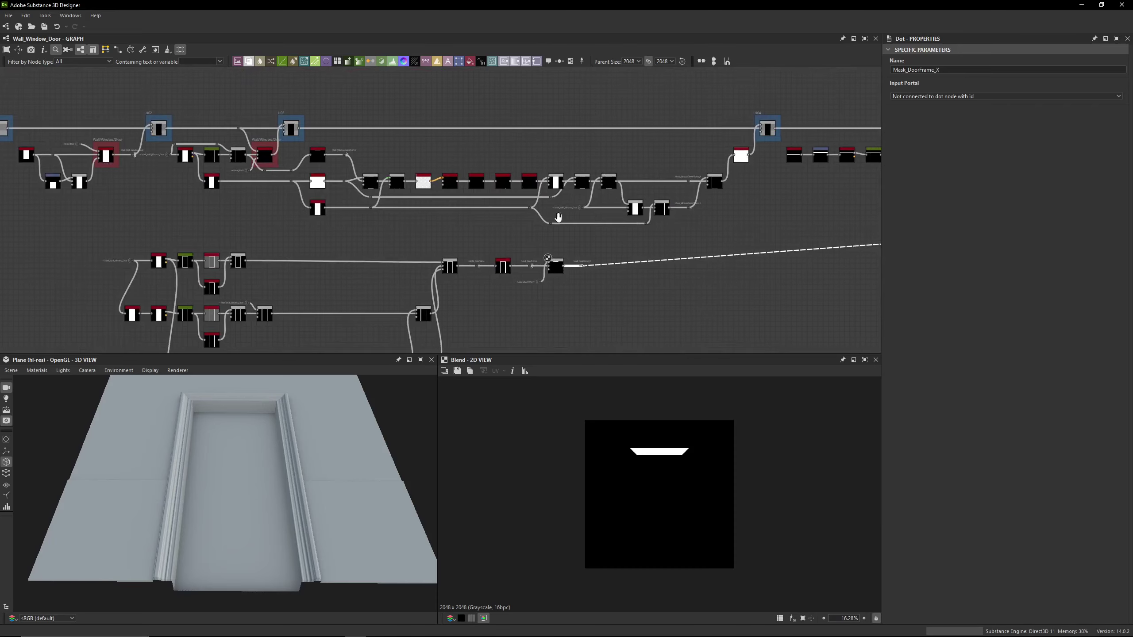
middle_drag(558, 217, 380, 214)
middle_drag(644, 231, 339, 244)
middle_drag(669, 192, 249, 230)
middle_drag(741, 185, 339, 192)
middle_drag(632, 180, 483, 180)
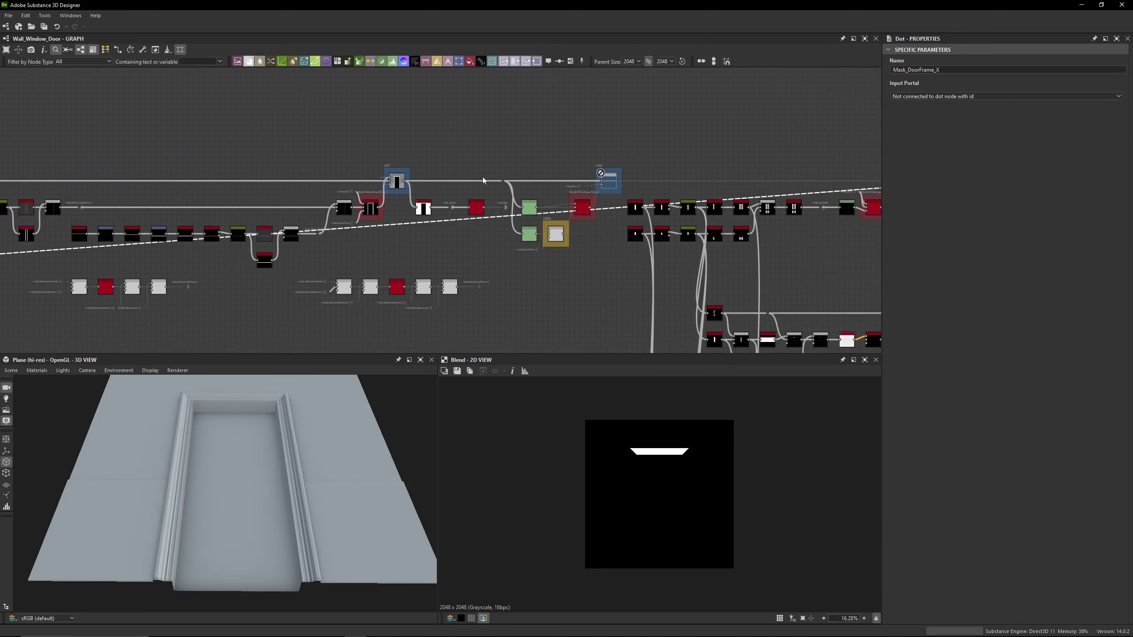
middle_drag(647, 177, 644, 151)
Examine the H07 section, the Wall/Window/Door switch with its Height_DoorFrame input, and the Height_WindowSmallFrames chains
scroll(524, 152, up, 4)
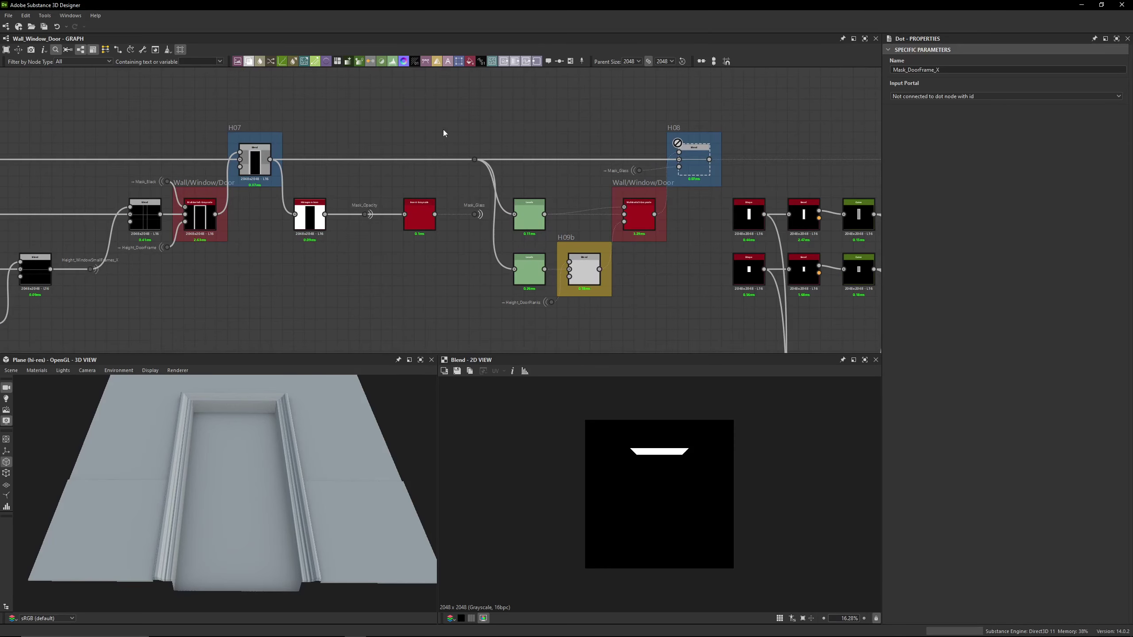
scroll(382, 206, up, 2)
middle_drag(494, 188, 658, 188)
scroll(659, 188, down, 5)
middle_drag(348, 188, 488, 156)
scroll(534, 210, up, 1)
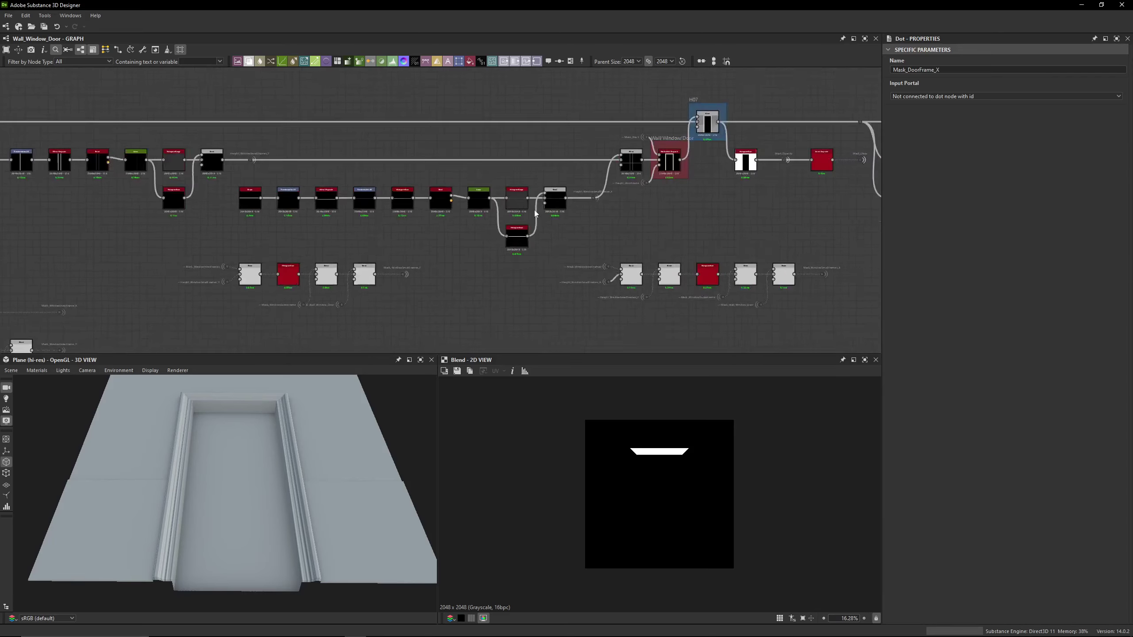
scroll(535, 210, up, 3)
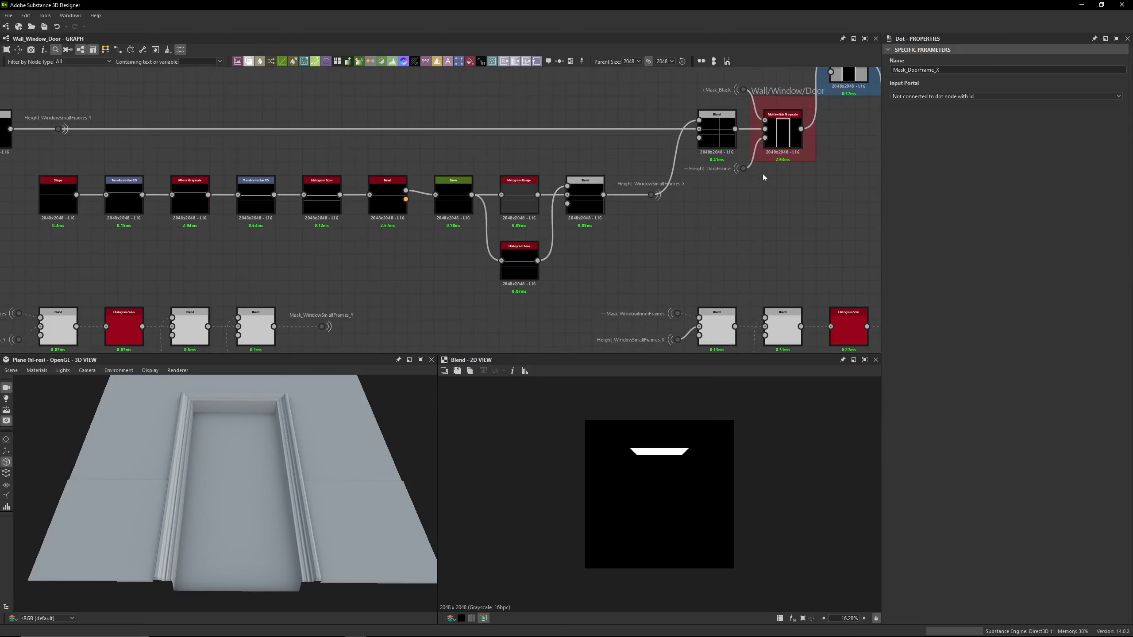
Trace the Height_DoorFrame input of the Wall/Window/Door switch back to the door frame section and return to H07
double_click(743, 169)
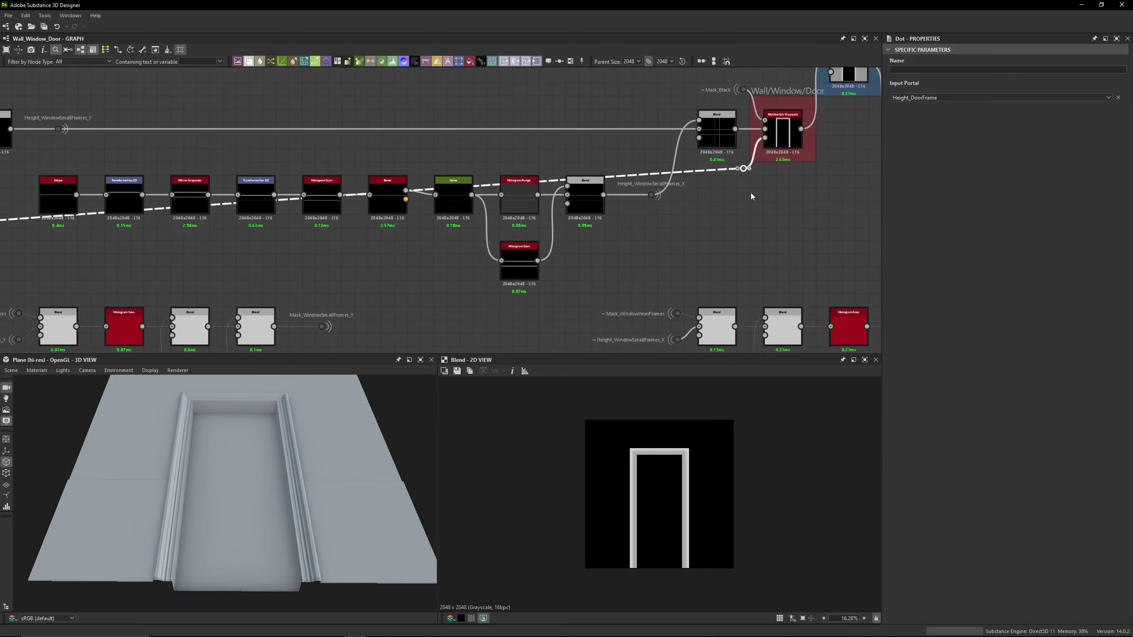
scroll(727, 224, down, 3)
scroll(388, 246, down, 3)
middle_drag(388, 246, 530, 188)
middle_drag(90, 221, 398, 190)
scroll(398, 190, up, 8)
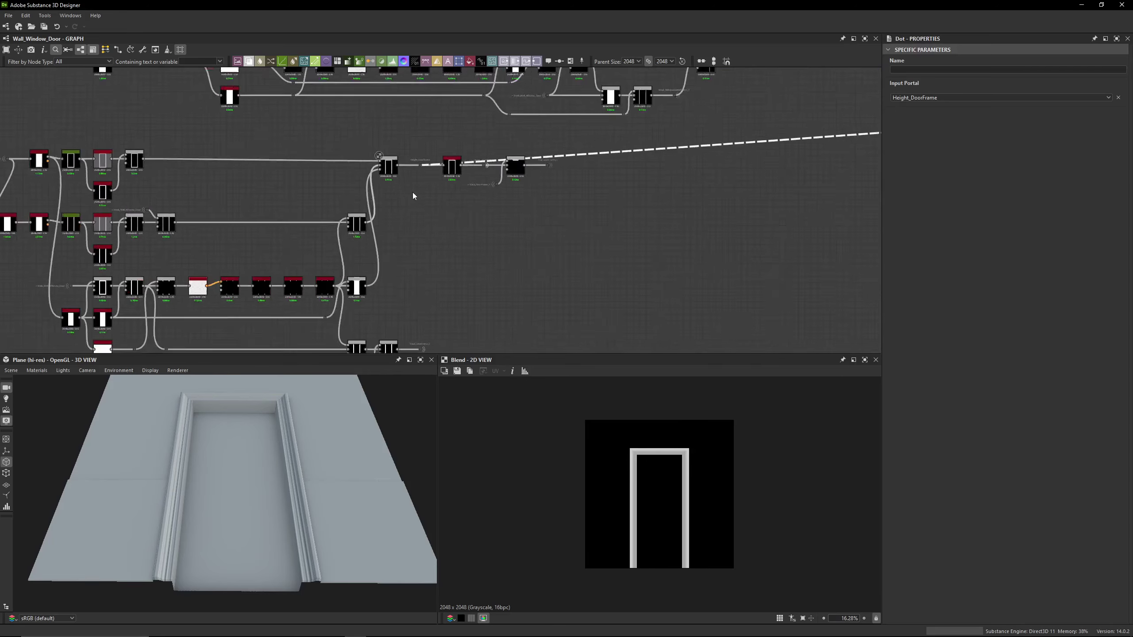
scroll(580, 143, down, 7)
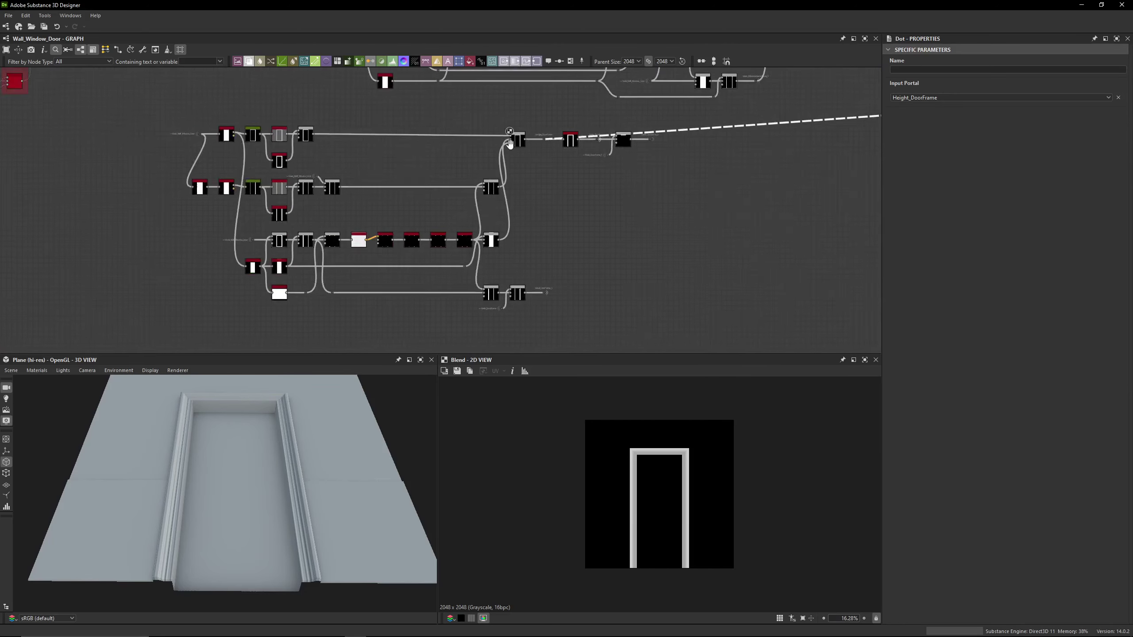
middle_drag(780, 127, 364, 248)
middle_drag(825, 176, 364, 183)
scroll(312, 192, up, 10)
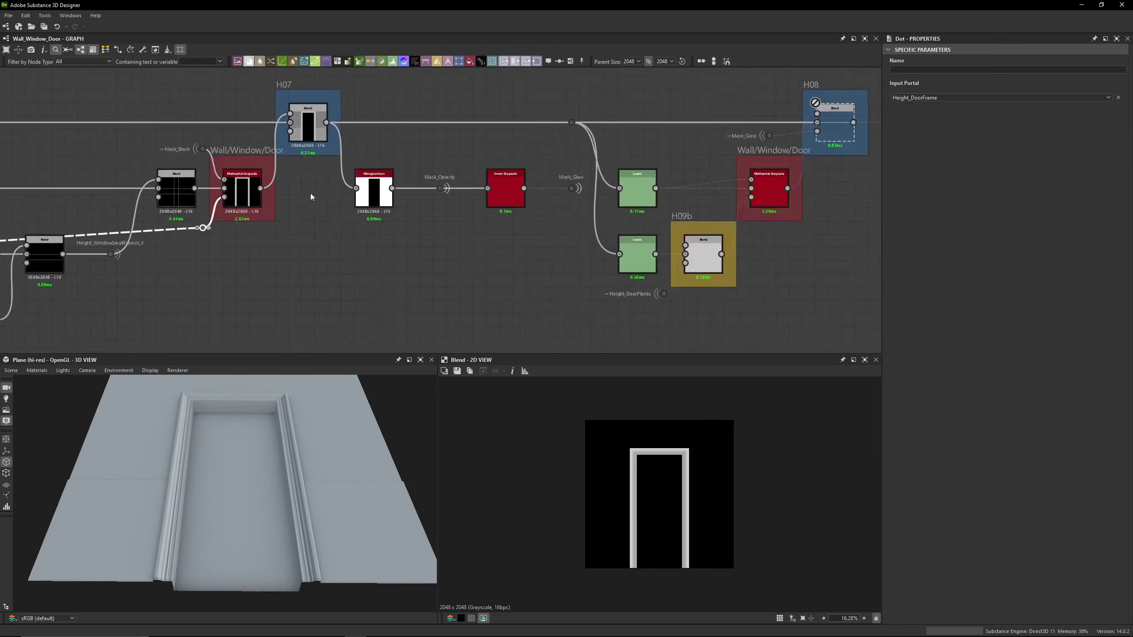
Preview the Max (Lighten) Blend of the small window frames and the H07 Blend
click(321, 193)
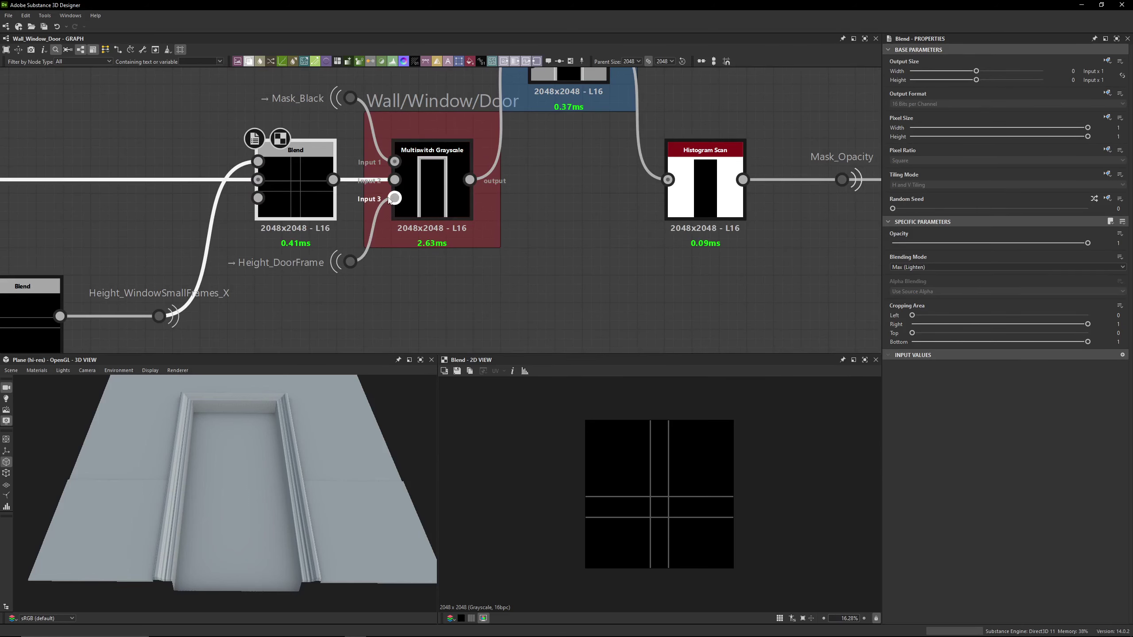
middle_drag(513, 194, 471, 322)
double_click(523, 173)
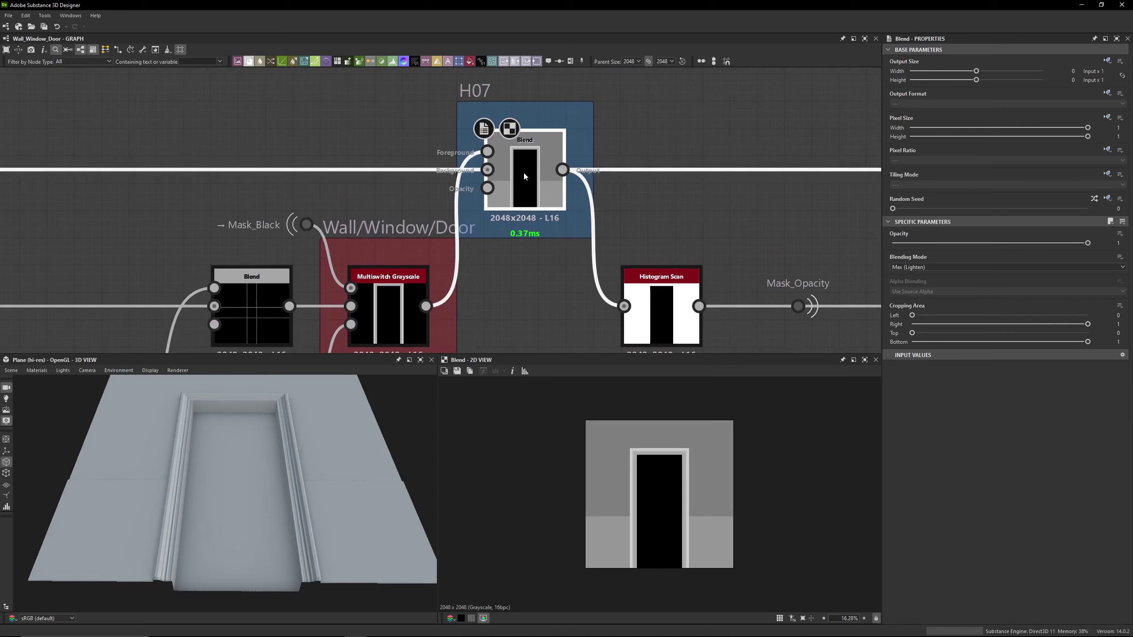
Follow the H07 output to the H08 section and preview its Copy Blend
middle_drag(522, 173, 244, 147)
scroll(302, 175, down, 3)
middle_drag(661, 170, 450, 160)
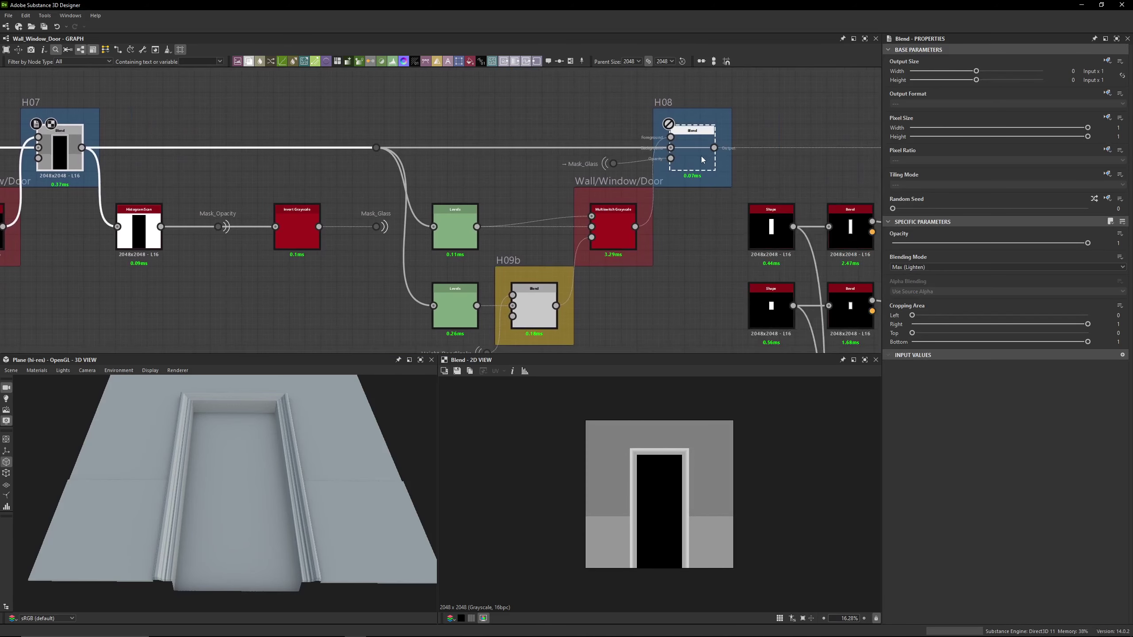
click(701, 160)
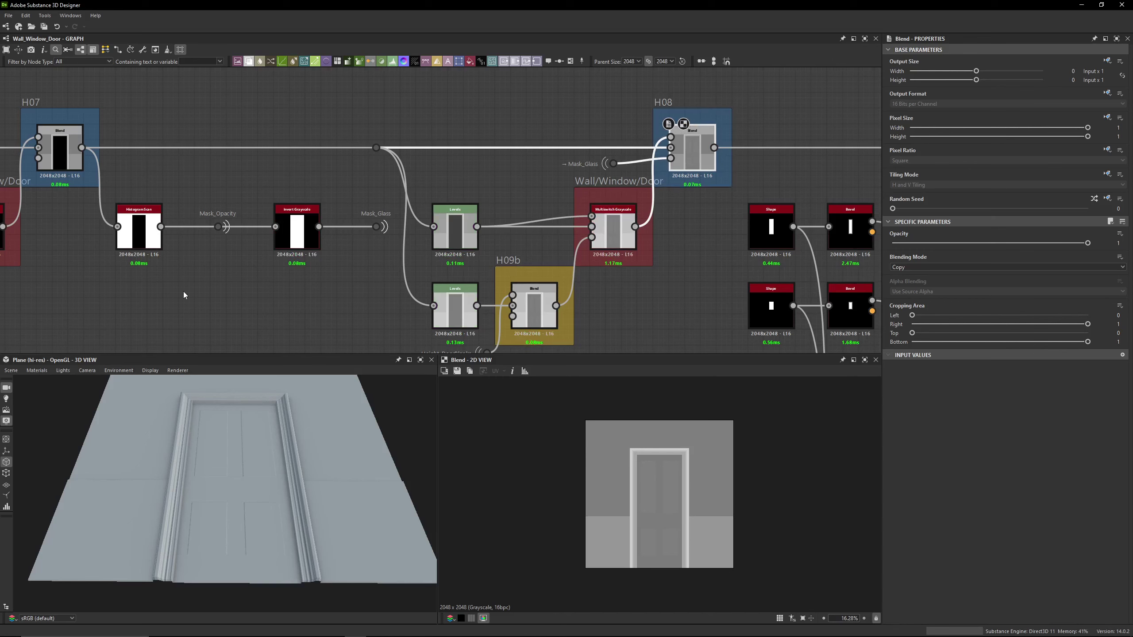
Compare the H07 Blend with the Histogram Scan it feeds and inspect the Mask_Opacity portal
middle_drag(73, 158, 173, 159)
double_click(173, 159)
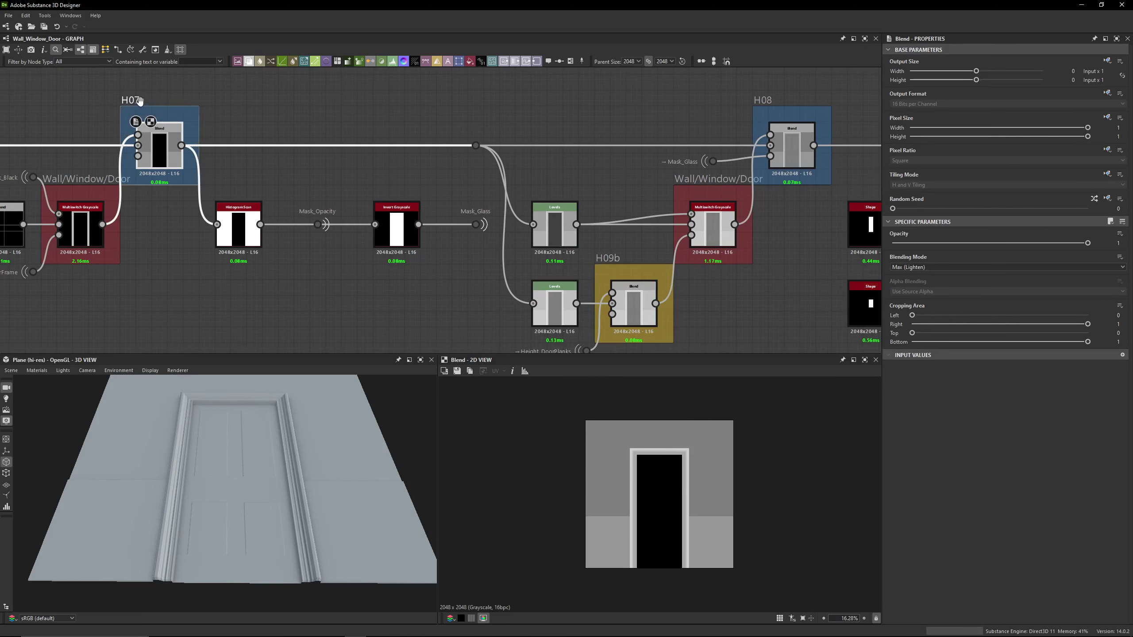
double_click(236, 237)
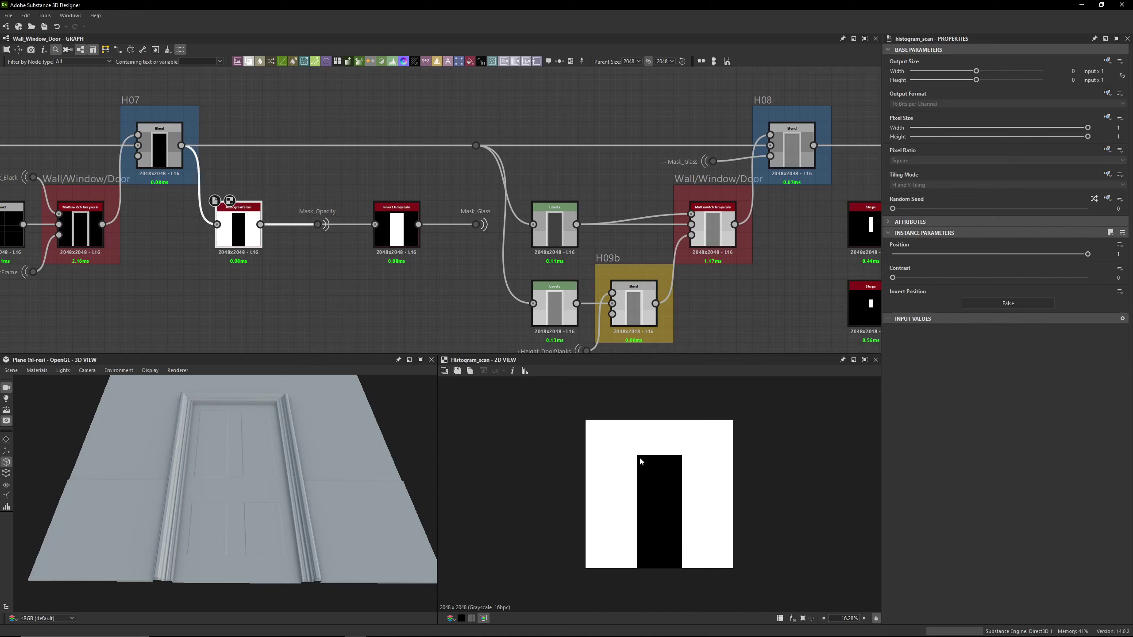
double_click(158, 159)
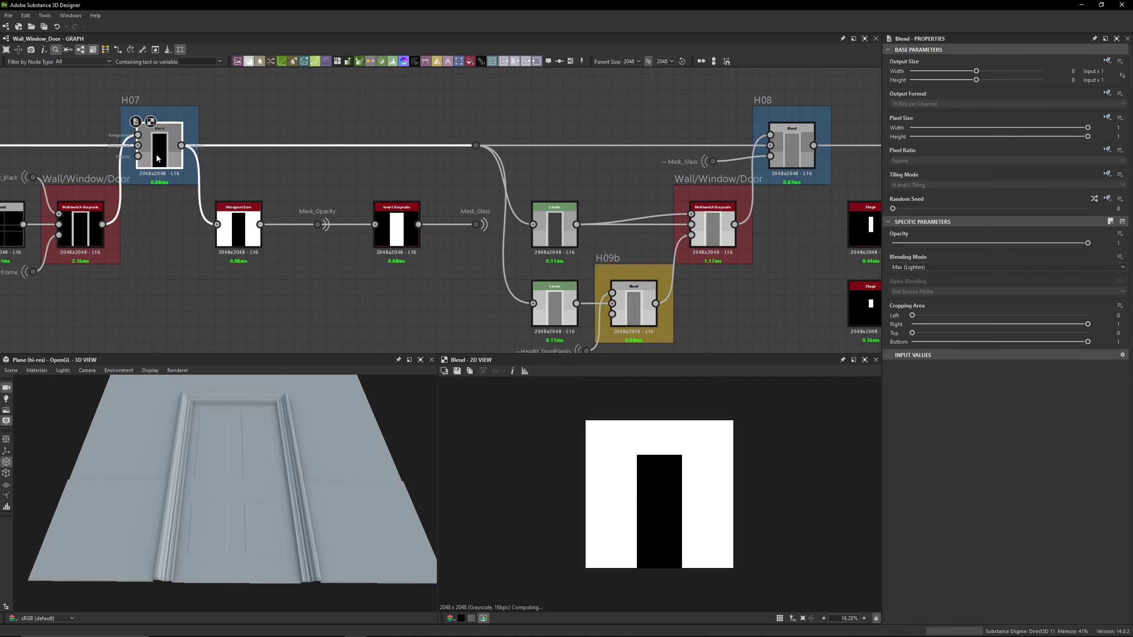
double_click(241, 231)
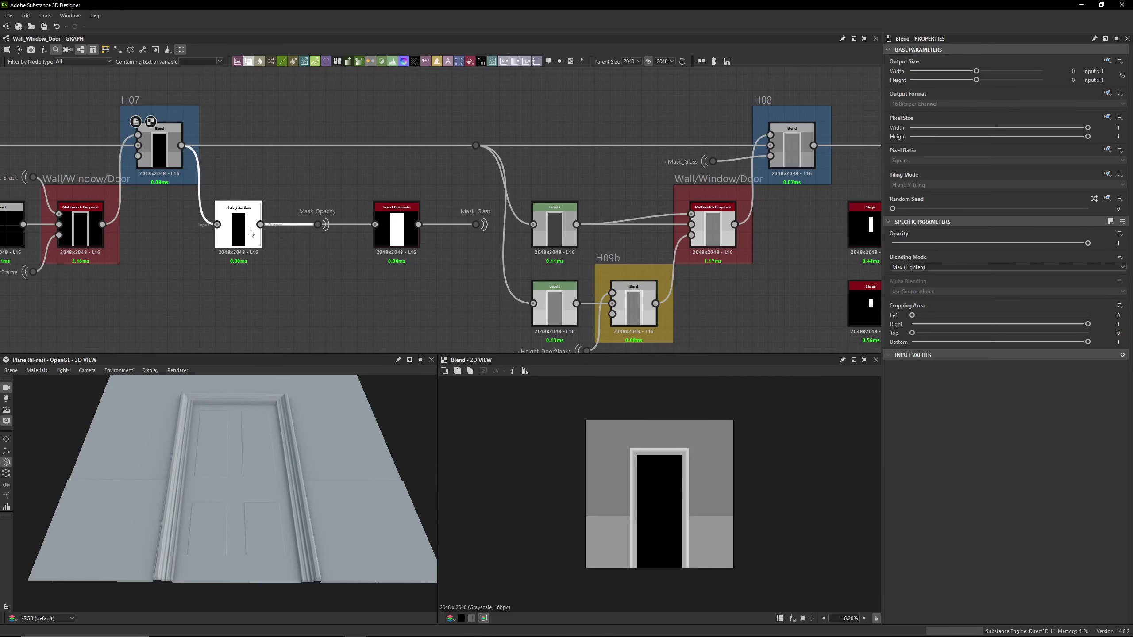
click(331, 226)
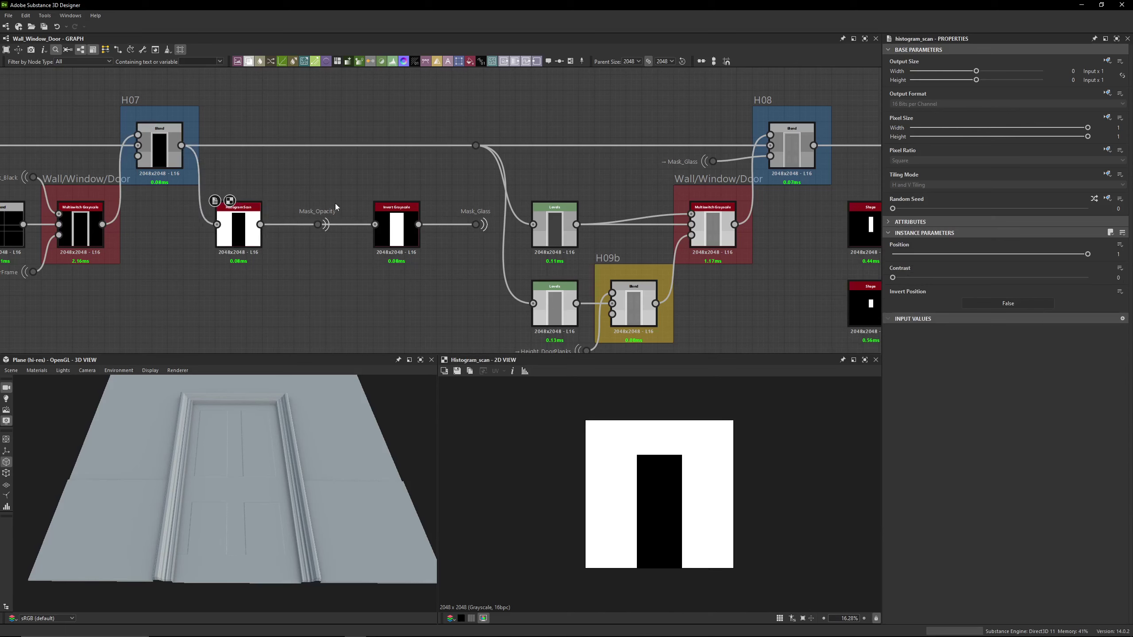
click(328, 225)
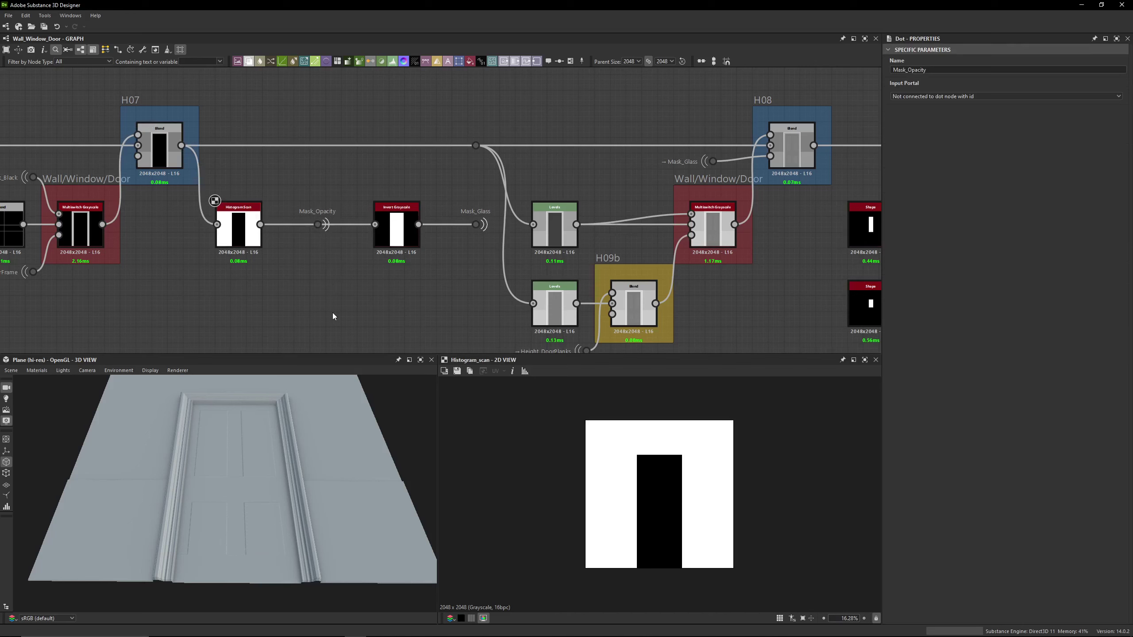
Set the graph's Type of Wall to Window to check the opacity mask, and return it to Door
key(Escape)
click(917, 278)
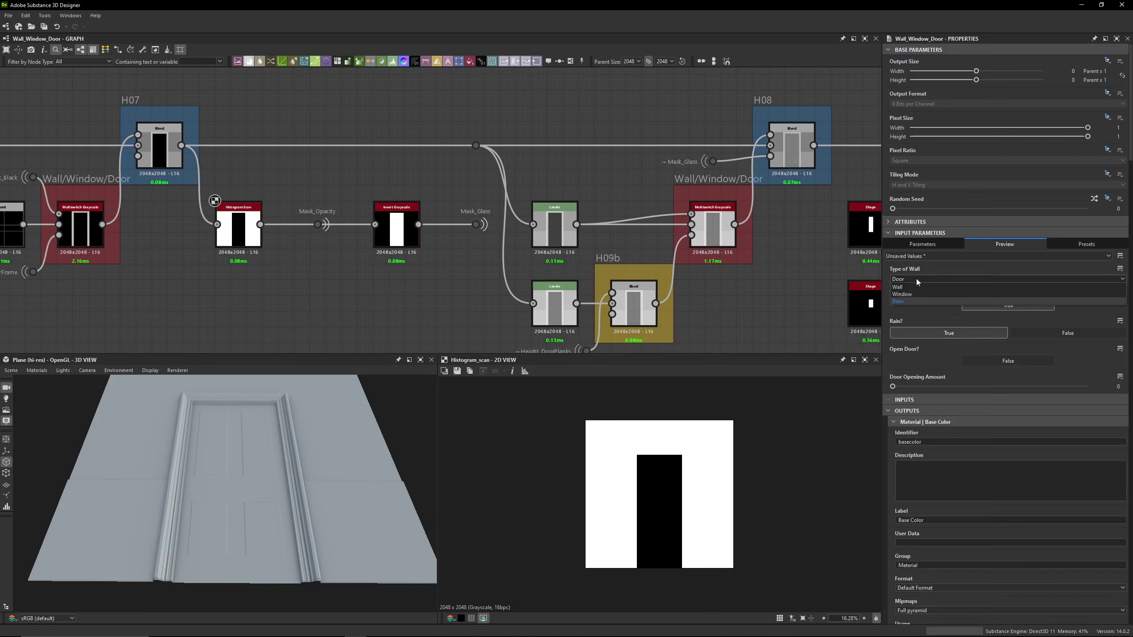
click(905, 295)
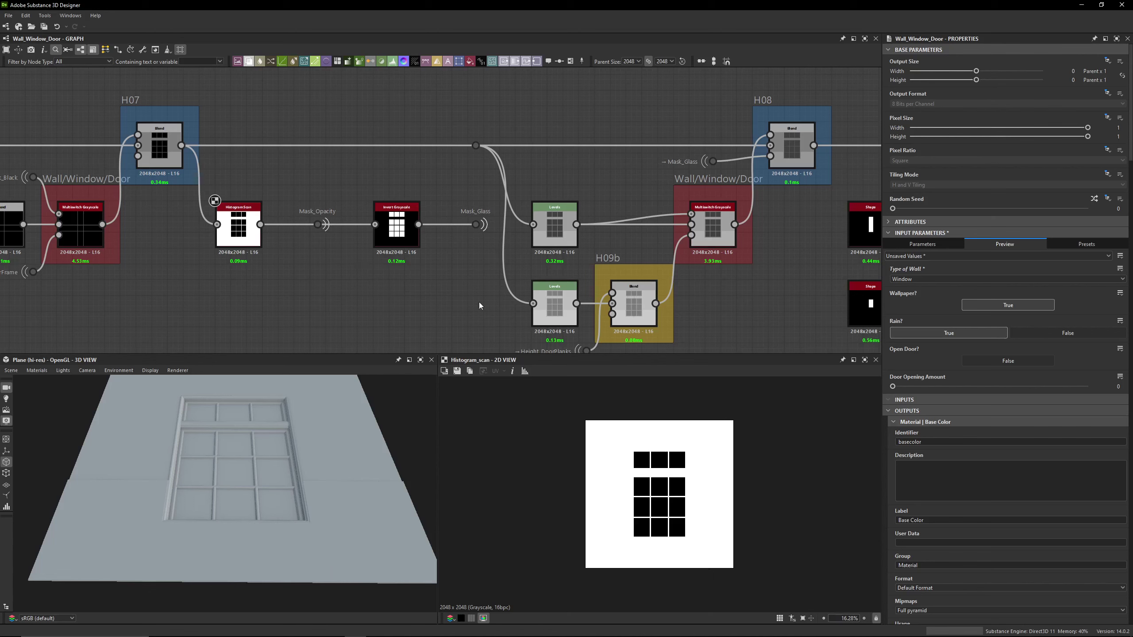
click(906, 279)
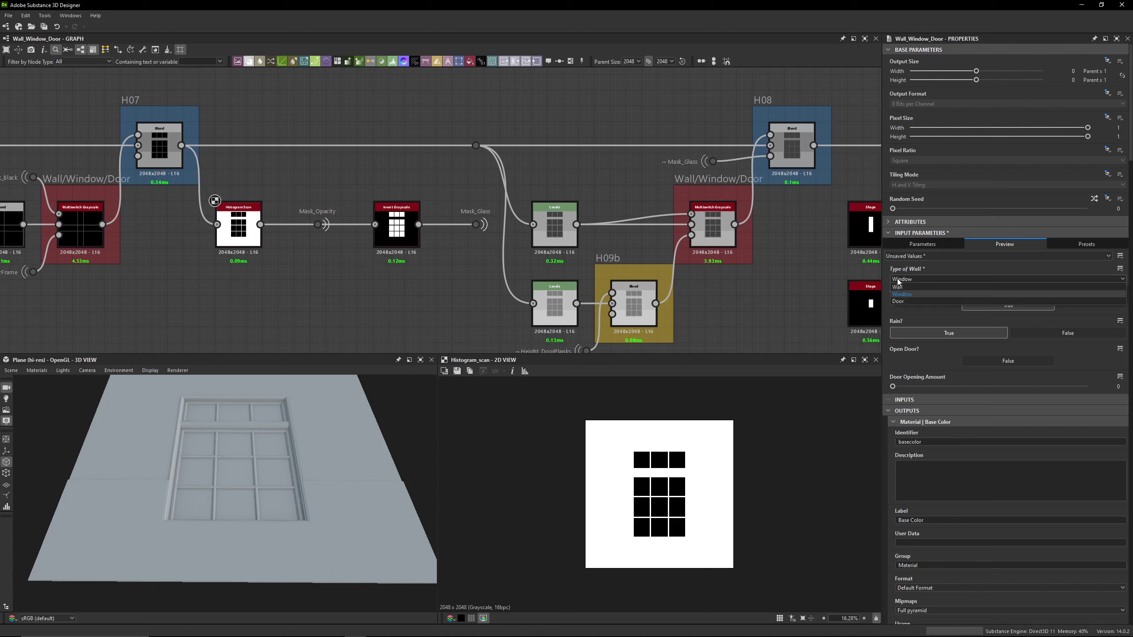
click(900, 302)
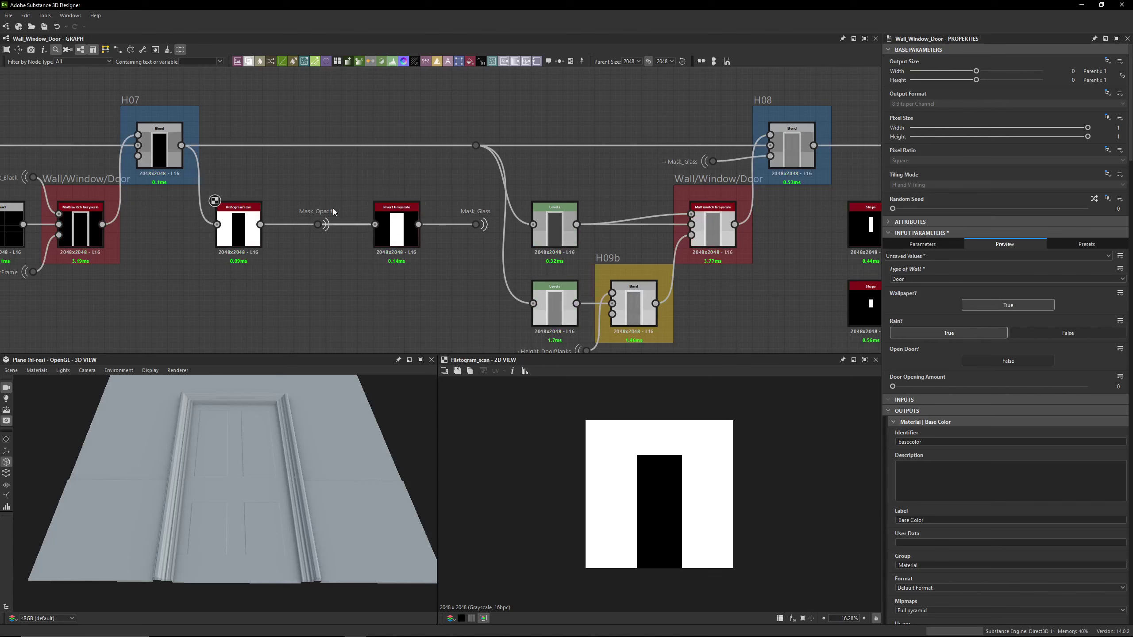
Preview the Invert Grayscale node and reveal the connections of the Mask_Opacity and Mask_Glass portals
click(318, 224)
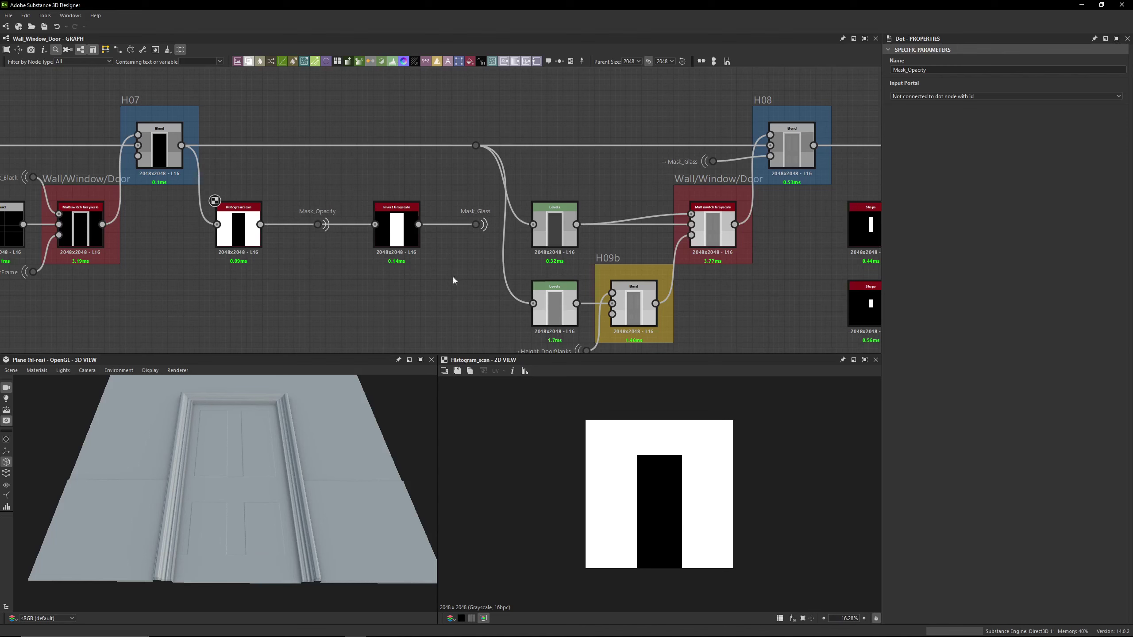
double_click(393, 217)
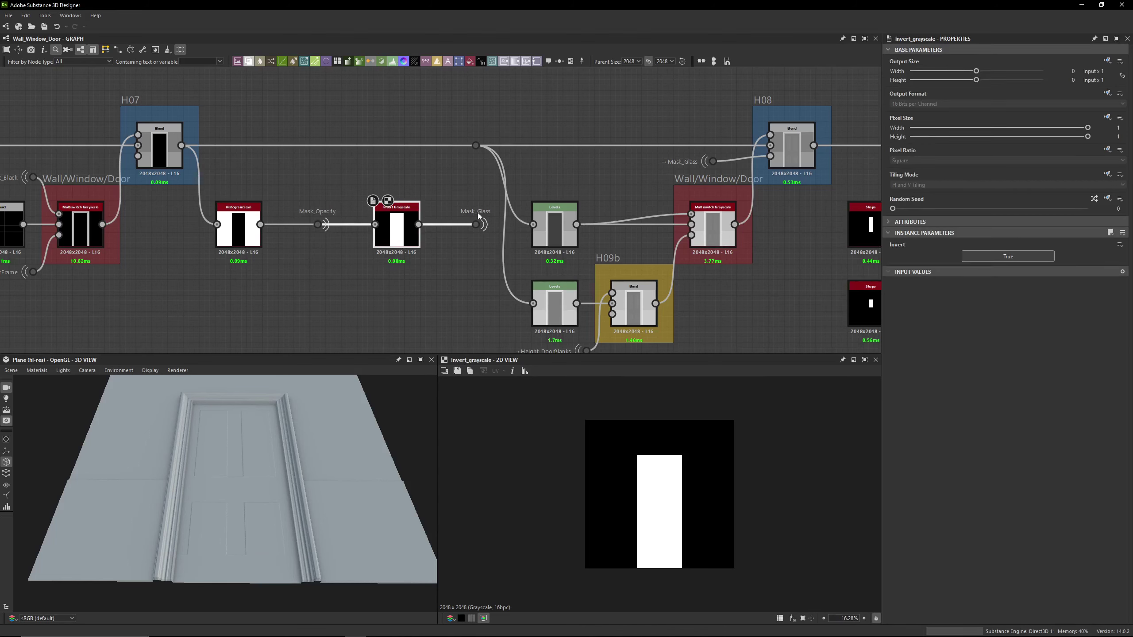
click(326, 226)
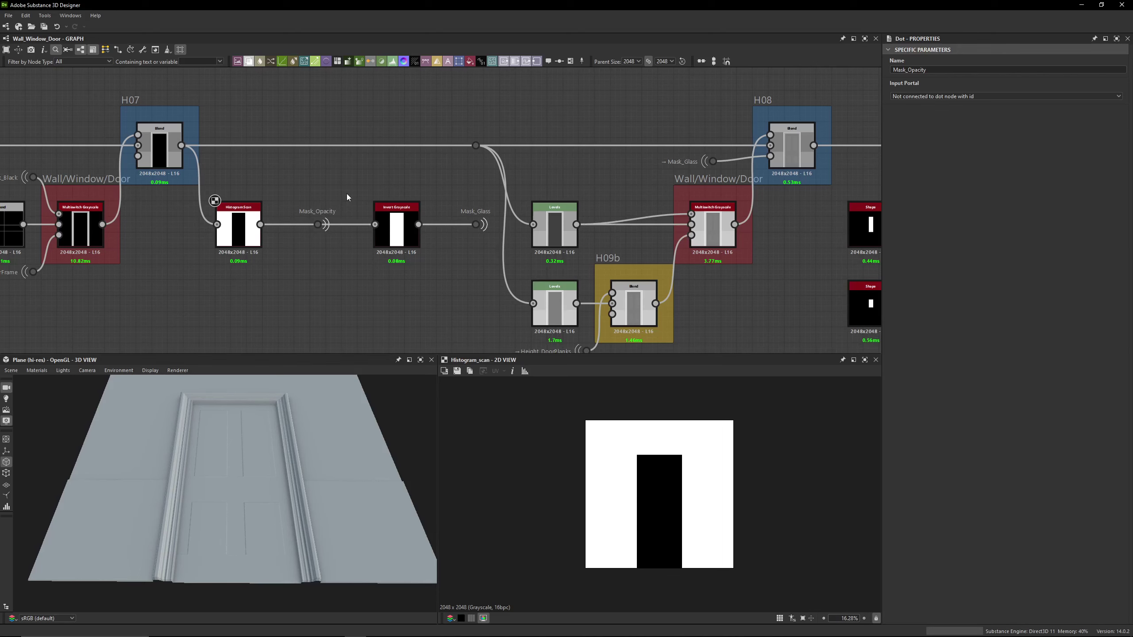
drag(347, 196, 295, 261)
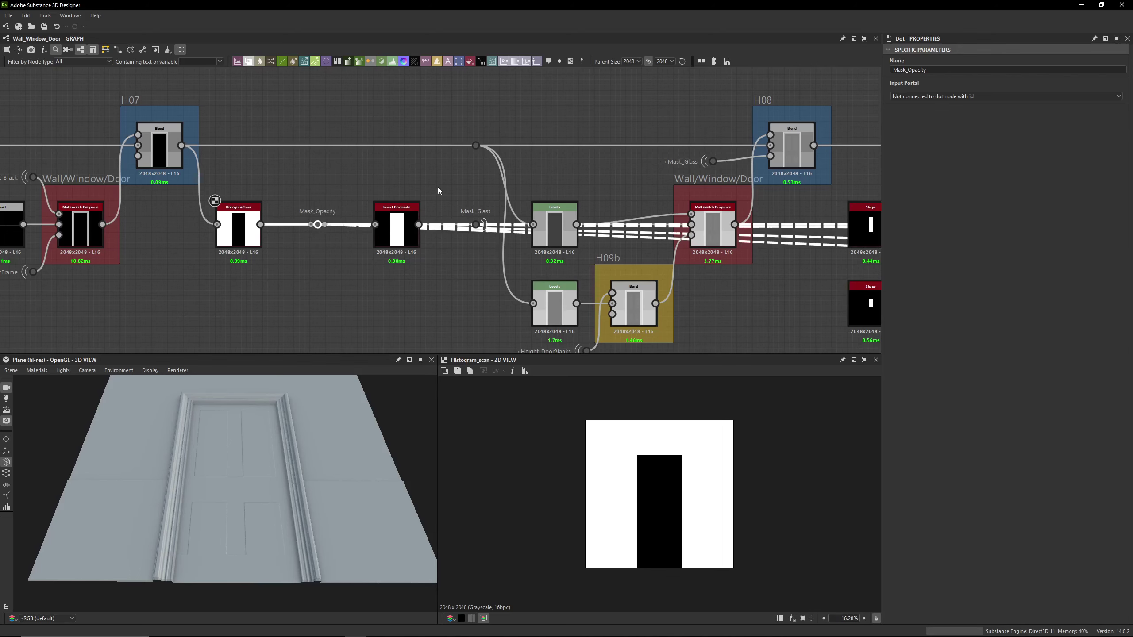
click(476, 225)
double_click(481, 227)
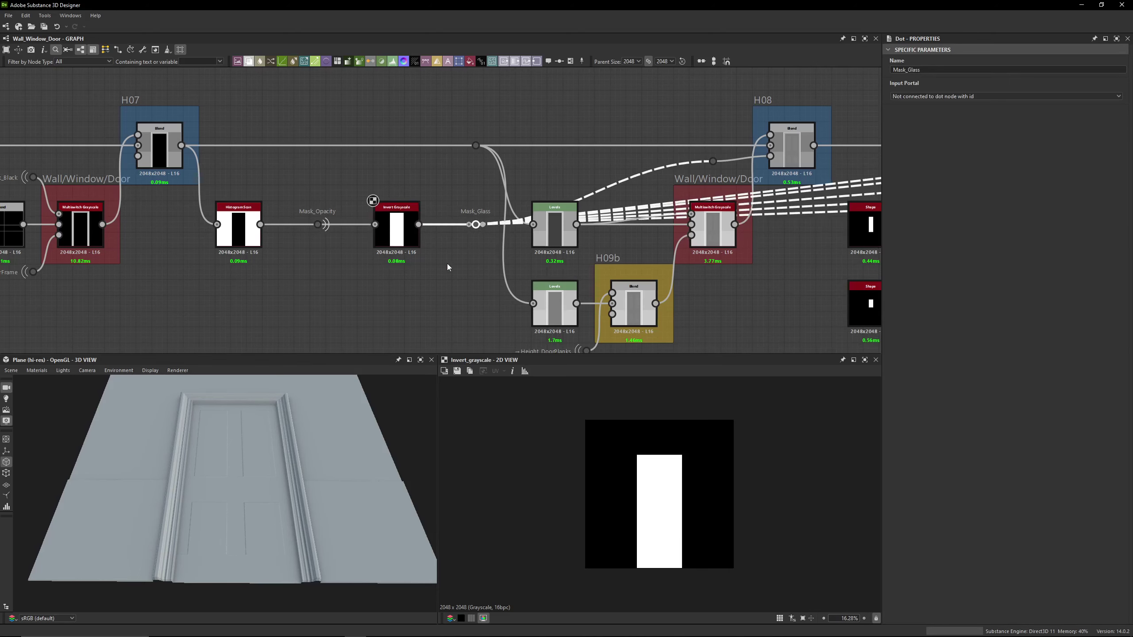
Follow the H07 output to the two Levels nodes beside H09b and preview both
middle_drag(447, 267, 303, 274)
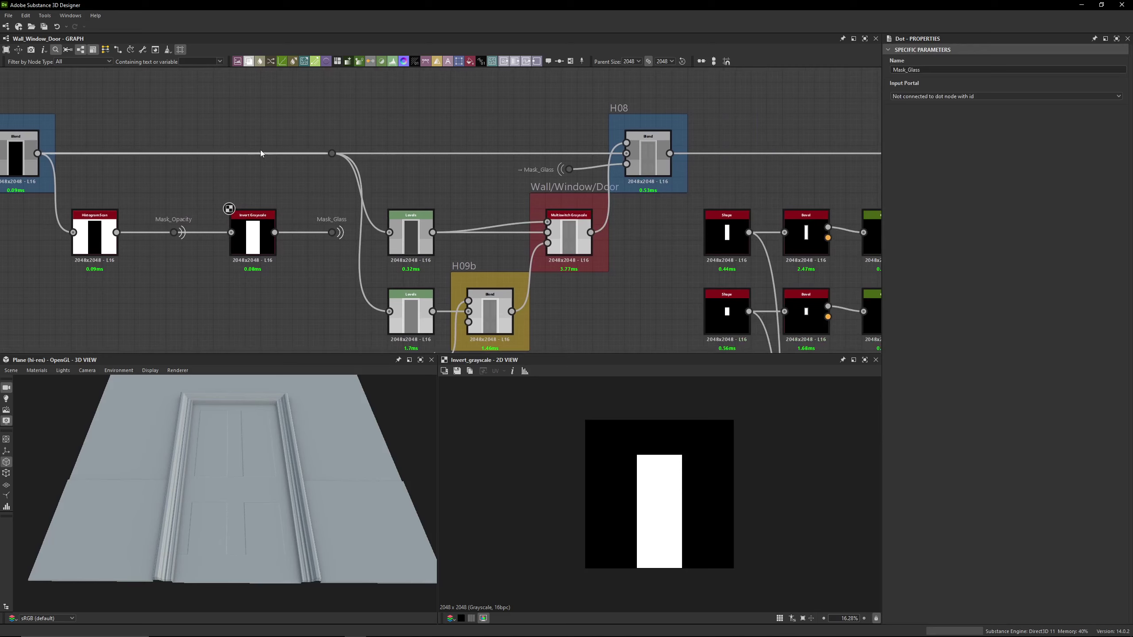
middle_drag(261, 153, 347, 164)
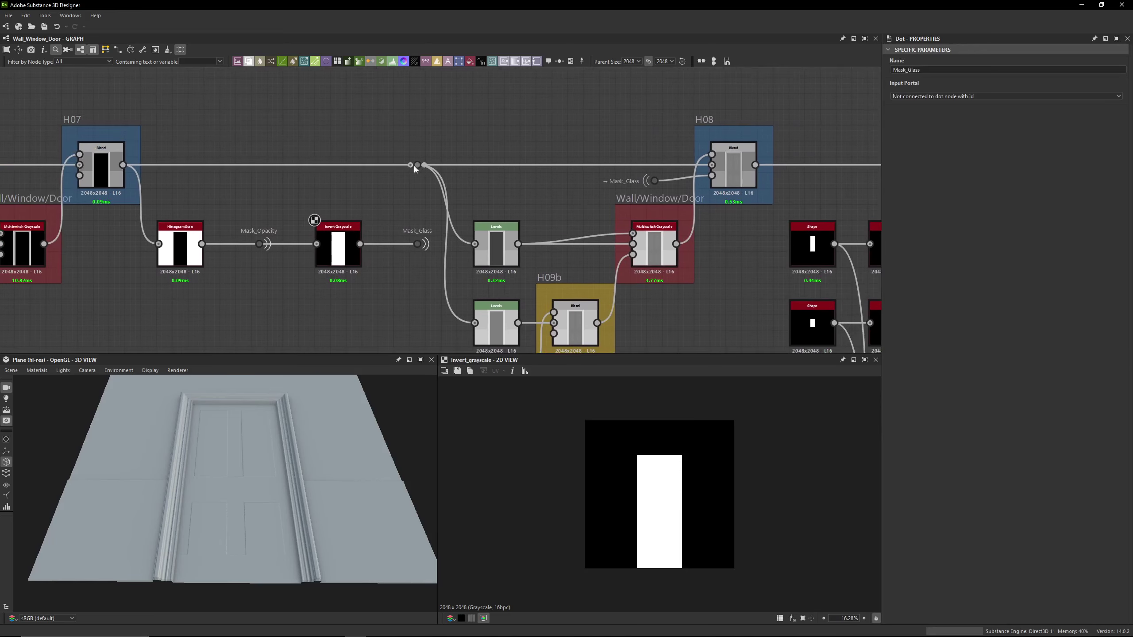
scroll(503, 253, up, 1)
middle_drag(503, 252, 452, 214)
double_click(452, 213)
double_click(464, 298)
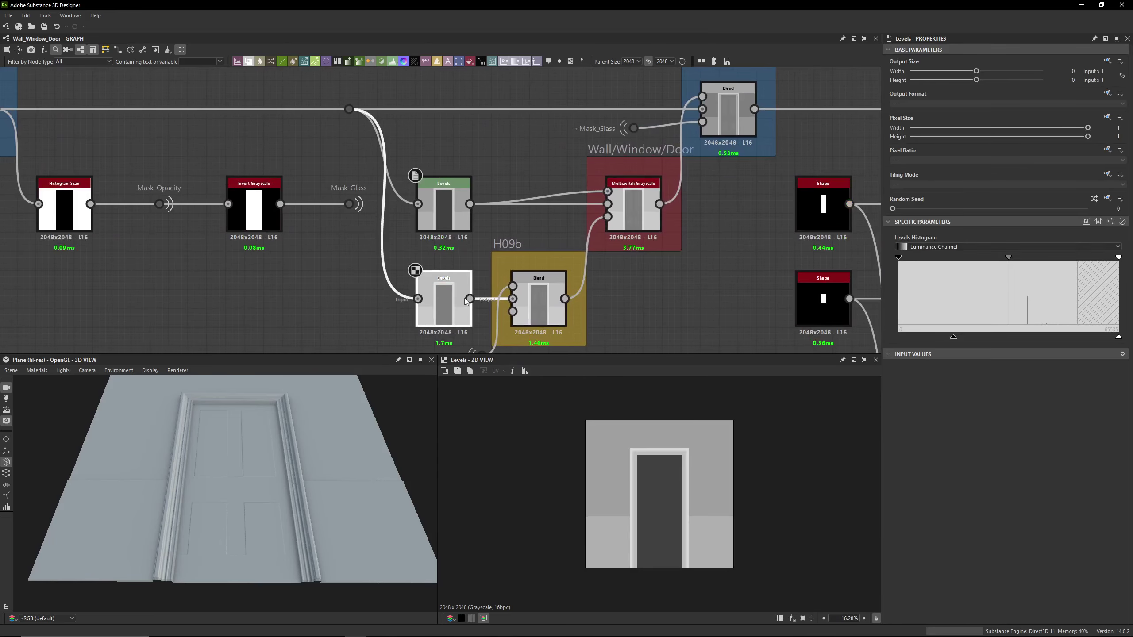
Show the upper Levels node's parameters as sliders and compare its Level Out Low with the lower Levels node's
double_click(444, 210)
click(1111, 222)
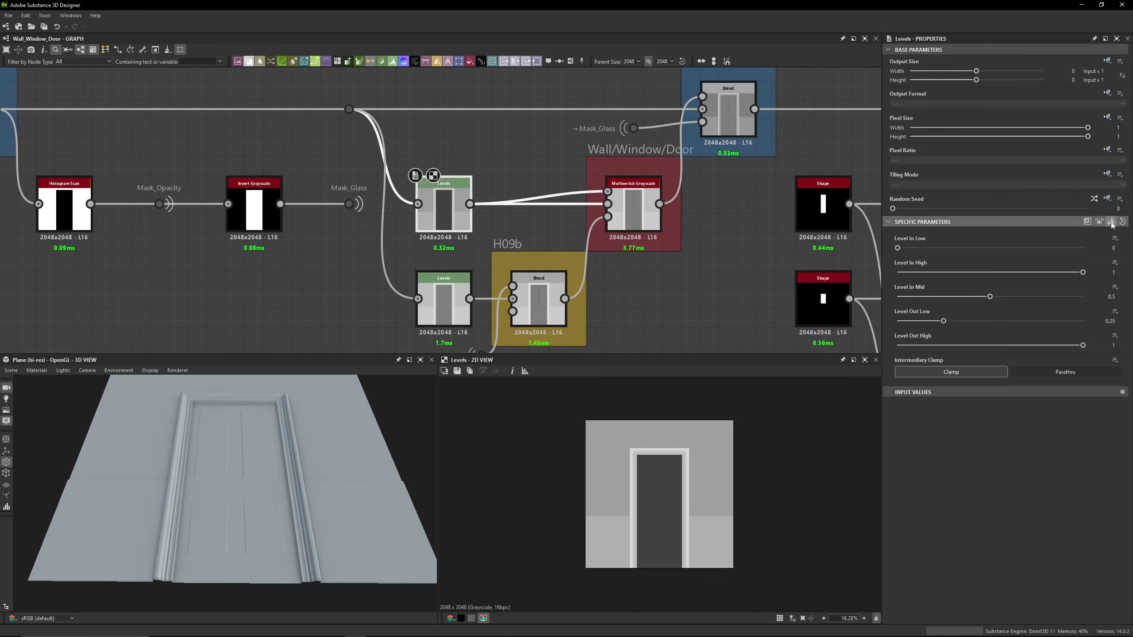
middle_drag(510, 249, 478, 250)
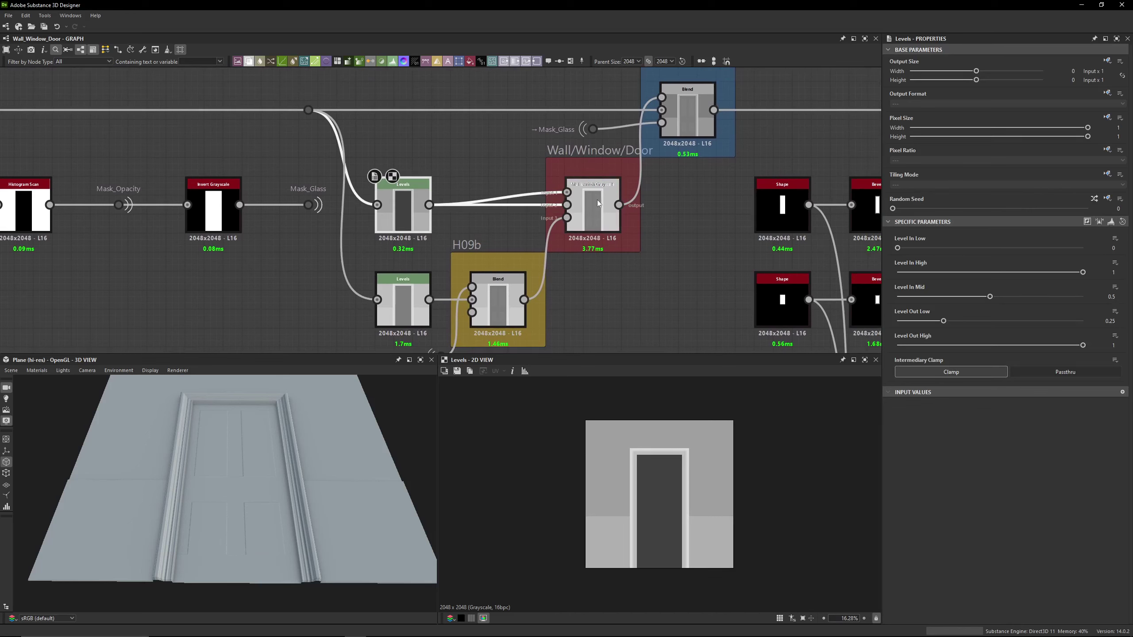
click(402, 306)
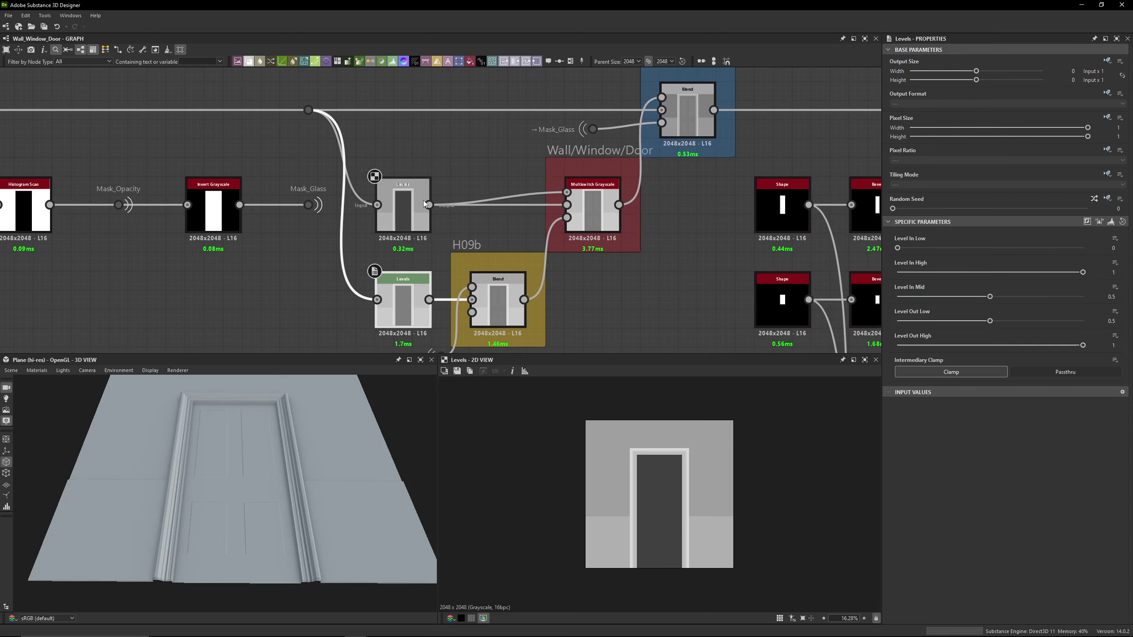
Preview the Multiply Blend in the H09b frame and inspect its parameters
middle_drag(421, 220, 403, 171)
scroll(402, 177, down, 3)
scroll(403, 177, up, 3)
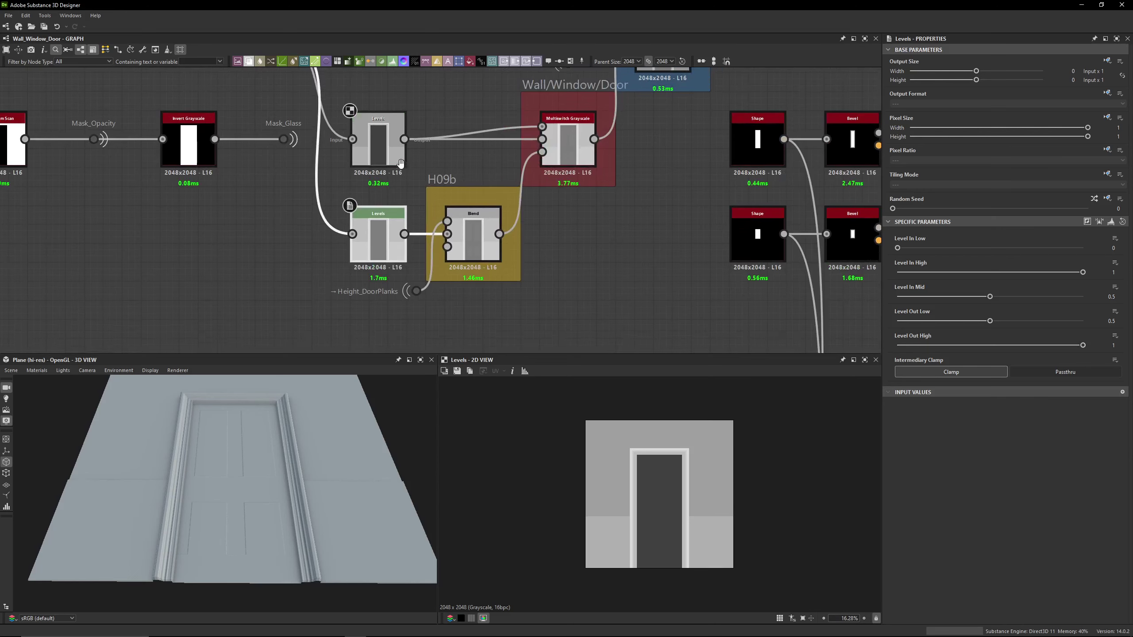
scroll(502, 247, up, 1)
click(503, 247)
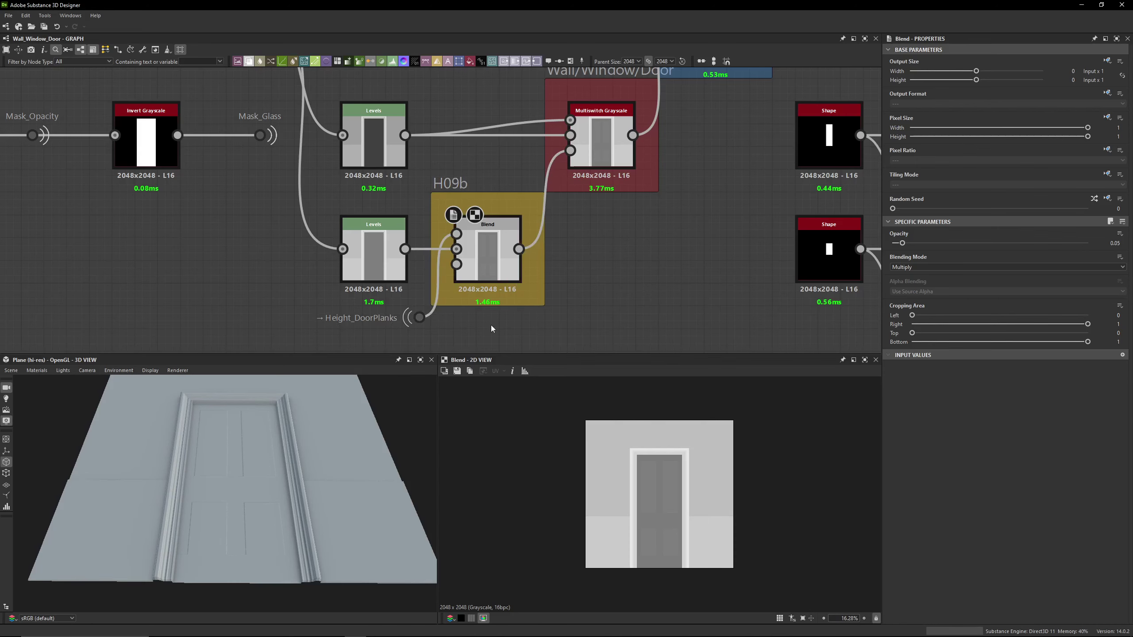
drag(485, 306, 480, 328)
key(ctrl+z)
click(455, 333)
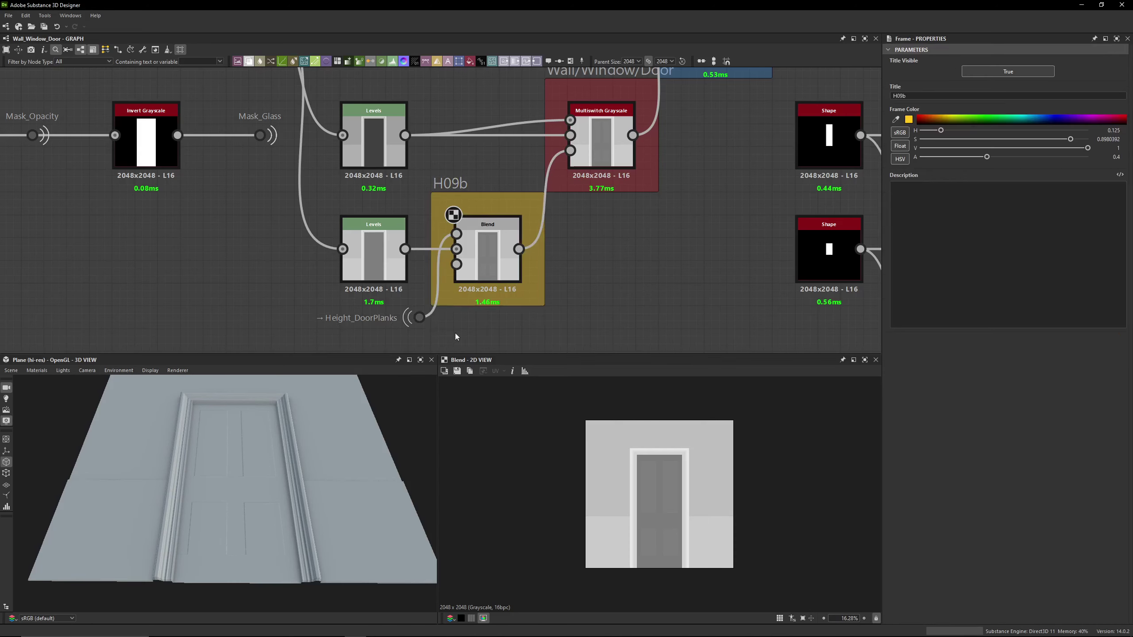
Trace the Height_DoorPlanks portal from the H09b Blend to its source lower in the graph and return
click(416, 317)
scroll(397, 318, down, 3)
scroll(380, 281, down, 8)
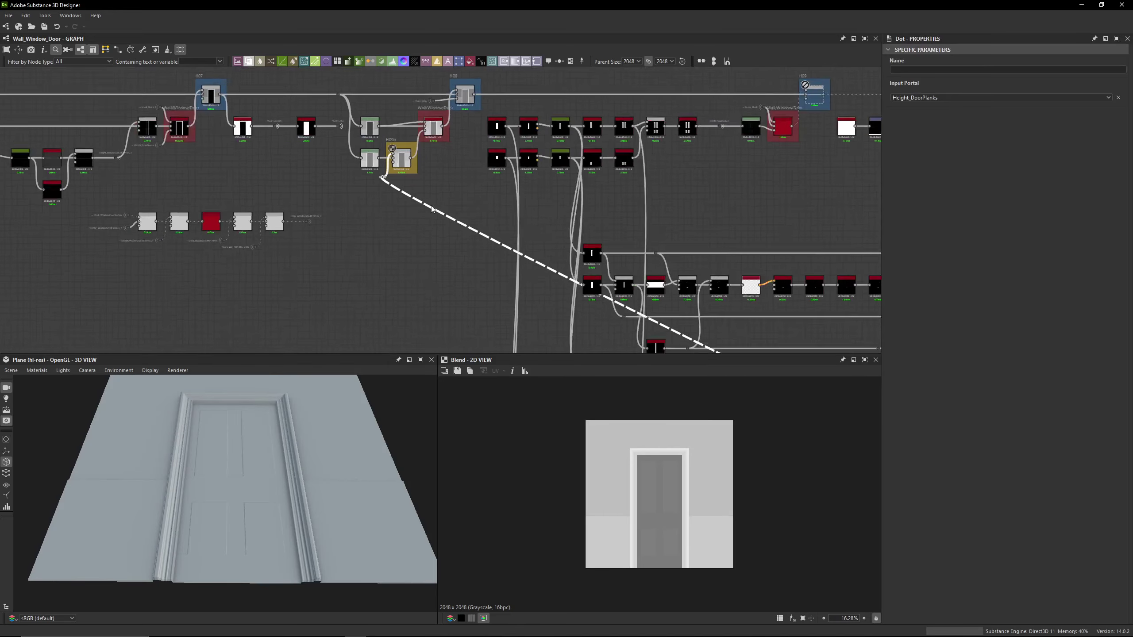
scroll(305, 281, up, 5)
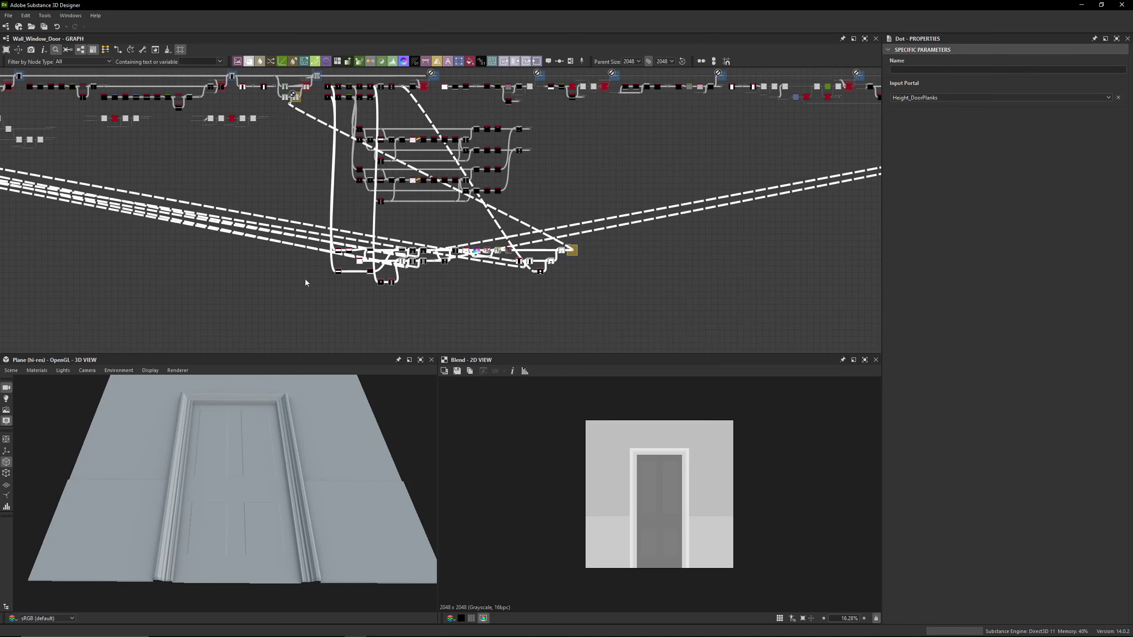
scroll(360, 168, up, 5)
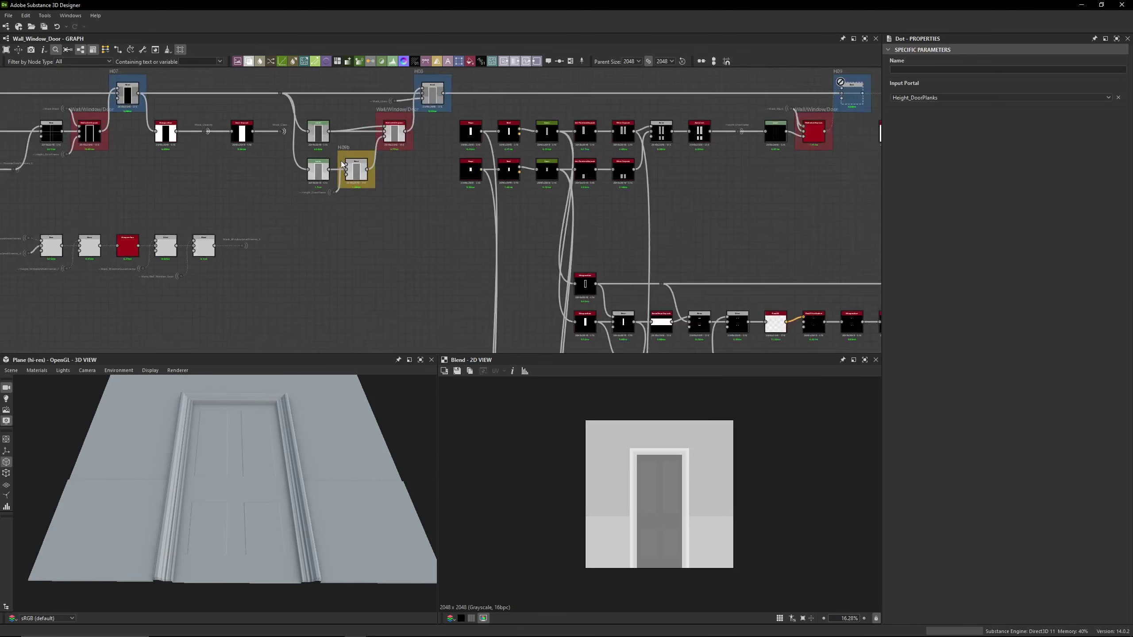
Disable the H09b Blend and re-enable it to compare the door with and without the planks height
click(357, 166)
scroll(356, 167, up, 2)
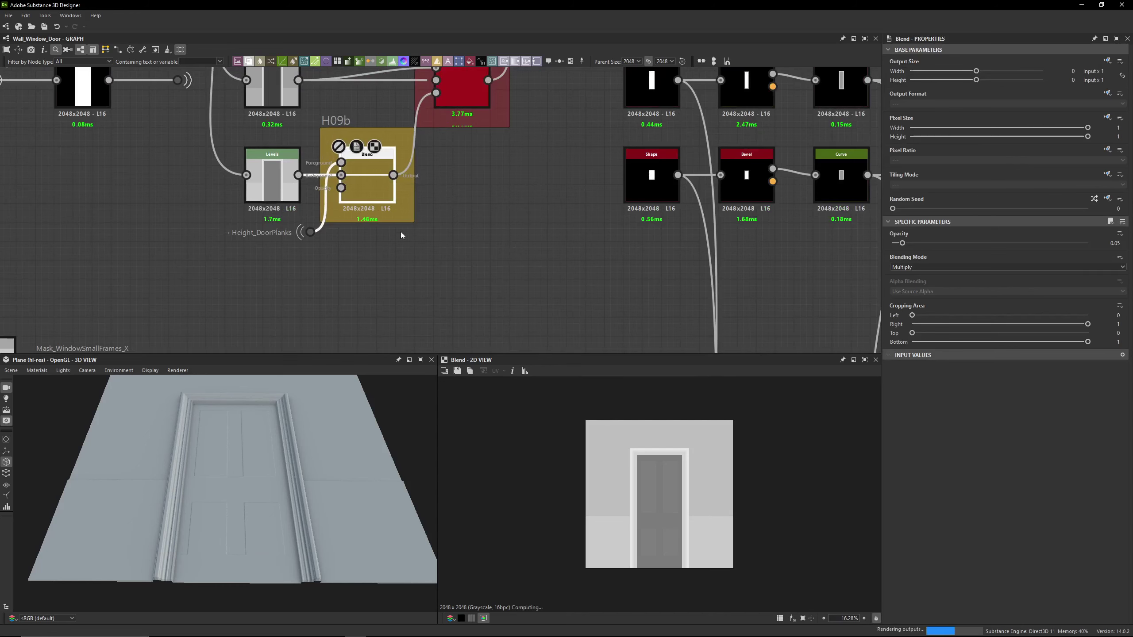
middle_drag(461, 193, 324, 213)
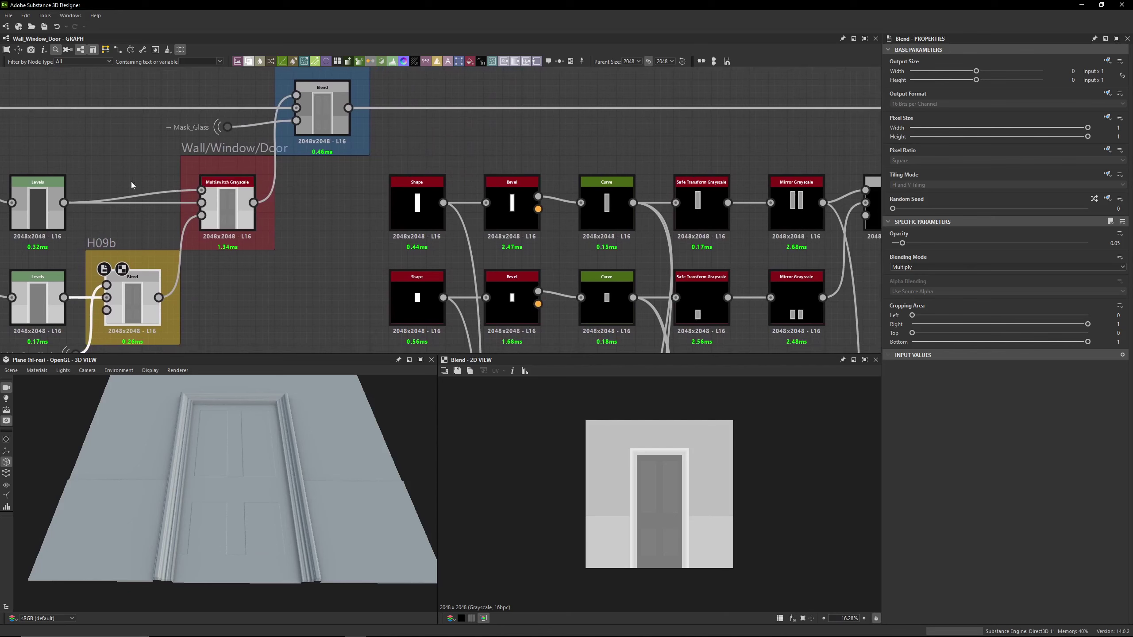
Inspect the H08 Blend, preview its Mask_Glass opacity input and trace that portal to its source dot
middle_drag(337, 115, 411, 177)
click(411, 177)
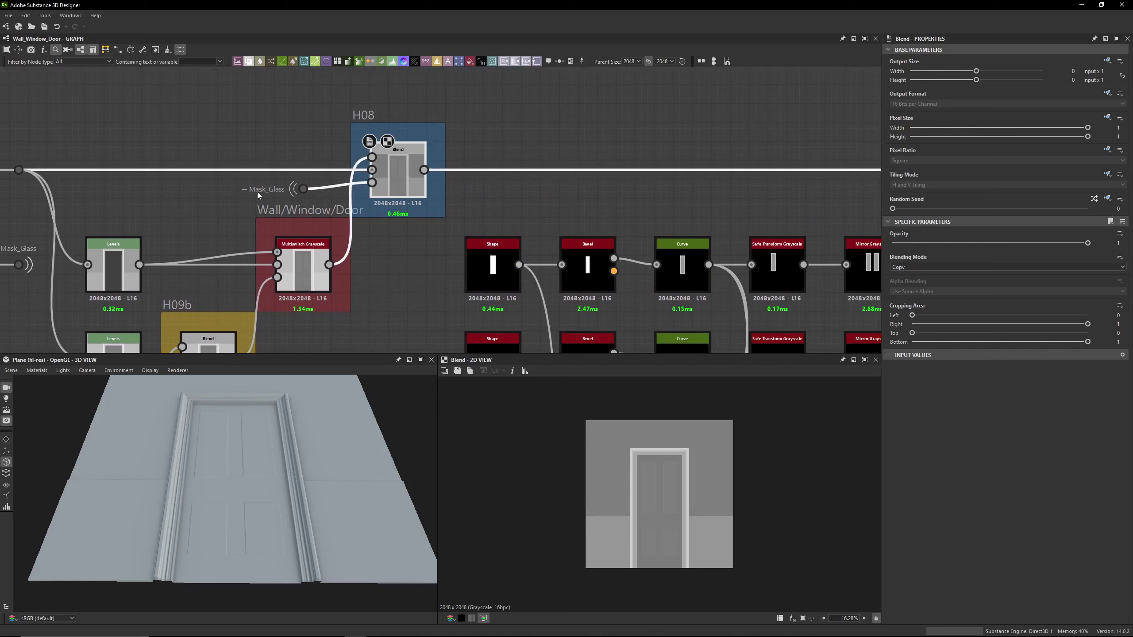
click(335, 188)
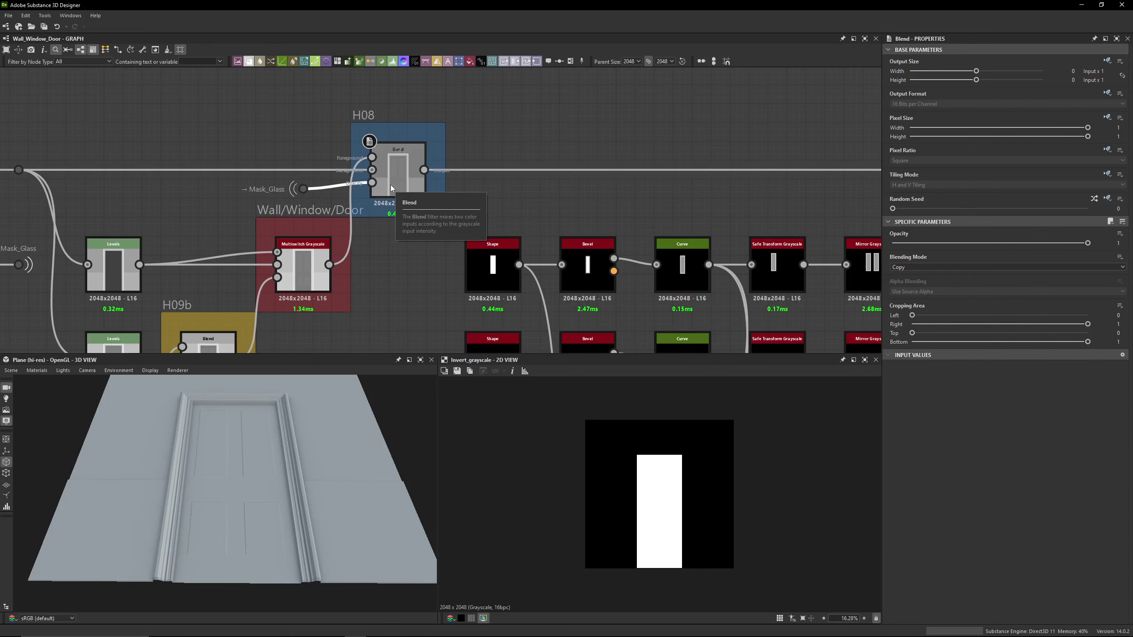
click(313, 194)
key(f)
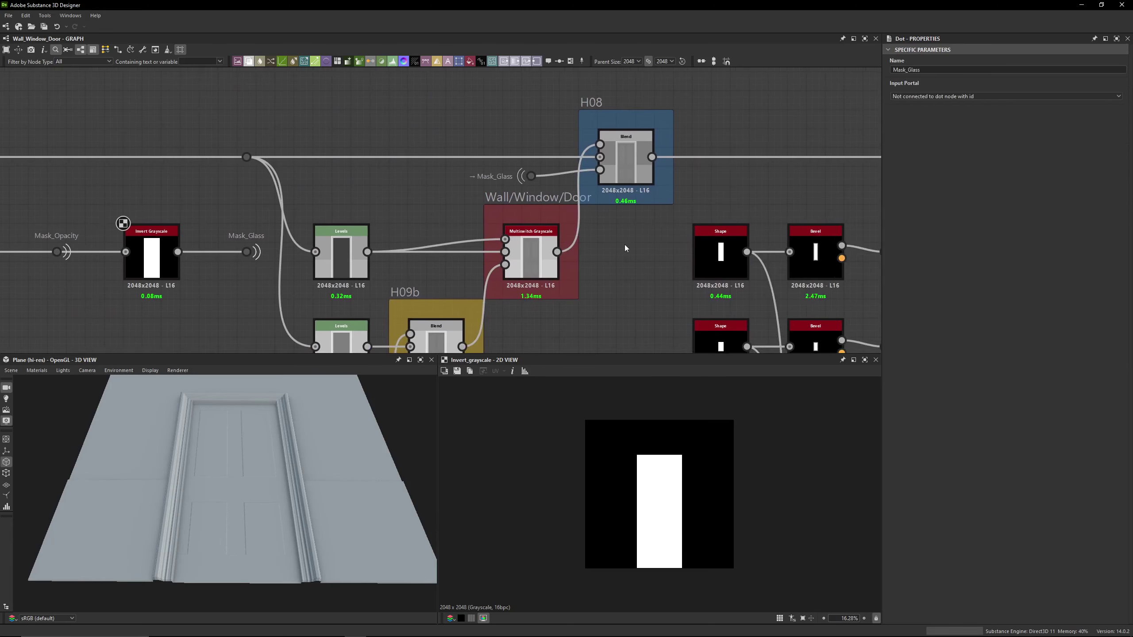
Preview the H08 Blend, the Wall/Window/Door Multiswitch Grayscale feeding it, and the upper and lower Levels nodes
click(629, 169)
click(534, 258)
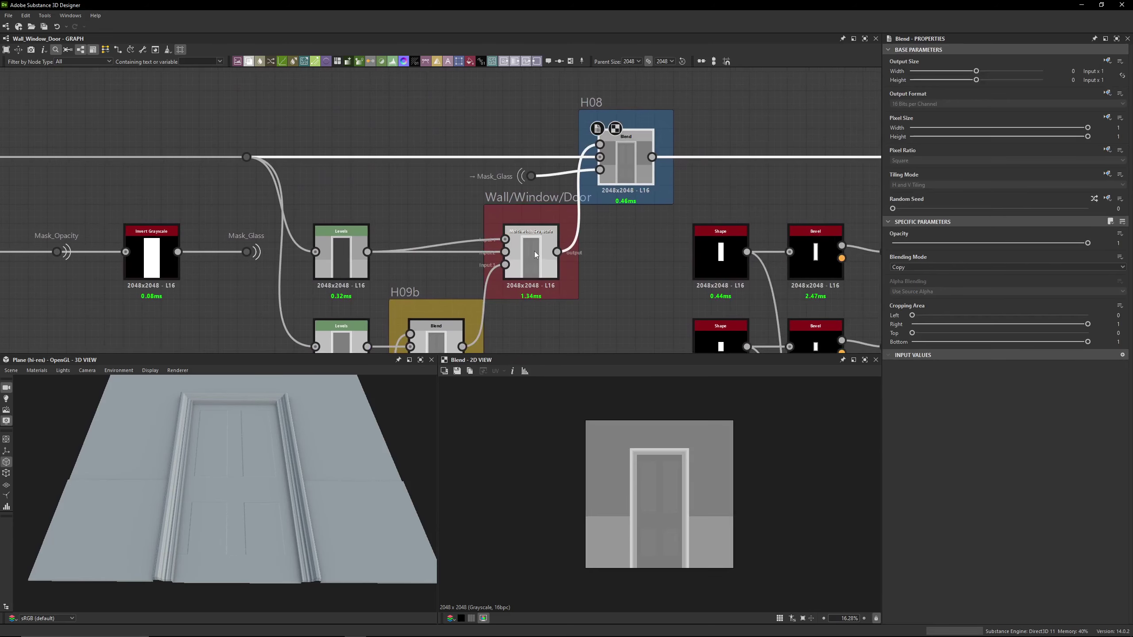
middle_drag(468, 344, 462, 310)
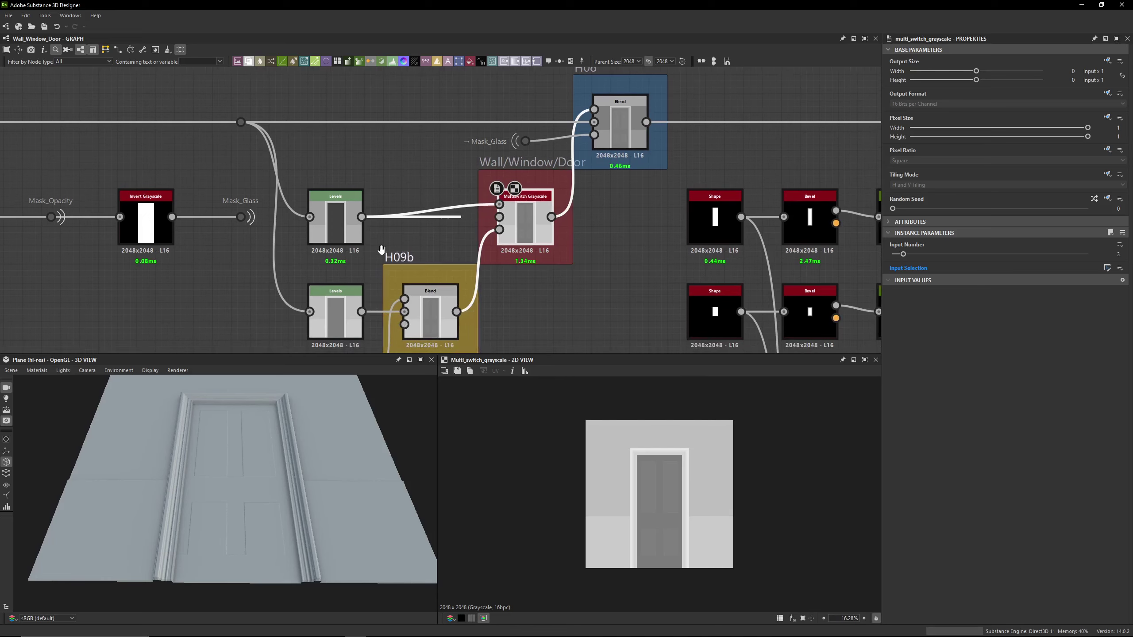
click(335, 223)
click(336, 318)
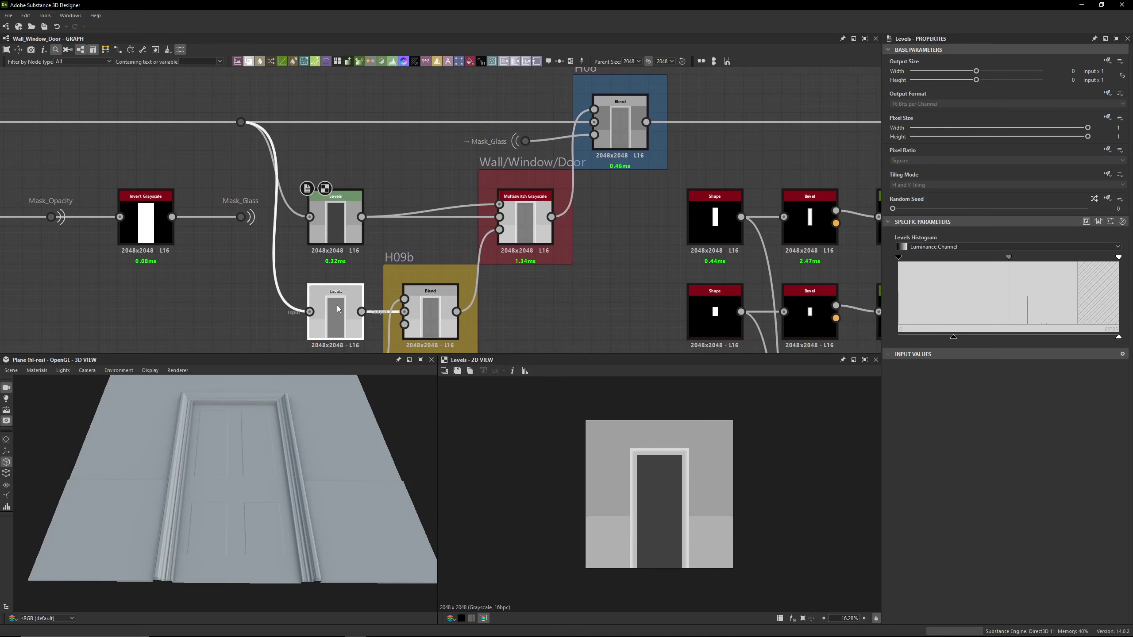
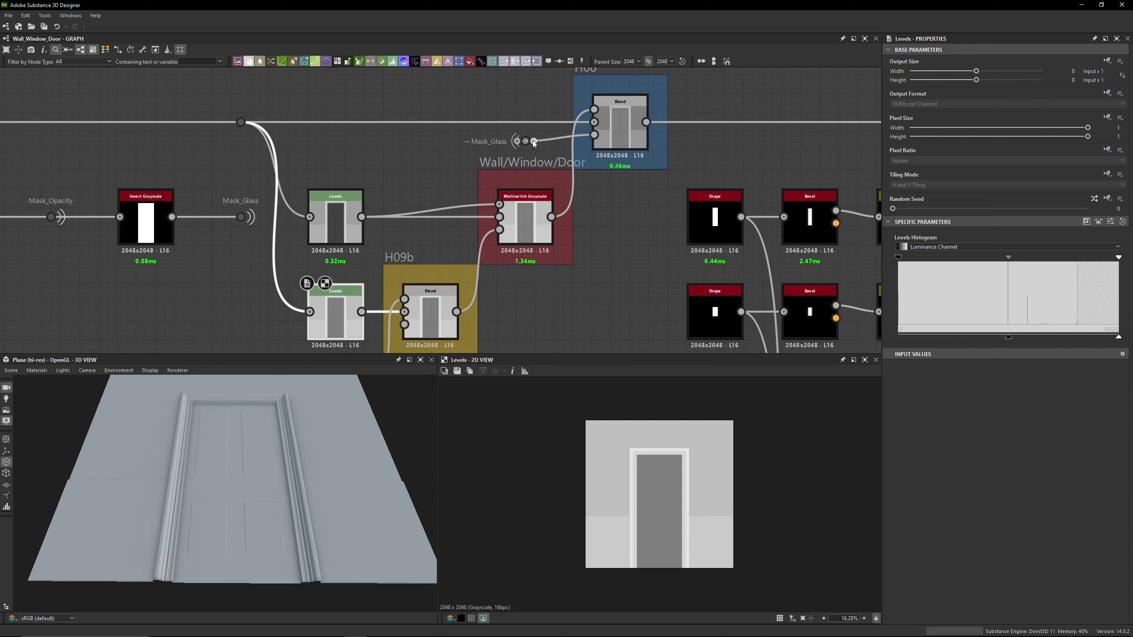
Compare the Mask_Glass portal's image with the upper Levels output and the H08 Blend result
double_click(533, 143)
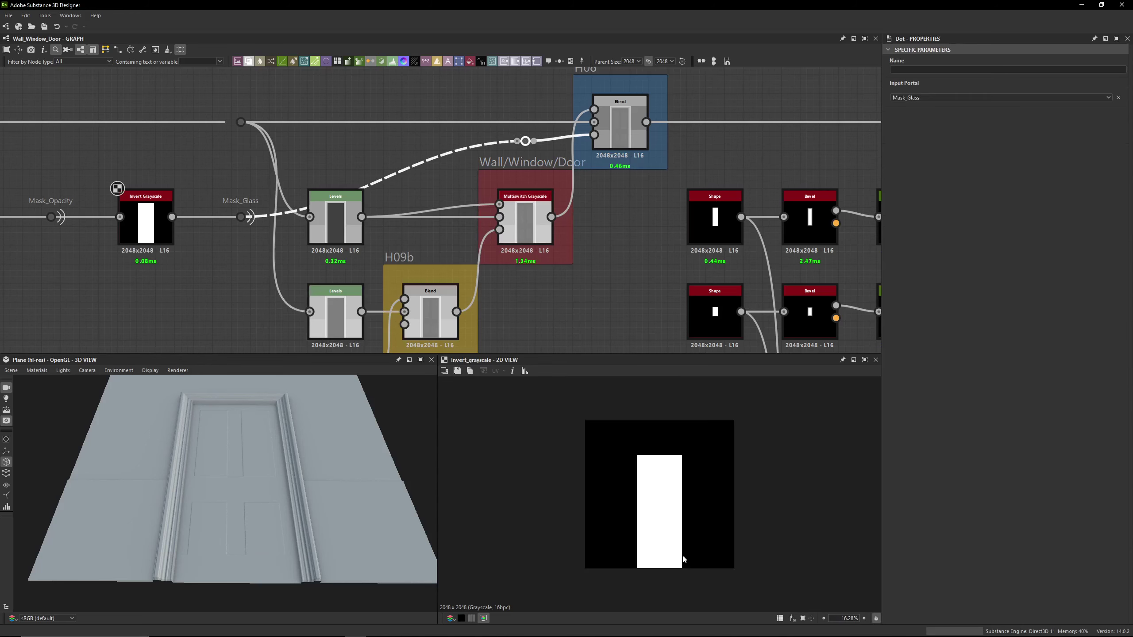
double_click(341, 219)
double_click(603, 135)
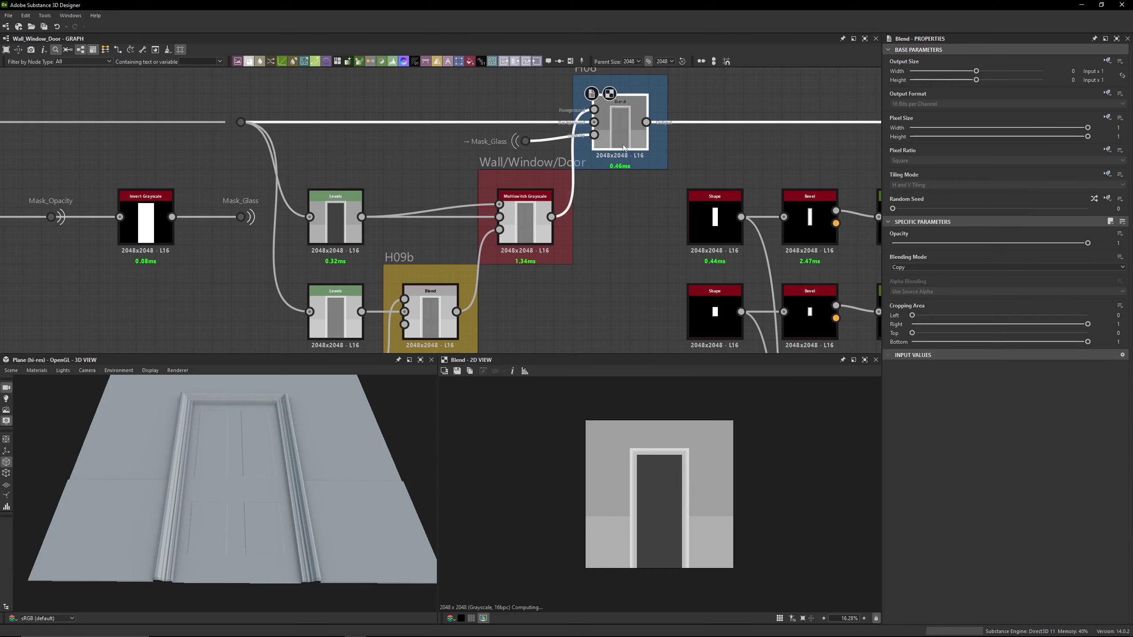
Test the H08 Blend without its Mask_Glass opacity input and with the node disabled, restoring the connection and the node
drag(601, 134, 616, 141)
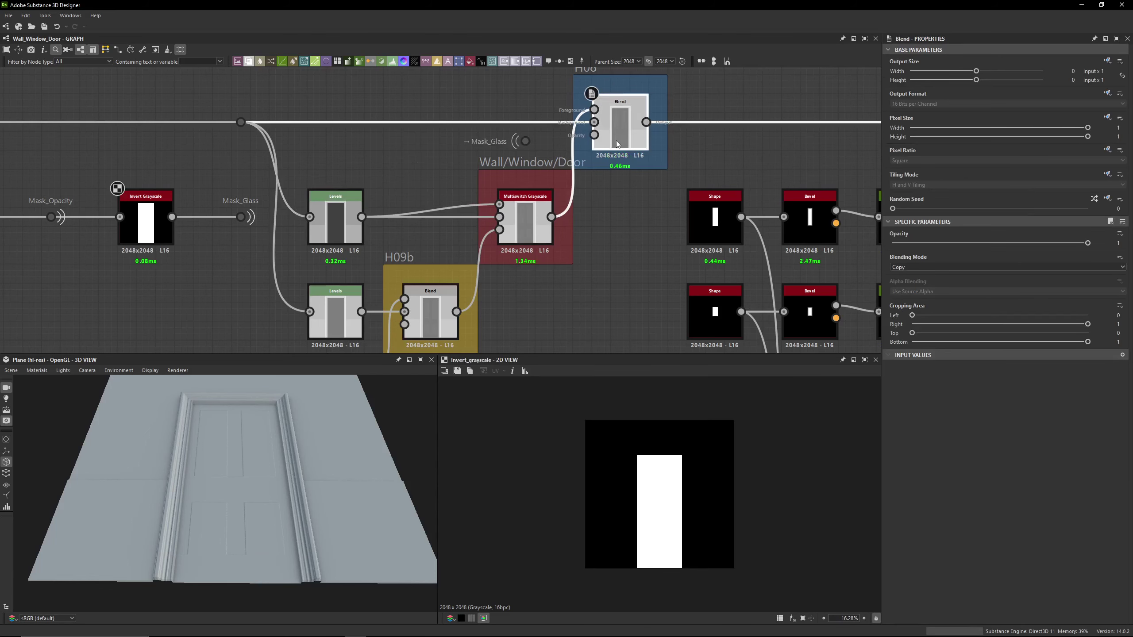
key(ctrl+z)
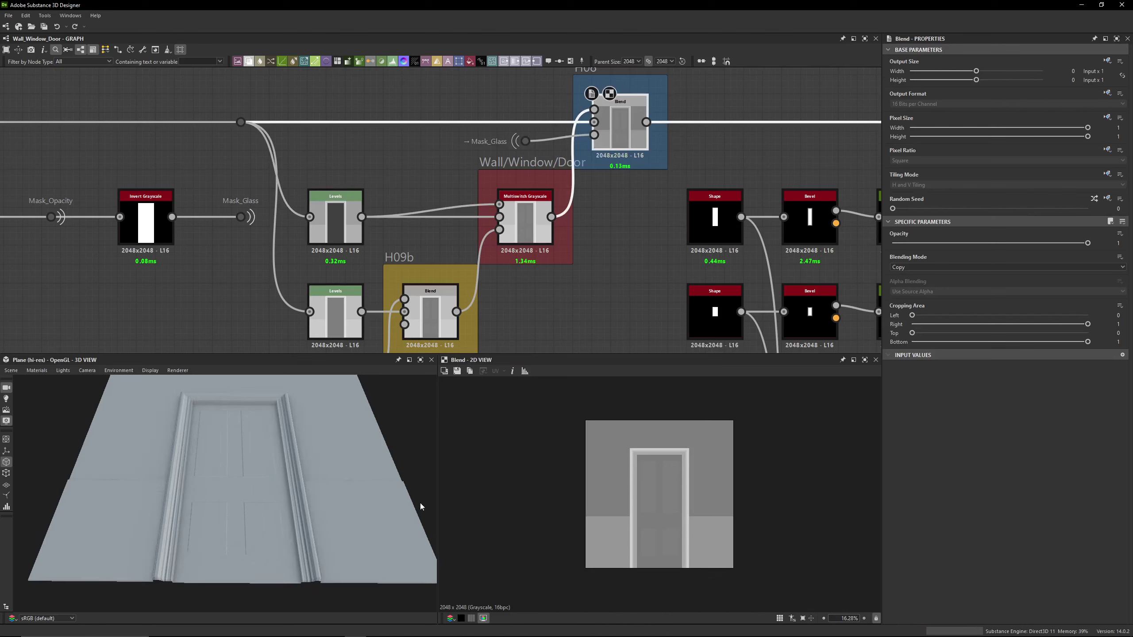
key(ctrl+b)
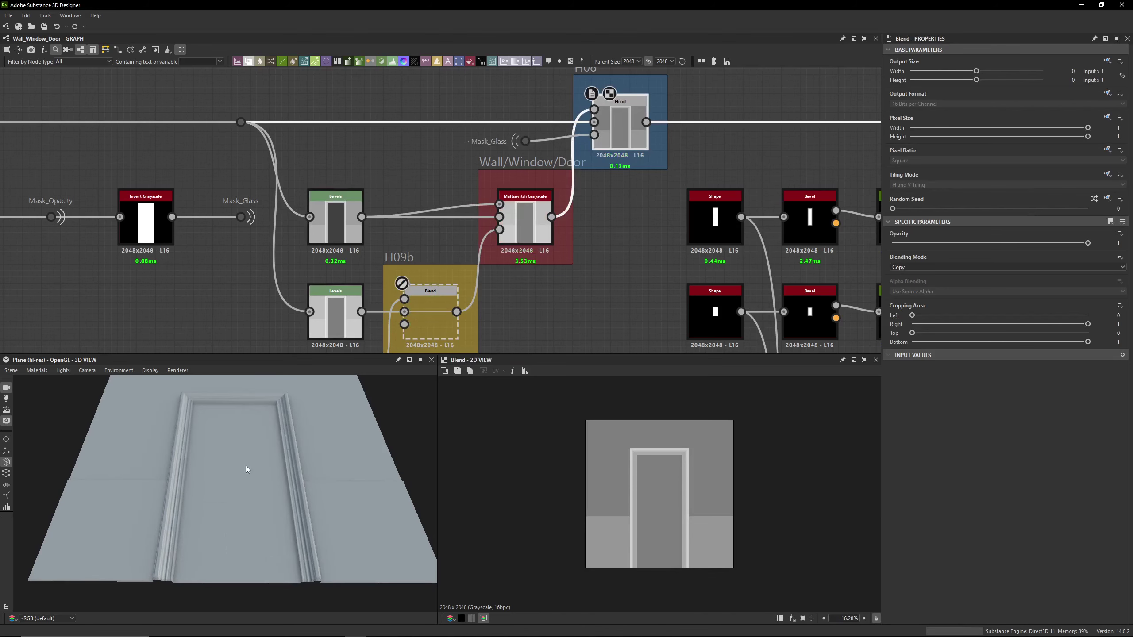
key(ctrl+y)
key(ctrl+y)
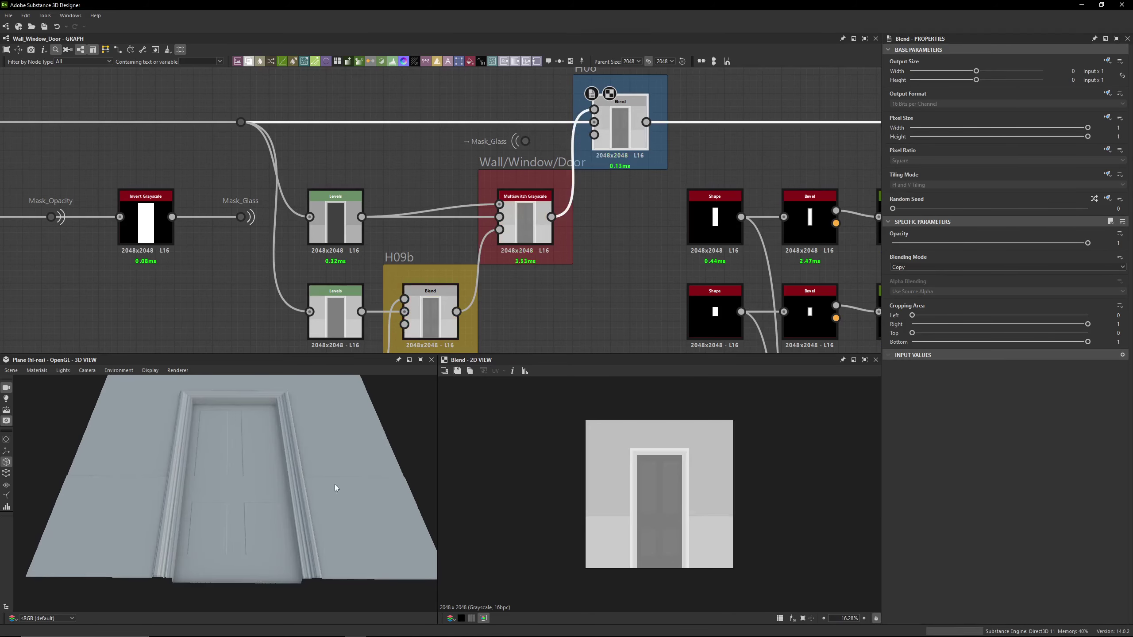
drag(526, 141, 594, 134)
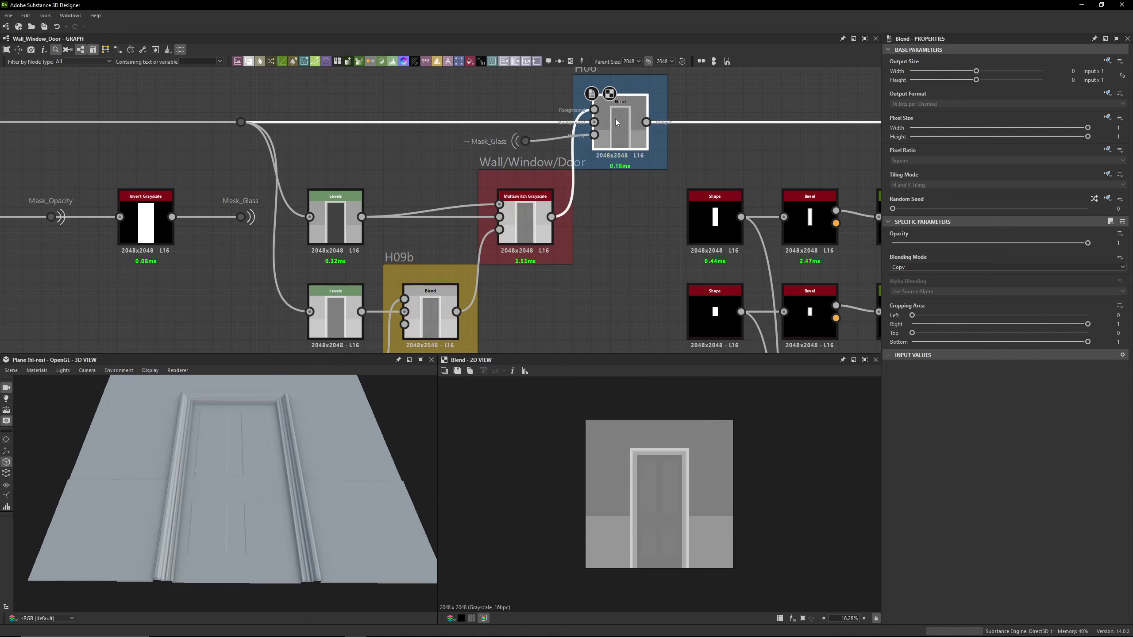
key(d)
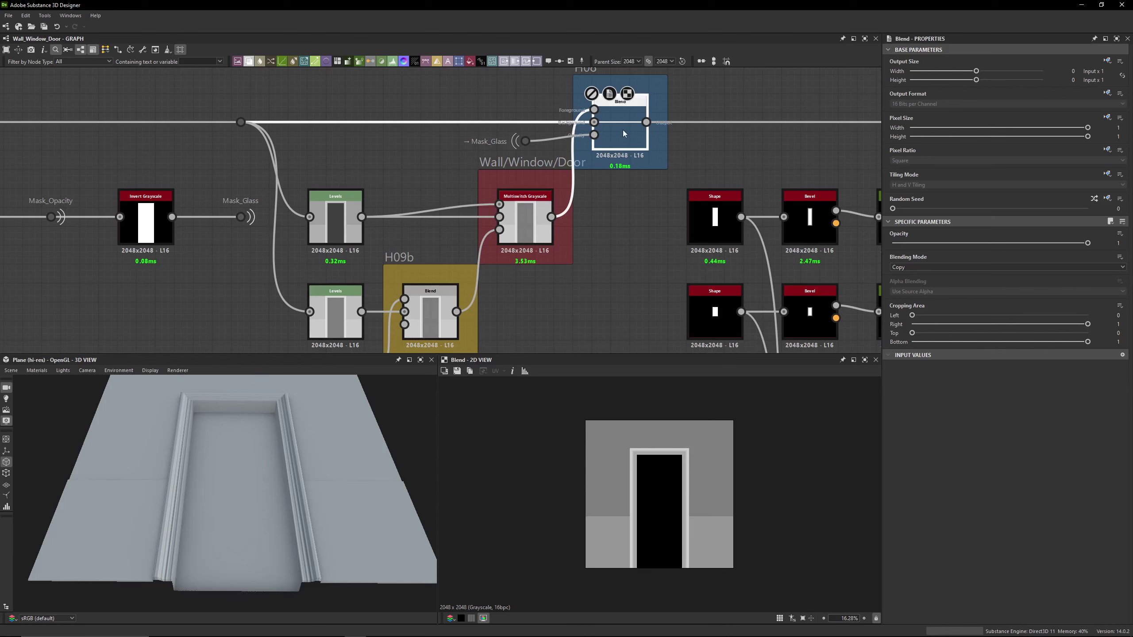
key(d)
Disable the H09b Blend and select the Height_DoorPlanks portal feeding it
middle_drag(721, 137, 666, 130)
scroll(507, 249, down, 3)
click(436, 281)
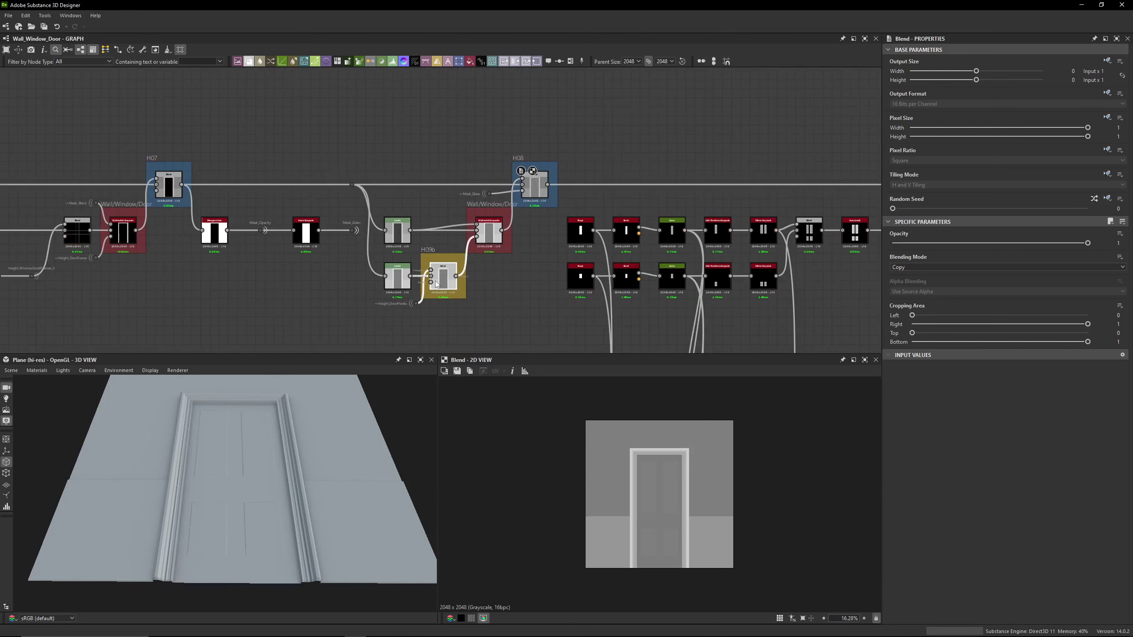
click(416, 304)
Enable the Subtract Blend in the H09 frame to cut the door detail into the height
scroll(502, 341, down, 3)
middle_drag(508, 344, 336, 87)
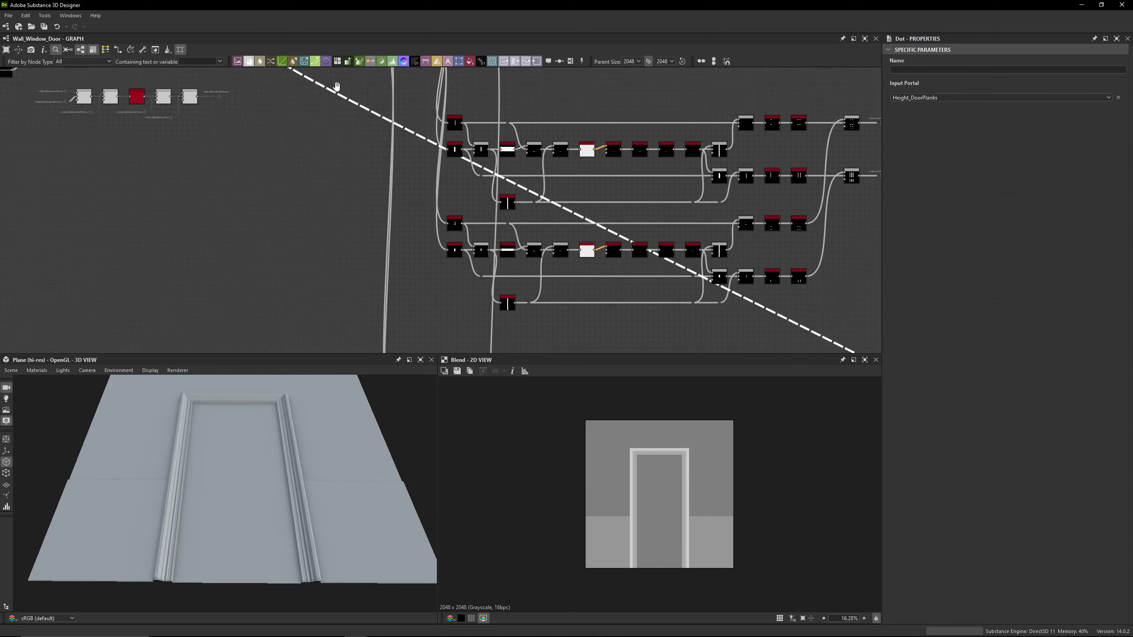
middle_drag(643, 165, 531, 181)
scroll(551, 207, down, 3)
scroll(556, 106, up, 3)
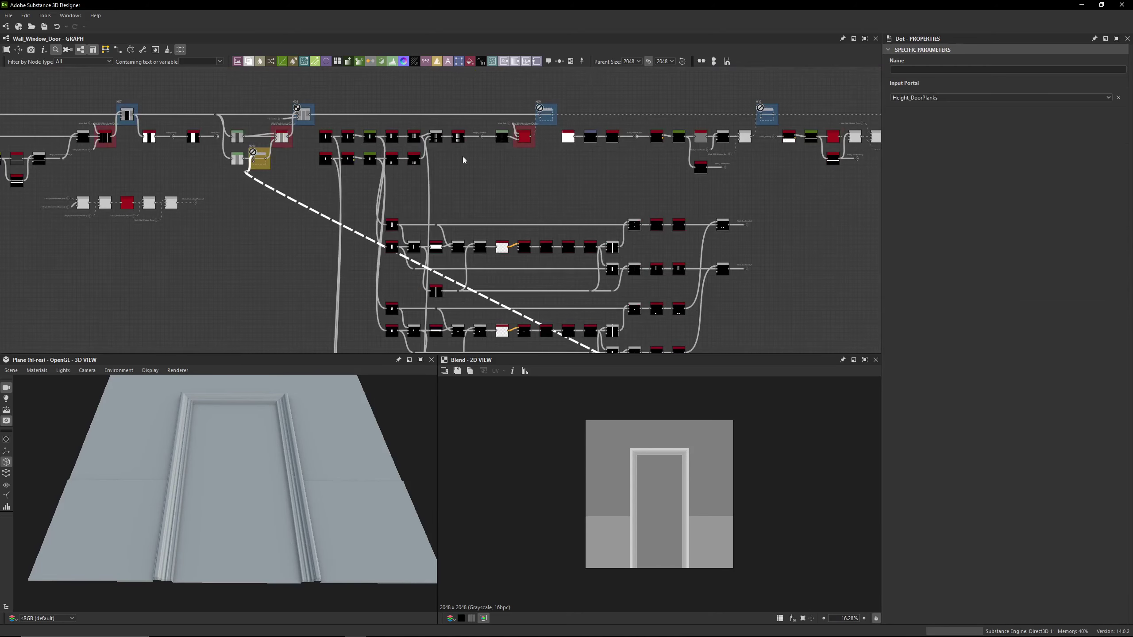
scroll(525, 158, up, 5)
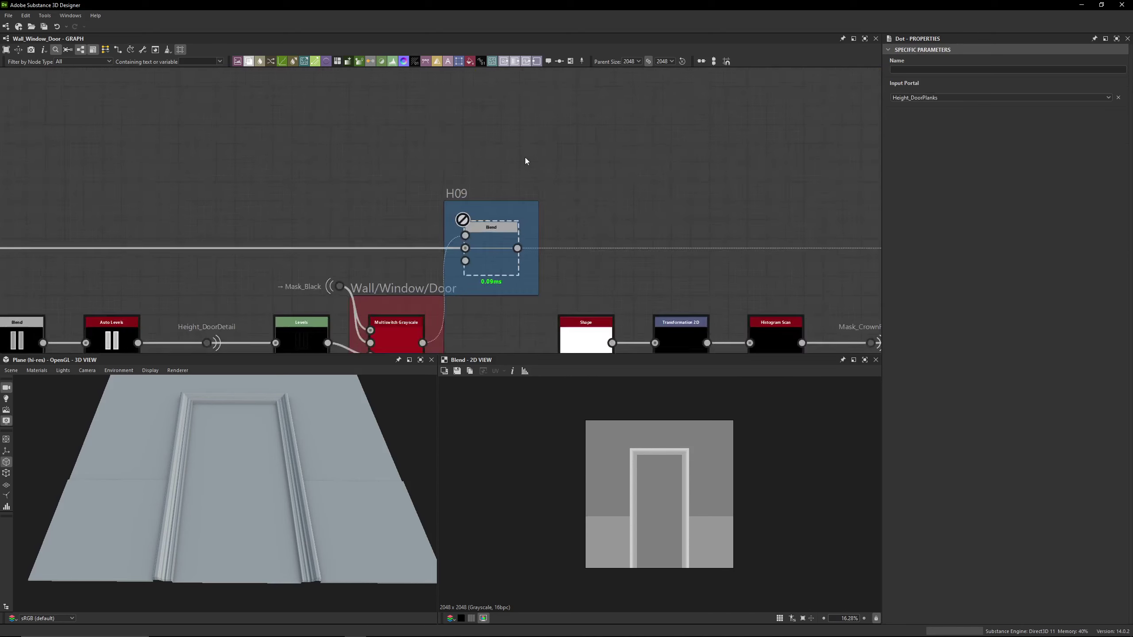
click(485, 247)
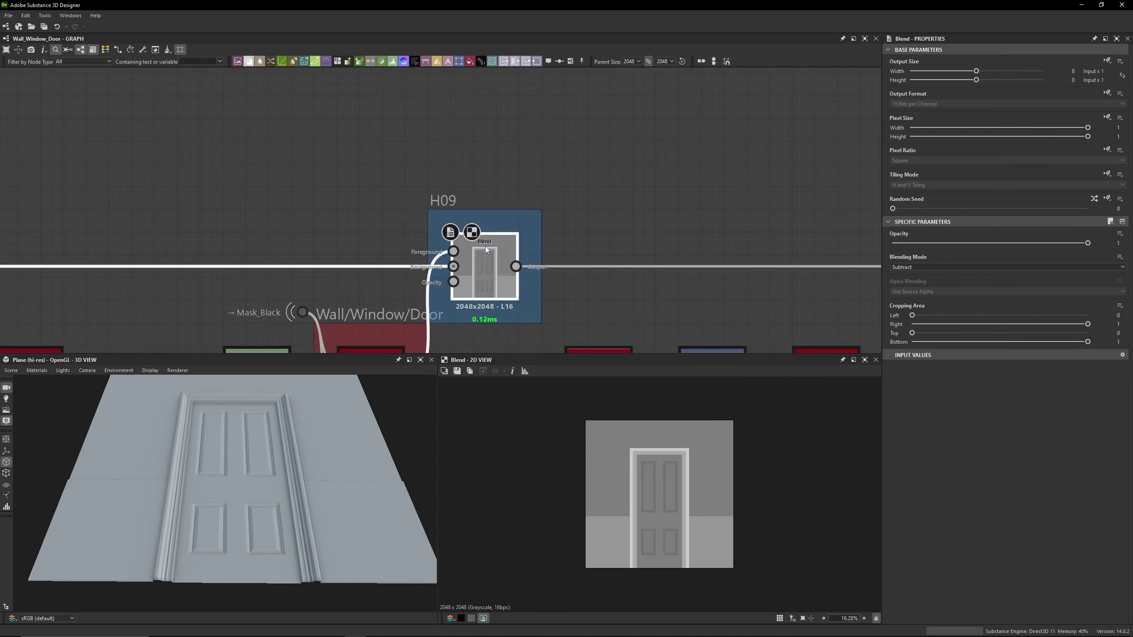
Preview the upper door panel chain's Shape, Bevel and Curve nodes and inspect their parameters and curve profile
middle_drag(292, 181, 656, 135)
scroll(501, 163, down, 3)
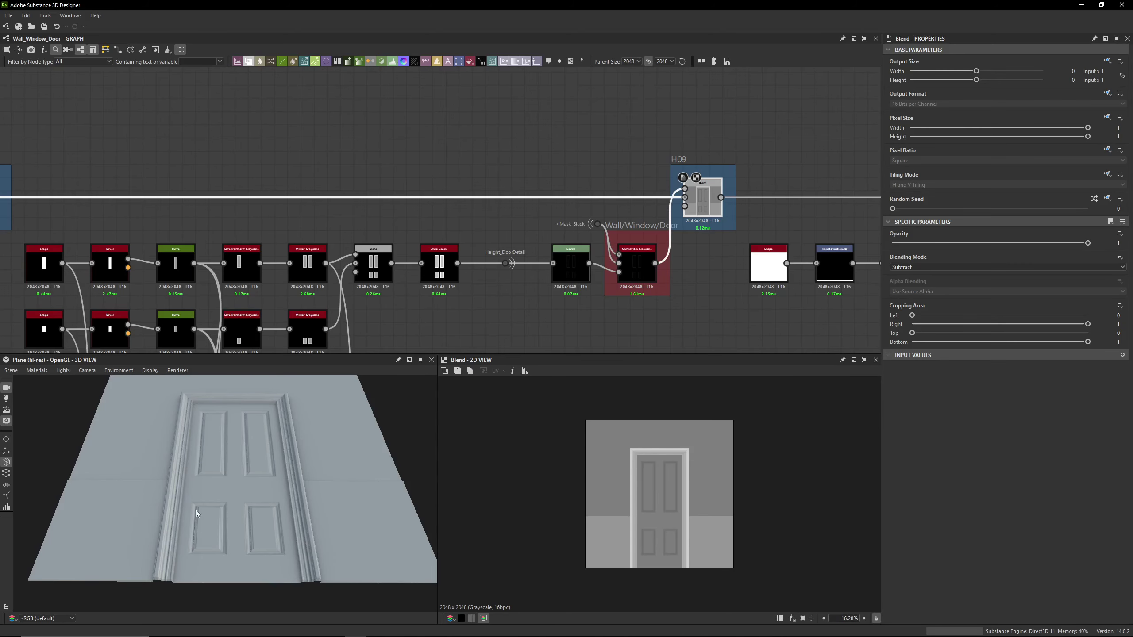
middle_drag(343, 177, 433, 175)
scroll(431, 176, up, 3)
double_click(437, 178)
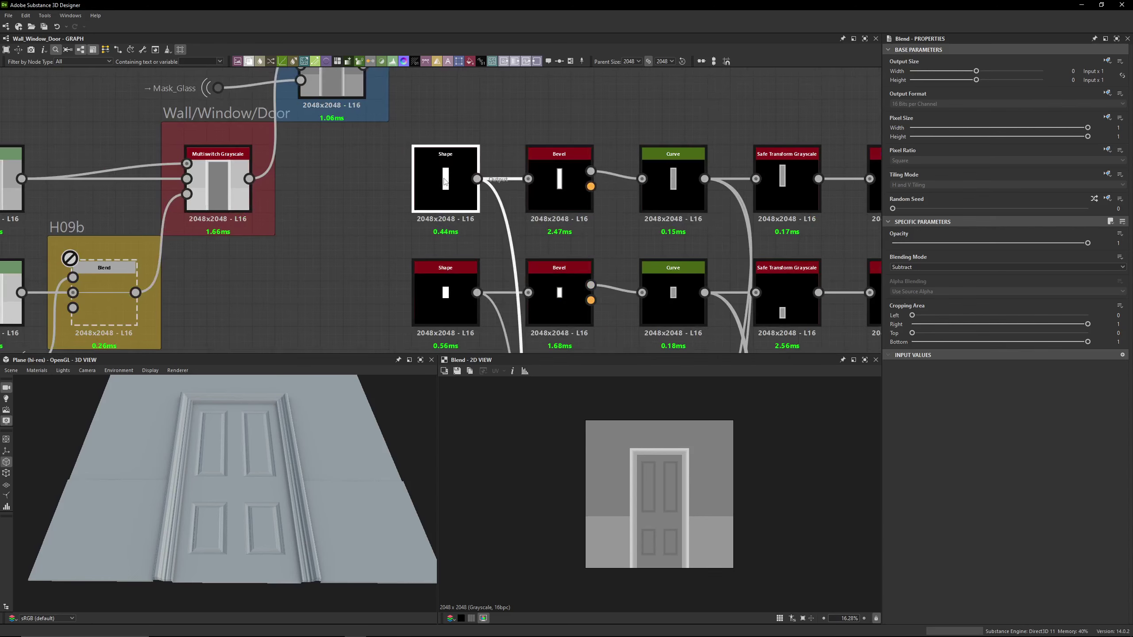
middle_drag(580, 214, 424, 186)
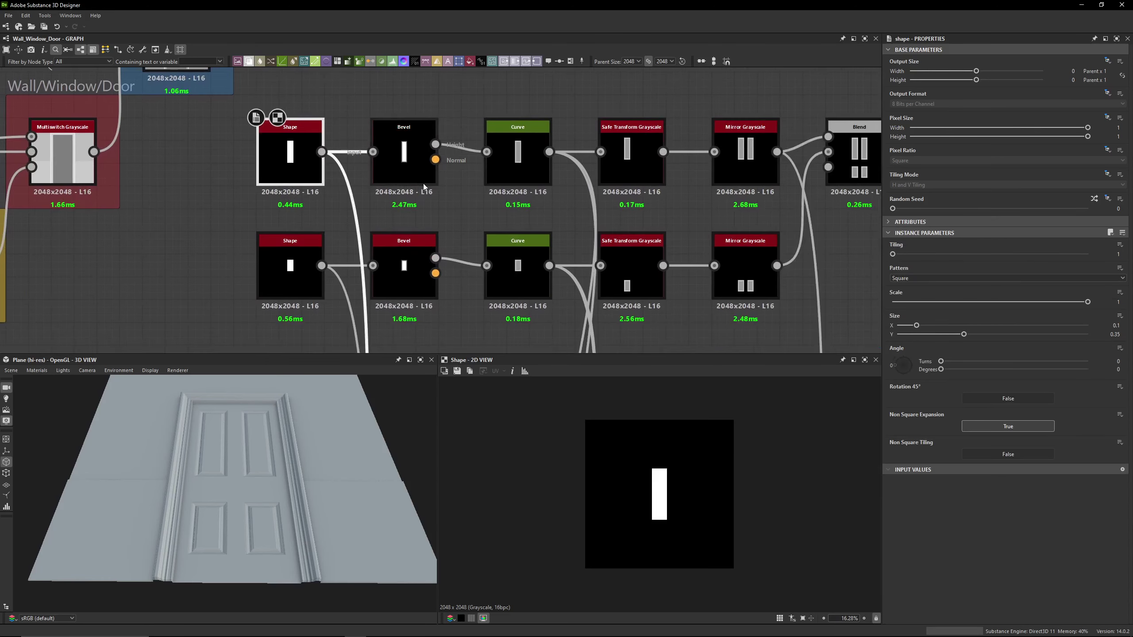
double_click(423, 184)
click(535, 183)
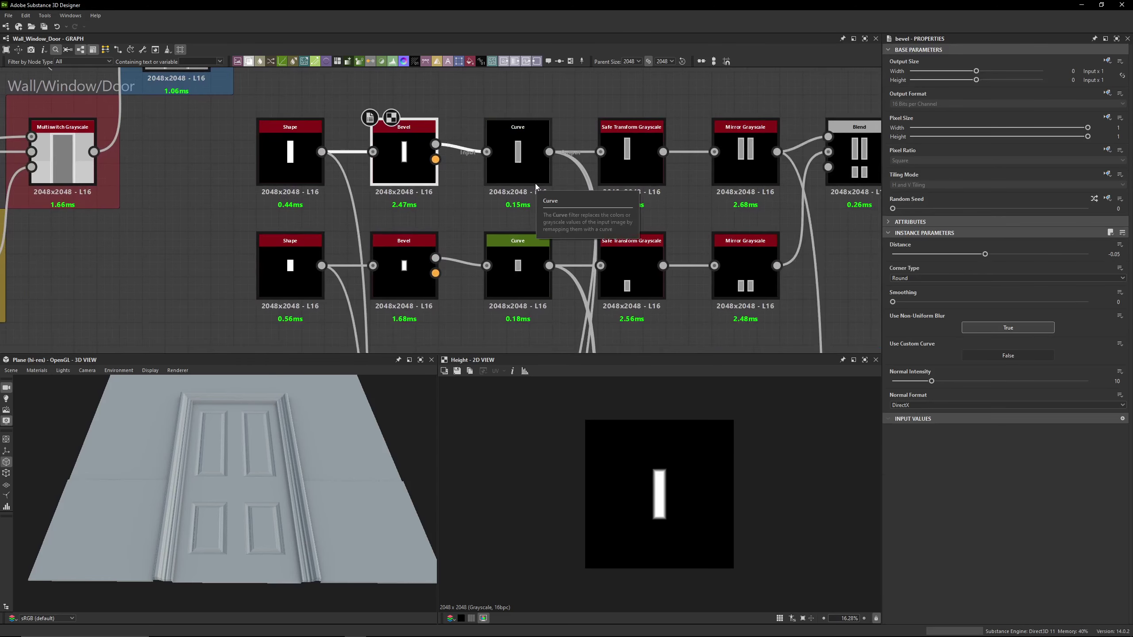
double_click(534, 183)
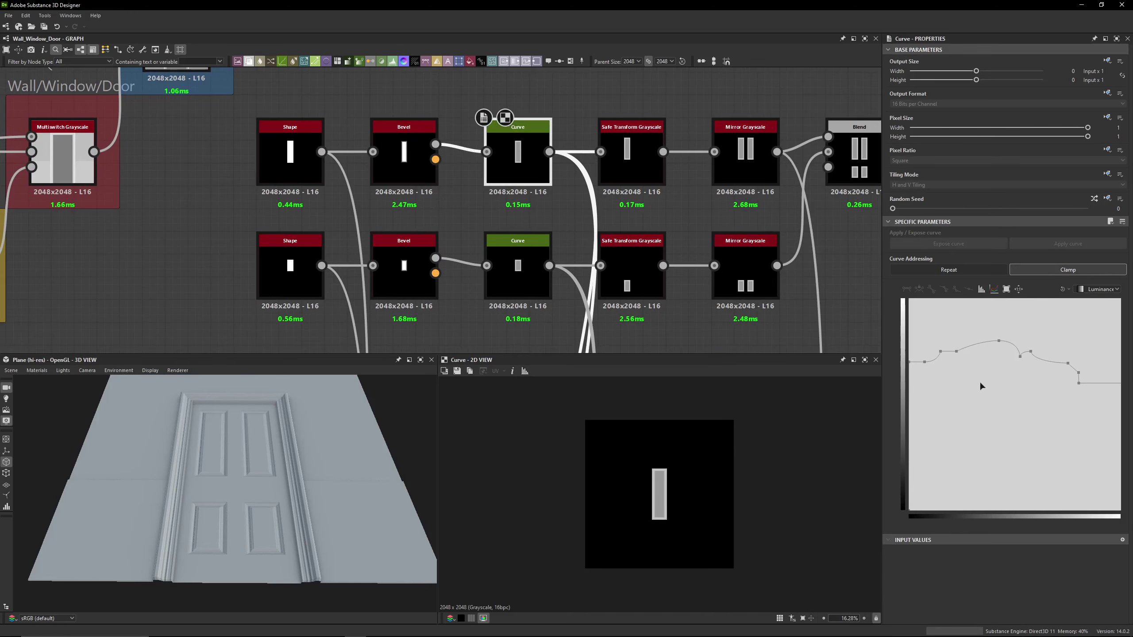
Examine the profiles of earlier Curve nodes, going back from the chain before H07 to the one between H04 and H05
scroll(450, 230, down, 8)
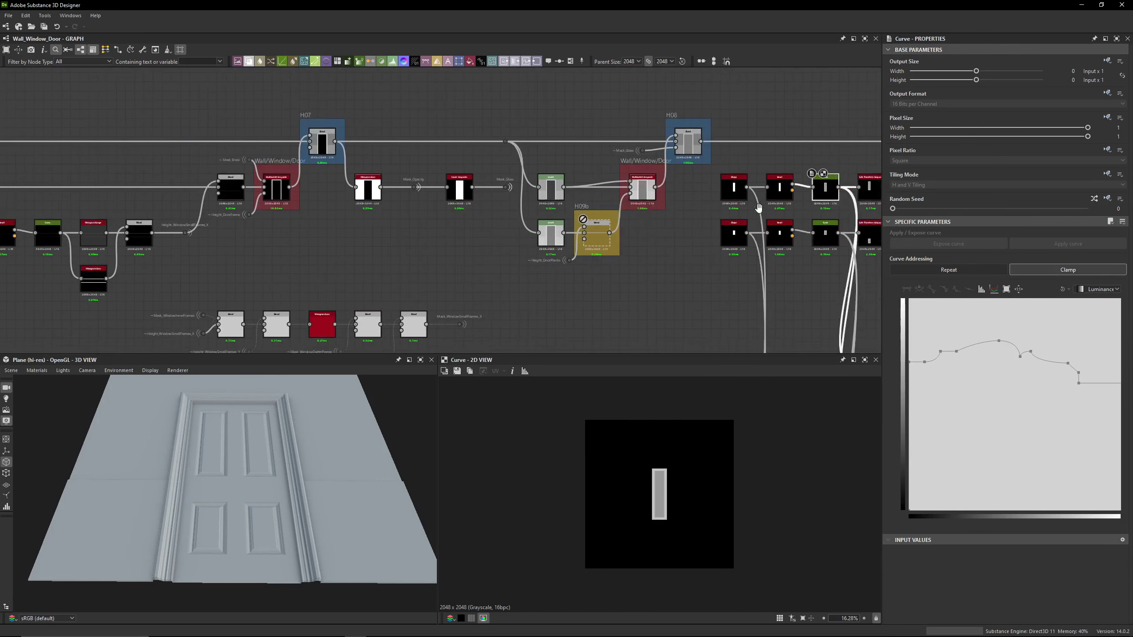
middle_drag(451, 211, 523, 223)
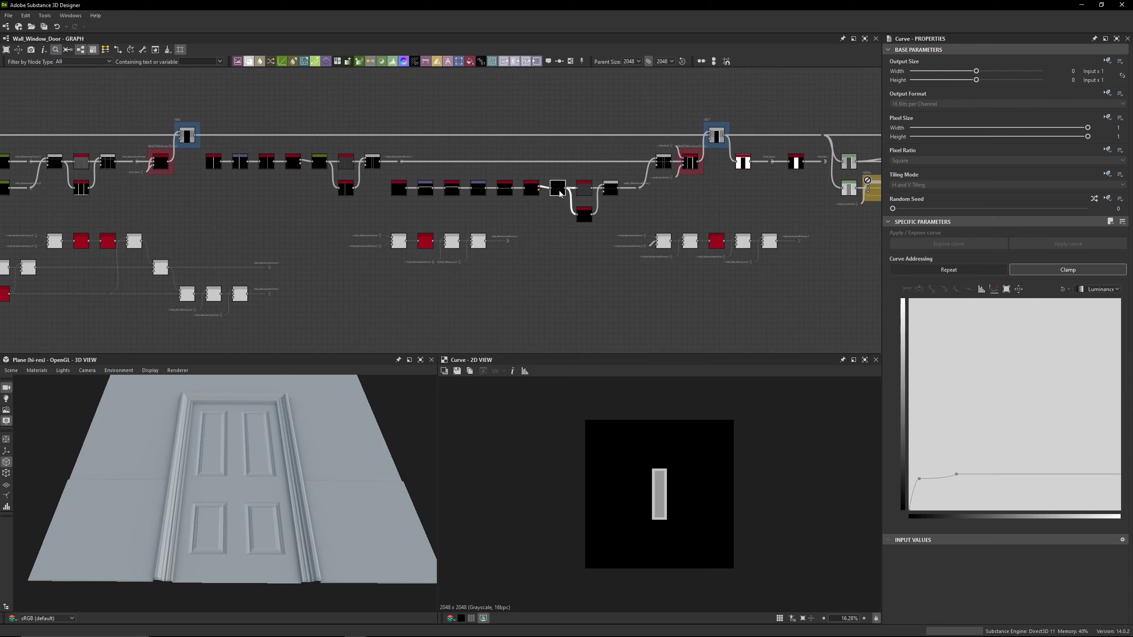
key(ctrl+z)
middle_drag(41, 172, 758, 192)
click(427, 166)
scroll(487, 167, up, 3)
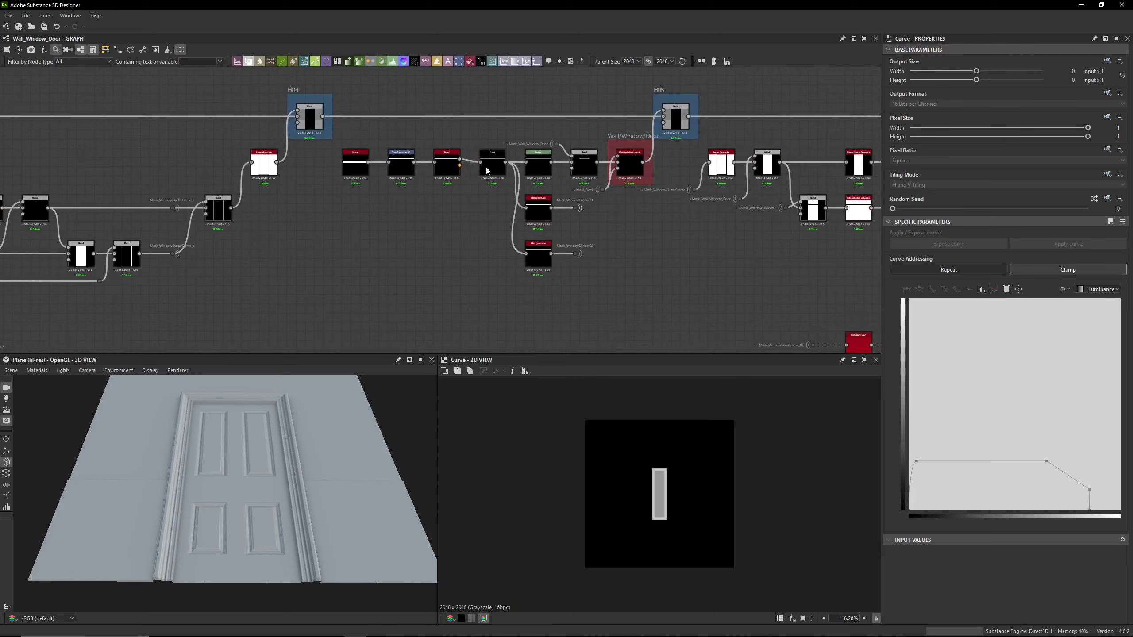
click(482, 172)
Examine the profiles of the Curve nodes near the graph's start and in the separate node group below it
scroll(473, 172, down, 3)
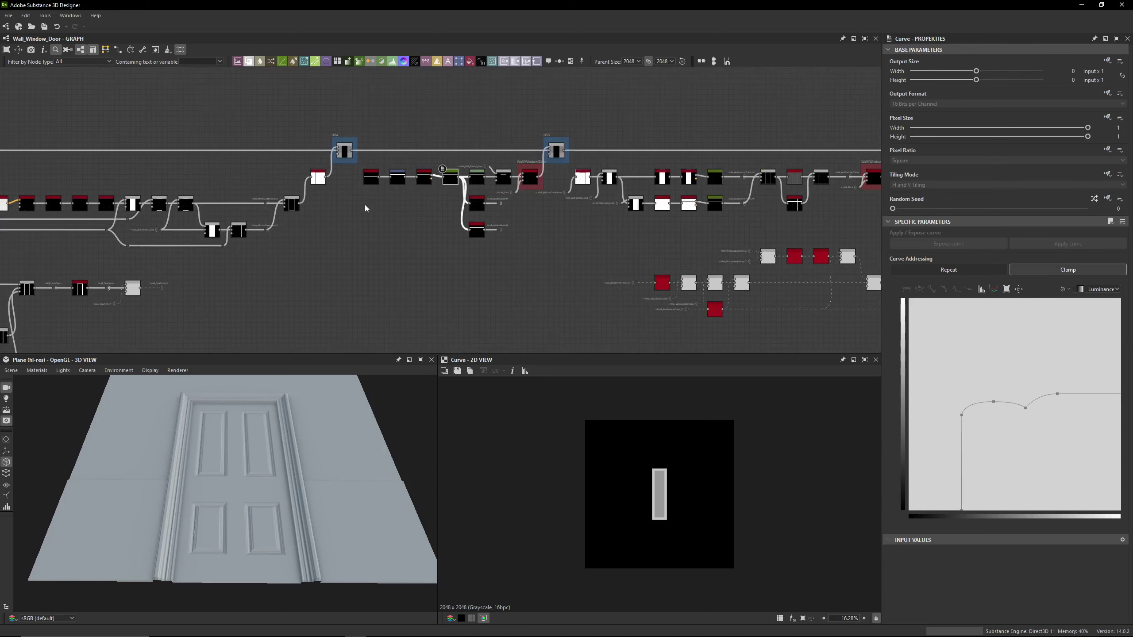
middle_drag(367, 207, 447, 182)
click(437, 178)
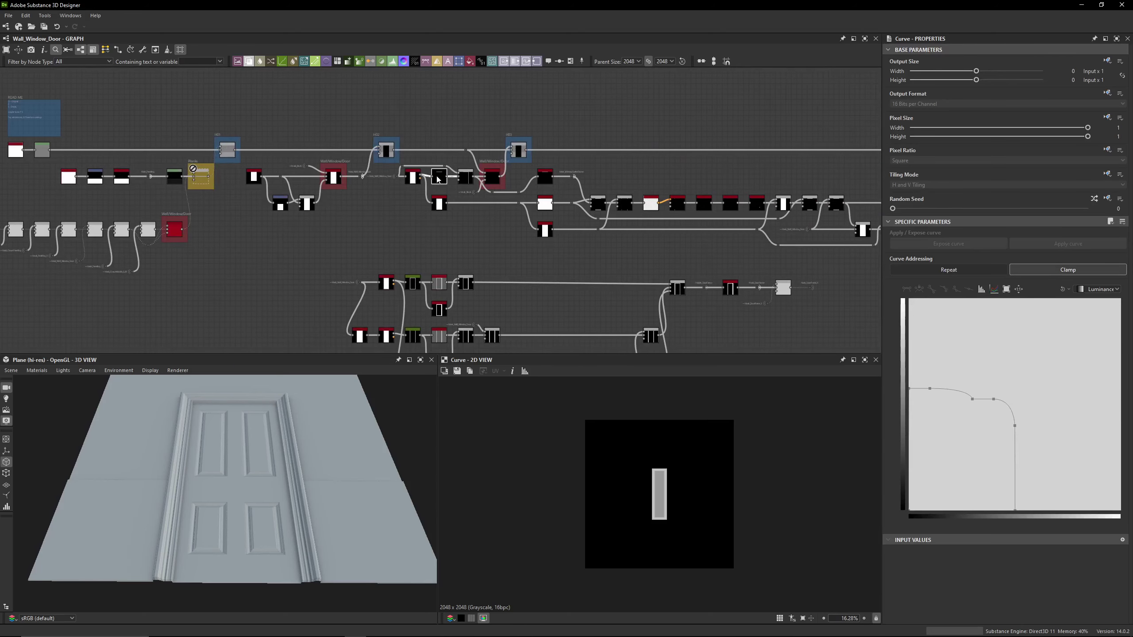
middle_drag(147, 208, 501, 210)
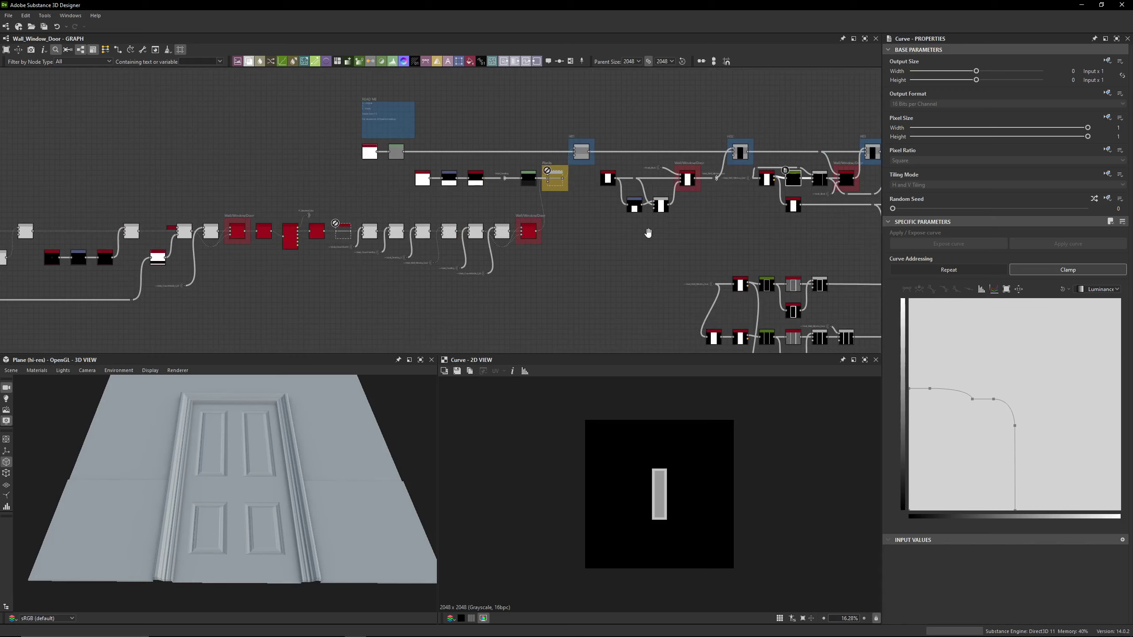
middle_drag(645, 232, 471, 157)
click(593, 213)
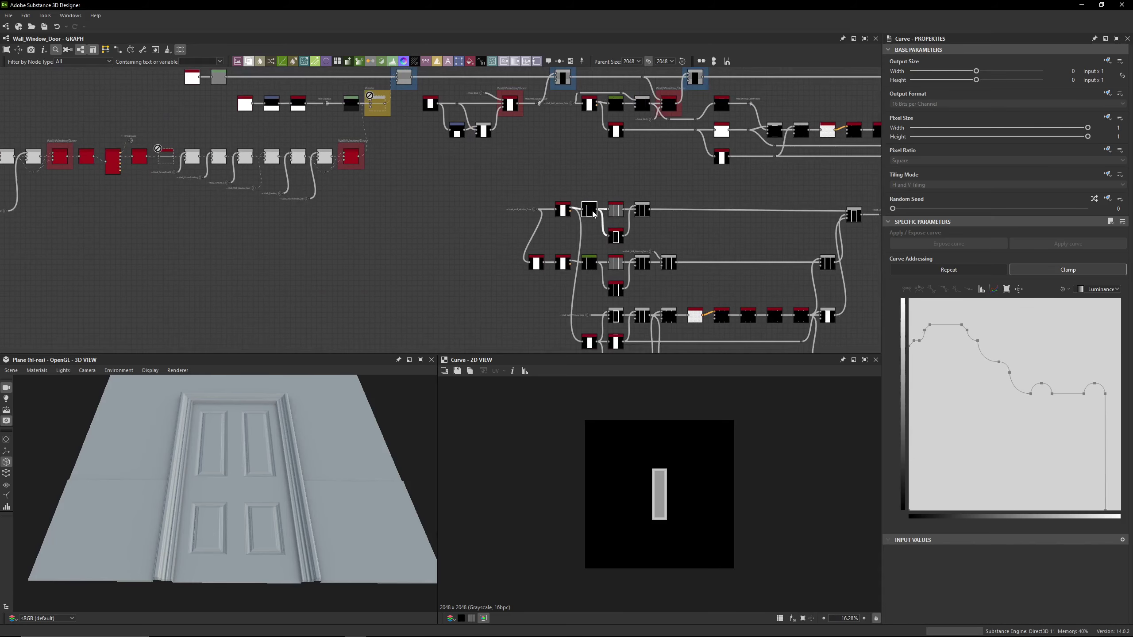
middle_drag(677, 187, 416, 207)
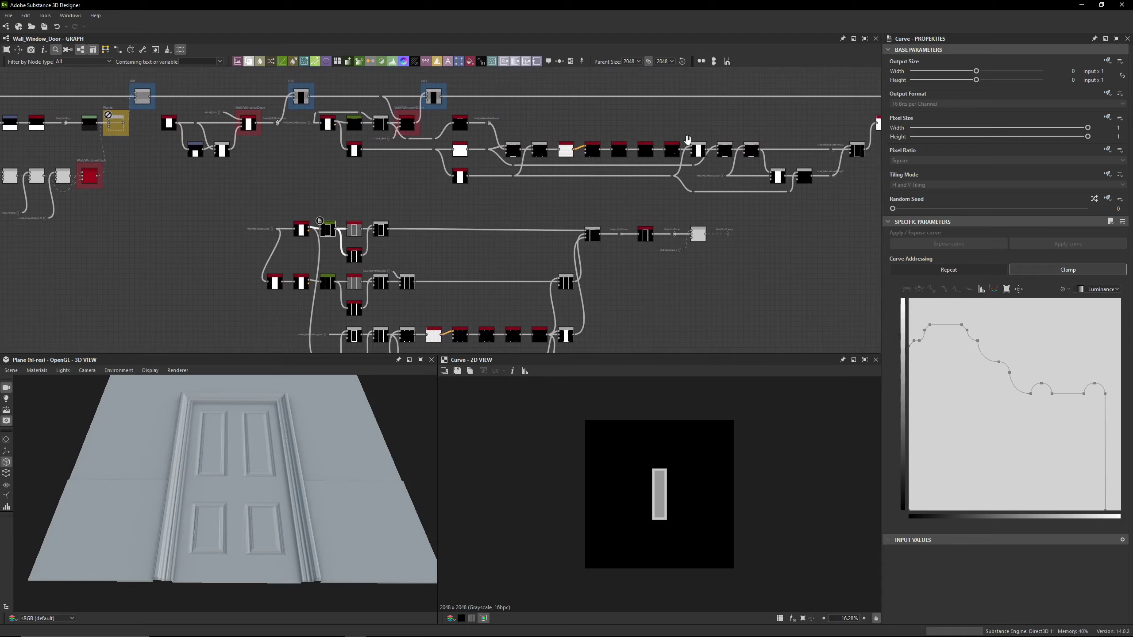
Look over the node groups from H09 through H11 and return to the upper door panel's Curve node
middle_drag(687, 139, 85, 147)
middle_drag(728, 177, 446, 212)
middle_drag(624, 182, 469, 182)
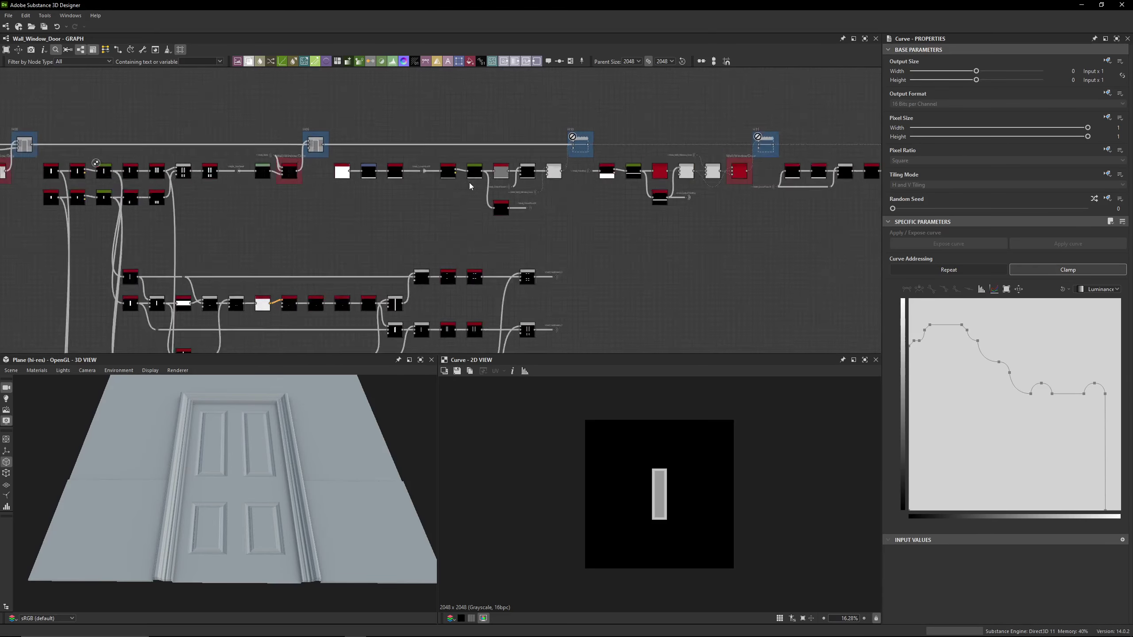
scroll(469, 182, up, 1)
middle_drag(350, 152, 323, 154)
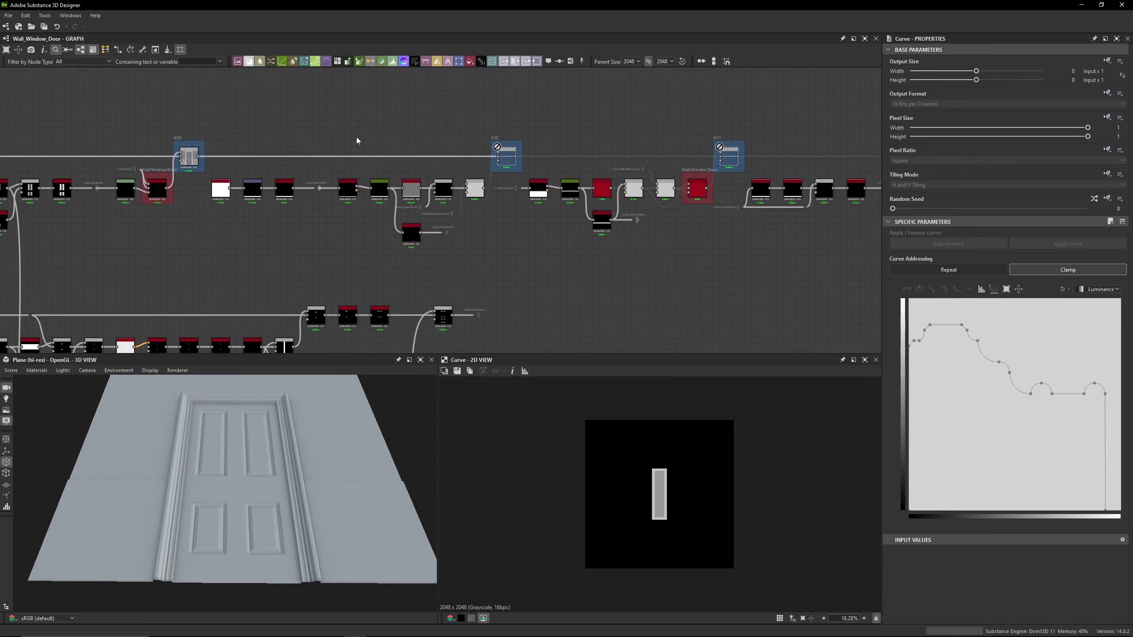
middle_drag(570, 164, 918, 169)
middle_drag(642, 156, 520, 130)
scroll(520, 133, down, 2)
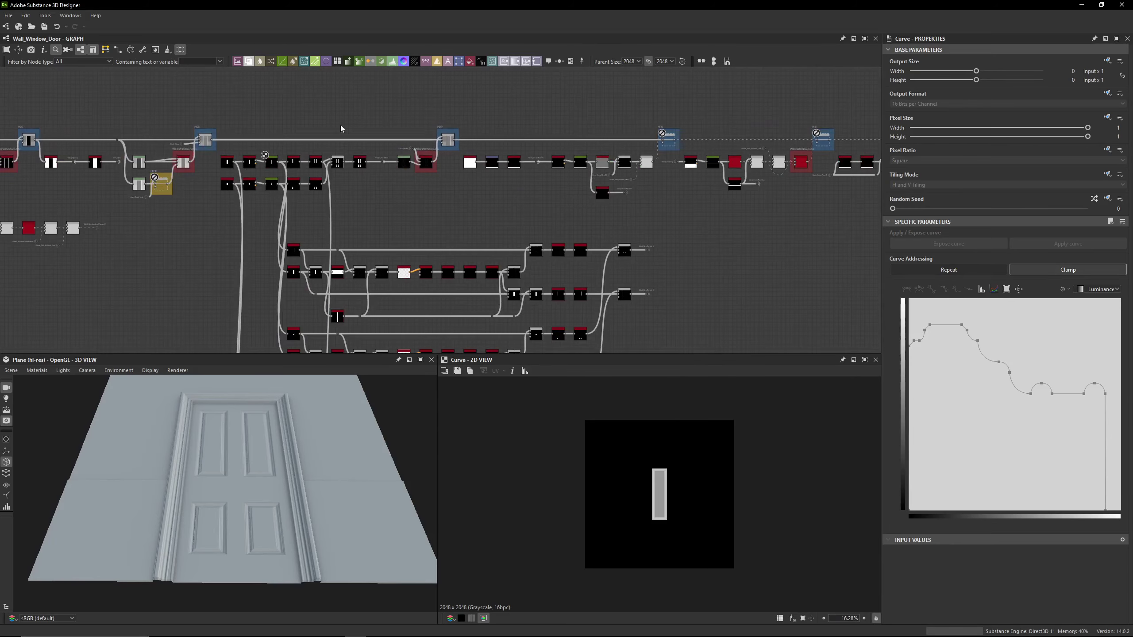
key(f)
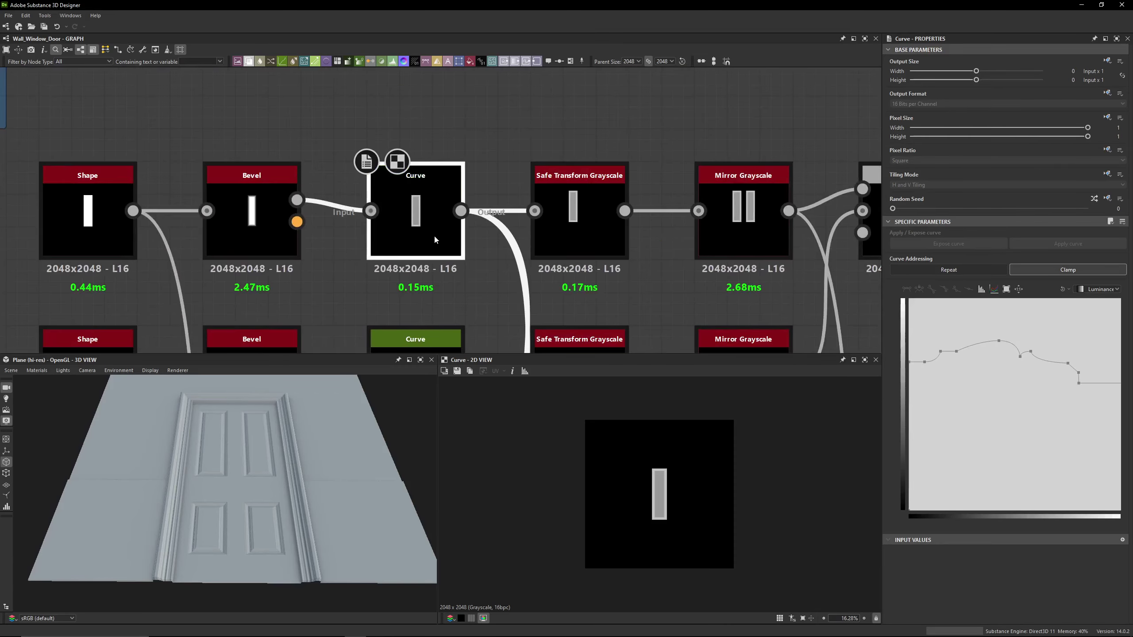
scroll(434, 234, down, 3)
middle_drag(552, 224, 423, 208)
scroll(473, 225, down, 5)
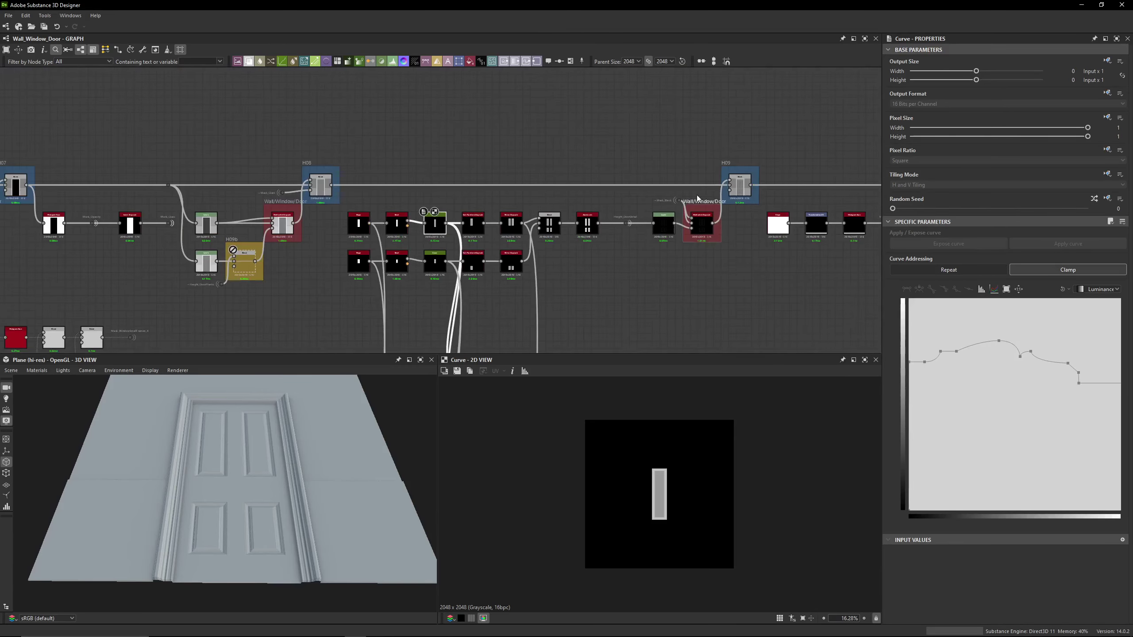
Inspect the Blend node's settings in the H09 frame
scroll(731, 176, up, 3)
middle_drag(709, 182, 148, 157)
middle_drag(662, 176, 1131, 176)
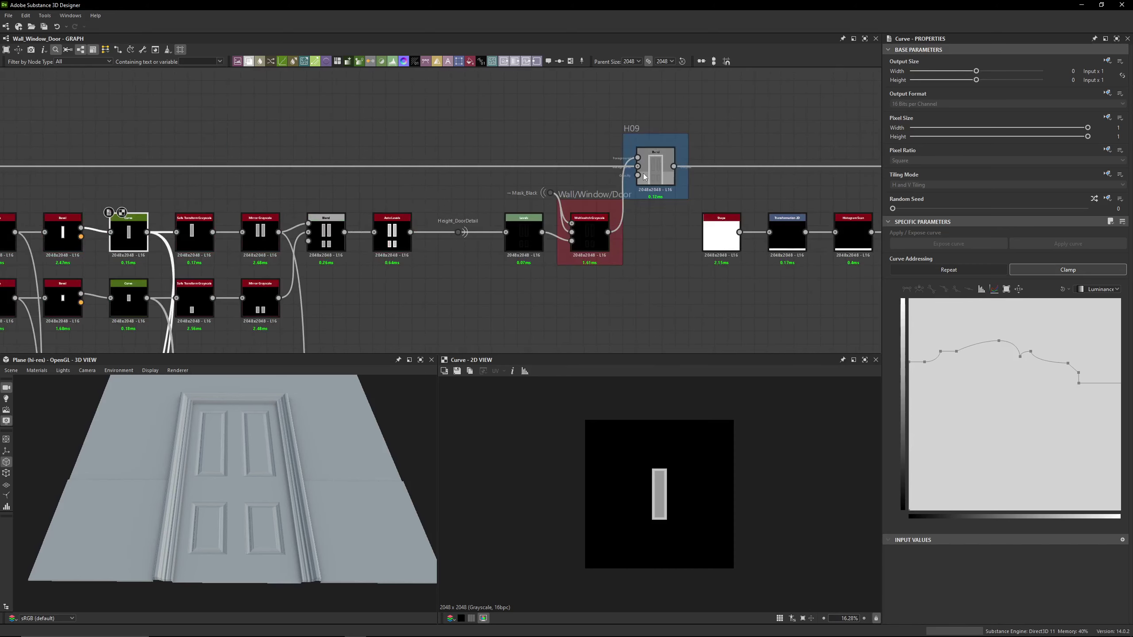
click(655, 166)
middle_drag(340, 215, 612, 175)
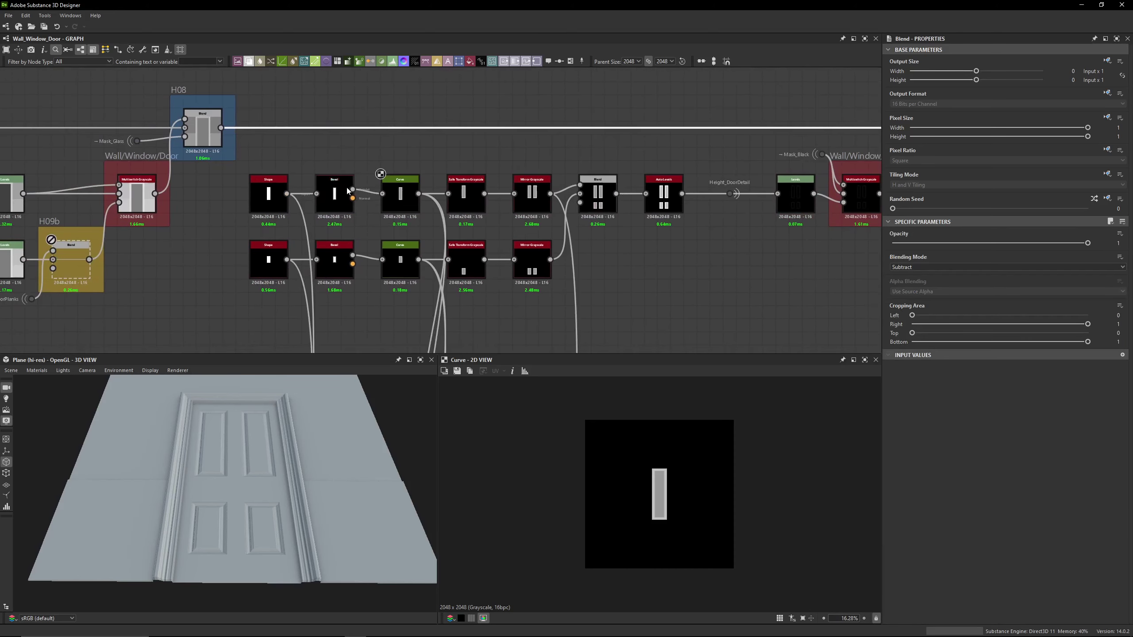
Examine each point of the upper door panel Curve node's profile, going from the start to the end of the curve
click(400, 196)
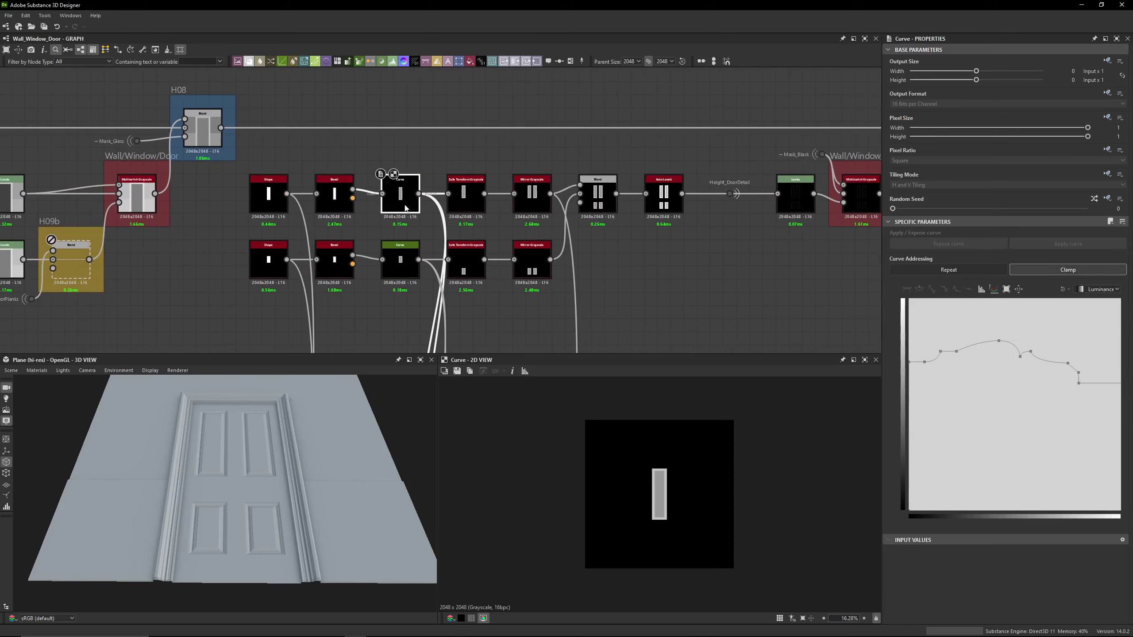
click(910, 362)
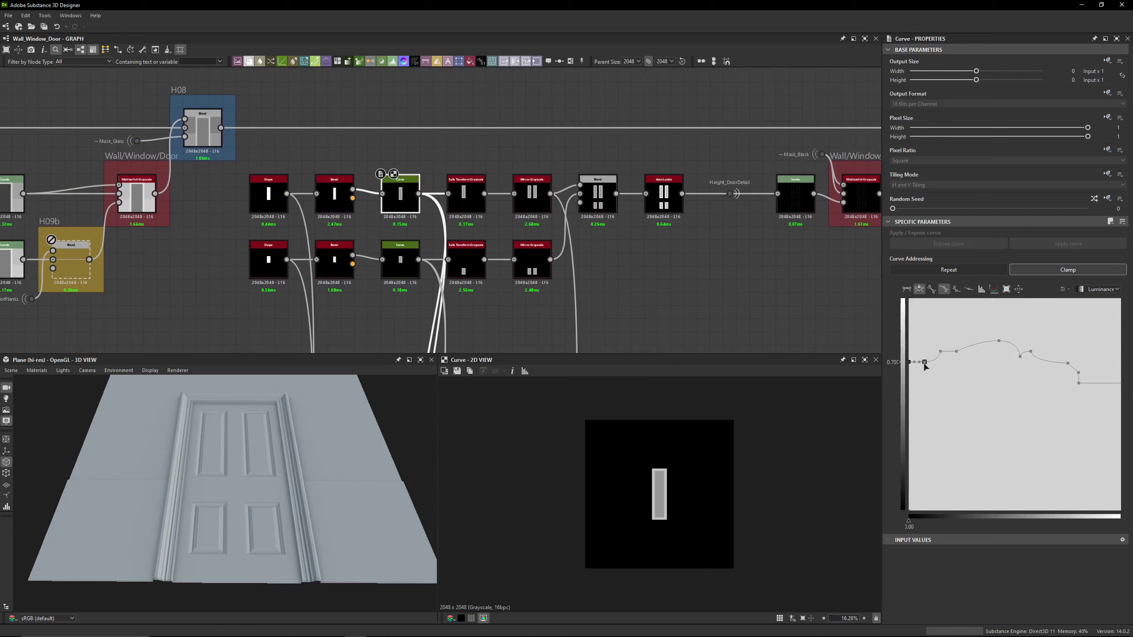
drag(925, 362, 940, 362)
click(940, 351)
click(956, 352)
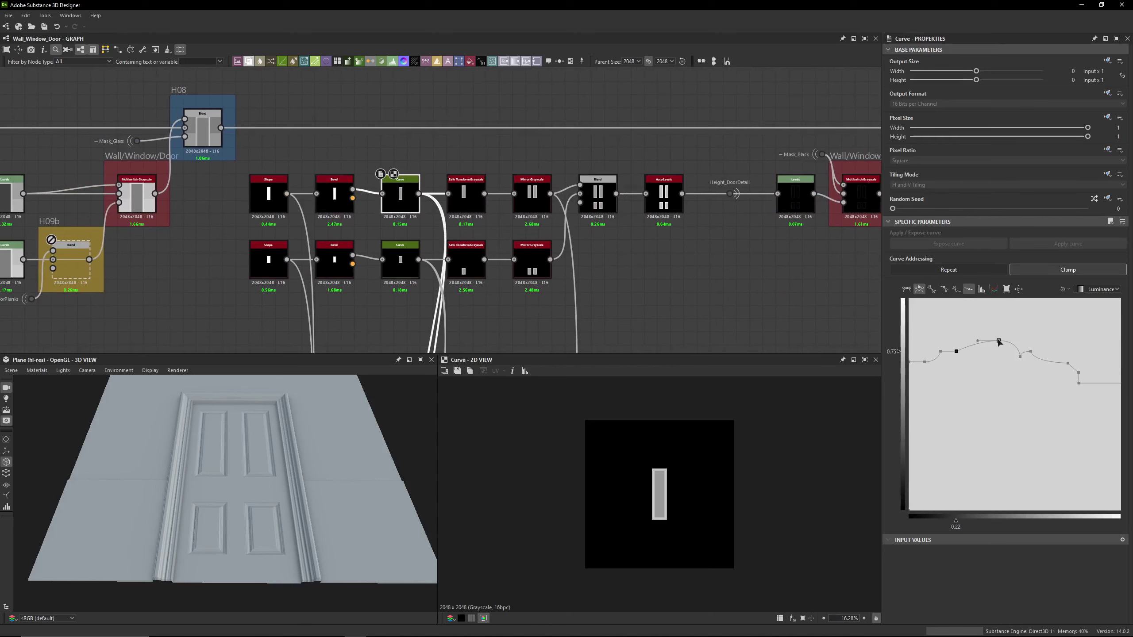
click(999, 341)
click(1020, 357)
click(1031, 352)
click(1070, 364)
click(1078, 373)
click(1078, 383)
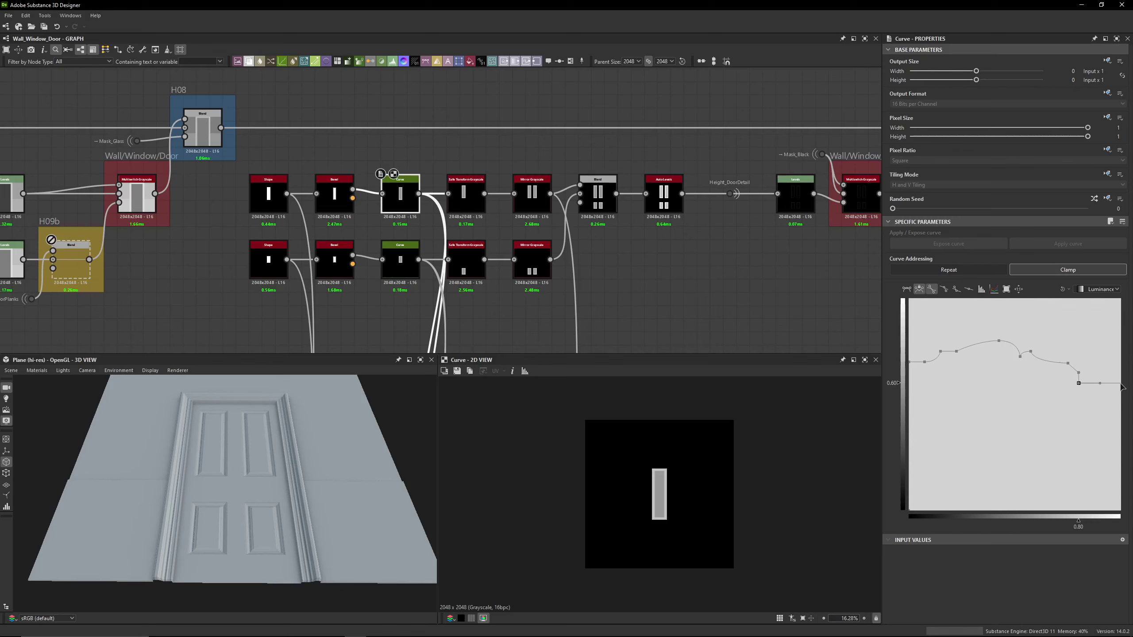
Compare the output and curve profile of the lower door panel's Curve node with those of the upper one
click(400, 263)
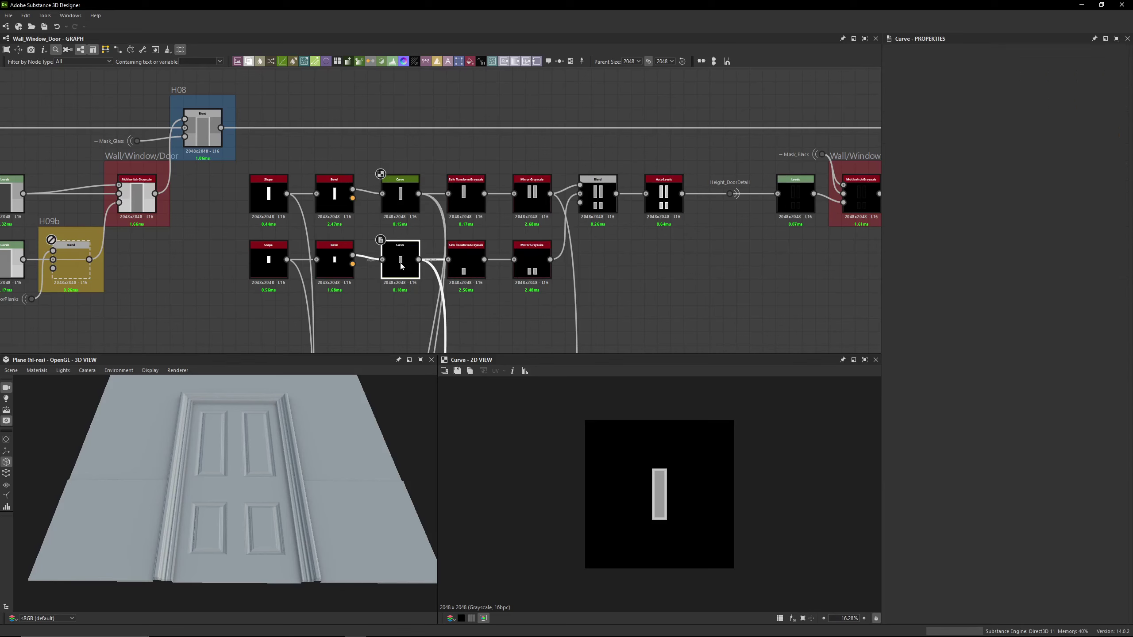
double_click(401, 192)
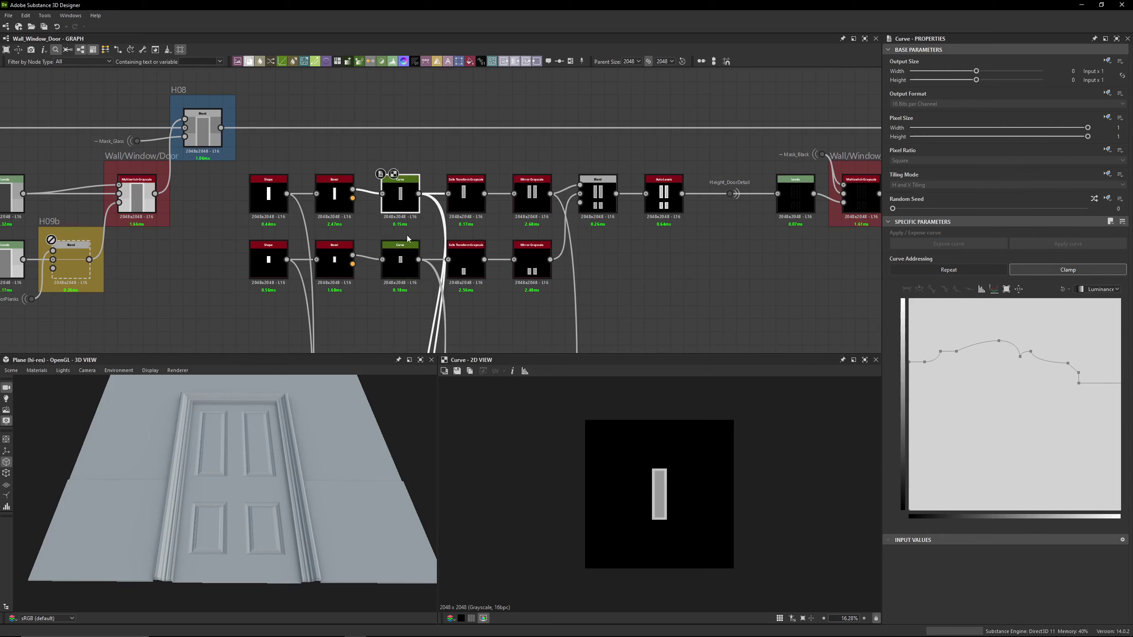
click(406, 248)
double_click(405, 246)
double_click(403, 189)
double_click(403, 250)
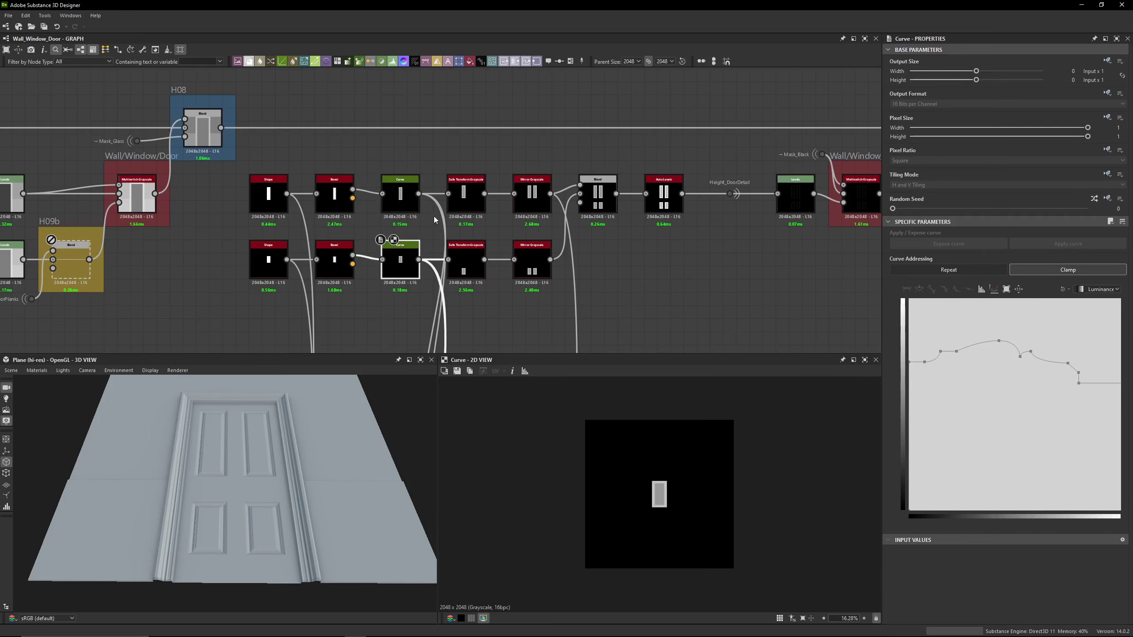
middle_drag(407, 214, 445, 206)
double_click(435, 187)
Preview the upper panel chain's Safe Transform Grayscale, Mirror Grayscale and Blend nodes and check their offset, mirror and blending settings
scroll(424, 185, up, 5)
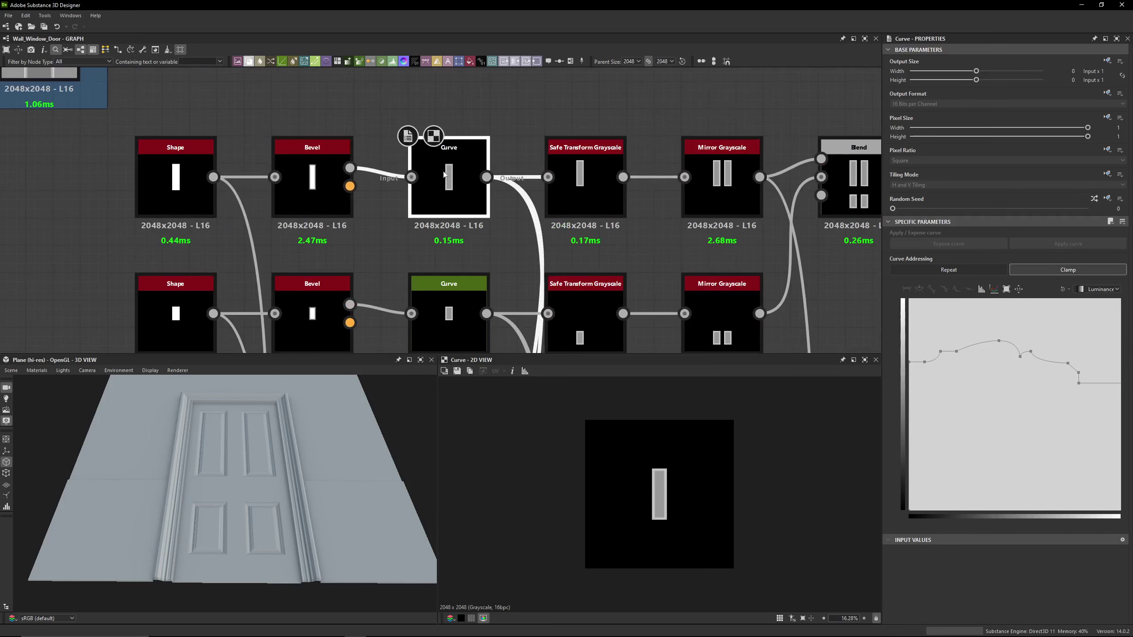
double_click(586, 168)
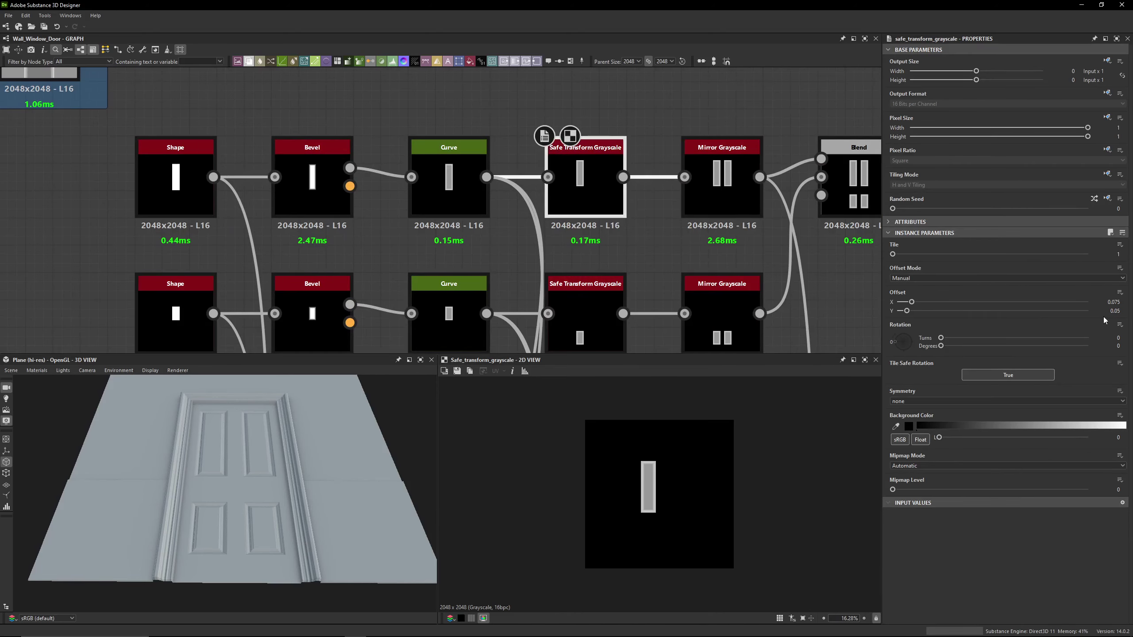
middle_drag(736, 208, 593, 167)
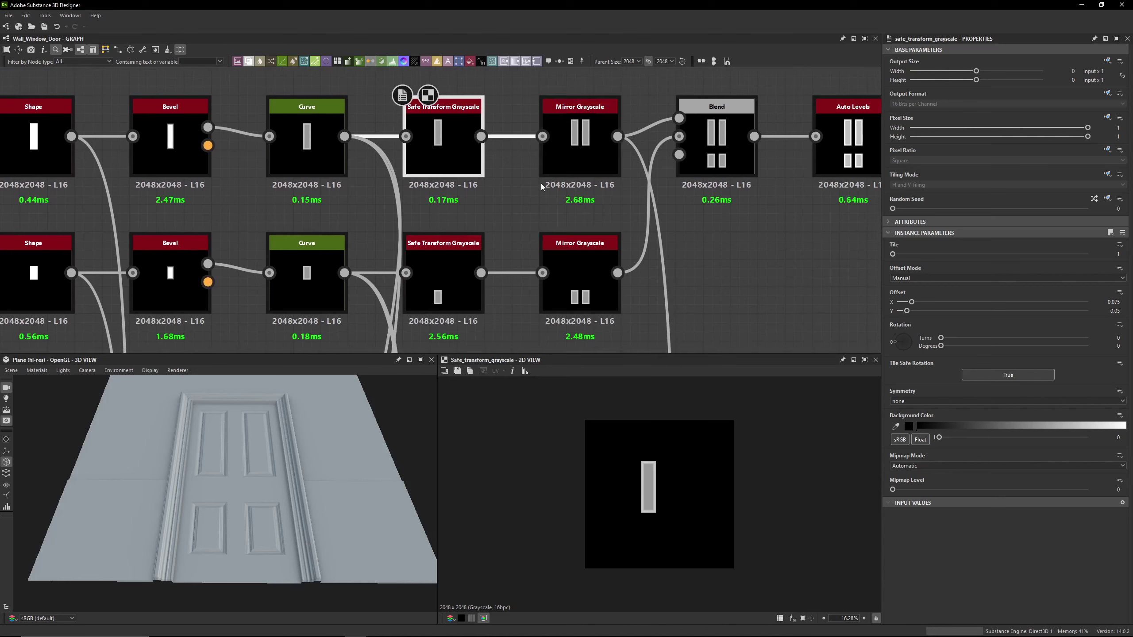
double_click(593, 167)
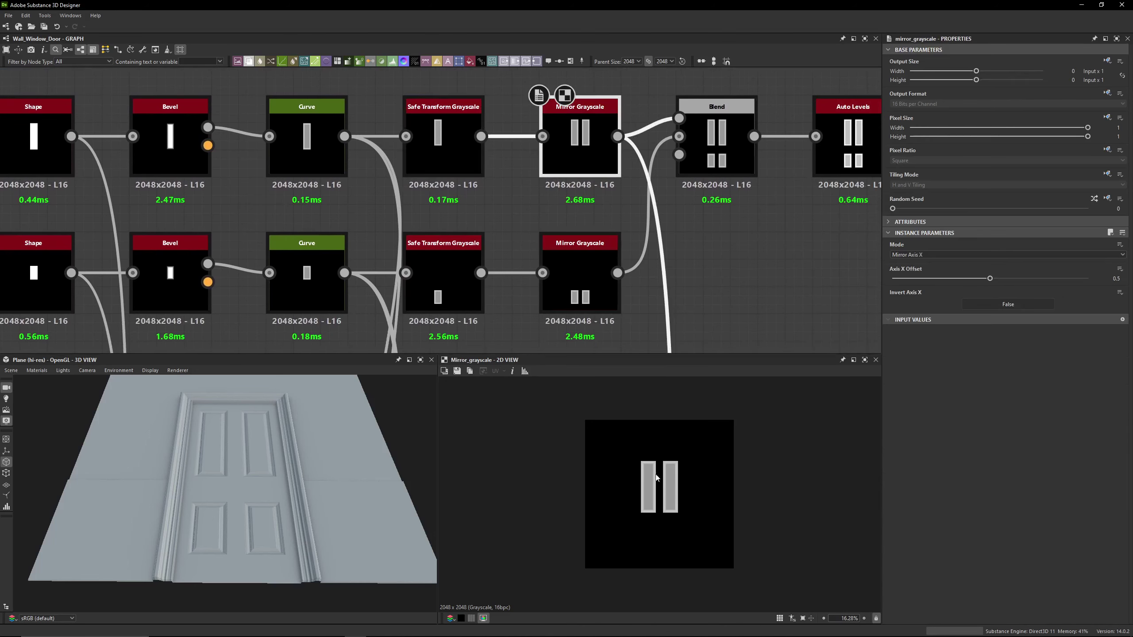
middle_drag(694, 217, 618, 235)
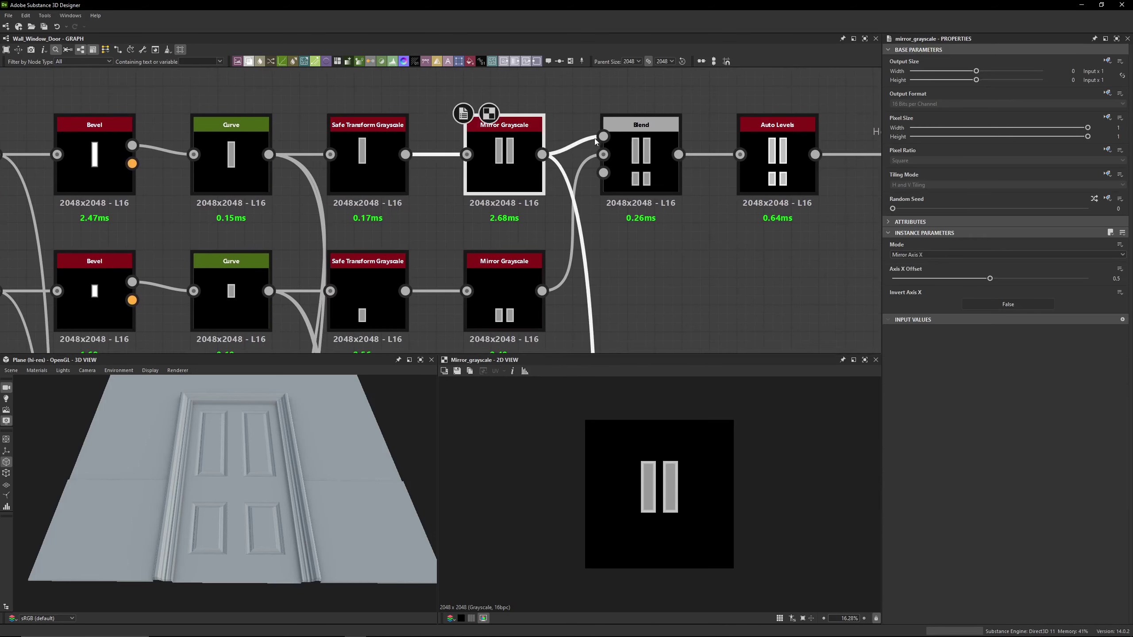
double_click(624, 143)
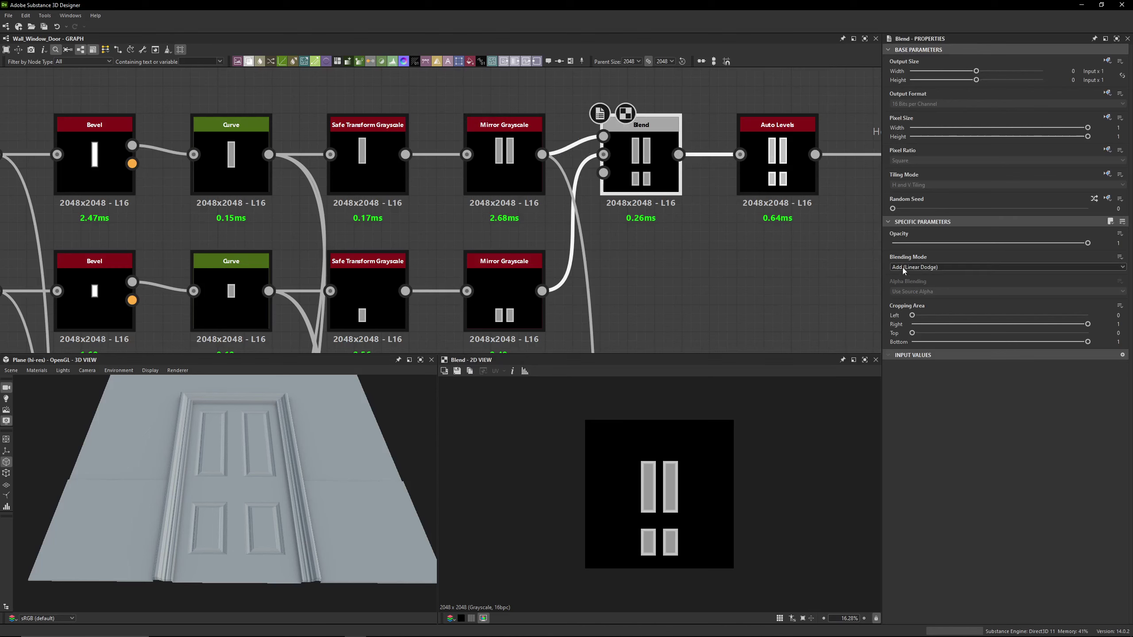
Inspect the lower panel chain's Bevel and Curve nodes and compare them with the upper chain's
middle_drag(23, 213, 519, 180)
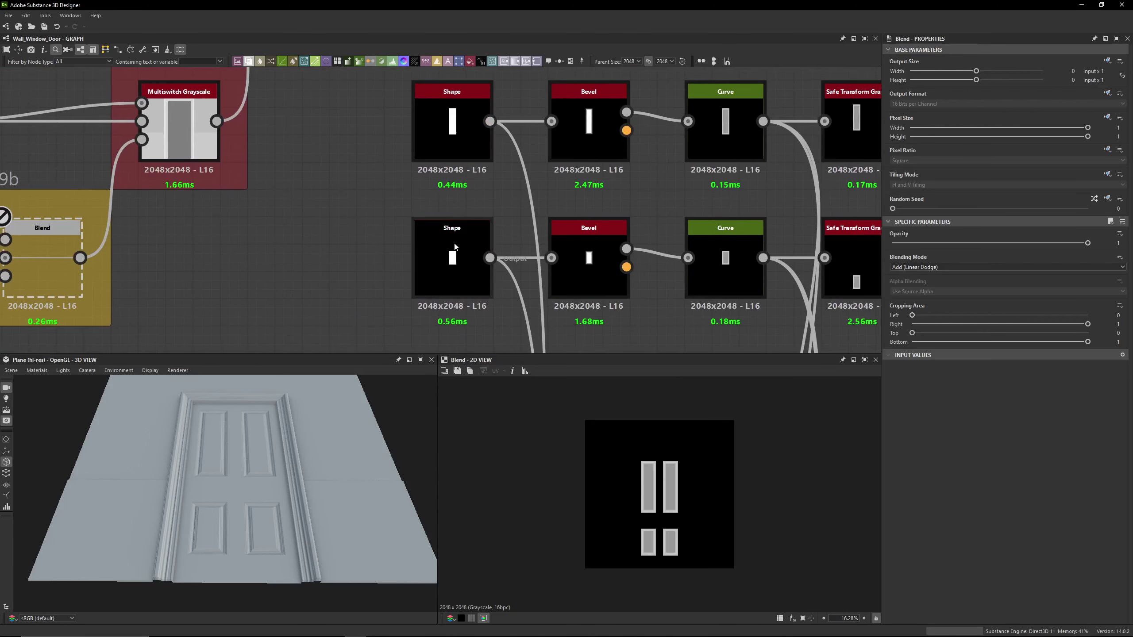
double_click(598, 254)
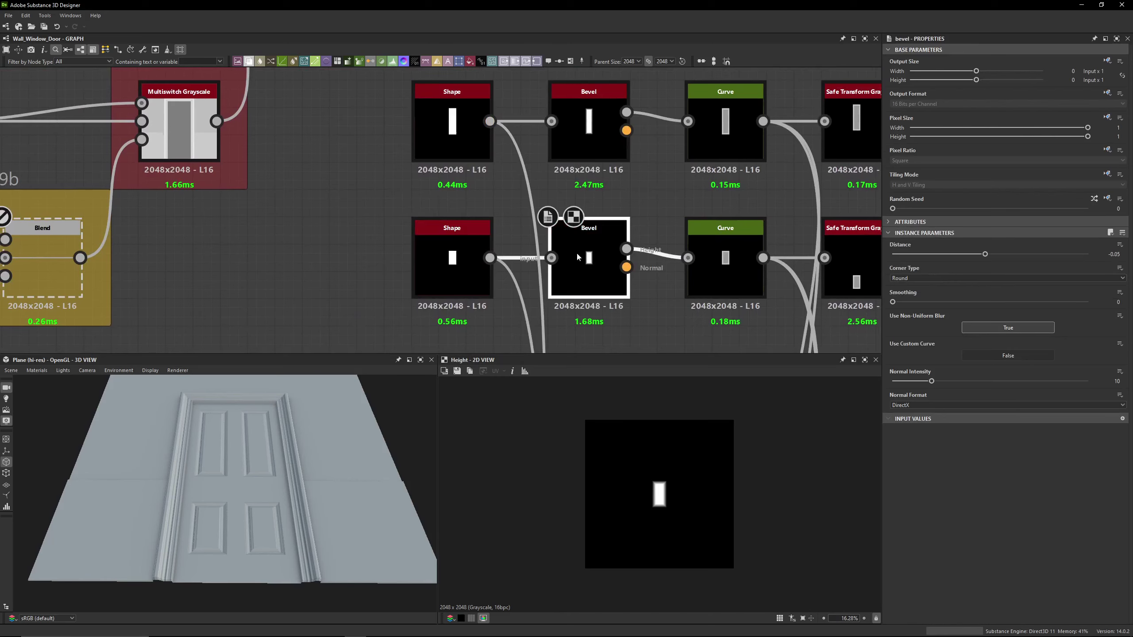
middle_drag(577, 252, 483, 247)
double_click(504, 139)
click(504, 272)
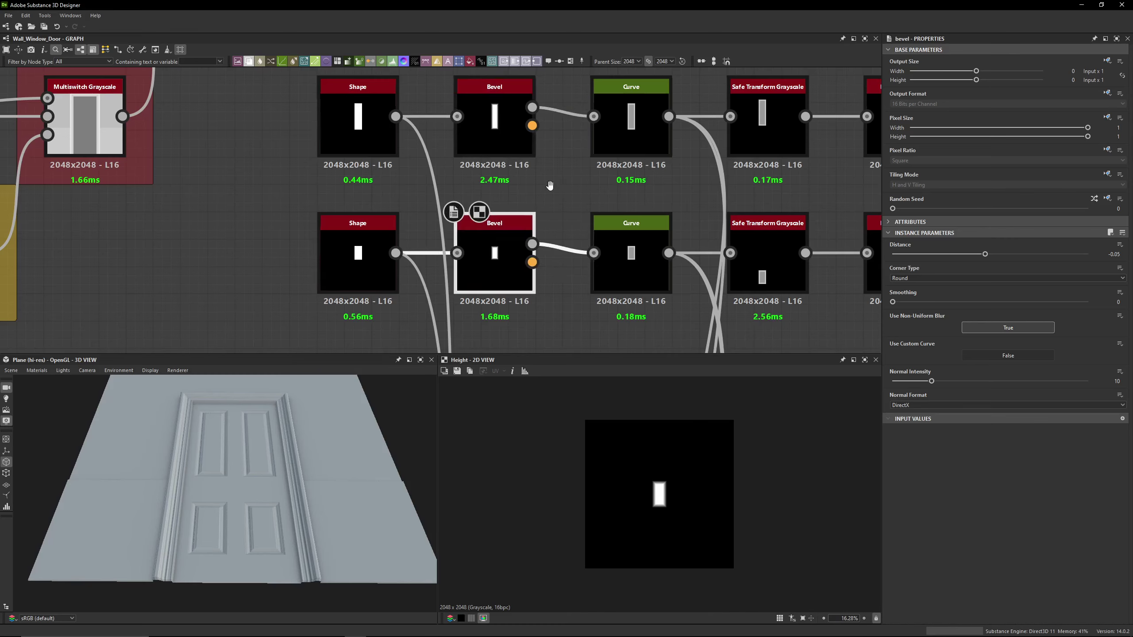
middle_drag(616, 241, 498, 242)
click(498, 242)
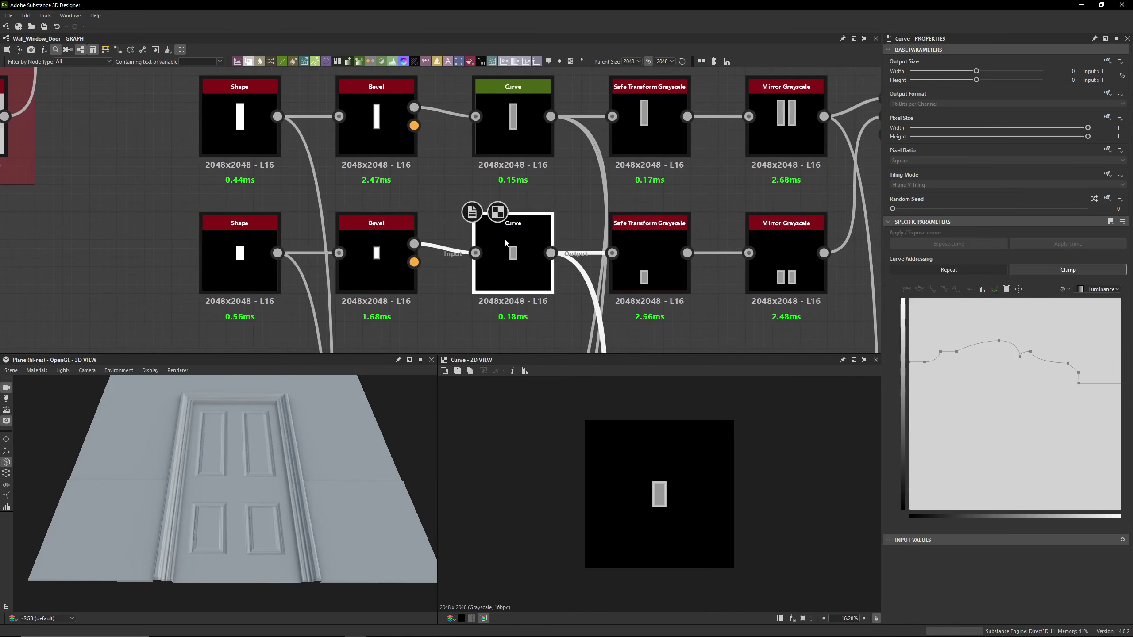
middle_drag(525, 128, 412, 124)
click(412, 128)
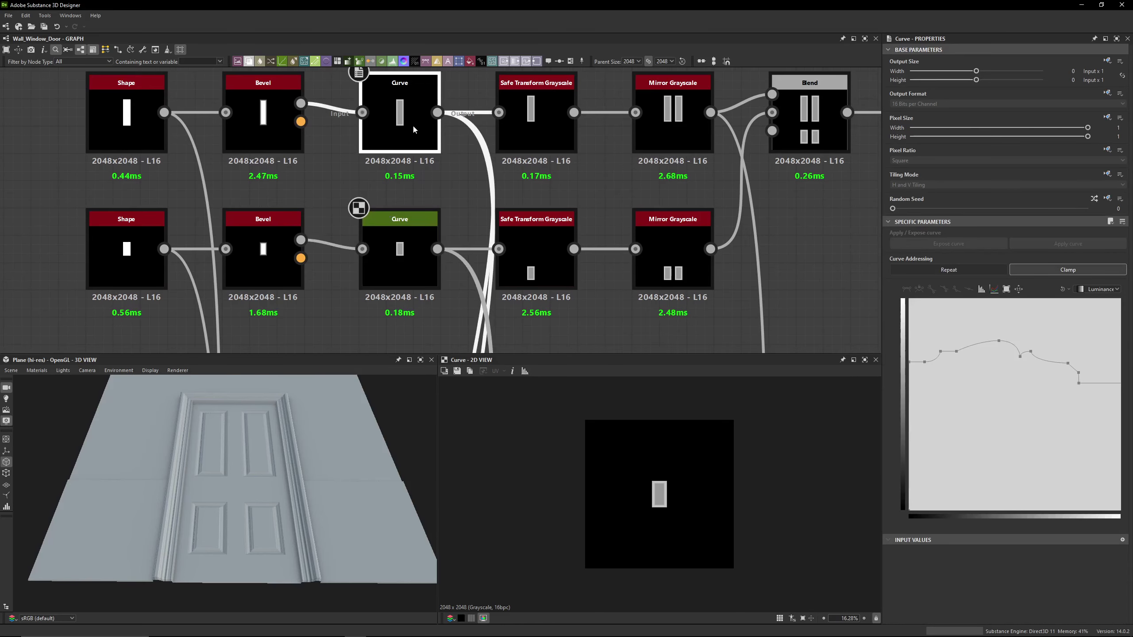
Preview the lower chain's Safe Transform and Mirror Grayscale nodes, followed by the shared Blend and Auto Levels nodes
click(538, 234)
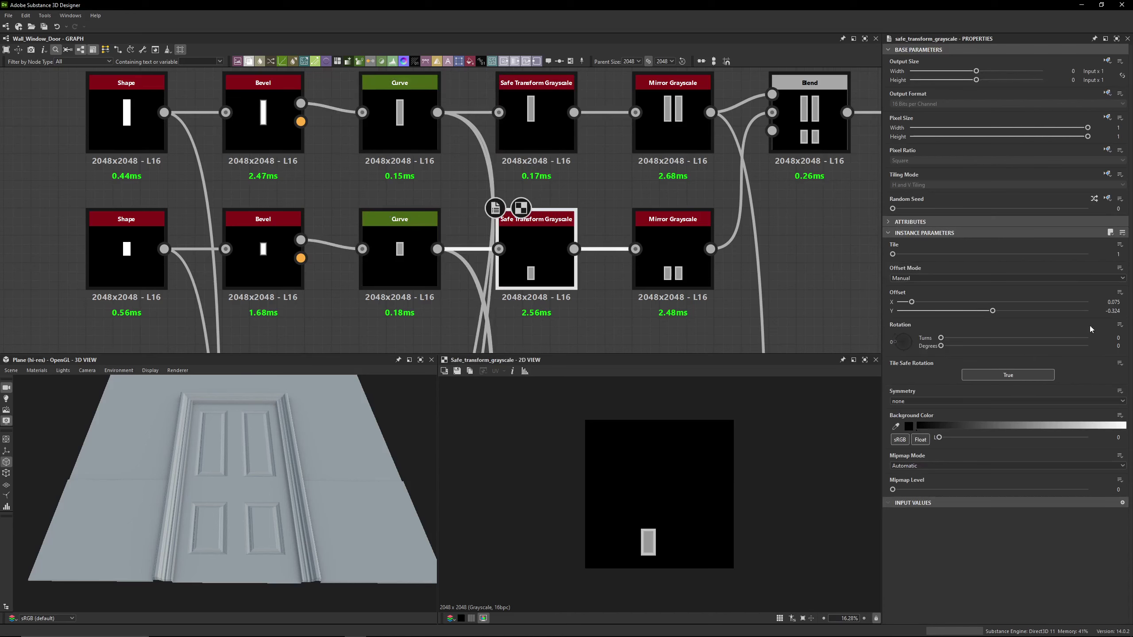
middle_drag(668, 250, 589, 267)
click(590, 268)
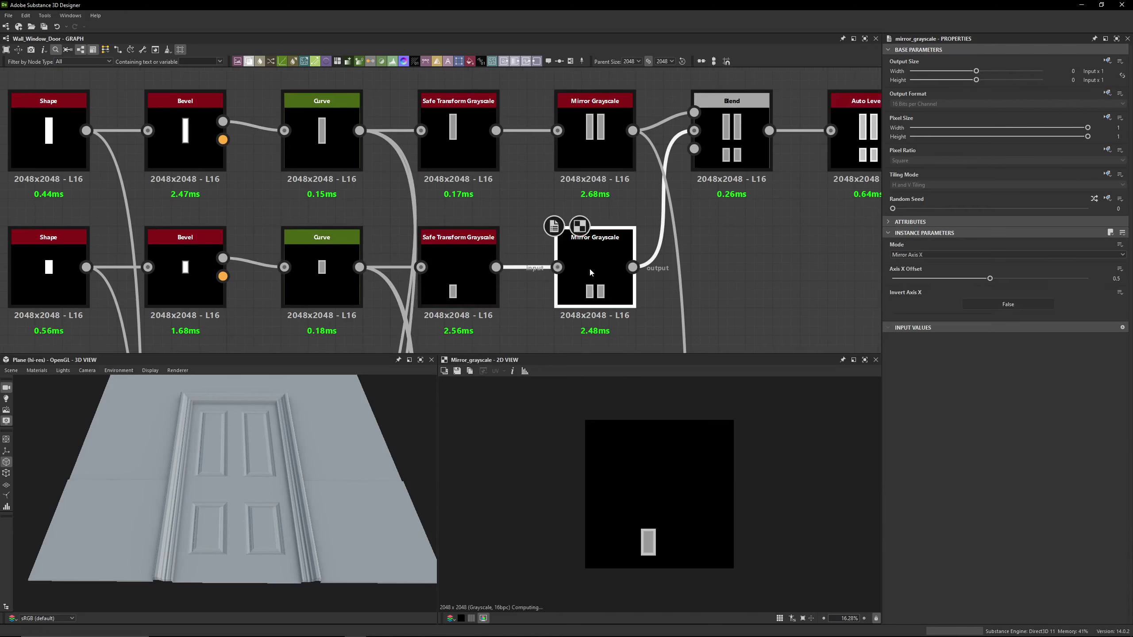
middle_drag(732, 130, 663, 147)
click(663, 147)
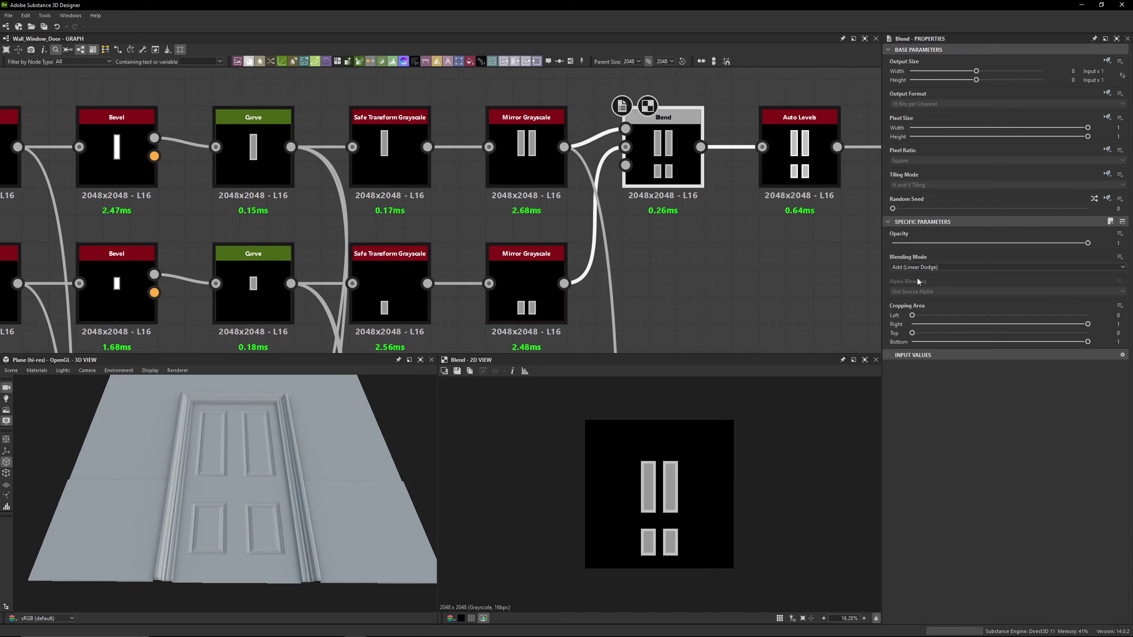
middle_drag(800, 147, 603, 183)
click(604, 183)
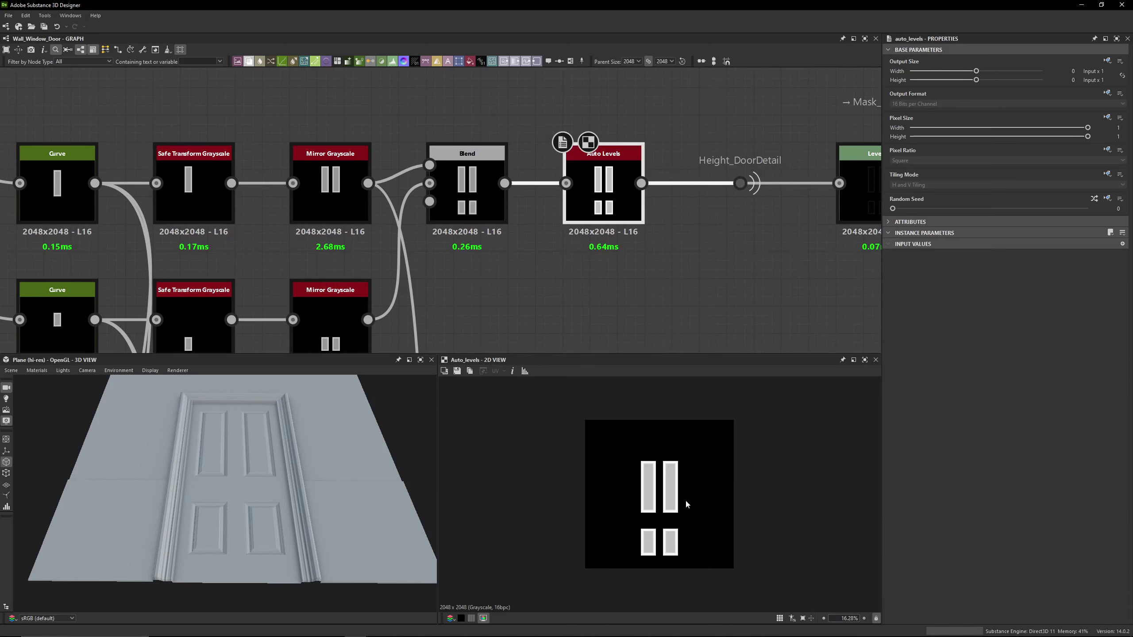
Follow the Height_DoorDetail portal into the Levels node and the H09 Blend, checking the output levels and blending mode
middle_drag(761, 191, 680, 233)
drag(610, 173, 687, 290)
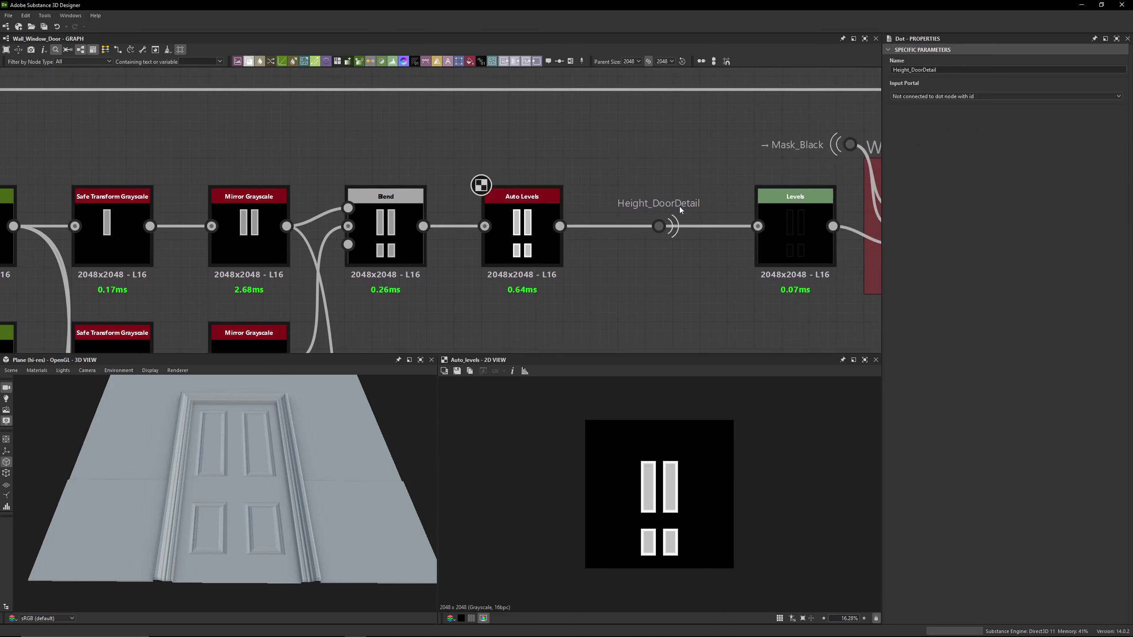
middle_drag(691, 203, 460, 195)
double_click(580, 243)
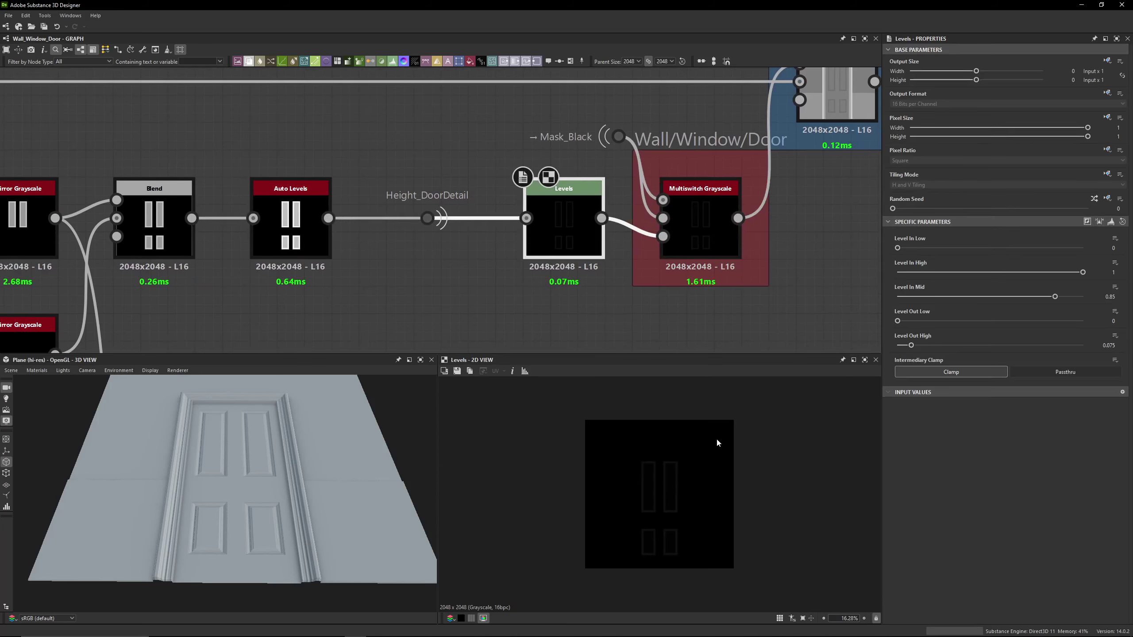
double_click(835, 96)
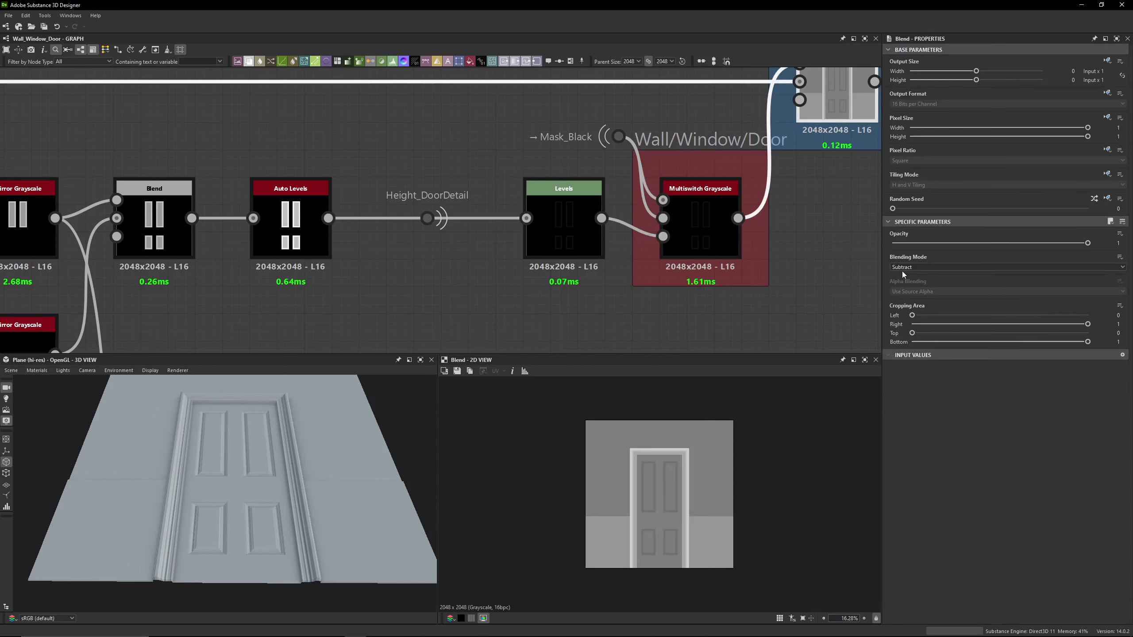
Try a higher output white level on the Levels node before H09, check the door panels up close, and undo the change
click(560, 204)
drag(915, 340, 1119, 338)
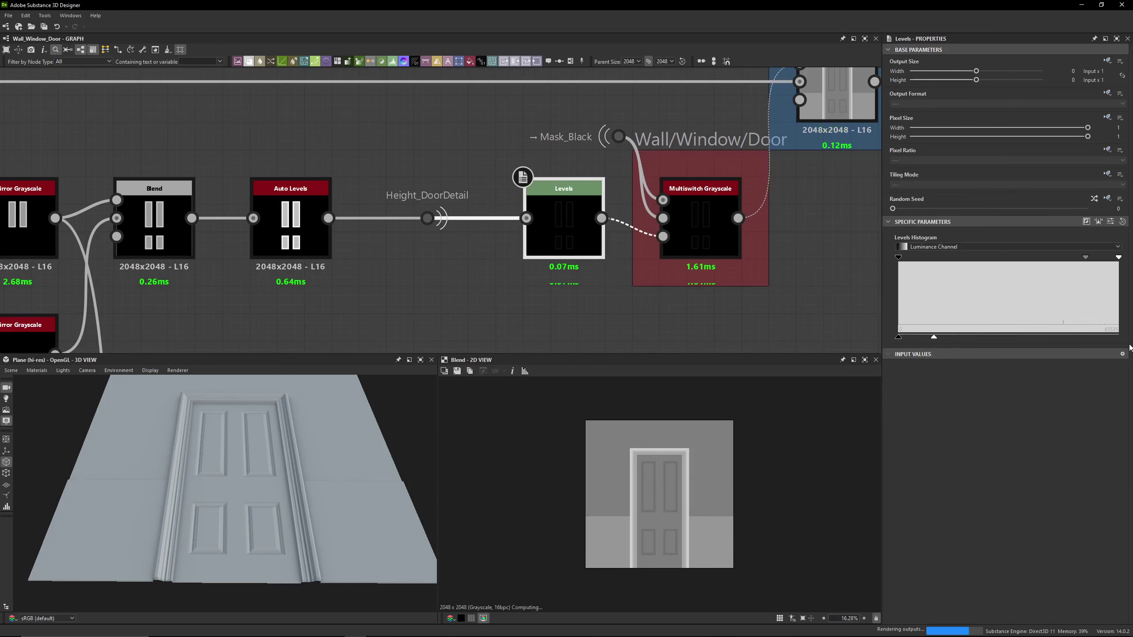
scroll(660, 497, up, 5)
drag(386, 439, 278, 486)
key(ctrl+z)
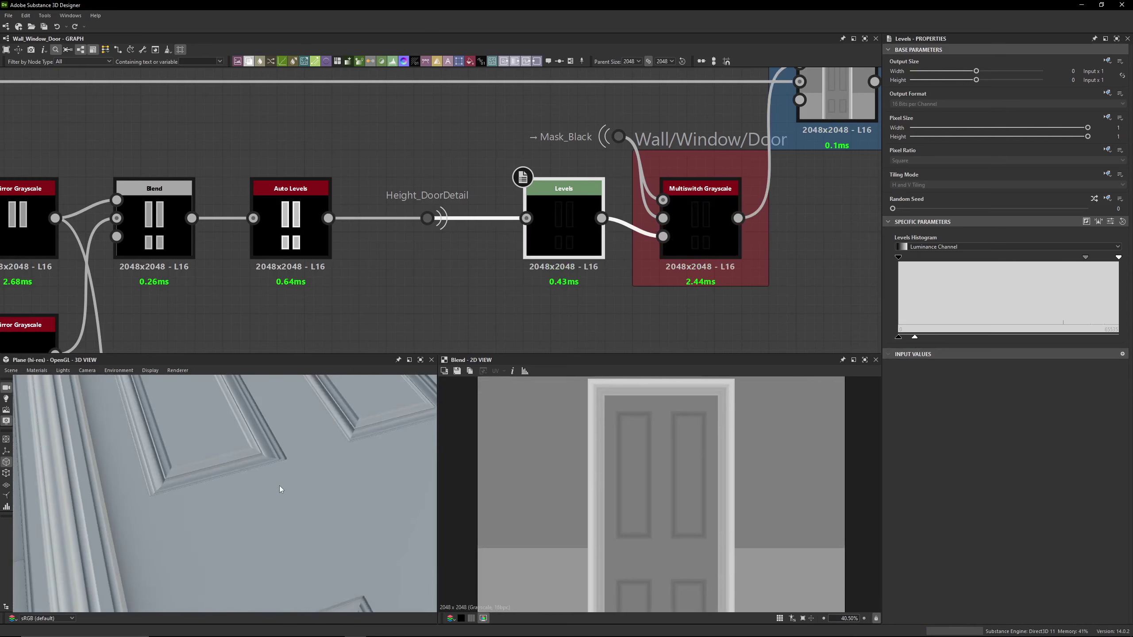
Preview the Multiswitch Grayscale node that feeds the H09 Blend and inspect its input parameters
middle_drag(538, 273, 420, 271)
click(582, 228)
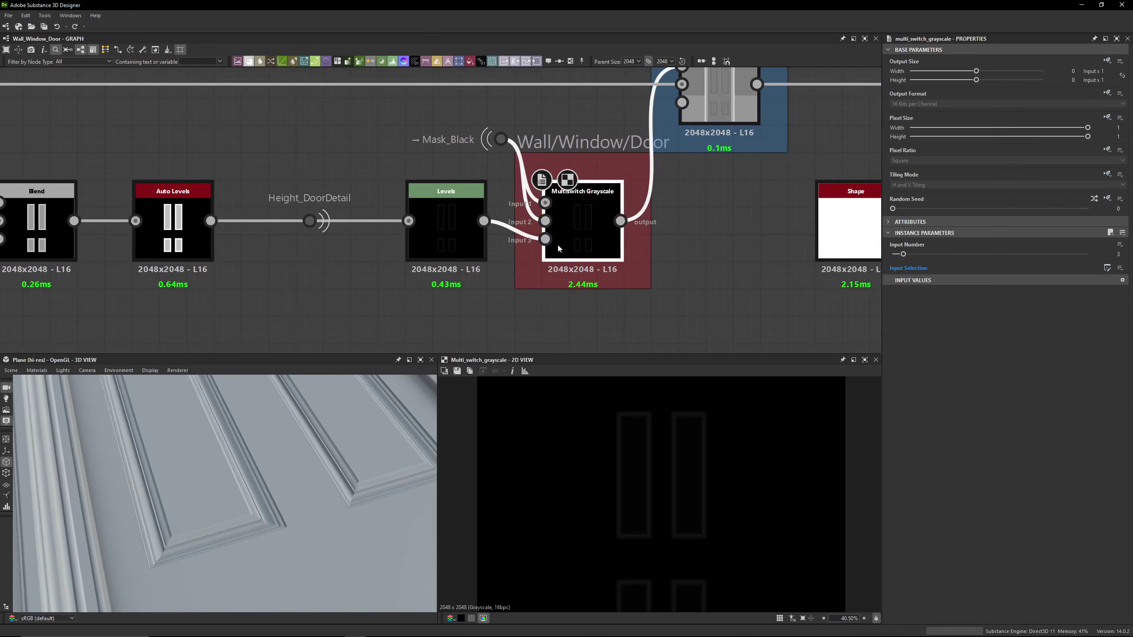
Preview the Levels node before H09, the Multiswitch Grayscale it feeds, and the H09 Blend in turn
click(468, 225)
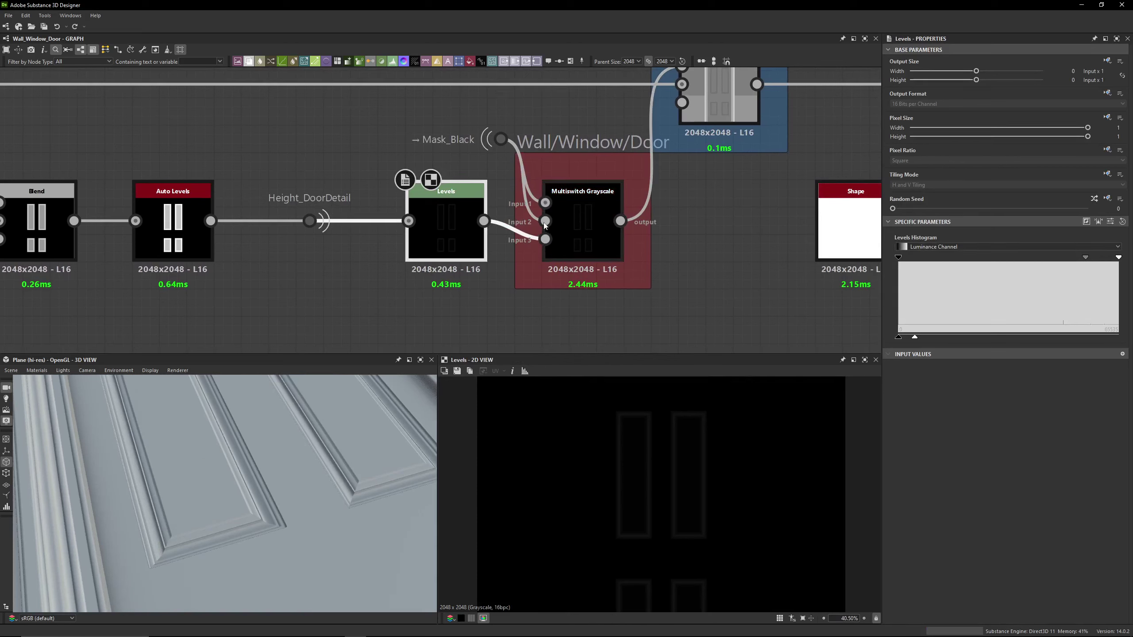
drag(546, 221, 490, 140)
click(589, 235)
middle_drag(655, 106, 596, 197)
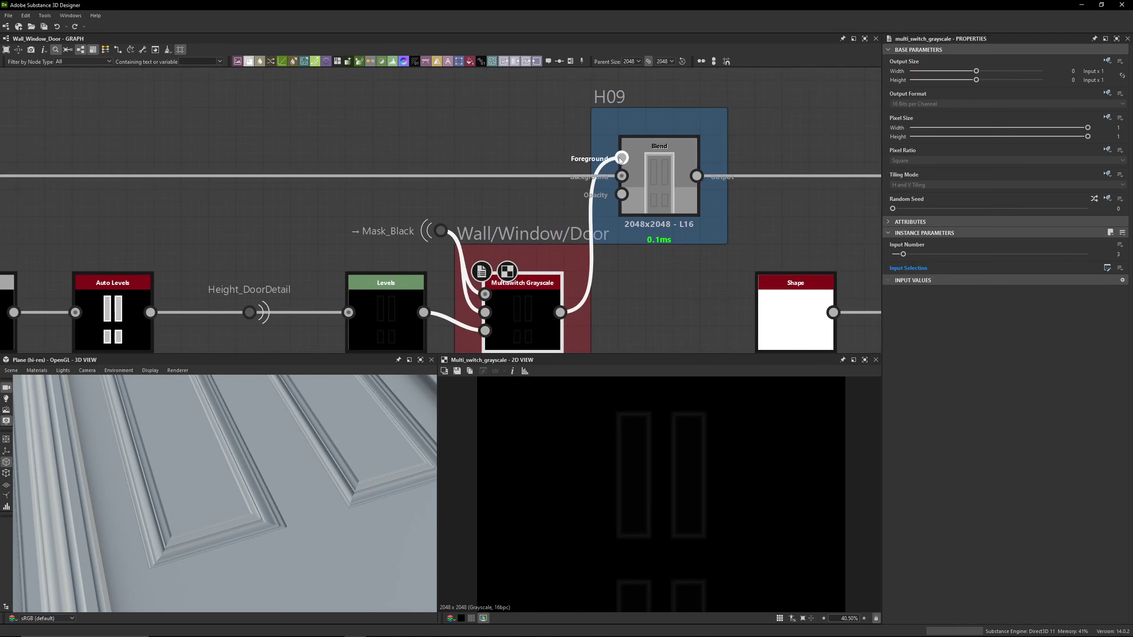
click(666, 163)
Survey the node groups branching off below the door detail chains, marking the lowest group
scroll(625, 179, down, 6)
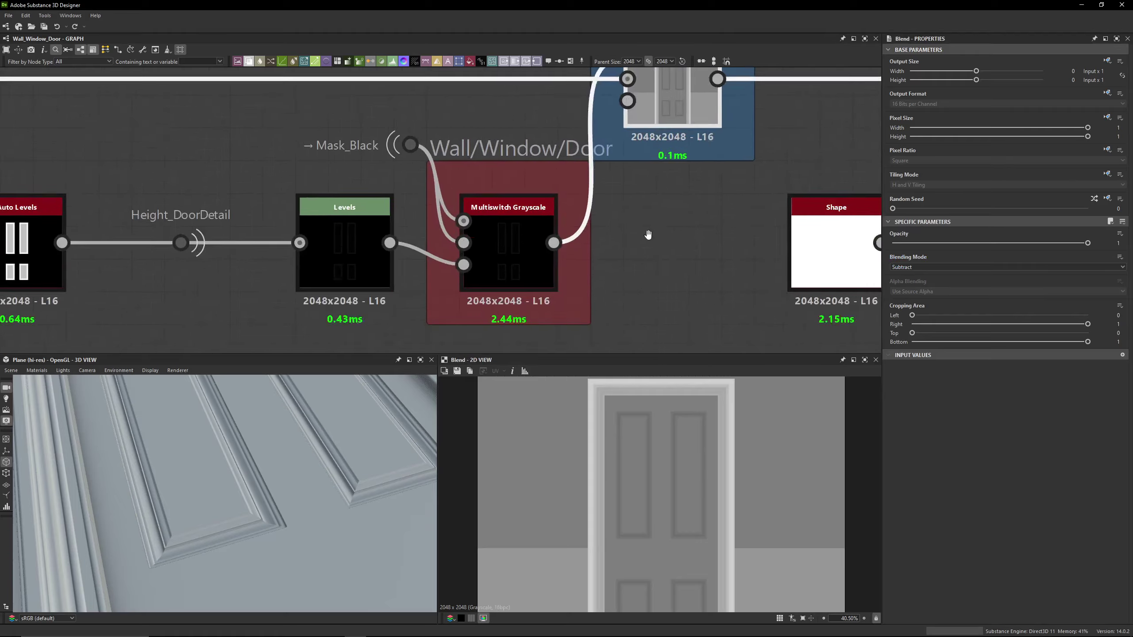
scroll(578, 198, down, 5)
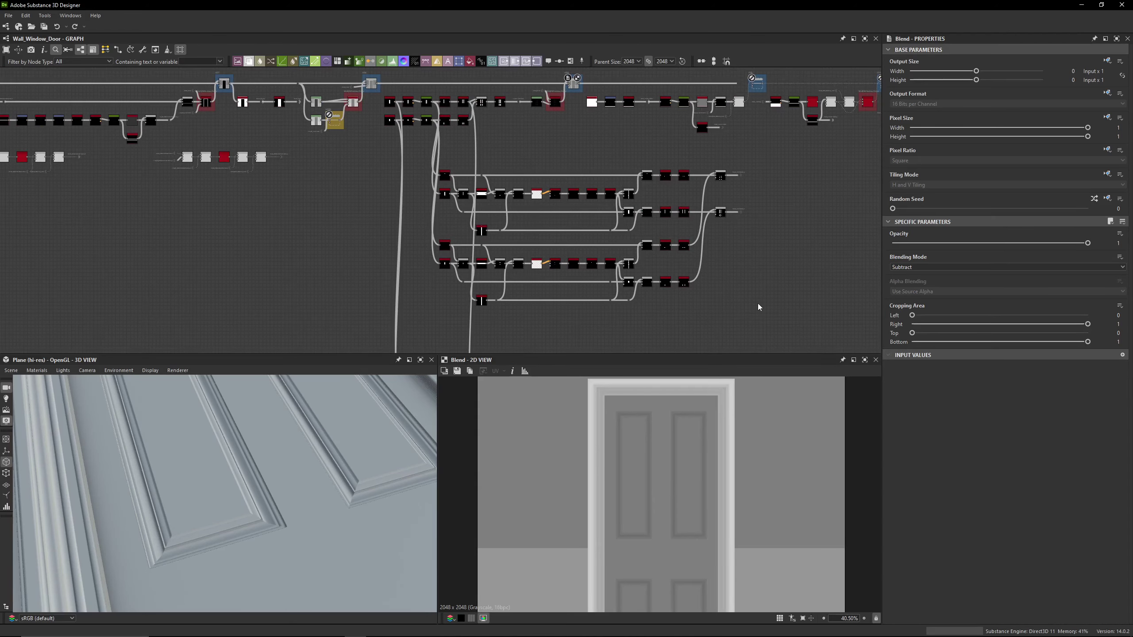
scroll(563, 223, down, 2)
scroll(563, 226, up, 1)
scroll(560, 263, down, 1)
scroll(558, 266, down, 1)
middle_drag(476, 296, 436, 227)
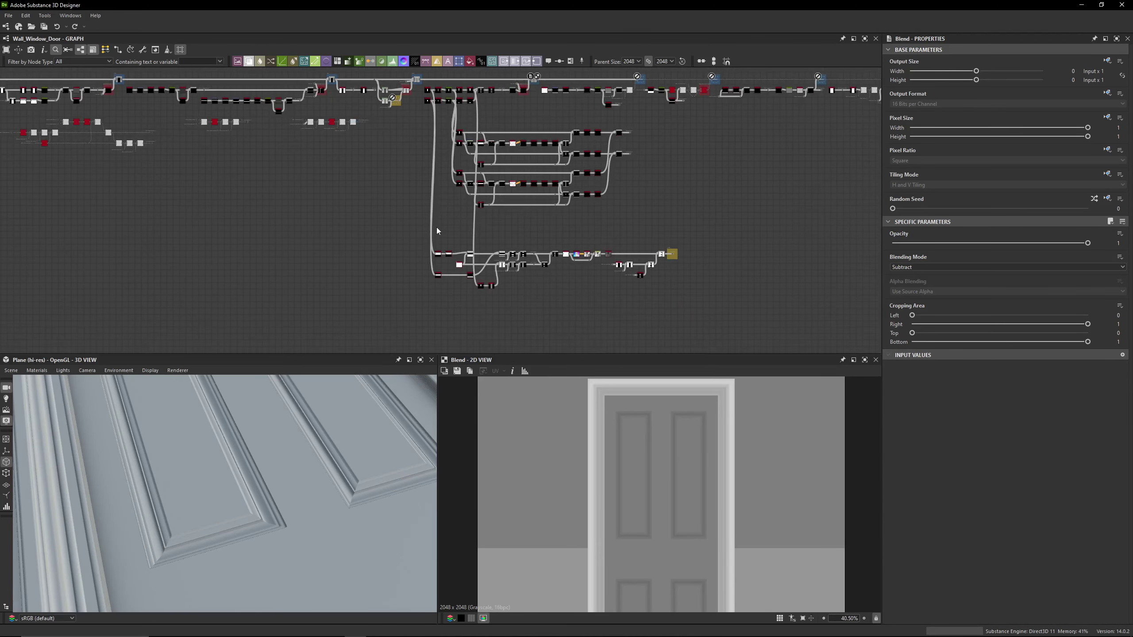
drag(436, 227, 742, 330)
click(737, 223)
scroll(736, 223, down, 1)
middle_drag(822, 207, 470, 281)
scroll(393, 246, down, 1)
middle_drag(394, 247, 725, 241)
scroll(344, 210, up, 8)
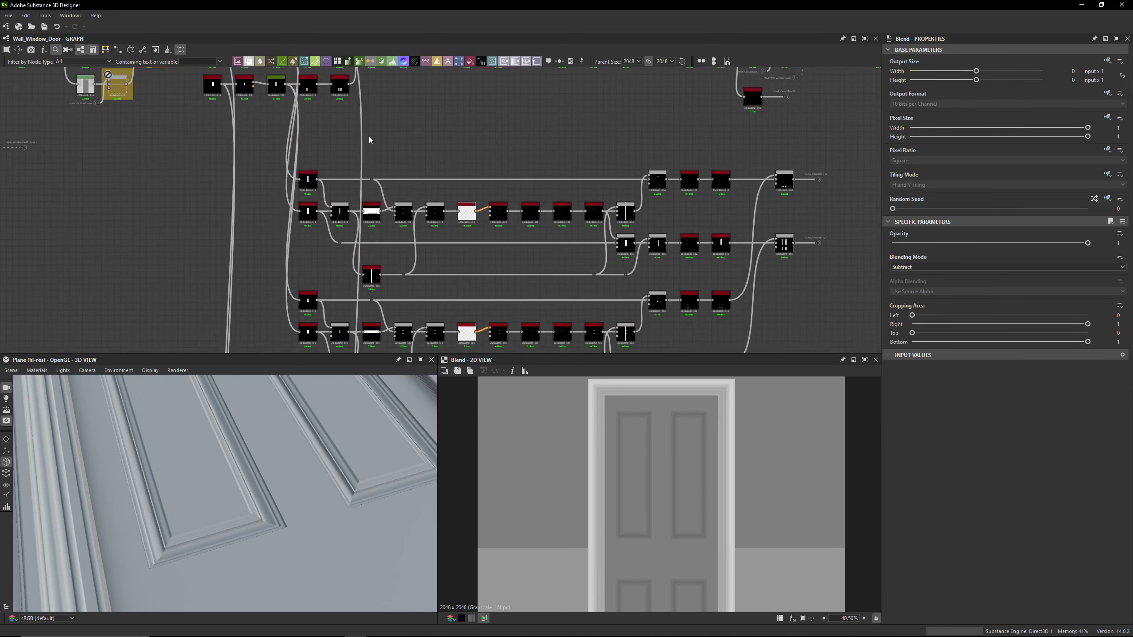
Check the first Histogram Scan of the upper branch group and preview the Curve node feeding it
middle_drag(321, 133, 422, 188)
scroll(417, 192, up, 3)
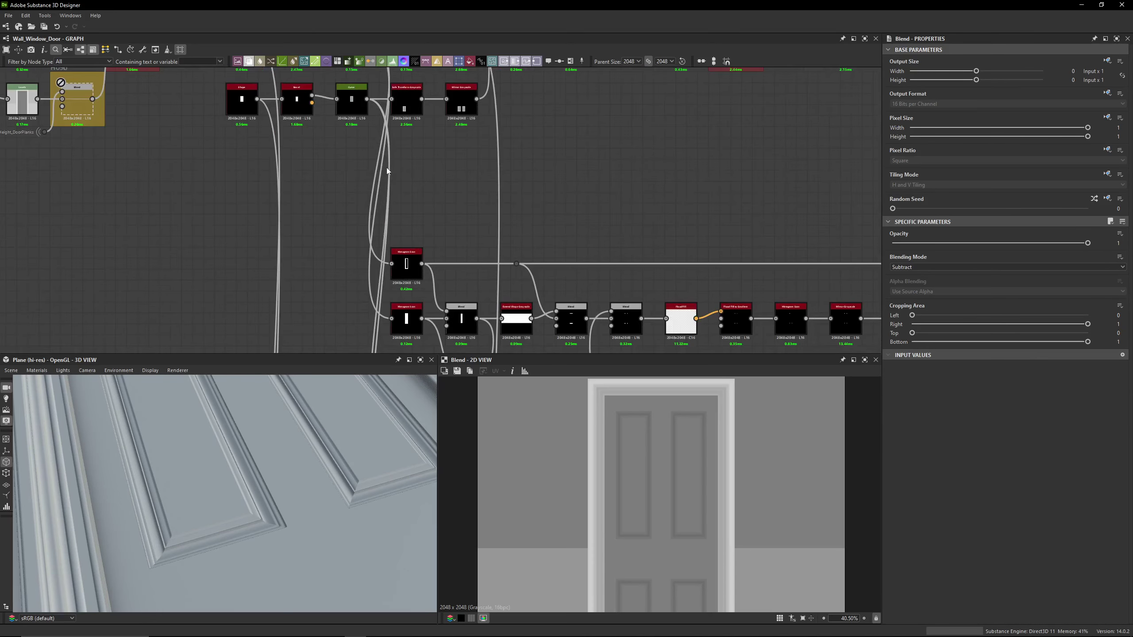
click(411, 269)
scroll(407, 264, up, 3)
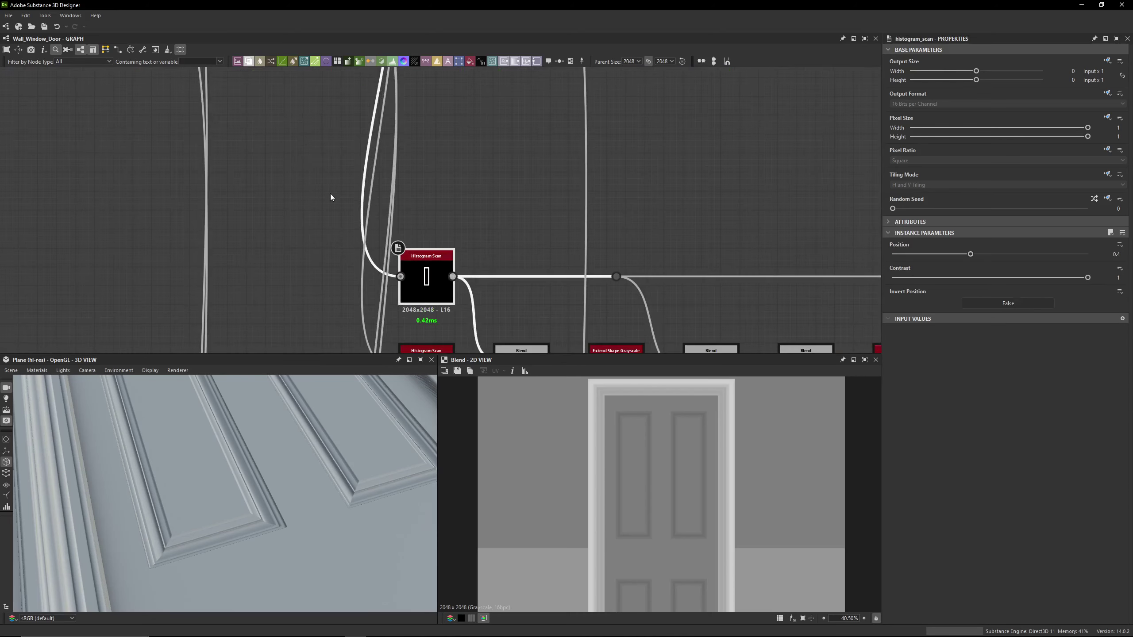
middle_drag(384, 249, 386, 420)
middle_drag(433, 89, 432, 353)
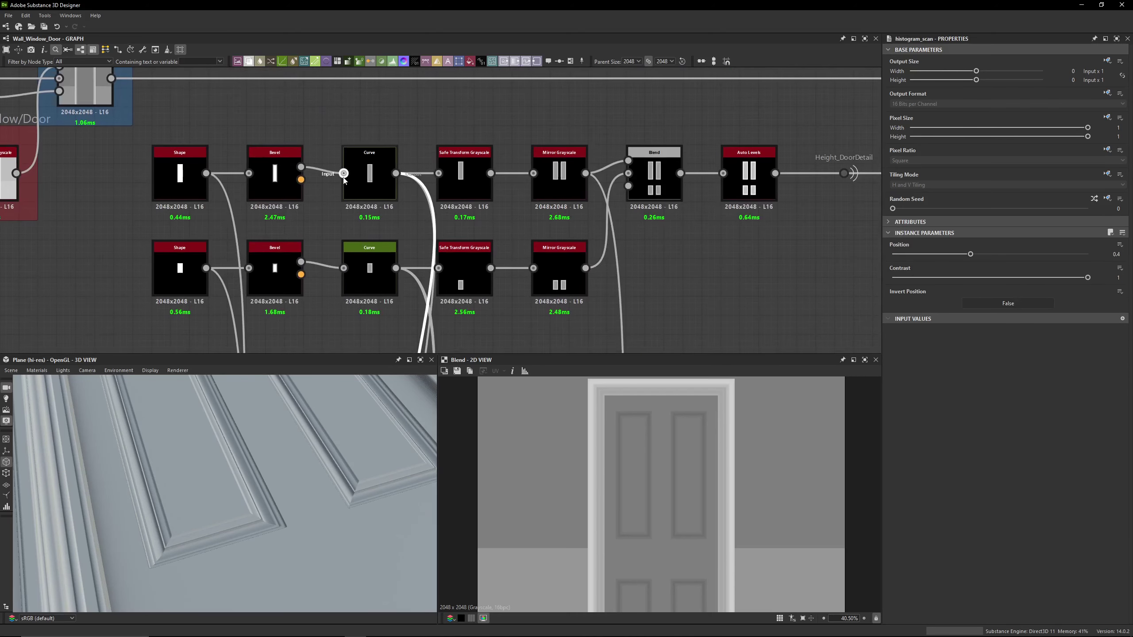
double_click(377, 170)
Trace the Curve outputs down to the two similar branch groups, selecting the upper and lower group in turn
middle_drag(491, 281, 437, 133)
scroll(437, 132, down, 4)
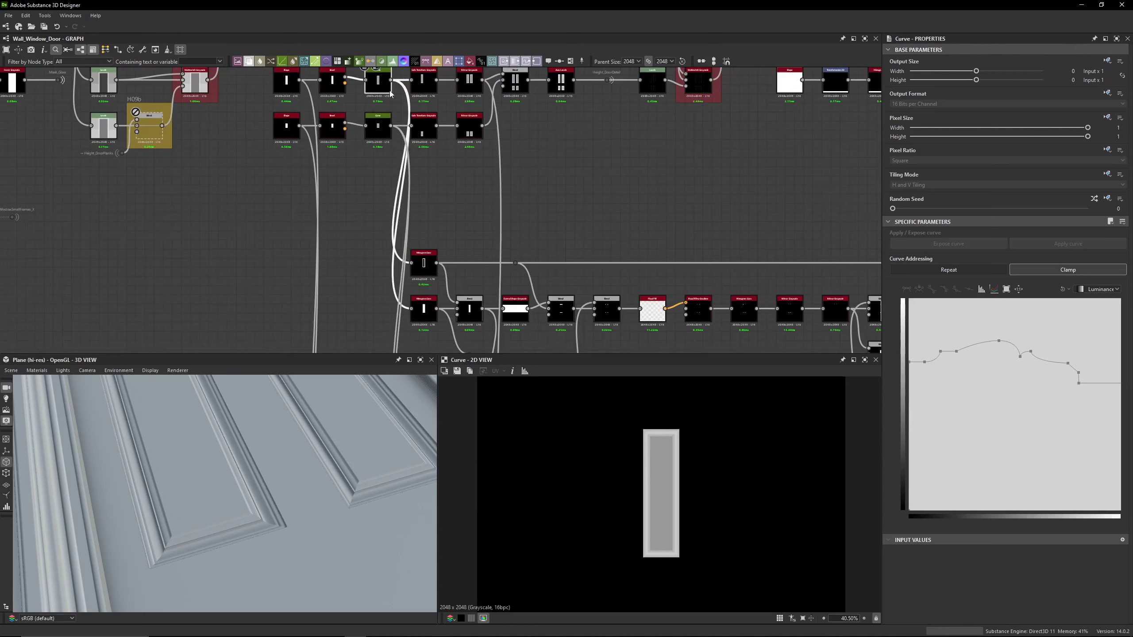
middle_drag(557, 206, 529, 161)
scroll(520, 168, down, 2)
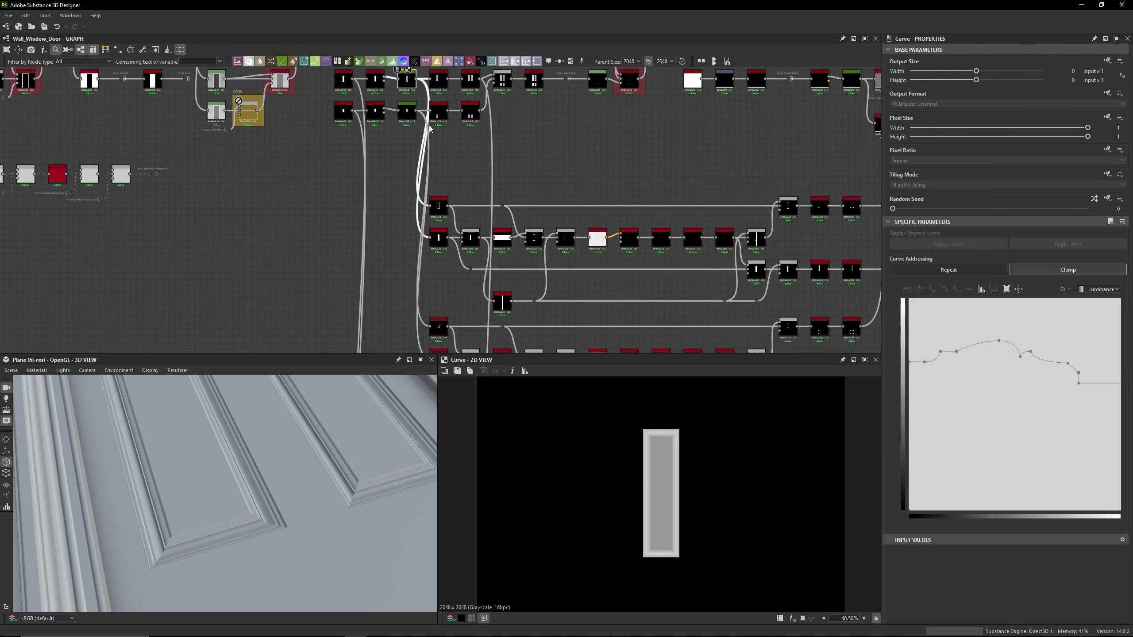
middle_drag(548, 290, 494, 190)
scroll(494, 190, down, 3)
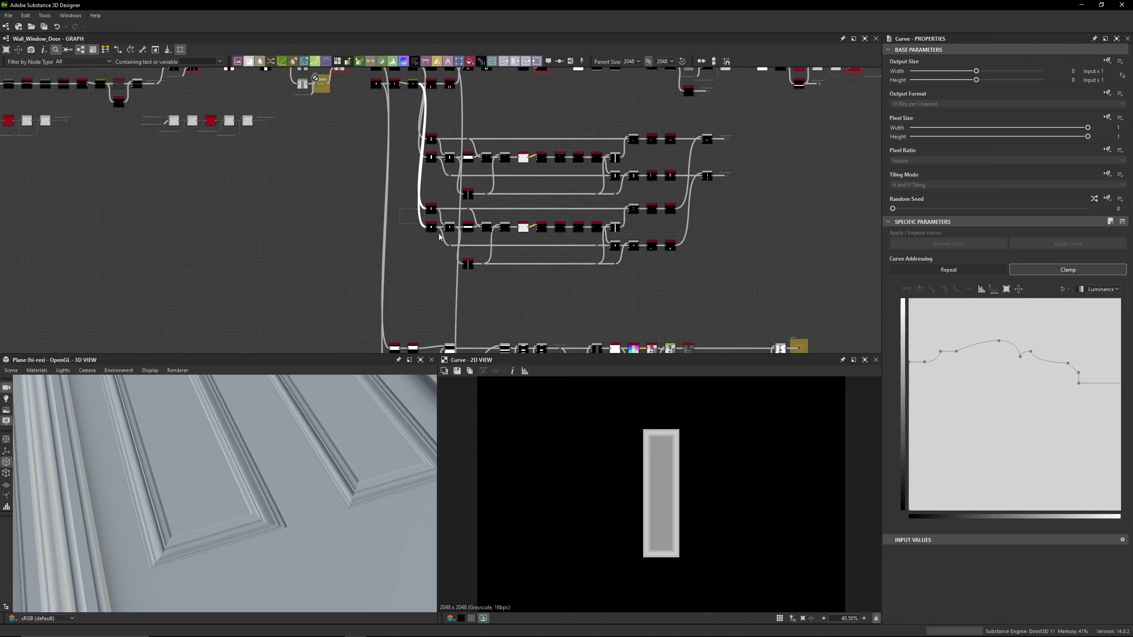
drag(399, 209, 700, 285)
drag(752, 127, 412, 193)
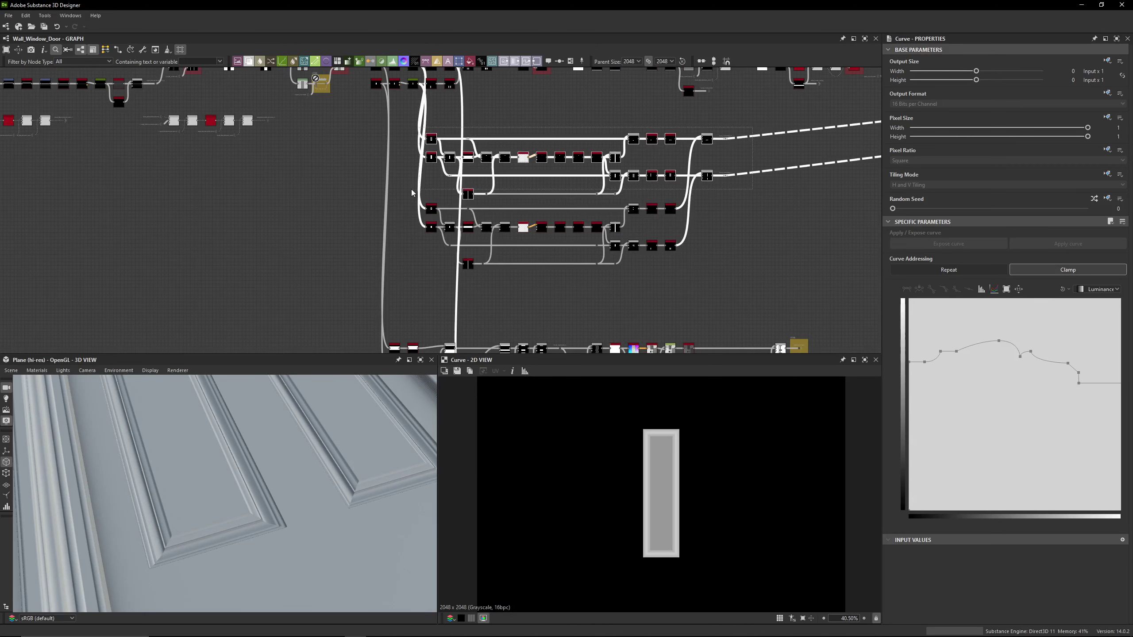
drag(419, 283, 687, 196)
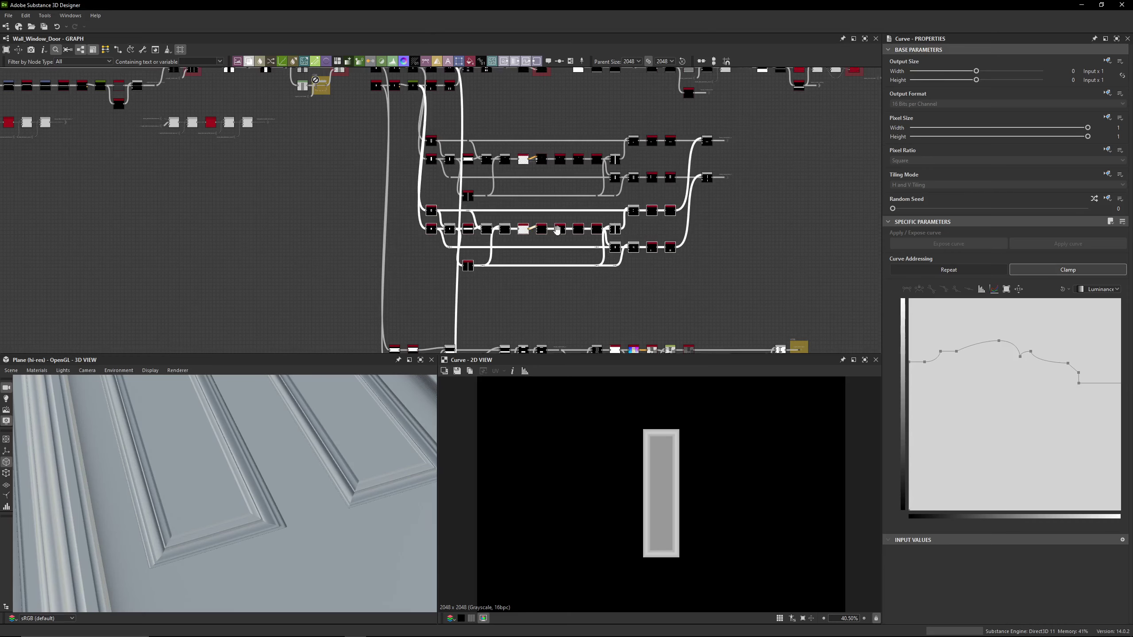
middle_drag(477, 126, 498, 200)
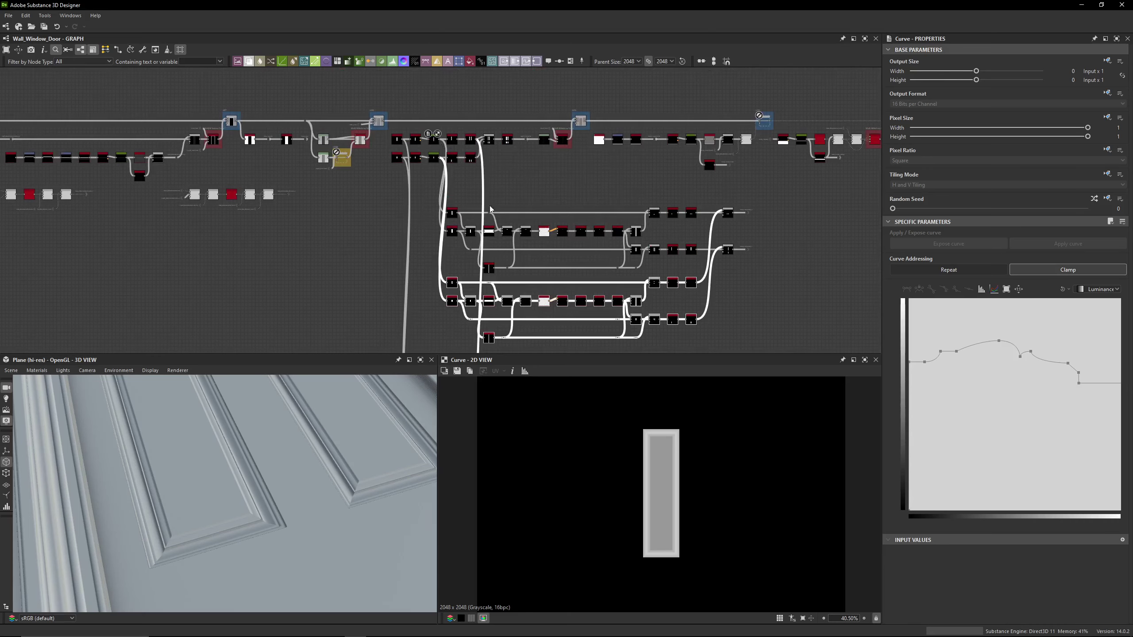
Show more of the door in 3D and preview the first Histogram Scan fed by the panel Curve
scroll(504, 217, up, 3)
right_drag(280, 437, 293, 574)
scroll(395, 187, up, 5)
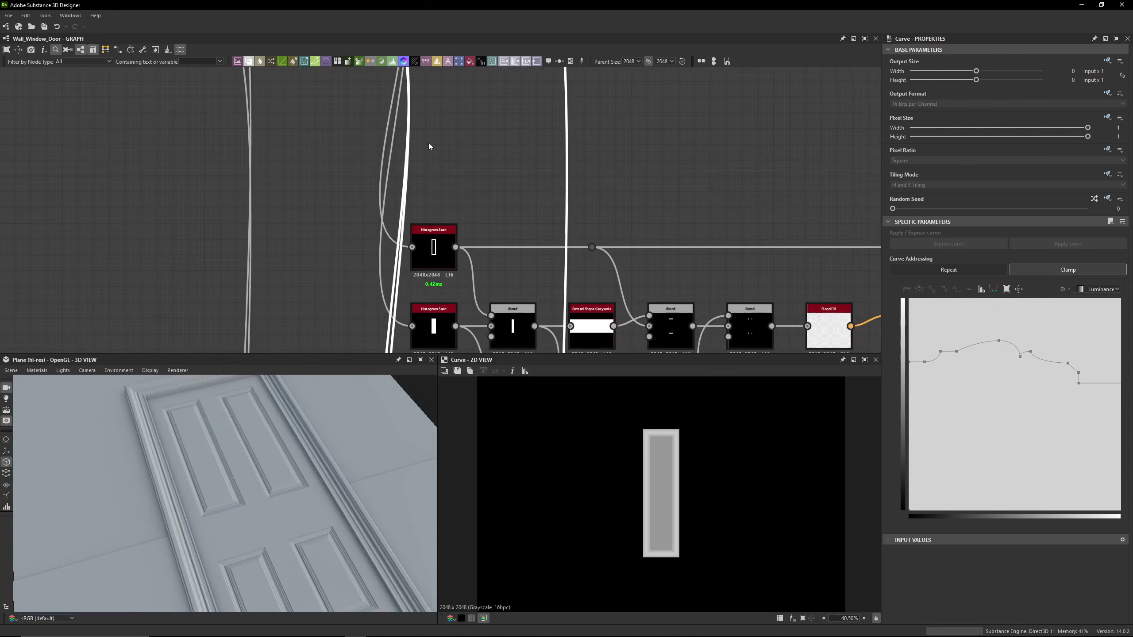
middle_drag(476, 136, 499, 280)
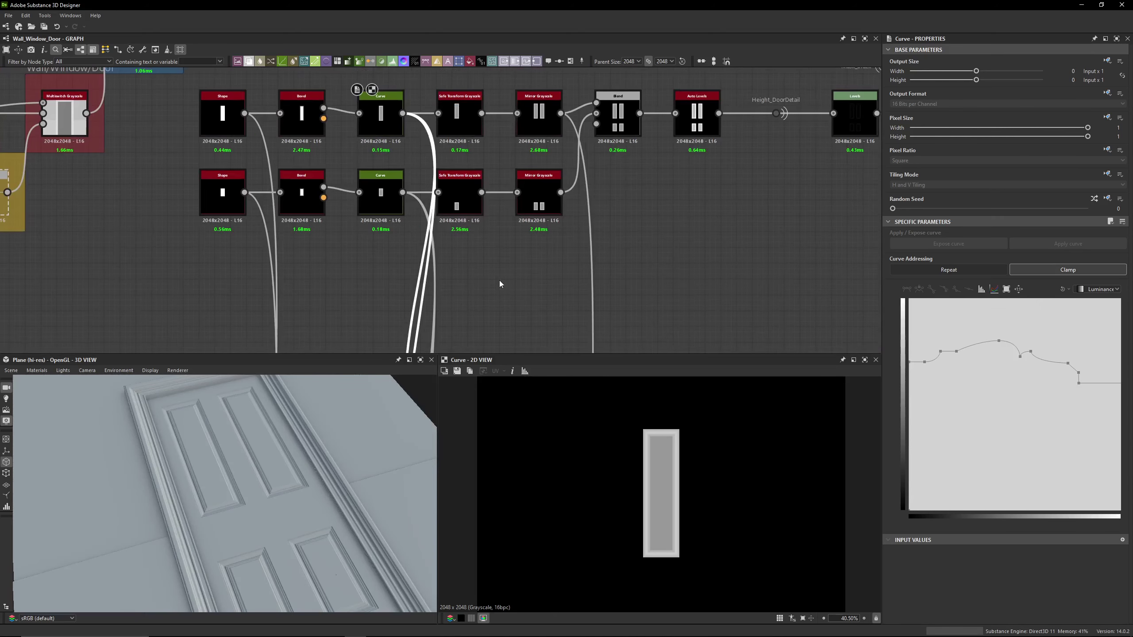
click(501, 279)
click(384, 121)
middle_drag(388, 114, 360, 145)
click(378, 295)
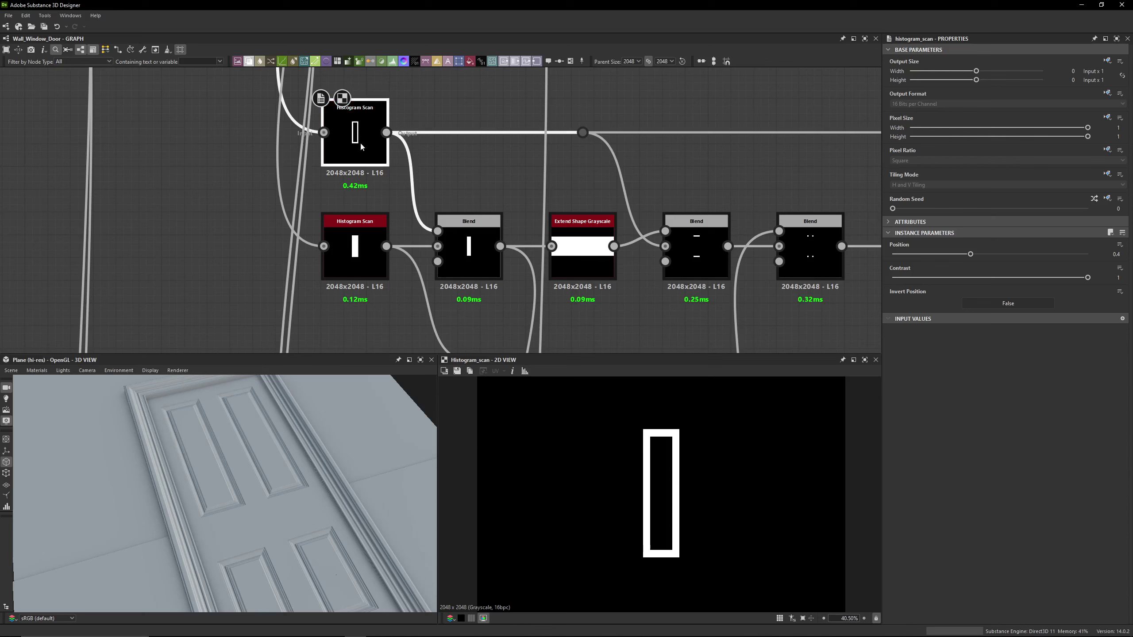
Compare the Position and Contrast settings of the two Histogram Scan nodes that start the upper group
click(366, 233)
scroll(313, 108, down, 4)
middle_drag(313, 108, 401, 132)
click(376, 239)
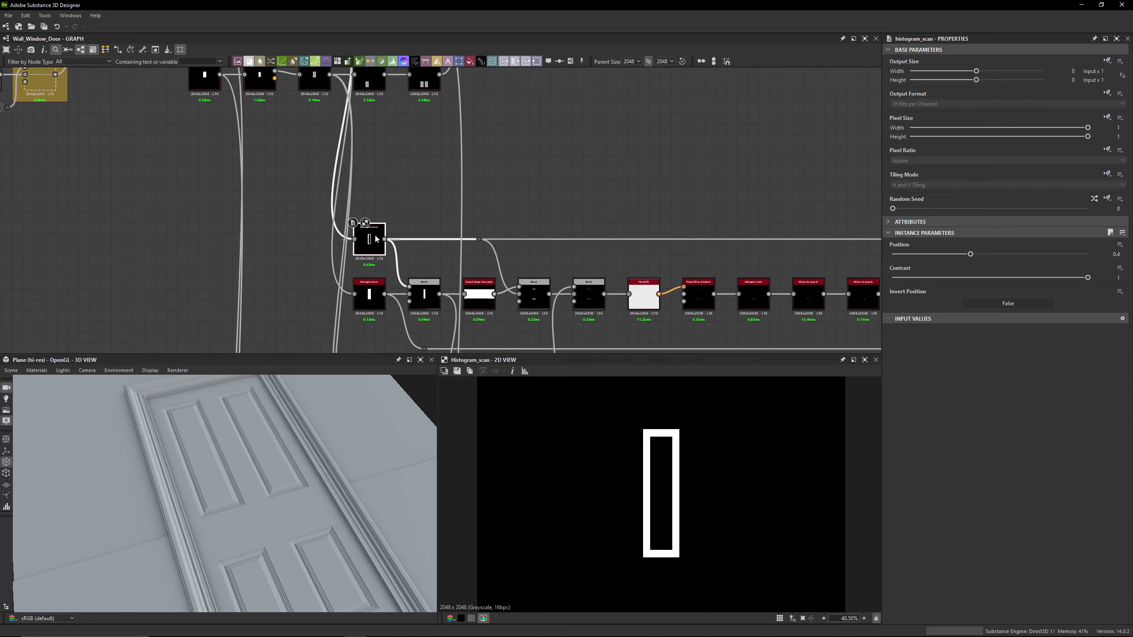
click(365, 305)
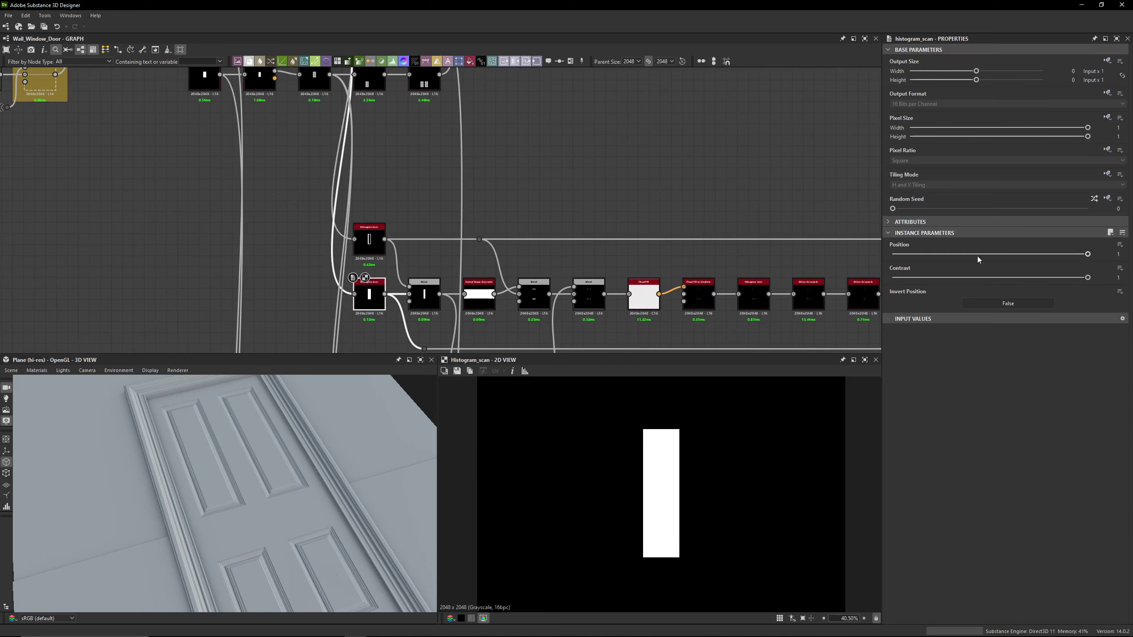
Preview the upper chain's Curve node and examine a corner of the panel profile up close
scroll(397, 267, up, 5)
middle_drag(386, 267, 395, 228)
double_click(348, 150)
scroll(352, 149, down, 3)
middle_drag(348, 89, 435, 327)
click(364, 119)
scroll(698, 455, up, 3)
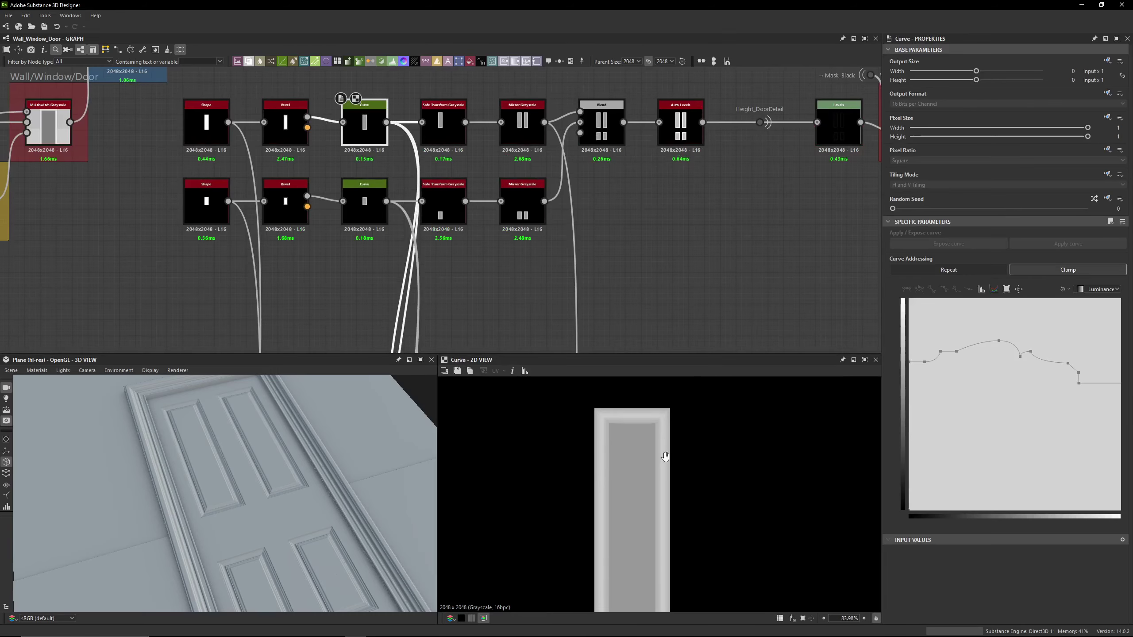
scroll(665, 457, up, 7)
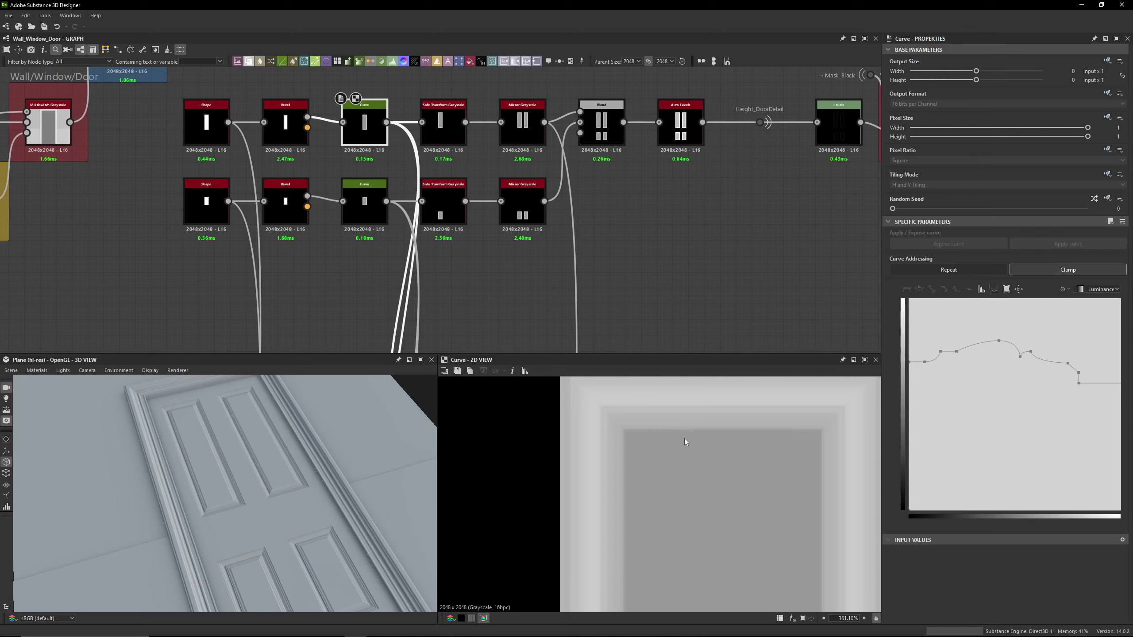
scroll(454, 269, down, 3)
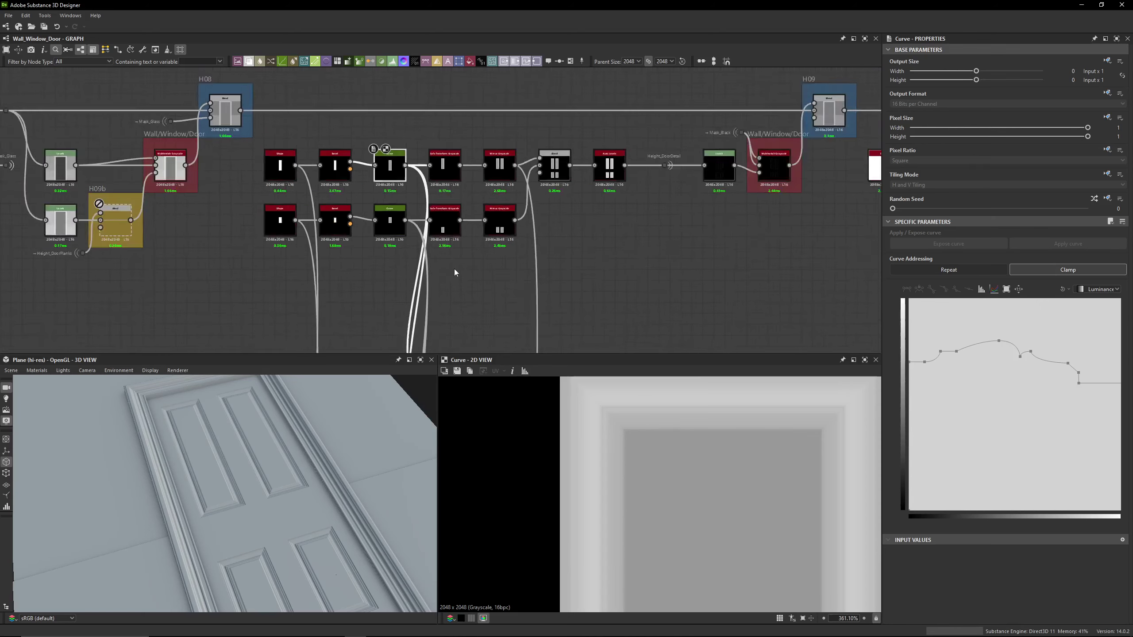
Compare the two Histogram Scan masks at the panel corner with the Blend that combines them
middle_drag(454, 269, 450, 160)
scroll(443, 184, up, 4)
click(452, 196)
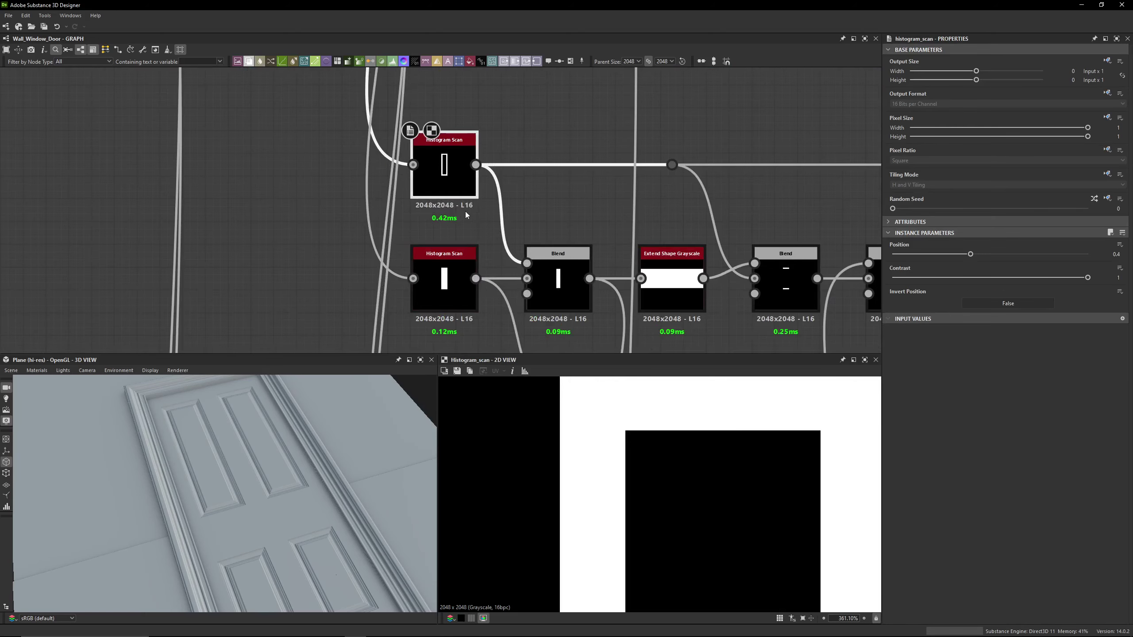
scroll(457, 192, down, 2)
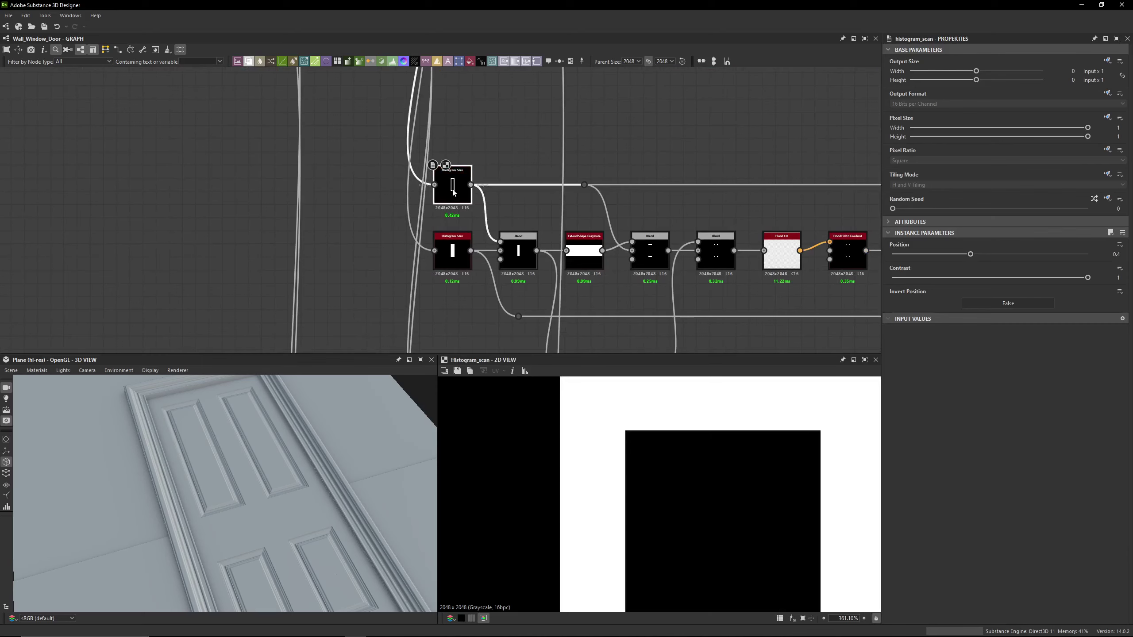
middle_drag(452, 192, 428, 156)
click(428, 213)
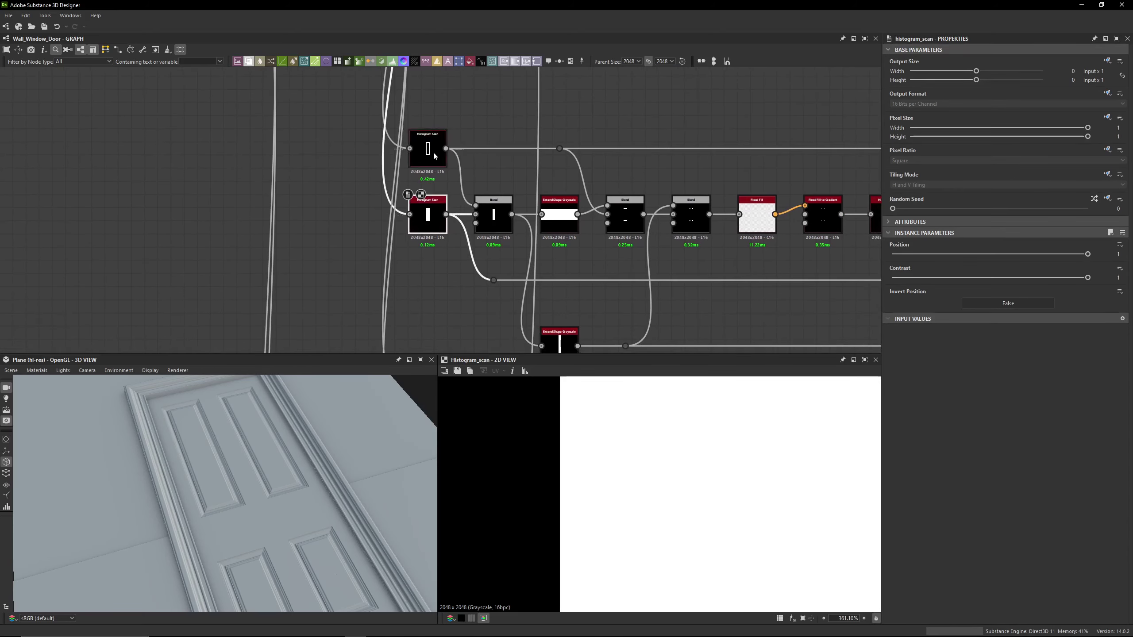
click(433, 150)
click(493, 217)
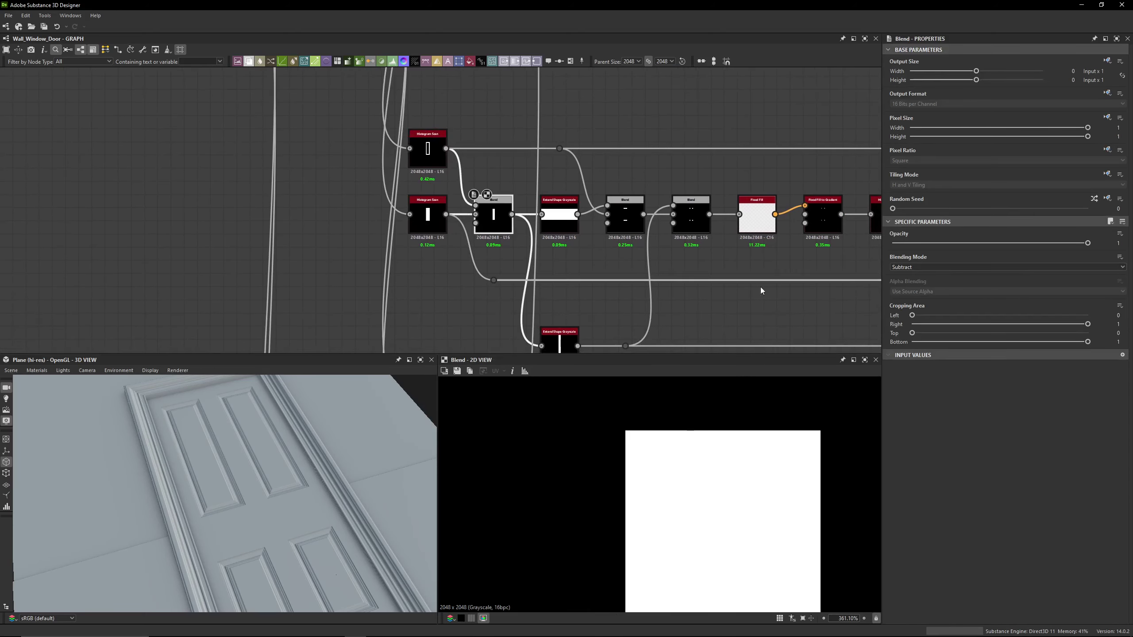
Preview both Histogram Scan masks again with more of the panel in view, followed by their Subtract Blend
scroll(761, 291, down, 3)
scroll(439, 171, up, 4)
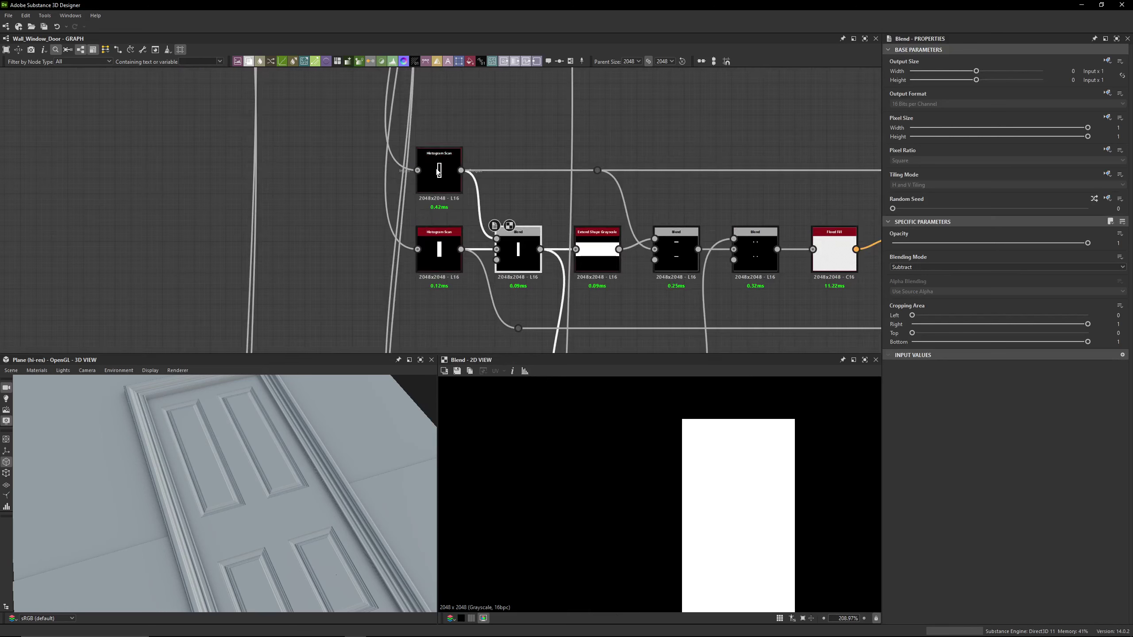
click(439, 170)
click(439, 253)
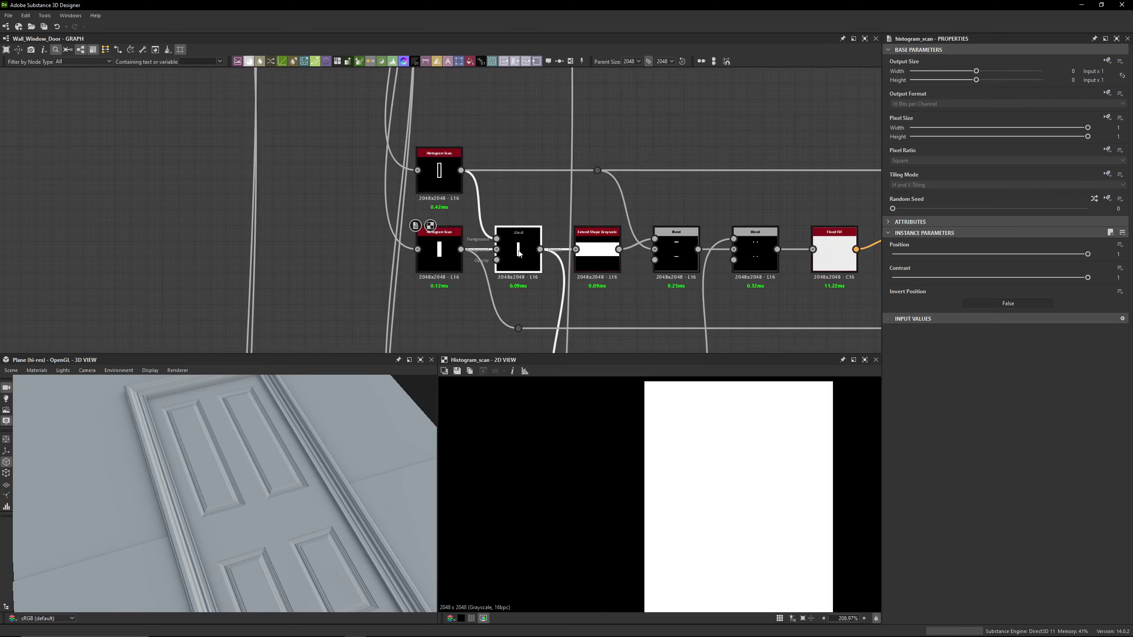
click(436, 175)
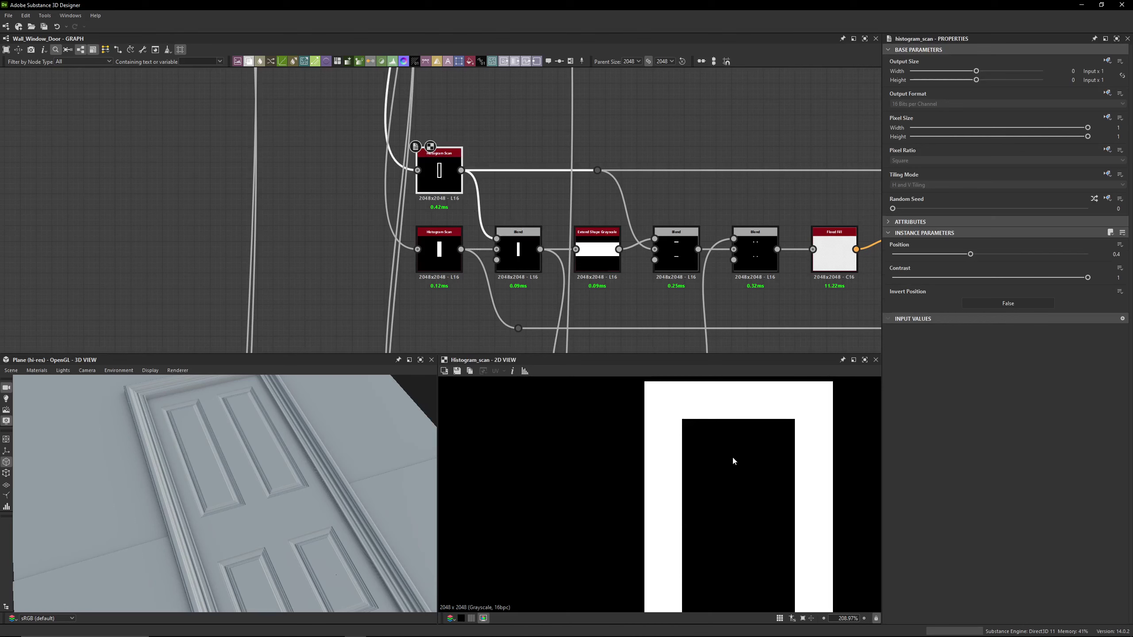
click(518, 249)
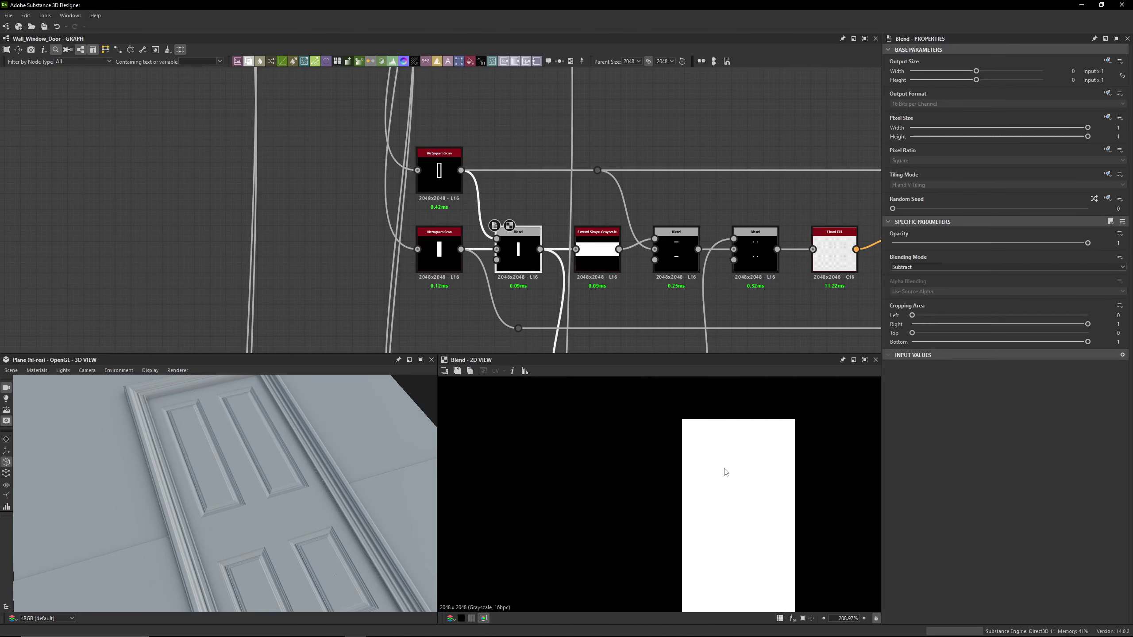
Preview the Extend Shape Grayscale node after the Subtract Blend and inspect its extension parameters
middle_drag(516, 197, 439, 170)
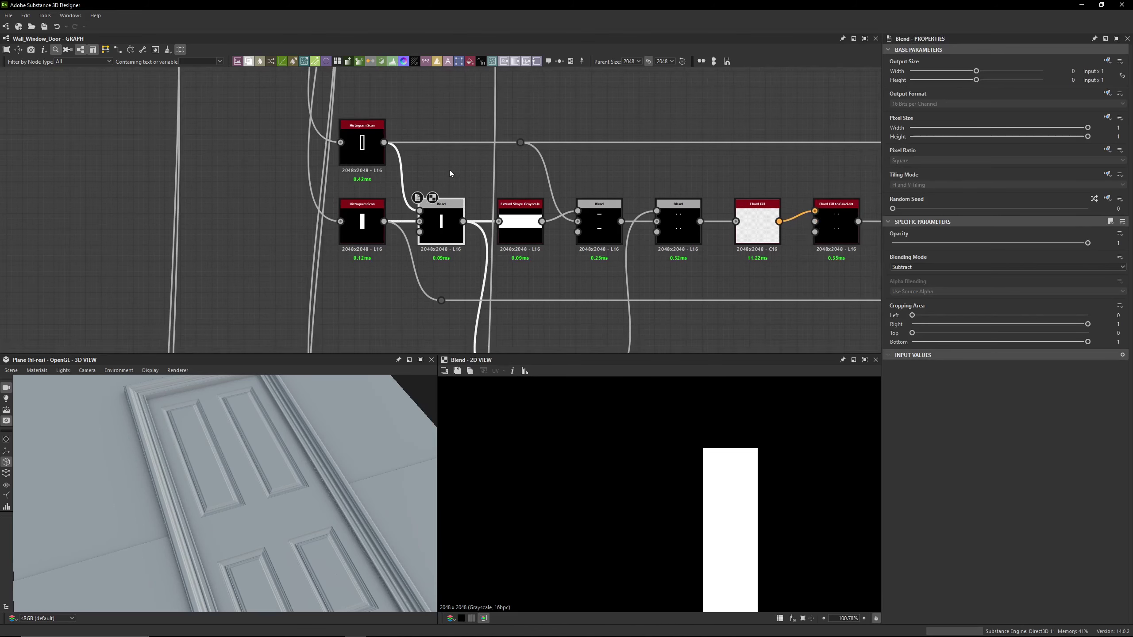
scroll(444, 170, down, 4)
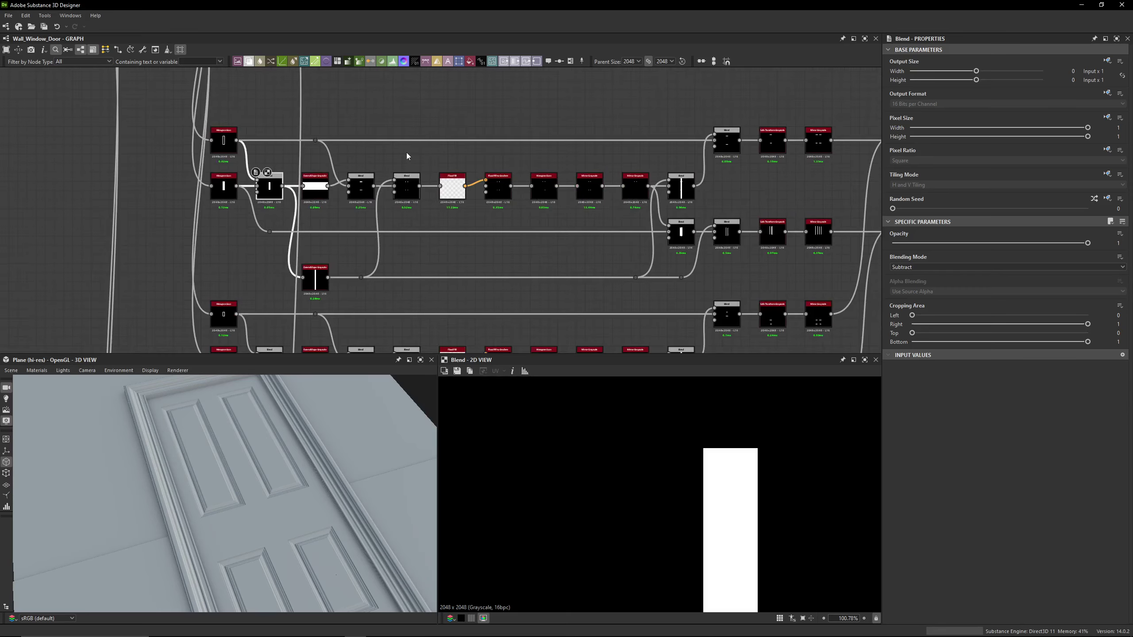
middle_drag(407, 152, 451, 170)
scroll(450, 170, up, 3)
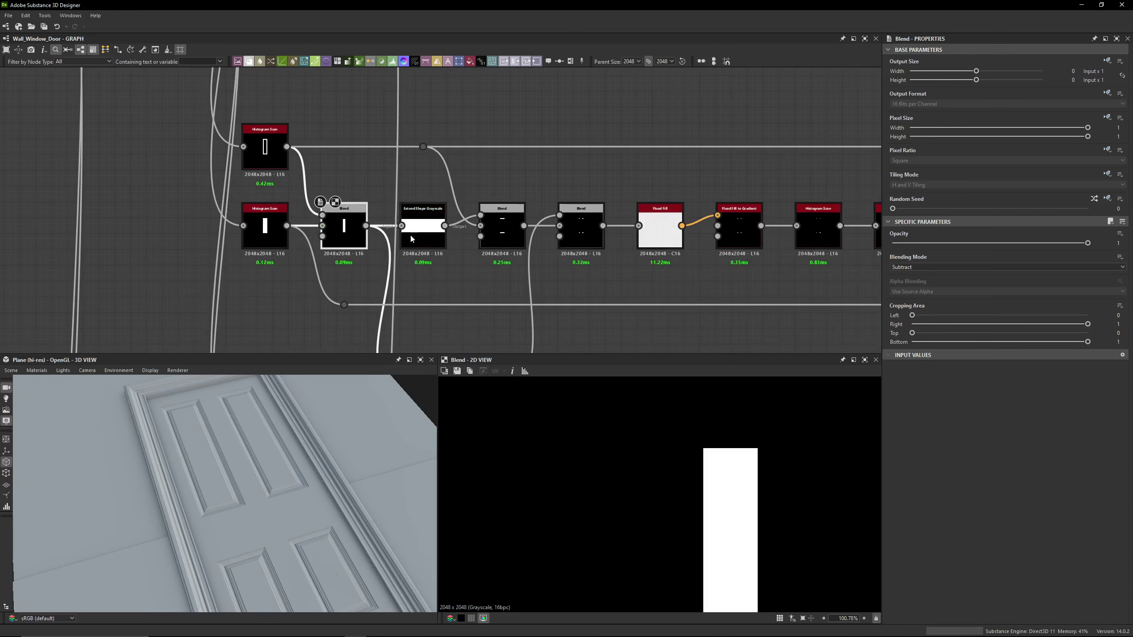
click(423, 225)
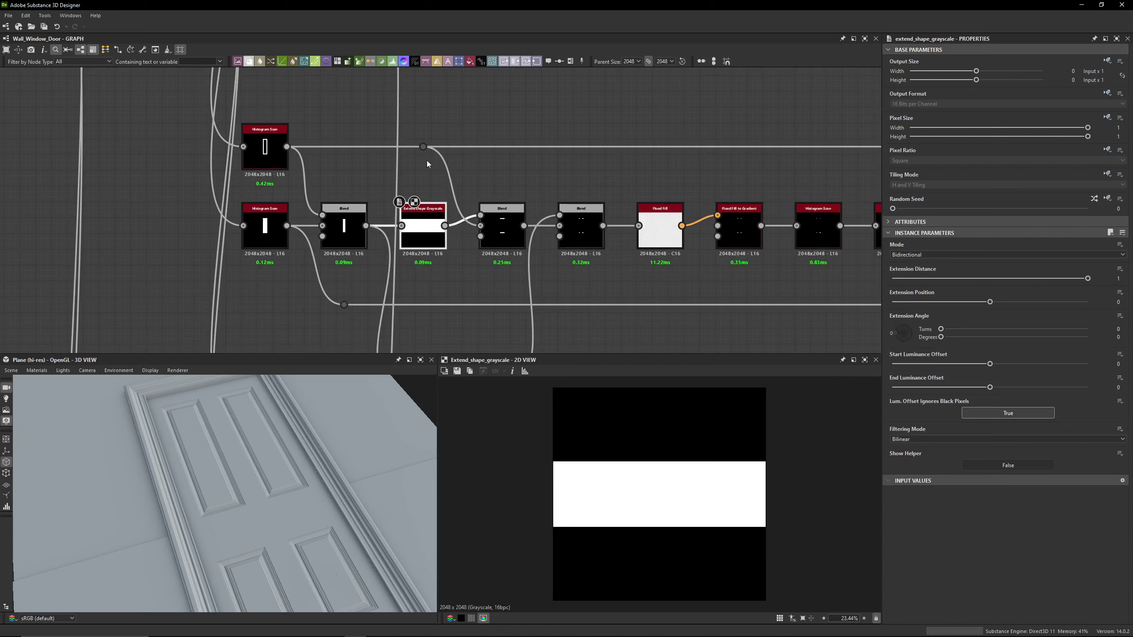
Preview the frame-shaped Histogram Scan mask and the Subtract Blend that combines it with the horizontally extended shape
click(276, 154)
double_click(276, 155)
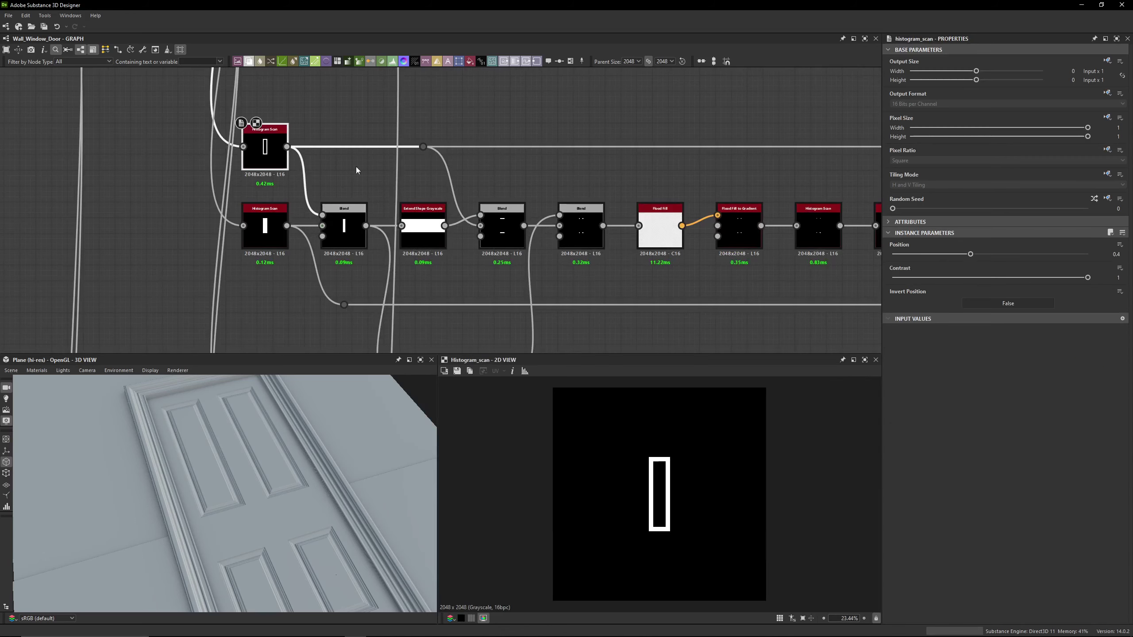
double_click(483, 238)
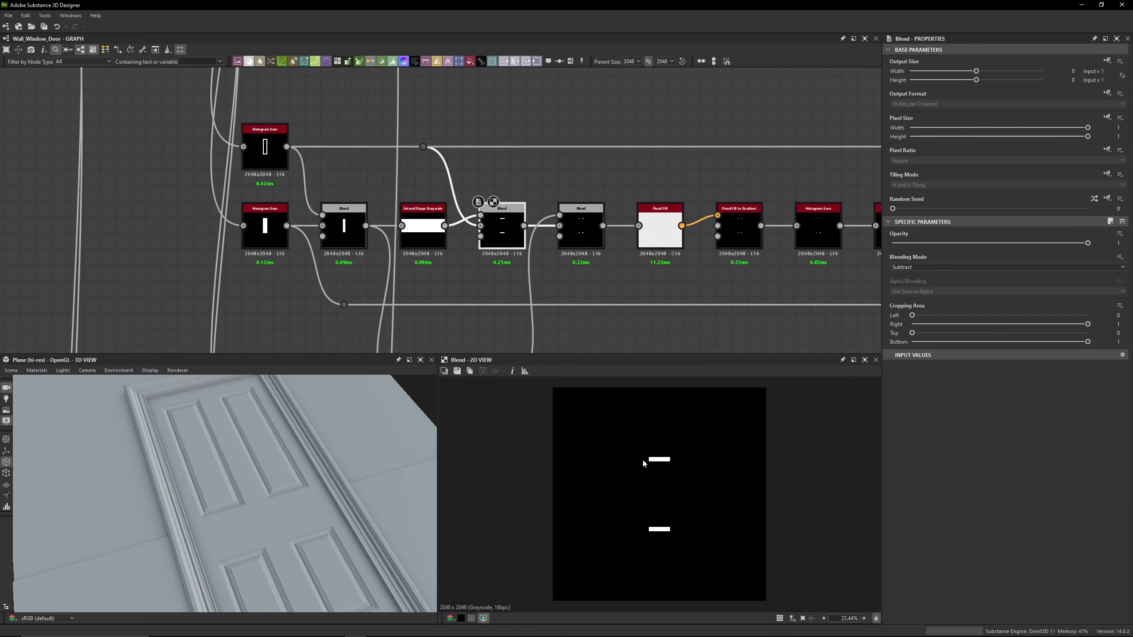
scroll(642, 459, up, 1)
Preview the inner panel Blend, its vertical Extend Shape Grayscale, and a close view of the second Subtract Blend isolating the corners
middle_drag(587, 238, 573, 169)
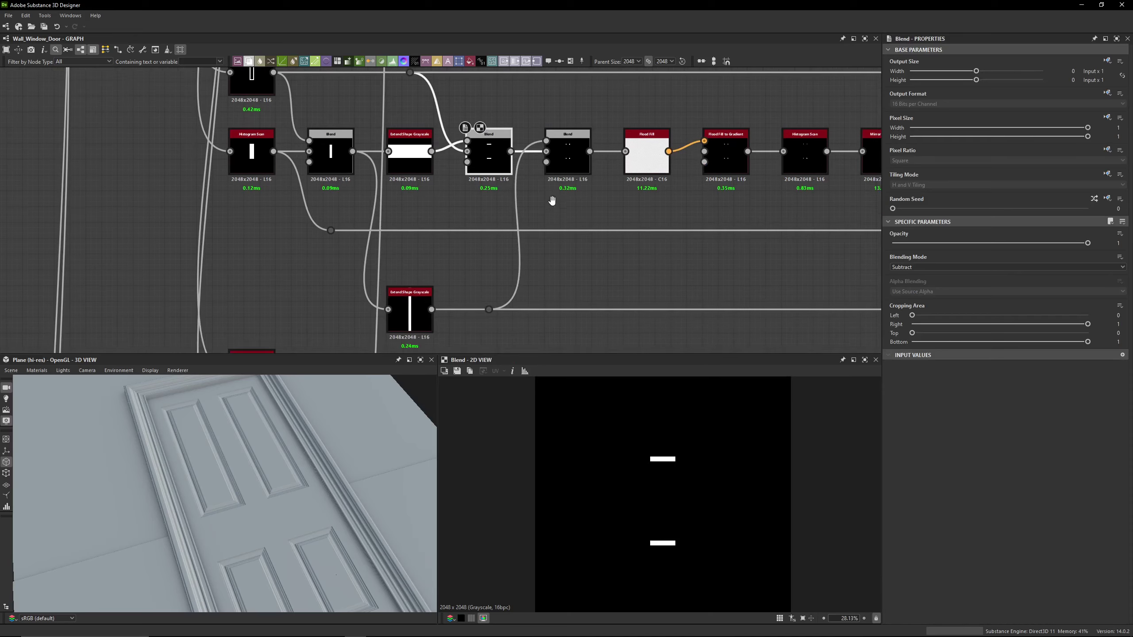
scroll(461, 214, down, 1)
double_click(360, 156)
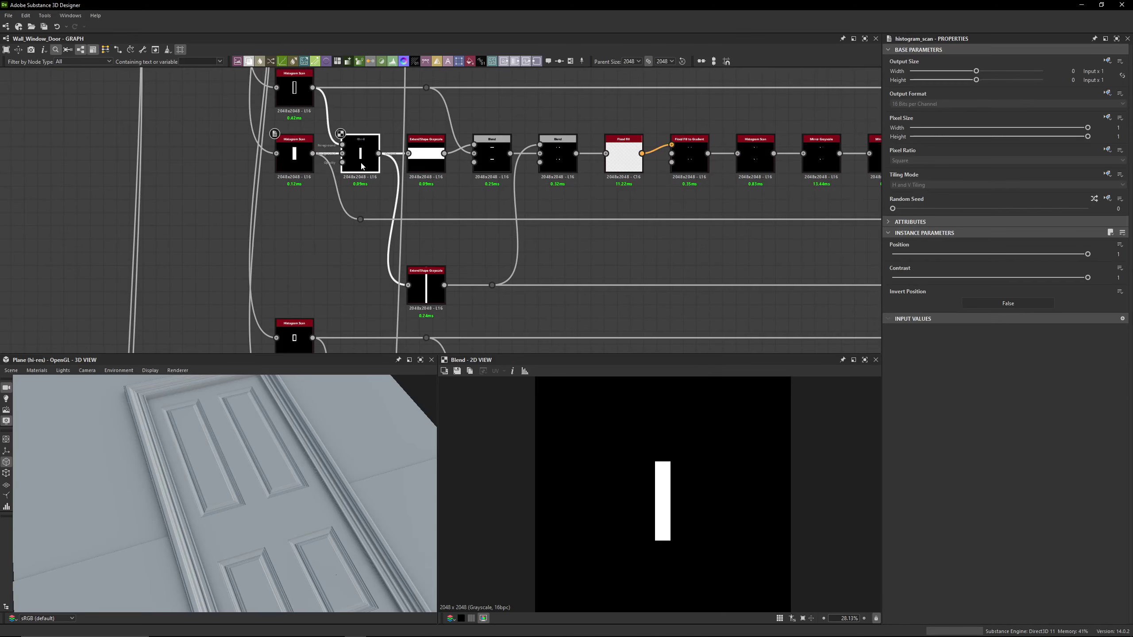
double_click(436, 289)
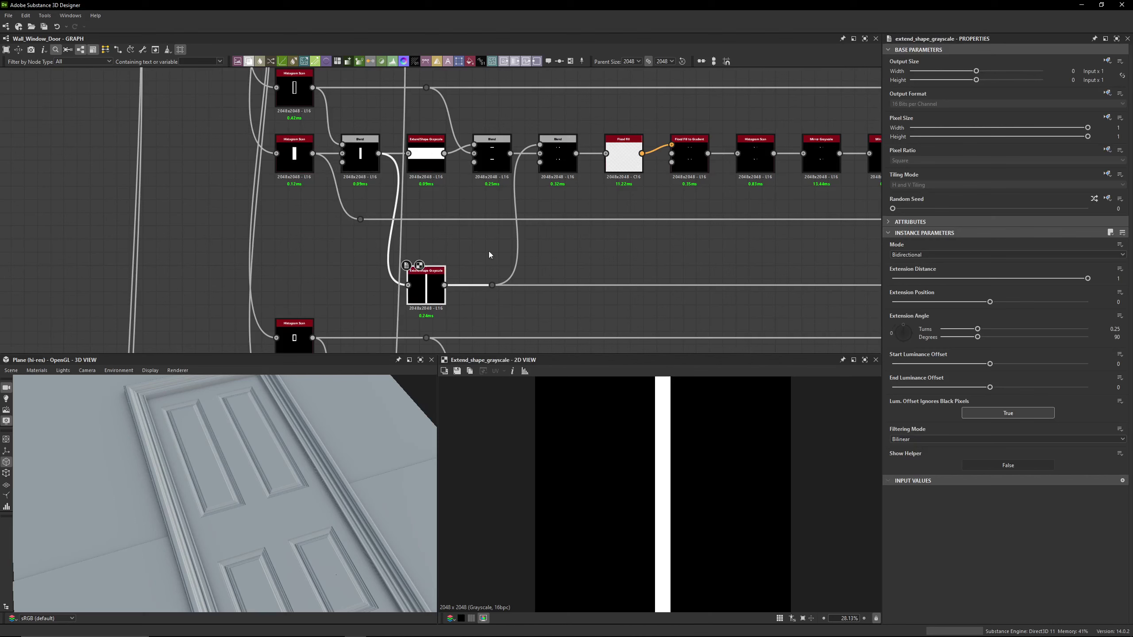
double_click(558, 154)
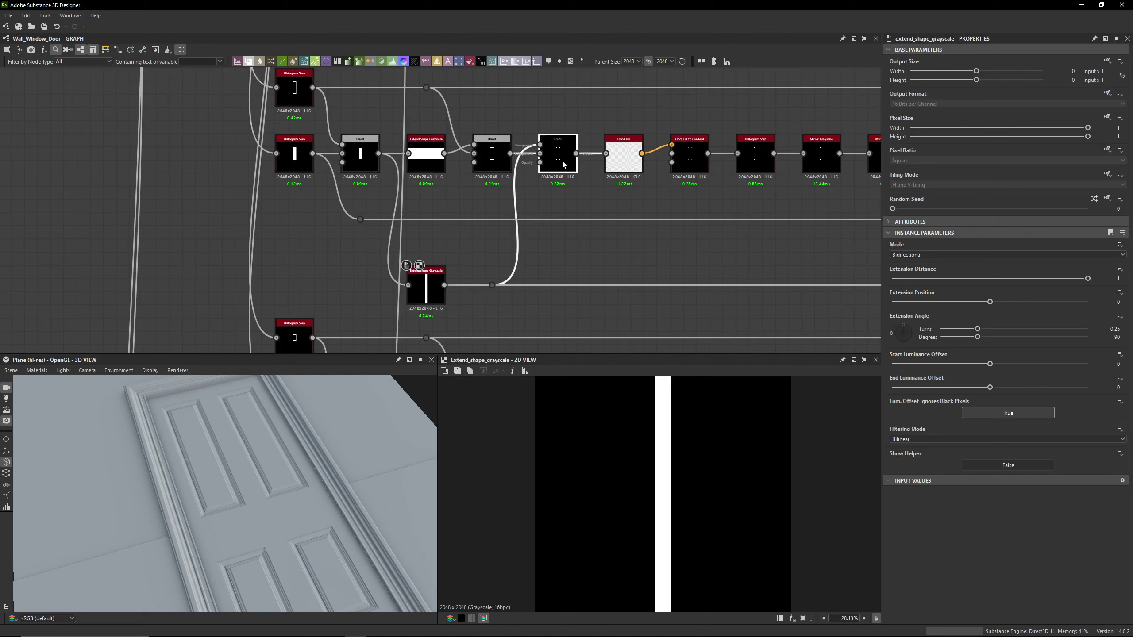
scroll(662, 460, up, 4)
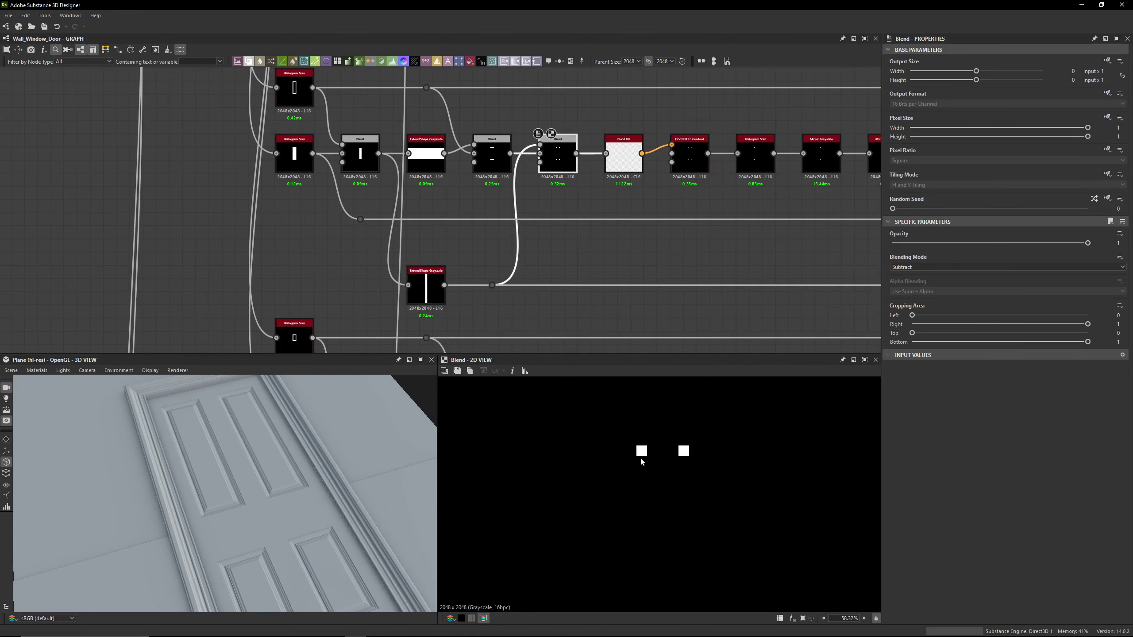
Preview the corner chain through Flood Fill to Gradient, Histogram Scan and the two Mirror Grayscale nodes
middle_drag(632, 165, 426, 171)
click(491, 172)
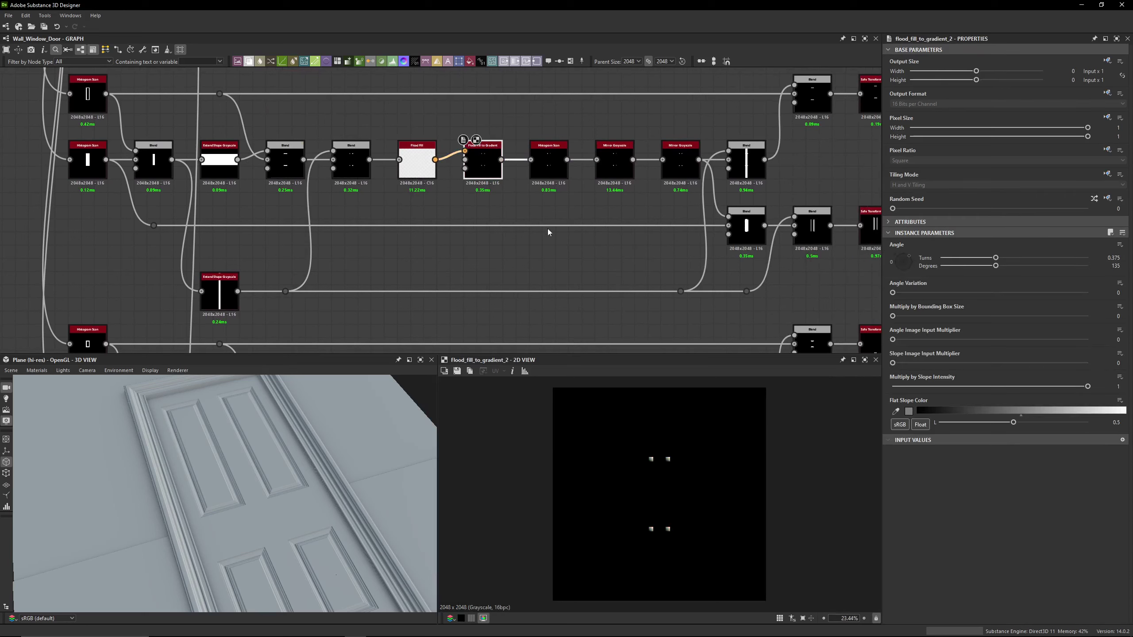
click(542, 172)
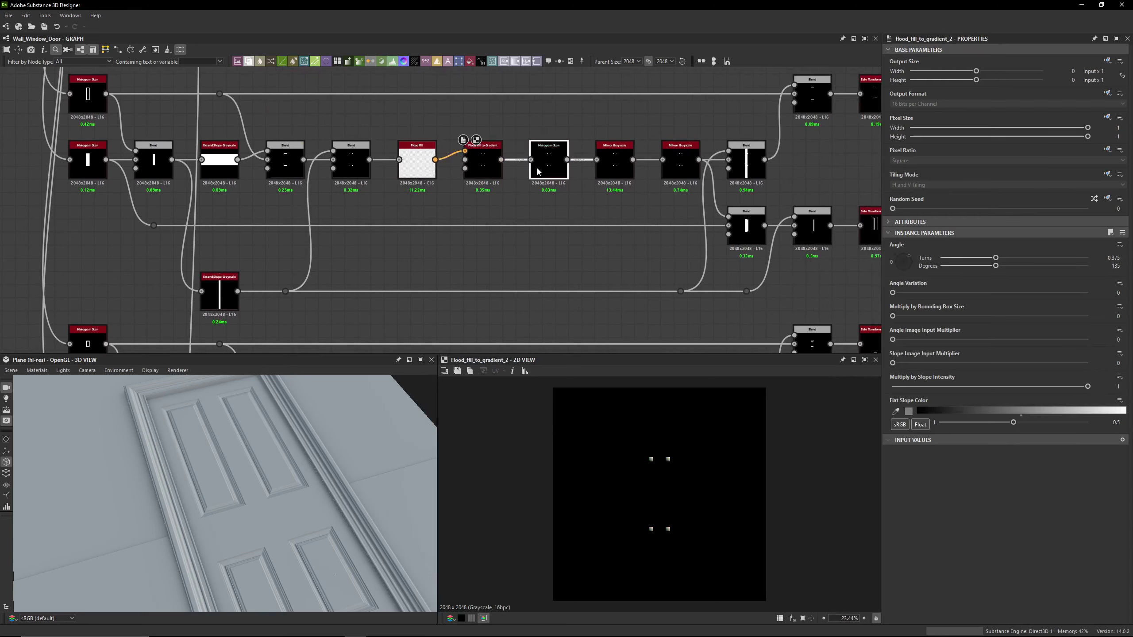
click(614, 172)
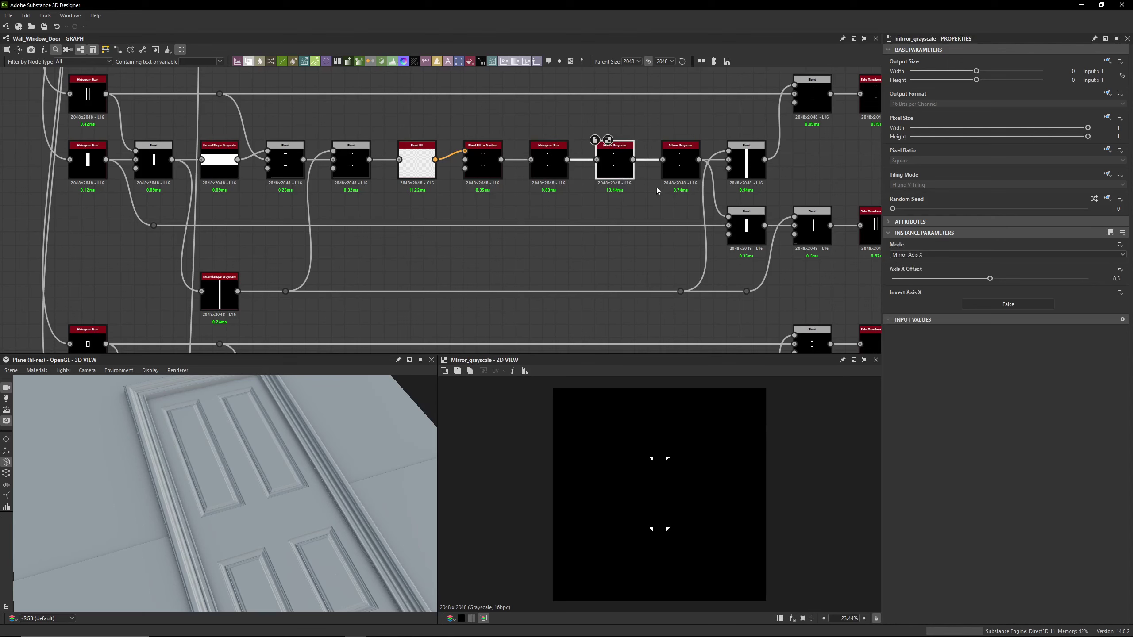
click(676, 171)
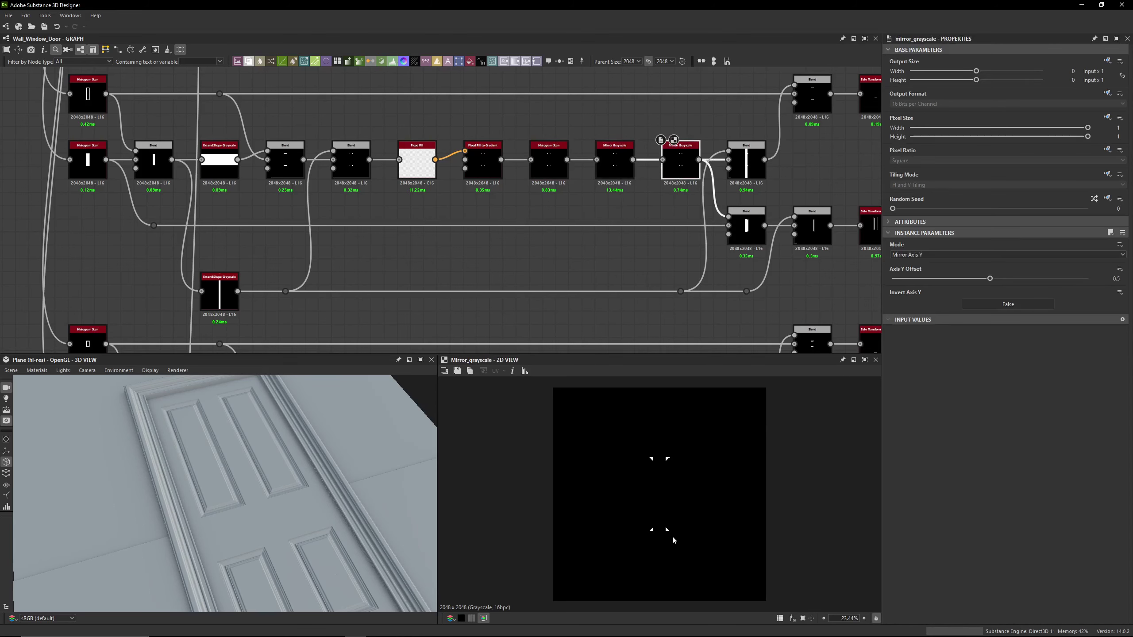
Compare the lower Subtract Blend with its solid panel mask and mirrored corner inputs, and examine its notched corners up close
middle_drag(620, 222, 455, 232)
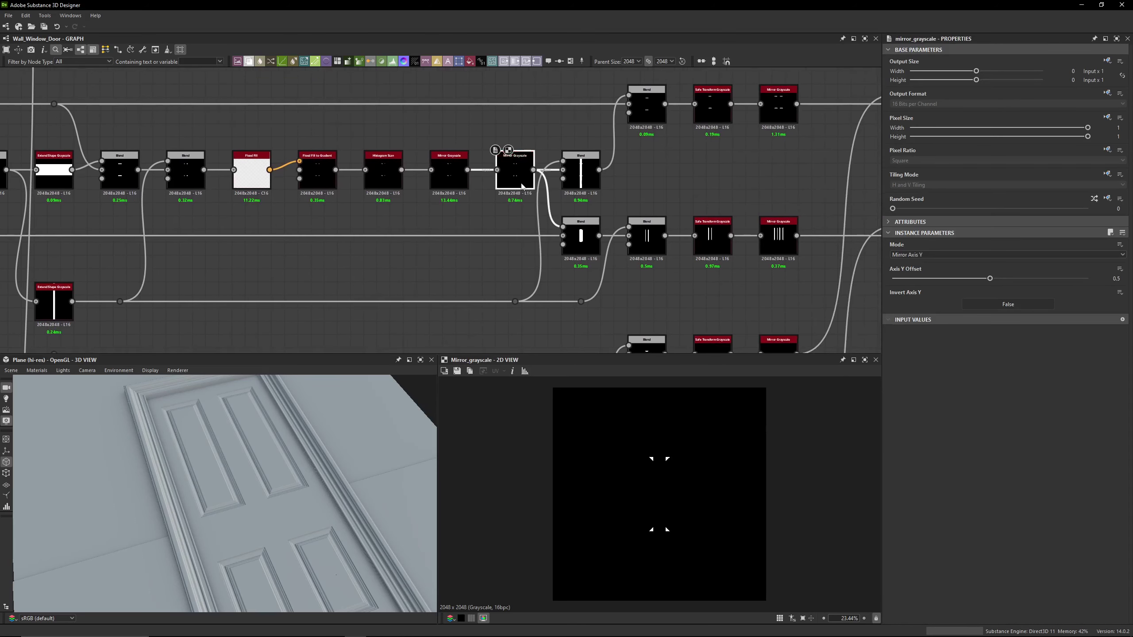
click(577, 244)
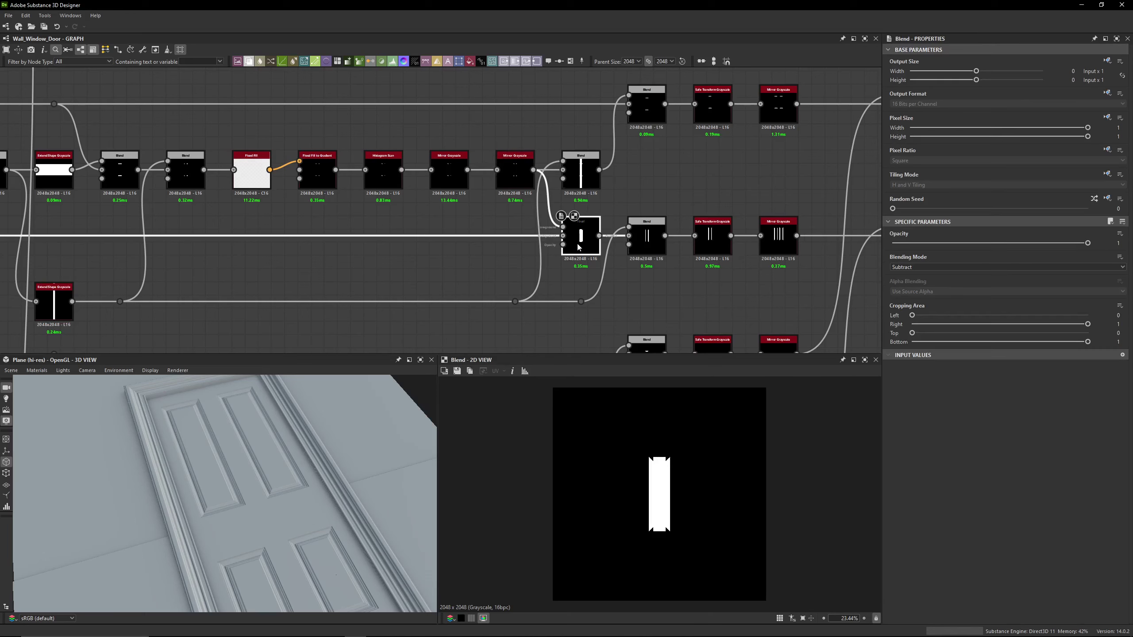
middle_drag(571, 243, 725, 245)
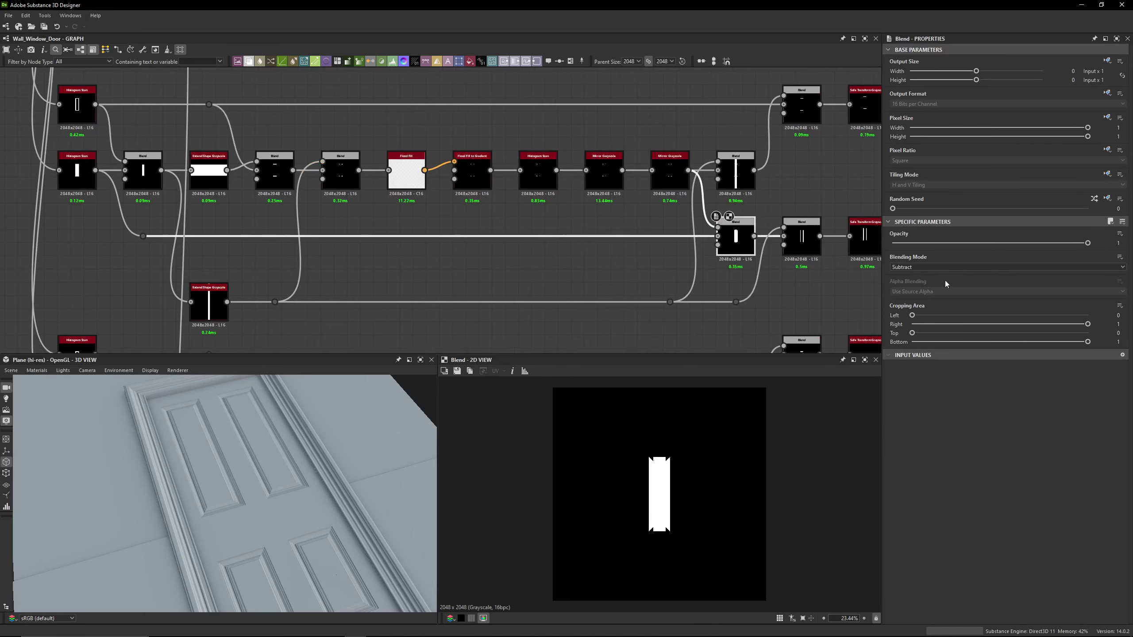
click(90, 178)
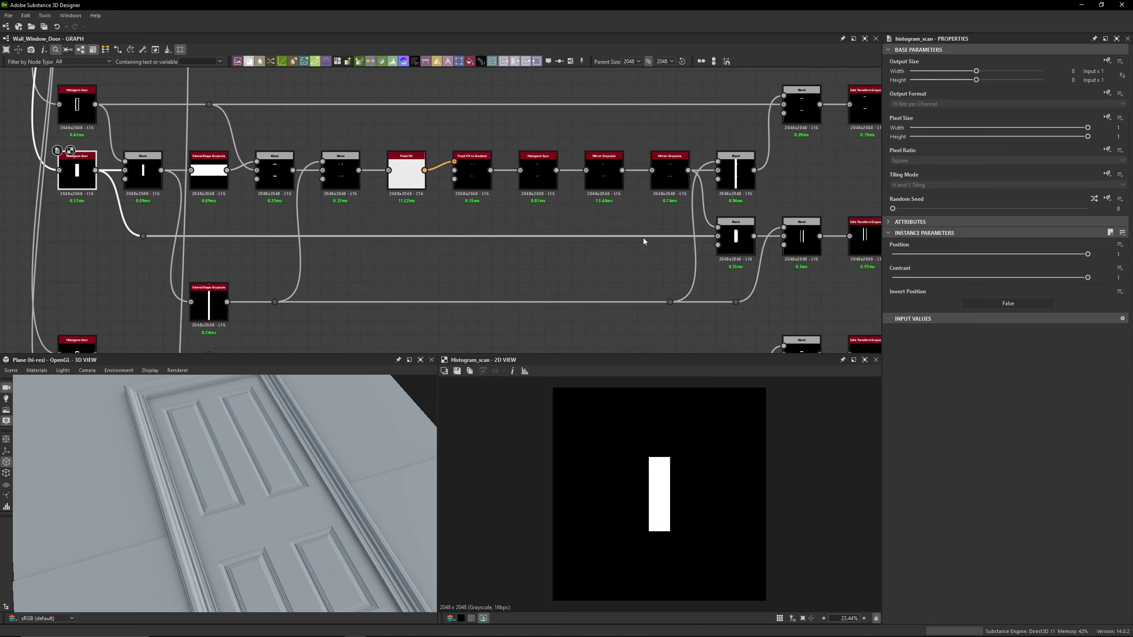
click(735, 236)
click(670, 176)
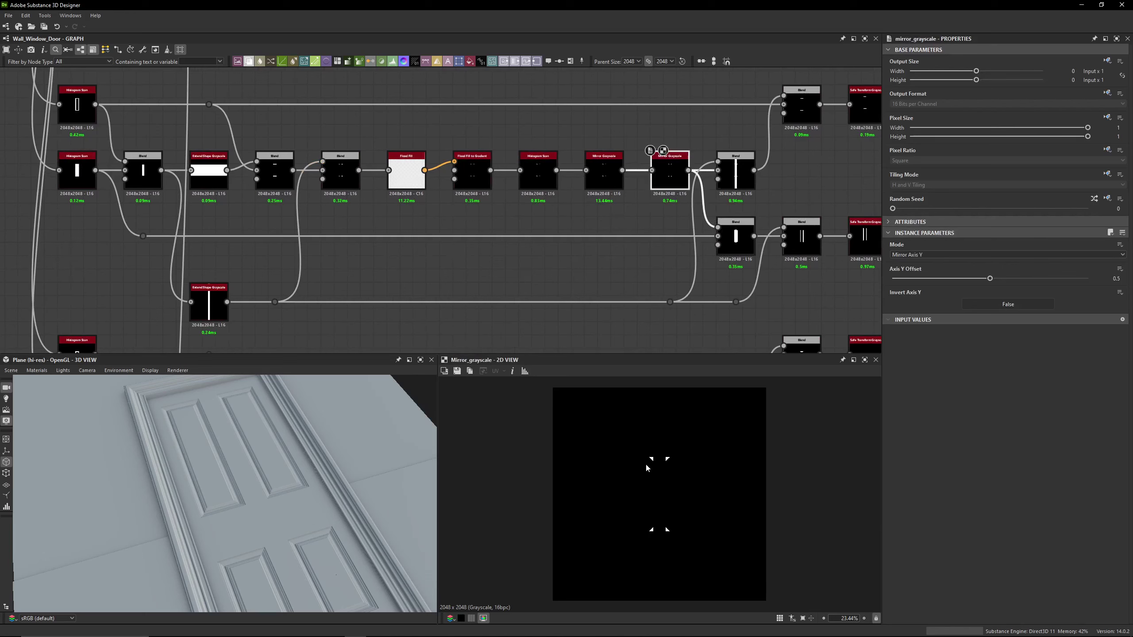
click(735, 236)
scroll(642, 471, up, 3)
middle_drag(714, 427, 617, 427)
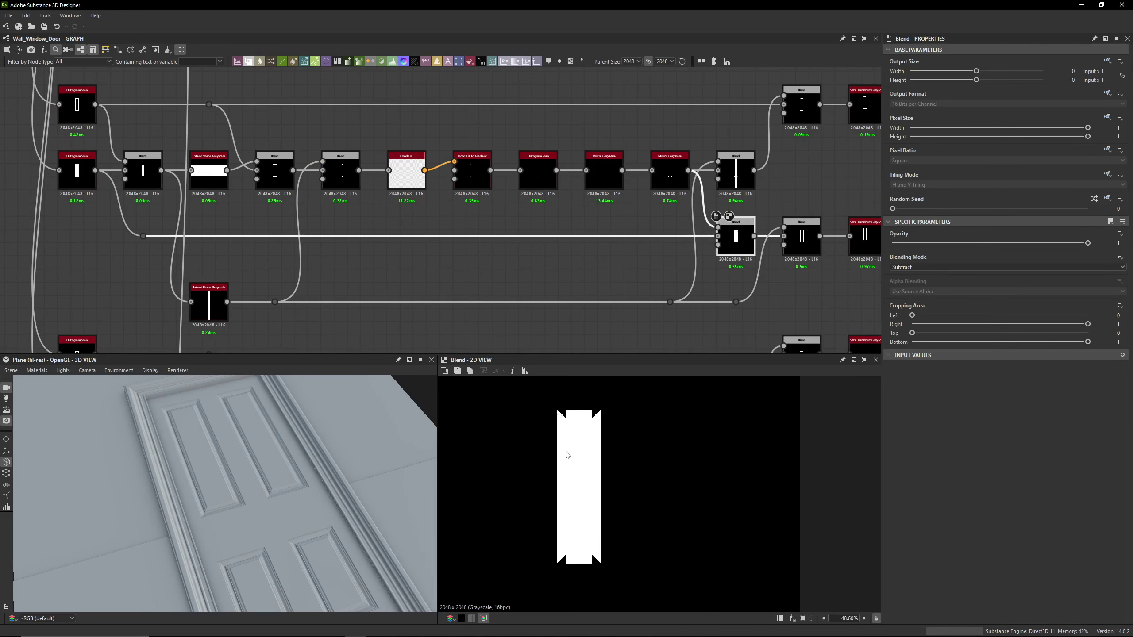
Preview the Add (Linear Dodge) Blend and compare it with the vertical Extend Shape Grayscale input and the Subtract Blend below
middle_drag(747, 235, 610, 252)
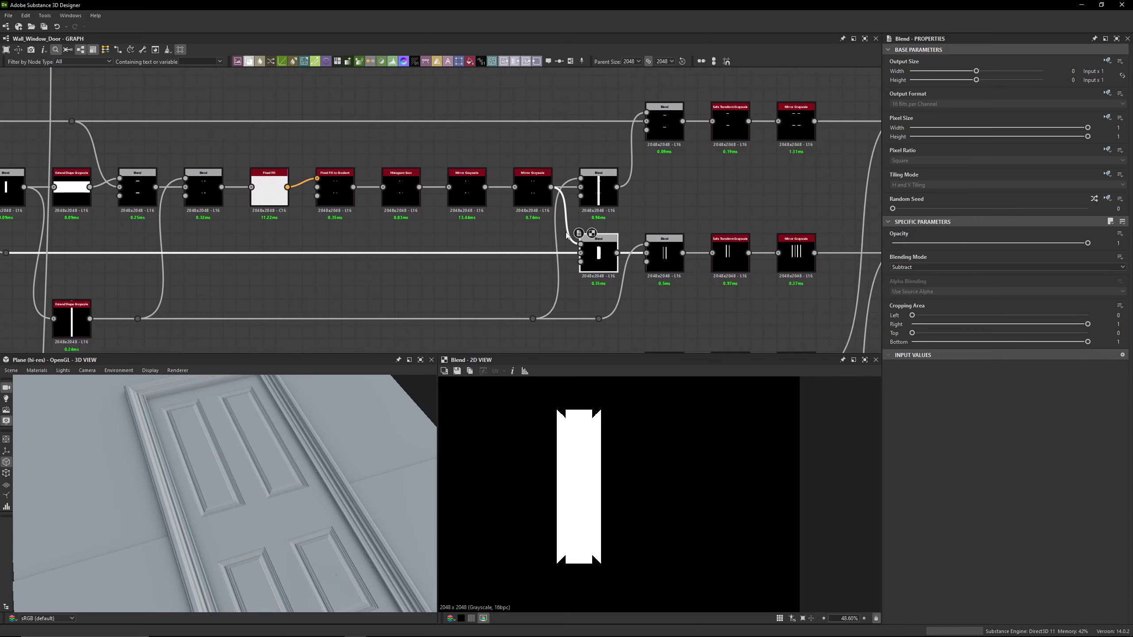
click(599, 203)
scroll(372, 271, down, 1)
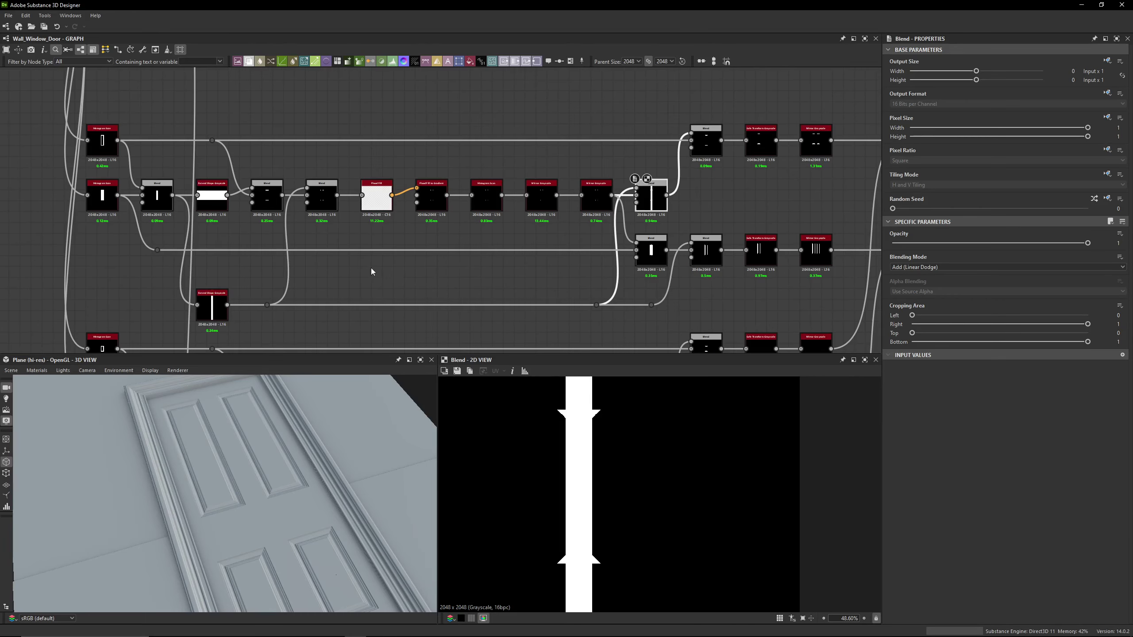
click(208, 306)
click(643, 197)
click(649, 253)
click(642, 209)
Preview the frame-shaped Histogram Scan and the Multiply Blend that masks it with the Add Blend result
middle_drag(685, 207, 598, 208)
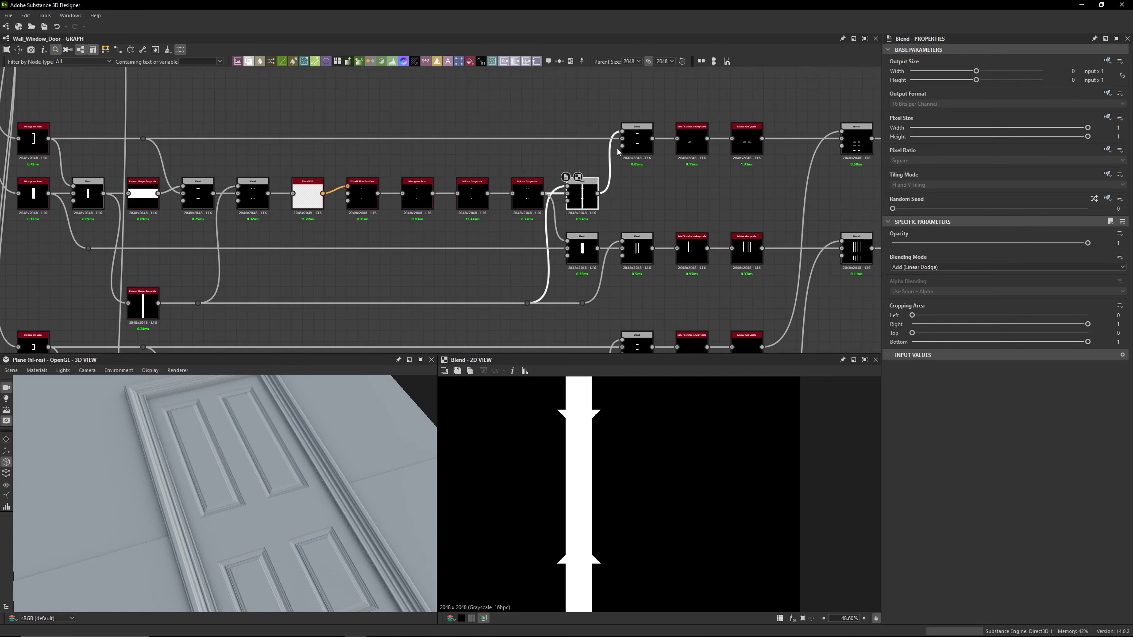
click(633, 145)
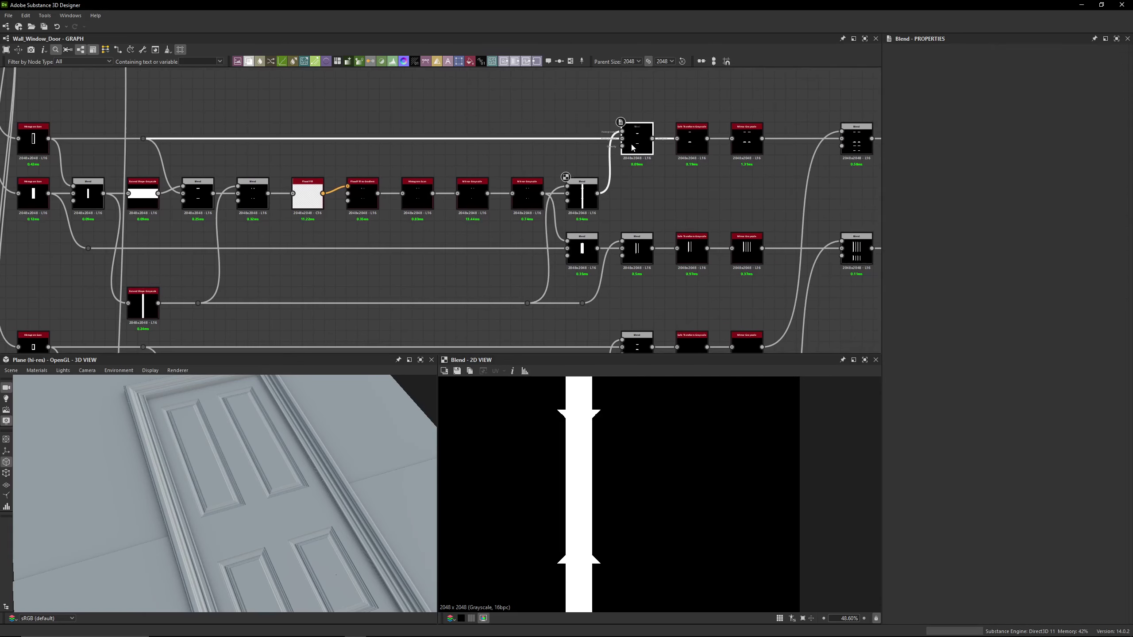
click(40, 150)
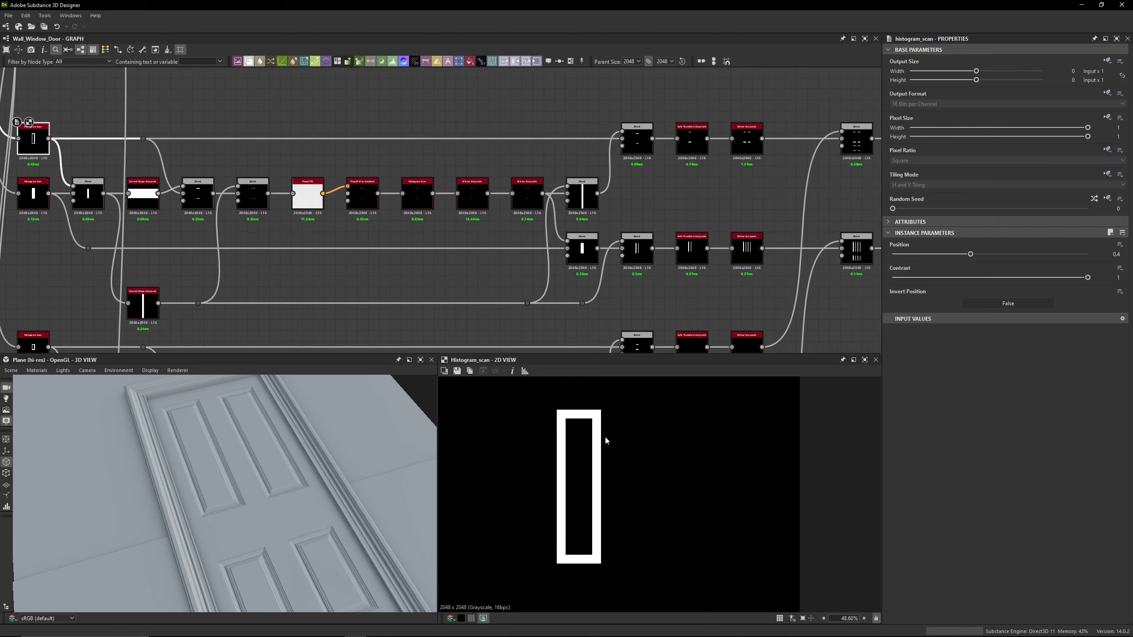
click(639, 145)
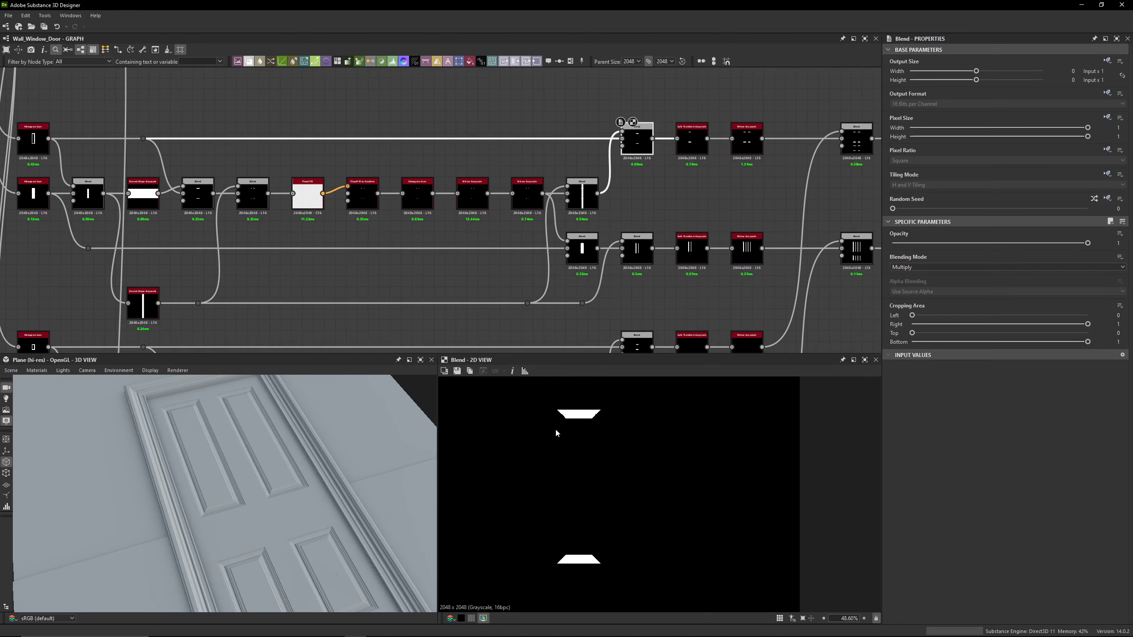
Preview the Subtract Blend for the panel's vertical sides together with the vertical Extend Shape Grayscale feeding it
middle_drag(616, 250, 507, 269)
click(491, 293)
click(547, 251)
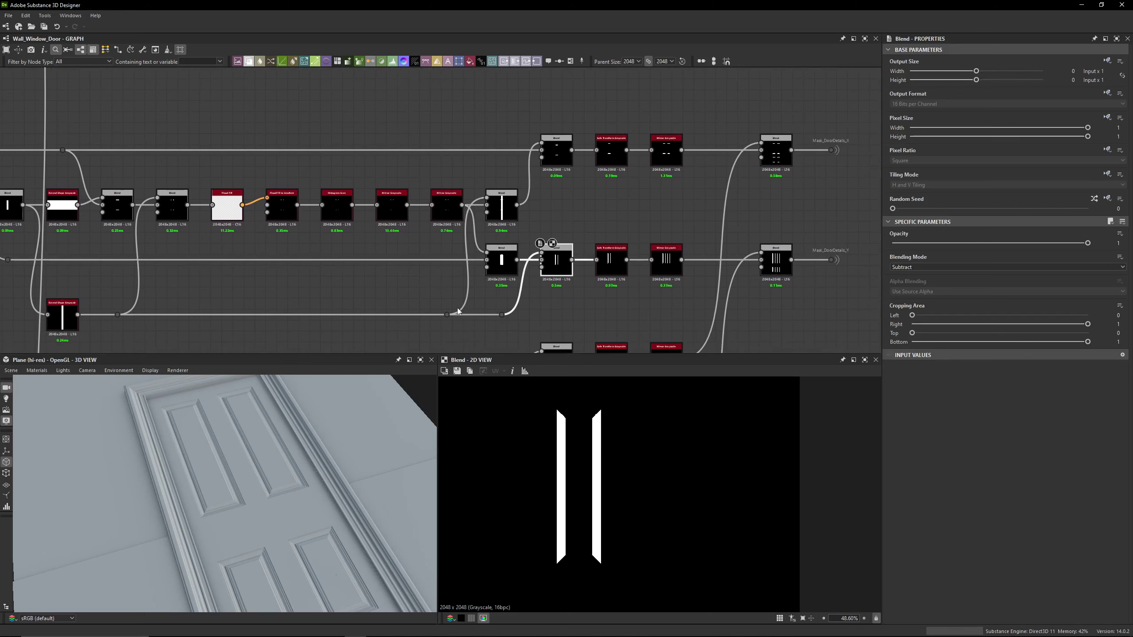
click(62, 315)
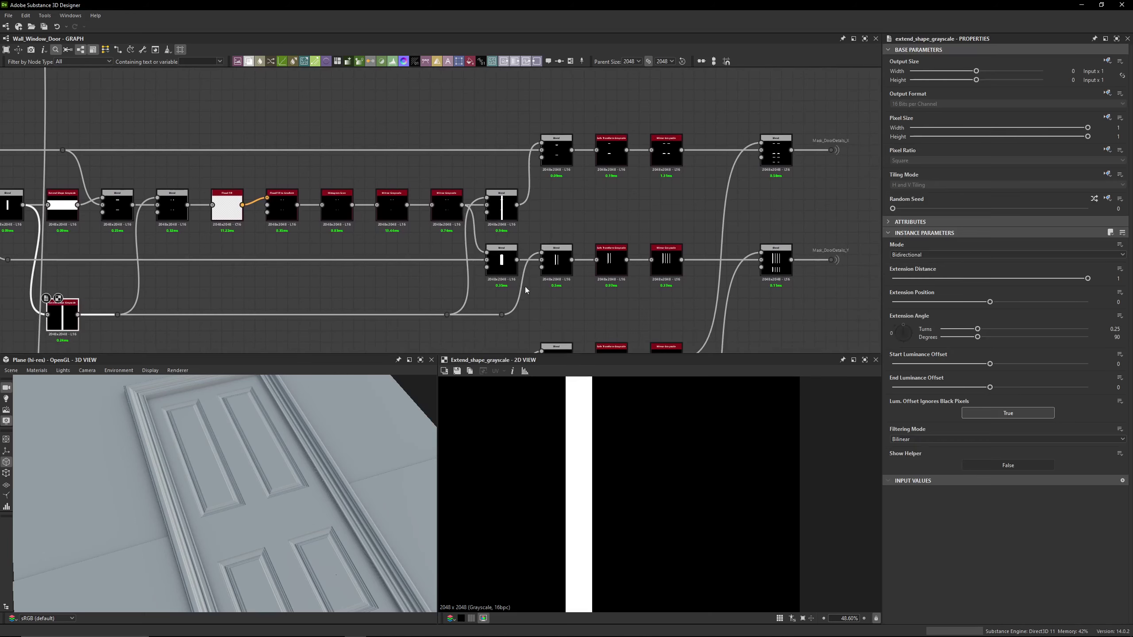
click(555, 262)
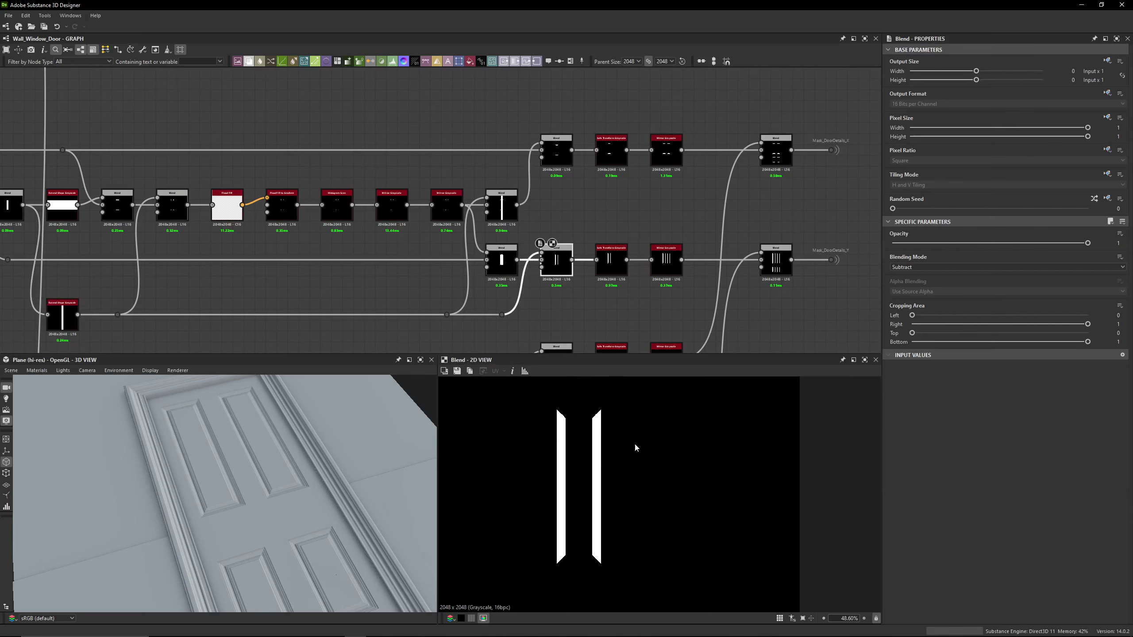
Compare the Multiply Blend's horizontal edge mask with the Subtract Blend's vertical edge mask at full-texture view
click(565, 157)
scroll(587, 468, down, 3)
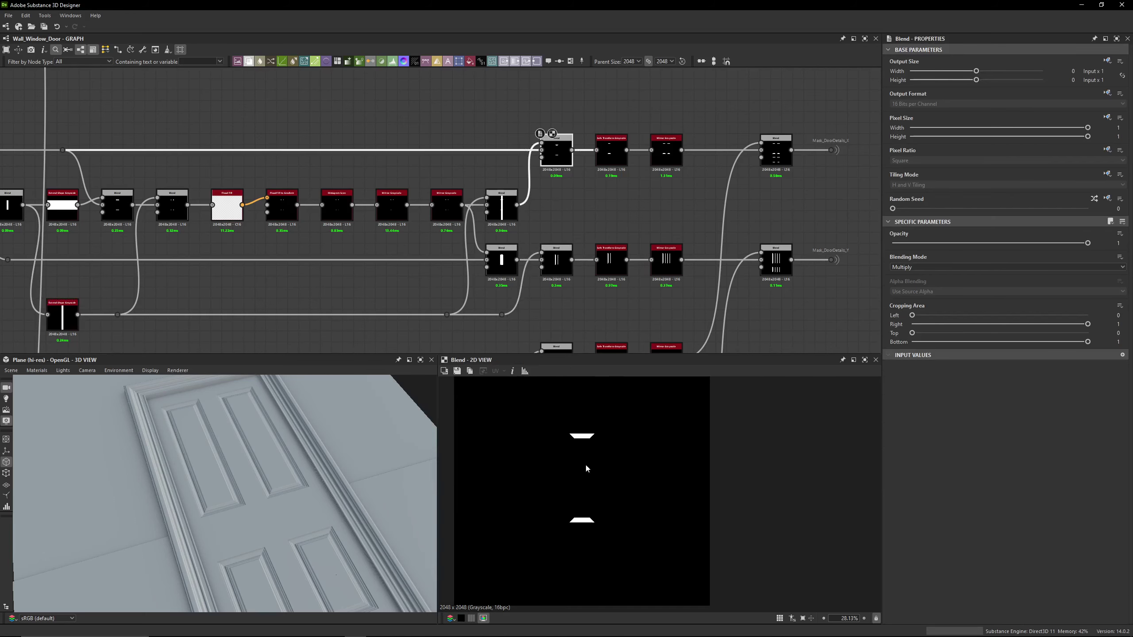
click(558, 268)
scroll(640, 480, down, 3)
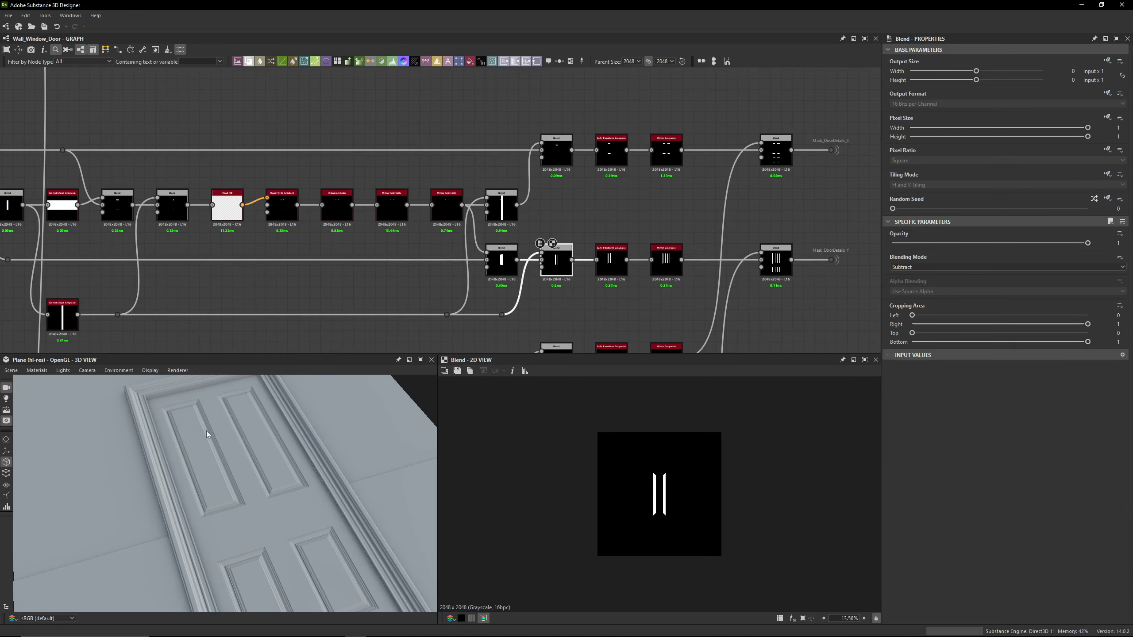
Compare the horizontal edge mask before and after its Safe Transform Grayscale and inspect the node's offset
scroll(609, 187, up, 4)
click(521, 137)
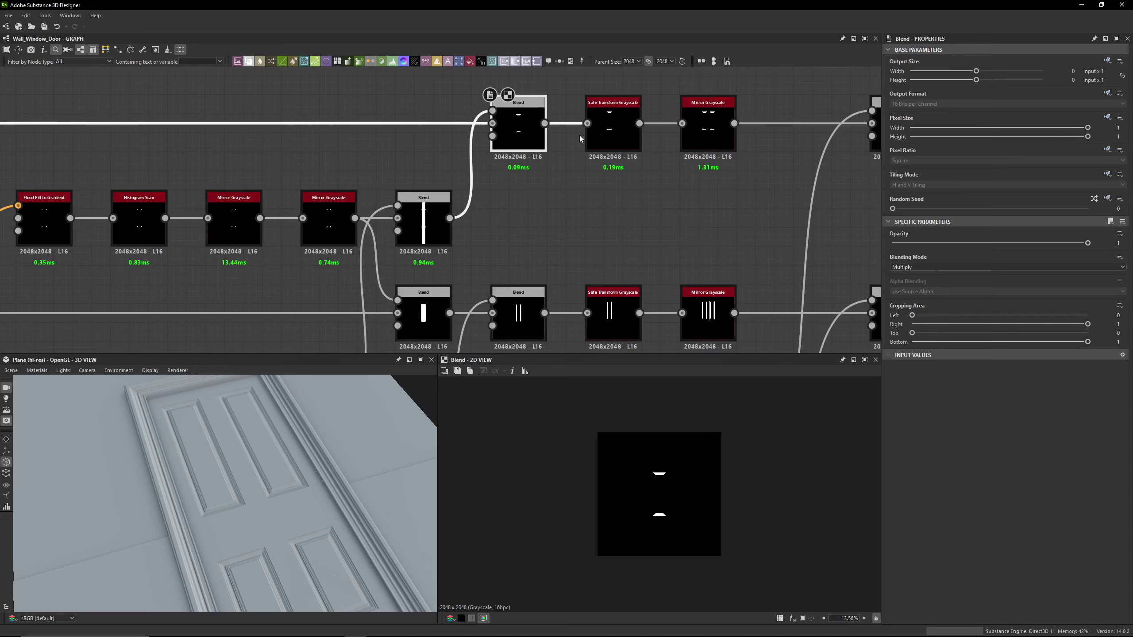
click(611, 138)
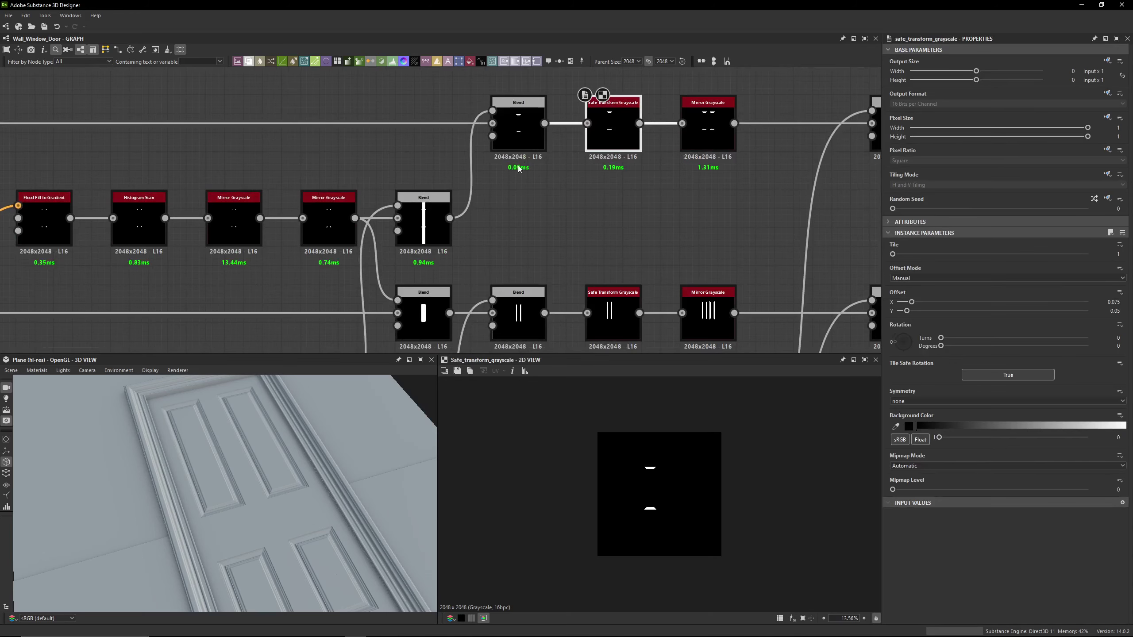
click(518, 138)
click(612, 136)
Inspect the offsets of the Safe Transform Grayscale nodes in the two original door panel height chains
scroll(552, 183, down, 3)
middle_drag(393, 140, 606, 168)
middle_drag(505, 228, 379, 256)
scroll(379, 256, down, 3)
middle_drag(450, 175, 442, 203)
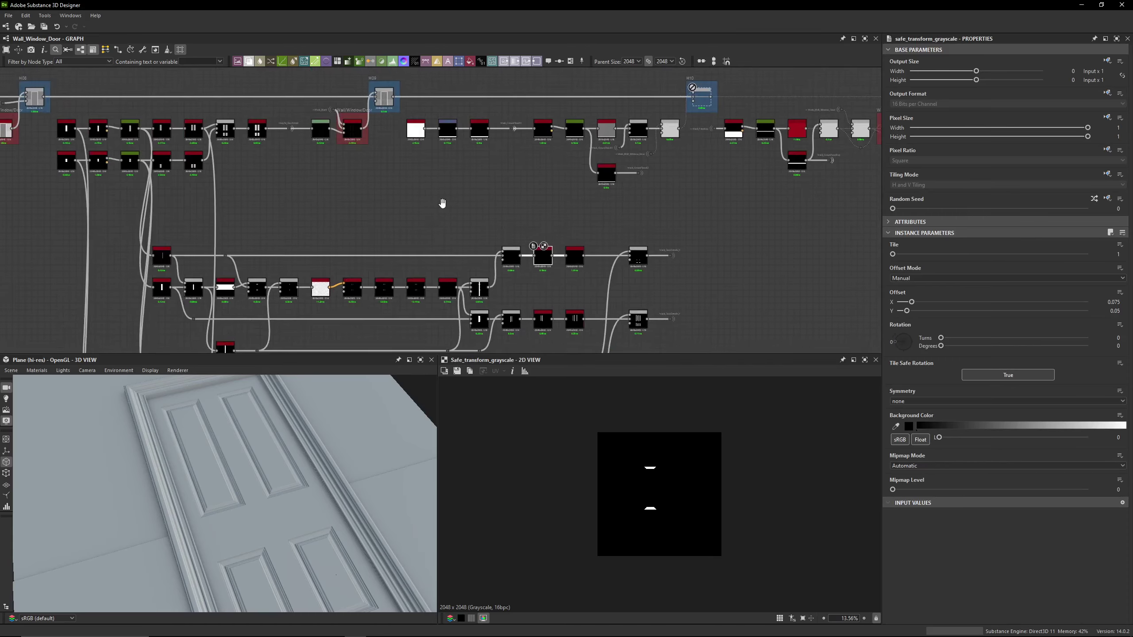
scroll(105, 116, up, 5)
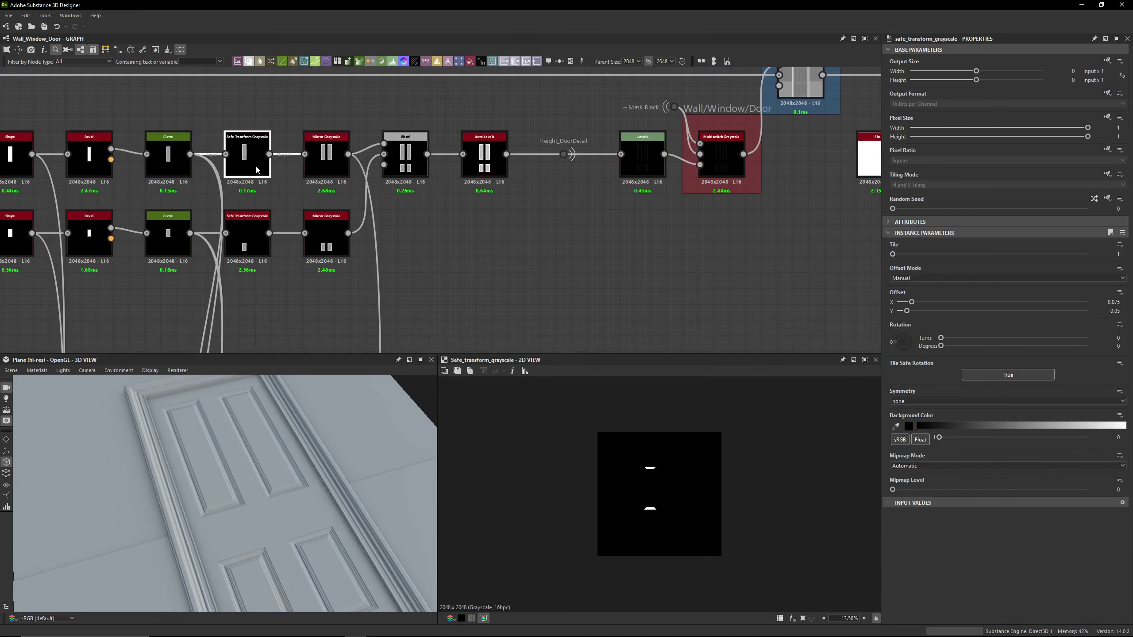
click(254, 243)
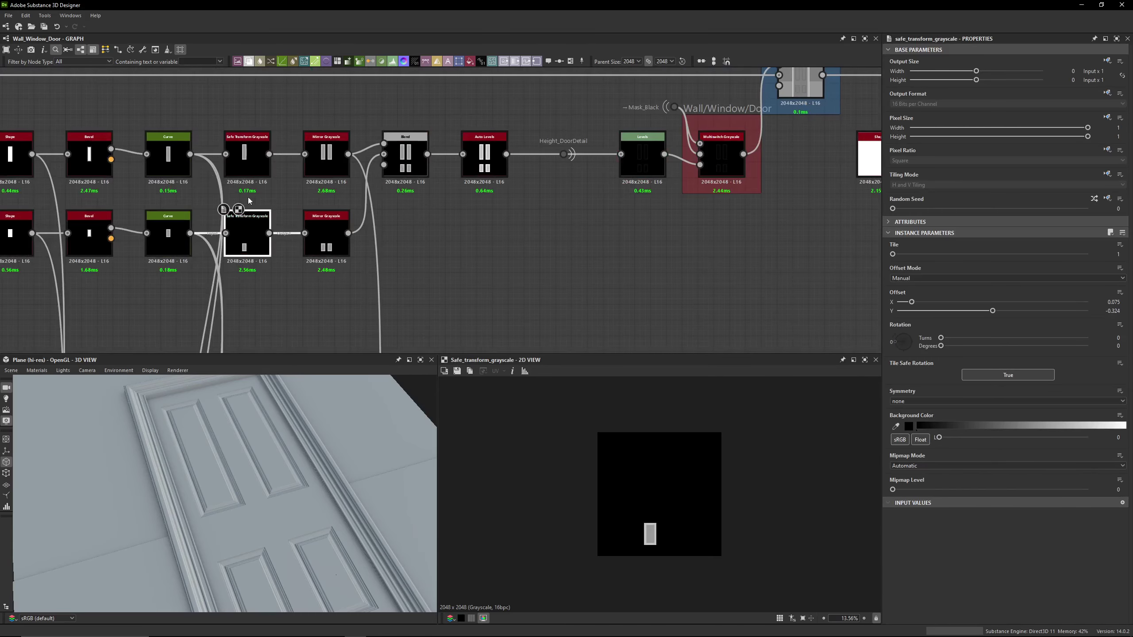
click(252, 143)
Return to the horizontal edge mask's Safe Transform Grayscale and compare its offset with that of the original panel chain
middle_drag(498, 253, 384, 152)
middle_drag(625, 281, 401, 147)
middle_drag(568, 230, 403, 136)
scroll(409, 154, down, 1)
scroll(410, 157, down, 1)
middle_drag(603, 156, 535, 187)
scroll(538, 188, up, 3)
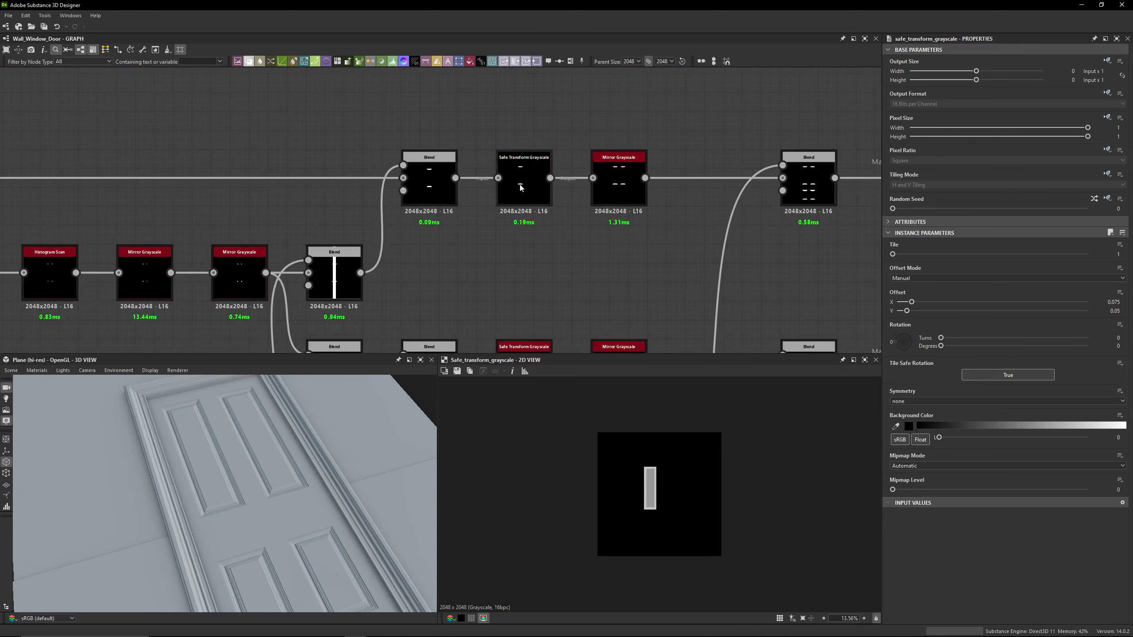
click(550, 200)
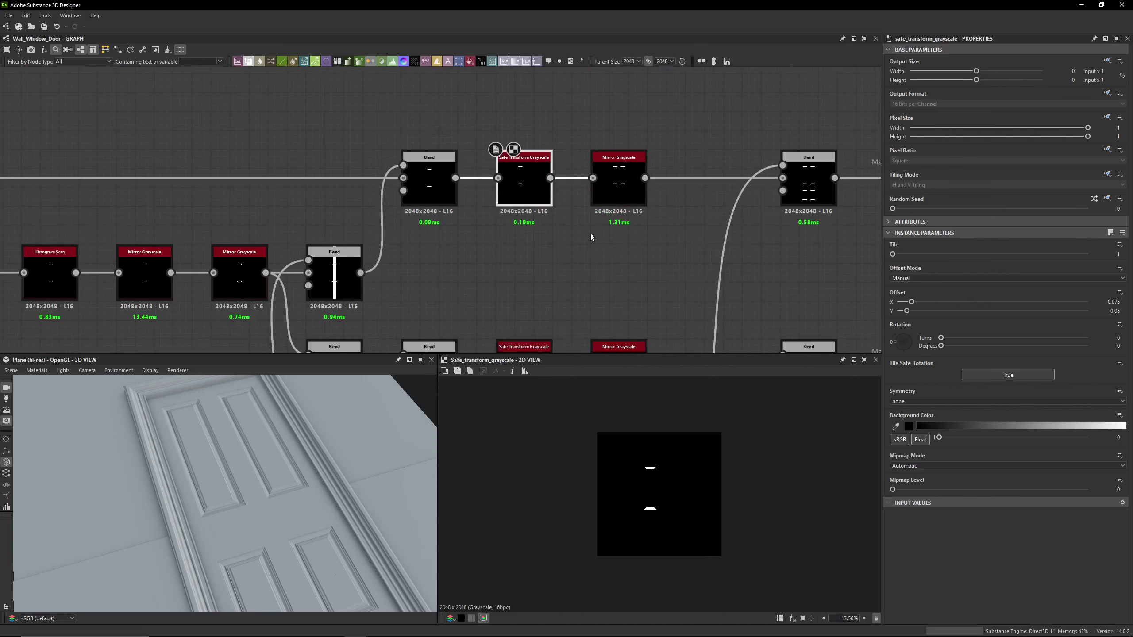
Compare the mirrored horizontal edge mask with the vertical edge mask from the Subtract Blend
middle_drag(592, 237, 524, 243)
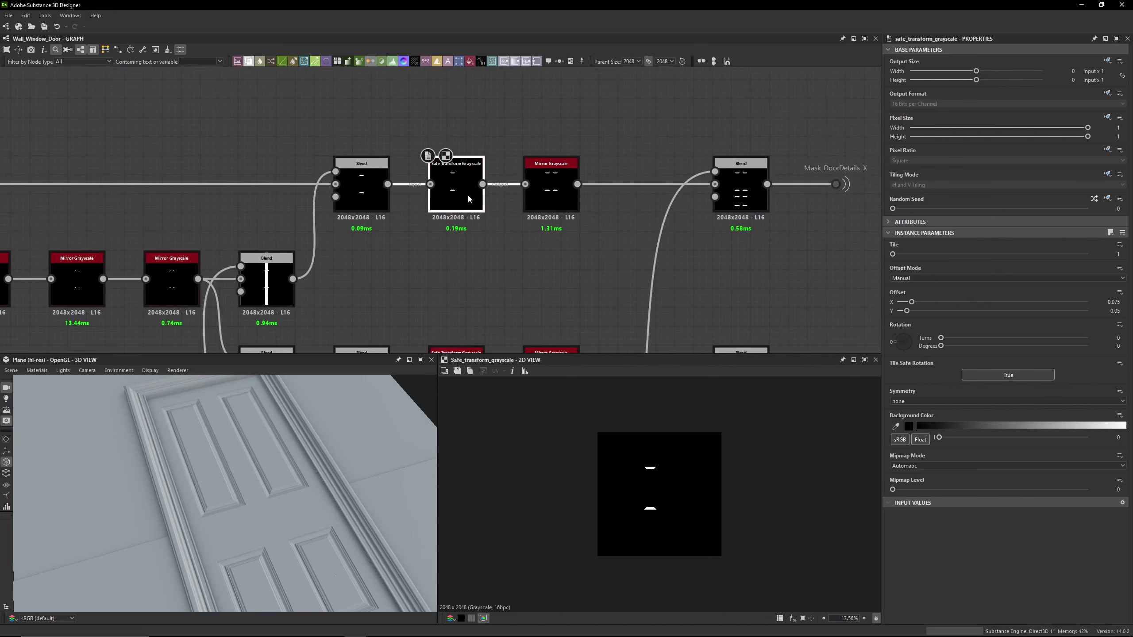
click(538, 201)
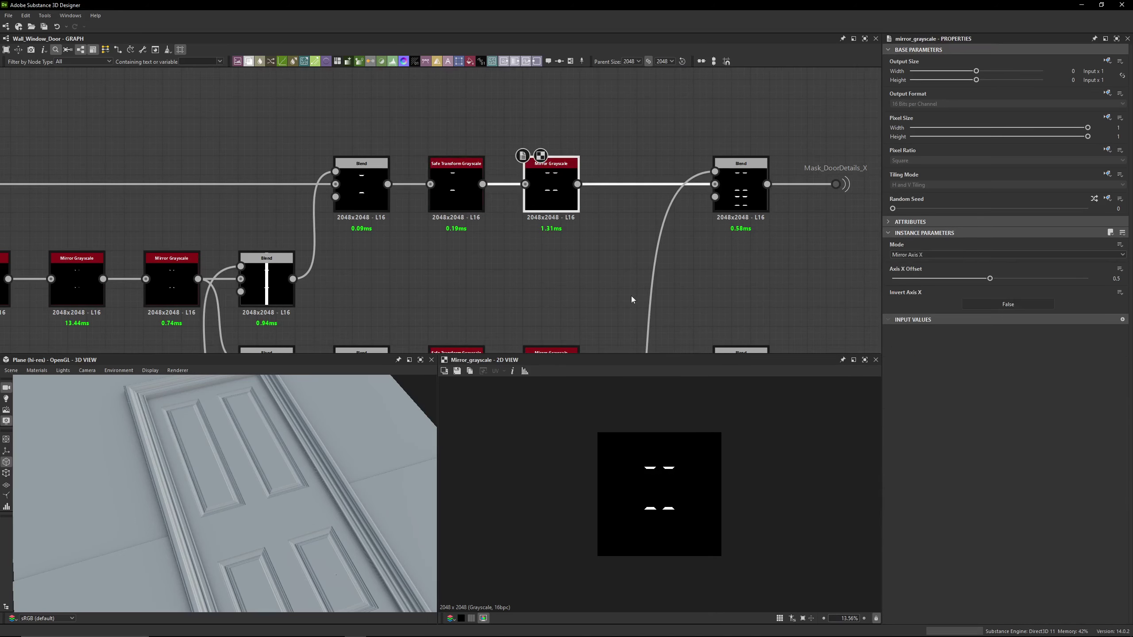
middle_drag(632, 300, 574, 172)
click(407, 270)
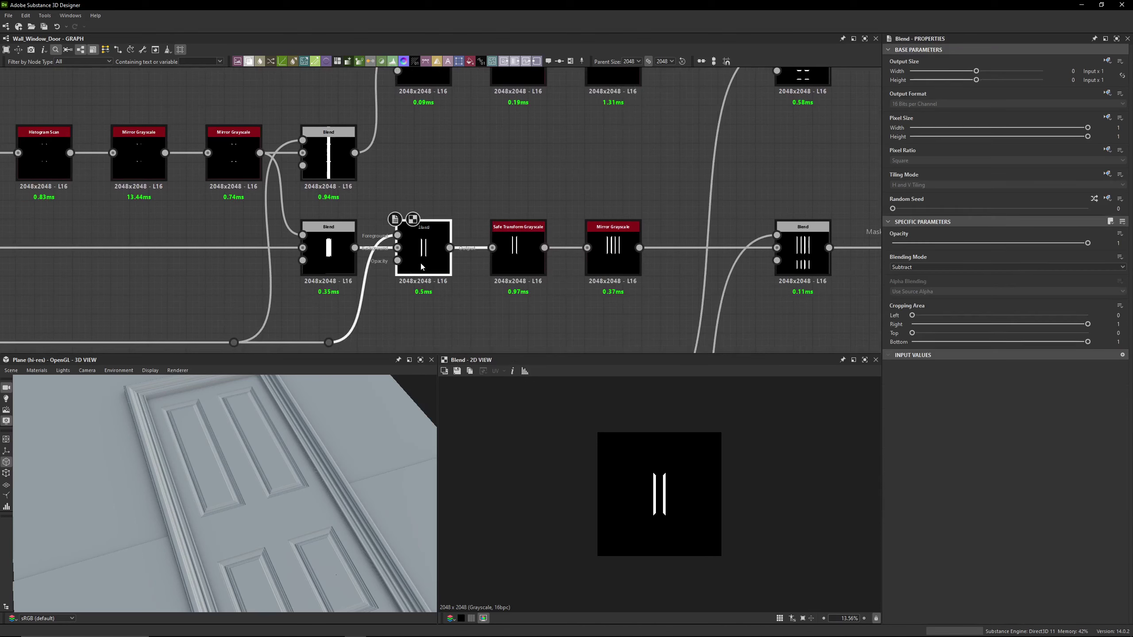
click(509, 223)
Compare the horizontal and vertical edge masks after their Safe Transform Grayscale nodes and preview the mirrored vertical mask
scroll(506, 220, down, 5)
middle_drag(379, 135, 396, 167)
double_click(528, 180)
click(528, 269)
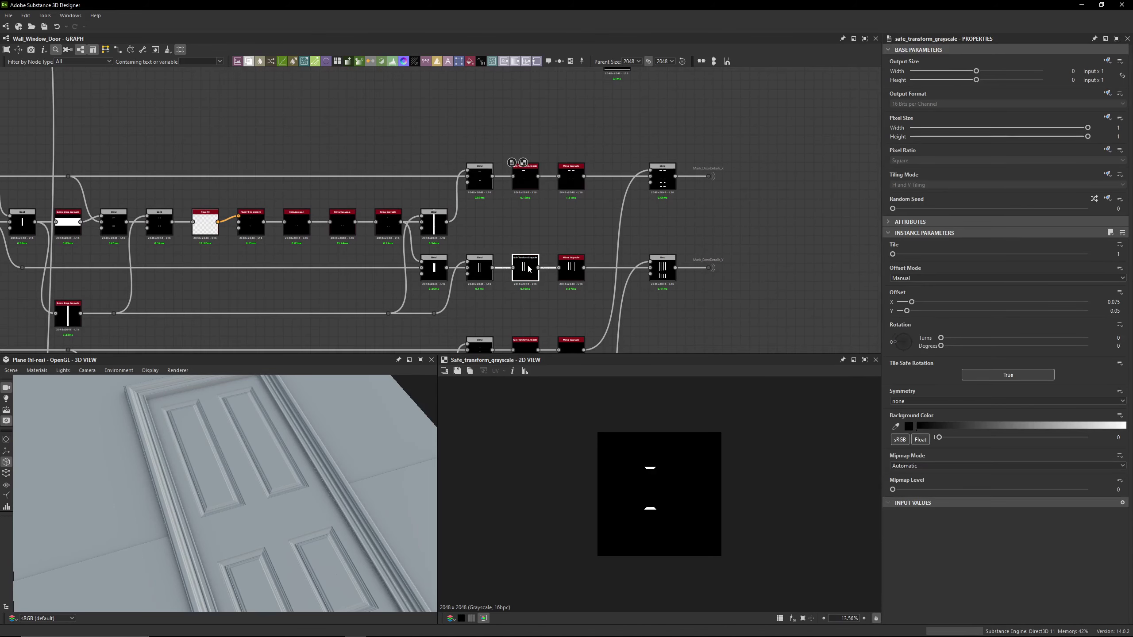
double_click(528, 268)
scroll(531, 272, up, 3)
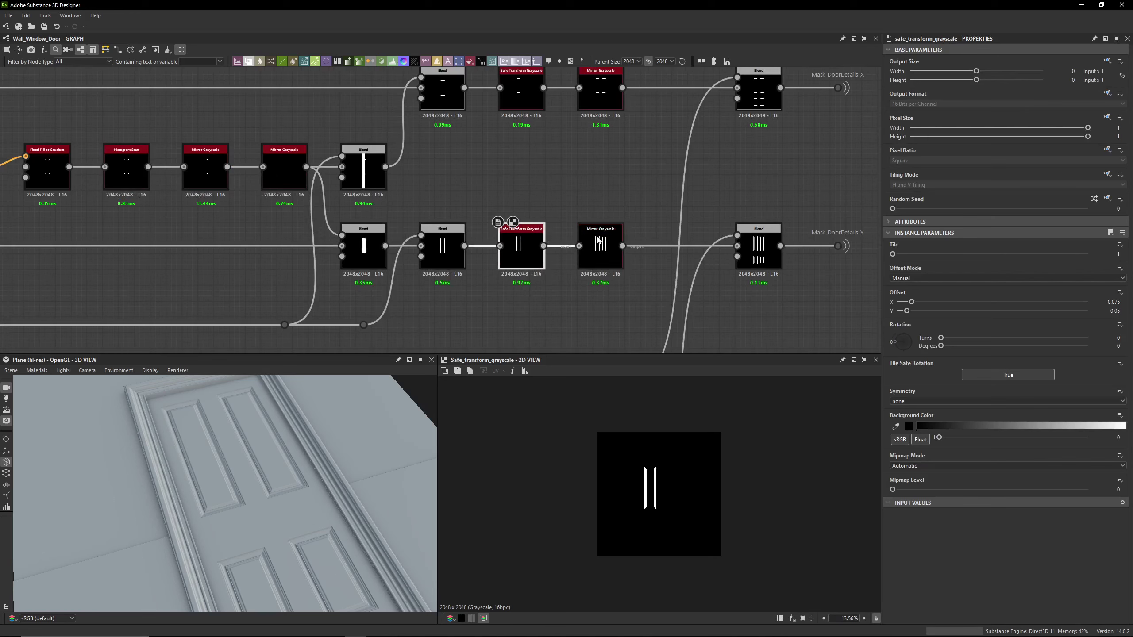
double_click(601, 248)
middle_drag(635, 183, 472, 226)
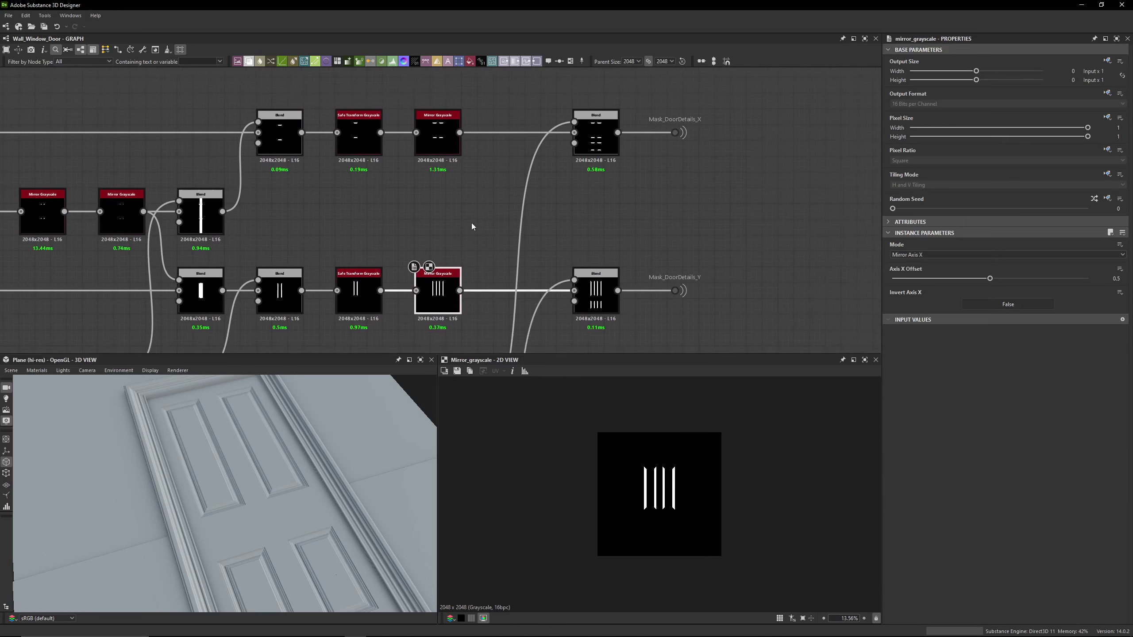
Examine the Add Blend that merges both horizontal mask chains against the upper chain's mirrored horizontal and vertical masks
double_click(440, 140)
double_click(607, 130)
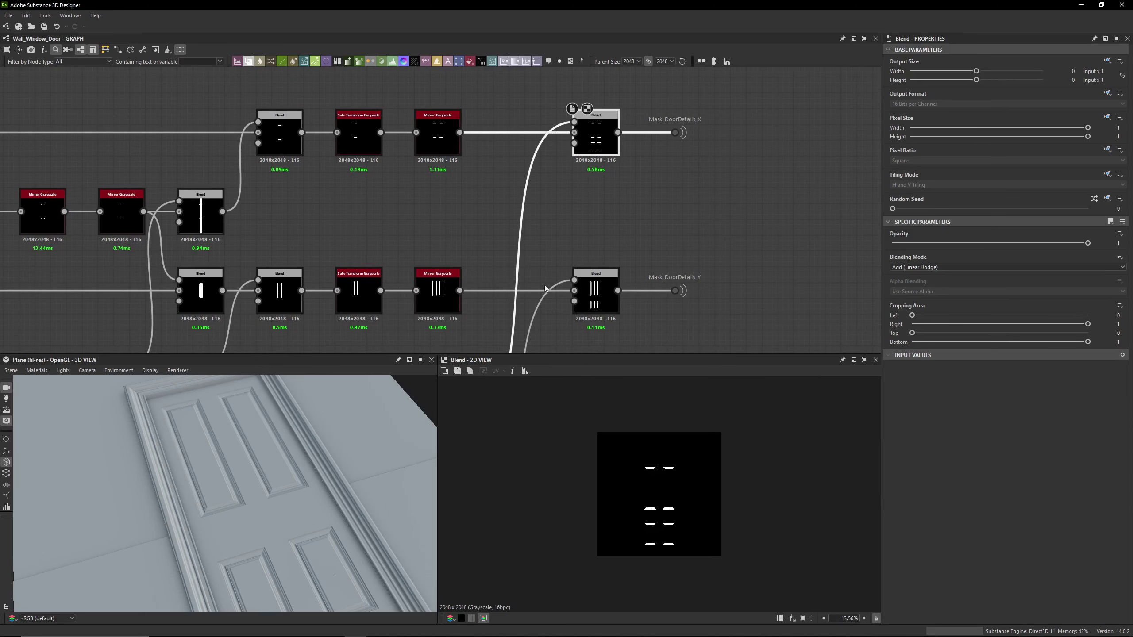
scroll(547, 290, down, 3)
middle_drag(550, 344, 585, 173)
drag(585, 173, 254, 323)
click(610, 212)
middle_drag(620, 161, 605, 308)
double_click(504, 147)
double_click(506, 243)
middle_drag(513, 193, 669, 172)
Select all nodes of the upper panel mask chain to distinguish it from the chain below
scroll(608, 176, down, 3)
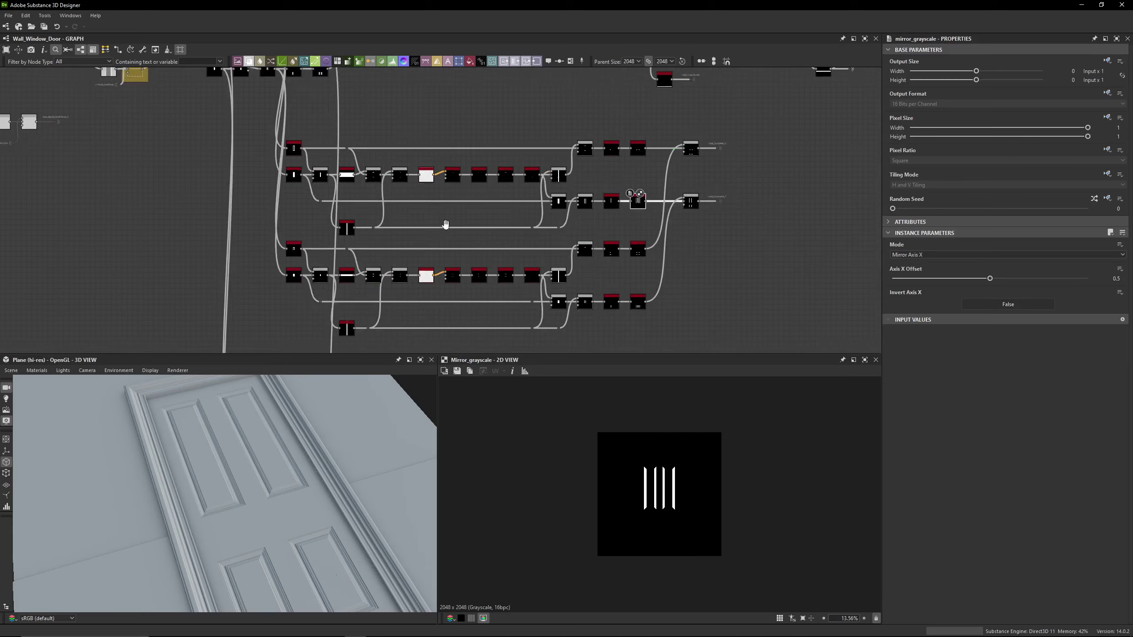
middle_drag(445, 225, 574, 215)
scroll(416, 228, up, 6)
scroll(437, 219, down, 7)
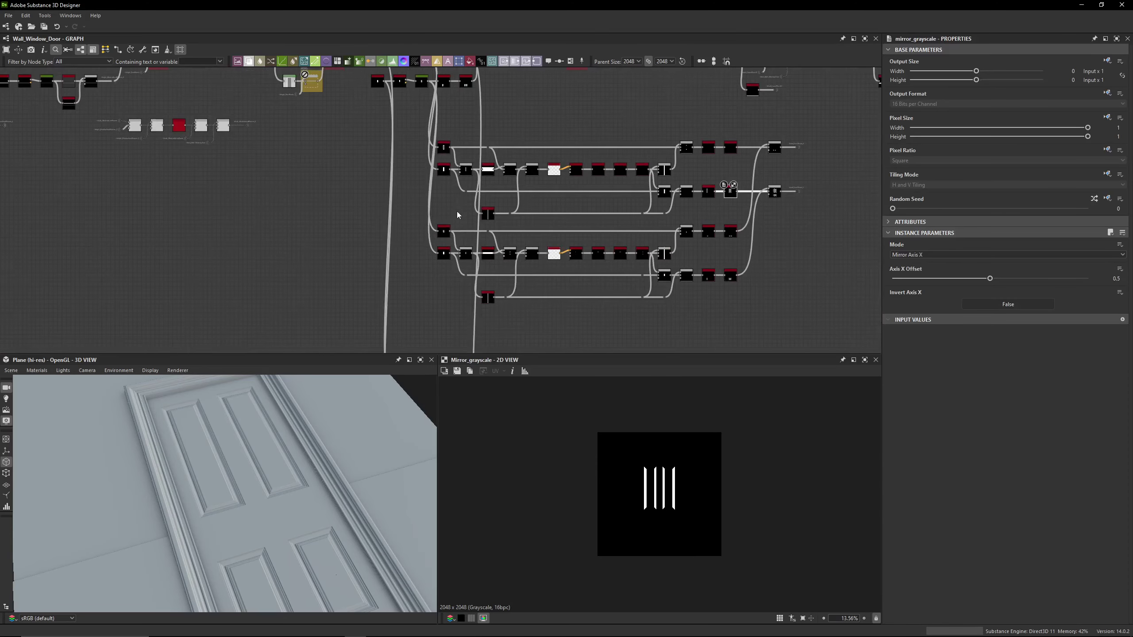
middle_drag(475, 208, 406, 218)
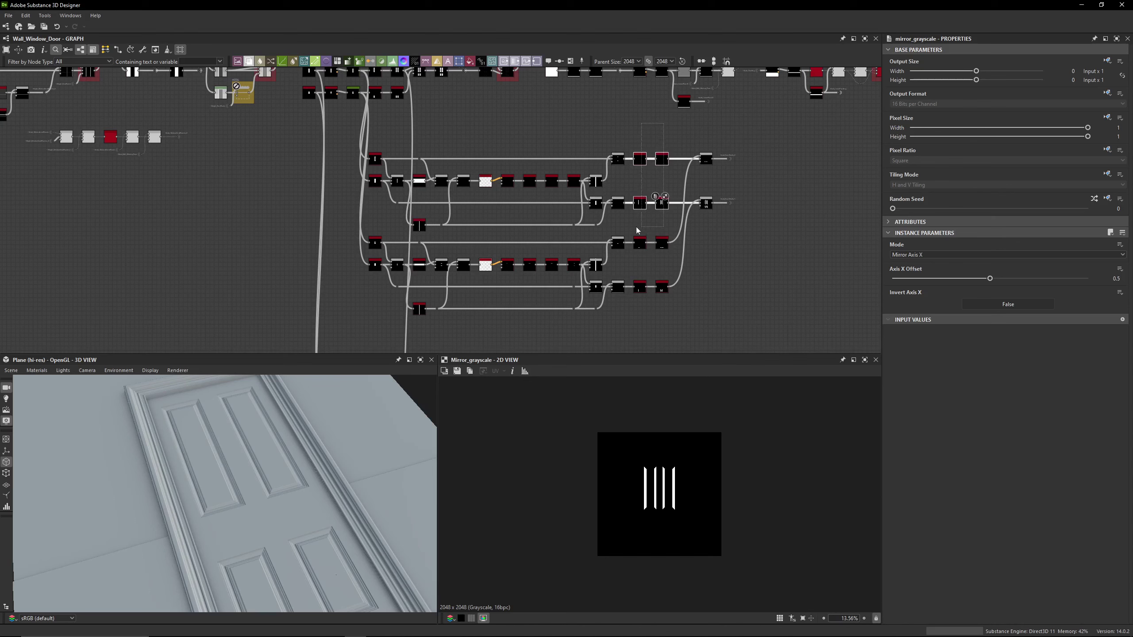
drag(637, 228, 358, 232)
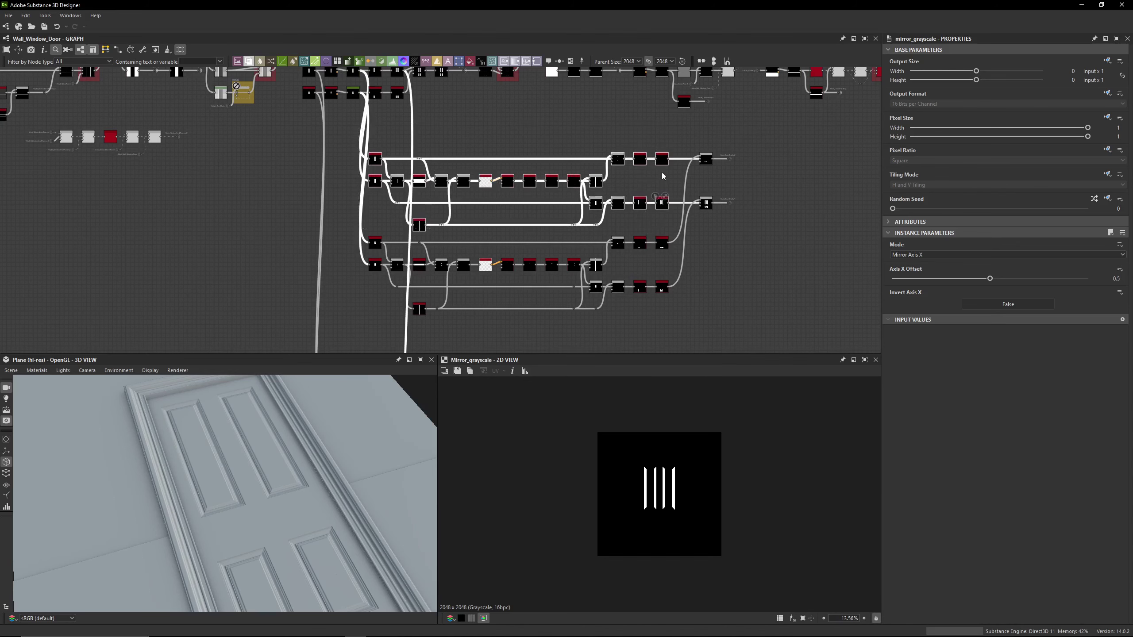
scroll(410, 227, up, 5)
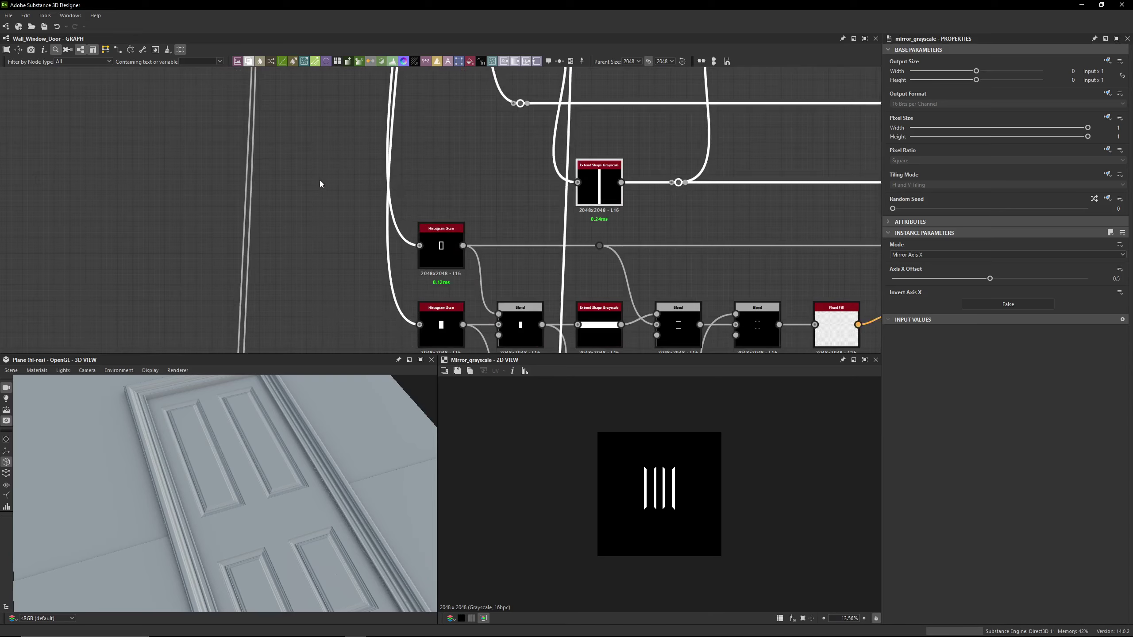
Inspect the Curve node of the shorter door panel that feeds the lower mask chain
middle_drag(420, 147, 432, 184)
middle_drag(432, 121, 431, 184)
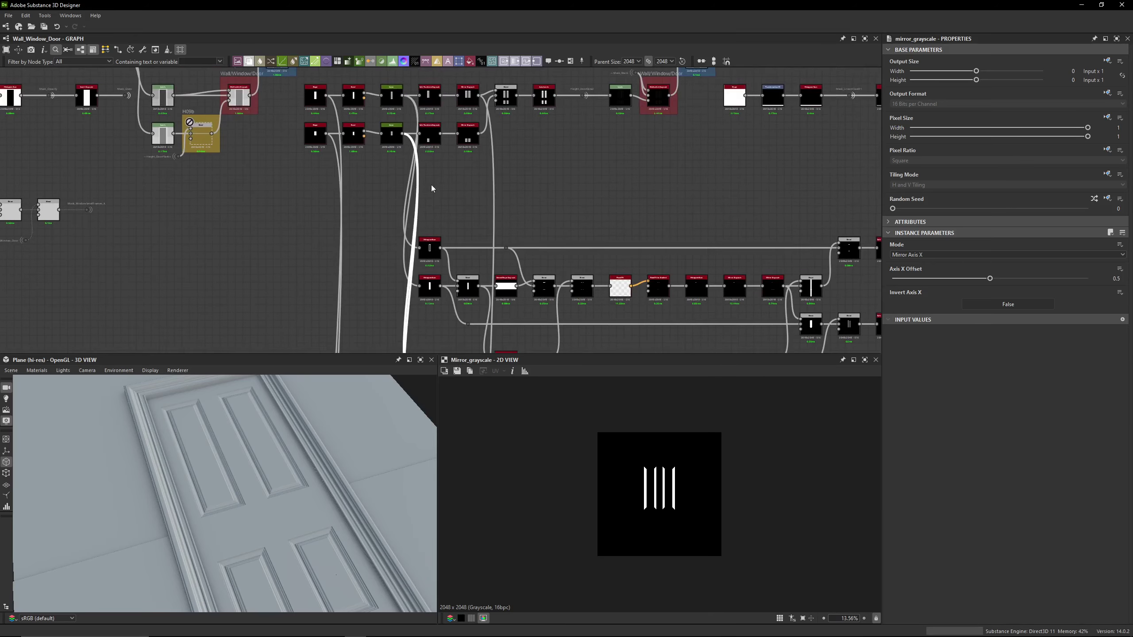
click(431, 184)
scroll(396, 134, up, 5)
scroll(378, 120, down, 4)
middle_drag(386, 250, 450, 98)
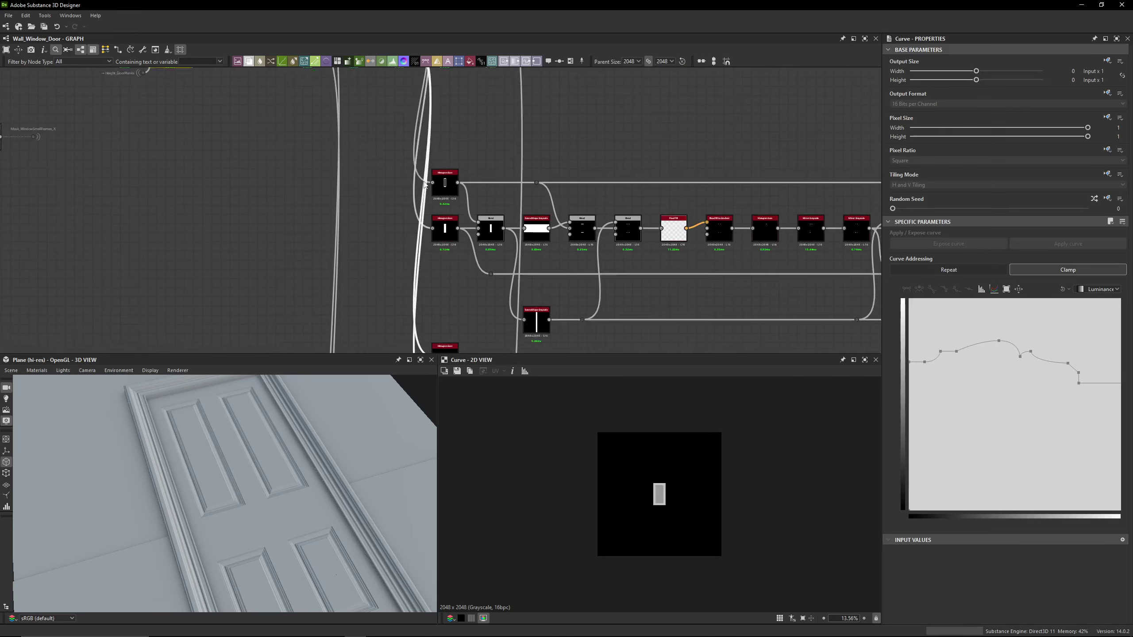
Inspect the settings of the lower mask chain's outline Histogram Scan and its first Subtract Blend
scroll(459, 89, up, 3)
middle_drag(440, 259, 367, 169)
click(394, 146)
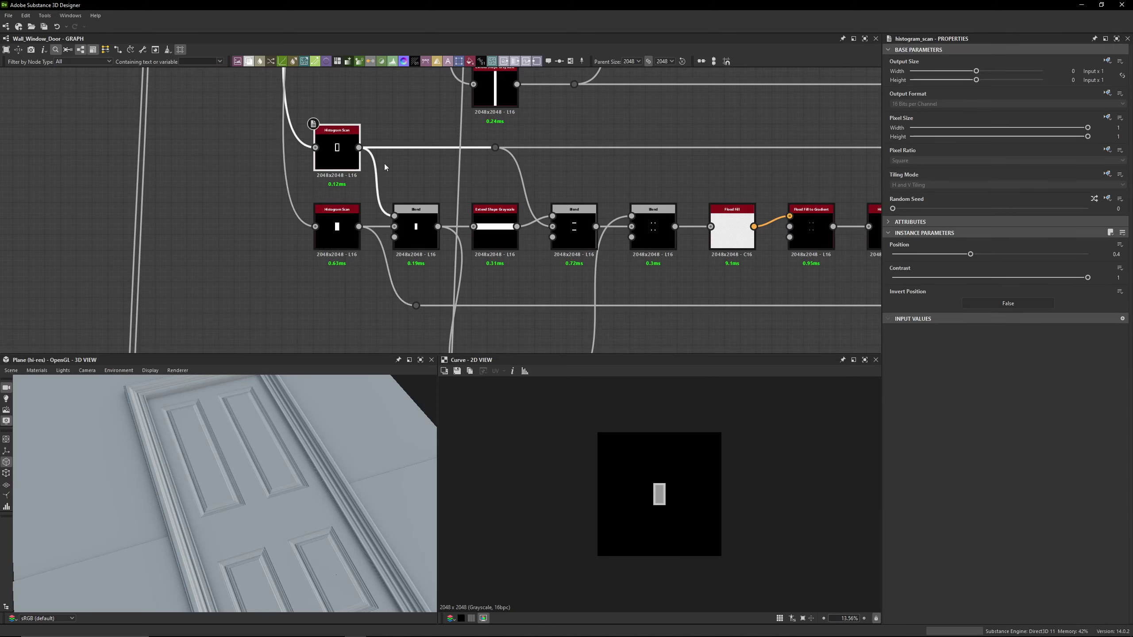
middle_drag(424, 197, 389, 200)
click(383, 229)
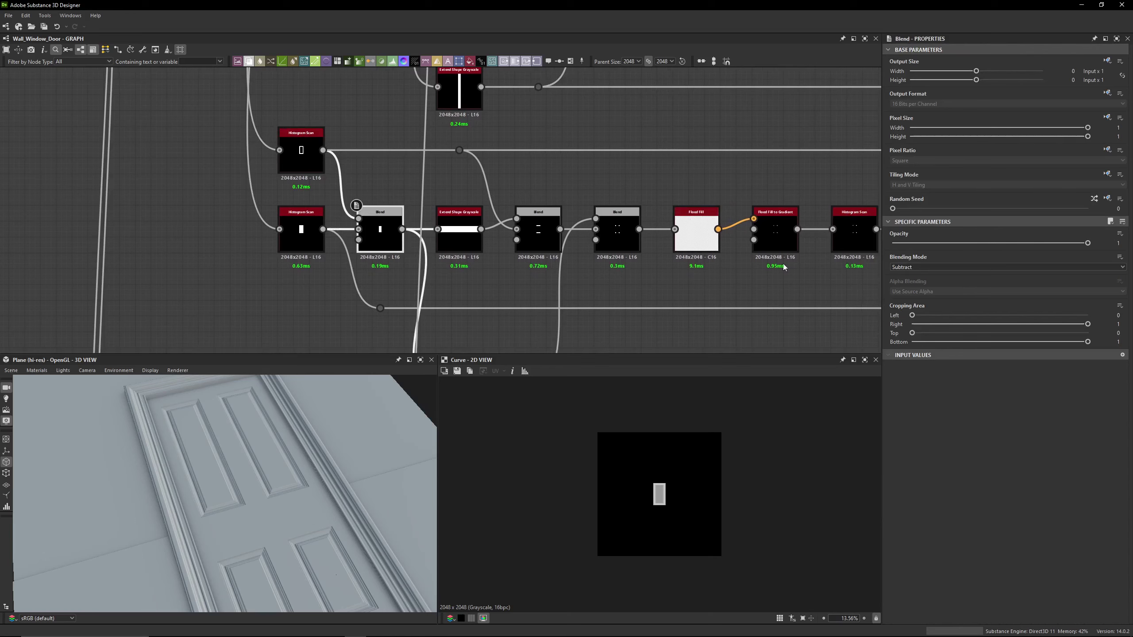
Inspect the lower chain's horizontal Extend Shape Grayscale and the Subtract Blend that follows it
middle_drag(479, 258, 470, 245)
middle_drag(453, 158, 415, 144)
scroll(473, 273, down, 3)
scroll(428, 192, up, 1)
click(414, 188)
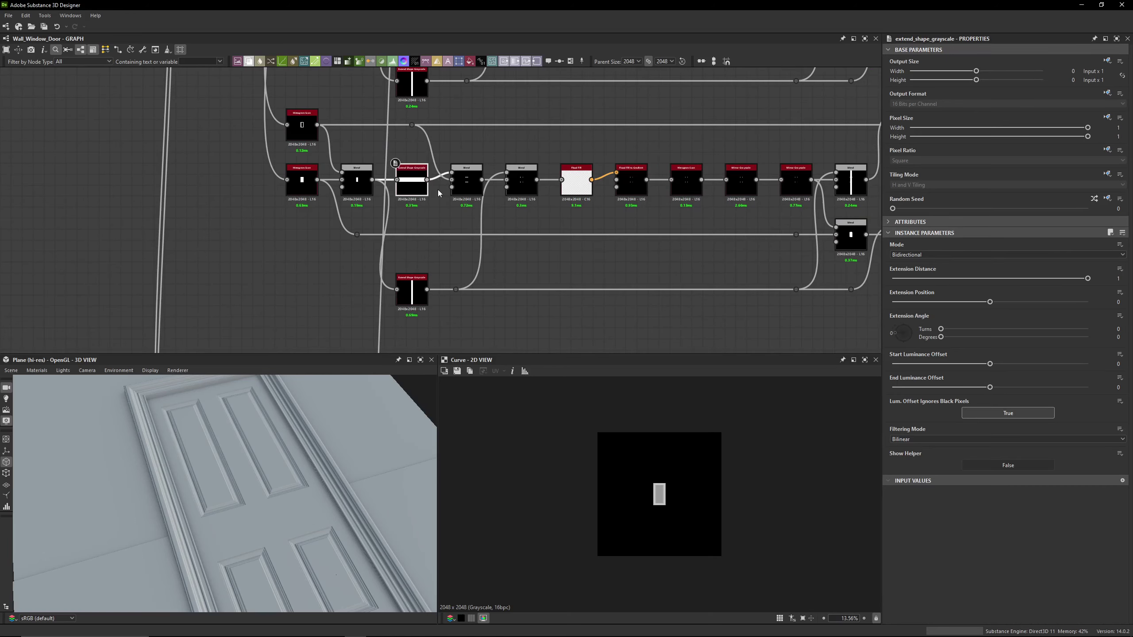
click(477, 188)
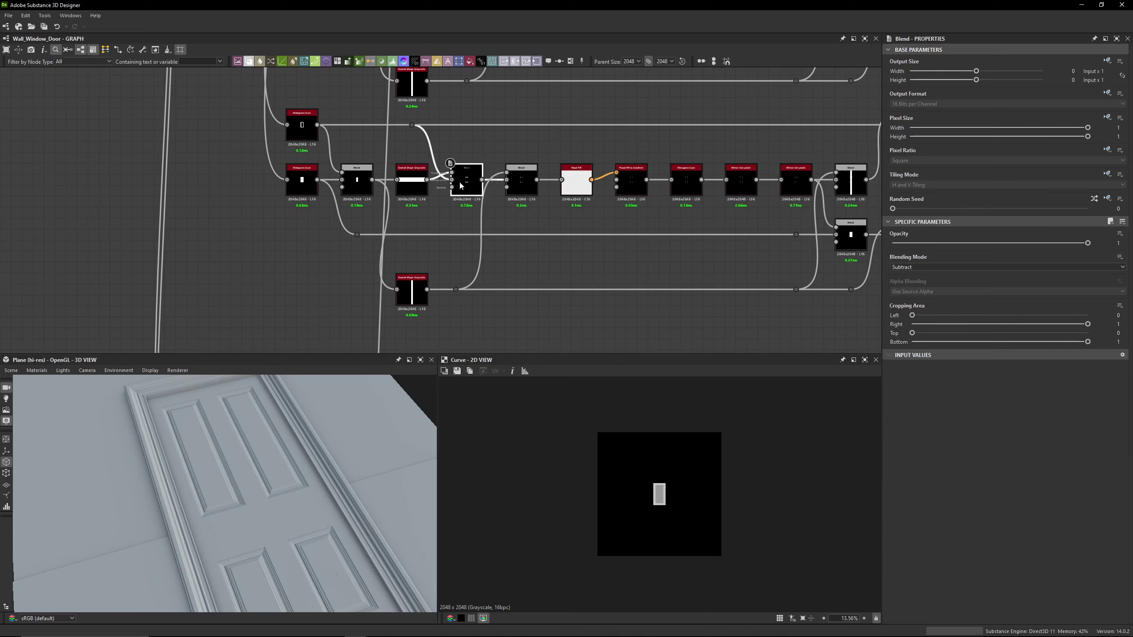
scroll(381, 154, up, 1)
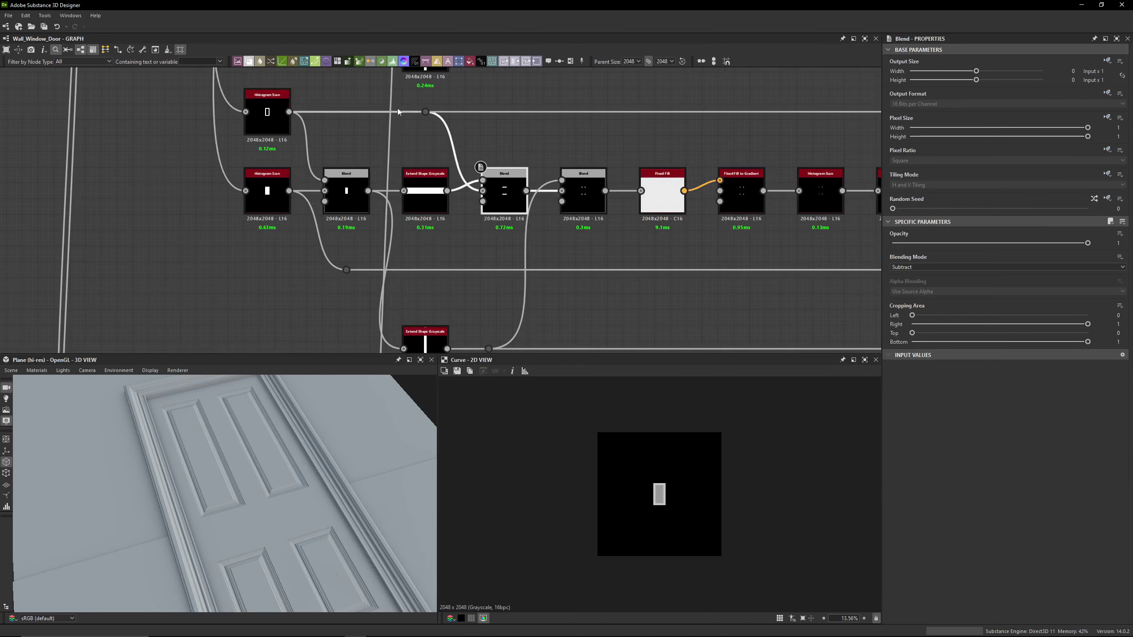
scroll(523, 171, down, 2)
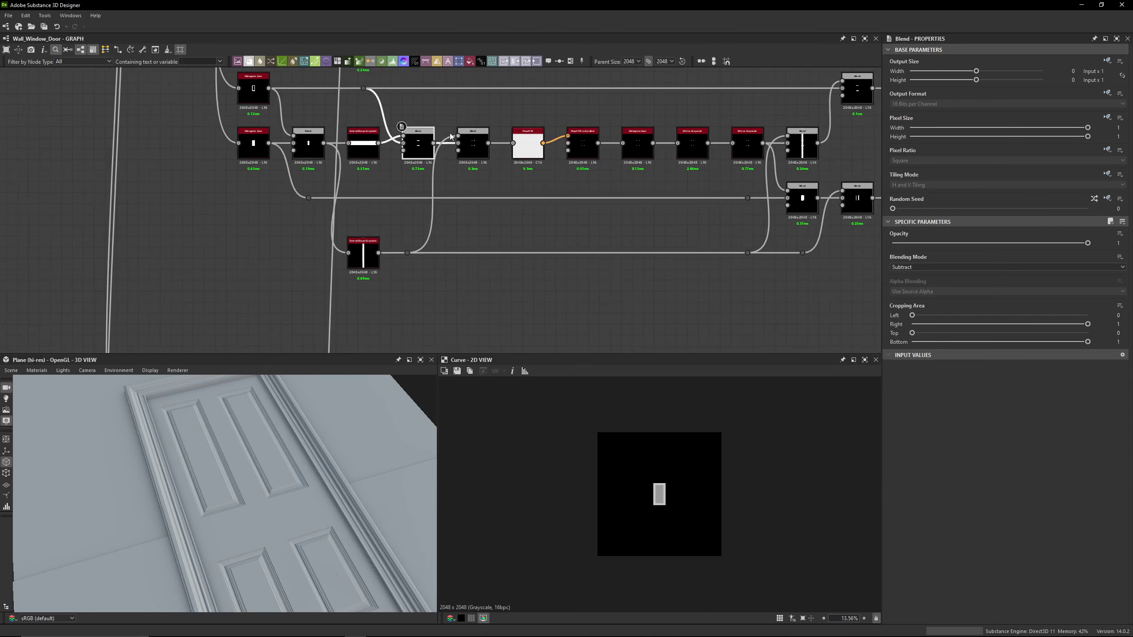
Compare the lower chain's two Subtract Blend results with the vertical Extend Shape Grayscale strip that cuts out the corners
middle_drag(411, 140, 412, 172)
double_click(412, 172)
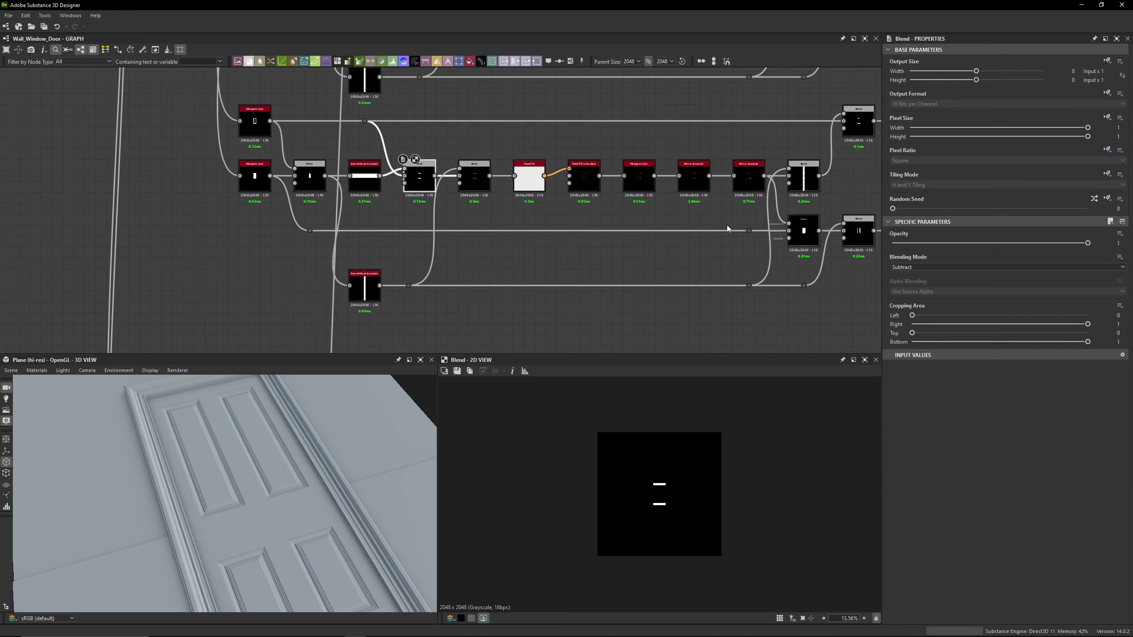
double_click(484, 185)
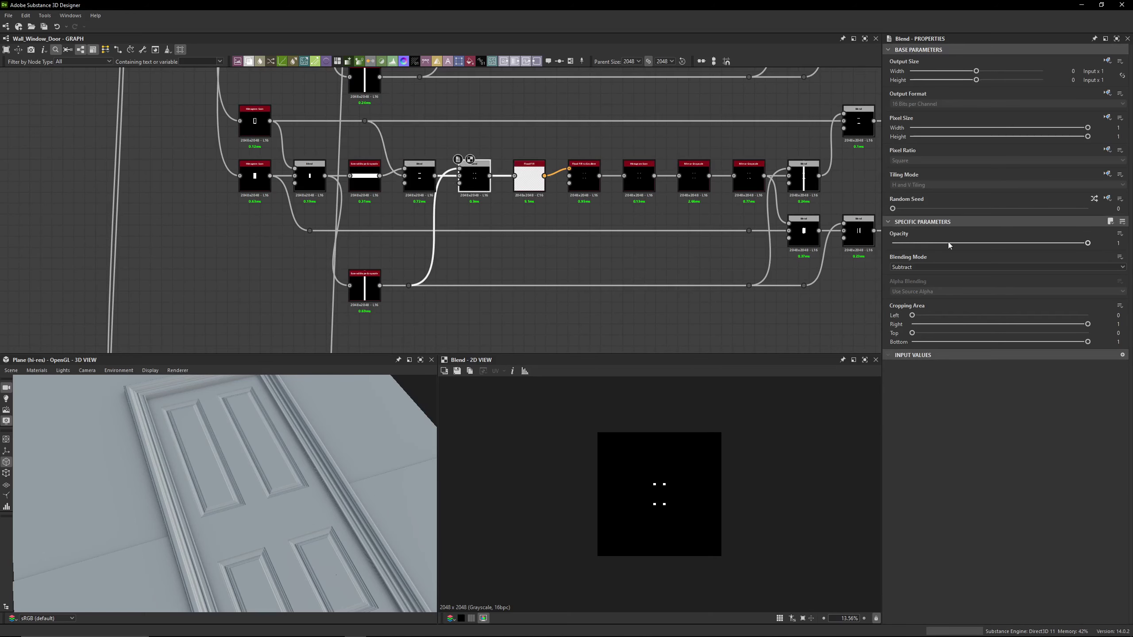
double_click(419, 178)
double_click(474, 179)
double_click(369, 289)
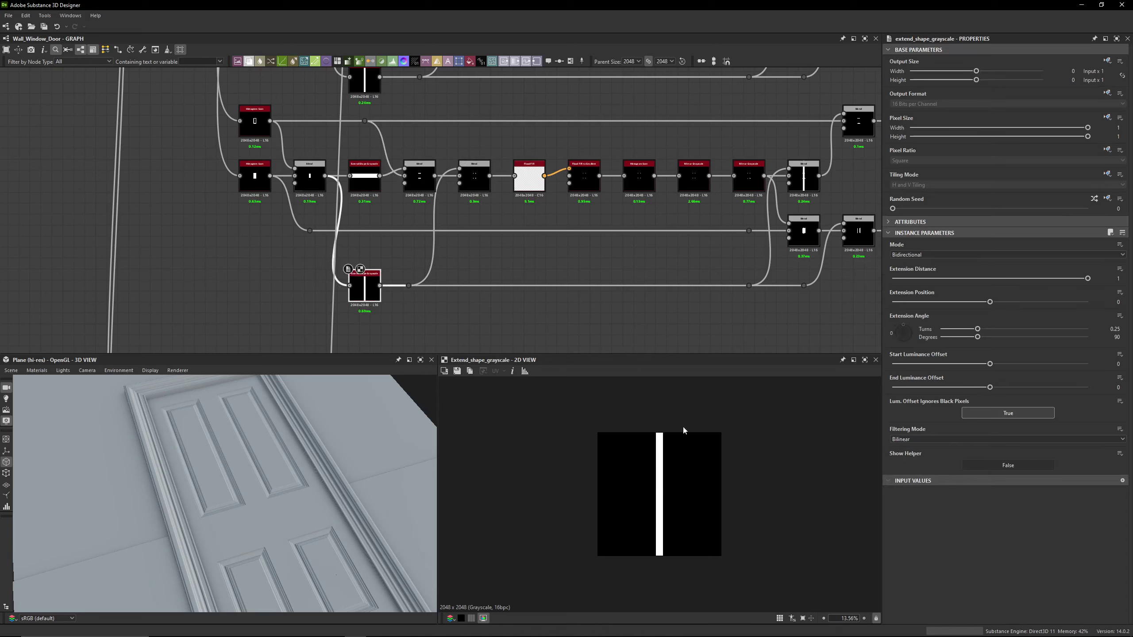
Preview the lower chain's corner mask through the Flood Fill to Gradient, Histogram Scan and two Mirror Grayscale nodes
middle_drag(536, 256, 452, 241)
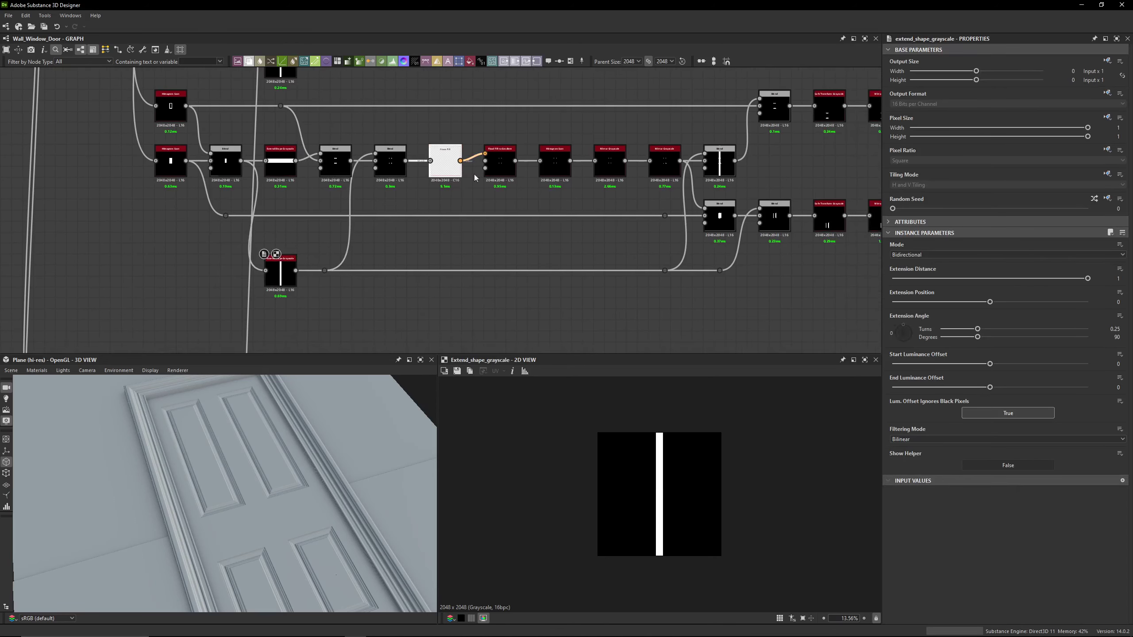
double_click(500, 165)
double_click(569, 174)
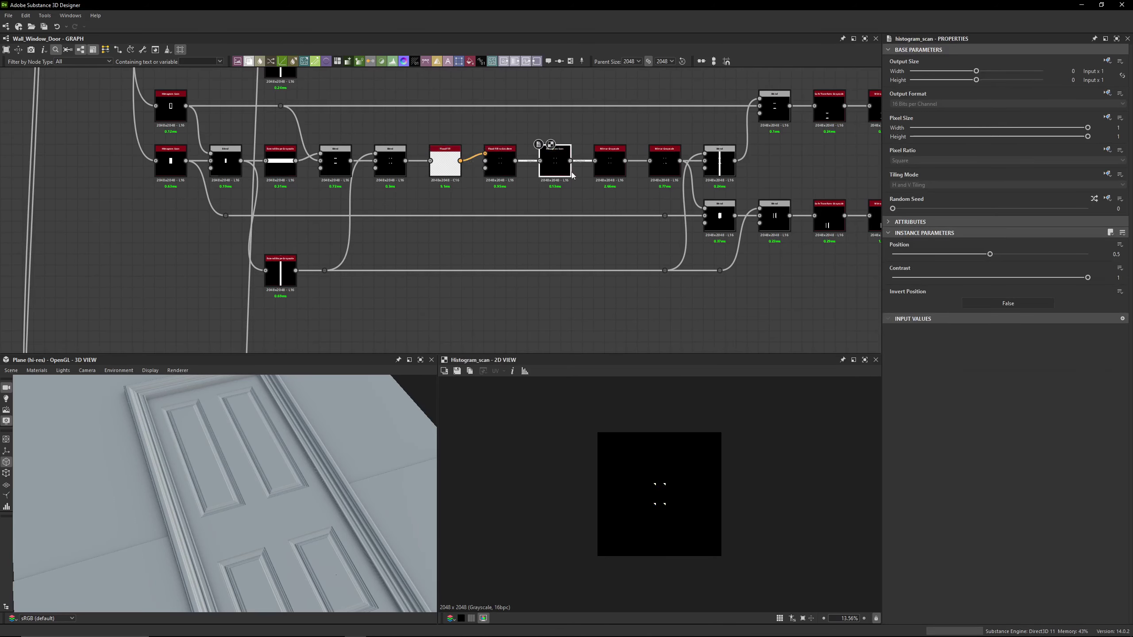
scroll(660, 477, up, 5)
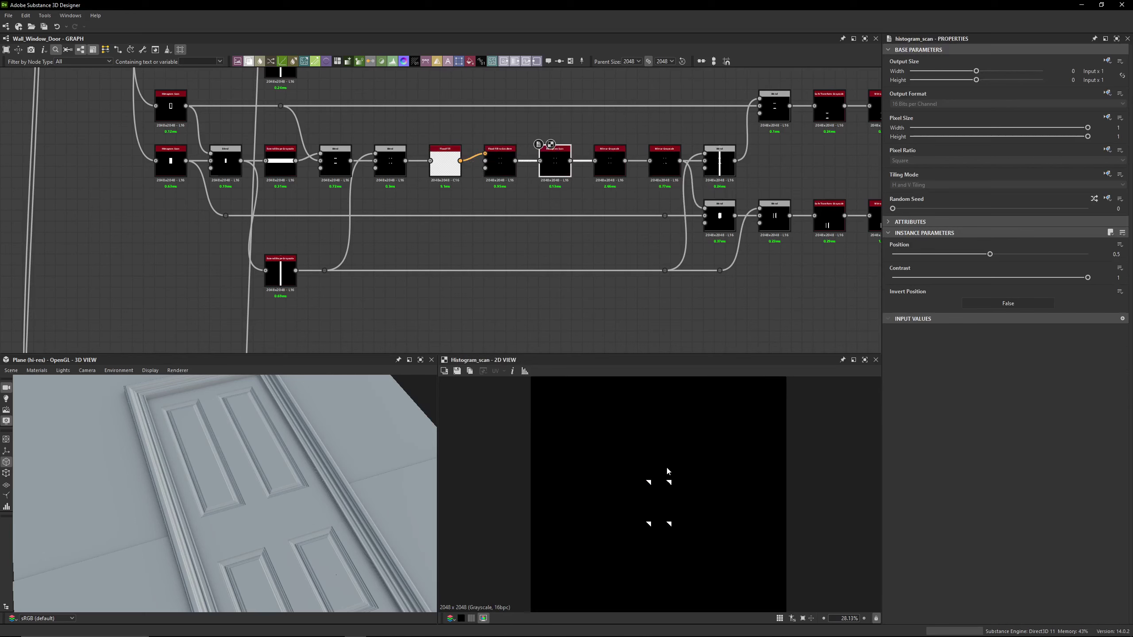
double_click(602, 158)
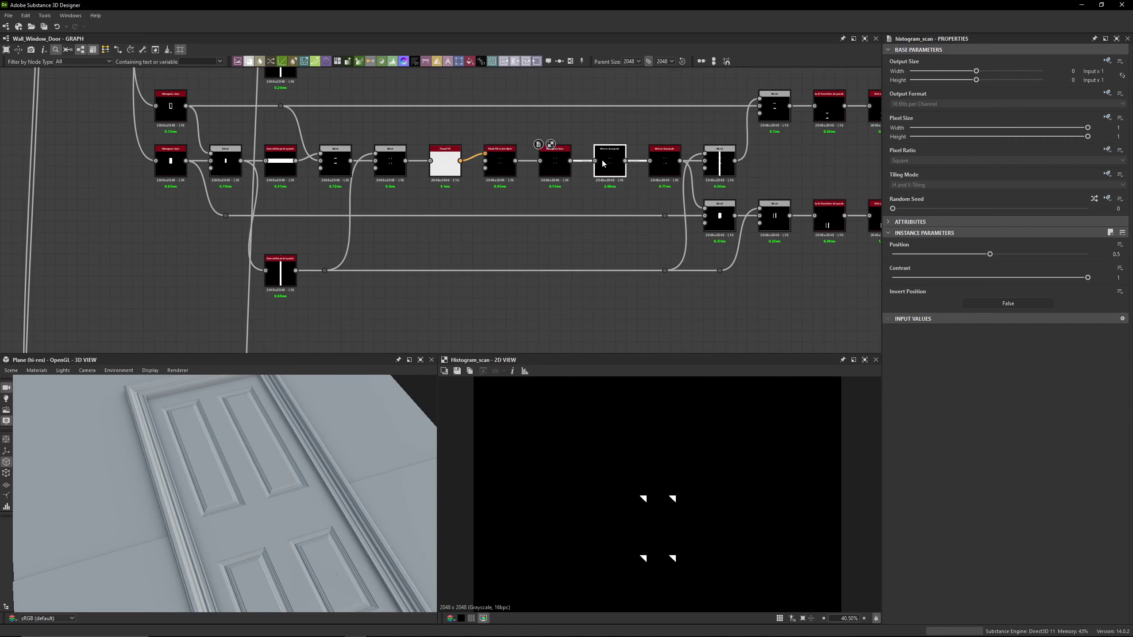
double_click(652, 162)
Compare the lower chain's Add Blend of strip and mitred corners with the Subtract Blend that notches the panel shape
middle_drag(754, 182, 558, 157)
scroll(558, 158, up, 2)
double_click(524, 139)
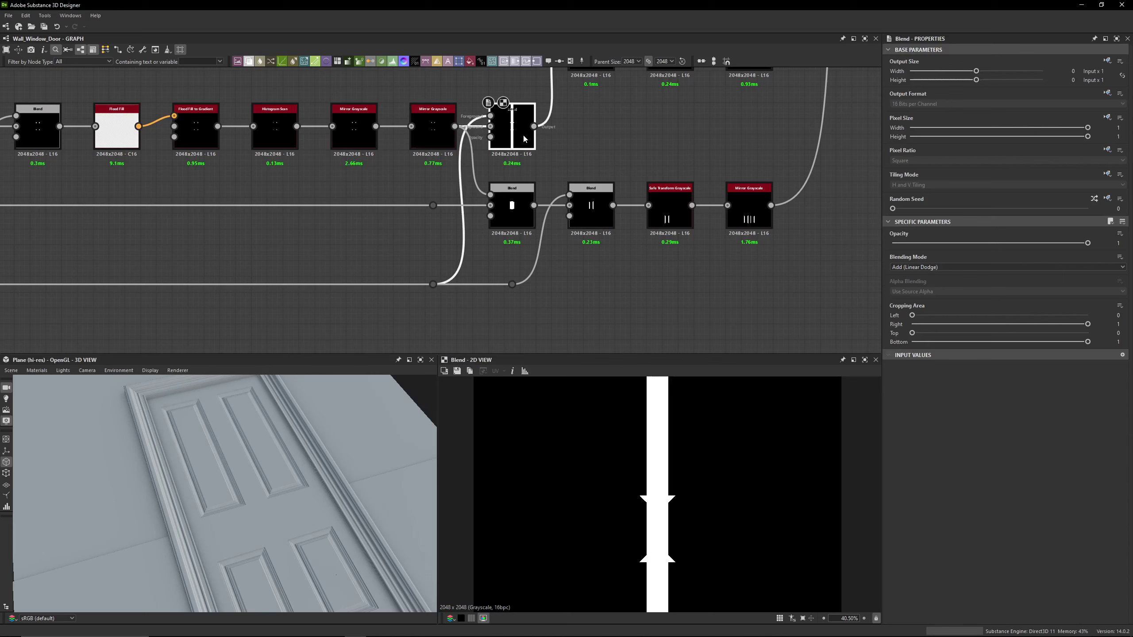
click(521, 205)
scroll(521, 206, down, 2)
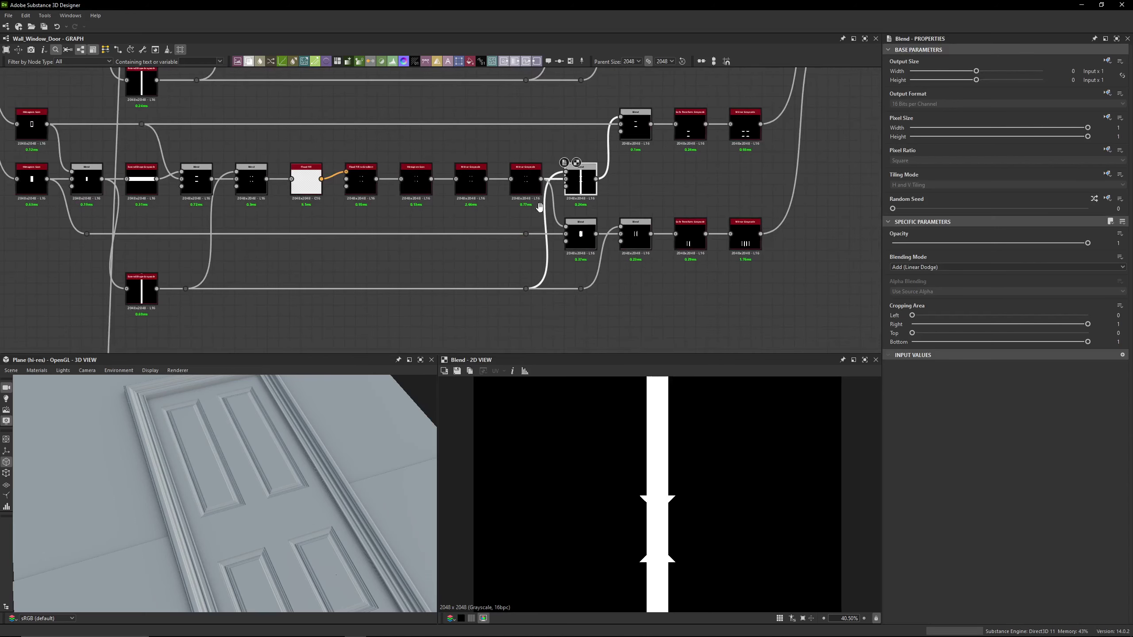
double_click(582, 234)
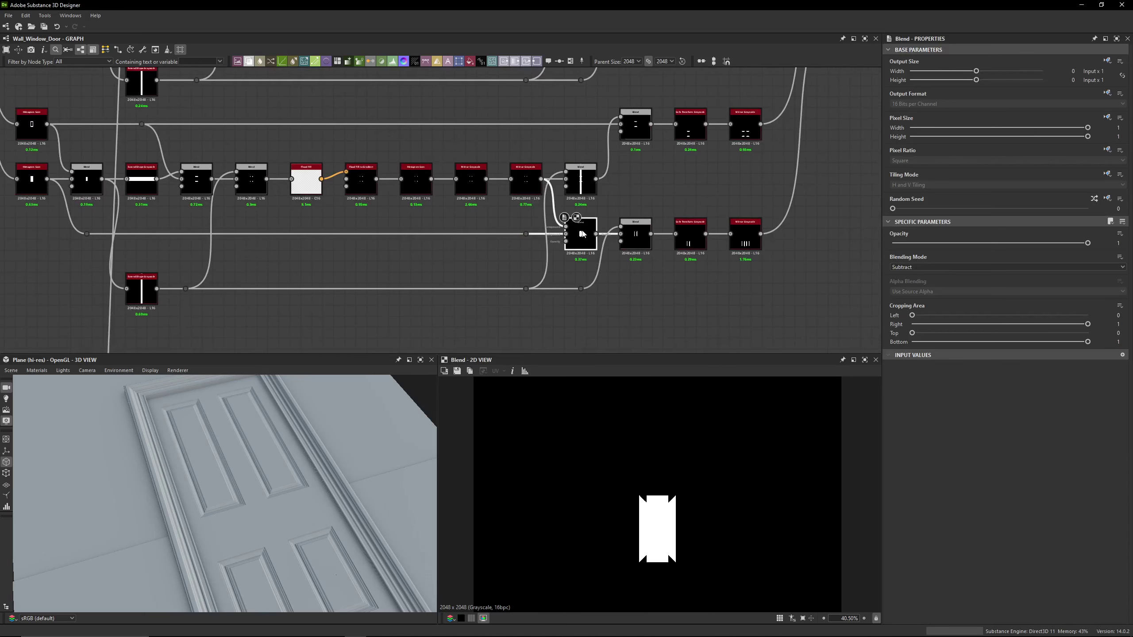
Compare the lower chain's horizontal edge mask from the Multiply Blend with its vertical edge mask from the Subtract Blend
double_click(581, 180)
double_click(639, 128)
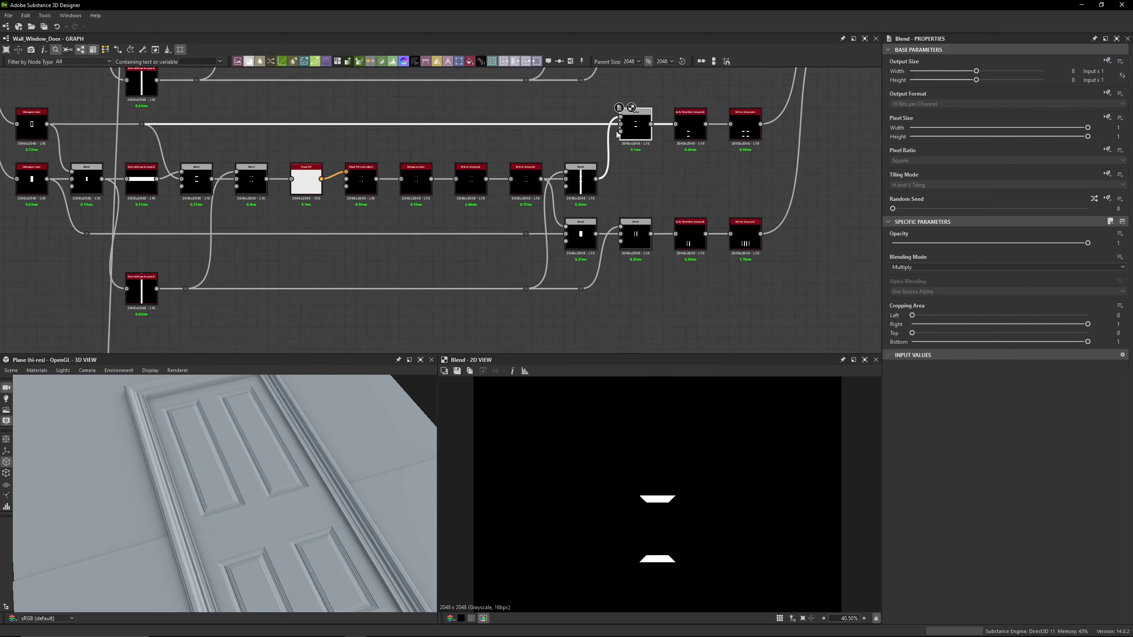
double_click(636, 237)
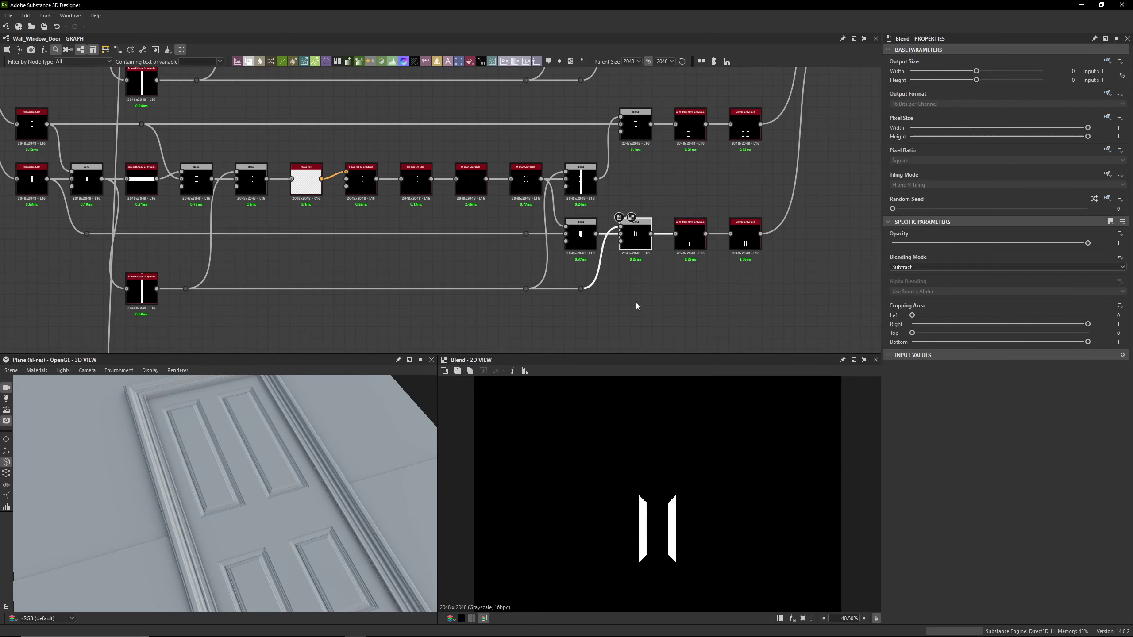
Compare the Safe Transform Grayscale offset of the lower horizontal edge mask with that of the original lower door panel chain
middle_drag(636, 307, 566, 321)
double_click(619, 145)
scroll(568, 174, down, 1)
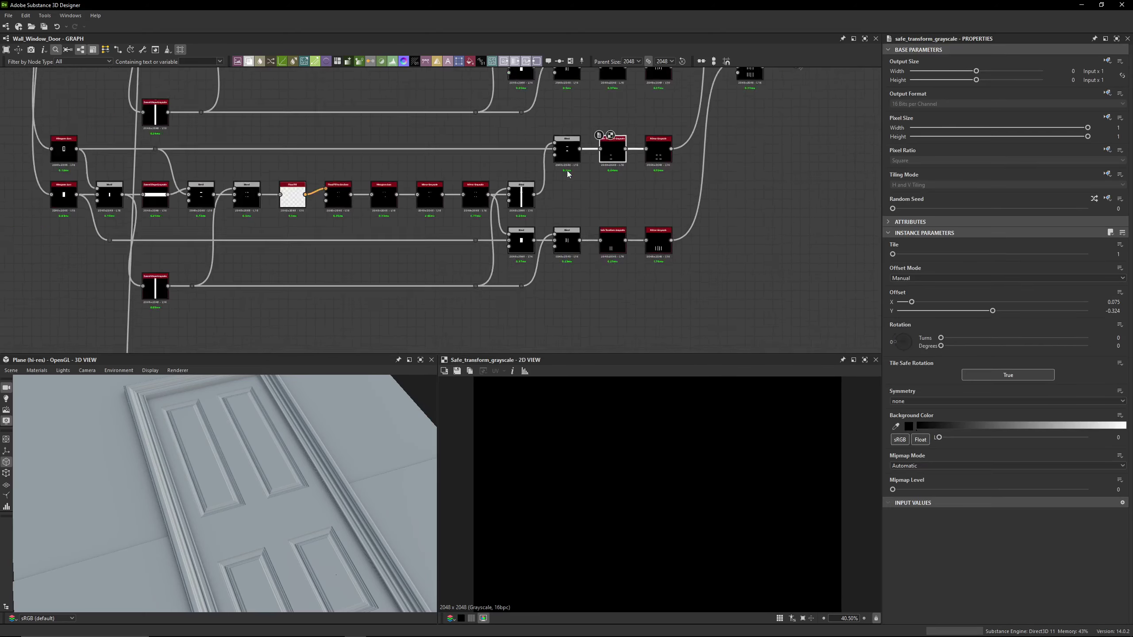
scroll(568, 174, down, 2)
middle_drag(568, 174, 443, 202)
scroll(443, 203, up, 3)
double_click(379, 155)
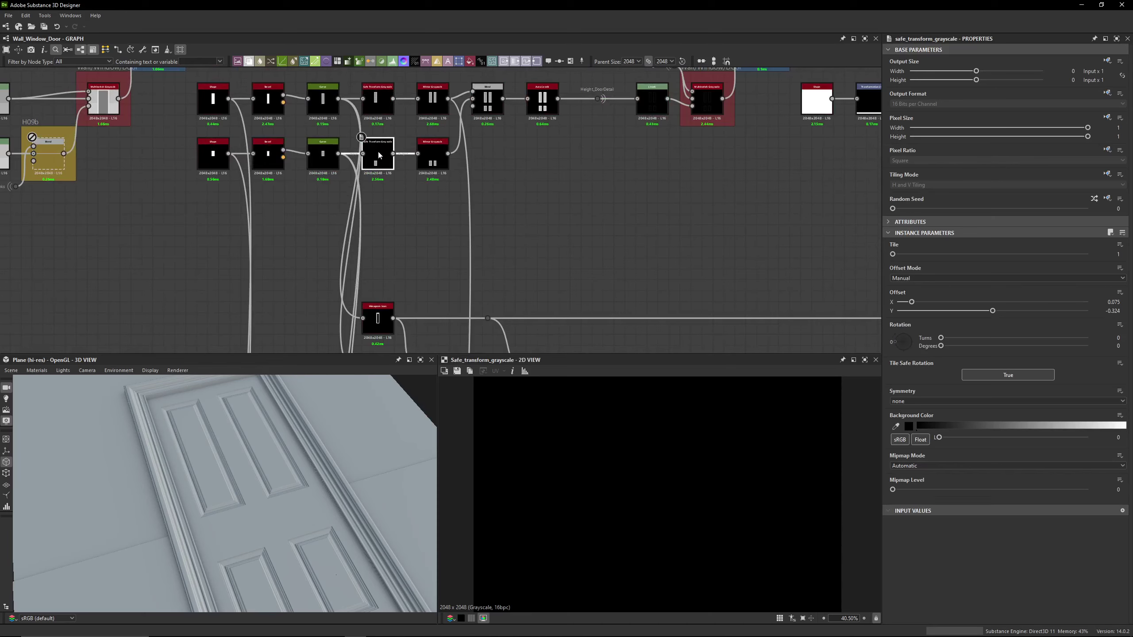
middle_drag(674, 255, 256, 68)
middle_drag(780, 259, 682, 176)
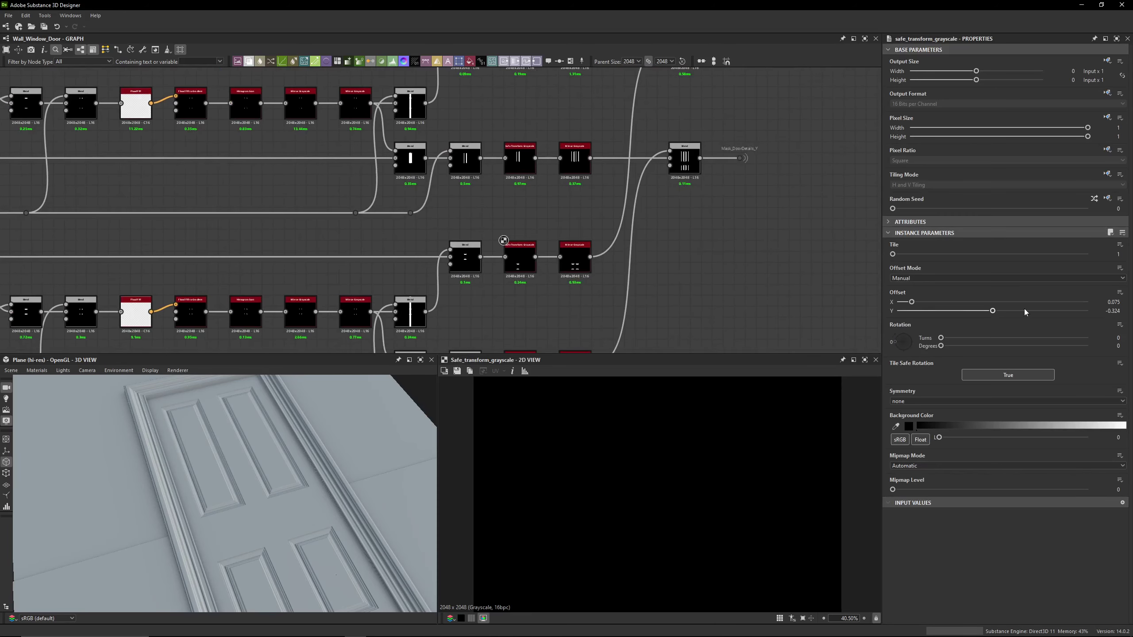
Compare the lower chain's Safe Transform Grayscale offset with the Mirror Grayscale copies of its horizontal and vertical edge masks
click(519, 255)
middle_drag(607, 169, 599, 107)
click(507, 311)
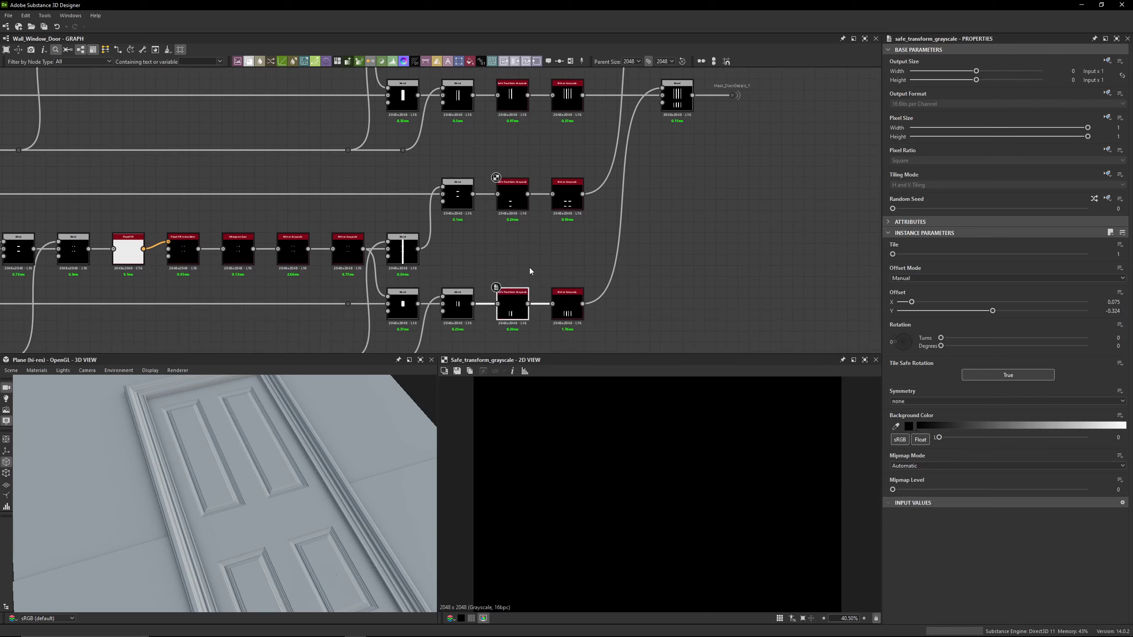
double_click(568, 197)
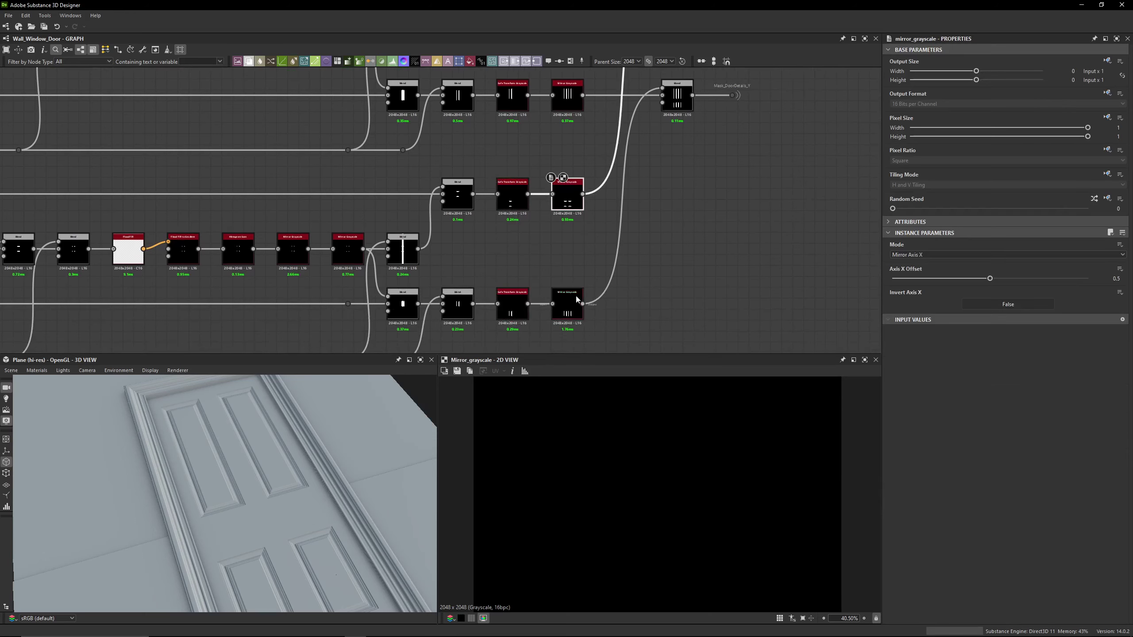
double_click(569, 304)
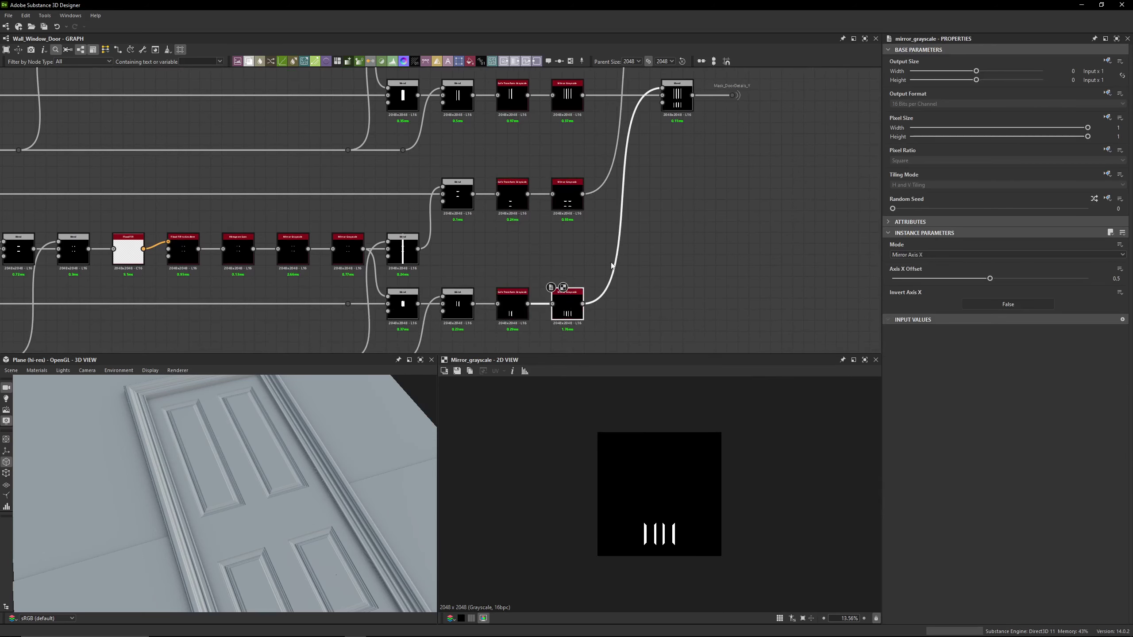
Preview the upper and lower chains' mirrored horizontal edge masks and the Add (Linear Dodge) Blend that merges them
middle_drag(593, 172, 493, 226)
scroll(492, 226, down, 3)
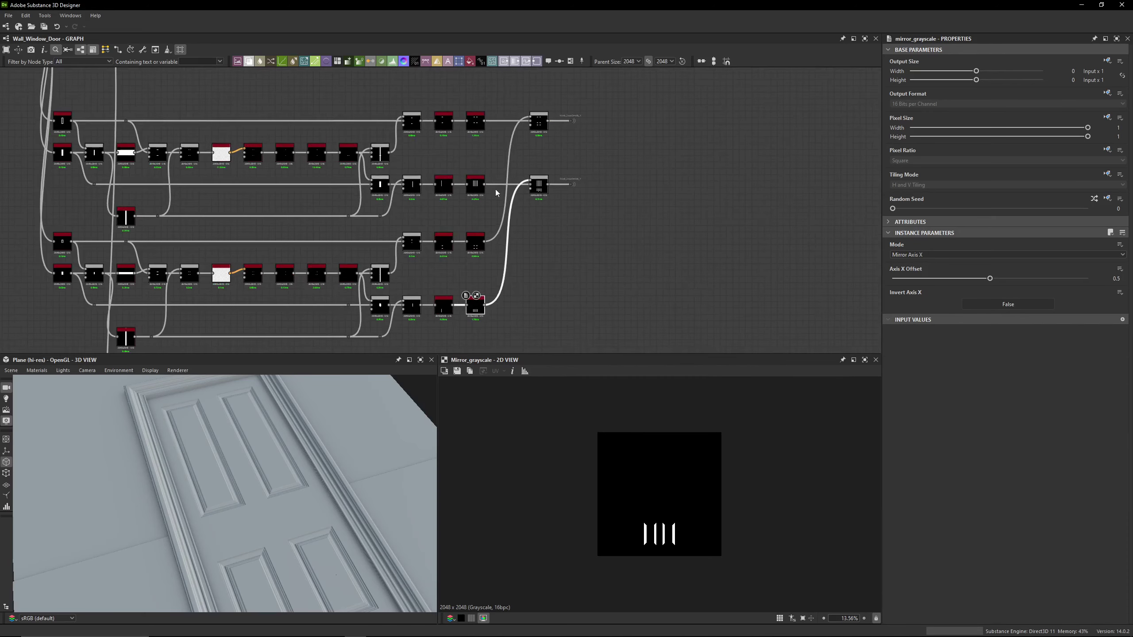
middle_drag(462, 140, 435, 136)
double_click(445, 130)
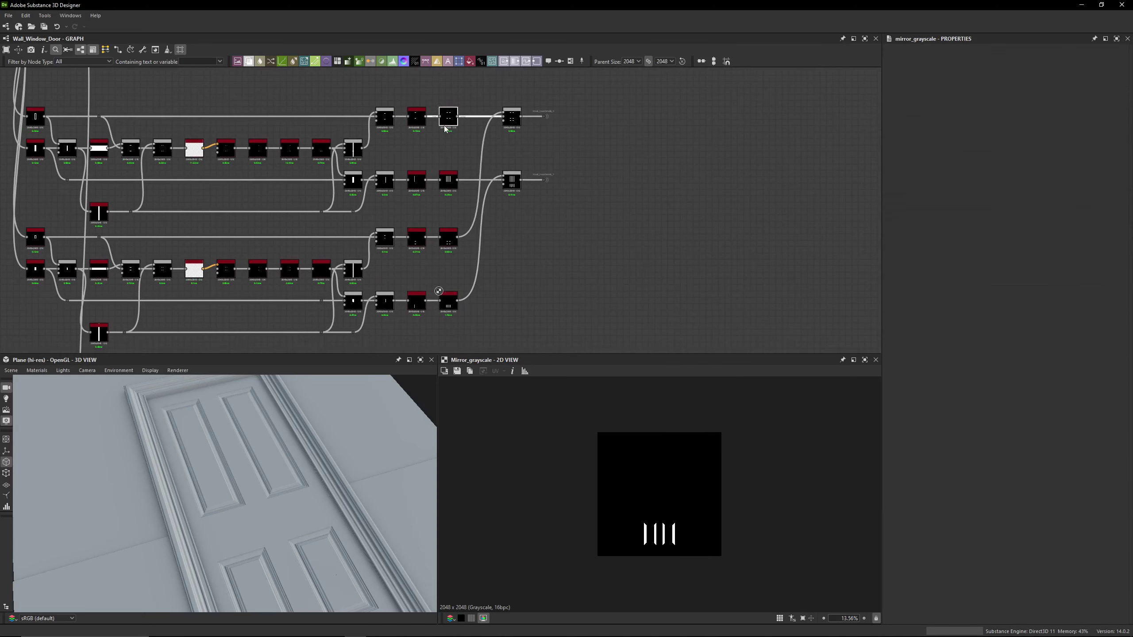
double_click(450, 246)
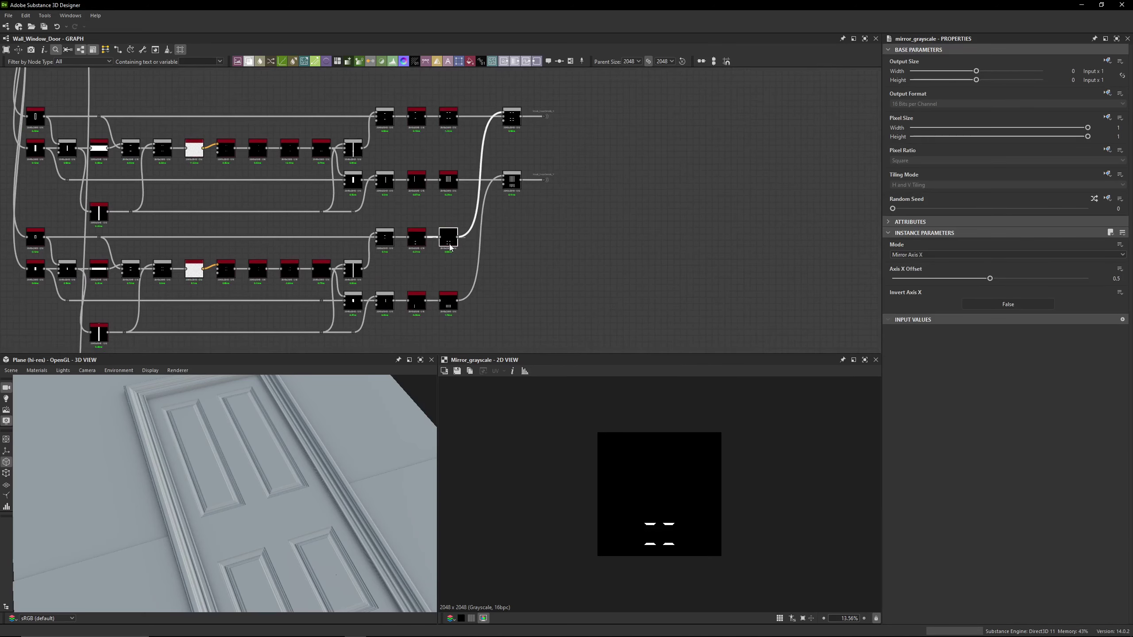
double_click(516, 127)
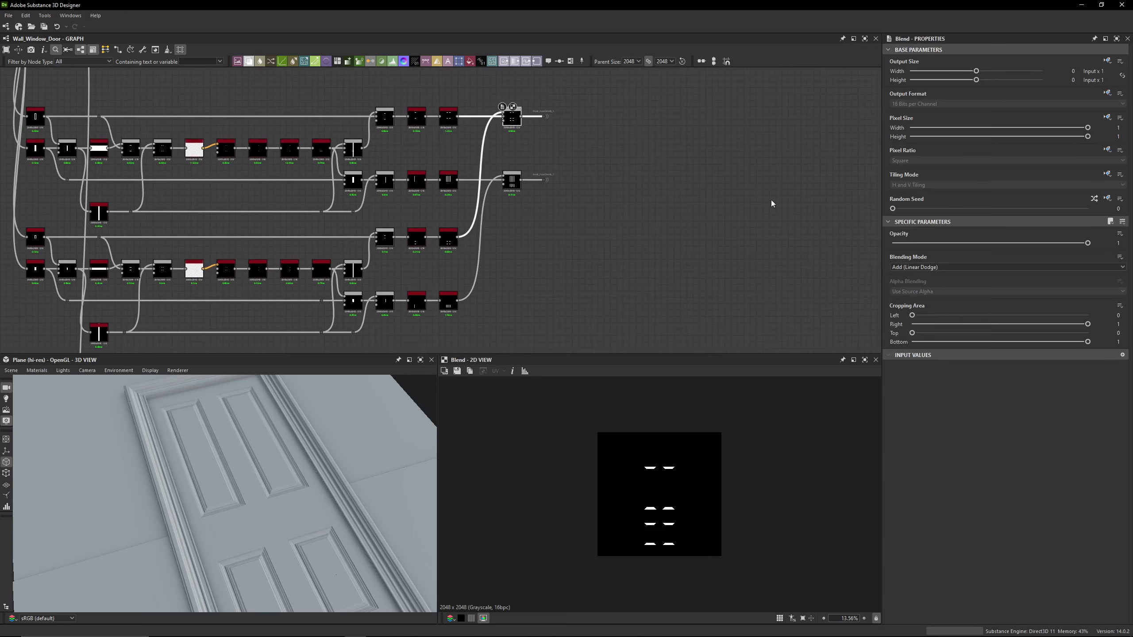
Examine the upper and lower door panel edges on the 3D plane from a front-on angle
scroll(271, 476, down, 3)
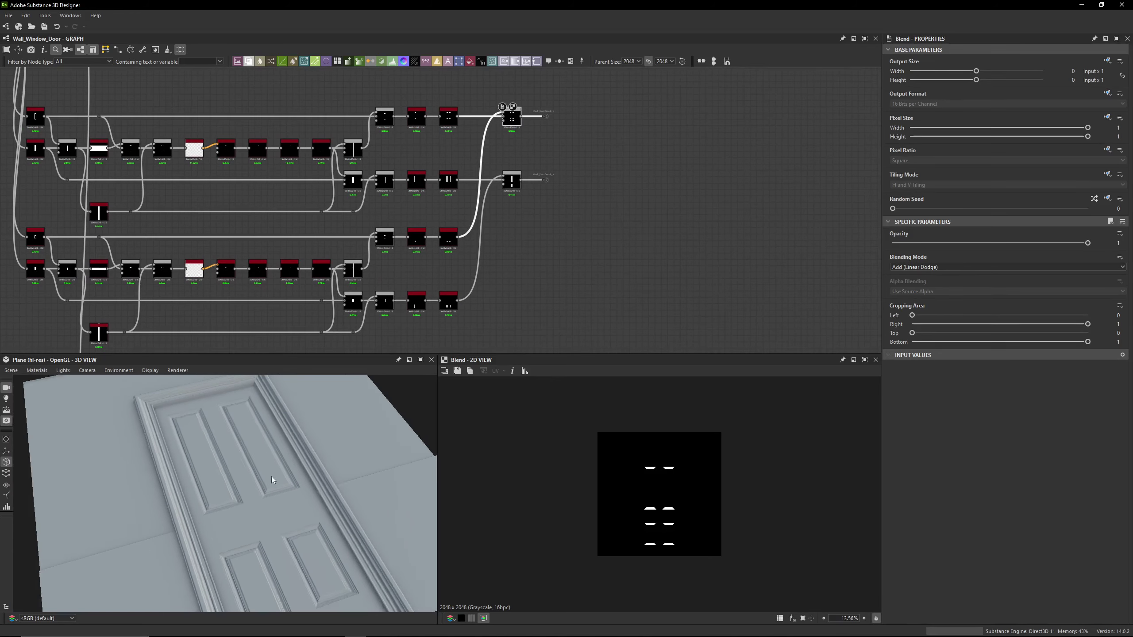
drag(270, 477, 255, 507)
scroll(259, 506, up, 2)
middle_drag(259, 506, 258, 491)
scroll(259, 493, down, 2)
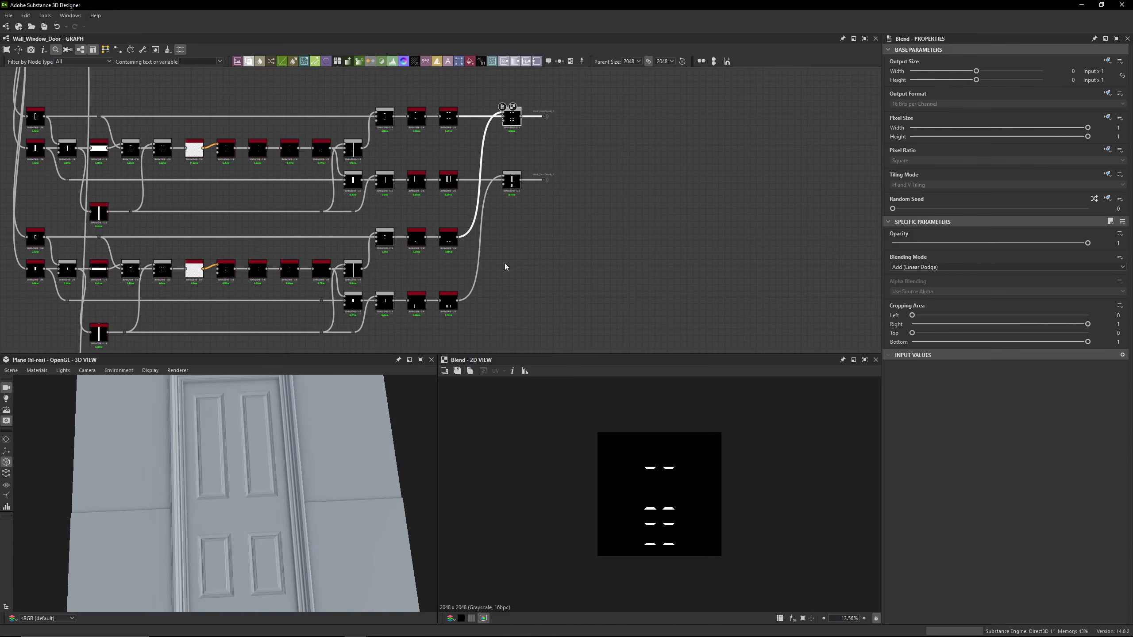
Preview the lower and upper chains' mirrored vertical edge masks and the Add (Linear Dodge) Blend that merges them
middle_drag(499, 263, 508, 253)
double_click(464, 297)
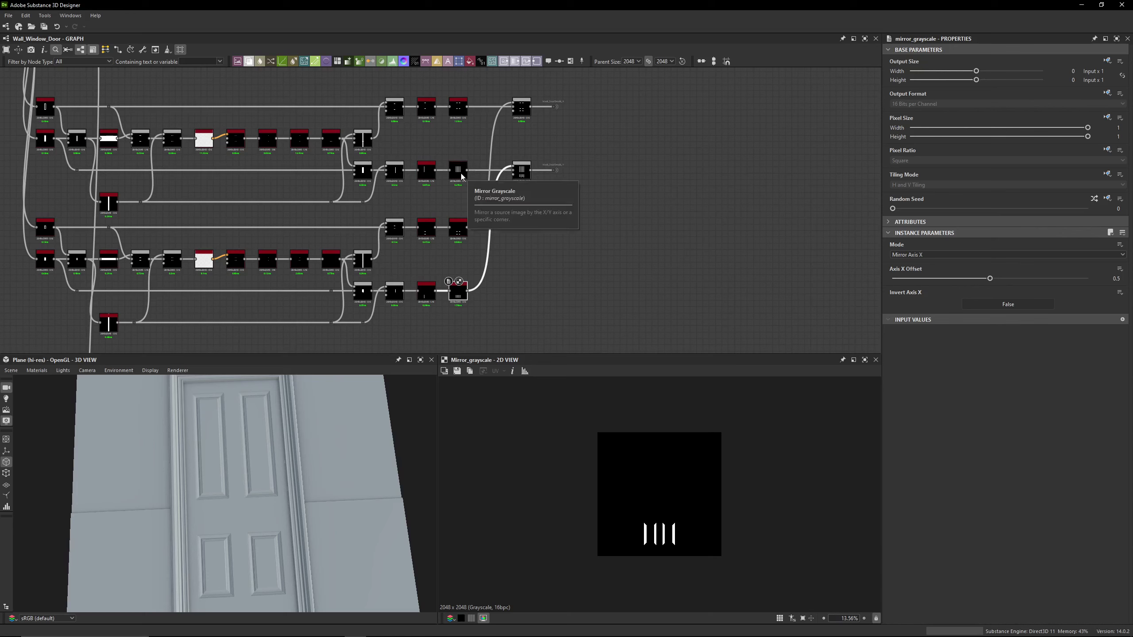
double_click(462, 175)
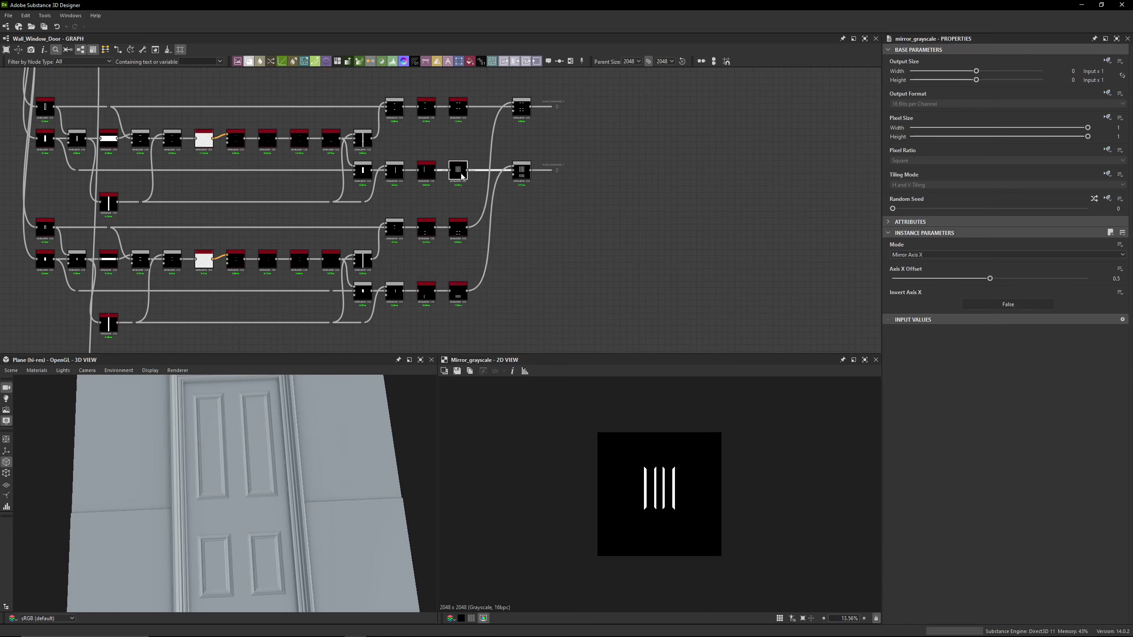
double_click(527, 175)
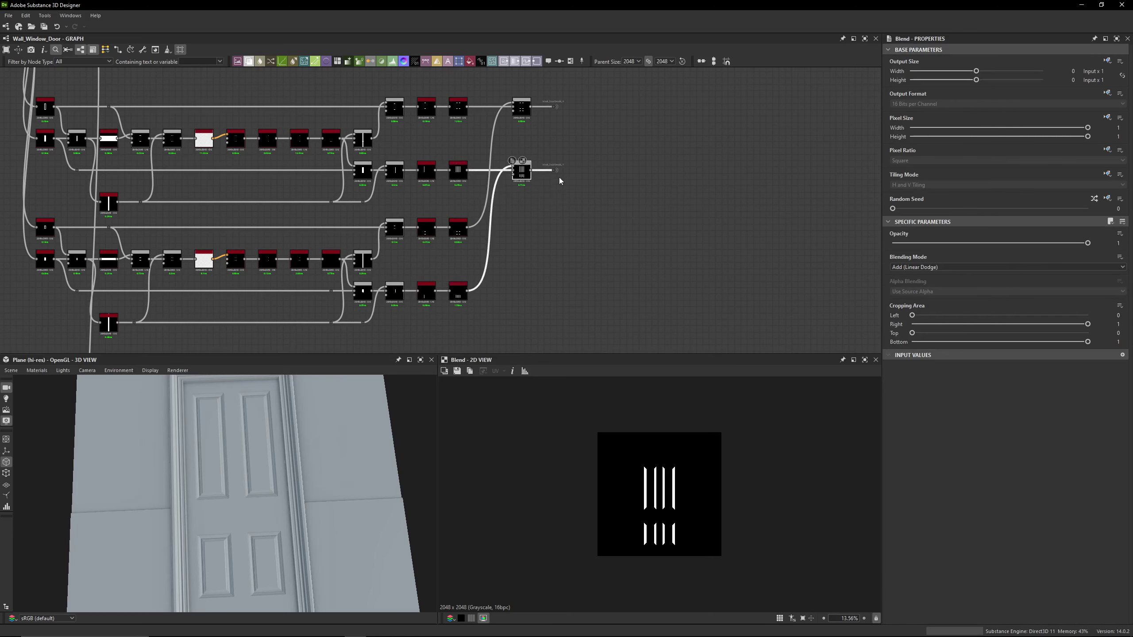
Compare the merged Blend masks feeding Mask_DoorDetails_X and Mask_DoorDetails_Y and trace their links toward the main graph chain
scroll(559, 111, up, 5)
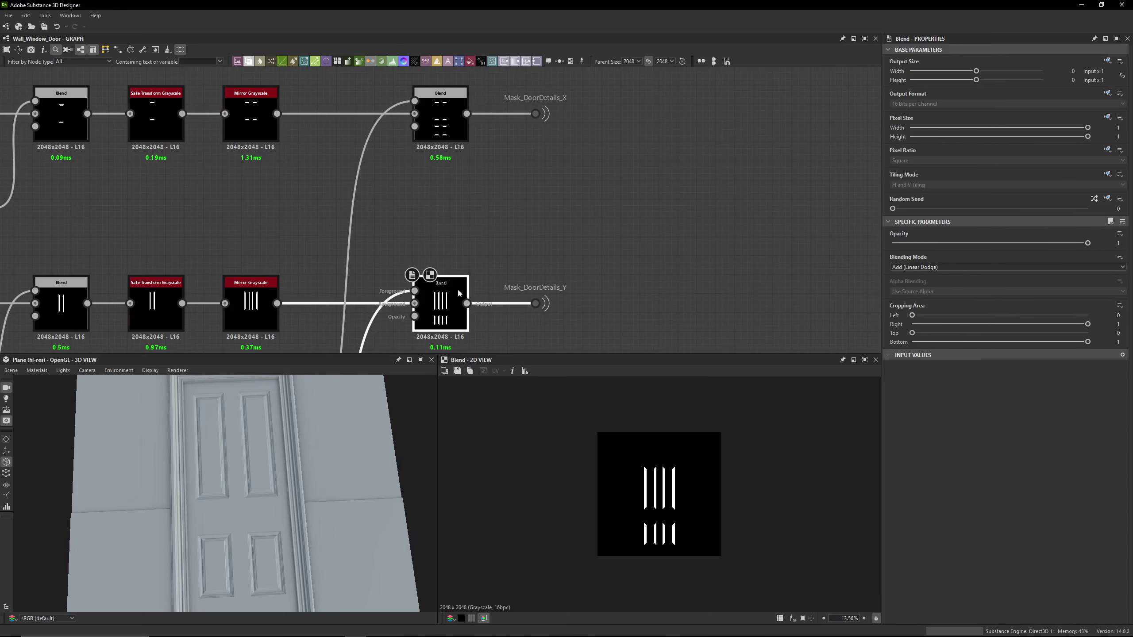
double_click(440, 118)
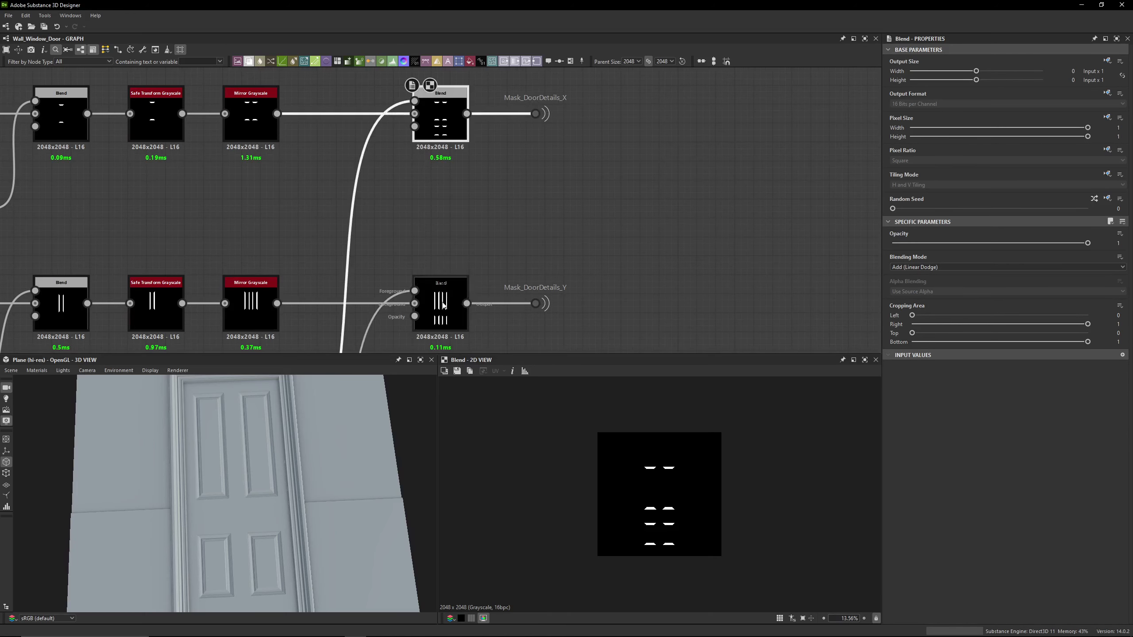
double_click(443, 304)
scroll(523, 129, down, 3)
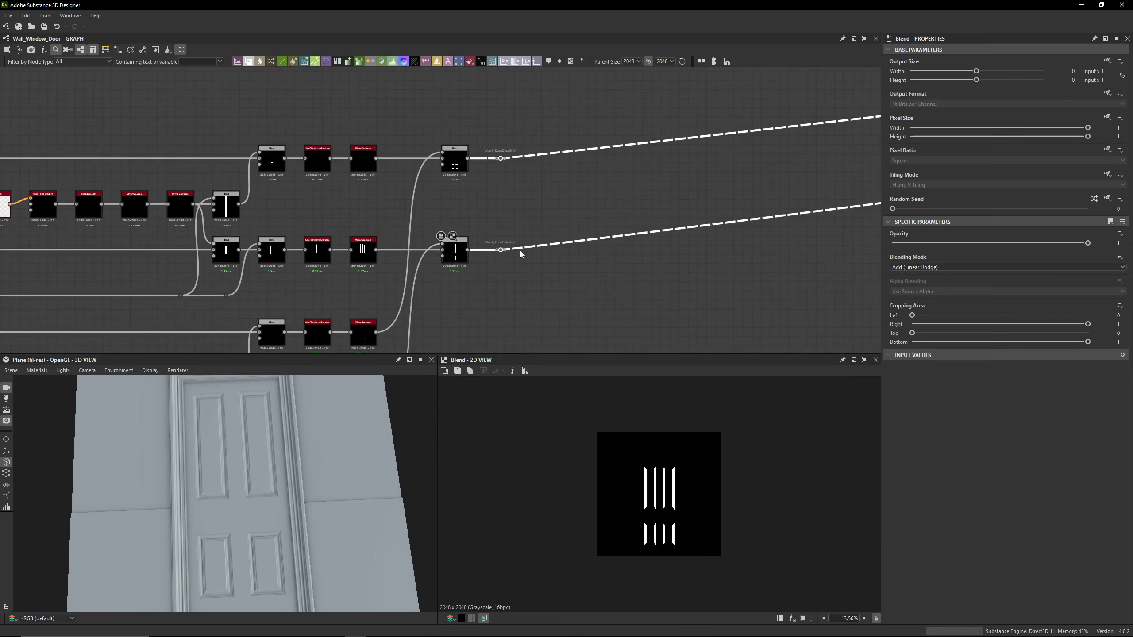
scroll(520, 251, down, 3)
middle_drag(707, 177, 615, 245)
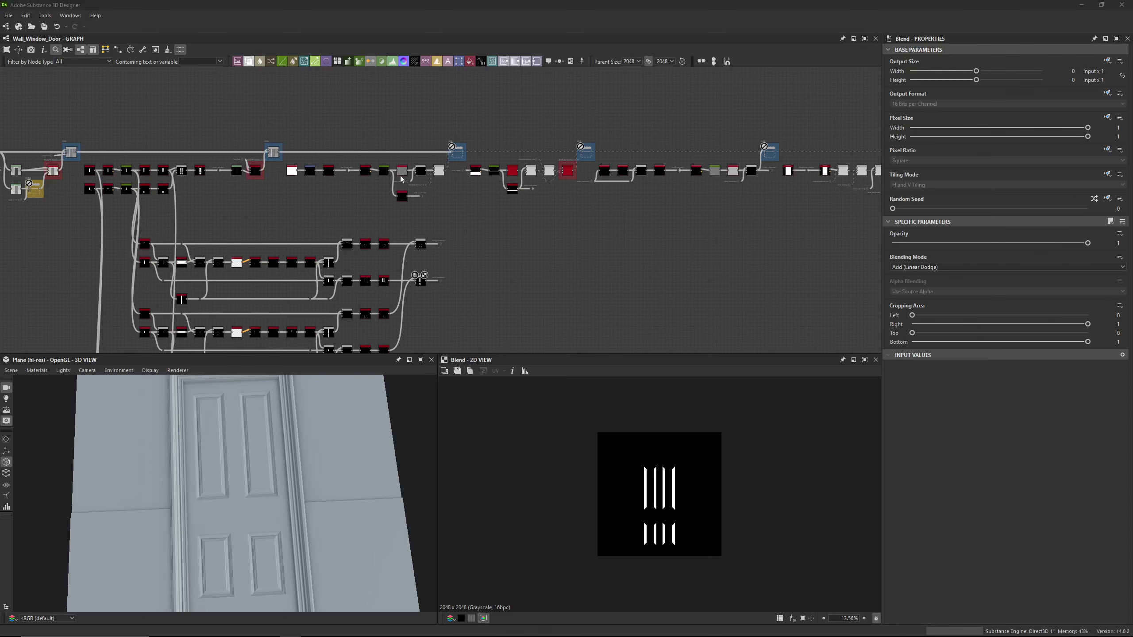
Preview the H09 Blend node's door height and inspect the Wall/Window/Door switch node that feeds it
scroll(258, 158, up, 4)
scroll(279, 185, up, 2)
middle_drag(446, 145, 383, 155)
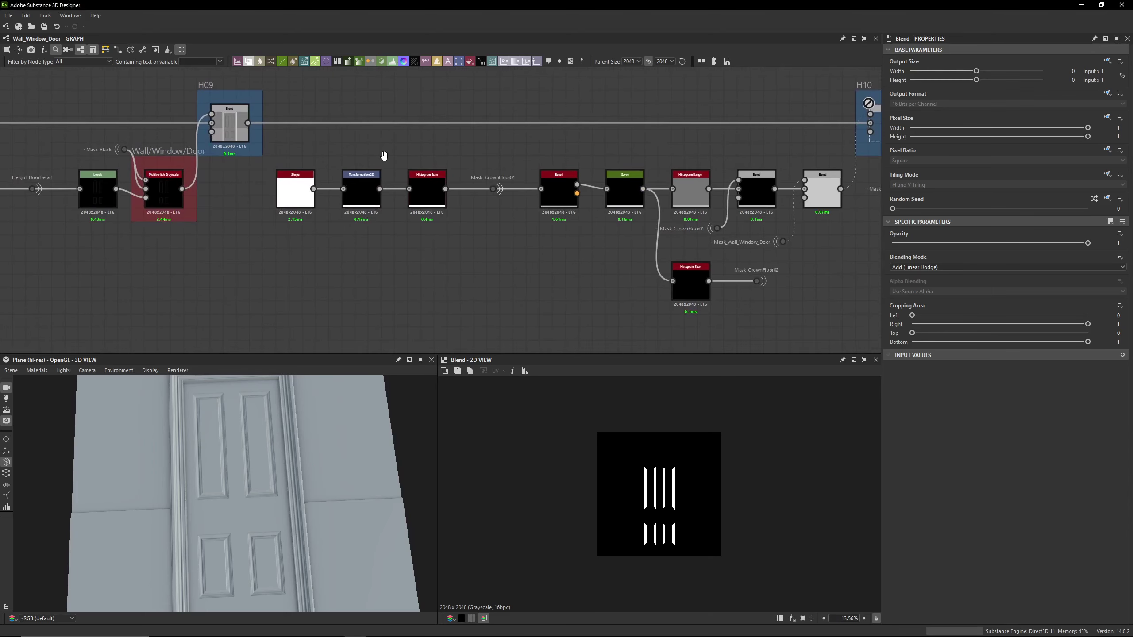
double_click(229, 125)
middle_drag(172, 196, 420, 210)
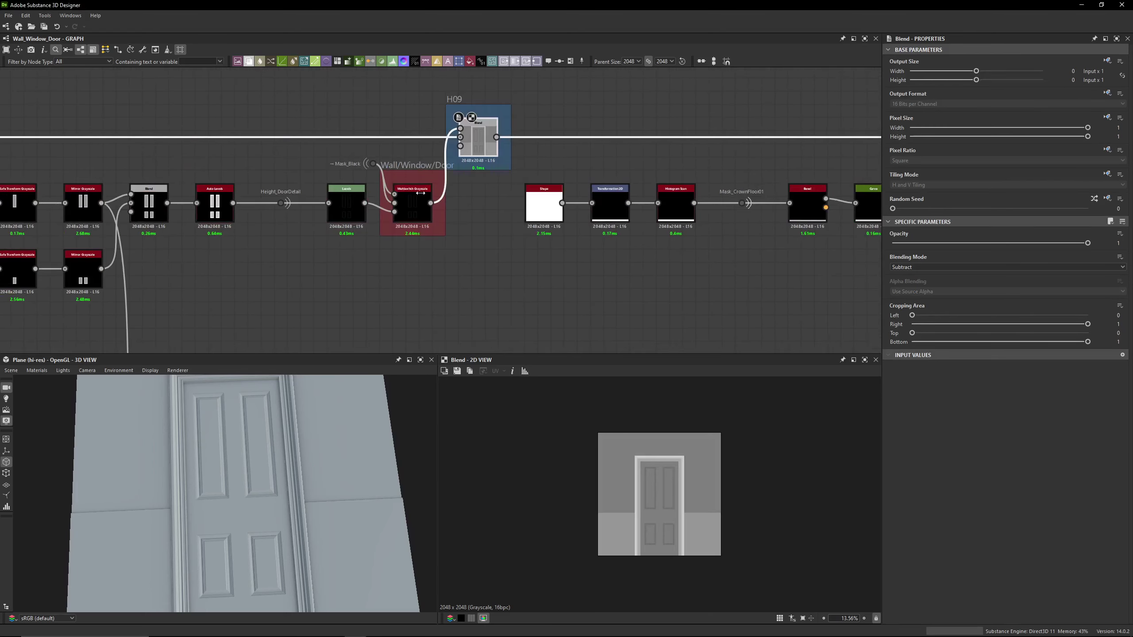
double_click(420, 209)
double_click(487, 147)
Preview the H10 Blend node and examine the floor moulding it adds along the wall base in the 3D view
scroll(610, 159, down, 2)
scroll(610, 158, down, 3)
middle_drag(744, 228, 574, 248)
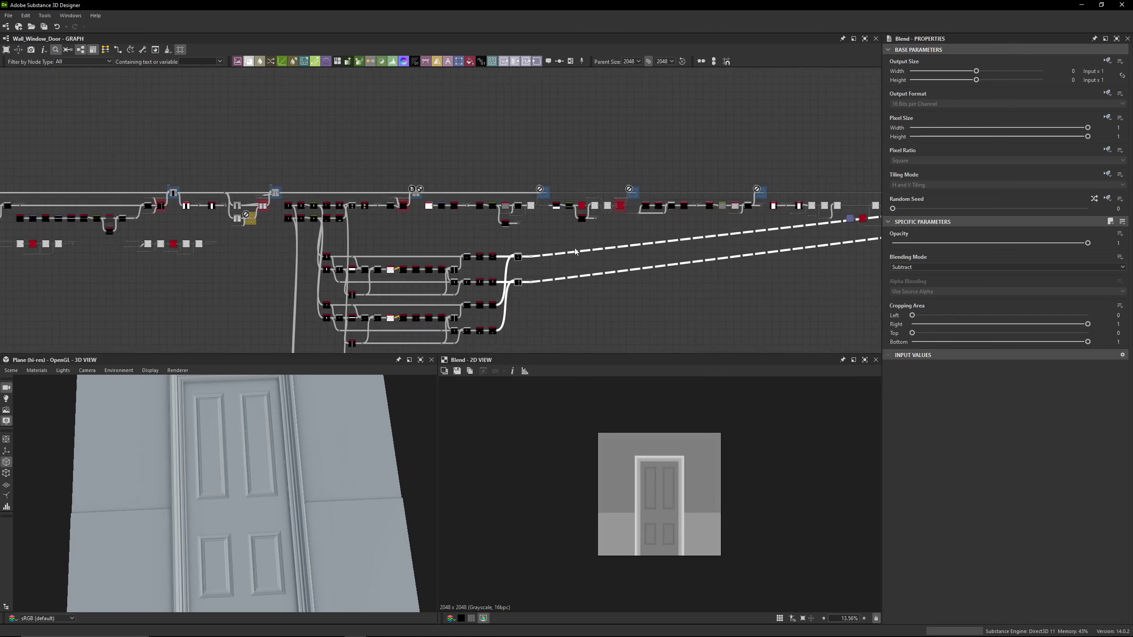
scroll(537, 235, up, 2)
scroll(537, 240, up, 3)
middle_drag(571, 105, 575, 177)
click(576, 175)
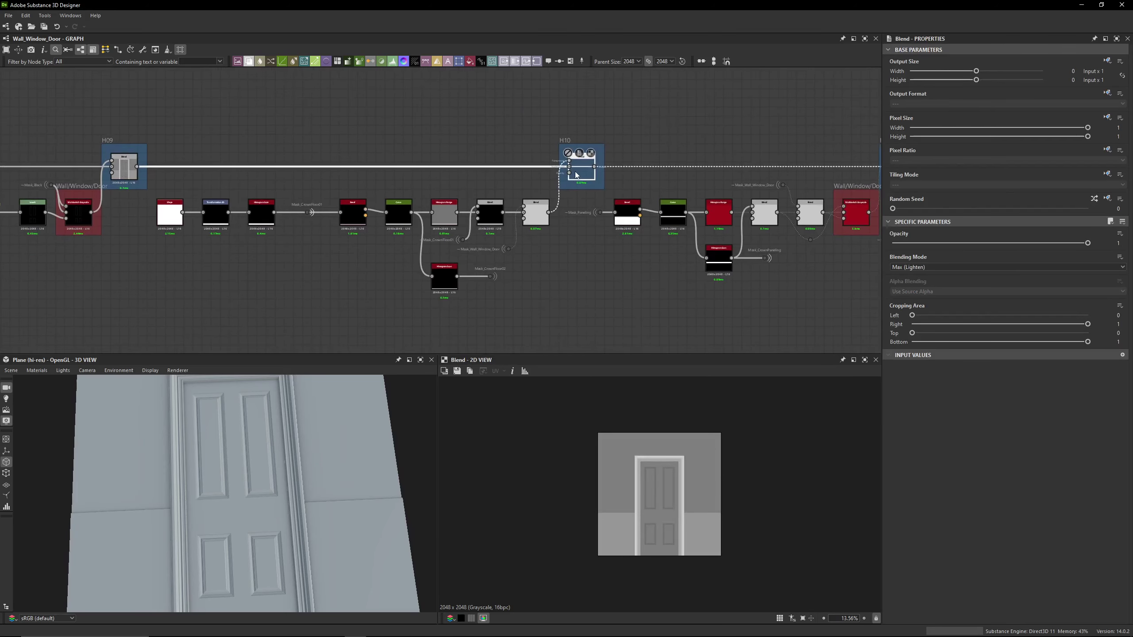
scroll(336, 435, down, 3)
drag(336, 435, 260, 424)
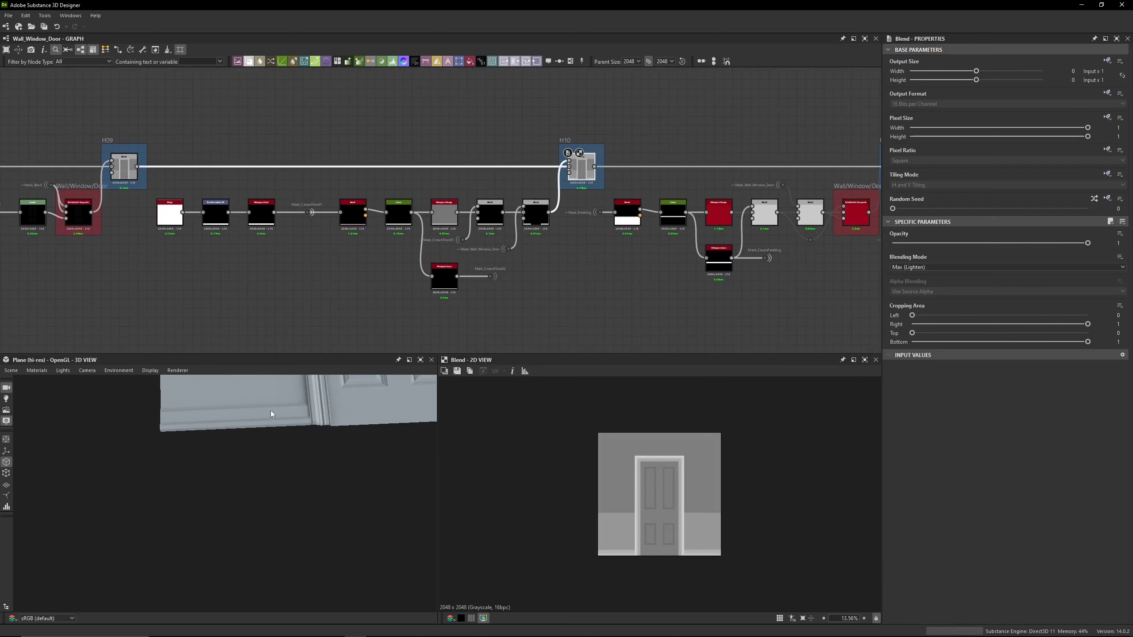
scroll(254, 490, up, 2)
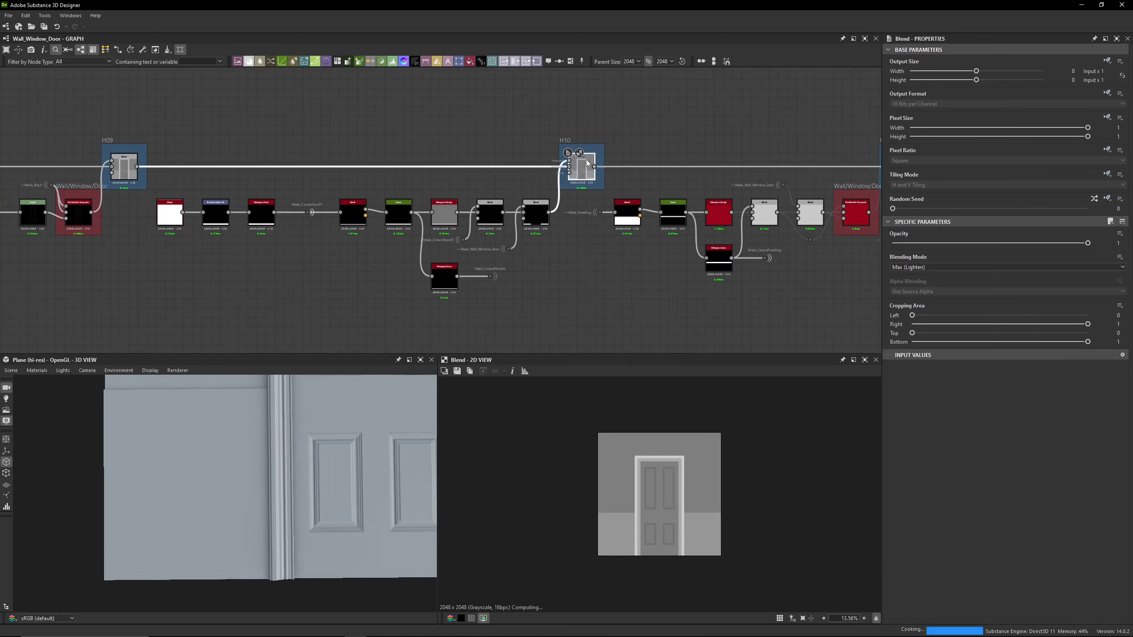
scroll(155, 230, up, 3)
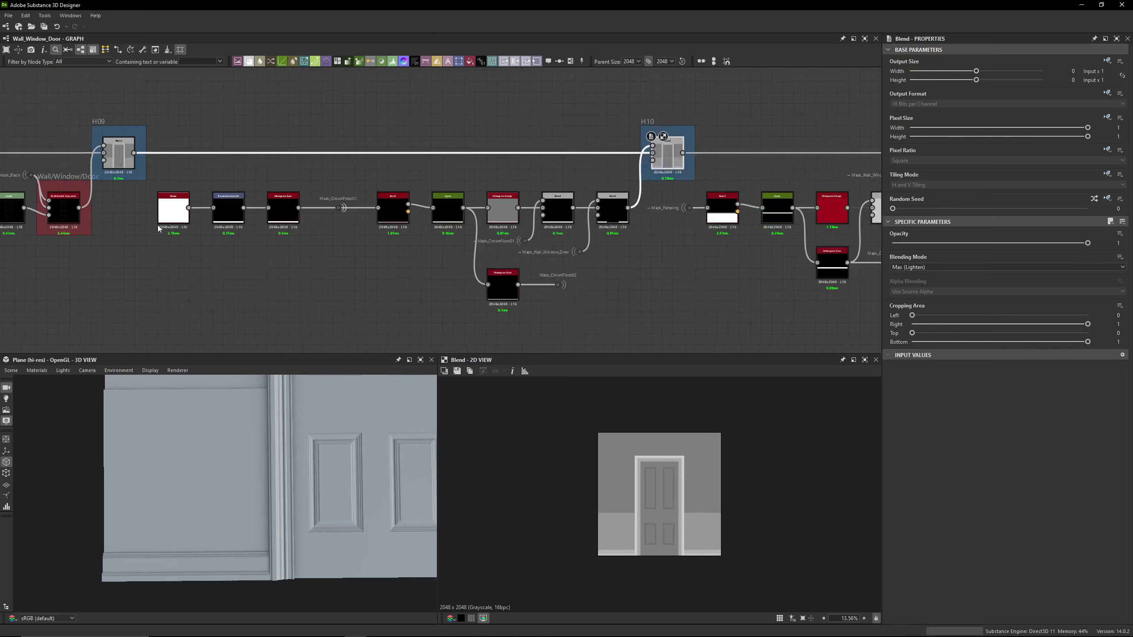
Inspect the Shape, Transformation 2D and Histogram Scan nodes of the floor strip, keeping the transformation's filtering on Bilinear
click(199, 218)
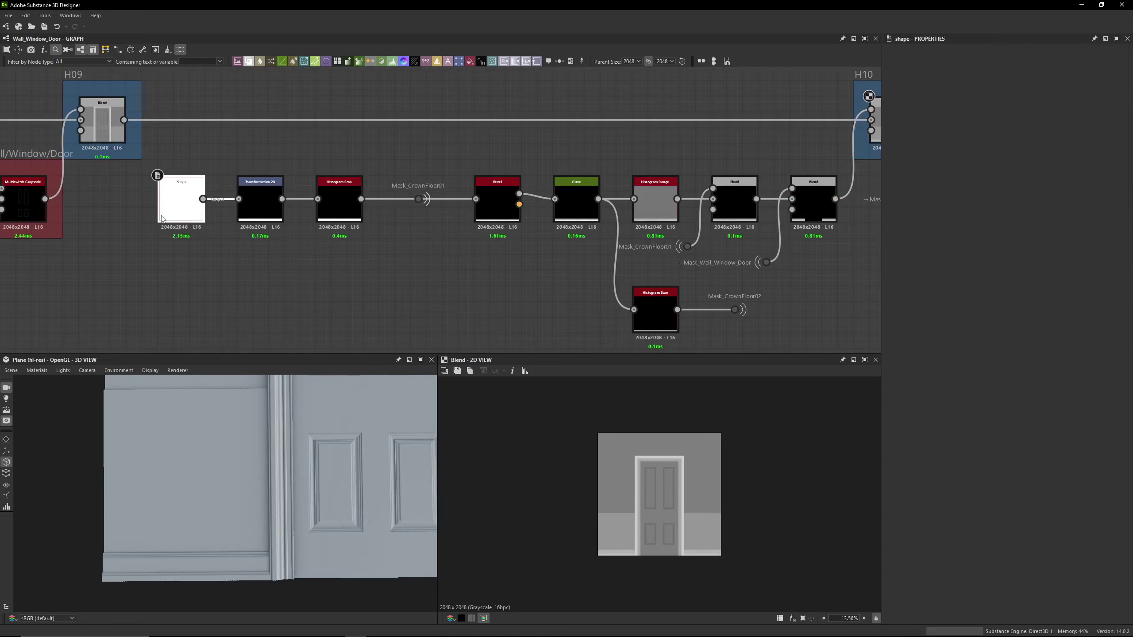
double_click(260, 204)
scroll(676, 566, up, 5)
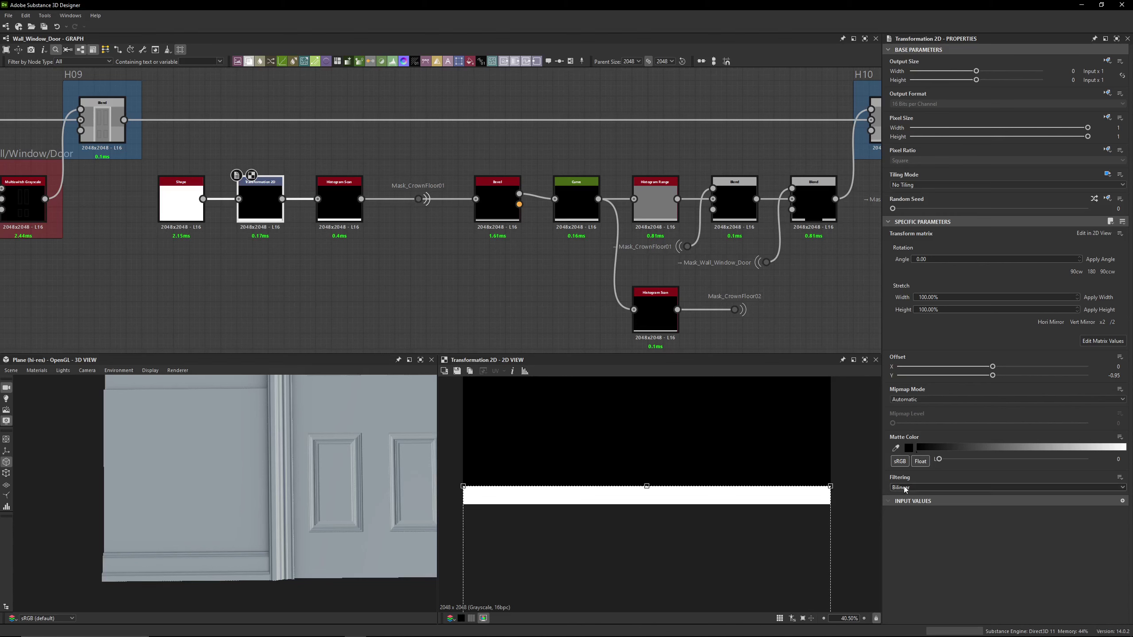
double_click(325, 188)
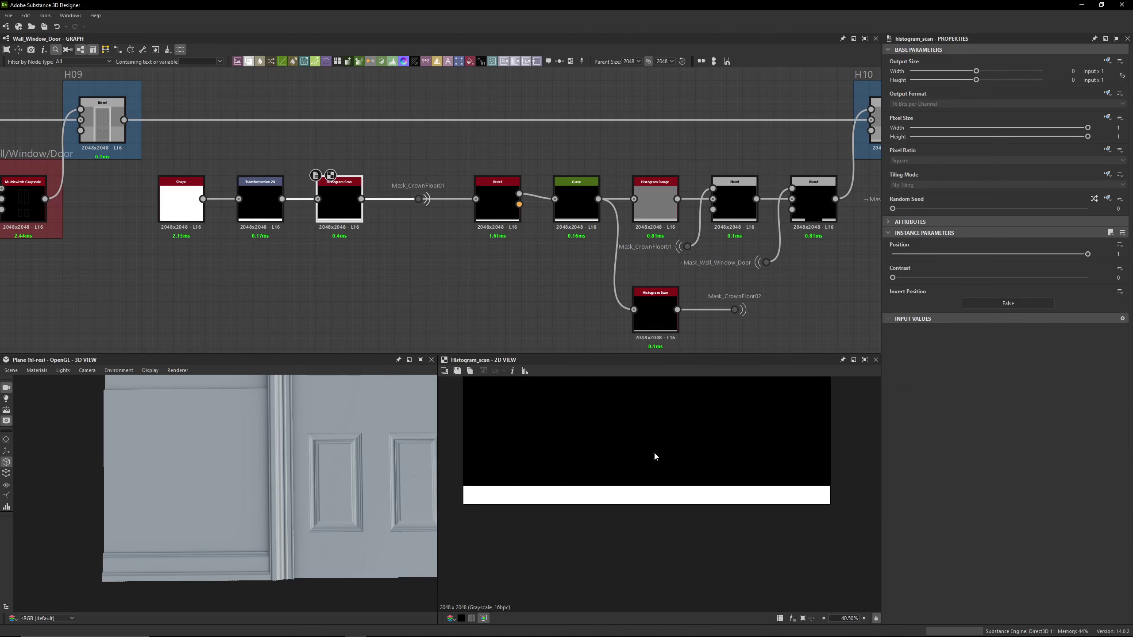
double_click(260, 201)
click(901, 487)
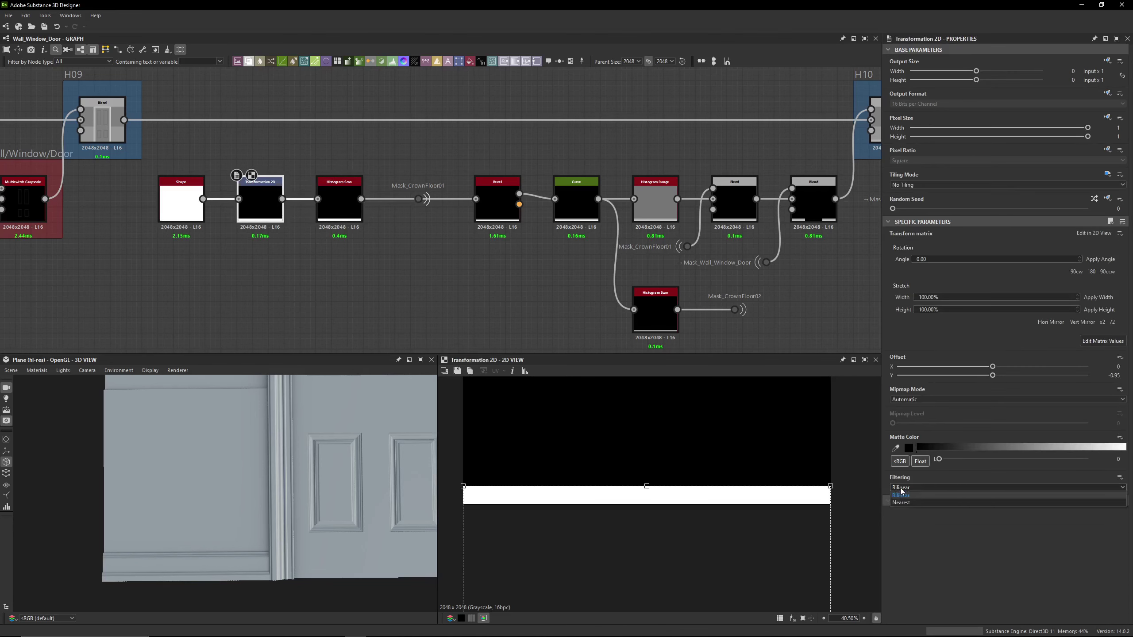
click(901, 495)
Examine the Histogram Scan output, the Mask_CrownFloor01 portal's connections and the Bevel node's settings
double_click(339, 196)
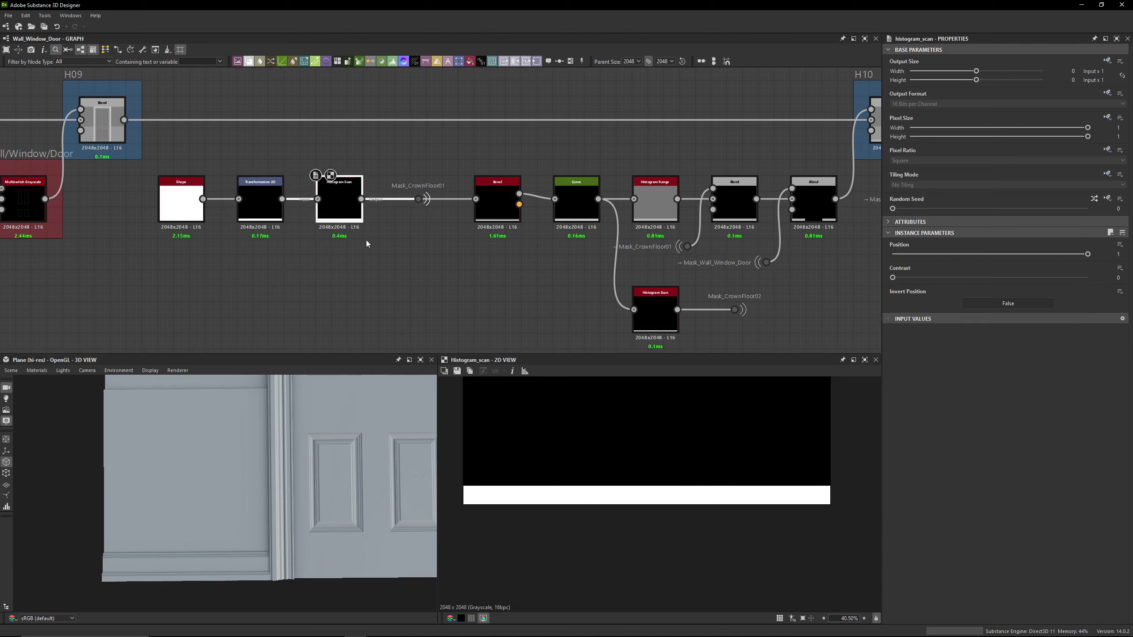
drag(392, 173, 426, 223)
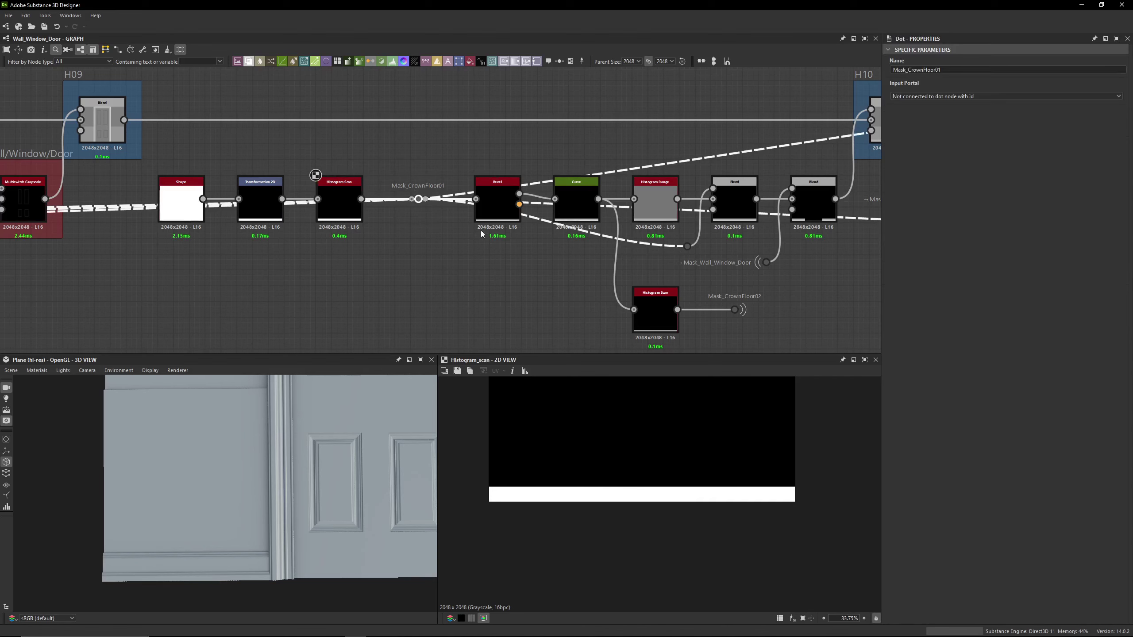
double_click(496, 203)
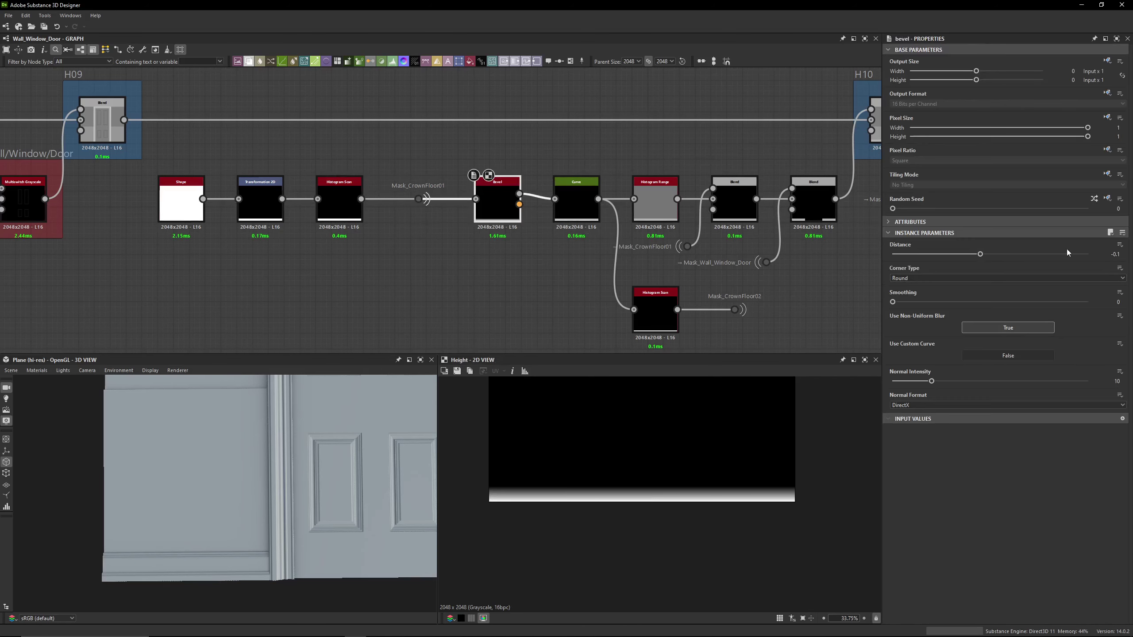
middle_drag(514, 258, 458, 265)
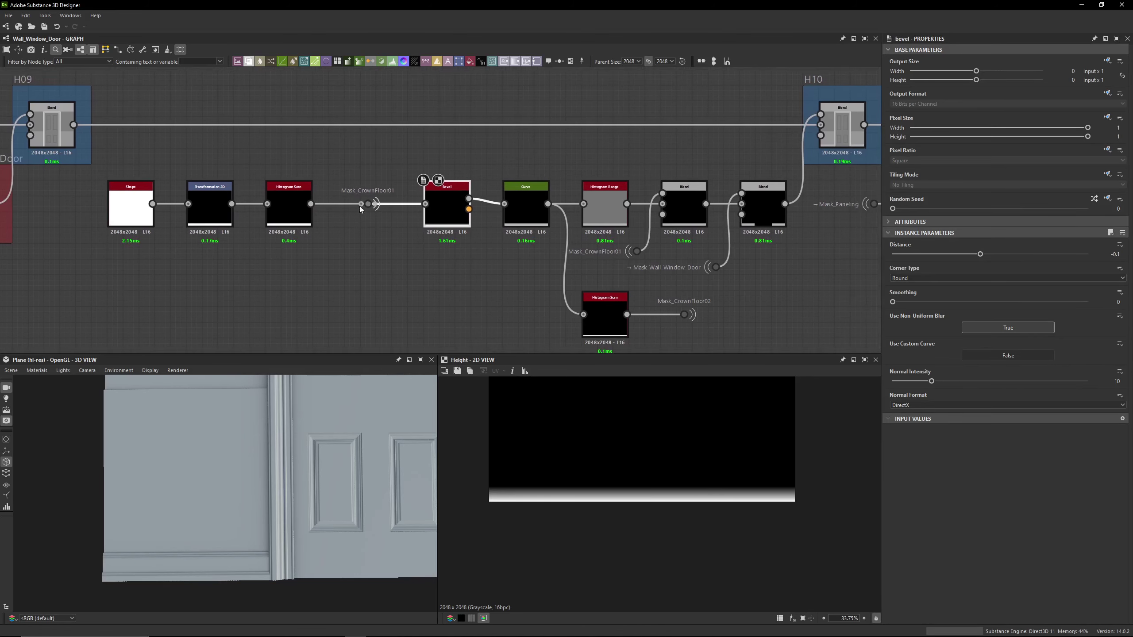
Review the floor strip chain again, comparing the Shape, Transformation 2D, Histogram Scan and Bevel nodes
double_click(289, 217)
double_click(221, 223)
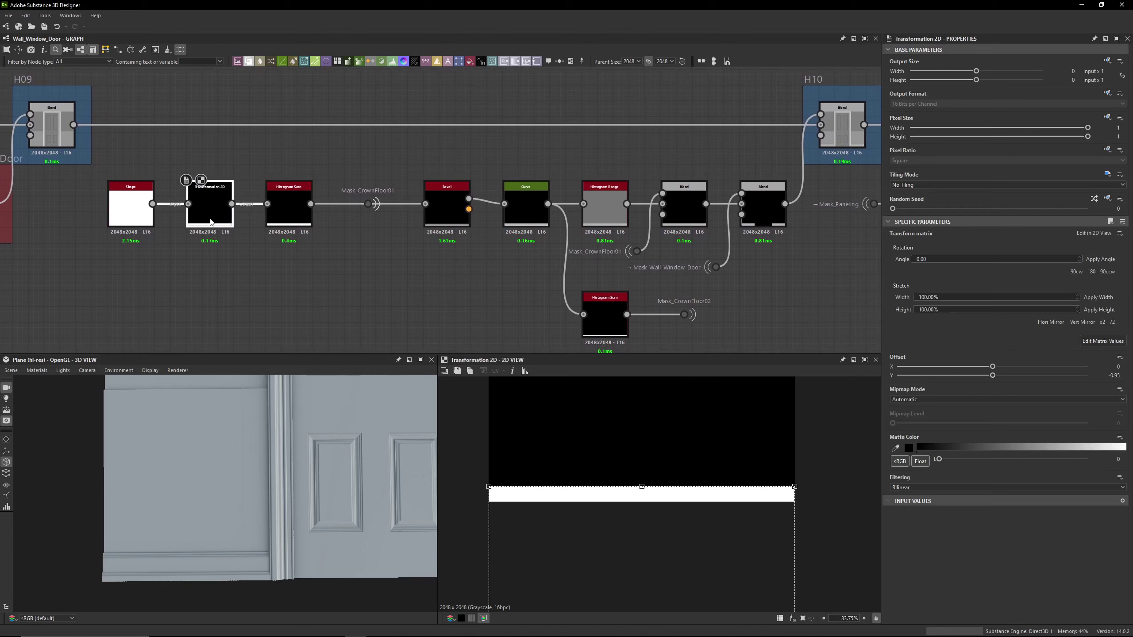
double_click(146, 224)
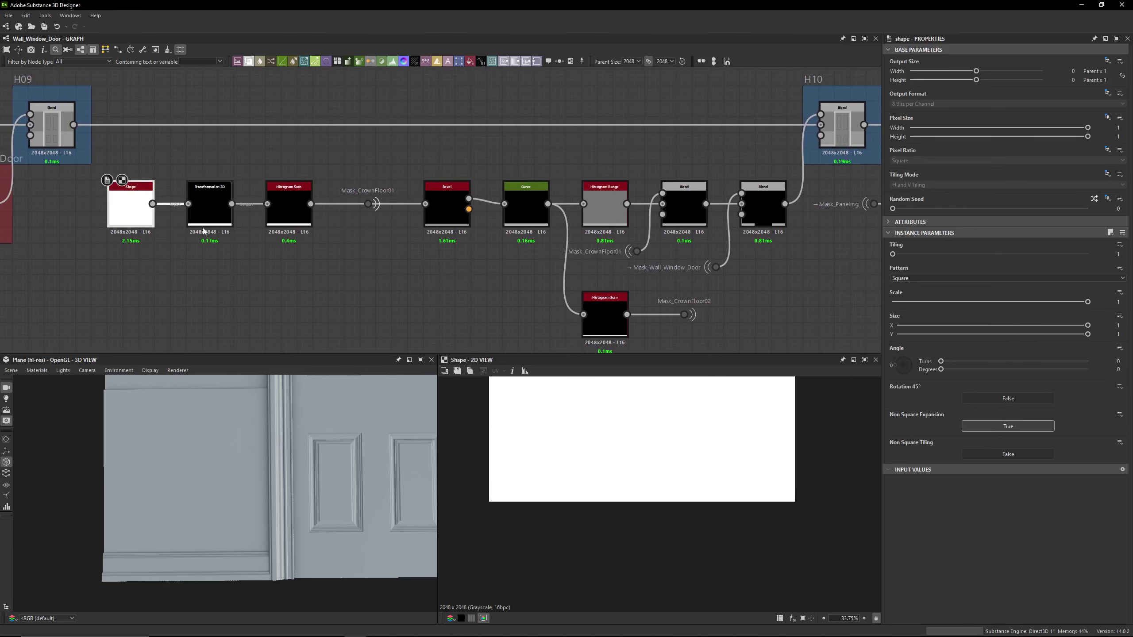
double_click(204, 210)
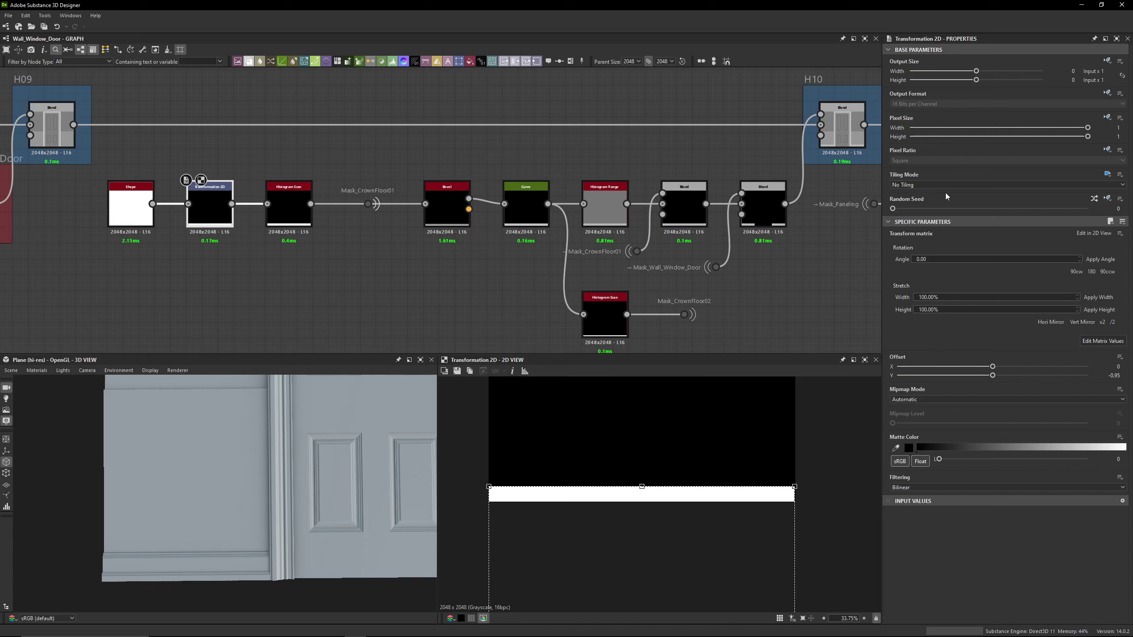
double_click(288, 207)
click(447, 223)
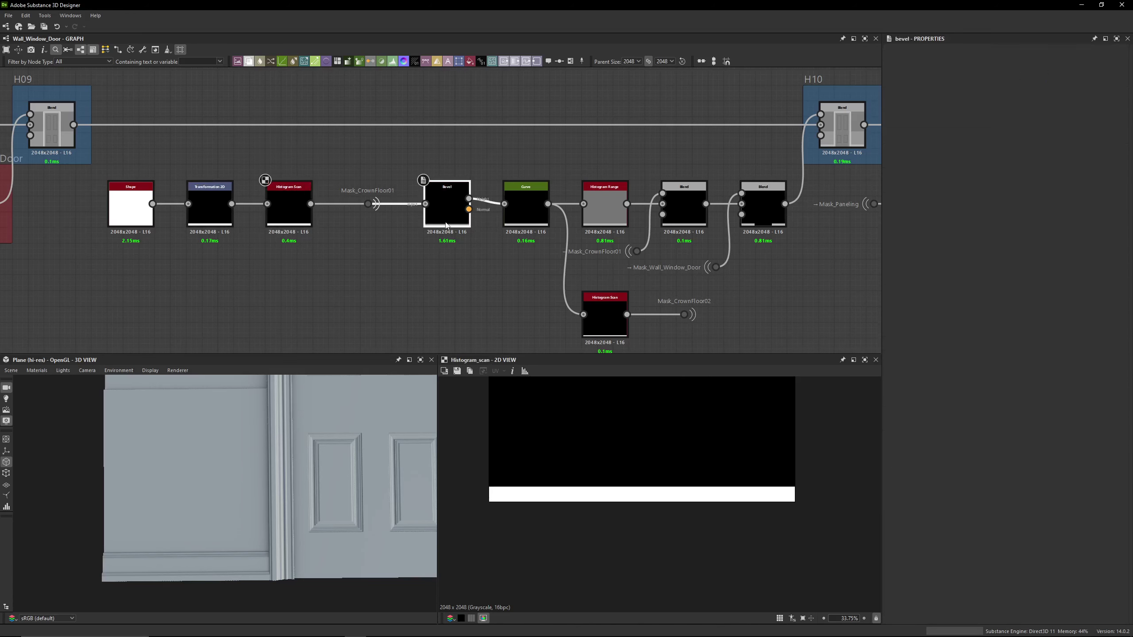
Try H and V Tiling as the Transformation 2D node's tiling mode, examine its effect, and undo the change
double_click(229, 221)
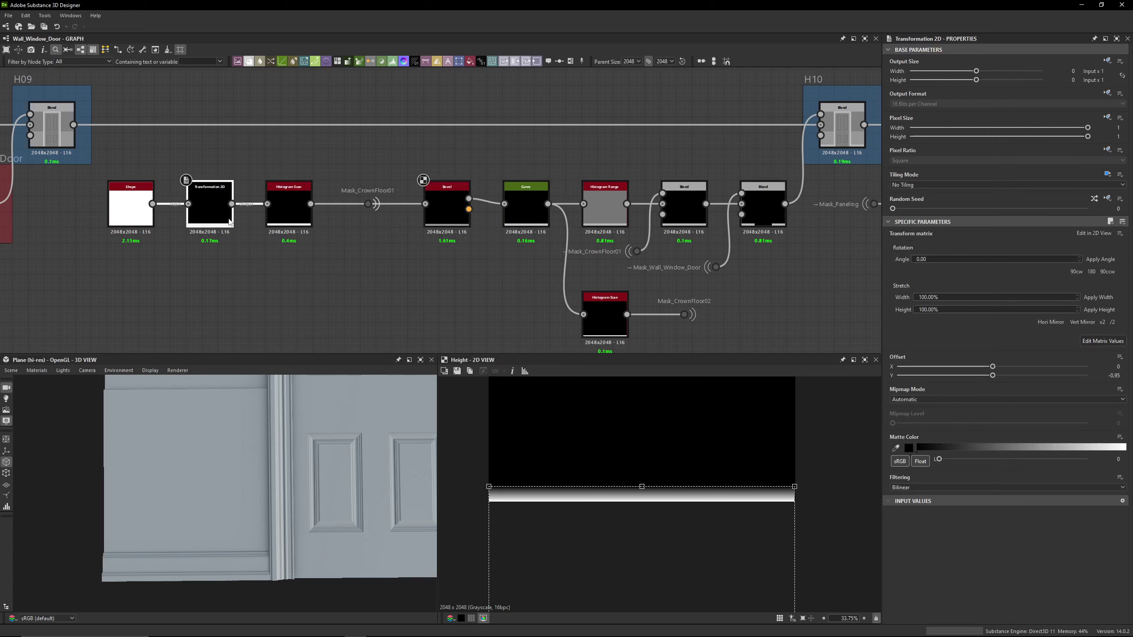
click(922, 184)
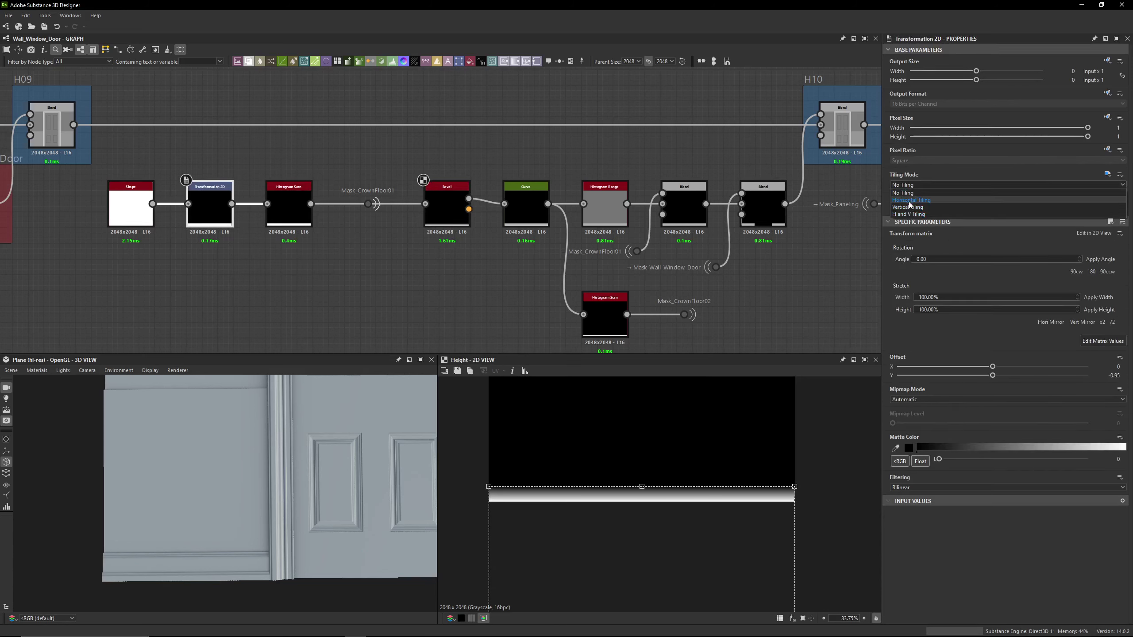
click(909, 214)
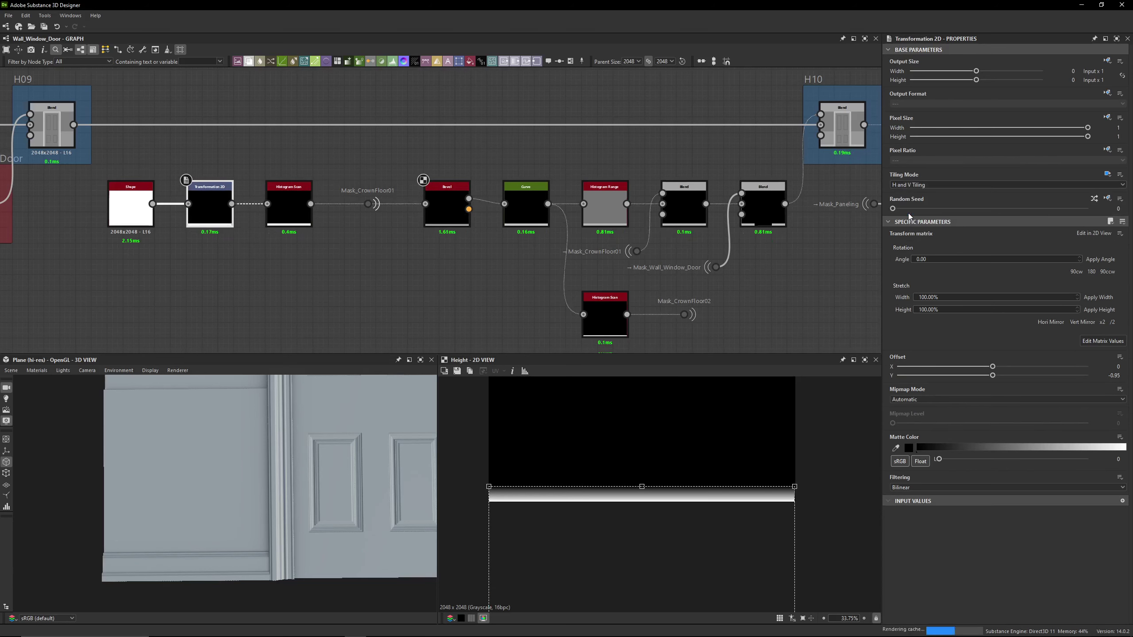
scroll(523, 461, down, 3)
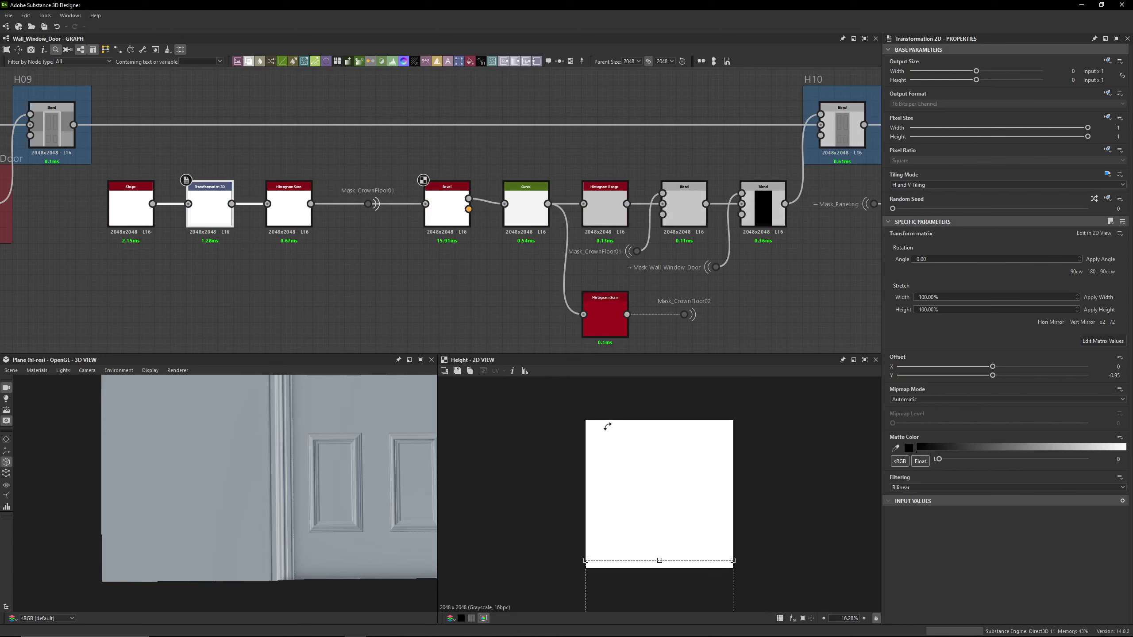
scroll(608, 426, up, 1)
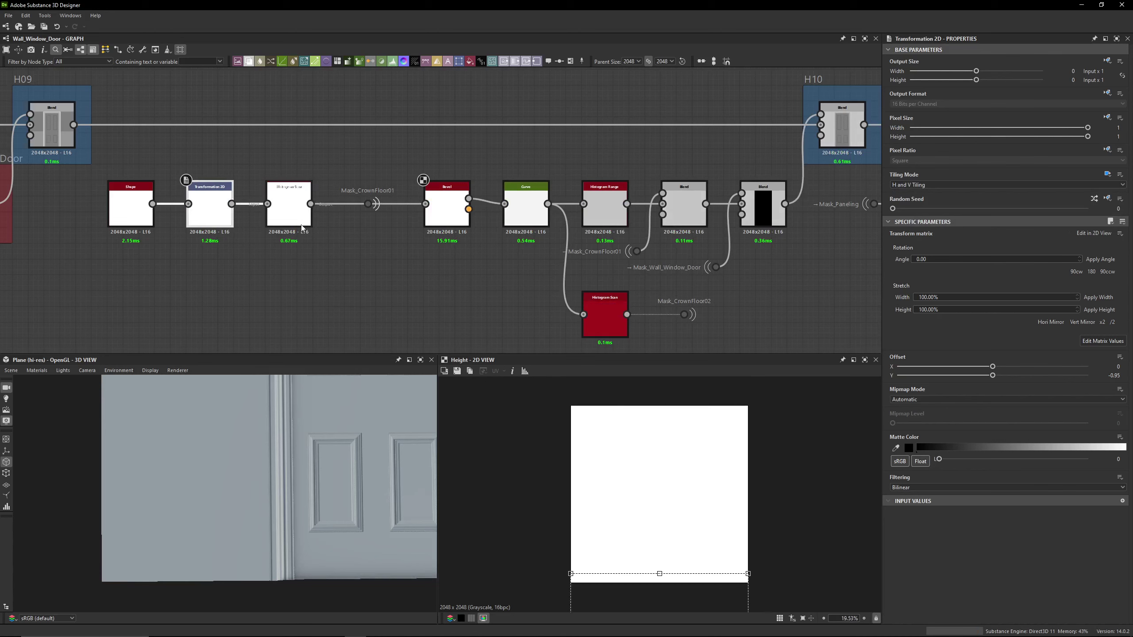
key(ctrl+z)
Compare the Transformation 2D and Histogram Scan previews of the strip with No Tiling in use
double_click(223, 220)
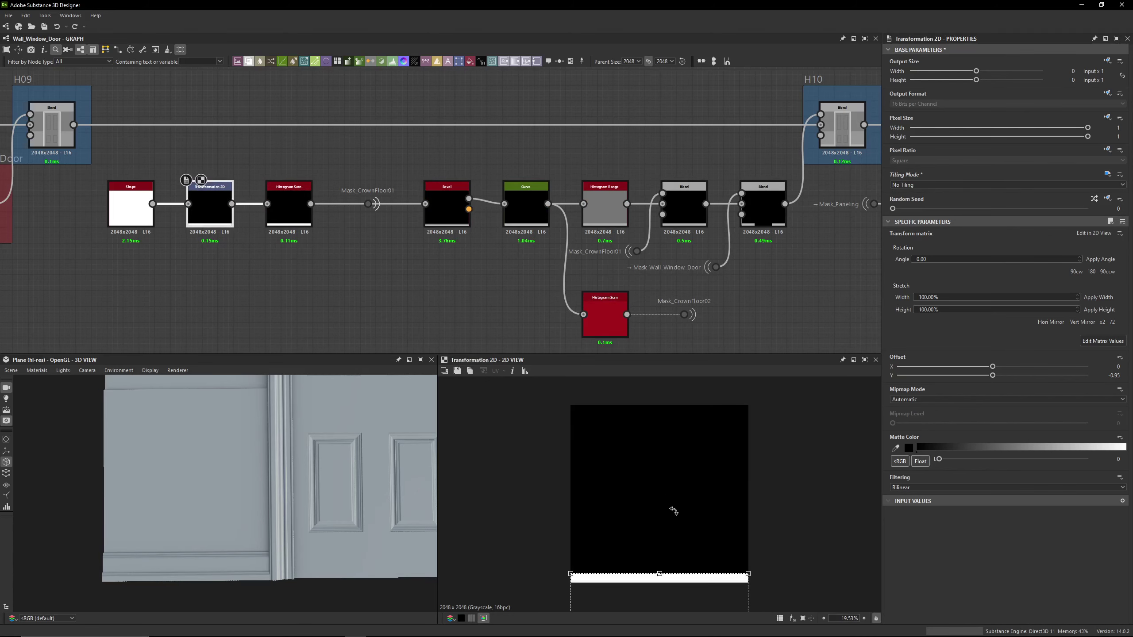
scroll(663, 582, down, 2)
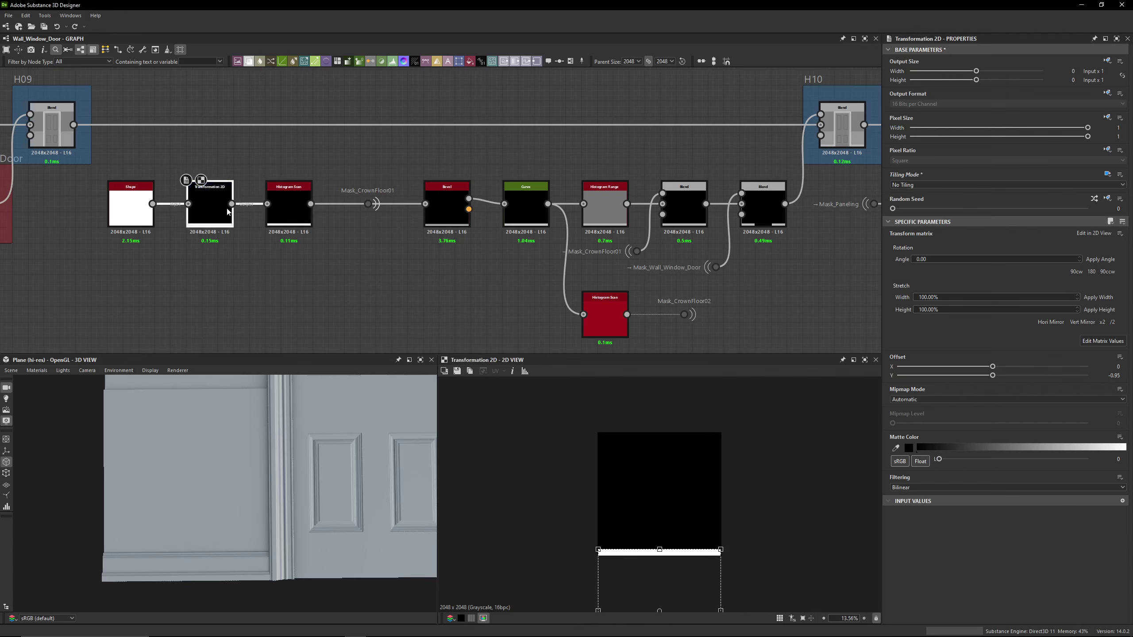
click(291, 200)
scroll(370, 206, up, 2)
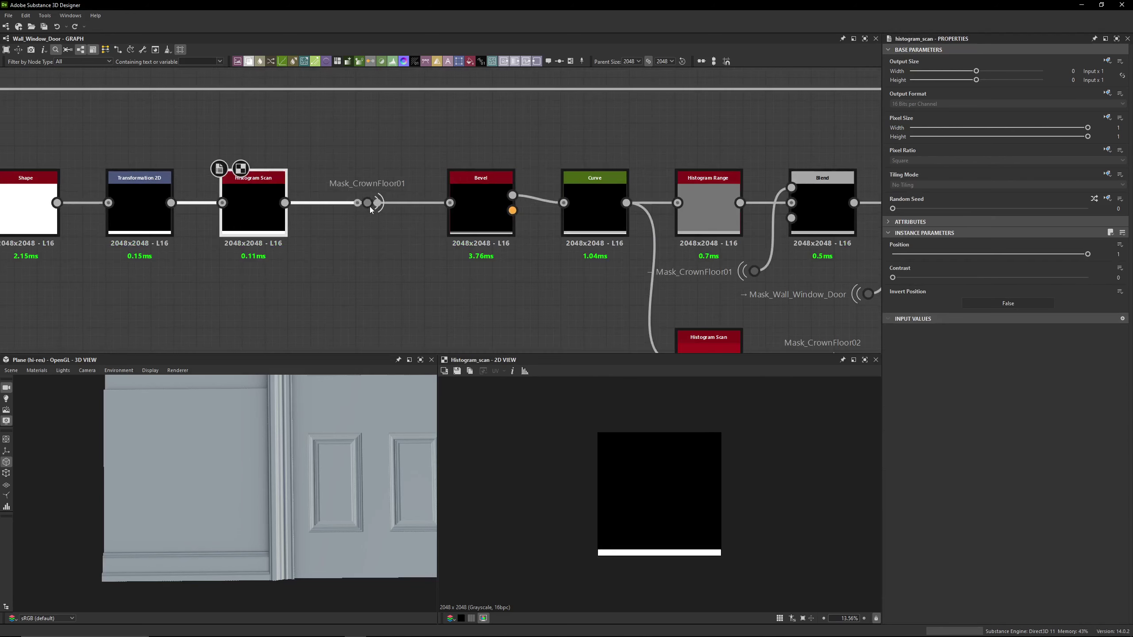
click(163, 205)
middle_drag(434, 141, 388, 118)
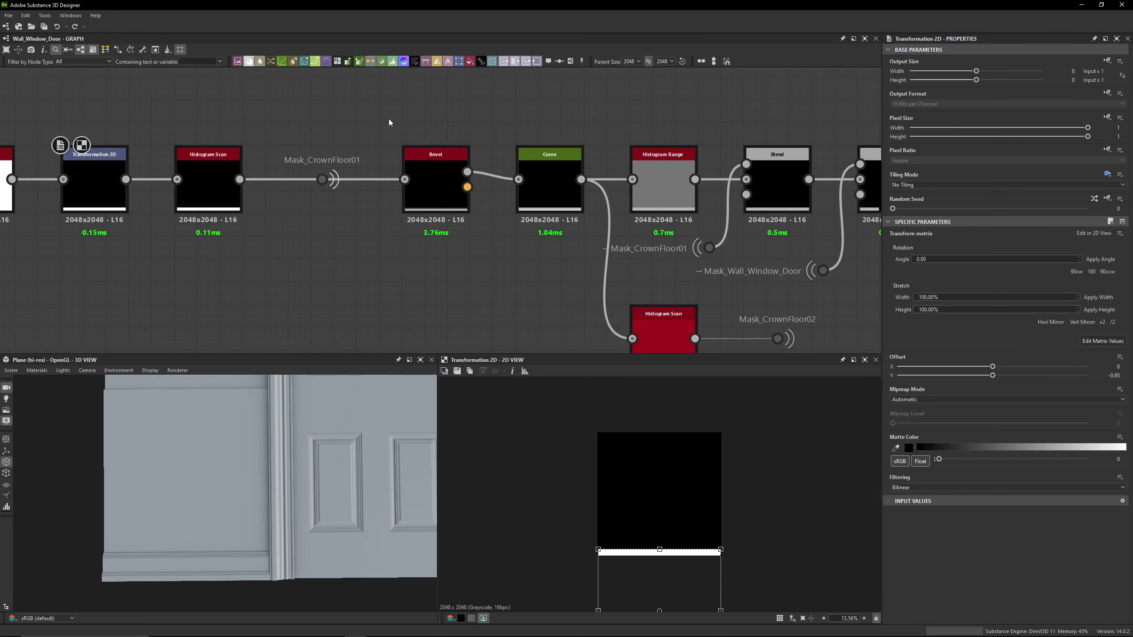
Examine the Bevel node's gradient settings and each point on the Curve node that shapes the floor moulding's profile
click(439, 180)
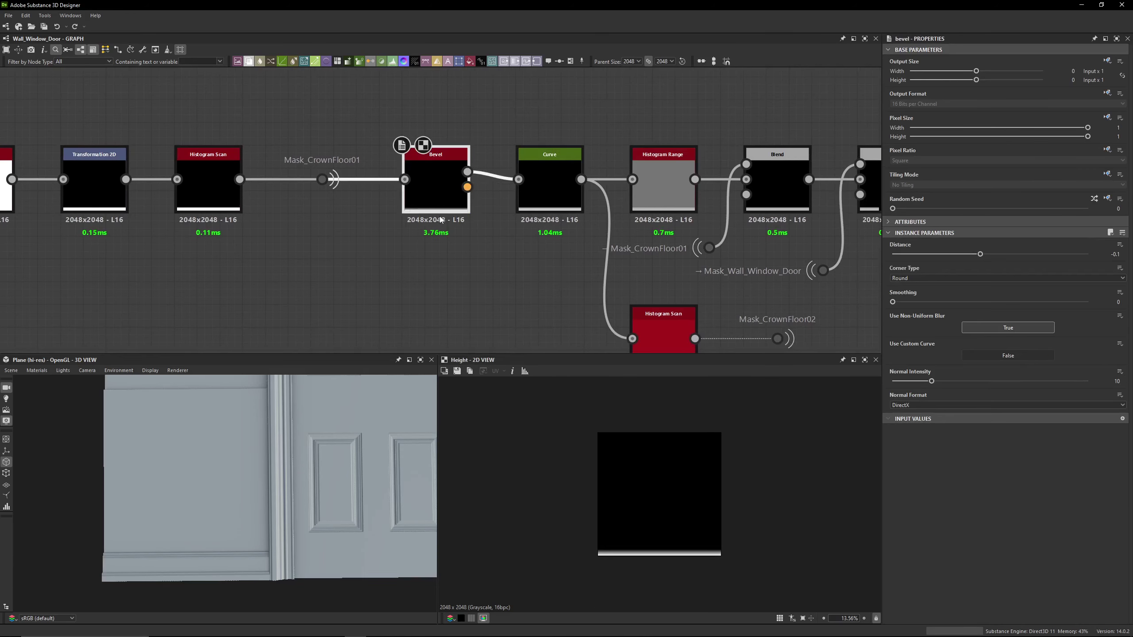
middle_drag(440, 218, 351, 205)
click(465, 199)
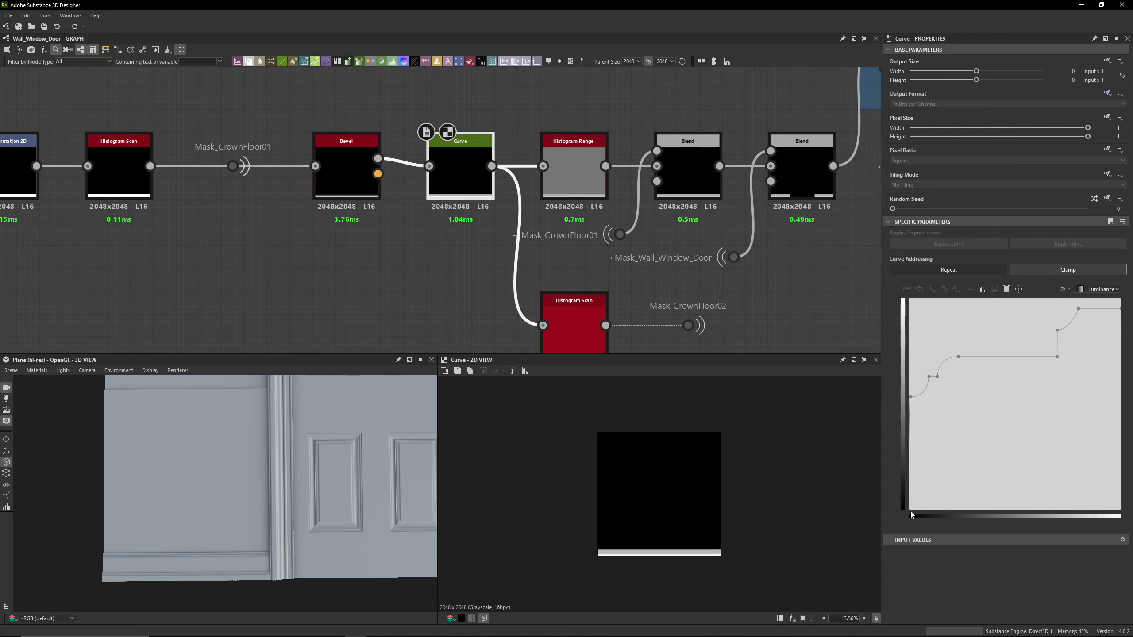
click(911, 397)
click(929, 378)
click(958, 358)
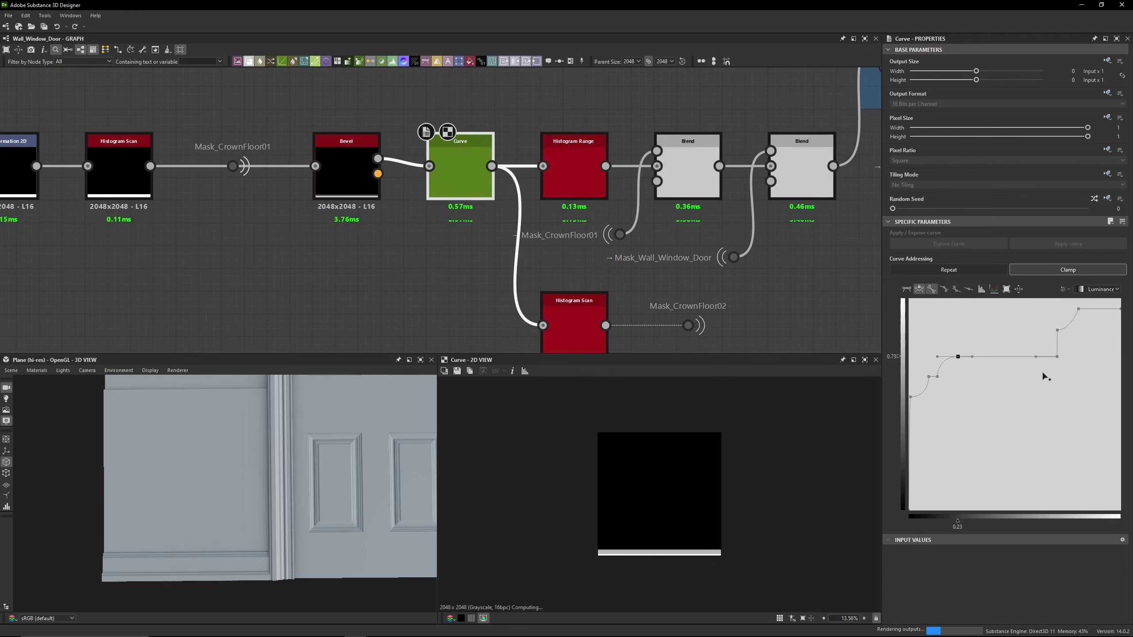
click(1058, 357)
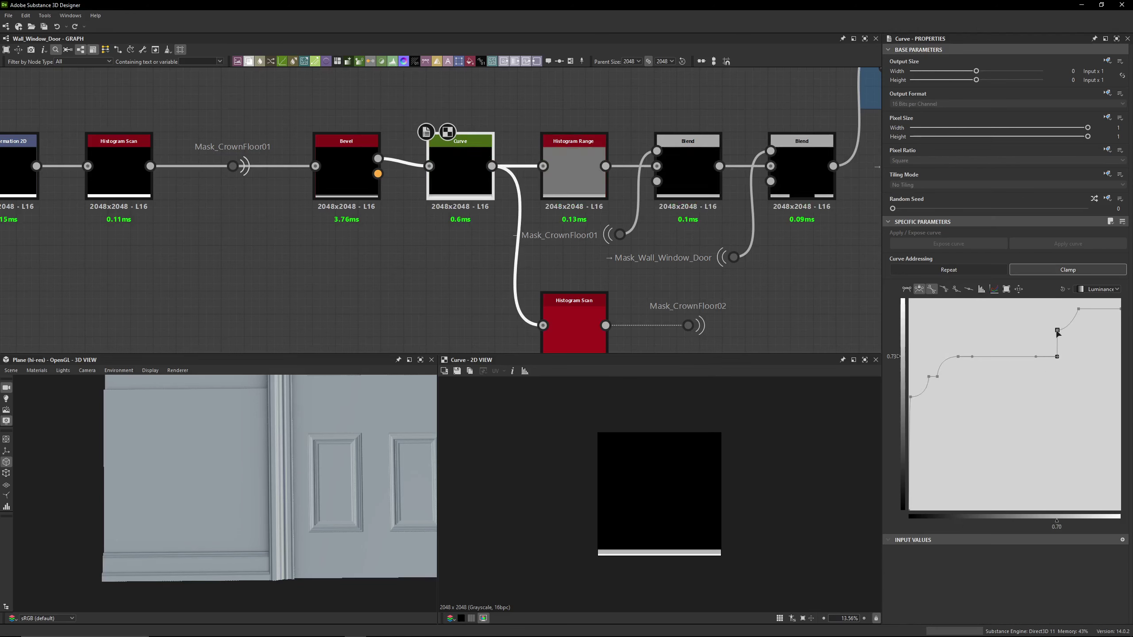
click(1078, 310)
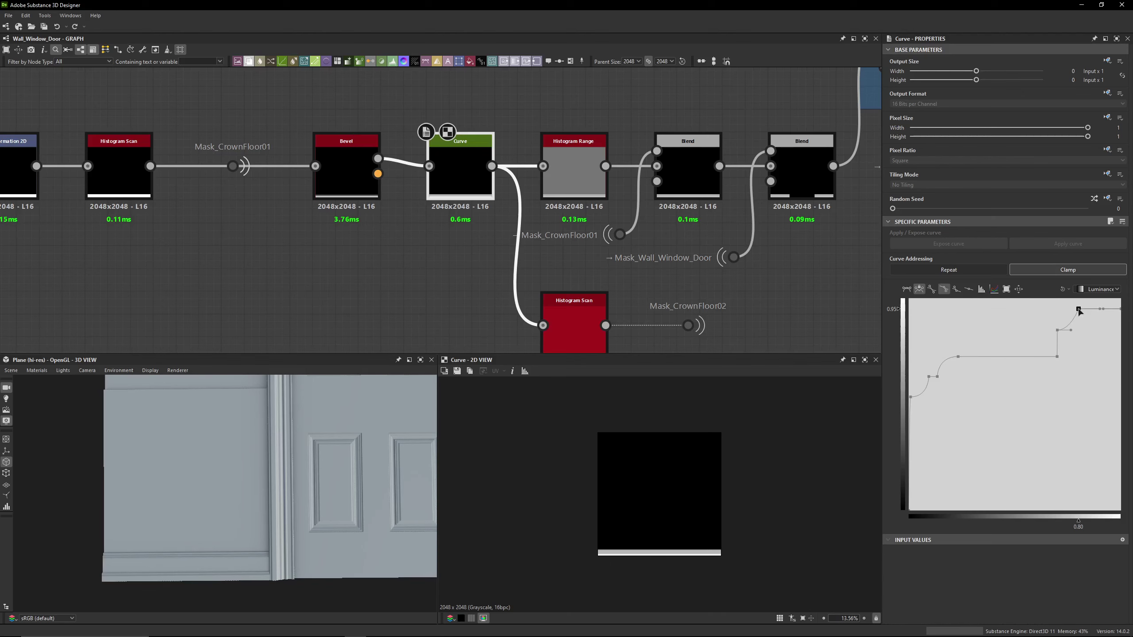
click(1120, 309)
Examine the Histogram Range node's settings and the Mask_CrownFloor01 portal feeding the first Blend node
click(565, 173)
middle_drag(580, 235, 516, 218)
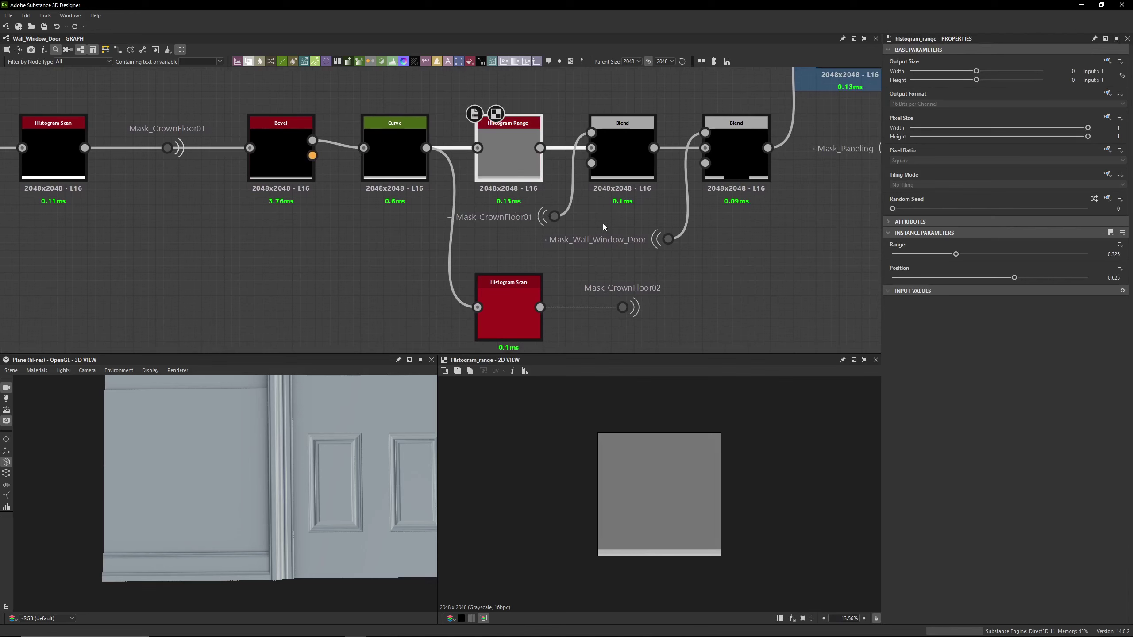
click(564, 216)
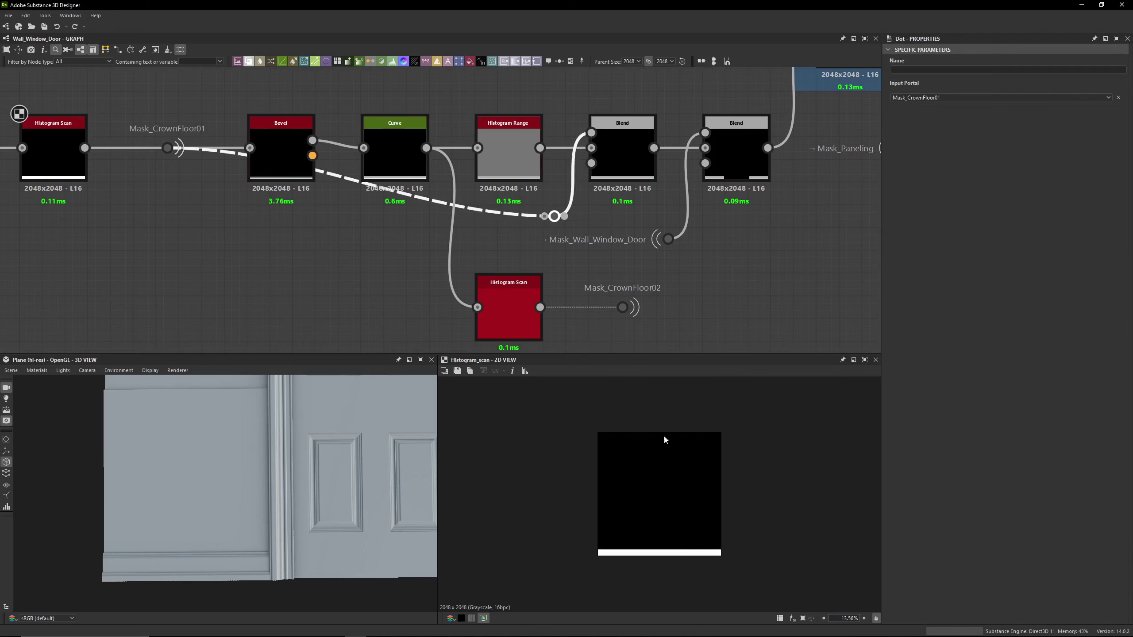
Compare the previews of the floor moulding's Curve, Histogram Range and Multiply Blend nodes
click(379, 162)
double_click(378, 158)
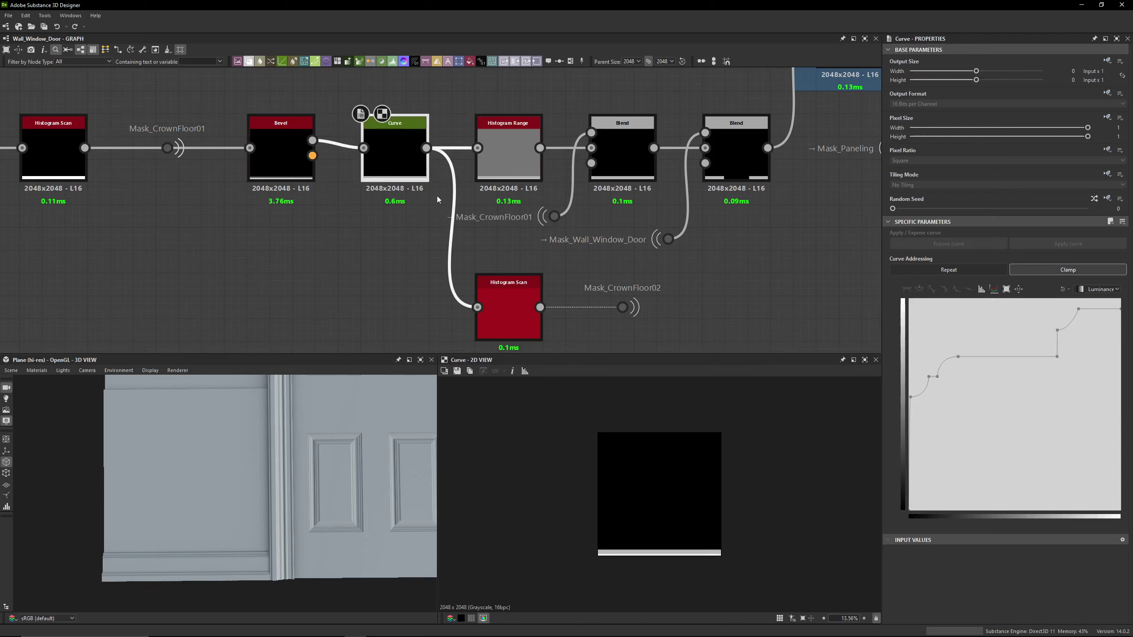
double_click(507, 159)
double_click(619, 159)
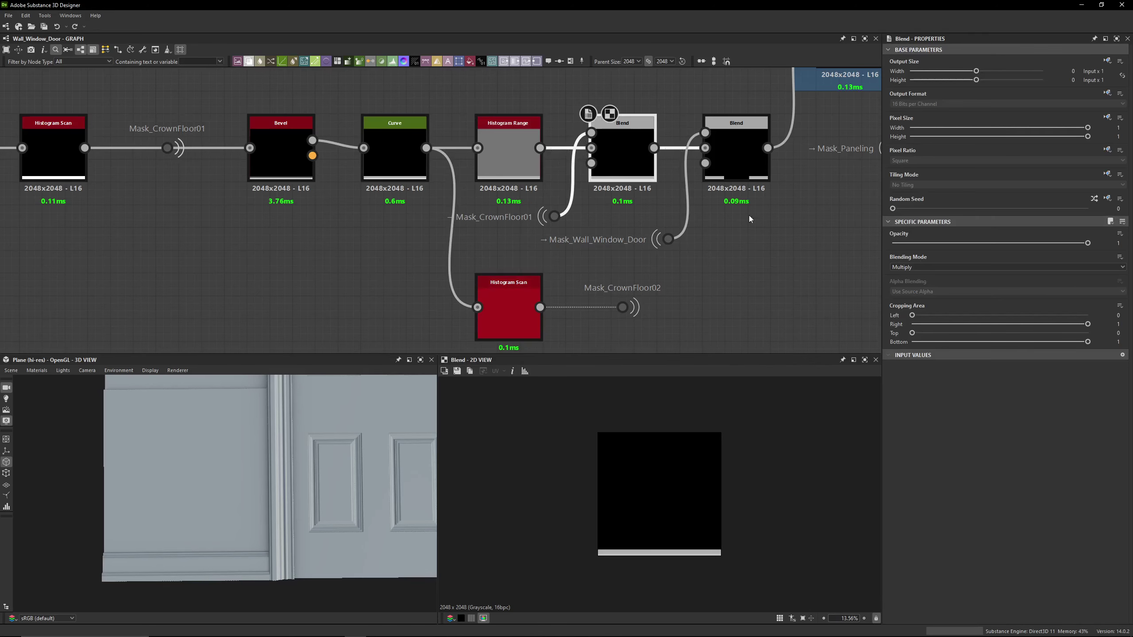
middle_drag(657, 178, 582, 192)
click(433, 171)
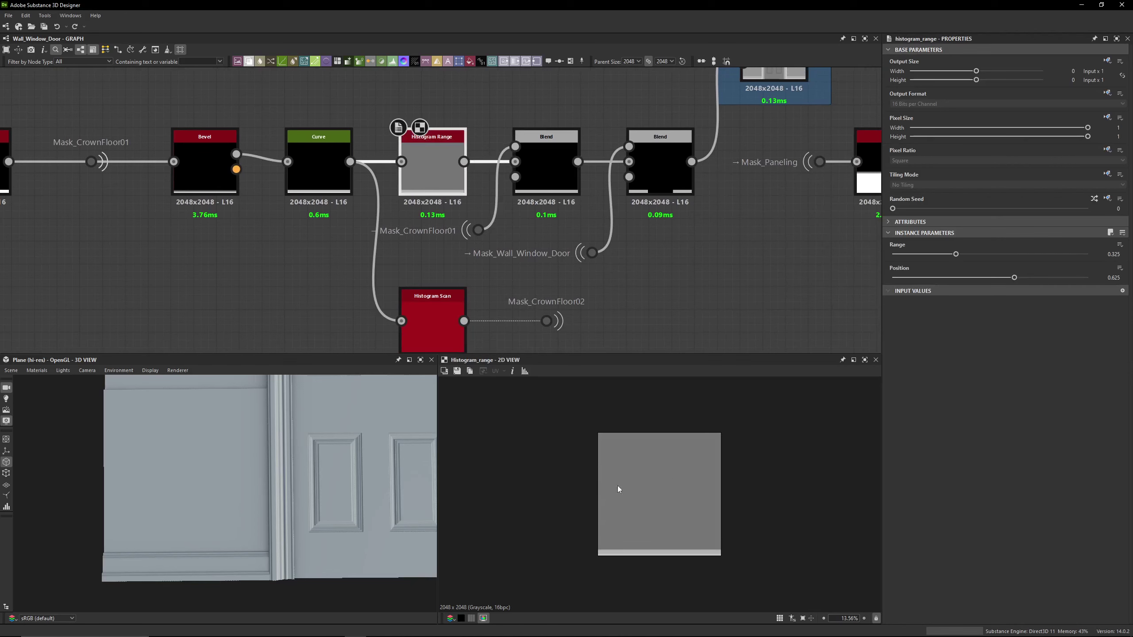
click(558, 180)
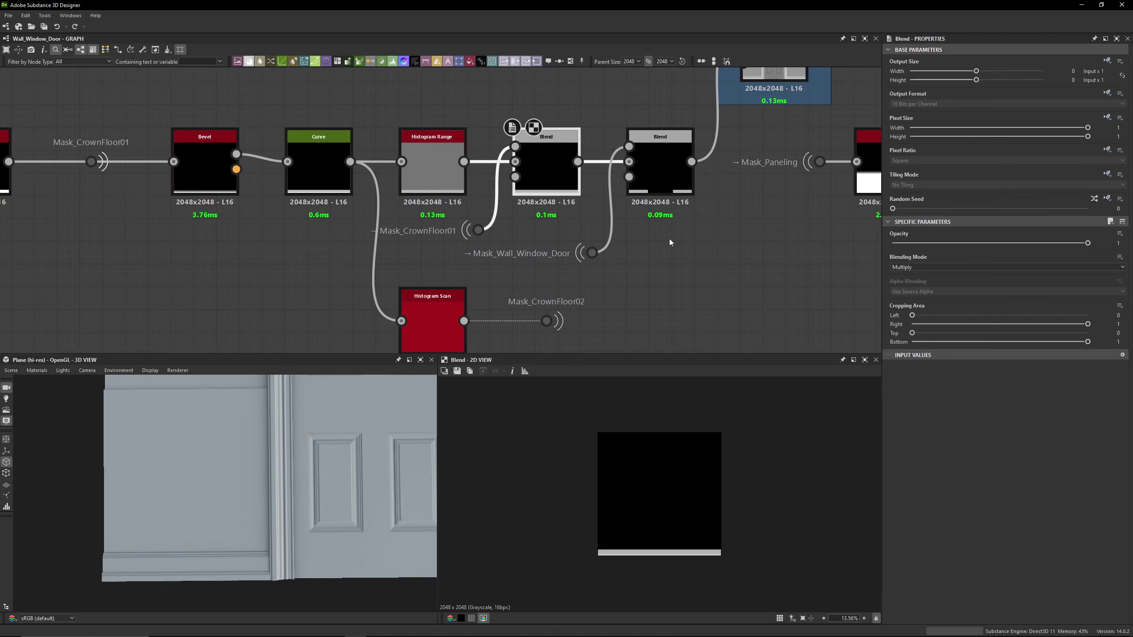
Examine how the Subtract Blend uses the Mask_Wall_Window_Door portal to cut the floor moulding out at the door
click(677, 185)
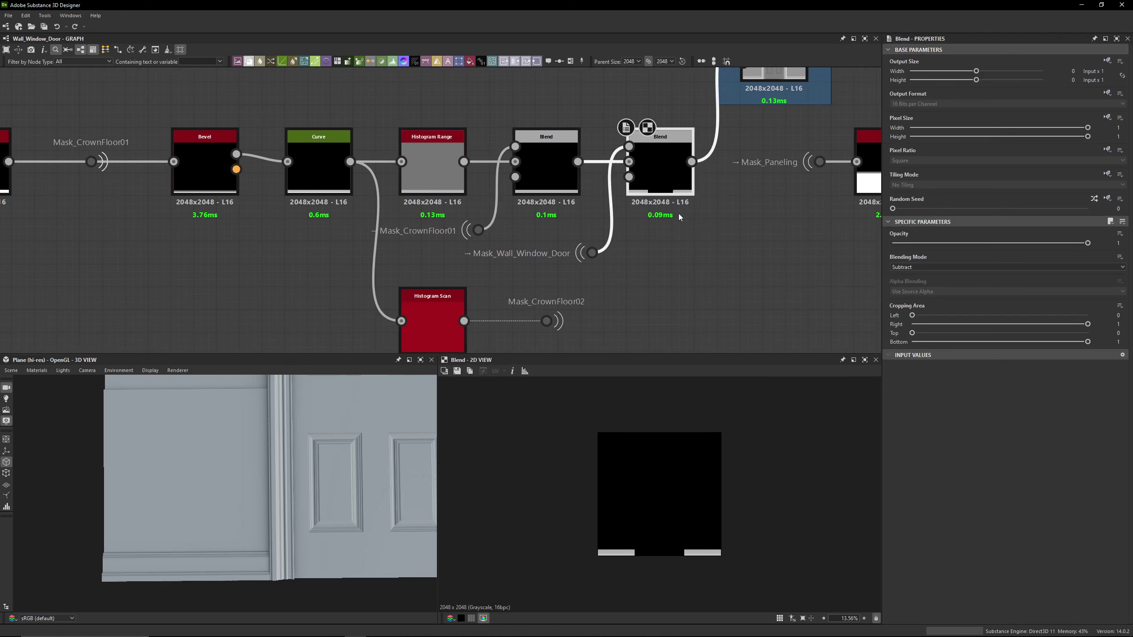
click(605, 254)
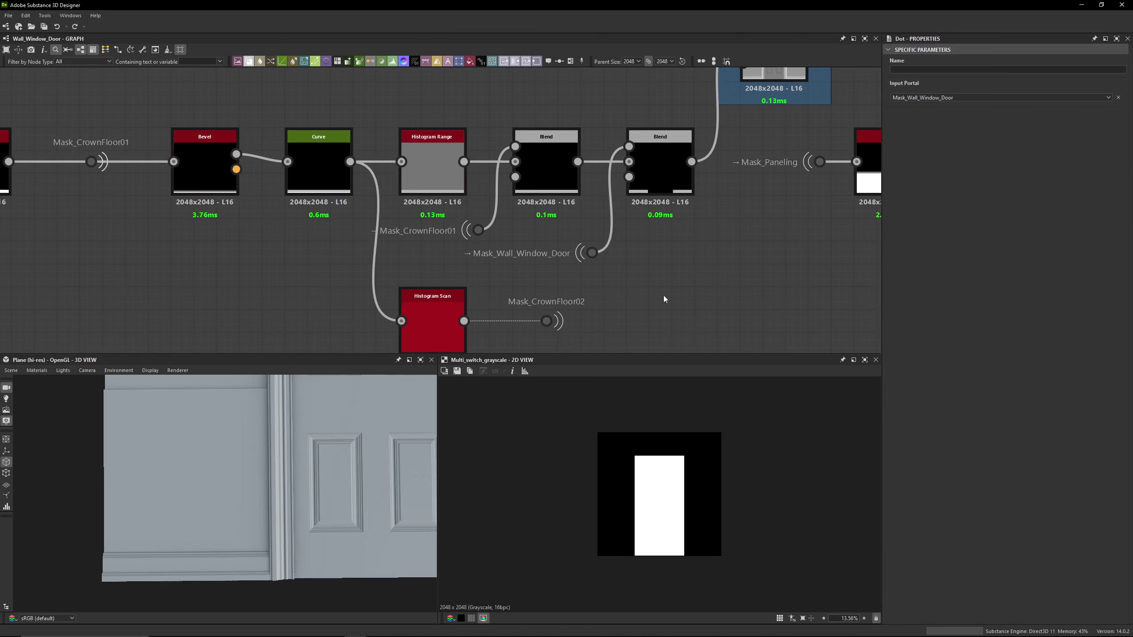
drag(359, 477, 104, 520)
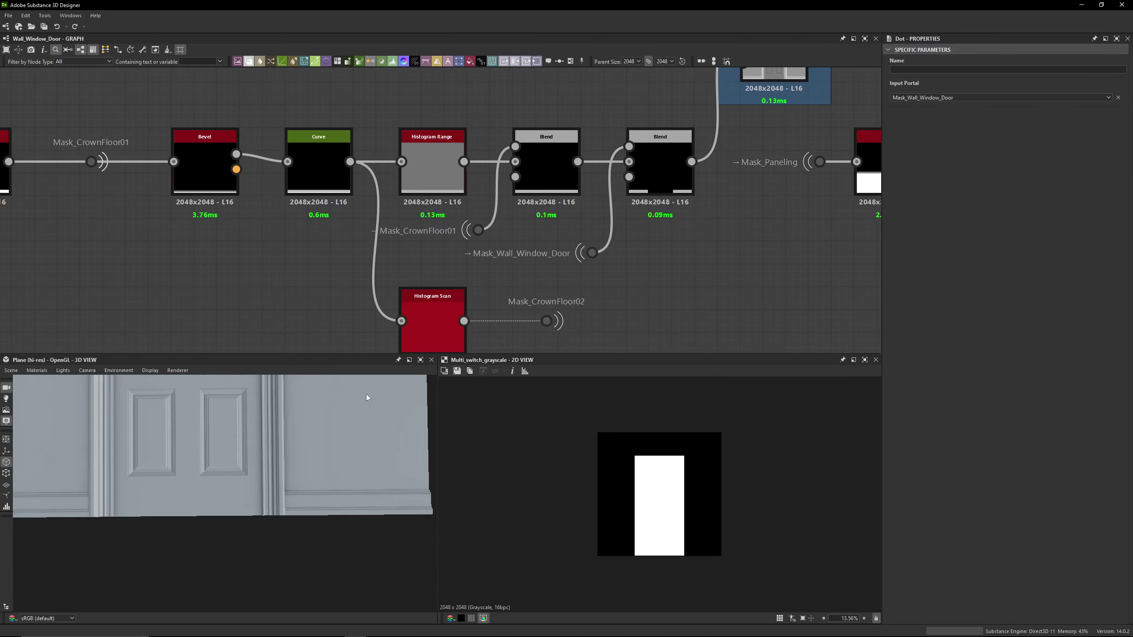
click(649, 184)
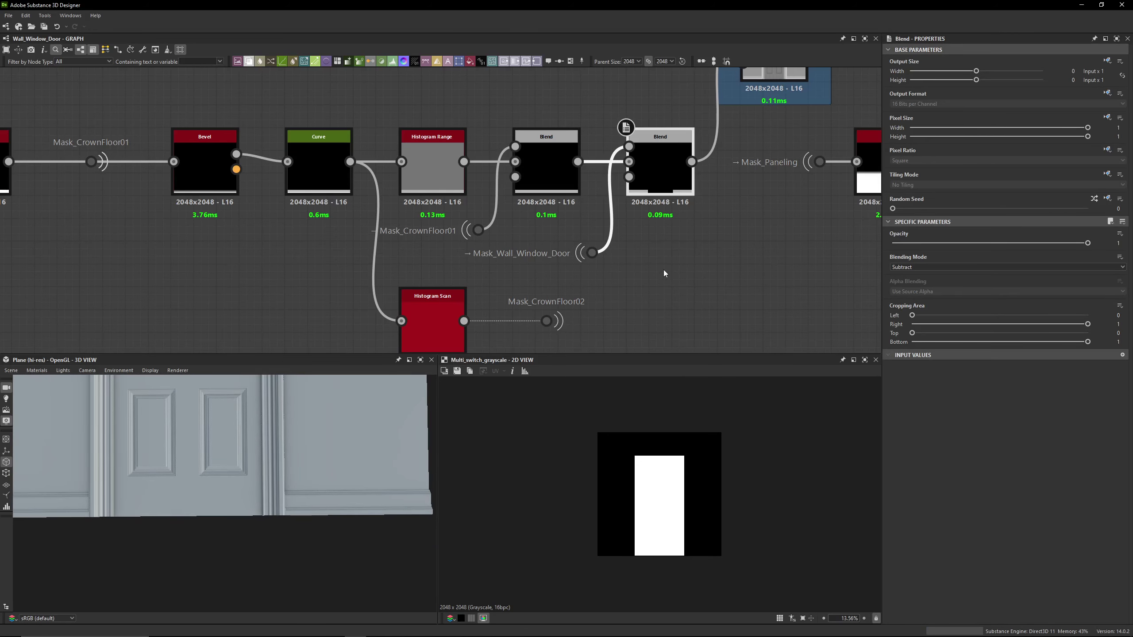
double_click(648, 173)
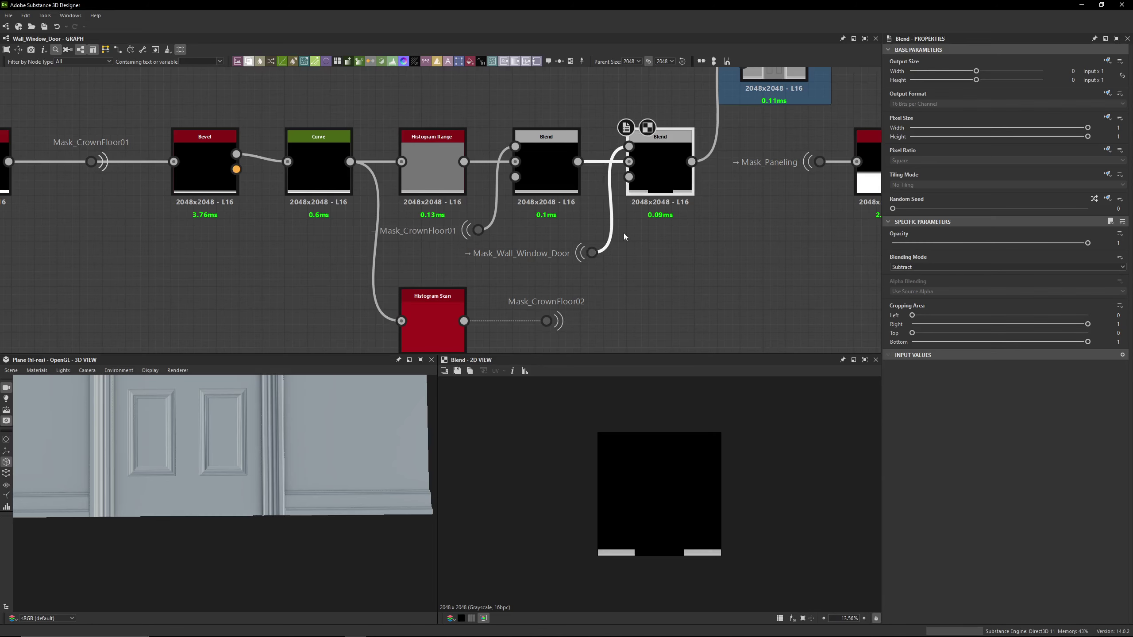
middle_drag(666, 252, 642, 272)
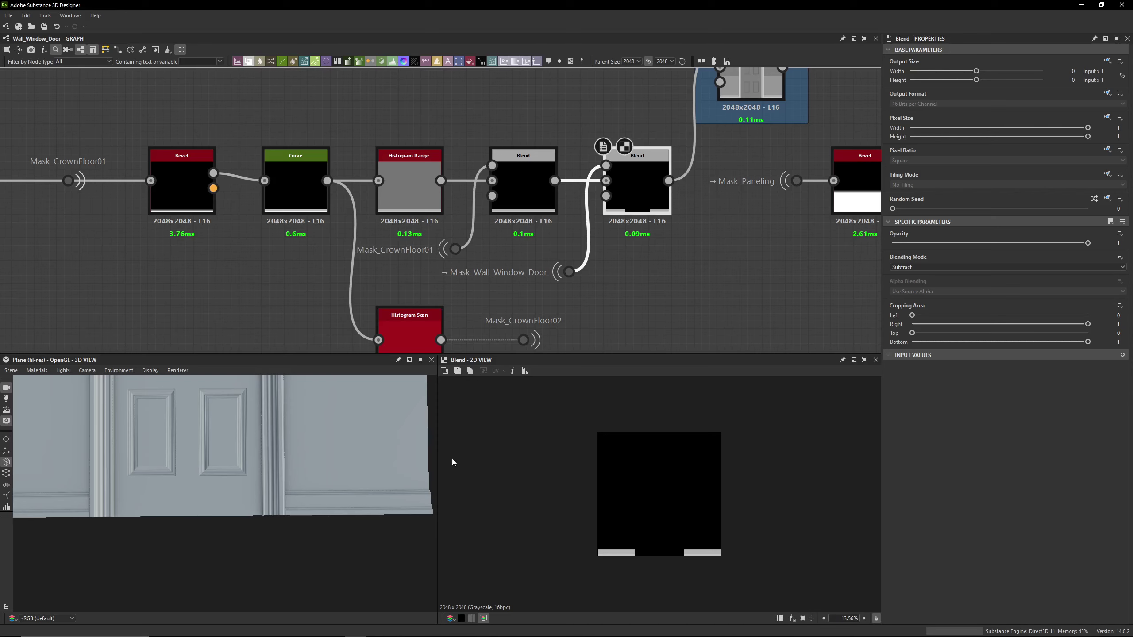
Review the Subtract Blend's mode and the Mask_CrownFloor01 portal feeding the Multiply Blend before it
scroll(689, 203, down, 5)
middle_drag(698, 211, 663, 211)
scroll(647, 188, up, 5)
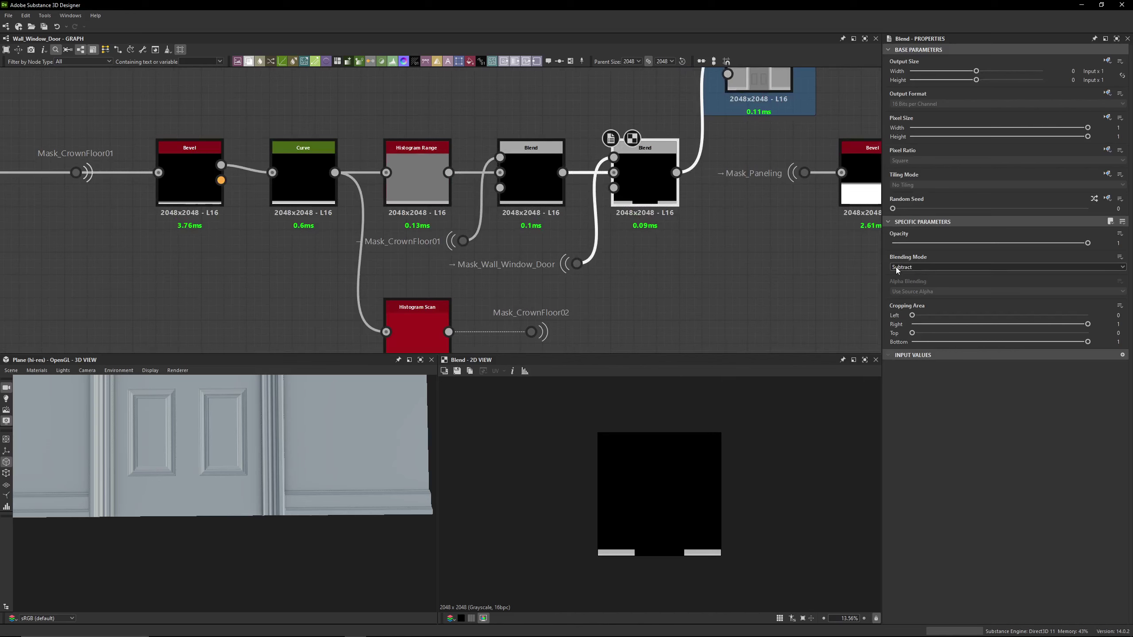
middle_drag(765, 241, 719, 283)
click(484, 221)
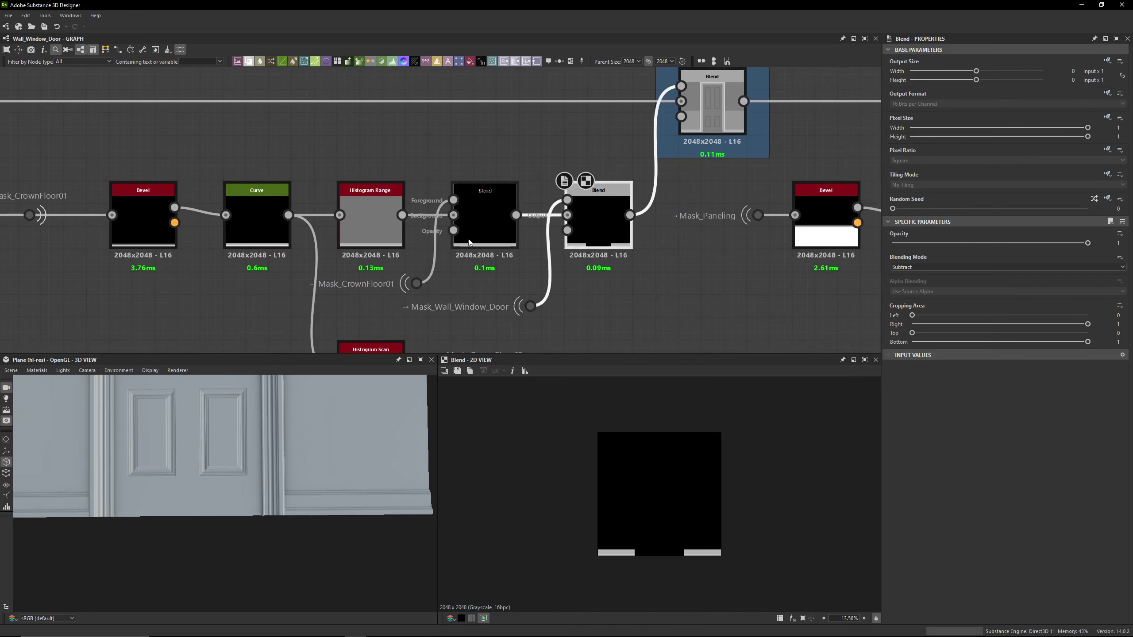
click(426, 283)
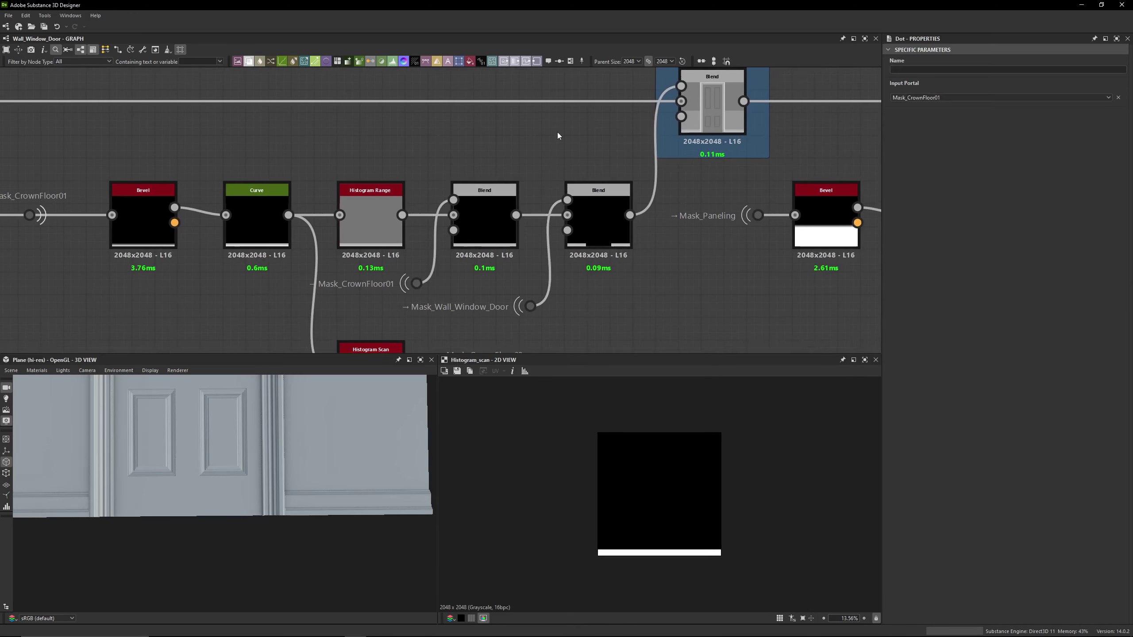
Examine the H10 Blend's Max (Lighten) mode and the resulting floor moulding in the 3D view
middle_drag(713, 91, 630, 153)
double_click(629, 153)
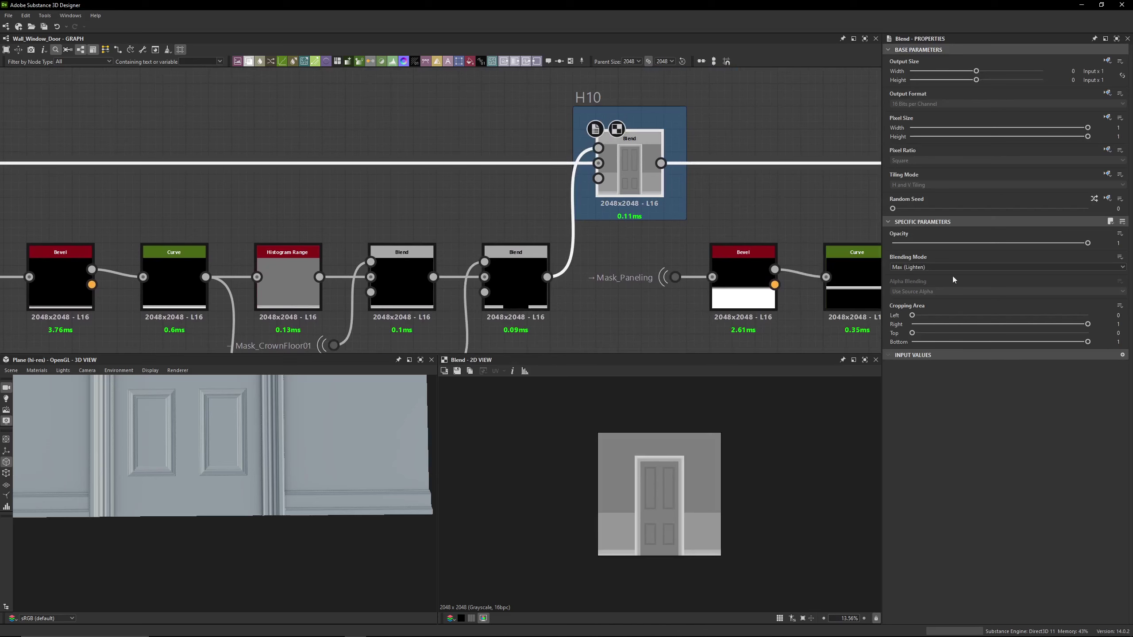
scroll(590, 293, down, 2)
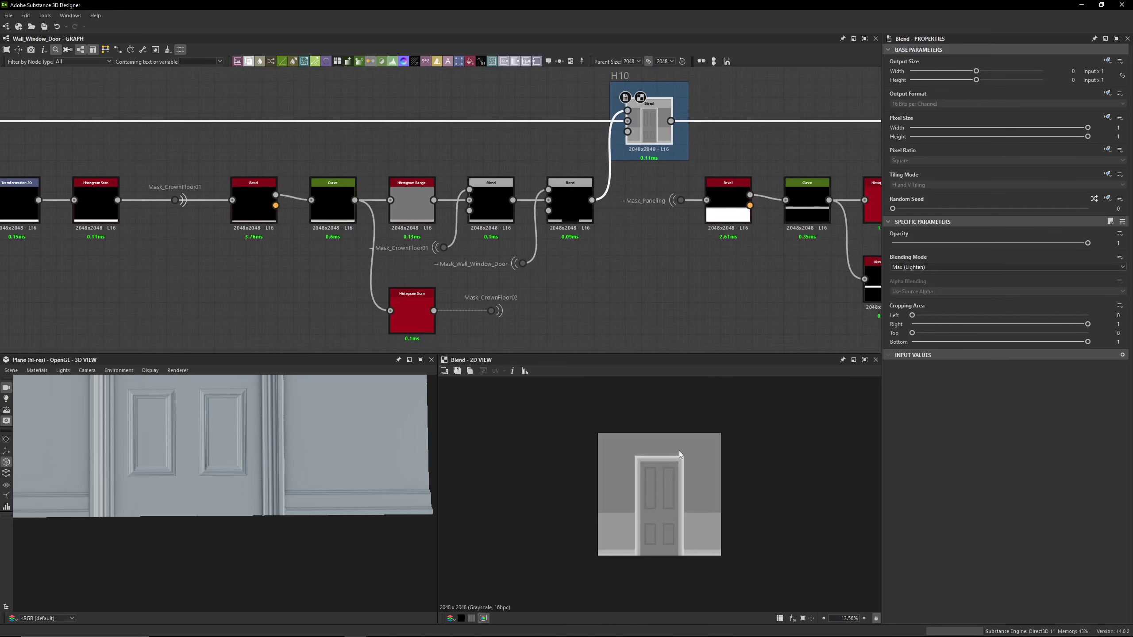
drag(292, 508, 295, 468)
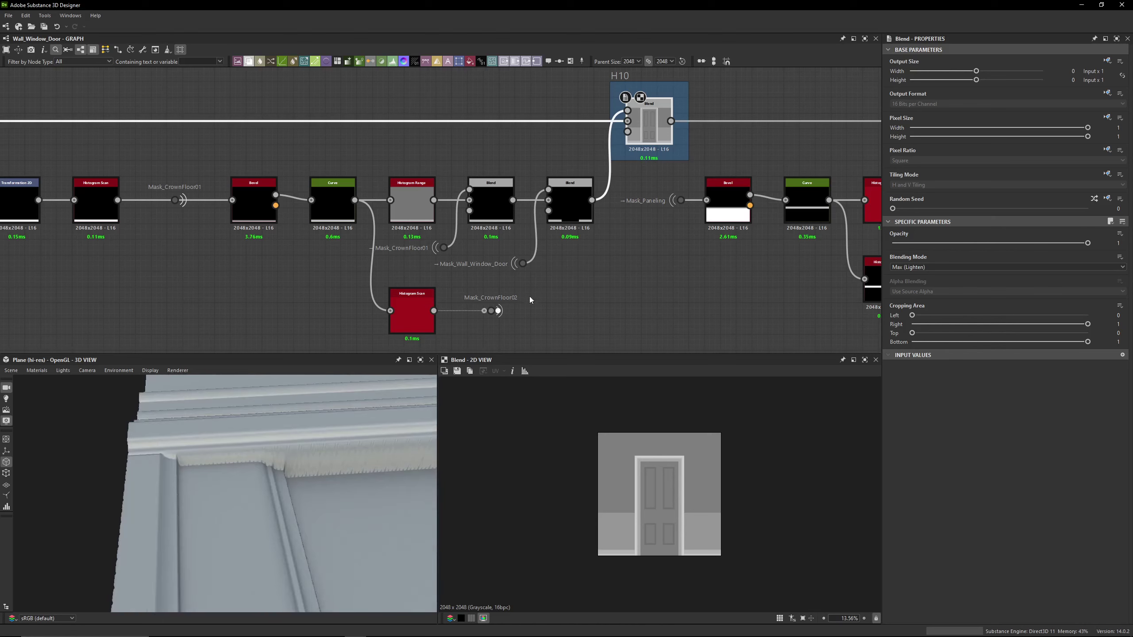
Examine the Histogram Scan node feeding Mask_CrownFloor02 and compare its strip with the floor moulding's profile in the 3D view
click(340, 215)
middle_drag(352, 267, 374, 213)
click(434, 264)
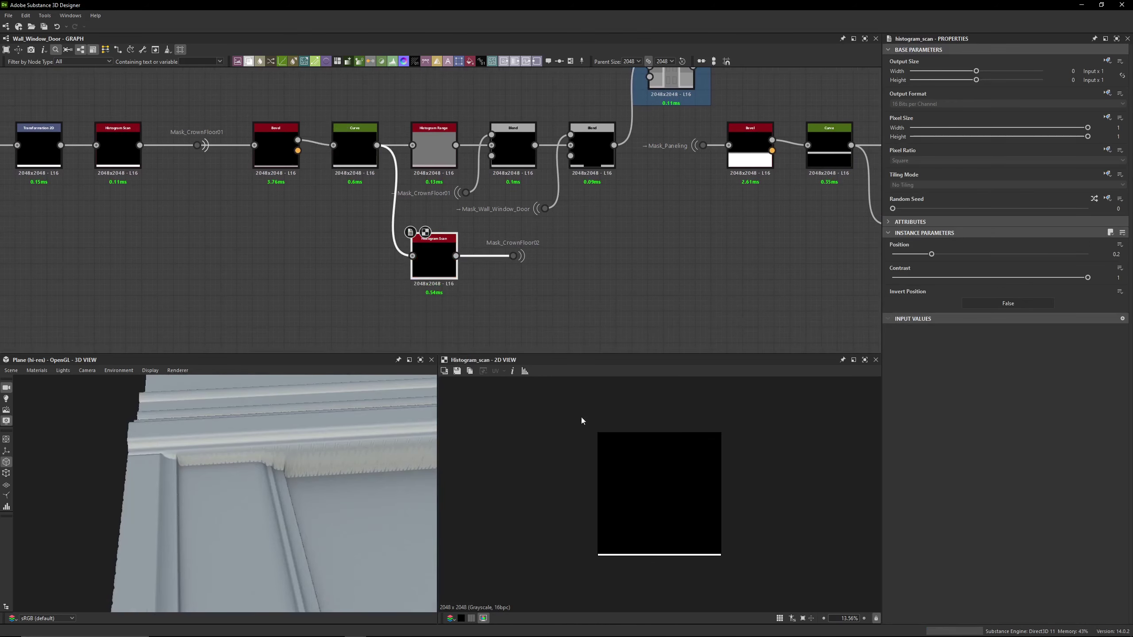
scroll(645, 556, up, 10)
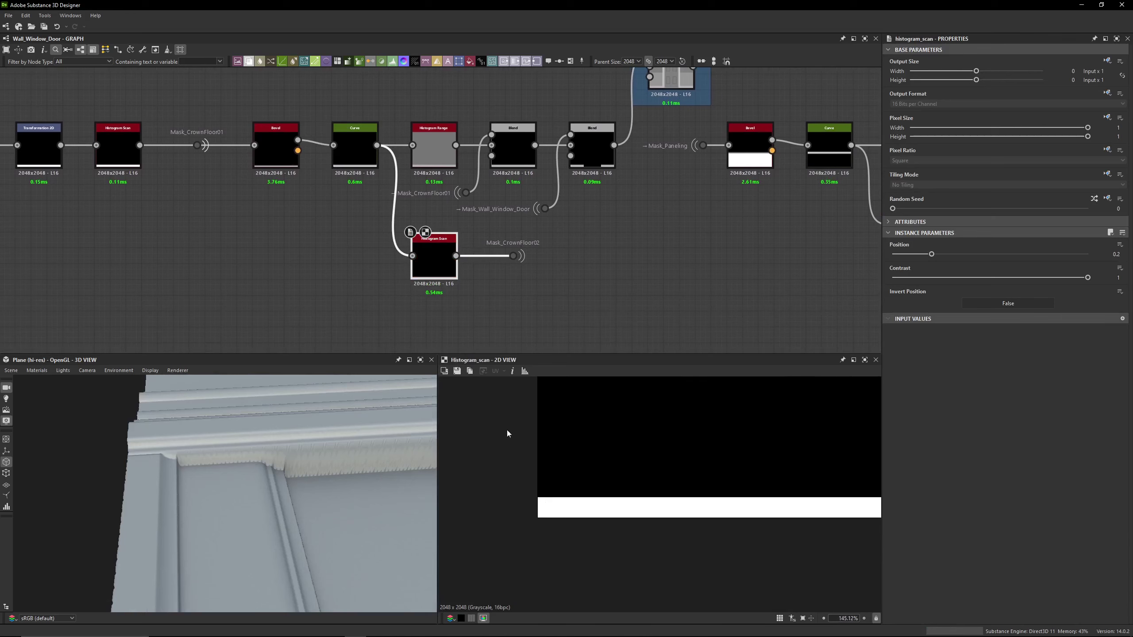
drag(308, 476, 218, 456)
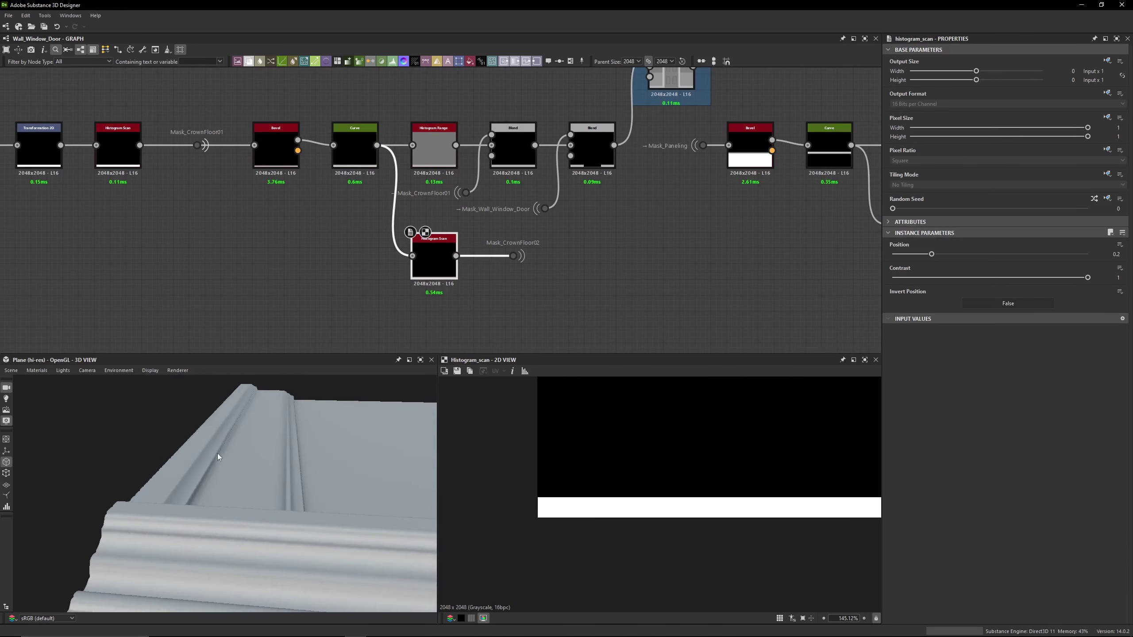
drag(197, 498, 231, 464)
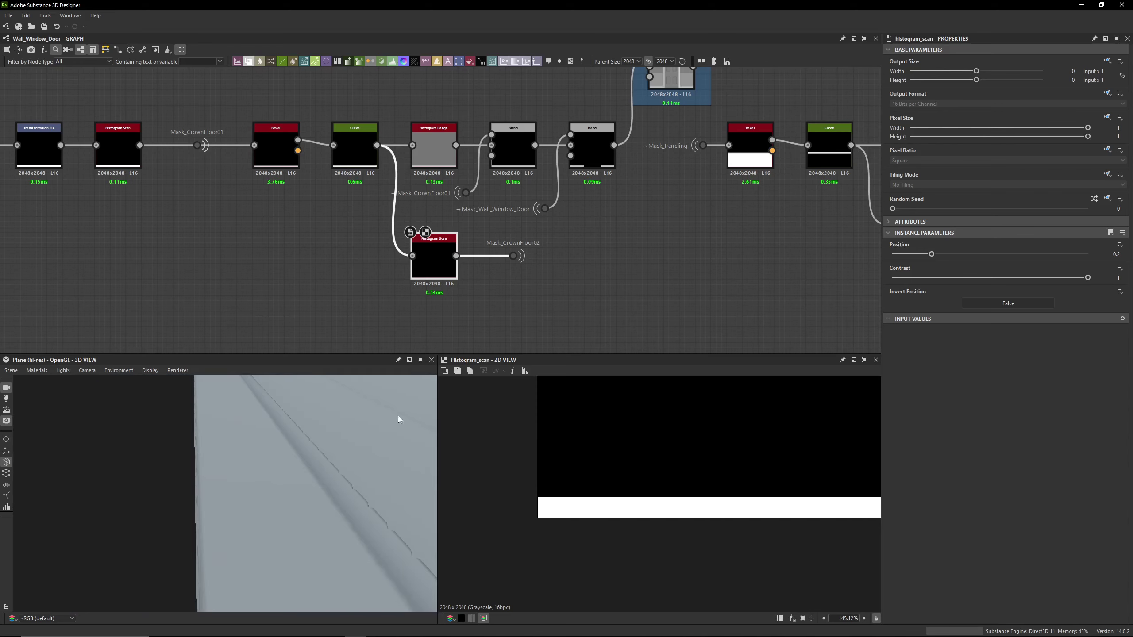
drag(398, 416, 270, 507)
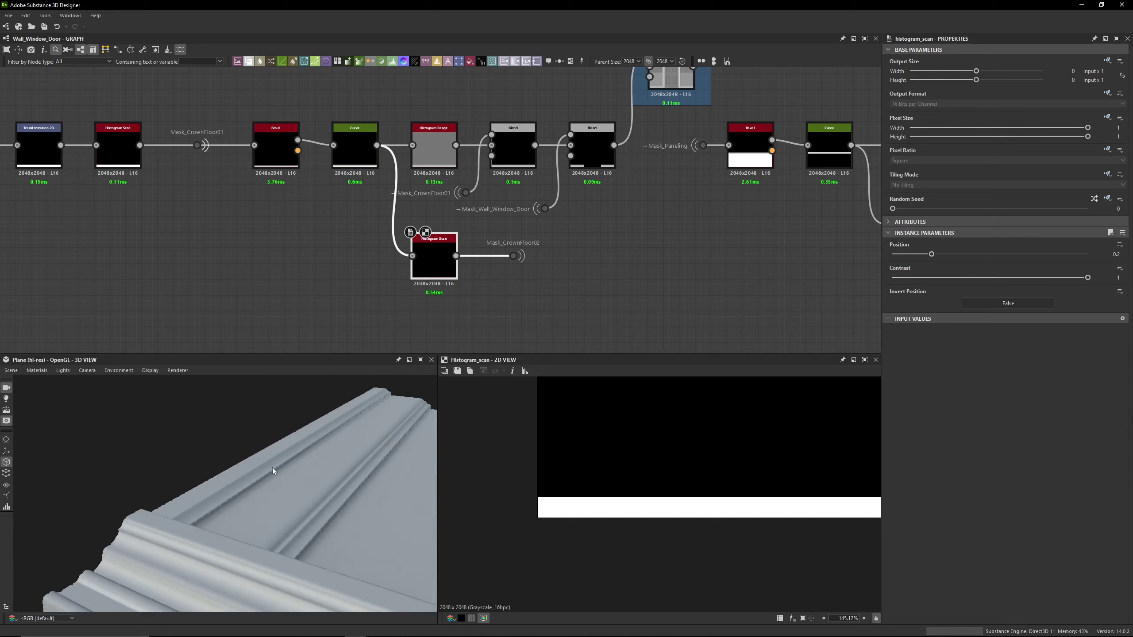
drag(278, 444, 226, 460)
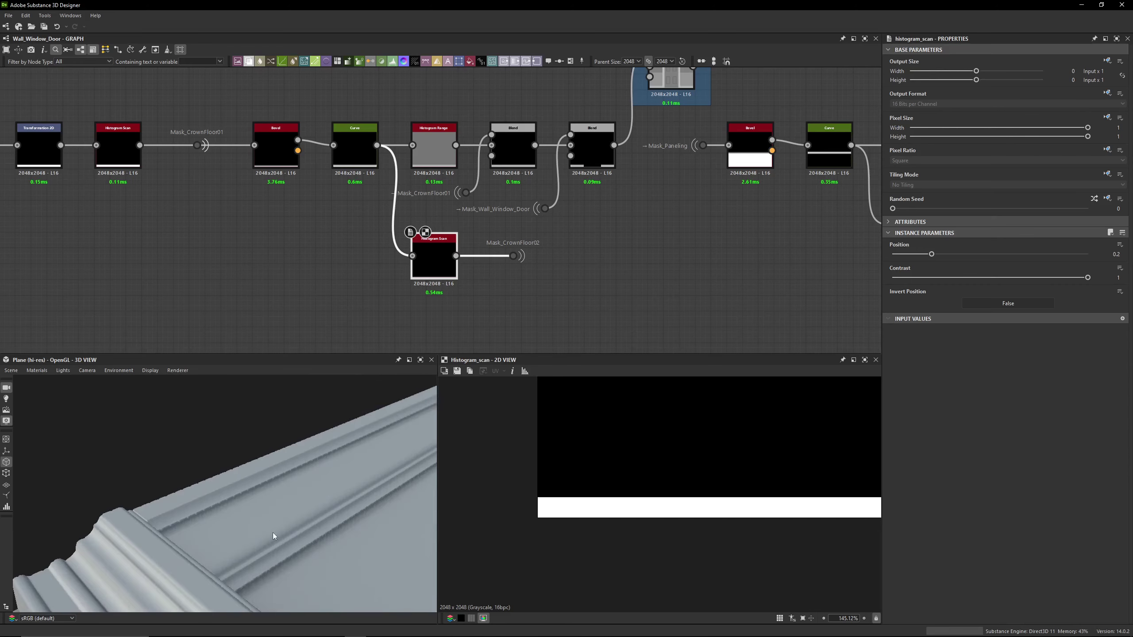
middle_drag(393, 210, 411, 300)
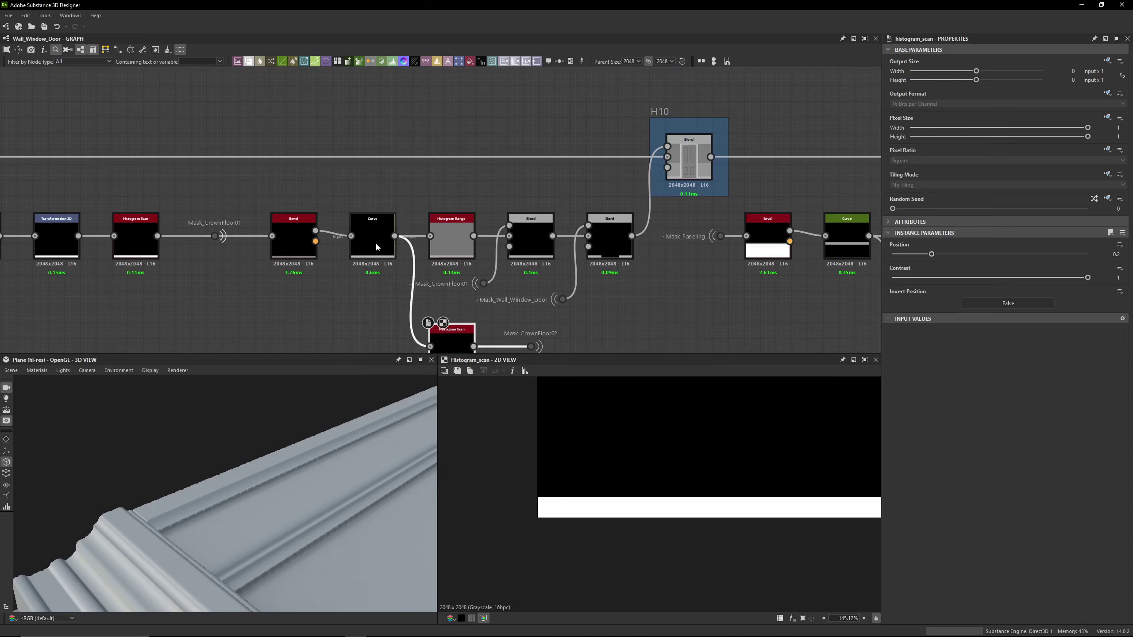
Examine the points on the floor moulding's Curve node against its zoomed 2D preview
click(375, 242)
scroll(420, 296, down, 3)
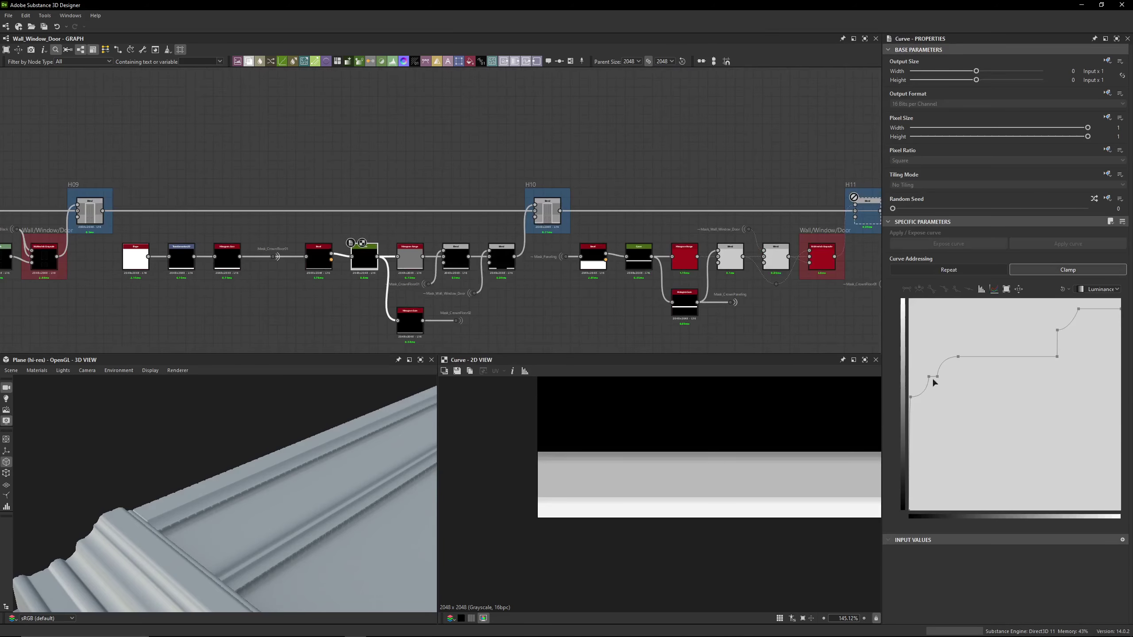
click(911, 397)
click(958, 357)
click(1057, 356)
click(1078, 309)
click(1120, 309)
Compare the Subtract Blend's strip with the H10 Blend's combined height and view the whole door wall in 3D
click(509, 259)
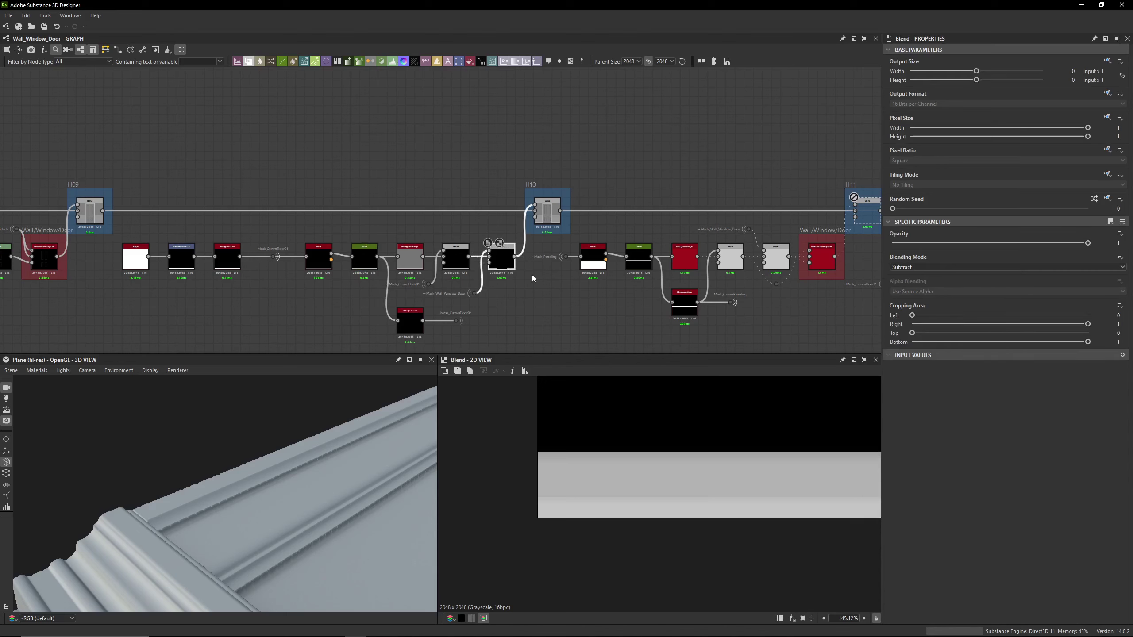
middle_drag(514, 261, 510, 259)
scroll(486, 291, up, 3)
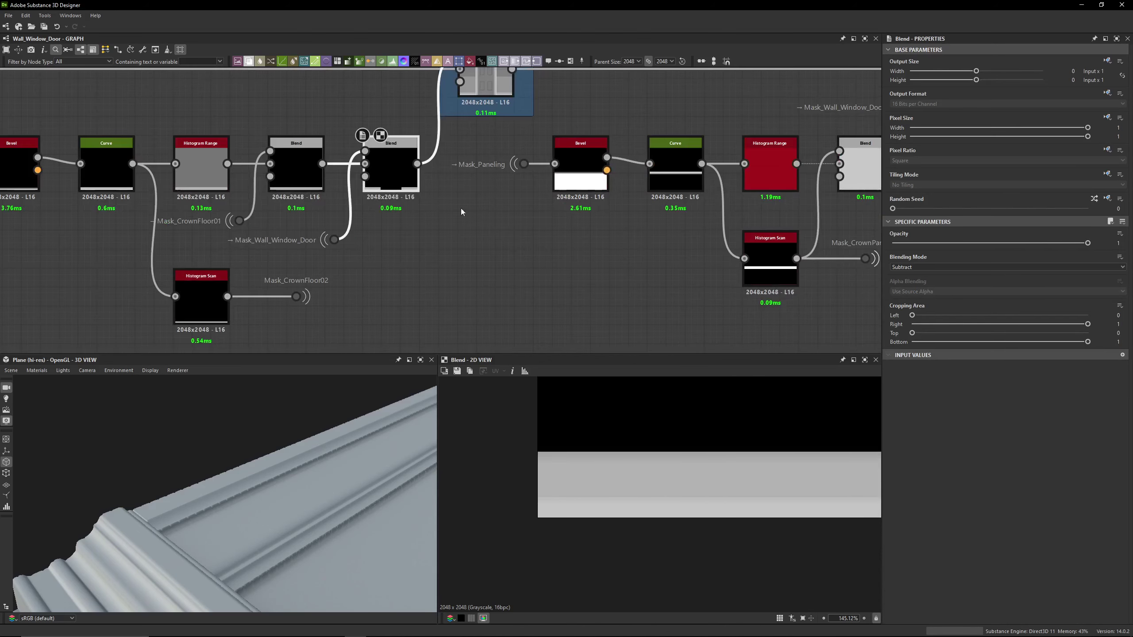
scroll(494, 150, up, 2)
click(495, 150)
scroll(426, 160, down, 3)
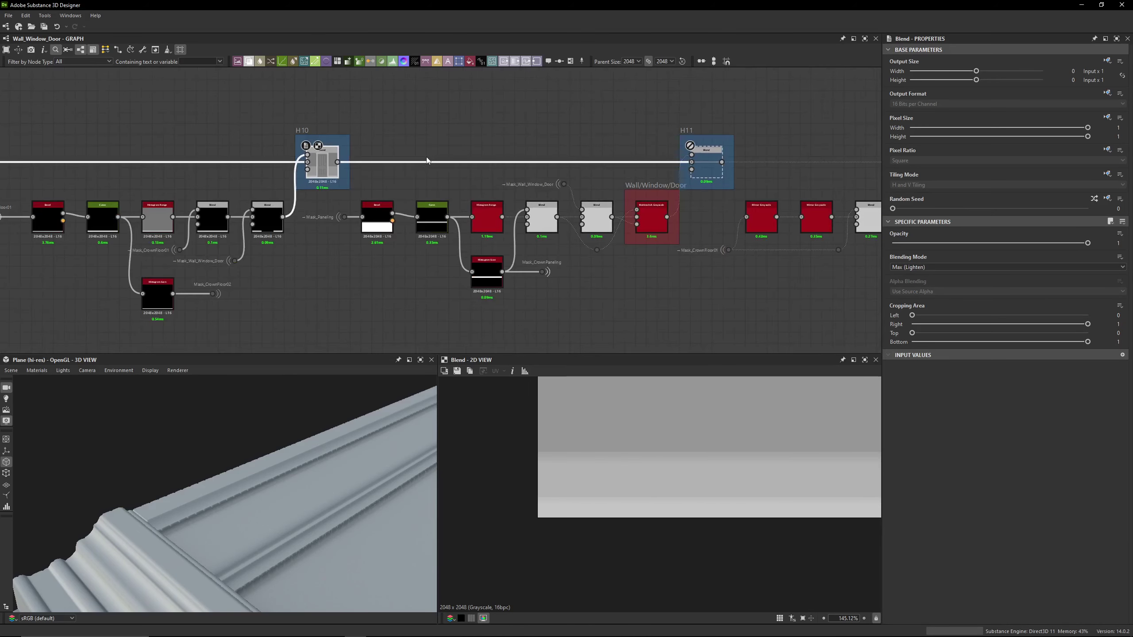
scroll(605, 480, down, 3)
drag(357, 500, 308, 469)
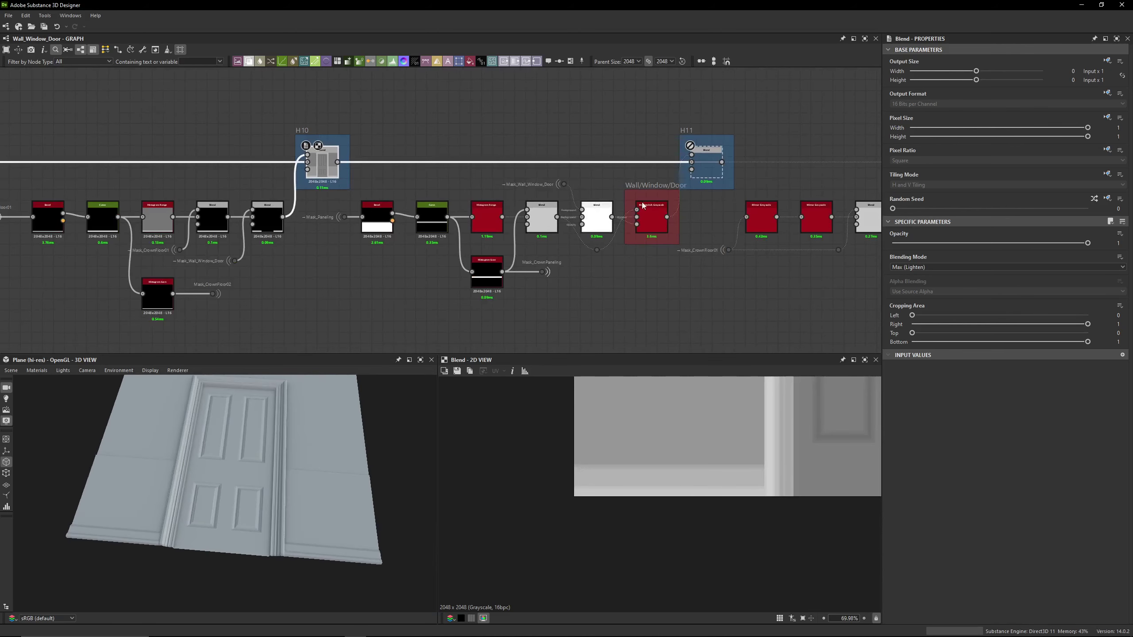
Preview the H11 Blend and compare the paneling moulding's Curve node with its profile in the 3D view
click(709, 167)
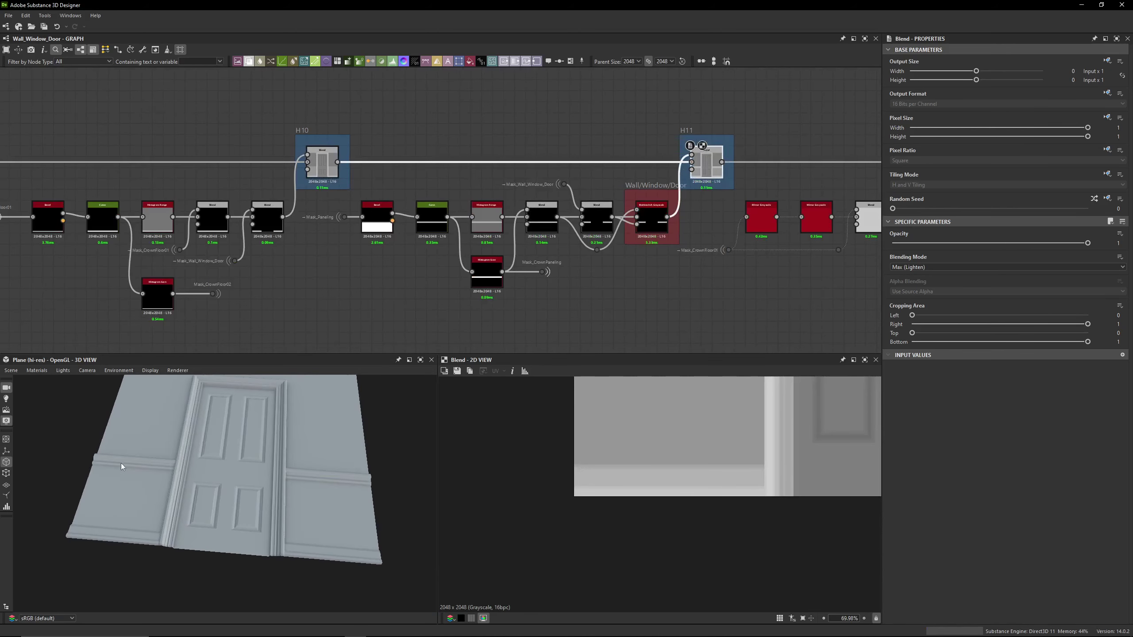
click(433, 225)
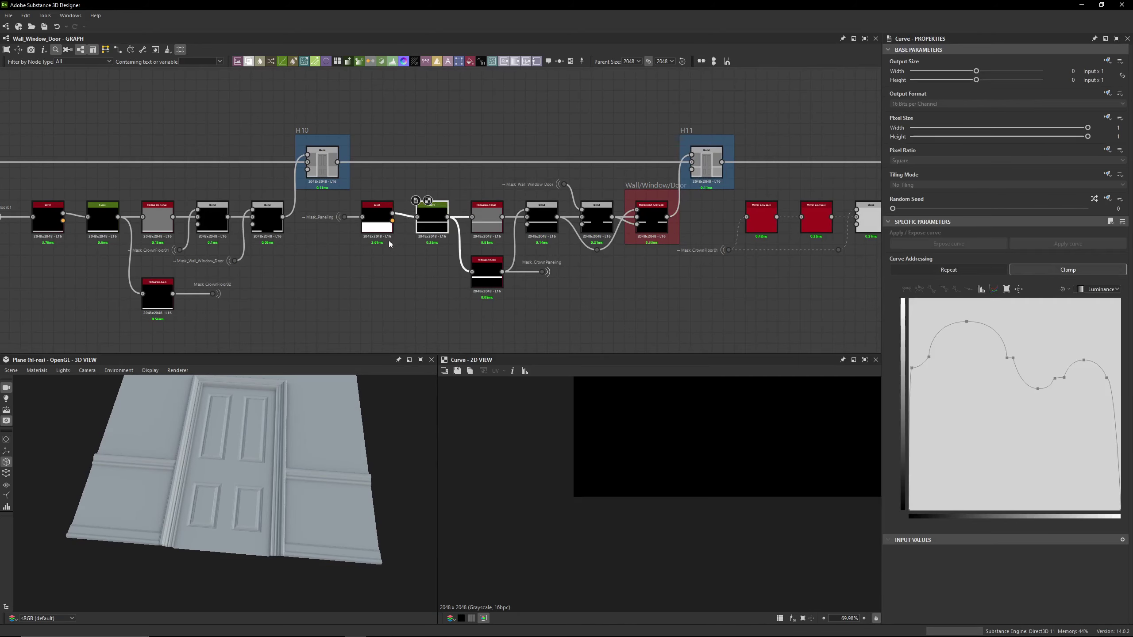
scroll(238, 456, up, 4)
drag(238, 456, 233, 433)
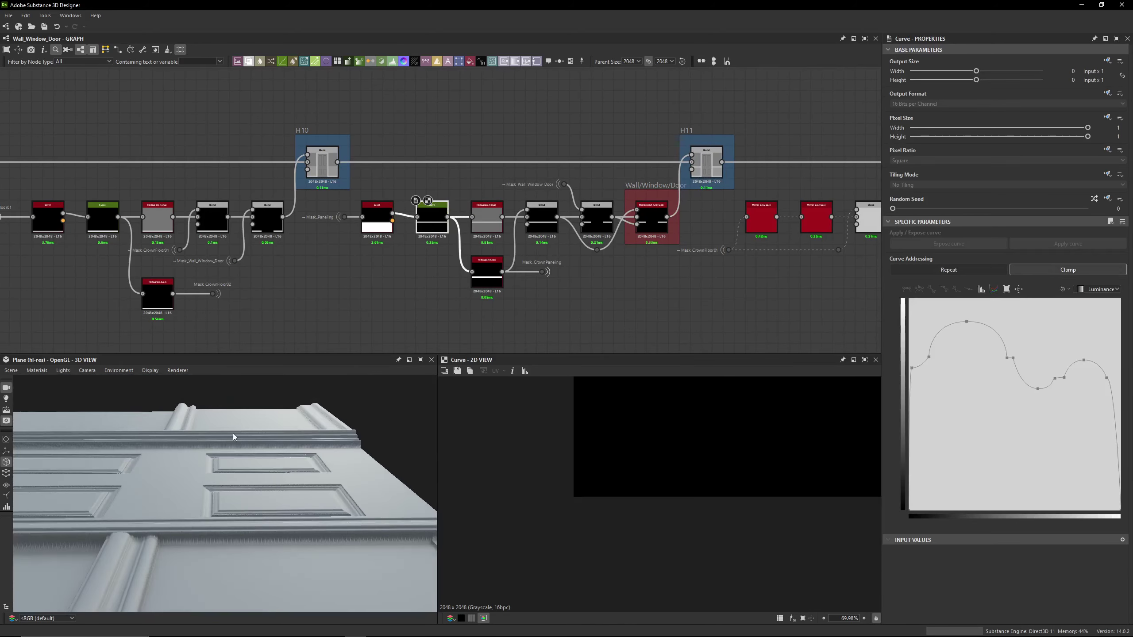
middle_drag(233, 434, 243, 408)
scroll(242, 408, up, 3)
drag(242, 408, 236, 436)
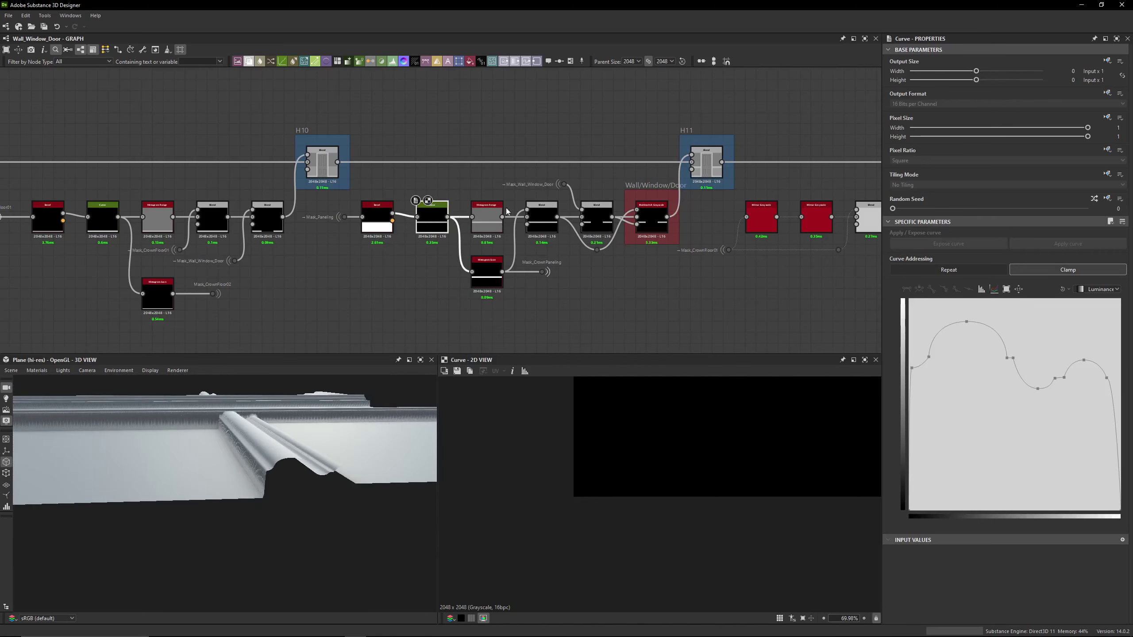
drag(330, 380, 307, 408)
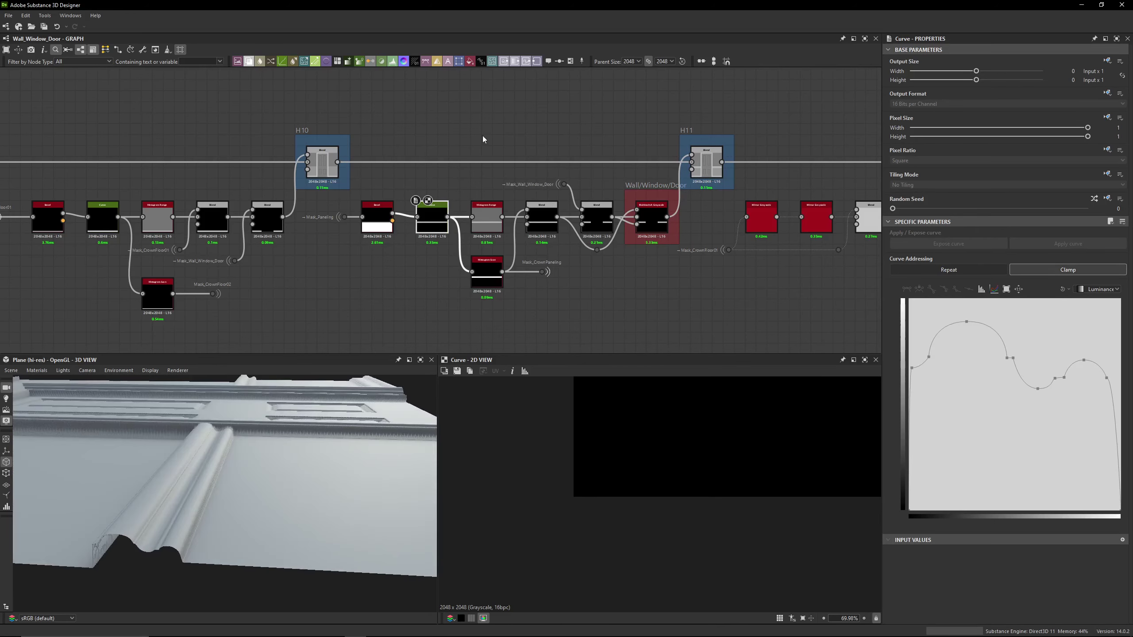
Trace the Mask_Paneling portal feeding the paneling moulding's Bevel back to its source node between the Histogram Scan and the Planks frame
scroll(320, 230, up, 3)
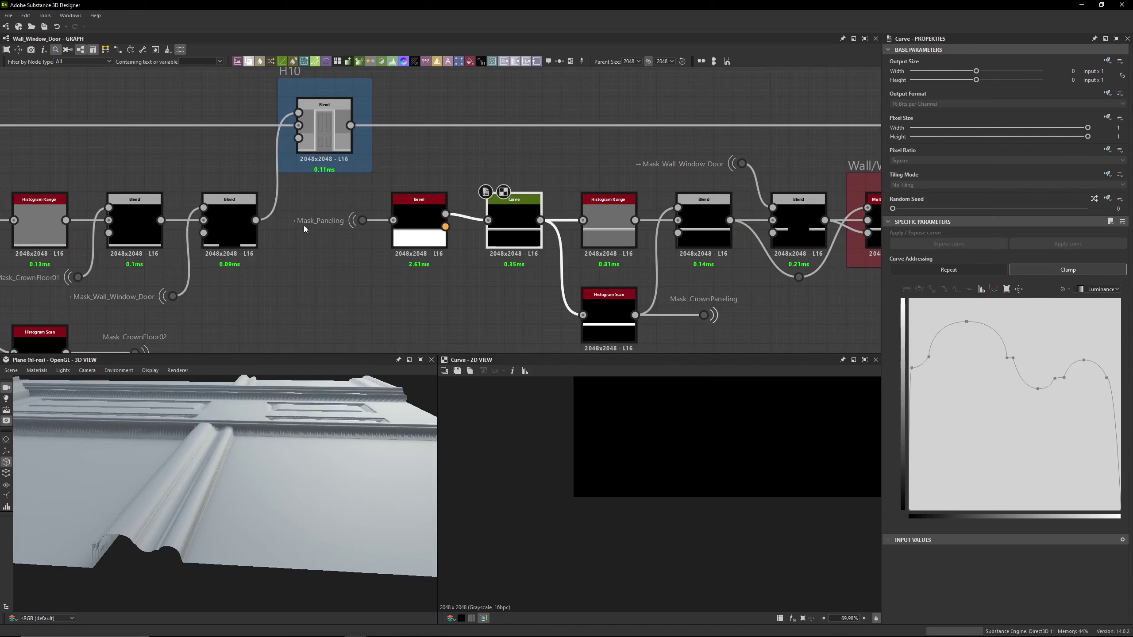
click(371, 221)
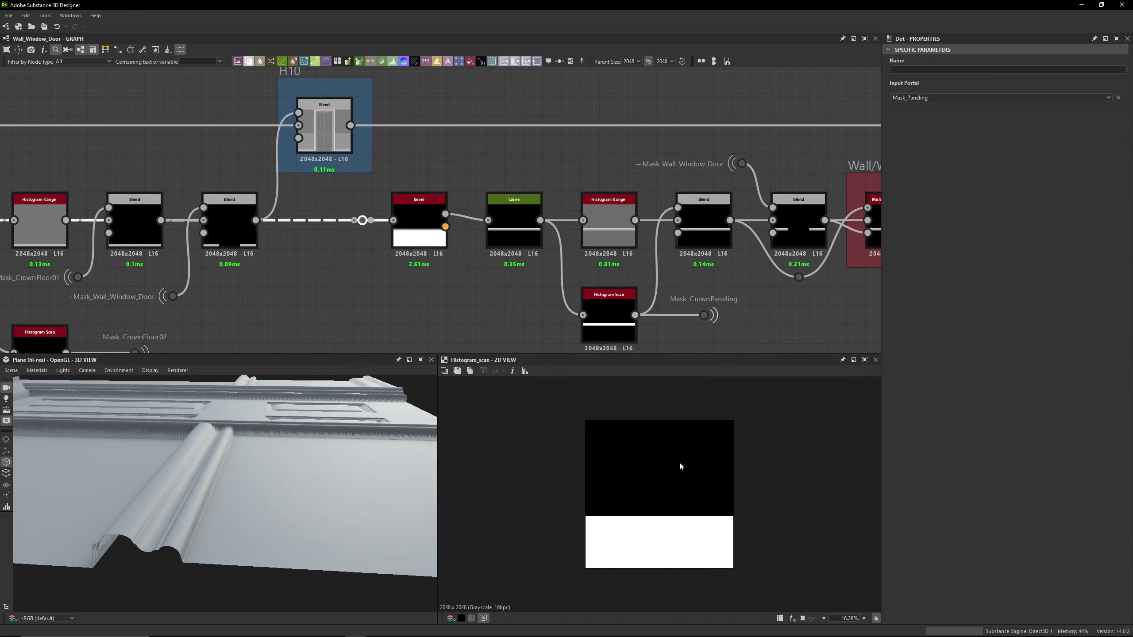
scroll(290, 233, down, 6)
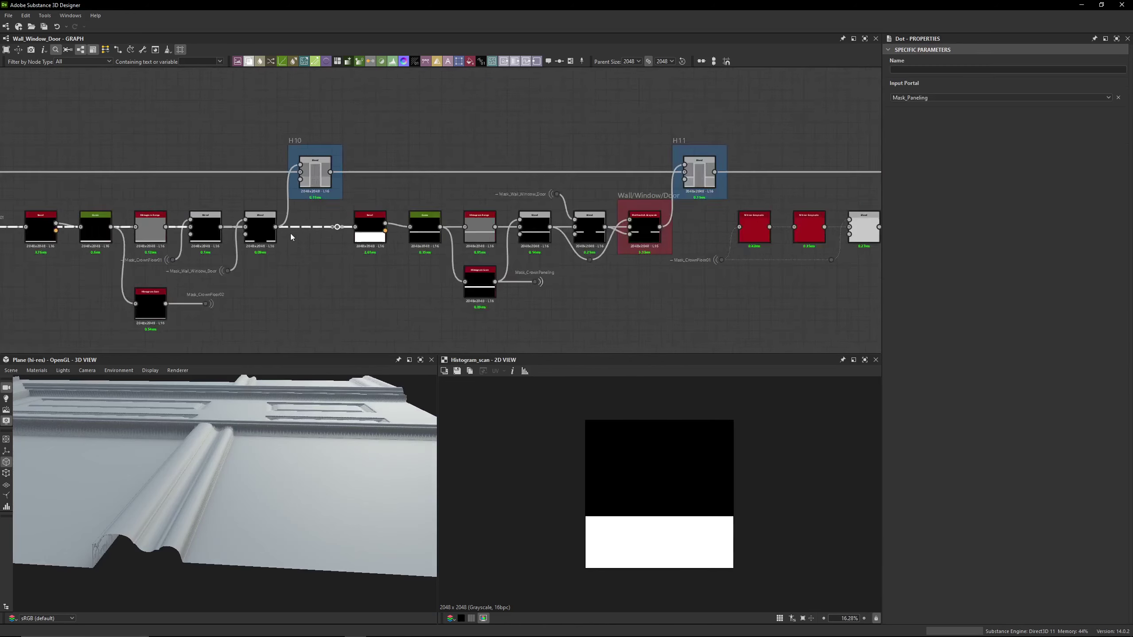
middle_drag(139, 171, 675, 125)
scroll(265, 126, up, 3)
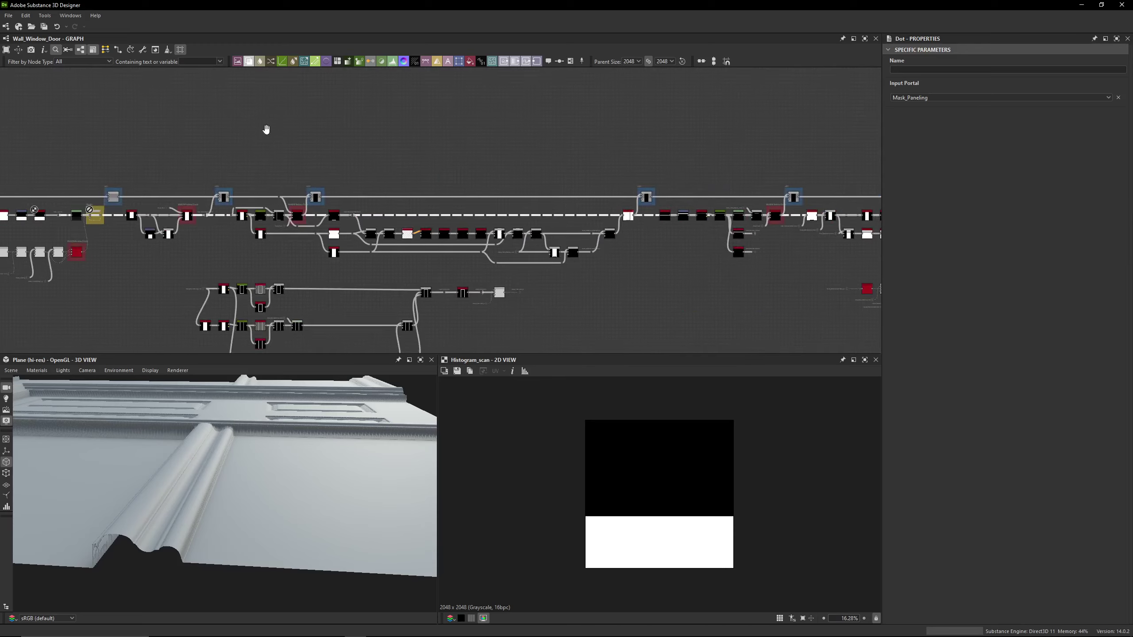
scroll(617, 137, up, 3)
scroll(682, 210, up, 2)
scroll(364, 228, up, 1)
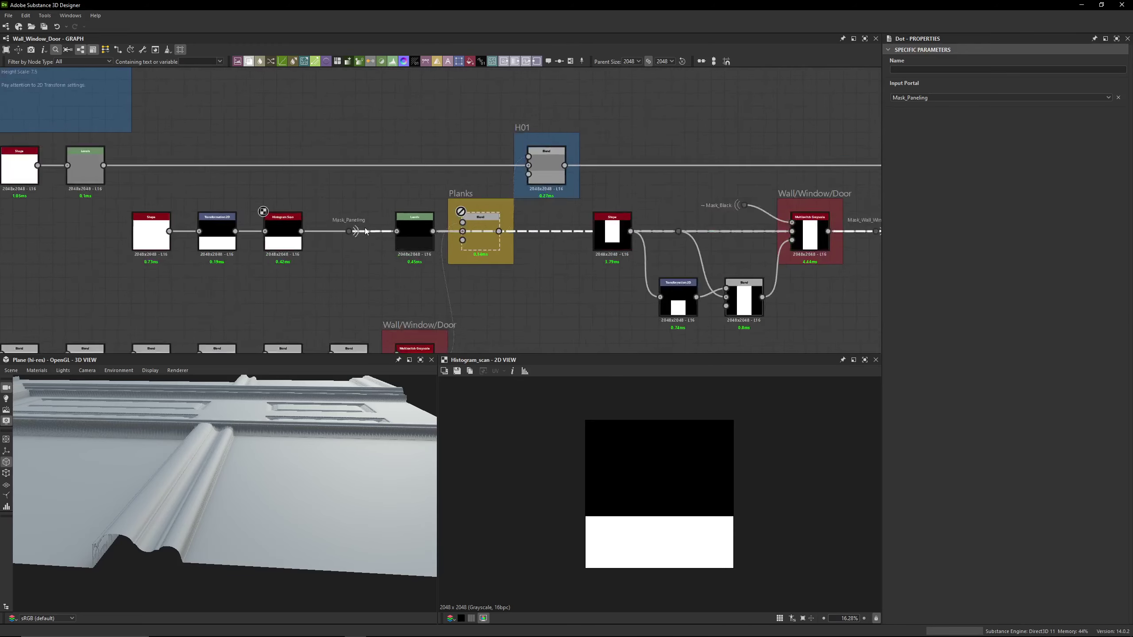
scroll(357, 202, up, 2)
click(356, 233)
Return to the paneling moulding chain before H11 and preview its Bevel node with its parameters
scroll(363, 291, down, 4)
scroll(363, 294, down, 2)
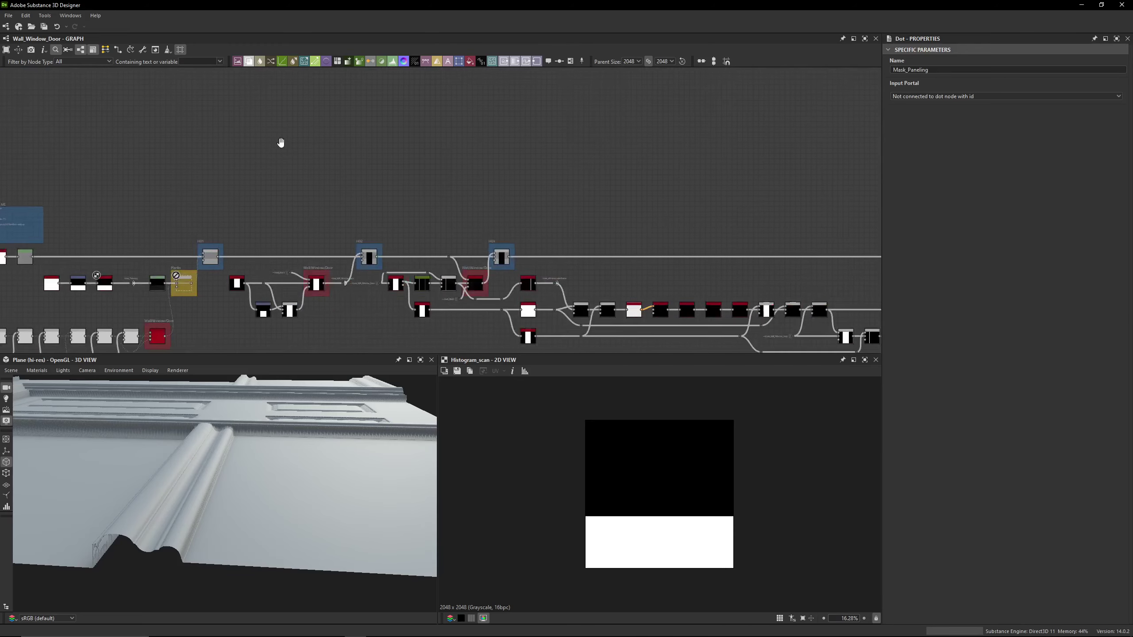
middle_drag(280, 142, 520, 186)
scroll(451, 221, up, 5)
middle_drag(452, 221, 688, 153)
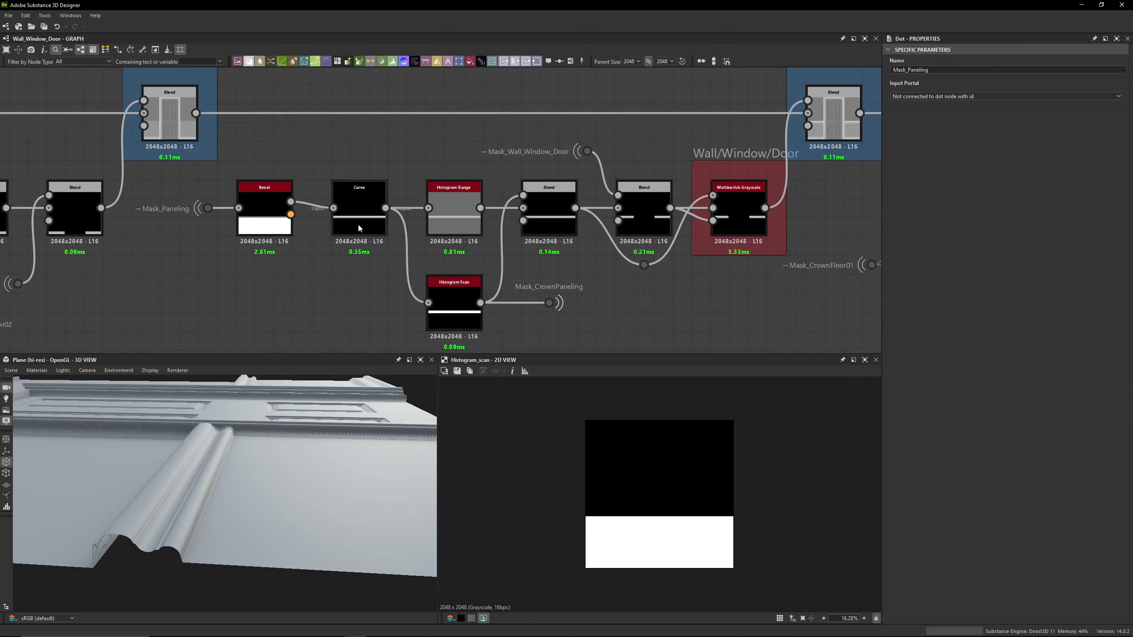
click(357, 223)
click(264, 210)
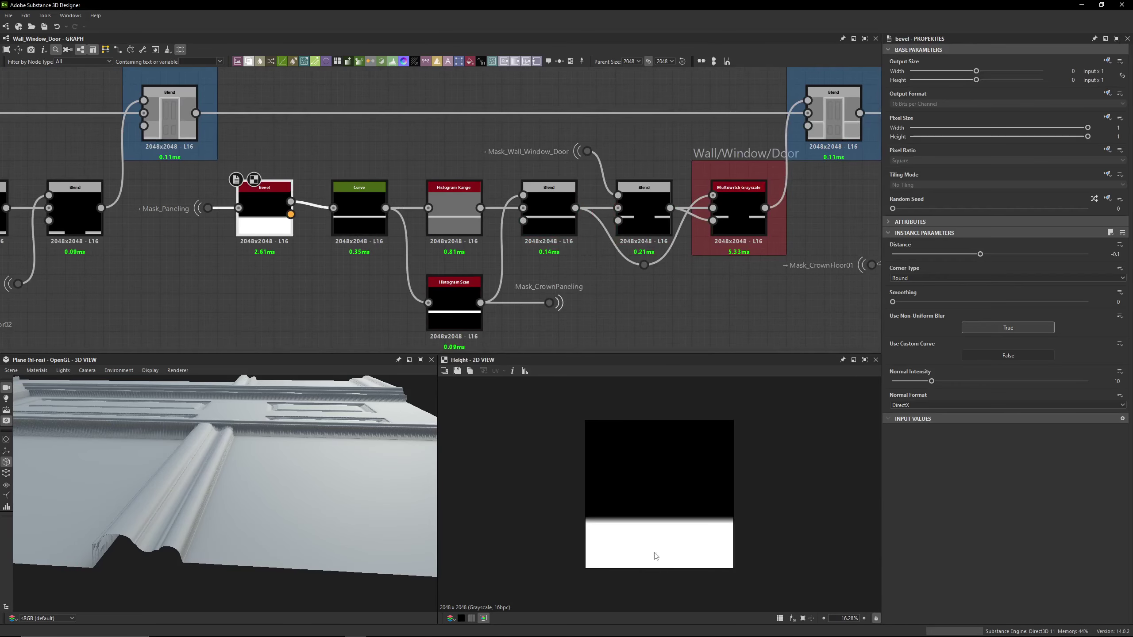
Preview the paneling moulding's Curve node and examine its points one by one along the whole profile
click(359, 214)
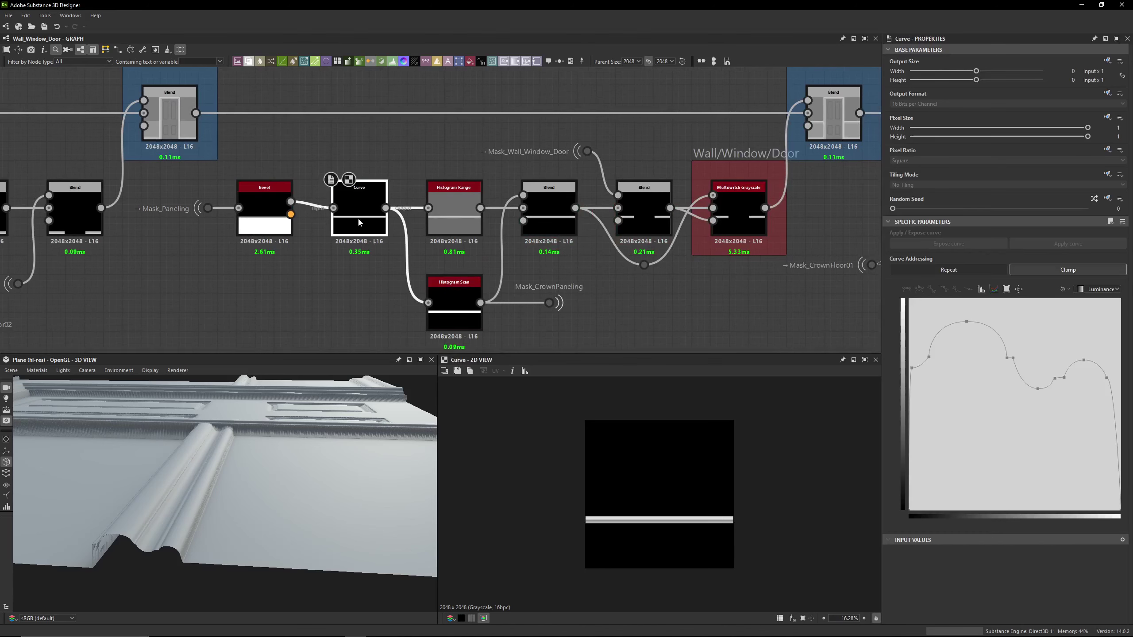
click(911, 367)
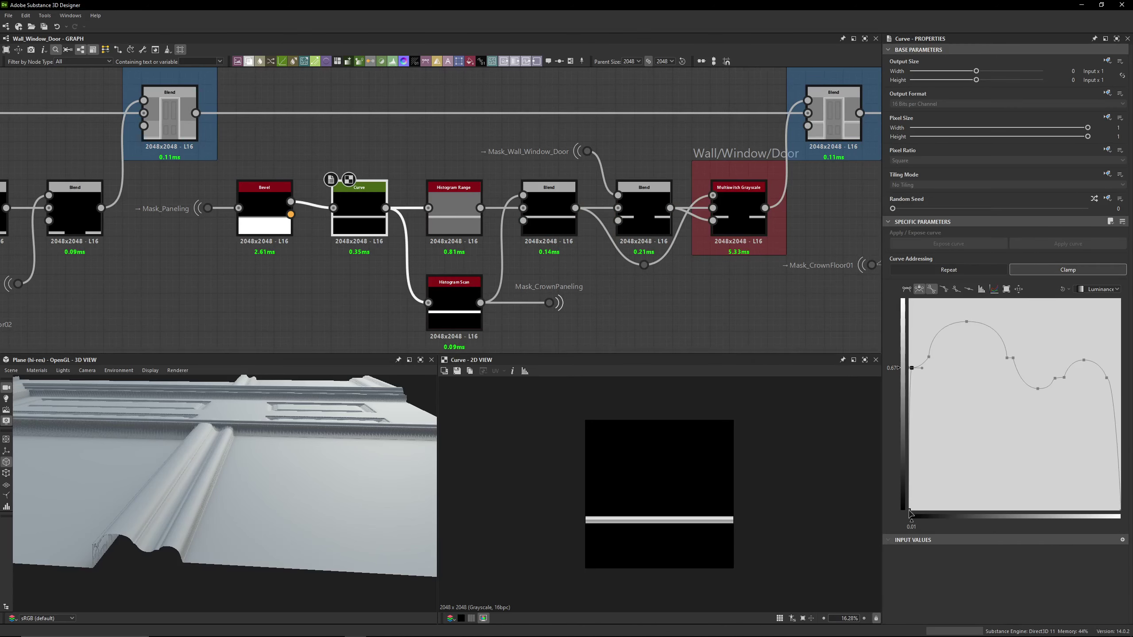
click(928, 357)
click(966, 322)
click(1011, 360)
click(1064, 377)
click(1084, 360)
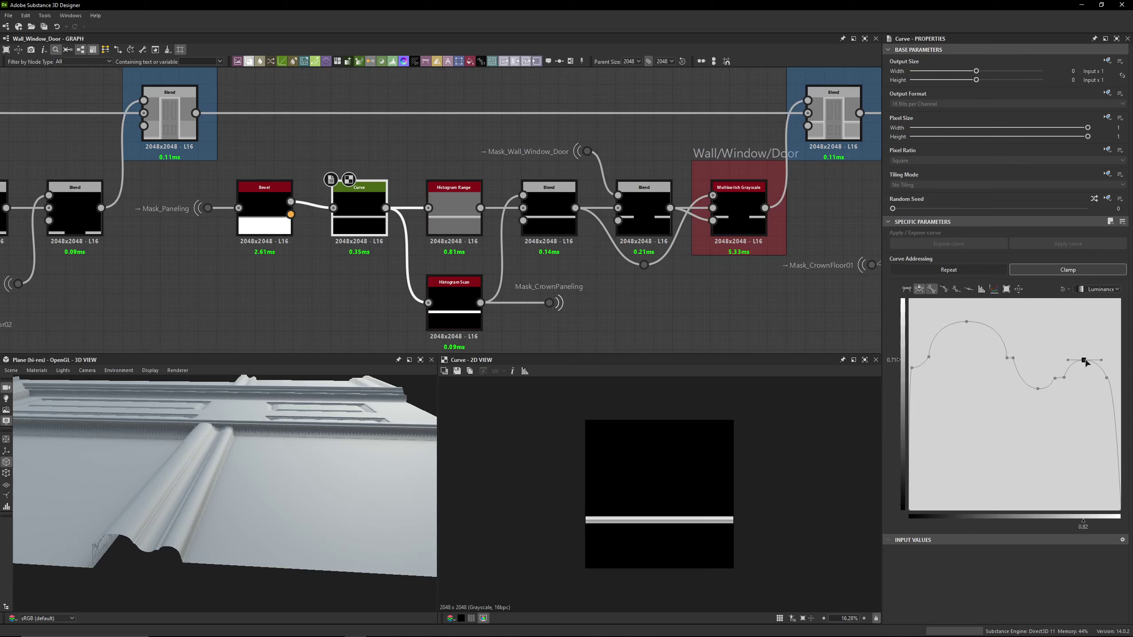
click(1108, 379)
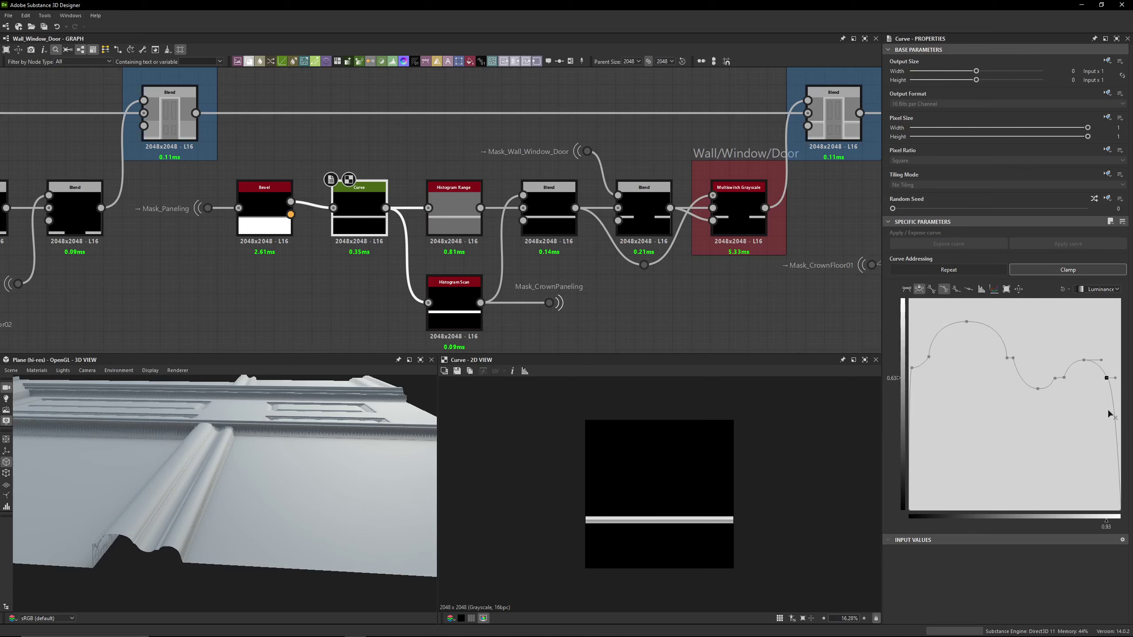
click(1121, 510)
Preview the Histogram Range, the Histogram Scan and the Multiply Blend that follow the paneling moulding's Curve
click(450, 223)
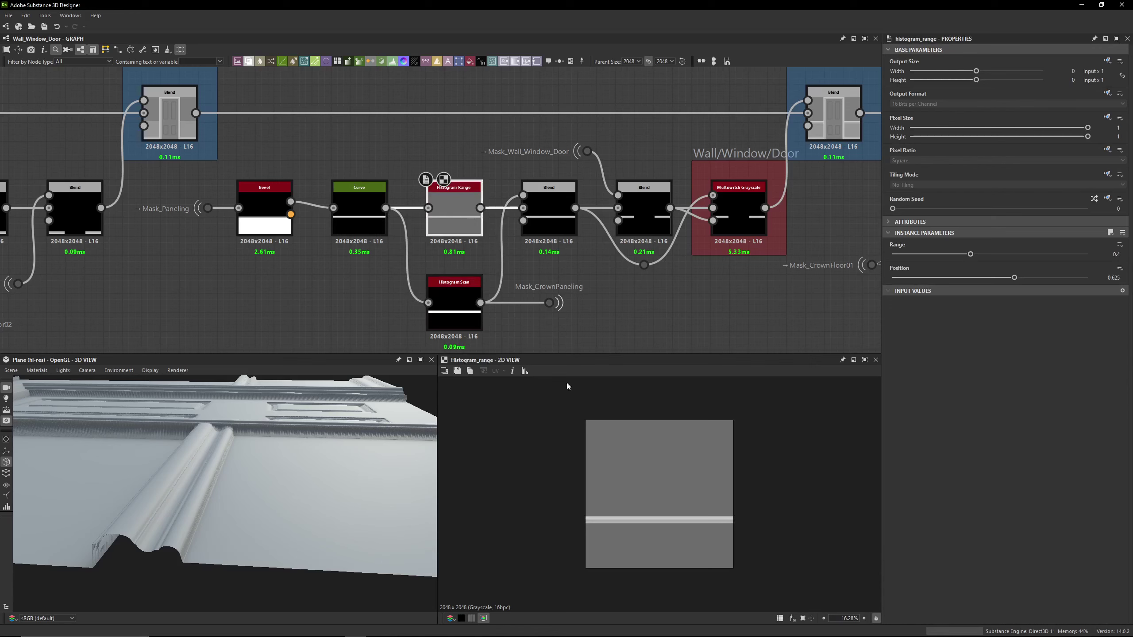
click(468, 327)
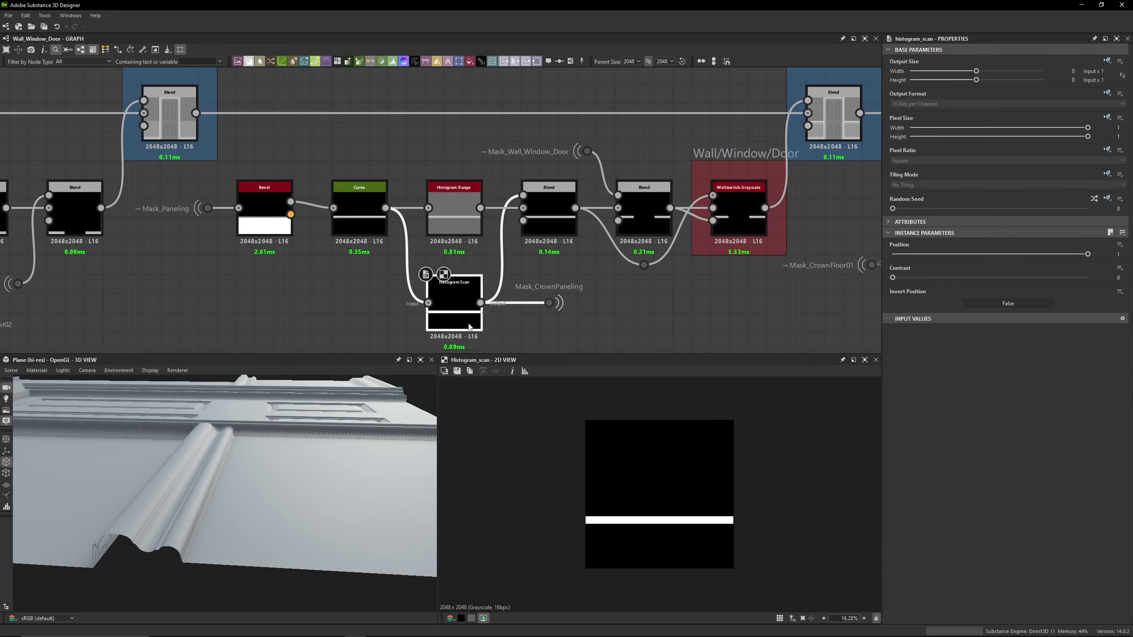
click(548, 215)
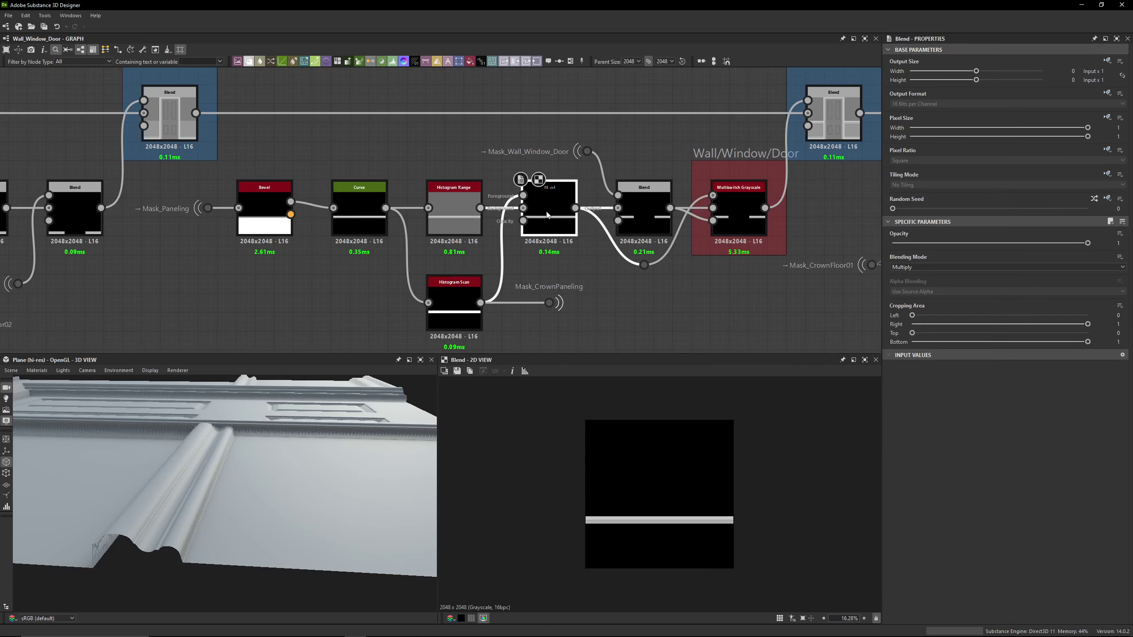
Examine the Histogram Scan mask feeding the Mask_CrownPaneling portal and compare its strip with the paneling moulding in the 3D view
middle_drag(478, 339, 393, 311)
click(392, 293)
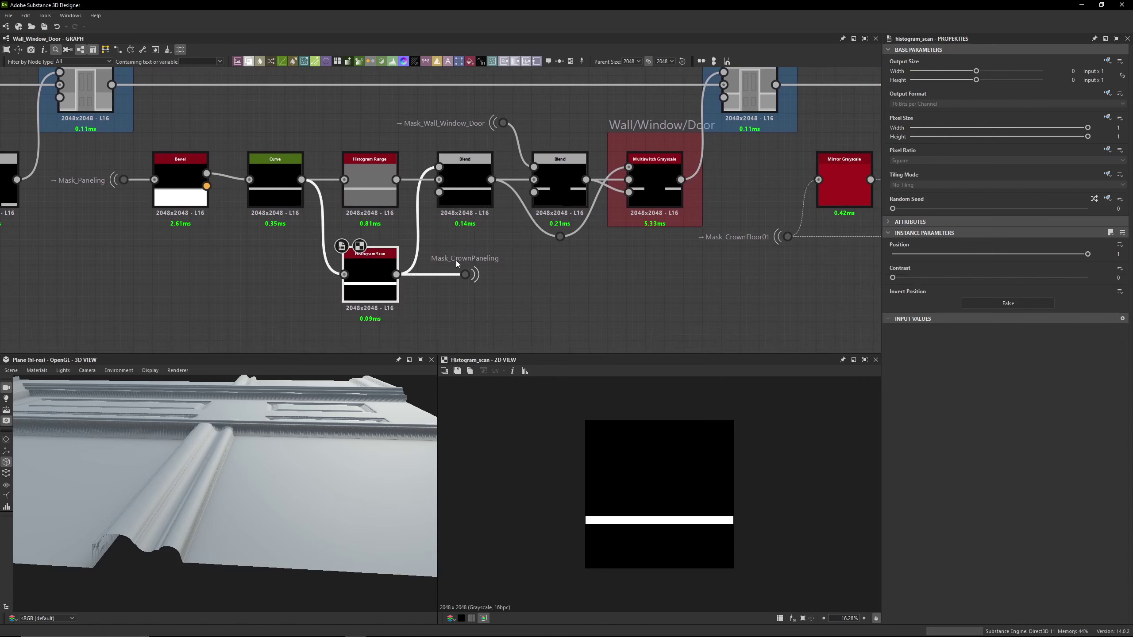
click(465, 274)
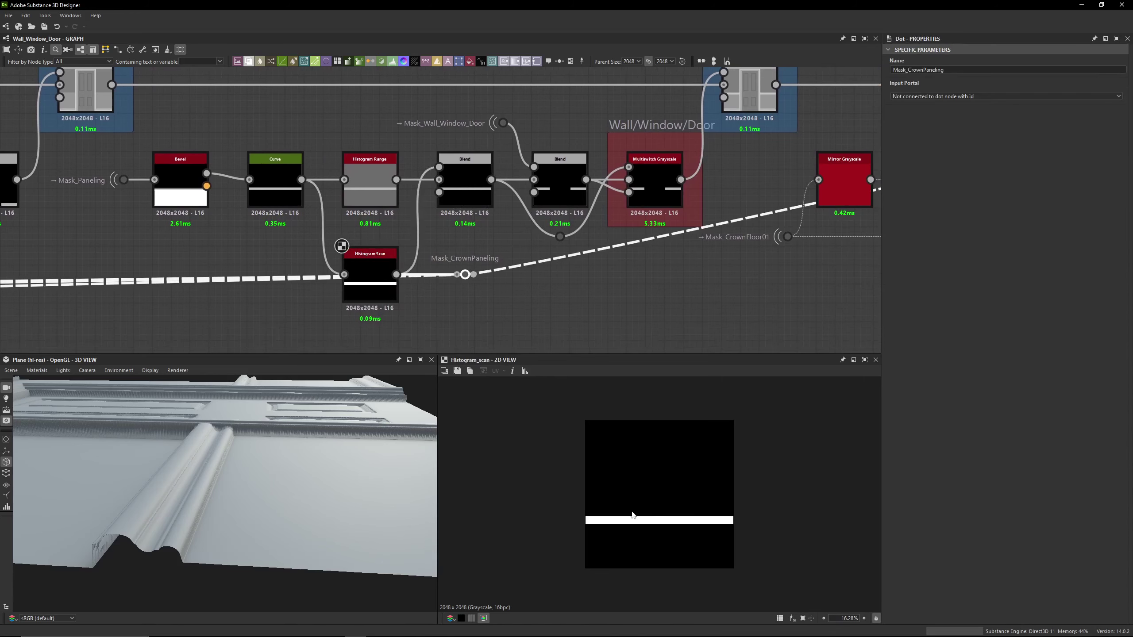
drag(263, 460, 269, 491)
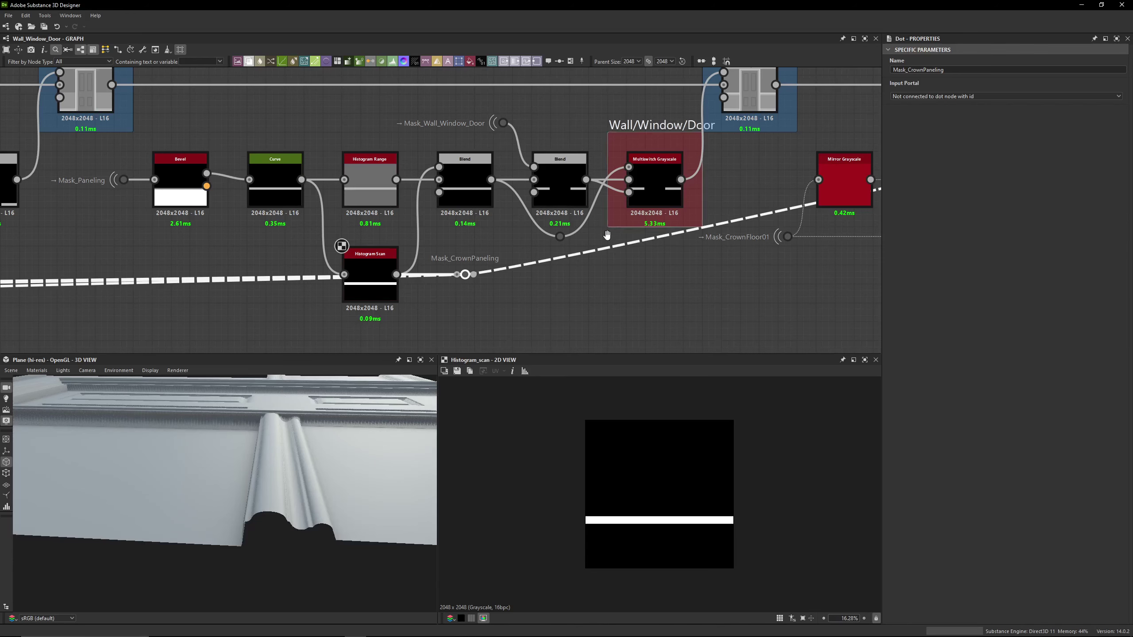
Compare the paneling moulding's Multiply Blend with the Subtract Blend masked by Mask_Wall_Window_Door in the 2D preview
middle_drag(503, 230, 453, 236)
click(420, 177)
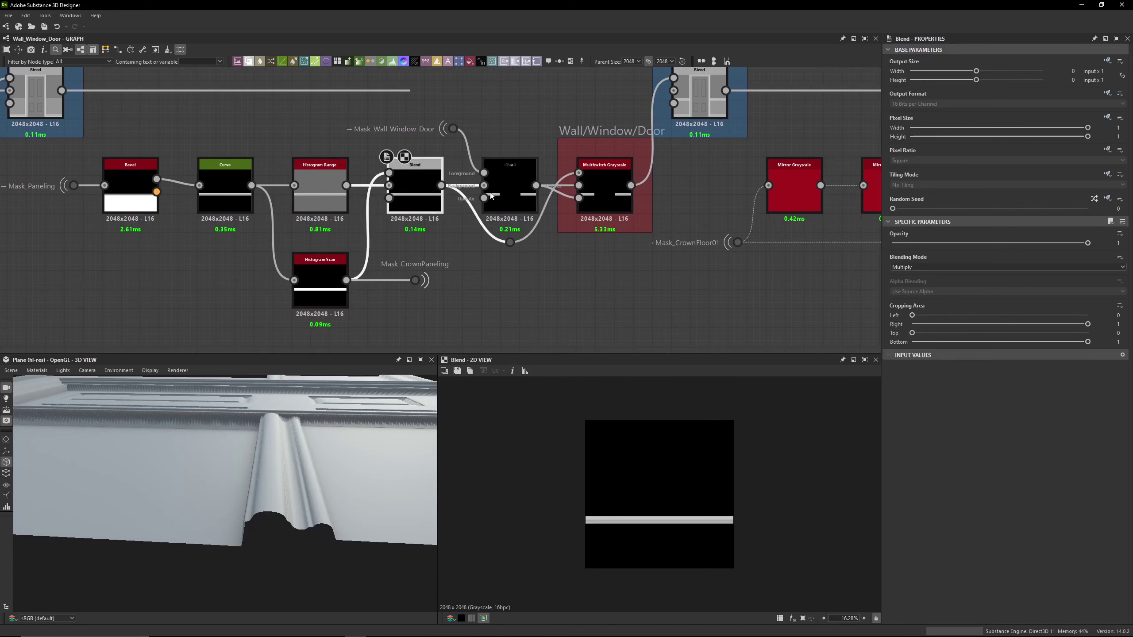
click(512, 185)
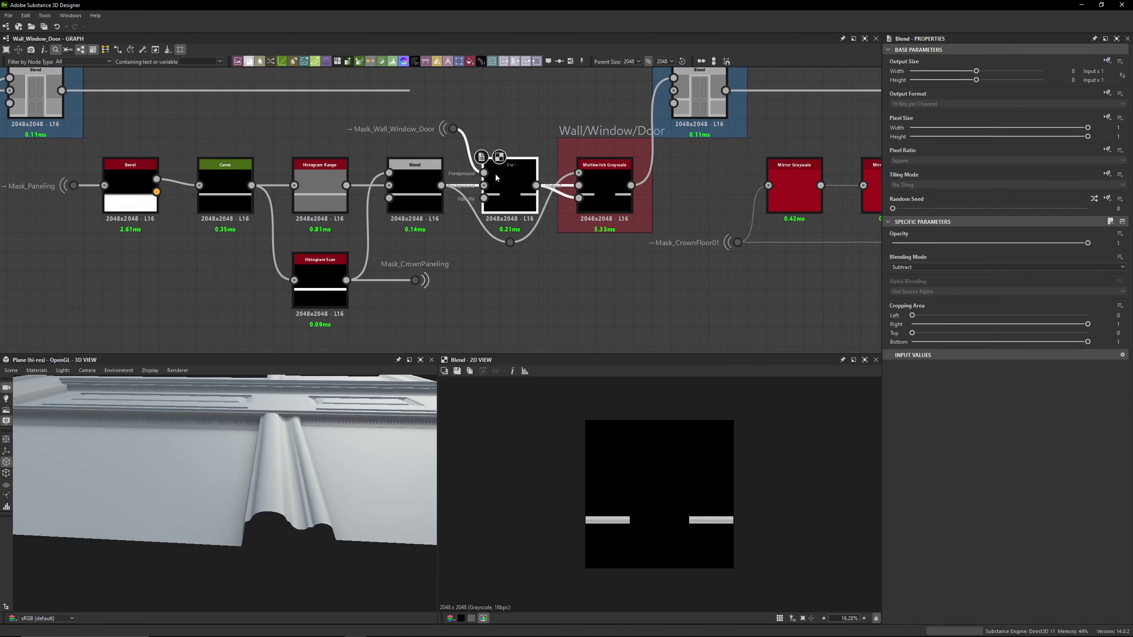
click(414, 188)
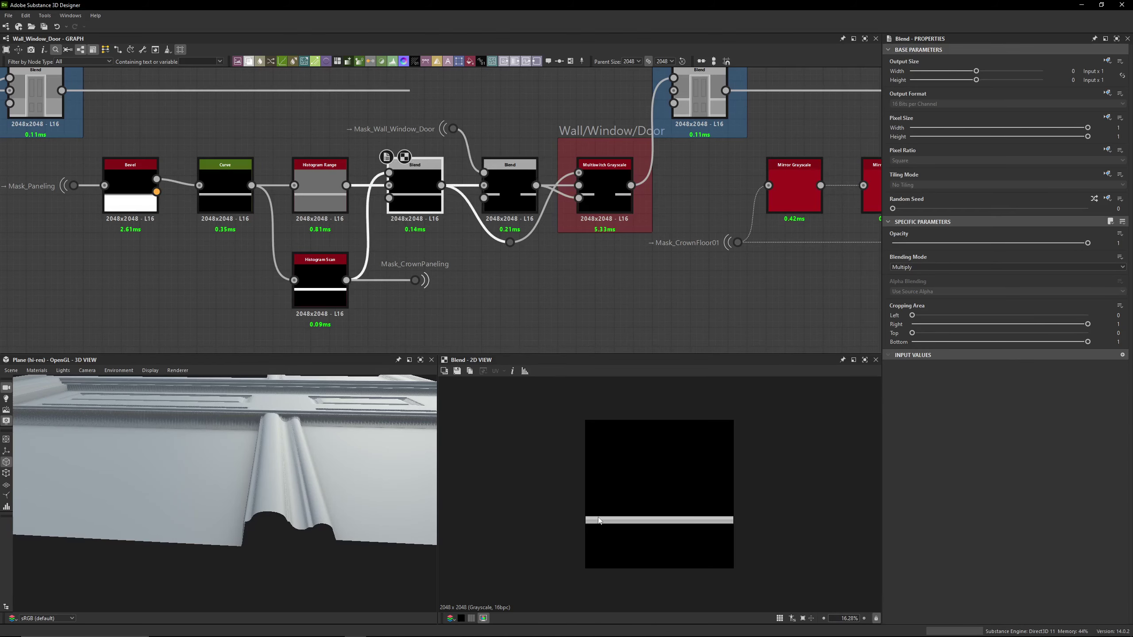
Disable the paneling moulding's Subtract Blend, view the whole door wall in 3D, and enable the node again
click(509, 196)
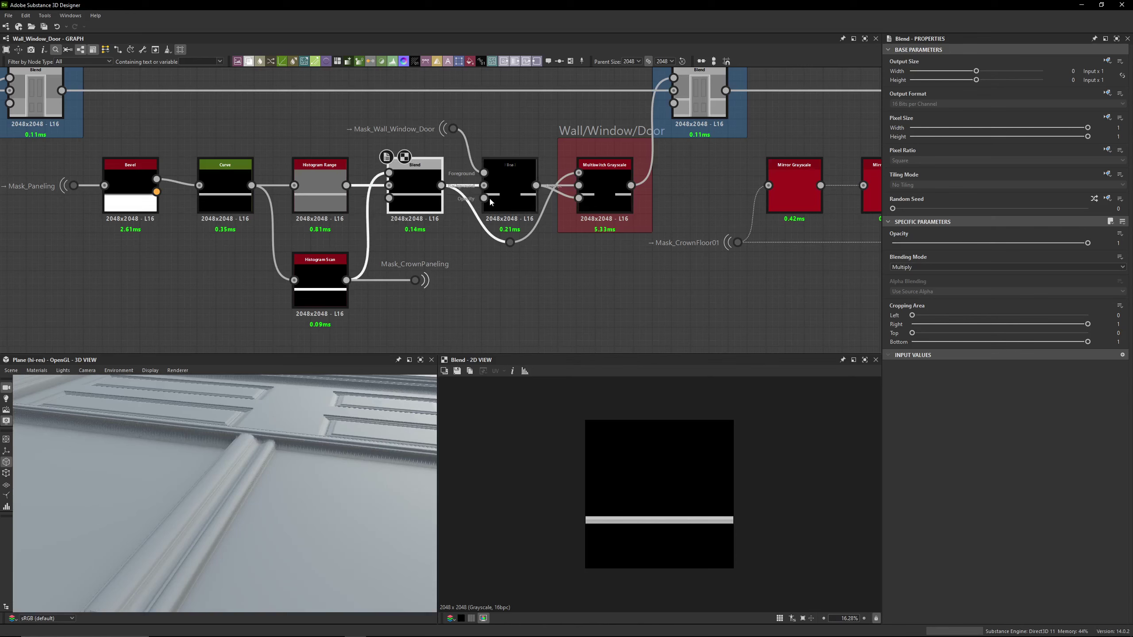
key(shift+d)
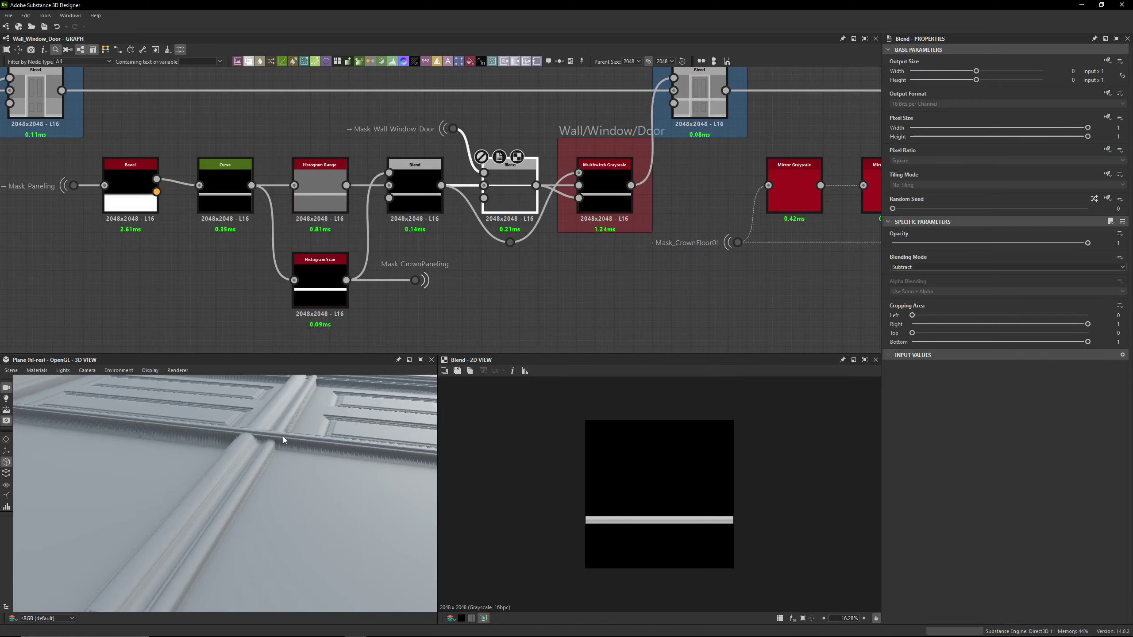
drag(322, 440, 290, 448)
scroll(277, 448, down, 5)
scroll(265, 446, up, 3)
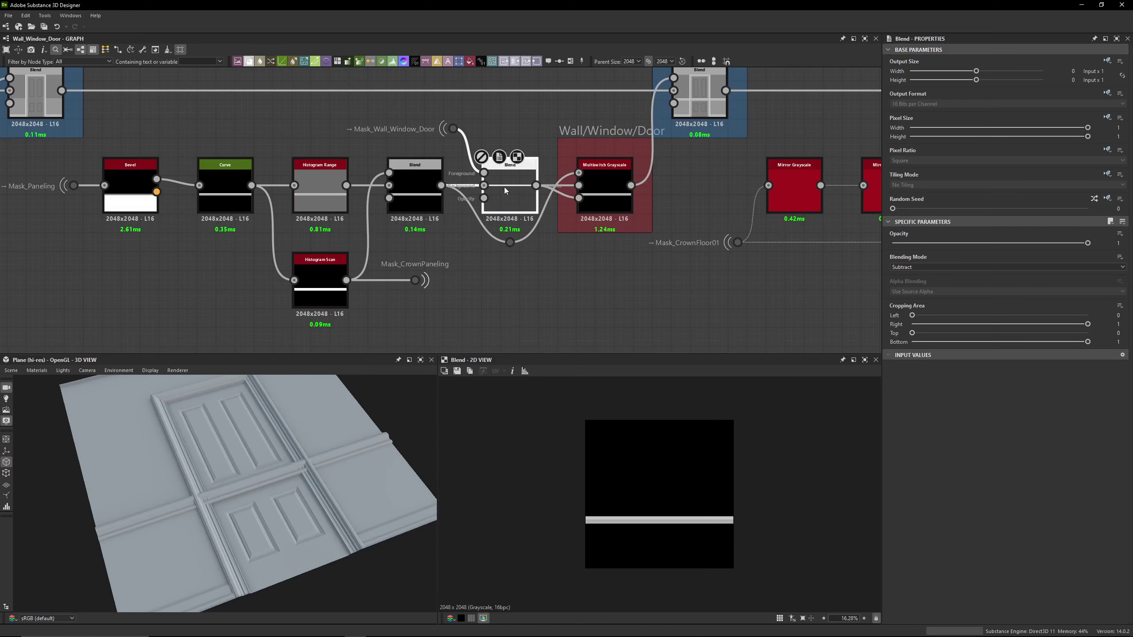
key(shift+d)
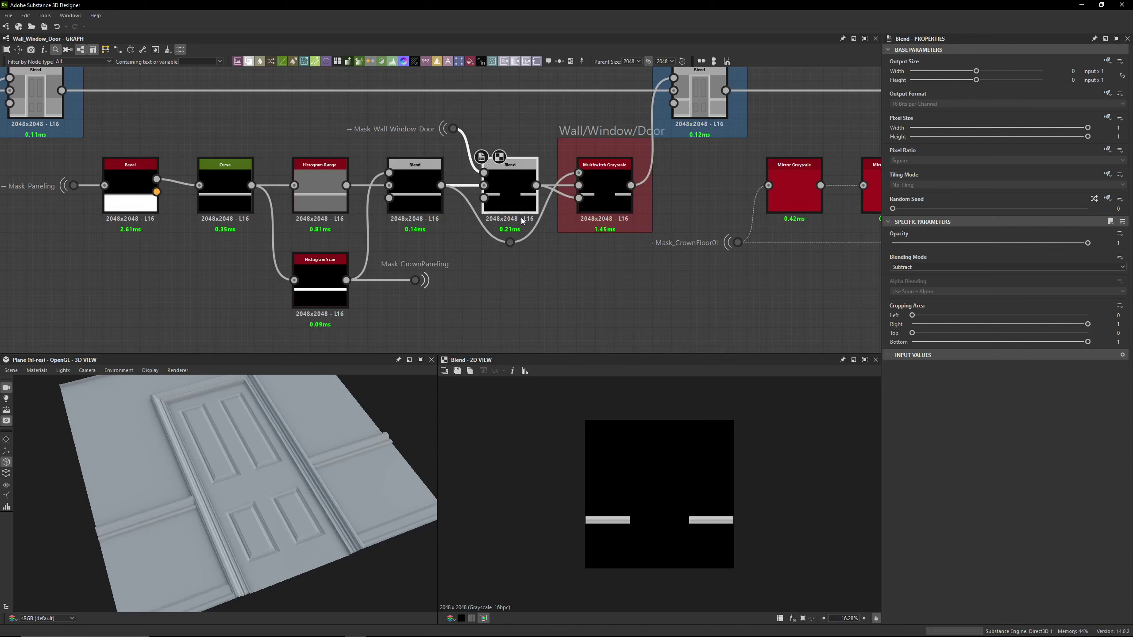
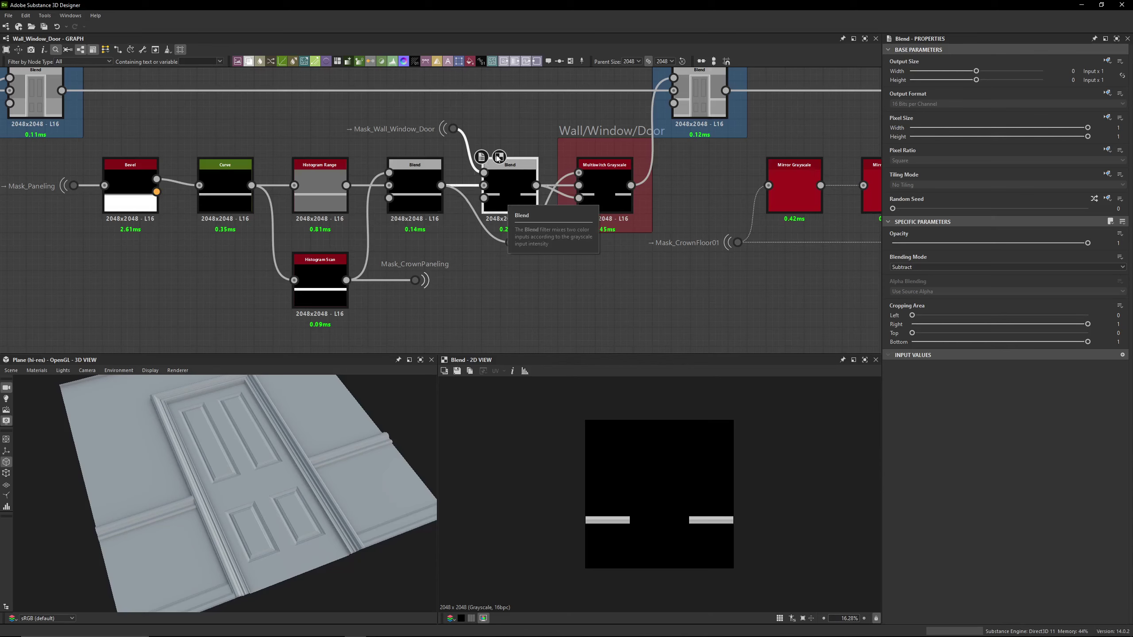
Examine the Multiswitch Grayscale's input parameters against the graph's Type of Wall setting and the Multiply and Subtract Blends feeding it
click(603, 192)
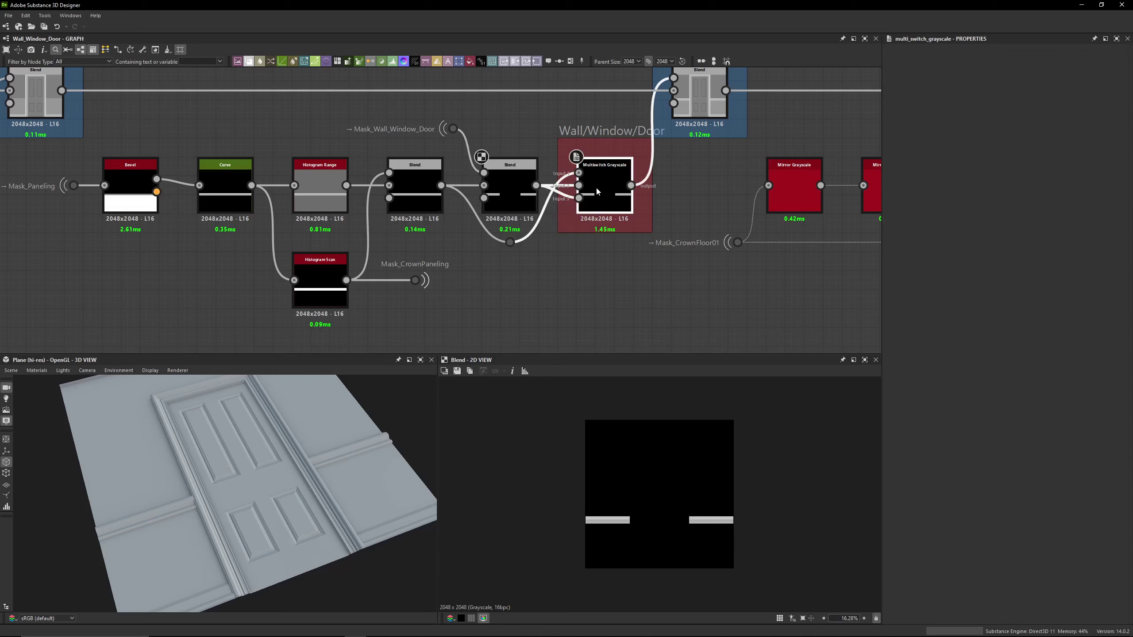
key(ctrl+b)
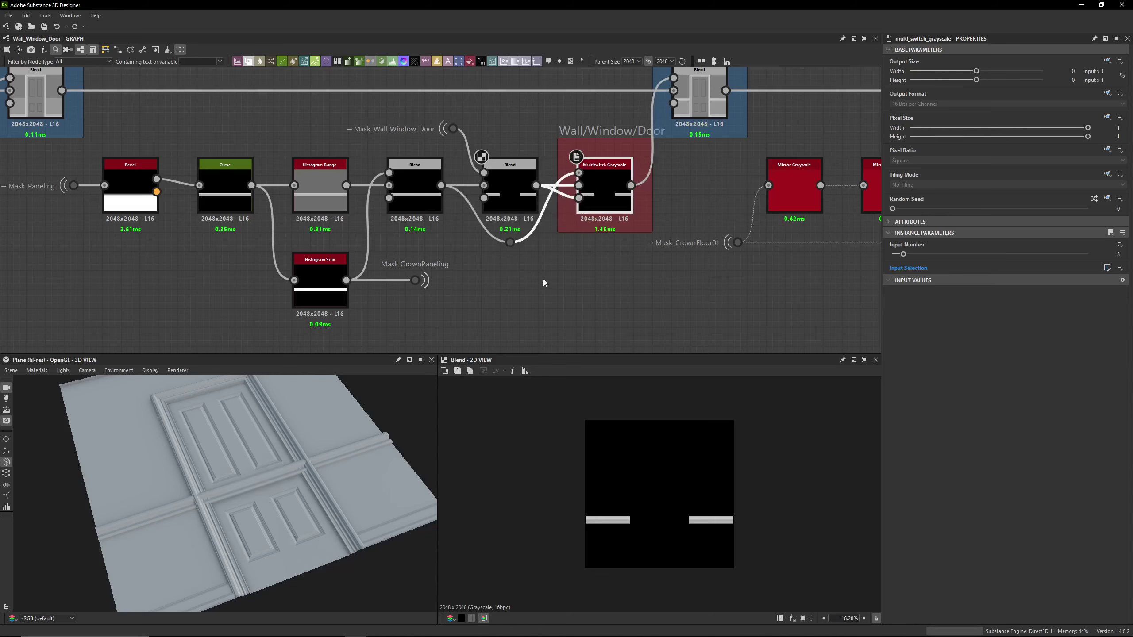
click(531, 273)
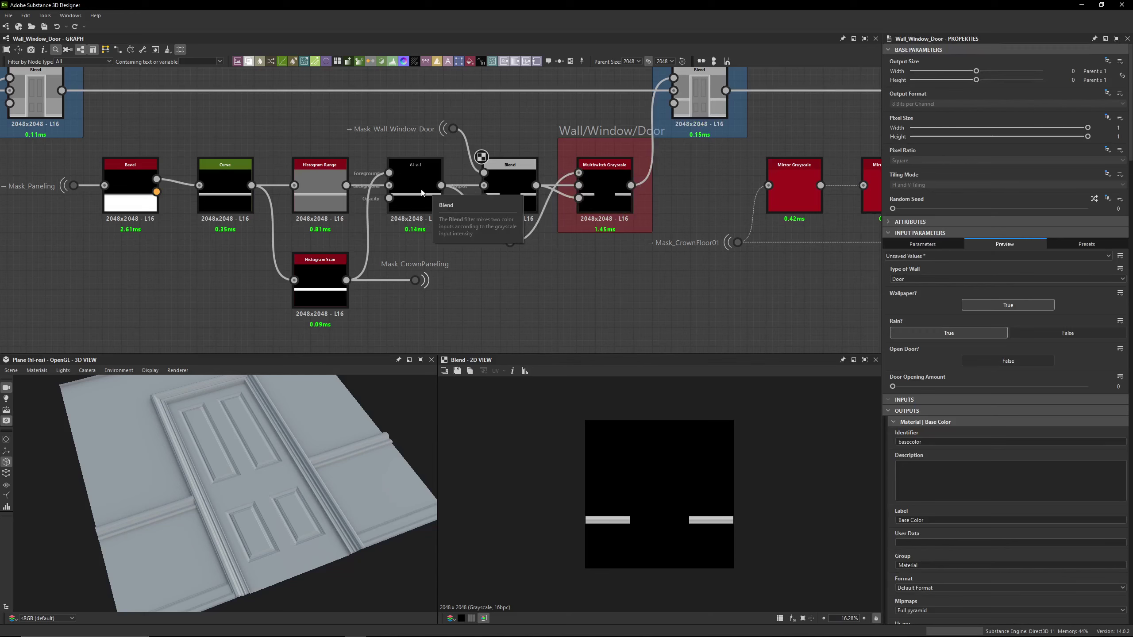
click(419, 200)
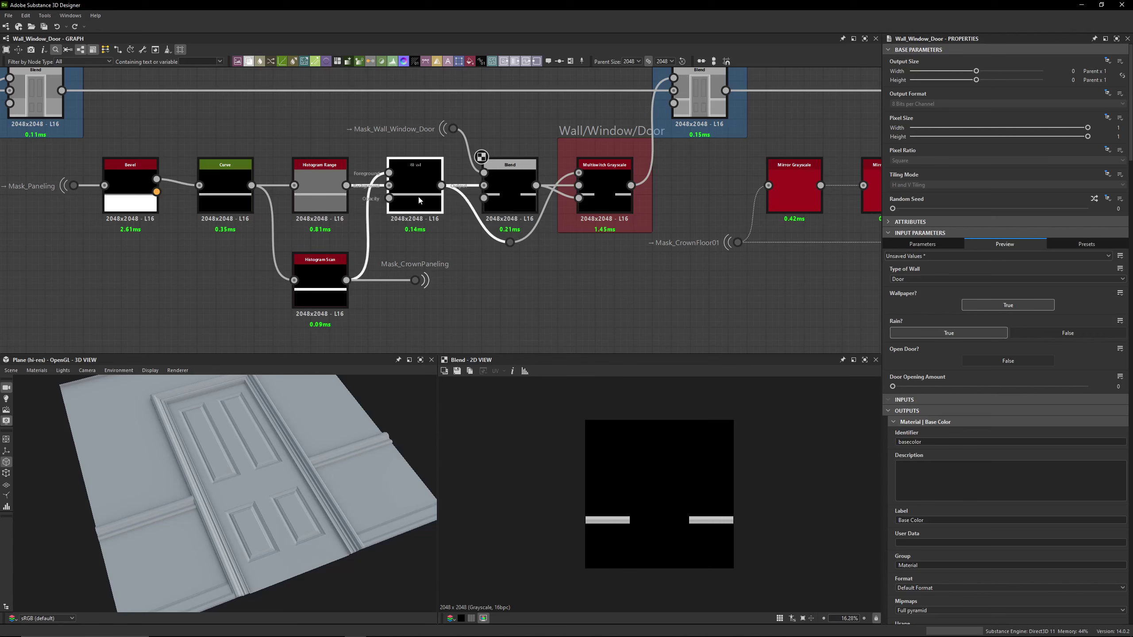
click(506, 188)
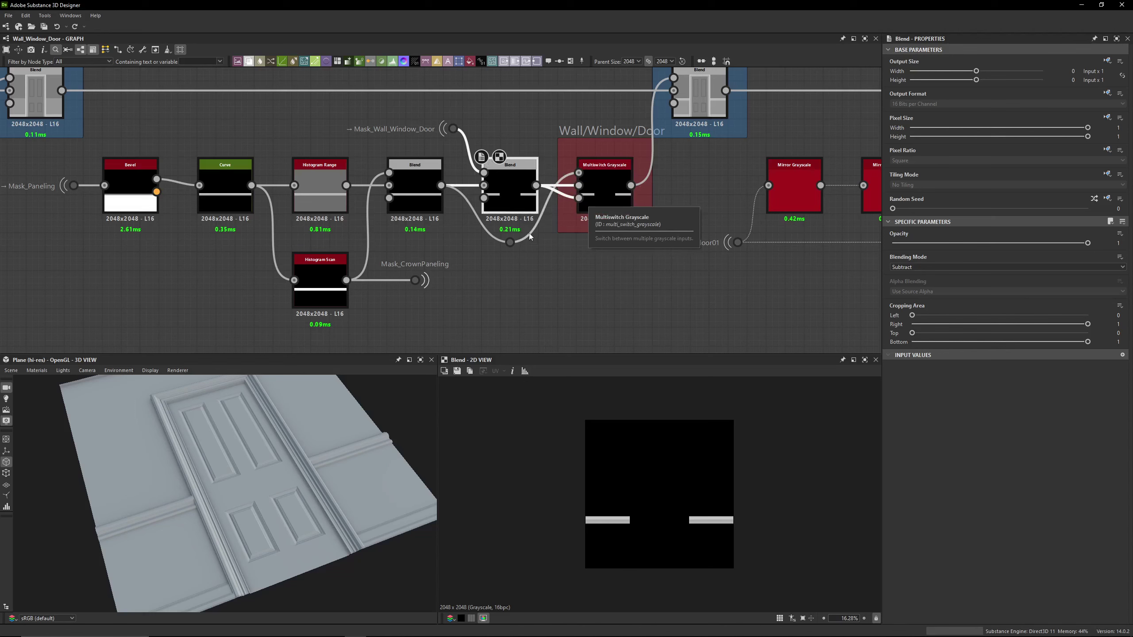
double_click(415, 192)
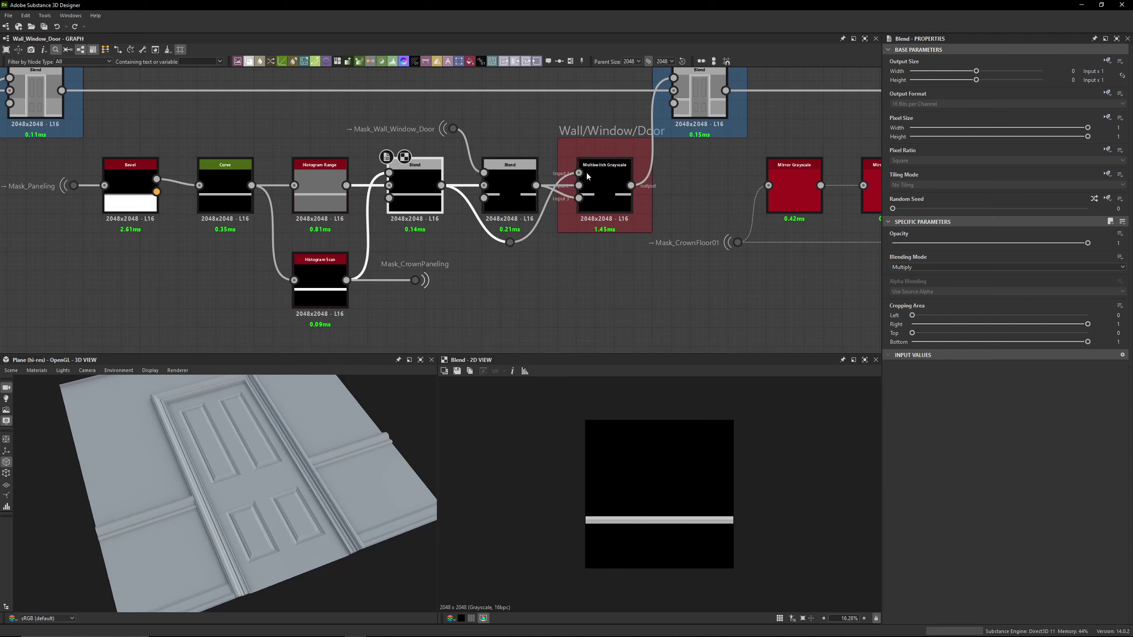
Preview the paneling moulding's Multiswitch Grayscale output and check the blending mode of the H11 Blend it feeds
middle_drag(597, 174, 454, 255)
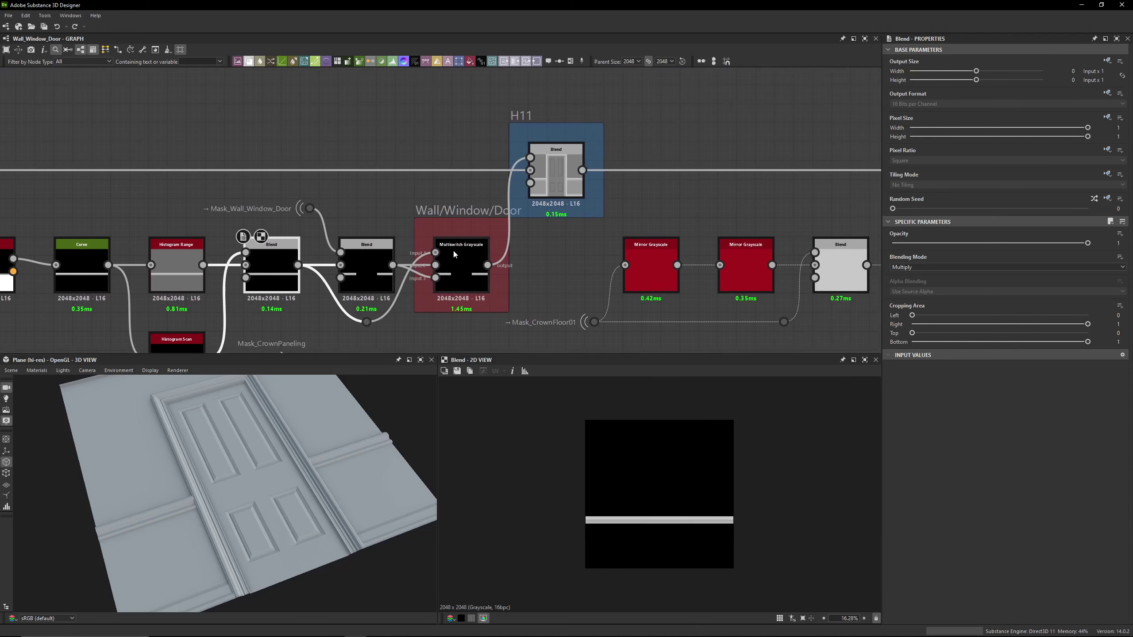
double_click(478, 264)
click(530, 161)
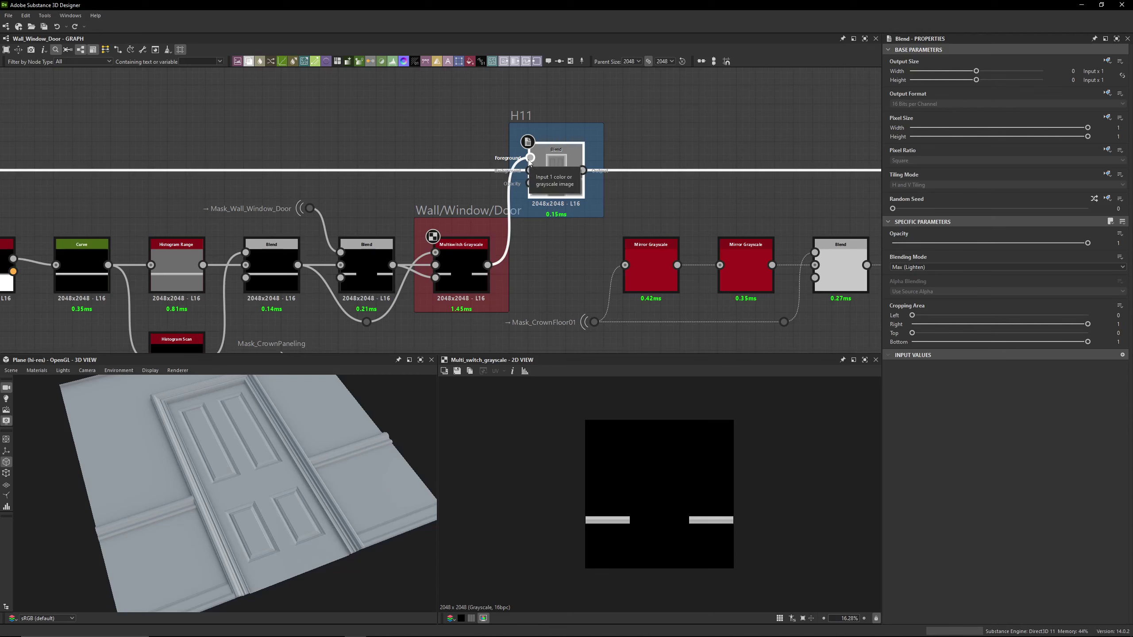
scroll(545, 170, down, 5)
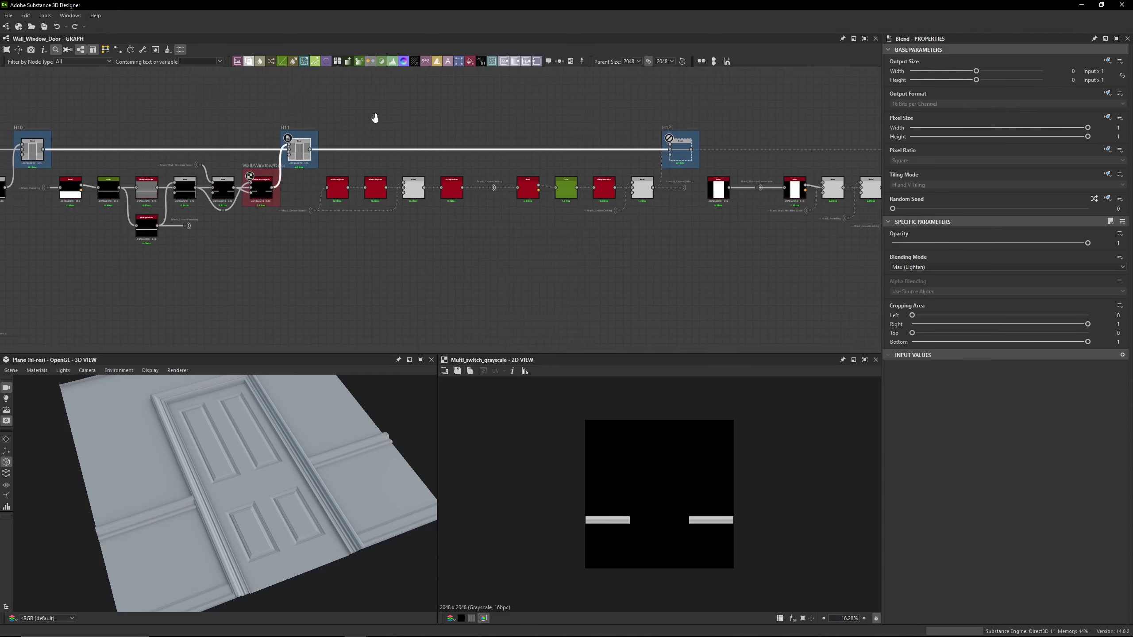
Trace the Mask_CrownFloor01 portal that feeds the ceiling moulding nodes back to its source dot after the floor mask's Histogram Scan
middle_drag(526, 124, 577, 146)
scroll(380, 159, up, 5)
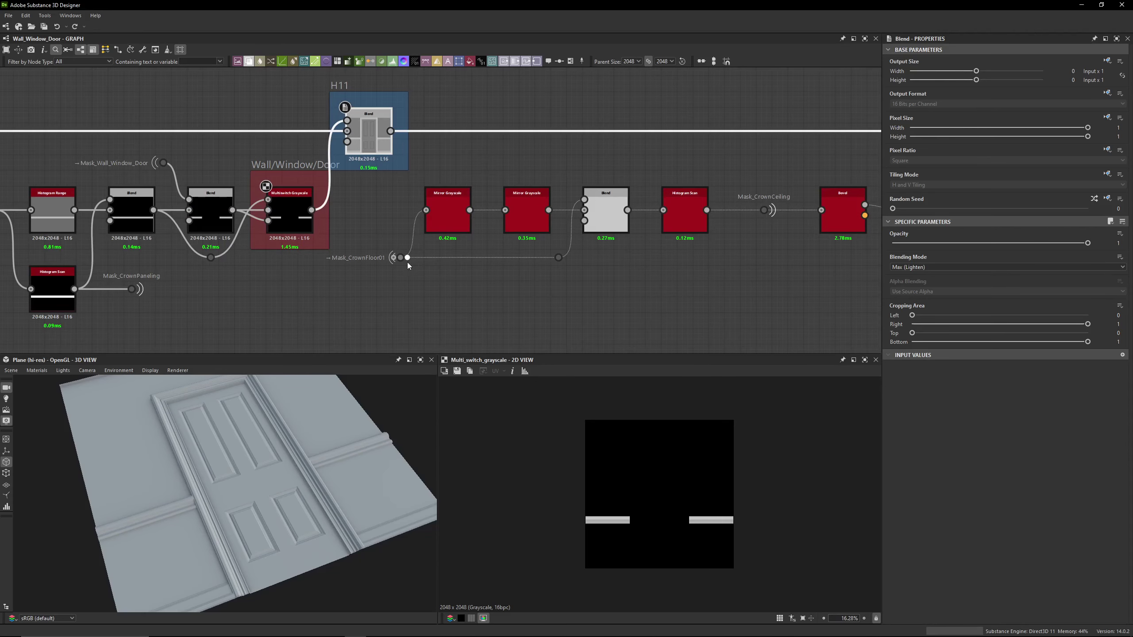
click(407, 261)
scroll(375, 237, down, 3)
middle_drag(394, 258, 698, 257)
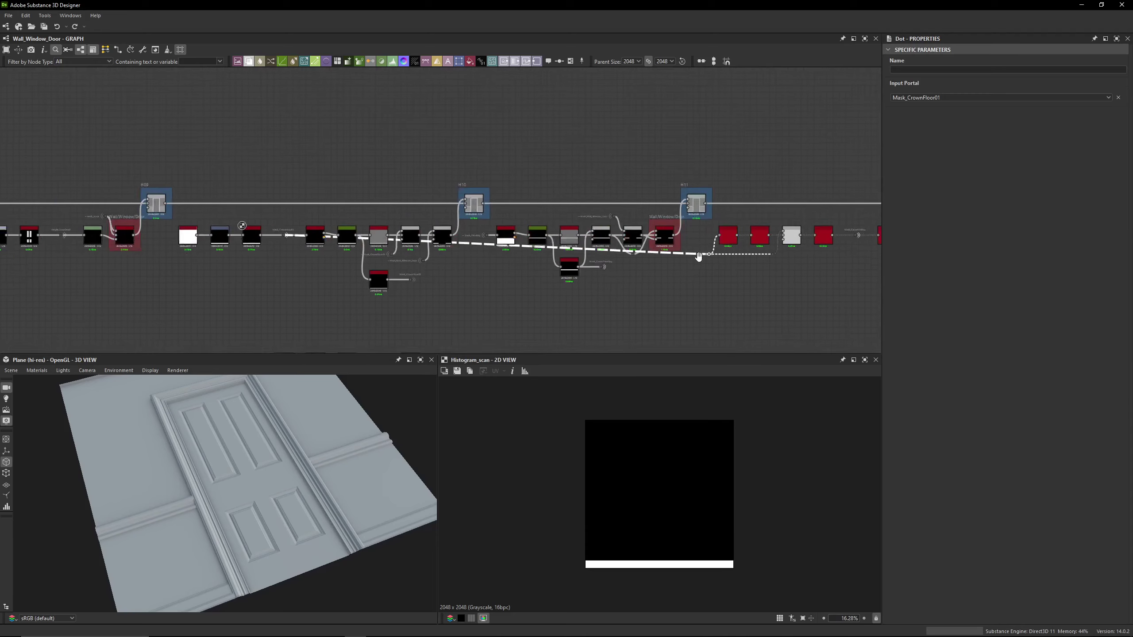
scroll(460, 232, down, 3)
scroll(375, 237, up, 5)
click(330, 230)
middle_drag(511, 162, 291, 161)
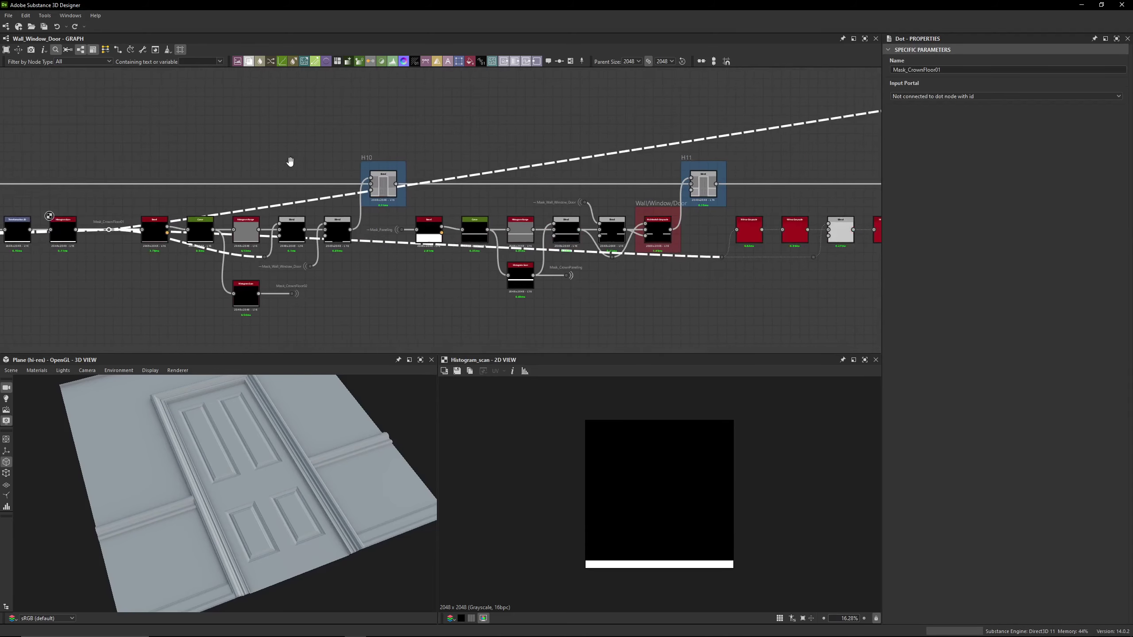
Preview the first Mirror Grayscale fed by Mask_CrownFloor01 and enable the H12 Blend to add the ceiling moulding to the wall
scroll(528, 286, up, 4)
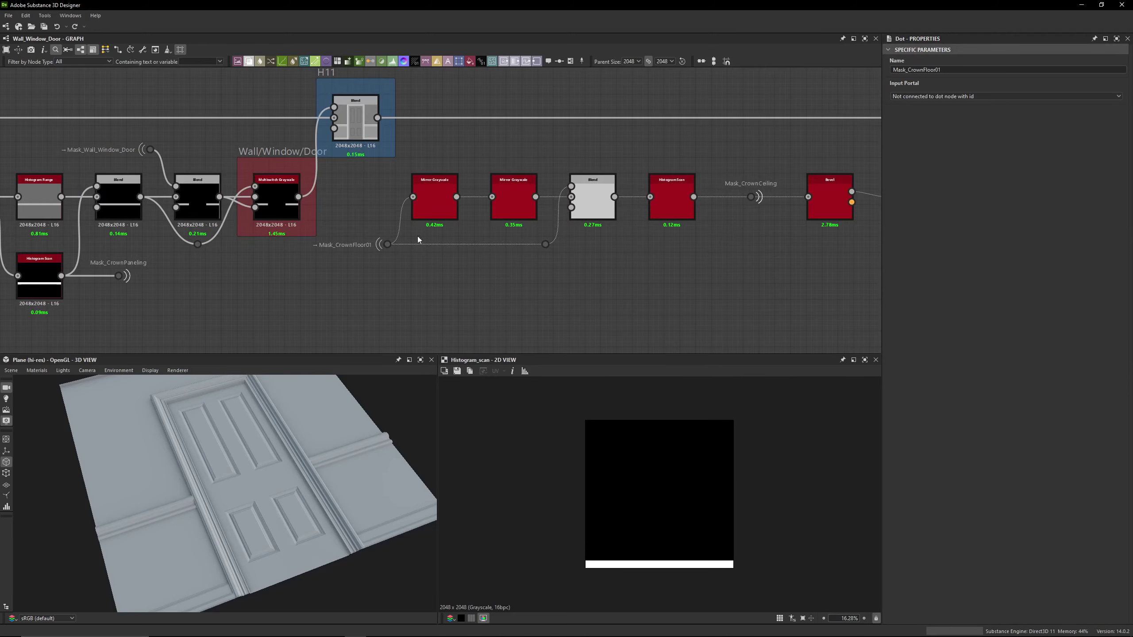
double_click(434, 200)
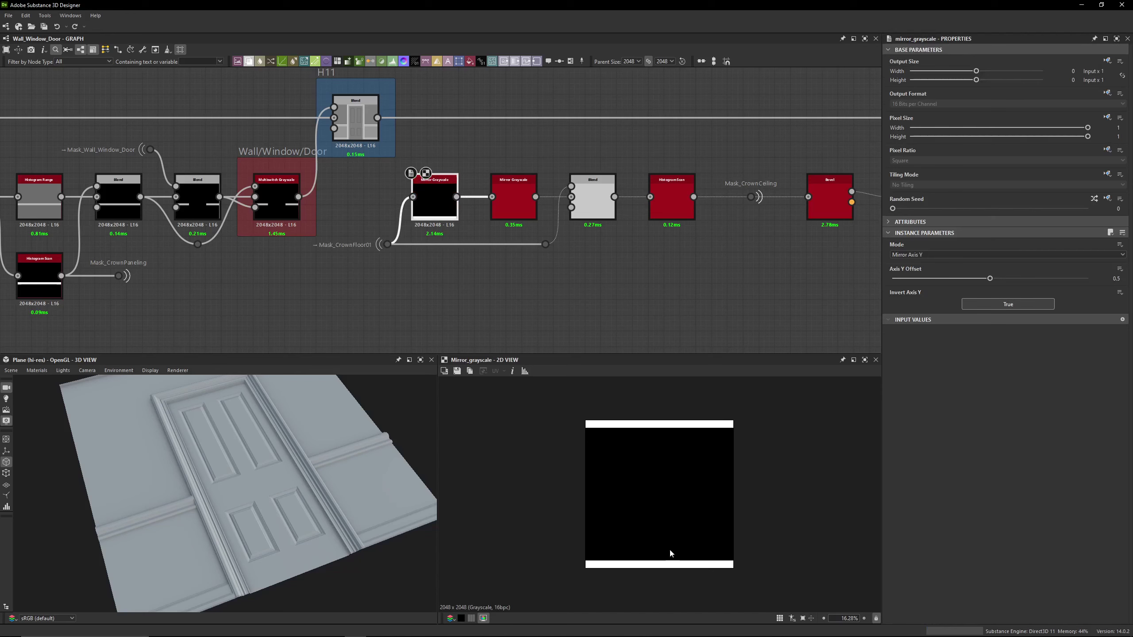
drag(162, 501, 197, 509)
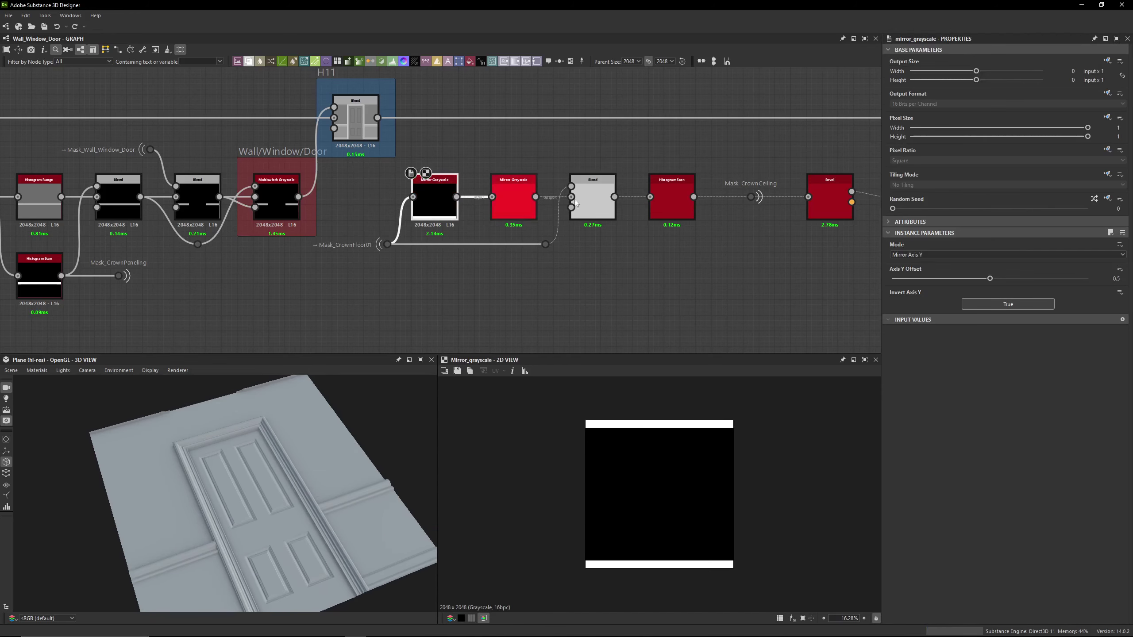
scroll(491, 197, down, 4)
click(673, 173)
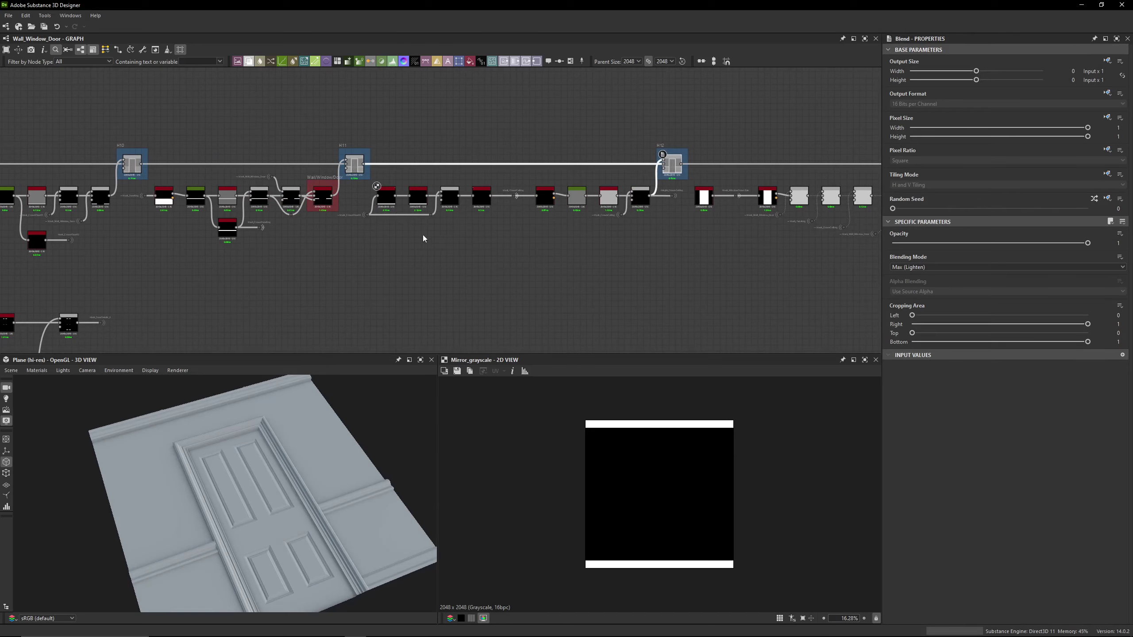
Compare the mirror mode, axis offset and invert settings of the two Mirror Grayscale nodes fed by Mask_CrownFloor01
scroll(357, 249, up, 5)
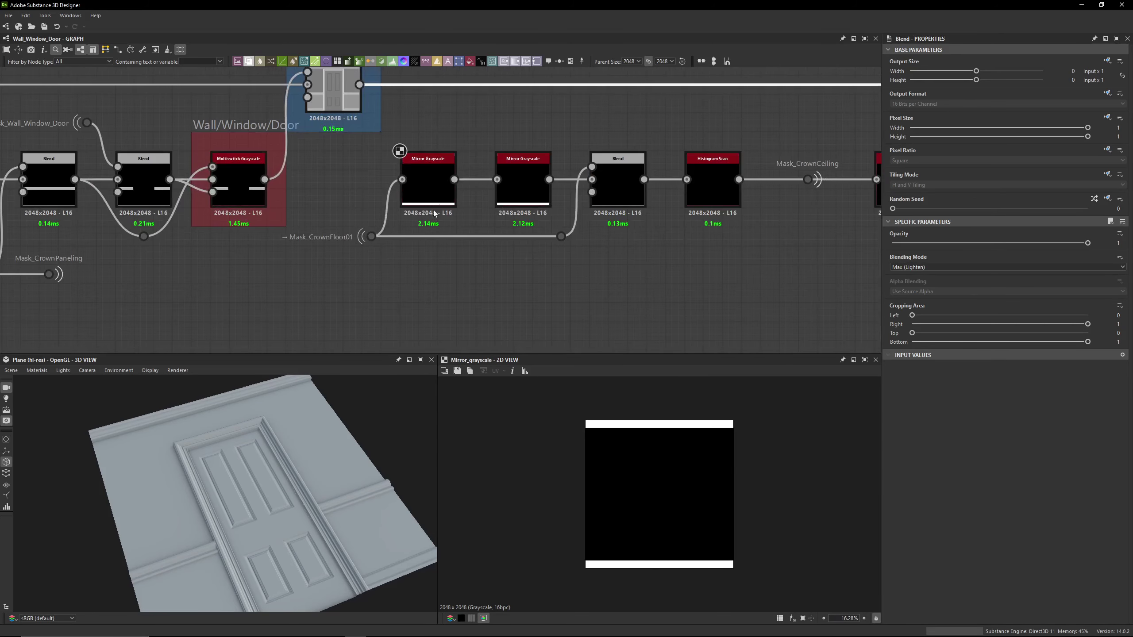
click(426, 192)
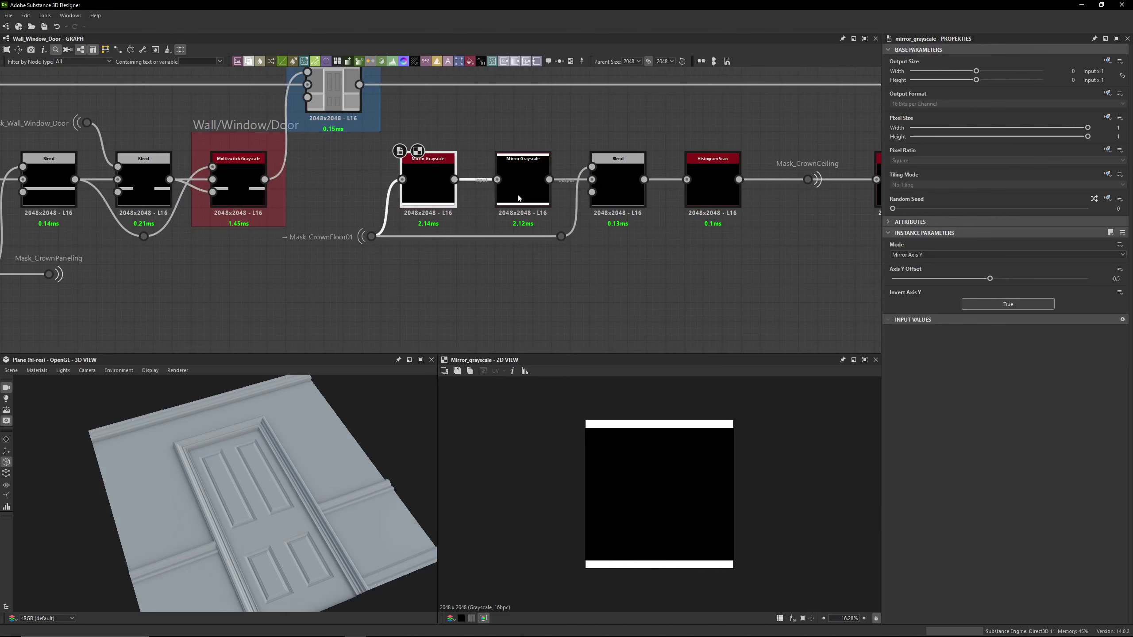
click(522, 183)
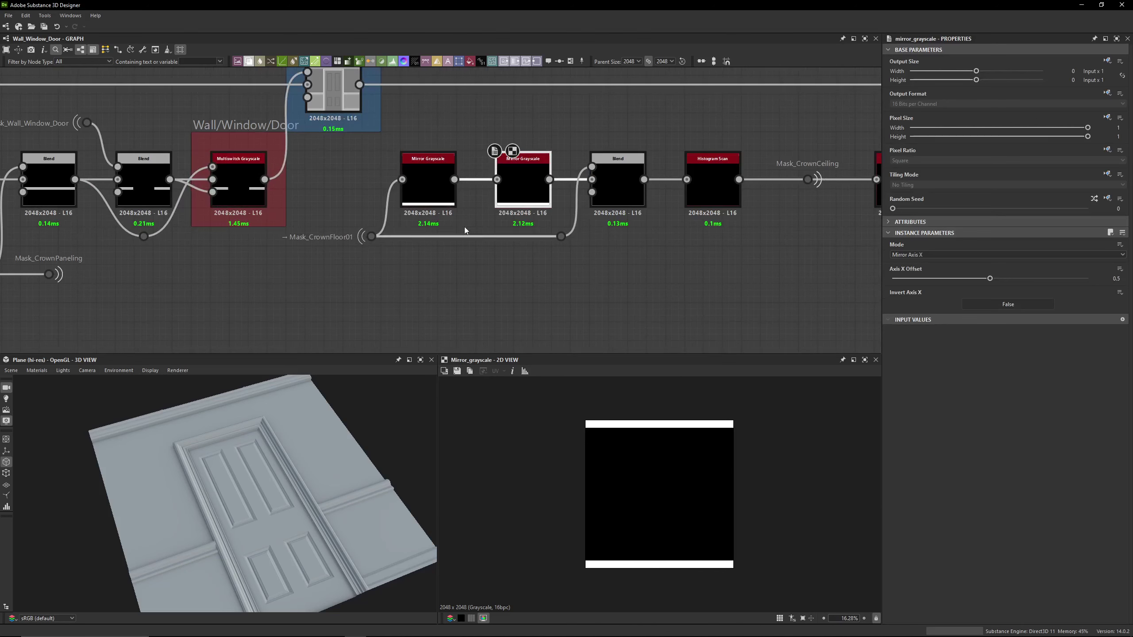
click(438, 190)
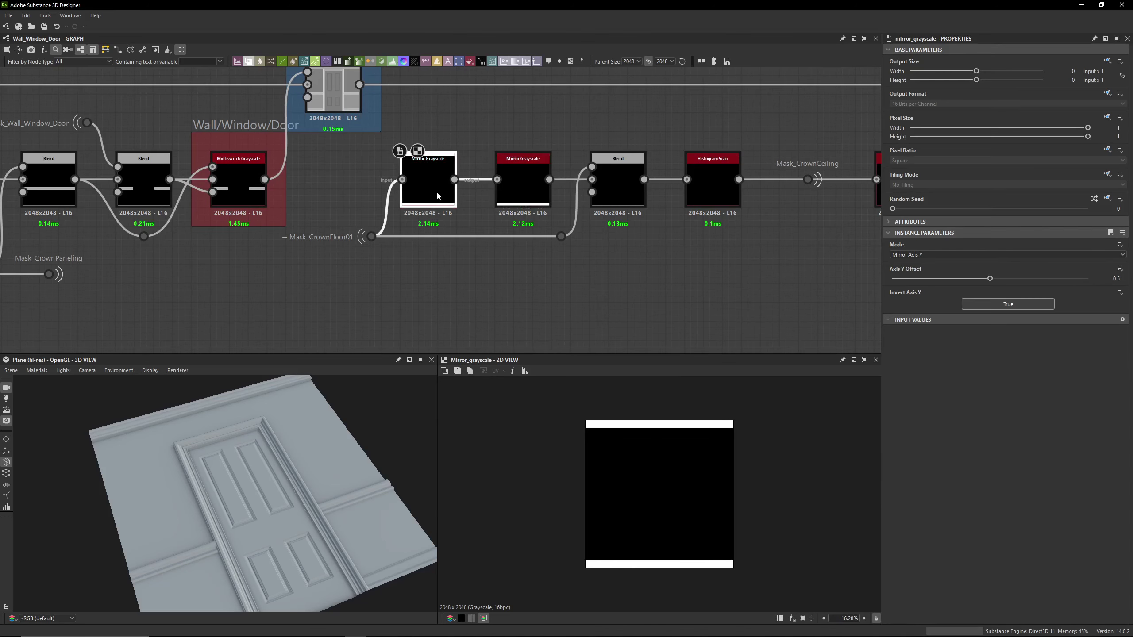
click(526, 194)
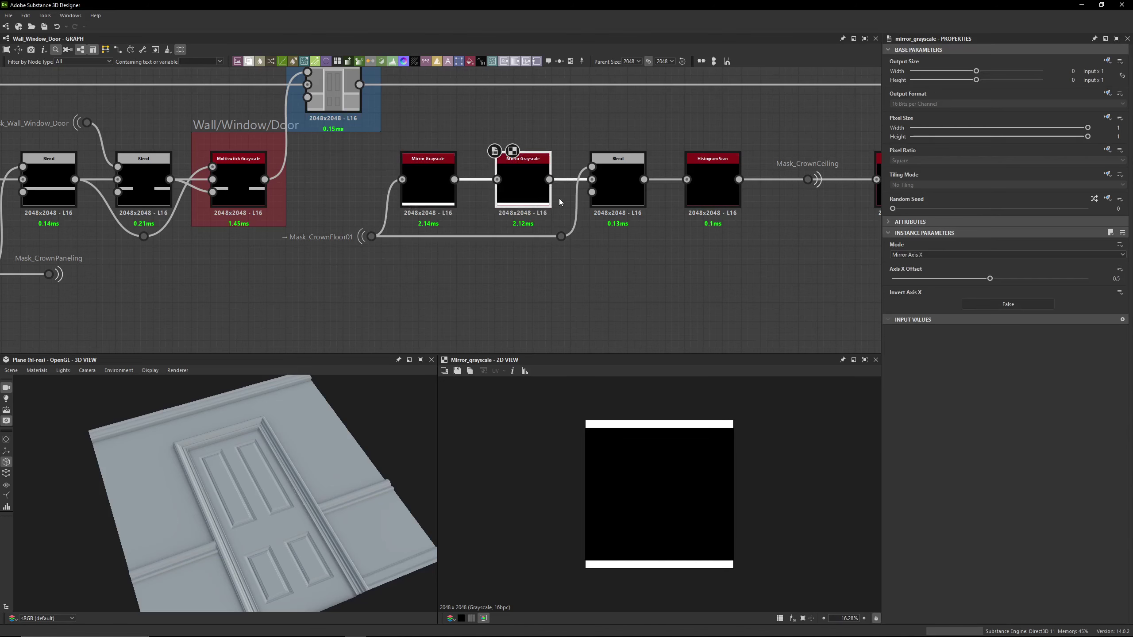
Switch Type of Wall to Window, Wall and back to Door to compare the ceiling moulding across the wall types in 3D
click(447, 264)
click(950, 279)
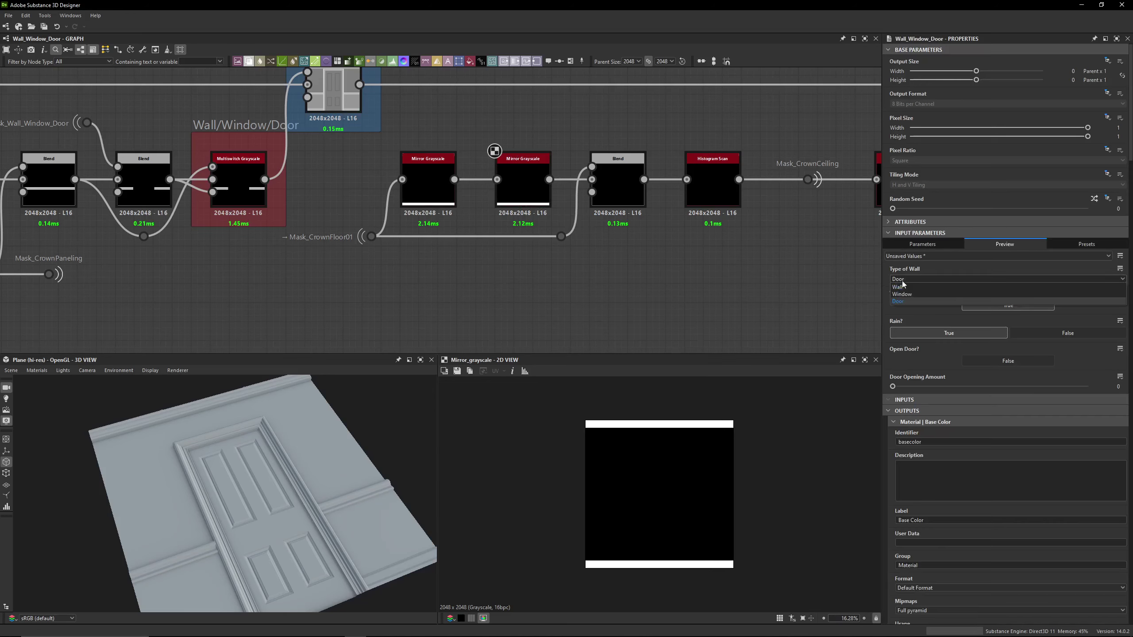
click(937, 295)
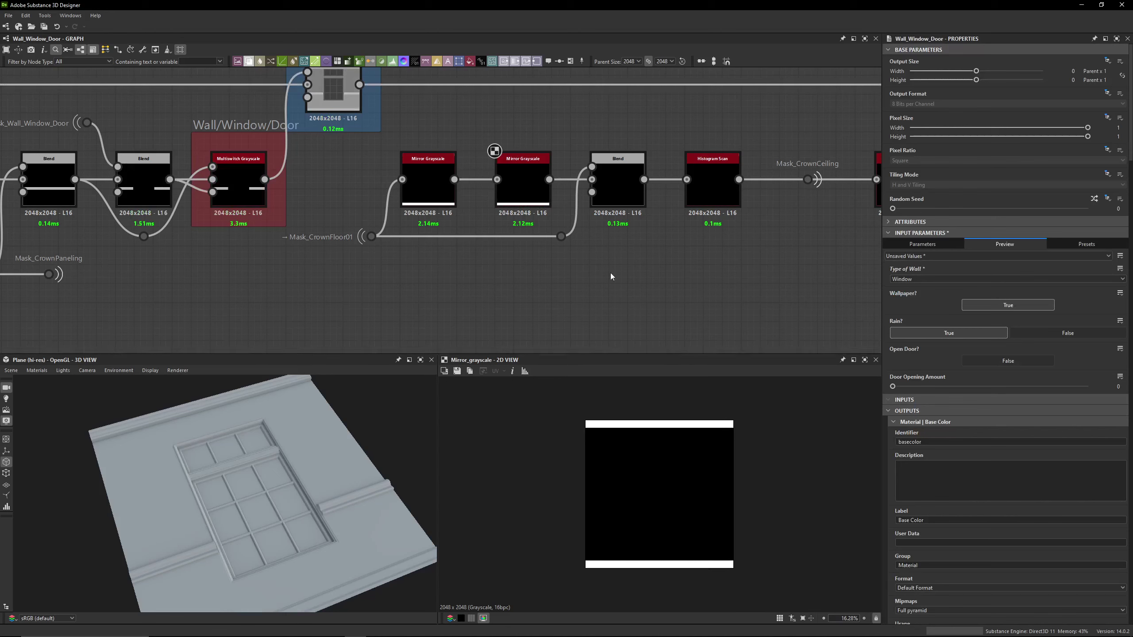
click(914, 279)
click(910, 286)
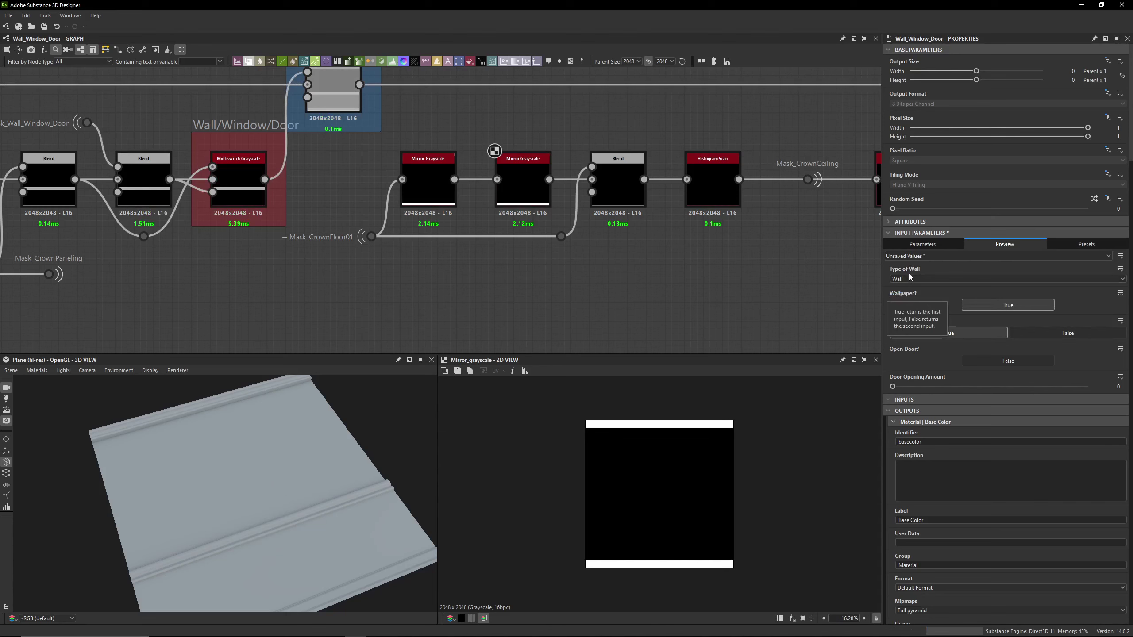
click(907, 277)
click(899, 294)
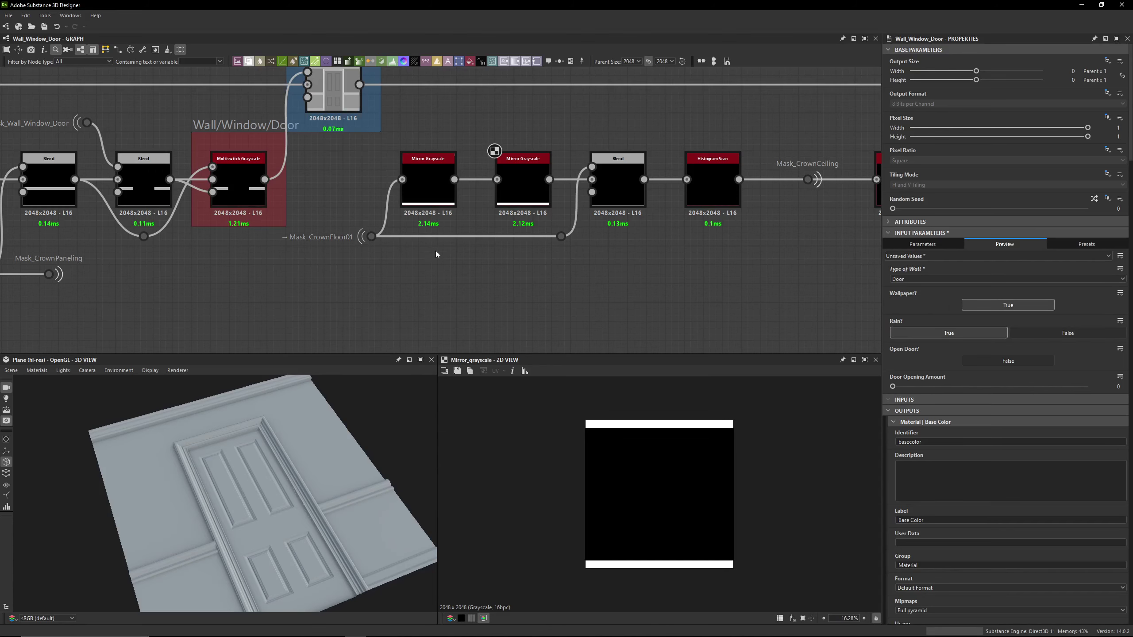
Recheck both Mirror Grayscale nodes and view the ceiling moulding above the door close up in 3D
click(405, 209)
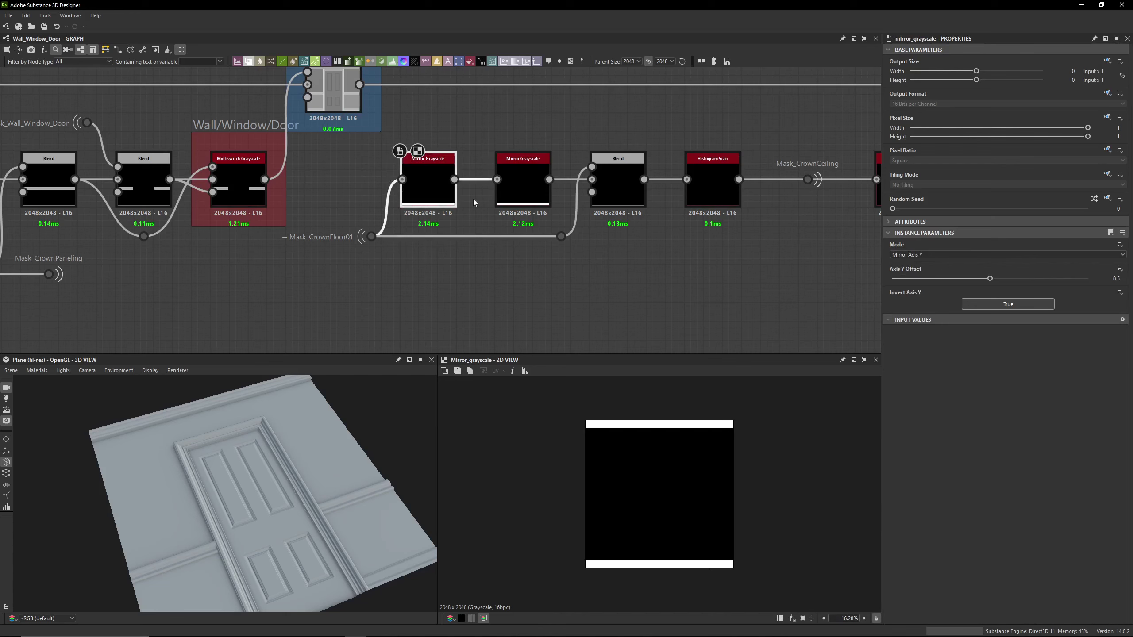
click(520, 199)
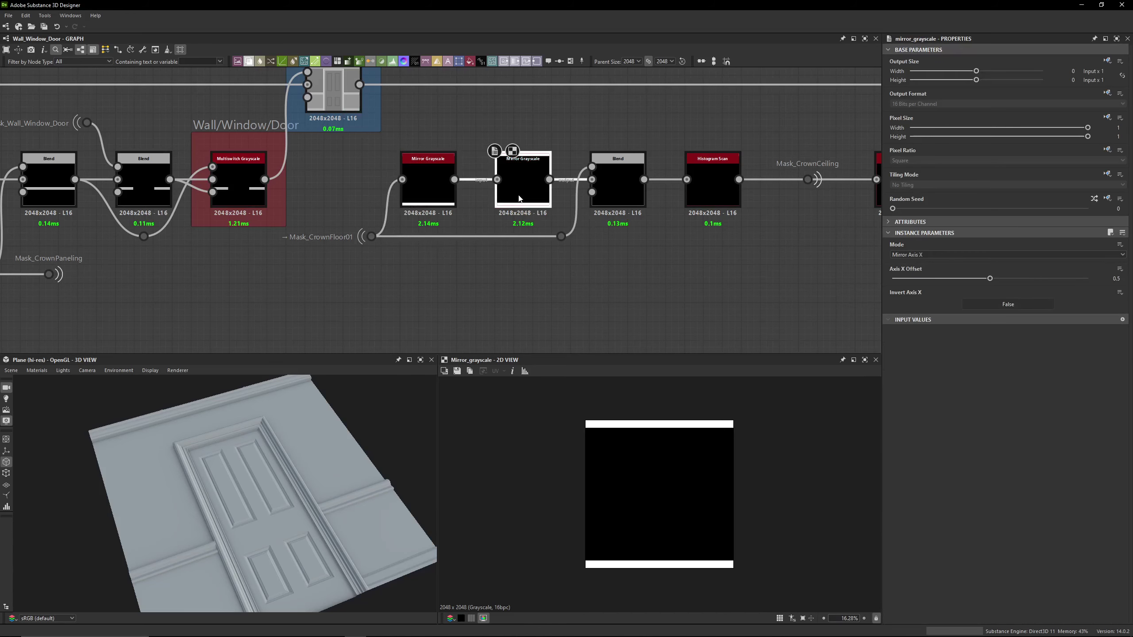
middle_drag(520, 199, 439, 202)
scroll(282, 430, up, 3)
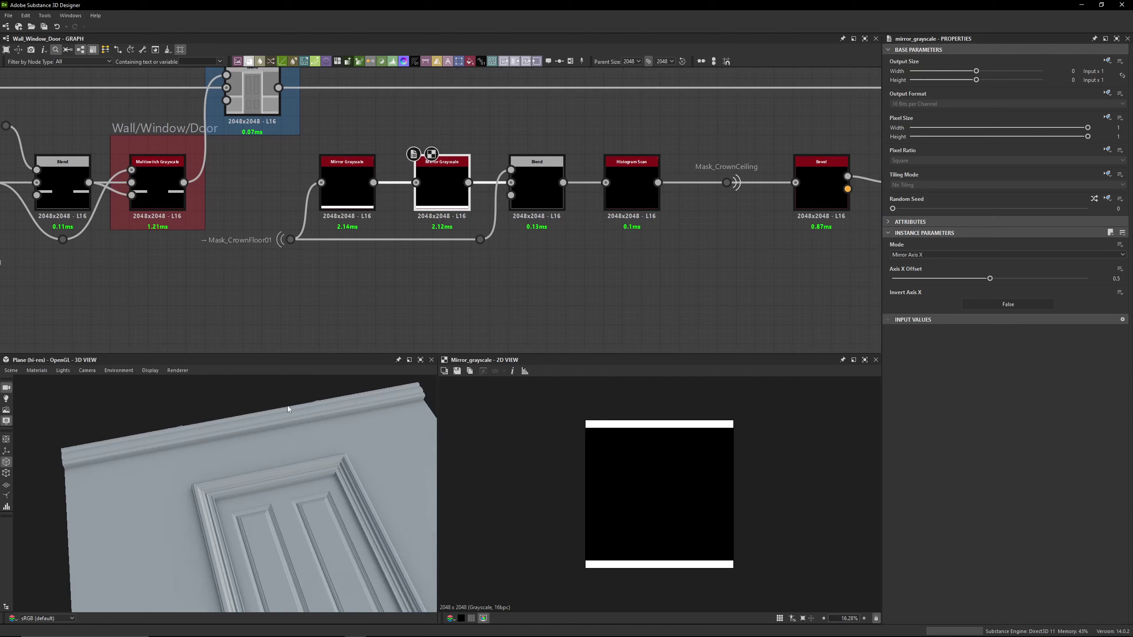
Set the graph's Type of Wall to Window
click(473, 308)
click(860, 275)
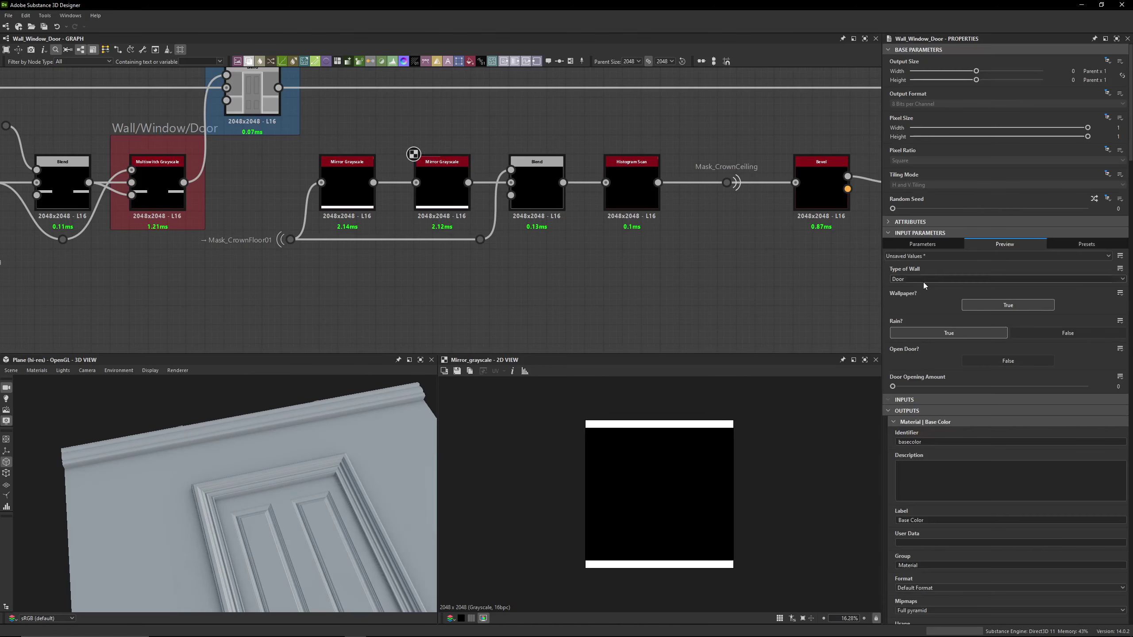
click(920, 279)
click(920, 294)
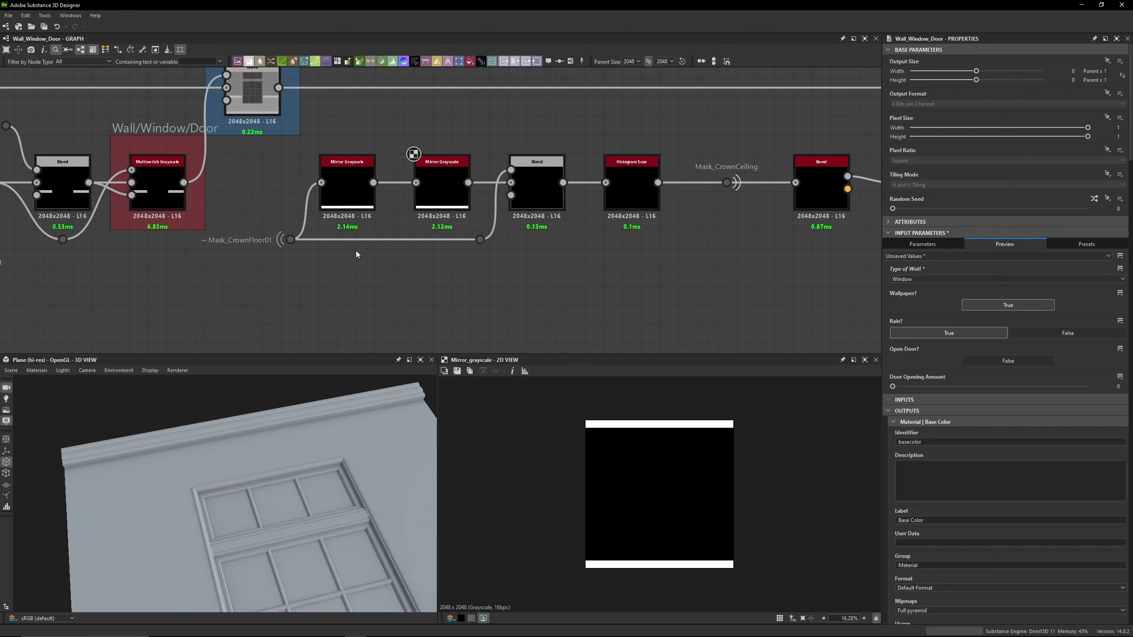
Compare the mirrored masks in the 2D preview with the Subtract Blend that removes the floor strip, disabling and re-enabling that Blend
click(537, 188)
click(347, 188)
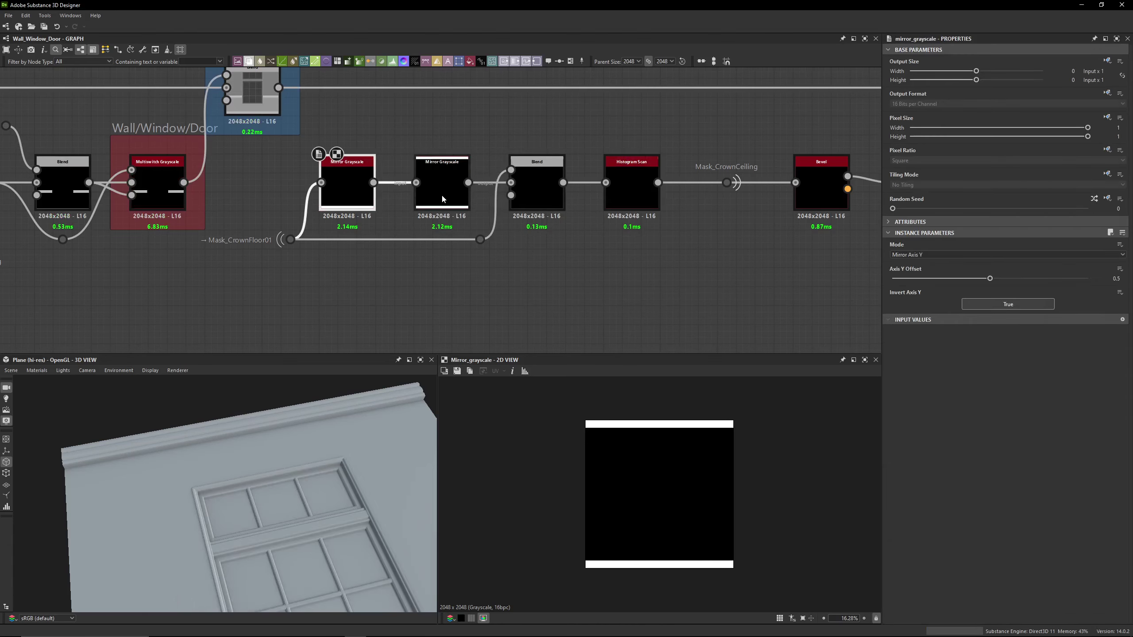
click(443, 200)
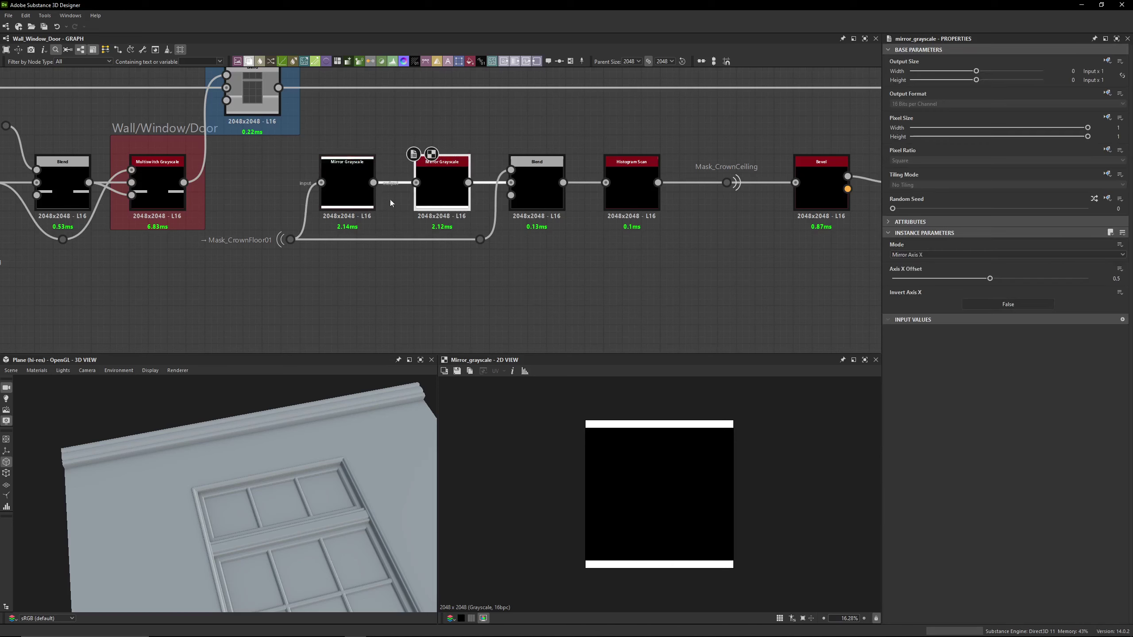
click(534, 188)
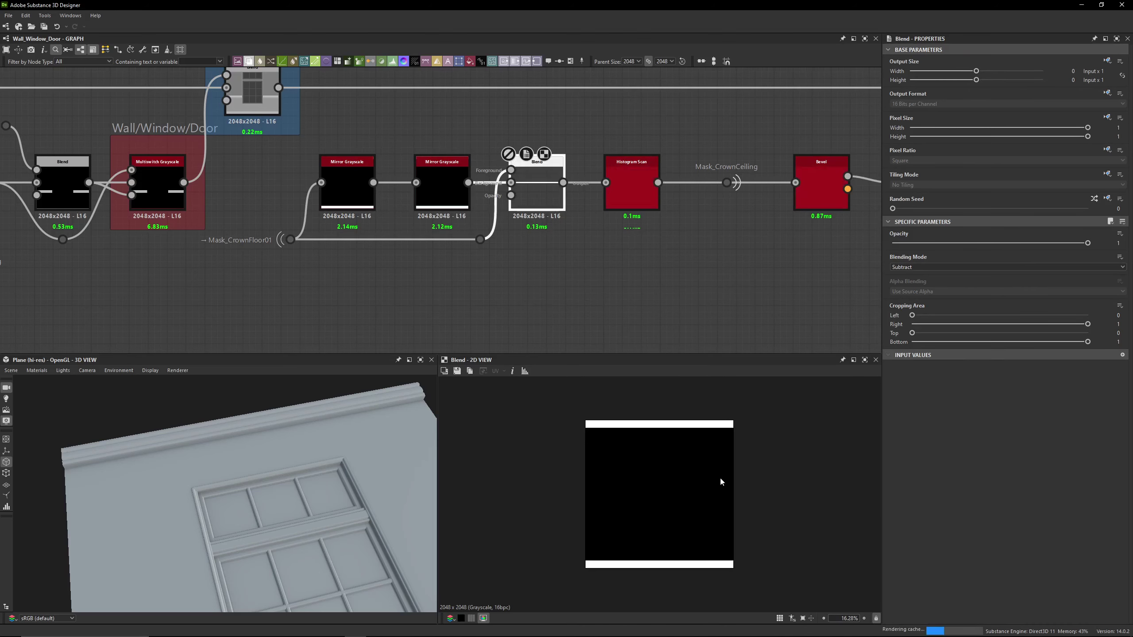
Preview the Histogram Scan feeding Mask_CrownCeiling and the Bevel after it, and check their parameters
middle_drag(728, 220, 553, 232)
click(491, 201)
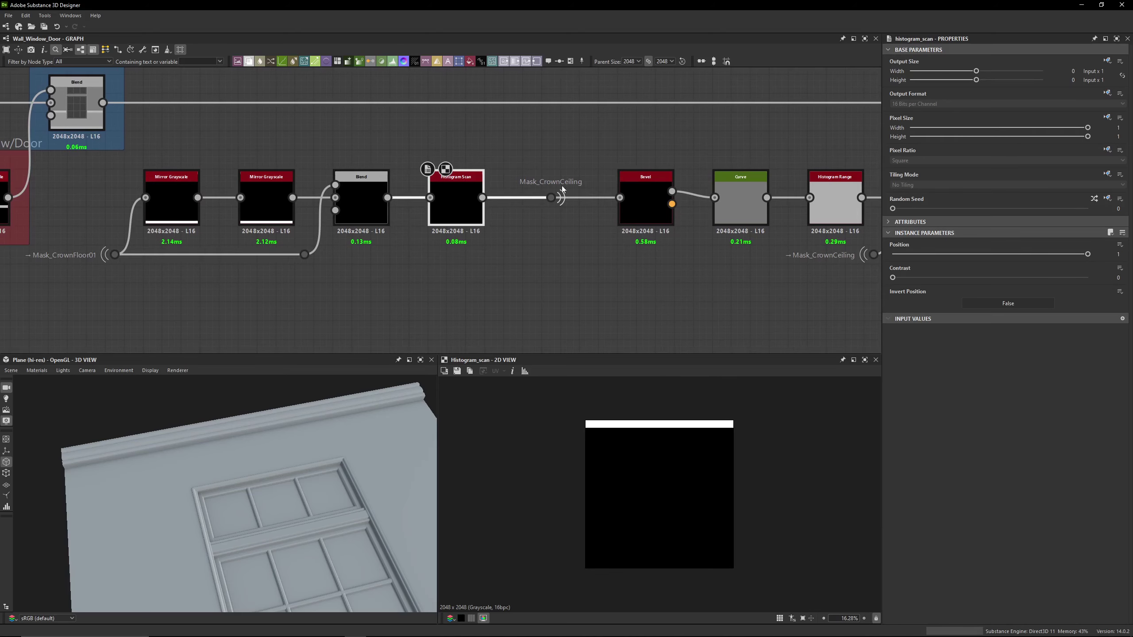
middle_drag(572, 180, 452, 171)
click(547, 202)
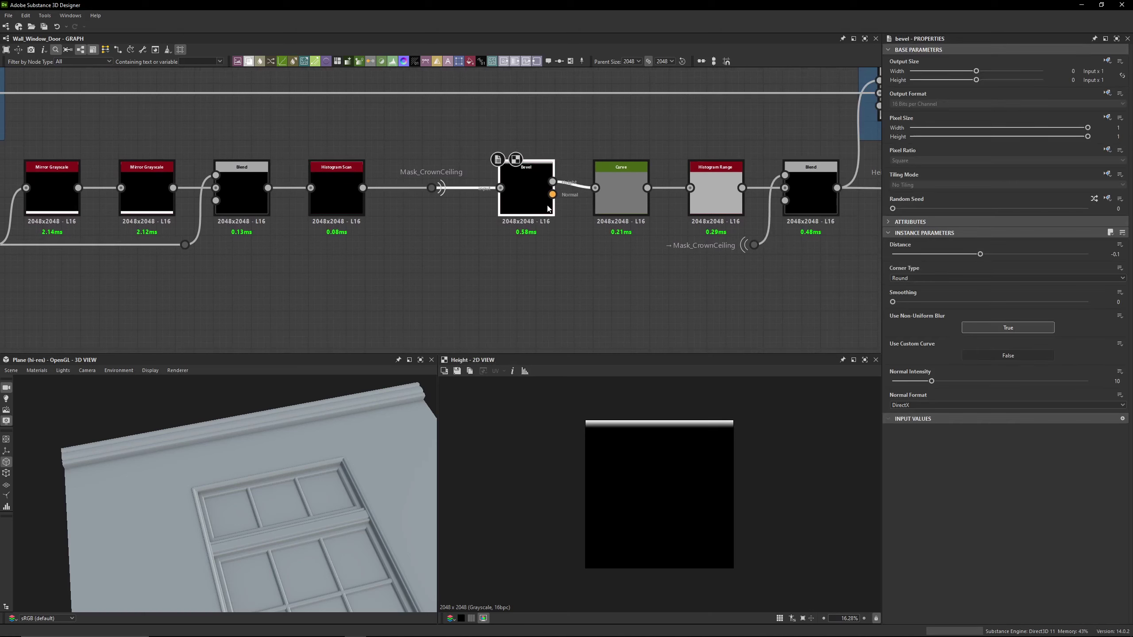
middle_drag(609, 278, 520, 276)
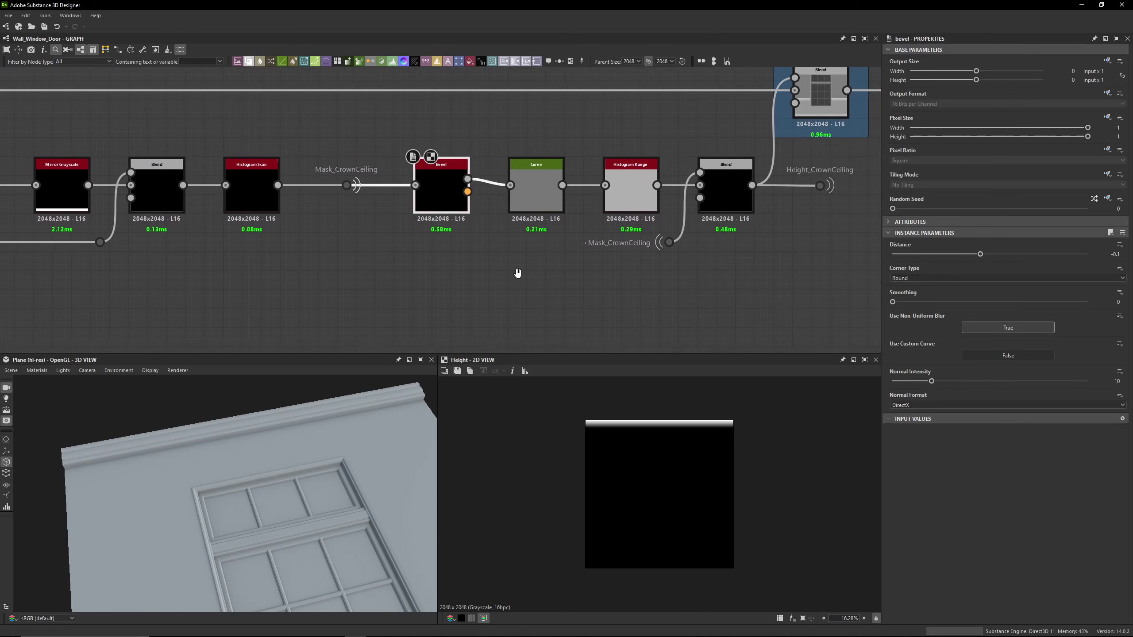
Examine each point of the ceiling moulding's Curve node against the moulding's side profile in the 3D view
click(535, 209)
double_click(535, 209)
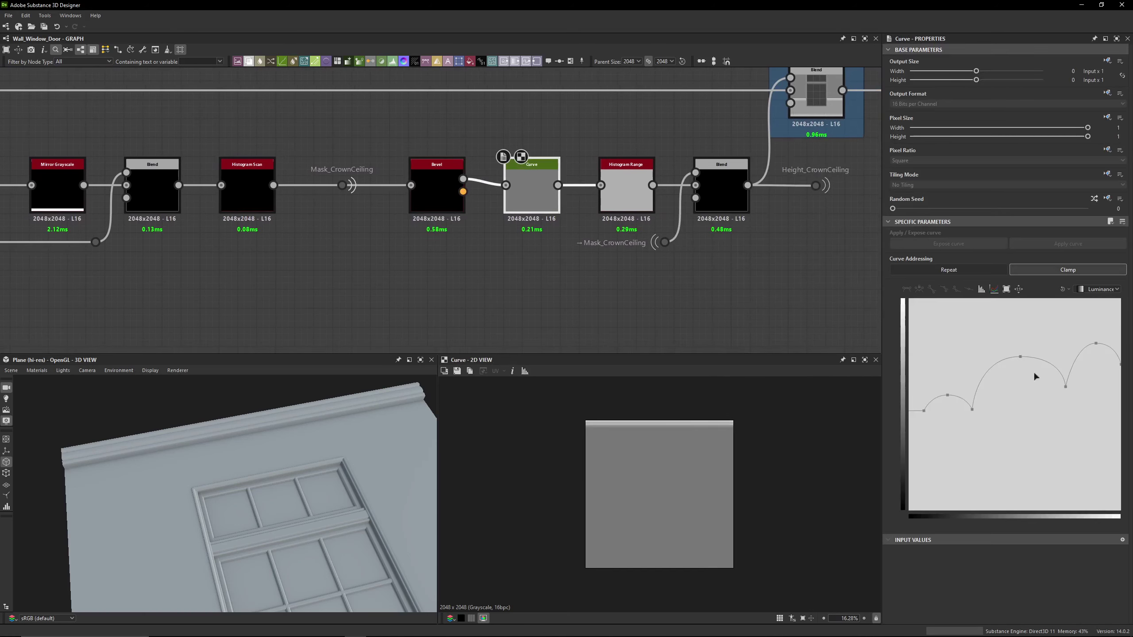
drag(293, 434, 216, 443)
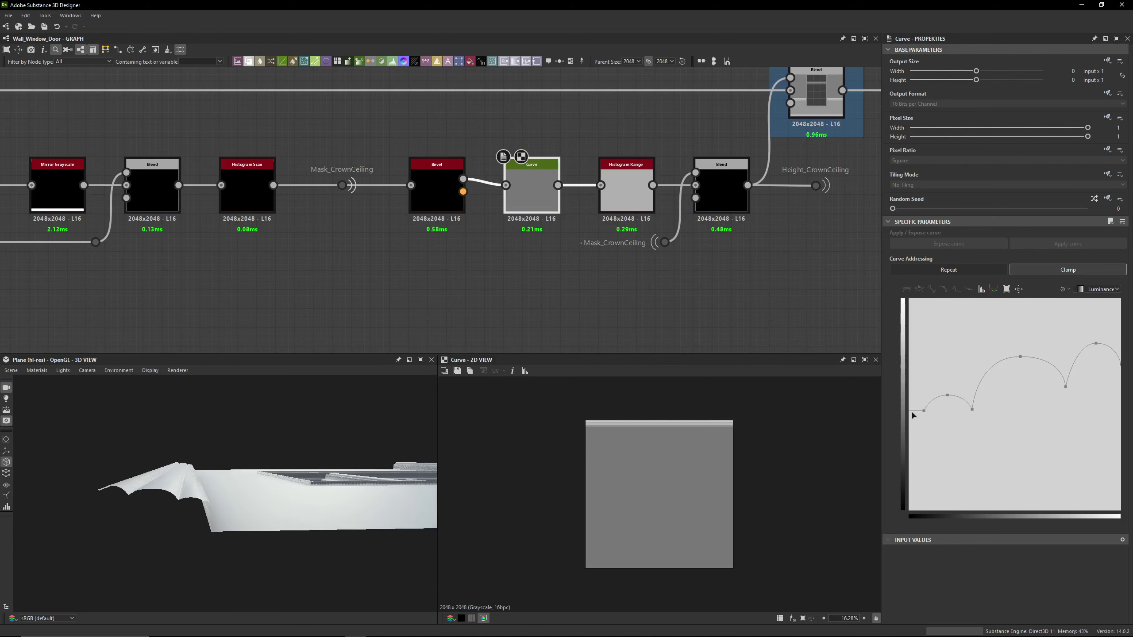
click(924, 411)
click(947, 396)
click(972, 410)
click(1021, 358)
click(1066, 387)
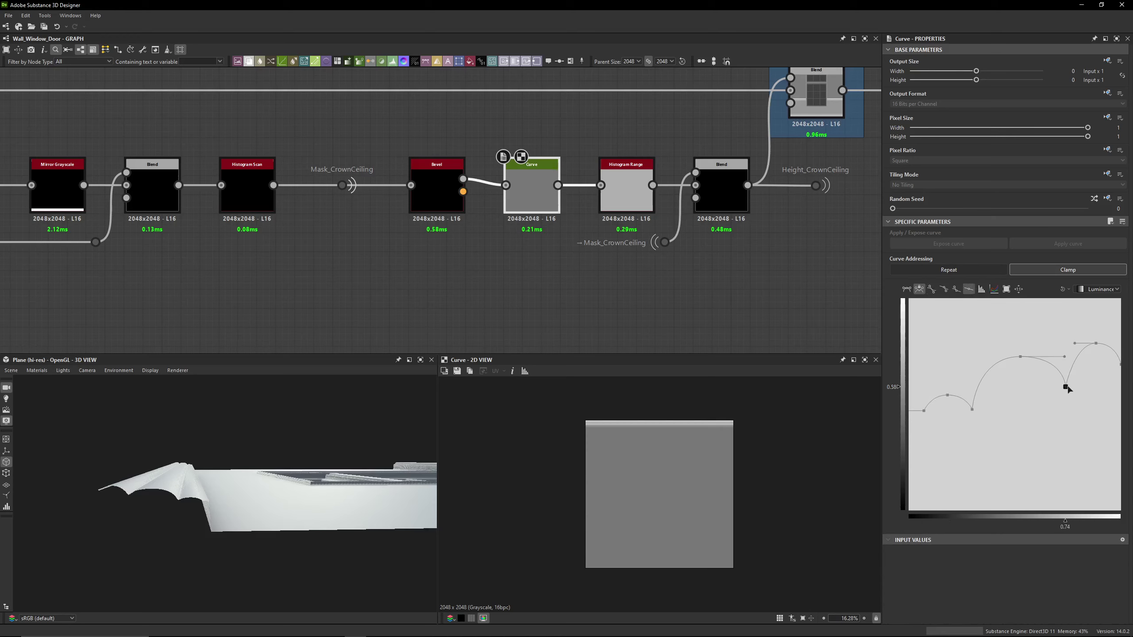
click(1096, 343)
click(1120, 365)
Check the ceiling moulding's Histogram Range and the Multiply Blend masked by Mask_CrownCeiling, following its output to H12
click(635, 207)
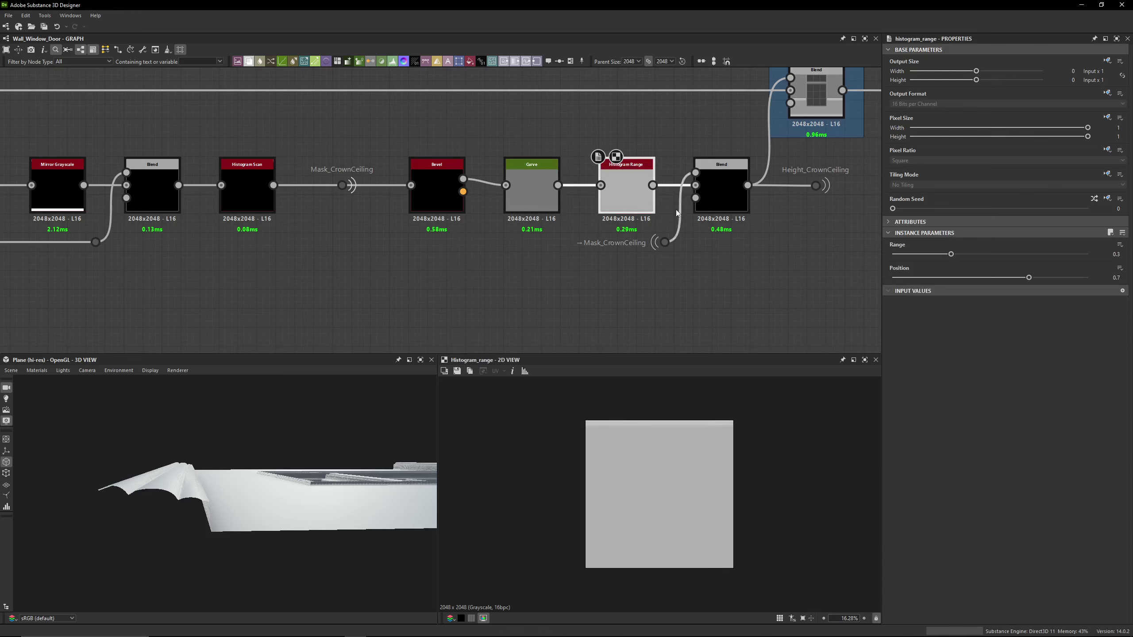
click(725, 207)
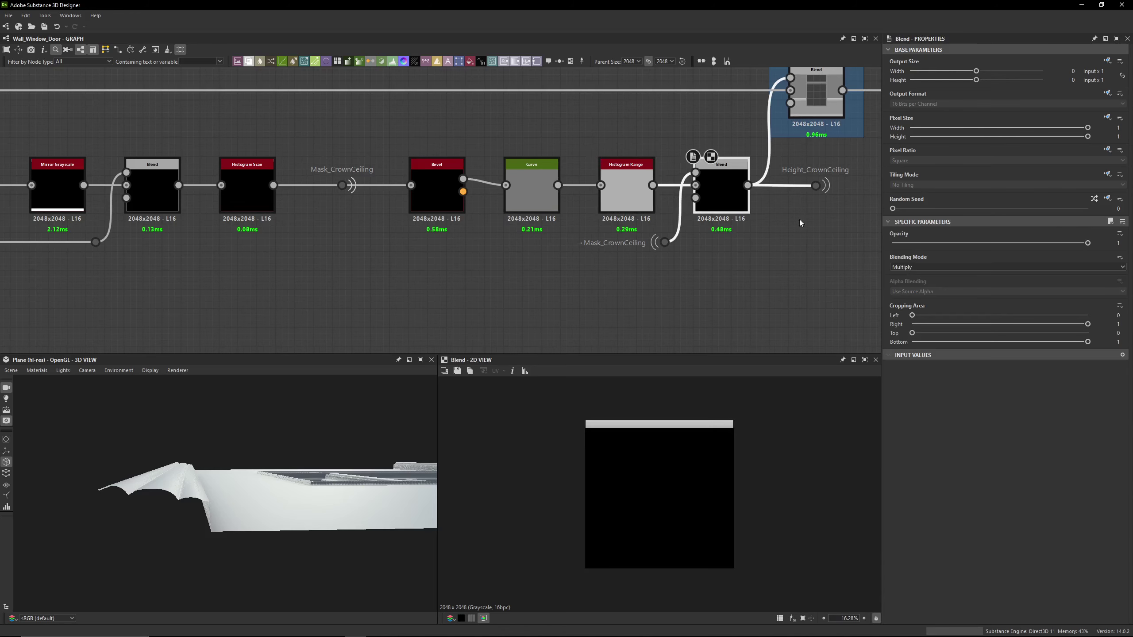
click(679, 244)
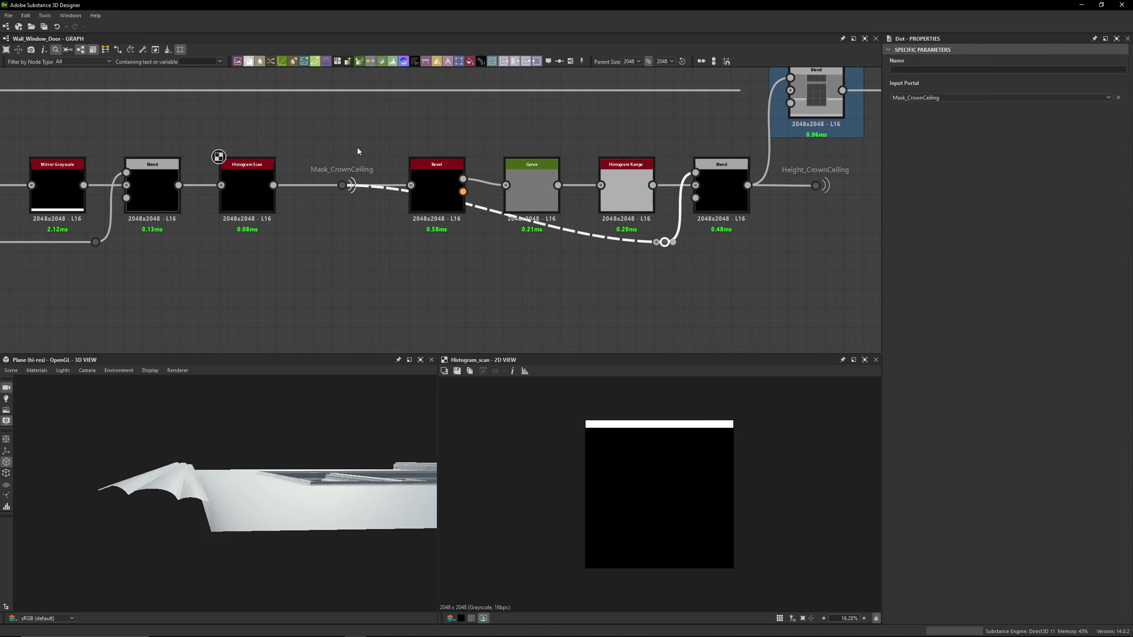
click(721, 197)
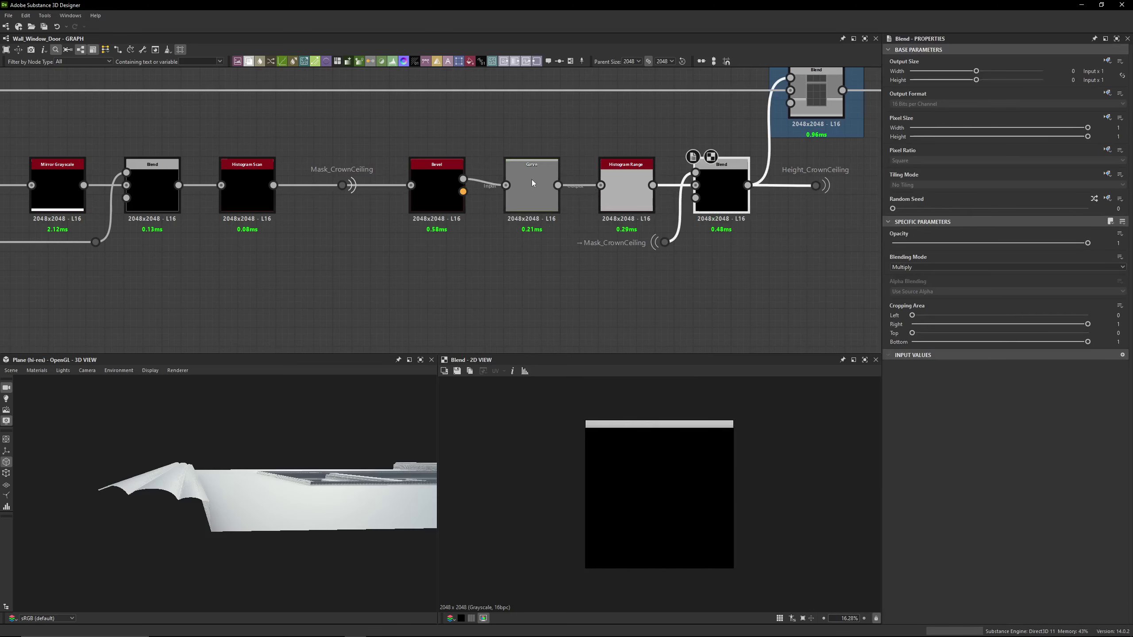
middle_drag(726, 223, 513, 266)
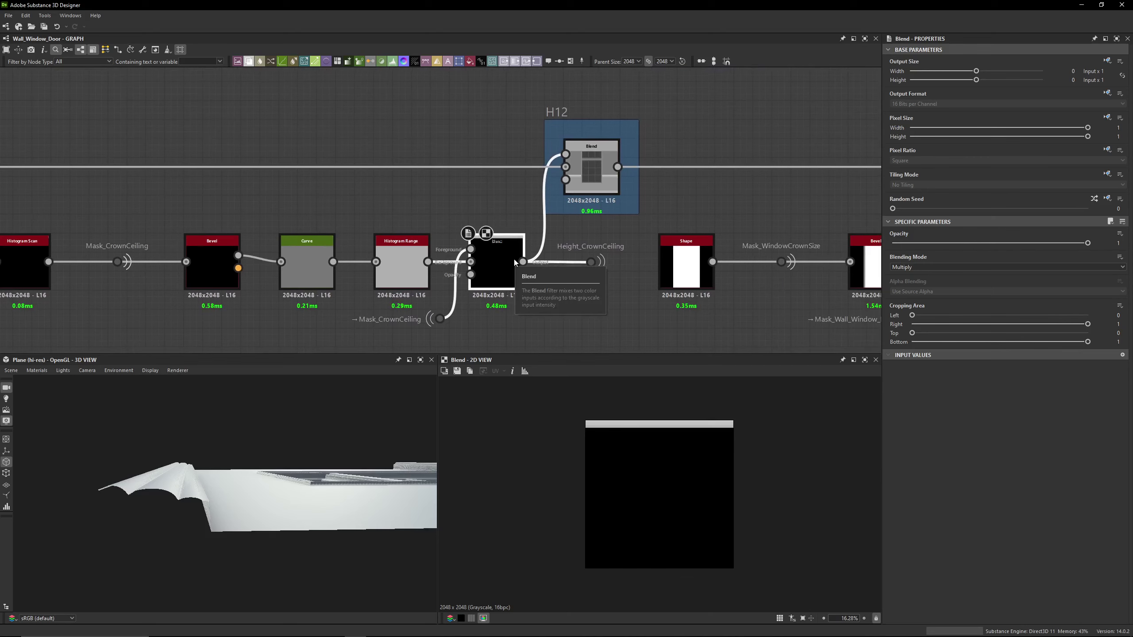
Compare the Max (Lighten) Blend in H12 with the ceiling moulding's masked Multiply Blend and its Height_CrownCeiling portal
click(593, 166)
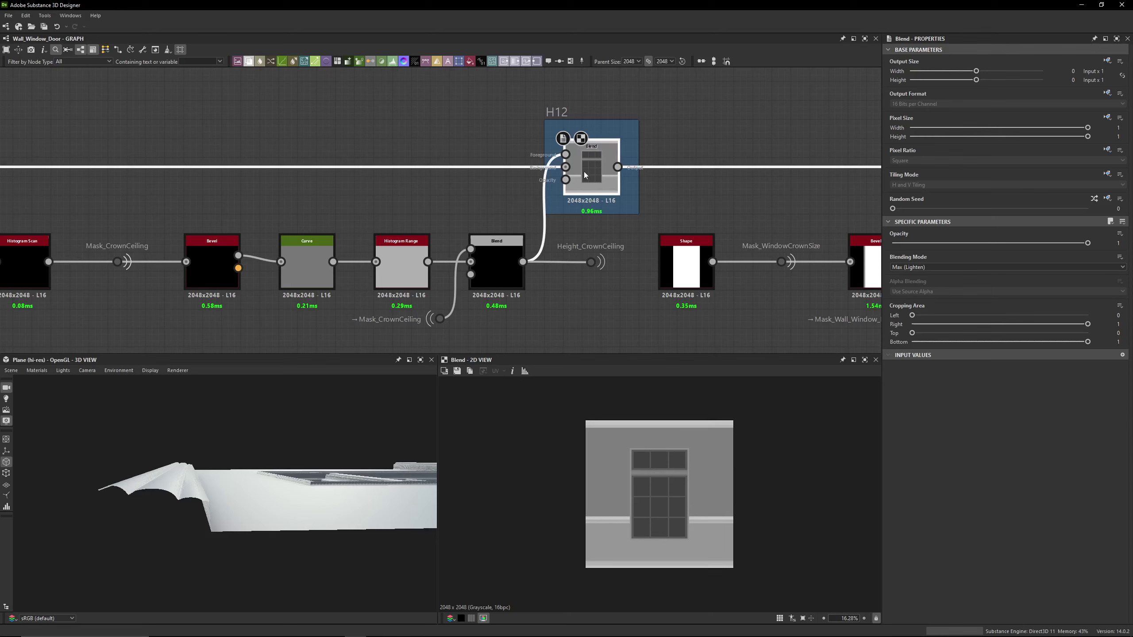
key(shift+d)
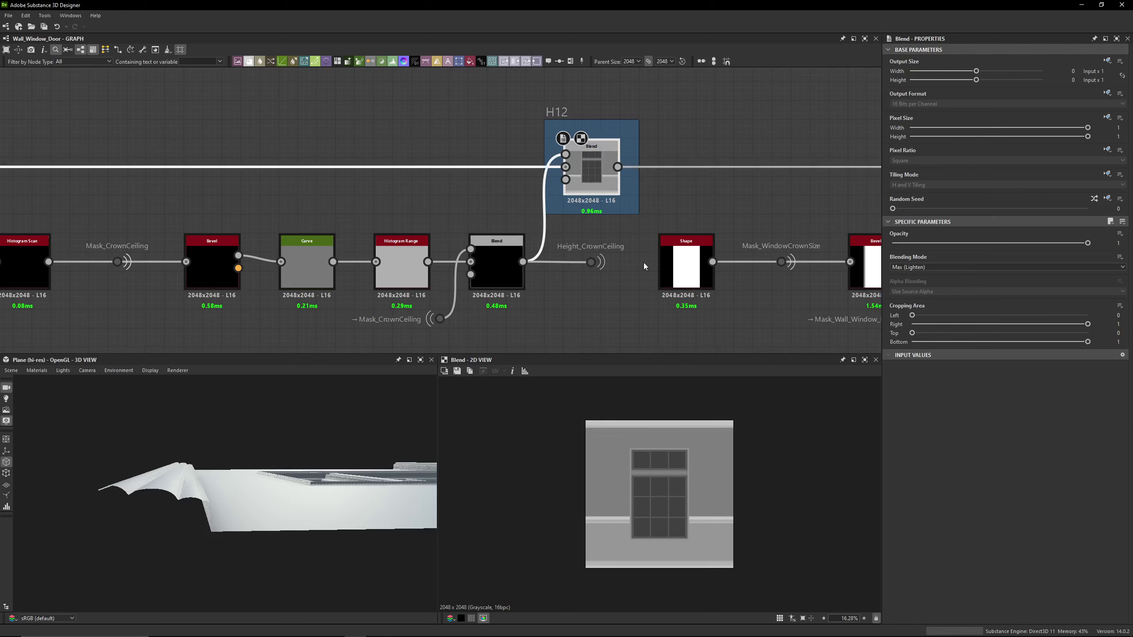
click(591, 262)
click(544, 279)
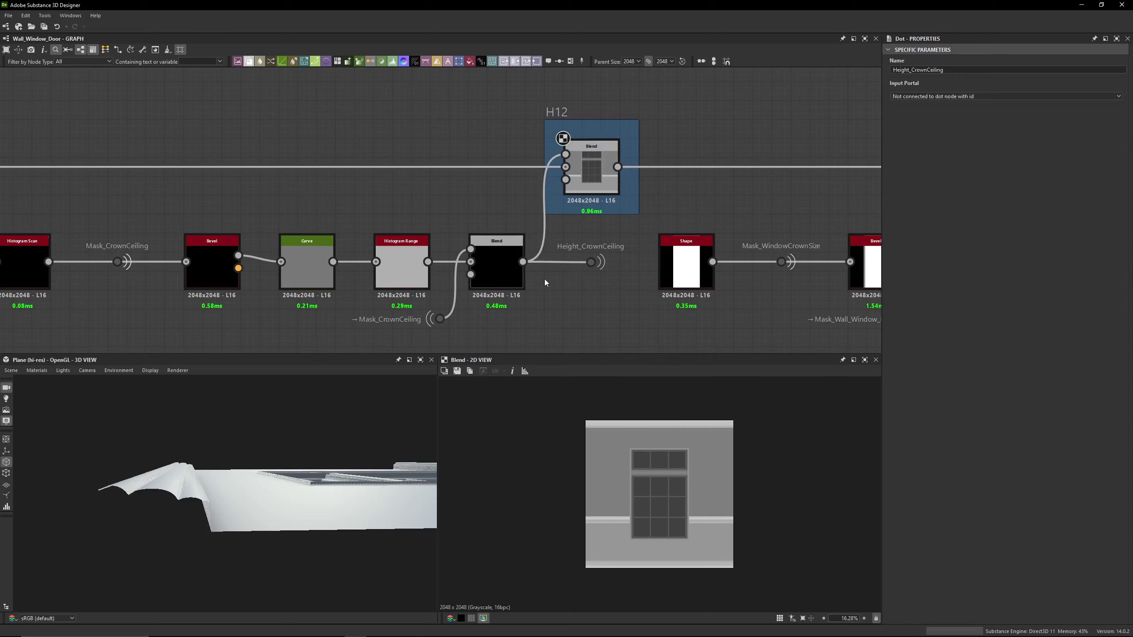
double_click(487, 276)
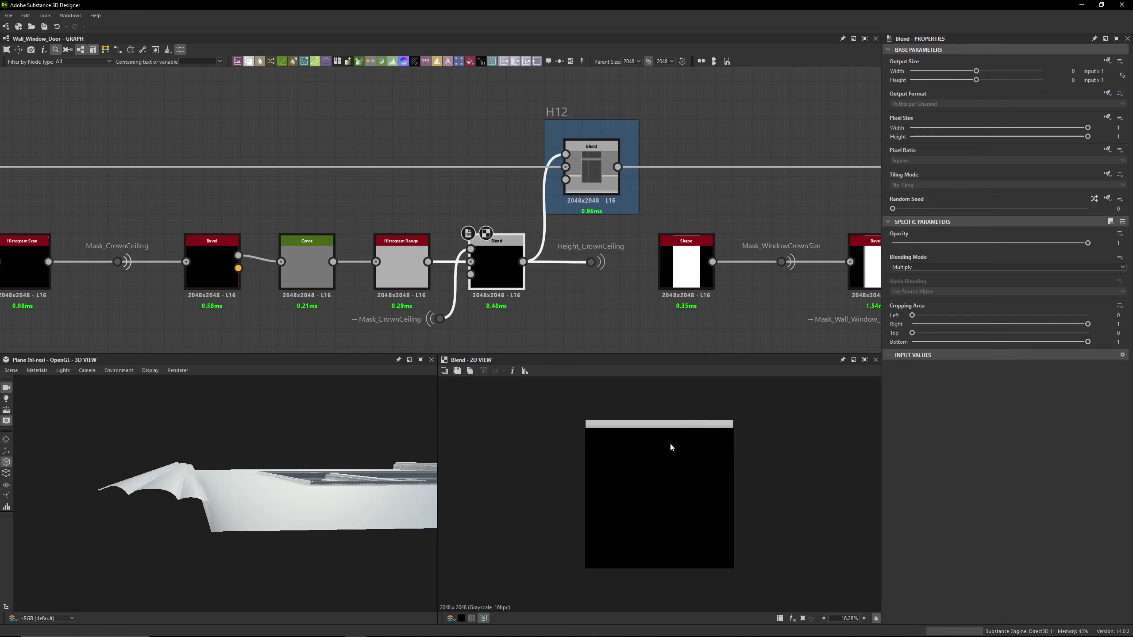
scroll(585, 435, up, 10)
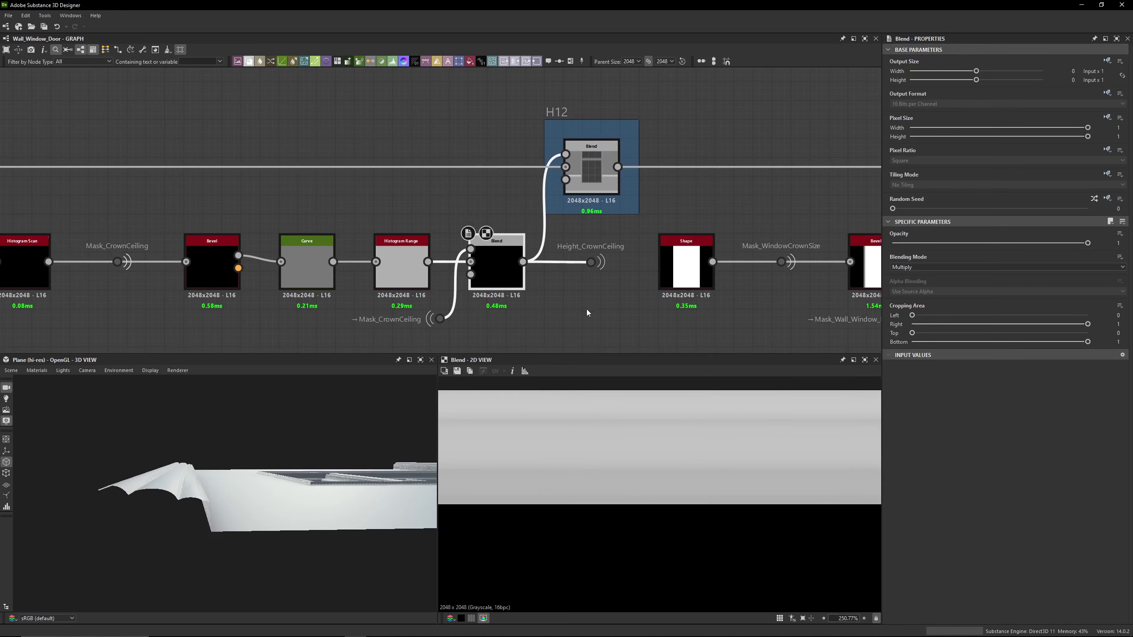
Preview the Shape node that feeds Mask_WindowCrownSize and check its pattern and size parameters
middle_drag(706, 238, 533, 195)
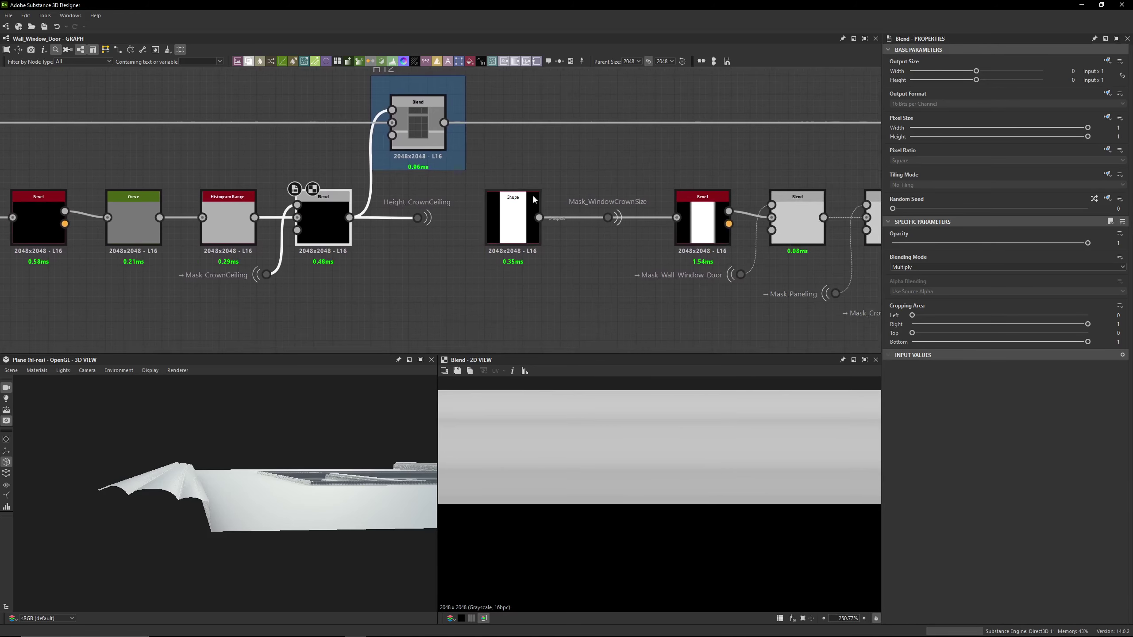
double_click(522, 210)
scroll(601, 451, down, 7)
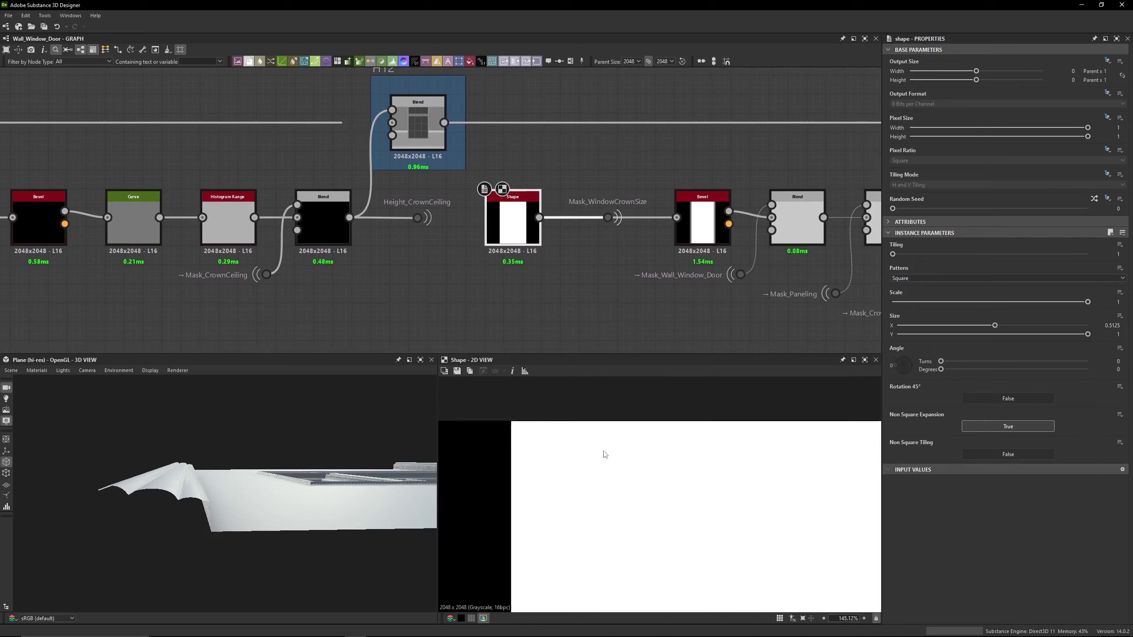
scroll(601, 450, down, 4)
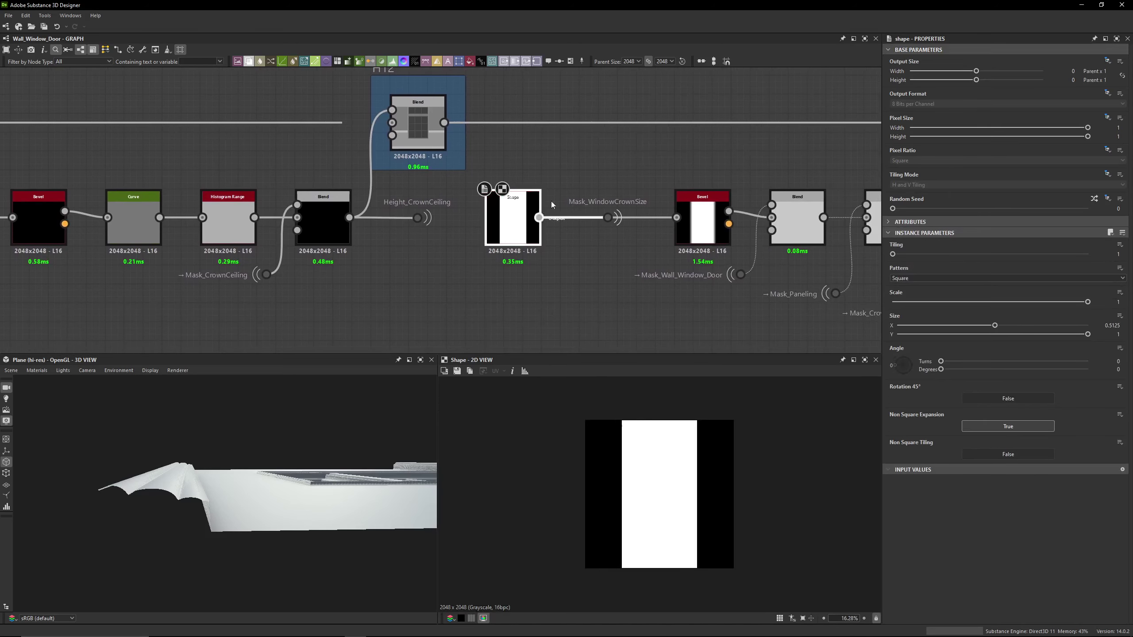
Check the H13 Blend at the end of the branch and view the window's side mouldings in the 3D view
scroll(551, 201, down, 5)
click(646, 161)
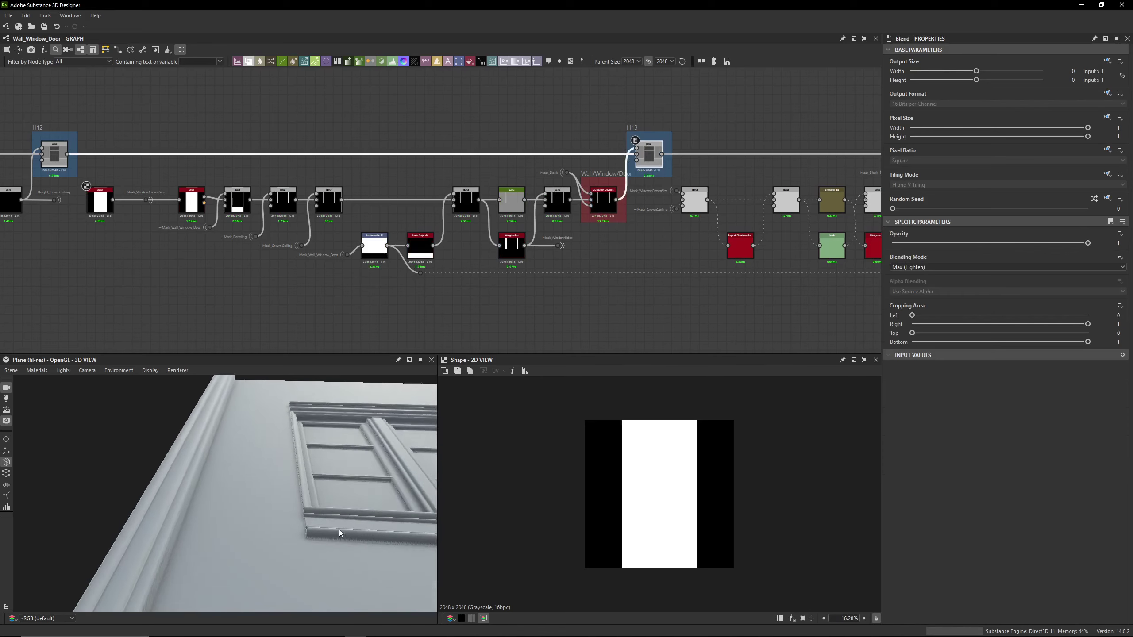
drag(339, 533, 237, 514)
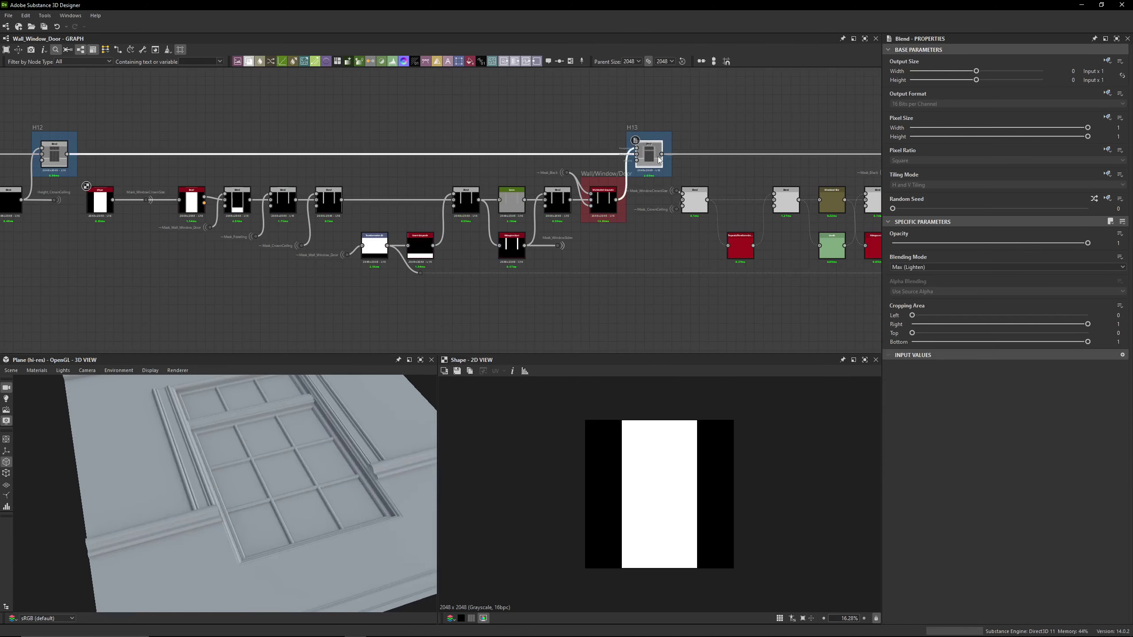
middle_drag(264, 174, 440, 179)
scroll(227, 211, up, 4)
Follow the Shape through the Mask_WindowCrownSize portal to the Bevel, previewing the Bevel and checking its parameters
click(336, 196)
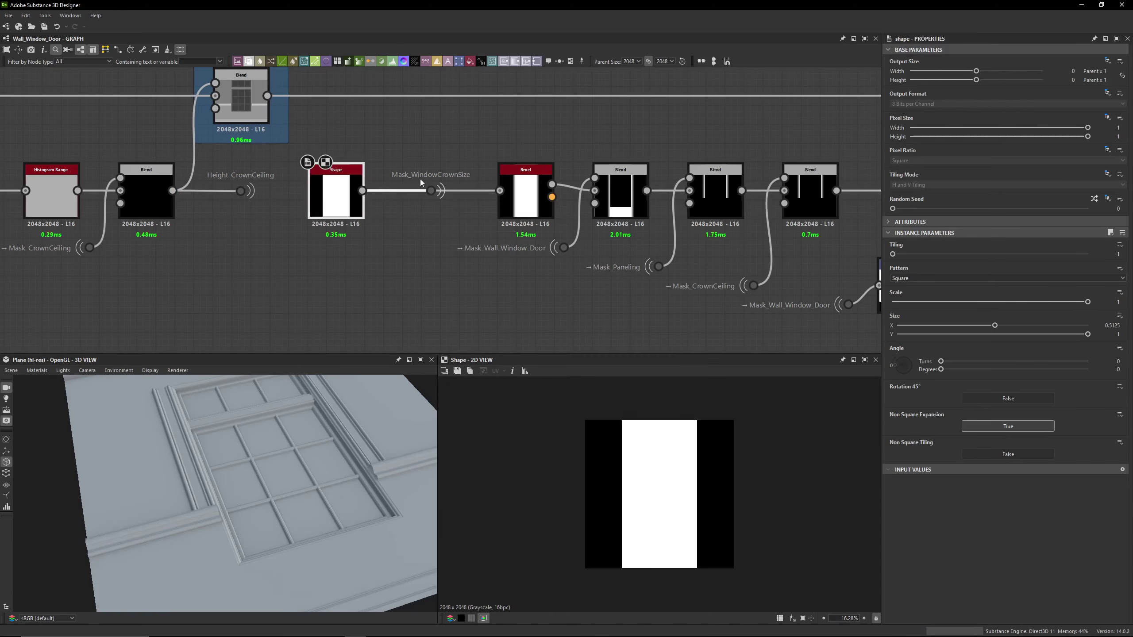
click(437, 192)
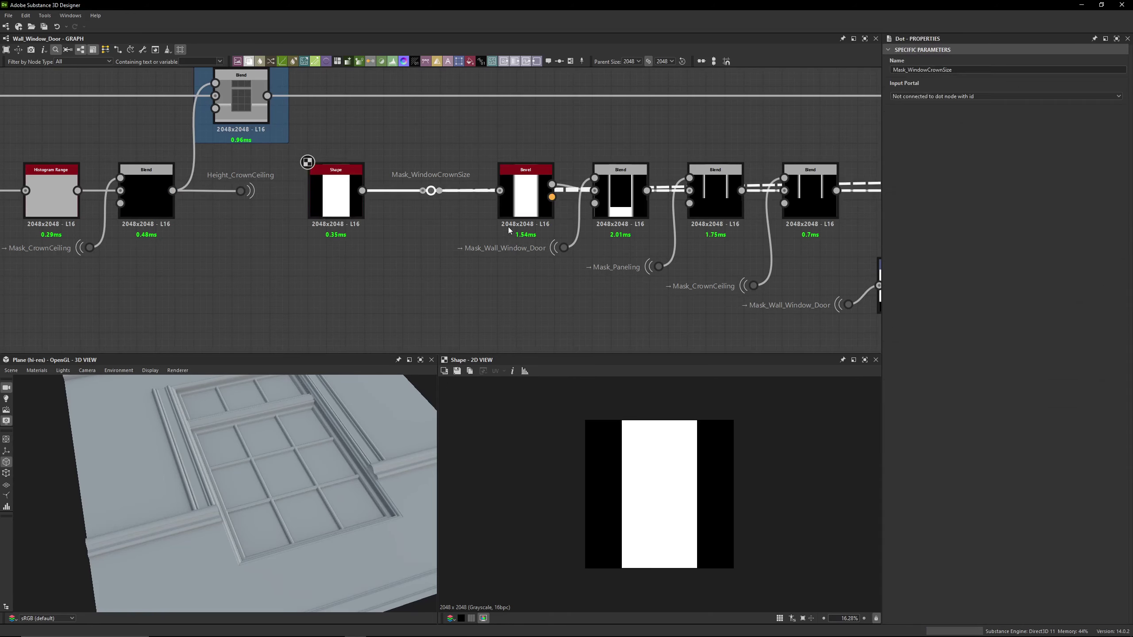
click(527, 188)
middle_drag(528, 188, 513, 199)
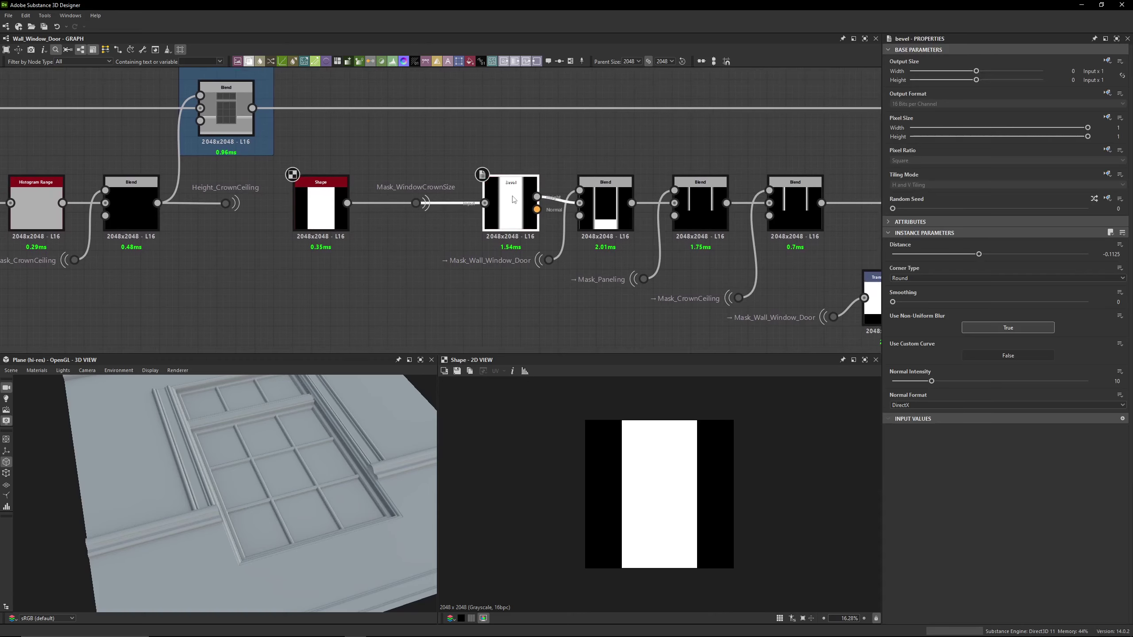
double_click(513, 200)
middle_drag(596, 139, 524, 118)
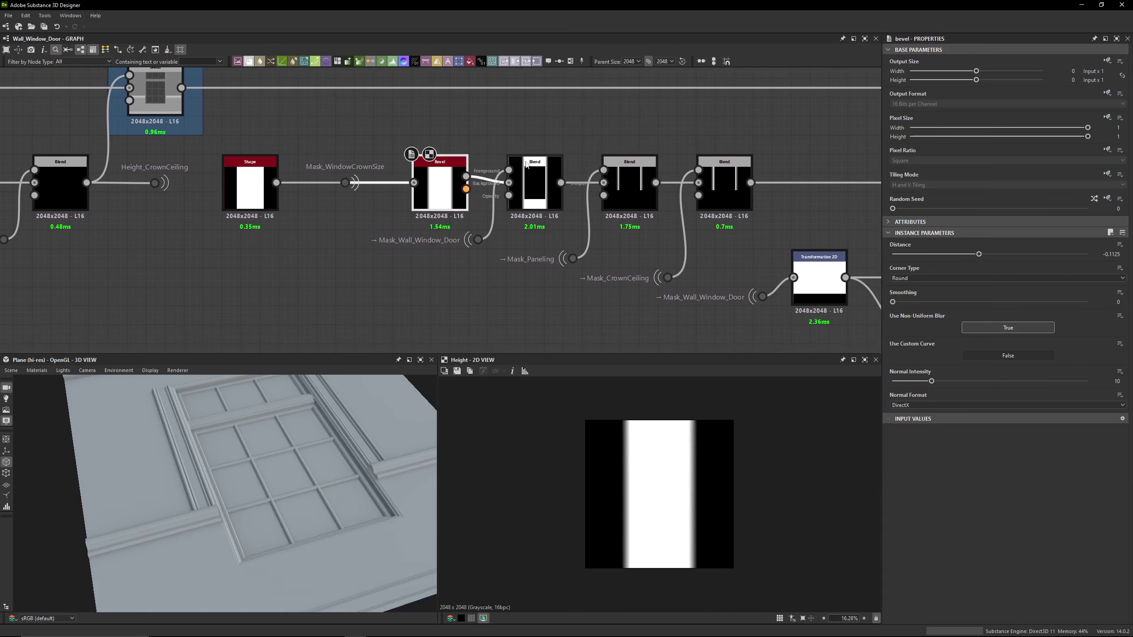
Preview the three Subtract Blends that remove Mask_Wall_Window_Door, Mask_Paneling and Mask_CrownCeiling from the beveled window shape
double_click(539, 189)
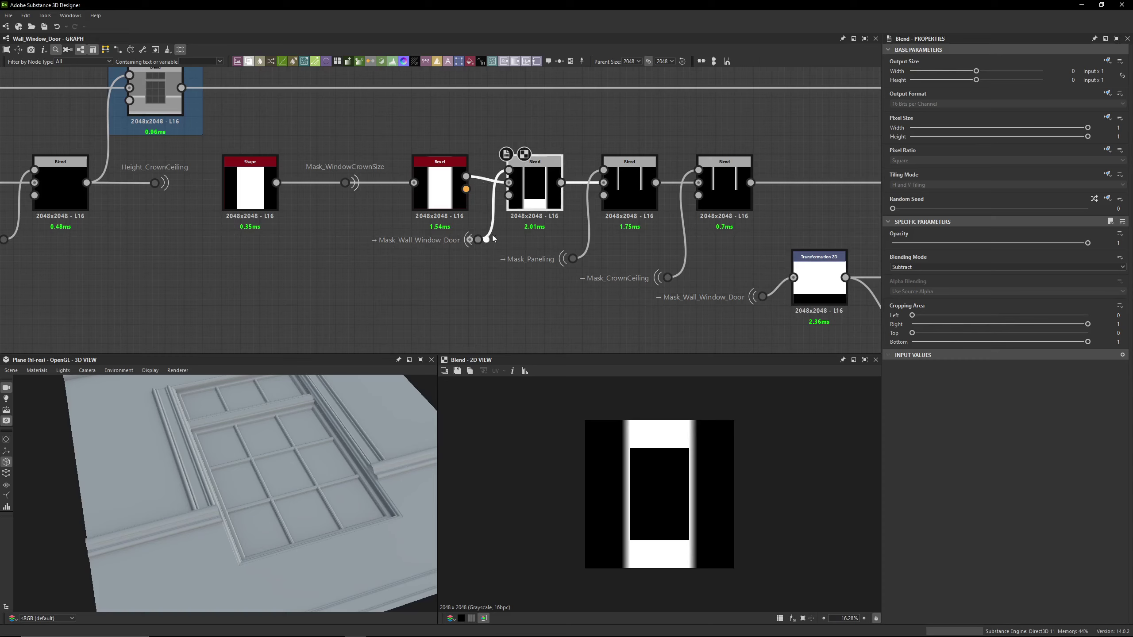
middle_drag(493, 239, 356, 253)
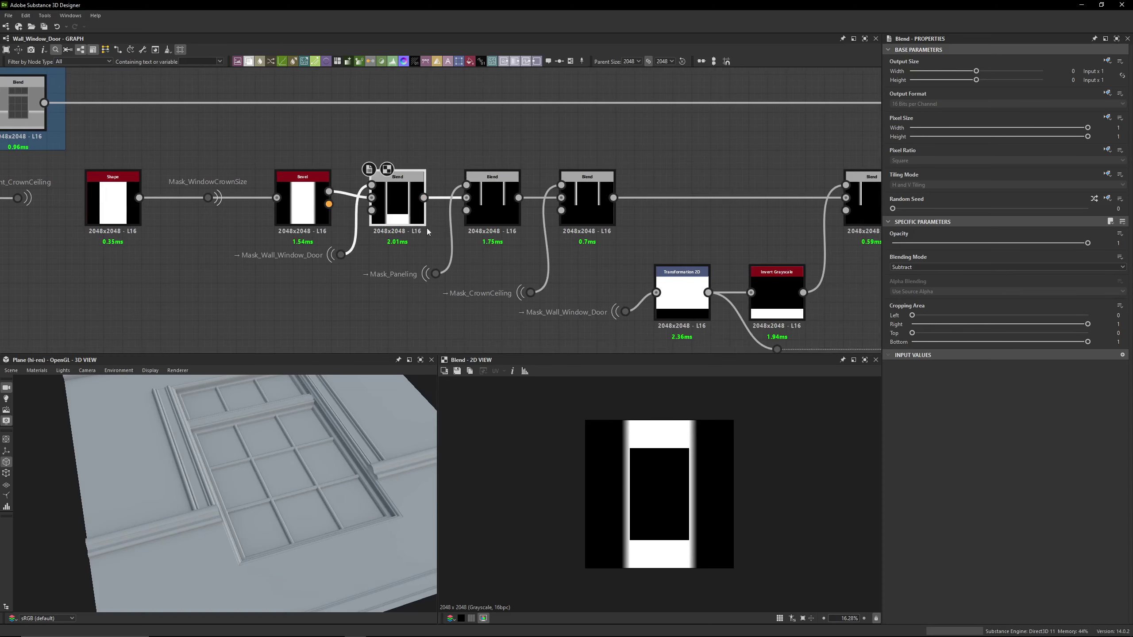
double_click(493, 201)
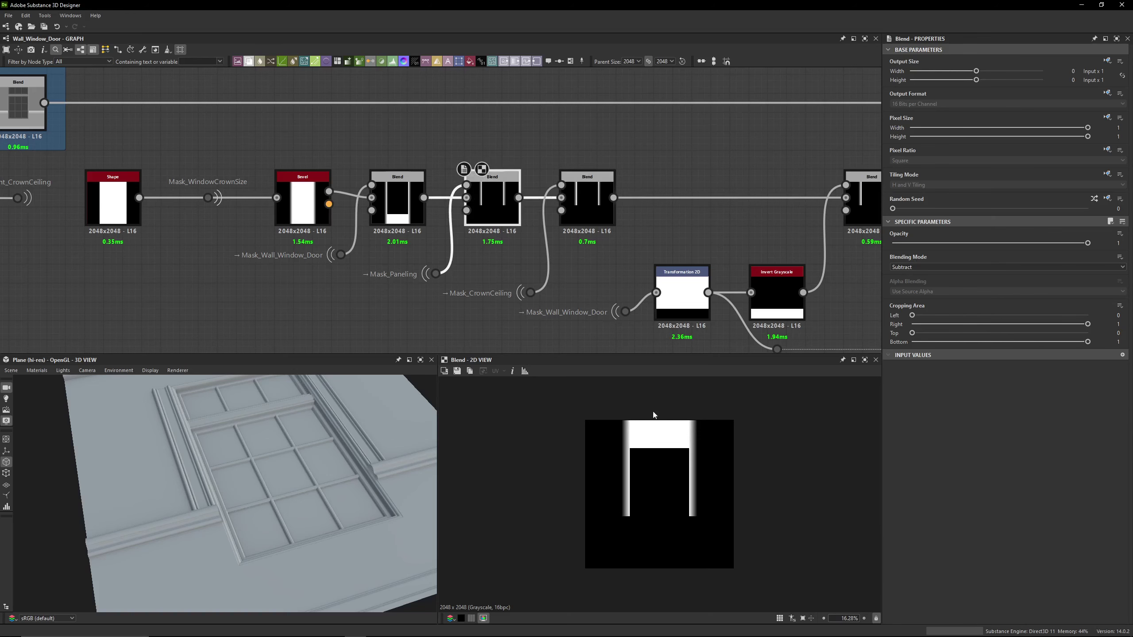
double_click(302, 201)
double_click(404, 208)
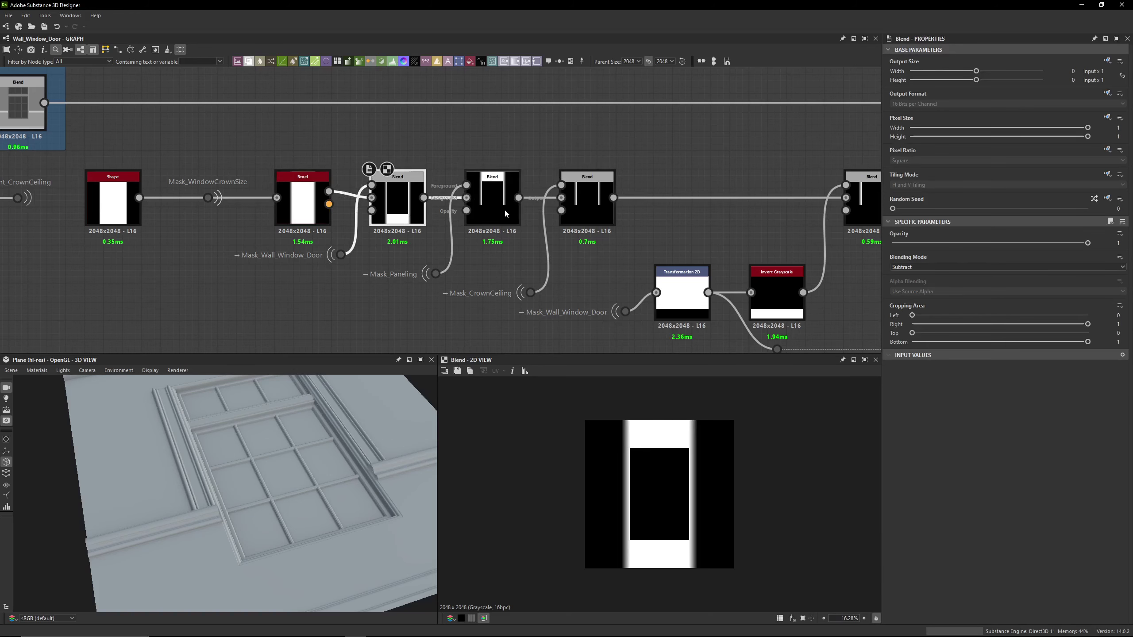
double_click(505, 208)
click(567, 209)
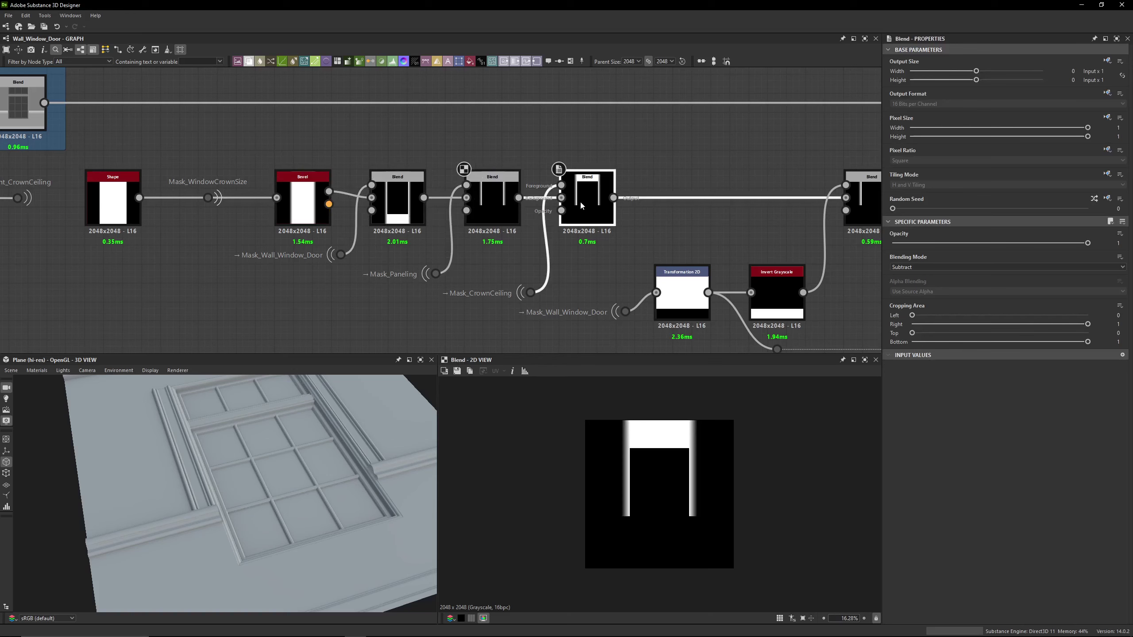
double_click(582, 204)
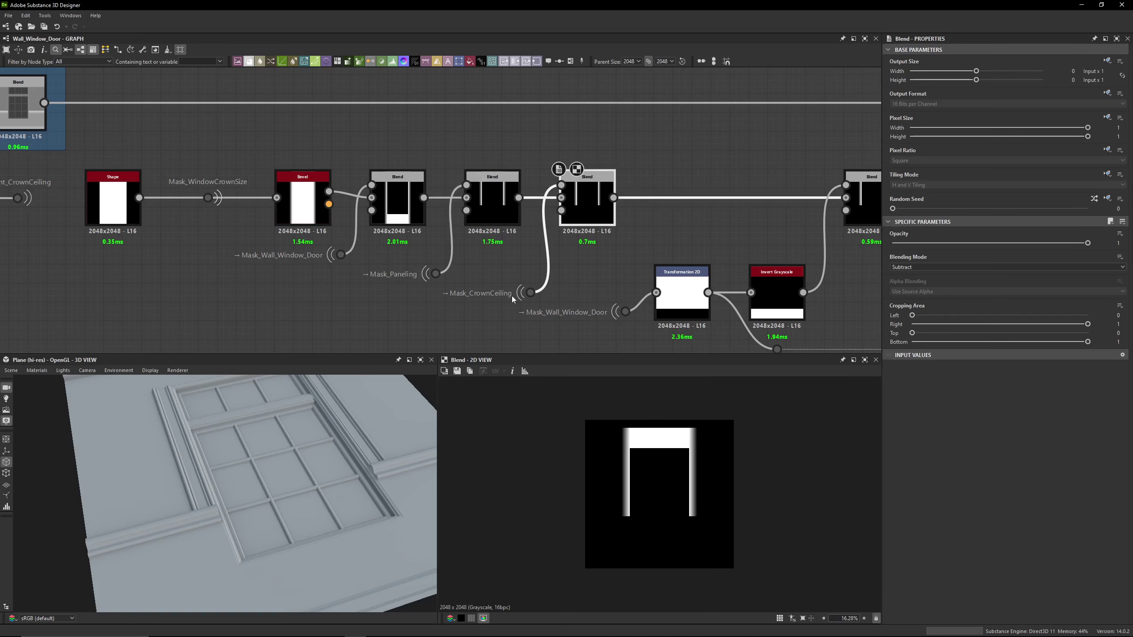
Trace the Mask_CrownCeiling portal back to its source after the Histogram Scan, then return to the Blend that subtracts it
middle_drag(28, 227, 330, 236)
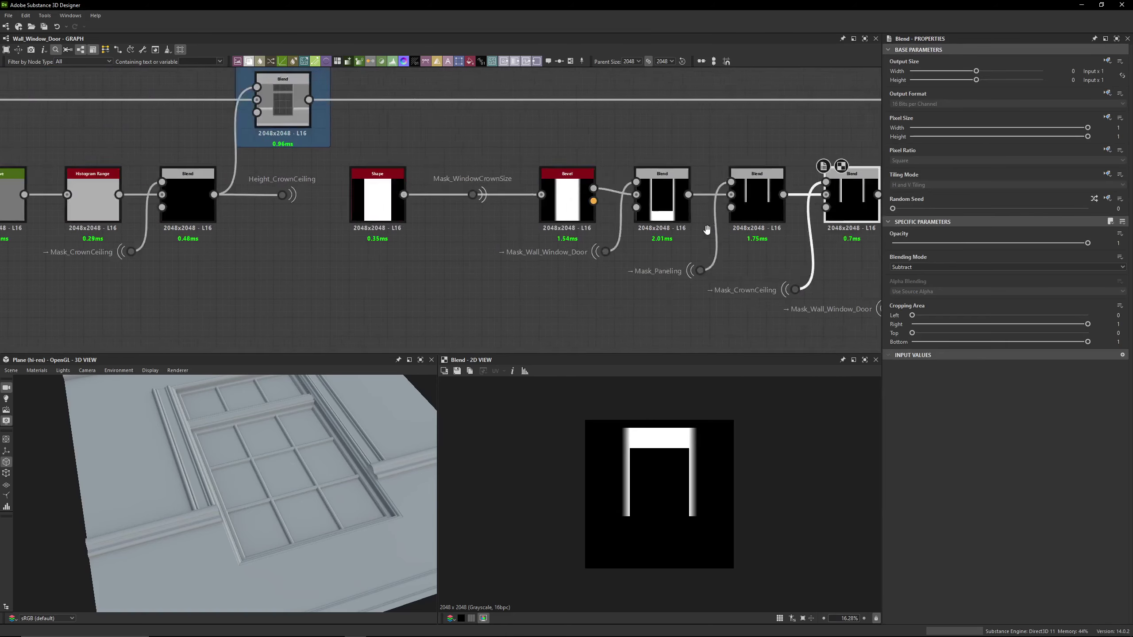
middle_drag(706, 229, 1084, 219)
drag(182, 130, 230, 204)
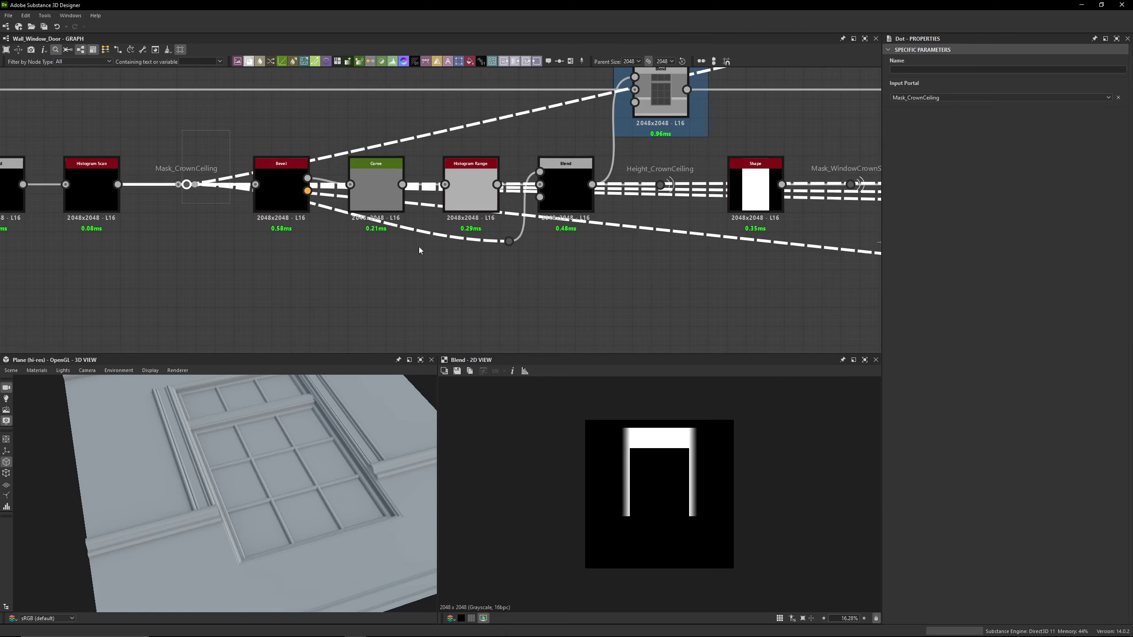
middle_drag(803, 250, 294, 241)
middle_drag(809, 220, 510, 209)
click(417, 174)
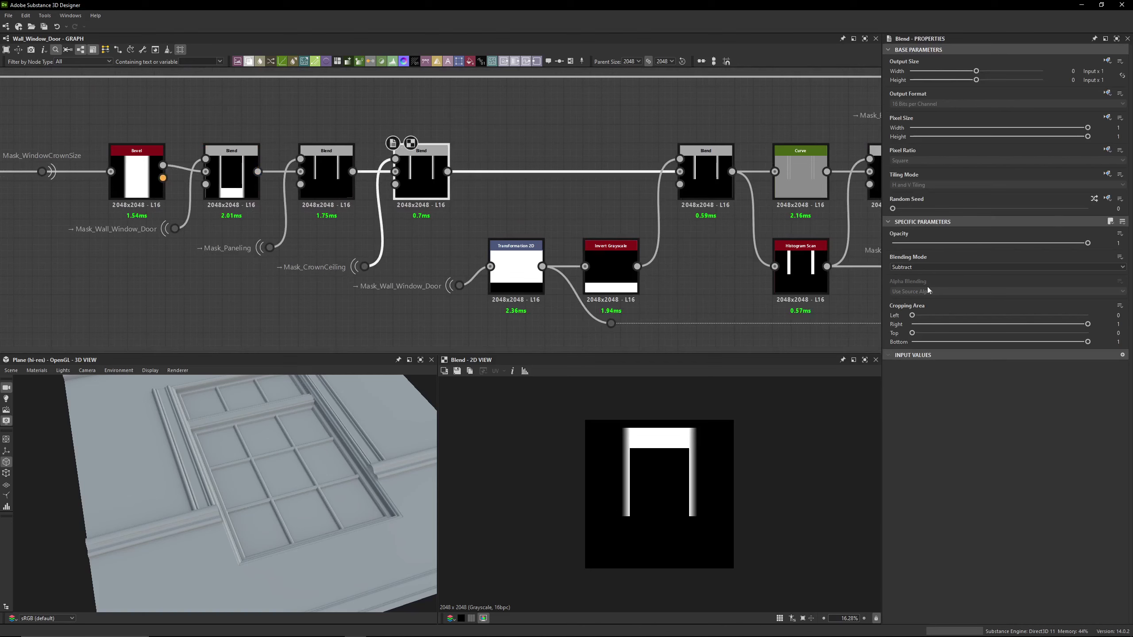
Examine how the Transformation 2D and Invert Grayscale of Mask_Wall_Window_Door feed the Subtract Blend that isolates the window sides
click(701, 179)
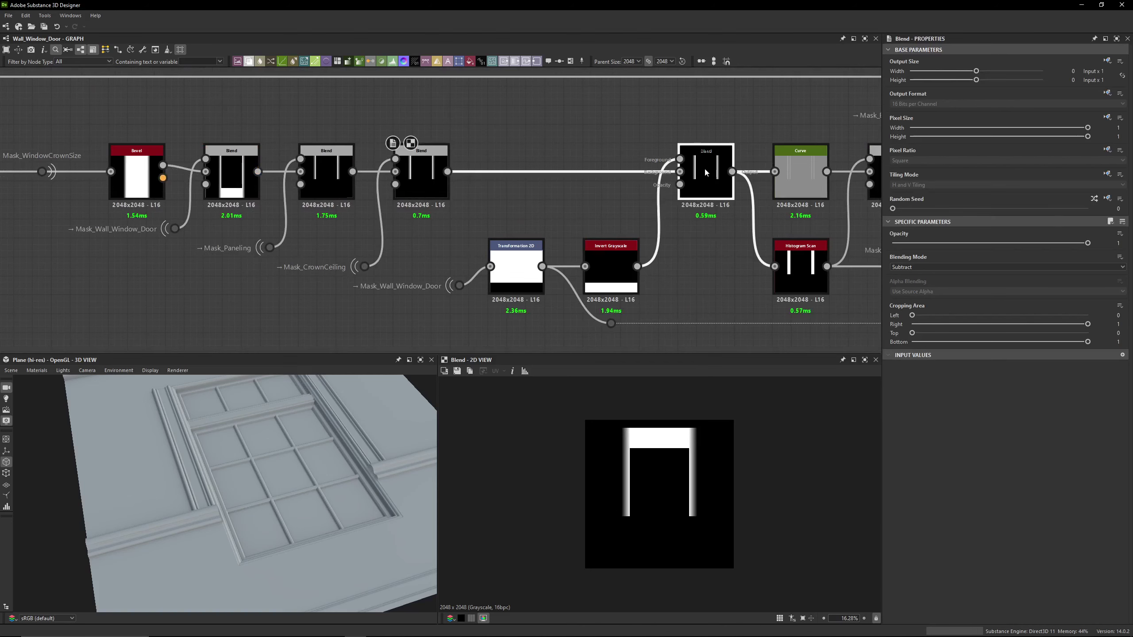
click(421, 178)
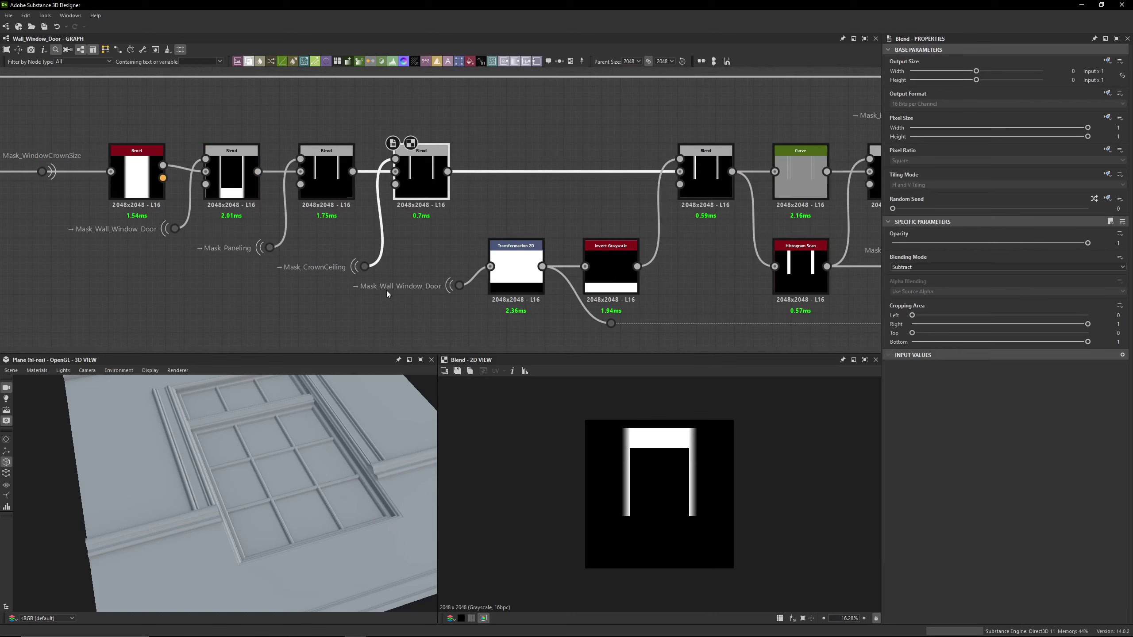
click(513, 272)
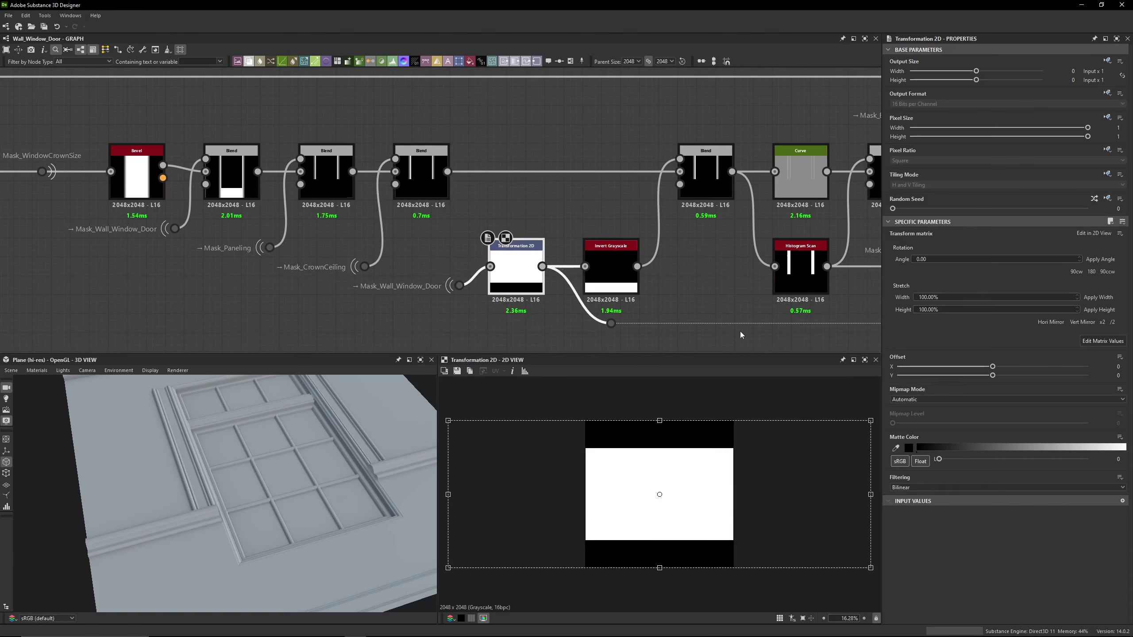
click(611, 268)
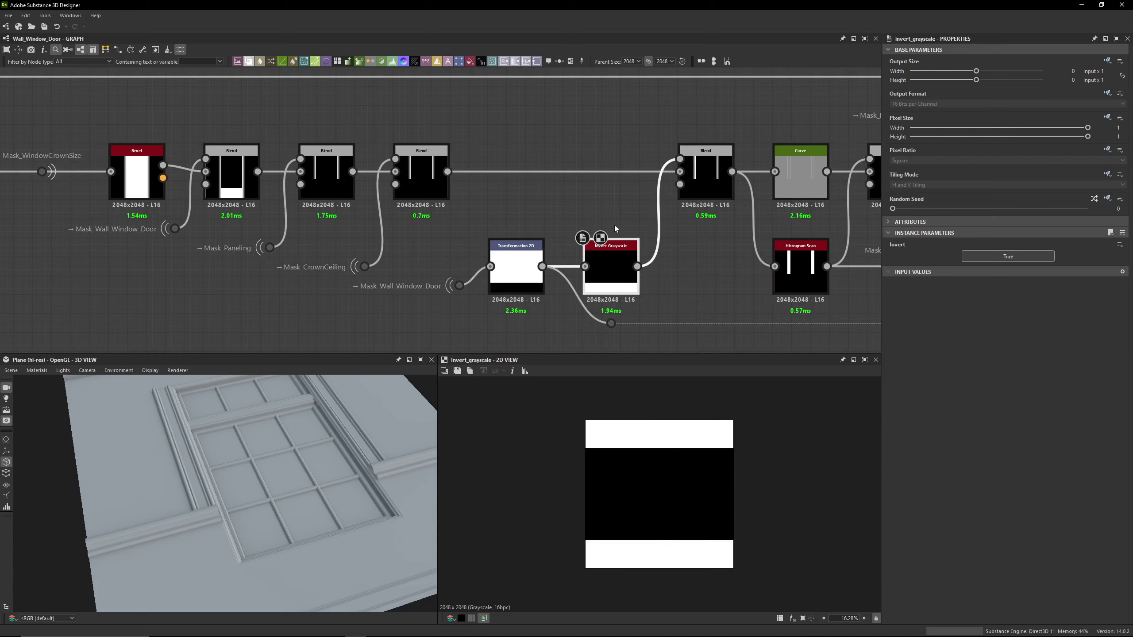
middle_drag(615, 229, 469, 239)
click(556, 182)
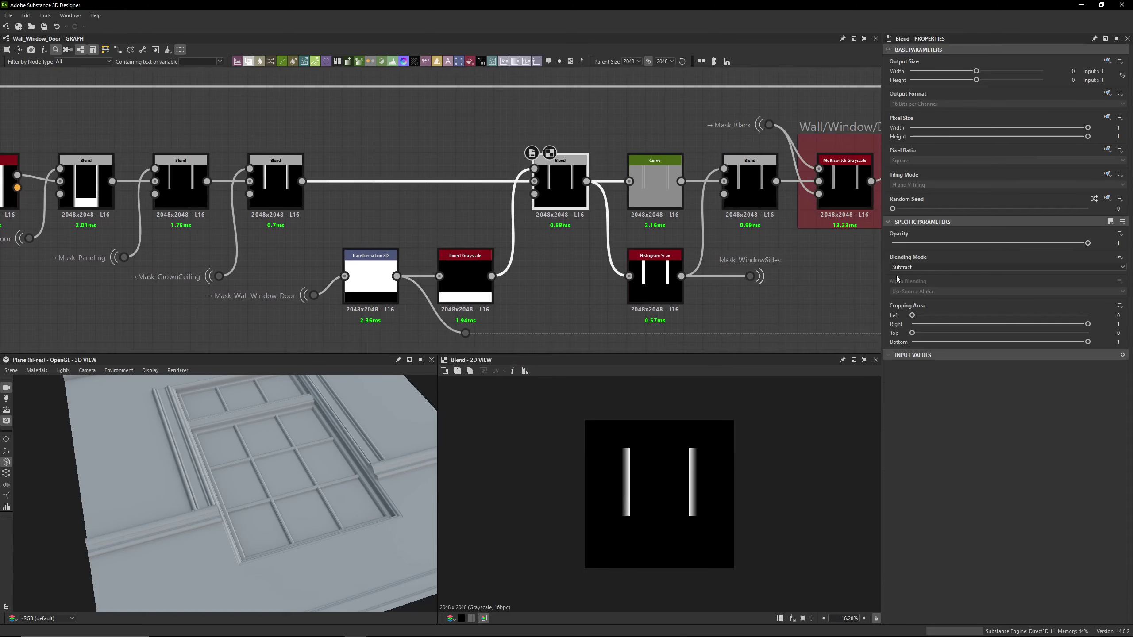
middle_drag(582, 216, 497, 204)
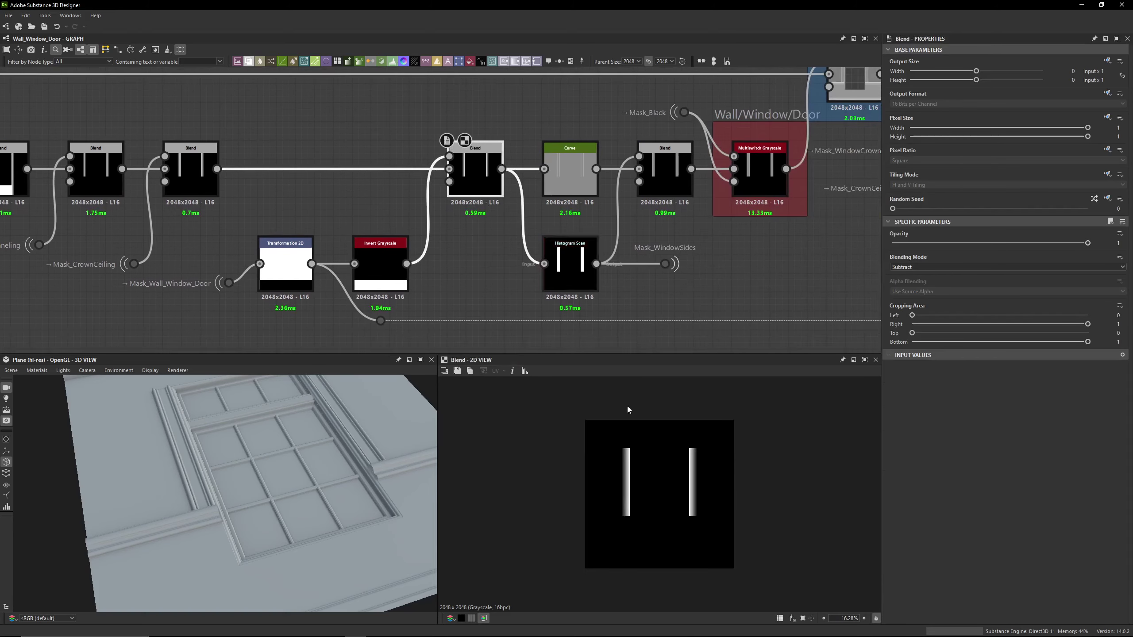
scroll(602, 444, up, 4)
scroll(602, 444, down, 1)
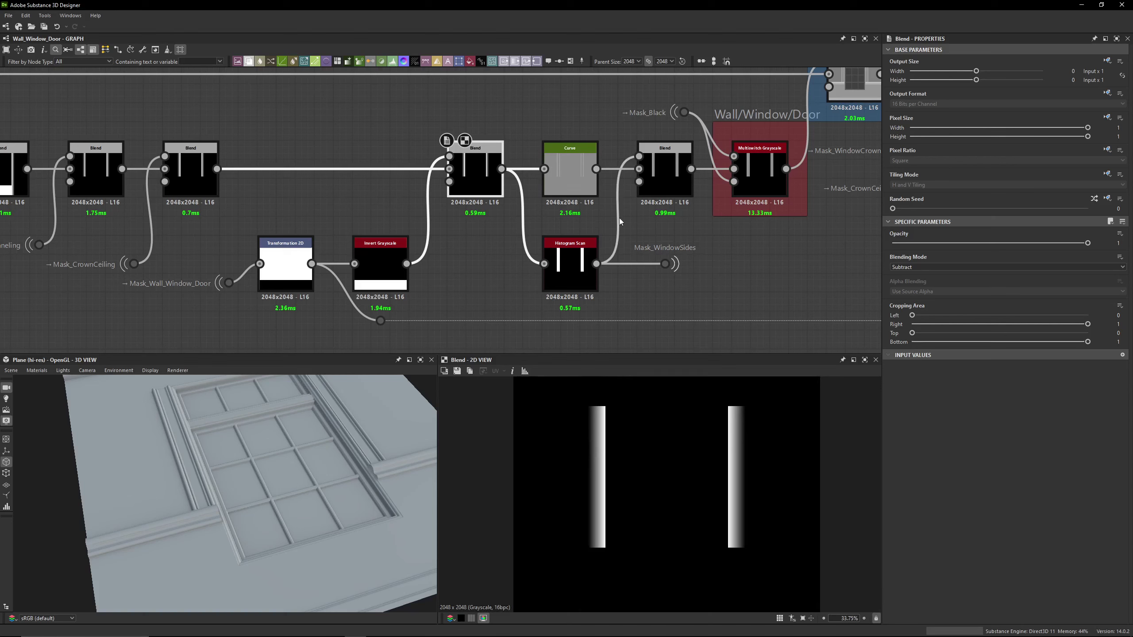
Examine each point of the window side moulding's Curve node to see how its profile is shaped
click(577, 193)
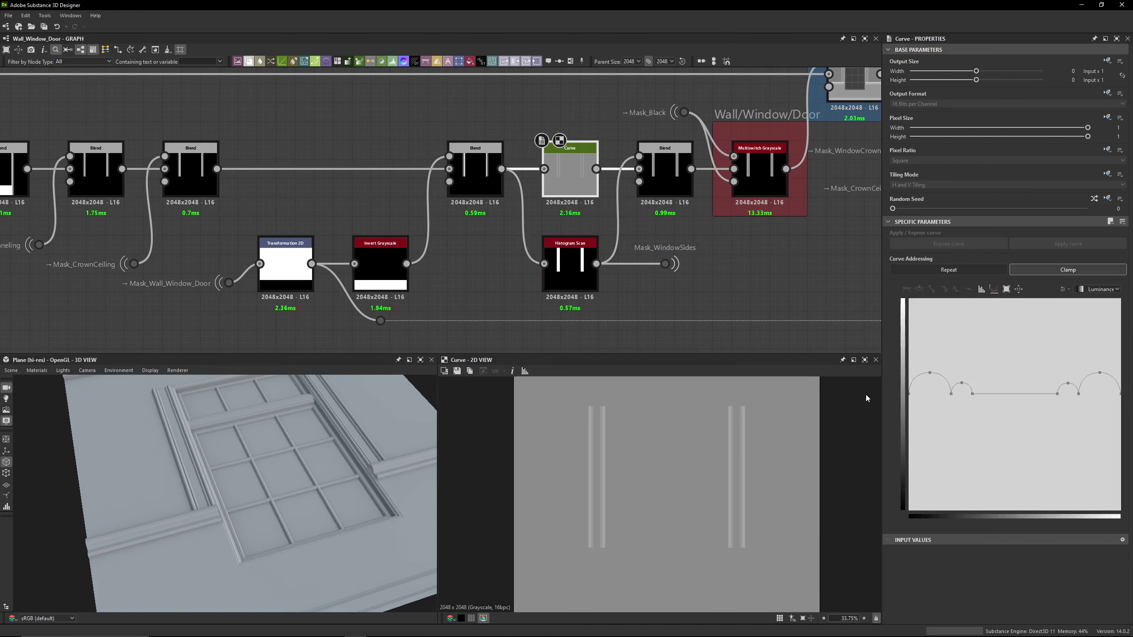
click(910, 394)
click(951, 394)
click(962, 383)
drag(1057, 394, 1058, 395)
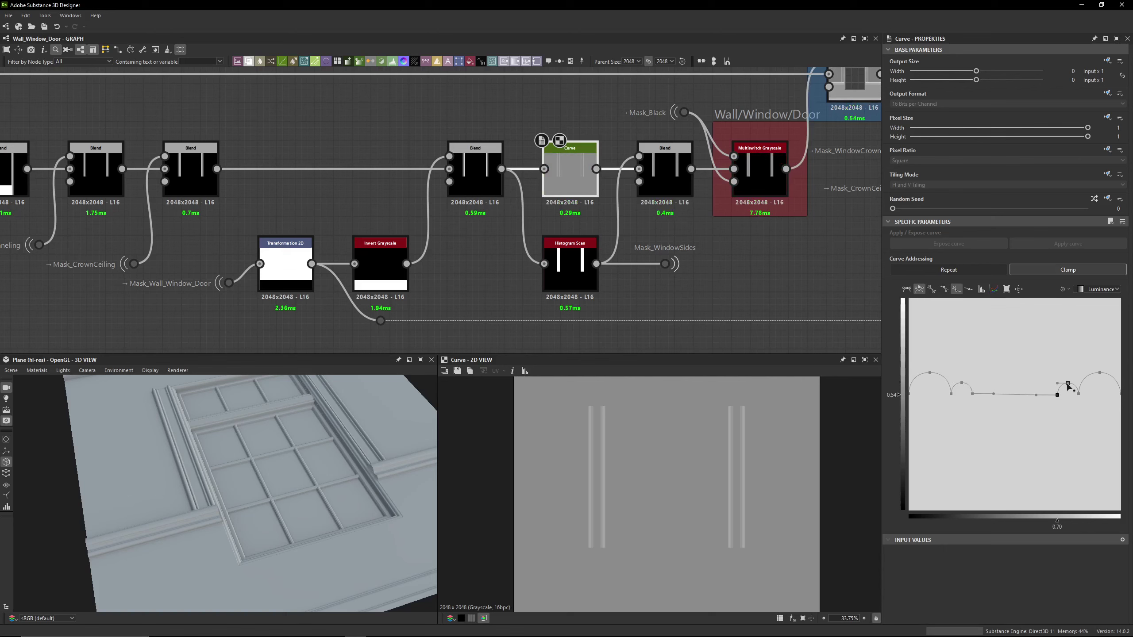
click(1067, 384)
click(1079, 395)
click(1100, 373)
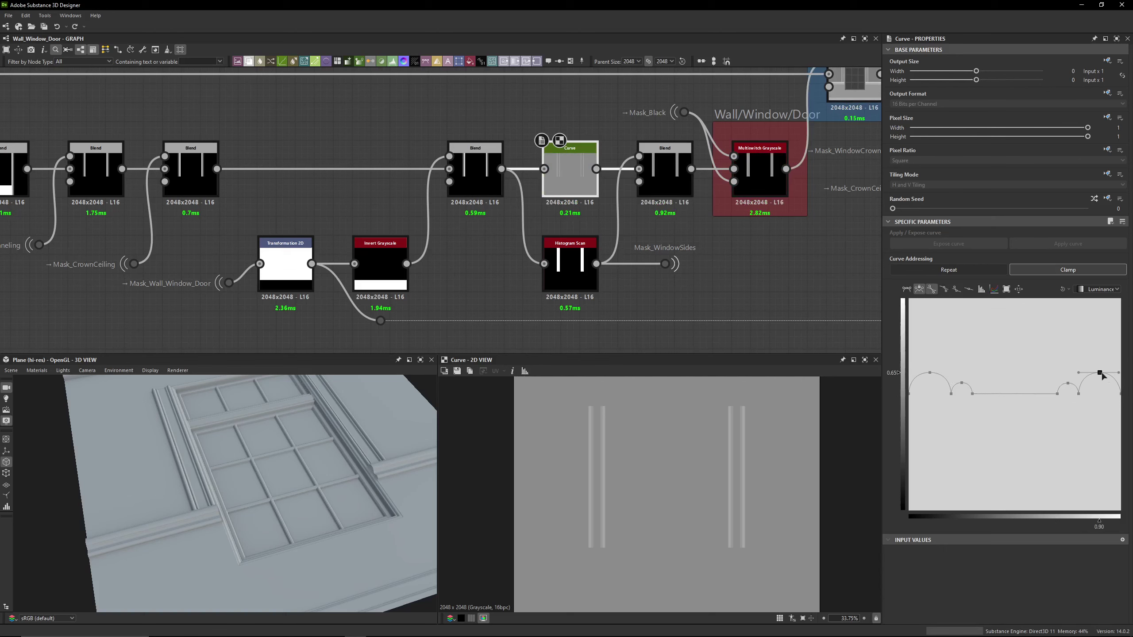
click(1121, 394)
Compare the window sides' Subtract Blend with the Histogram Scan that feeds Mask_WindowSides, checking the scan's parameters
click(570, 268)
click(474, 176)
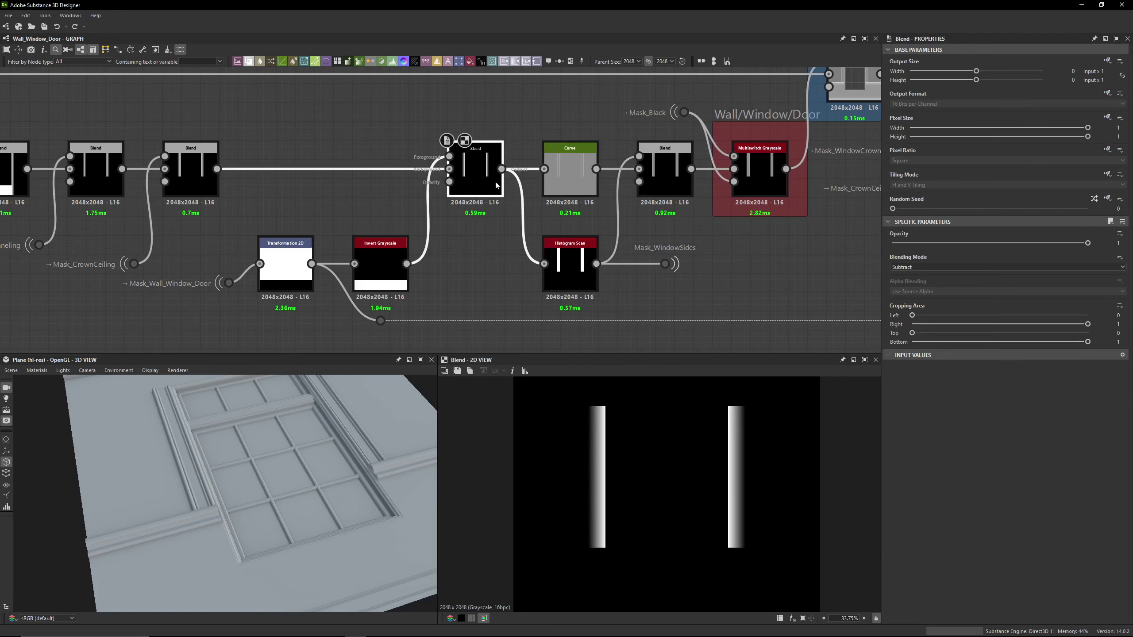
click(571, 285)
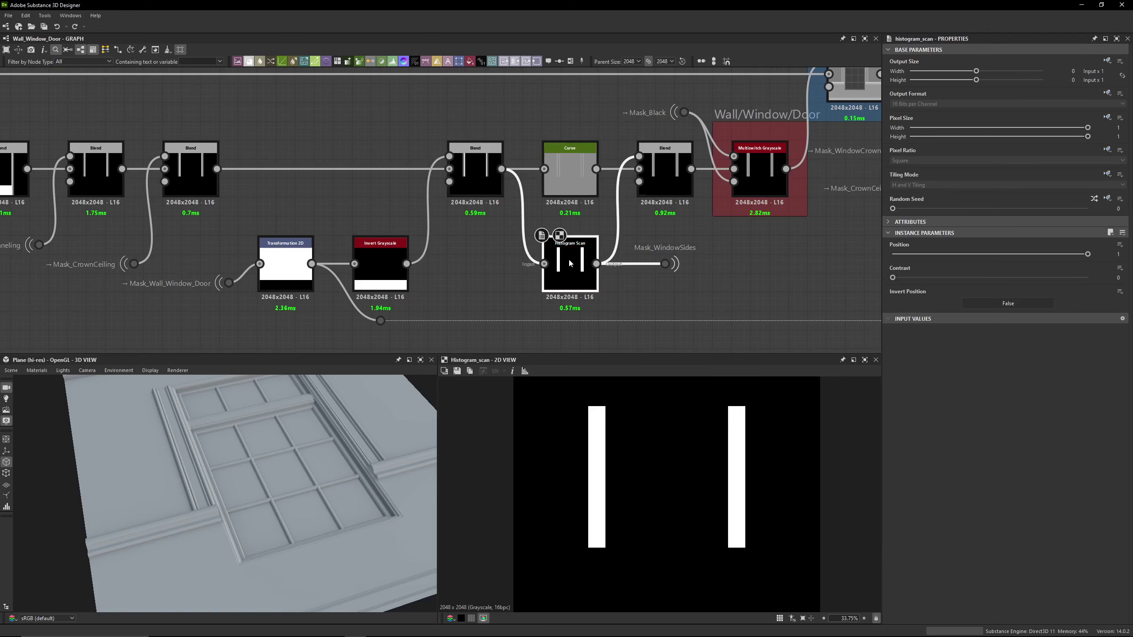
Follow the window sides from the Multiply Blend through the Wall/Window/Door Multiswitch Grayscale into the H13 Blend
click(656, 184)
click(589, 283)
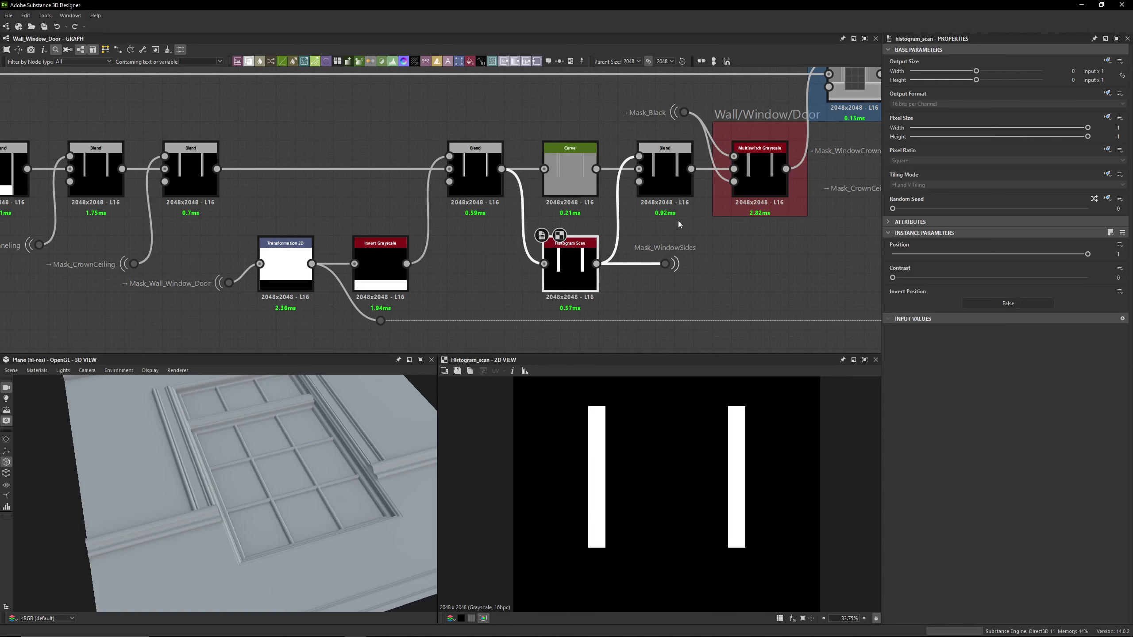
middle_drag(679, 224, 596, 245)
click(582, 192)
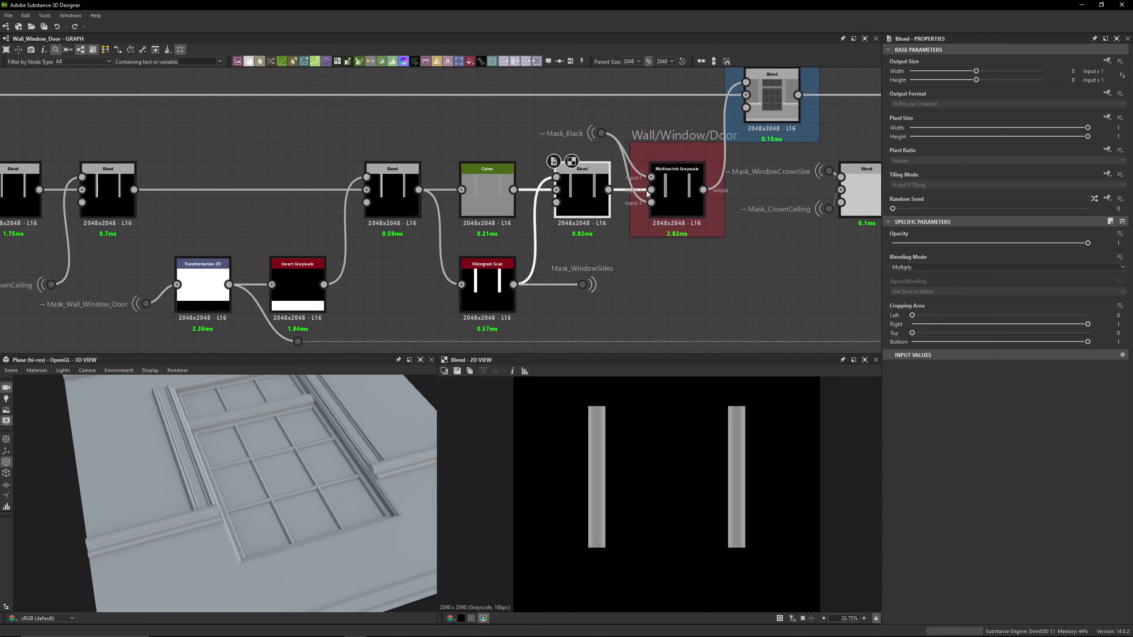
mouse_move(647, 190)
mouse_down()
mouse_move(622, 190)
mouse_move(651, 190)
mouse_up()
click(677, 192)
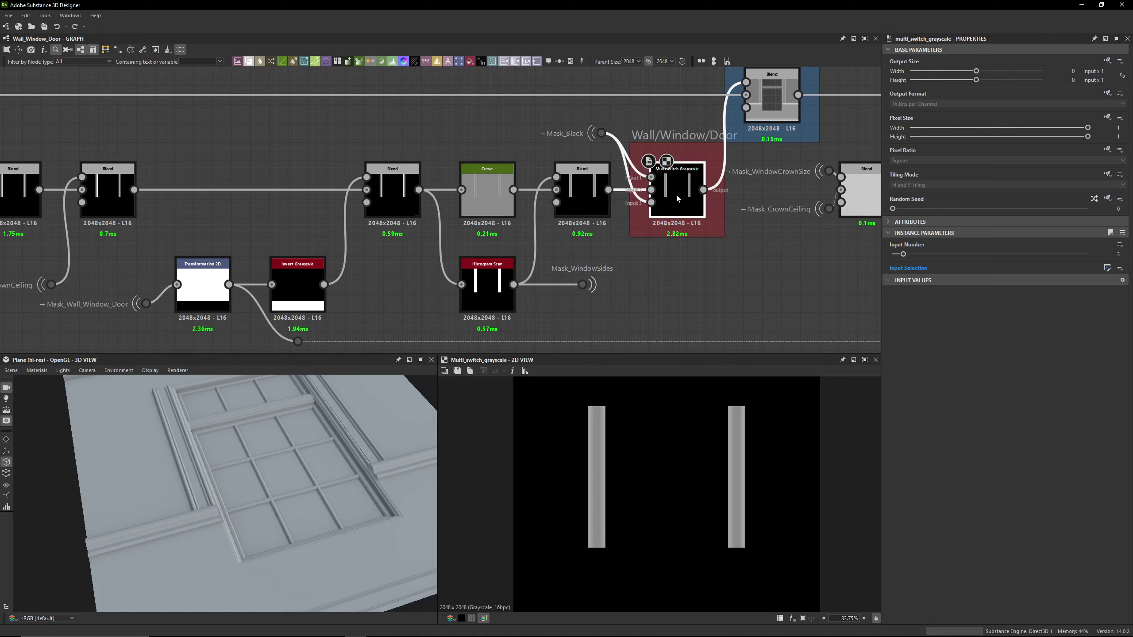
middle_drag(763, 92, 621, 127)
click(619, 123)
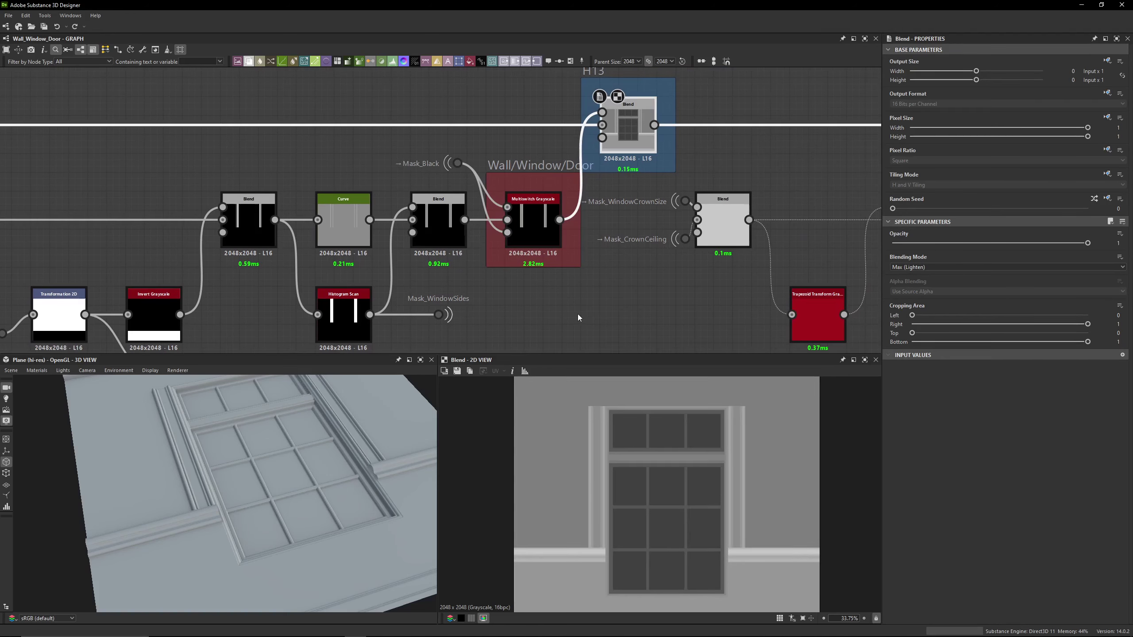
click(443, 226)
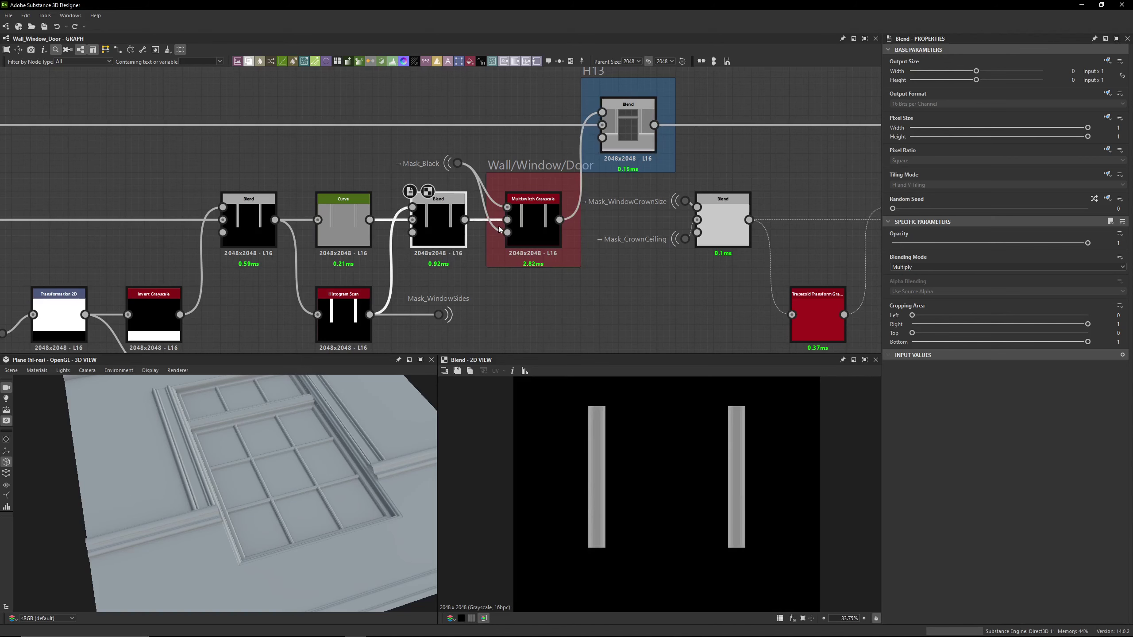
Find the H14 Blend and inspect the crown ceiling accent it adds above the window in the 2D and 3D views
middle_drag(498, 225, 690, 146)
scroll(453, 240, down, 2)
scroll(454, 240, down, 2)
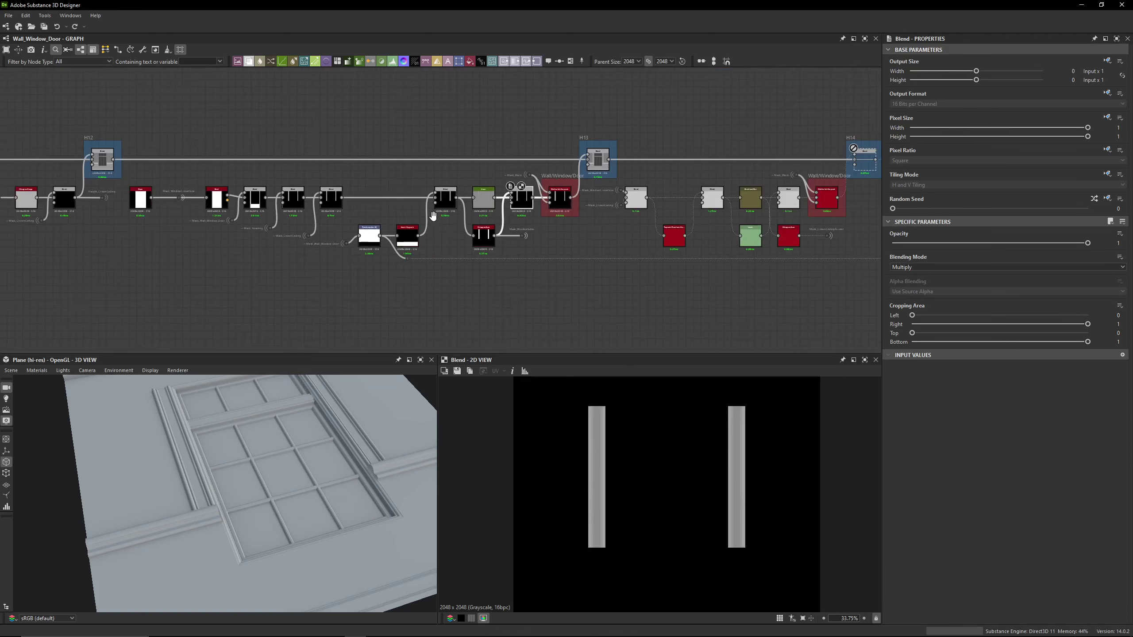
middle_drag(673, 205, 808, 298)
scroll(704, 159, down, 3)
scroll(636, 154, up, 6)
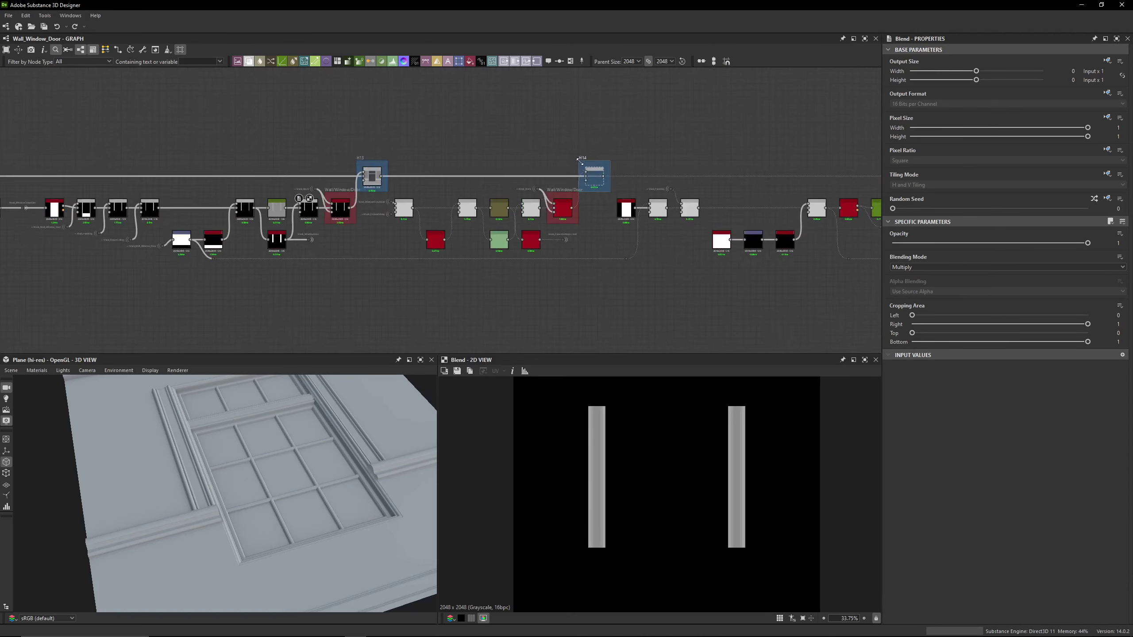
click(610, 188)
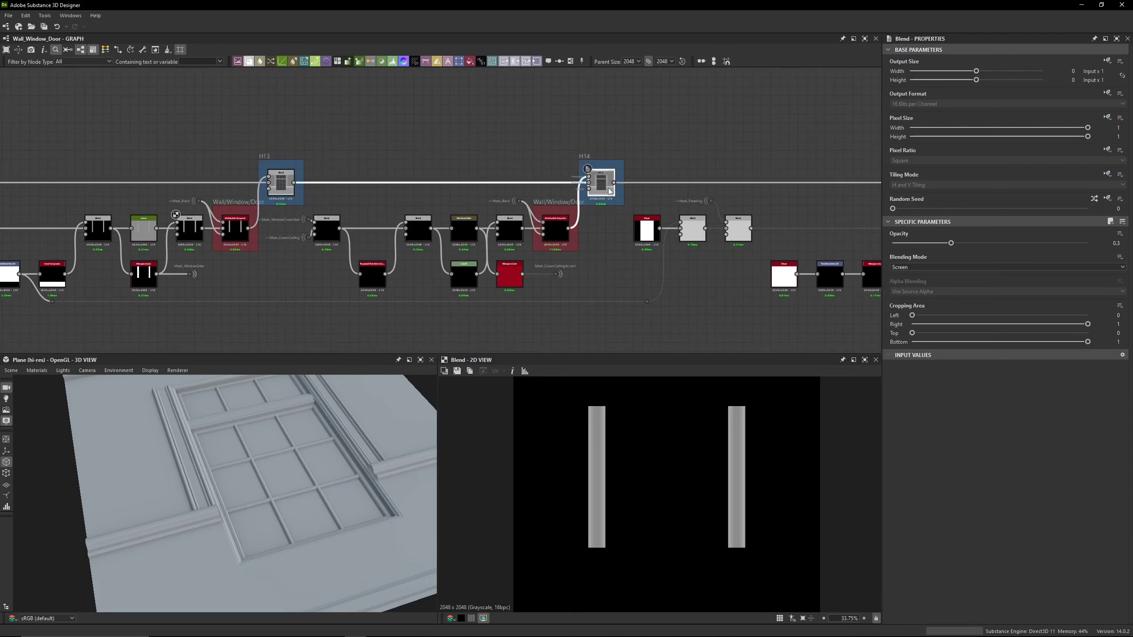
scroll(603, 395, down, 4)
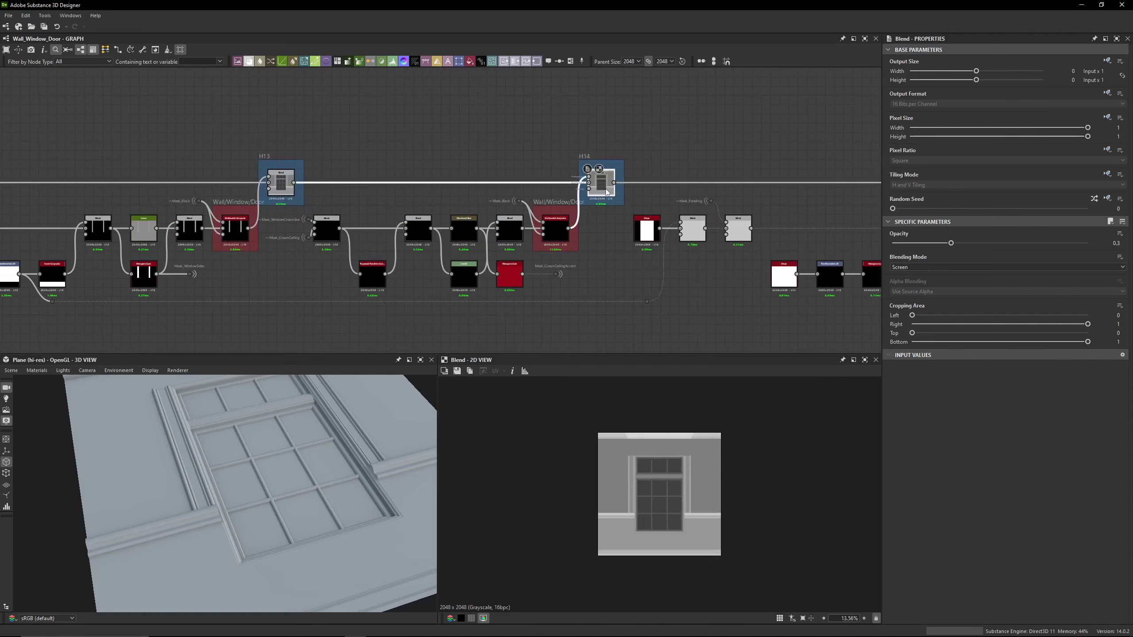
mouse_move(301, 429)
mouse_down()
mouse_move(336, 463)
mouse_move(237, 453)
mouse_move(297, 436)
mouse_up()
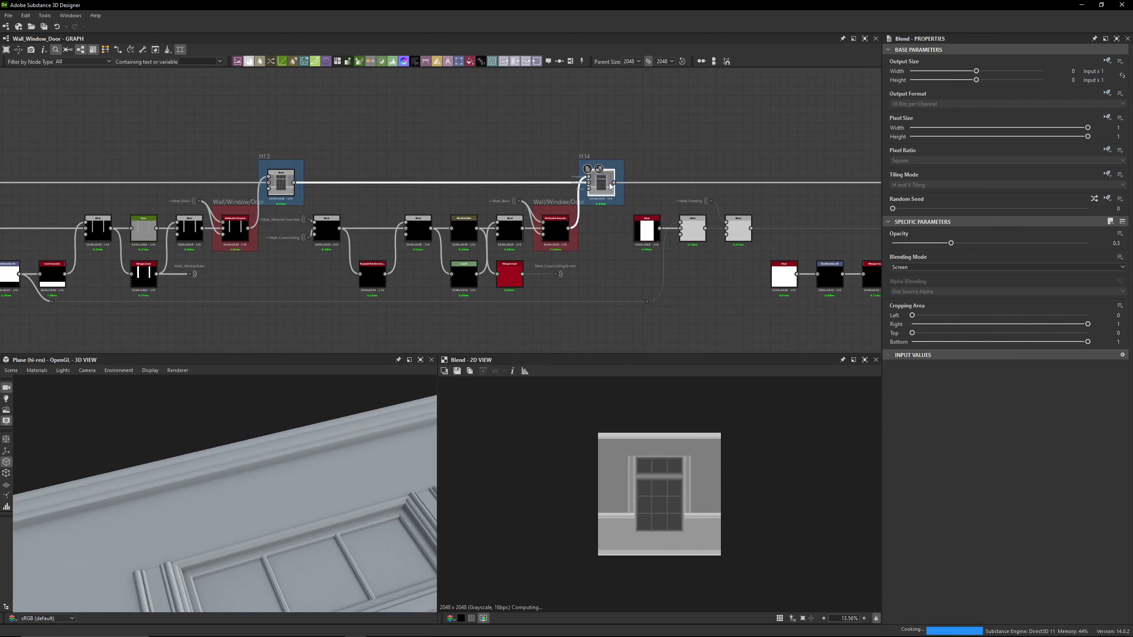
drag(108, 487, 270, 464)
Examine how Mask_WindowCrownSize and Mask_CrownCeiling are multiplied in the first Blend of the H14 branch
scroll(402, 226, up, 5)
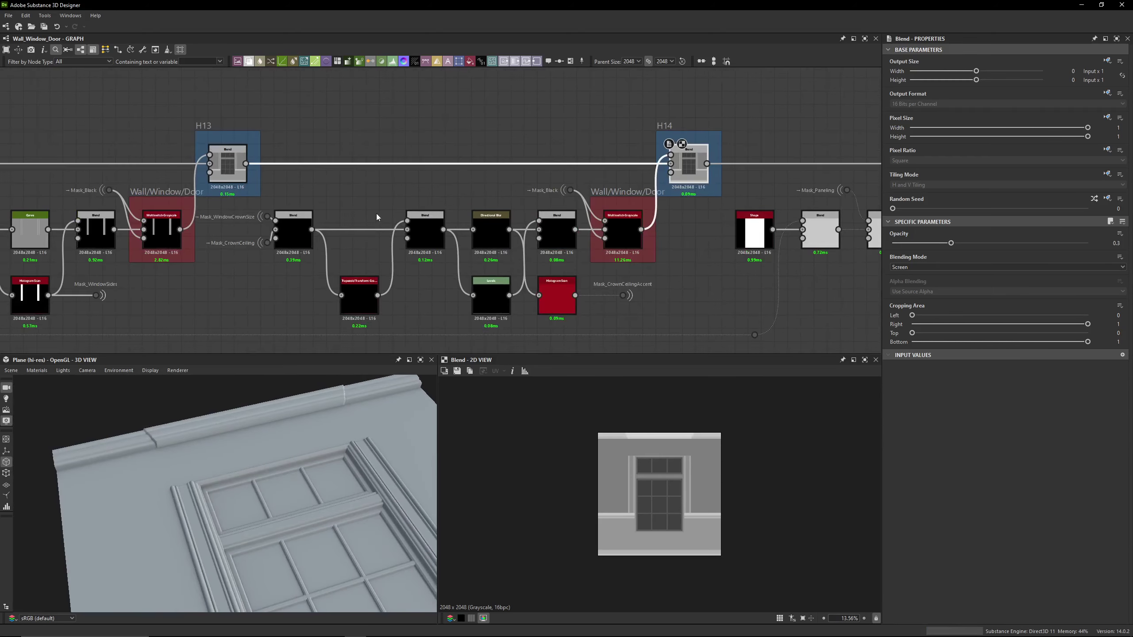
scroll(323, 178, up, 1)
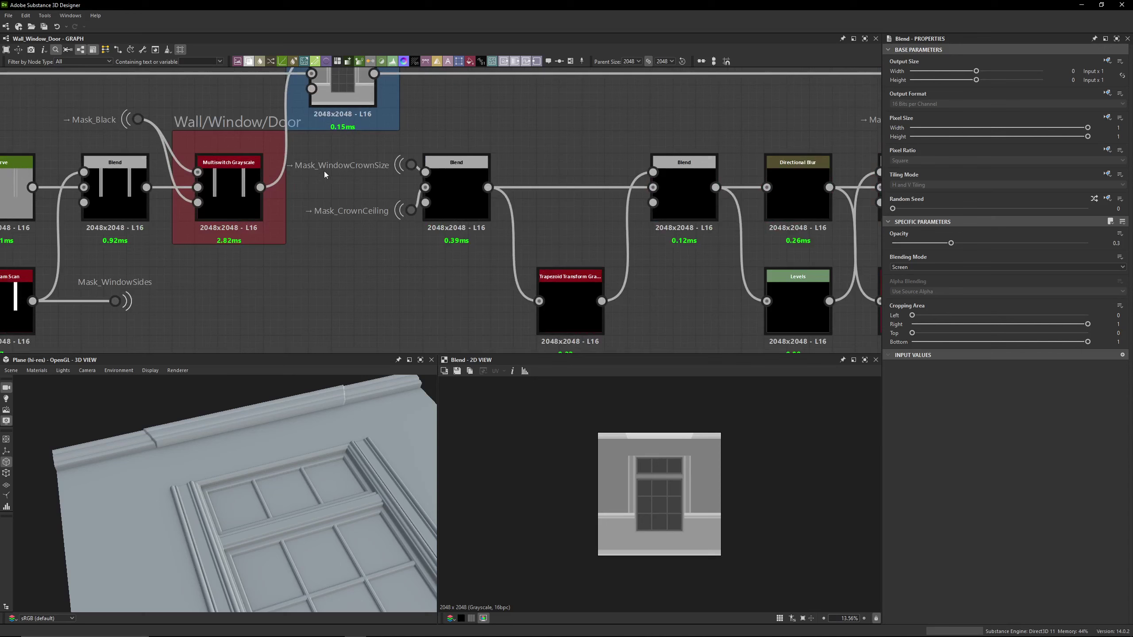
double_click(375, 174)
double_click(409, 211)
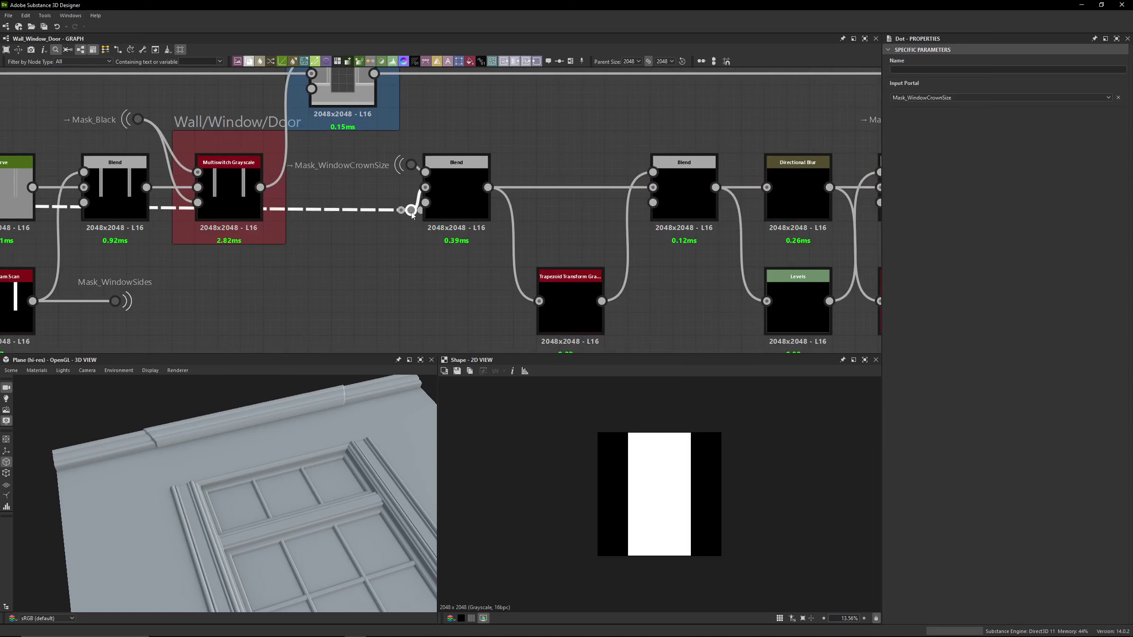
double_click(451, 197)
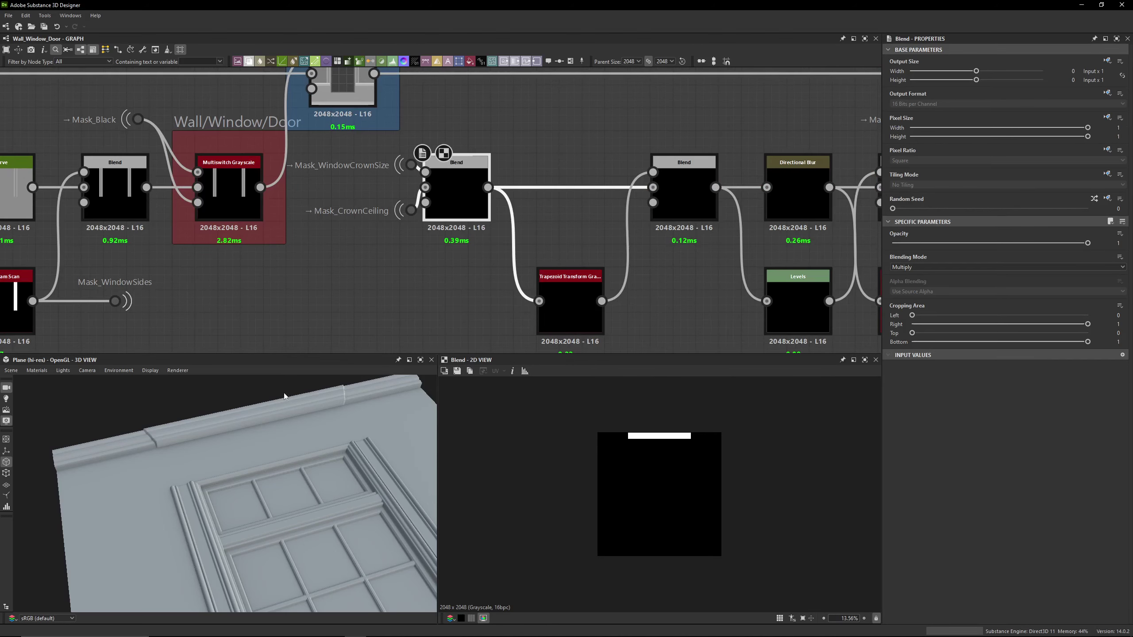
click(411, 210)
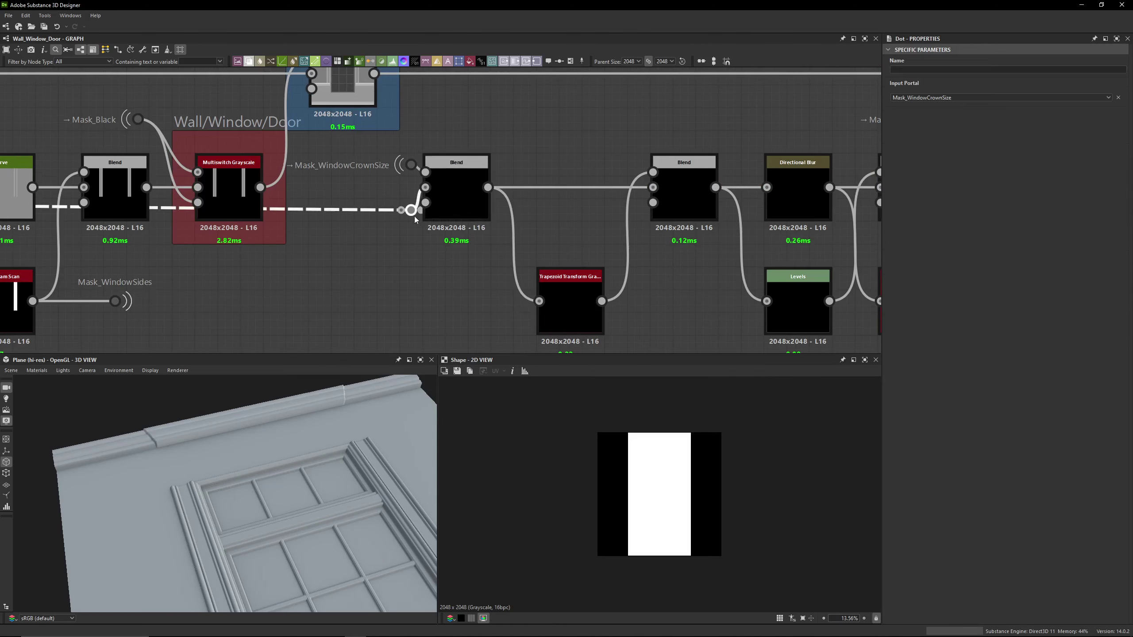
click(477, 238)
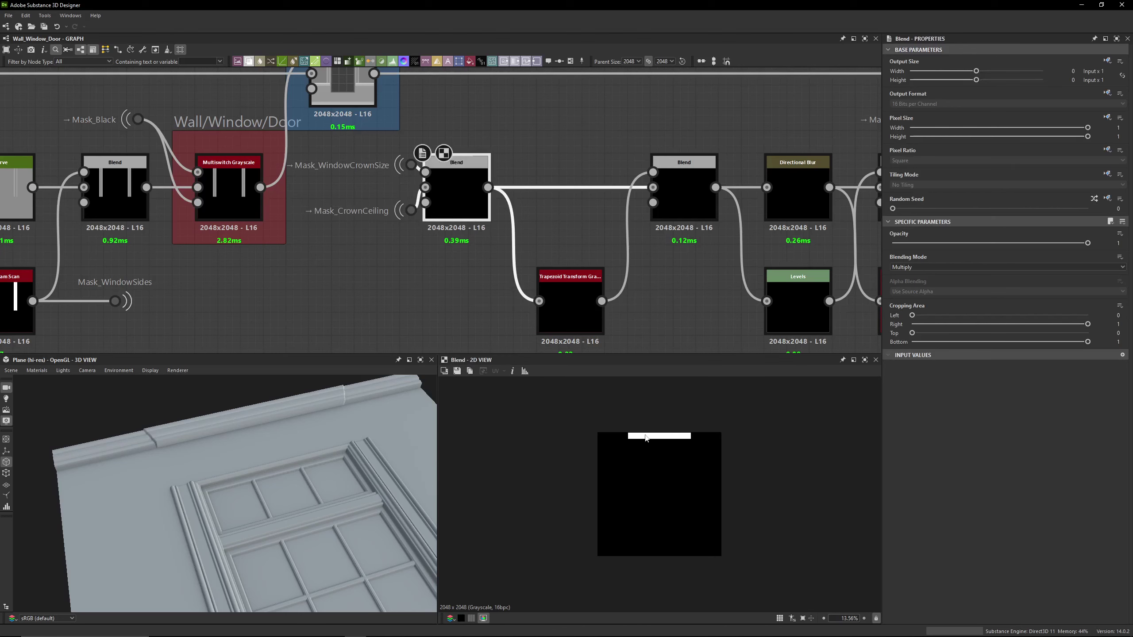
Examine the Trapezoid Transform Grayscale that flares the crown accent strip, trying a lower Top Stretch and undoing it
middle_drag(593, 225, 439, 226)
click(415, 297)
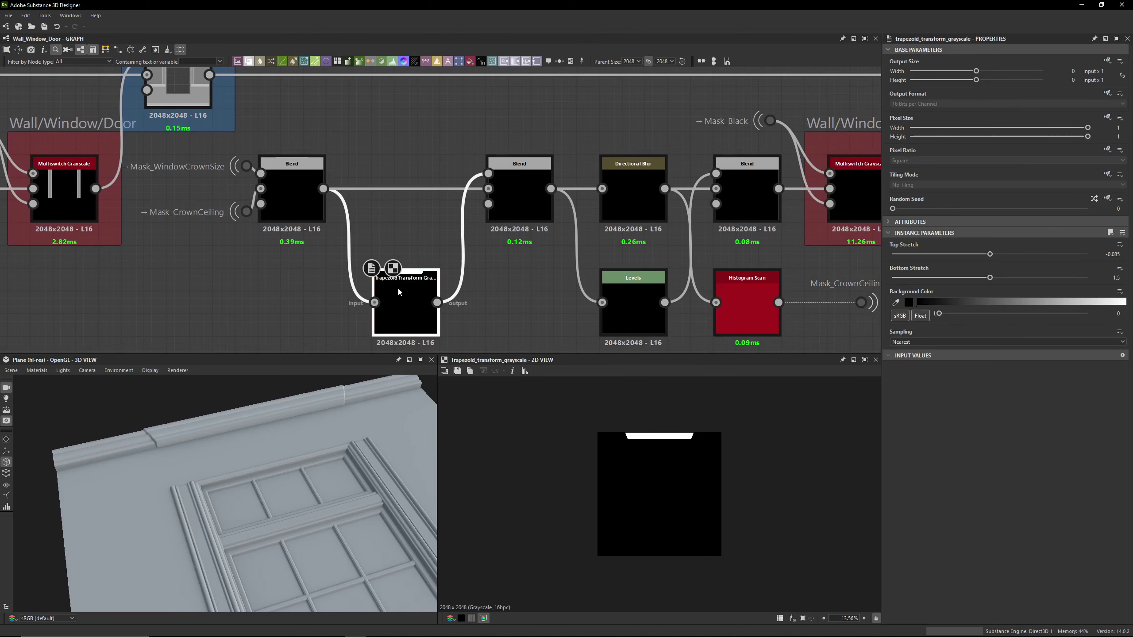
scroll(646, 448, up, 6)
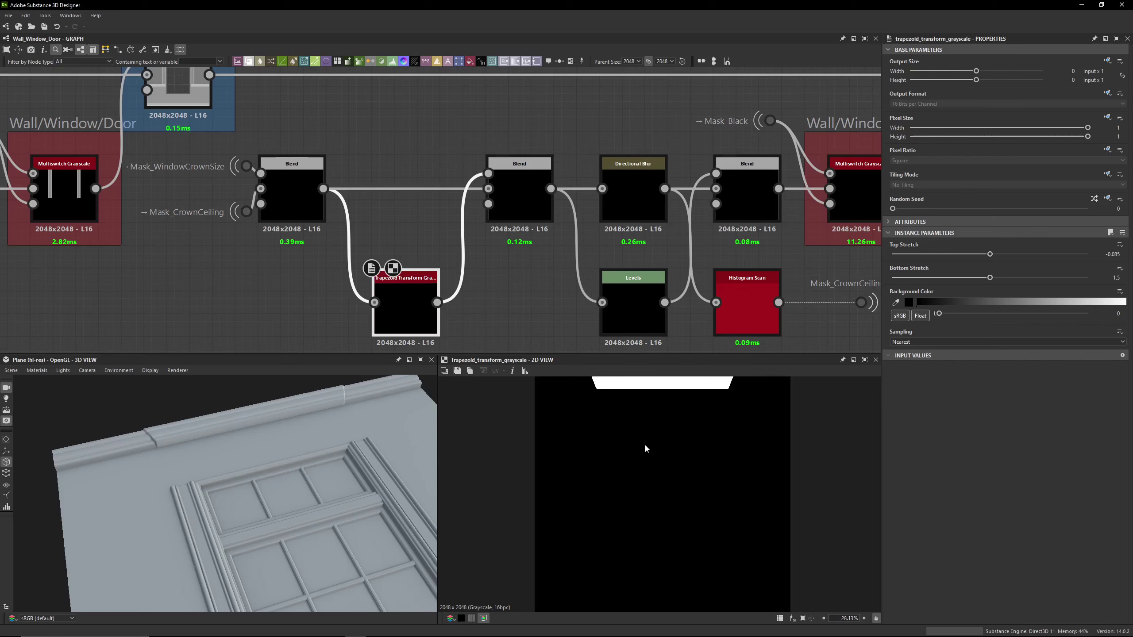
middle_drag(652, 415, 669, 521)
scroll(583, 457, up, 2)
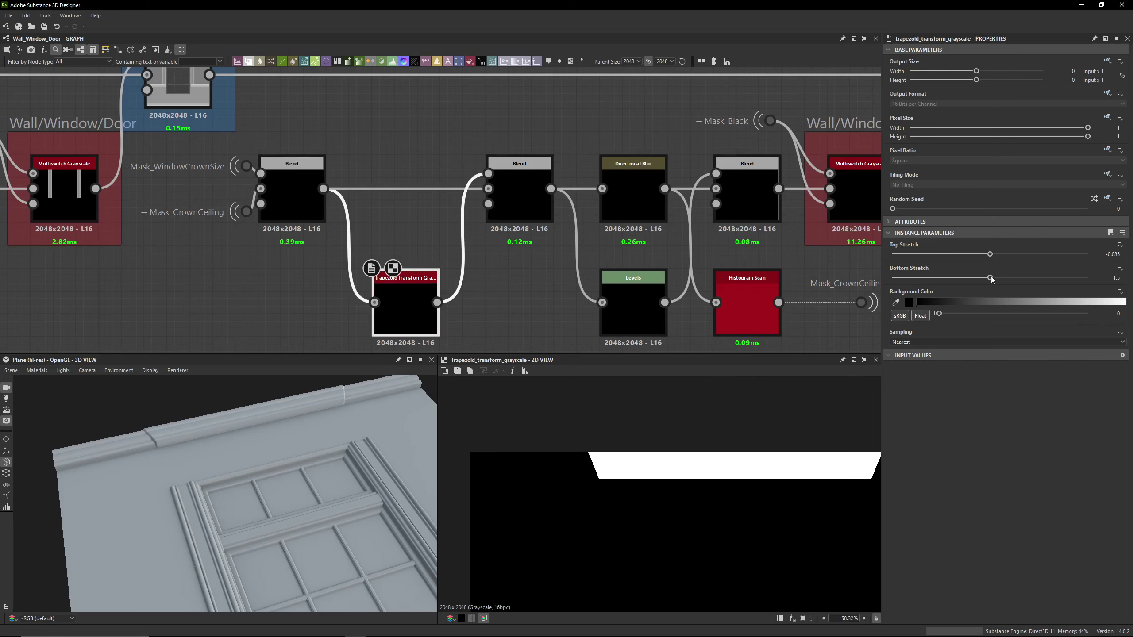
mouse_move(990, 254)
mouse_down()
mouse_move(1011, 256)
mouse_move(980, 255)
mouse_up()
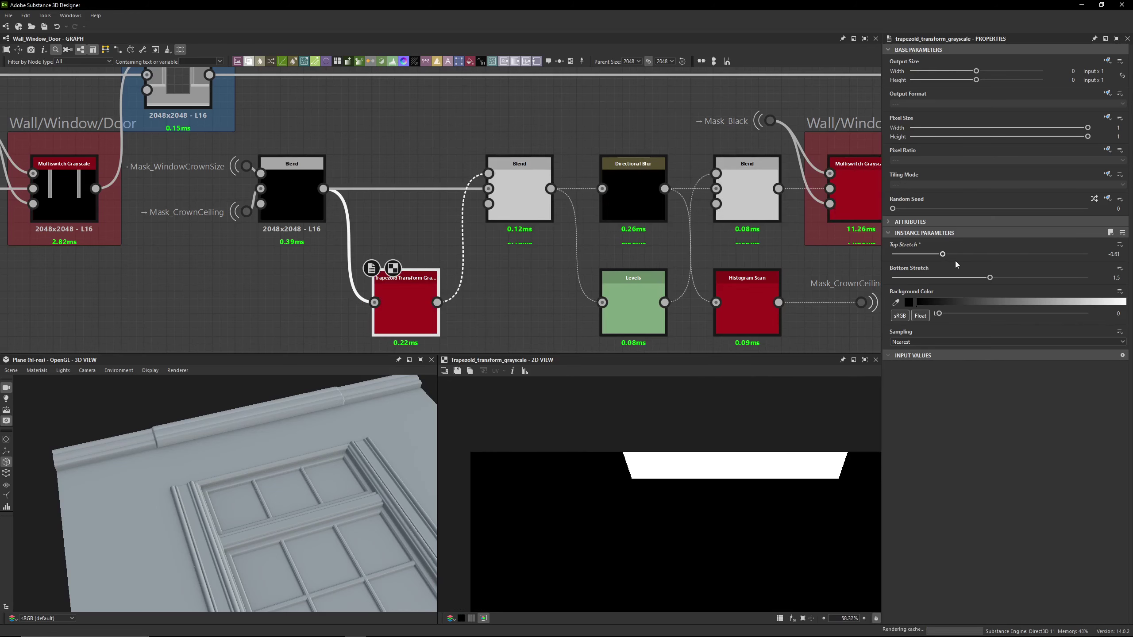
key(ctrl+z)
Add a test Square Shape node in the empty space below the graph with Tiling 1 and Scale 0.5
scroll(565, 175, down, 6)
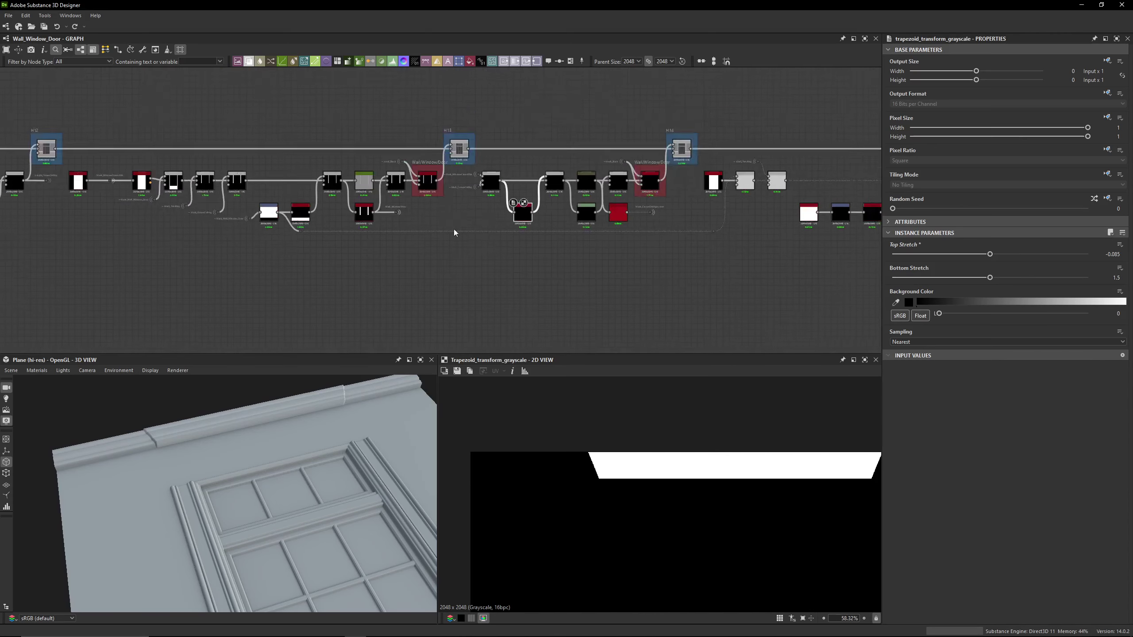
middle_drag(469, 317, 478, 201)
key(space)
text(shape)
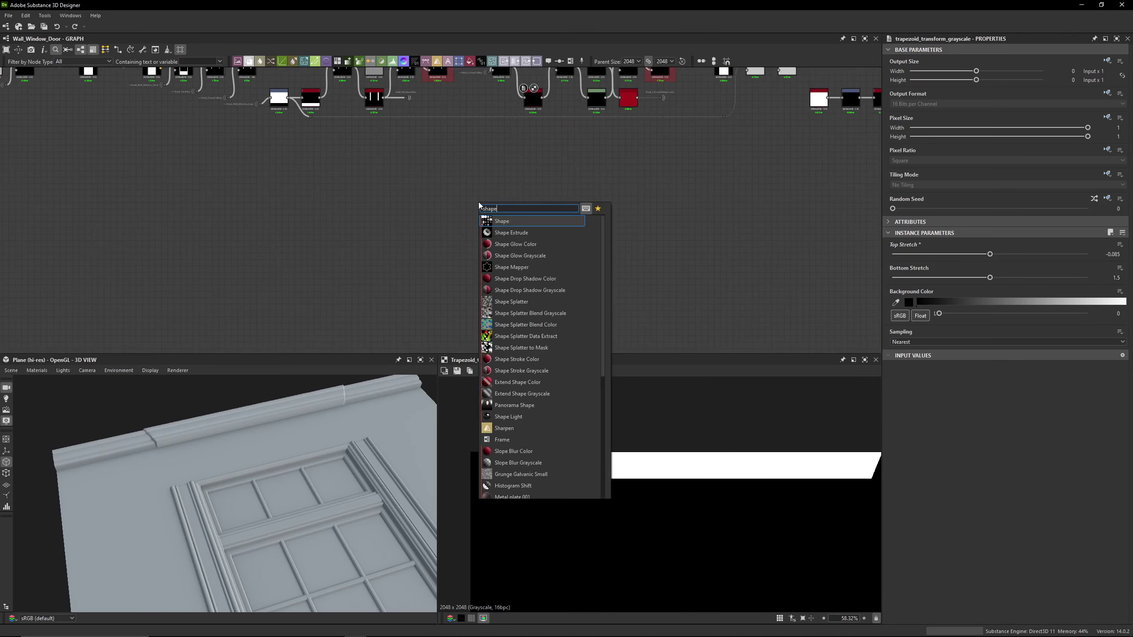
click(506, 224)
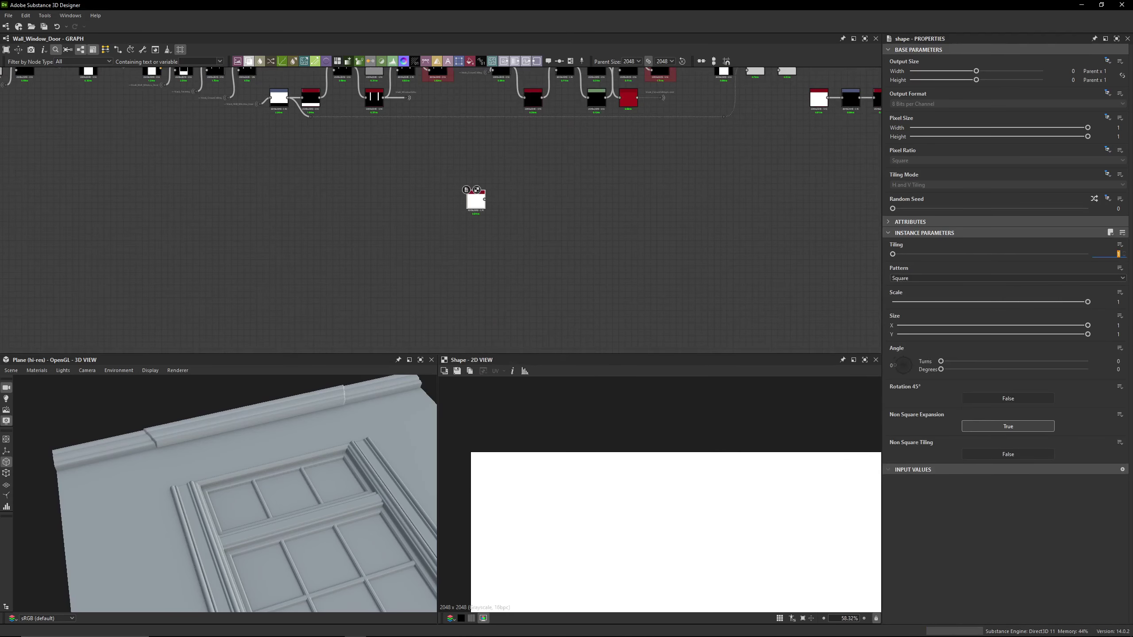
text(1)
key(Return)
key(Tab)
text(0.5)
key(Return)
scroll(739, 515, down, 8)
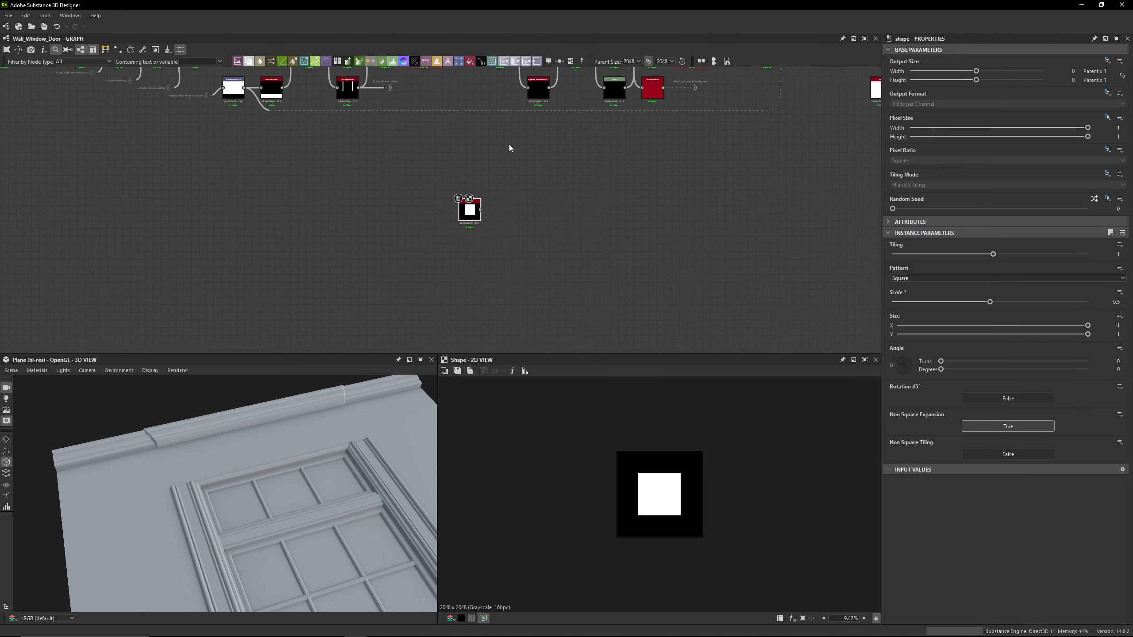
scroll(517, 152, up, 2)
click(526, 155)
key(ctrl+c)
scroll(480, 282, up, 4)
key(ctrl+v)
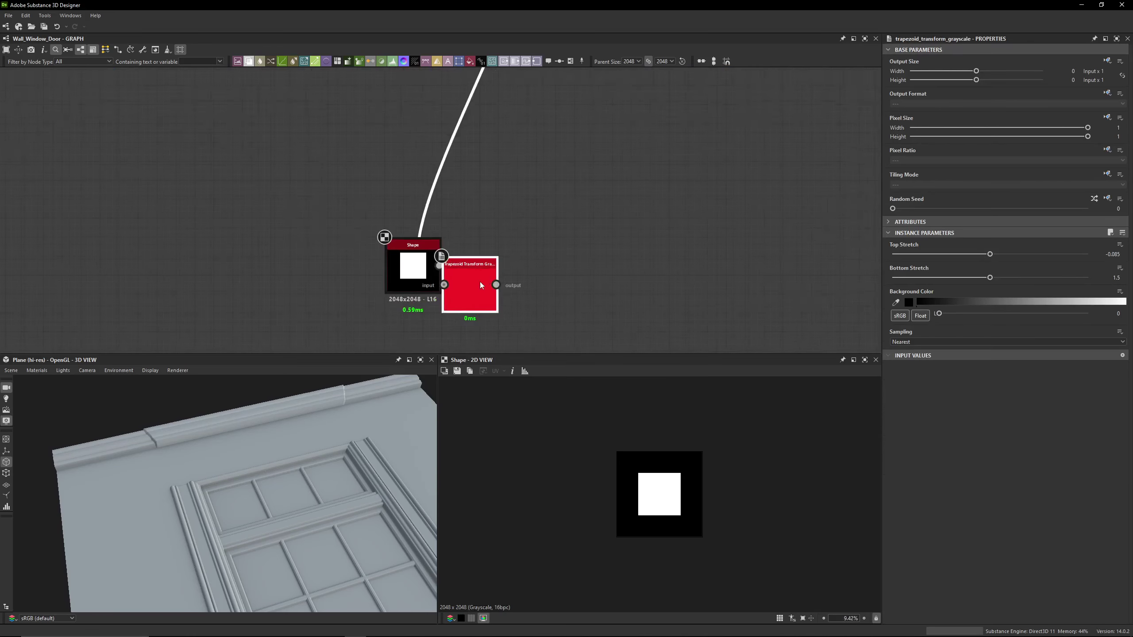
drag(481, 282, 527, 256)
key(Delete)
Add a Trapezoid Transform Grayscale fed by the test Shape node and place it beside the shape
drag(439, 265, 504, 265)
text(trapezod)
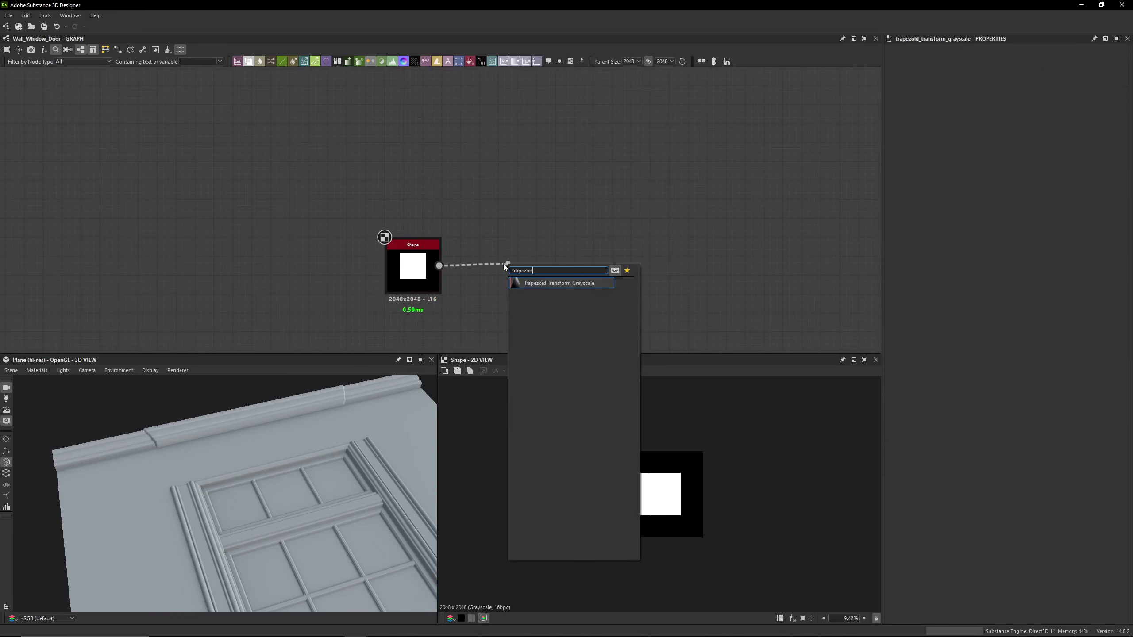
key(Return)
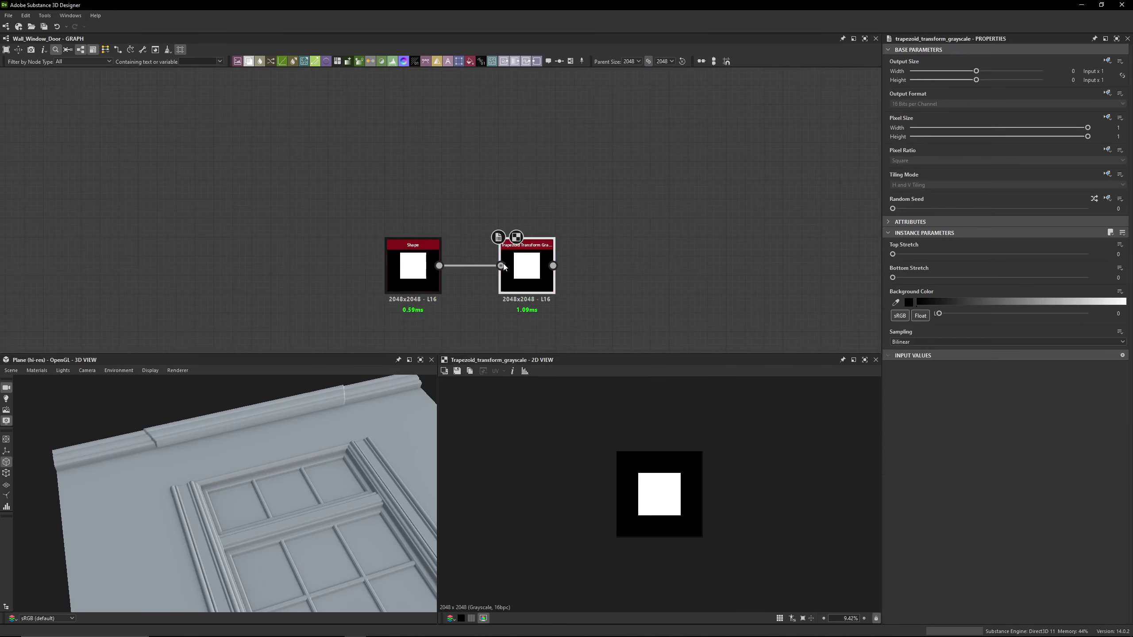
drag(552, 275, 533, 275)
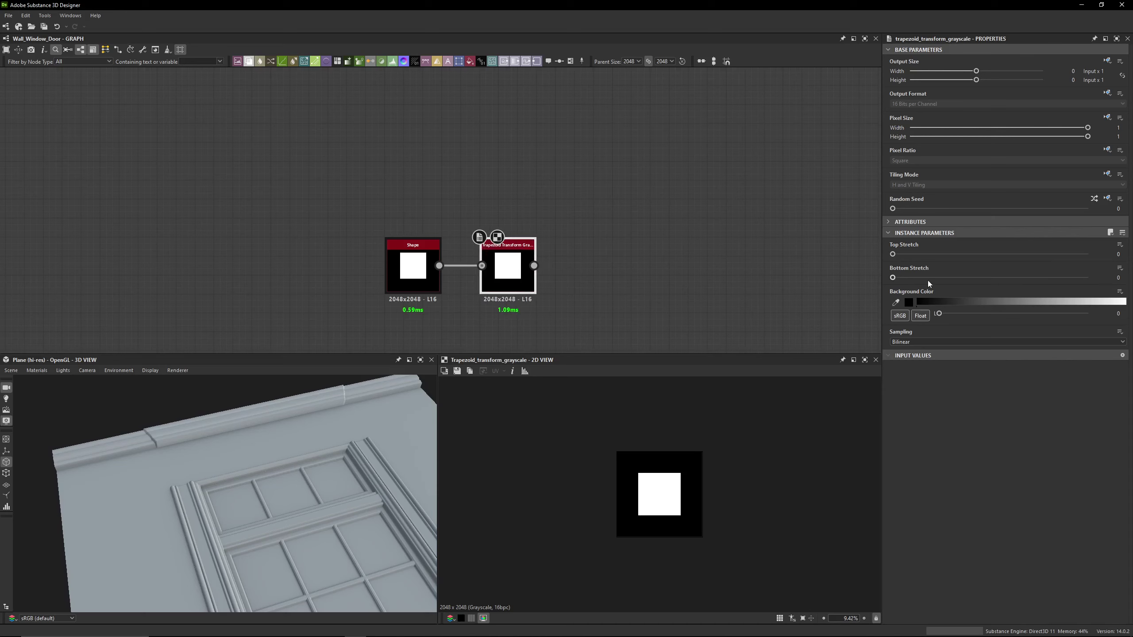
Set the test Trapezoid Transform's Top Stretch to 0.72 and its Tiling Mode to No Tiling
drag(892, 254, 1032, 253)
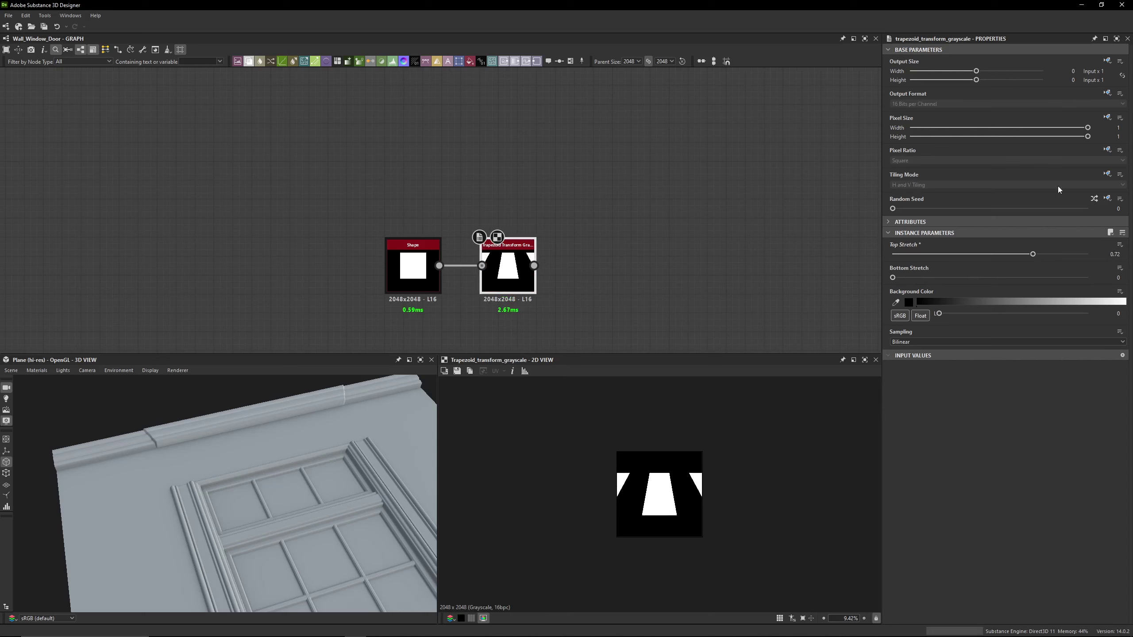
click(934, 185)
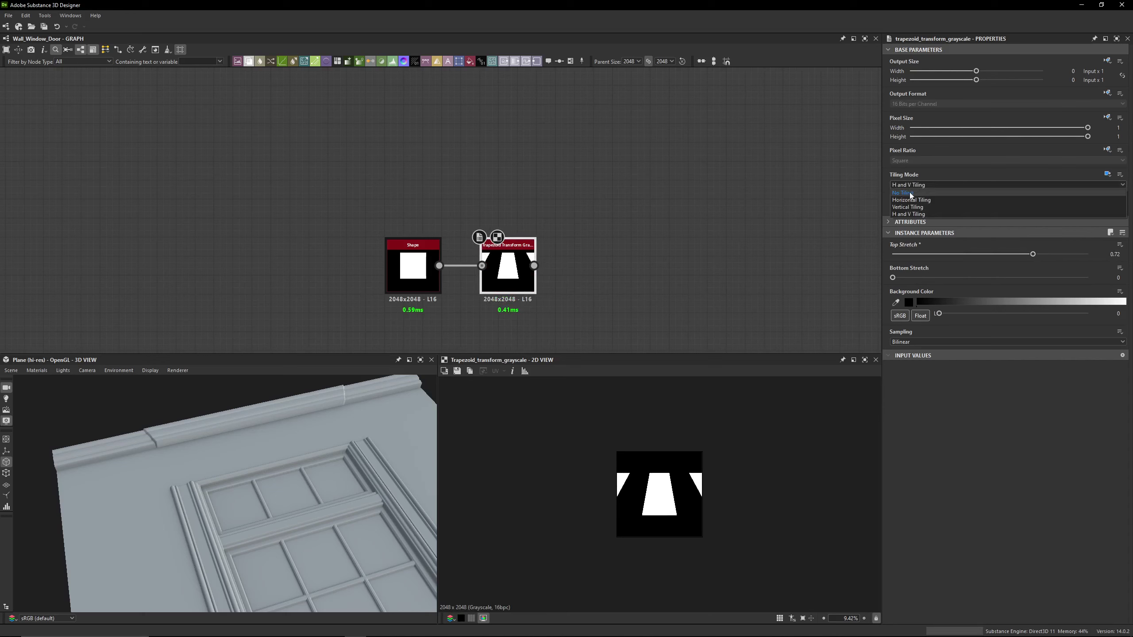
click(905, 193)
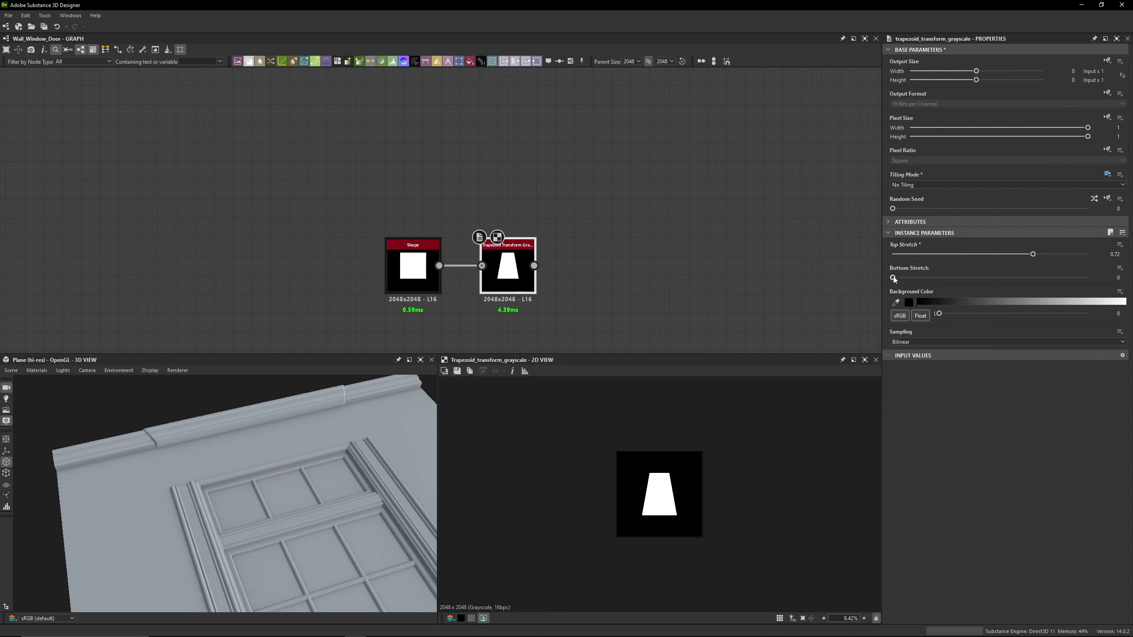
Try raising the test Trapezoid Transform's Bottom Stretch and delete both test nodes
drag(893, 278, 947, 278)
drag(892, 279, 918, 281)
key(Delete)
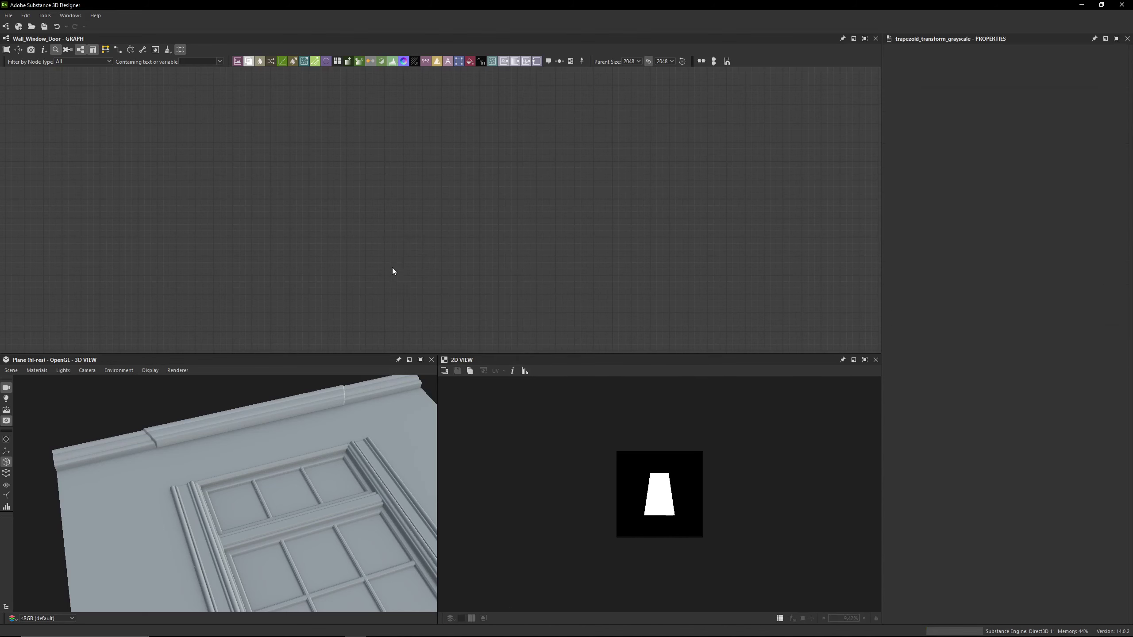
Return to the H14 branch's Trapezoid Transform Grayscale and examine the slanted ends of its strip up close
key(f)
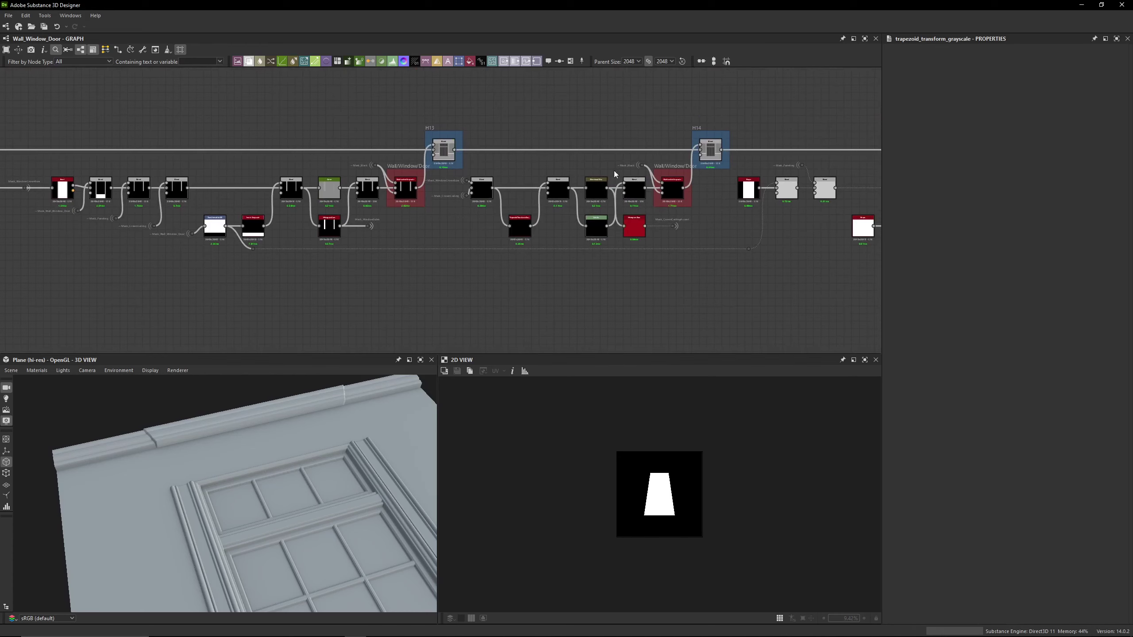
scroll(614, 173, up, 3)
middle_drag(323, 213, 237, 197)
scroll(398, 239, up, 2)
double_click(398, 239)
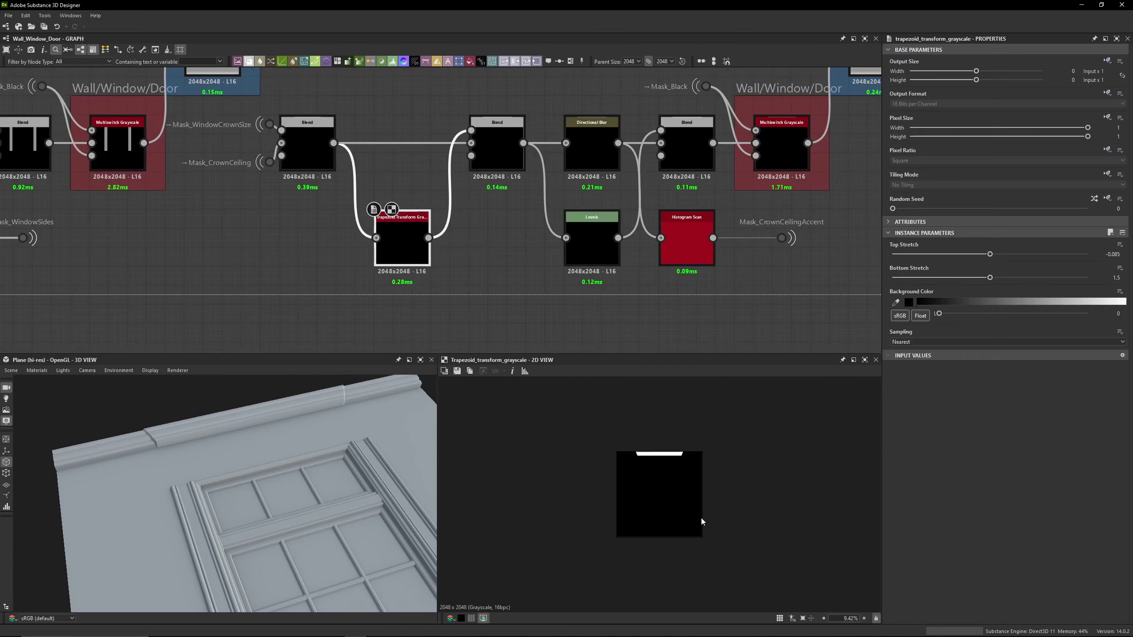
scroll(635, 458, up, 6)
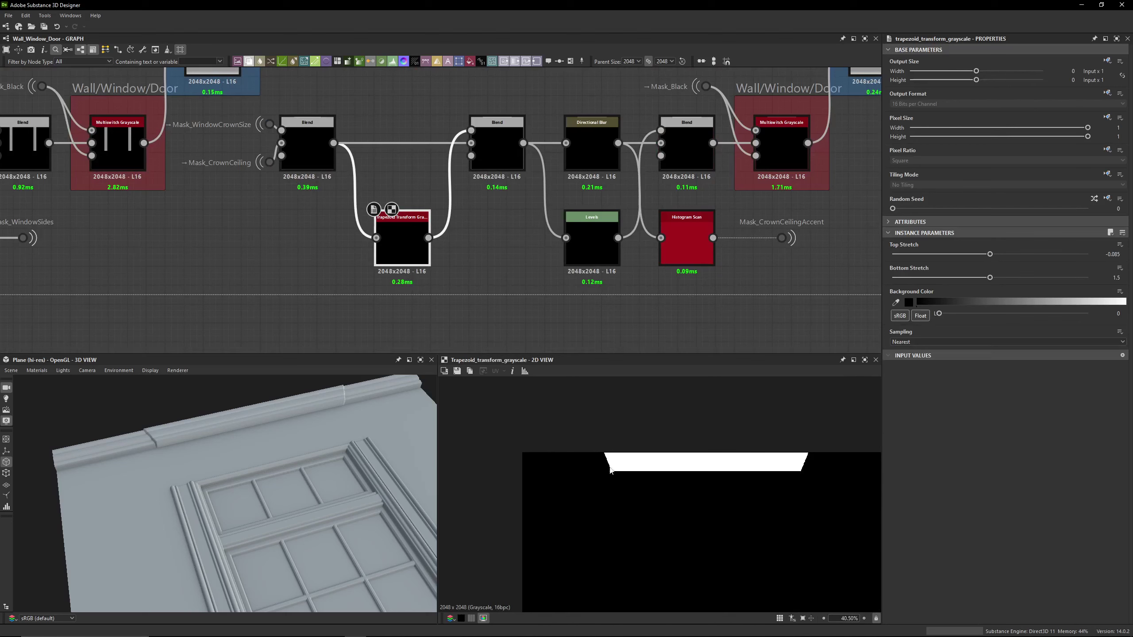
Check the crown accent on the 3D wall and inspect the Blend that combines the trapezoid with the original strip
drag(339, 471, 153, 505)
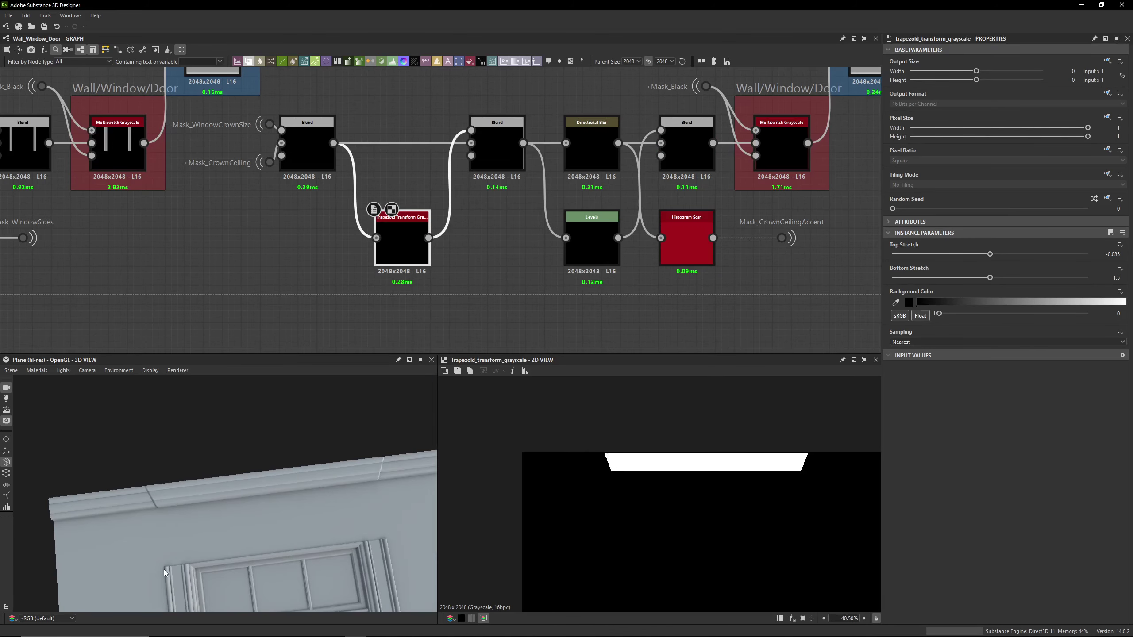
middle_drag(317, 151, 224, 163)
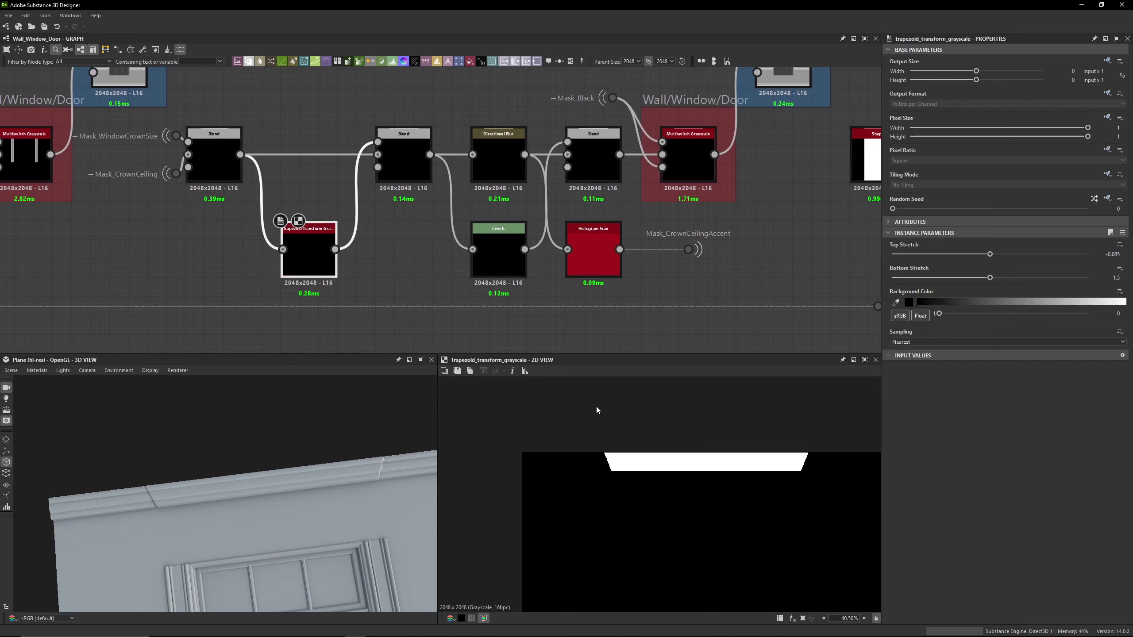
double_click(224, 163)
click(396, 164)
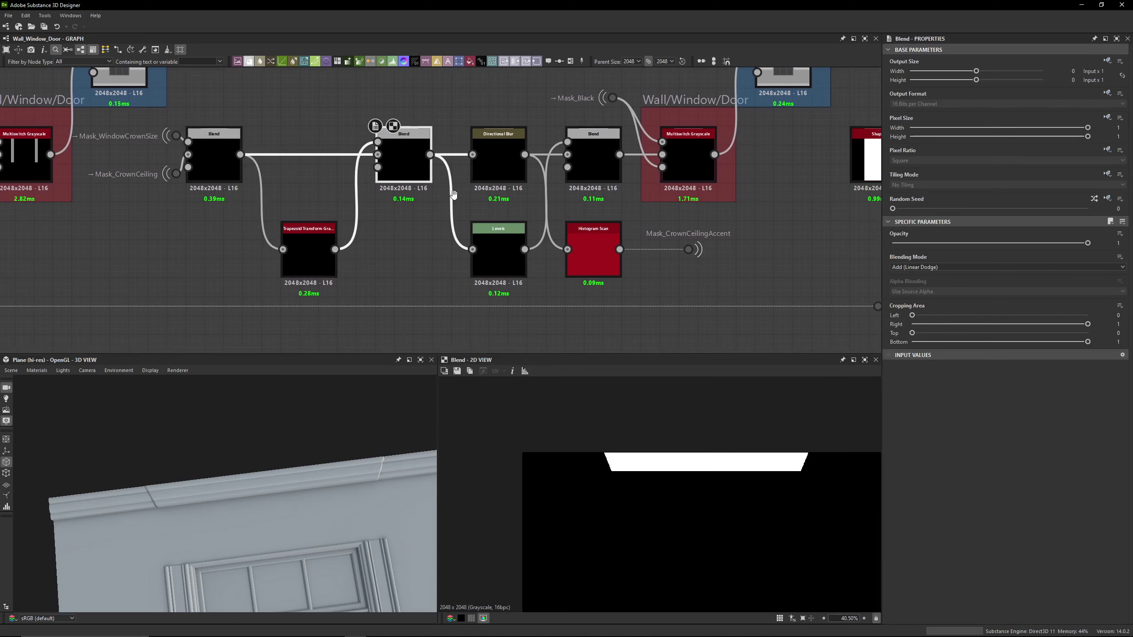
Preview the H14 branch's Directional Blur and examine the slanted edge of its strip up close
middle_drag(513, 268, 437, 296)
click(421, 190)
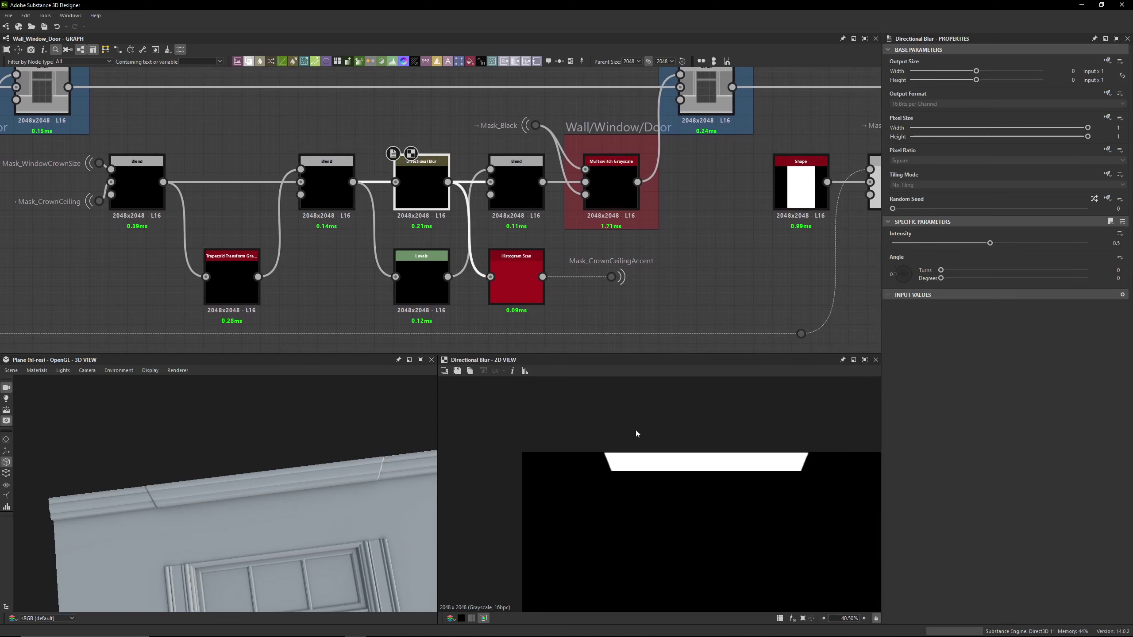
scroll(662, 470, up, 10)
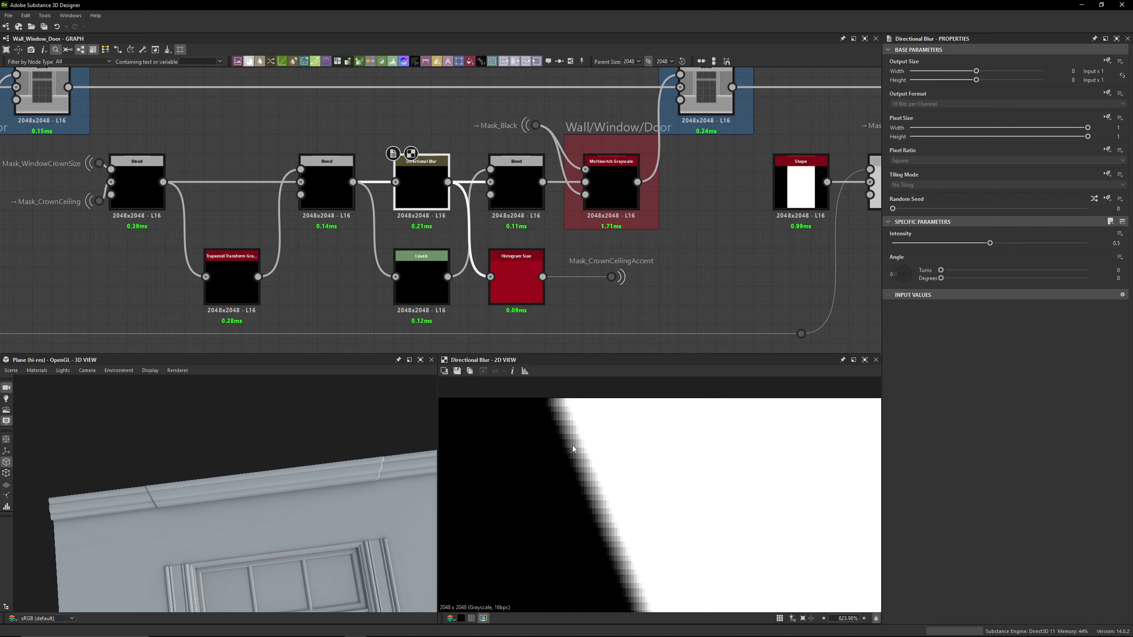
scroll(571, 460, down, 3)
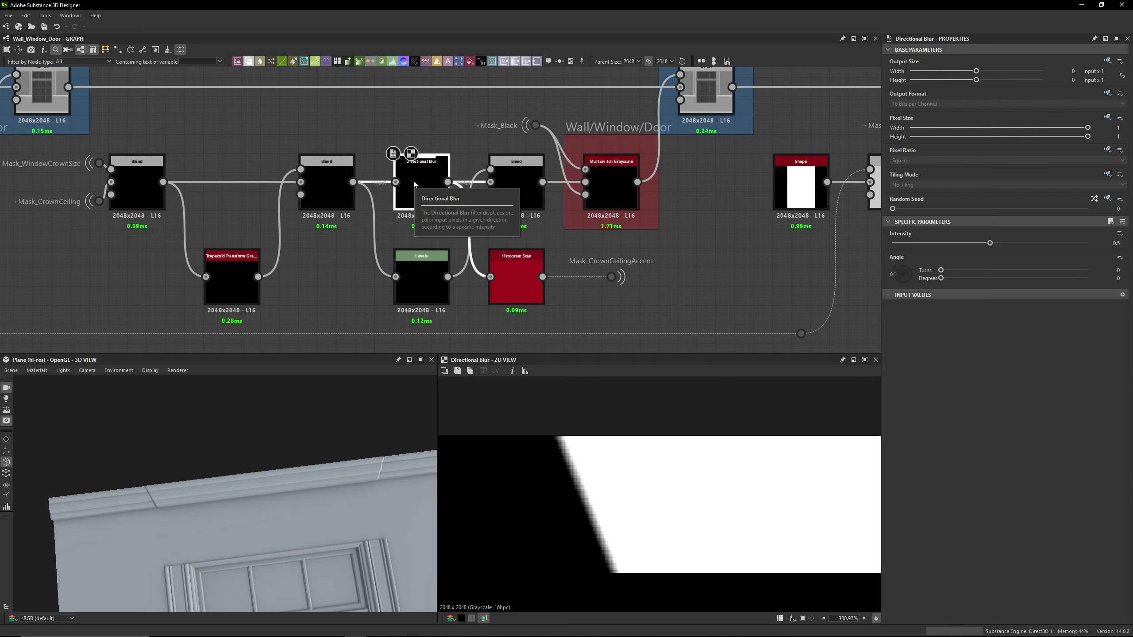
Preview the Levels node in the H14 branch and review its level in and out settings
click(511, 193)
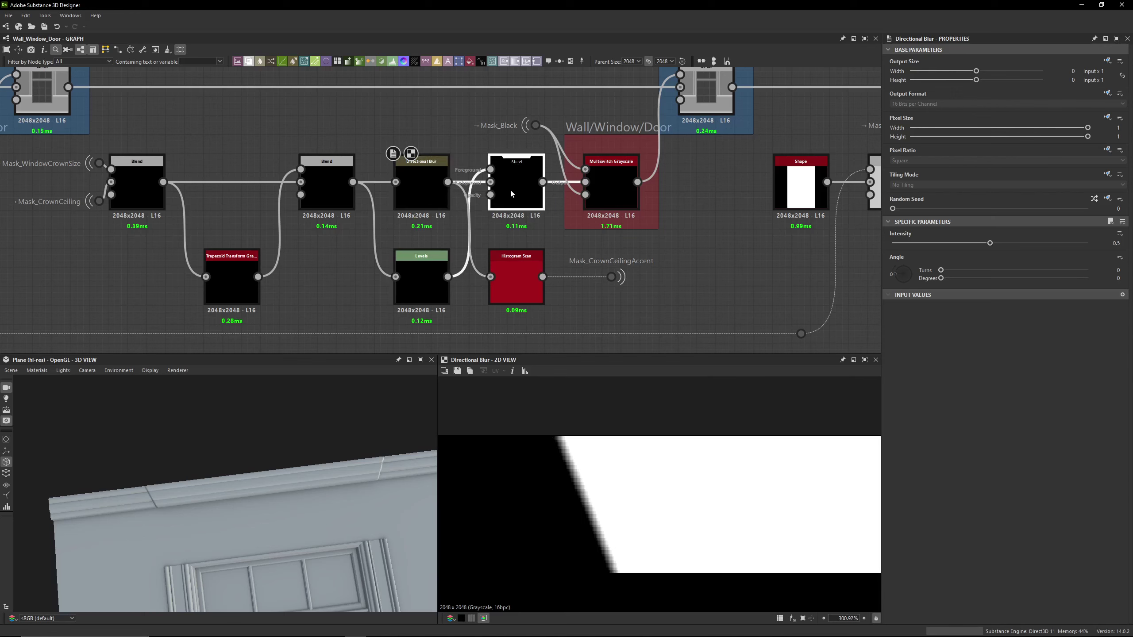
double_click(422, 279)
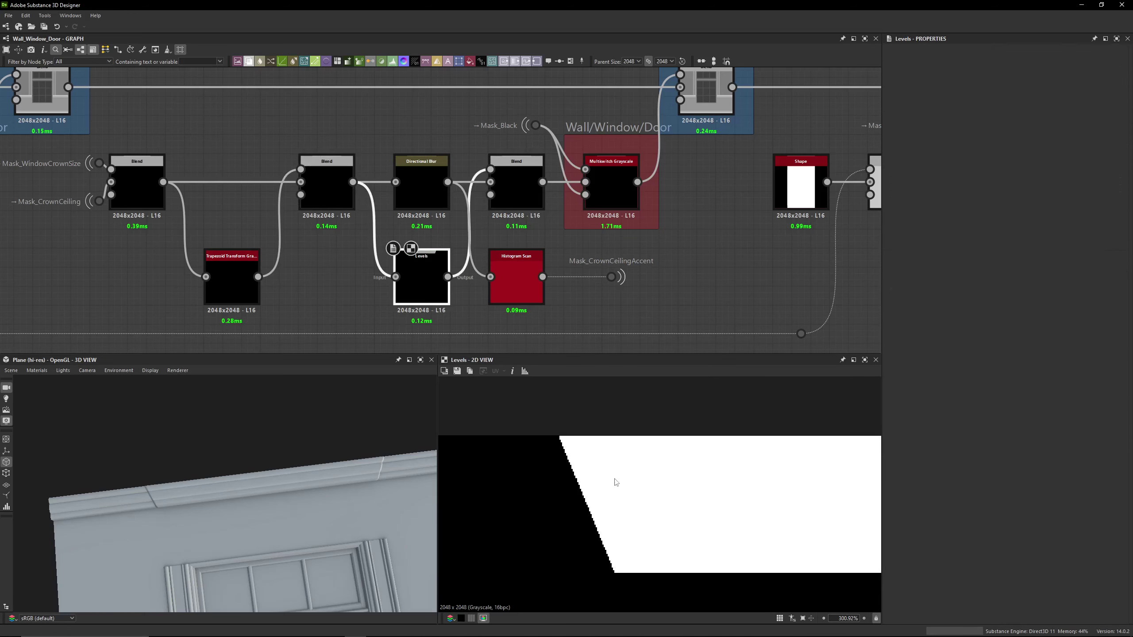
scroll(624, 495, down, 4)
click(1111, 221)
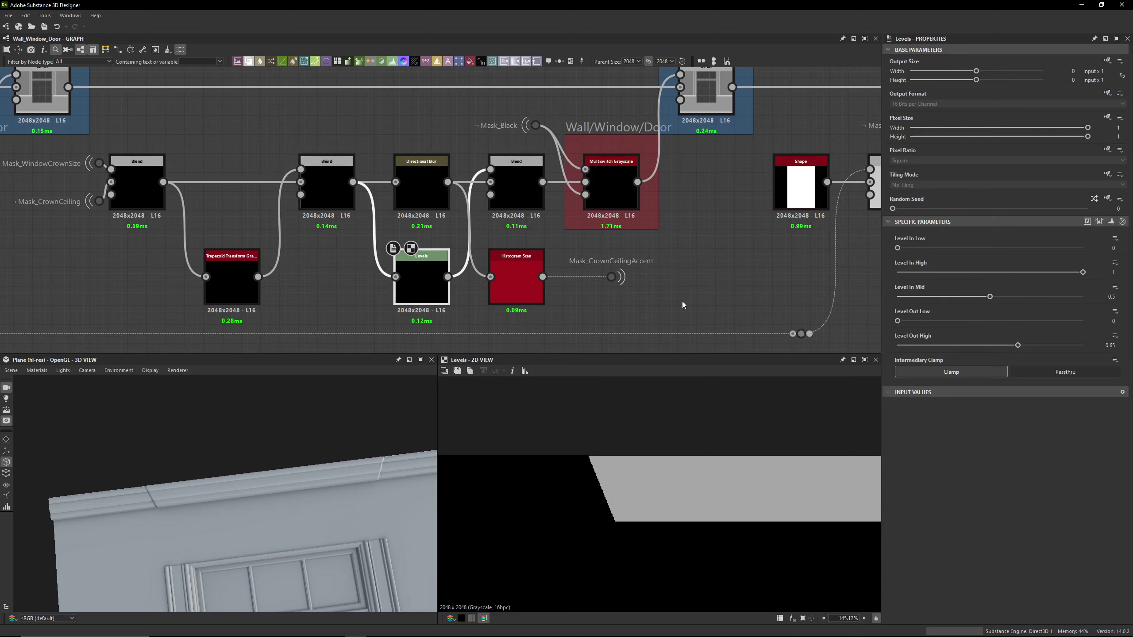
middle_drag(559, 252, 479, 248)
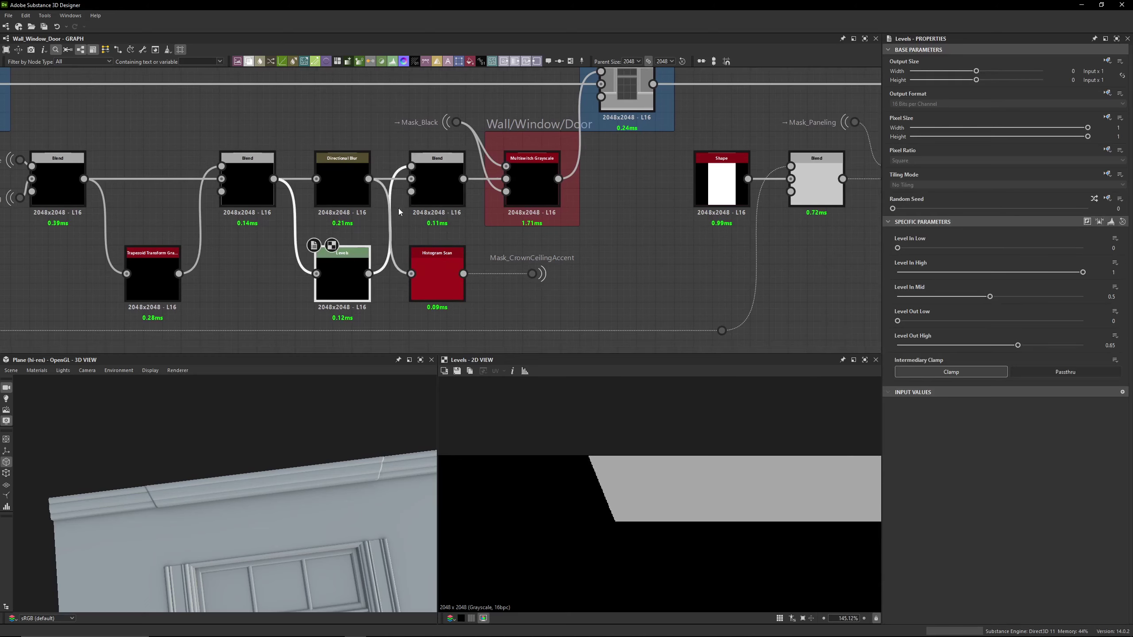
Compare the slanted edge of the Directional Blur with that of the following Screen Blend up close
double_click(355, 177)
double_click(439, 182)
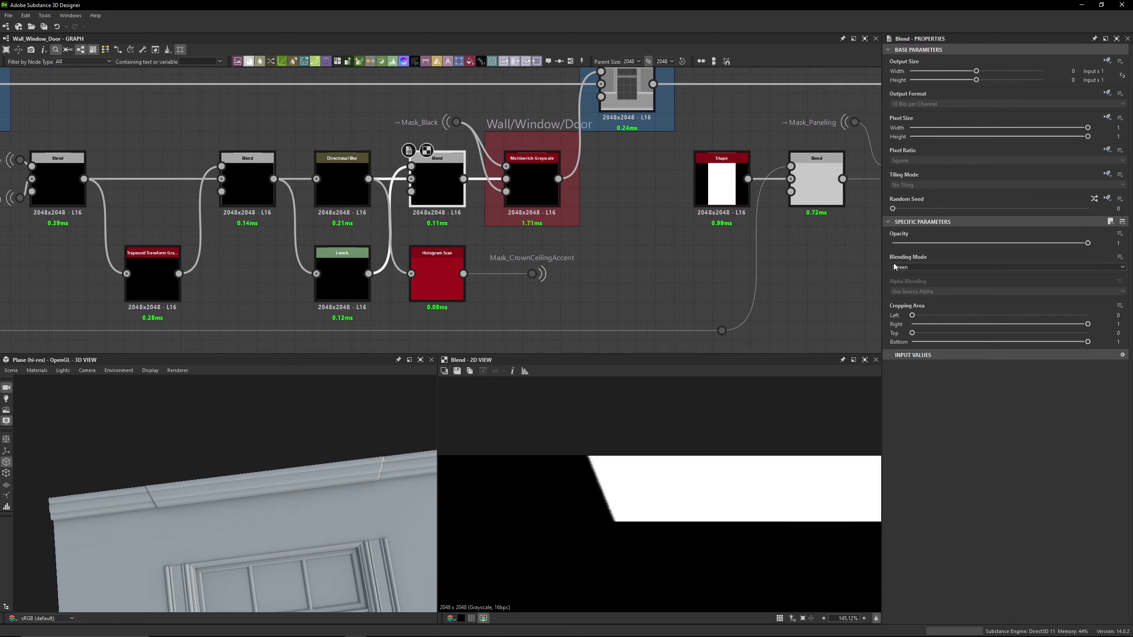
scroll(593, 479, up, 10)
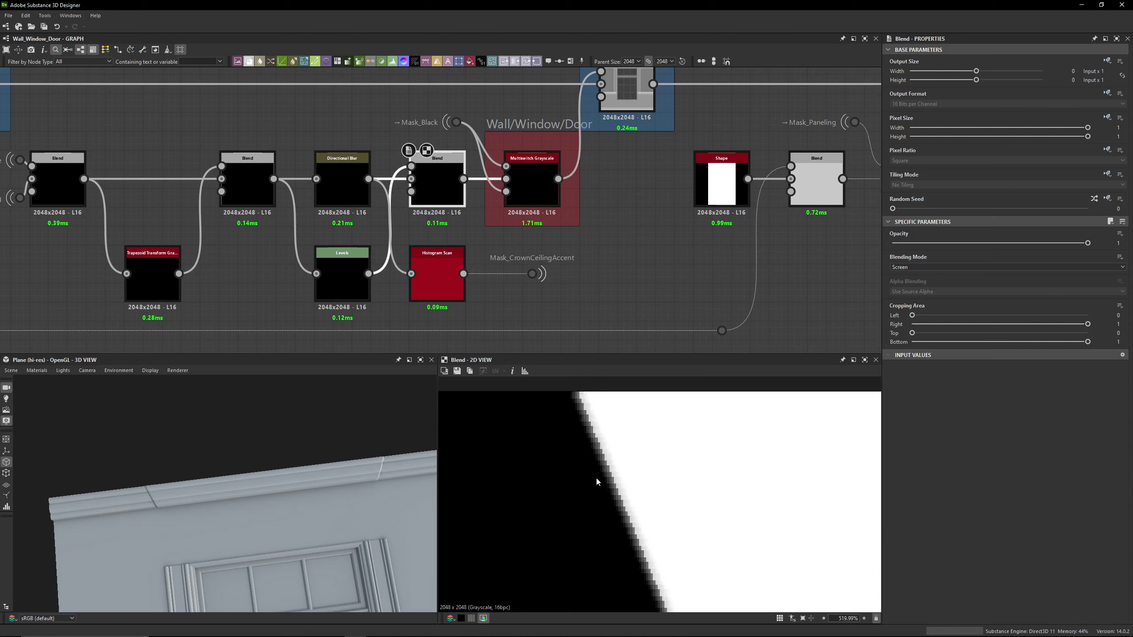
click(357, 204)
double_click(332, 269)
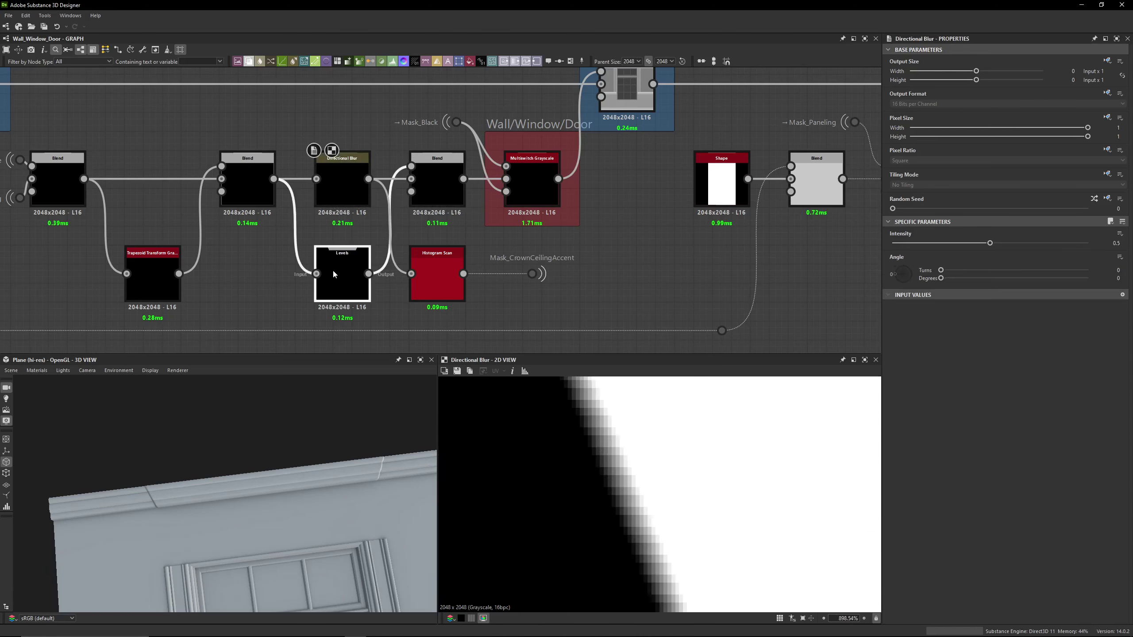
double_click(432, 189)
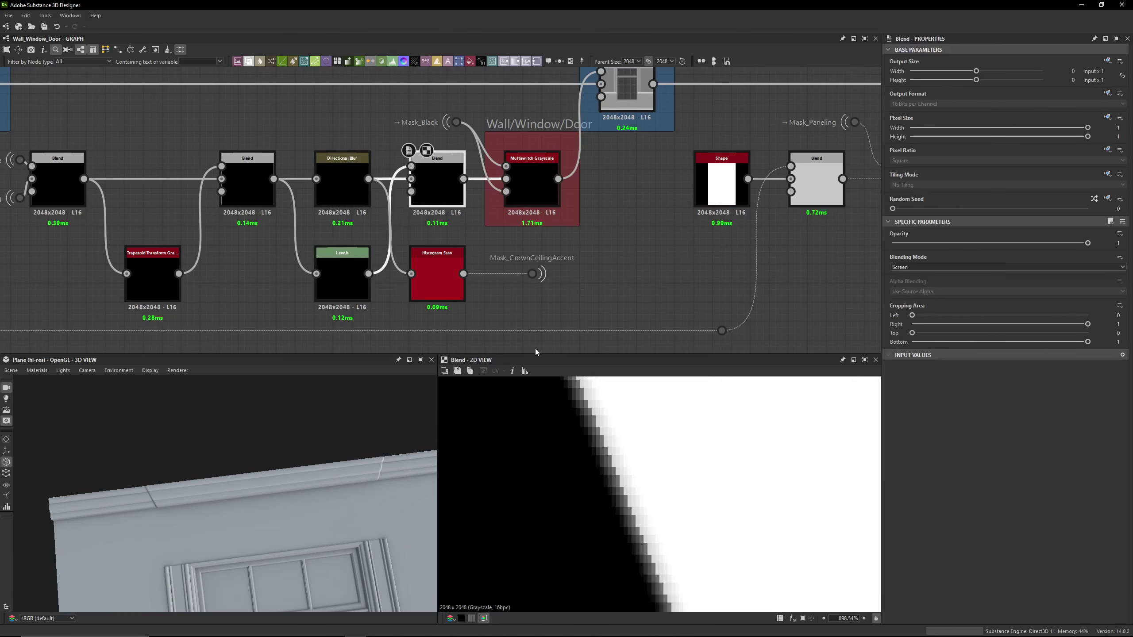
Compare the Directional Blur's edge with the Histogram Scan mask made from it
double_click(343, 181)
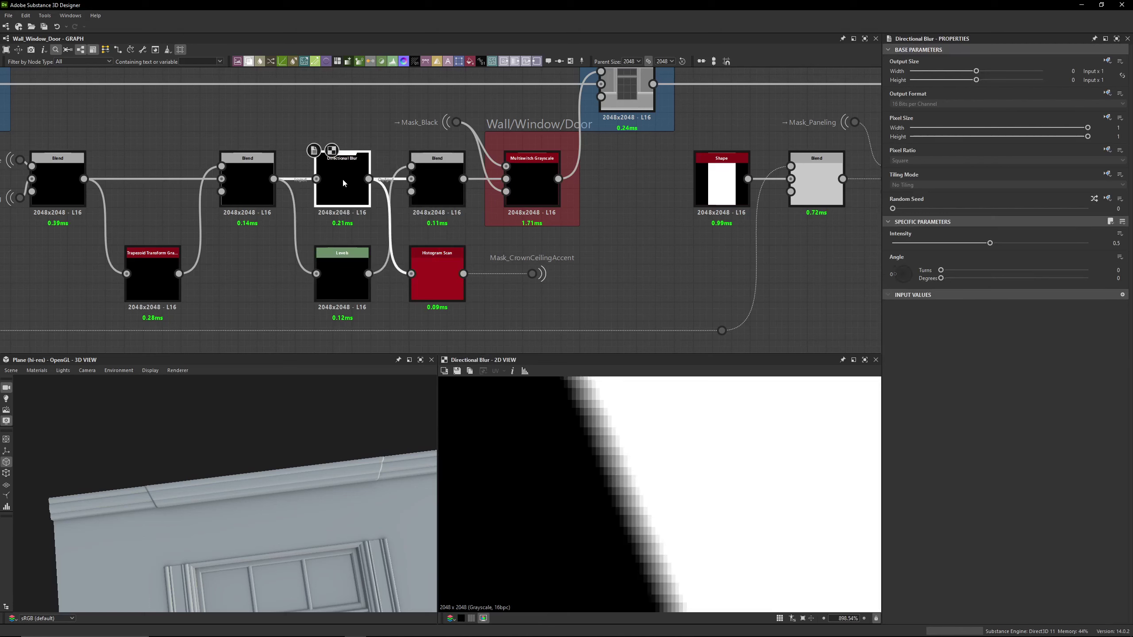
double_click(432, 283)
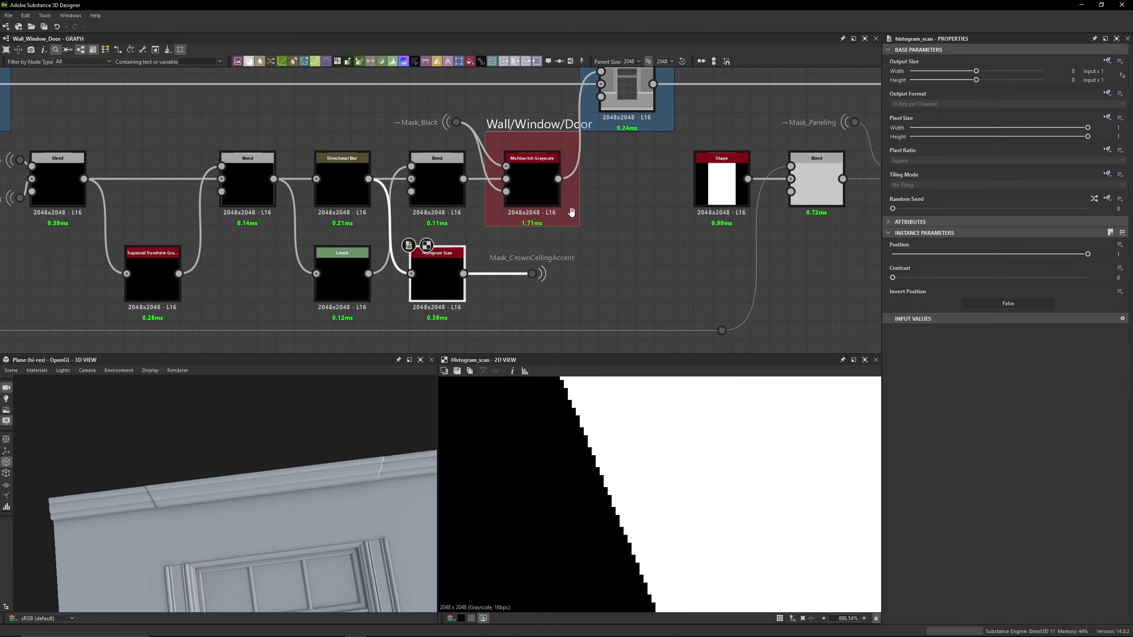
middle_drag(572, 213, 527, 216)
Return to the Screen Blend and examine how it and Mask_Black feed the Wall/Window/Door Multiswitch Grayscale
double_click(396, 174)
scroll(644, 420, down, 8)
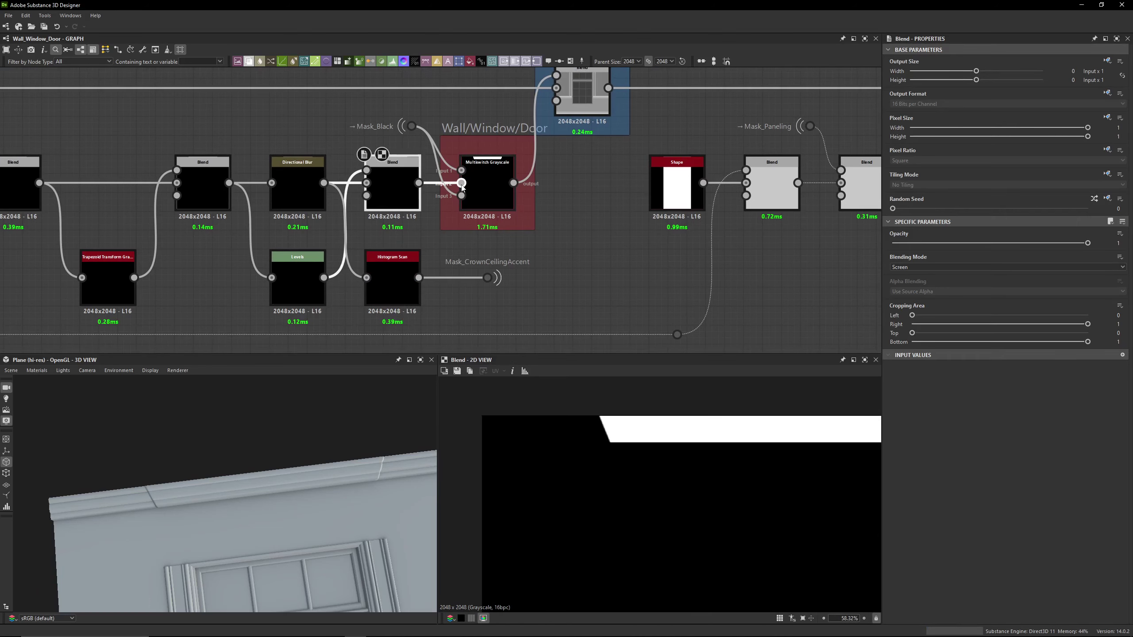
scroll(462, 183, up, 2)
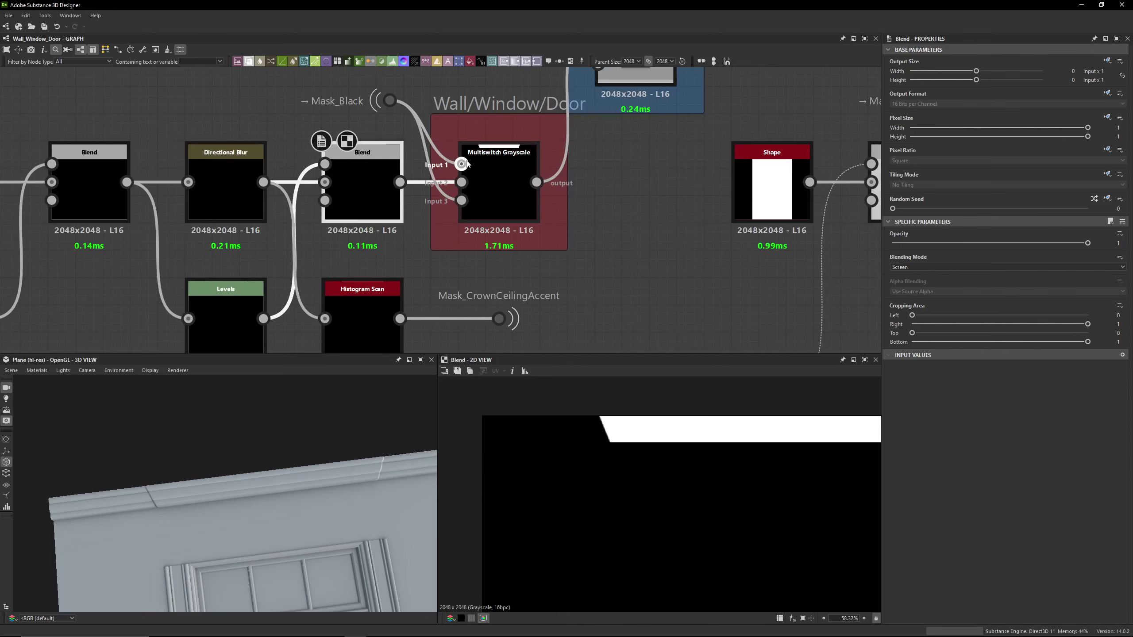
scroll(461, 202, down, 5)
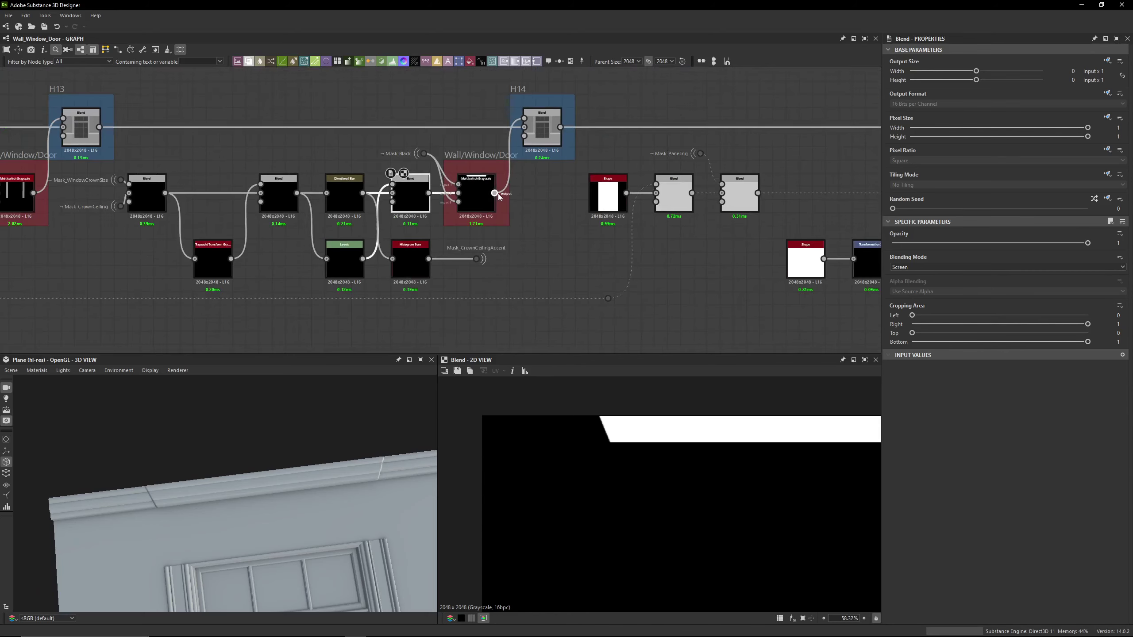
scroll(374, 271, up, 3)
Preview the whole Histogram Scan mask and examine where its Mask_CrownCeilingAccent portal connects
click(374, 271)
scroll(637, 467, down, 2)
scroll(422, 255, up, 2)
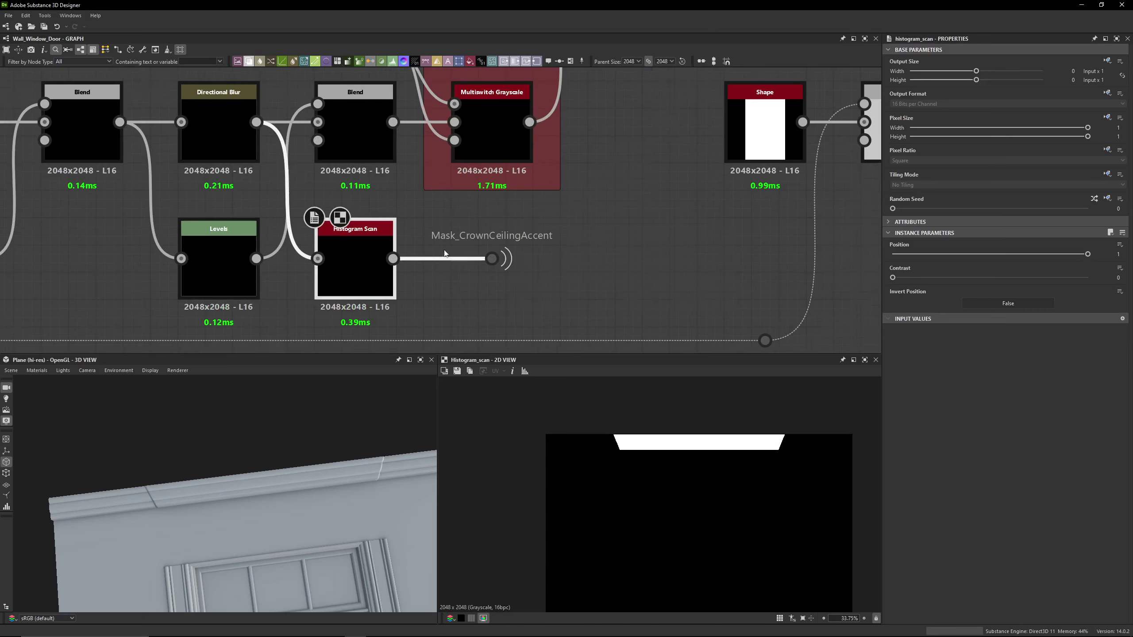
click(492, 259)
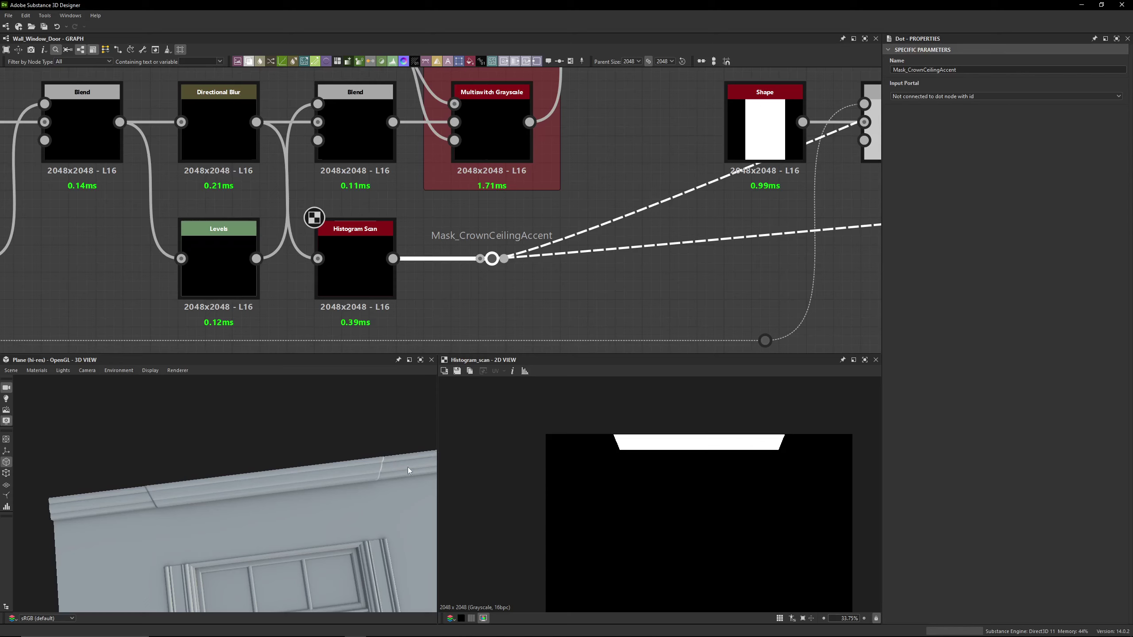
scroll(362, 283, down, 5)
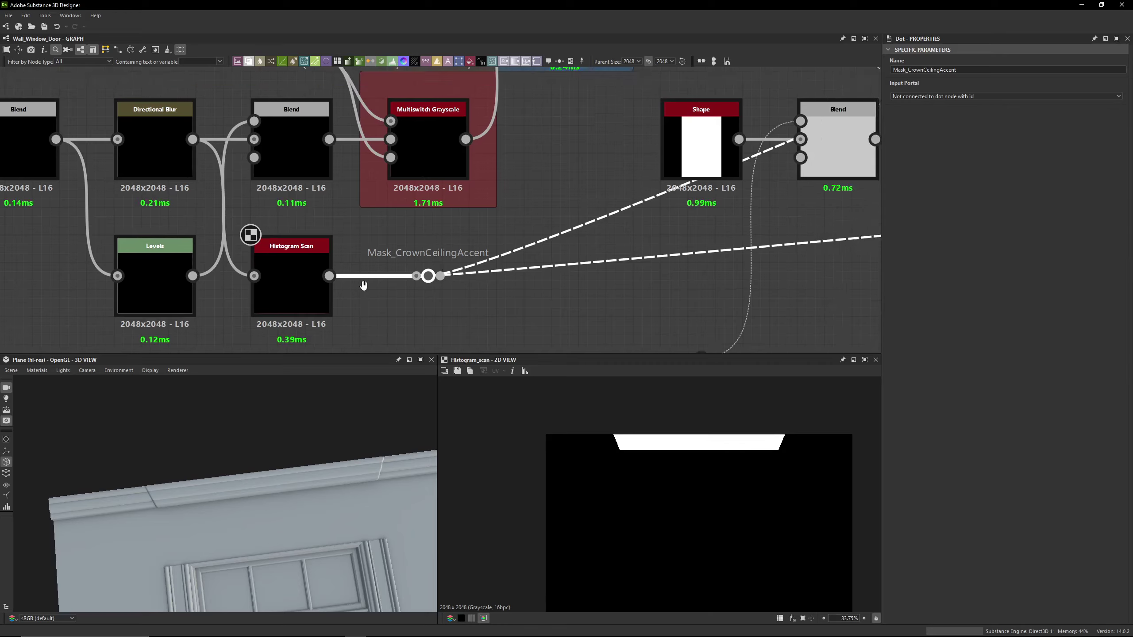
Inspect the H14 Blend's opacity and blending mode
click(388, 158)
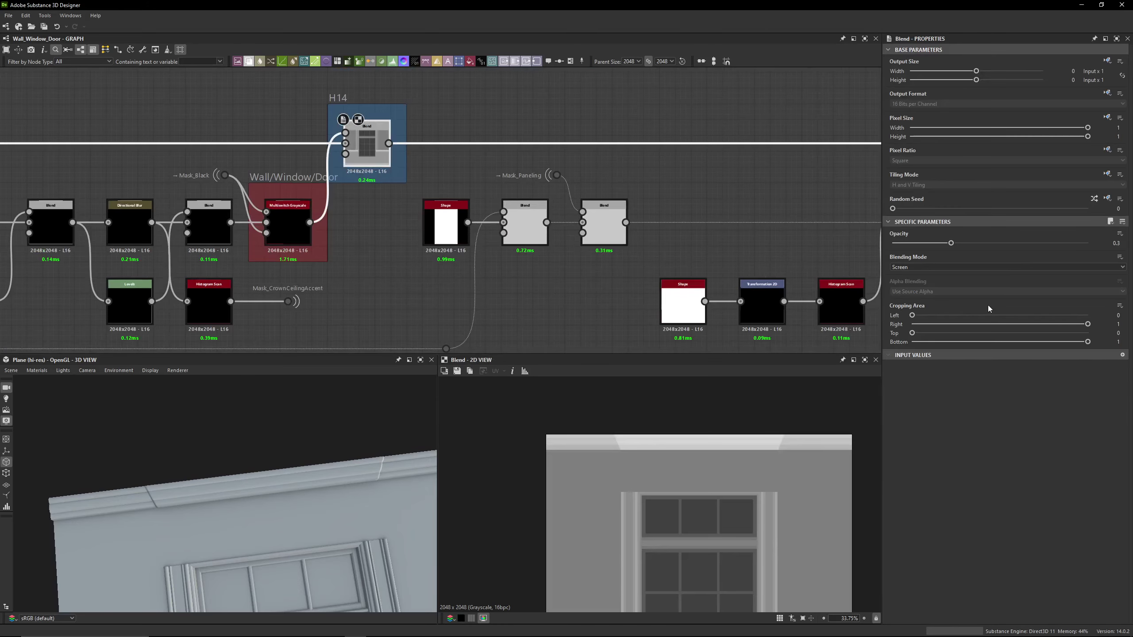
click(1117, 243)
key(Return)
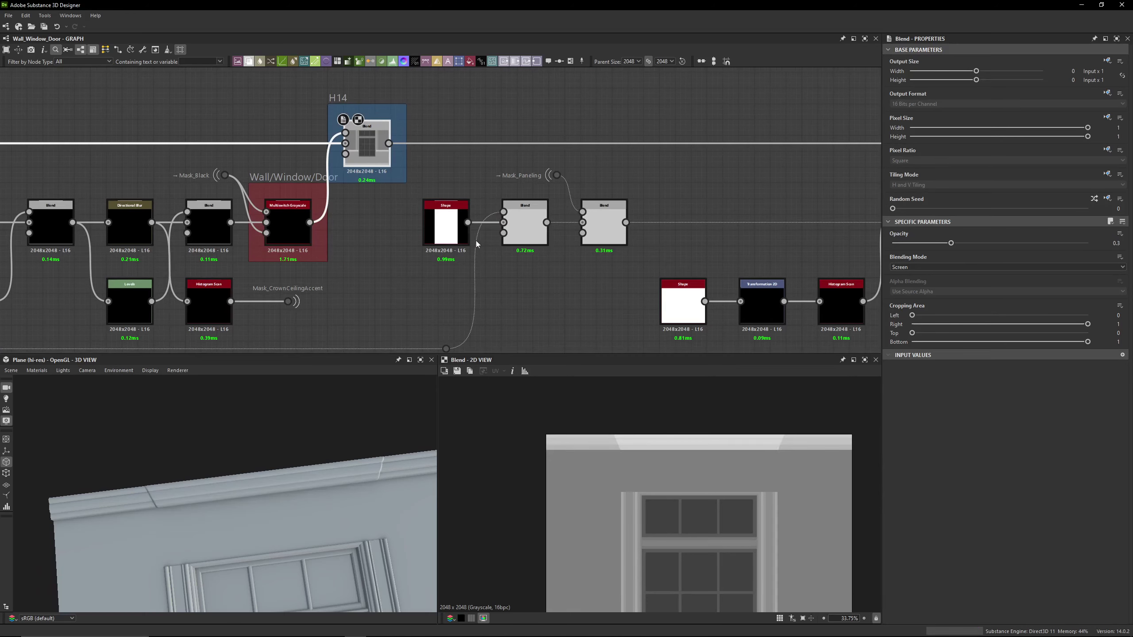
Trace the H15 branch's input back to the Transformation 2D fed by Mask_Wall_Window_Door and preview its full mask
middle_drag(615, 144, 409, 154)
scroll(411, 153, down, 3)
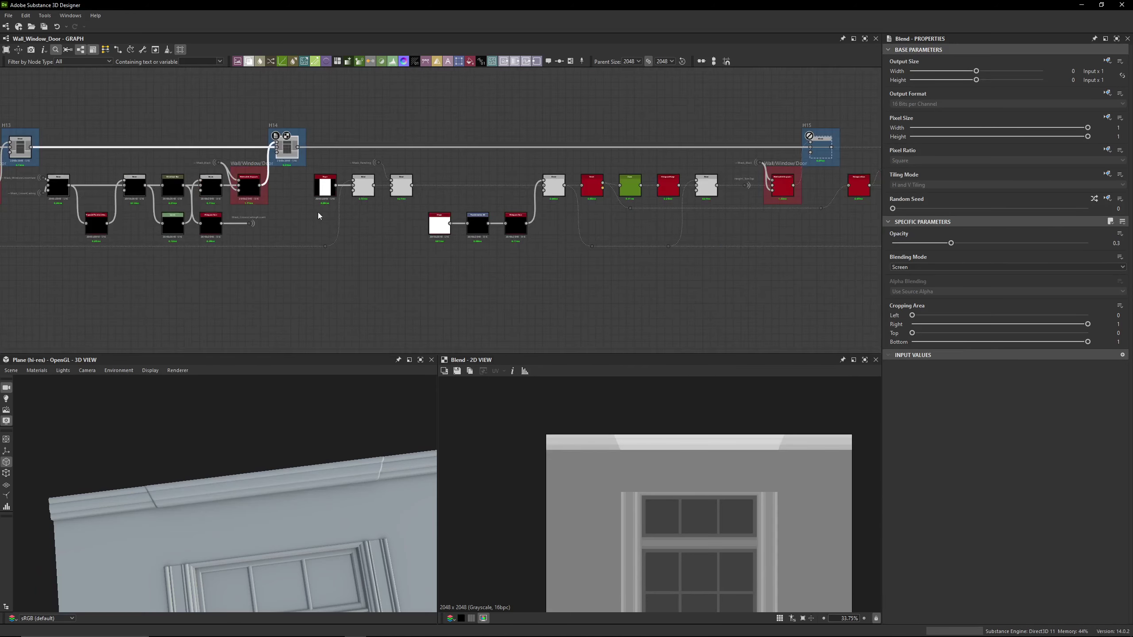
scroll(317, 213, up, 2)
middle_drag(318, 212, 754, 212)
middle_drag(275, 253, 405, 237)
scroll(405, 237, down, 1)
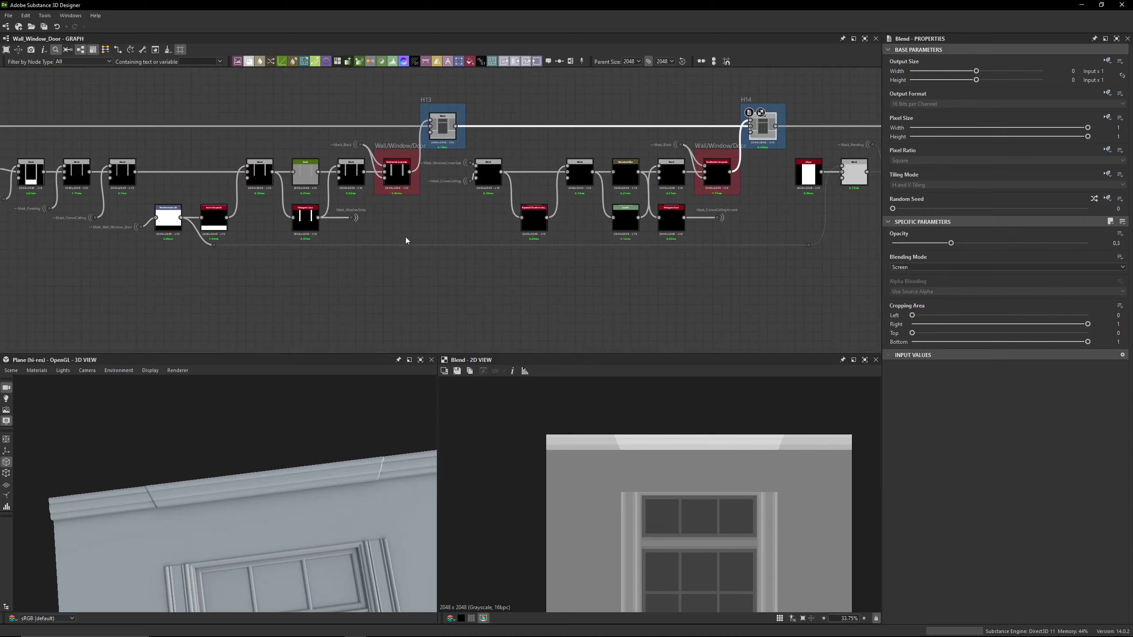
double_click(173, 226)
scroll(172, 227, up, 5)
middle_drag(37, 234, 52, 230)
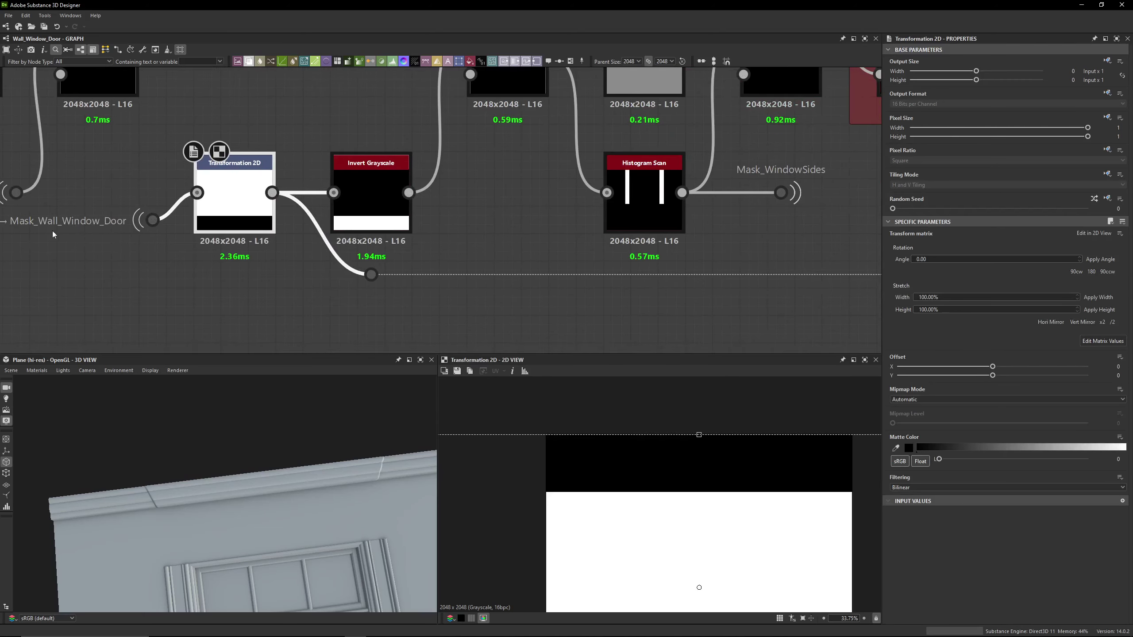
scroll(642, 488, down, 3)
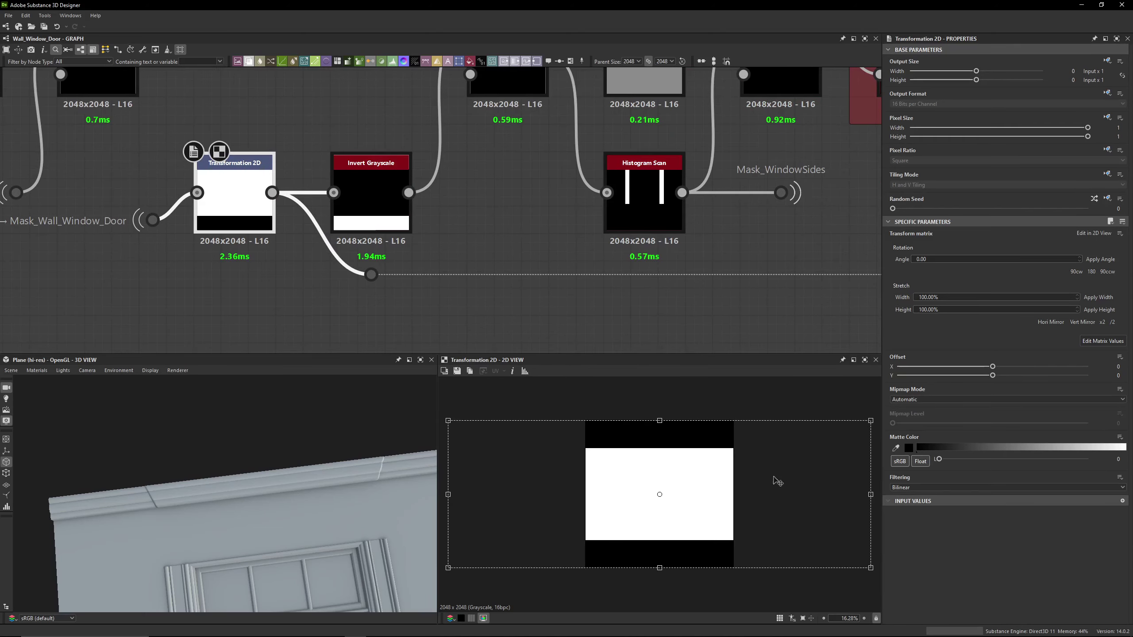
Follow the Transformation 2D's output past H14 to the first Blend of the H15 branch and preview that Blend
scroll(393, 281, down, 5)
middle_drag(365, 299, 81, 271)
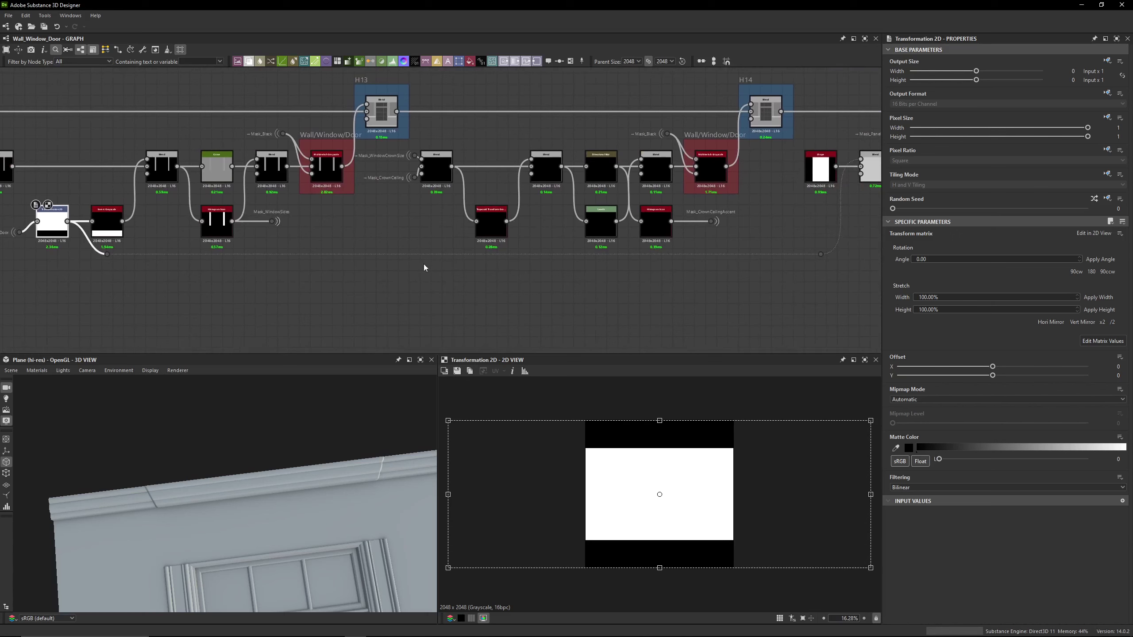
middle_drag(413, 263, 115, 268)
scroll(505, 258, up, 4)
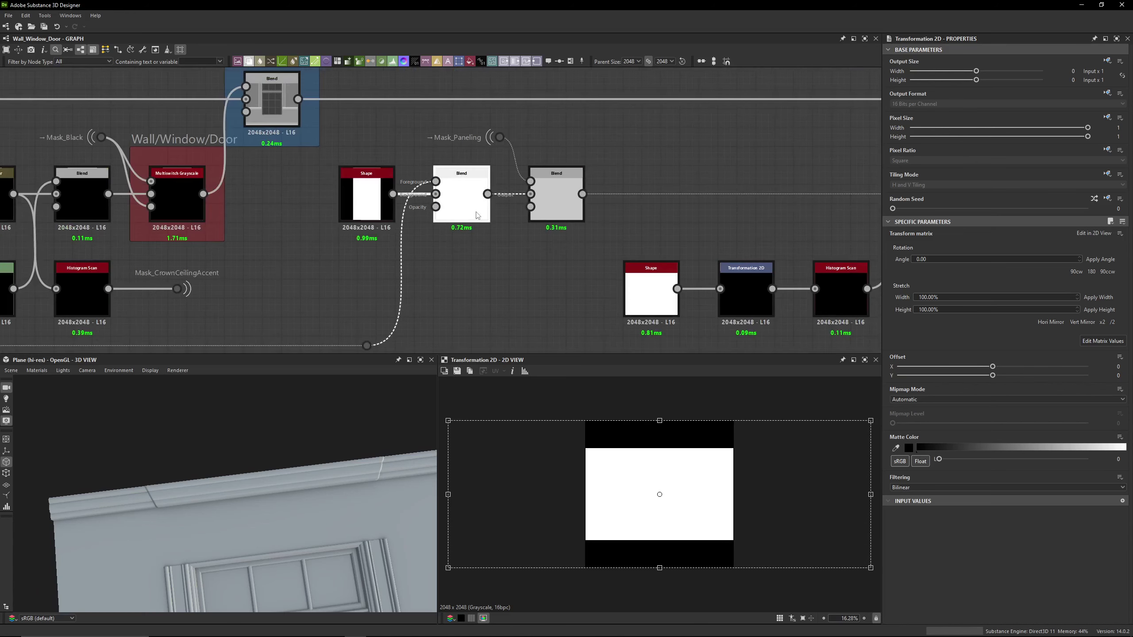
double_click(477, 215)
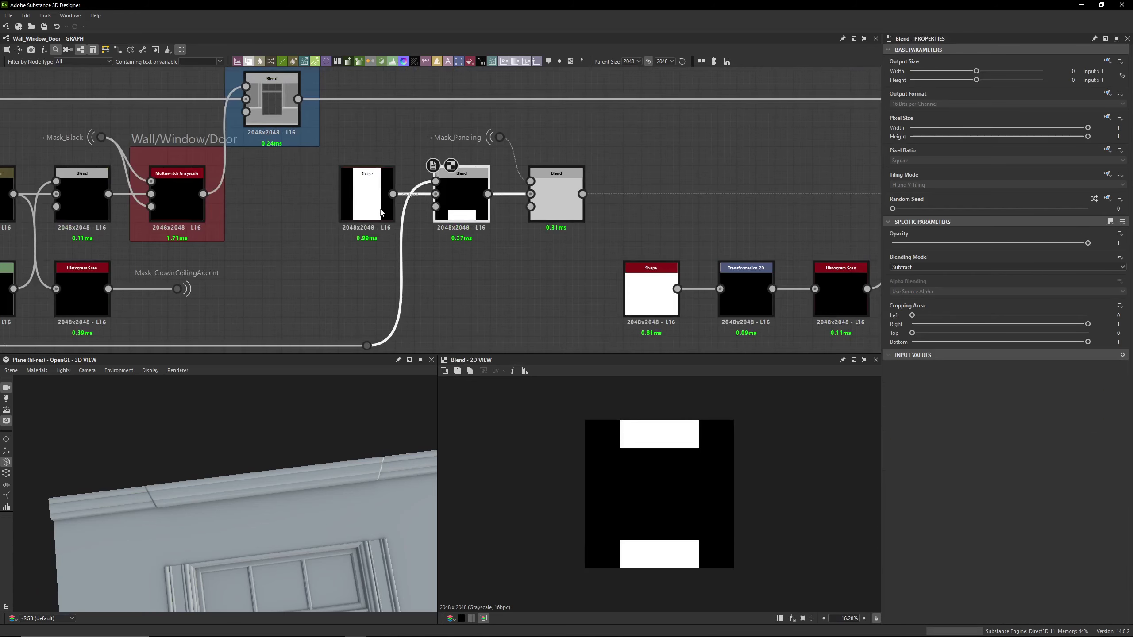
Go to the H15 Blend at the end of the branch and review its settings
scroll(536, 164, down, 3)
middle_drag(871, 154, 630, 153)
click(694, 135)
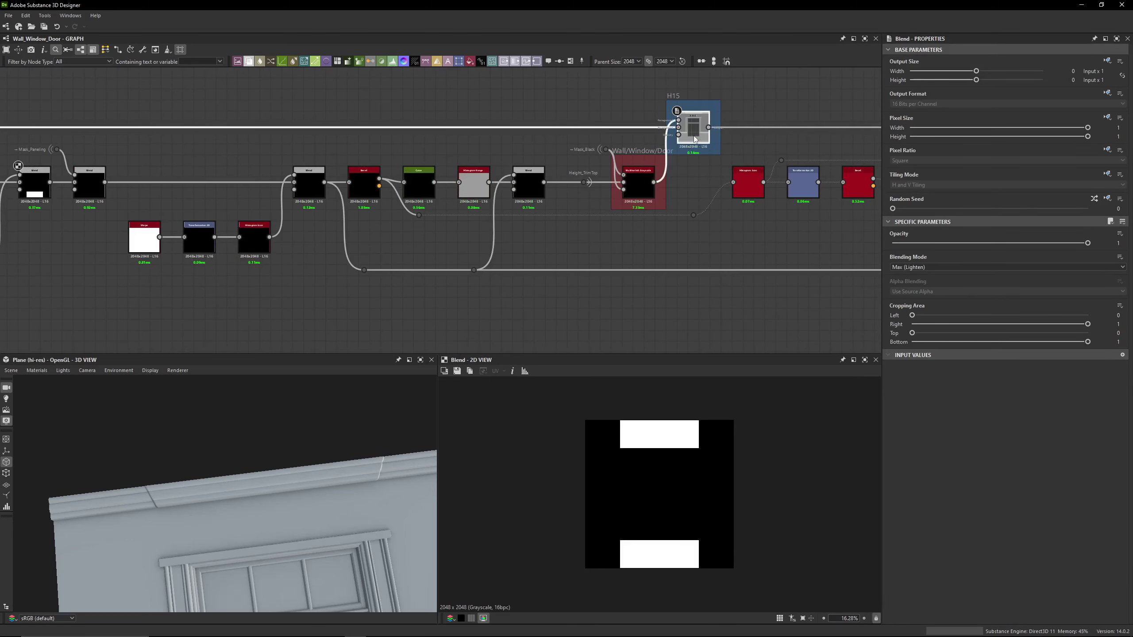
scroll(491, 134, down, 2)
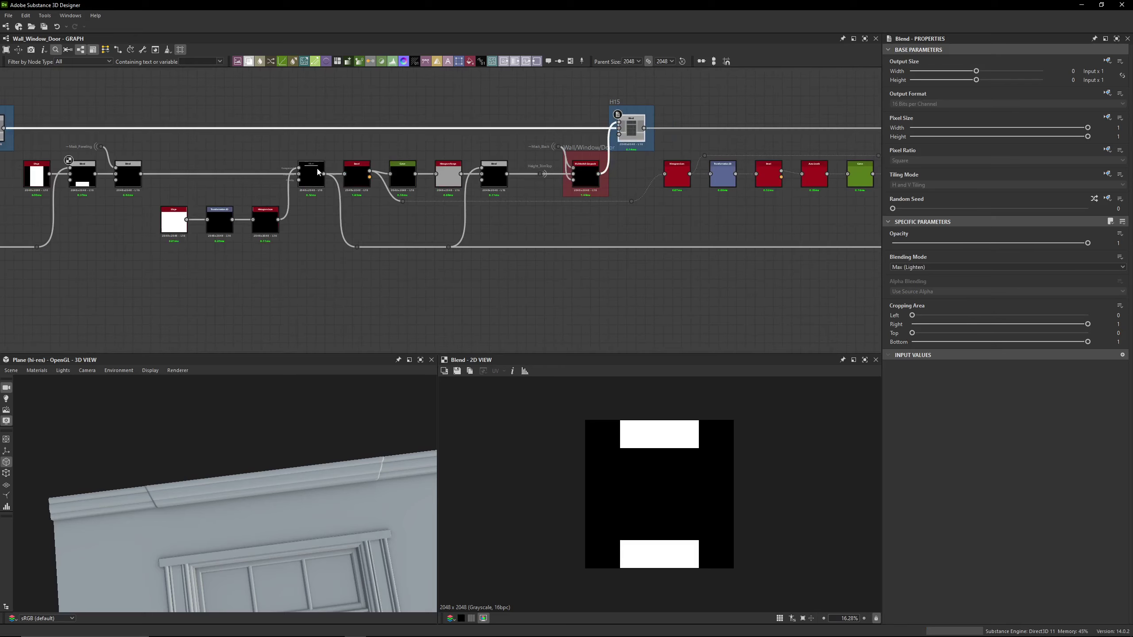
Compare the square Shape at the start of the H15 branch with the Subtract Blend that follows it
middle_drag(402, 201, 616, 201)
scroll(312, 190, up, 5)
click(323, 171)
double_click(322, 171)
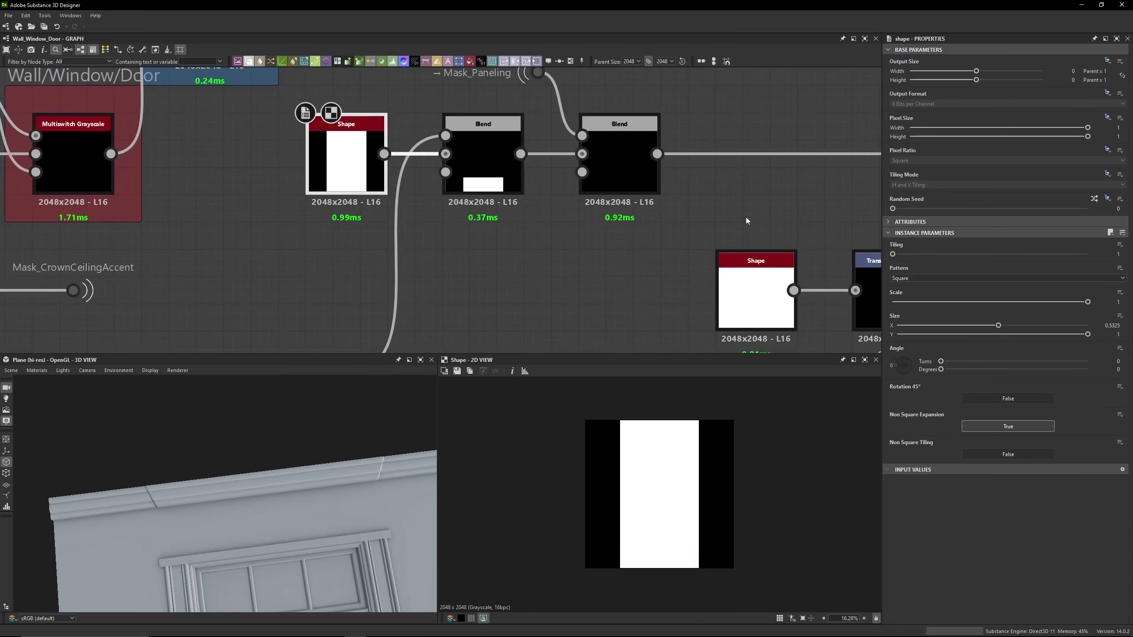
double_click(483, 160)
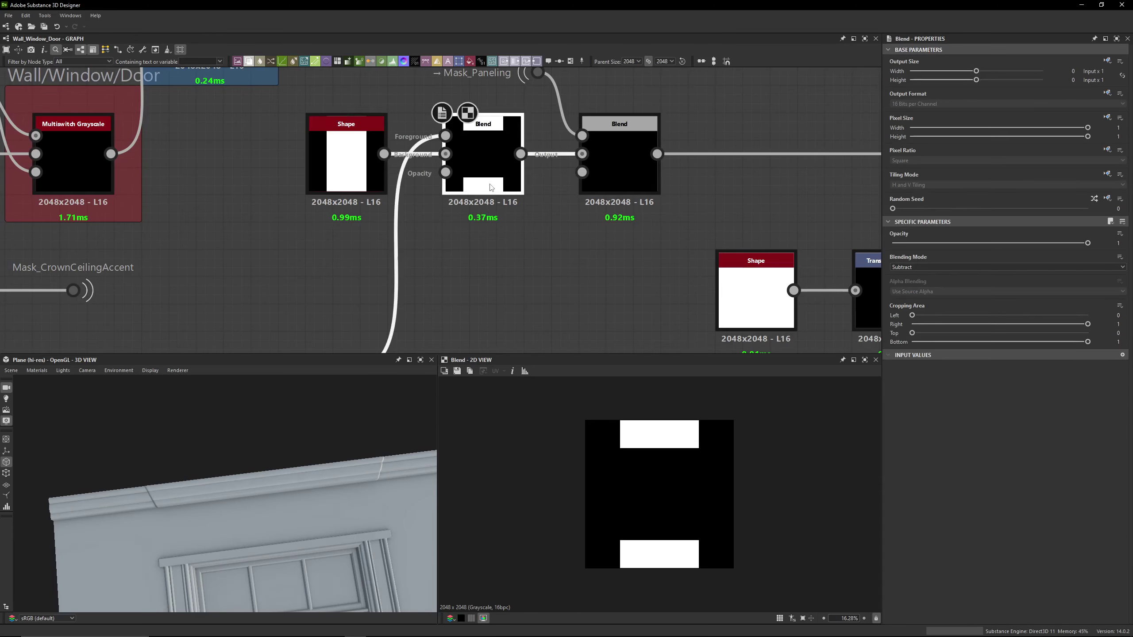
Trace the foreground input of the first Subtract Blend in the H15 branch back to the Transformation 2D and preview that mask
middle_drag(465, 310, 422, 331)
scroll(422, 331, down, 3)
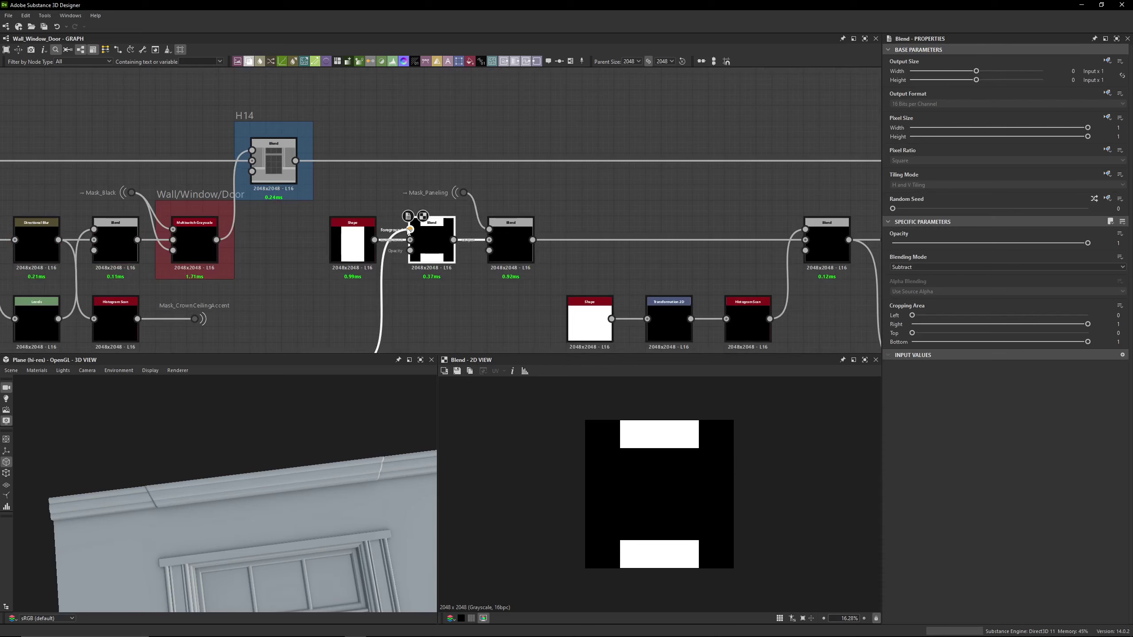
double_click(385, 261)
scroll(89, 294, down, 4)
middle_drag(90, 295, 511, 213)
scroll(678, 185, up, 5)
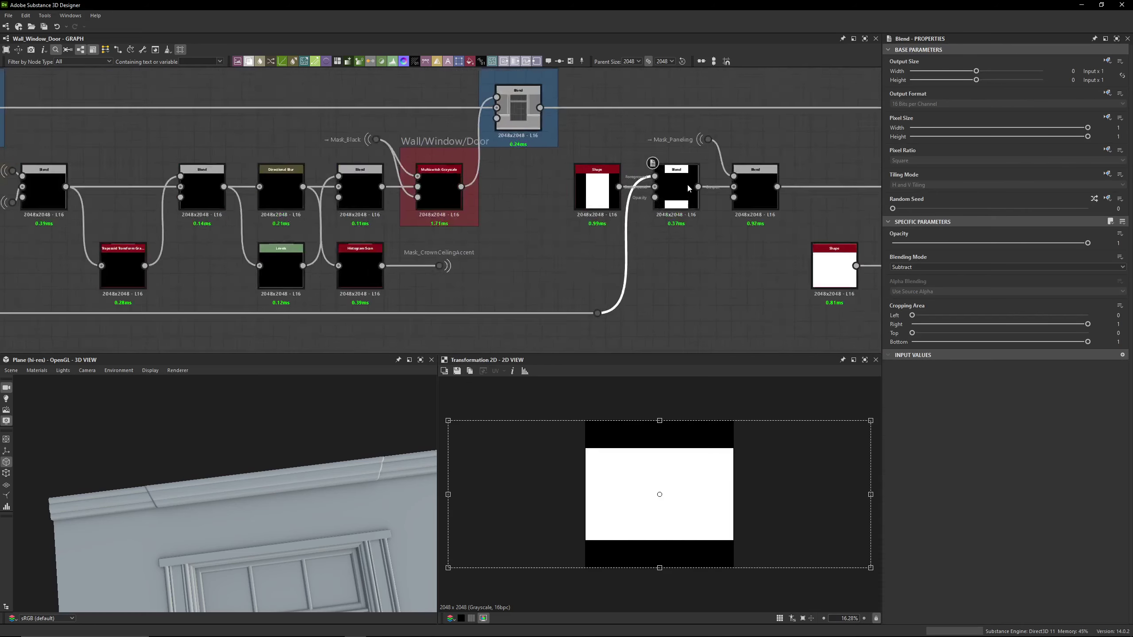
Compare the Blend that subtracts Mask_Paneling with its portal input and the preceding Blend, and check its blending mode
double_click(541, 205)
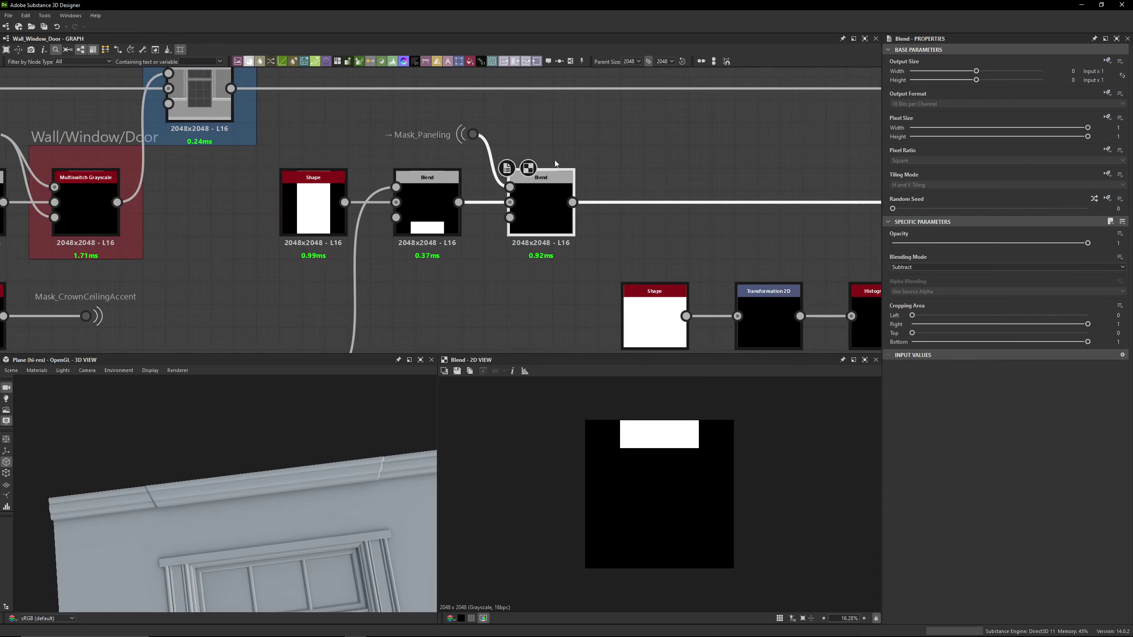
double_click(474, 135)
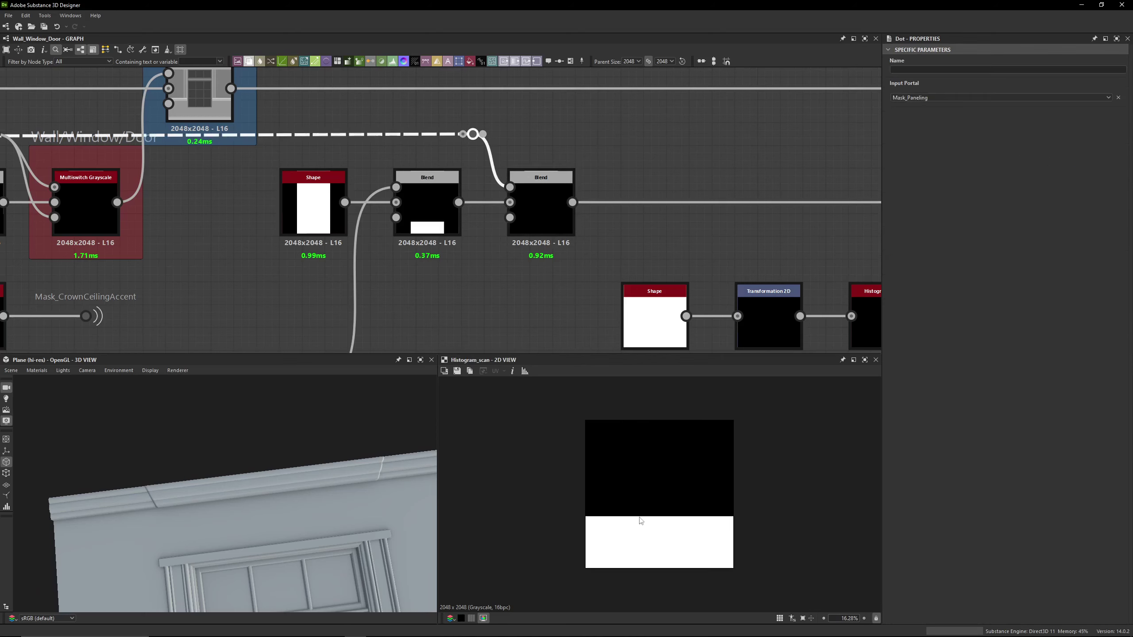
click(537, 126)
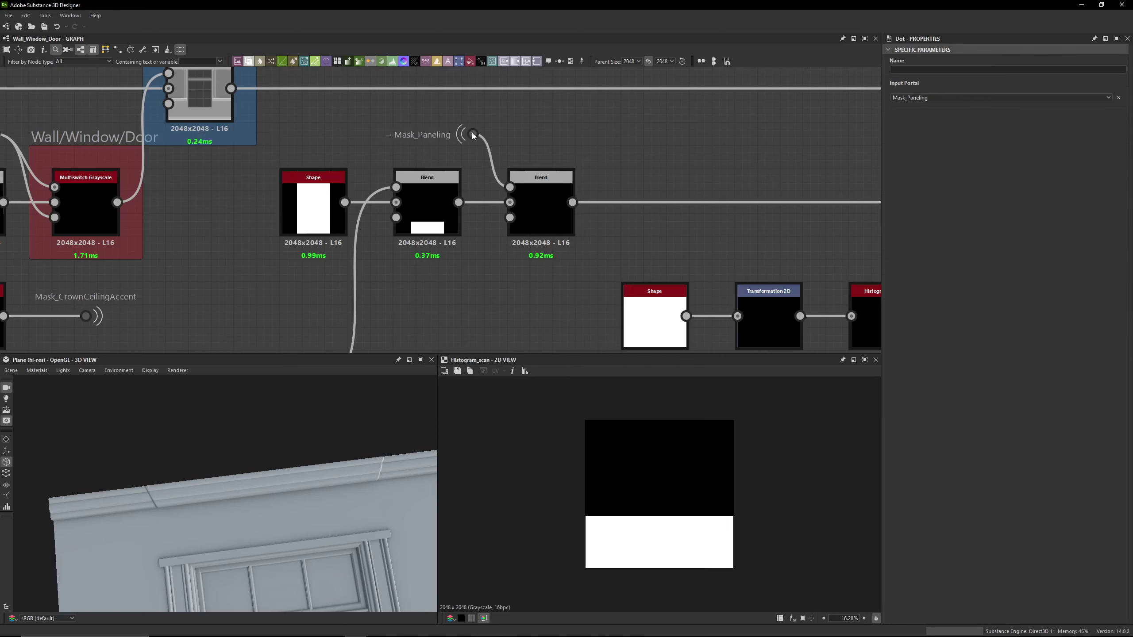
double_click(537, 218)
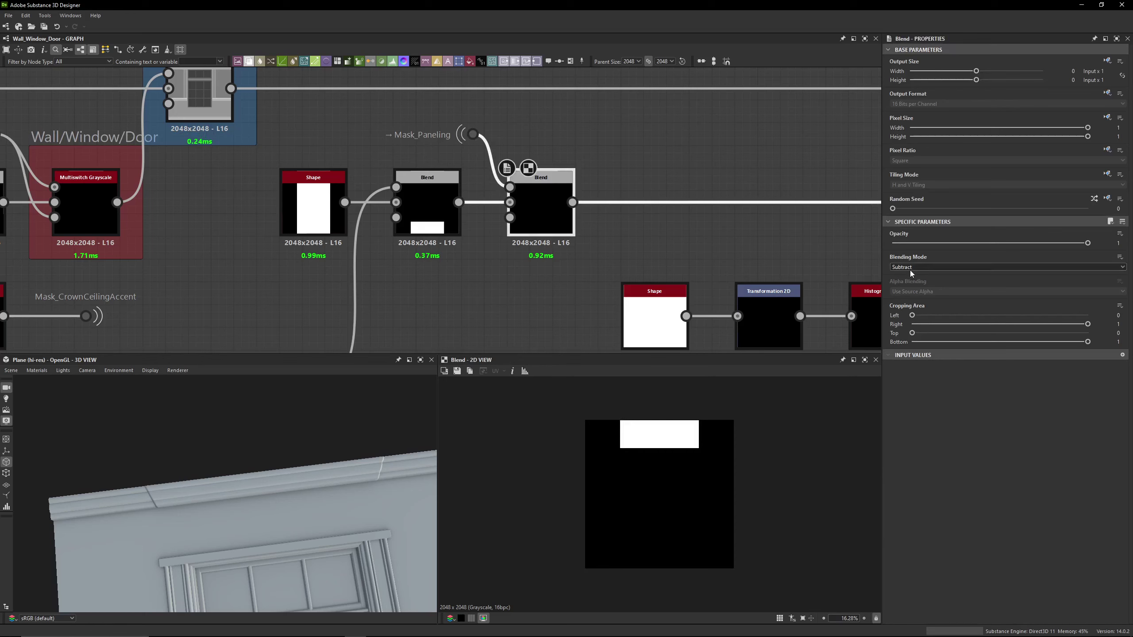
double_click(427, 205)
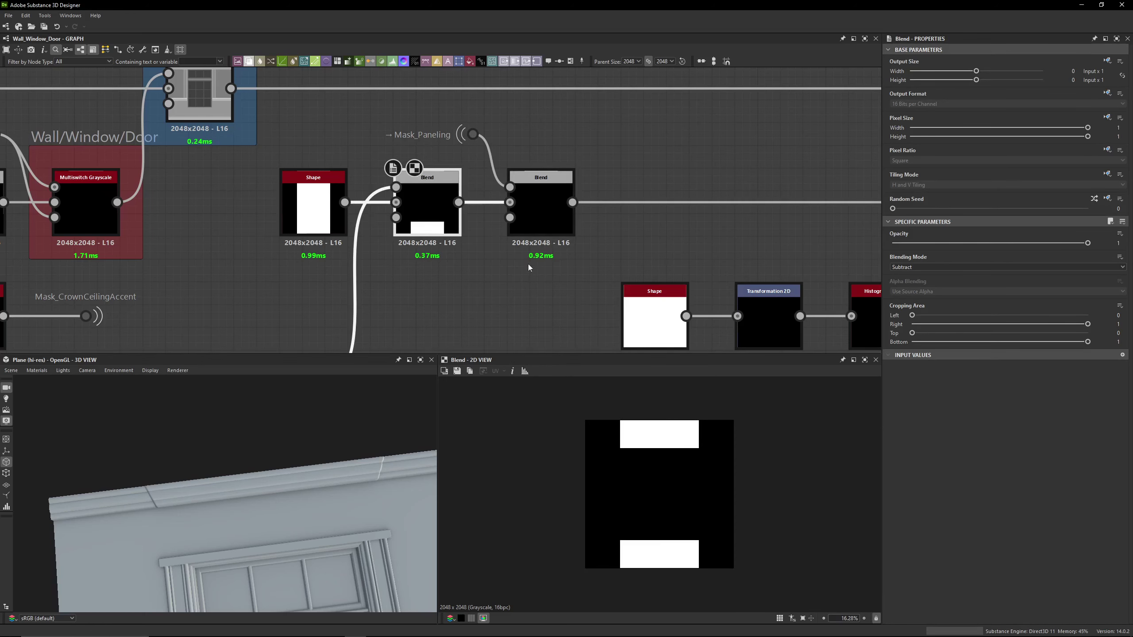
double_click(537, 212)
Preview the lower chain of square Shape, Transformation 2D and Histogram Scan in turn and review their settings
scroll(331, 169, down, 3)
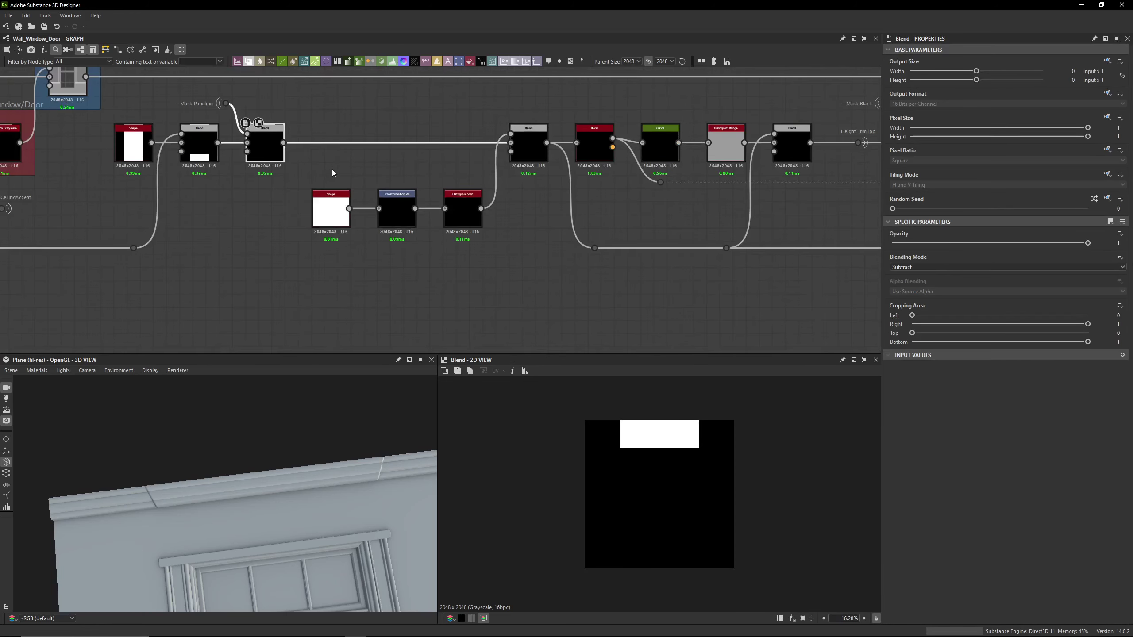
scroll(339, 171, up, 3)
double_click(306, 276)
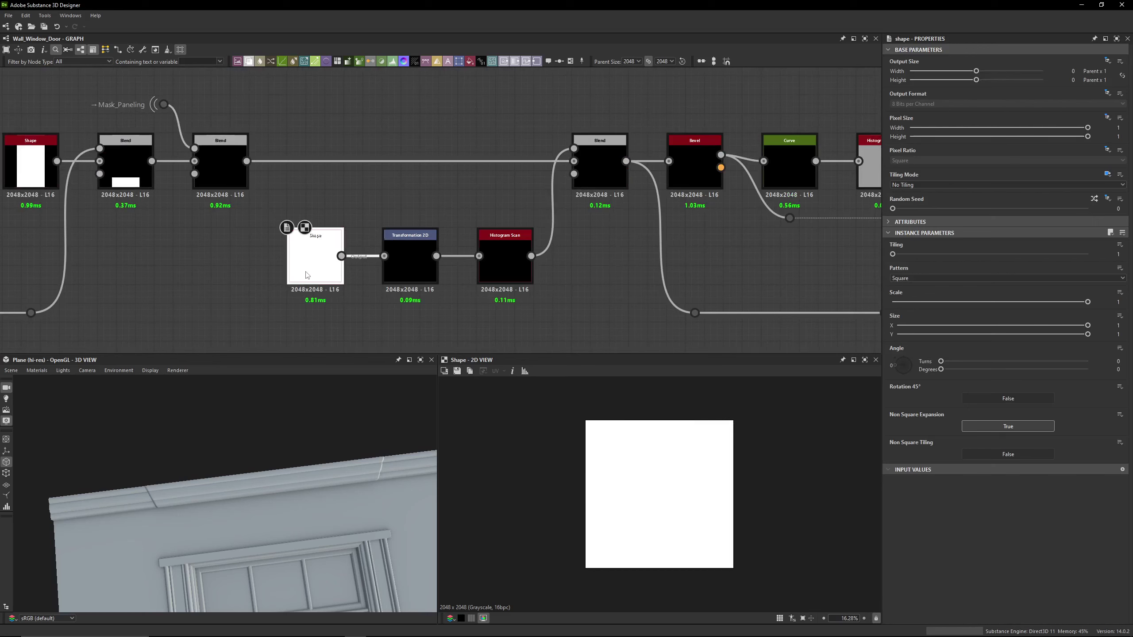
double_click(436, 273)
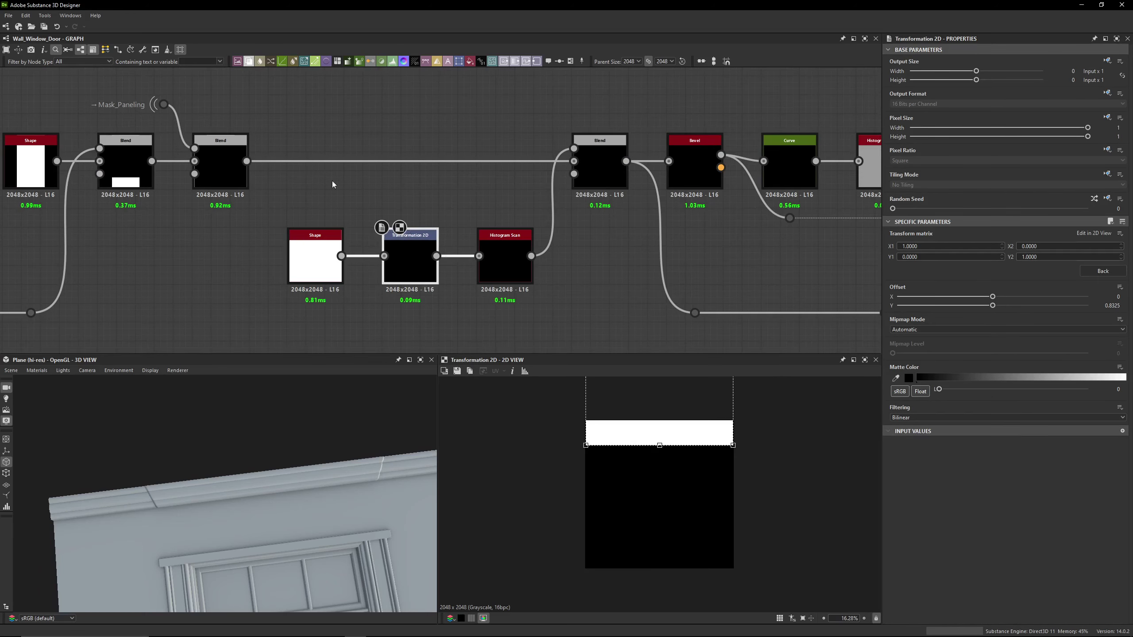
scroll(381, 221, up, 2)
double_click(556, 319)
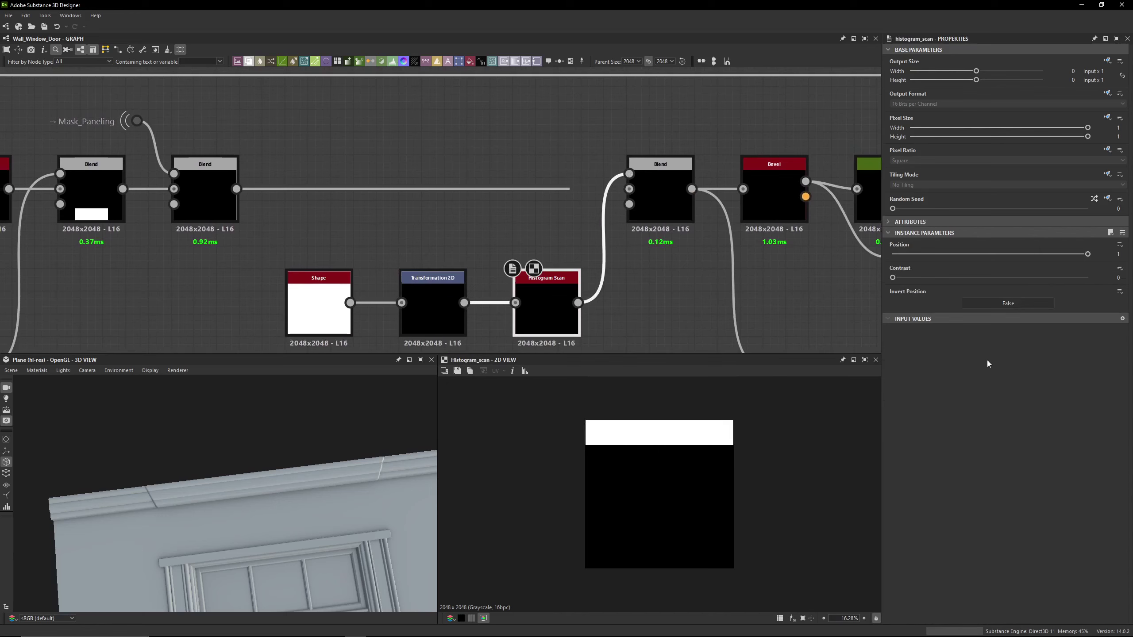
Compare the Mask_Paneling Blend with the Blend that subtracts the Histogram Scan mask from it
middle_drag(300, 238, 212, 199)
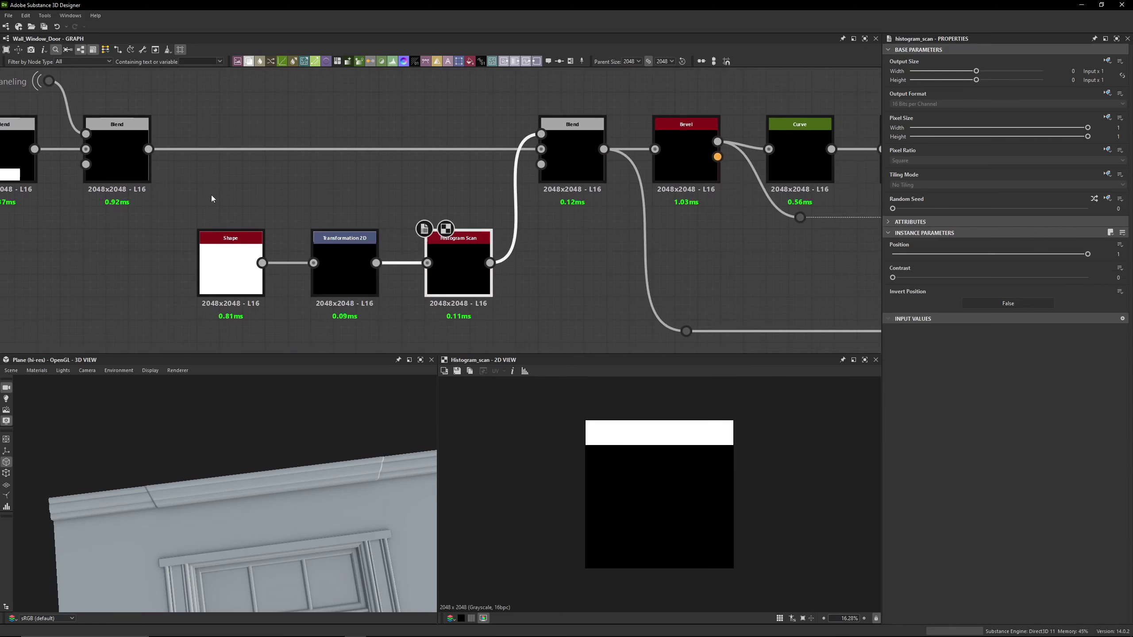
double_click(131, 163)
double_click(566, 167)
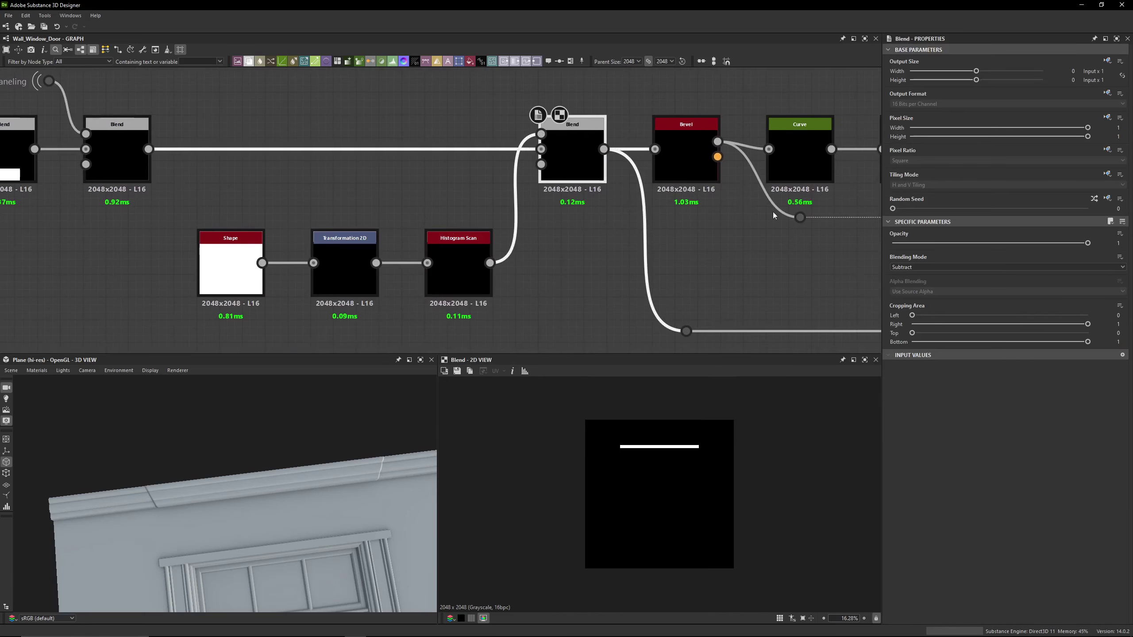
double_click(117, 157)
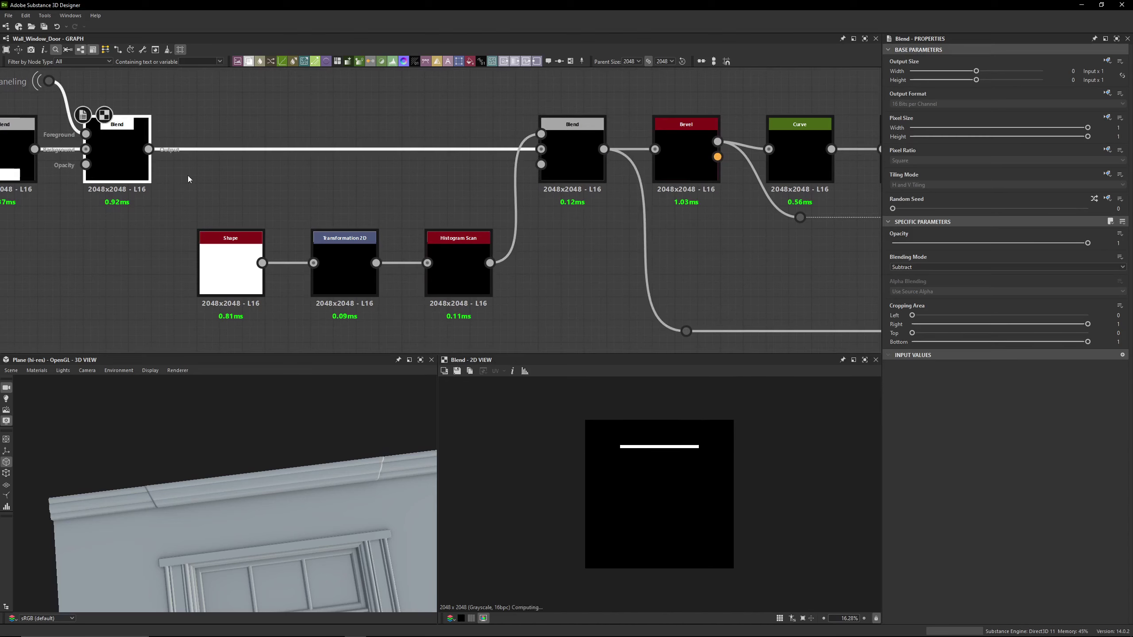
click(473, 292)
double_click(571, 161)
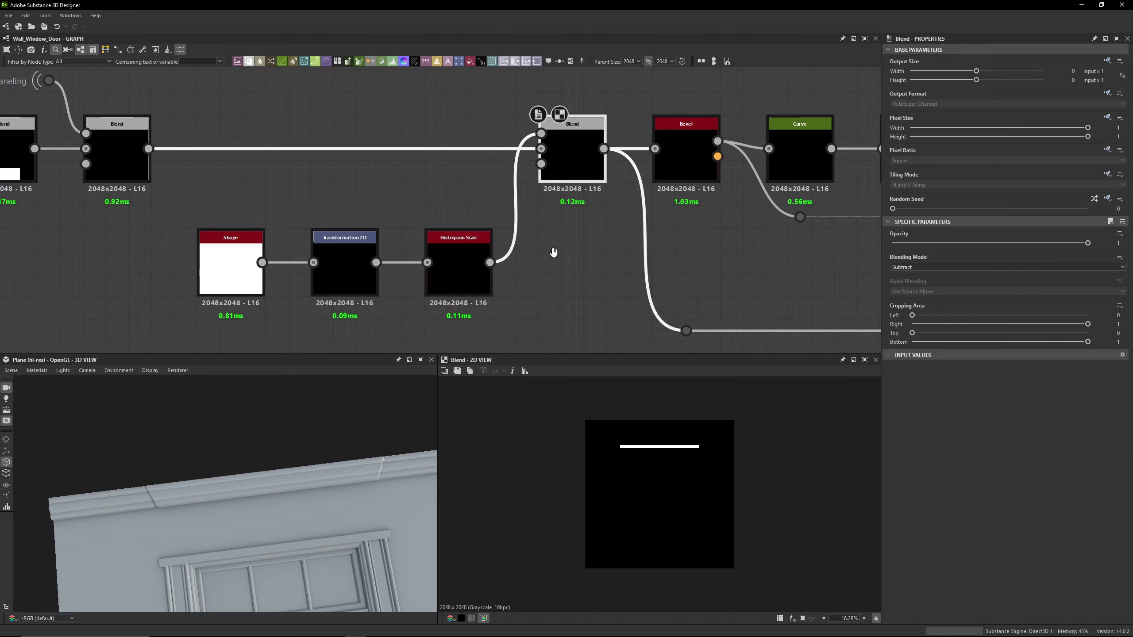
Preview the Bevel and the Curve after the trim mask, and inspect the three points of the curve profile
middle_drag(554, 254, 468, 271)
double_click(602, 169)
middle_drag(321, 509, 306, 485)
double_click(717, 195)
middle_drag(688, 193, 587, 198)
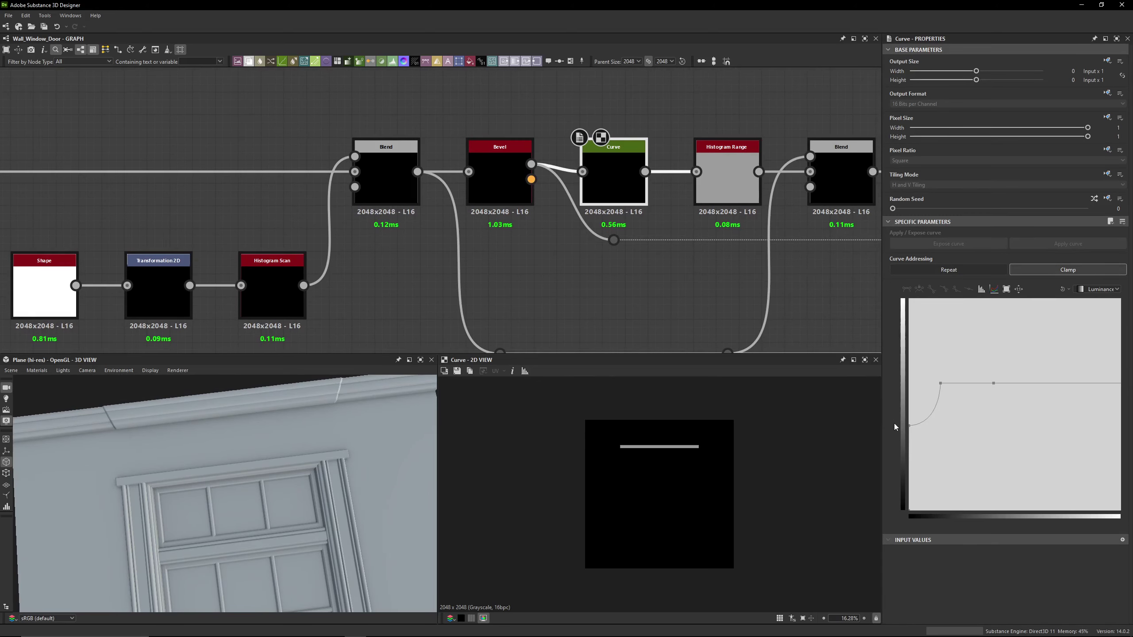
click(910, 426)
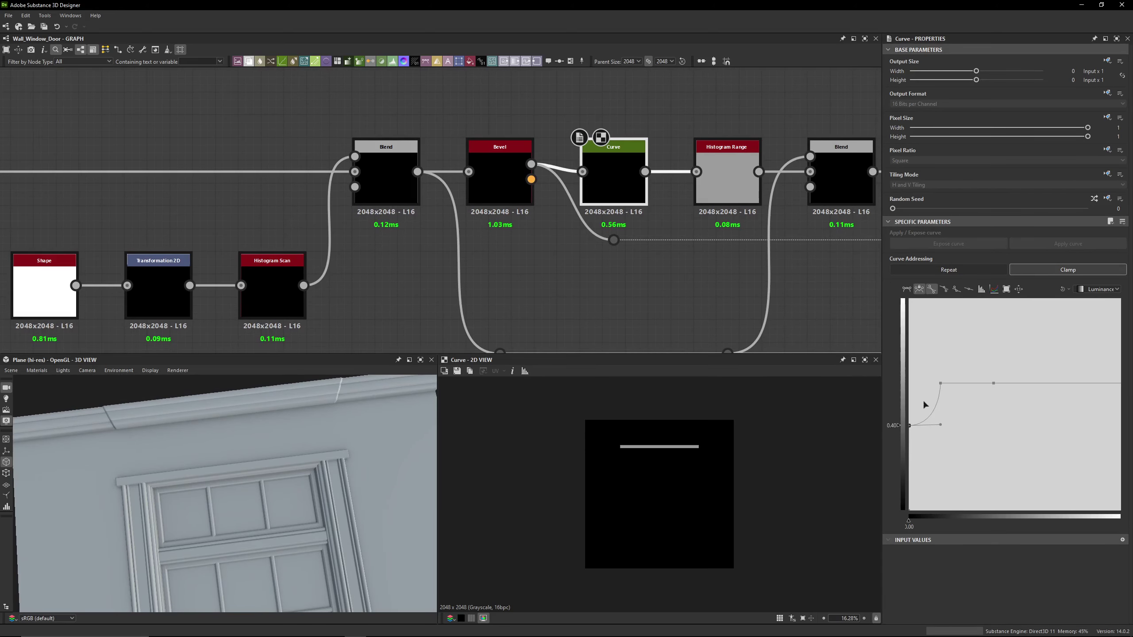
click(942, 384)
click(993, 385)
Compare the Curve output with the Histogram Range after it, examining the trim strip up close, and review the range settings
middle_drag(549, 256, 310, 237)
click(454, 175)
double_click(500, 174)
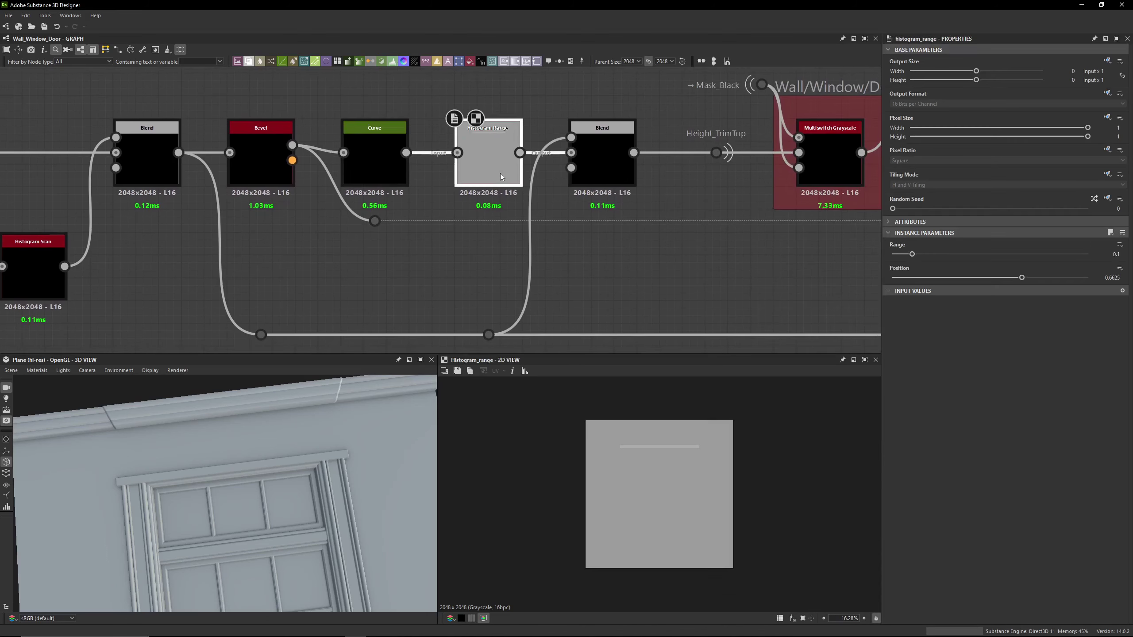
click(373, 175)
double_click(373, 174)
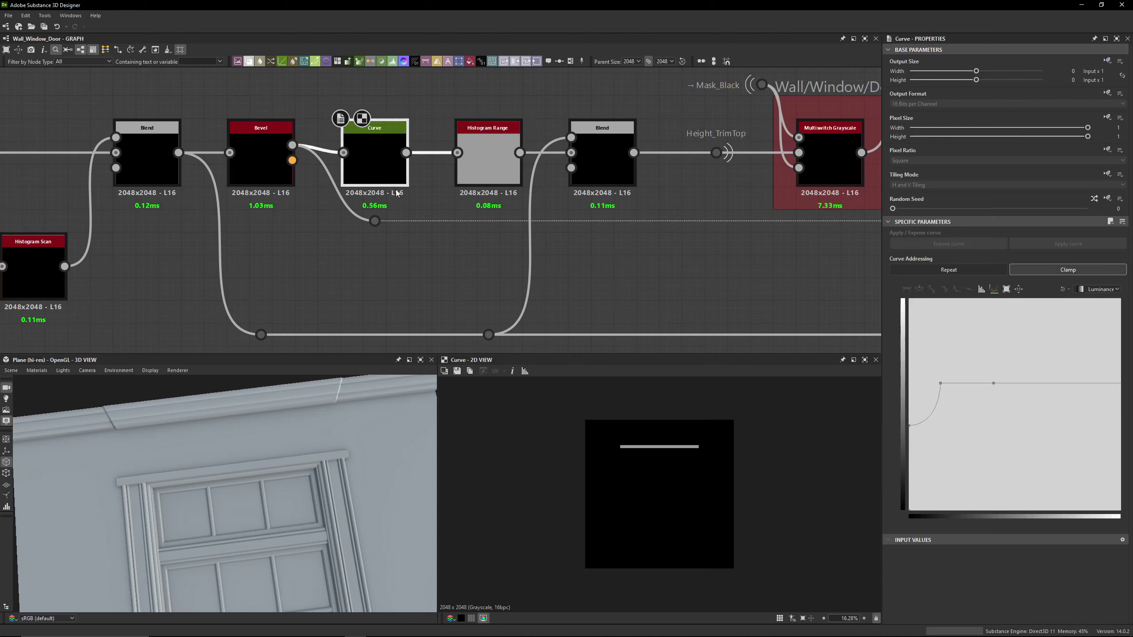
scroll(607, 446, up, 6)
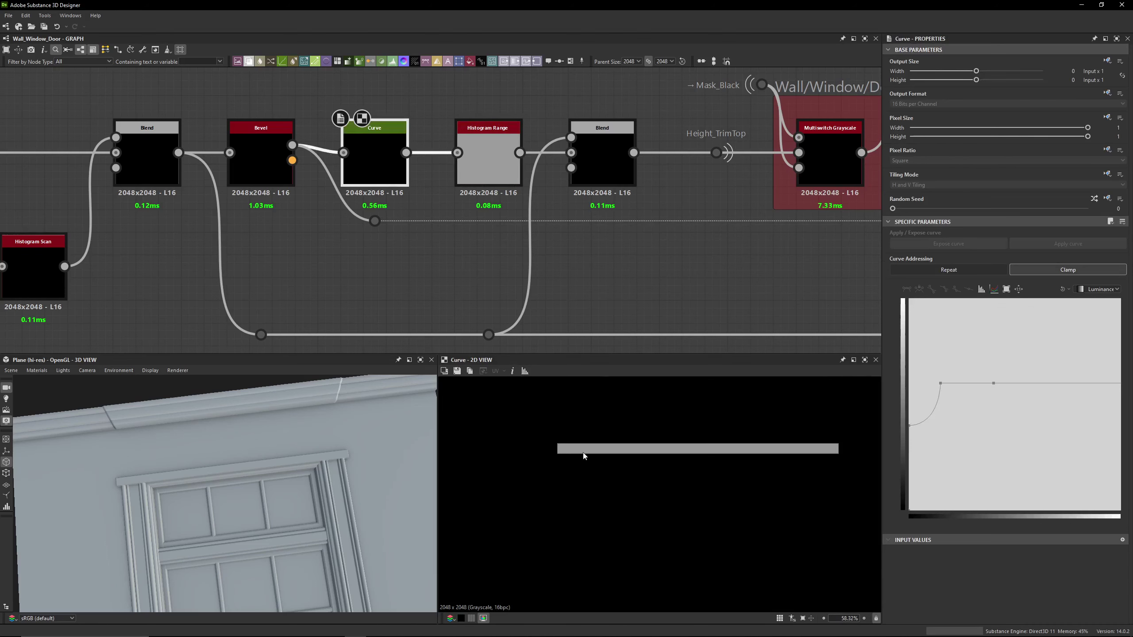
double_click(495, 184)
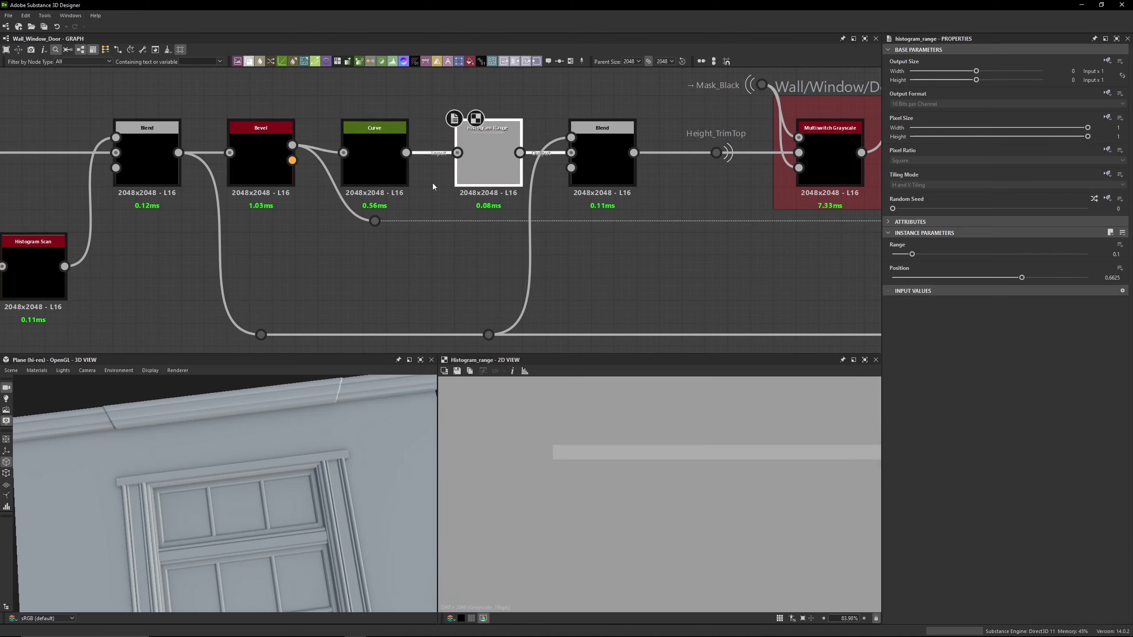
double_click(356, 167)
click(483, 161)
Compare the Multiply Blend after the Histogram Range with the Subtract Blend that supplies its mask
middle_drag(476, 164, 482, 156)
double_click(598, 158)
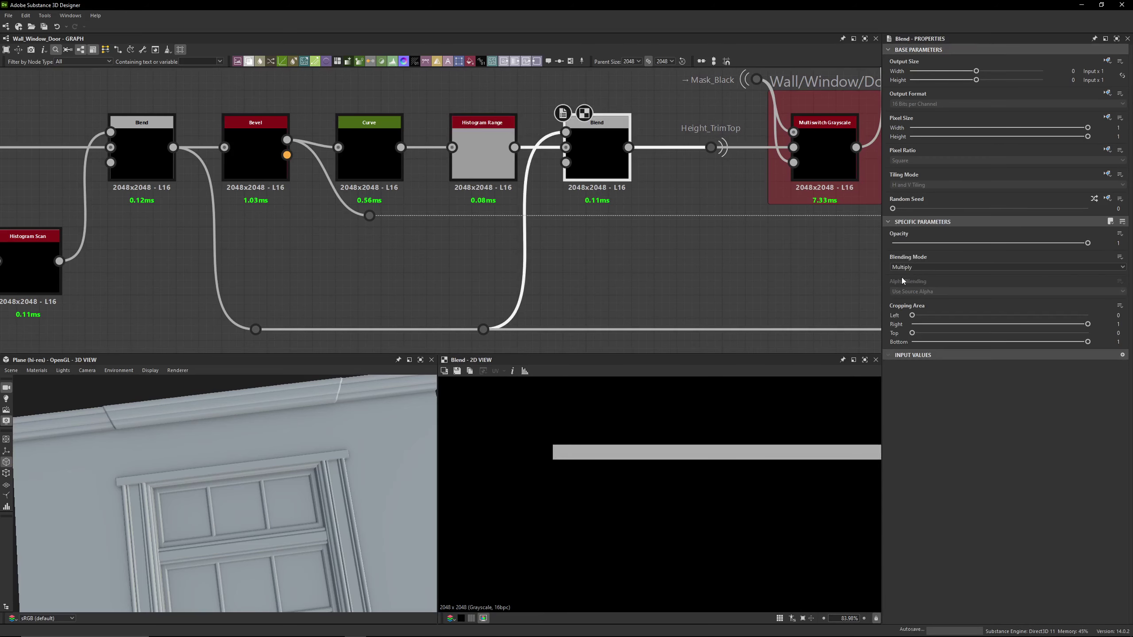
double_click(142, 161)
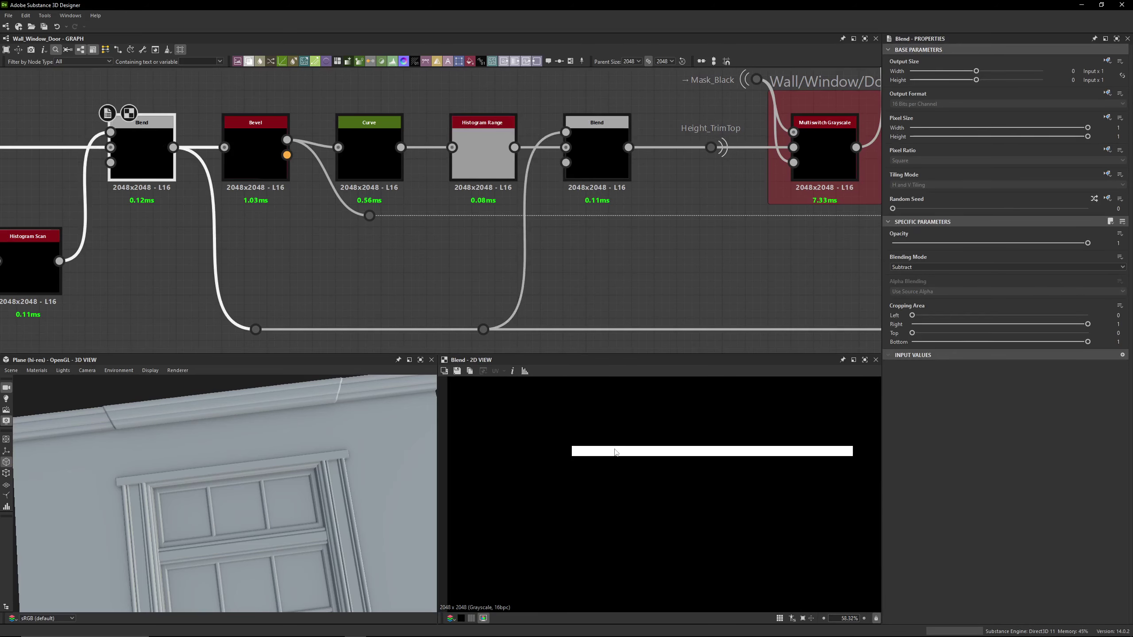
scroll(614, 453, down, 1)
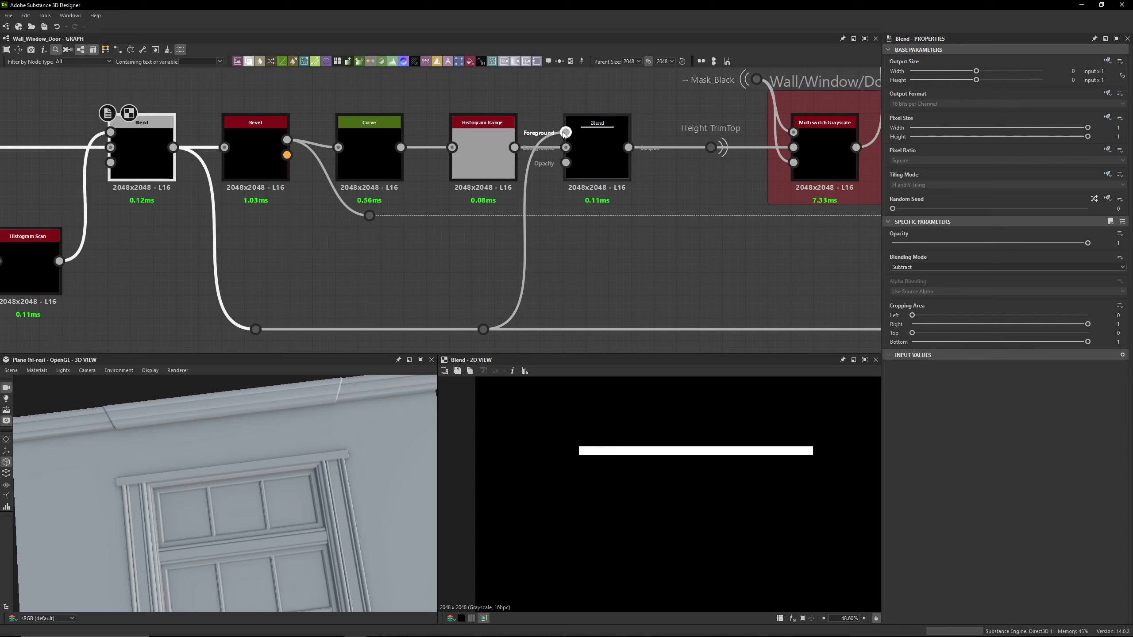
double_click(612, 147)
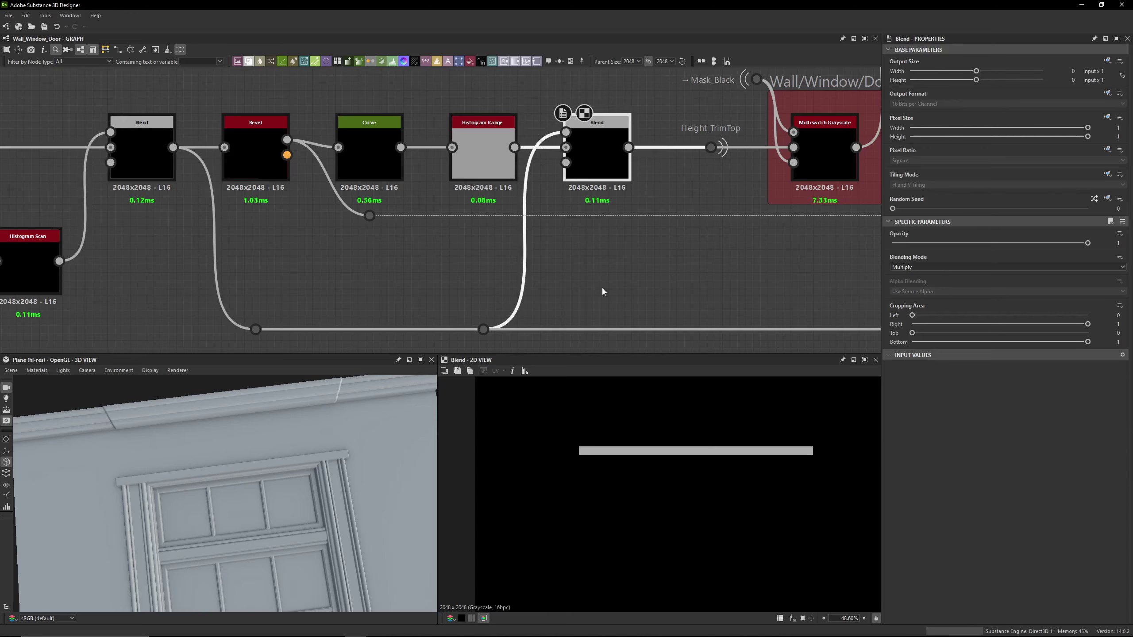
scroll(652, 476, down, 10)
click(141, 152)
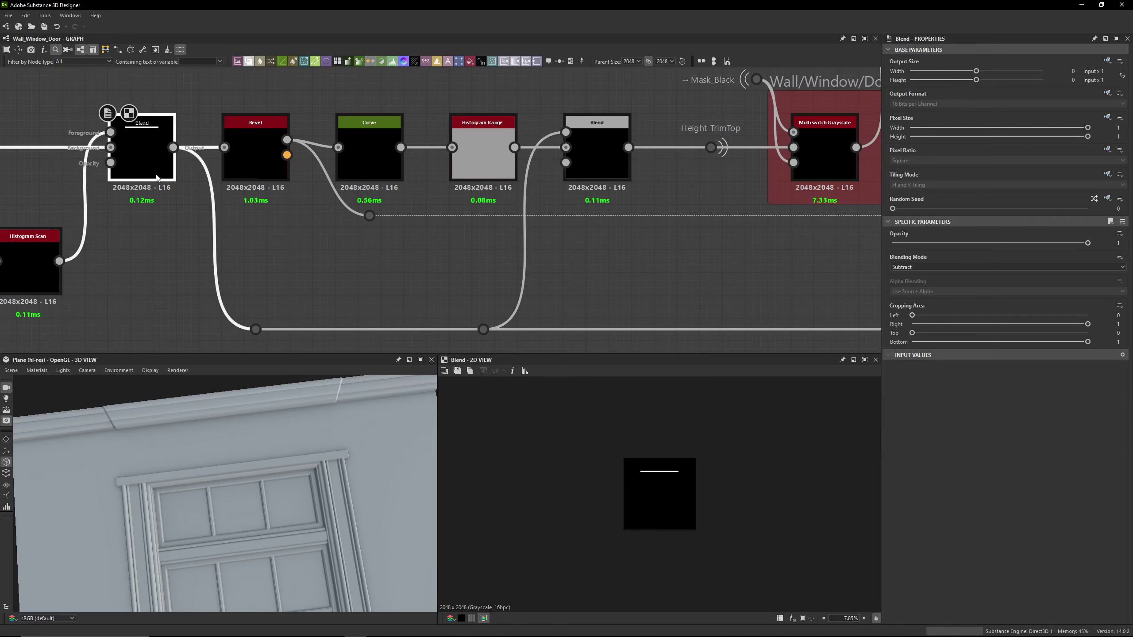
click(605, 165)
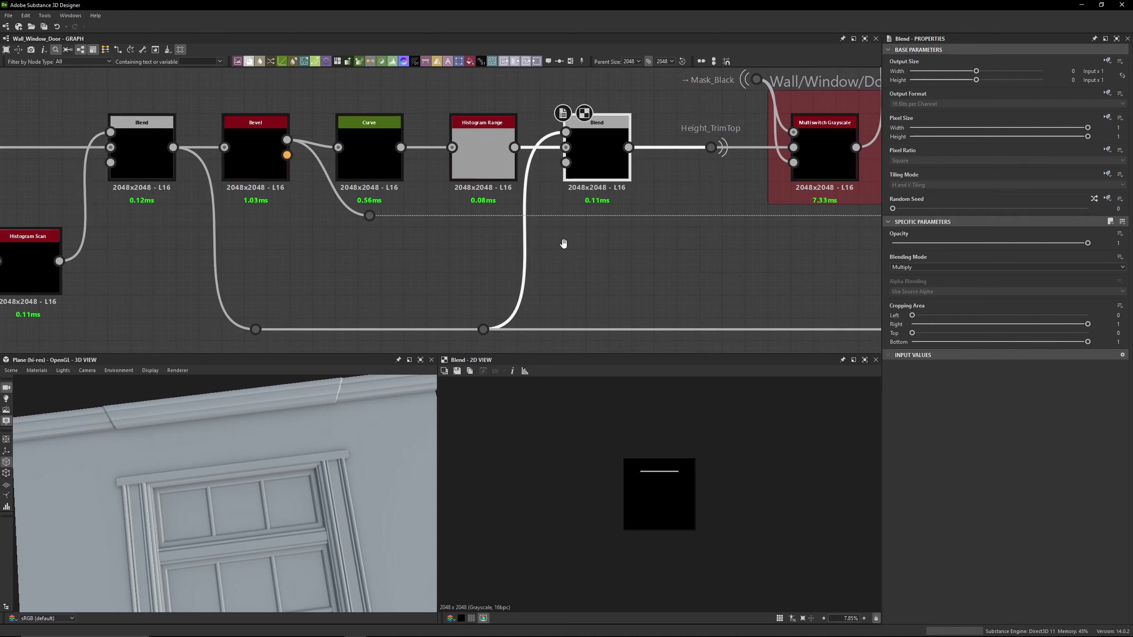
Follow the Multiply Blend's output to the Height_TrimTop portal and inspect the portal's properties
middle_drag(562, 245, 424, 243)
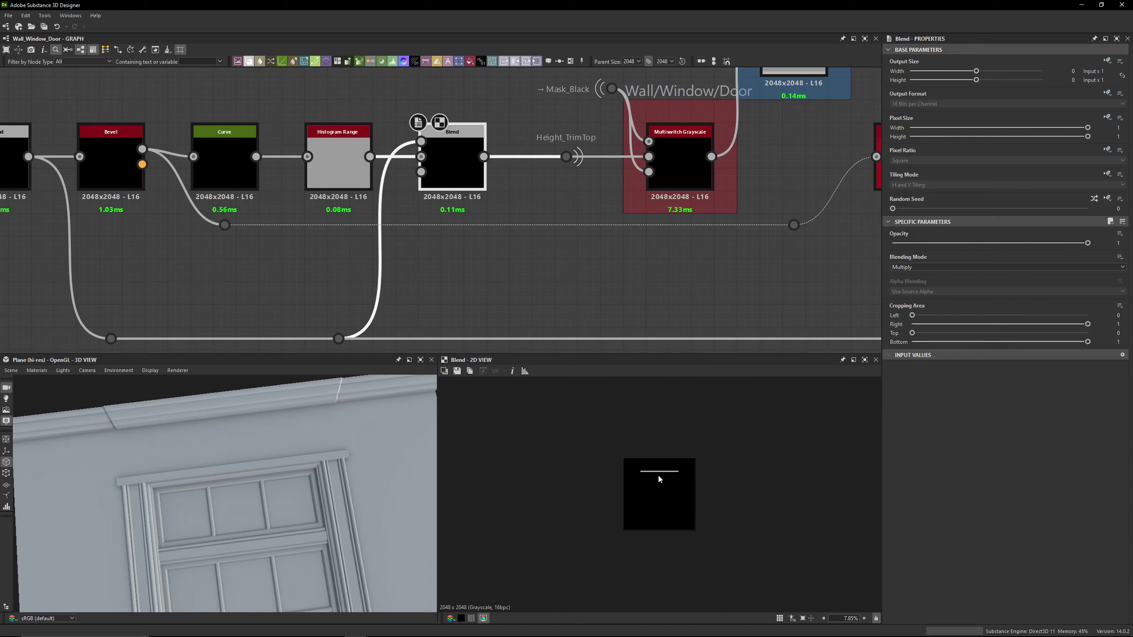
scroll(658, 474, up, 4)
middle_drag(561, 245, 554, 282)
drag(519, 175, 573, 226)
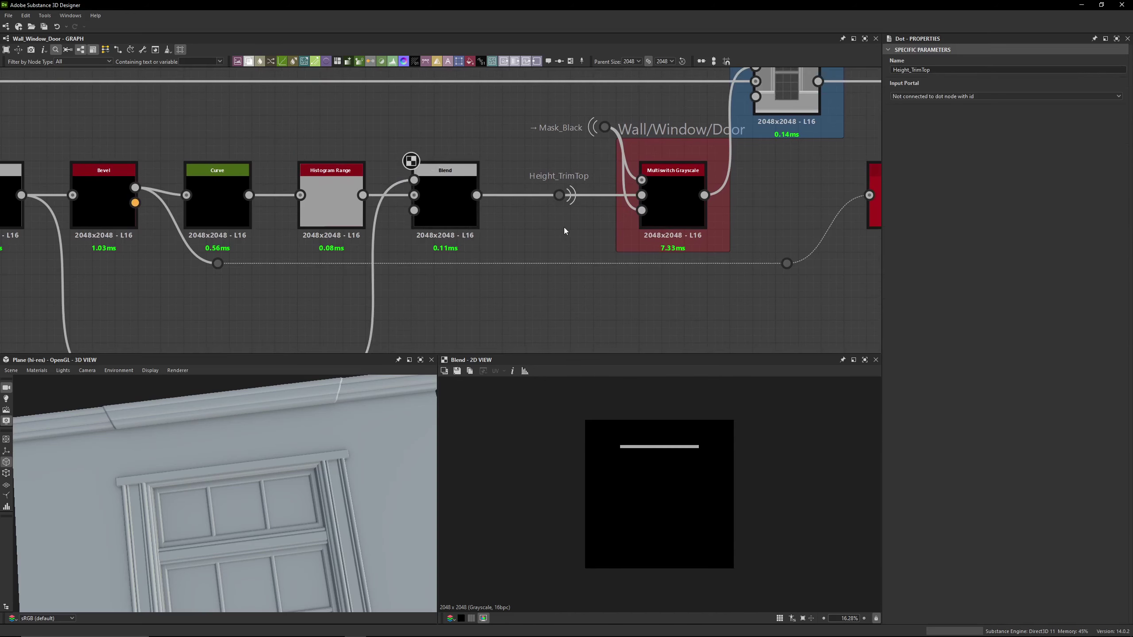
click(486, 221)
Follow the trim height through the Multiswitch Grayscale to the H15 Blend, preview the combined height and check its blending mode
middle_drag(486, 221, 399, 216)
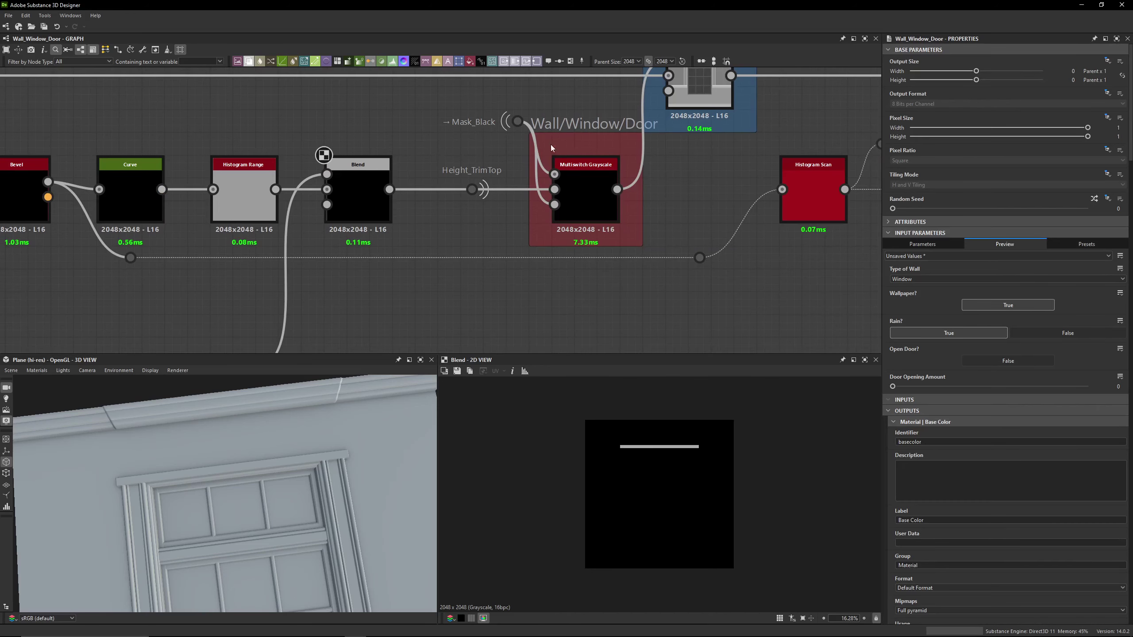
middle_drag(556, 174, 453, 243)
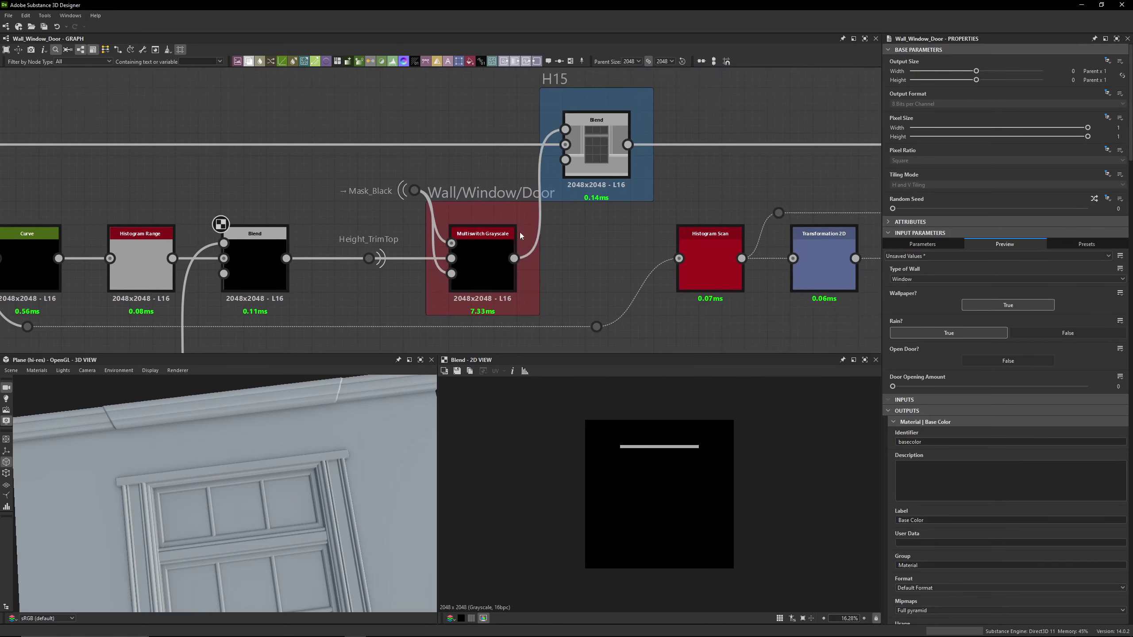
double_click(591, 141)
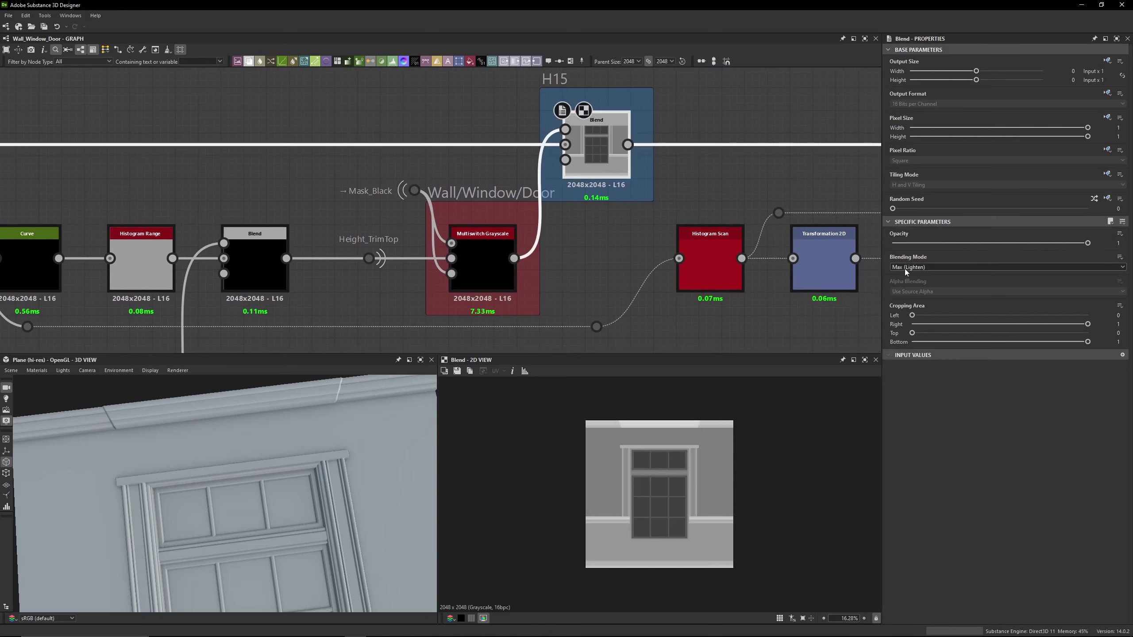
Preview the H15 Bevel's height and the Histogram Scan starting the H16 branch, and inspect the H16 Blend at its end
scroll(573, 253, down, 3)
middle_drag(573, 253, 537, 191)
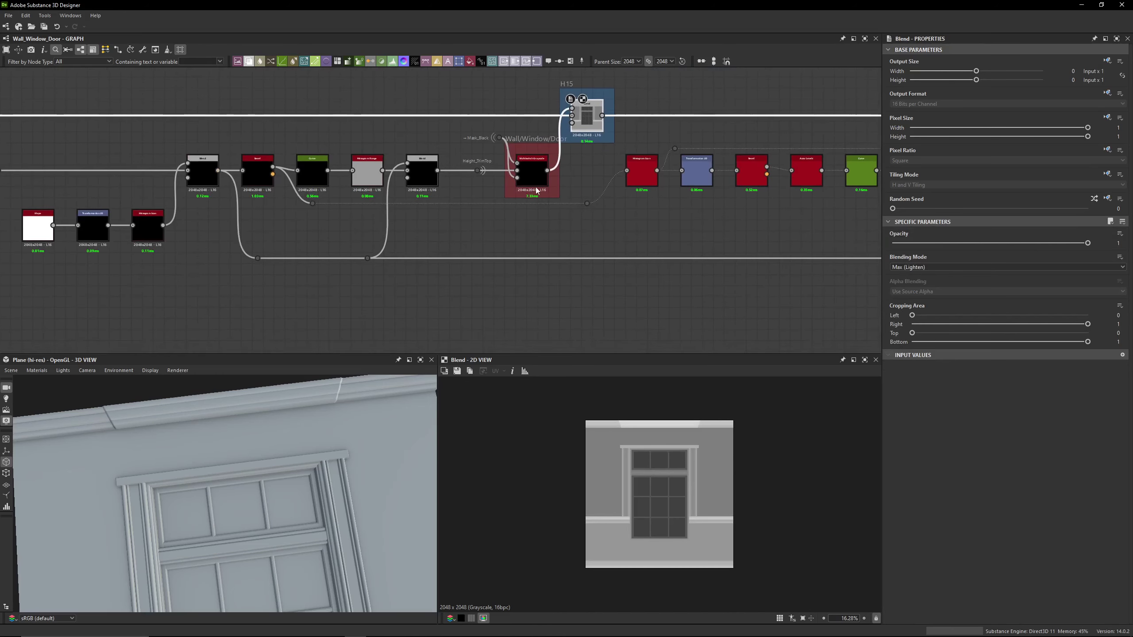
double_click(258, 169)
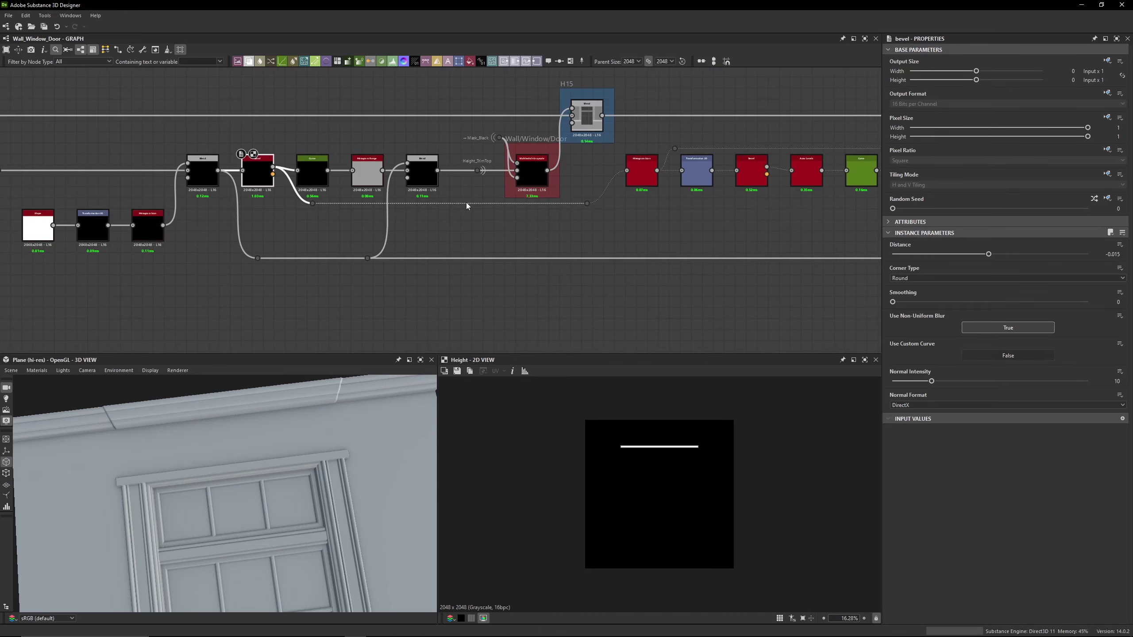
double_click(641, 171)
middle_drag(758, 134, 389, 182)
click(832, 165)
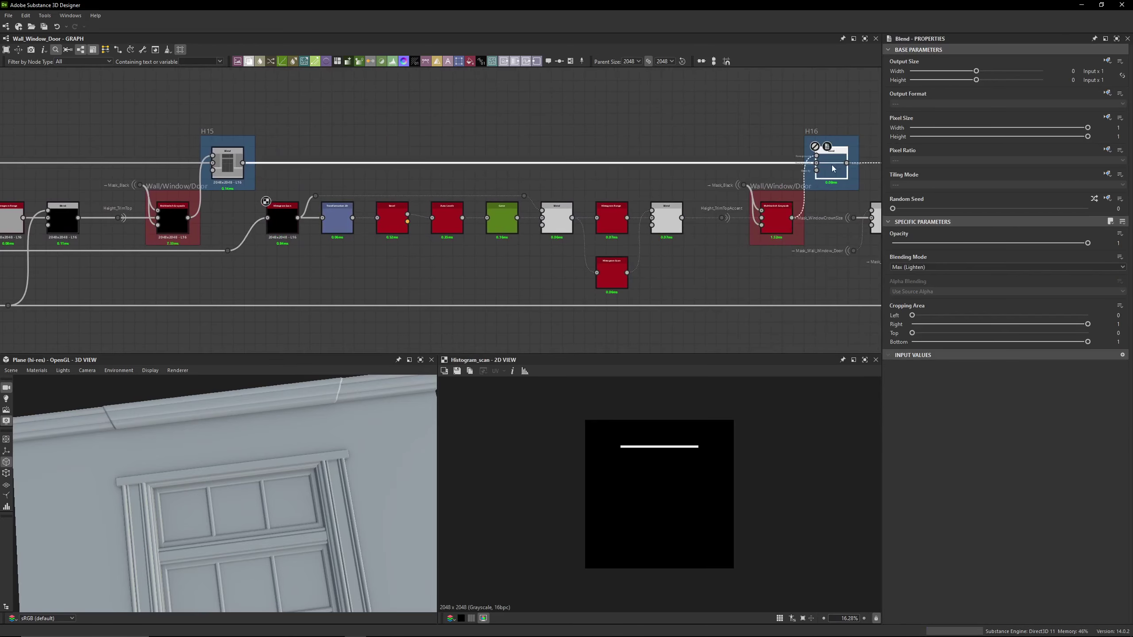
Examine the end of the trim piece above the window up close in the 3D preview
scroll(133, 469, up, 5)
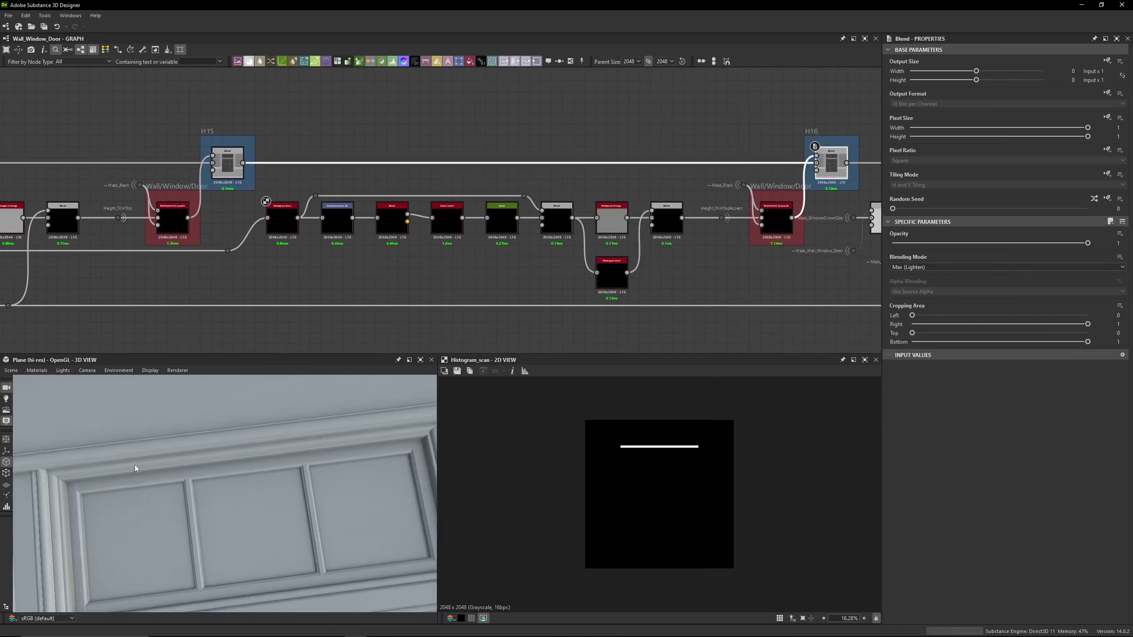
middle_drag(134, 469, 223, 463)
scroll(223, 463, up, 4)
drag(224, 463, 219, 436)
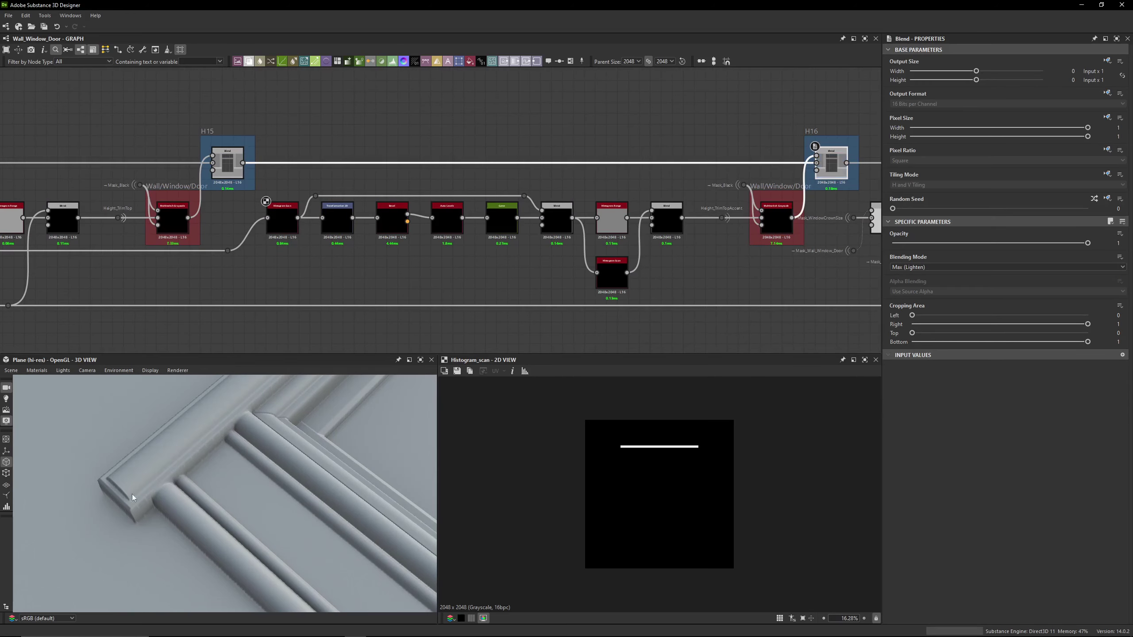
Inspect the Histogram Scan at the start of the H16 branch and preview its bar mask up close
middle_drag(355, 223, 367, 228)
scroll(367, 228, up, 4)
click(368, 227)
scroll(268, 281, down, 3)
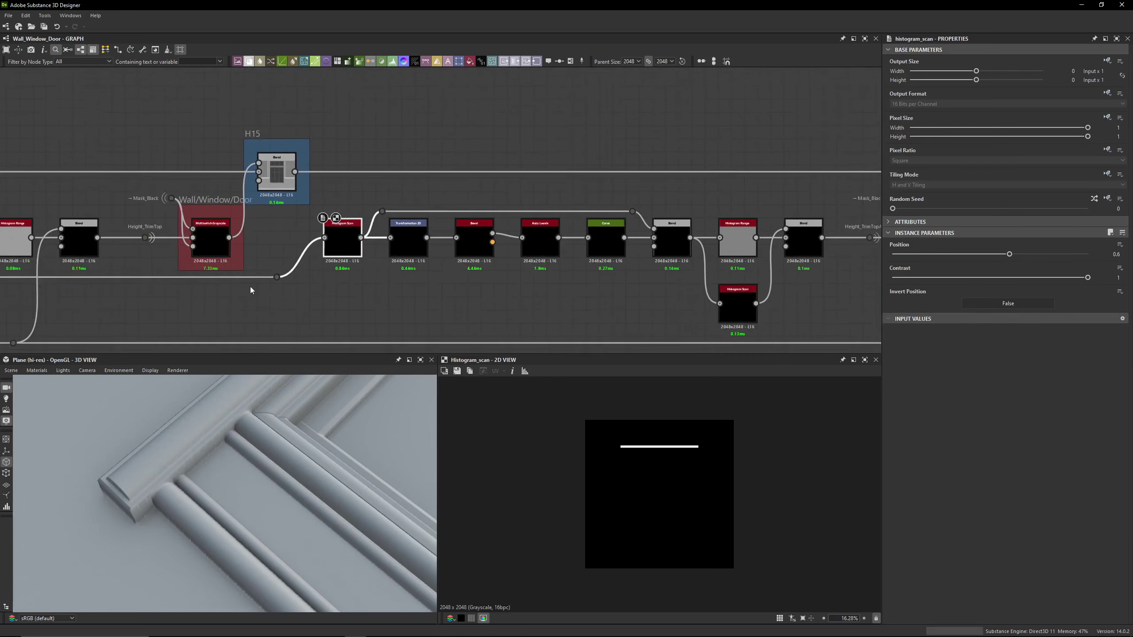
middle_drag(249, 290, 413, 261)
scroll(499, 227, up, 3)
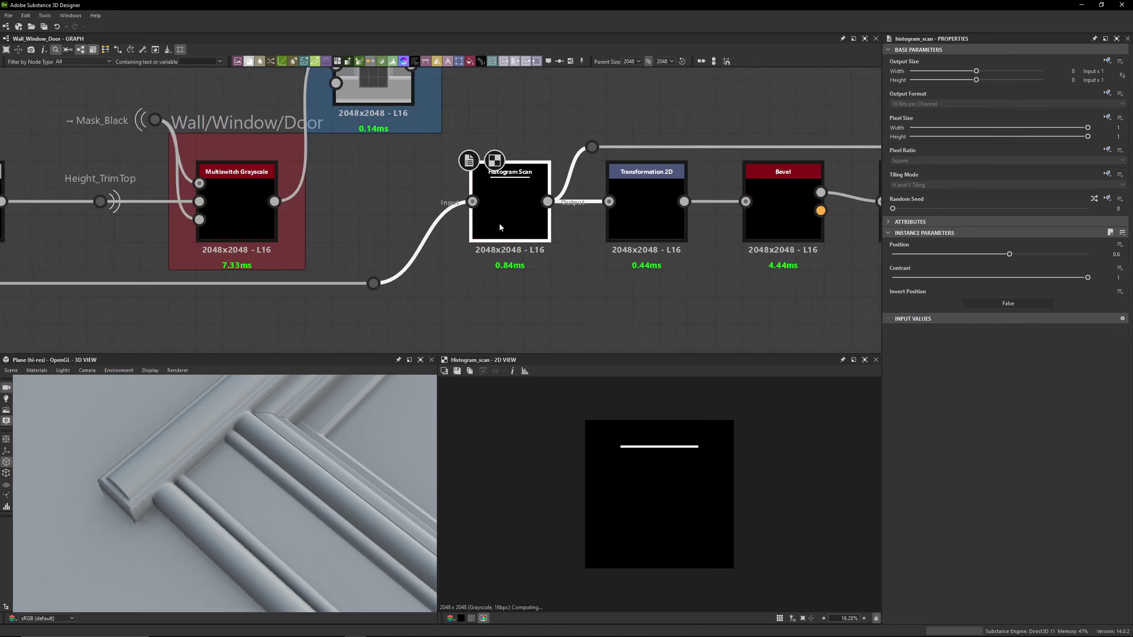
scroll(633, 455, up, 4)
middle_drag(558, 276, 419, 284)
scroll(549, 408, up, 1)
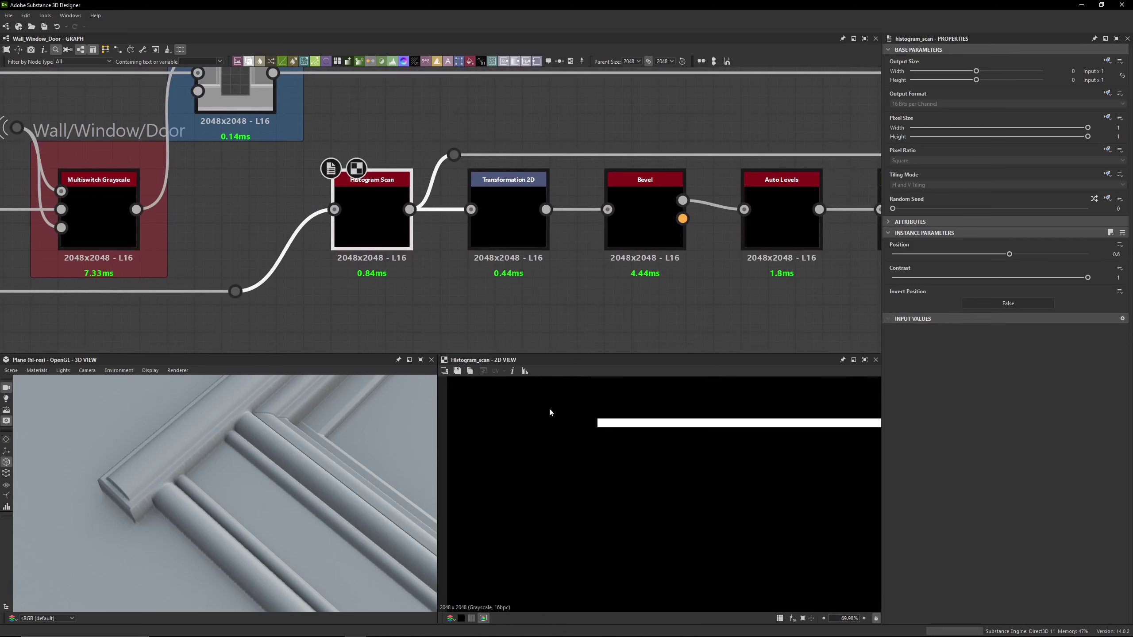
Preview the Transformation 2D after the Histogram Scan and check its transform matrix
click(506, 231)
scroll(713, 312, down, 1)
click(1089, 341)
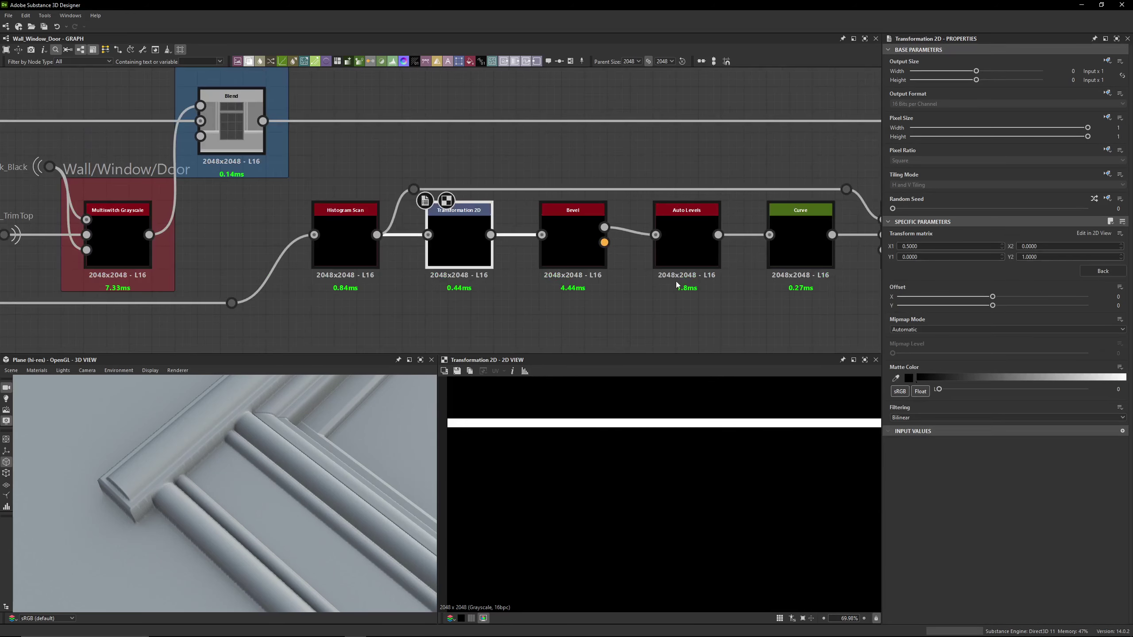
middle_drag(756, 351, 517, 326)
scroll(517, 325, down, 2)
scroll(588, 395, down, 4)
Preview the height output of the Bevel and the Auto Levels that follows it in the H16 branch
double_click(389, 254)
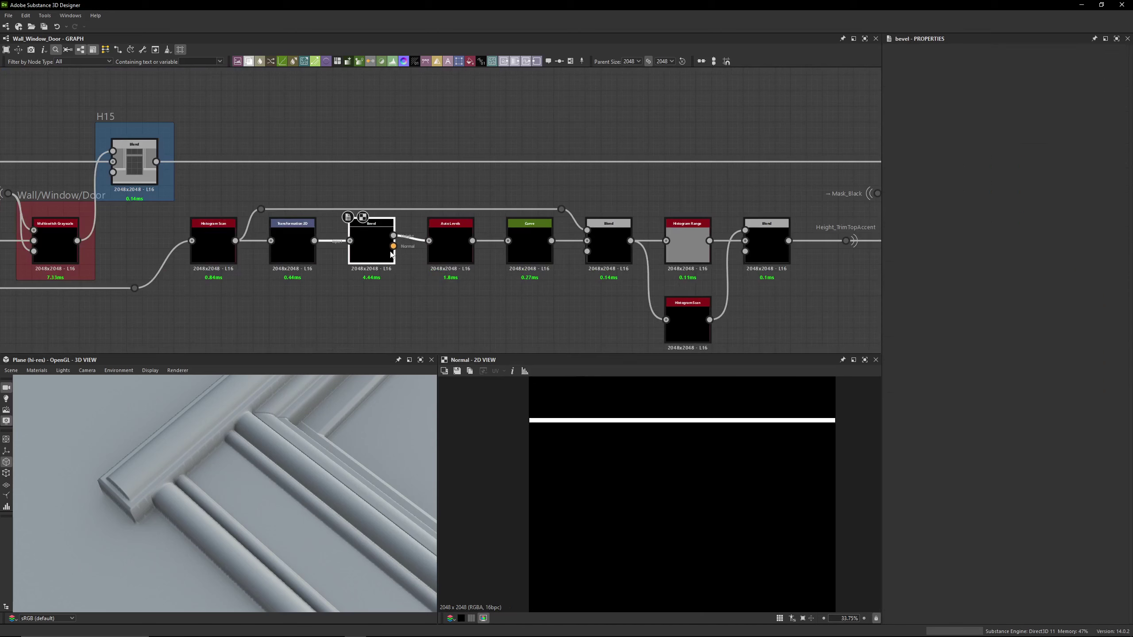
scroll(531, 416, up, 8)
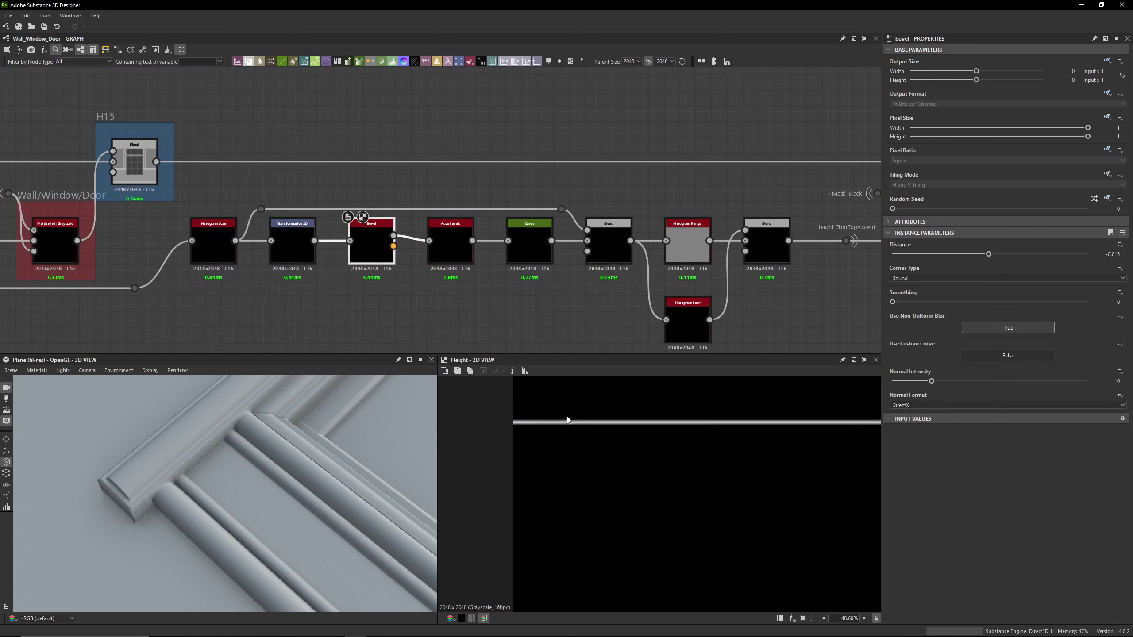
double_click(449, 253)
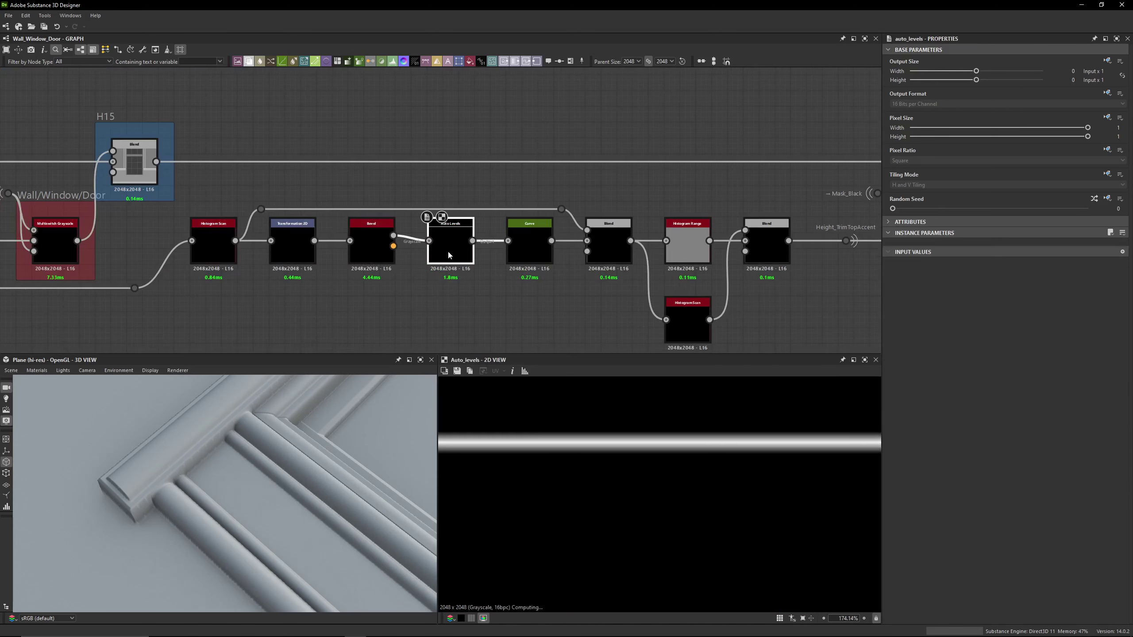
Inspect the H16 Curve's start and end points and compare its shape with the rounded trim in the 3D preview
double_click(532, 257)
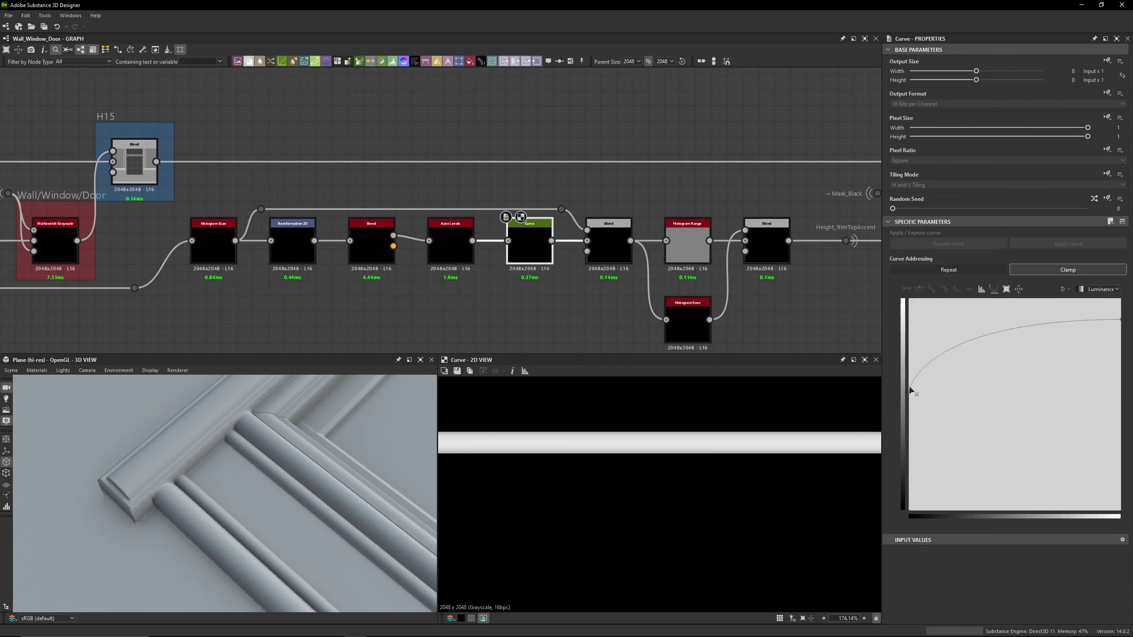
drag(280, 471, 341, 422)
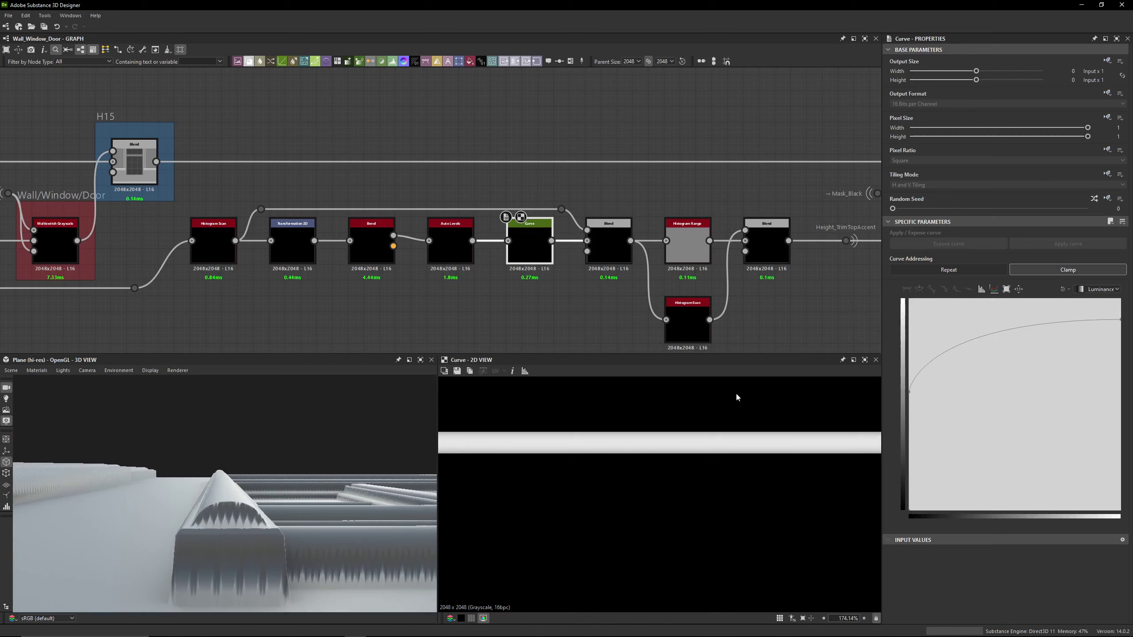
click(910, 391)
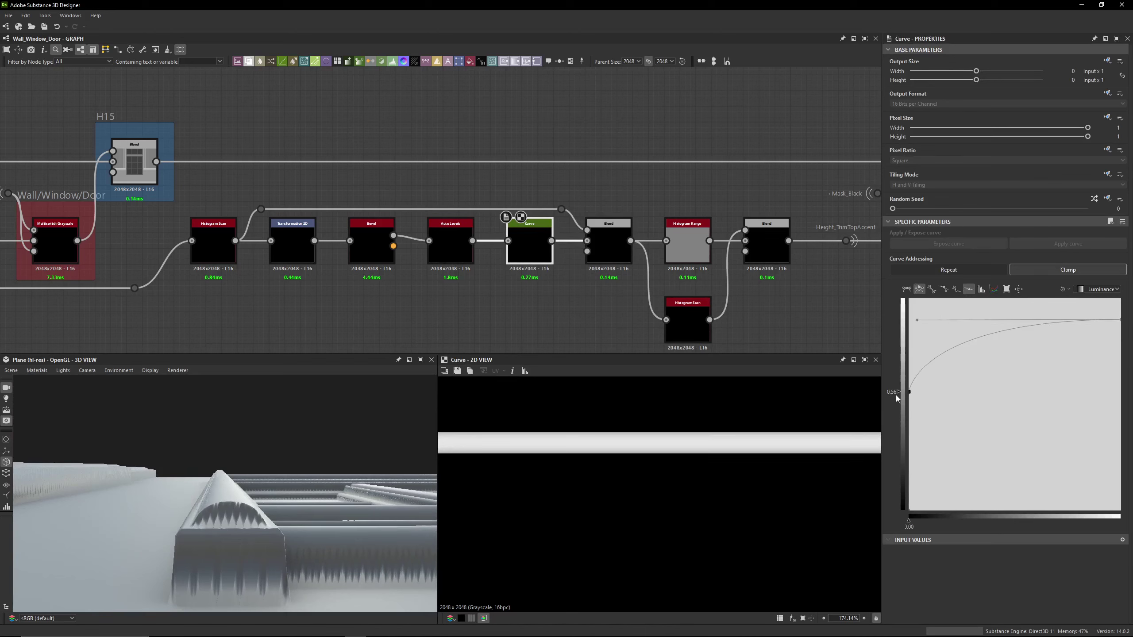
click(1121, 320)
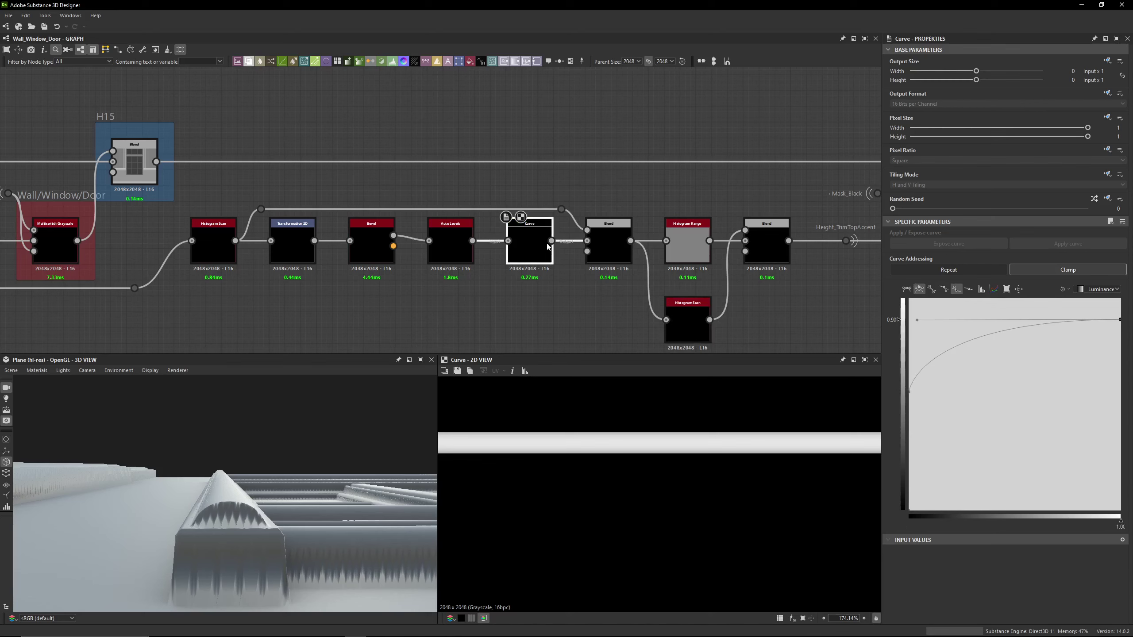
Compare the Multiply Blend after the Curve with its two inputs, the Histogram Scan and the Curve
click(609, 243)
scroll(732, 444, down, 5)
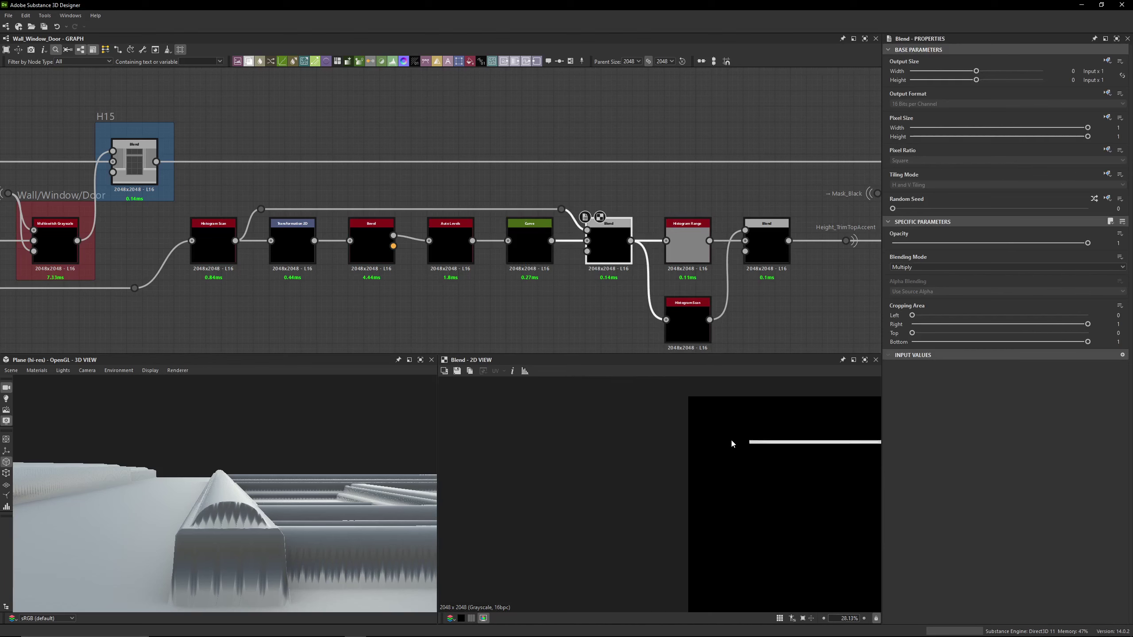
scroll(732, 444, down, 1)
click(213, 244)
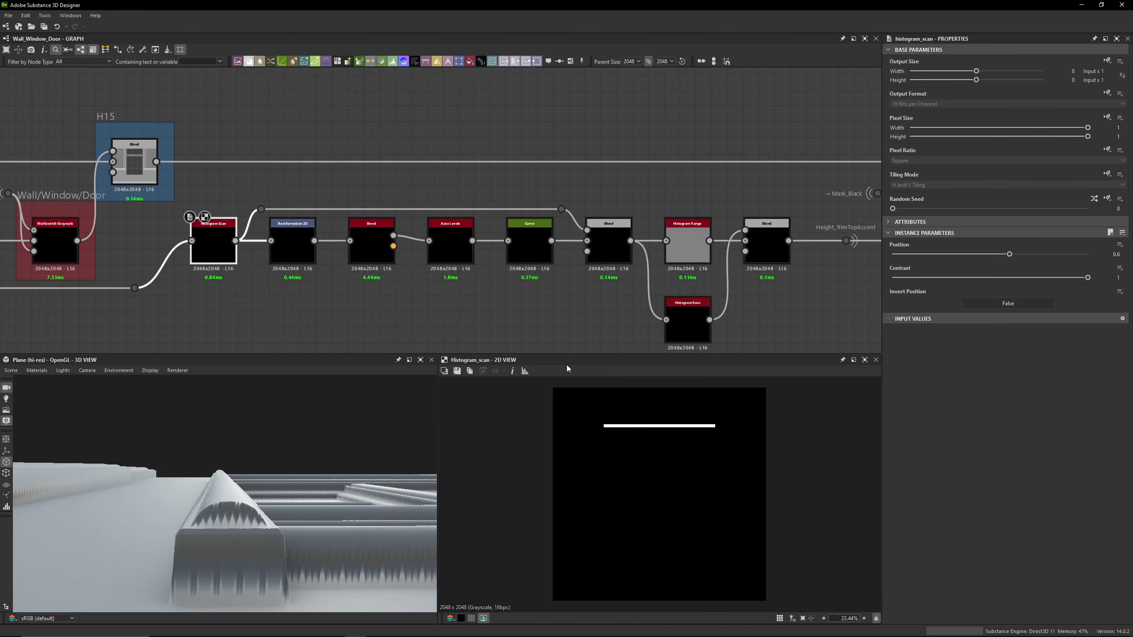
click(530, 243)
click(609, 243)
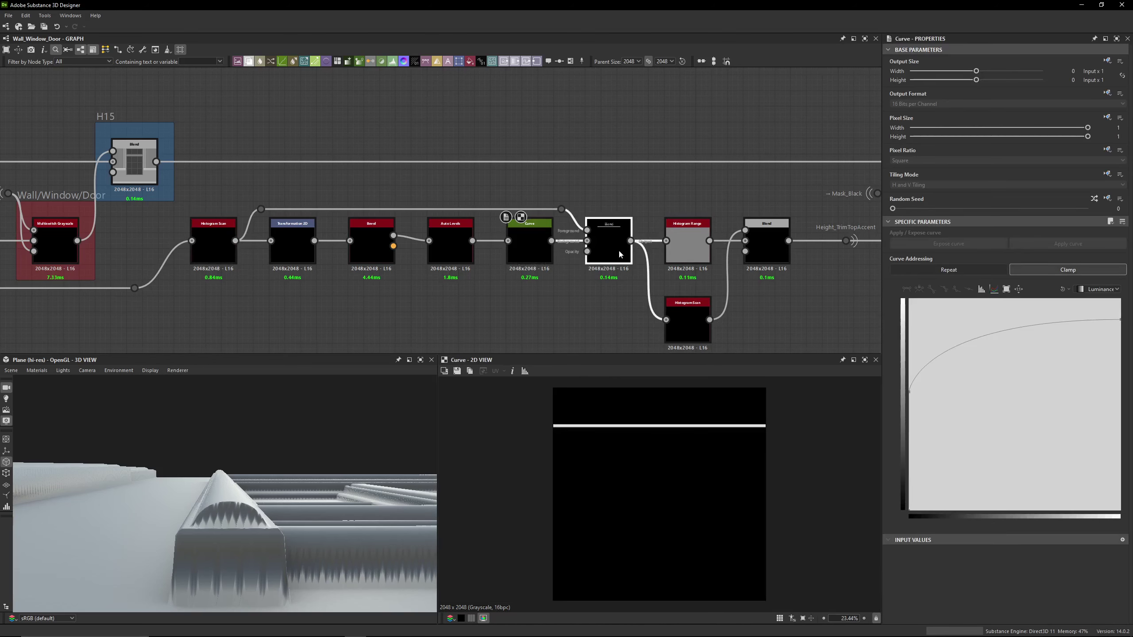
Inspect the Histogram Range and the Histogram Scan masking it, and check the Multiply Blend that combines them
click(697, 258)
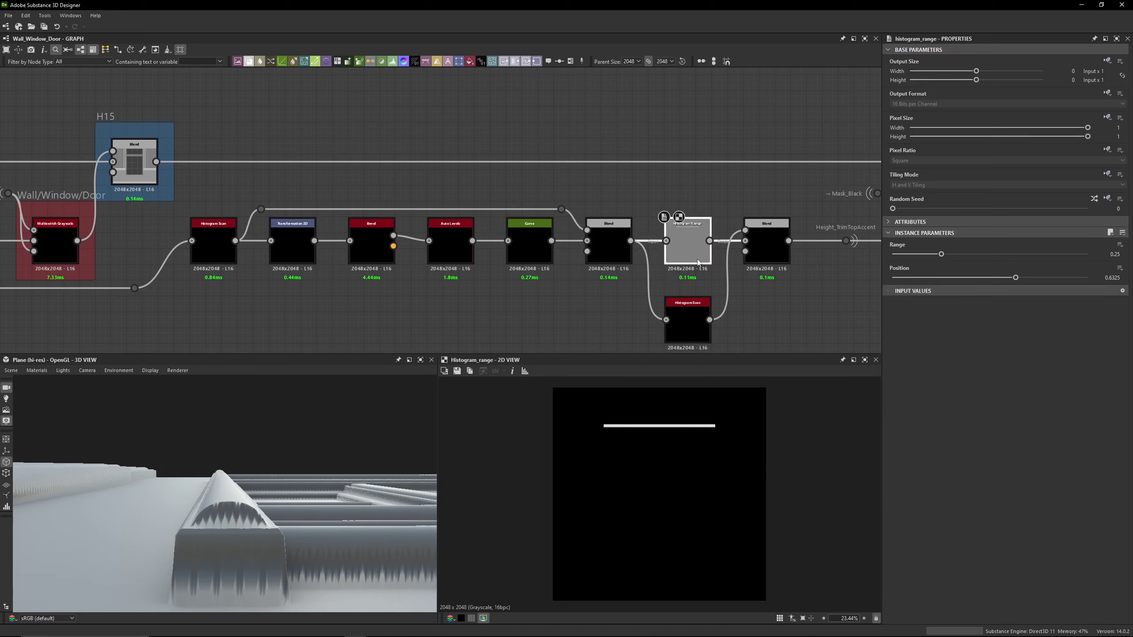
scroll(585, 418, up, 5)
middle_drag(608, 251, 474, 193)
click(474, 192)
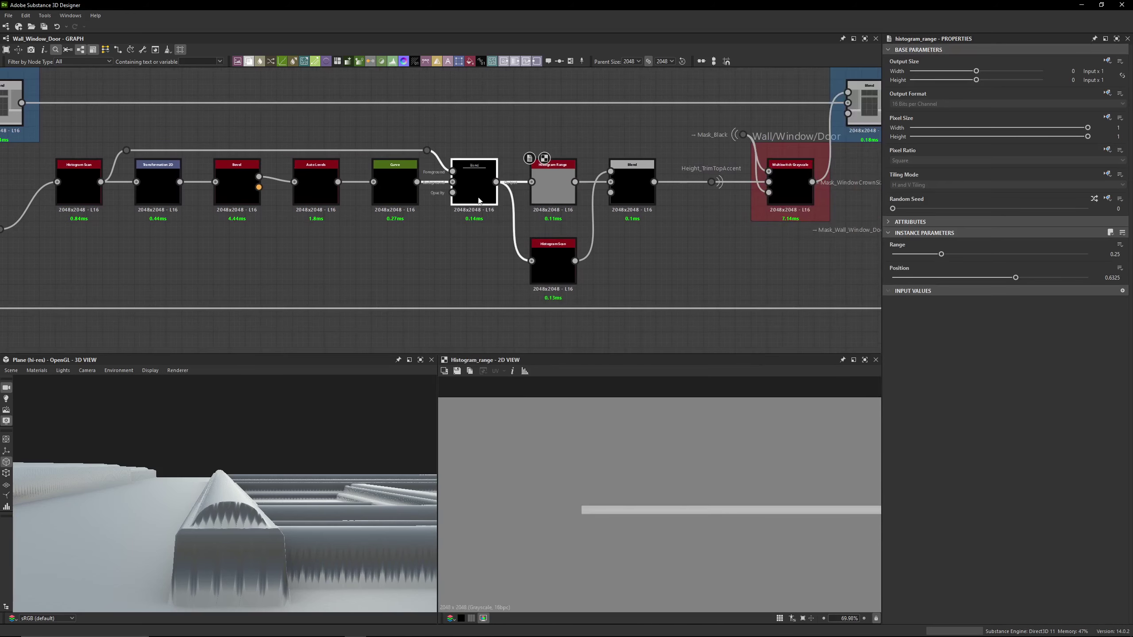
click(558, 272)
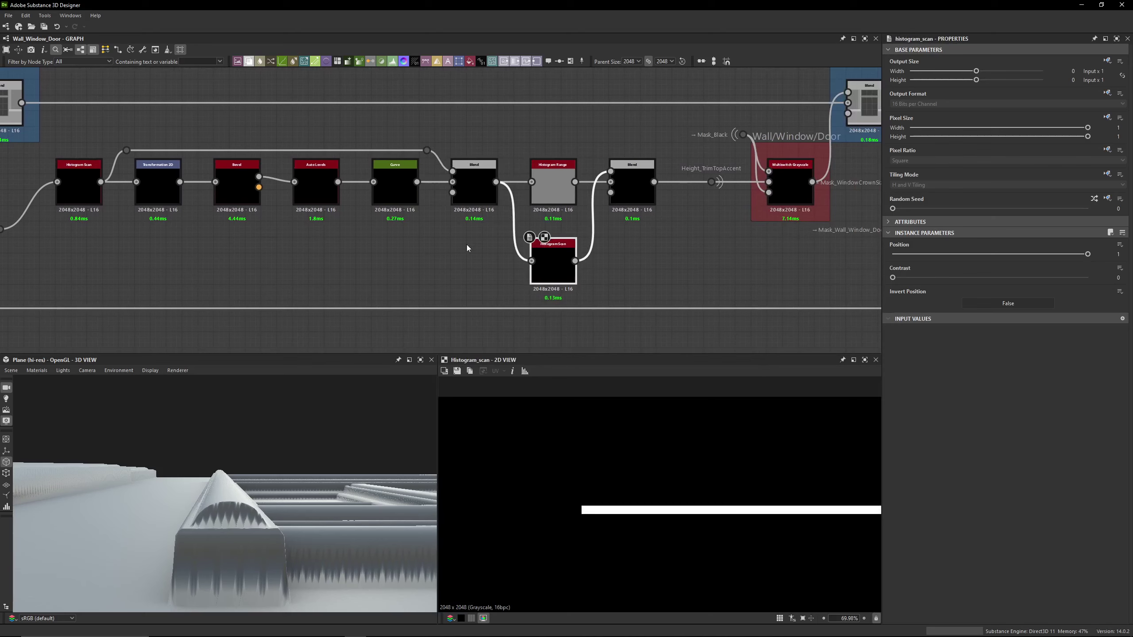
double_click(469, 197)
click(637, 189)
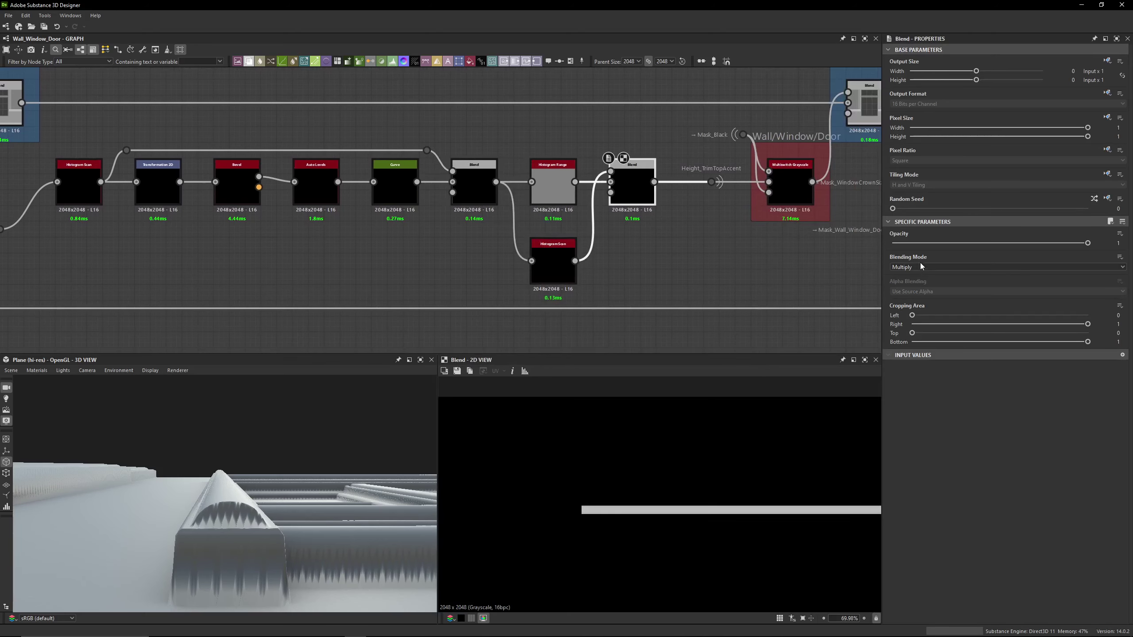
Follow the trim accent height to the Height_TrimTopAccent portal and its input on the Multiswitch Grayscale
middle_drag(717, 192, 545, 195)
scroll(545, 195, up, 2)
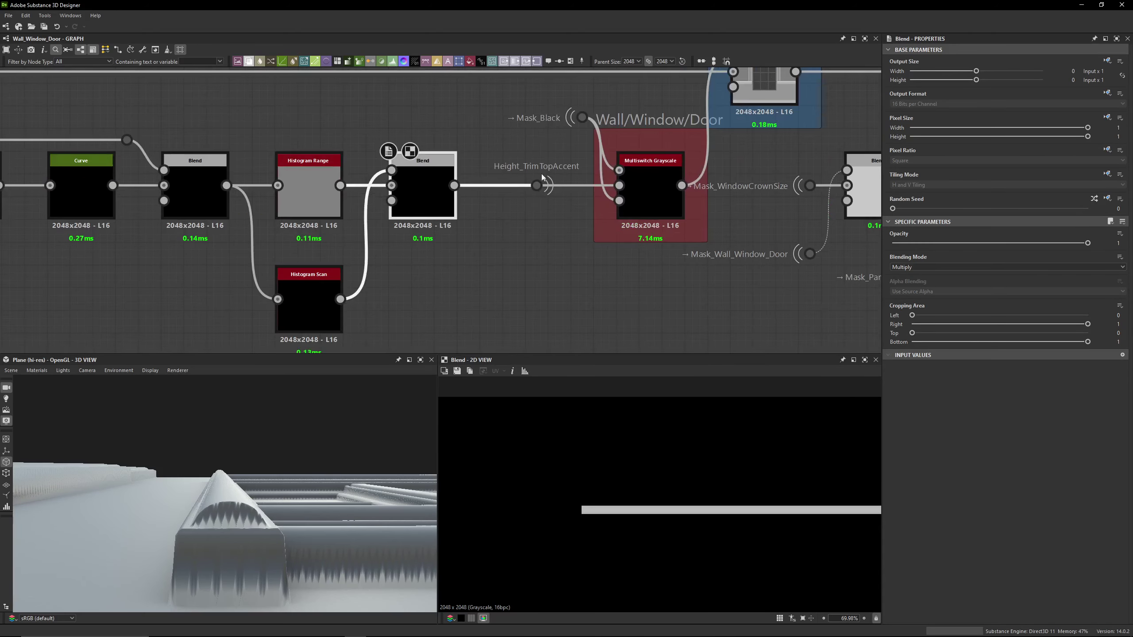
middle_drag(638, 457, 564, 423)
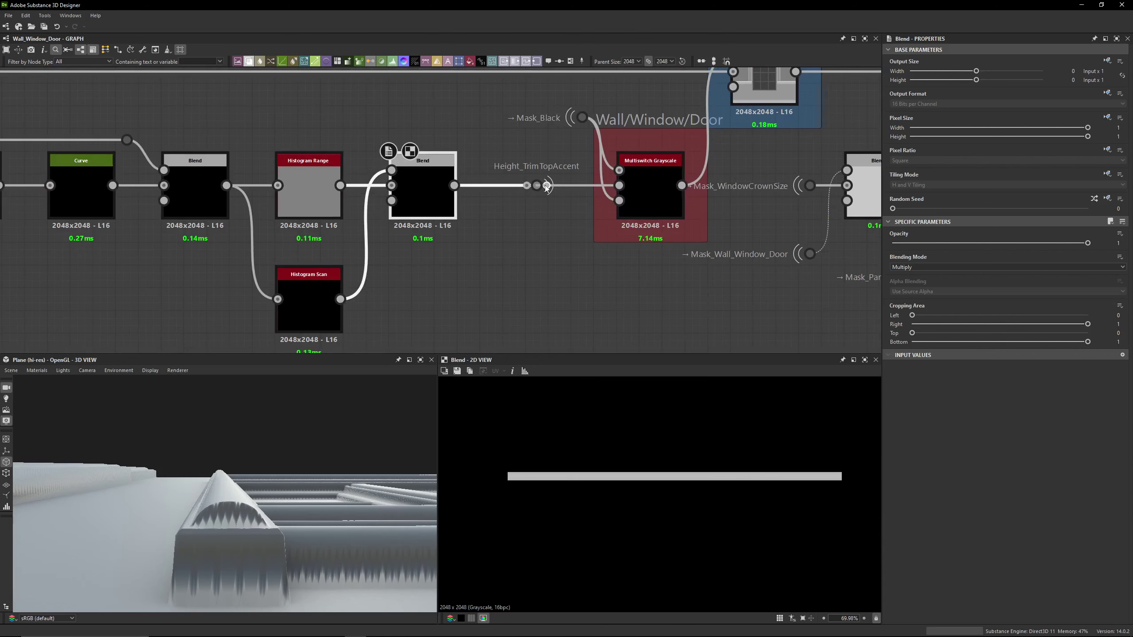
click(547, 187)
middle_drag(552, 193, 496, 216)
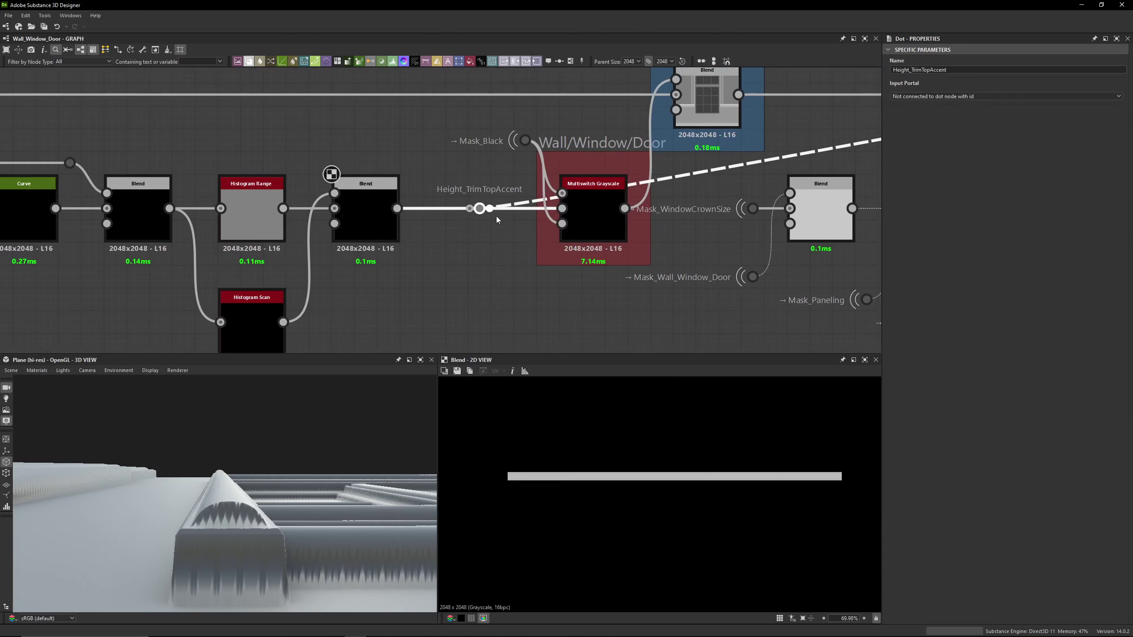
click(563, 209)
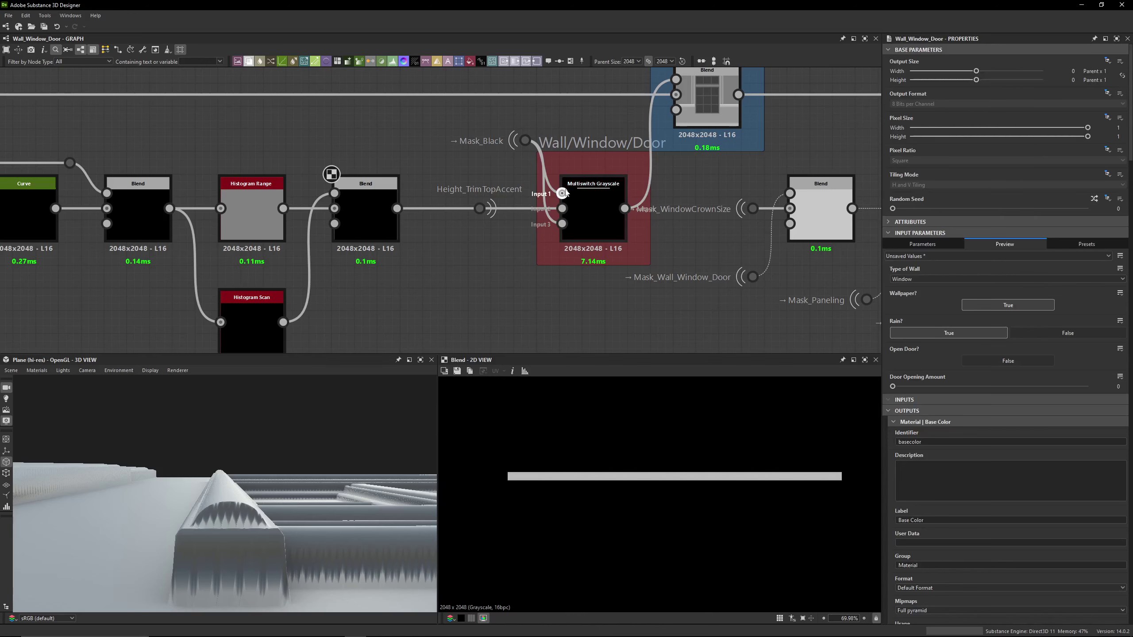
Follow the Multiswitch output to the H16 Blend, preview the combined height and check its blending mode
middle_drag(581, 215, 384, 307)
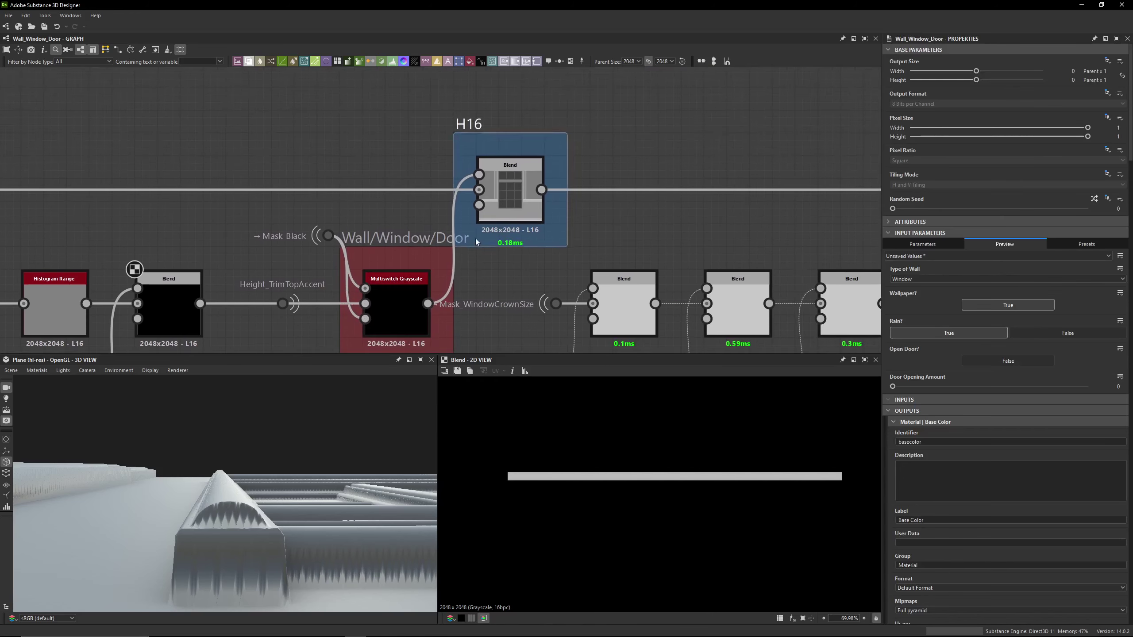
click(503, 218)
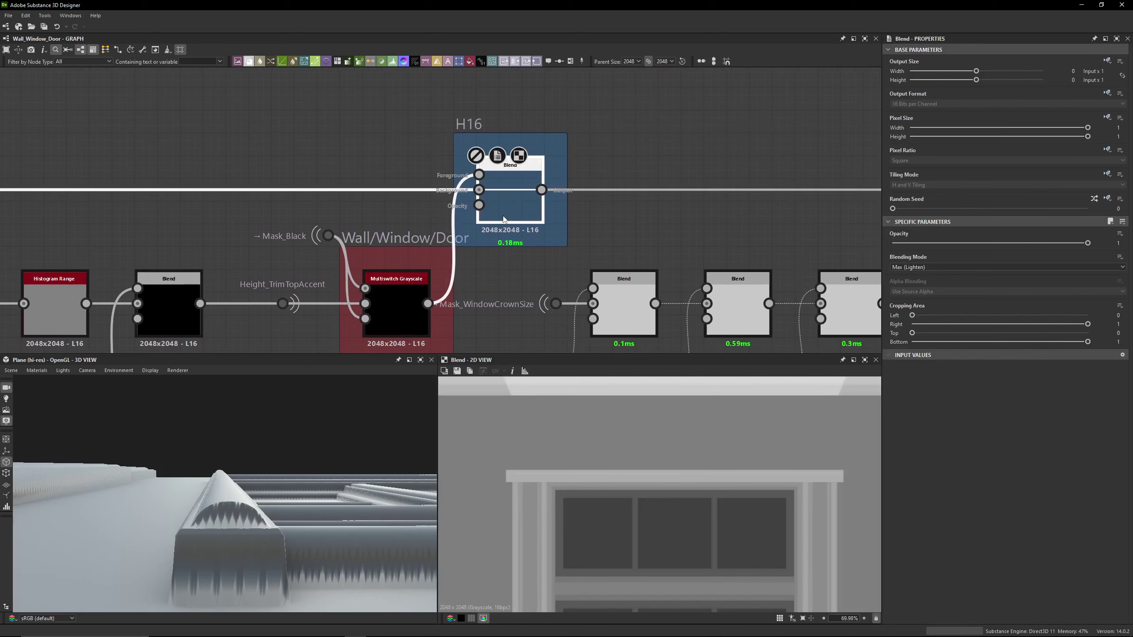
scroll(513, 192, down, 6)
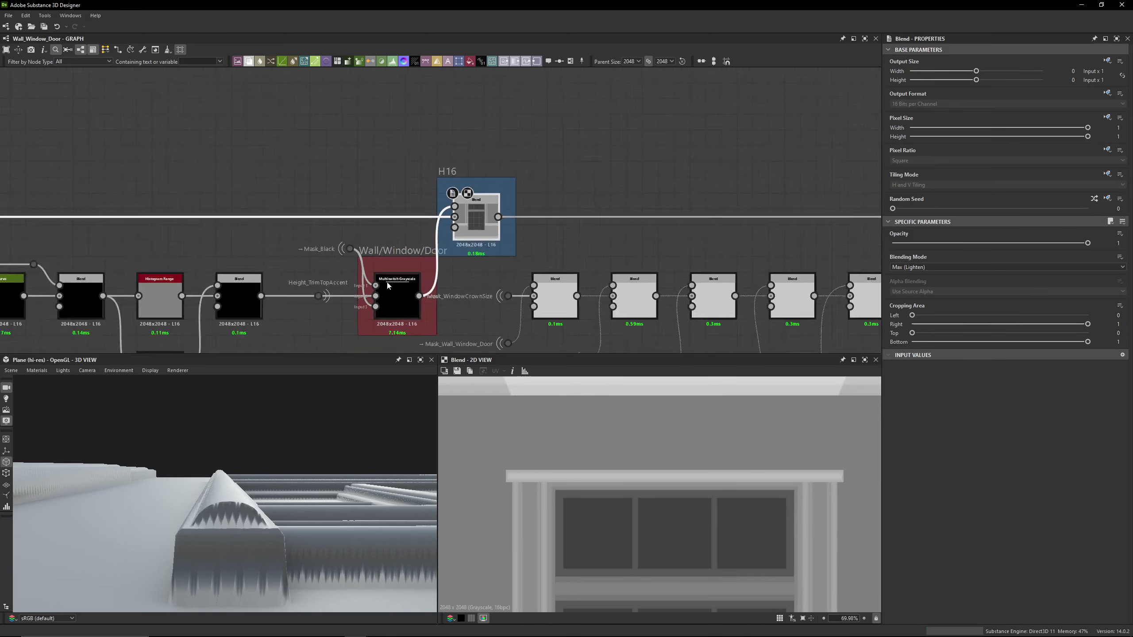
scroll(513, 192, down, 2)
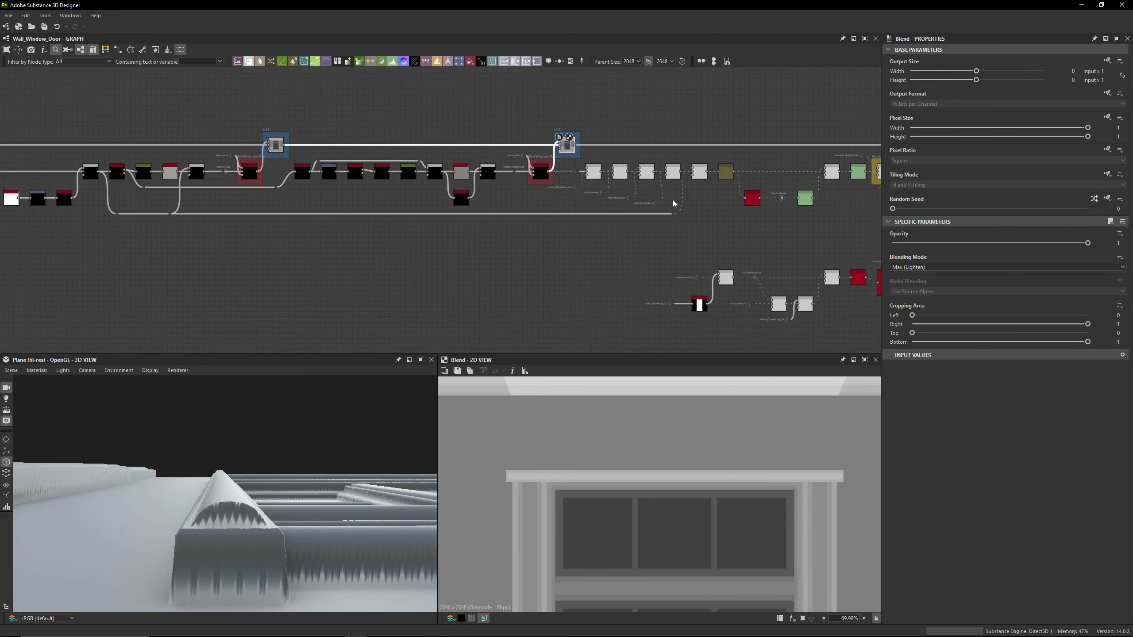
Examine the H17 paneling height in 3D and disable the Planks Blend that feeds it
scroll(522, 146, up, 5)
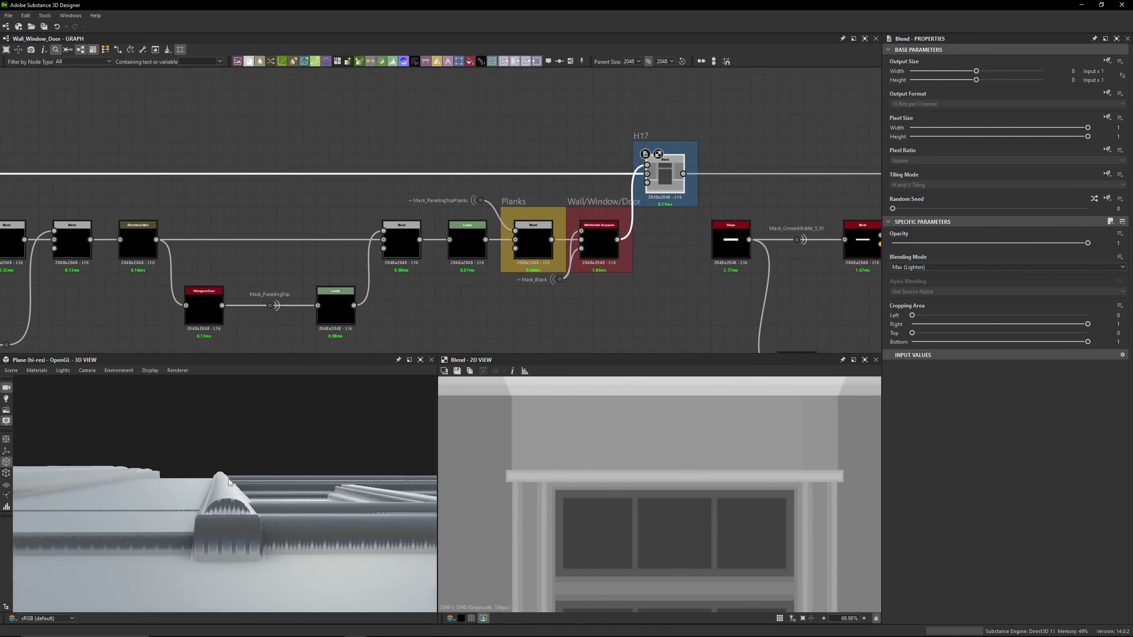
drag(229, 482, 268, 473)
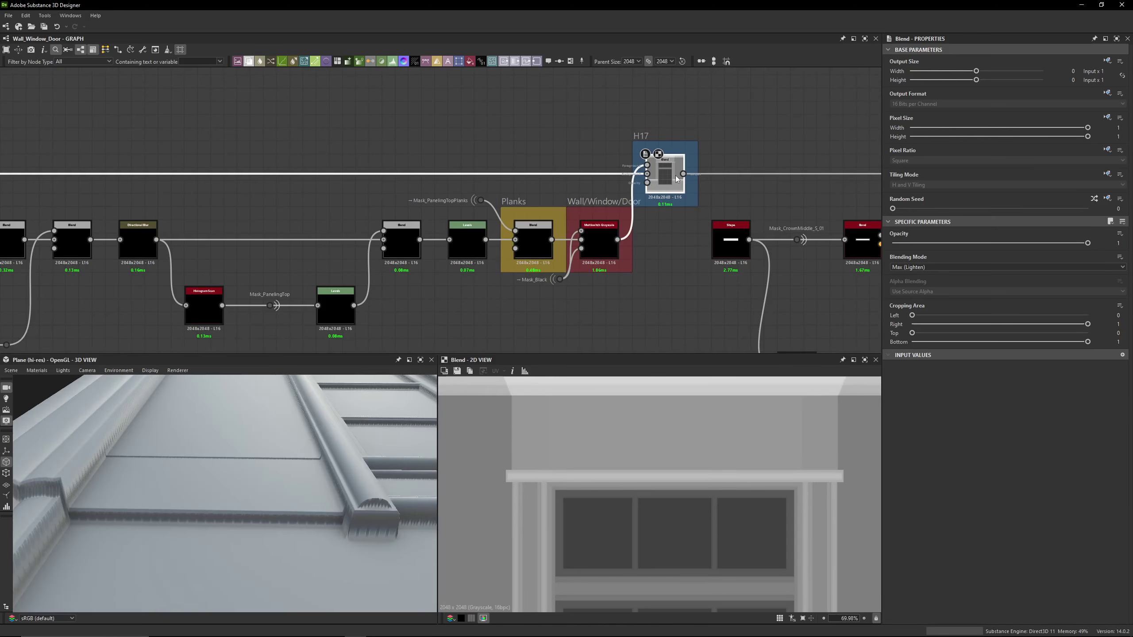
click(533, 232)
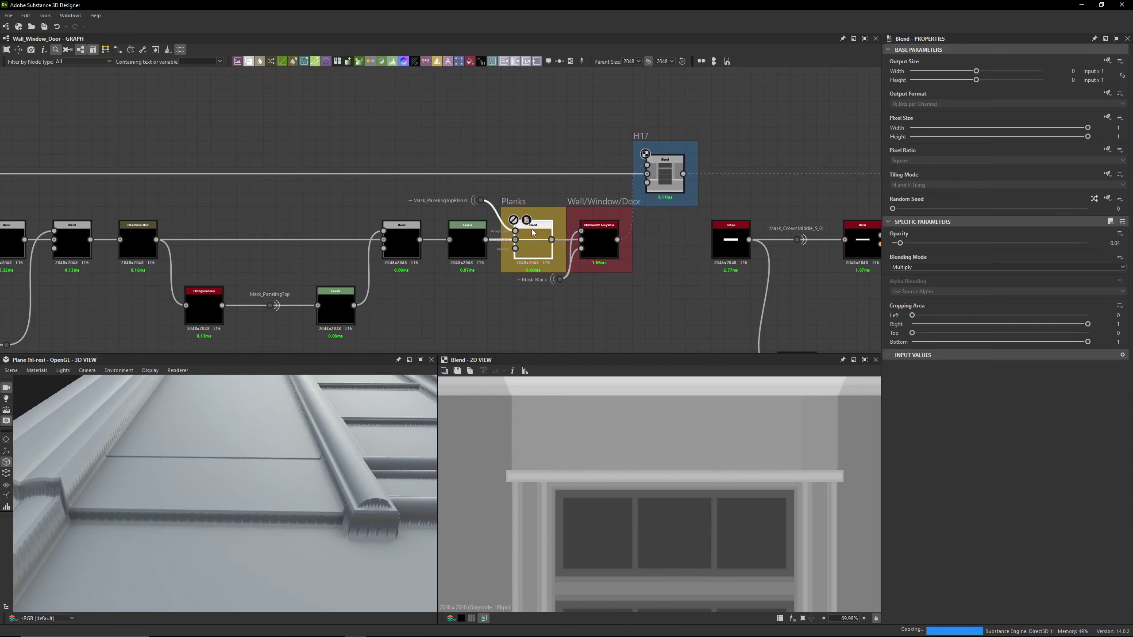
Trace the Mask_PanelingTopPlanks portal back to the node group that supplies the planks mask
scroll(518, 280, down, 3)
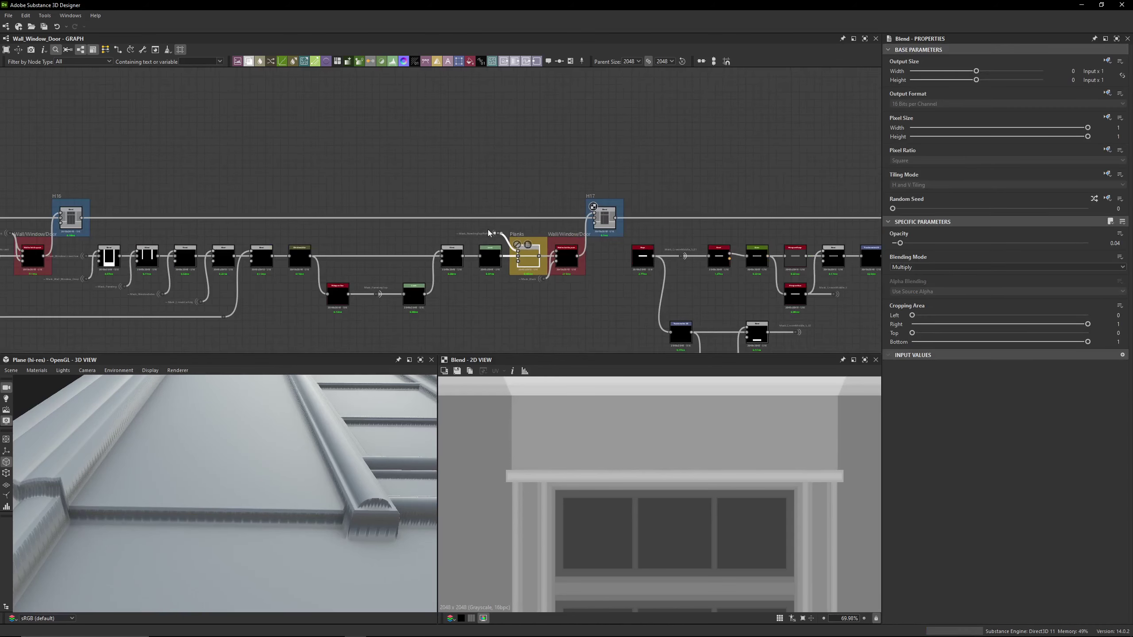
click(498, 233)
scroll(488, 260, down, 2)
middle_drag(487, 260, 433, 129)
scroll(428, 148, down, 2)
drag(288, 207, 440, 262)
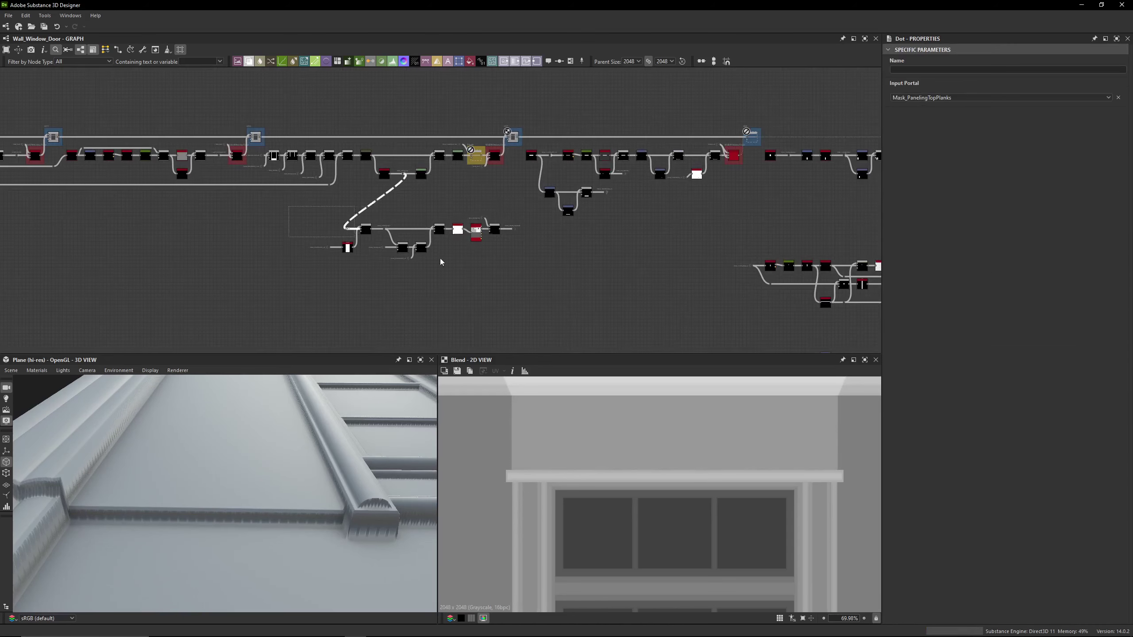
Return to the H17 Blend and inspect its properties with the Planks Blend disabled
scroll(475, 152, up, 6)
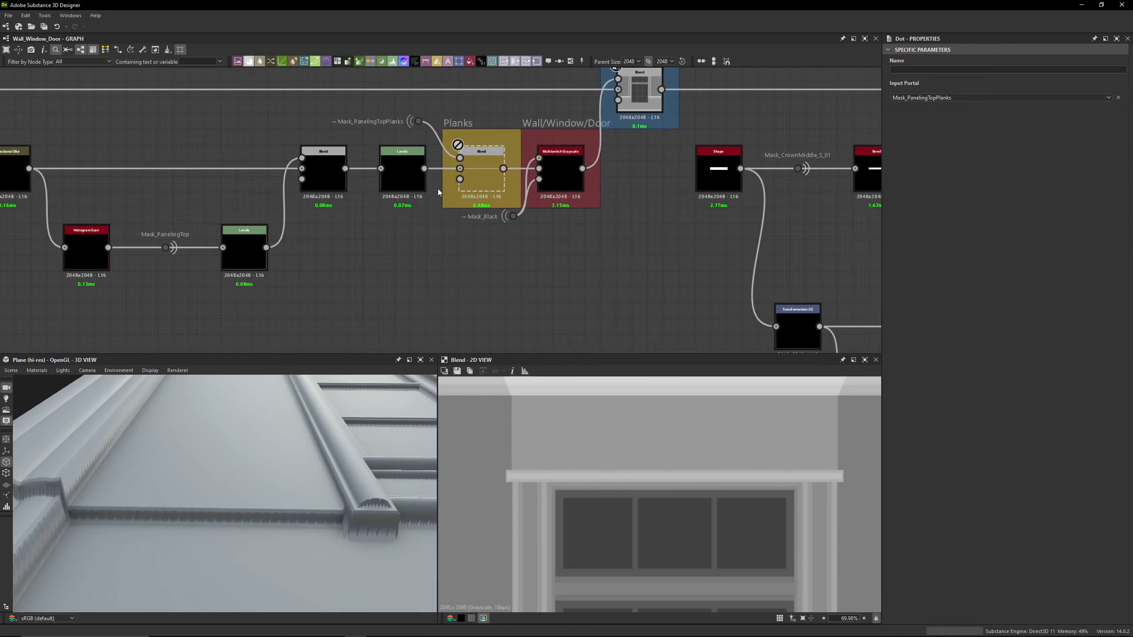
middle_drag(438, 189, 462, 219)
click(665, 117)
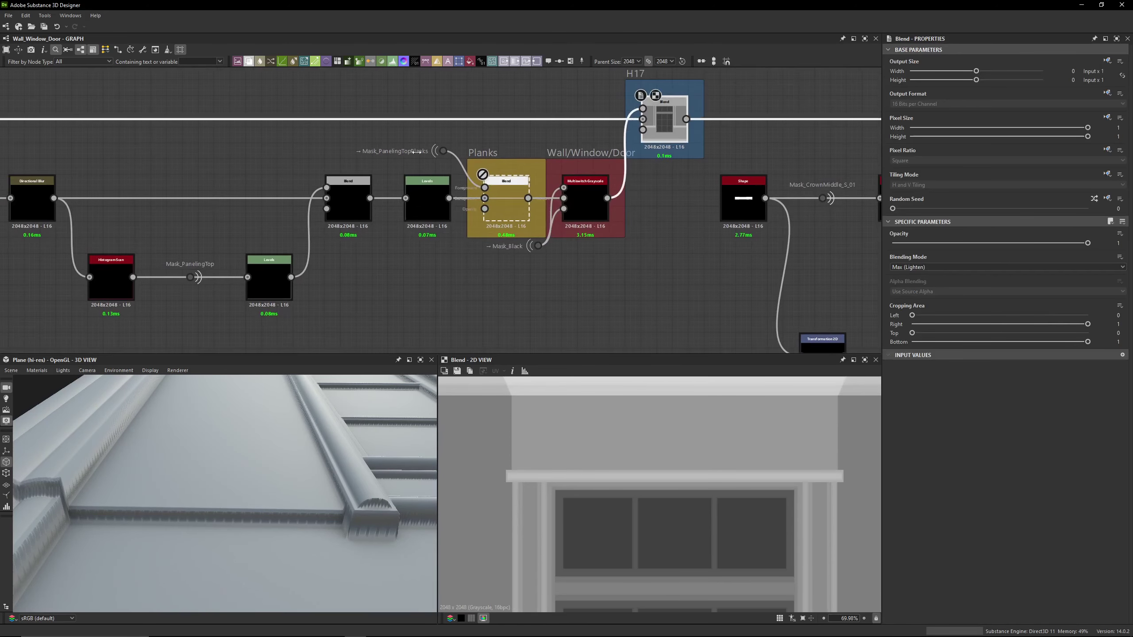
Go back to the start of the H17 chain and select the Mask_WindowCrownSize portal feeding its first Blend
scroll(401, 148, down, 3)
middle_drag(420, 125, 876, 127)
middle_drag(488, 184, 641, 185)
scroll(495, 181, up, 1)
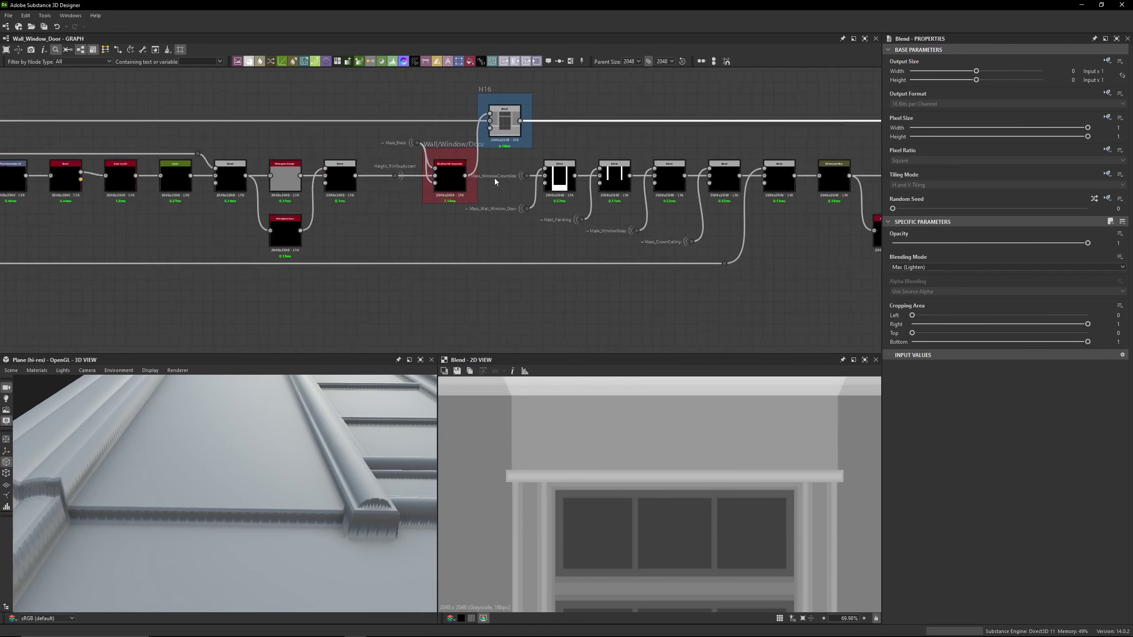
scroll(494, 178, up, 4)
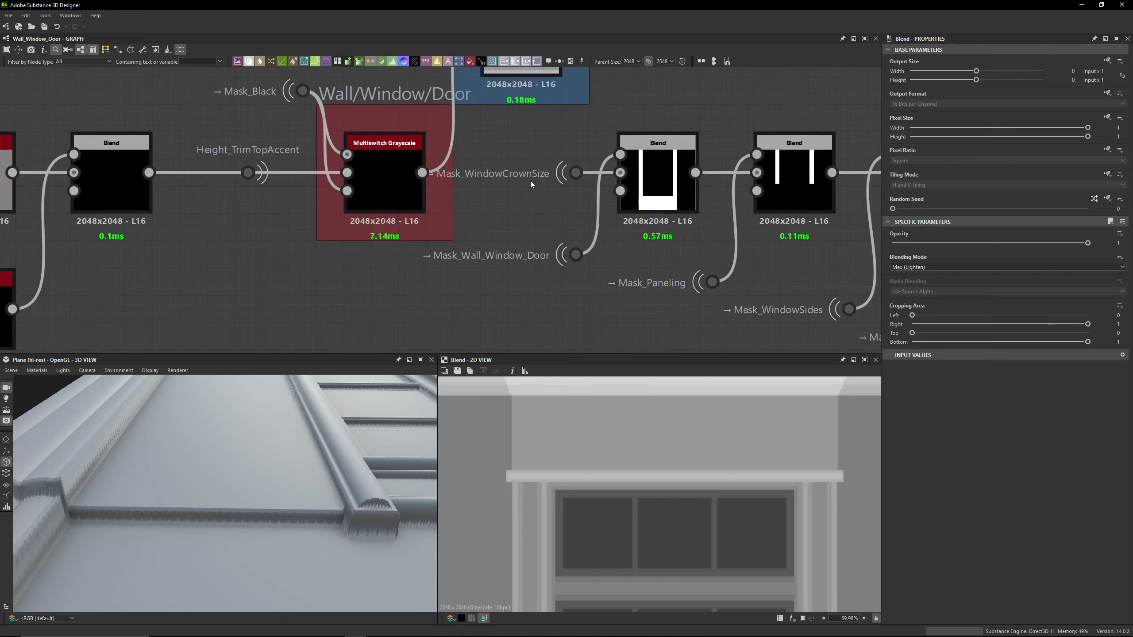
middle_drag(530, 183, 406, 192)
click(441, 180)
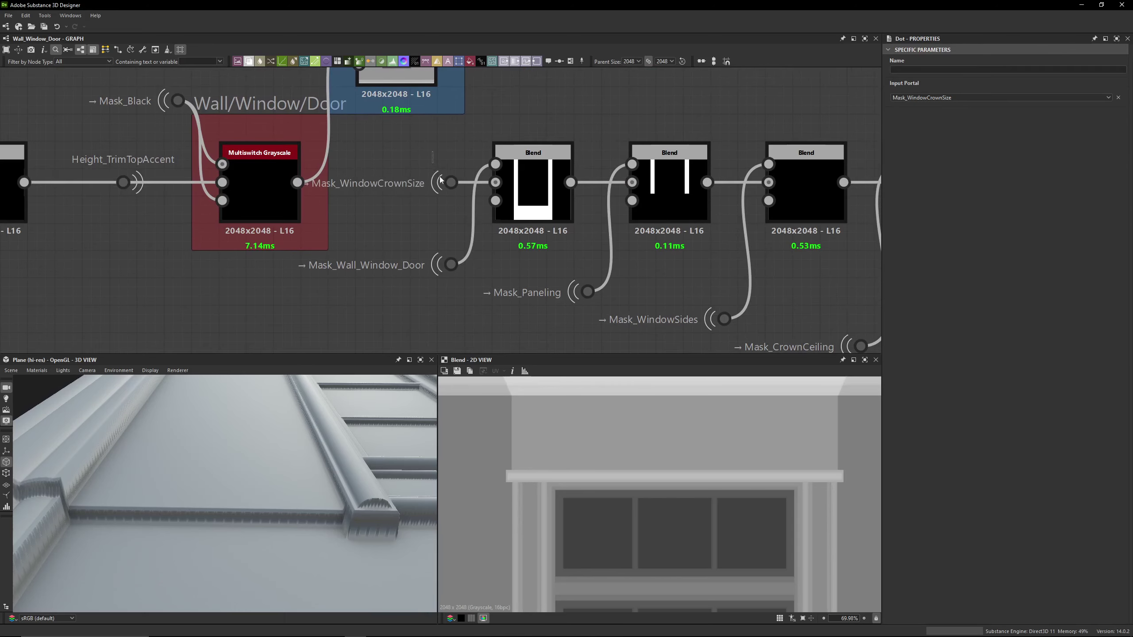
Trace the Mask_WindowCrownSize portal back through the graph to the Shape node that supplies it
scroll(317, 190, down, 8)
middle_drag(379, 220, 489, 207)
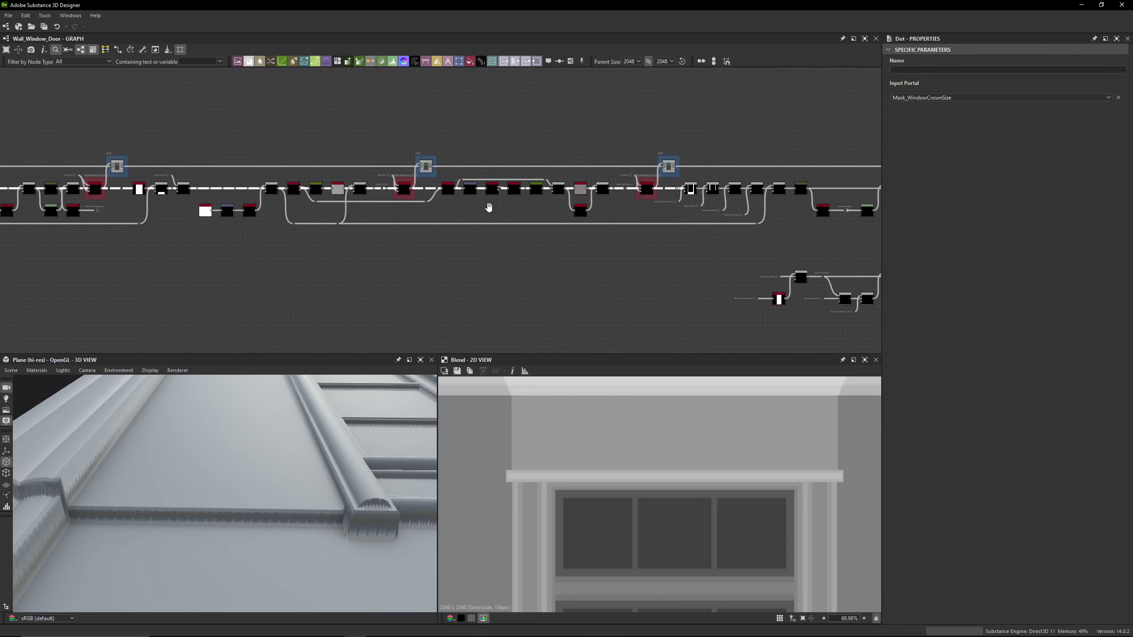
scroll(441, 177, up, 9)
scroll(313, 201, down, 4)
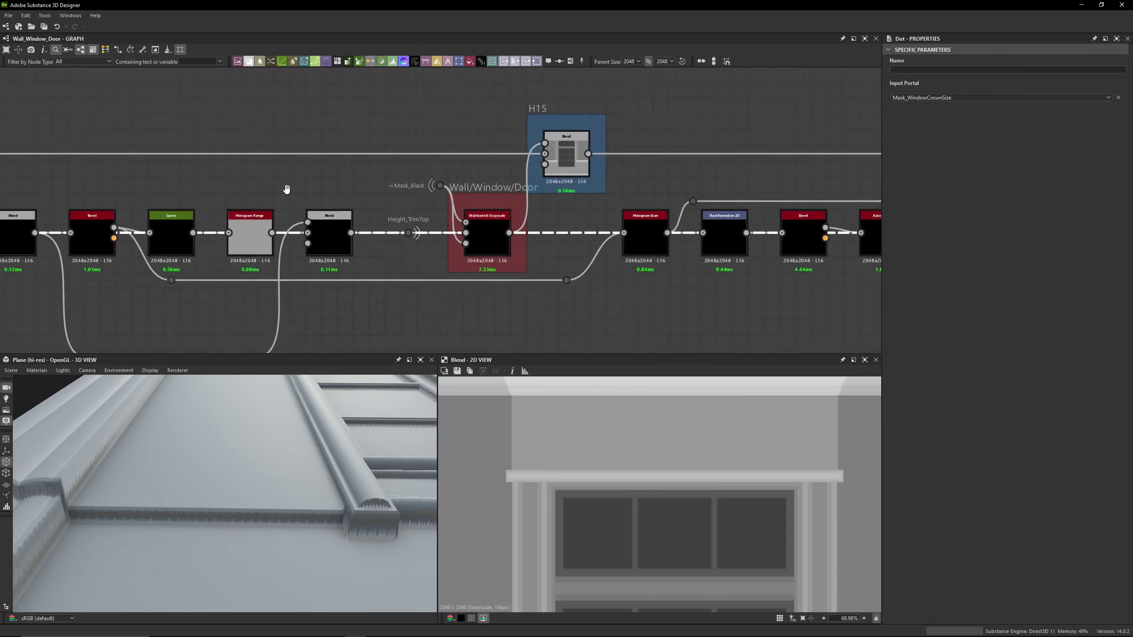
middle_drag(286, 189, 581, 172)
middle_drag(195, 177, 638, 170)
middle_drag(286, 167, 560, 167)
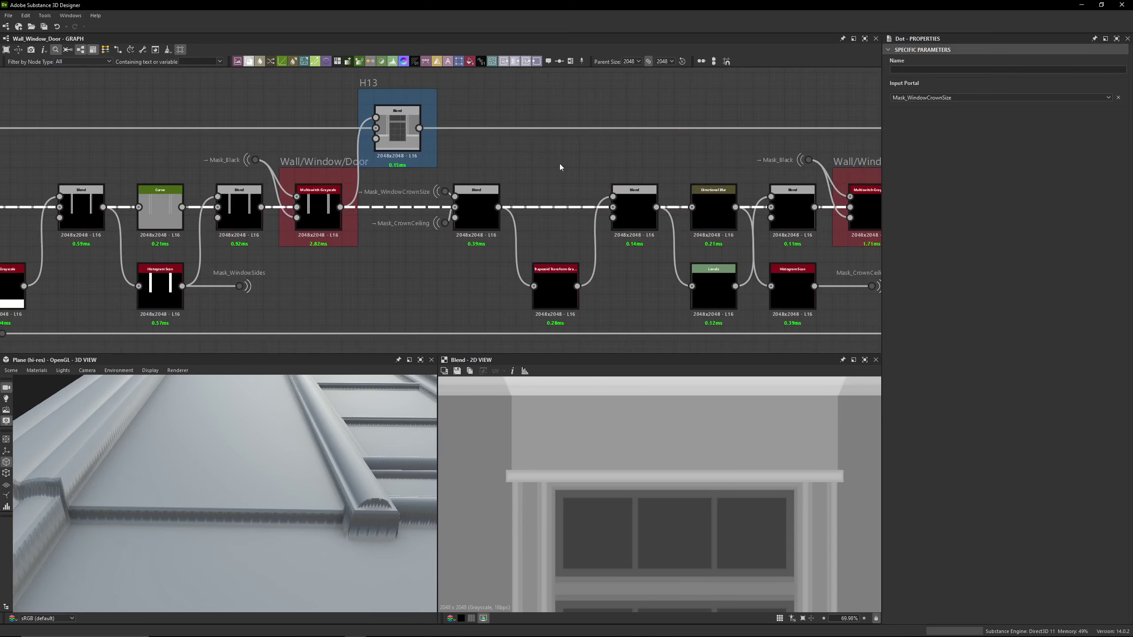
mouse_move(187, 165)
middle_down()
mouse_move(570, 156)
mouse_move(558, 158)
middle_up()
middle_drag(220, 157, 580, 174)
scroll(642, 192, up, 3)
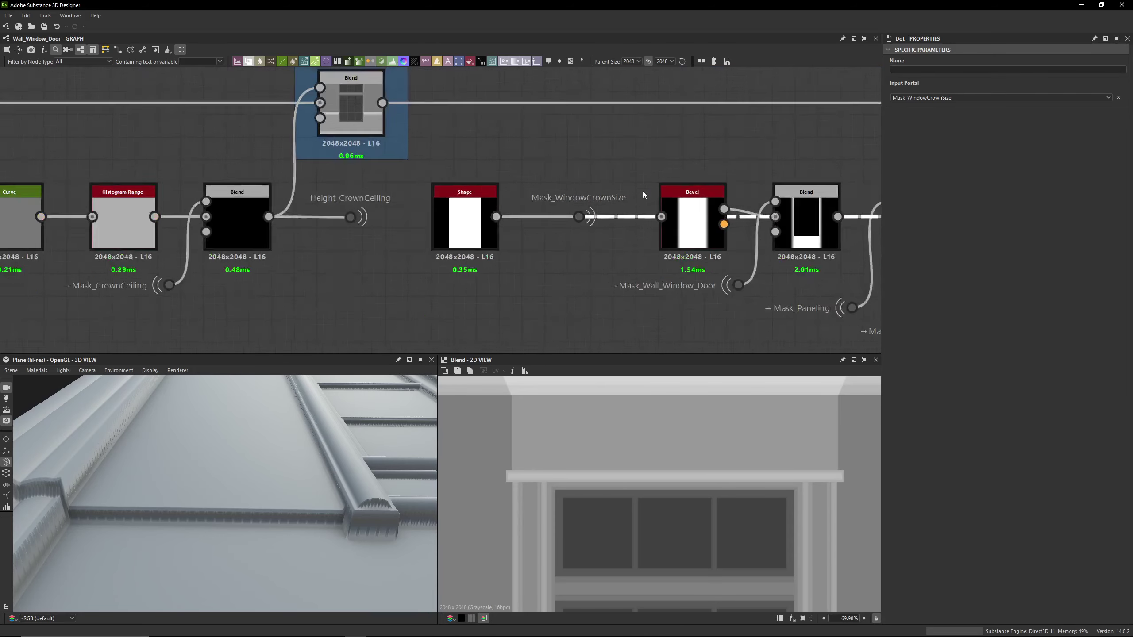
scroll(642, 192, up, 2)
scroll(559, 235, down, 8)
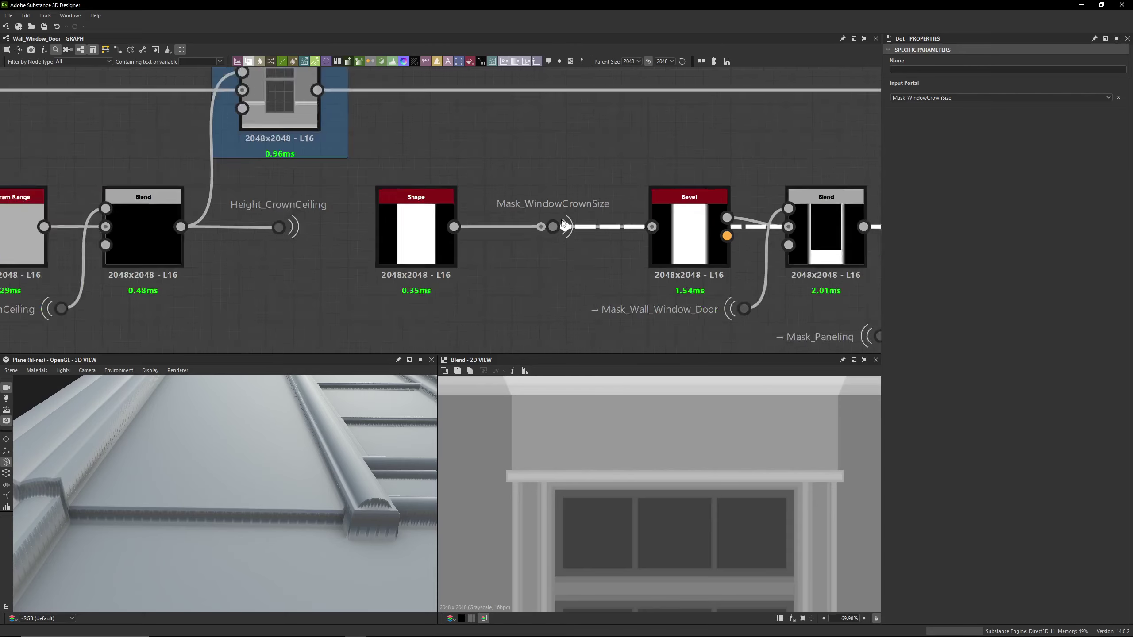
Return to the first H17 Blend and preview its Mask_WindowCrownSize and Mask_Wall_Window_Door inputs in 2D
middle_drag(320, 168, 399, 184)
scroll(399, 185, up, 4)
middle_drag(250, 228, 591, 187)
scroll(472, 208, up, 5)
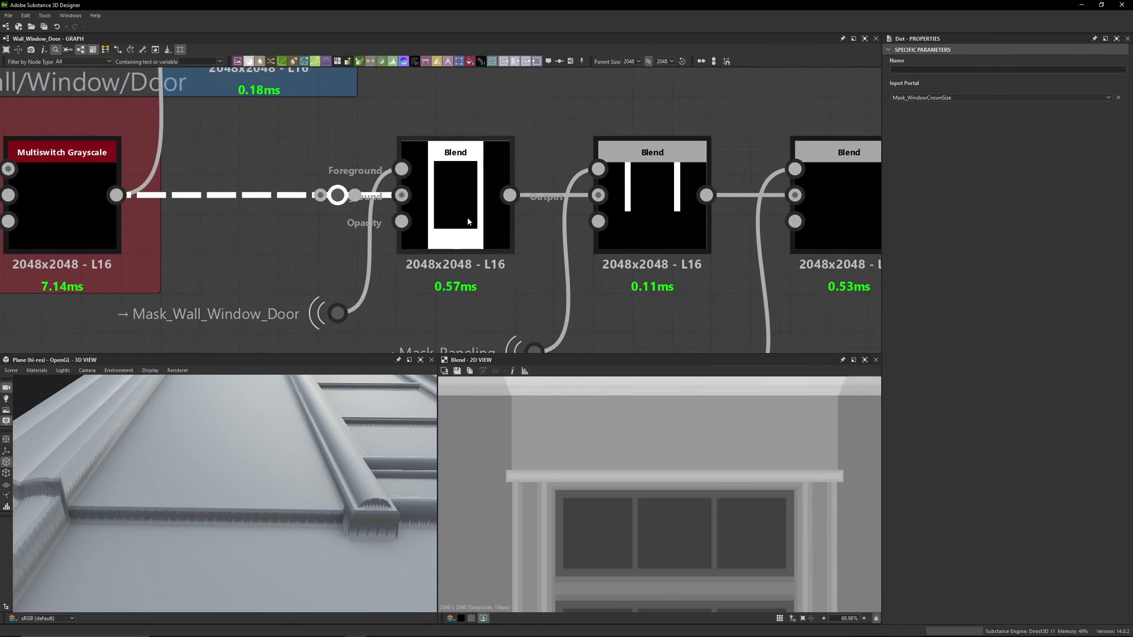
click(306, 259)
key(f)
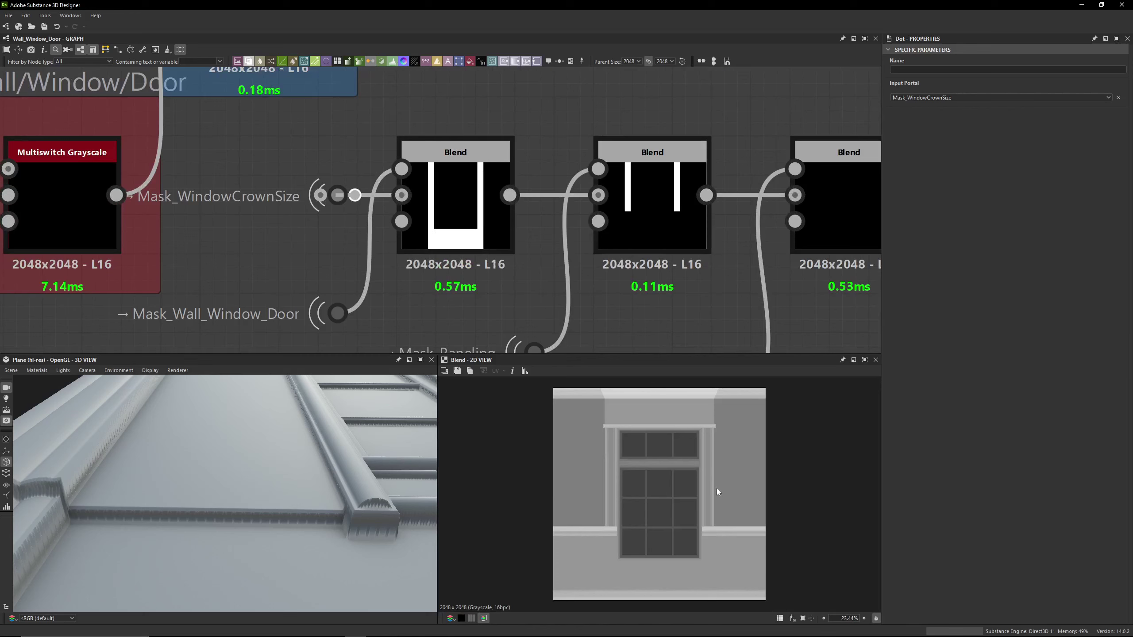
double_click(338, 195)
scroll(613, 481, down, 3)
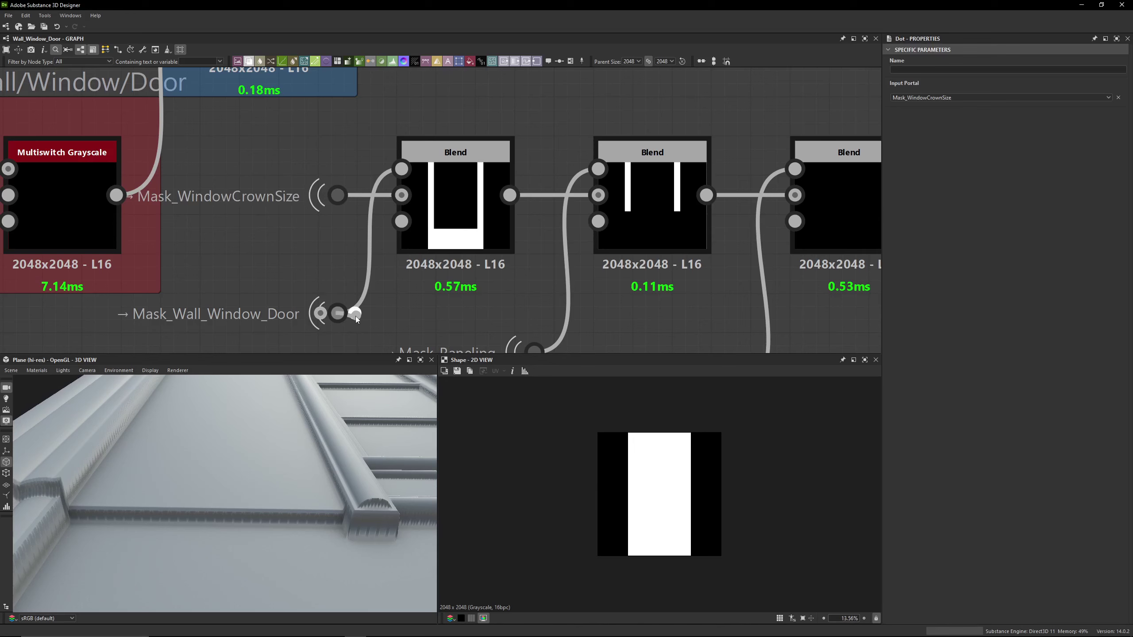
double_click(339, 313)
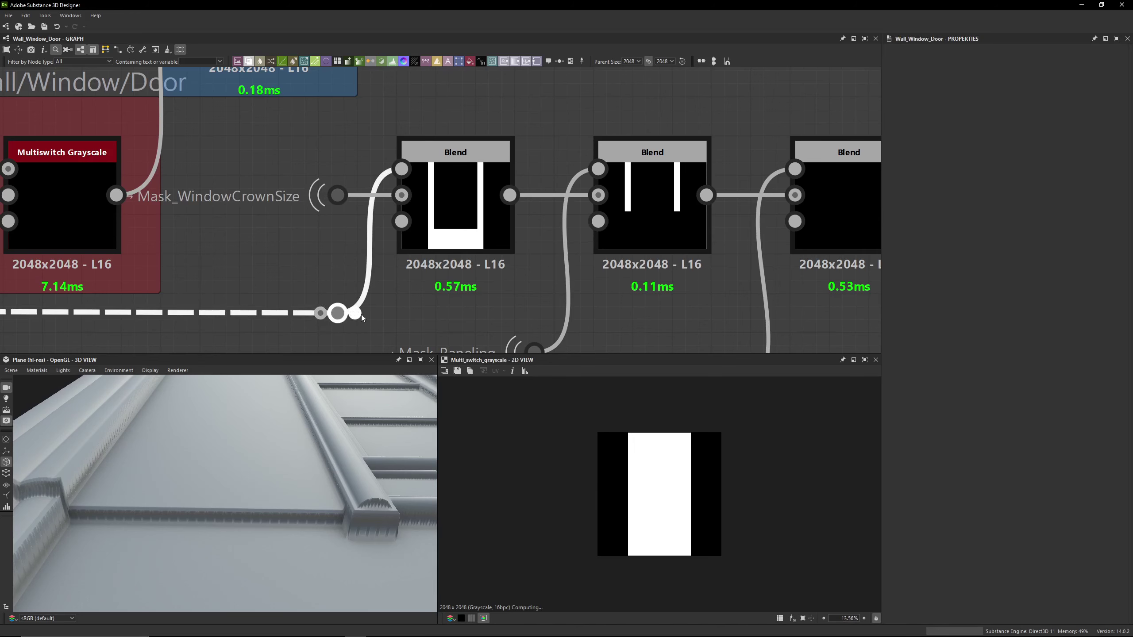
Preview each Subtract Blend in the H17 mask chain in order, from the window cutout to the one before the Directional Blur
double_click(436, 232)
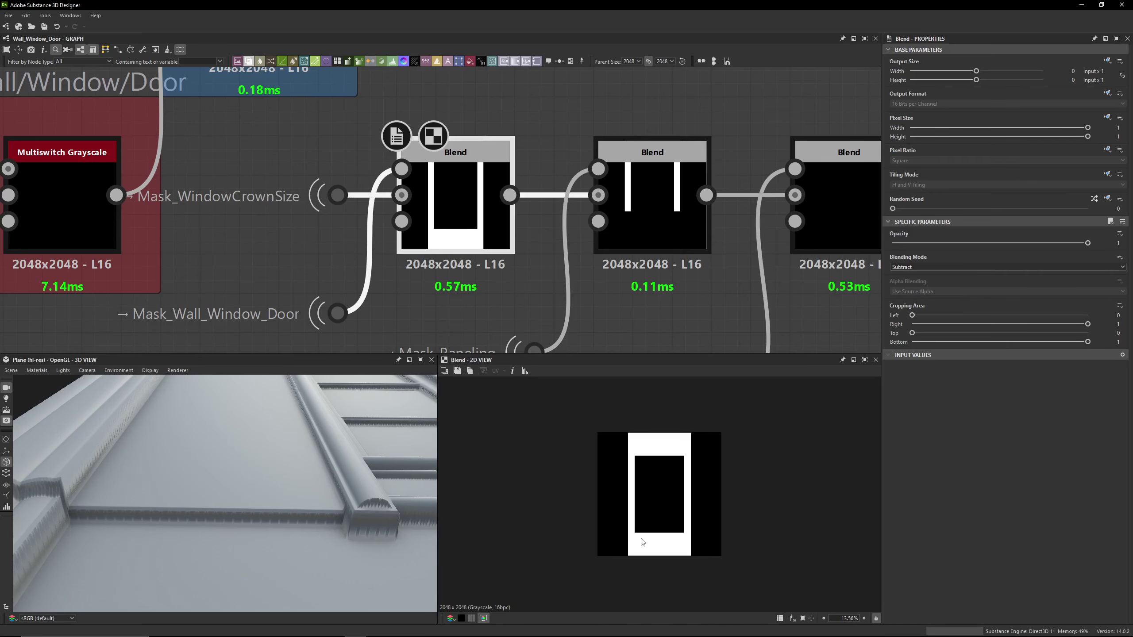
scroll(409, 201, down, 3)
double_click(464, 198)
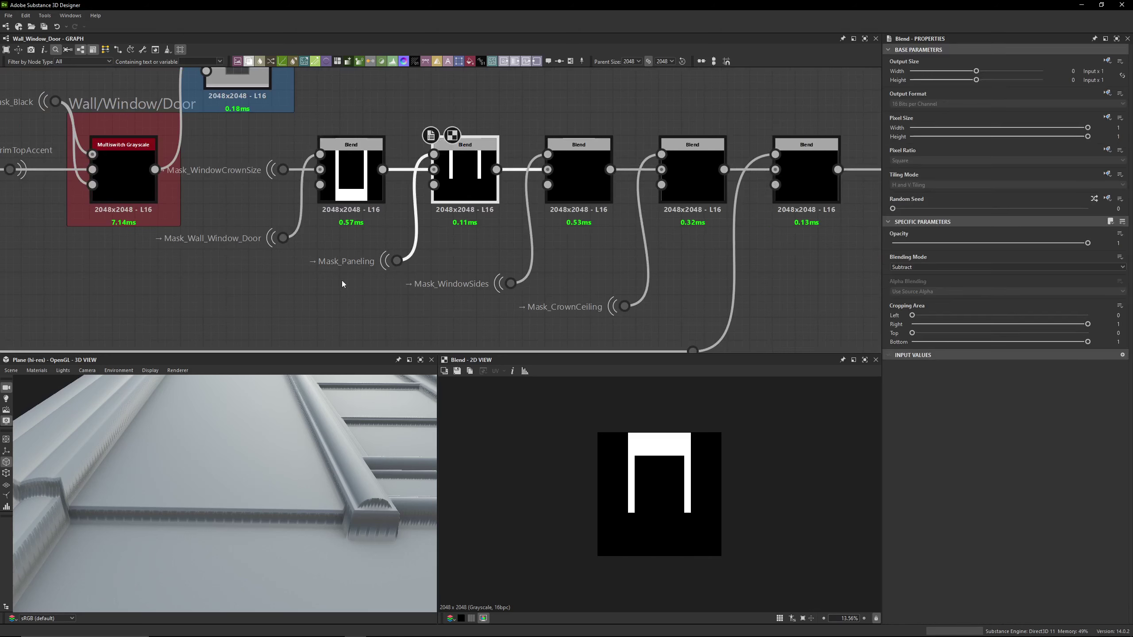
double_click(584, 181)
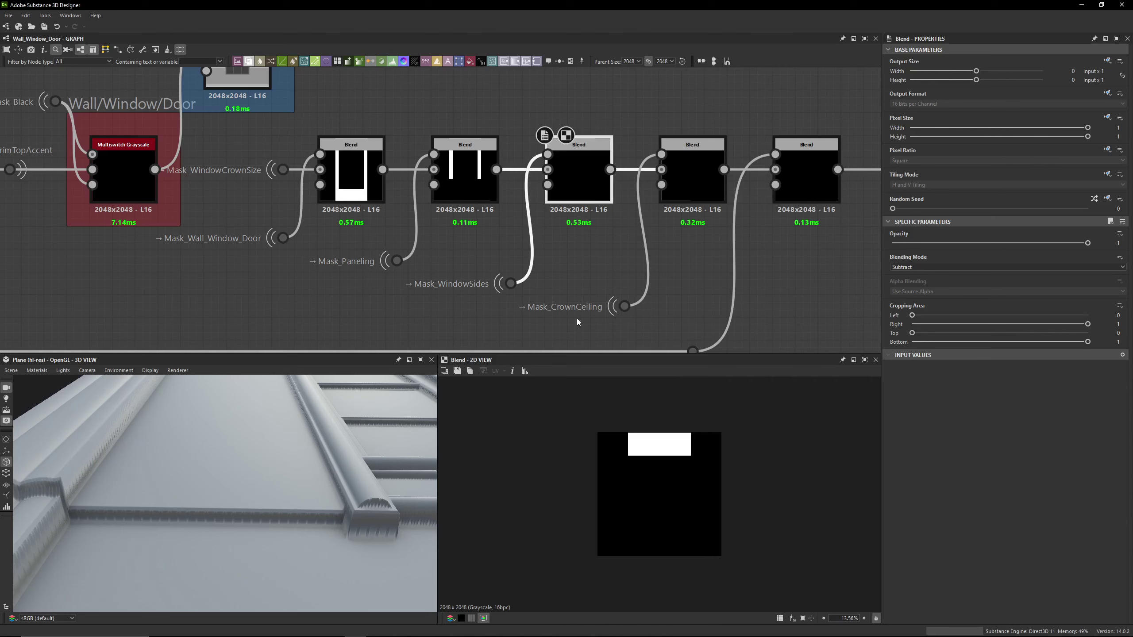
double_click(714, 179)
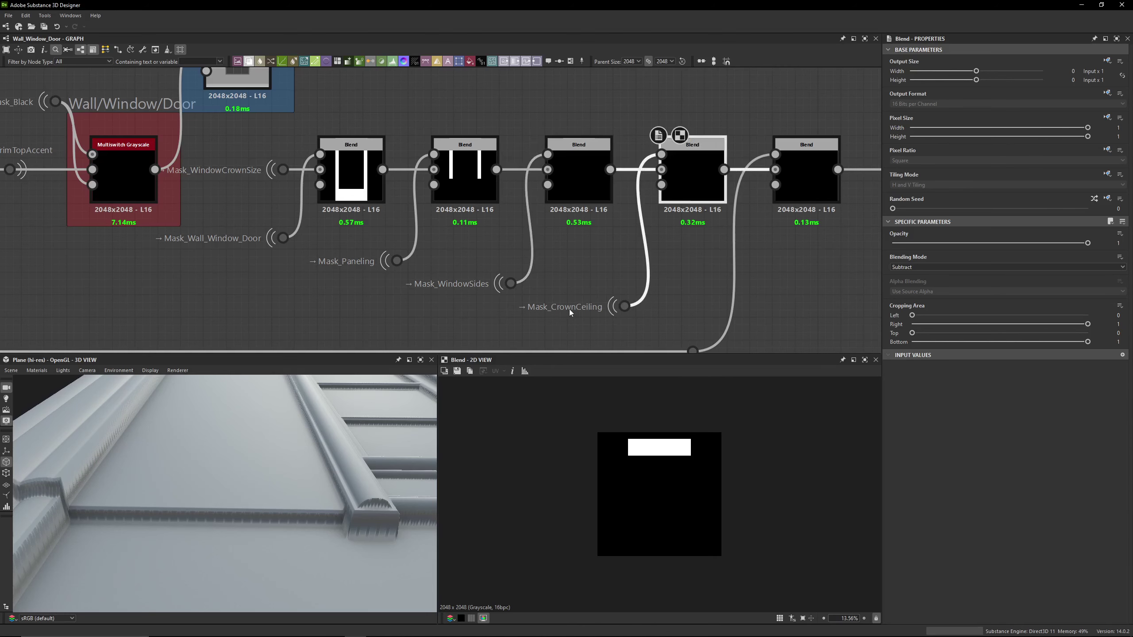
middle_drag(681, 184, 510, 153)
double_click(641, 160)
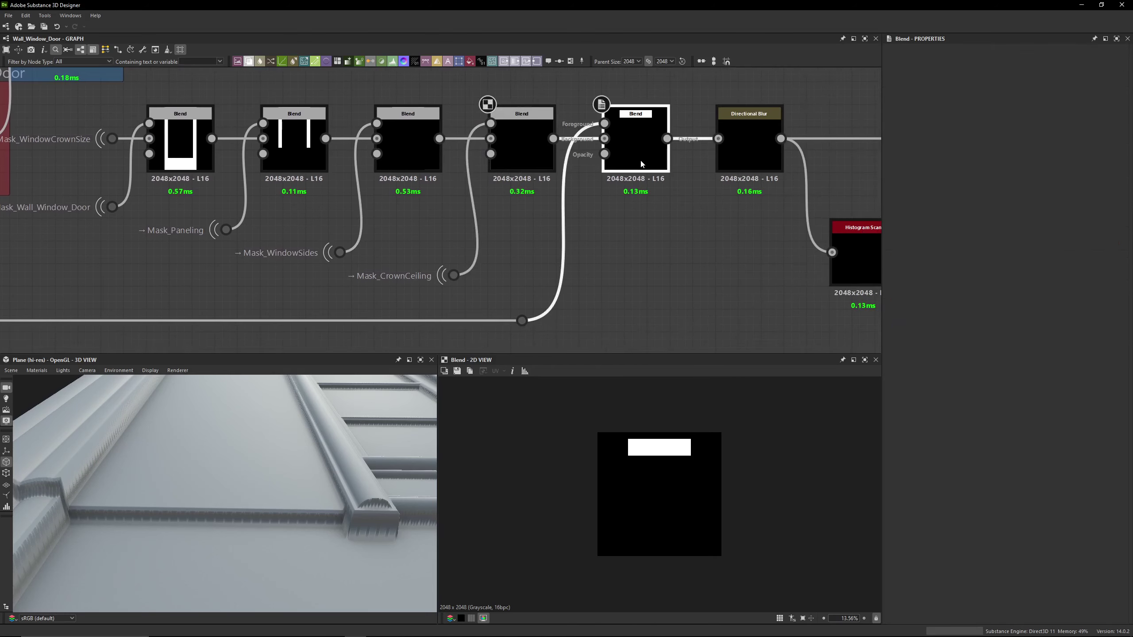
Trace the last Subtract Blend's foreground input back to its source Blend, preview it and examine the matching trim in 3D
click(531, 322)
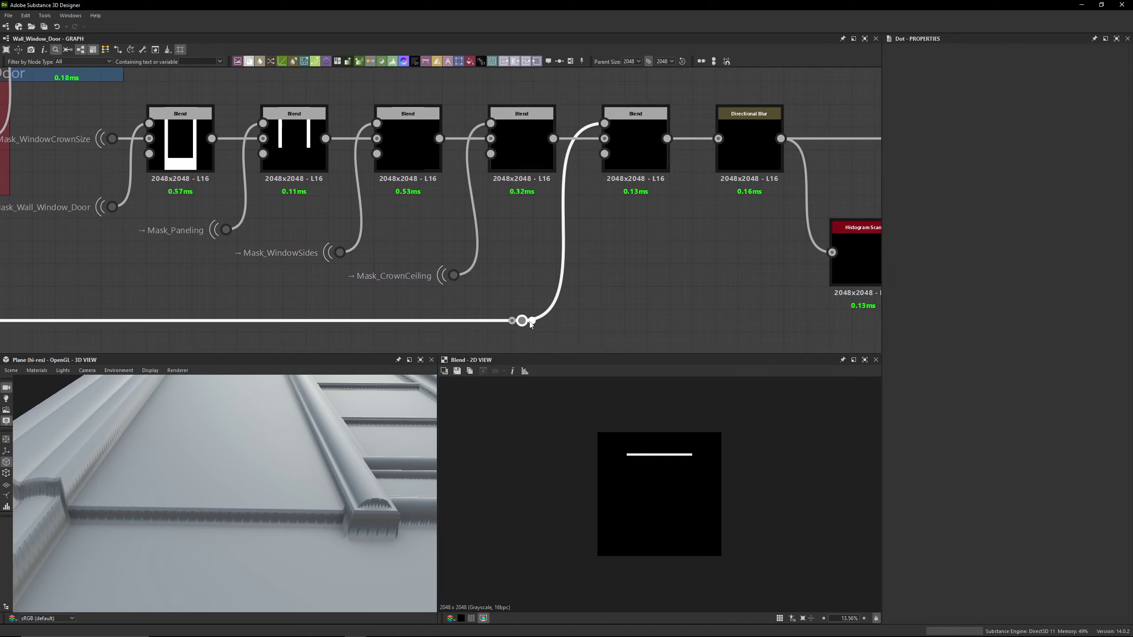
scroll(284, 292, down, 3)
middle_drag(548, 251, 841, 239)
middle_drag(56, 237, 454, 248)
scroll(392, 191, up, 4)
click(424, 223)
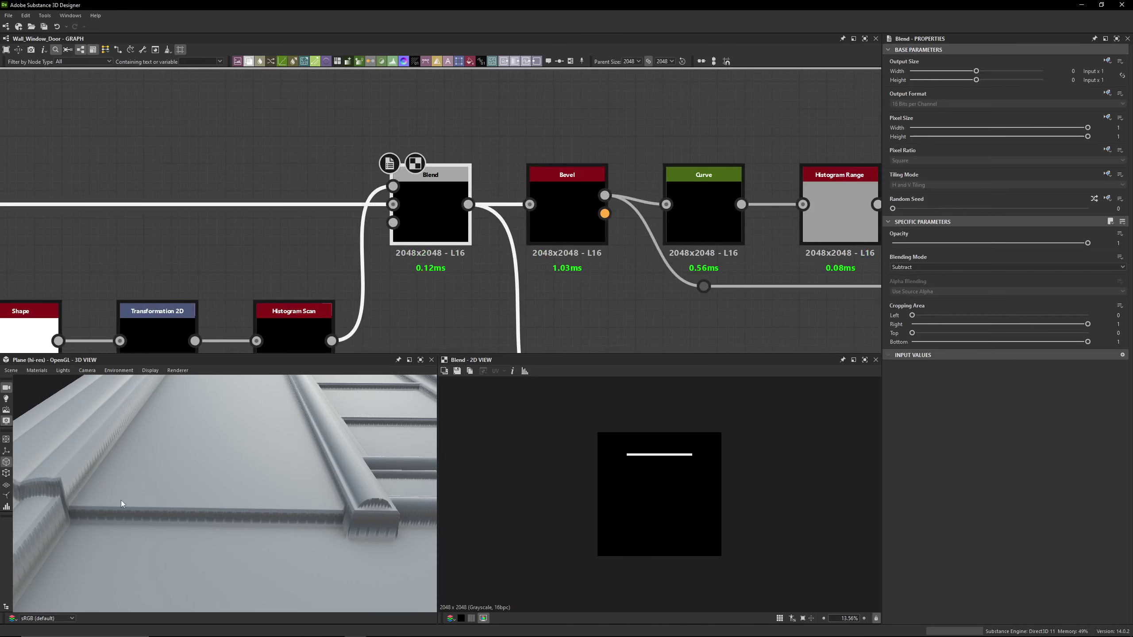
drag(122, 503, 226, 469)
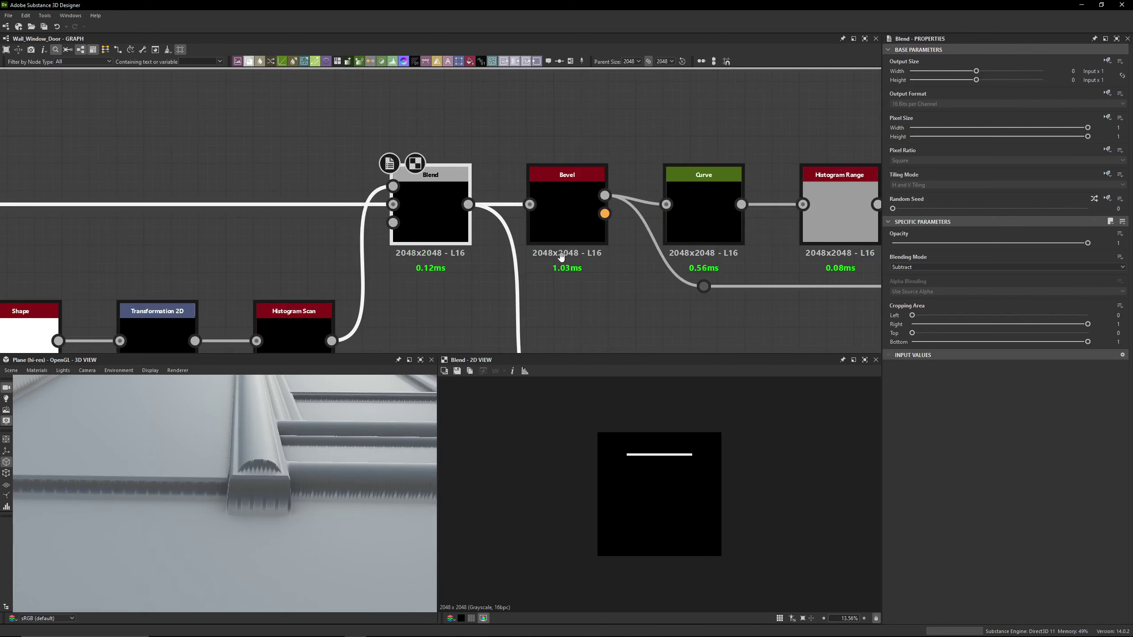
Return to the Subtract Blend before the Directional Blur, preview its mask and compare it with the panel area in 3D
scroll(562, 257, down, 3)
middle_drag(561, 257, 234, 240)
scroll(698, 258, down, 3)
middle_drag(698, 258, 165, 244)
middle_drag(632, 237, 242, 234)
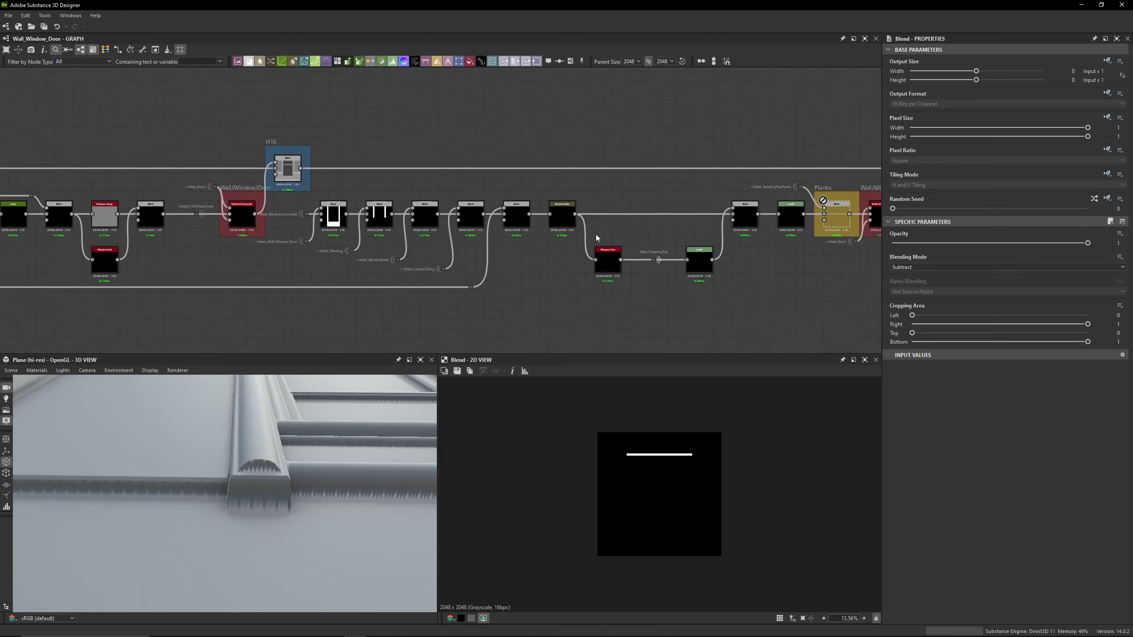
scroll(597, 238, up, 3)
click(426, 188)
scroll(630, 433, up, 3)
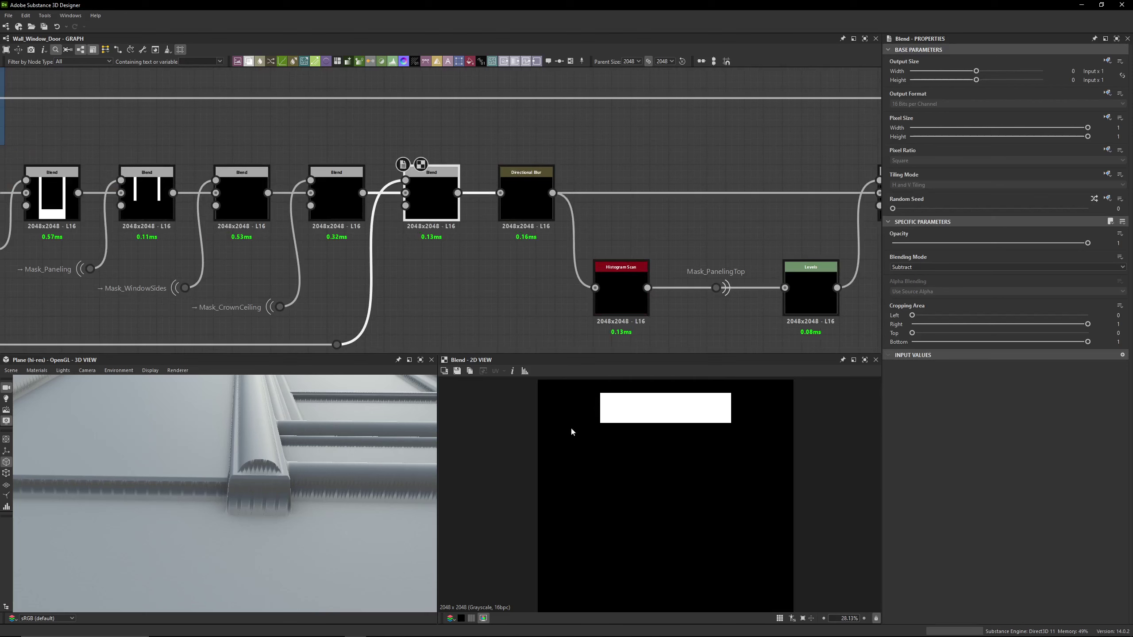
drag(384, 474, 311, 467)
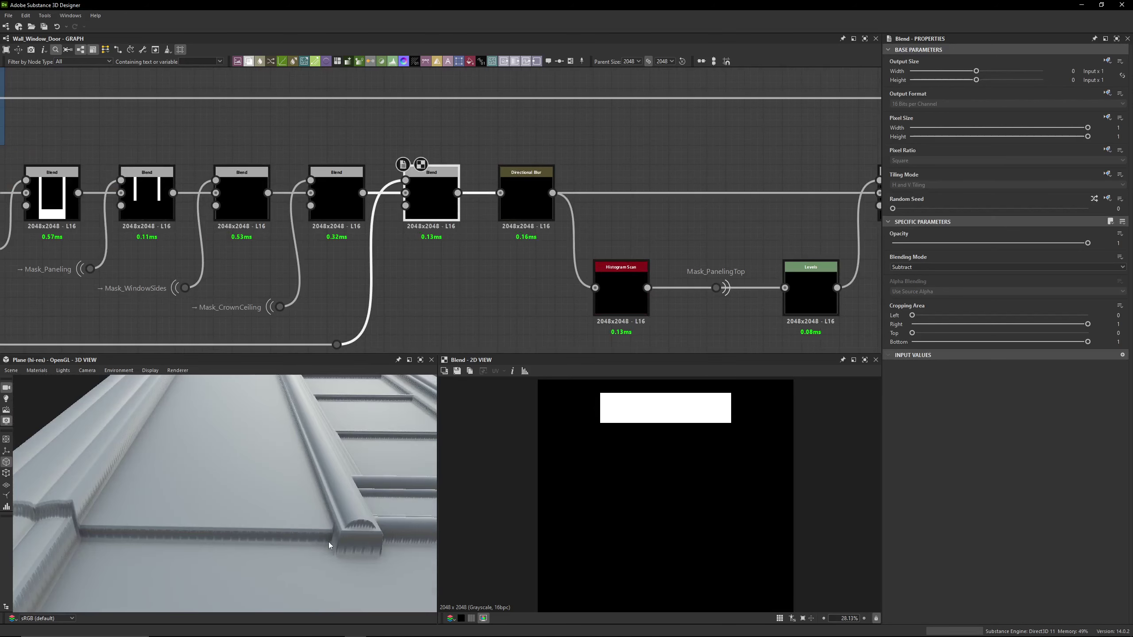
Preview the Directional Blur and examine the softened side edge of the panel mask up close
click(533, 204)
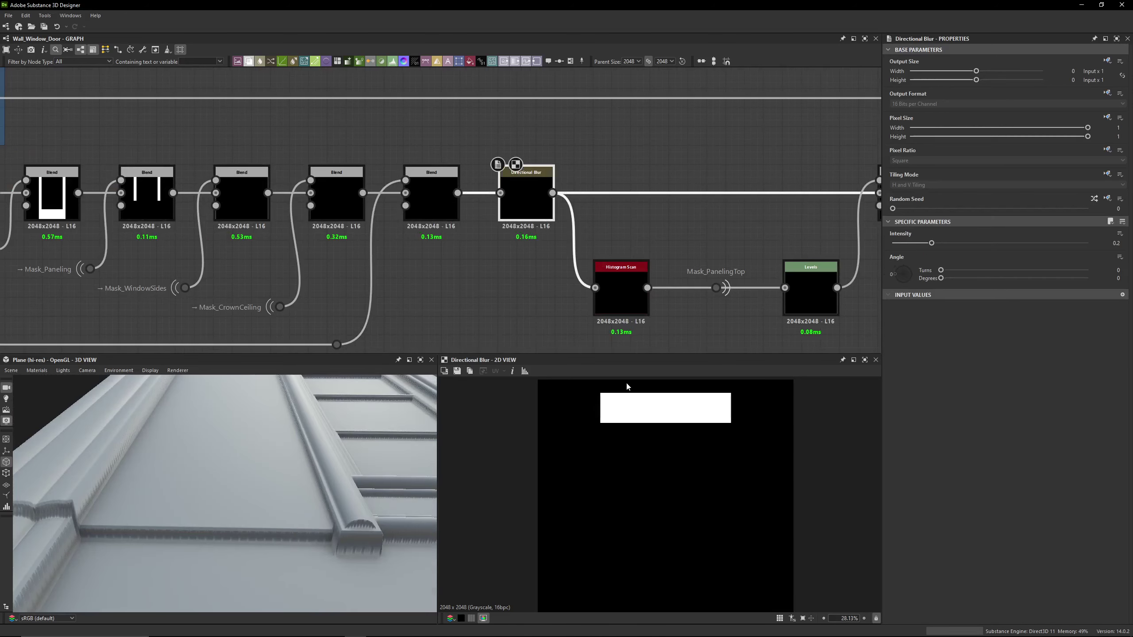
scroll(570, 436, up, 5)
scroll(566, 388, up, 6)
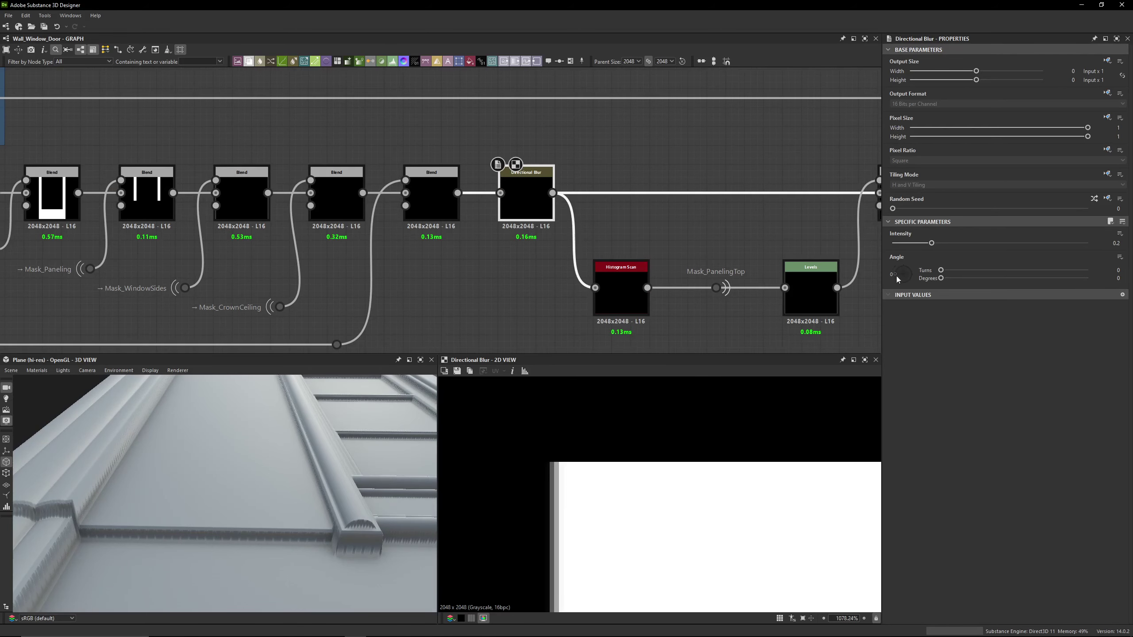
Try a Directional Blur angle of about -96 degrees, undo it and re-examine the mask's side edge
drag(892, 276, 905, 296)
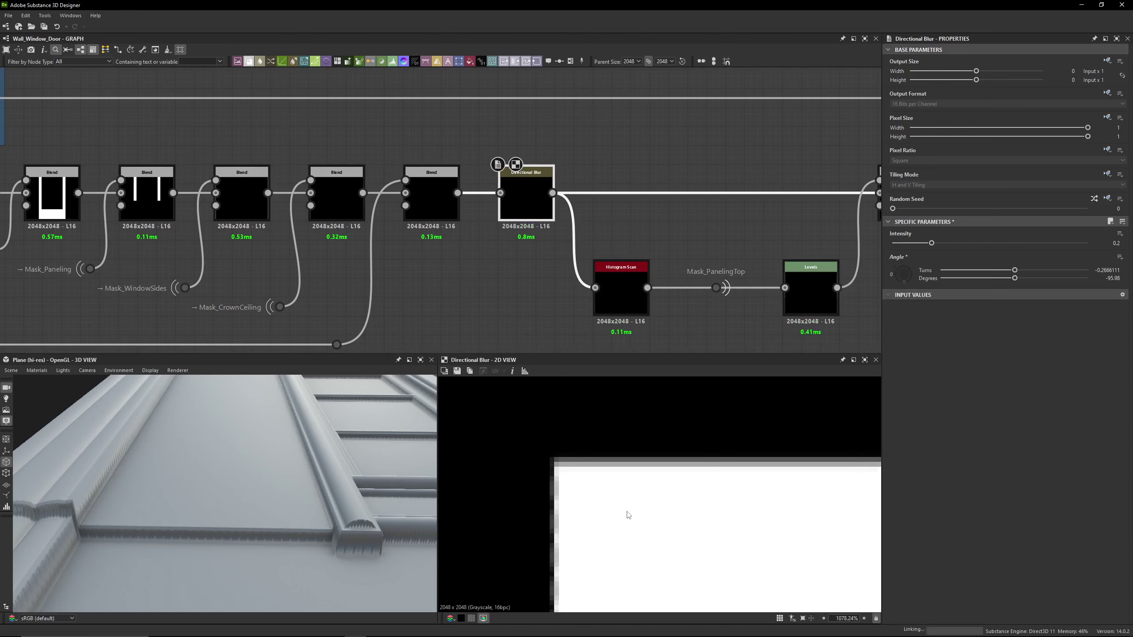
key(ctrl+z)
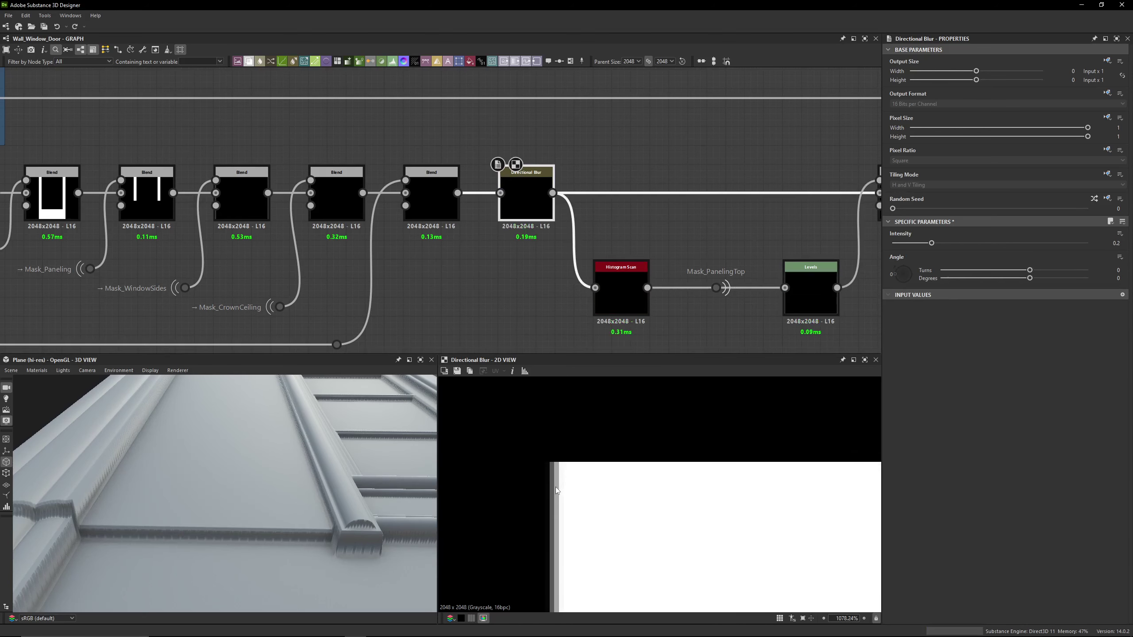
scroll(554, 496, down, 15)
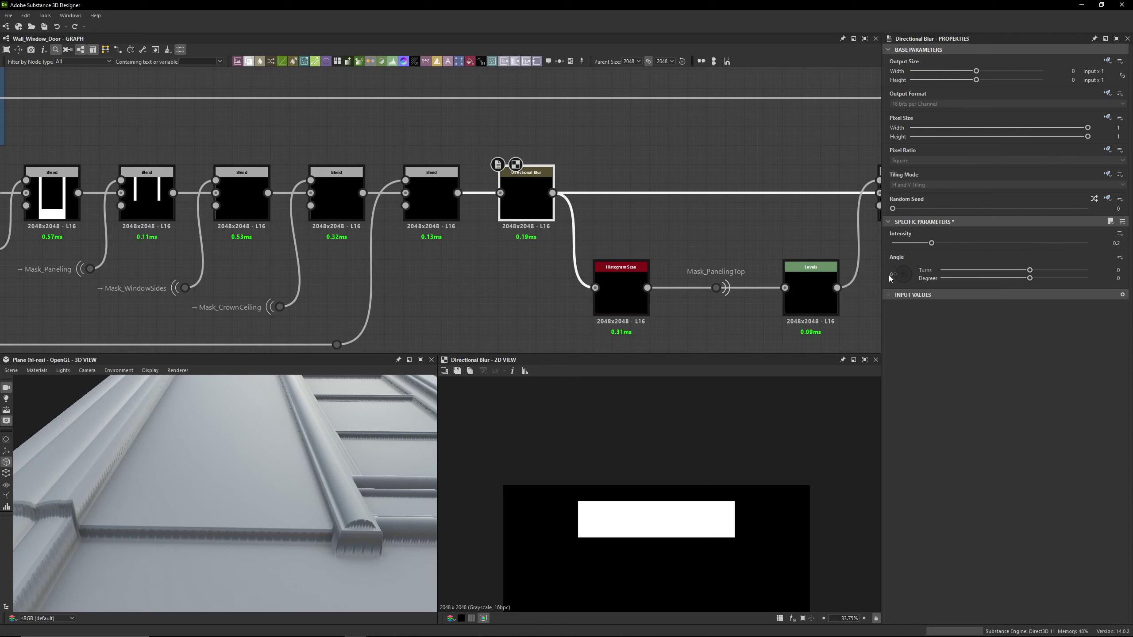
scroll(634, 510, up, 15)
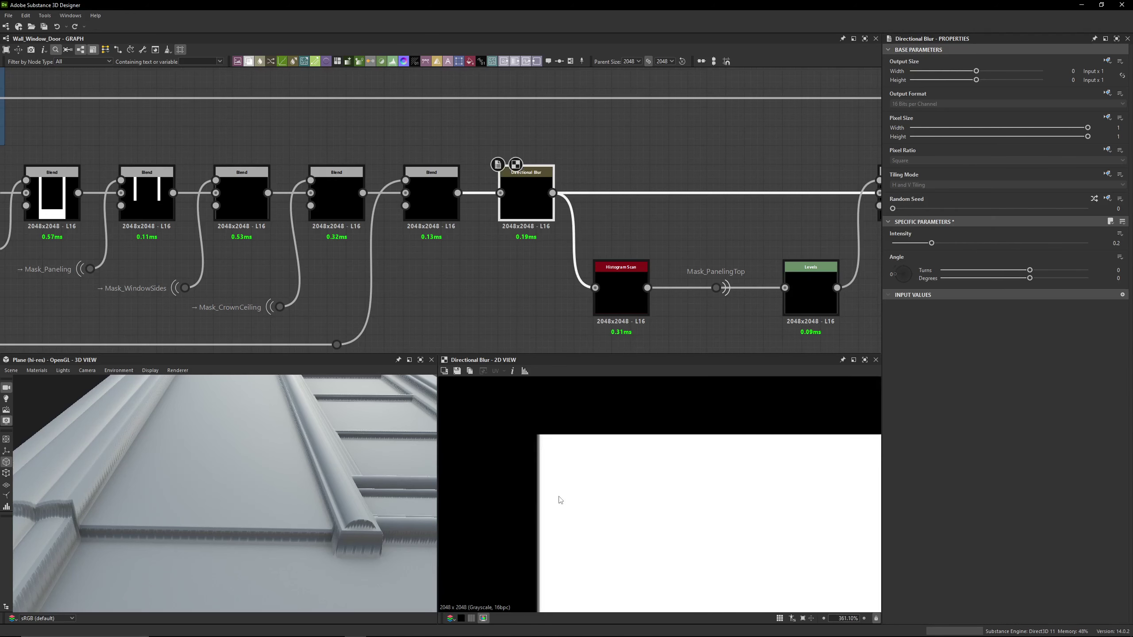
scroll(507, 250, down, 3)
scroll(365, 230, up, 3)
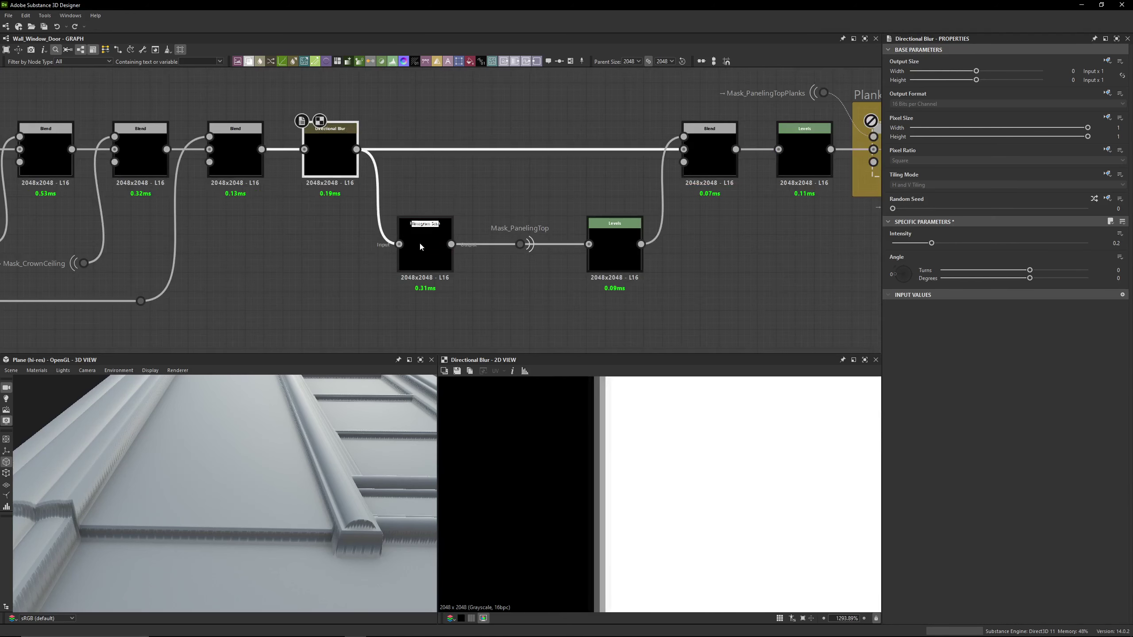
Preview the Histogram Scan that feeds Mask_PanelingTop, followed by the Levels node fed by that portal
click(403, 238)
scroll(643, 432, down, 11)
middle_drag(625, 256, 478, 286)
double_click(480, 286)
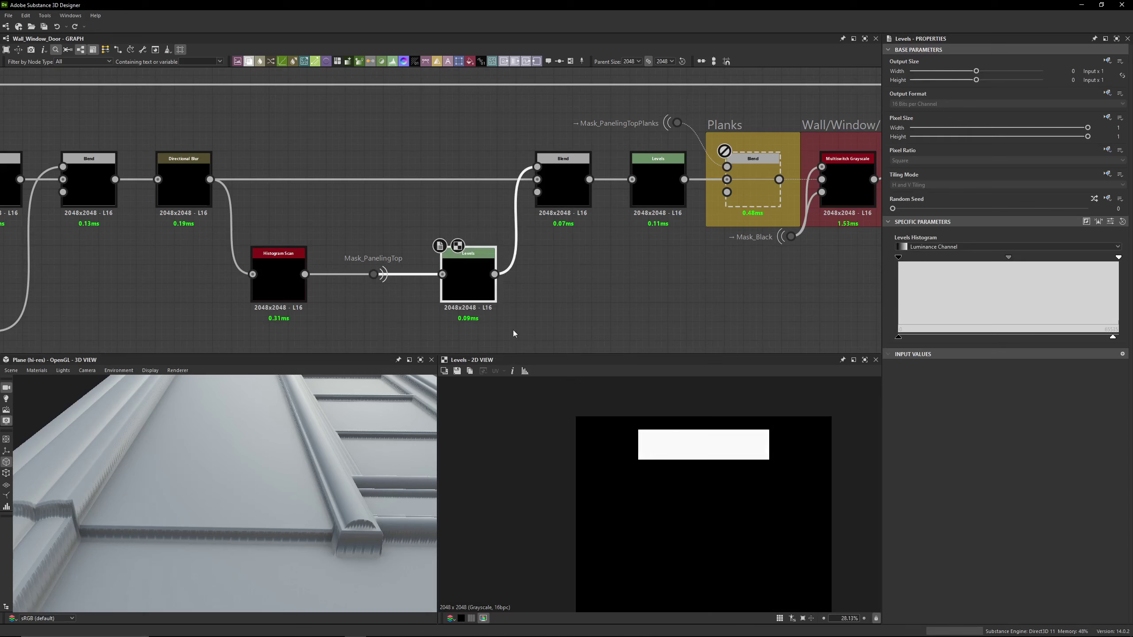
Show the Levels node's parameters as sliders and set Level Out High to 0.973
scroll(662, 464, up, 2)
click(1111, 222)
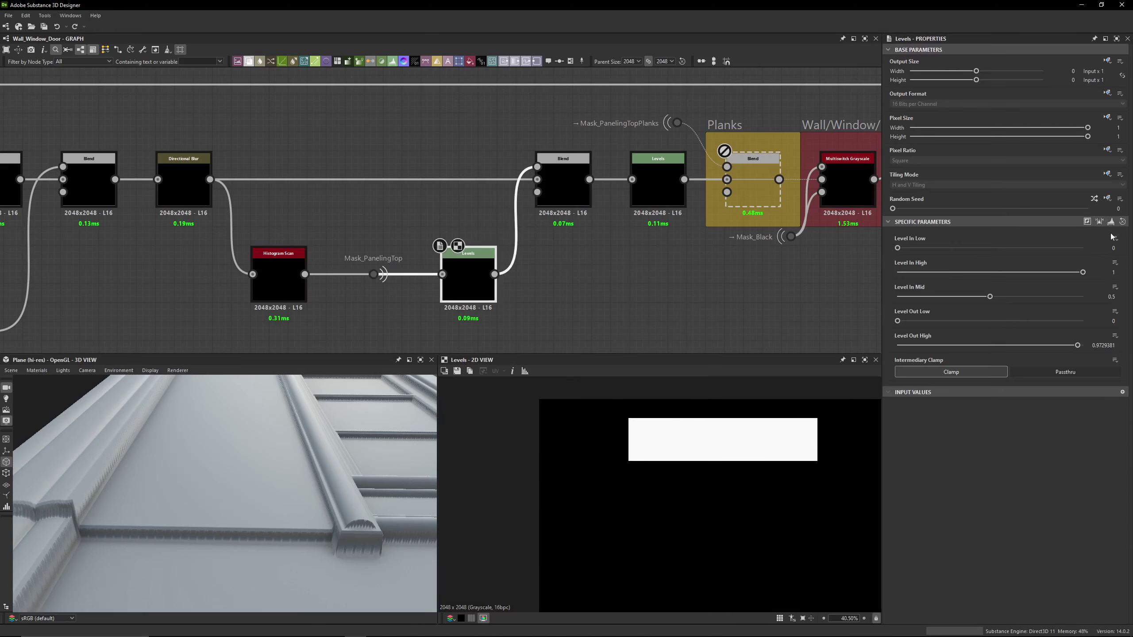
click(1105, 347)
drag(1101, 346, 1119, 346)
text(3)
key(Return)
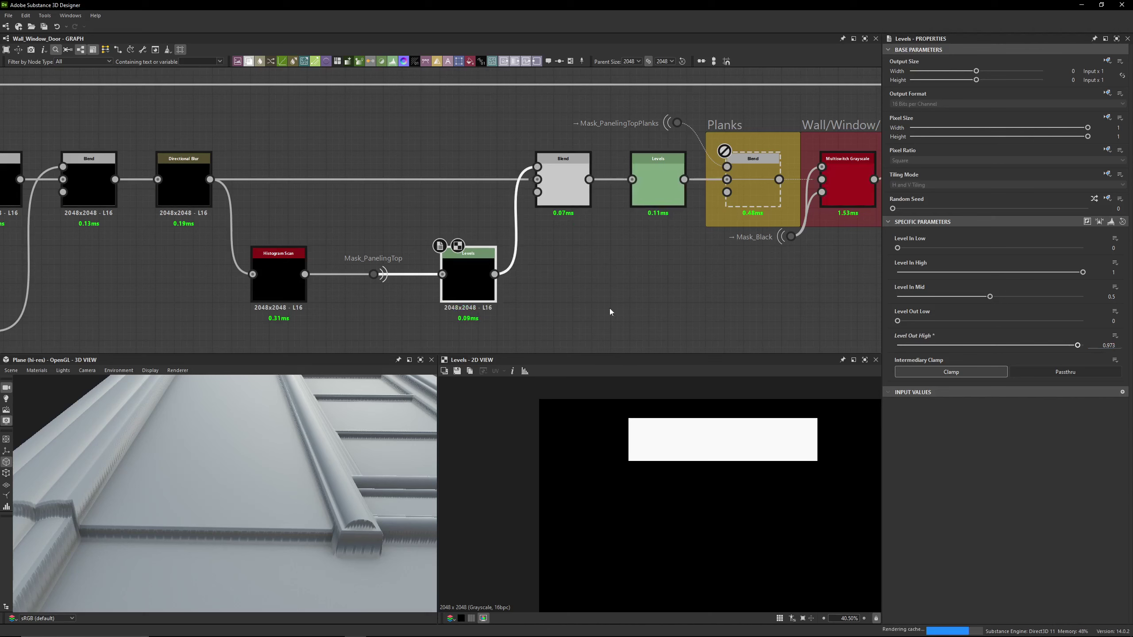
Preview the Screen Blend fed by the Levels node, disable it and examine the panel edge closely in 3D
click(561, 203)
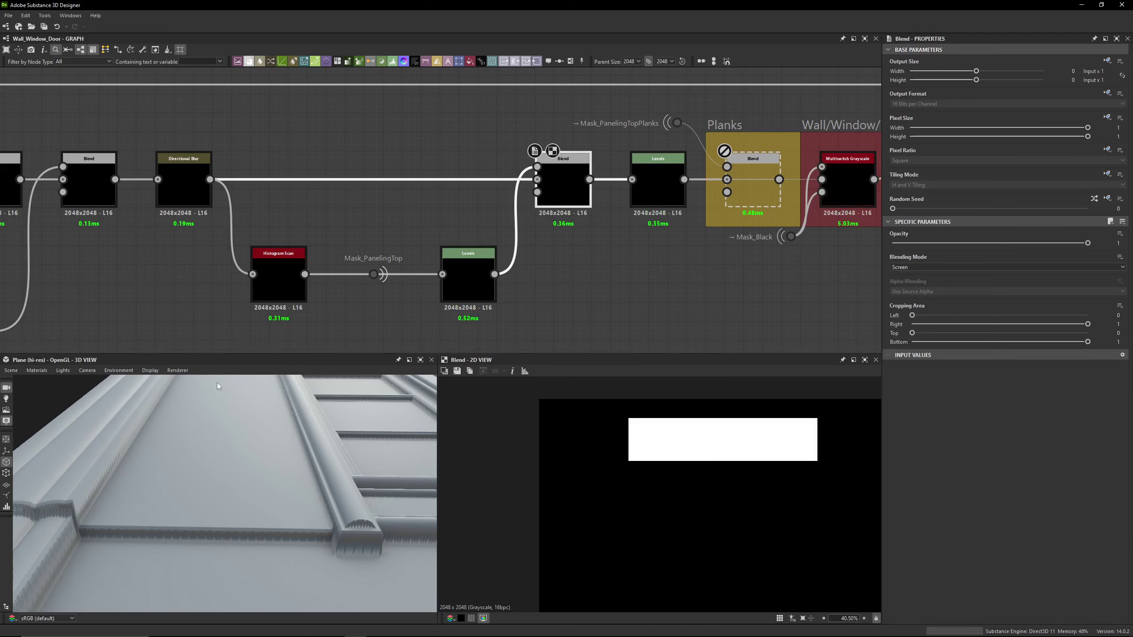
scroll(139, 496, up, 3)
middle_drag(139, 496, 234, 469)
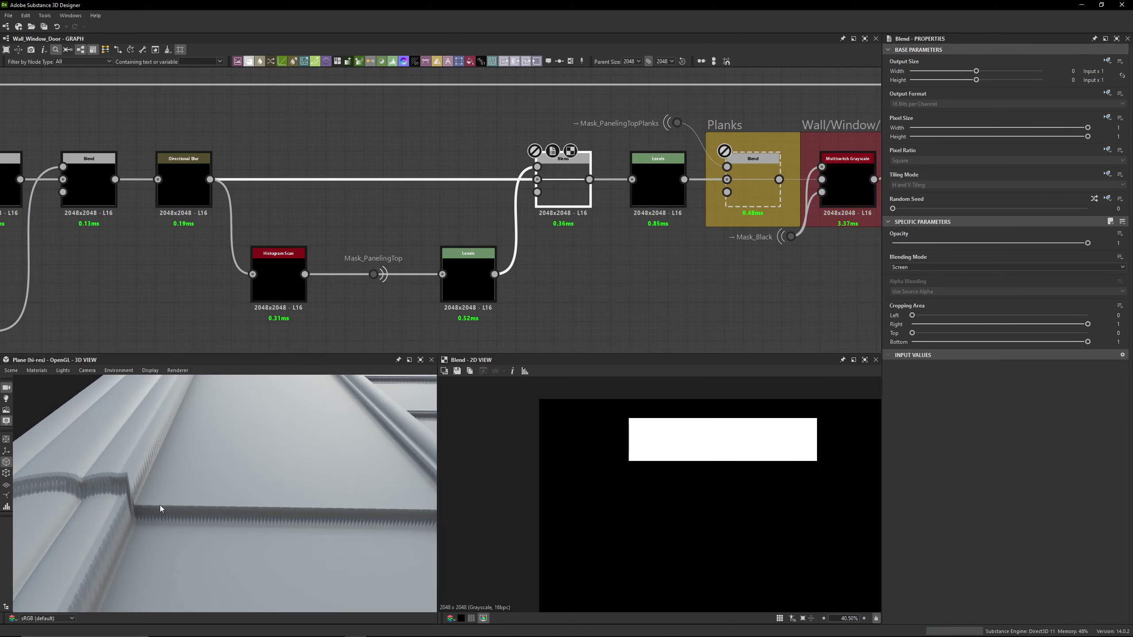
Re-enable the Screen Blend and examine the panel edge closely in 3D and the mask's side edge in 2D
key(d)
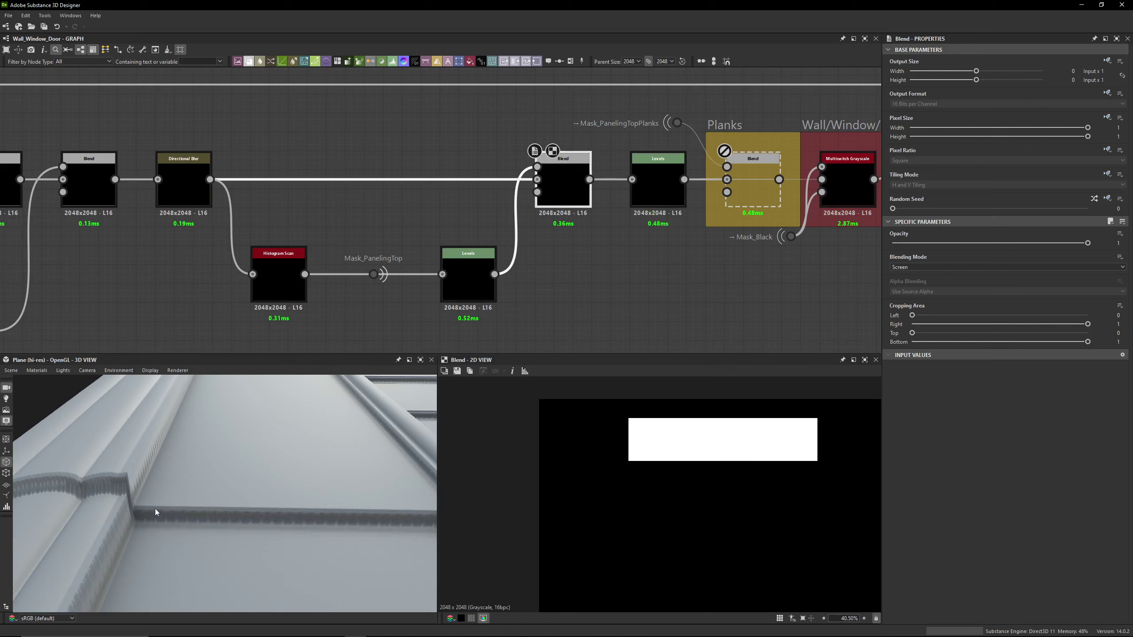
scroll(154, 511, up, 5)
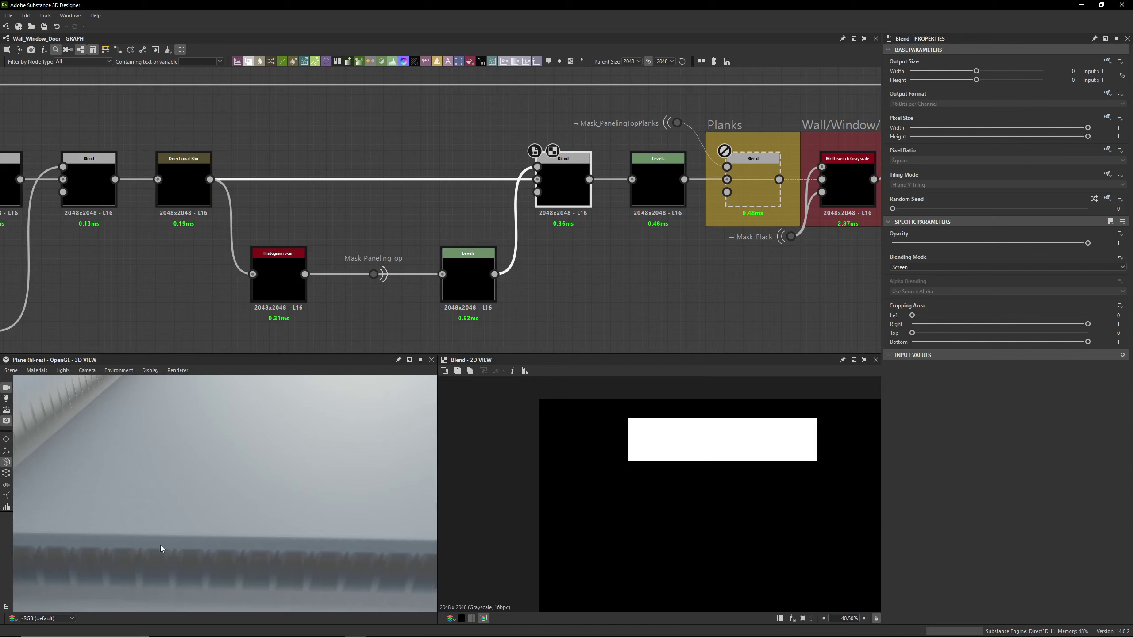
middle_drag(600, 204, 491, 239)
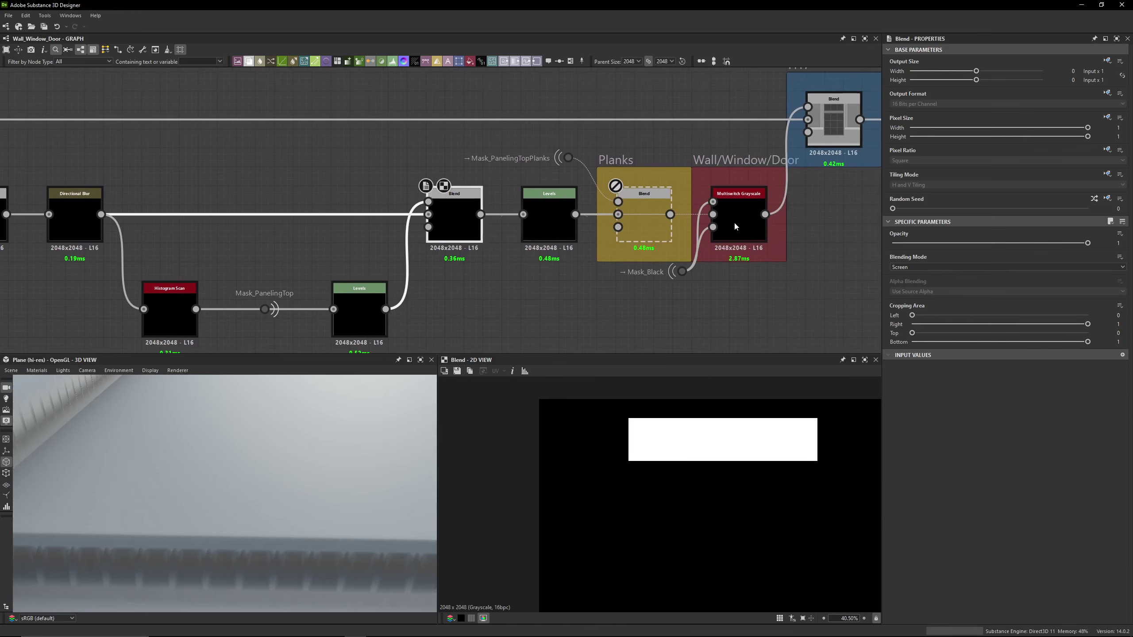
scroll(704, 460, up, 10)
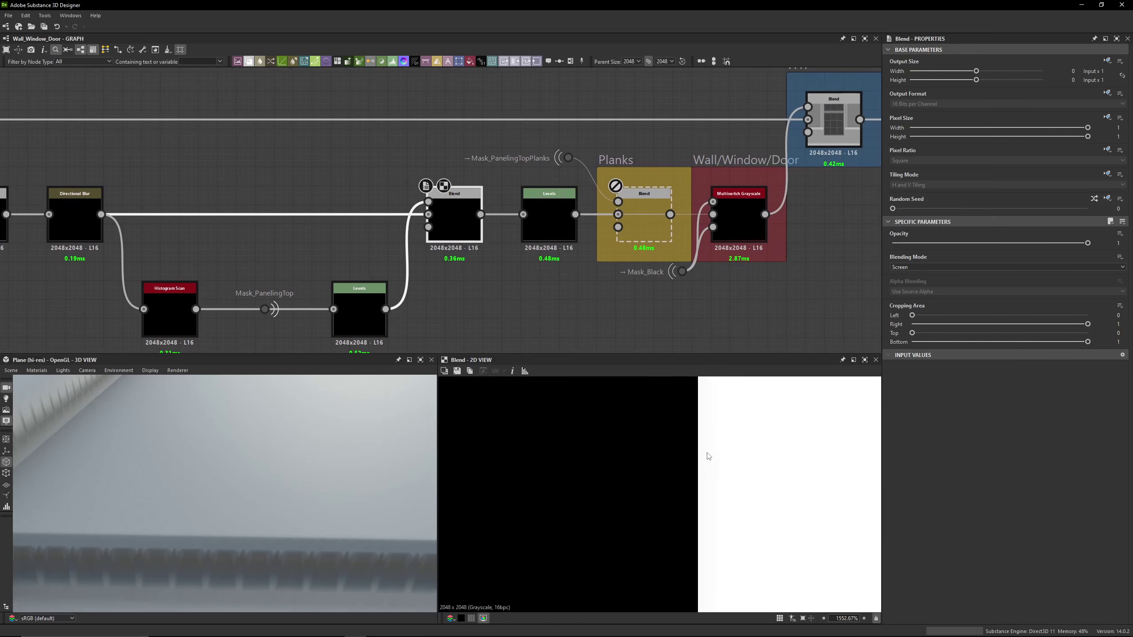
scroll(707, 451, up, 2)
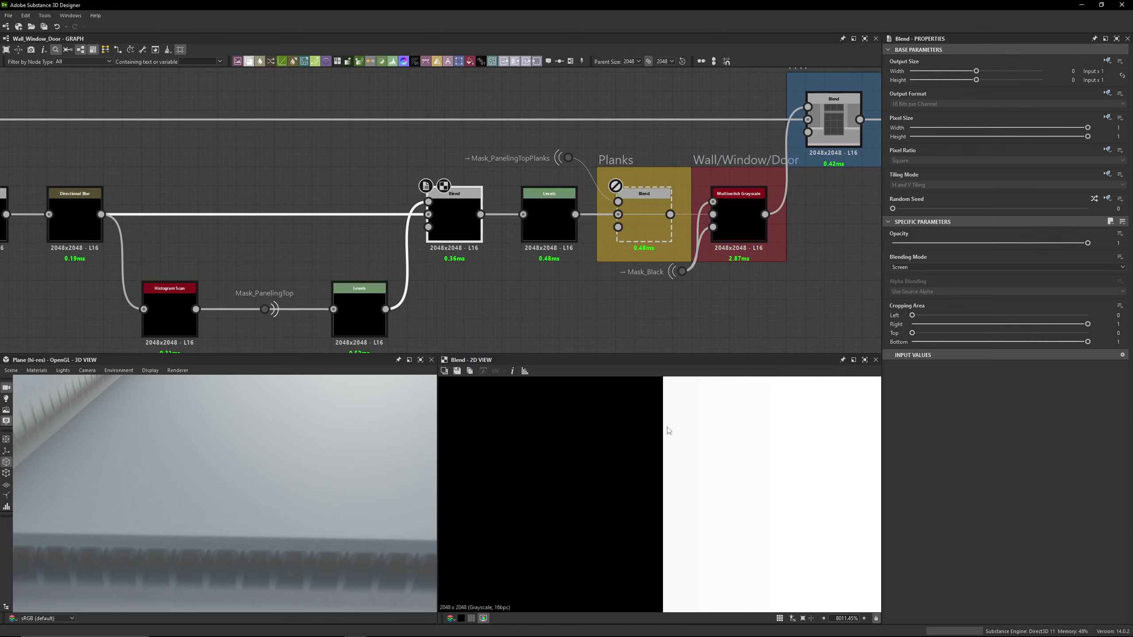
Preview the Levels node that follows the Screen Blend and show its parameters as sliders
click(539, 216)
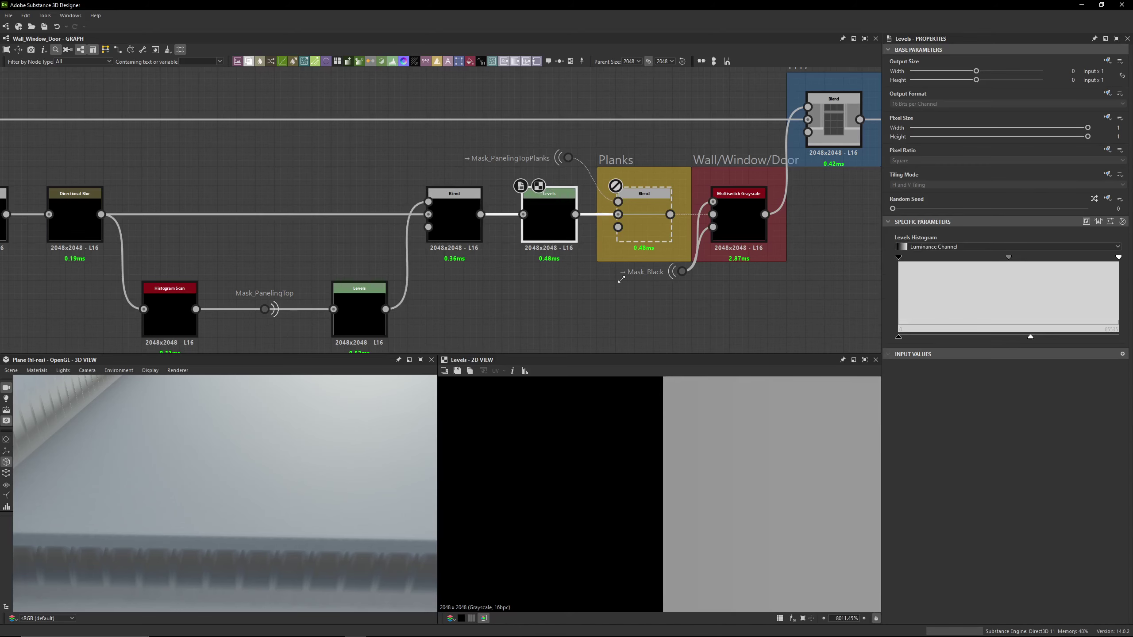
click(1111, 222)
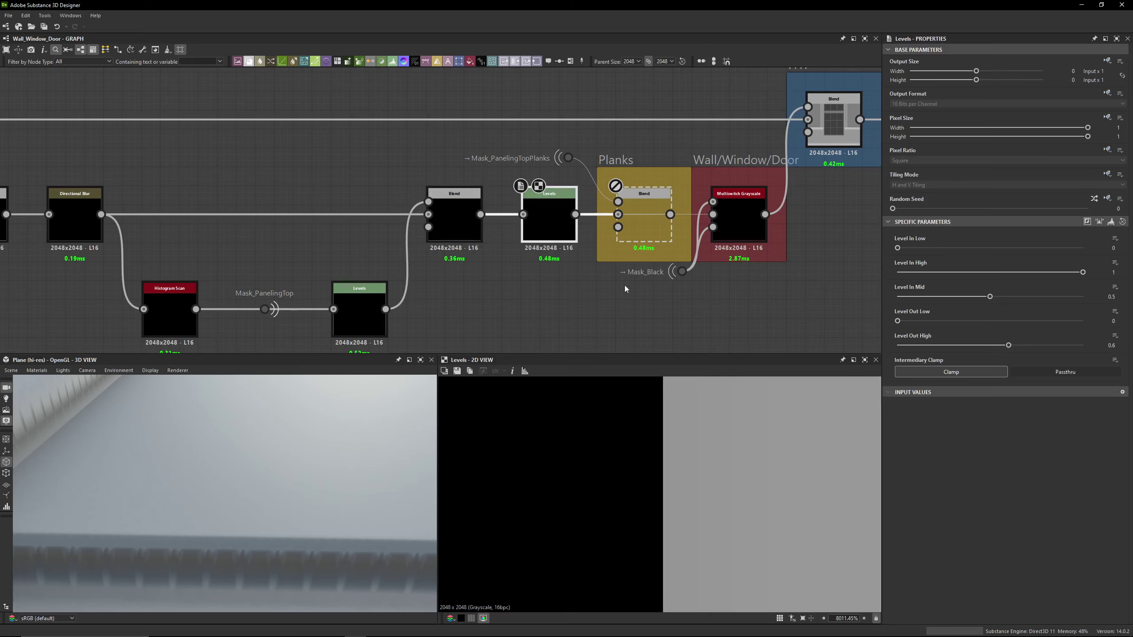
scroll(459, 267, down, 3)
scroll(482, 221, up, 3)
Inspect the disabled Planks Blend and preview the Wall/Window/Door Multiswitch Grayscale that follows it
click(497, 226)
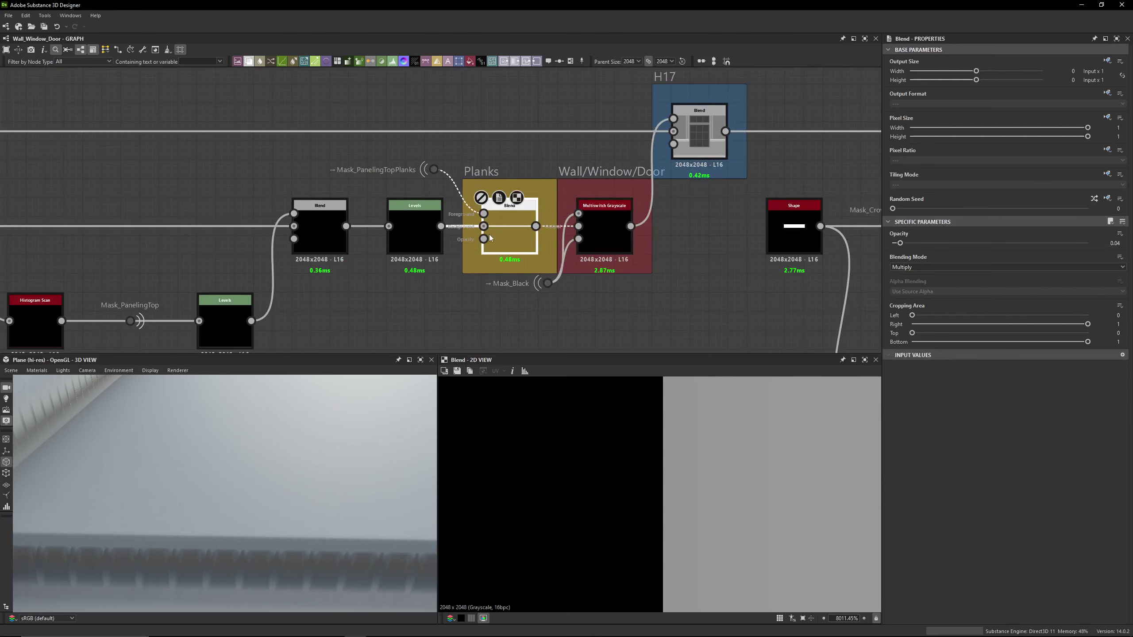
middle_drag(510, 221, 438, 215)
scroll(451, 227, up, 2)
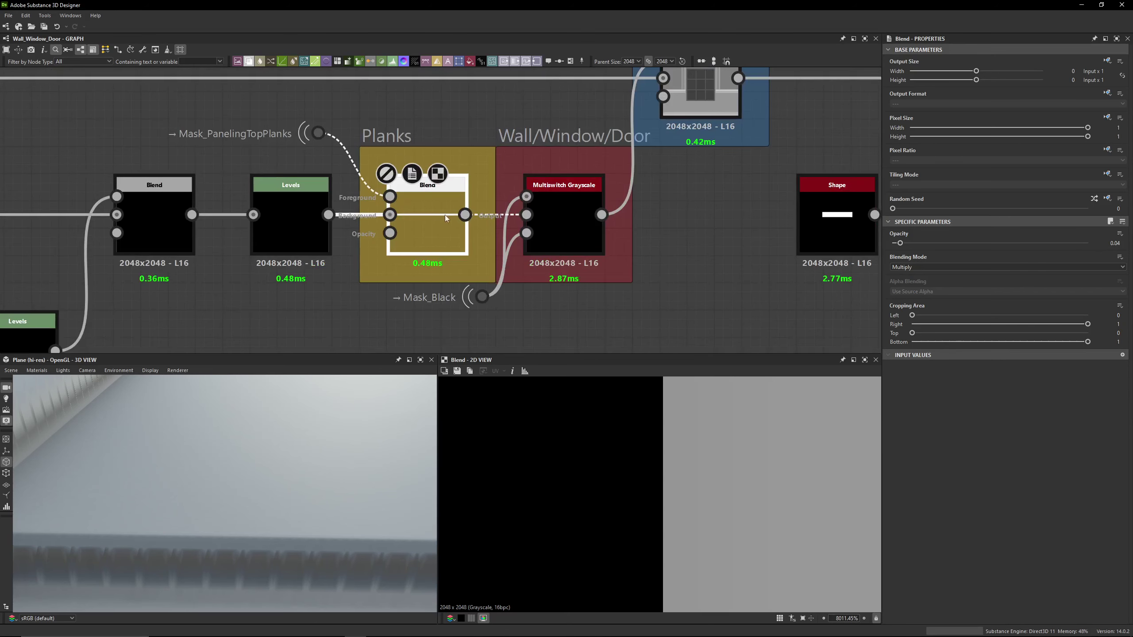
click(557, 218)
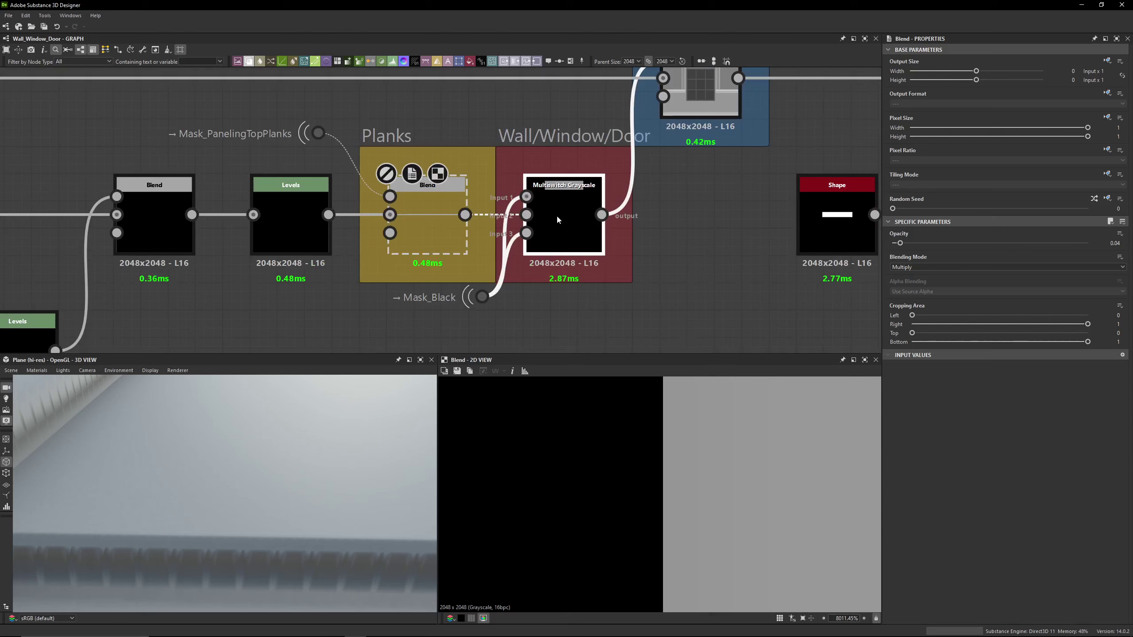
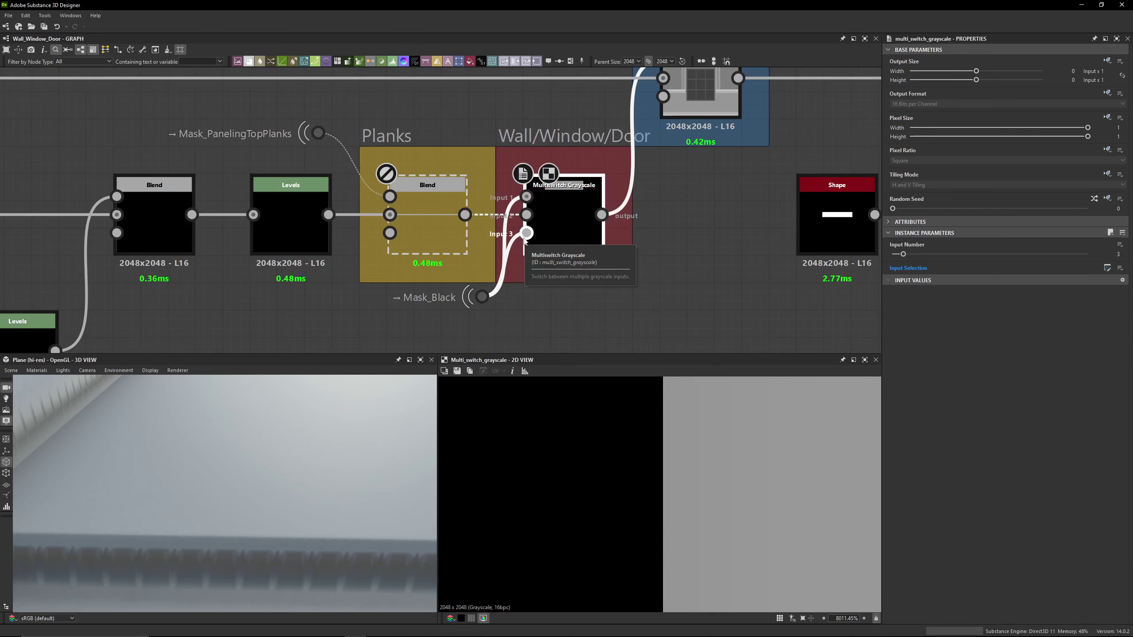
Preview the H17 Blend that combines the Multiswitch output with the main height
middle_drag(669, 174, 617, 298)
double_click(612, 189)
scroll(497, 230, down, 3)
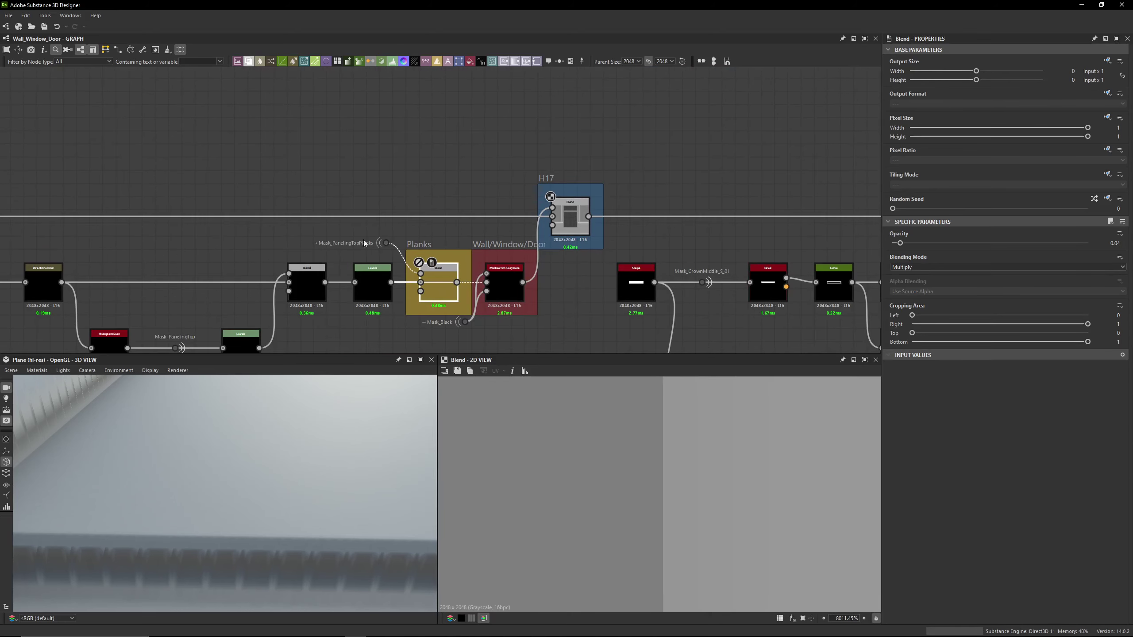
Check the Mask_PanelingTopPlanks input of the Planks Blend and locate the start of the planks mask chain at the Extend Shape Grayscale node
click(386, 243)
click(437, 281)
middle_drag(437, 281, 487, 142)
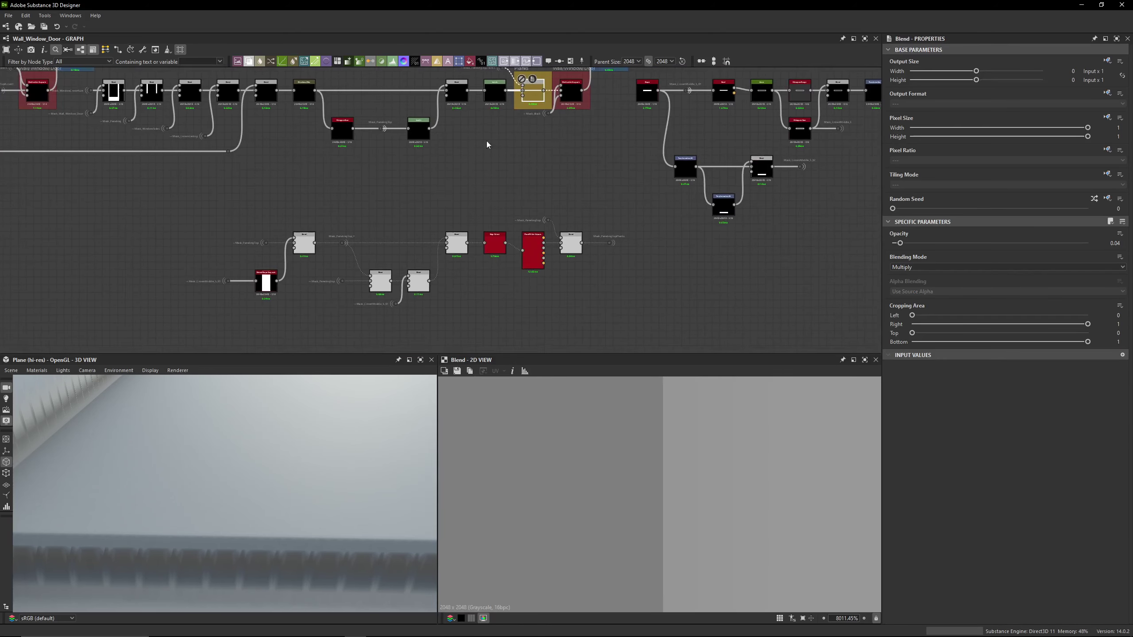
scroll(230, 207, up, 3)
middle_drag(230, 207, 333, 100)
scroll(247, 259, up, 3)
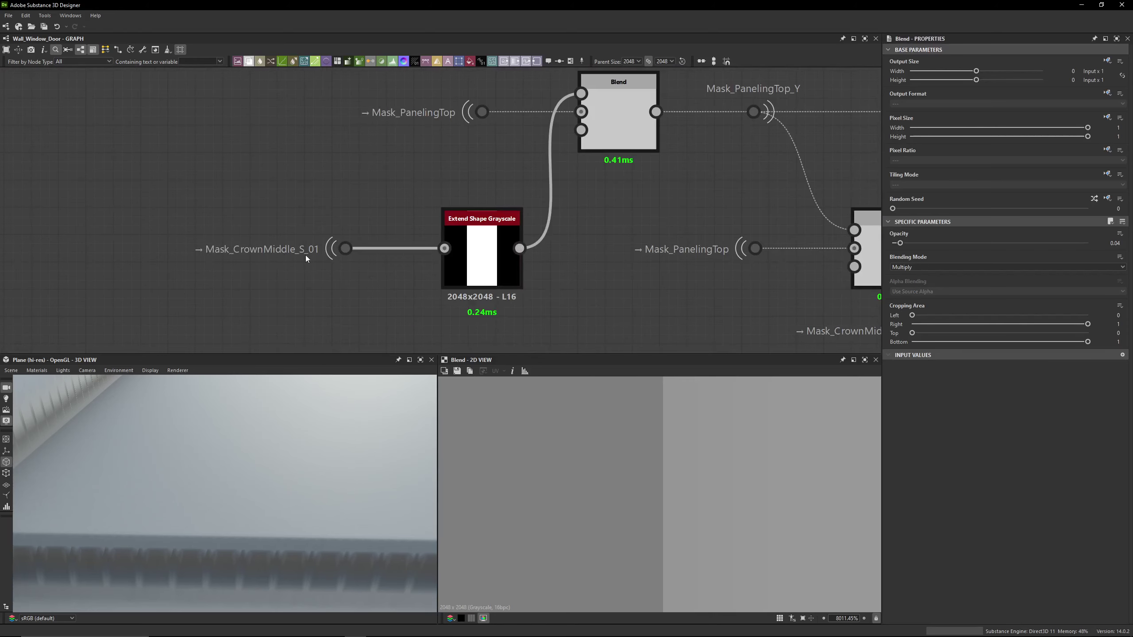
Preview the full Mask_CrownMiddle_S_01 shape feeding Extend Shape Grayscale and trace the portal link back to its source
click(347, 249)
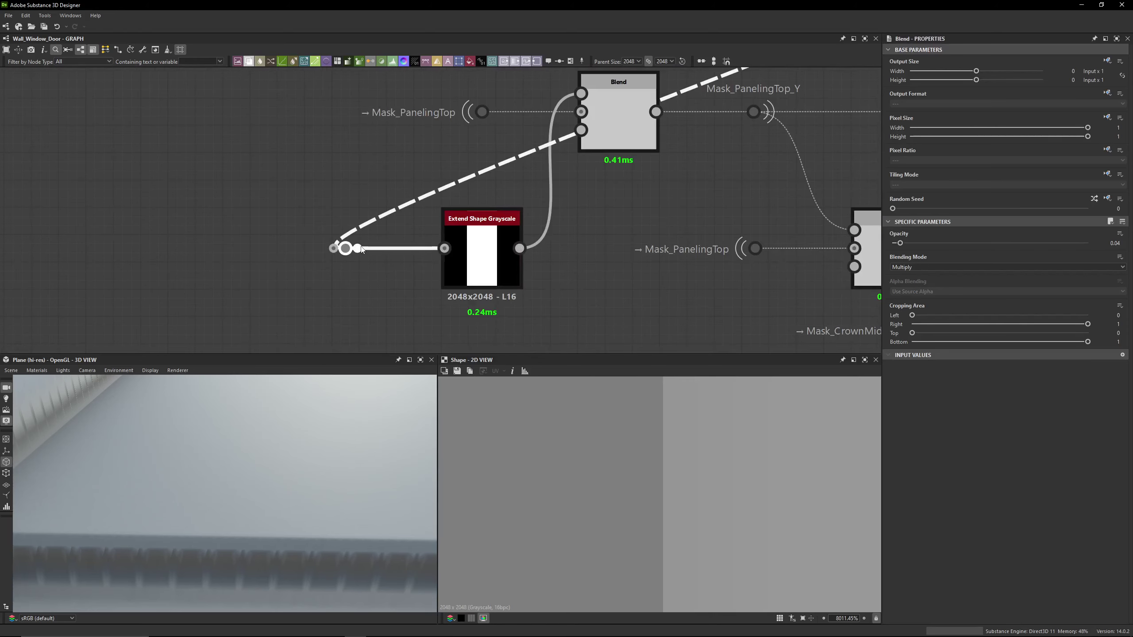
key(f)
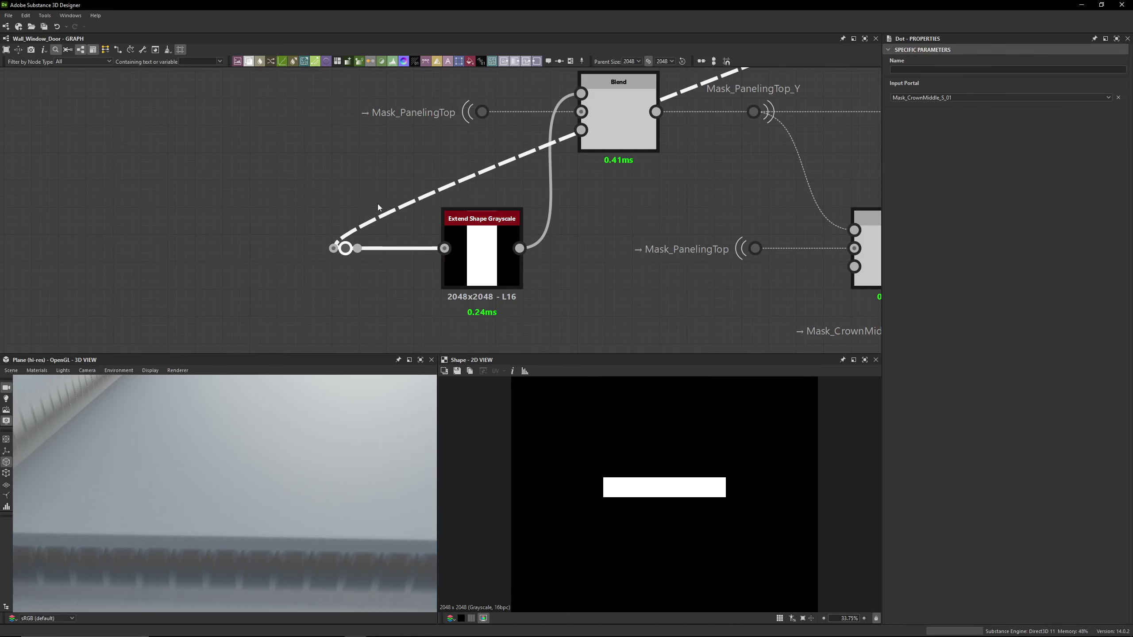
scroll(377, 204, down, 5)
scroll(627, 173, down, 2)
middle_drag(627, 172, 391, 198)
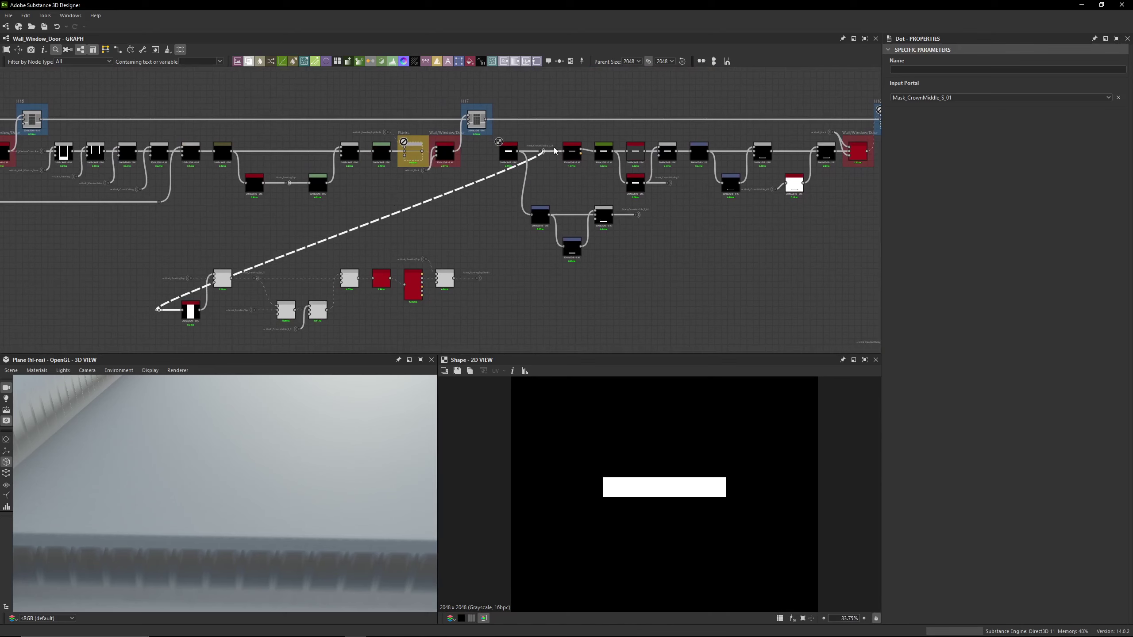
Trace the Mask_CrownMiddle_S_01 input portal back to its source and inspect the Shape node's parameters
click(543, 151)
drag(118, 274, 161, 335)
middle_drag(484, 122, 405, 201)
scroll(405, 201, up, 6)
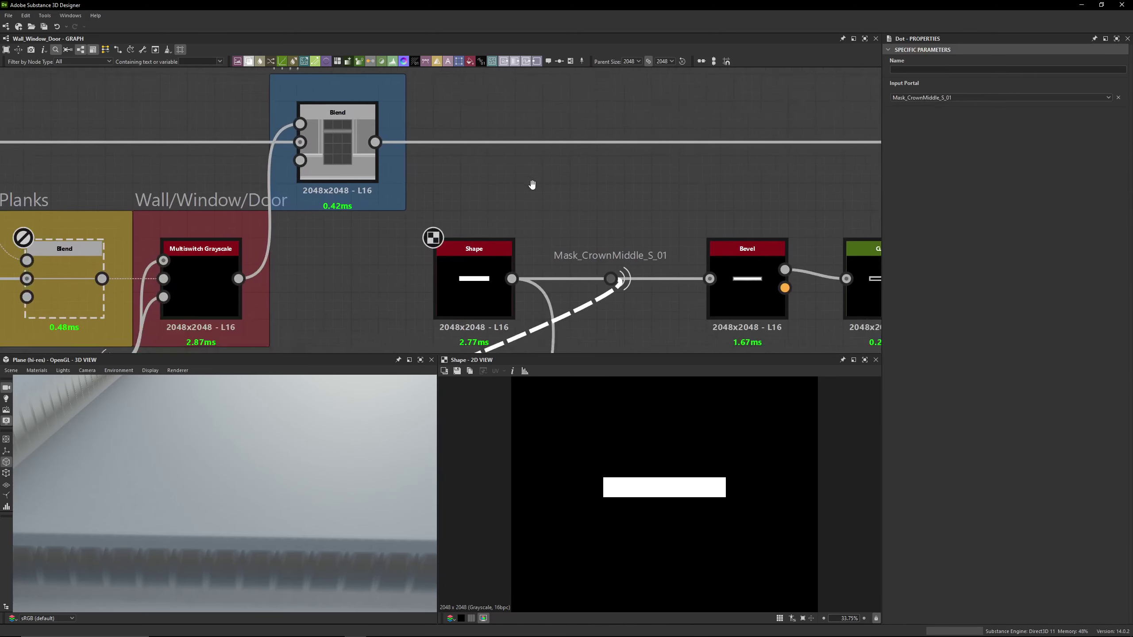
middle_drag(532, 184, 493, 156)
click(435, 268)
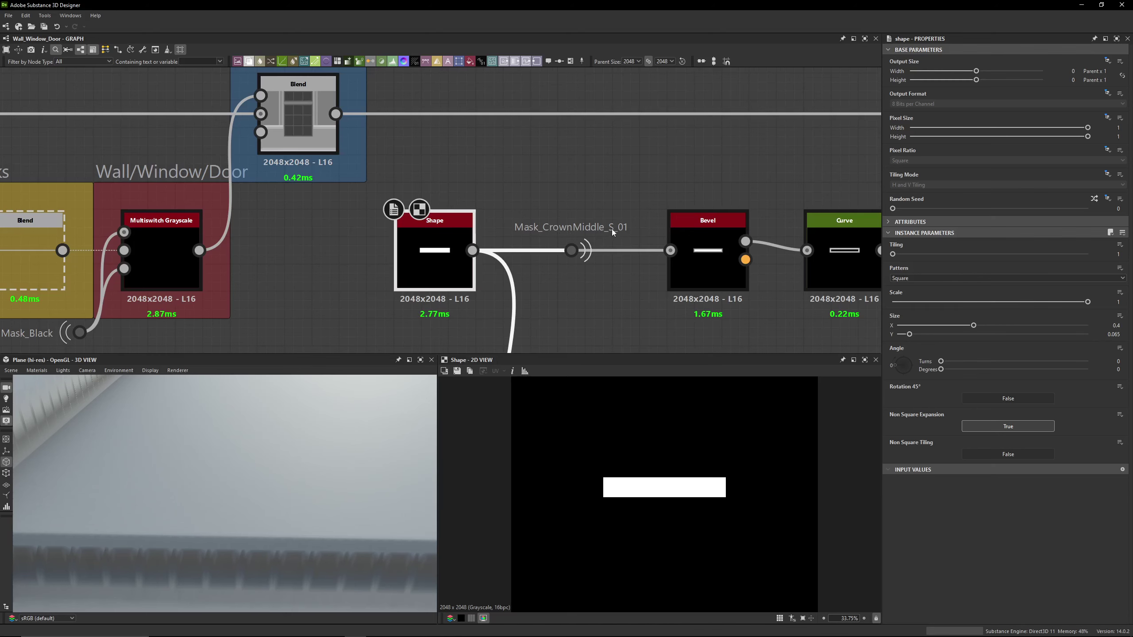
Select the Mask_CrownMiddle_S_01 source portal and examine where its connections lead across the graph
scroll(482, 236, down, 6)
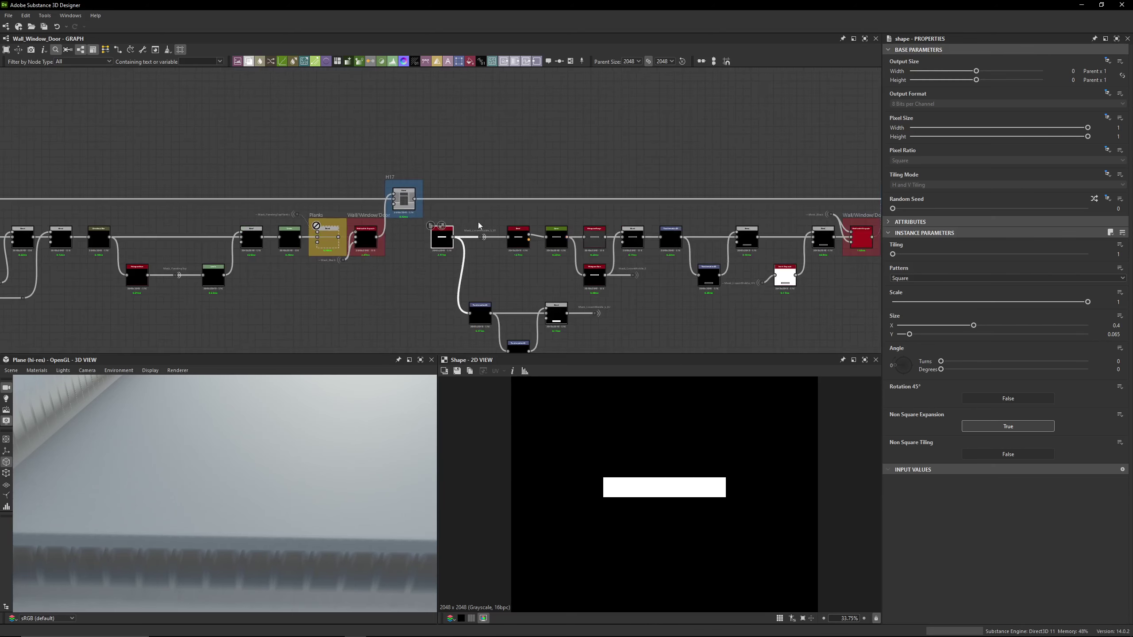
click(477, 246)
mouse_move(361, 304)
middle_down()
mouse_move(396, 265)
mouse_move(540, 166)
mouse_move(722, 198)
middle_up()
middle_drag(587, 198, 781, 201)
scroll(782, 200, down, 3)
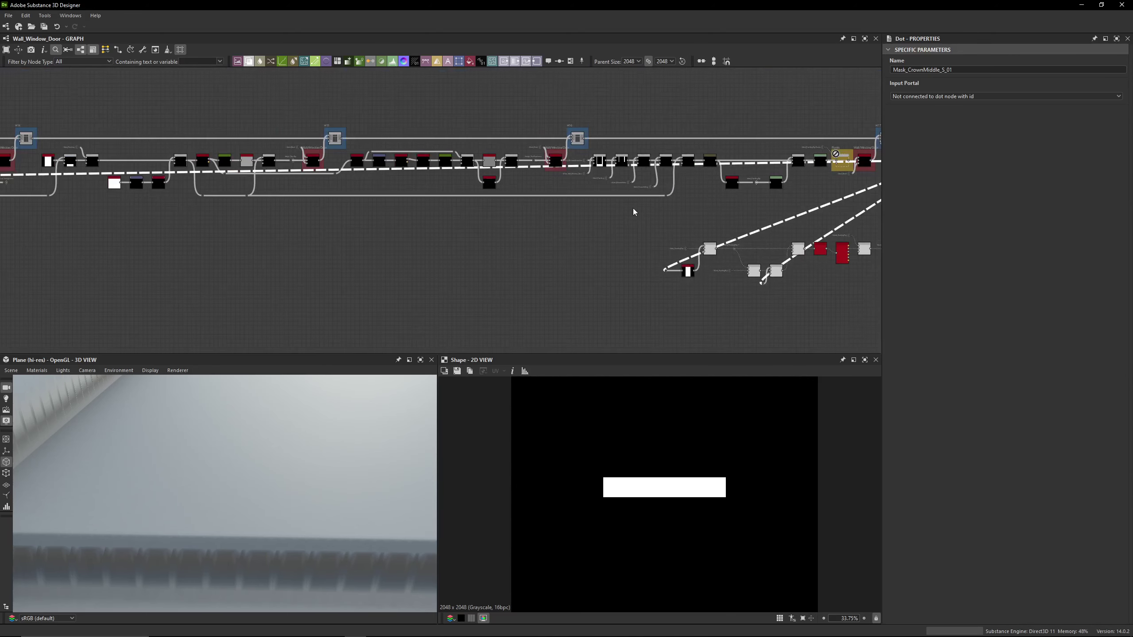
mouse_move(665, 219)
middle_down()
mouse_move(539, 223)
mouse_move(630, 180)
middle_up()
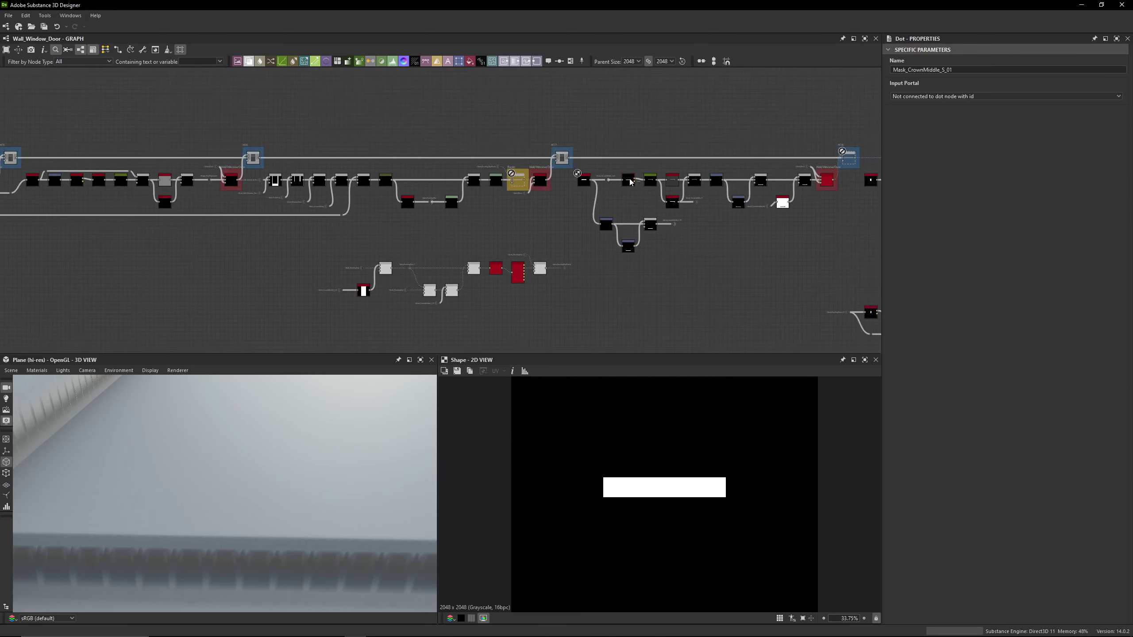
scroll(630, 180, up, 4)
scroll(267, 214, down, 6)
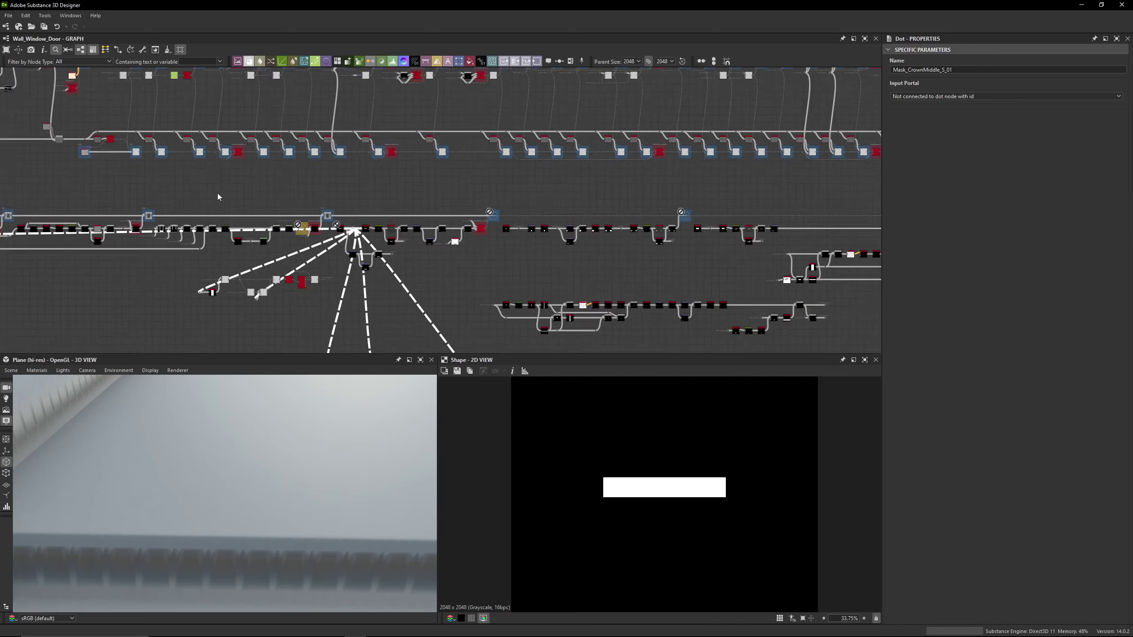
middle_drag(218, 197, 622, 132)
scroll(670, 125, up, 2)
scroll(744, 117, down, 5)
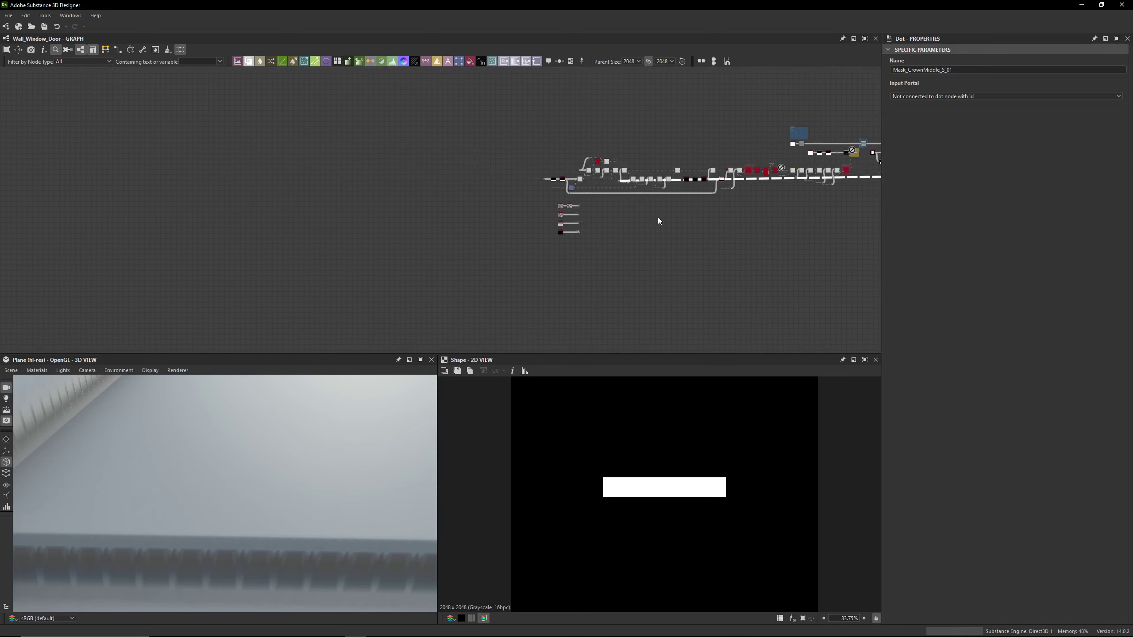
scroll(625, 186, up, 3)
middle_drag(670, 195, 334, 208)
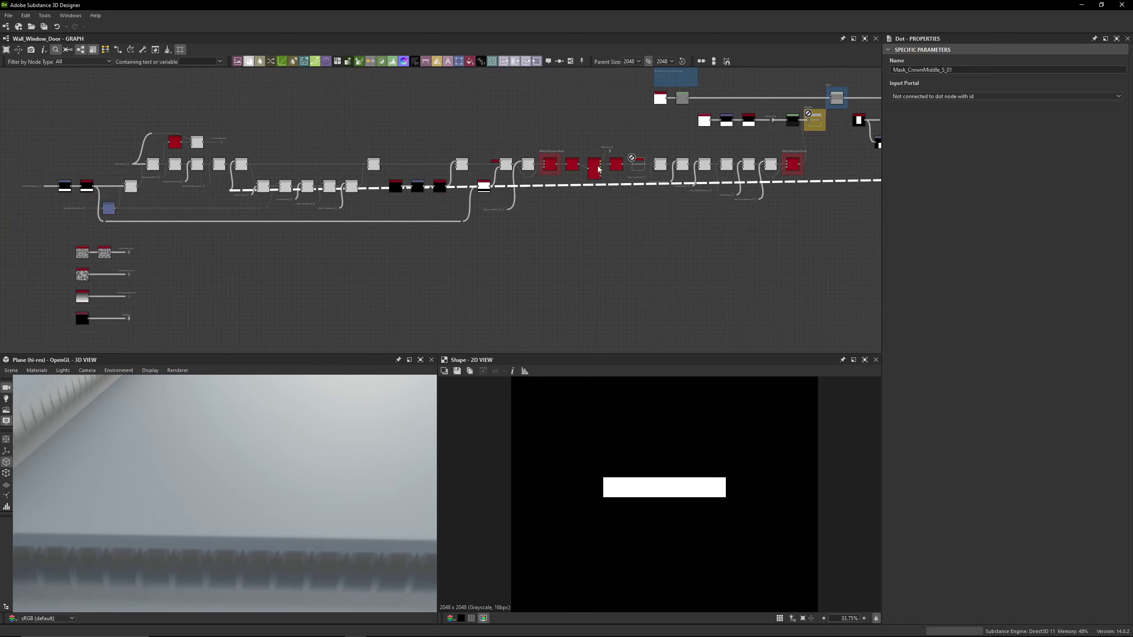
scroll(670, 254, down, 3)
scroll(647, 201, up, 2)
middle_drag(625, 197, 293, 200)
scroll(293, 200, up, 5)
middle_drag(371, 190, 385, 177)
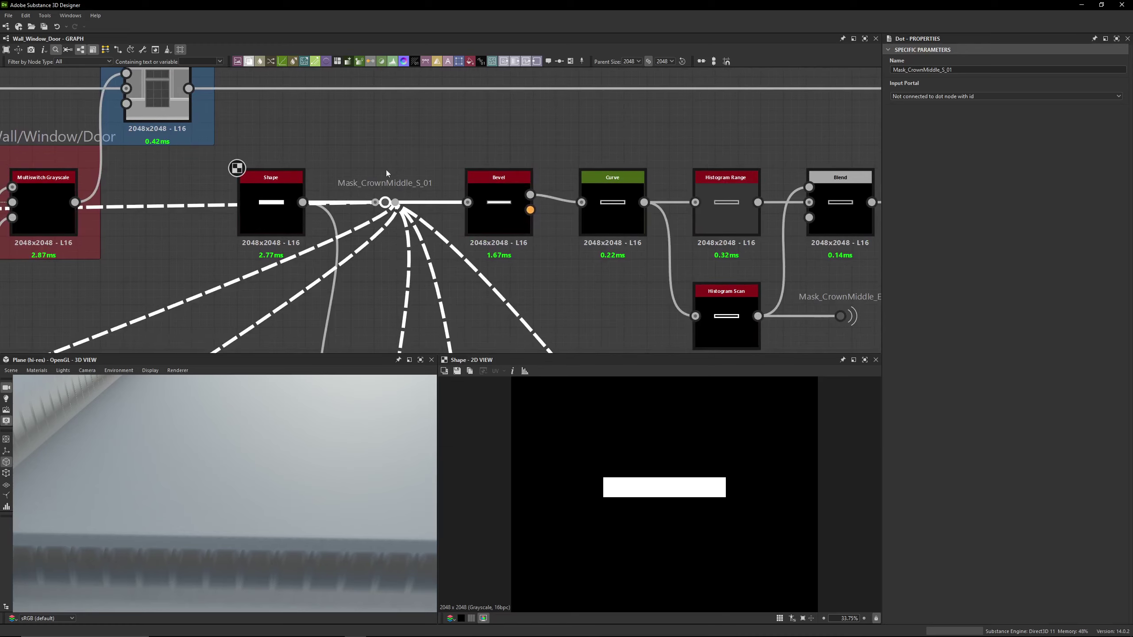
Locate the Mask_CrownMiddle_S_01 input portal that feeds the Extend Shape Grayscale node and inspect its link
scroll(370, 304, down, 2)
middle_drag(194, 313, 493, 145)
middle_drag(118, 261, 471, 154)
scroll(250, 277, up, 2)
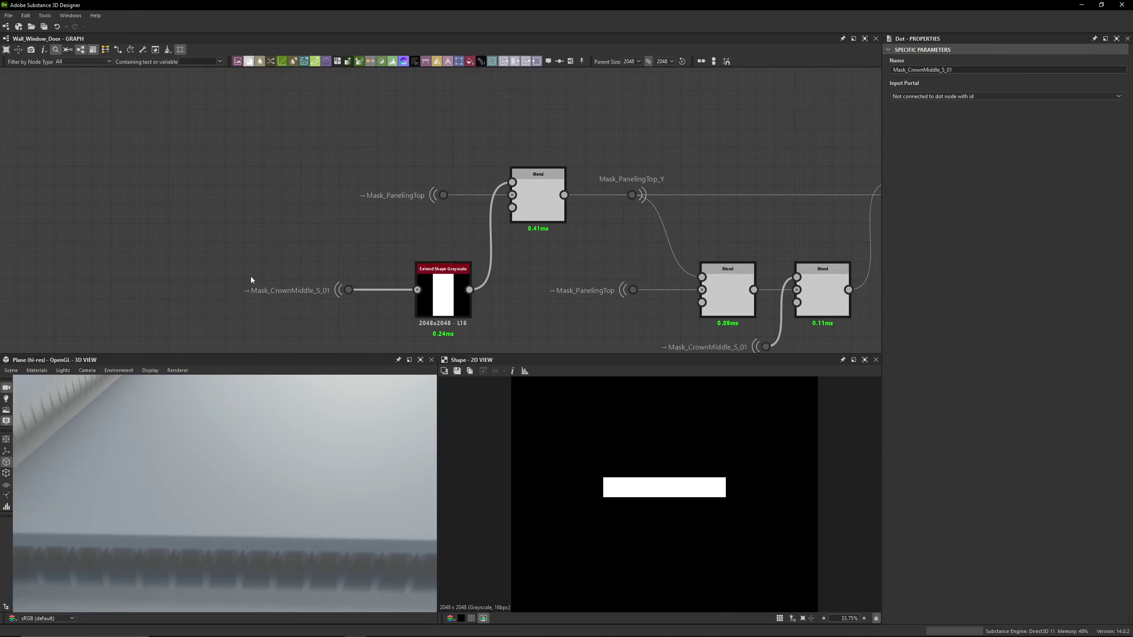
click(362, 275)
scroll(441, 201, down, 5)
middle_drag(520, 121, 440, 182)
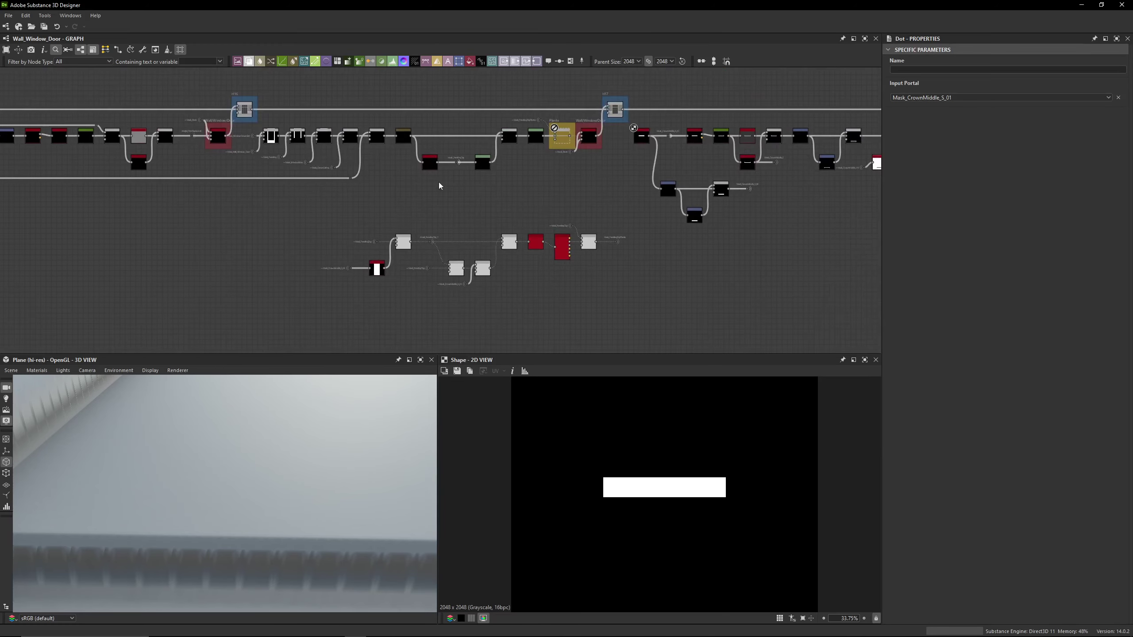
scroll(614, 101, up, 3)
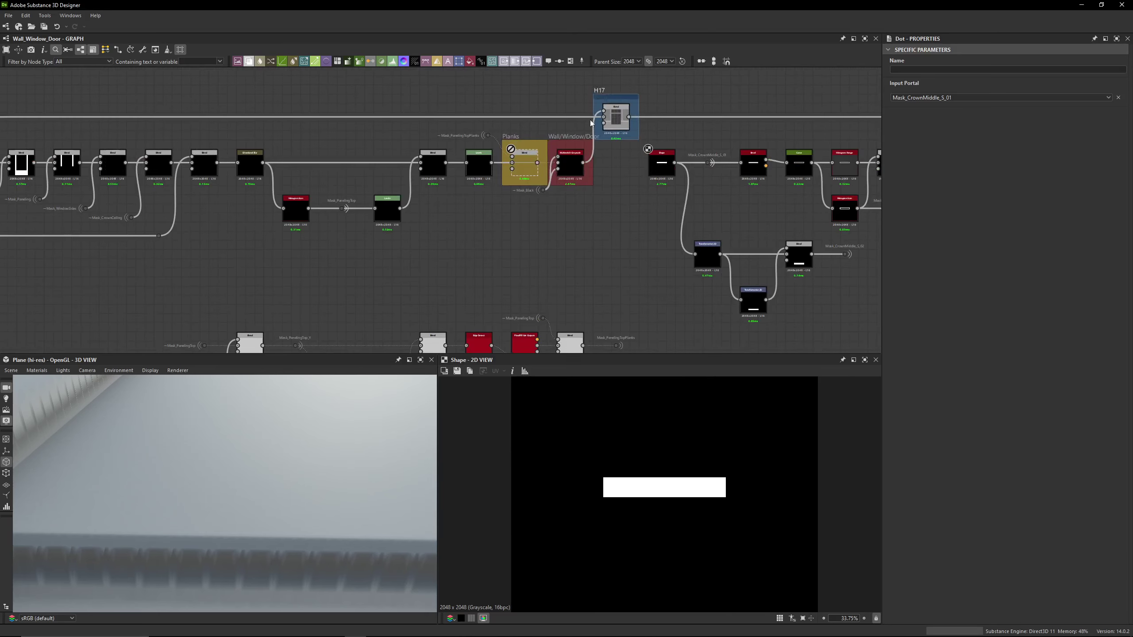
middle_drag(424, 221, 614, 77)
scroll(334, 212, up, 2)
scroll(379, 250, up, 2)
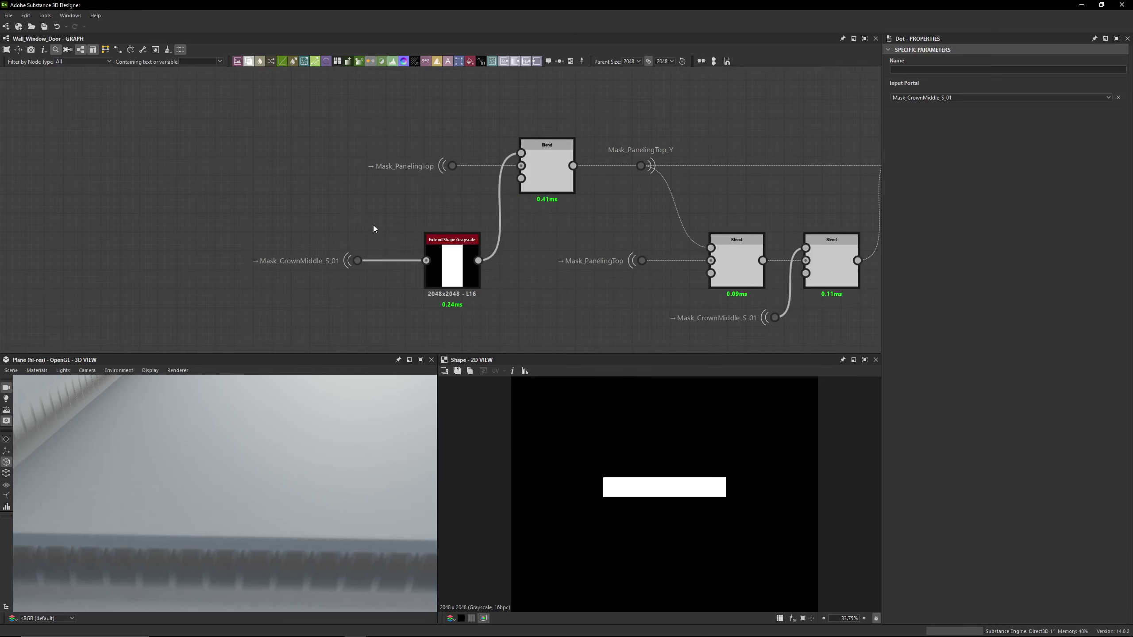
Preview the Extend Shape Grayscale node, the Mask_PanelingTop input and the Blend node that subtracts one from the other
middle_drag(450, 278, 376, 283)
double_click(377, 283)
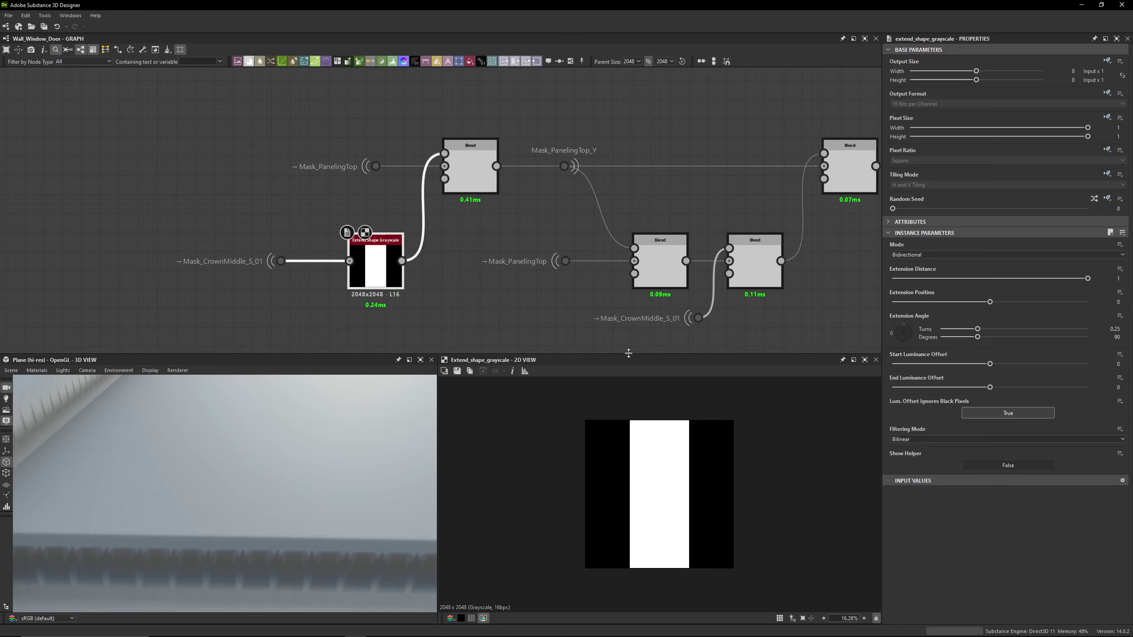
double_click(470, 172)
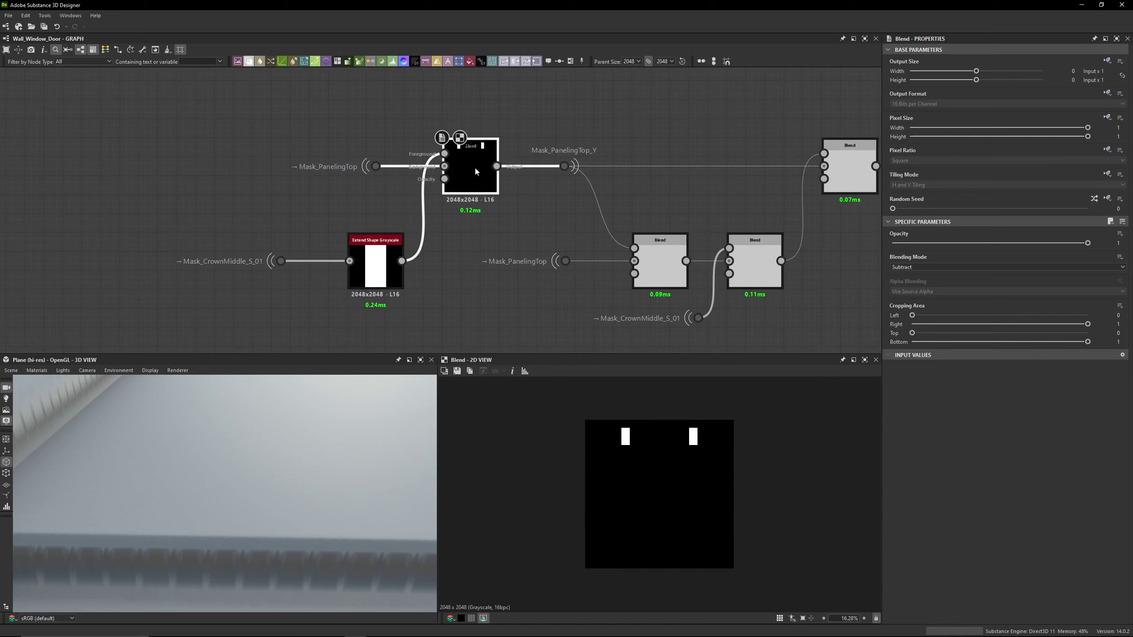
double_click(381, 253)
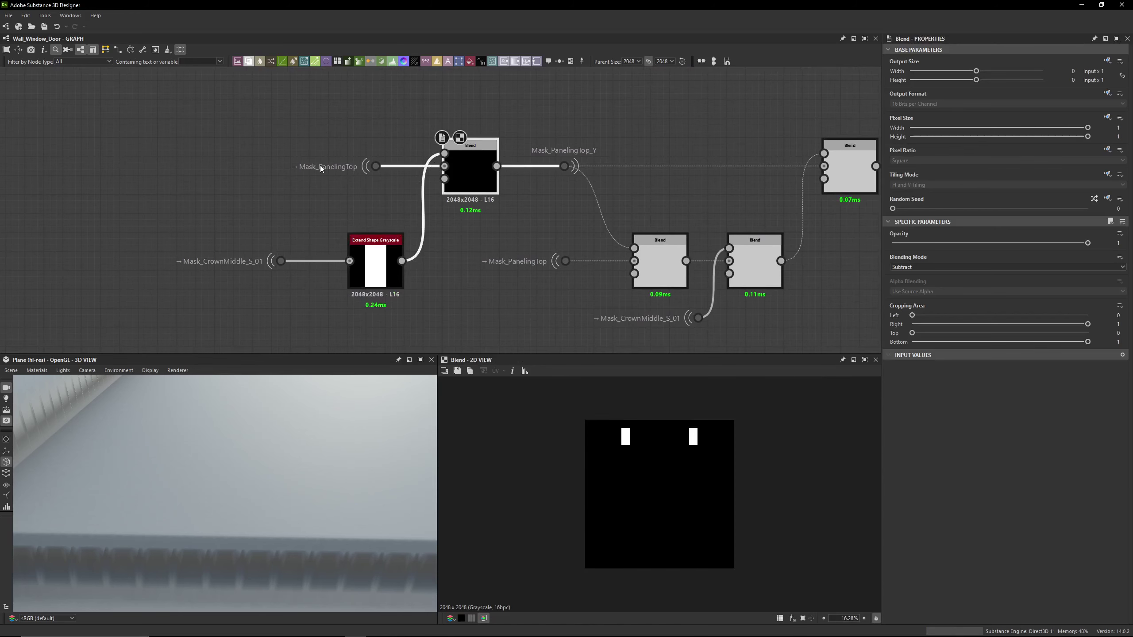
double_click(375, 165)
double_click(470, 169)
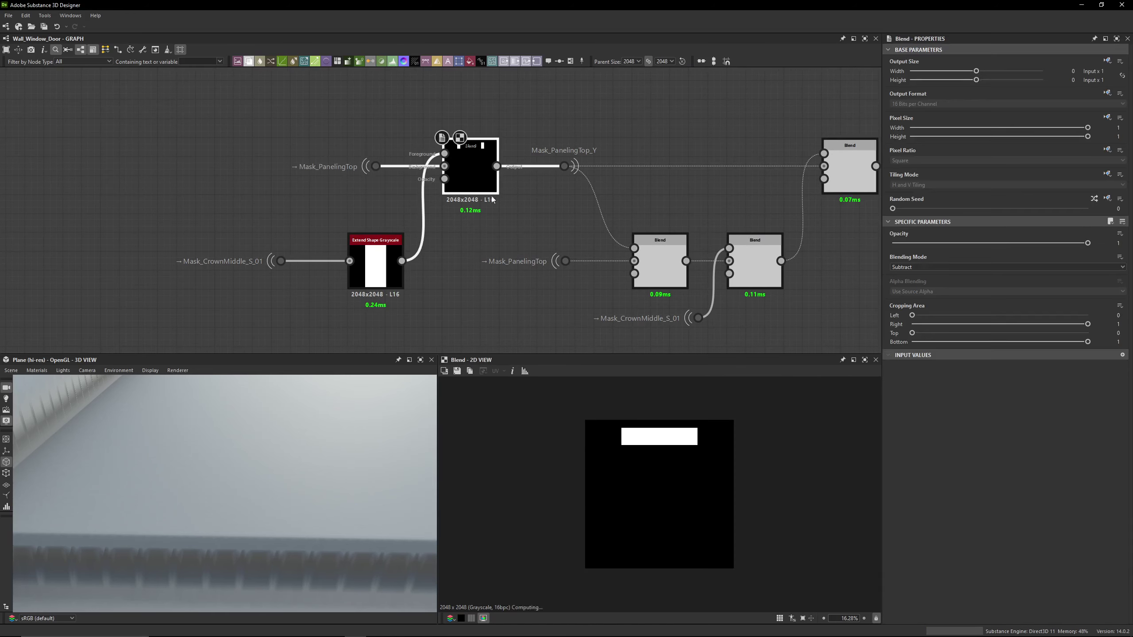
Examine the Mask_PanelingTop_Y portal's outgoing connections and the Blend node that feeds it
middle_drag(573, 326, 457, 311)
middle_drag(459, 214, 409, 232)
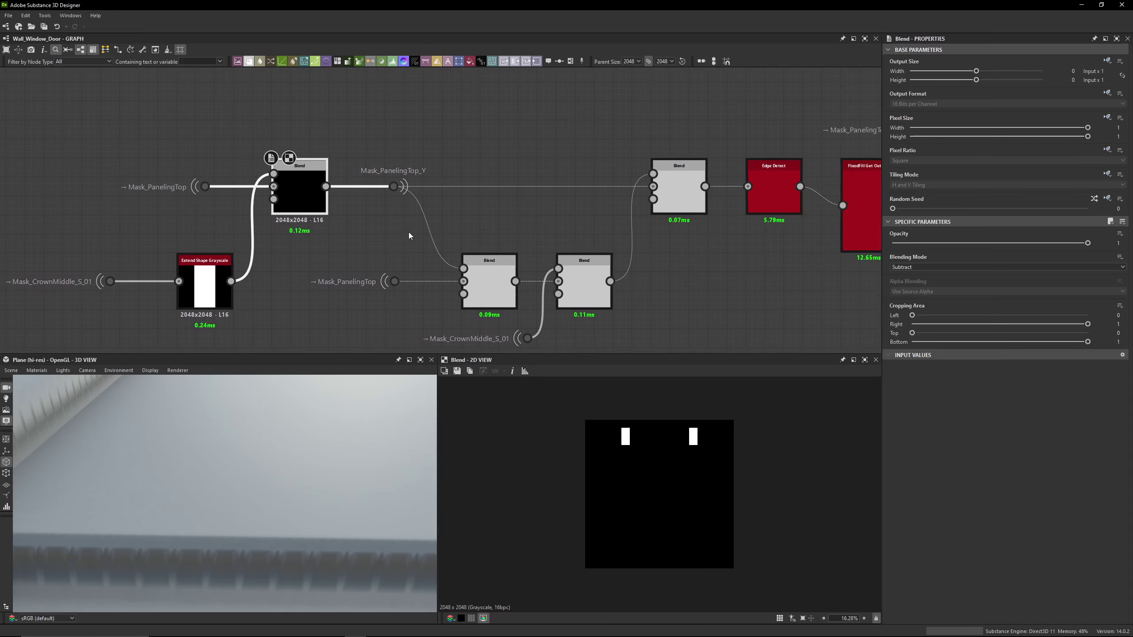
scroll(372, 194, up, 3)
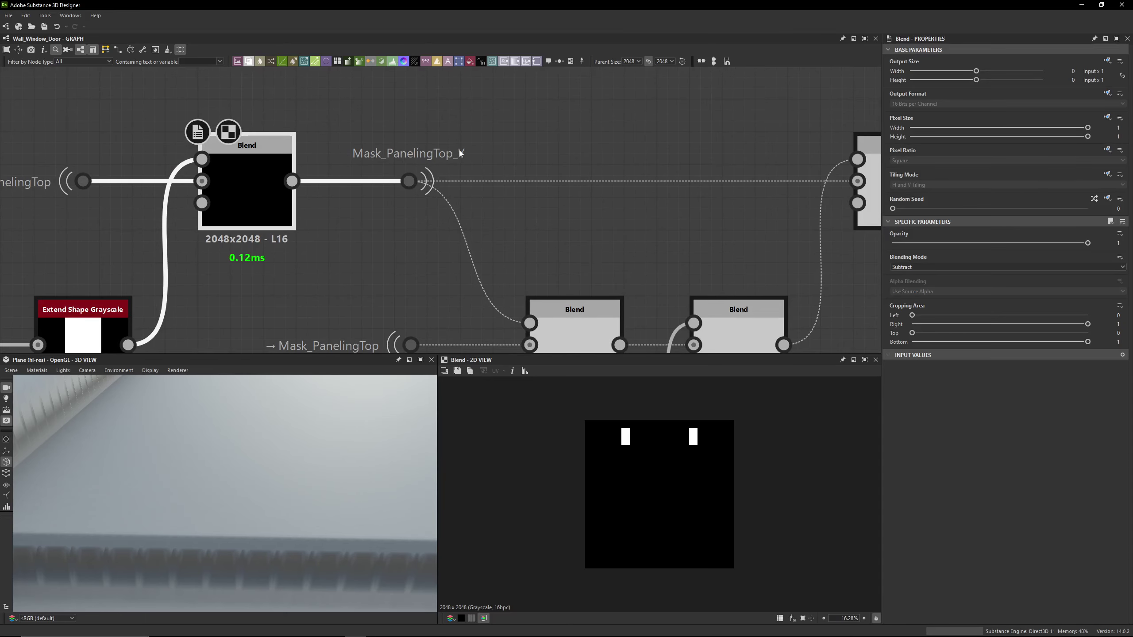
click(424, 181)
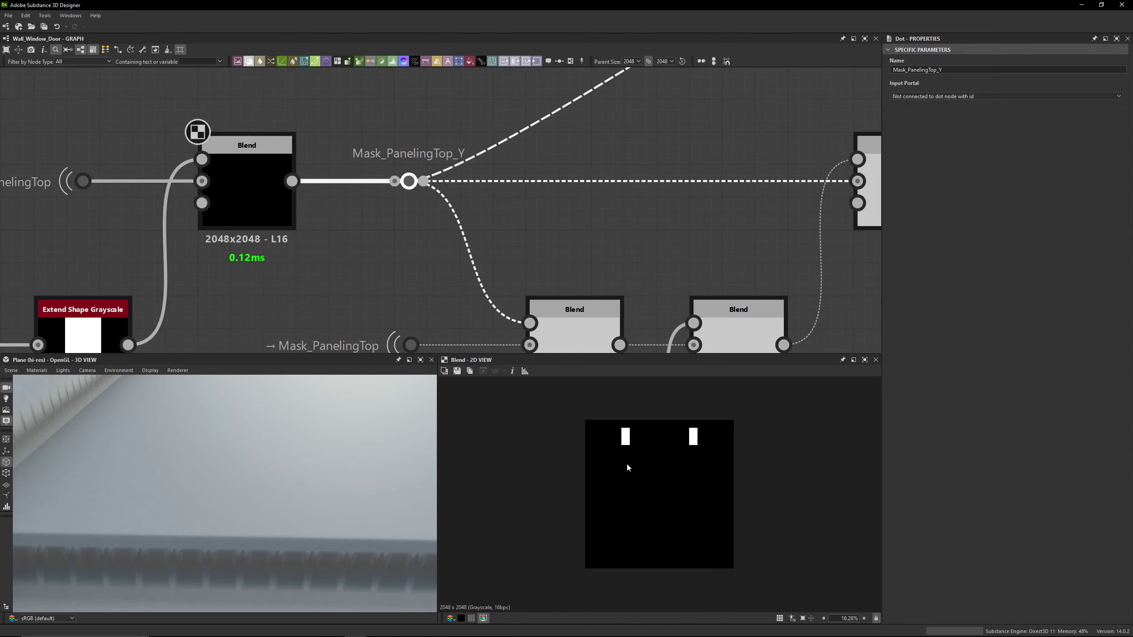
click(247, 178)
scroll(375, 193, down, 3)
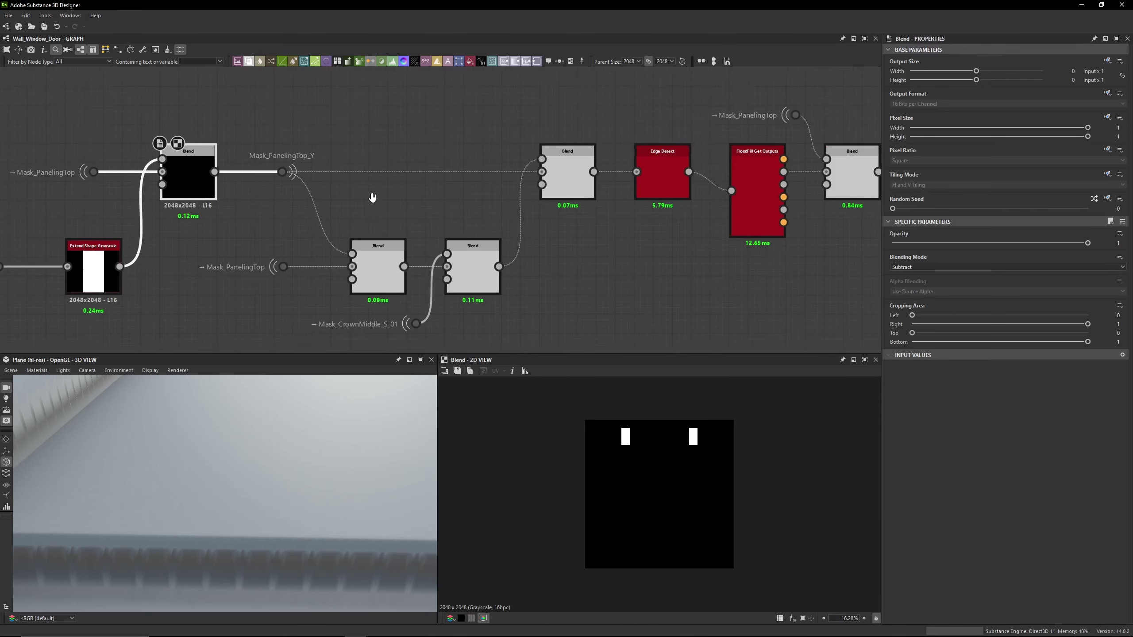
middle_drag(250, 230, 280, 231)
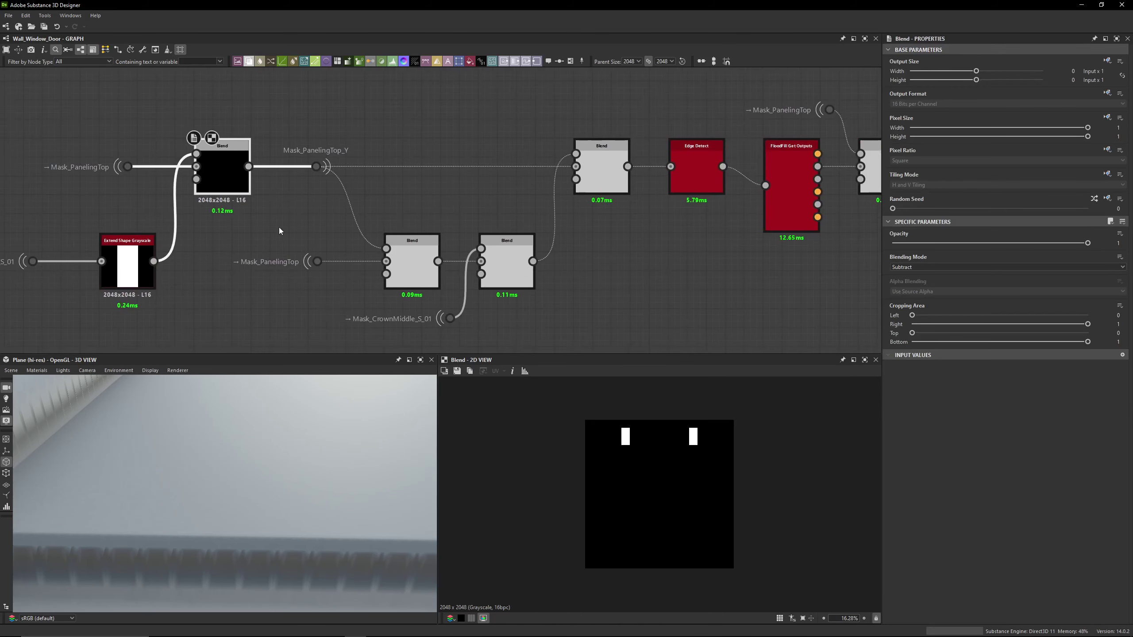
Preview the two lower Subtract Blend nodes and the Mask_CrownMiddle_S_01 input feeding the second one
click(328, 265)
click(429, 279)
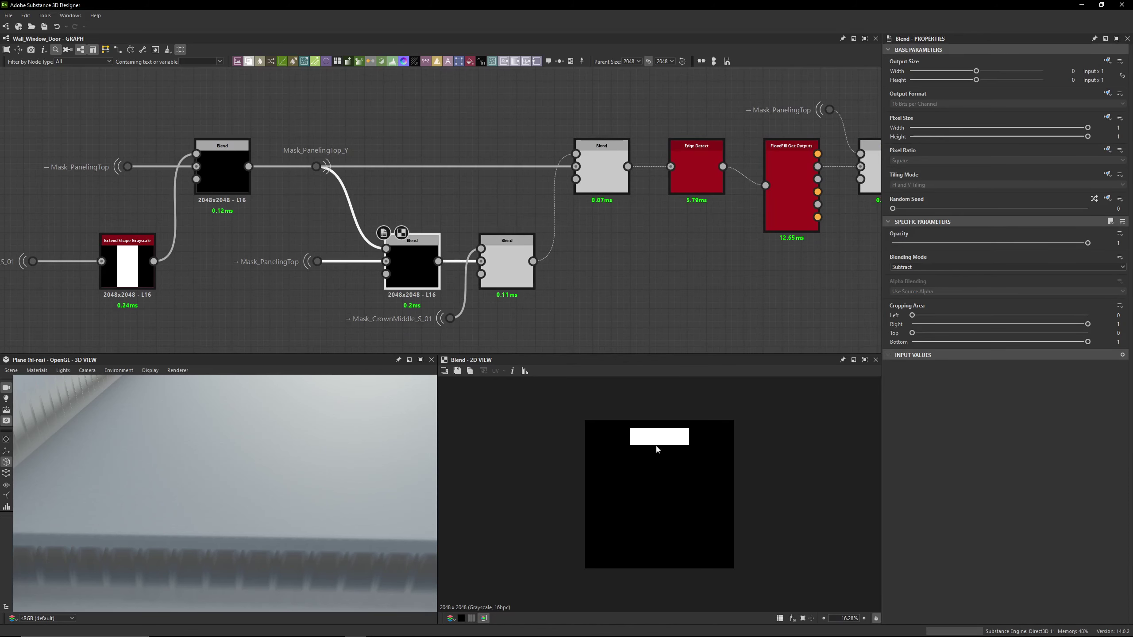
click(508, 271)
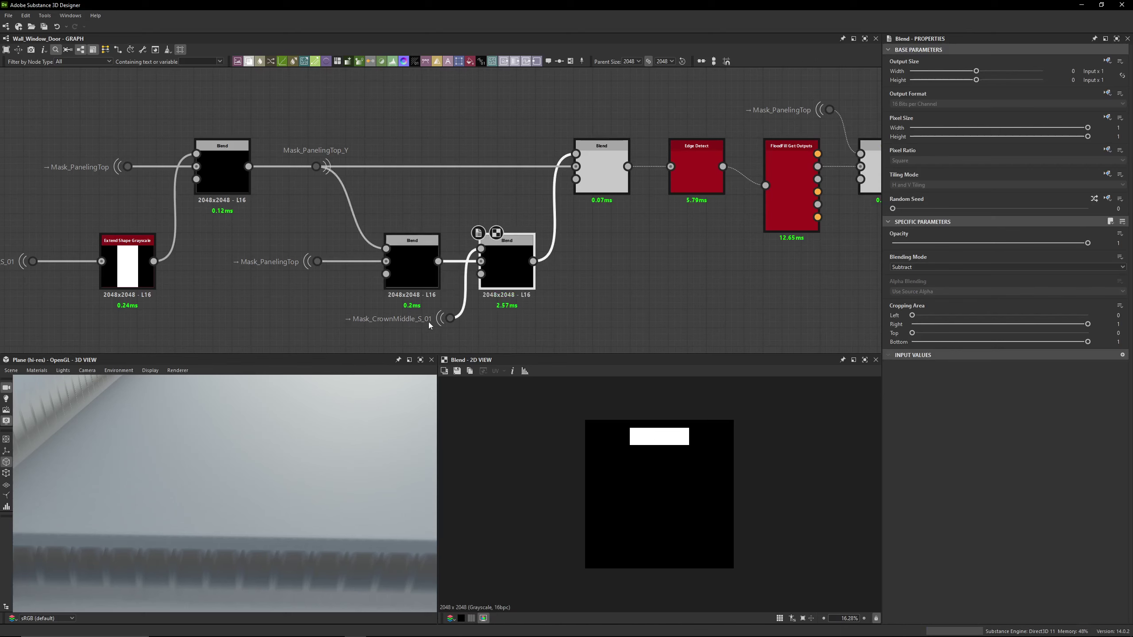
click(454, 320)
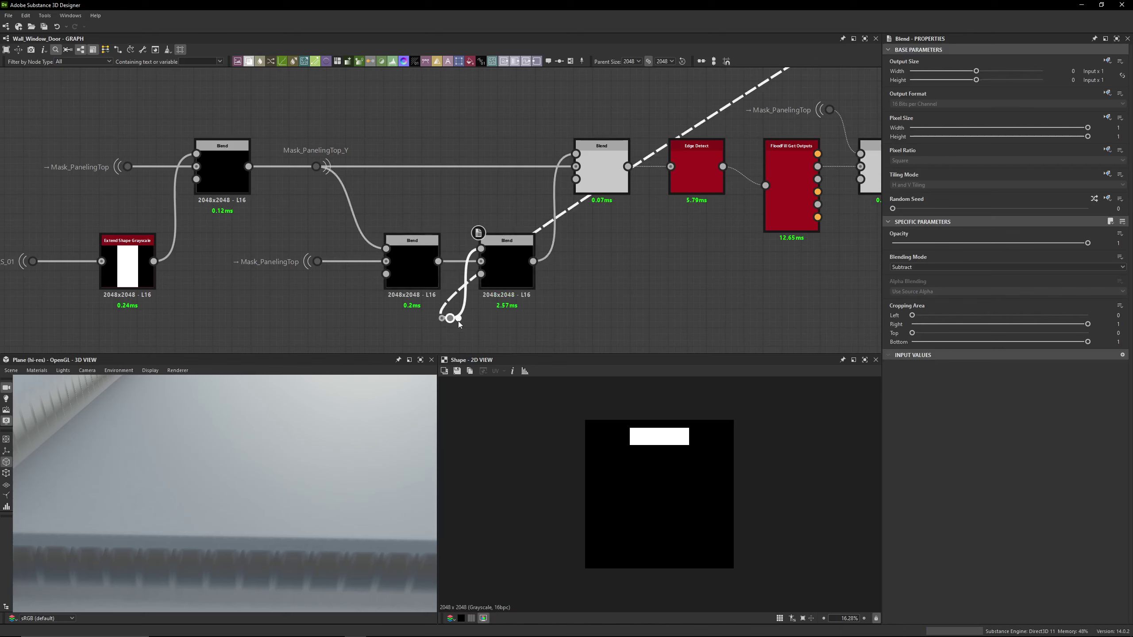
click(528, 281)
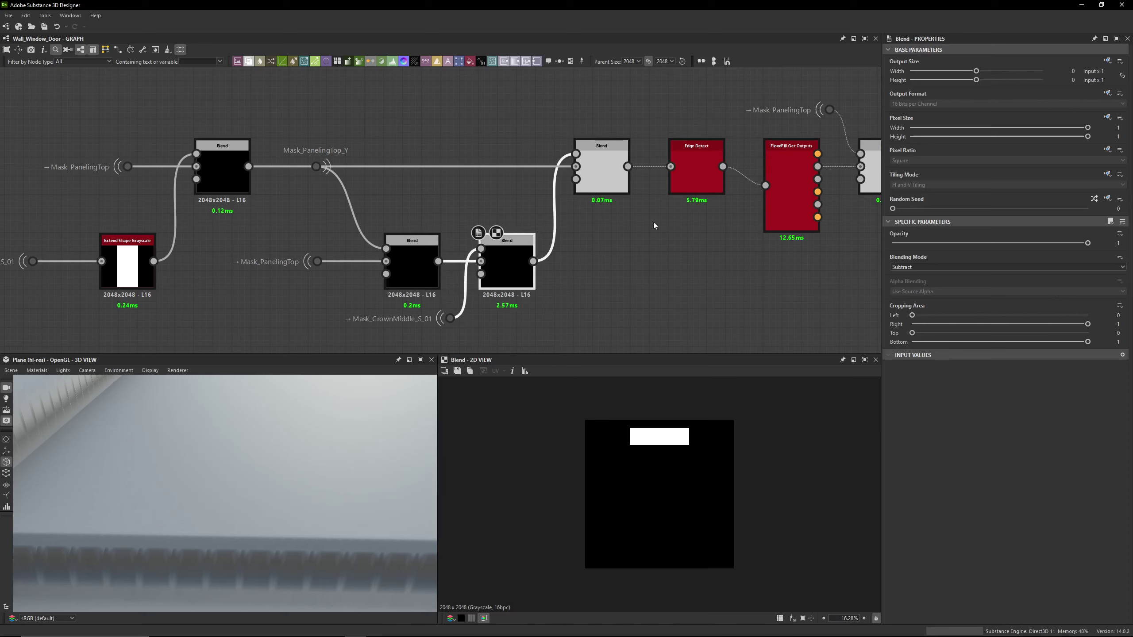
Preview the Copy Blend node that combines the paneling masks, checking its opacity, mask areas and the 3D surface
click(615, 176)
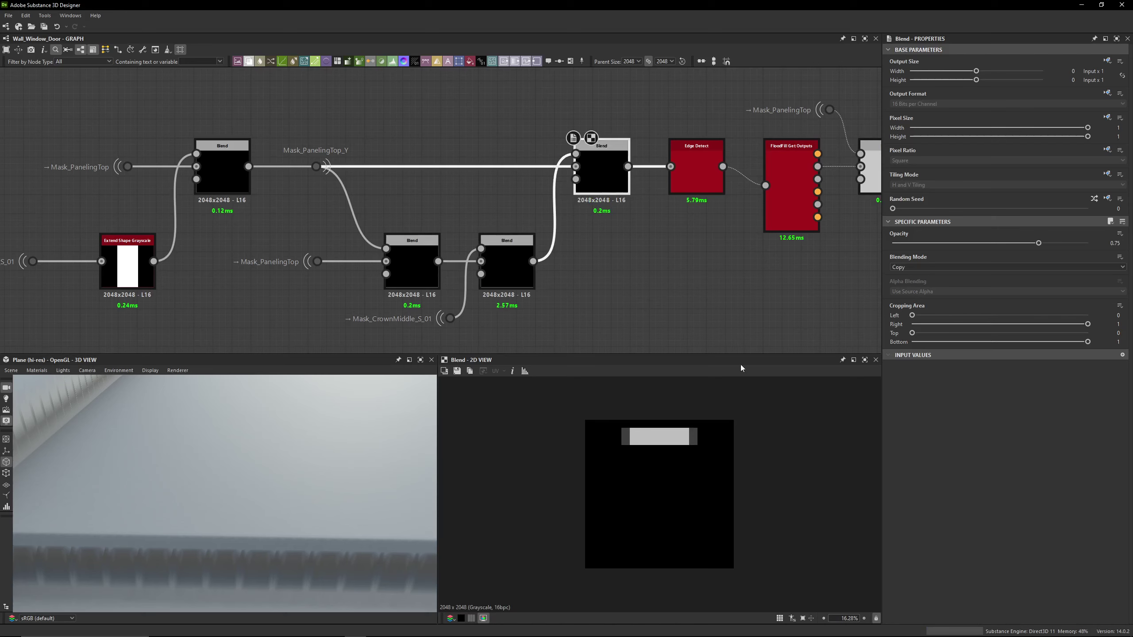
click(1115, 243)
scroll(600, 454, up, 5)
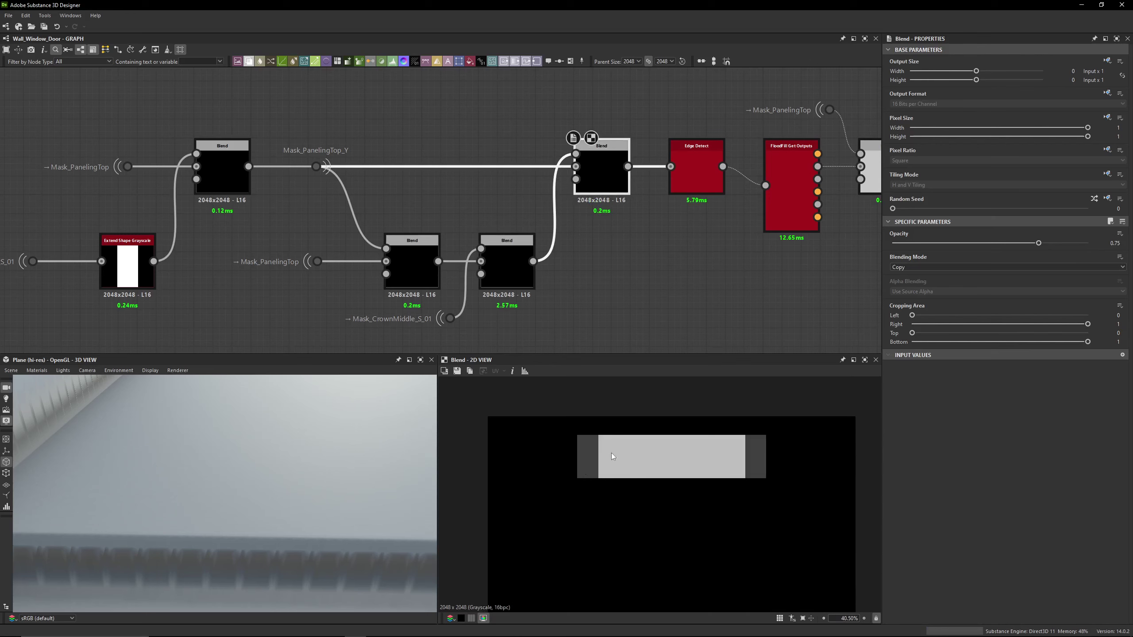
drag(354, 474, 202, 450)
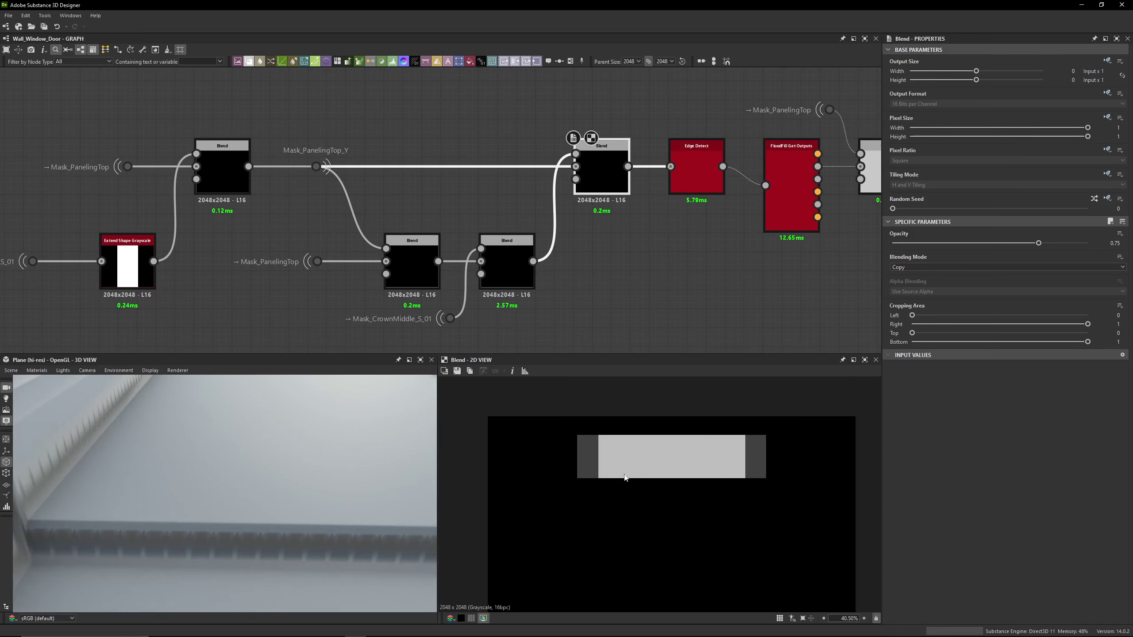
middle_drag(619, 211, 498, 238)
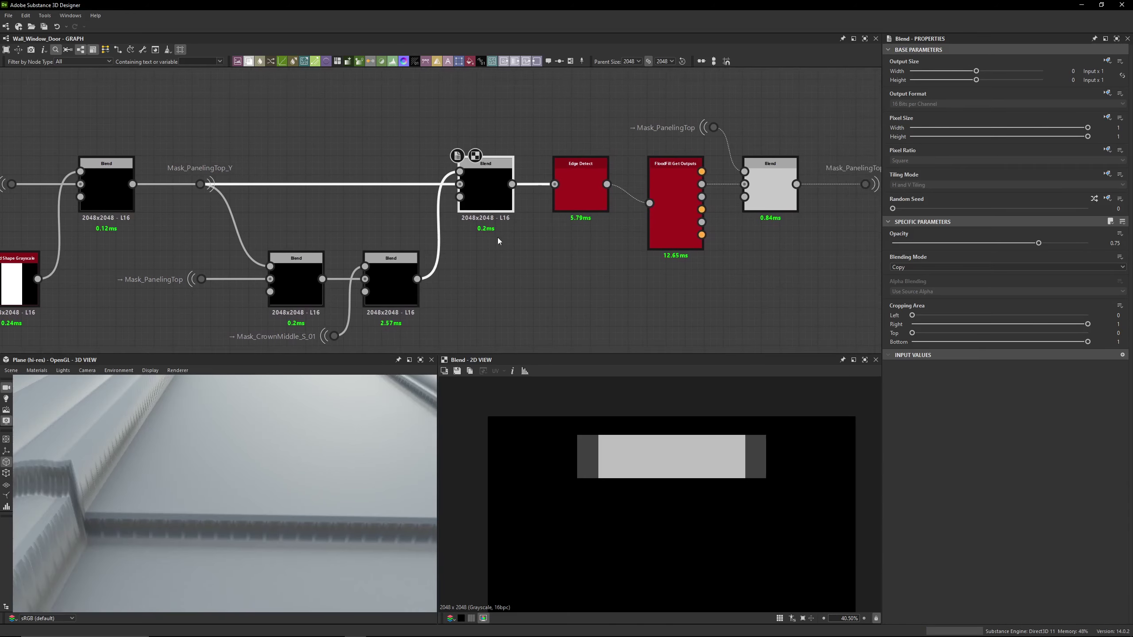
Preview the Edge Detect node's output and examine the outlines around the separate panel areas
click(575, 207)
double_click(576, 208)
scroll(601, 469, up, 3)
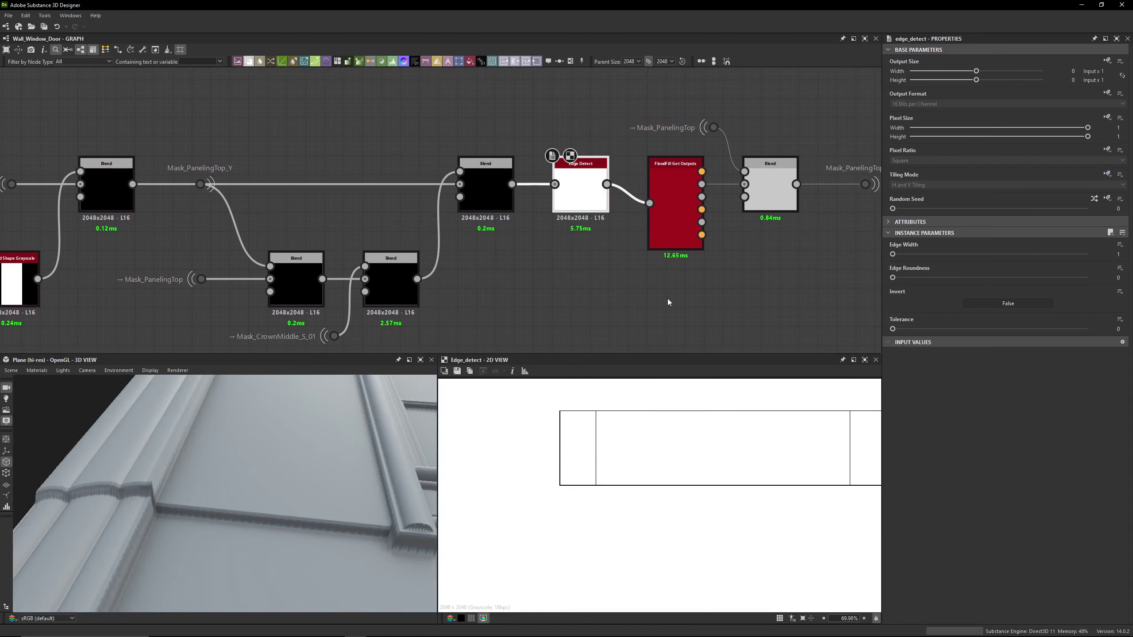
Preview the FloodFill Get Outputs node's random grayscale result and inspect its output connectors
middle_drag(643, 305, 575, 313)
click(608, 223)
double_click(608, 223)
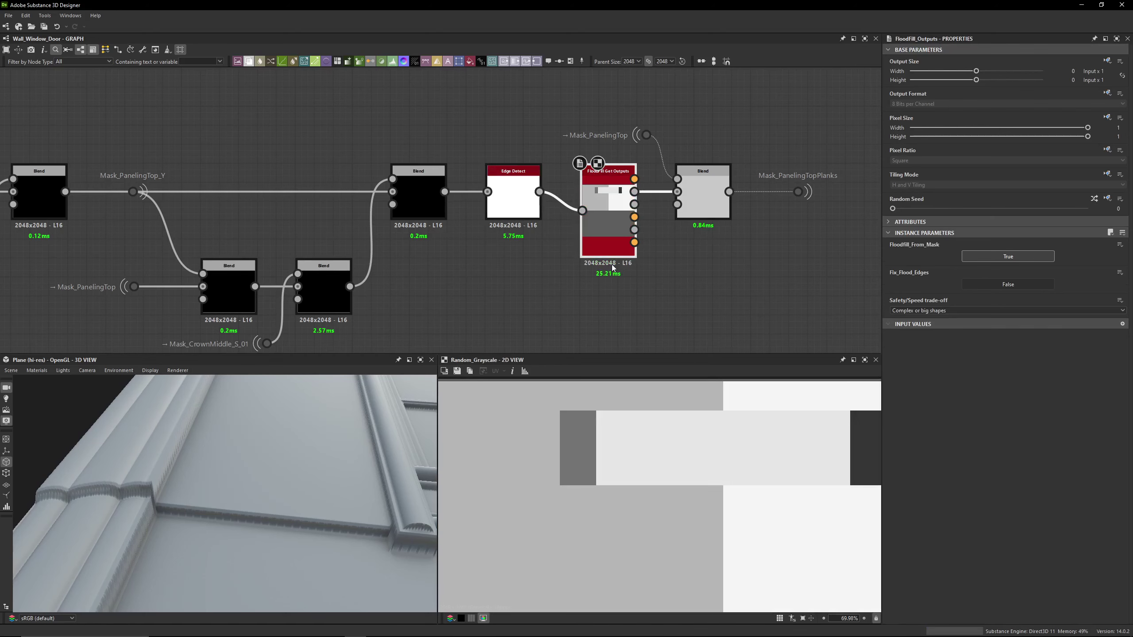
scroll(580, 210, up, 4)
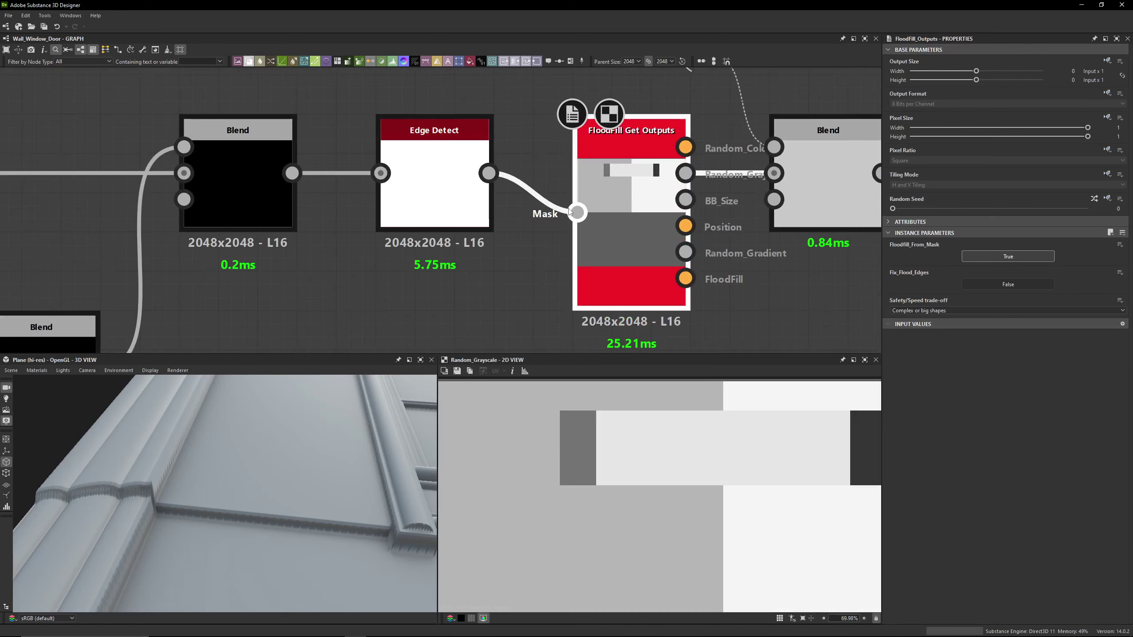
Preview the flood fill's mask input and the Multiply Blend node that feeds Mask_PanelingTopPlanks
double_click(577, 208)
middle_drag(624, 179, 419, 209)
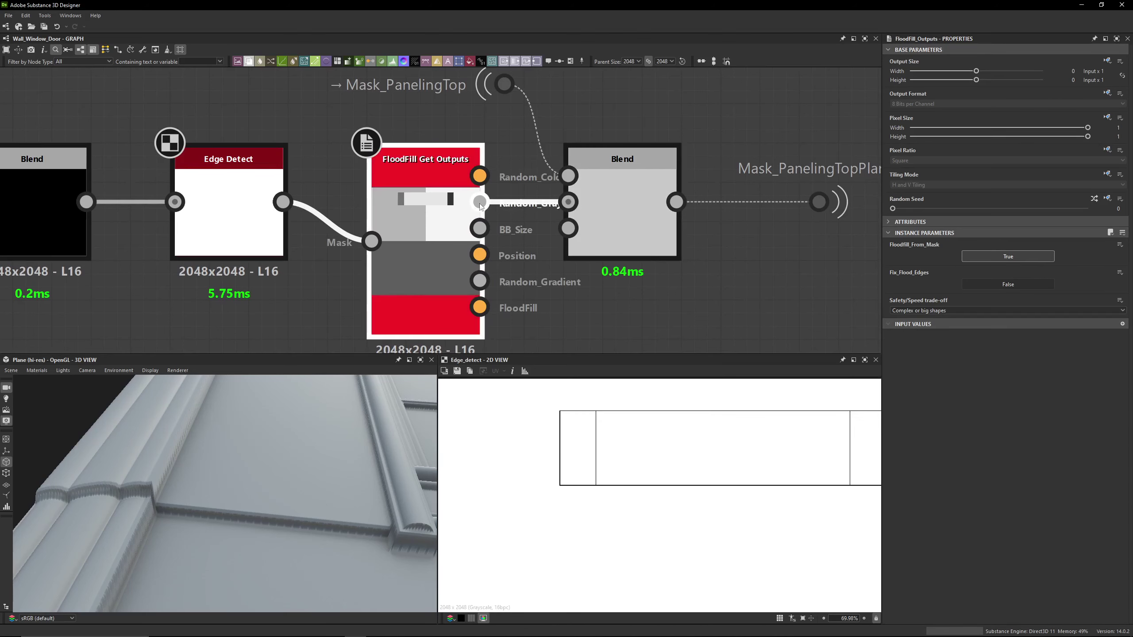
double_click(603, 212)
scroll(615, 210, down, 4)
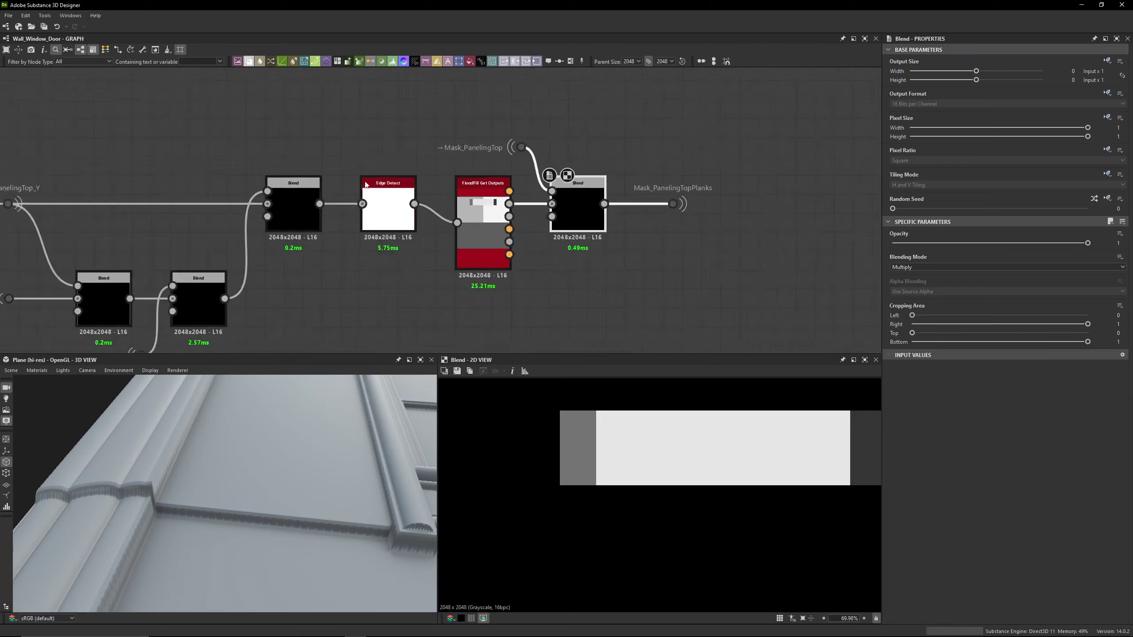
Preview the Subtract Blend node and trace its Mask_CrownMiddle_S_01 input back to the source Shape node
middle_drag(211, 250, 514, 174)
scroll(514, 174, down, 2)
scroll(517, 252, up, 3)
click(524, 191)
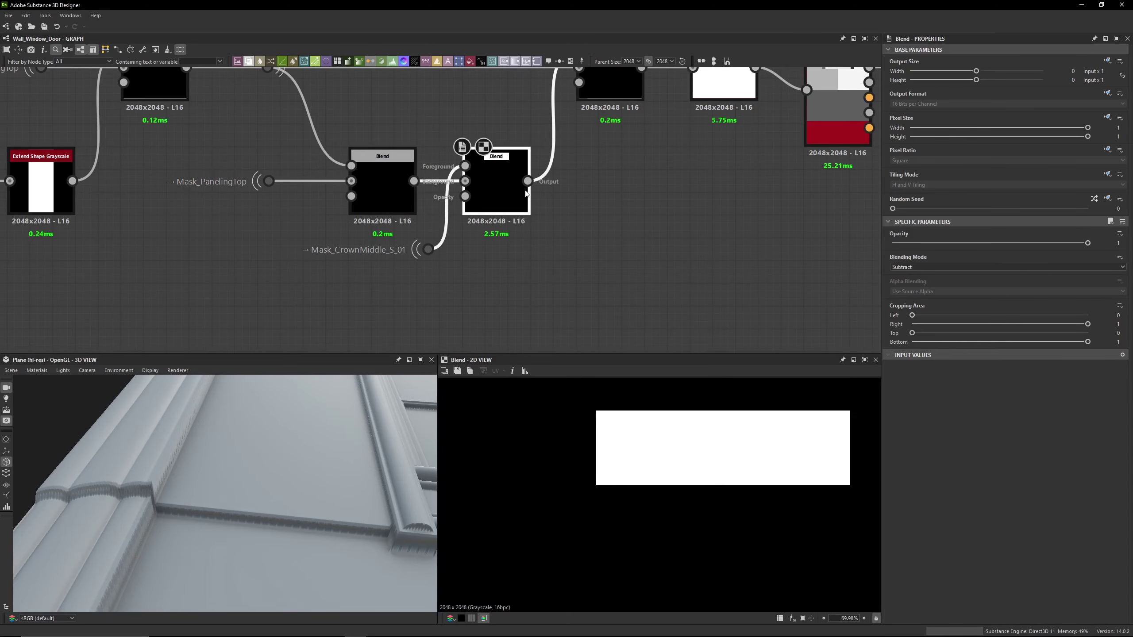
click(429, 249)
scroll(484, 255, down, 3)
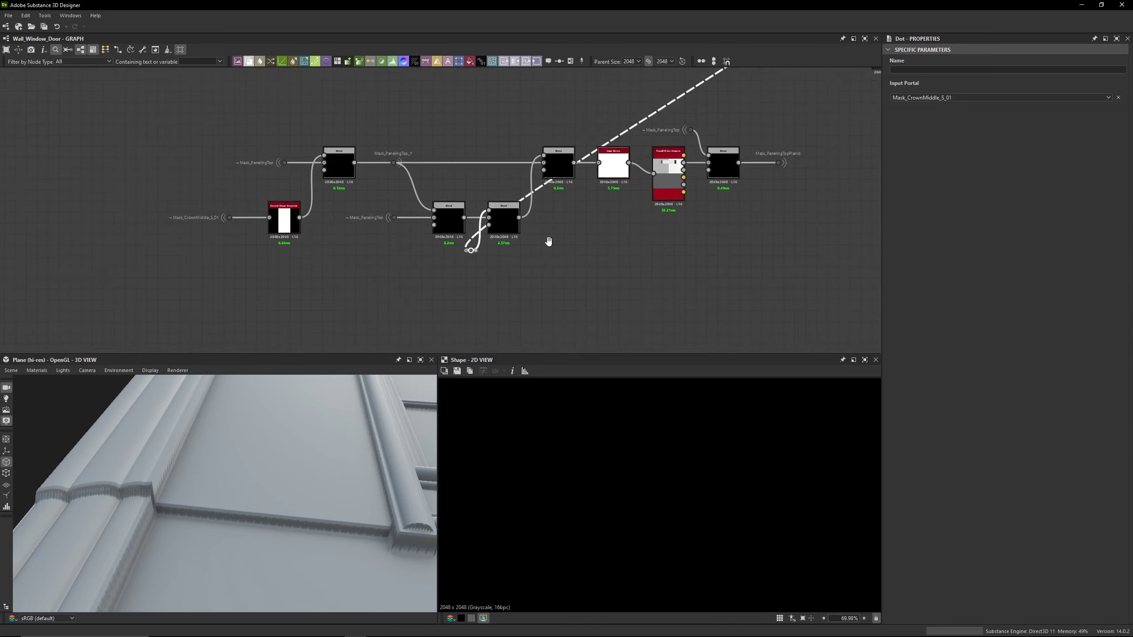
middle_drag(689, 89, 354, 290)
scroll(389, 220, up, 3)
click(389, 220)
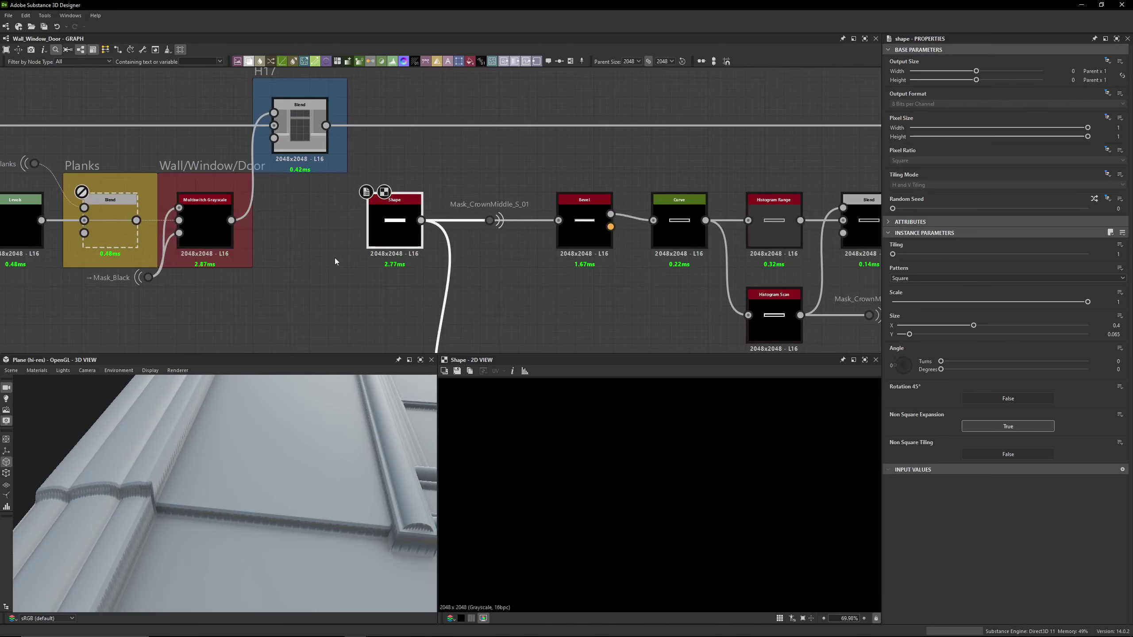
Return to the Multiply Blend node that feeds Mask_PanelingTopPlanks and preview its result
scroll(335, 257, down, 4)
middle_drag(407, 183, 515, 74)
middle_drag(333, 228, 422, 130)
scroll(423, 130, up, 1)
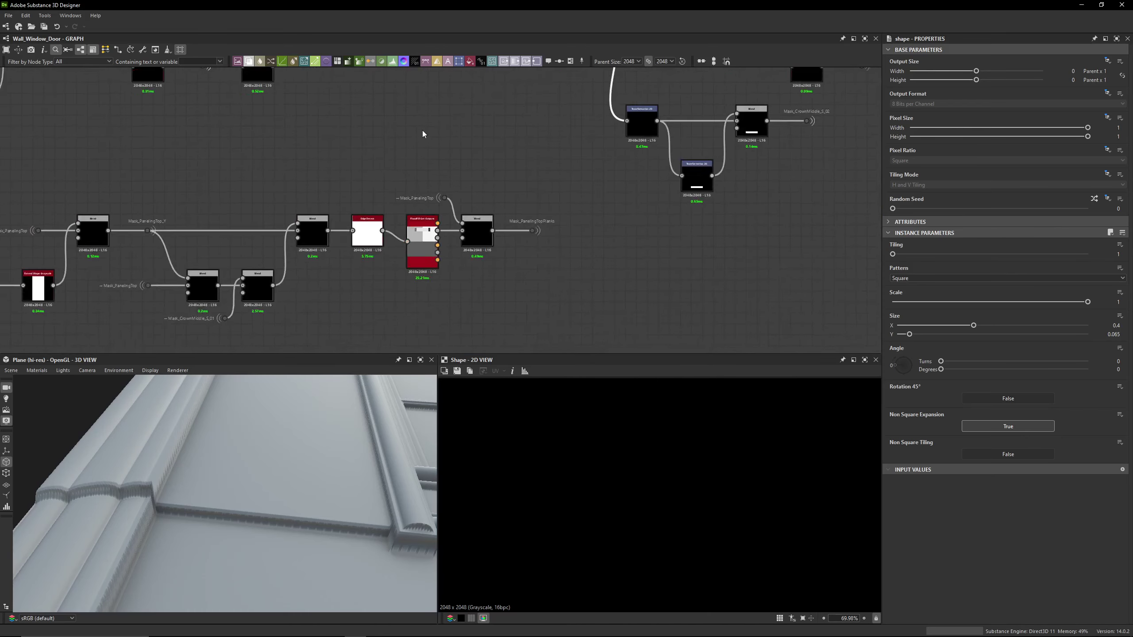
scroll(389, 205, up, 2)
click(530, 267)
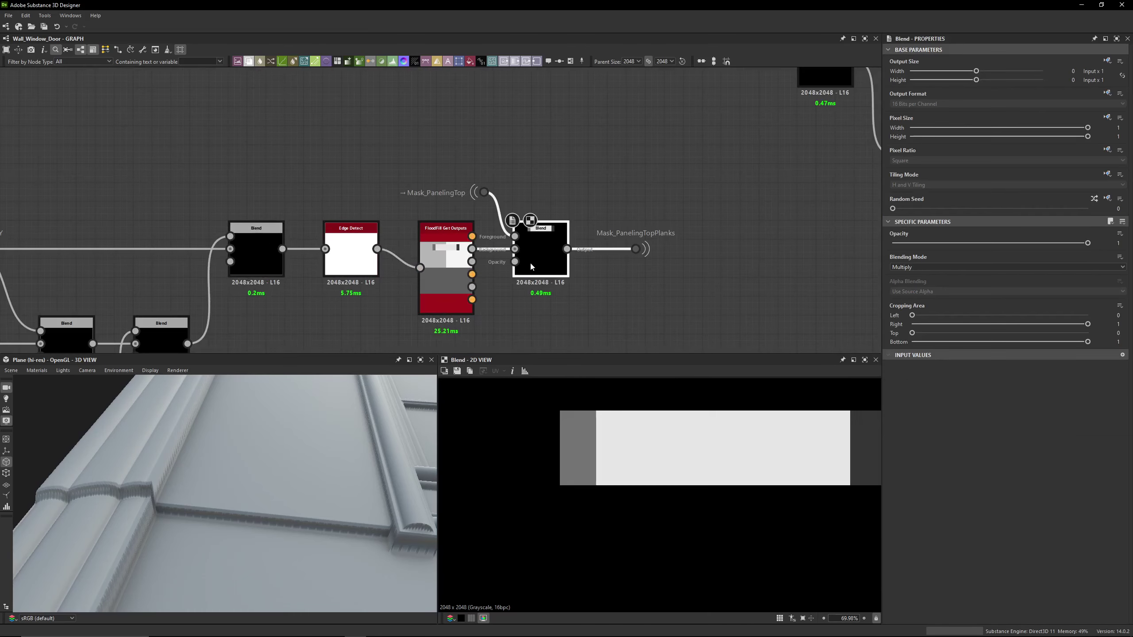
Compare the Mask_PanelingTop input and the FloodFill Get Outputs random grayscale with the Multiply Blend node's output
scroll(491, 195, up, 2)
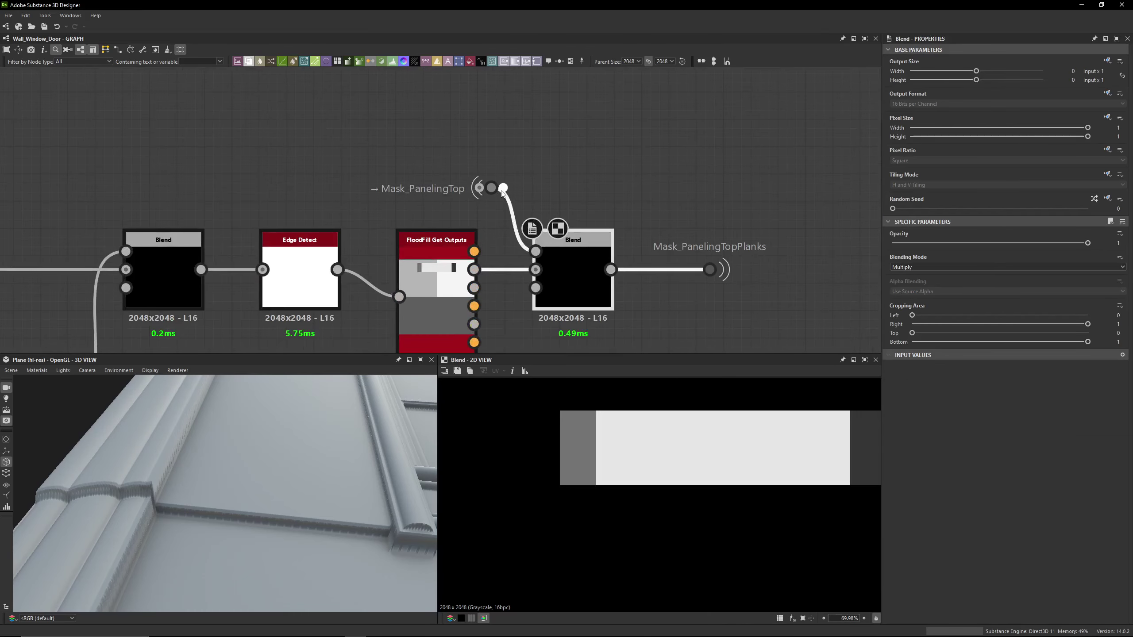
click(501, 190)
scroll(743, 544, down, 5)
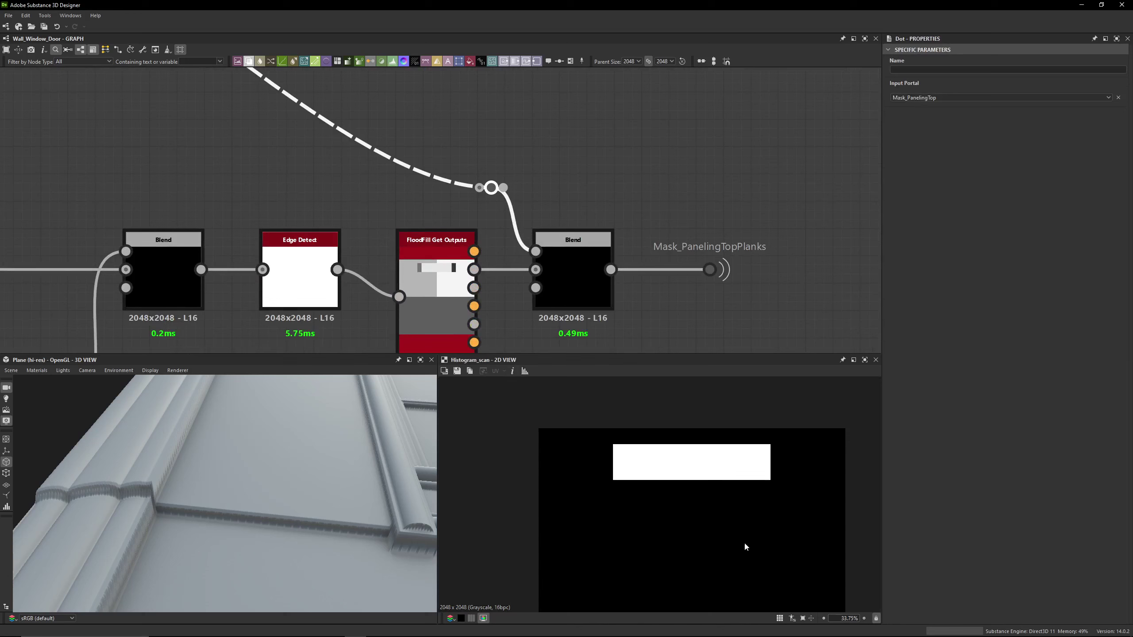
click(432, 326)
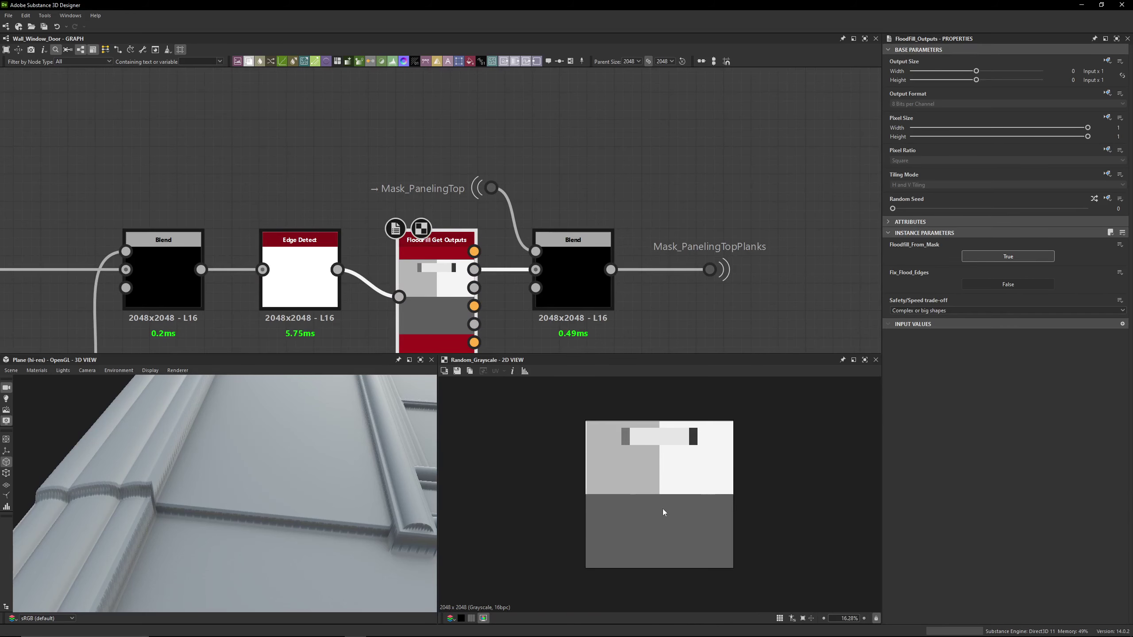
click(575, 278)
middle_drag(575, 278, 399, 274)
scroll(439, 224, up, 3)
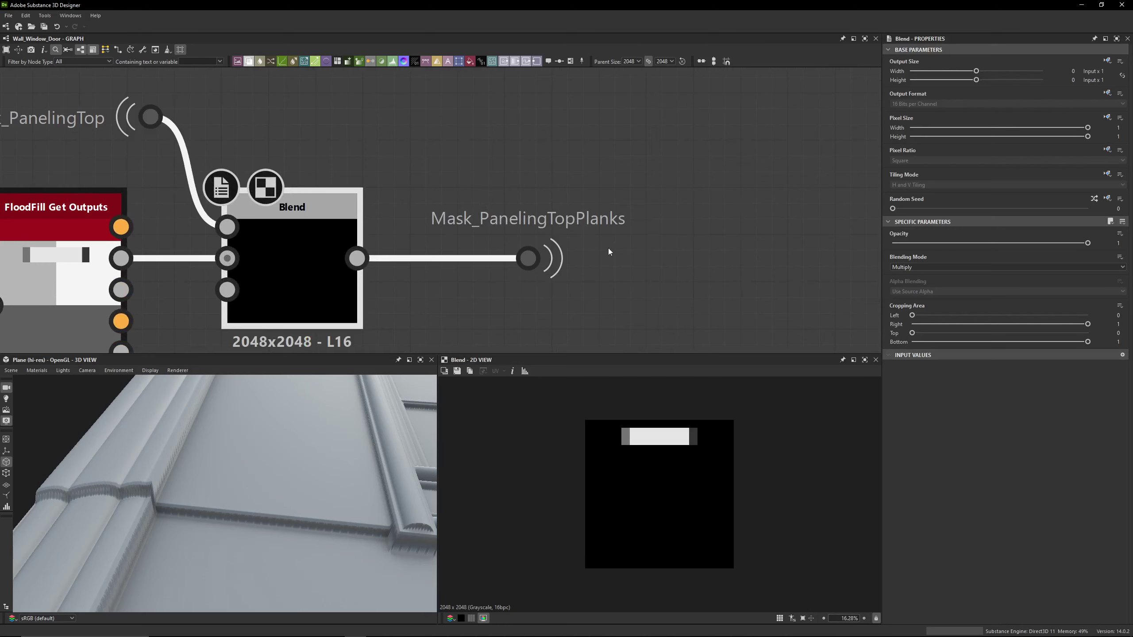
Follow the Mask_PanelingTopPlanks portal to the Planks frame, enable its disabled Blend node and inspect the planks in 3D
scroll(518, 273, down, 1)
click(525, 258)
scroll(502, 177, down, 3)
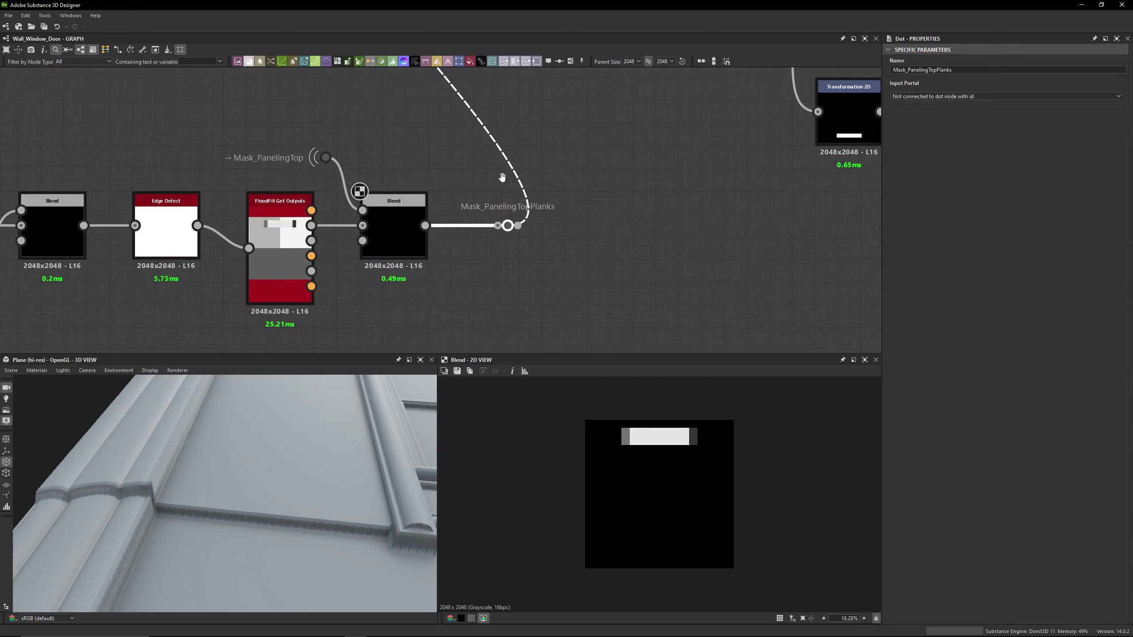
click(502, 177)
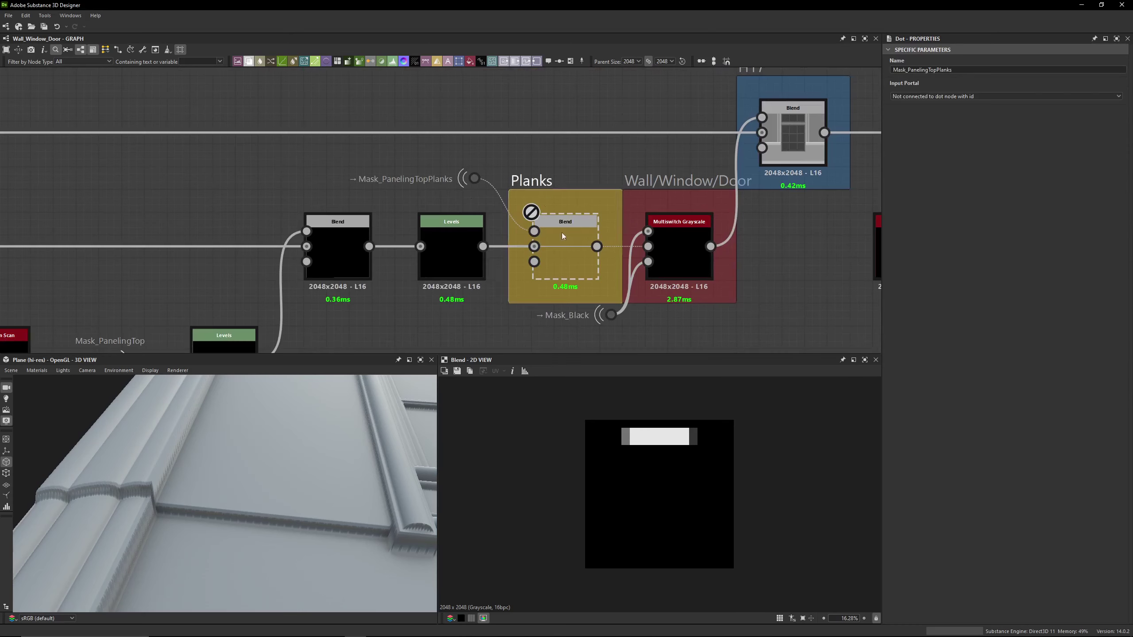
scroll(566, 242, up, 2)
click(570, 248)
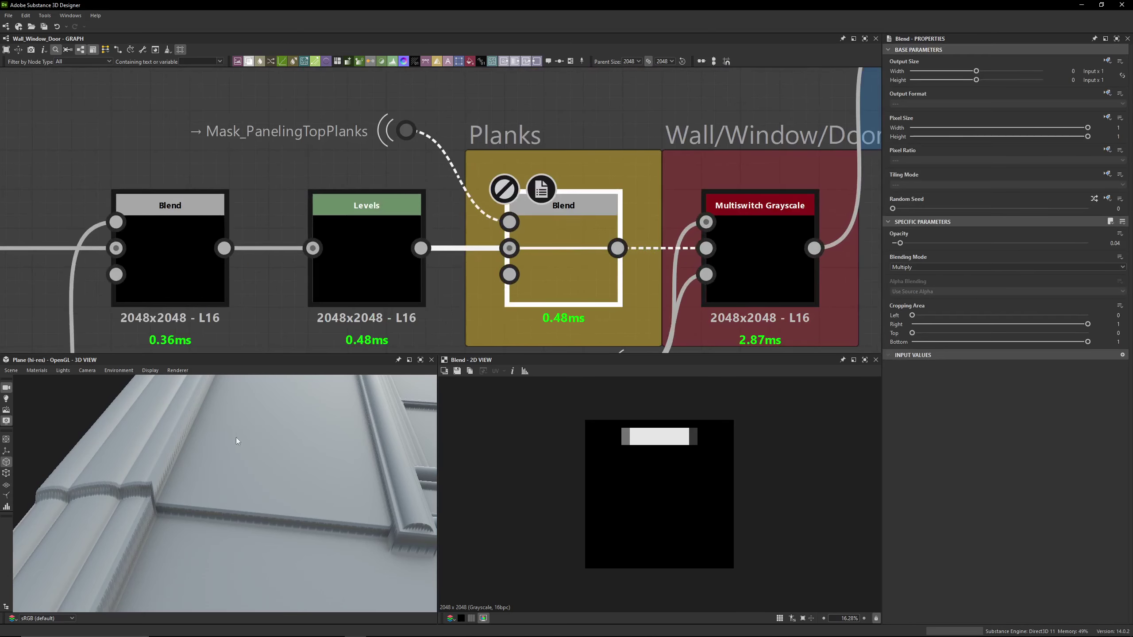
drag(249, 458, 217, 497)
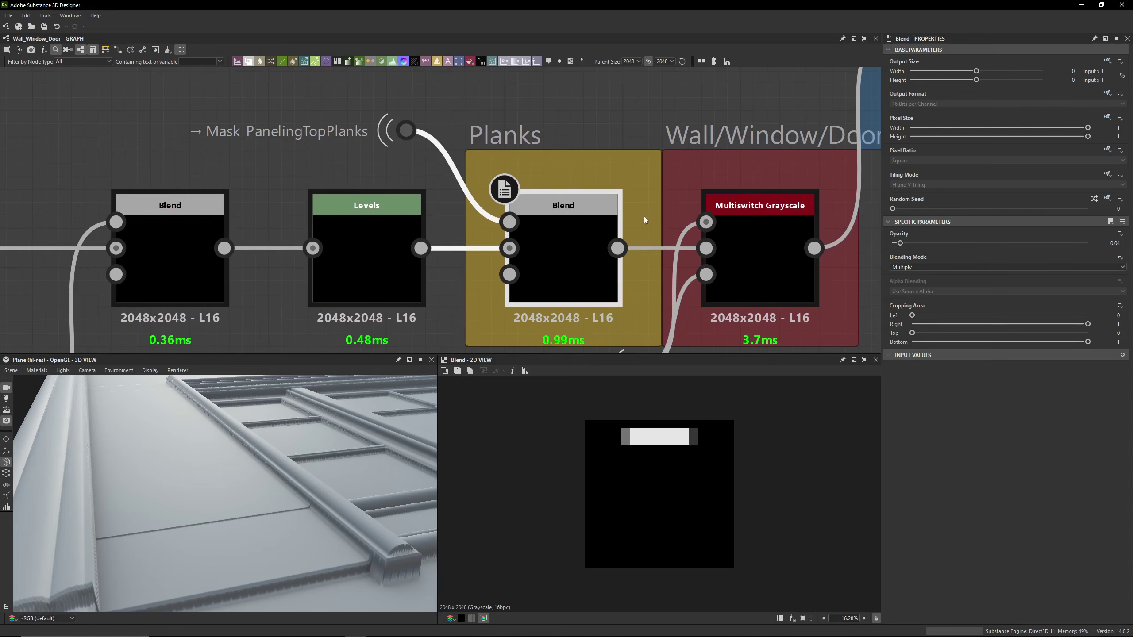
Preview the Planks Blend node's output and the combined height in the H17 frame's Blend node
middle_drag(591, 250, 342, 239)
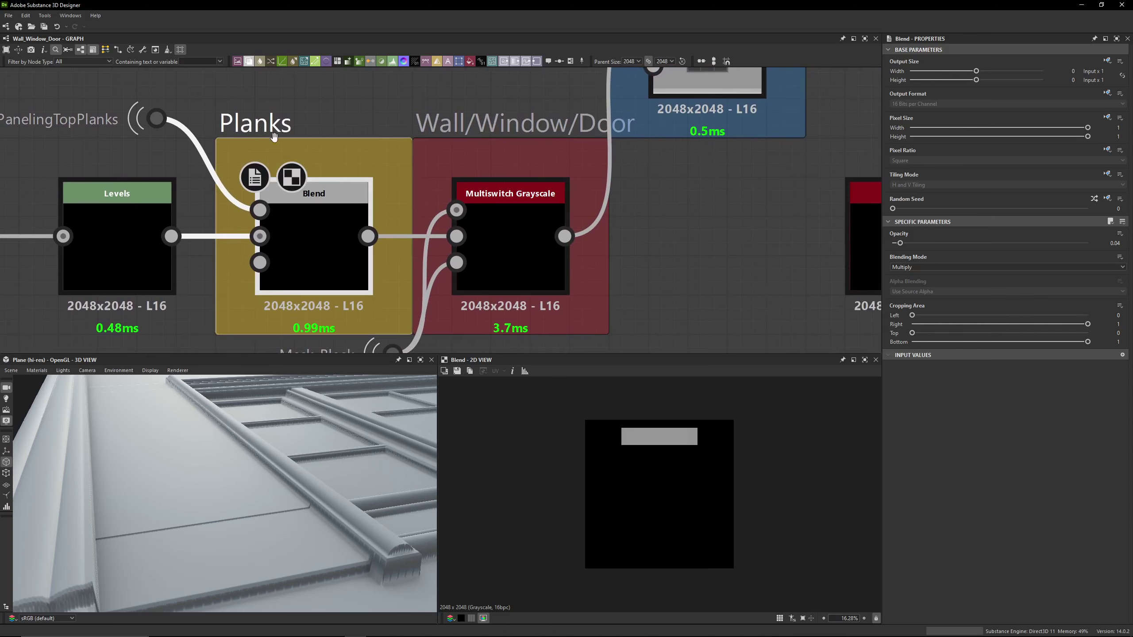
scroll(494, 248, down, 3)
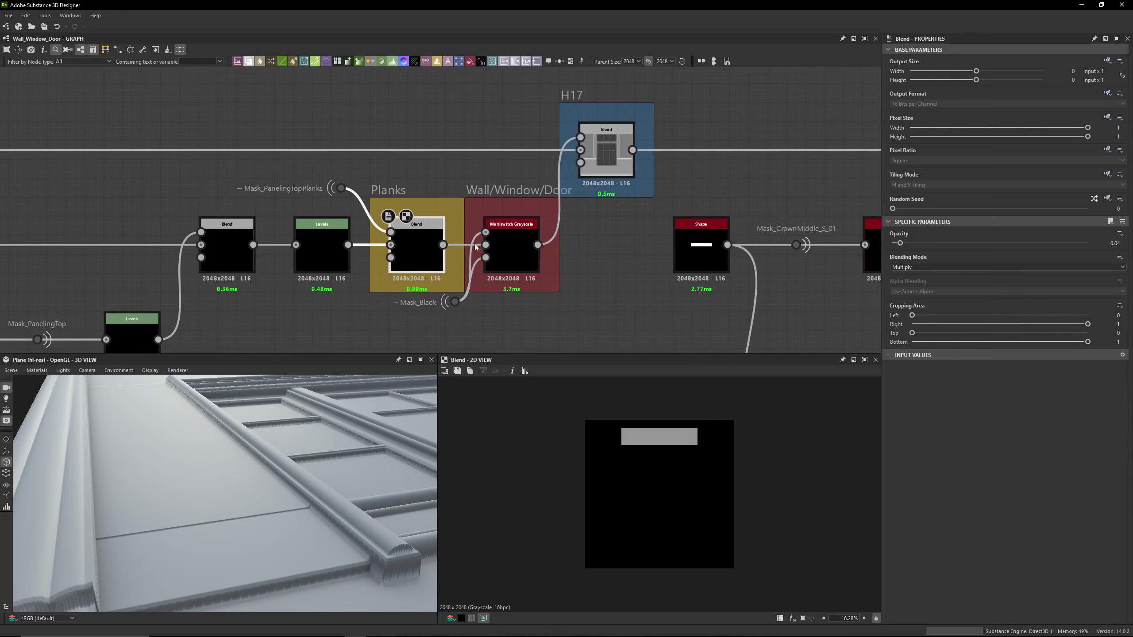
scroll(513, 201, down, 2)
double_click(479, 152)
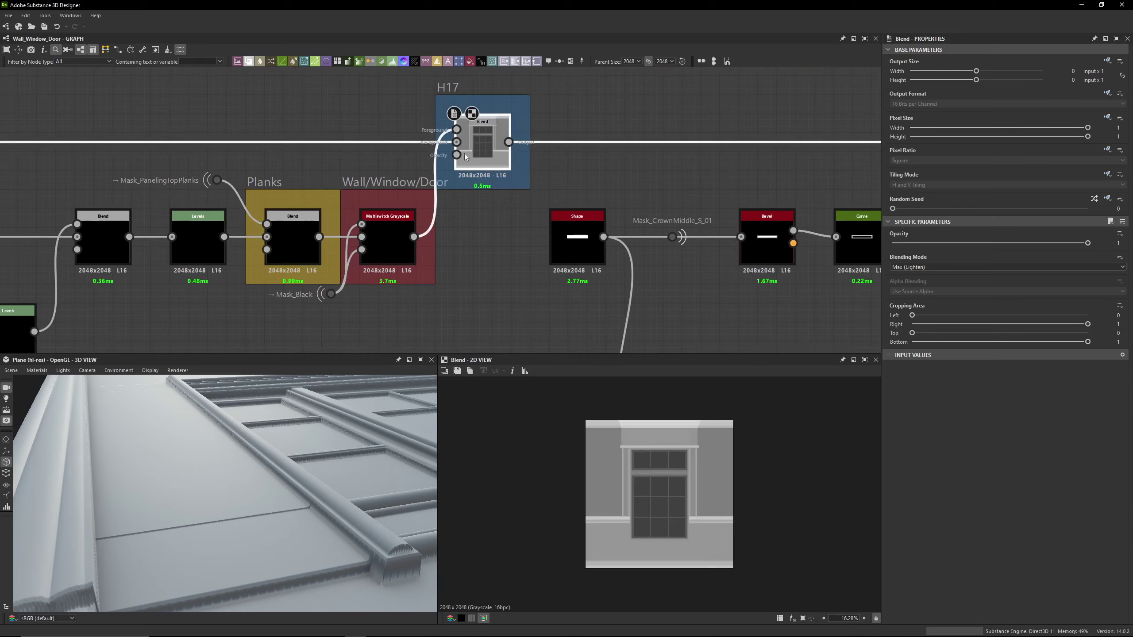
Examine where the Mask_CrownMiddle_S_01 portal is used in the node chain after the H17 frame
scroll(472, 156, down, 3)
click(586, 212)
middle_drag(587, 212, 529, 199)
scroll(529, 196, up, 2)
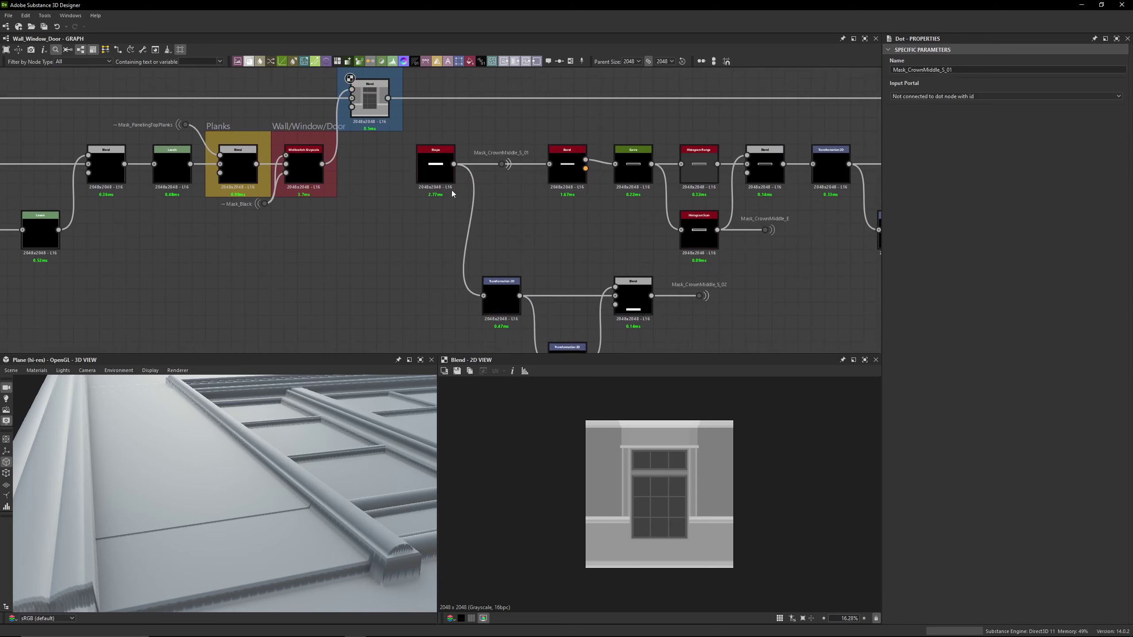
scroll(464, 151, up, 3)
scroll(580, 268, down, 3)
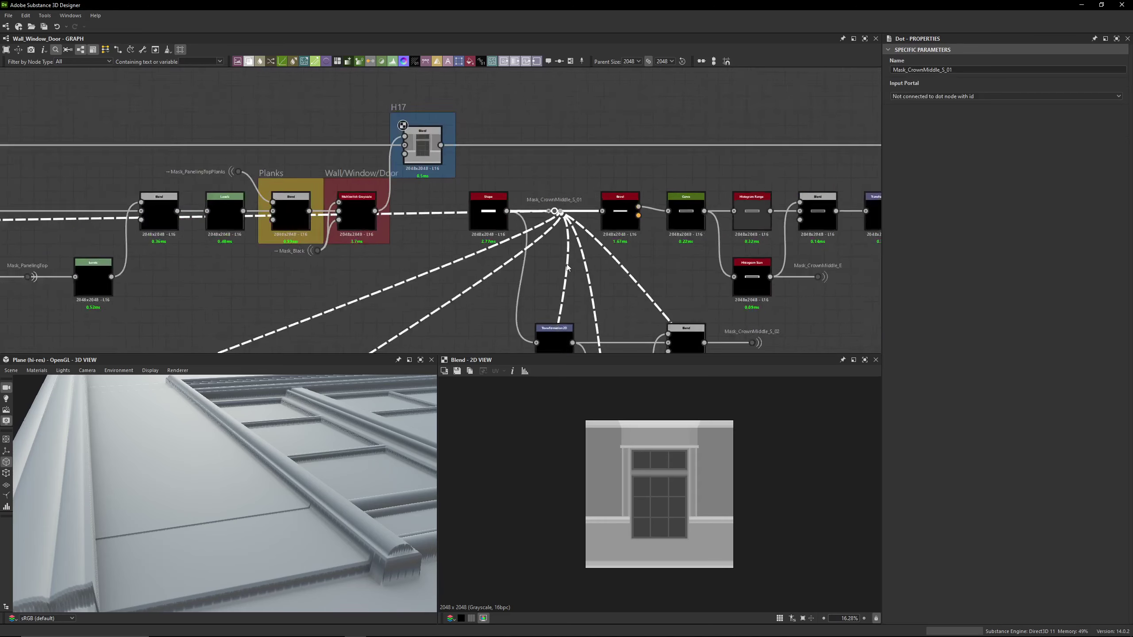
scroll(579, 268, up, 3)
middle_drag(524, 219, 388, 178)
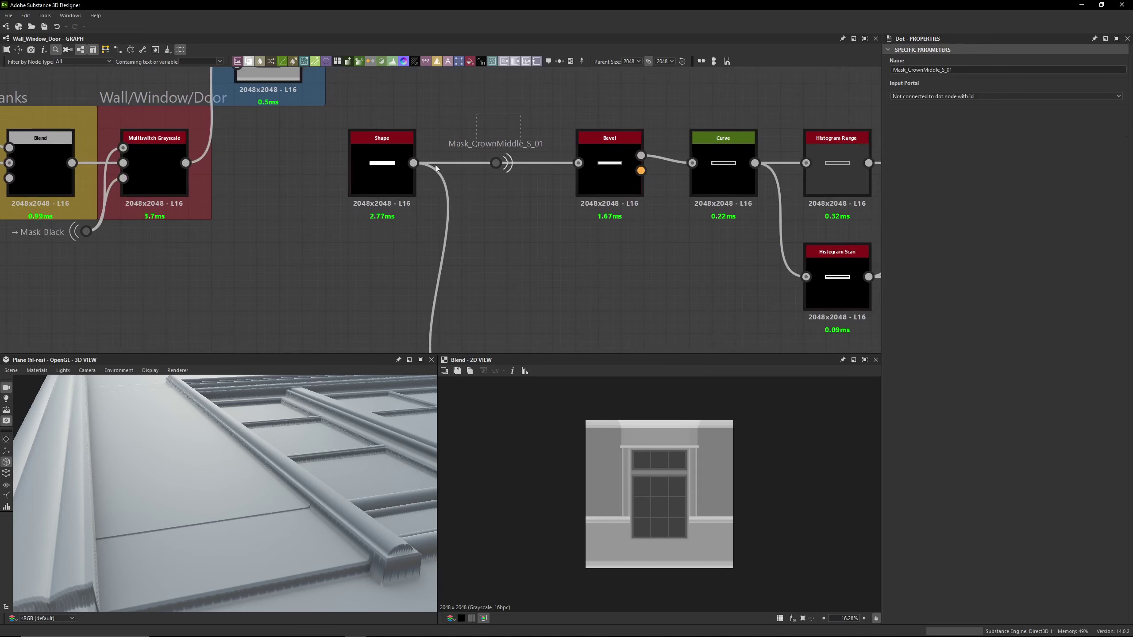
Preview the Shape node behind Mask_CrownMiddle_S_01 and the height output of the Bevel node that follows it
click(389, 178)
double_click(388, 180)
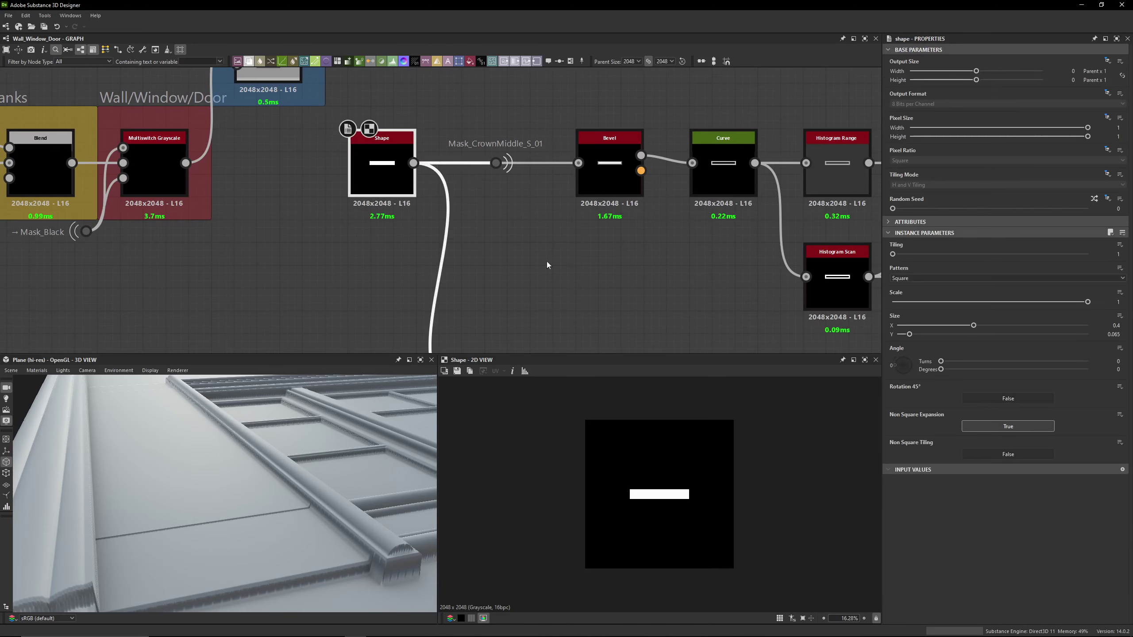
middle_drag(538, 255, 432, 269)
double_click(494, 195)
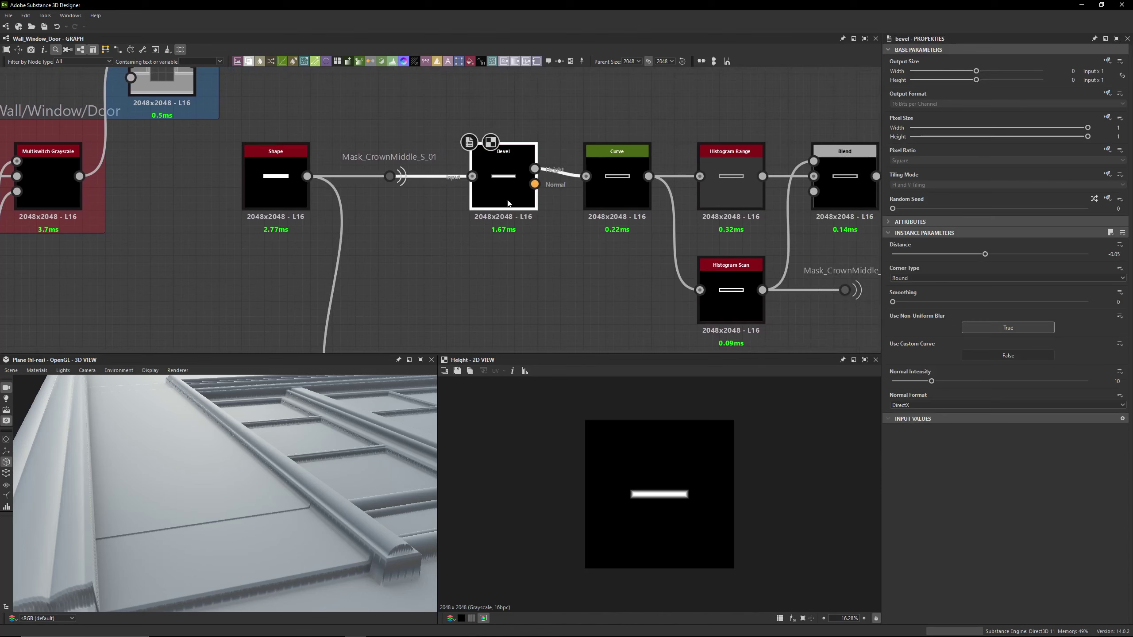
Preview the Curve node after the Bevel and inspect each point of its luminance profile
double_click(635, 190)
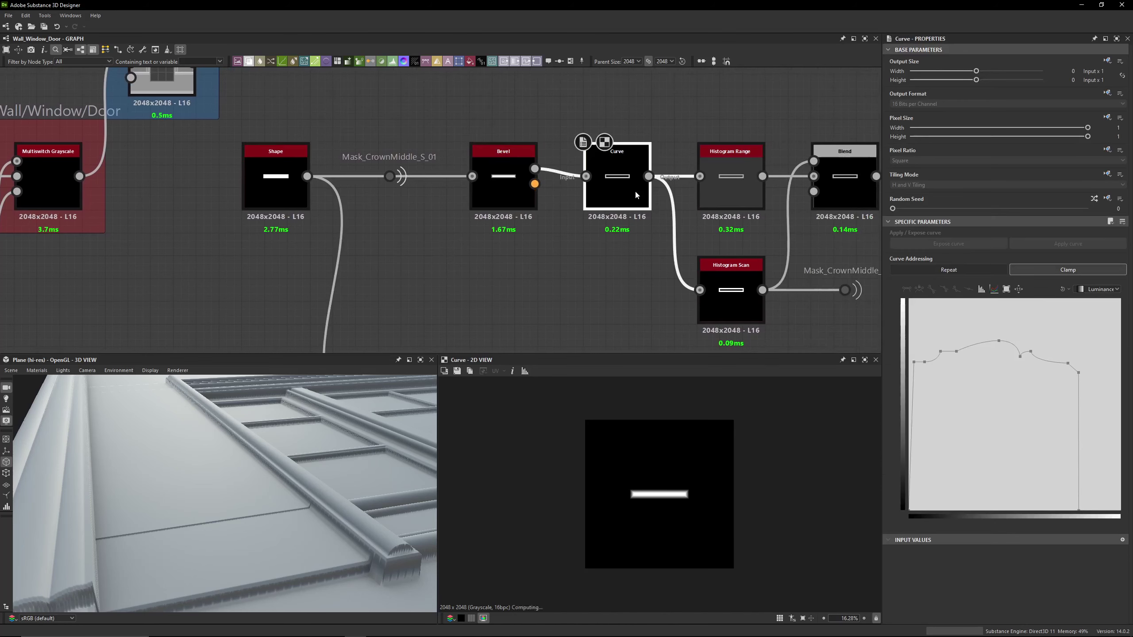
click(914, 362)
click(925, 362)
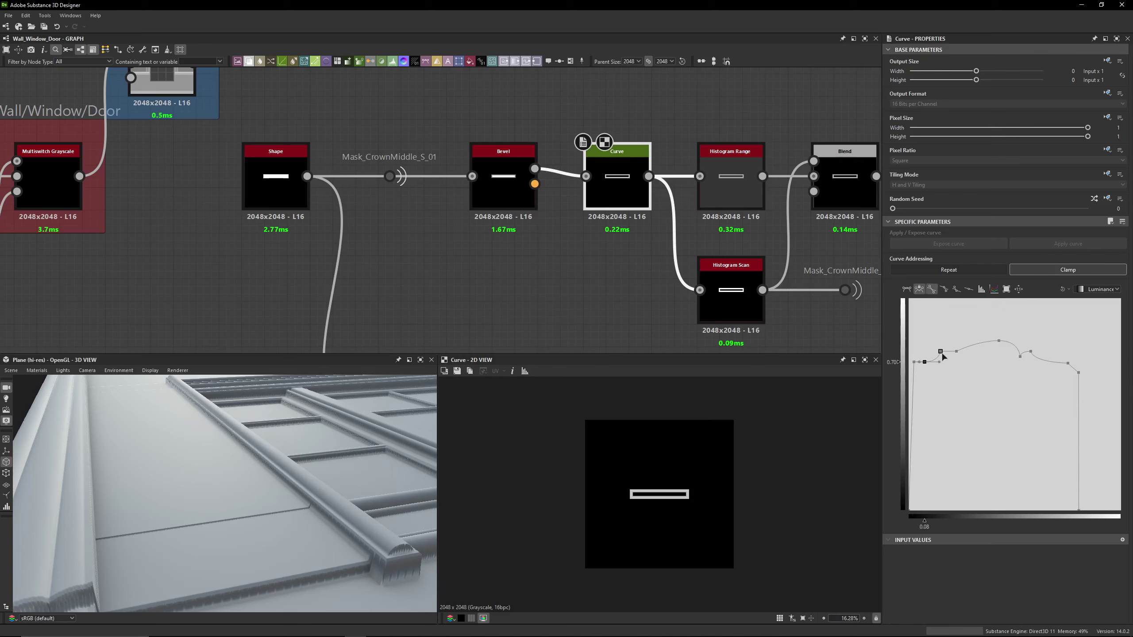
click(956, 352)
click(999, 341)
click(1020, 357)
click(1031, 352)
click(1068, 364)
click(1079, 372)
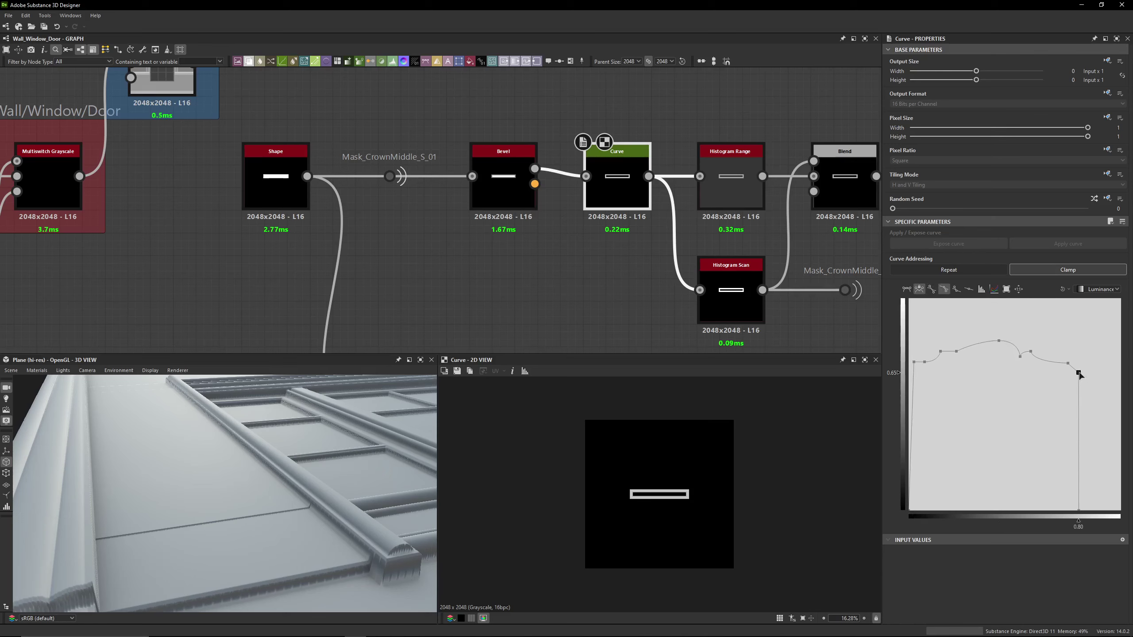
click(1079, 511)
Preview the Histogram Range, Histogram Scan and Multiply Blend nodes, and check the Mask_CrownMiddle_E portal fed by the scan
middle_drag(528, 209, 260, 169)
click(450, 160)
click(461, 264)
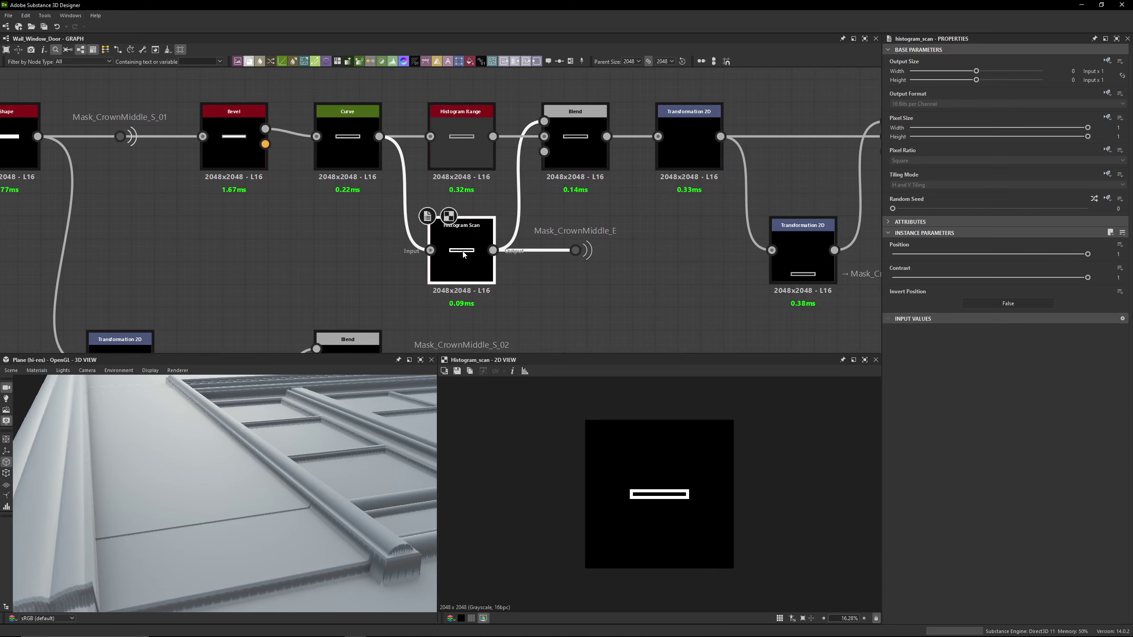
click(586, 134)
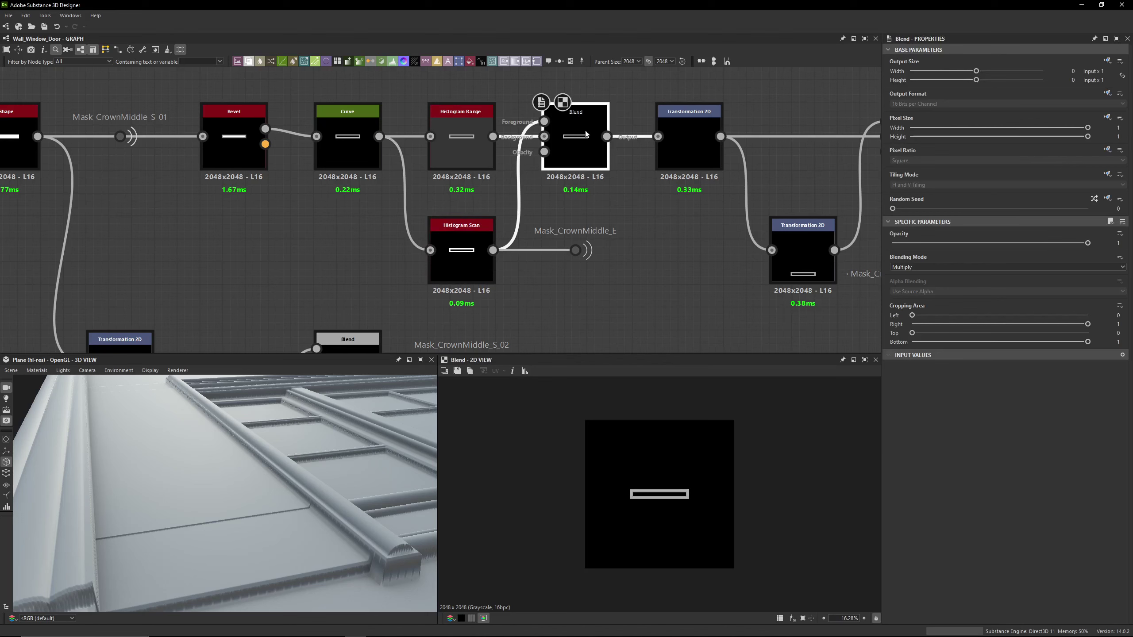
drag(642, 222, 545, 273)
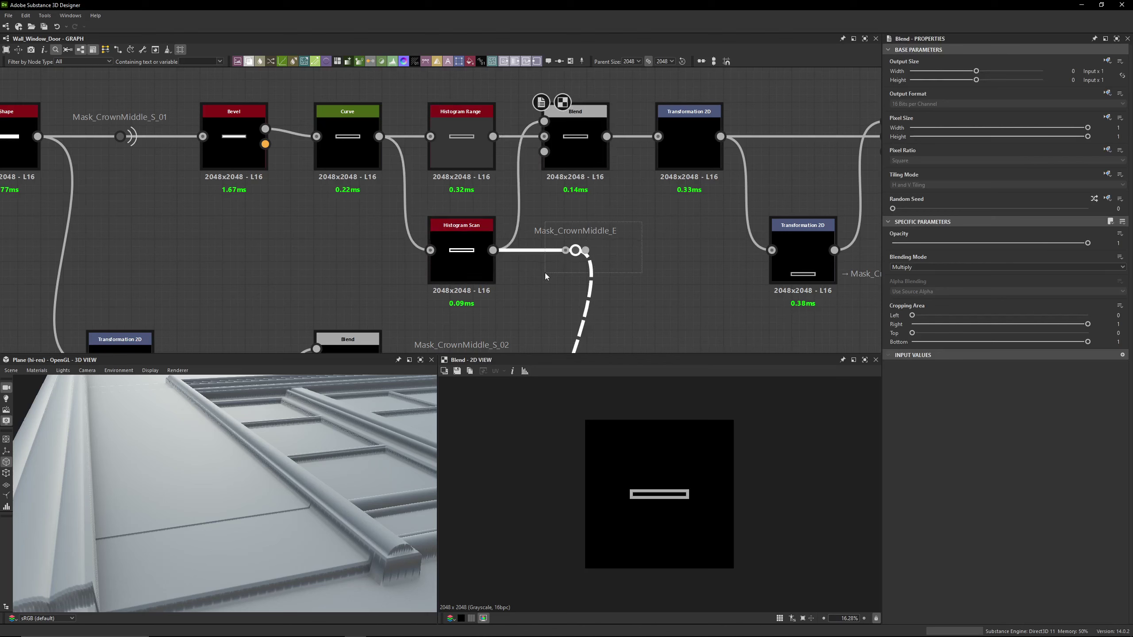
click(471, 258)
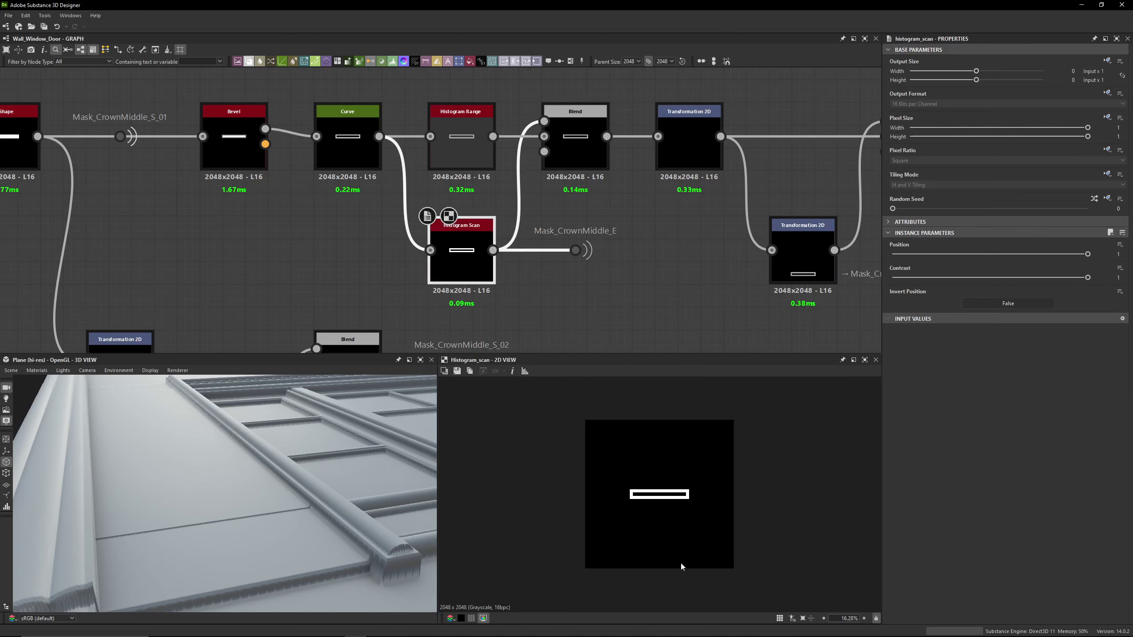
Preview the first Transformation 2D node after the Multiply Blend and display its matrix values and offset
middle_drag(632, 180, 549, 168)
click(517, 155)
click(548, 168)
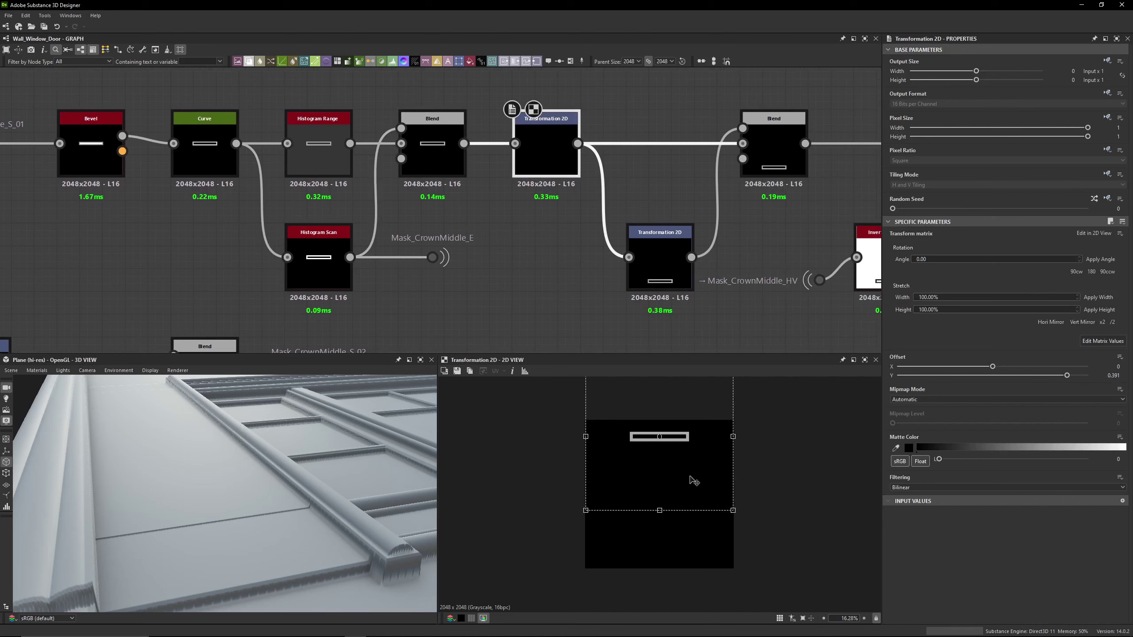
scroll(643, 432, up, 3)
scroll(642, 432, up, 1)
click(1102, 341)
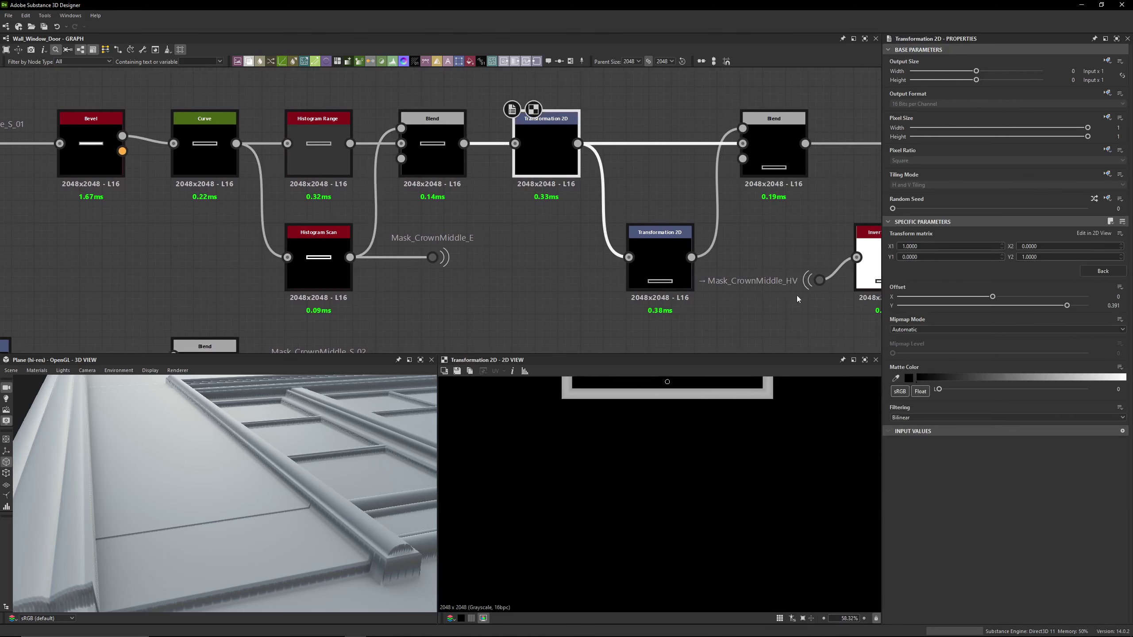
Inspect the second Transformation 2D node's matrix values and offset, and compare its preview with the first Transformation 2D
middle_drag(674, 240, 548, 240)
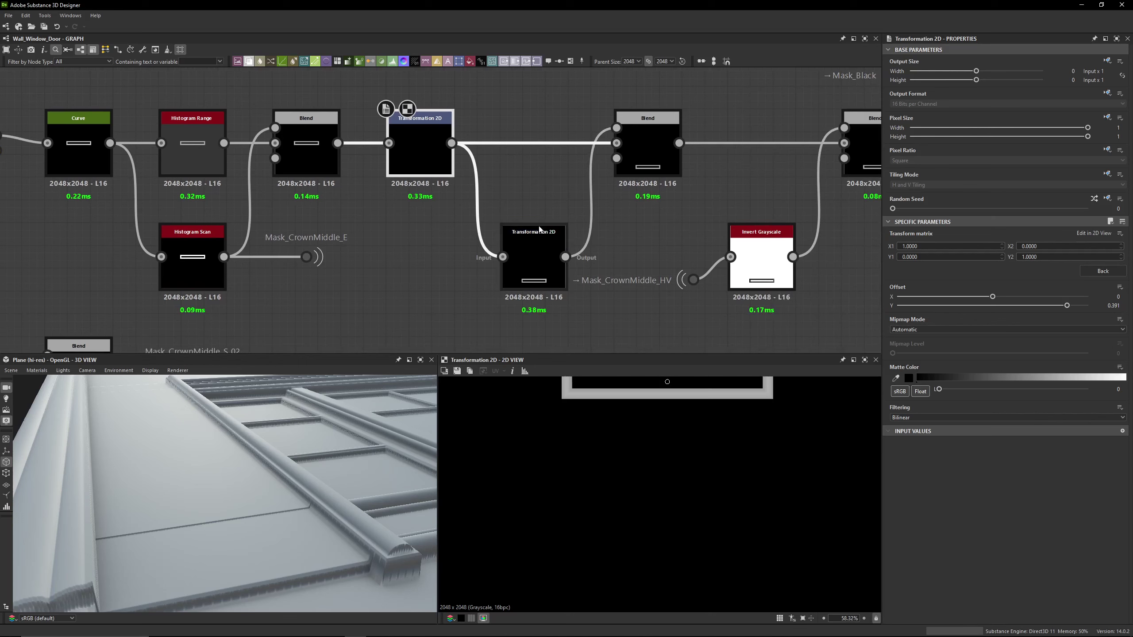
click(532, 274)
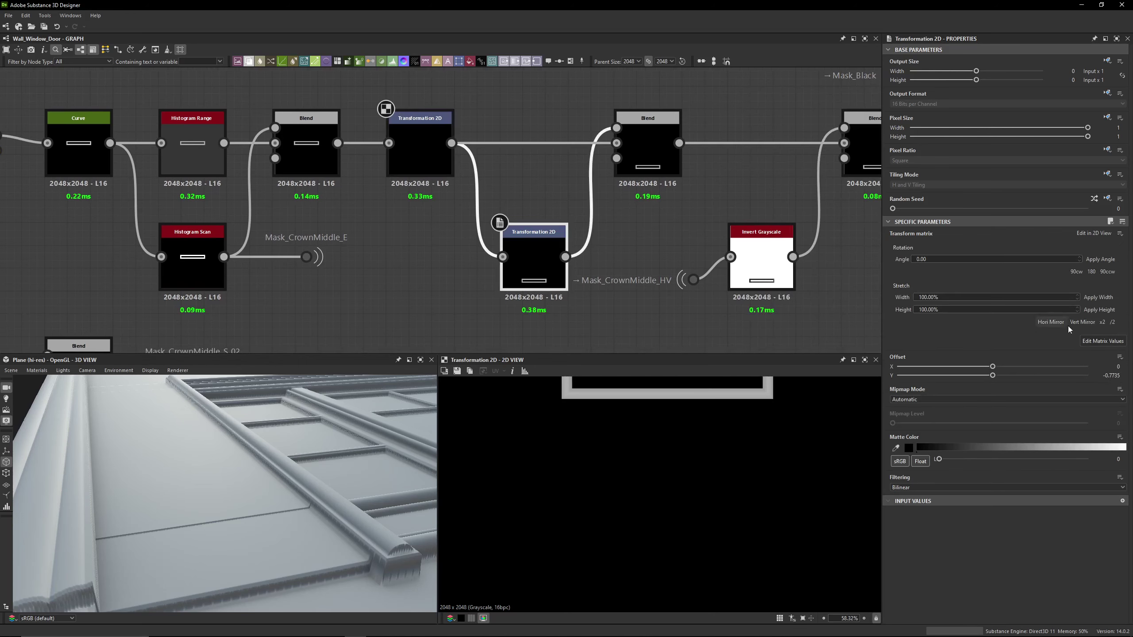
click(1085, 341)
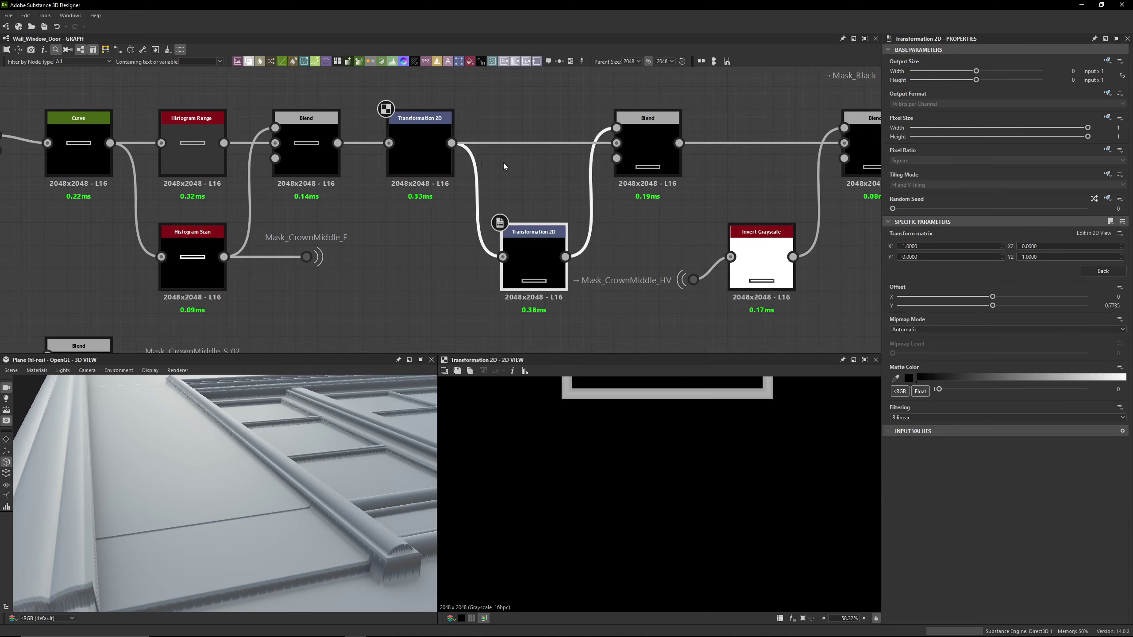
double_click(534, 250)
scroll(573, 313, down, 3)
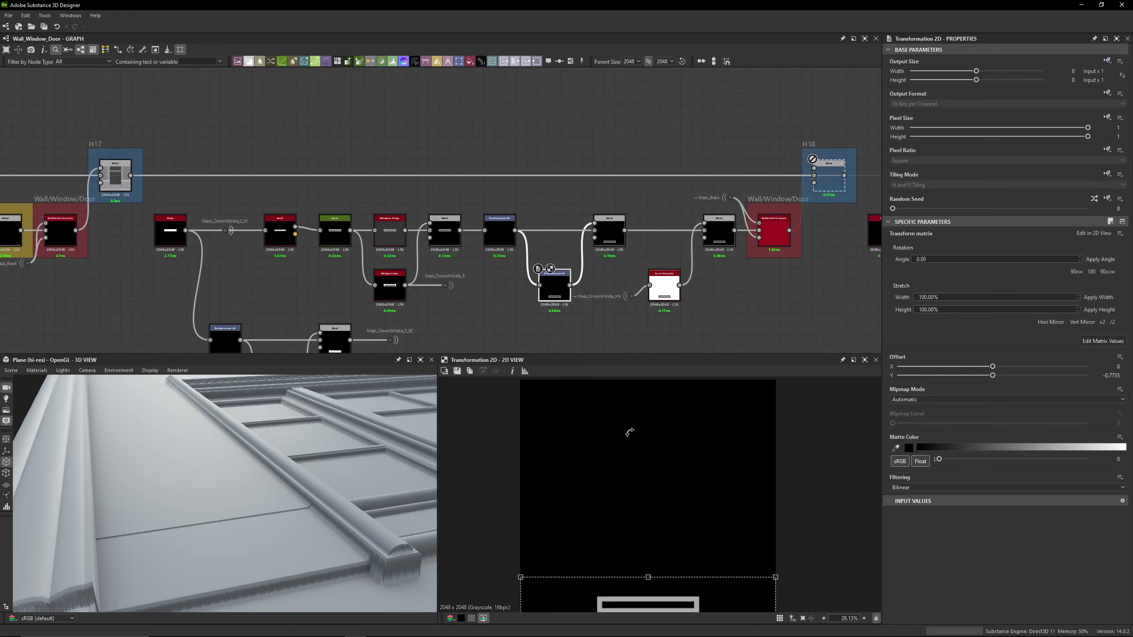
scroll(629, 432, down, 3)
double_click(502, 236)
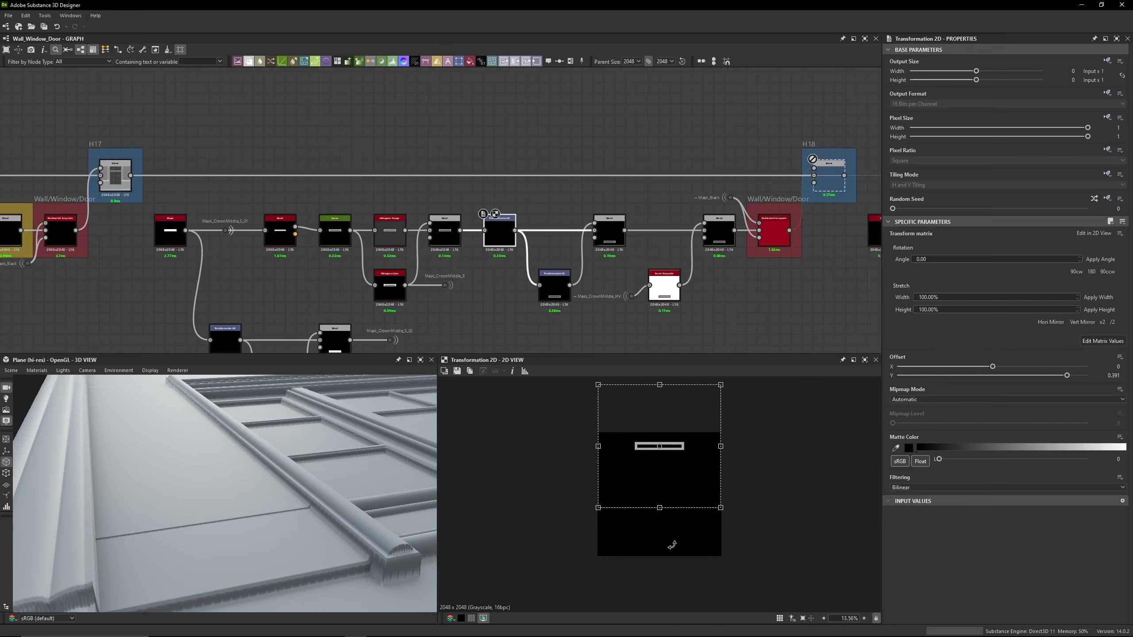
Preview the Add (Linear Dodge) Blend that combines both Transformation 2D shapes, and inspect the settings of the Min (Darken) Blend following it
double_click(610, 230)
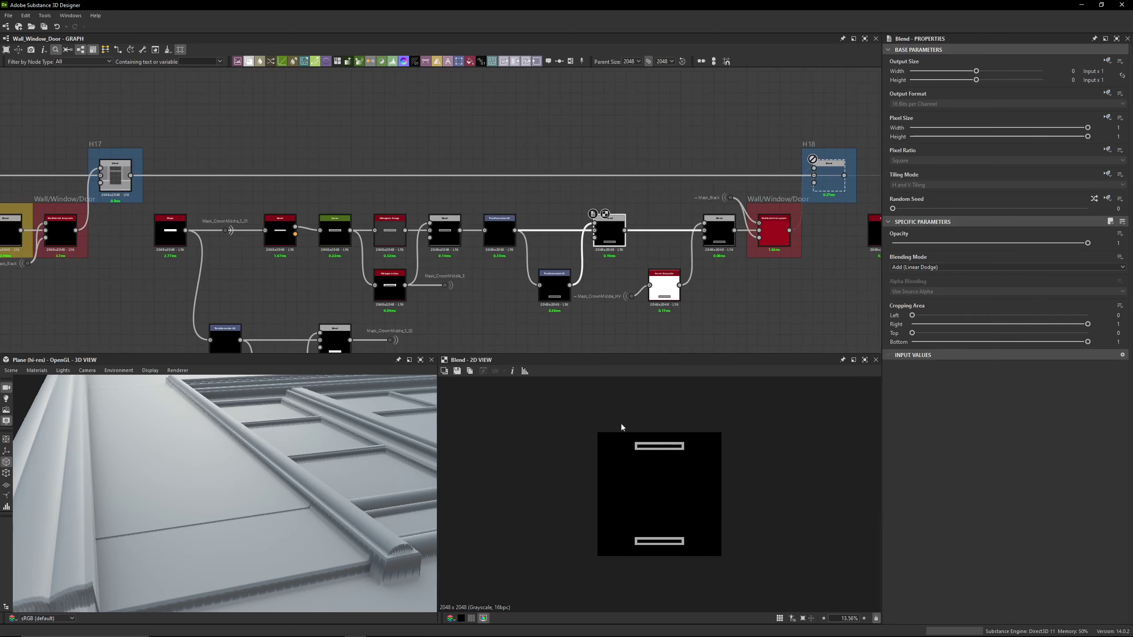
middle_drag(723, 327, 583, 283)
scroll(583, 283, up, 2)
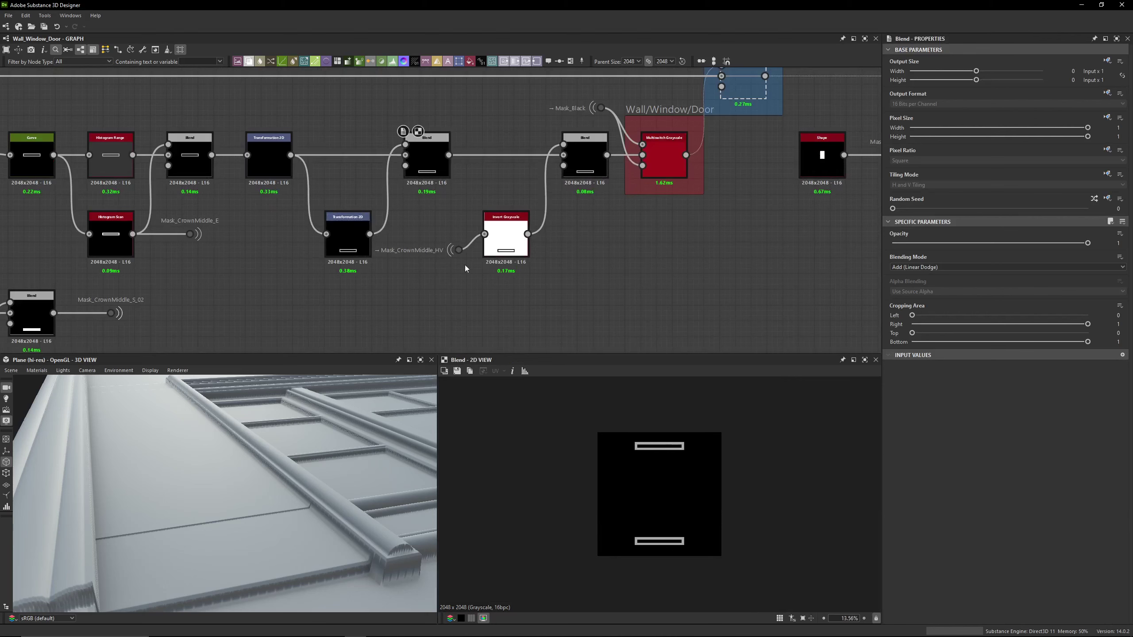
click(575, 172)
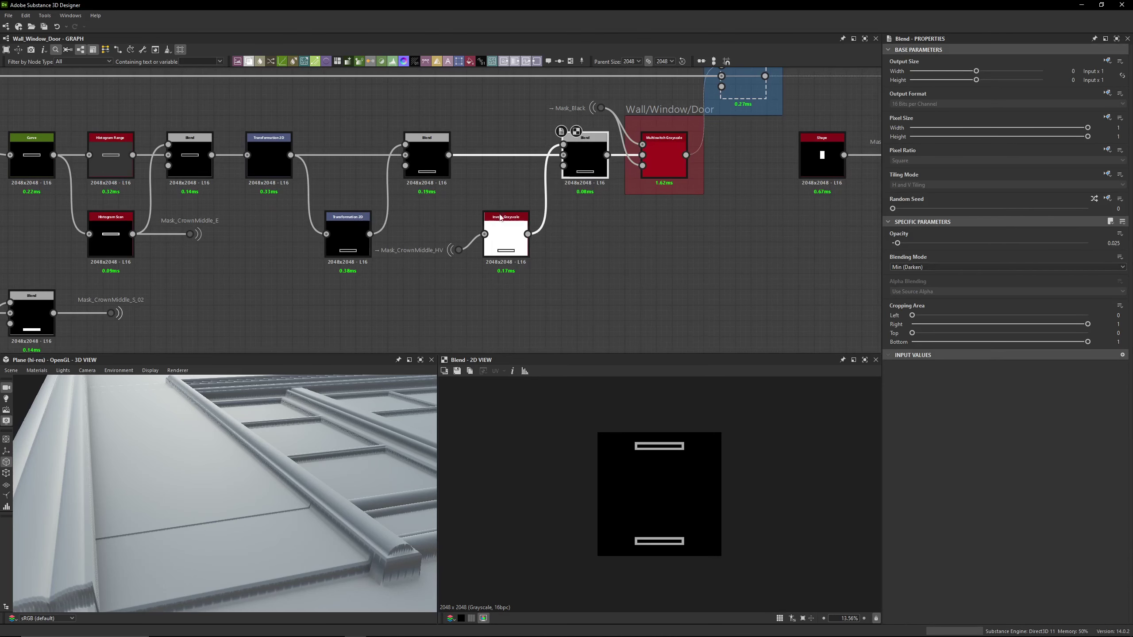
Trace the Mask_CrownMiddle_HV input portal feeding the Invert Grayscale node back to its source branch in the graph
scroll(439, 259, up, 3)
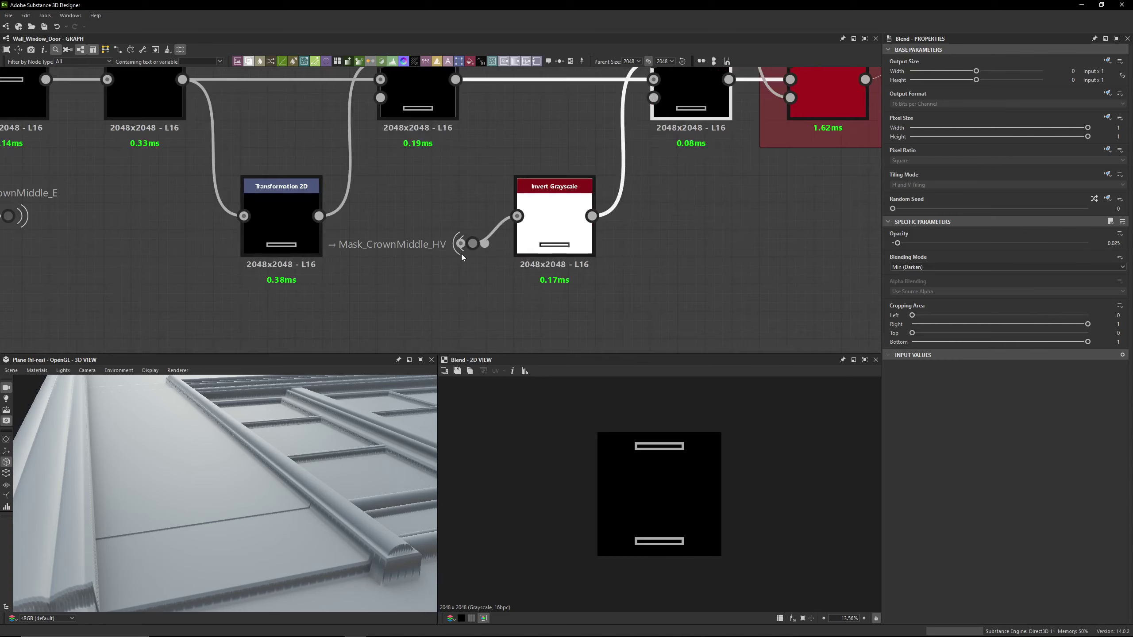
click(471, 244)
scroll(438, 197, down, 6)
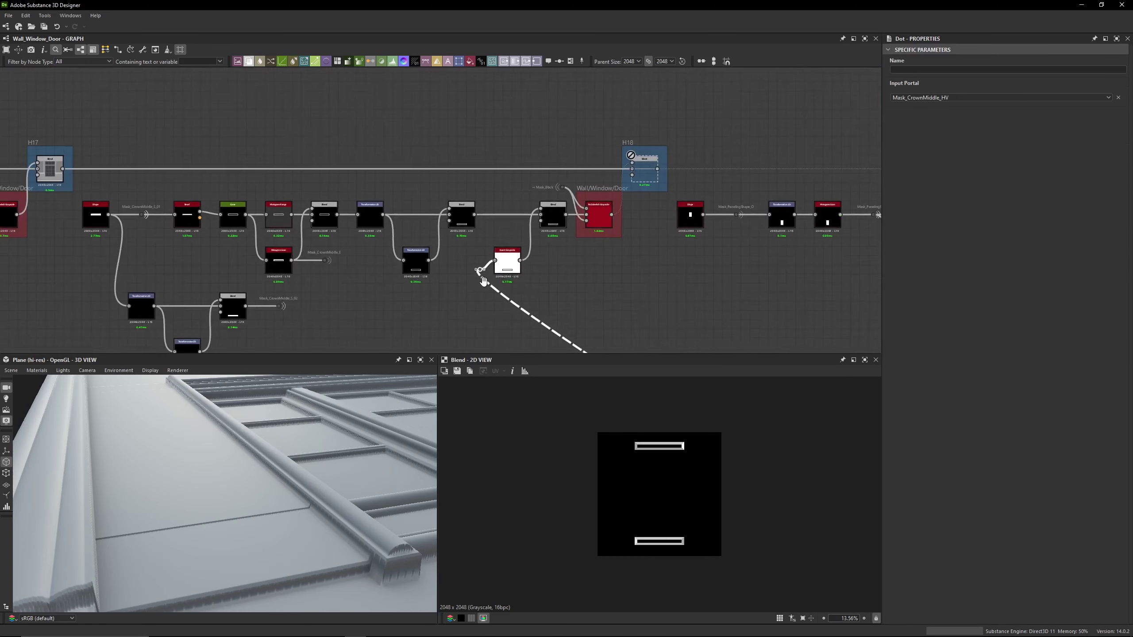
scroll(526, 215, down, 5)
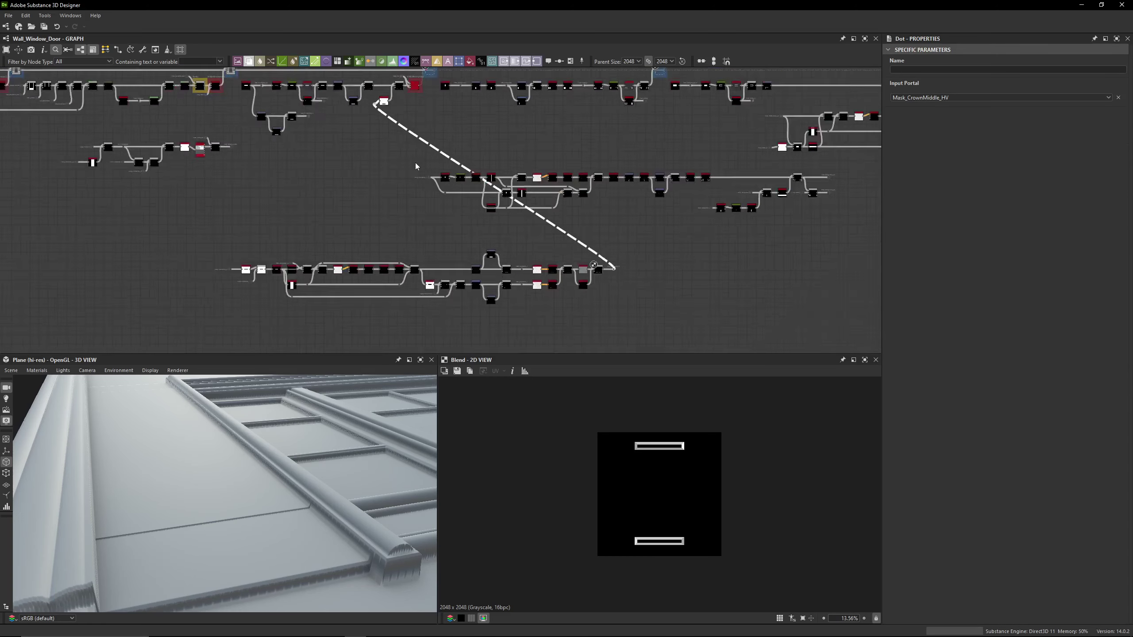
scroll(400, 109, up, 8)
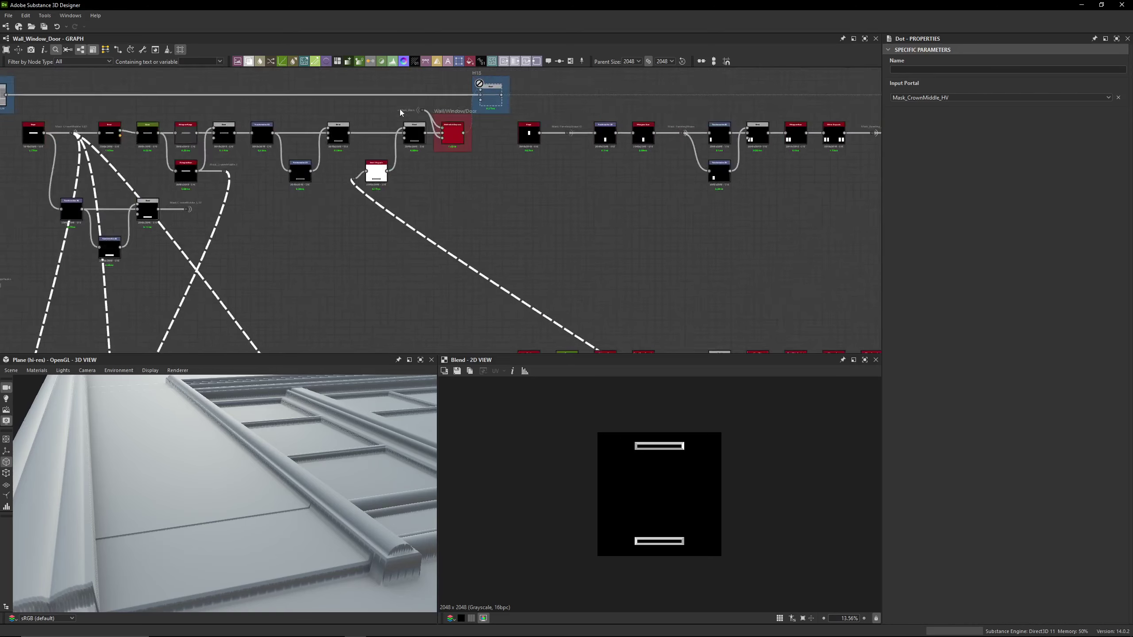
Compare the settings of the Min (Darken) and Add (Linear Dodge) Blends, and preview the Multiswitch Grayscale in the Wall/Window/Door frame
click(434, 130)
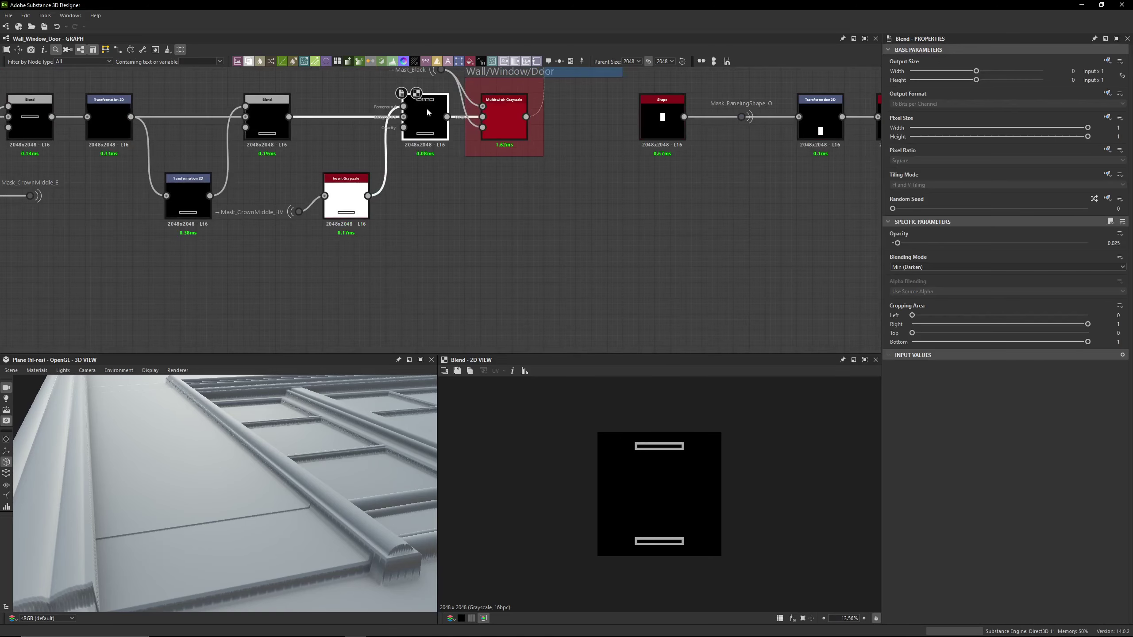
click(274, 120)
middle_drag(478, 116, 487, 182)
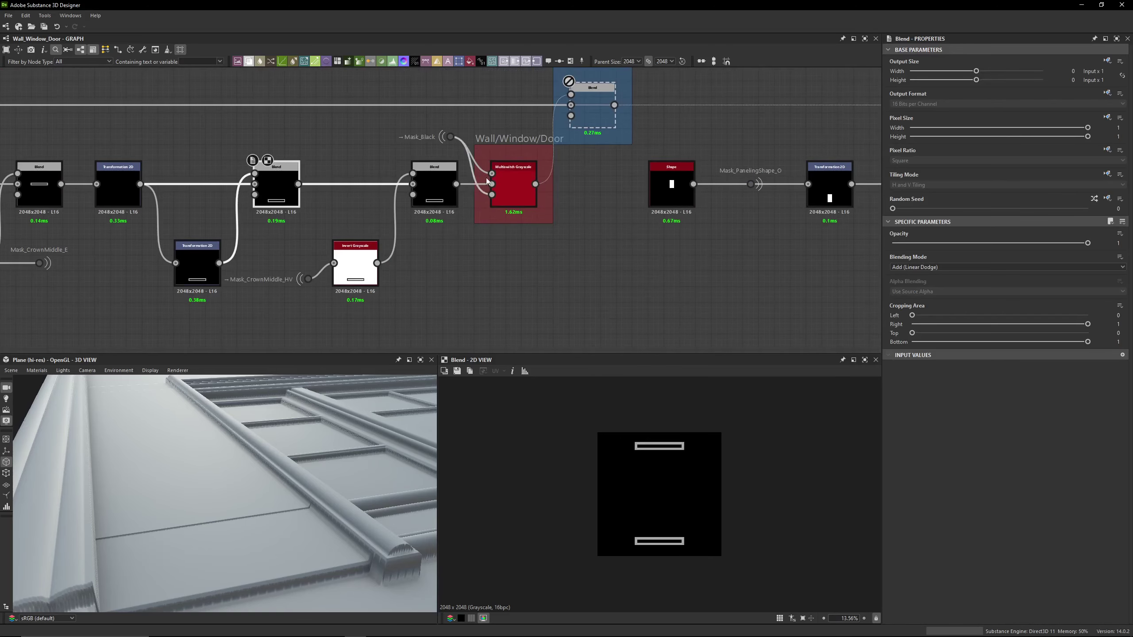
click(488, 183)
drag(315, 128, 236, 215)
scroll(492, 186, up, 2)
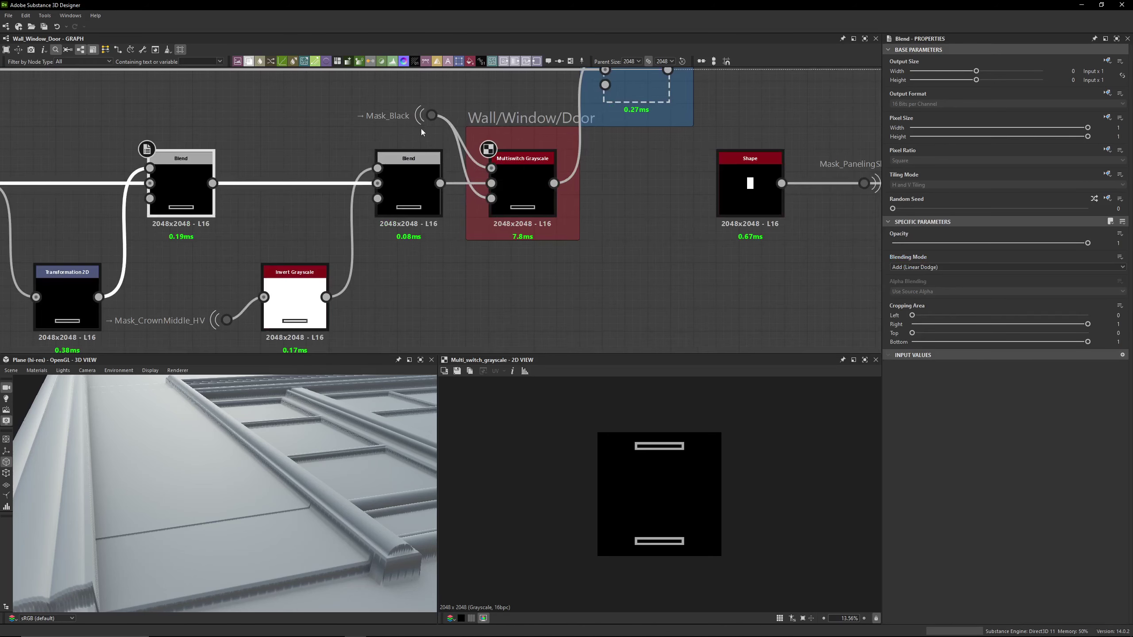
Preview the H18 Blend and examine the added middle crown shapes on the whole plane in 3D
double_click(651, 86)
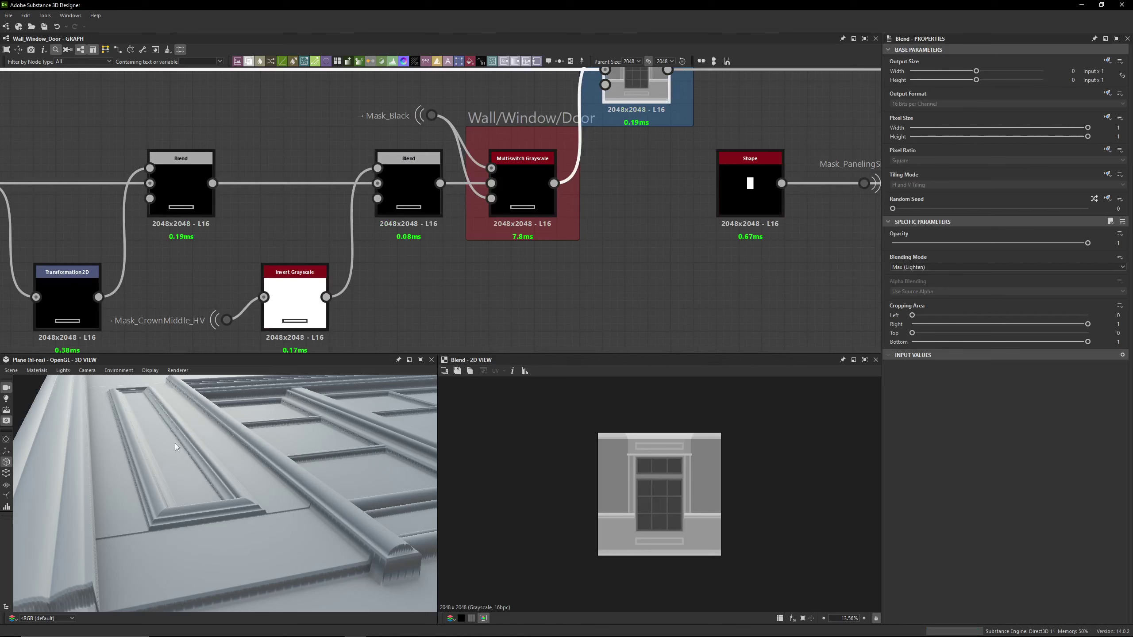
drag(175, 442, 264, 446)
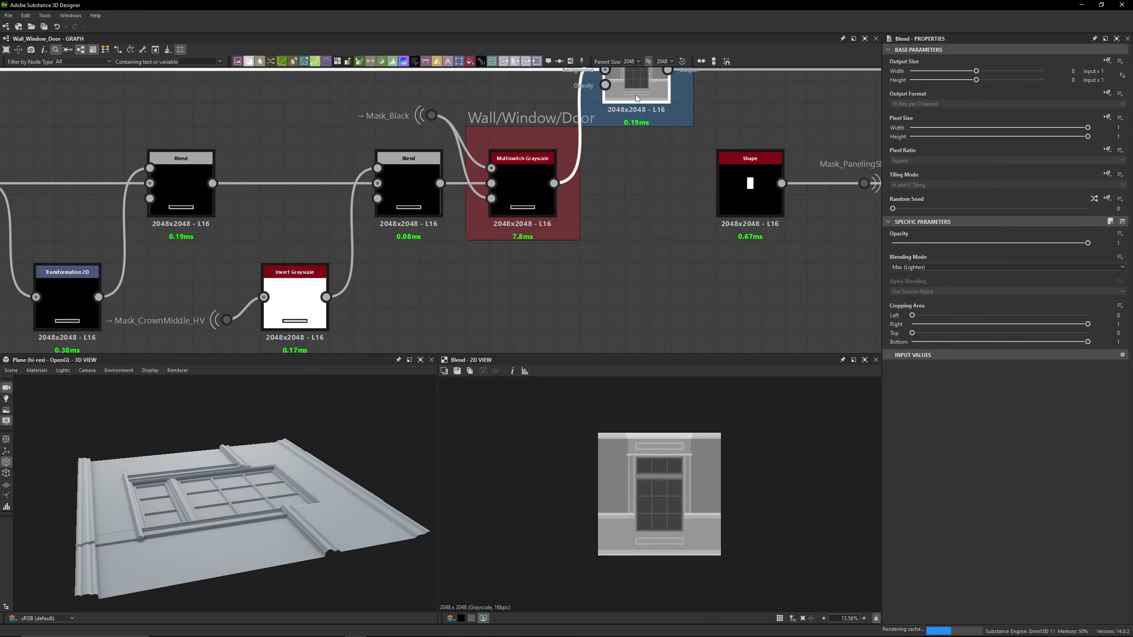
drag(175, 427, 196, 426)
scroll(431, 258, down, 3)
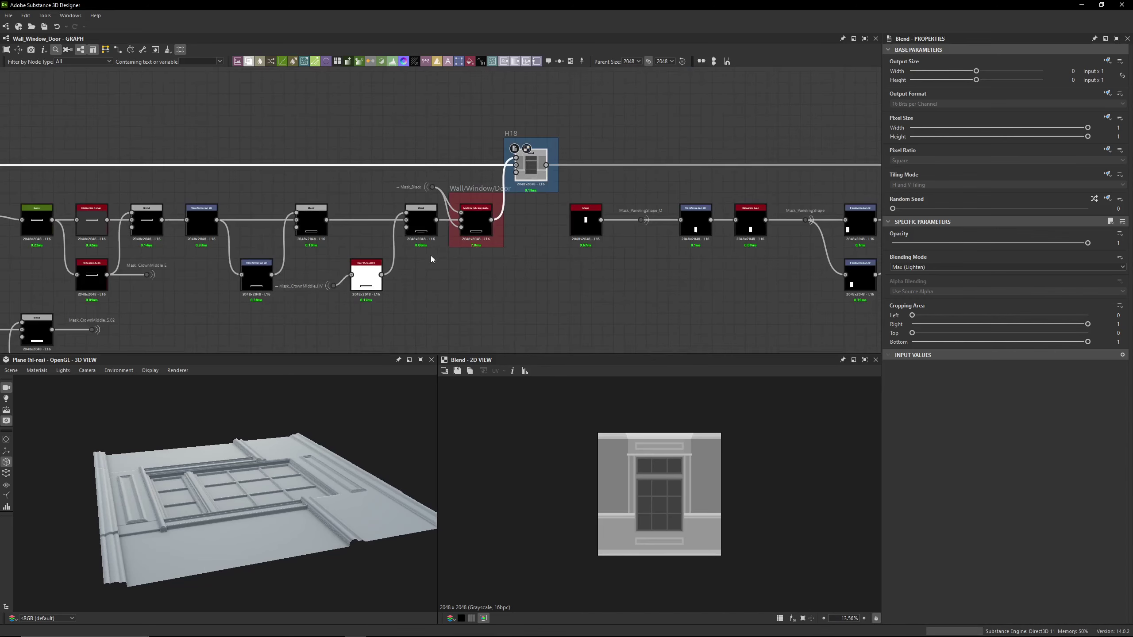
Follow the Mask_CrownMiddle_HV connection again and check which portal feeds the start of the paneling branch below the main chain
click(331, 285)
scroll(394, 216, down, 6)
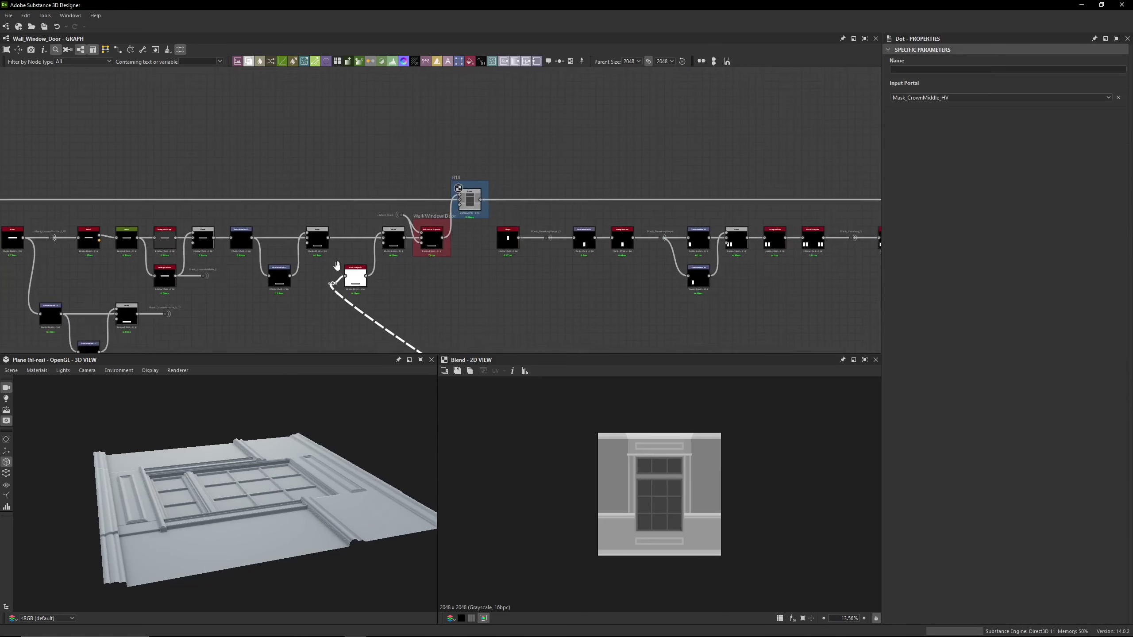
middle_drag(394, 216, 363, 189)
click(422, 234)
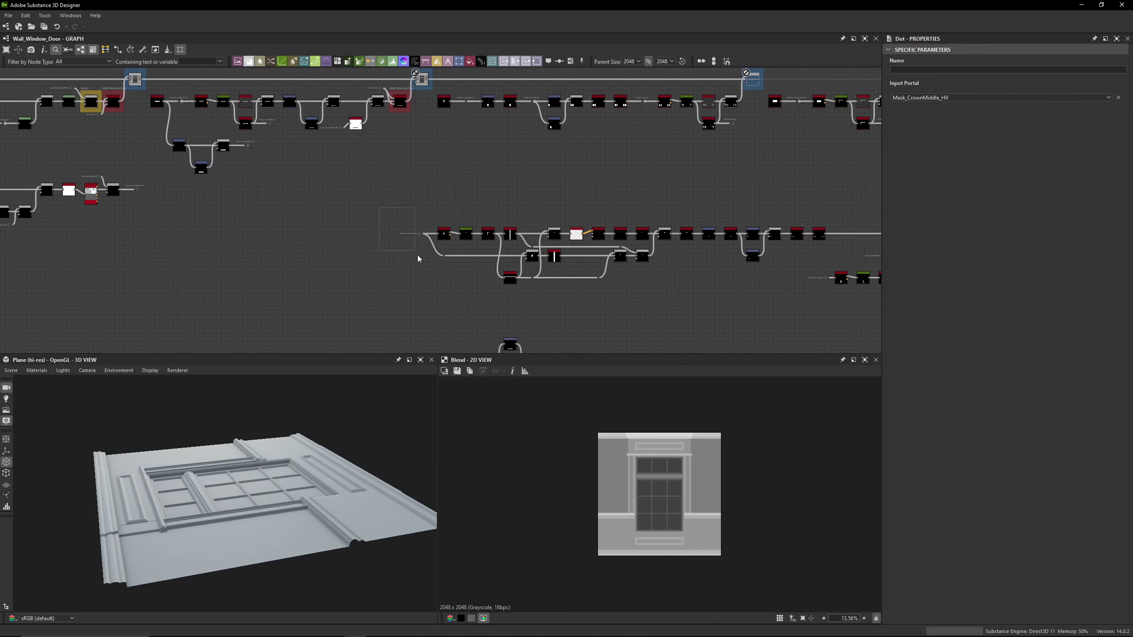
drag(397, 195, 424, 248)
click(468, 176)
middle_drag(471, 126, 471, 161)
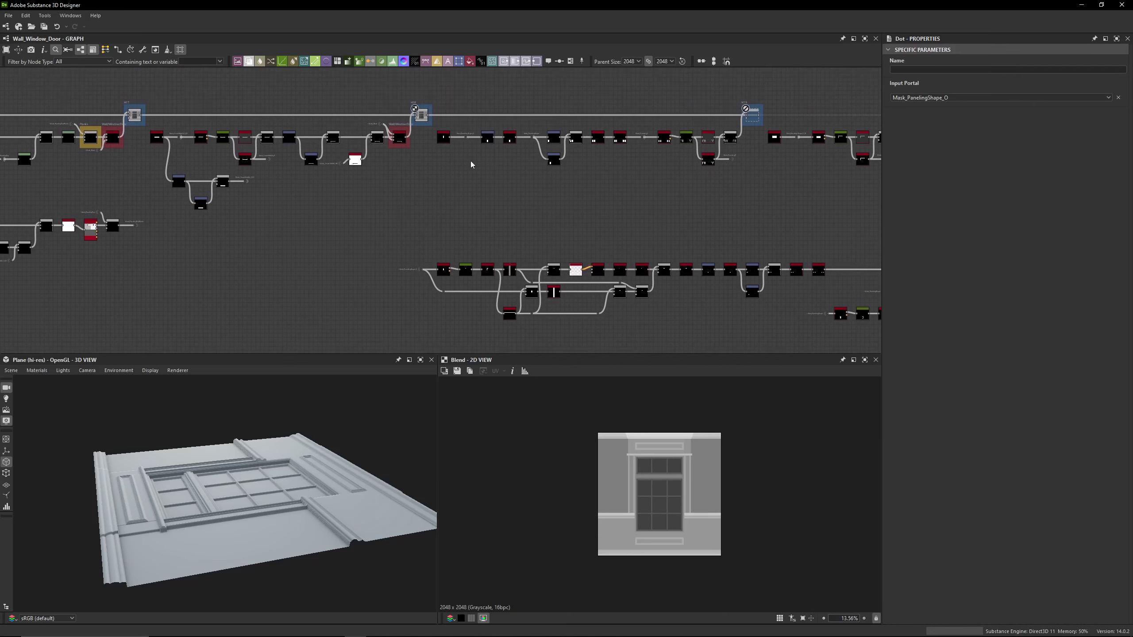
Preview the Shape node after H18, inspect its pattern and size, and check the Mask_PanelingShape_O portal it feeds
click(469, 137)
click(488, 188)
scroll(446, 117, up, 1)
scroll(450, 113, up, 5)
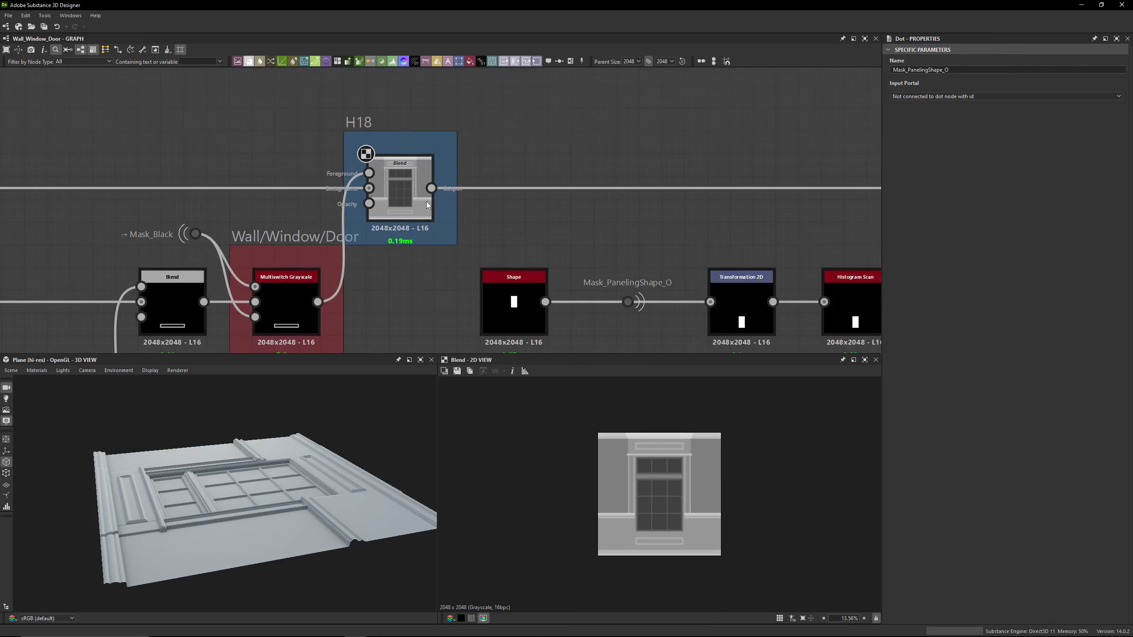
middle_drag(527, 173, 415, 103)
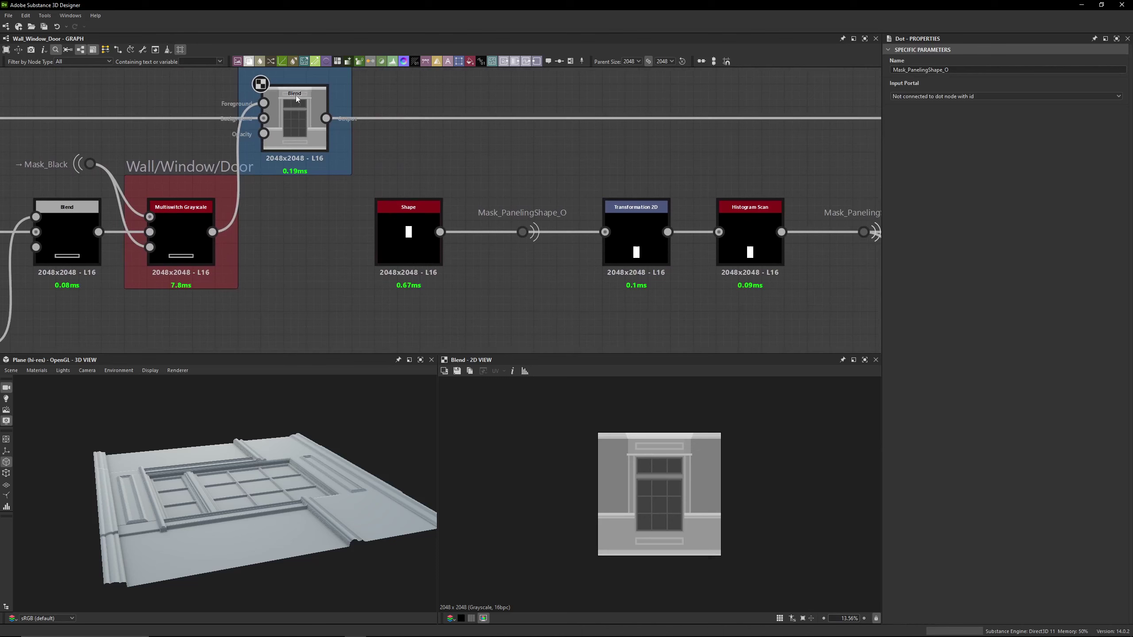
click(413, 252)
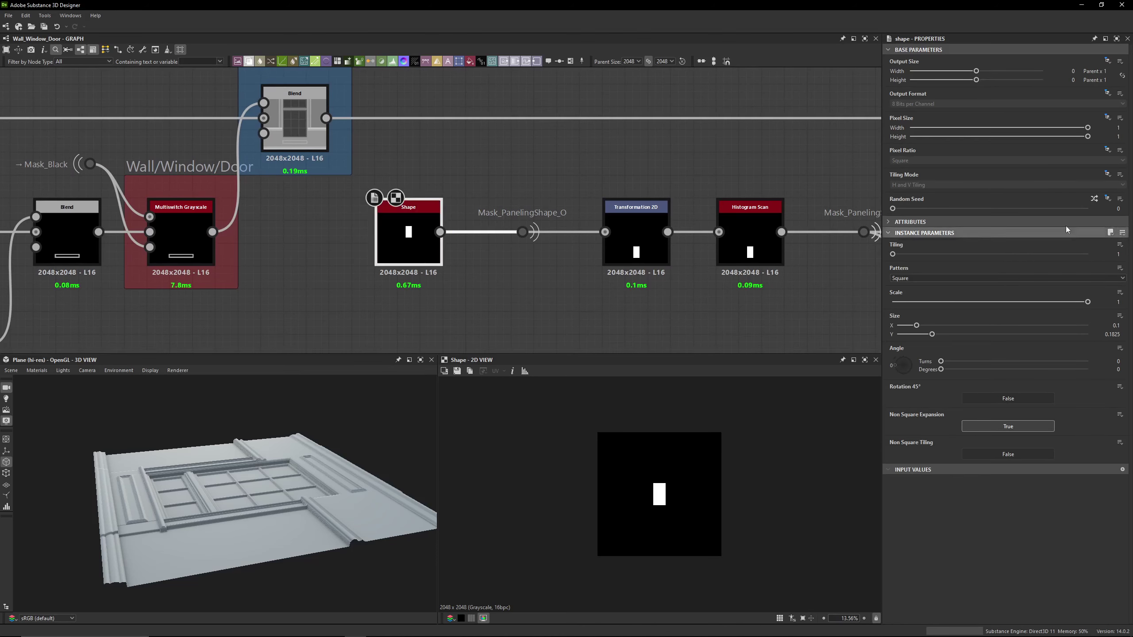
click(522, 231)
scroll(510, 268, up, 1)
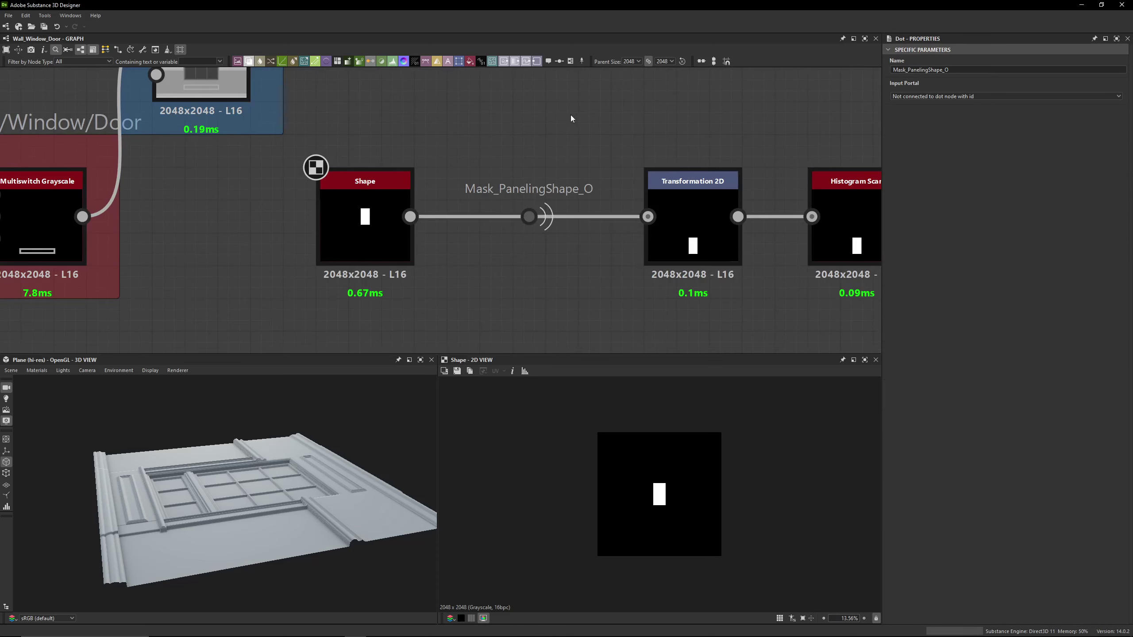
Follow the Mask_PanelingShape_O portal to its branch and preview the Bevel and Curve nodes there
scroll(550, 255, down, 3)
key(f)
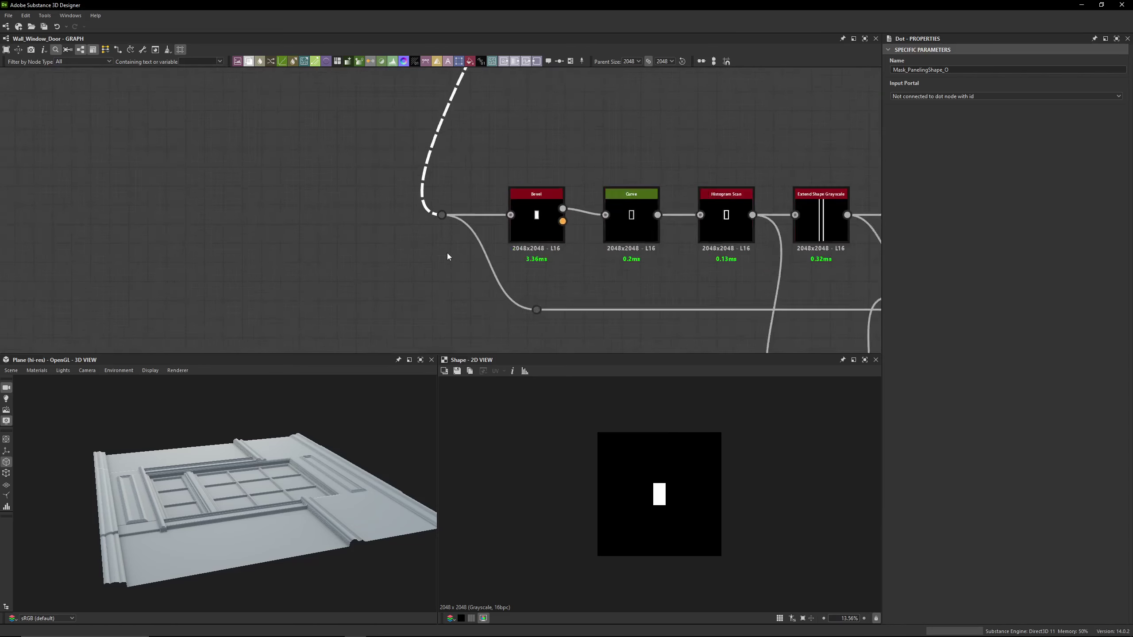
click(430, 222)
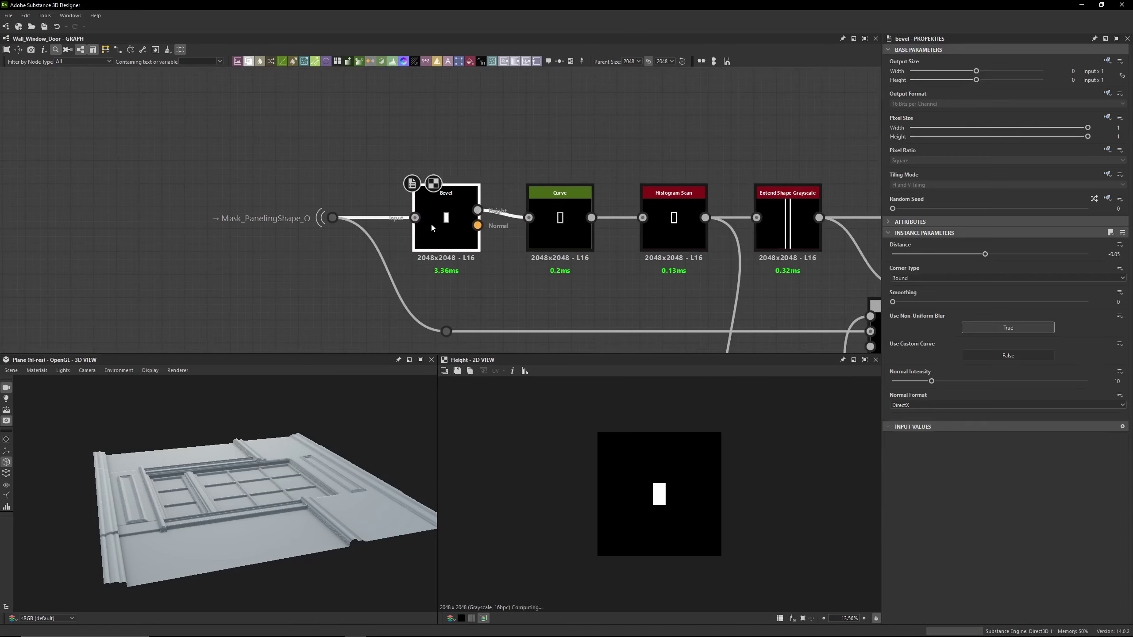
click(570, 229)
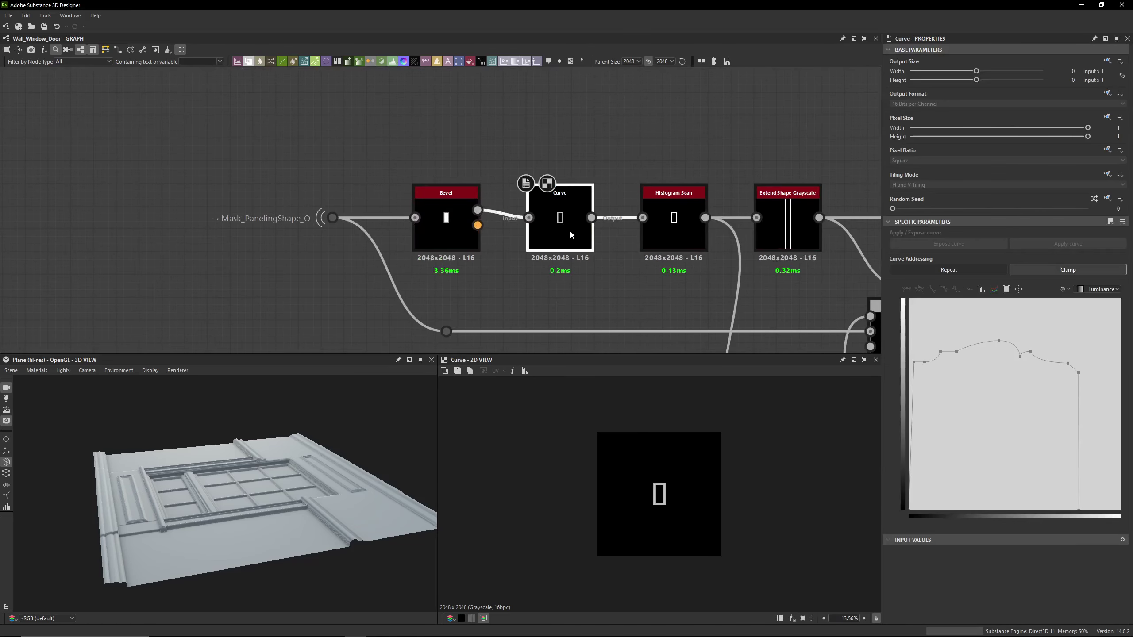
Inspect each point of the paneling Curve node's luminance profile
click(913, 362)
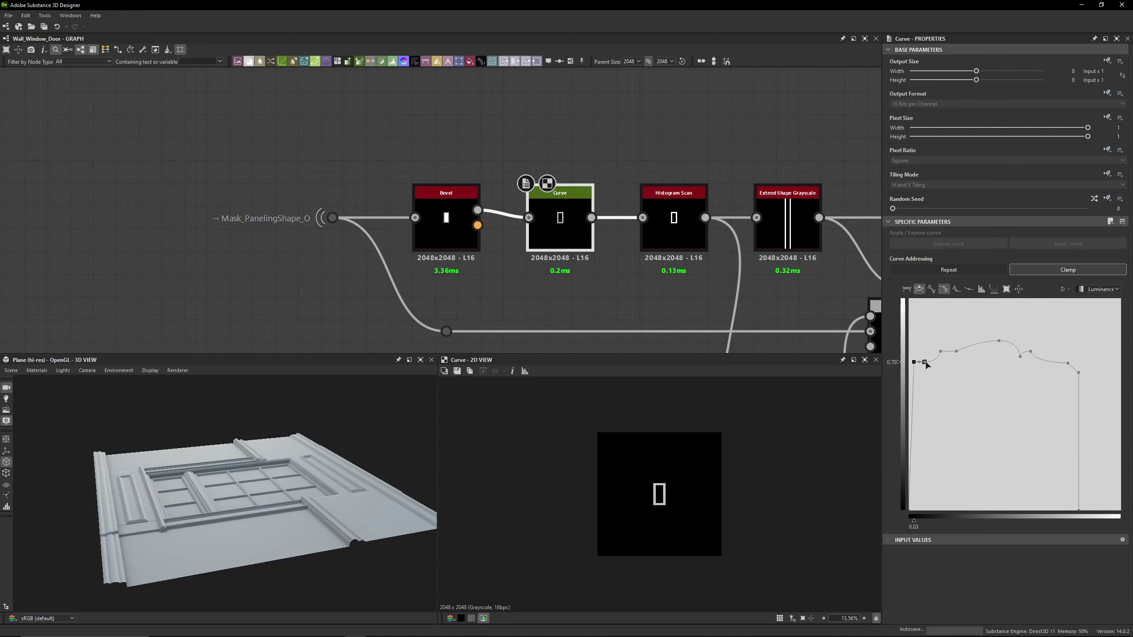
click(924, 363)
click(940, 352)
click(956, 352)
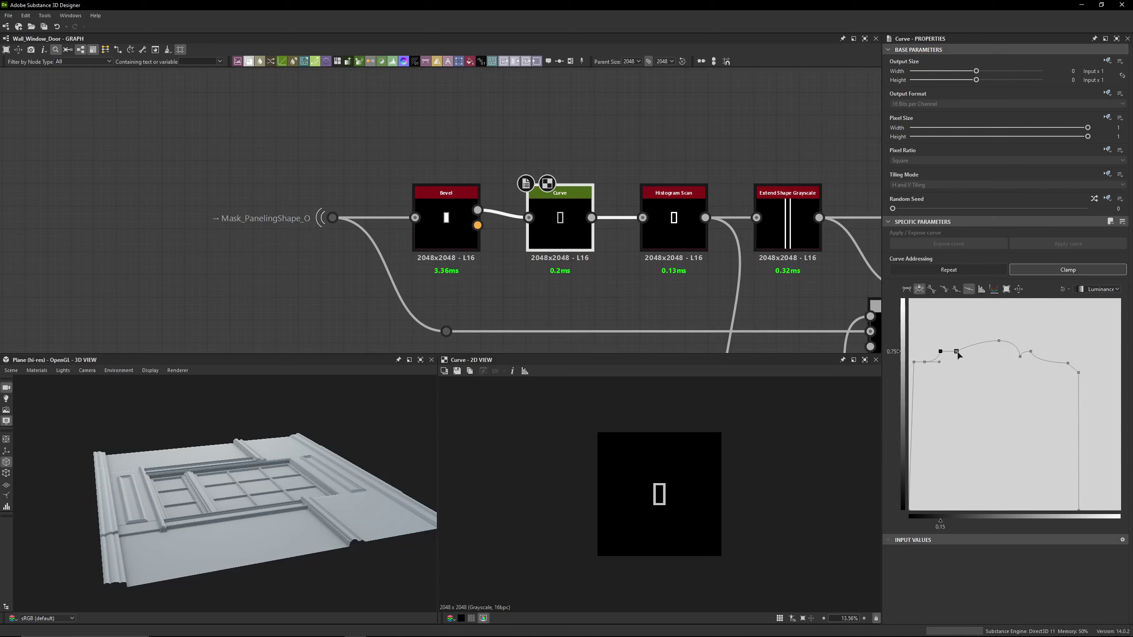
click(1000, 342)
click(1020, 357)
click(1031, 352)
click(1068, 363)
click(1079, 372)
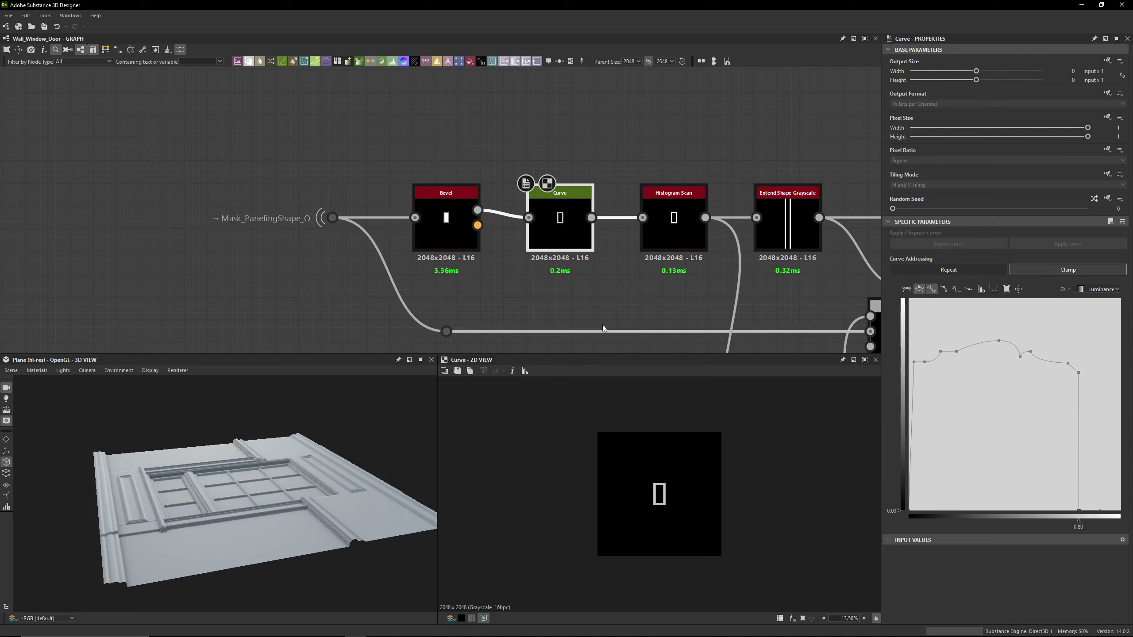
Preview the Histogram Scan after the Curve, and examine the vertical Extend Shape Grayscale output up close and as a whole
click(672, 225)
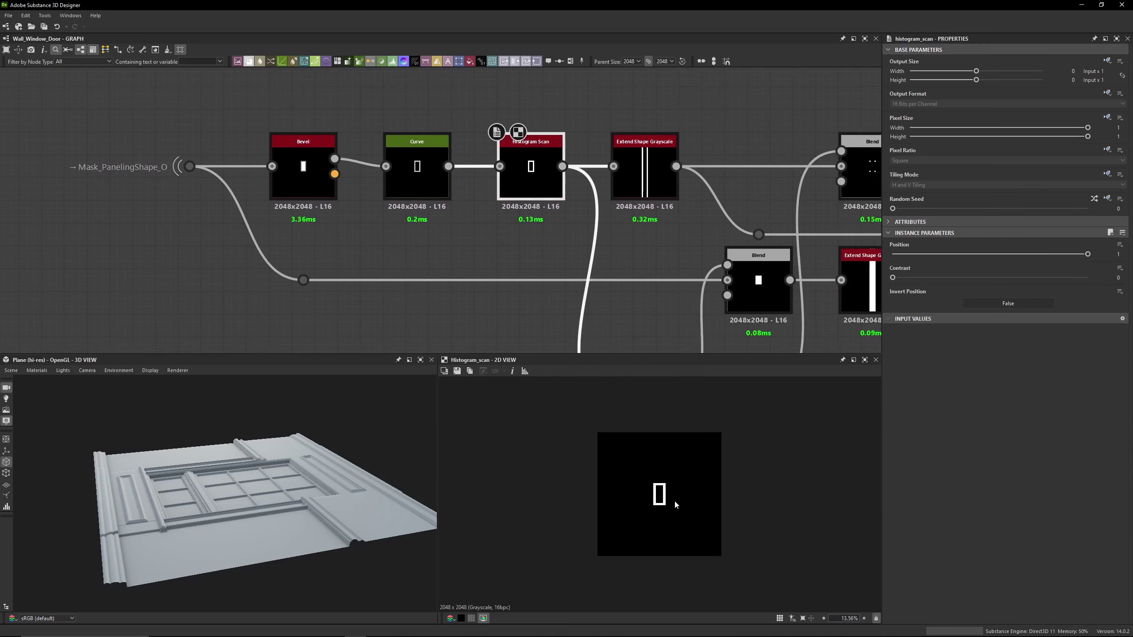
double_click(639, 184)
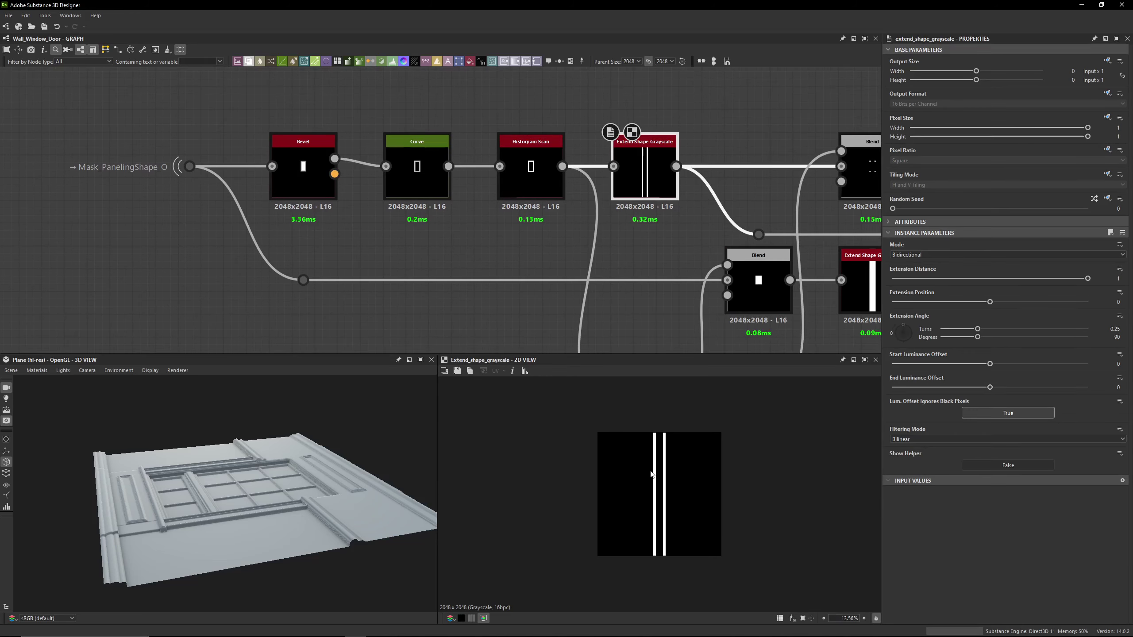
scroll(650, 463, up, 10)
double_click(531, 179)
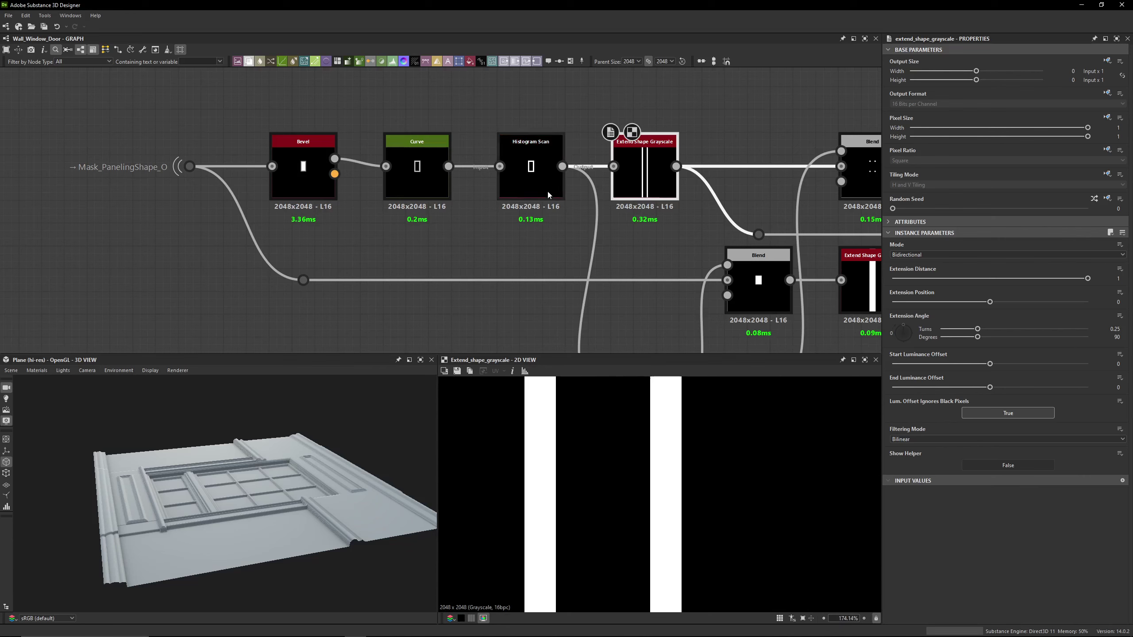
double_click(660, 193)
scroll(667, 478, down, 3)
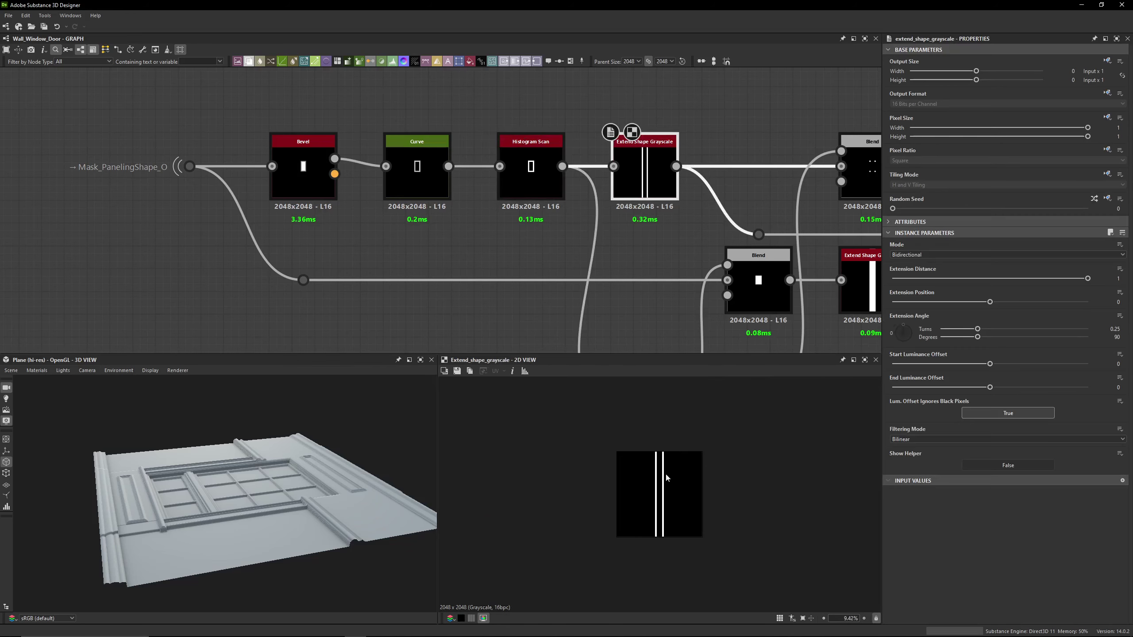
Preview the Subtract Blend fed by Mask_PanelingShape_O and compare it with the vertical Extend Shape Grayscale
middle_drag(608, 252, 511, 214)
scroll(410, 224, down, 2)
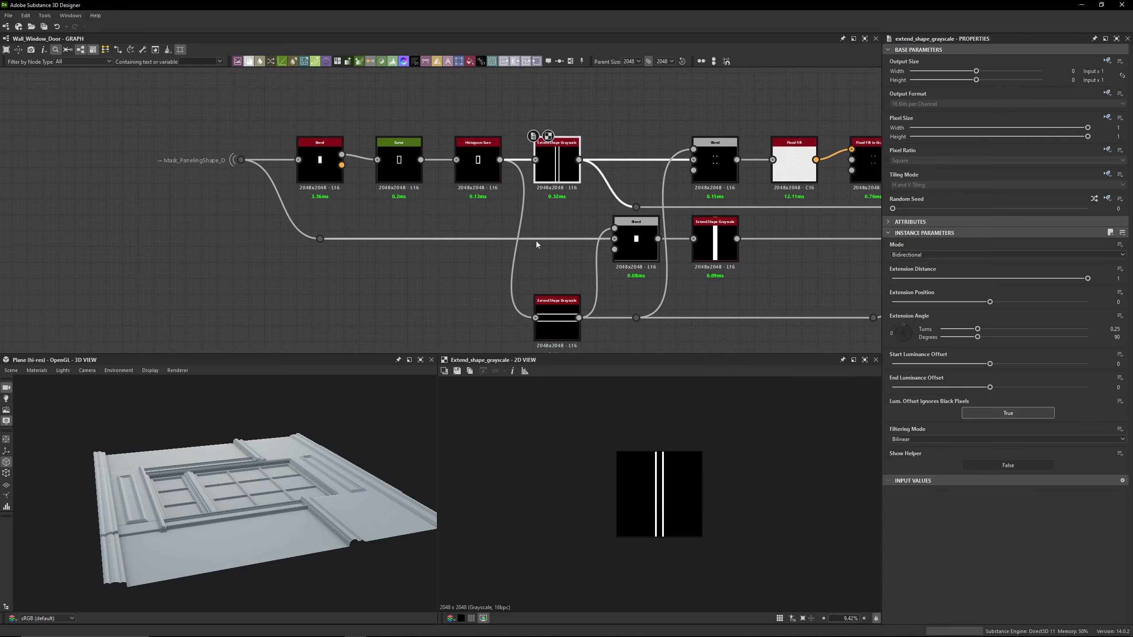
double_click(635, 248)
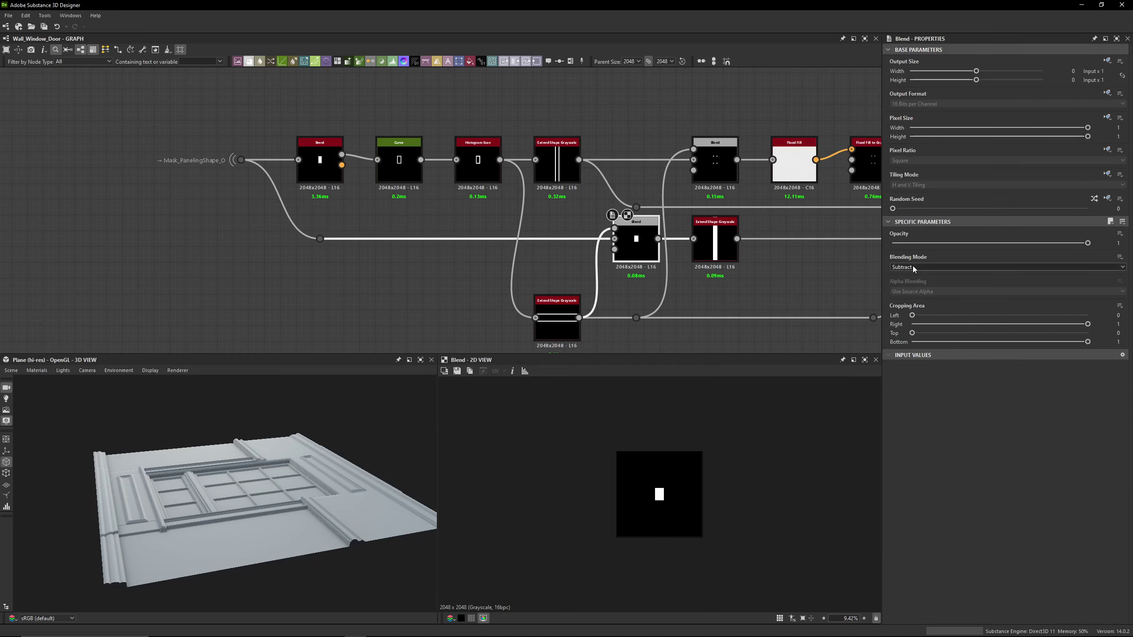
double_click(556, 166)
double_click(635, 246)
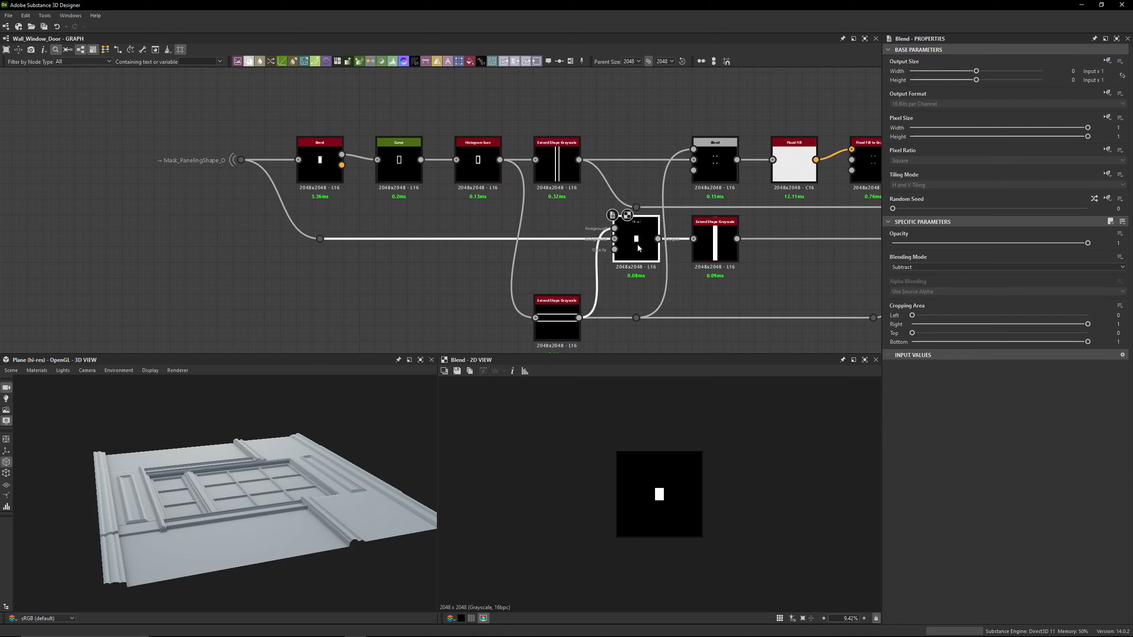
Preview the paneling Histogram Scan again and inspect the horizontal Extend Shape Grayscale branching from it
double_click(471, 174)
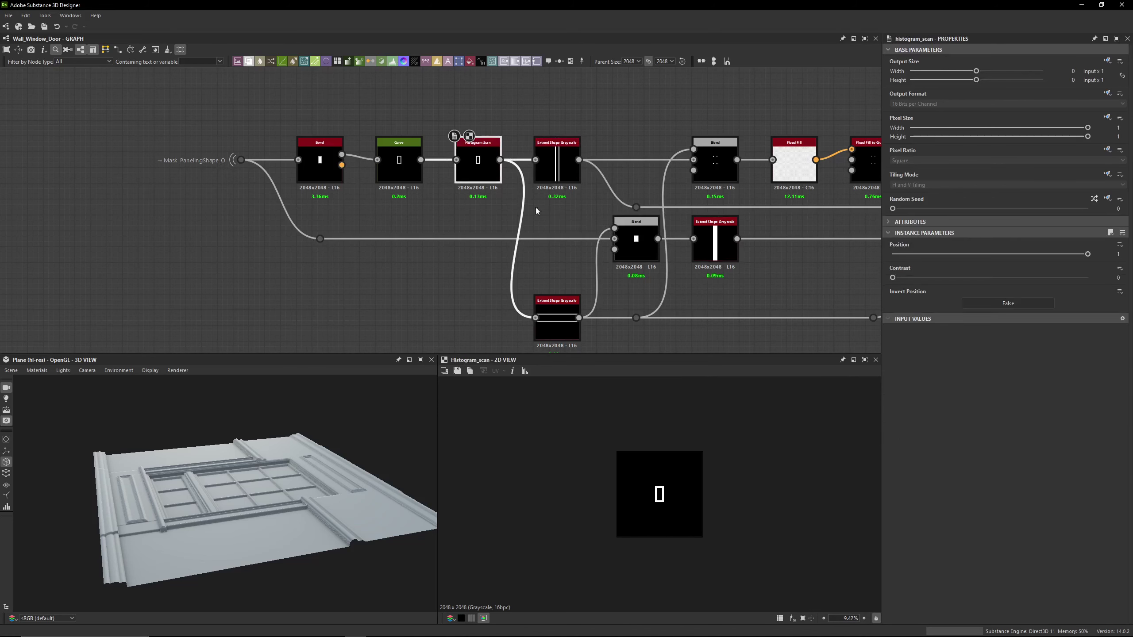
double_click(557, 328)
middle_drag(636, 238, 509, 192)
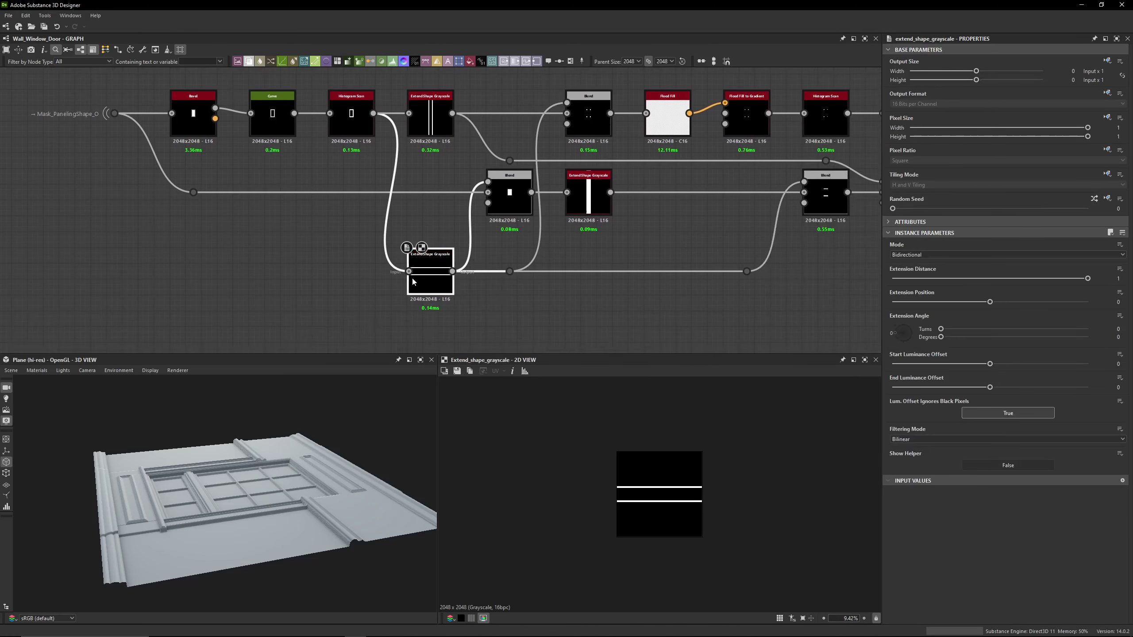
Preview the Subtract Blend fed by Mask_PanelingShape_O and the Extend Shape Grayscale that follows it
double_click(510, 190)
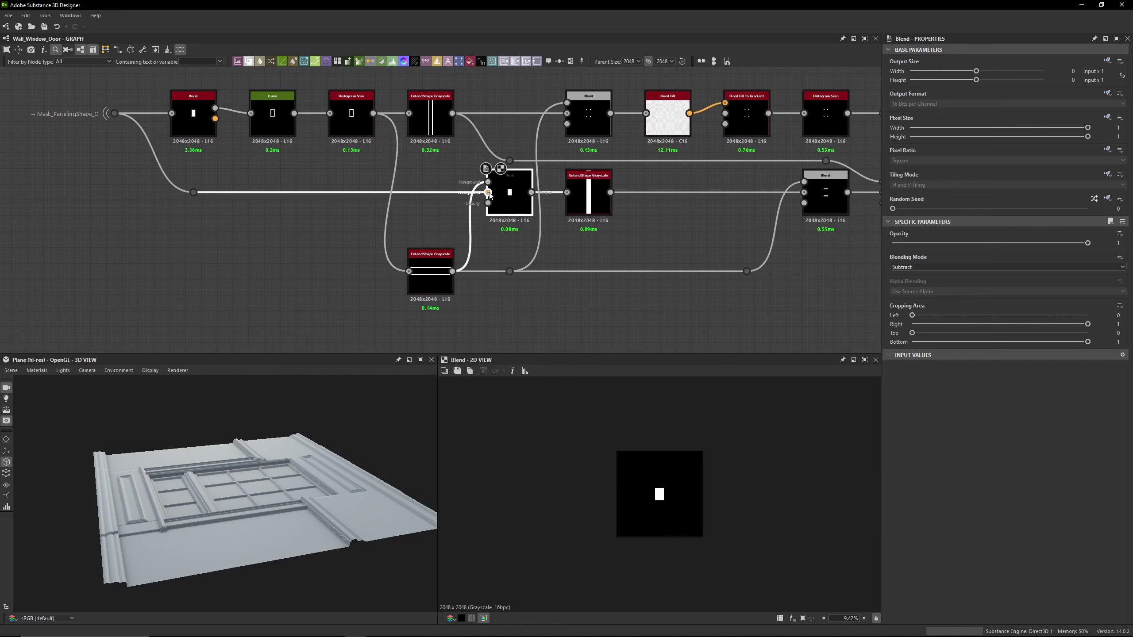
scroll(636, 478, up, 3)
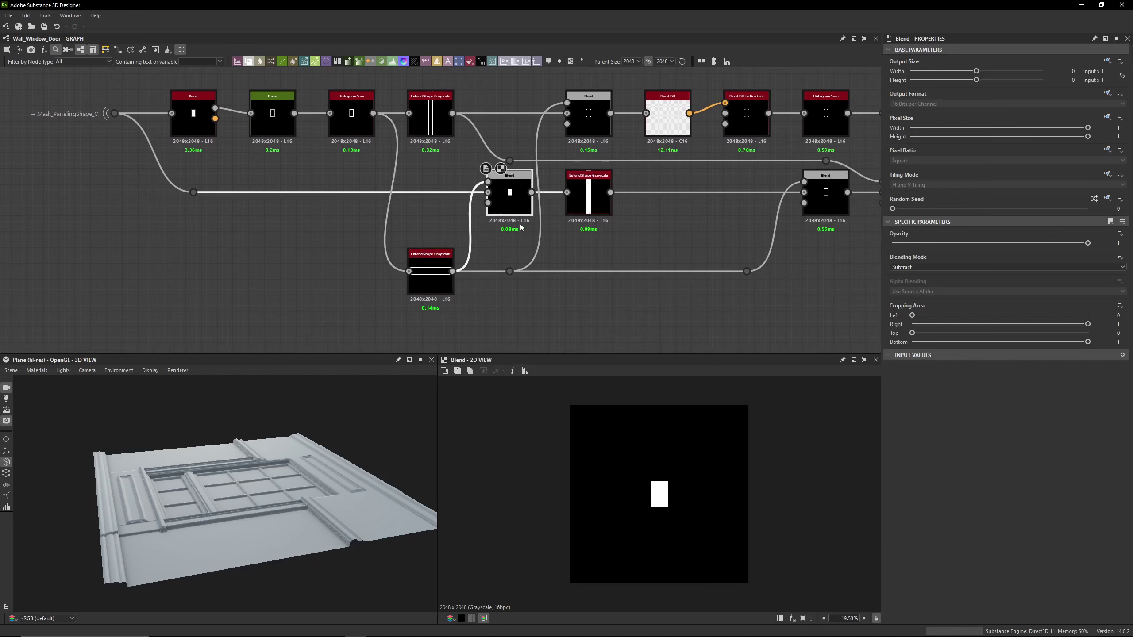
double_click(593, 201)
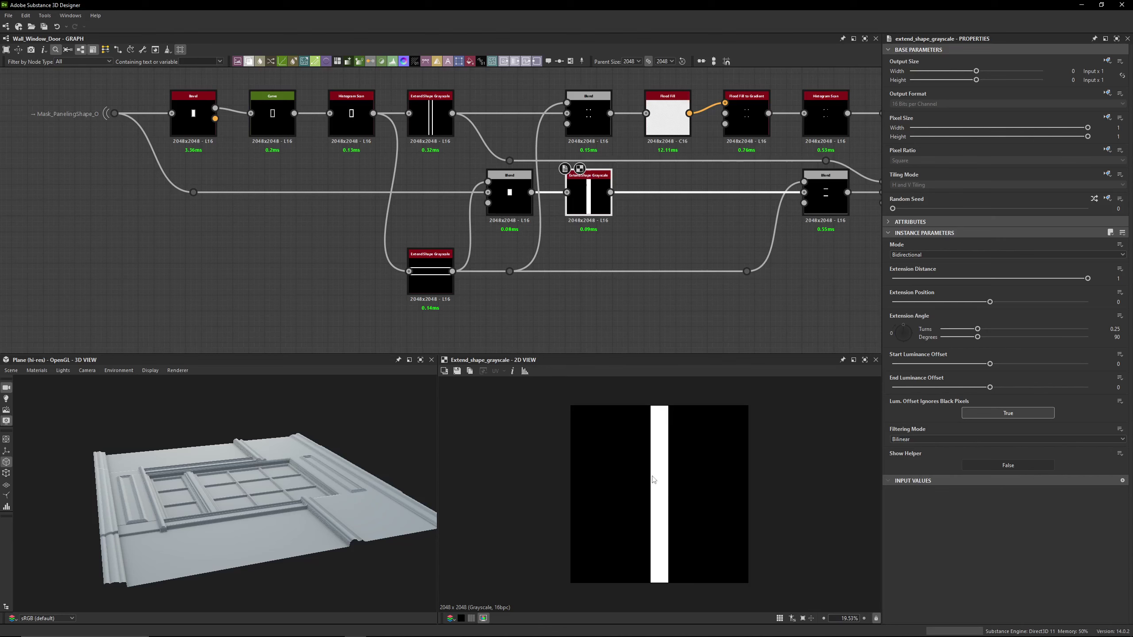
Compare the Multiply Blend before the Flood Fill with its horizontal and vertical Extend Shape Grayscale inputs, and view its output up close
middle_drag(470, 87, 341, 100)
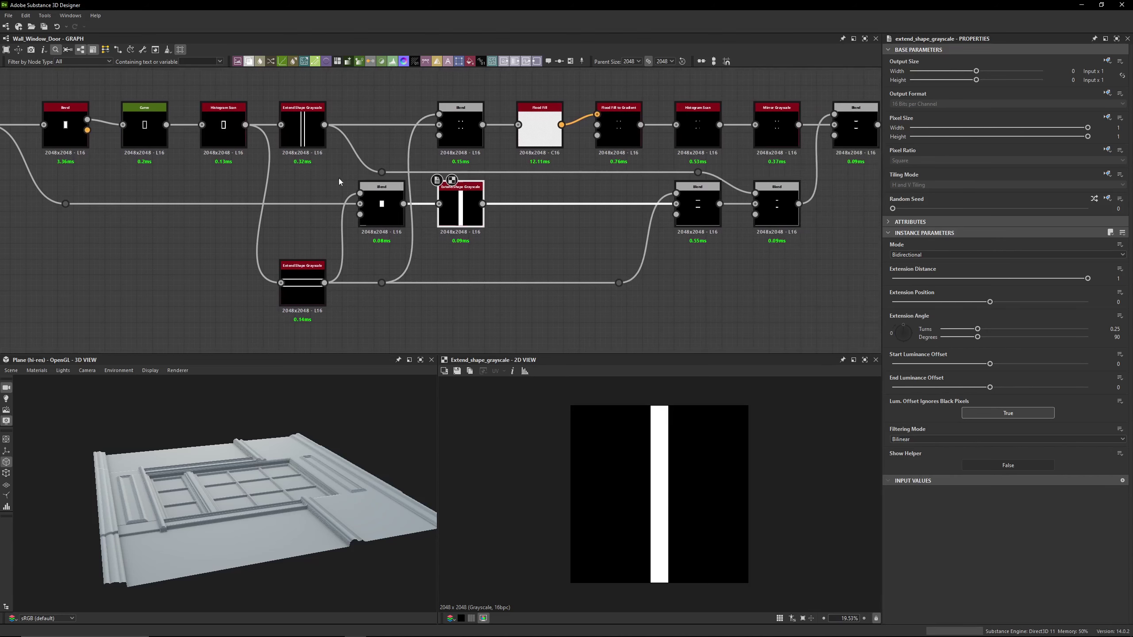
double_click(458, 125)
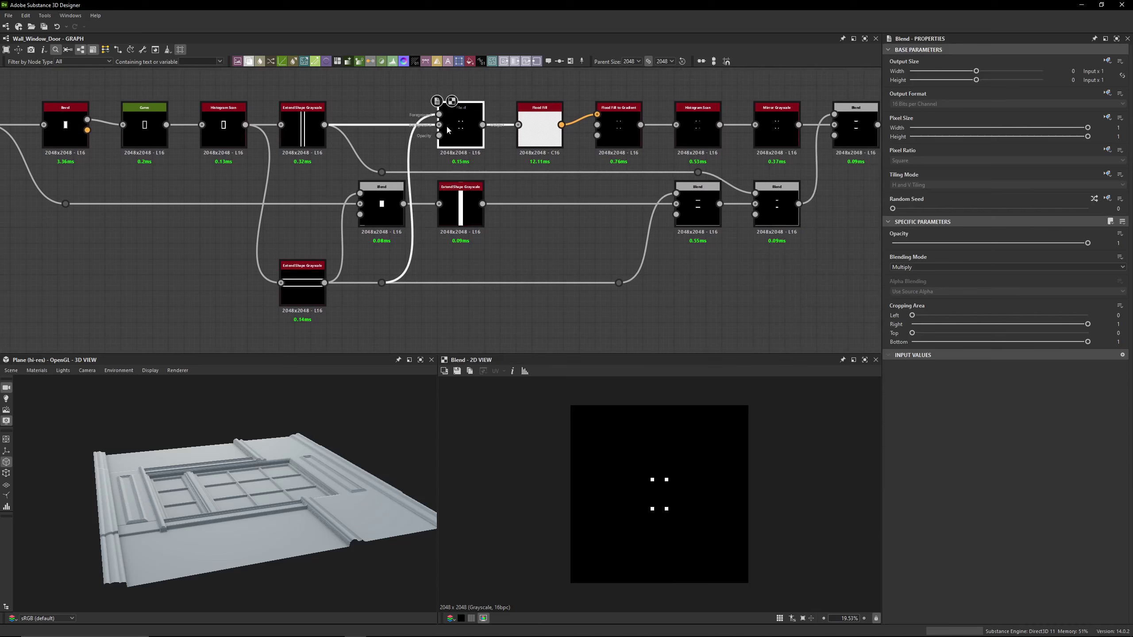
double_click(300, 302)
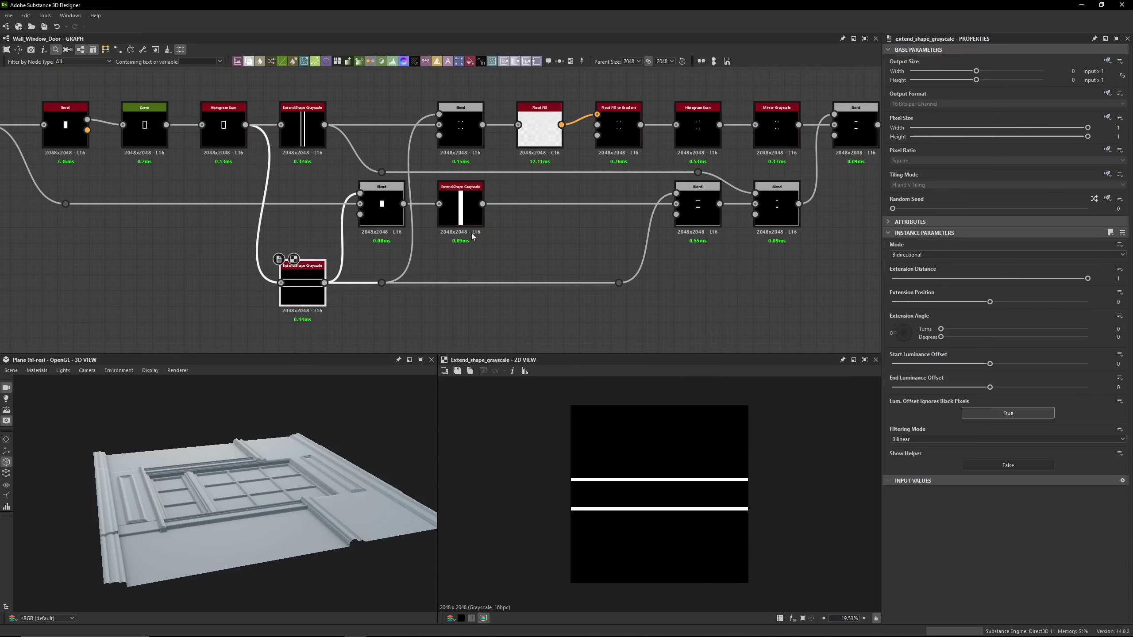
double_click(439, 117)
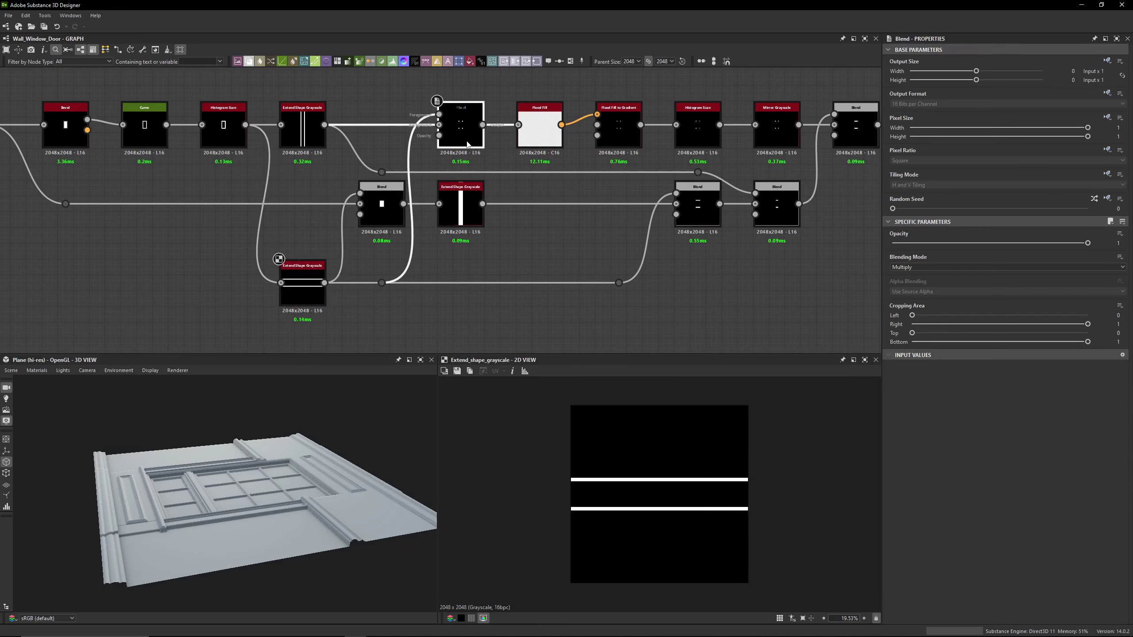
double_click(302, 127)
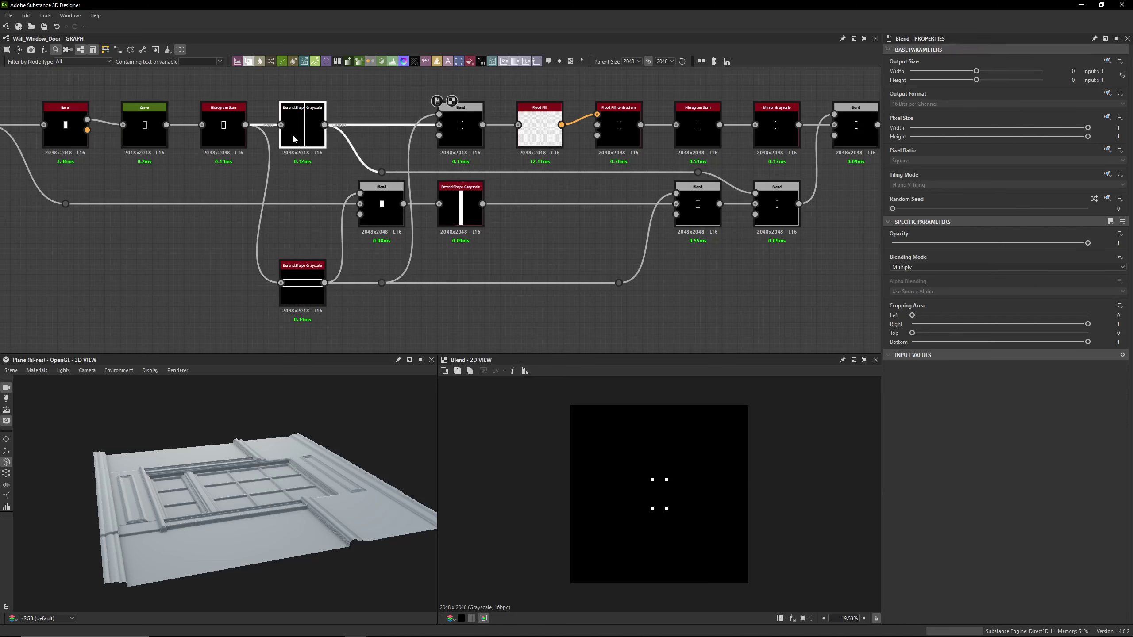
double_click(460, 127)
scroll(661, 472, up, 4)
Preview the corner-shape chain from the Flood Fill through the gradient, Histogram Scan and Mirror Grayscale to the Add (Linear Dodge) Blend
middle_drag(580, 206, 450, 227)
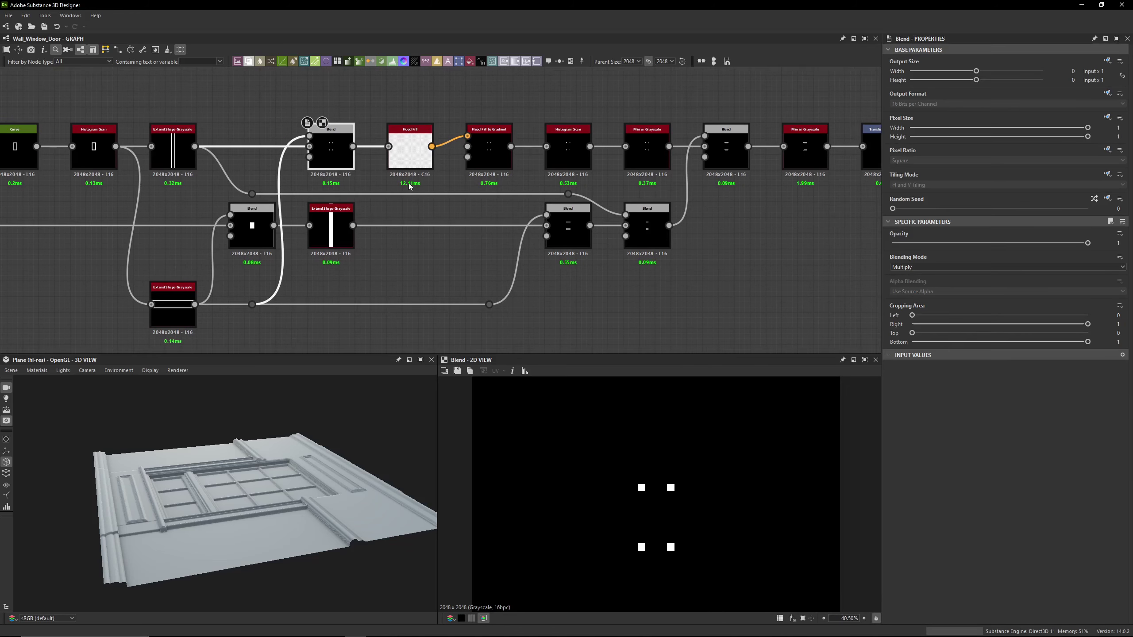
double_click(410, 163)
double_click(499, 166)
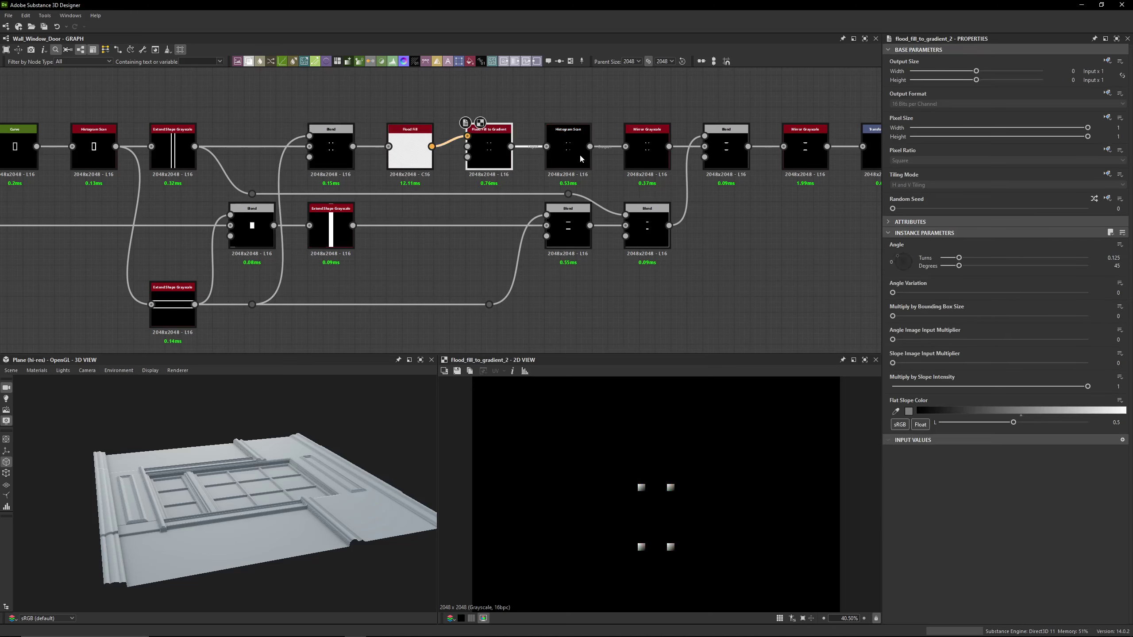
double_click(563, 156)
middle_drag(546, 157, 491, 161)
double_click(441, 161)
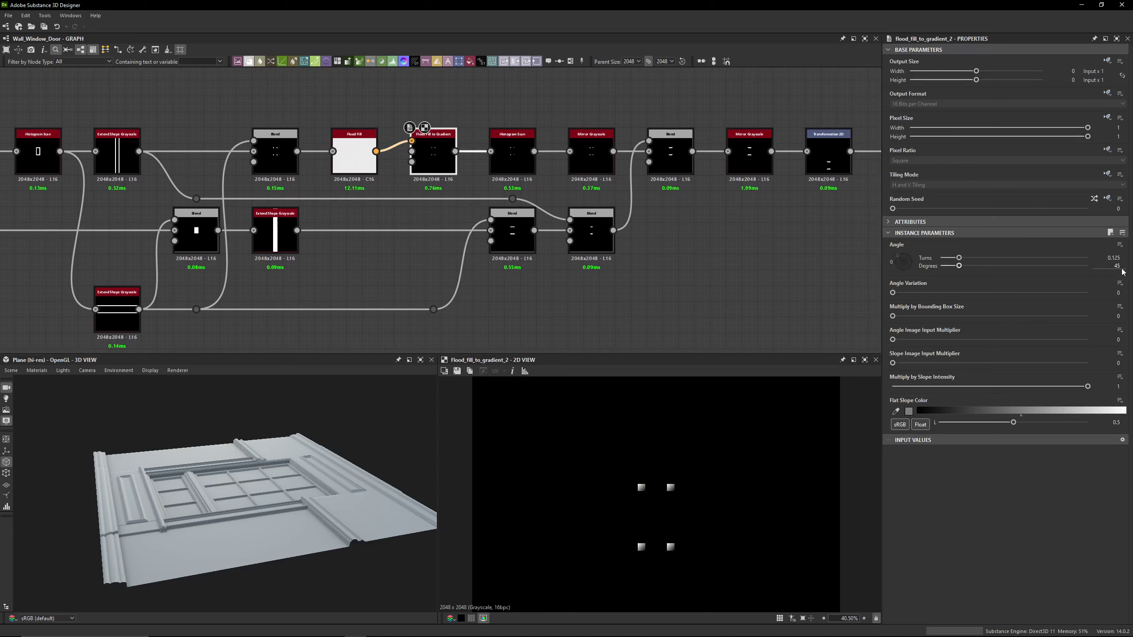
double_click(506, 164)
double_click(589, 171)
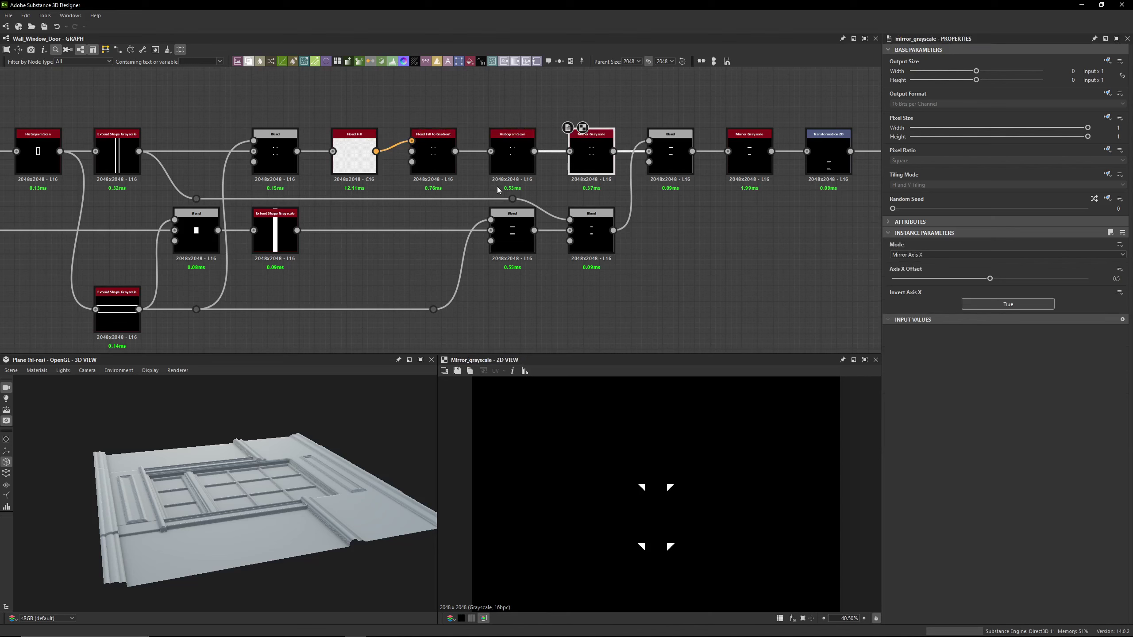
click(665, 165)
double_click(665, 165)
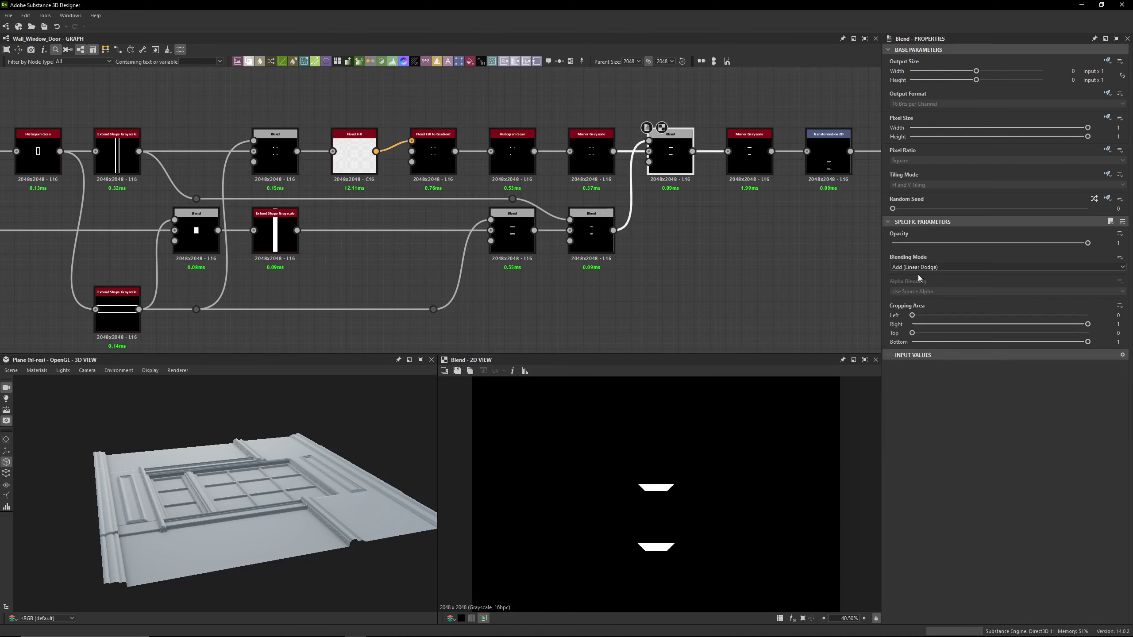
Compare the lower Multiply Blend with its wide vertical and horizontal Extend Shape Grayscale inputs
double_click(270, 223)
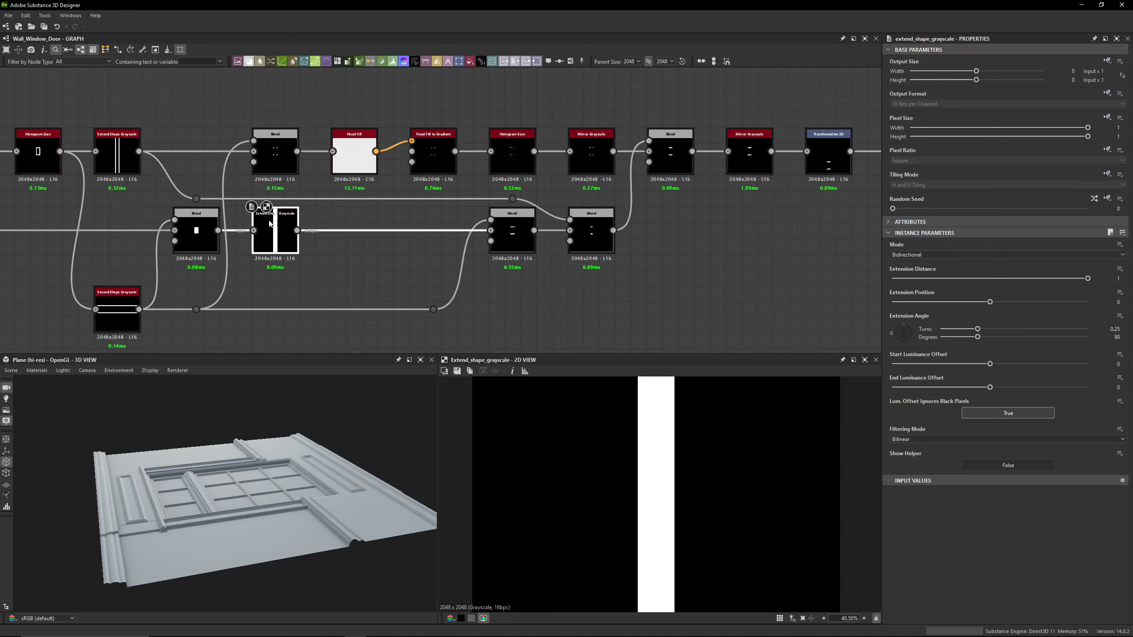
double_click(513, 231)
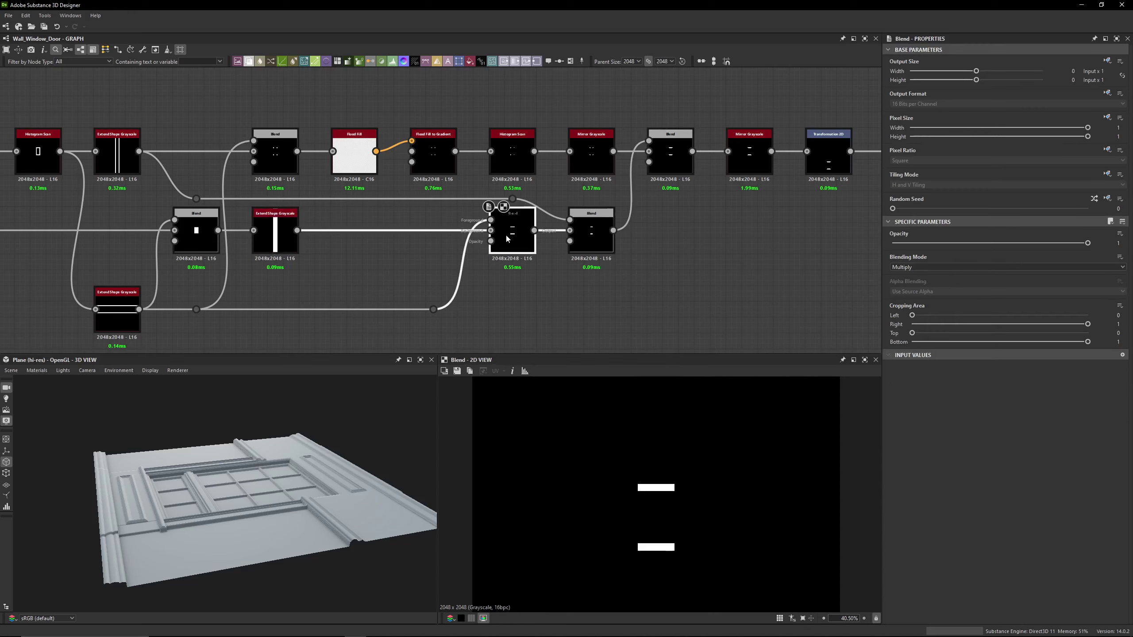
double_click(119, 319)
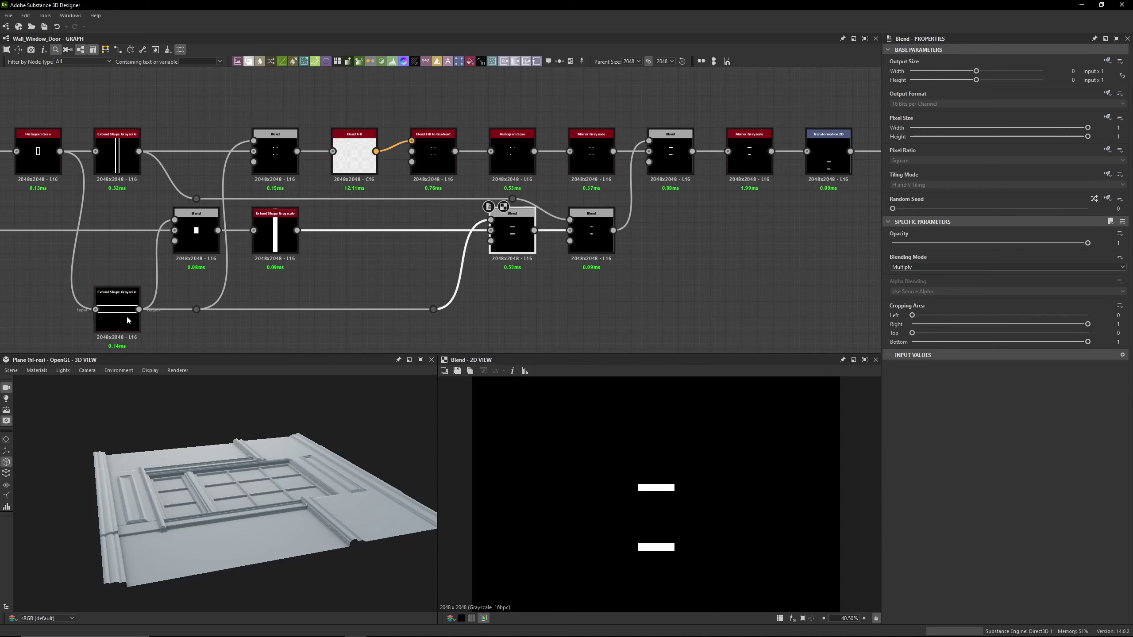
double_click(512, 236)
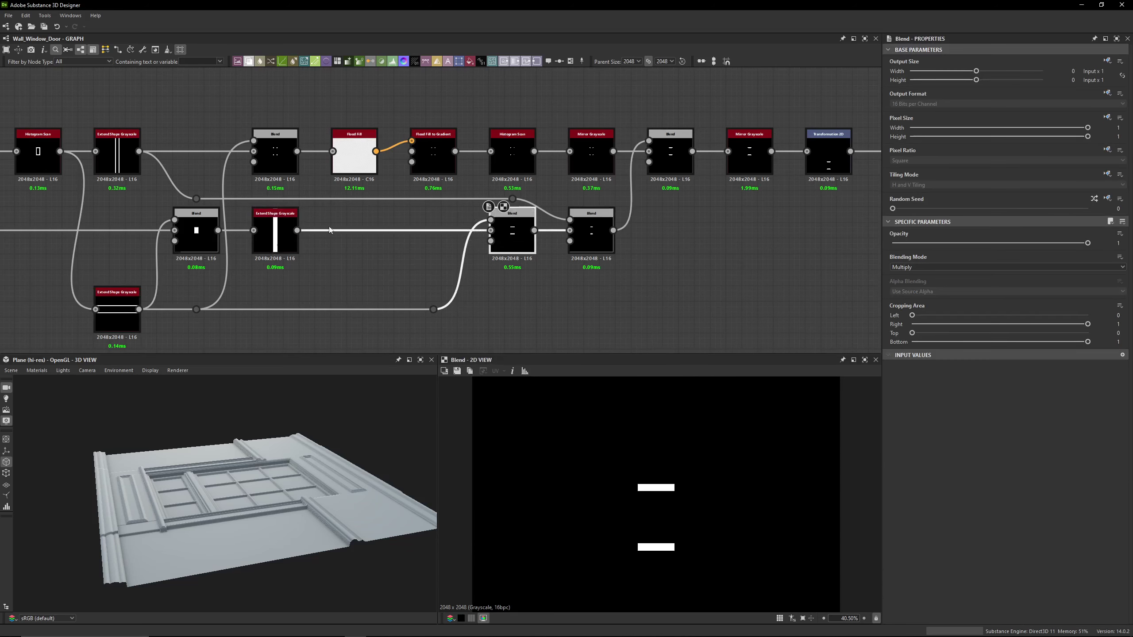
double_click(275, 232)
double_click(514, 247)
Preview the Subtract Blend after the lower Multiply Blend and compare it with the double-stripe vertical Extend Shape Grayscale
double_click(601, 249)
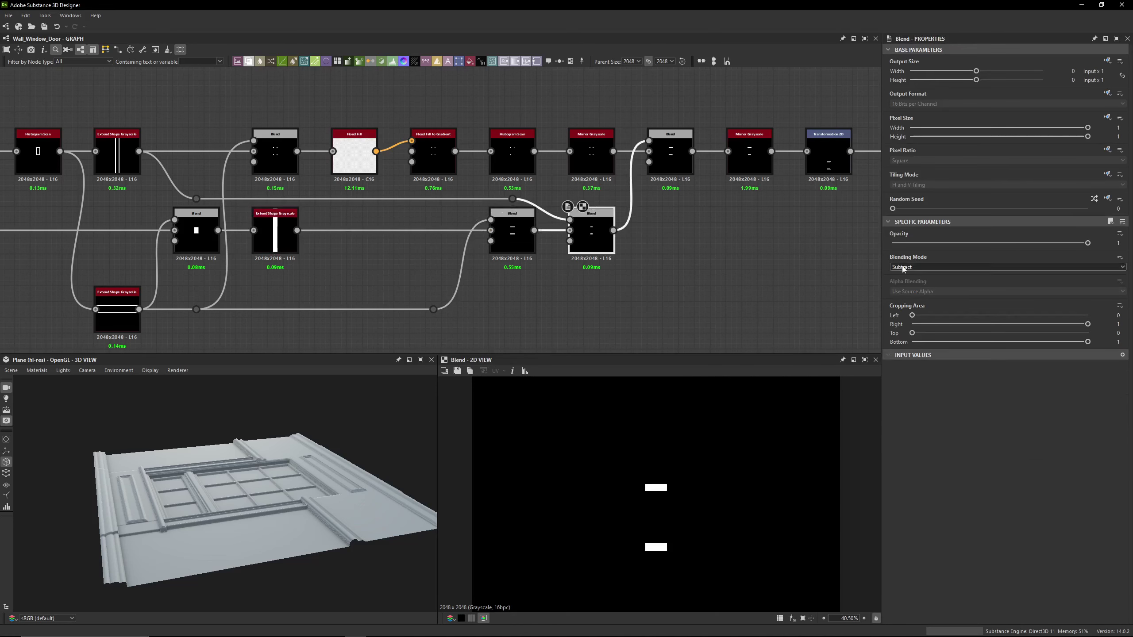
double_click(130, 158)
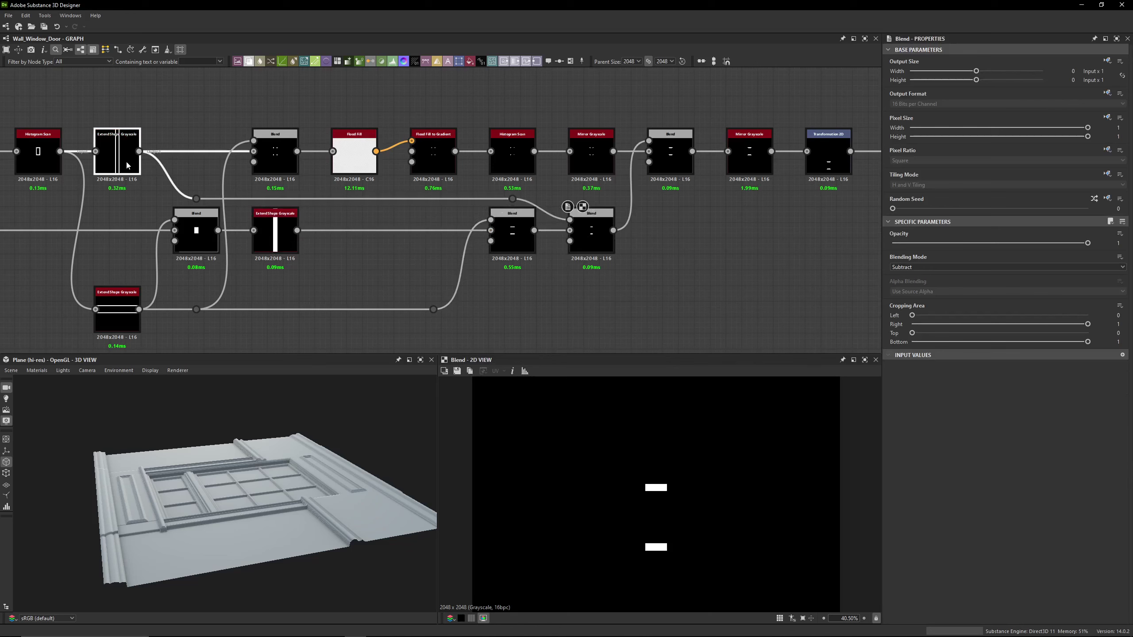
double_click(593, 241)
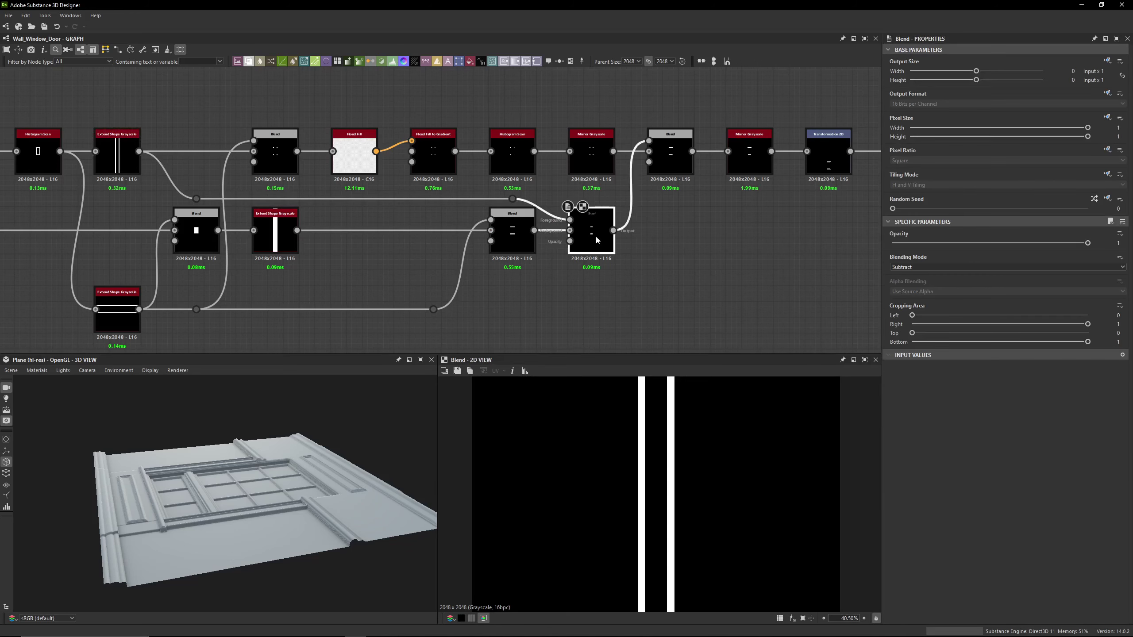
click(501, 227)
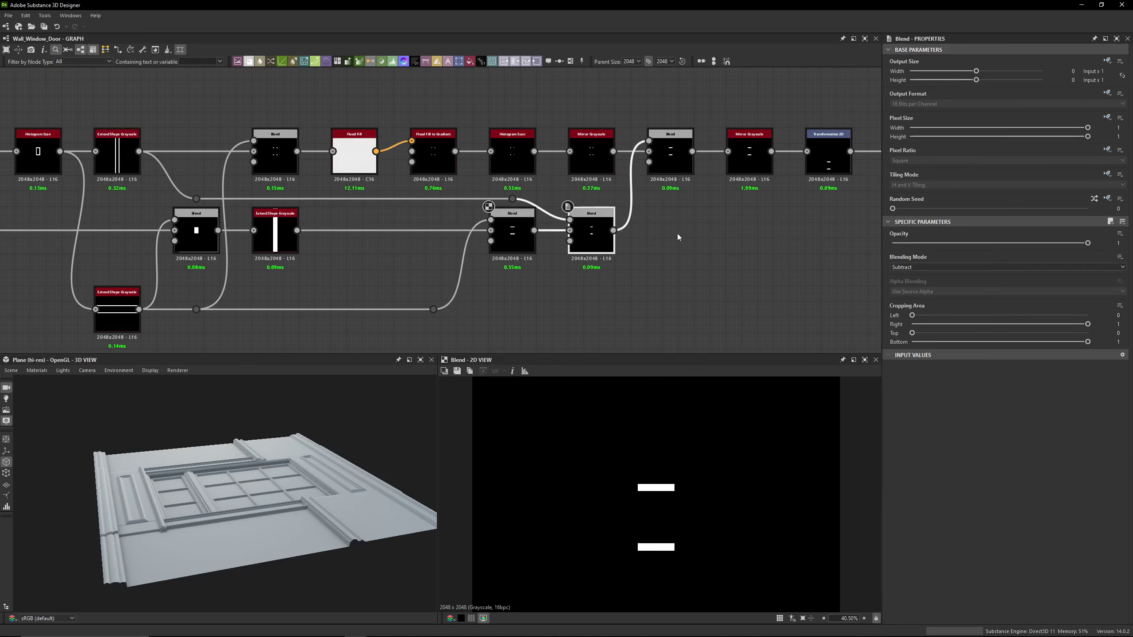
Compare the Add (Linear Dodge) Blend with its two inputs and preview the Mirror Grayscale following it
click(672, 167)
double_click(671, 167)
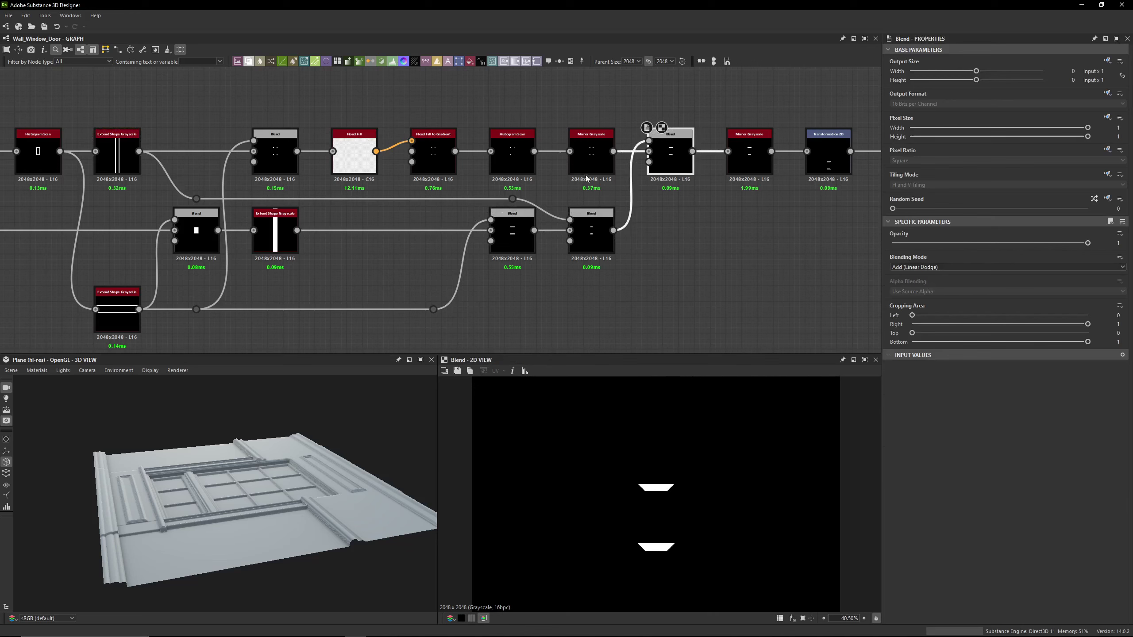
double_click(589, 163)
double_click(591, 234)
double_click(670, 158)
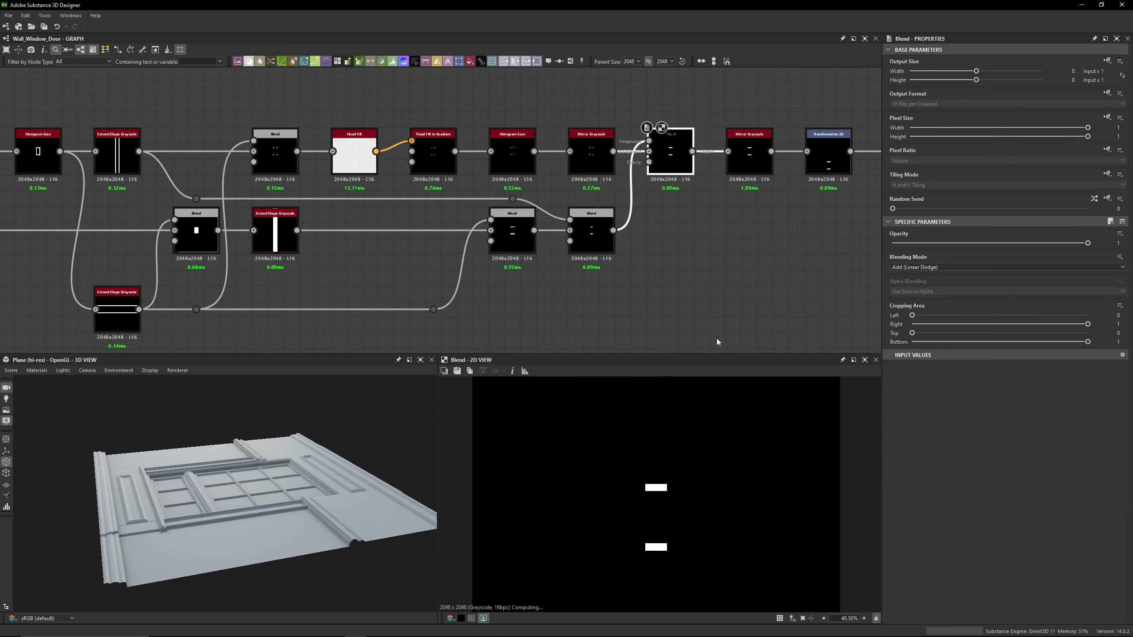
double_click(760, 162)
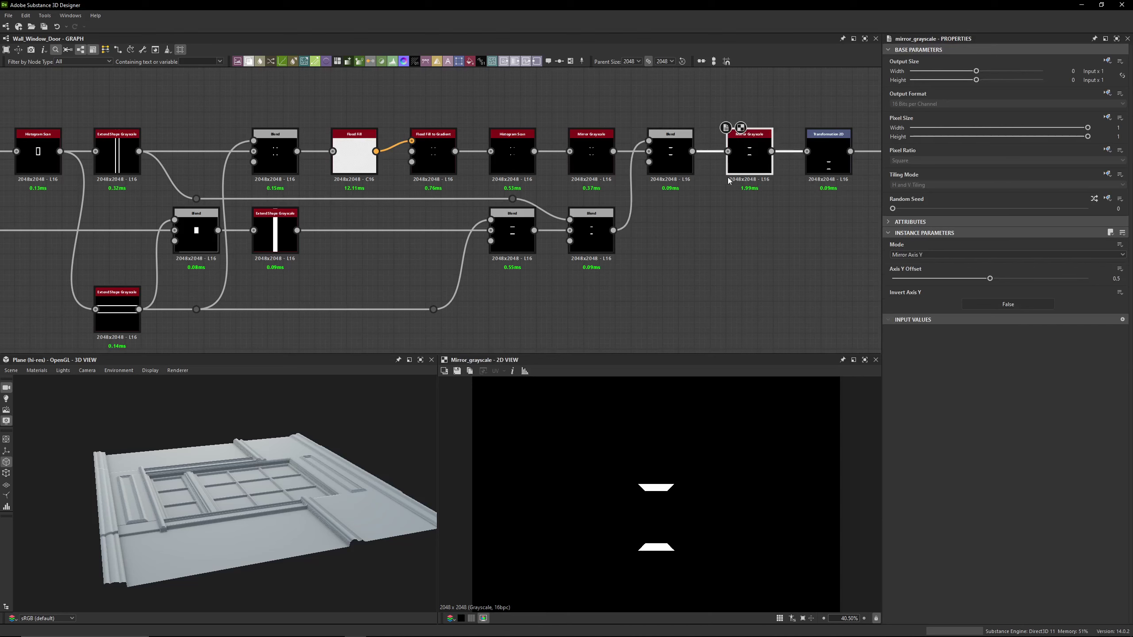
Preview the Transformation 2D after the second Mirror Grayscale and show its matrix values
middle_drag(706, 205, 492, 246)
scroll(650, 507, down, 3)
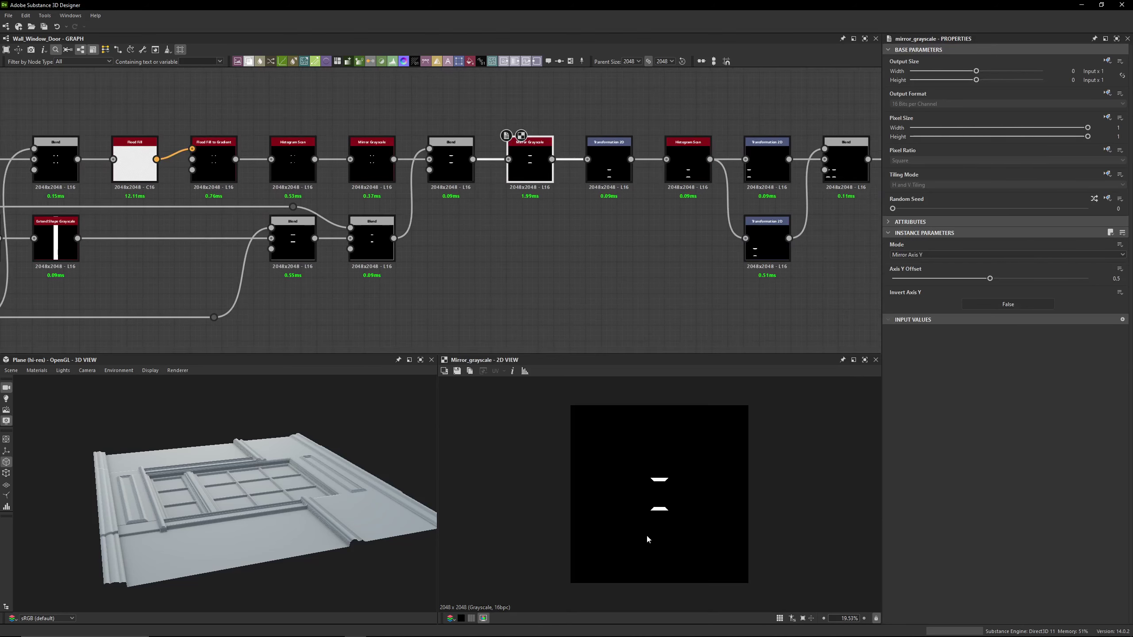
click(609, 161)
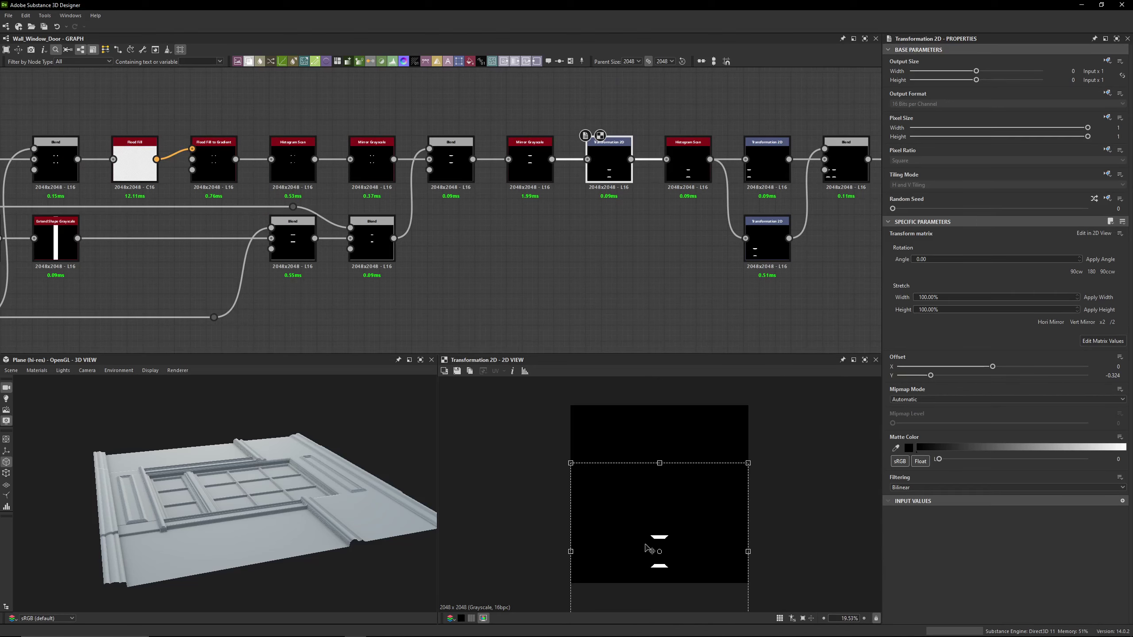
click(1102, 342)
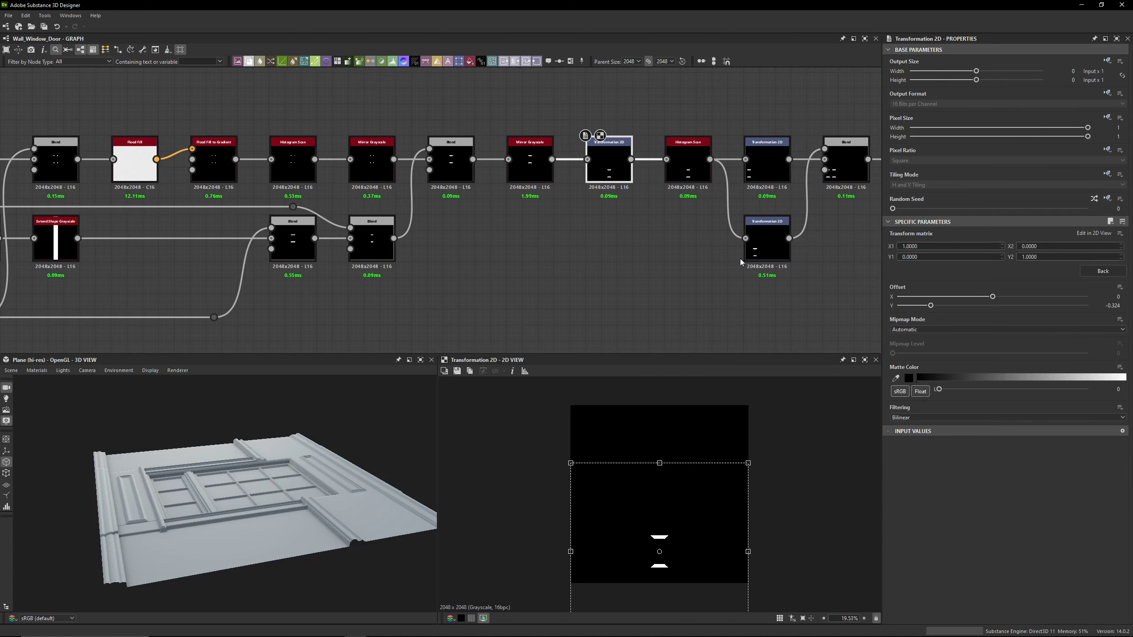
Compare the shape's edge pixels up close between the Transformation 2D and the Histogram Scan that follows it
middle_drag(651, 236, 451, 235)
click(488, 163)
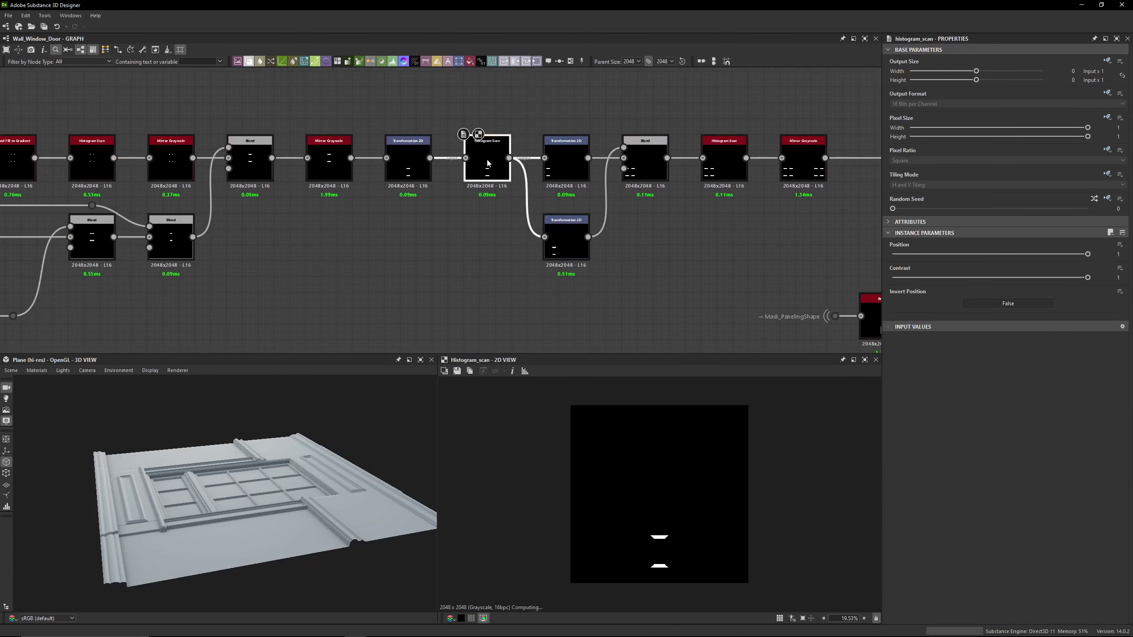
scroll(611, 474, up, 10)
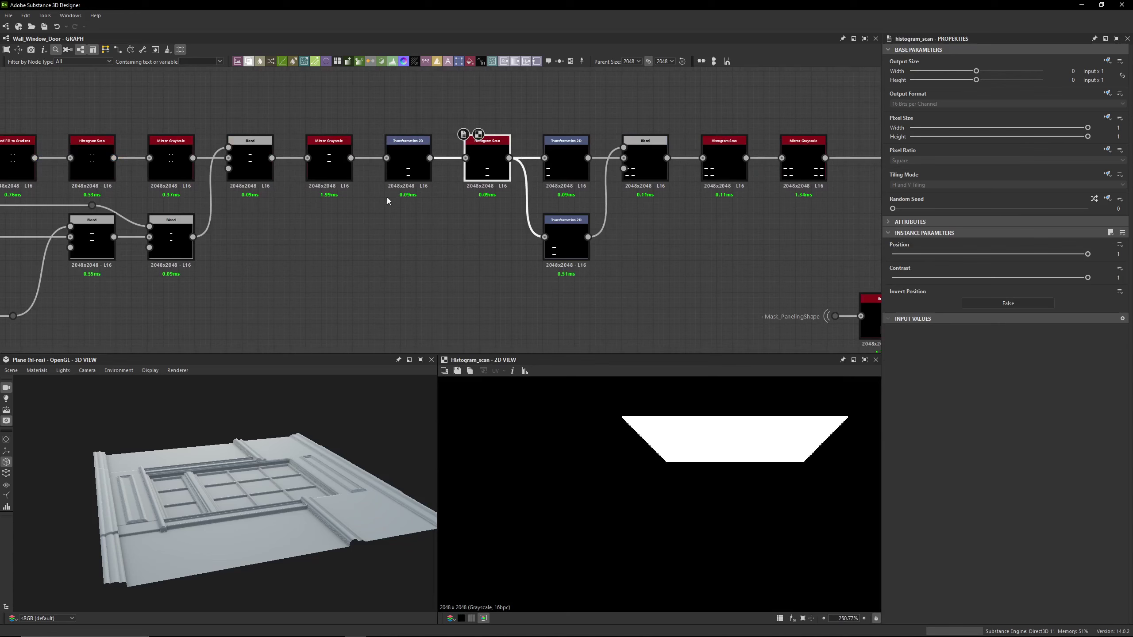
click(408, 161)
scroll(638, 435, up, 5)
scroll(639, 436, up, 5)
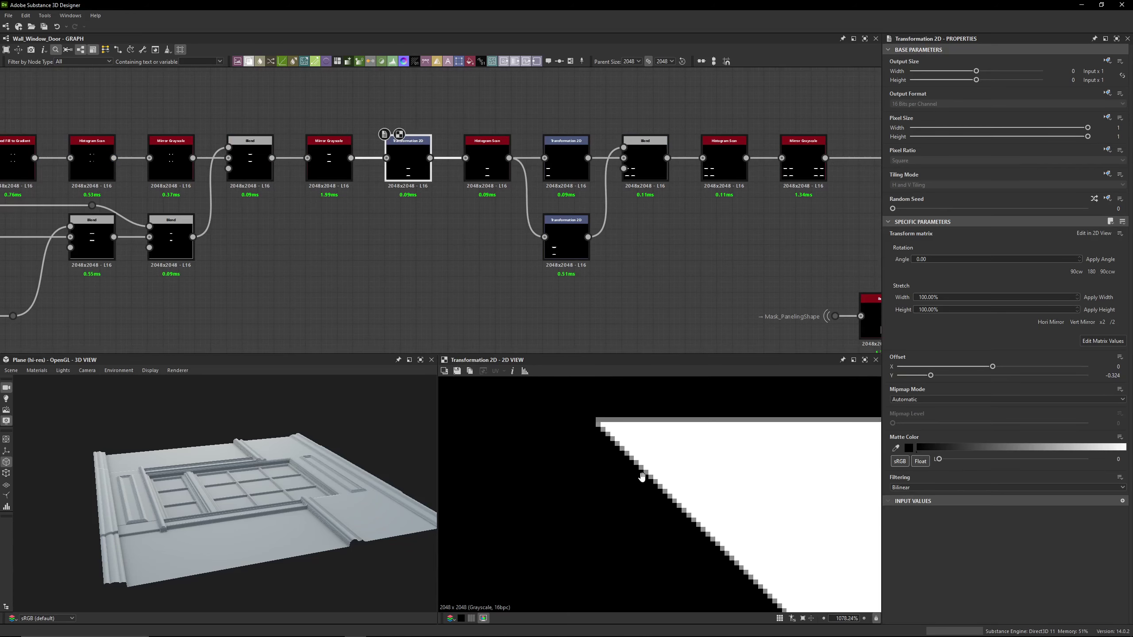
click(485, 156)
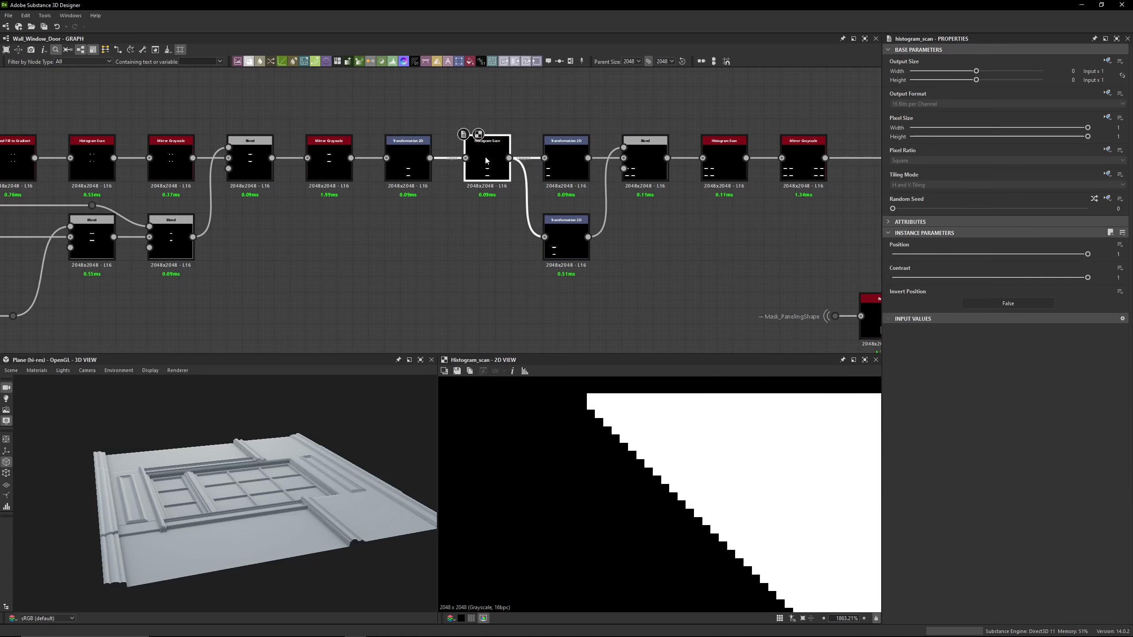
Inspect the Filtering options of the Transformation 2D before the Histogram Scan, keeping Bilinear
middle_drag(558, 201, 485, 223)
click(335, 176)
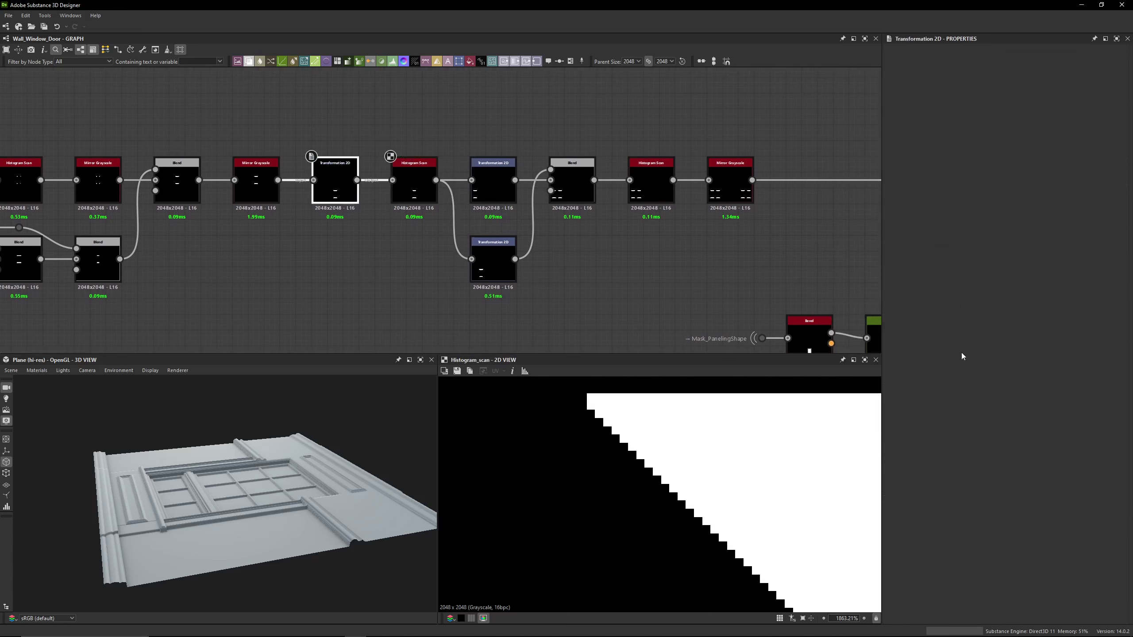
click(910, 487)
click(905, 495)
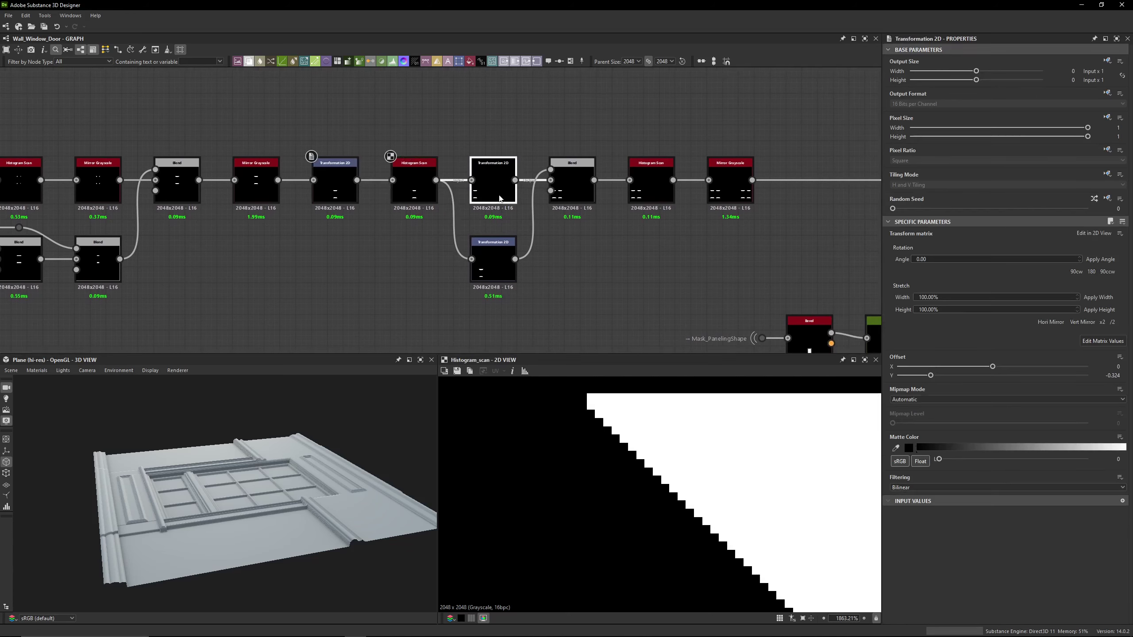
Preview the whole output of the upper Transformation 2D after the Histogram Scan, and reselect the Transformation 2D preceding that scan
click(493, 180)
scroll(699, 472, down, 10)
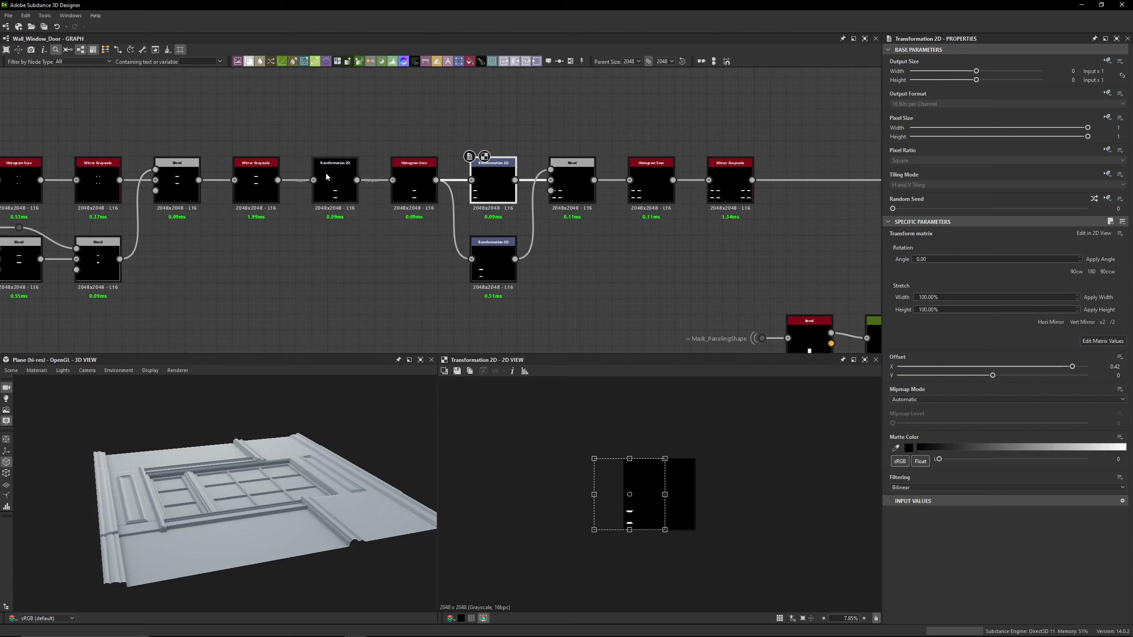
click(334, 187)
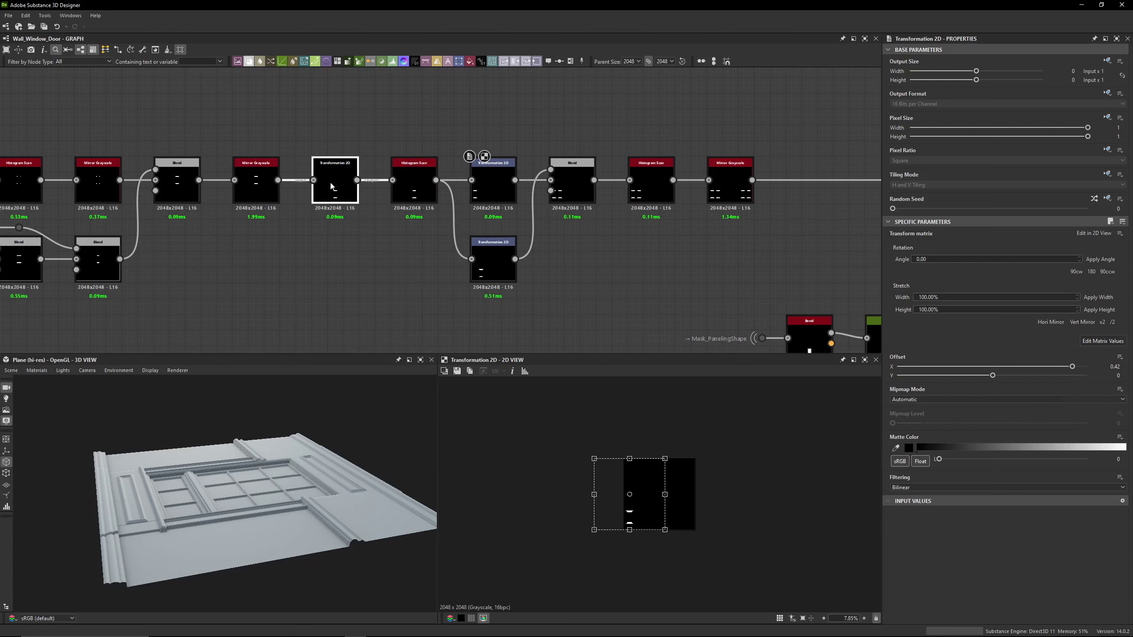
Compare the previews of the Histogram Scan and the upper Transformation 2D that follows it
click(411, 193)
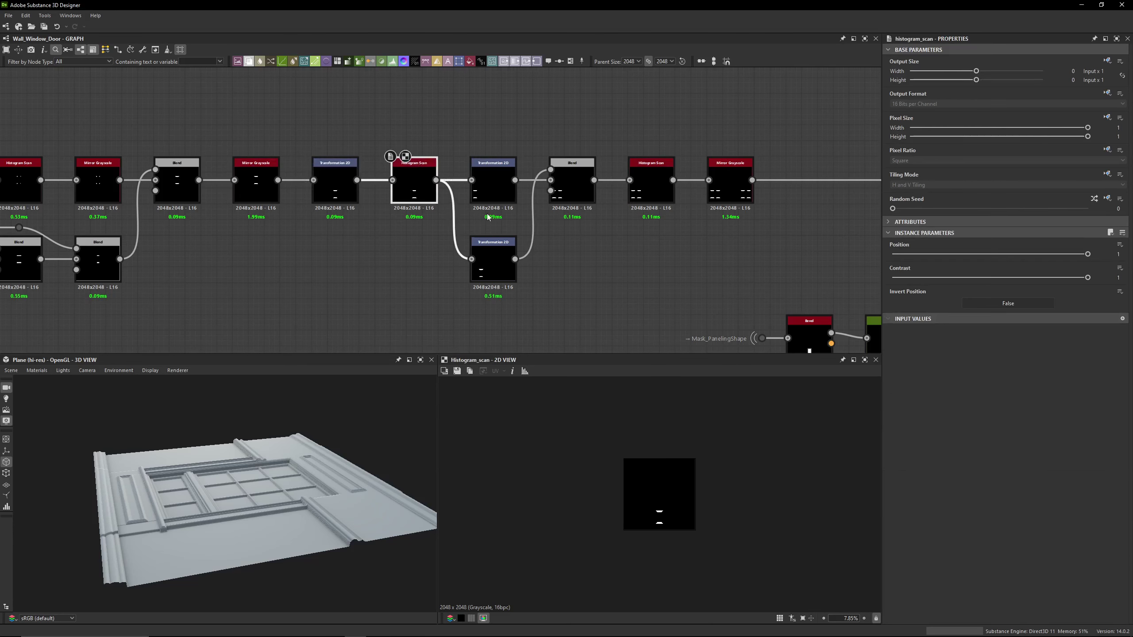
click(495, 196)
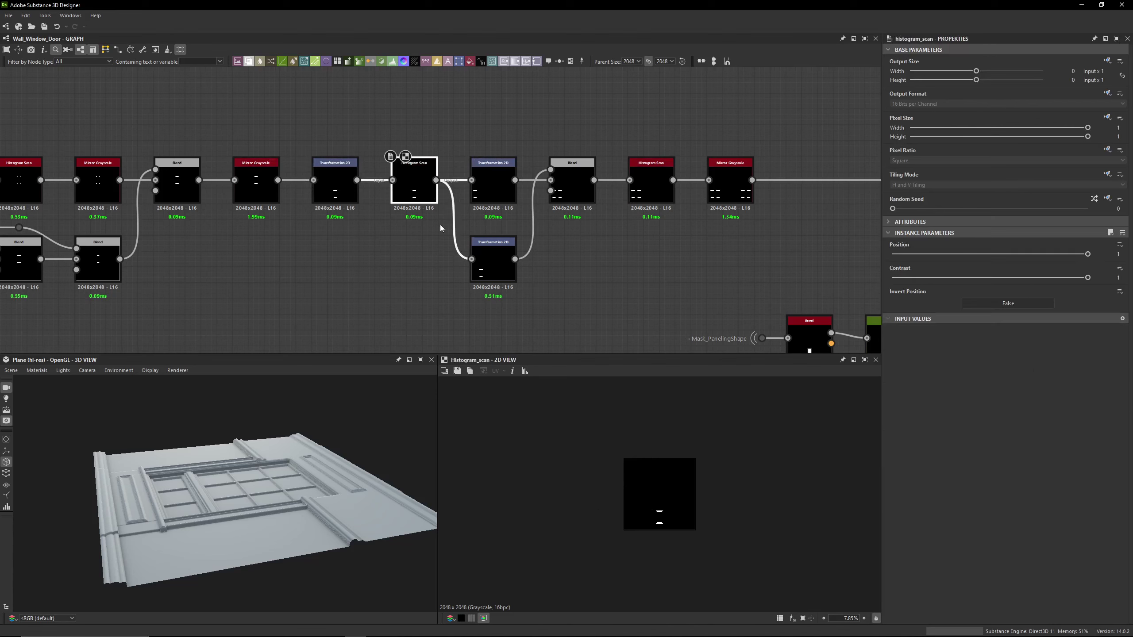
double_click(401, 168)
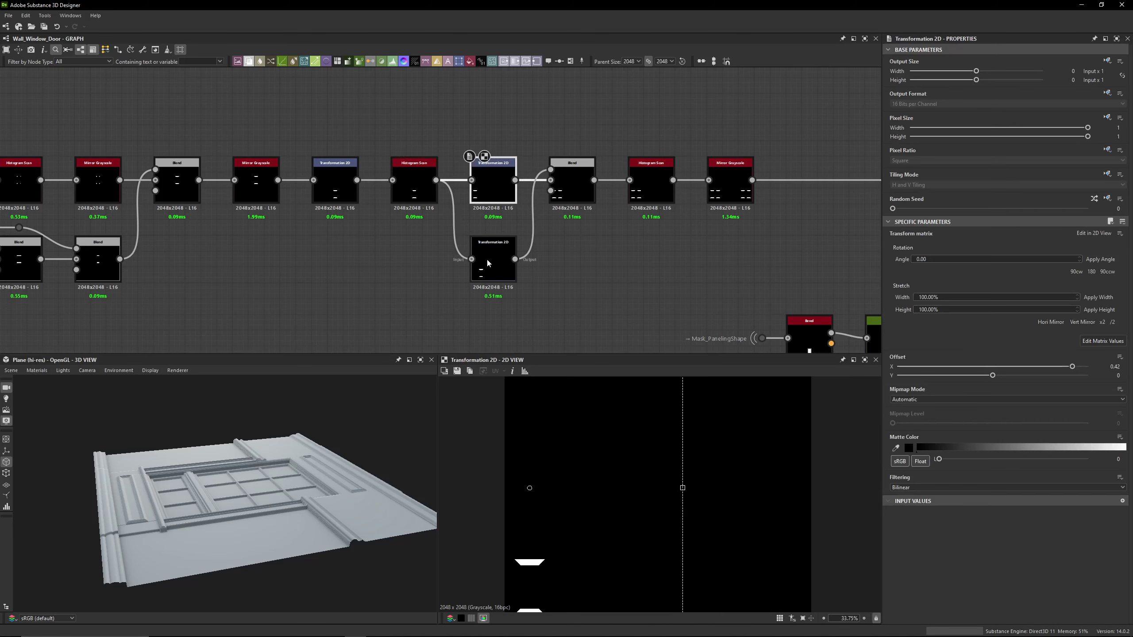
scroll(394, 252, down, 3)
scroll(446, 223, up, 2)
Inspect the matrix values and offsets of the upper and lower Transformation 2D nodes after the Histogram Scan
click(447, 223)
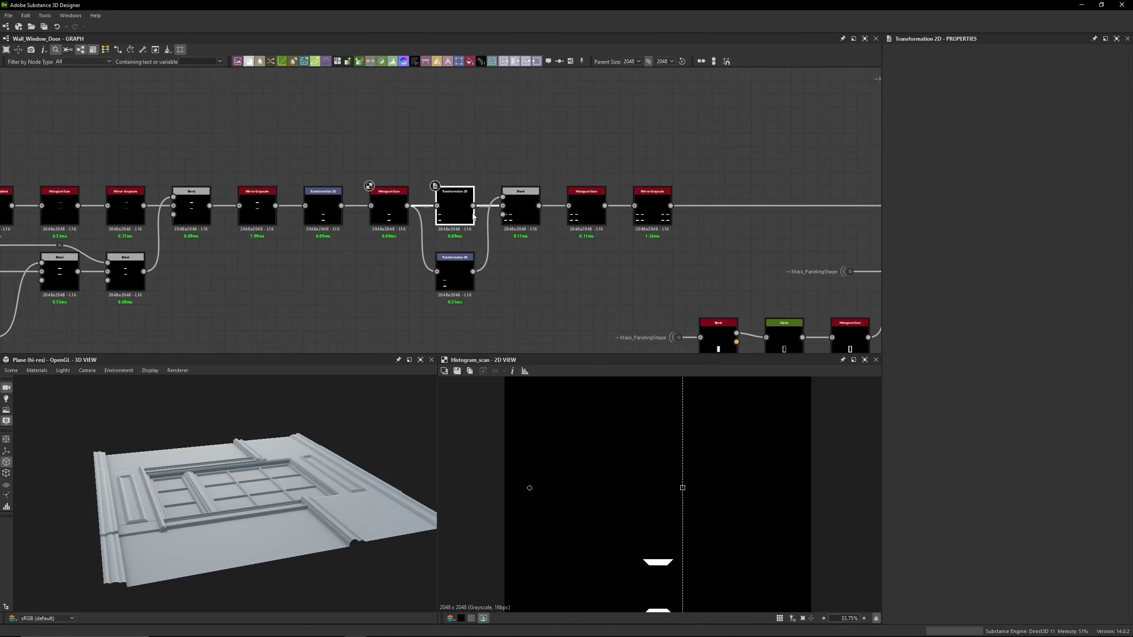
click(1100, 342)
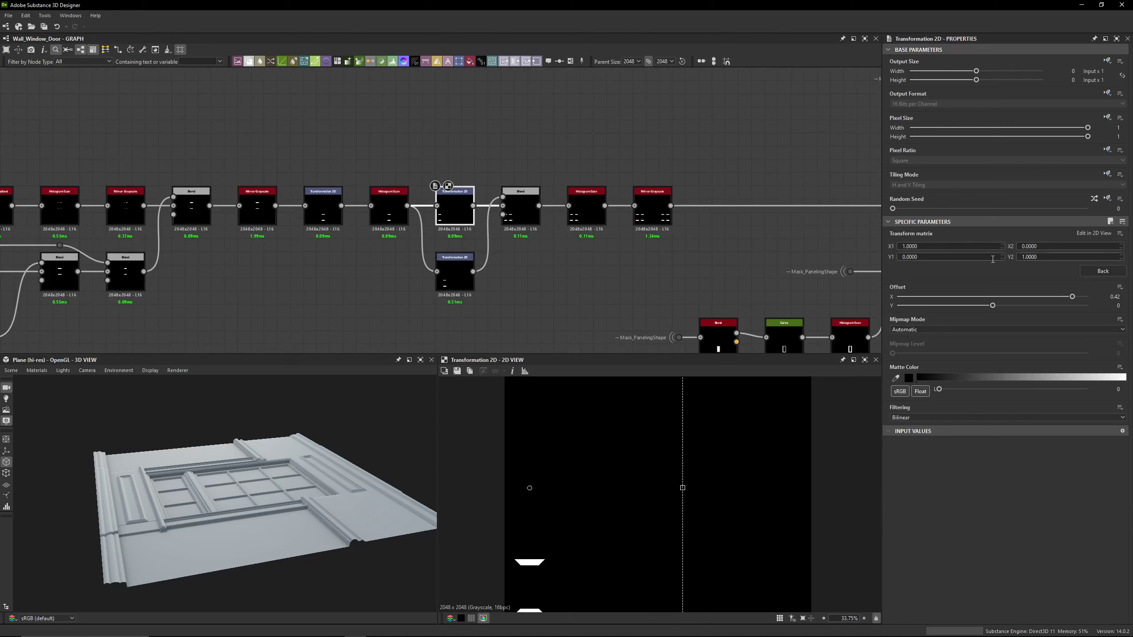
click(466, 286)
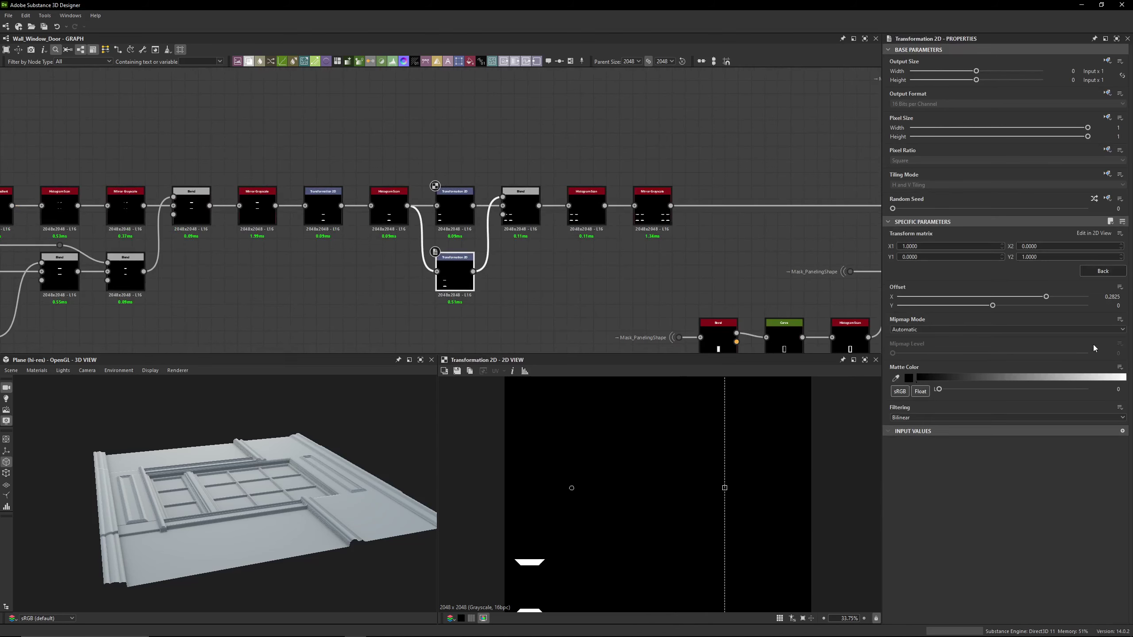
Preview the Blend joining both Transformation 2D outputs and compare its shape edges up close with the Histogram Scan after it
click(519, 215)
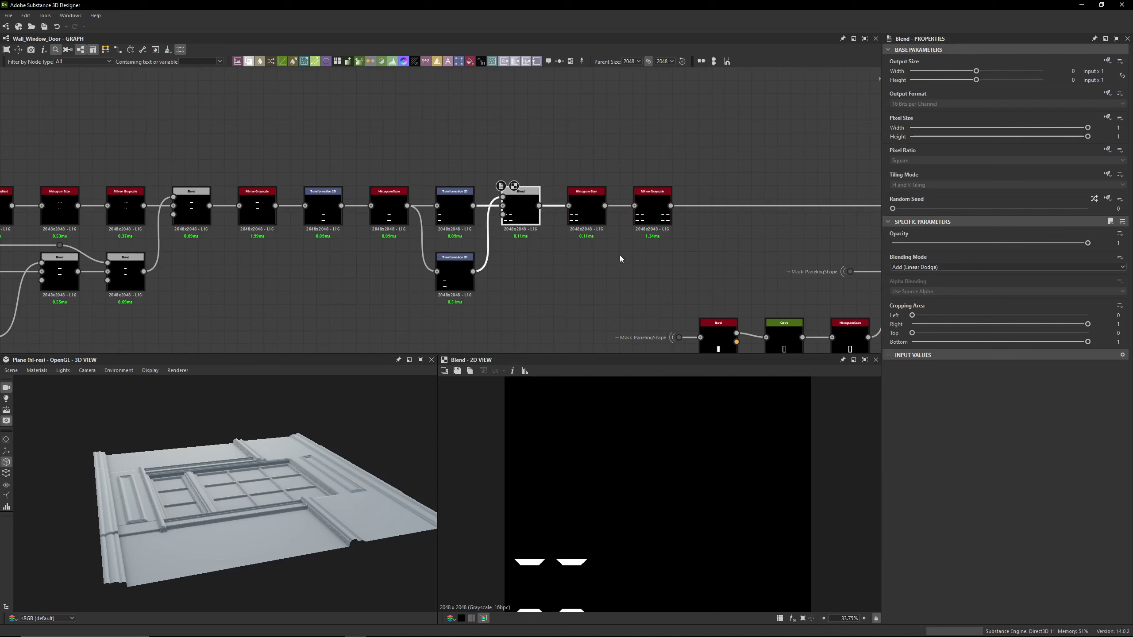
scroll(608, 535, down, 3)
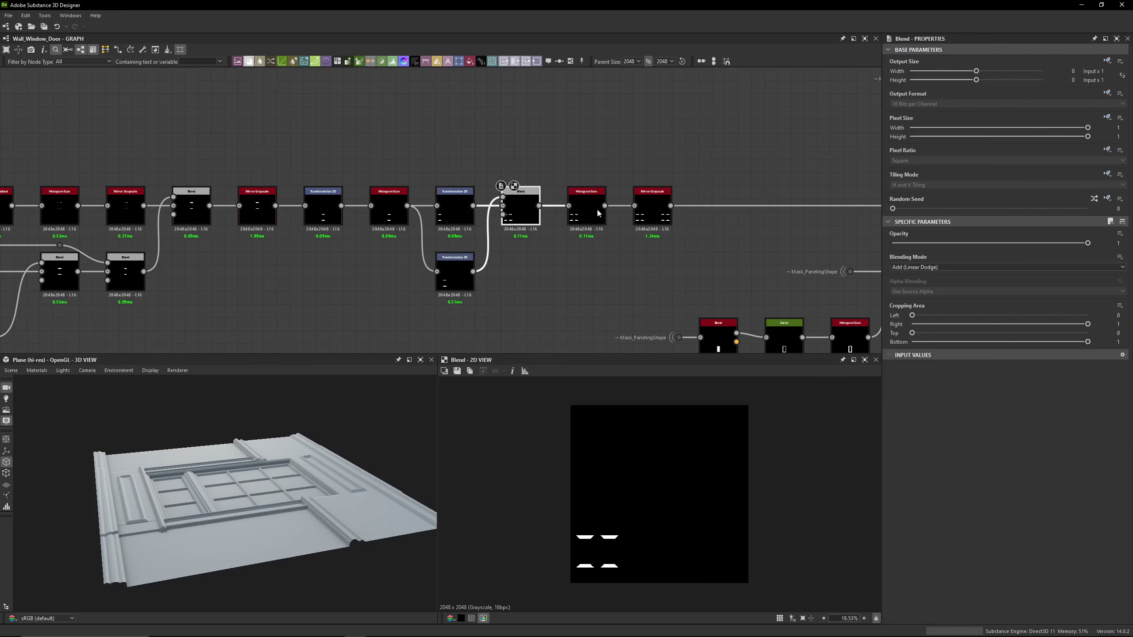
click(596, 209)
scroll(593, 205, up, 5)
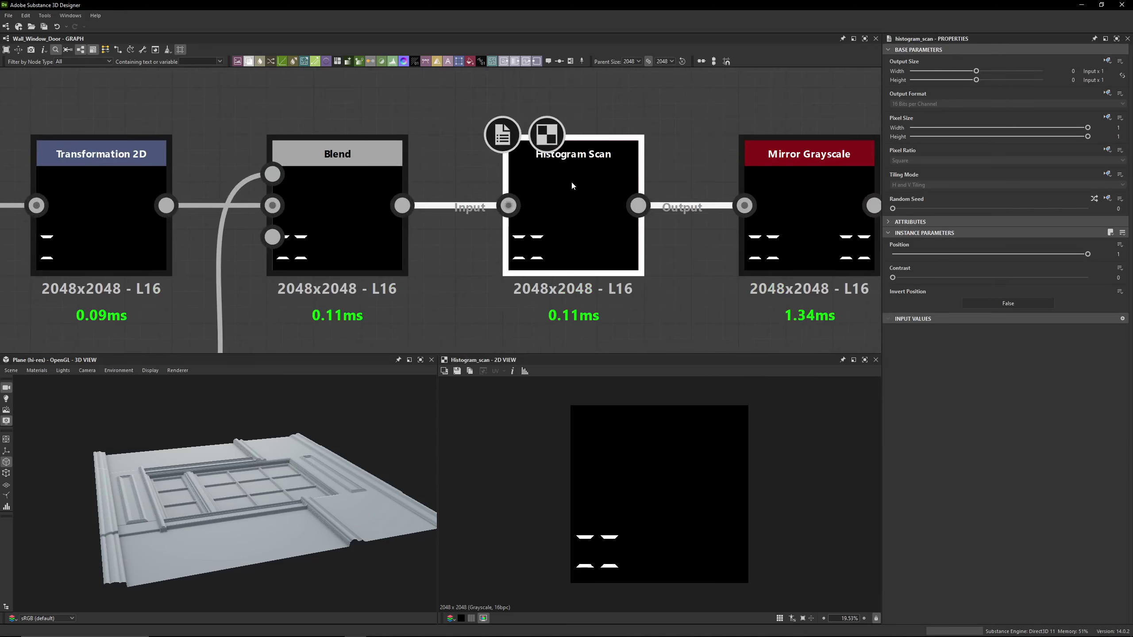
scroll(601, 548, up, 10)
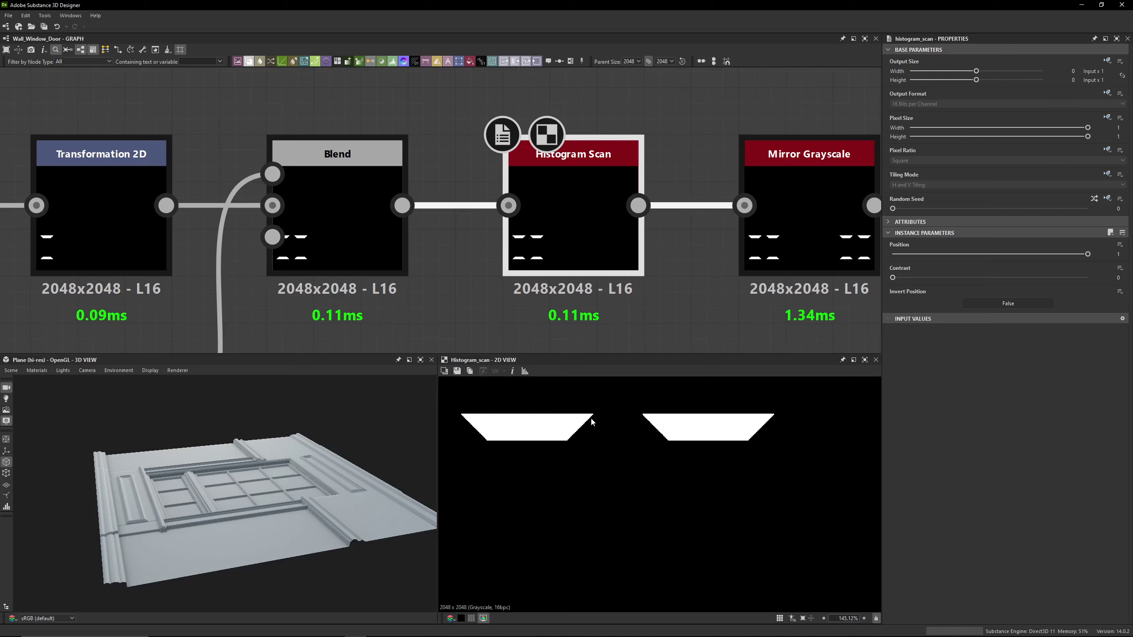
click(367, 256)
scroll(563, 441, up, 4)
click(558, 258)
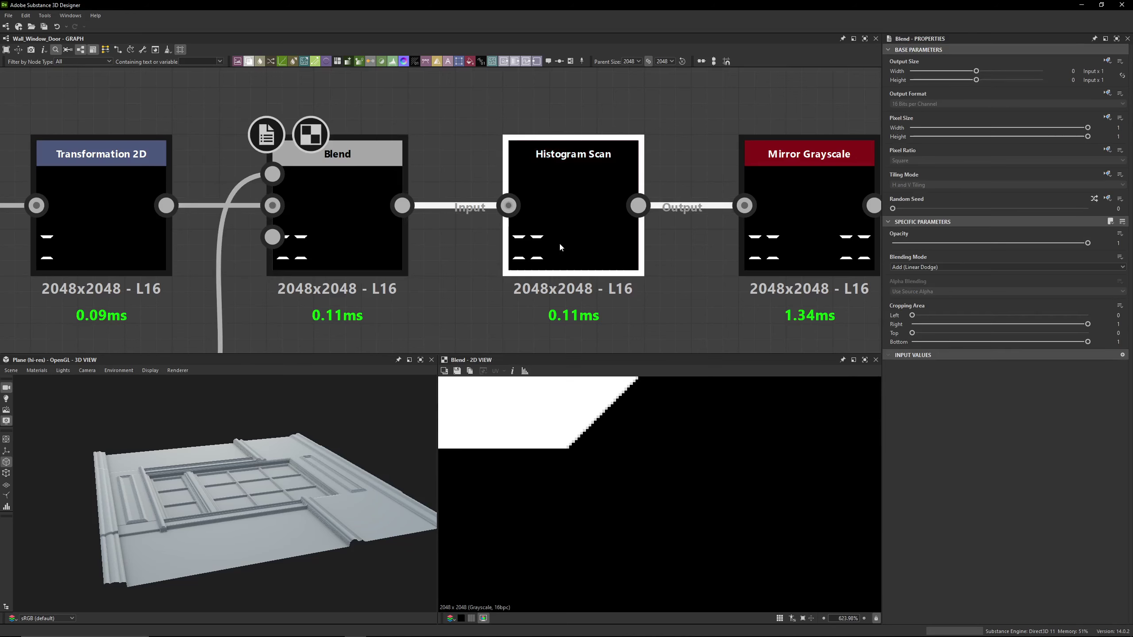
Preview the whole output of the last Mirror Grayscale and examine where its connection leads
click(789, 243)
double_click(789, 243)
scroll(639, 488, down, 12)
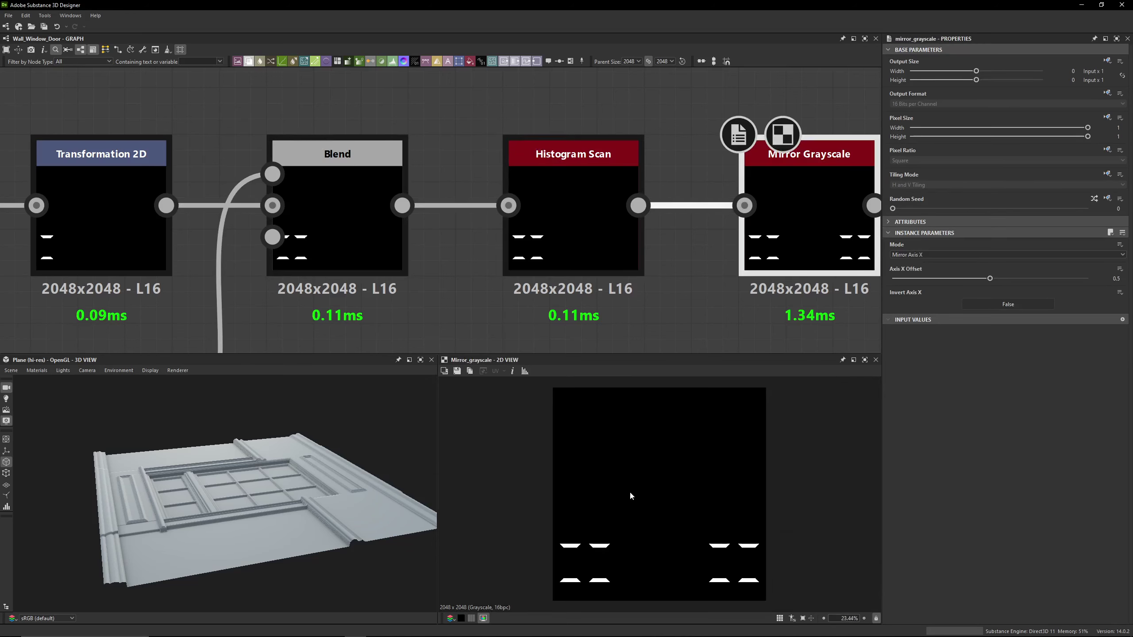
scroll(488, 235, down, 1)
middle_drag(745, 290, 392, 214)
scroll(487, 235, down, 3)
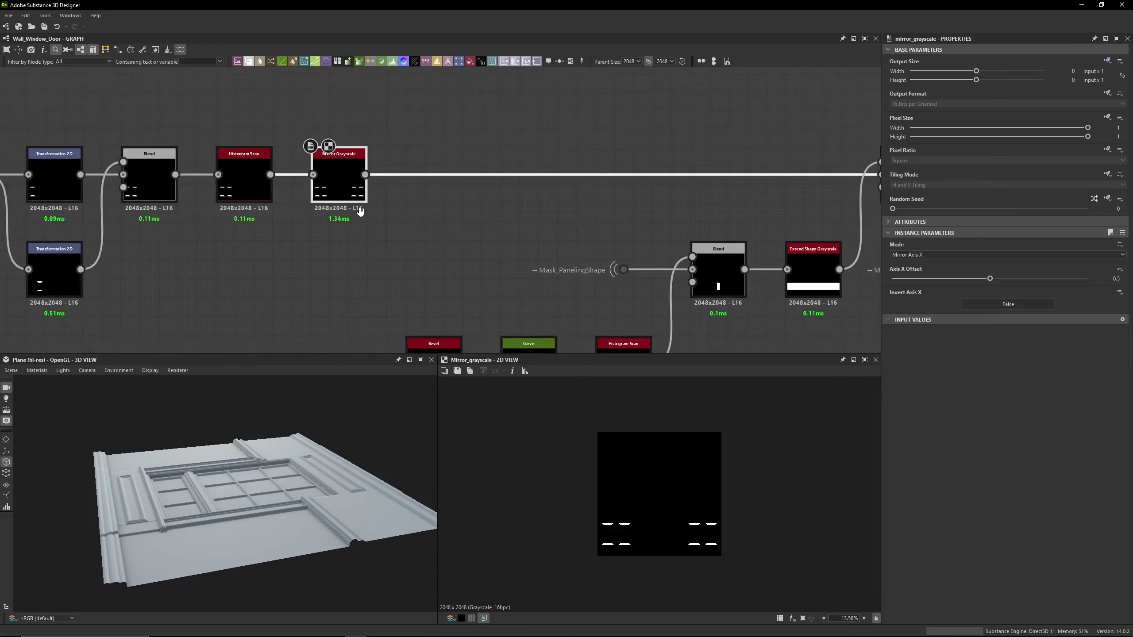
scroll(388, 211, down, 3)
scroll(388, 214, down, 2)
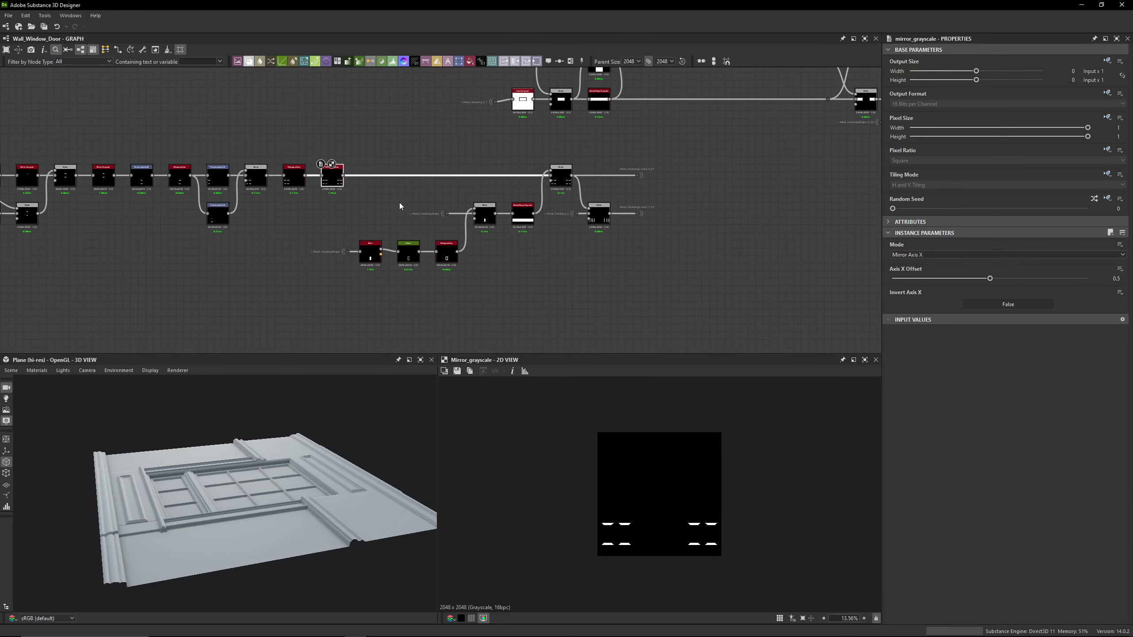
Preview the Subtract Blend feeding Mask_PanelingCrown_X_01 and examine the Bevel, Curve and Histogram Scan branch beneath it
double_click(560, 181)
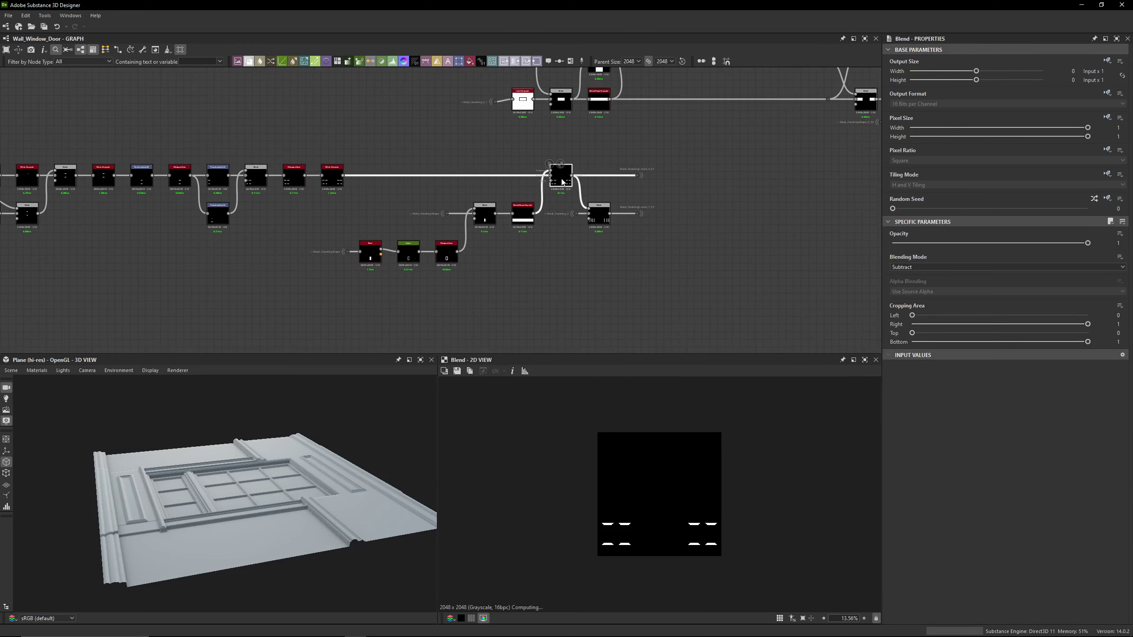
scroll(559, 182, up, 4)
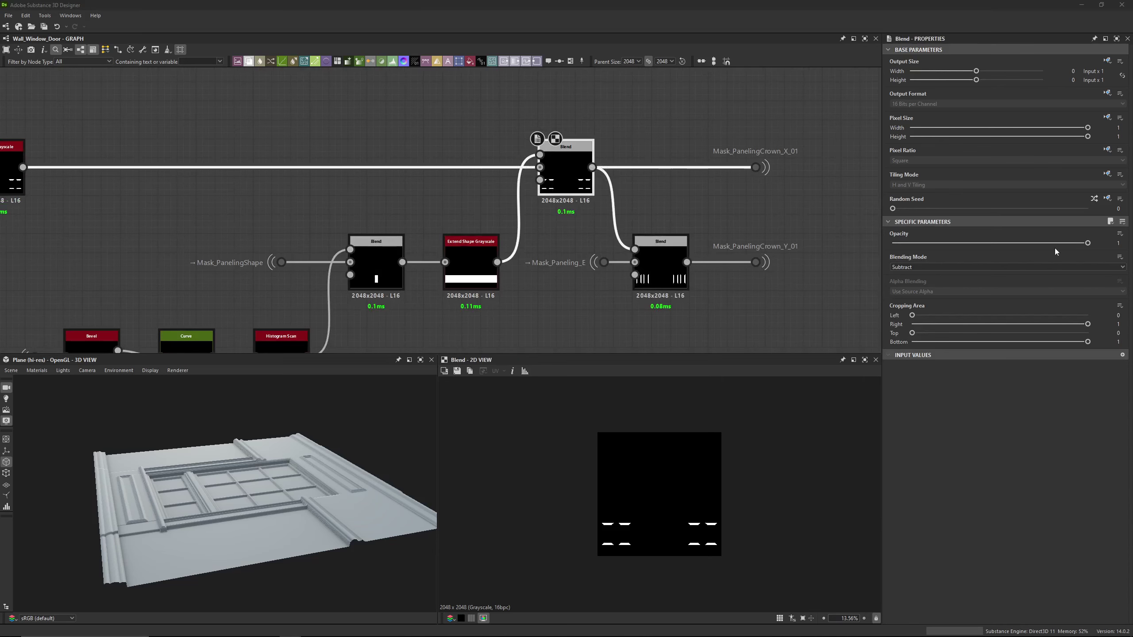
scroll(423, 181, down, 2)
middle_drag(58, 297, 351, 217)
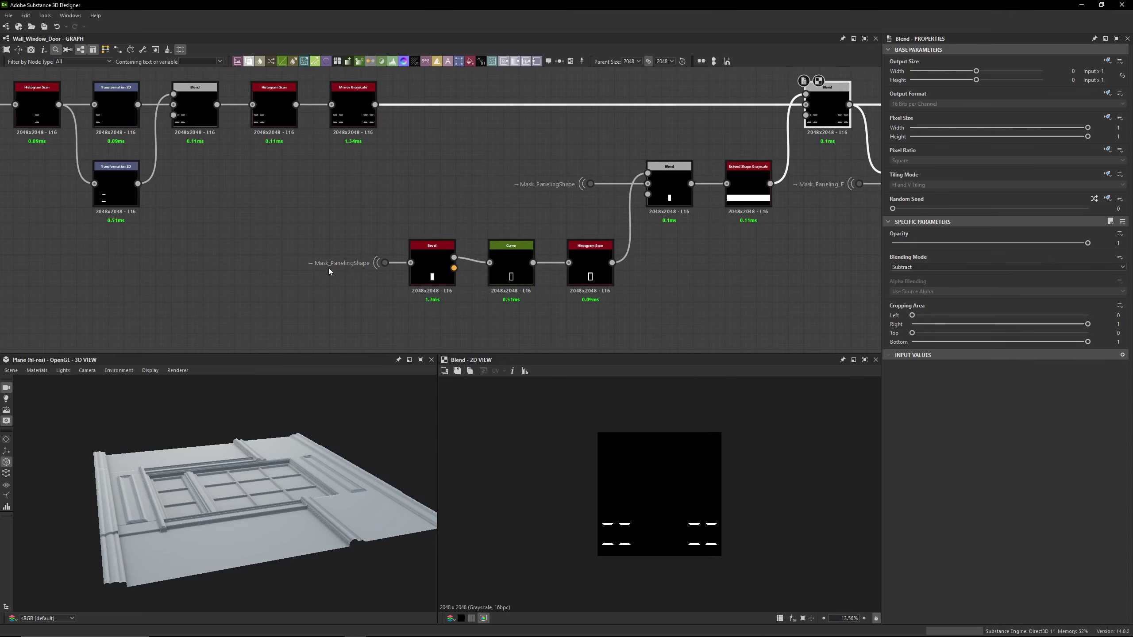
Trace the Mask_PanelingShape portal before the Bevel back to its source dot in the H19 paneling chain
click(384, 267)
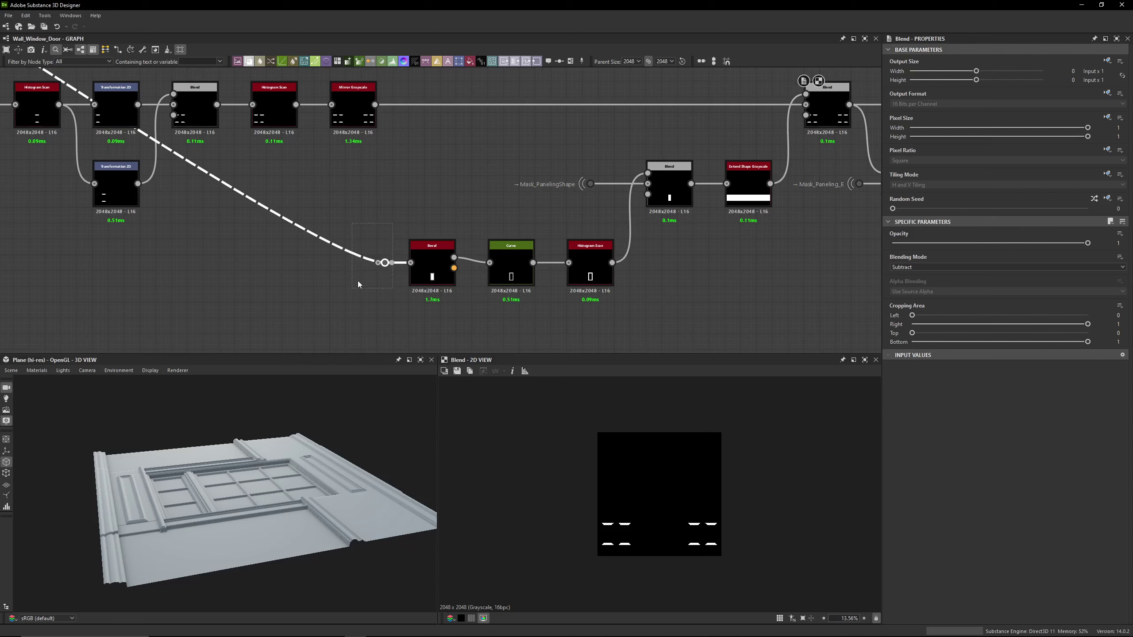
scroll(304, 183, down, 5)
scroll(297, 190, down, 3)
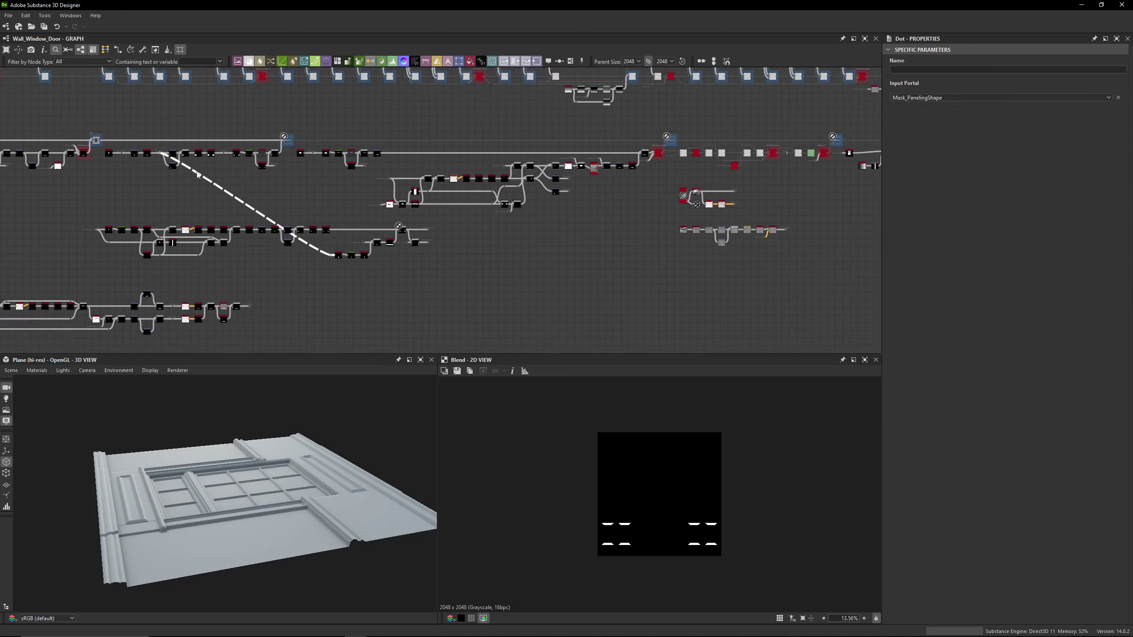
scroll(239, 154, up, 7)
middle_drag(232, 141, 543, 133)
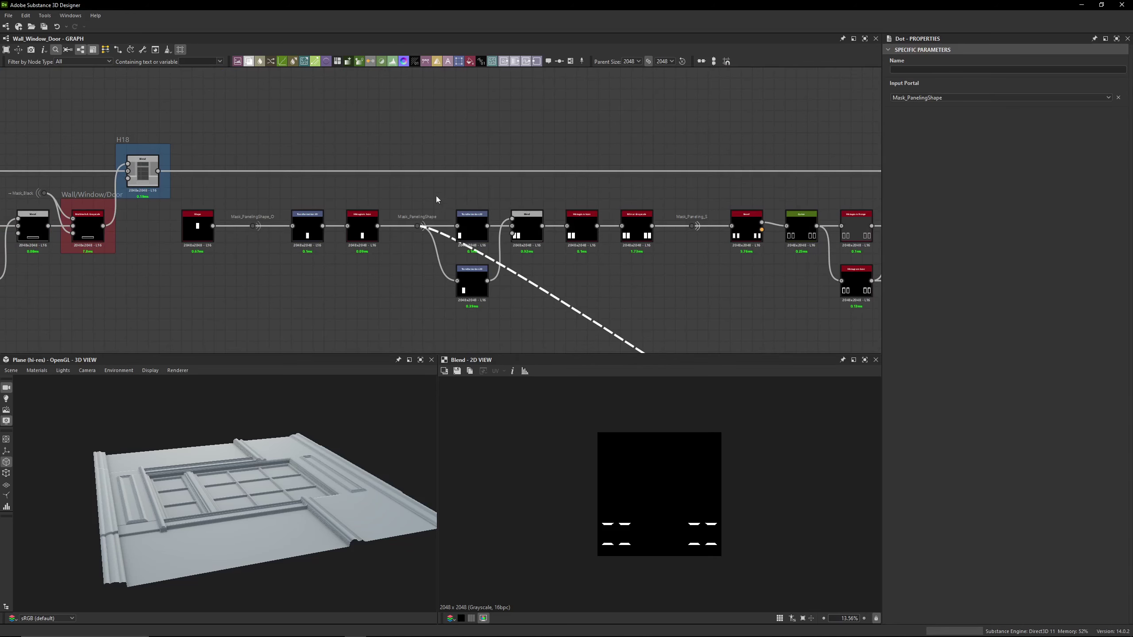
click(416, 225)
scroll(199, 273, up, 3)
middle_drag(200, 273, 360, 330)
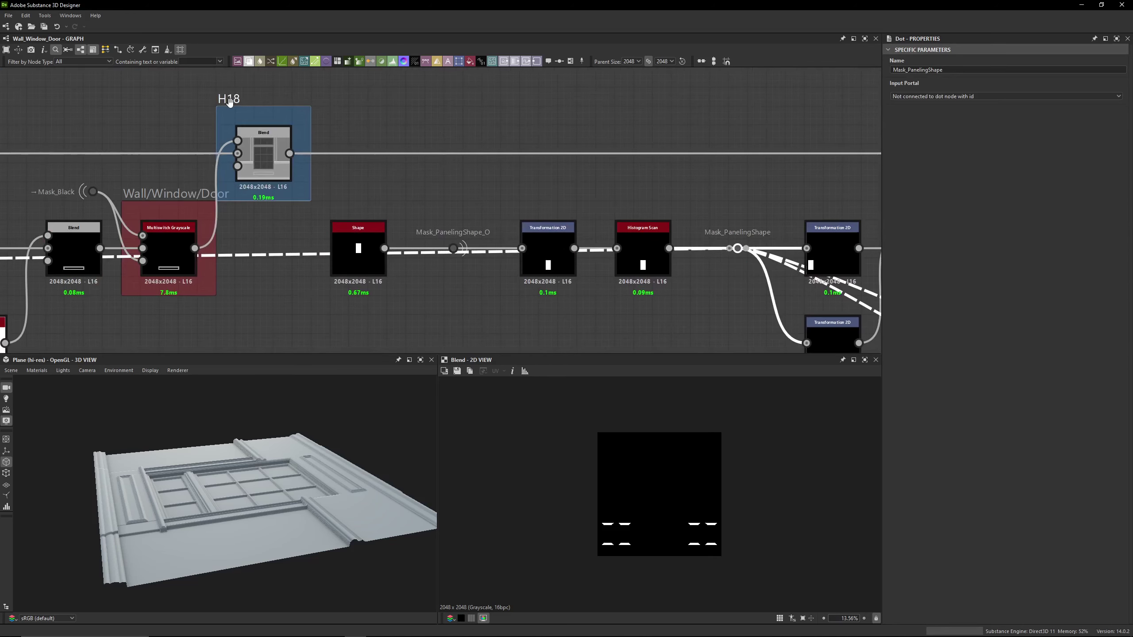
Preview the source Shape node and inspect the Mask_PanelingShape_O dot after it
double_click(358, 250)
click(453, 248)
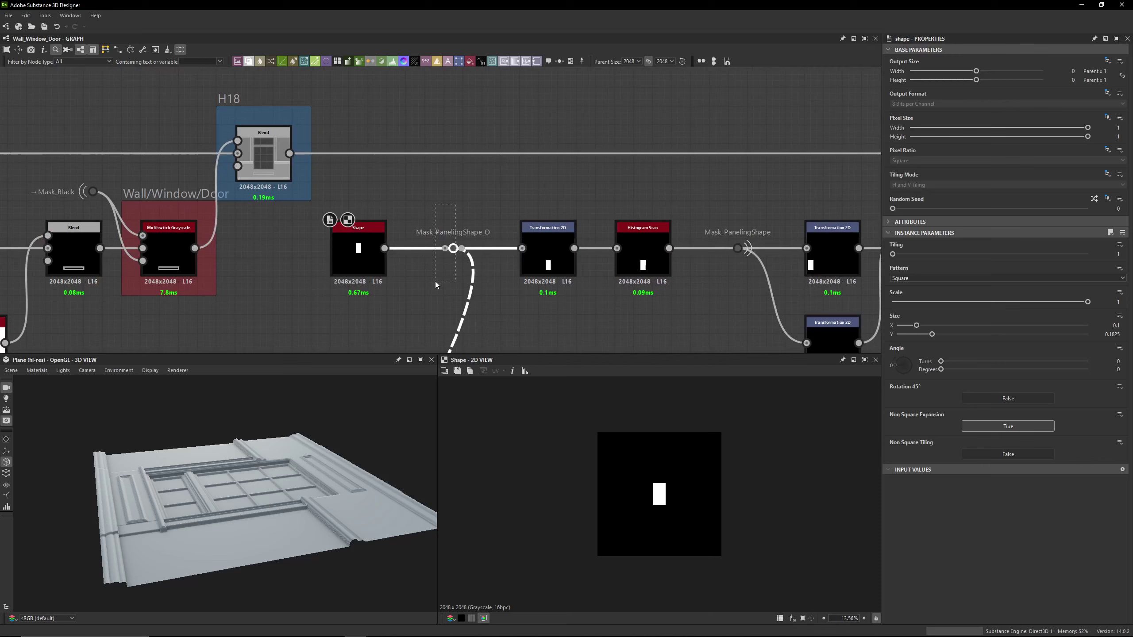
click(493, 294)
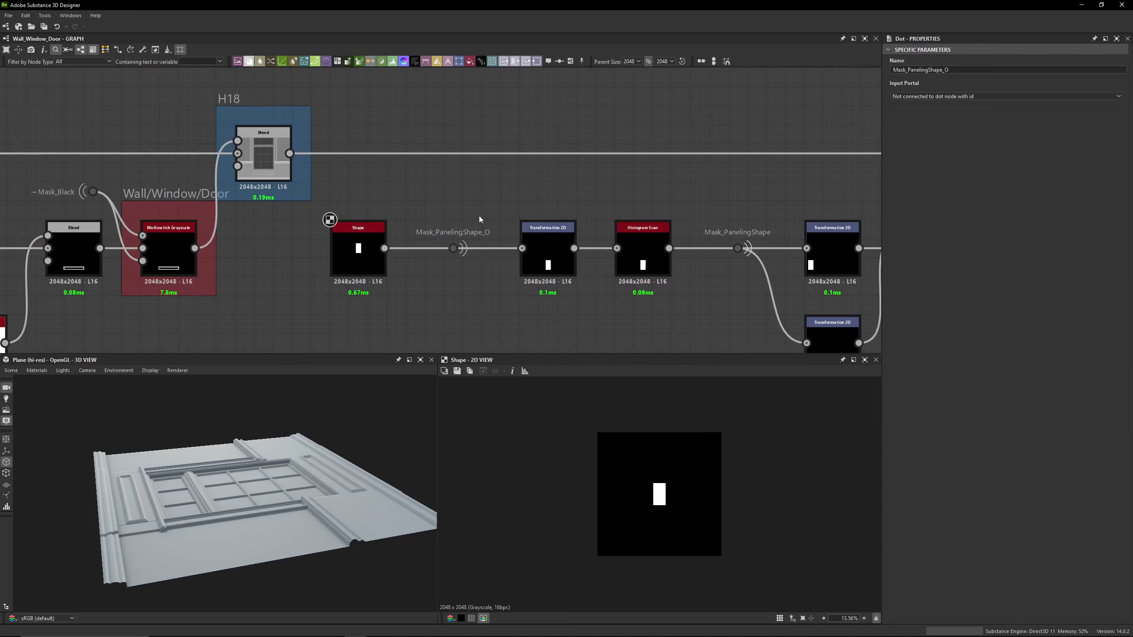
Inspect the Transformation 2D after Mask_PanelingShape_O with its matrix values, and preview the Histogram Scan that follows
double_click(563, 267)
middle_drag(610, 315, 552, 291)
click(1102, 341)
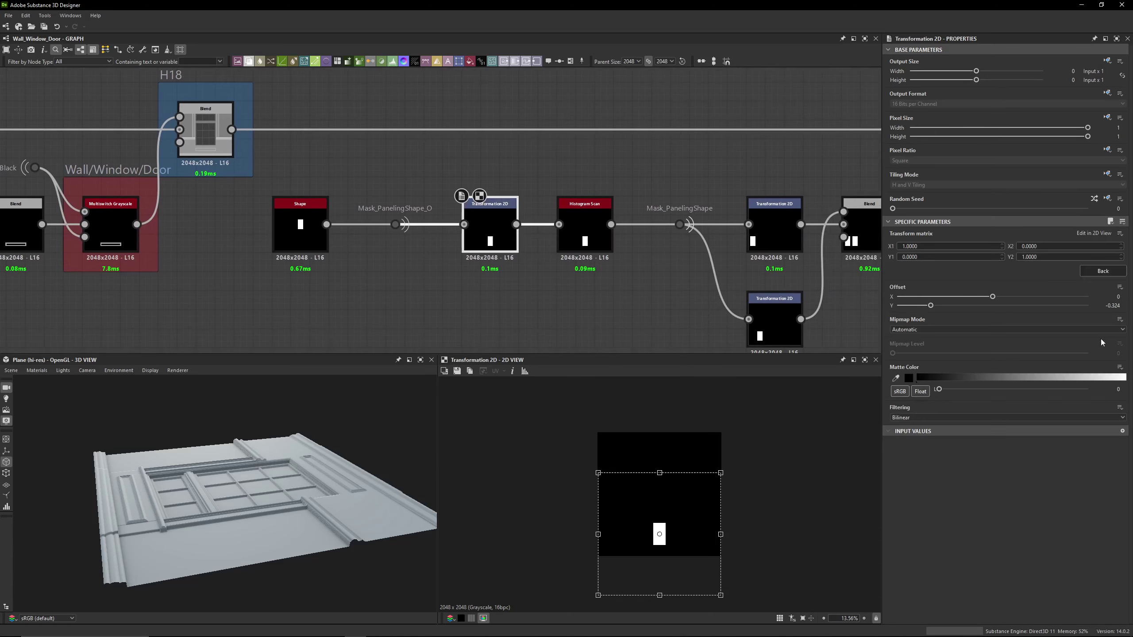
double_click(585, 252)
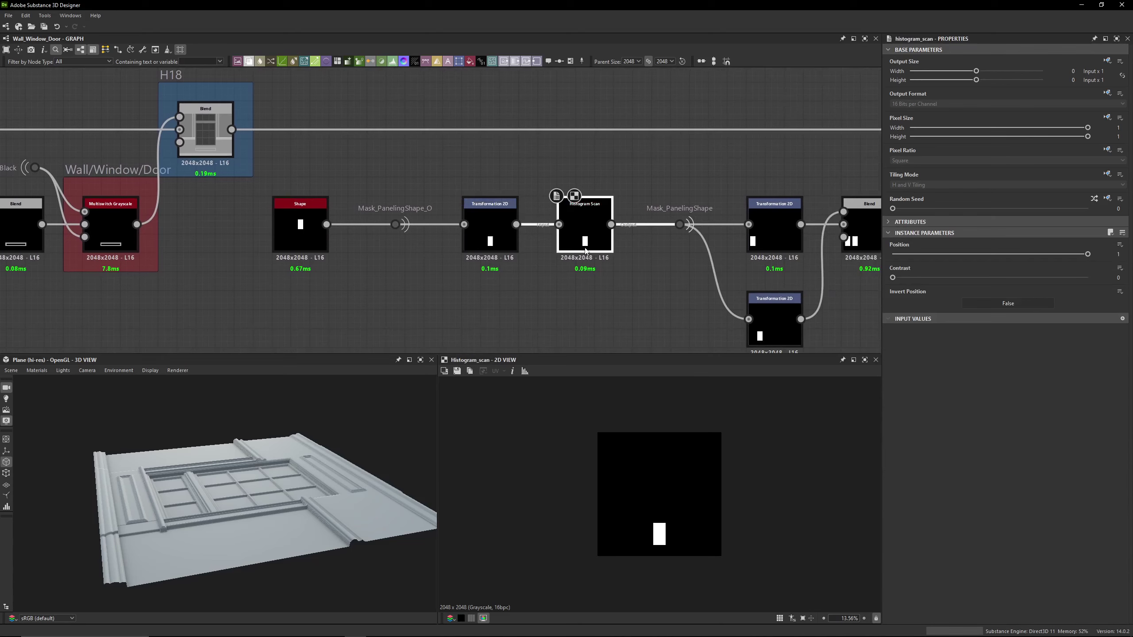
middle_drag(627, 190, 450, 163)
Trace the links going out from the Mask_PanelingShape dot to the other branches of the graph
click(502, 194)
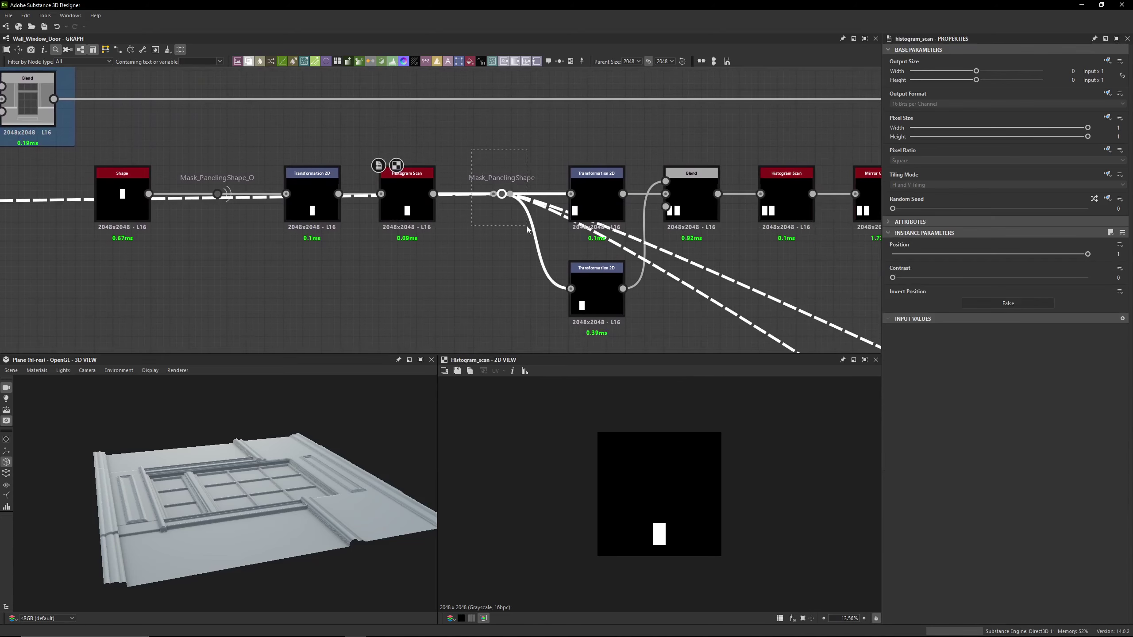
scroll(513, 215, down, 8)
middle_drag(628, 272, 321, 126)
scroll(501, 213, up, 3)
scroll(501, 212, down, 3)
middle_drag(470, 189, 491, 245)
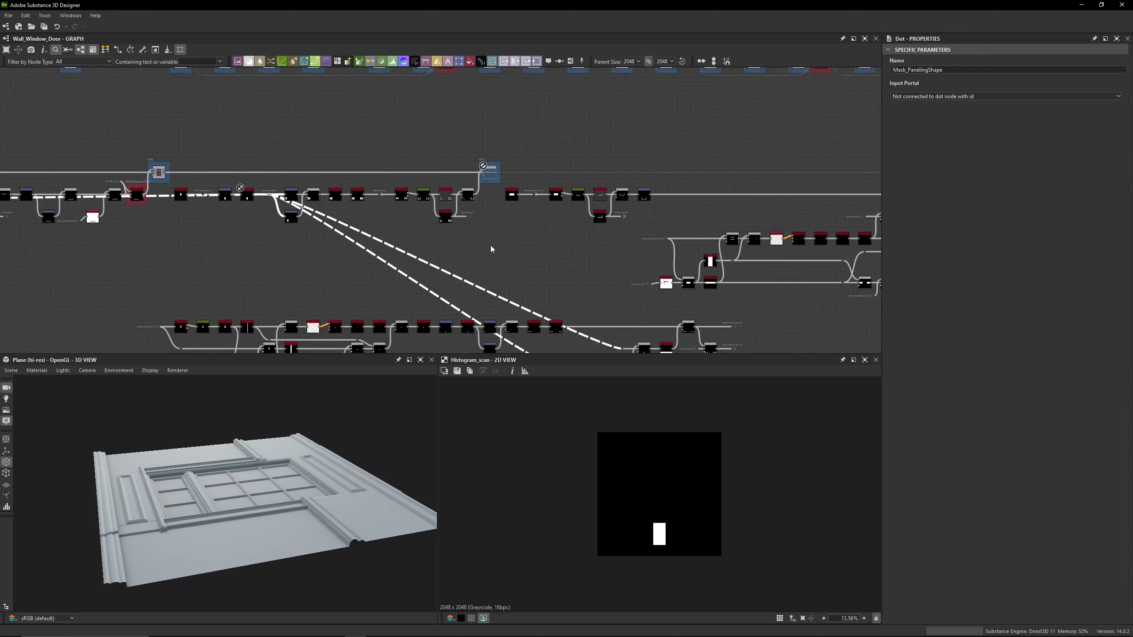
Enable the disabled Max (Lighten) Blend node in the H19 frame
scroll(389, 193, up, 3)
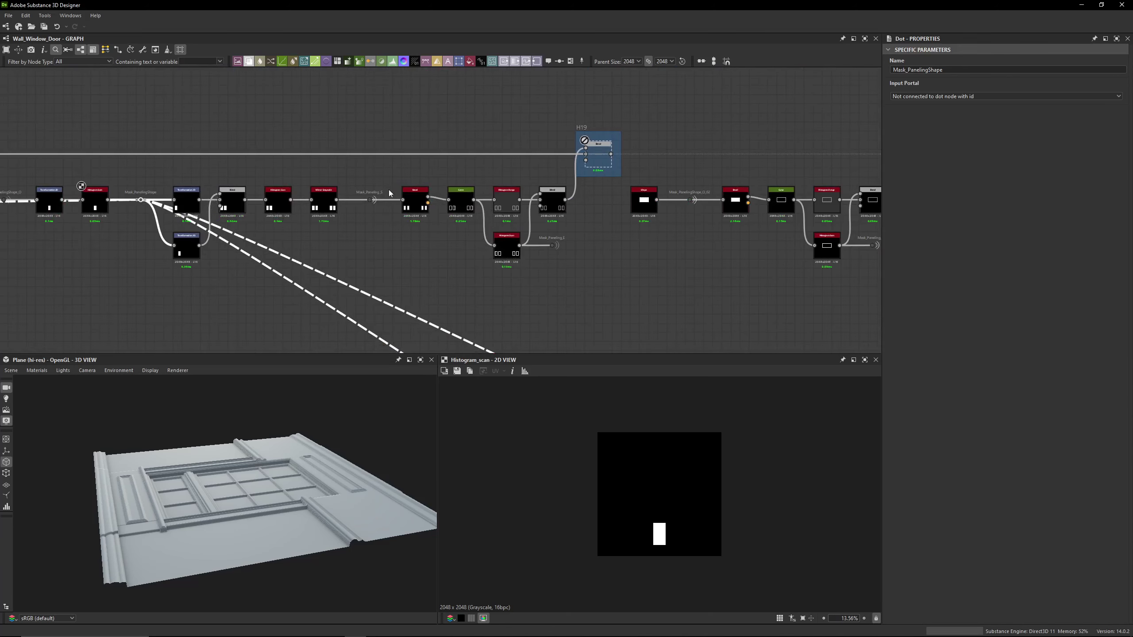
click(592, 158)
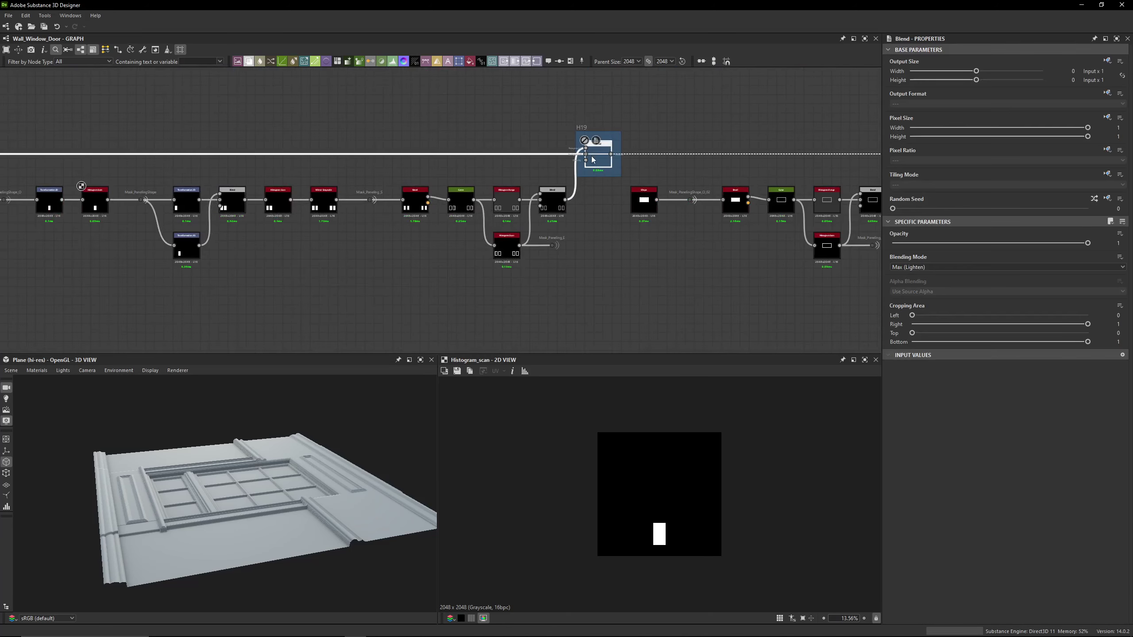
middle_drag(391, 253, 597, 260)
Preview the Histogram Scan before Mask_PanelingShape, and inspect the matrix values of the upper Transformation 2D after that dot
scroll(254, 235, up, 4)
click(387, 240)
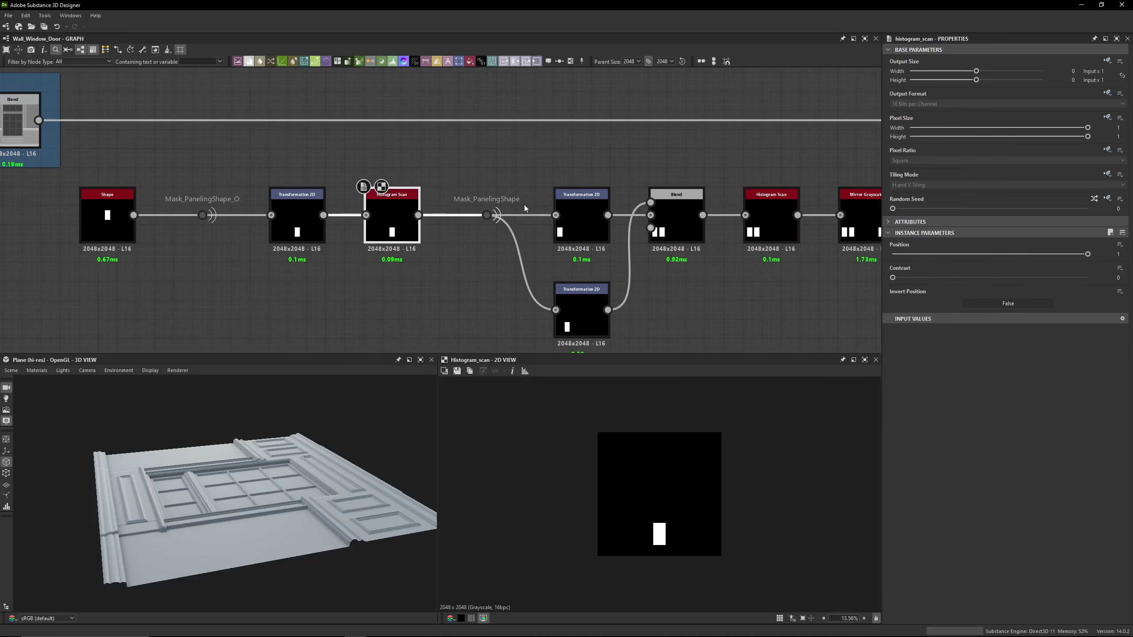
click(487, 215)
middle_drag(496, 251, 292, 211)
middle_drag(445, 213, 519, 211)
click(439, 189)
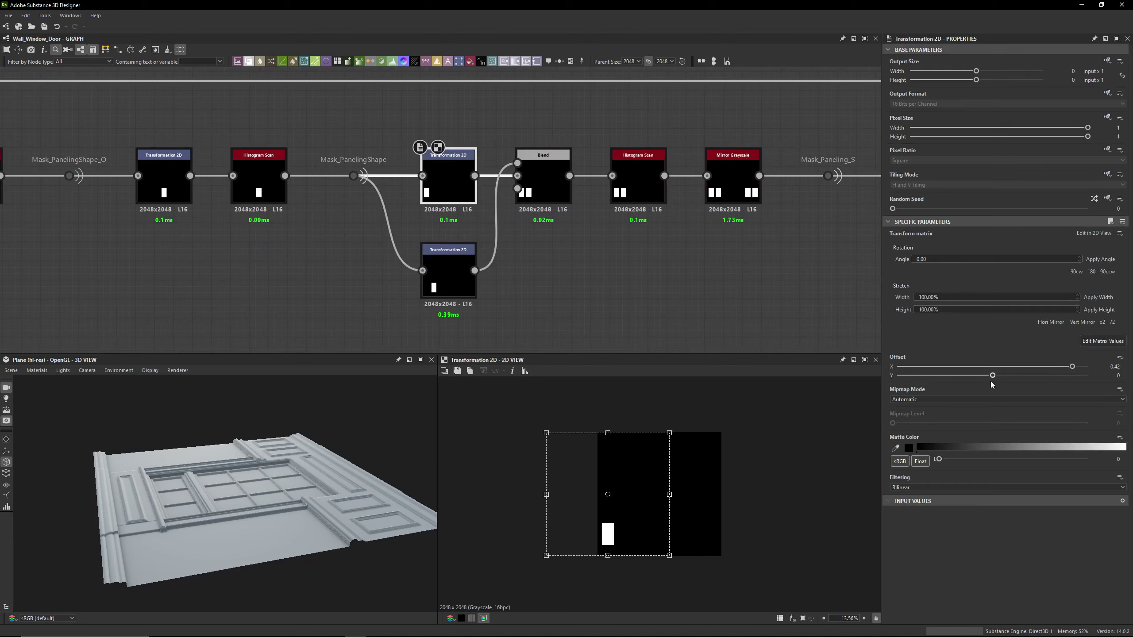
click(1093, 340)
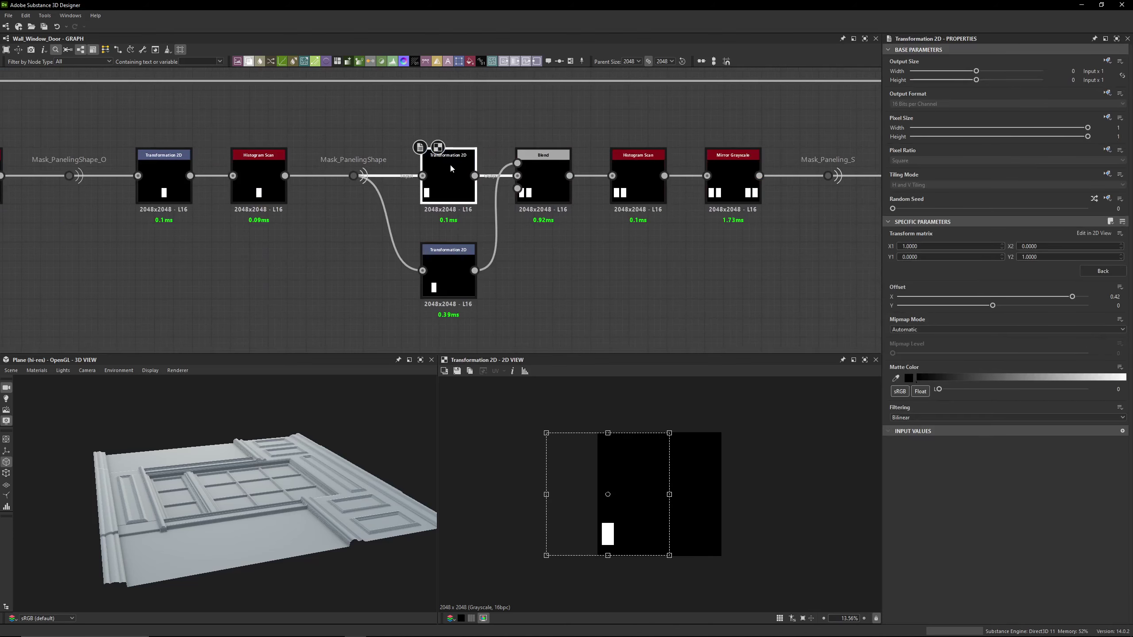
Compare the crown branch's upper Transformation 2D with the matching pair of transforms after Mask_PanelingShape
scroll(451, 187, down, 8)
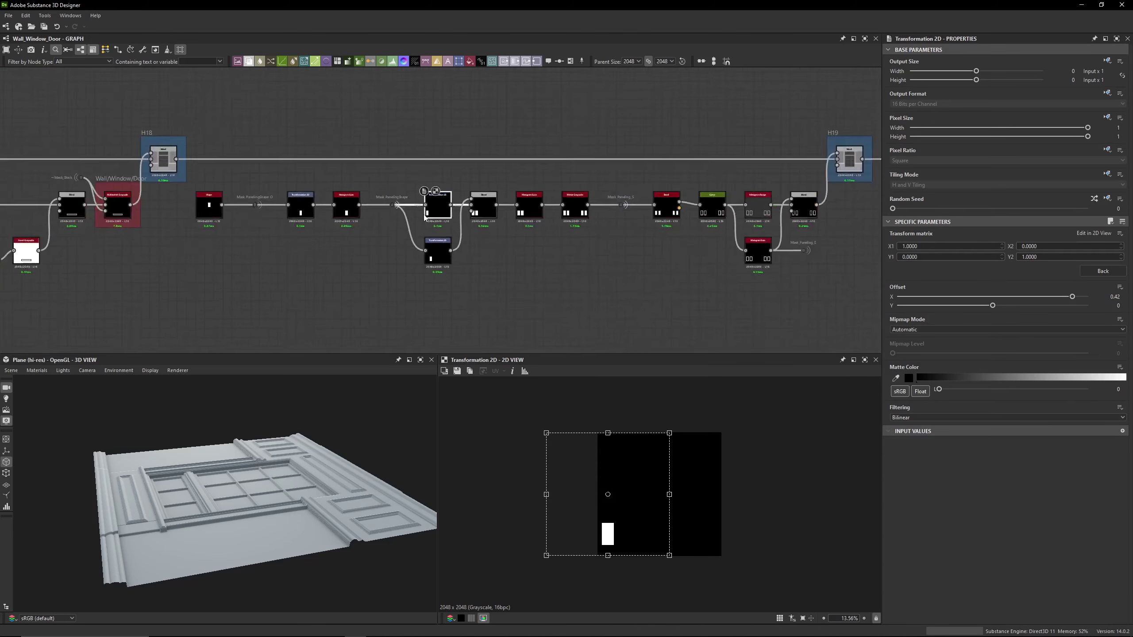
scroll(450, 200, up, 8)
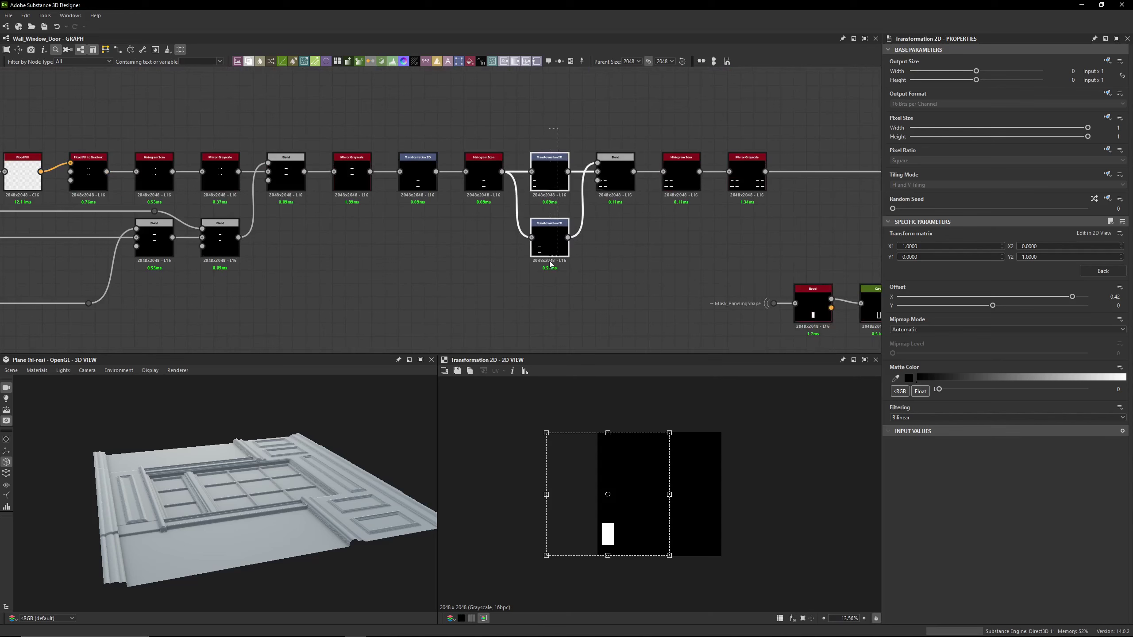
click(560, 176)
scroll(344, 131, down, 6)
middle_drag(367, 296, 465, 248)
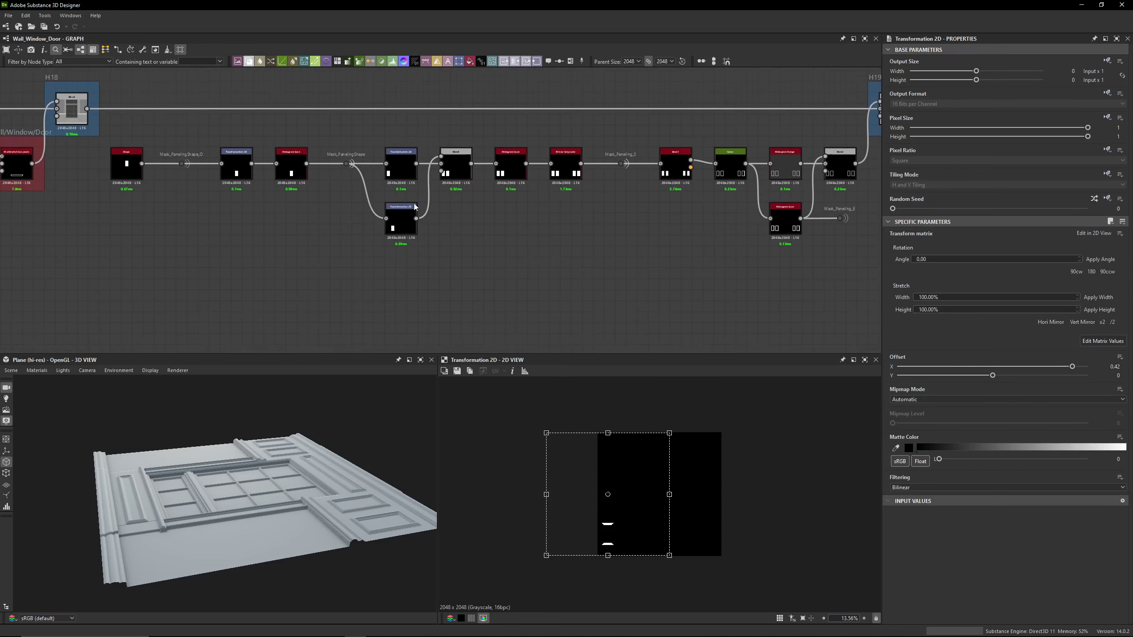
Preview the Blend after Mask_PanelingShape and compare the matrix and offset values of the two Transformation 2D nodes feeding it
click(448, 162)
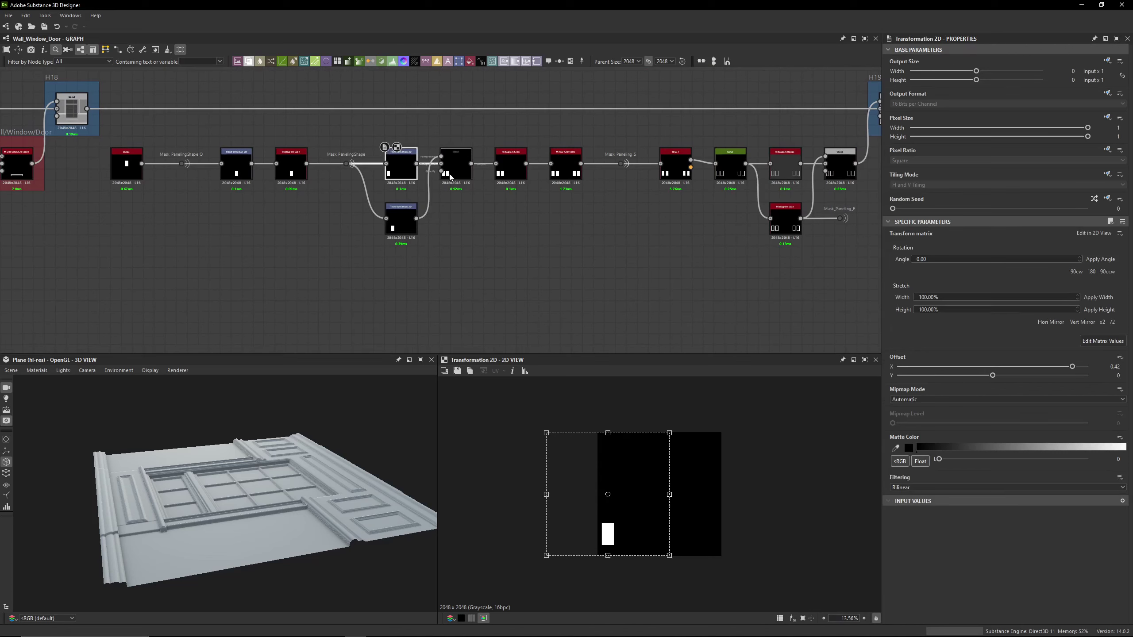
click(401, 223)
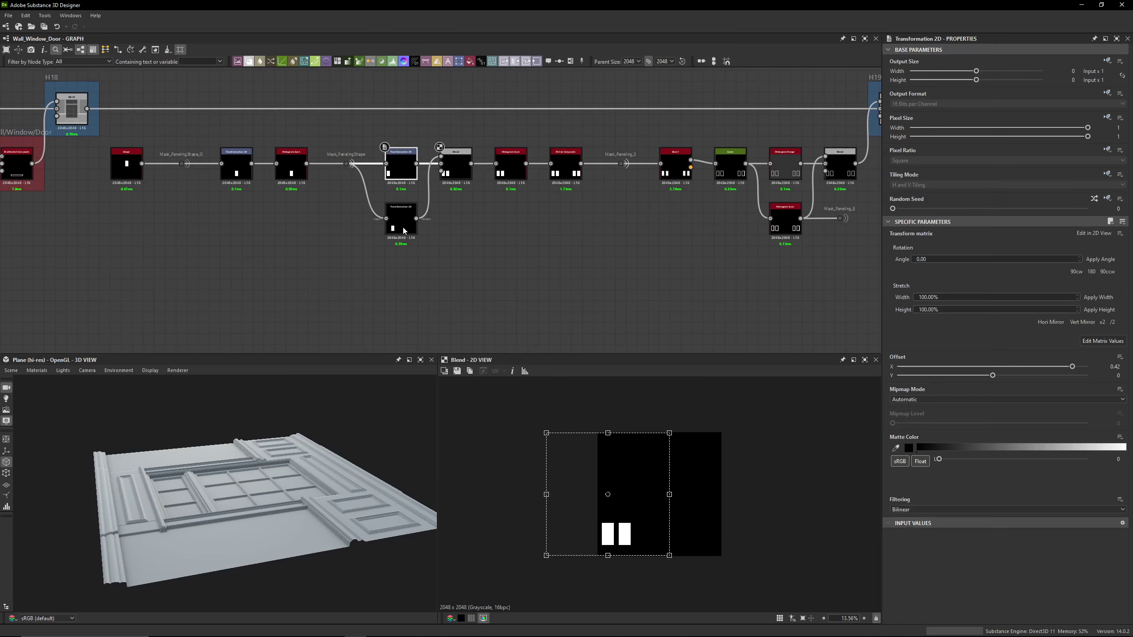
click(1104, 341)
click(401, 165)
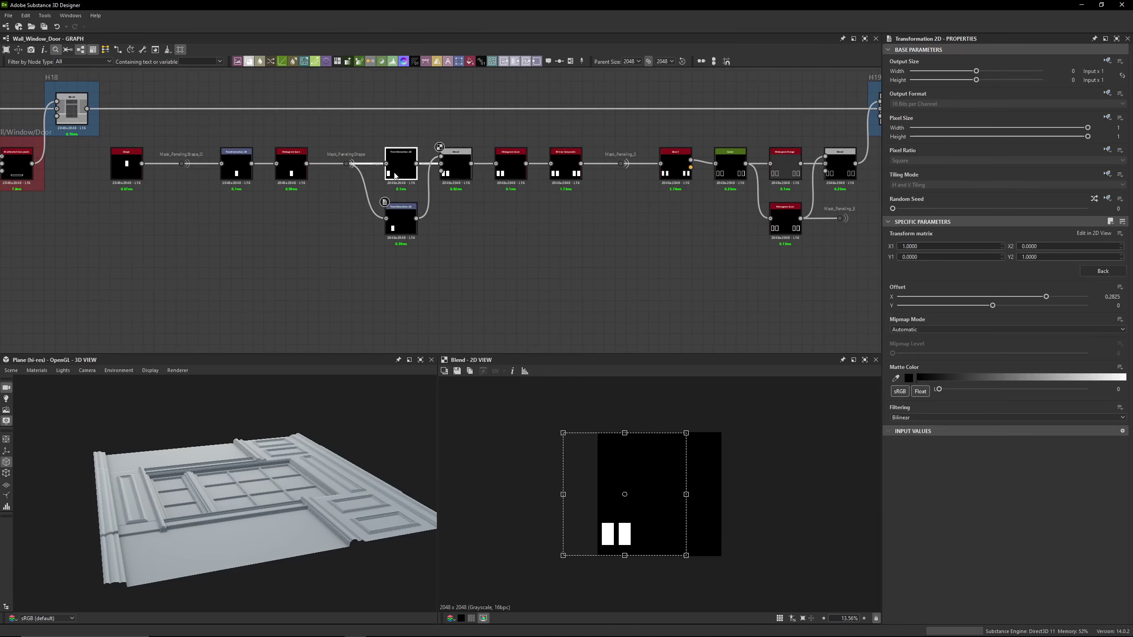
click(1100, 342)
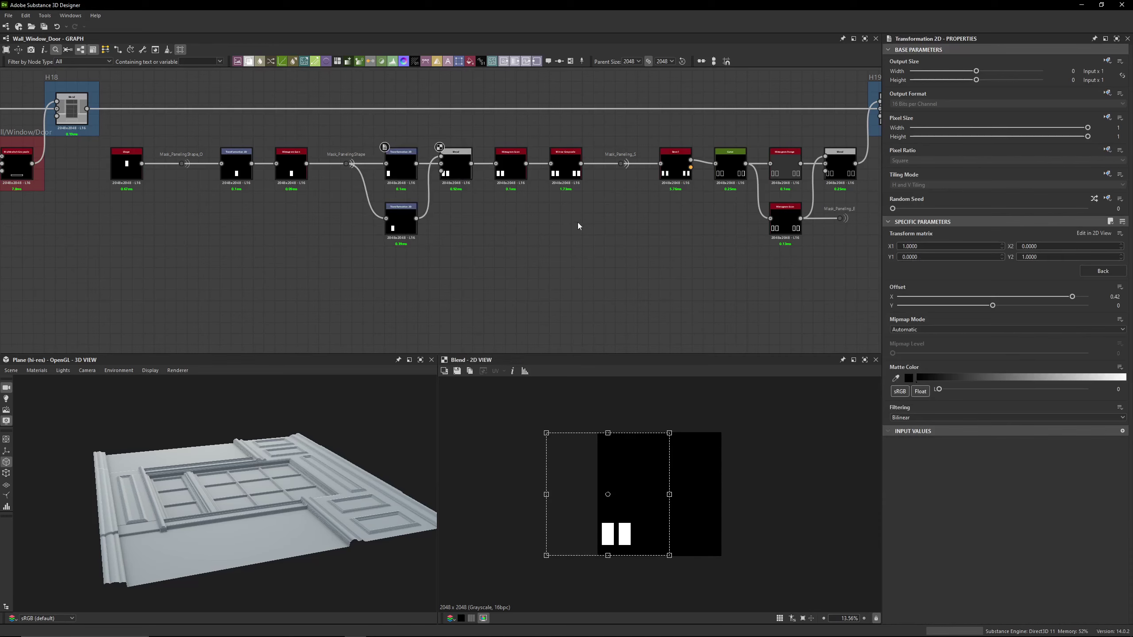
Preview the Histogram Scan and Mirror Grayscale nodes and trace the result into the Mask_Paneling_S dot
scroll(473, 174, up, 3)
click(543, 170)
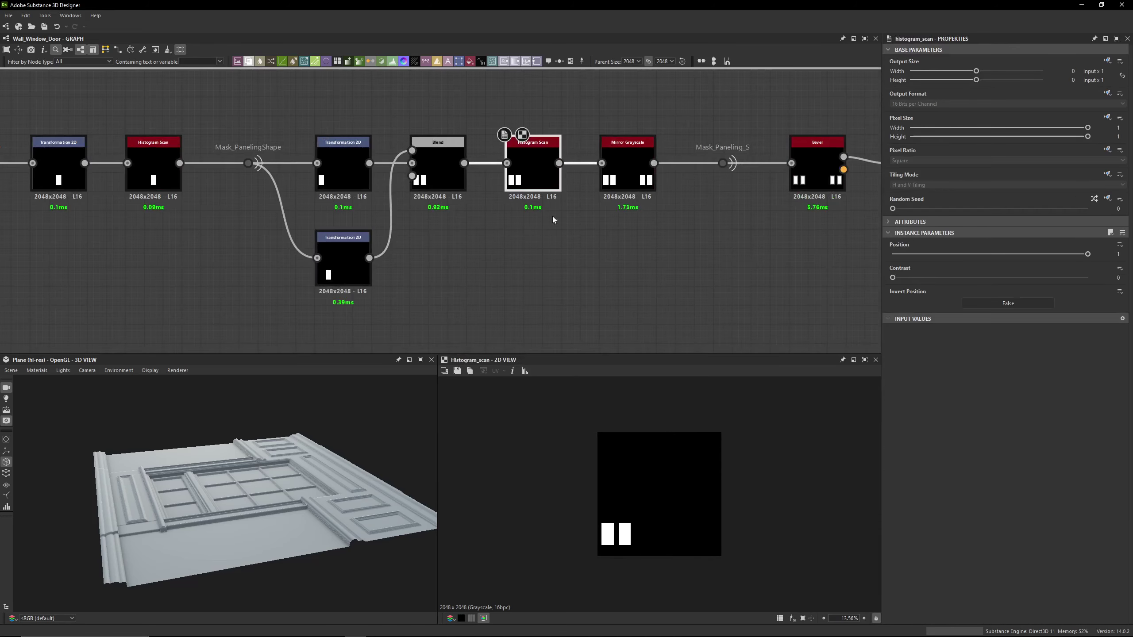
click(632, 181)
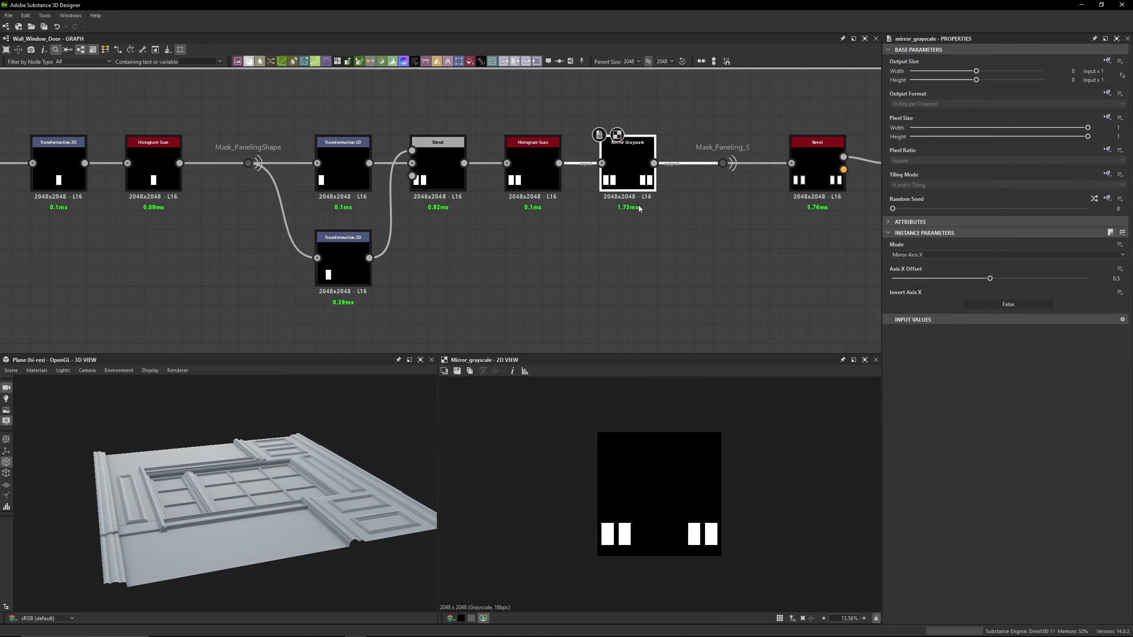
scroll(685, 522, up, 5)
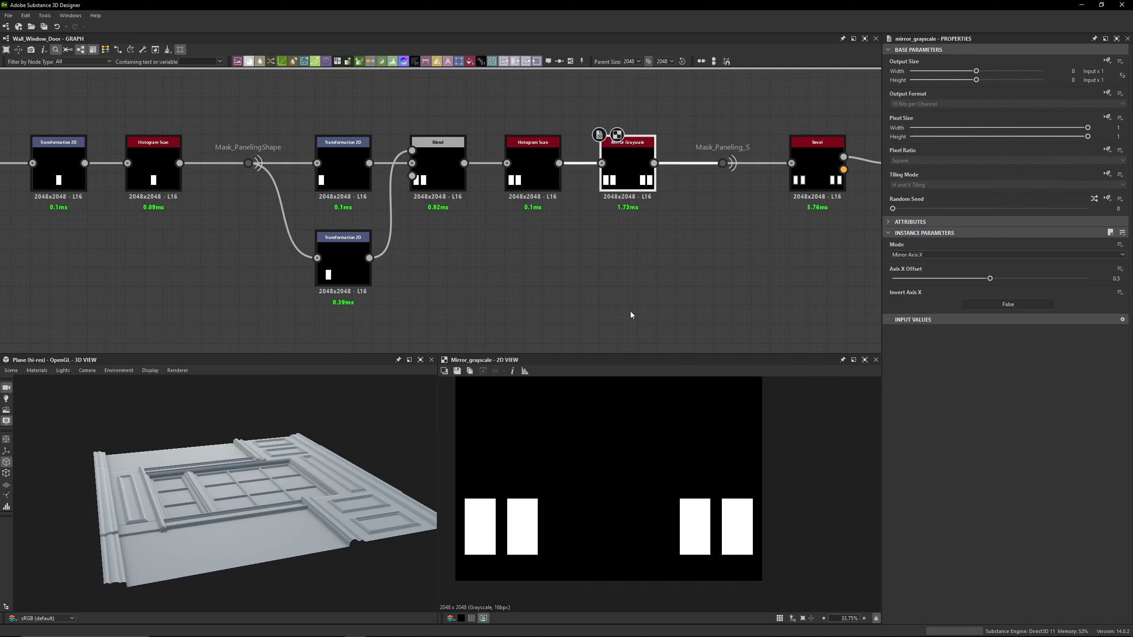
middle_drag(719, 202, 517, 232)
drag(575, 138, 490, 232)
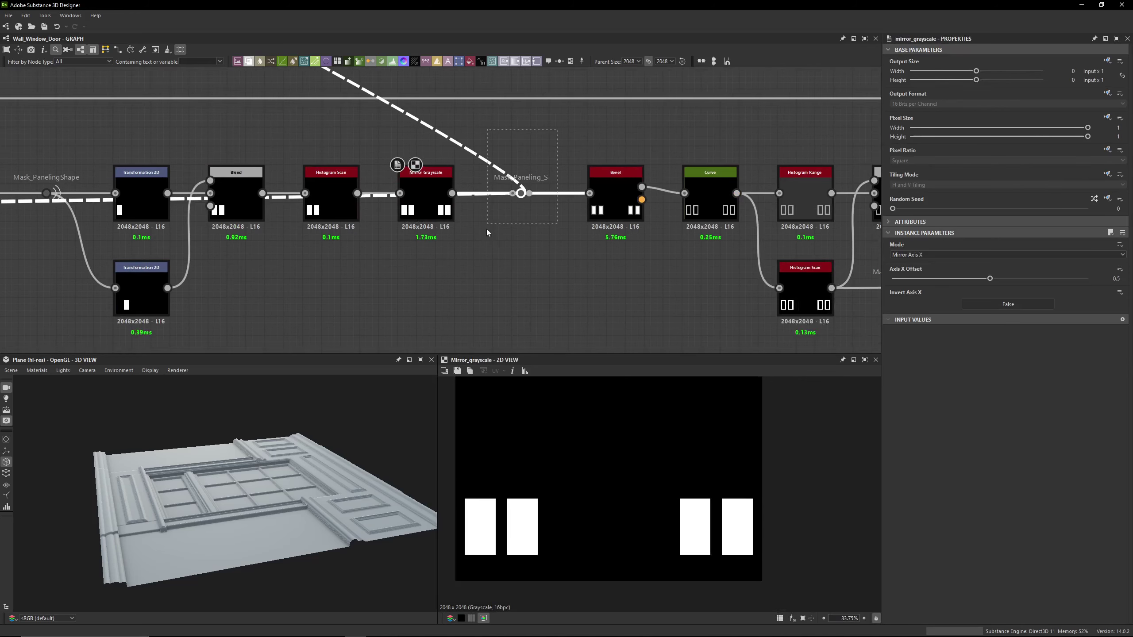
click(426, 197)
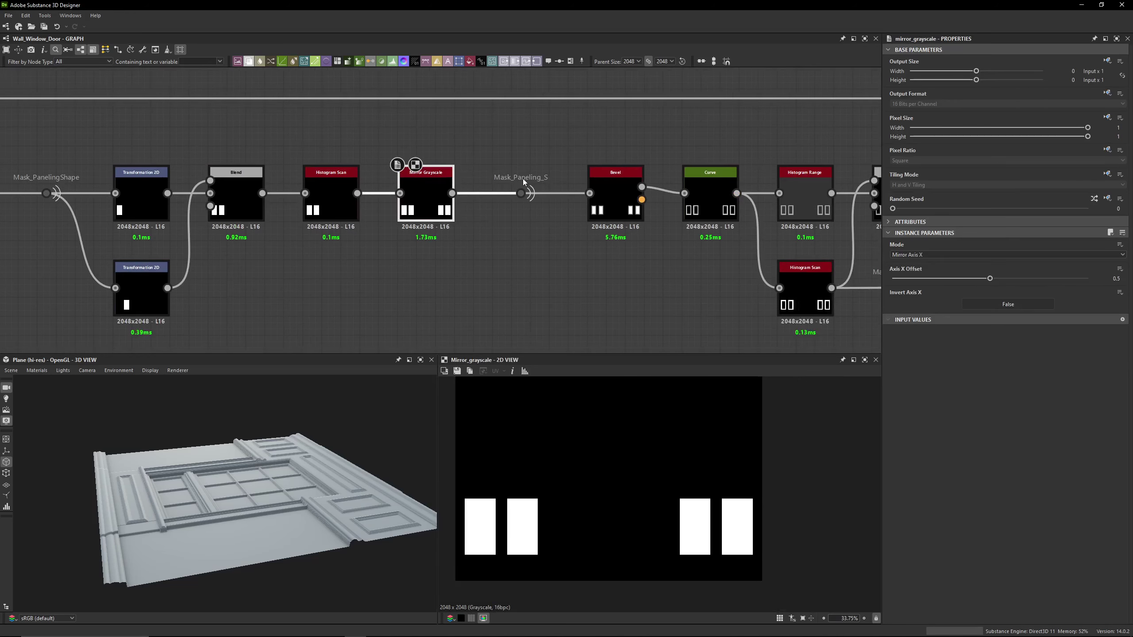
Preview the Bevel and Curve nodes after Mask_Paneling_S, and inspect each point of the curve's molding profile
click(619, 213)
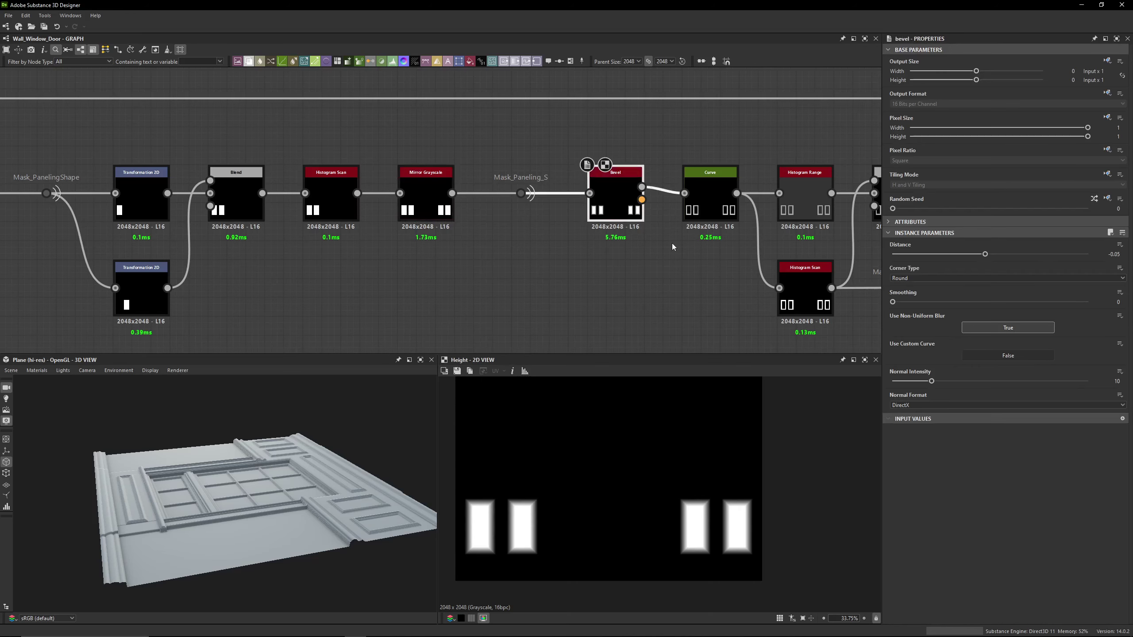
click(710, 204)
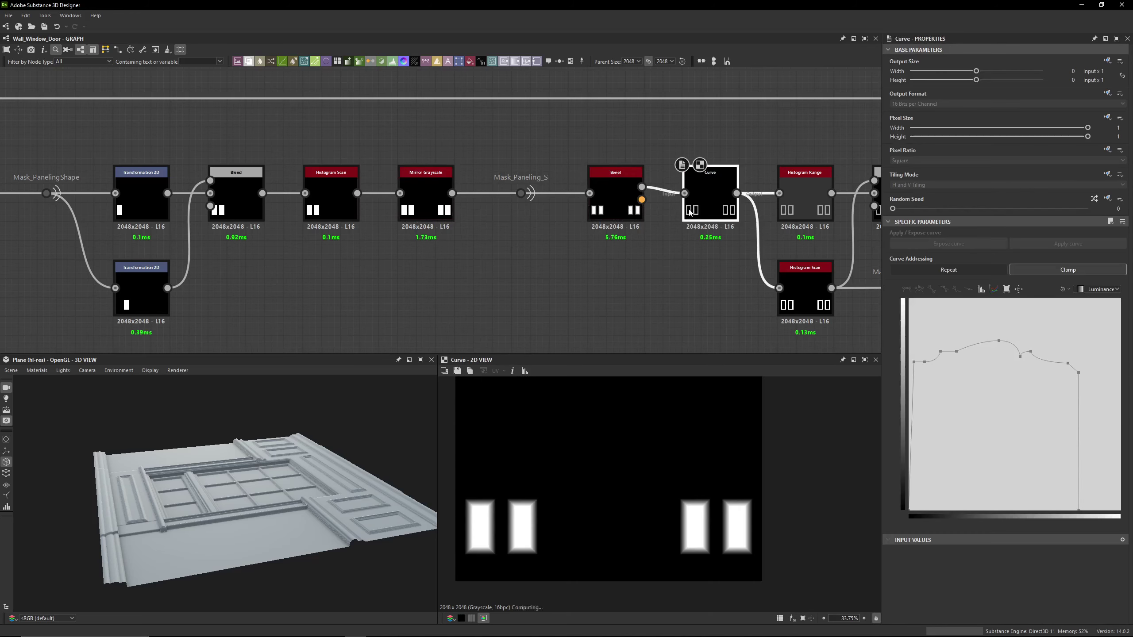
click(914, 364)
click(924, 363)
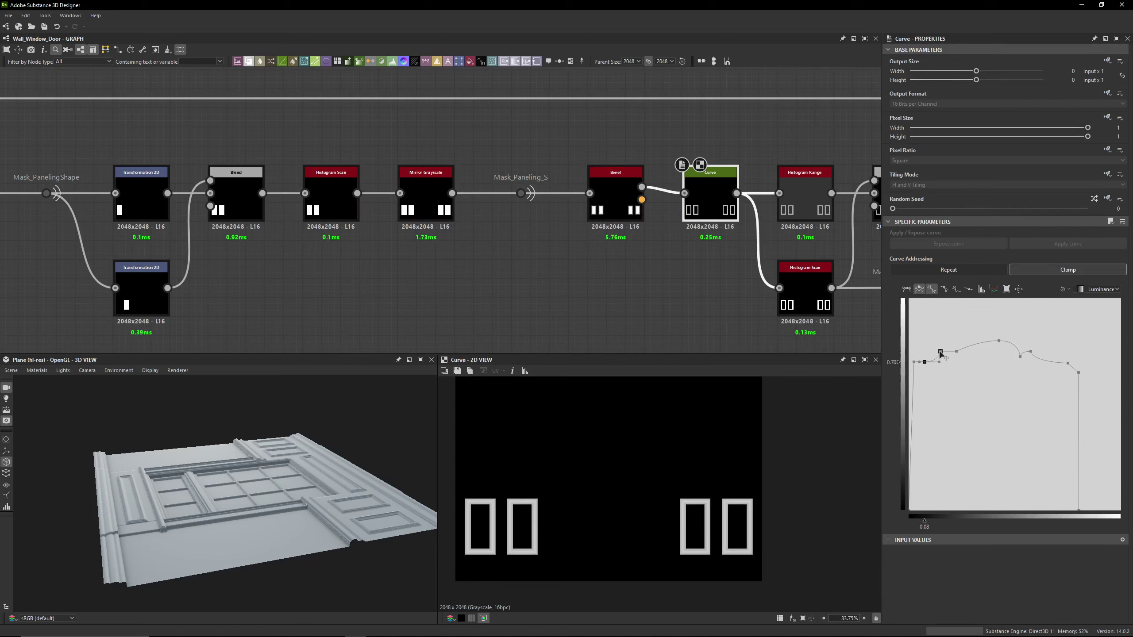
click(940, 352)
click(957, 352)
click(999, 341)
click(1020, 357)
click(1031, 351)
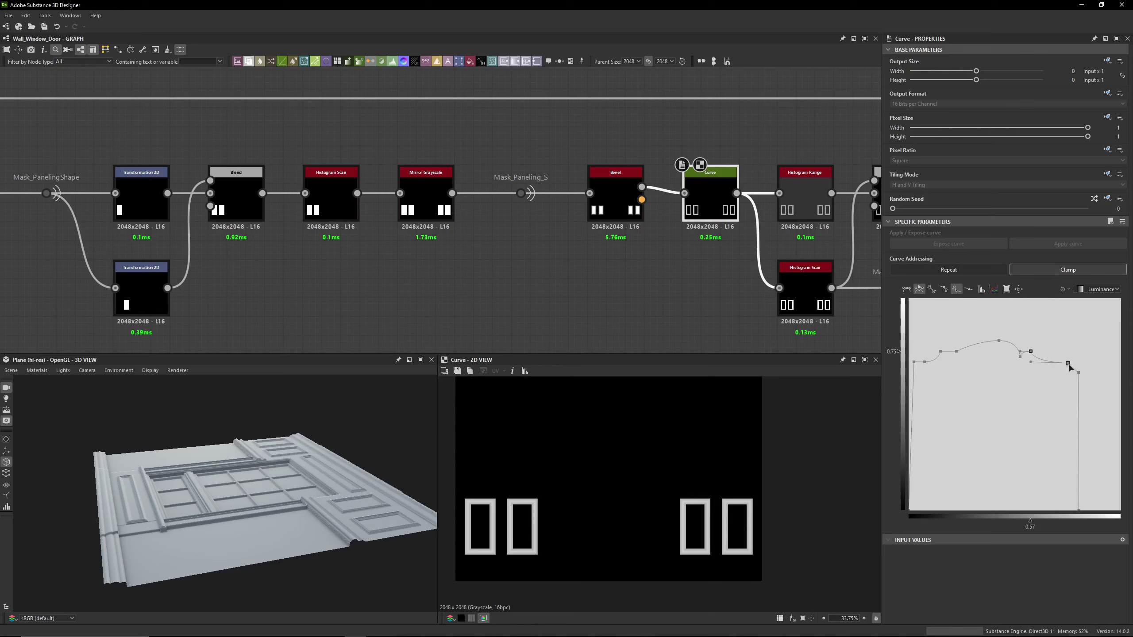
click(1068, 364)
click(1078, 373)
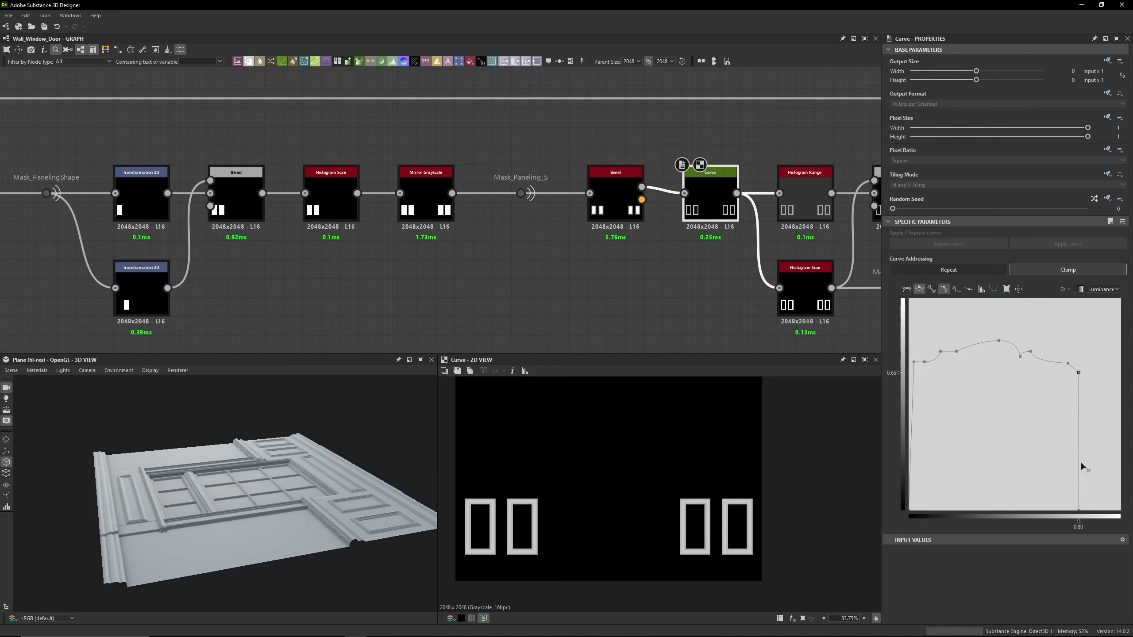
click(1078, 511)
Preview the Histogram Range and Histogram Scan after the Curve, and the Multiply Blend that combines them
scroll(613, 240, down, 1)
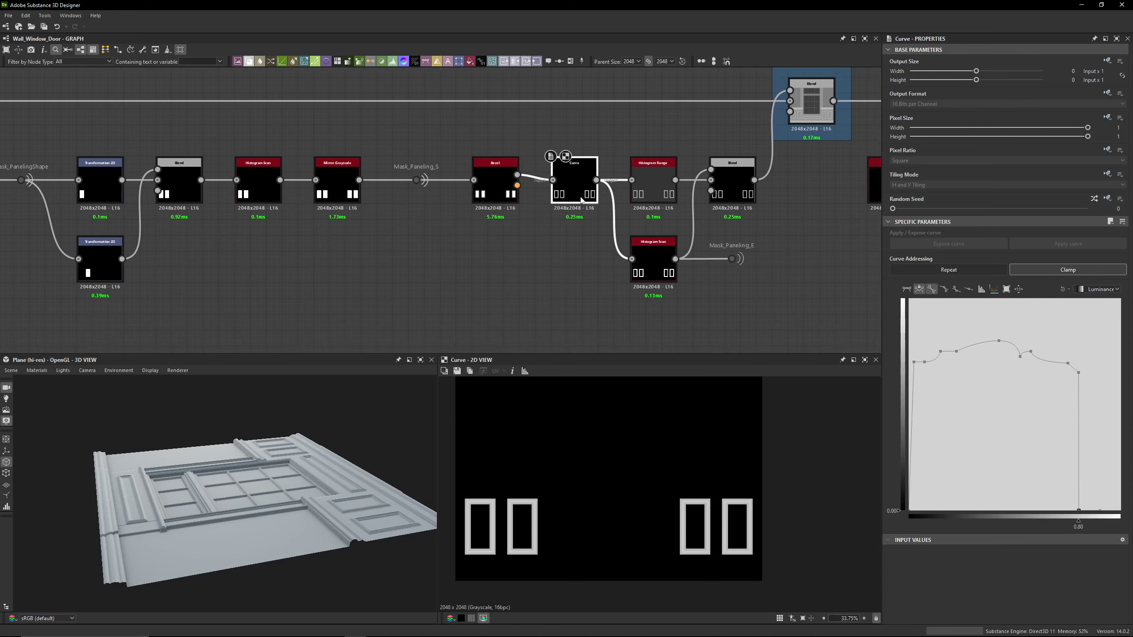
middle_drag(350, 183, 190, 147)
double_click(492, 157)
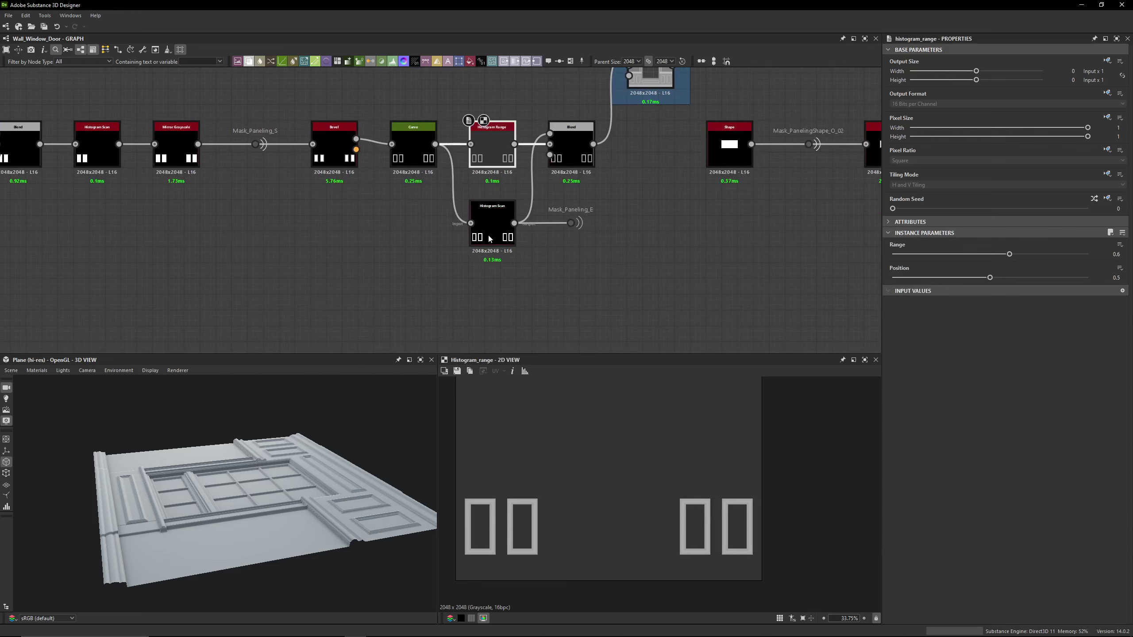
double_click(490, 239)
double_click(577, 159)
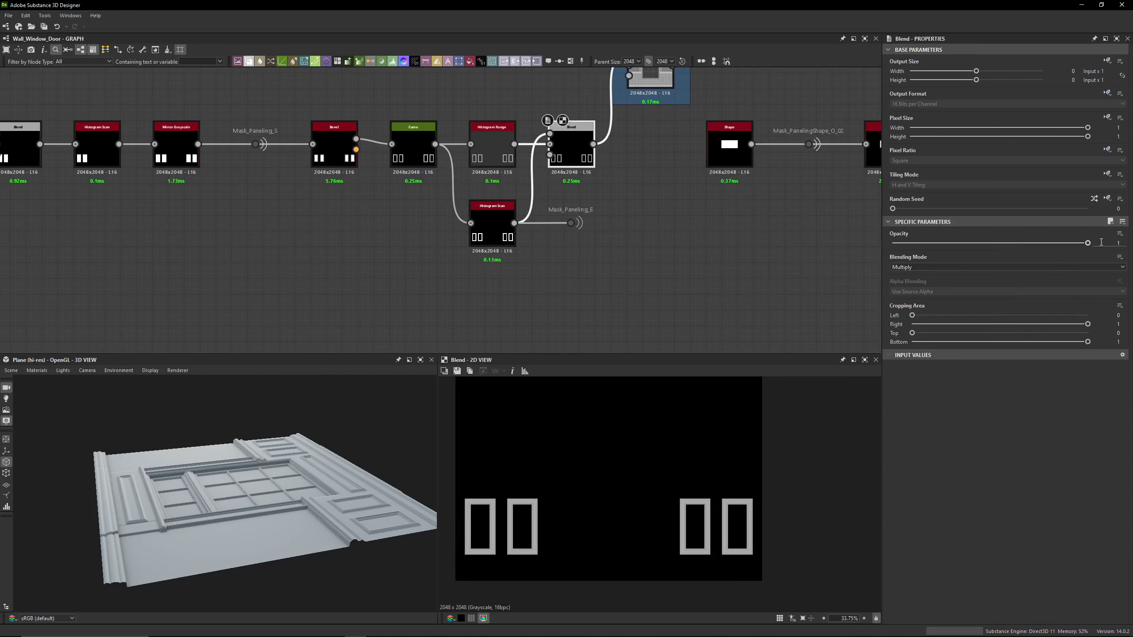
Examine the Histogram Scan feeding the Mask_Paneling_E dot, and preview the Blend node in the H19 frame
drag(628, 200, 545, 256)
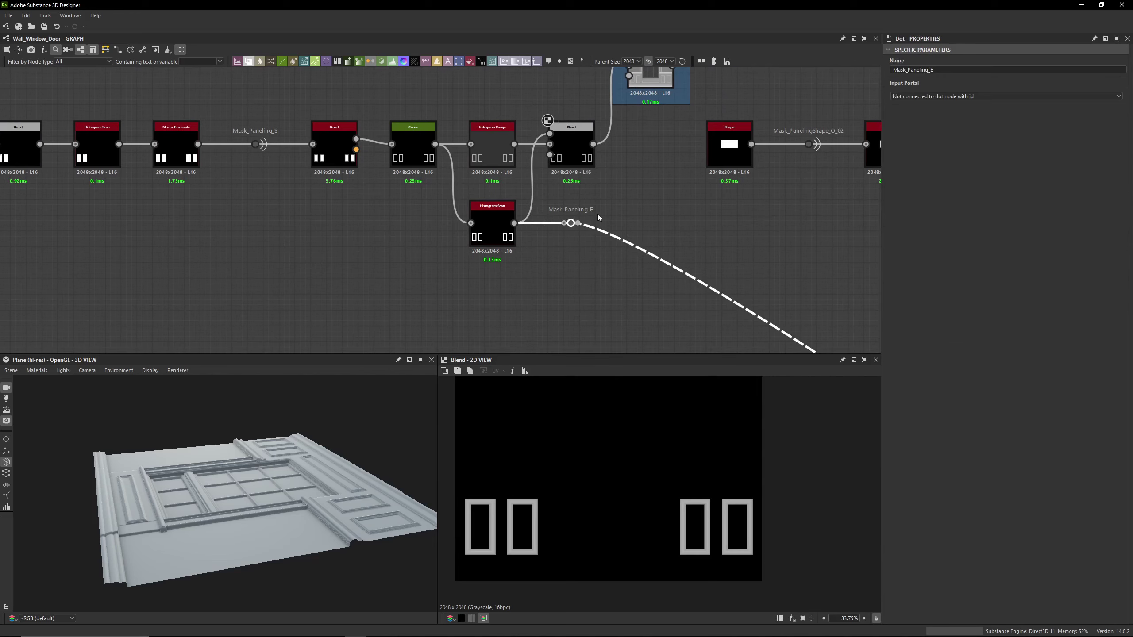
click(502, 245)
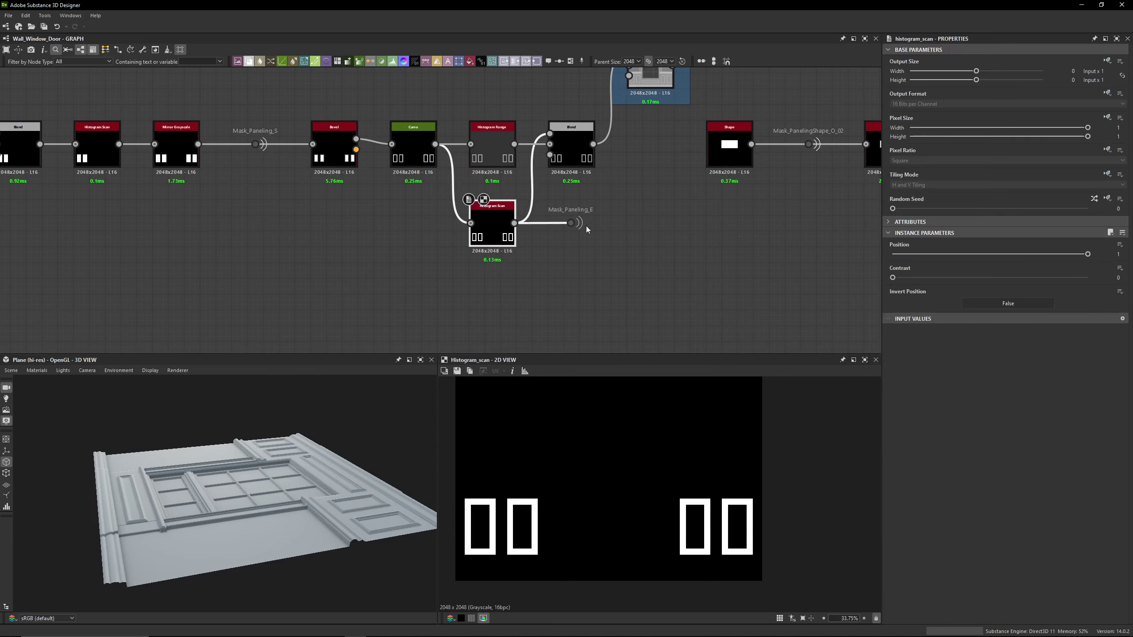
click(575, 223)
scroll(615, 213, down, 3)
scroll(621, 145, up, 4)
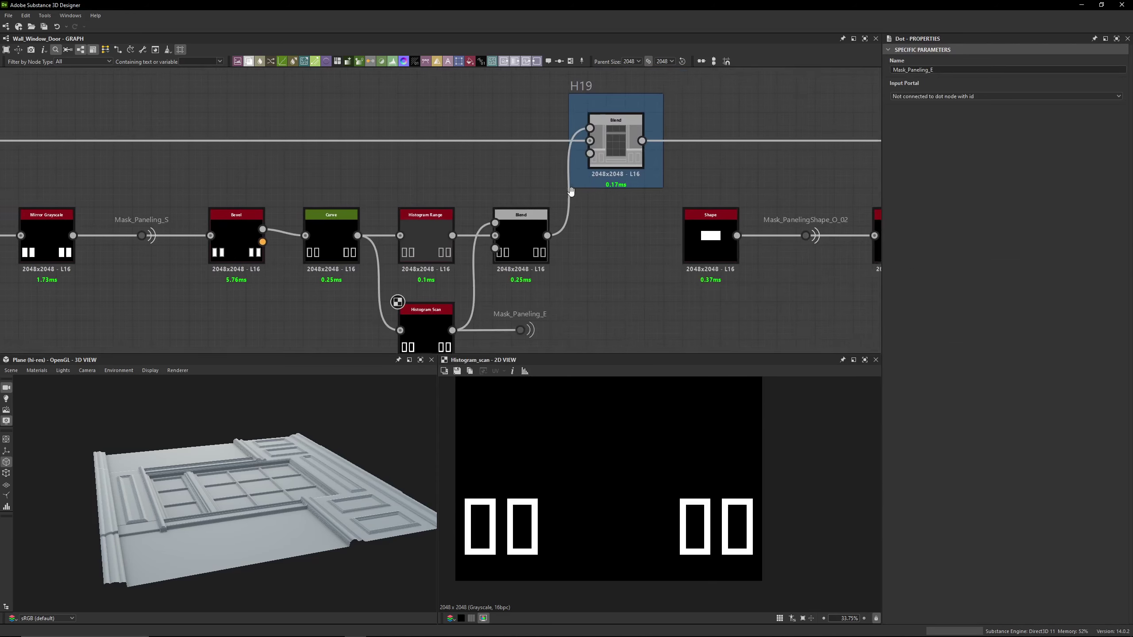
click(602, 152)
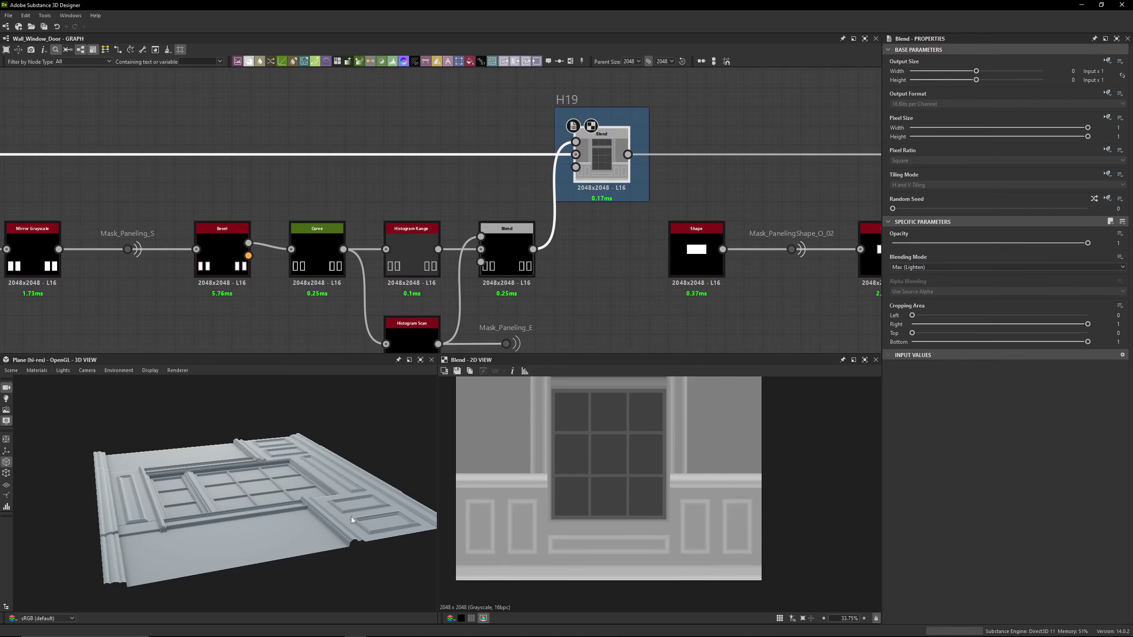
Trace the outgoing link of the Mask_Paneling_E dot and locate the paneling crown branch of the graph
middle_drag(513, 343, 514, 246)
click(503, 246)
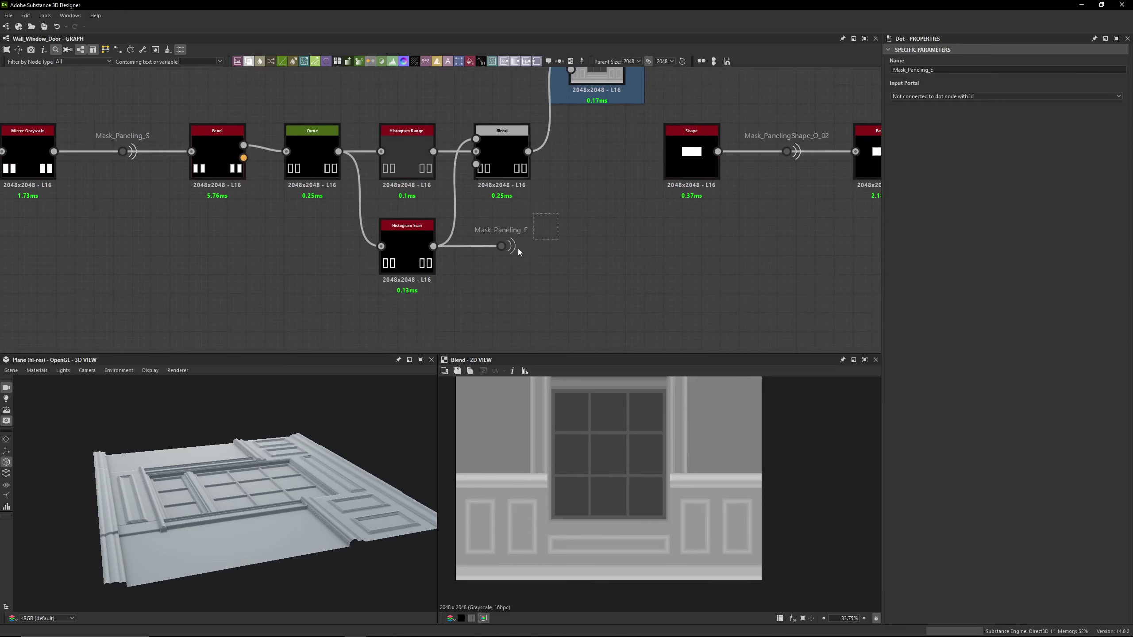
scroll(516, 289, down, 6)
middle_drag(584, 250, 381, 190)
scroll(618, 248, up, 5)
click(406, 192)
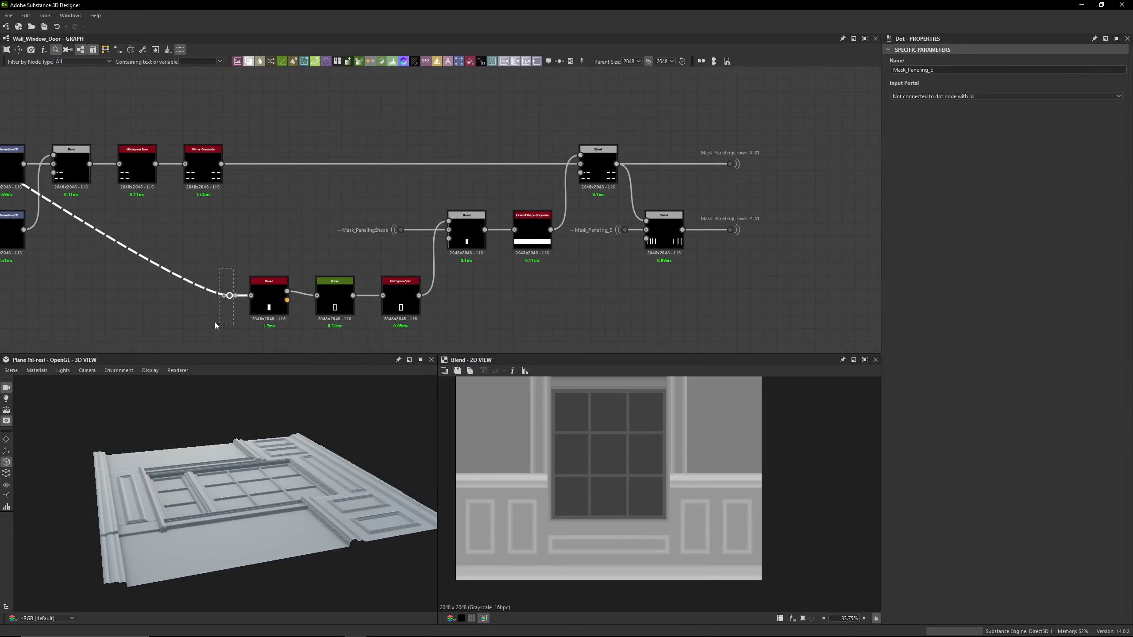
Preview the crown branch's Bevel and Curve nodes and compare that Curve with the one after Mask_Paneling_S
click(269, 303)
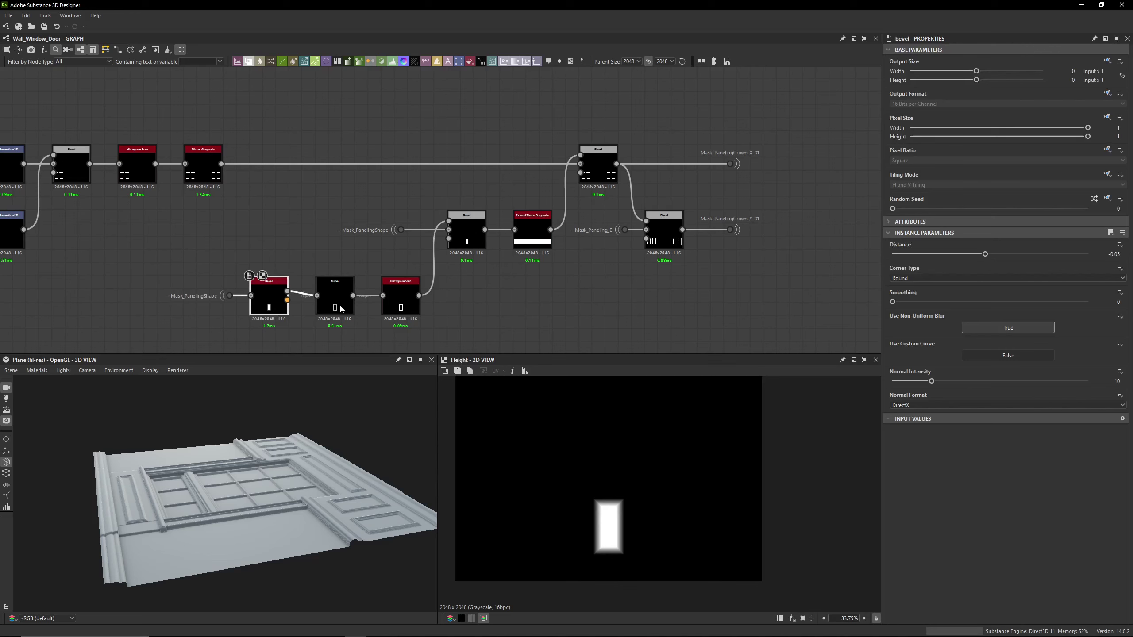
click(341, 309)
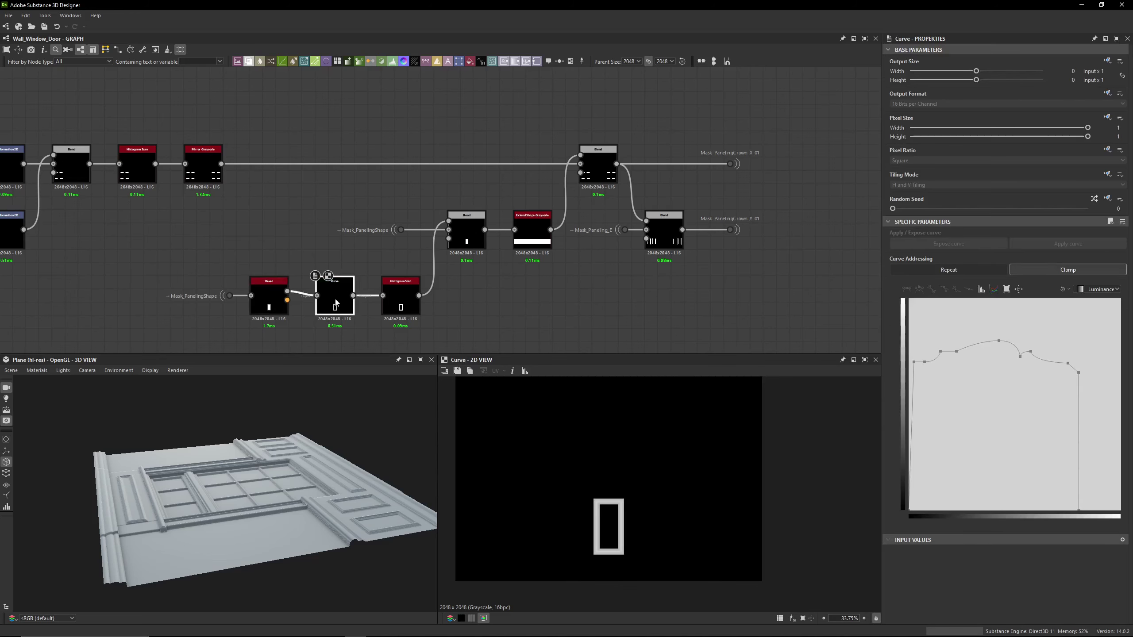
scroll(313, 188, down, 3)
middle_drag(314, 144, 461, 281)
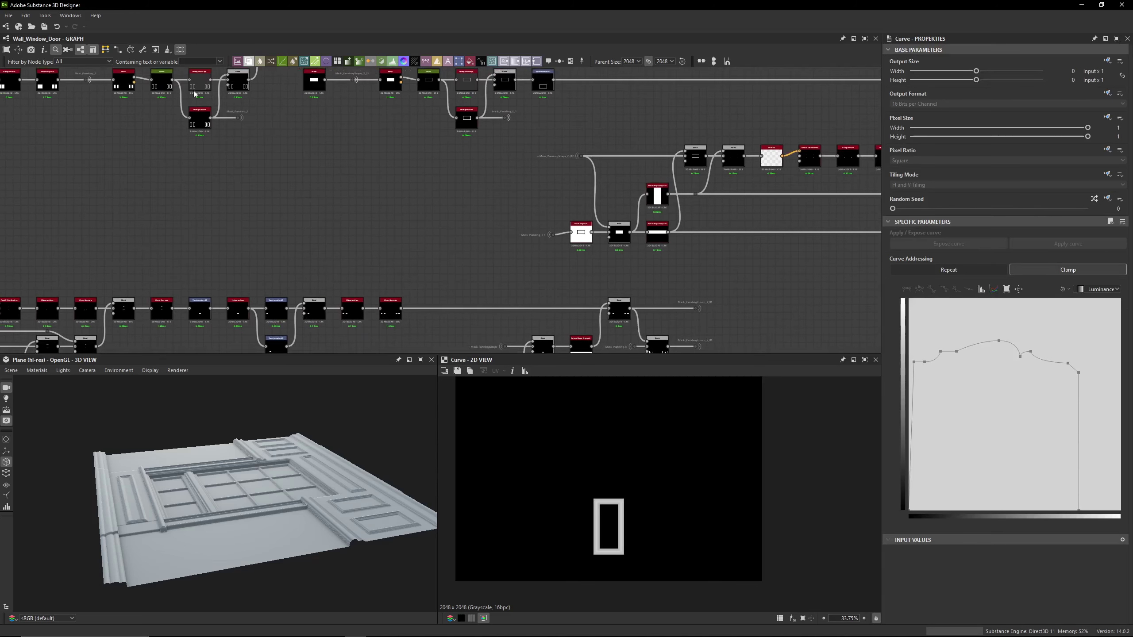
click(159, 86)
middle_drag(481, 336, 460, 262)
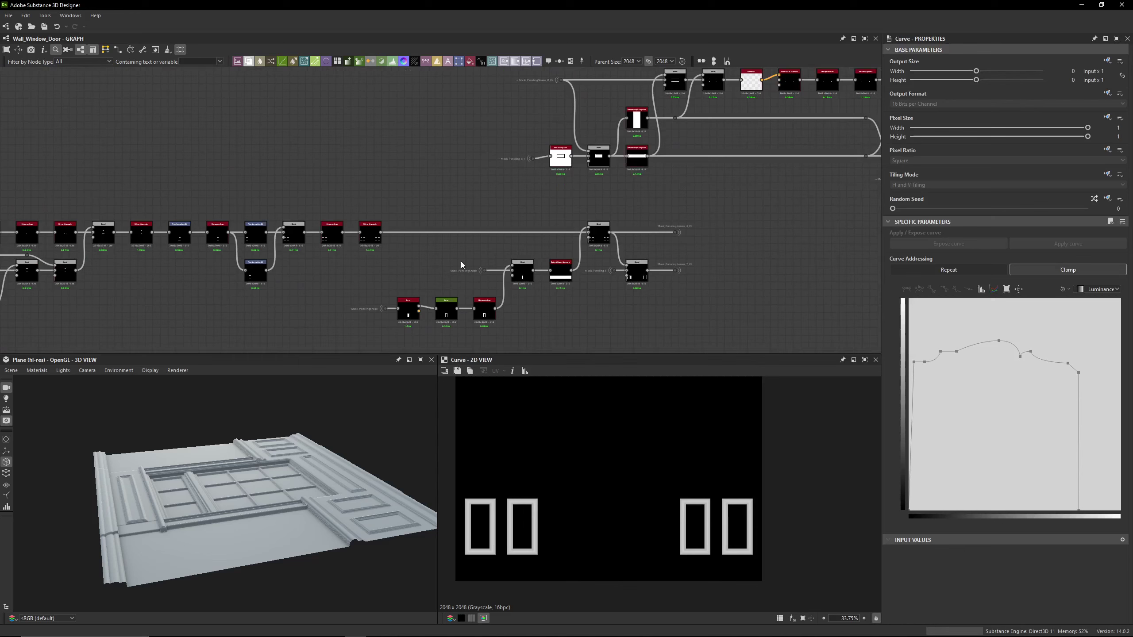
click(446, 315)
scroll(480, 284, up, 4)
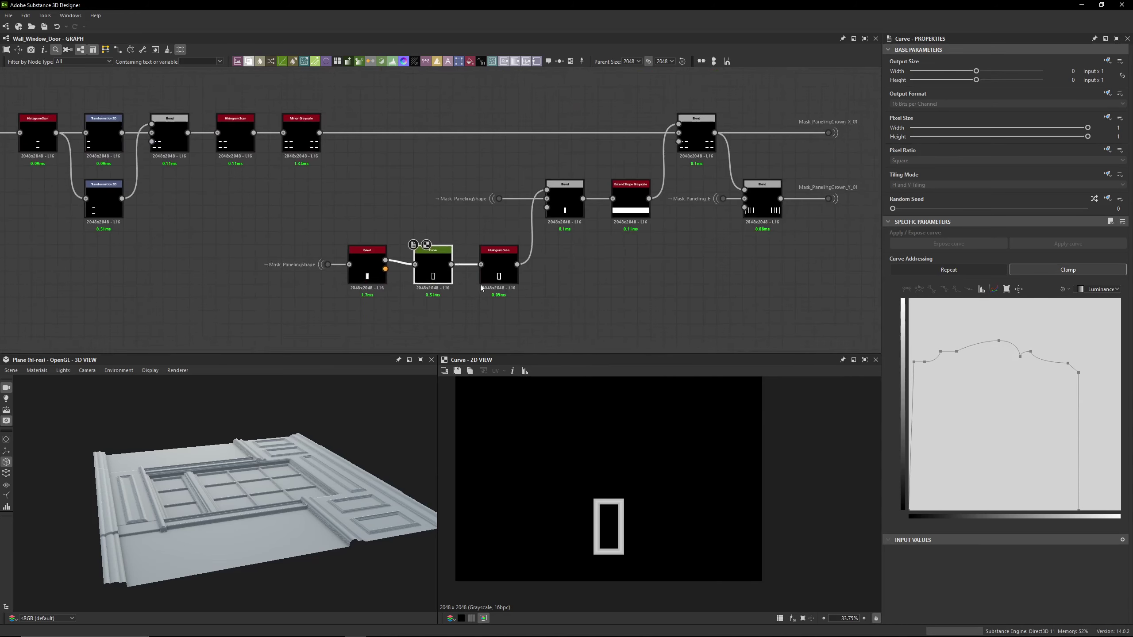
Preview the crown branch's Histogram Scan and inspect the Subtract Blend that cuts it from Mask_PanelingShape
click(508, 263)
middle_drag(595, 180, 529, 243)
click(529, 243)
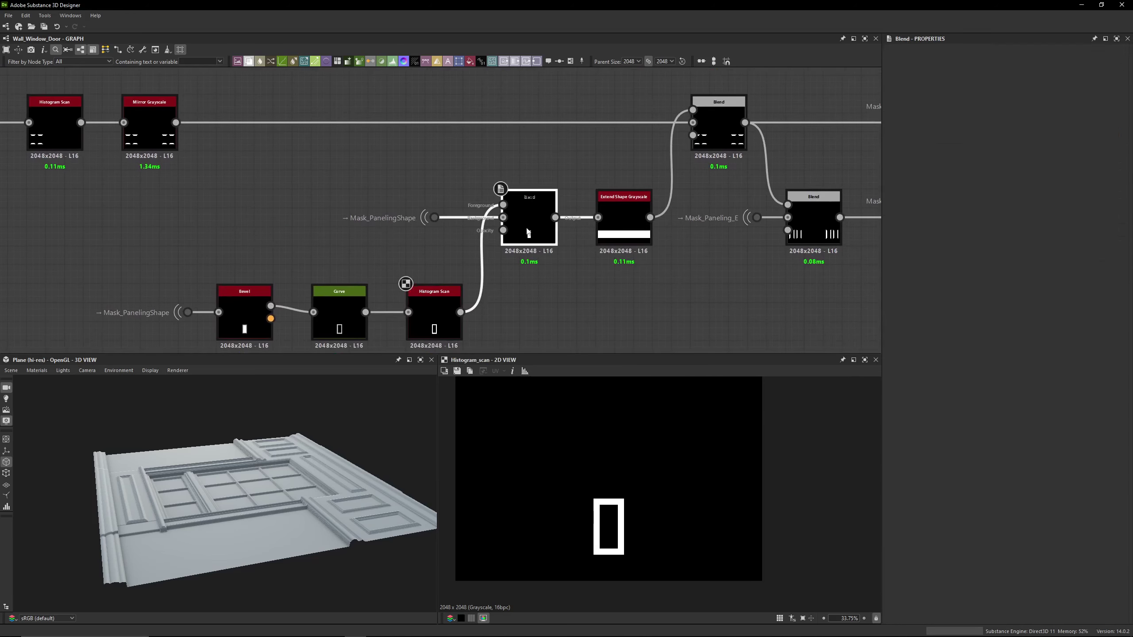
drag(445, 173, 373, 232)
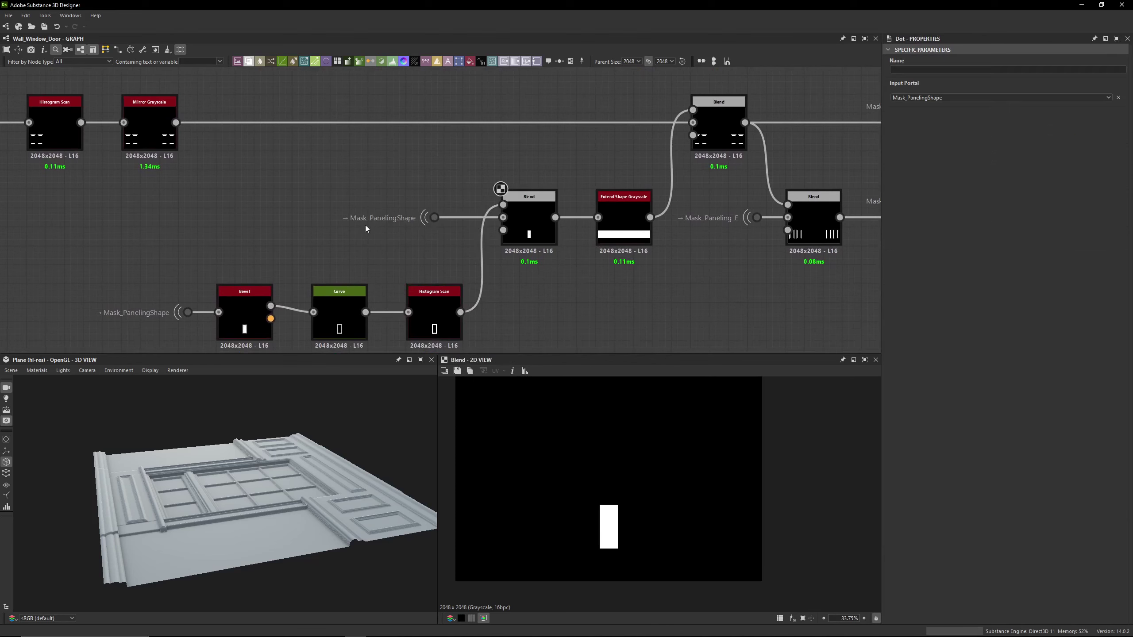
click(531, 219)
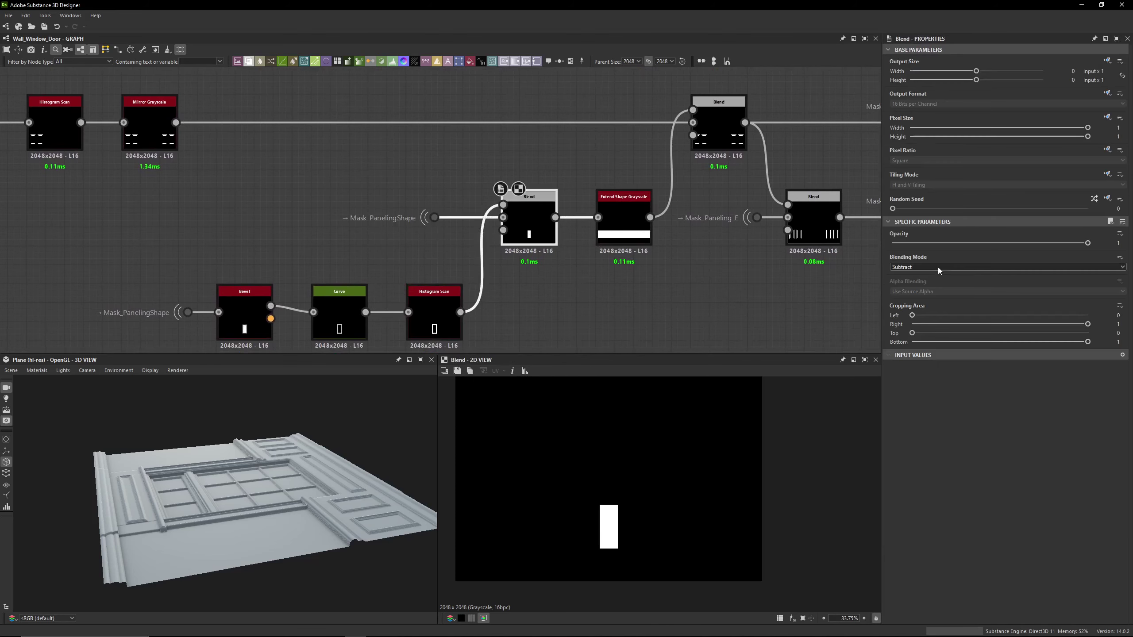
click(426, 308)
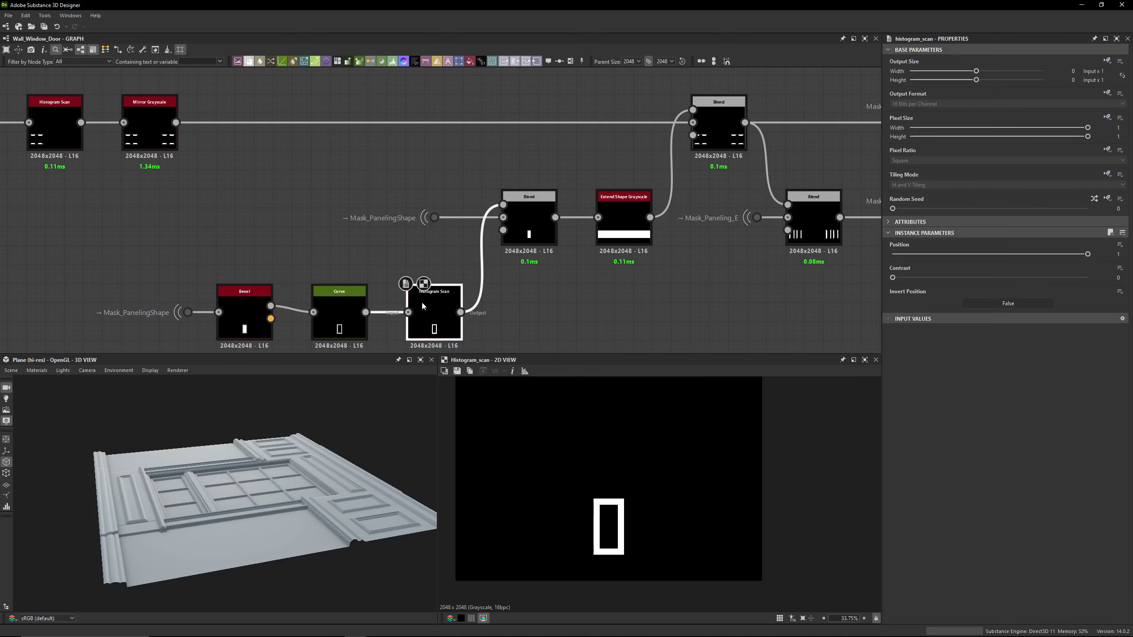
click(553, 237)
Preview the Extend Shape Grayscale and Mirror Grayscale nodes, and examine a trapezoid edge in the Subtract Blend combining them
click(612, 223)
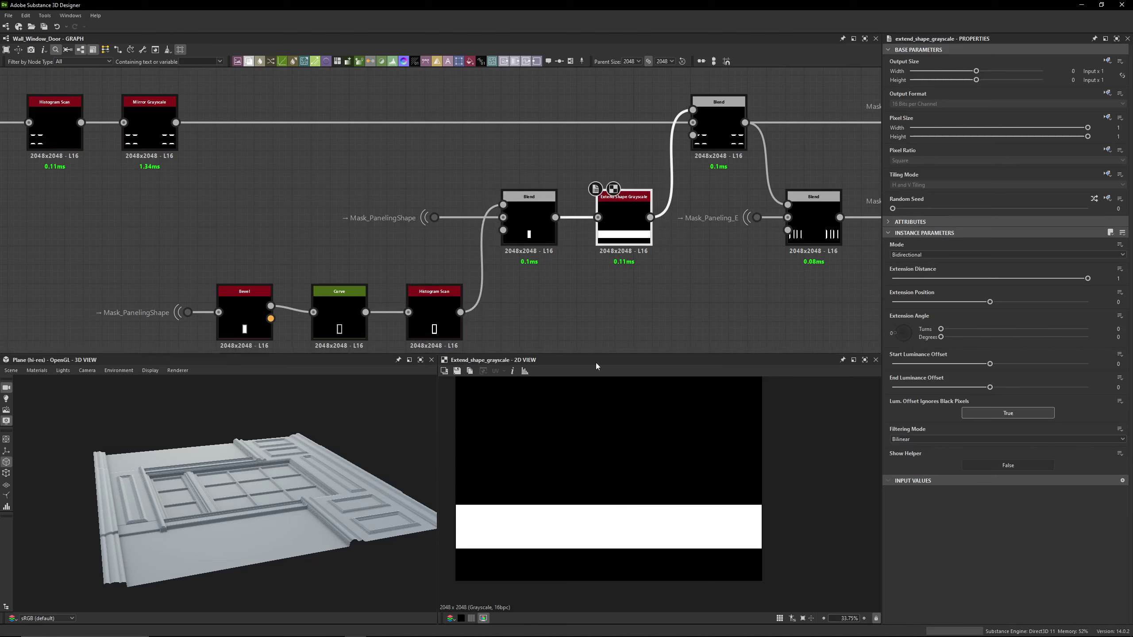
key(f)
click(693, 122)
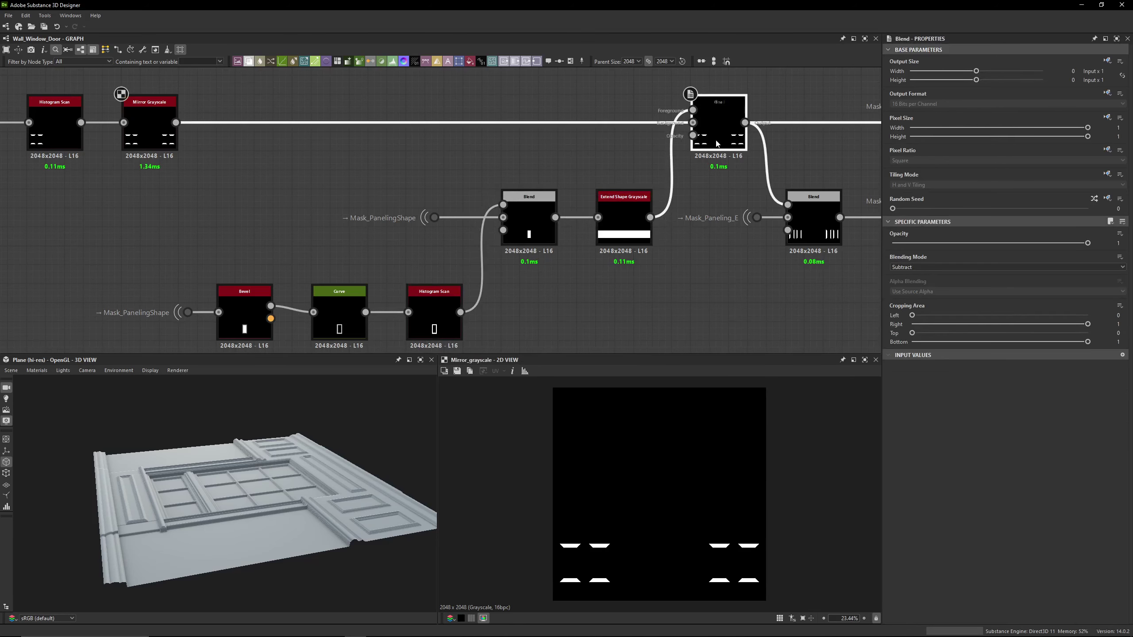
double_click(721, 116)
scroll(624, 556, up, 3)
scroll(624, 556, up, 12)
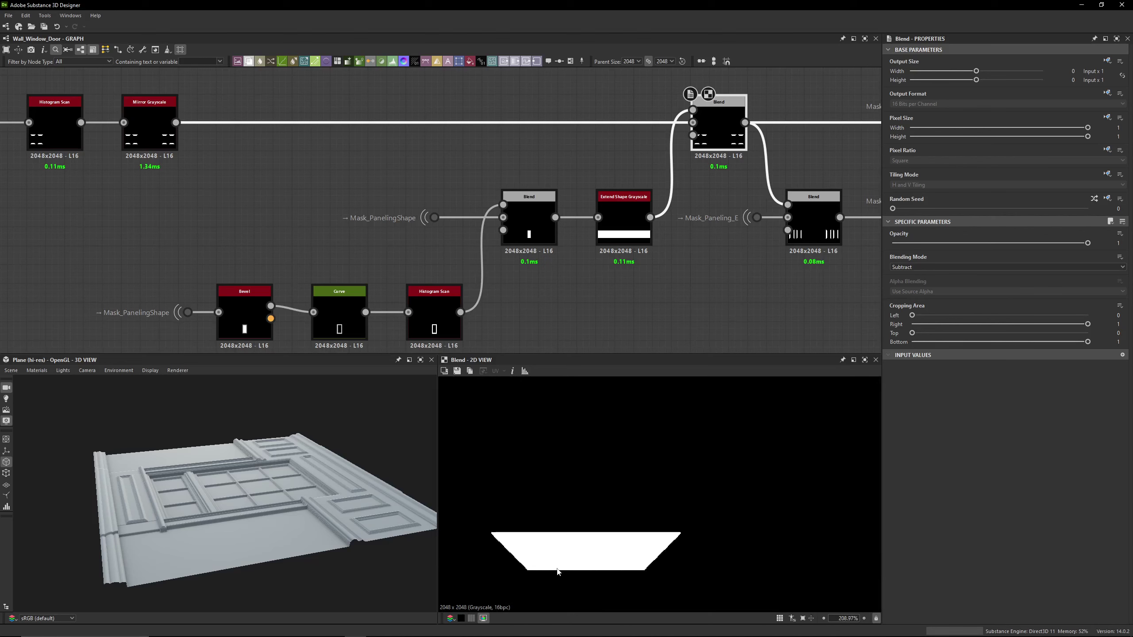
Compare a trapezoid corner in the Mirror Grayscale preview with the same corner in the Subtract Blend that uses Extend Shape Grayscale
double_click(624, 215)
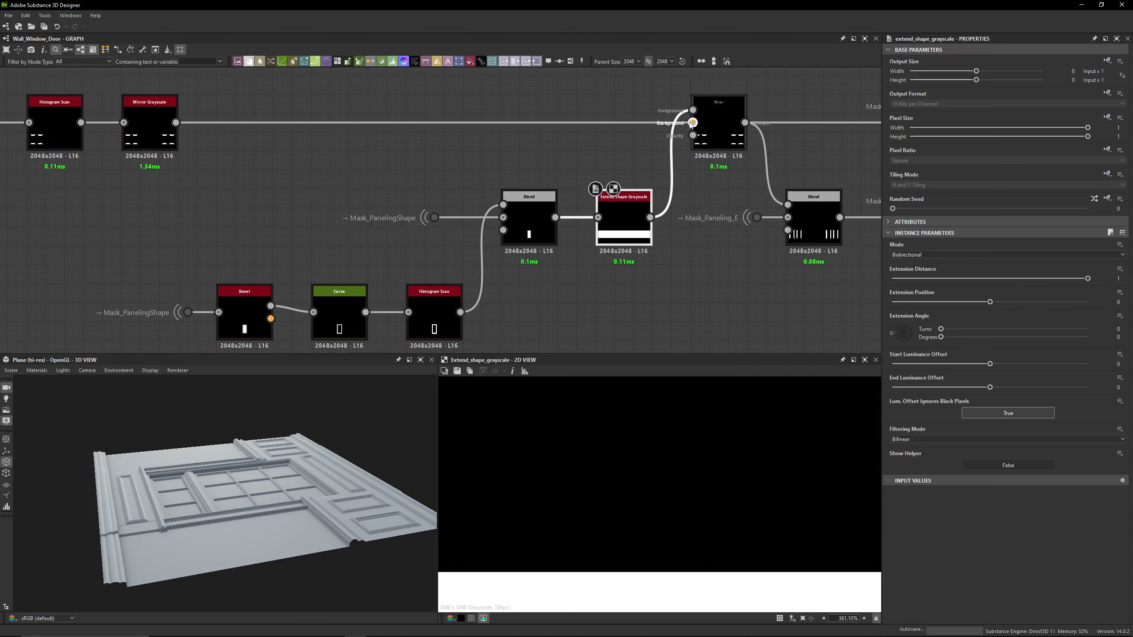
double_click(730, 135)
scroll(526, 584, up, 2)
scroll(527, 584, up, 10)
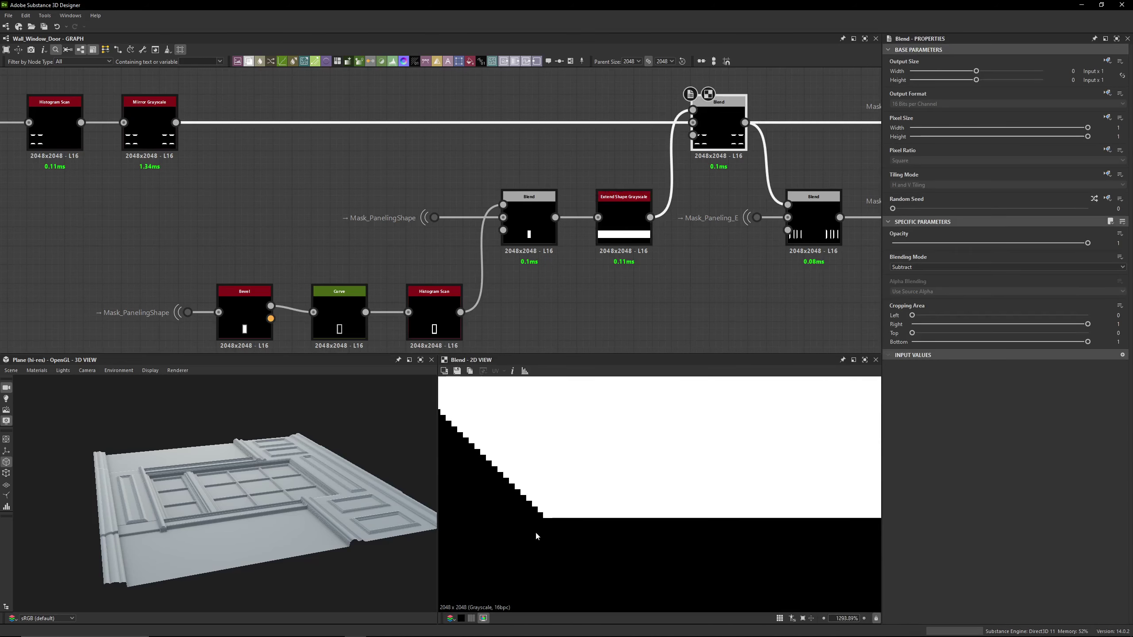
double_click(623, 218)
double_click(693, 122)
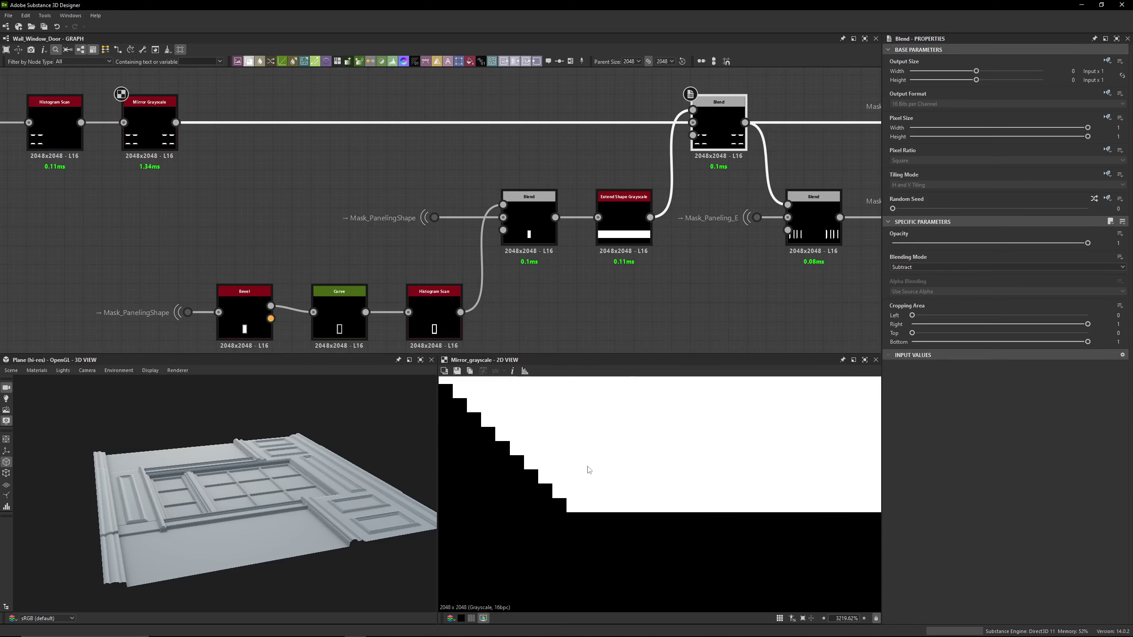
double_click(718, 136)
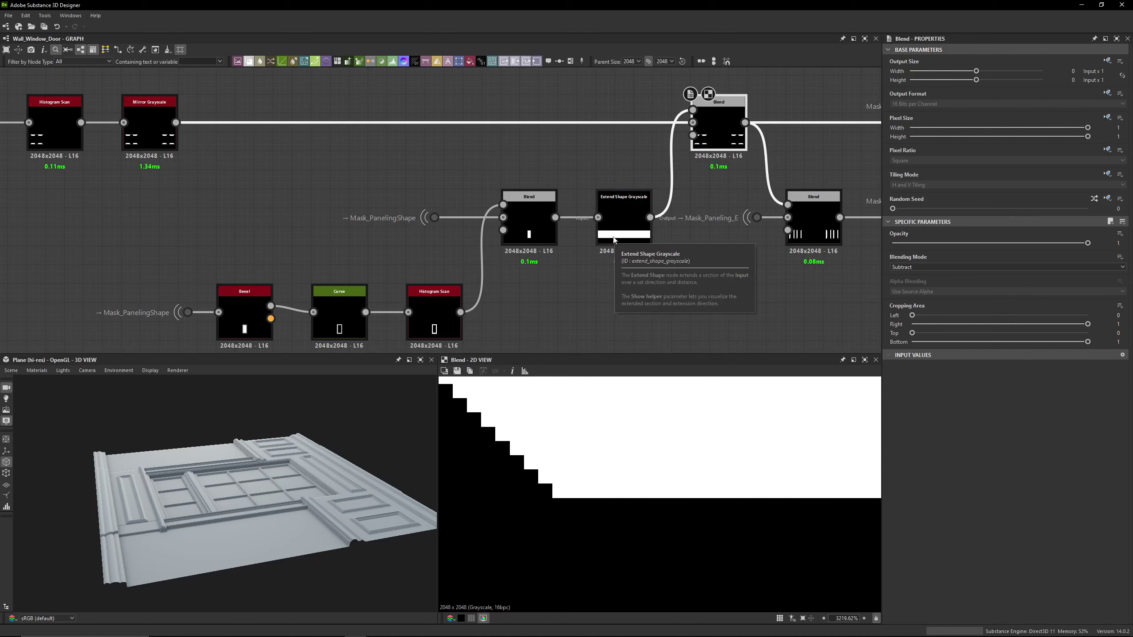
Compare the trapezoid's diagonal edge in the upstream Transformation 2D with the Subtract Blend, and view that Blend's whole mask
middle_drag(620, 248, 713, 248)
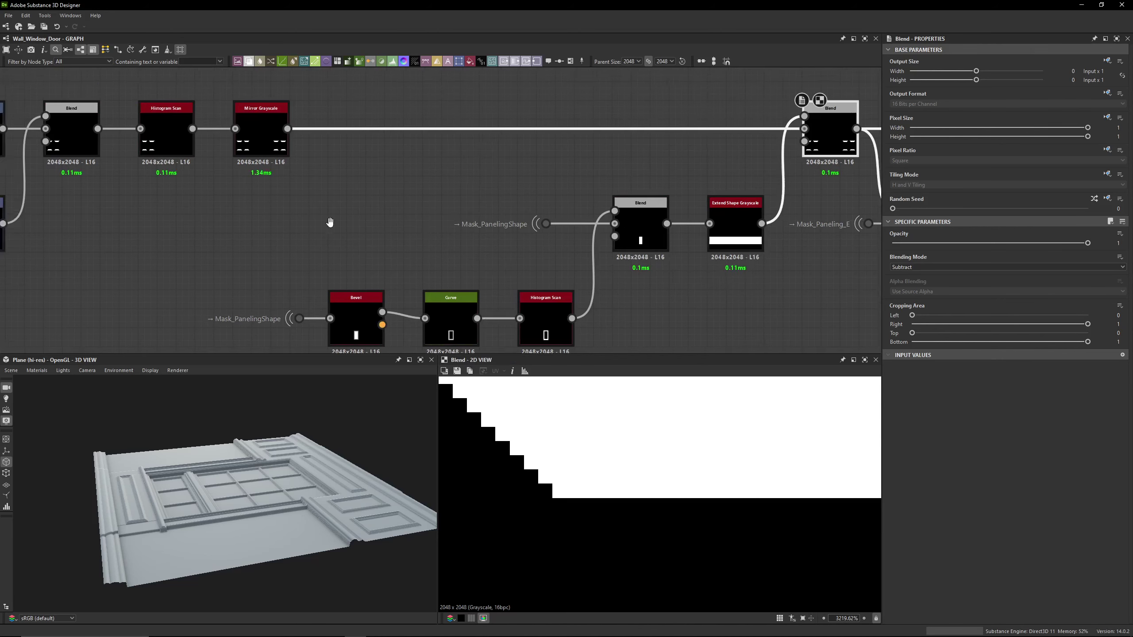
middle_drag(328, 223, 424, 234)
double_click(439, 234)
scroll(612, 274, down, 3)
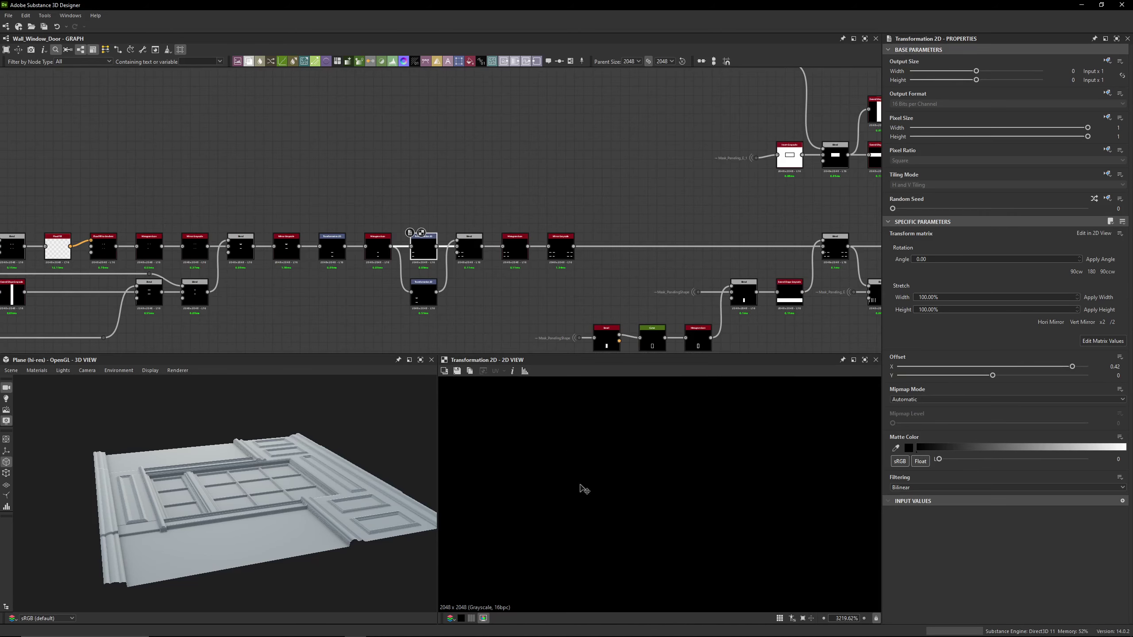
scroll(594, 468, up, 6)
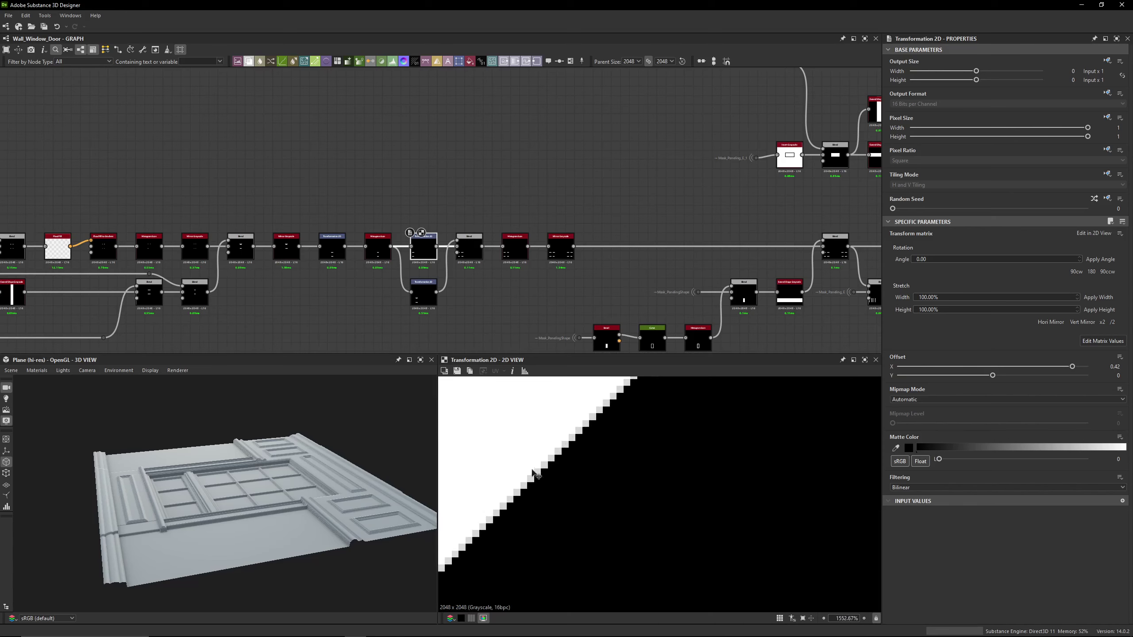
middle_drag(553, 194, 245, 165)
scroll(602, 212, up, 3)
double_click(503, 209)
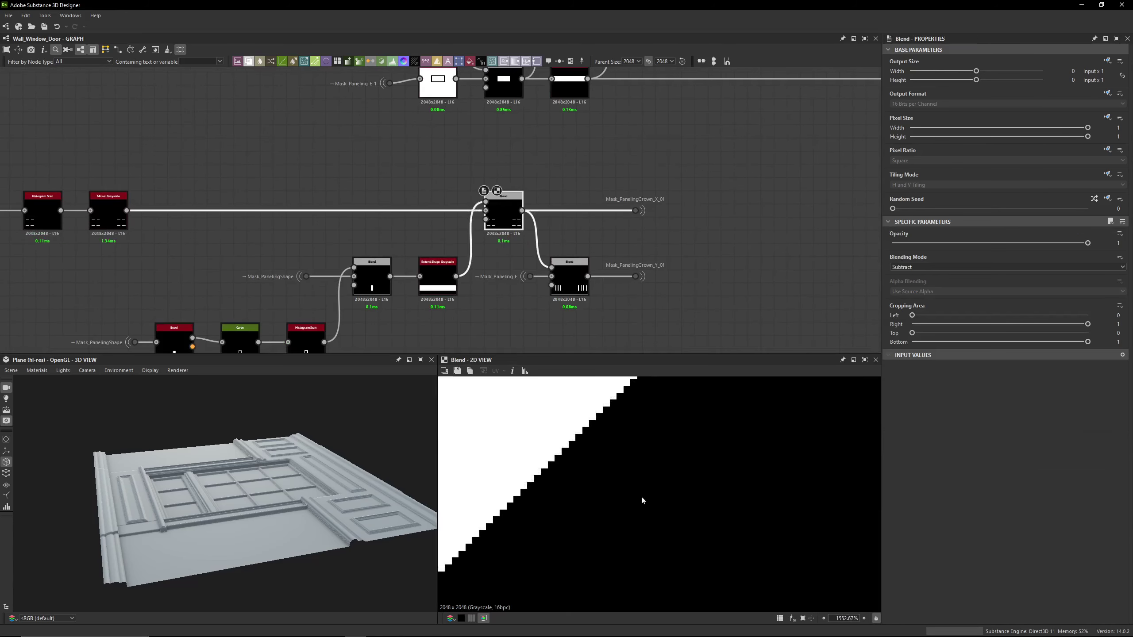
scroll(640, 484, down, 10)
scroll(638, 471, down, 9)
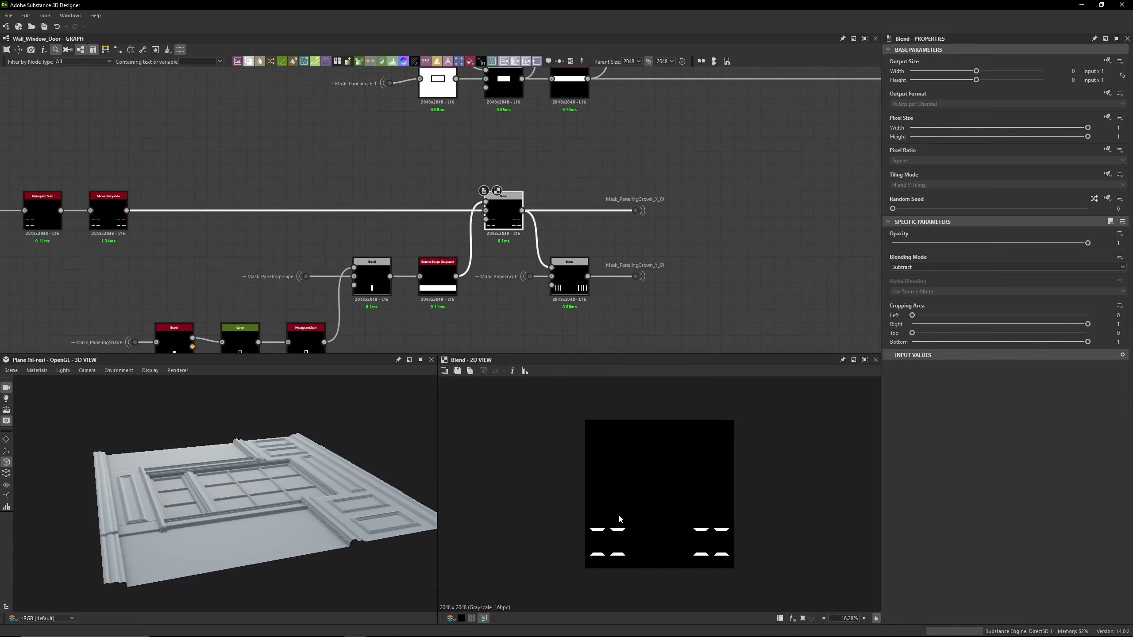
Inspect the Mask_PanelingCrown_X_01 output and preview how it is subtracted from Mask_Paneling_E to make Mask_PanelingCrown_Y_01
scroll(642, 212, up, 3)
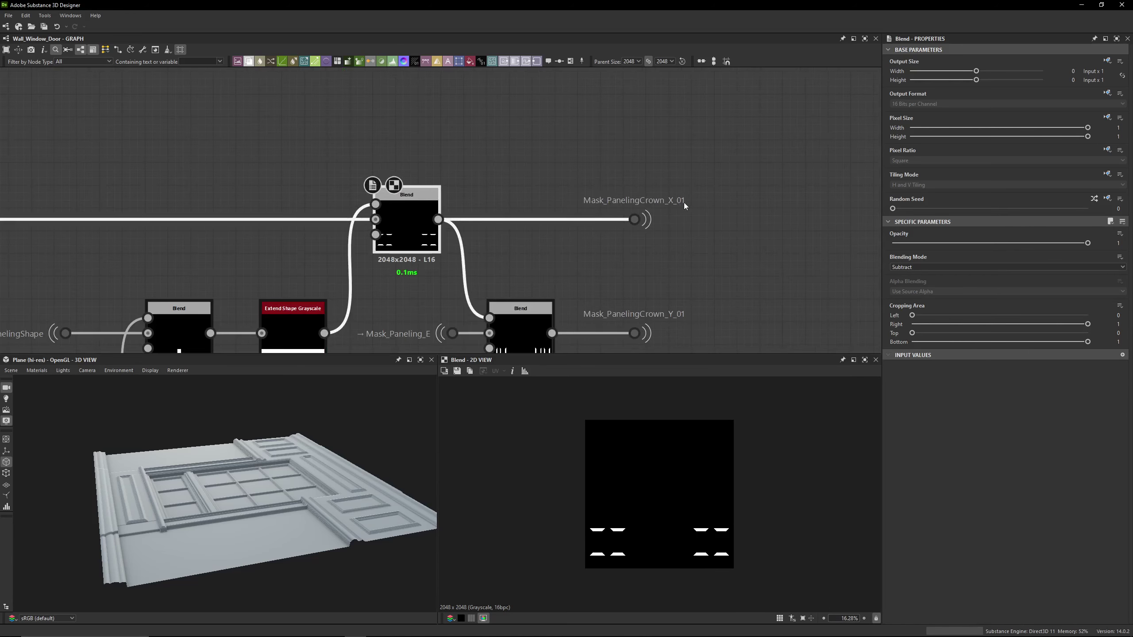
middle_drag(683, 202, 753, 117)
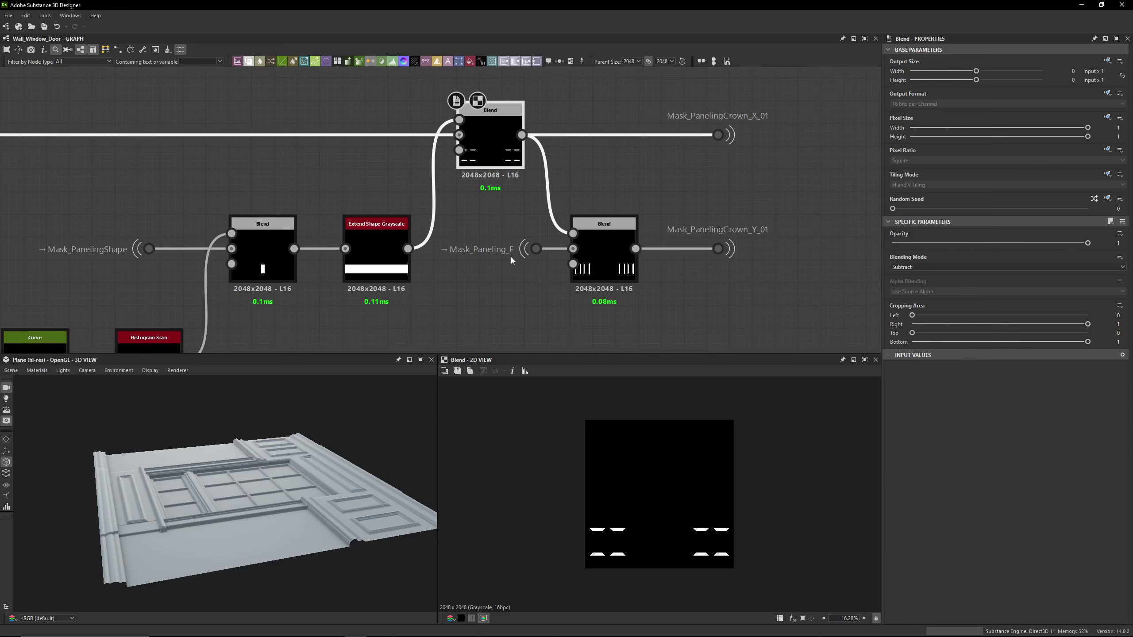
double_click(544, 252)
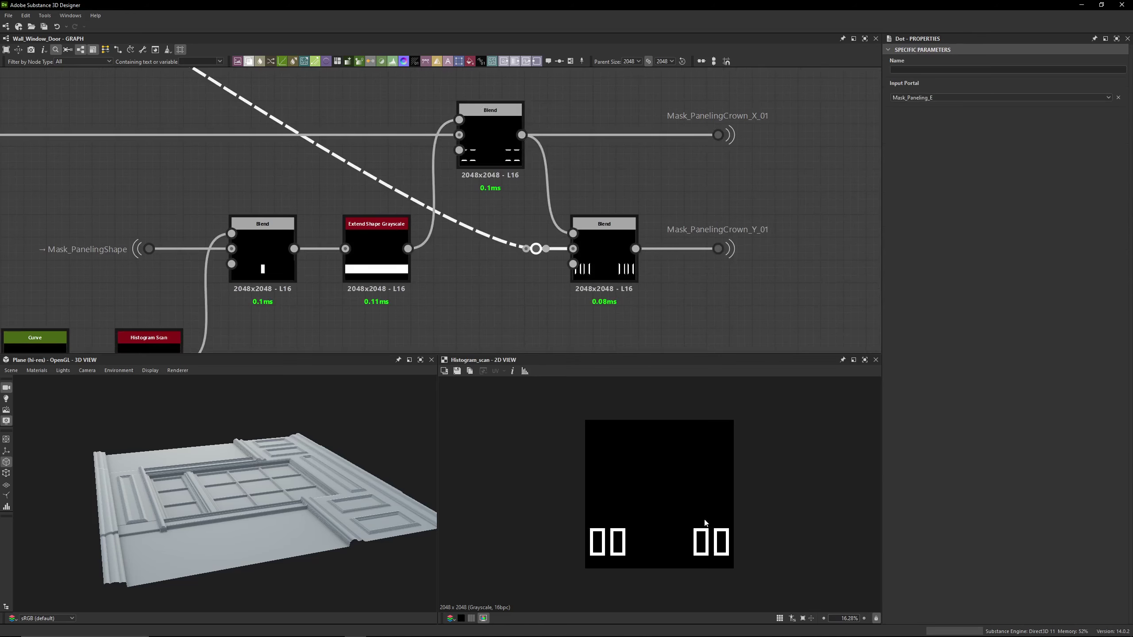
double_click(598, 224)
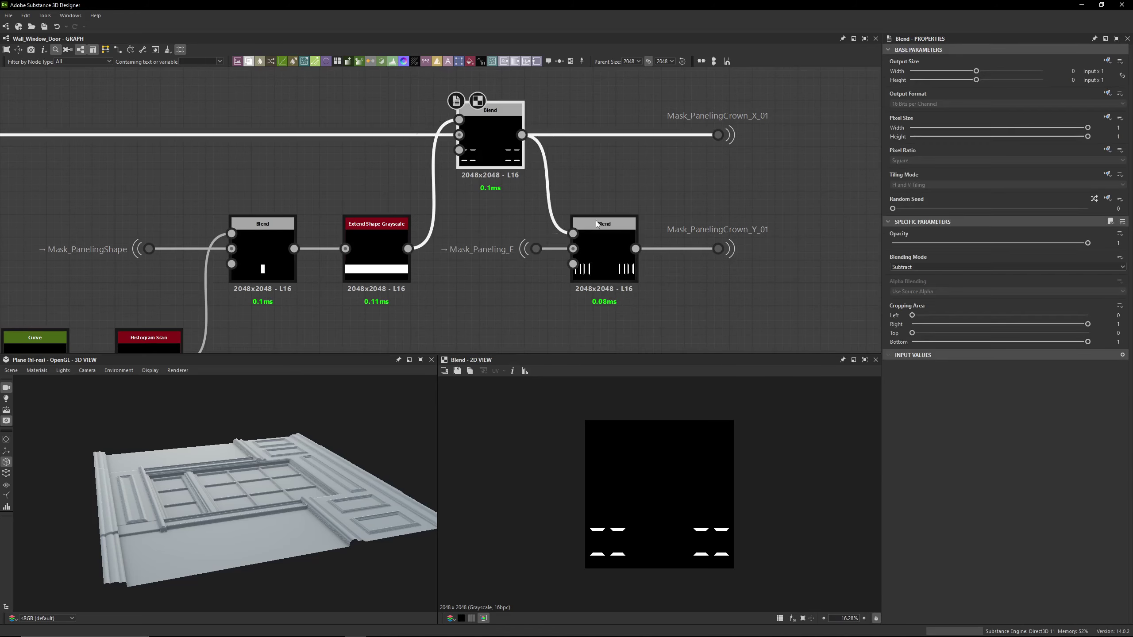
double_click(545, 250)
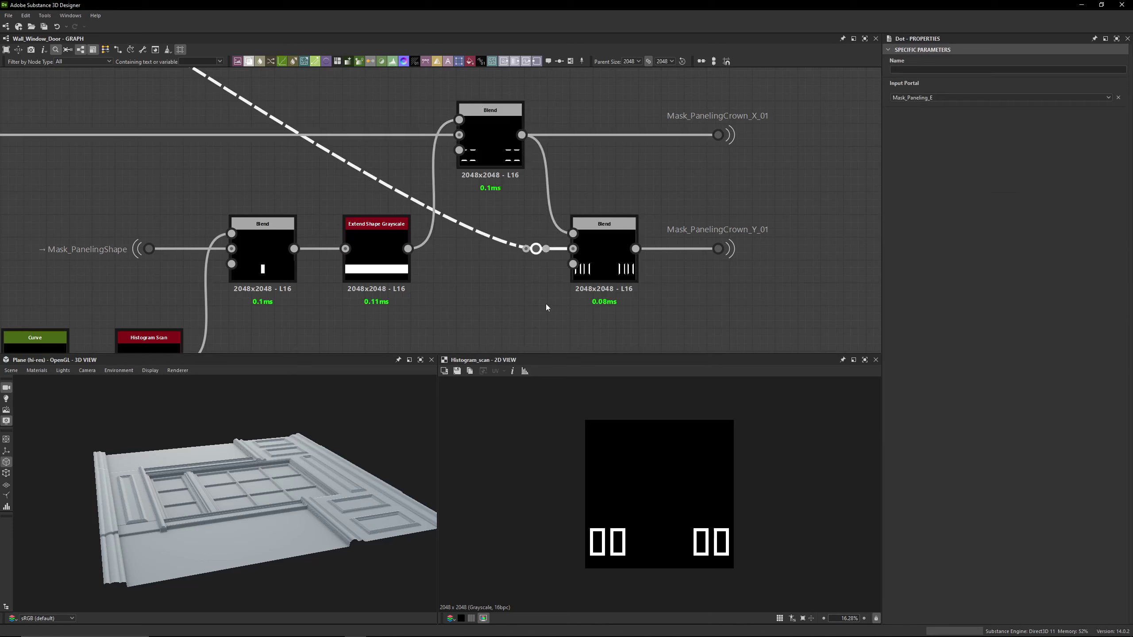
double_click(604, 277)
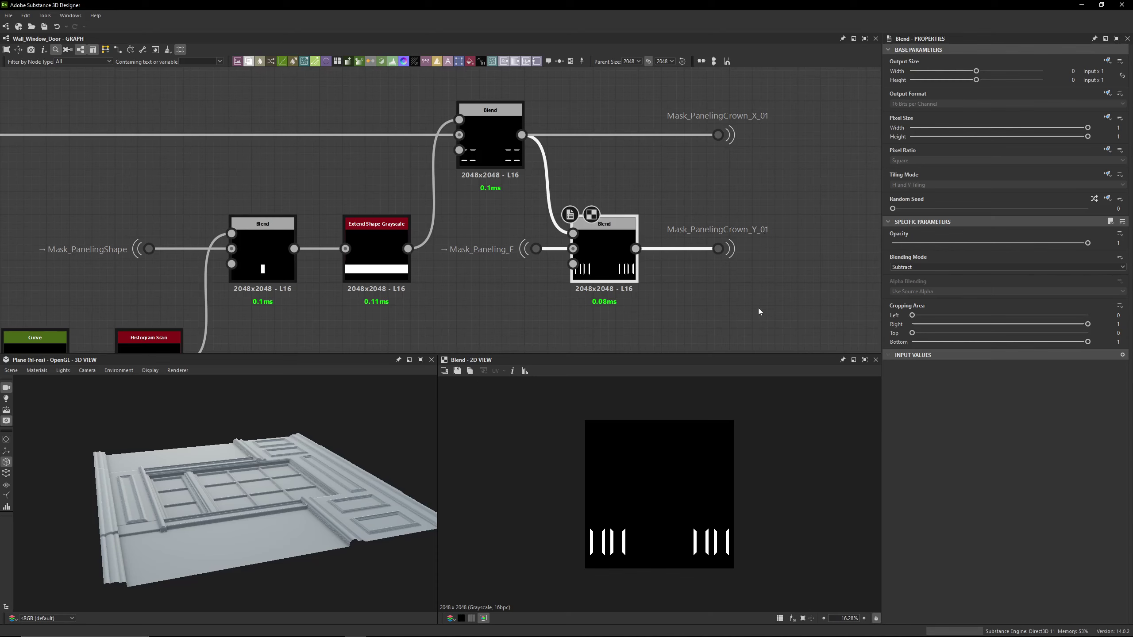
Locate the separate lowest branch of the graph and trace the links between its nodes and the main chain
scroll(635, 249, down, 5)
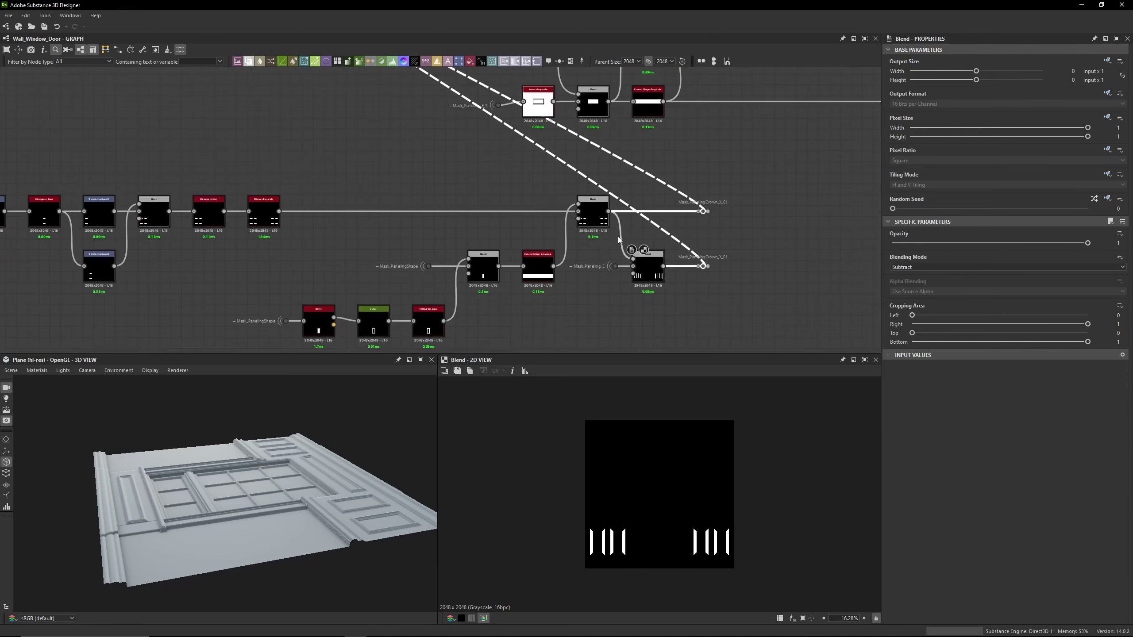
scroll(608, 225, down, 2)
scroll(568, 264, up, 4)
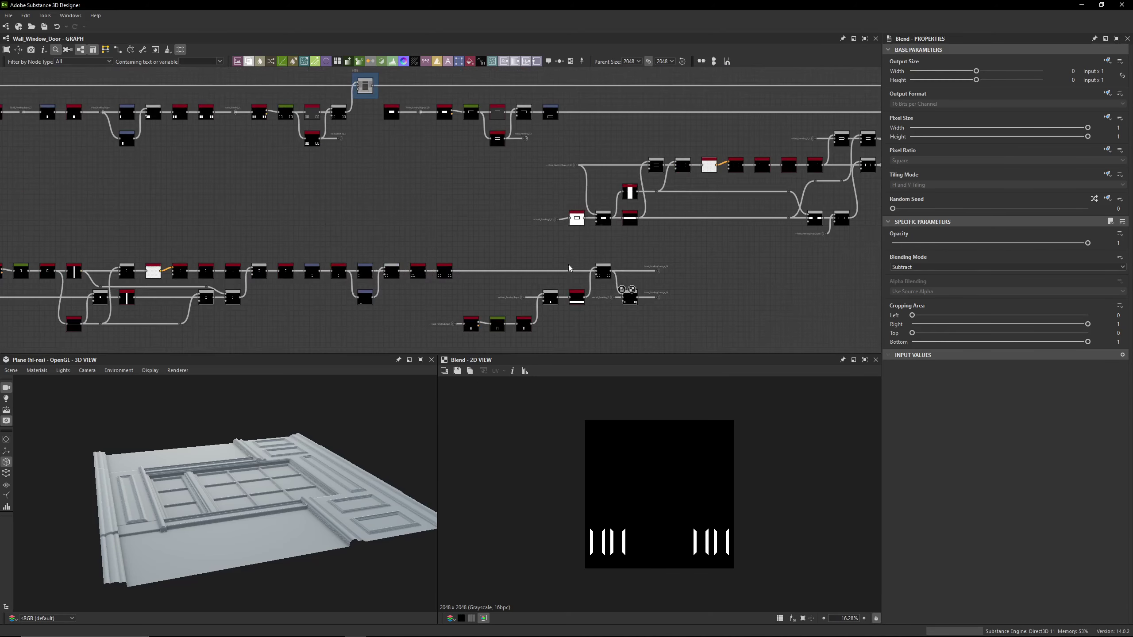
middle_drag(620, 235, 572, 294)
middle_drag(450, 232, 406, 244)
scroll(393, 244, down, 3)
scroll(446, 214, up, 5)
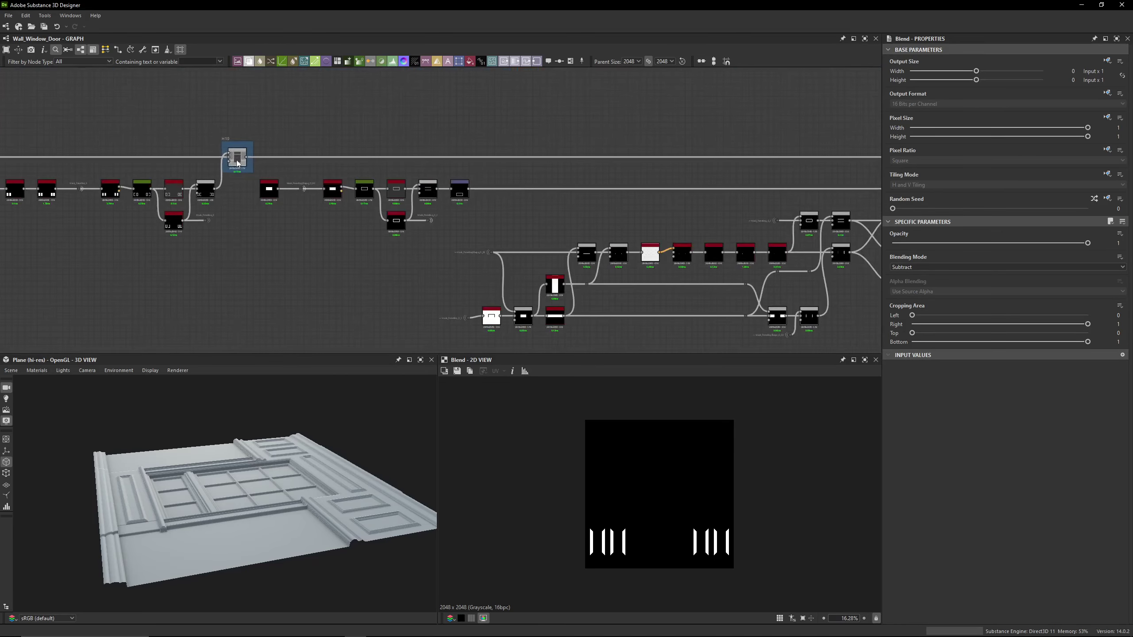
scroll(465, 195, down, 4)
scroll(423, 294, up, 1)
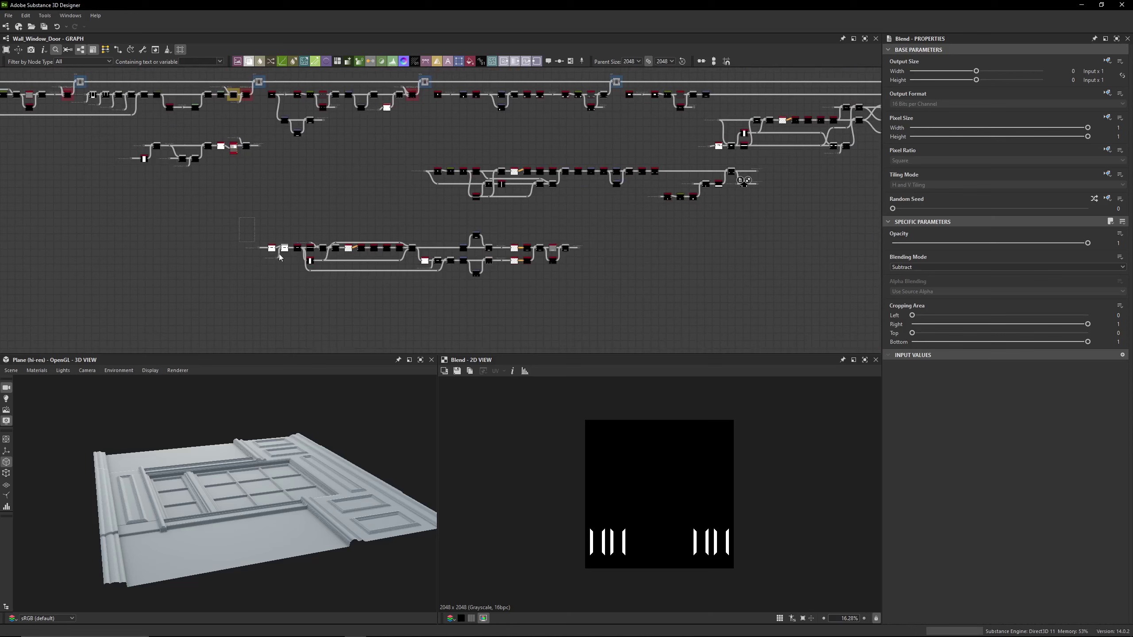
drag(240, 218, 613, 296)
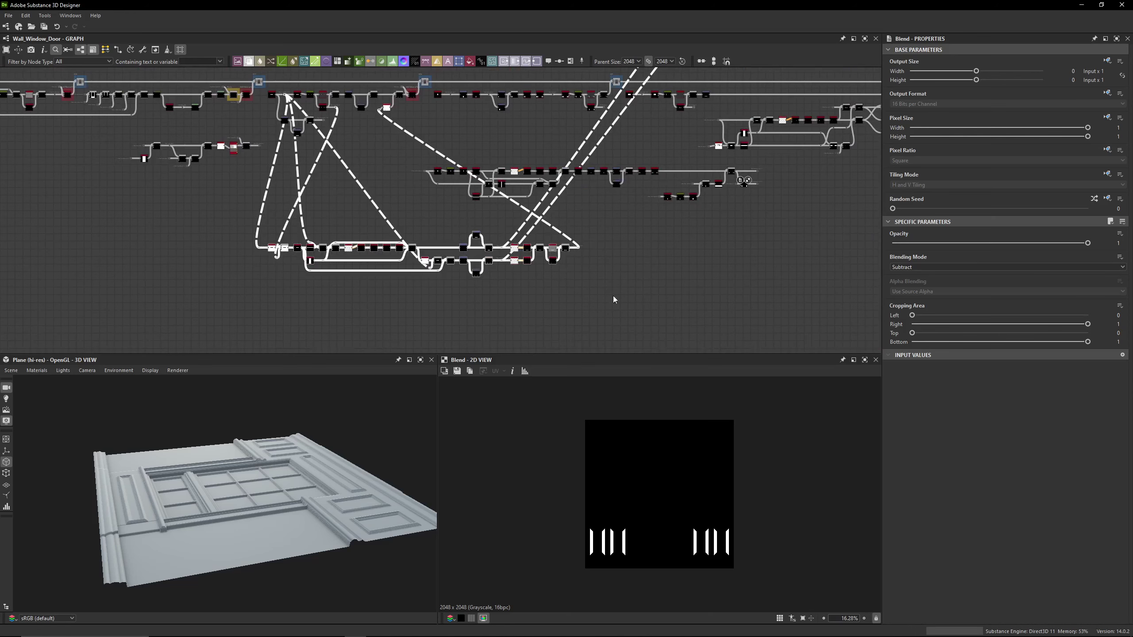
click(609, 262)
click(560, 245)
Preview the H18 branch's Min (Darken) Blend fed by Invert Grayscale and the Add (Linear Dodge) Blend before it
scroll(368, 93, up, 5)
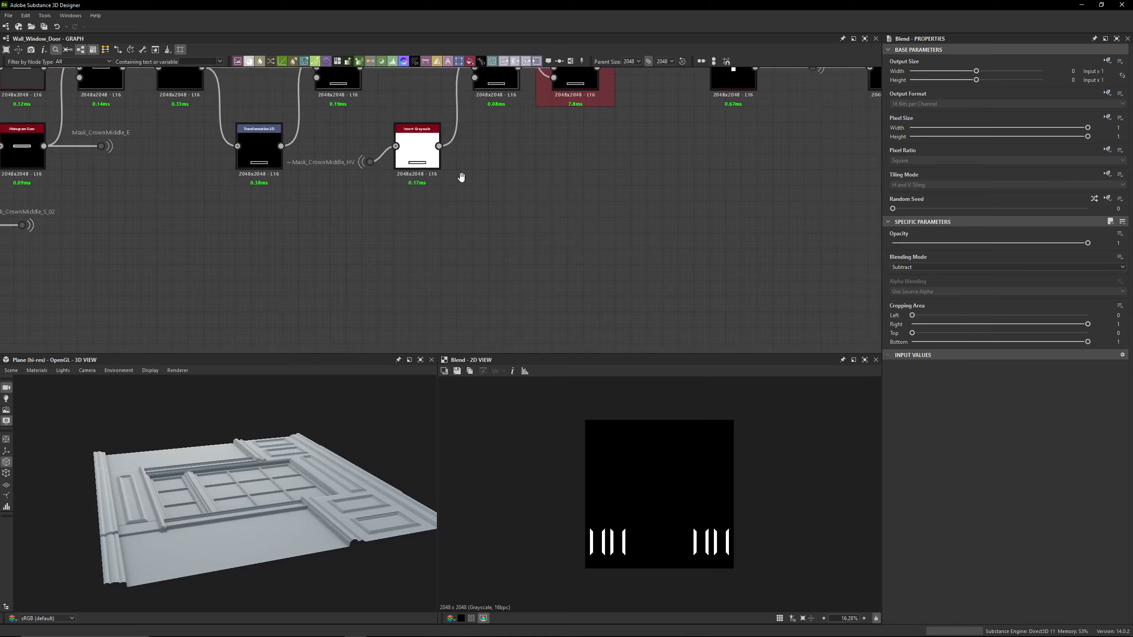
scroll(460, 174, down, 5)
middle_drag(687, 156, 432, 164)
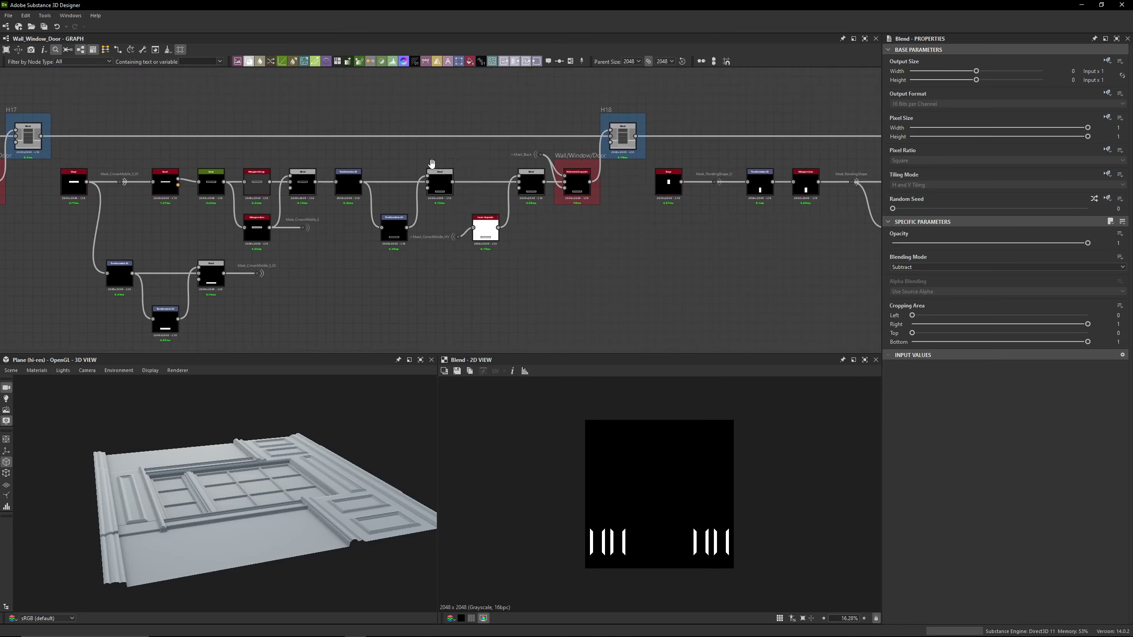
scroll(505, 198, up, 4)
click(579, 172)
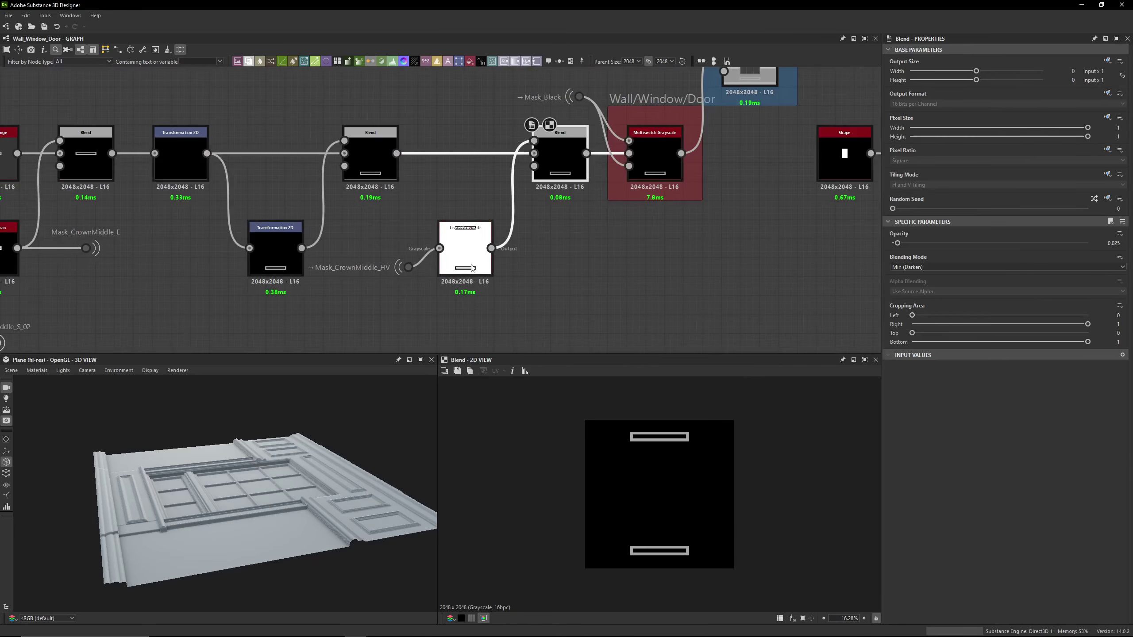
click(448, 228)
click(561, 178)
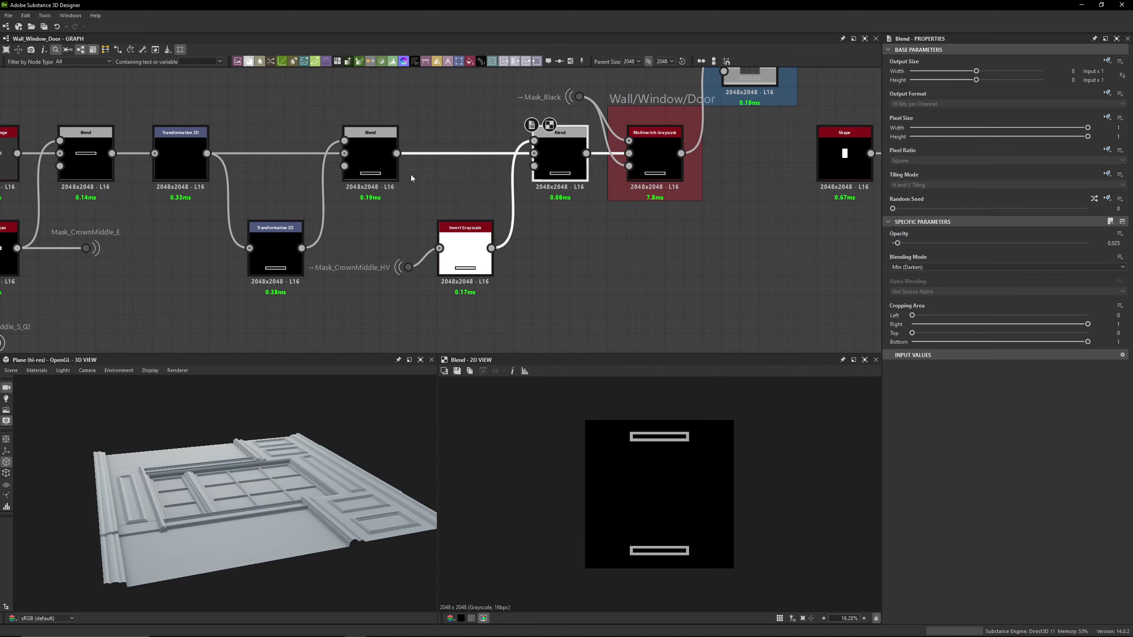
click(370, 160)
scroll(578, 254, down, 4)
middle_drag(545, 252, 578, 255)
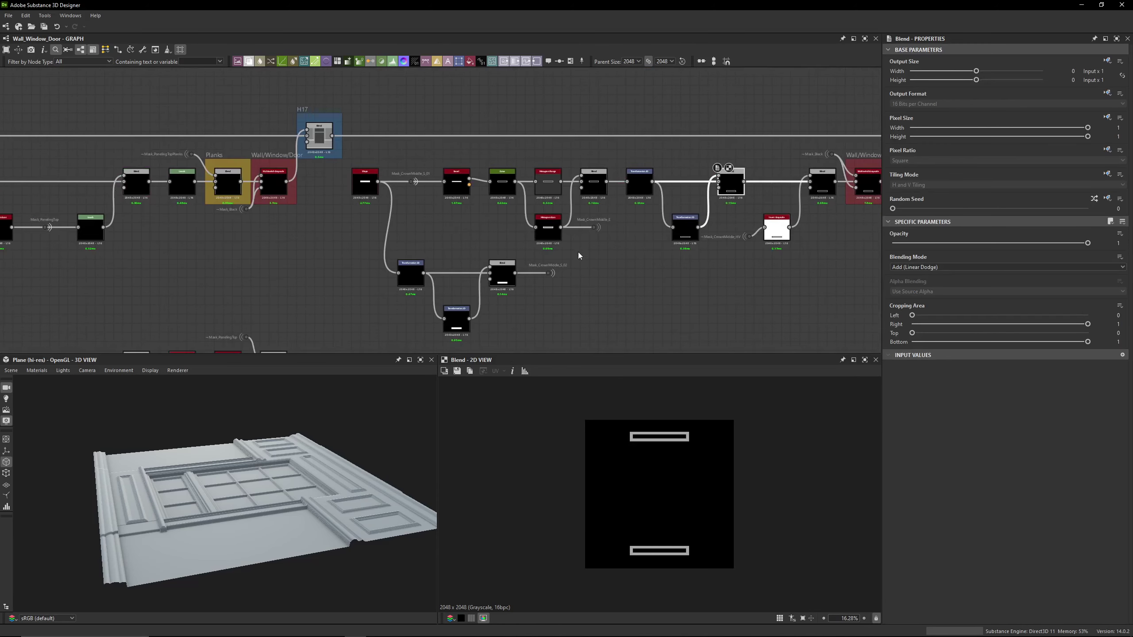
Trace the outgoing links of the Mask_CrownMiddle_S_02 dot and of the first Shape and its dot after H17
click(550, 273)
scroll(551, 300, down, 3)
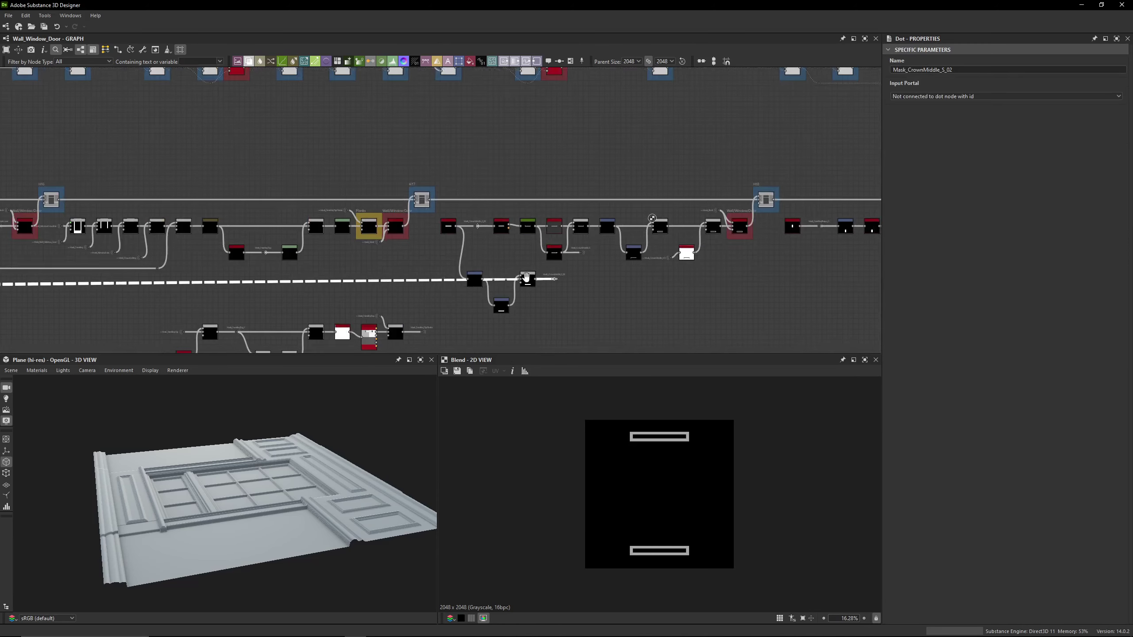
middle_drag(527, 278, 27, 237)
middle_drag(431, 237, 910, 242)
scroll(488, 151, up, 3)
click(660, 106)
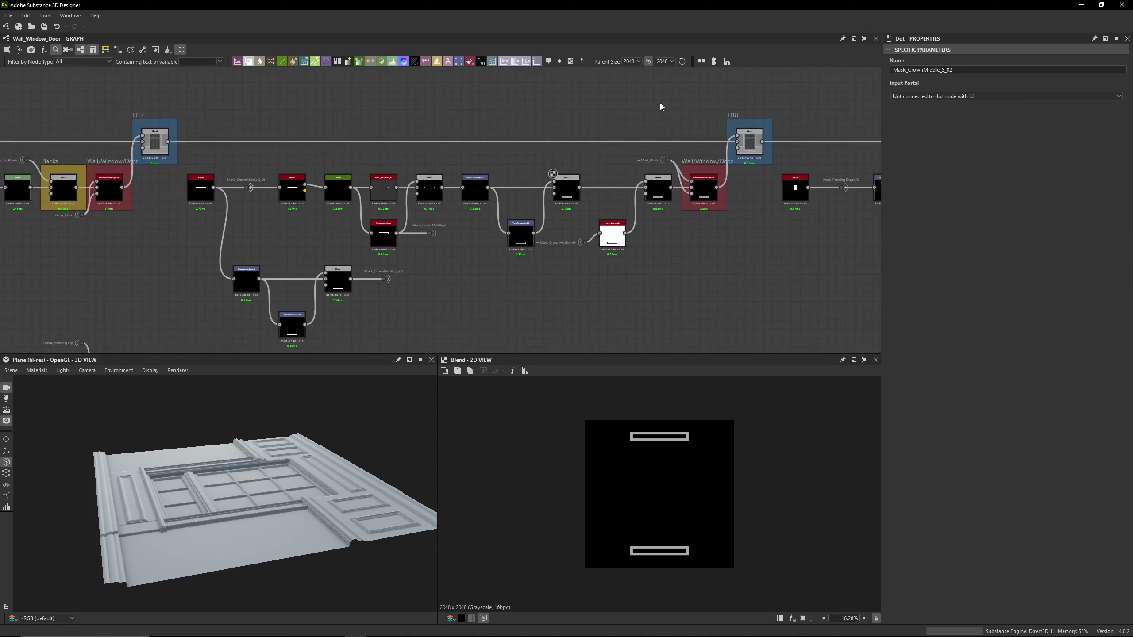
drag(271, 159, 203, 199)
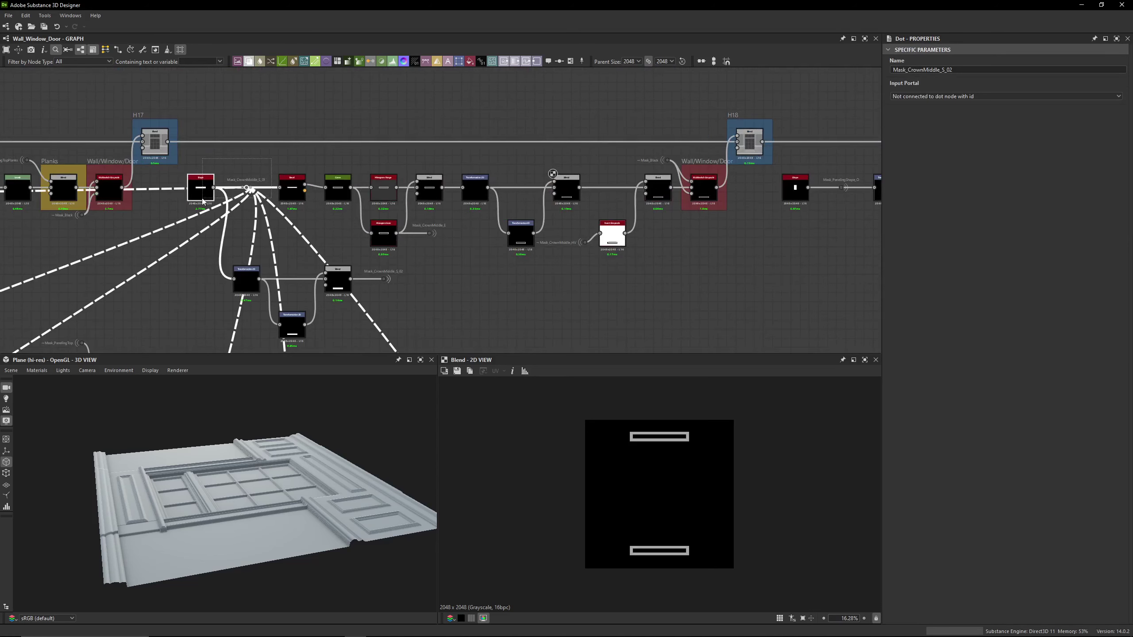
click(379, 260)
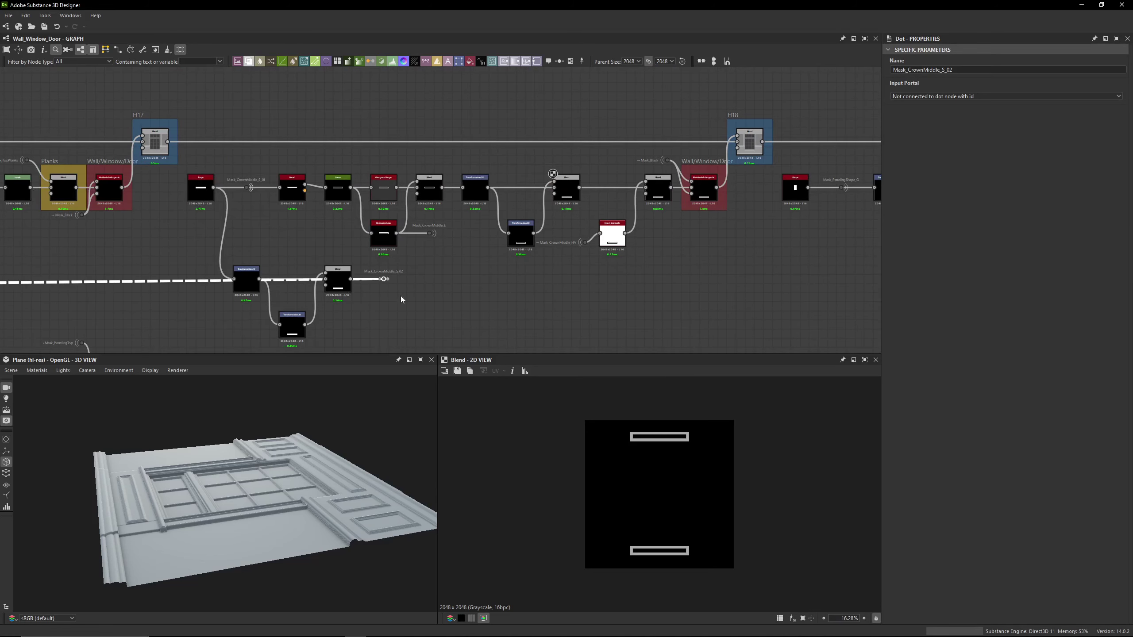
Survey the branches around H18 and H19, rechecking the links of Mask_CrownMiddle_S_02 and the two paneling crown outputs
middle_drag(435, 296, 293, 176)
scroll(394, 274, down, 3)
scroll(366, 291, down, 2)
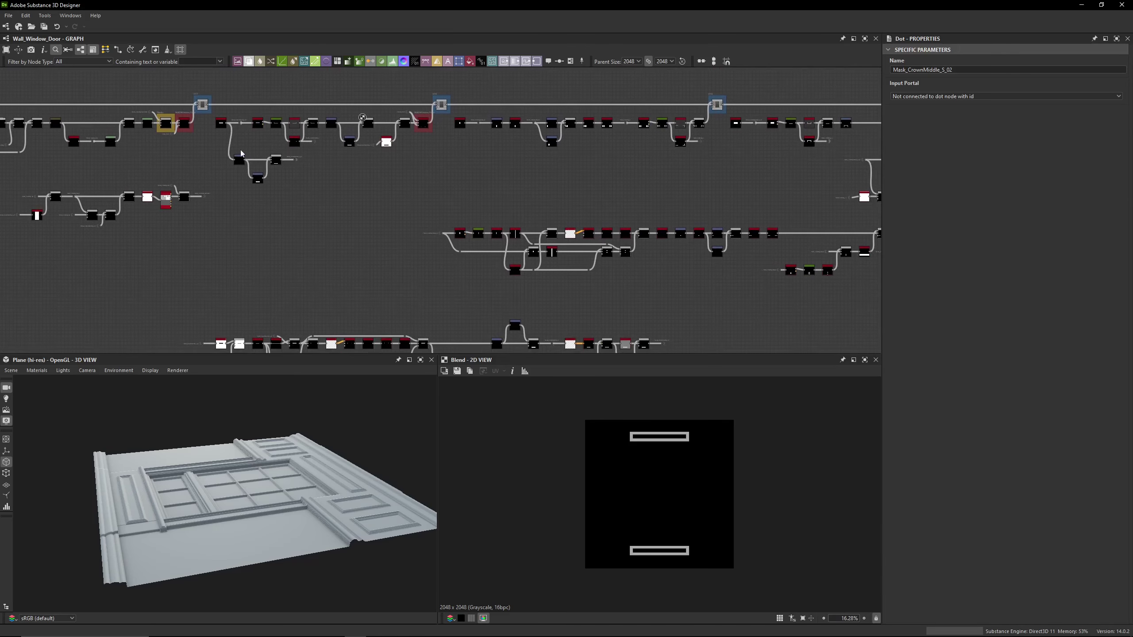
click(310, 155)
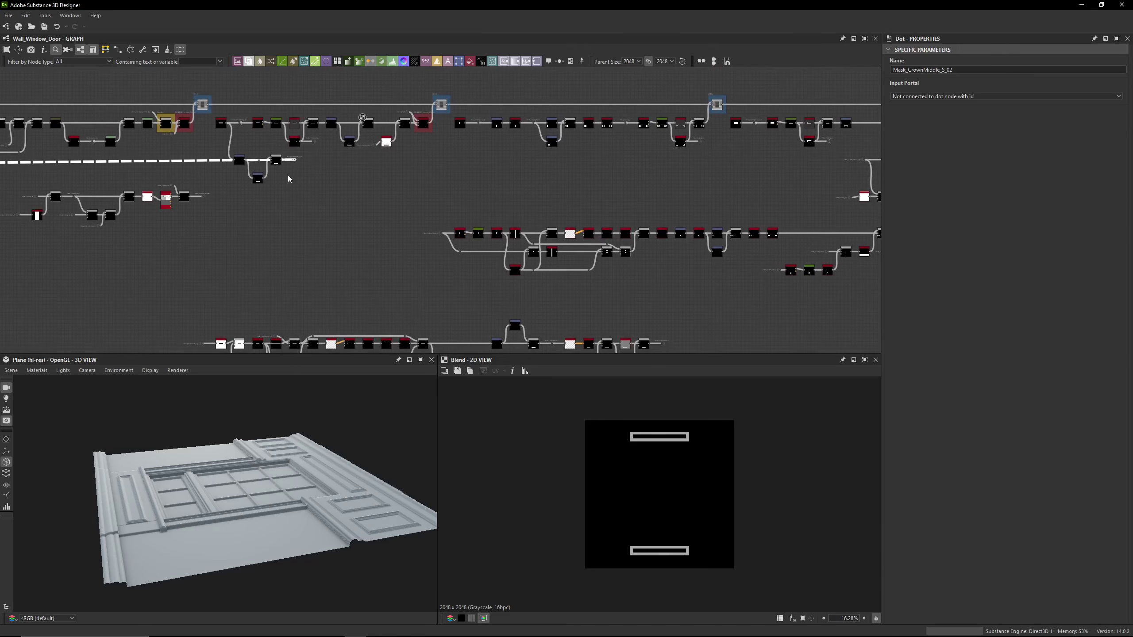
middle_drag(354, 195, 220, 178)
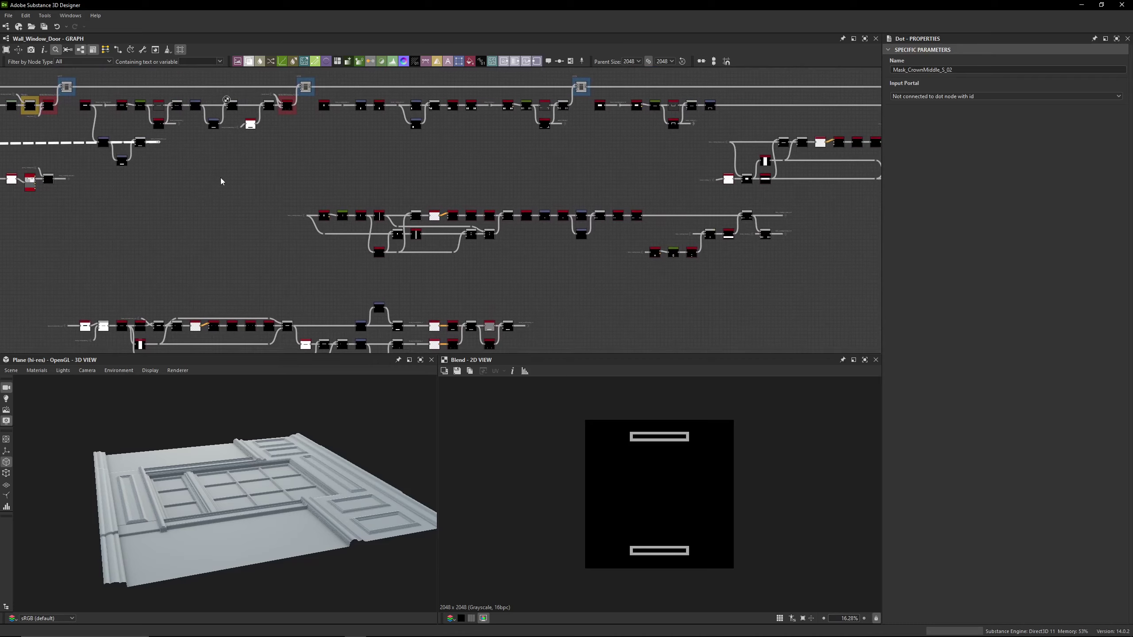
scroll(540, 211, up, 6)
middle_drag(635, 158, 441, 152)
scroll(542, 161, up, 1)
middle_drag(542, 161, 459, 155)
scroll(459, 155, down, 4)
middle_drag(803, 212, 601, 167)
scroll(317, 216, down, 4)
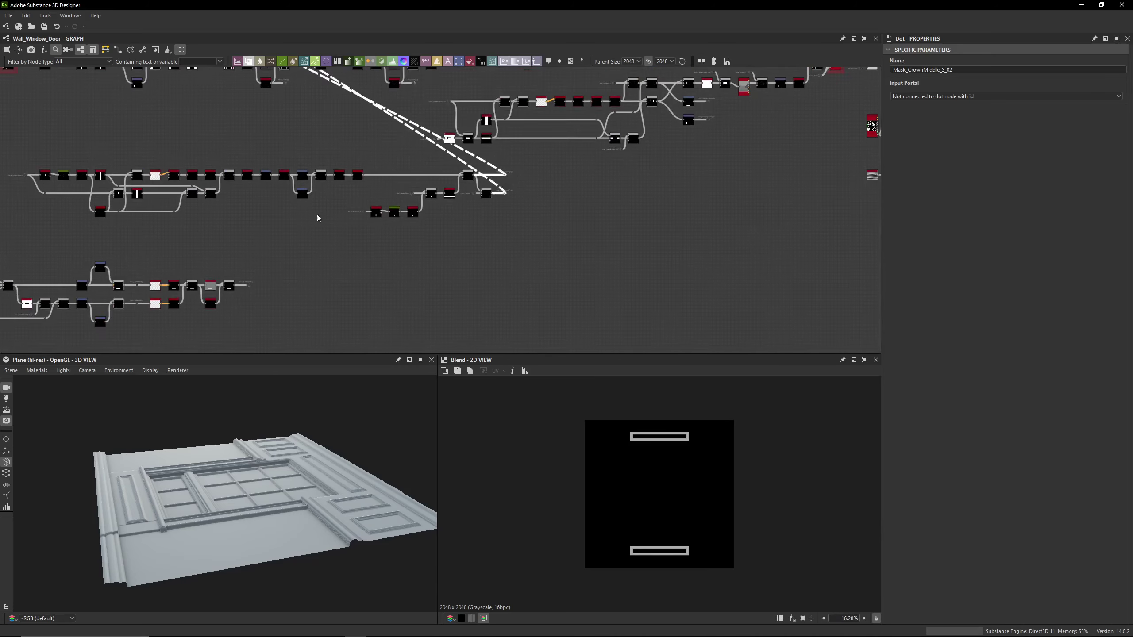
Trace the links of the whole lowest branch and follow its Mask_CrownMiddle_S_01 input dot back to the source
middle_drag(317, 215, 599, 217)
drag(477, 259, 83, 312)
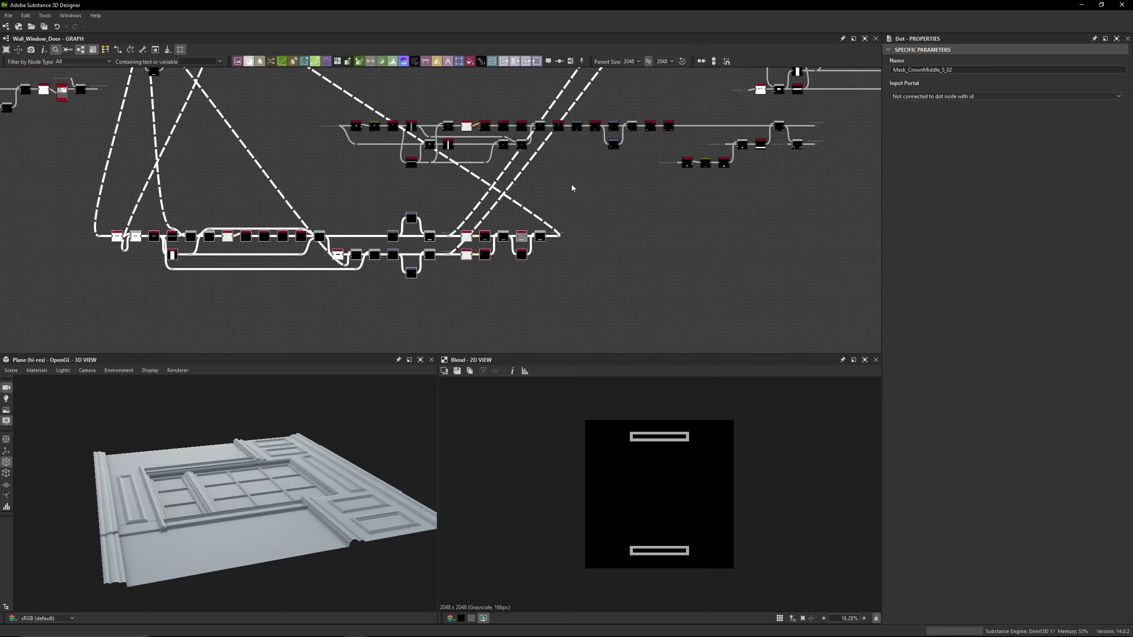
click(571, 184)
drag(99, 216, 90, 244)
middle_drag(214, 171, 331, 271)
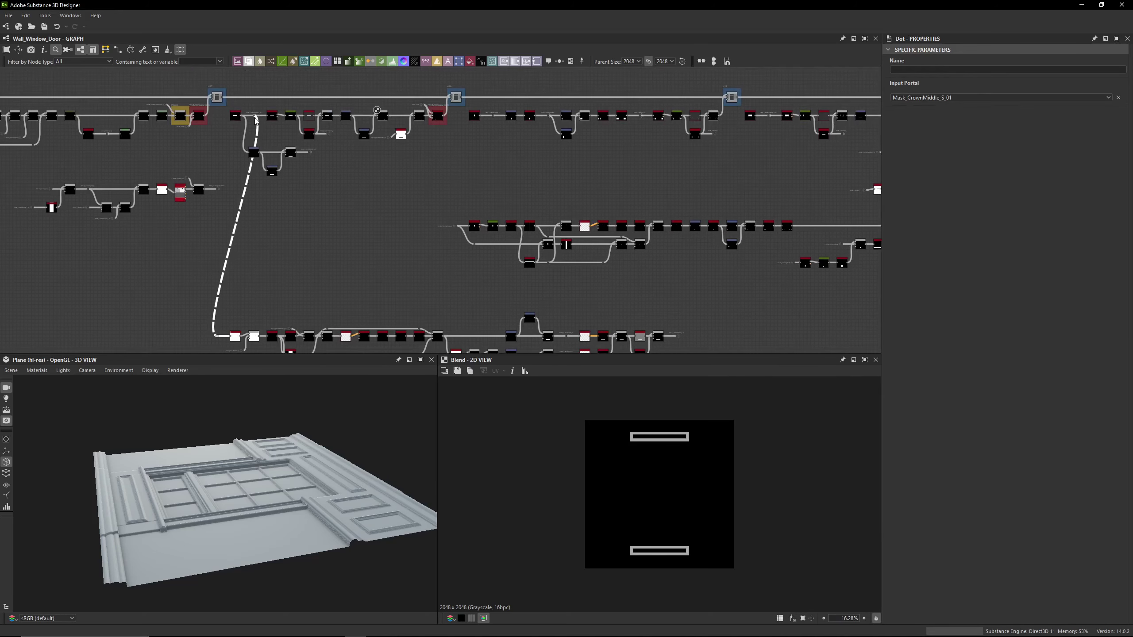
Preview the Shape that feeds Mask_CrownMiddle_S_01 after H17 and examine its pattern and size parameters
scroll(256, 120, up, 6)
click(200, 131)
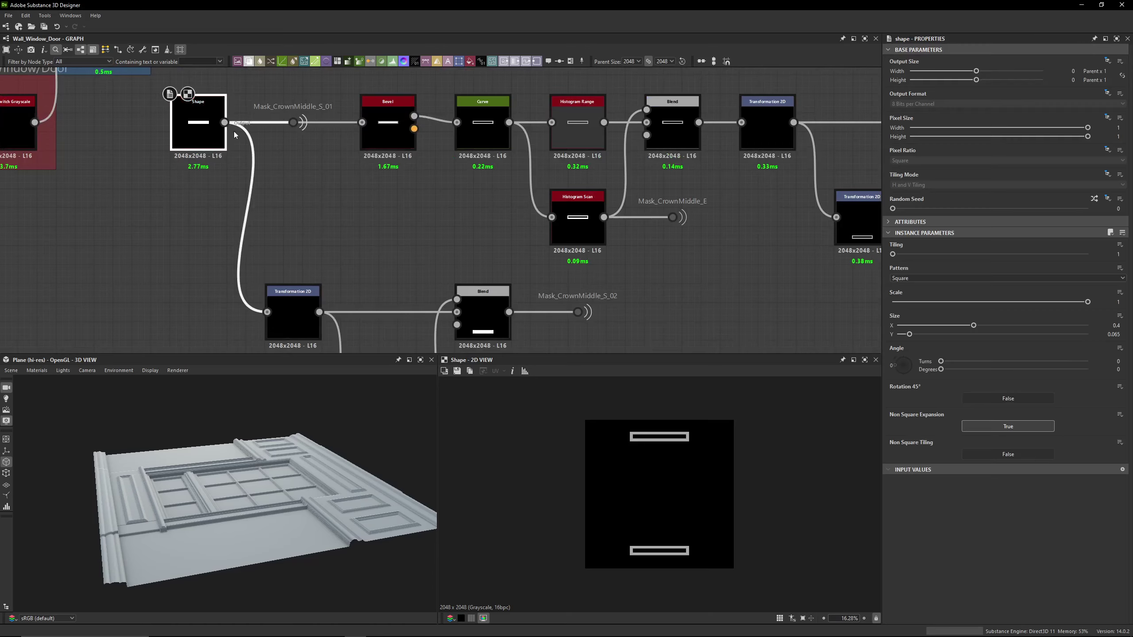
middle_drag(299, 114, 362, 218)
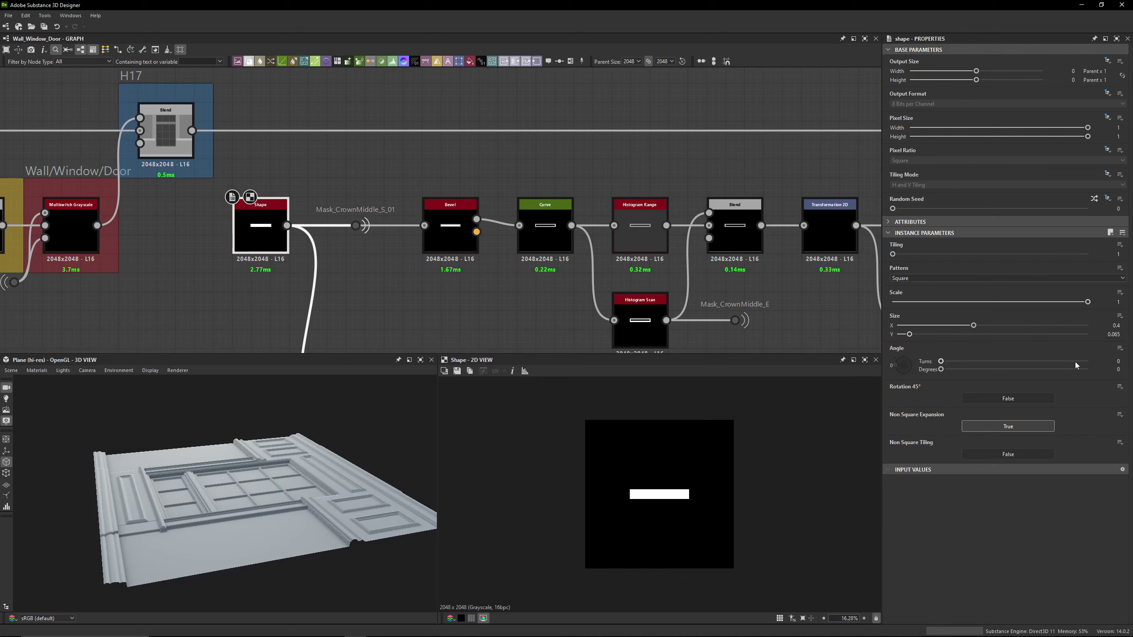
Trace the outgoing links of the Mask_CrownMiddle_S_01 dot down to the lowest branch
click(355, 225)
scroll(371, 290, down, 3)
middle_drag(377, 298, 378, 166)
scroll(379, 167, down, 3)
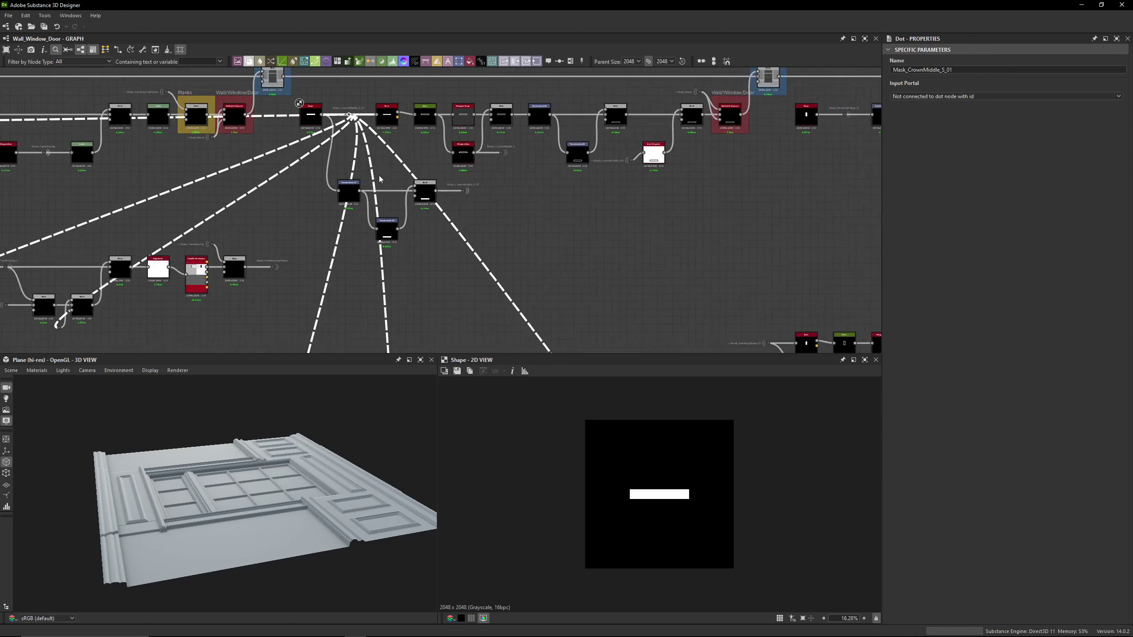
middle_drag(428, 260, 449, 148)
scroll(450, 148, down, 2)
scroll(354, 303, up, 8)
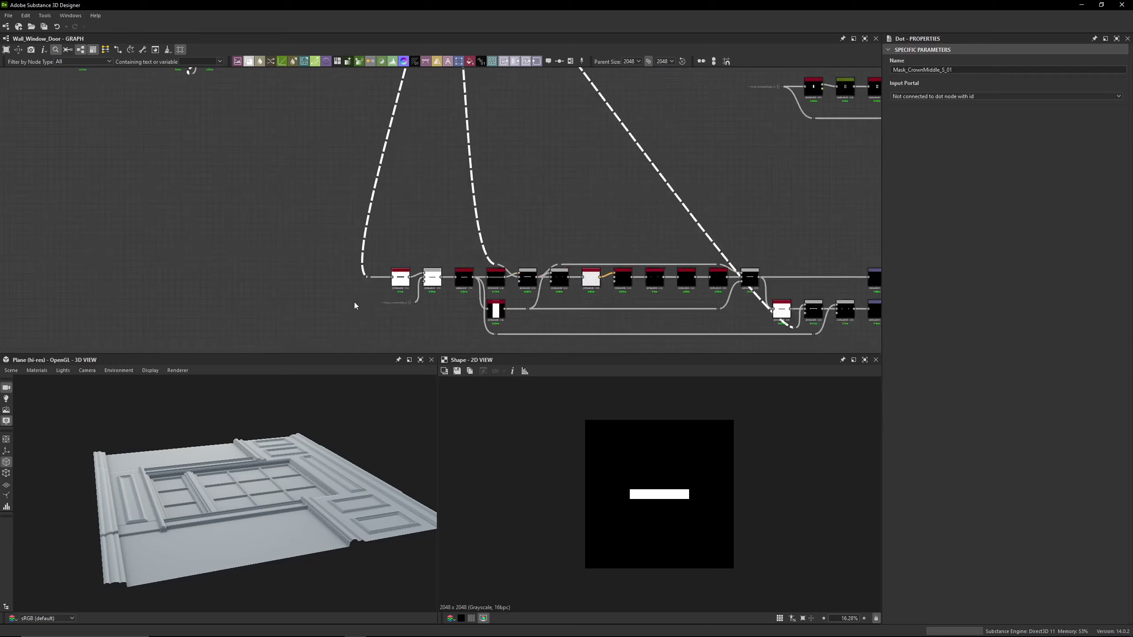
Preview the lowest branch's first Invert Grayscale, its Mask_CrownMiddle_S_01 input and the Add (Linear Dodge) Blend after it
click(458, 267)
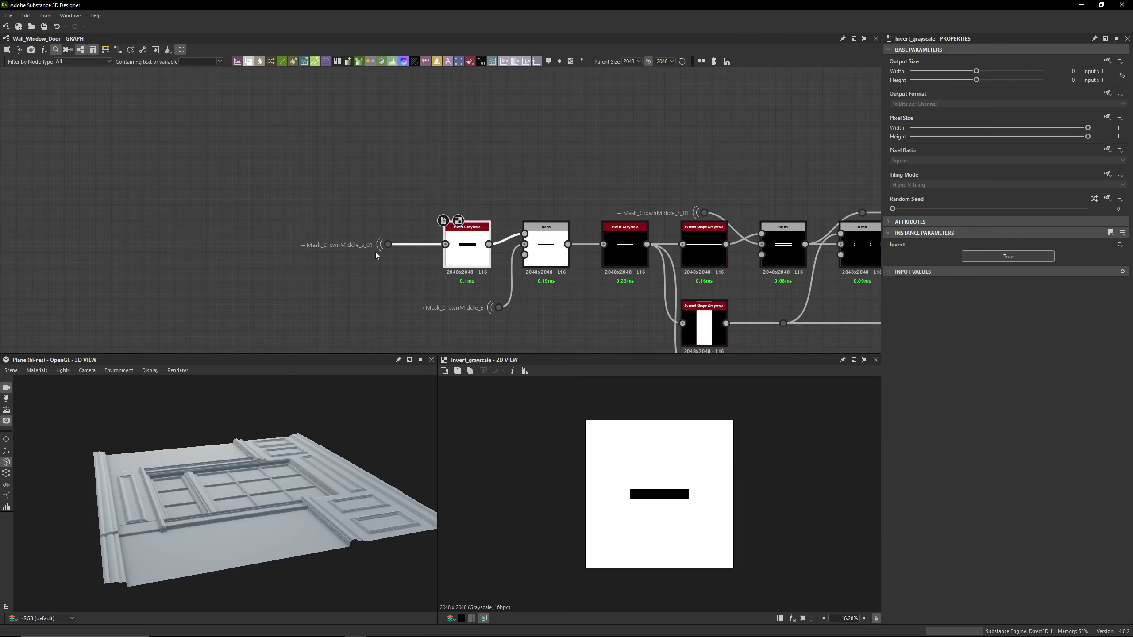
double_click(399, 246)
double_click(469, 263)
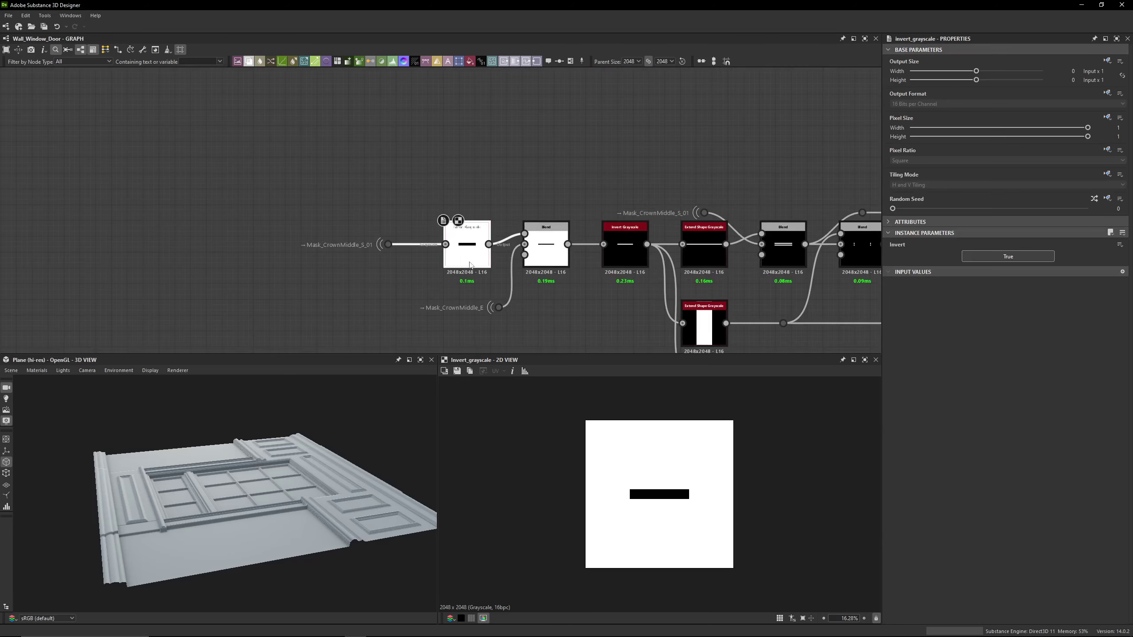
scroll(469, 264, up, 2)
click(584, 256)
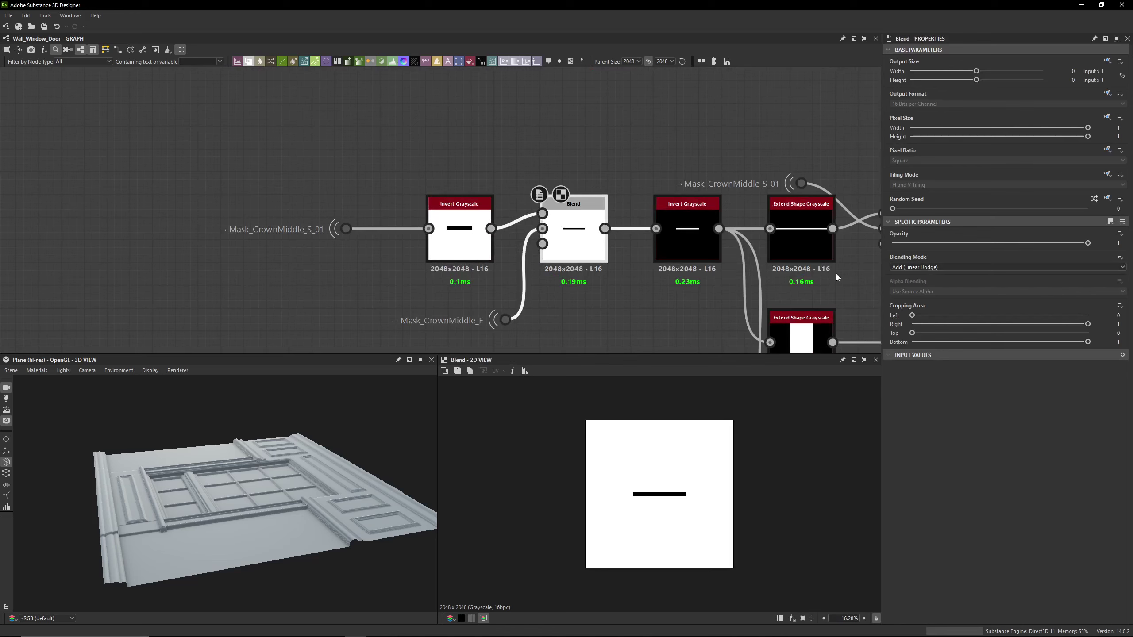
Preview the Blend's Mask_CrownMiddle_E input and trace it back to its source in the H18 branch
double_click(519, 314)
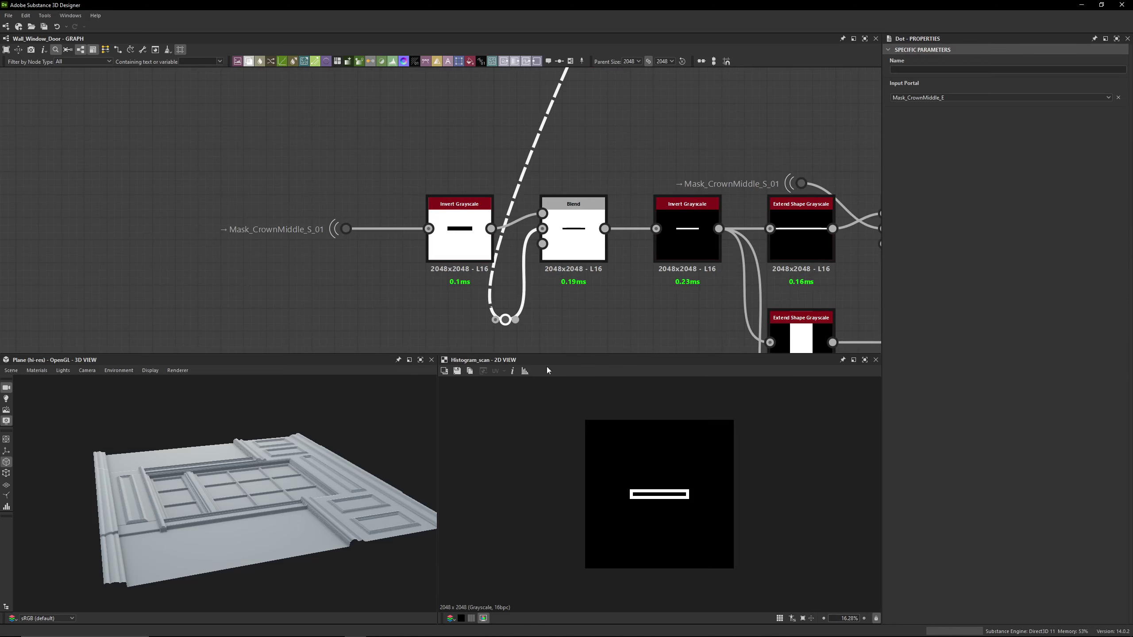
scroll(549, 223, down, 8)
mouse_move(568, 126)
middle_down()
mouse_move(496, 293)
mouse_move(499, 246)
middle_up()
scroll(440, 200, up, 3)
middle_drag(440, 200, 222, 189)
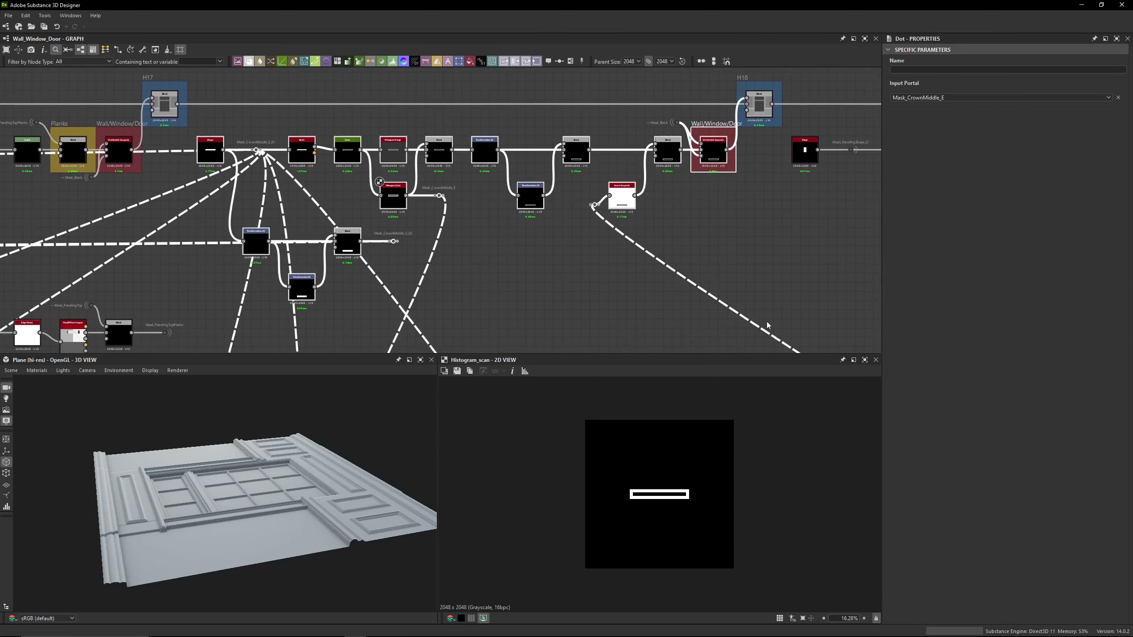
scroll(227, 146, up, 3)
scroll(197, 157, up, 2)
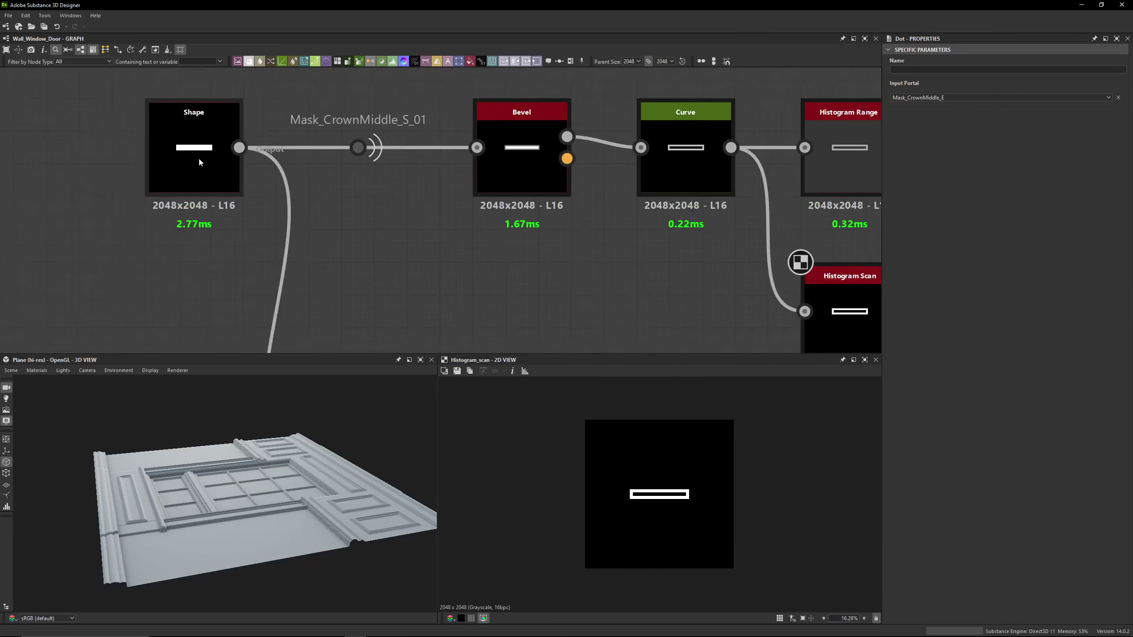
Preview the Shape at the start of the H18 branch and check the Bevel that follows Mask_CrownMiddle_S_01
middle_drag(198, 157, 213, 241)
click(213, 241)
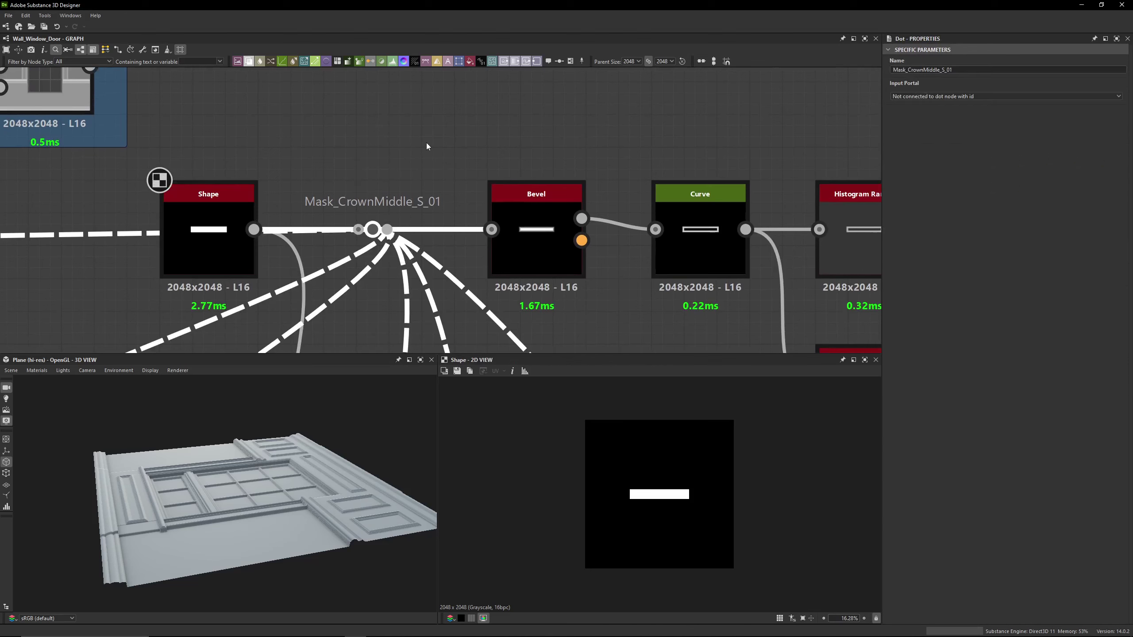
click(536, 250)
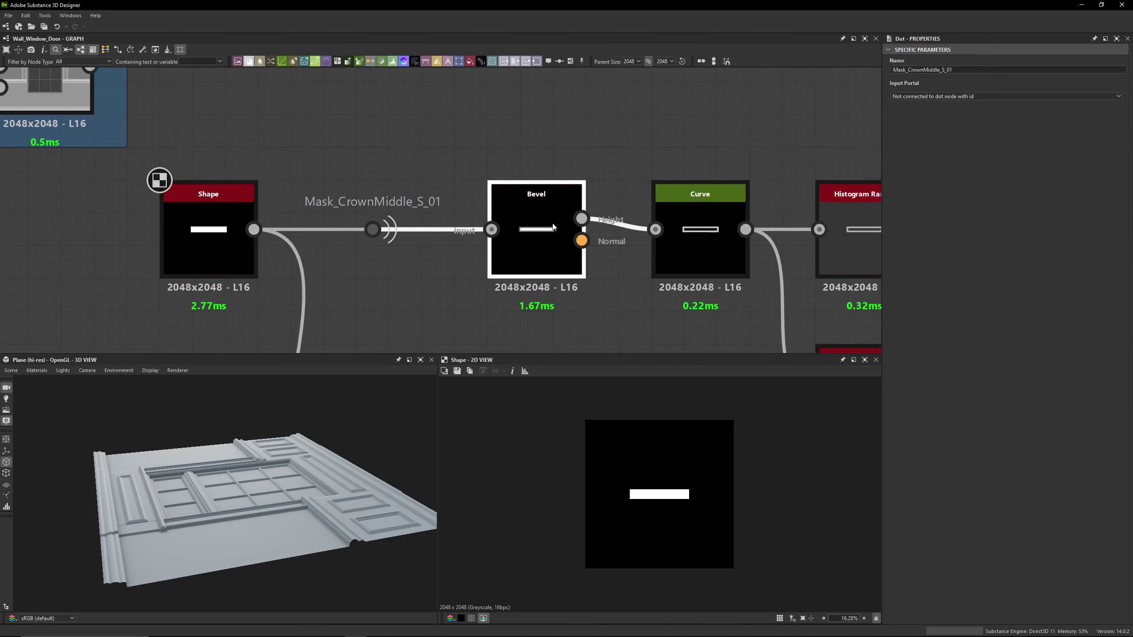
Examine the crown profile in the H18 branch's Curve node point by point
click(703, 250)
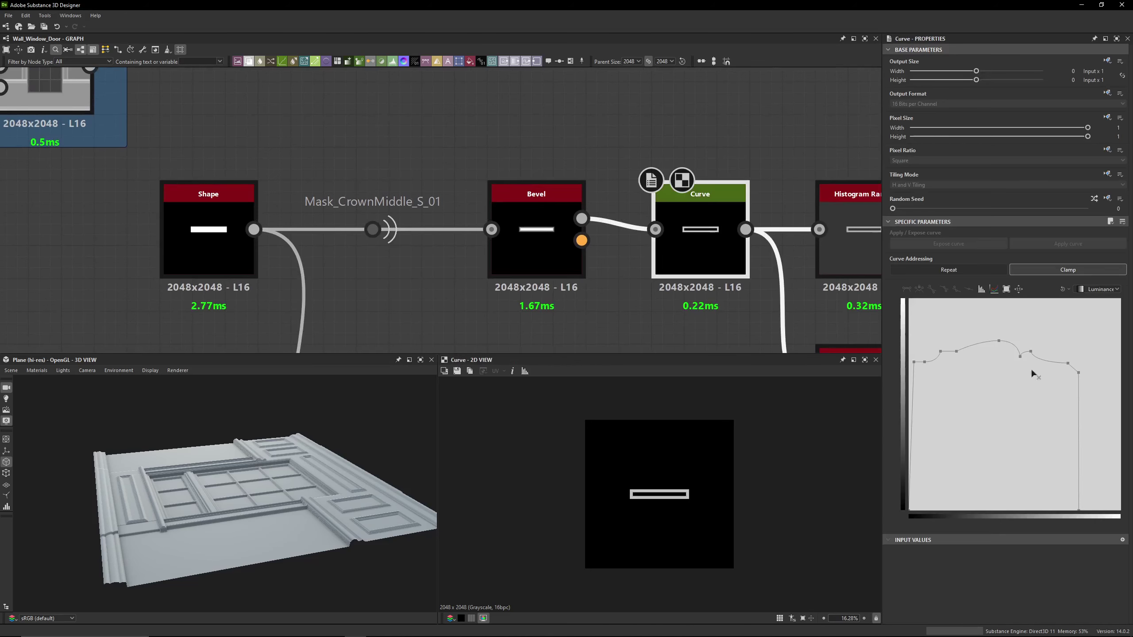
click(914, 364)
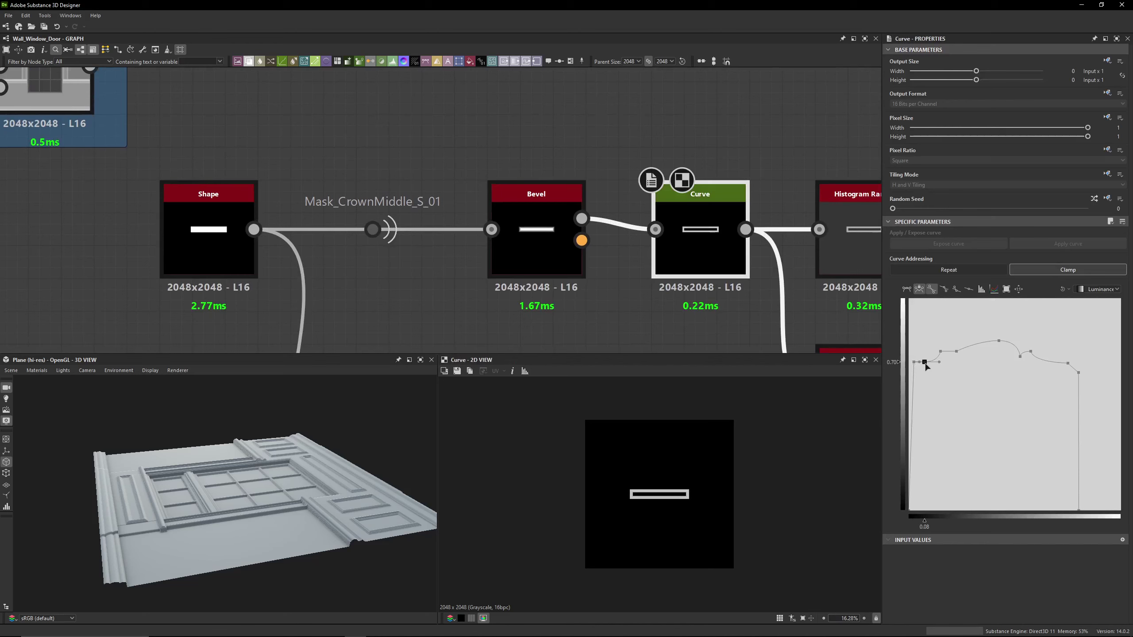
click(940, 352)
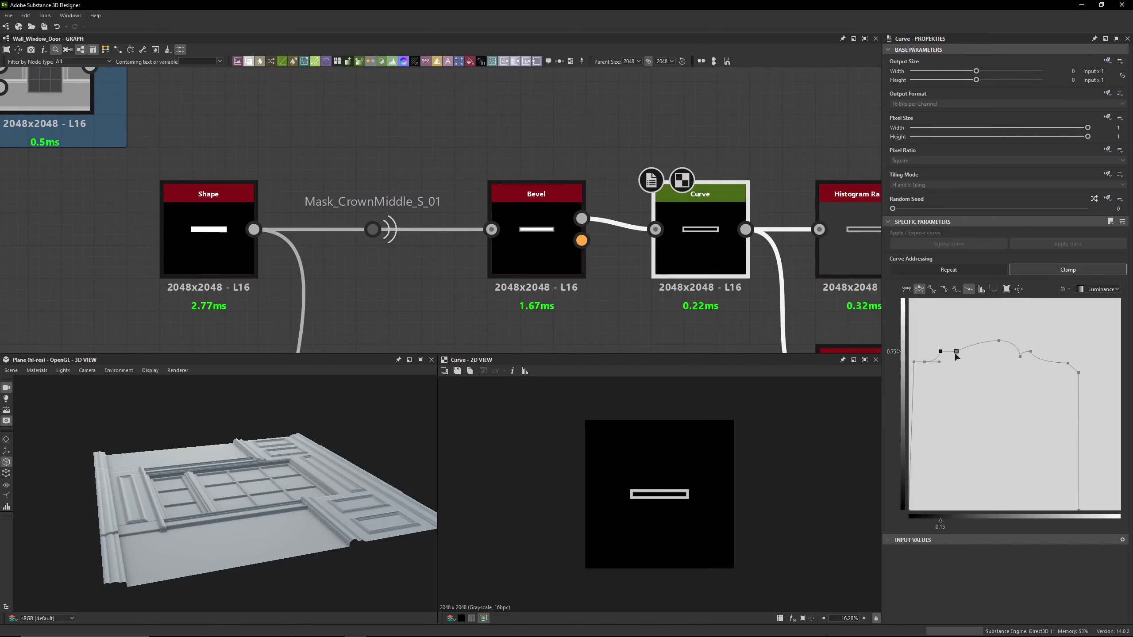
click(999, 342)
click(1020, 356)
click(1031, 351)
click(1068, 364)
click(1078, 372)
Preview the Histogram Range and Histogram Scan after the Curve, and the Multiply Blend that combines them
scroll(580, 243, down, 3)
click(573, 192)
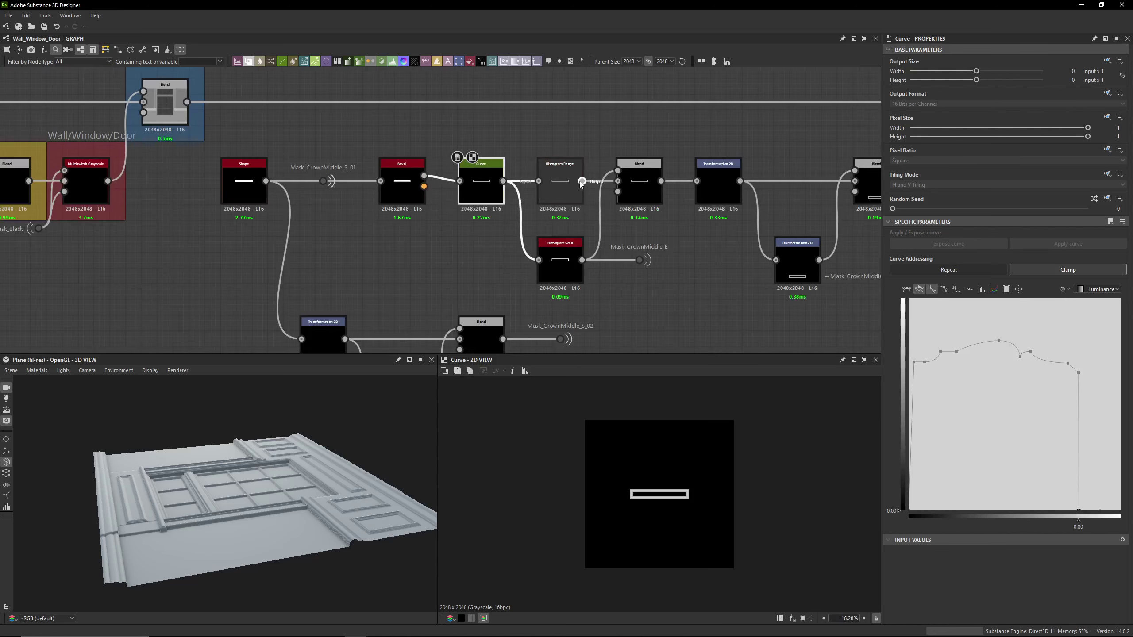
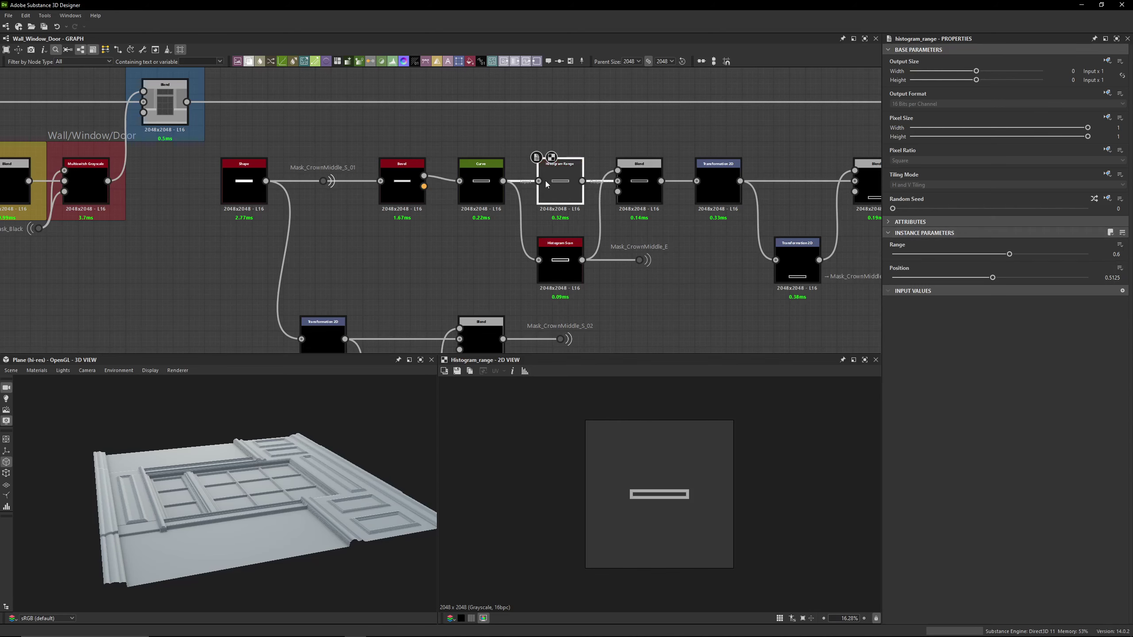
click(560, 270)
click(637, 185)
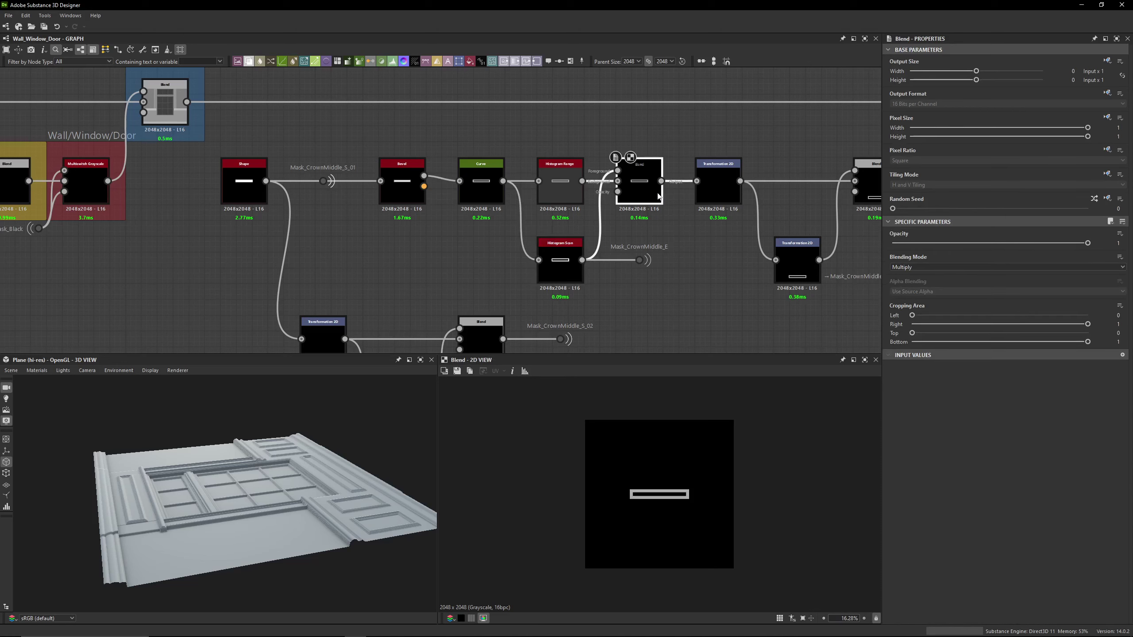
Examine the offsets of the two Transformation 2D nodes after the Multiply Blend and check the Blend joining them
click(715, 190)
middle_drag(696, 192, 570, 180)
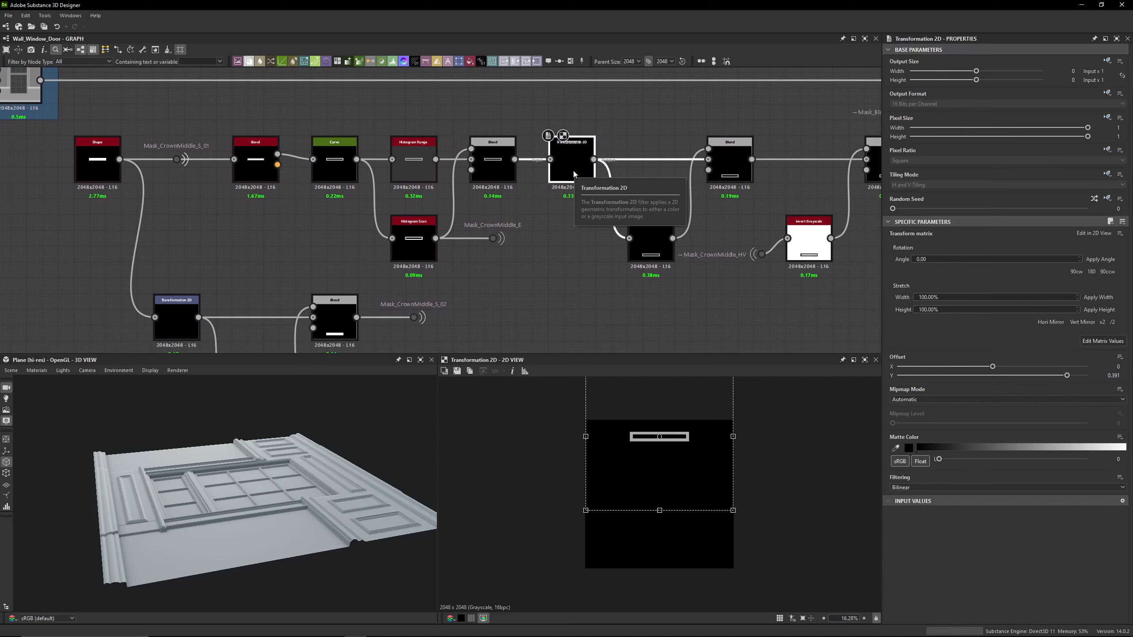
click(655, 255)
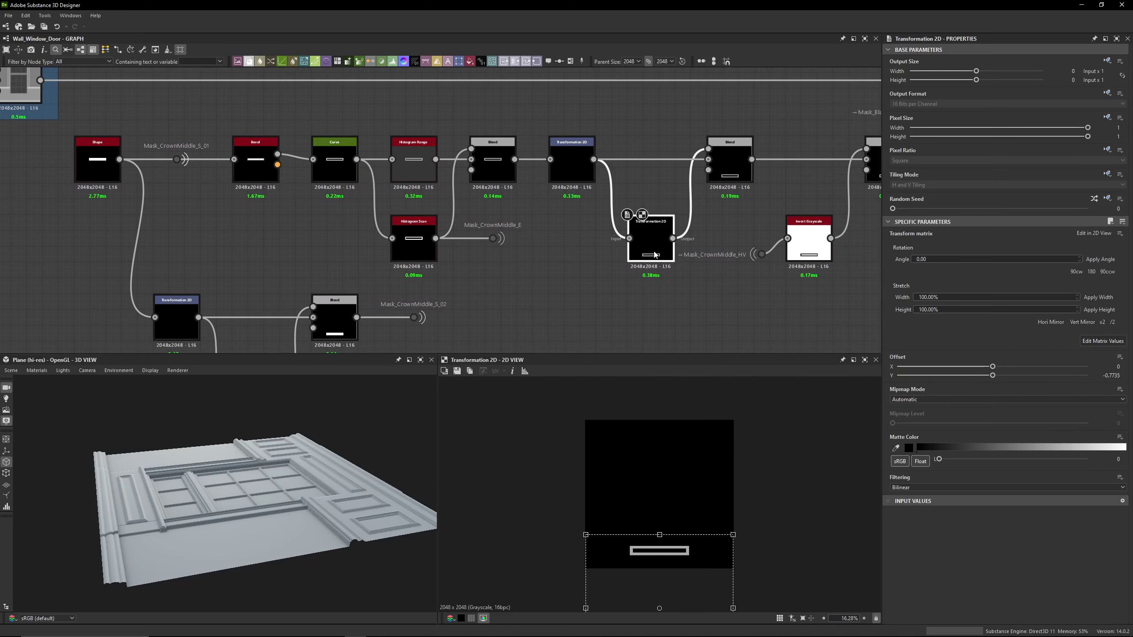
middle_drag(703, 211, 566, 207)
click(593, 167)
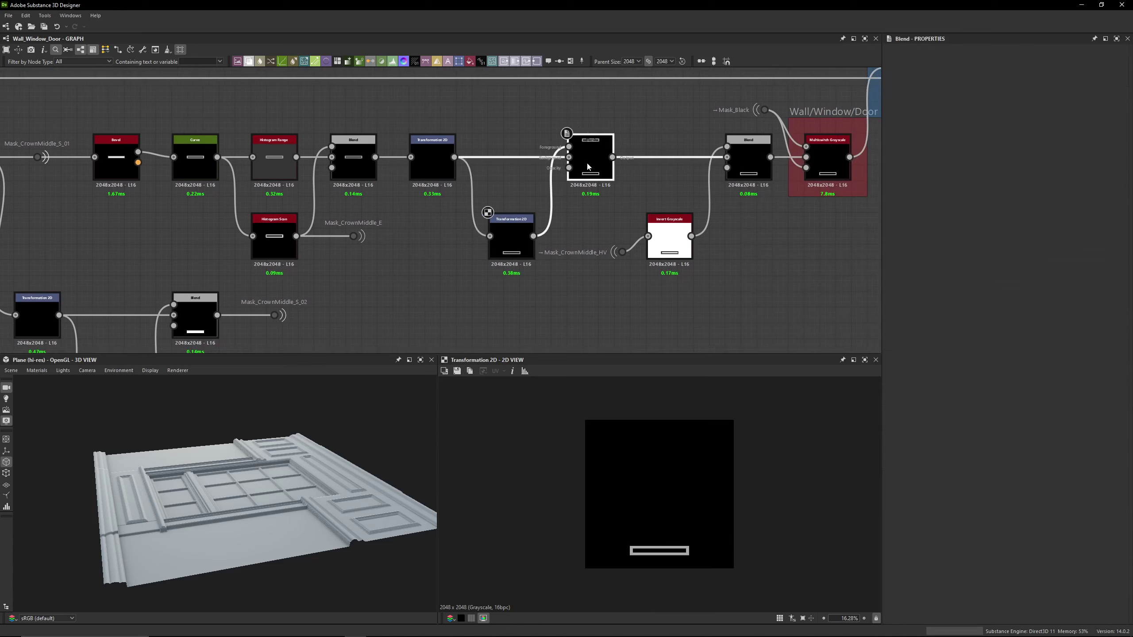
Preview the H18 branch's Invert Grayscale and trace its Mask_CrownMiddle_HV input to the end of the lowest branch
click(665, 243)
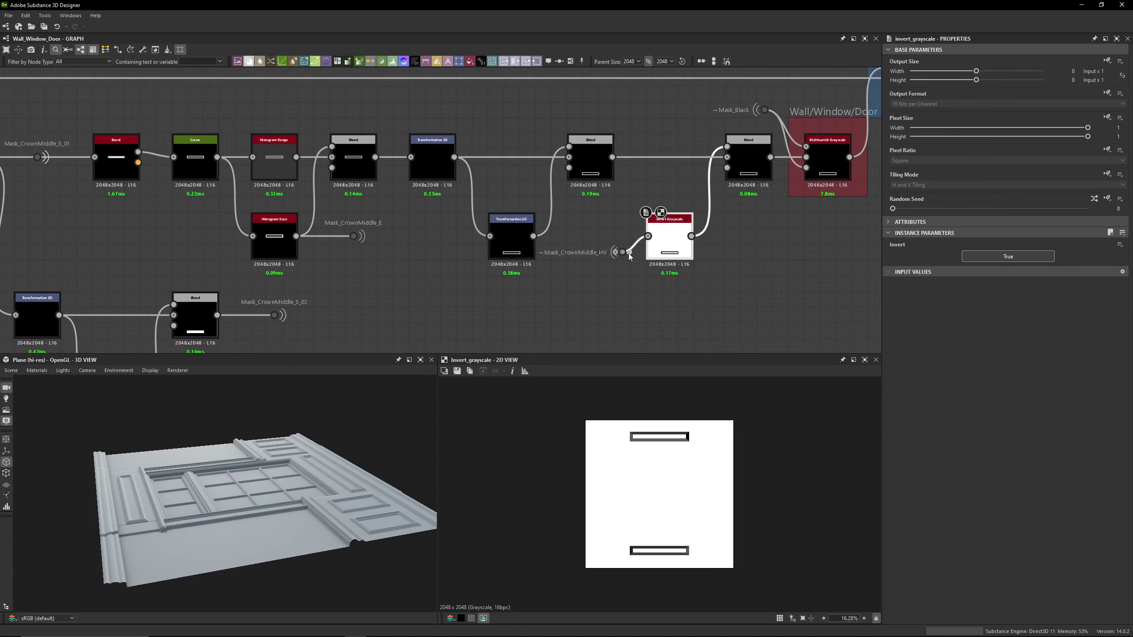
click(628, 253)
scroll(644, 300, down, 5)
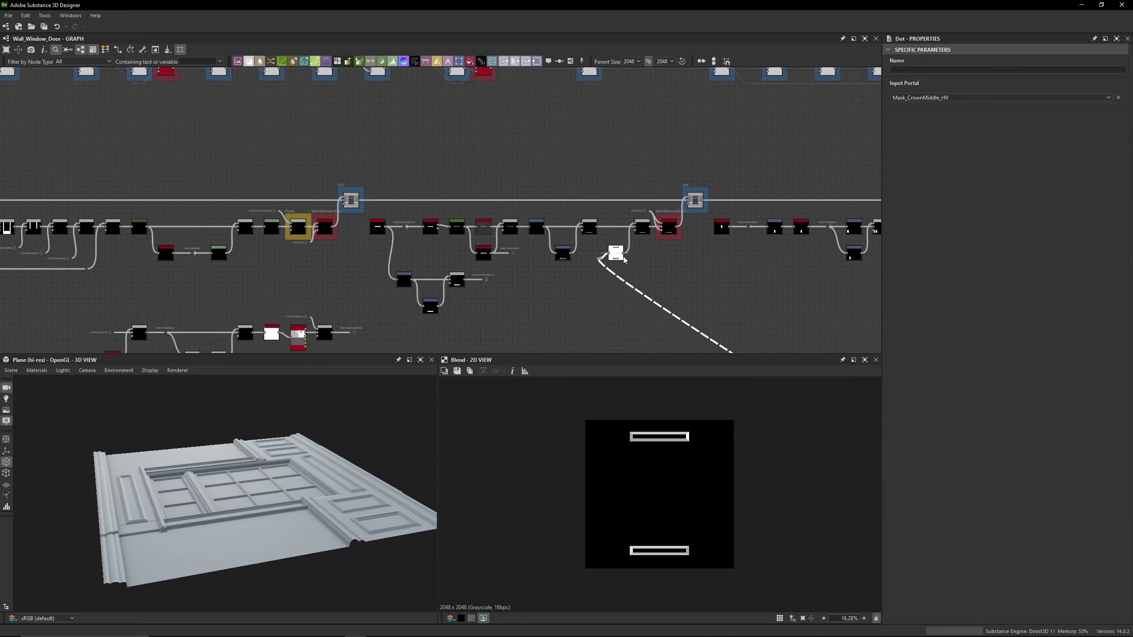
scroll(593, 255, up, 3)
scroll(584, 188, down, 6)
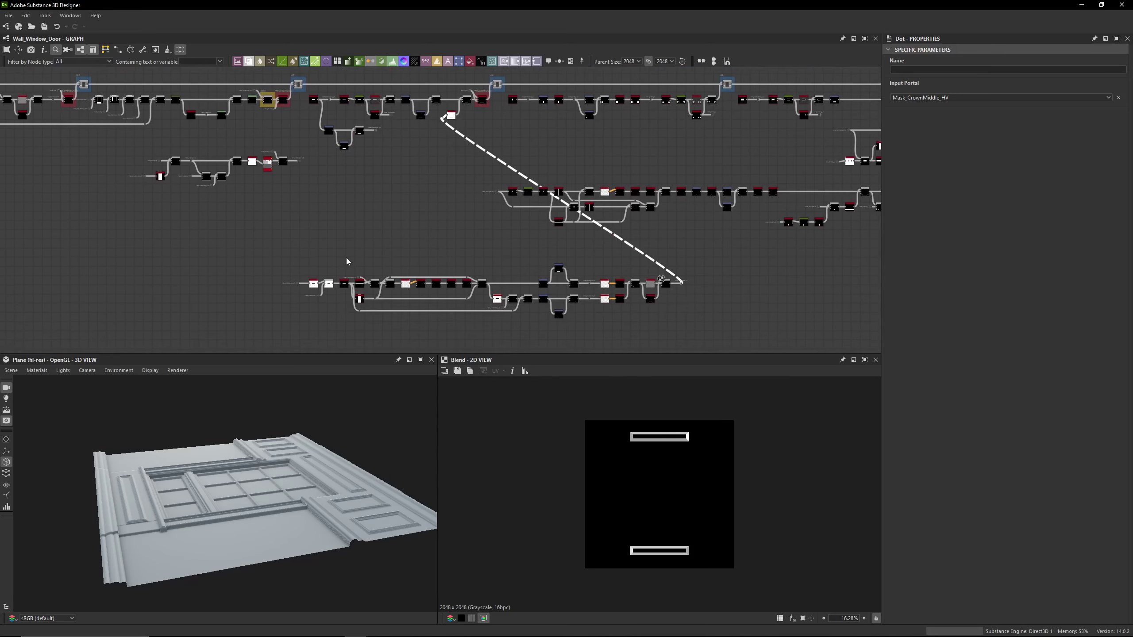
Return to the start of the lowest branch and recheck the Mask_CrownMiddle_E input and the Add (Linear Dodge) Blend
scroll(440, 180, up, 10)
middle_drag(397, 331, 478, 222)
click(436, 263)
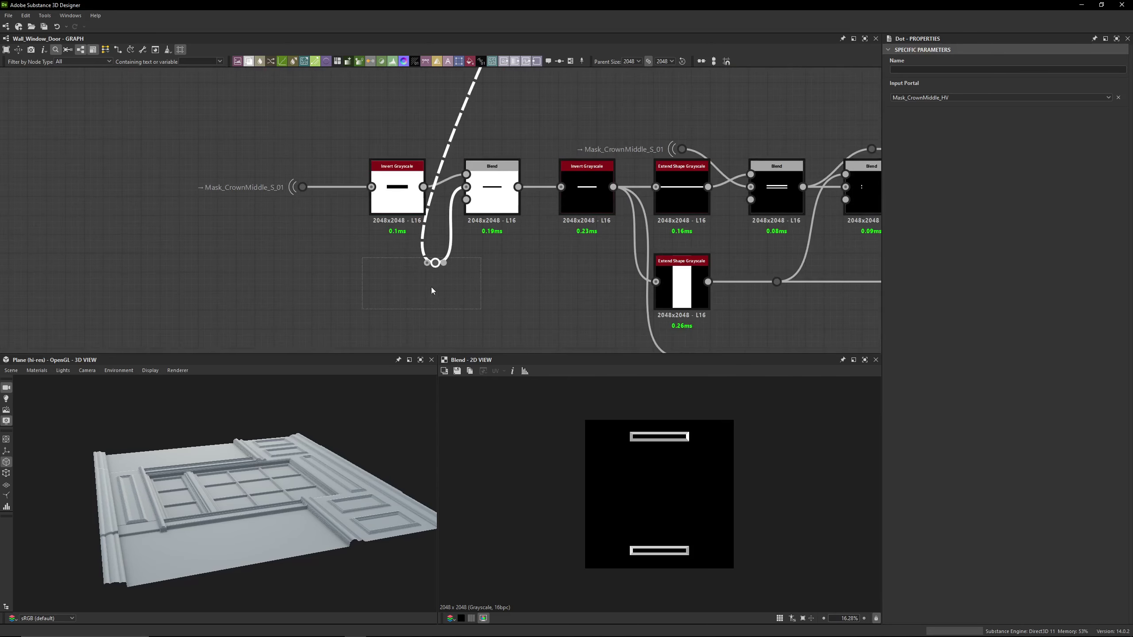
click(431, 287)
double_click(491, 201)
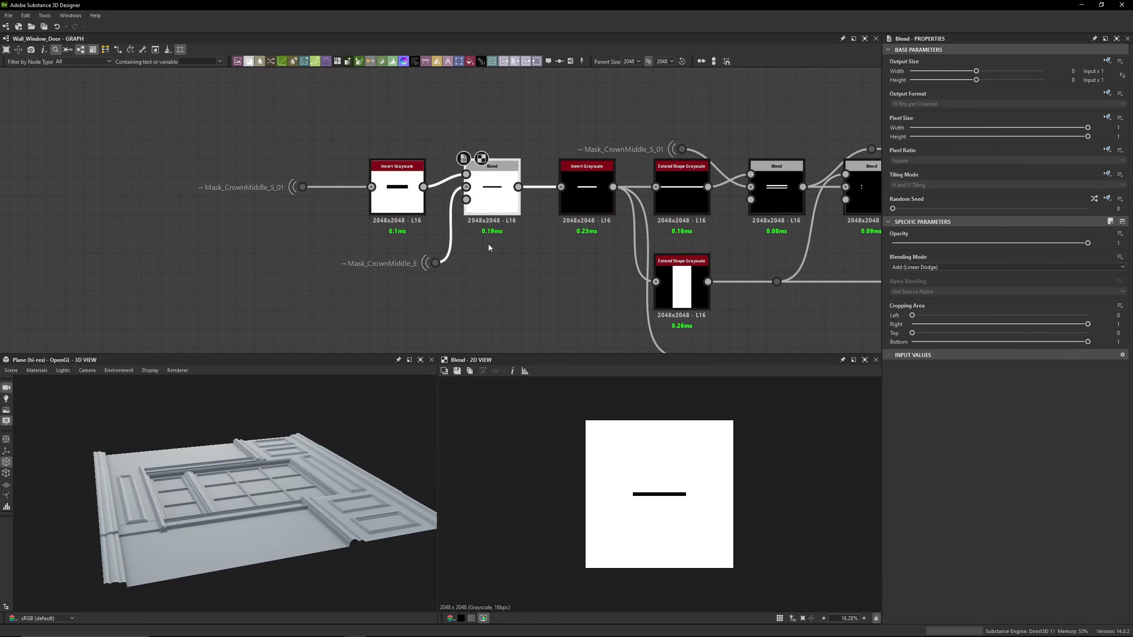
Preview the lowest branch's first Invert Grayscale, the Blend and the second Invert Grayscale in order
middle_drag(508, 246, 433, 266)
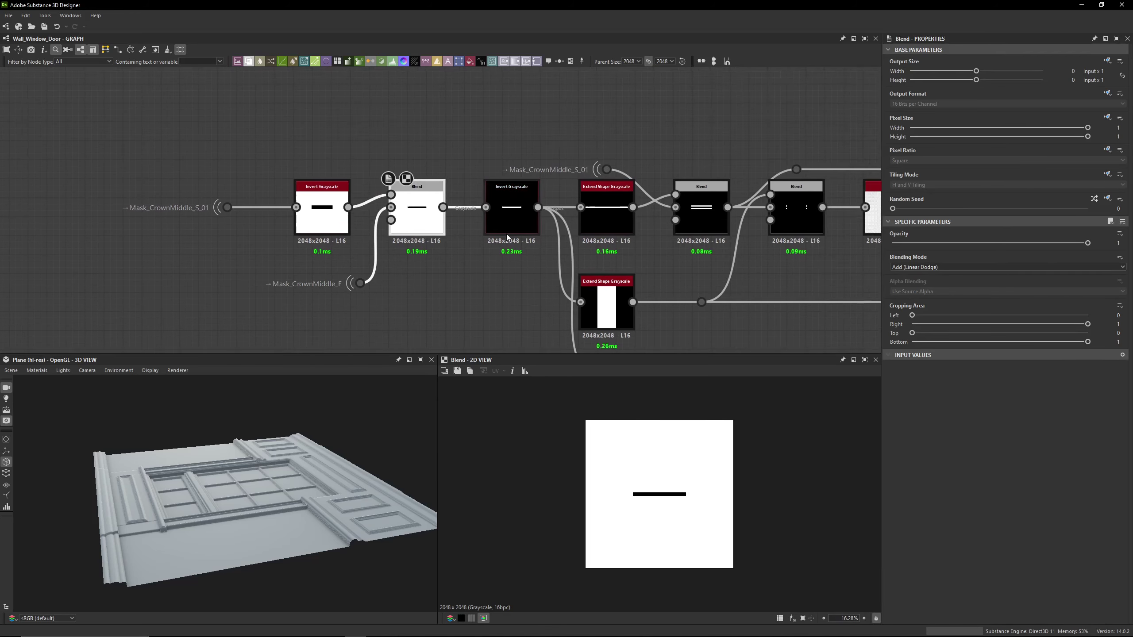
double_click(321, 214)
double_click(417, 218)
double_click(516, 235)
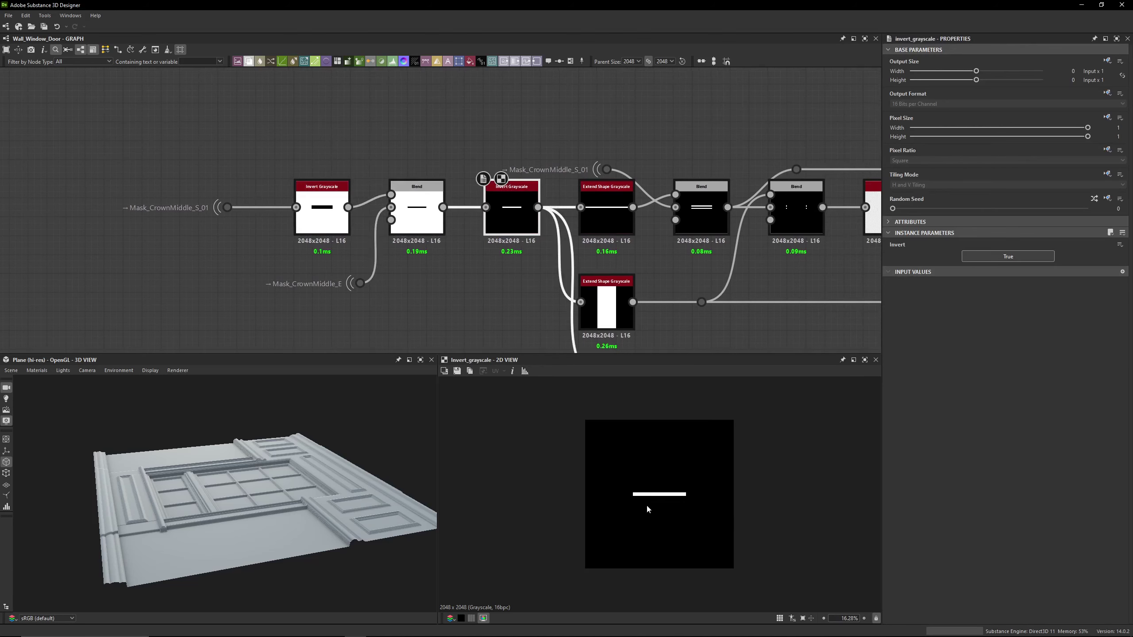
Compare the results and extension settings of the two Extend Shape Grayscale nodes fed by the second Invert Grayscale
middle_drag(604, 173, 508, 142)
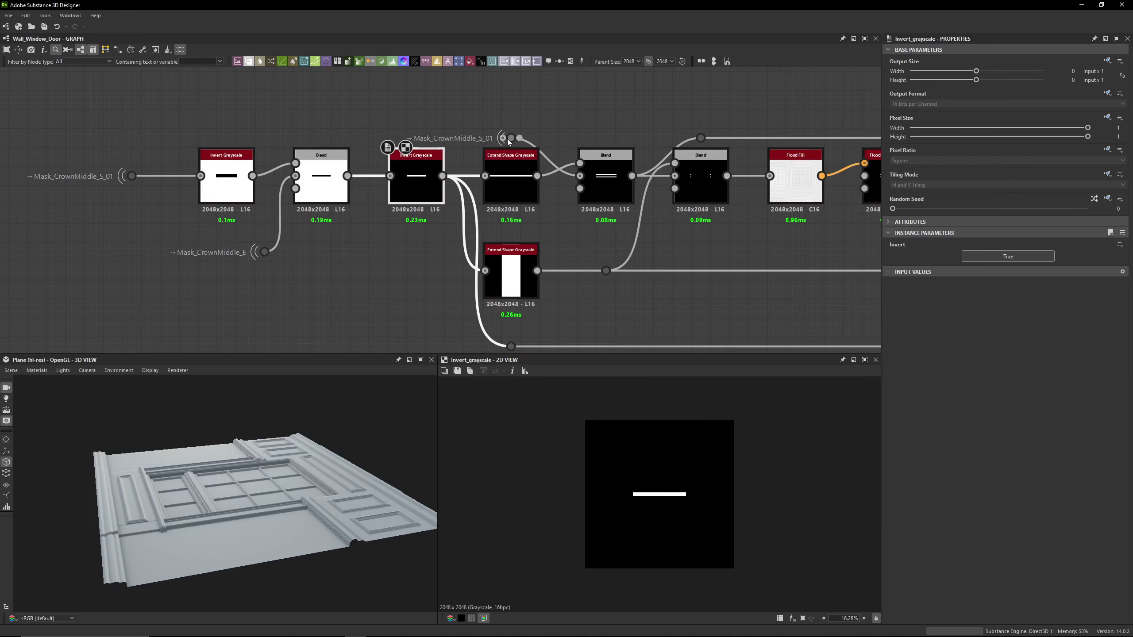
double_click(525, 178)
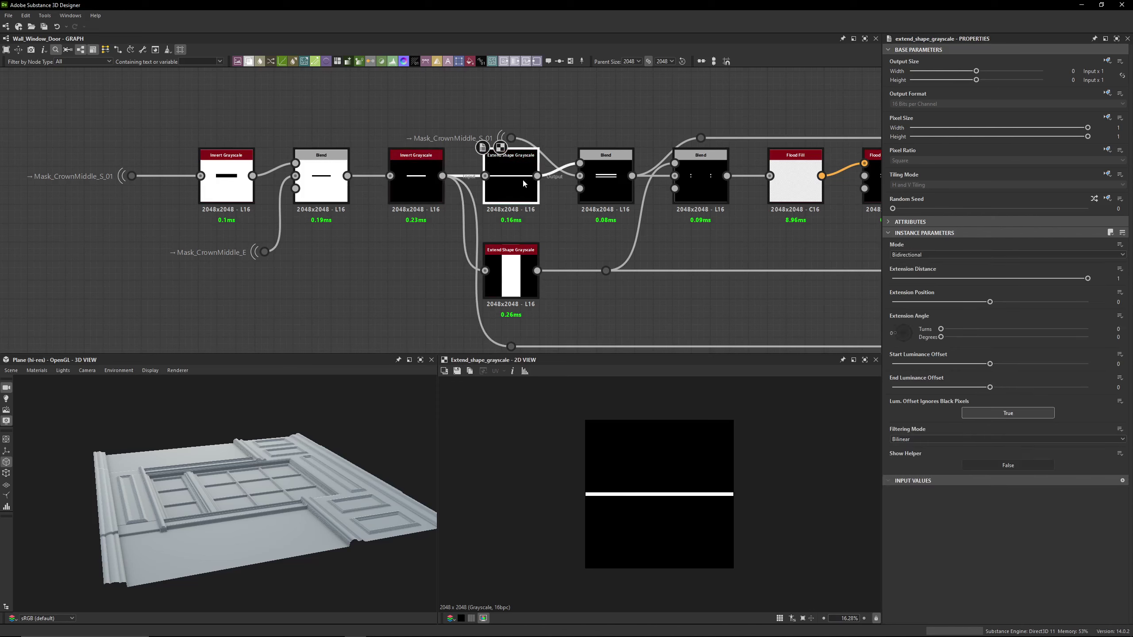
double_click(517, 289)
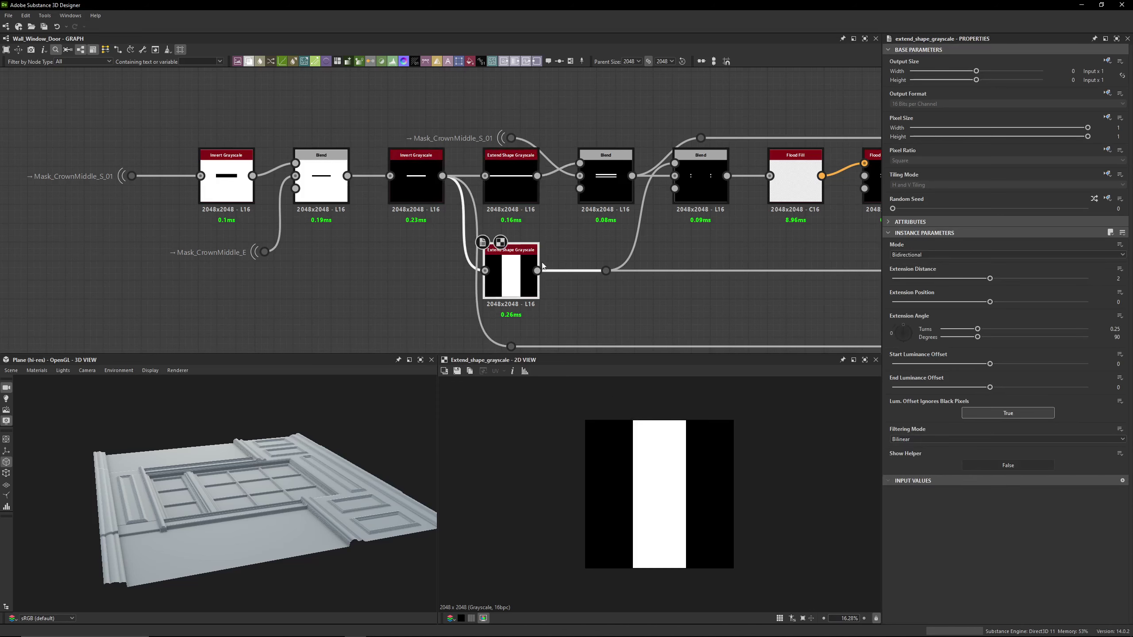
Preview the first Subtract Blend after the Extend Shape Grayscale and check the branch's Mask_CrownMiddle_S_01 input
double_click(596, 201)
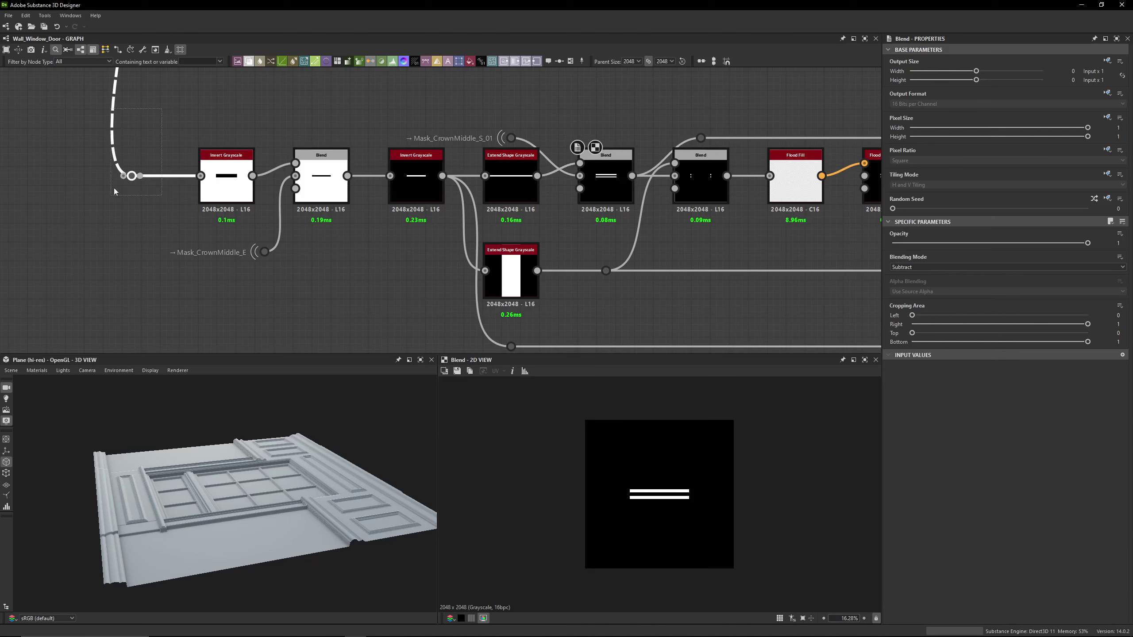
click(120, 176)
click(598, 180)
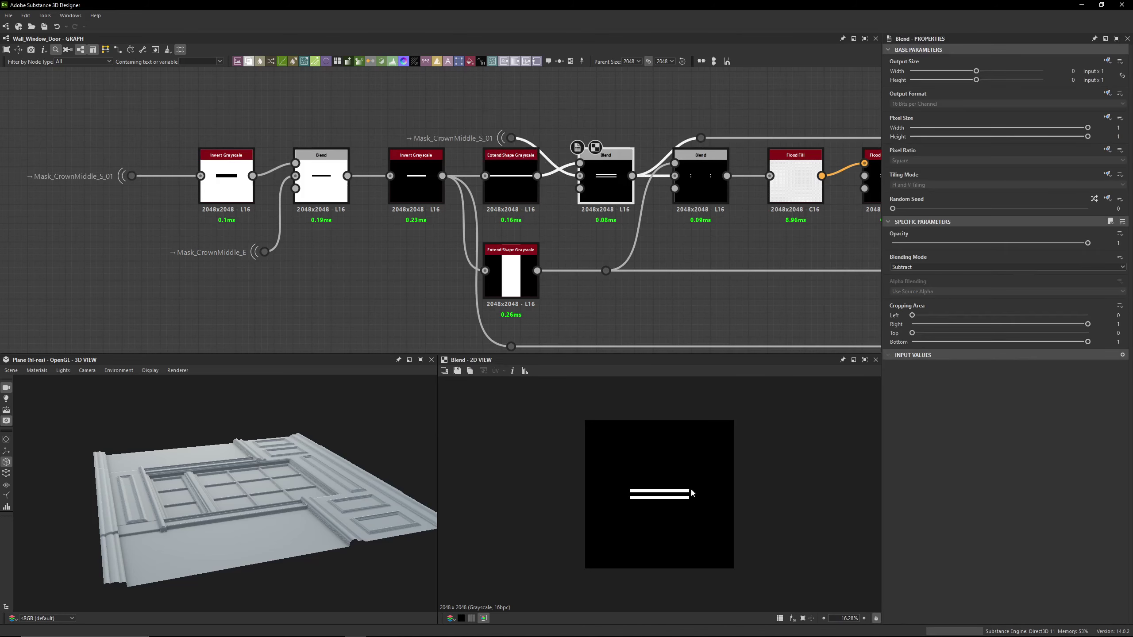
Preview the second Subtract Blend before Flood Fill and the 90-degree Extend Shape Grayscale feeding it
middle_drag(648, 216, 572, 232)
click(618, 209)
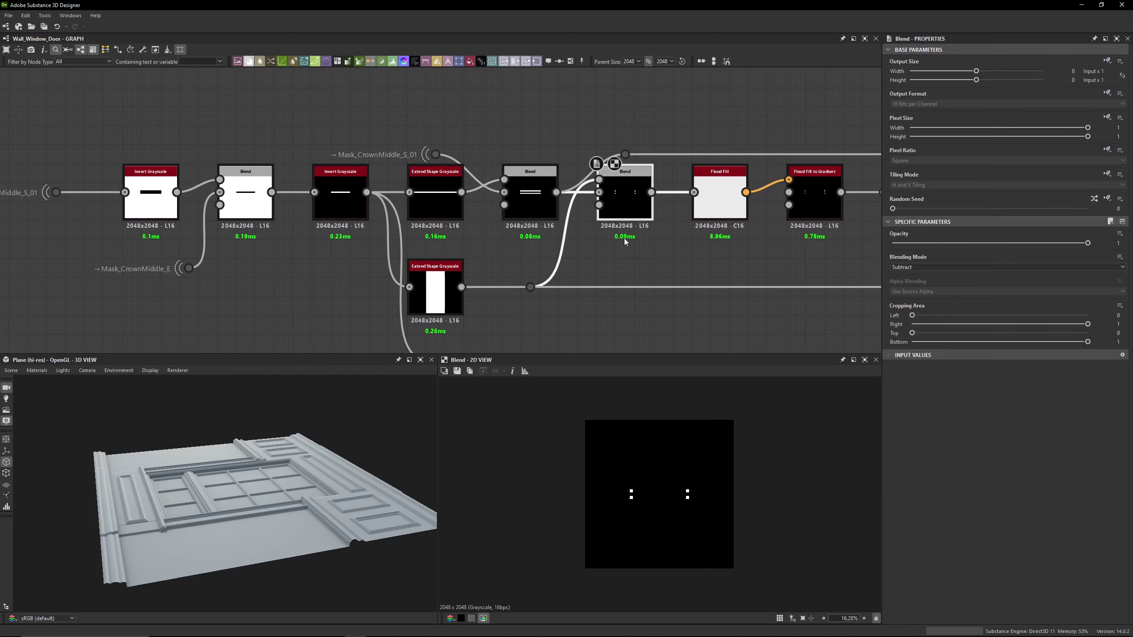
click(442, 279)
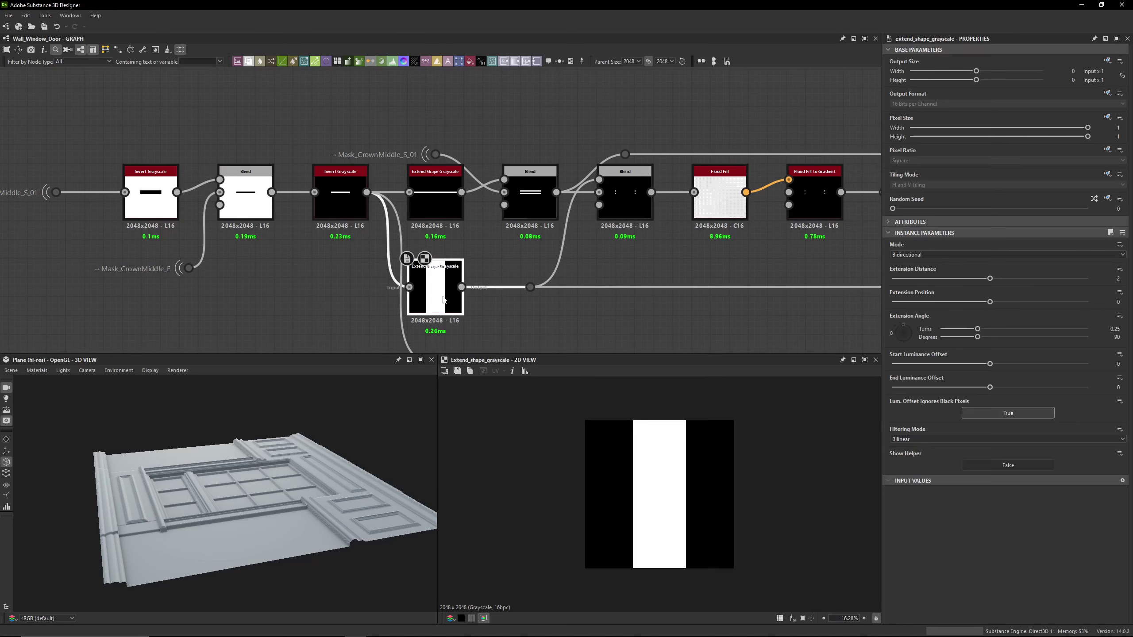
Preview the second Subtract Blend, its Flood Fill and the Flood Fill to Gradient in order
click(644, 214)
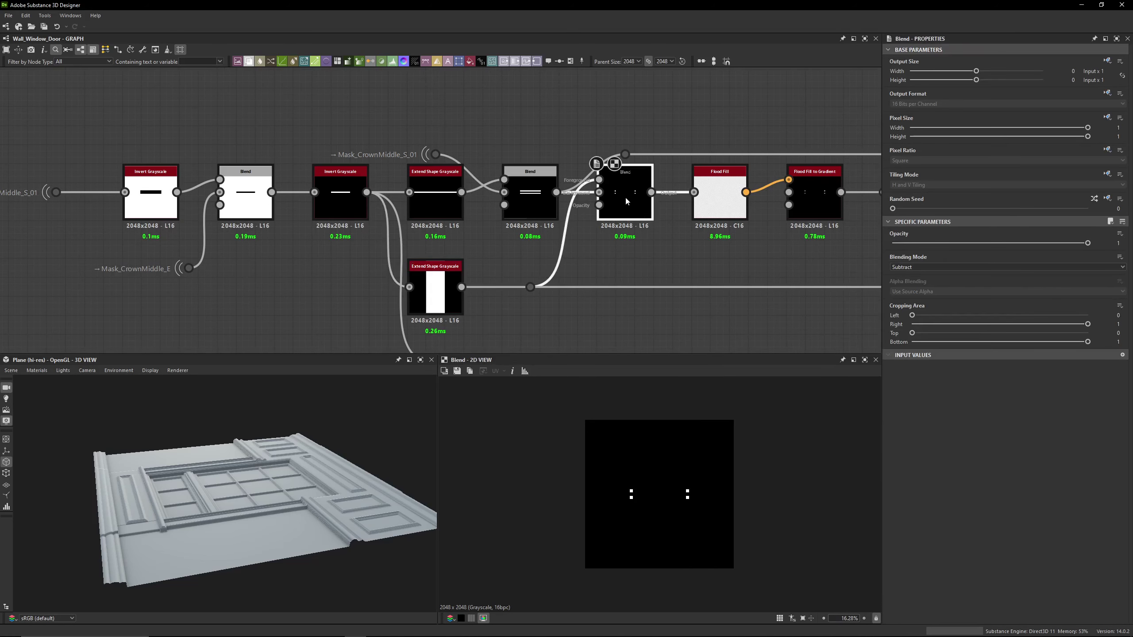
middle_drag(671, 284, 462, 285)
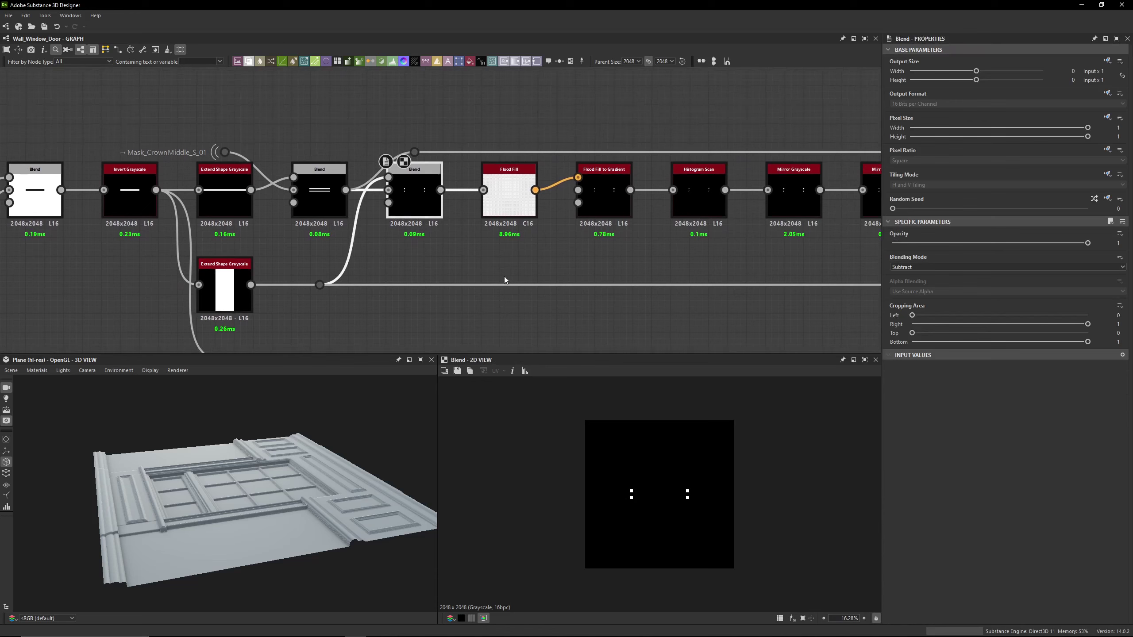
click(518, 207)
click(612, 215)
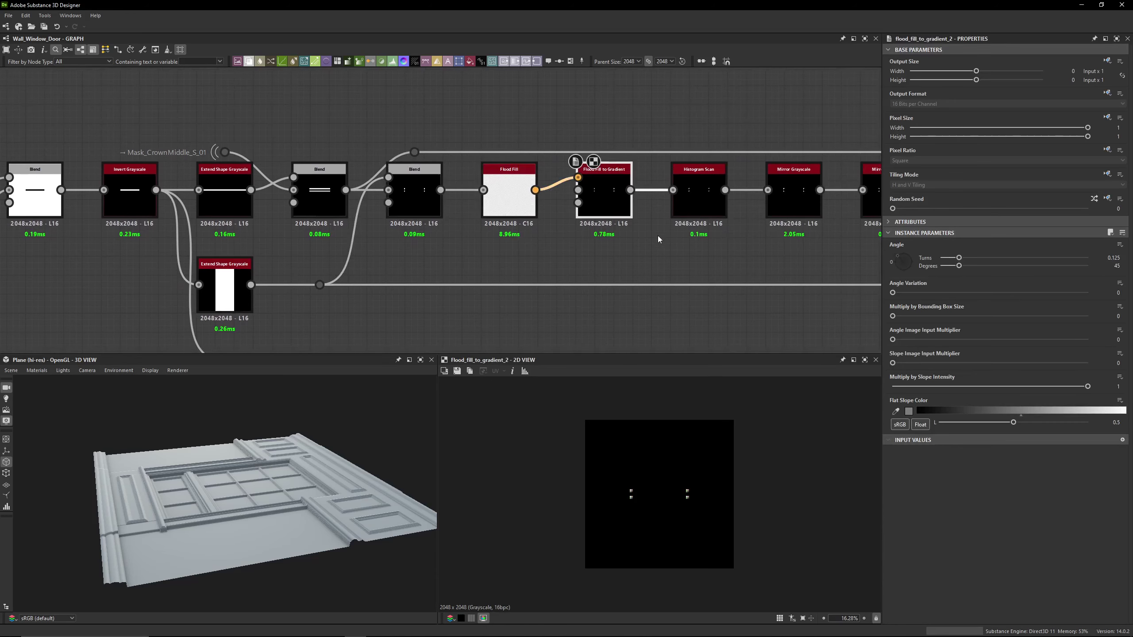
Preview the Histogram Scan after Flood Fill to Gradient and the two Mirror Grayscale nodes following it
middle_drag(658, 236, 479, 239)
click(536, 214)
click(614, 212)
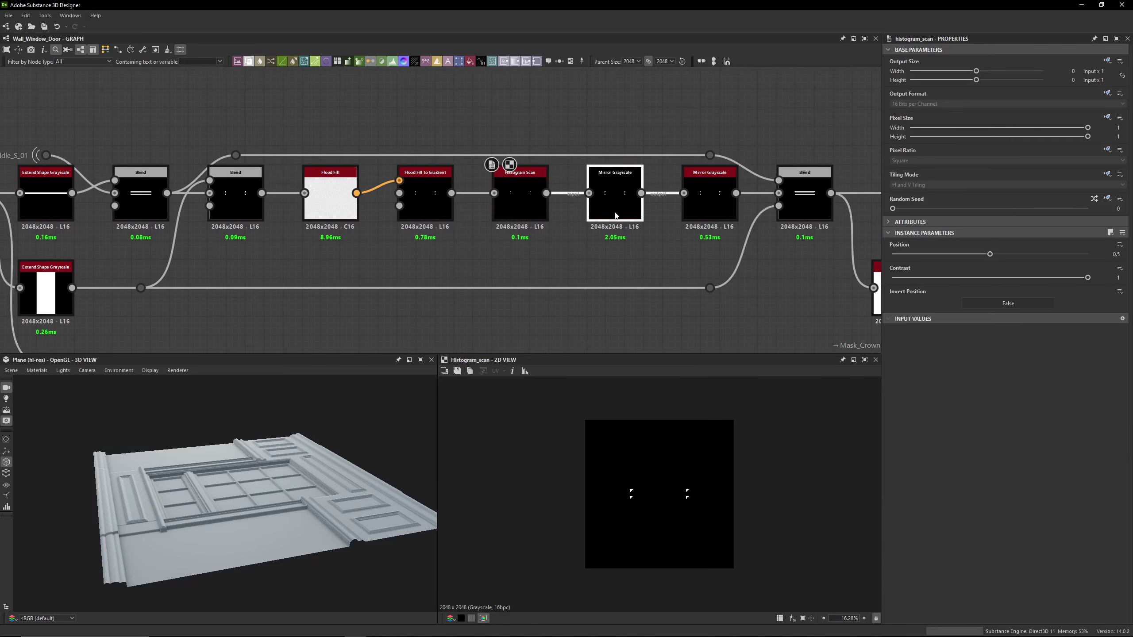
click(691, 213)
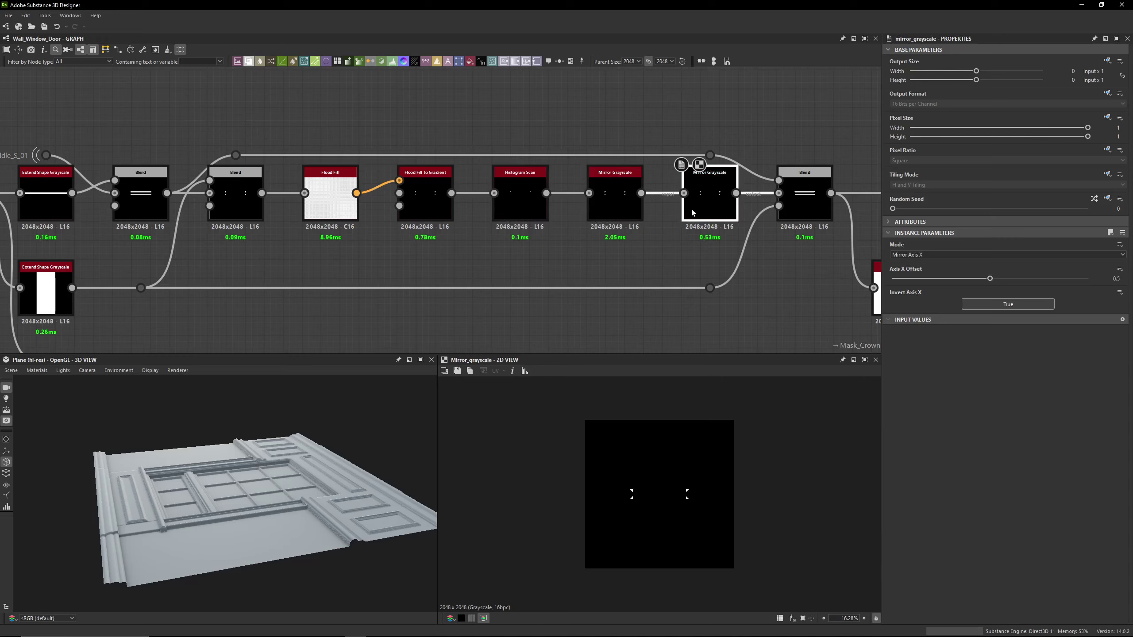
Preview the Add (Linear Dodge) Blend after the Mirror Grayscale nodes and the 90-degree Extend Shape Grayscale feeding its opacity
middle_drag(692, 213, 571, 214)
click(681, 216)
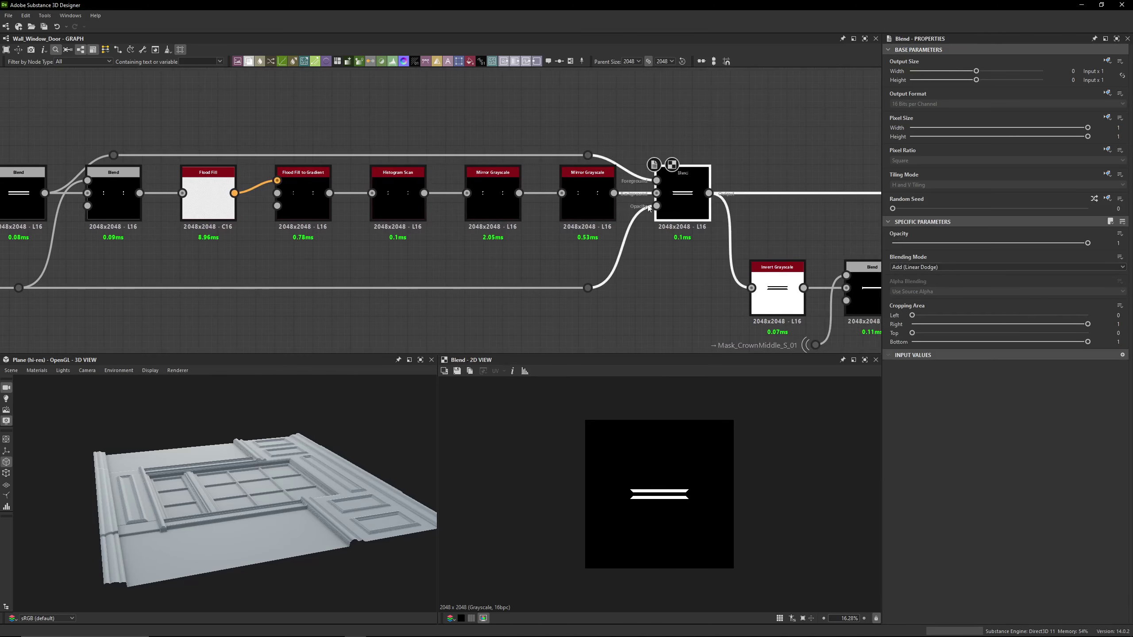
middle_drag(446, 231, 657, 214)
scroll(336, 257, down, 1)
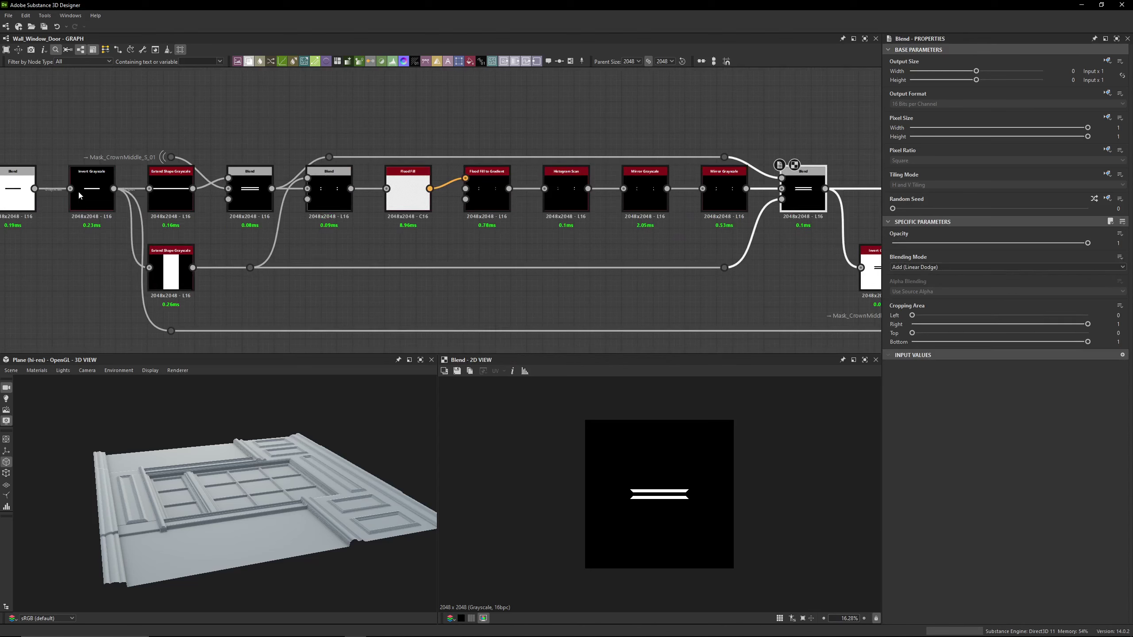
click(174, 263)
click(174, 263)
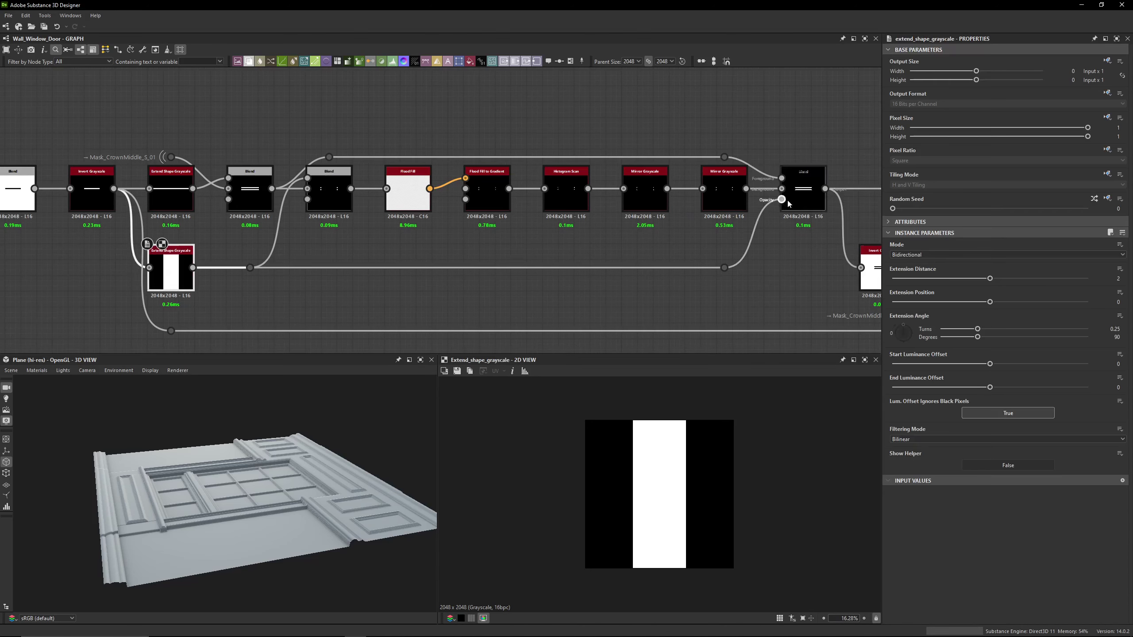
double_click(809, 200)
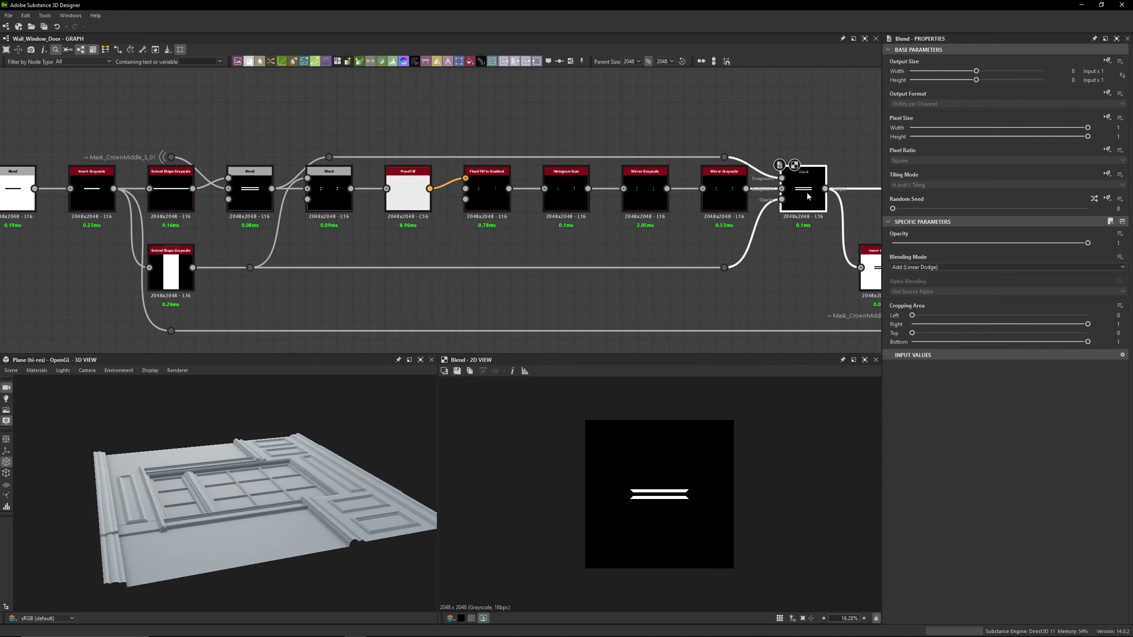
Preview the lower row's Invert Grayscale, Multiply Blend with Mask_CrownMiddle_S_01 and Subtract Blend in order
middle_drag(524, 242, 390, 196)
scroll(389, 195, down, 3)
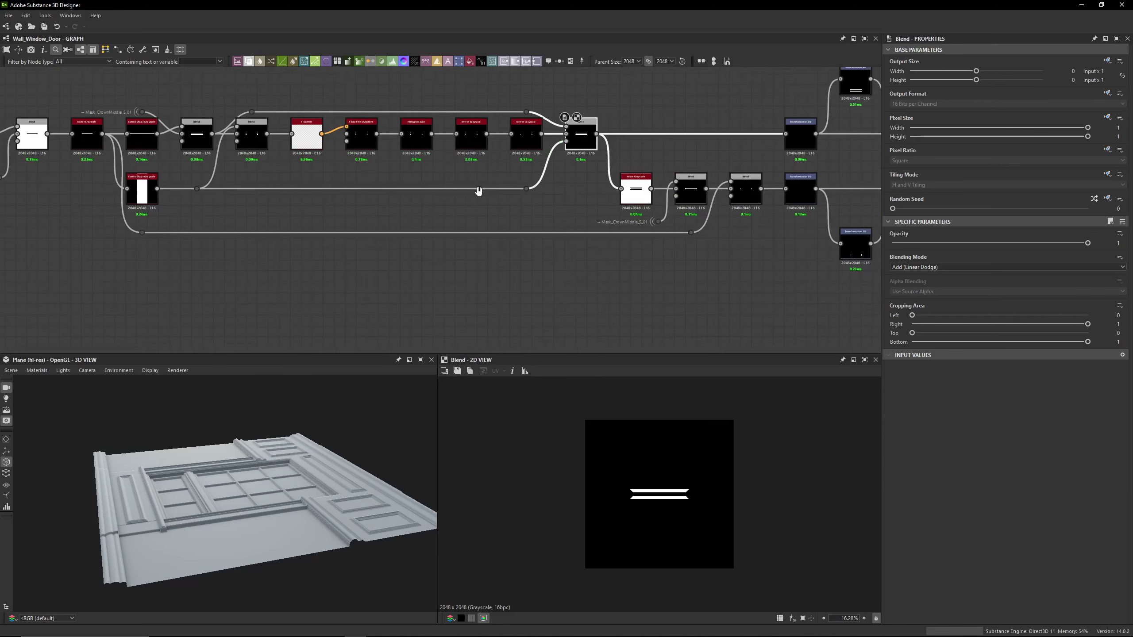
scroll(446, 195, up, 5)
double_click(547, 274)
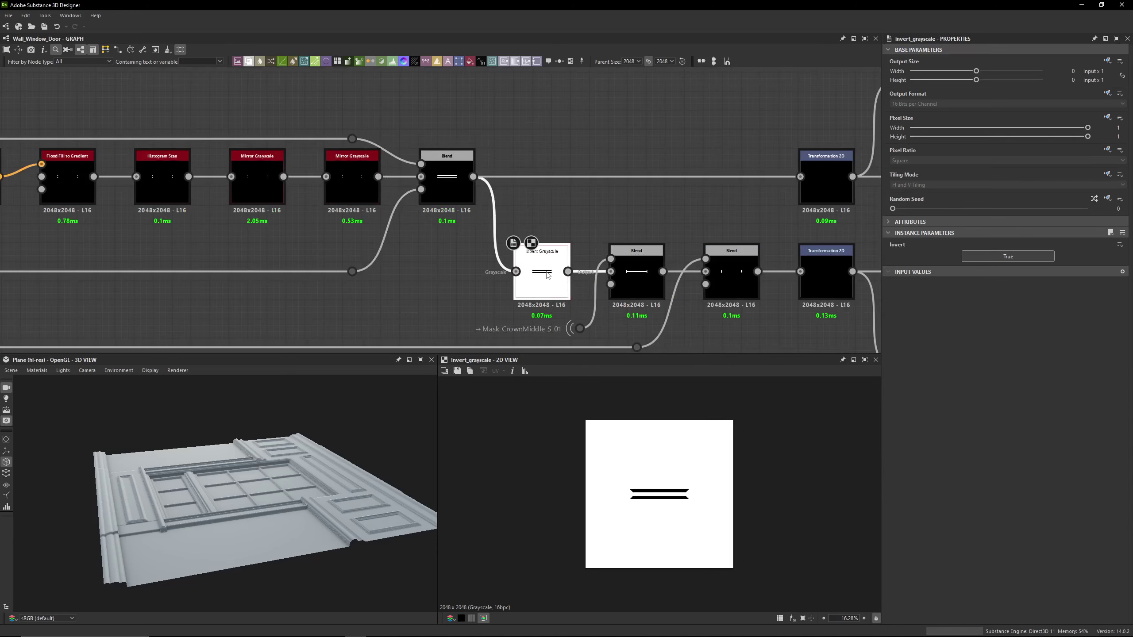
double_click(631, 288)
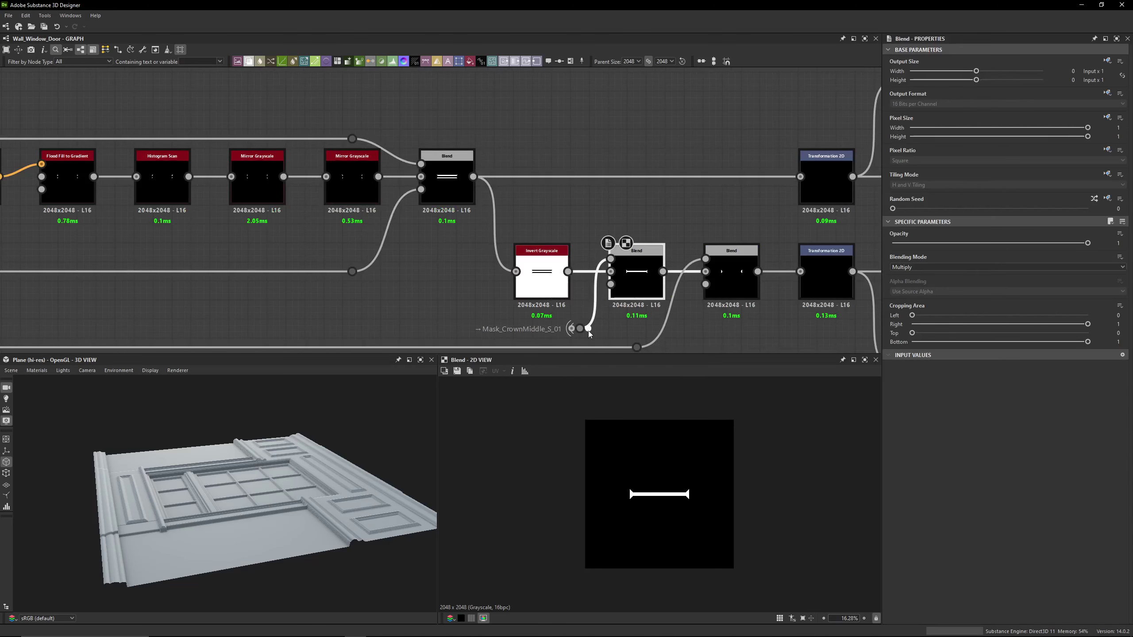
middle_drag(658, 276, 579, 256)
double_click(670, 274)
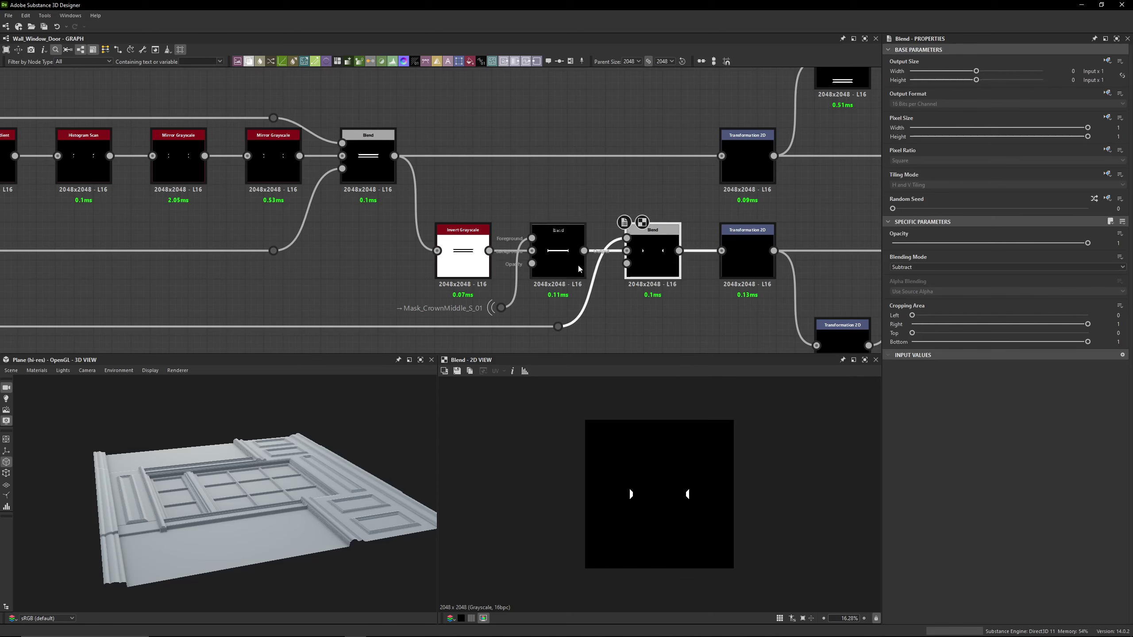
Compare the early Invert Grayscale mask with the lower row's Subtract Blend result and examine that result up close
scroll(400, 277, down, 3)
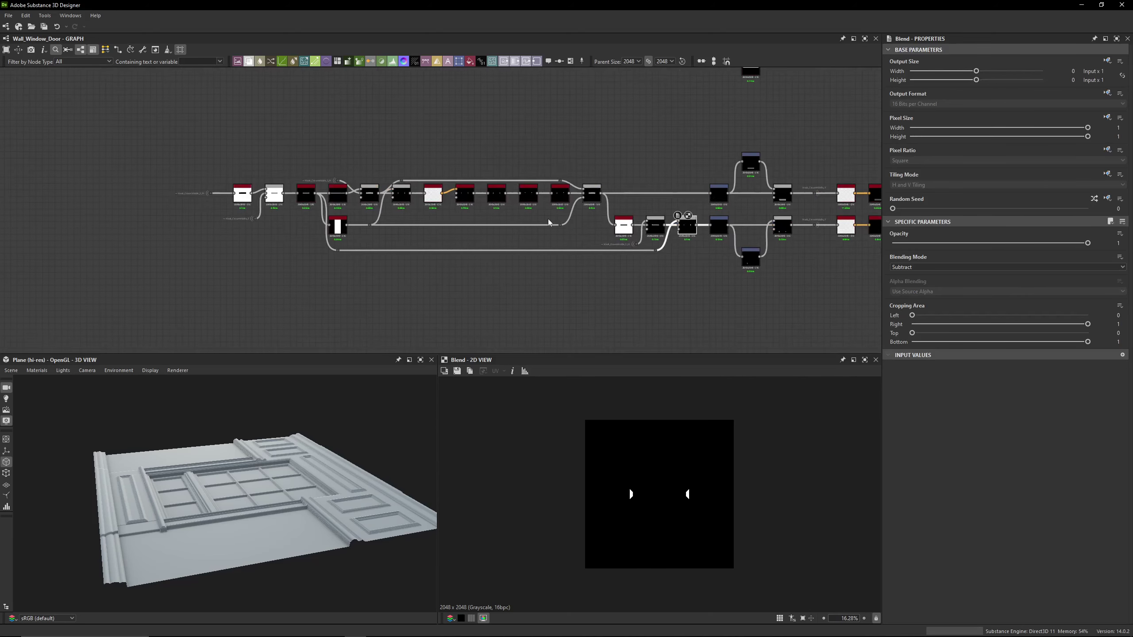
scroll(311, 192, up, 2)
double_click(311, 192)
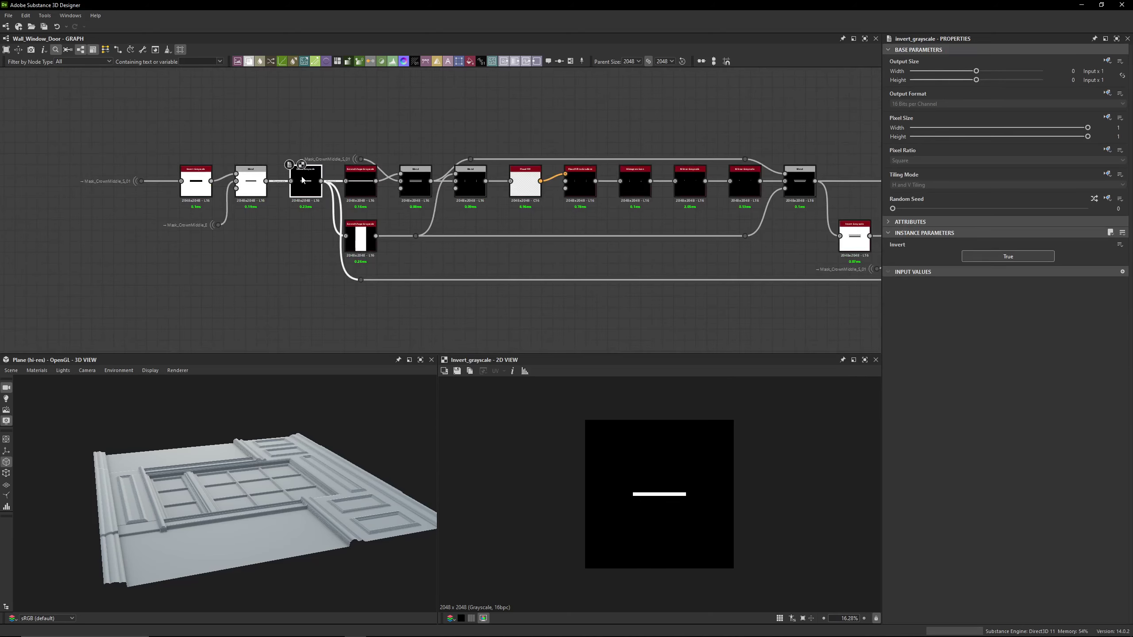
middle_drag(600, 228, 340, 228)
scroll(603, 242, up, 3)
middle_drag(686, 240, 491, 237)
double_click(575, 233)
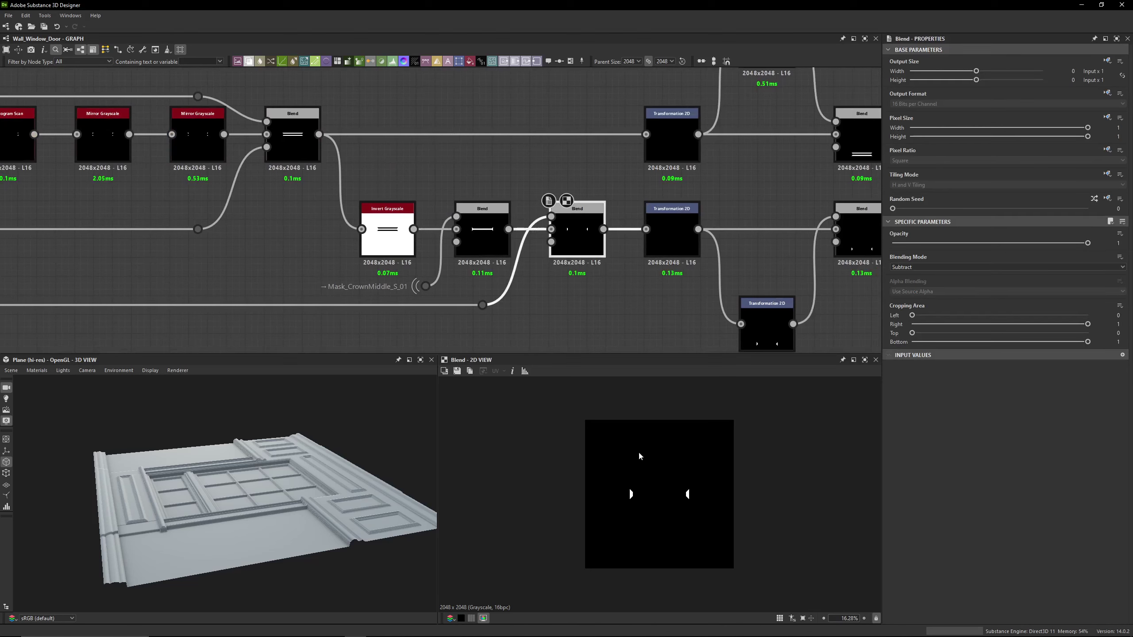
scroll(644, 486, up, 3)
scroll(624, 247, down, 2)
Check the lower row's two Transformation 2D nodes against their Subtract Blend input, including offsets and the second node's matrix values
middle_drag(623, 247, 464, 245)
middle_drag(434, 191, 414, 205)
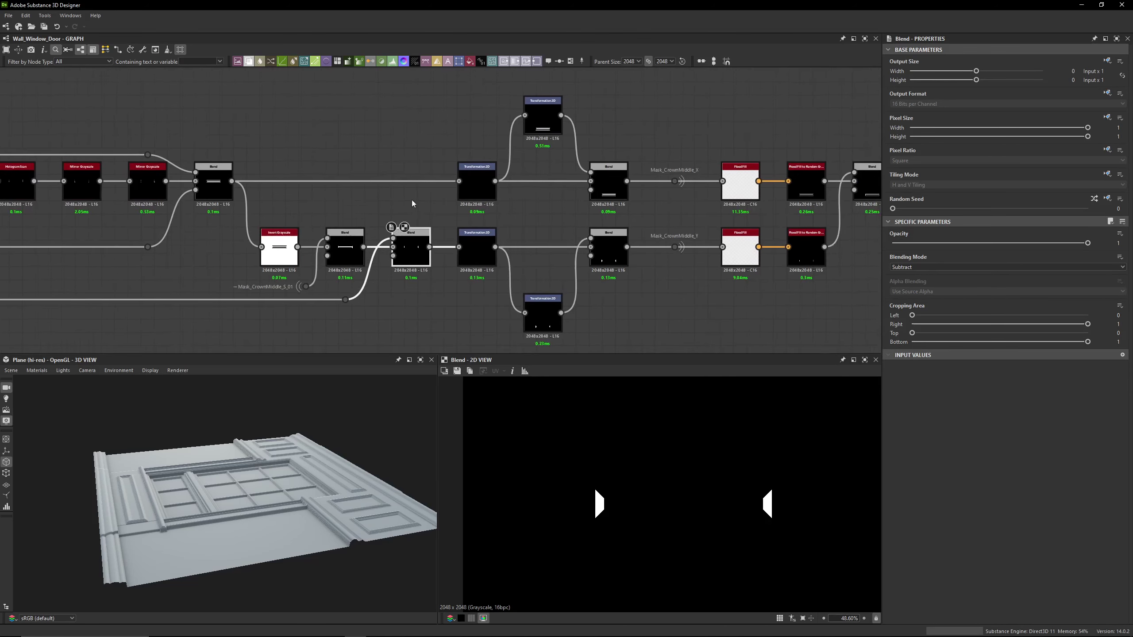
drag(650, 93, 456, 328)
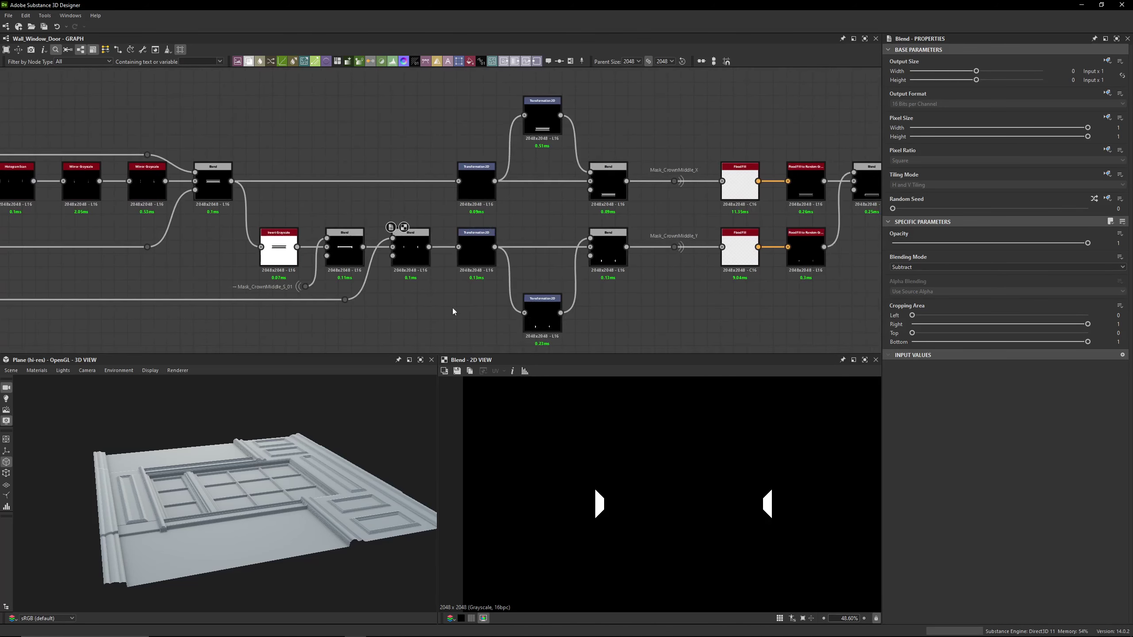
click(410, 253)
click(476, 262)
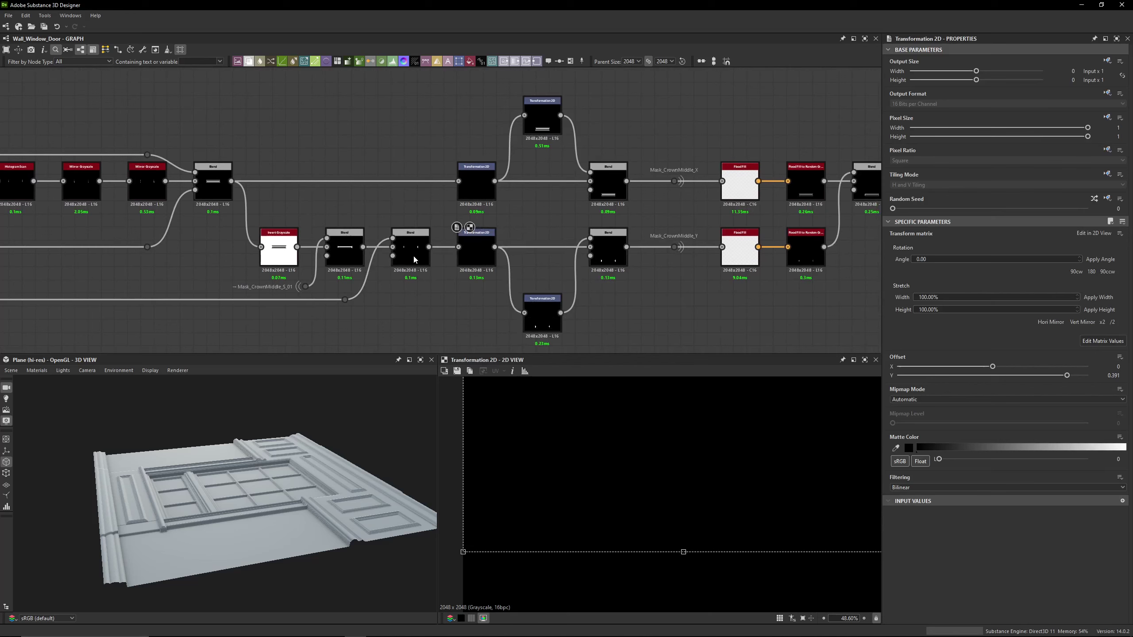
scroll(650, 478, down, 5)
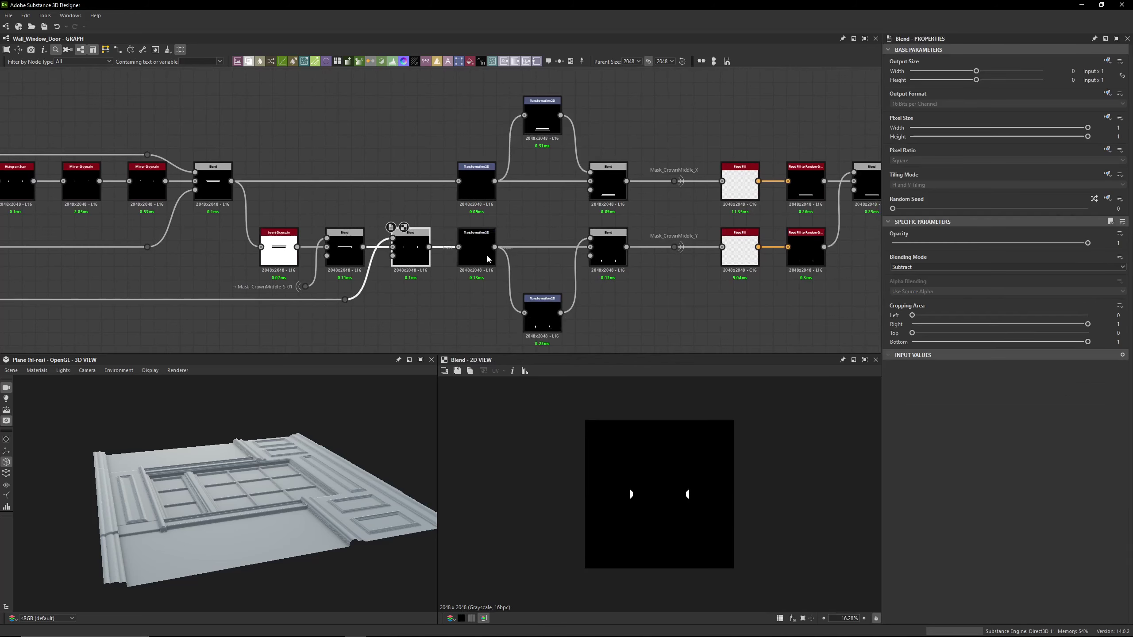
click(544, 329)
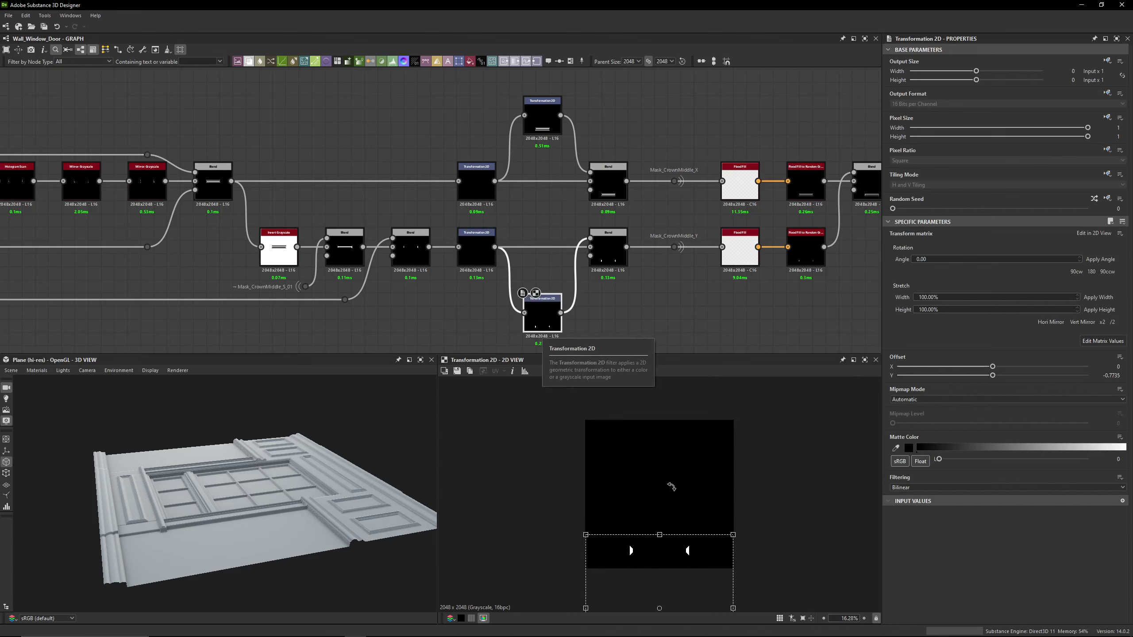
click(1090, 340)
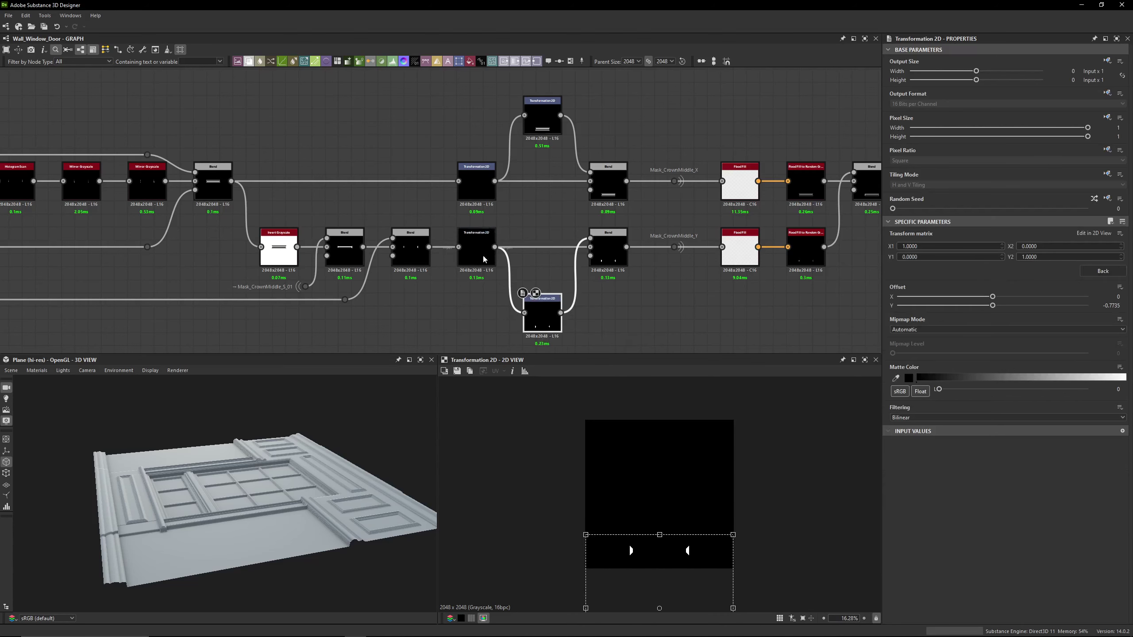
click(477, 252)
Preview the Blend joining the lower row's transformed masks and check the Mask_CrownMiddle_Y dot node it feeds
click(608, 250)
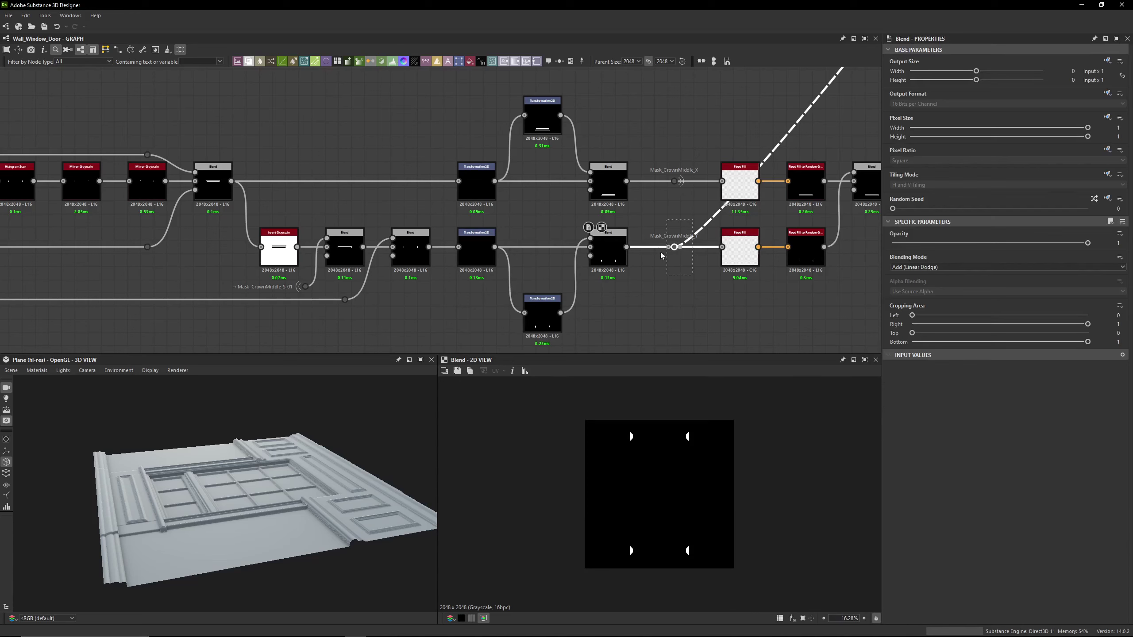
click(678, 247)
scroll(687, 237, up, 3)
click(675, 247)
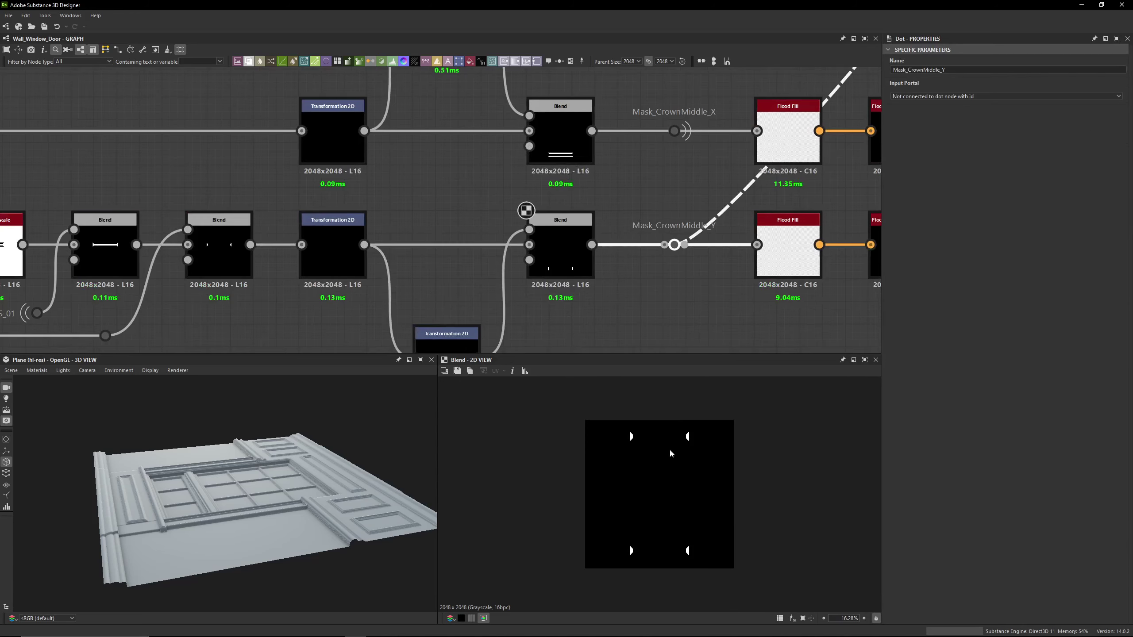
scroll(679, 235, down, 5)
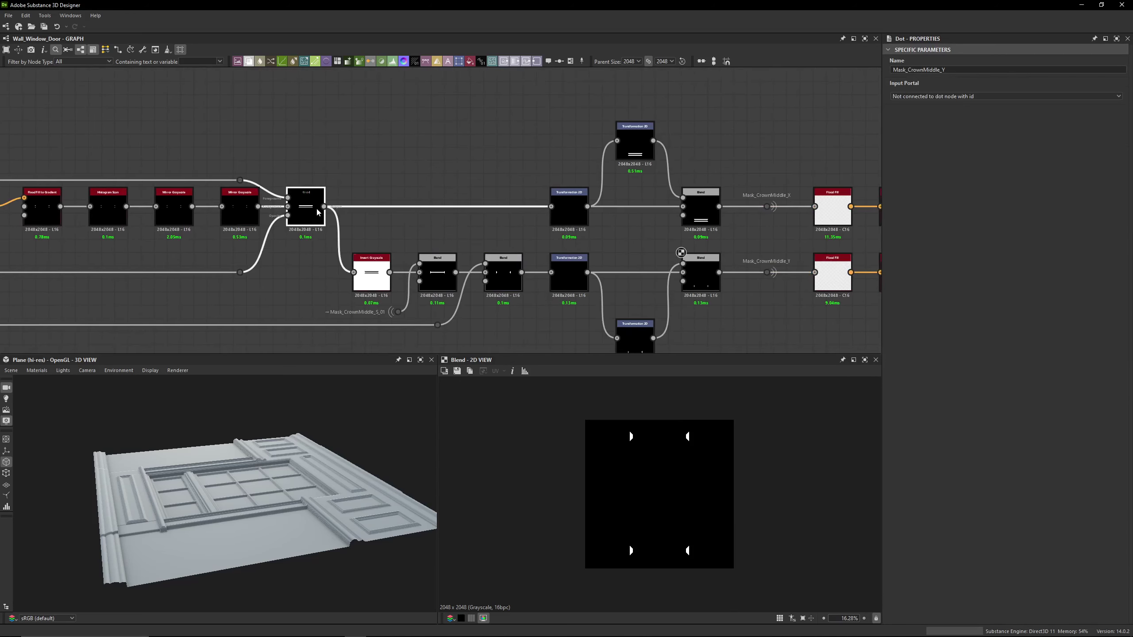
Check the upper row's two Transformation 2D nodes, including their offsets and the second node's matrix values
click(305, 206)
click(569, 209)
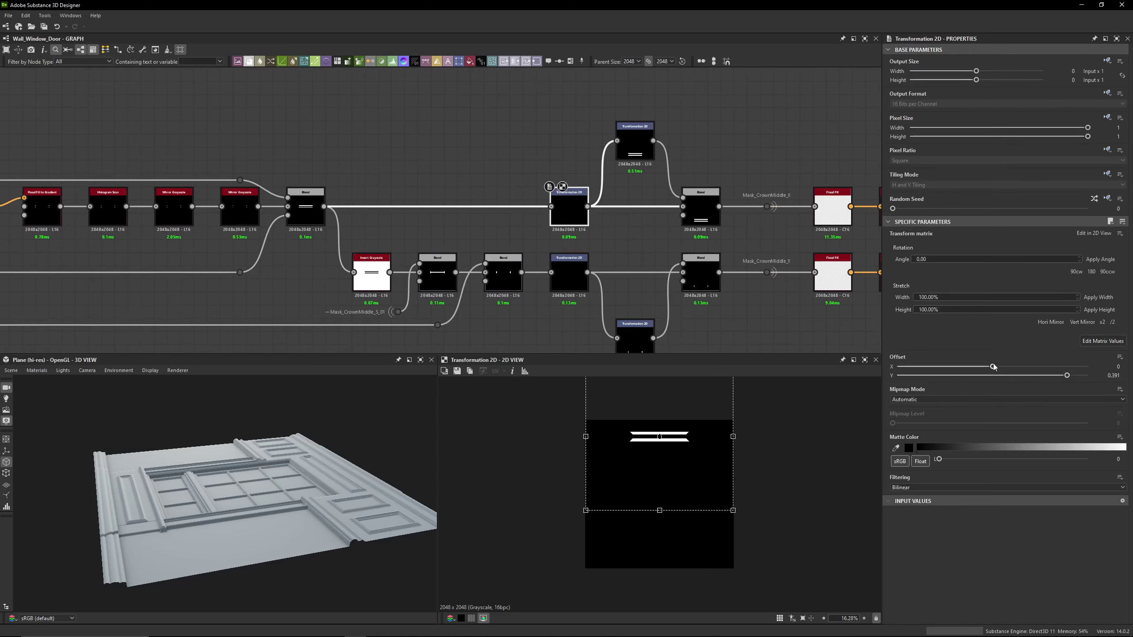
click(635, 145)
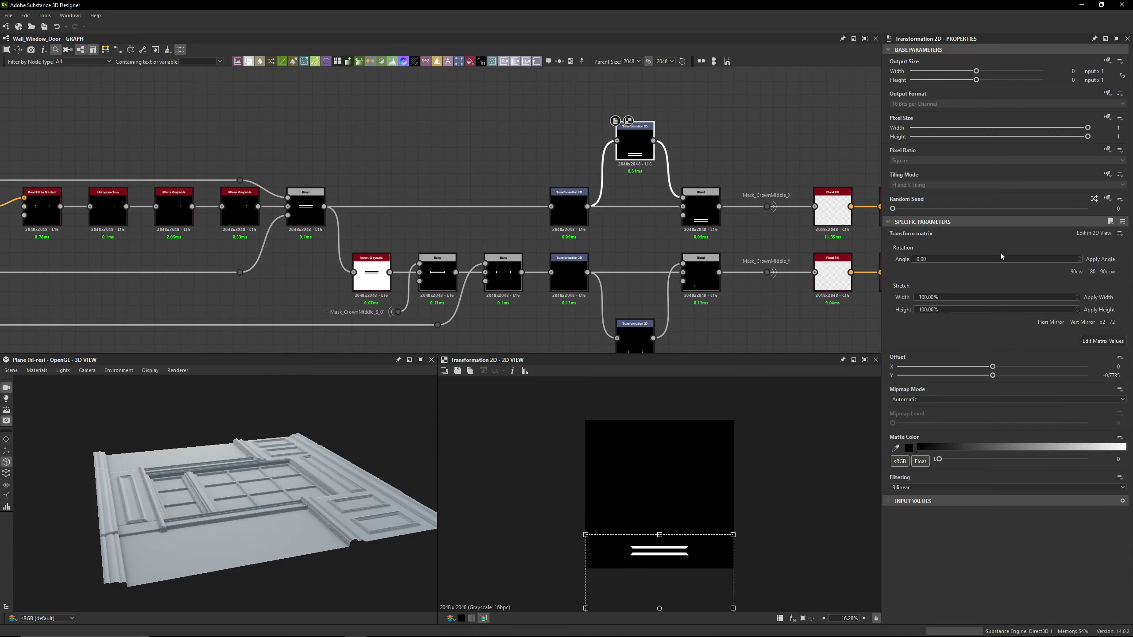
click(1089, 342)
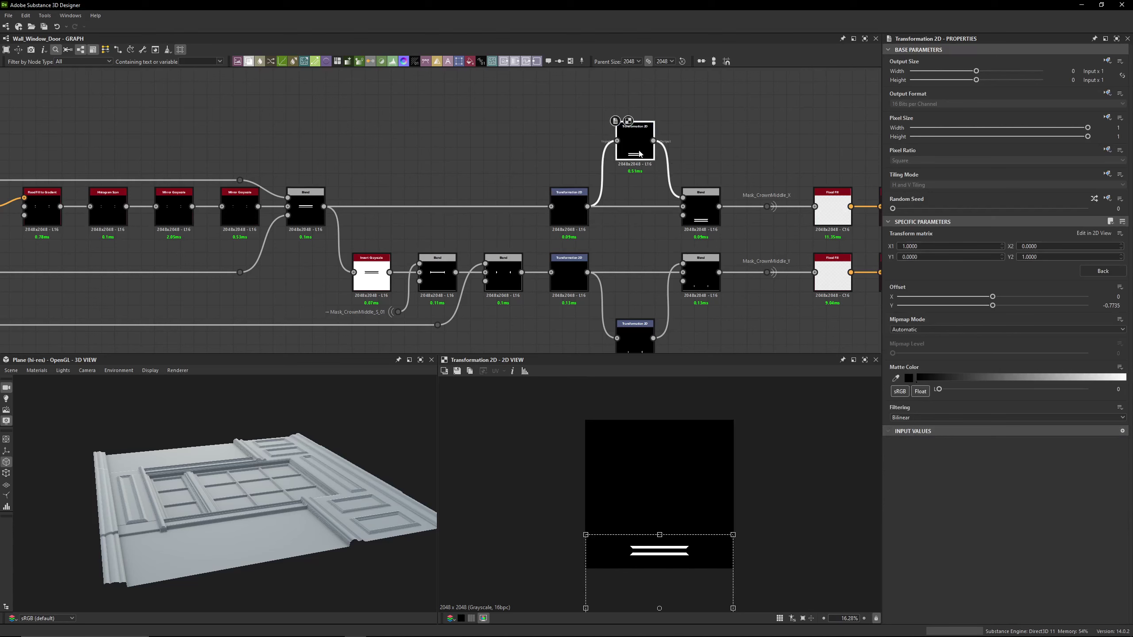
Preview the Blend joining the upper row's transformed masks and check the Mask_CrownMiddle_X dot node it feeds
click(699, 206)
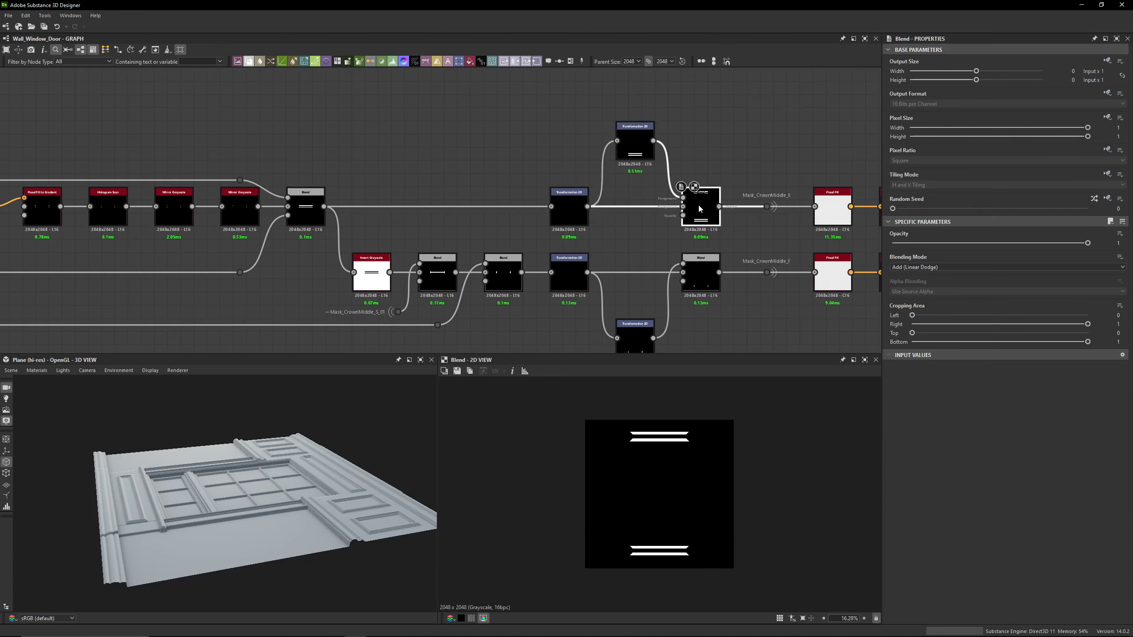
middle_drag(697, 204, 532, 188)
click(627, 156)
click(600, 192)
scroll(602, 185, up, 3)
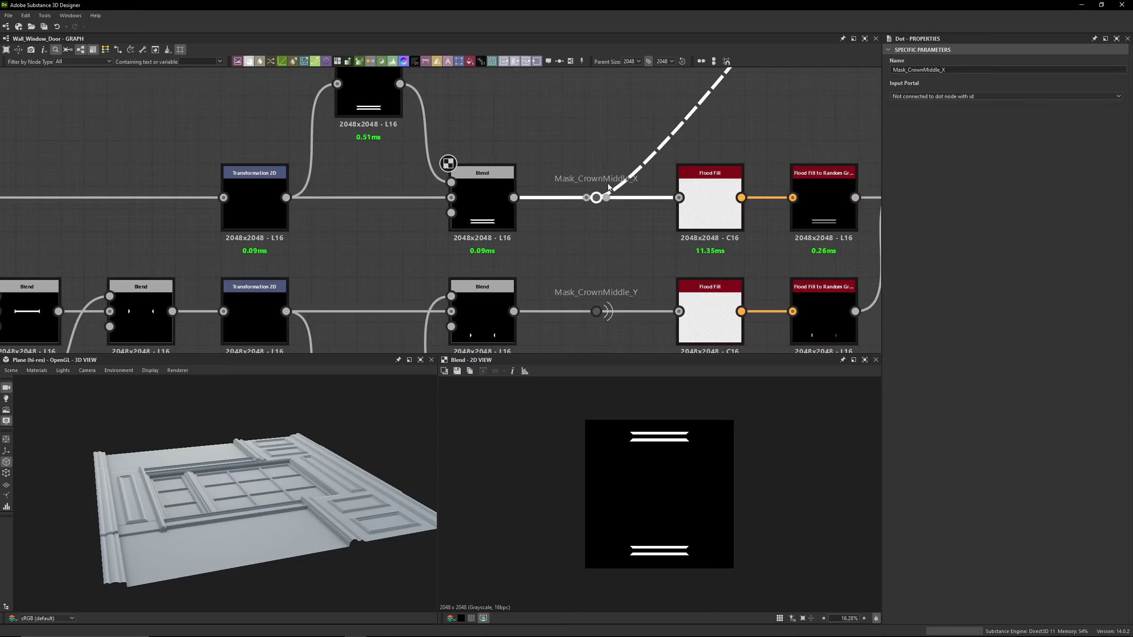
click(604, 154)
Preview the Flood Fill nodes for Mask_CrownMiddle_X and Mask_CrownMiddle_Y and compare their Flood Fill to Random Grayscale results
middle_drag(695, 208, 566, 156)
double_click(567, 157)
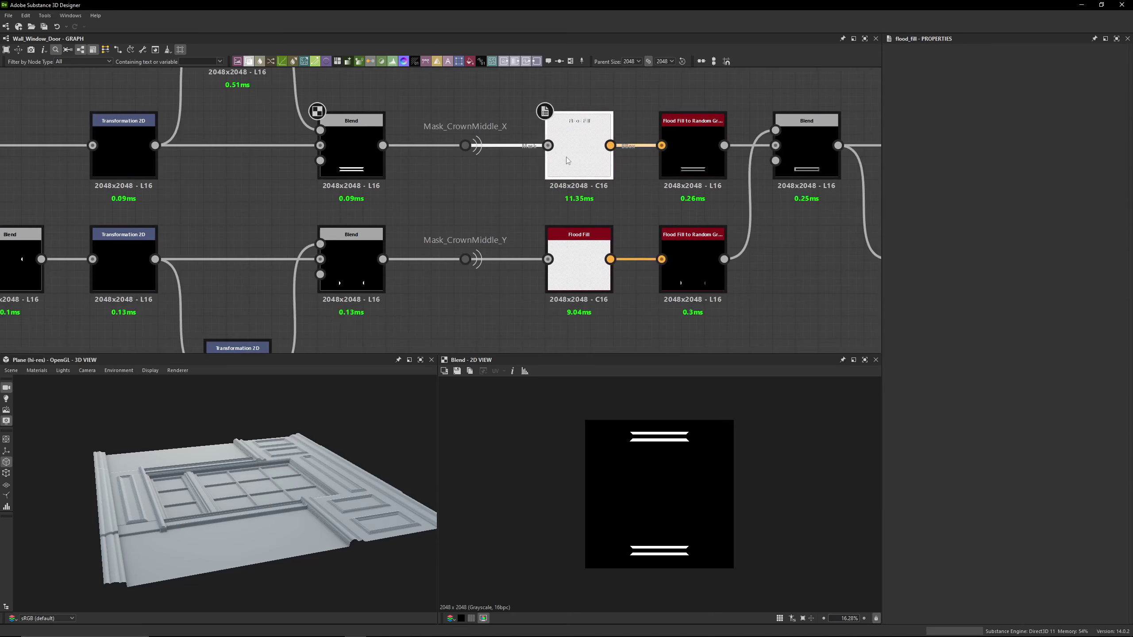
double_click(574, 252)
double_click(699, 170)
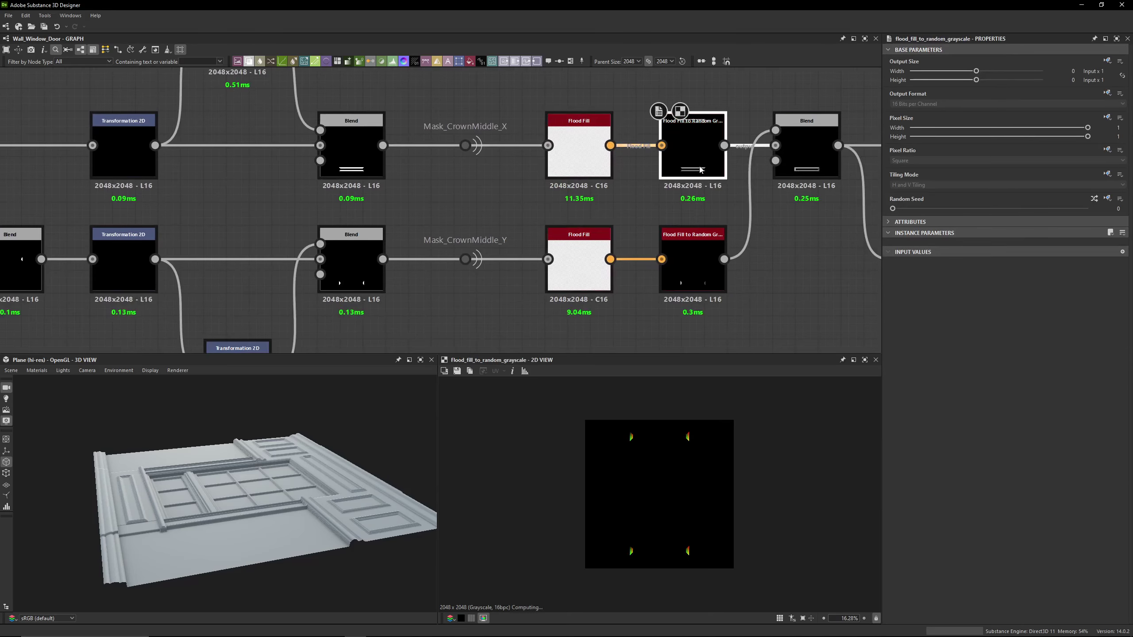
double_click(693, 267)
double_click(693, 154)
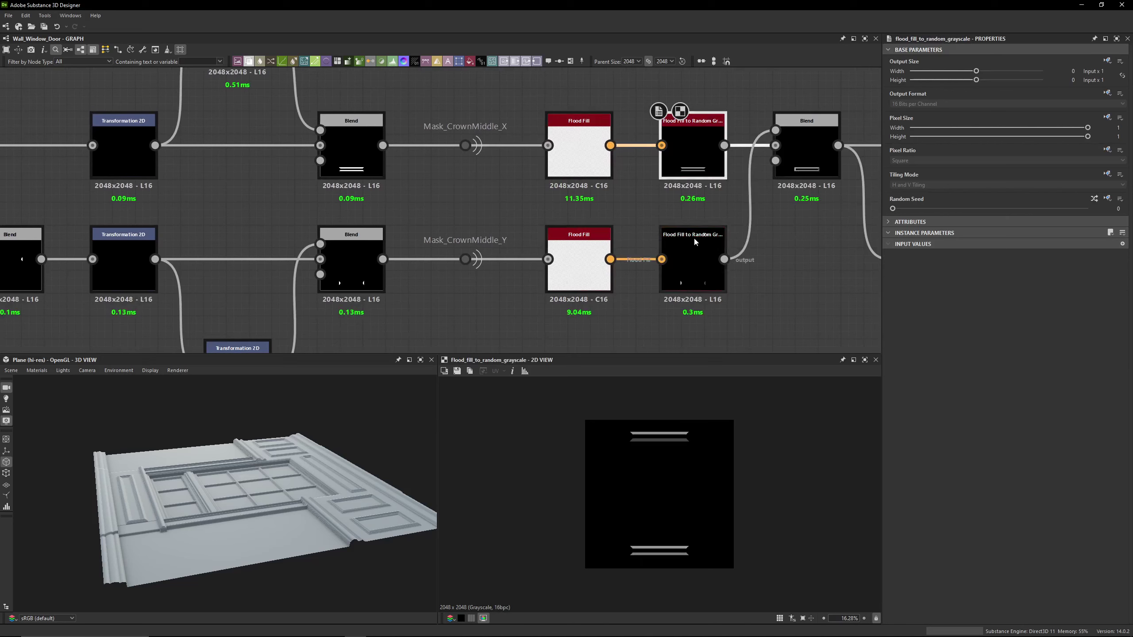
double_click(694, 263)
double_click(694, 154)
Preview the Blend combining both Flood Fill to Random Grayscale nodes and examine its result up close
middle_drag(793, 200, 665, 209)
double_click(698, 168)
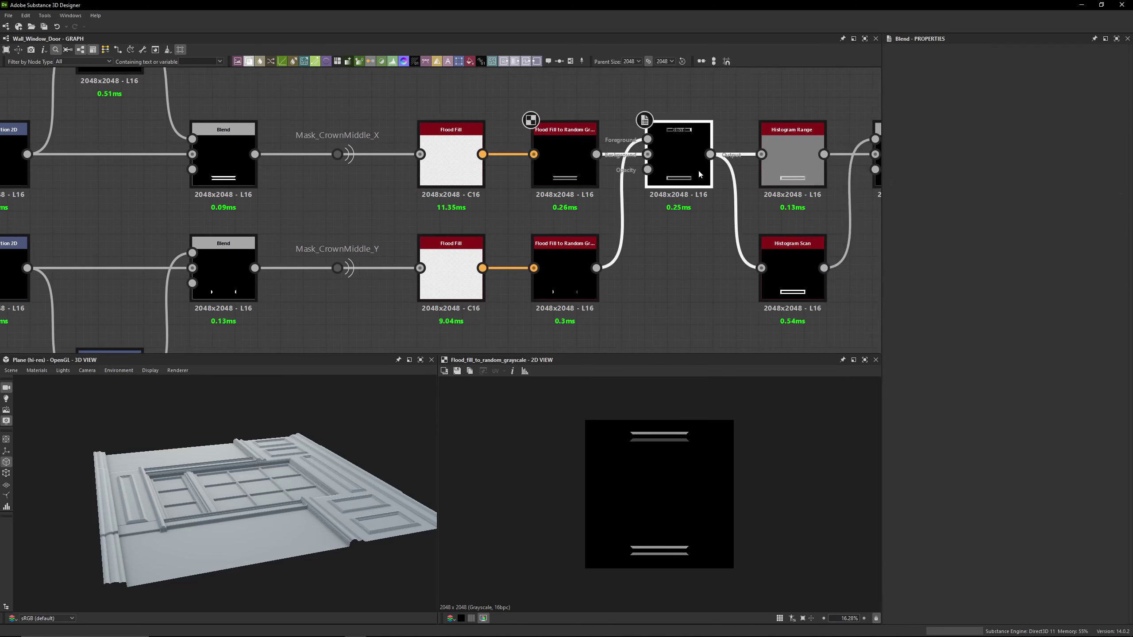
scroll(688, 486, up, 3)
scroll(678, 446, down, 1)
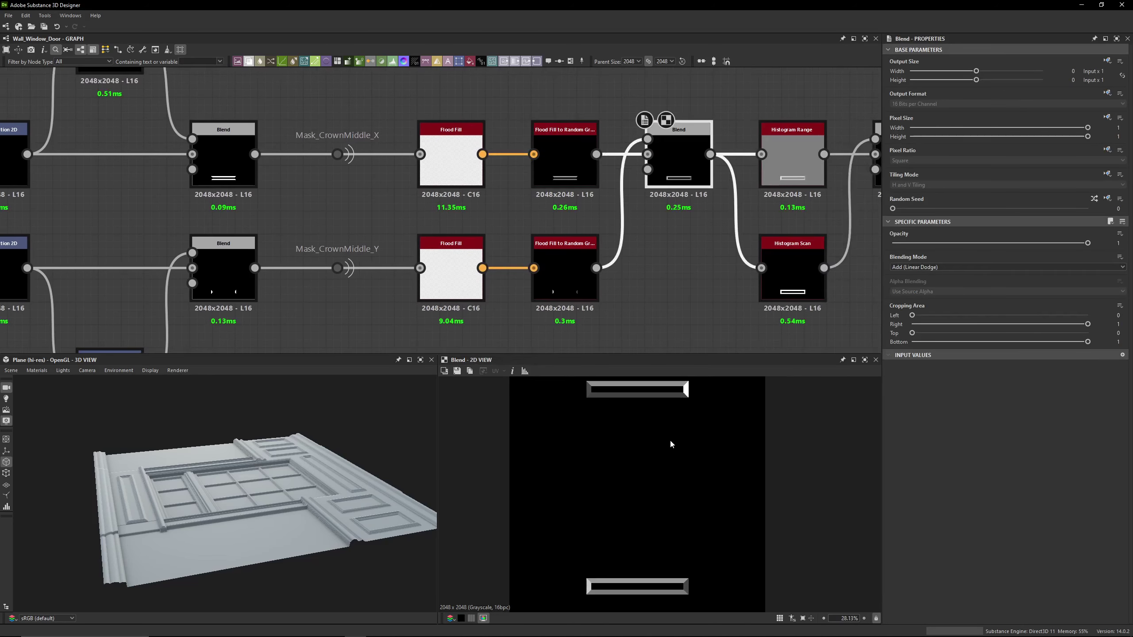
Preview the Histogram Range and Histogram Scan after the combining Blend, and compare them with the Multiply Blend joining them
middle_drag(781, 215, 661, 220)
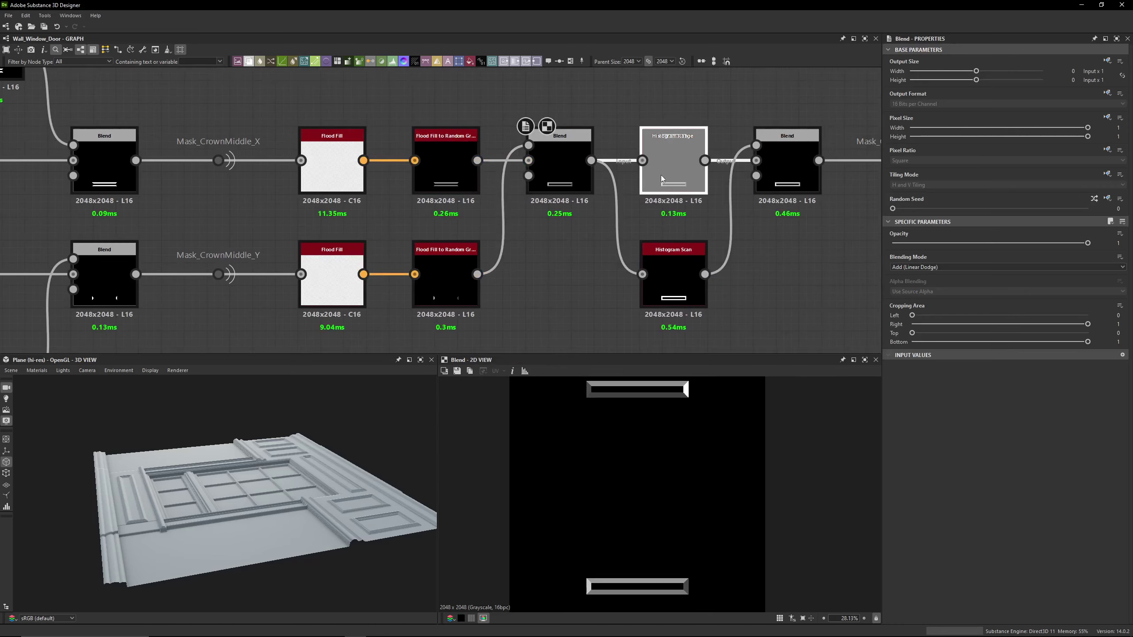
double_click(673, 167)
double_click(663, 269)
double_click(677, 172)
double_click(675, 255)
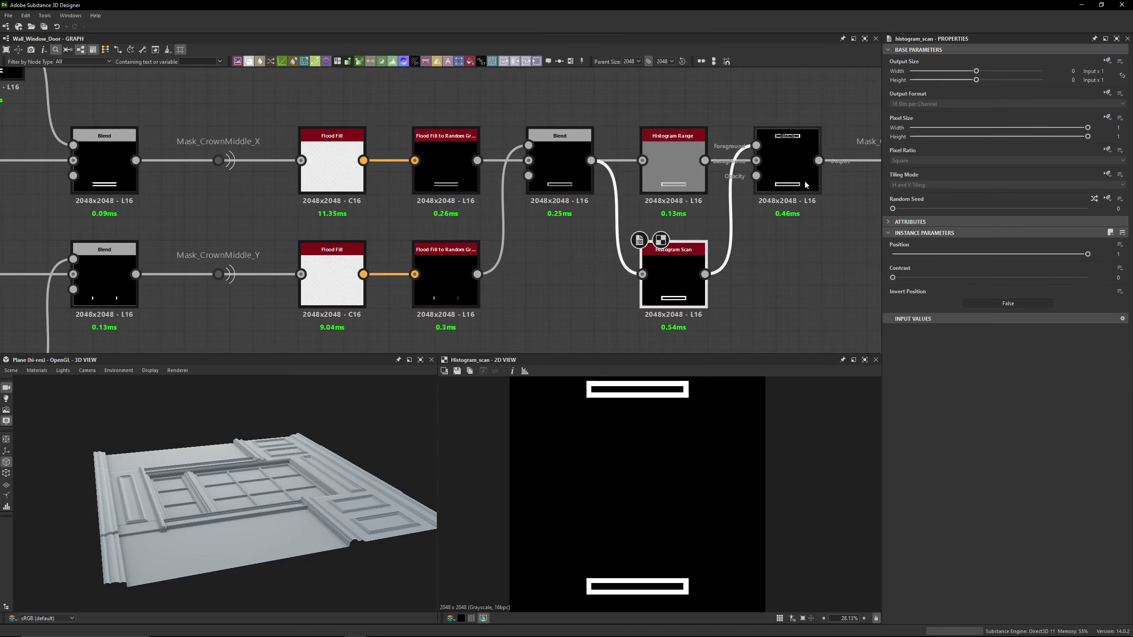
double_click(674, 170)
double_click(787, 170)
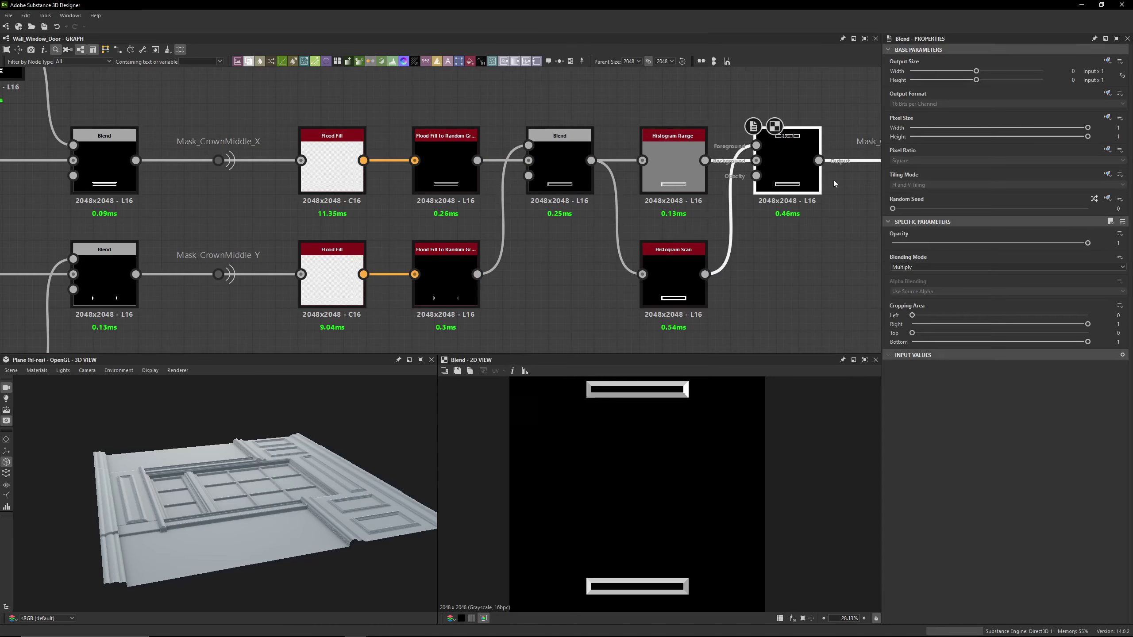
Check the Mask_CrownMiddle_HV dot node that the Multiply Blend feeds
scroll(672, 213, down, 3)
middle_drag(715, 230, 512, 232)
click(582, 192)
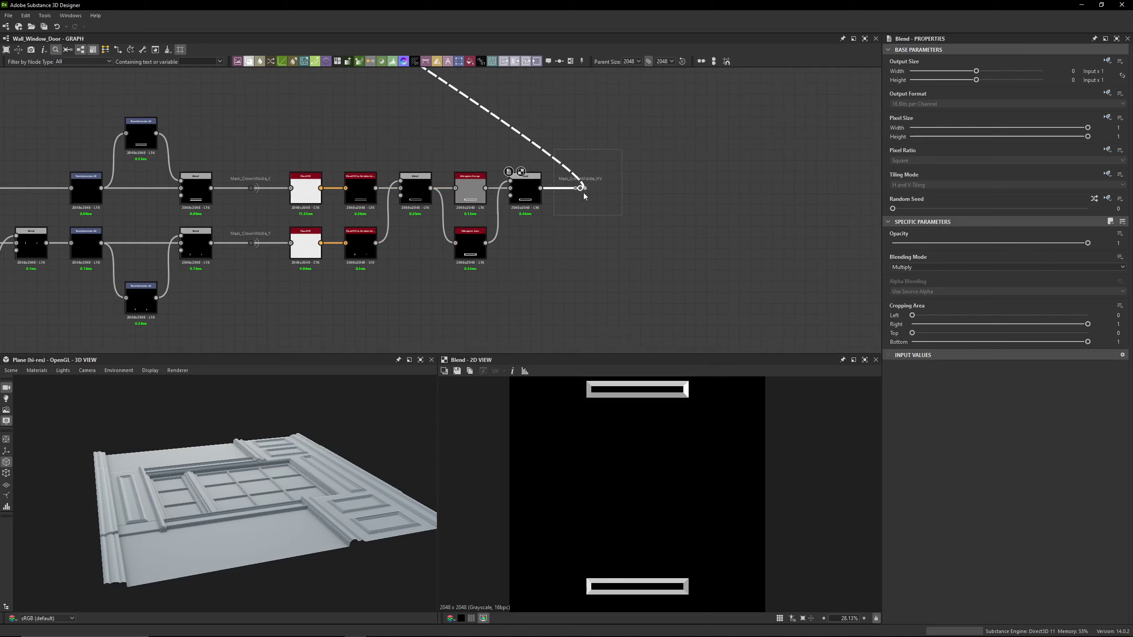
scroll(583, 193, up, 3)
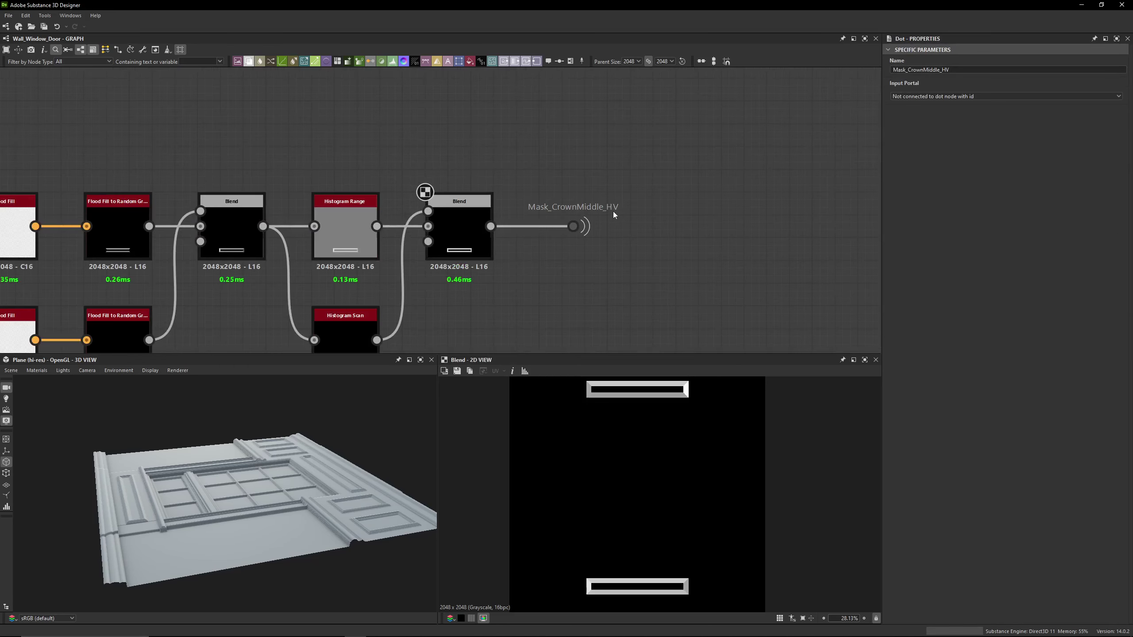
Return to the crown branch before the Wall/Window/Door switch and preview the Add (Linear Dodge) Blend joining its Transformation 2D nodes
scroll(393, 161, down, 6)
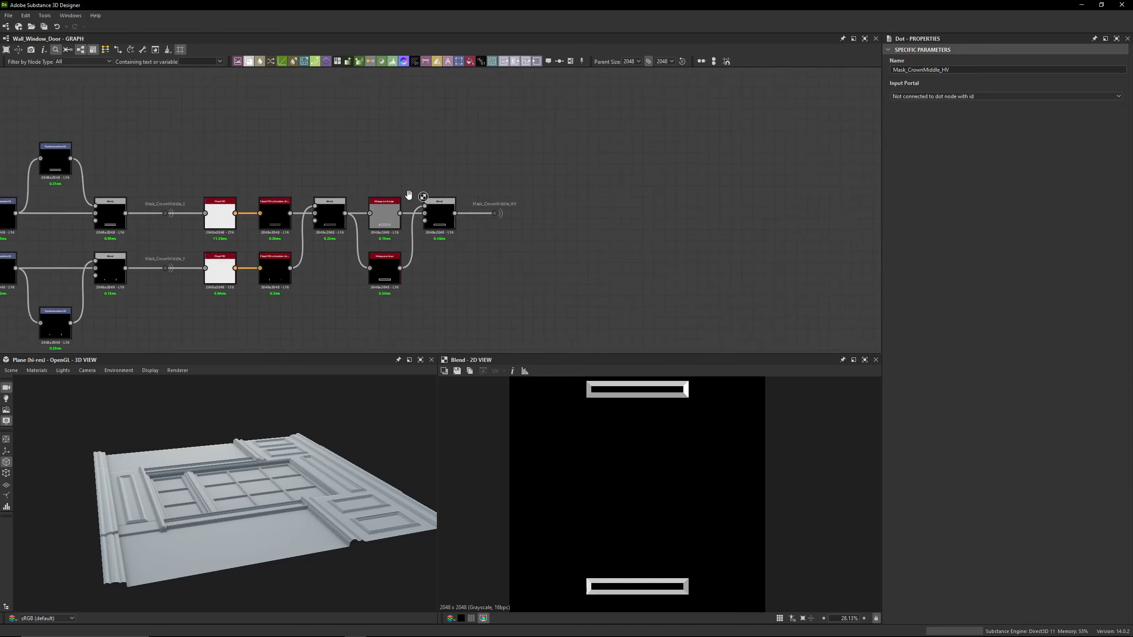
scroll(401, 172, down, 2)
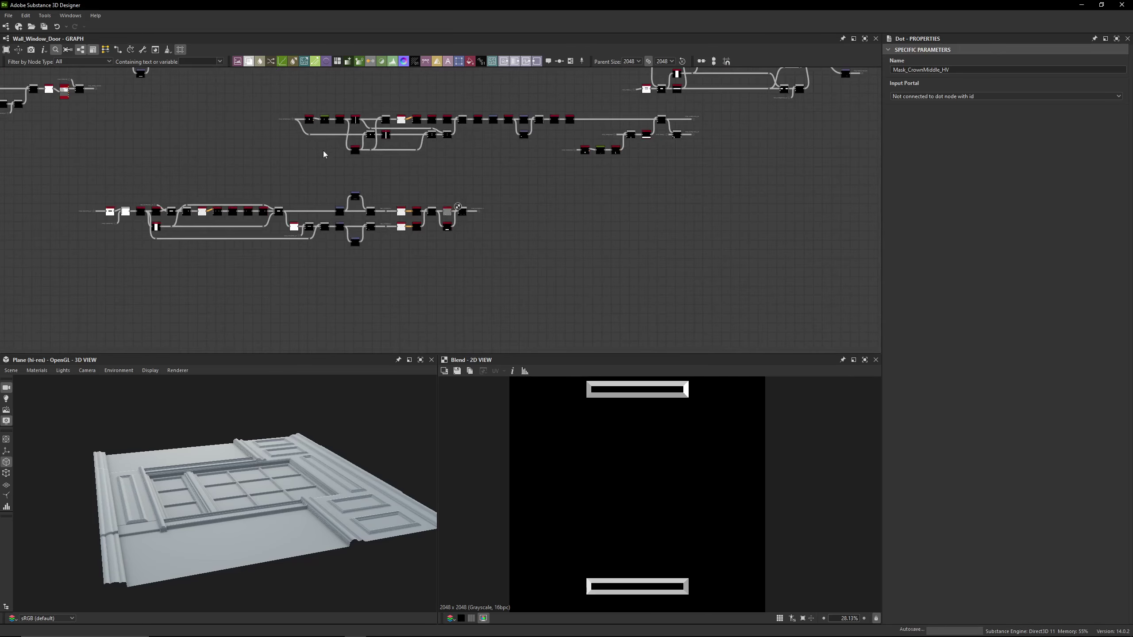
middle_drag(341, 113, 390, 96)
scroll(392, 147, up, 2)
scroll(375, 89, down, 2)
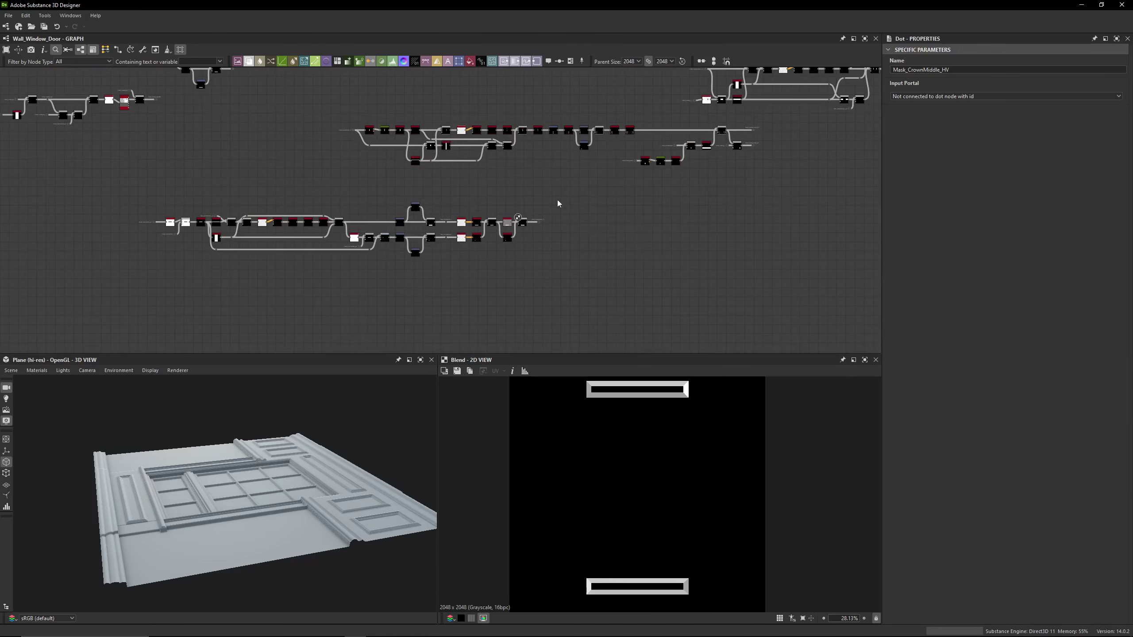
drag(557, 200, 536, 232)
middle_drag(447, 127, 565, 279)
scroll(365, 152, up, 3)
scroll(482, 229, up, 5)
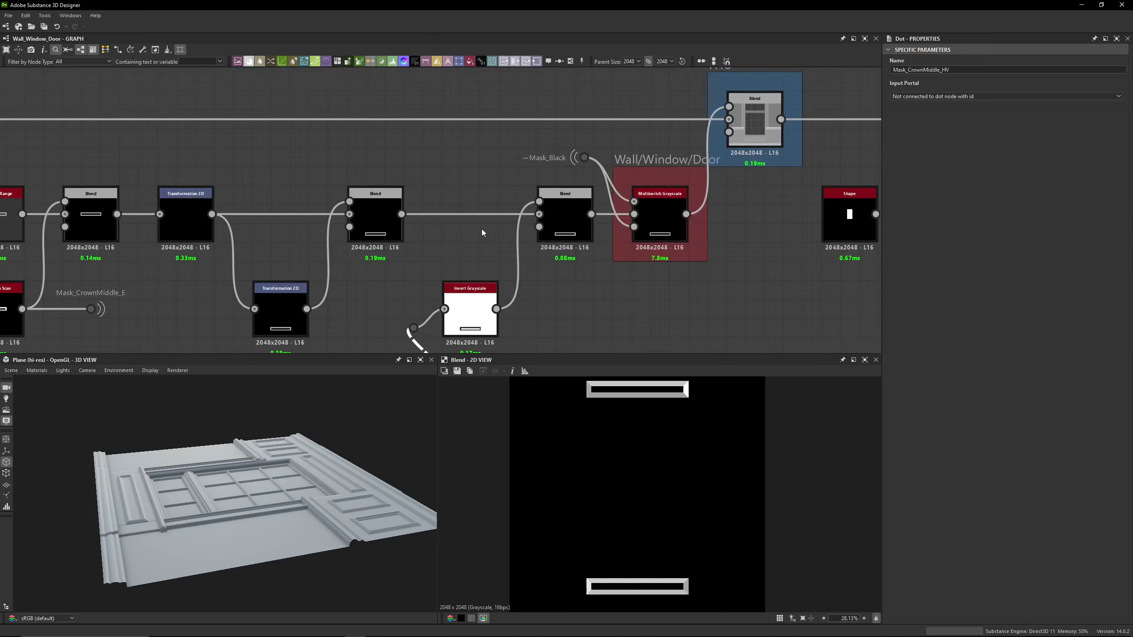
click(482, 230)
middle_drag(482, 228, 455, 191)
scroll(415, 205, up, 2)
double_click(346, 195)
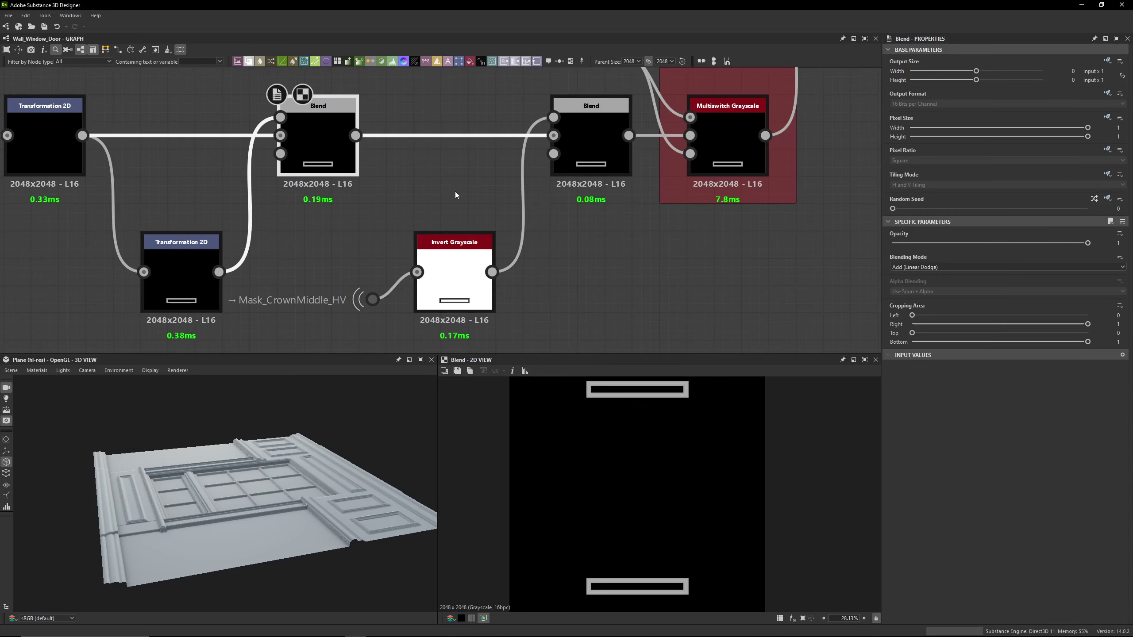
Check the settings of the Min (Darken) Blend before the Multiswitch Grayscale and the Mask_CrownMiddle_HV portal supplying its foreground chain
scroll(455, 195, down, 2)
middle_drag(361, 174, 471, 180)
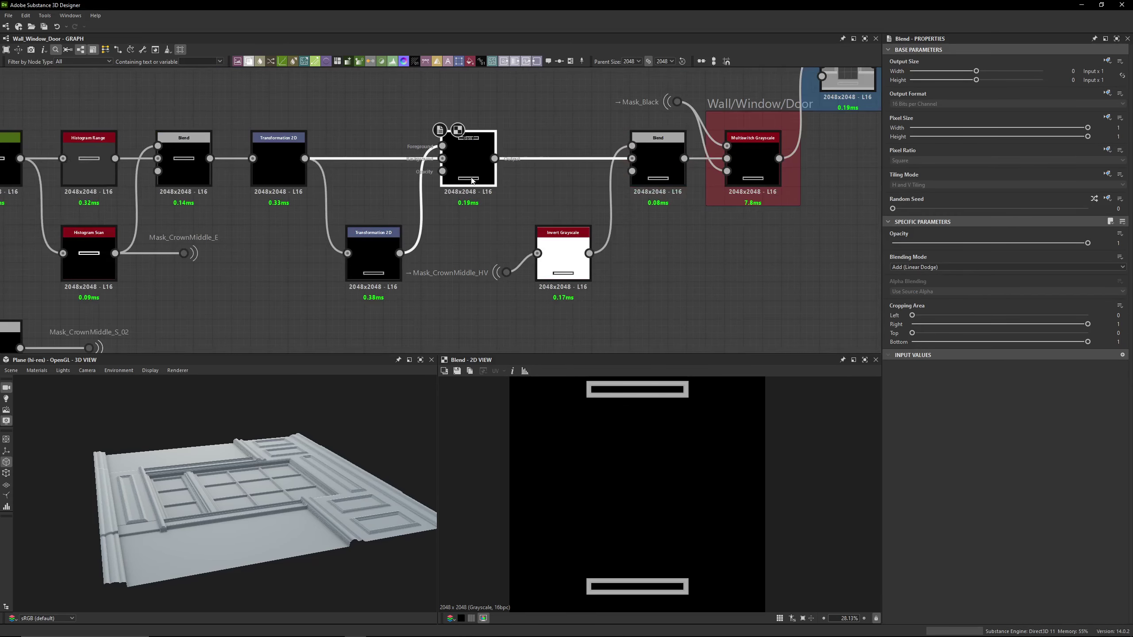
click(658, 163)
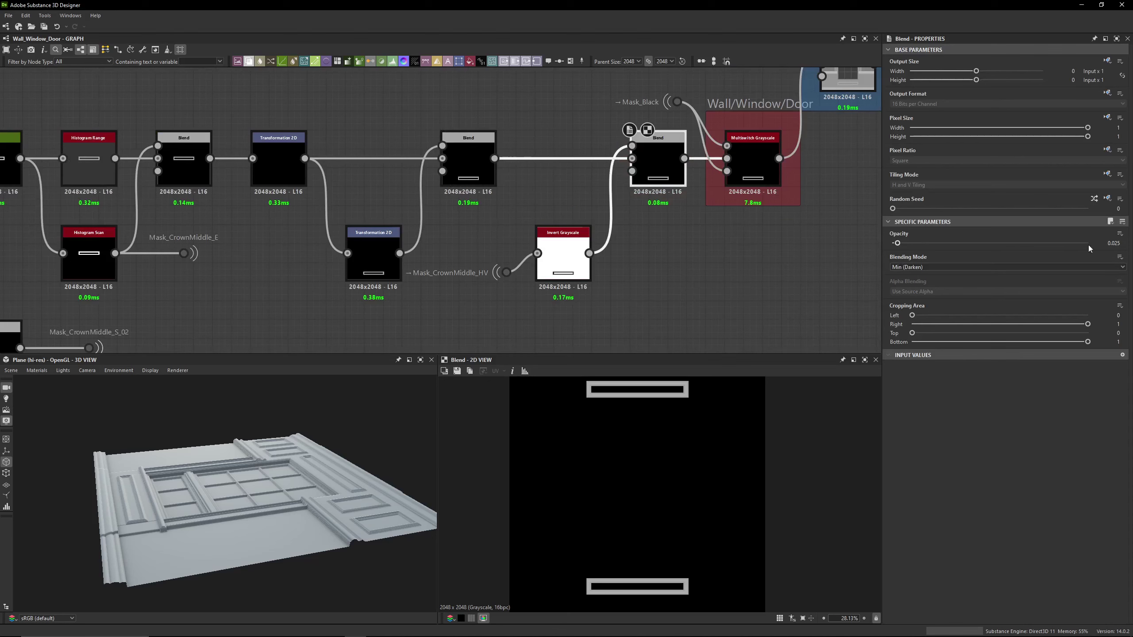
click(492, 271)
scroll(437, 288, up, 1)
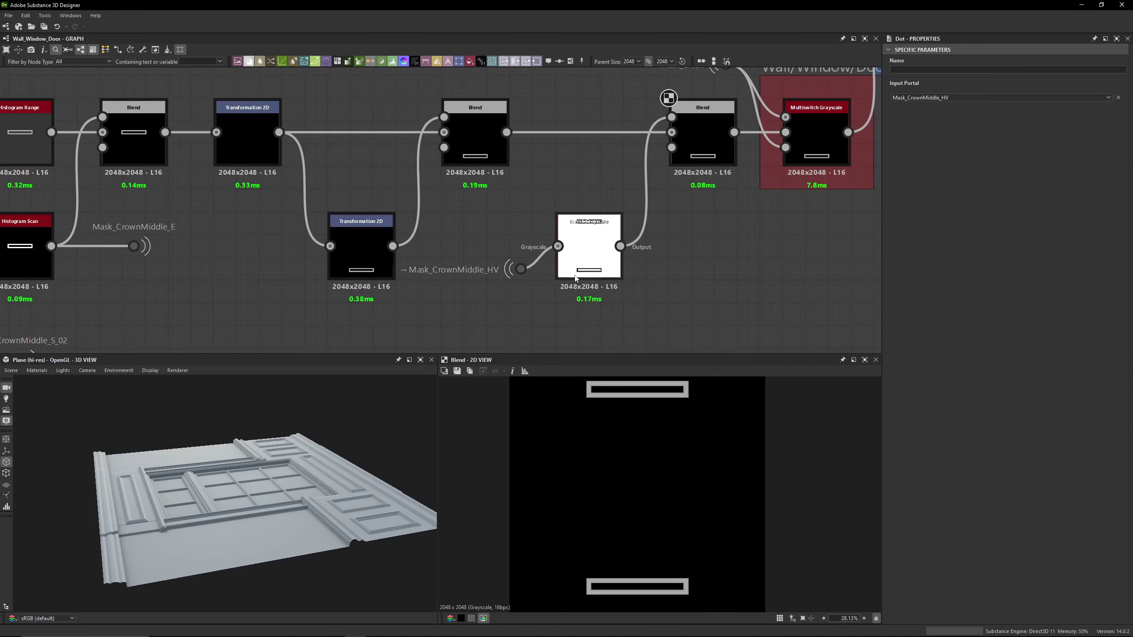
click(709, 127)
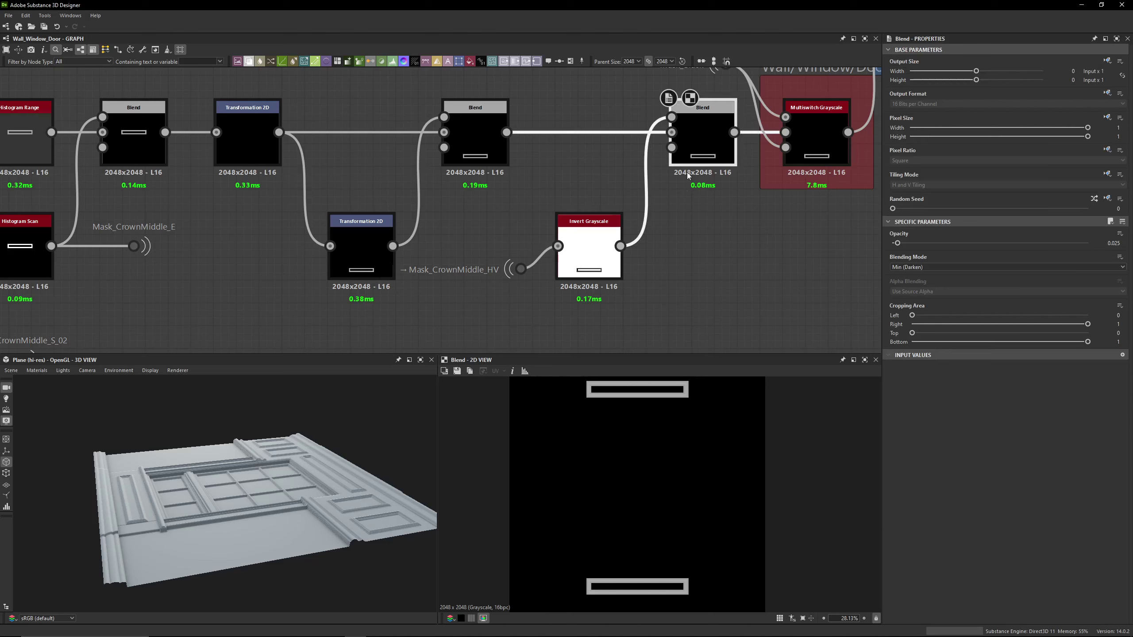
Preview the Invert Grayscale node up close and compare it with its Mask_CrownMiddle_HV input
click(588, 250)
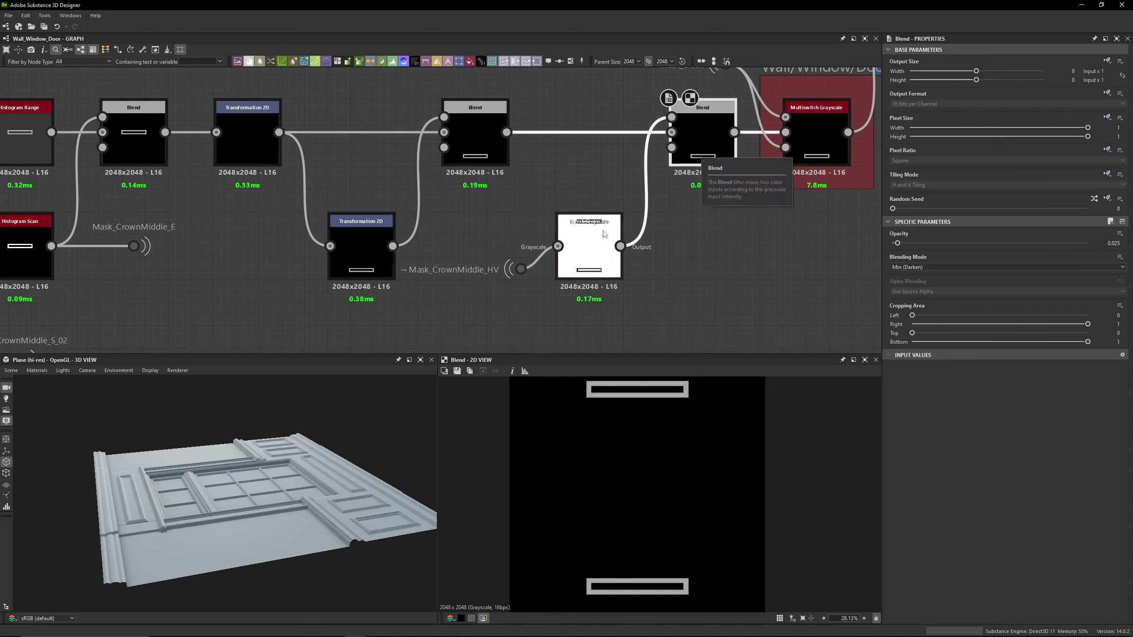
middle_drag(572, 422, 598, 476)
scroll(590, 450, up, 7)
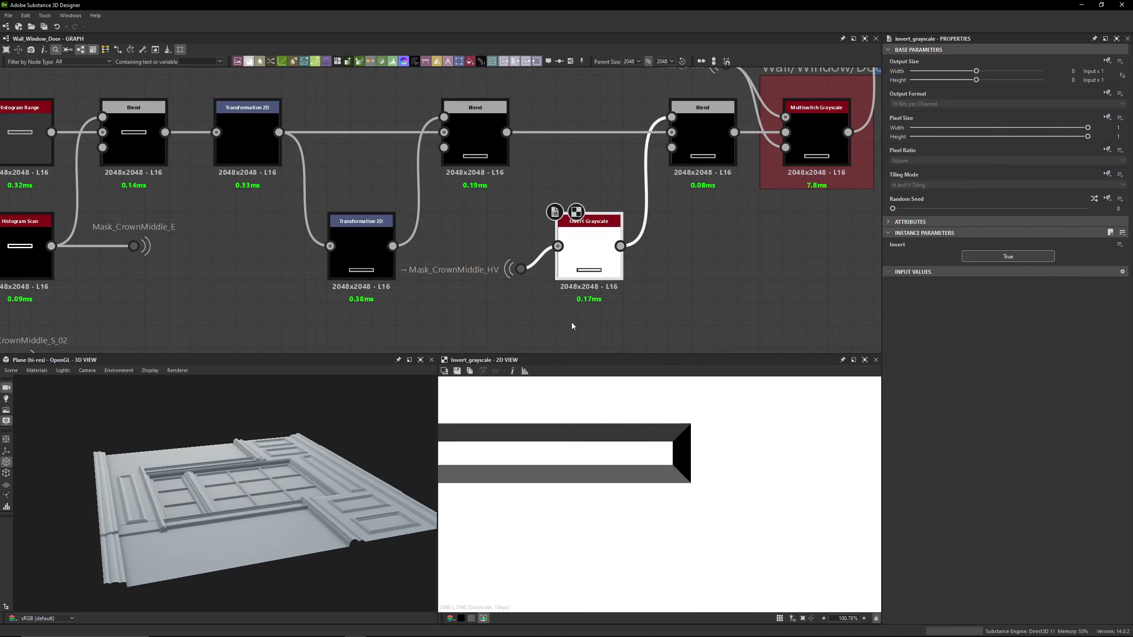
click(520, 268)
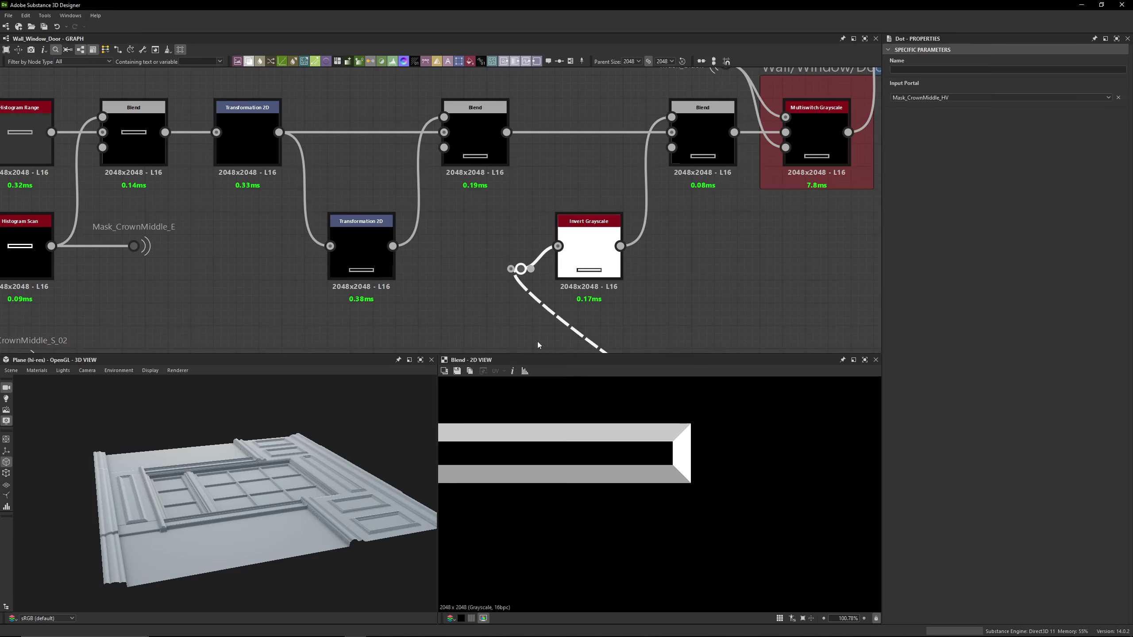
double_click(610, 273)
Preview the Min (Darken) Blend, the Multiswitch Grayscale and the H18 Blend in sequence
middle_drag(691, 242, 629, 285)
double_click(642, 185)
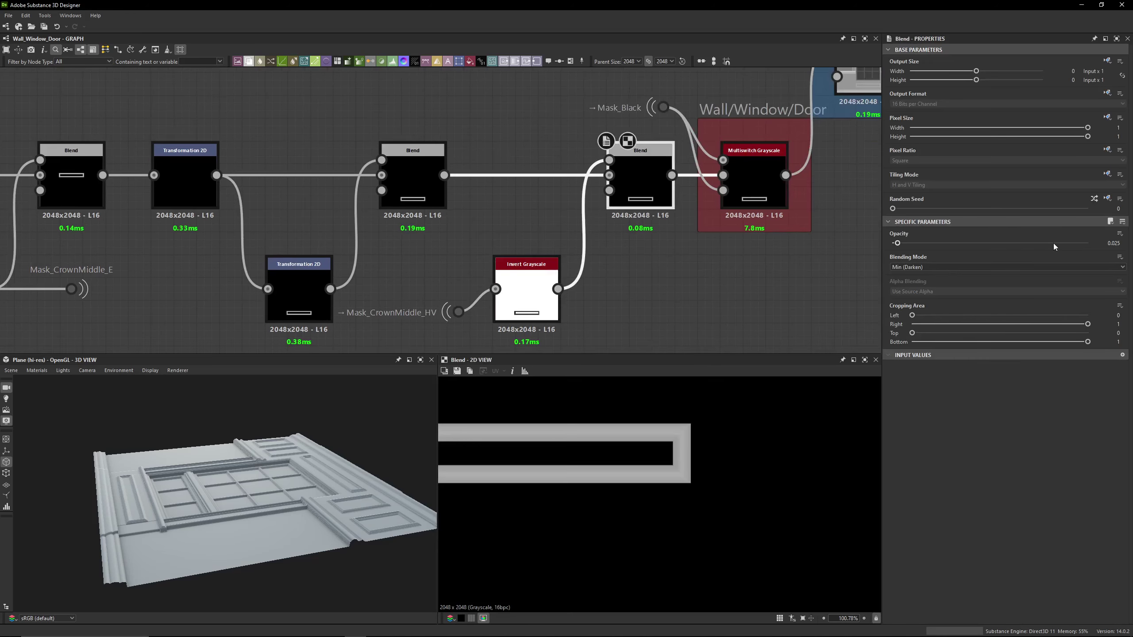
middle_drag(805, 214, 728, 222)
double_click(654, 189)
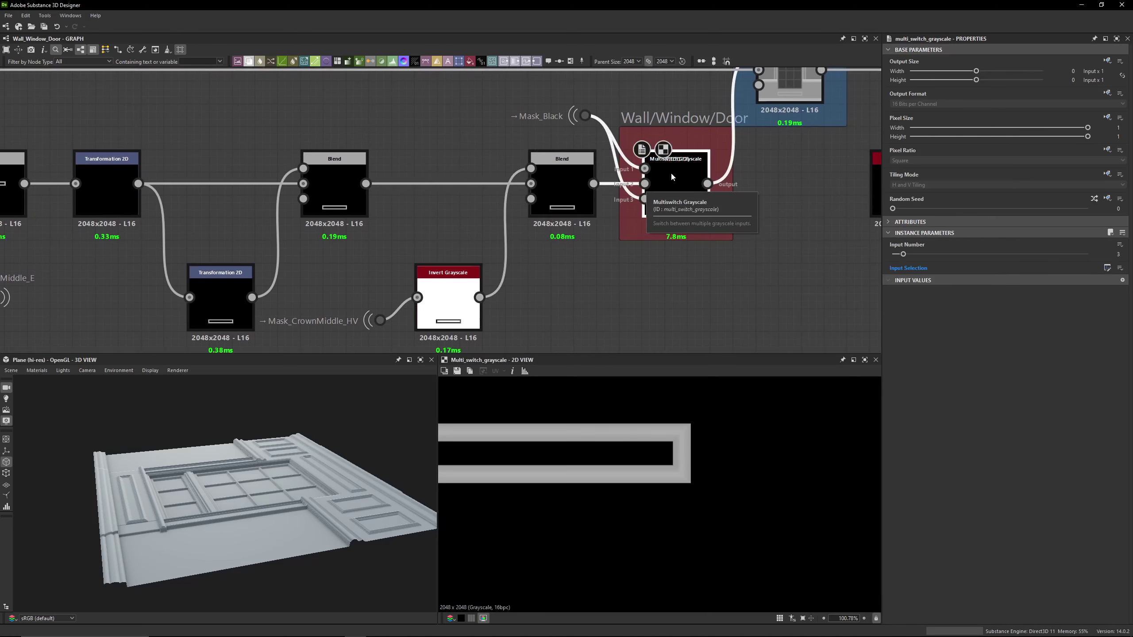
middle_drag(493, 150, 299, 234)
double_click(597, 154)
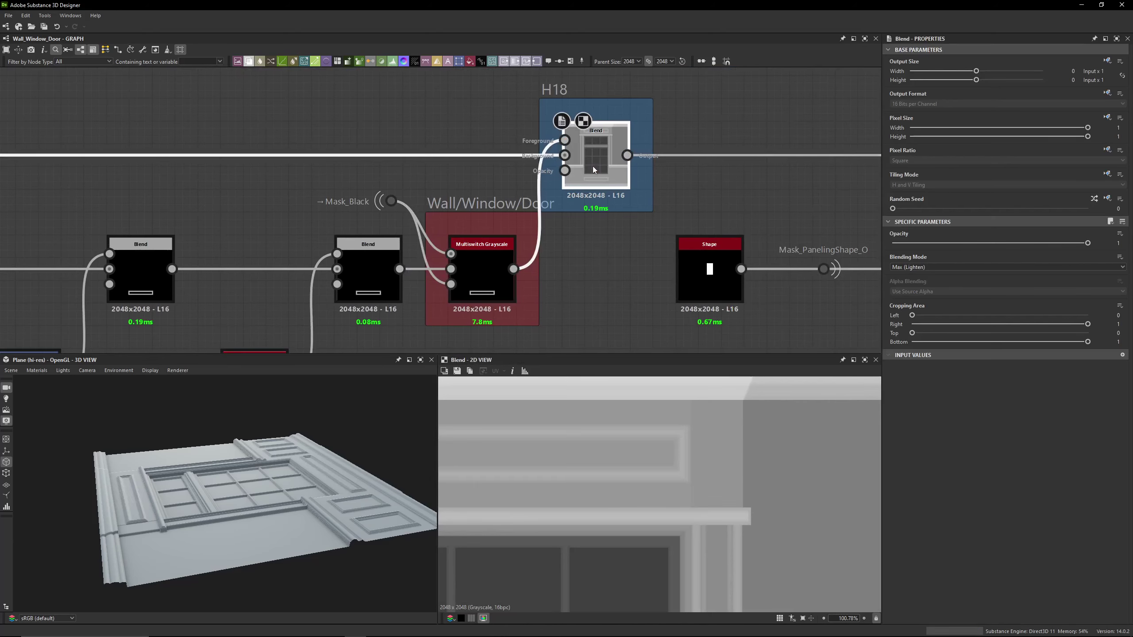
Go back to the lowest branch and preview the Histogram Scan after its Flood Fill to Gradient node
scroll(593, 169, down, 5)
middle_drag(379, 334, 462, 240)
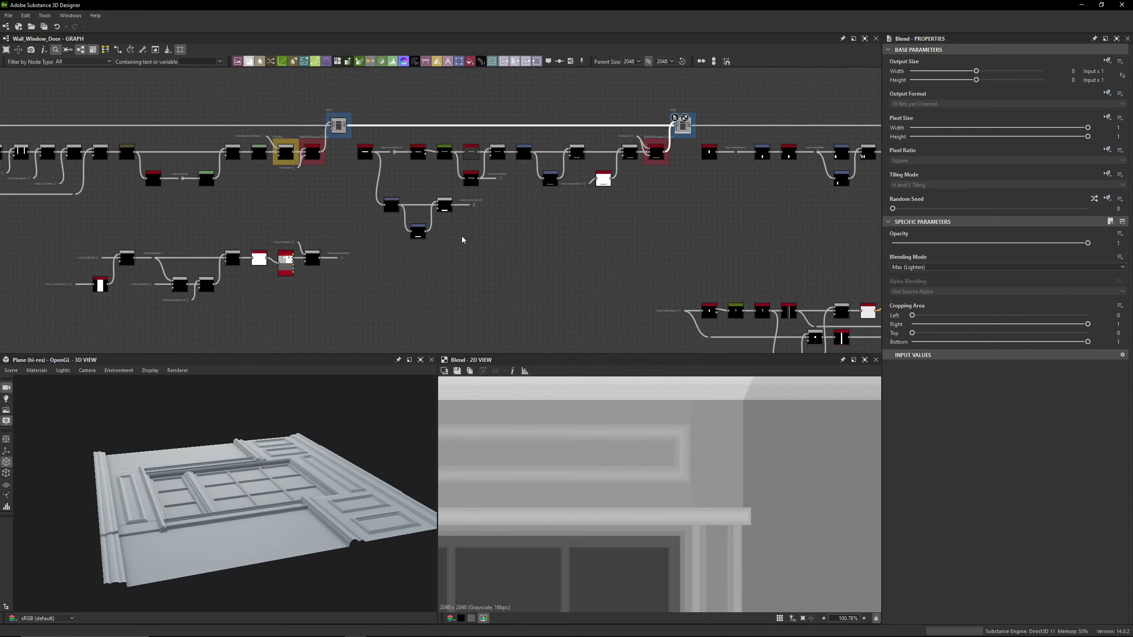
middle_drag(554, 250, 523, 154)
scroll(531, 252, up, 5)
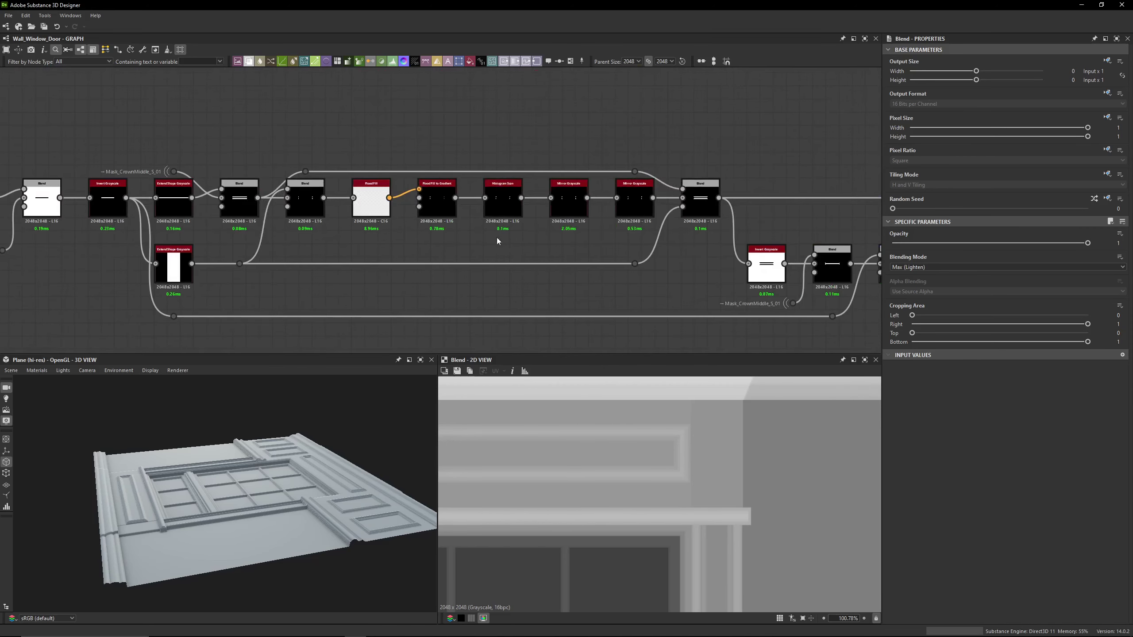
double_click(500, 201)
scroll(608, 455, down, 6)
scroll(612, 479, up, 3)
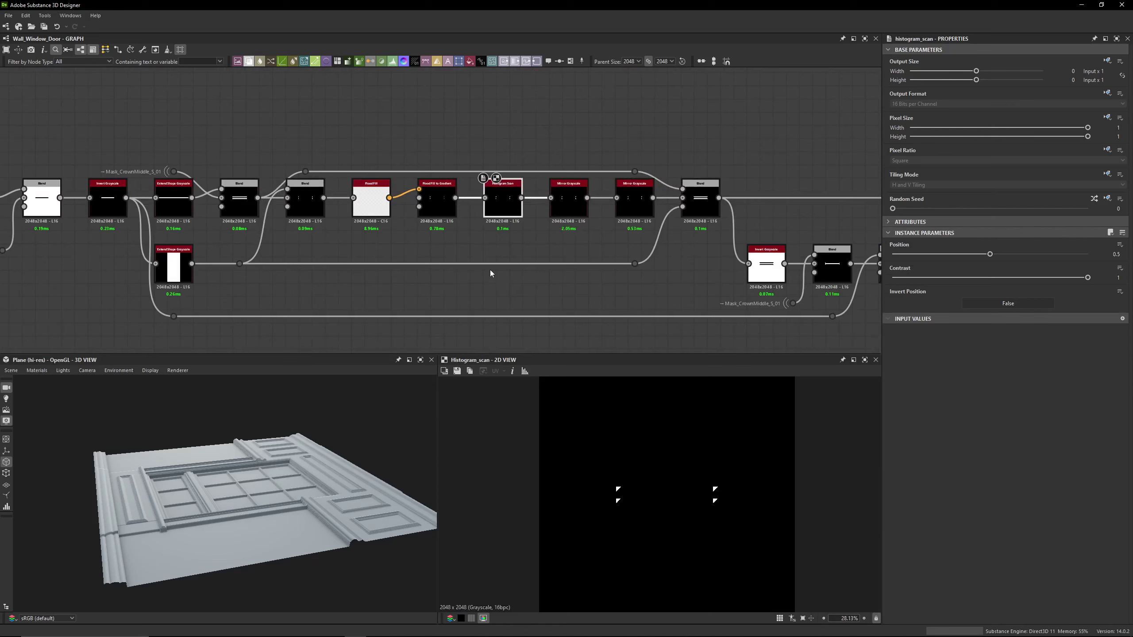
Preview the upper row's first Transformation 2D node and examine how it shifts the horizontal mask
middle_drag(763, 164, 575, 150)
double_click(557, 148)
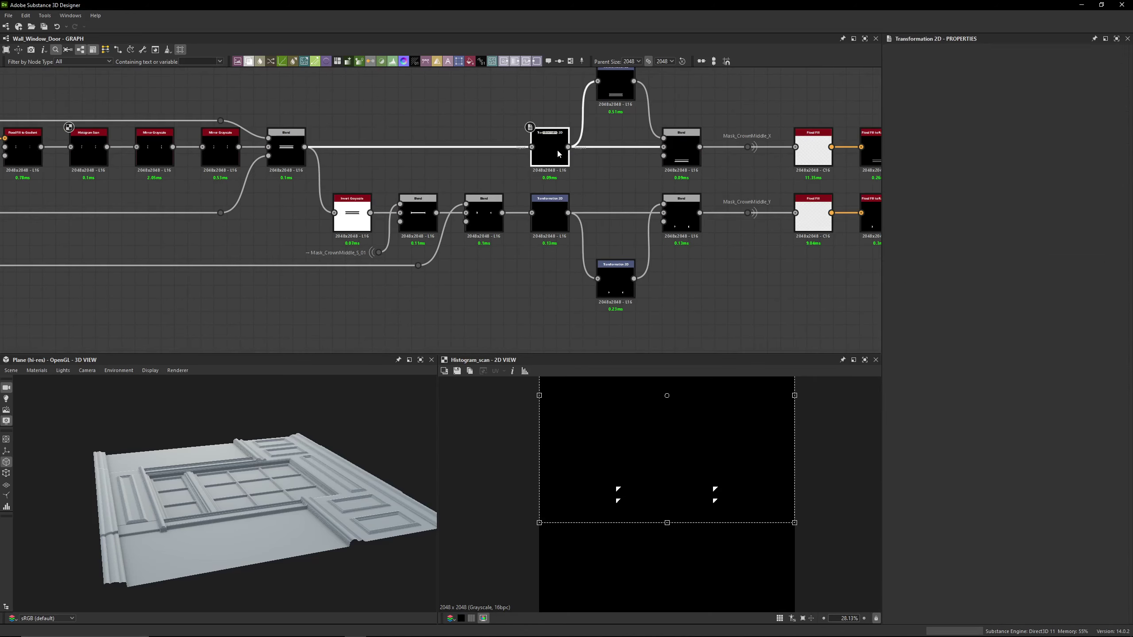
scroll(698, 468, down, 2)
scroll(656, 453, down, 1)
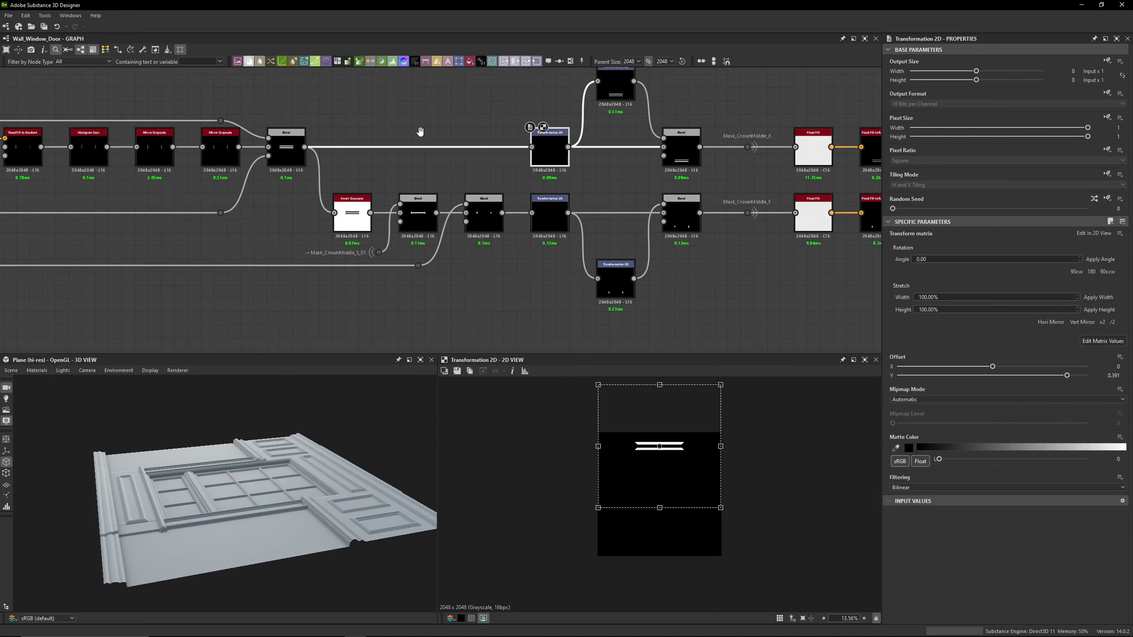
middle_drag(420, 131, 707, 164)
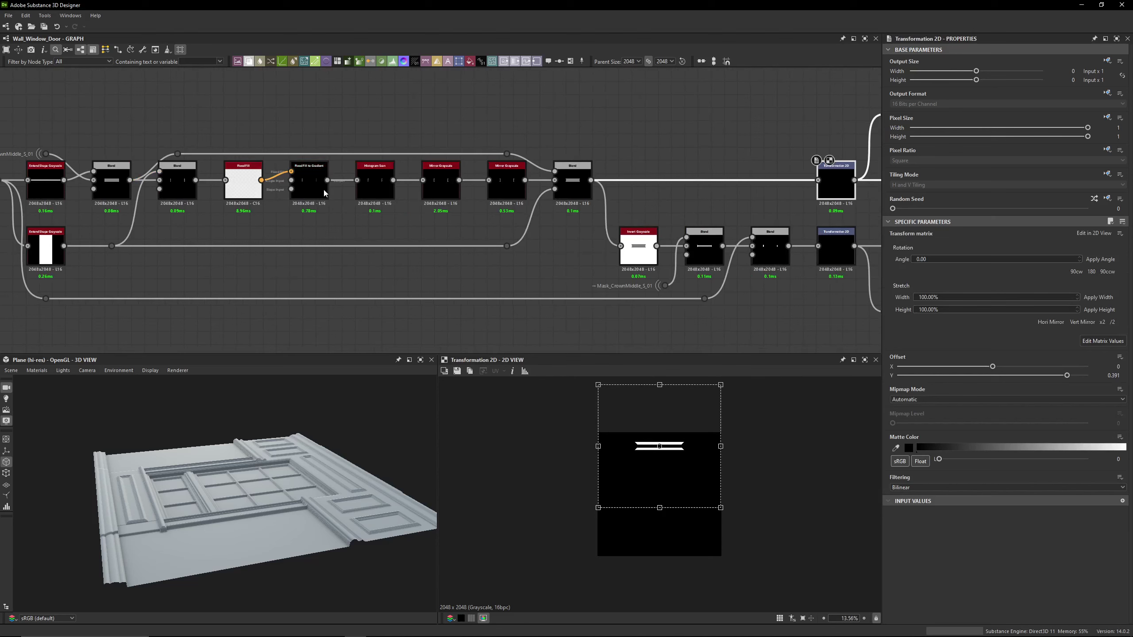
Examine the corner masks through the Flood Fill to Gradient, Histogram Scan and first Mirror Grayscale nodes
double_click(308, 181)
scroll(622, 491, up, 4)
scroll(622, 491, up, 4)
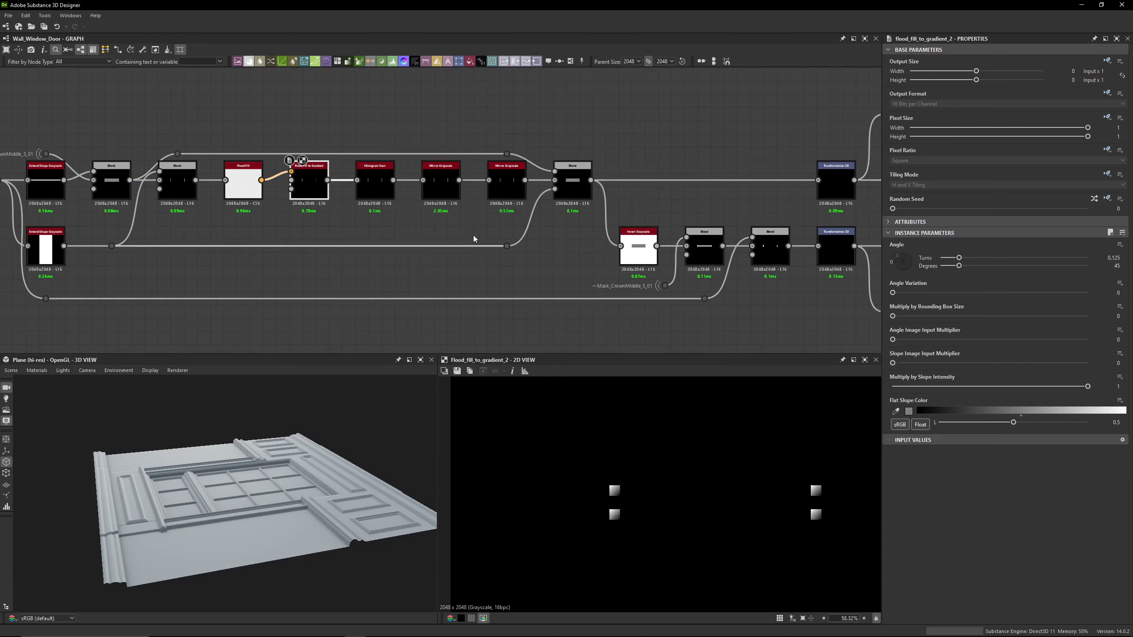
click(375, 181)
double_click(441, 180)
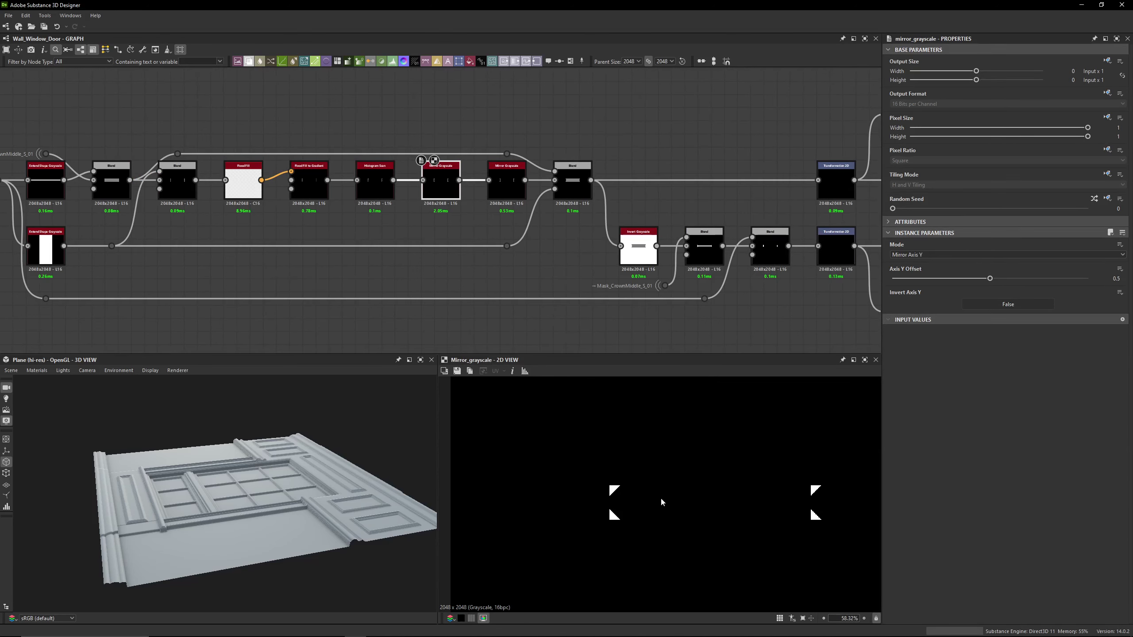
scroll(662, 502, down, 7)
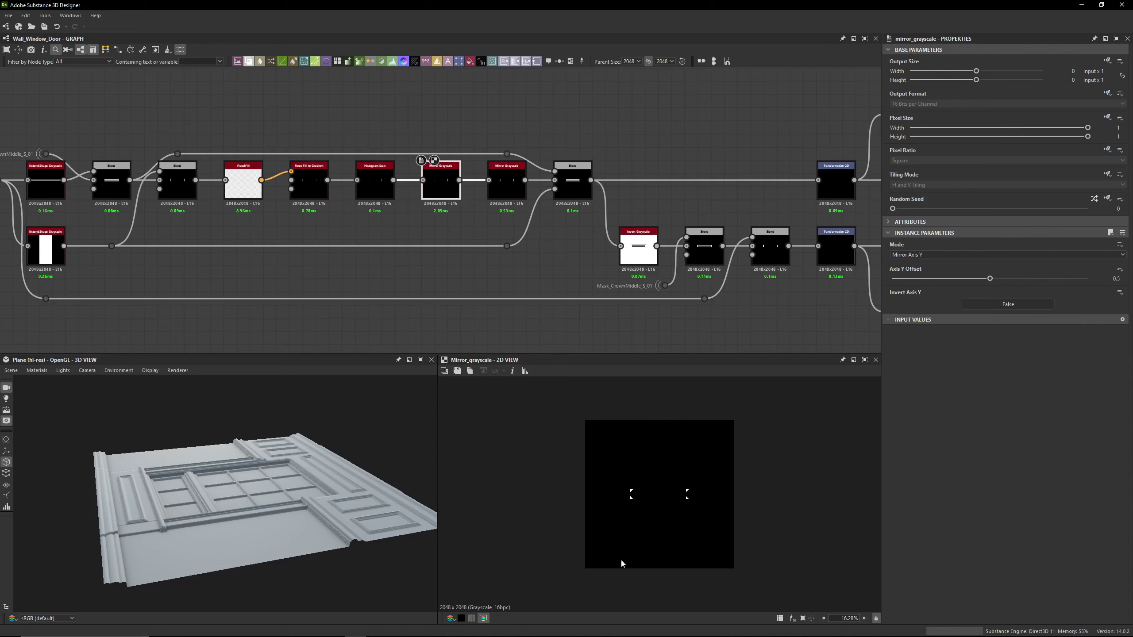
Survey the rest of the Mask_CrownMiddle_HV branch, the next lower node branch and the main chain following the H18 Blend
middle_drag(647, 157, 295, 154)
middle_drag(741, 142, 560, 136)
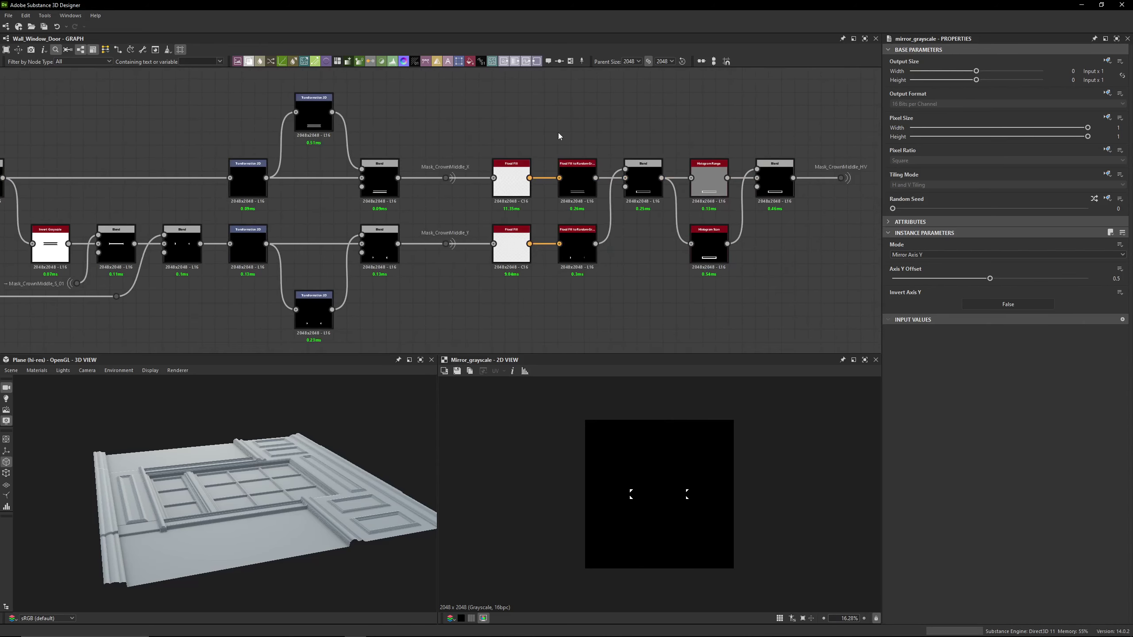
scroll(581, 141, down, 8)
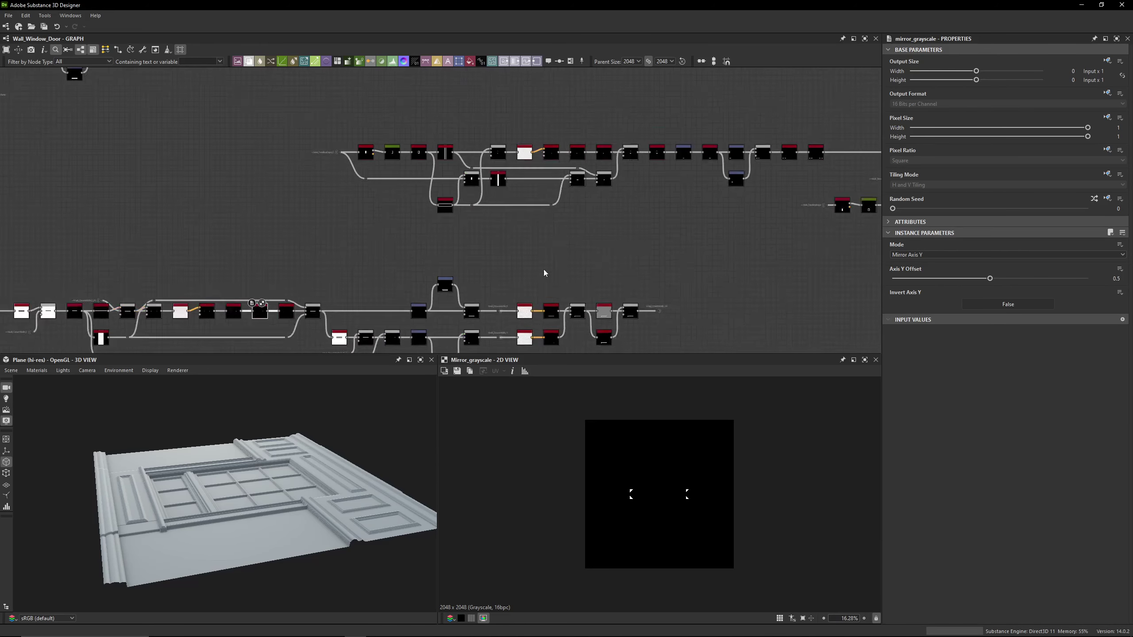
middle_drag(356, 192, 610, 269)
scroll(591, 251, down, 3)
scroll(611, 272, up, 6)
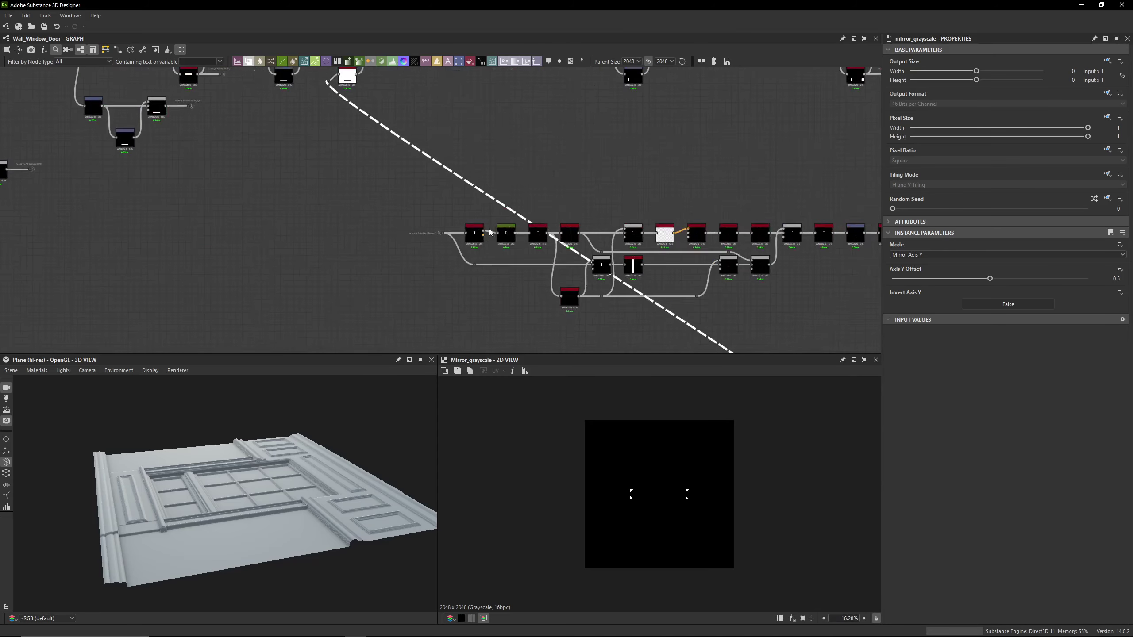
middle_drag(713, 268, 317, 248)
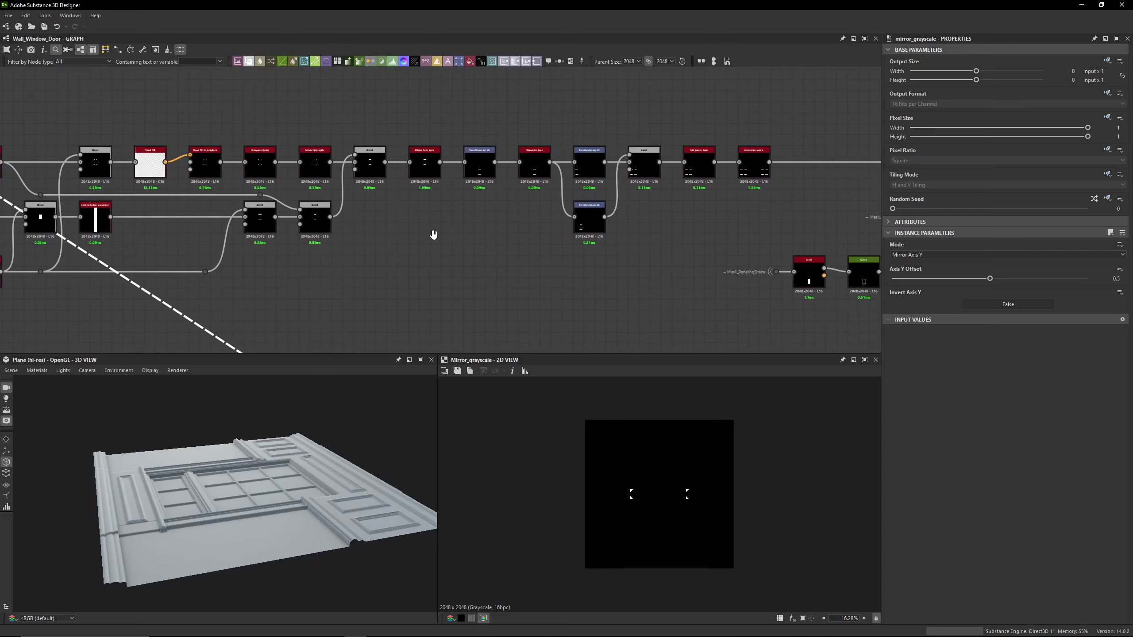
middle_drag(464, 235, 164, 235)
scroll(496, 231, down, 1)
scroll(496, 231, down, 3)
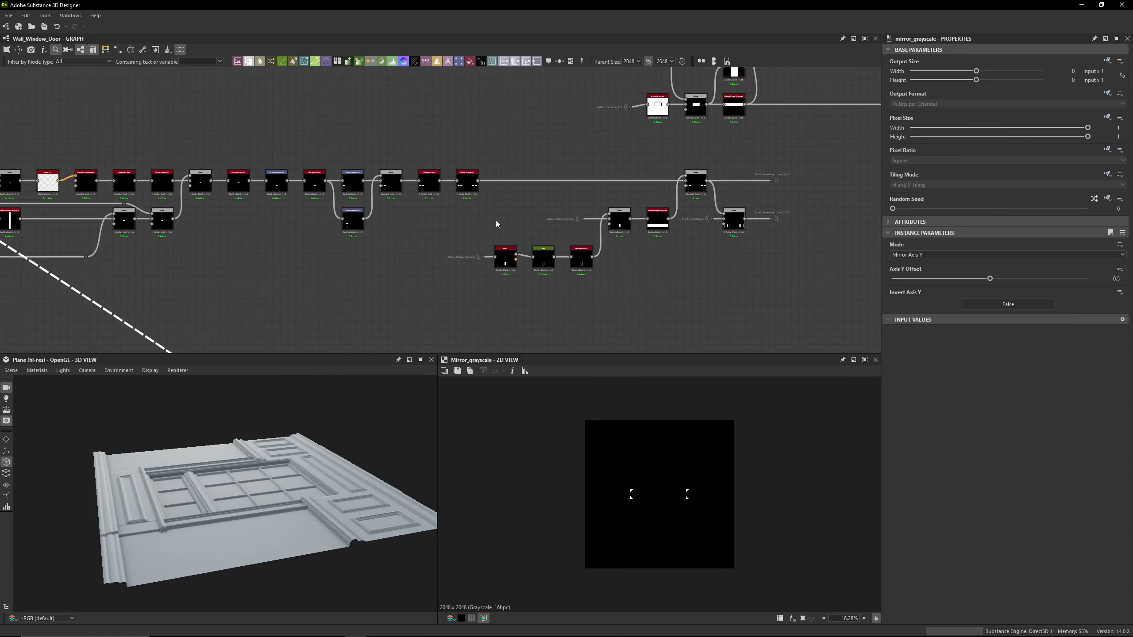
middle_drag(496, 220, 570, 254)
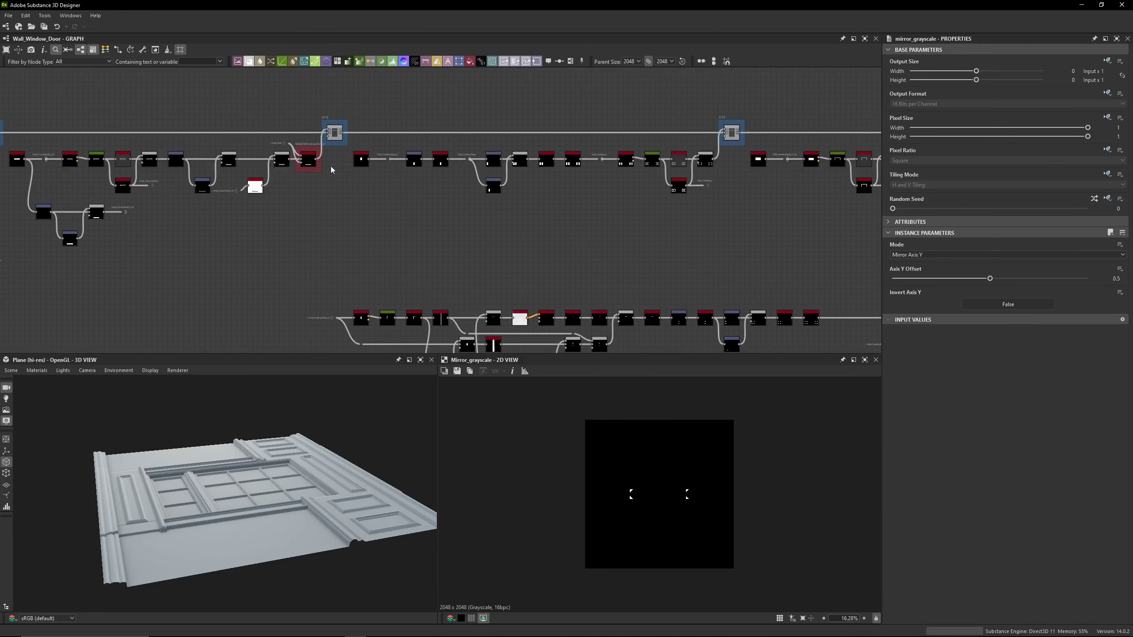
Preview the H18 Blend, then trace the Mask_Paneling_E link from its receiving portal in the lower branch back to its source
double_click(335, 140)
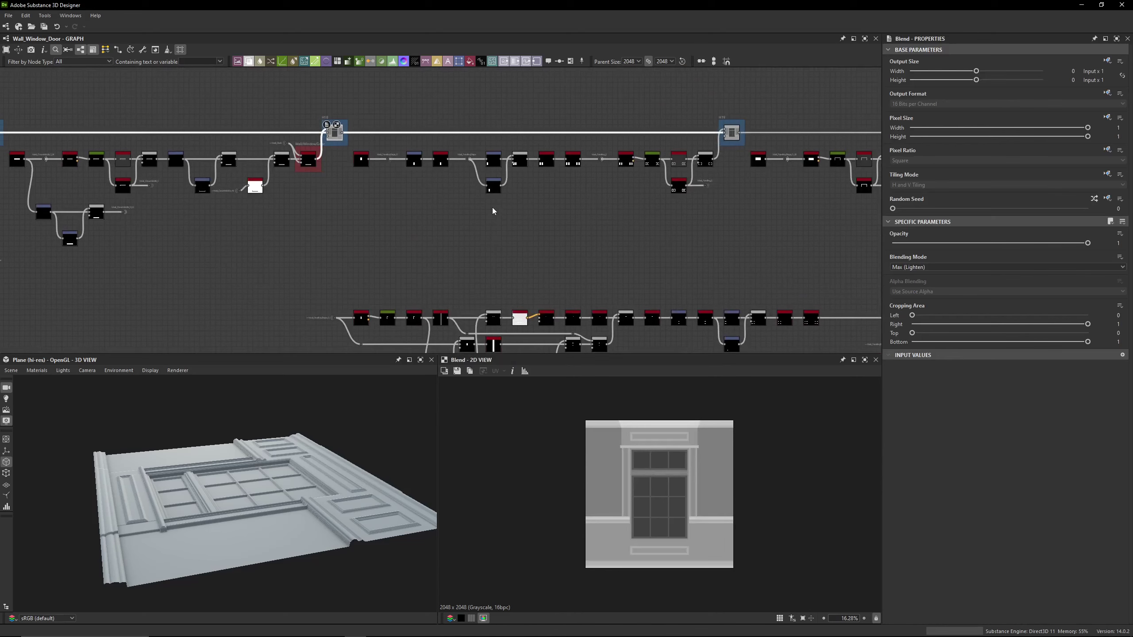
click(707, 186)
middle_drag(716, 220, 476, 142)
scroll(746, 267, up, 5)
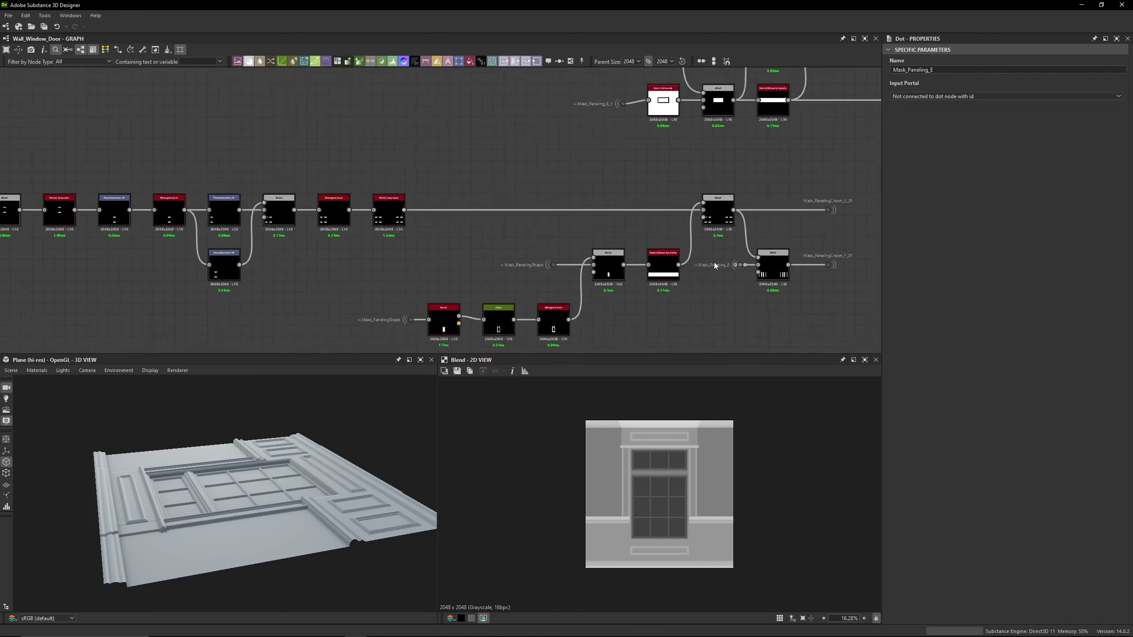
click(745, 267)
scroll(741, 297, down, 2)
middle_drag(436, 150, 660, 351)
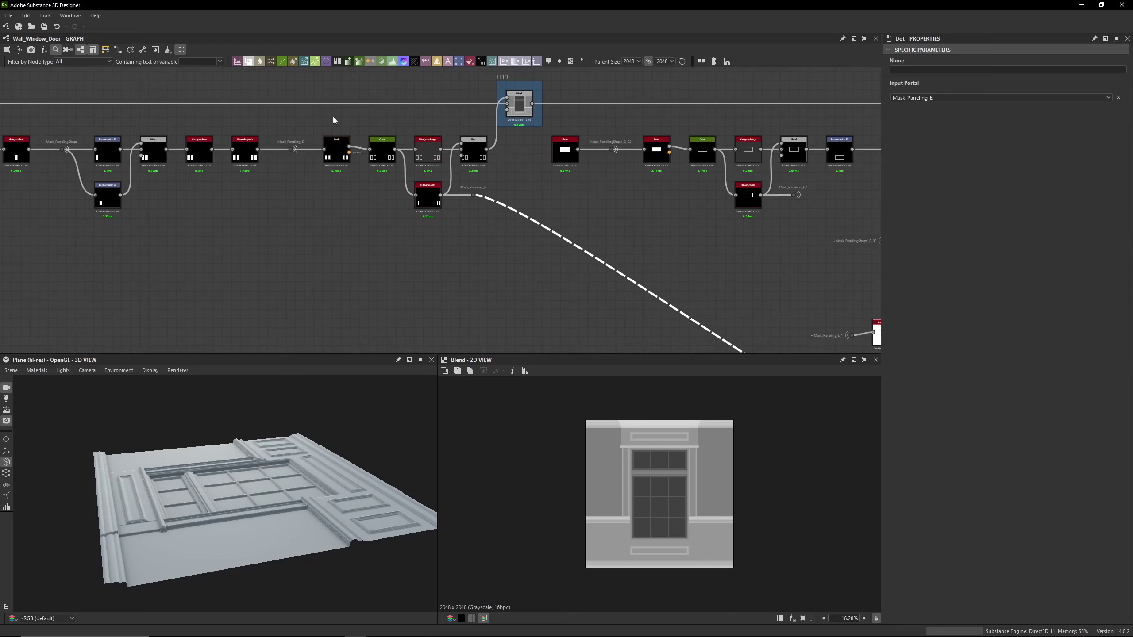
Preview the Mirror Grayscale before Mask_Paneling_S and show where the Mask_Paneling_E portal leads
middle_drag(293, 223, 441, 249)
scroll(372, 220, up, 2)
double_click(398, 164)
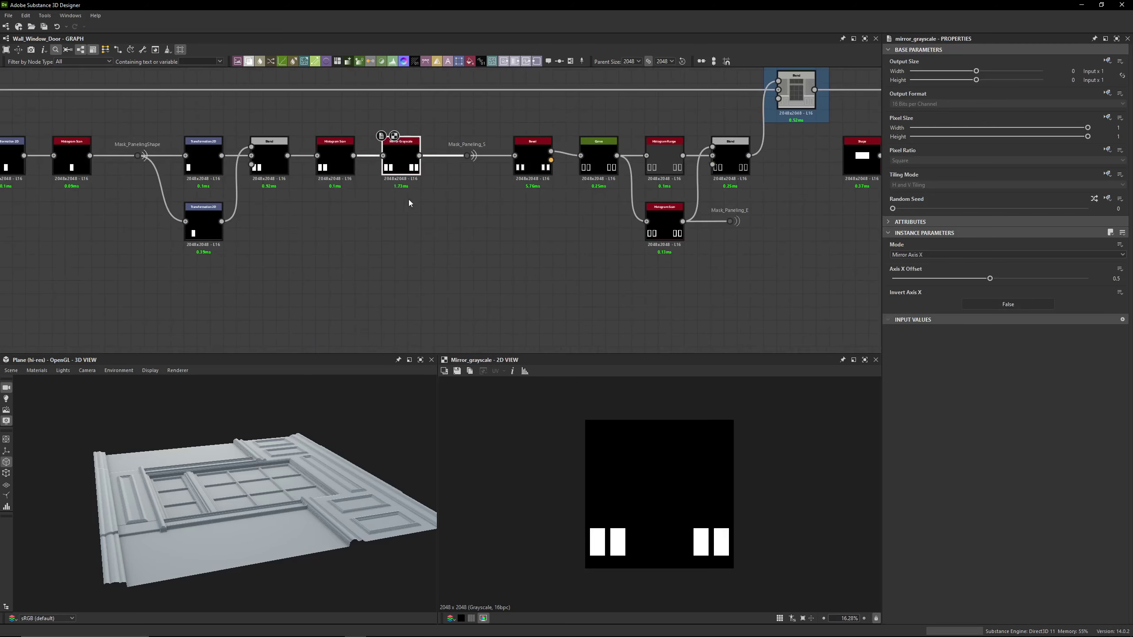
middle_drag(409, 199, 369, 203)
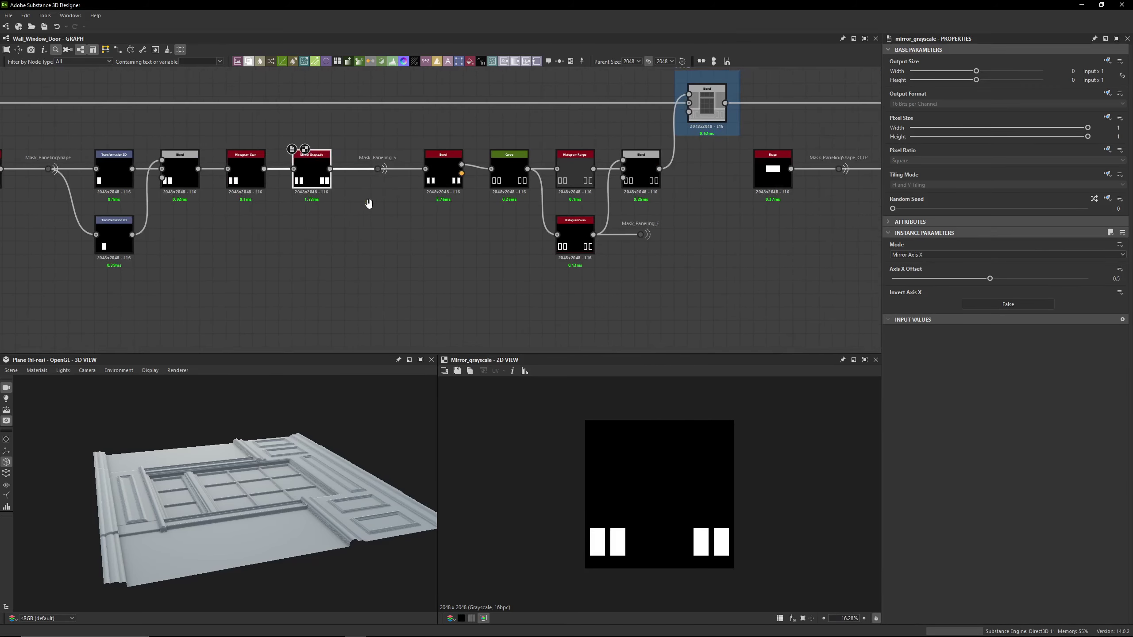
click(641, 234)
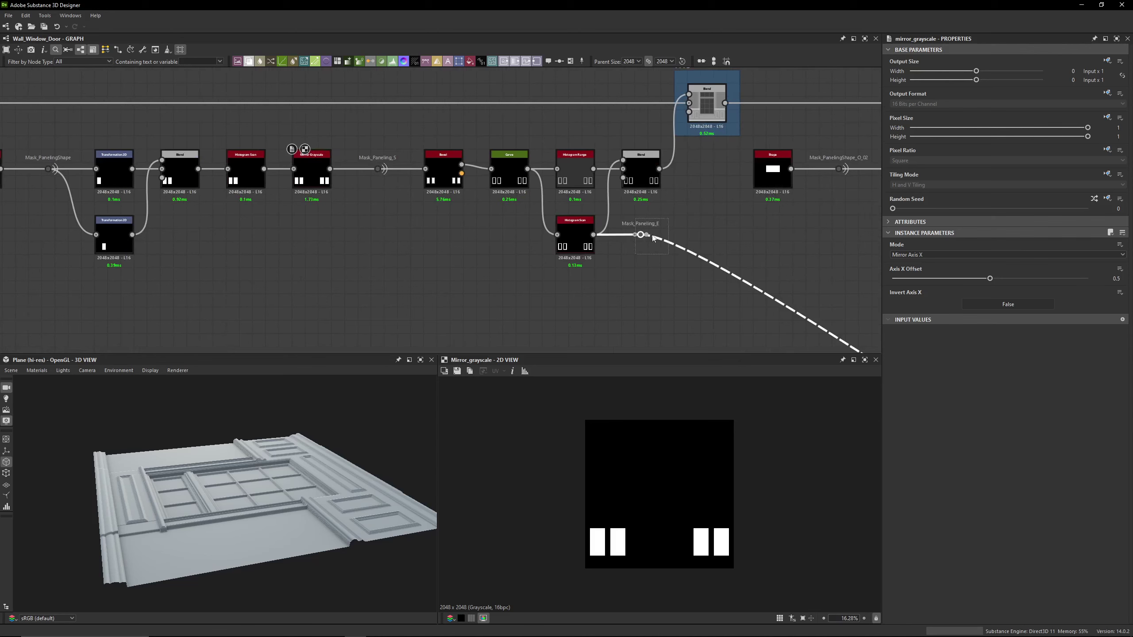
scroll(693, 224, down, 2)
middle_drag(694, 221, 617, 220)
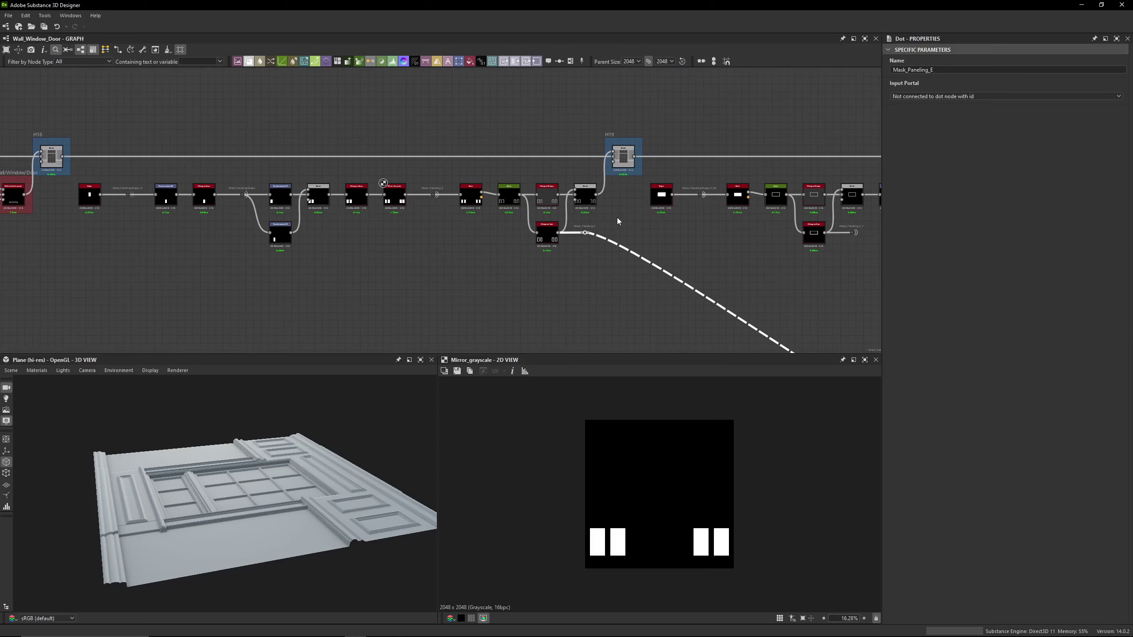
Go back to the start of the paneling branch after H18 and examine the Shape node's parameters
middle_drag(617, 218, 656, 251)
scroll(494, 213, up, 3)
middle_drag(455, 275, 638, 227)
scroll(725, 237, down, 1)
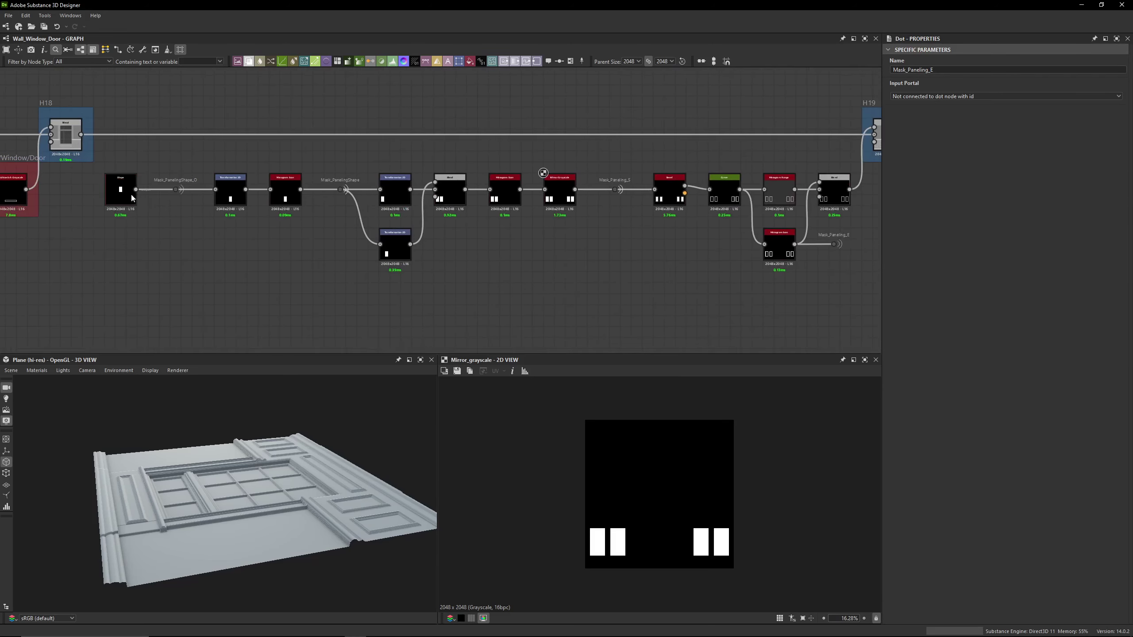
click(130, 196)
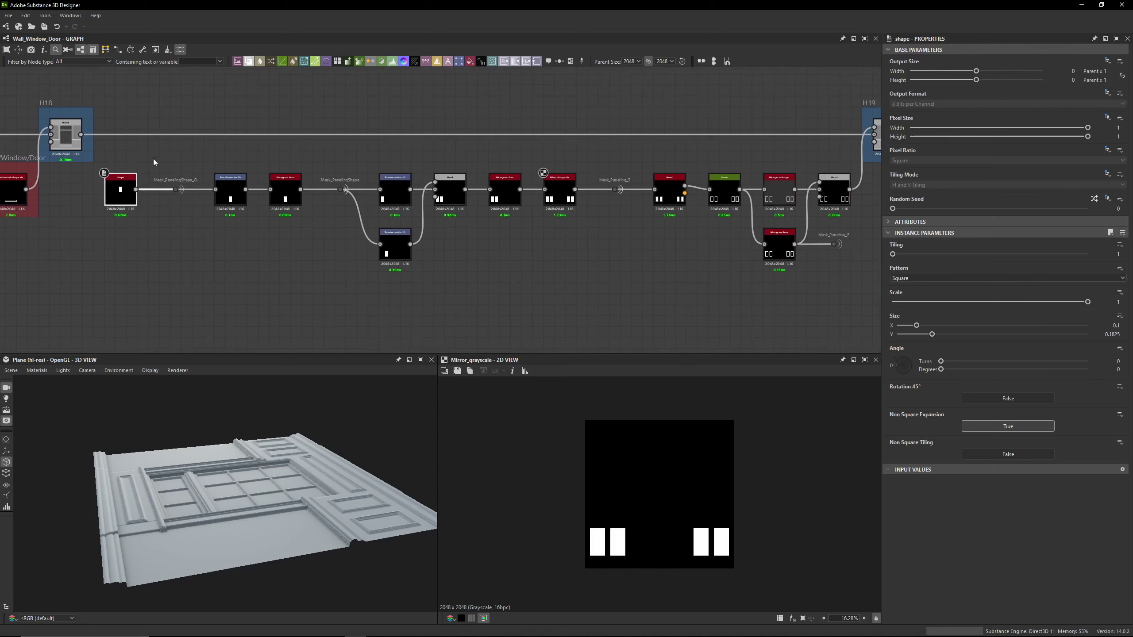
Trace the Mask_PanelingShape_O portal's link to the lower node branch and return to the paneling row
click(176, 189)
scroll(349, 131, down, 2)
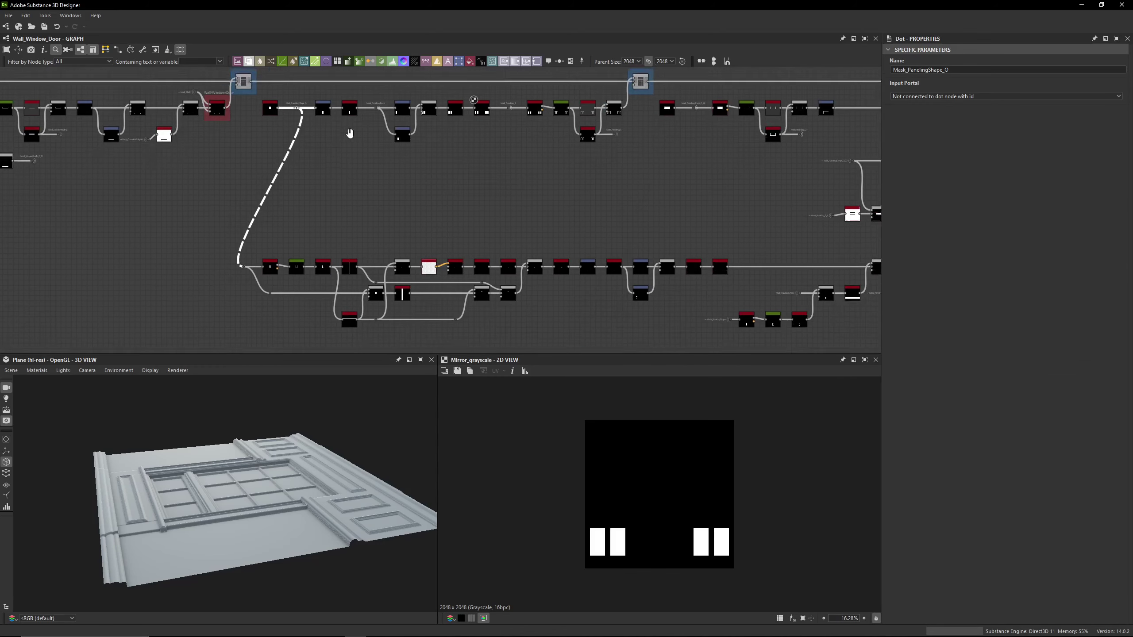
mouse_move(345, 134)
middle_down()
mouse_move(324, 113)
mouse_move(324, 126)
middle_up()
scroll(315, 172, up, 5)
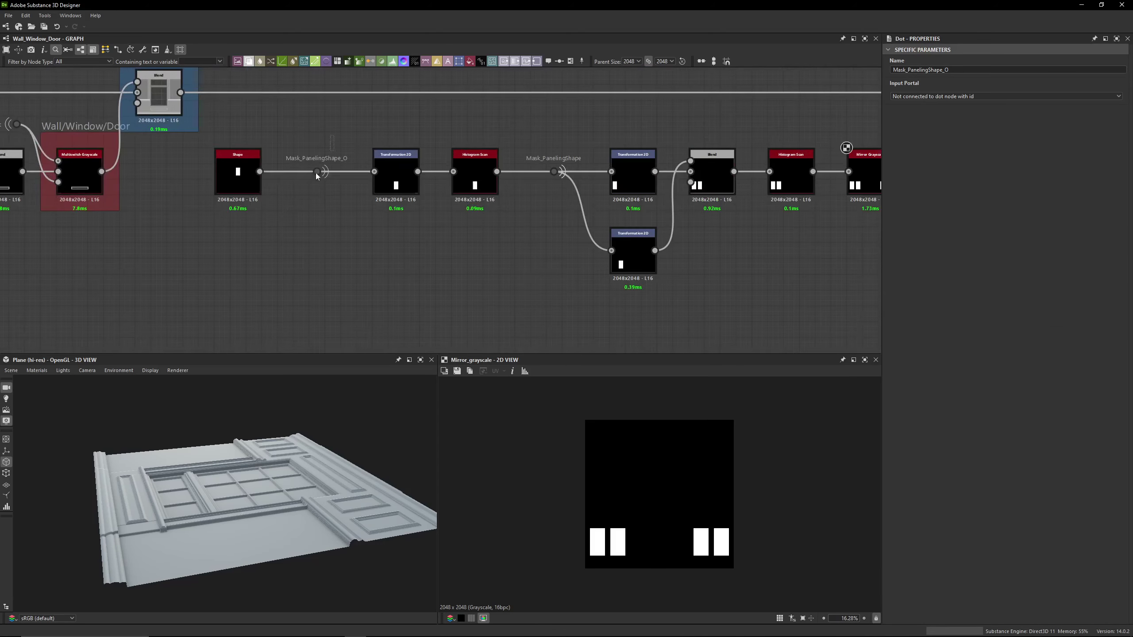
Preview the Transformation 2D and Histogram Scan nodes between Mask_PanelingShape_O and Mask_PanelingShape
click(397, 179)
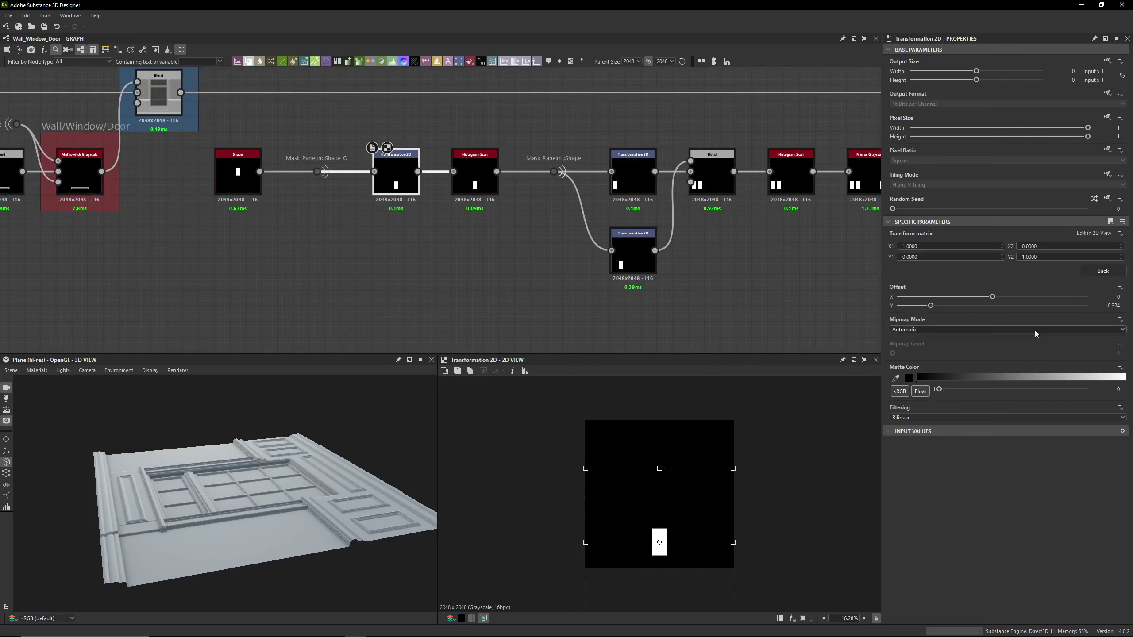
middle_drag(527, 206, 401, 202)
click(349, 183)
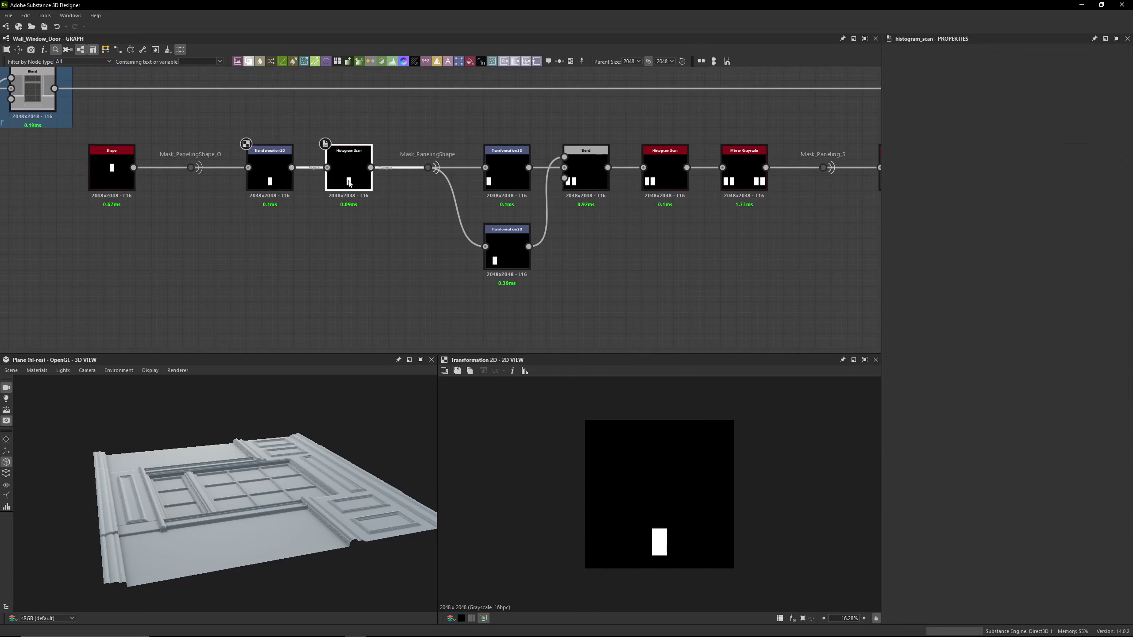
Show the links of the Mask_PanelingShape portal and examine the two Transformation 2D nodes it feeds in the paneling row
click(435, 167)
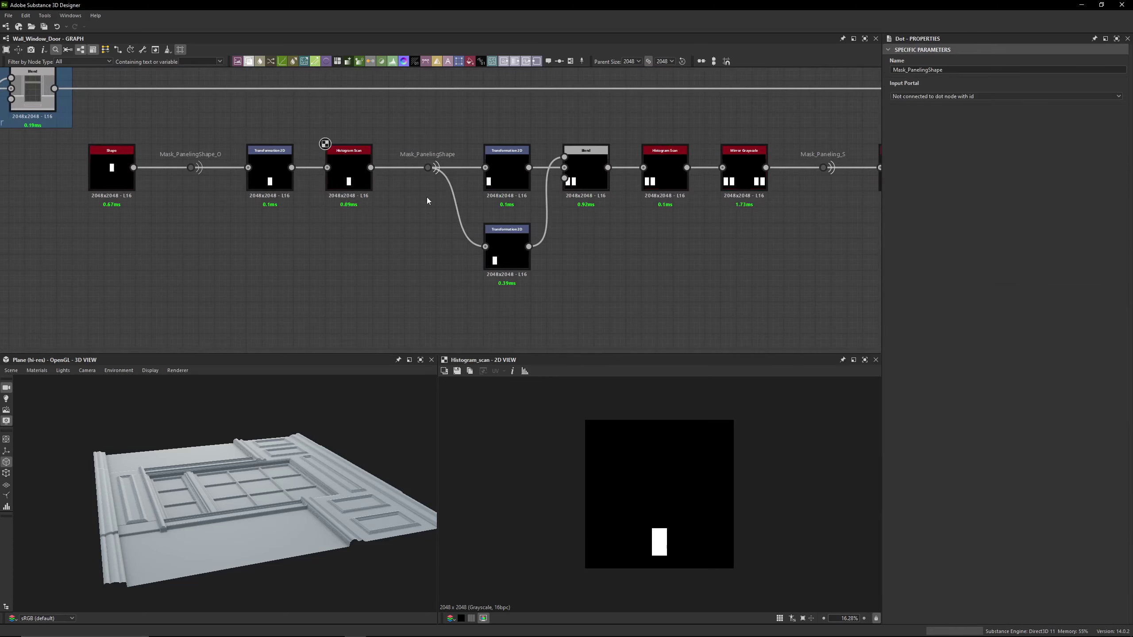
click(507, 171)
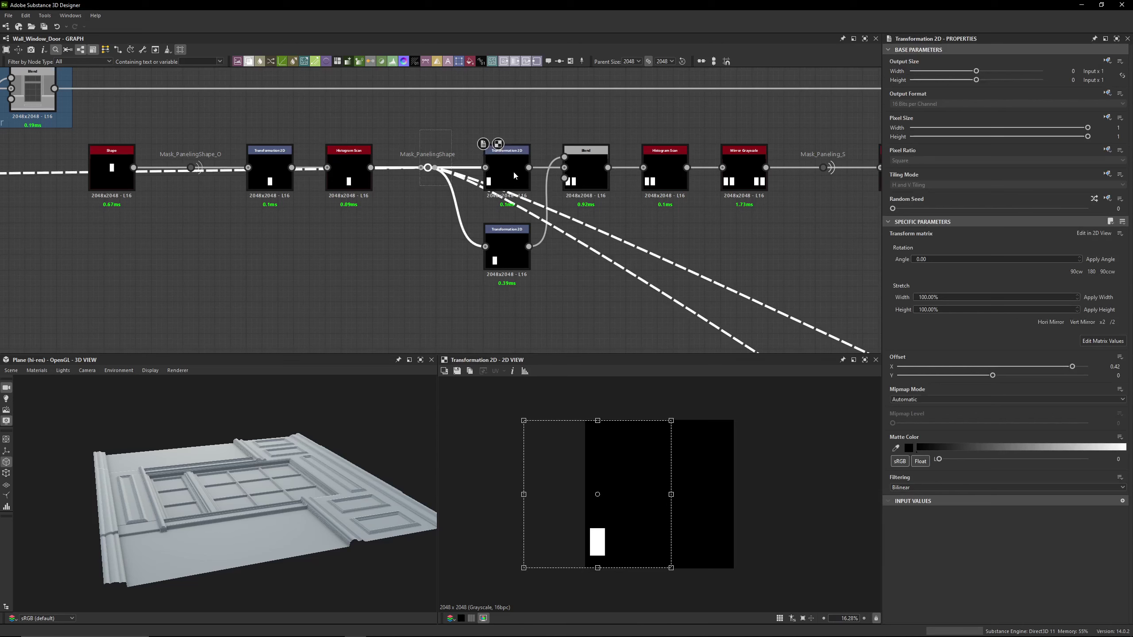
click(507, 250)
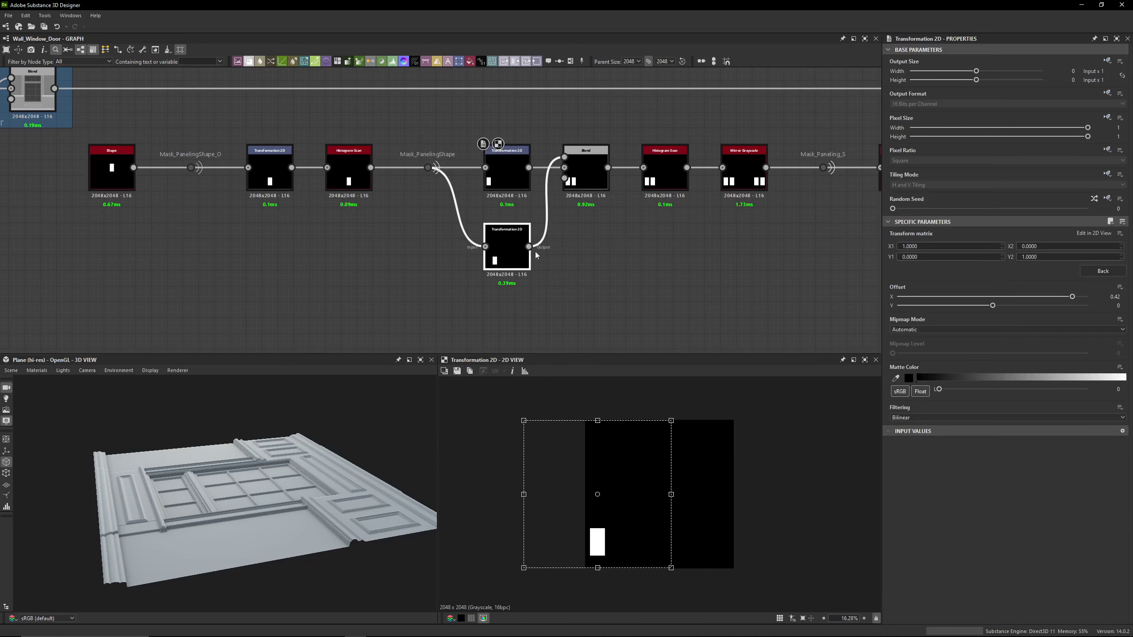
Inspect the Blend, Histogram Scan, Mirror Grayscale, Mask_Paneling_S portal and Bevel nodes of the small-panel mask chain
click(586, 174)
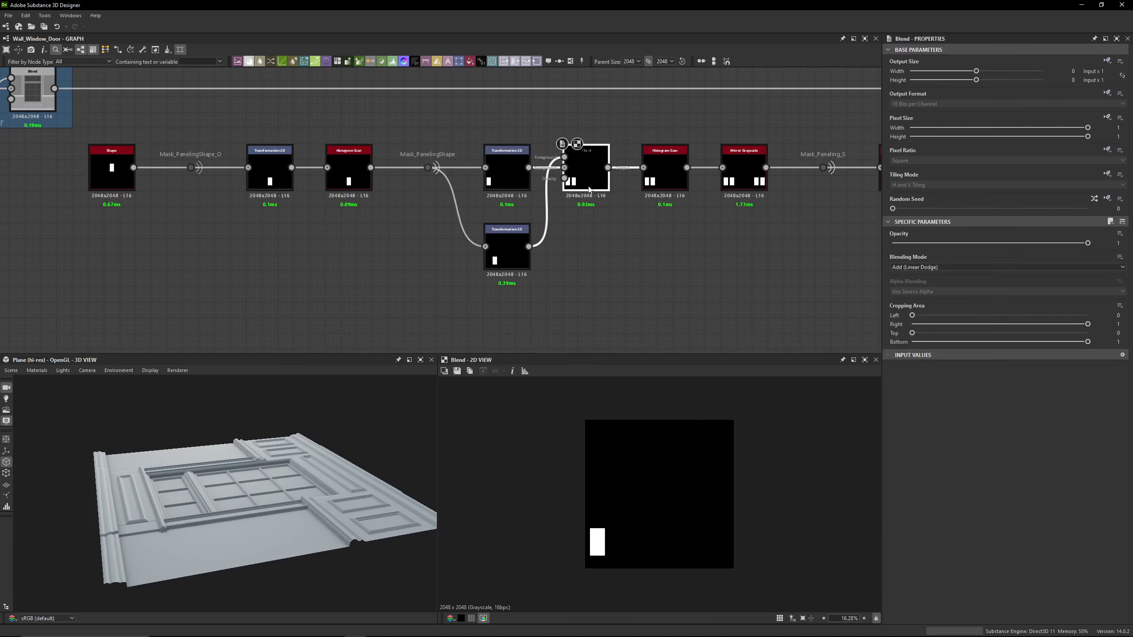
click(665, 174)
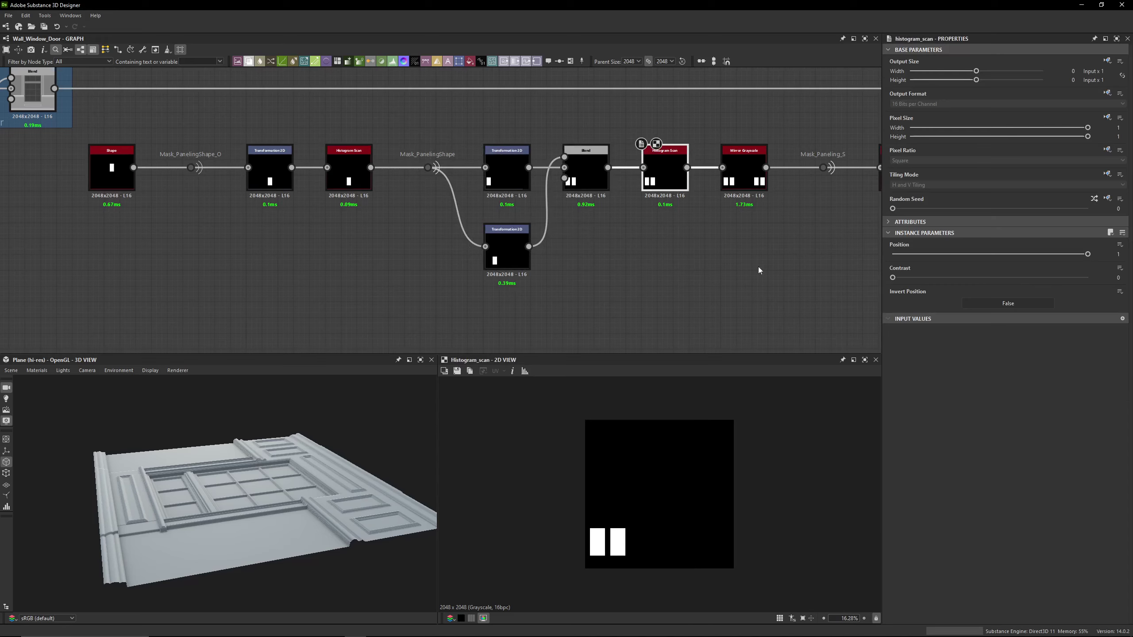
middle_drag(766, 189, 450, 179)
click(629, 192)
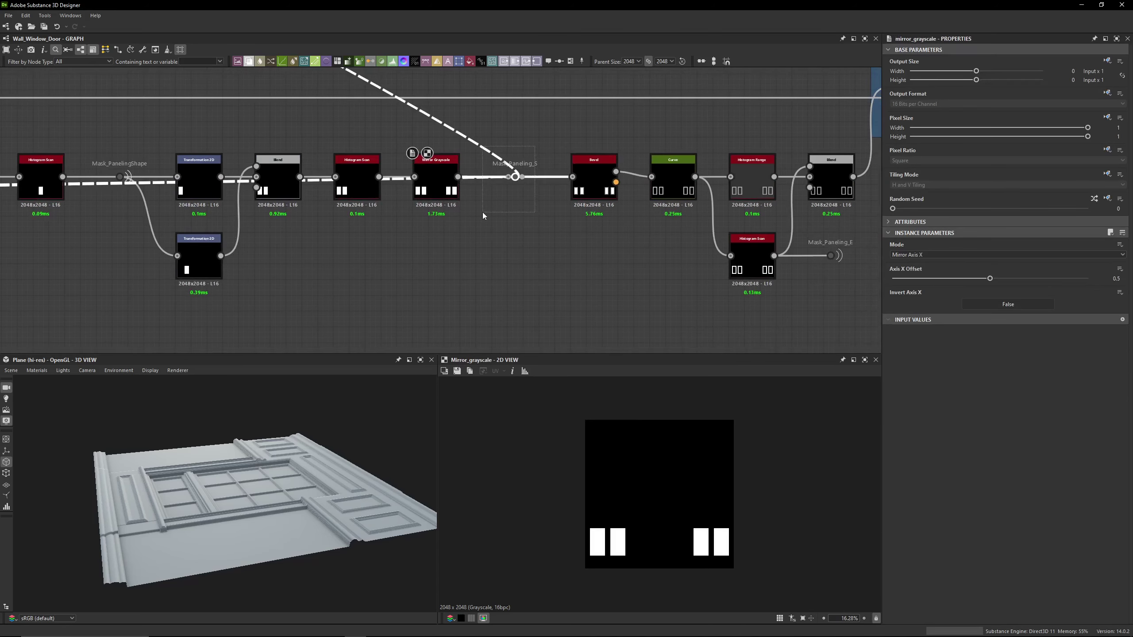
click(514, 181)
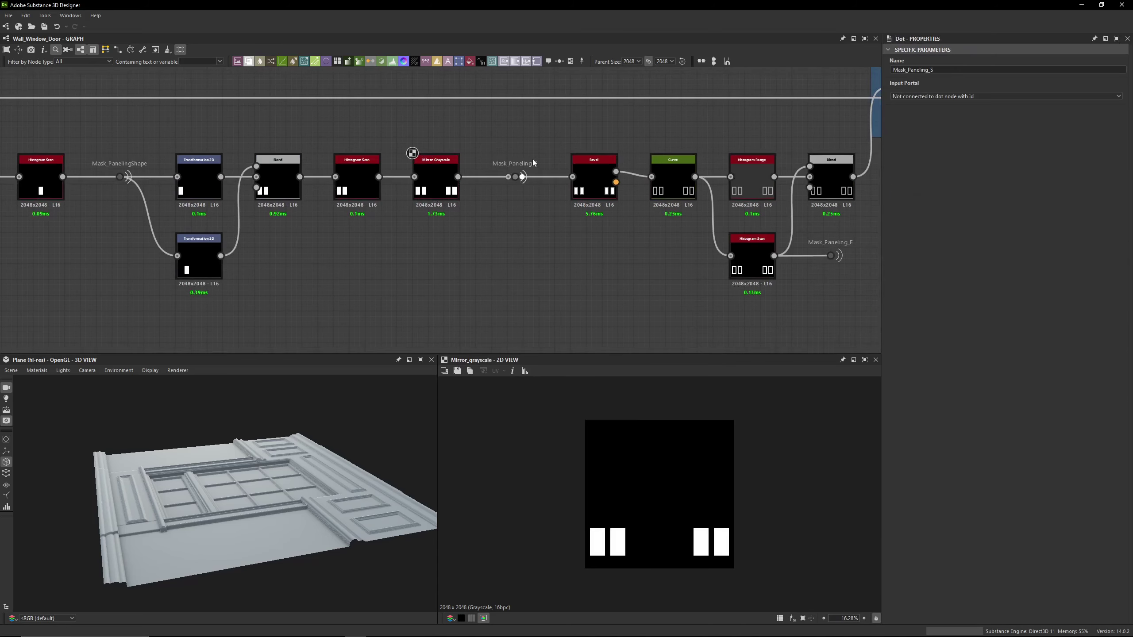
click(580, 177)
double_click(580, 176)
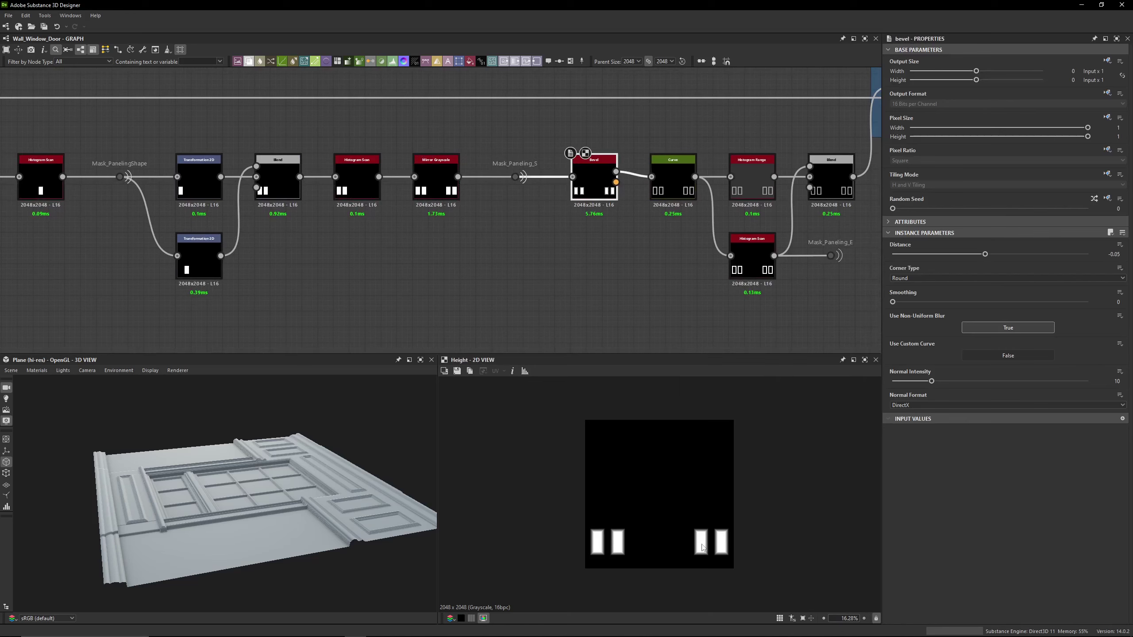
View the Curve node after the small-panel Bevel and examine the points that shape its trim profile
middle_drag(690, 296, 463, 254)
double_click(445, 138)
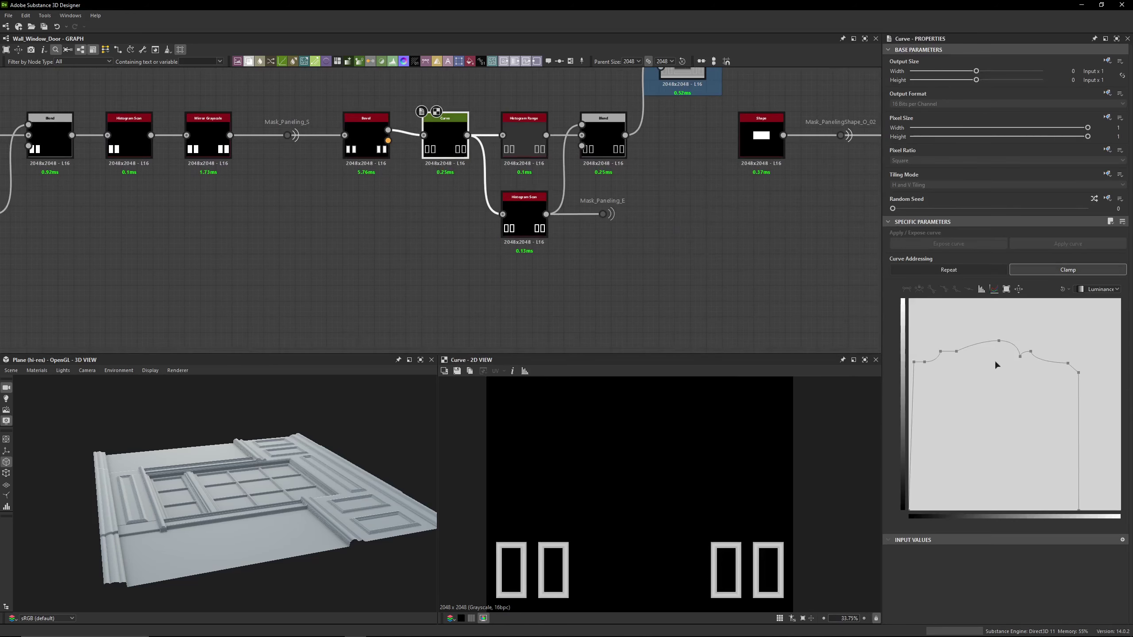
click(914, 363)
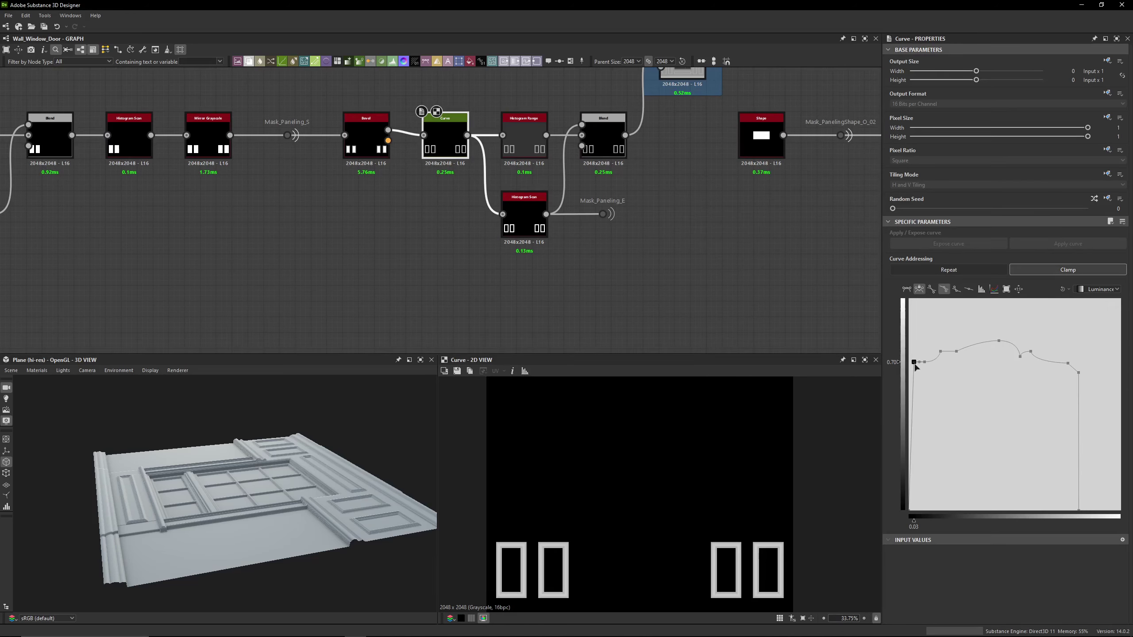
click(942, 352)
click(999, 342)
click(1020, 356)
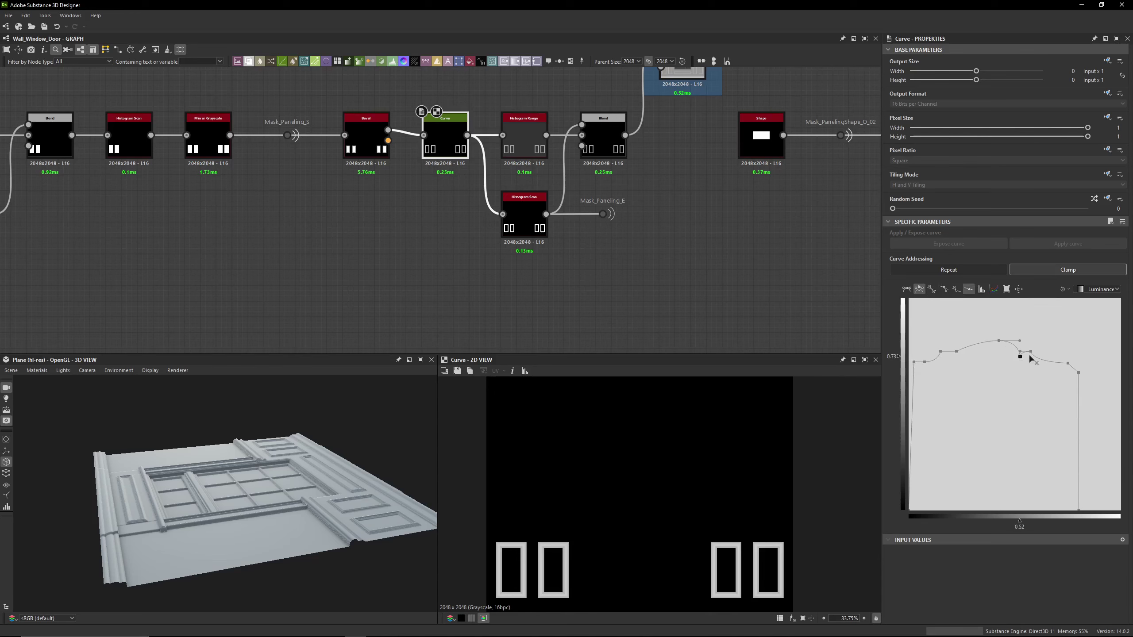
click(1030, 352)
click(1079, 373)
Inspect the small panels' Histogram Range, Histogram Scan and Blend nodes and the Mask_Paneling_E portal
middle_drag(497, 167, 495, 211)
click(528, 263)
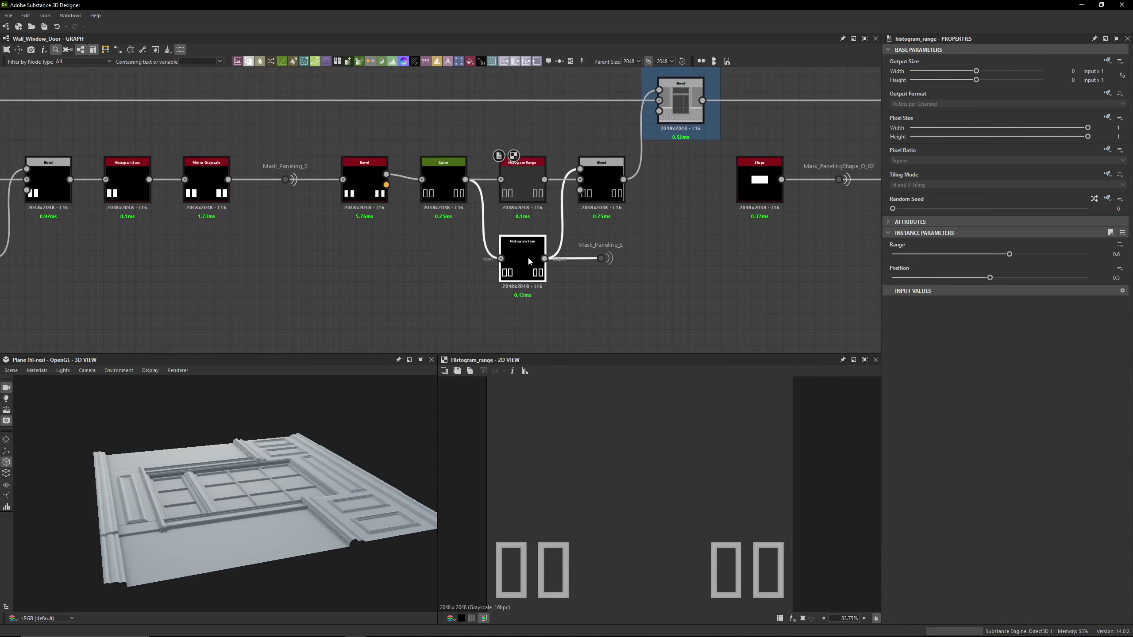
click(523, 200)
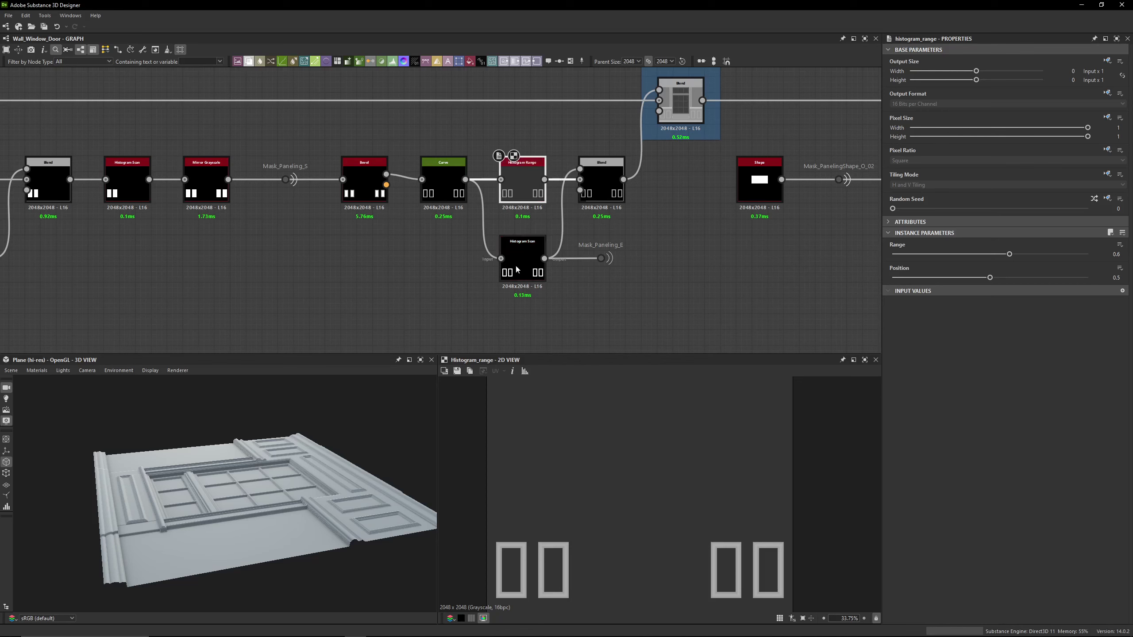
click(524, 261)
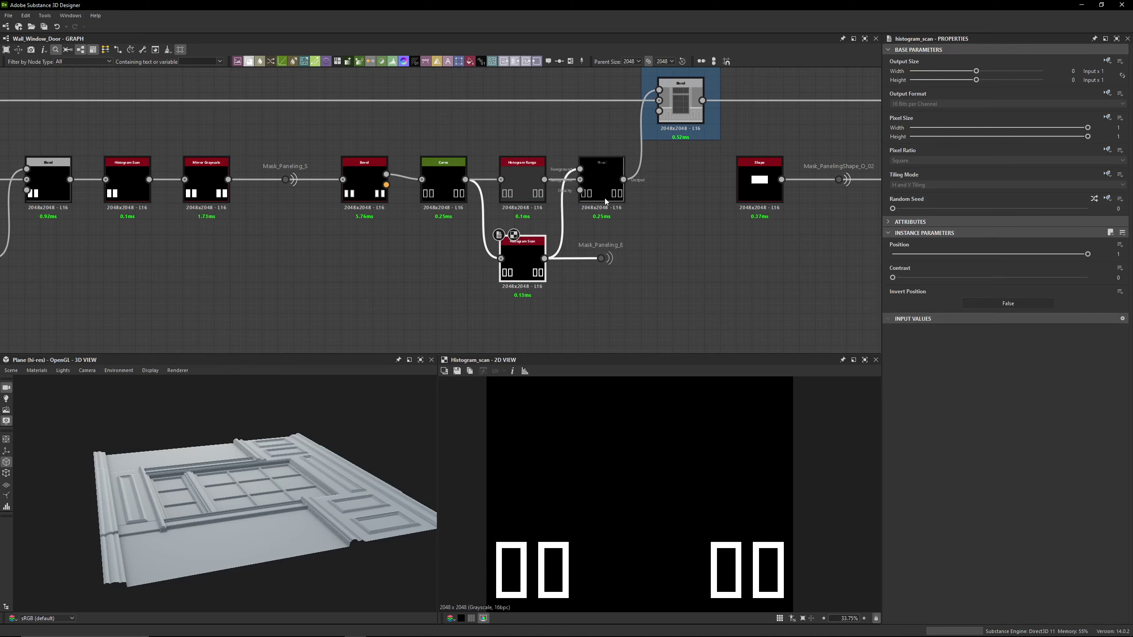
drag(602, 187, 699, 580)
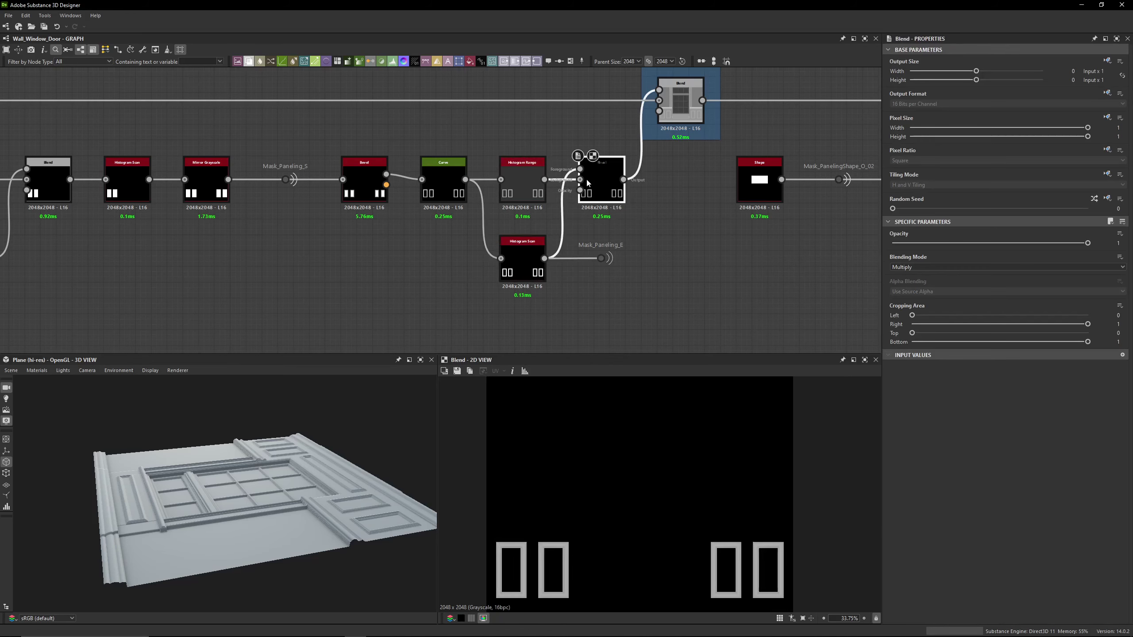
click(602, 258)
View the H19 Blend node that merges the small panel trims into the wall height
scroll(523, 164, down, 6)
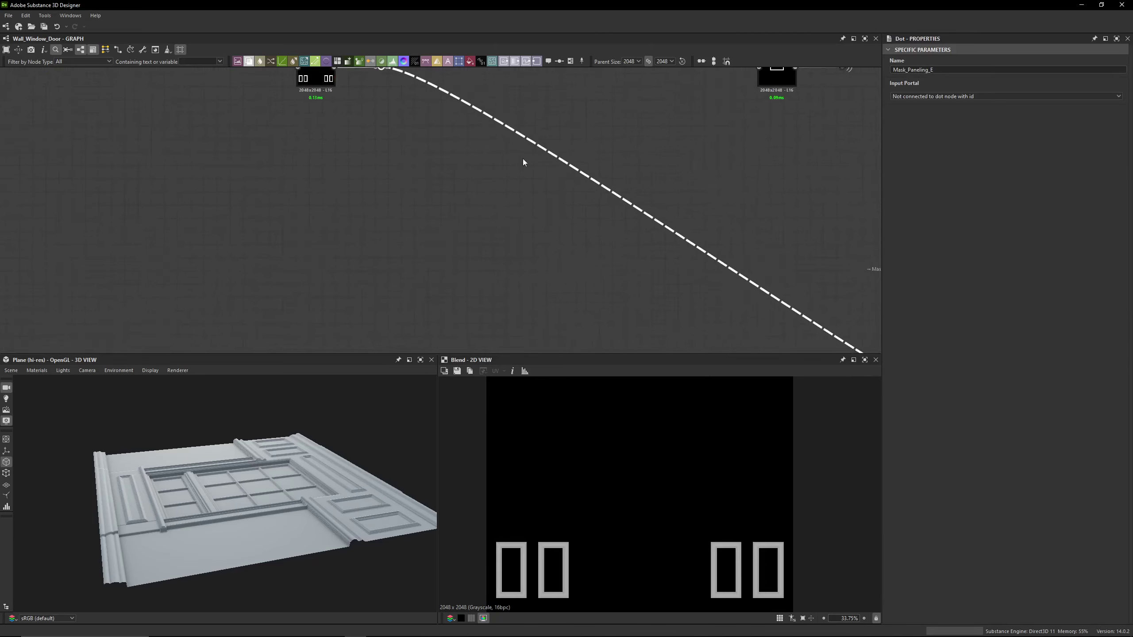
scroll(535, 178, up, 8)
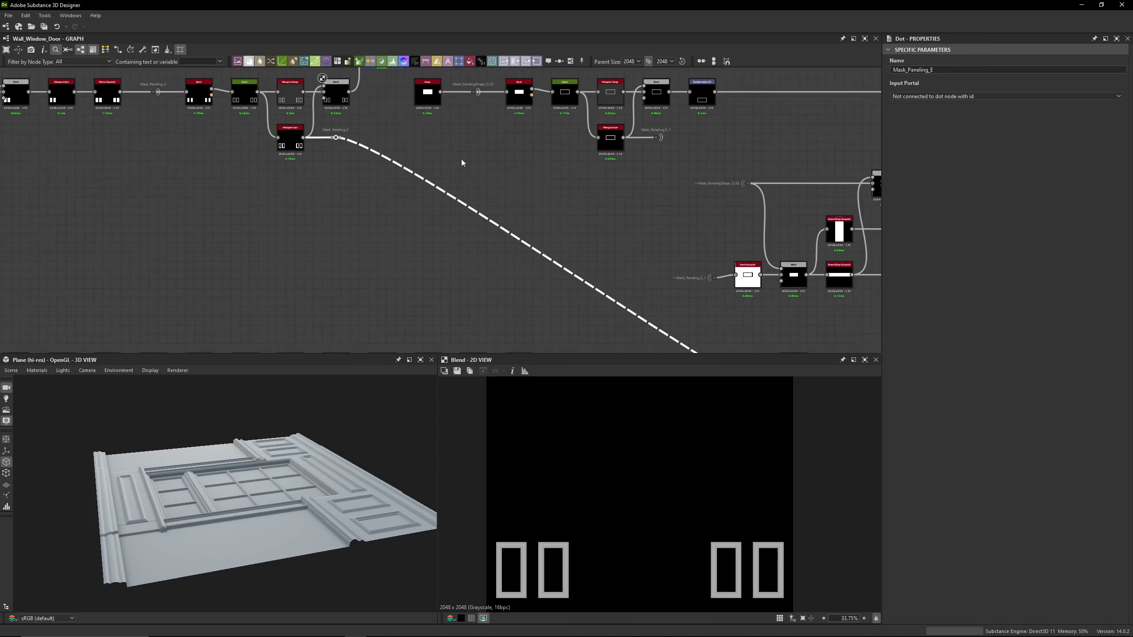
middle_drag(517, 216, 577, 259)
click(487, 172)
click(569, 179)
scroll(695, 154, down, 2)
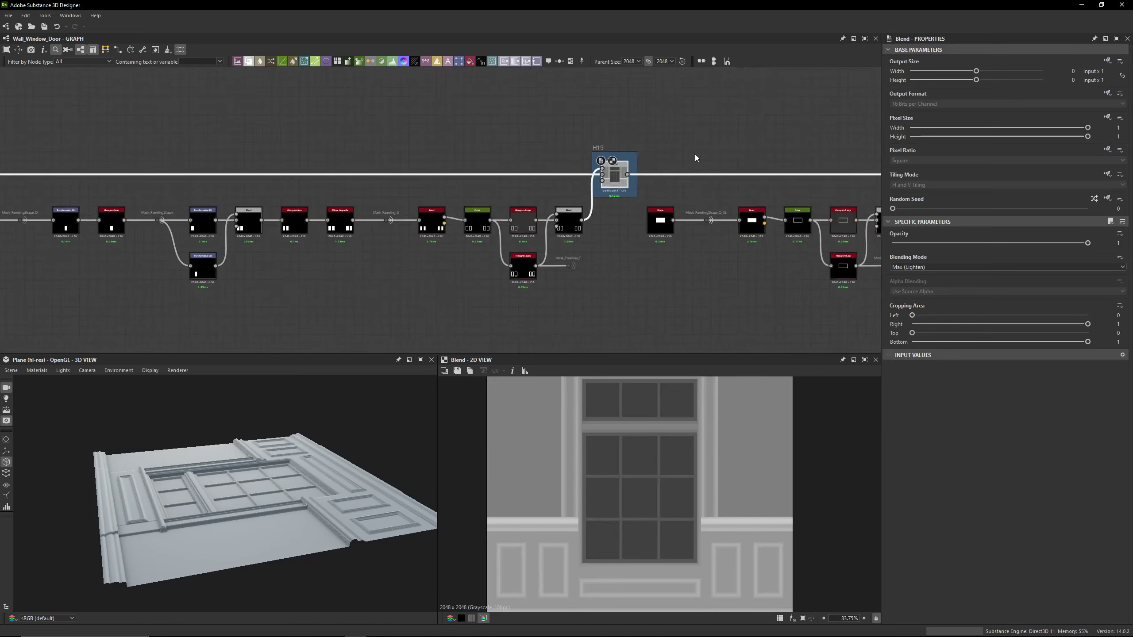
Re-enable the disabled Blend node inside the H20 frame
scroll(584, 147, down, 2)
middle_drag(584, 147, 428, 139)
middle_drag(866, 199, 398, 145)
scroll(510, 152, down, 2)
middle_drag(802, 187, 272, 176)
scroll(272, 176, down, 5)
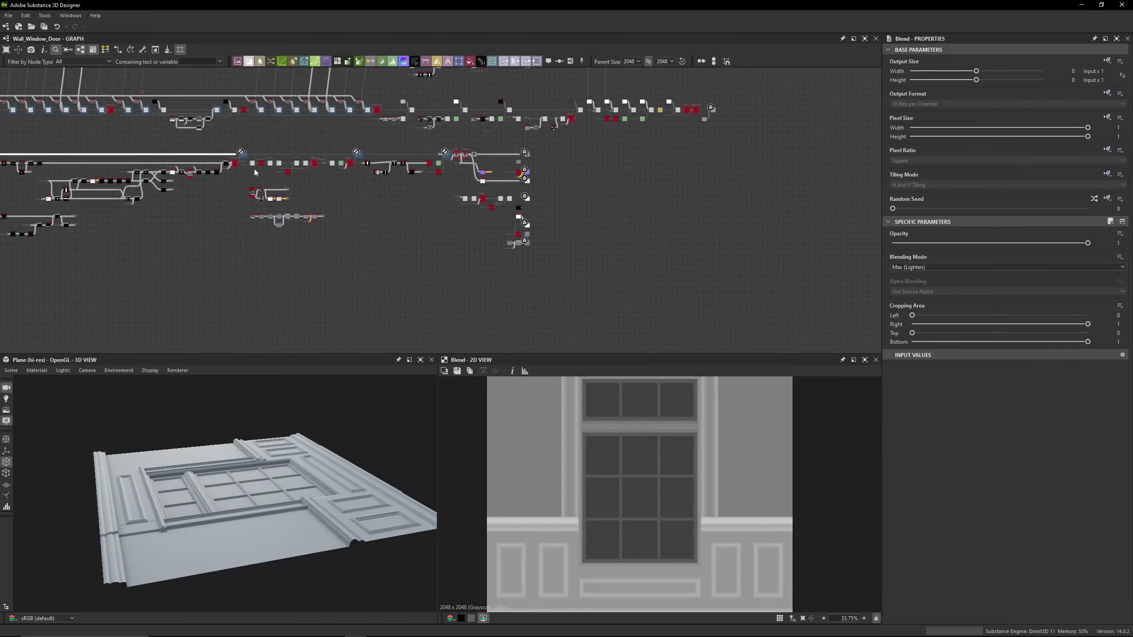
scroll(237, 161, up, 8)
middle_drag(339, 173, 614, 232)
scroll(539, 180, up, 3)
click(542, 148)
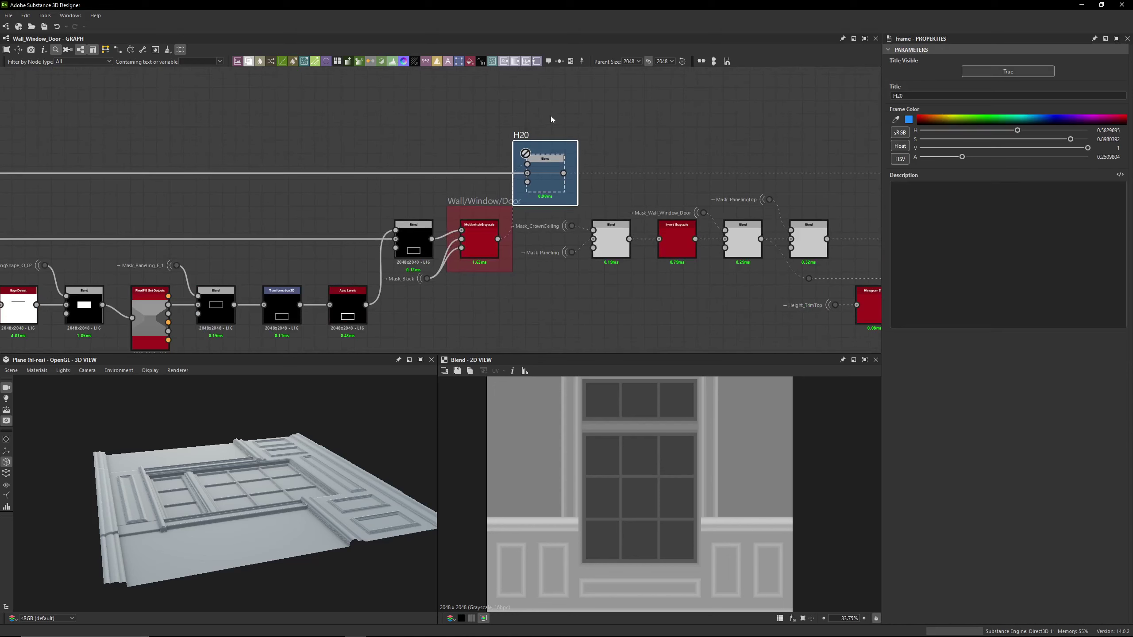
click(550, 115)
click(549, 173)
key(shift+d)
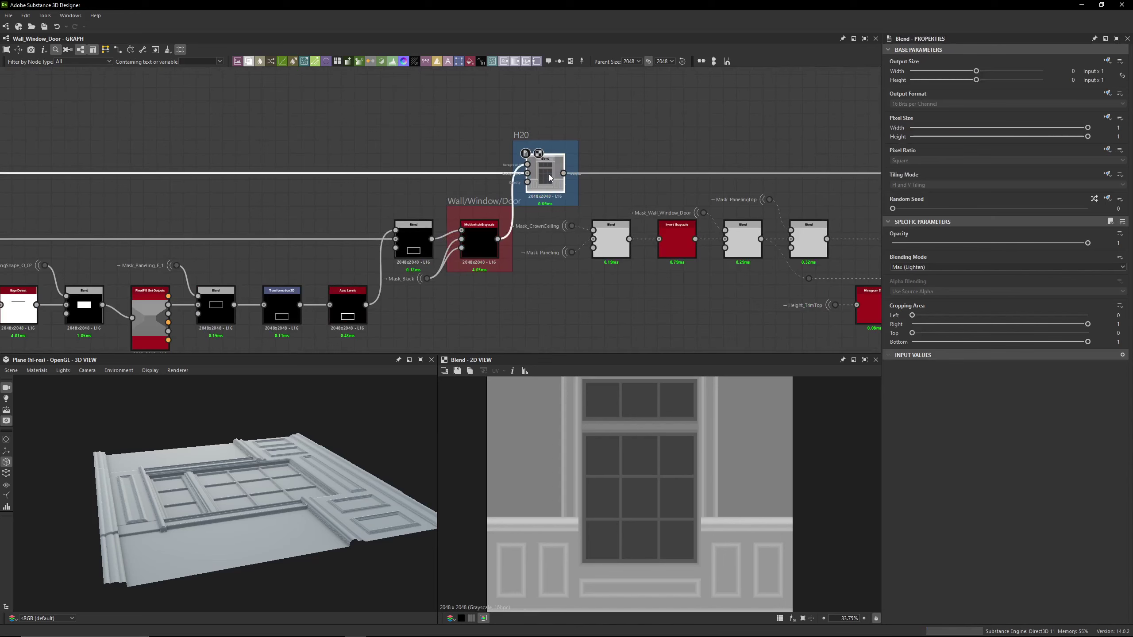
Set the graph's previewed Type of Wall to Wall and select the H20 Blend node
scroll(461, 232, up, 4)
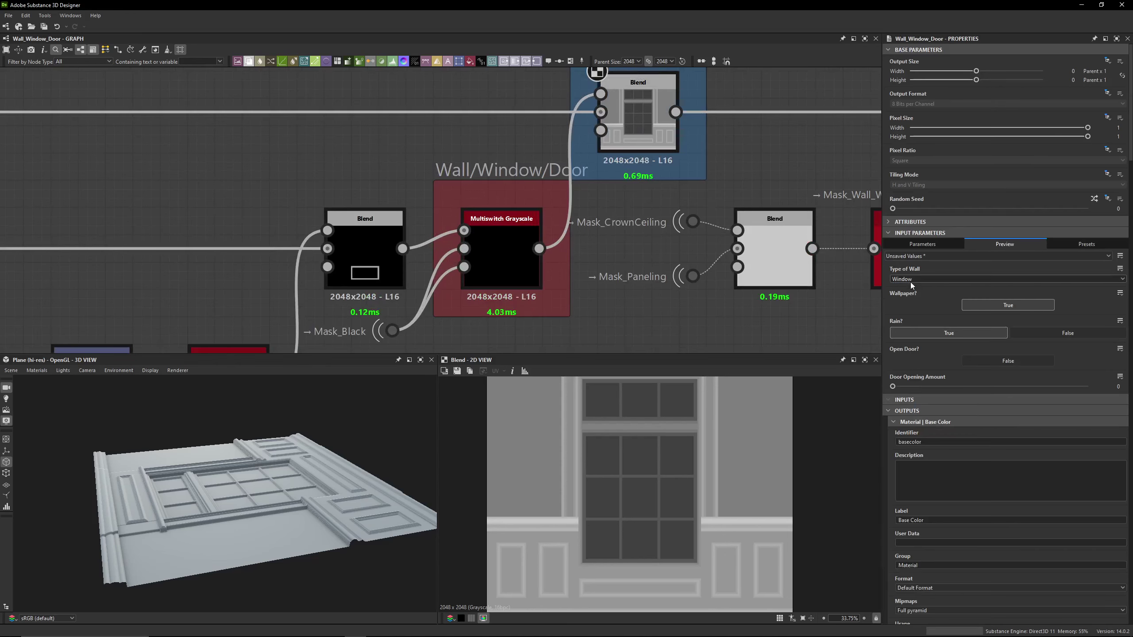
click(910, 282)
click(899, 287)
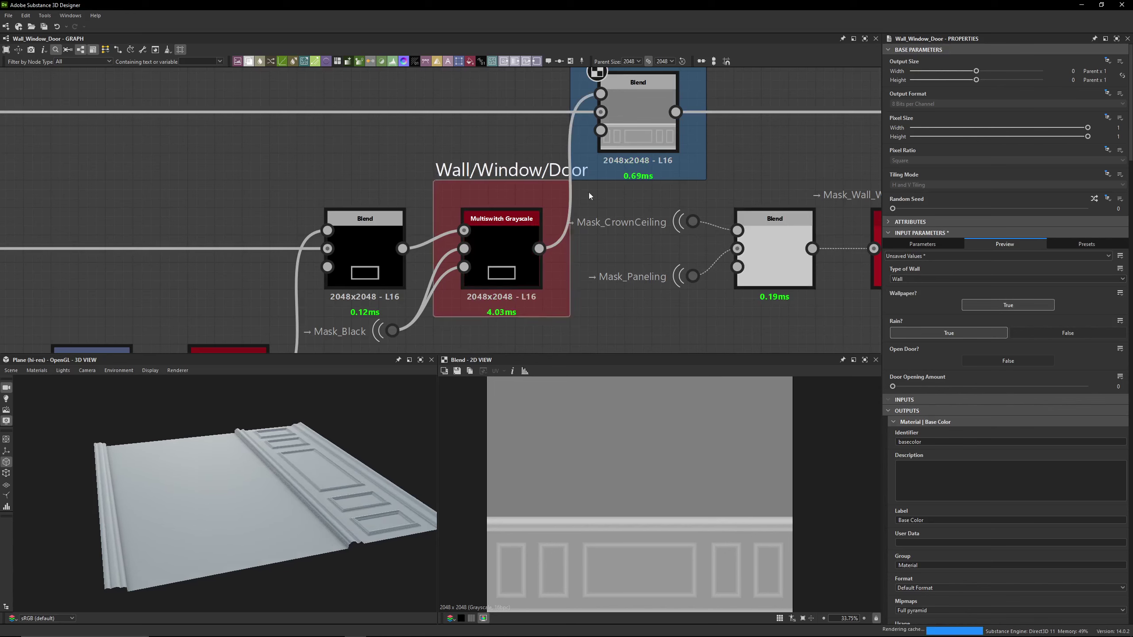
click(631, 119)
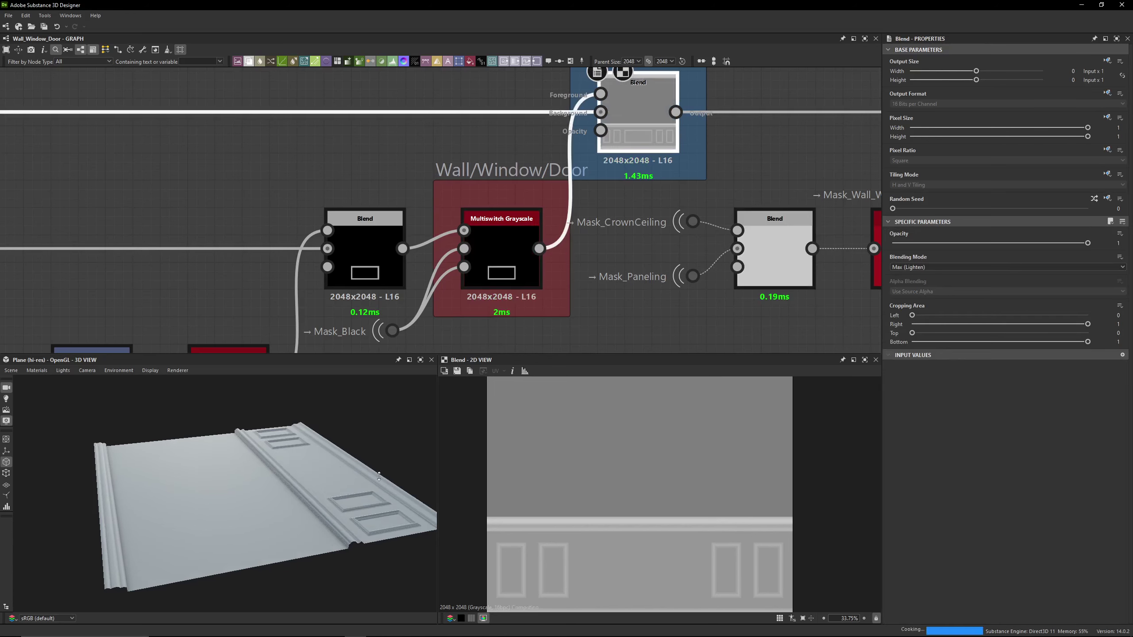
Inspect the centre panel's Shape node, Mask_PanelingShape_O_02 portal and Bevel node
scroll(298, 169, down, 10)
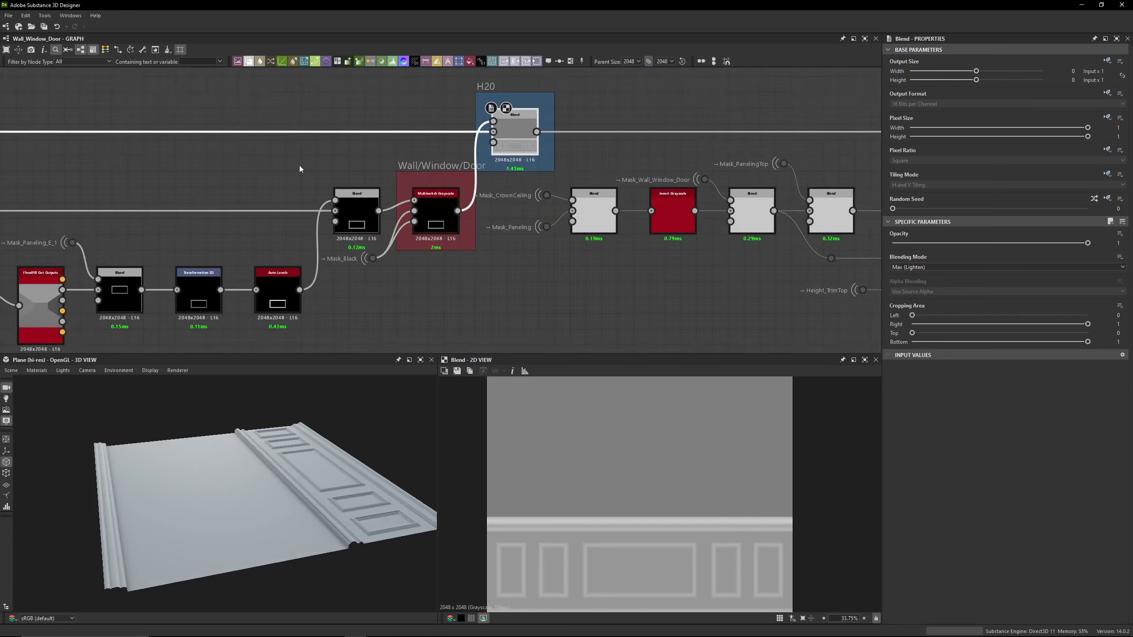
scroll(182, 181, up, 5)
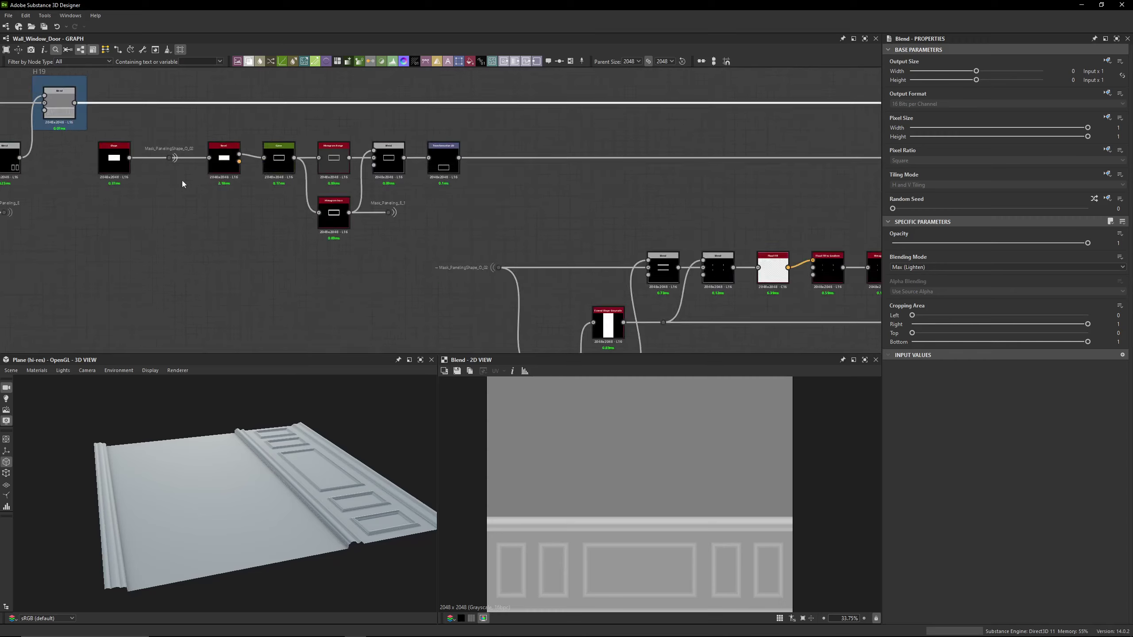
click(211, 197)
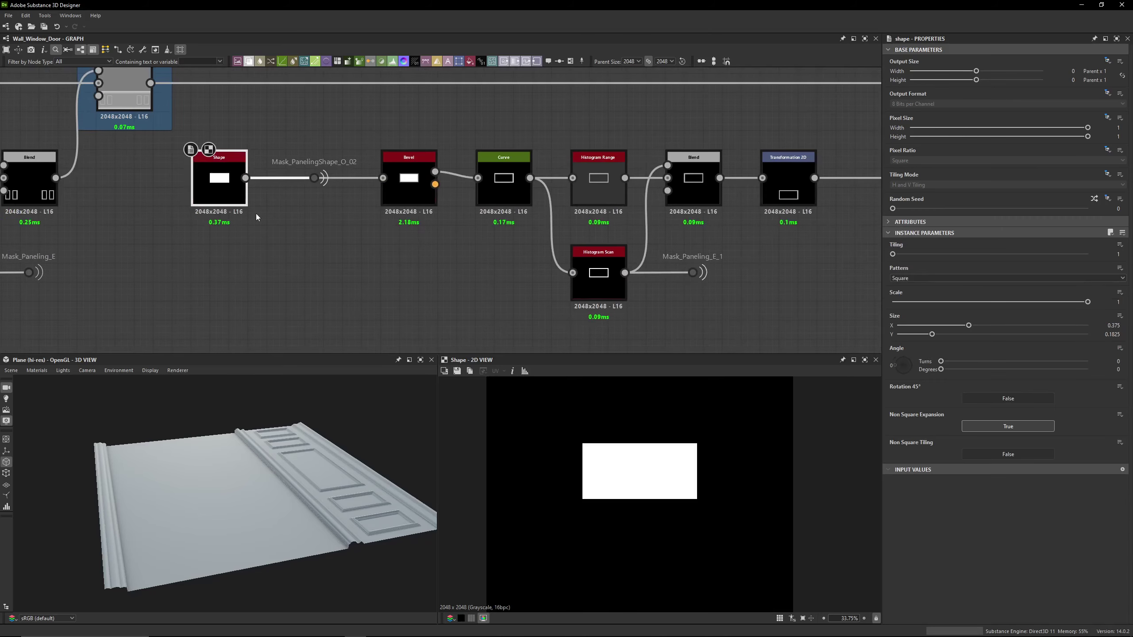
click(315, 179)
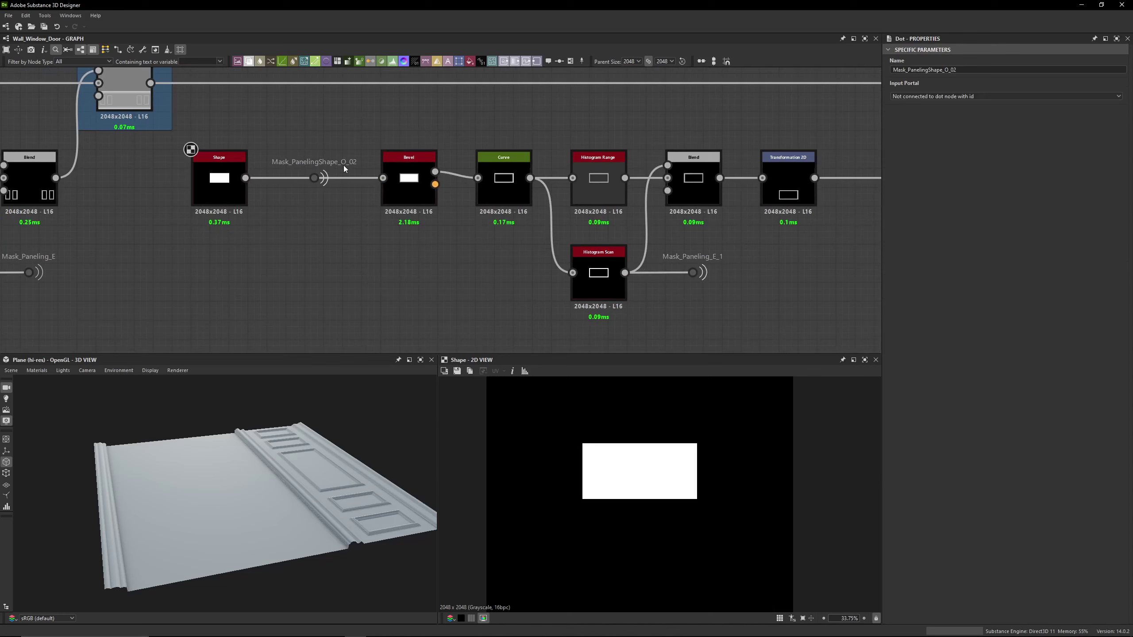
click(404, 182)
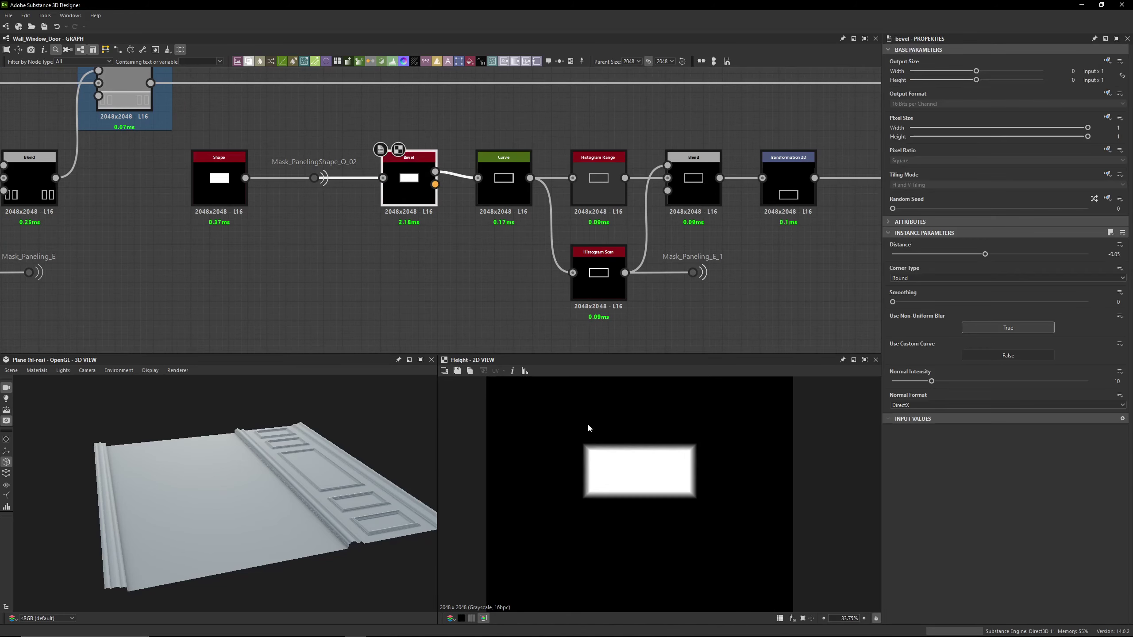
middle_drag(398, 262, 347, 249)
Inspect the centre panel's Curve, Histogram Range, Histogram Scan and Blend nodes
click(452, 174)
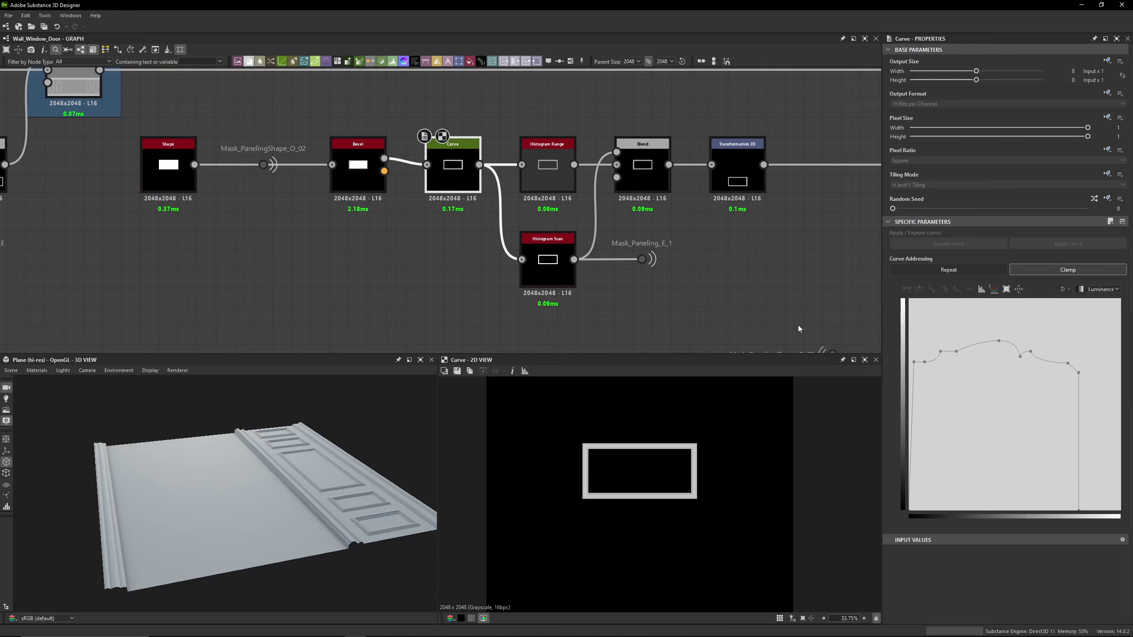
click(547, 176)
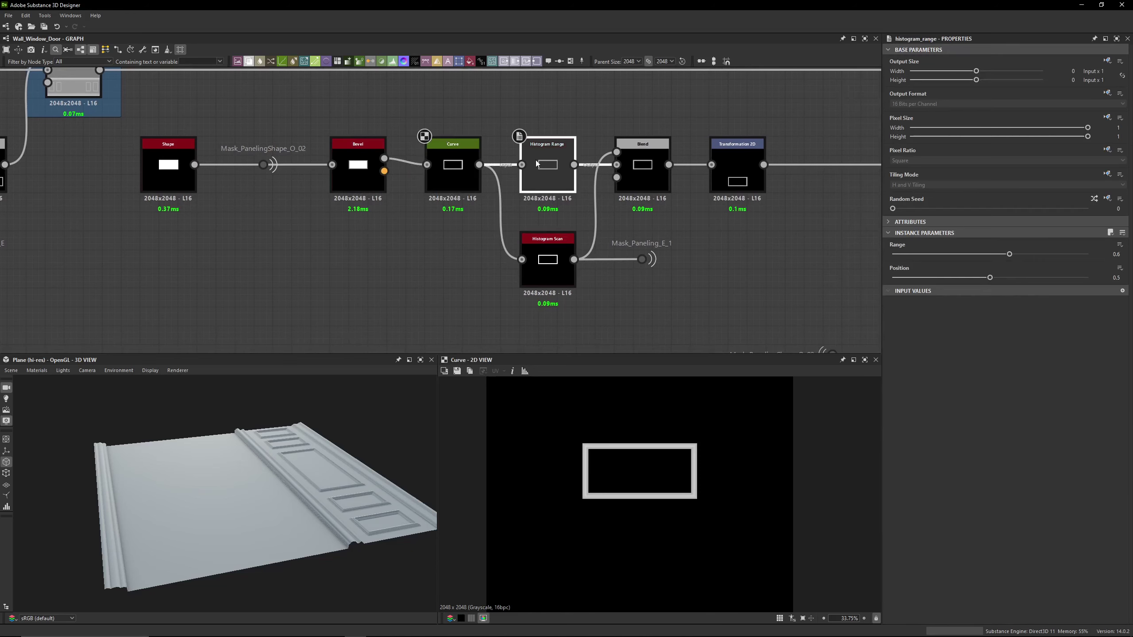
click(548, 248)
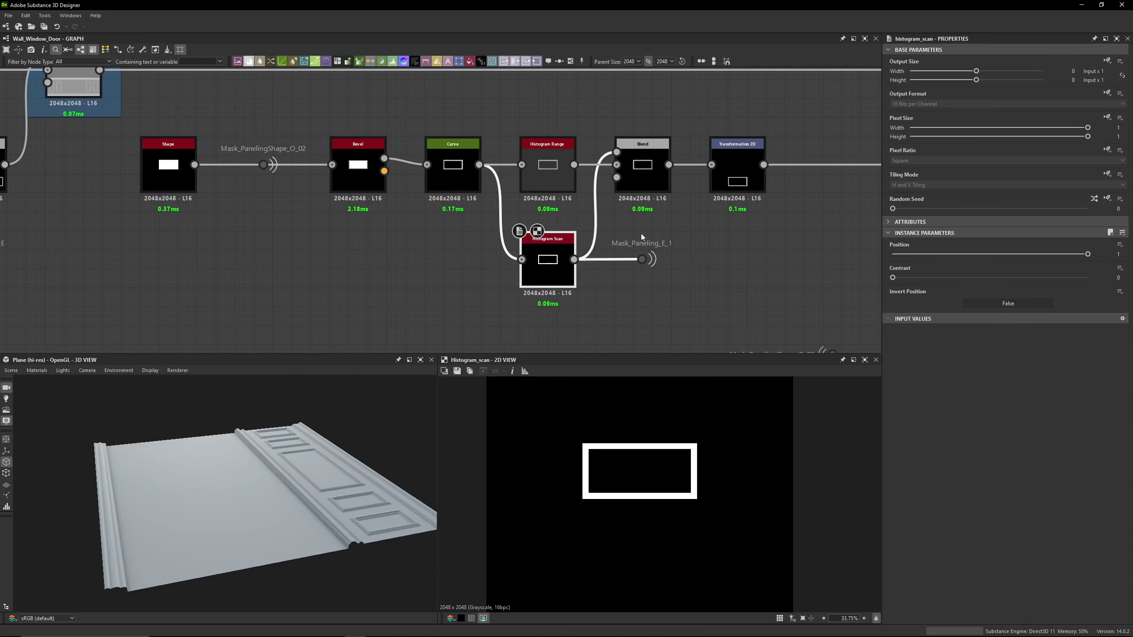
click(644, 173)
middle_drag(648, 172, 491, 140)
click(390, 234)
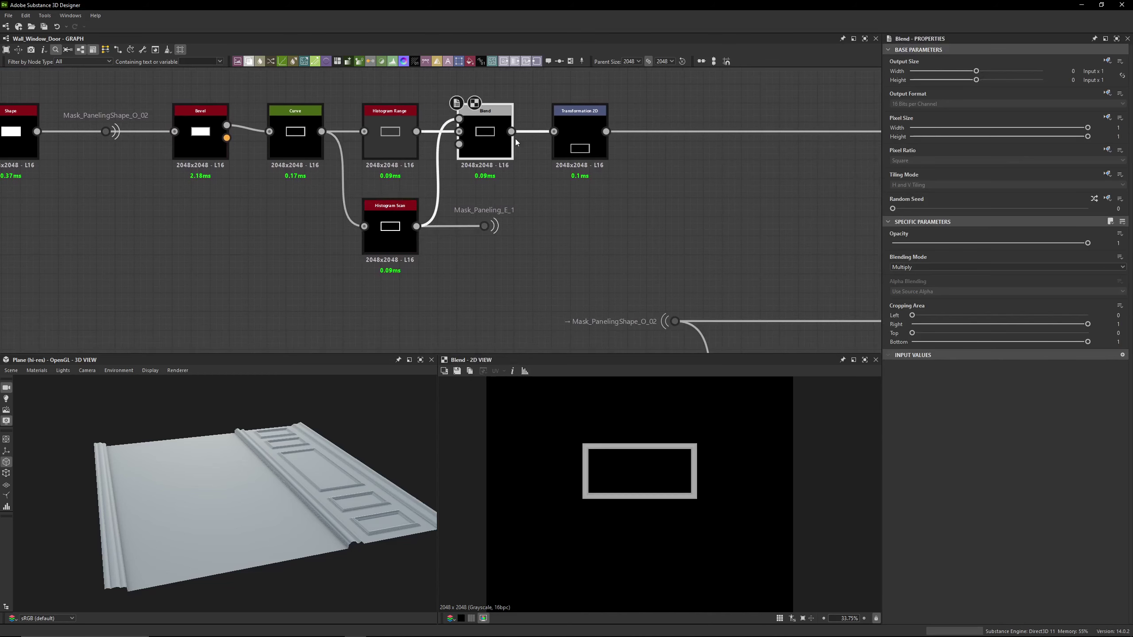
View the centre panel's Transformation 2D node with its transform shown as matrix values
double_click(589, 135)
scroll(642, 526, down, 4)
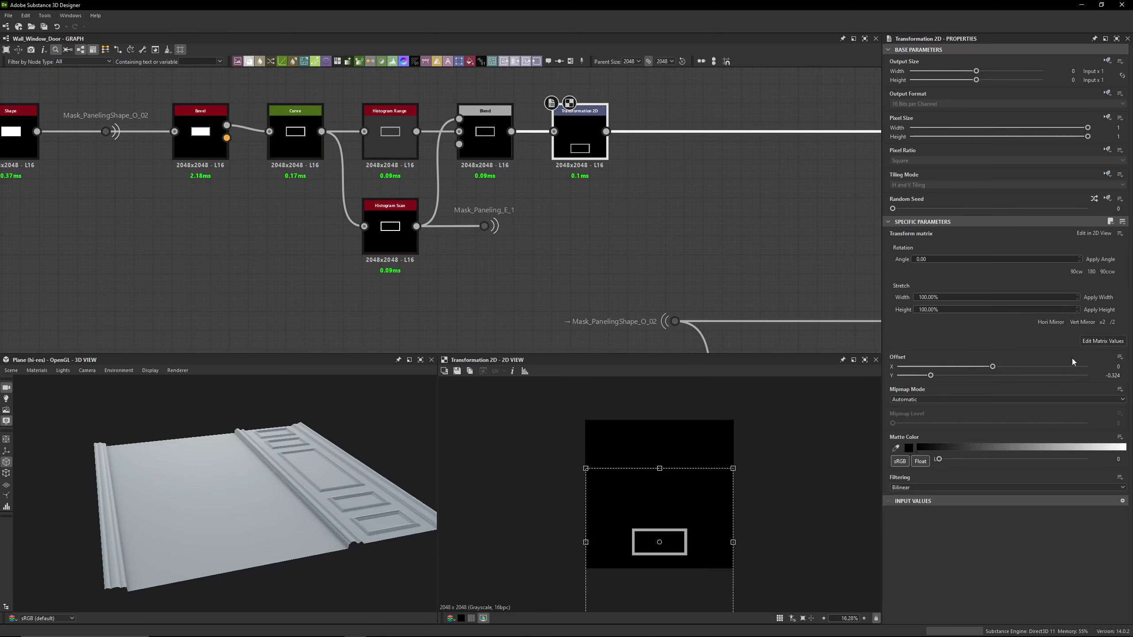
click(1094, 341)
Examine the Blend node feeding the Wall/Window/Door Multiswitch Grayscale, including its inputs, opacity and blending mode
scroll(393, 192, down, 6)
middle_drag(688, 244, 274, 178)
middle_drag(428, 168, 250, 138)
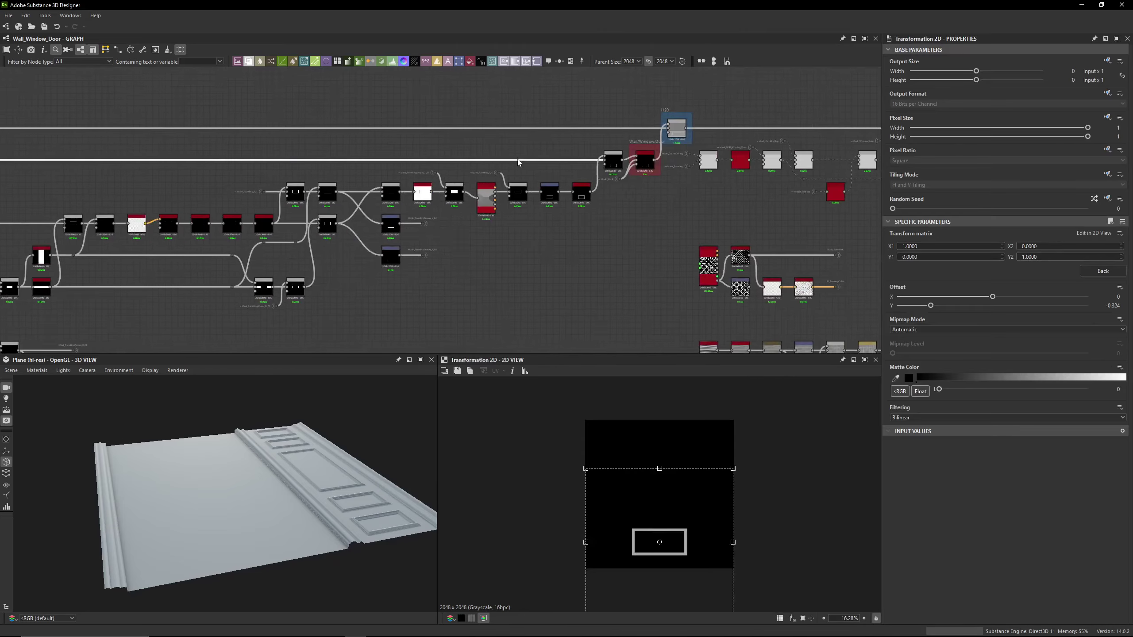
scroll(682, 169, up, 6)
double_click(690, 176)
scroll(676, 162, up, 5)
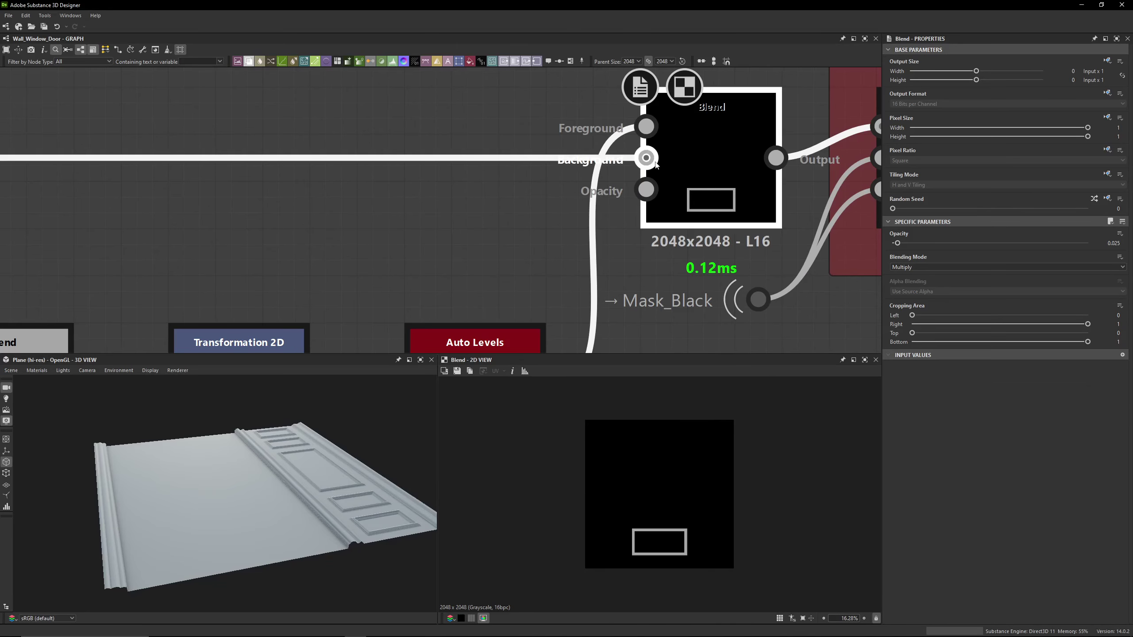
click(692, 160)
scroll(527, 185, down, 10)
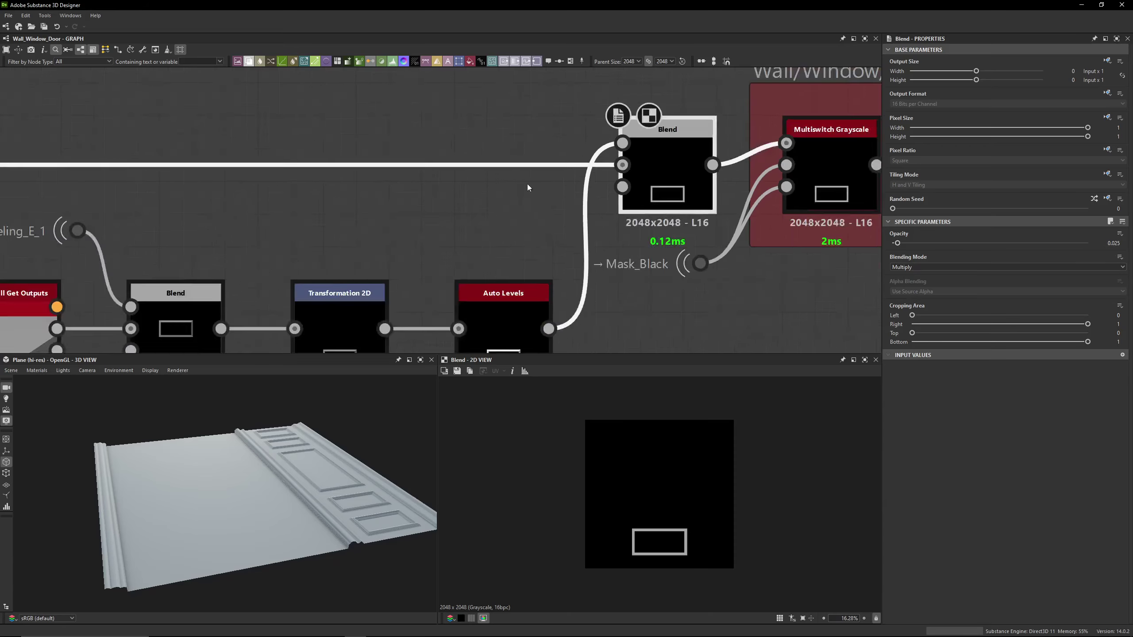
scroll(677, 158, down, 5)
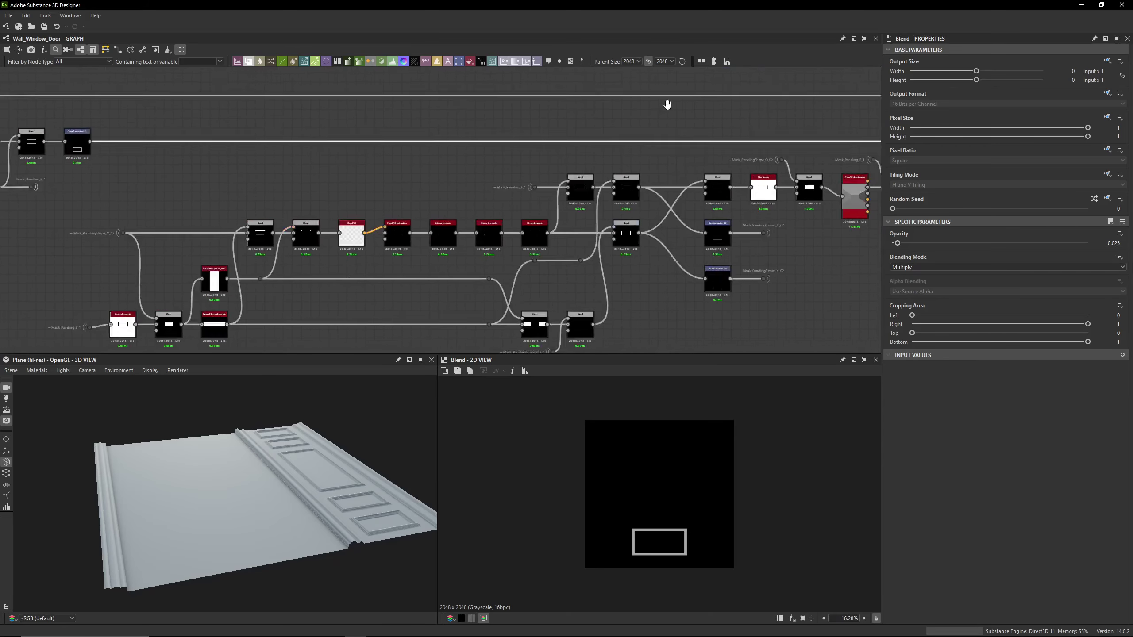
Compare the Transformation 2D node's panel frame with the Blend node before the Multiswitch in close-up
drag(275, 144, 792, 253)
scroll(313, 136, up, 3)
click(249, 118)
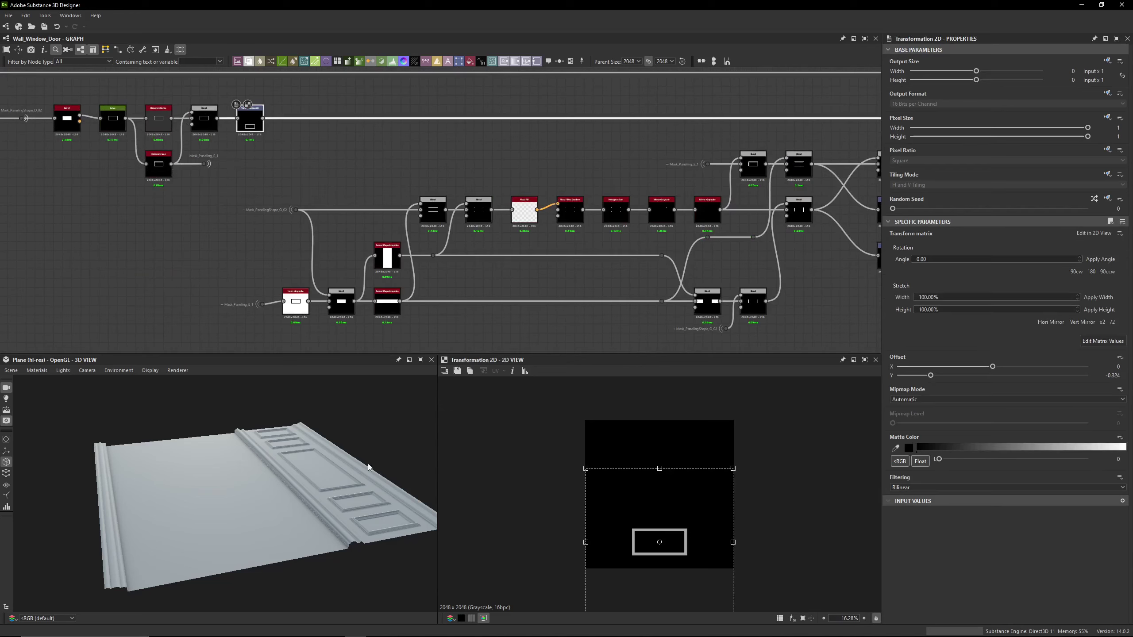
scroll(312, 469, up, 3)
scroll(639, 565, up, 8)
scroll(639, 565, up, 4)
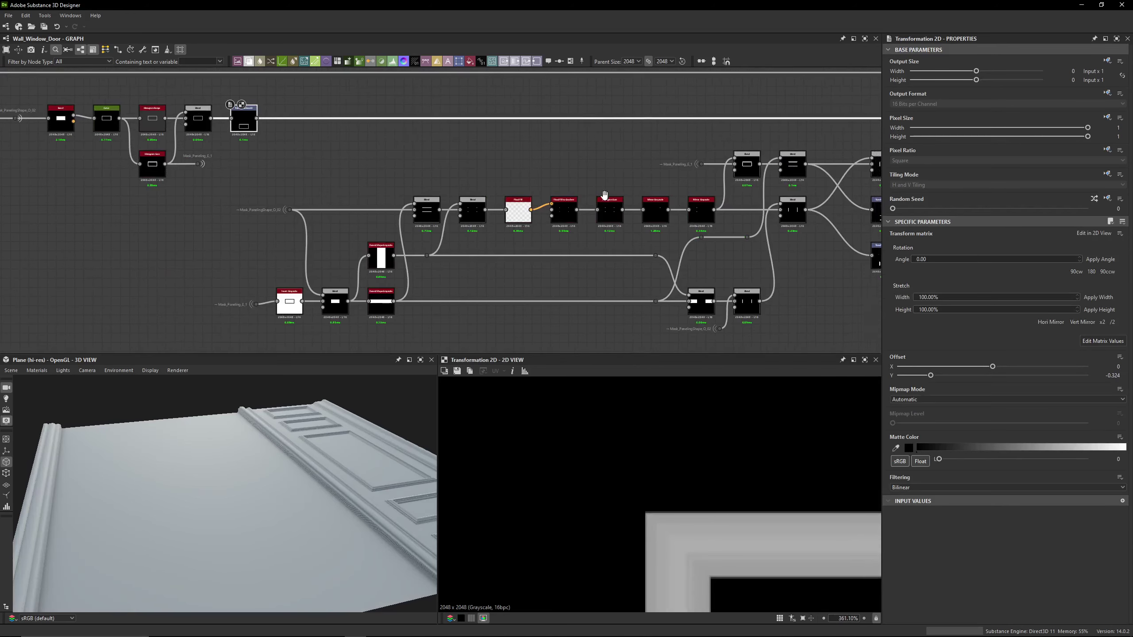
middle_drag(838, 134, 156, 171)
click(526, 169)
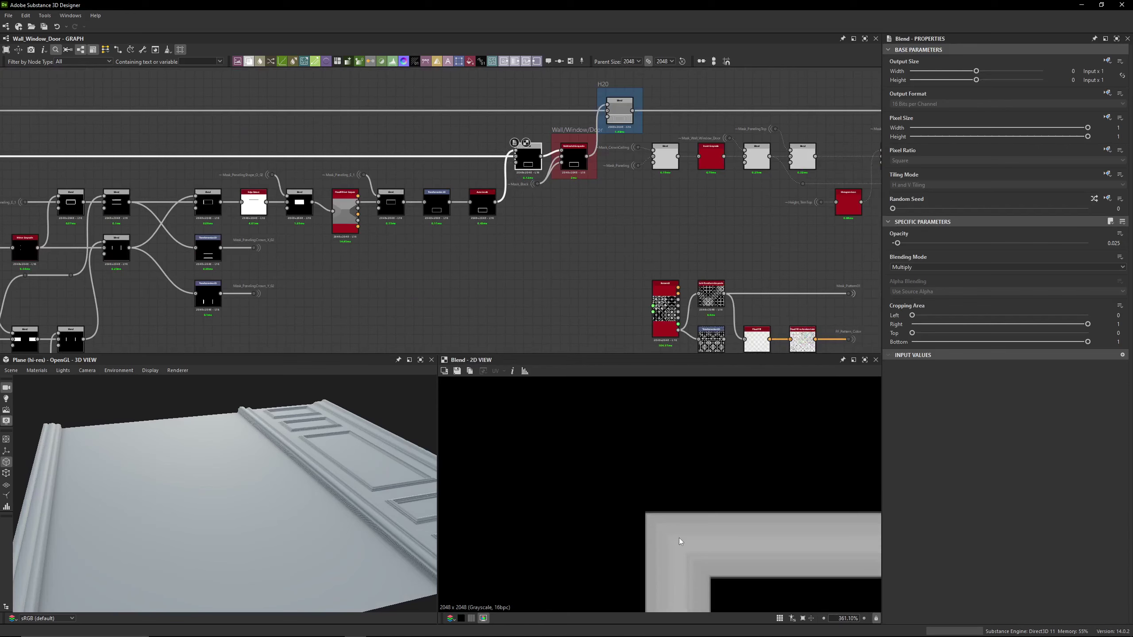
scroll(679, 538, down, 8)
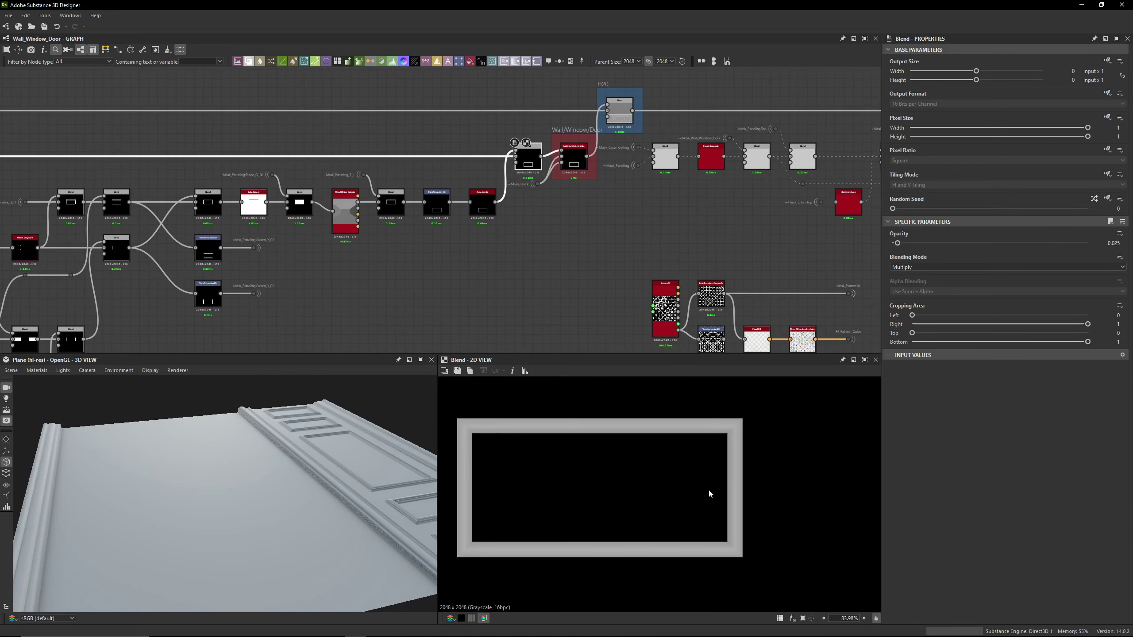
Trace the Mask_Paneling_E_1 and Mask_PanelingShape_O_02 portals of the lower node chain back to the centre panel nodes
middle_drag(536, 156, 361, 234)
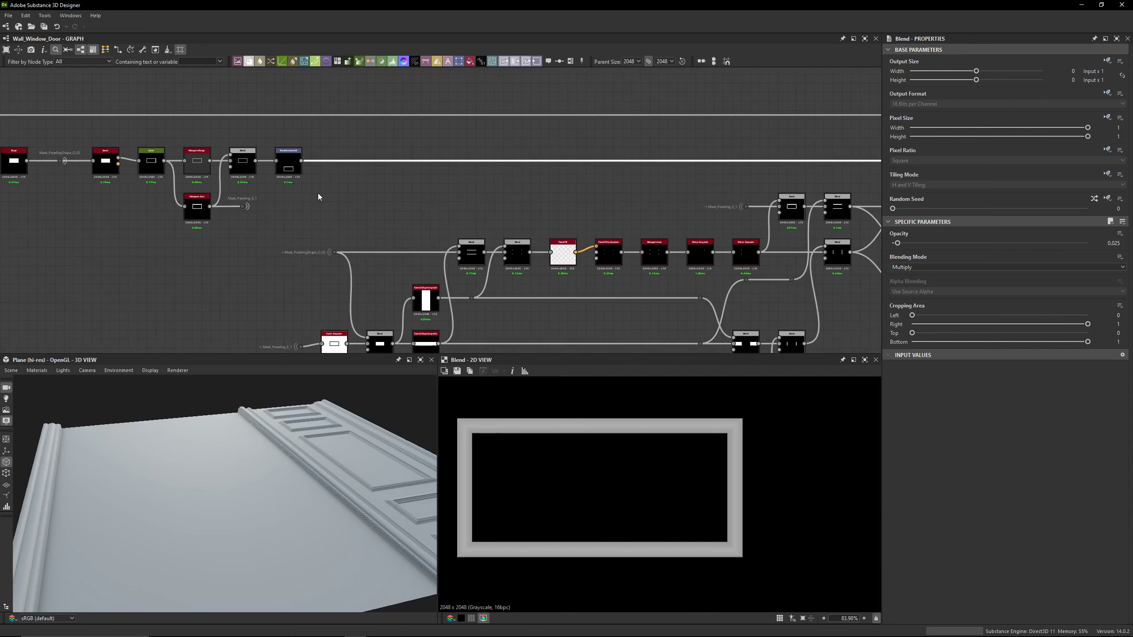
middle_drag(384, 212, 309, 151)
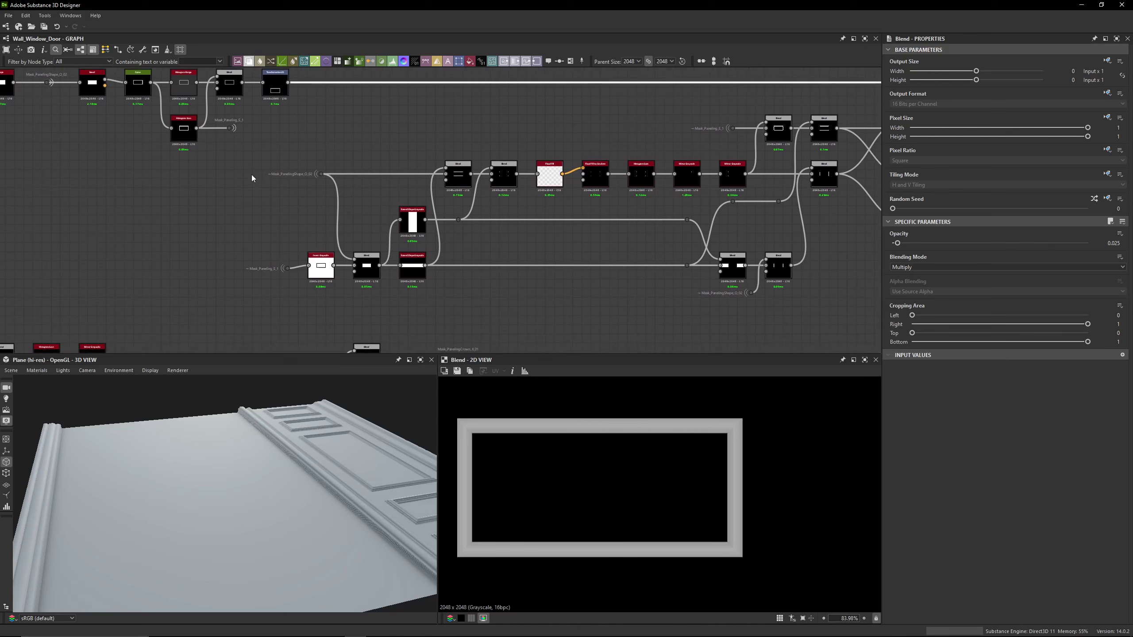
scroll(263, 245, up, 3)
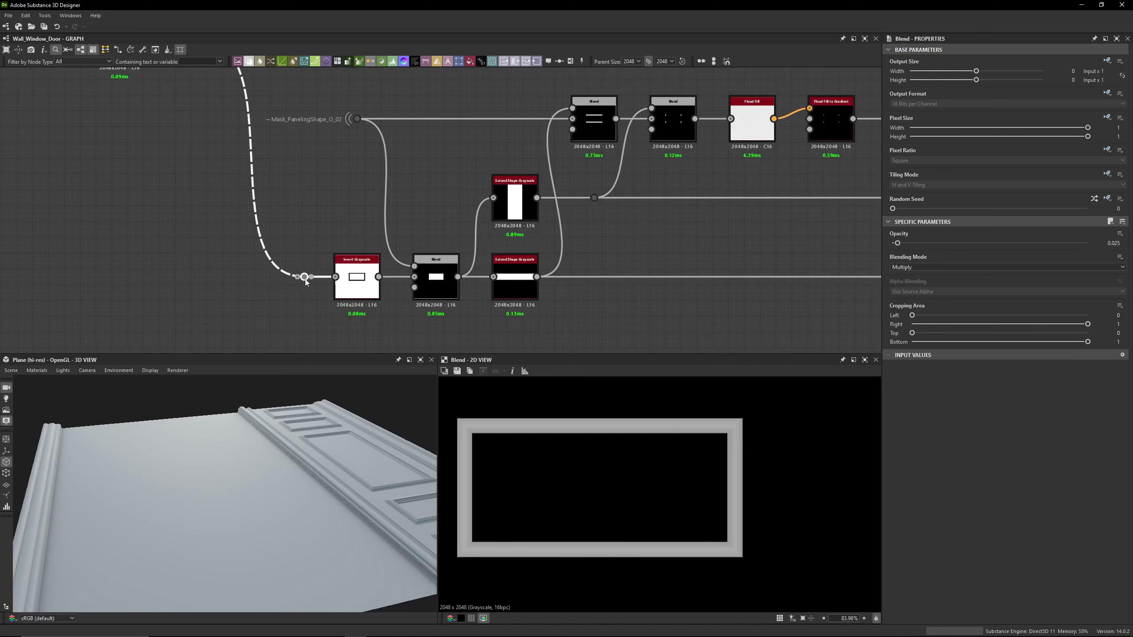
scroll(311, 195, down, 5)
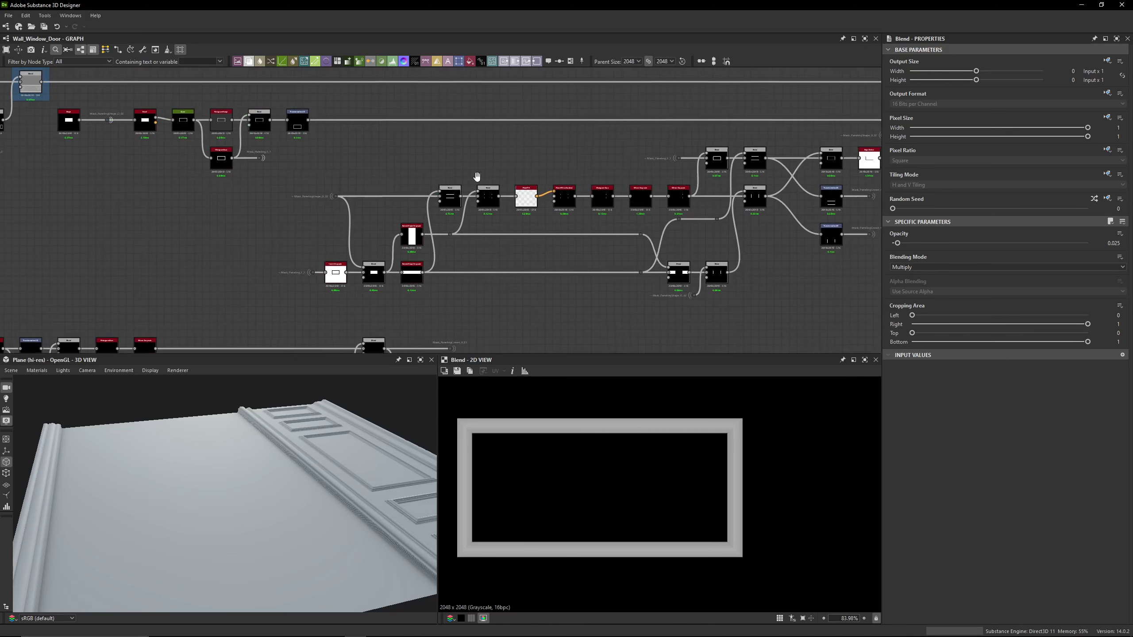
middle_drag(477, 177, 505, 163)
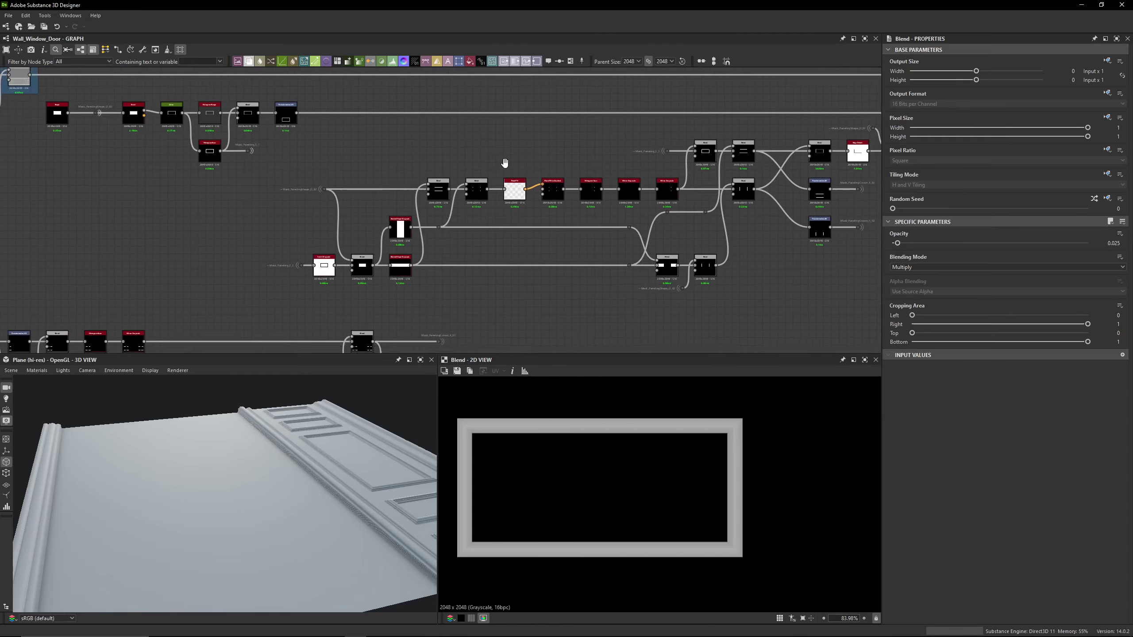
scroll(283, 265, up, 3)
scroll(333, 208, down, 4)
scroll(343, 233, up, 4)
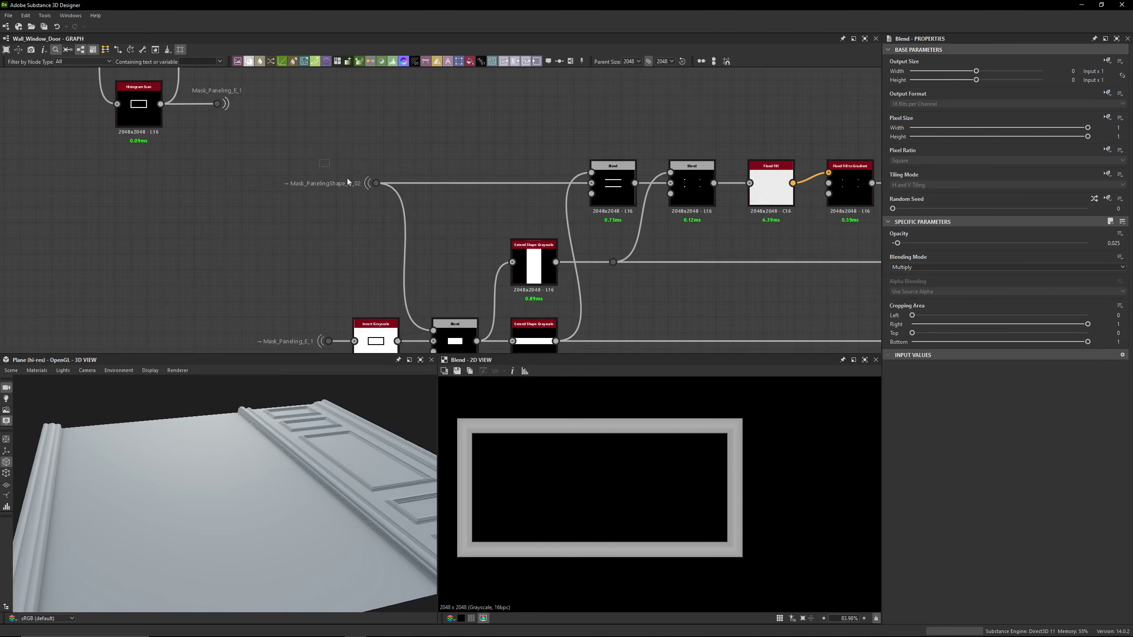
drag(347, 178, 379, 190)
scroll(365, 209, up, 1)
middle_drag(366, 209, 458, 260)
scroll(460, 259, down, 4)
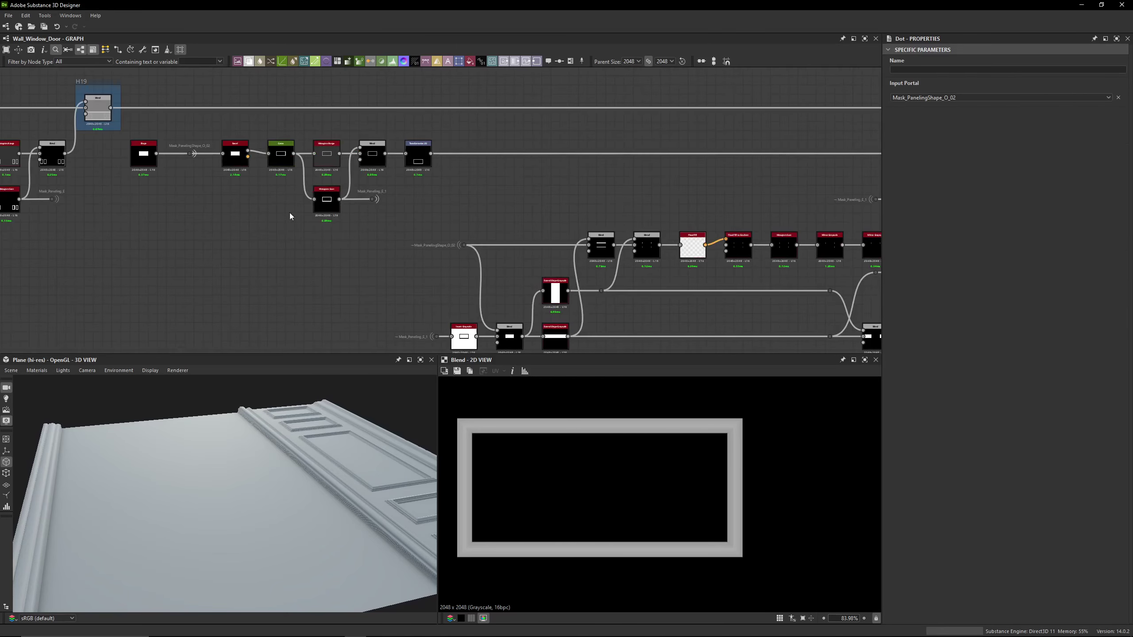
Examine the first Subtract Blend node fed by the Mask_PanelingShape_O_02 portal and follow its connections
scroll(490, 243, up, 3)
middle_drag(683, 254, 540, 187)
click(566, 256)
scroll(566, 255, up, 3)
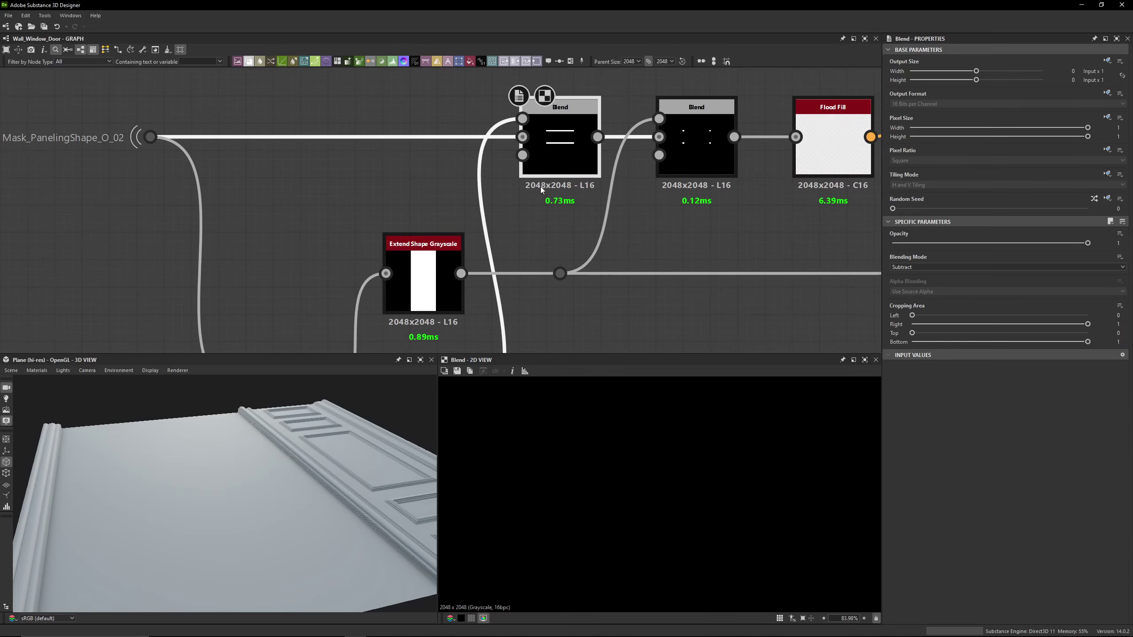
scroll(450, 169, down, 3)
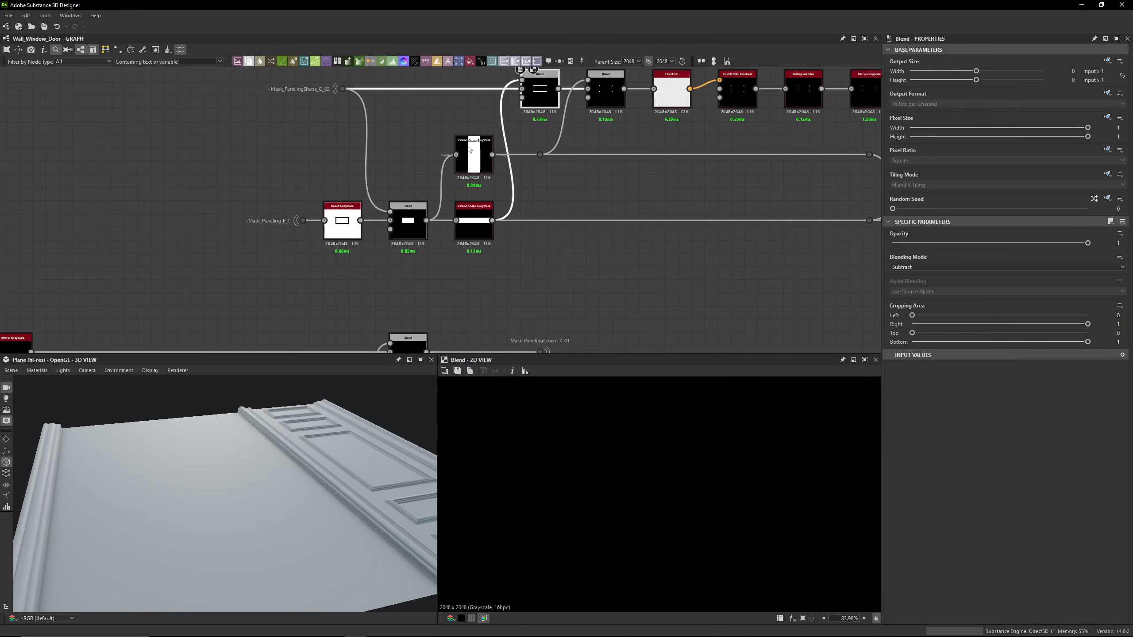
middle_drag(417, 89, 418, 141)
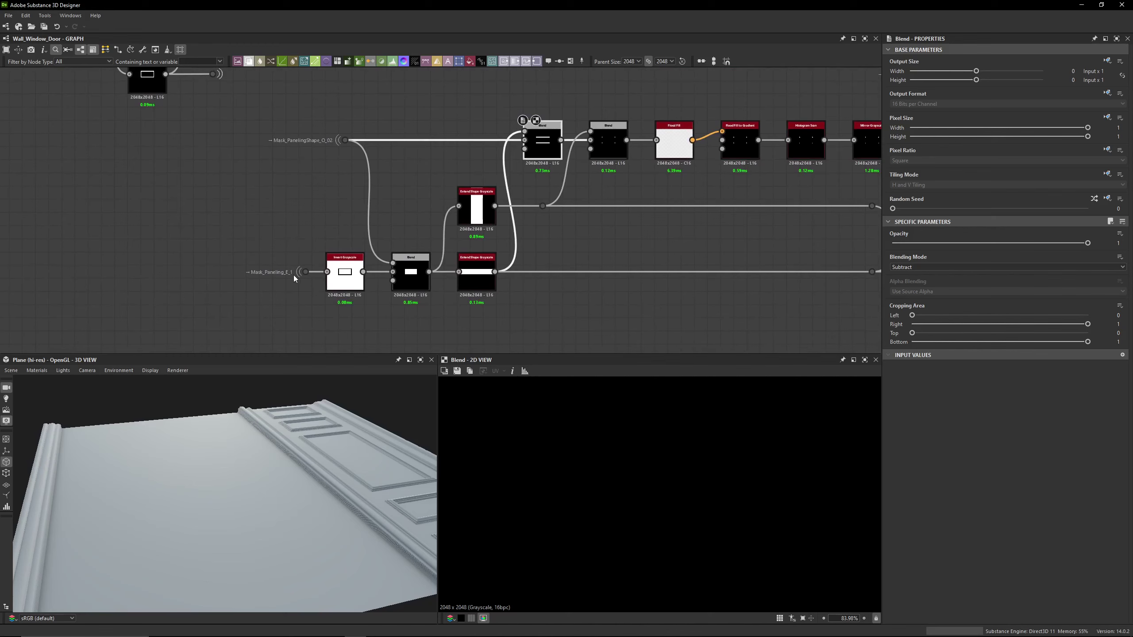
View the Invert Grayscale node, the Blend node after it and the Mask_PanelingShape_O_02 portal feeding that Blend
double_click(337, 281)
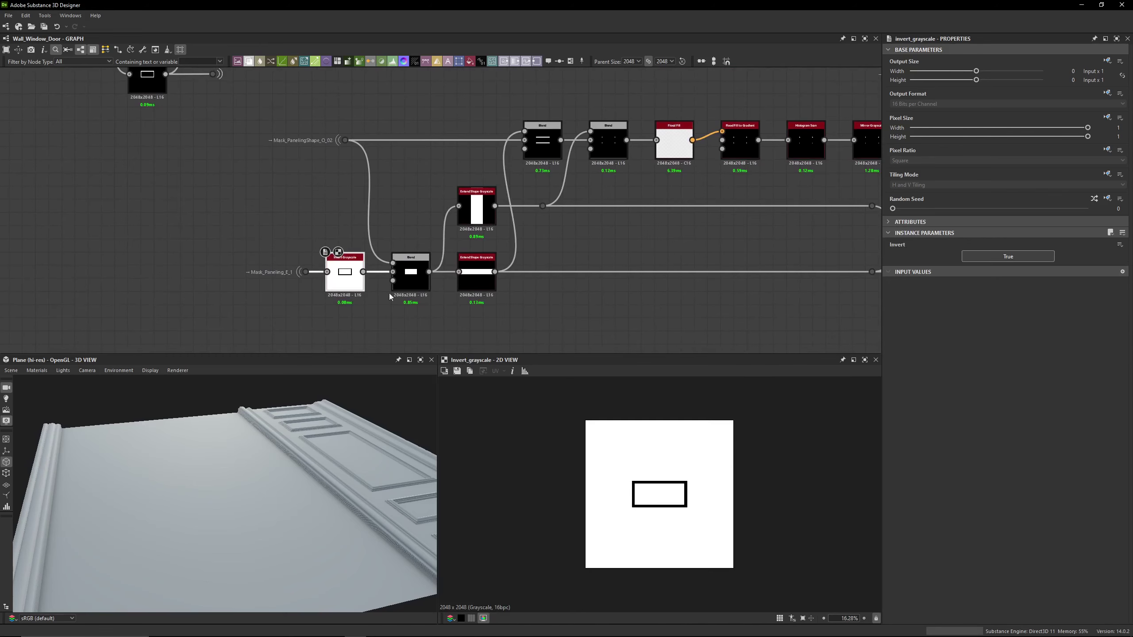
double_click(402, 275)
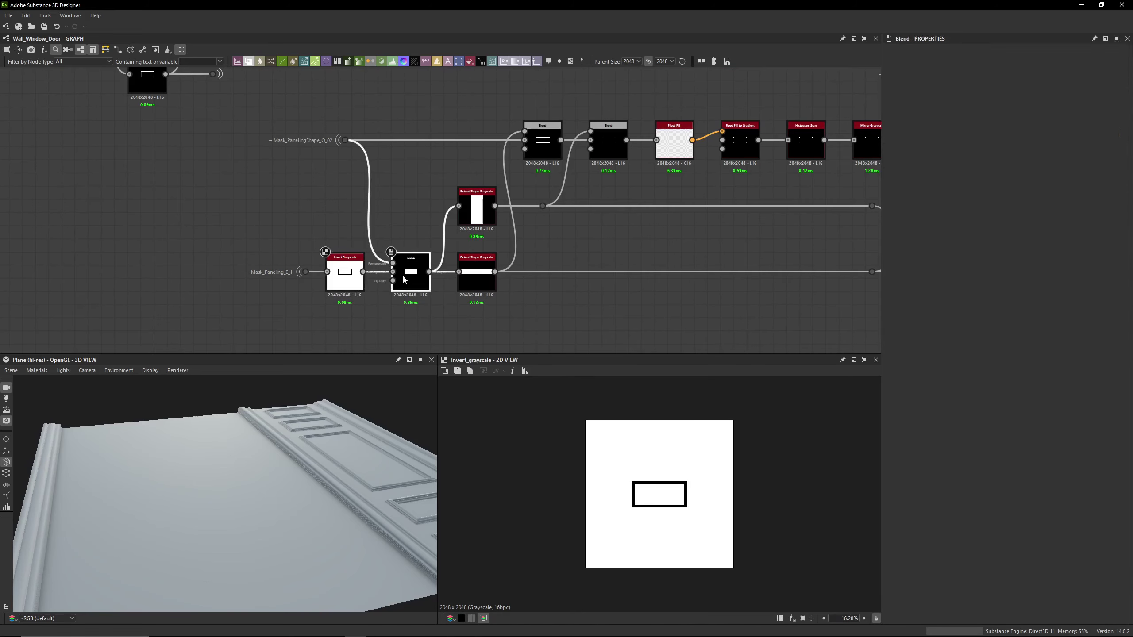
click(367, 140)
Inspect the two Extend Shape Grayscale nodes and the Blend nodes that subtract them from the panel shape
double_click(477, 278)
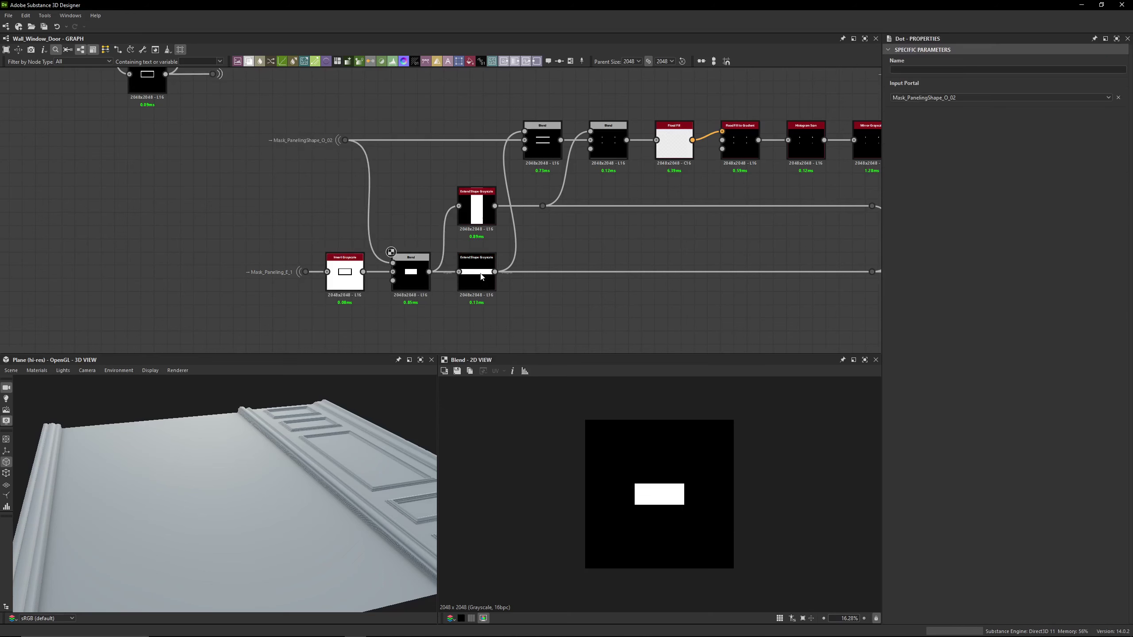
double_click(479, 216)
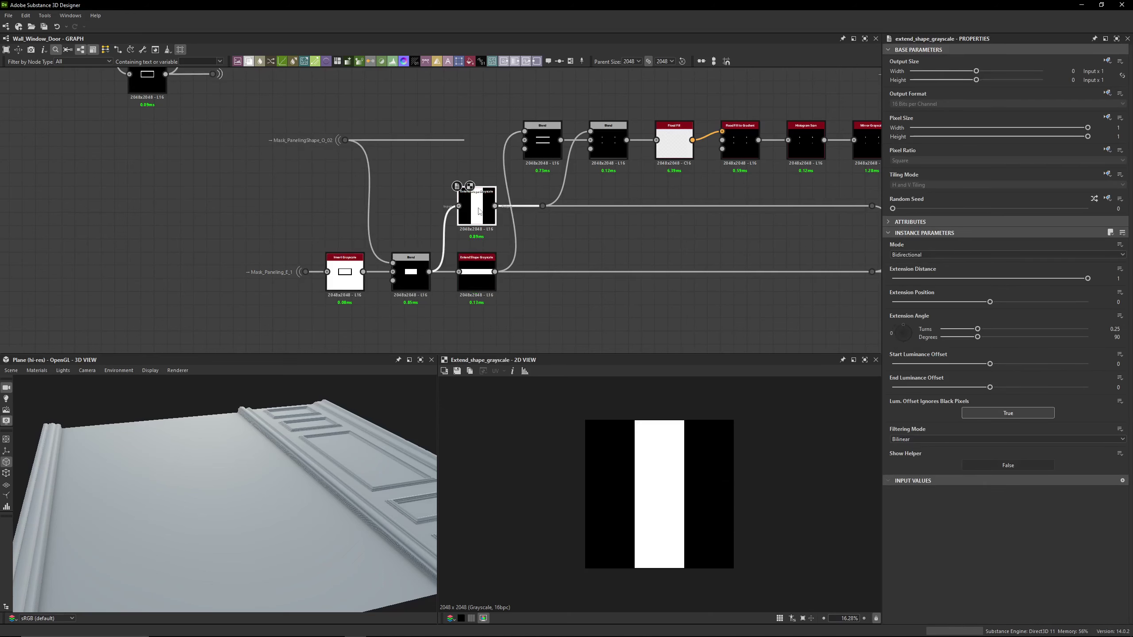
middle_drag(506, 206, 350, 206)
scroll(342, 213, up, 3)
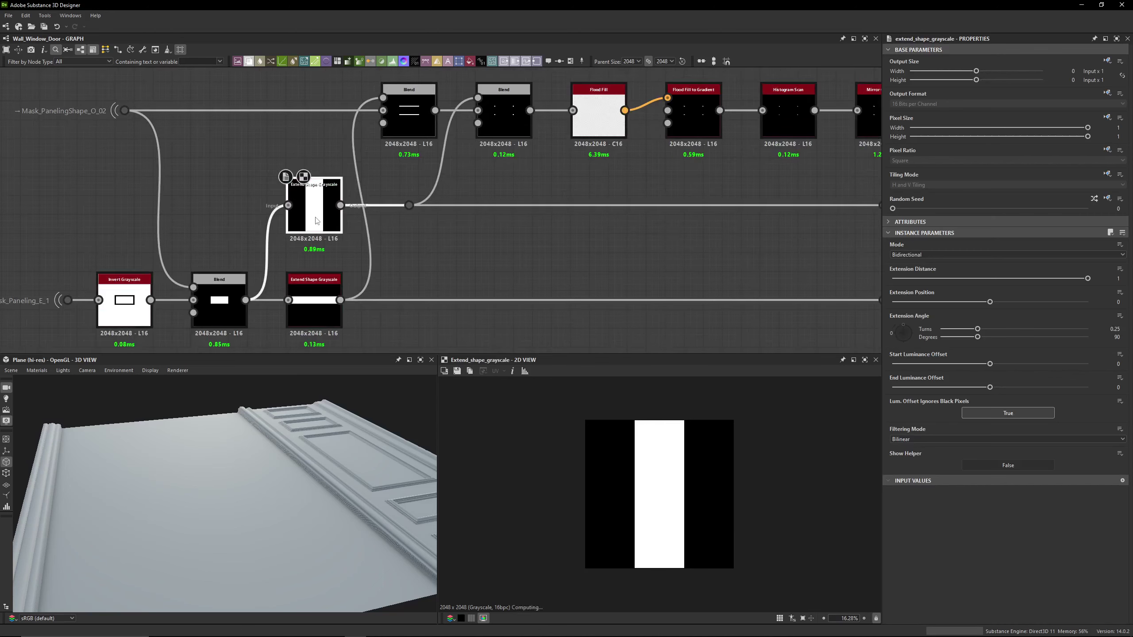
double_click(498, 107)
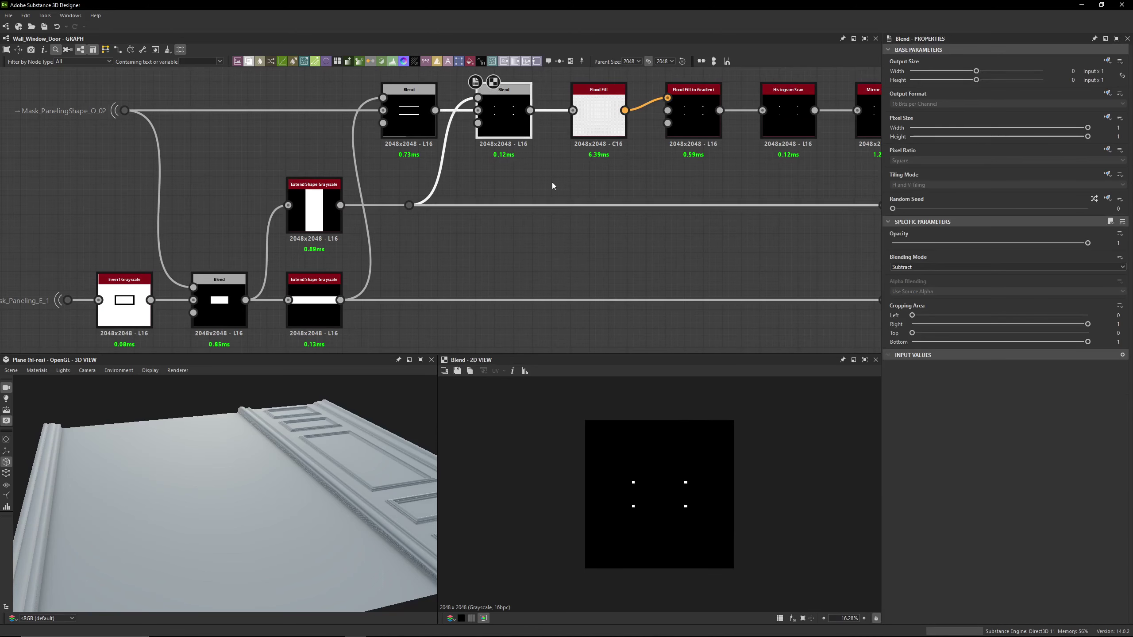
double_click(421, 129)
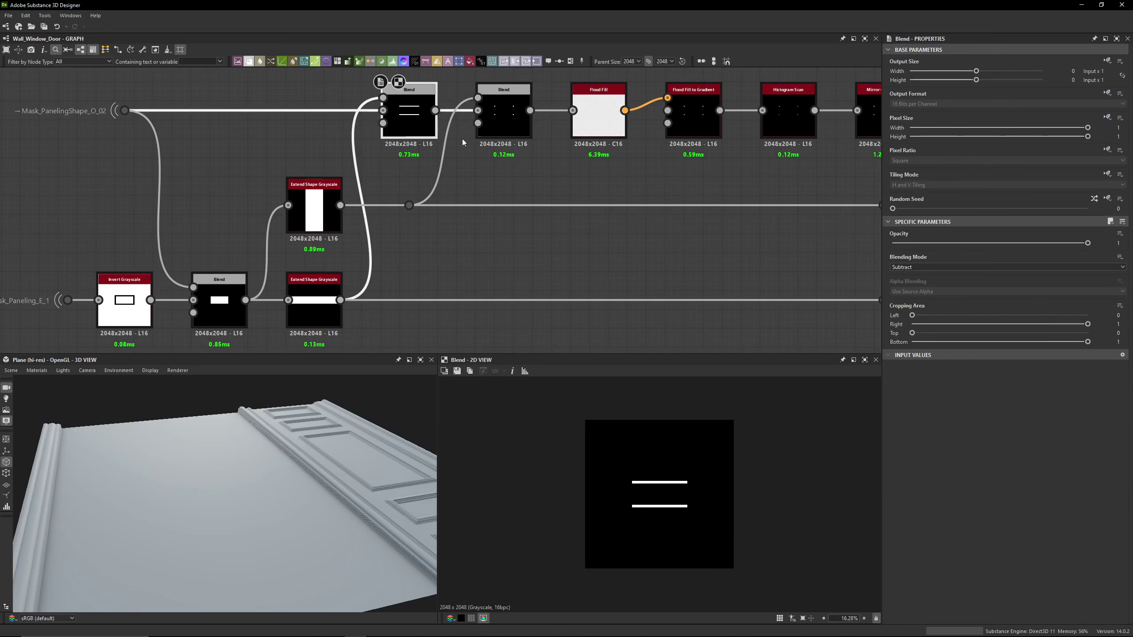
Inspect the Flood Fill, Flood Fill to Gradient and Histogram Scan nodes, viewing the corner triangles in close-up
double_click(601, 123)
middle_drag(599, 119, 391, 117)
double_click(486, 118)
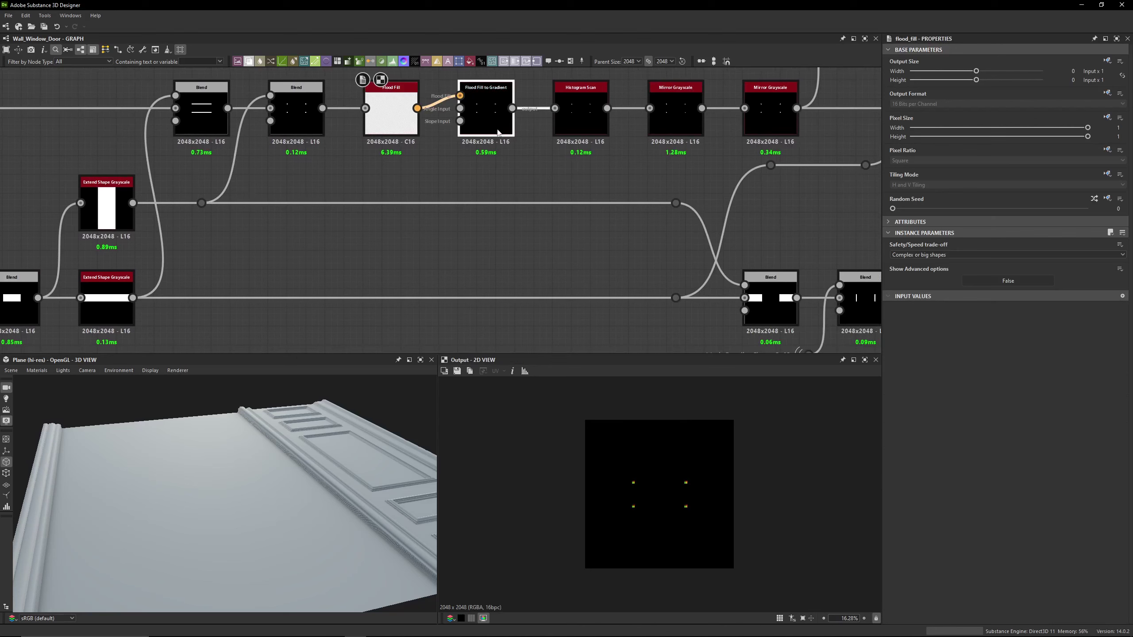
double_click(567, 129)
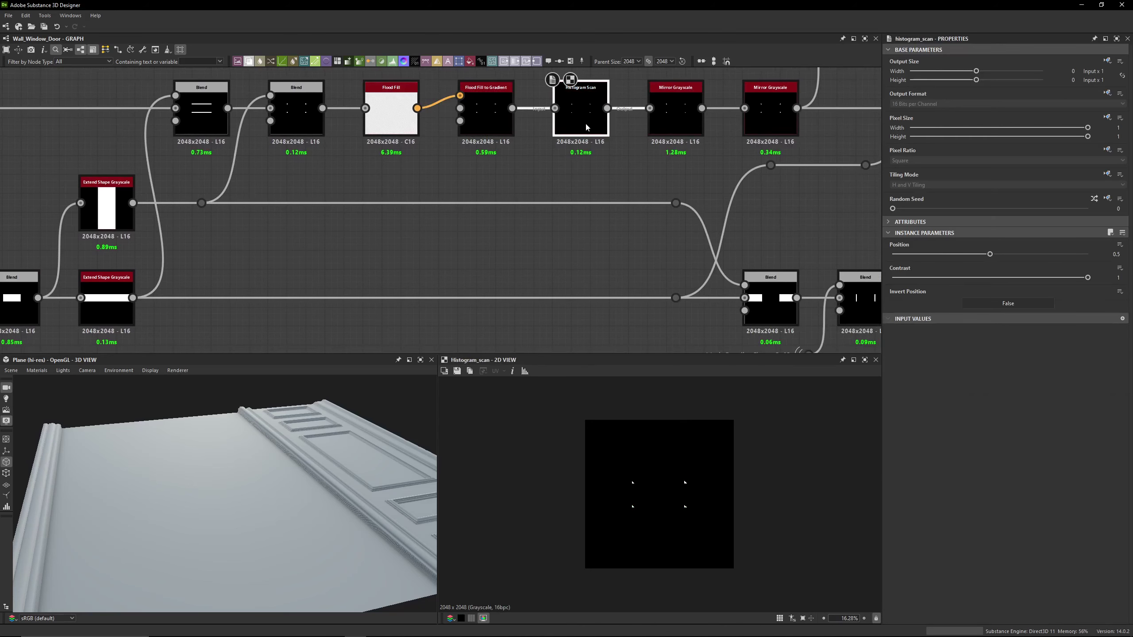
scroll(695, 485, up, 5)
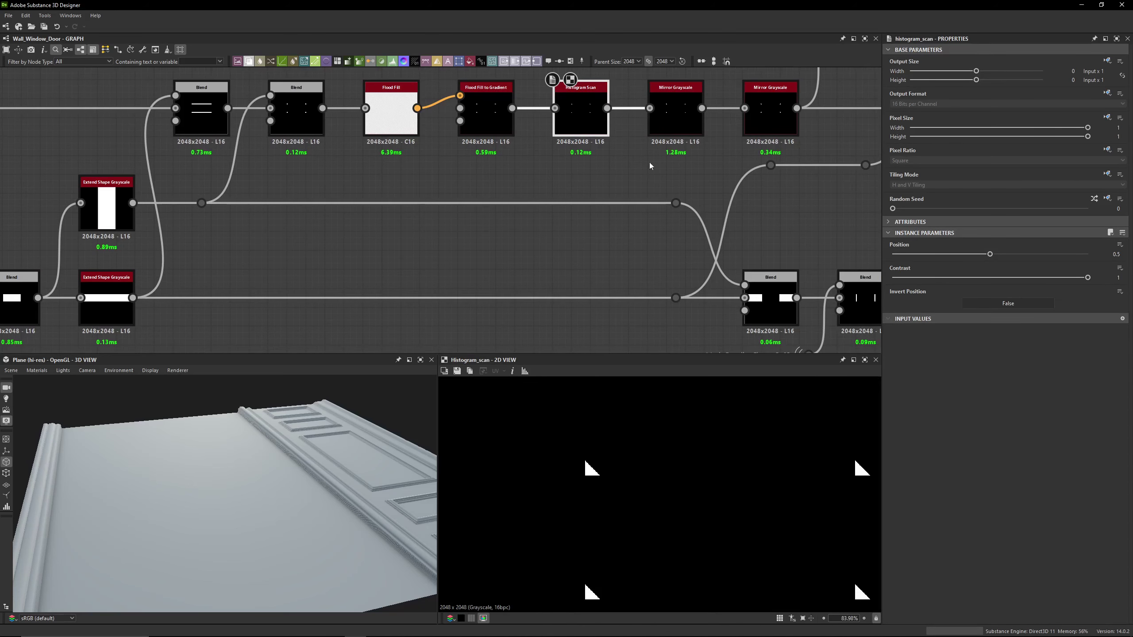
Inspect the two Mirror Grayscale nodes that mirror the corner triangles
double_click(674, 118)
middle_drag(509, 165, 275, 165)
double_click(536, 117)
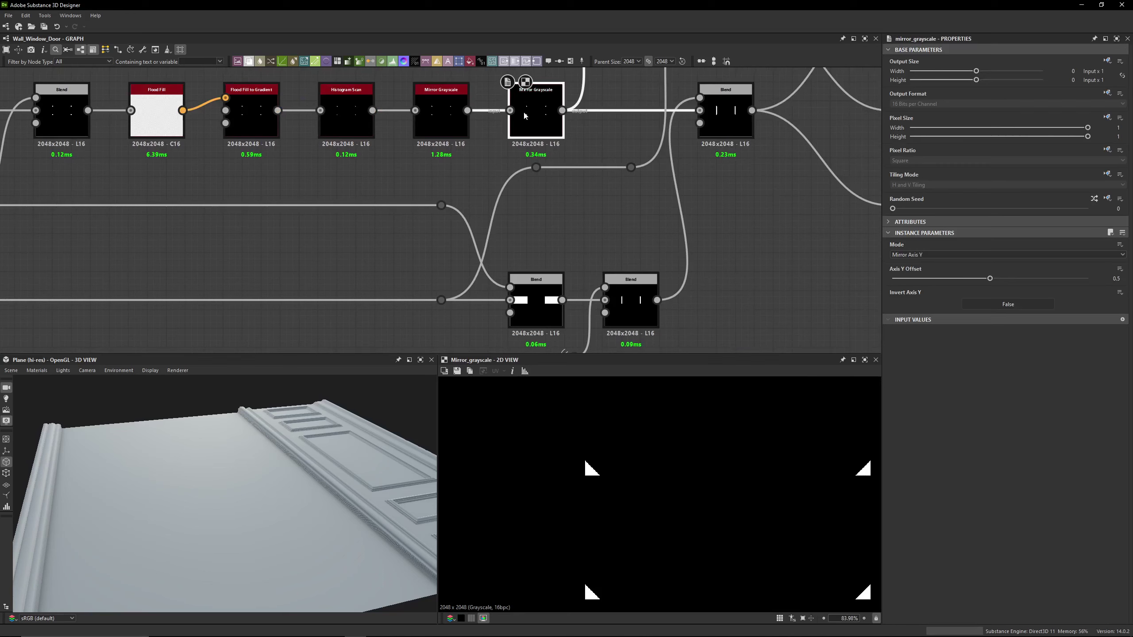
scroll(331, 243, down, 3)
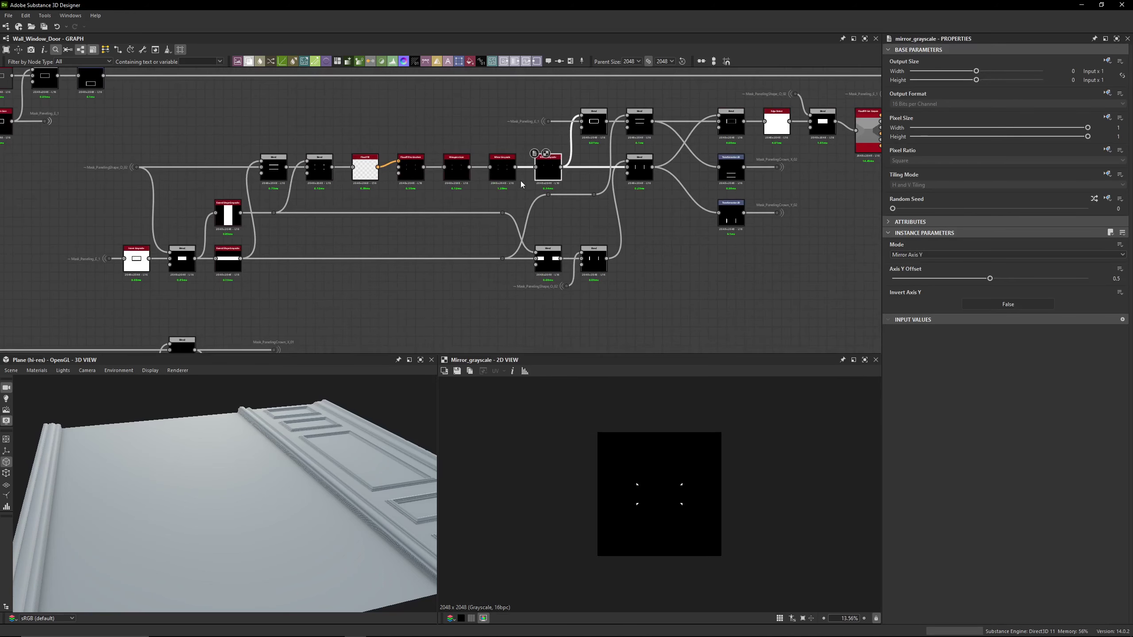
View the Blend node that subtracts the vertical extended shape from the horizontal one
middle_drag(295, 215, 384, 201)
scroll(394, 212, up, 2)
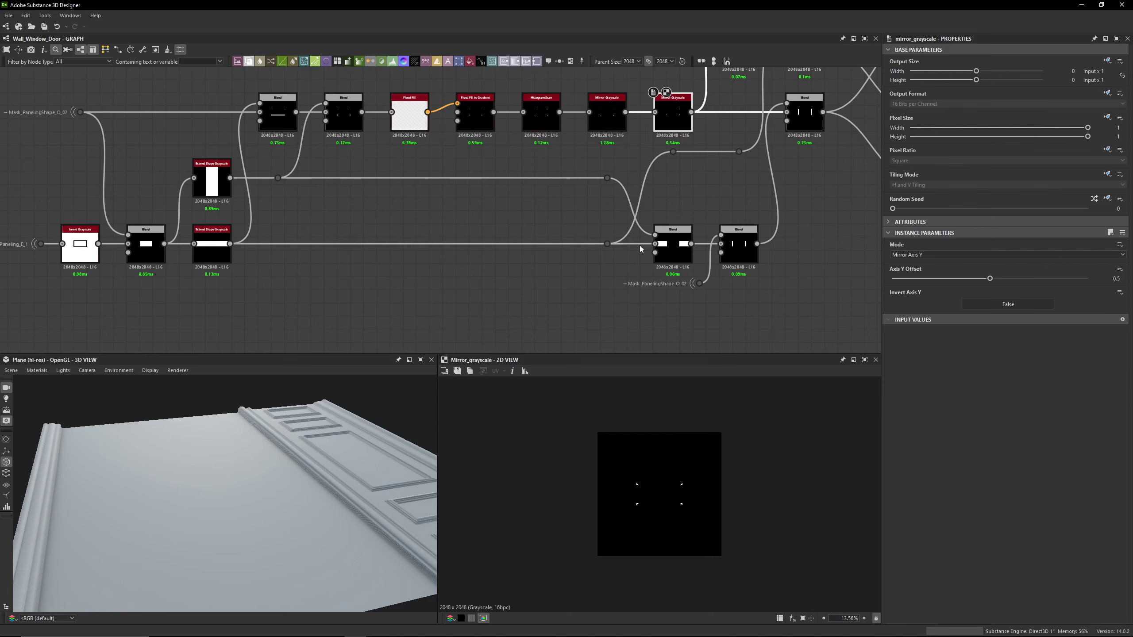
drag(238, 304, 184, 174)
click(668, 239)
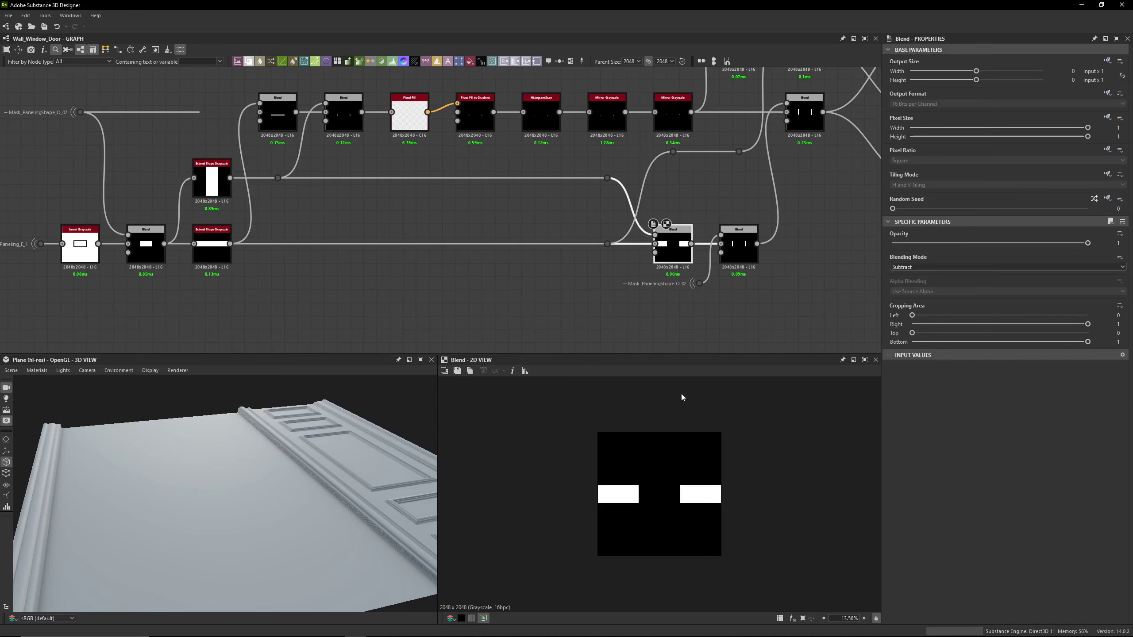
Examine the Multiply Blend node for the side strips and trace its Mask_PanelingShape_O_02 portal to the source Shape
middle_drag(663, 334, 528, 330)
scroll(565, 241, up, 3)
click(622, 248)
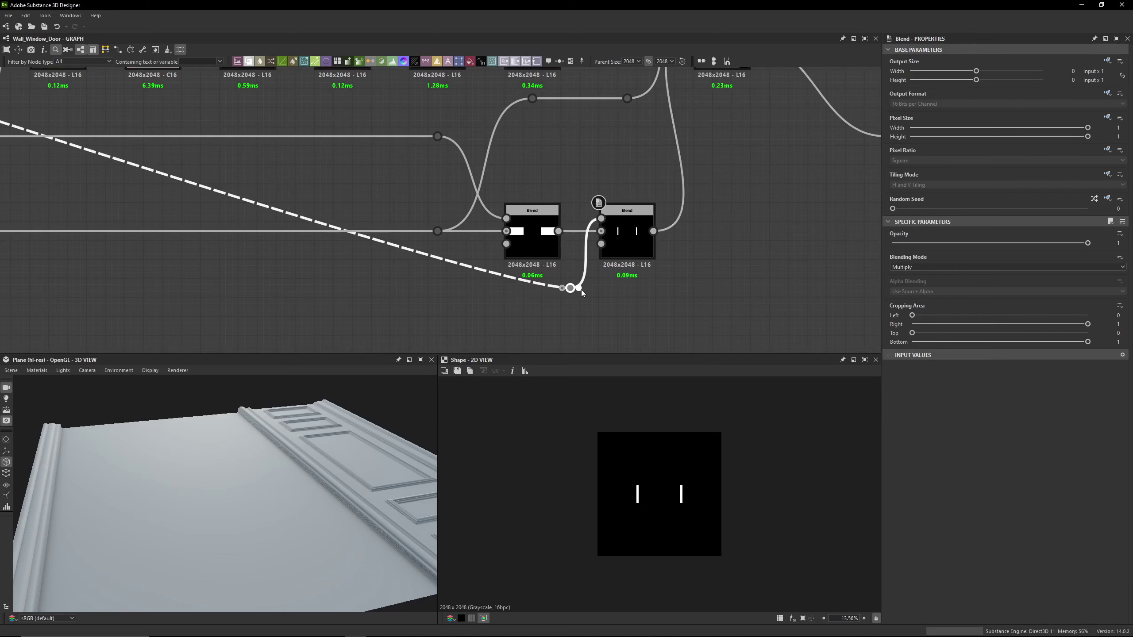
click(578, 288)
scroll(532, 310, down, 6)
middle_drag(179, 191, 335, 201)
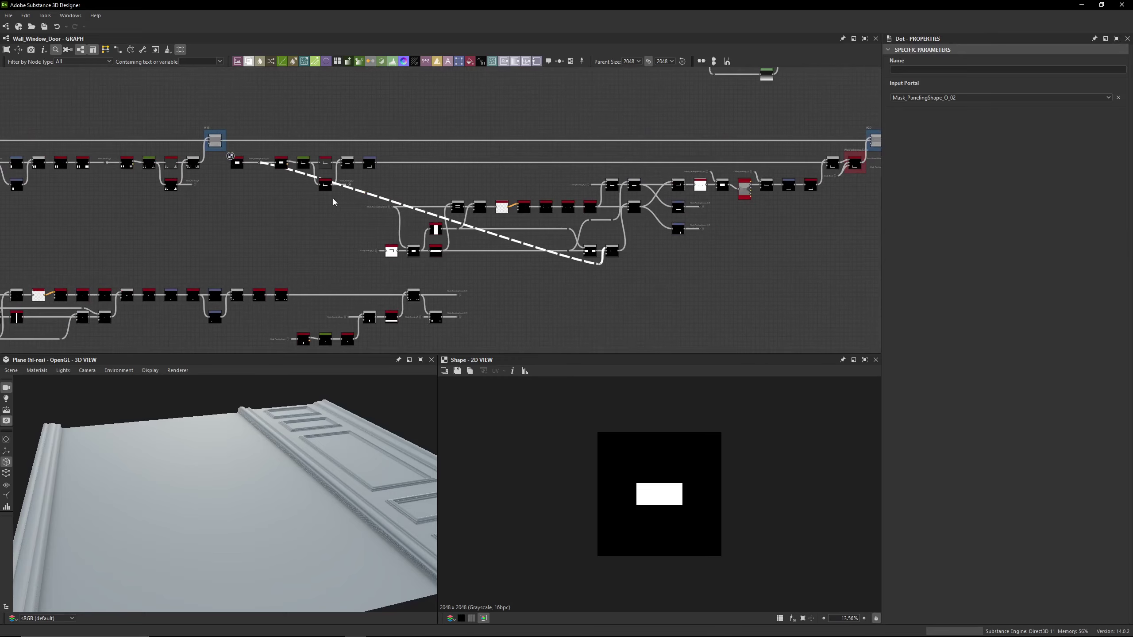
scroll(339, 206, up, 5)
scroll(345, 222, down, 5)
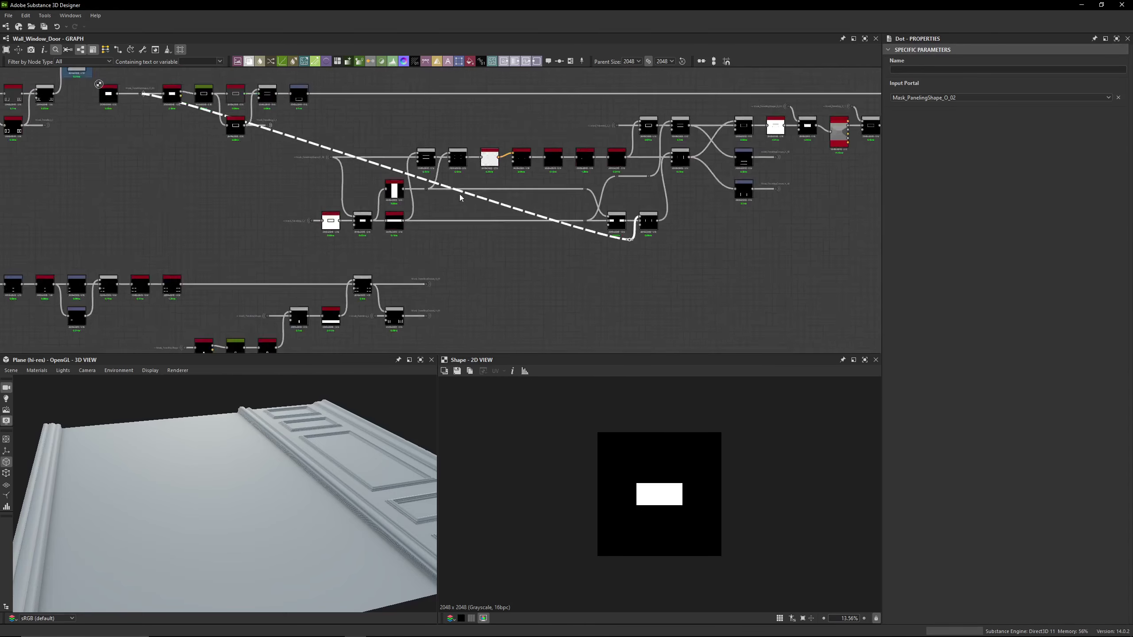
middle_drag(708, 281, 405, 197)
scroll(500, 278, up, 5)
click(451, 311)
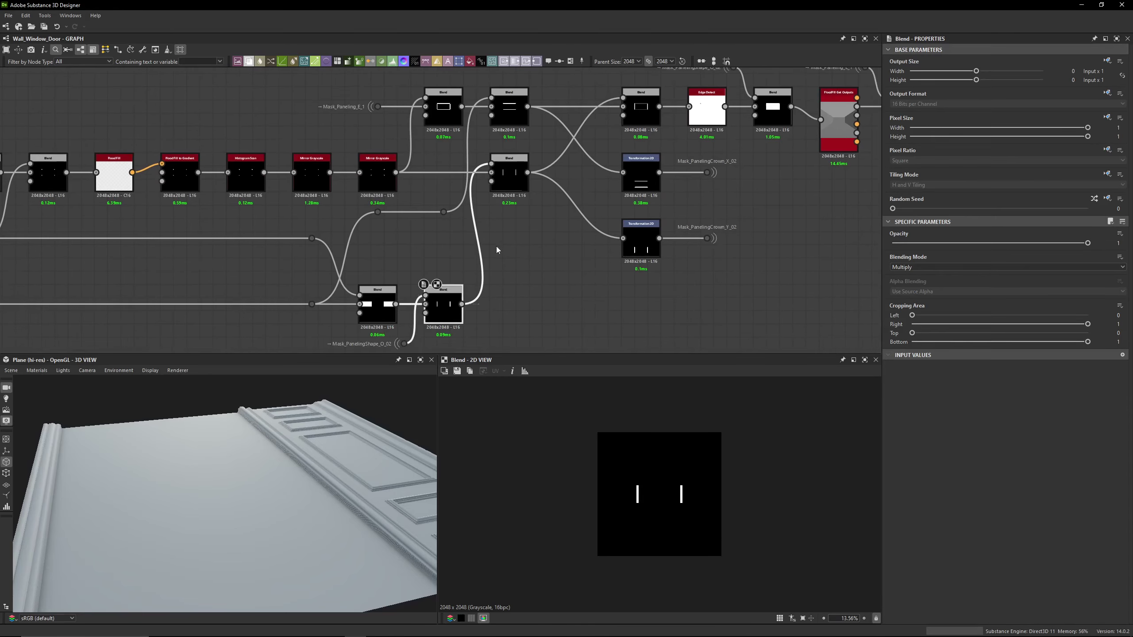
Inspect the Blend node that subtracts from Mask_Paneling_E_1 and the Mirror Grayscale corners feeding it
middle_drag(512, 241, 520, 279)
middle_drag(391, 298, 440, 265)
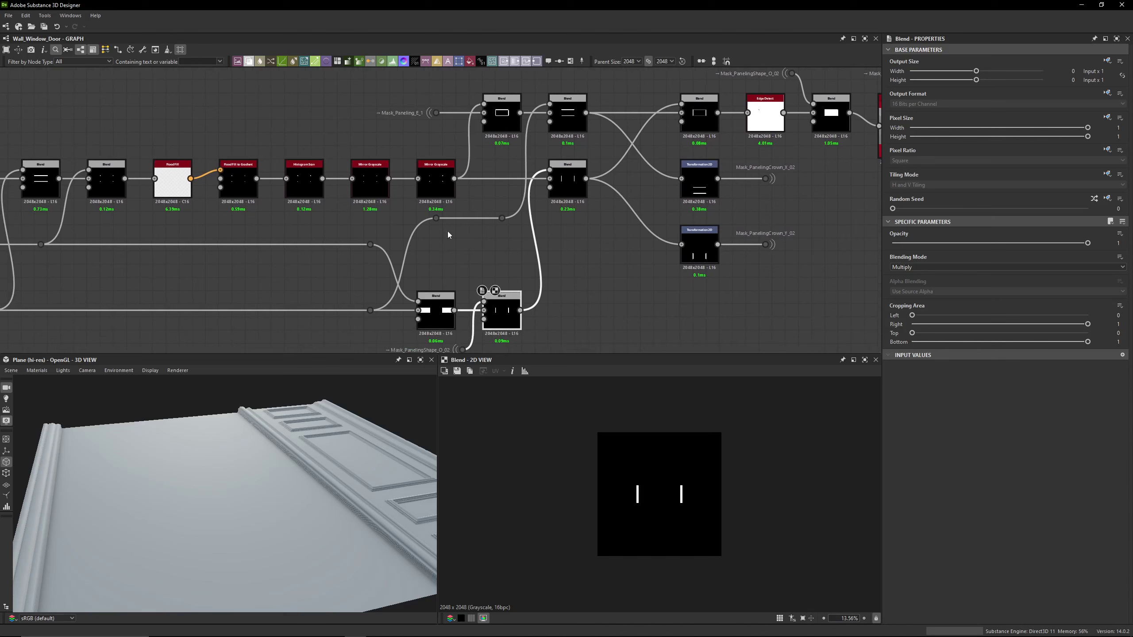
click(501, 129)
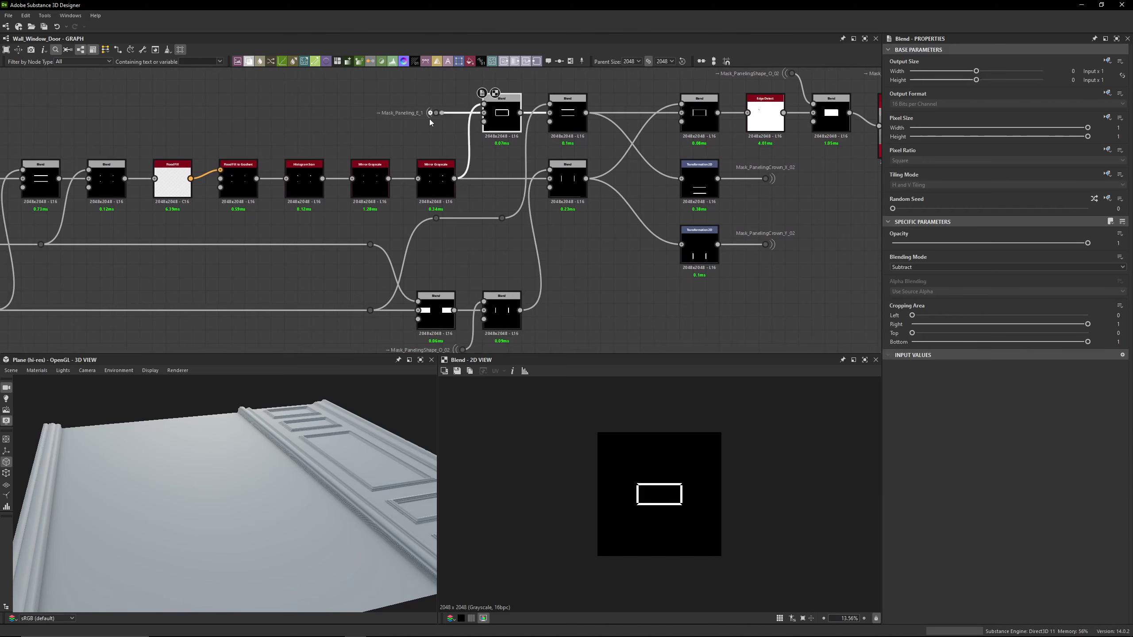
click(432, 176)
scroll(651, 505, up, 5)
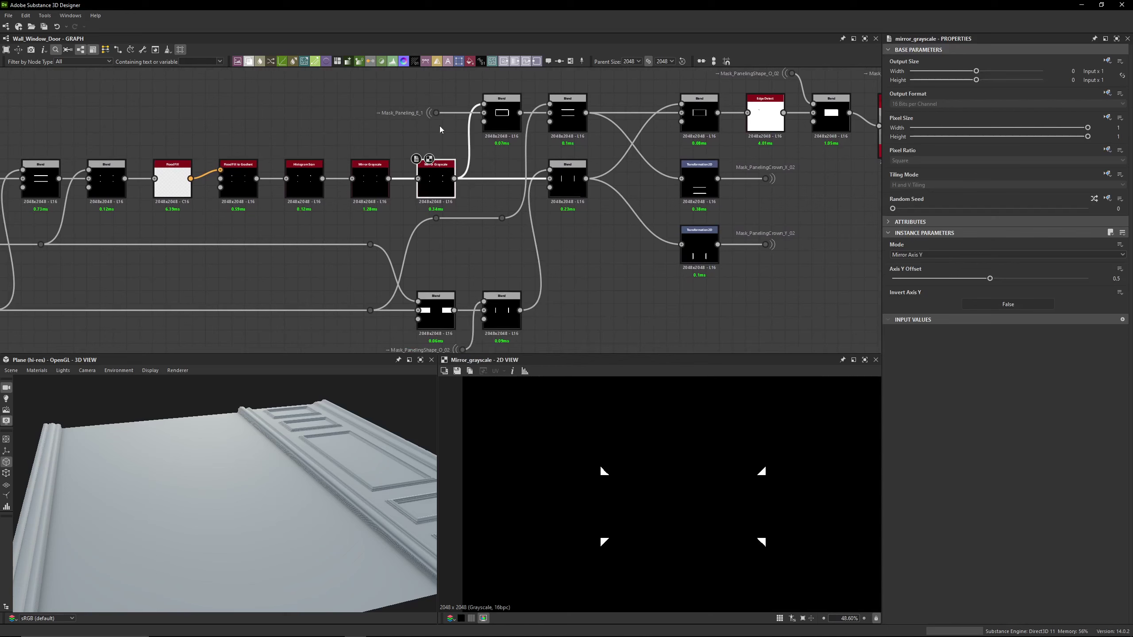
Compare the Mask_Paneling_E_1 frame with the Subtract Blend that cuts the corner triangles out of it
click(435, 113)
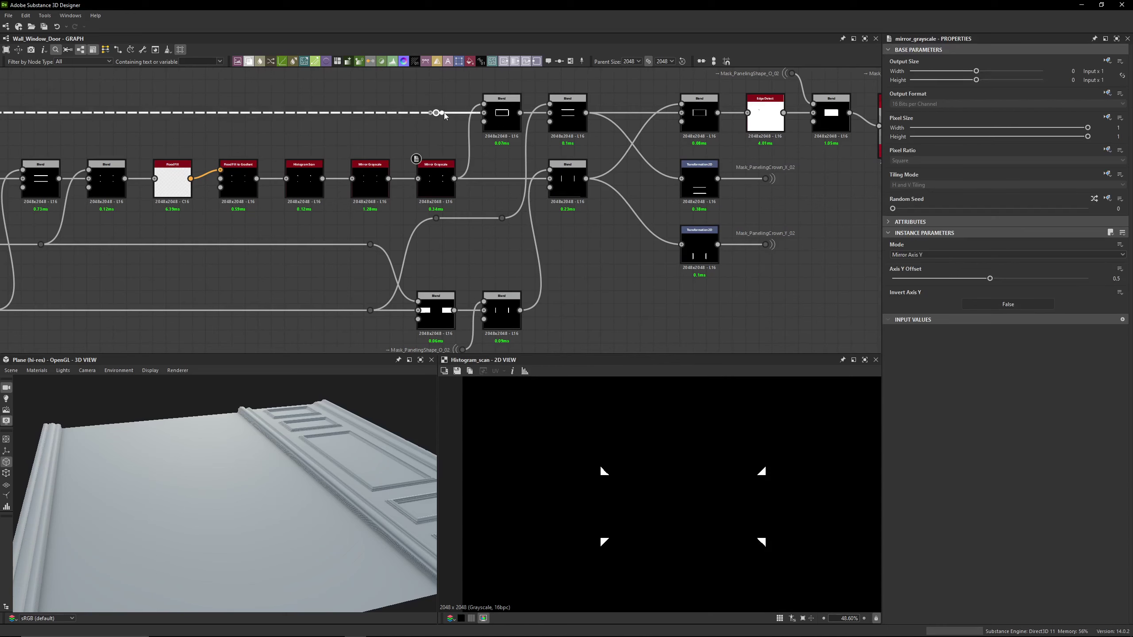
click(501, 115)
scroll(734, 512, up, 2)
middle_drag(734, 513, 540, 453)
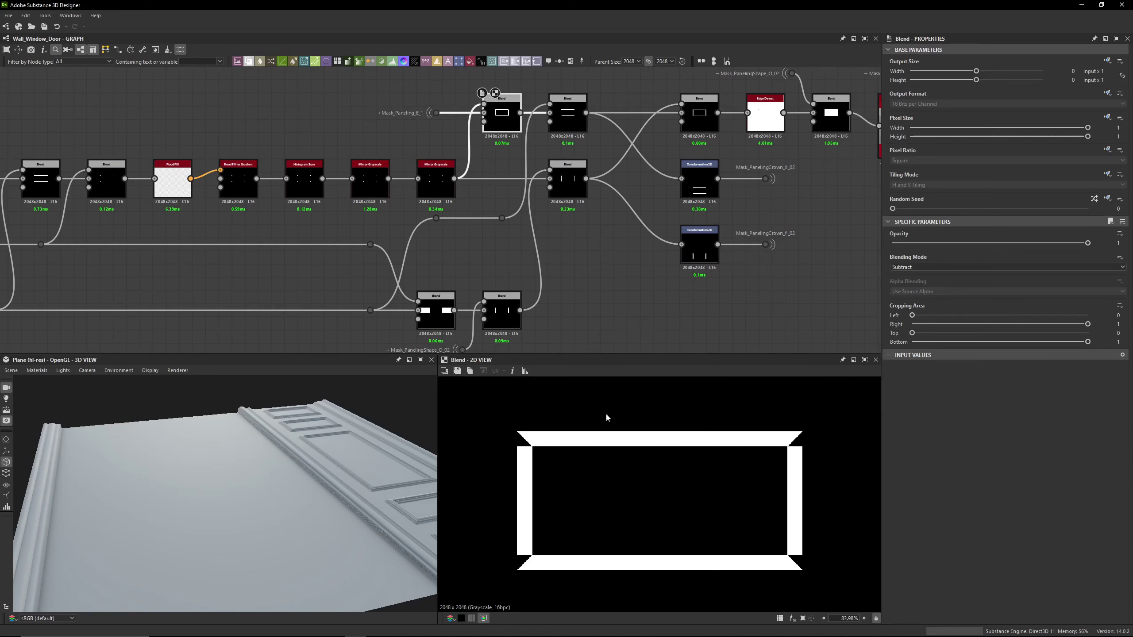
Examine the Subtract Blend that isolates the horizontal strips, tracing its inputs to the corner-cut frame and the horizontal Extend Shape Grayscale node
click(563, 118)
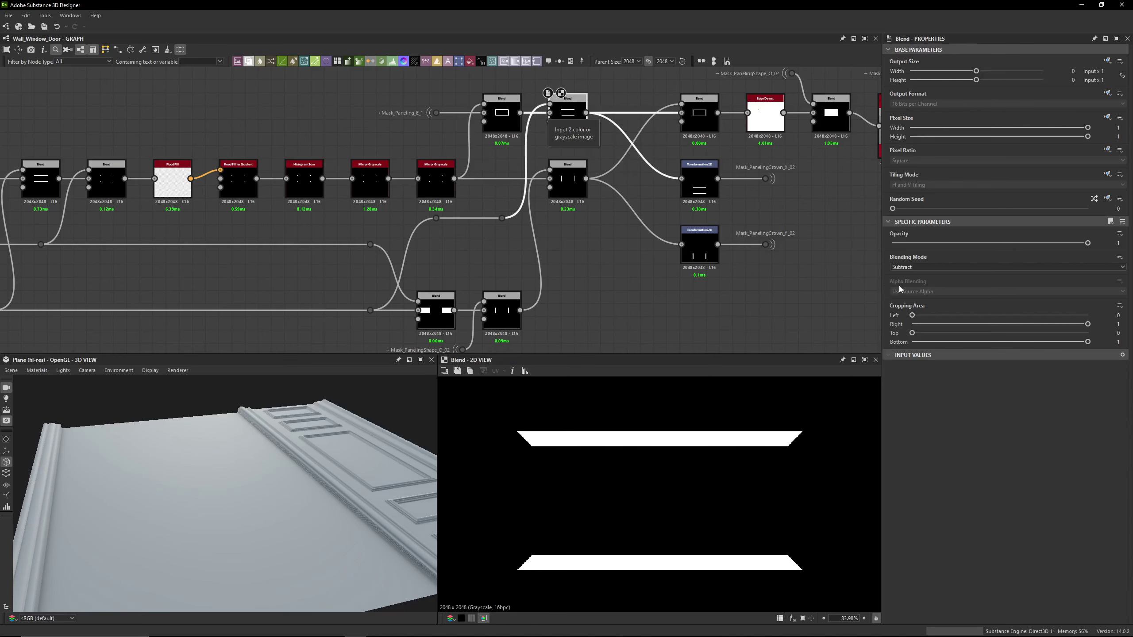
click(502, 120)
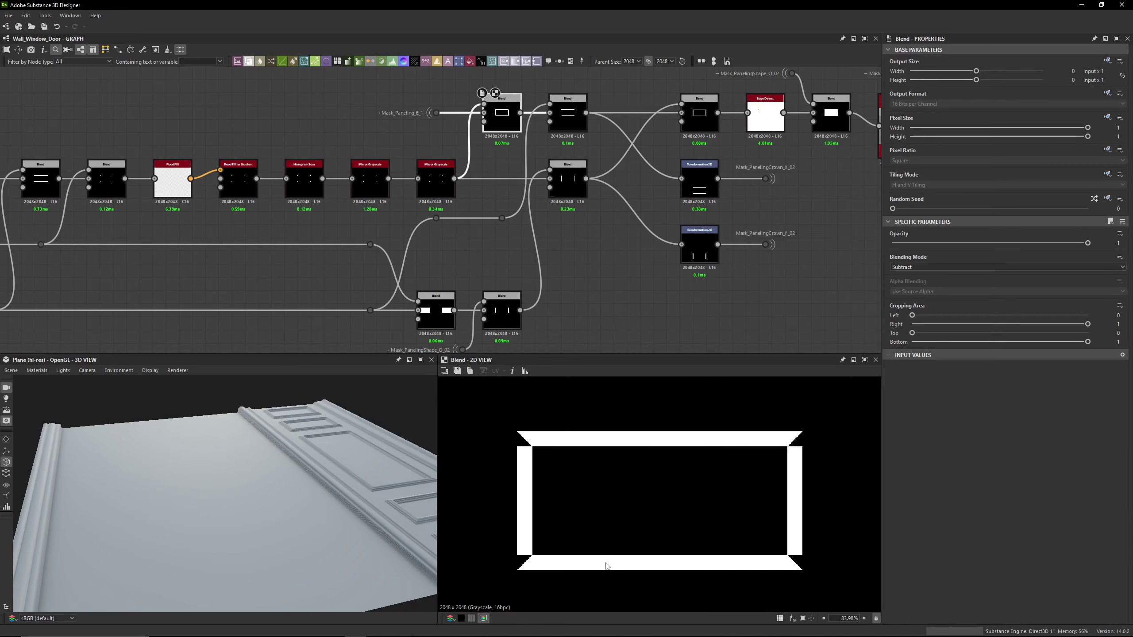
middle_drag(330, 203, 638, 169)
click(283, 286)
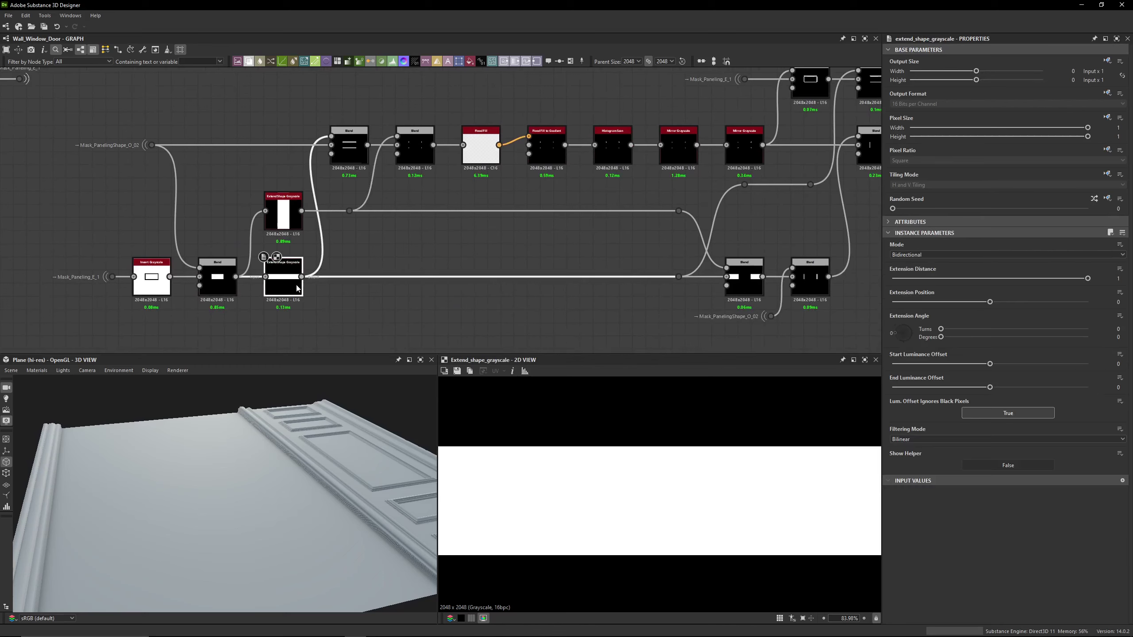
middle_drag(874, 80, 549, 156)
click(549, 154)
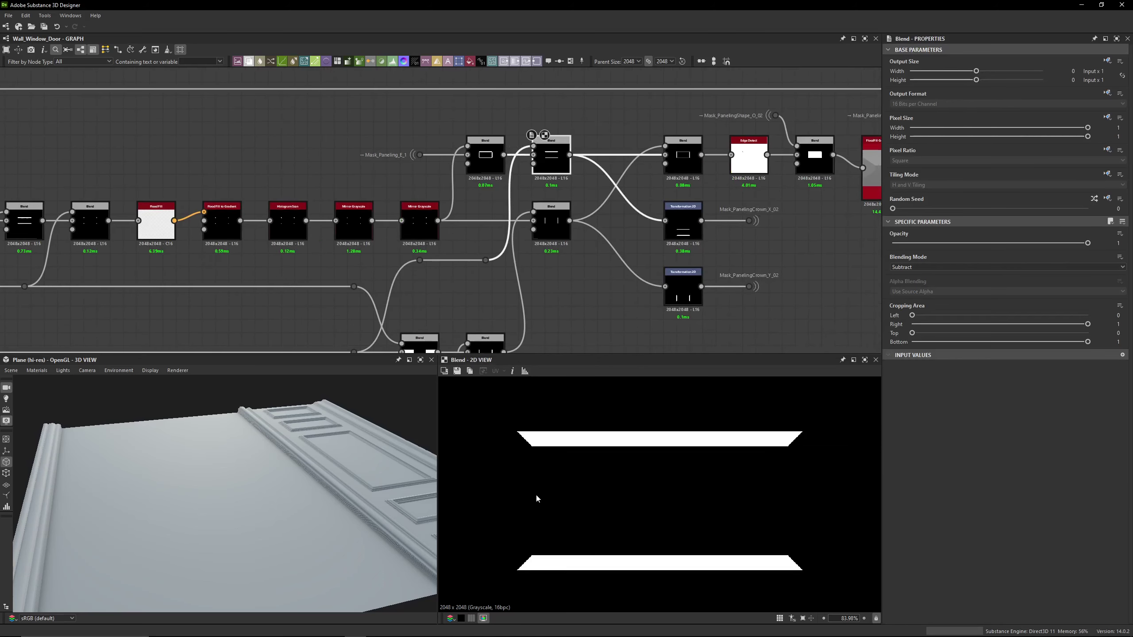
middle_drag(550, 238, 472, 227)
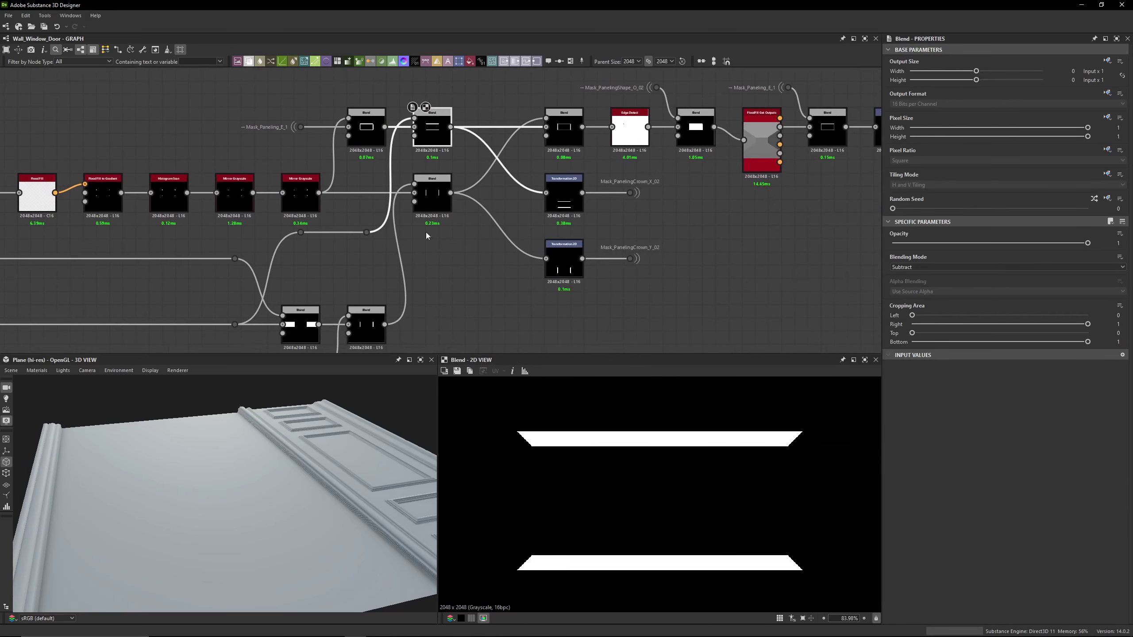
Inspect the Add (Linear Dodge) Blend for the vertical strips along with its mirrored corner and side strip inputs
click(437, 188)
click(299, 190)
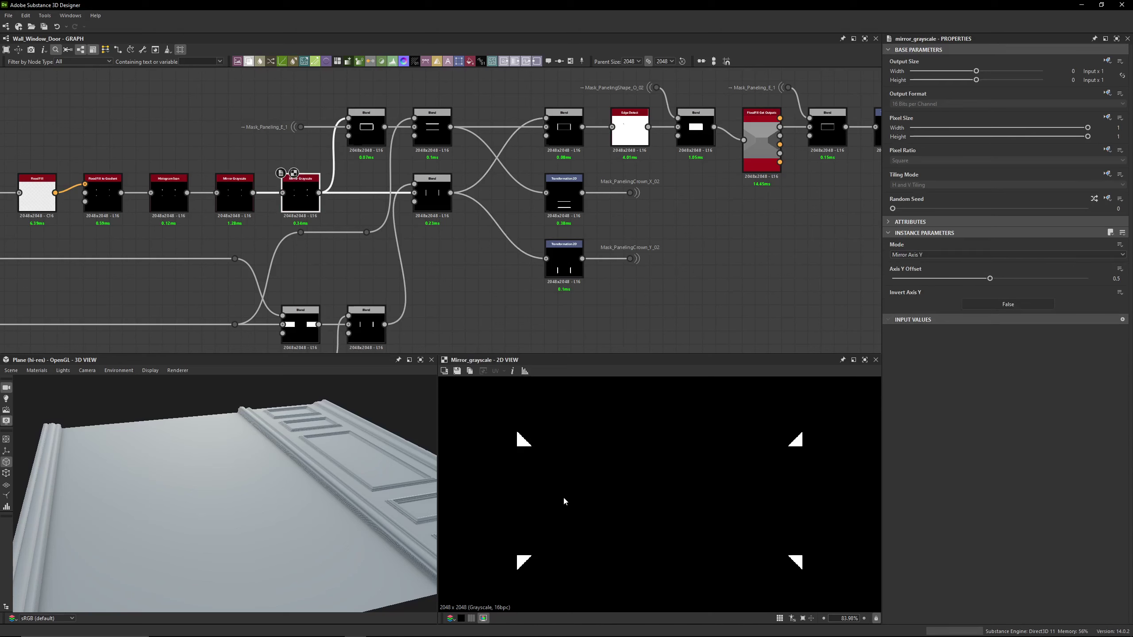
click(366, 325)
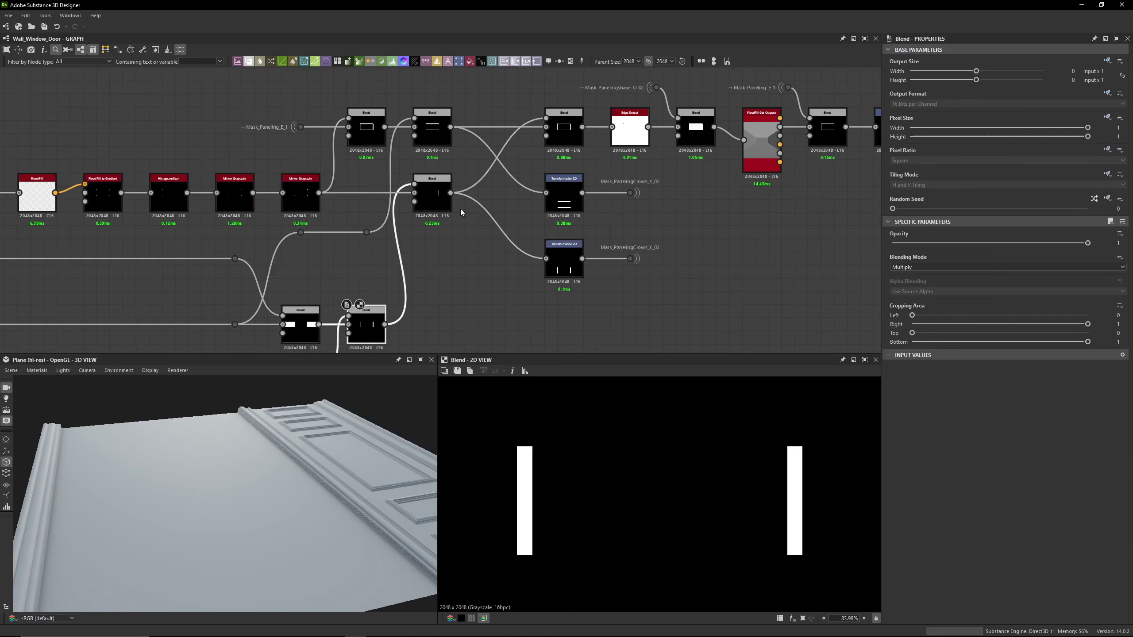
click(447, 206)
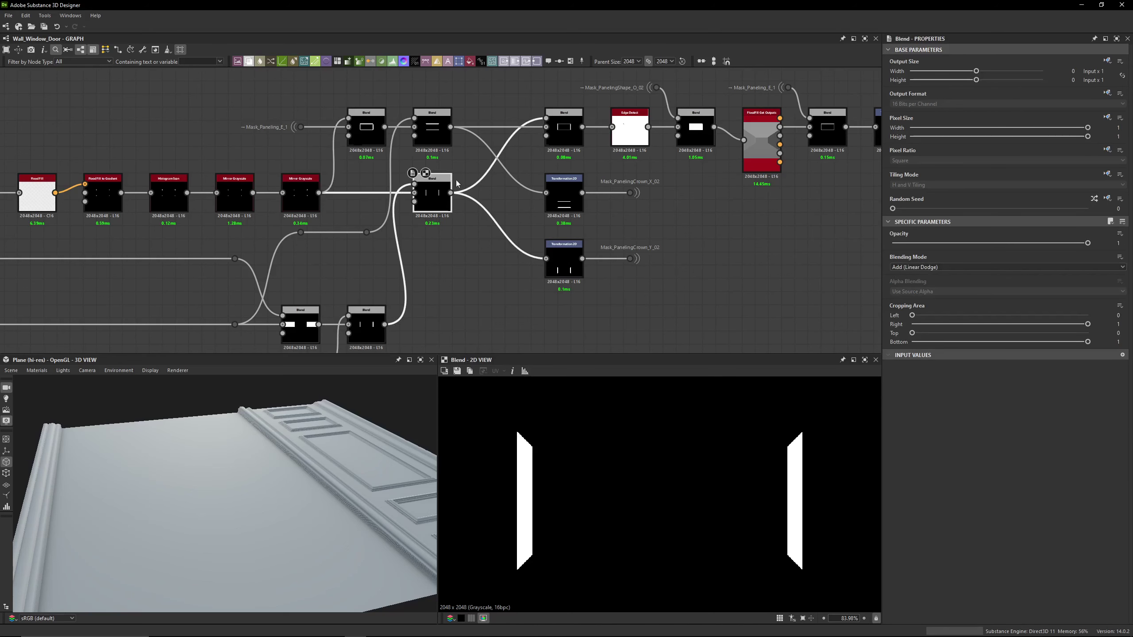
Compare the outputs of the horizontal strip Blend and the vertical strip Blend
scroll(457, 183, down, 2)
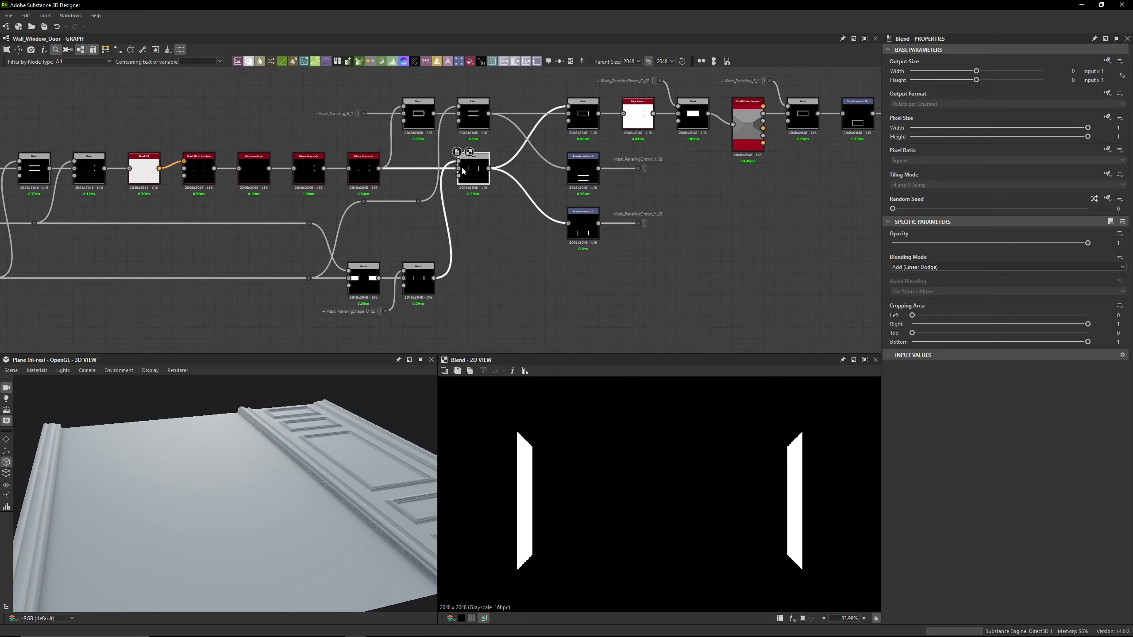
double_click(482, 125)
double_click(476, 169)
double_click(475, 117)
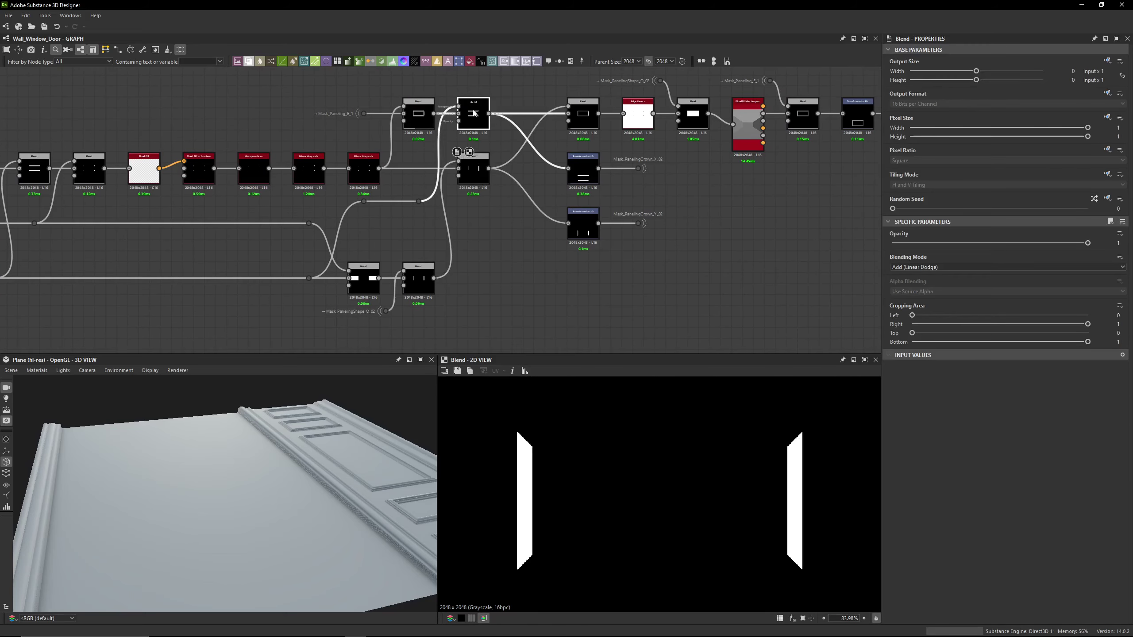
double_click(476, 171)
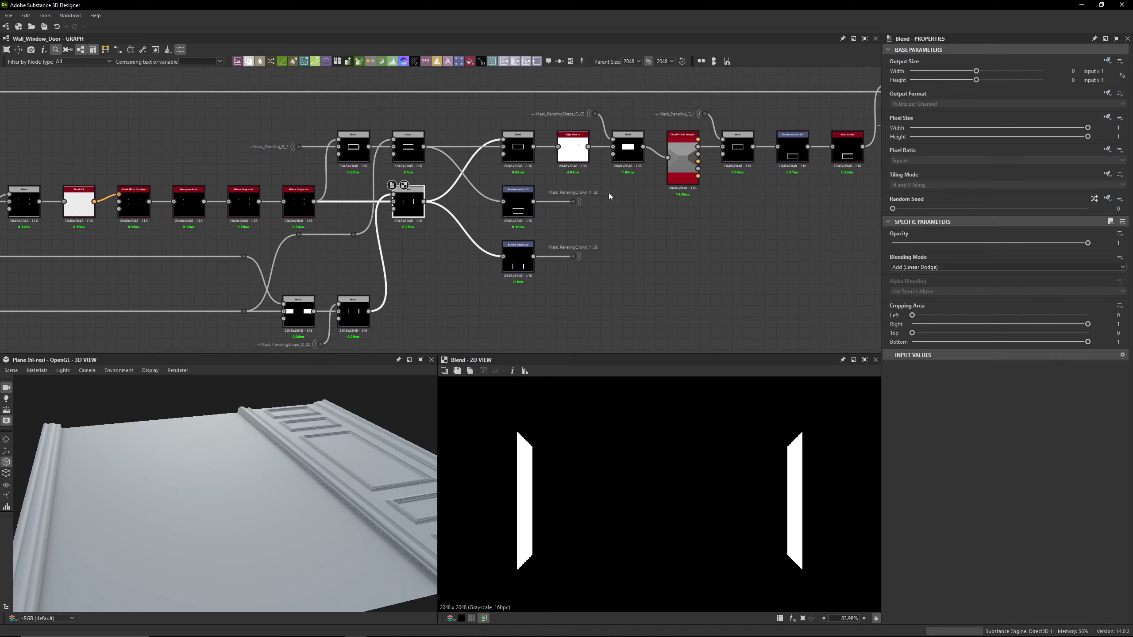
scroll(433, 168, up, 1)
double_click(404, 153)
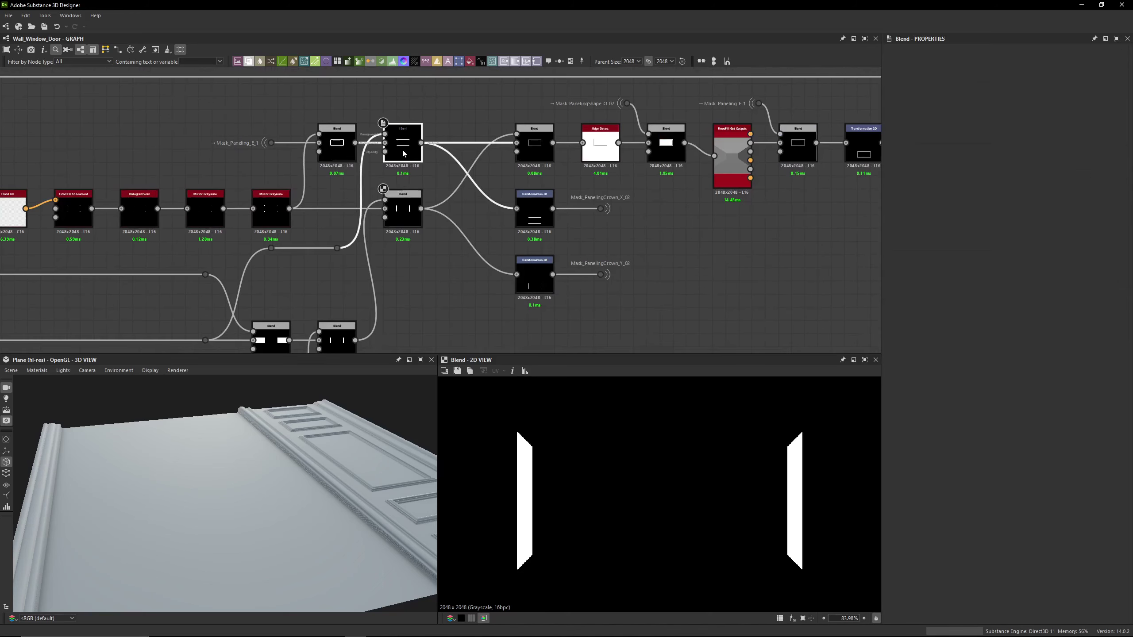
double_click(402, 212)
Check the matrix values and offsets of the two Transformation 2D nodes fed by the horizontal and vertical strips
double_click(535, 214)
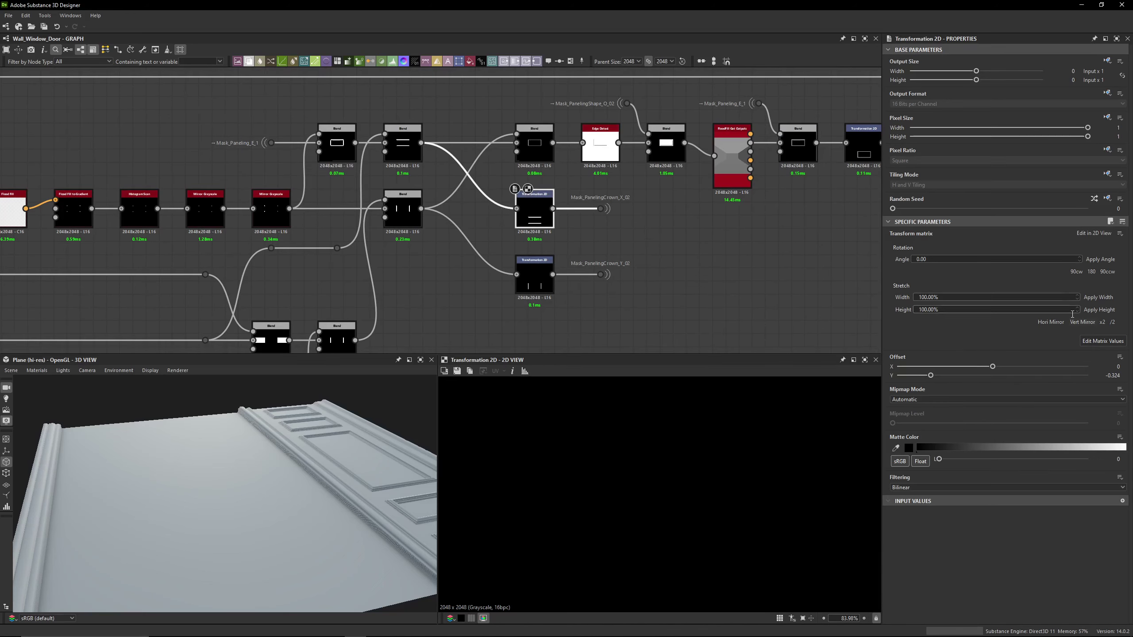
click(1110, 343)
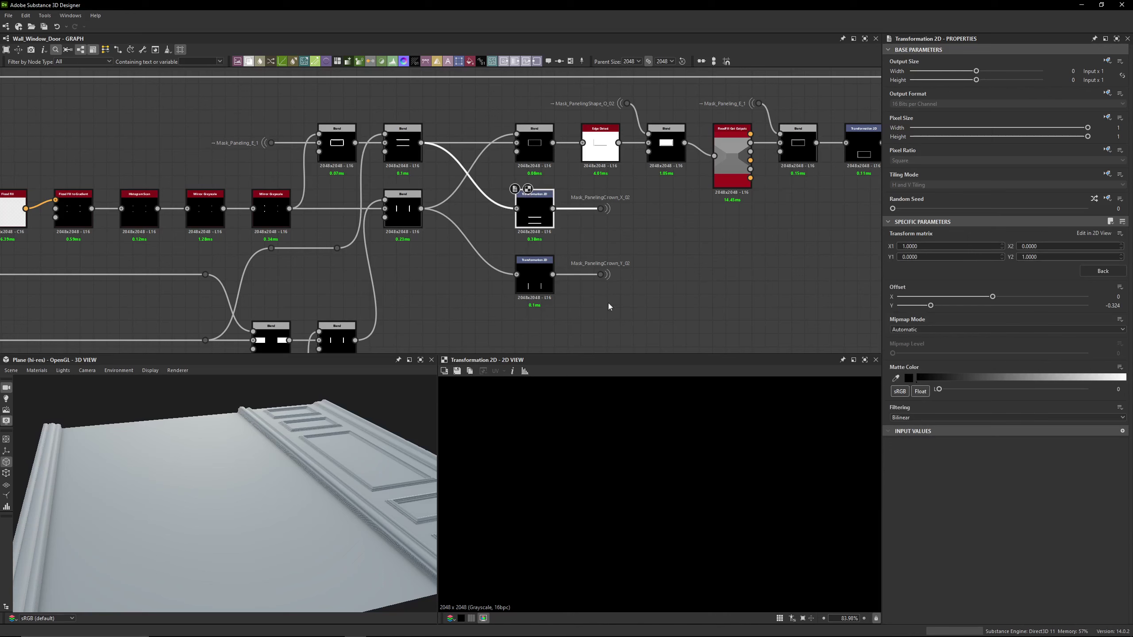
double_click(534, 278)
click(1093, 340)
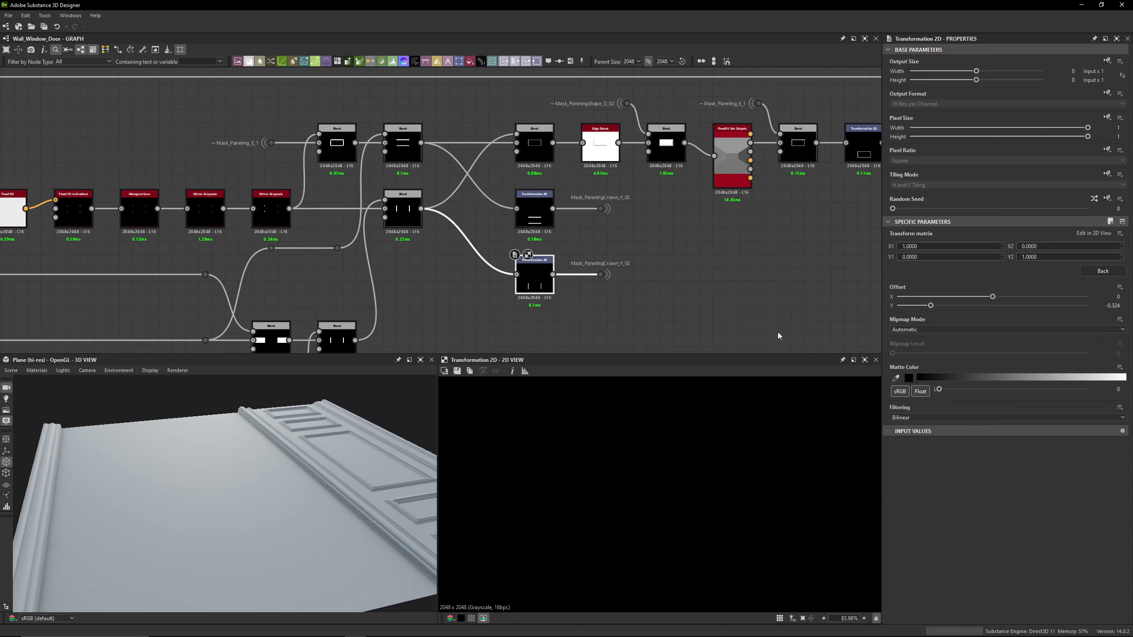
Preview the full Mask_PanelingCrown_X_02 and Mask_PanelingCrown_Y_02 portal masks
scroll(598, 229, up, 2)
drag(638, 157, 556, 208)
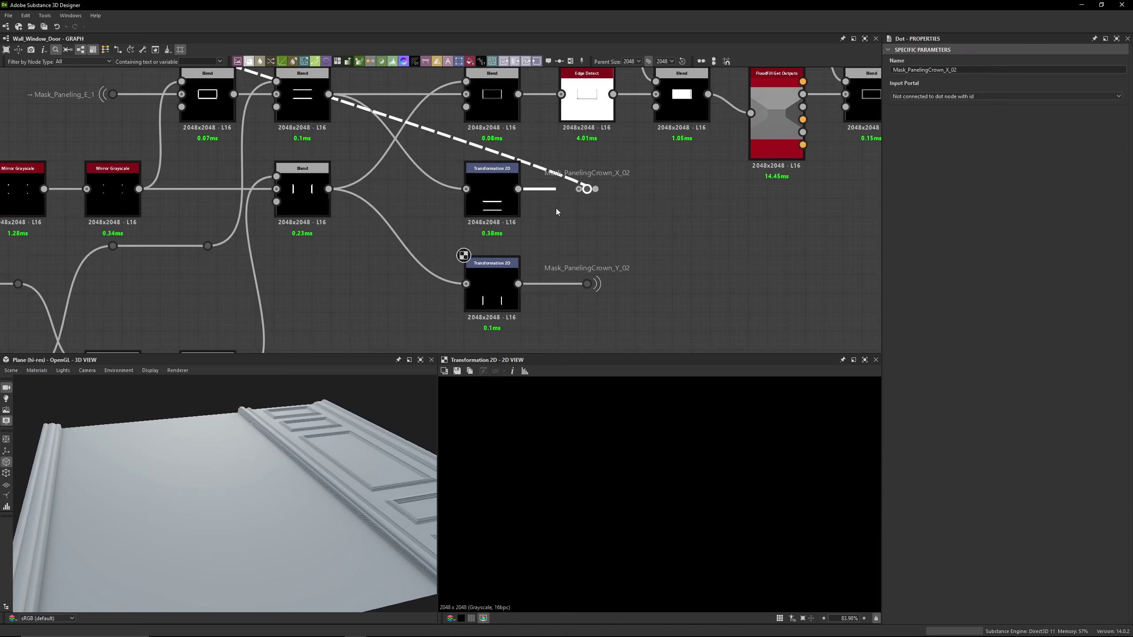
double_click(587, 189)
scroll(684, 476, down, 5)
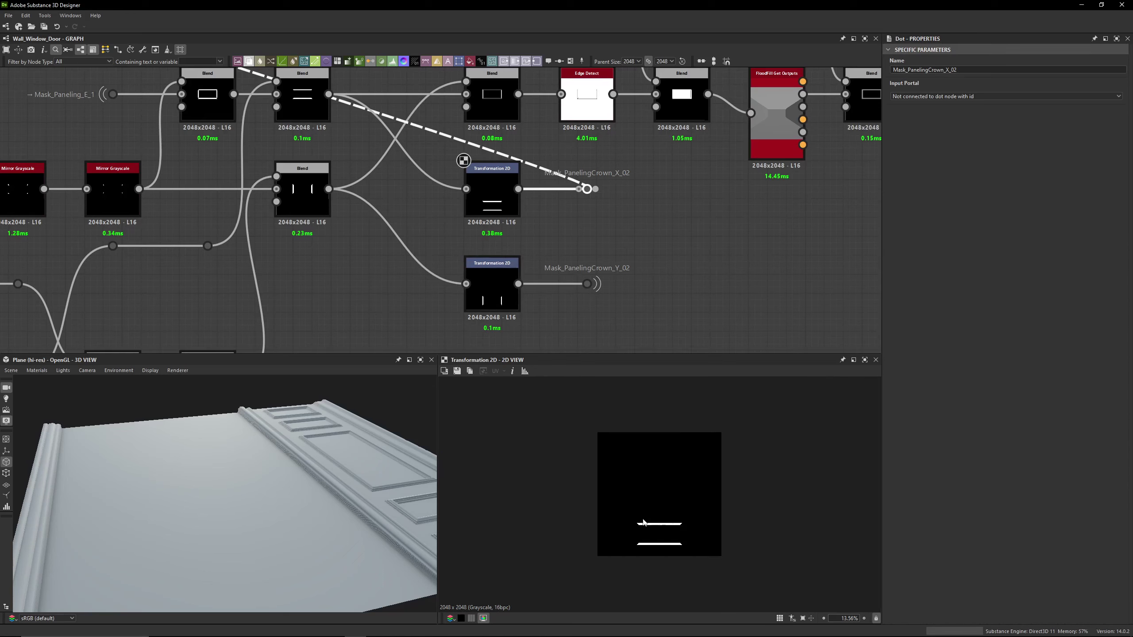
double_click(586, 284)
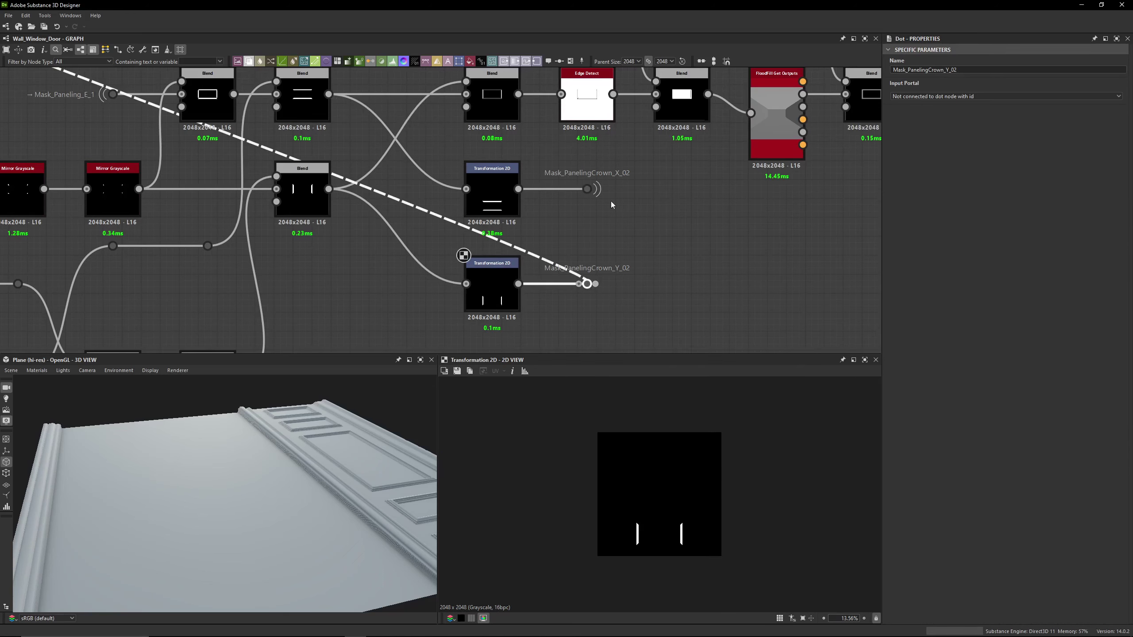
View the horizontal and vertical strip Blends and the Copy Blend that combines them into one frame with different grayscale values
middle_drag(612, 205, 622, 260)
double_click(303, 183)
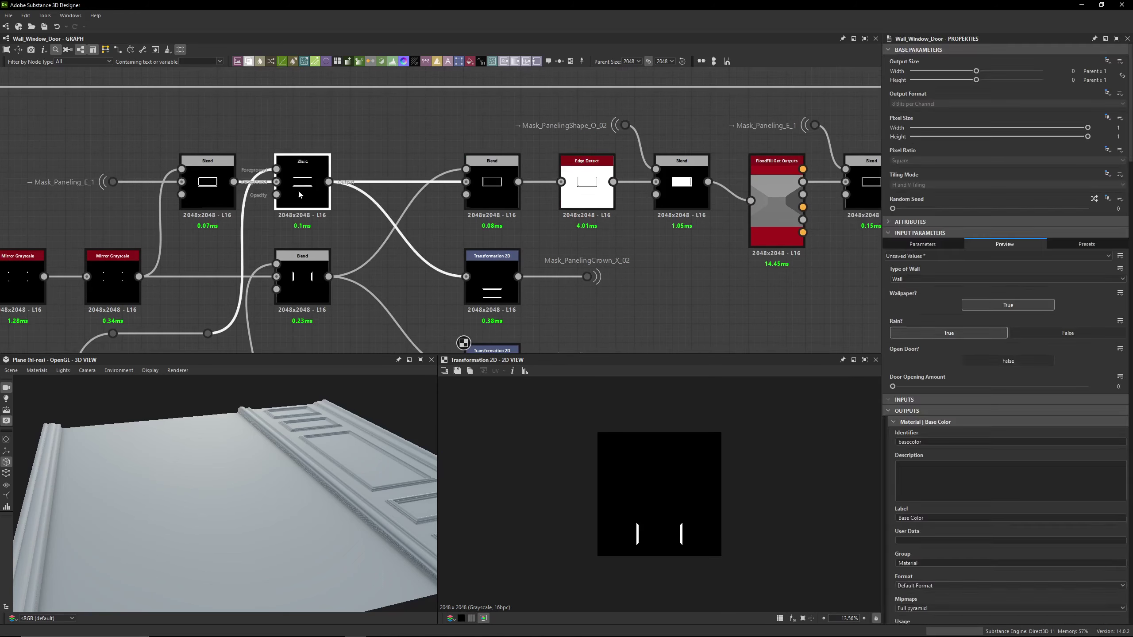
double_click(302, 276)
double_click(304, 184)
double_click(506, 190)
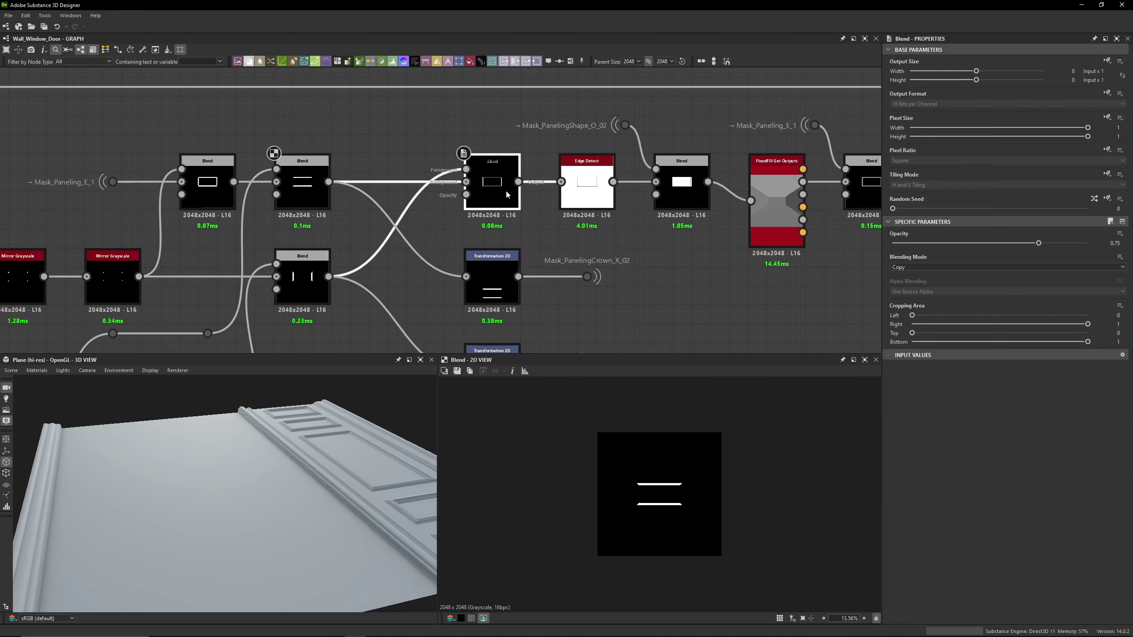
scroll(607, 498, up, 5)
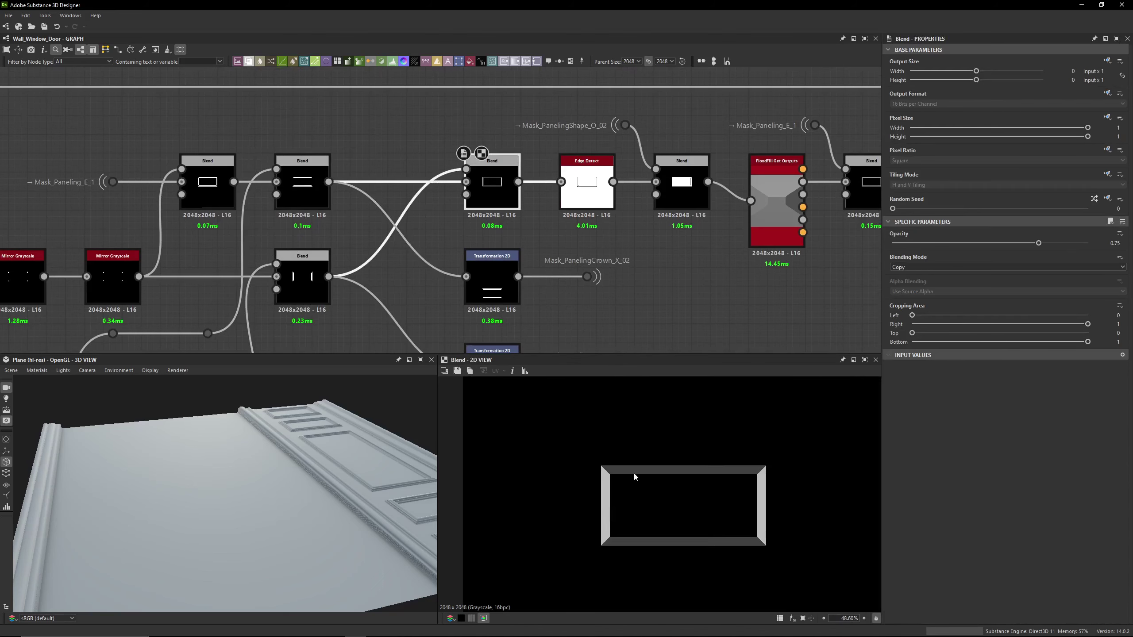
Compare the Edge Detect output with the combined grayscale frame Blend feeding it
double_click(586, 188)
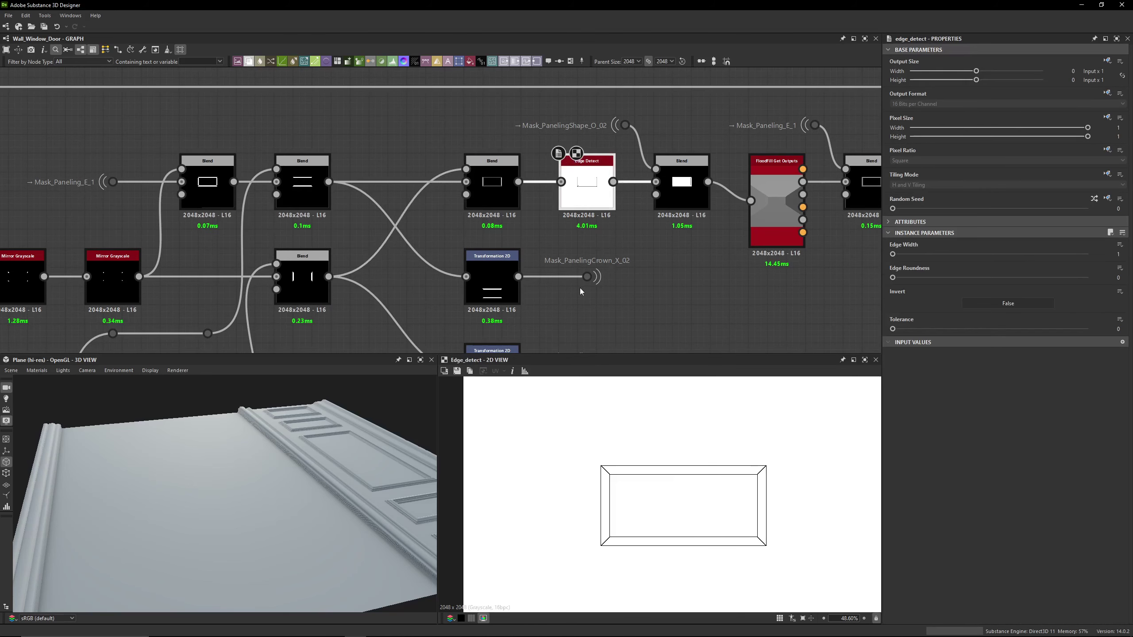
double_click(493, 190)
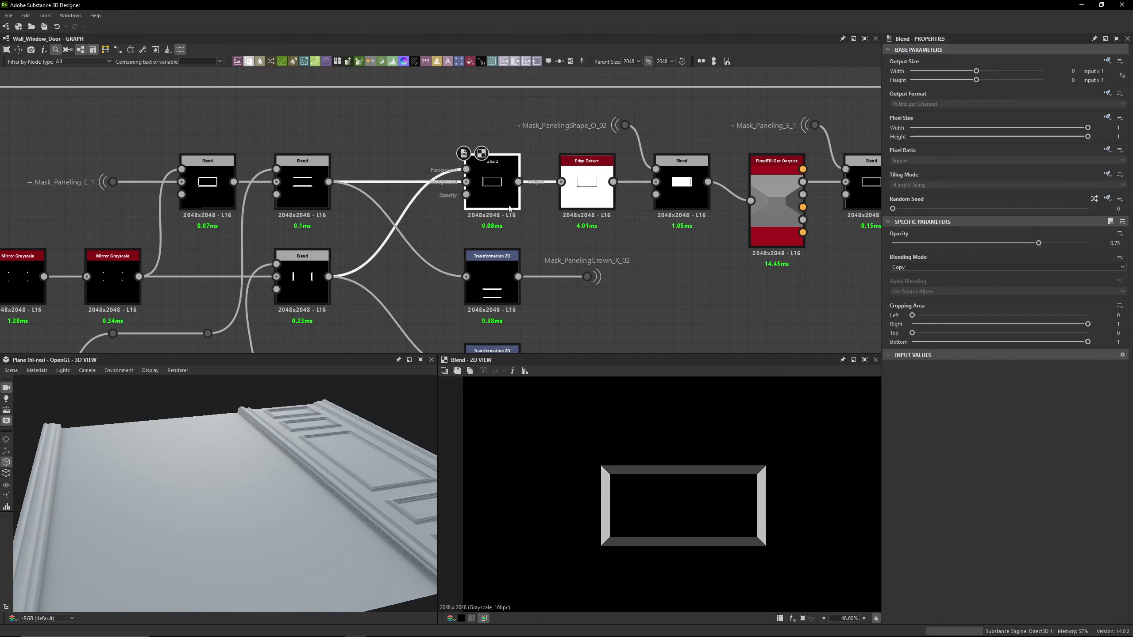
double_click(597, 201)
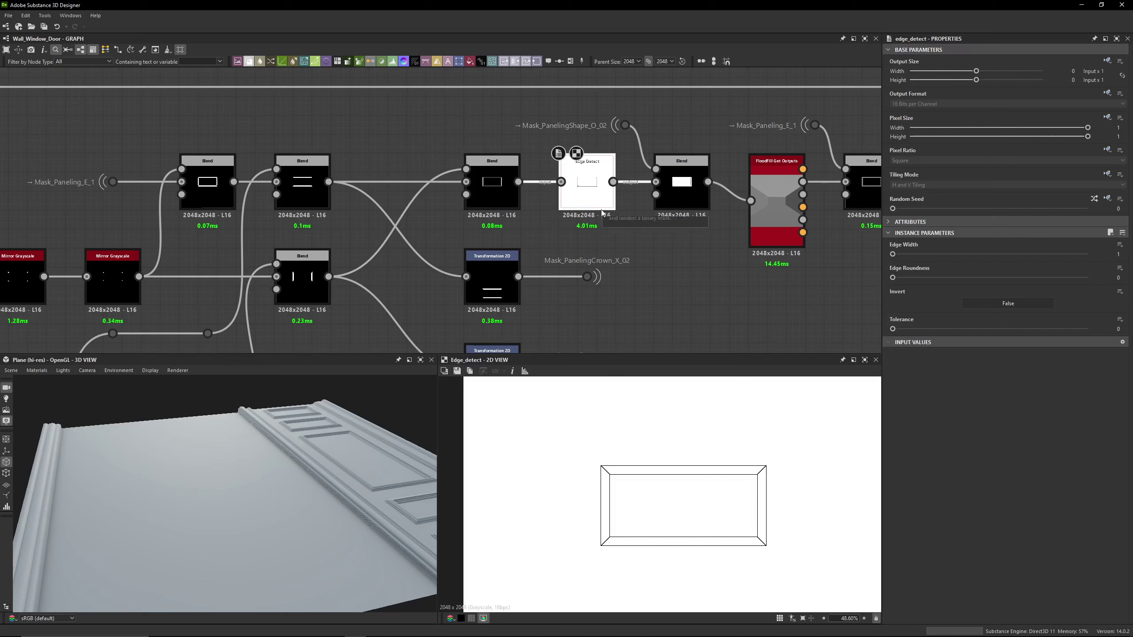
double_click(510, 203)
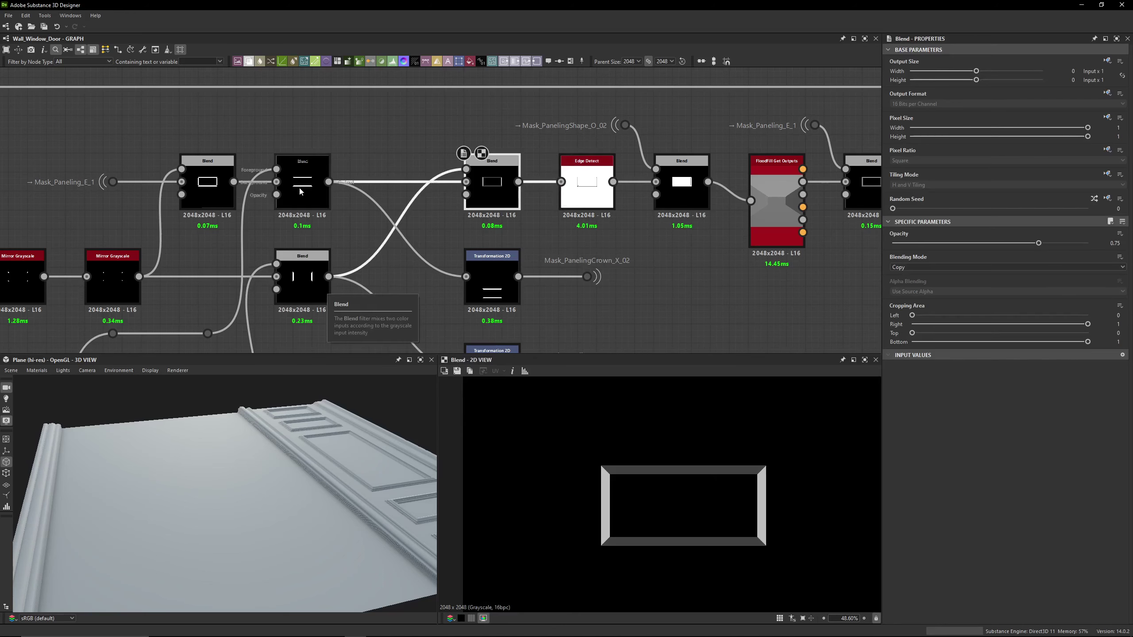
Review the horizontal strip Transformation 2D, the vertical strip Blend, and the corner-cut frame back to its Mask_Paneling_E_1 source
click(493, 291)
double_click(494, 293)
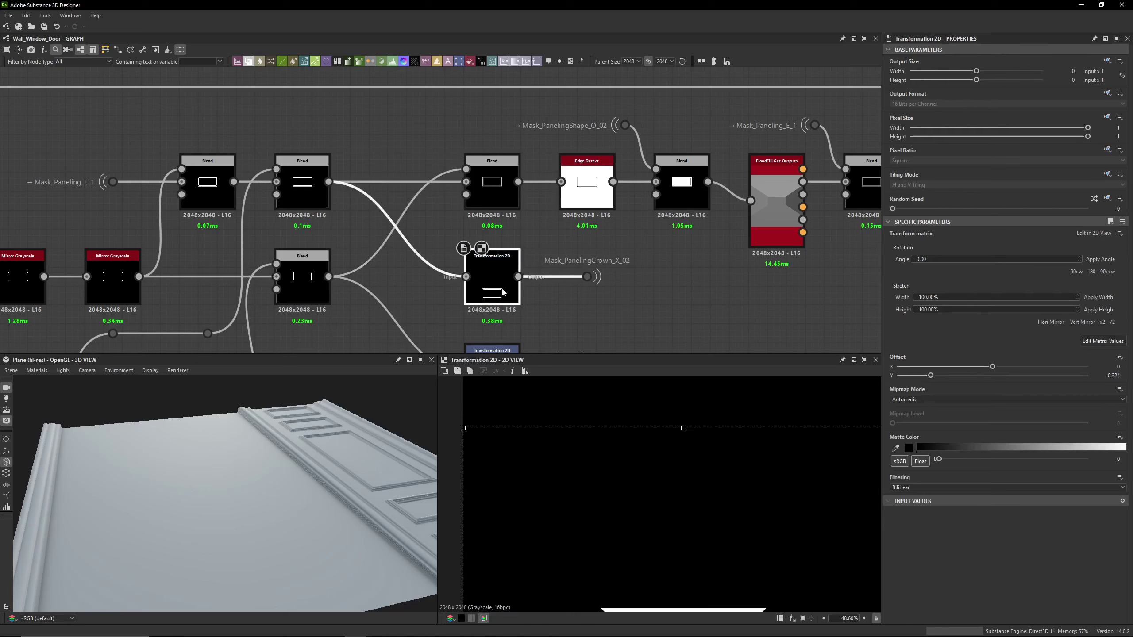
double_click(312, 288)
double_click(212, 179)
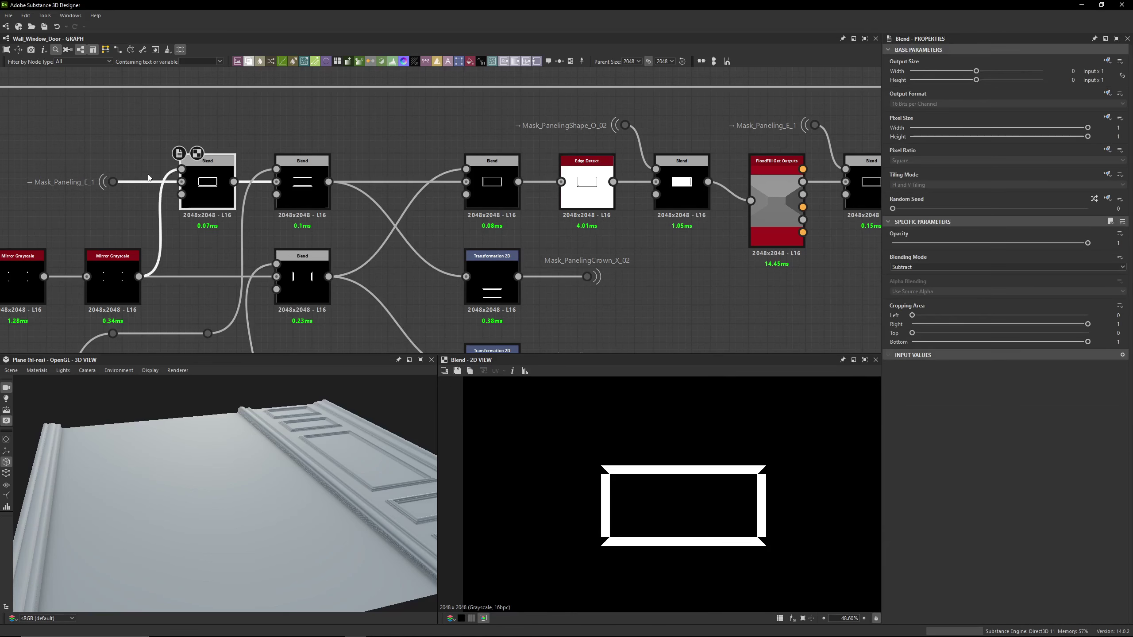
double_click(113, 181)
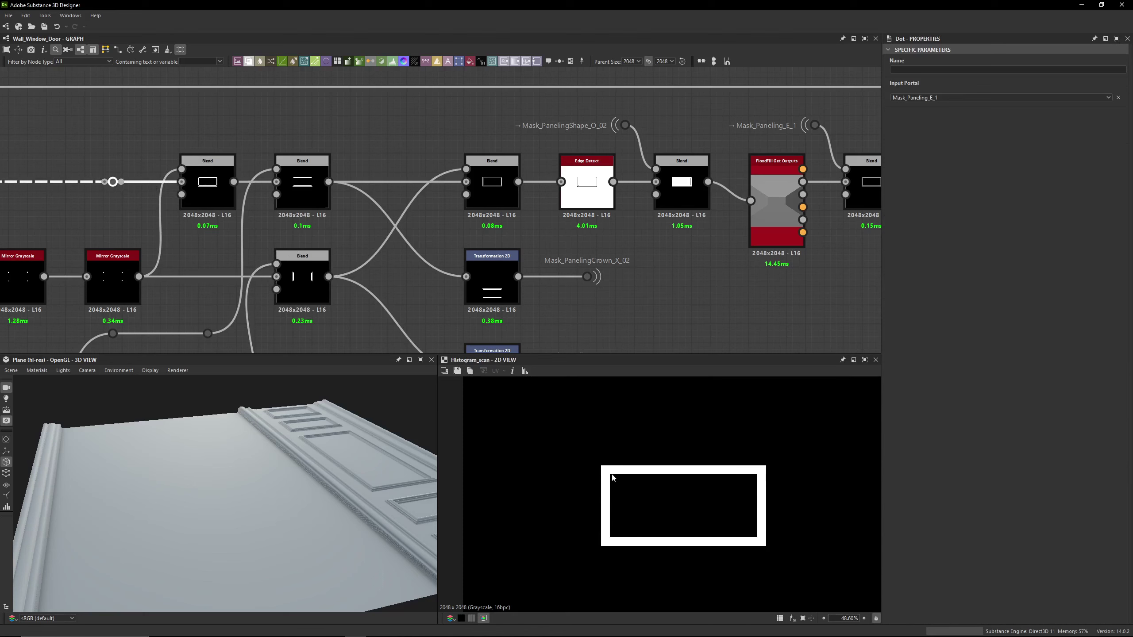
Follow the combined frame Blend through Edge Detect into the Multiply Blend with Mask_PanelingShape_O_02
double_click(492, 188)
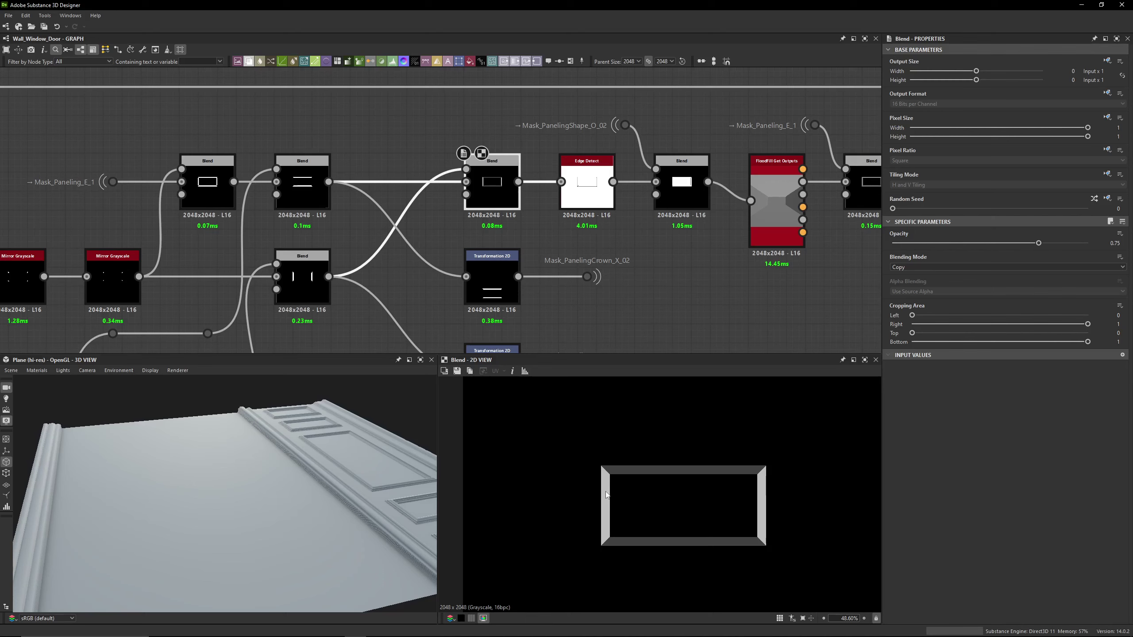
double_click(581, 199)
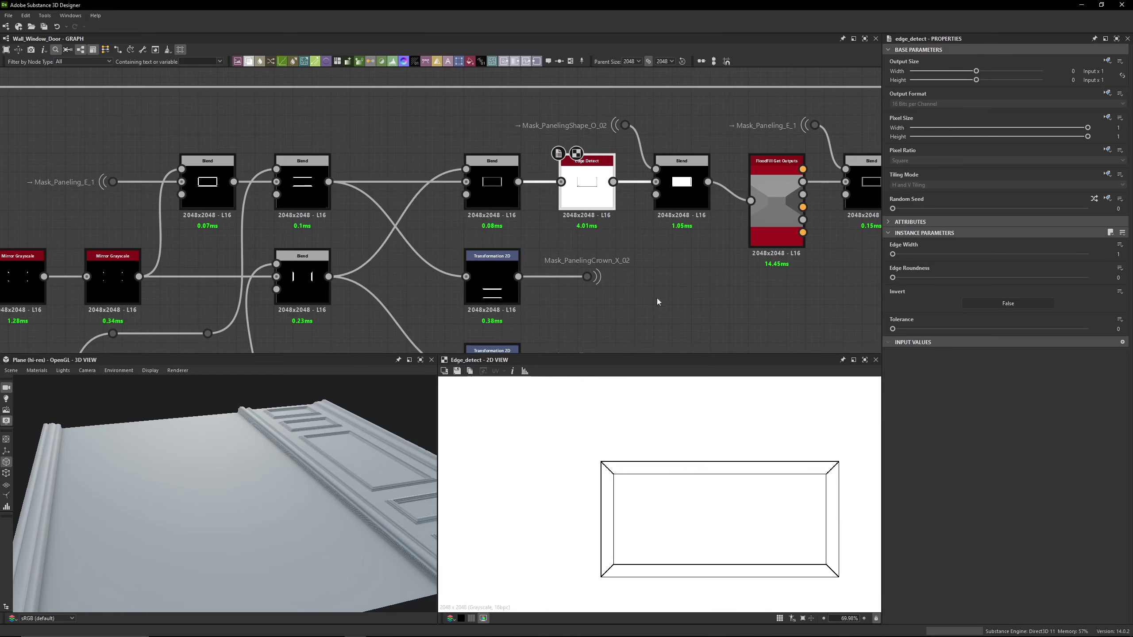
middle_drag(658, 302, 541, 351)
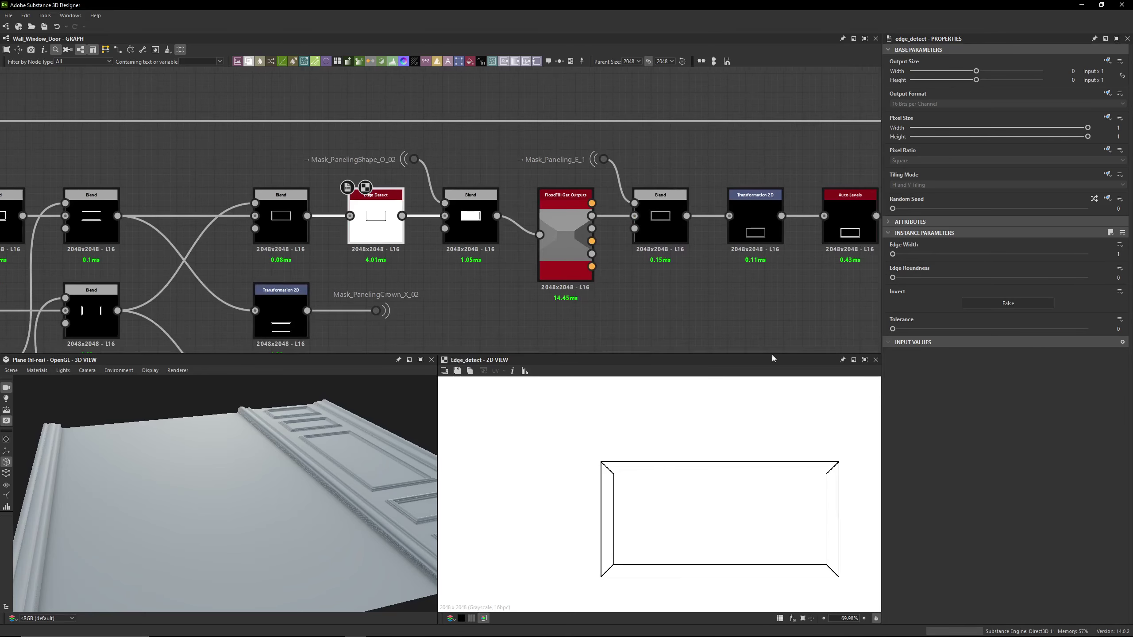
double_click(475, 210)
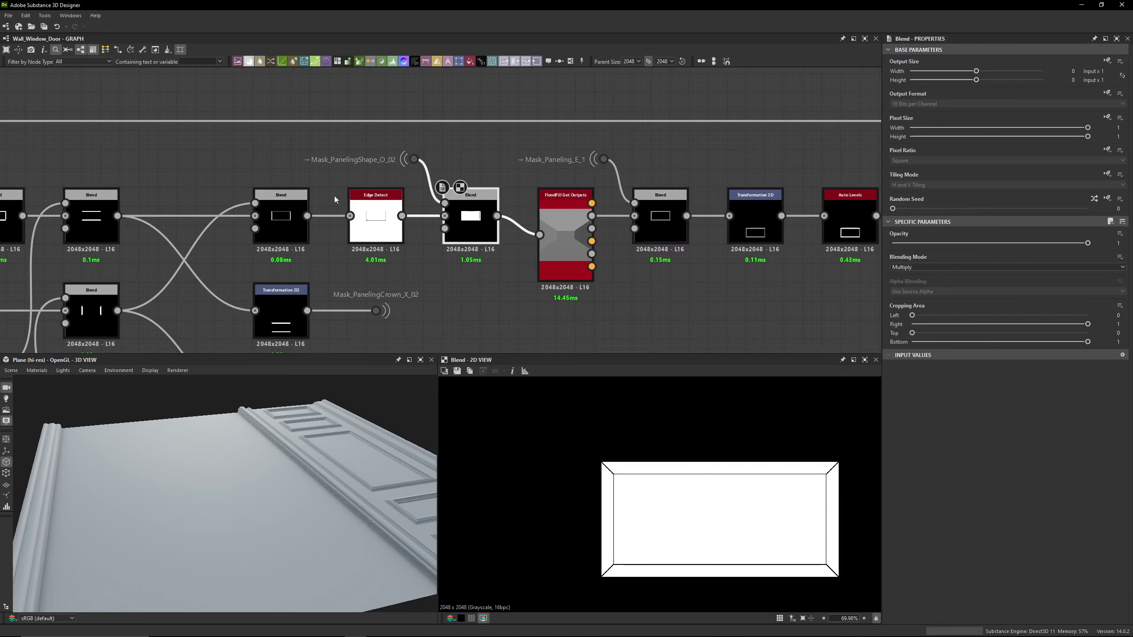
click(385, 225)
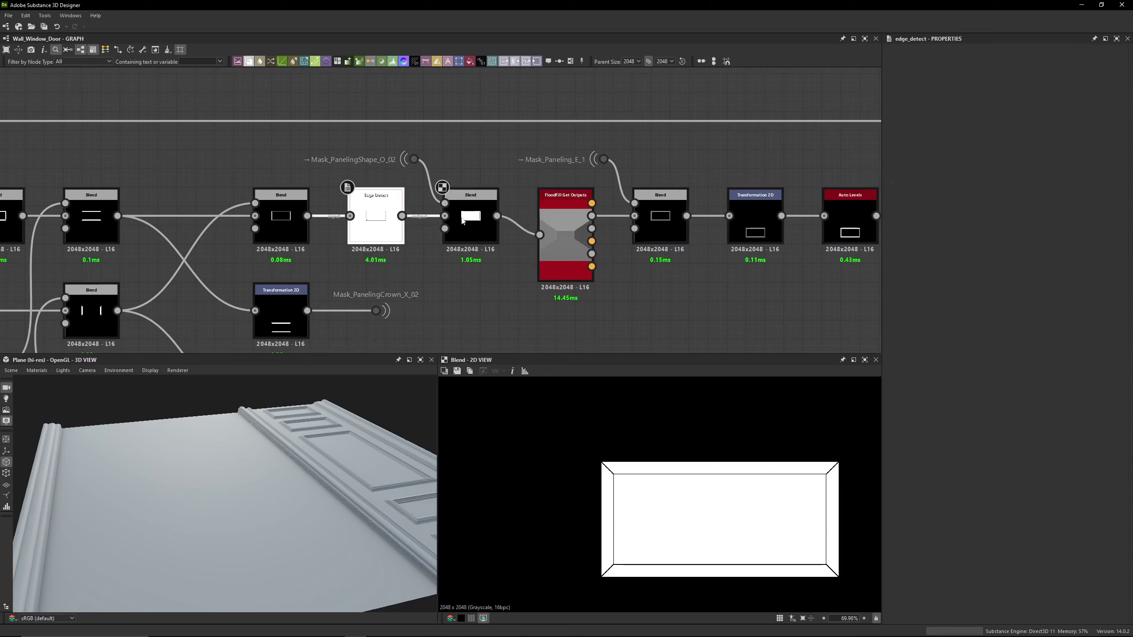
Compare the Edge Detect output with the Multiply Blend that masks it by Mask_PanelingShape_O_02
click(466, 225)
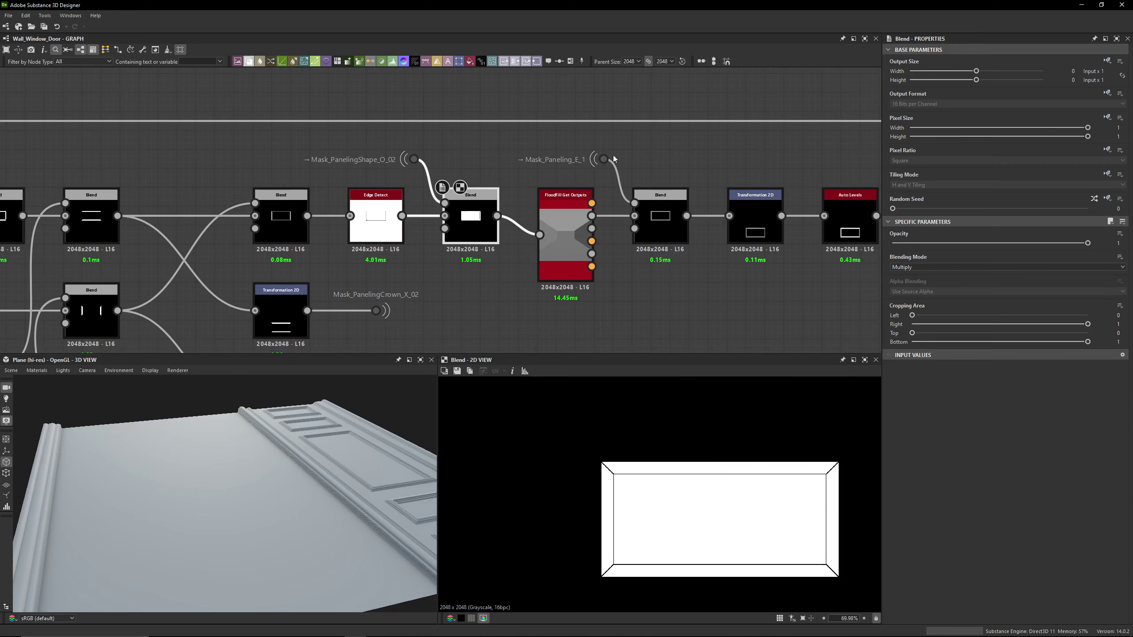
double_click(382, 225)
double_click(485, 235)
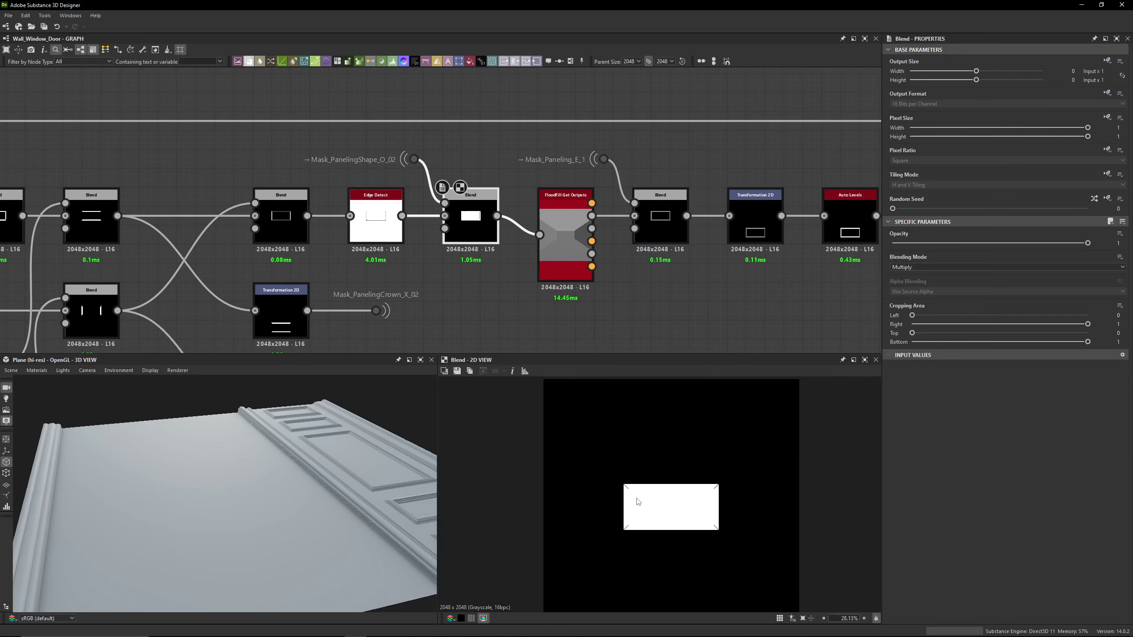
double_click(604, 160)
double_click(377, 220)
double_click(473, 222)
Examine the frame corner lines in the Edge Detect and masked Blend, and view their FloodFill Get Outputs random grayscale result
scroll(646, 490, up, 5)
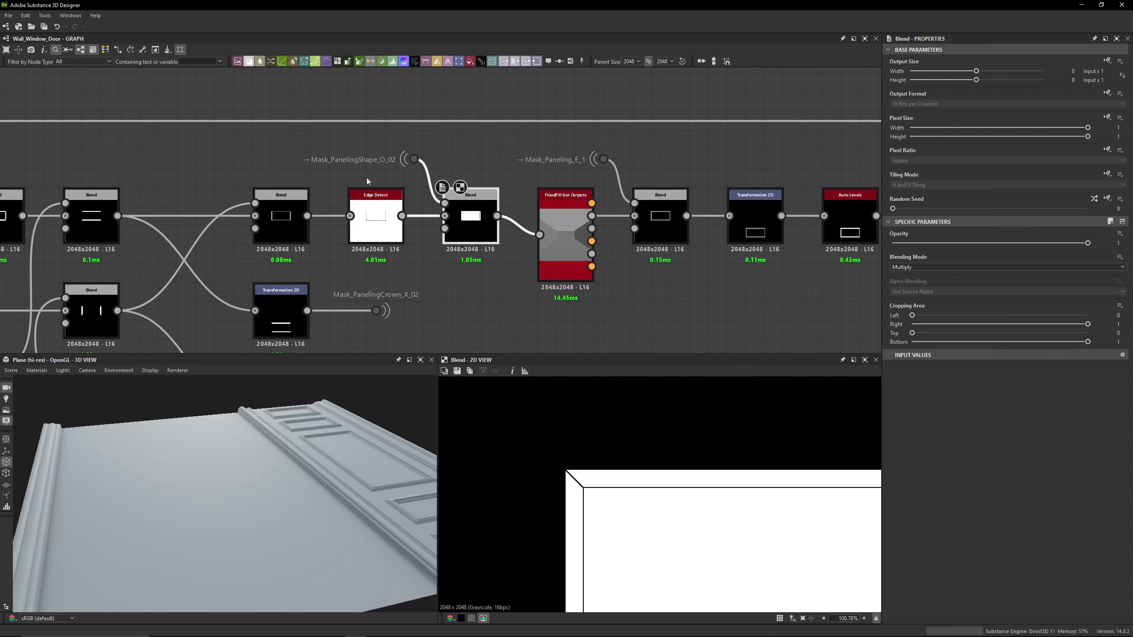
double_click(413, 159)
double_click(375, 217)
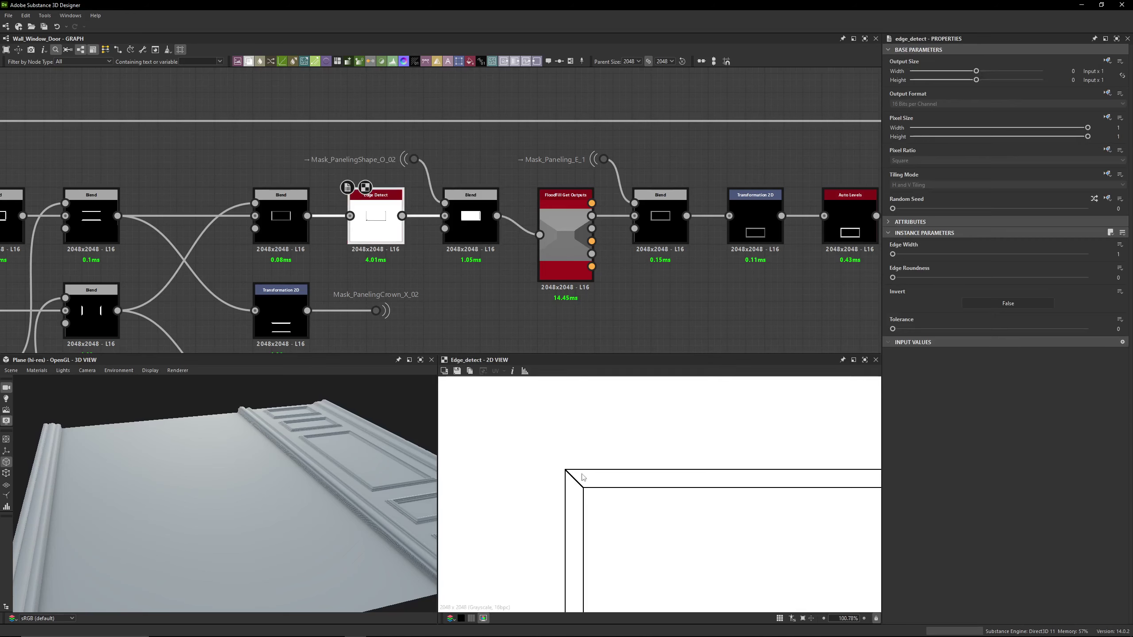
double_click(470, 223)
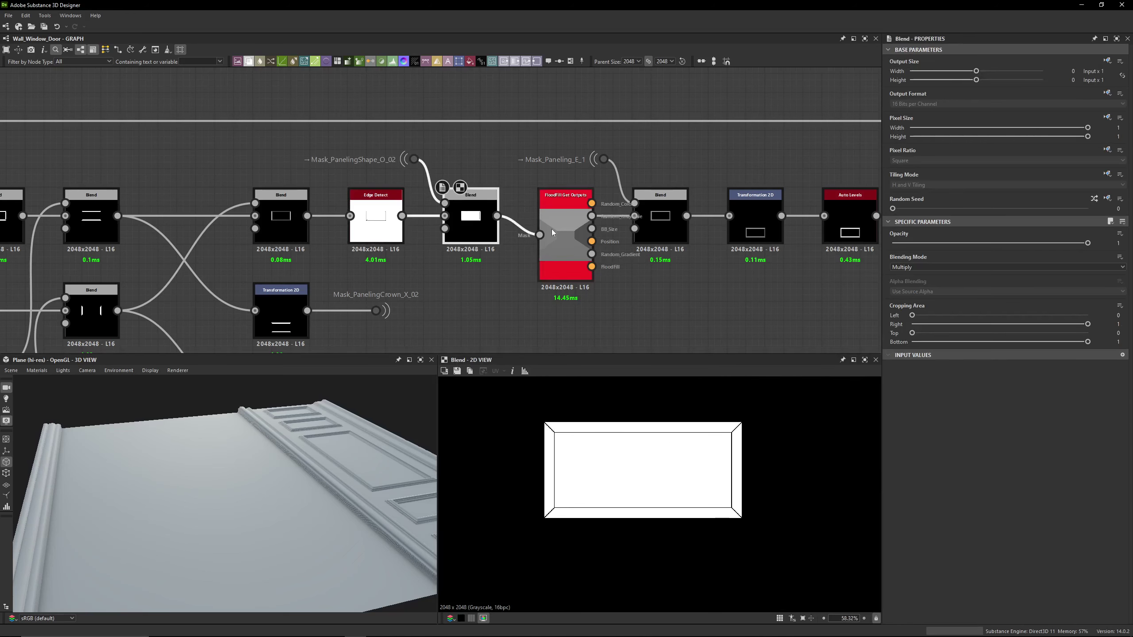
double_click(553, 227)
scroll(549, 211, up, 2)
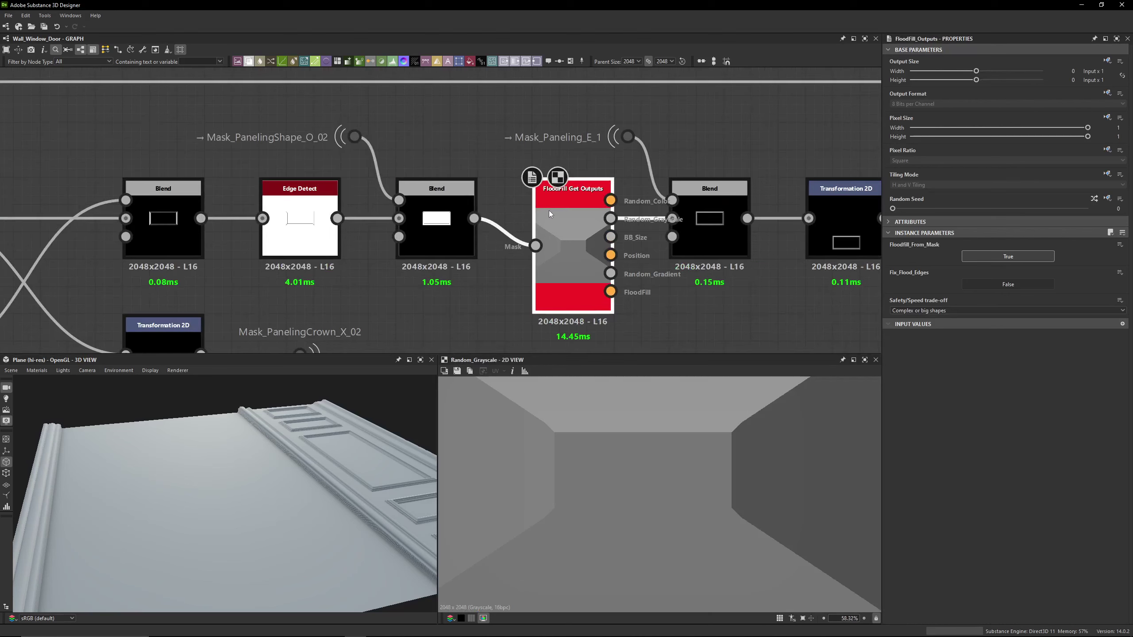
middle_drag(561, 193, 457, 179)
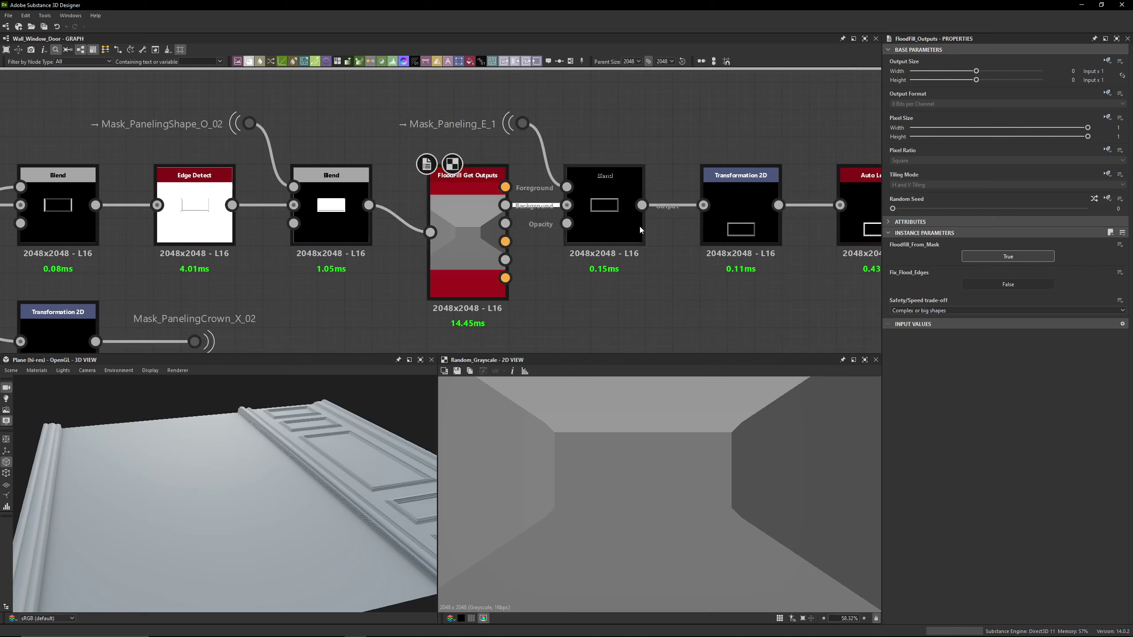
Review the Multiply Blend that masks the flood fill grayscale with Mask_Paneling_E_1, checking its source and mitered corners
double_click(623, 223)
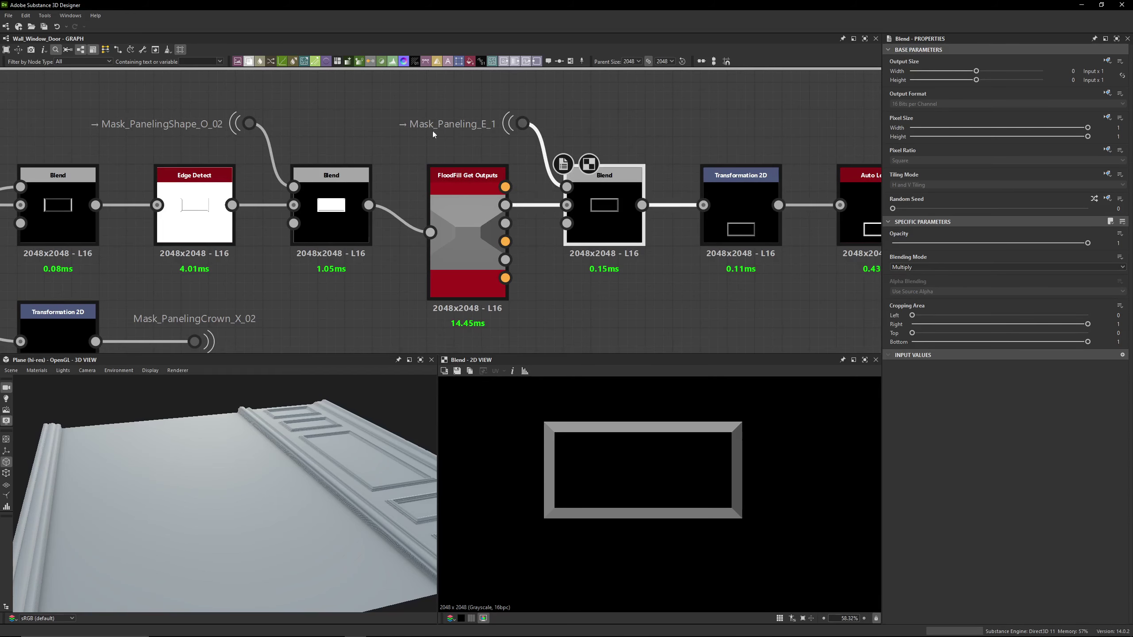
double_click(535, 124)
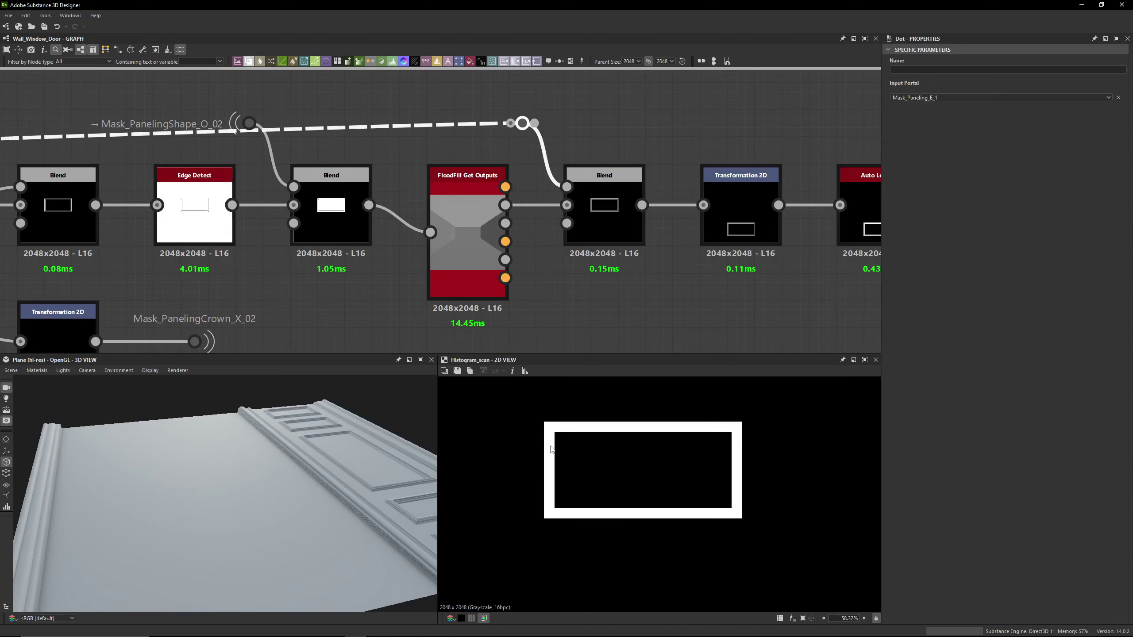
double_click(612, 254)
scroll(548, 427, up, 5)
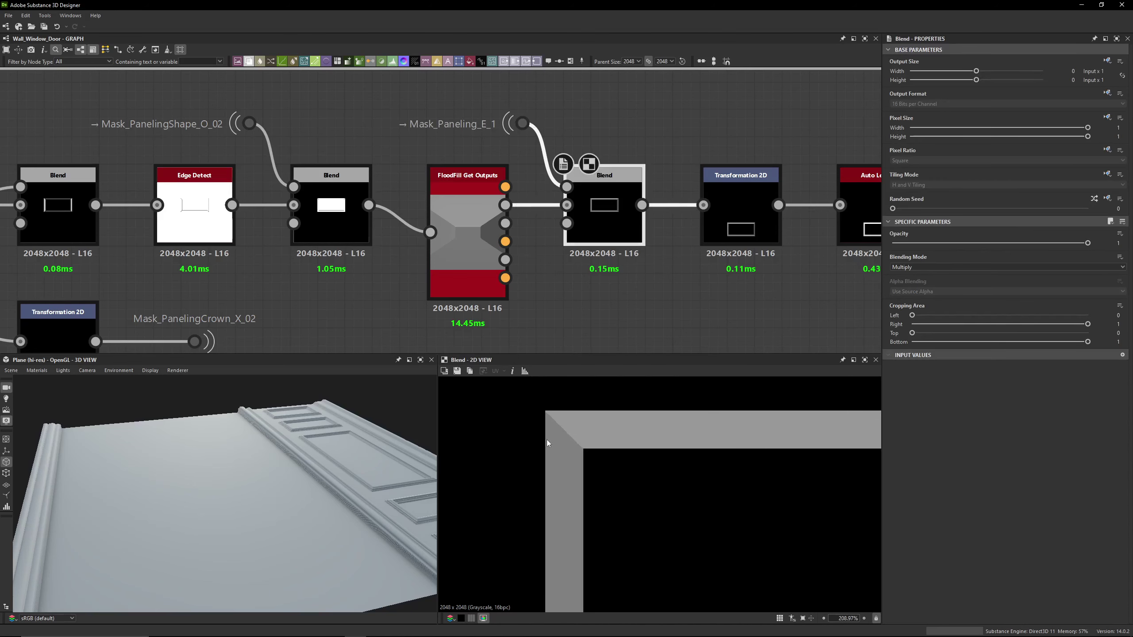
scroll(600, 446, down, 3)
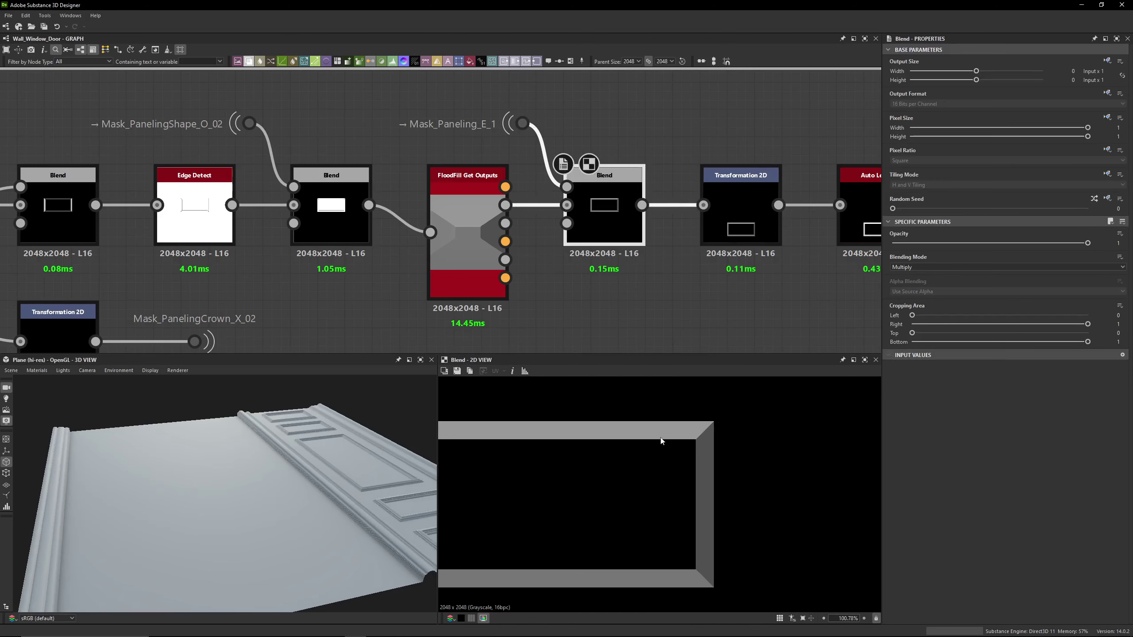
View the Transformation 2D that offsets the grayscale frame downward and the Auto Levels that boosts its contrast
double_click(714, 250)
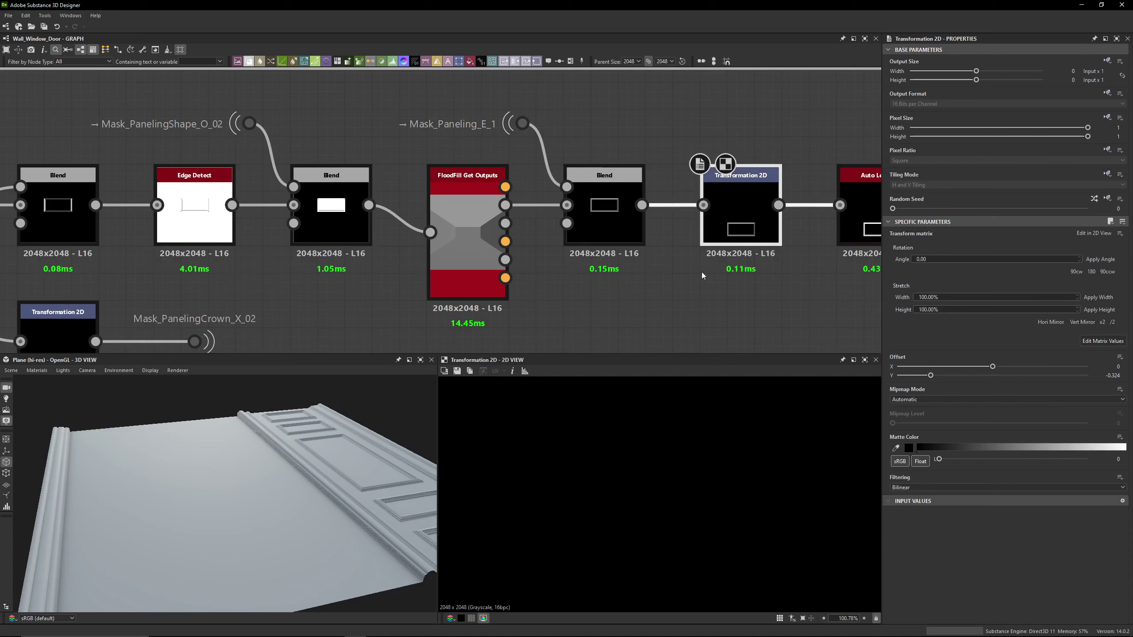
scroll(683, 445, down, 7)
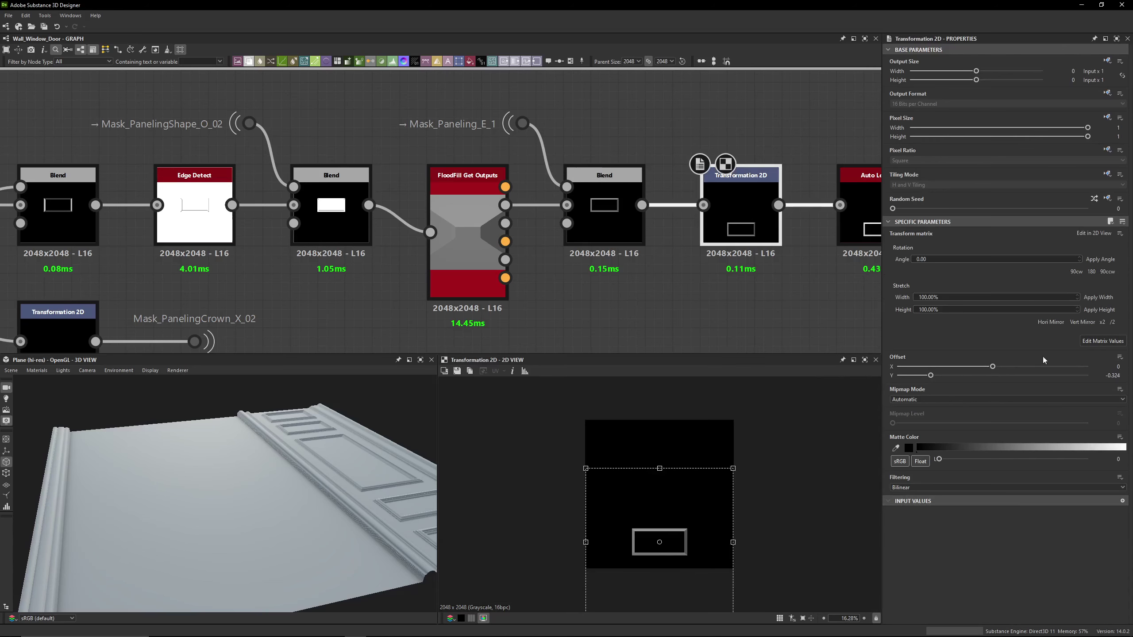
middle_drag(781, 276, 396, 249)
double_click(493, 188)
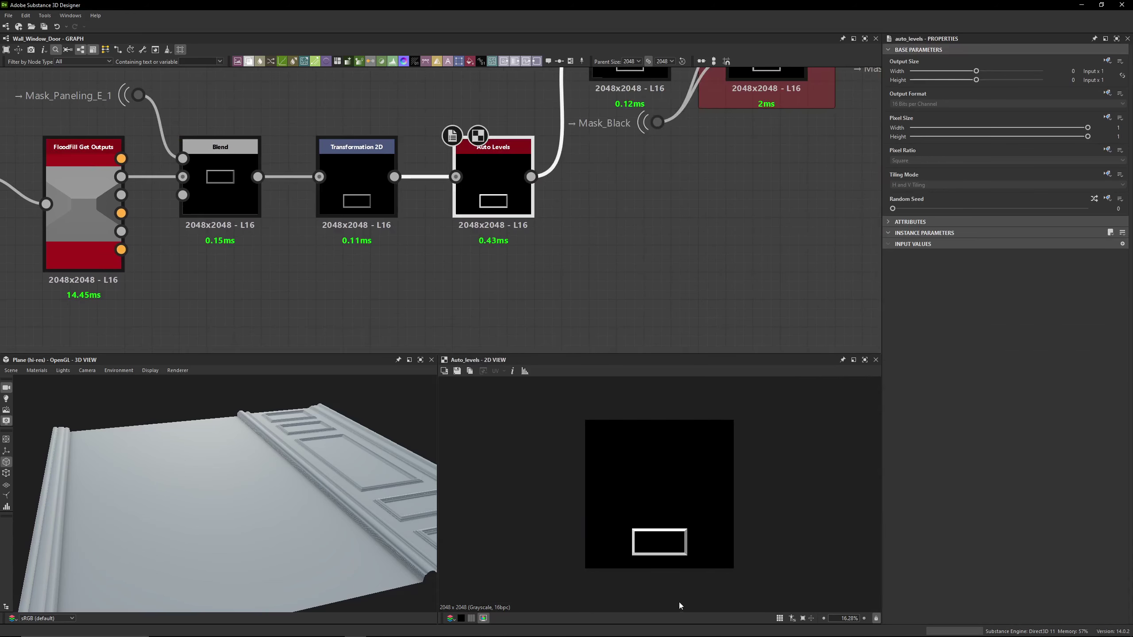
scroll(666, 529, up, 8)
scroll(599, 436, down, 4)
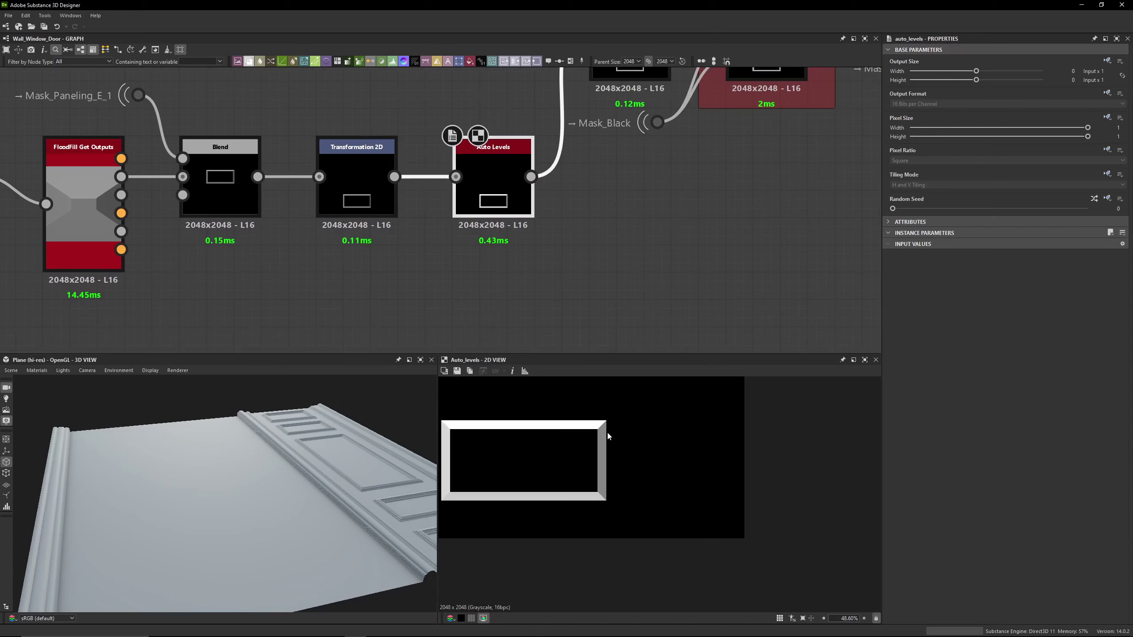
Try an opacity of 0.51 on the Multiply Blend before the Wall/Window/Door switch and inspect the paneling frame in 3D
middle_drag(466, 156, 477, 333)
double_click(648, 205)
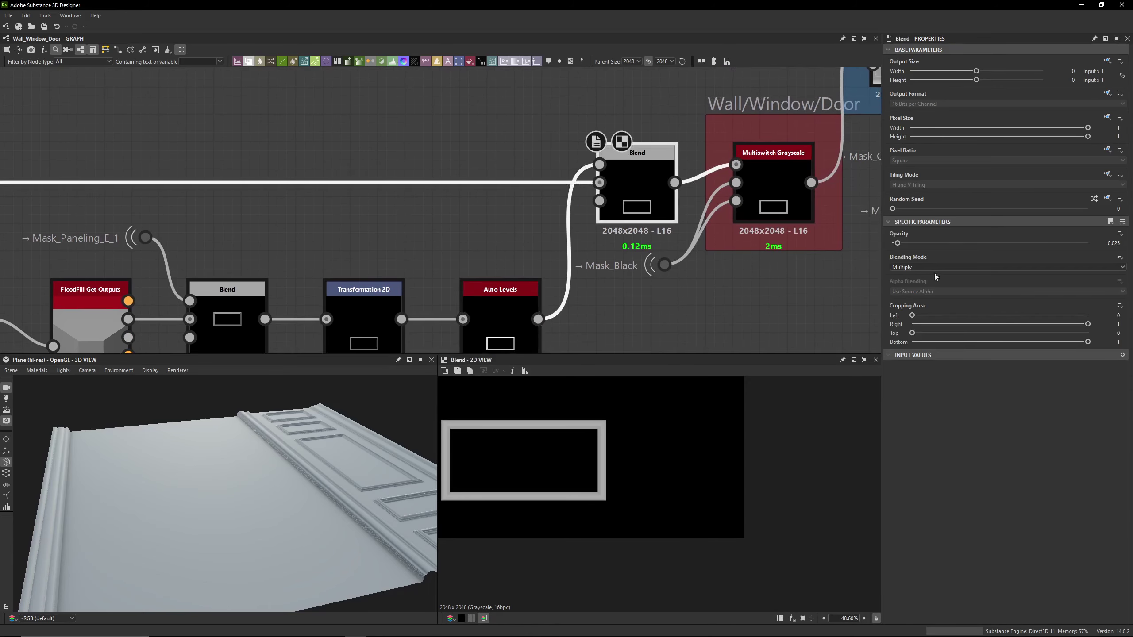
drag(344, 454, 402, 429)
drag(315, 466, 440, 395)
drag(907, 246, 992, 243)
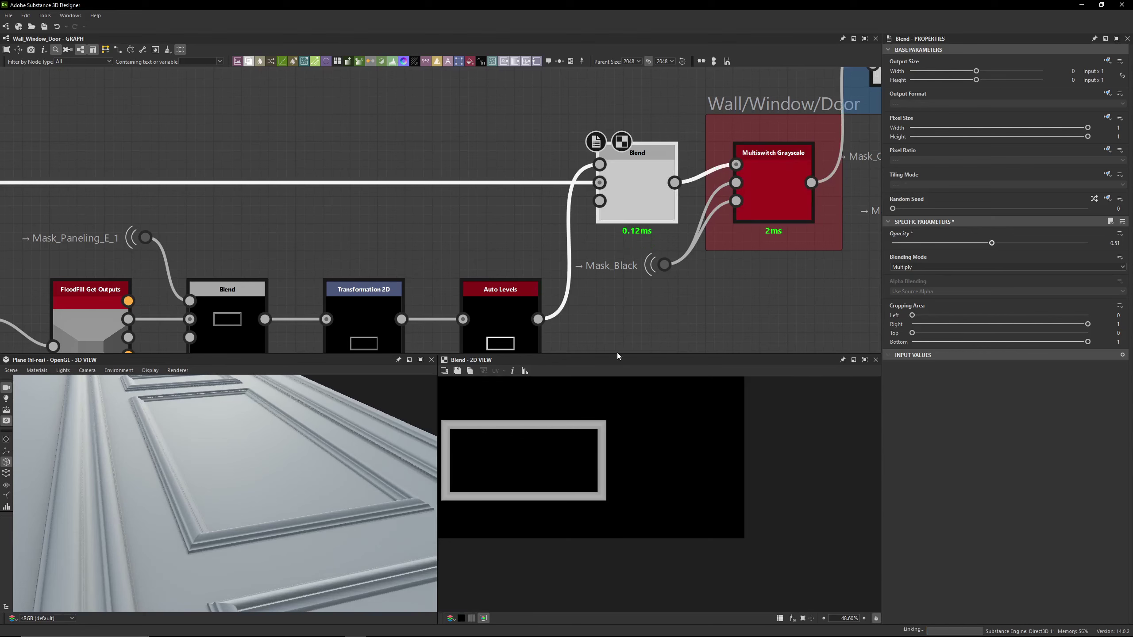
drag(339, 482, 205, 553)
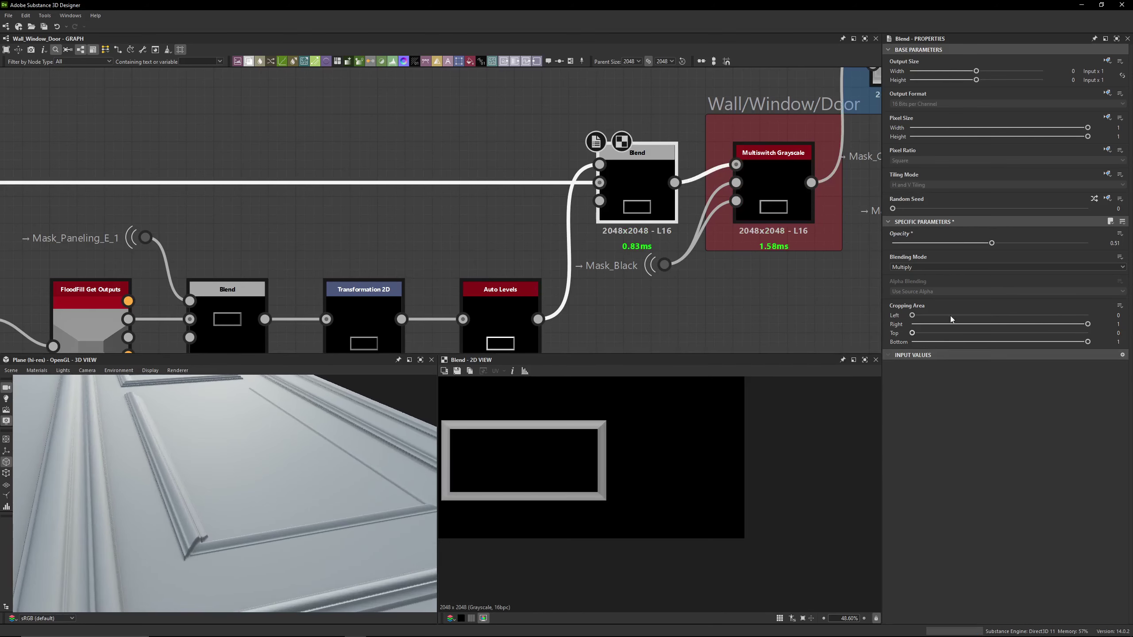
Return the Multiply Blend's opacity to 0.025 and inspect the paneling frame's corner up close in 3D
double_click(1099, 241)
text(0.13)
key(Return)
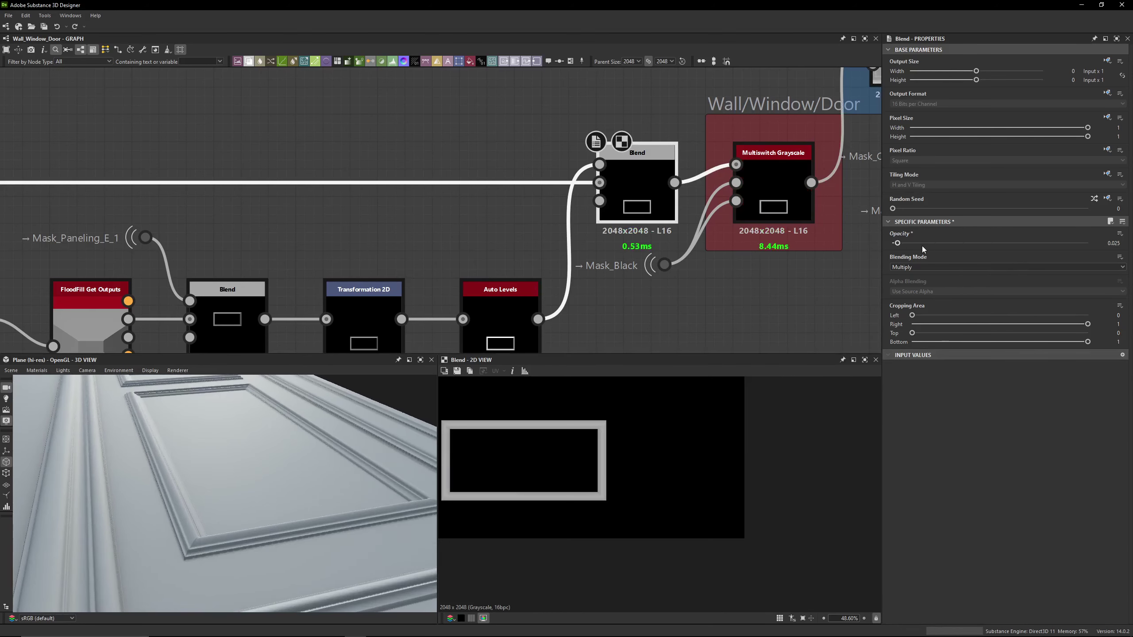
drag(191, 546, 209, 506)
drag(277, 487, 194, 531)
double_click(1114, 243)
text(0.025)
key(Return)
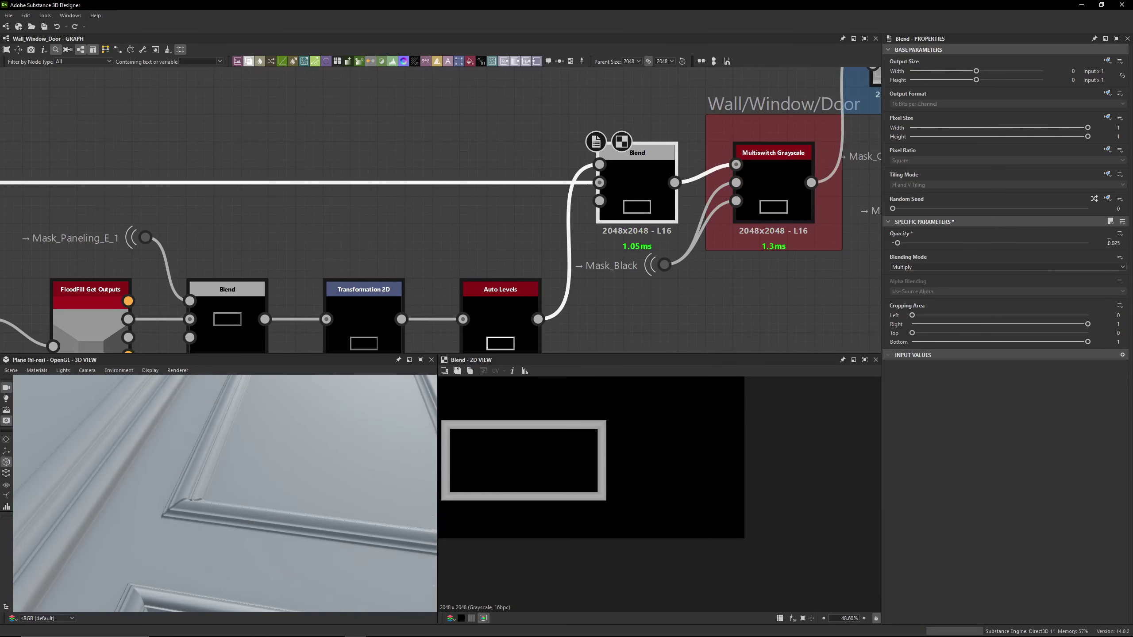
Try an opacity of 0.04 on the Multiply Blend, check the frame corner in 3D, and undo the change
text(0.04)
key(Return)
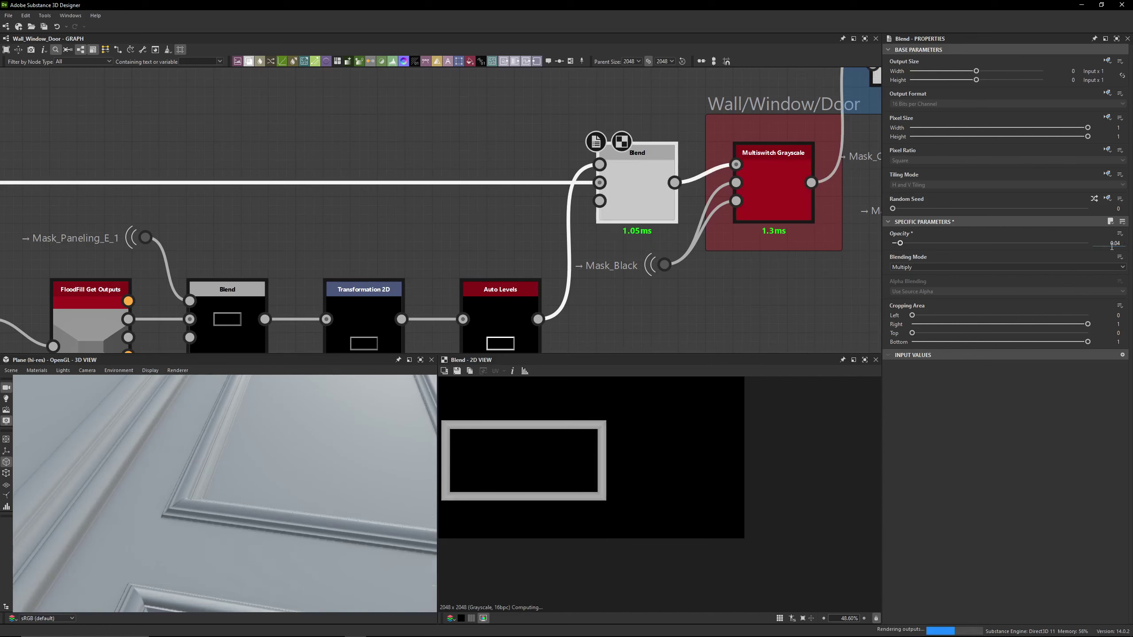
drag(430, 454, 175, 515)
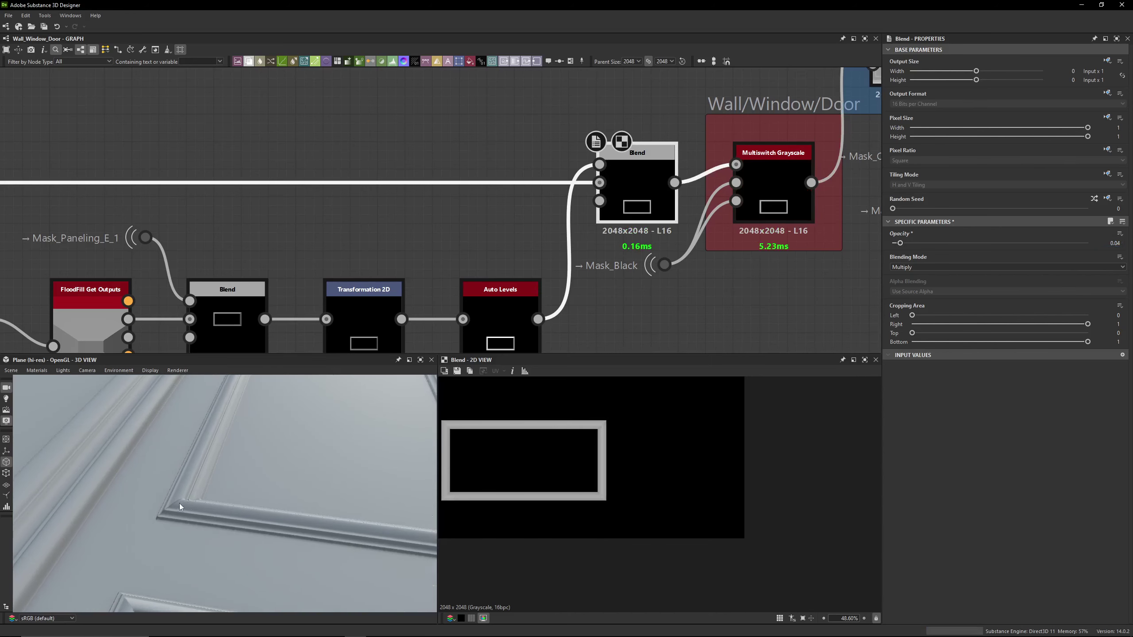
key(ctrl+z)
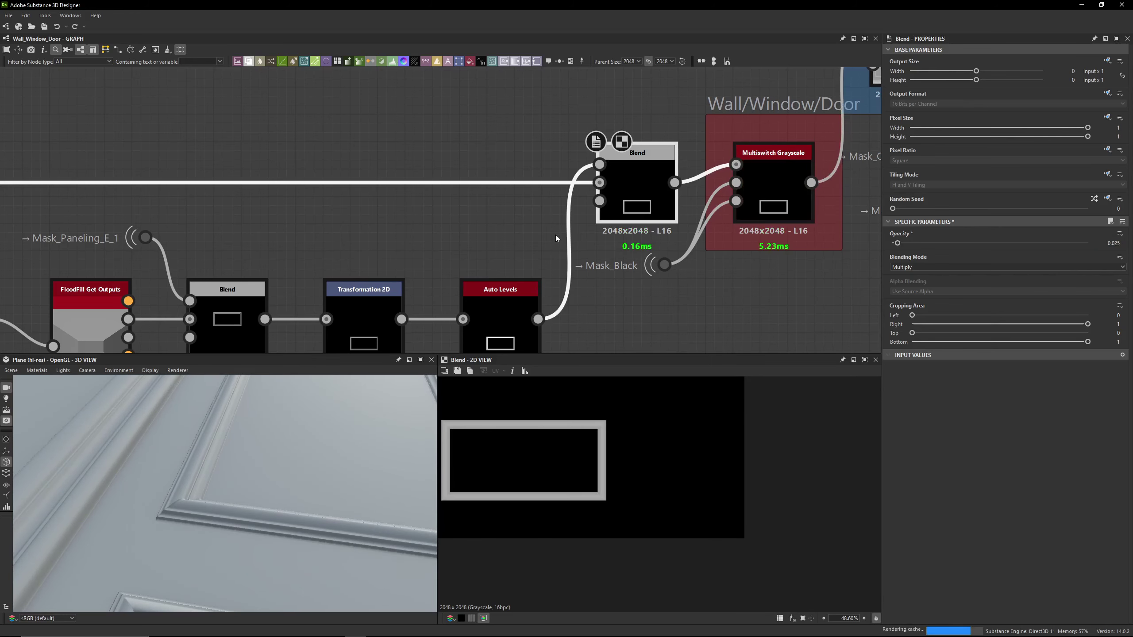
Follow the frame through the Wall/Window/Door Multiswitch Grayscale to the H20 Blend and view its Max (Lighten) result
middle_drag(672, 187, 367, 203)
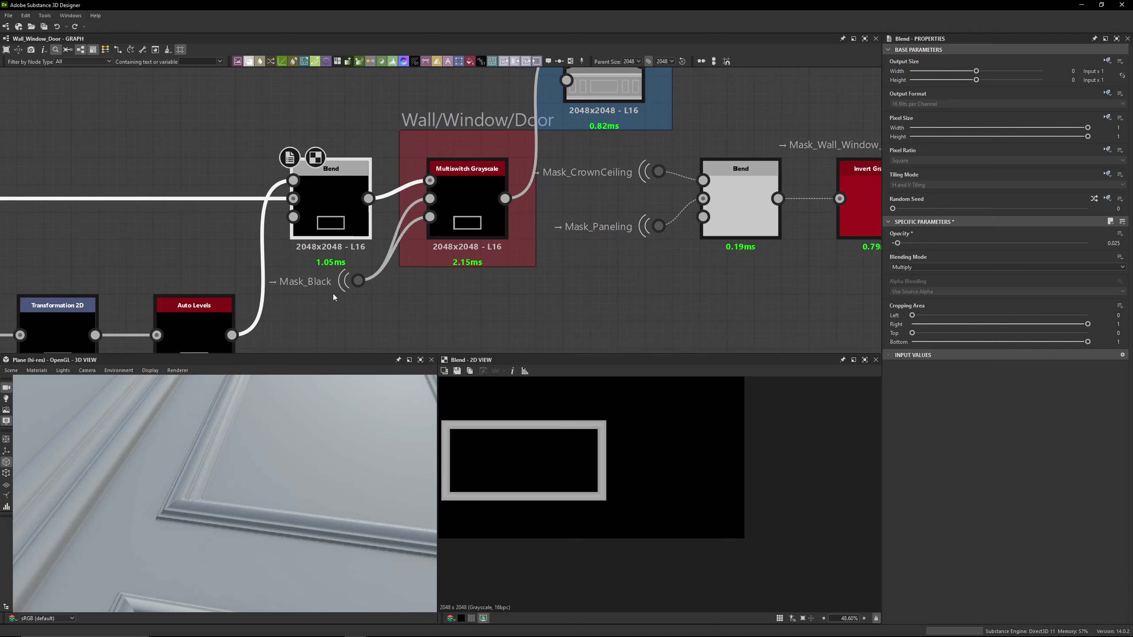
scroll(332, 292, down, 5)
drag(490, 216, 453, 198)
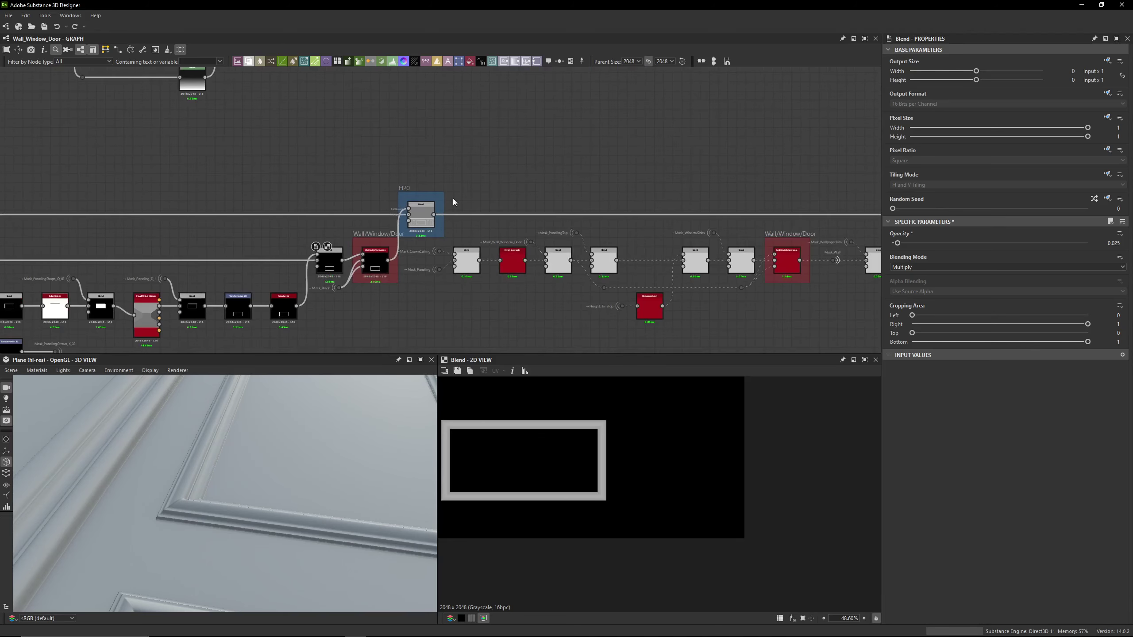
click(426, 213)
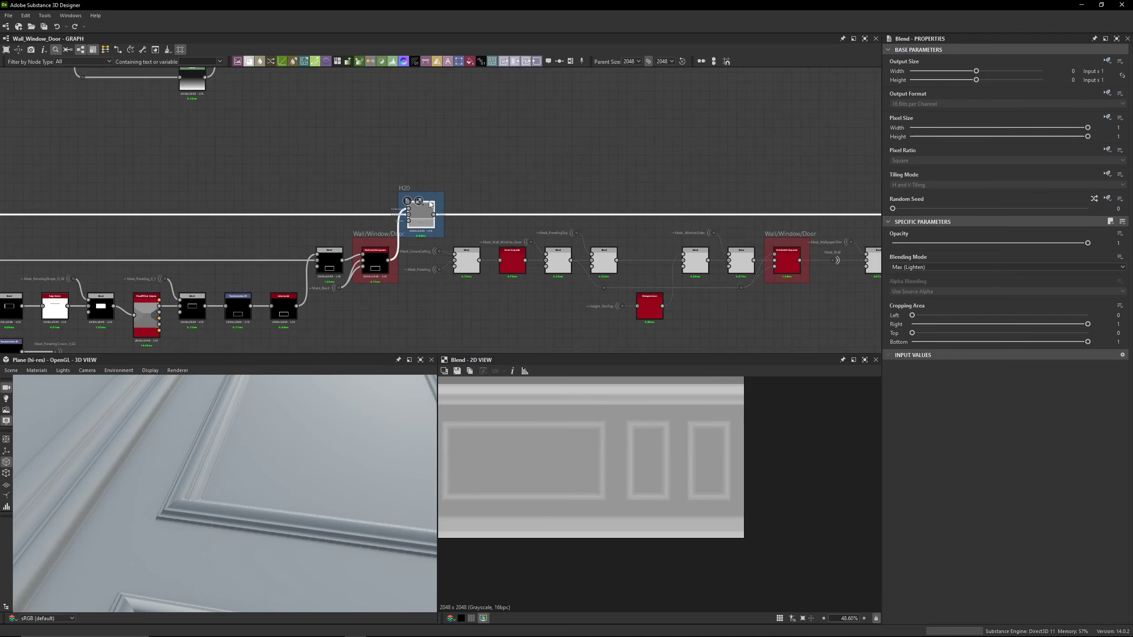
scroll(549, 177, down, 6)
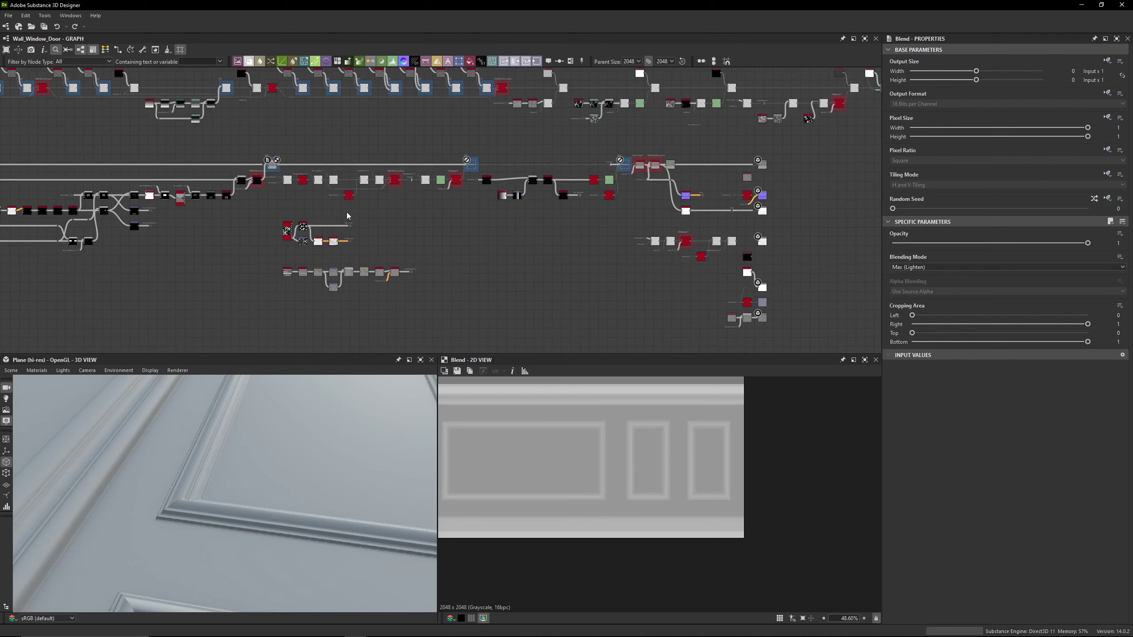
scroll(401, 232, up, 5)
scroll(450, 250, up, 4)
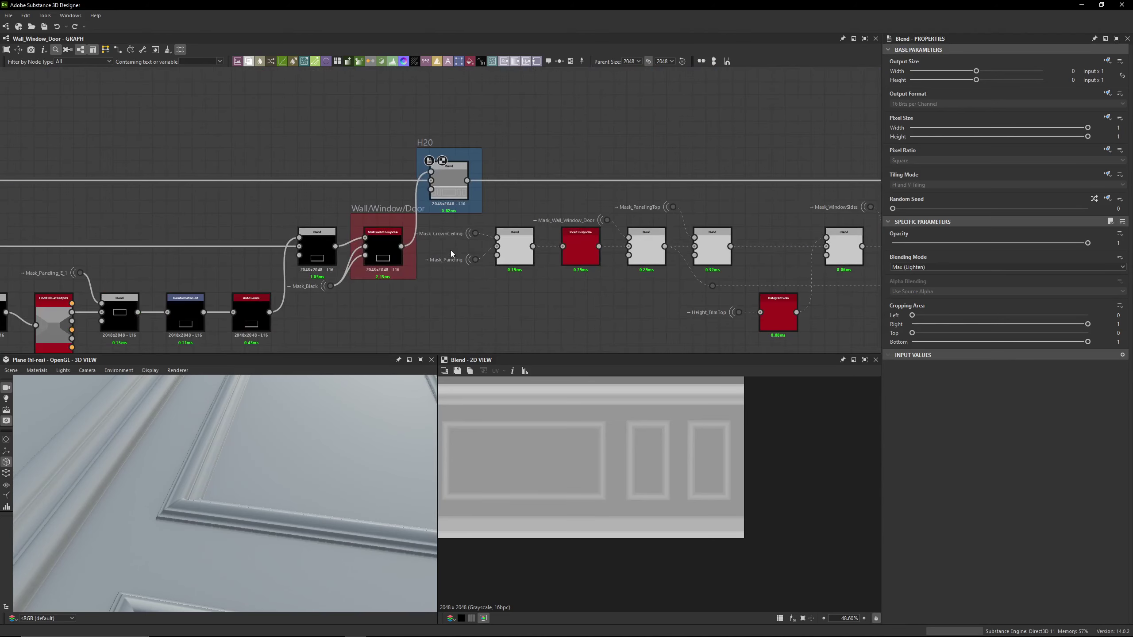
View the H21 Add (Linear Dodge) Blend and the wallpaper pattern Blend masked by the wall shape
middle_drag(802, 188, 496, 160)
scroll(496, 161, down, 3)
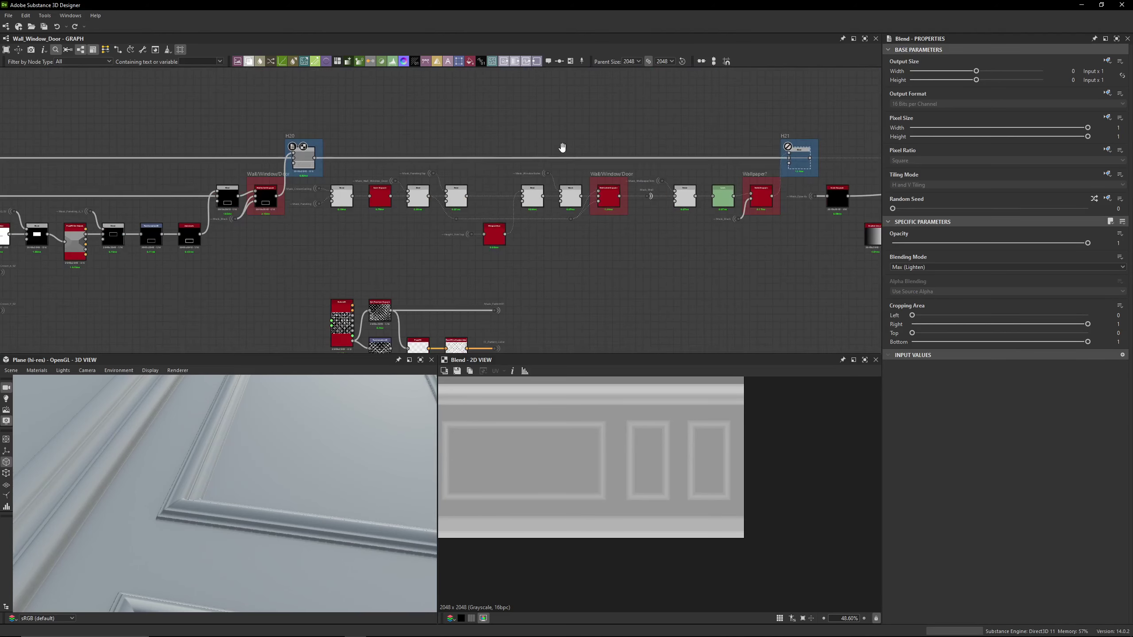
click(687, 173)
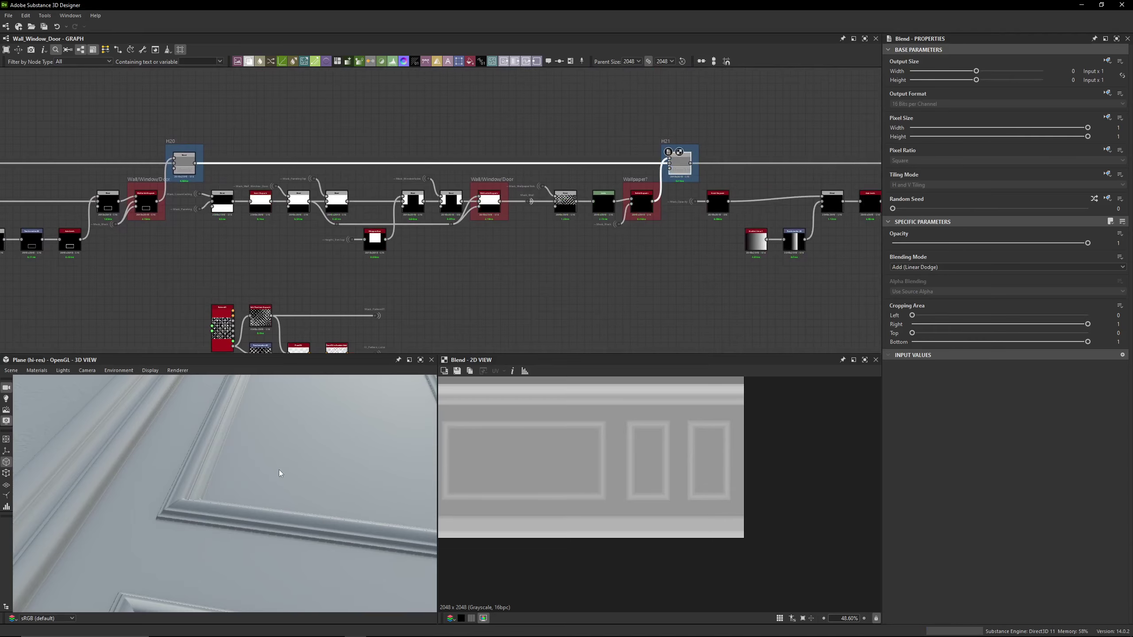
scroll(573, 221, up, 3)
click(555, 192)
scroll(578, 479, down, 2)
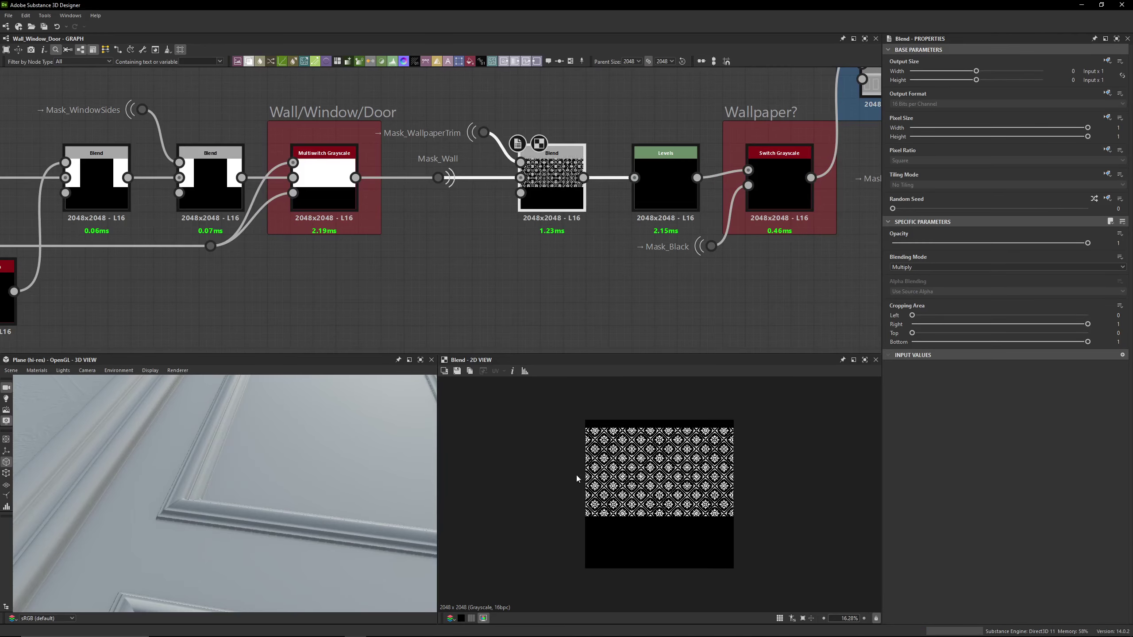
scroll(667, 467, up, 3)
middle_drag(789, 189, 596, 216)
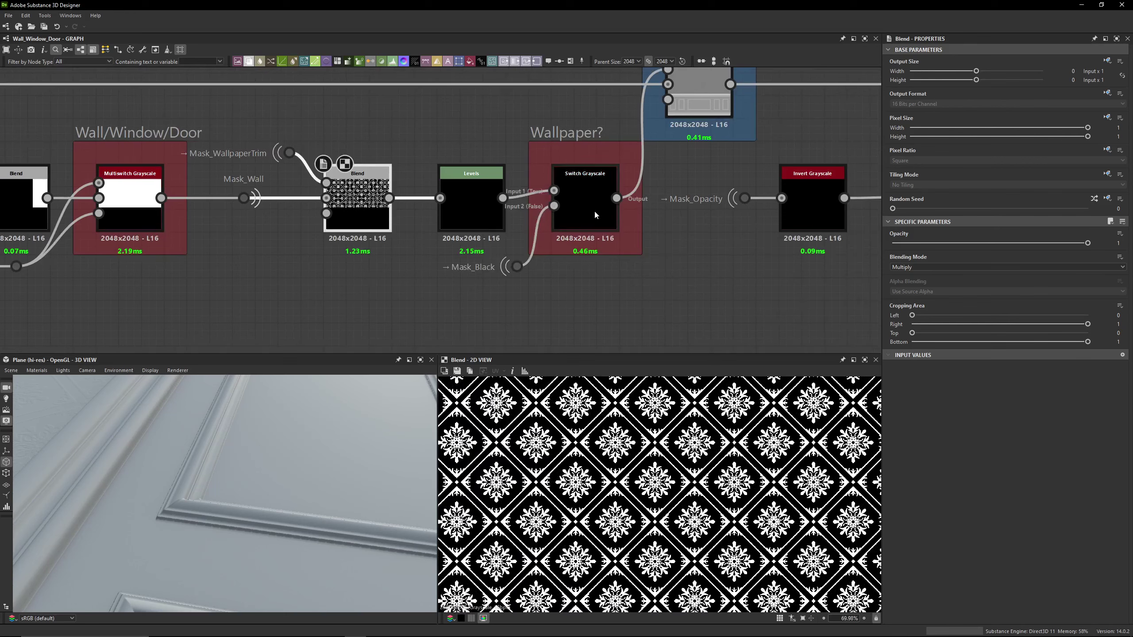
Compare the H21 wallpaper Blend with the H20 Blend and examine the embossed wallpaper pattern on the 3D wall
click(595, 216)
click(679, 85)
scroll(657, 125, down, 5)
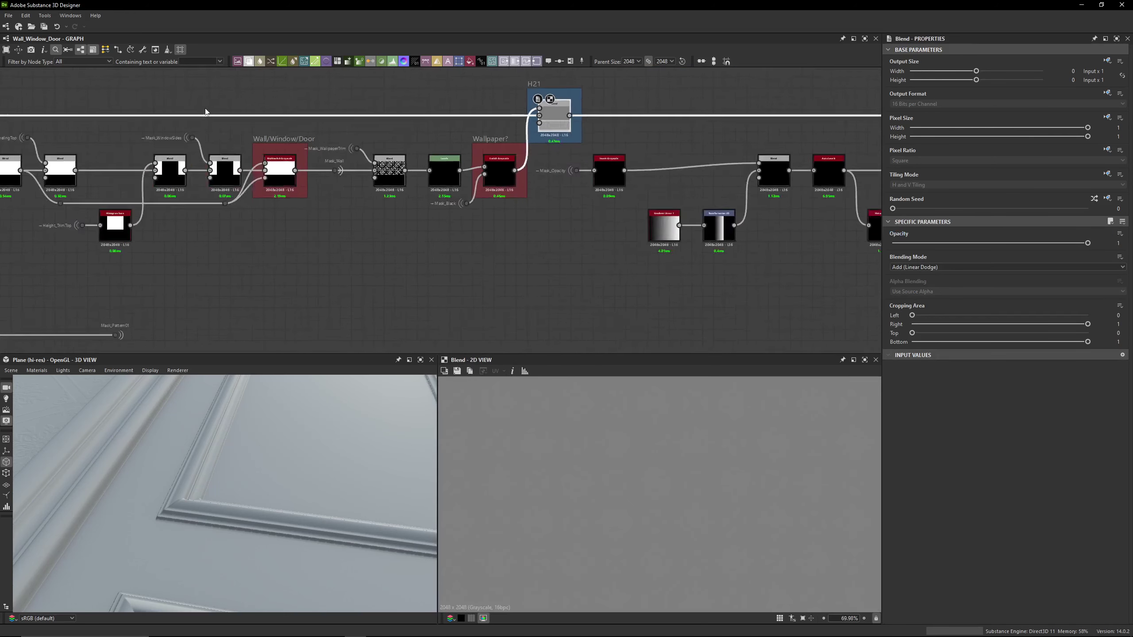
double_click(475, 143)
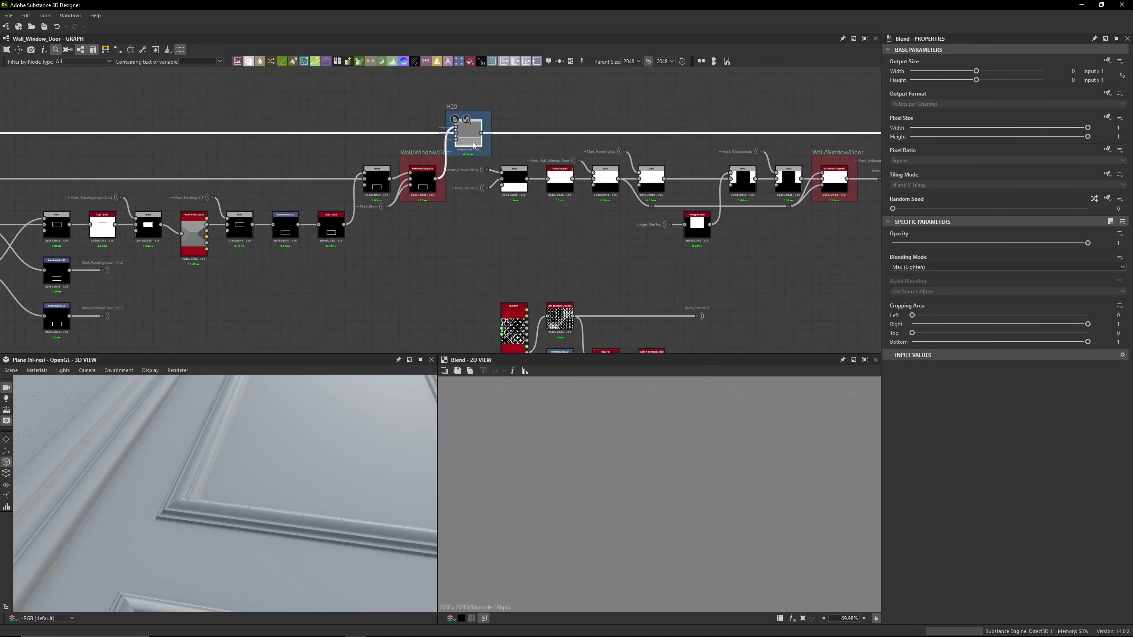
scroll(473, 468, down, 2)
mouse_move(267, 453)
mouse_down()
mouse_move(268, 430)
mouse_move(266, 449)
mouse_move(259, 439)
mouse_move(374, 298)
mouse_move(262, 427)
mouse_move(248, 449)
mouse_move(266, 444)
mouse_move(246, 467)
mouse_move(205, 484)
mouse_move(262, 453)
mouse_up()
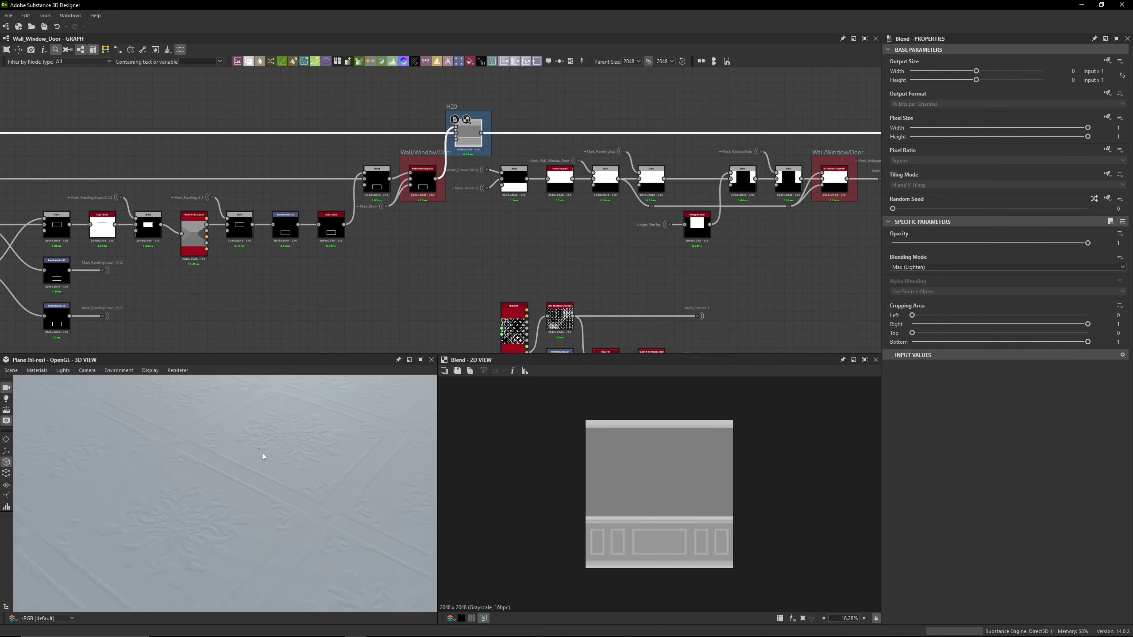
Disable the H21 wallpaper Blend and check the plain wall in 3D
middle_drag(808, 160, 461, 166)
click(717, 134)
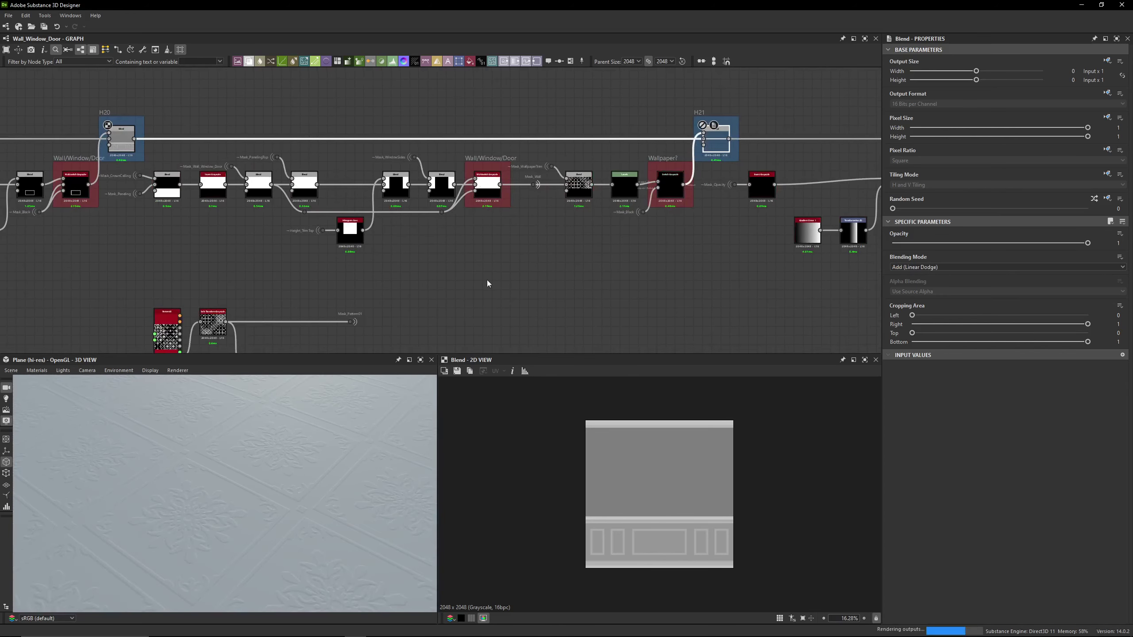
mouse_move(268, 450)
mouse_down()
mouse_move(244, 479)
mouse_move(250, 450)
mouse_move(267, 446)
mouse_up()
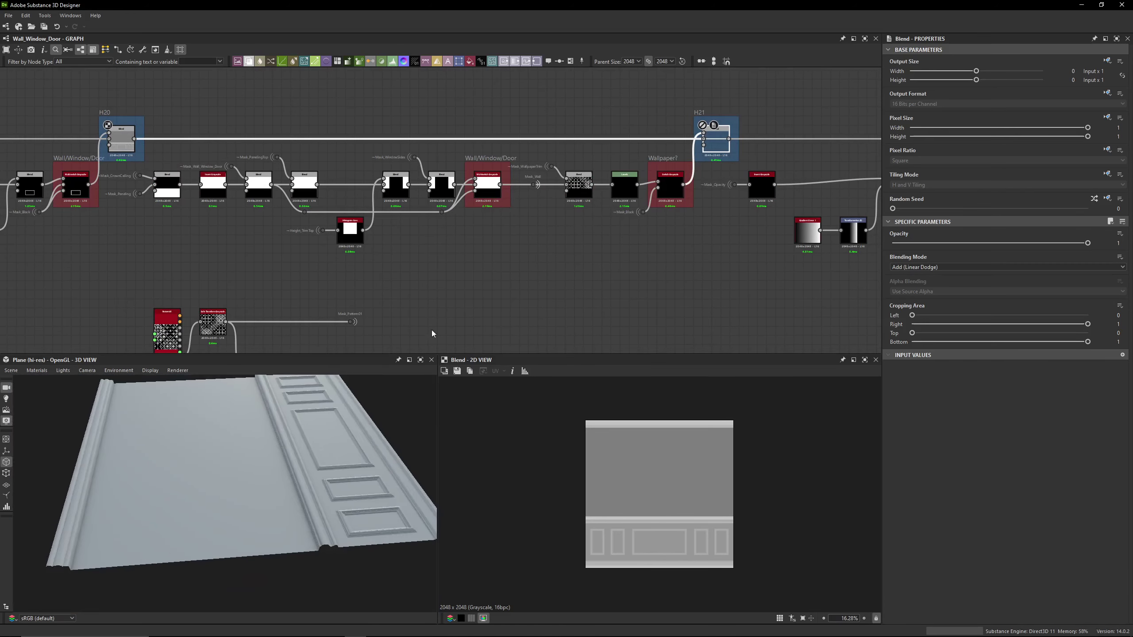
Set the graph's Type of Wall preview parameter to Window and inspect the window wall in 3D
click(903, 279)
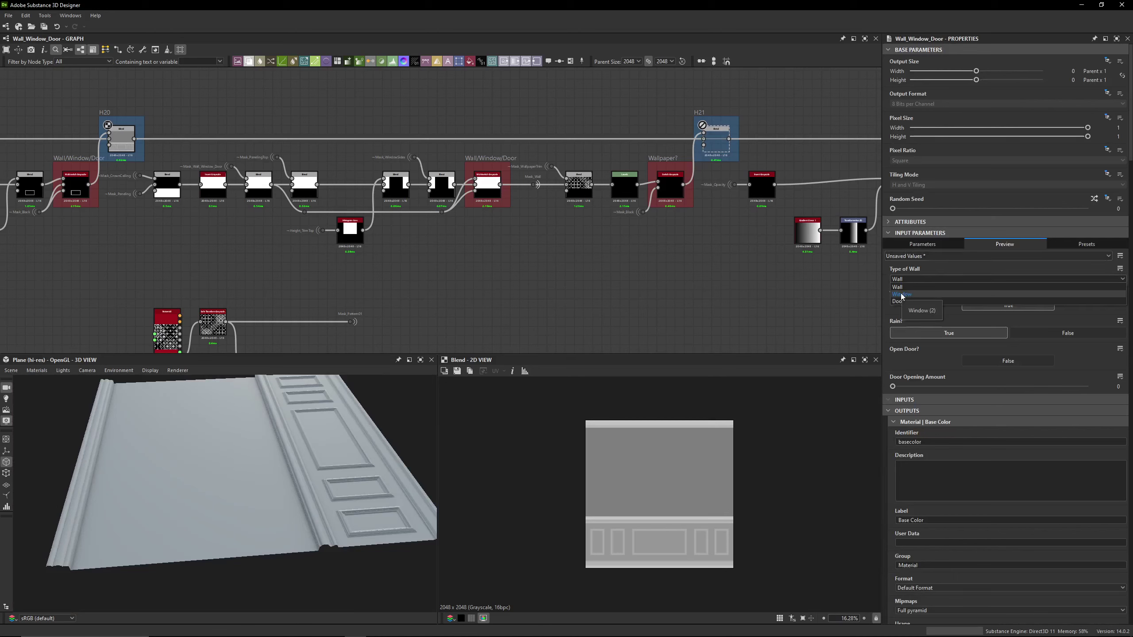
click(902, 296)
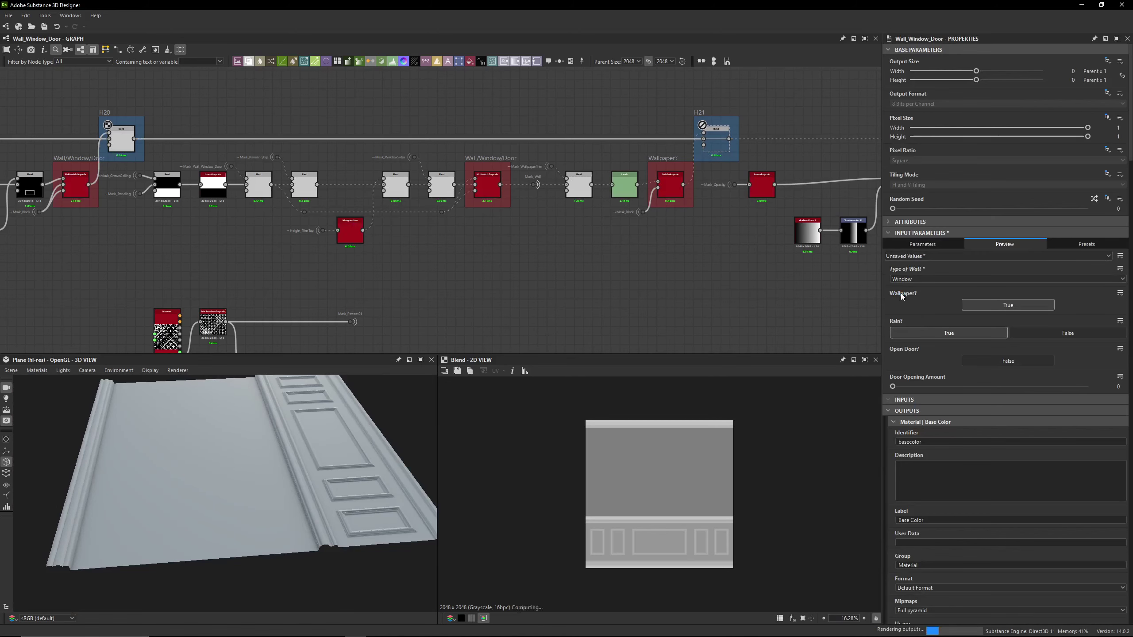
scroll(143, 476, up, 2)
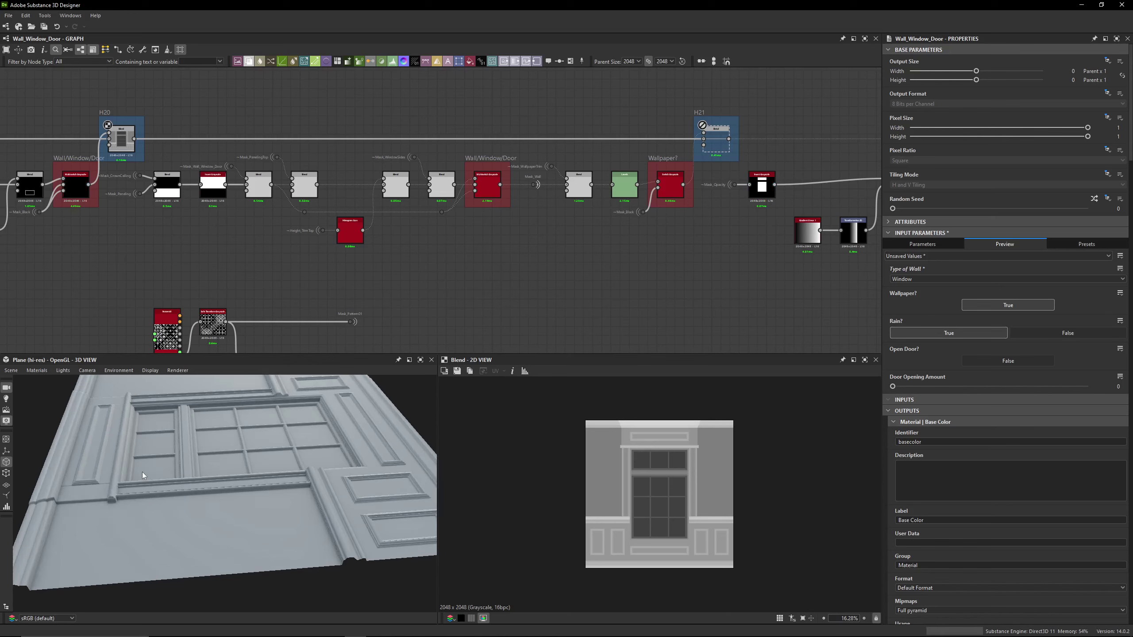
drag(168, 467, 239, 473)
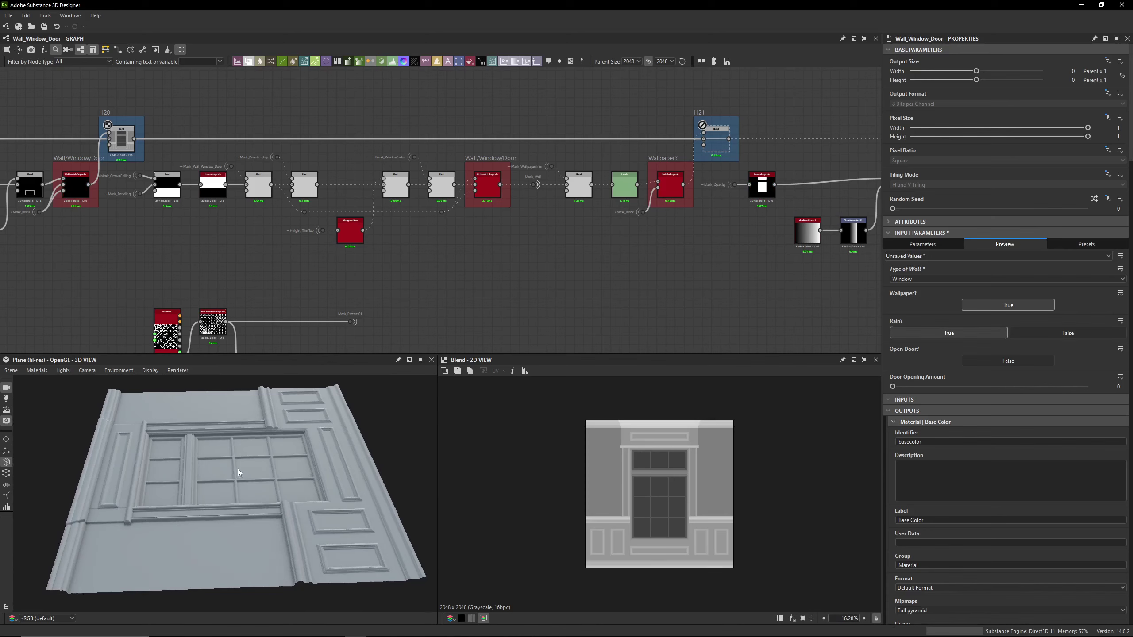
Set the Type of Wall preview parameter to Door and inspect the door wall in 3D
click(922, 280)
click(904, 305)
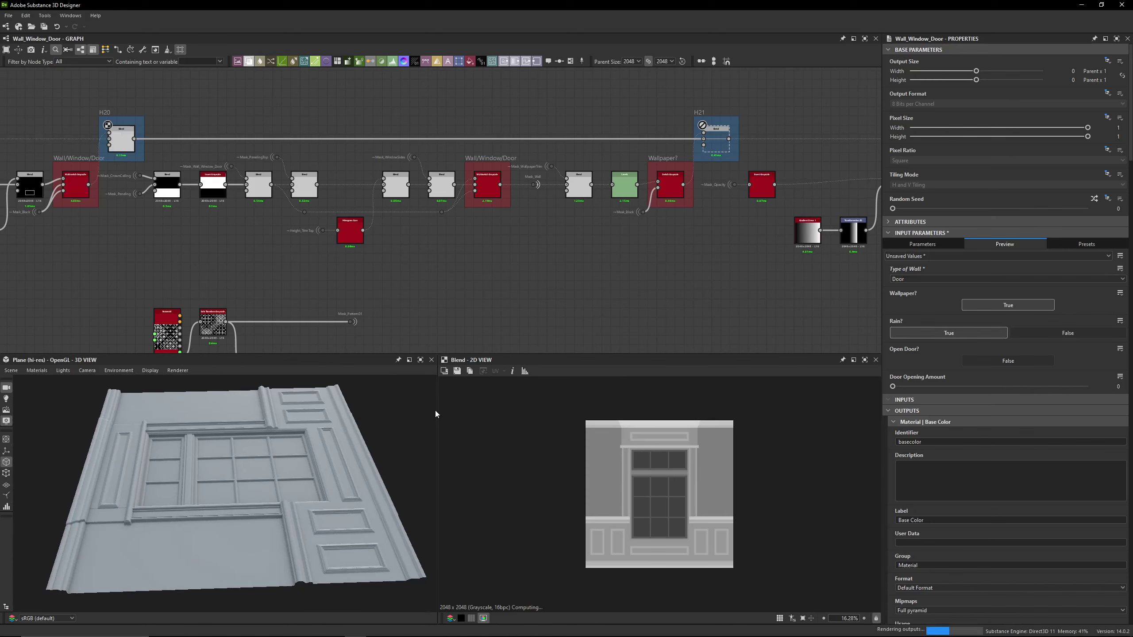
scroll(233, 495, up, 5)
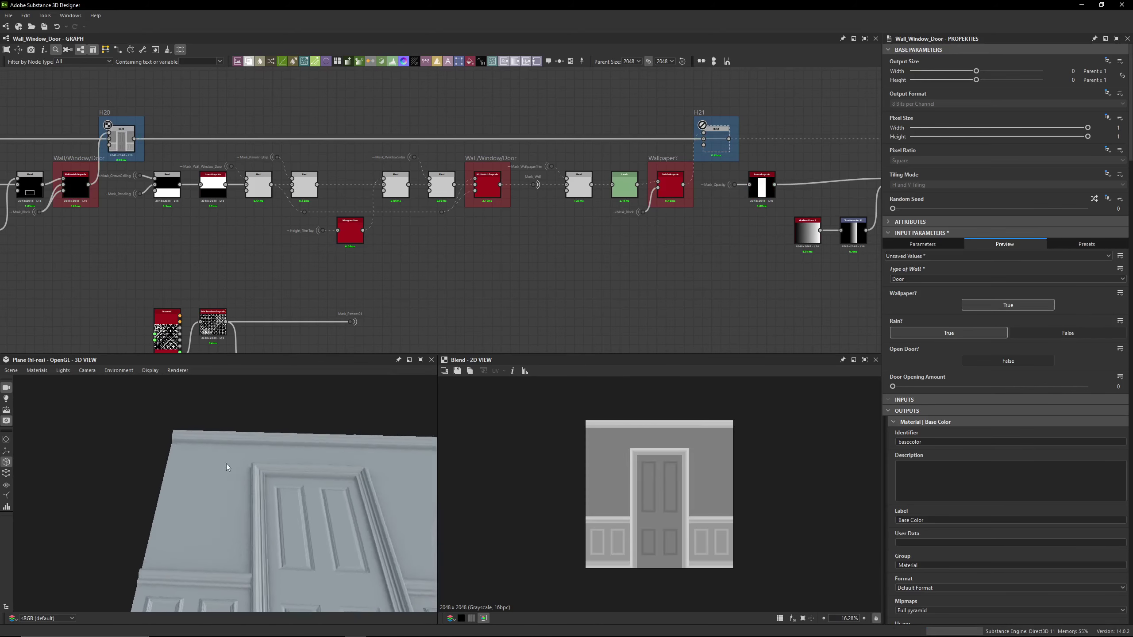
drag(227, 467, 319, 474)
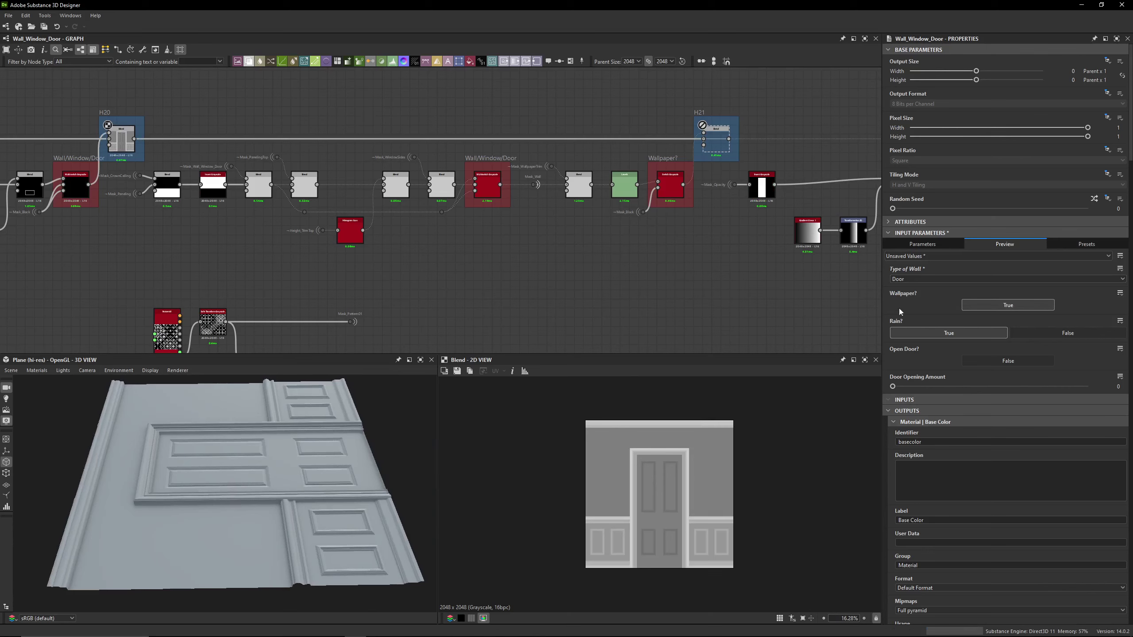
Return Type of Wall to Window, re-enable the H21 Blend, and examine the embossed wallpaper pattern up close in 3D
click(906, 280)
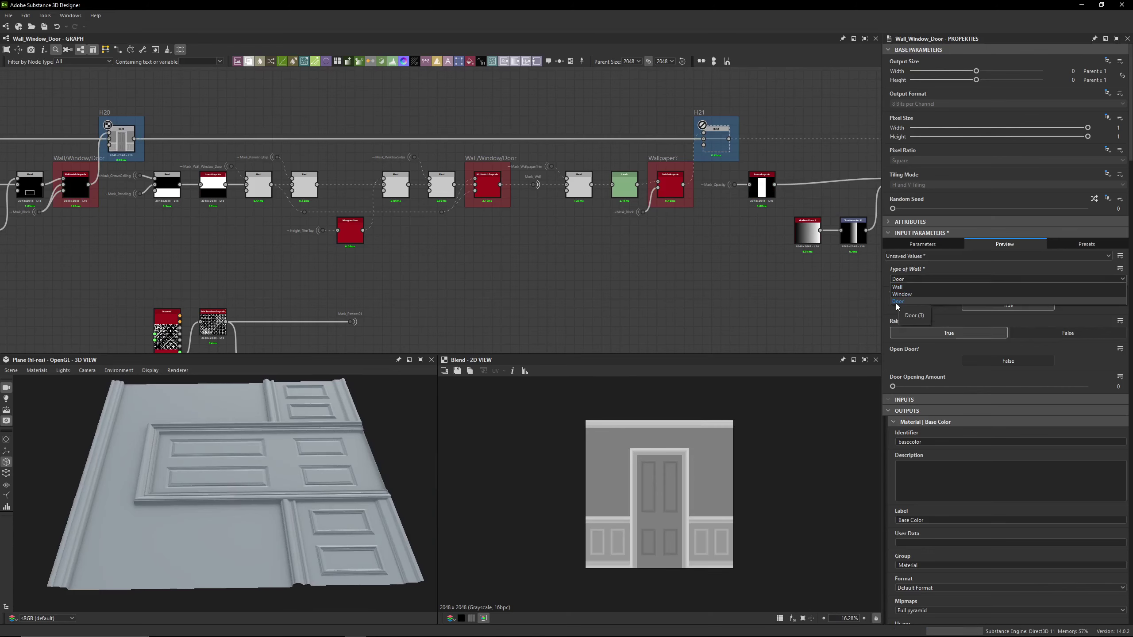
click(902, 294)
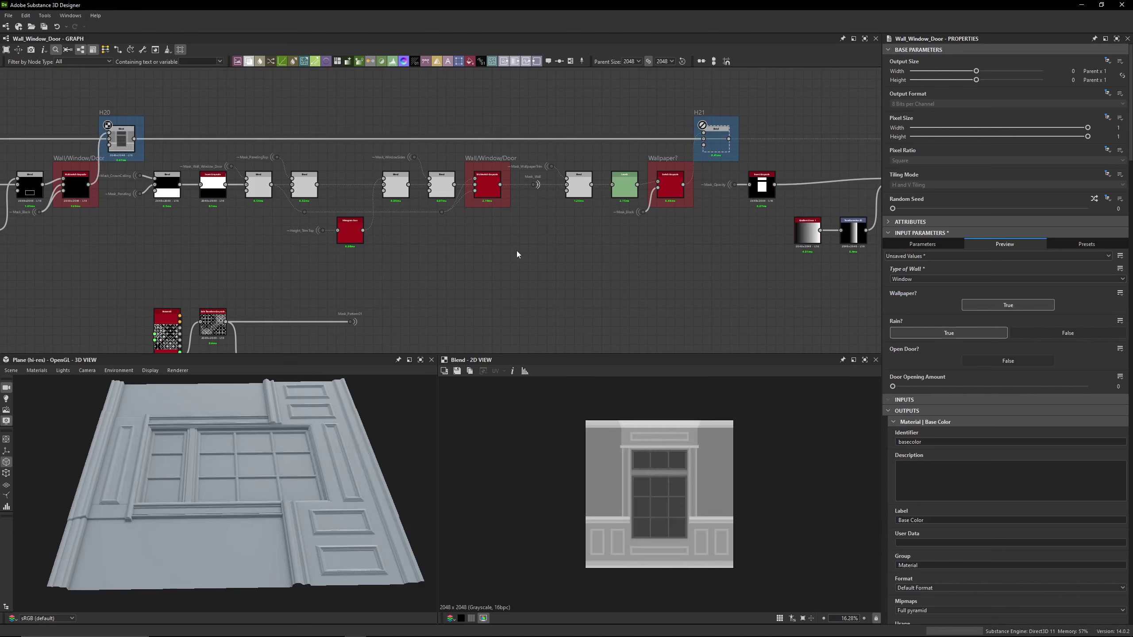
click(719, 143)
key(shift+d)
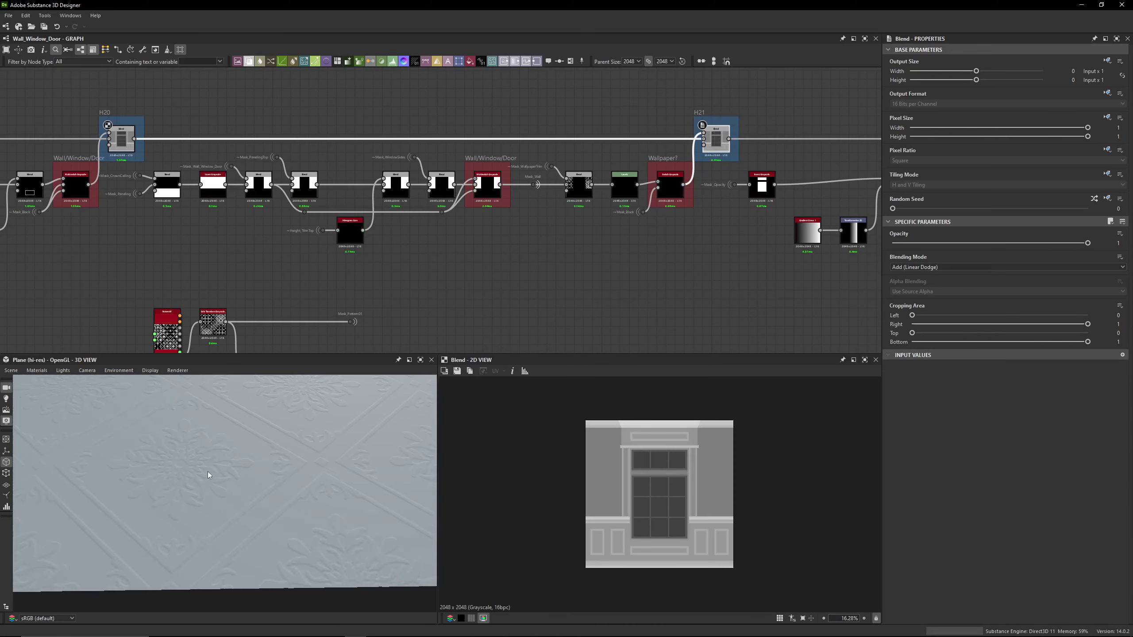
drag(210, 475, 236, 469)
drag(173, 488, 218, 510)
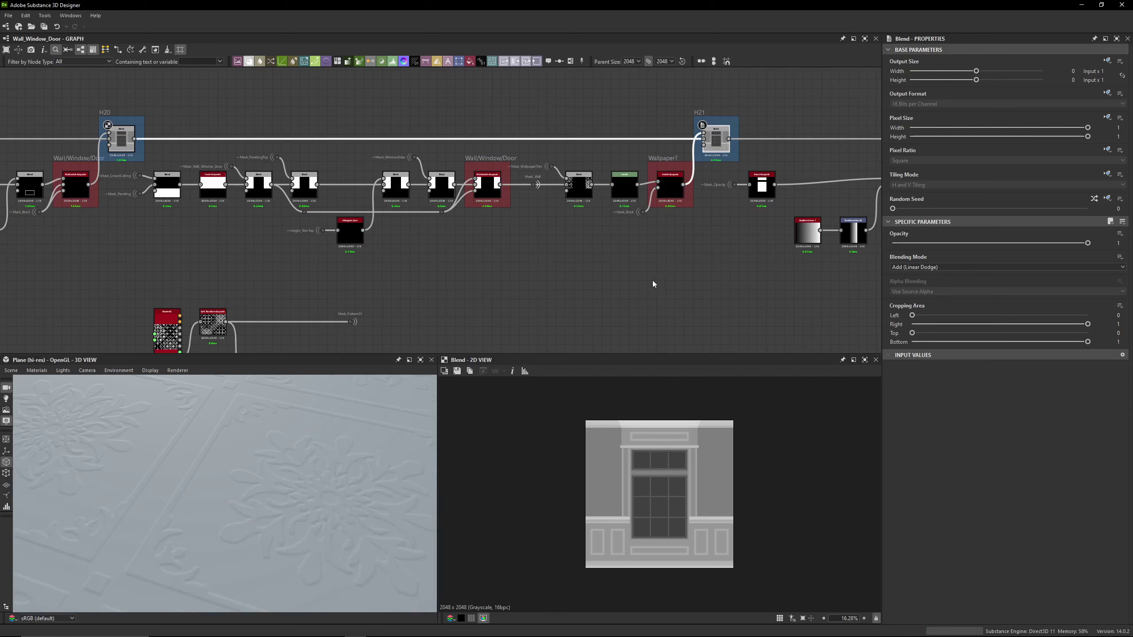
View the Mask_CrownCeiling and Mask_Paneling portals, their Add (Linear Dodge) Blend, and the Invert Grayscale result
middle_drag(182, 223, 253, 212)
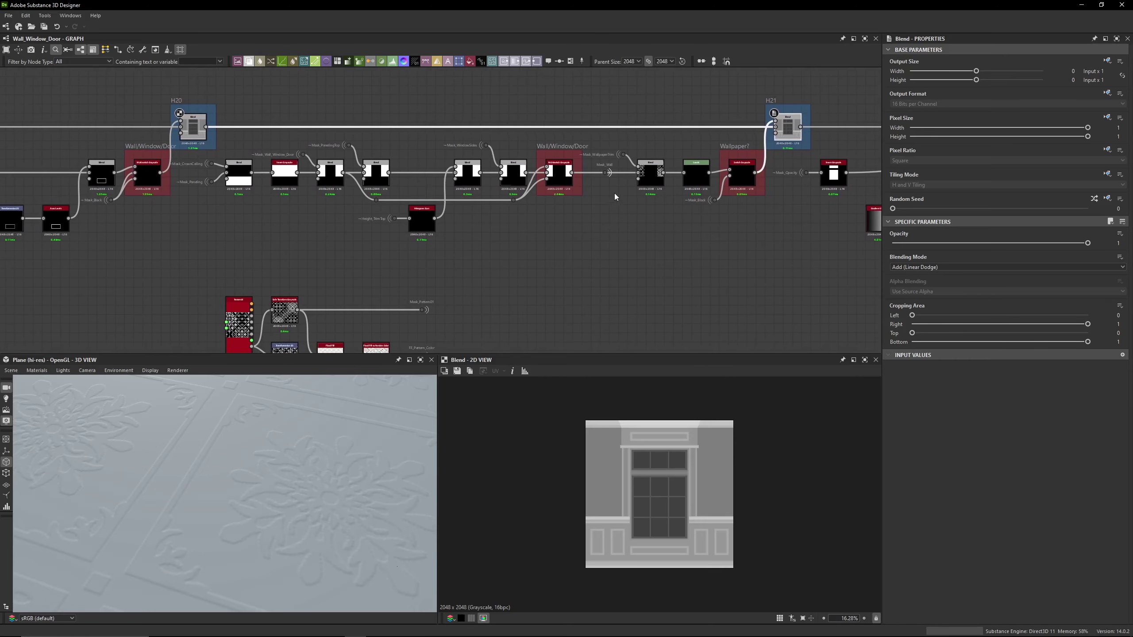
click(603, 171)
scroll(207, 166, up, 6)
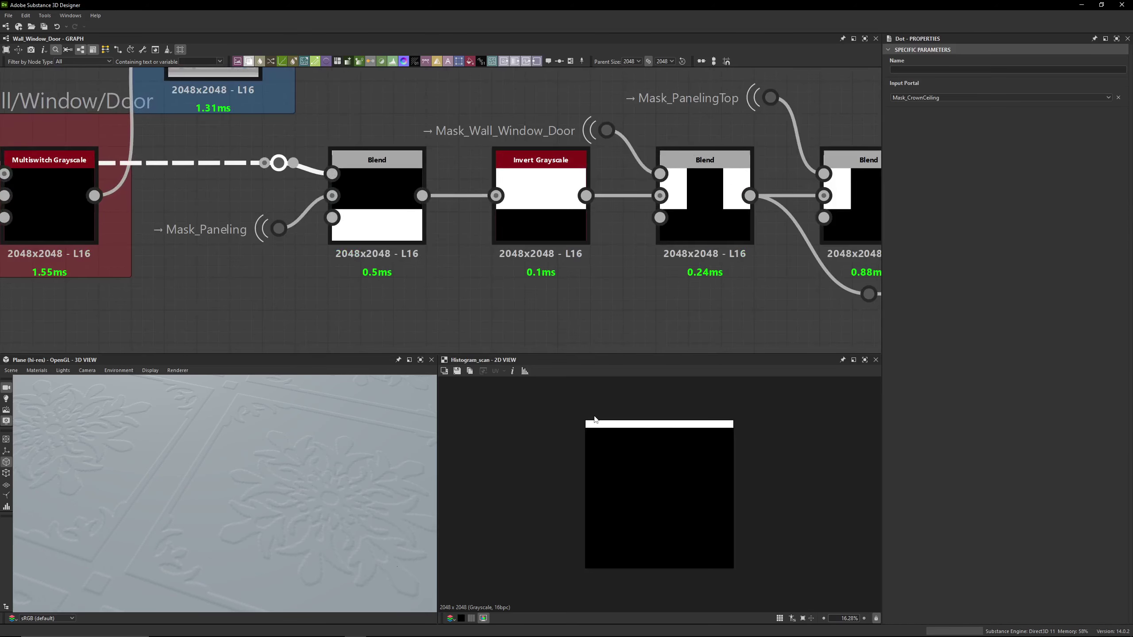
click(181, 249)
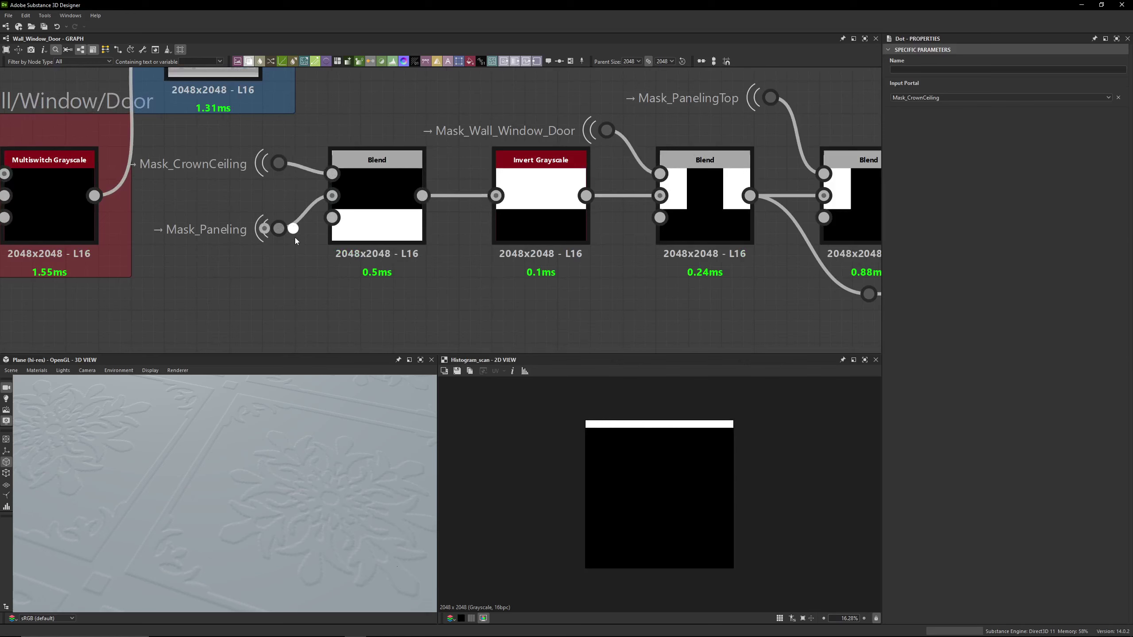
double_click(295, 233)
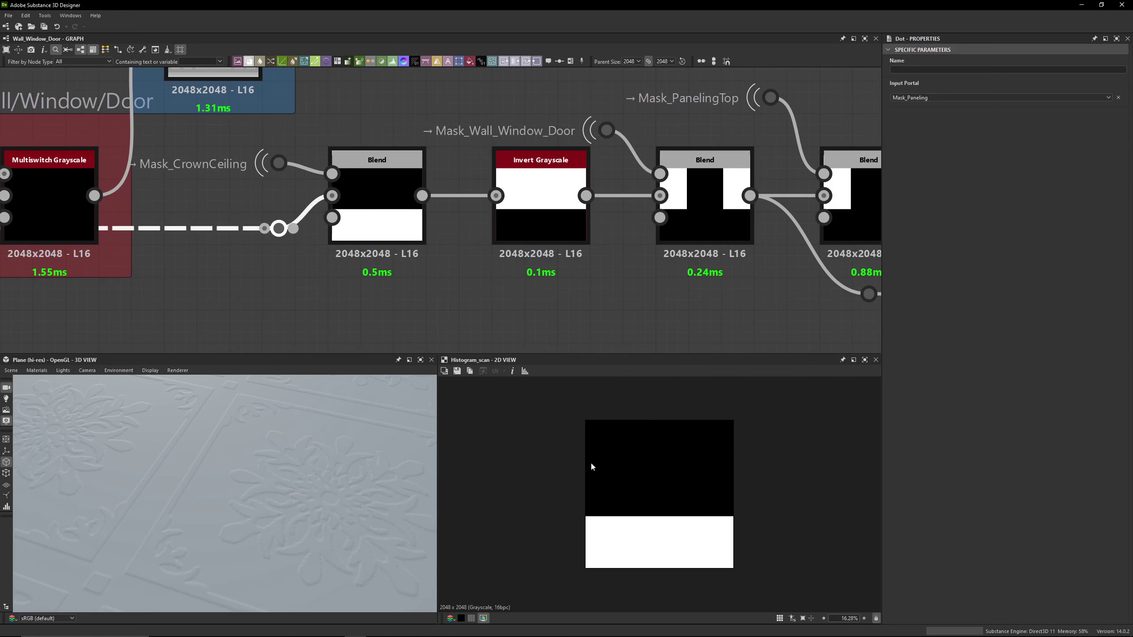
double_click(360, 194)
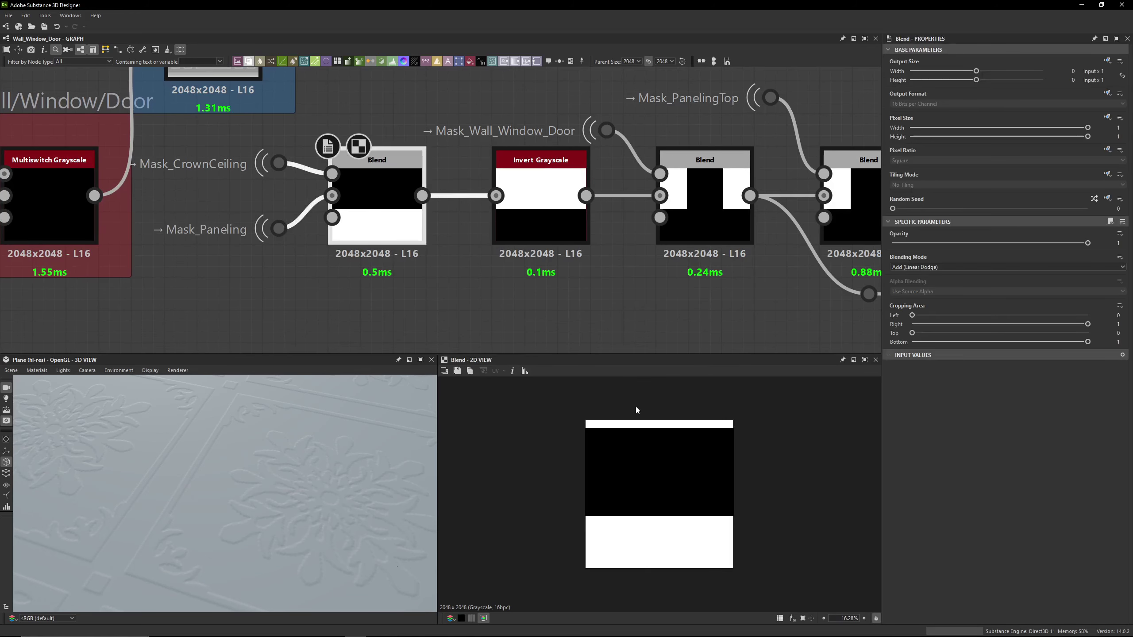
double_click(549, 222)
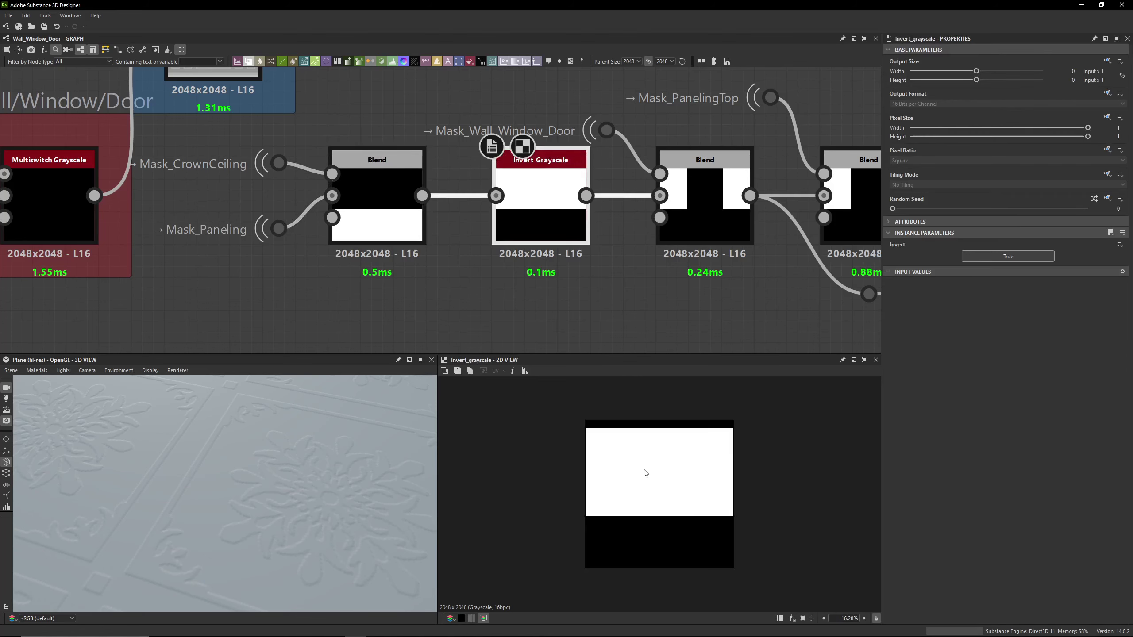
scroll(646, 473, down, 3)
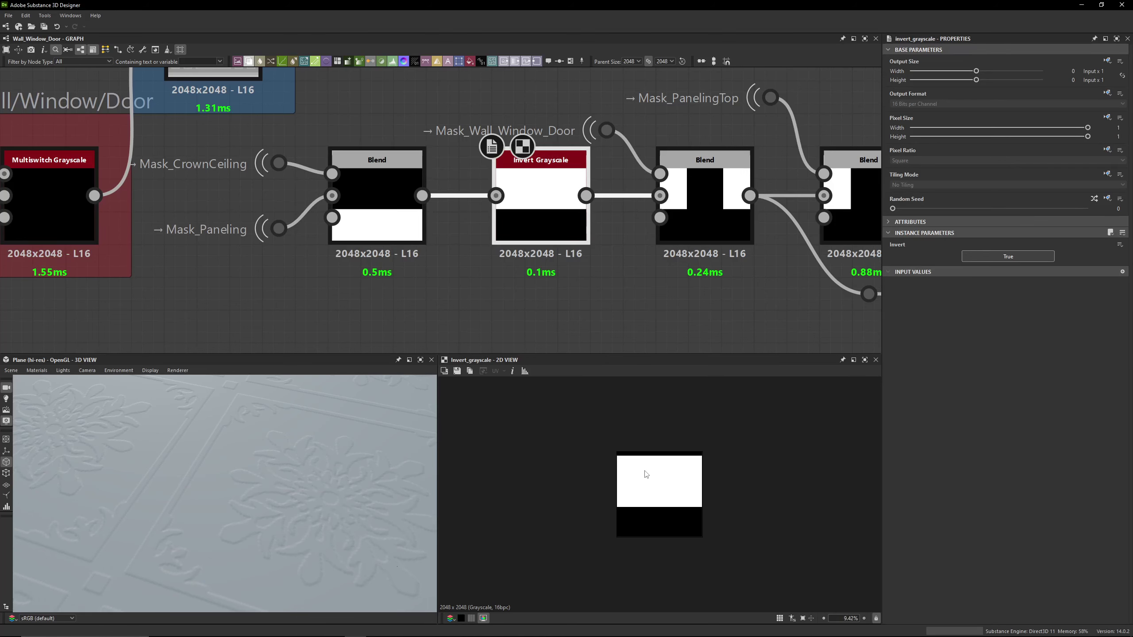
Orient the 3D window wall to face the camera and capture the 3D view in the Snipping Tool
drag(199, 532, 205, 479)
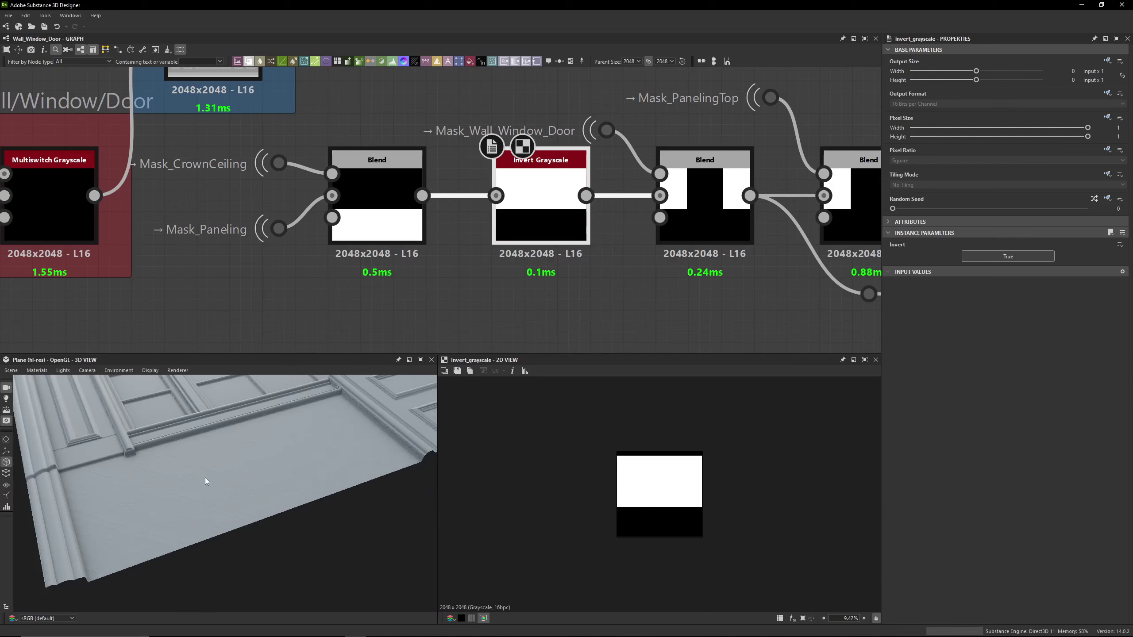
drag(388, 420, 213, 470)
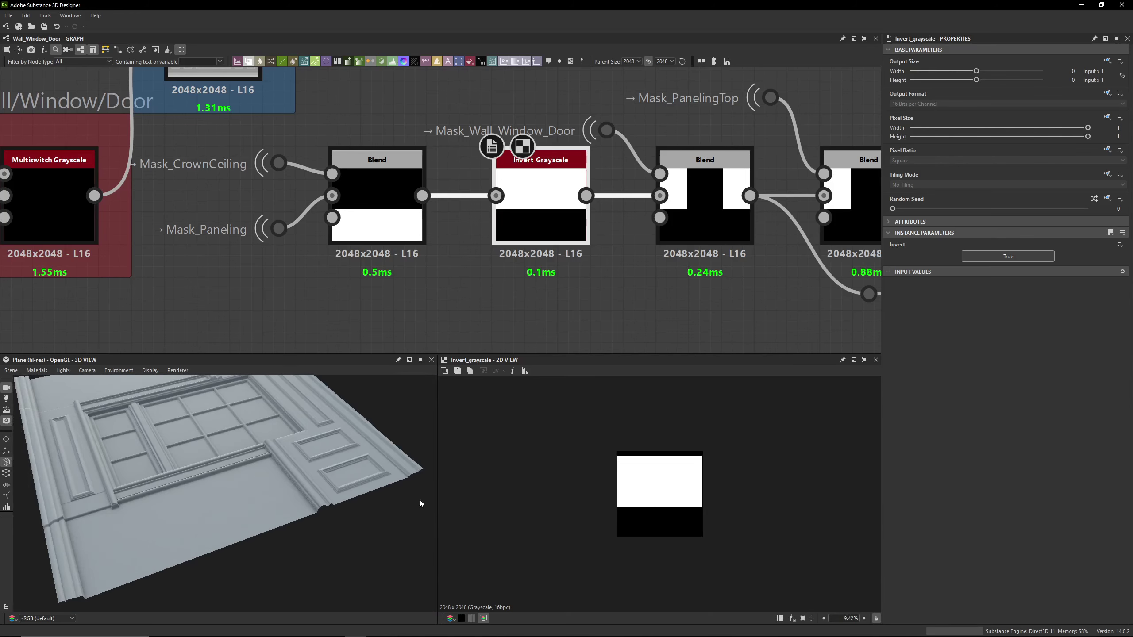
drag(420, 499, 252, 505)
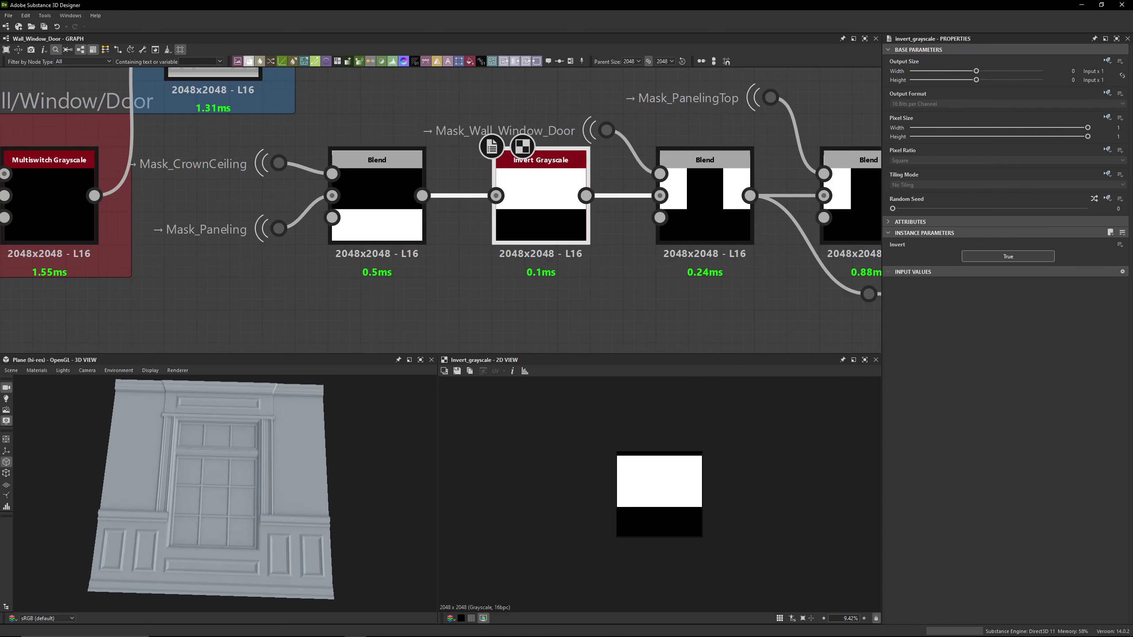
key(alt+Tab)
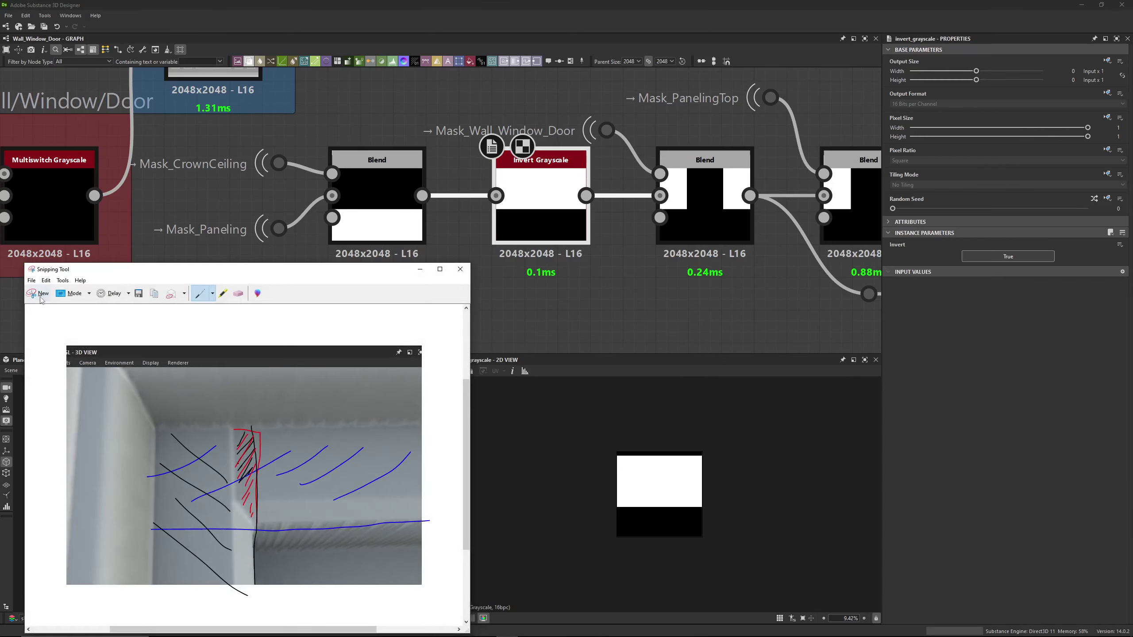
click(40, 294)
drag(67, 373, 413, 617)
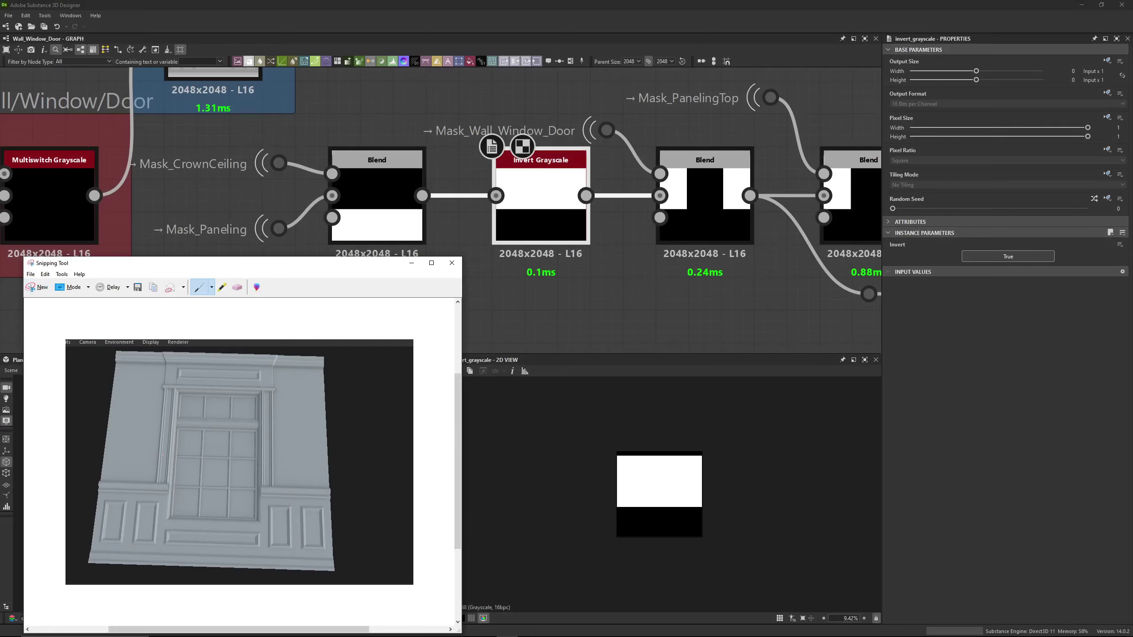
Mark the crown, window area and lower paneling on the snip with red pen strokes
drag(177, 362, 226, 371)
drag(225, 360, 267, 363)
mouse_move(200, 368)
mouse_down()
mouse_move(238, 405)
mouse_move(230, 417)
mouse_up()
drag(176, 403, 177, 424)
drag(169, 483, 112, 495)
mouse_move(117, 501)
mouse_down()
mouse_move(117, 552)
mouse_move(232, 556)
mouse_up()
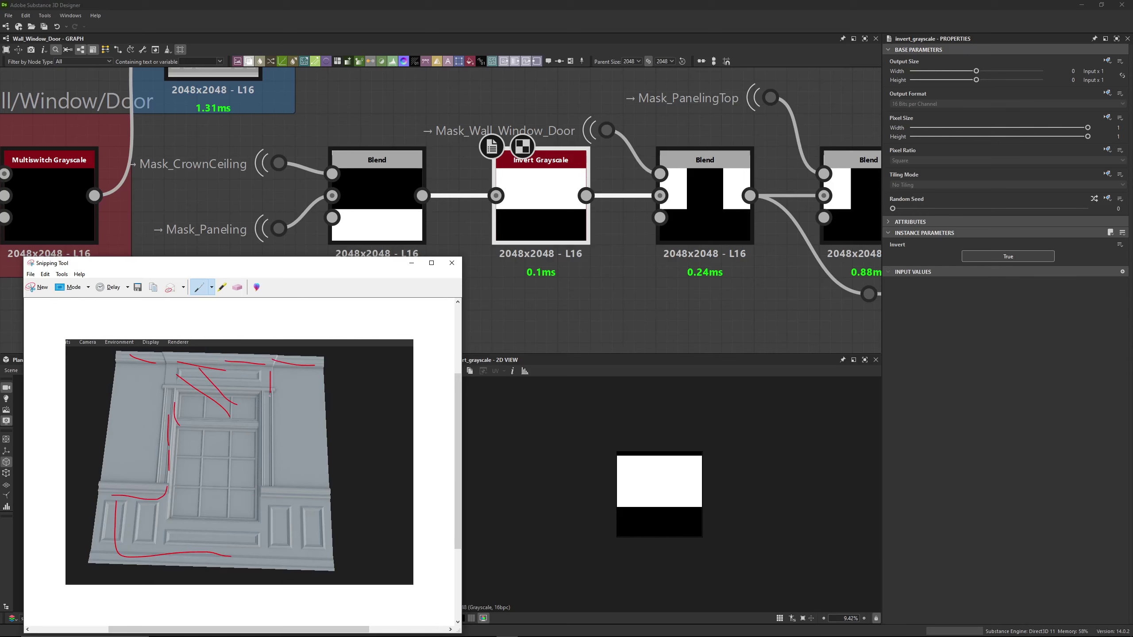
mouse_move(271, 396)
mouse_down()
mouse_move(284, 492)
mouse_move(321, 557)
mouse_up()
drag(178, 475, 241, 391)
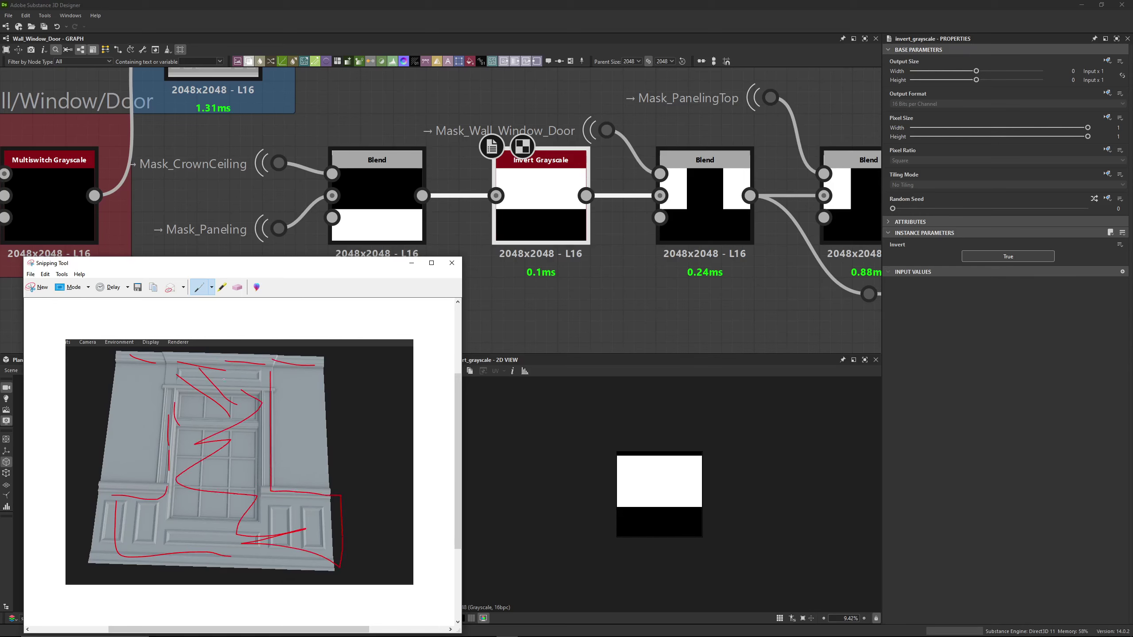
Mark the wall areas beside the window and the band between crown and paneling in blue, then minimize the Snipping Tool
click(212, 288)
click(210, 312)
mouse_move(133, 375)
mouse_down()
mouse_move(119, 396)
mouse_move(147, 432)
mouse_move(126, 473)
mouse_up()
mouse_move(282, 390)
mouse_down()
mouse_move(308, 383)
mouse_move(299, 442)
mouse_move(359, 476)
mouse_up()
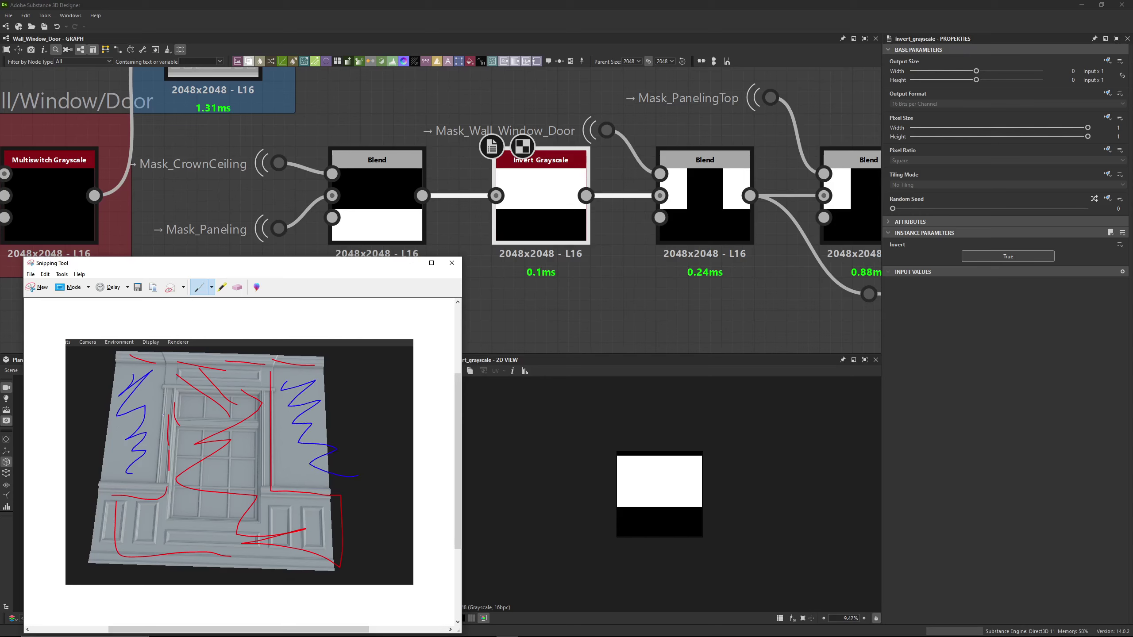
drag(115, 363, 321, 367)
drag(140, 482, 330, 494)
mouse_move(183, 473)
mouse_down()
mouse_move(218, 443)
mouse_move(237, 395)
mouse_up()
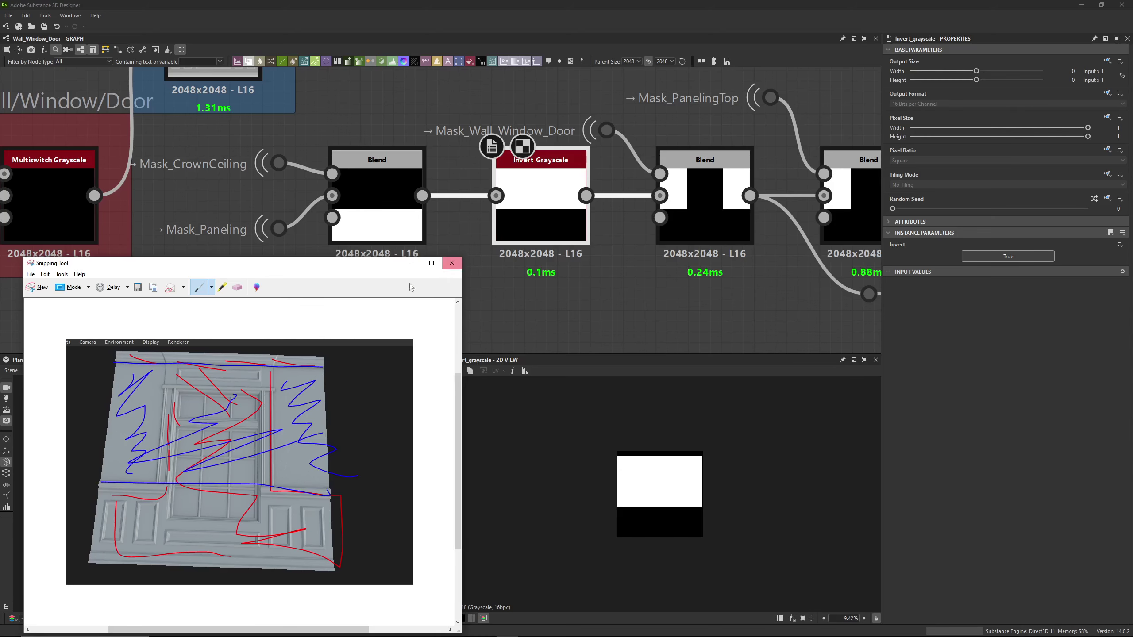
click(411, 263)
View the Subtract Blends that remove Mask_Wall_Window_Door and Mask_PanelingTop from the wallpaper mask, and compare their results
middle_drag(543, 227, 382, 225)
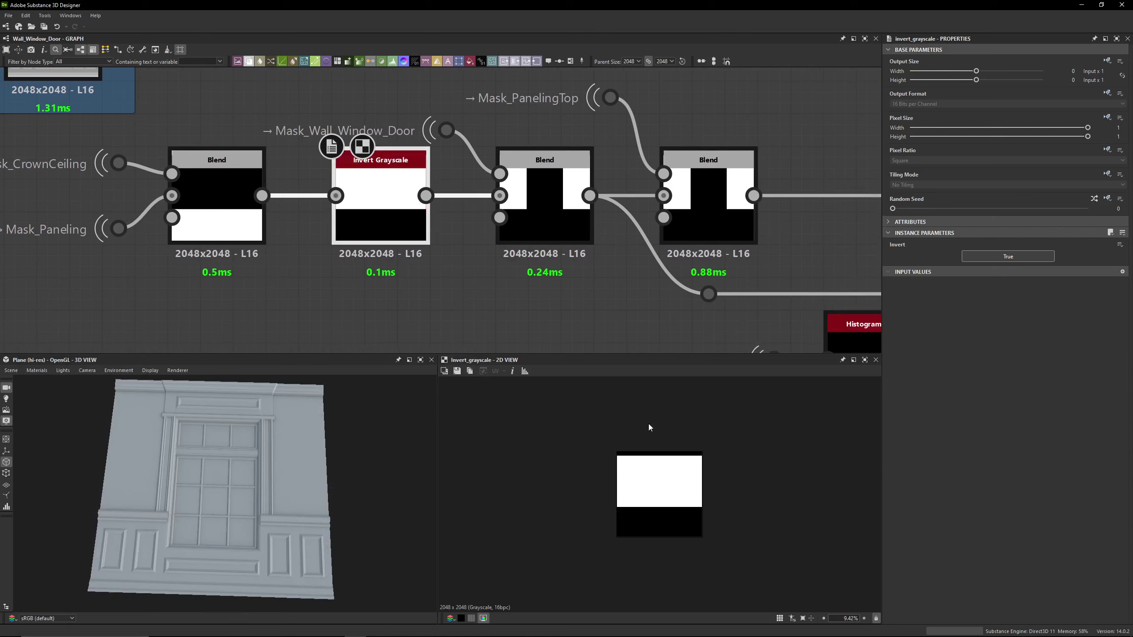
double_click(535, 212)
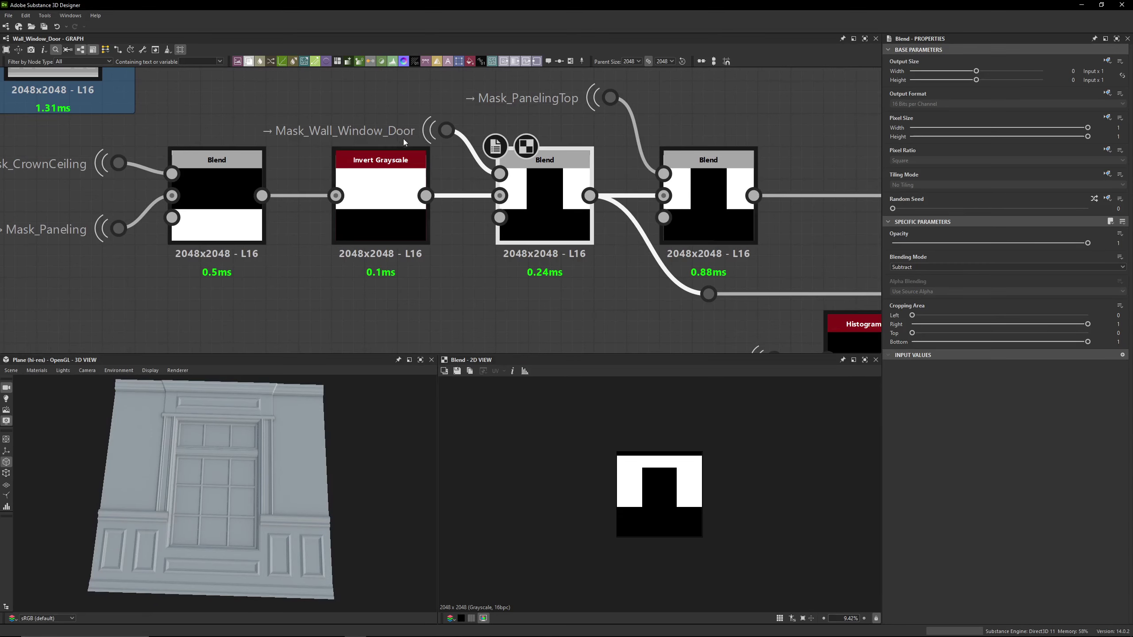
middle_drag(562, 277, 411, 306)
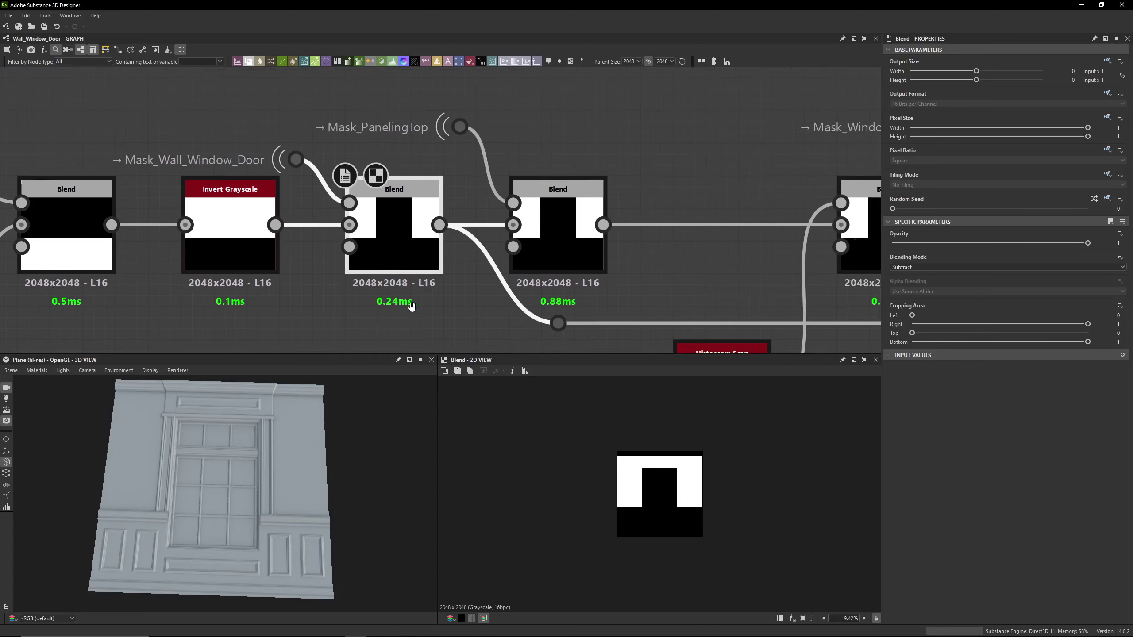
double_click(547, 237)
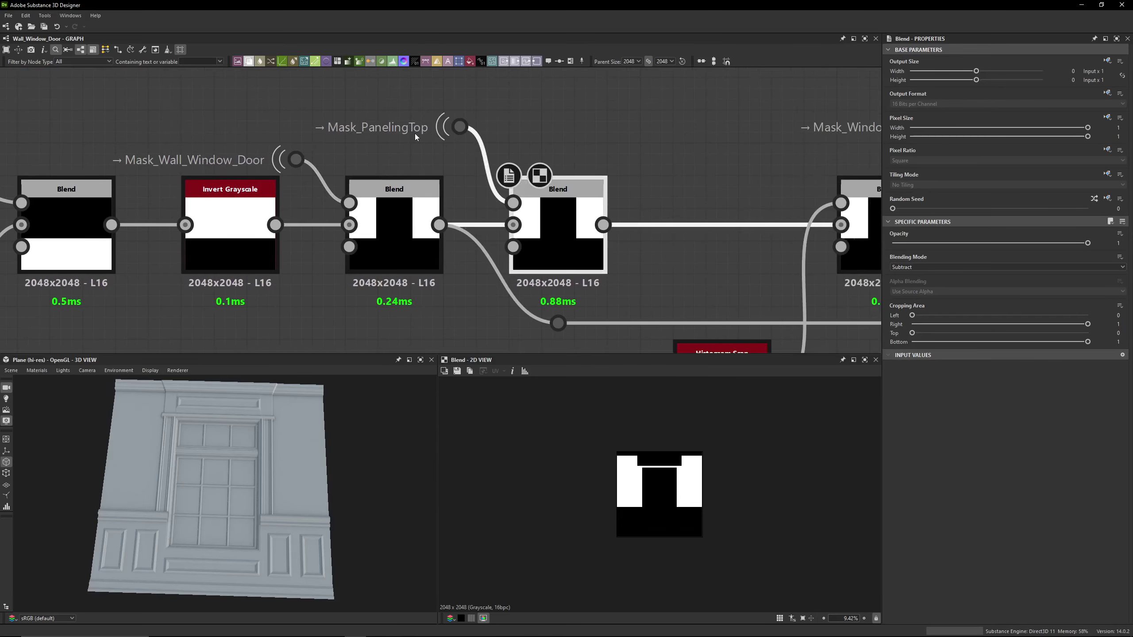
scroll(556, 225, down, 3)
middle_drag(556, 227, 403, 195)
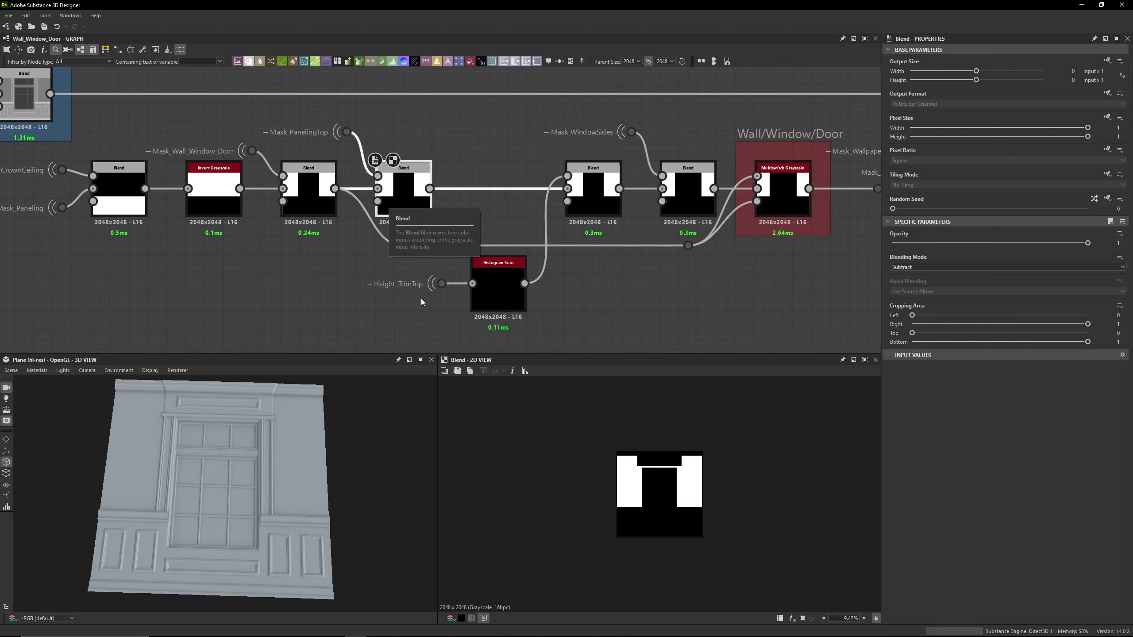
double_click(314, 210)
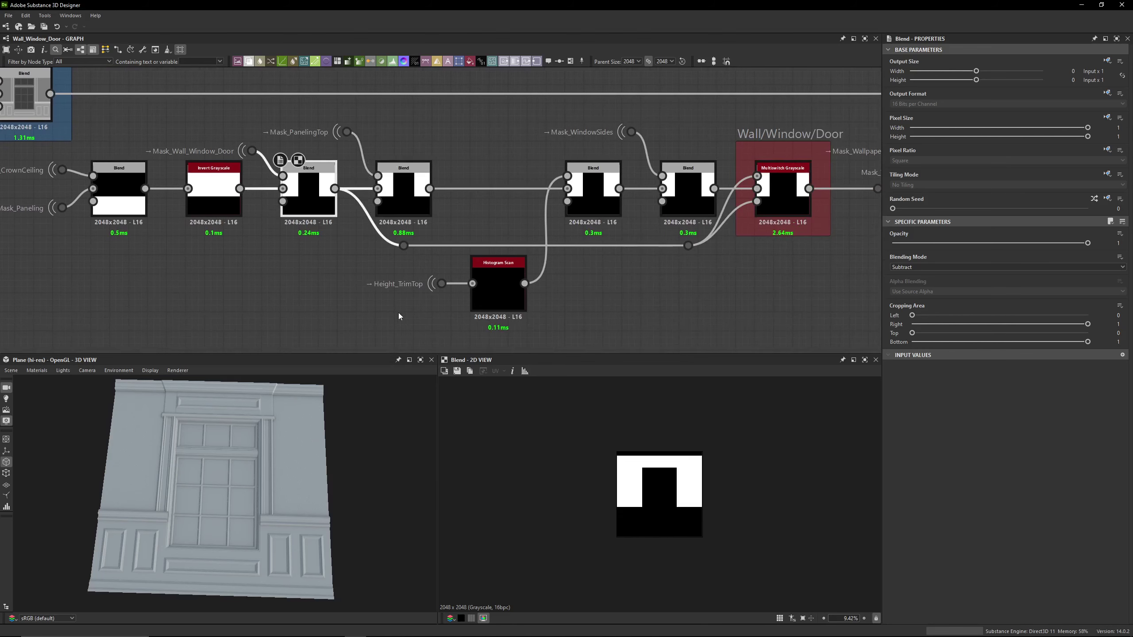
View the Height_TrimTop portal, its Histogram Scan and the Subtract Blend that removes it from the wall mask, comparing their outputs
click(441, 283)
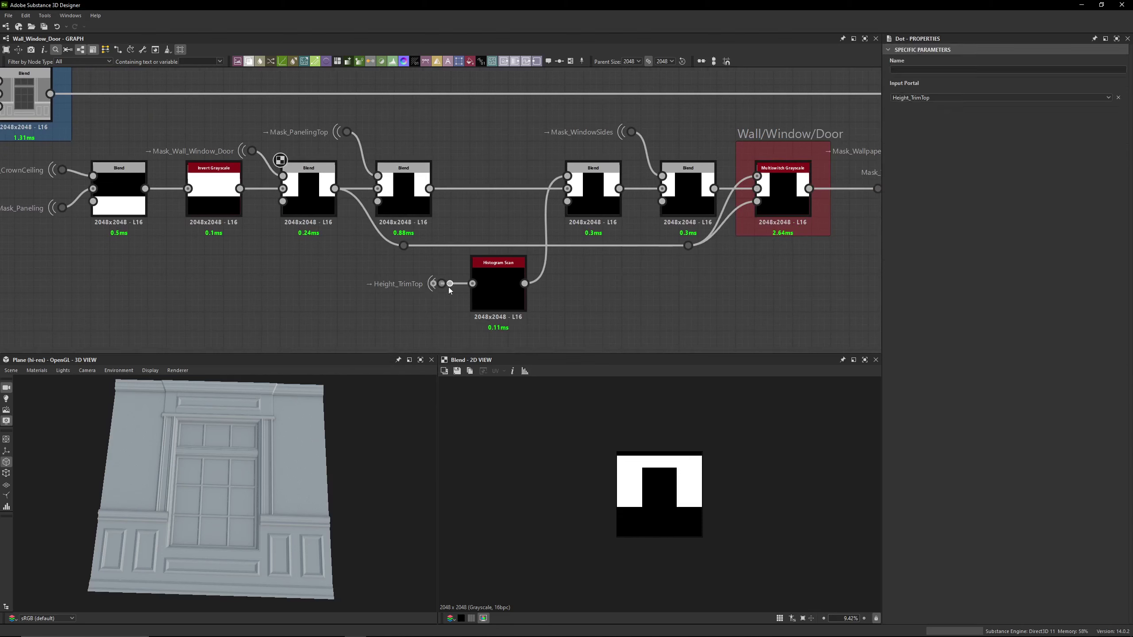
double_click(441, 284)
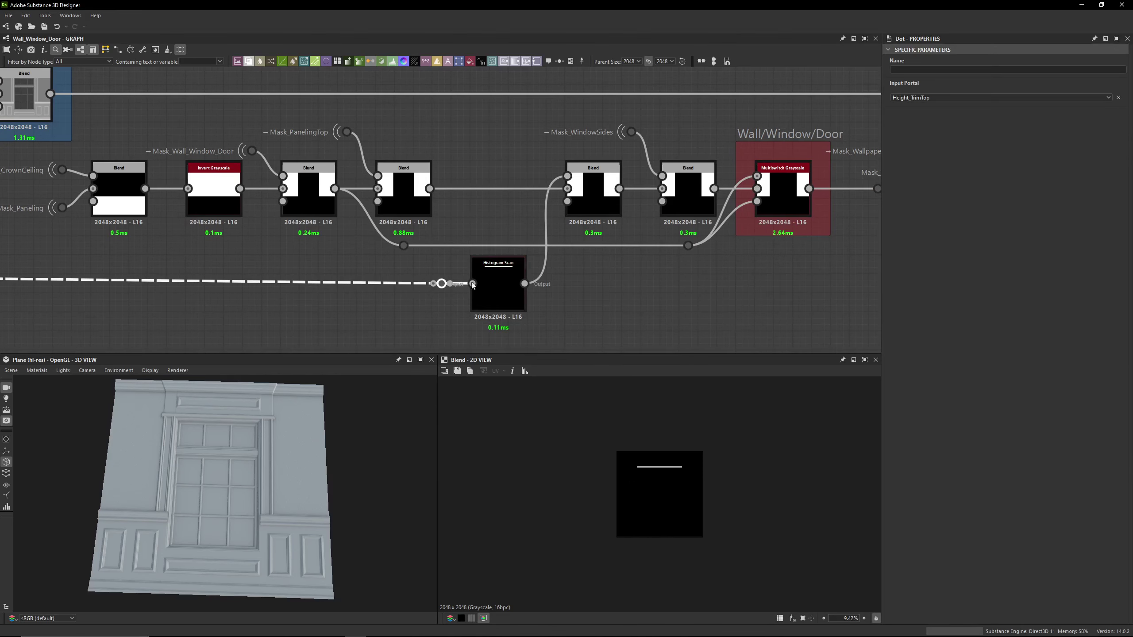
double_click(512, 287)
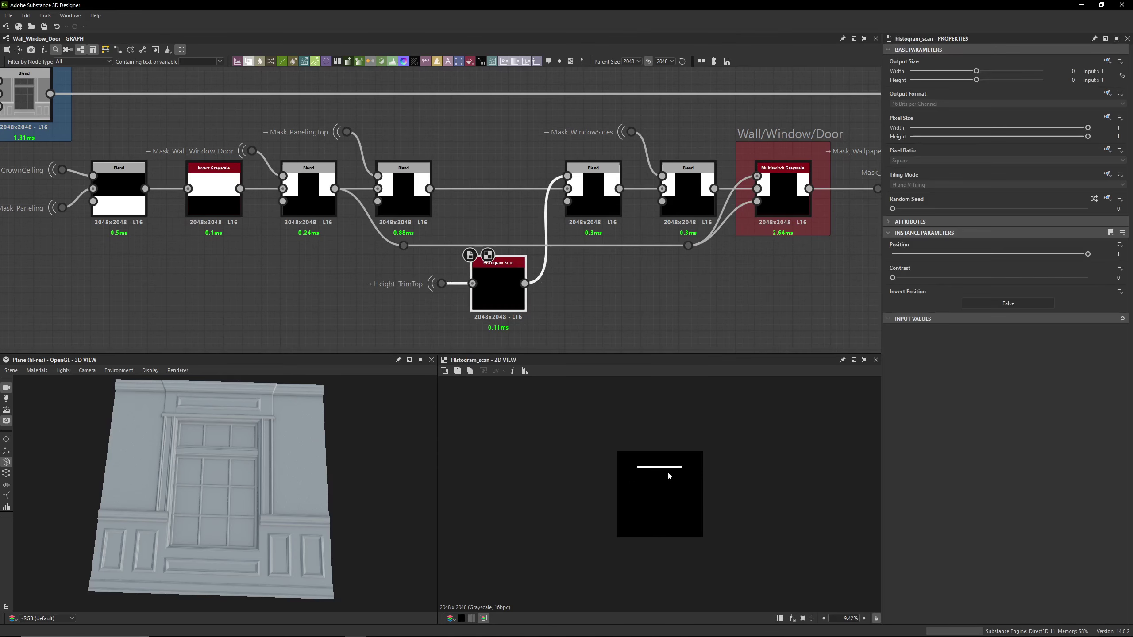
scroll(609, 436, up, 4)
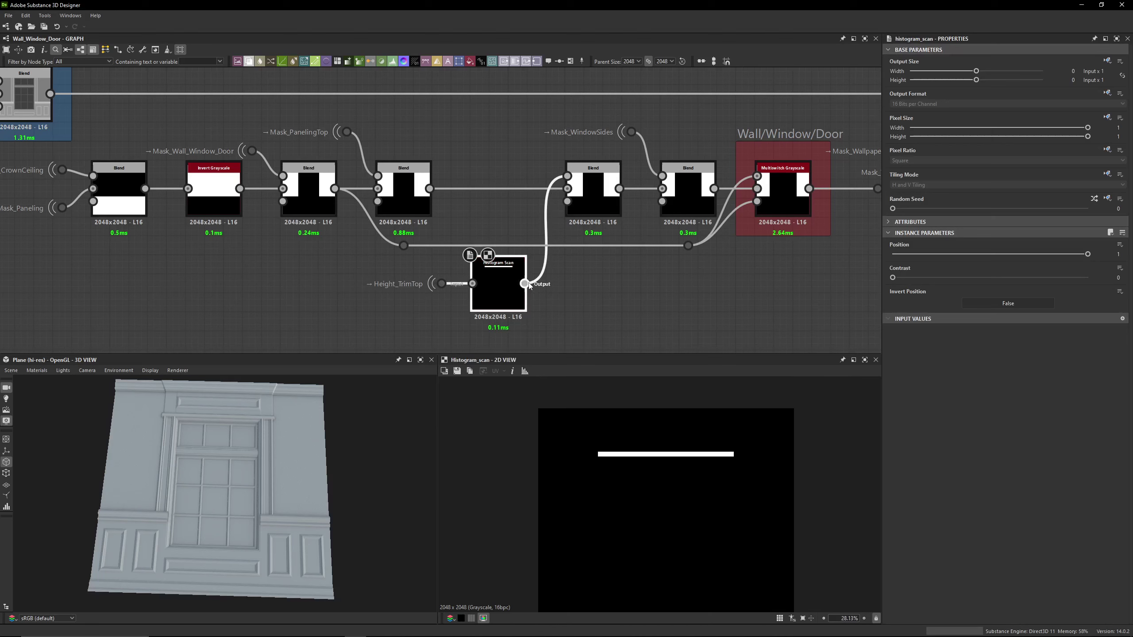
double_click(593, 197)
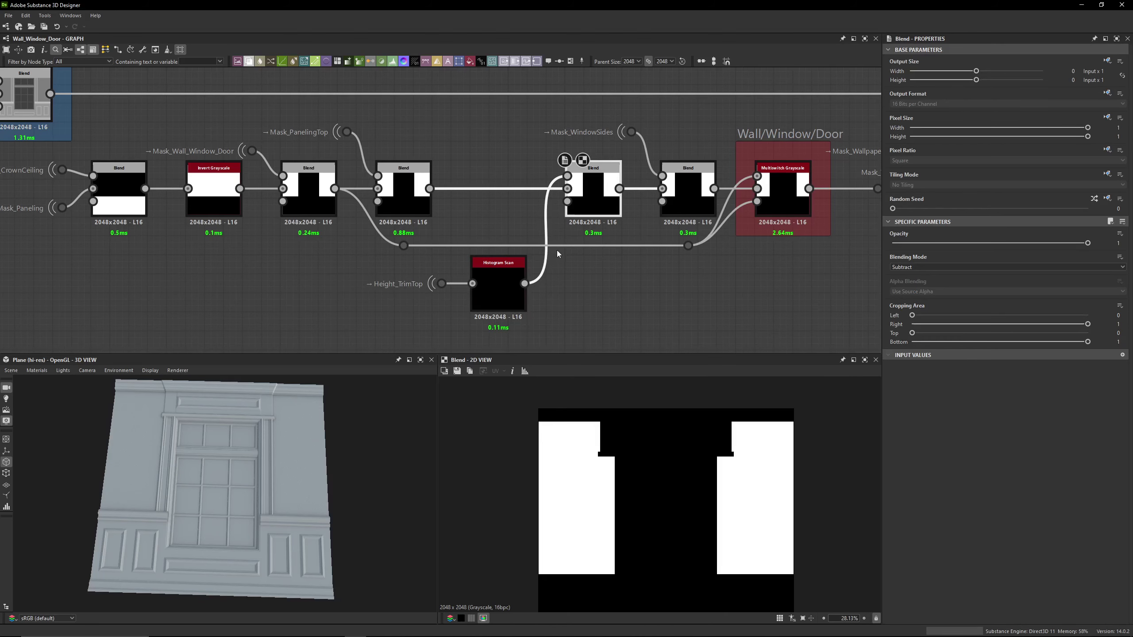
double_click(501, 287)
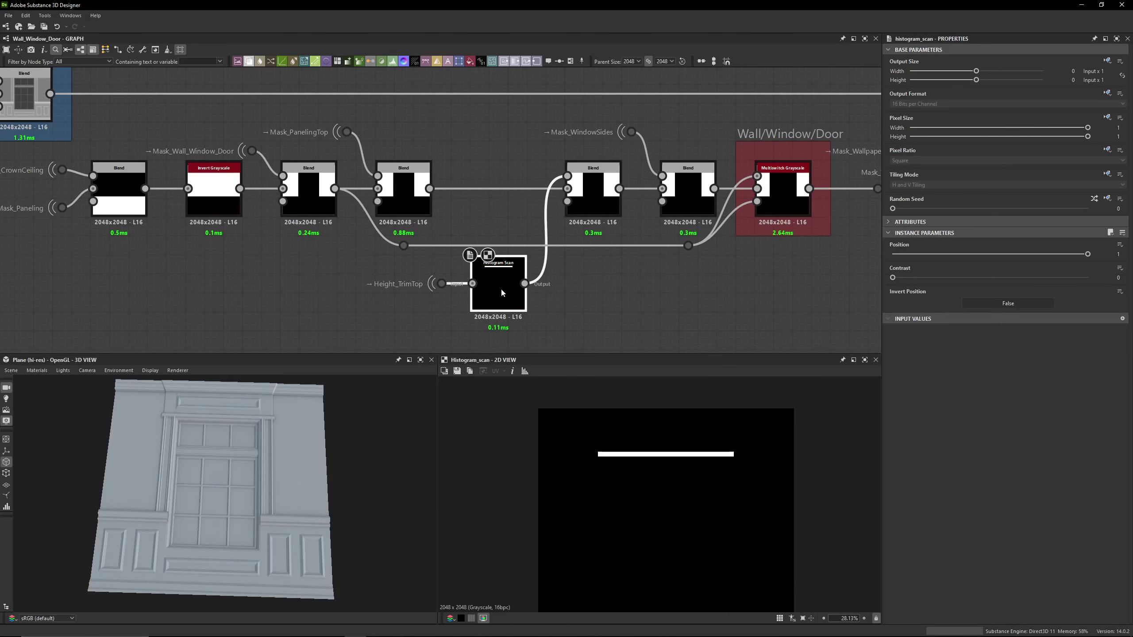
double_click(588, 184)
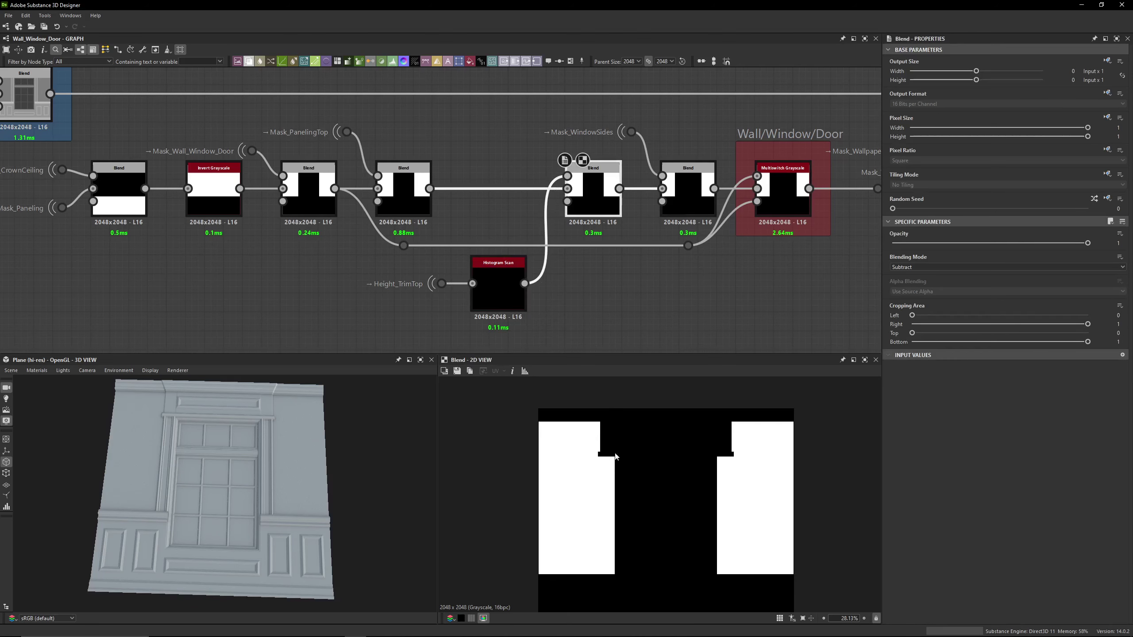
View the Subtract Blend that removes Mask_WindowSides and compare it with the preceding Blend and the 3D window wall
middle_drag(589, 197, 501, 203)
double_click(584, 178)
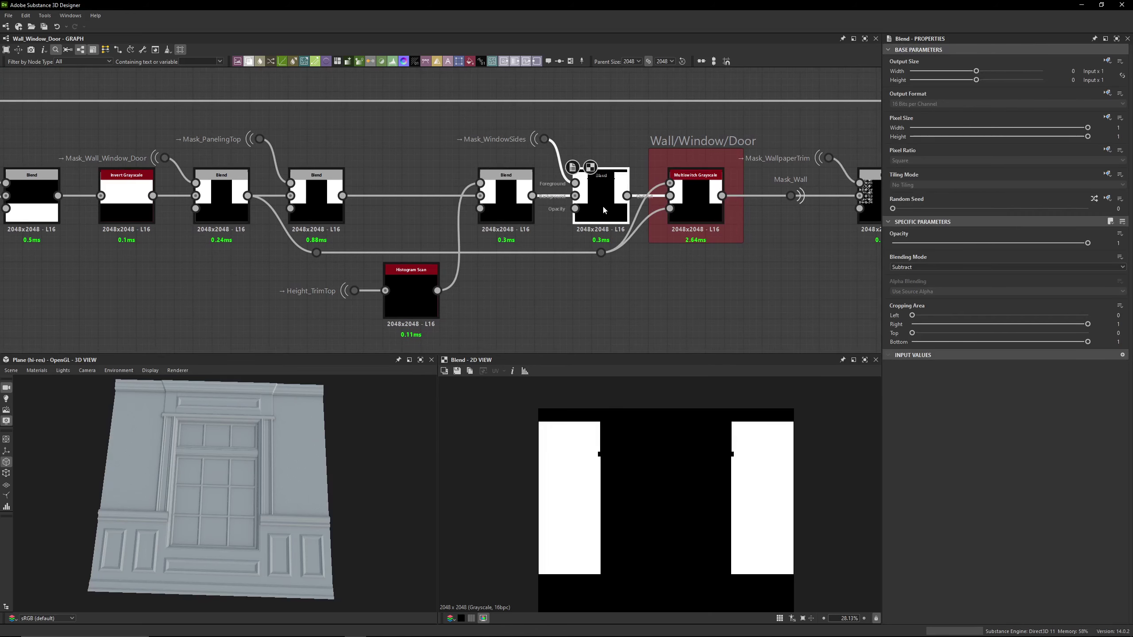
scroll(653, 476, down, 2)
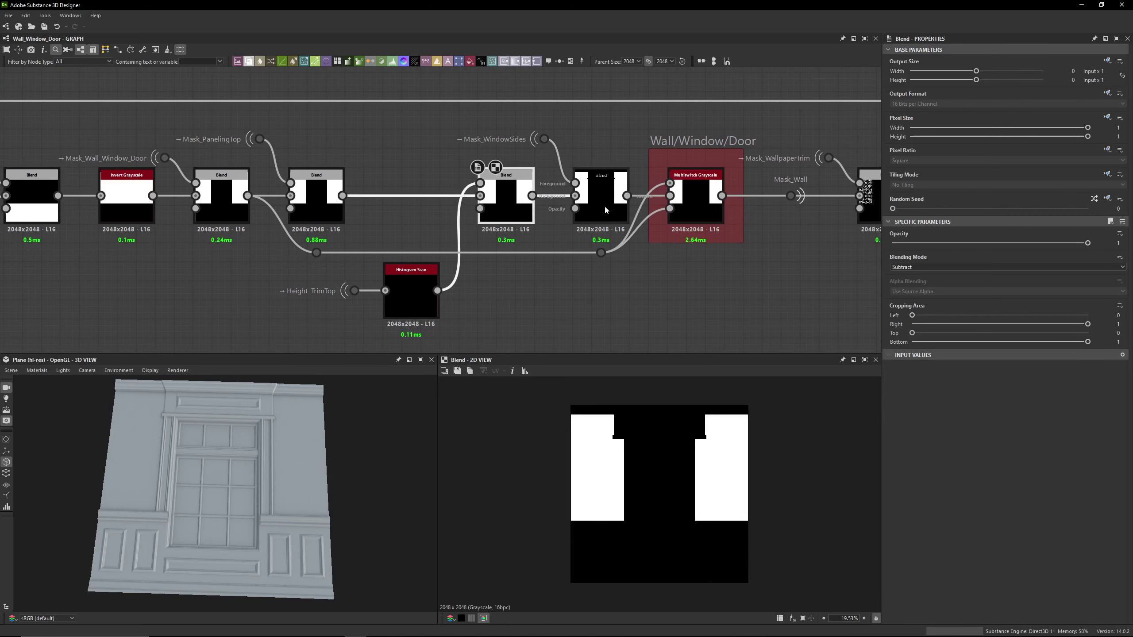
drag(170, 428, 179, 460)
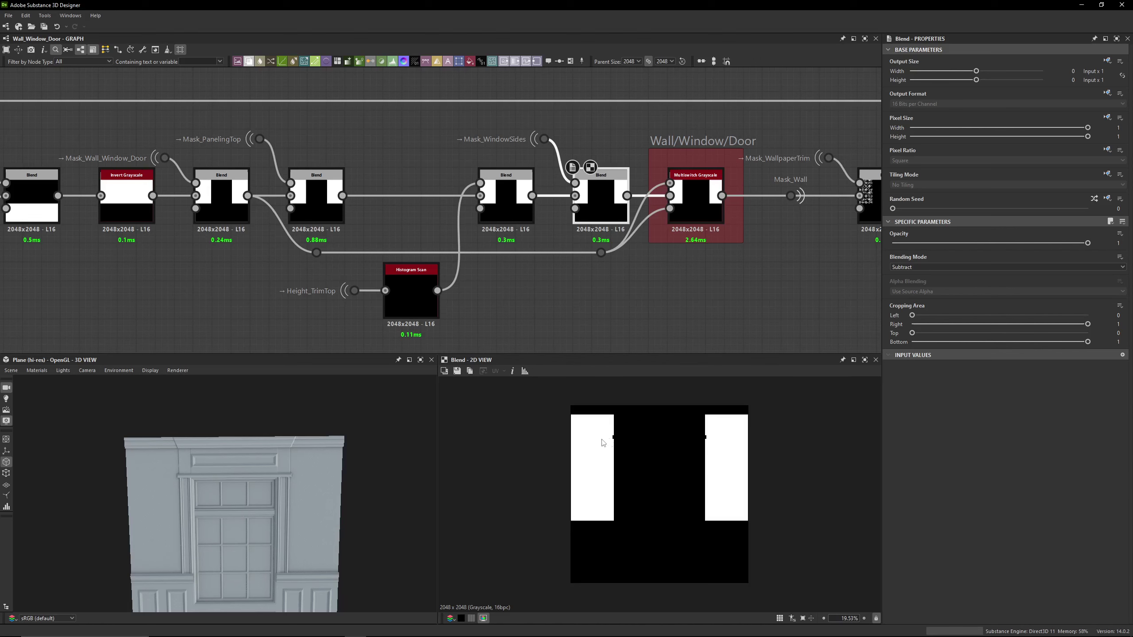
Move the routing dot closer to the Wall/Window/Door Multiswitch Grayscale, and compare the wall masks feeding that switch with its output
middle_drag(622, 245, 554, 248)
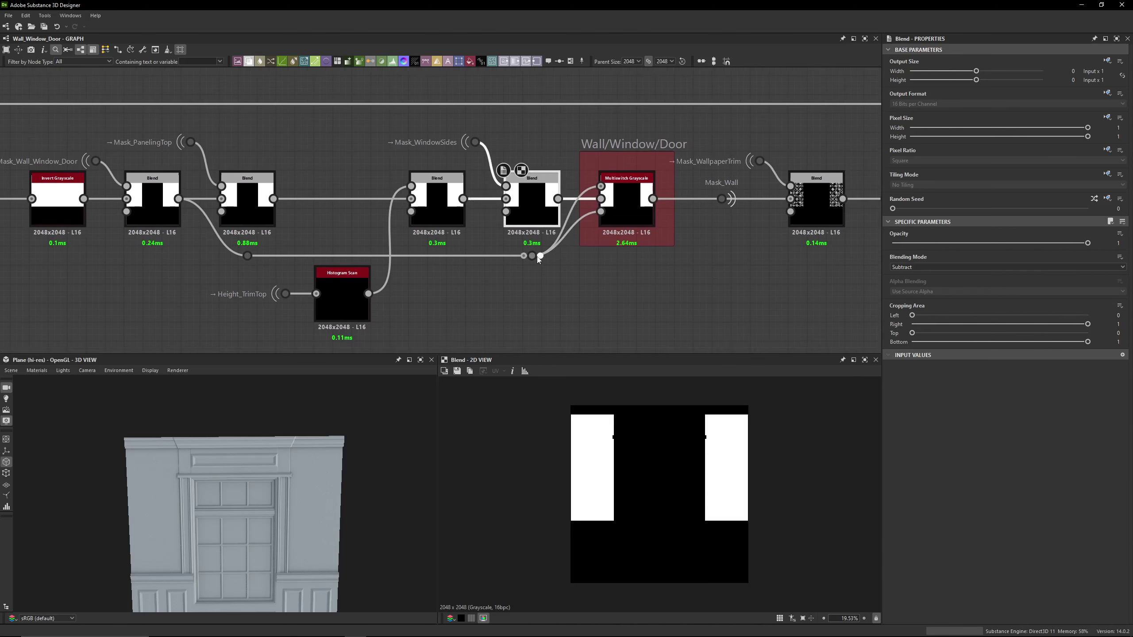
drag(539, 258, 570, 255)
click(157, 203)
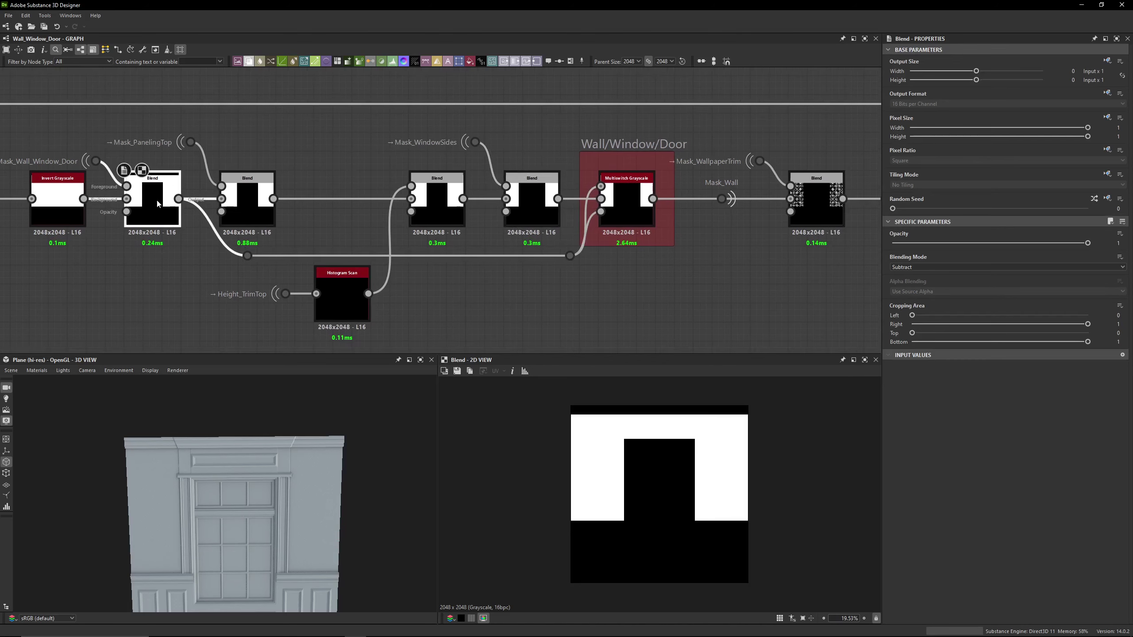
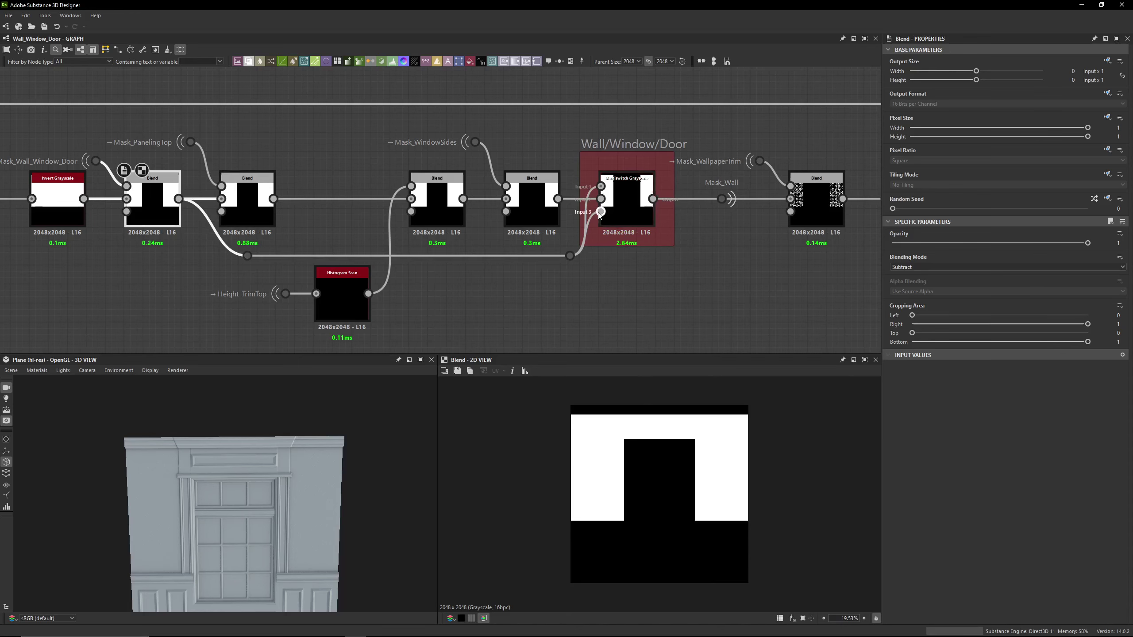
click(535, 214)
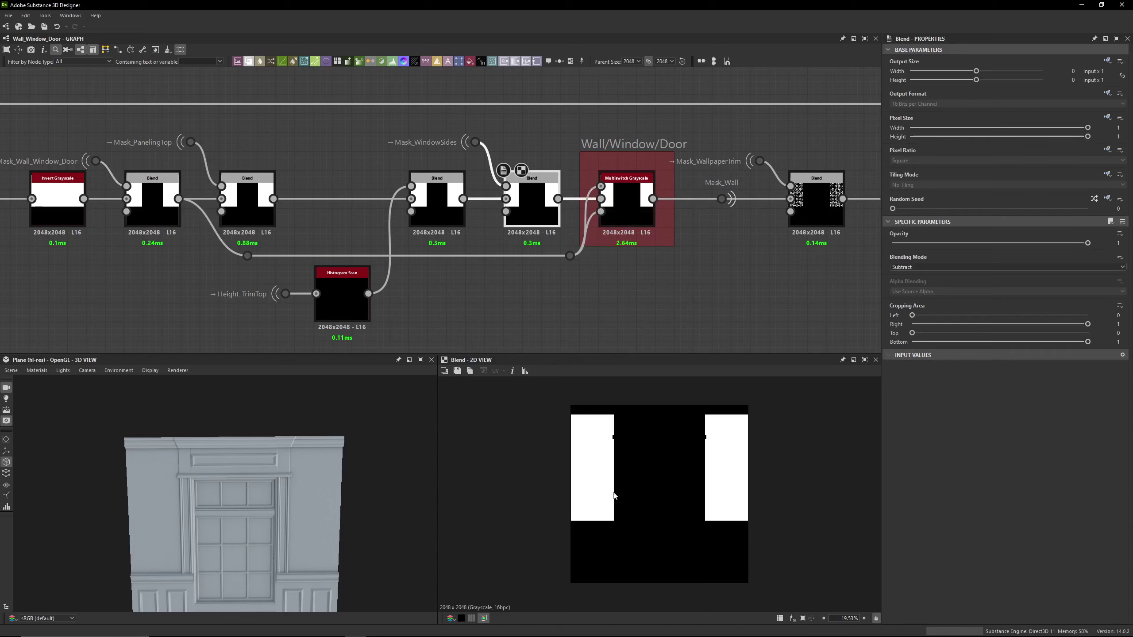
click(624, 209)
Inspect the Mask_Wall dot after the Wall/Window/Door switch and the connections it feeds
middle_drag(742, 221, 505, 222)
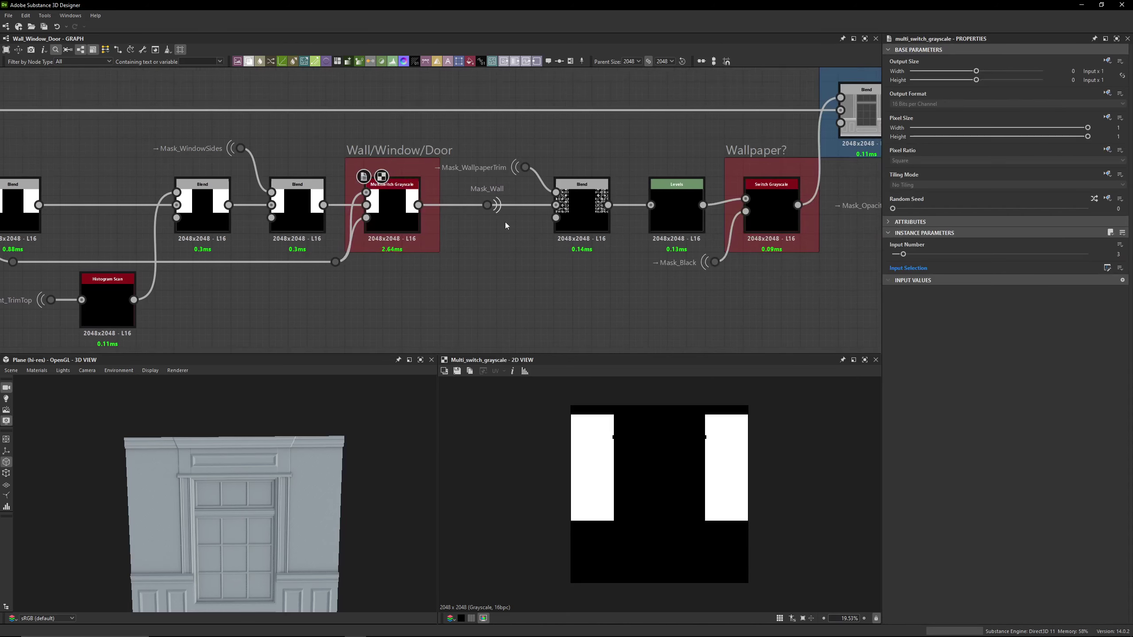
scroll(504, 221, up, 3)
click(504, 209)
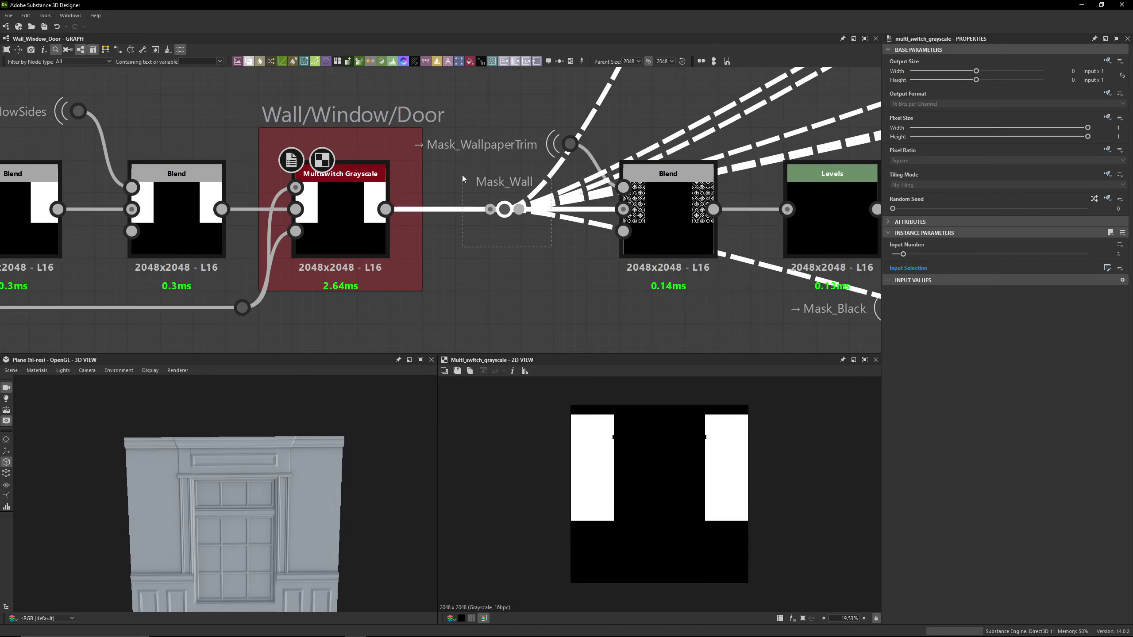
click(593, 340)
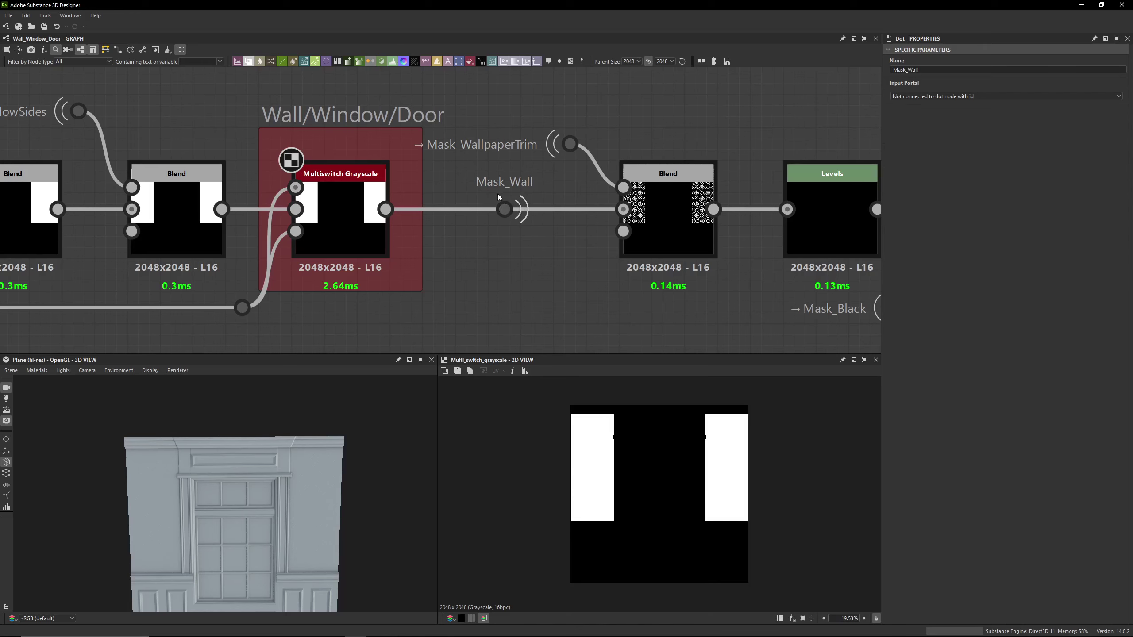
middle_drag(525, 180, 508, 186)
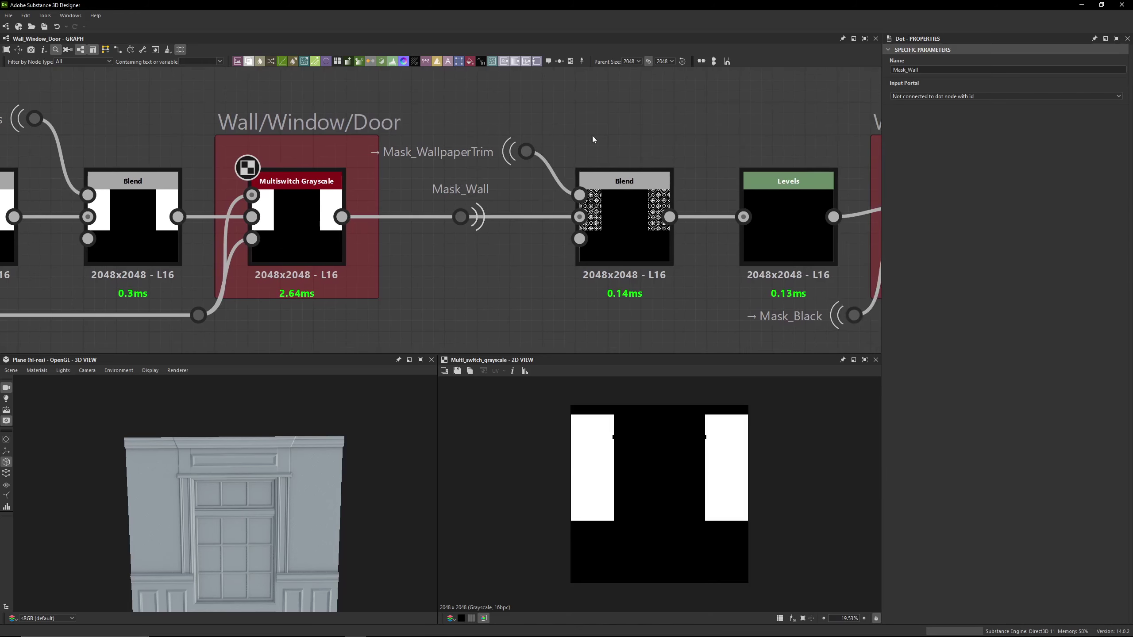
View the Multiply Blend of Mask_Wall and Mask_WallpaperTrim, and trace the Mask_WallpaperTrim portal back to its source dot
double_click(618, 223)
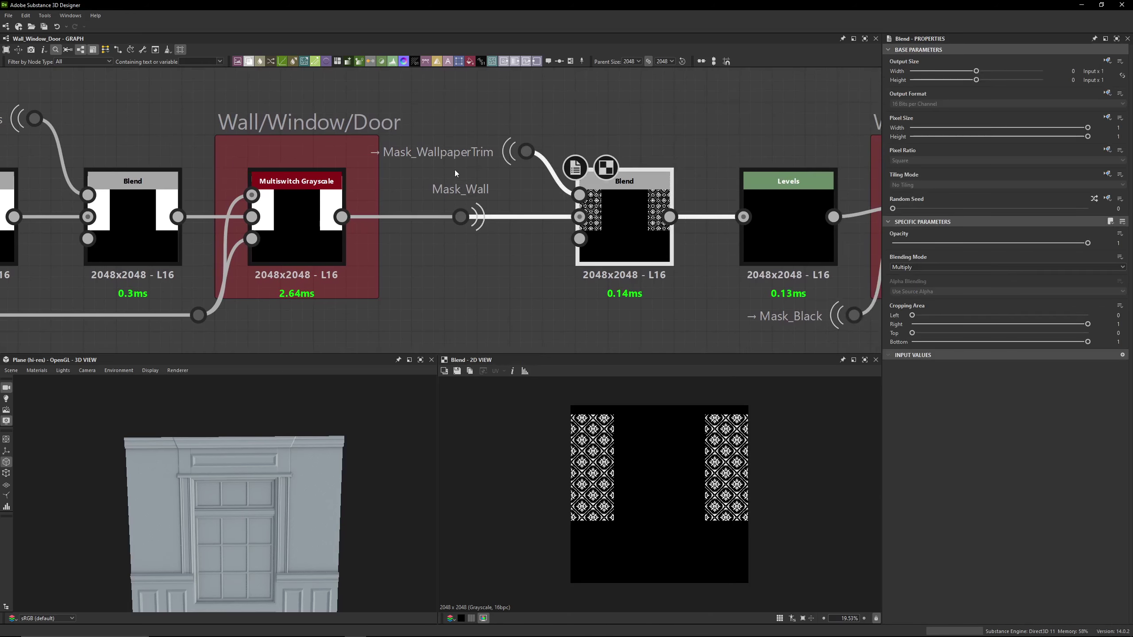
click(526, 150)
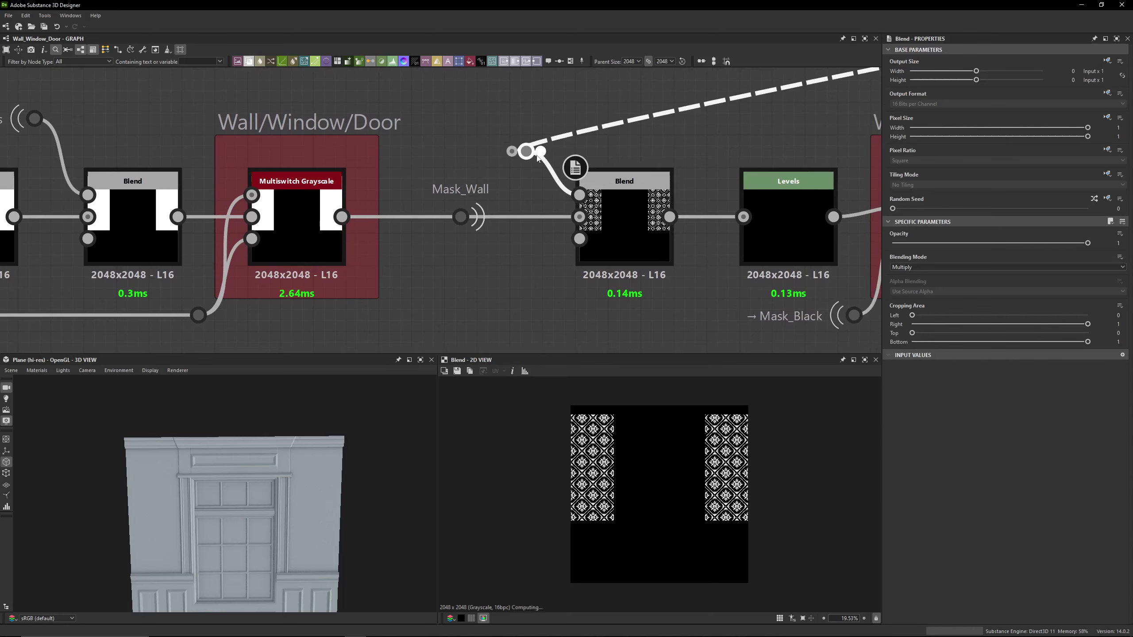
scroll(537, 225, down, 4)
scroll(532, 233, down, 2)
scroll(576, 178, down, 3)
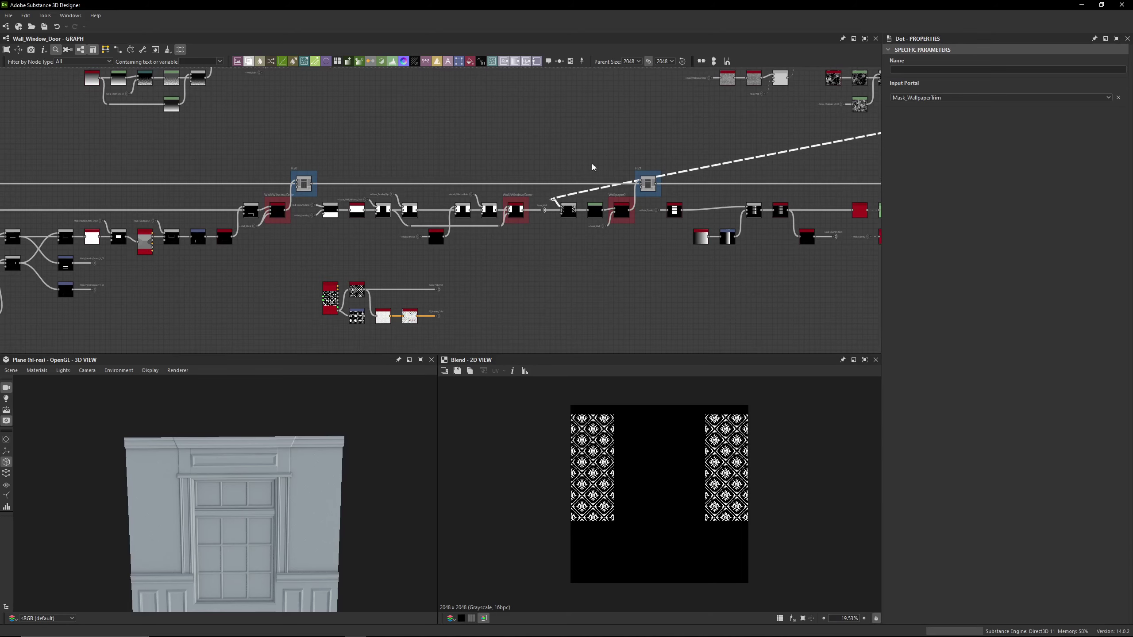
middle_drag(606, 154, 226, 244)
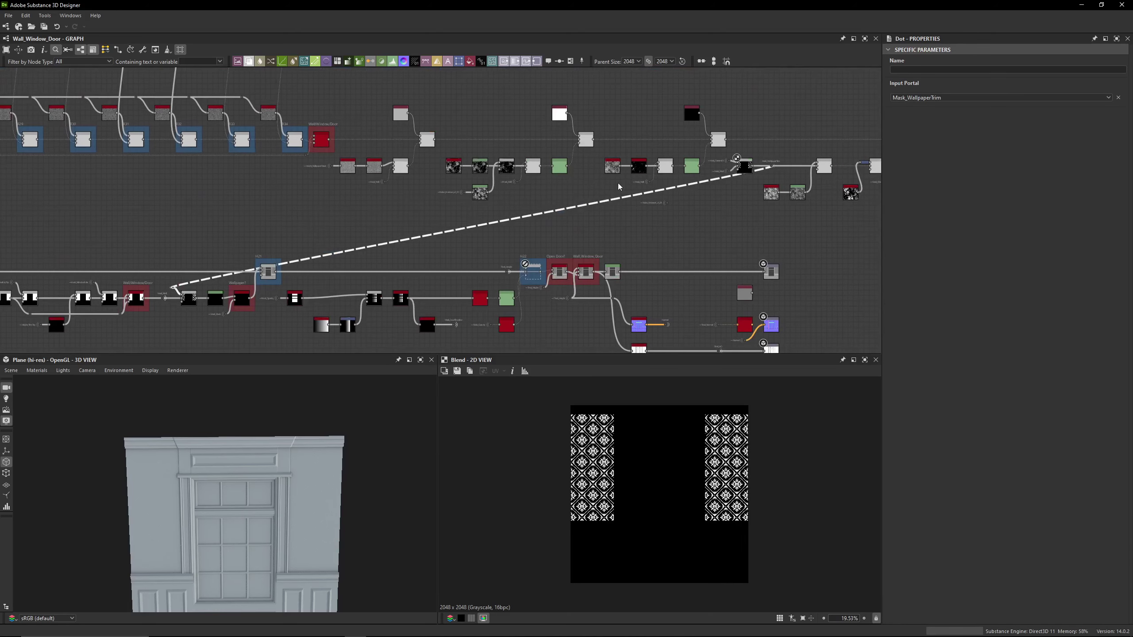
middle_drag(445, 234, 640, 161)
scroll(357, 243, up, 4)
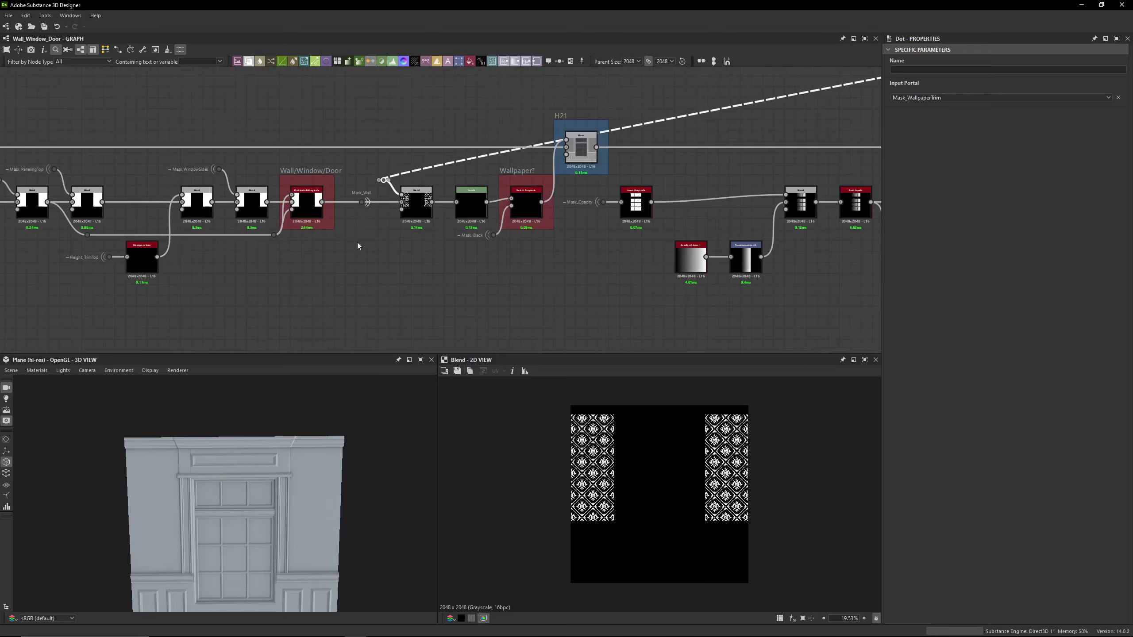
scroll(379, 230, down, 2)
middle_drag(660, 107, 223, 253)
scroll(667, 203, up, 5)
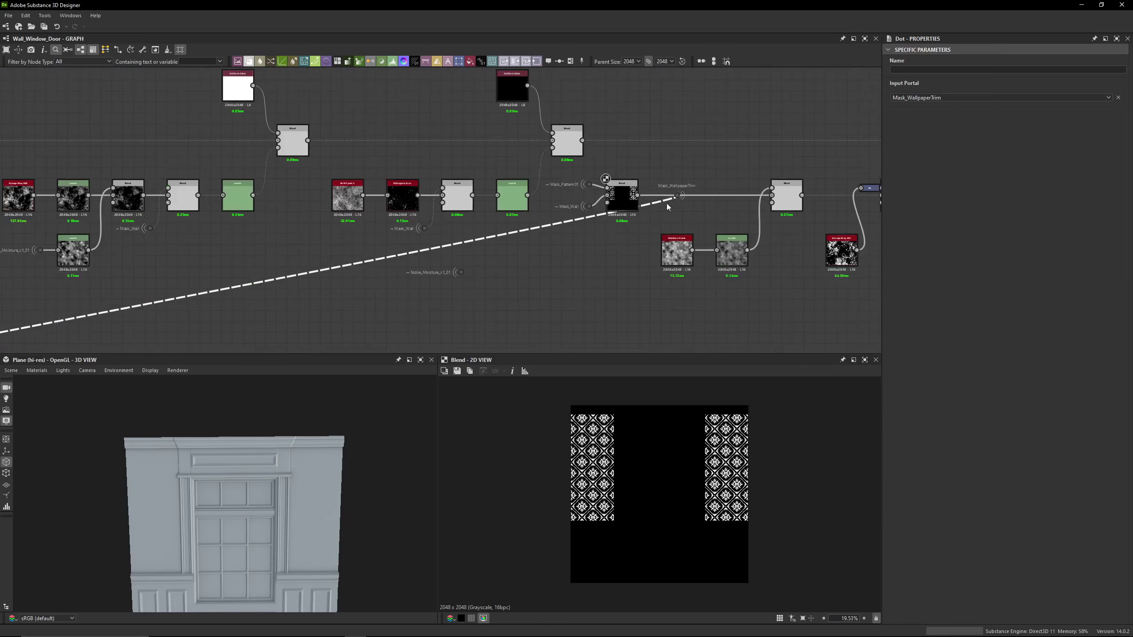
middle_drag(710, 209, 556, 218)
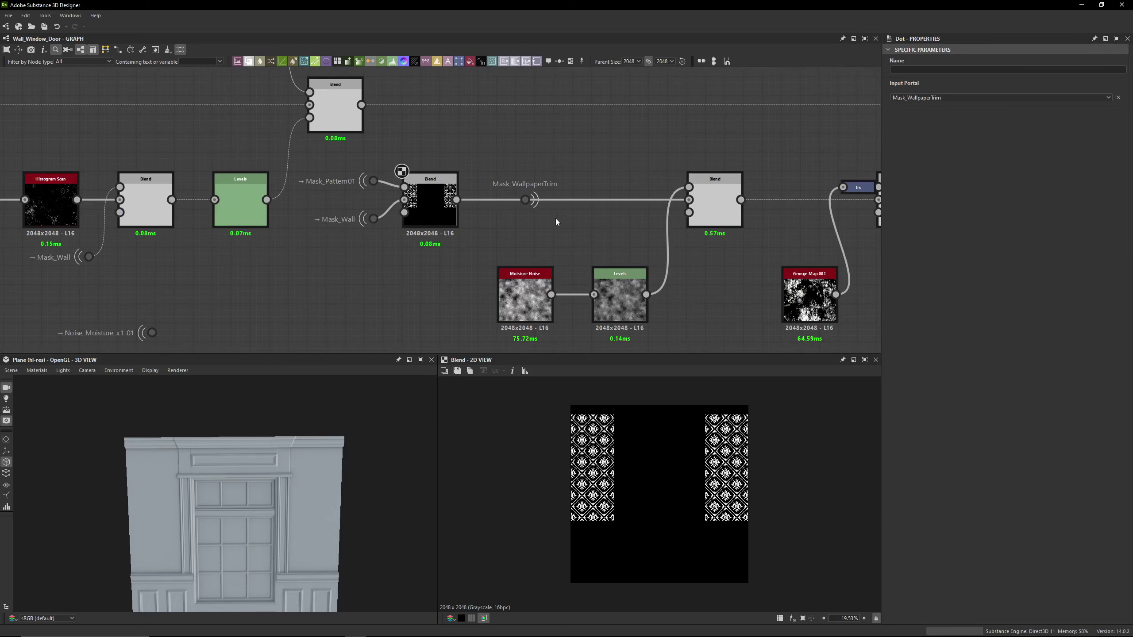
Examine how the named Mask_WallpaperTrim source dot links across the graph to the wallpaper masking chain before H21
scroll(250, 315, down, 1)
scroll(249, 318, down, 3)
double_click(368, 267)
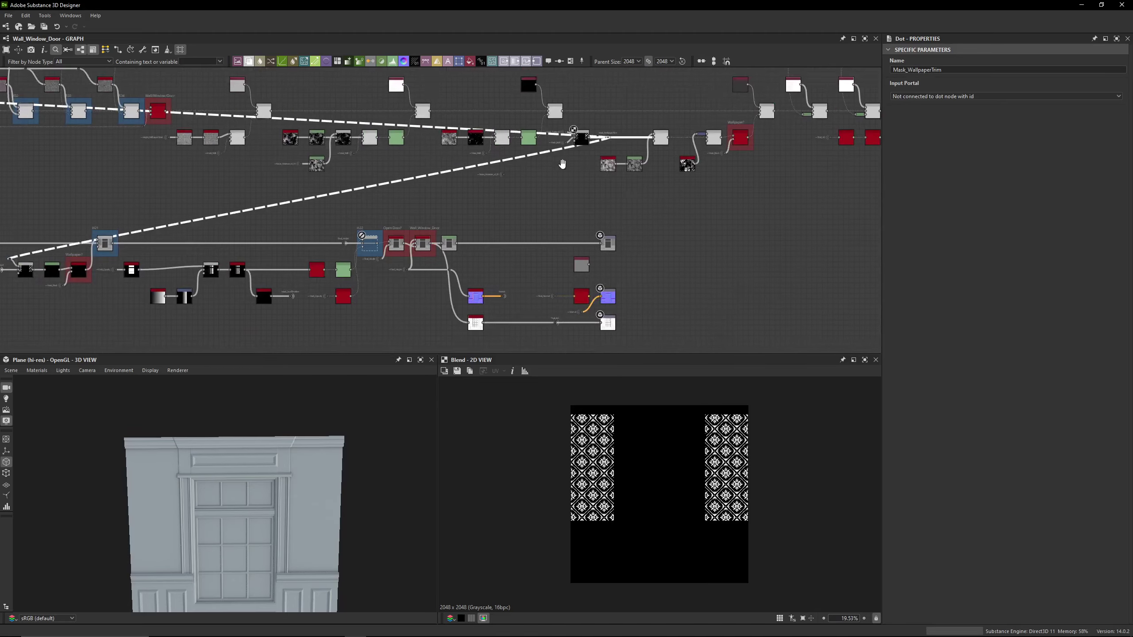
scroll(335, 242, up, 1)
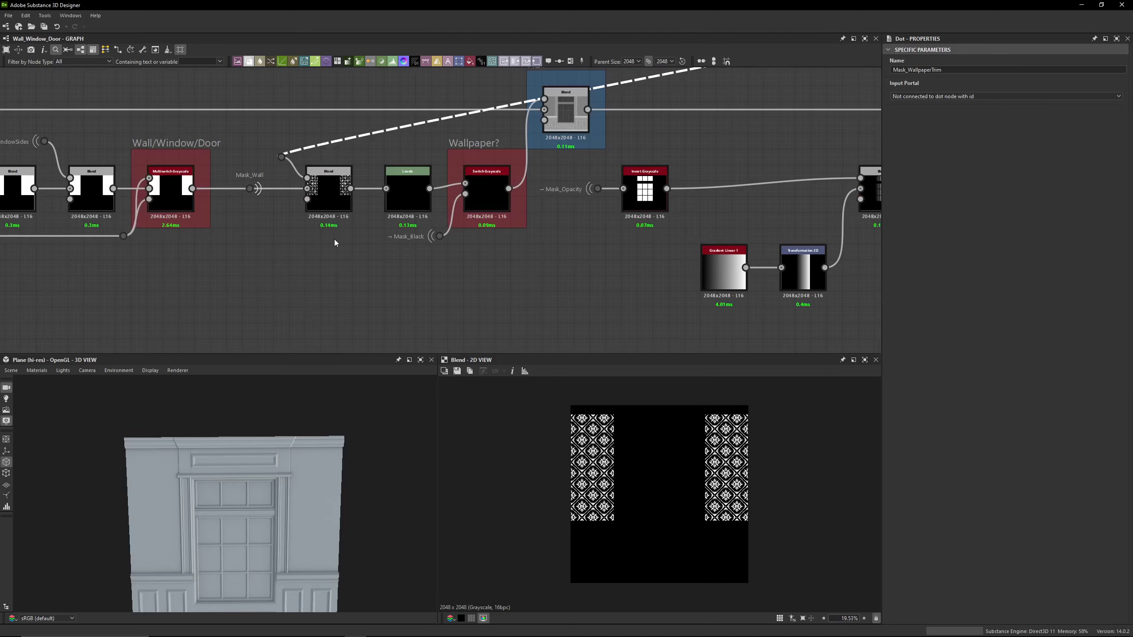
scroll(339, 239, down, 5)
middle_drag(393, 233, 403, 236)
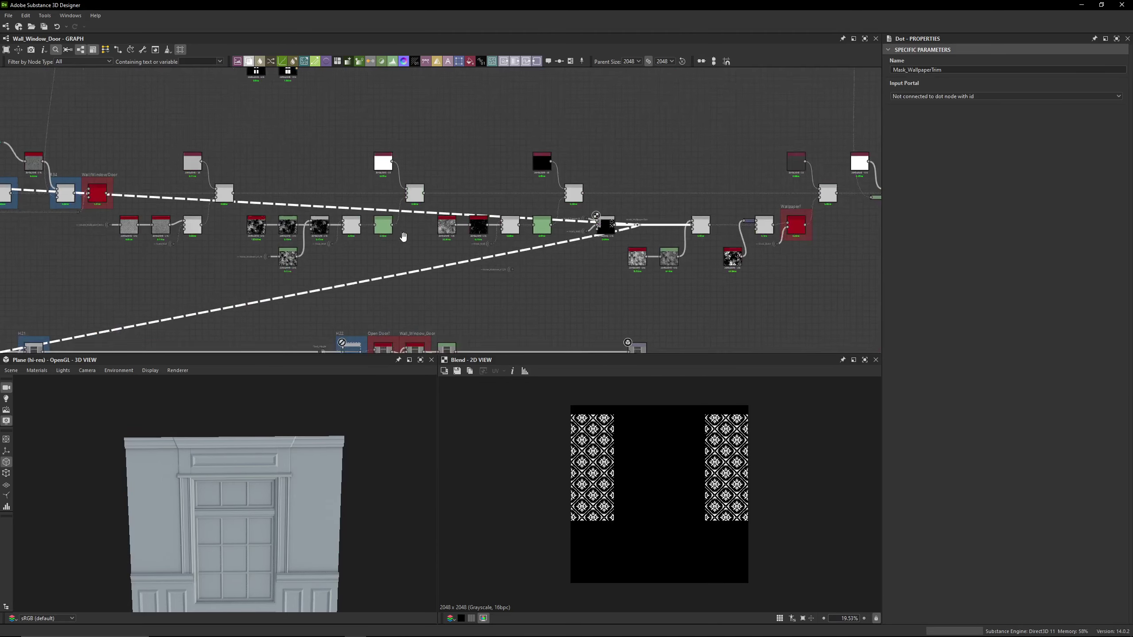
scroll(552, 218, up, 4)
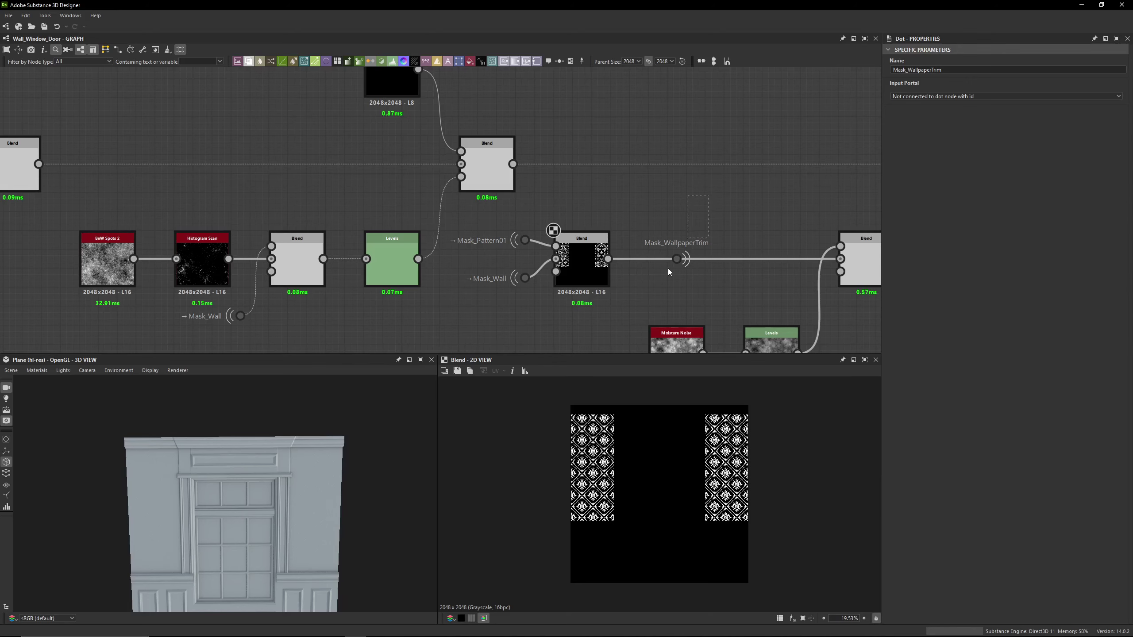
scroll(553, 270, down, 5)
scroll(434, 264, down, 2)
scroll(337, 230, up, 8)
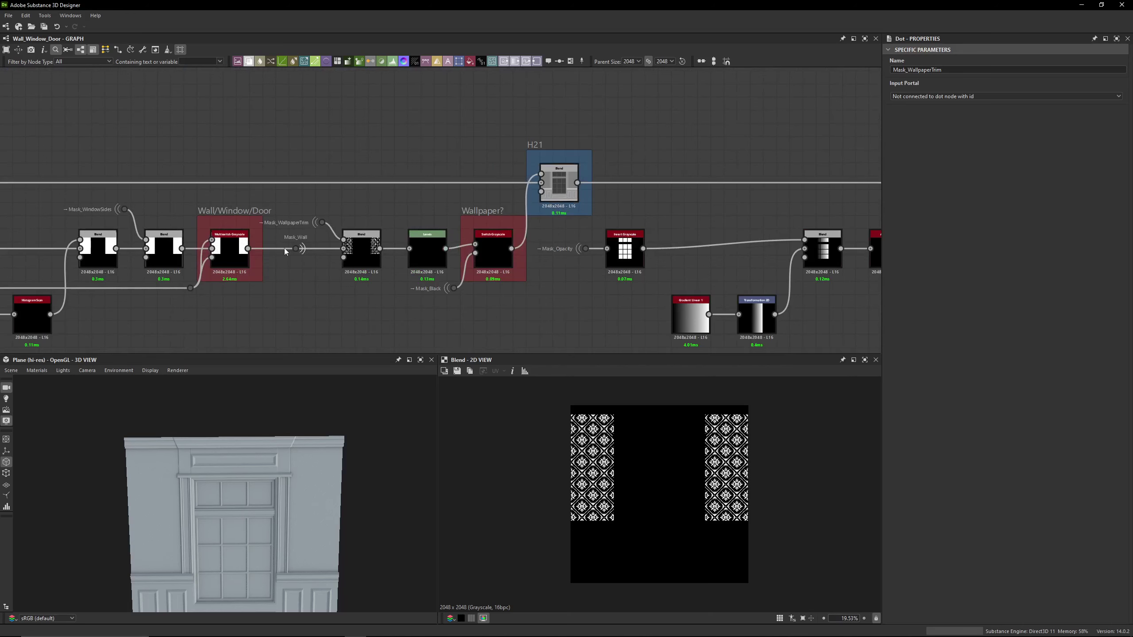
Compare the properties of the Mask_WallpaperTrim and Mask_Wall dots before H21, and examine the Noise_Moisture_x1_01 portal near the wallpaper trim source
scroll(274, 251, up, 3)
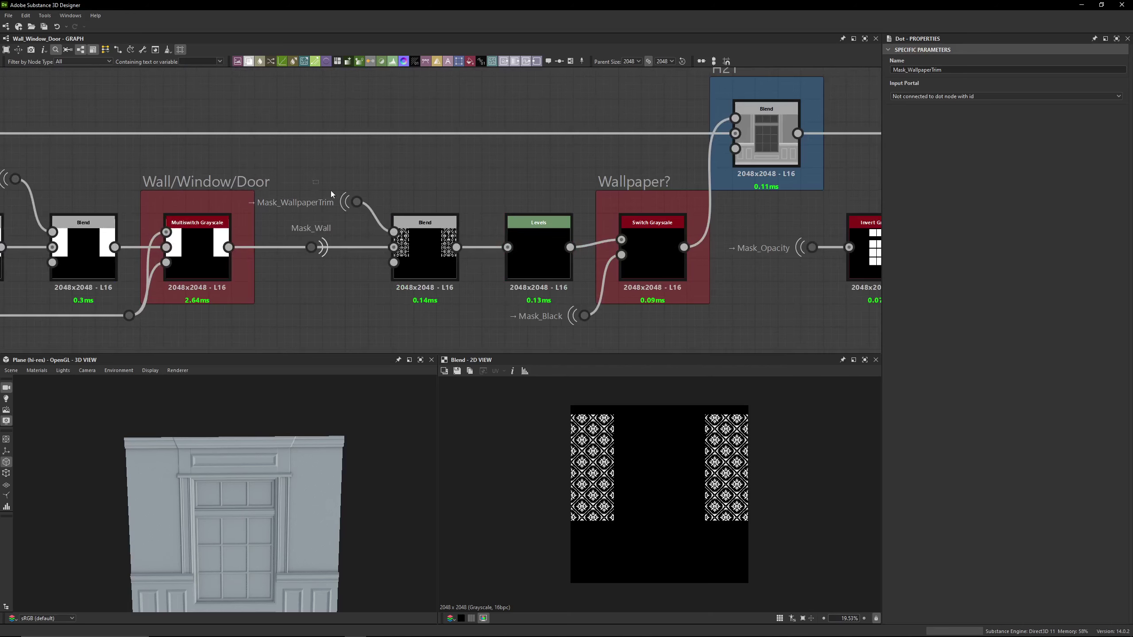
click(356, 202)
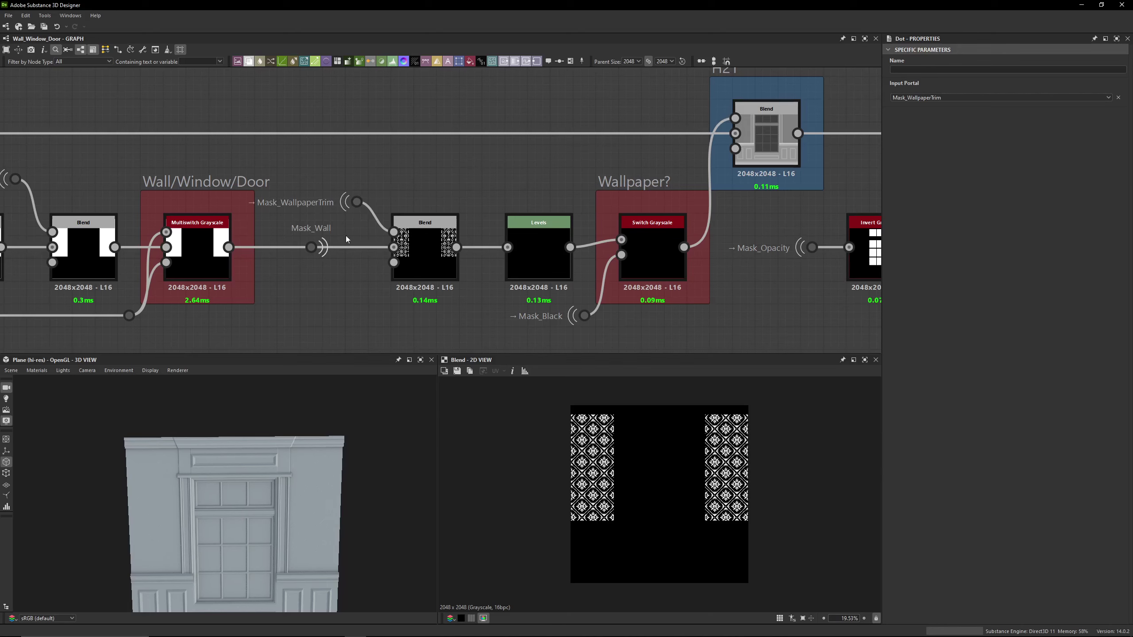
click(311, 247)
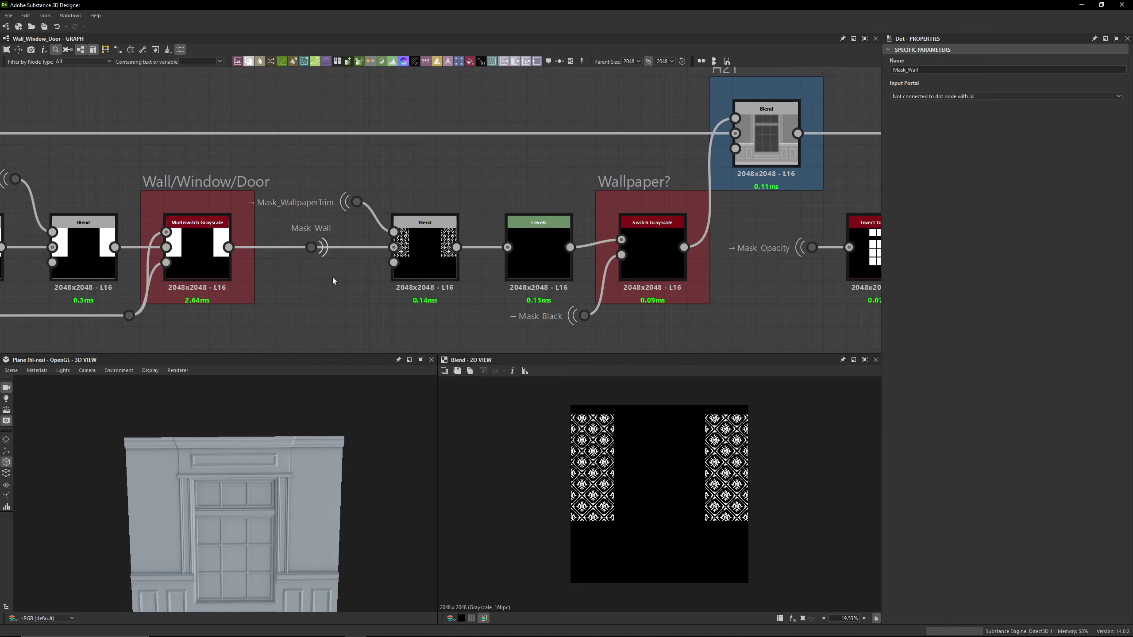
scroll(334, 288, down, 8)
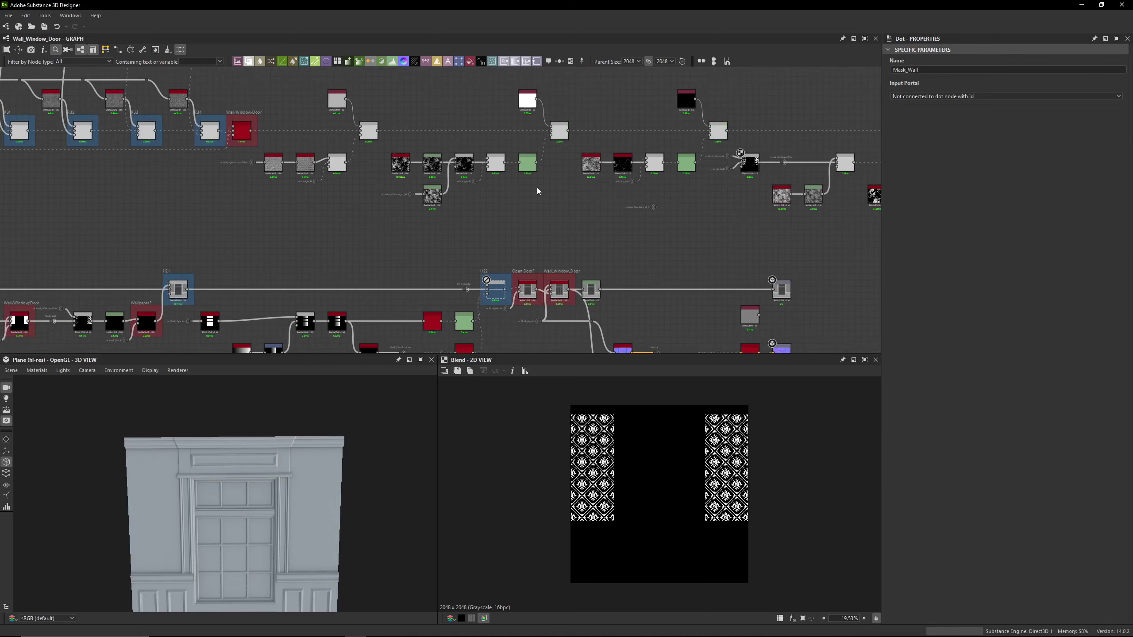
scroll(431, 215, up, 6)
click(364, 248)
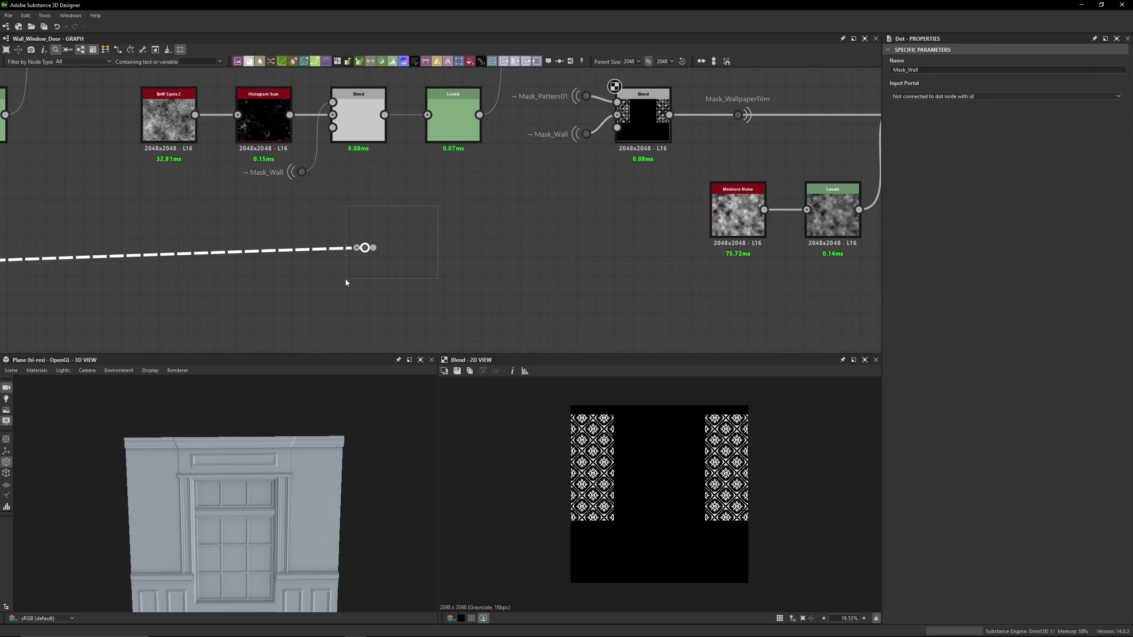
Move the Blend of Mask_Pattern01 and Mask_Wall, with its portals and Mask_WallpaperTrim dot, below the Wall/Window/Door switch before H21
click(344, 283)
middle_drag(551, 223, 412, 310)
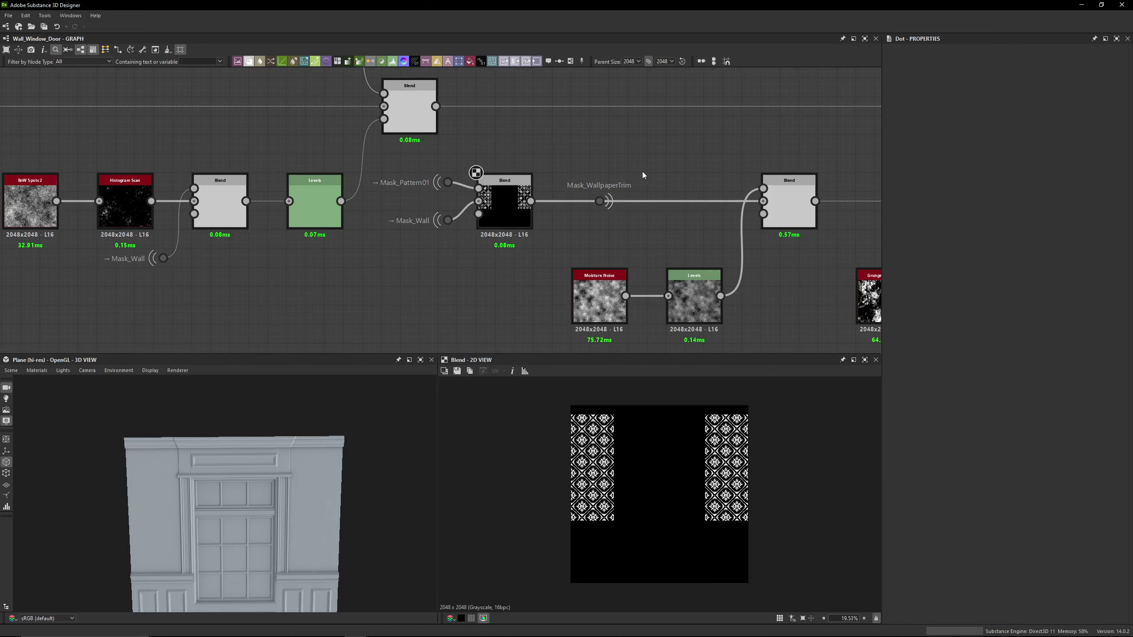
click(498, 217)
scroll(499, 217, down, 1)
scroll(499, 217, down, 5)
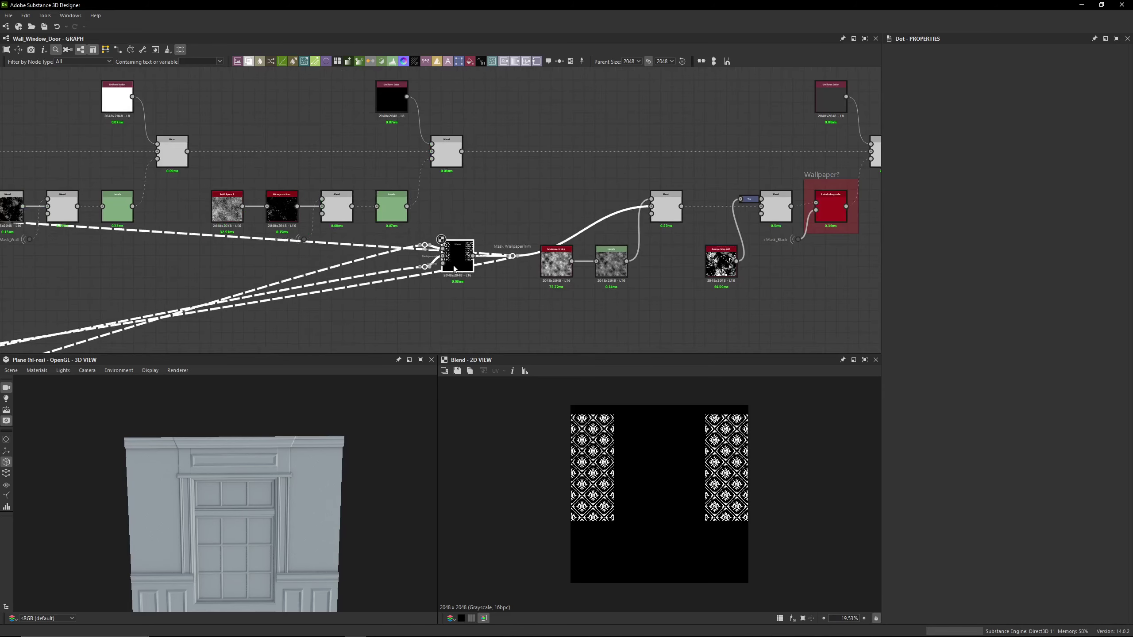
middle_drag(768, 180, 578, 271)
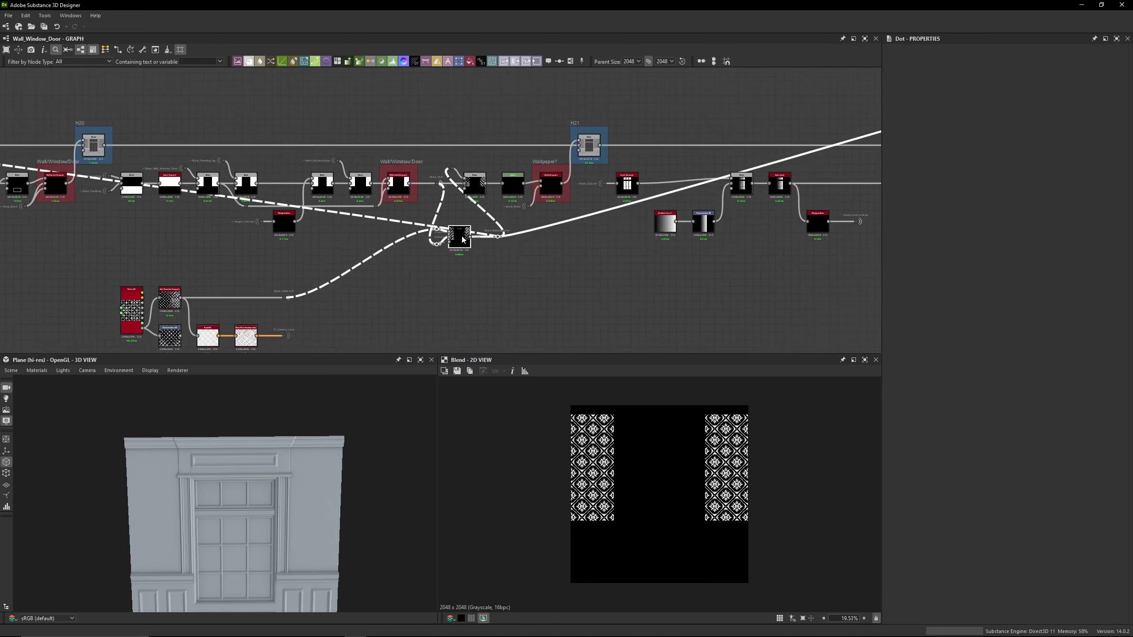
scroll(482, 264, up, 5)
drag(482, 265, 402, 234)
click(474, 222)
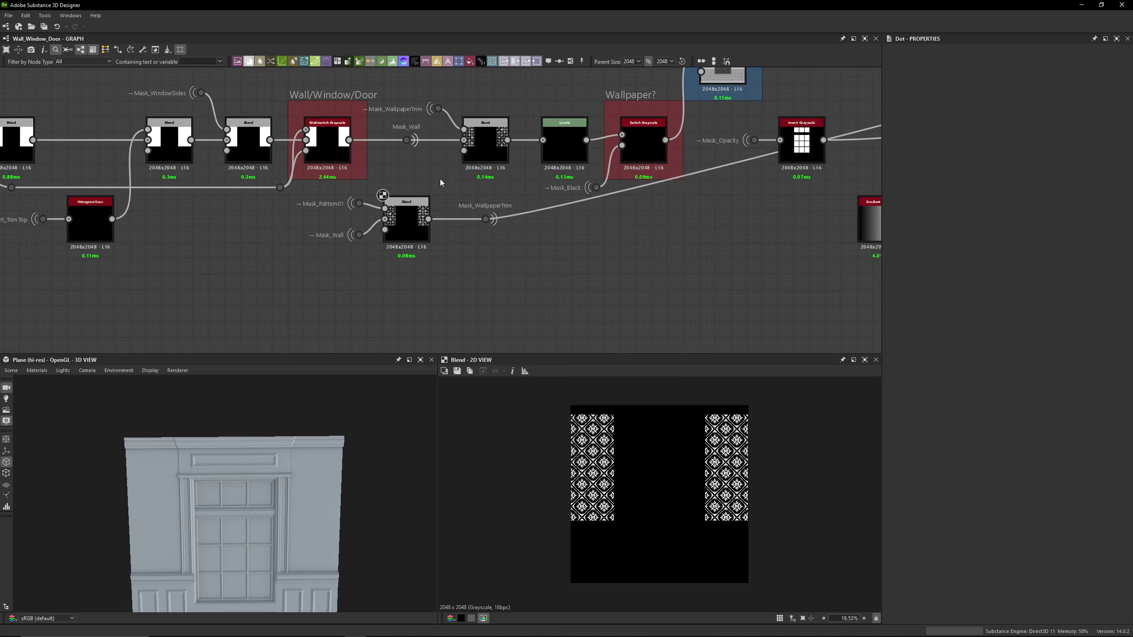
Connect the moved Blend's output directly to the wallpaper Blend before Levels, and move the freed Mask_WallpaperTrim portal below its source dot
click(486, 219)
scroll(444, 214, up, 2)
drag(410, 240, 462, 111)
middle_drag(426, 128, 424, 165)
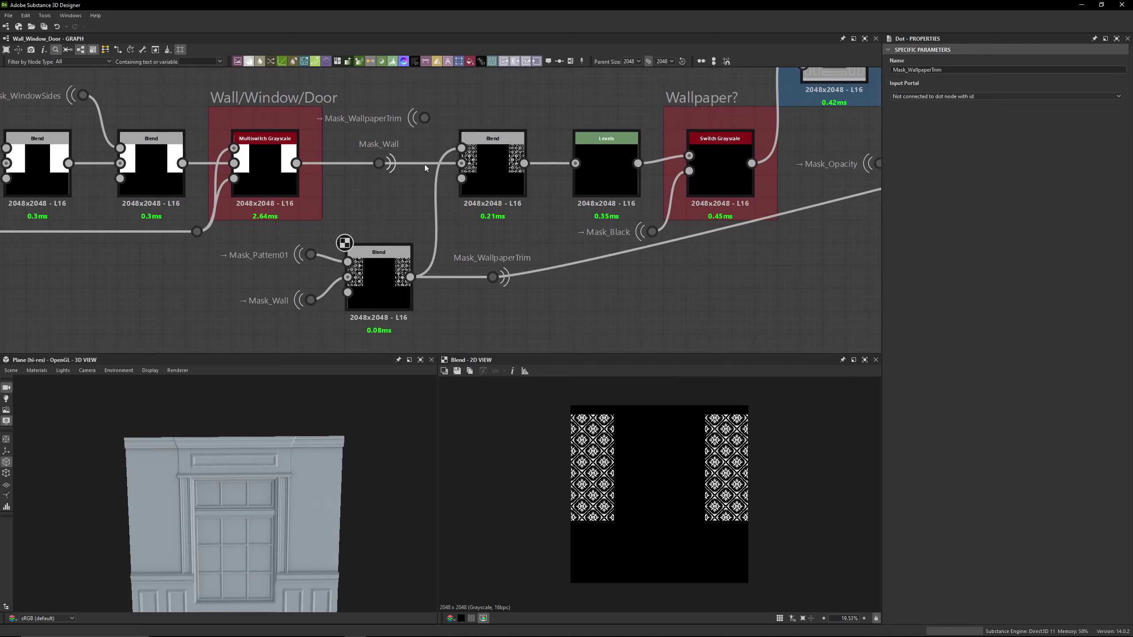
drag(422, 118, 523, 333)
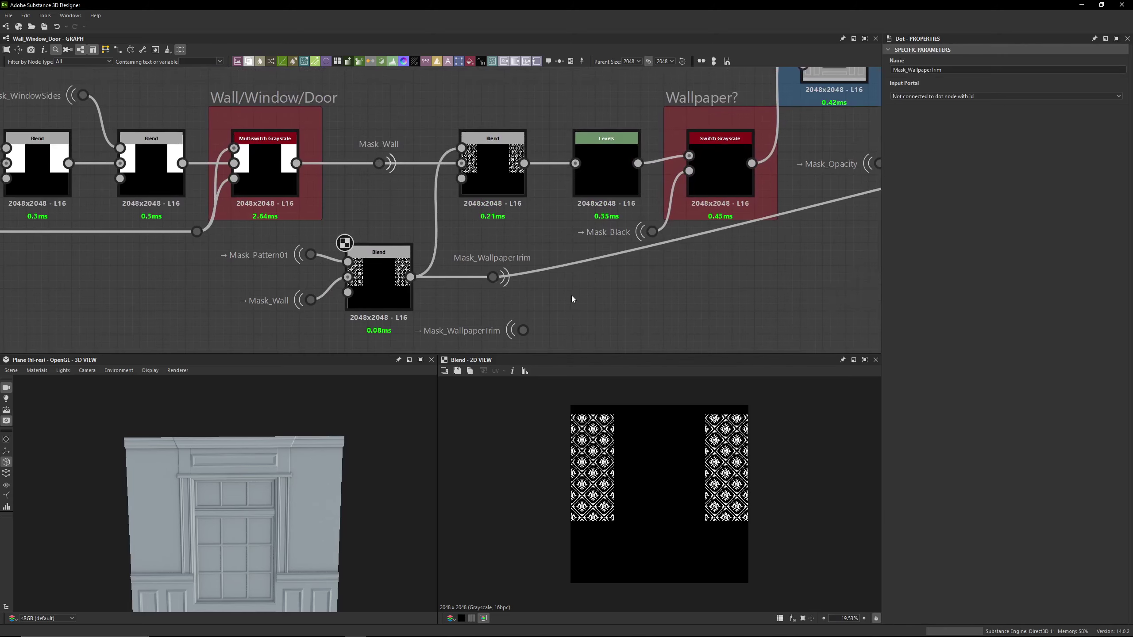
Trace the long direct link leaving the Mask_WallpaperTrim source dot, and check the freed portal dot's input portal
scroll(522, 287, down, 5)
middle_drag(562, 275, 428, 255)
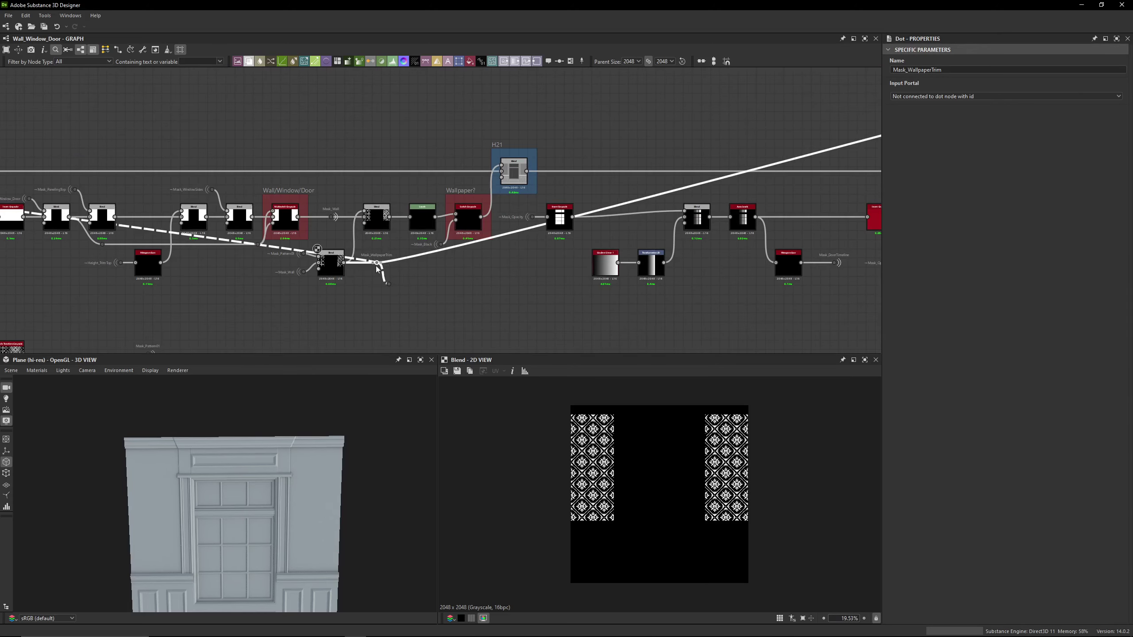
scroll(394, 276, up, 4)
click(423, 273)
scroll(538, 260, down, 4)
middle_drag(386, 300, 256, 310)
scroll(256, 310, down, 2)
middle_drag(599, 170, 551, 195)
click(547, 231)
middle_drag(464, 216, 530, 164)
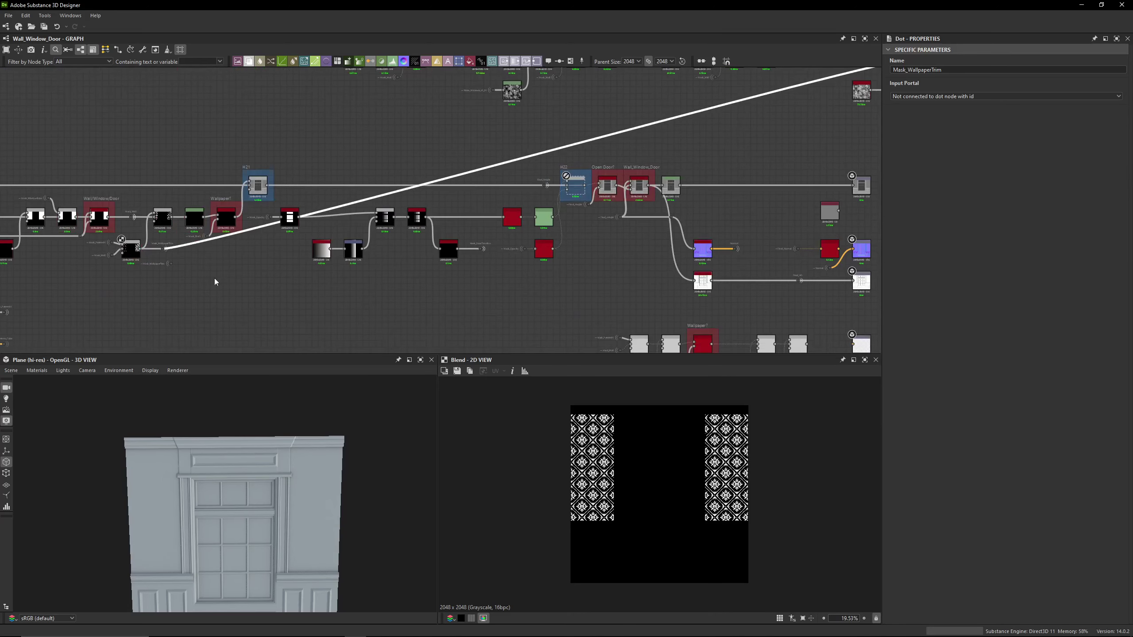
scroll(173, 262, up, 4)
click(169, 279)
click(171, 265)
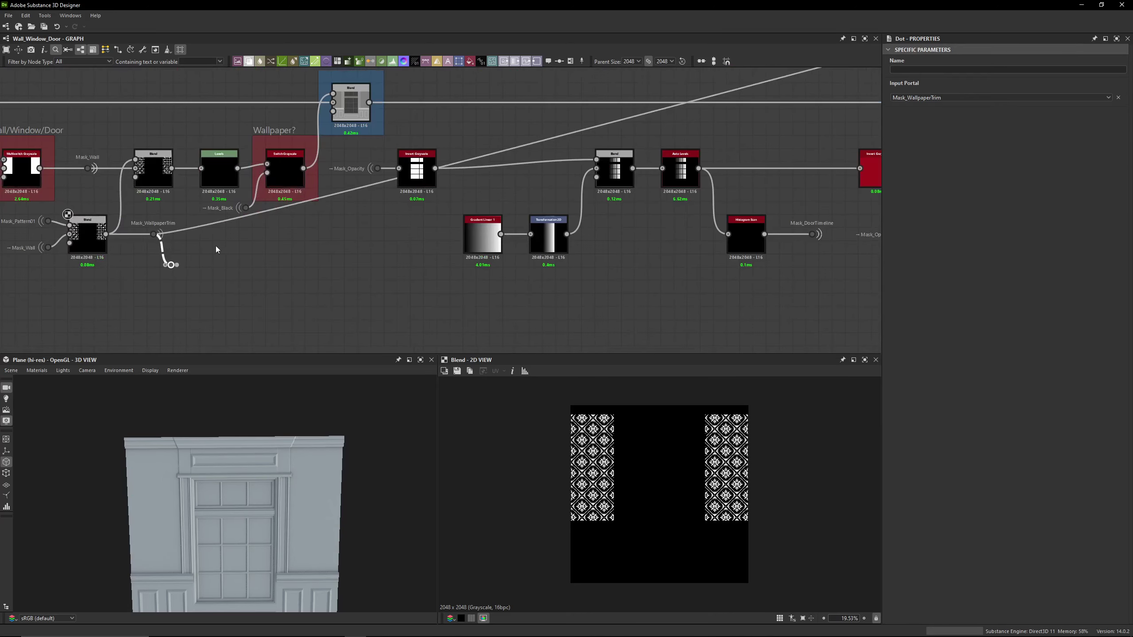
Replace the long direct link with a Mask_WallpaperTrim portal dot, and move it across the graph toward the Moisture Noise chain
alt+click(217, 223)
drag(217, 223, 602, 127)
middle_drag(565, 153, 253, 313)
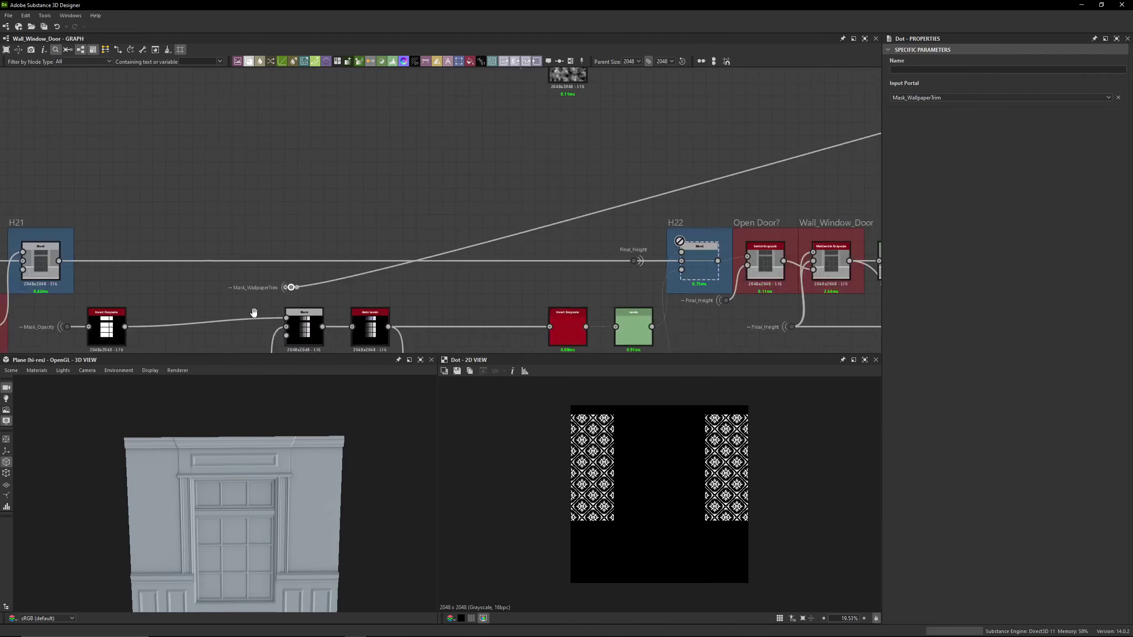
drag(291, 288, 803, 118)
middle_drag(803, 135, 268, 268)
scroll(560, 178, down, 1)
drag(321, 237, 743, 135)
middle_drag(743, 135, 447, 223)
scroll(447, 223, up, 3)
drag(447, 223, 503, 218)
Delete the leftover Mask_WallpaperTrim portal dot below its source dot near the Wall/Window/Door switch
scroll(412, 191, down, 8)
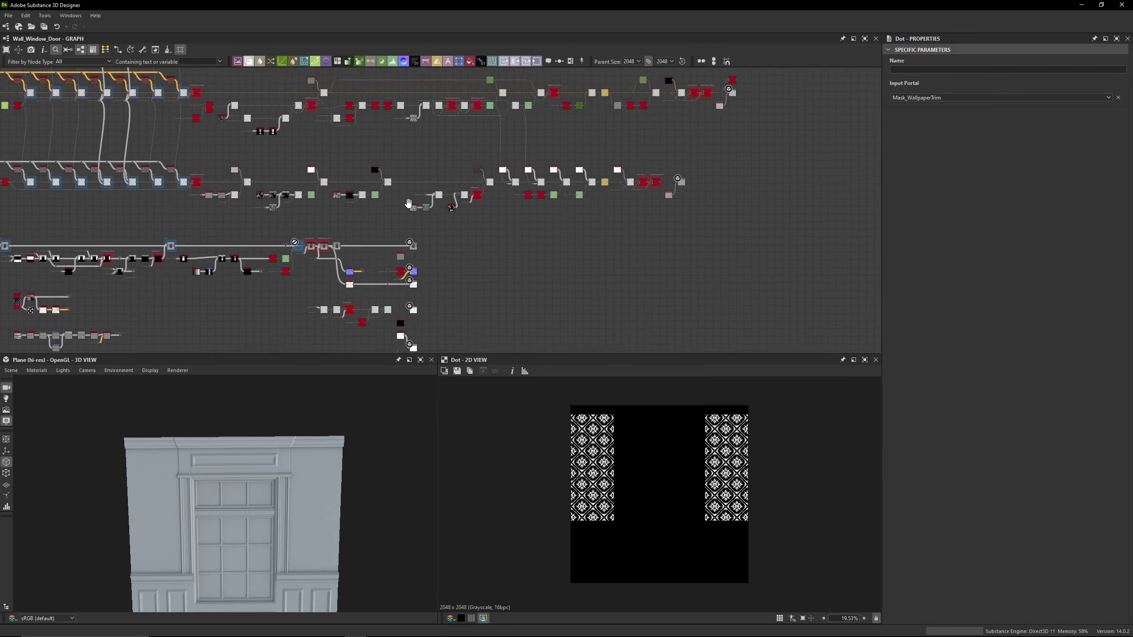
middle_drag(408, 191, 436, 155)
scroll(436, 155, down, 3)
middle_drag(166, 241, 479, 204)
scroll(479, 204, up, 2)
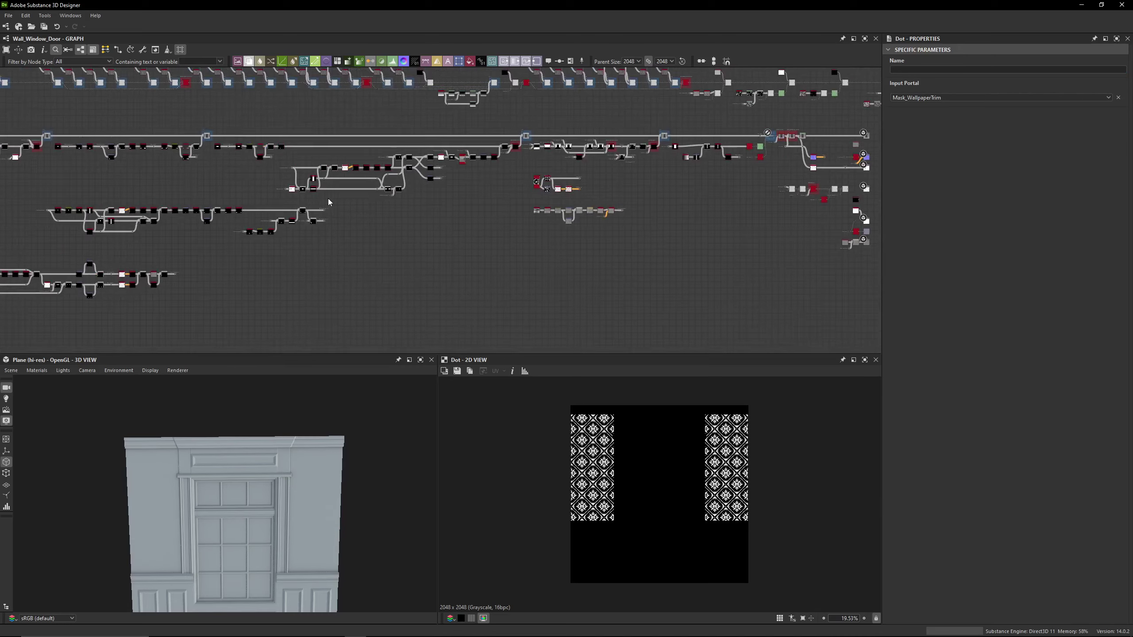
scroll(446, 161, up, 5)
scroll(463, 235, down, 3)
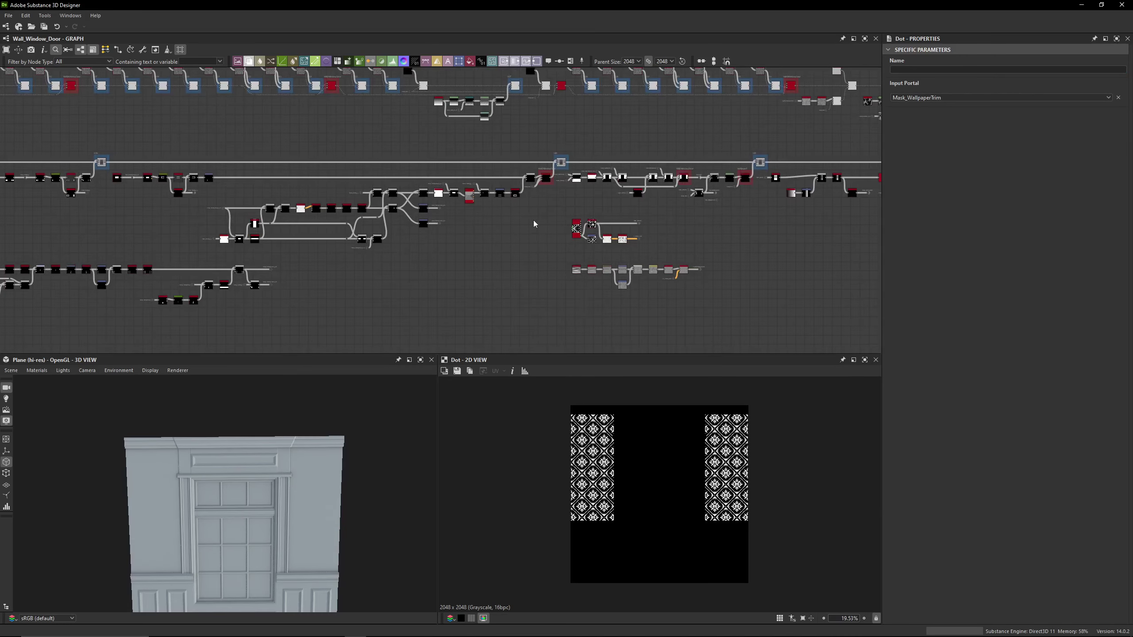
scroll(534, 223, up, 6)
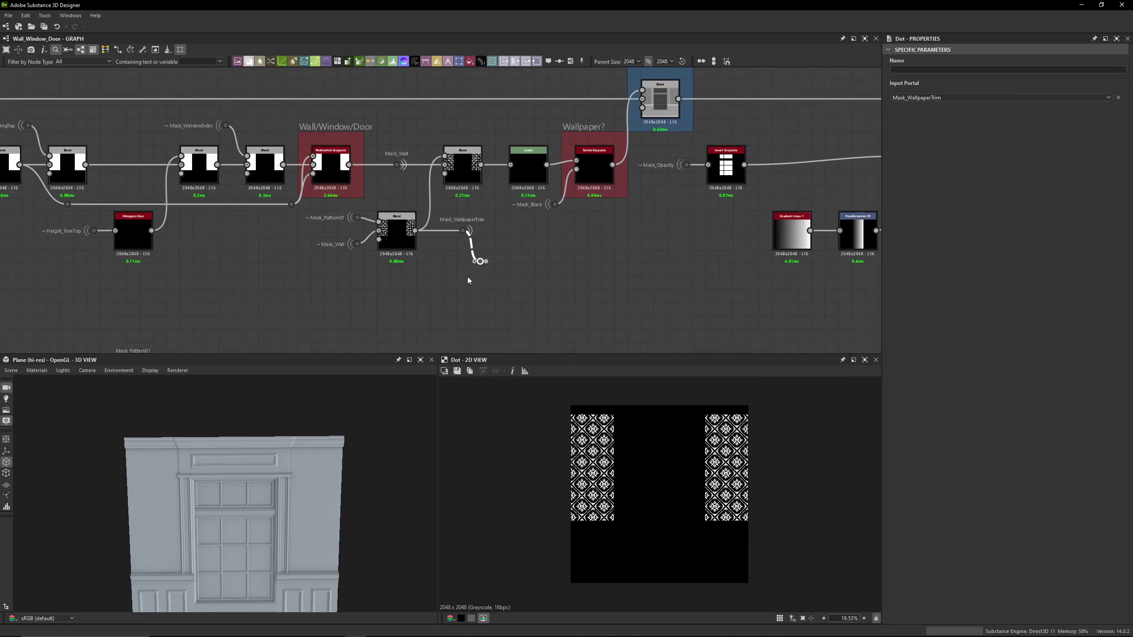
key(Delete)
Trace the Mask_Pattern01 portal feeding the wallpaper trim Blend back to the Pattern01 and Safe Transform Grayscale nodes
scroll(497, 271, up, 3)
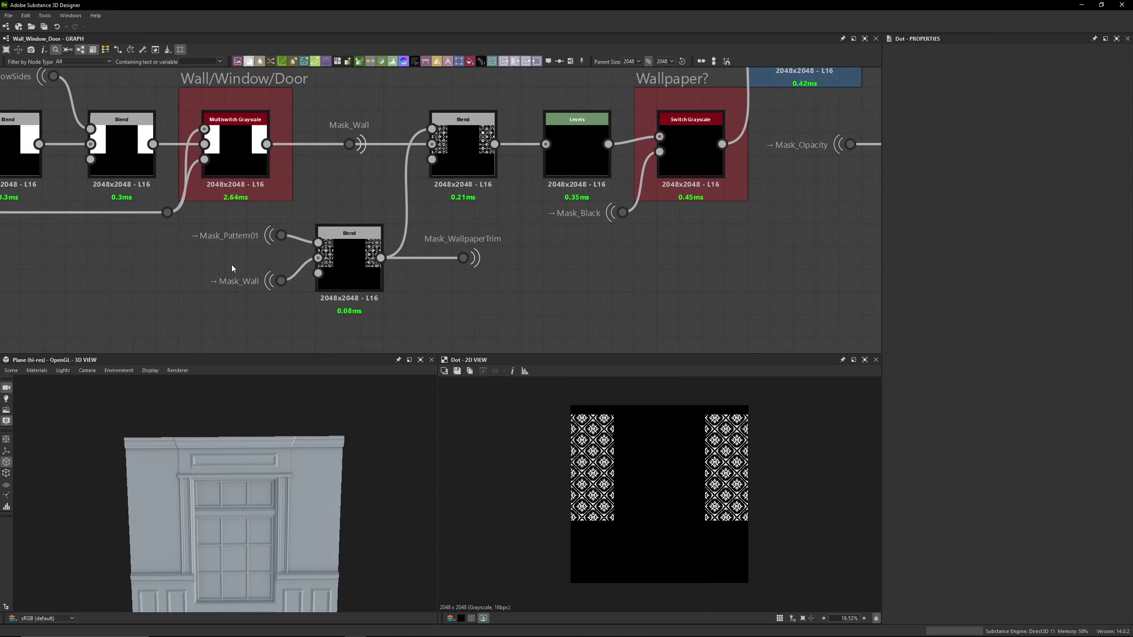
scroll(231, 265, up, 1)
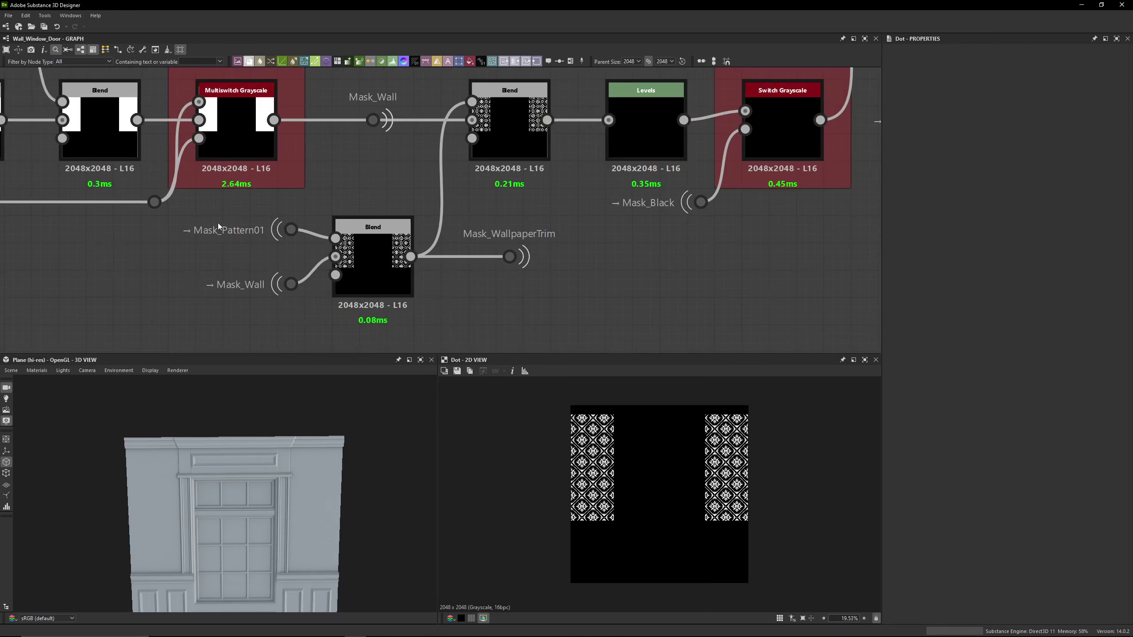
click(305, 228)
scroll(348, 196, down, 3)
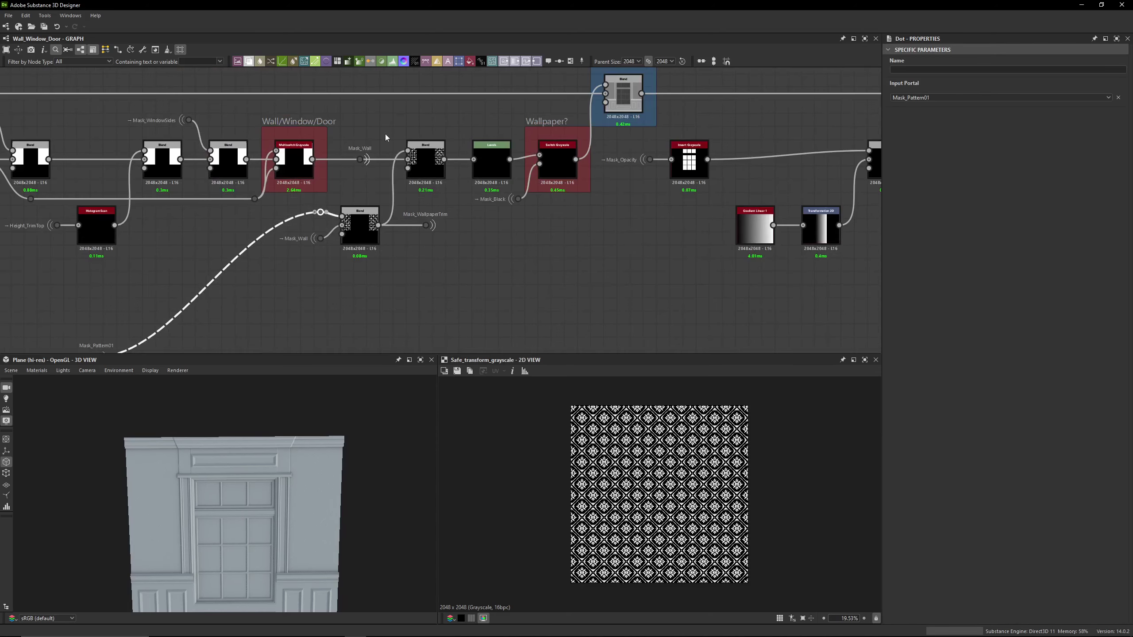
click(360, 159)
scroll(352, 178, down, 3)
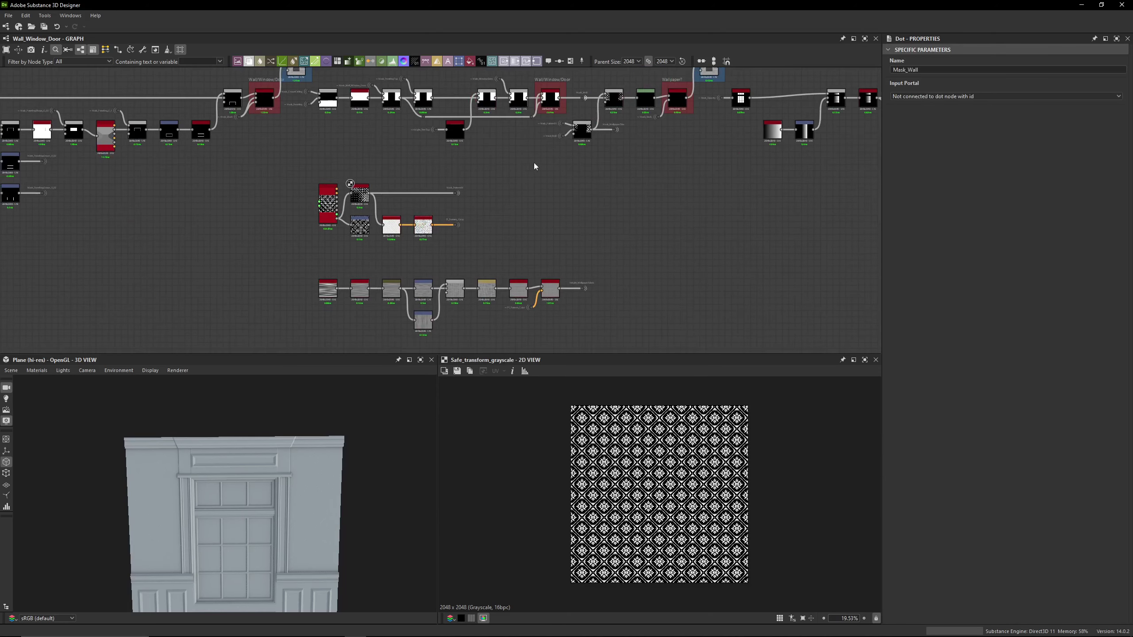
click(552, 109)
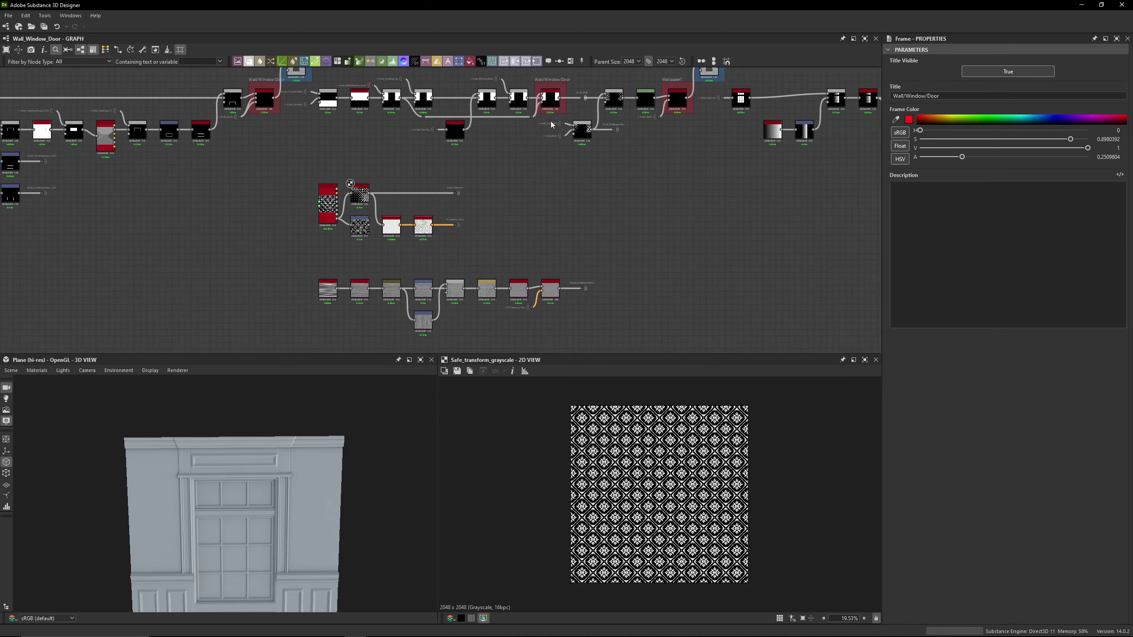
click(562, 129)
scroll(318, 201, up, 5)
scroll(318, 202, up, 1)
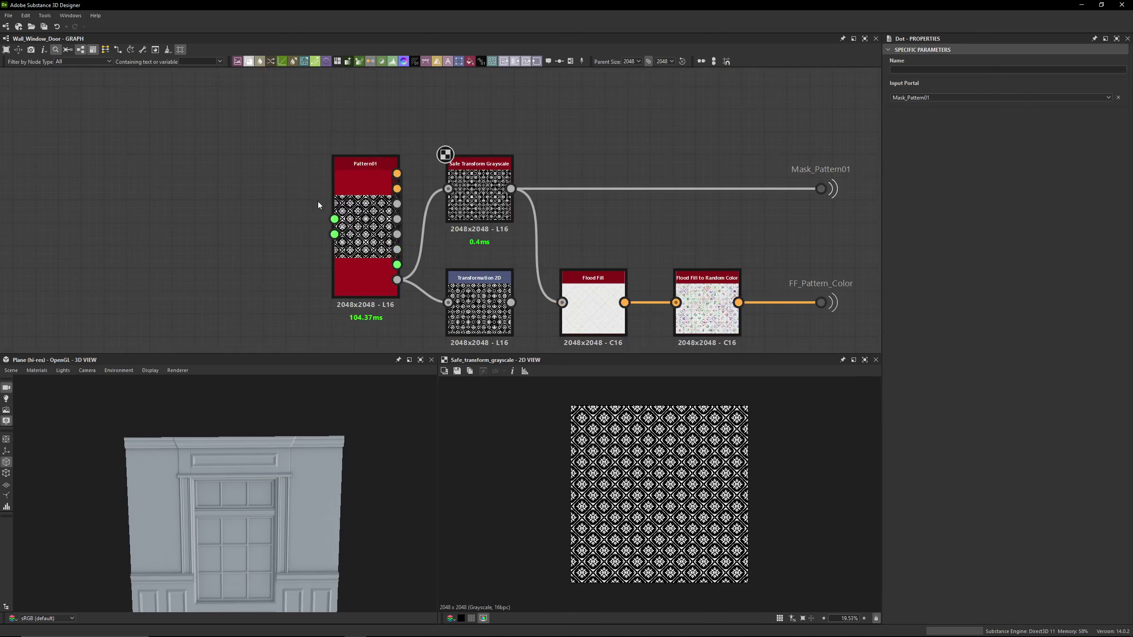
middle_drag(630, 142, 453, 113)
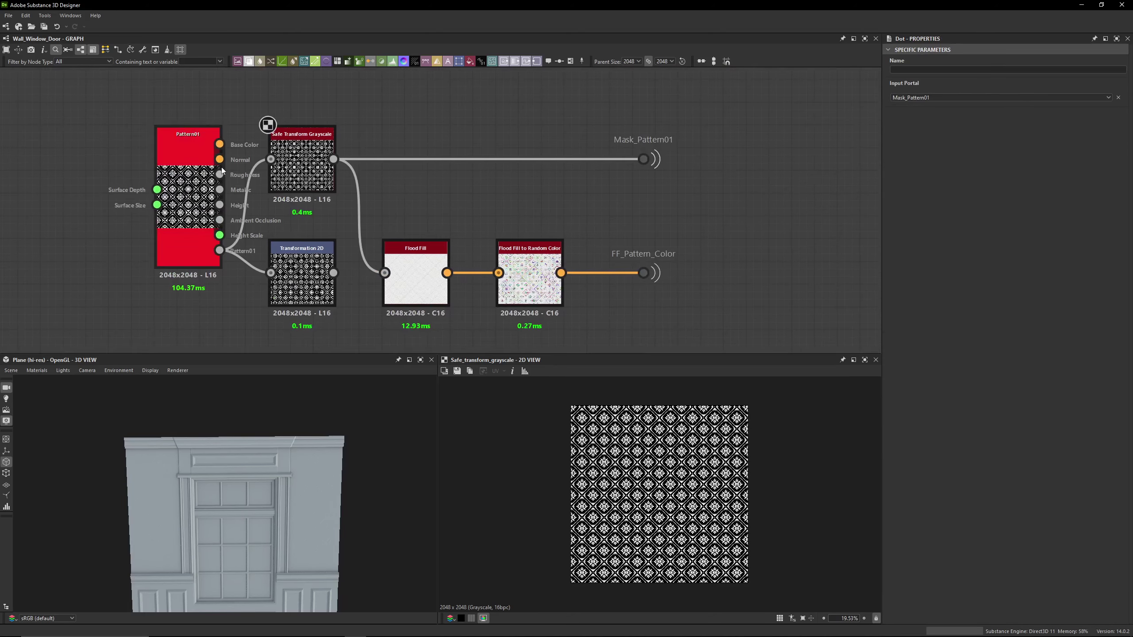
Preview the Pattern01 node's output, and open the Pattern01 graph at the start of its node chain
click(188, 197)
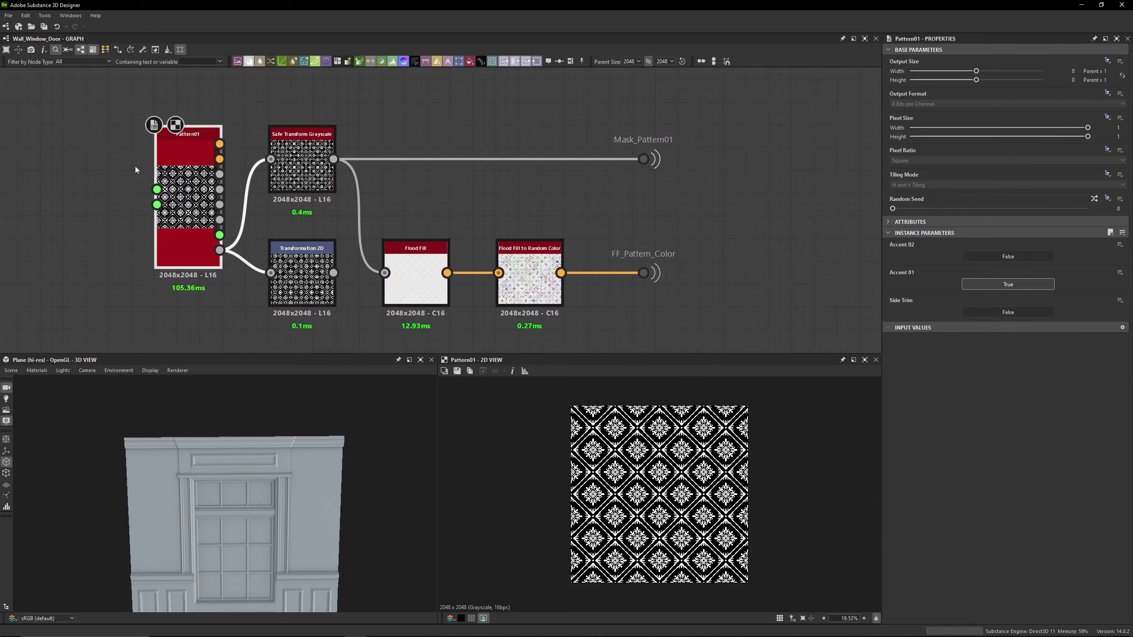
drag(1, 74, 63, 119)
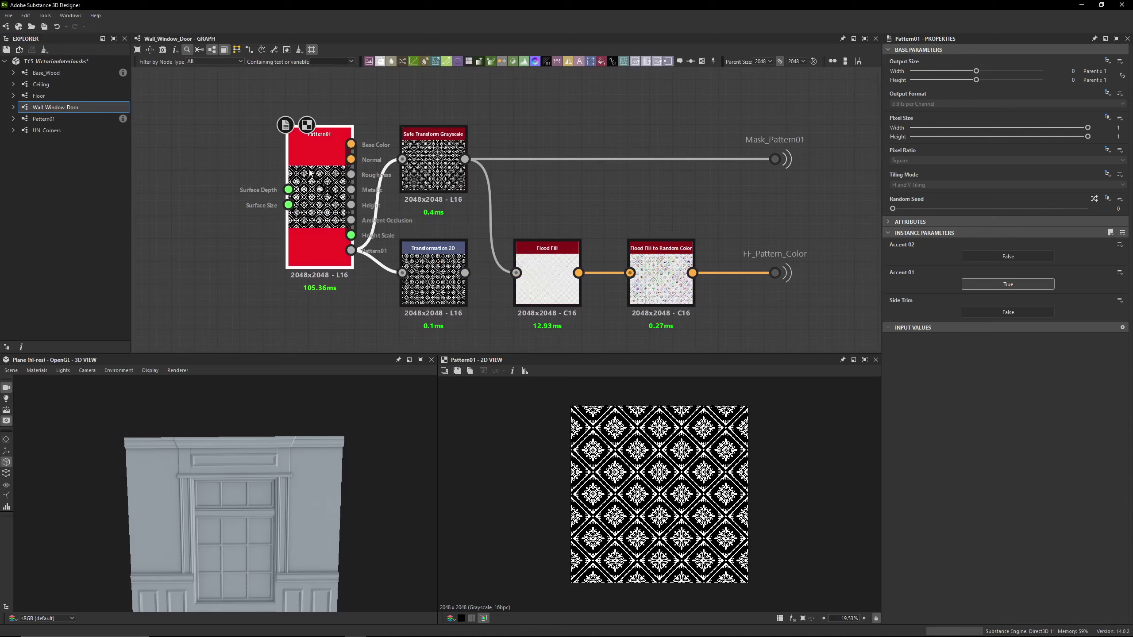
double_click(329, 175)
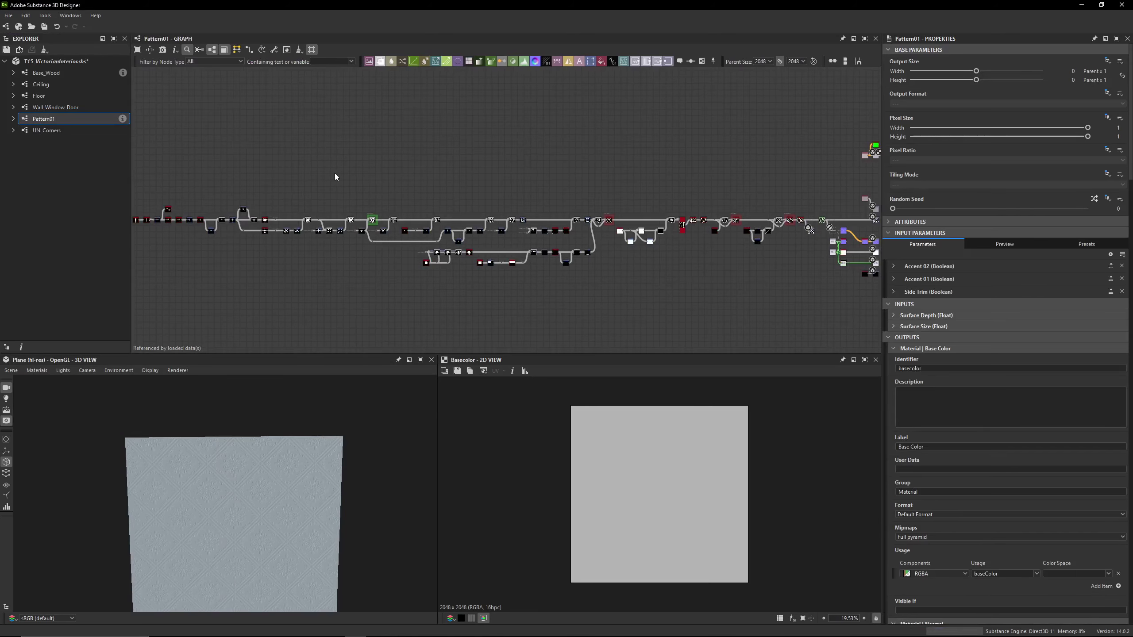
middle_drag(422, 179, 710, 162)
scroll(312, 149, up, 10)
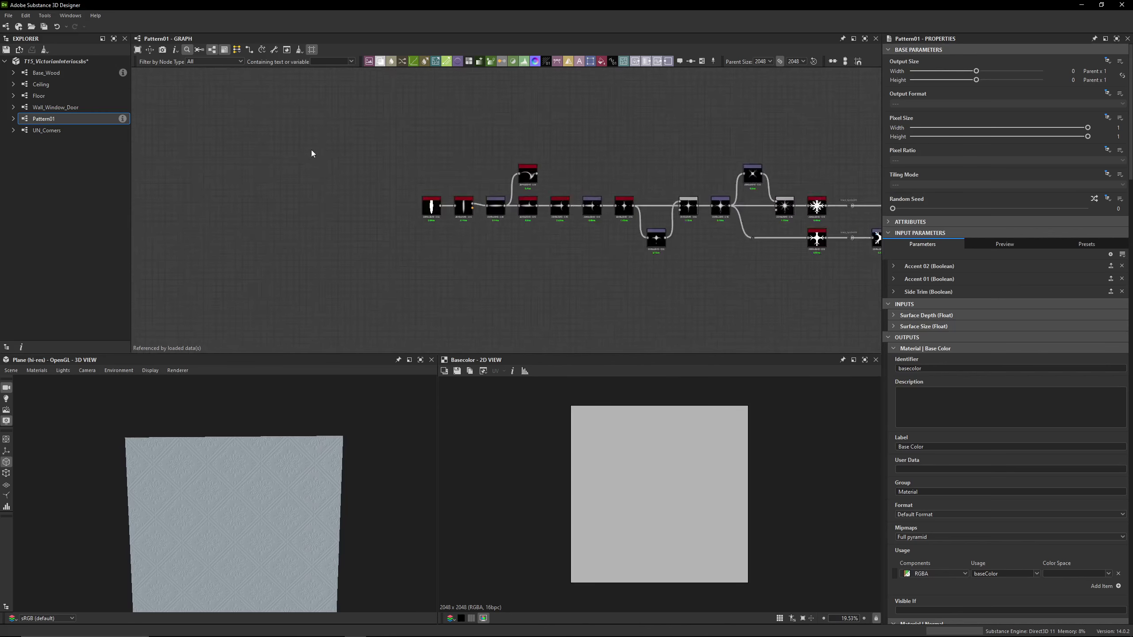
middle_drag(506, 190, 292, 114)
Inspect the Shape, Bevel and first Transformation 2D nodes, and show the transformation's matrix values
click(373, 205)
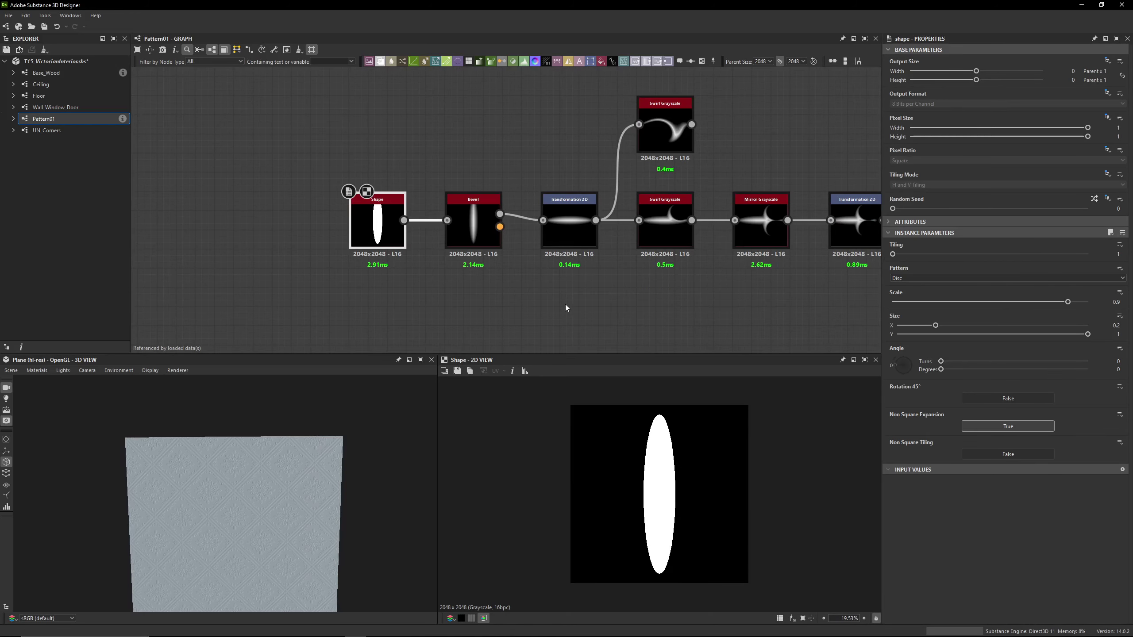
middle_drag(466, 237, 397, 229)
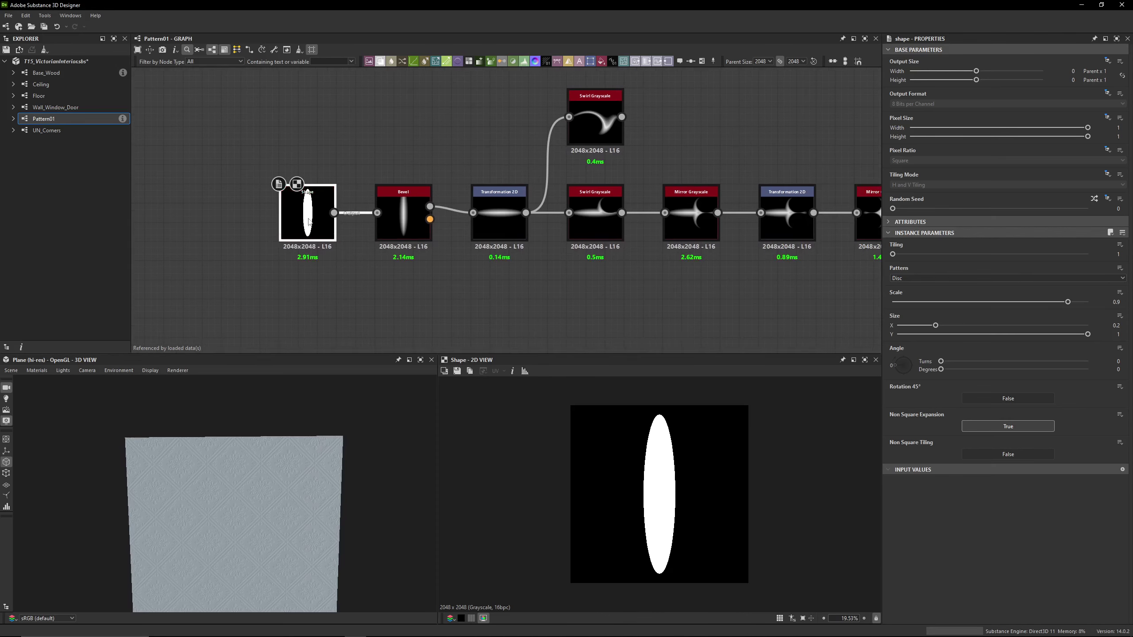
click(396, 229)
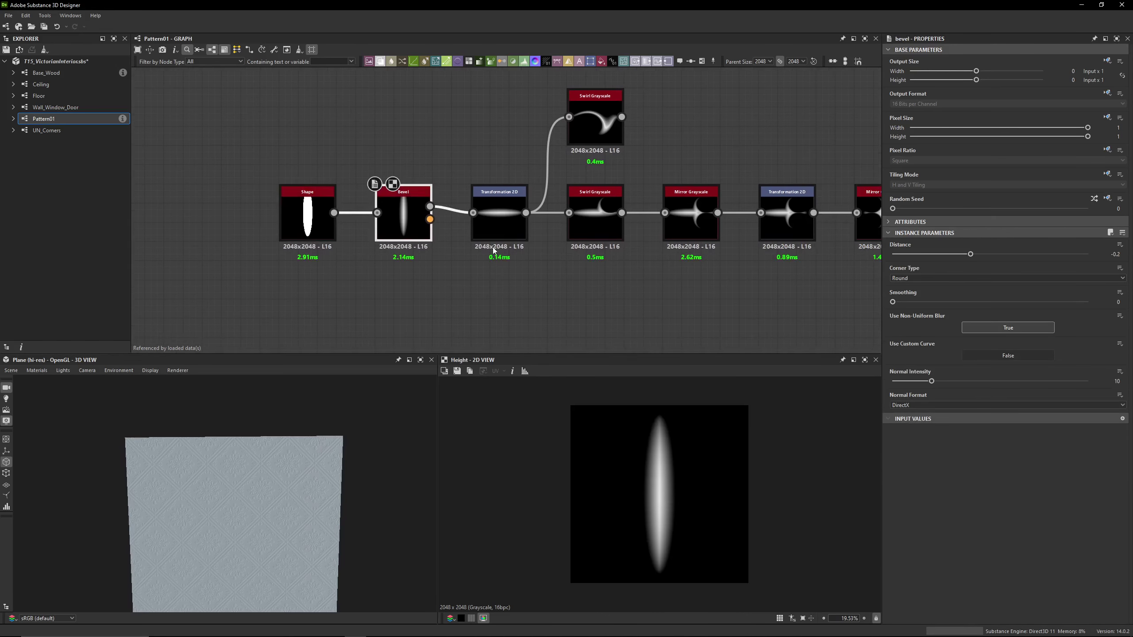
click(495, 236)
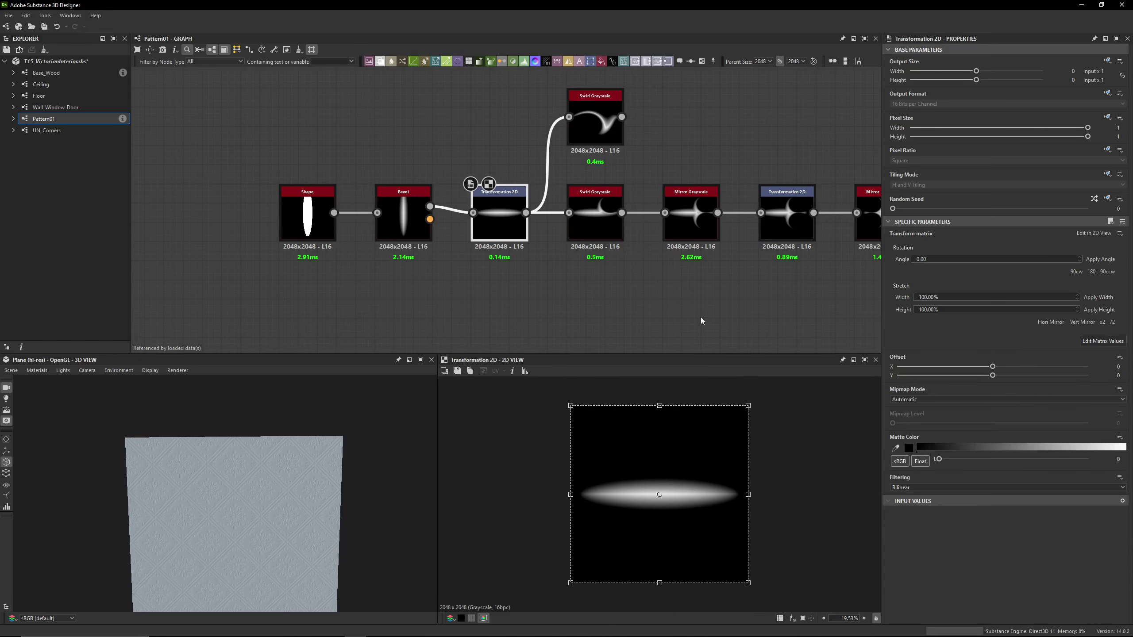
click(1089, 341)
middle_drag(667, 249, 524, 252)
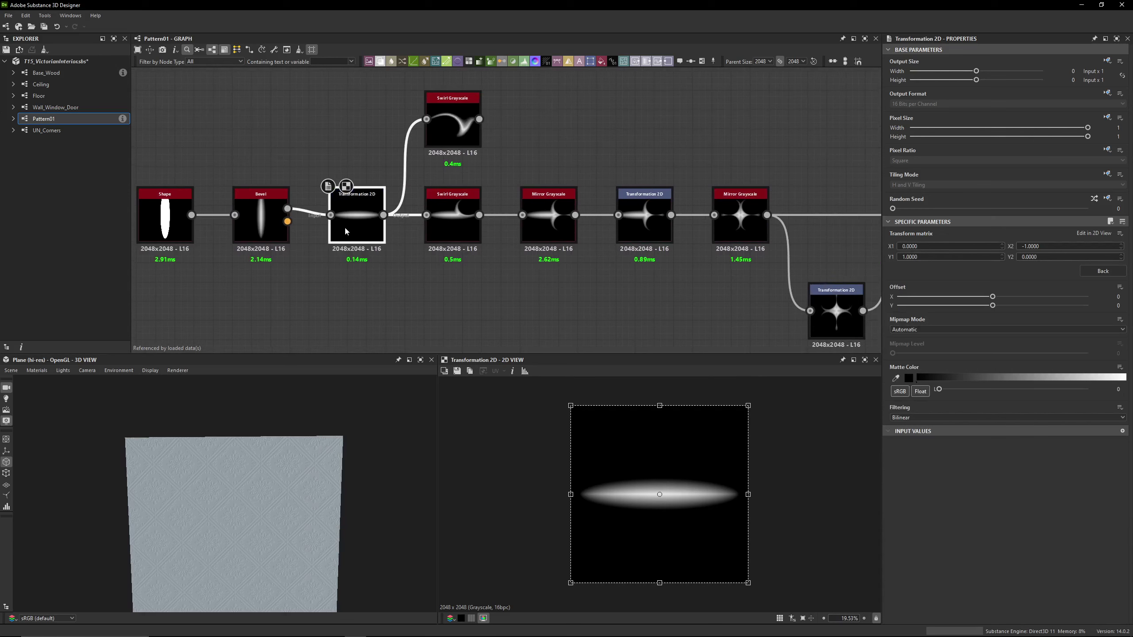
Try repositioning the swirl of the upper Swirl Grayscale node, and undo the change
click(439, 109)
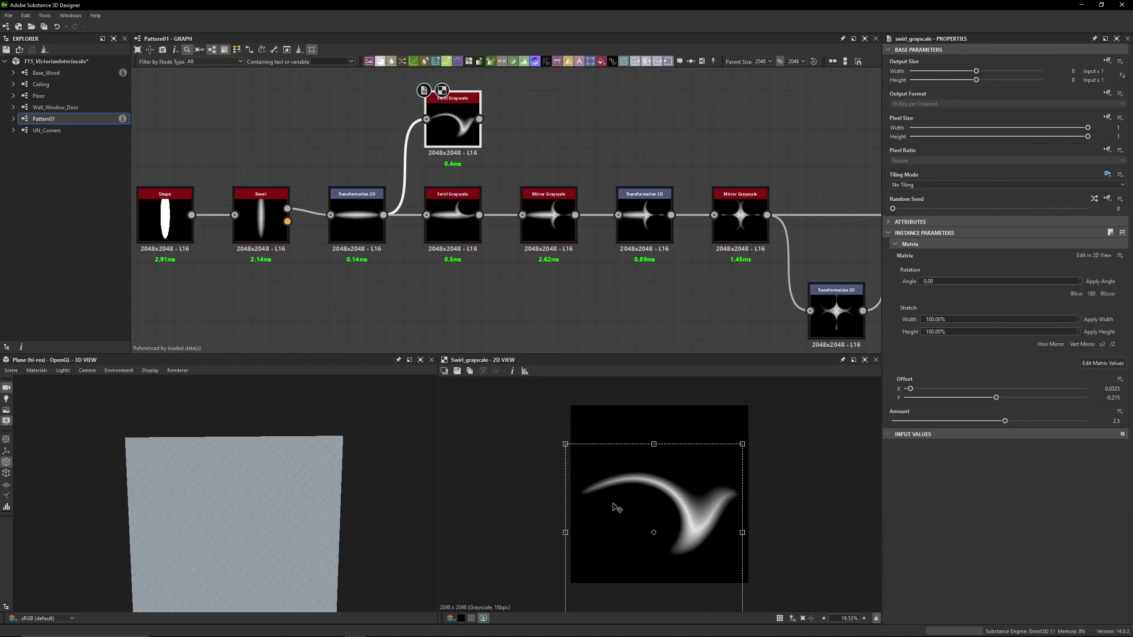
drag(688, 504, 705, 455)
key(ctrl+z)
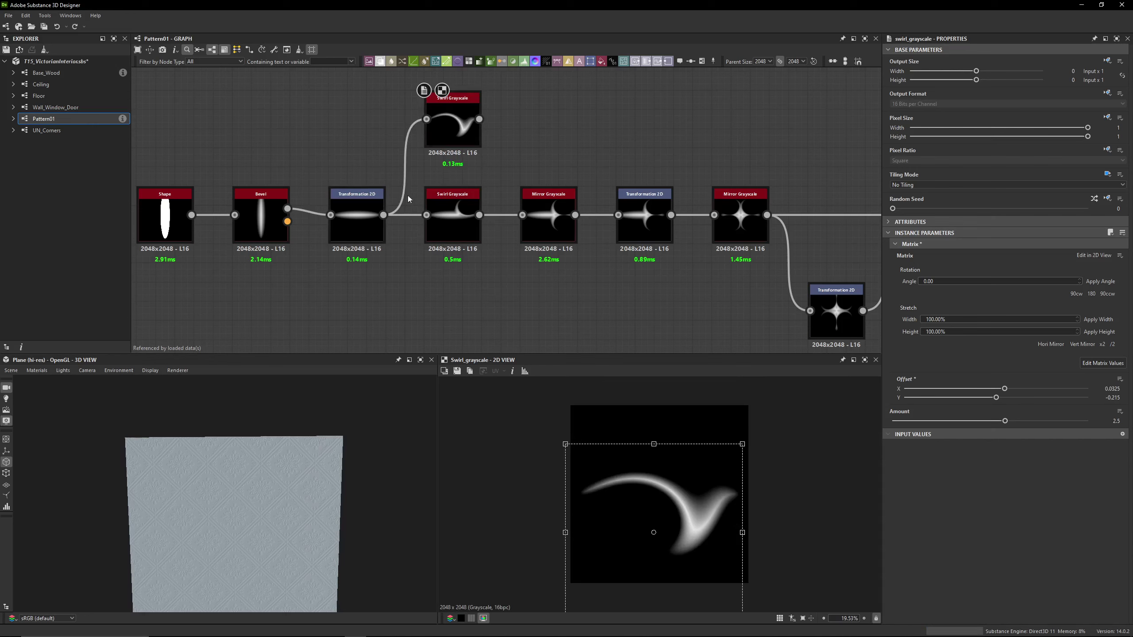
Inspect the Swirl Grayscale node in the main chain, checking its matrix values before returning to the rotation and stretch settings
click(376, 234)
double_click(462, 219)
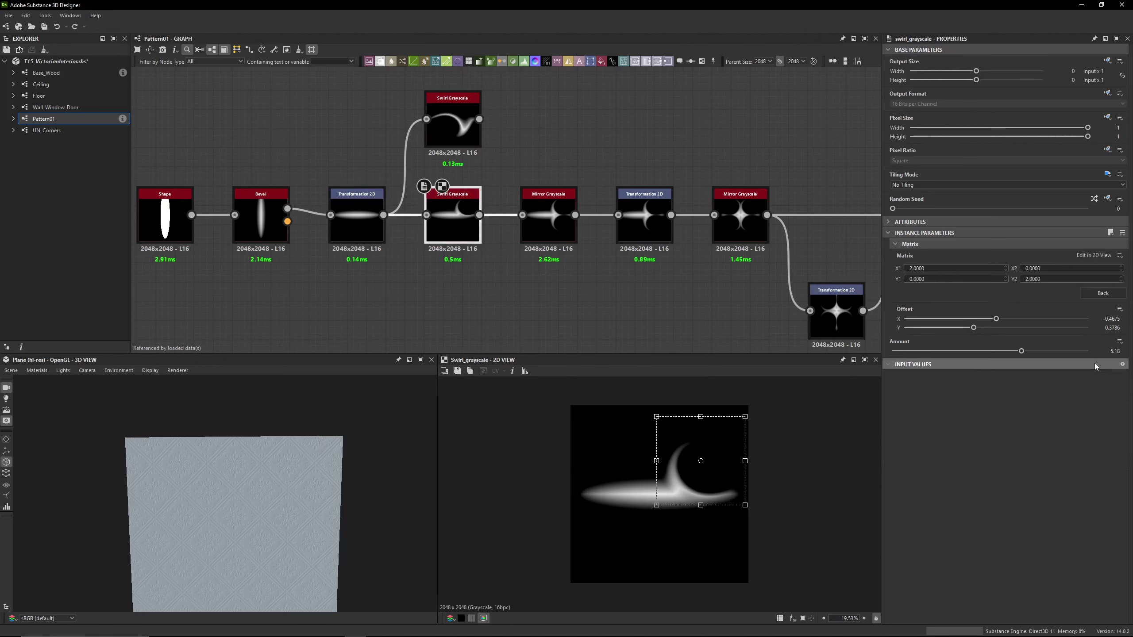
click(1093, 364)
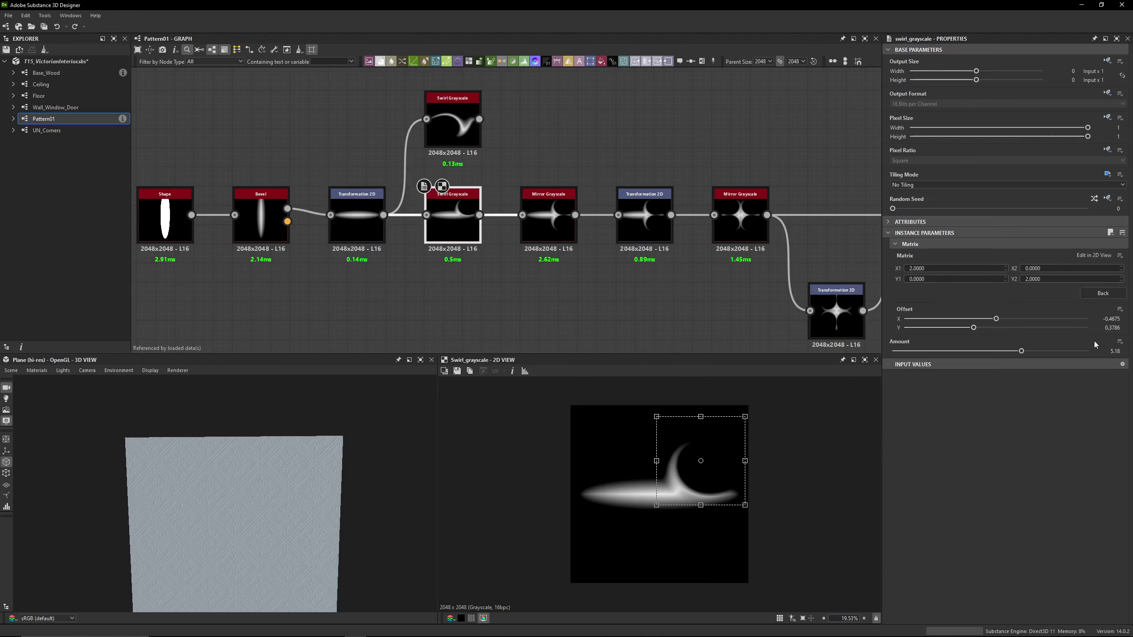
click(1095, 297)
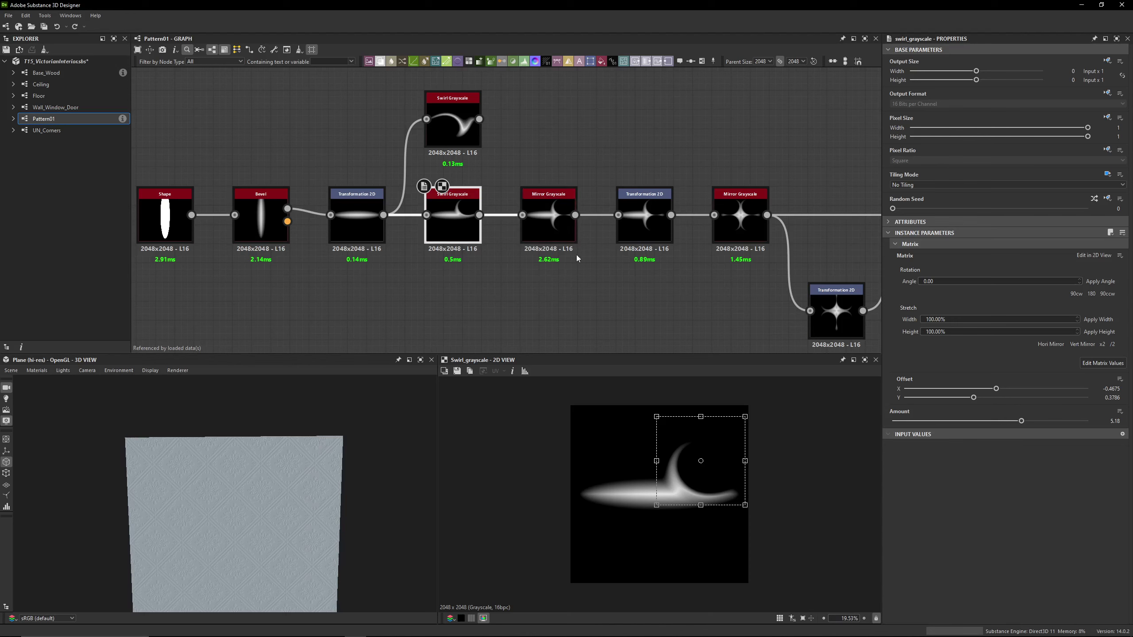
Preview the main chain's Mirror Grayscale and Transformation 2D nodes in turn, and show the matrix values of the Transformation 2D between the two mirrors
click(556, 236)
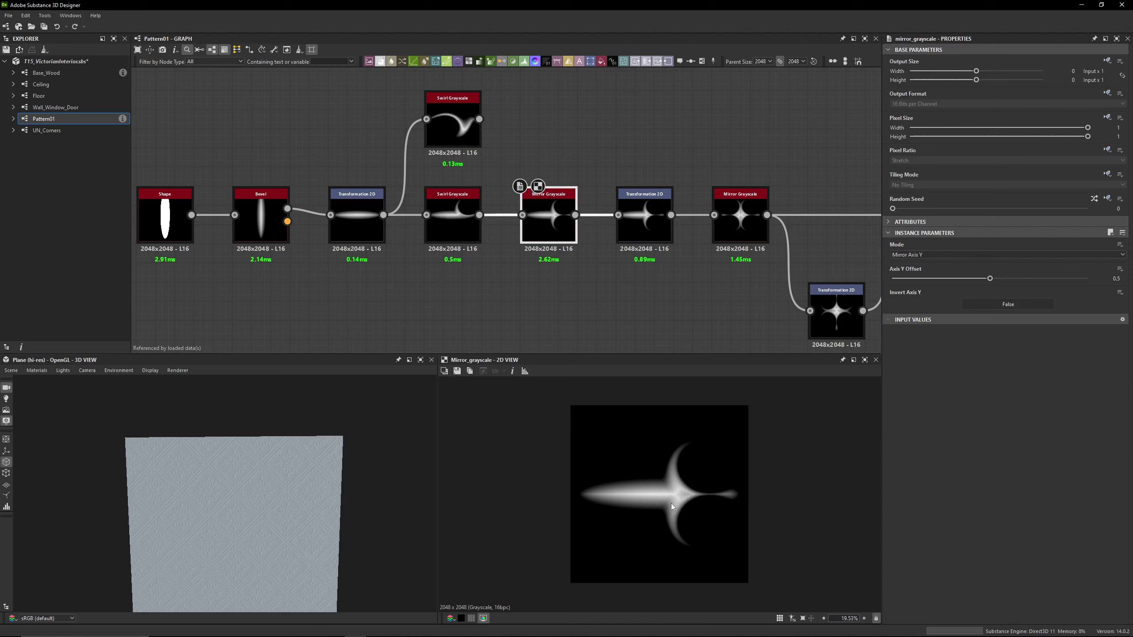
click(656, 225)
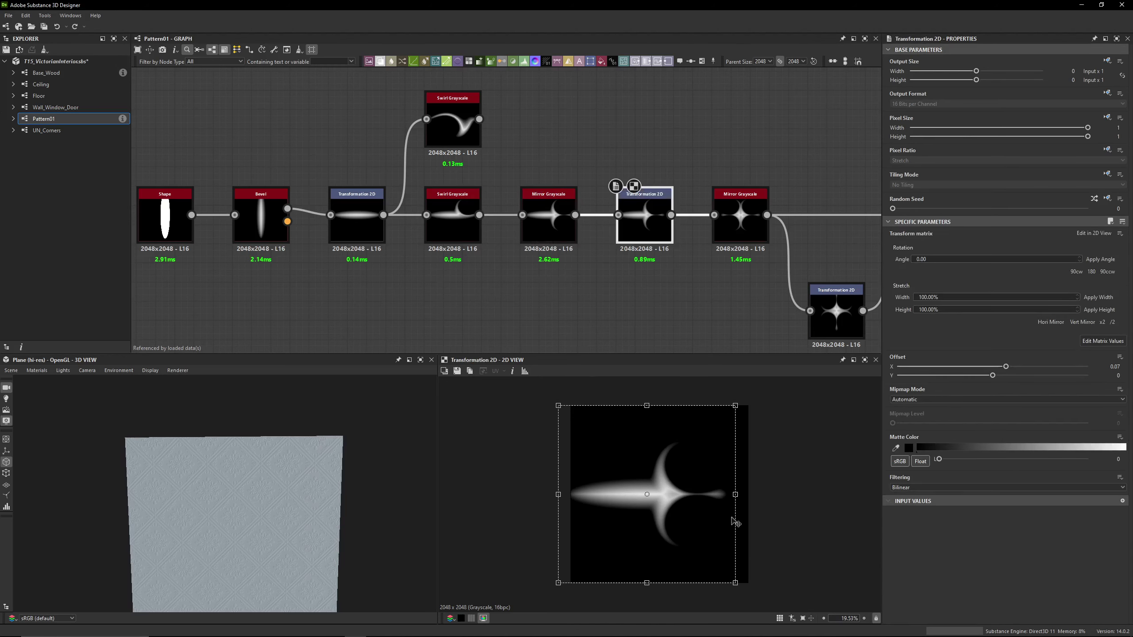
double_click(736, 234)
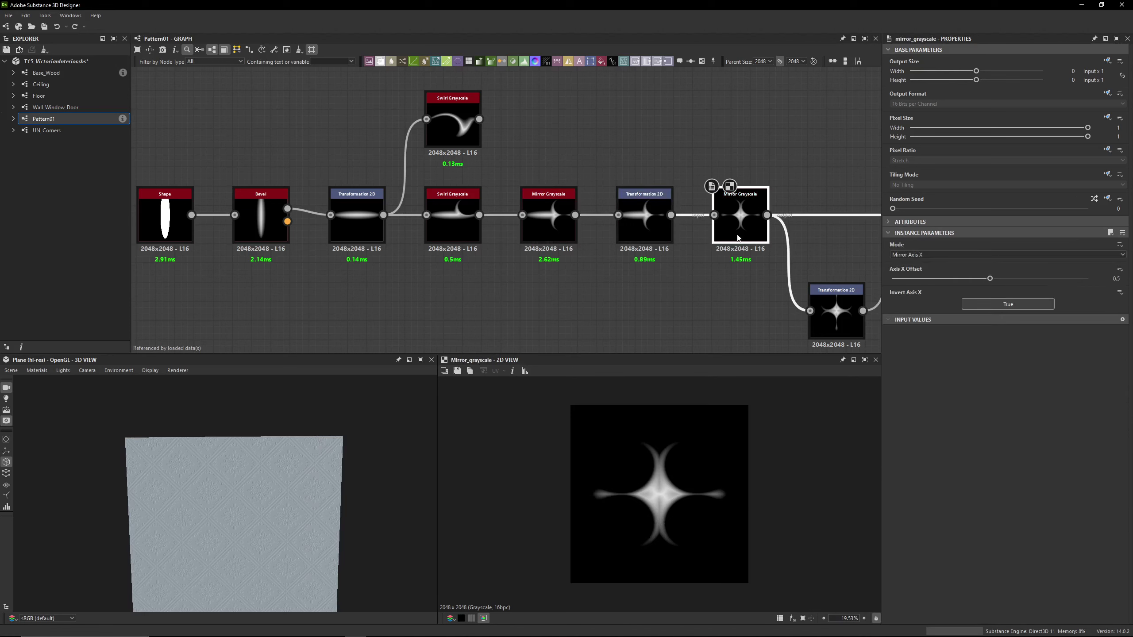
double_click(661, 241)
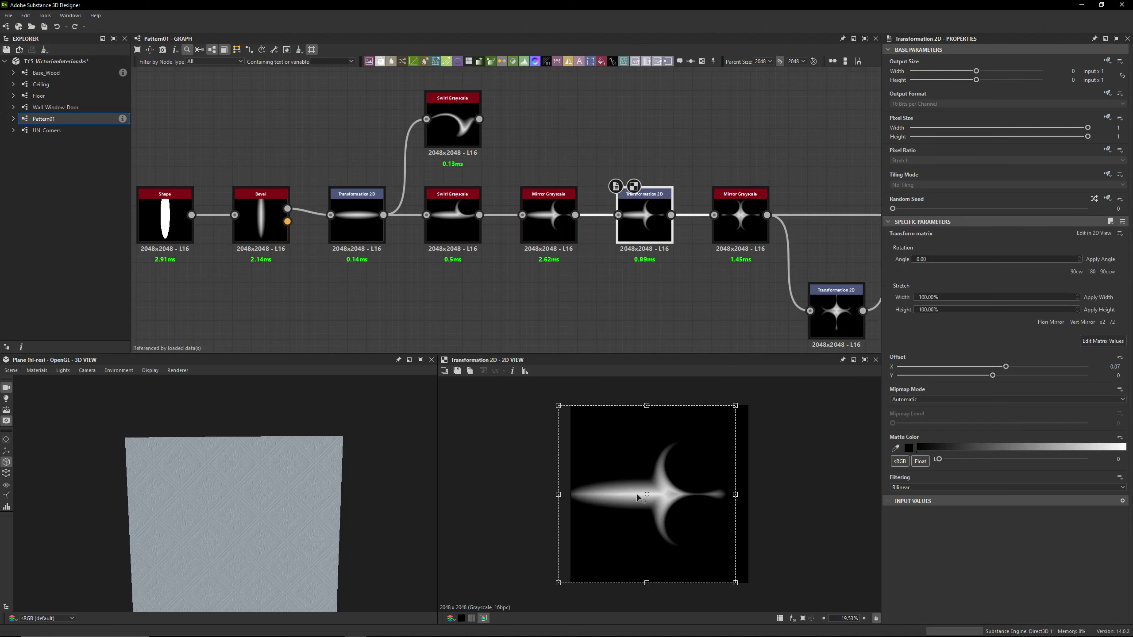
click(1103, 341)
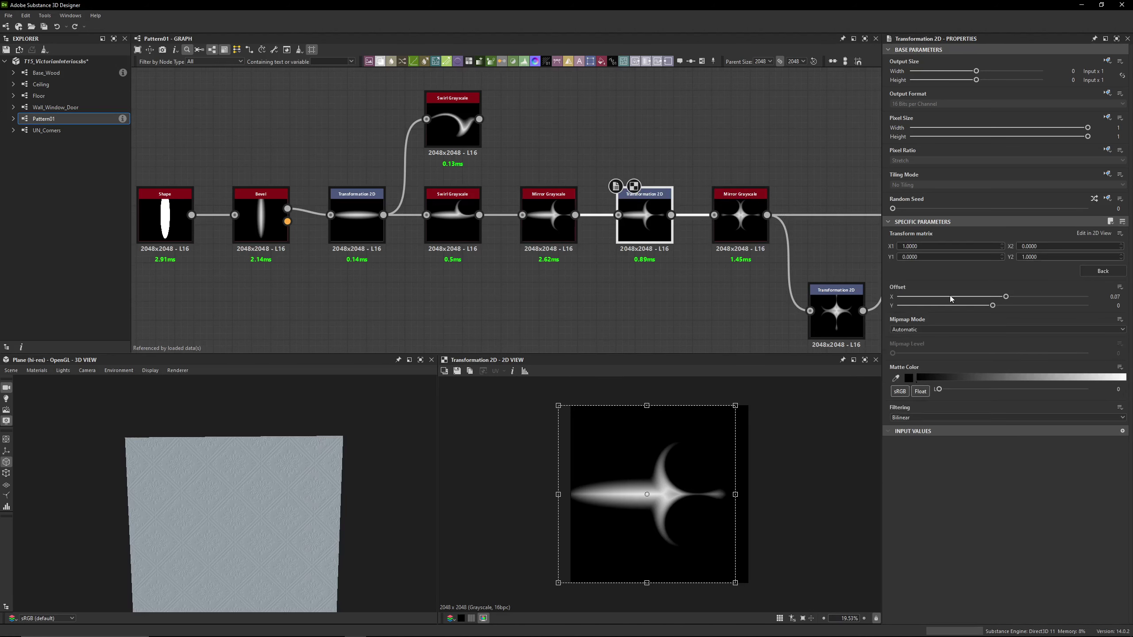
Compare the second Mirror Grayscale's output with the lower-branch Transformation 2D, and show that transformation's matrix values
double_click(719, 228)
middle_drag(747, 232, 374, 164)
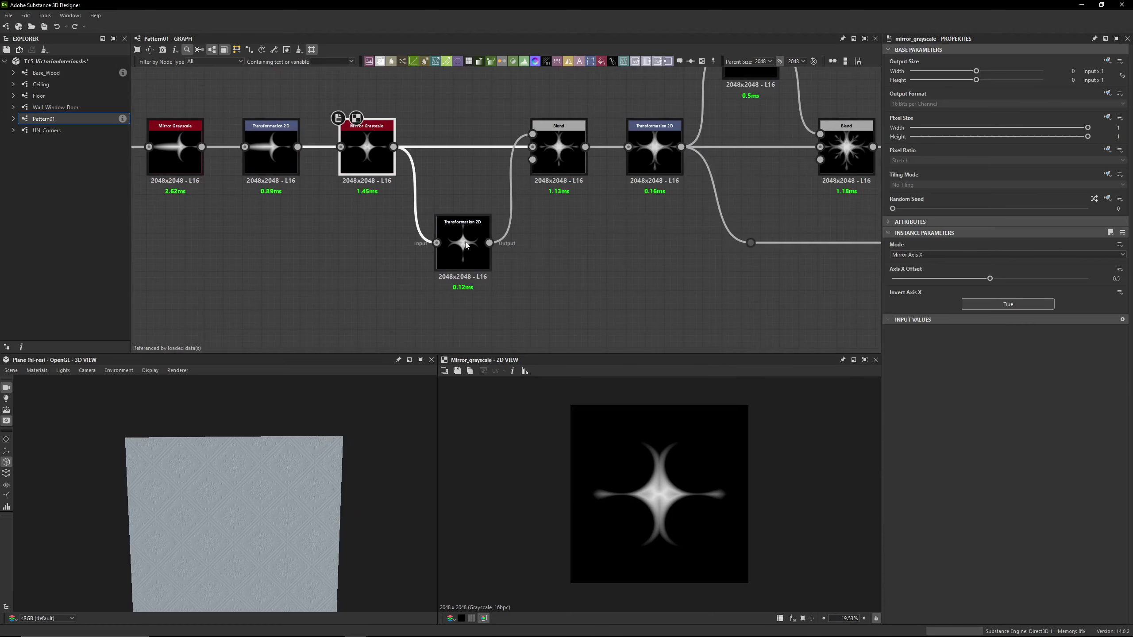
double_click(484, 252)
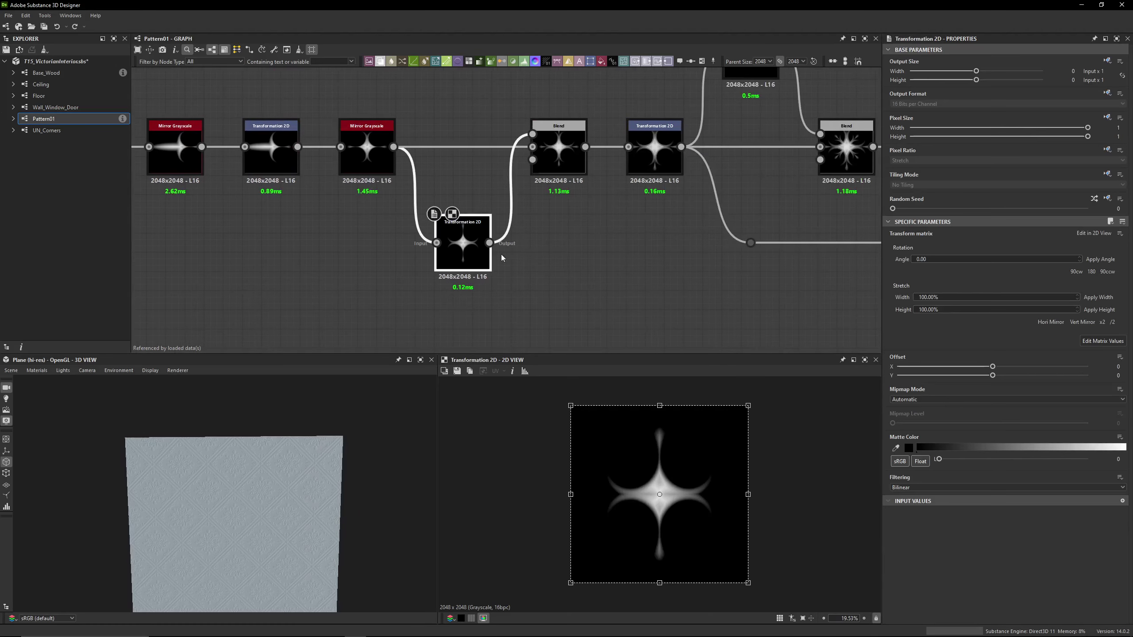
click(1081, 341)
click(354, 127)
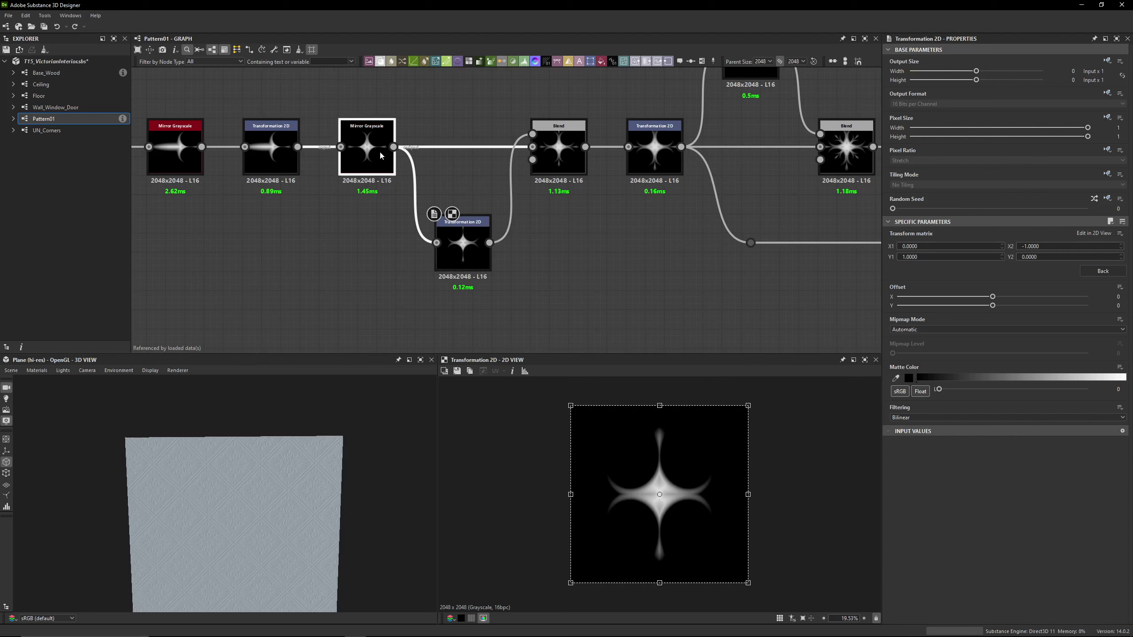
click(450, 243)
click(359, 134)
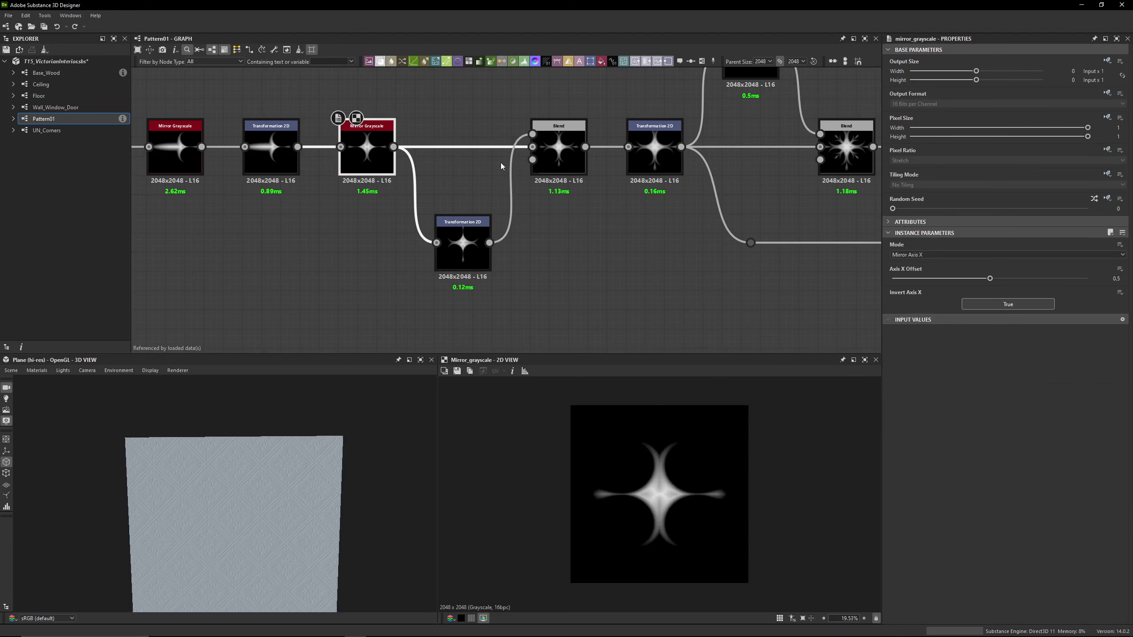
Examine the Blend that combines the two mirrored star shapes, and show the matrix values of the Transformation 2D after it
click(547, 162)
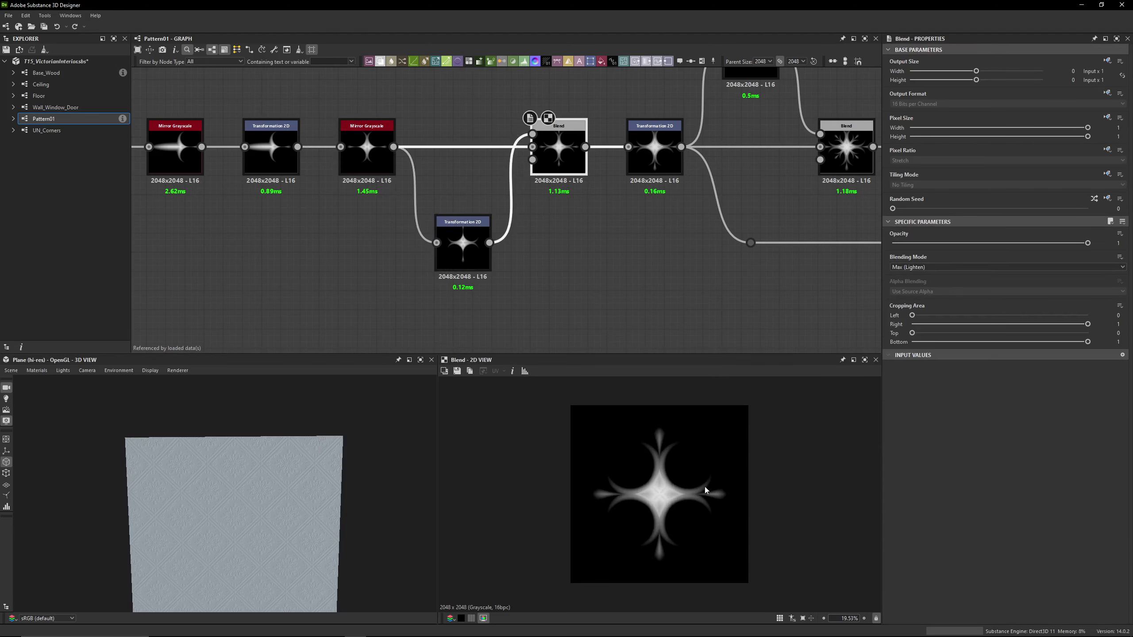
scroll(689, 493, up, 2)
middle_drag(585, 254, 515, 216)
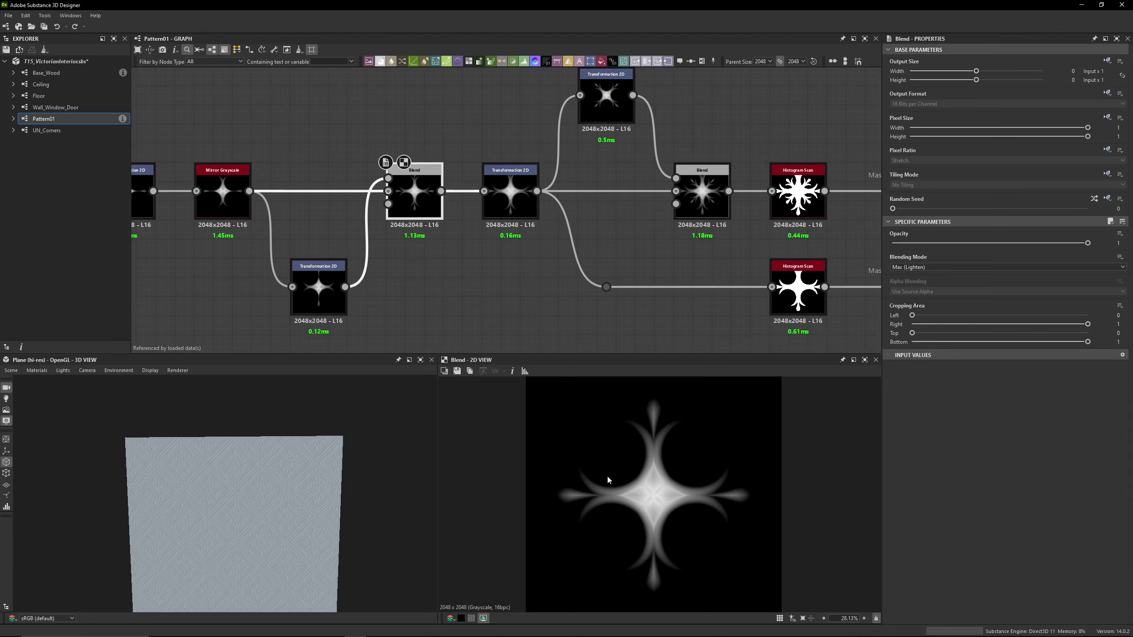
click(510, 196)
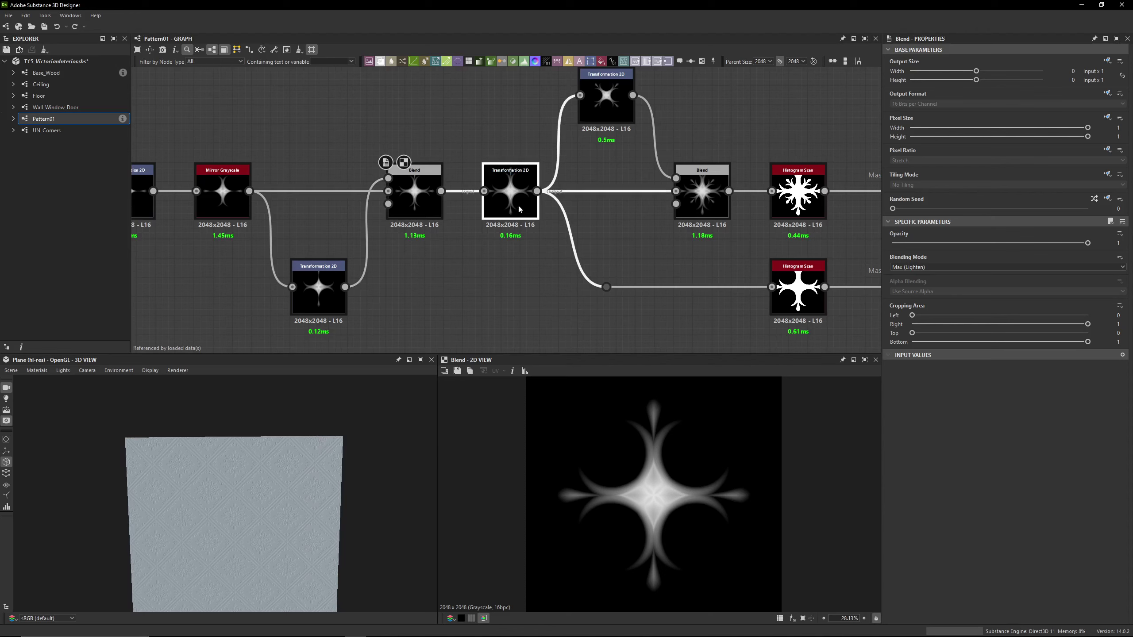
scroll(669, 486, down, 3)
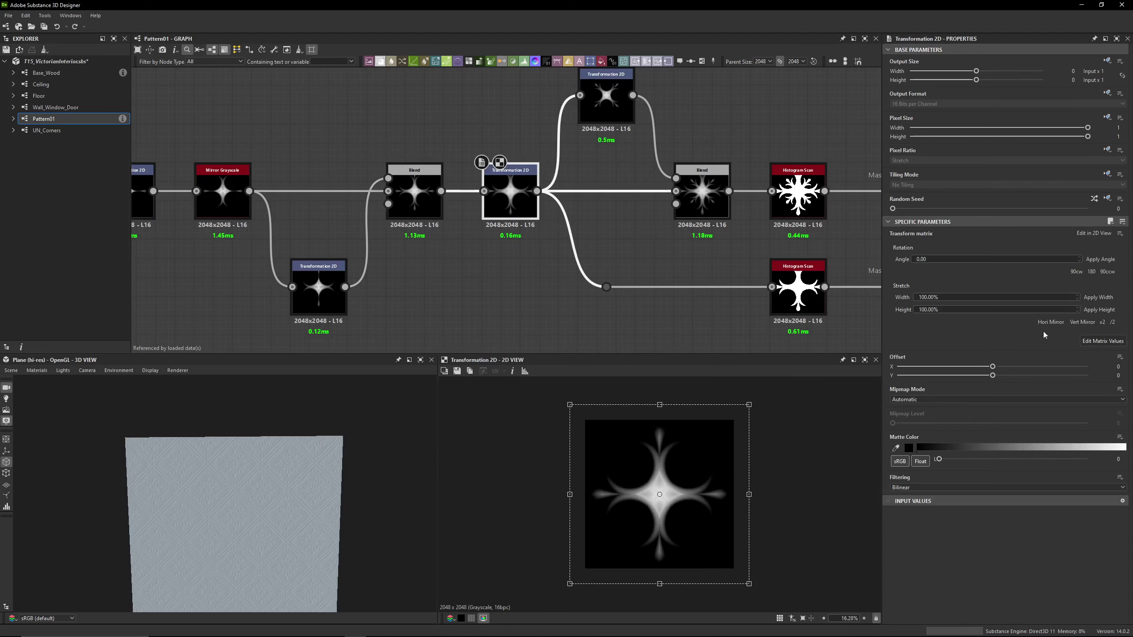
click(1089, 341)
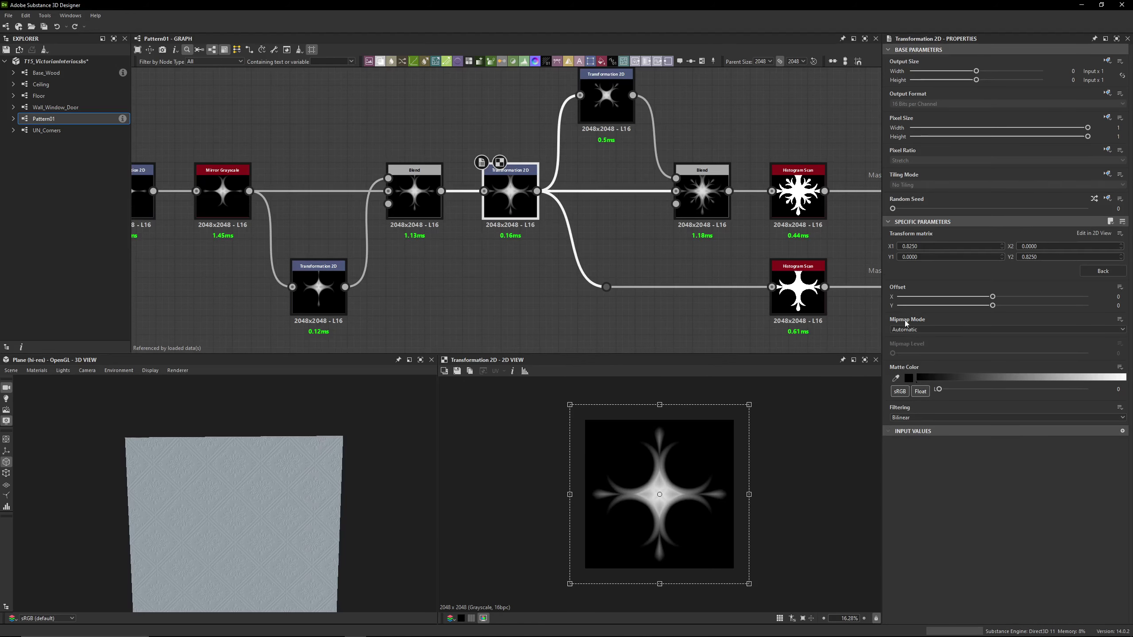
Inspect the upper-branch Transformation 2D's matrix values and compare its output with the Transformation 2D feeding it
middle_drag(558, 196, 457, 219)
click(504, 118)
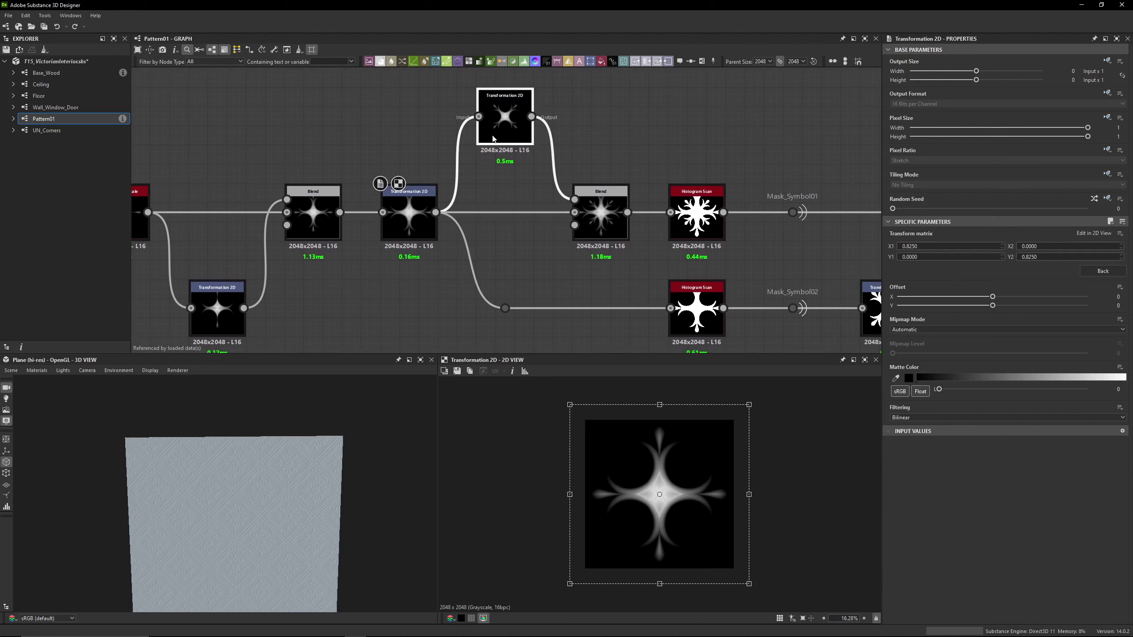
click(1106, 342)
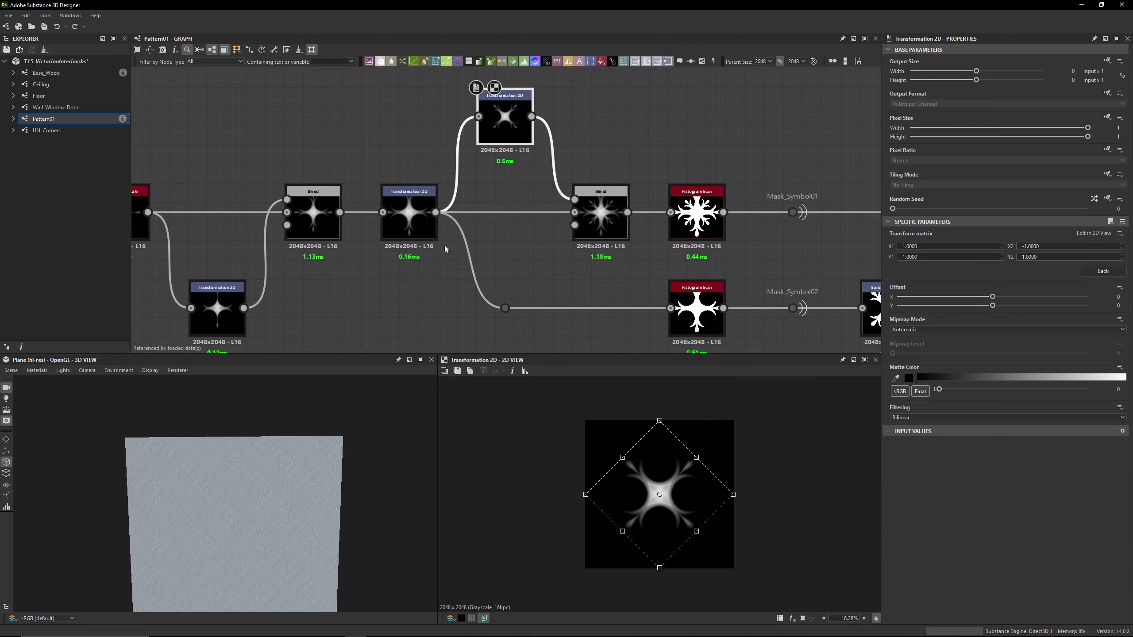
click(414, 236)
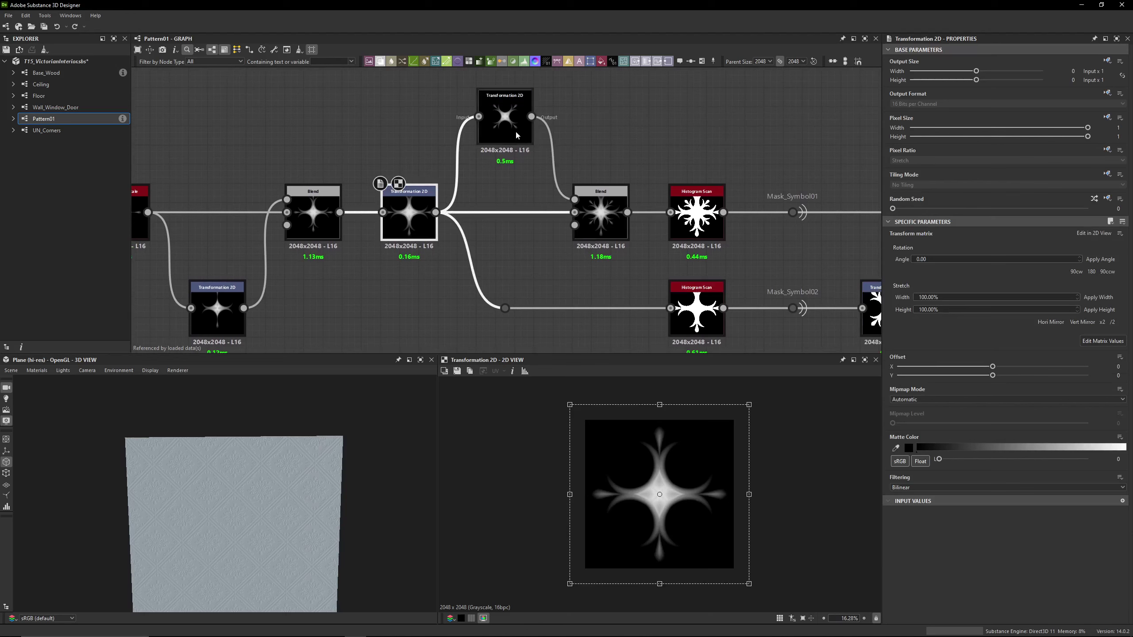
click(504, 118)
Compare the second Blend with its two Transformation 2D inputs, and preview the Histogram Scan that feeds Mask_Symbol01
click(587, 223)
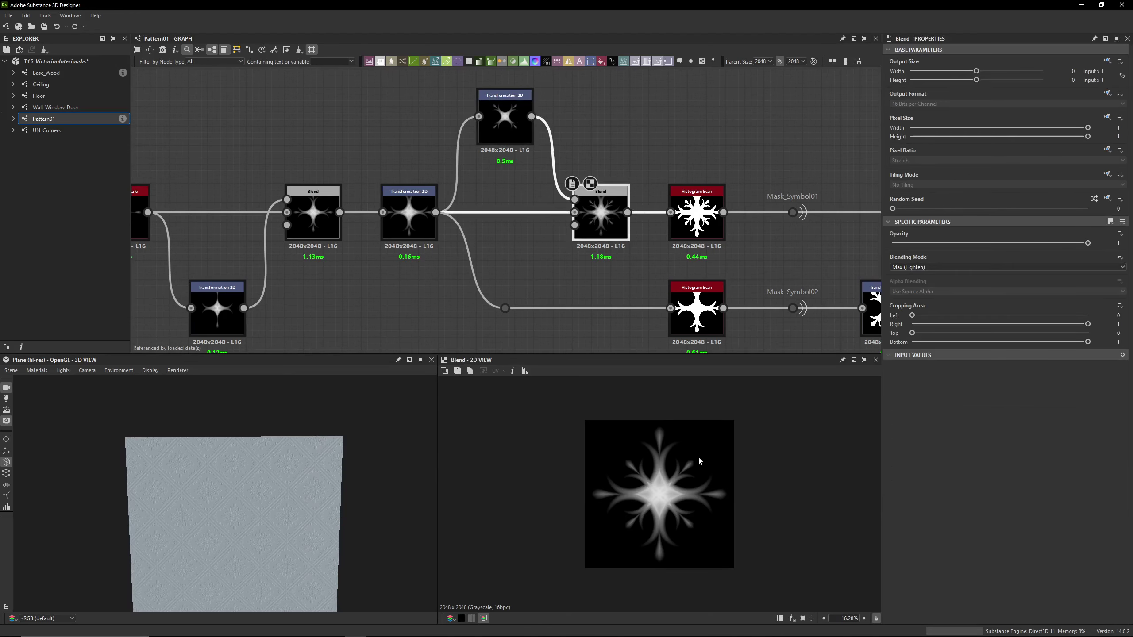
click(409, 218)
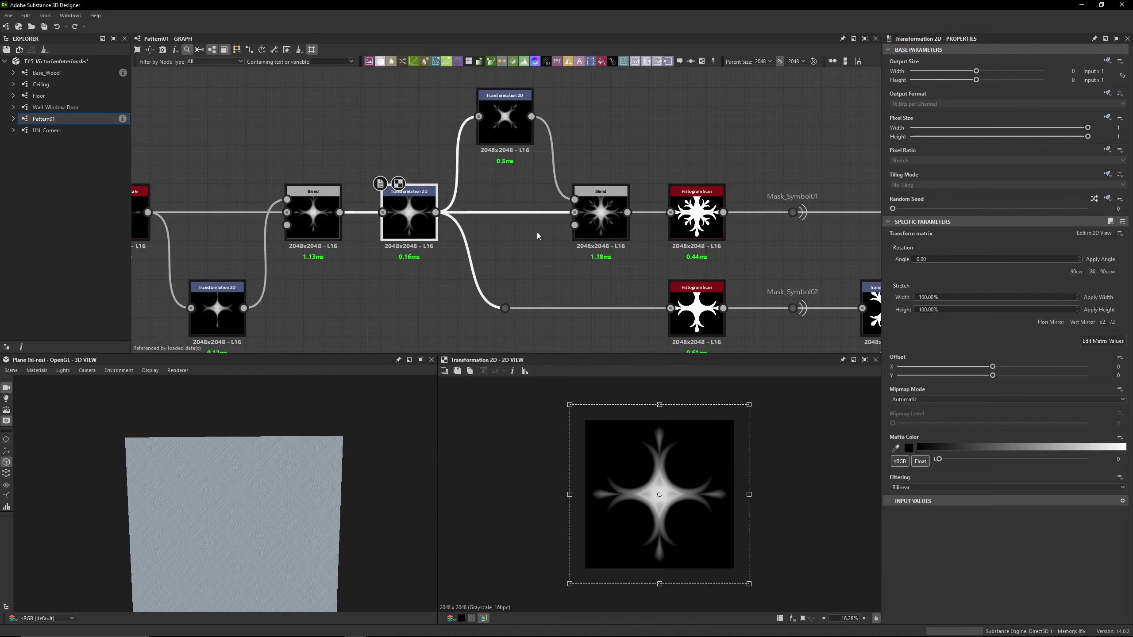
click(619, 229)
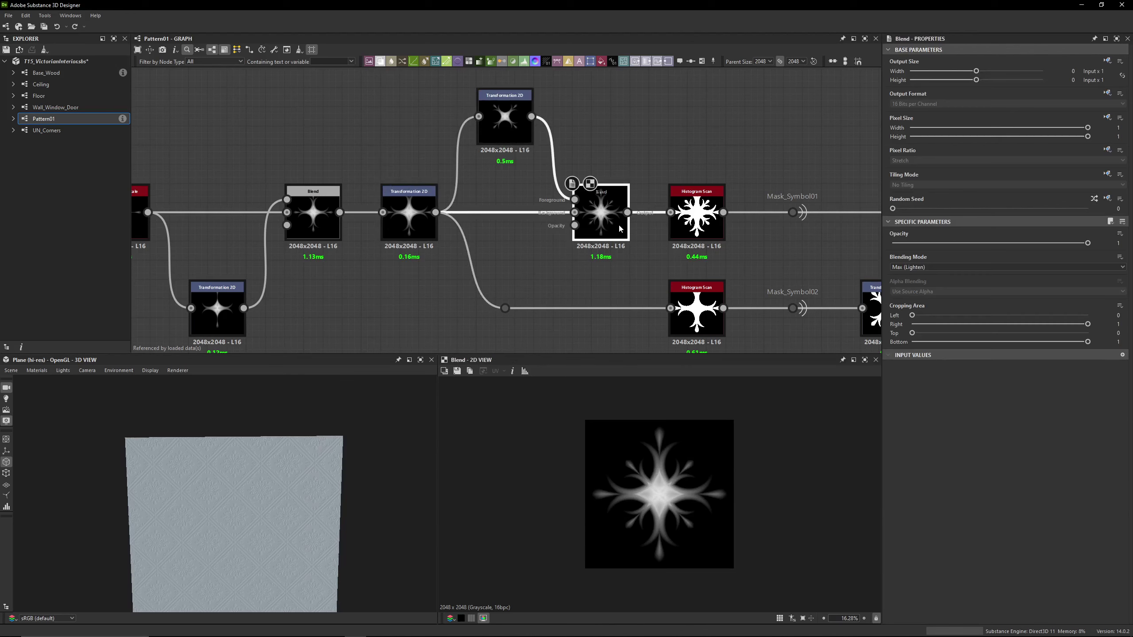
click(503, 131)
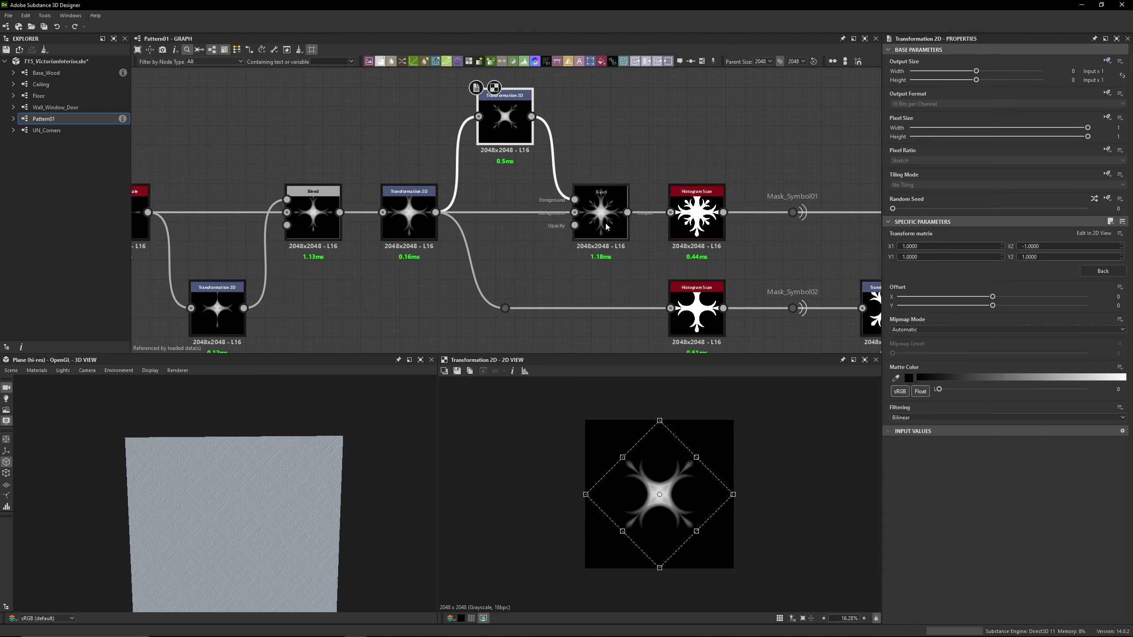
click(598, 205)
click(697, 231)
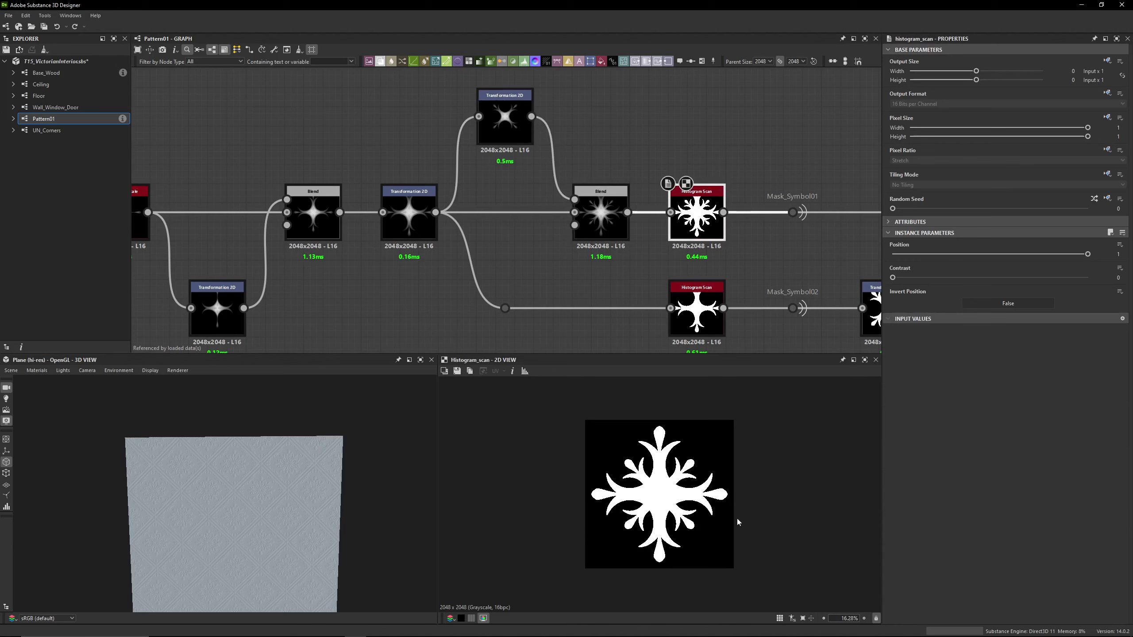
Trace the lower branch from its source Transformation 2D, and compare the Histogram Scan outputs feeding Mask_Symbol01 and Mask_Symbol02
middle_drag(499, 317, 370, 290)
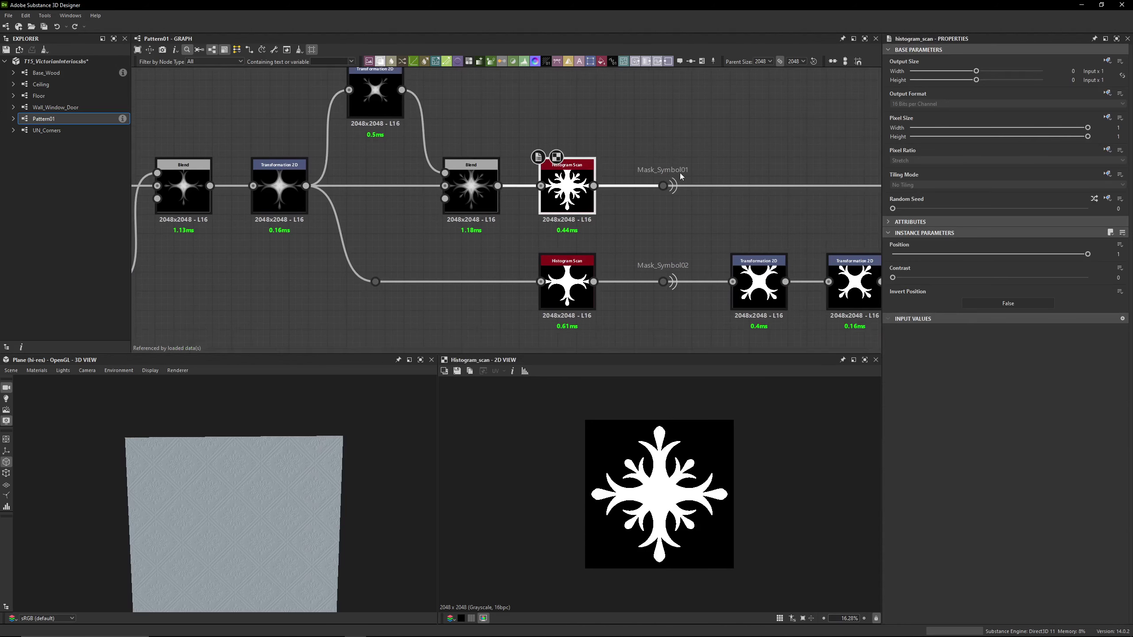
click(279, 190)
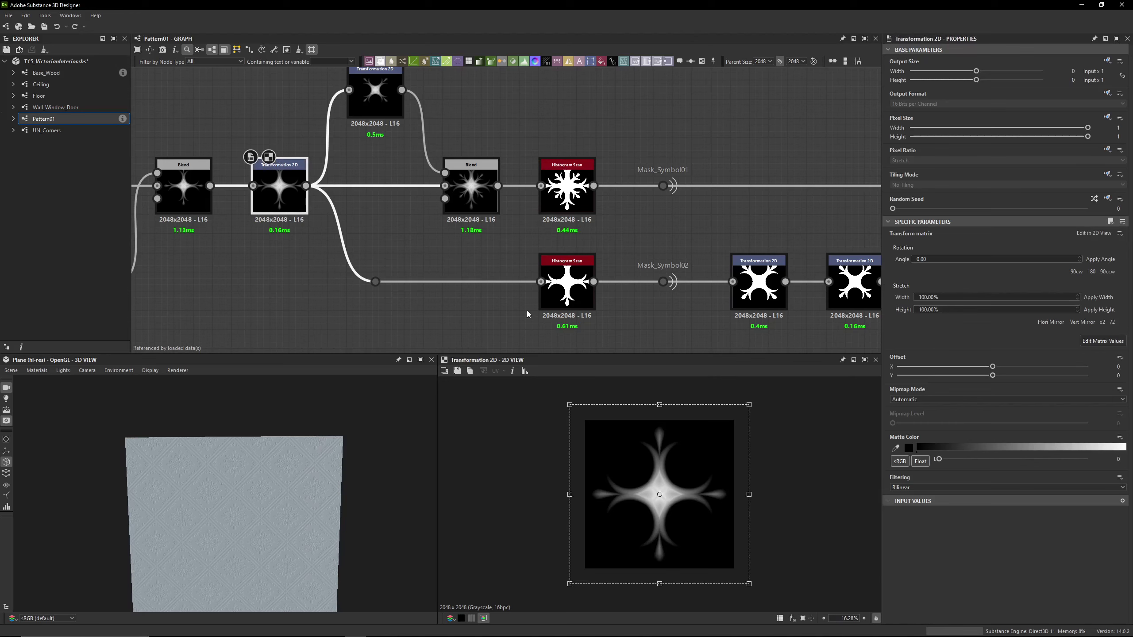
click(553, 294)
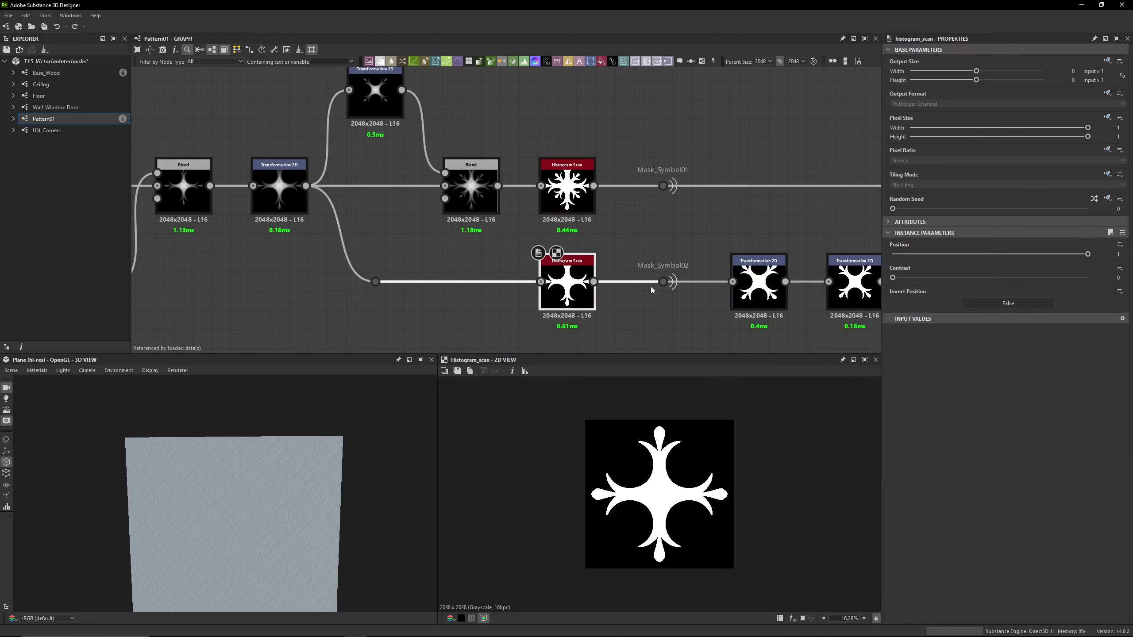
click(567, 192)
click(567, 283)
click(567, 192)
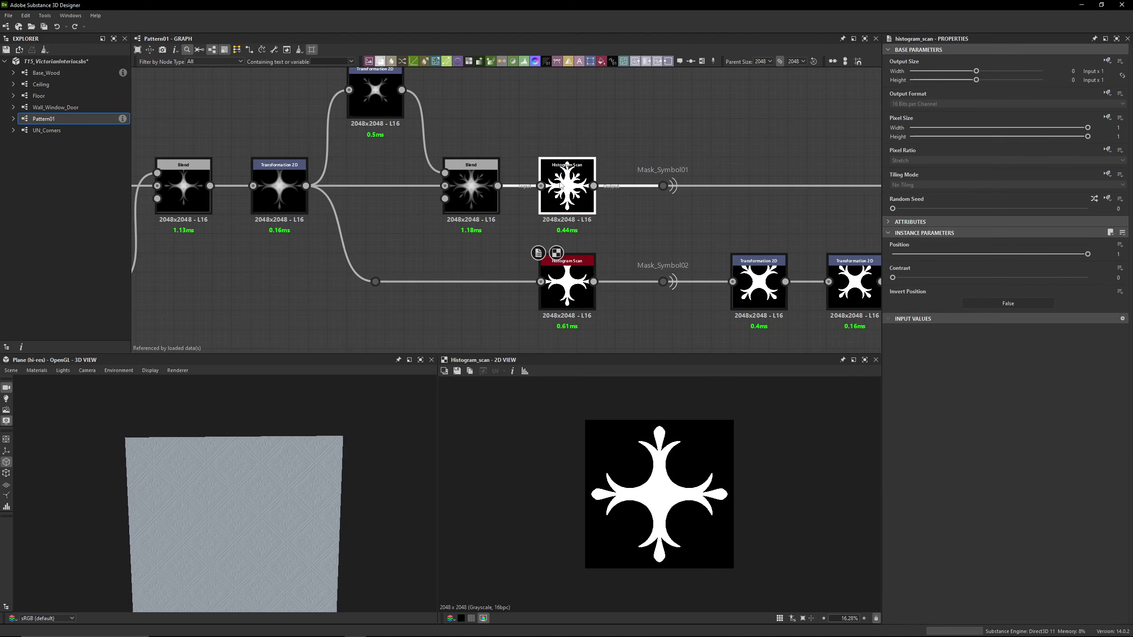
click(567, 283)
click(567, 192)
click(566, 283)
Inspect the two Transformation 2D nodes following Mask_Symbol02, showing the matrix values of each
middle_drag(671, 282, 390, 258)
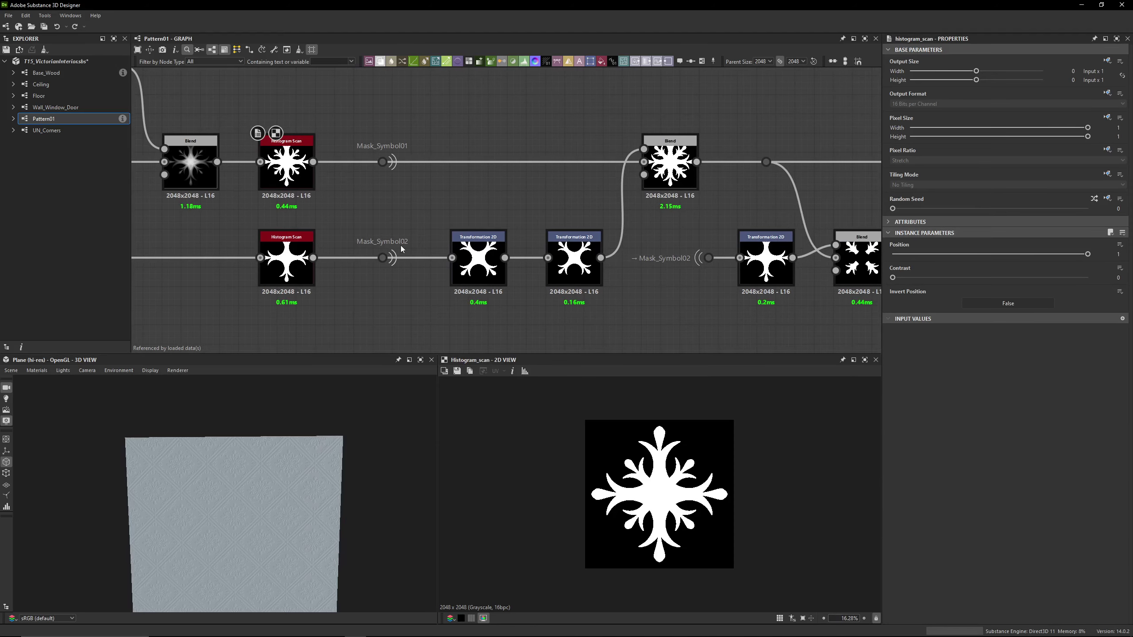
click(476, 281)
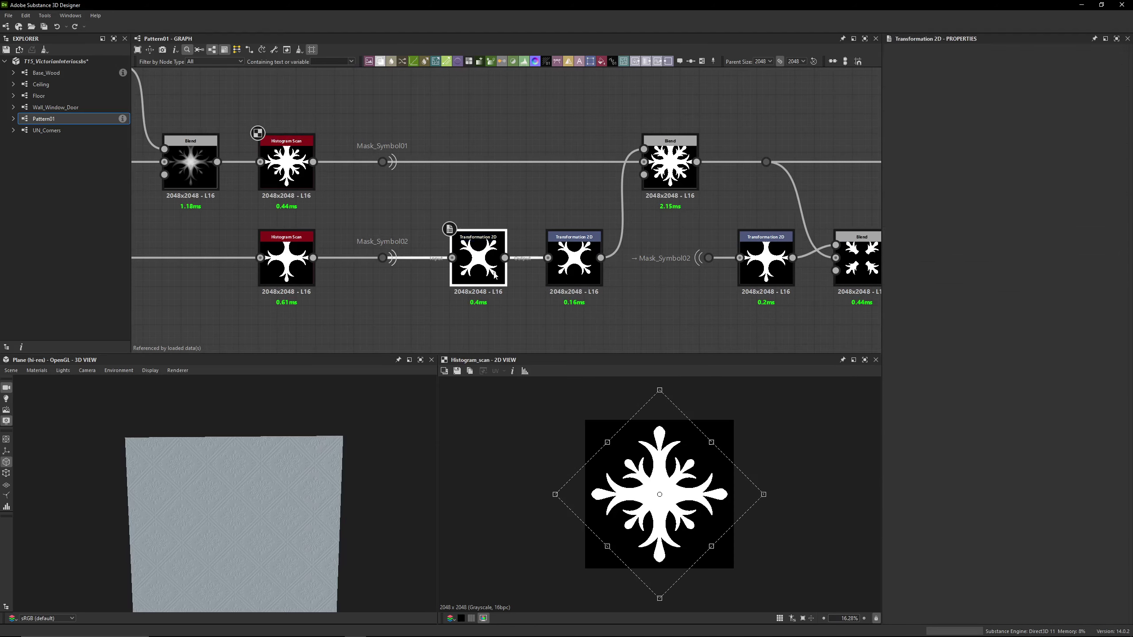
click(1089, 342)
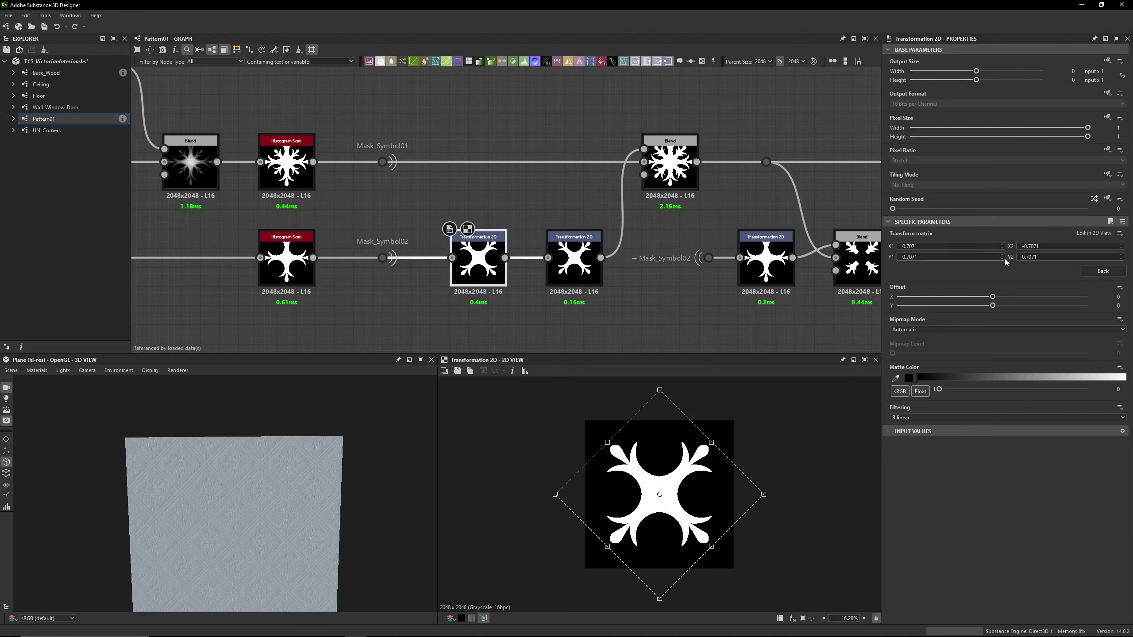
click(574, 266)
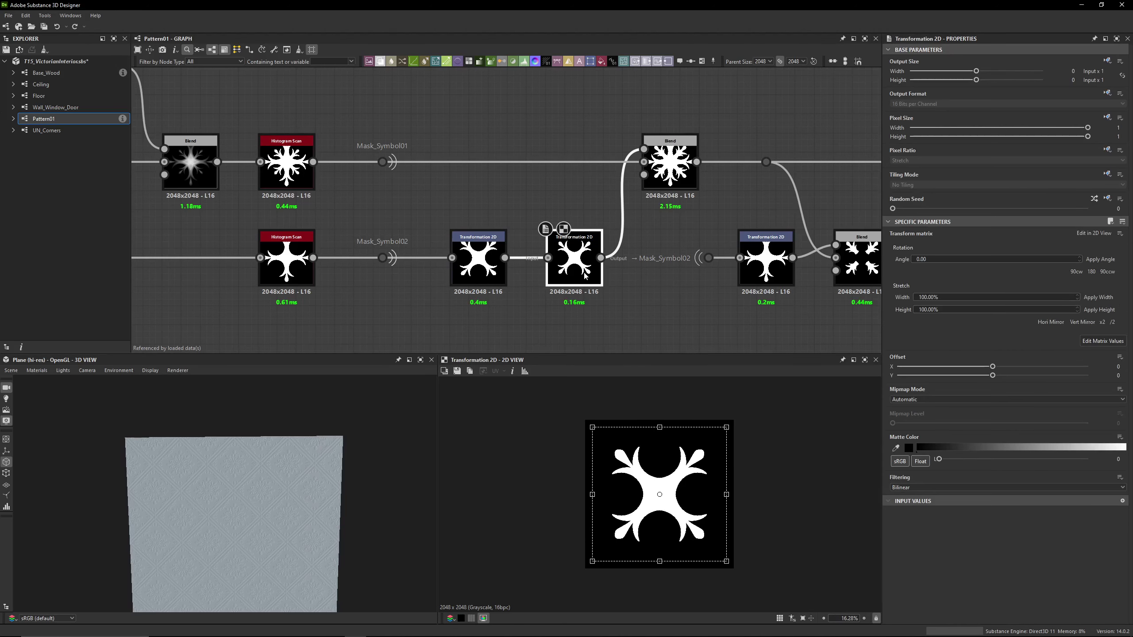
click(1110, 341)
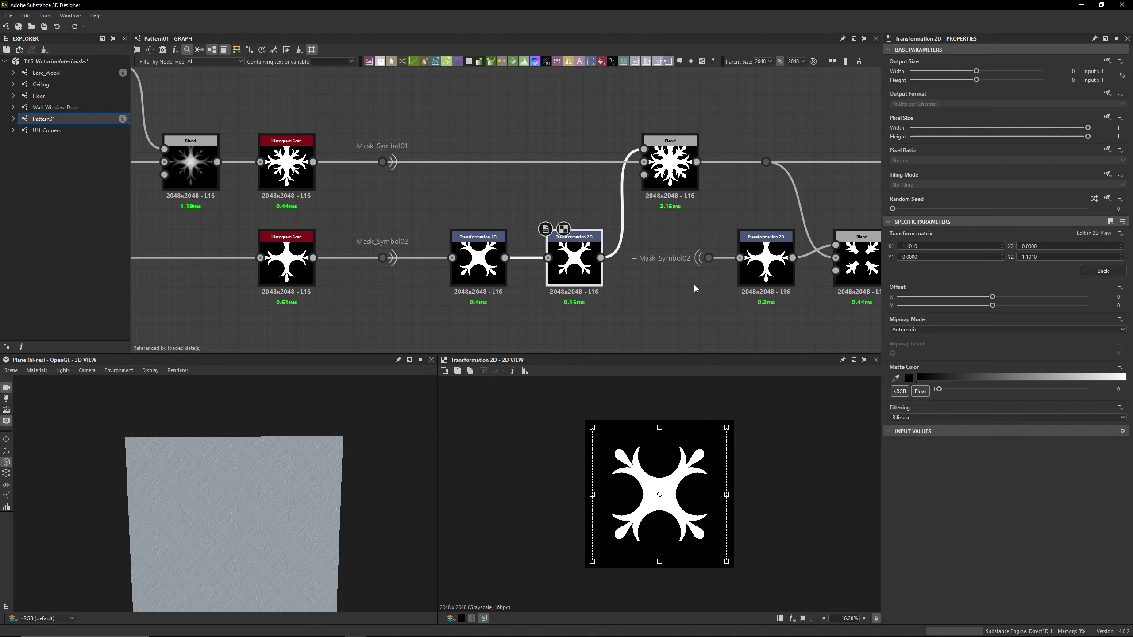
Preview the Blend that adds the transformed symbol to Mask_Symbol01, and the Transformation 2D fed by the Mask_Symbol02 portal
click(670, 172)
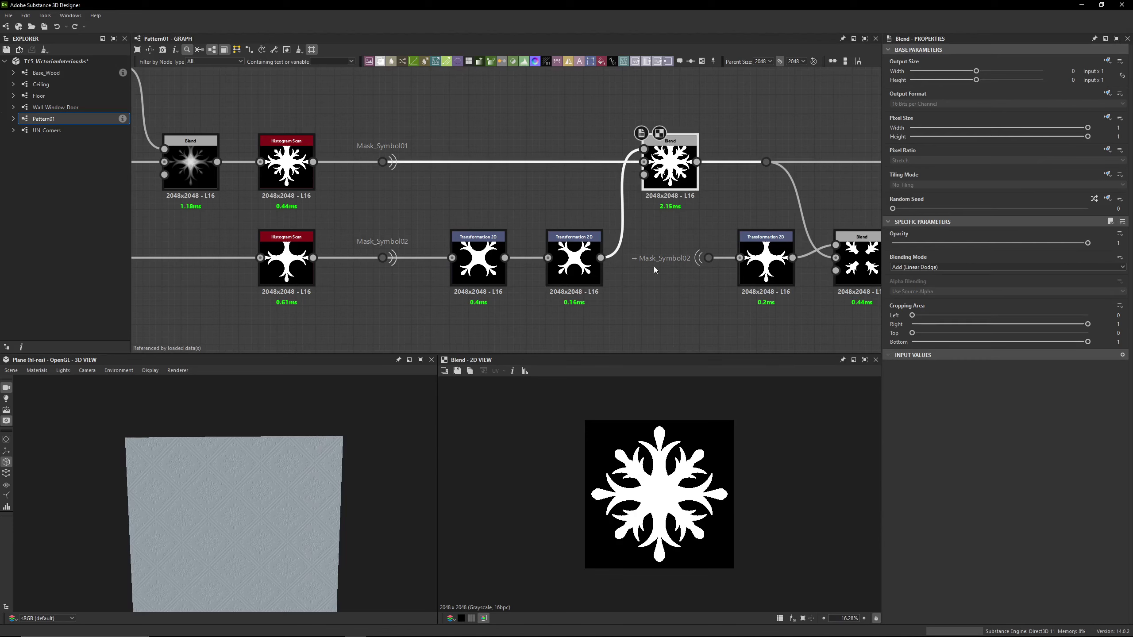
middle_drag(675, 201, 500, 203)
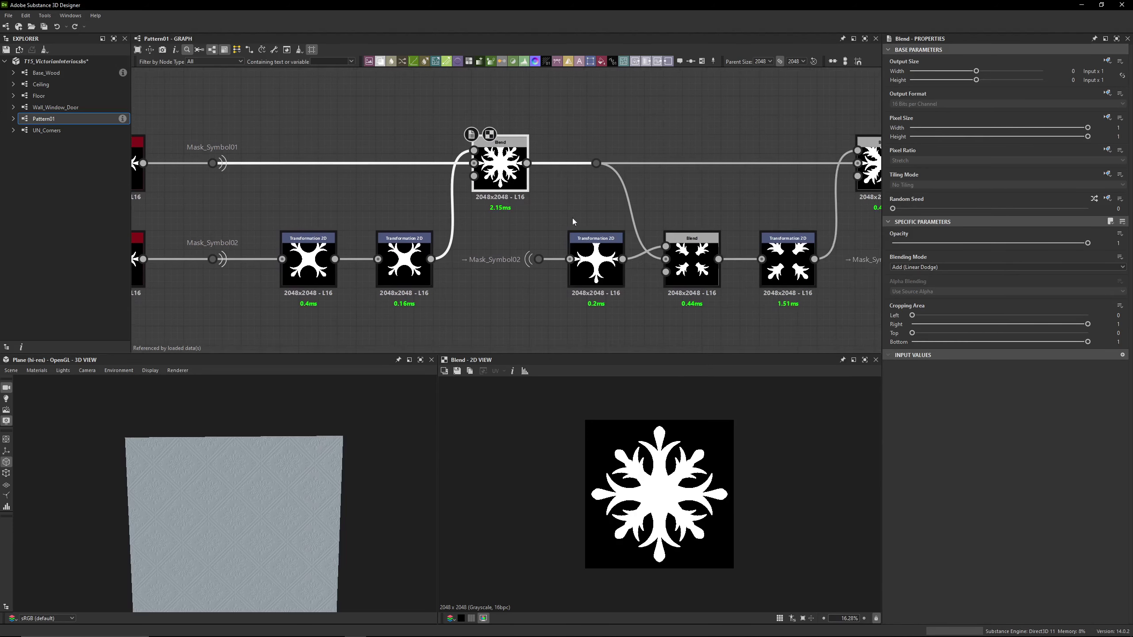
middle_drag(574, 219, 455, 221)
middle_drag(331, 273, 468, 247)
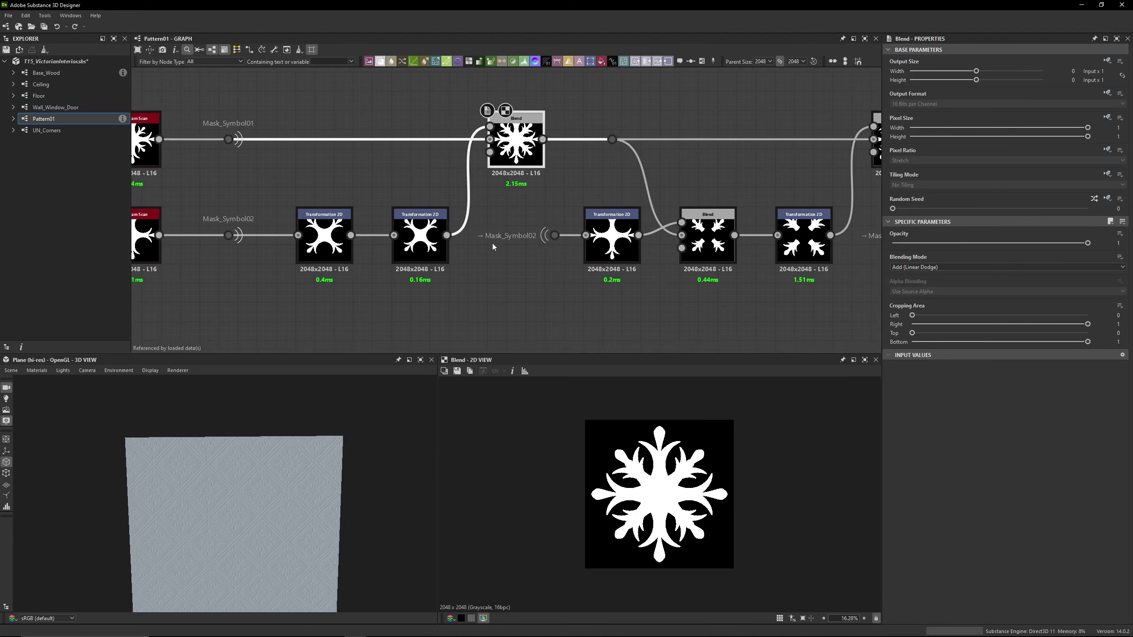
click(612, 238)
middle_drag(612, 238, 489, 239)
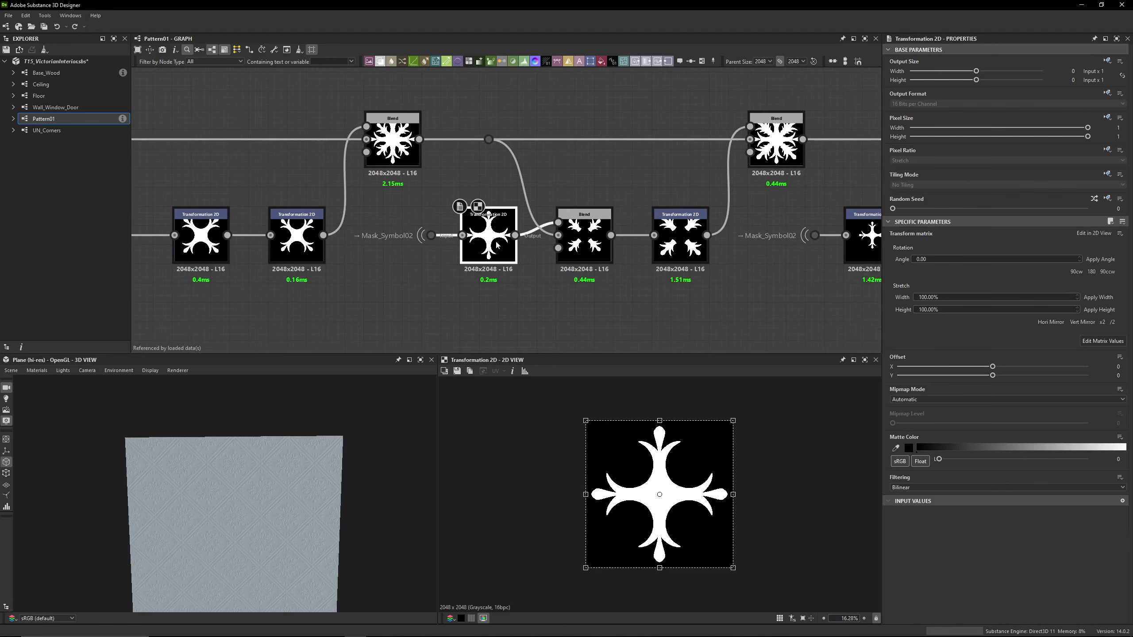
Compare the Subtract Blend after the Mask_Symbol02 portal with its two inputs, the upper Blend and the Transformation 2D
click(576, 243)
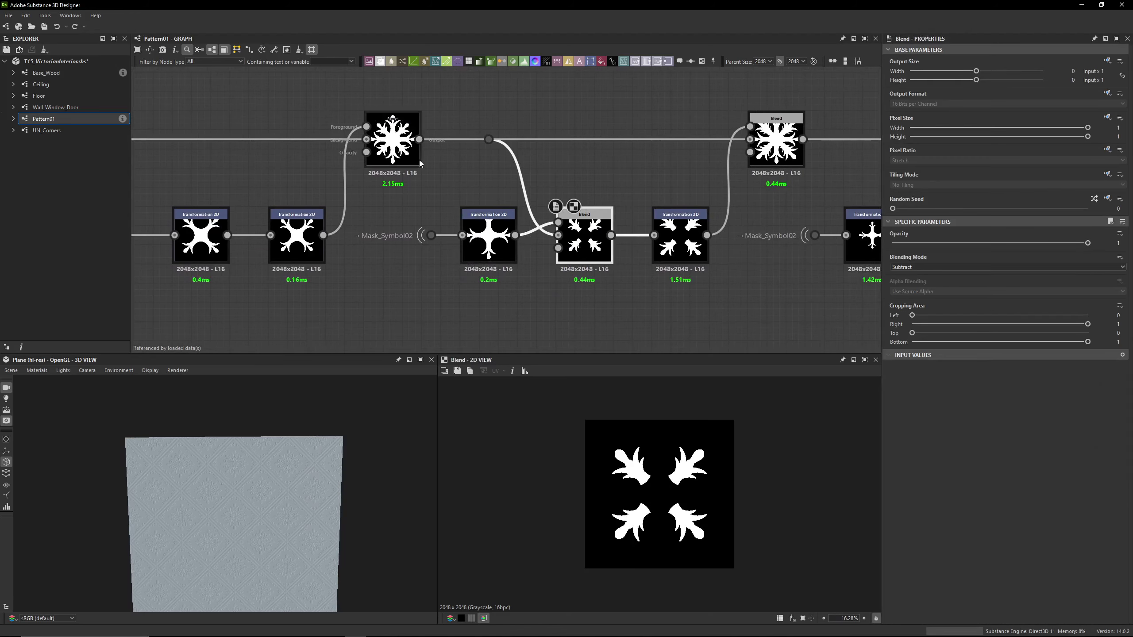
click(402, 143)
click(505, 251)
click(418, 159)
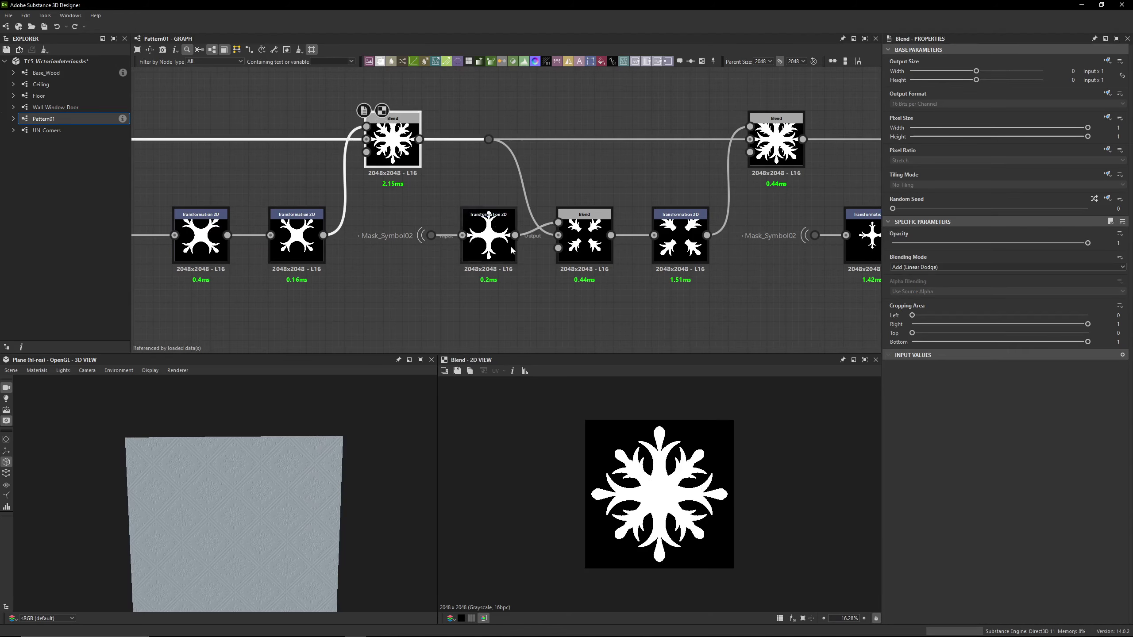
click(473, 214)
click(416, 163)
click(580, 241)
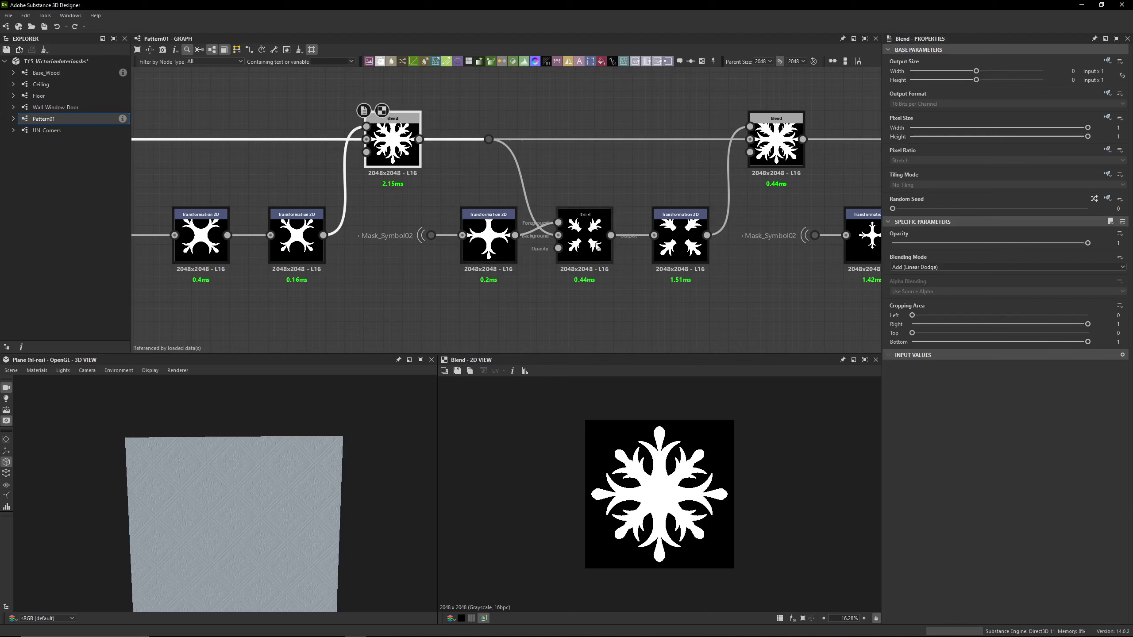
Preview the Transformation 2D that follows the Subtract Blend, and show its matrix values
middle_drag(582, 312, 479, 306)
click(577, 239)
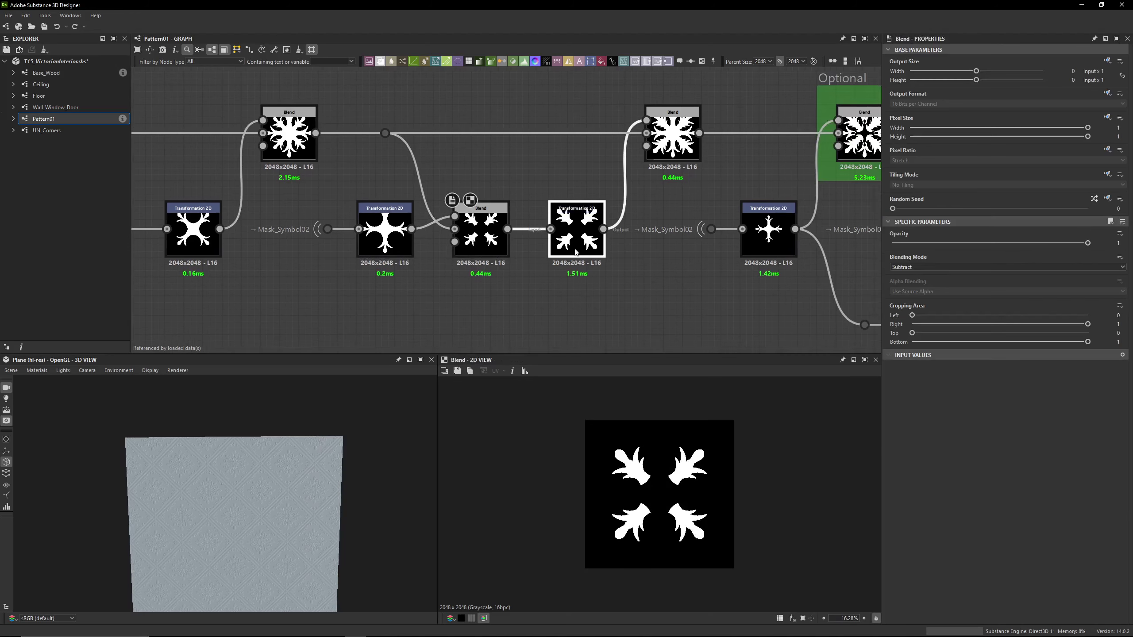
click(1087, 342)
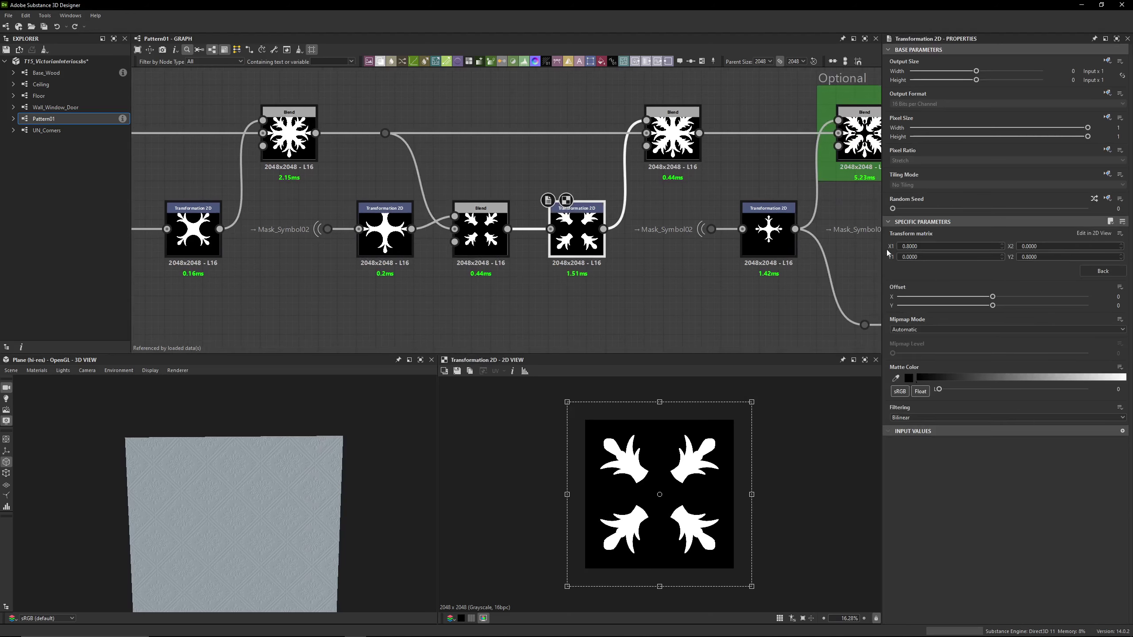
middle_drag(671, 202, 613, 241)
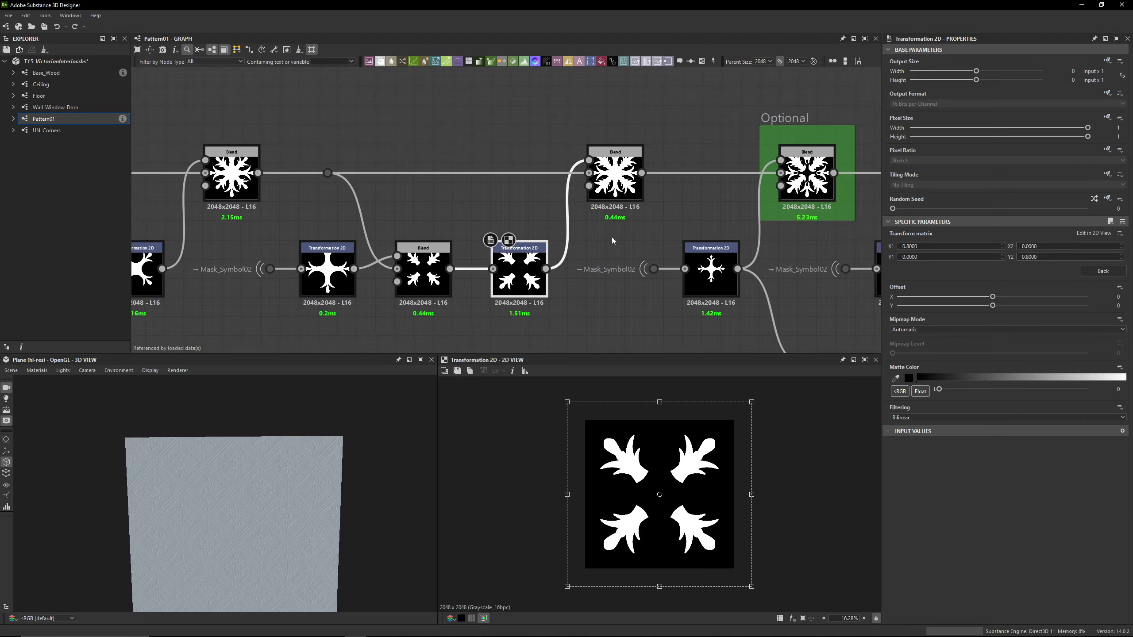
Compare the next Add (Linear Dodge) Blend with its two inputs, the scaled corner leaves and the previous Blend
click(620, 193)
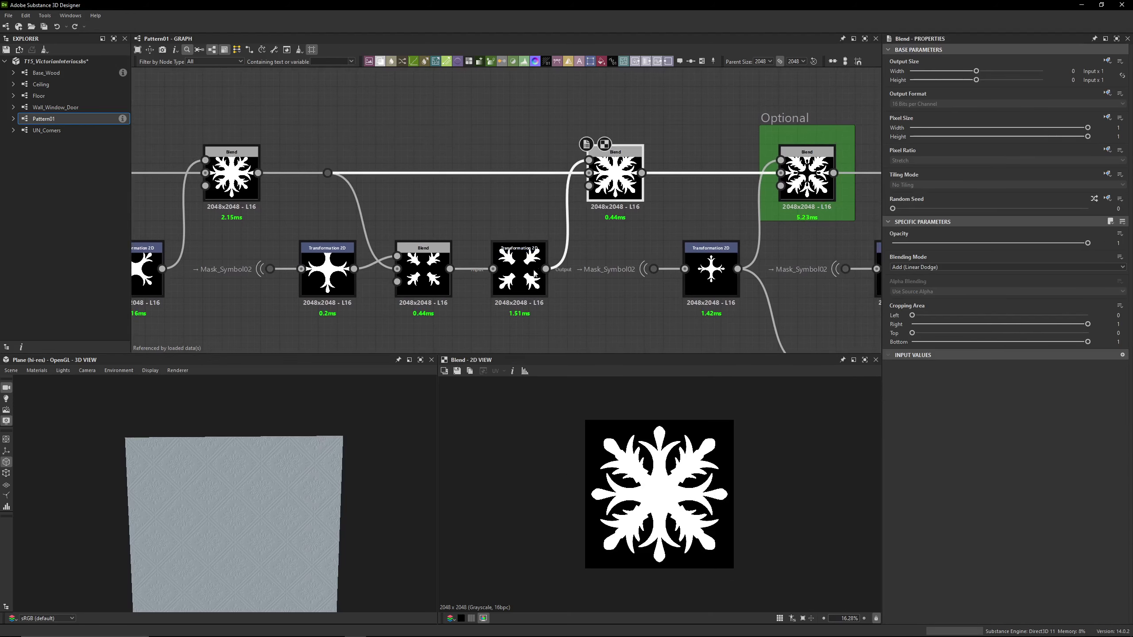
click(519, 268)
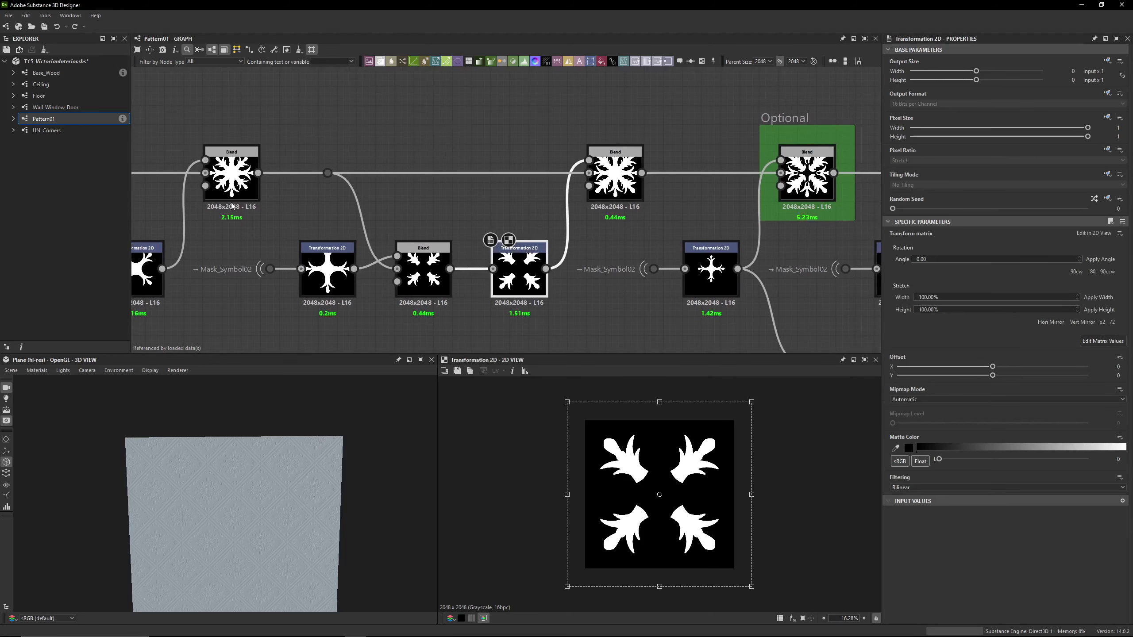
click(230, 160)
click(622, 191)
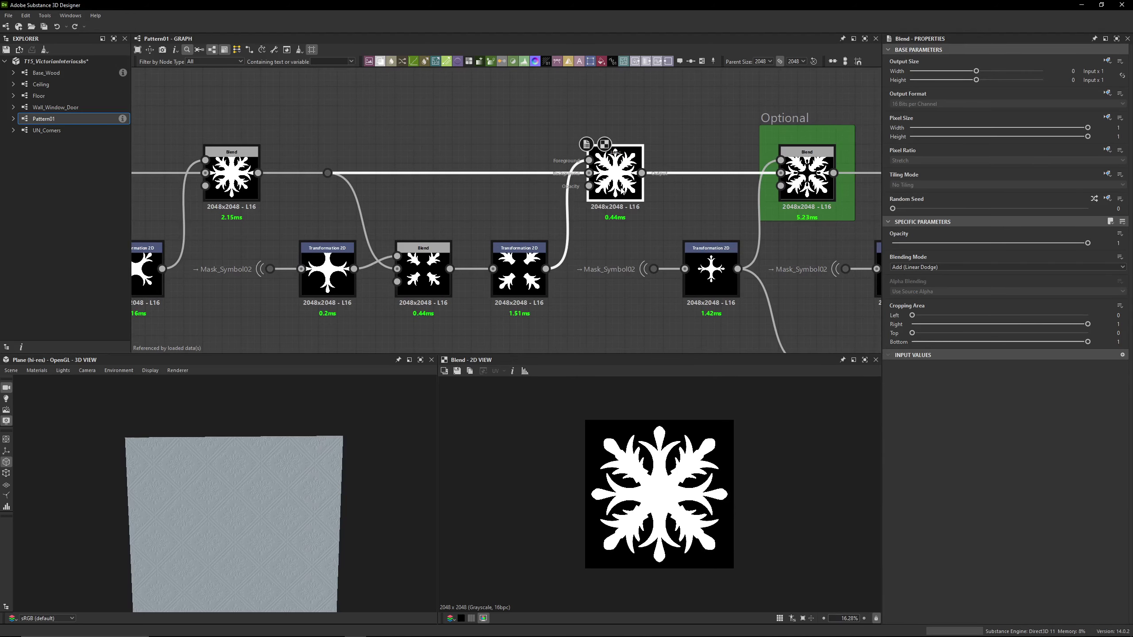
Preview the Blend in the Optional frame, and disable and re-enable that node
middle_drag(699, 181, 498, 182)
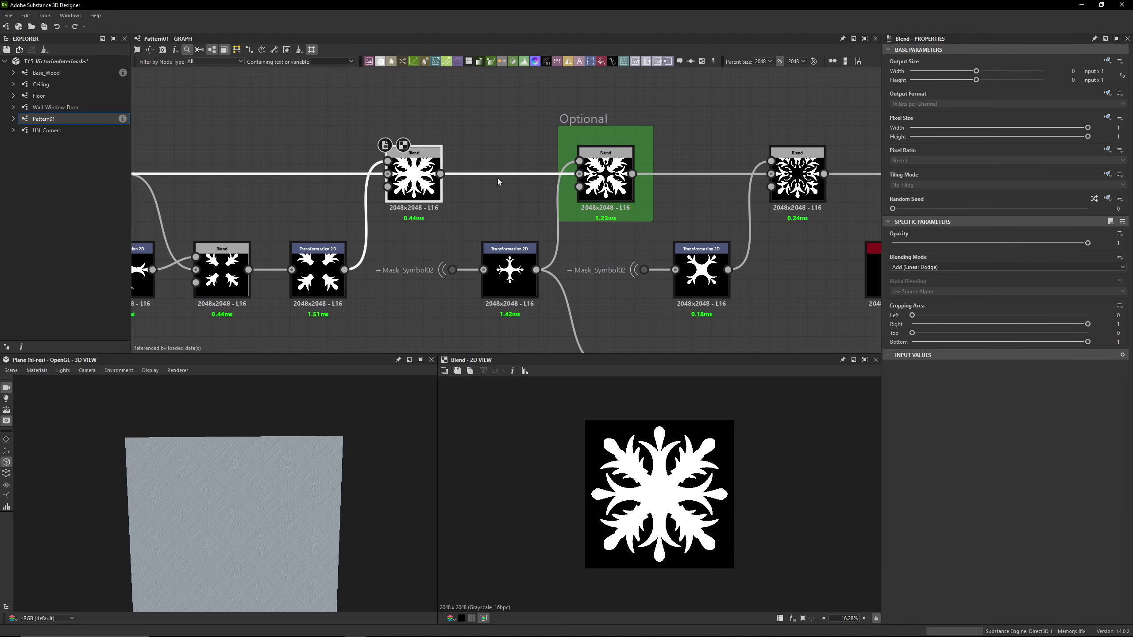
click(616, 183)
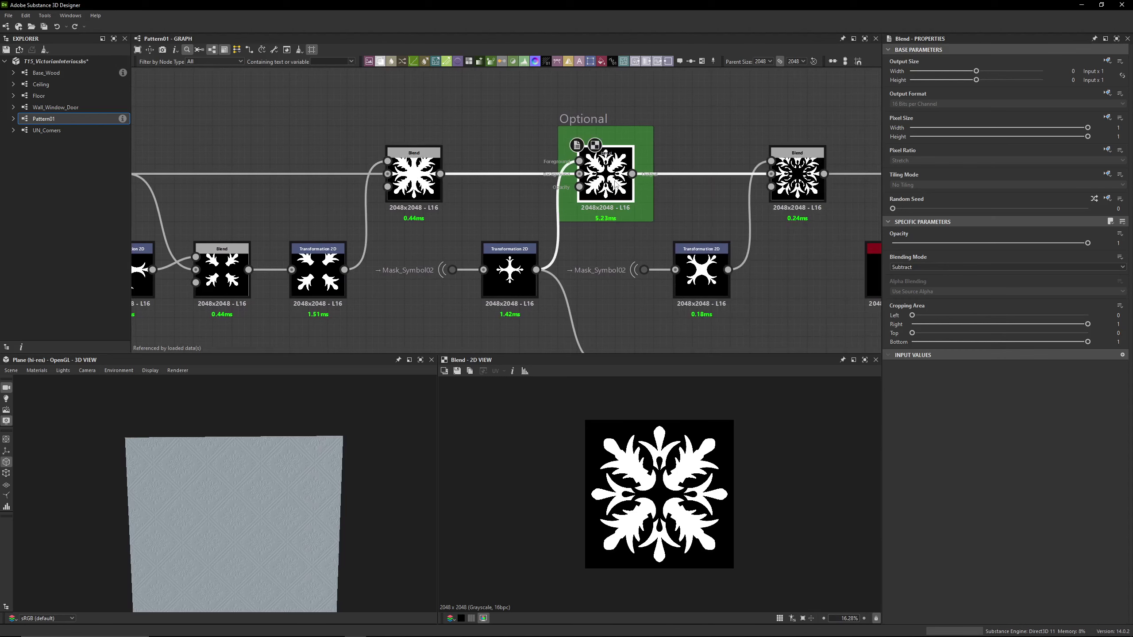
key(shift+d)
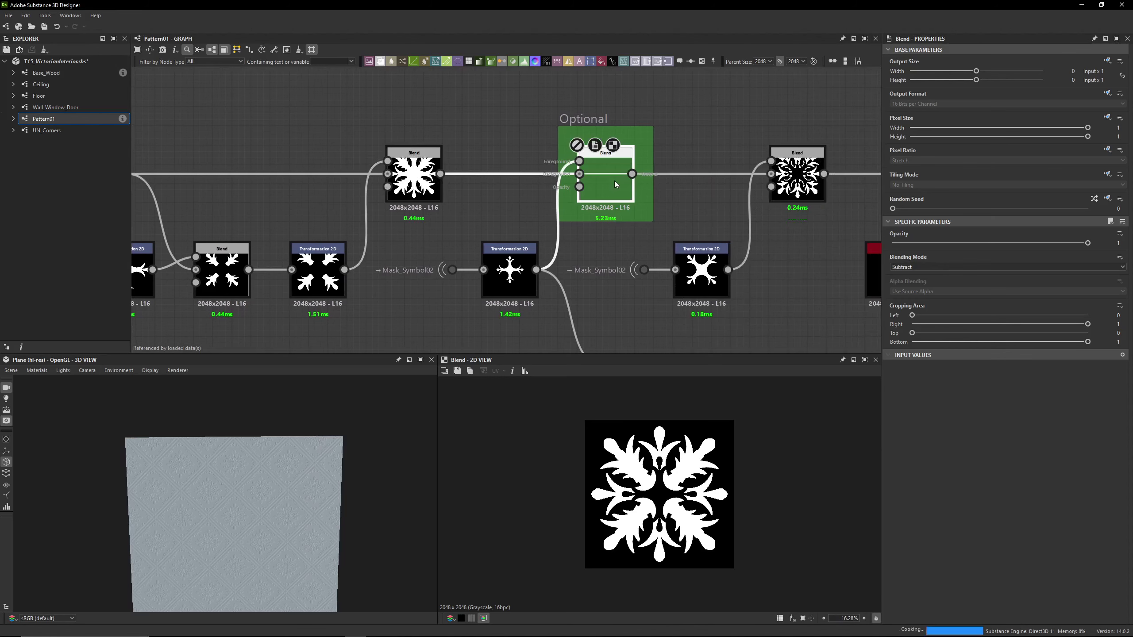
key(shift+d)
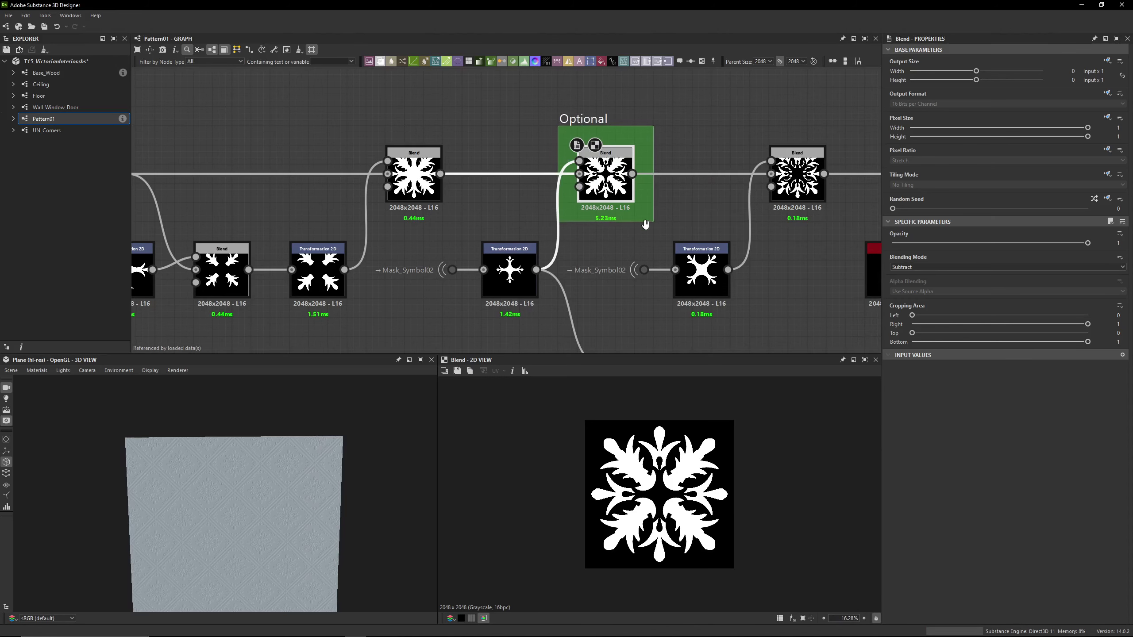
Inspect the matrix values of the Transformation 2D feeding the Optional Blend, and preview that Blend
middle_drag(680, 216, 614, 180)
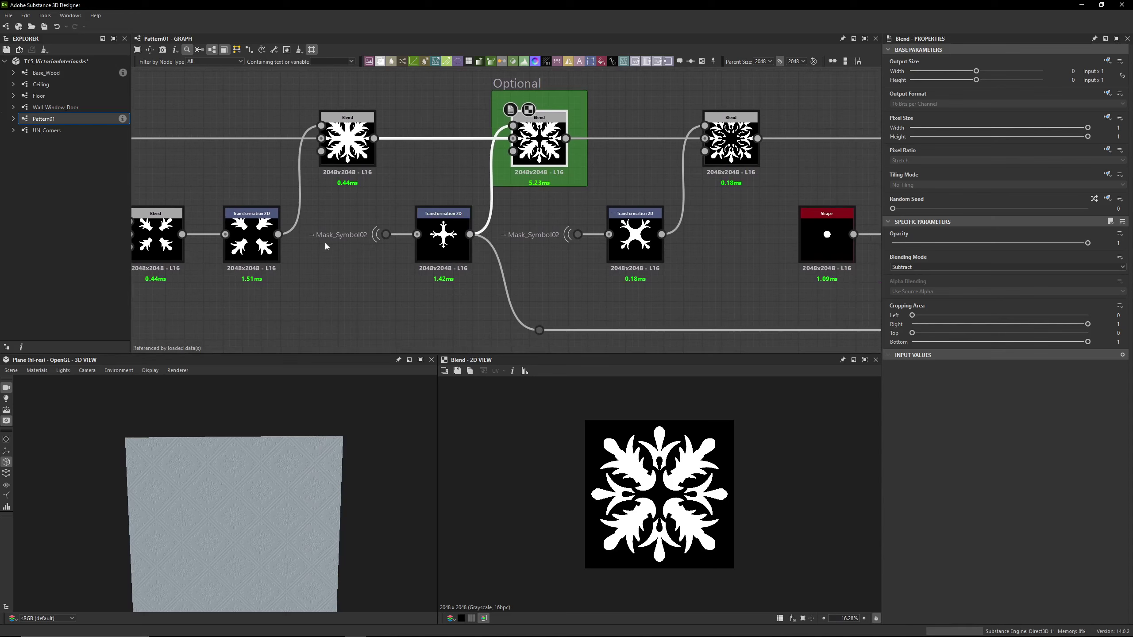
click(444, 236)
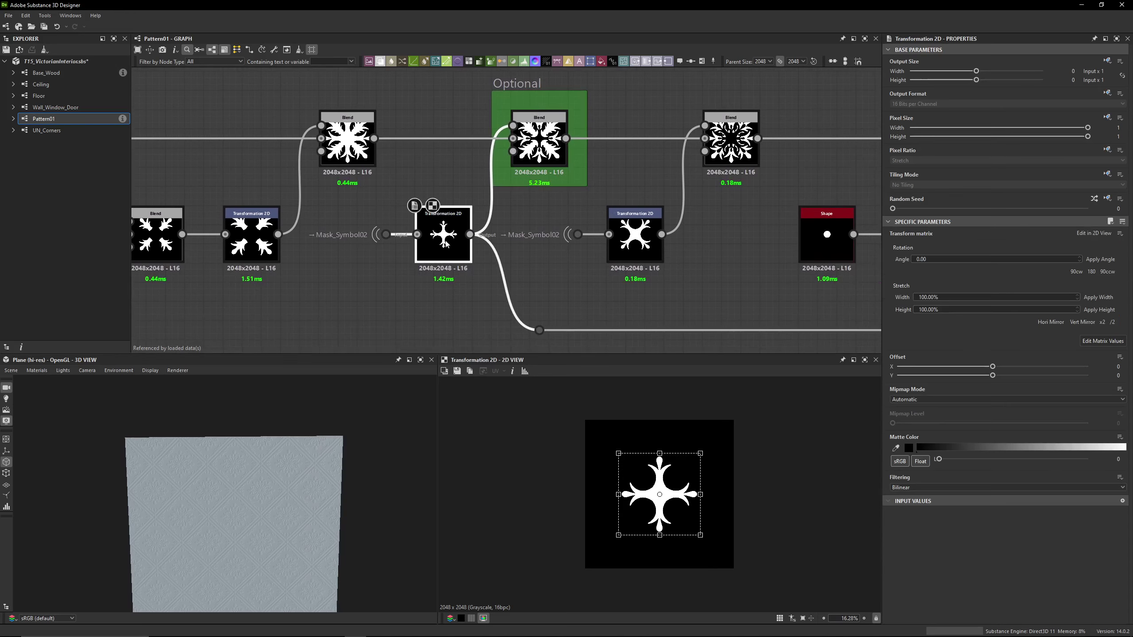
click(1101, 341)
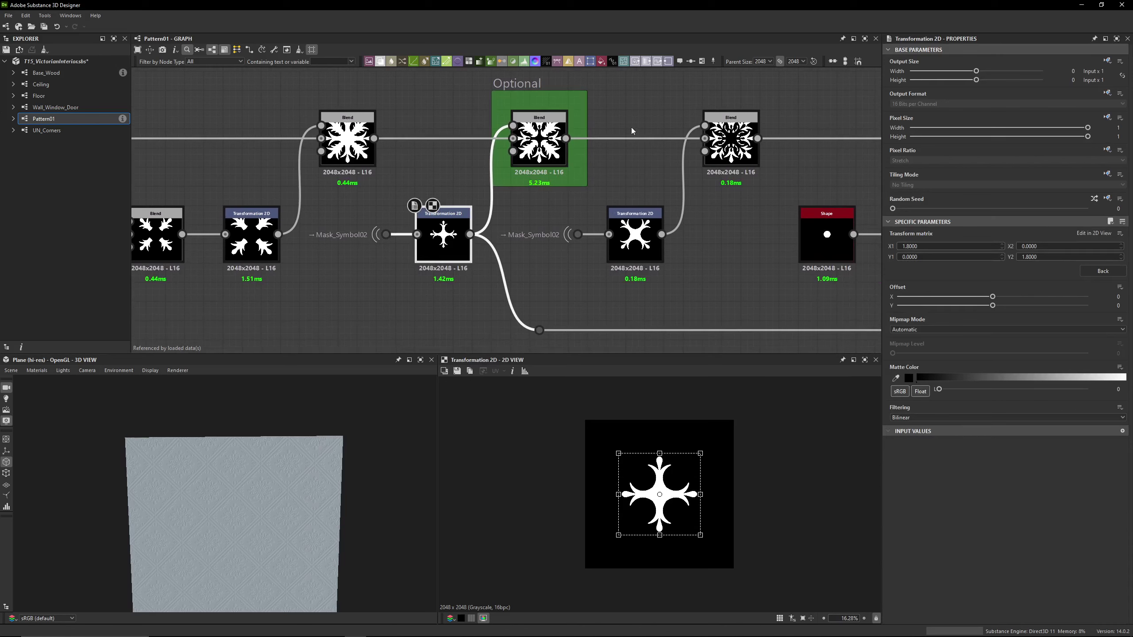
click(544, 150)
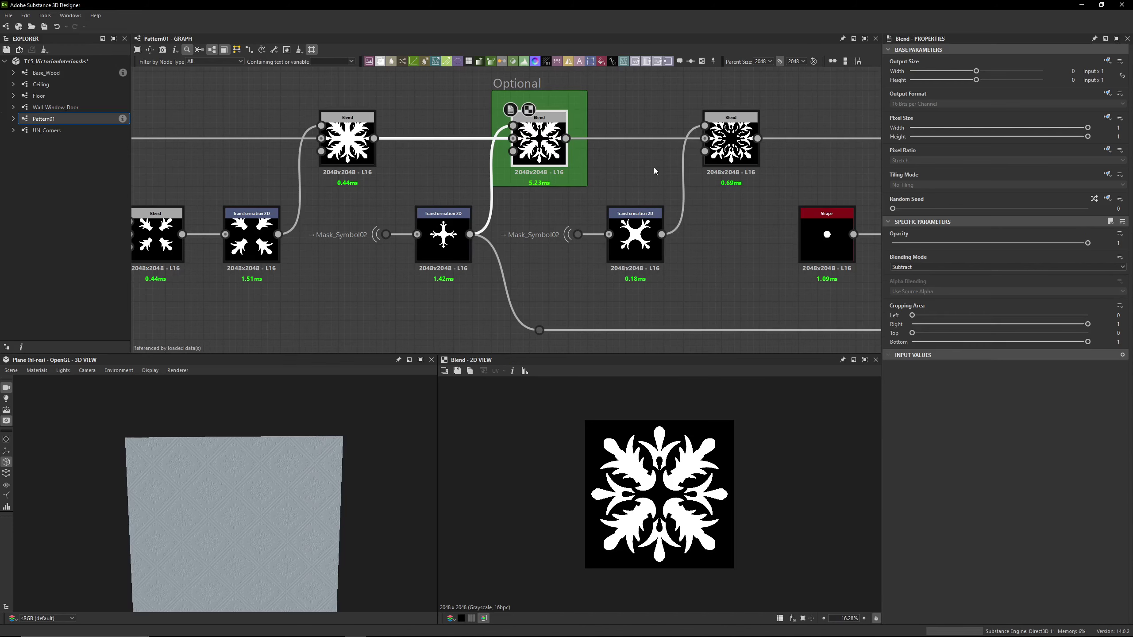
Inspect the Subtract Blend after the Optional frame and the matrix values of the rotated Transformation 2D feeding it
middle_drag(611, 195, 498, 193)
click(615, 134)
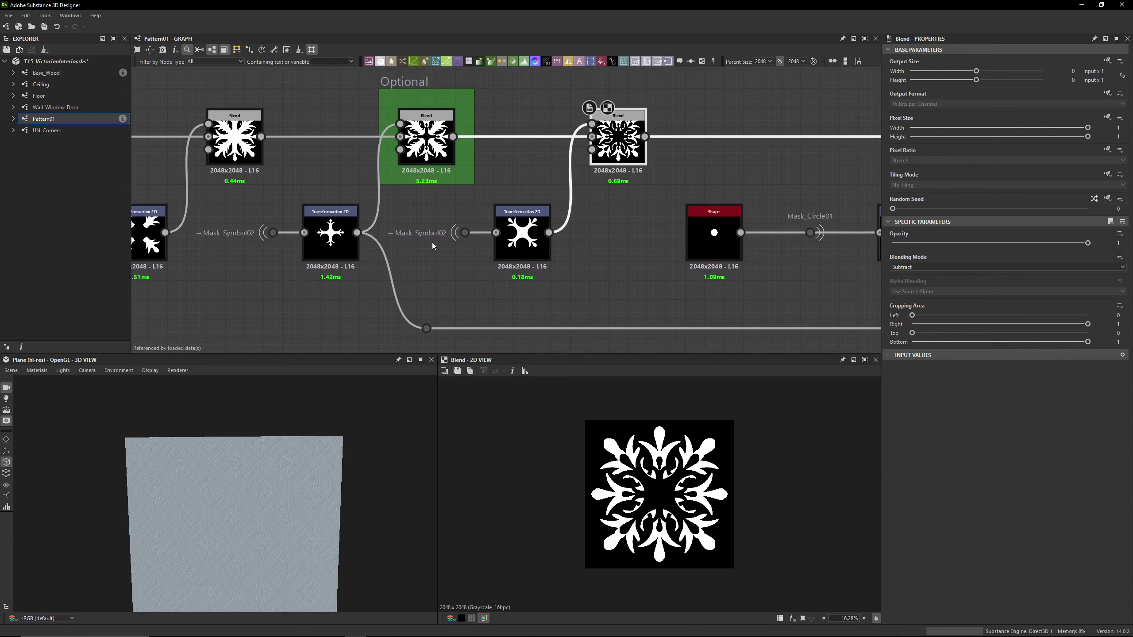
click(519, 234)
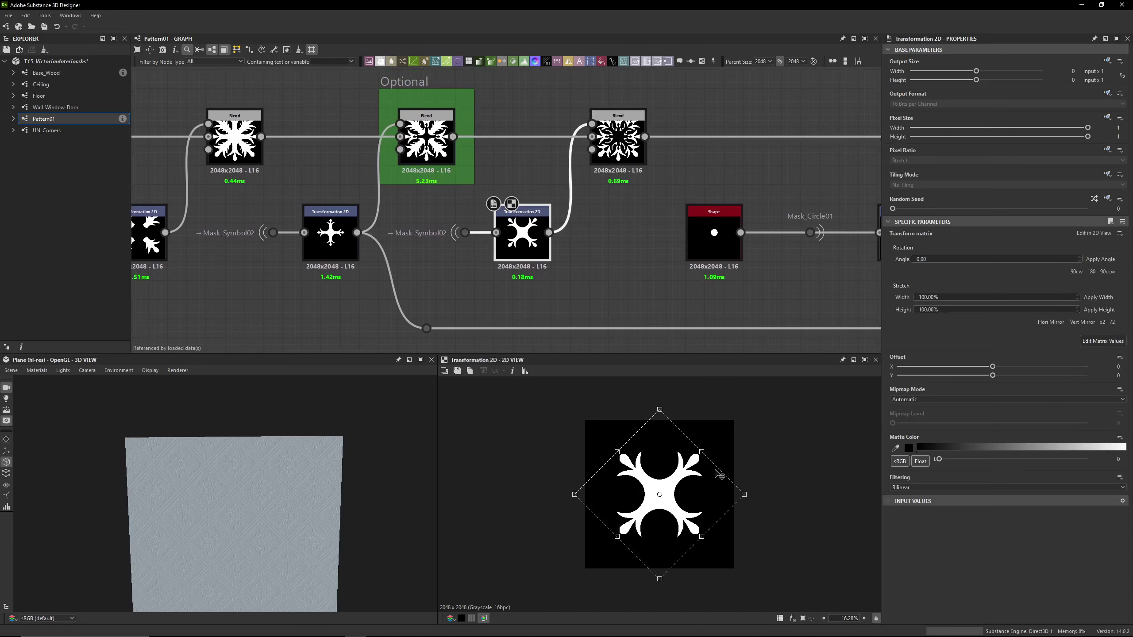
click(1097, 342)
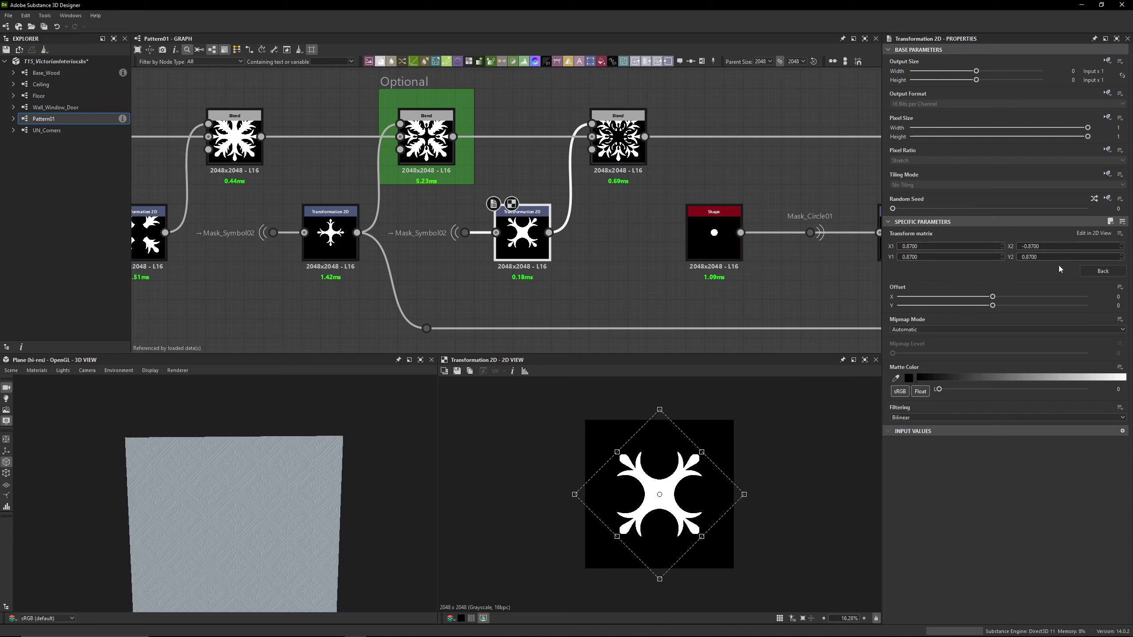
click(617, 134)
Preview the Blend that adds the centre circle, and inspect the source Shape and its Mask_Circle01 portal
middle_drag(613, 223, 512, 209)
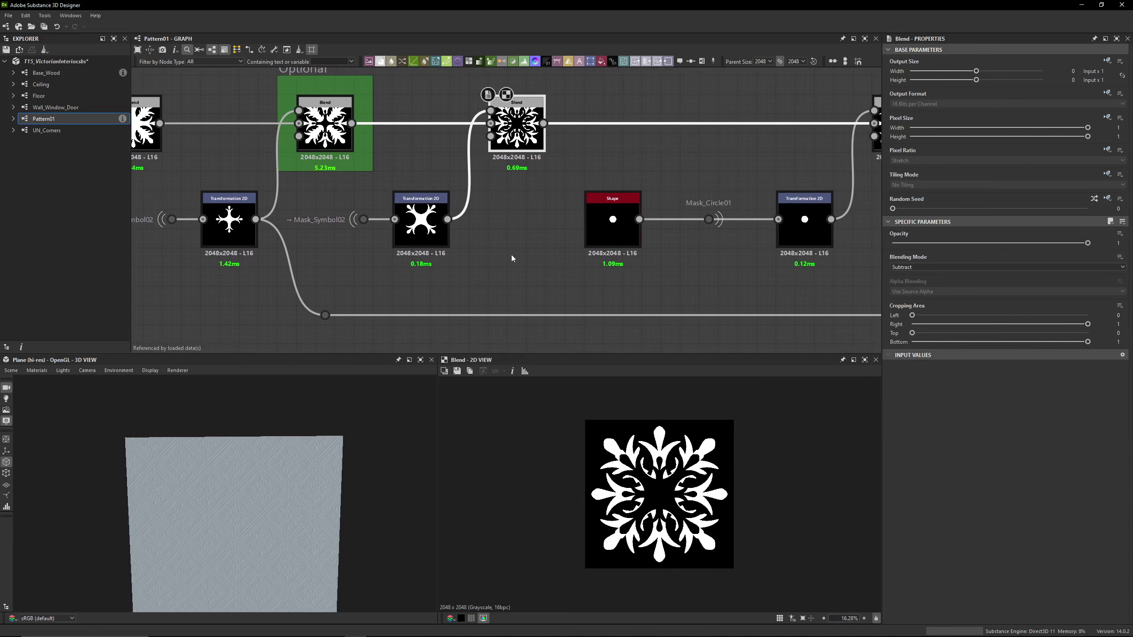
middle_drag(512, 258, 420, 283)
click(808, 138)
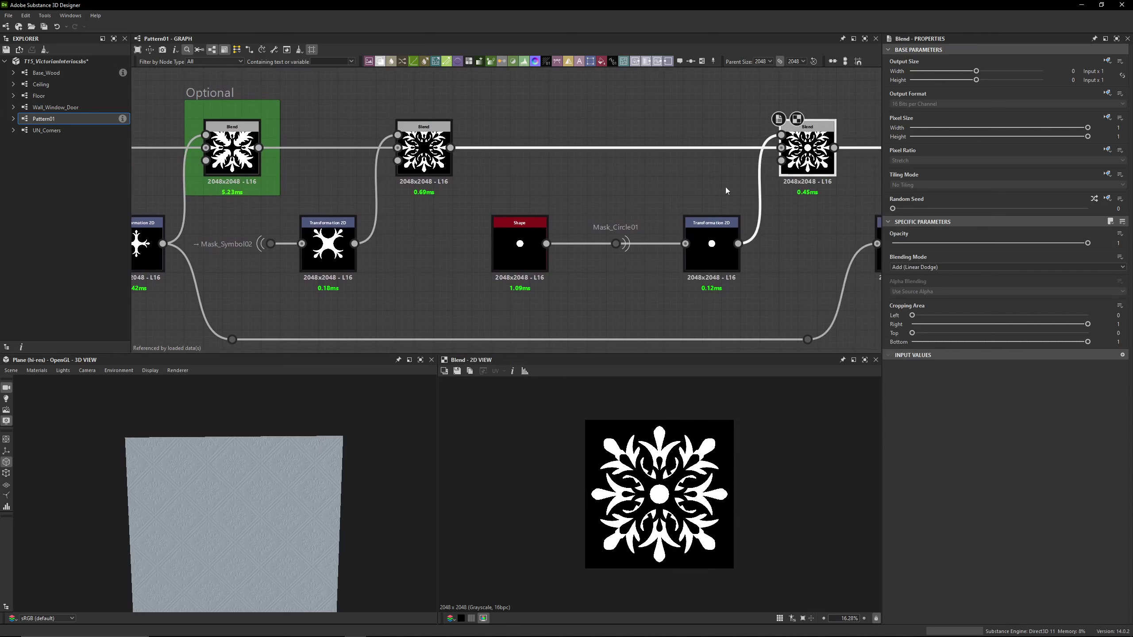
click(519, 246)
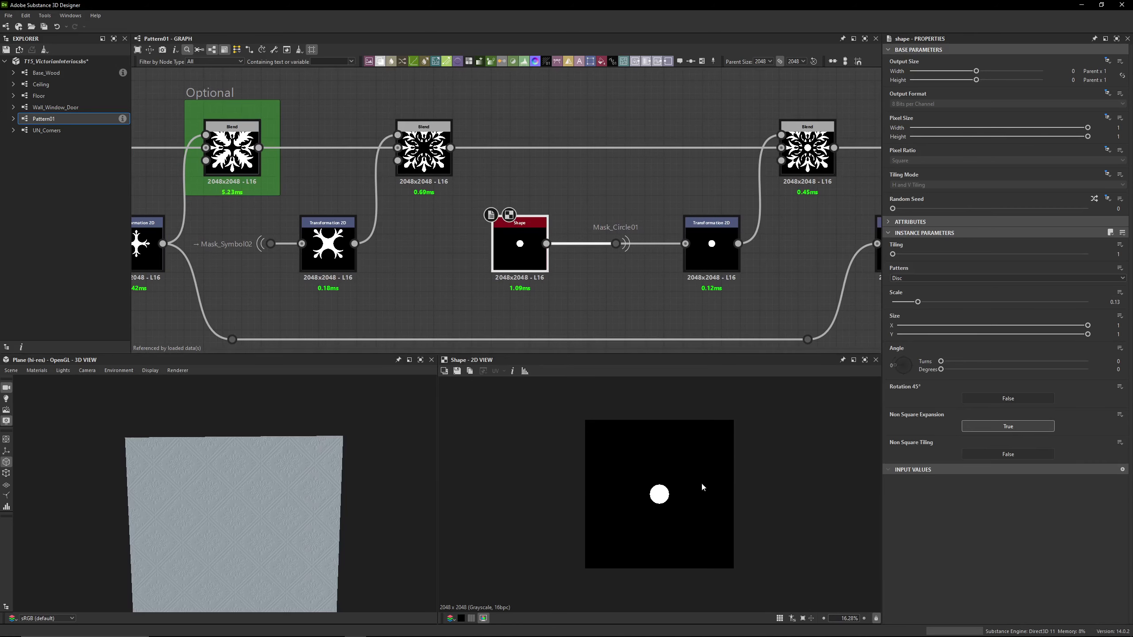
click(615, 246)
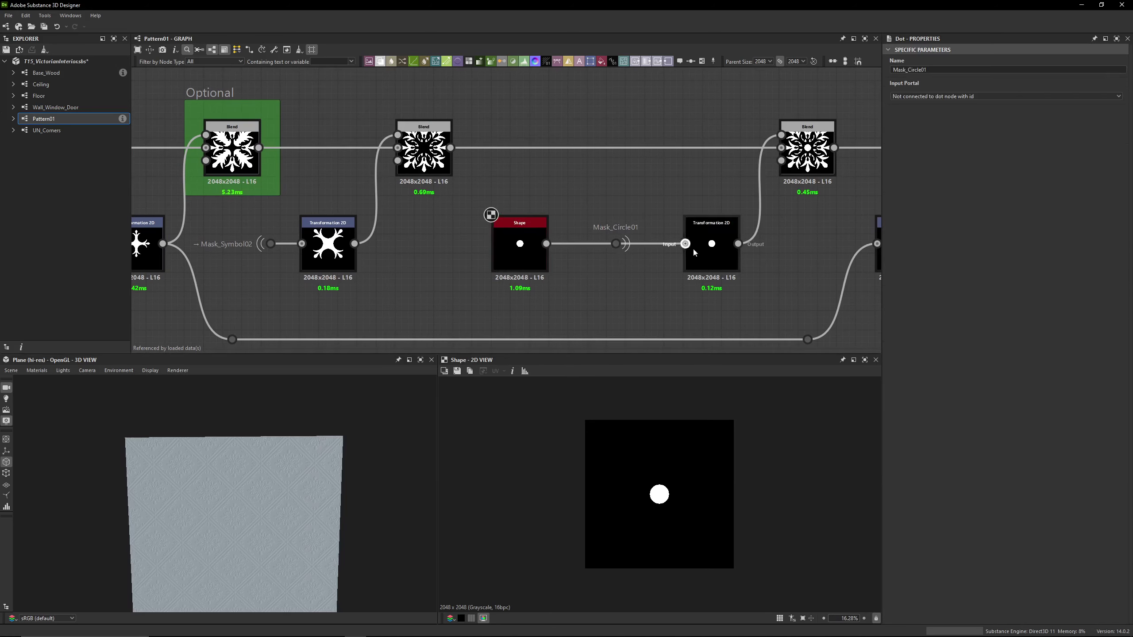
Compare the circle Shape with the Transformation 2D after Mask_Circle01, showing the transformation's matrix values
click(711, 248)
click(1105, 343)
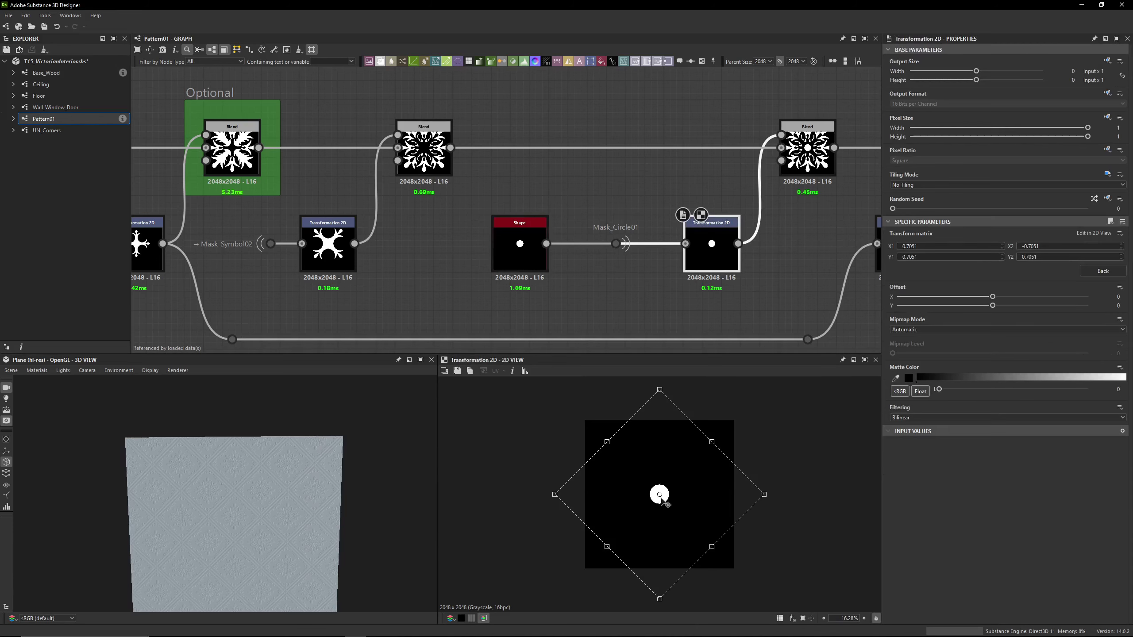
click(520, 246)
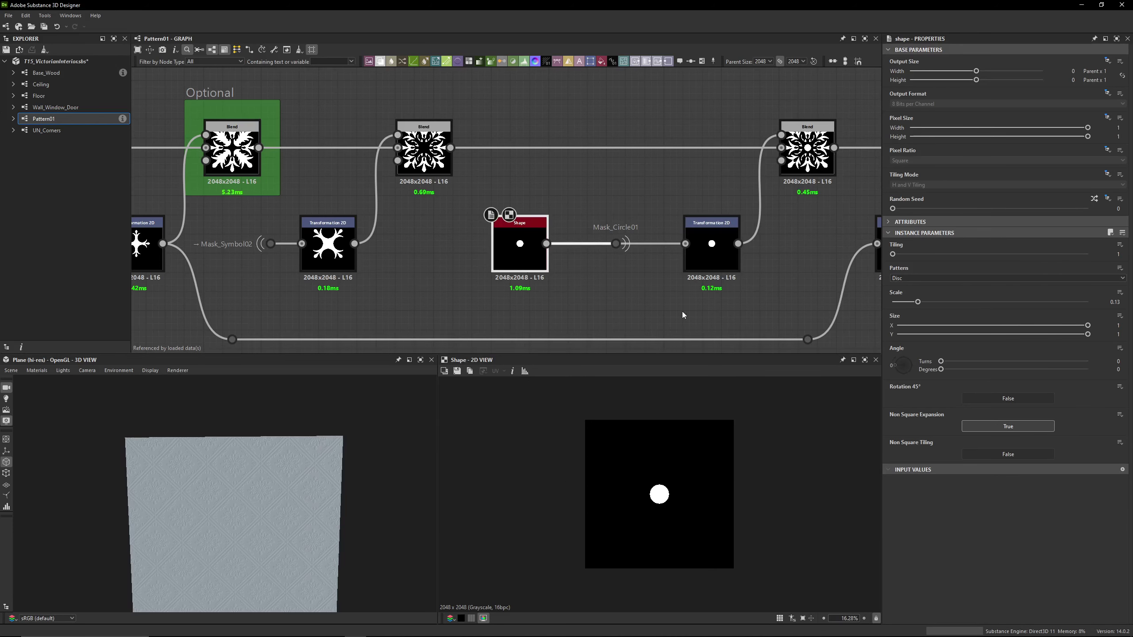
click(712, 255)
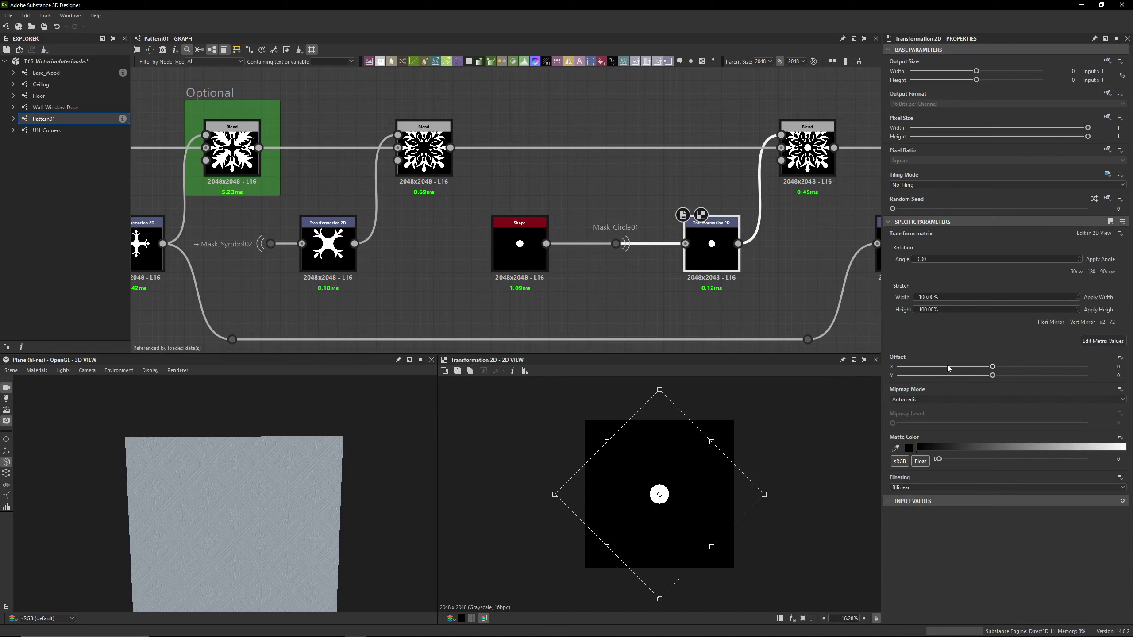
click(1102, 340)
Preview the Blend with the centre circle, and compare it with the following Blend that adds the small star symbol
middle_drag(669, 313, 574, 326)
click(713, 160)
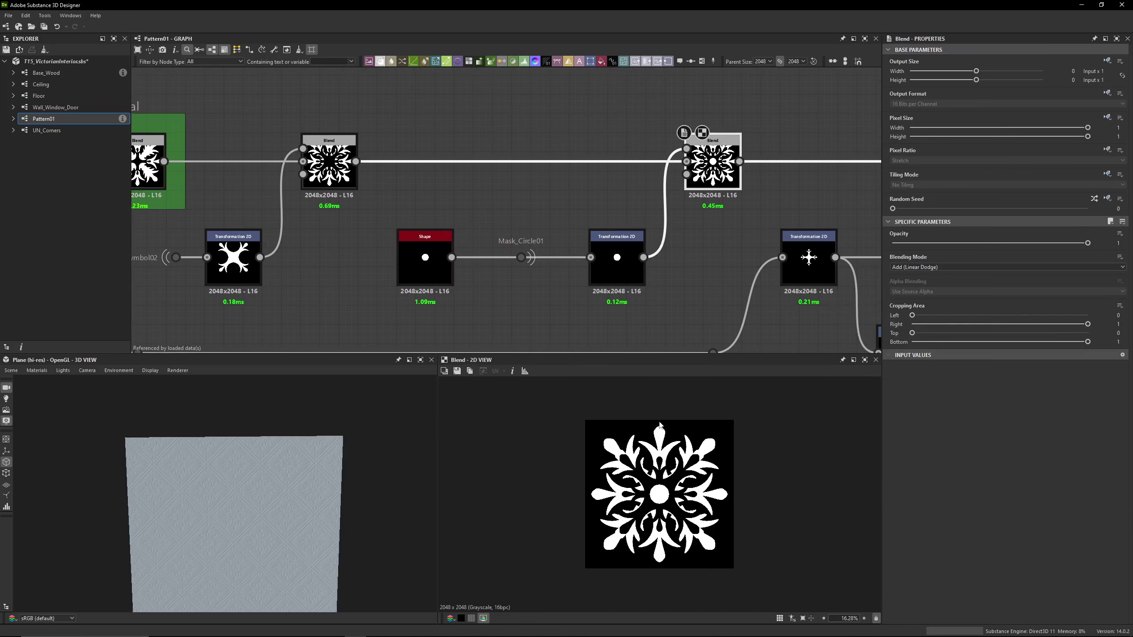
scroll(556, 180, down, 5)
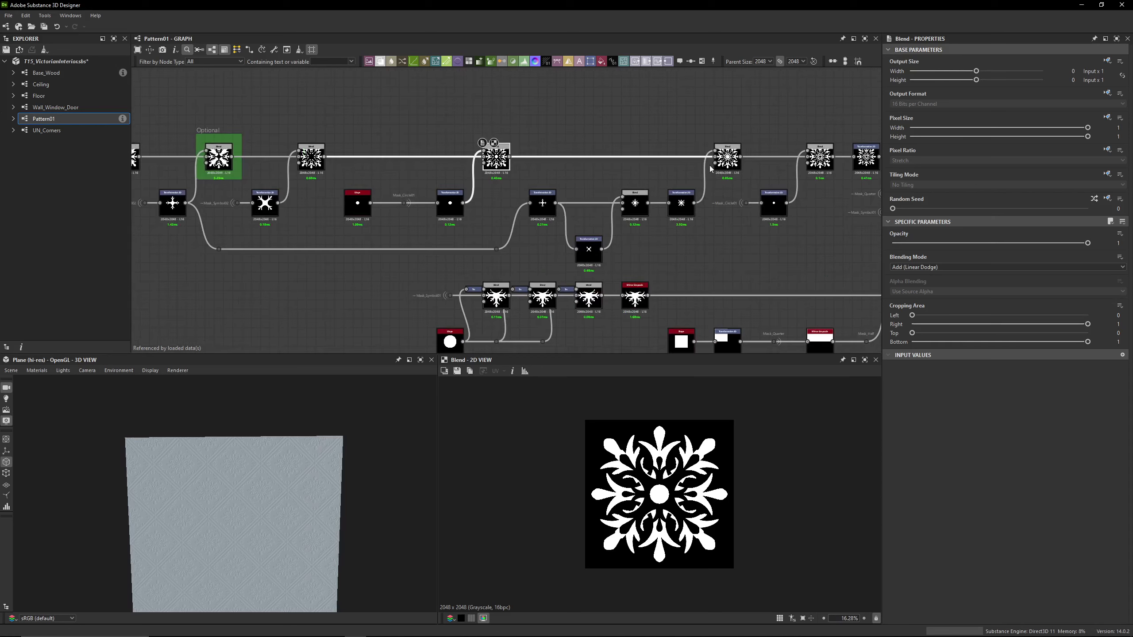
click(716, 164)
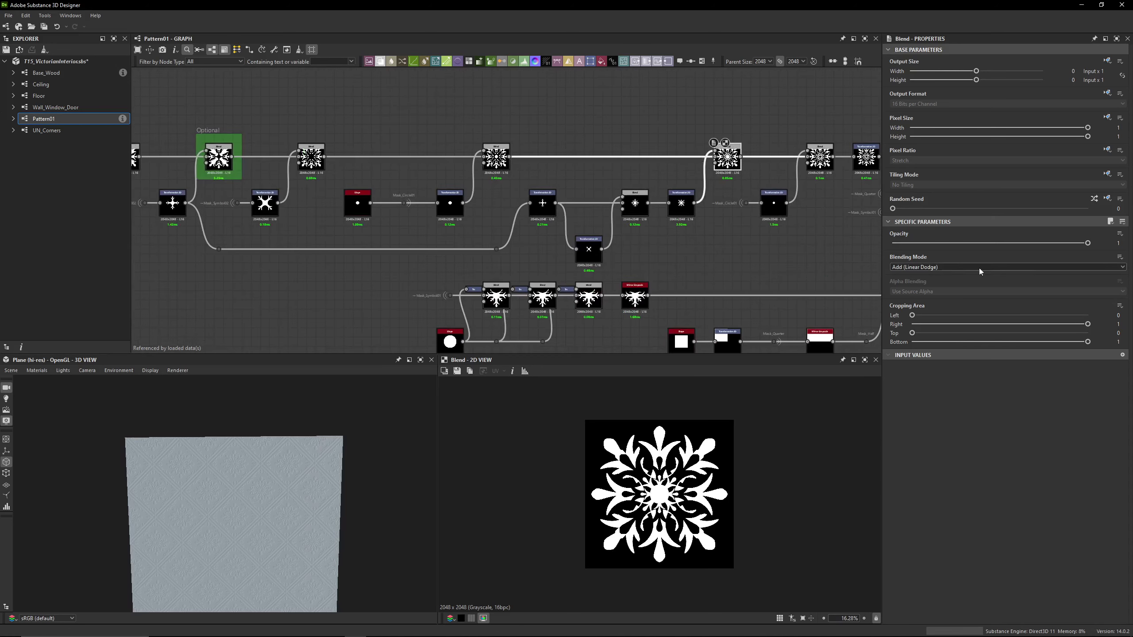
Trace the branch from the Optional Blend's Transformation 2D, and show the matrix values of the next two Transformation 2D nodes
click(172, 203)
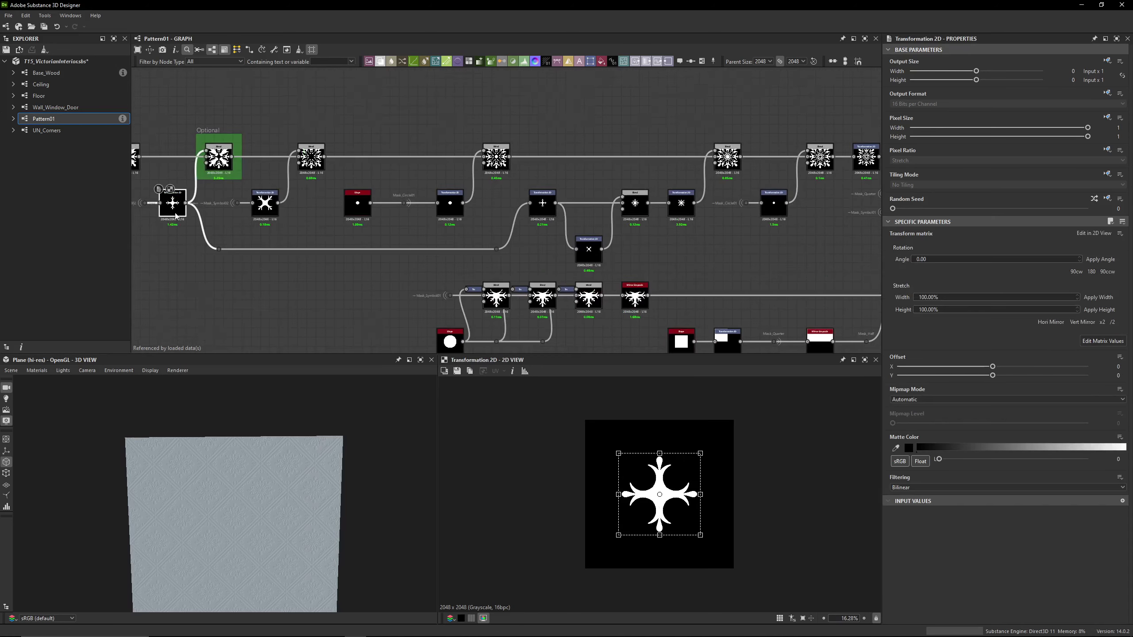
scroll(176, 215, up, 3)
middle_drag(176, 215, 318, 210)
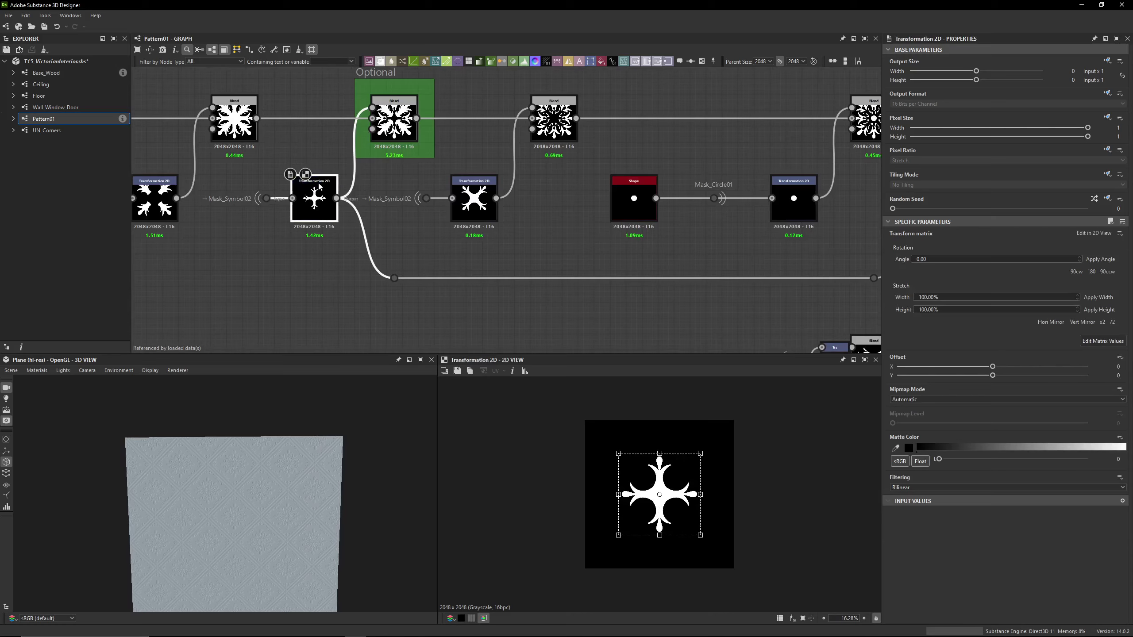
middle_drag(396, 226, 192, 212)
middle_drag(636, 218, 347, 227)
click(468, 203)
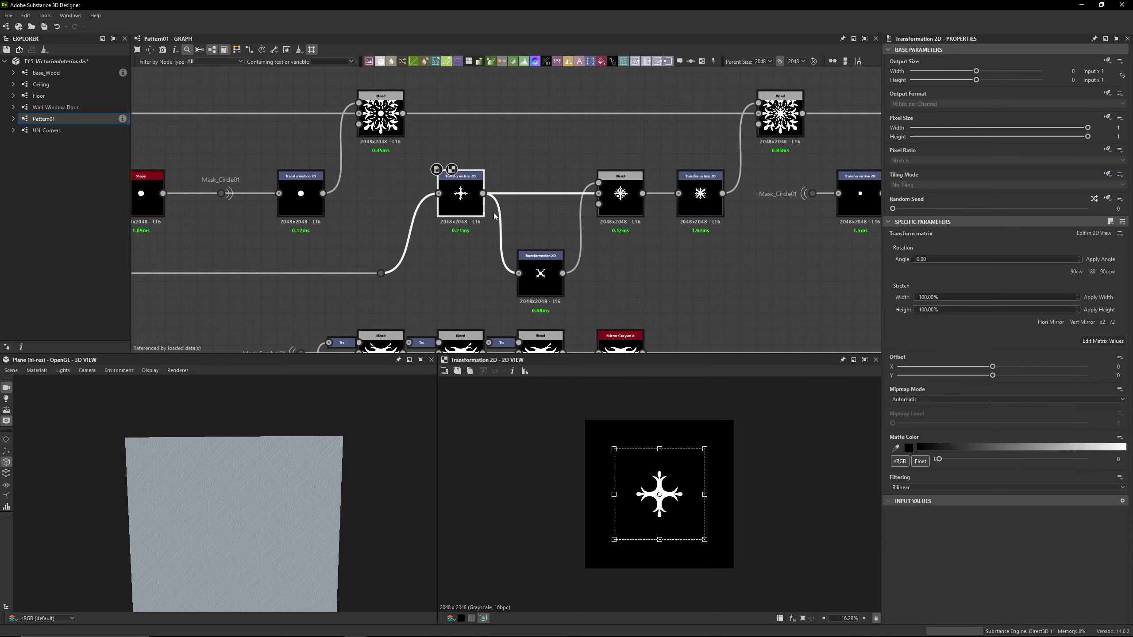
click(1083, 341)
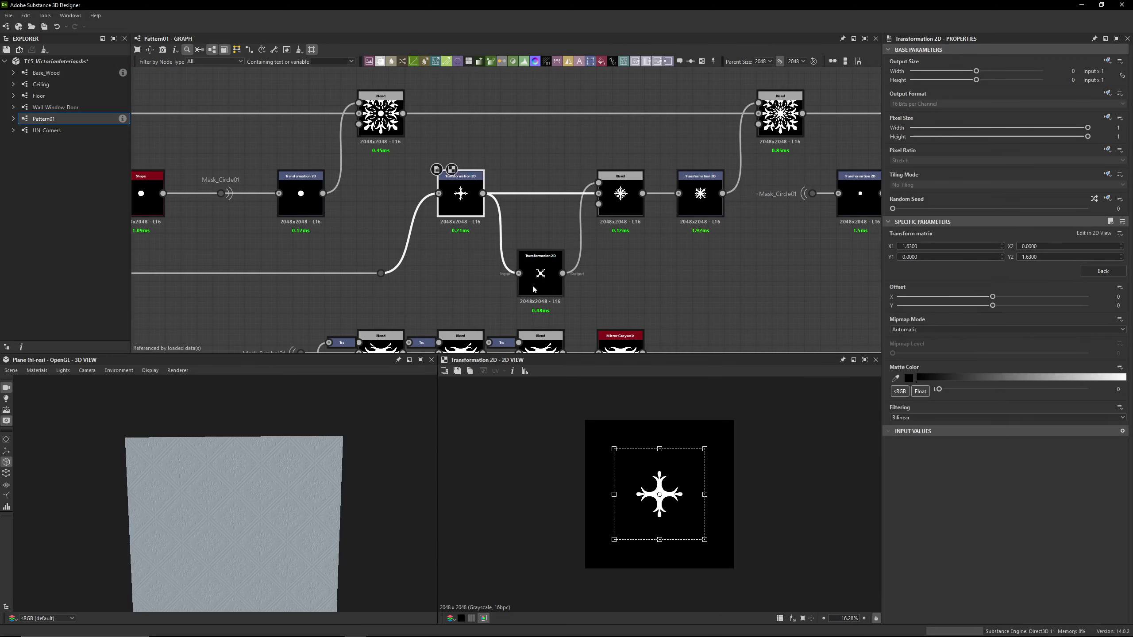
click(537, 266)
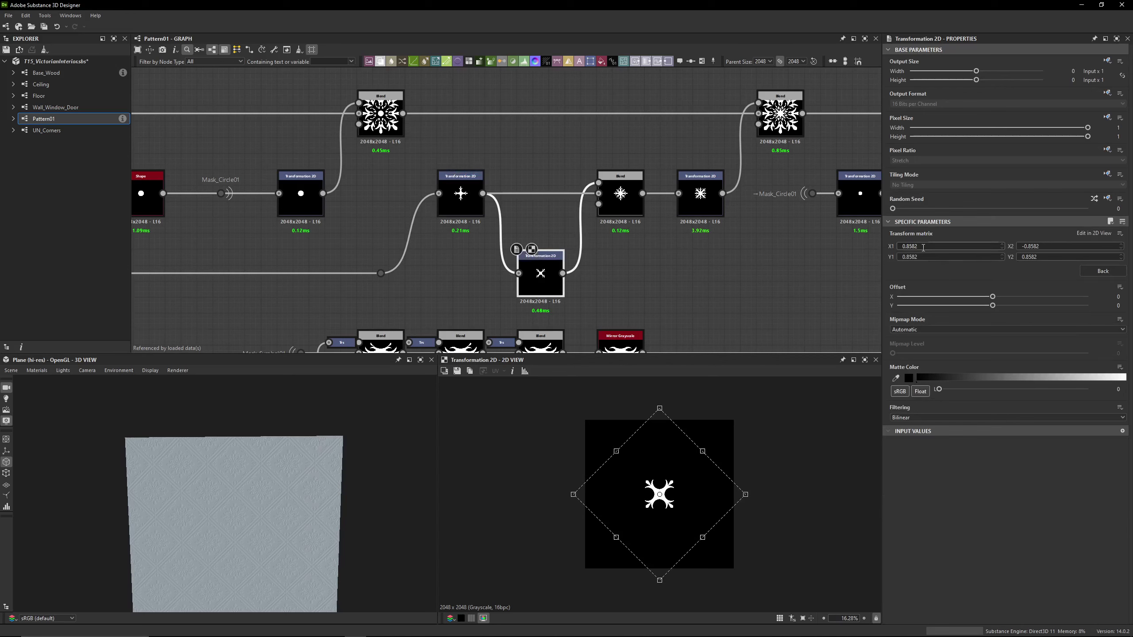
Preview the Blend of the two crossed symbols, show the following Transformation 2D's matrix values, and inspect the Blend adding this star to the pattern
click(620, 201)
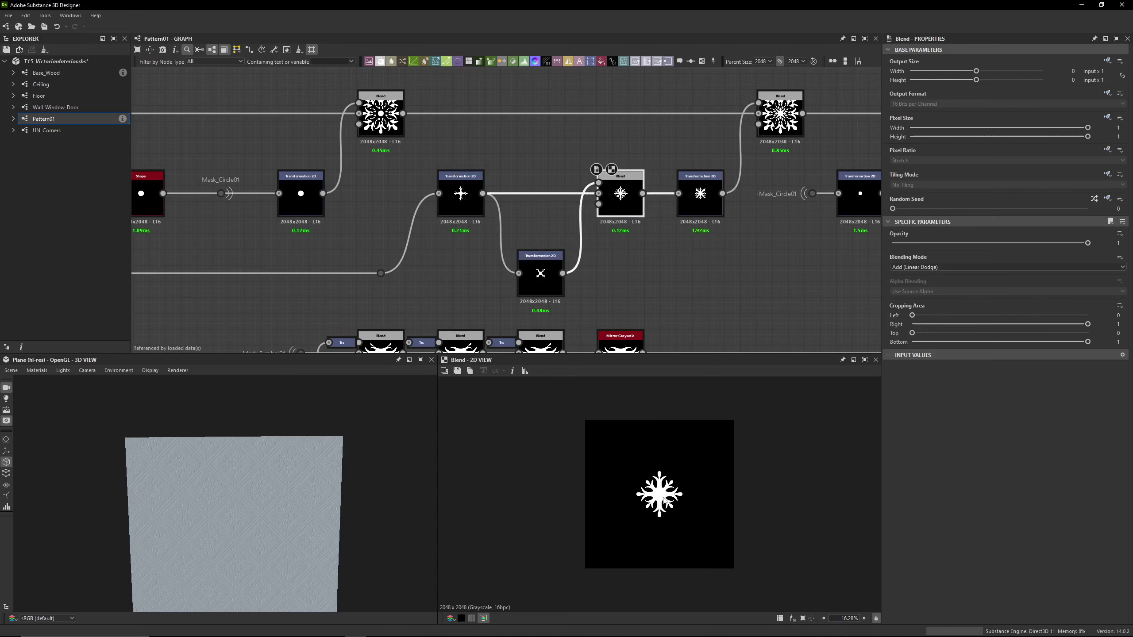
click(700, 208)
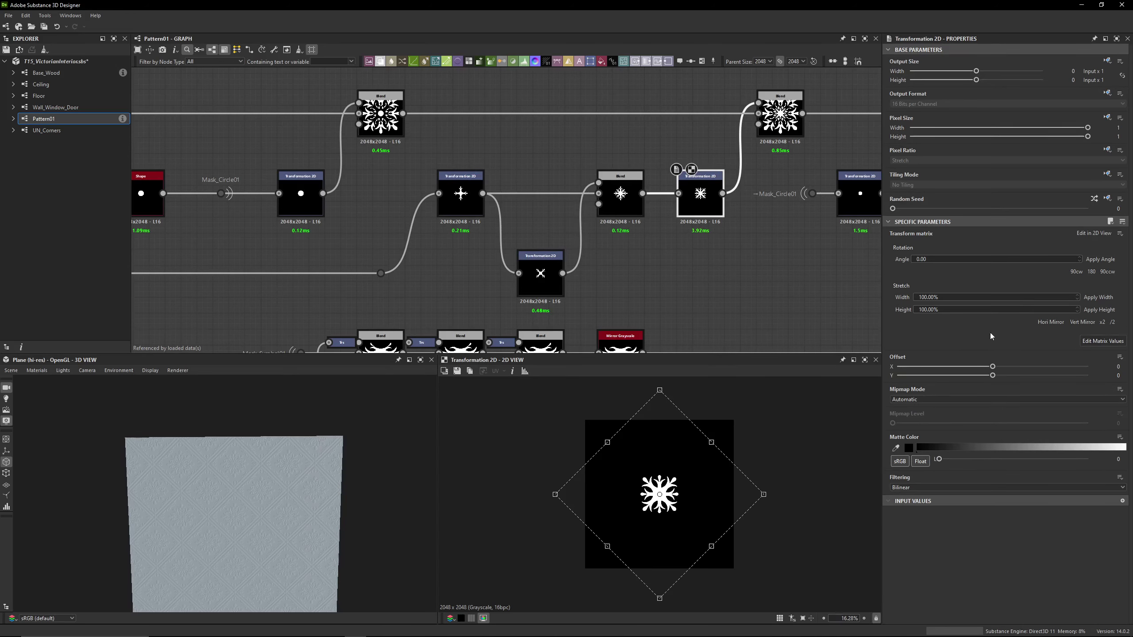
middle_drag(748, 213, 584, 261)
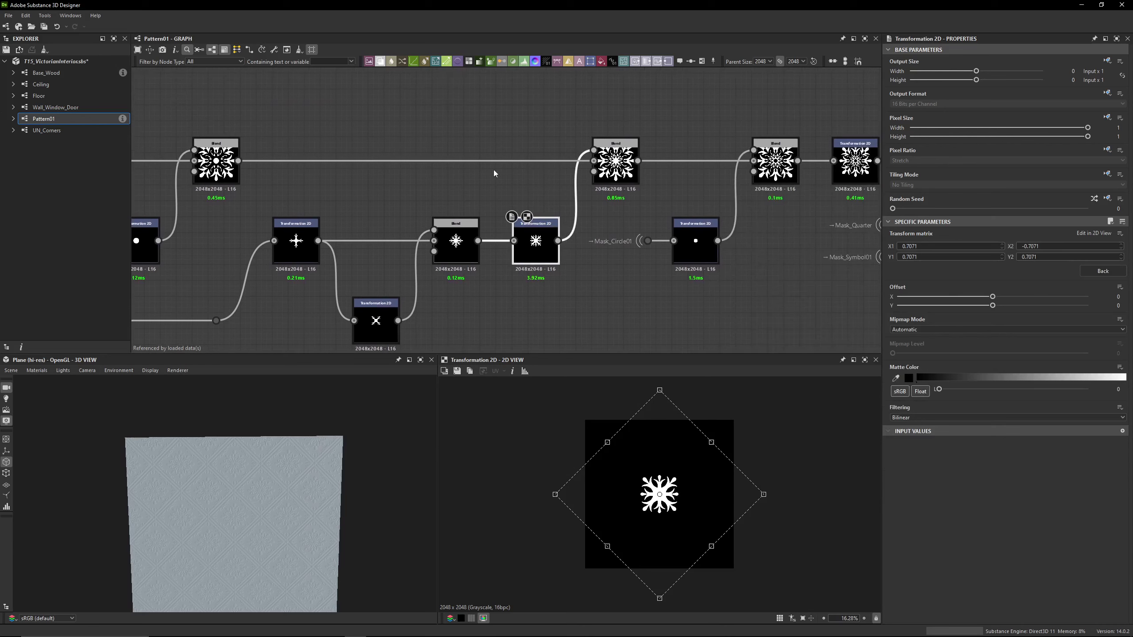
click(616, 167)
scroll(675, 506, up, 3)
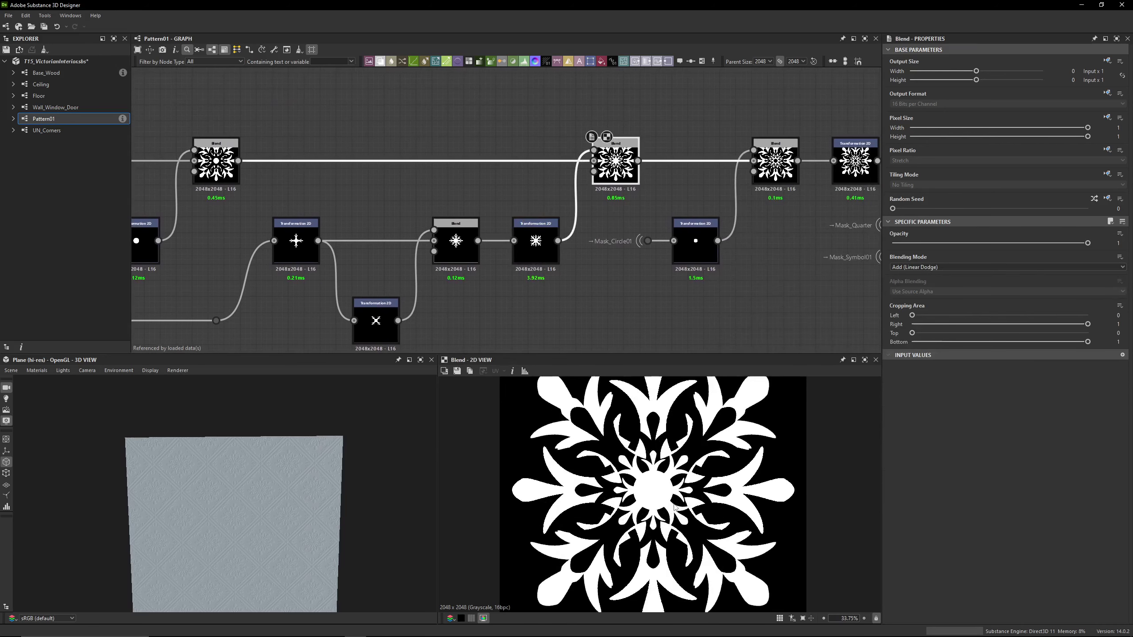
Compare the Blend that subtracts the small centre circle with the Transformation 2D after Mask_Circle01, showing that transformation's matrix values
middle_drag(729, 260, 609, 259)
click(655, 167)
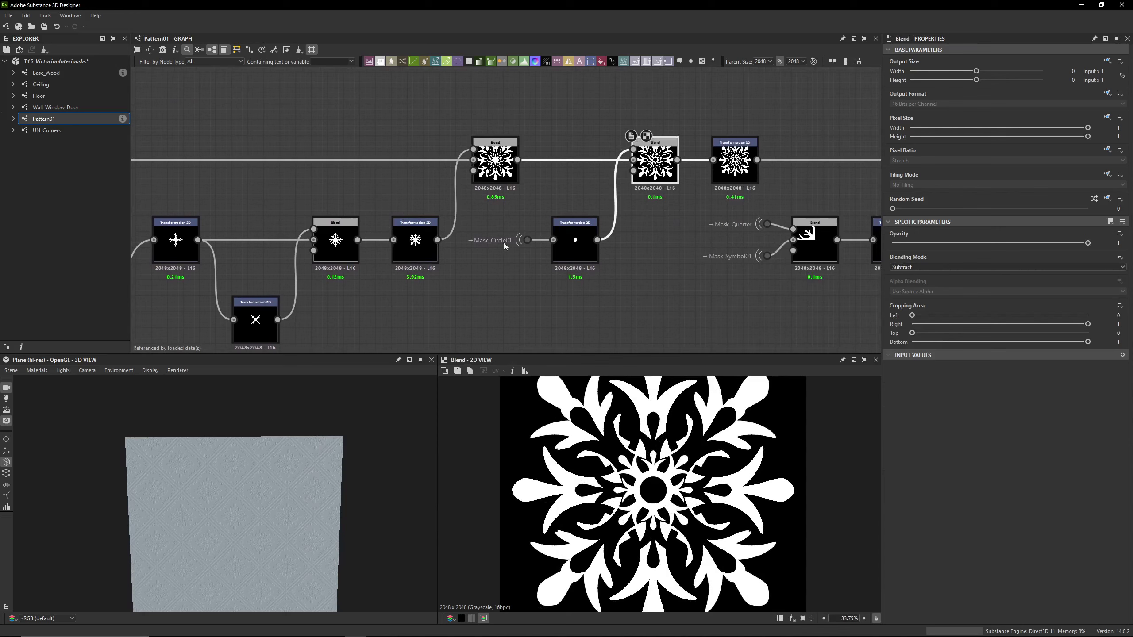
click(570, 247)
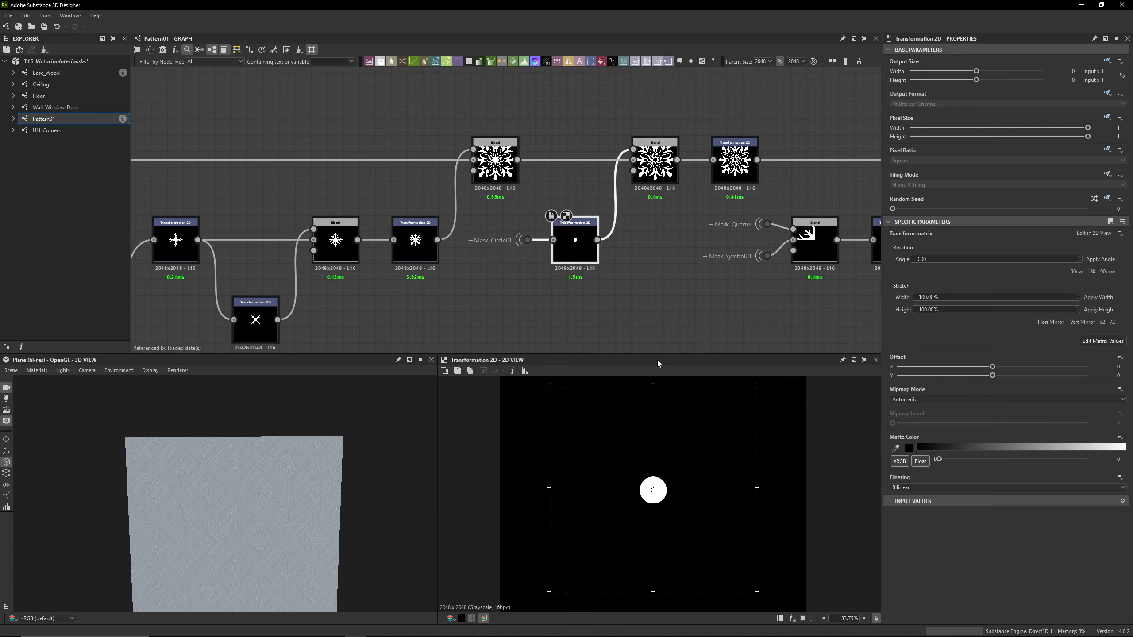
click(655, 167)
click(575, 245)
click(1103, 341)
click(655, 167)
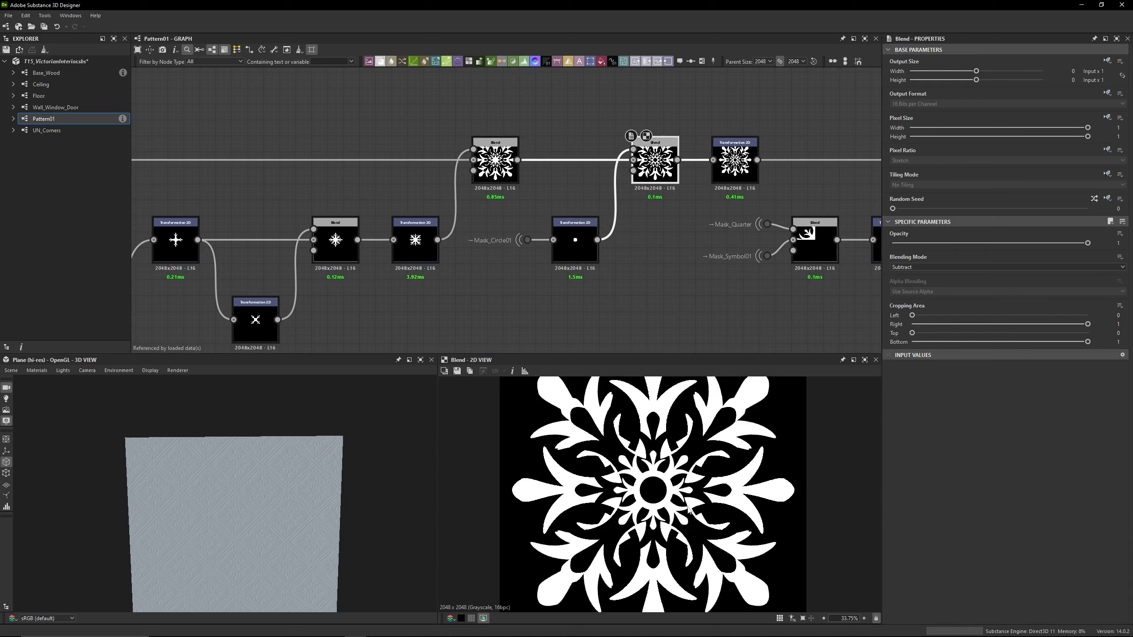
Preview the Transformation 2D that scales down the combined pattern, and show its matrix values
middle_drag(714, 111, 590, 114)
click(610, 168)
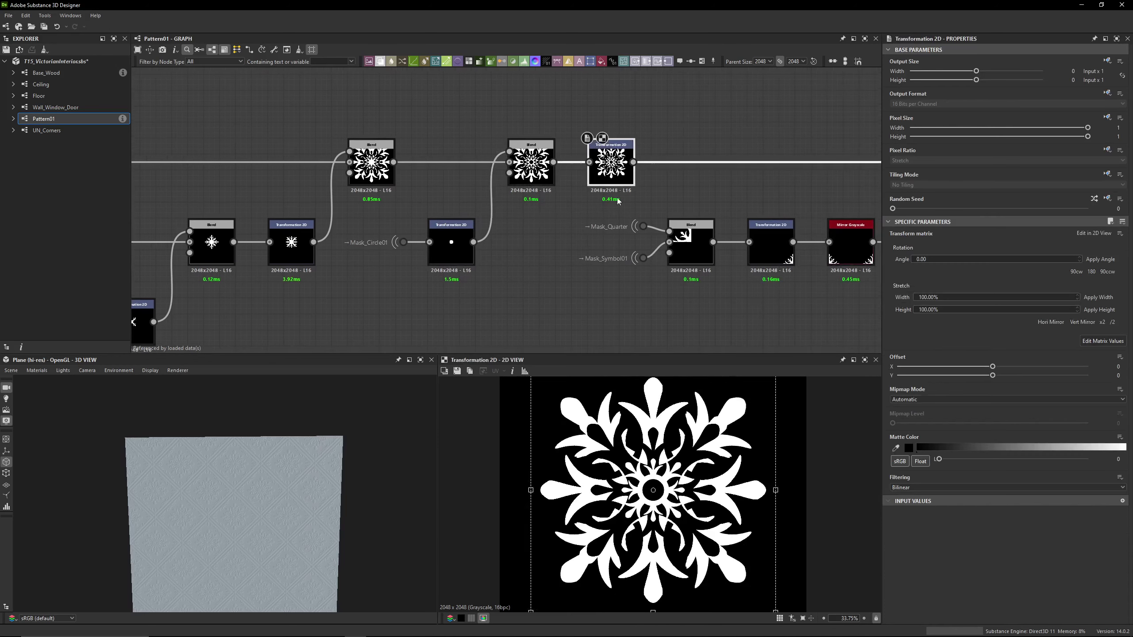
scroll(588, 457, down, 2)
scroll(588, 456, down, 1)
click(1082, 340)
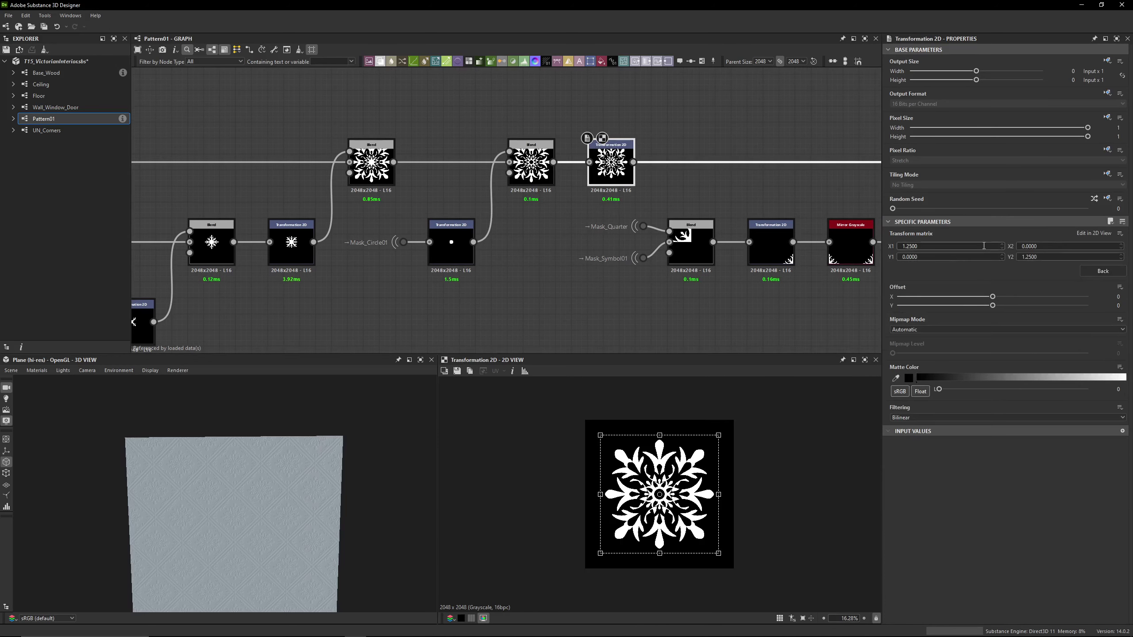
Examine the corner symbol branch and the Mask_Quarter and Mask_Symbol01 portals feeding its Blend, and select the Mask_Quarter portal
scroll(665, 197, down, 5)
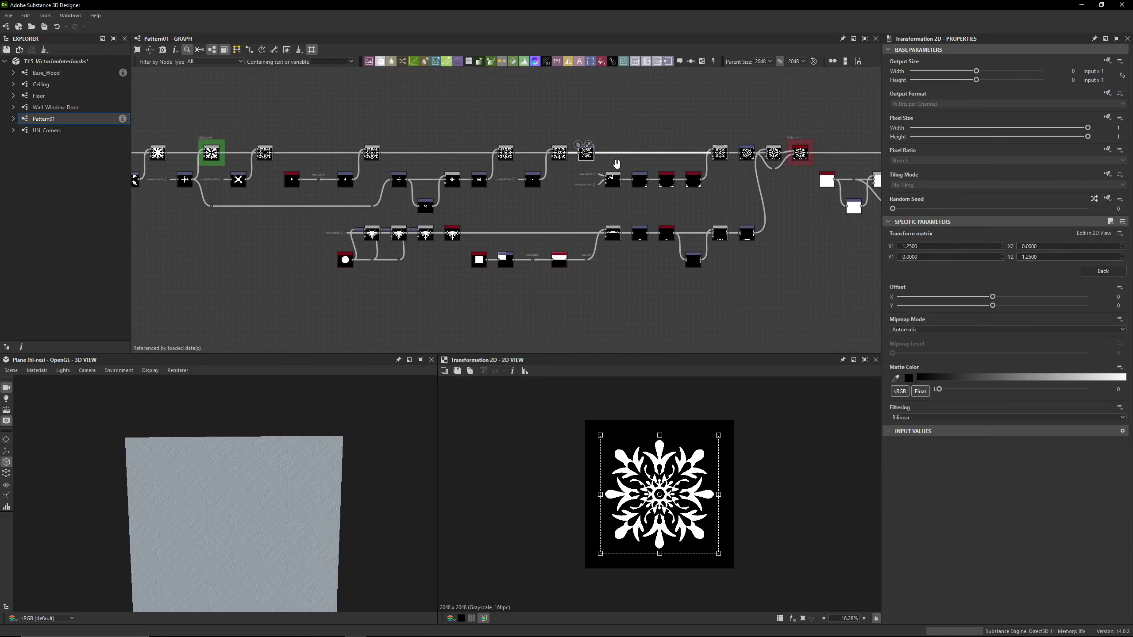
scroll(499, 186, up, 4)
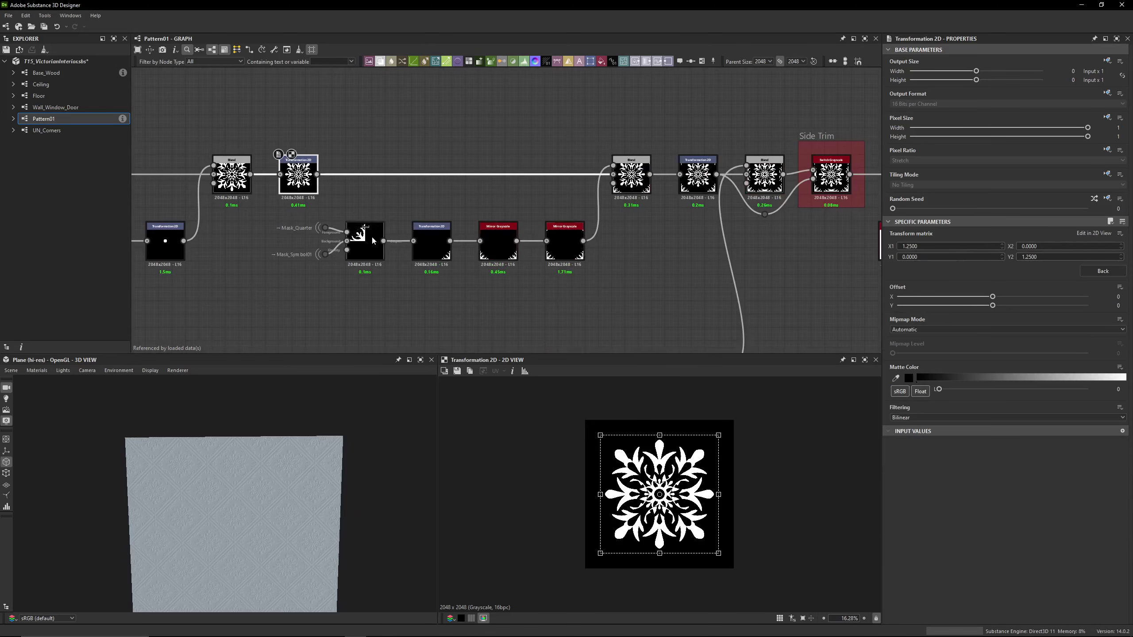
scroll(364, 198, up, 3)
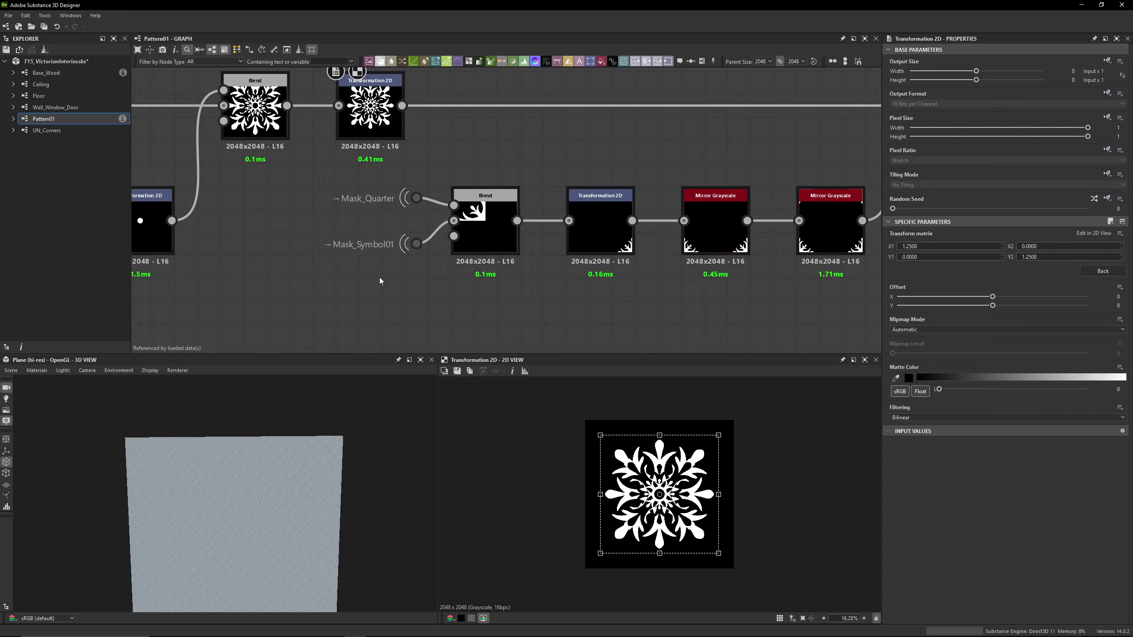
scroll(379, 280, down, 3)
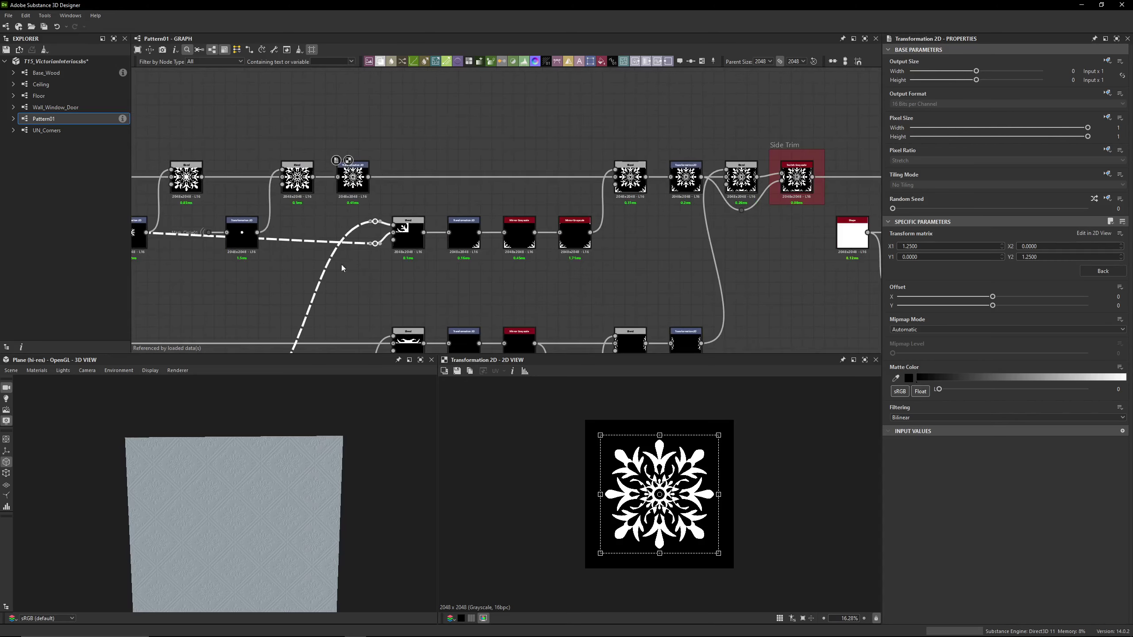
scroll(565, 173, down, 3)
click(592, 145)
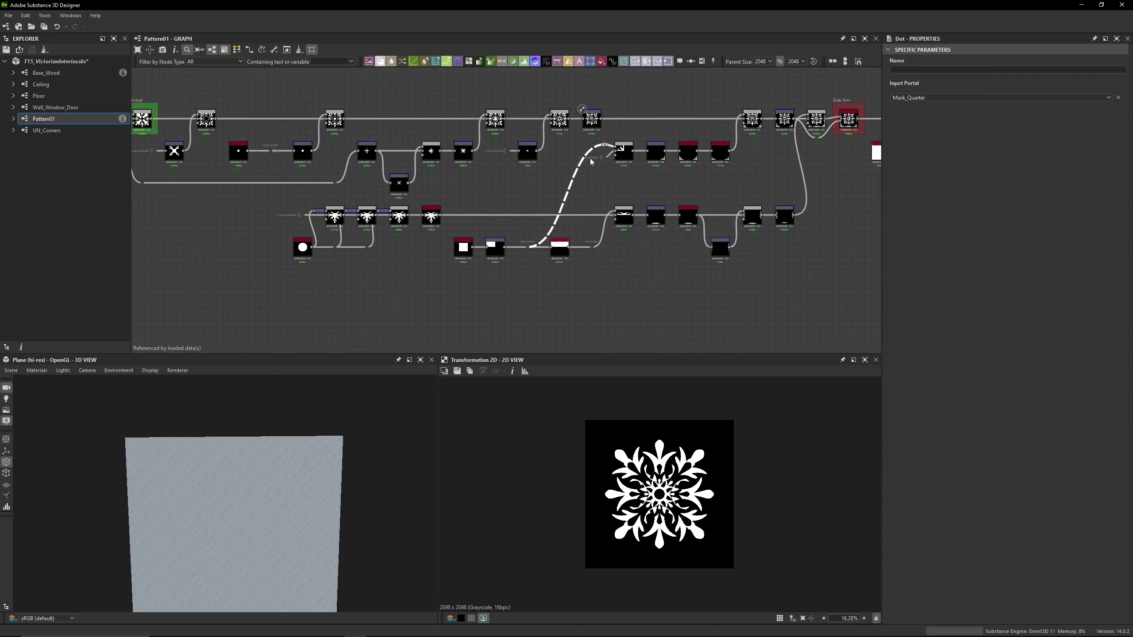
Trace the Mask_Symbol01 portal to its source dot, and preview the source Transformation 2D of Mask_Quarter
middle_drag(538, 190, 779, 223)
middle_drag(500, 233, 853, 234)
scroll(469, 120, up, 4)
drag(451, 151, 424, 183)
double_click(424, 191)
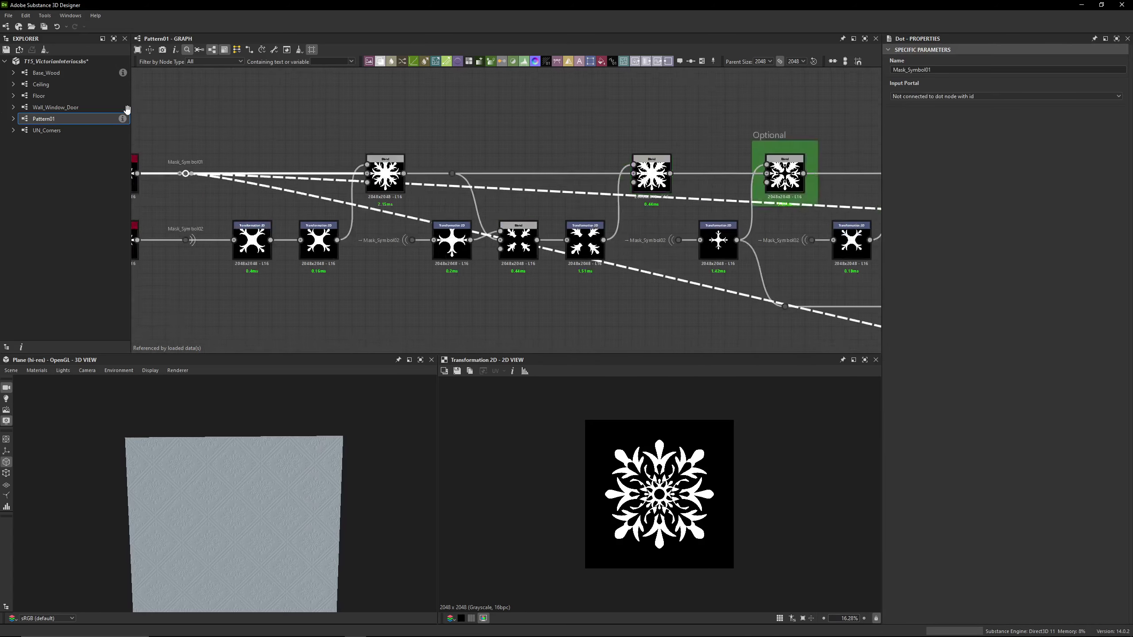
scroll(505, 213, up, 2)
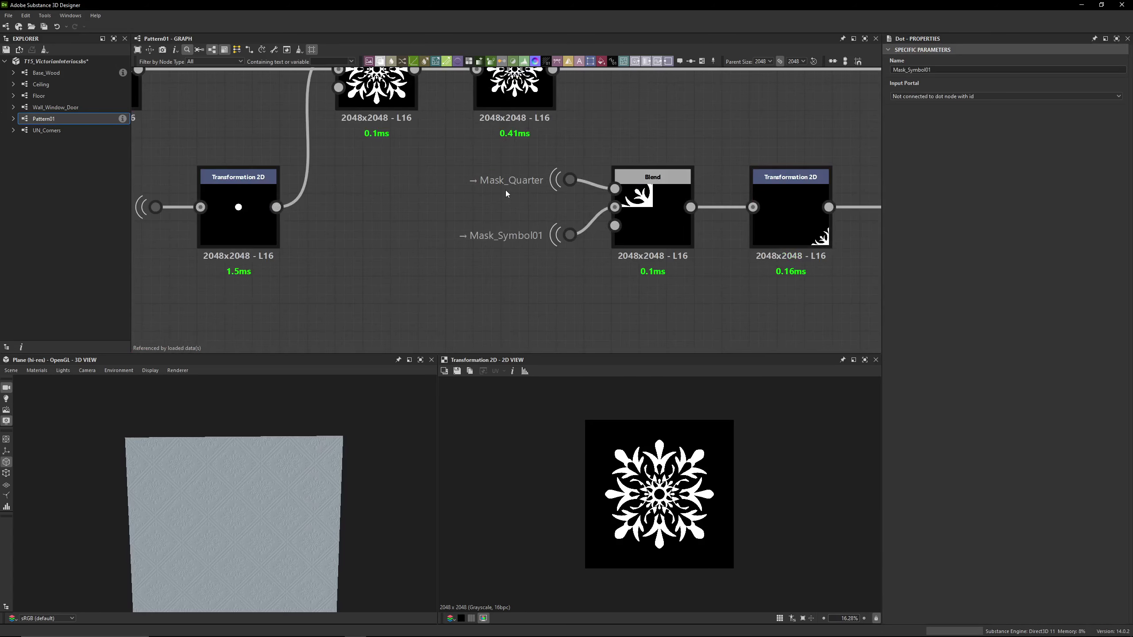
double_click(570, 179)
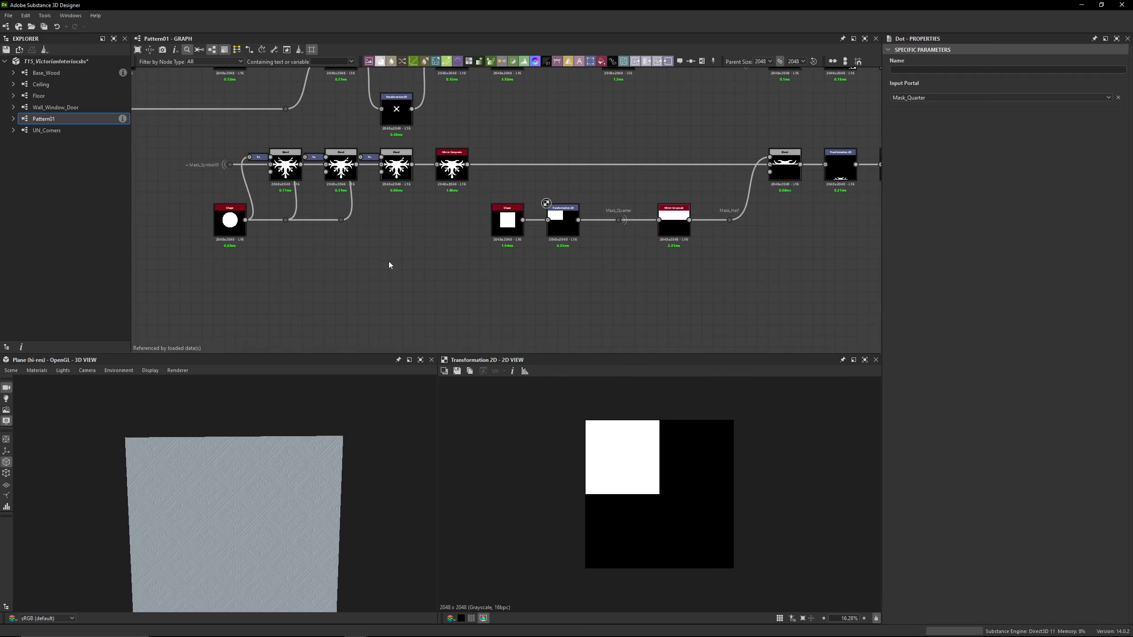
Preview the circle Shape in the lower Mask_Symbol01 branch and the first Blend that subtracts it from the symbol
scroll(262, 214, up, 3)
middle_drag(340, 299, 436, 312)
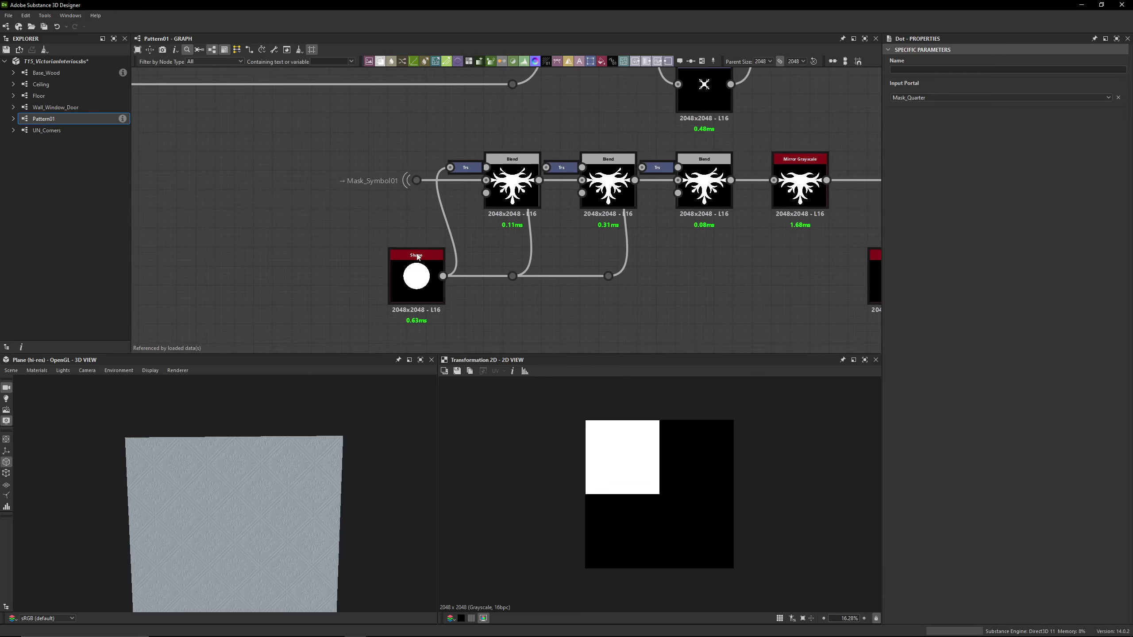
click(433, 299)
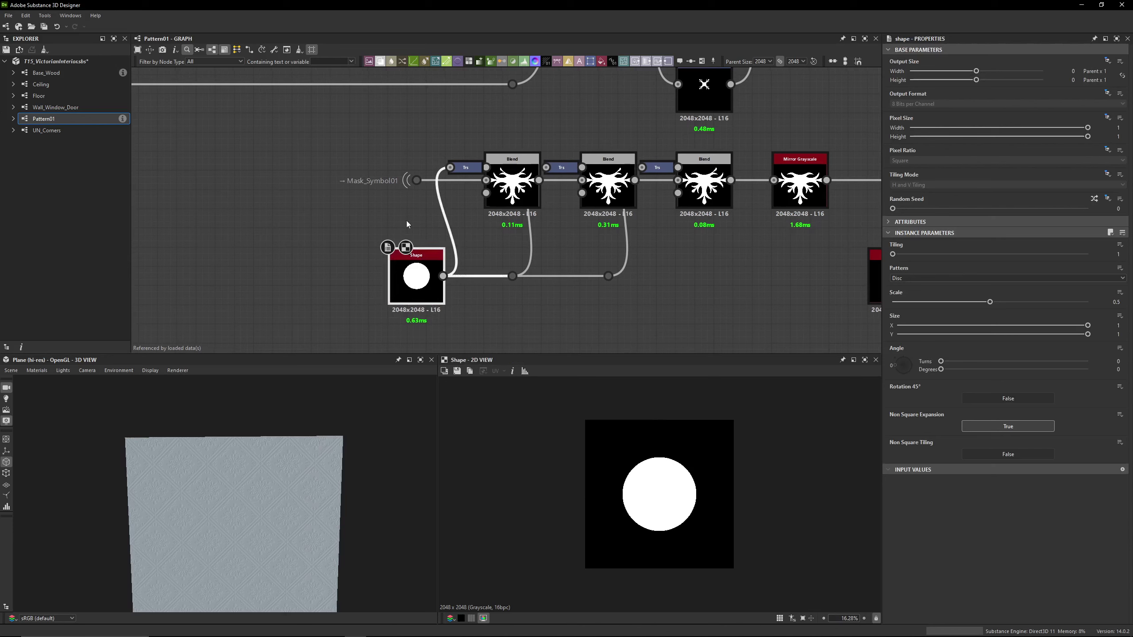
click(512, 187)
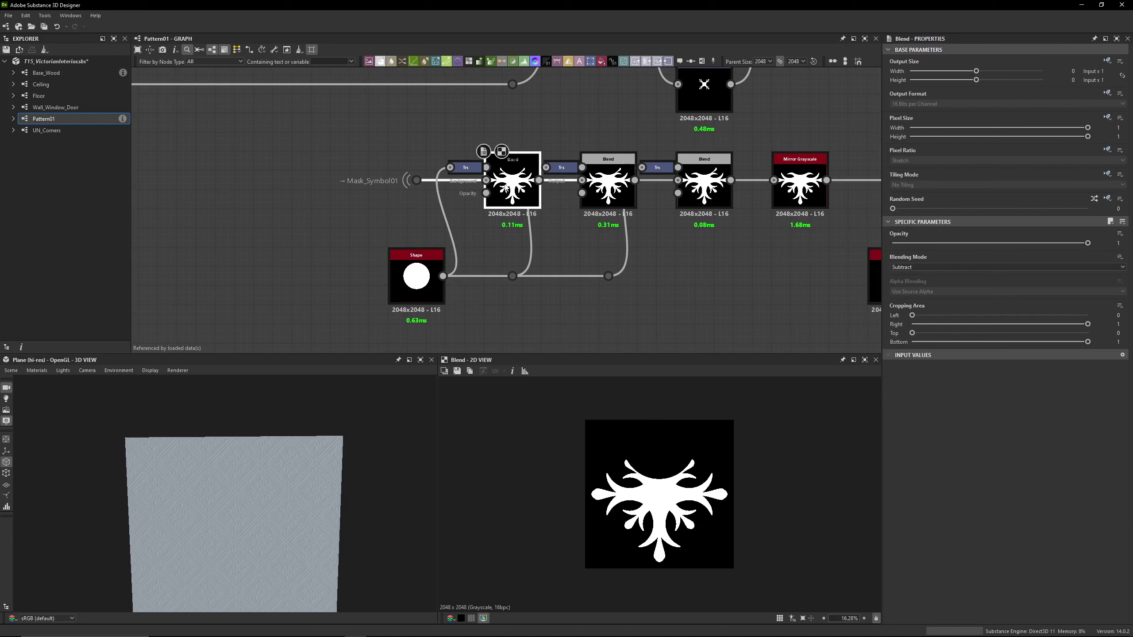
Trace the circle Shape into the first Subtract Blend, and show the matrix values of the docked Transformation 2D between them
click(398, 285)
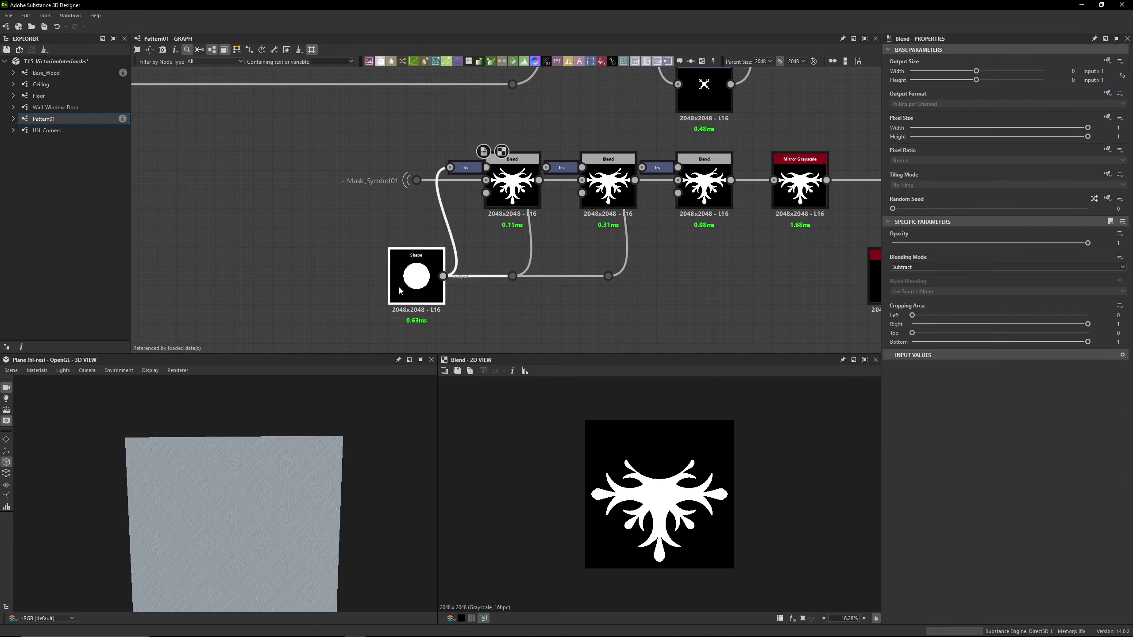
click(533, 206)
click(465, 167)
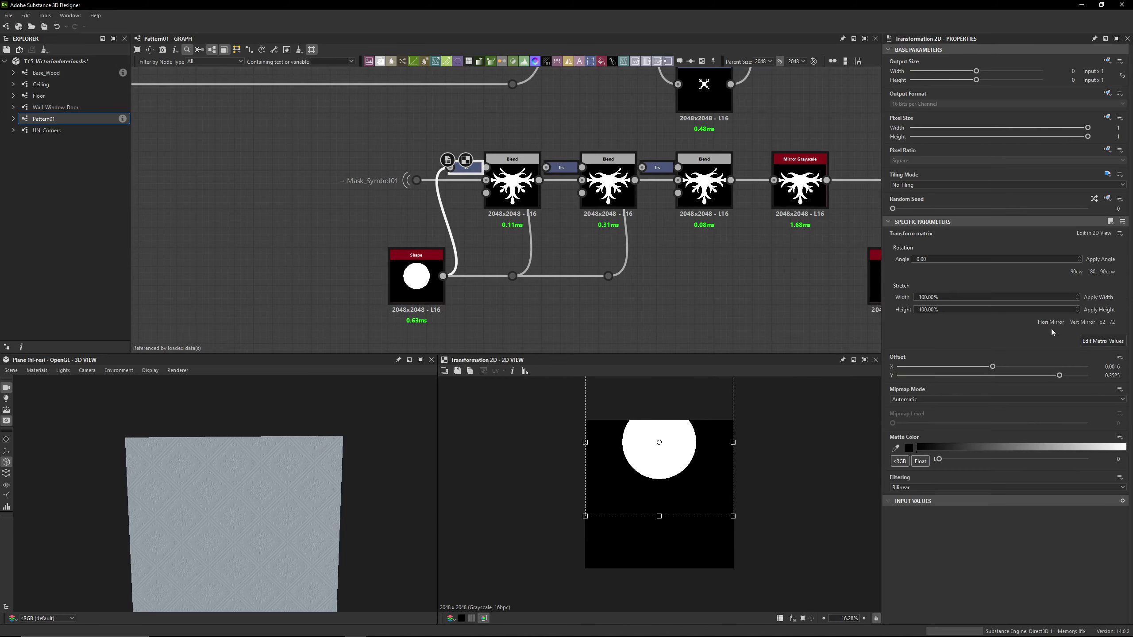
click(1109, 344)
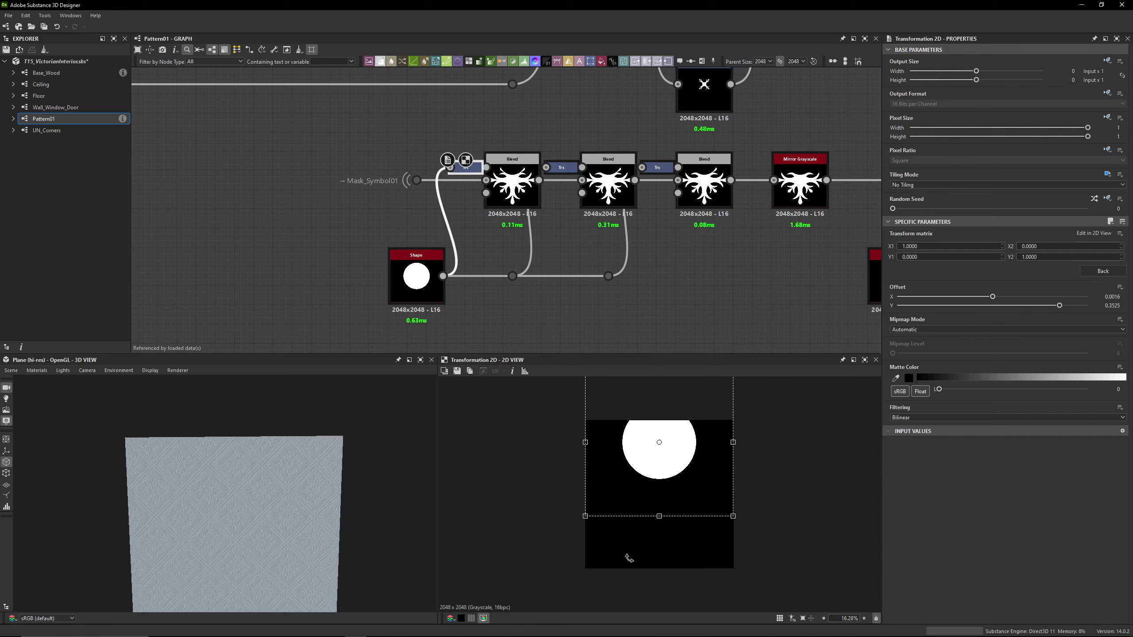
Try H and V Tiling on the first docked Transformation 2D, and check the first Subtract Blend
click(928, 185)
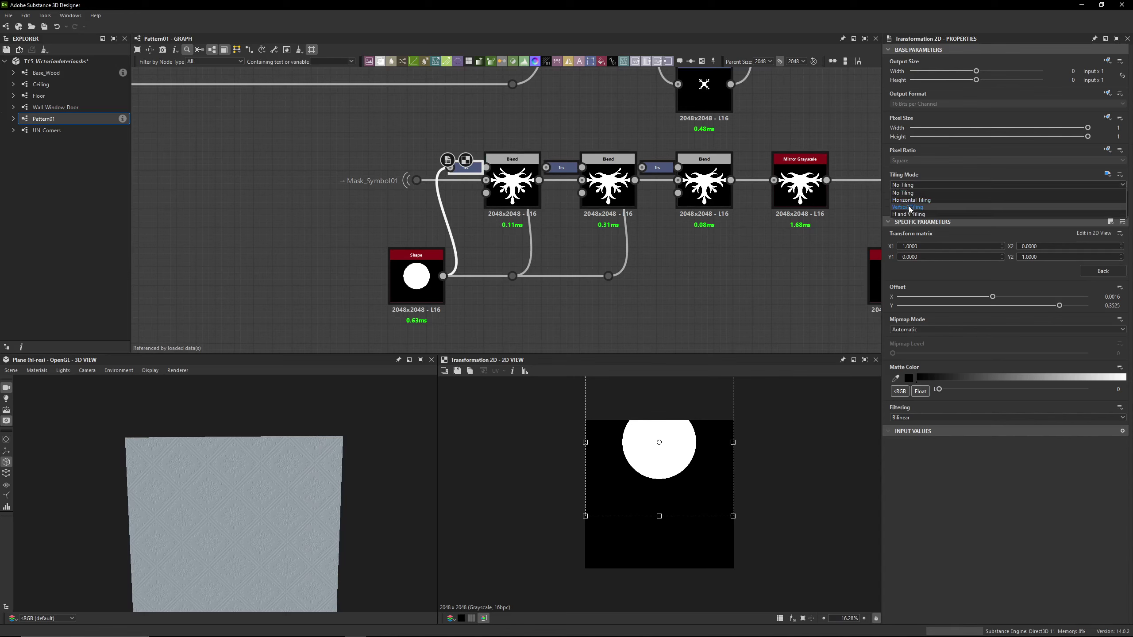
click(909, 214)
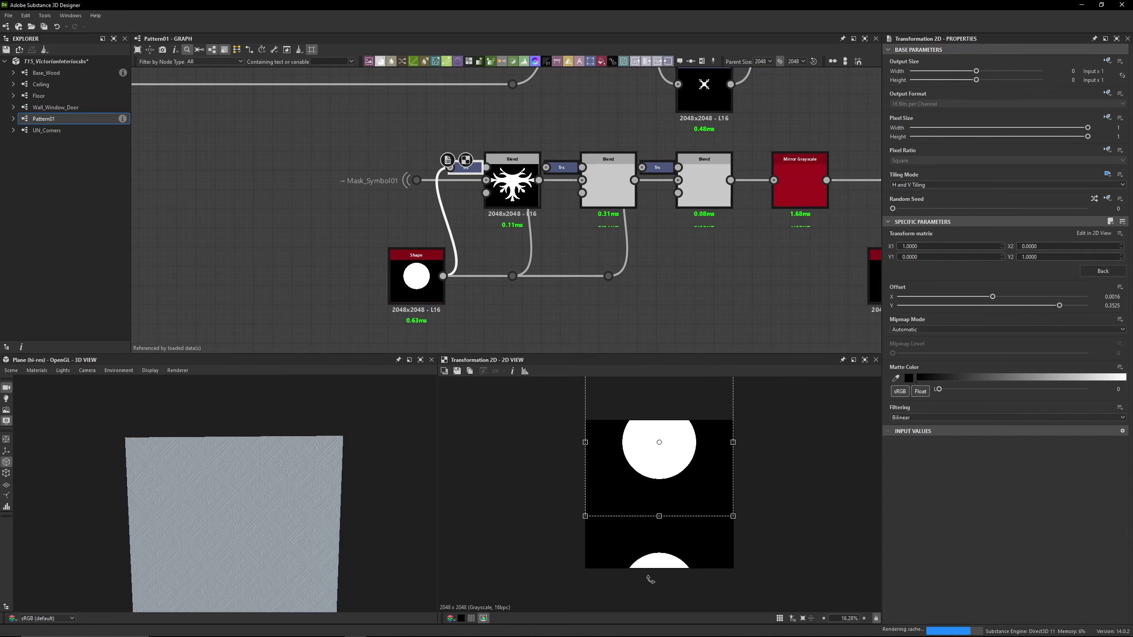
click(512, 188)
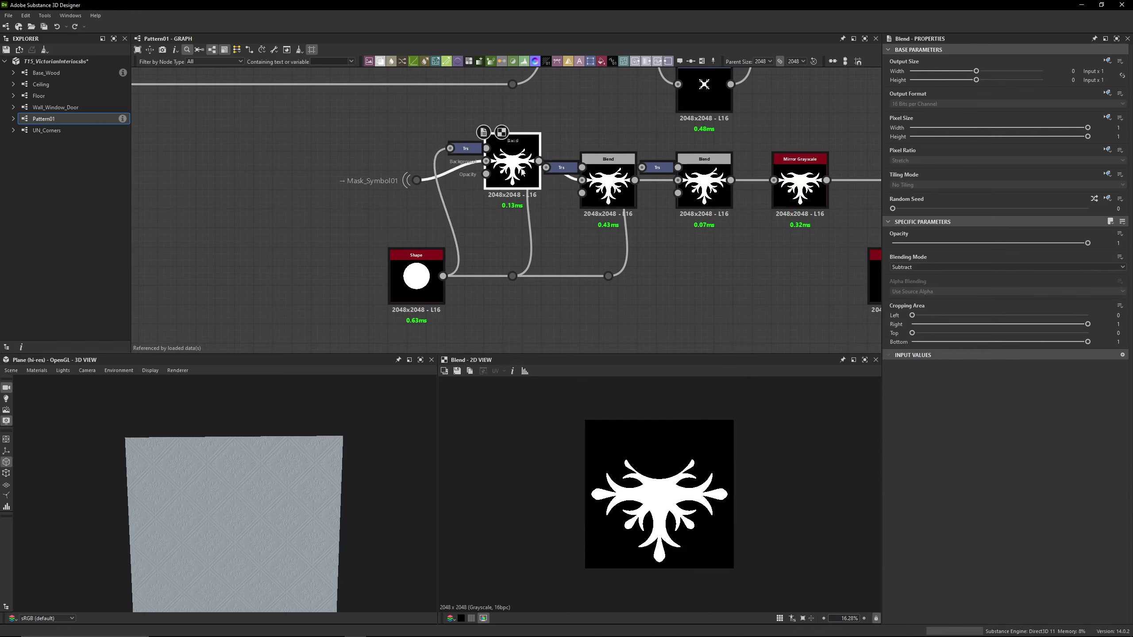
mouse_move(521, 190)
mouse_down()
mouse_move(464, 190)
mouse_move(488, 250)
mouse_move(519, 190)
mouse_up()
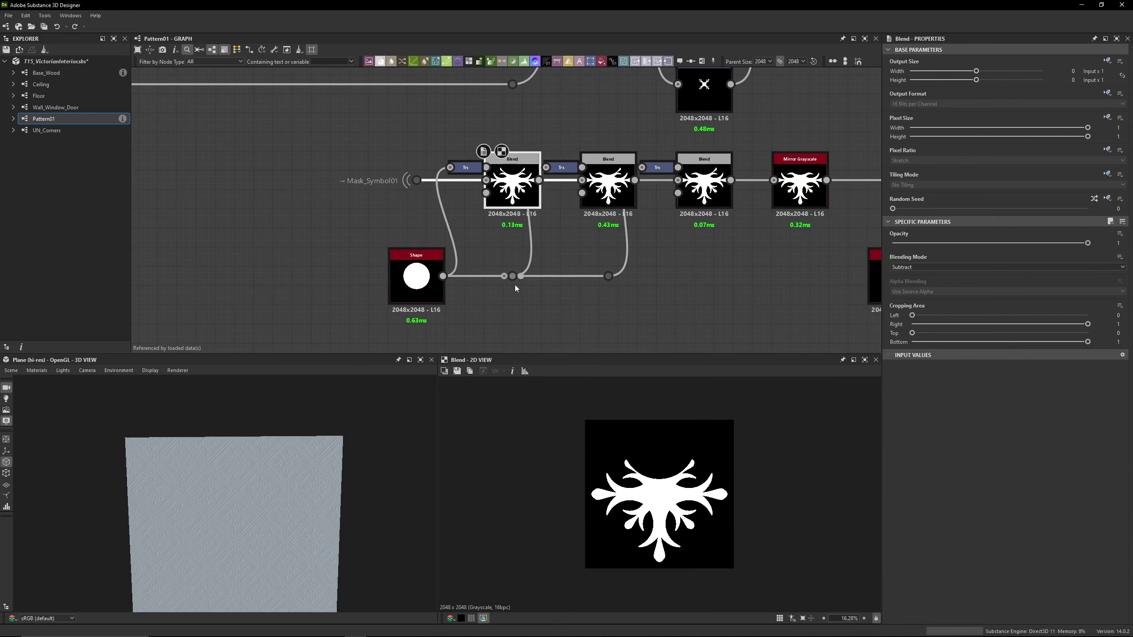
Compare the second docked Transformation 2D with the second Subtract Blend, showing the transformation's matrix values
click(563, 168)
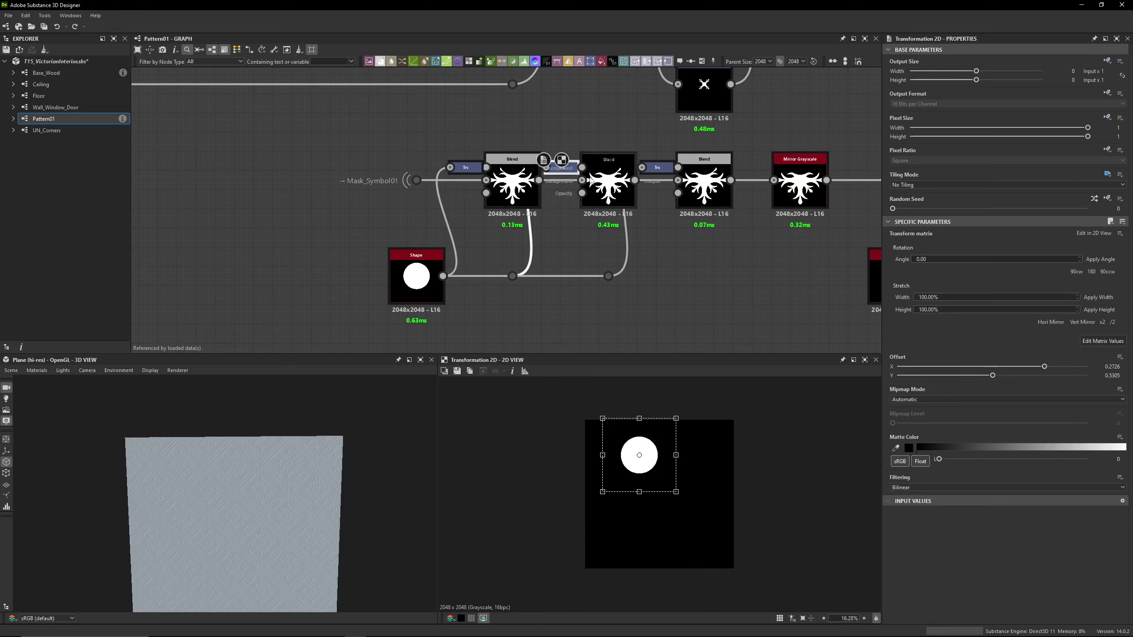
click(1102, 342)
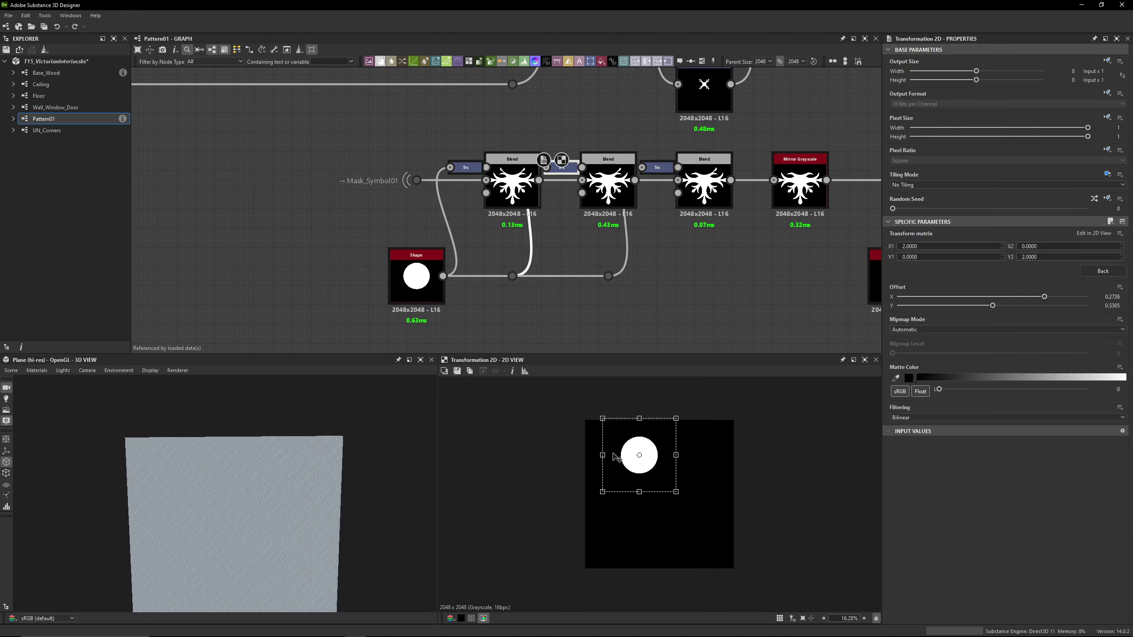
click(608, 188)
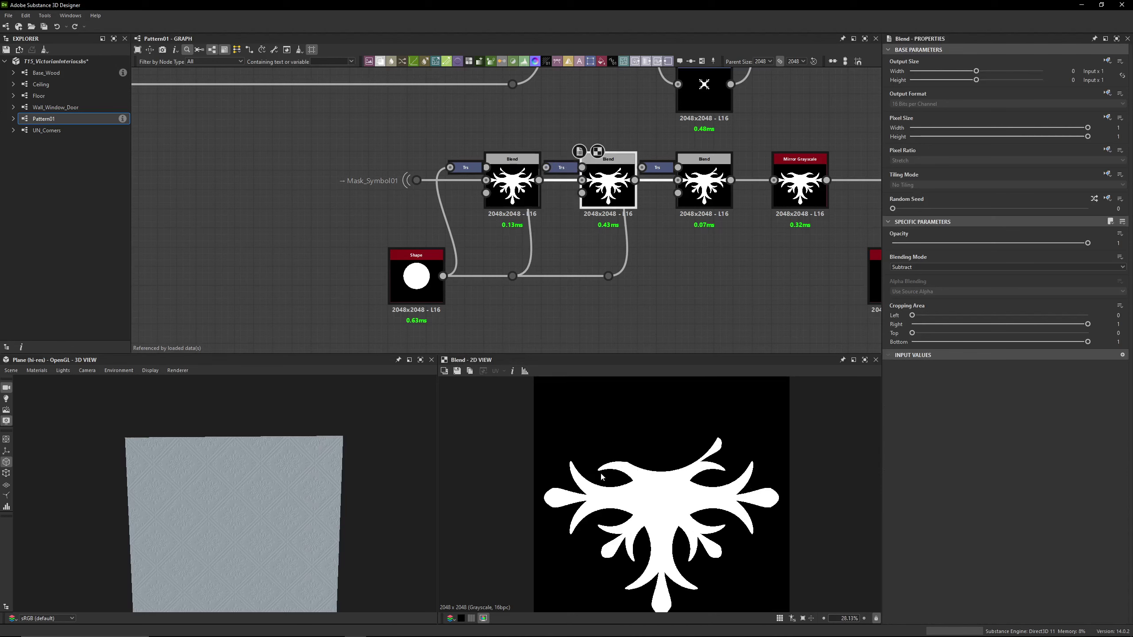
click(561, 168)
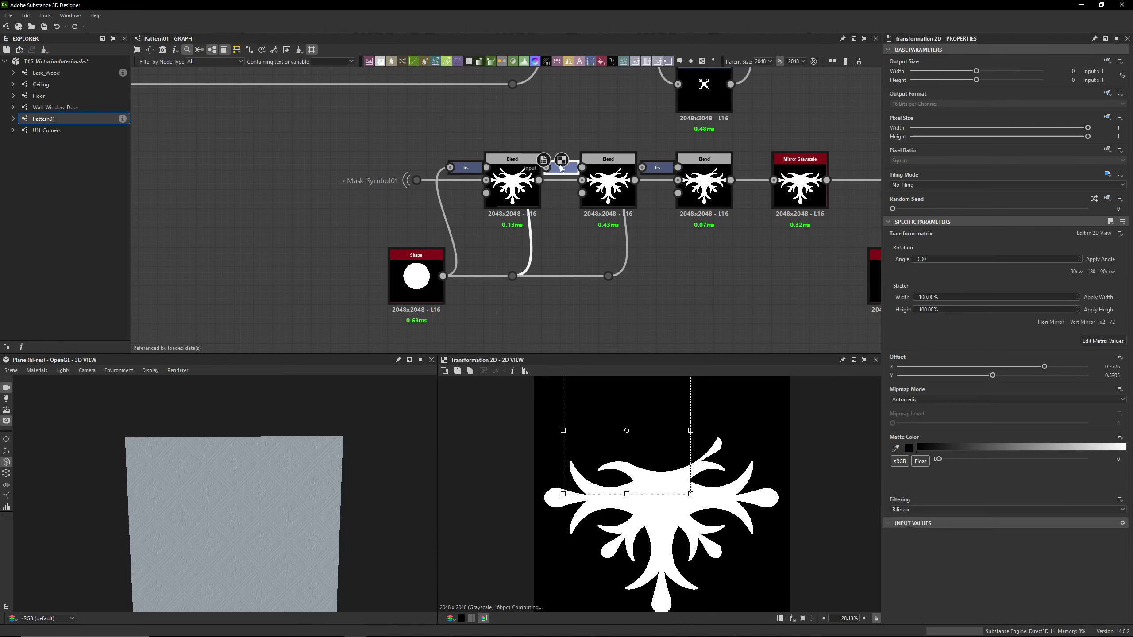
click(1100, 343)
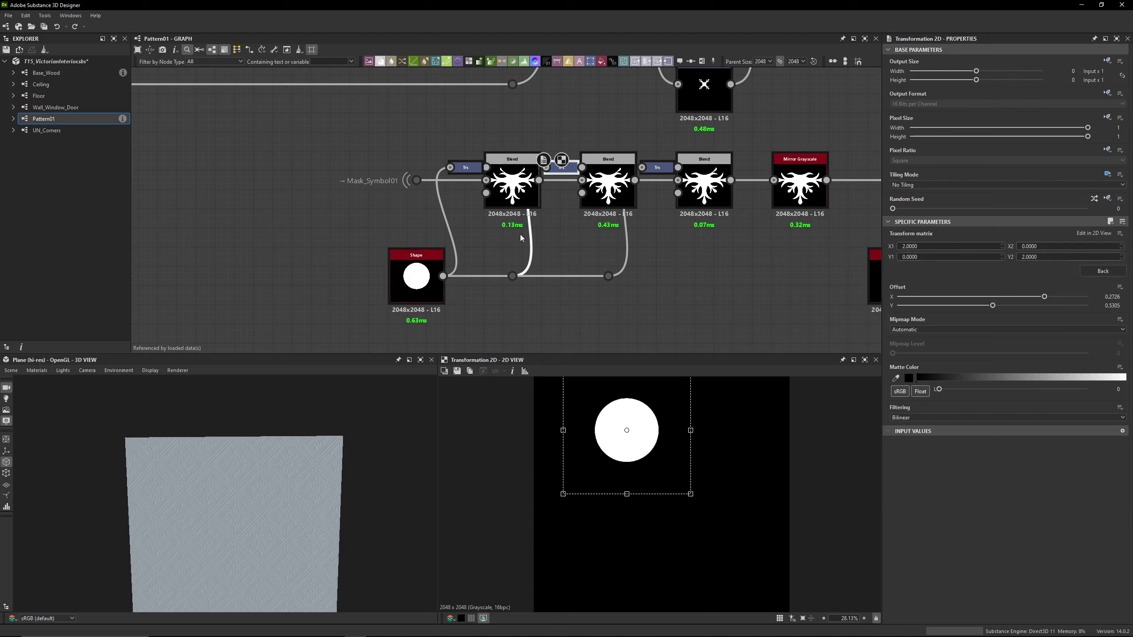
click(608, 196)
Inspect the third docked Transformation 2D, and compare the third Subtract Blend with the second one
click(703, 197)
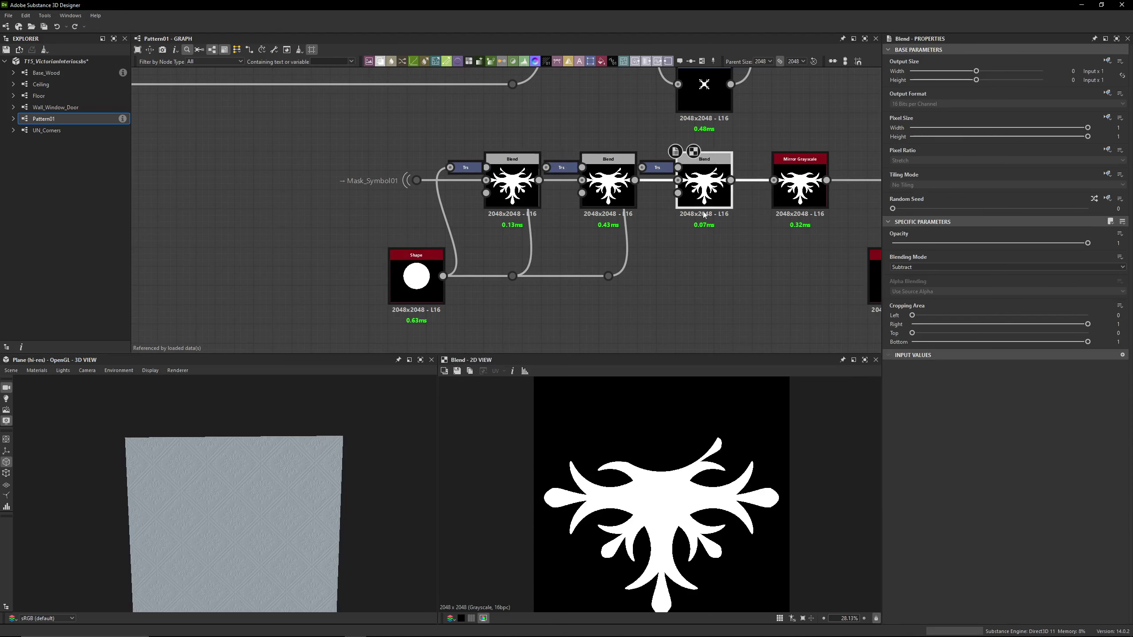
click(650, 168)
click(719, 203)
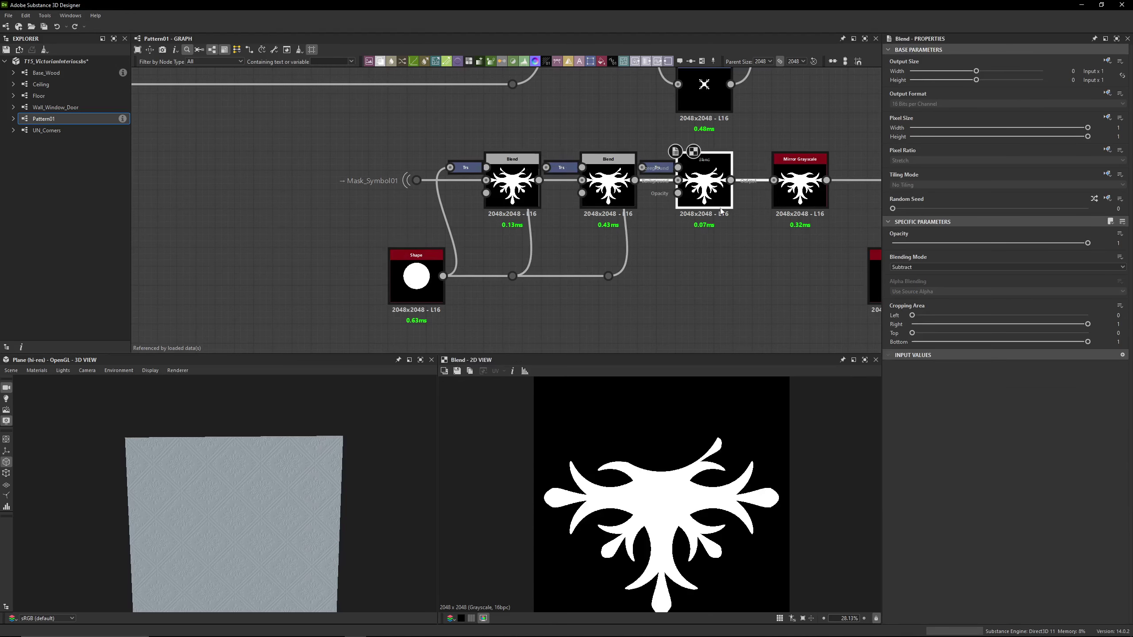
click(608, 192)
click(705, 196)
click(608, 192)
click(709, 197)
mouse_move(714, 198)
mouse_down()
mouse_move(731, 309)
mouse_move(741, 269)
mouse_move(714, 199)
mouse_up()
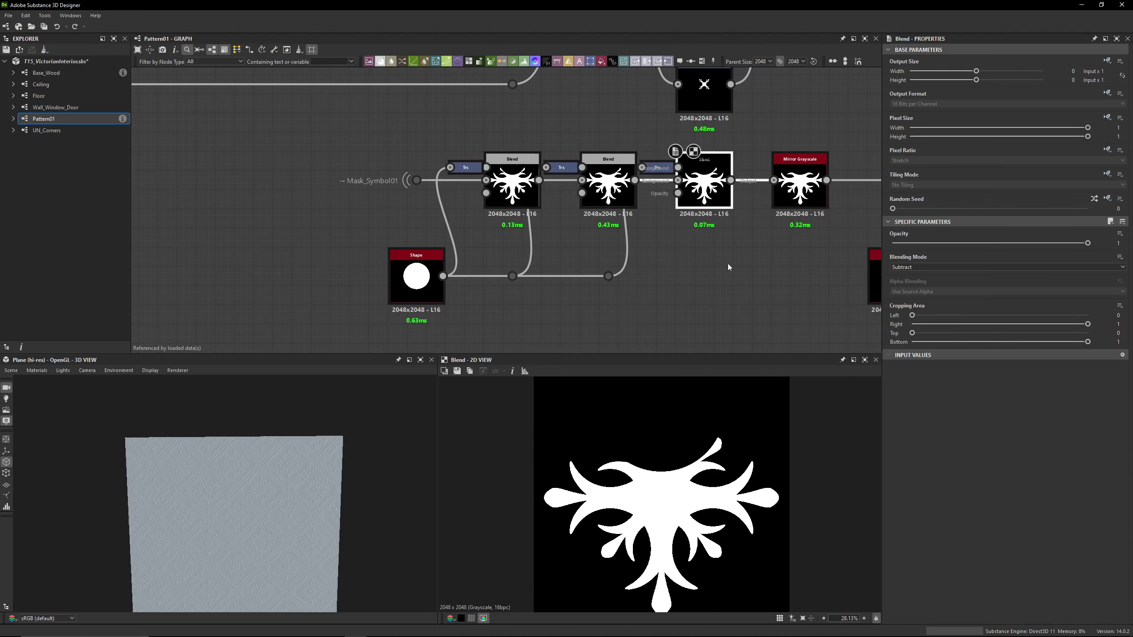
Compare the Mirror Grayscale output with the third Subtract Blend disabled and enabled, examining the symbol's upper edge up close
click(785, 203)
click(608, 190)
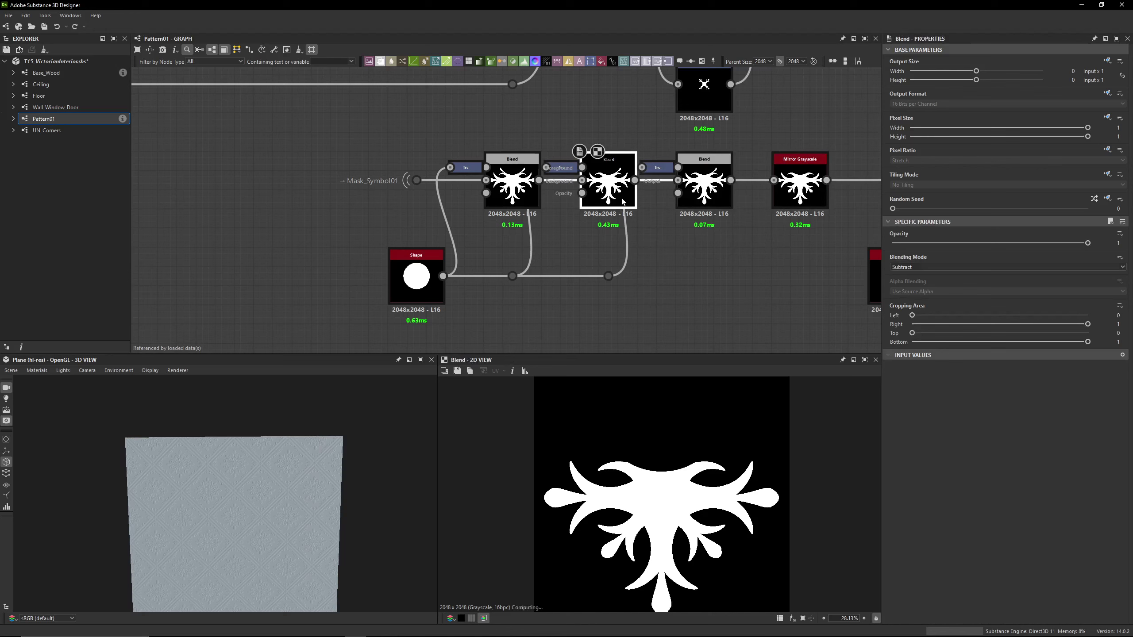
double_click(798, 196)
click(709, 196)
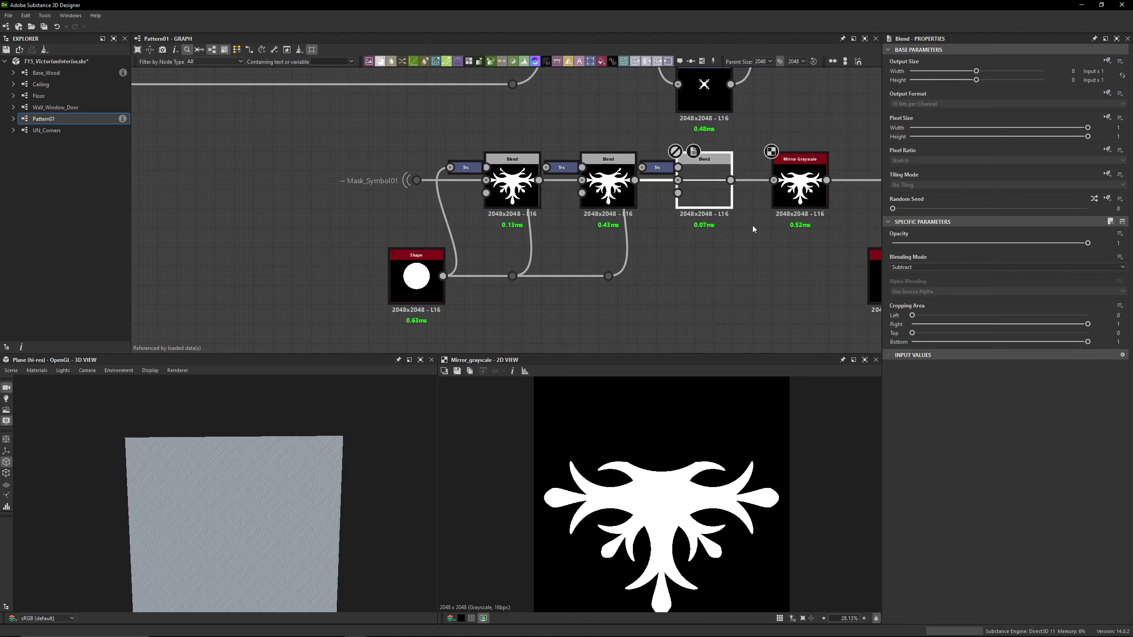
scroll(673, 475, up, 10)
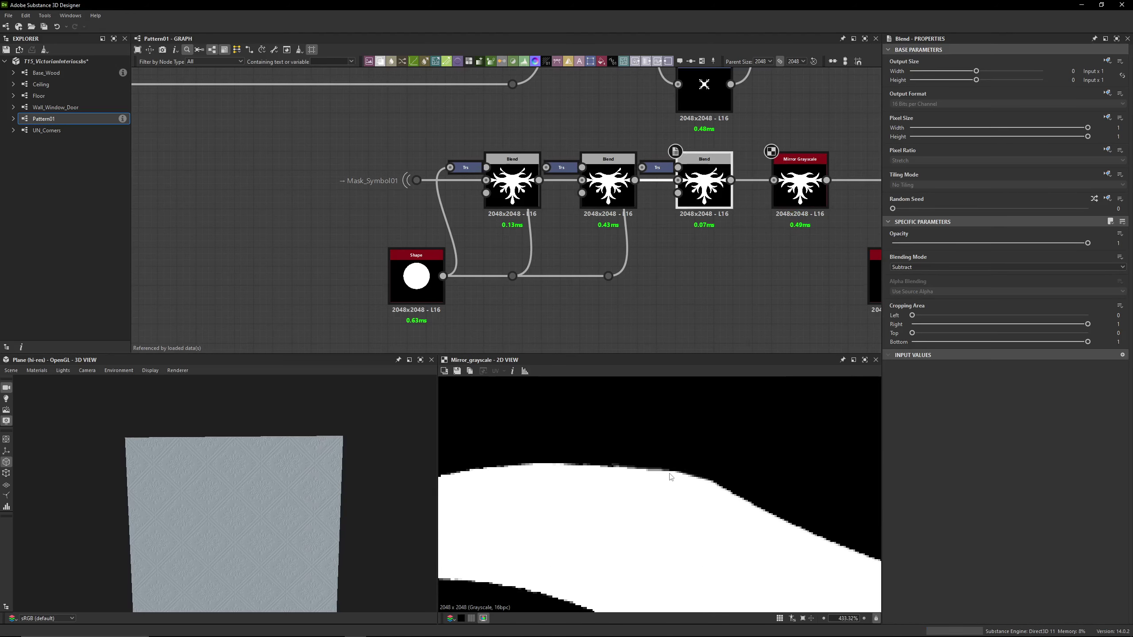
key(ctrl+b)
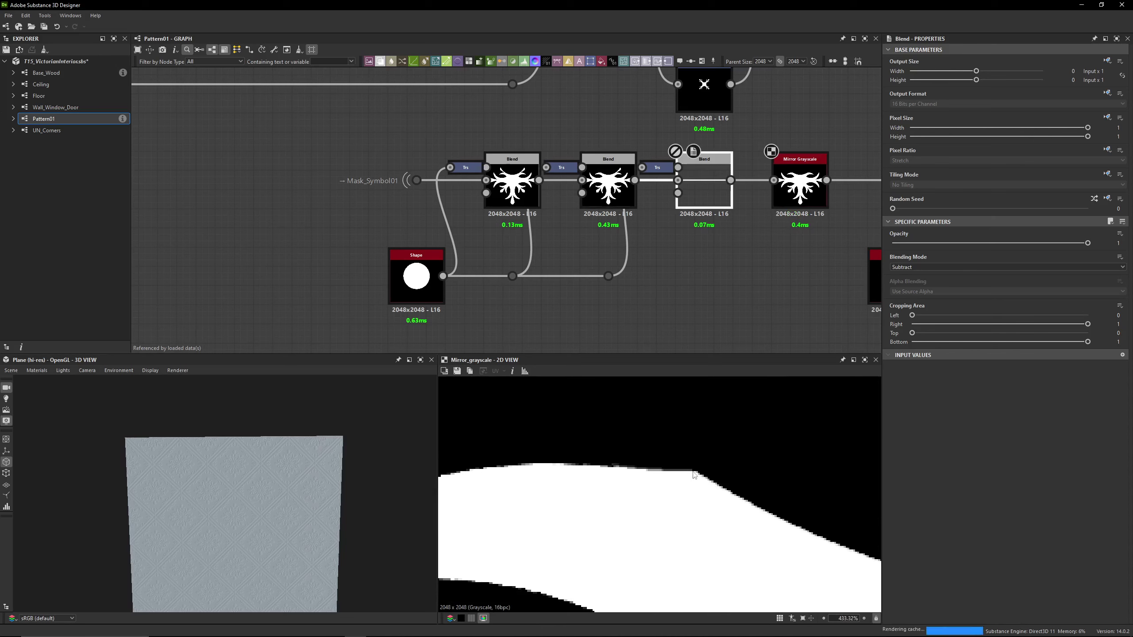
key(ctrl+b)
Show the third docked Transformation 2D's circle and matrix values, and check the third Subtract Blend's output
key(shift+d)
key(shift+d)
double_click(701, 192)
click(646, 200)
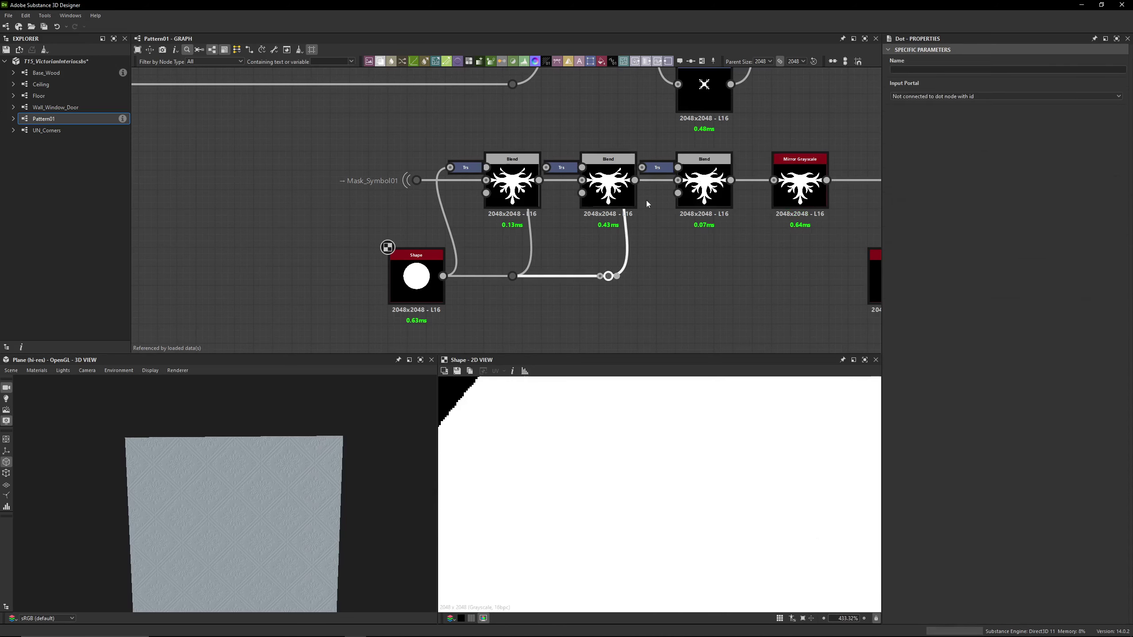
double_click(655, 167)
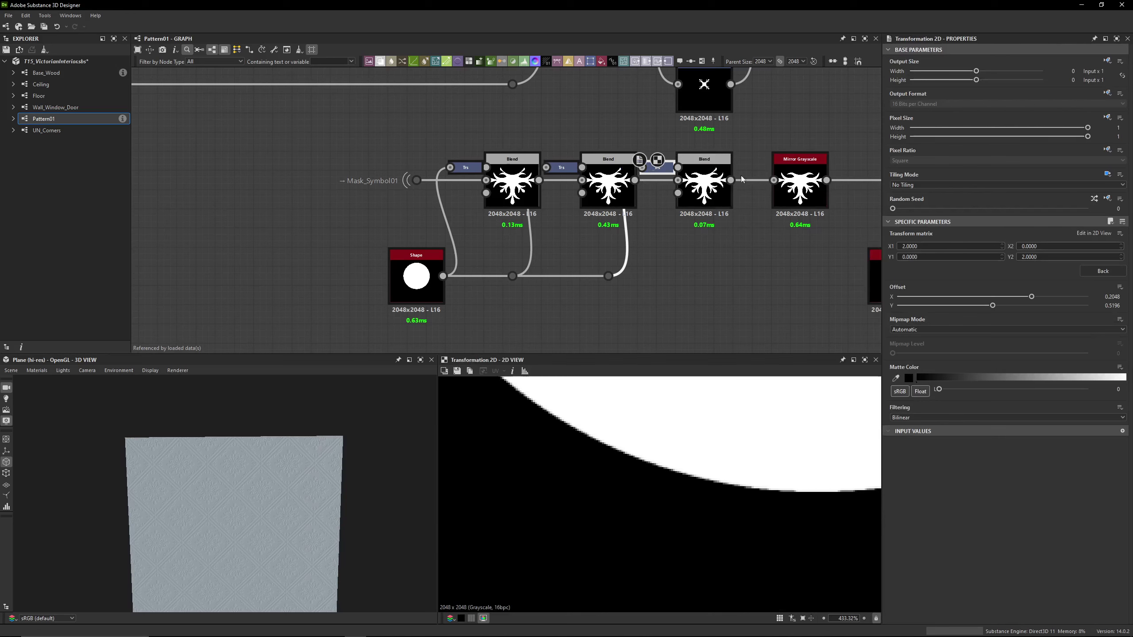
double_click(714, 188)
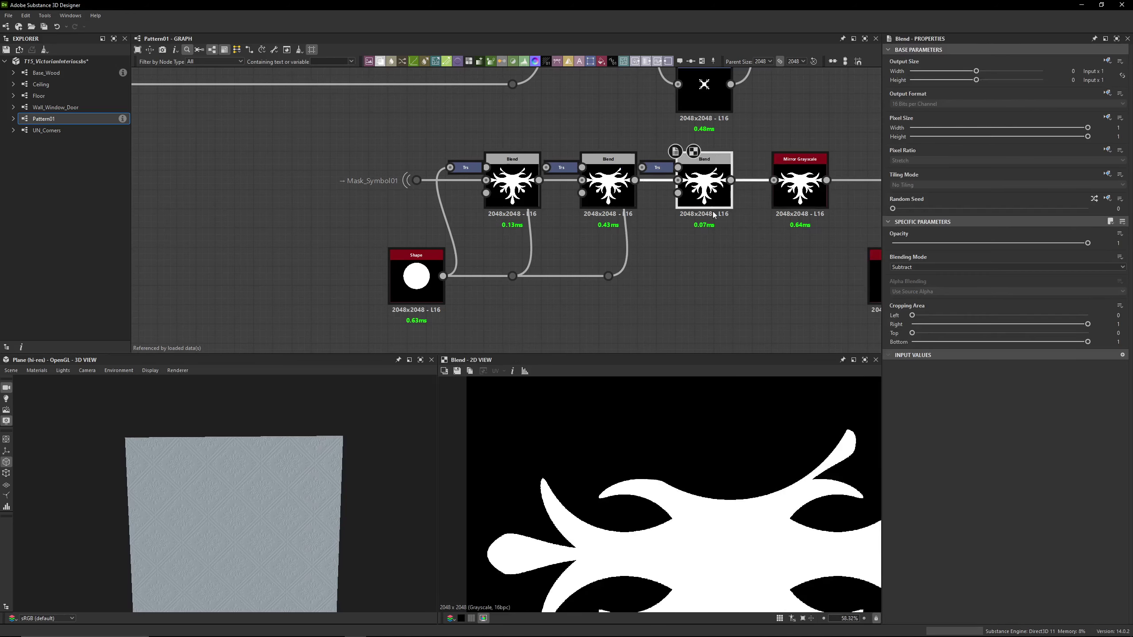
Inspect the Mirror Grayscale node after the third Subtract Blend, showing its mirror settings and mirrored symbol
middle_drag(714, 214, 513, 235)
double_click(600, 199)
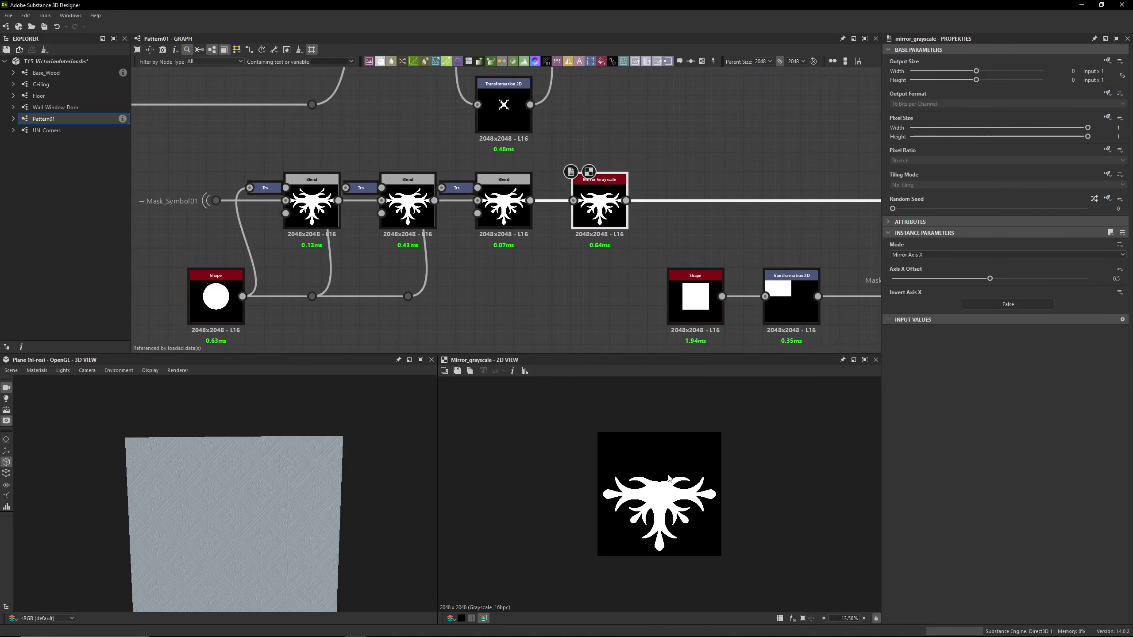
key(shift+d)
key(shift+d)
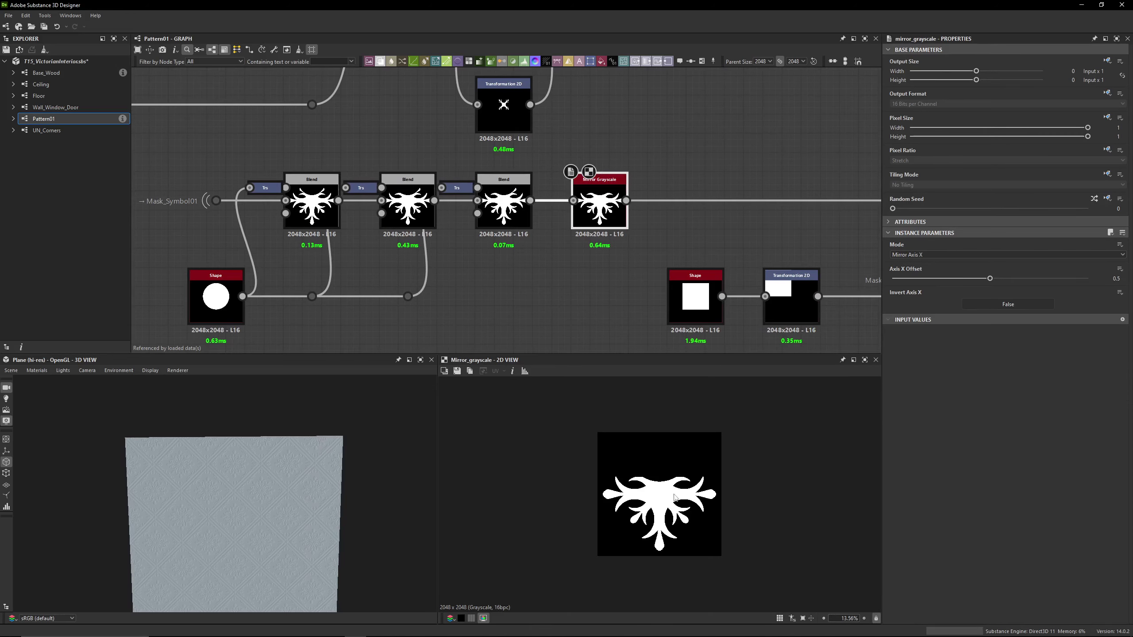
Trace the square Shape through its Transformation 2D into Mask_Quarter, and through the Mirror Grayscale into Mask_Half
middle_drag(534, 228, 229, 221)
scroll(229, 221, down, 3)
click(322, 268)
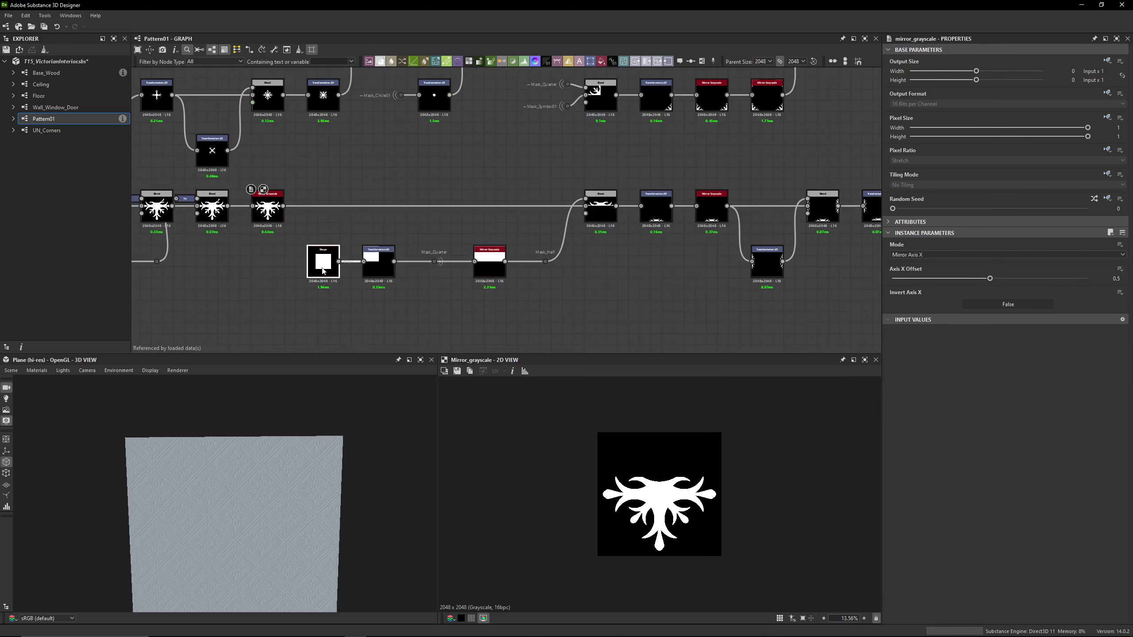
double_click(323, 270)
scroll(319, 268, up, 2)
double_click(378, 268)
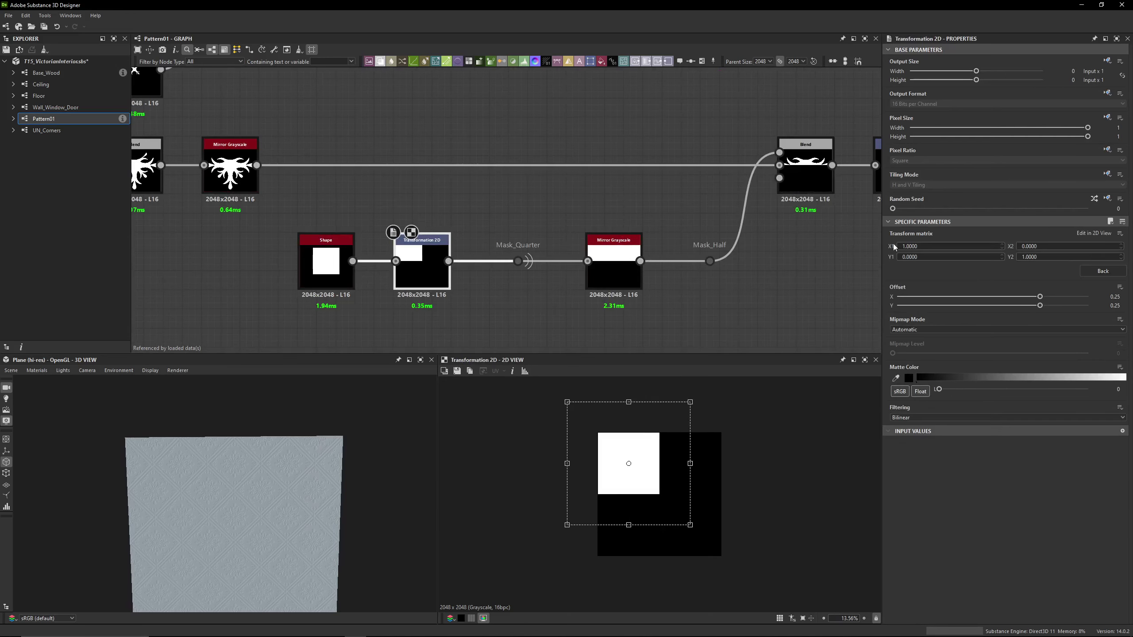
click(517, 261)
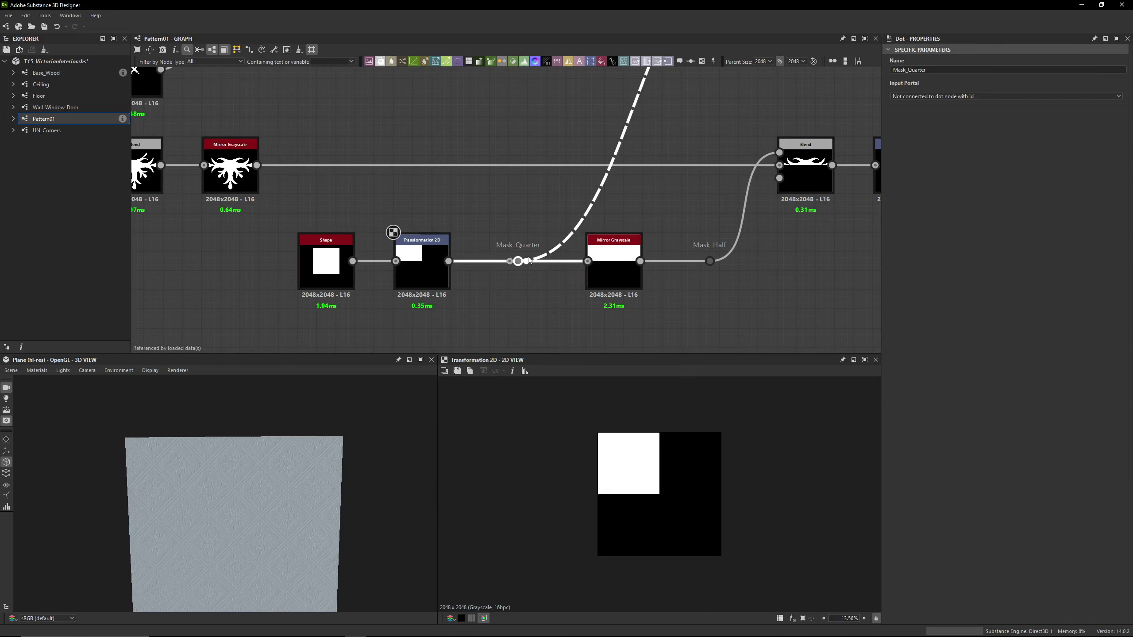
double_click(601, 286)
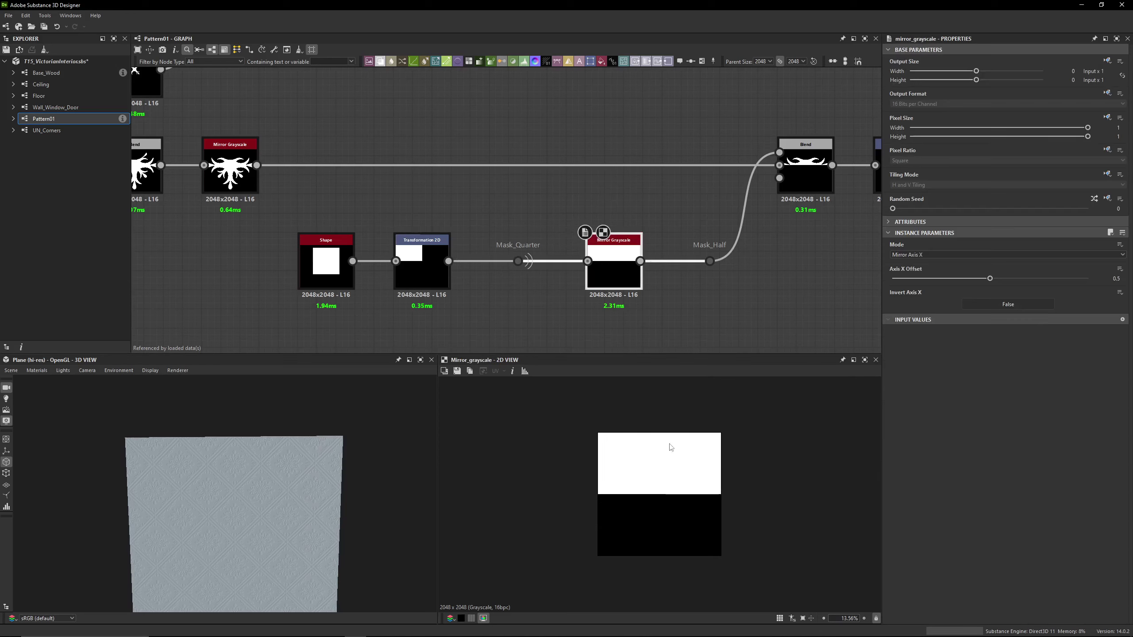
click(712, 262)
Compare the Multiply Blend fed by Mask_Half with the mirrored symbol entering it
middle_drag(683, 206, 607, 256)
scroll(606, 255, down, 2)
scroll(608, 241, up, 2)
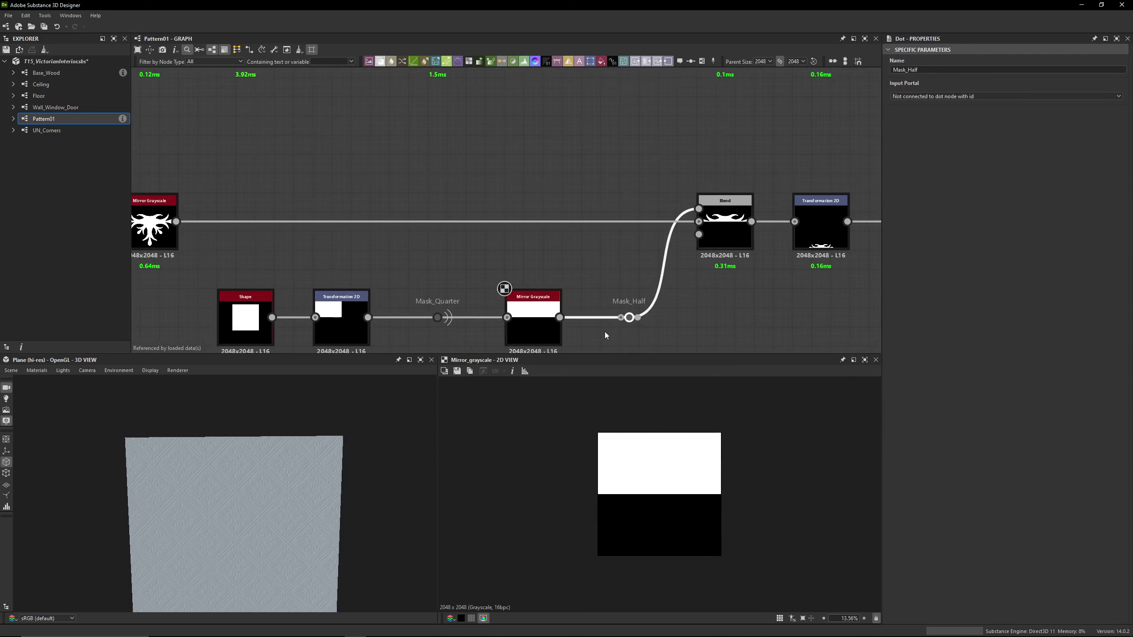
double_click(727, 232)
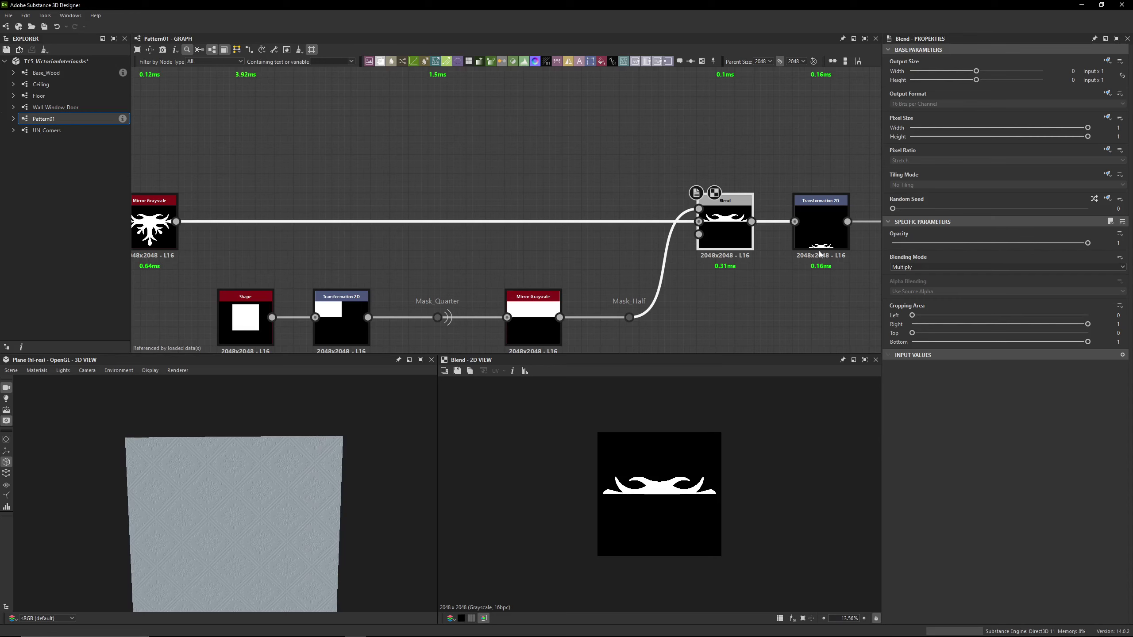
double_click(154, 239)
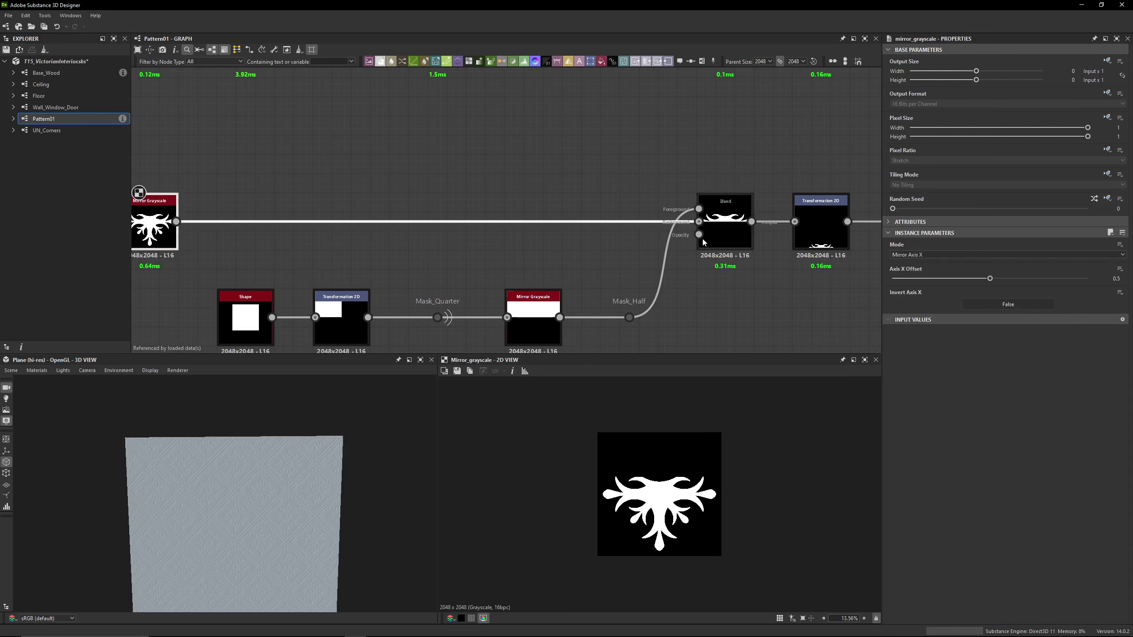
Inspect the half-masked Blend node, the following Transformation 2D node's matrix values and the vertical Mirror Grayscale node
double_click(725, 230)
middle_drag(790, 257, 447, 245)
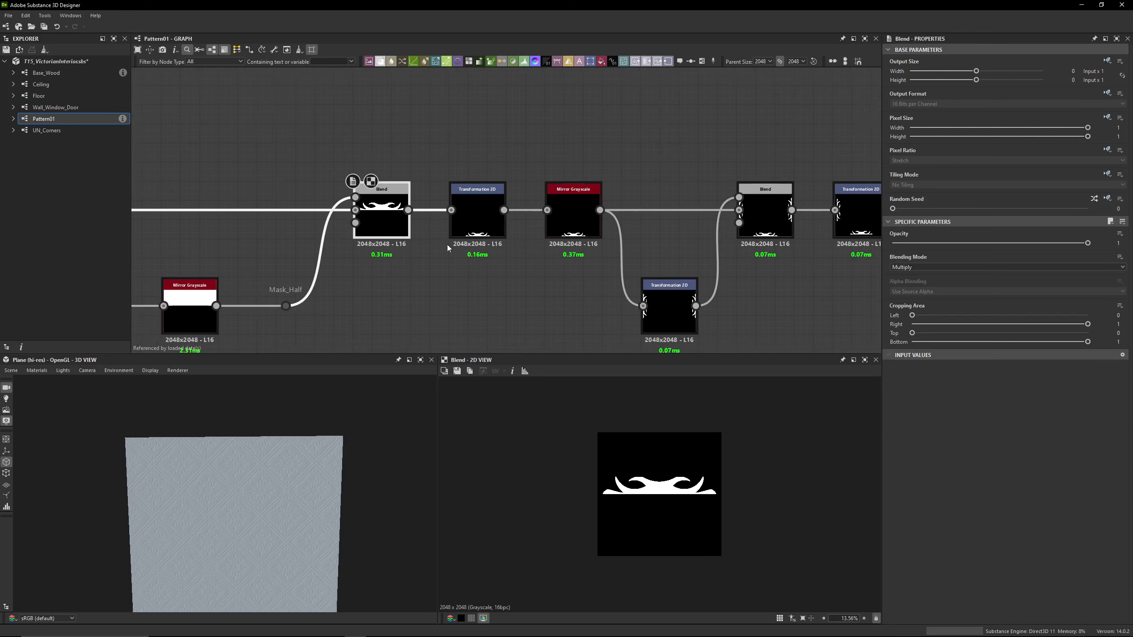
double_click(480, 226)
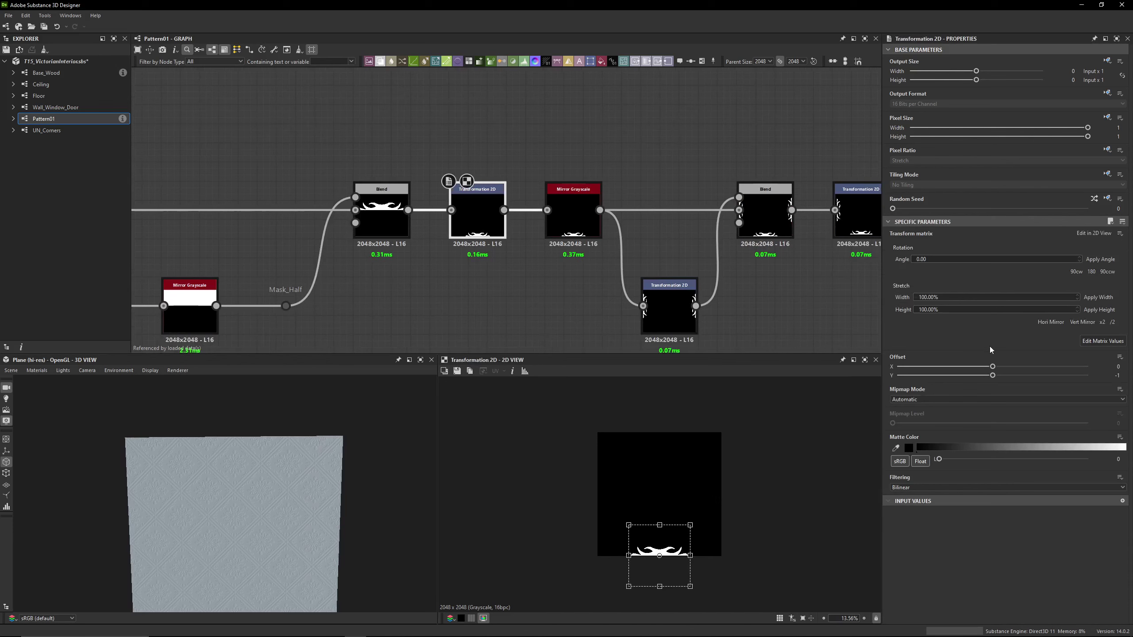
click(1097, 341)
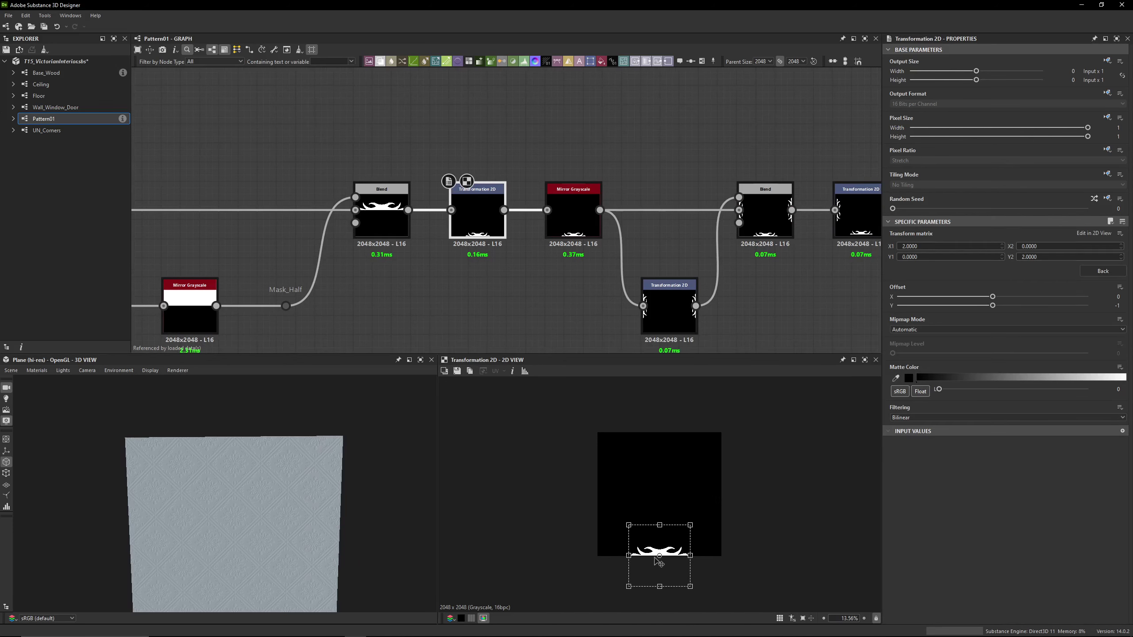
double_click(573, 216)
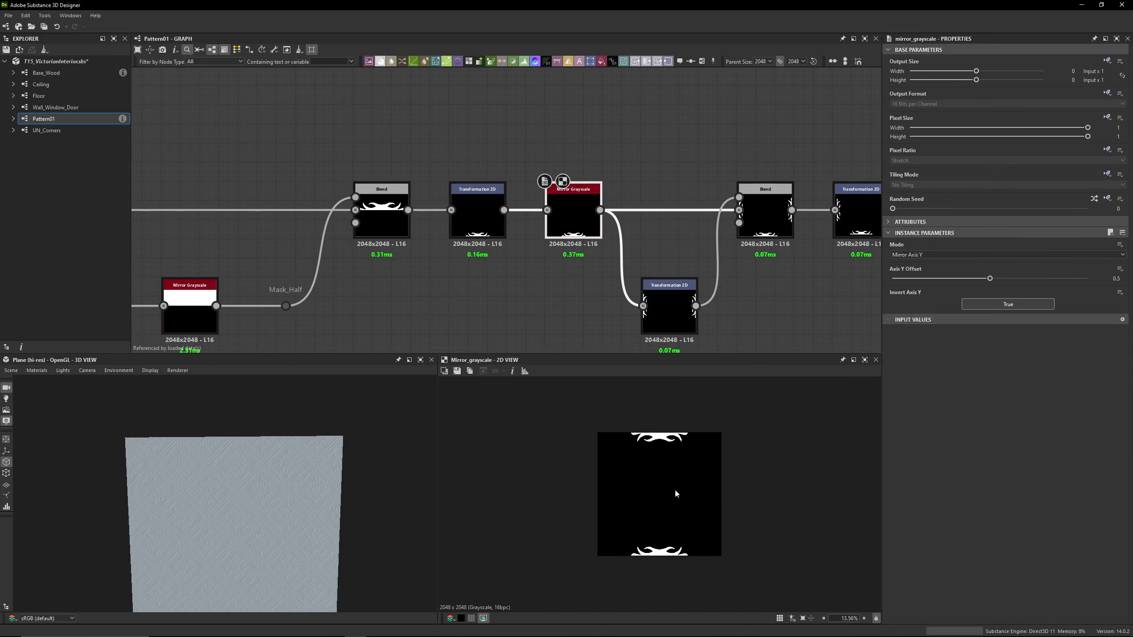
Compare the mirrored edge ornament, the rotated Transformation 2D copy and the Blend node that combines them
middle_drag(642, 238, 524, 218)
double_click(540, 287)
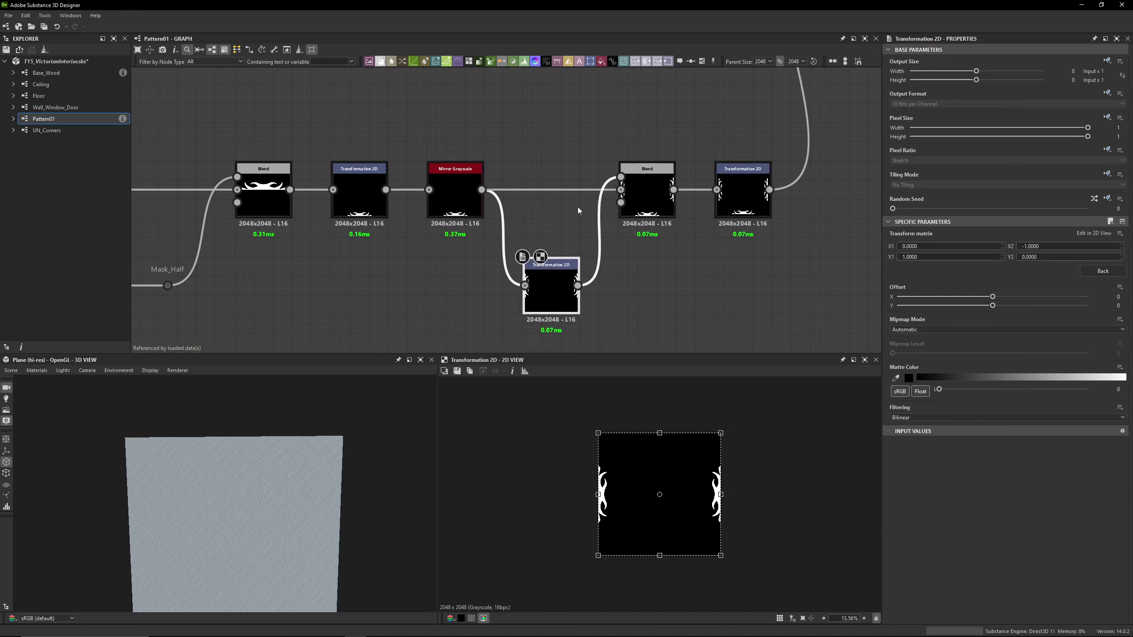
click(644, 197)
click(446, 170)
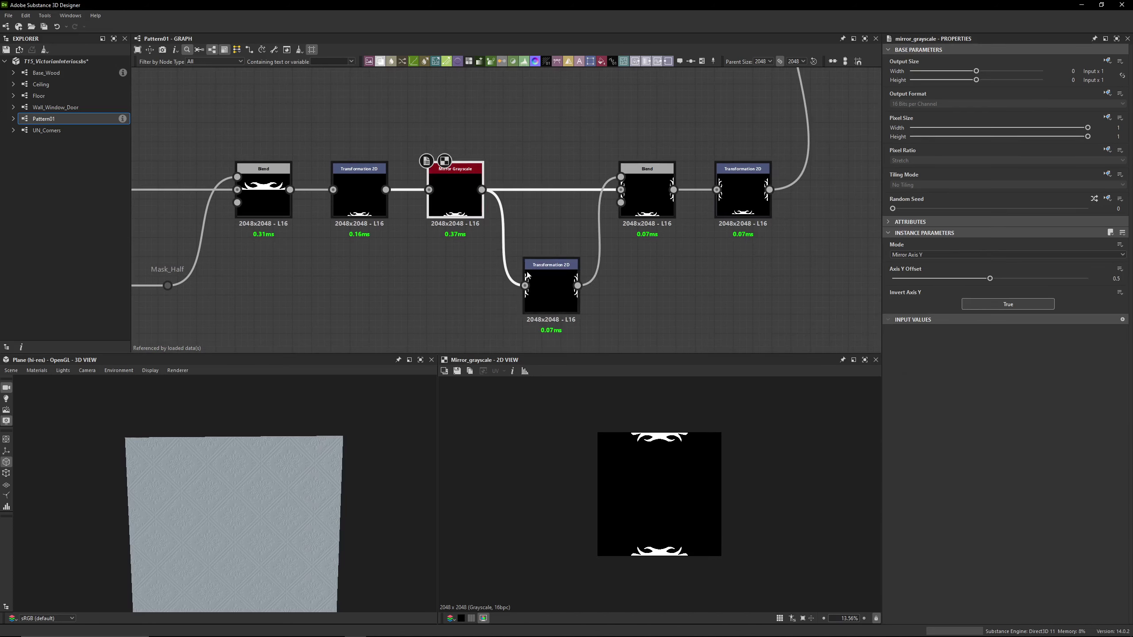
click(535, 264)
click(642, 170)
middle_drag(674, 206, 579, 223)
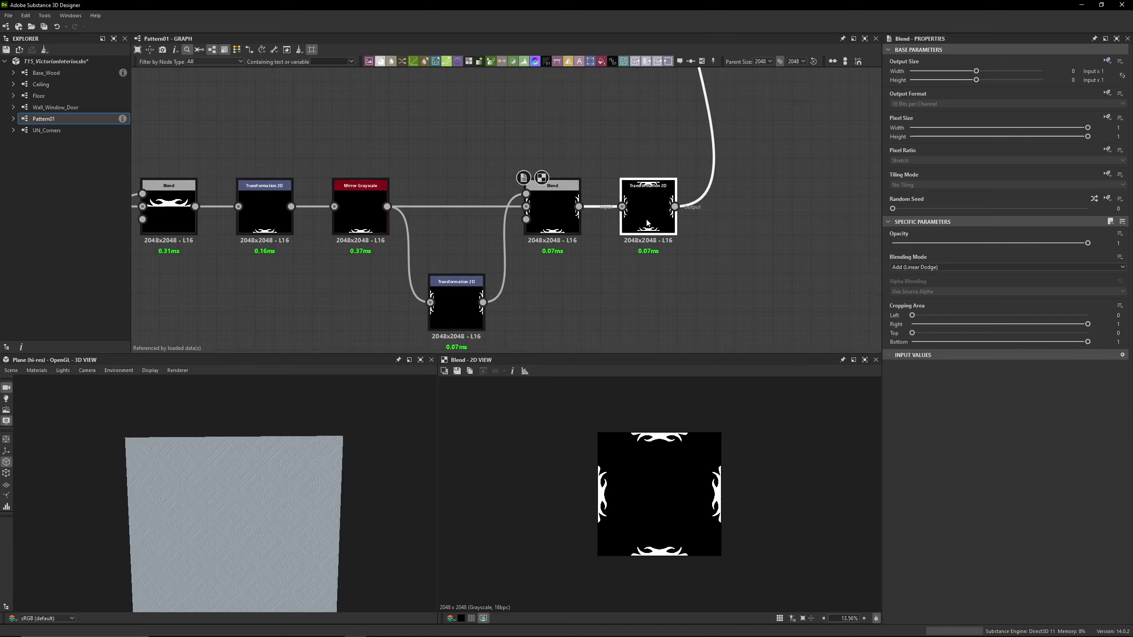
Examine the matrix values of the Transformation 2D after the edge-ornament Blend and its 2D result along the border
click(648, 210)
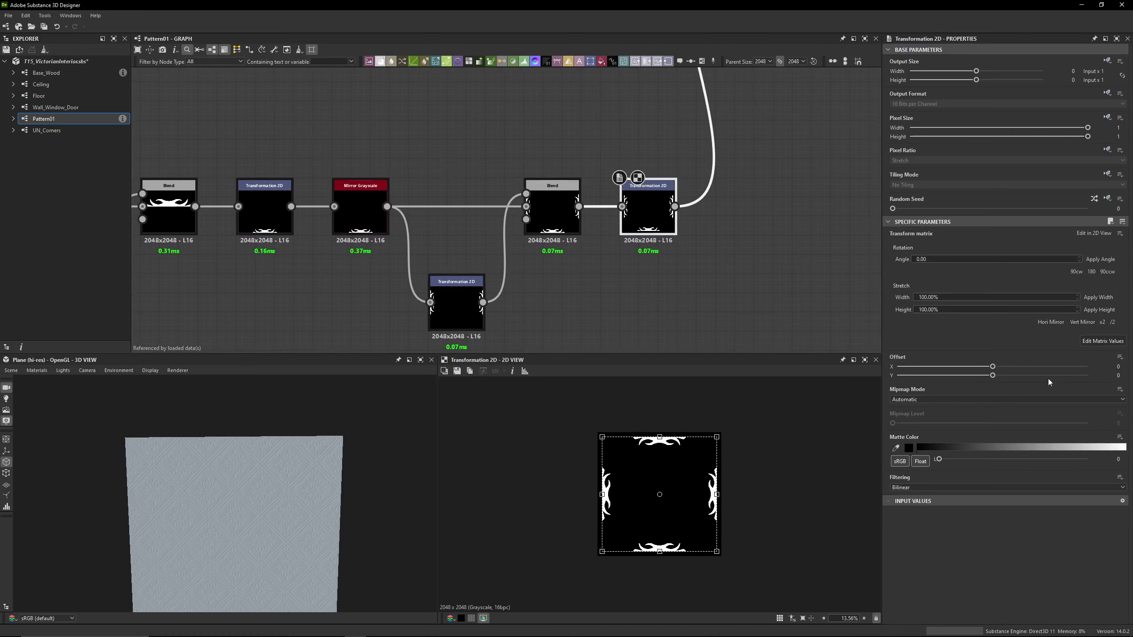
click(1102, 340)
scroll(730, 503, up, 6)
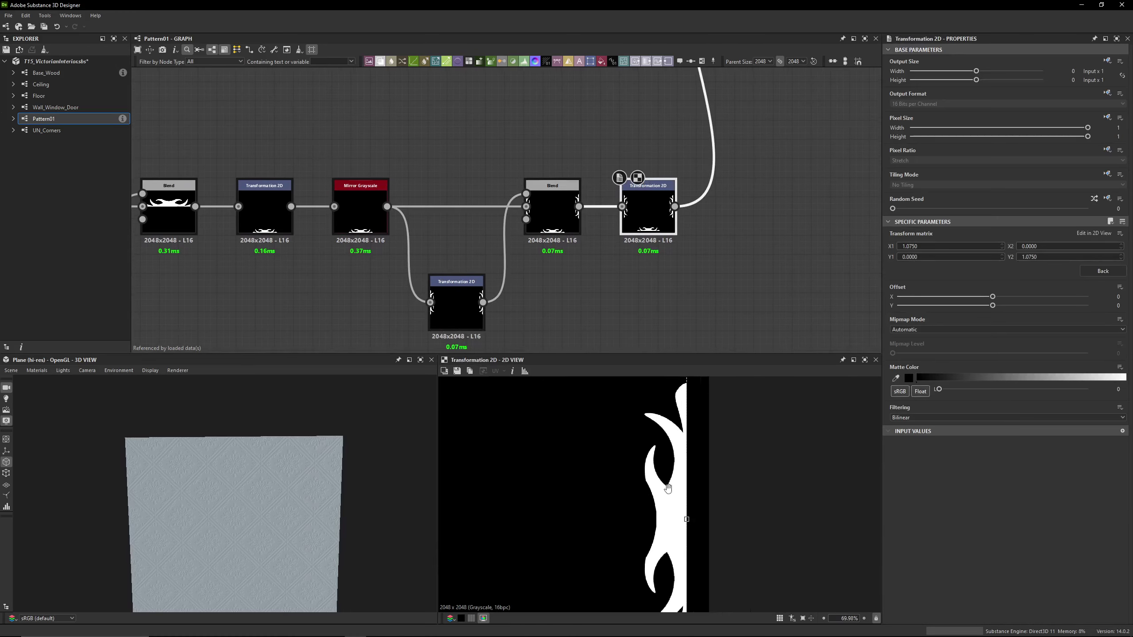
middle_drag(668, 489, 659, 490)
scroll(613, 234, down, 5)
scroll(611, 173, up, 3)
Inspect the corner-ornament Blend fed by Mask_Quarter and Mask_Symbol01, and the matrix values of its Transformation 2D node
middle_drag(612, 173, 695, 237)
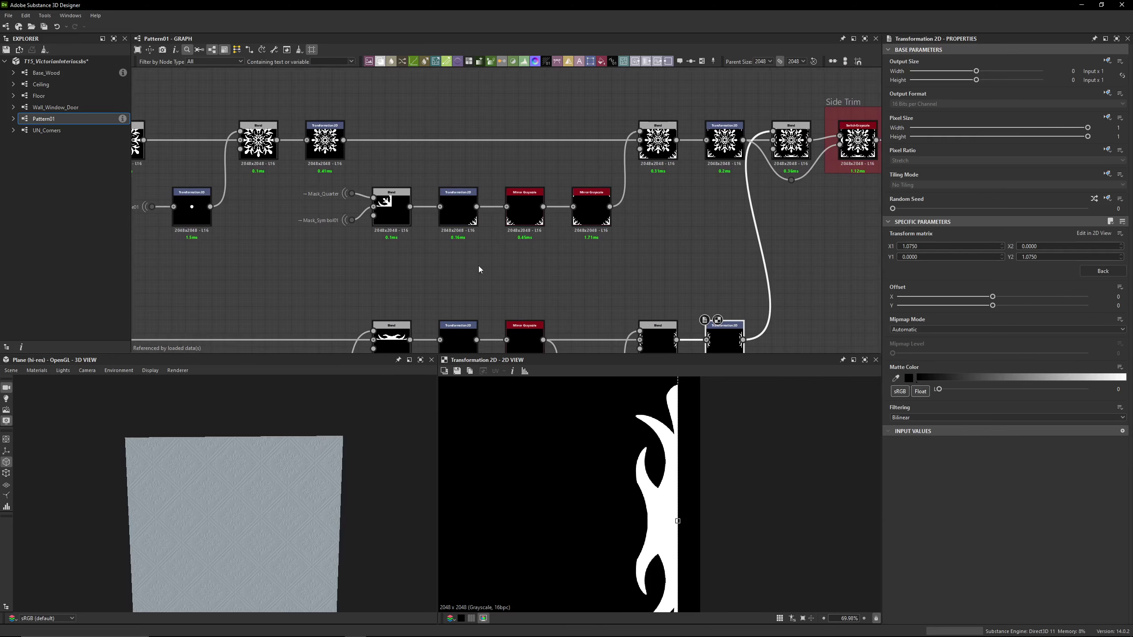
scroll(290, 200, up, 3)
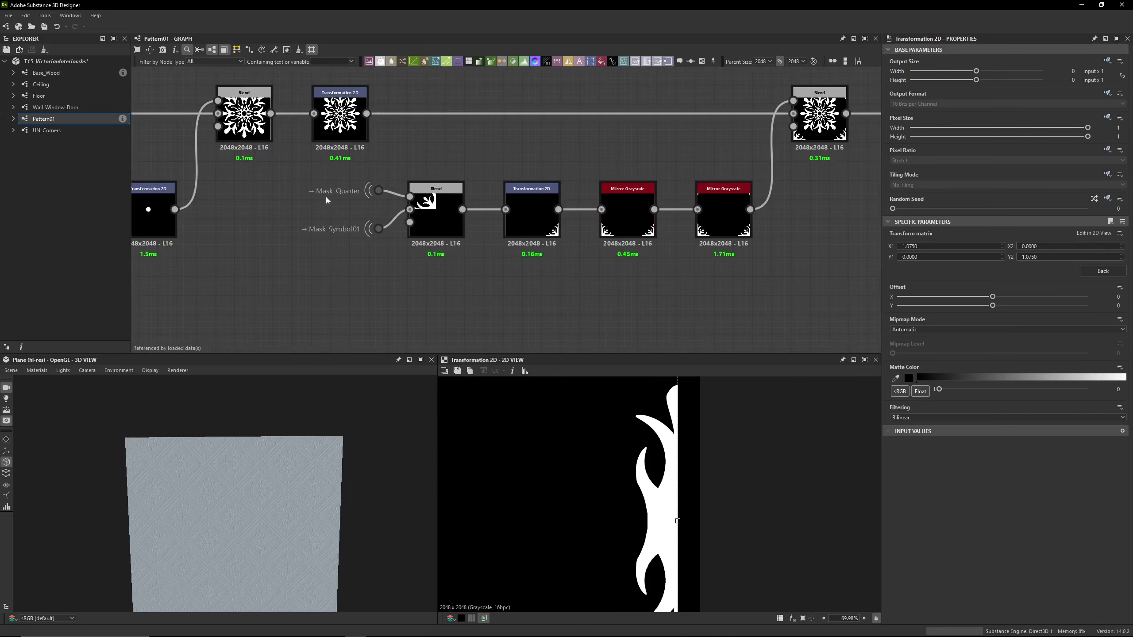
click(430, 188)
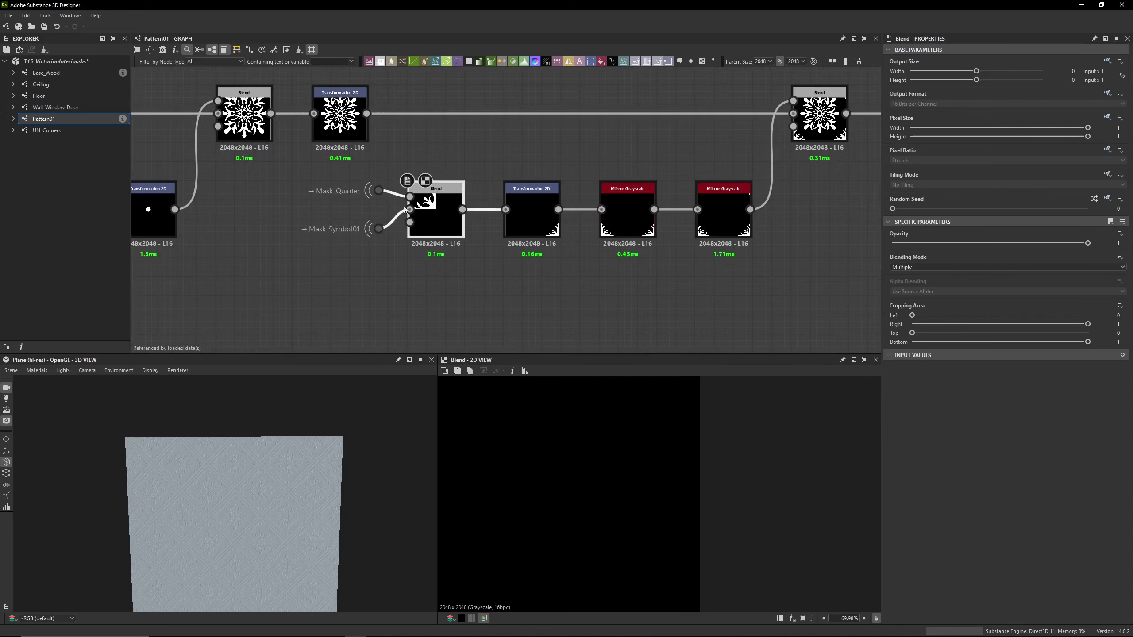
scroll(446, 214, up, 3)
scroll(557, 474, down, 5)
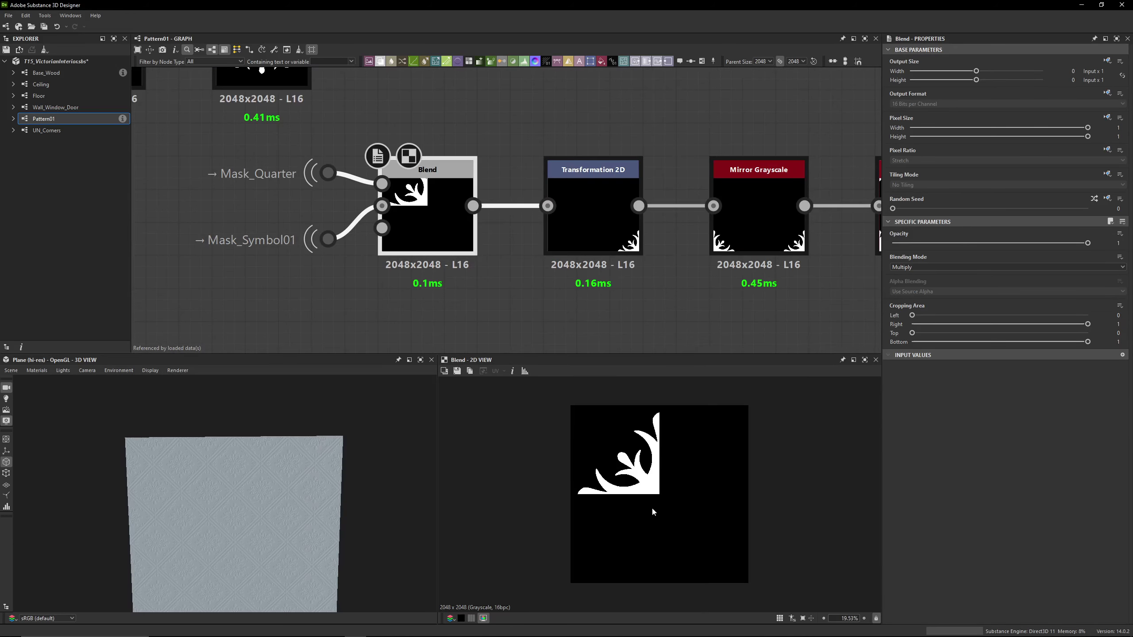
click(595, 230)
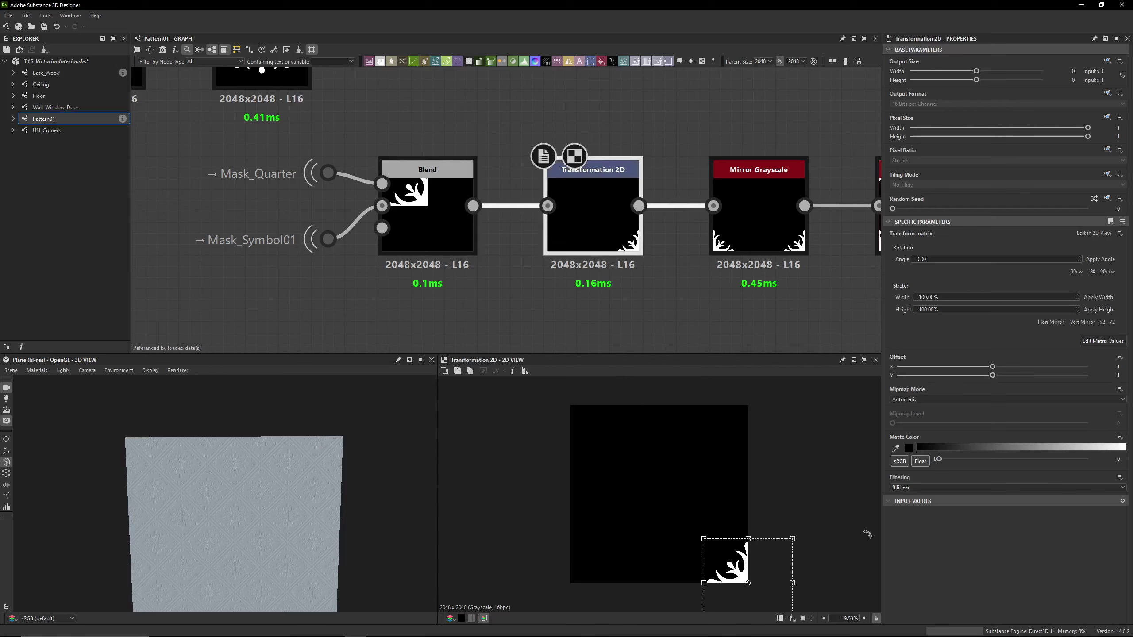
click(428, 214)
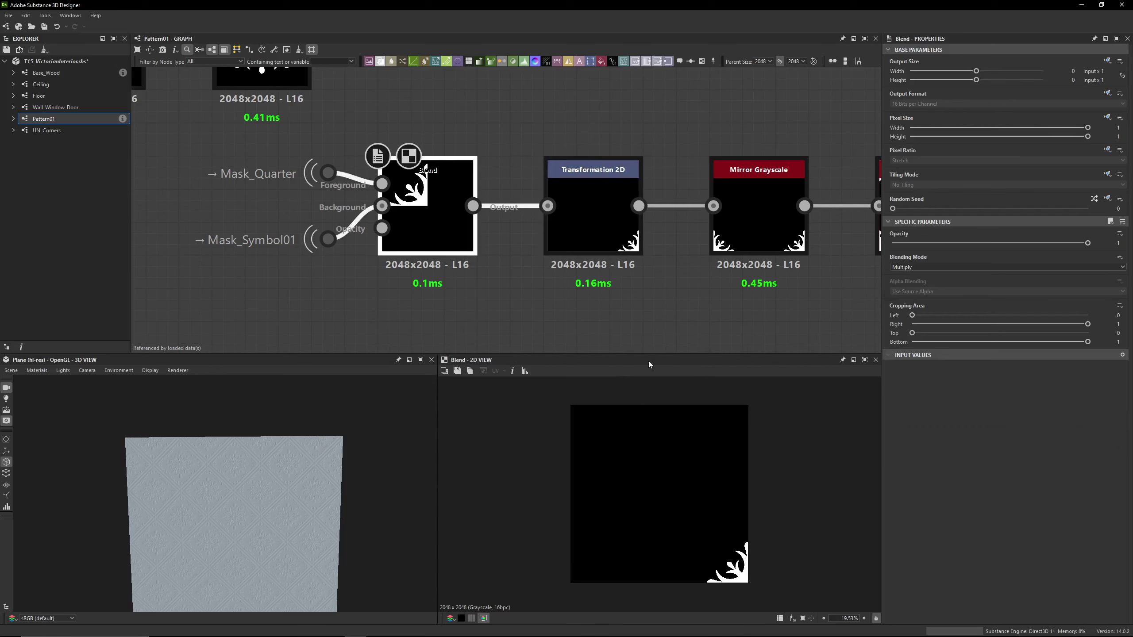
click(624, 247)
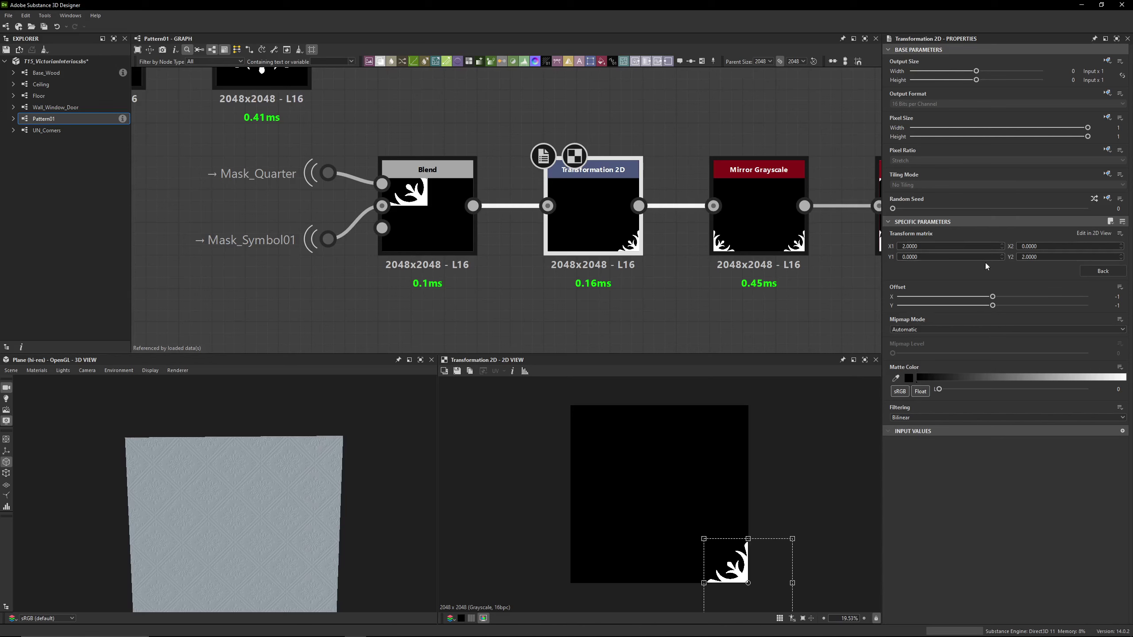
Review the two Mirror Grayscale nodes that copy the corner ornament across the X and Y axes
middle_drag(727, 277, 496, 243)
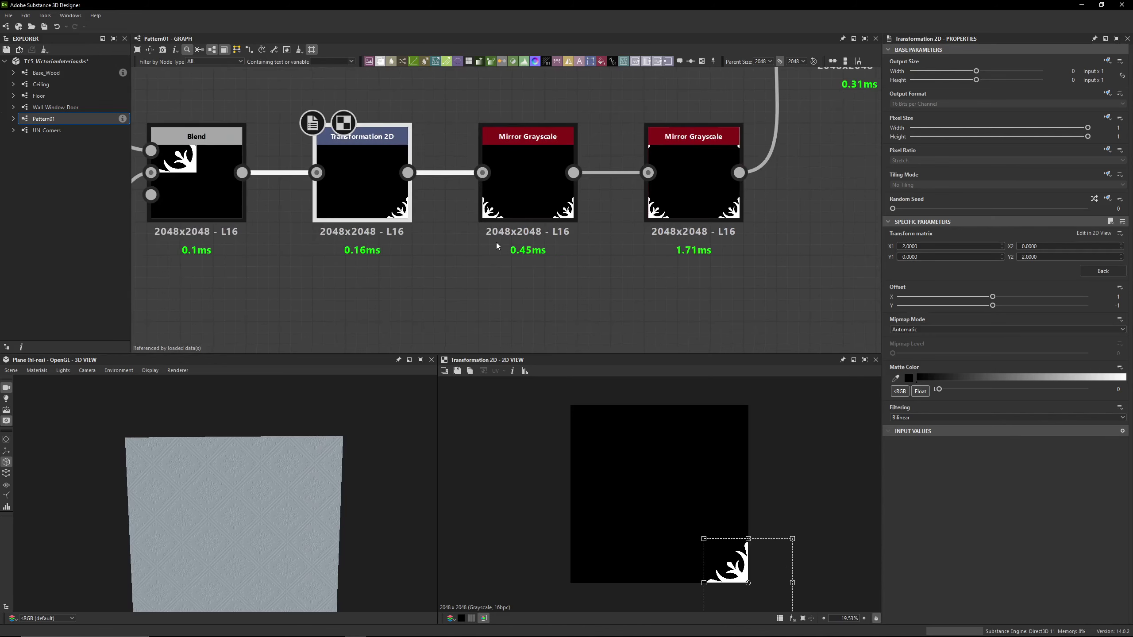
click(529, 220)
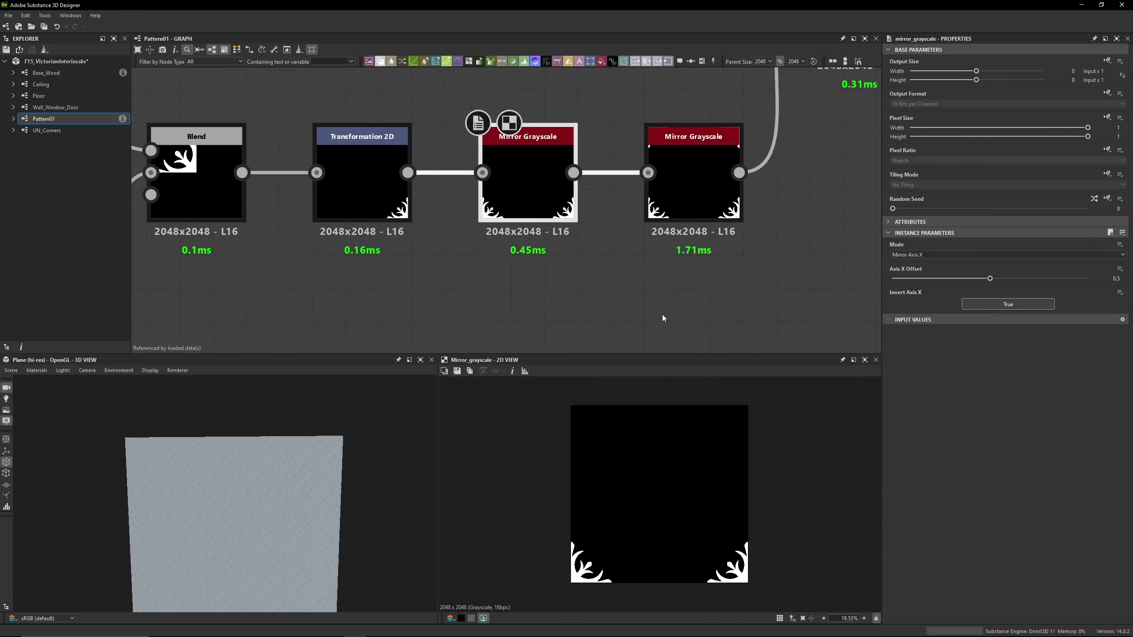
click(693, 196)
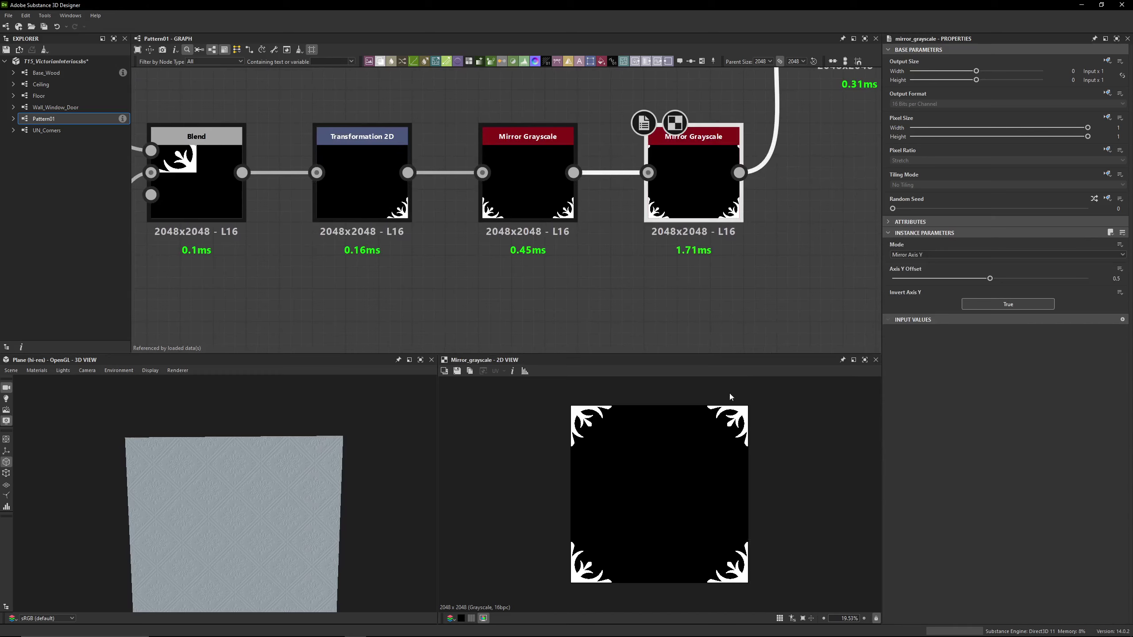
Inspect the Blend that adds the corners to the central rosette and the matrix values of its Transformation 2D node
scroll(691, 200, down, 5)
middle_drag(656, 216, 465, 247)
click(566, 156)
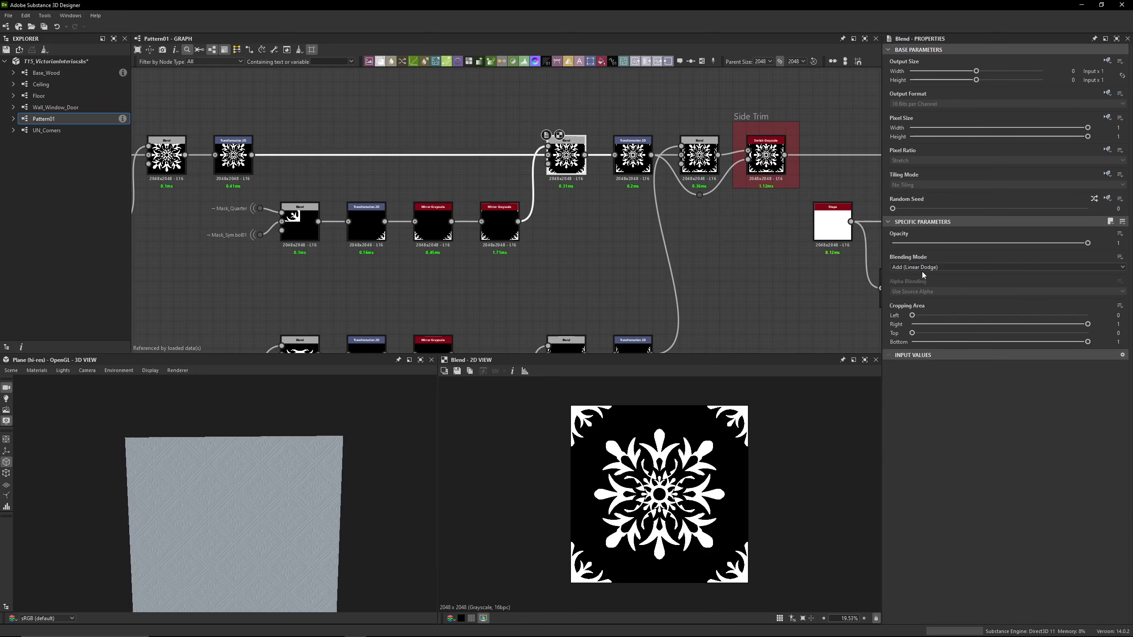
click(632, 158)
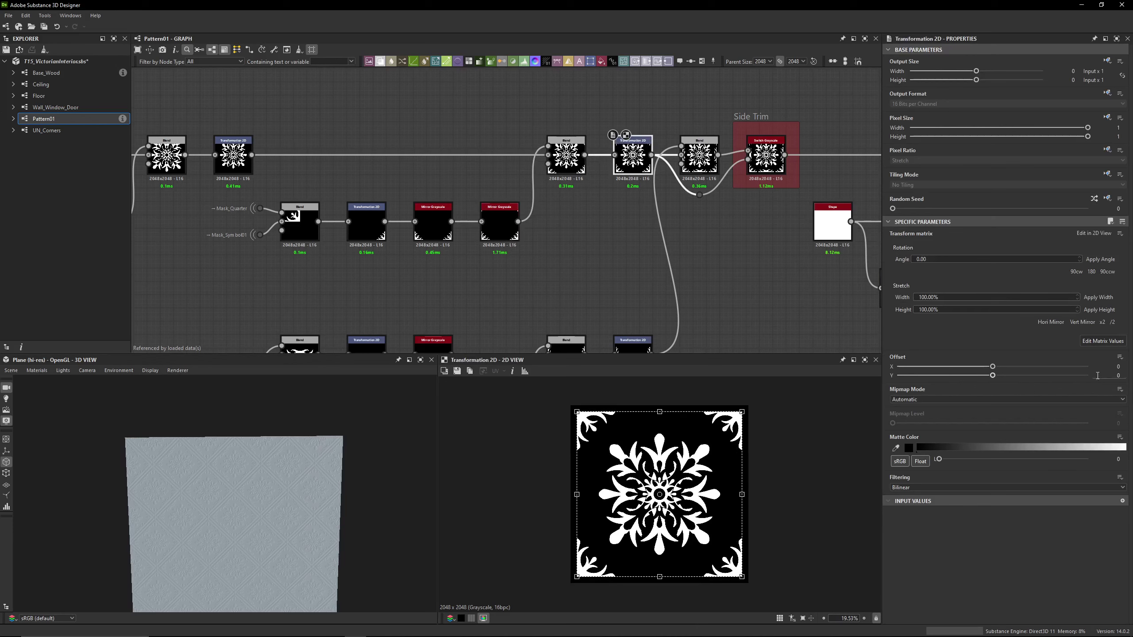
click(1103, 340)
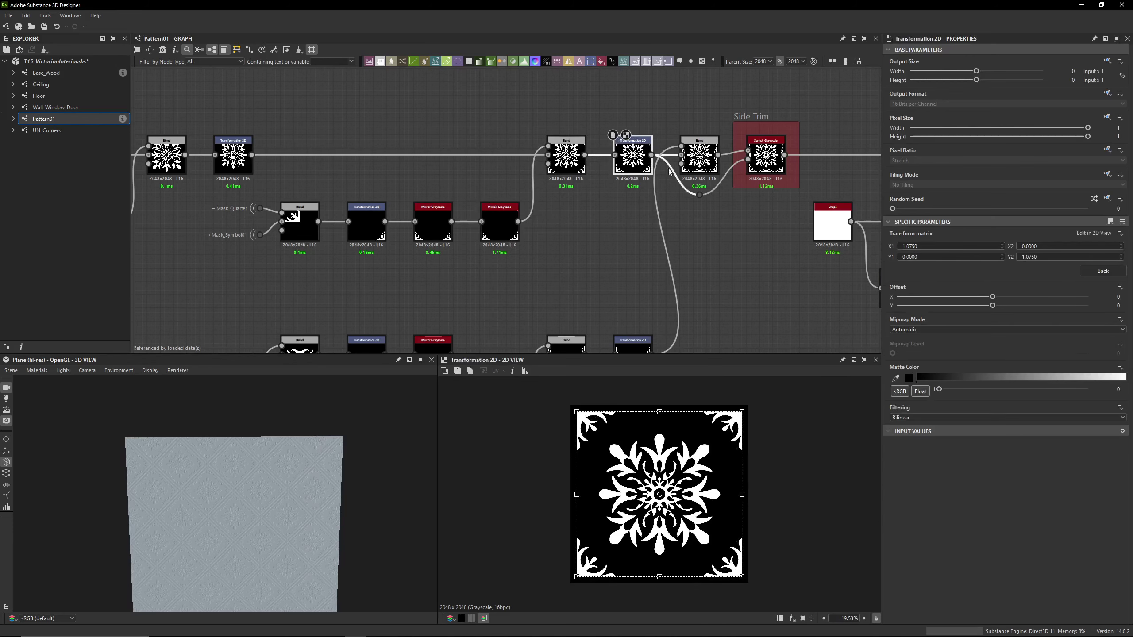
Compare the Blend before the Side Trim switch with the edge-ornament Transformation 2D that feeds it
click(700, 156)
middle_drag(700, 156, 664, 139)
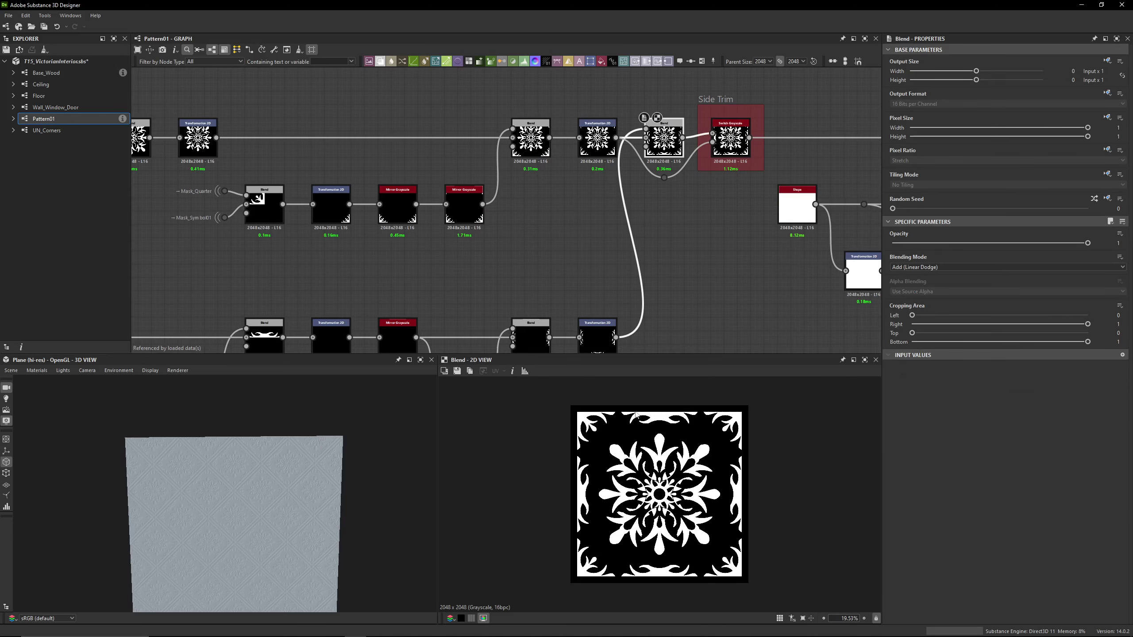
middle_drag(597, 337, 595, 318)
click(595, 318)
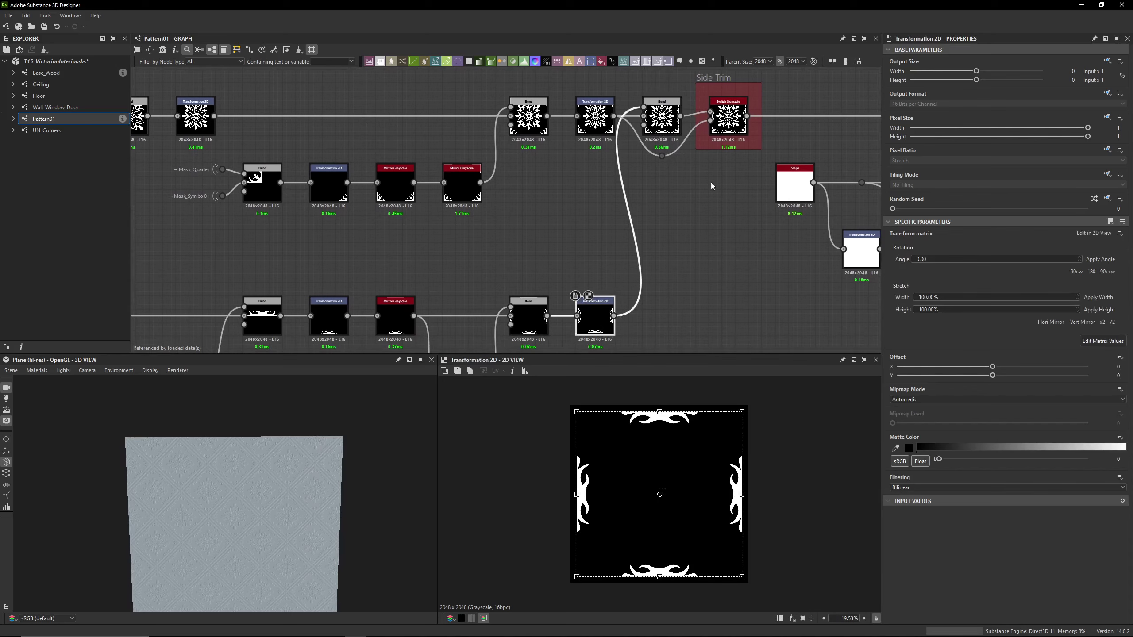
click(662, 117)
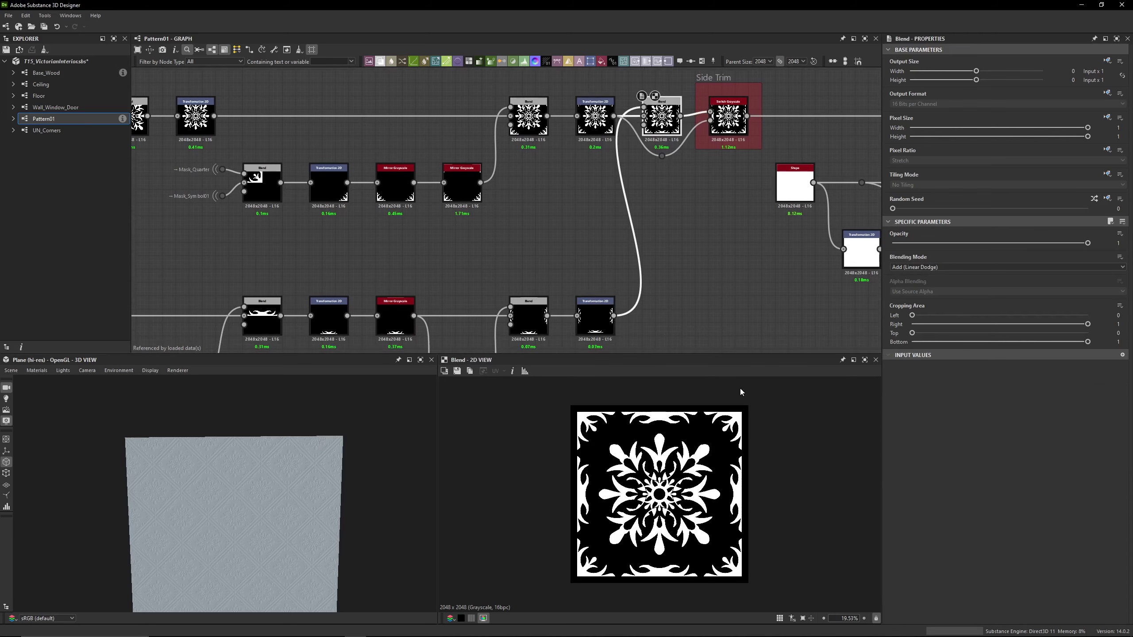
Examine the Side Trim frame in the graph and the embossed tile pattern close up in the 3D view
scroll(694, 193, up, 5)
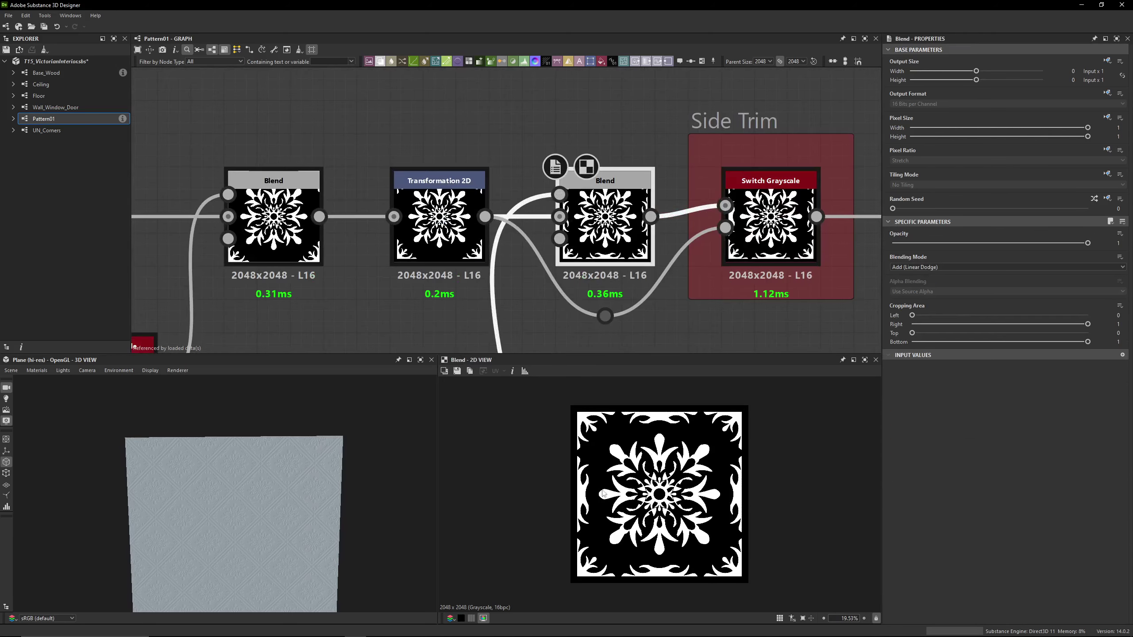
middle_drag(578, 259, 453, 268)
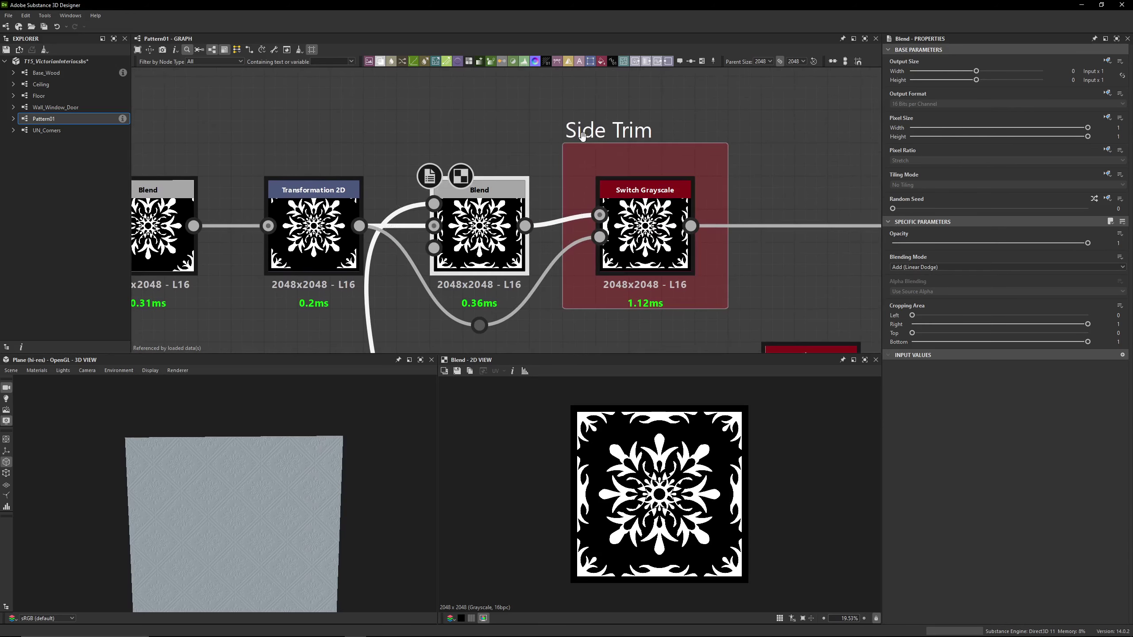
drag(282, 522, 272, 489)
scroll(256, 474, up, 5)
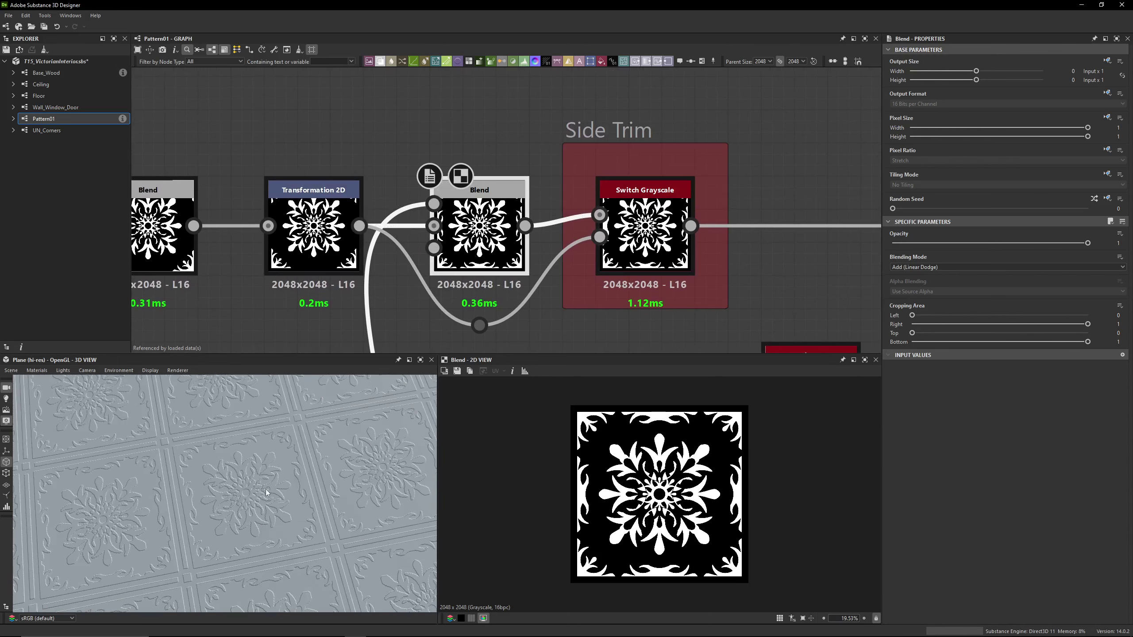
Check the Side Trim Switch Grayscale node's parameters and display the preview of the graph's input parameters
click(649, 240)
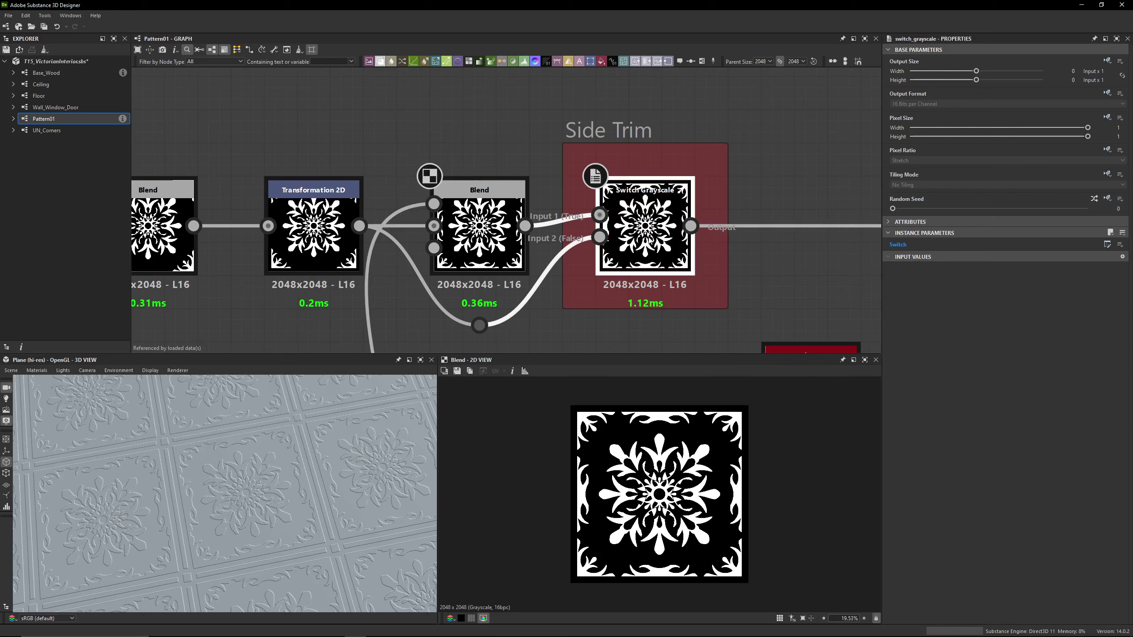
key(Escape)
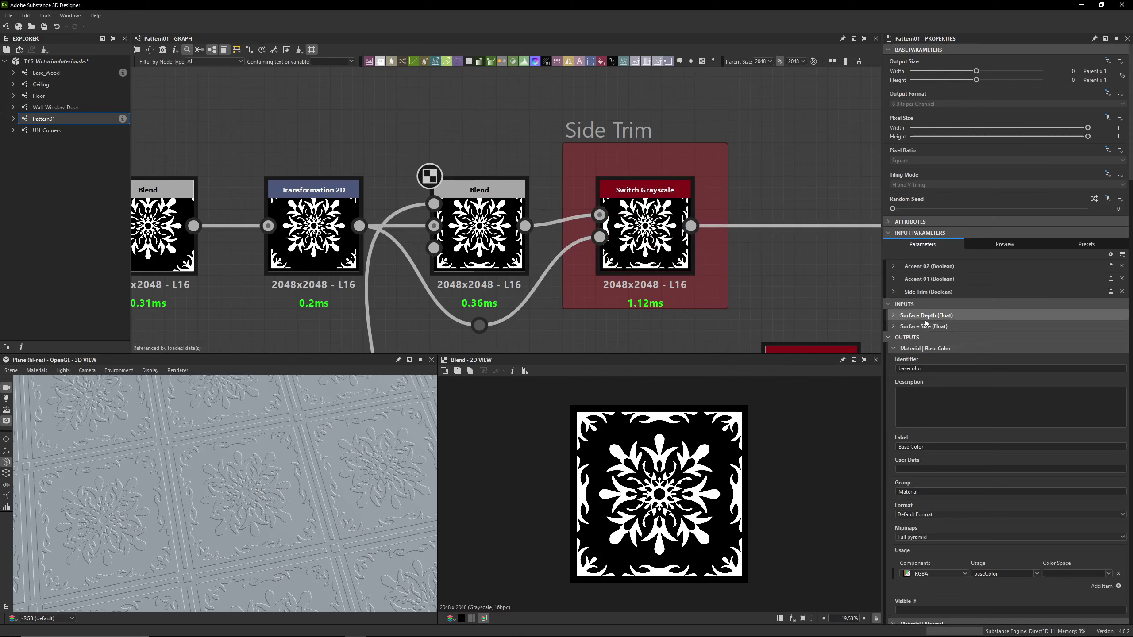
click(1005, 244)
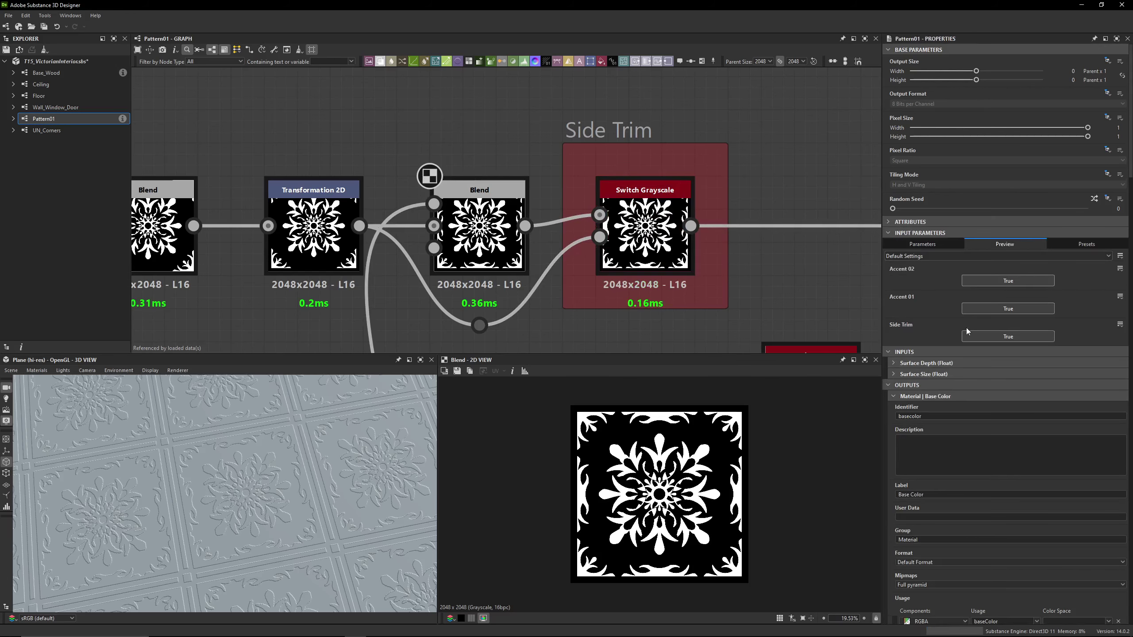
Toggle Side Trim and Accent 01 to False in the parameter preview and set both back to True
click(998, 336)
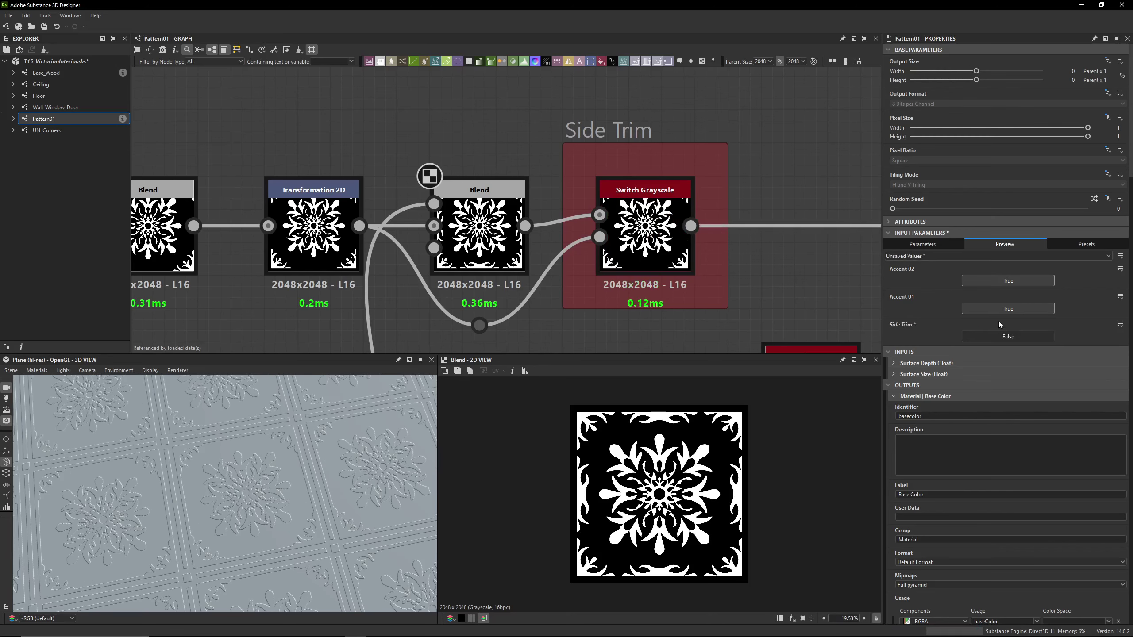
click(1006, 309)
click(1005, 309)
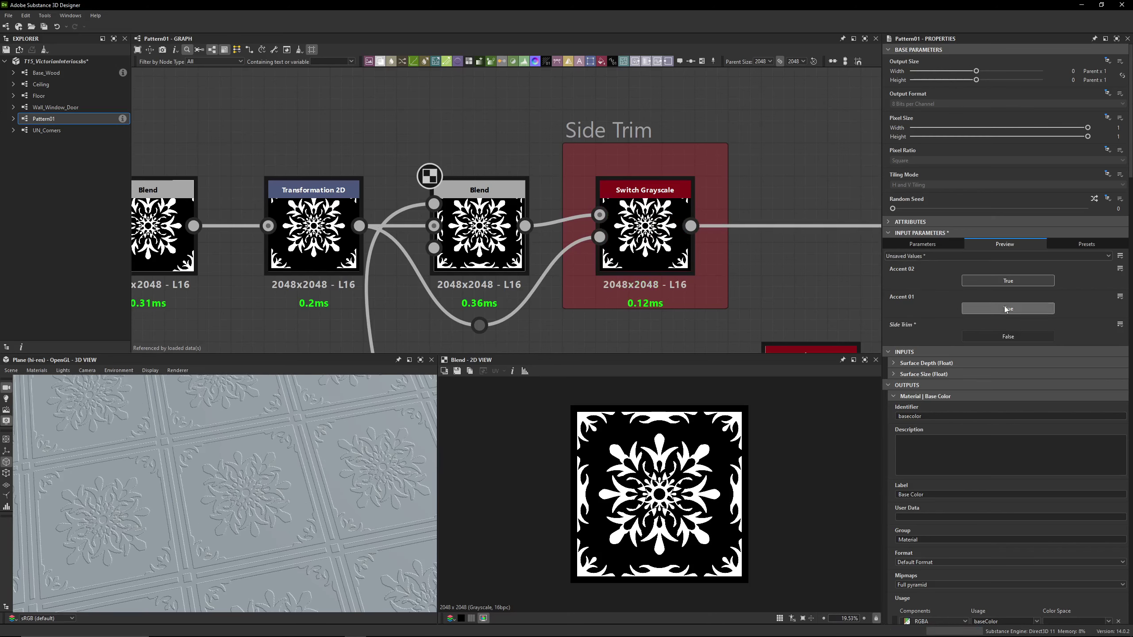
click(1005, 309)
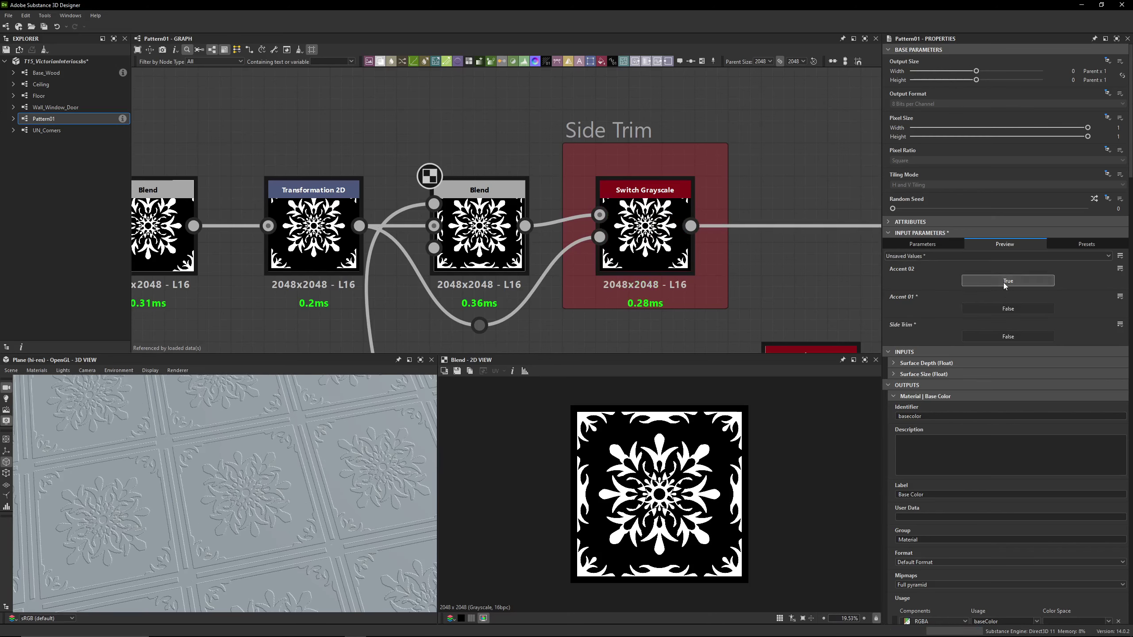
click(1006, 309)
click(1008, 337)
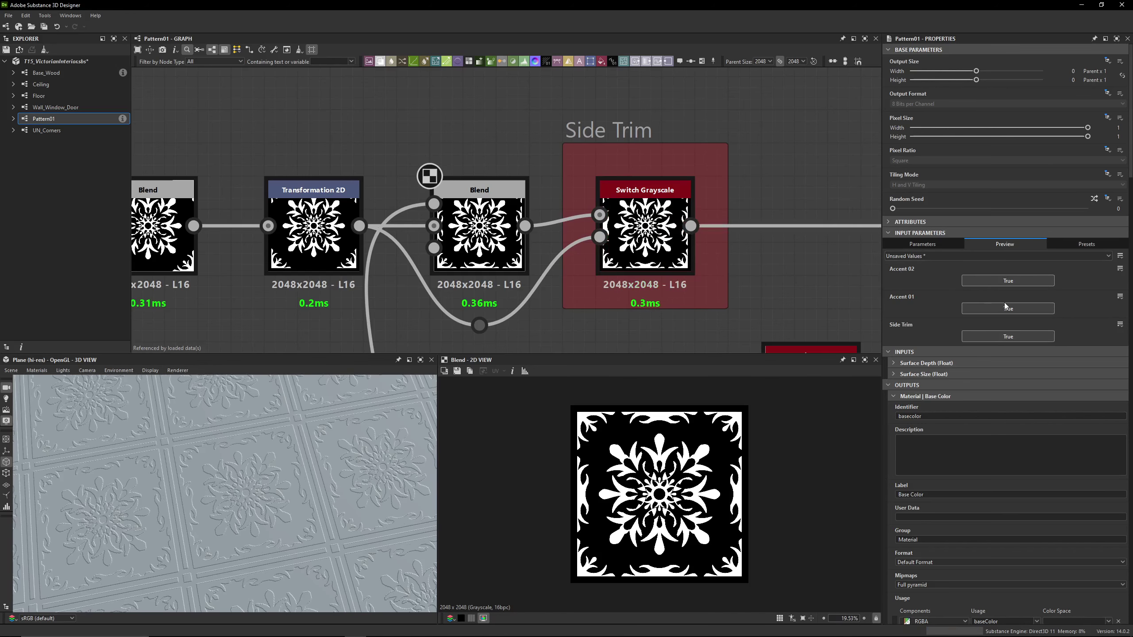
Check which existing graph input drives the Side Trim Switch Grayscale node's Switch parameter
middle_drag(549, 286, 366, 251)
scroll(366, 250, down, 3)
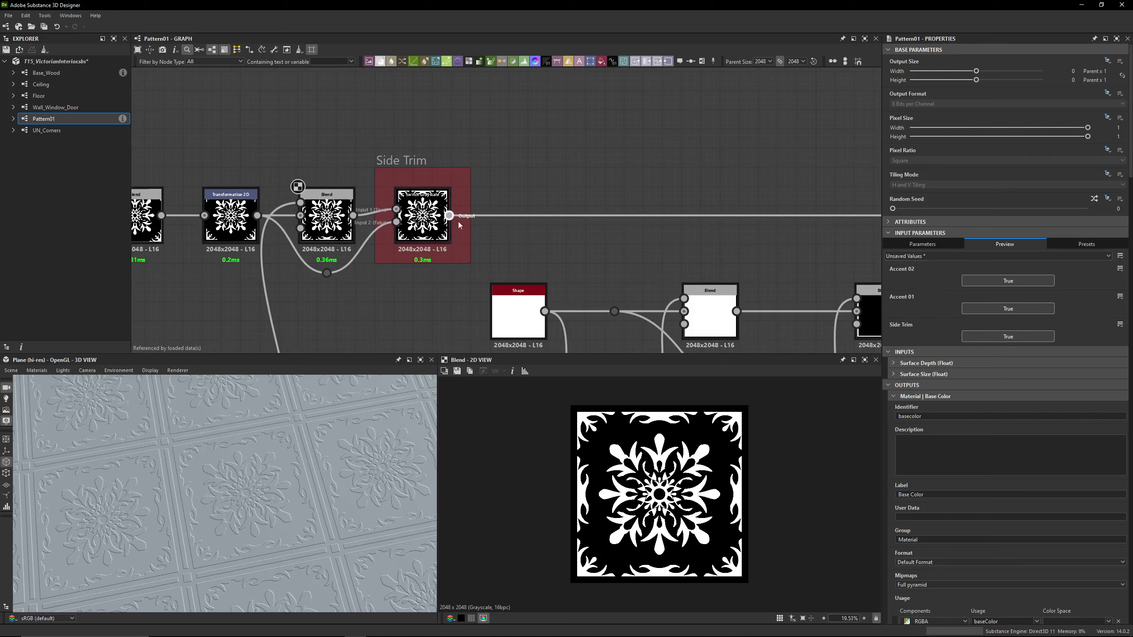
scroll(459, 223, down, 3)
middle_drag(537, 237, 436, 183)
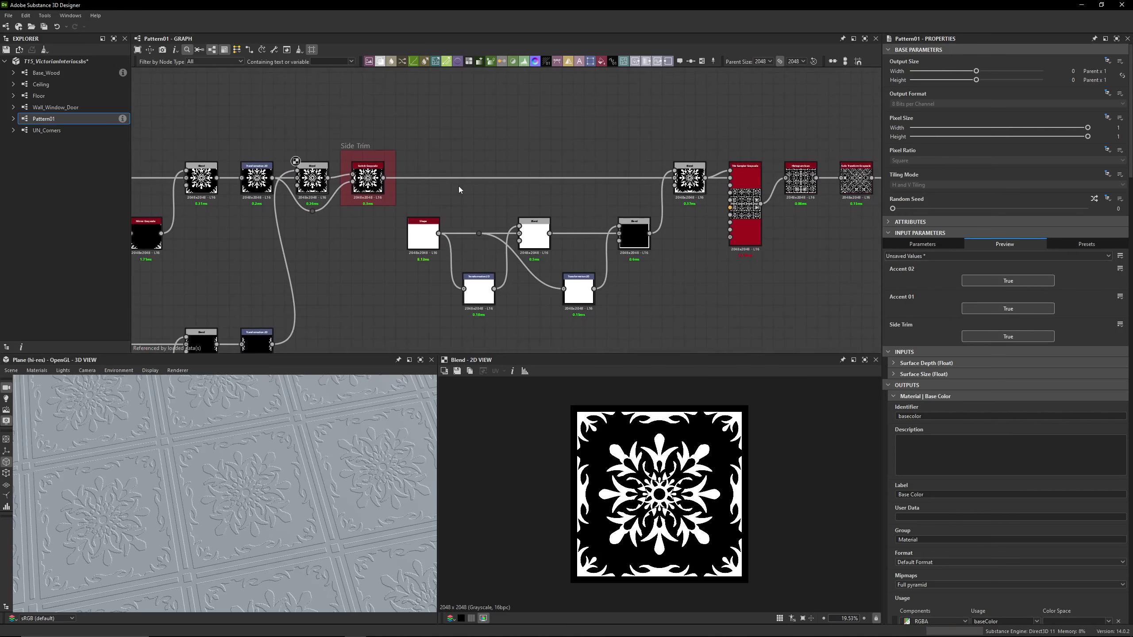
scroll(369, 180, up, 4)
click(369, 181)
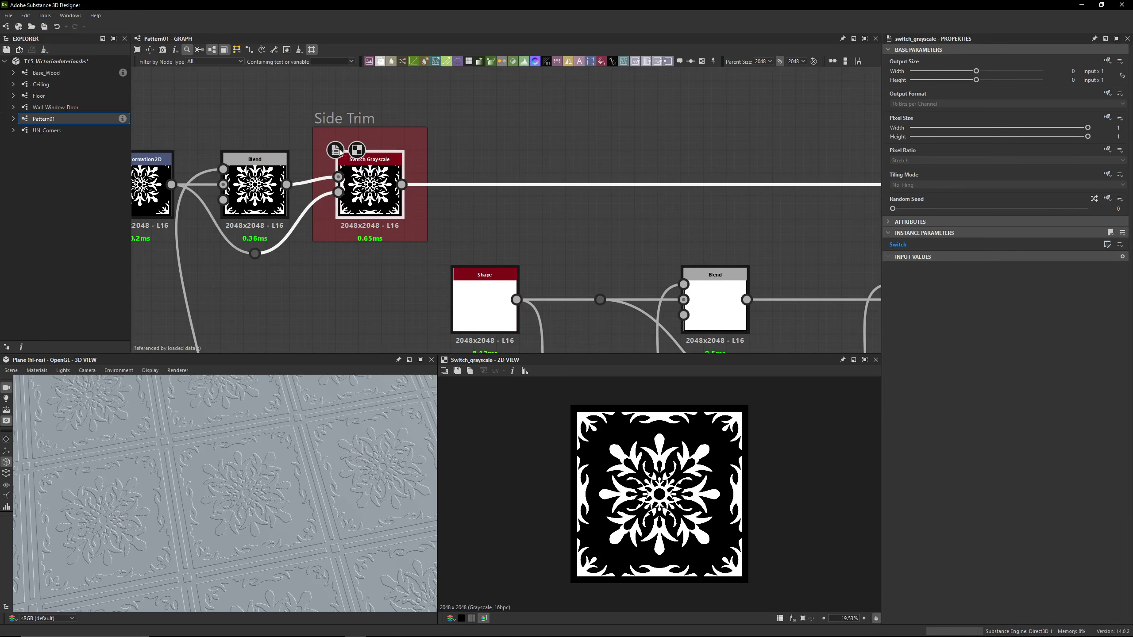
click(1120, 245)
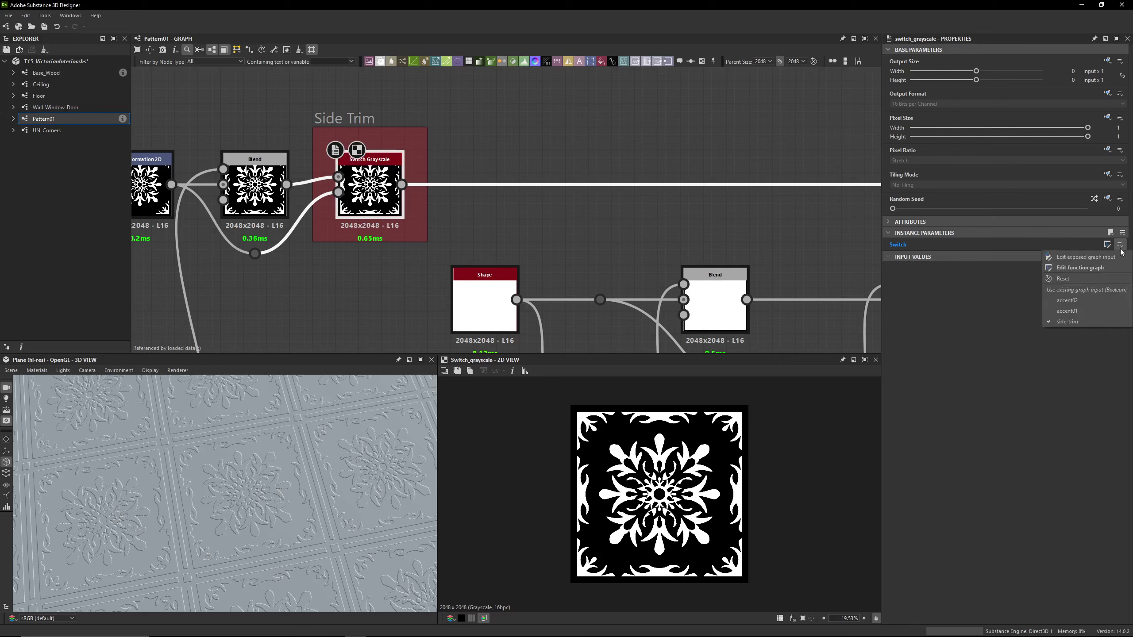
click(613, 241)
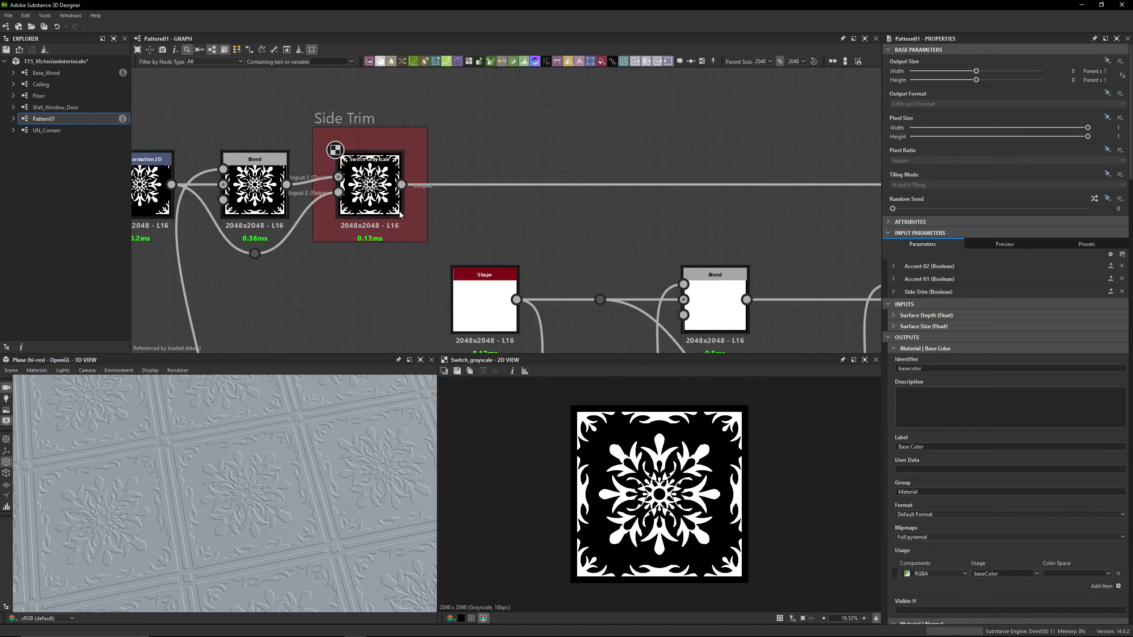
Inspect the square Shape node and the first Transformation 2D it feeds, looking closely at the transformed square's corner
scroll(441, 214, down, 4)
scroll(441, 195, up, 2)
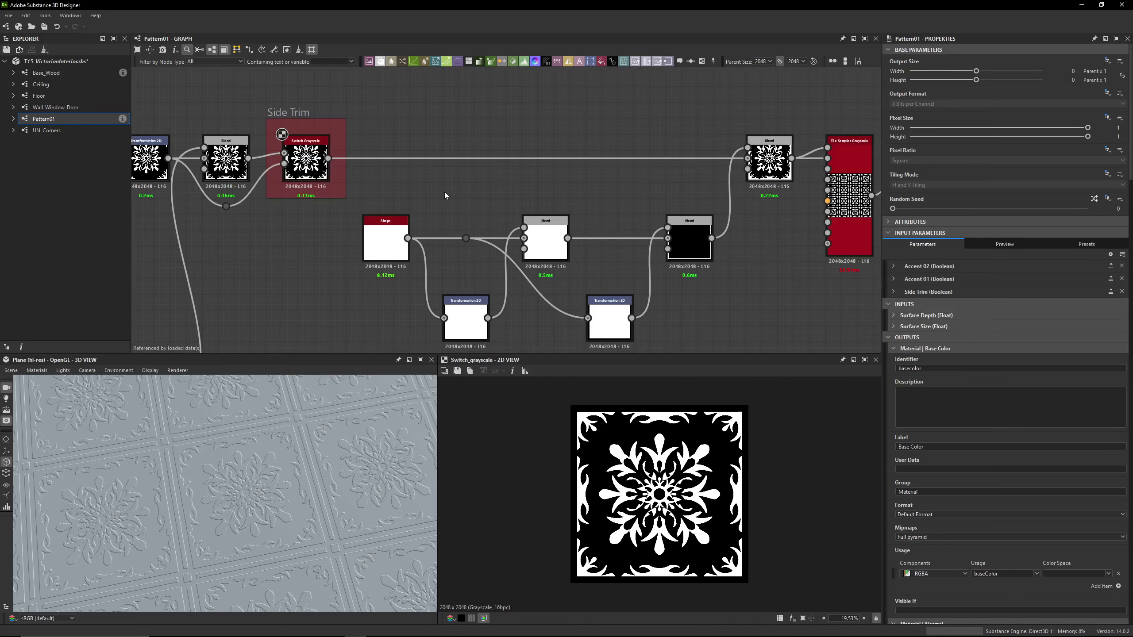
click(365, 247)
middle_drag(446, 268, 354, 220)
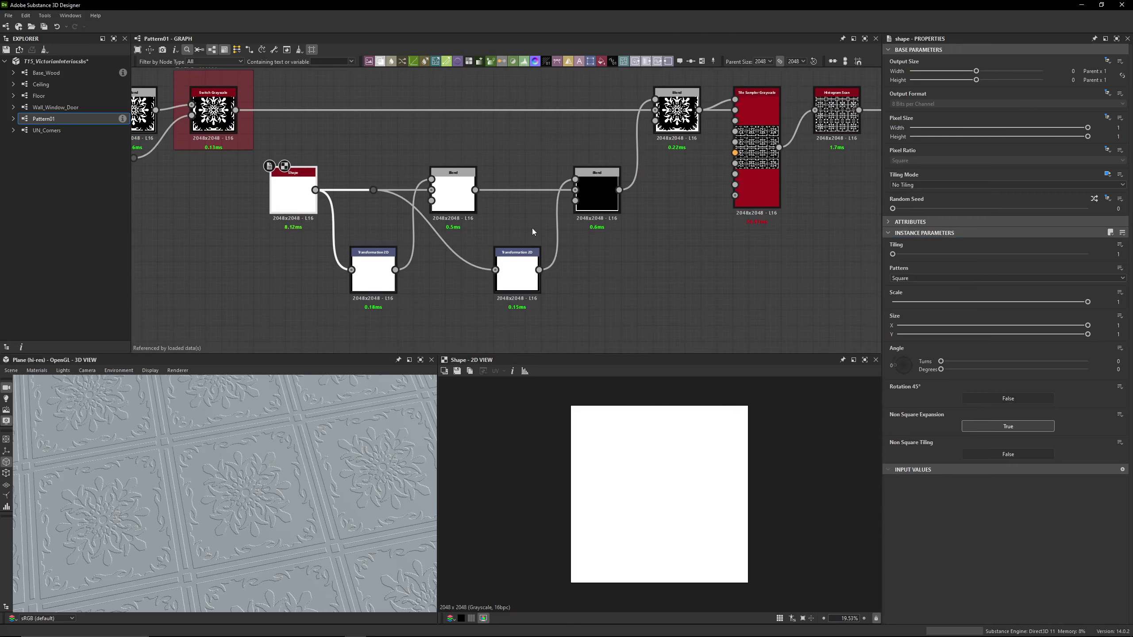
click(373, 272)
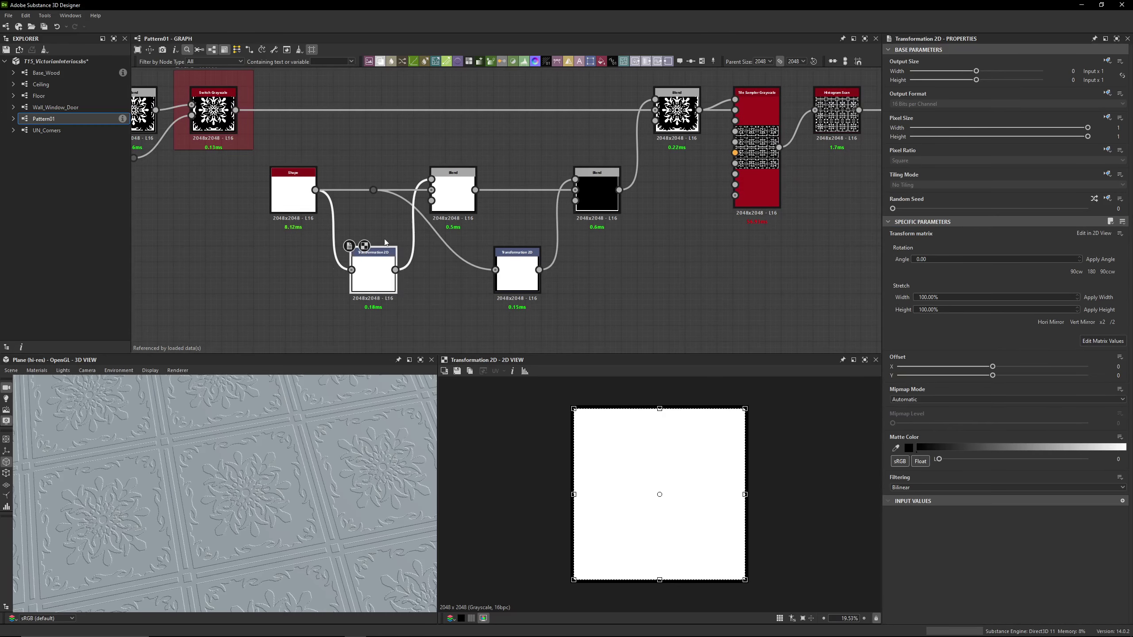
scroll(579, 420, up, 6)
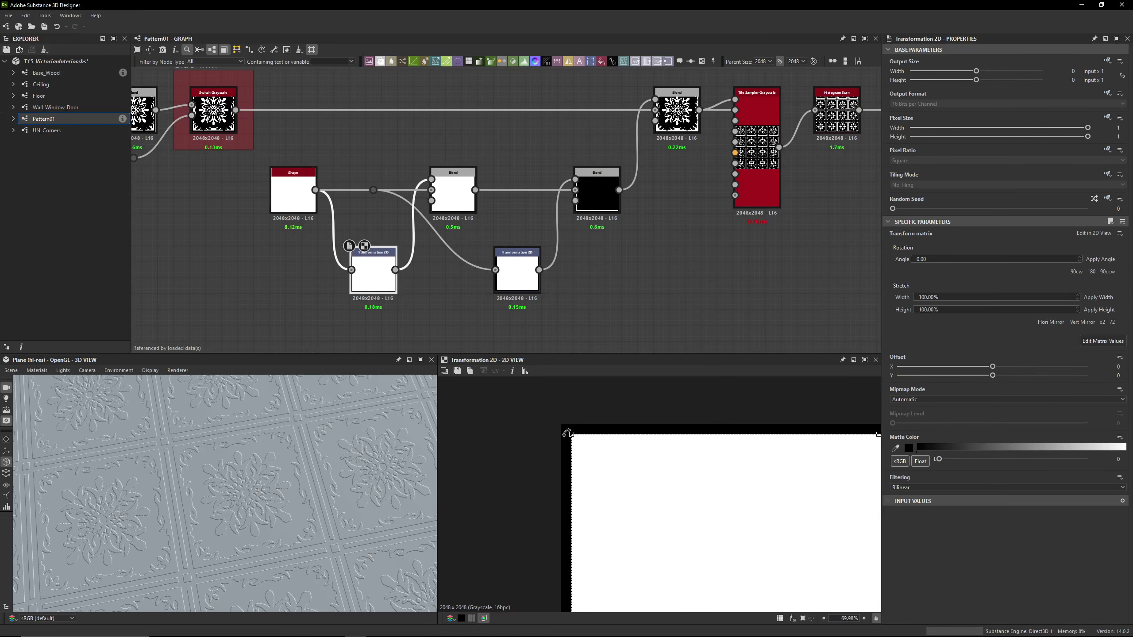
scroll(575, 440, up, 3)
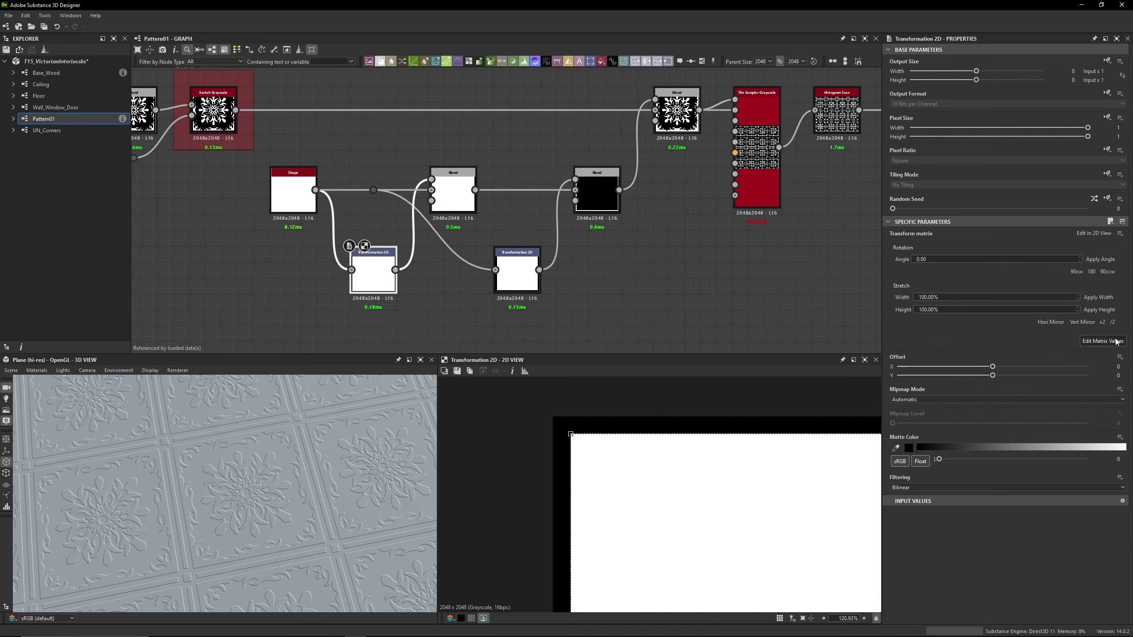
Compare the Multiply Blend, the source Shape and the second Transformation 2D, including that transform's matrix values
click(453, 193)
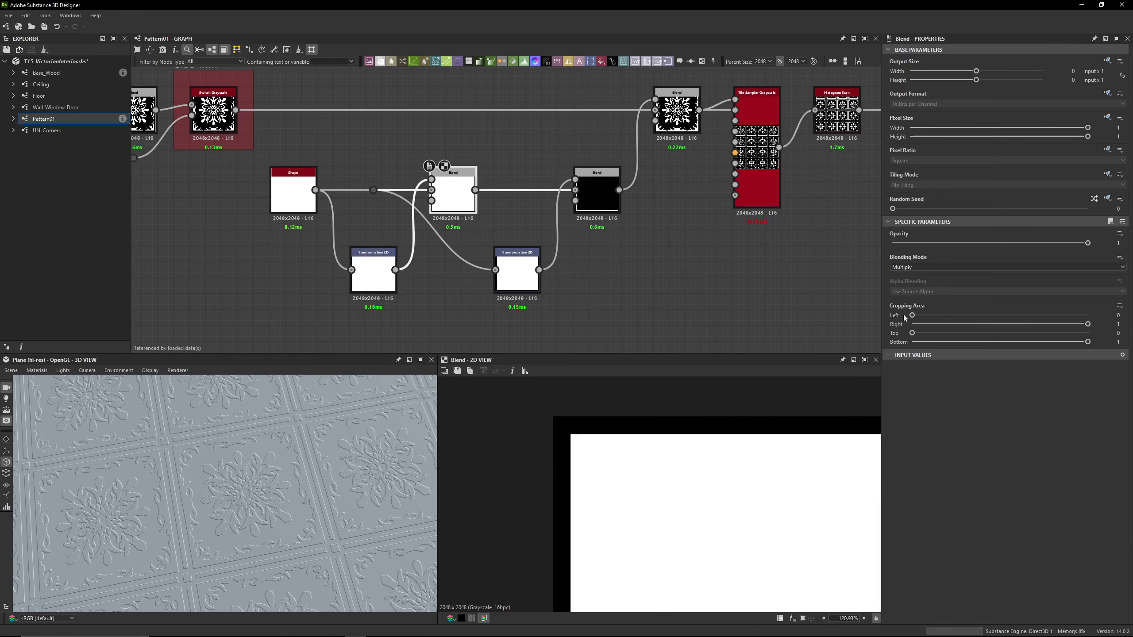
scroll(611, 433, down, 4)
scroll(459, 236, up, 1)
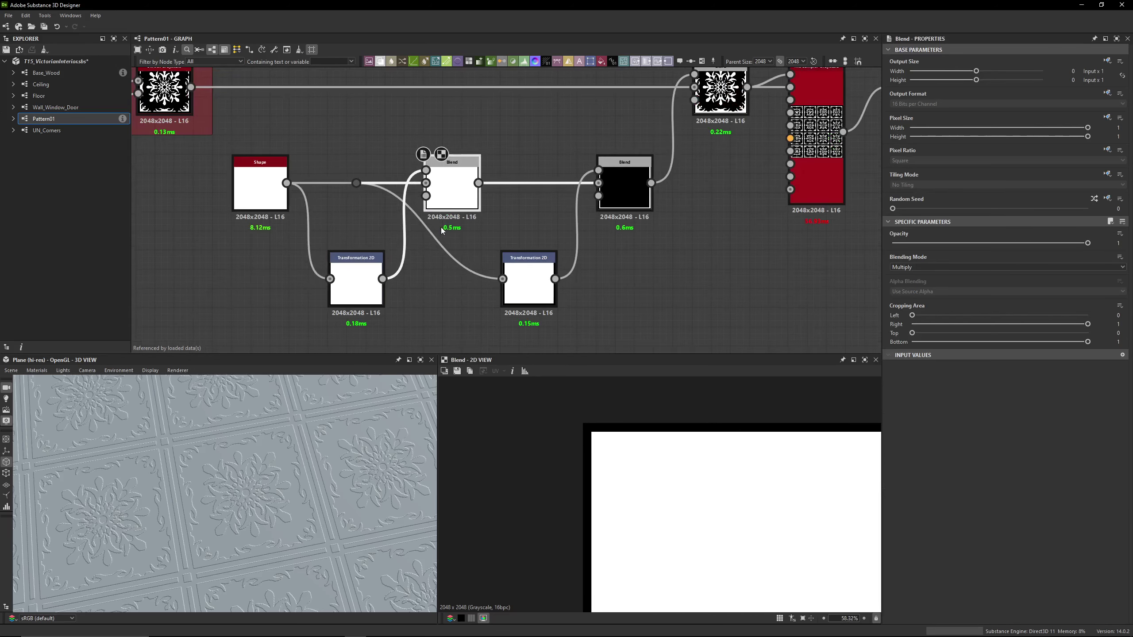
click(540, 298)
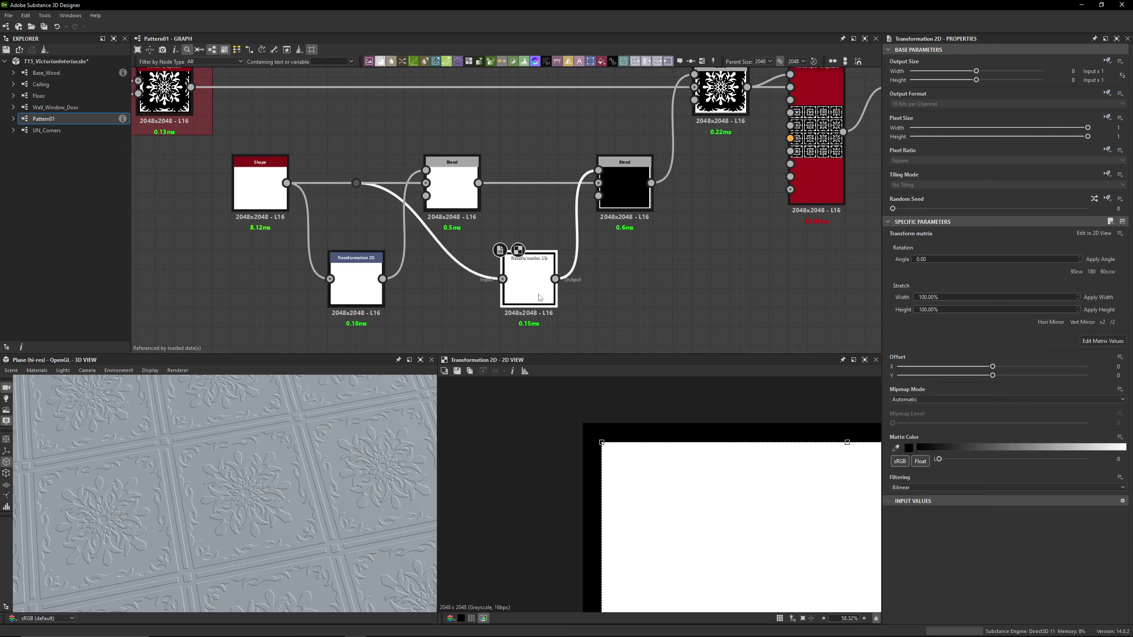
click(257, 188)
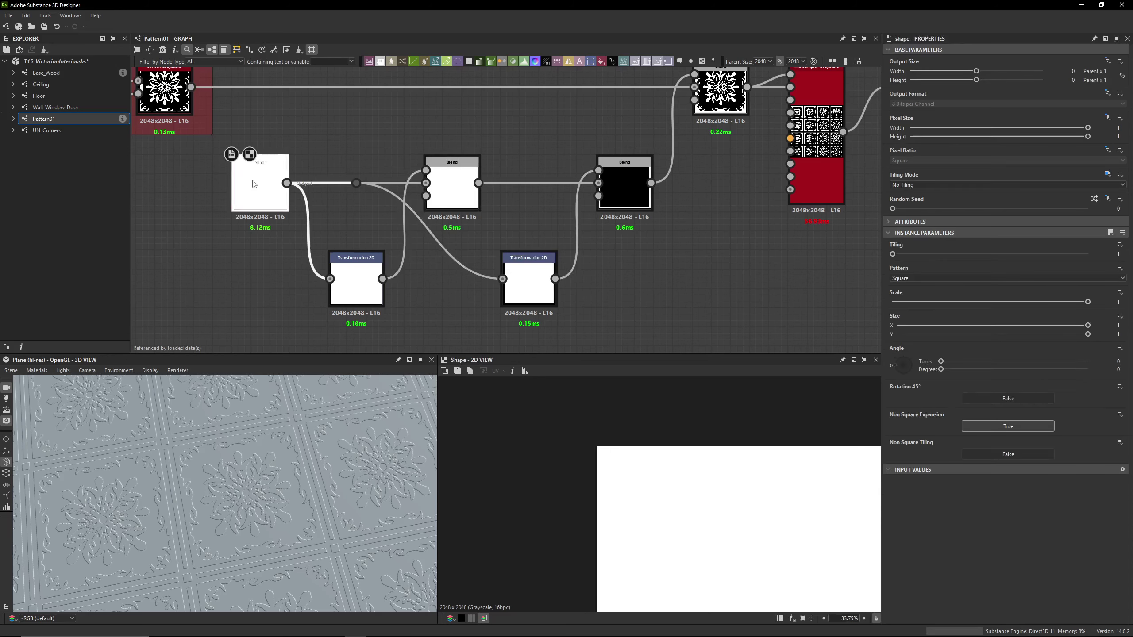
click(515, 284)
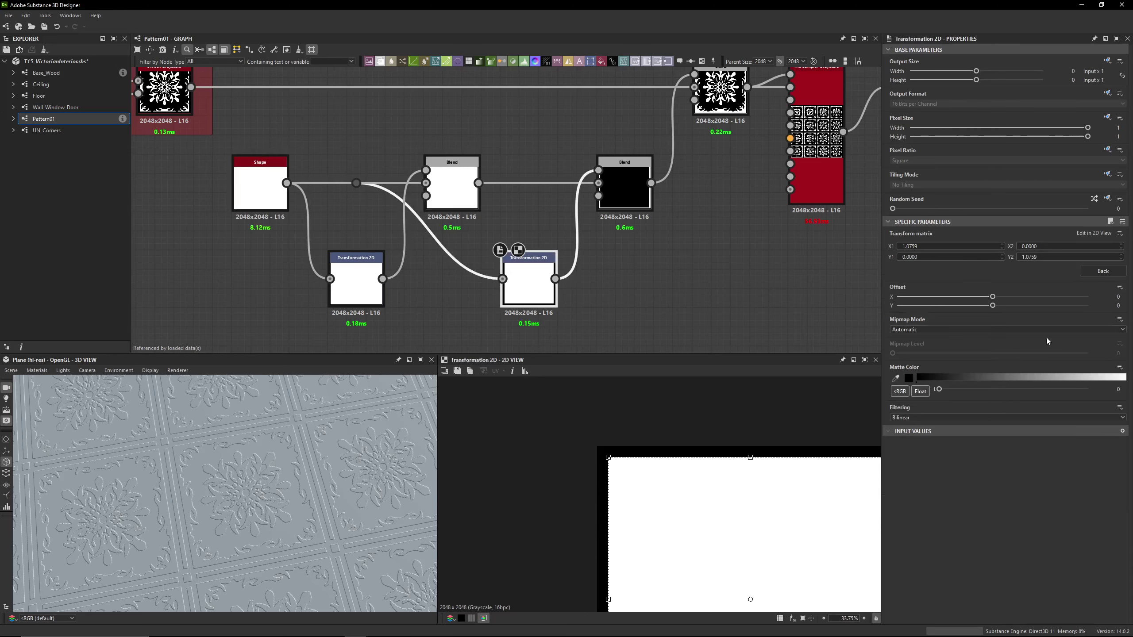
Preview the Subtract Blend that produces the square border frame
middle_drag(667, 279, 572, 278)
click(527, 213)
scroll(663, 549, down, 3)
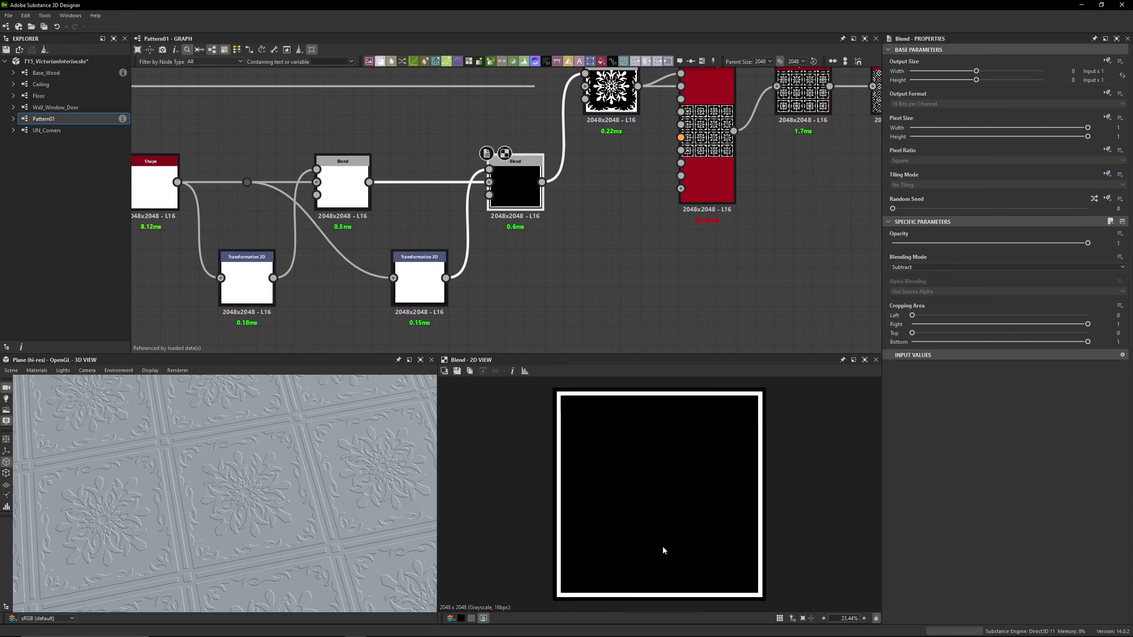
scroll(653, 453, up, 2)
scroll(579, 432, down, 1)
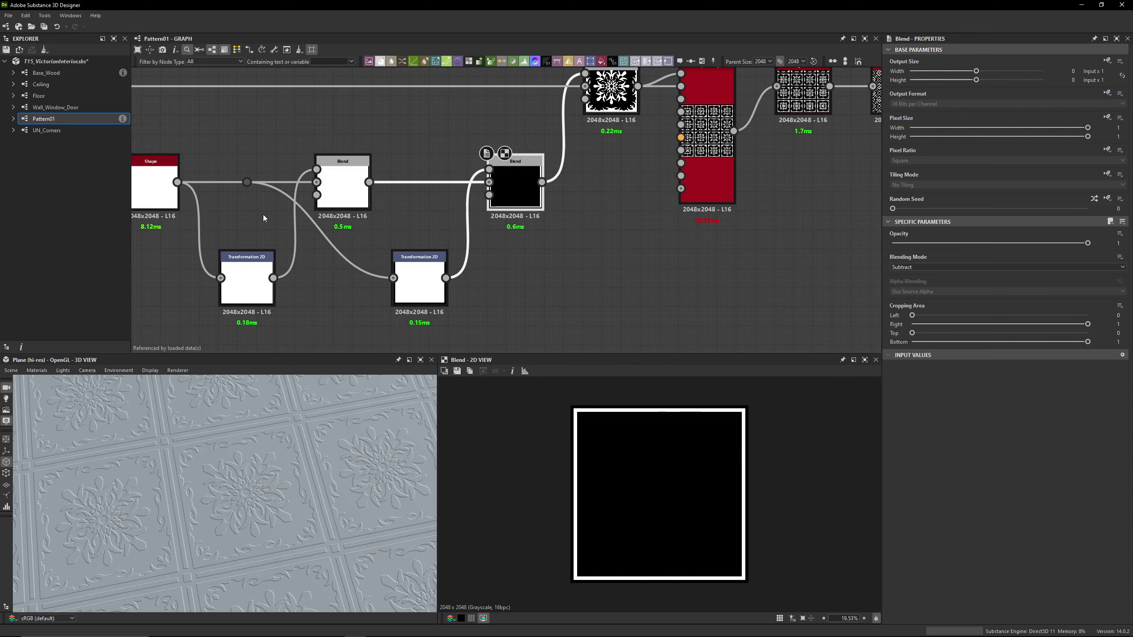
Compare the Add (Linear Dodge) Blend with its two inputs, the Side Trim switch and the border frame Blend
middle_drag(422, 220, 464, 263)
scroll(519, 233, down, 1)
click(628, 179)
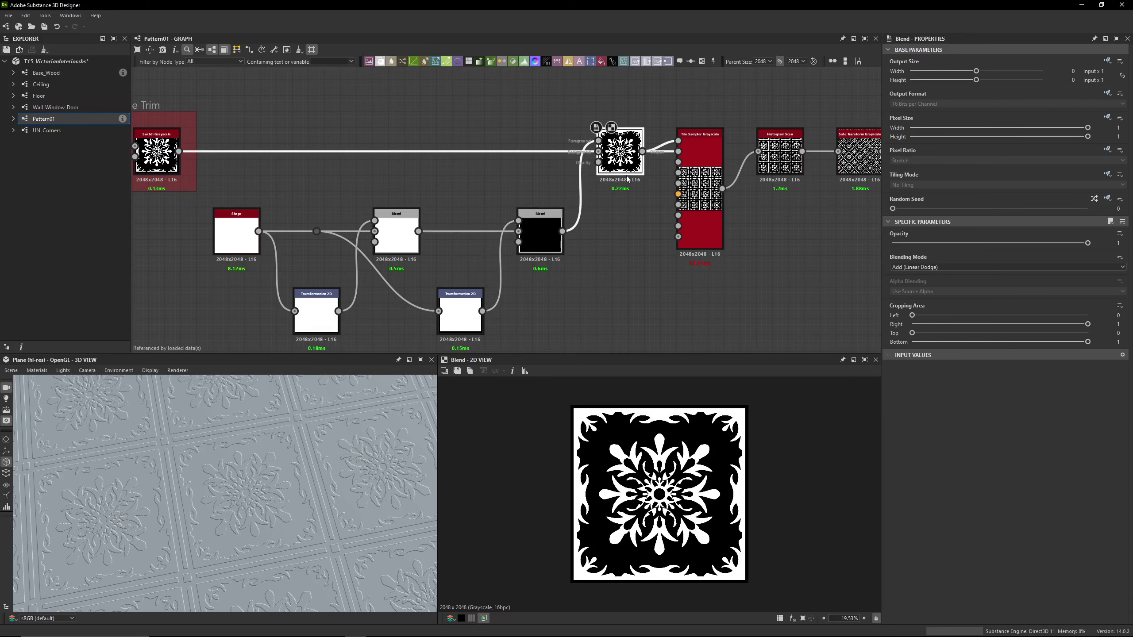
click(157, 154)
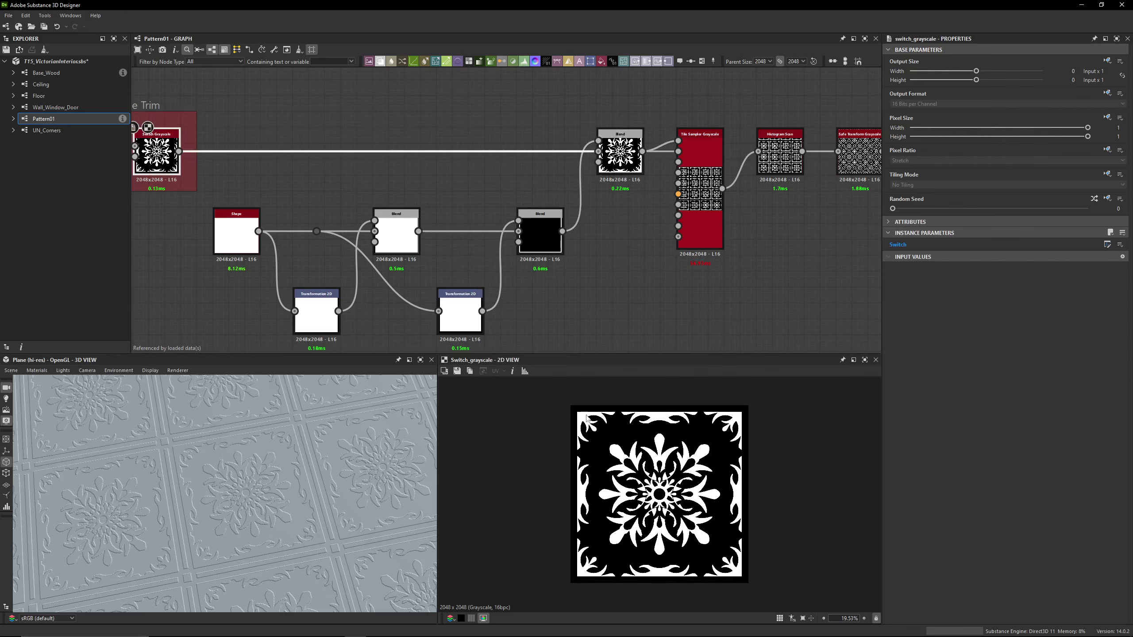
scroll(569, 434, up, 2)
scroll(569, 434, down, 1)
click(614, 170)
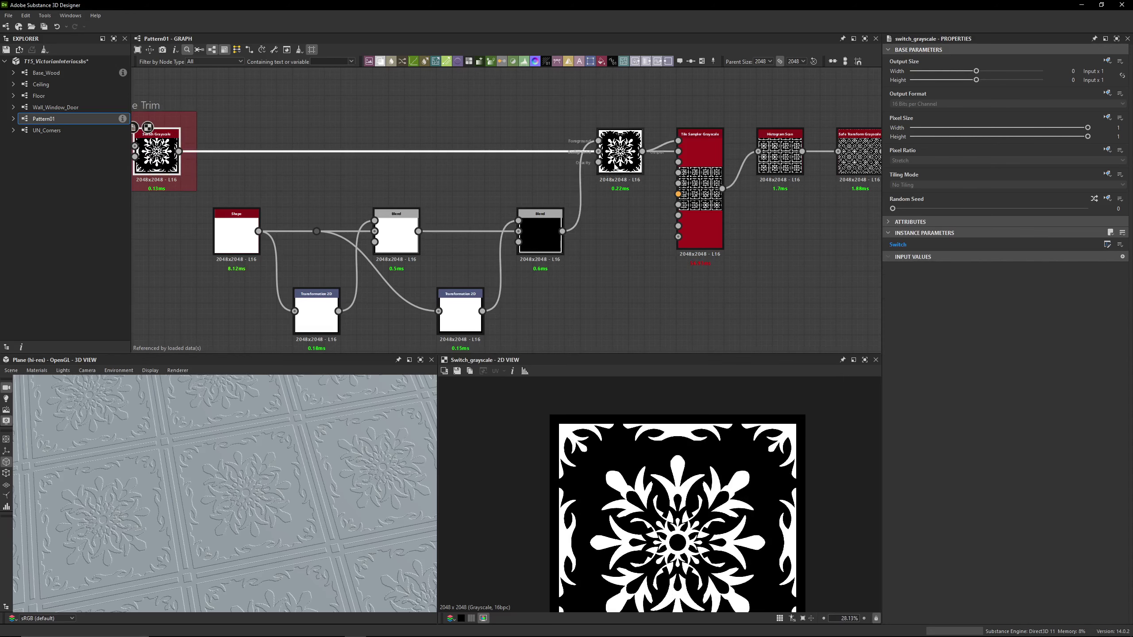
click(540, 236)
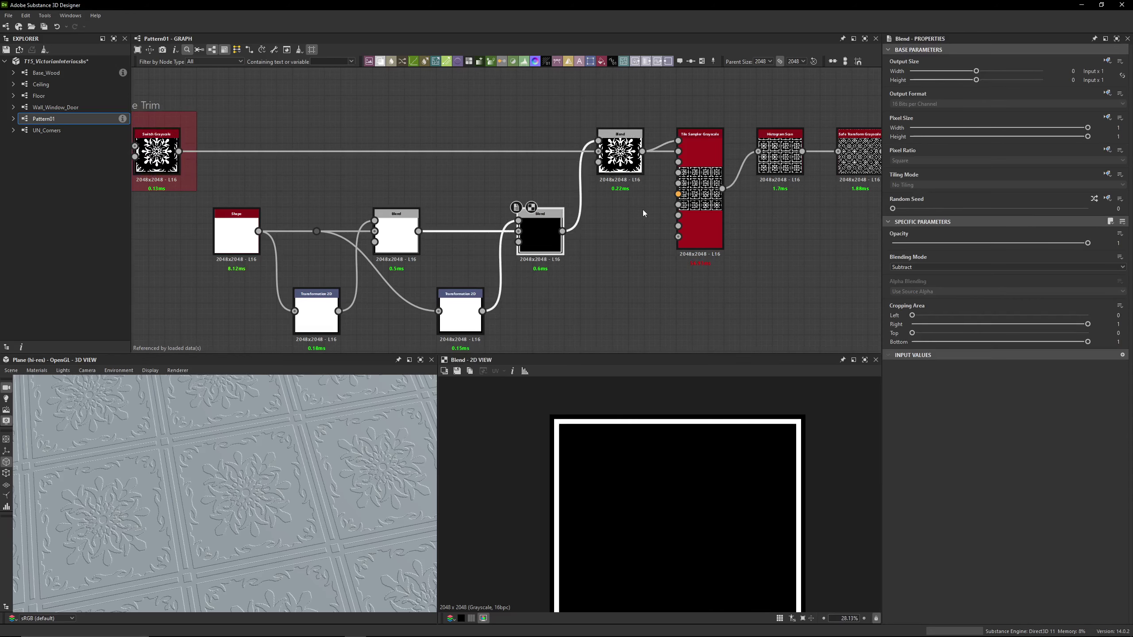
click(623, 168)
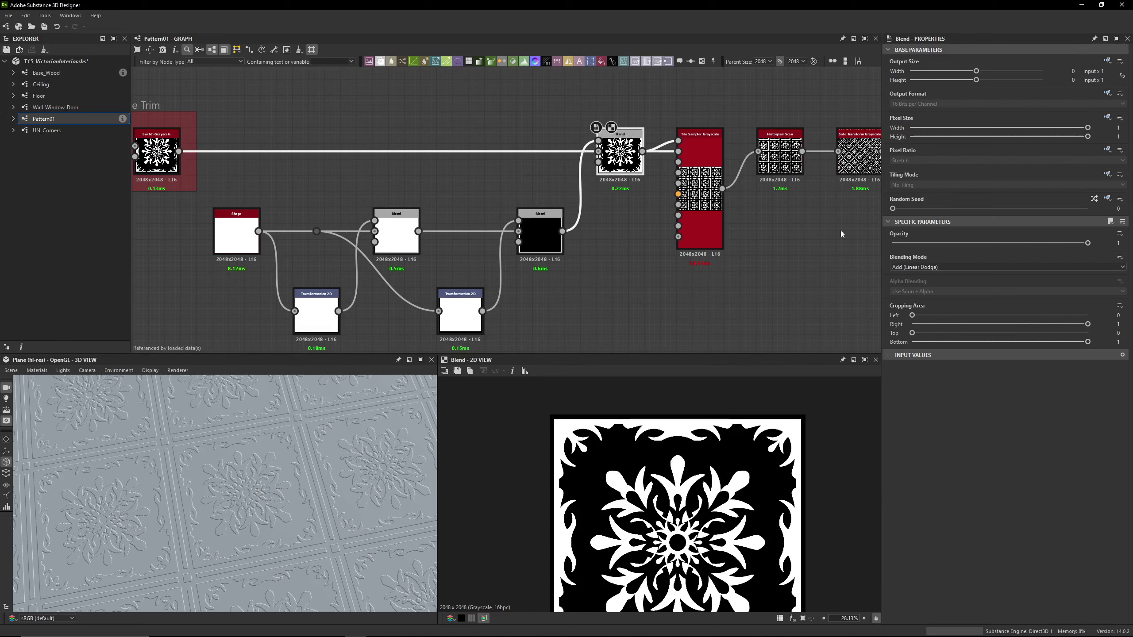
Inspect the Tile Sampler Grayscale node's inputs, pattern settings and tiled output
click(695, 147)
scroll(669, 156, up, 4)
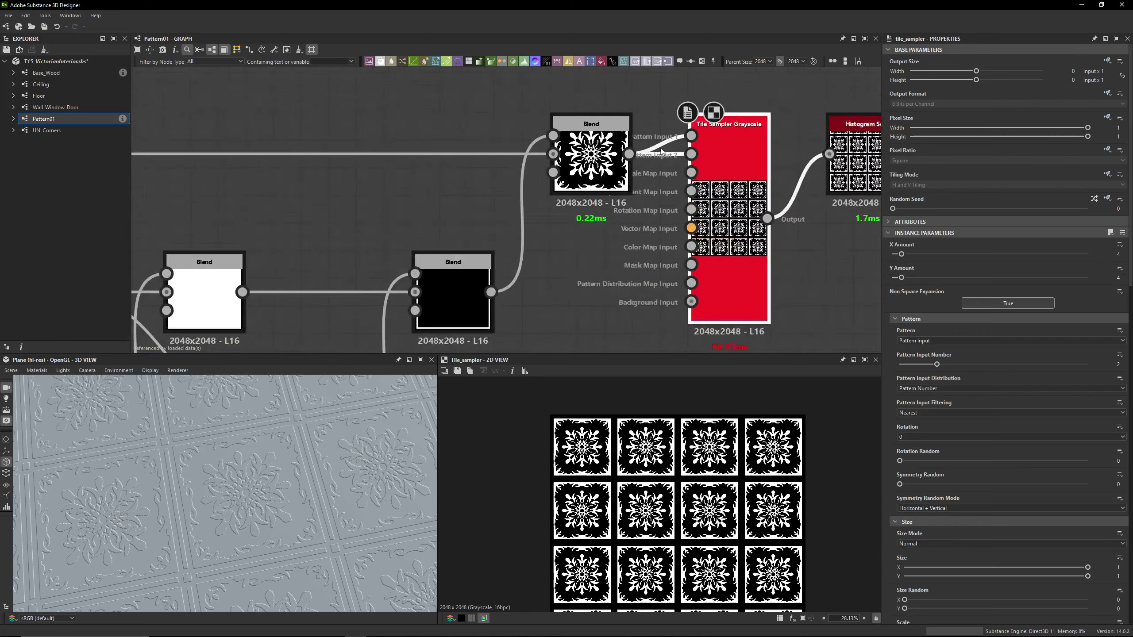
middle_drag(595, 153, 567, 153)
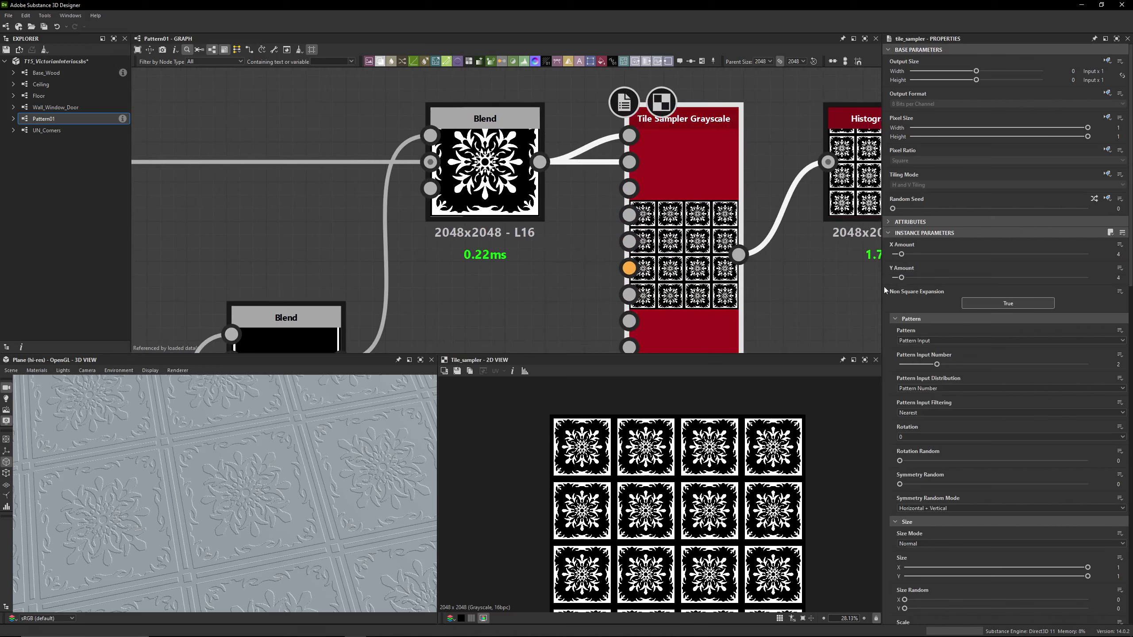
scroll(904, 316, down, 2)
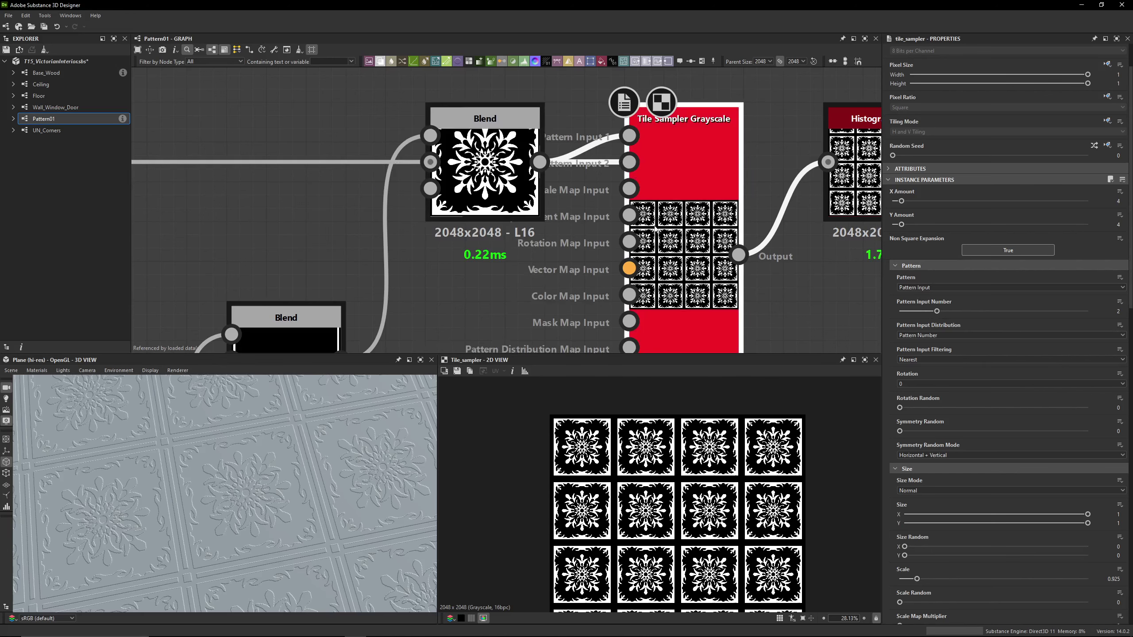
middle_drag(655, 228, 577, 197)
scroll(743, 554, down, 3)
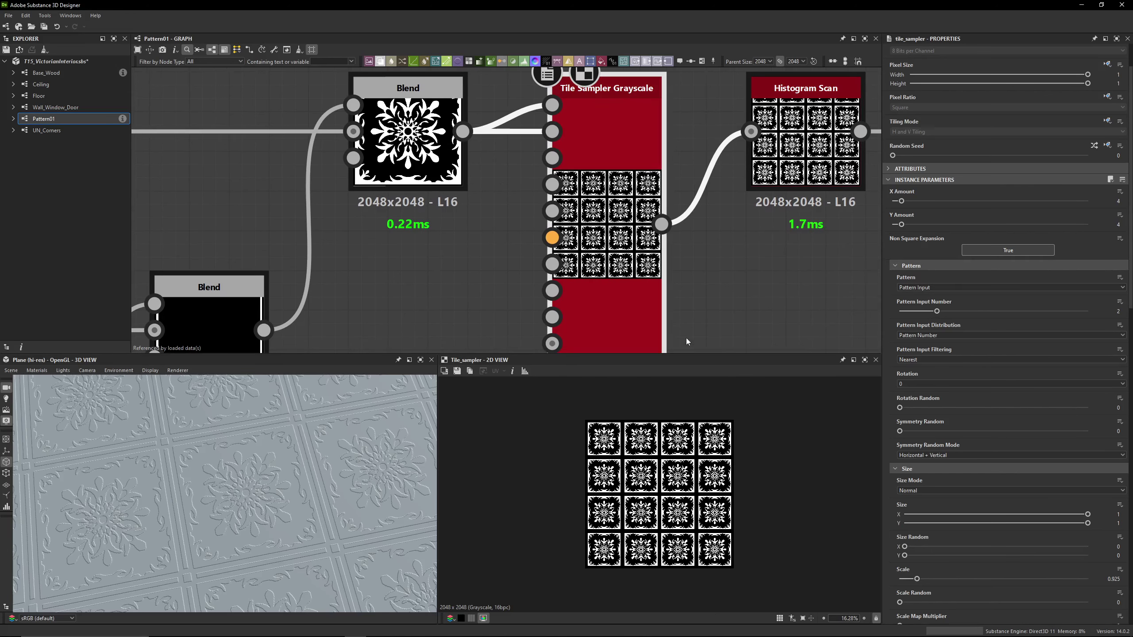
Set the Tile Sampler's position Offset to 0.5 and view the whole plane in the 3D view
scroll(940, 509, down, 10)
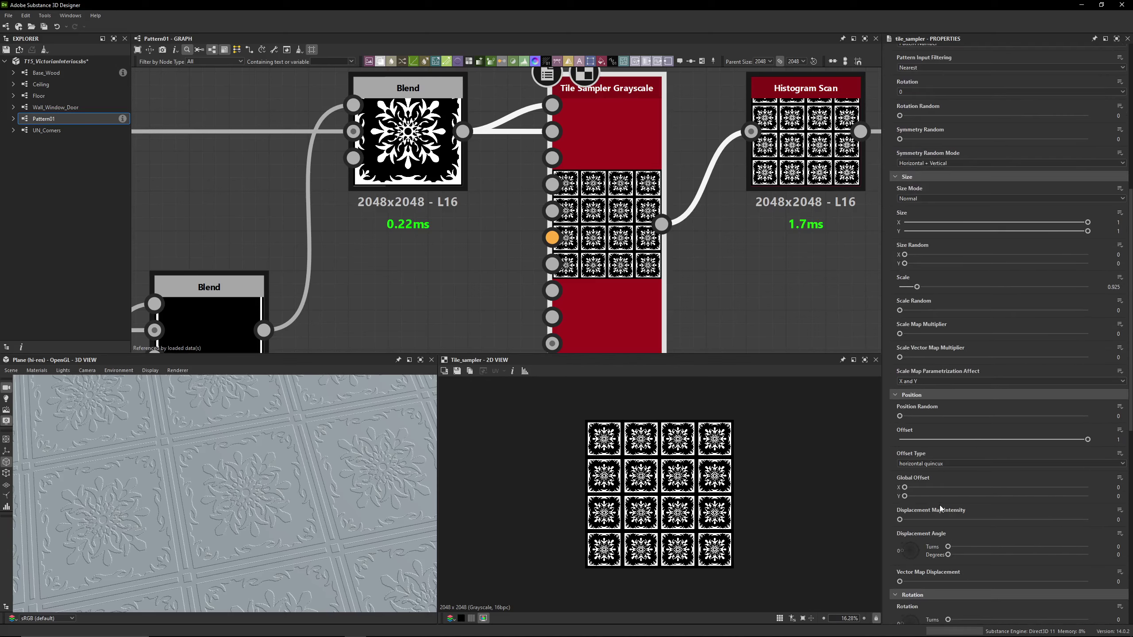
click(1122, 438)
text(.5)
key(Return)
scroll(263, 465, down, 6)
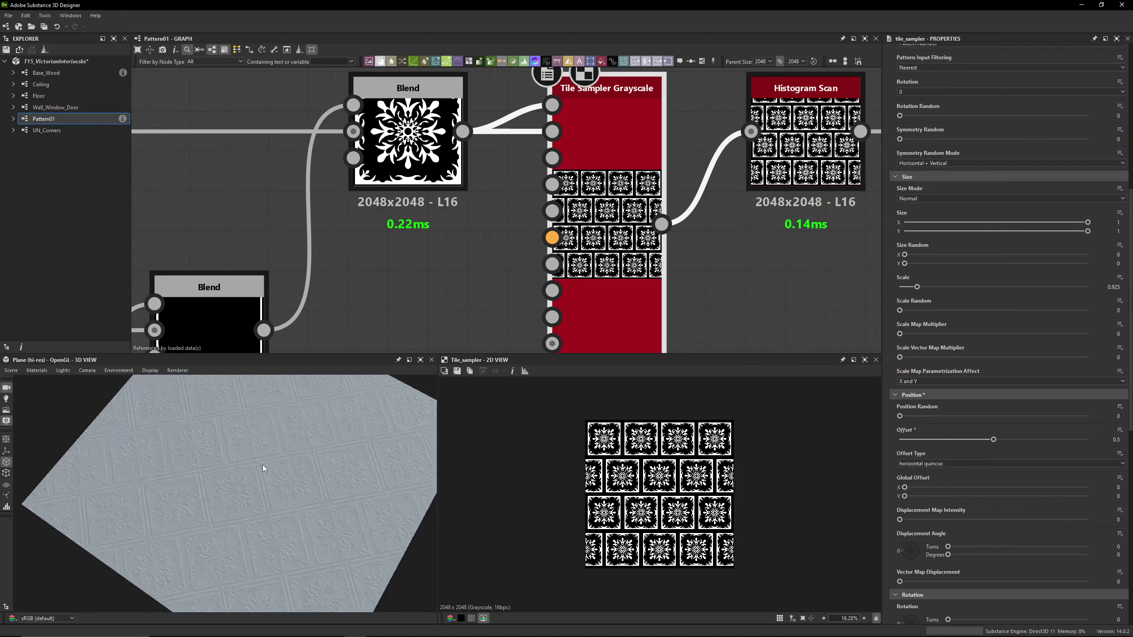
Set the Tile Sampler's position Offset to 0
click(1113, 440)
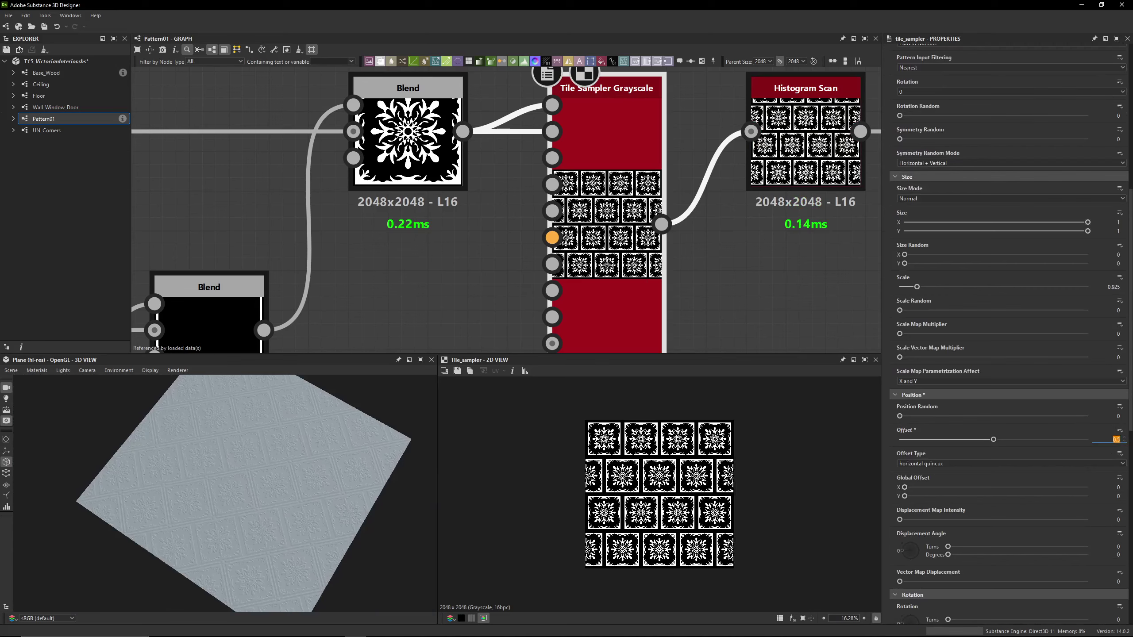
text(0)
key(Return)
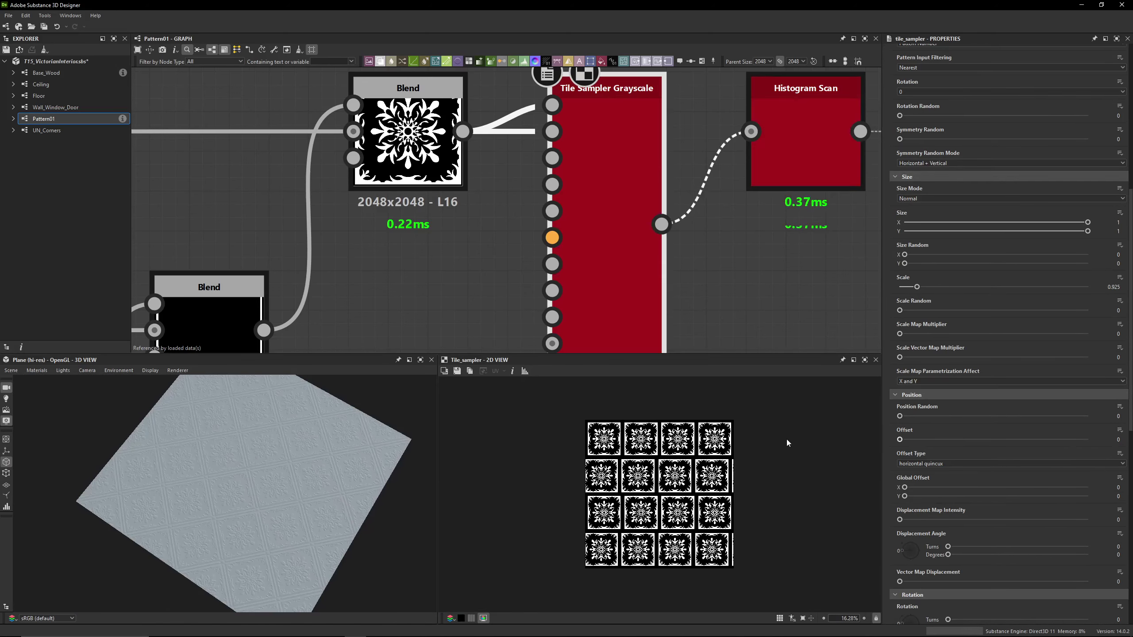
Review the Tile Sampler's Pattern, Size, Position and Rotation parameters
scroll(714, 297, down, 5)
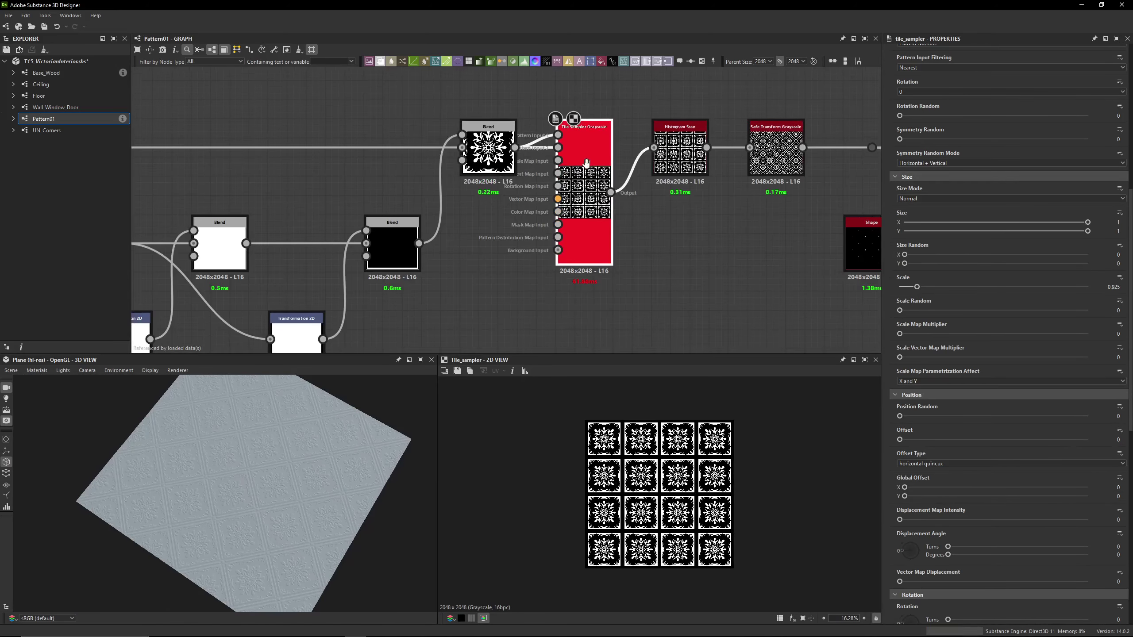
scroll(897, 241, up, 5)
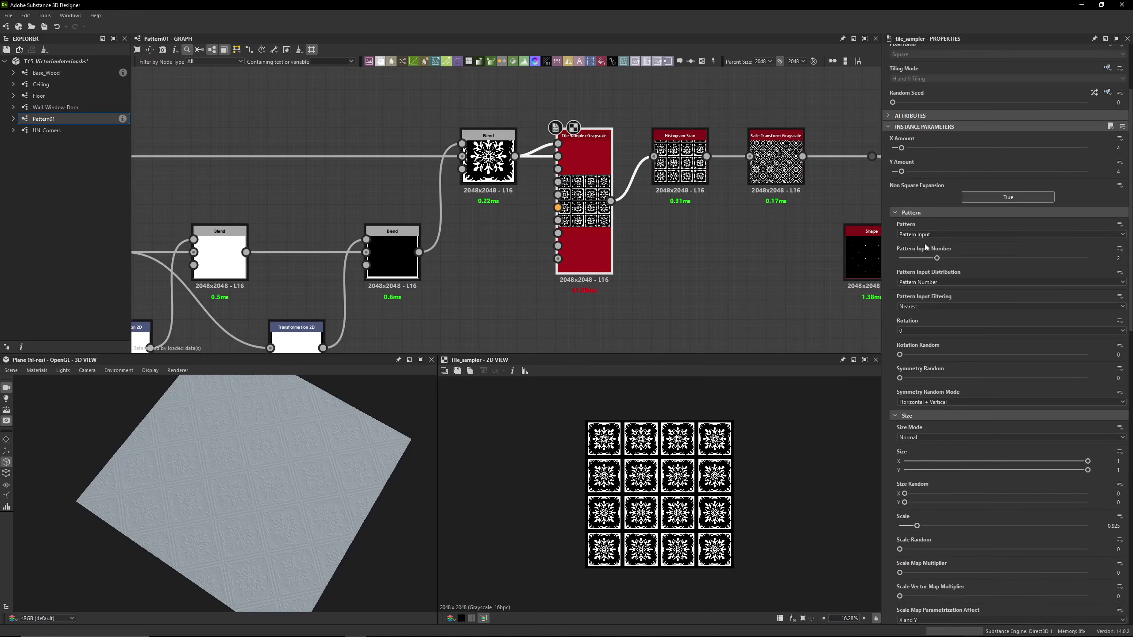
scroll(988, 262, down, 3)
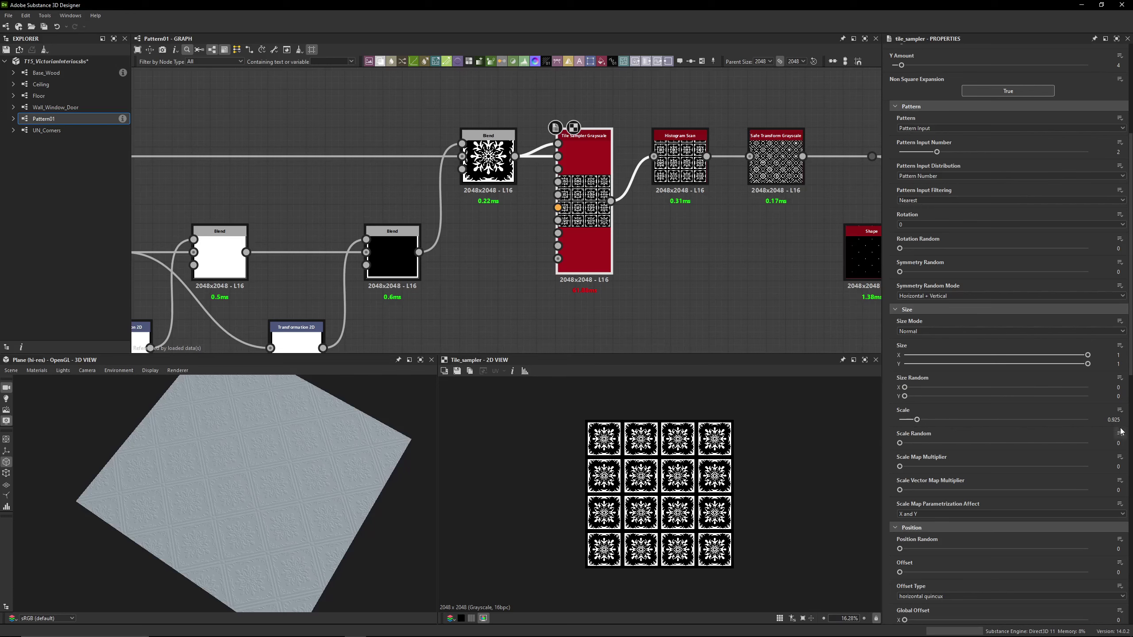
scroll(949, 302, down, 3)
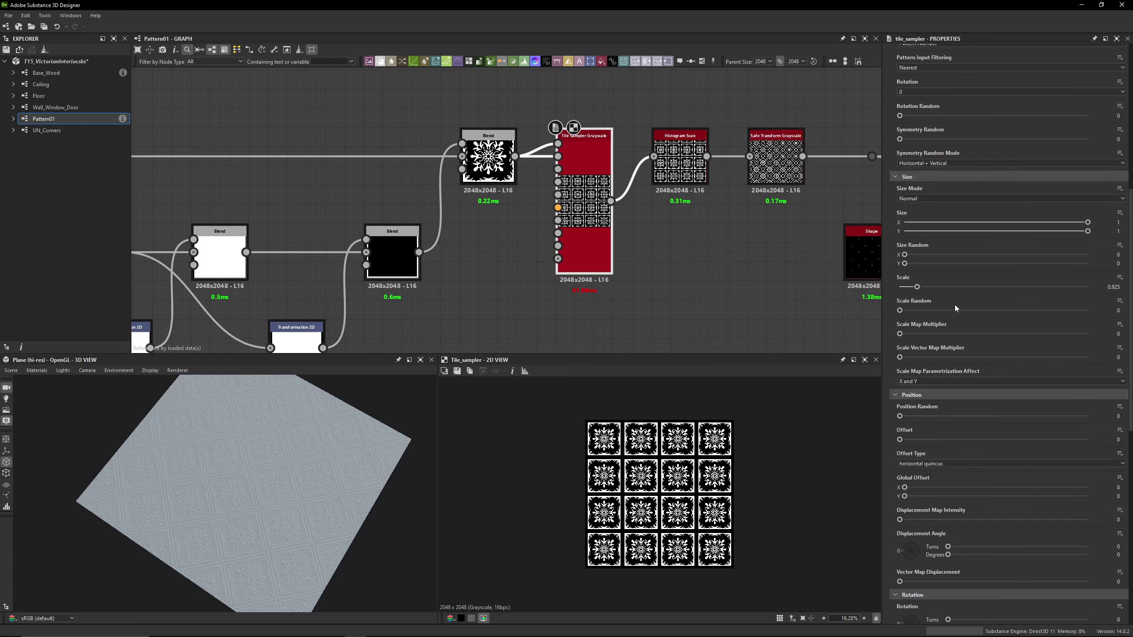
scroll(946, 309, down, 6)
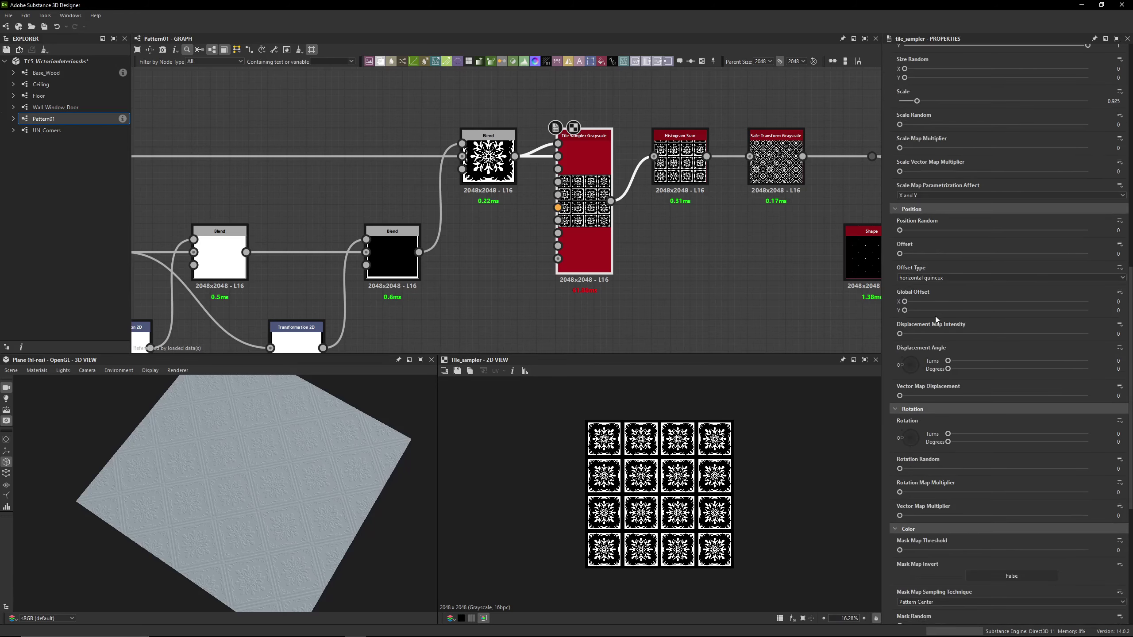
Review the rest of the Tile Sampler's parameters and compare its pattern edges with the Histogram Scan output up close
scroll(937, 311, down, 4)
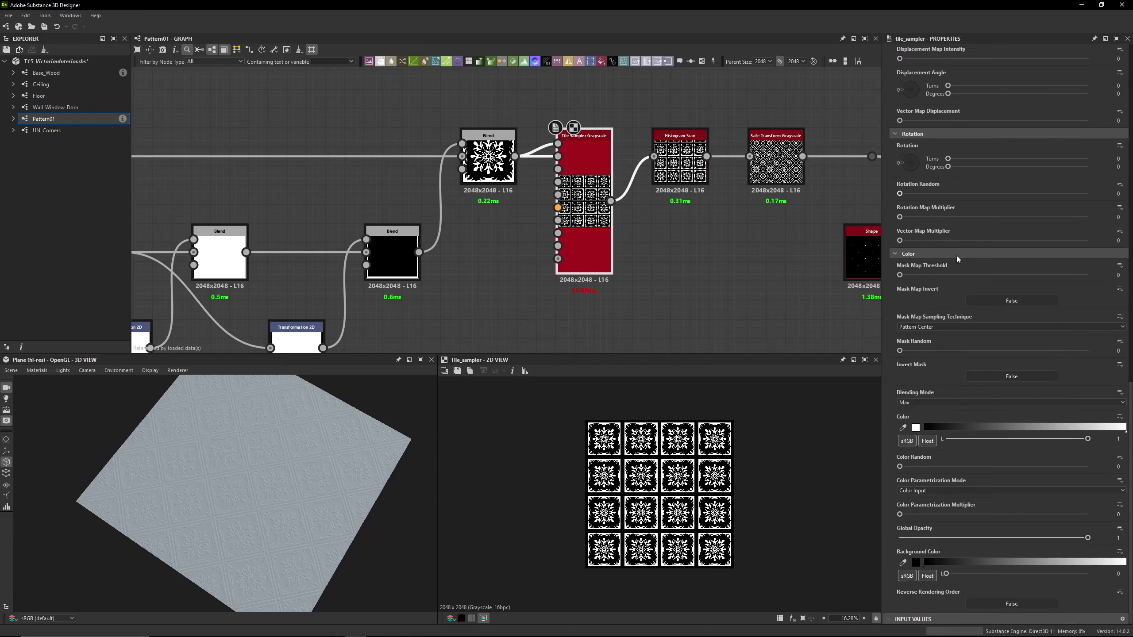
double_click(683, 165)
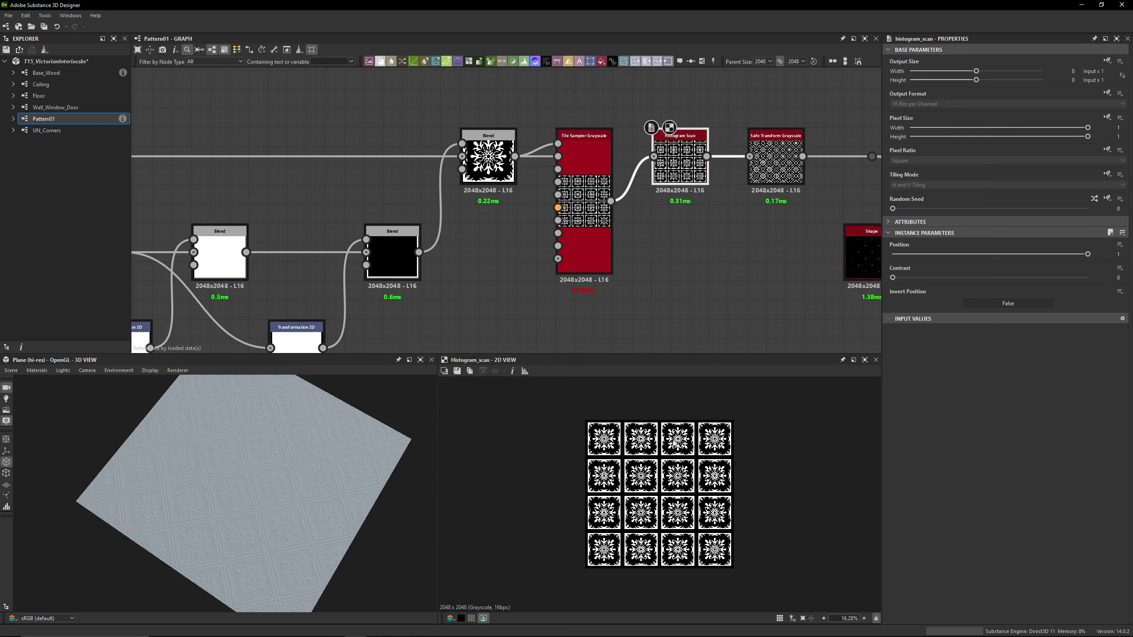
scroll(673, 415, up, 10)
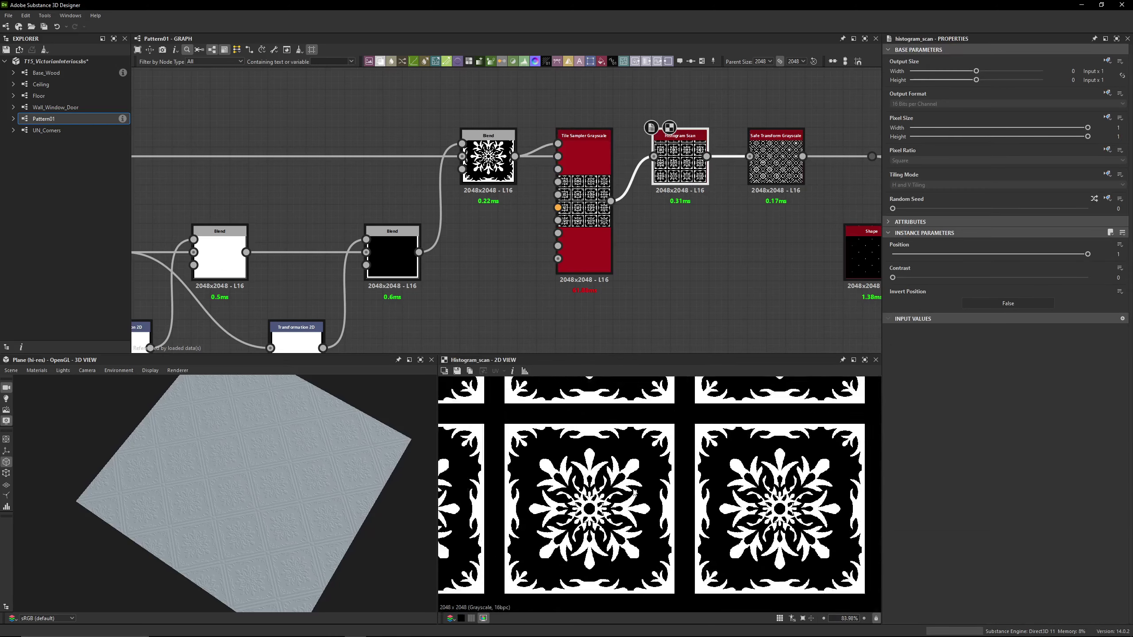
double_click(602, 244)
double_click(681, 165)
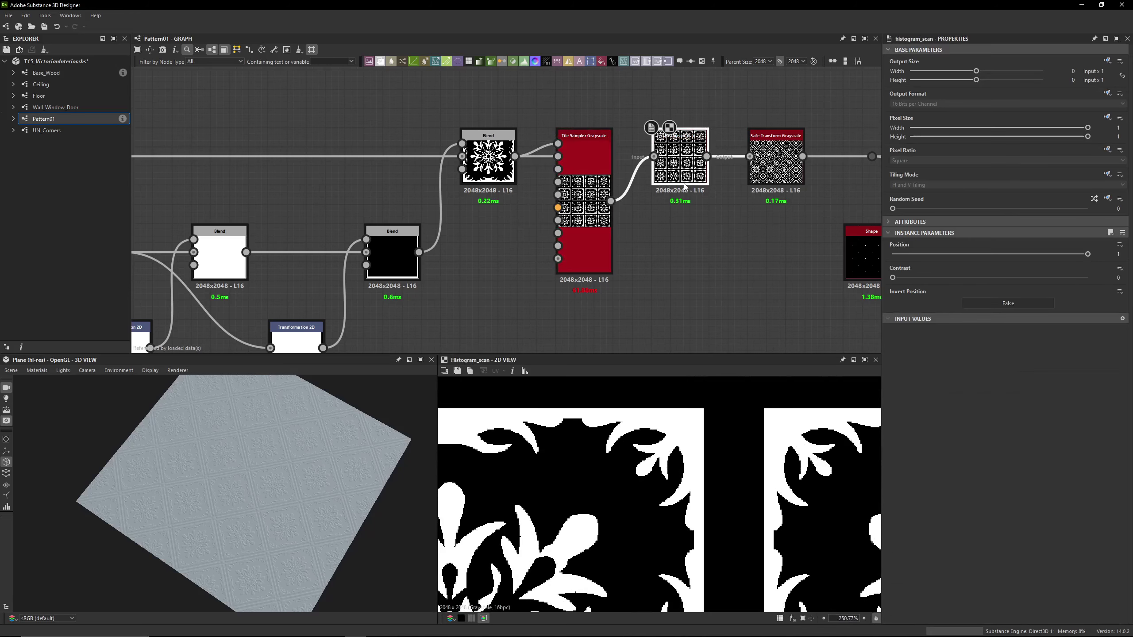
click(571, 234)
double_click(592, 264)
scroll(572, 406, up, 9)
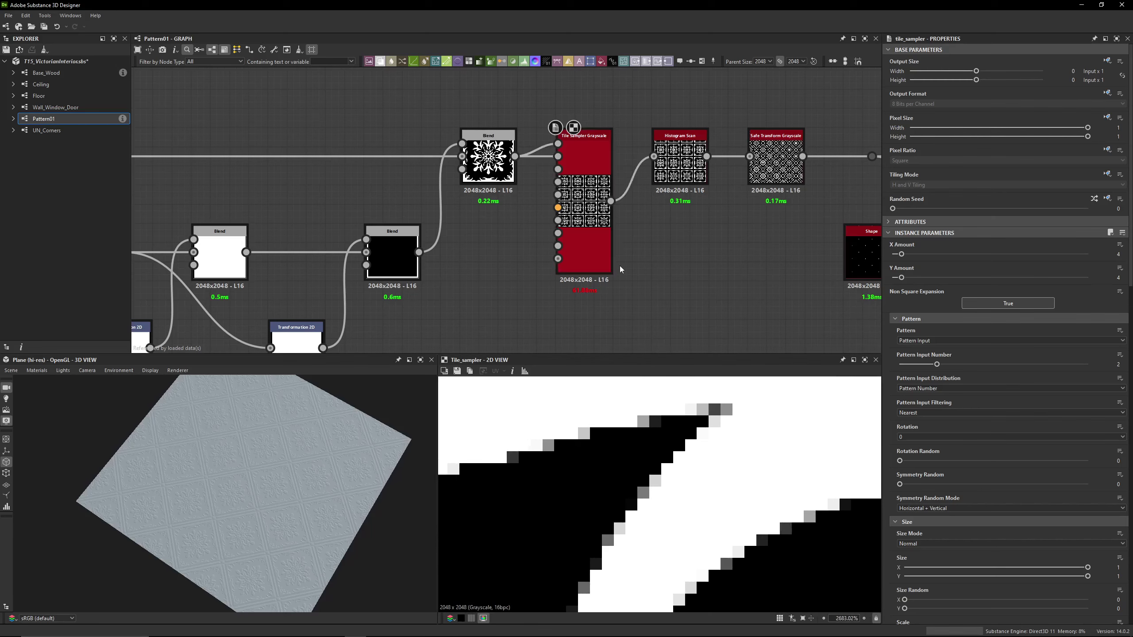
click(609, 253)
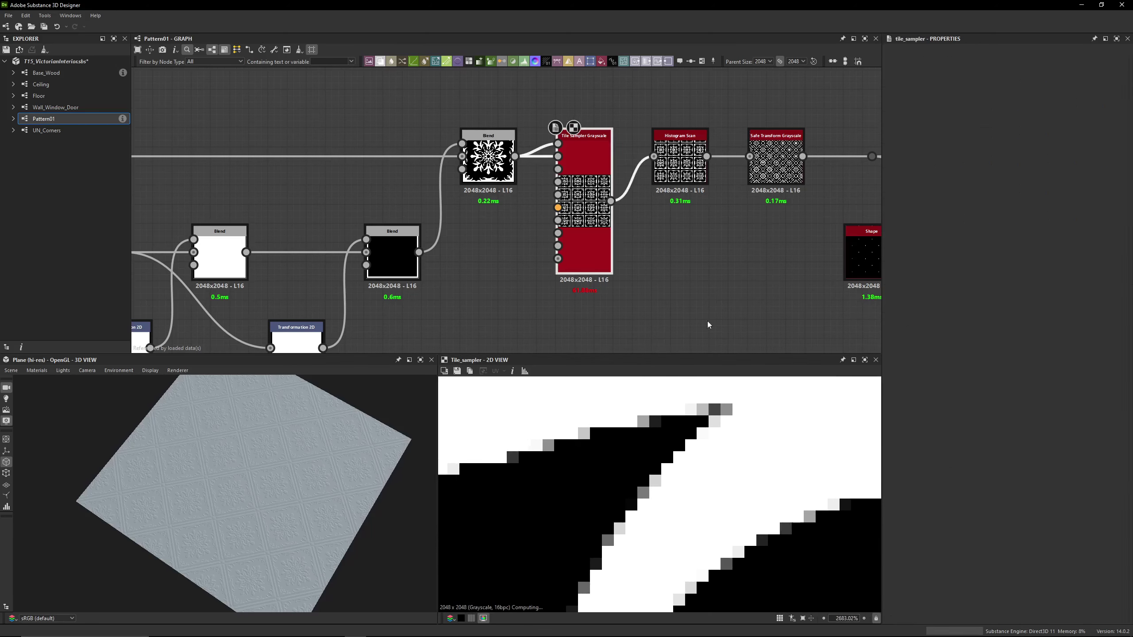
double_click(680, 163)
scroll(583, 459, down, 1)
scroll(594, 459, down, 4)
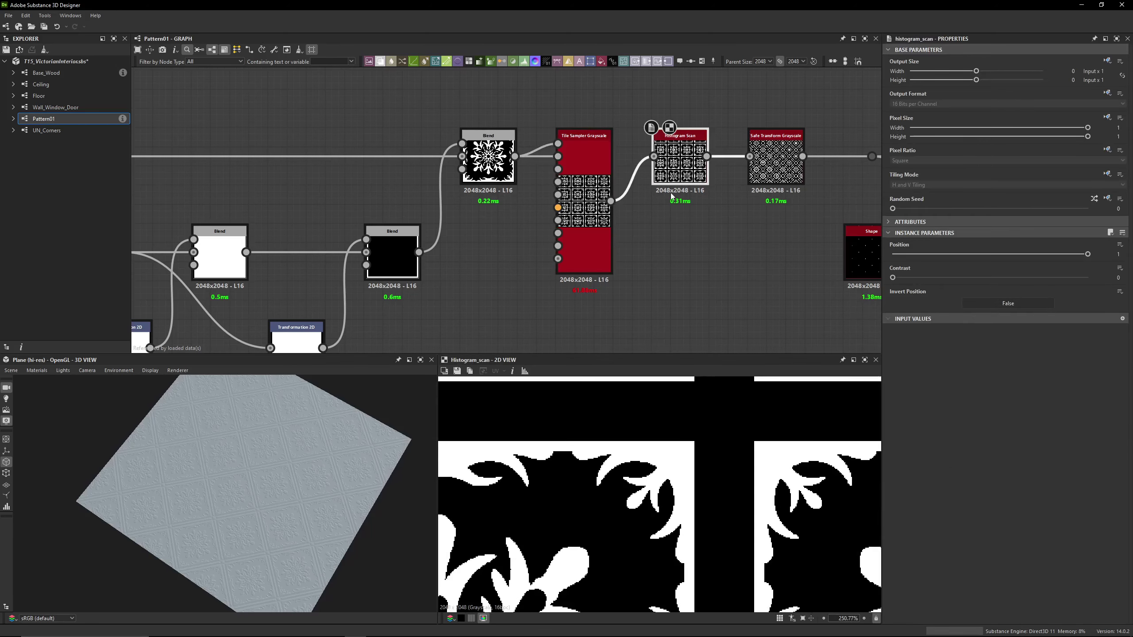
Inspect the Safe Transform Grayscale node's rotation settings and the edge quality of its diagonal pattern
click(776, 161)
scroll(637, 468, down, 3)
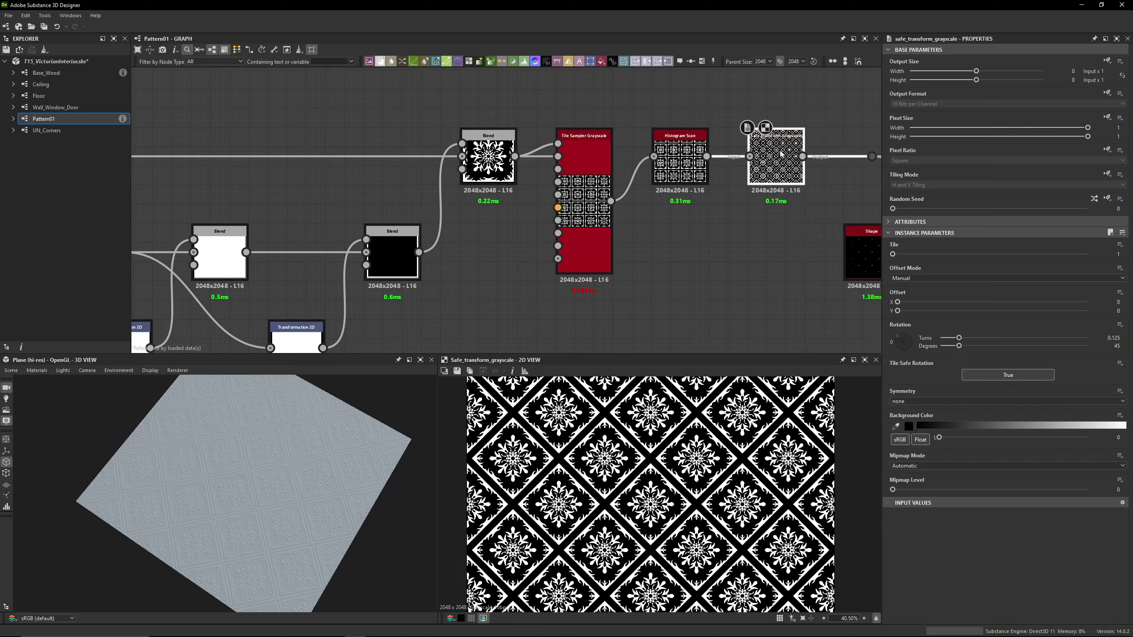
scroll(781, 136, up, 5)
scroll(537, 443, up, 9)
scroll(537, 443, up, 3)
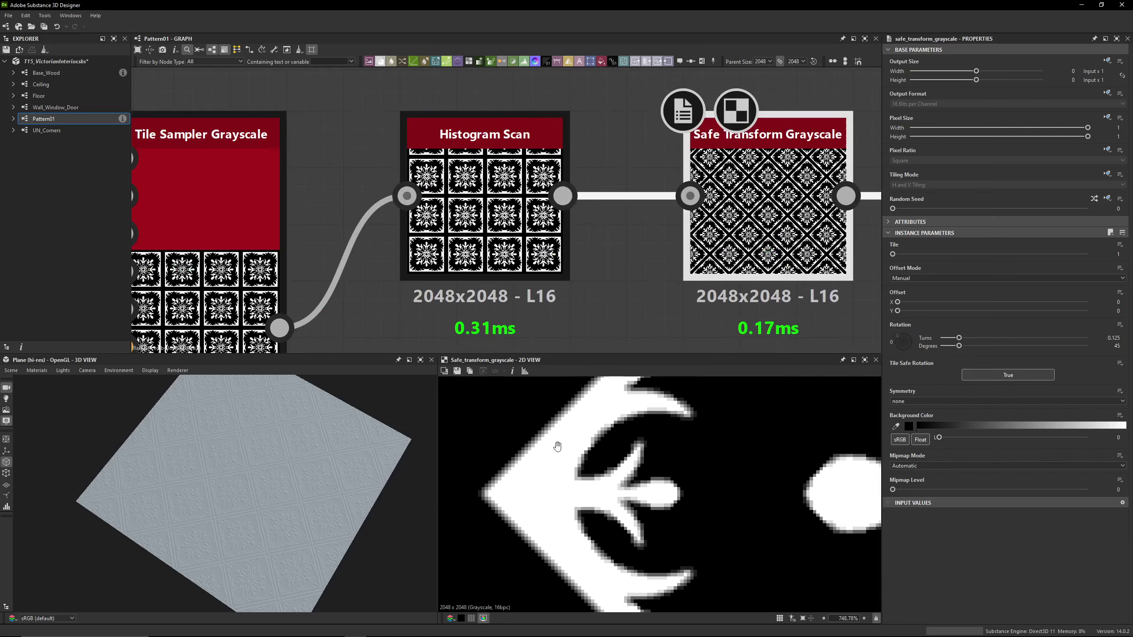
scroll(551, 470, up, 4)
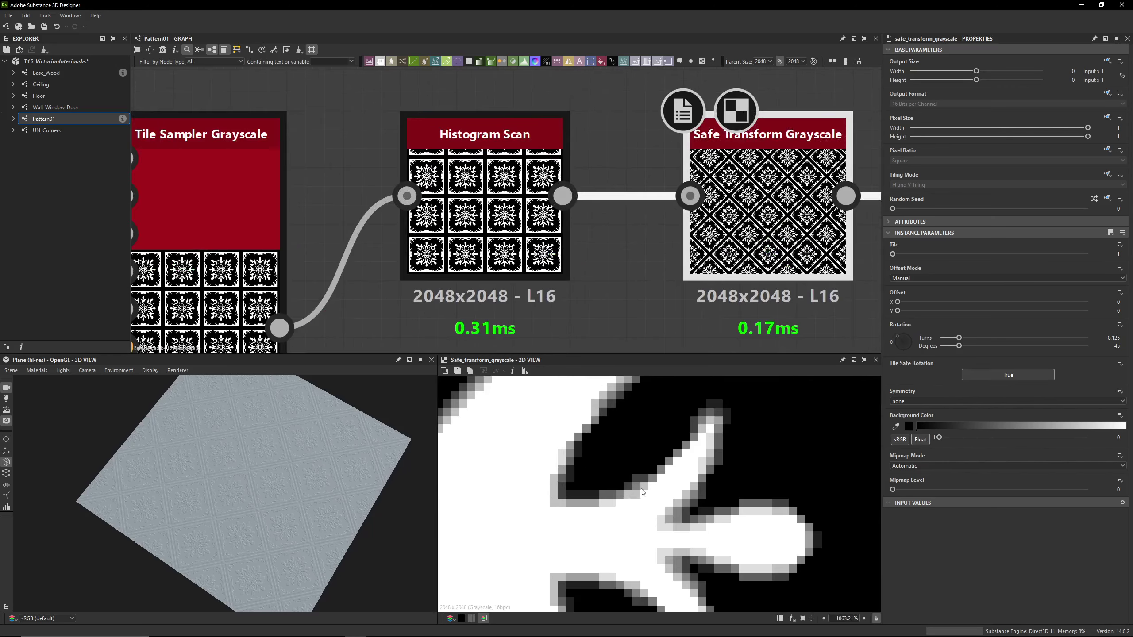
scroll(650, 220, down, 3)
middle_drag(649, 220, 403, 184)
scroll(553, 210, down, 2)
middle_drag(559, 218, 432, 204)
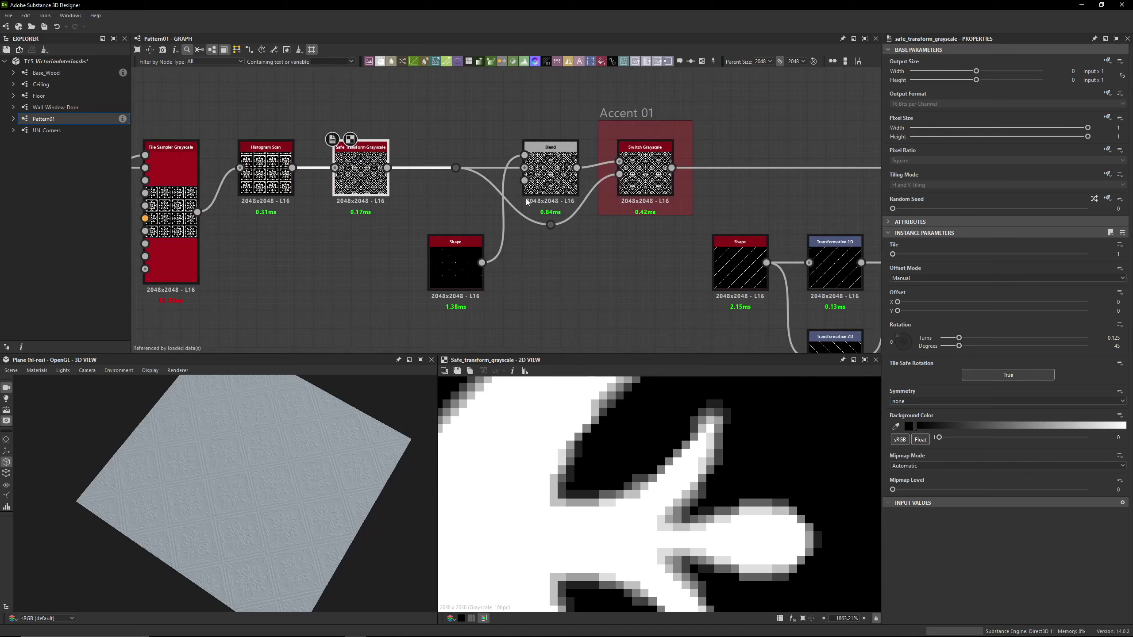
scroll(624, 469, down, 1)
scroll(623, 469, down, 6)
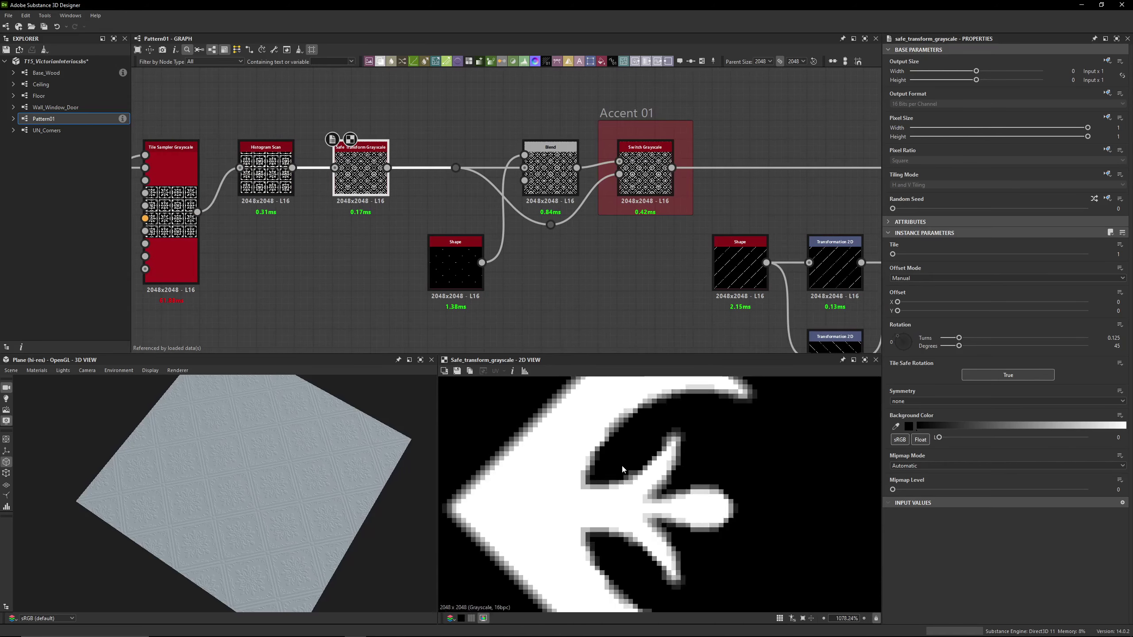
scroll(559, 466, up, 9)
middle_drag(607, 425, 521, 446)
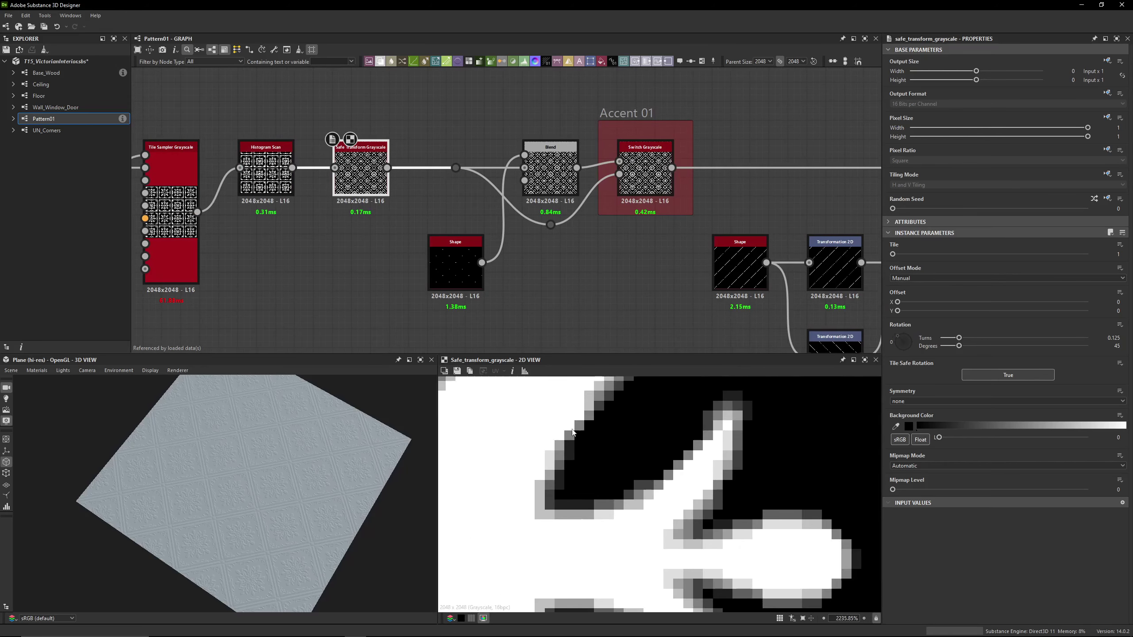
Inspect the Blend node feeding the Accent 01 switch and examine the ornament's edges up close in the 3D view
double_click(535, 188)
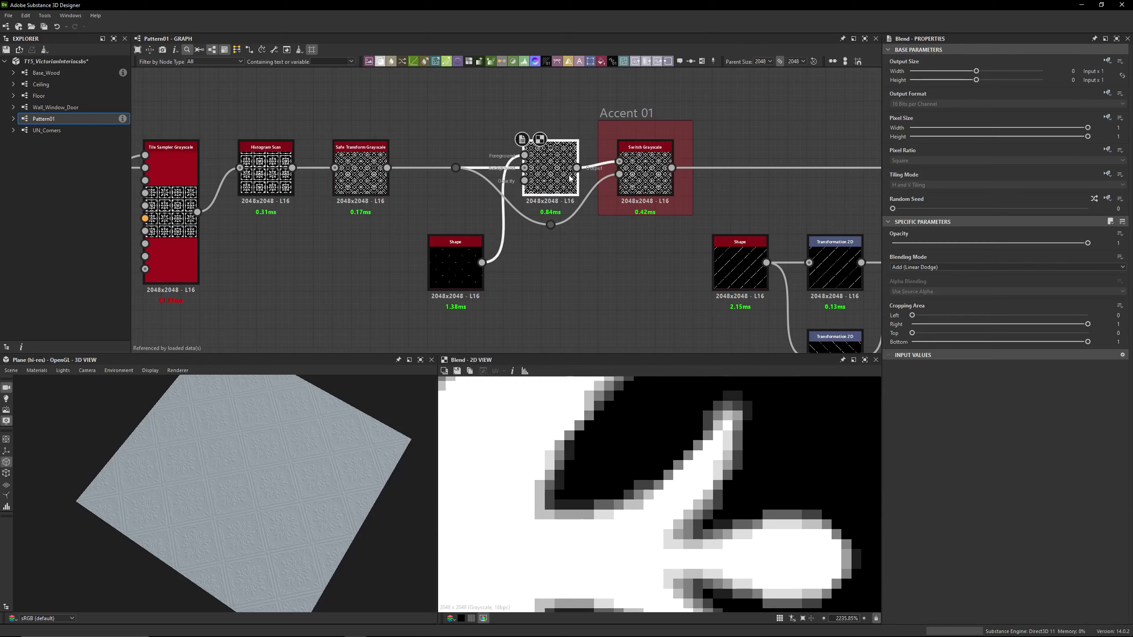
scroll(200, 434, up, 10)
scroll(200, 434, up, 3)
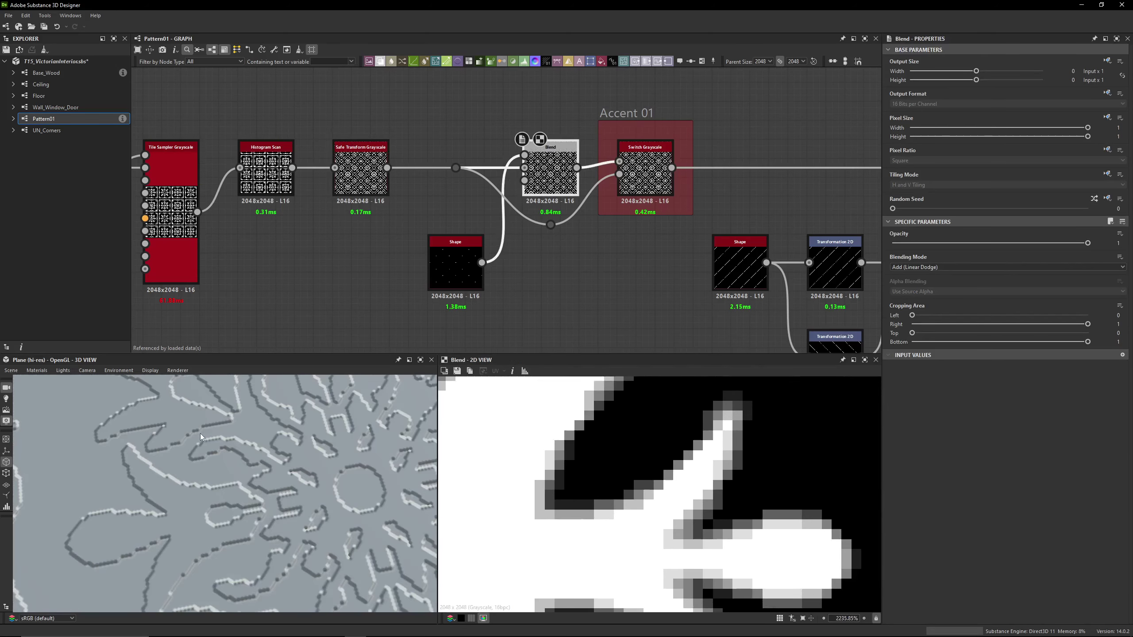
scroll(577, 286, down, 3)
middle_drag(577, 286, 414, 249)
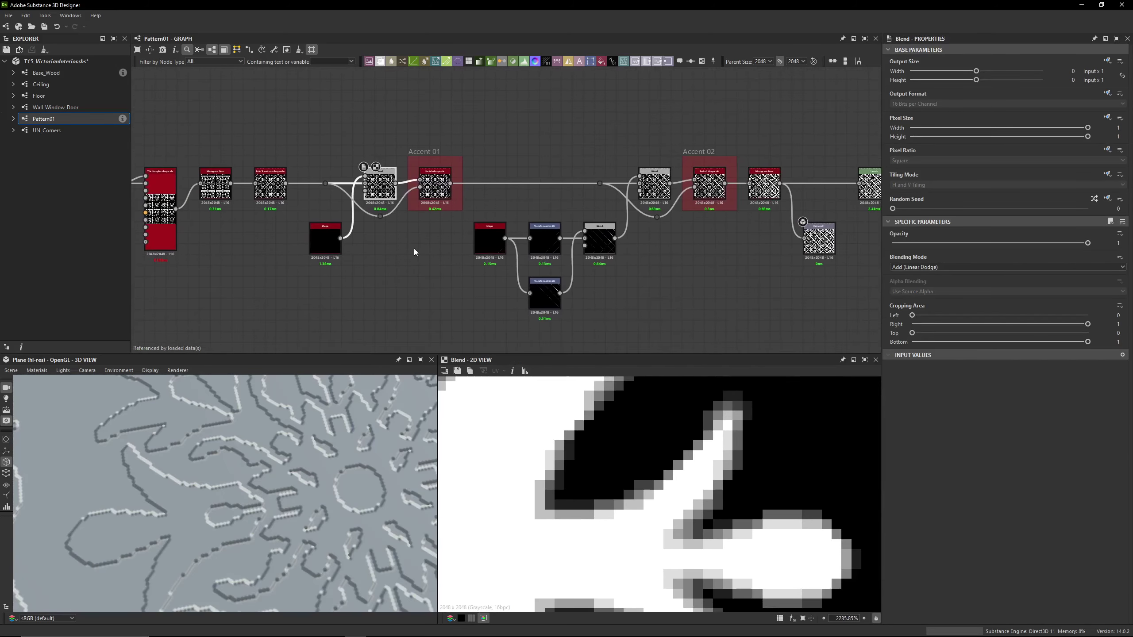
Compare the Safe Transform Grayscale output with the Accent 01 Blend output and check the Blend's blending mode
scroll(388, 178, up, 4)
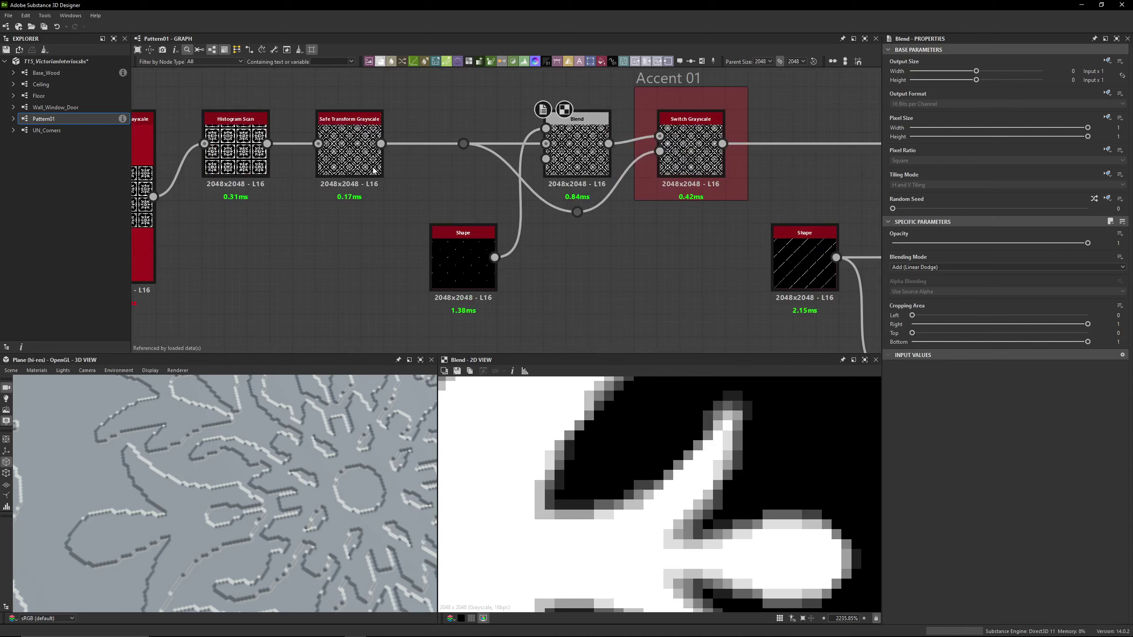
double_click(374, 170)
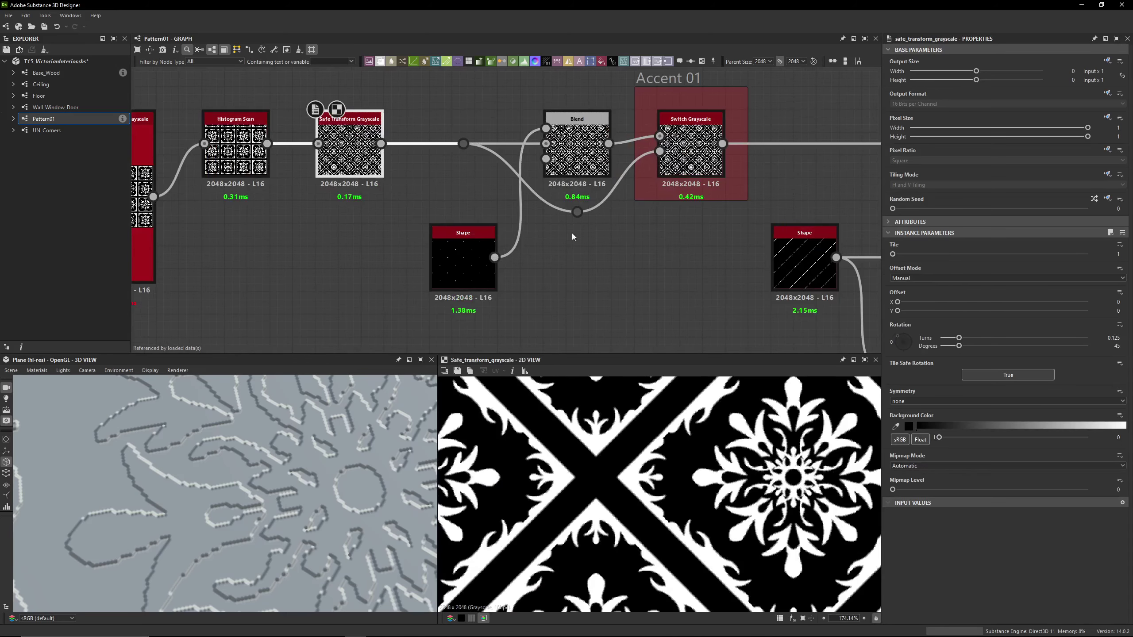
double_click(576, 152)
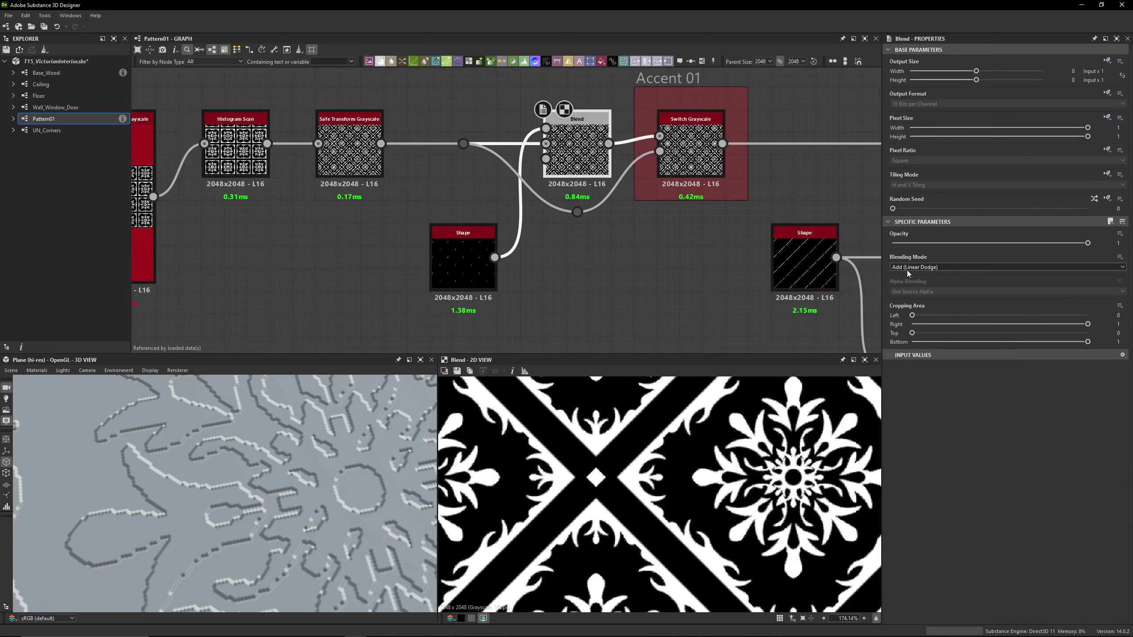
Inspect the Accent 01 Shape node's tiling and scale, and preview its squares with Rotation 45° switched off and on again
double_click(463, 263)
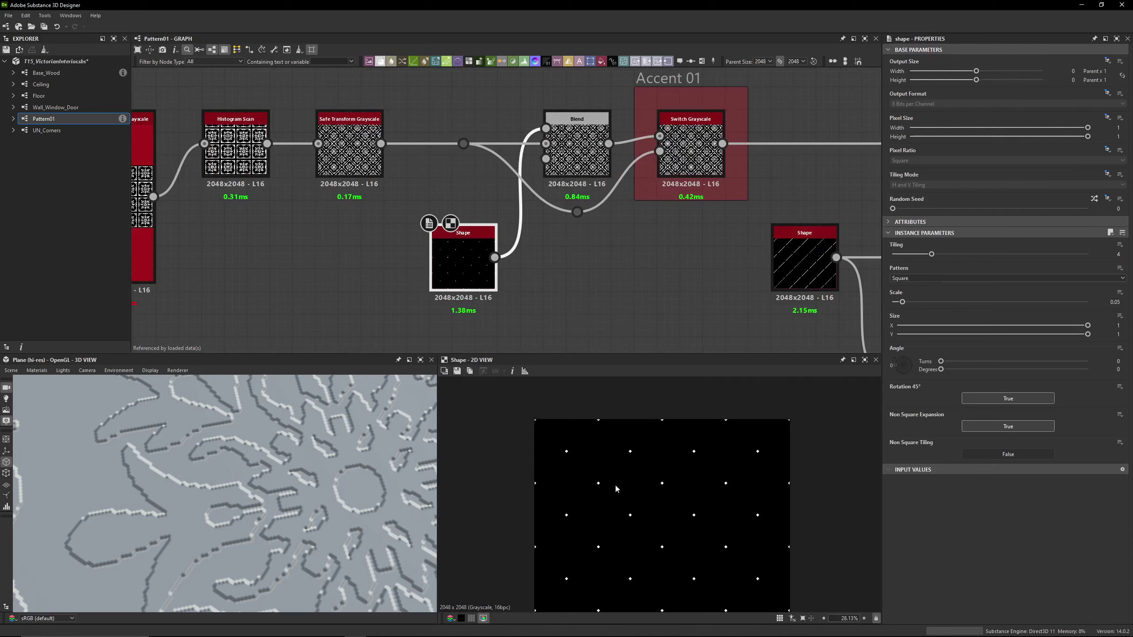
scroll(616, 489, up, 5)
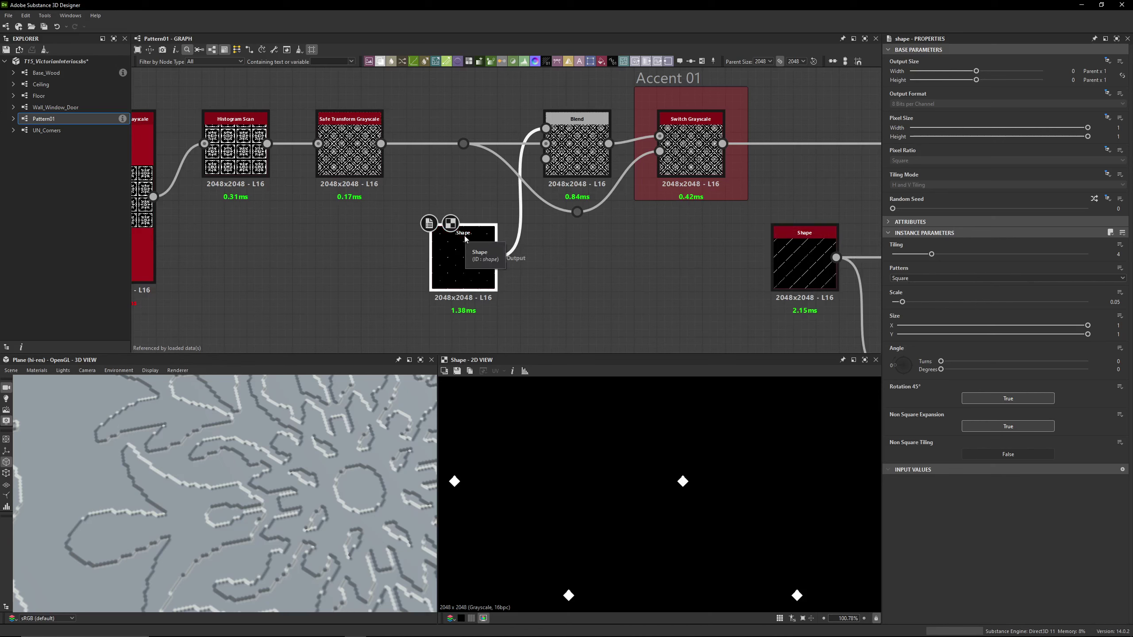
click(1118, 255)
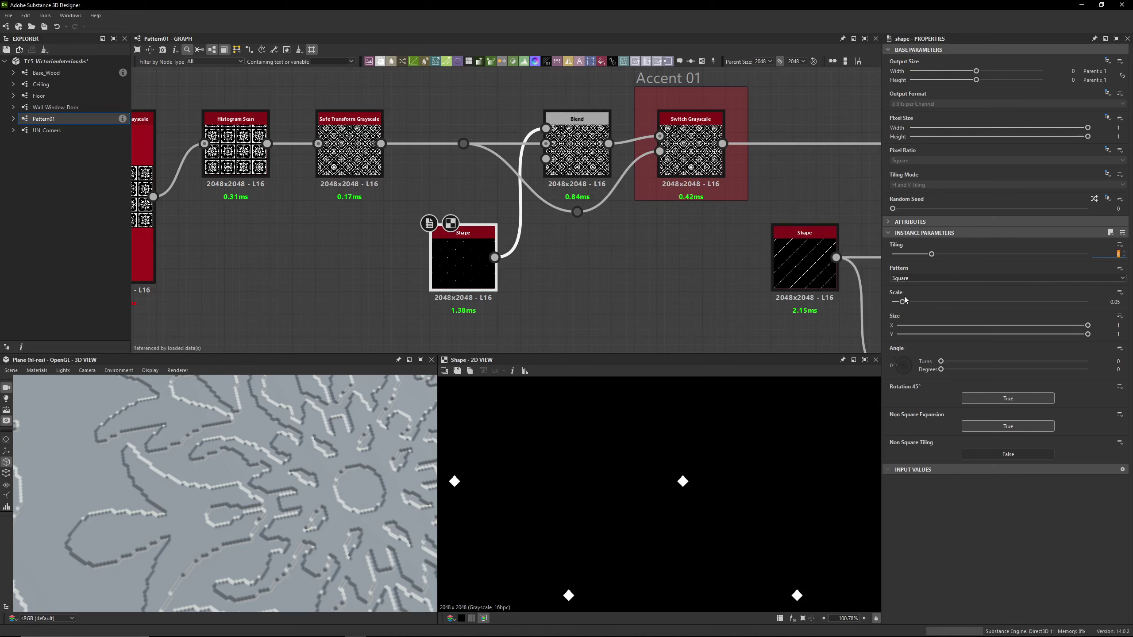
key(Tab)
click(997, 397)
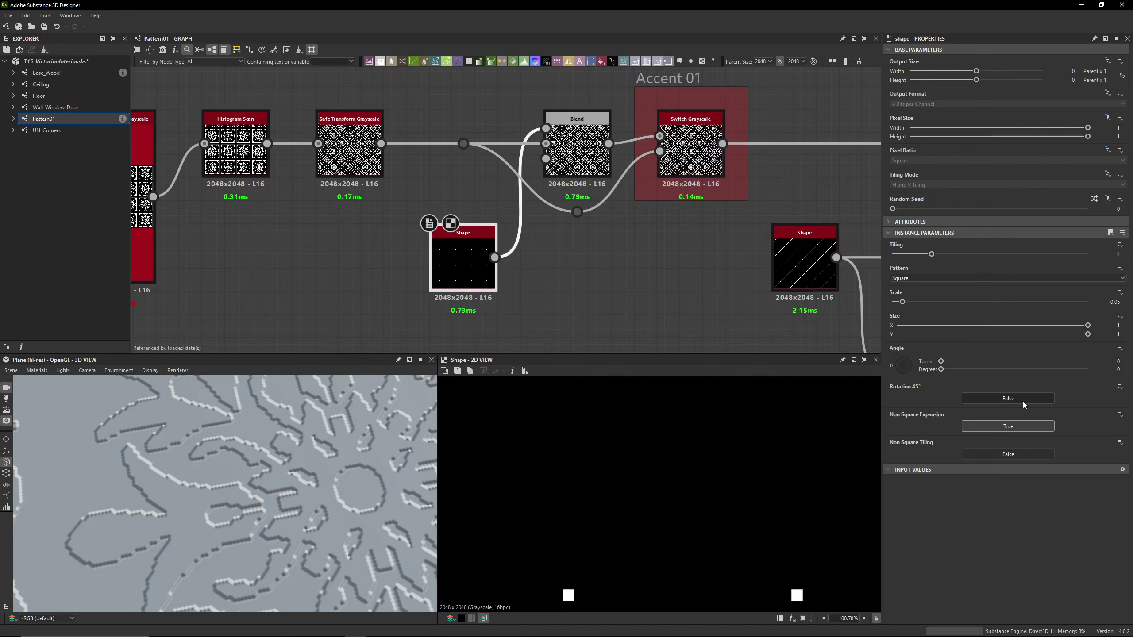
click(1013, 401)
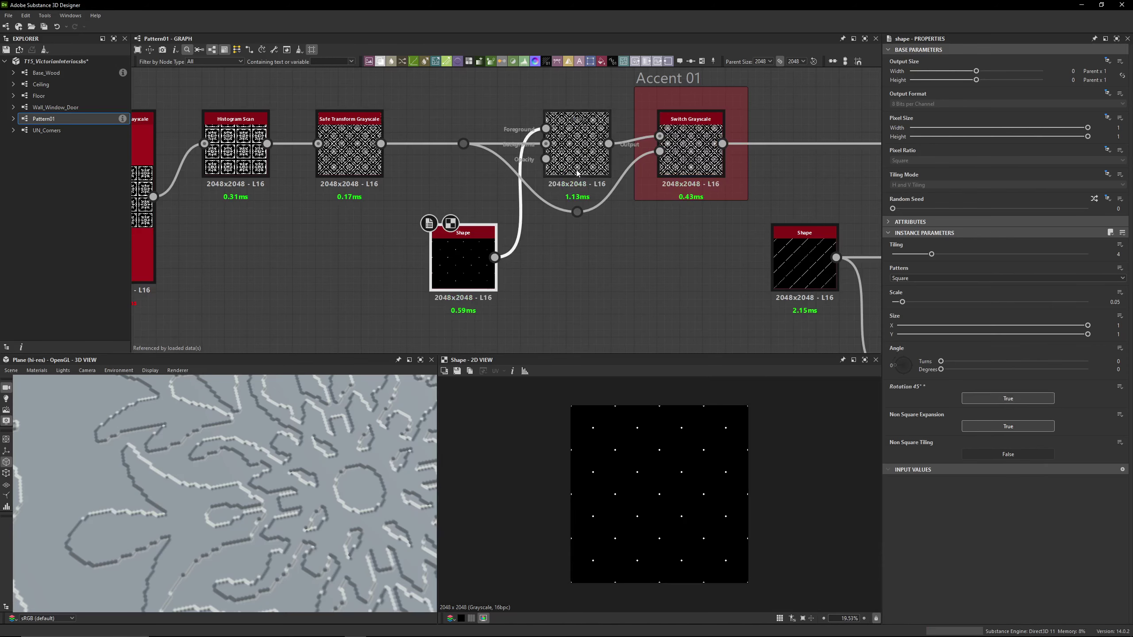
Compare the tiled pattern with and without the diamond accents, and check which graph input drives the Accent 01 switch
click(603, 177)
scroll(629, 509, up, 7)
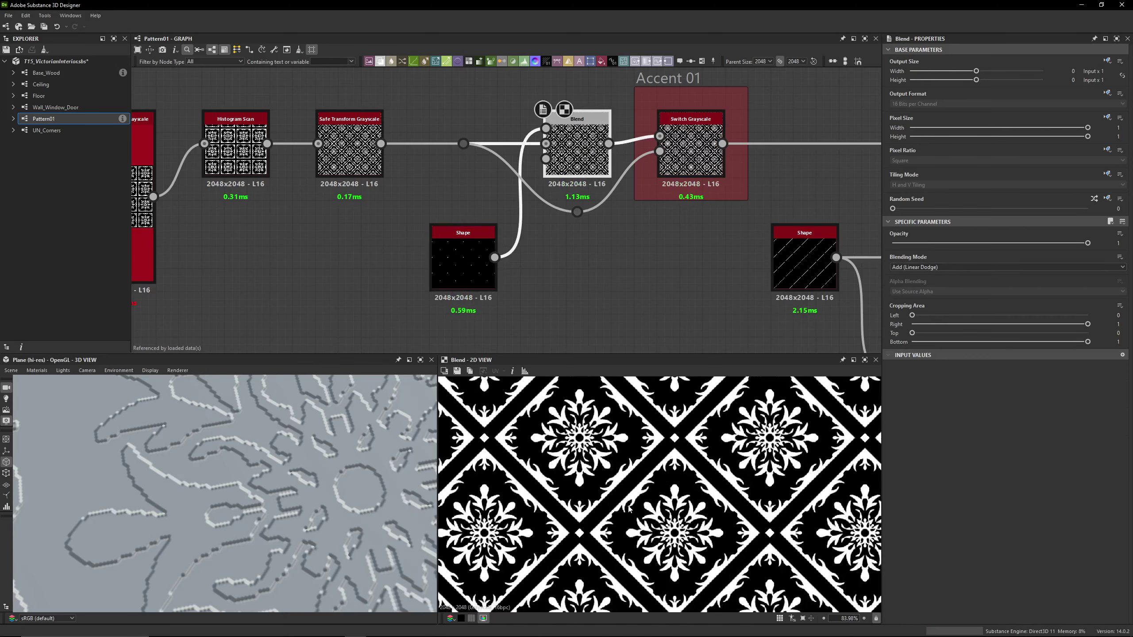
middle_drag(583, 529, 598, 413)
scroll(594, 415, up, 1)
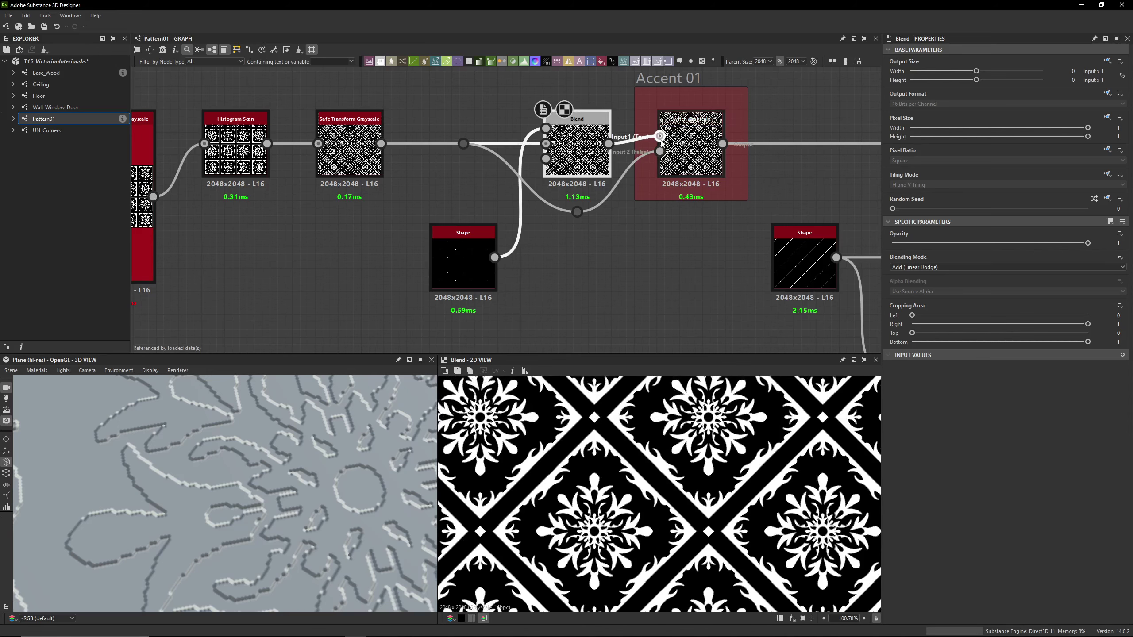
click(350, 147)
click(705, 149)
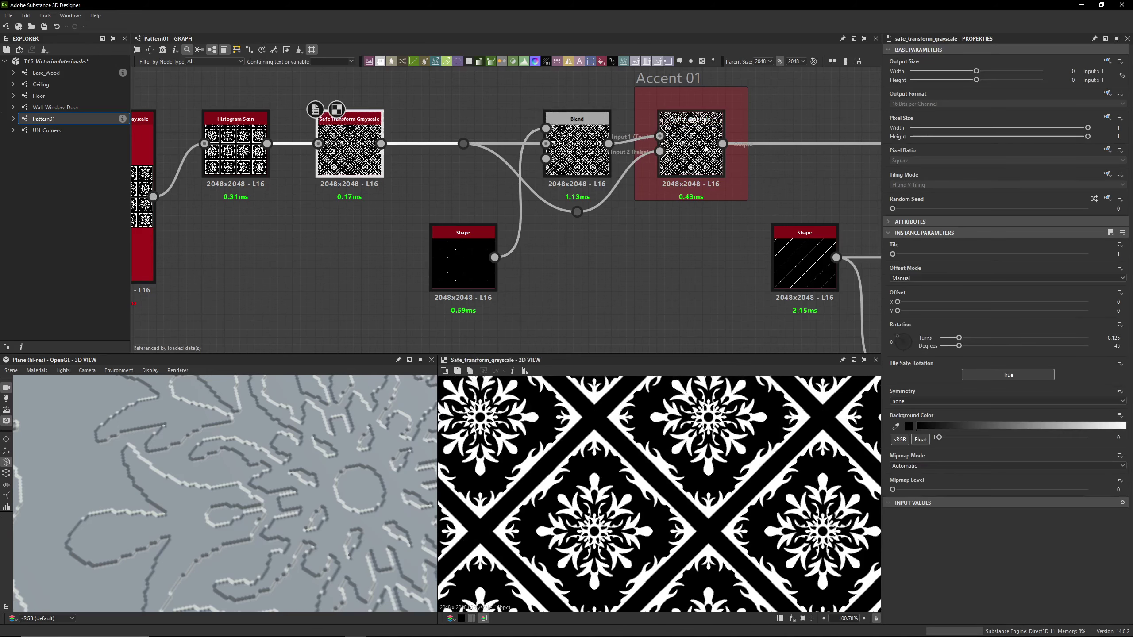
click(1120, 244)
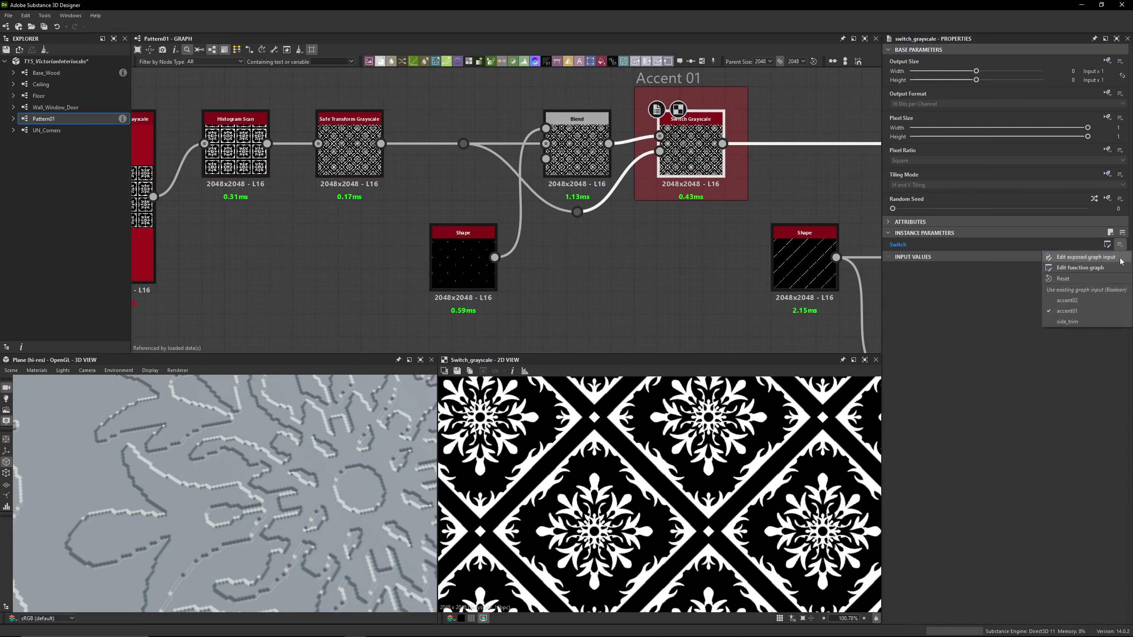
Inspect the Accent 02 Shape node's diagonal line settings and compare them with the Accent 01 Shape node
middle_drag(683, 223, 334, 274)
click(300, 124)
middle_drag(509, 152, 348, 102)
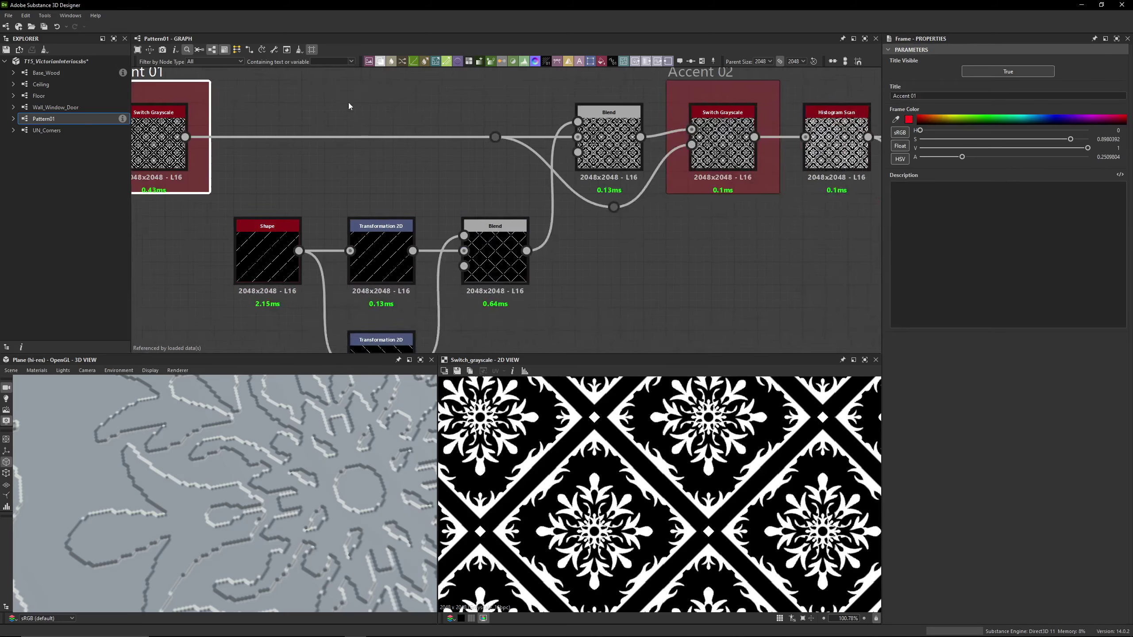
scroll(448, 137, down, 2)
scroll(393, 223, up, 2)
double_click(348, 241)
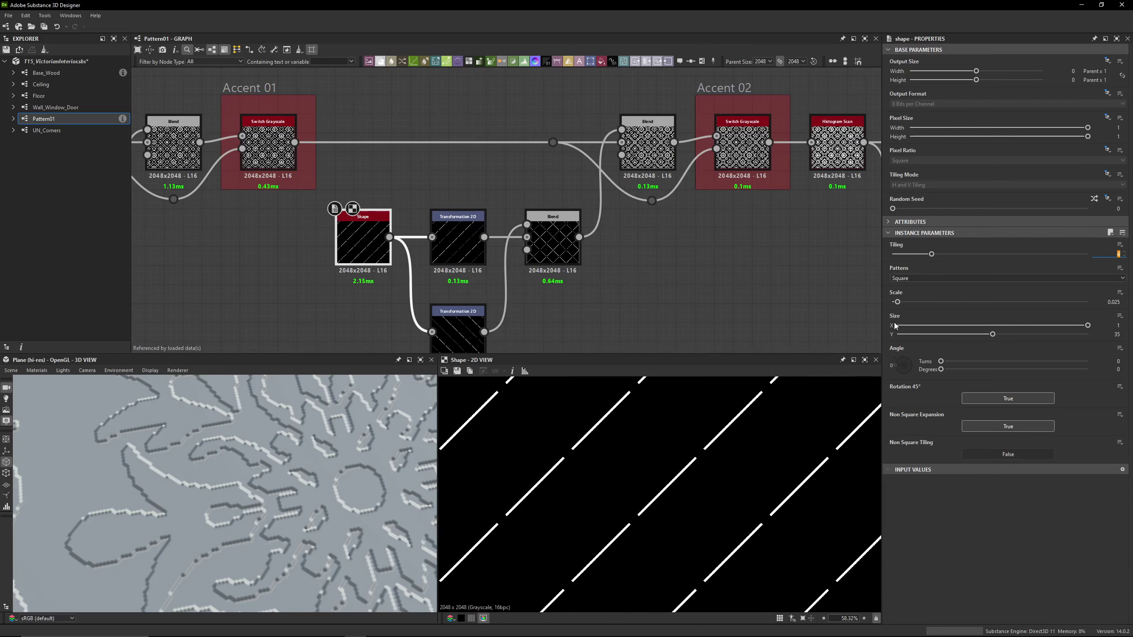
middle_drag(357, 290, 575, 245)
double_click(296, 197)
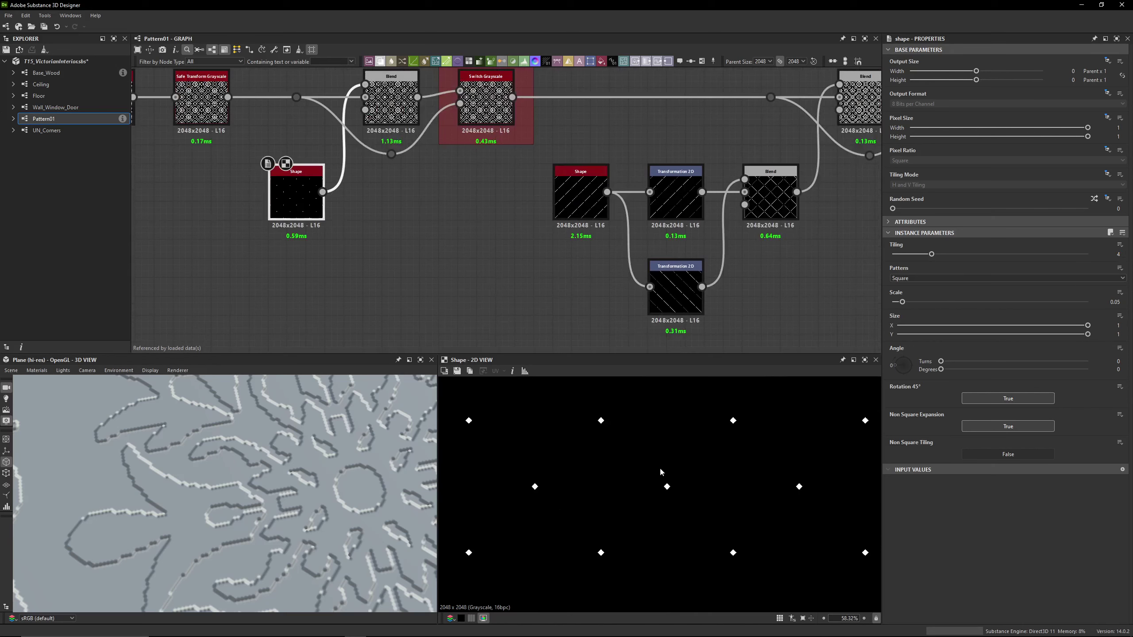
double_click(580, 196)
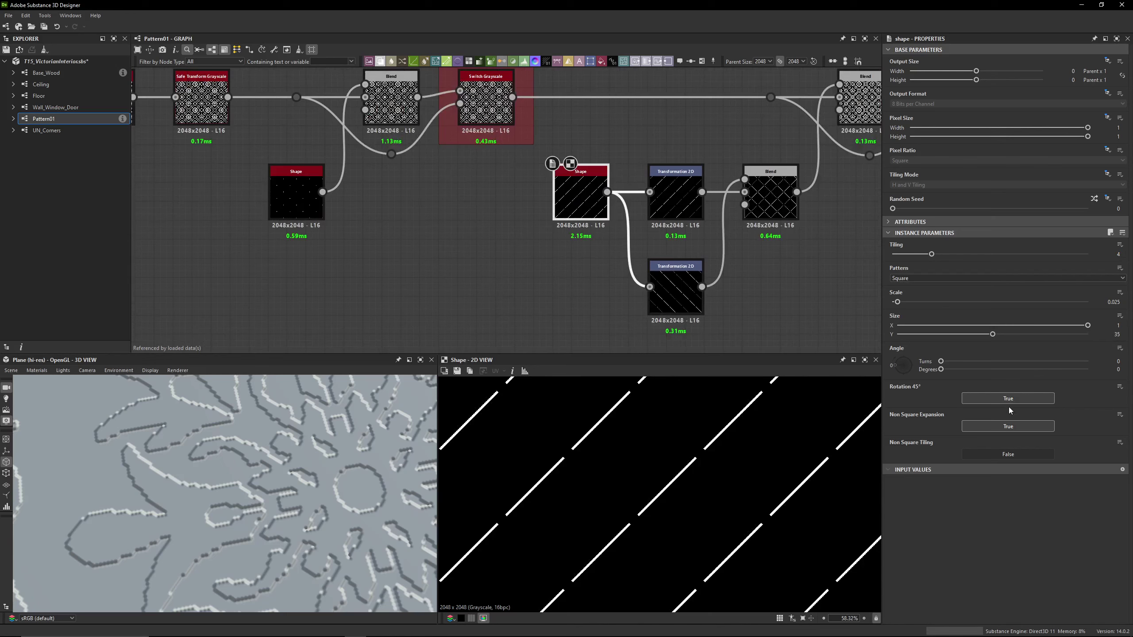
Review the matrix values and offsets of the two Transformation 2D nodes that position the Accent 02 diagonal lines
middle_drag(687, 218, 567, 219)
double_click(567, 218)
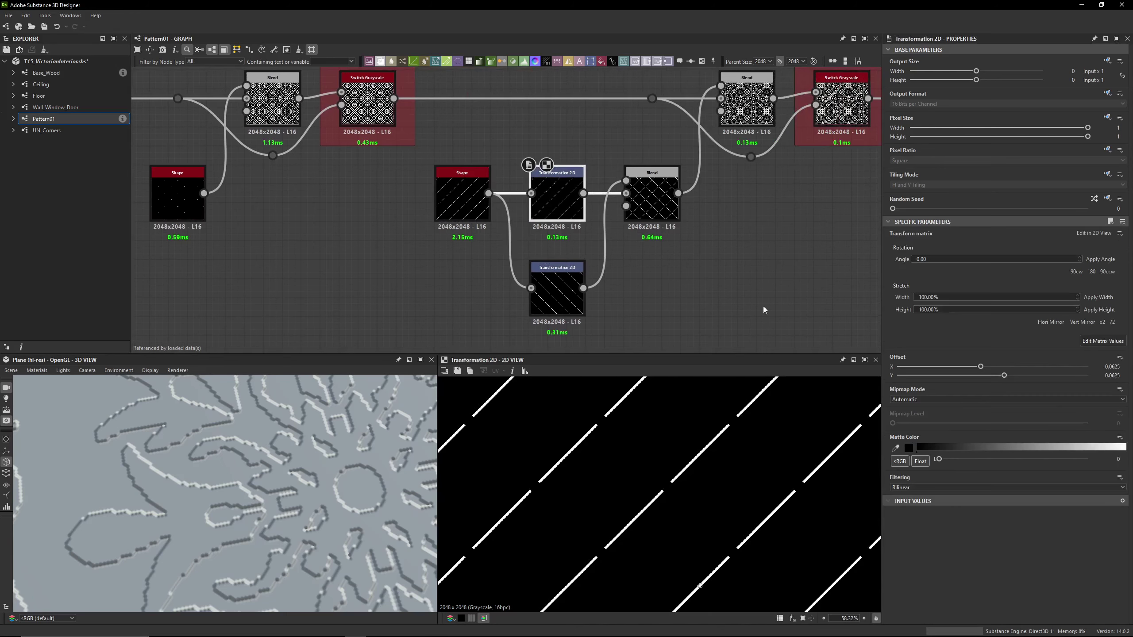
click(1097, 341)
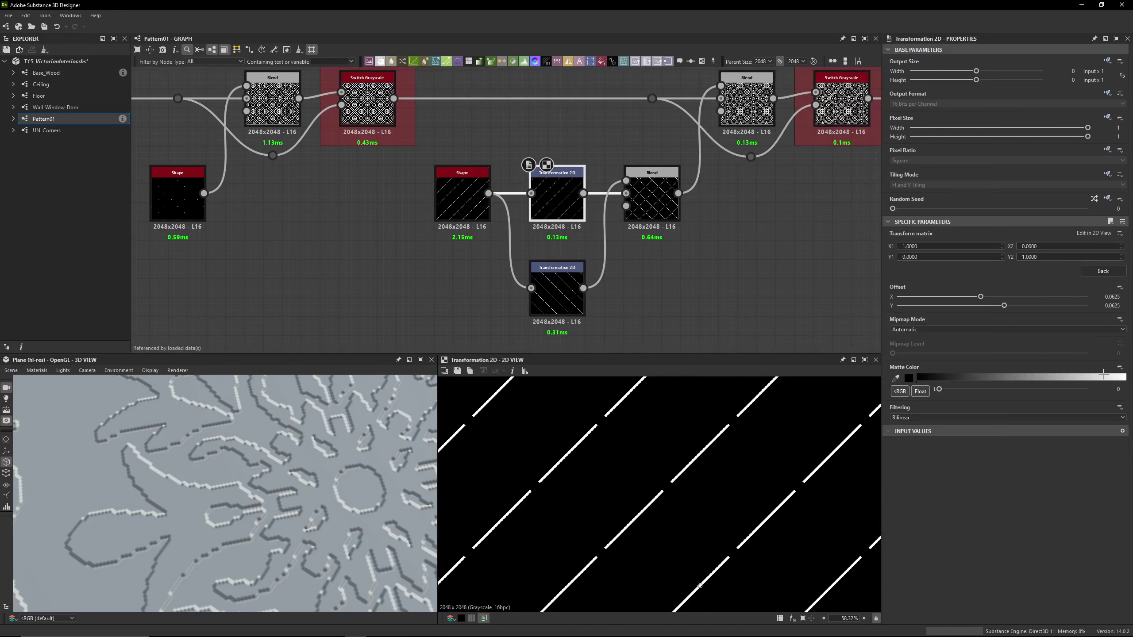
click(570, 303)
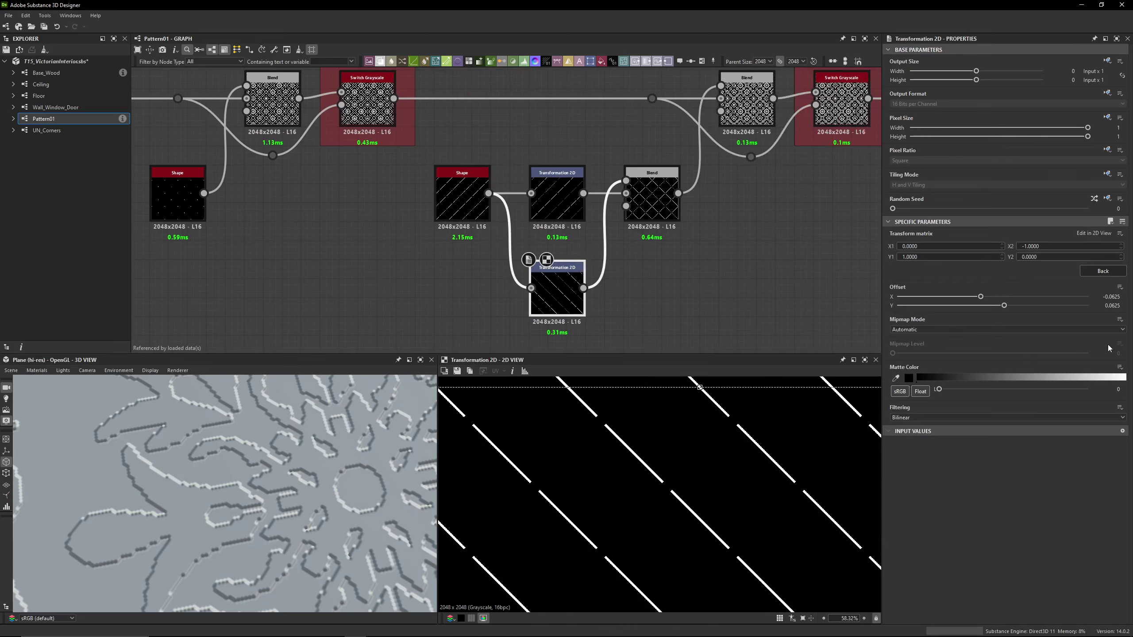
Preview the first Transformation 2D node and the Add (Linear Dodge) Blend node that combines both sets of Accent 02 diagonal lines
scroll(754, 471, down, 5)
click(557, 198)
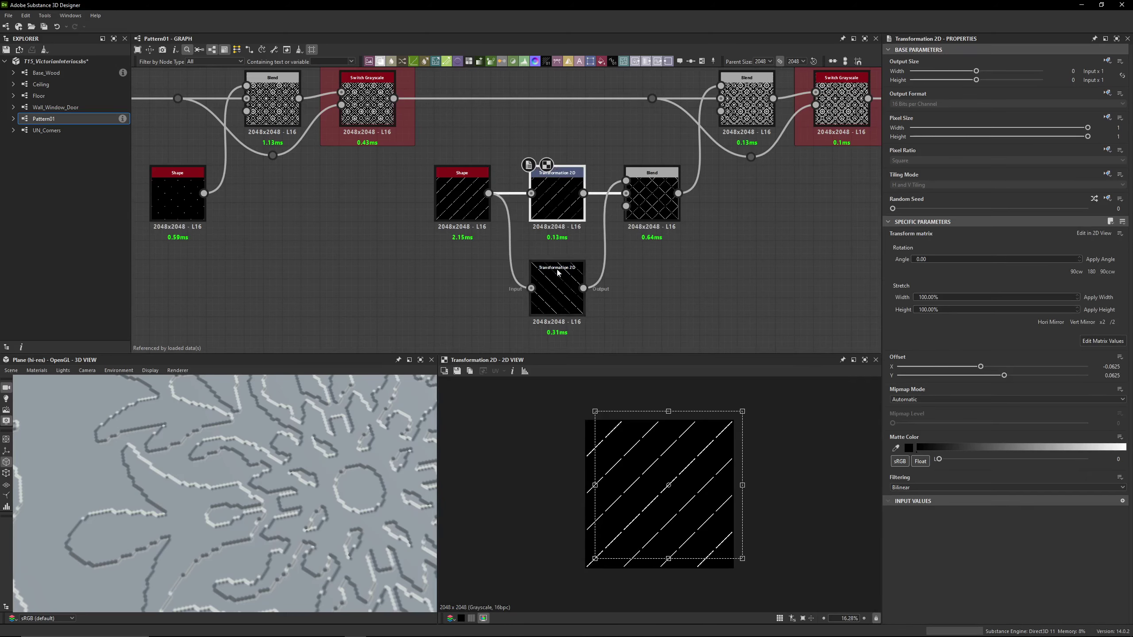
click(652, 197)
scroll(648, 483, up, 6)
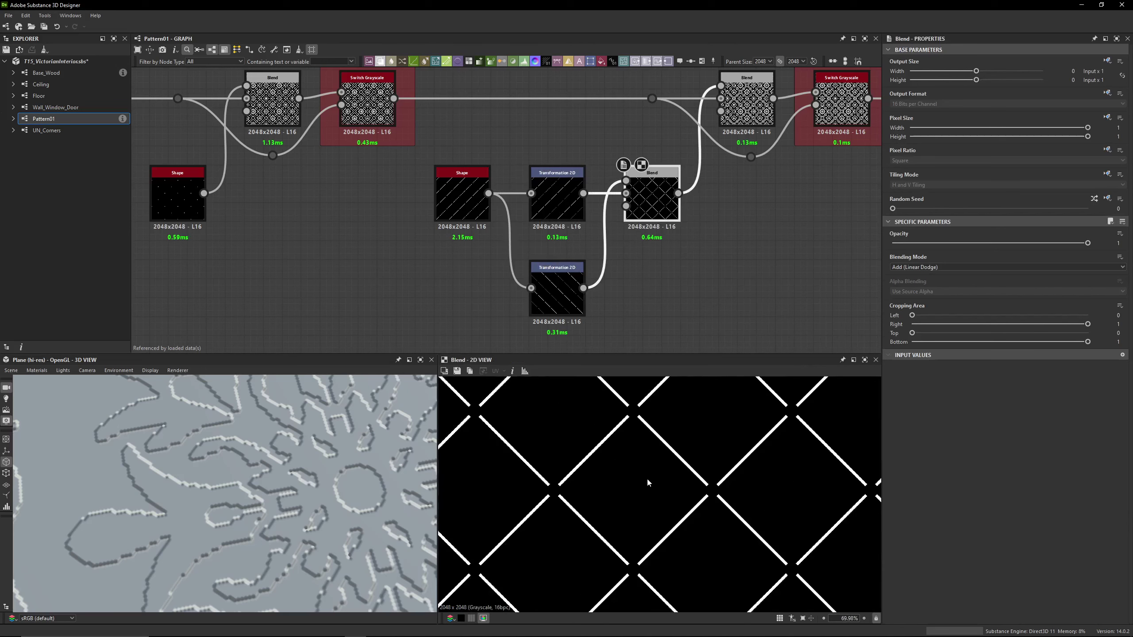
scroll(662, 466, down, 1)
middle_drag(642, 431, 685, 505)
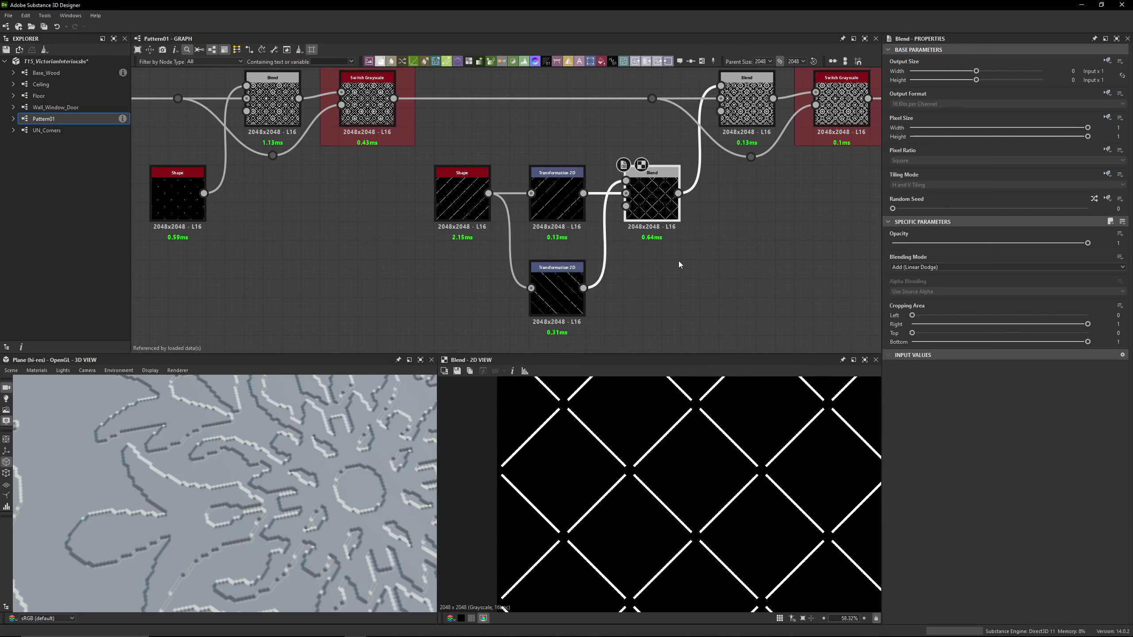
Compare the pattern at the Accent 01 and Accent 02 switches, and check which graph input drives the Accent 02 switch
middle_drag(678, 265, 541, 315)
click(623, 175)
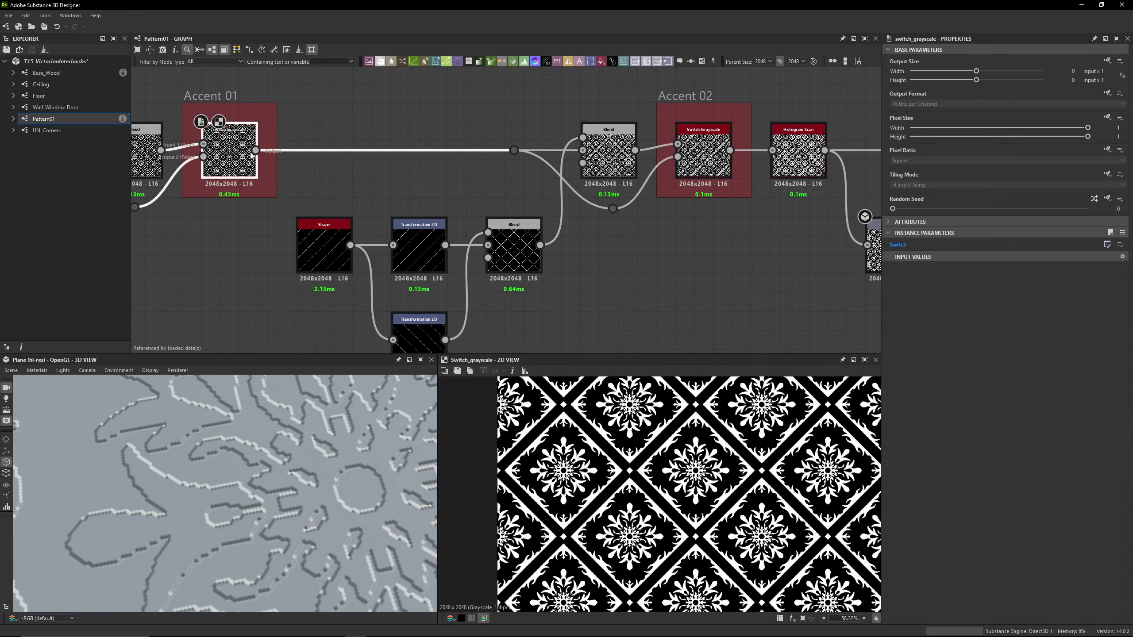
click(695, 160)
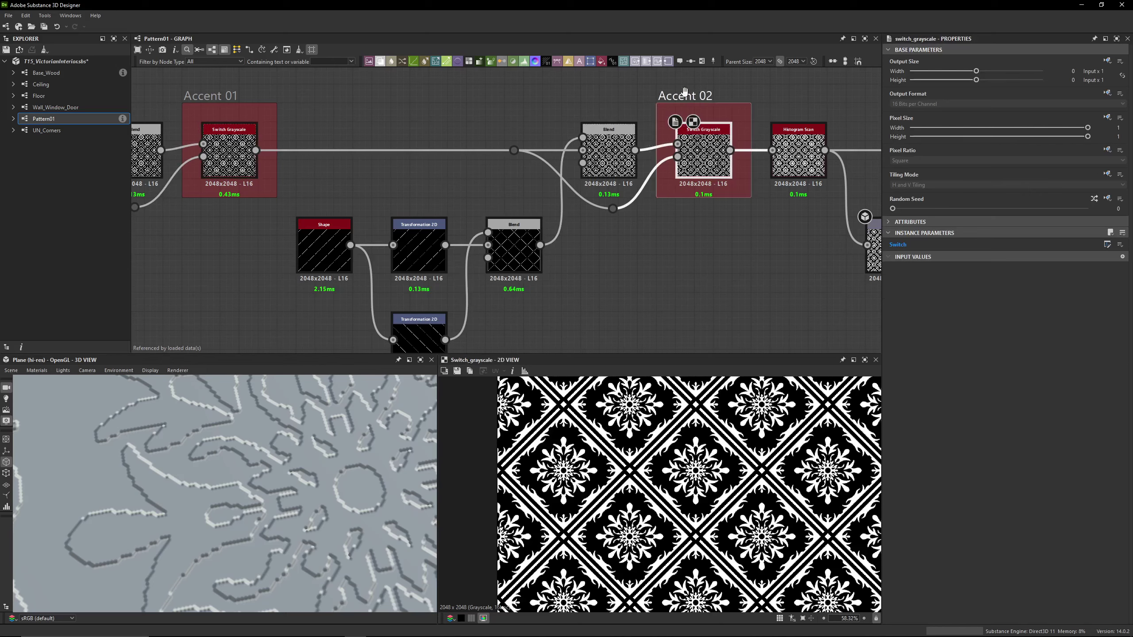
click(1120, 244)
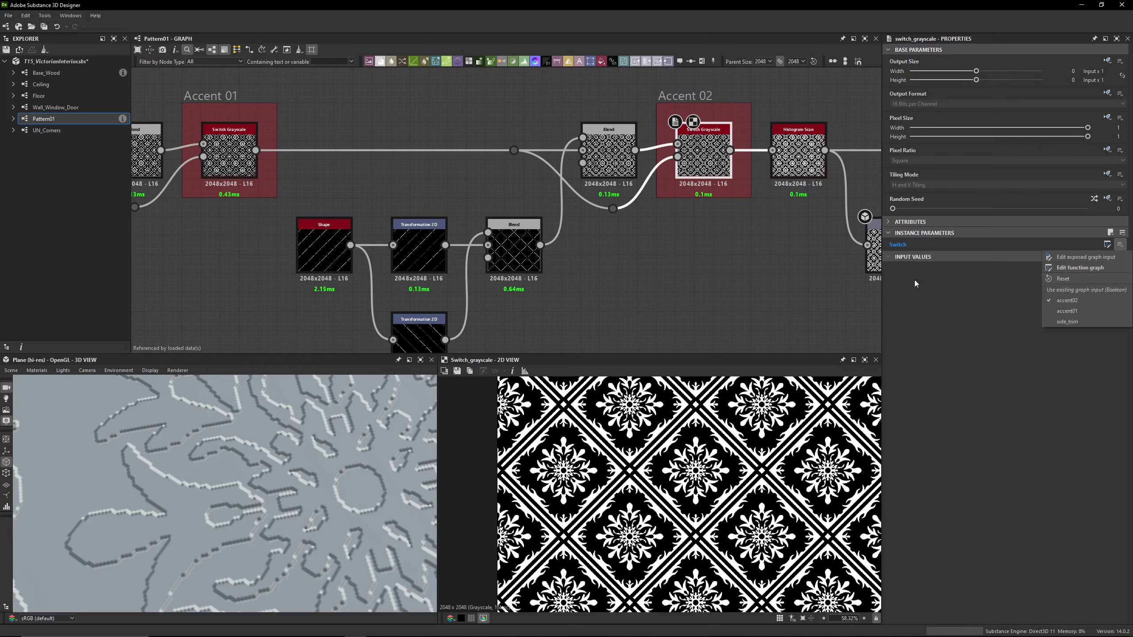
key(Escape)
Inspect the Histogram Scan node after the Accent 02 switch and examine its pattern edges up close
middle_drag(812, 168, 615, 190)
click(614, 190)
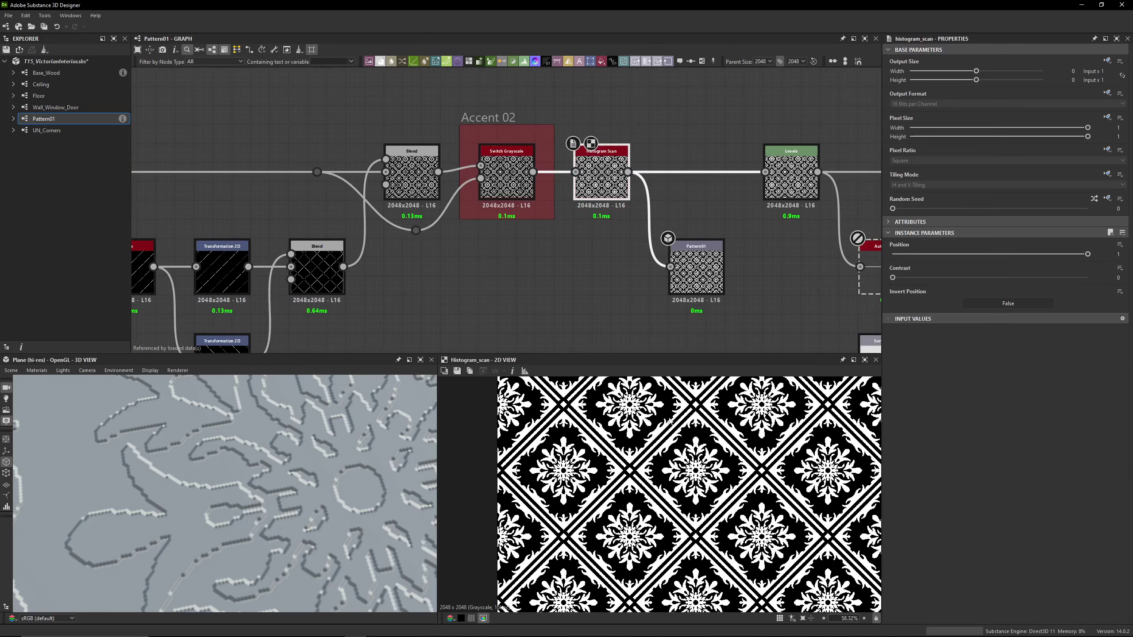
scroll(624, 468, up, 3)
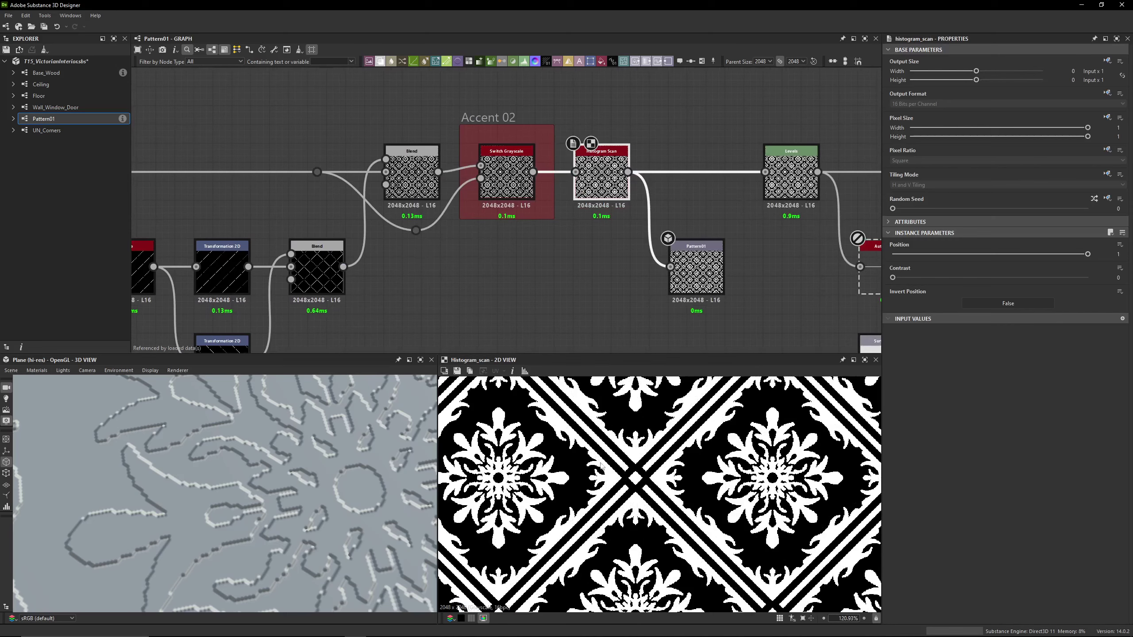
scroll(601, 465, up, 3)
middle_drag(596, 467, 661, 463)
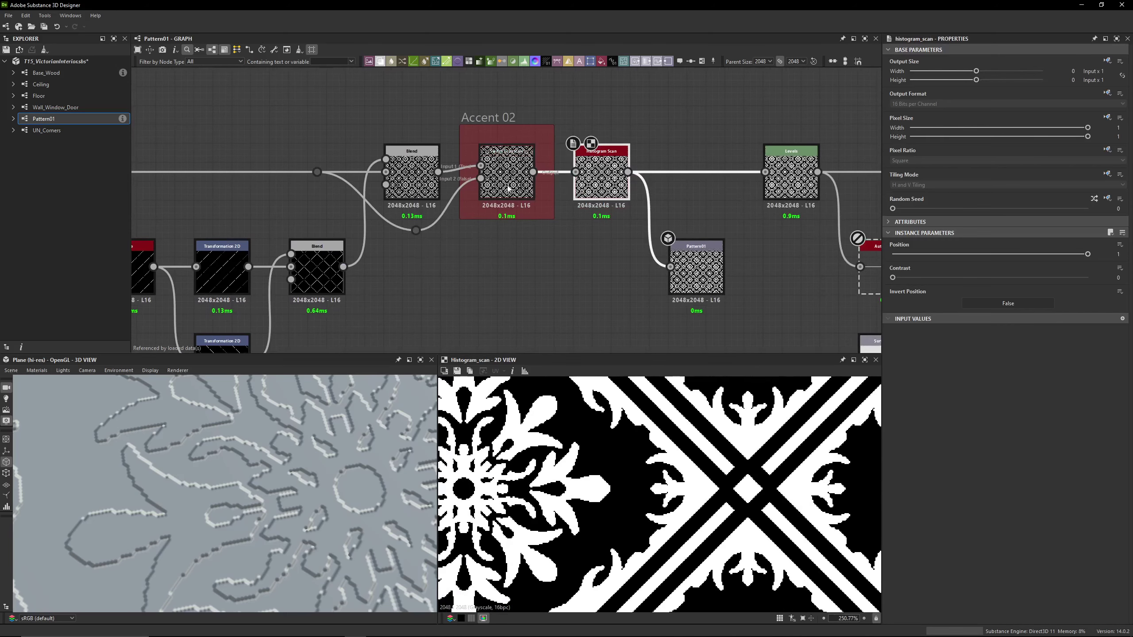
Compare the edge sharpness before and after the Histogram Scan, and inspect the Pattern01 output node's attributes
click(412, 176)
click(518, 196)
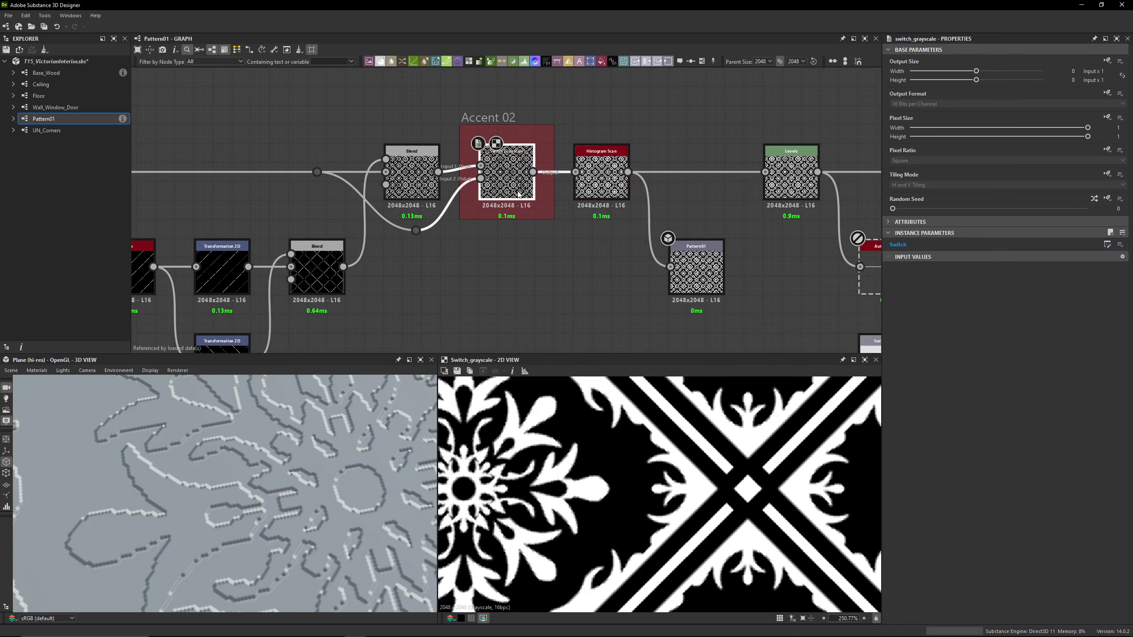
middle_drag(729, 221, 515, 207)
click(404, 177)
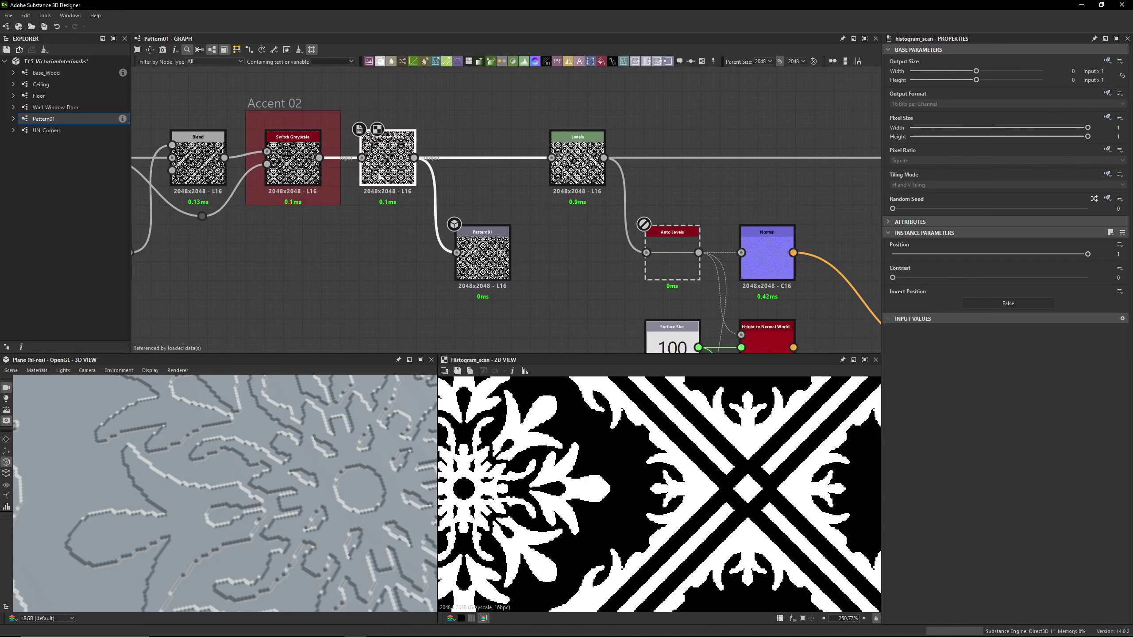
click(495, 263)
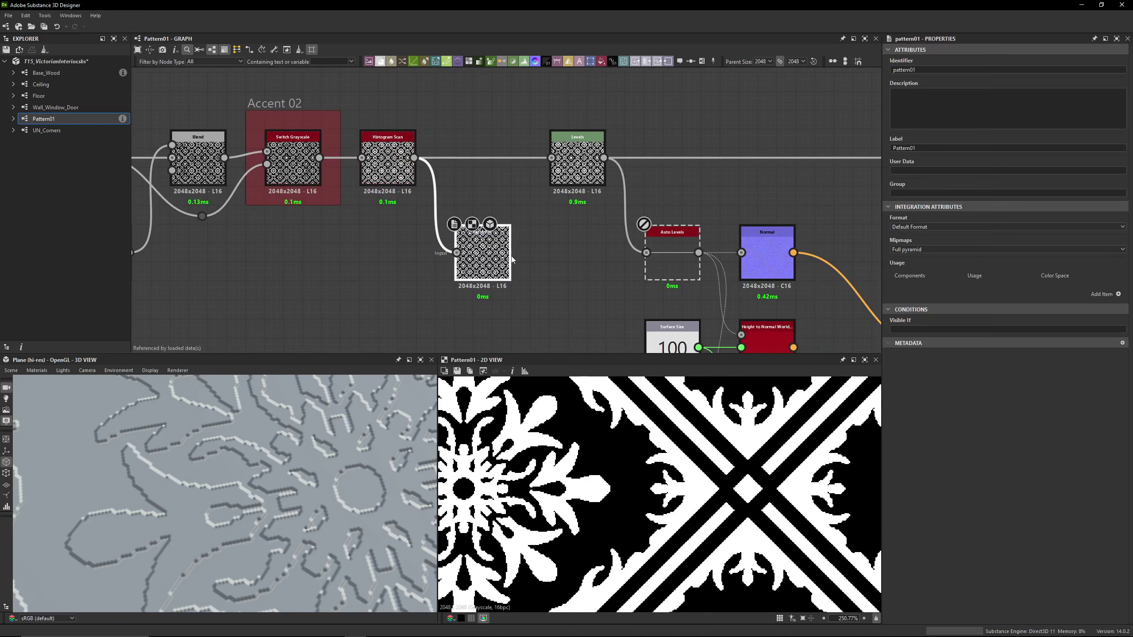
Add a trial Output node below the Pattern01 output, compare it with that node's identifier and label, and delete it
middle_drag(503, 282, 623, 204)
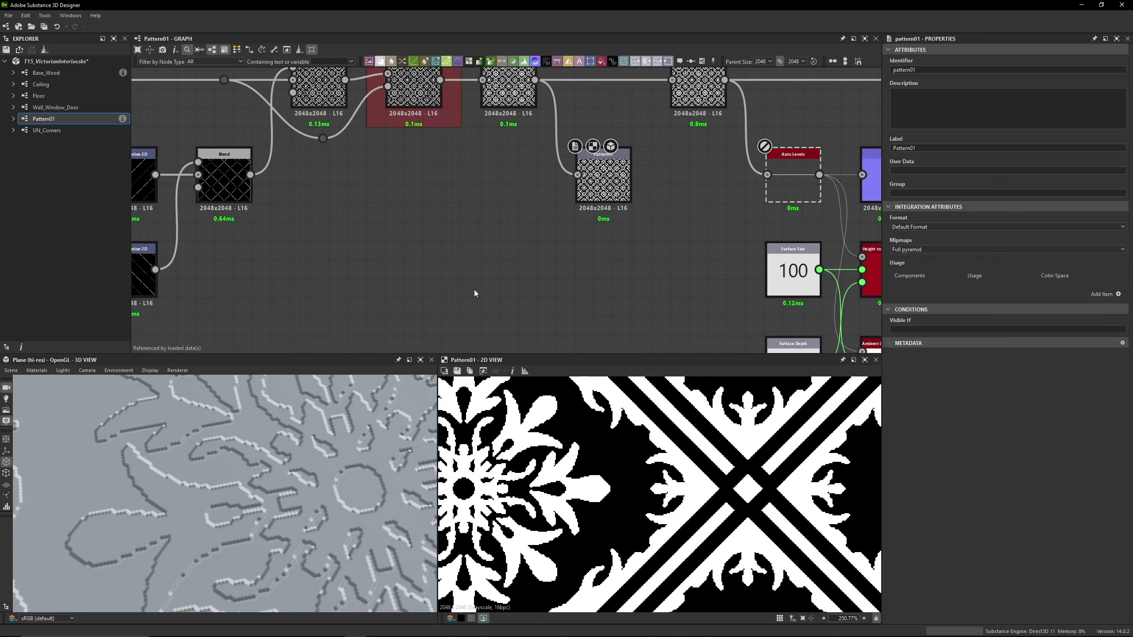
key(space)
text(output)
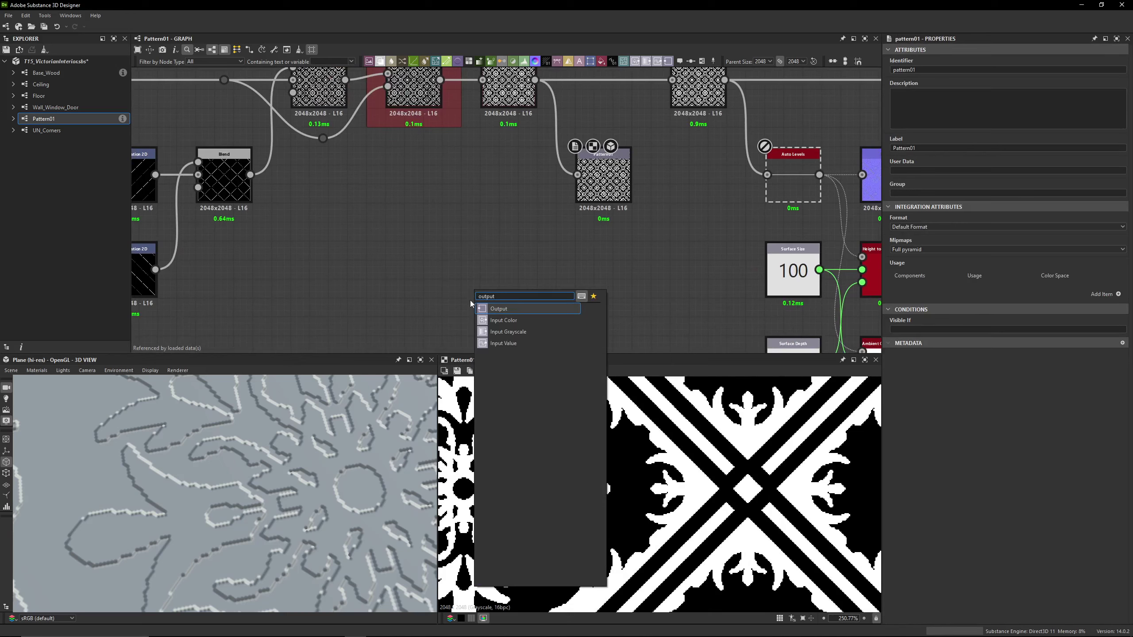
key(Return)
drag(471, 304, 604, 291)
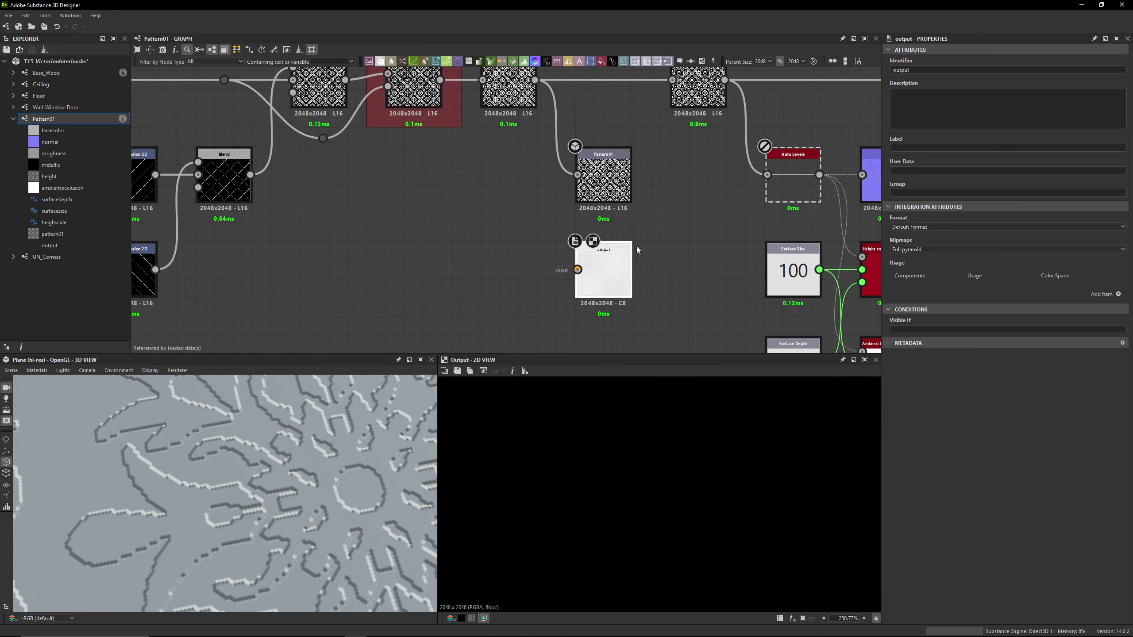
click(620, 183)
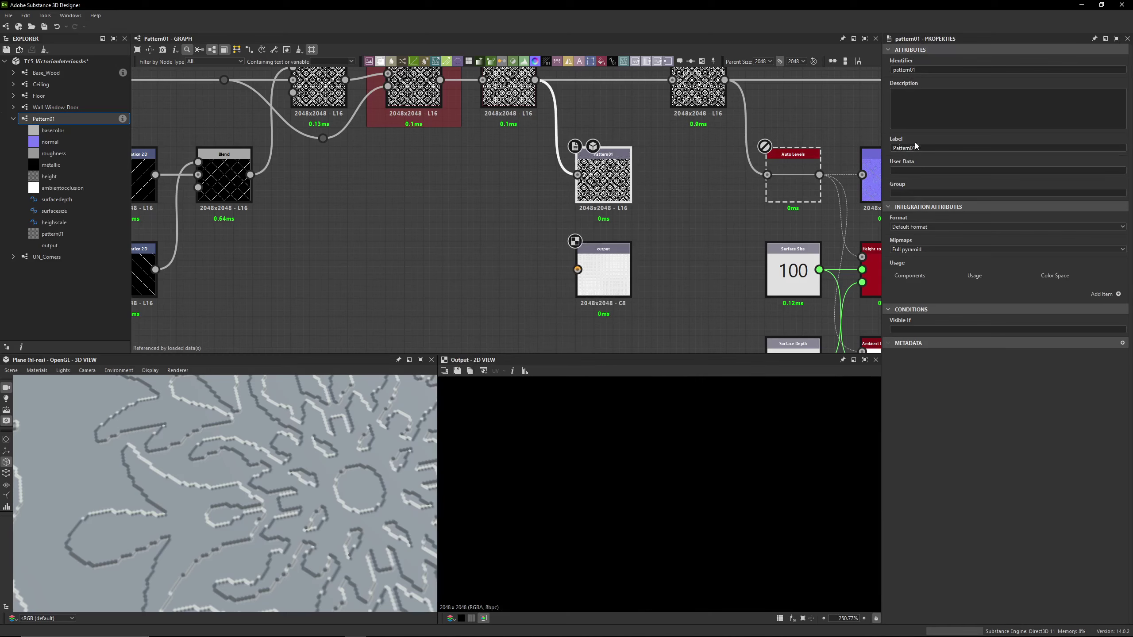
click(603, 272)
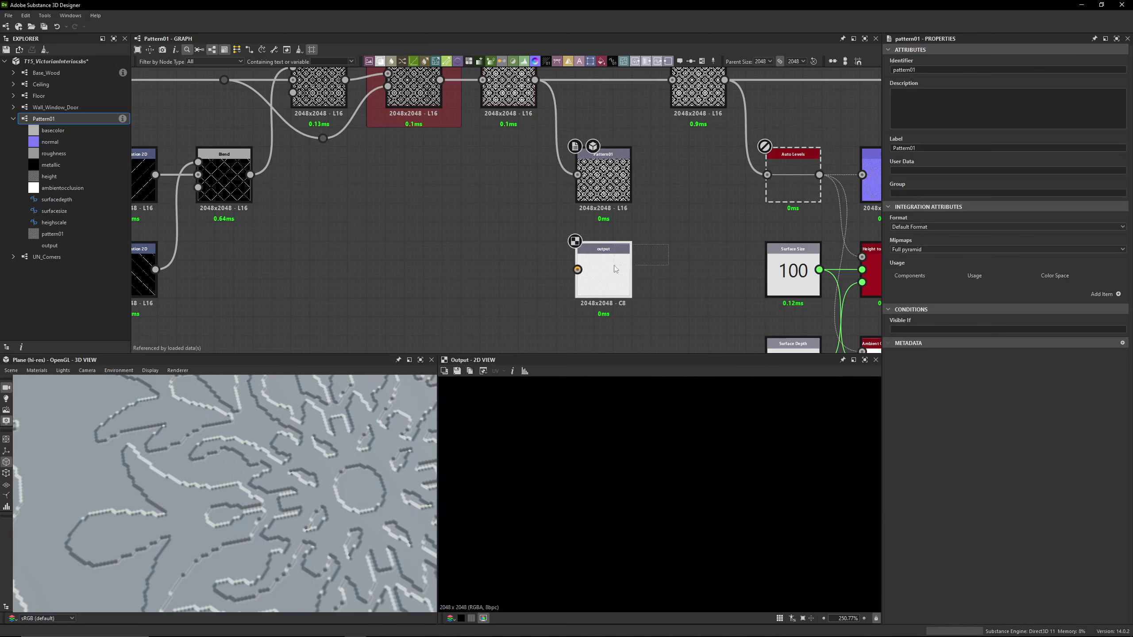
key(Delete)
Review the material output branches at the end of the graph and the embossed pattern on the 3D plane
scroll(557, 266, down, 5)
scroll(557, 266, down, 5)
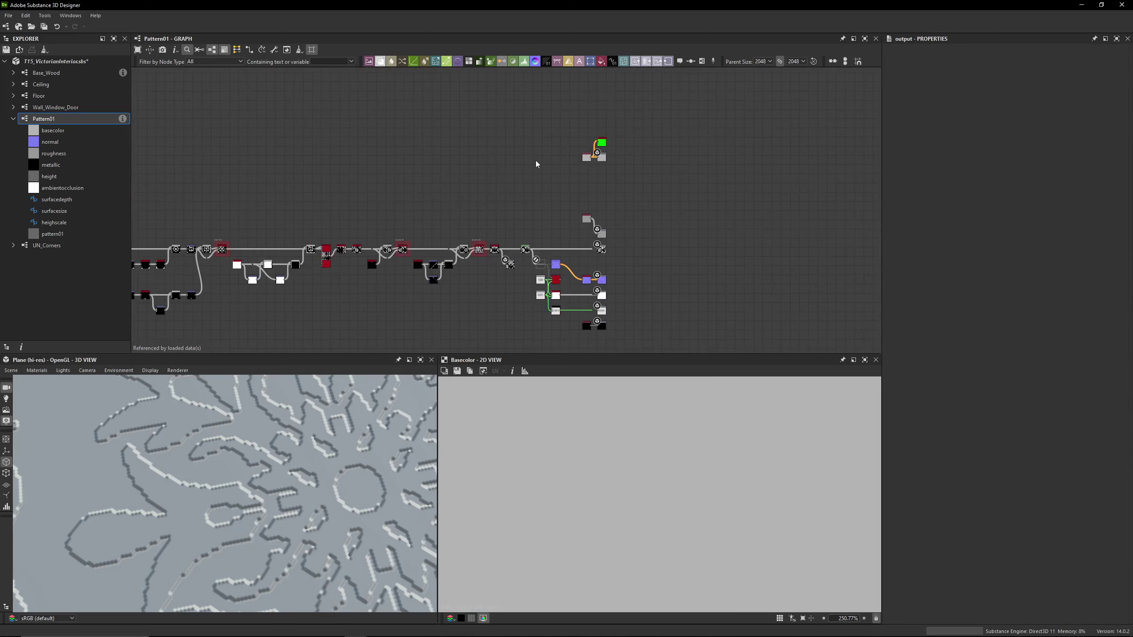
drag(671, 98, 596, 245)
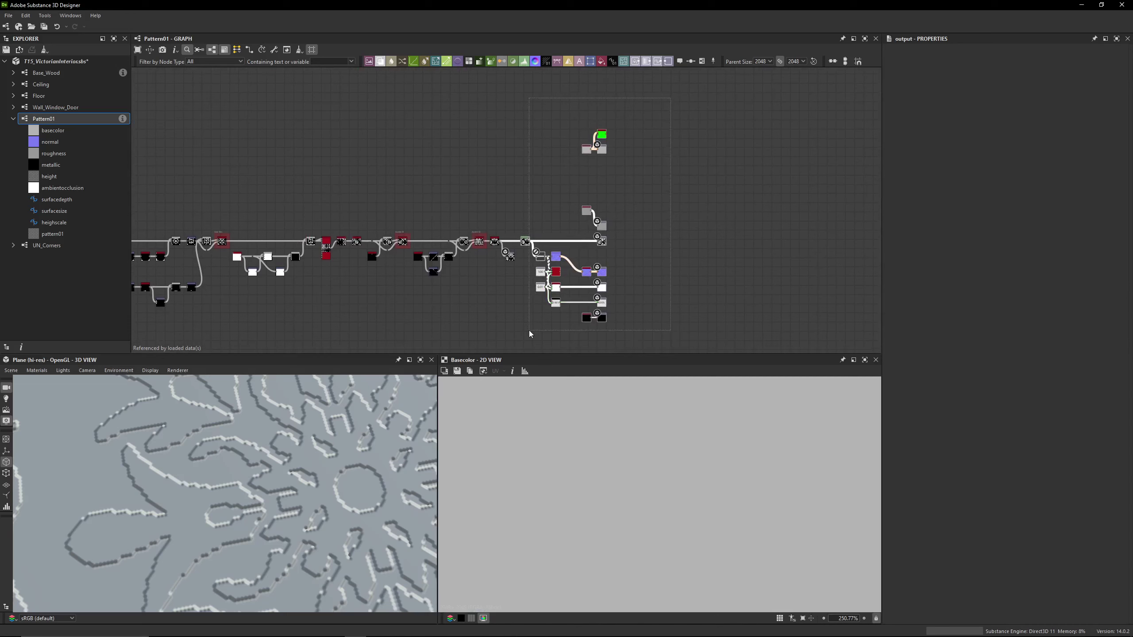
drag(223, 493, 228, 487)
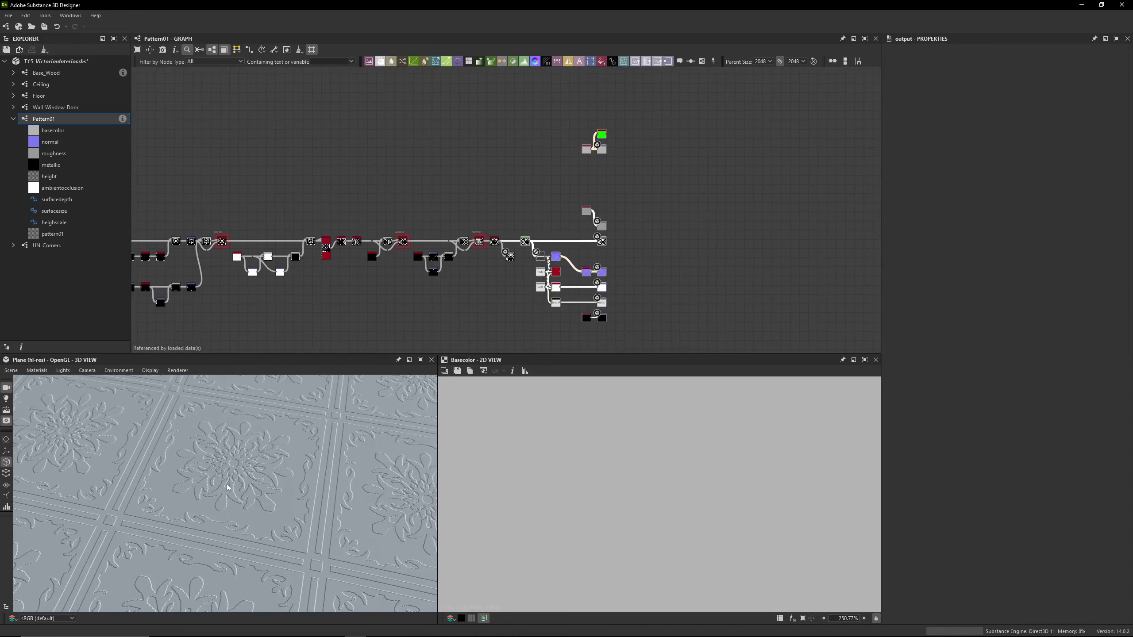
Preview the Height output and inspect the attributes and usage of the Height and Normal output nodes
scroll(544, 266, up, 5)
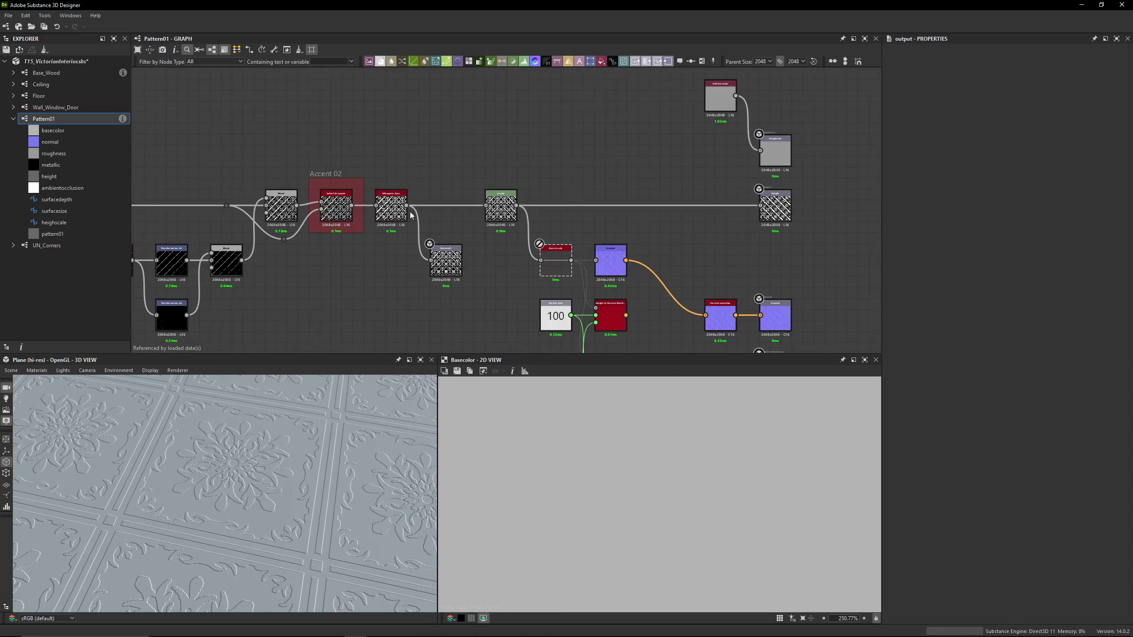
click(473, 240)
double_click(771, 209)
scroll(772, 209, up, 3)
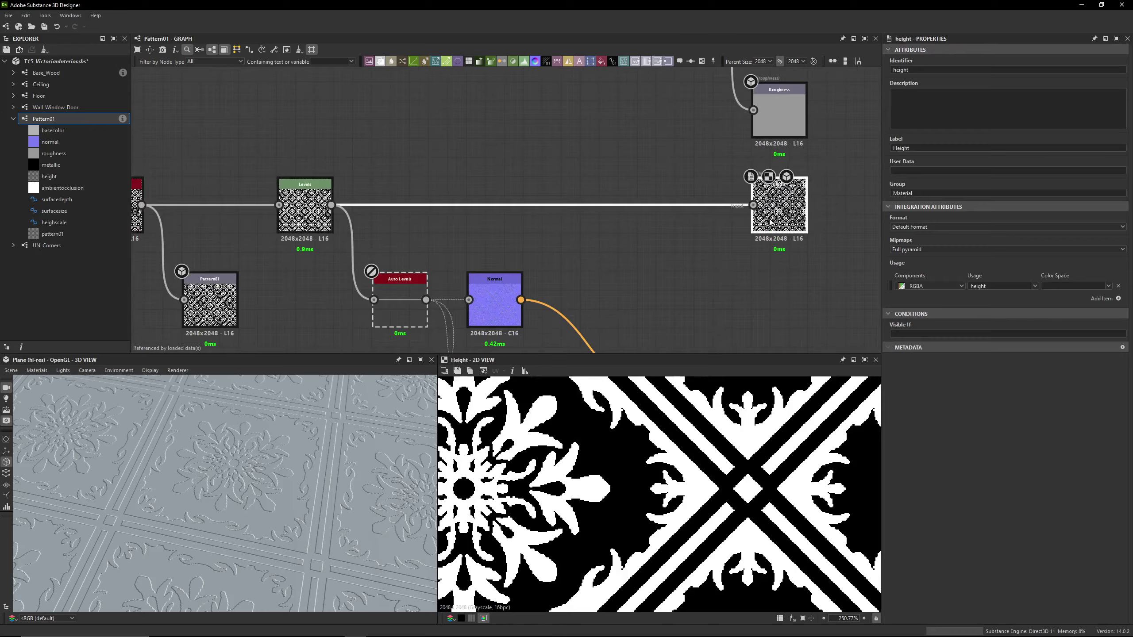
middle_drag(803, 343, 641, 188)
scroll(641, 188, up, 1)
click(623, 175)
scroll(676, 243, down, 4)
scroll(675, 243, down, 3)
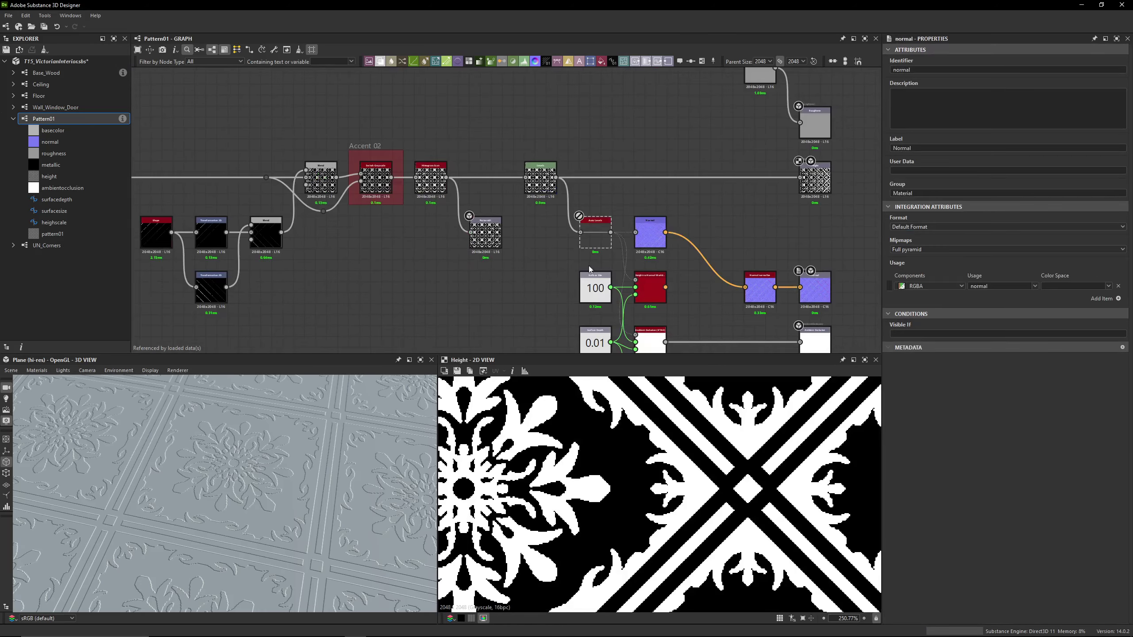
Preview the Pattern01 output node fed by the Histogram Scan and check its attributes again
scroll(461, 188, up, 3)
scroll(461, 187, up, 3)
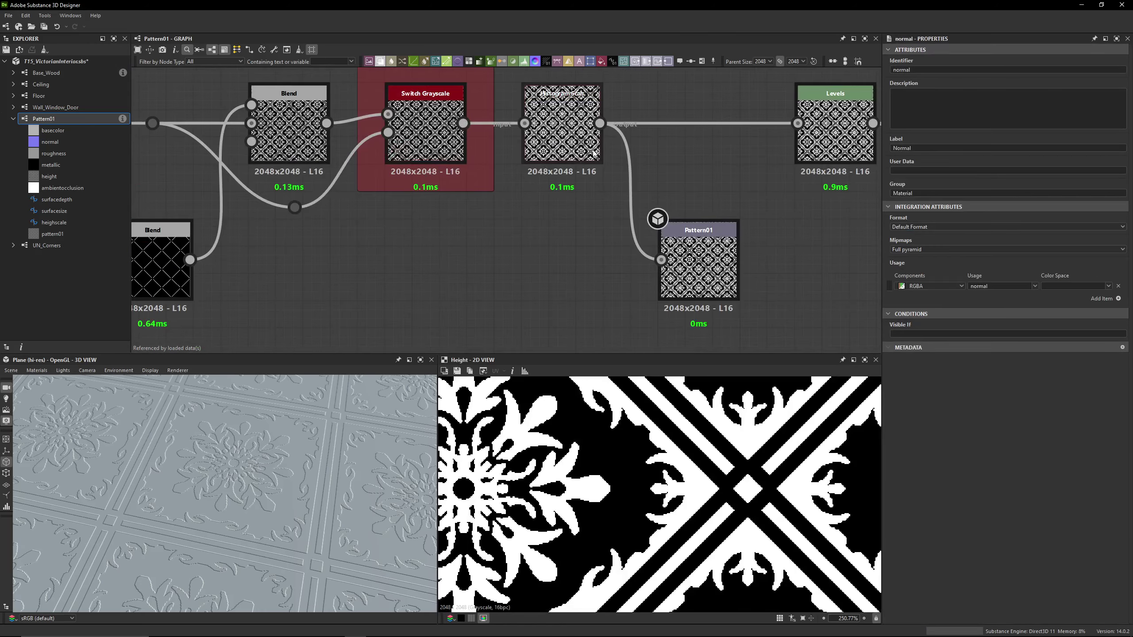
double_click(689, 254)
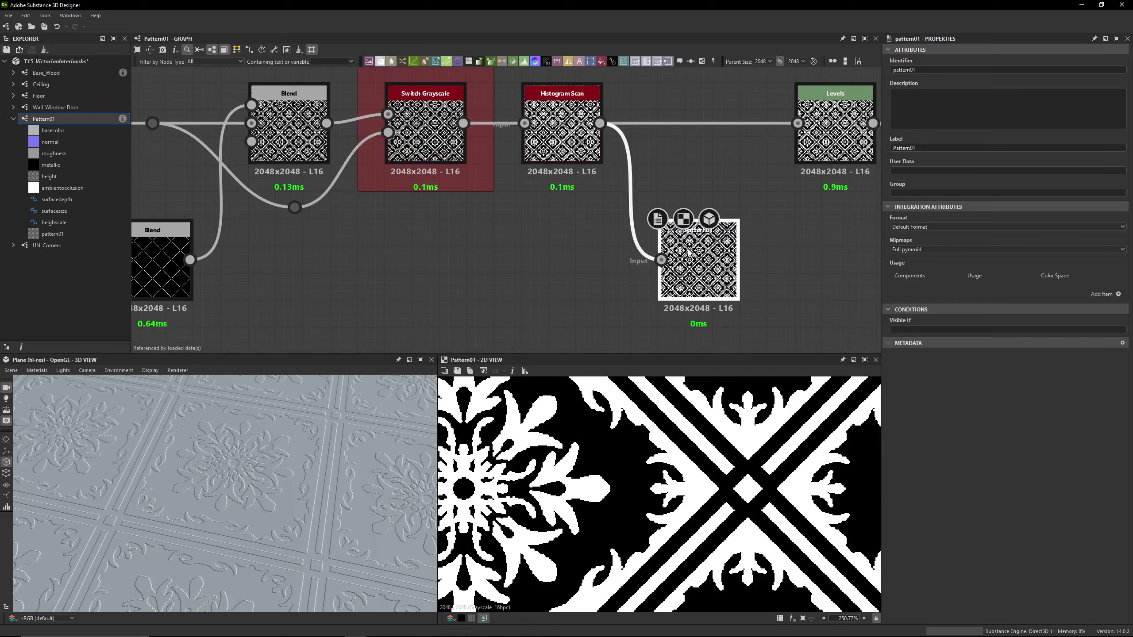
Collapse the Pattern01 outputs in the package and open the Wall_Window_Door graph
click(13, 119)
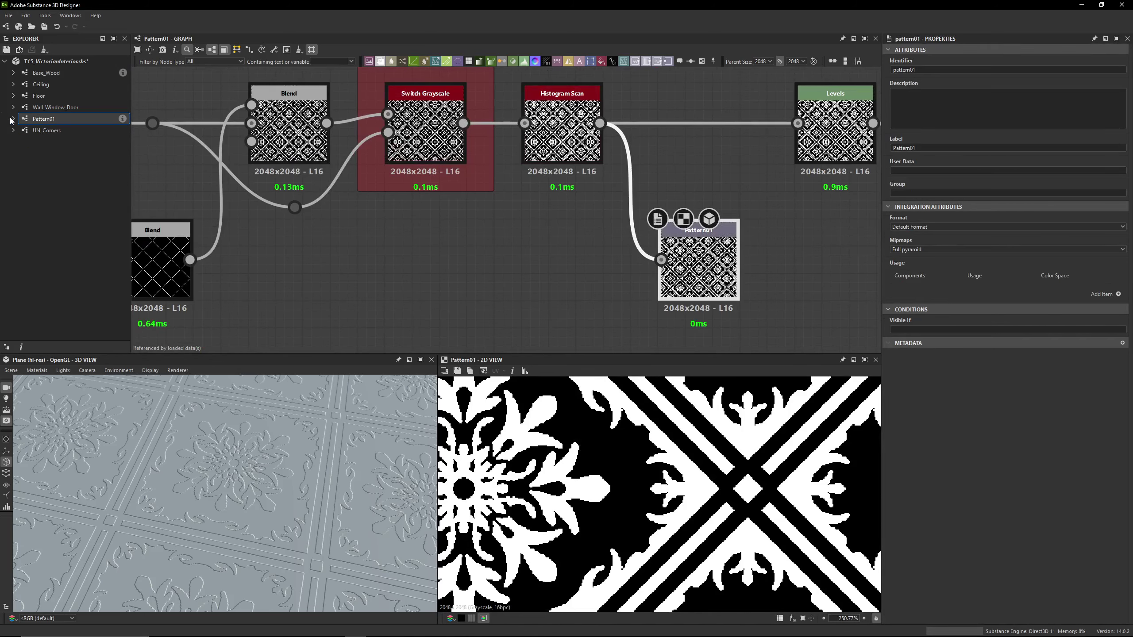
click(81, 107)
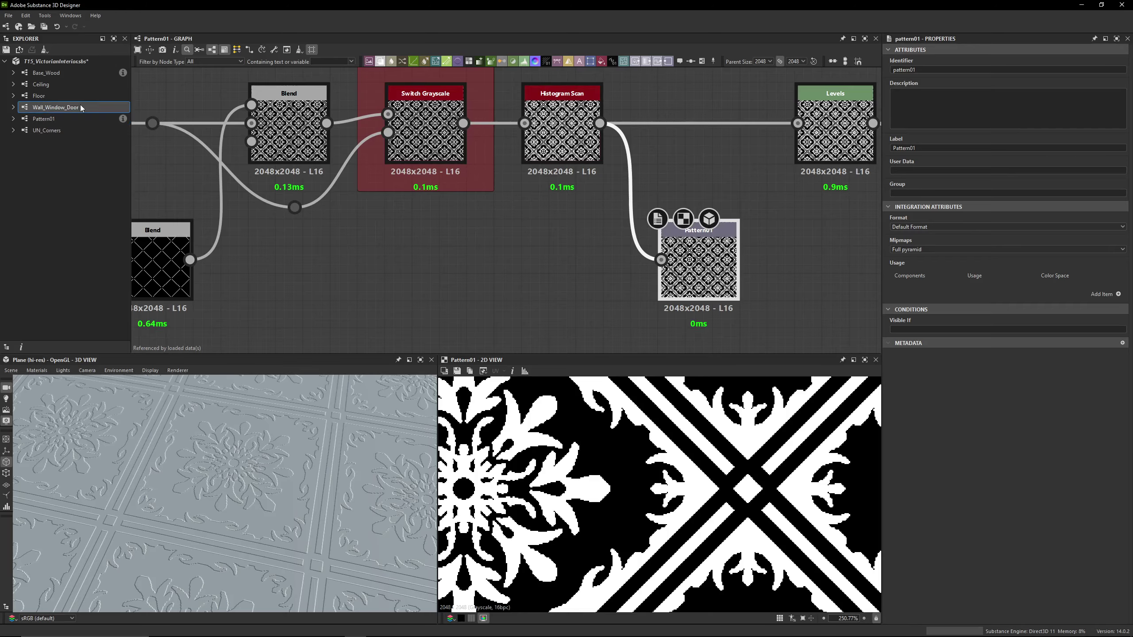
double_click(80, 108)
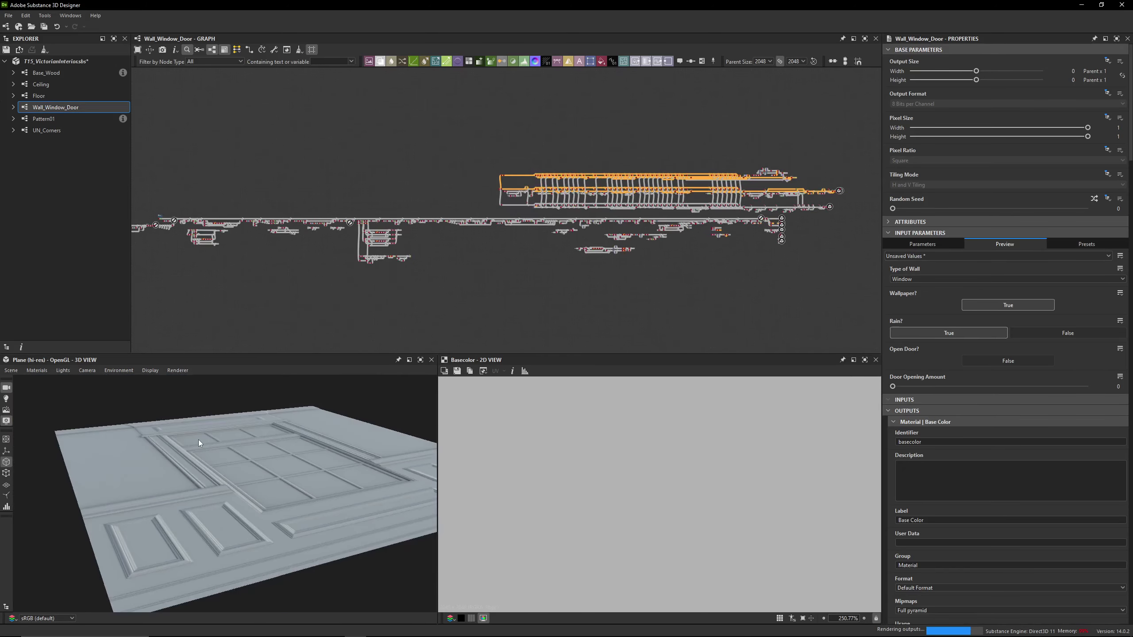
Edit the 3D view's Default material and set its Height Scale to 7.5
click(44, 371)
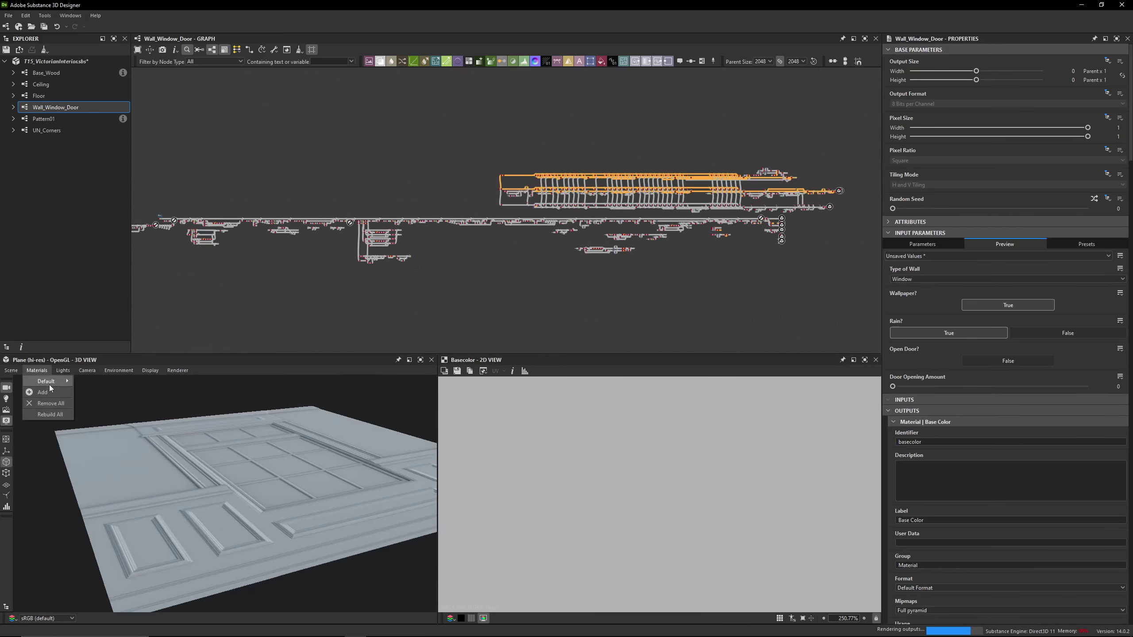
mouse_move(50, 383)
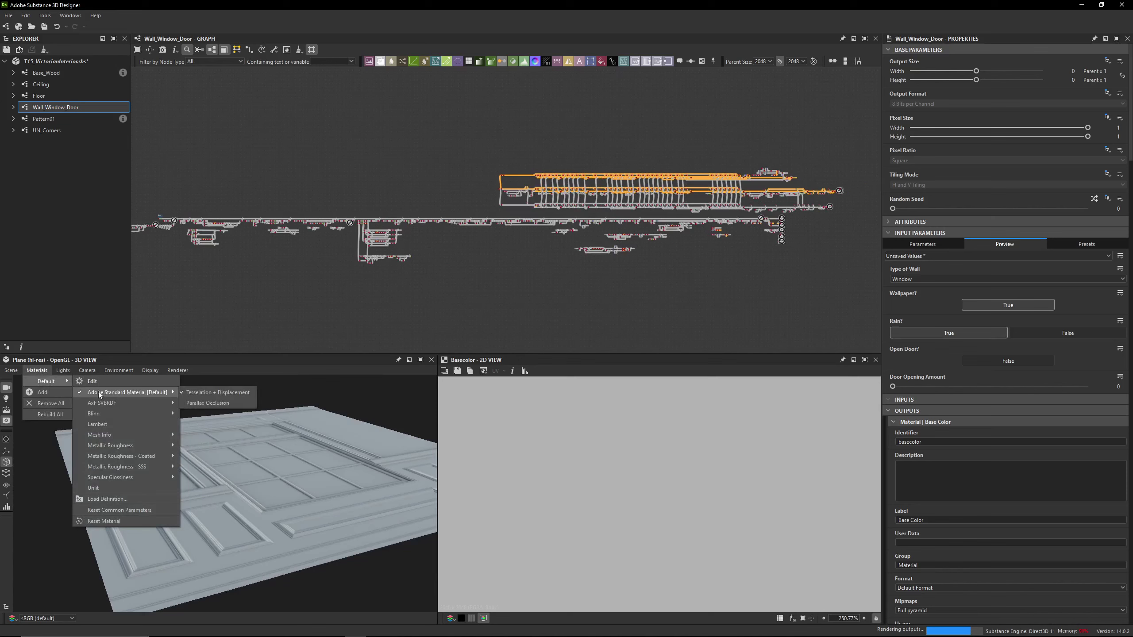
click(103, 381)
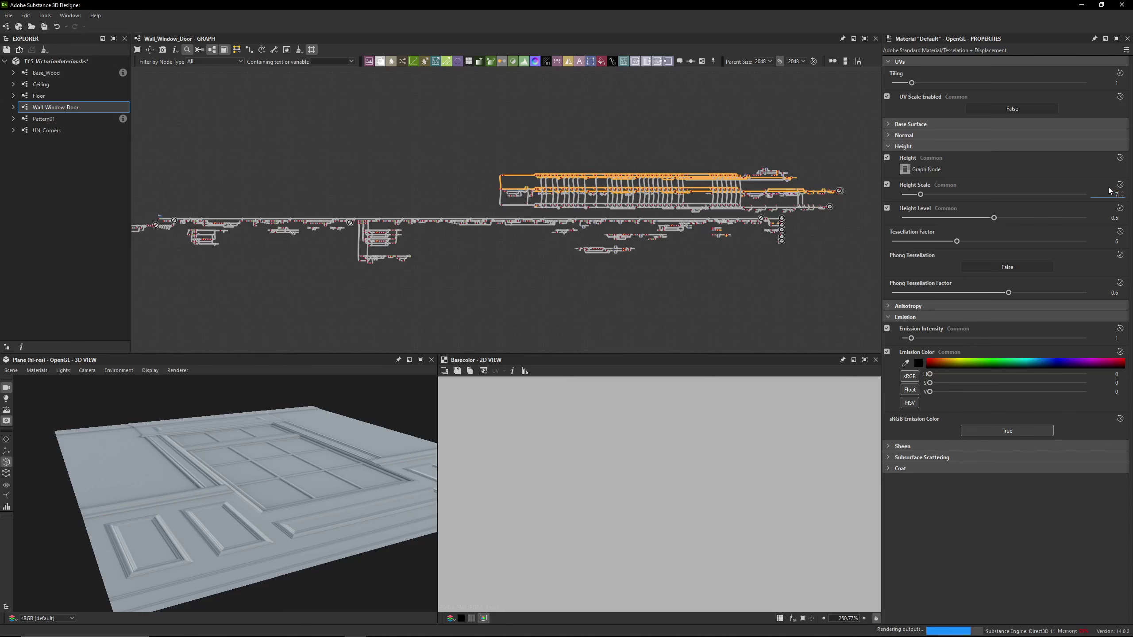
key(Return)
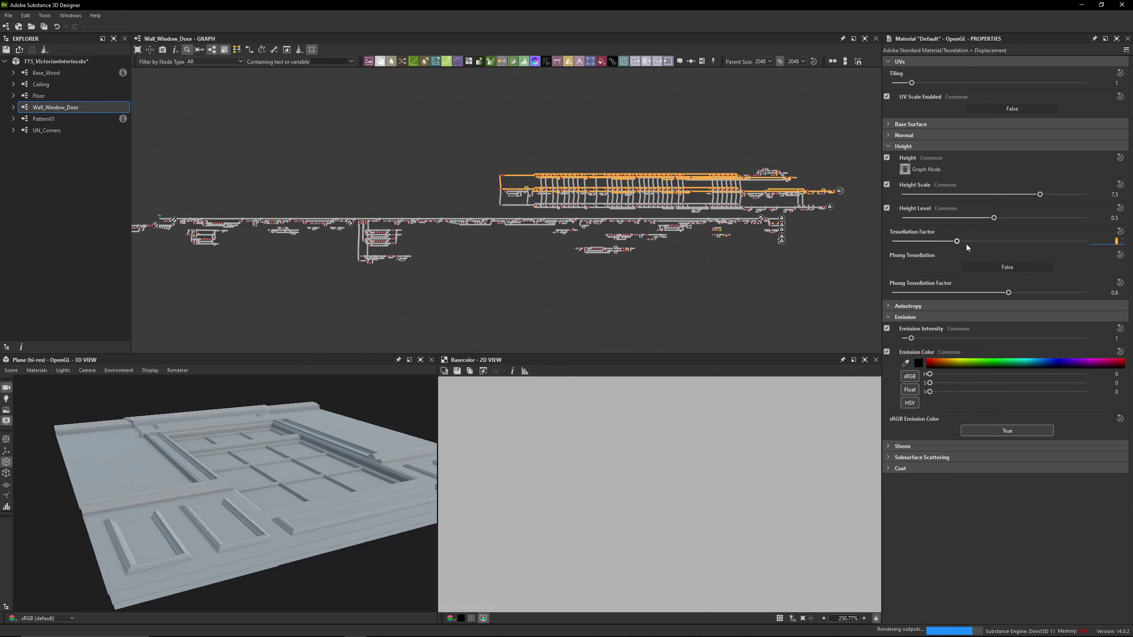
Locate the Pattern01 node group in the Wall_Window_Door graph and preview its Safe Transform Grayscale, Flood Fill and Pattern01 nodes
scroll(744, 232, up, 5)
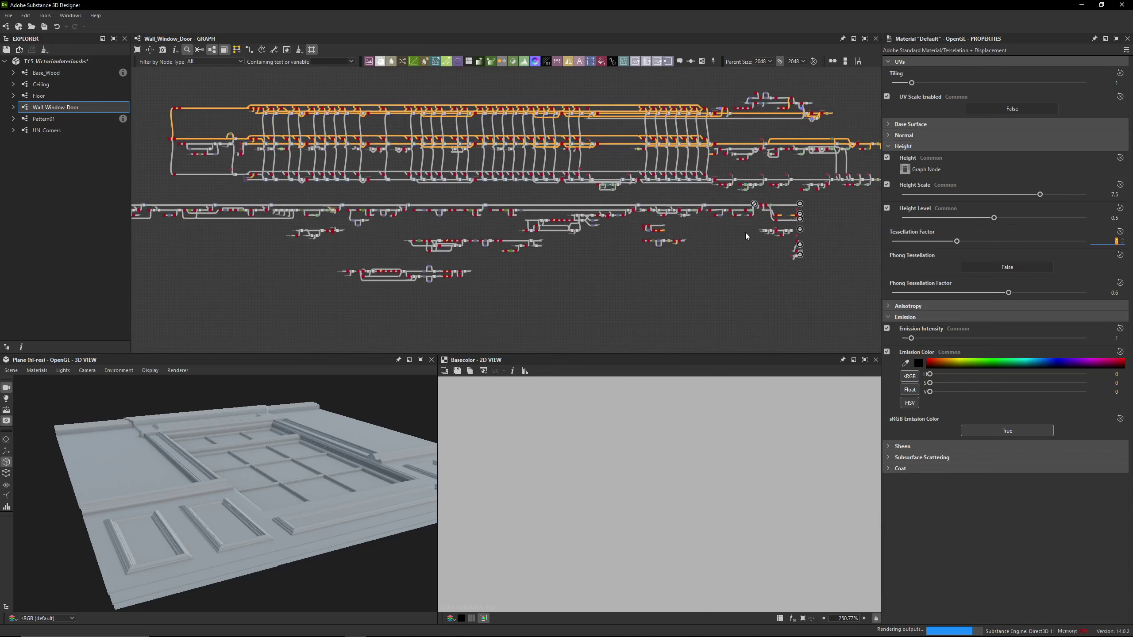
scroll(754, 233, up, 6)
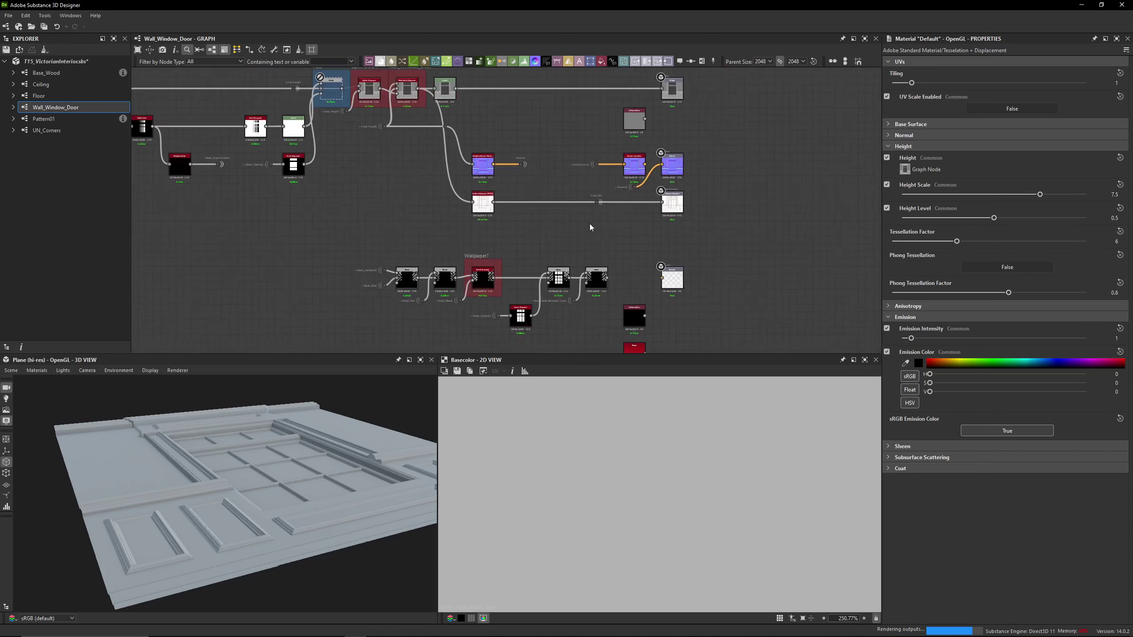
middle_drag(489, 218, 665, 260)
middle_drag(528, 185, 535, 230)
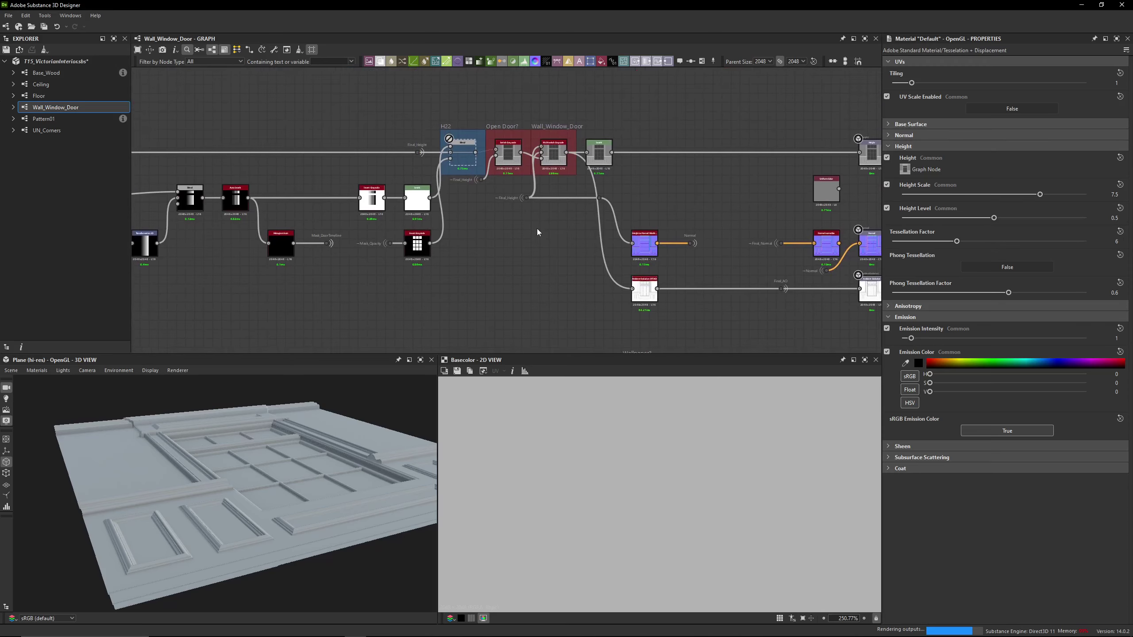
scroll(471, 225, down, 5)
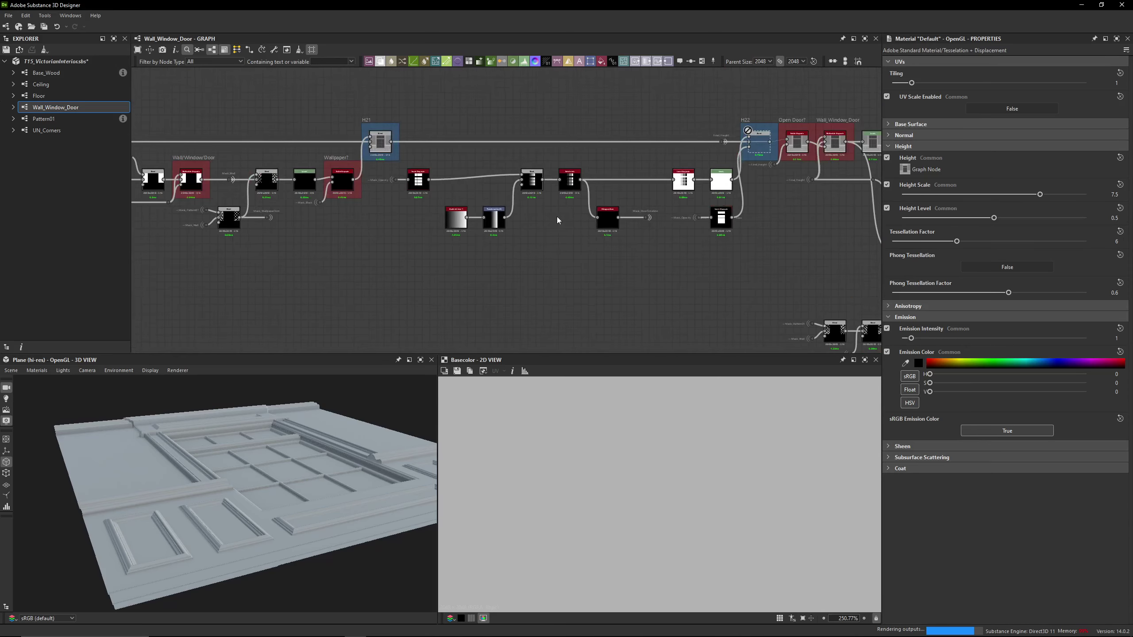
middle_drag(633, 228, 744, 182)
scroll(471, 273, up, 3)
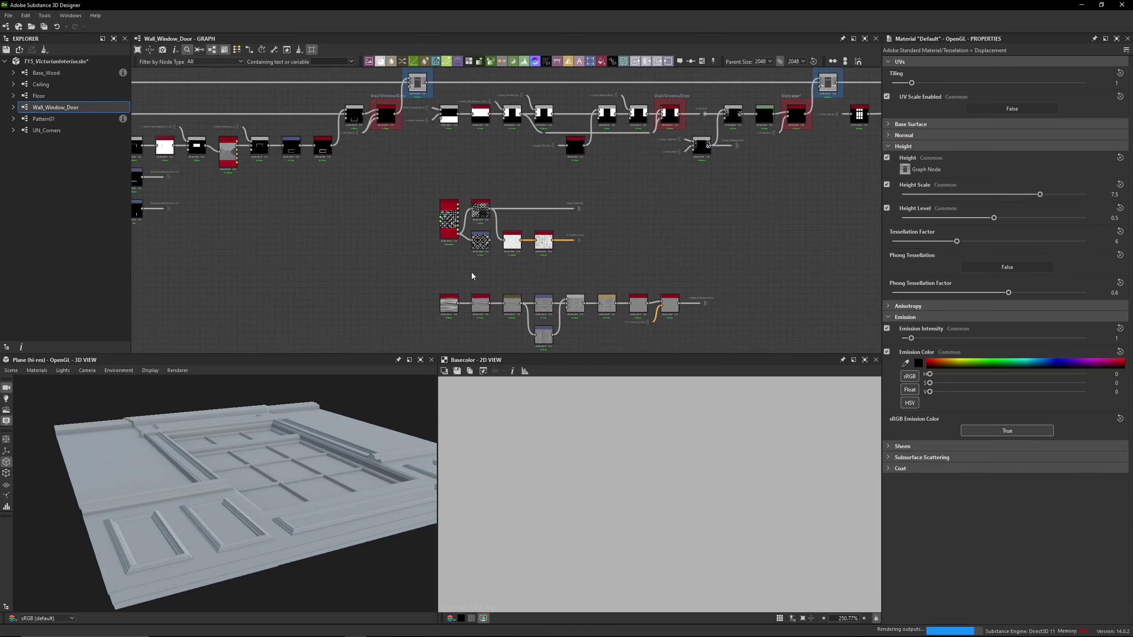
scroll(490, 258, up, 3)
middle_drag(495, 243, 489, 275)
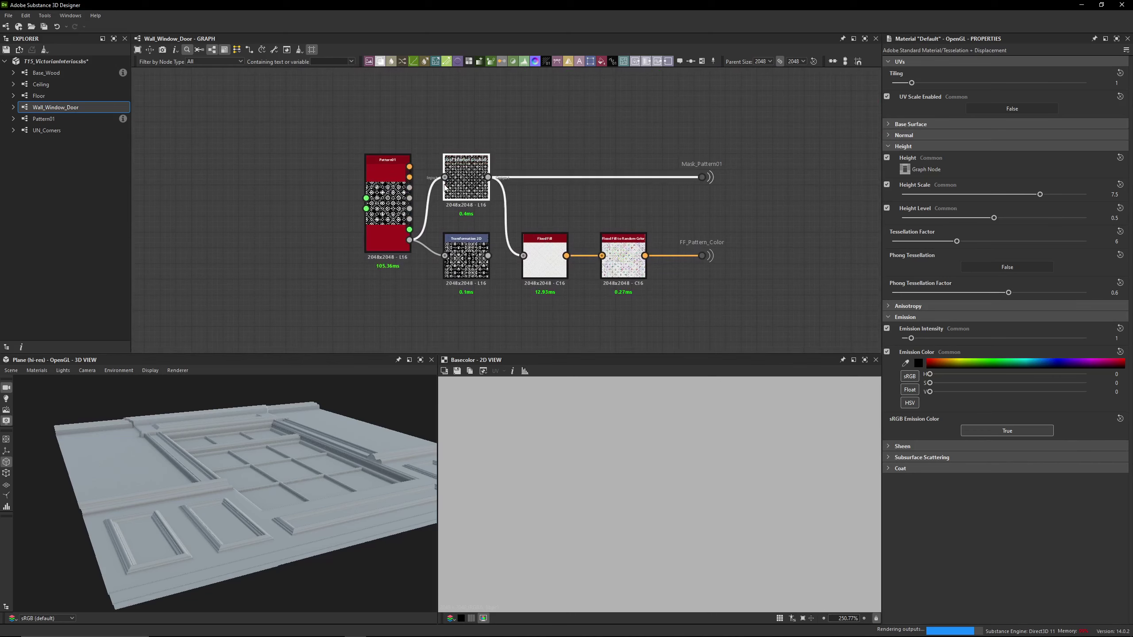
double_click(458, 198)
double_click(548, 266)
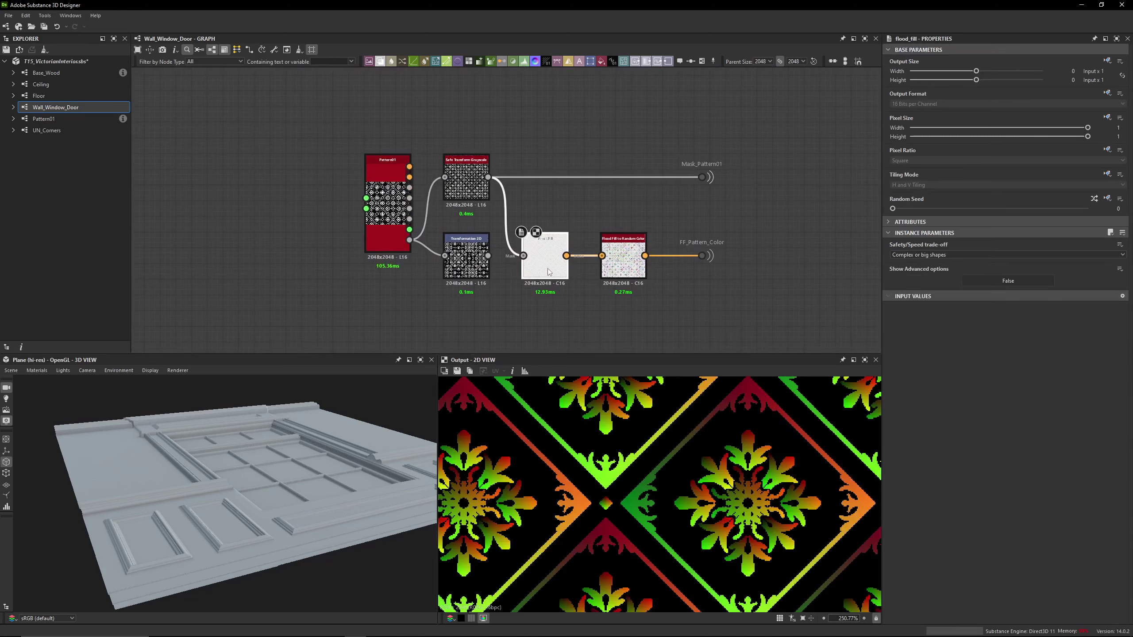
double_click(387, 236)
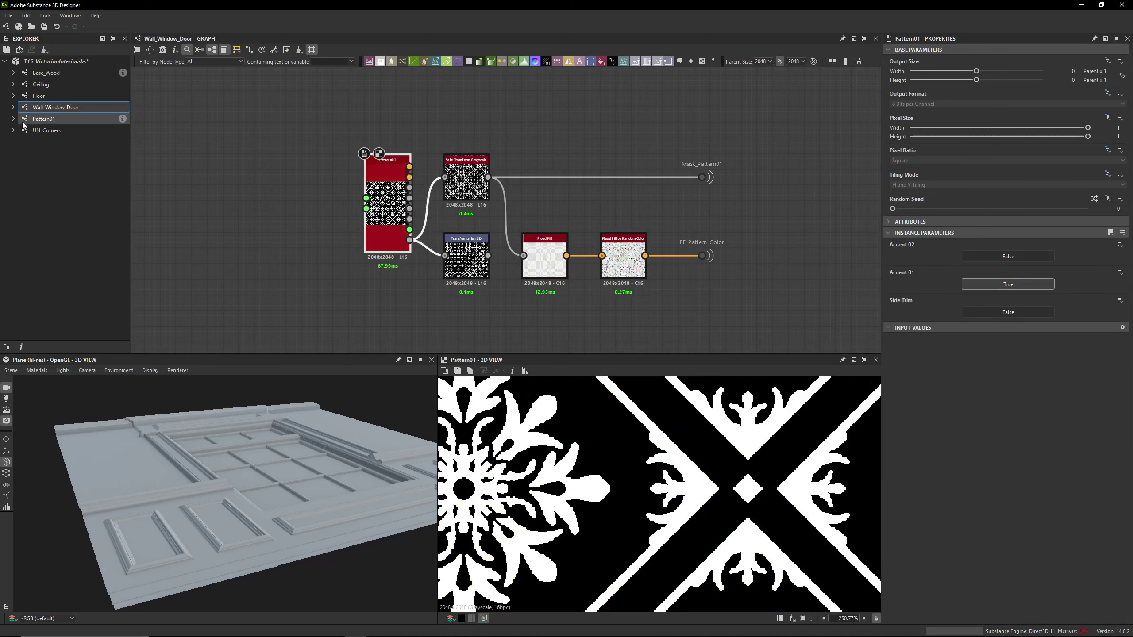
Place a second Pattern01 instance from the package into the graph and delete that new node
drag(40, 123, 223, 163)
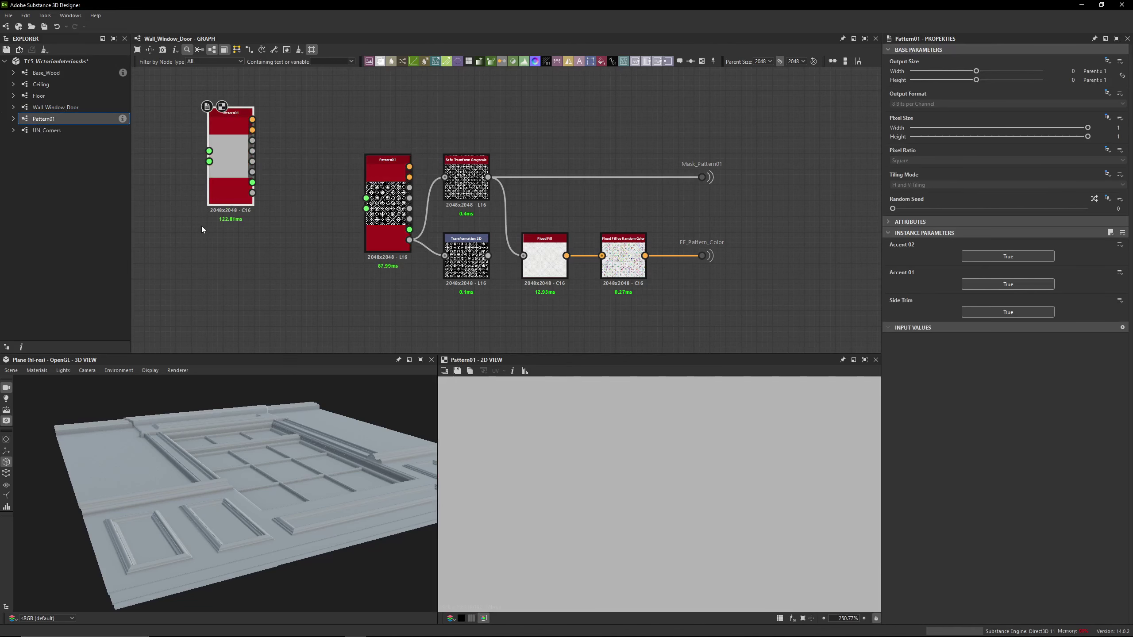
key(Delete)
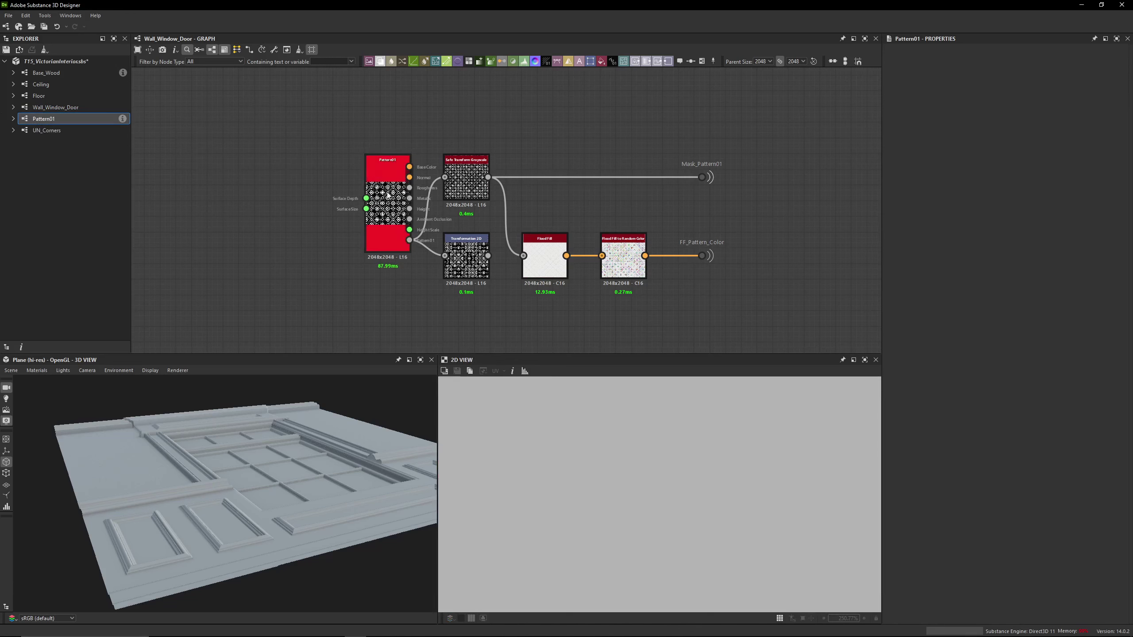
Delete the unused Transformation 2D node connected to the Pattern01 instance
scroll(378, 178, up, 1)
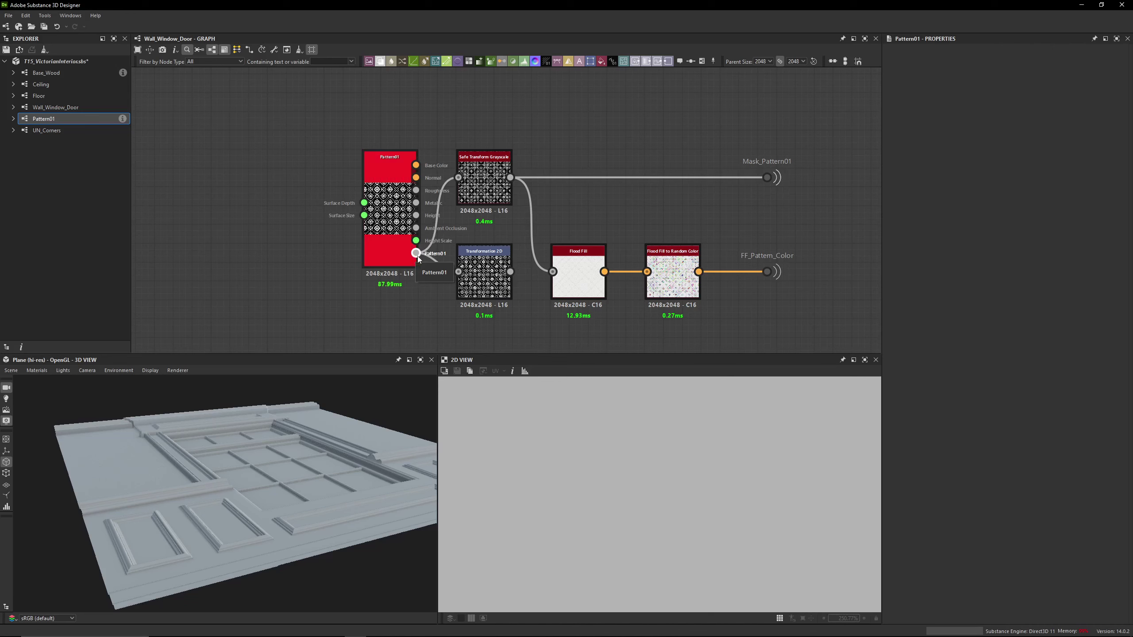
click(476, 271)
key(Delete)
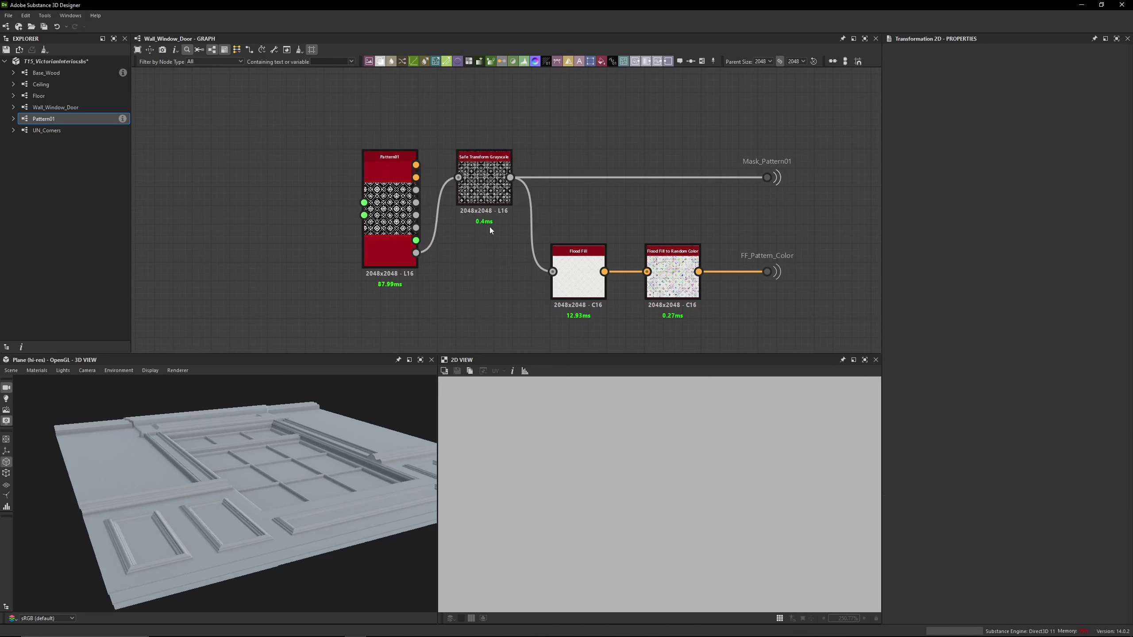
Preview the Safe Transform Grayscale and Pattern01 nodes, and try a Y offset of 1 on the transform
middle_drag(491, 227, 481, 267)
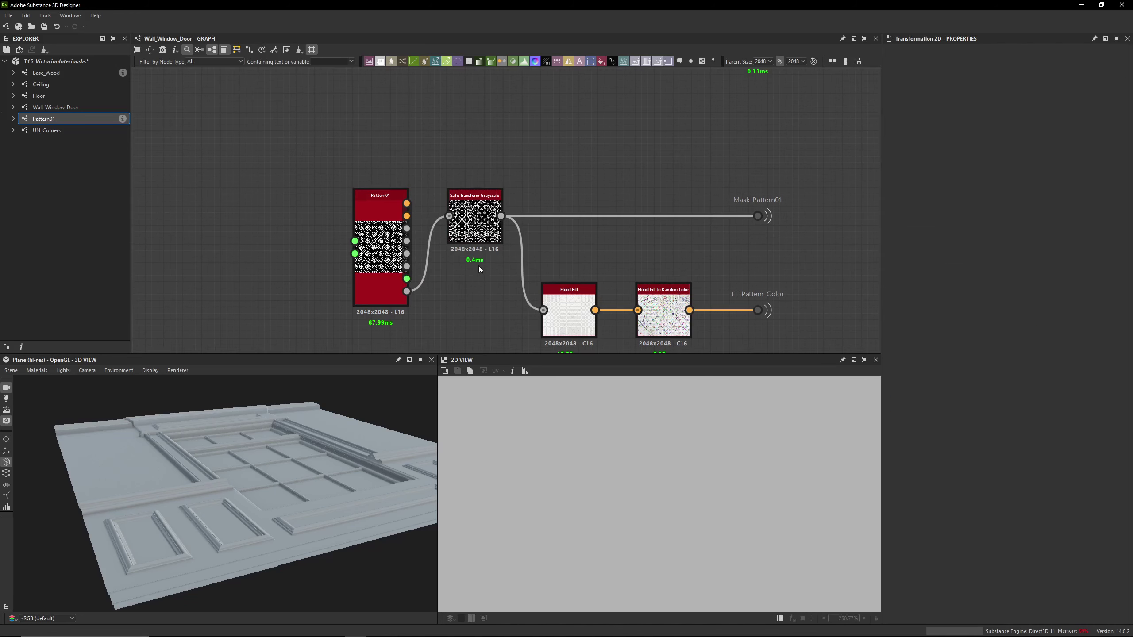
double_click(445, 218)
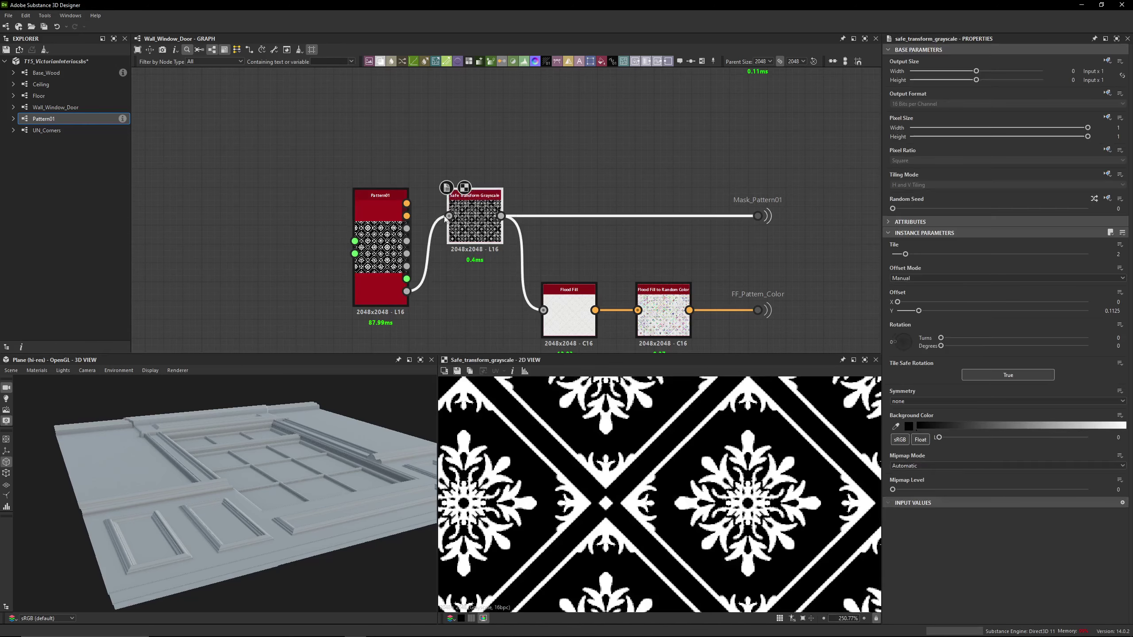
scroll(686, 465, down, 11)
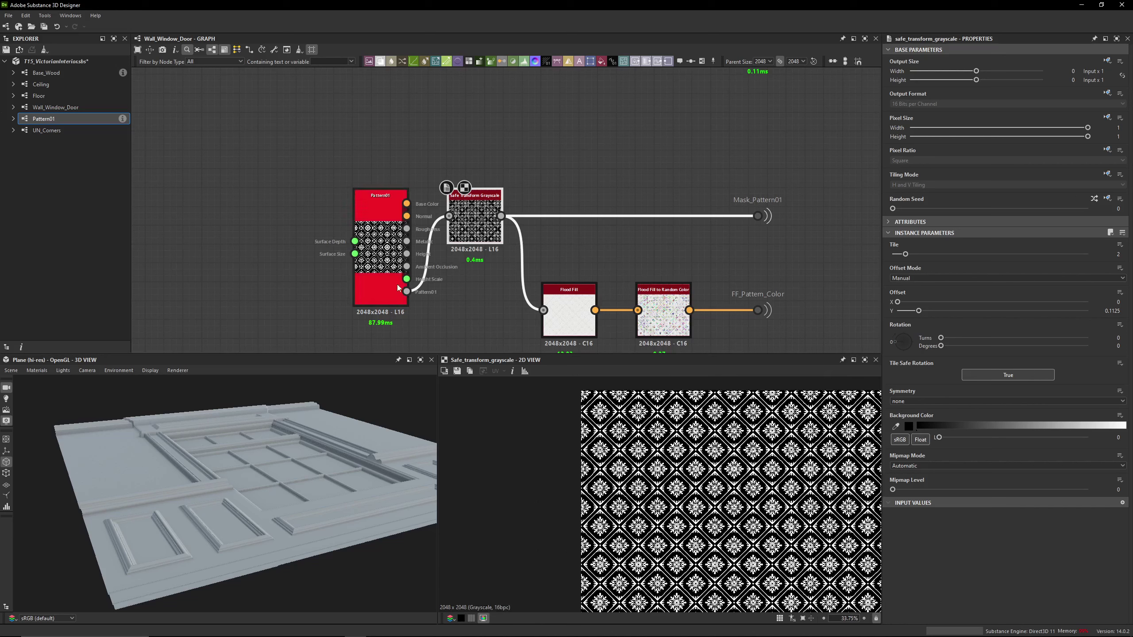
double_click(398, 287)
double_click(474, 231)
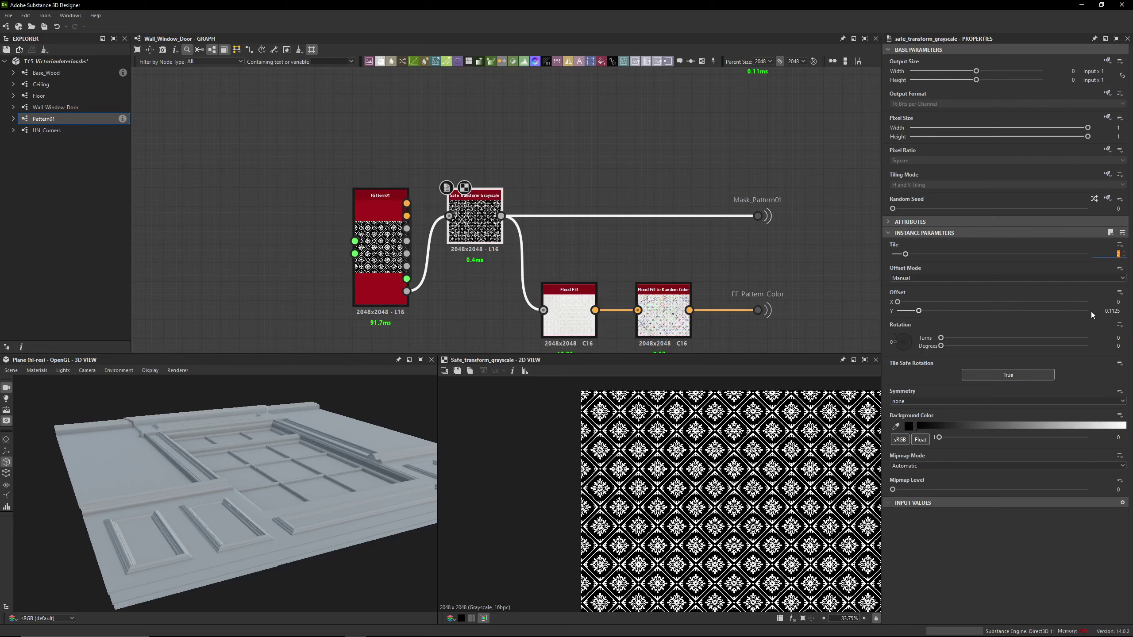
key(Return)
Examine the embossed wallpaper pattern on the wall surface up close in the 3D view
drag(369, 456, 313, 437)
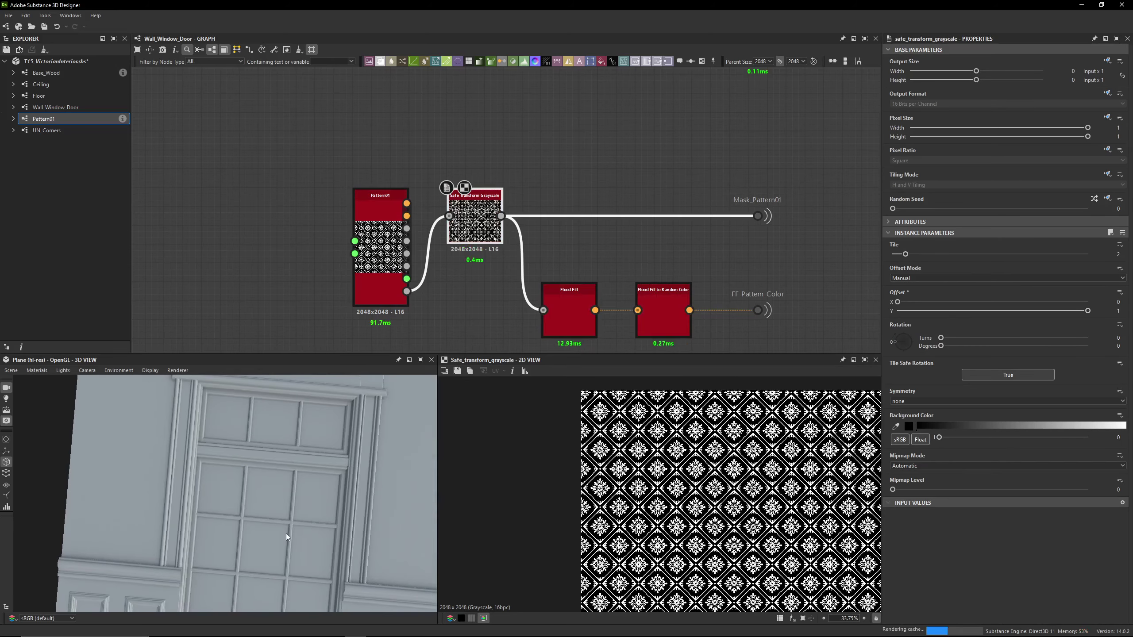
scroll(232, 513, up, 3)
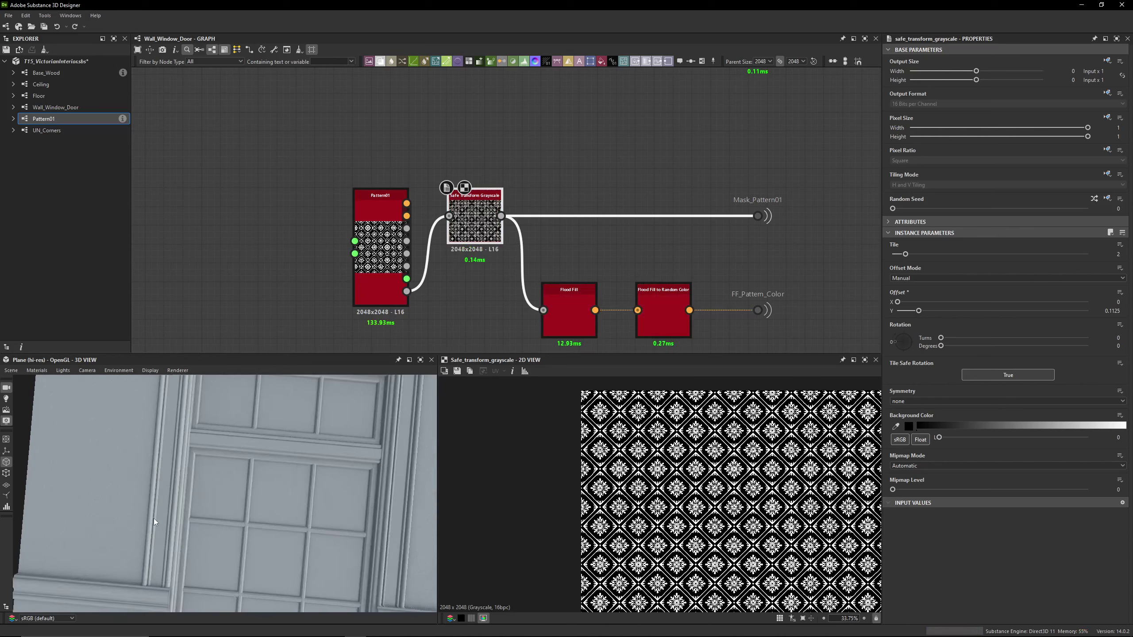
drag(232, 514, 181, 554)
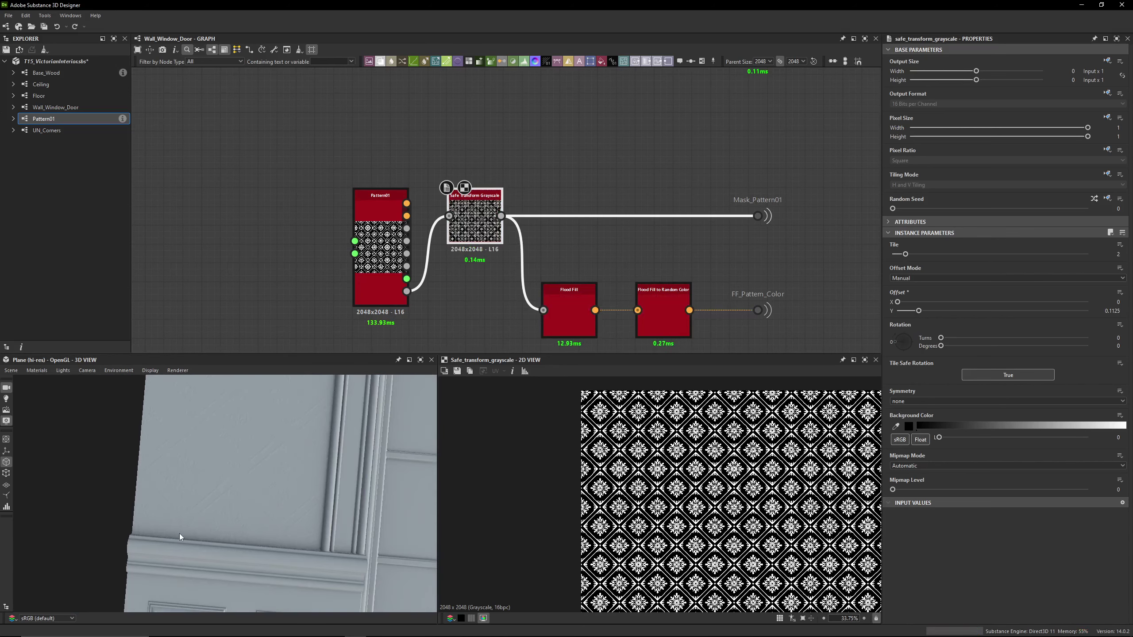
drag(203, 508, 154, 470)
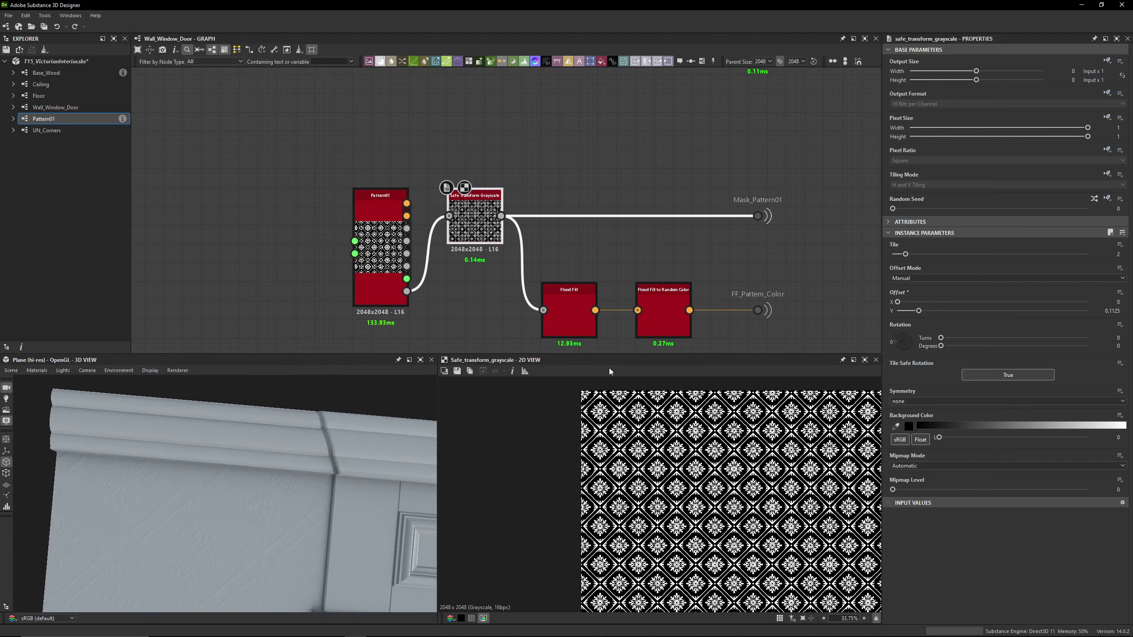
Preview the Flood Fill and Flood Fill to Random Color nodes and inspect the coloured pattern pieces up close
middle_drag(485, 228, 423, 199)
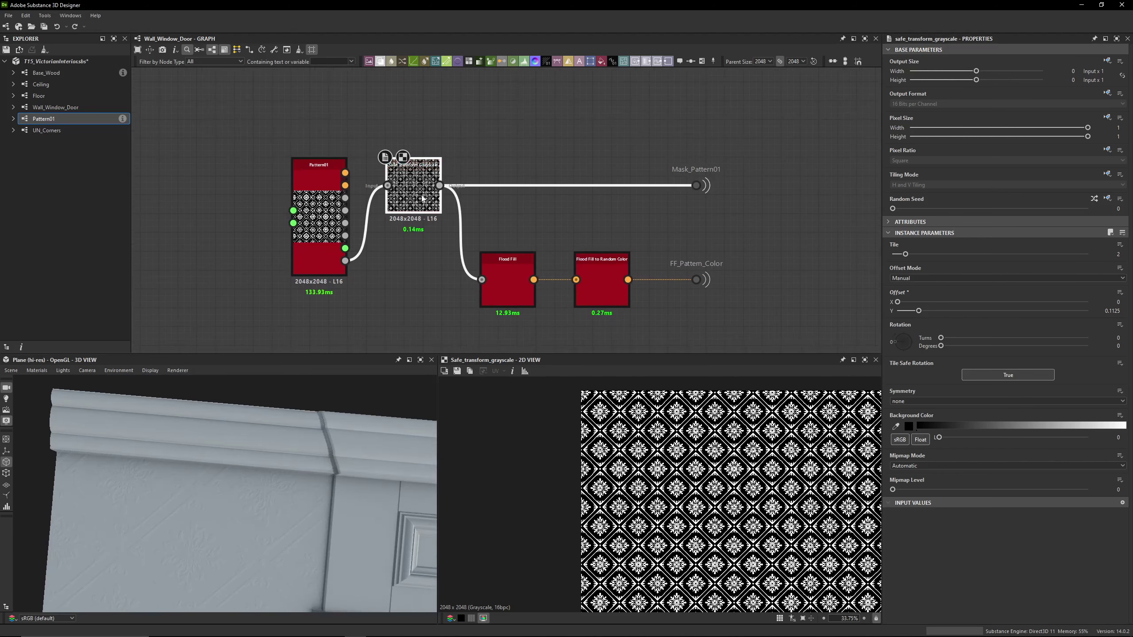
scroll(717, 446, down, 5)
double_click(508, 274)
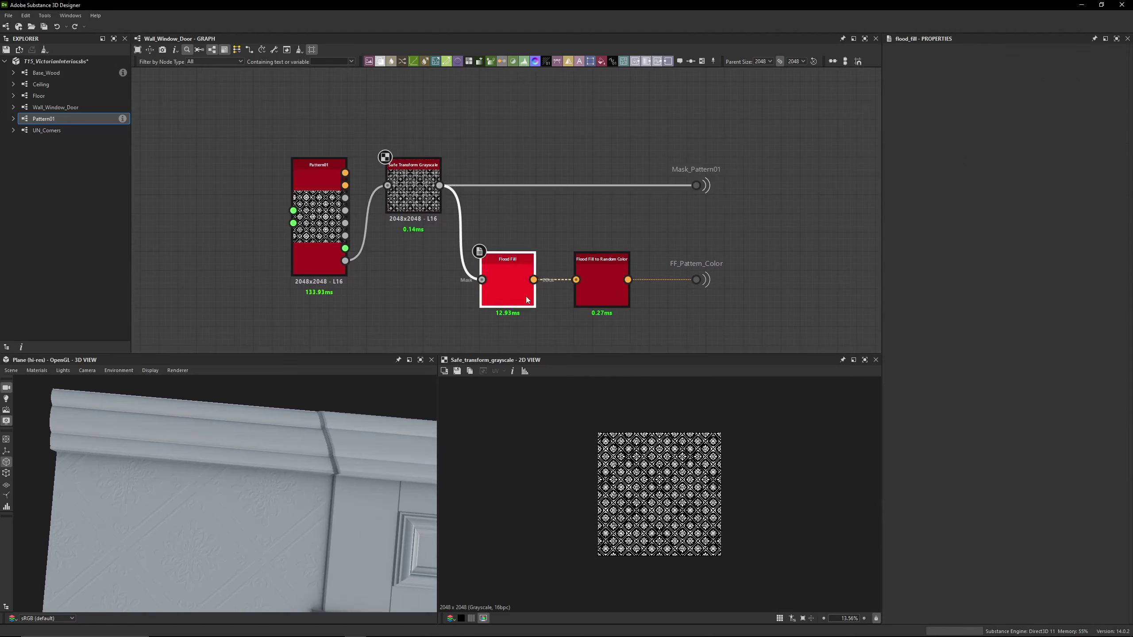
double_click(609, 291)
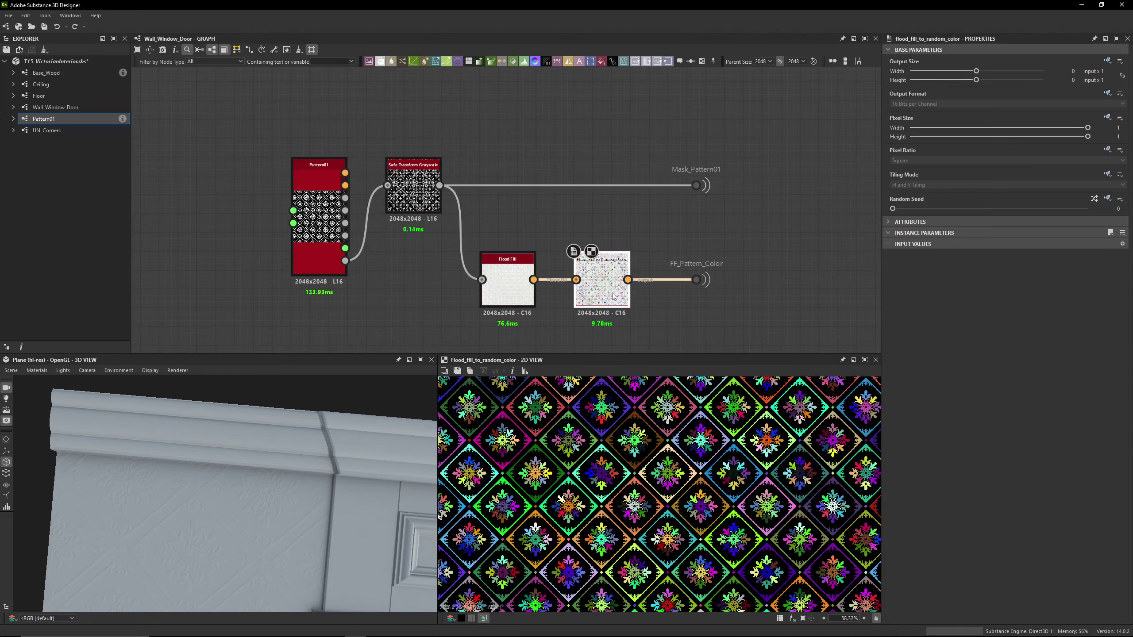
scroll(629, 439, up, 6)
middle_drag(628, 439, 592, 455)
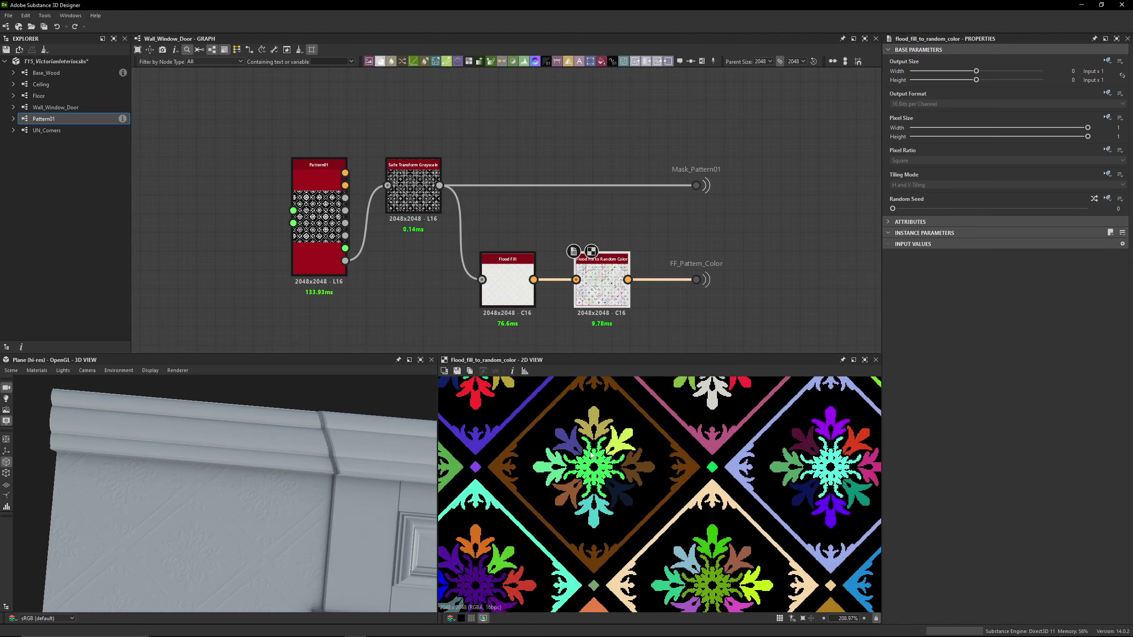
Rename the dot node after Flood Fill to Random Color as FF_Pattern_RandomColor
click(714, 270)
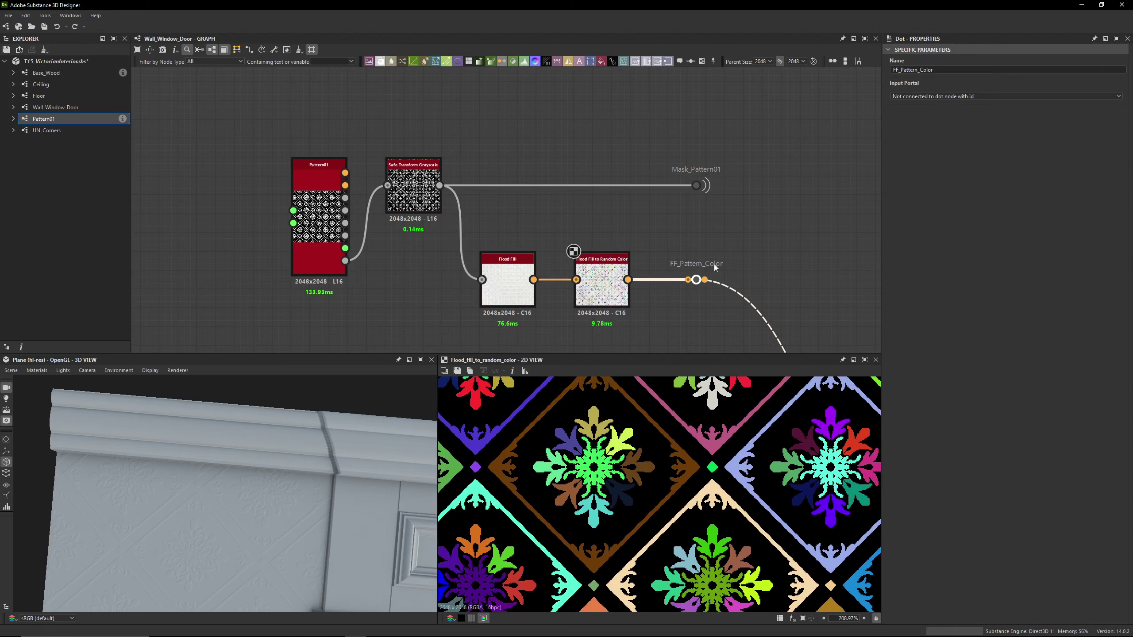
click(598, 276)
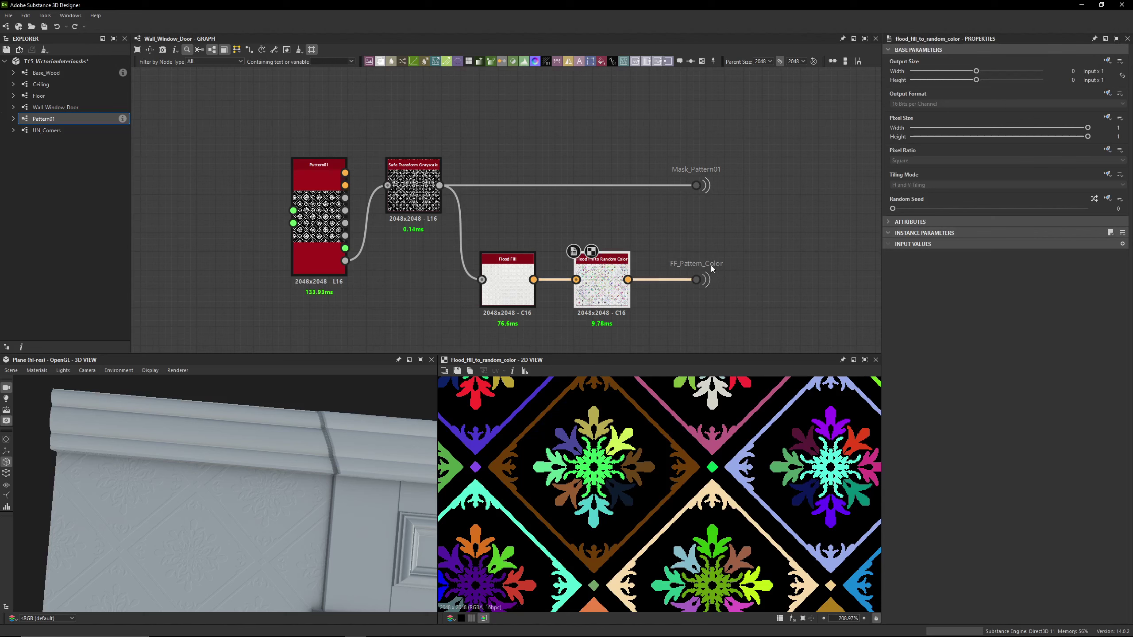
click(710, 266)
click(920, 69)
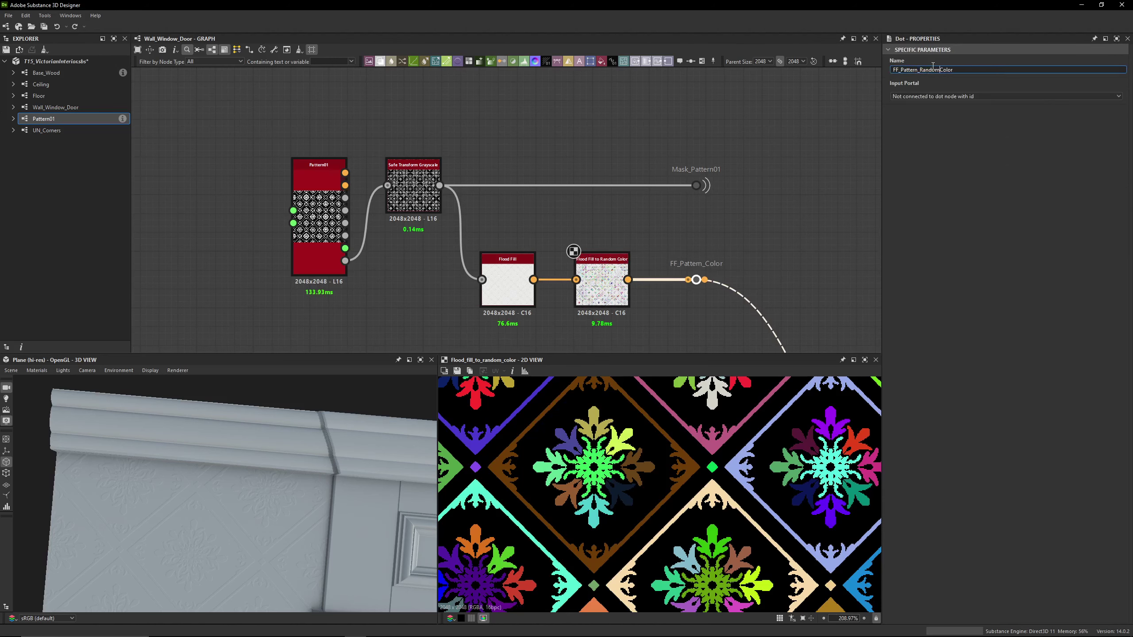
text(Random)
click(510, 133)
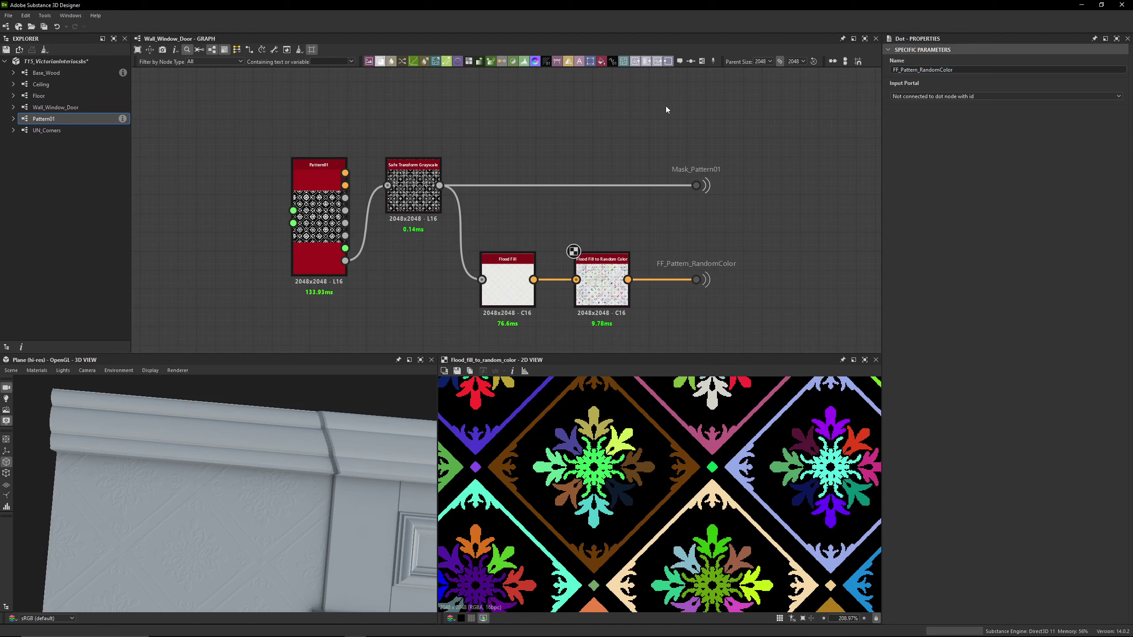
Preview the Safe Transform Grayscale mask and trace where the Mask_Pattern01 portal connects in the graph
middle_drag(667, 107, 596, 110)
double_click(334, 197)
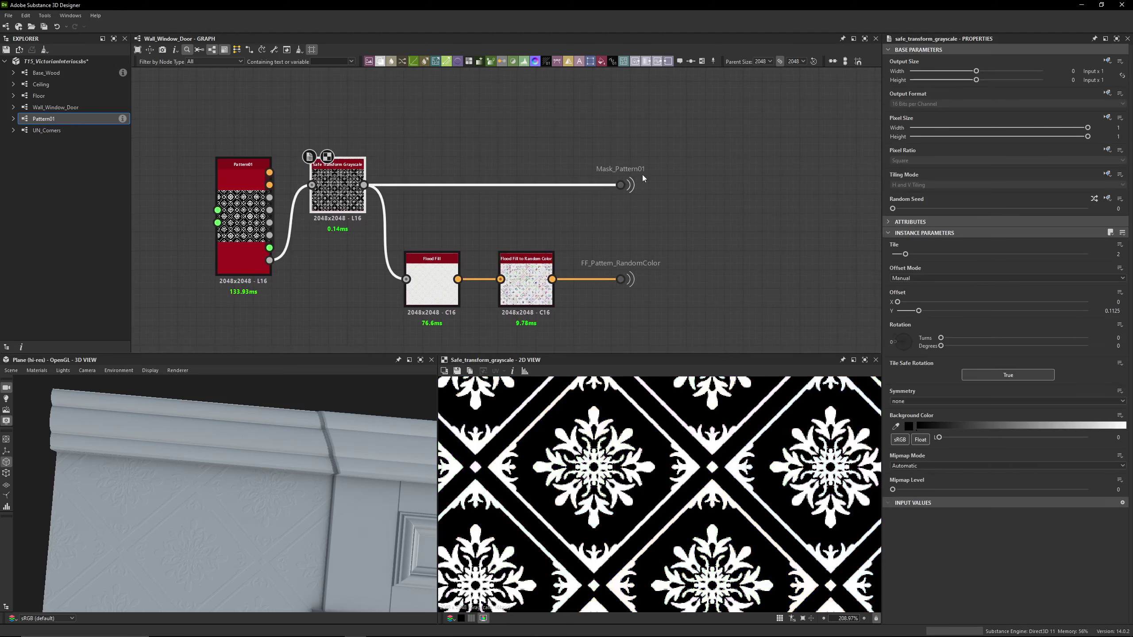
click(620, 185)
scroll(624, 210, down, 2)
scroll(626, 217, down, 3)
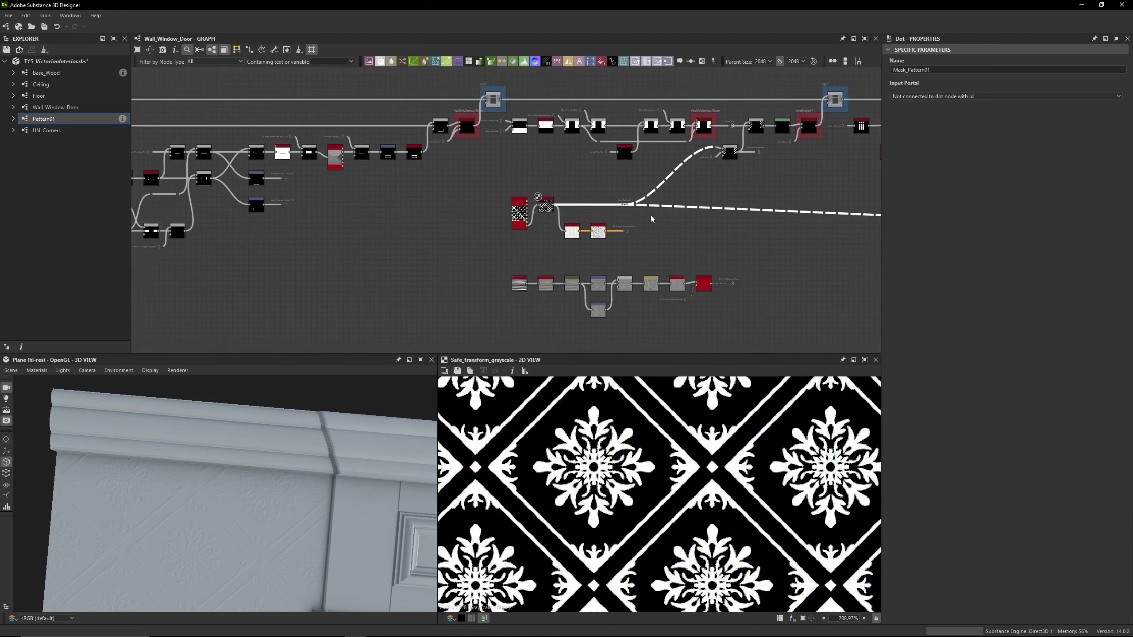
middle_drag(651, 215, 631, 213)
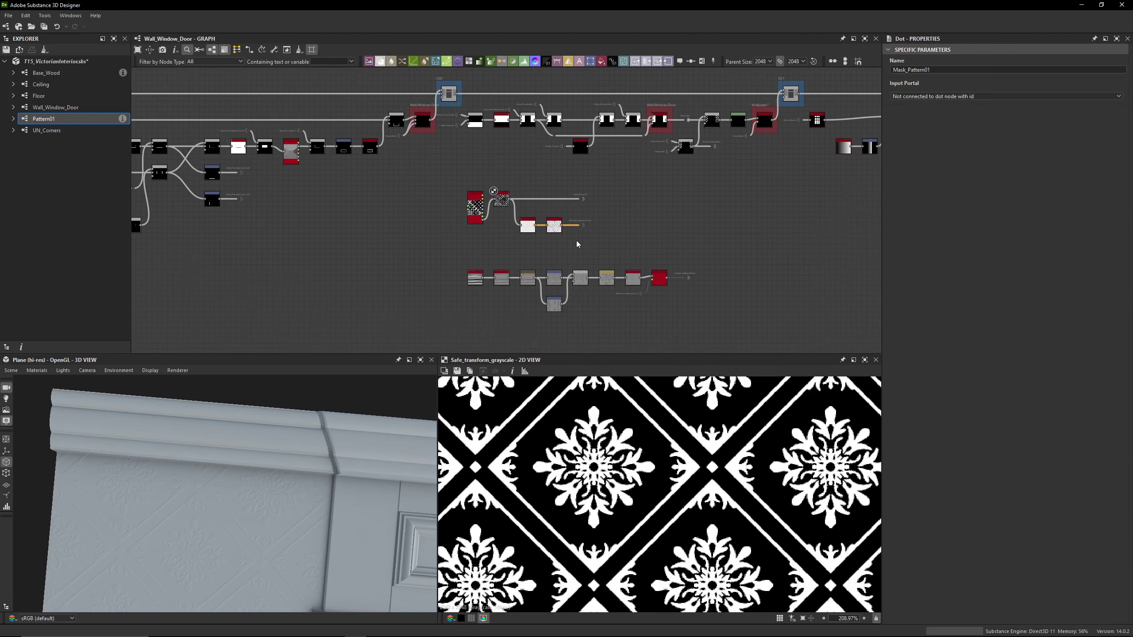
Examine the wallpaper fabric node chain and trace where its Height_WallpaperFabric portal connects in the graph
scroll(577, 245, up, 4)
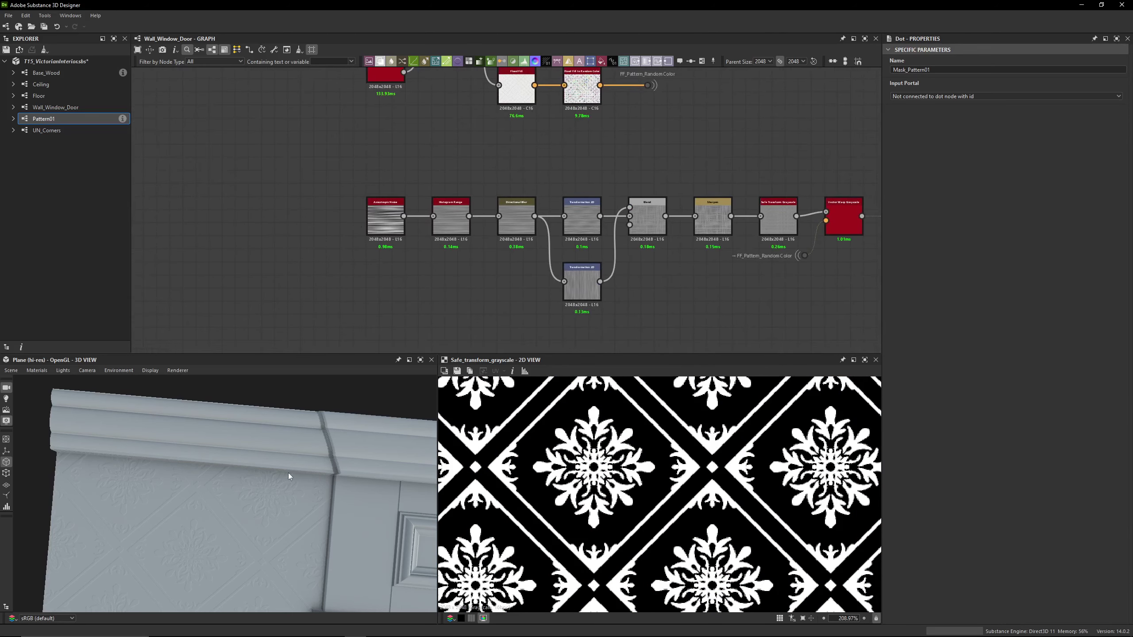
middle_drag(781, 148, 552, 147)
drag(716, 145, 665, 271)
scroll(677, 173, down, 2)
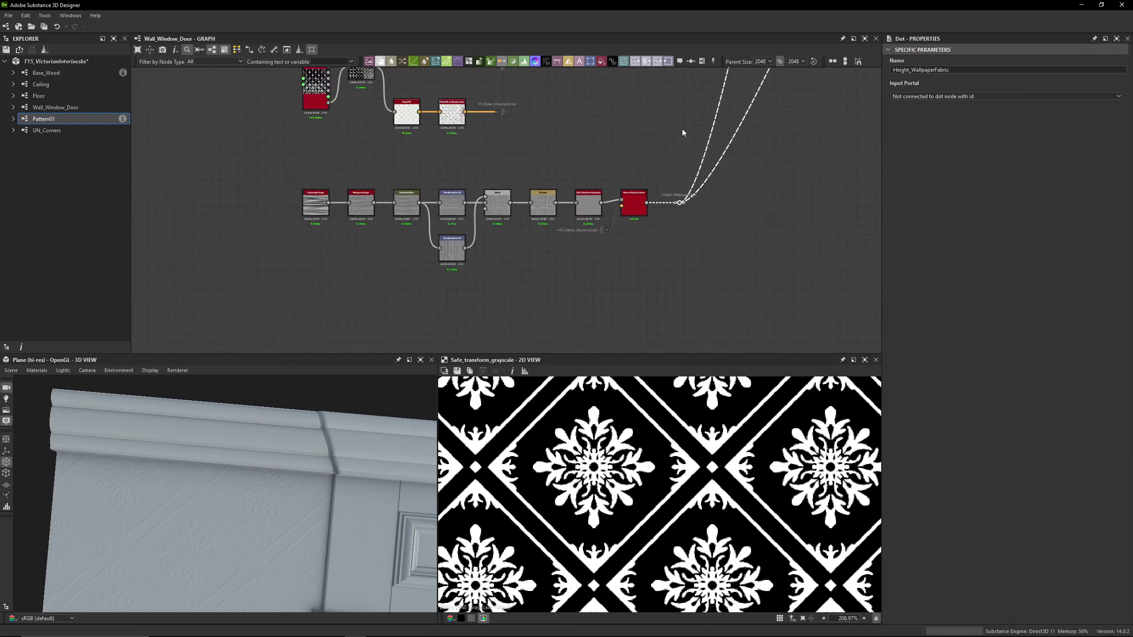
middle_drag(683, 132, 540, 313)
scroll(542, 311, down, 2)
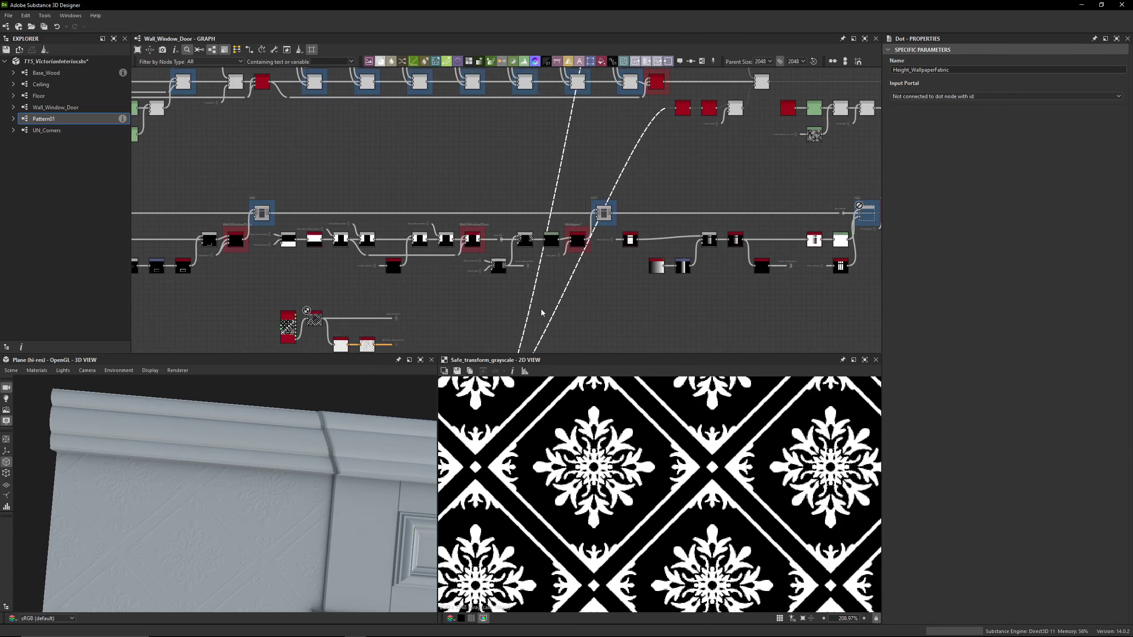
middle_drag(500, 316, 515, 140)
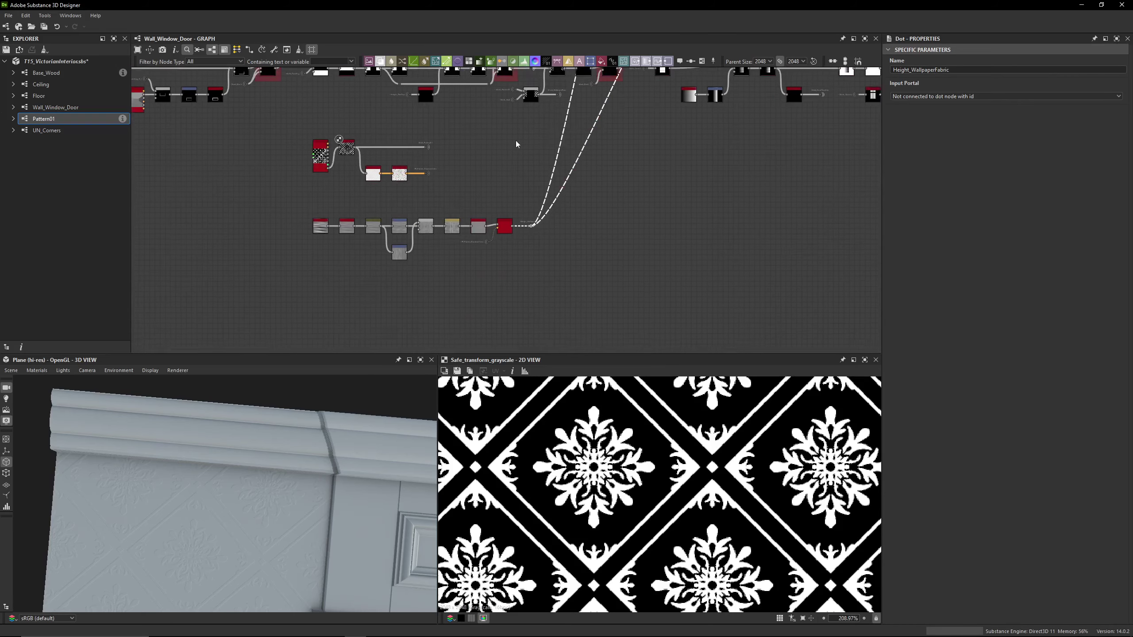
Preview the Vector Warp Grayscale output at the Height_WallpaperFabric portal and inspect its weave up close
scroll(519, 235, up, 4)
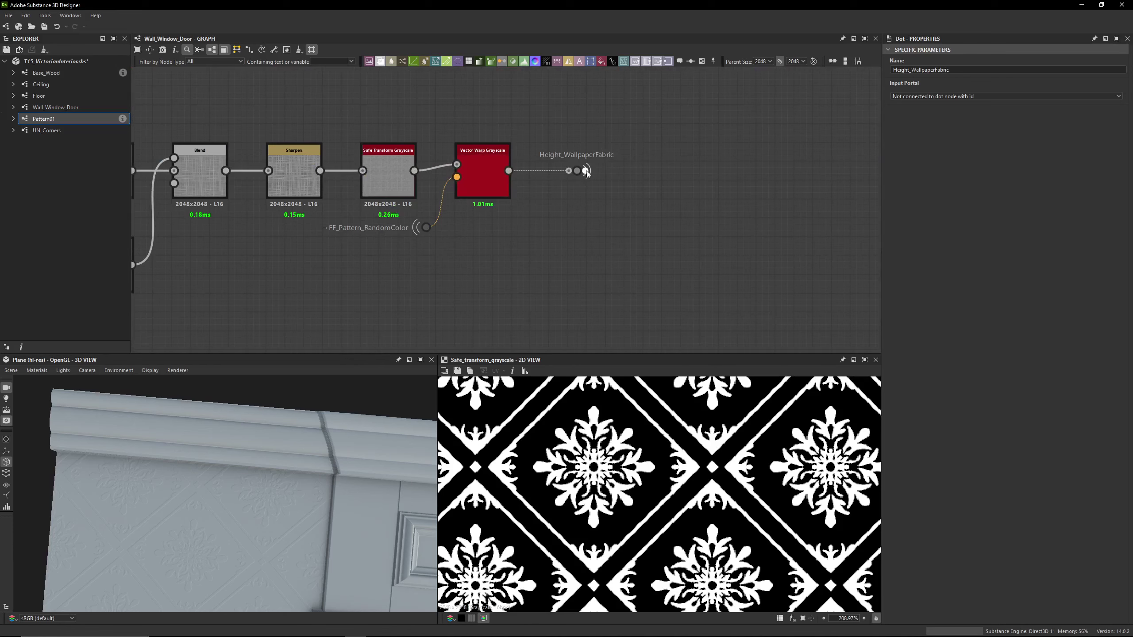
double_click(586, 171)
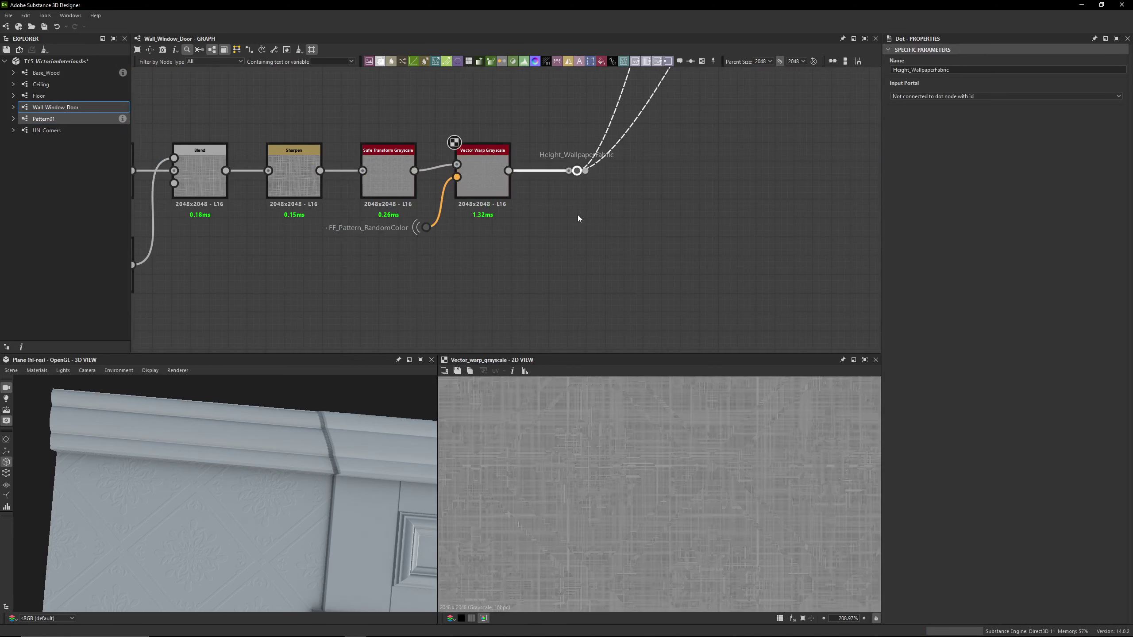
scroll(607, 466, up, 4)
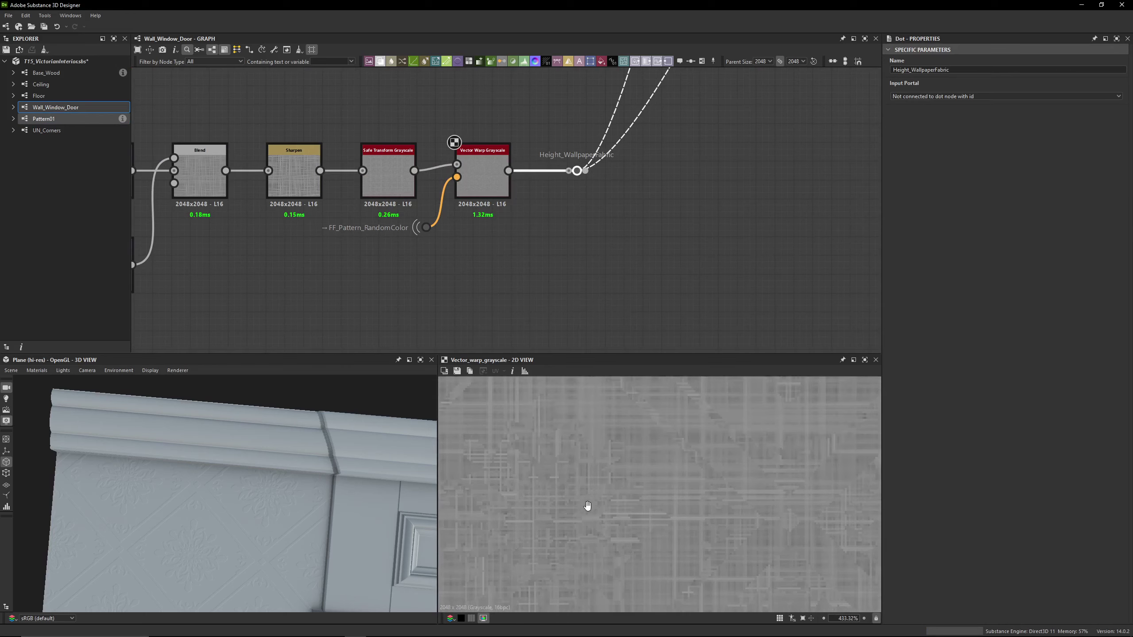
scroll(332, 289, down, 4)
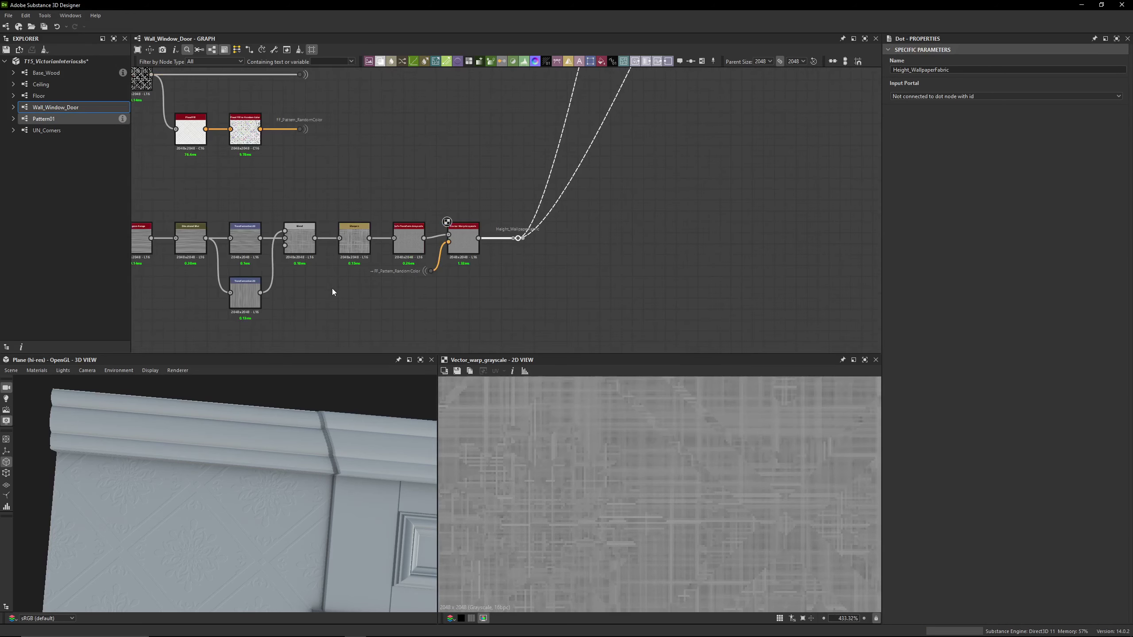
Look over the Pattern01 mask, random color and fabric height node chains beneath the main wall height chain
middle_drag(331, 289, 479, 295)
middle_drag(732, 125, 709, 236)
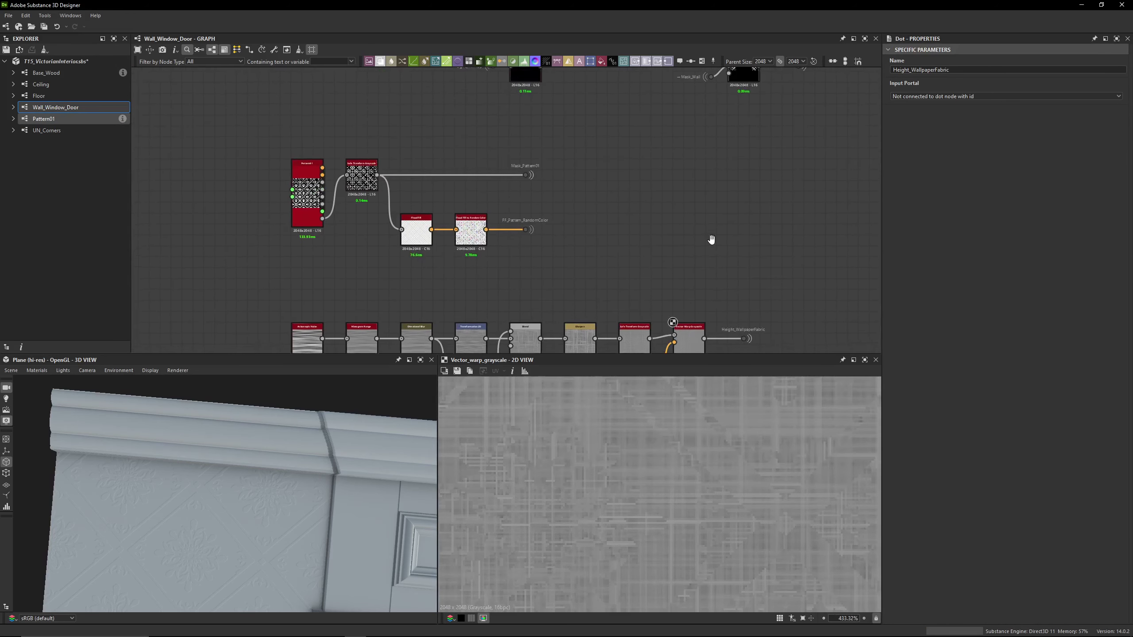
scroll(660, 228, down, 3)
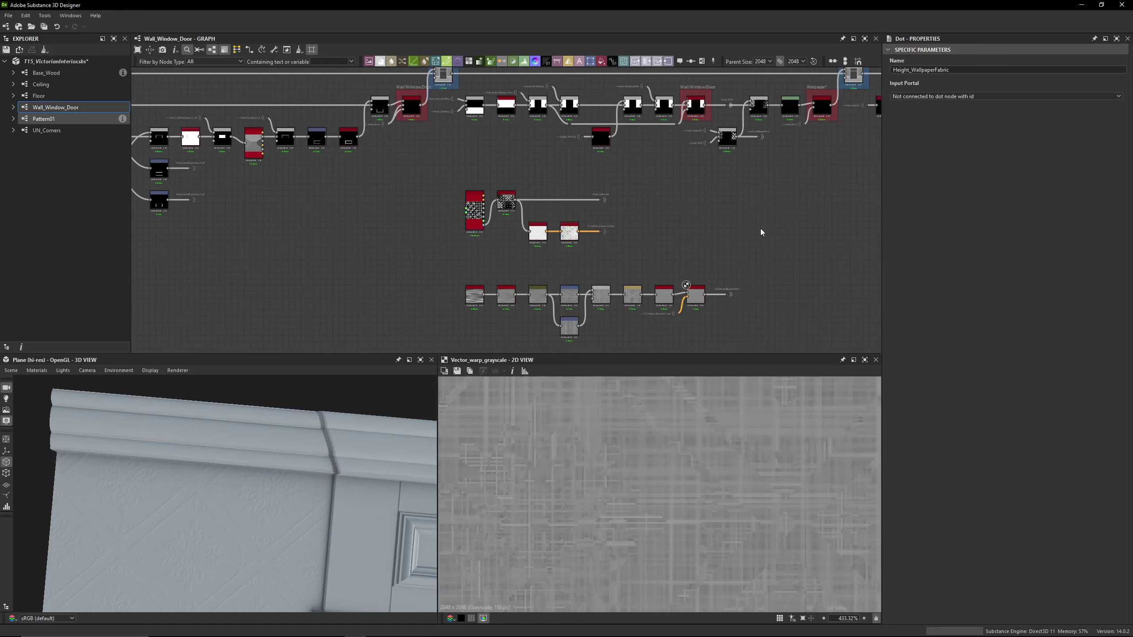
scroll(730, 207, up, 4)
middle_drag(607, 235, 595, 246)
middle_drag(594, 90, 600, 286)
scroll(589, 160, up, 5)
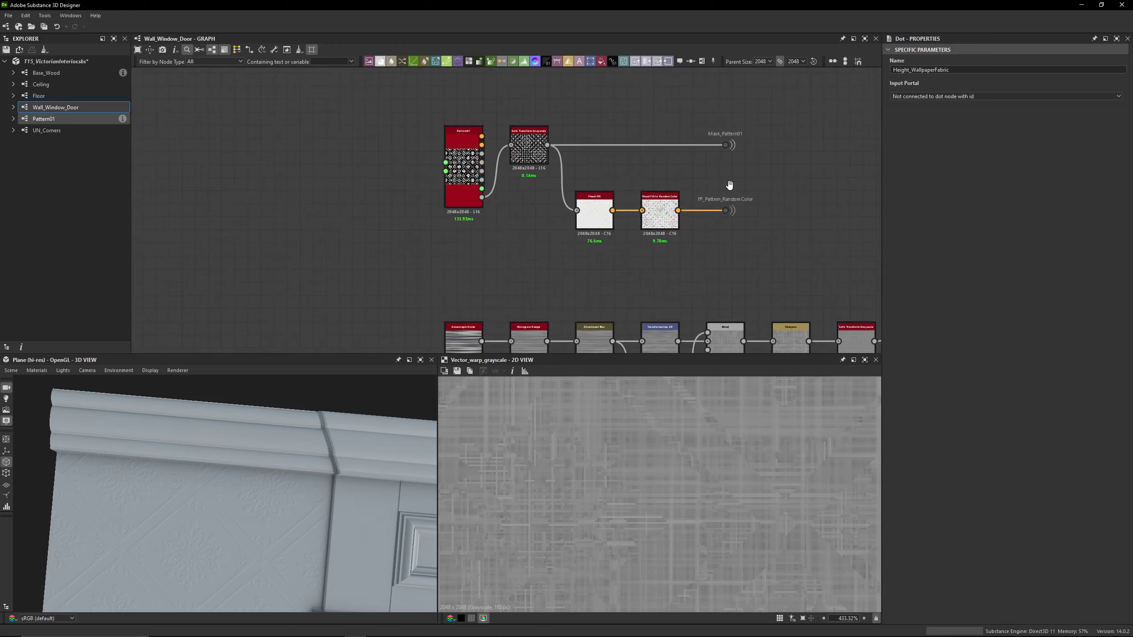
scroll(485, 186, down, 3)
drag(487, 176, 415, 254)
click(573, 177)
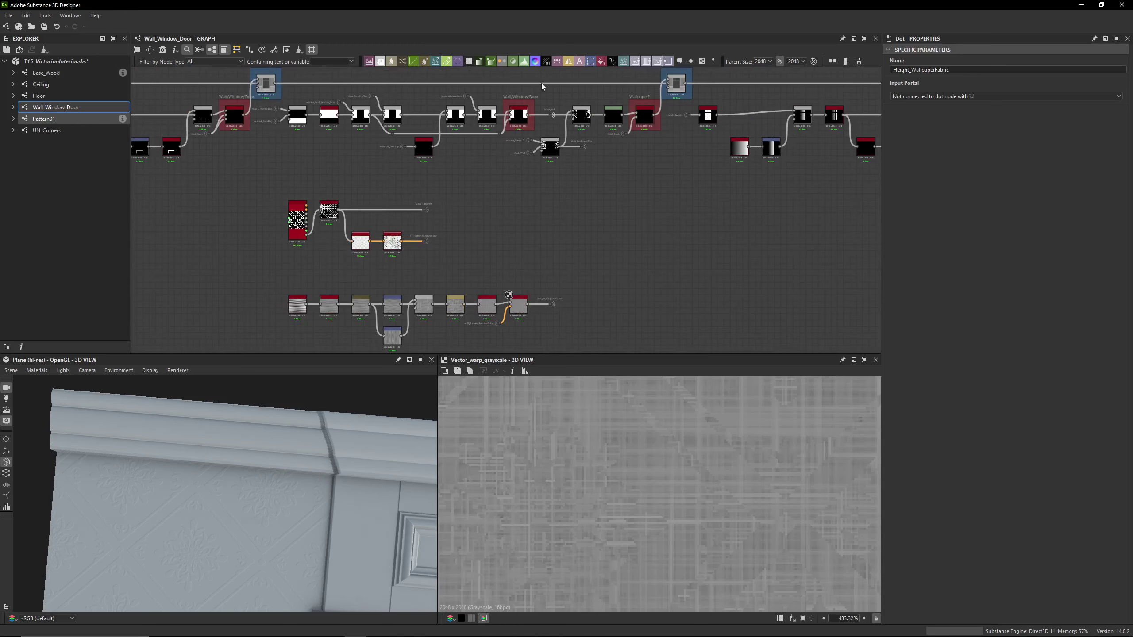
Trace where the Mask_Wall portal connects and preview the Blend node between Mask_Wall and Levels
scroll(553, 116, up, 4)
click(538, 121)
scroll(531, 181, up, 1)
scroll(531, 181, up, 2)
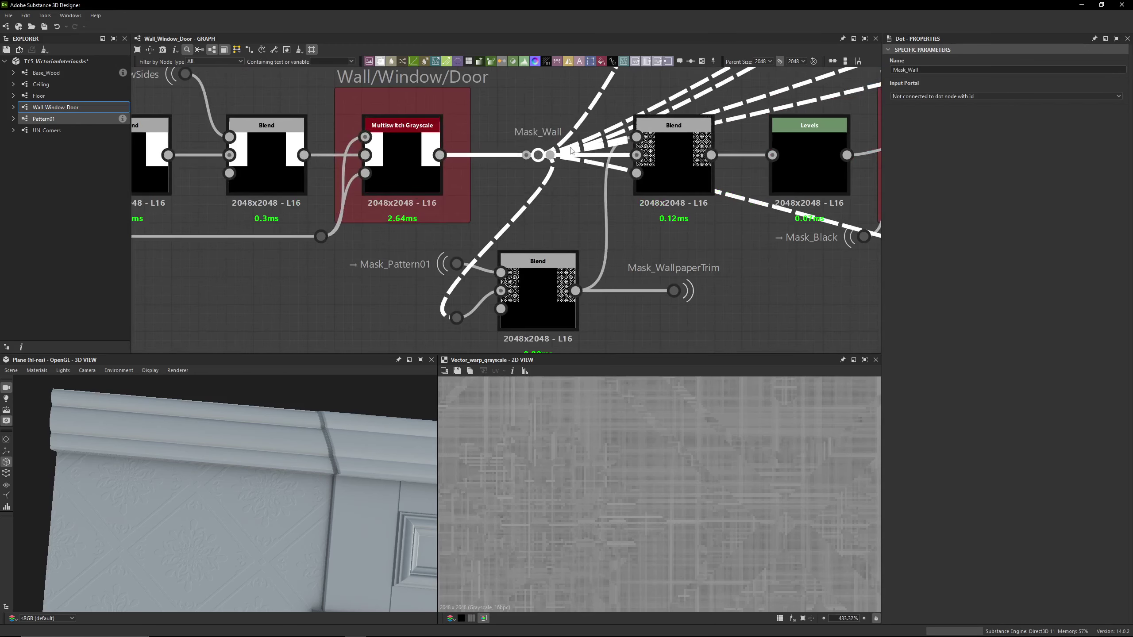
double_click(685, 161)
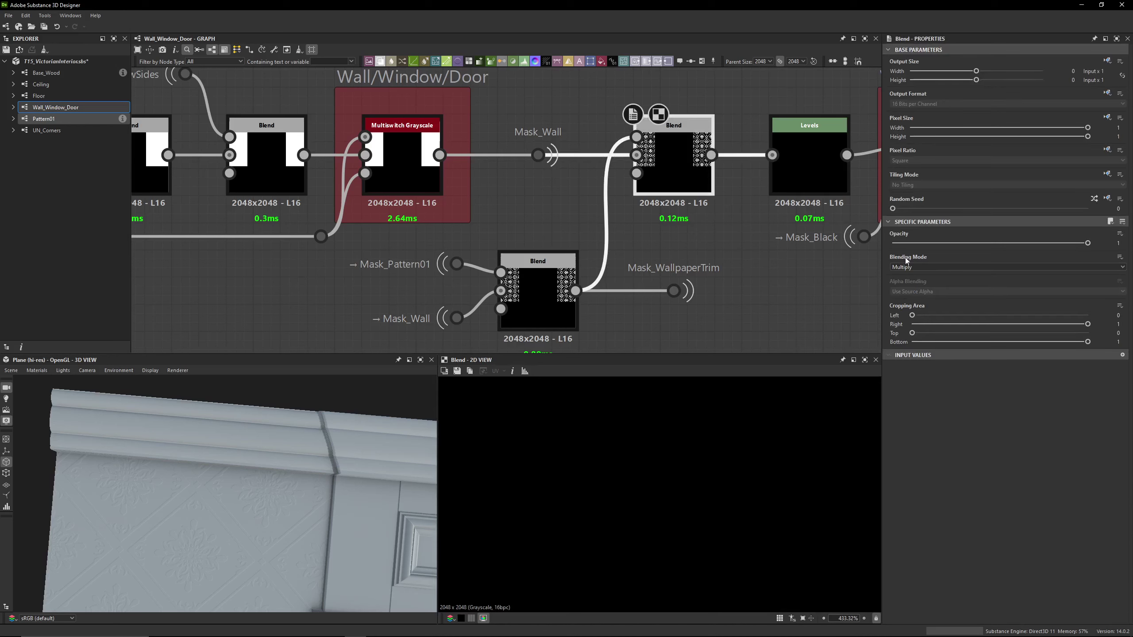
middle_drag(422, 284, 449, 237)
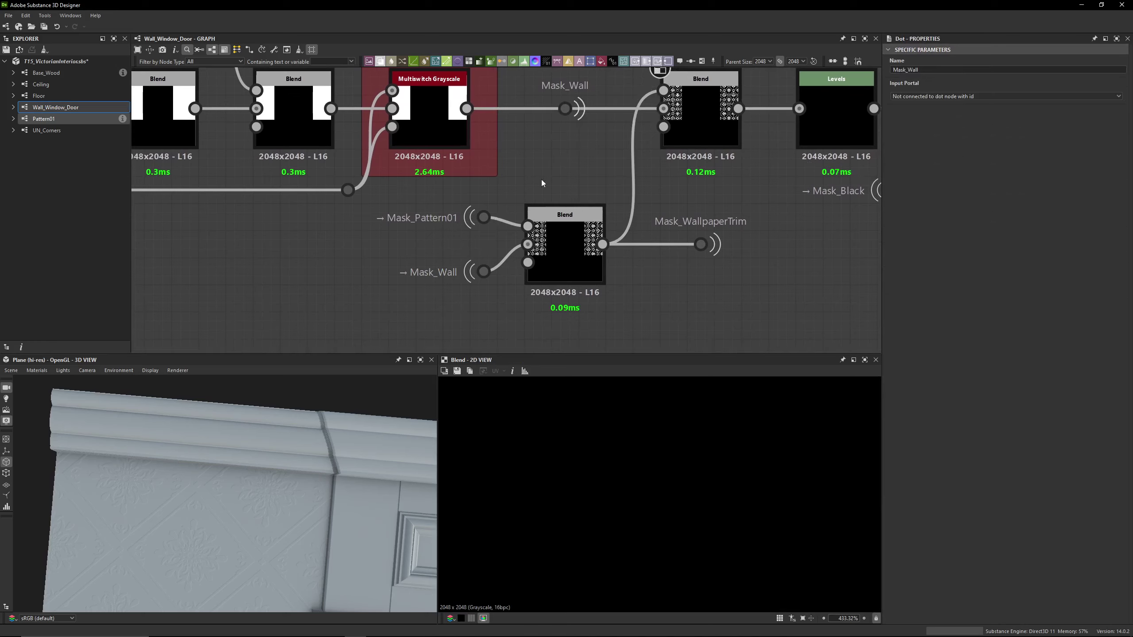
Preview the Blend node that outputs to Mask_WallpaperTrim, together with its Mask_Pattern01 input
click(557, 239)
double_click(556, 239)
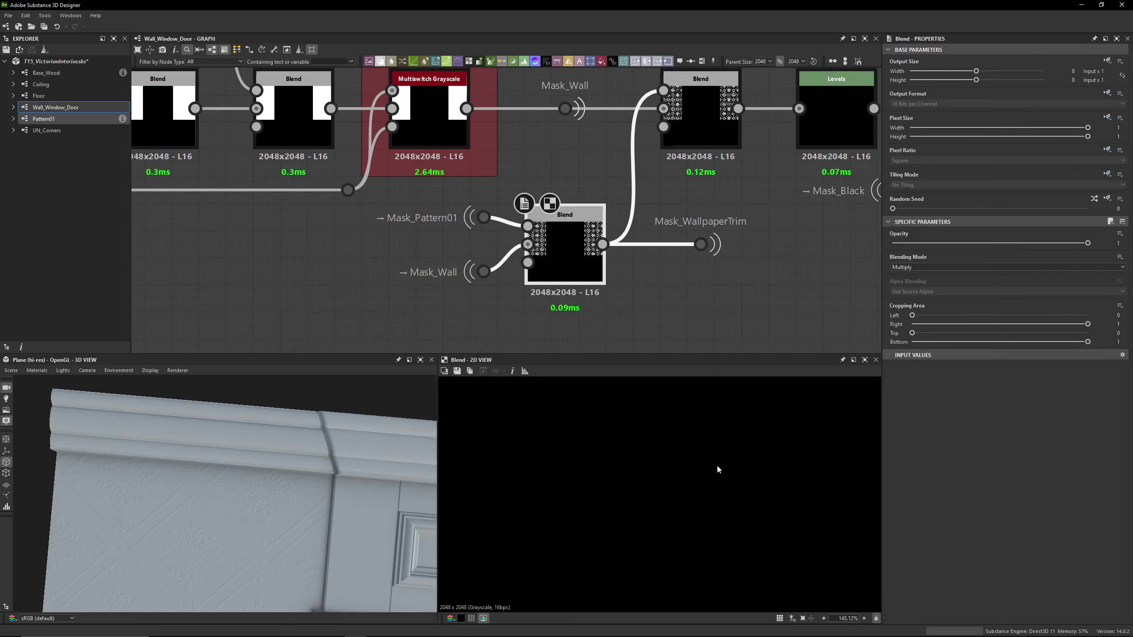
scroll(662, 449, up, 5)
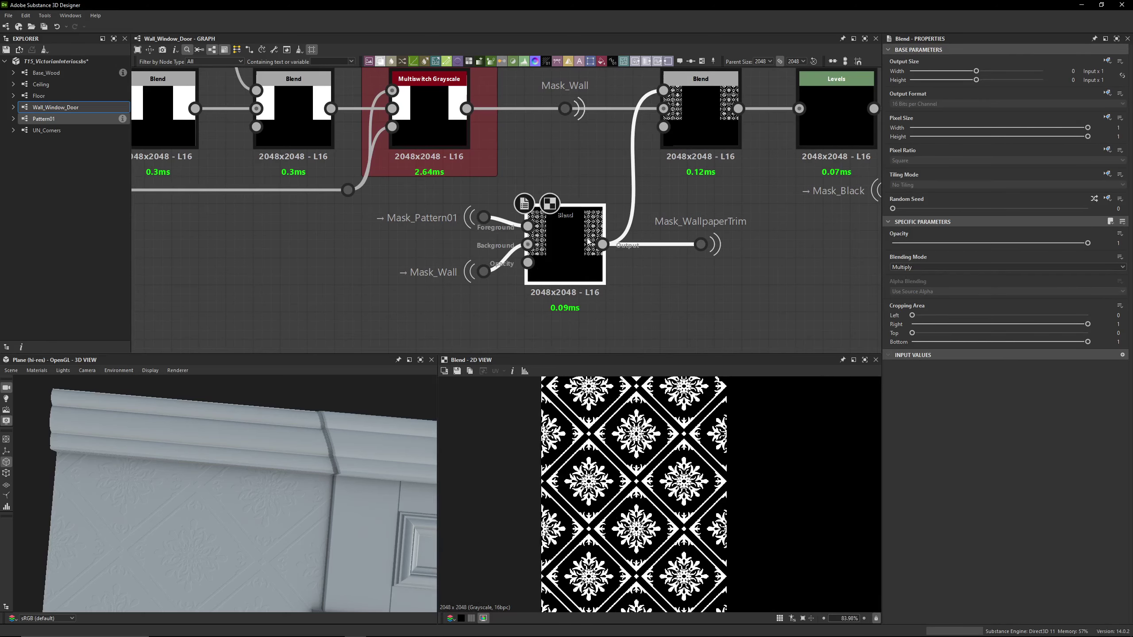
middle_drag(563, 232, 549, 228)
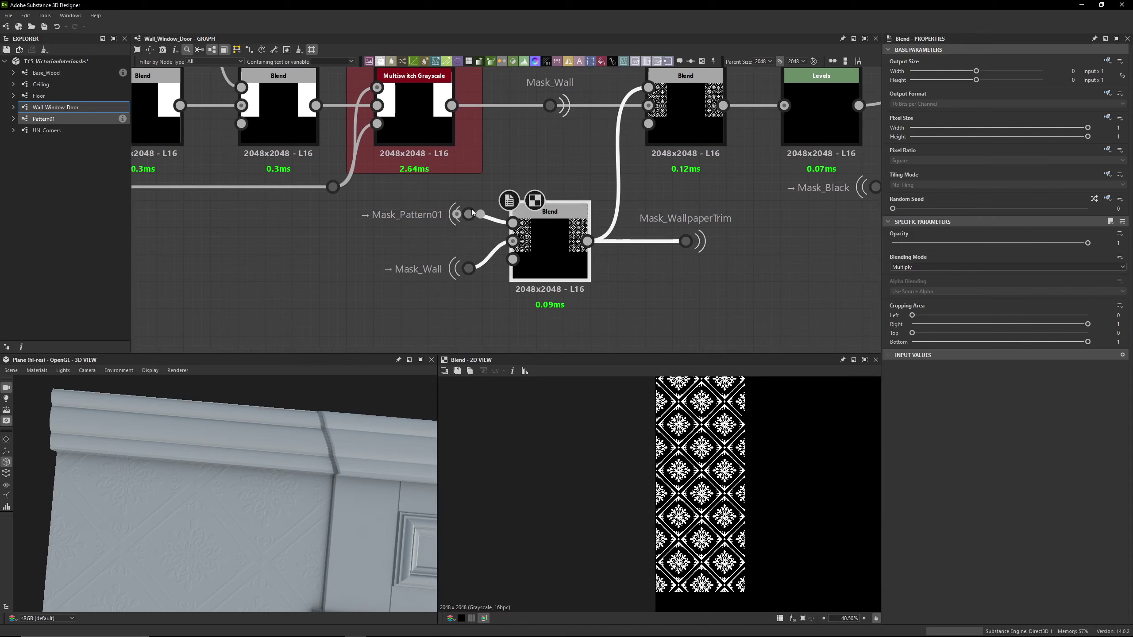
double_click(470, 211)
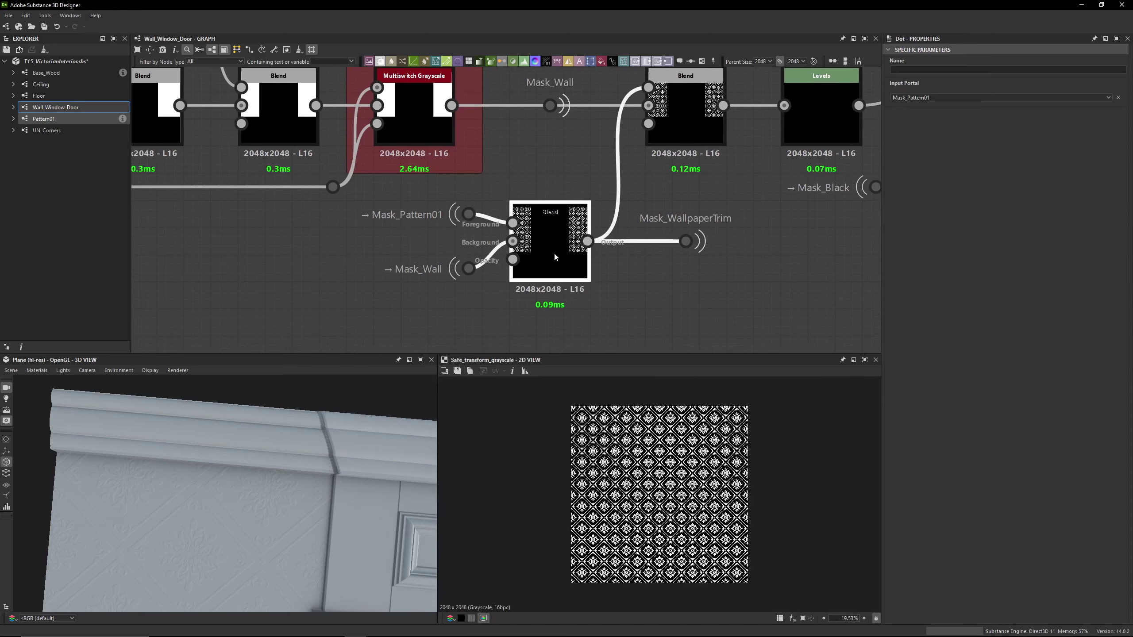
double_click(554, 254)
Compare the previews of the Mask_WallpaperTrim Blend, the Blend before Levels and the Mask_Wall mask
middle_drag(632, 184, 548, 228)
double_click(610, 173)
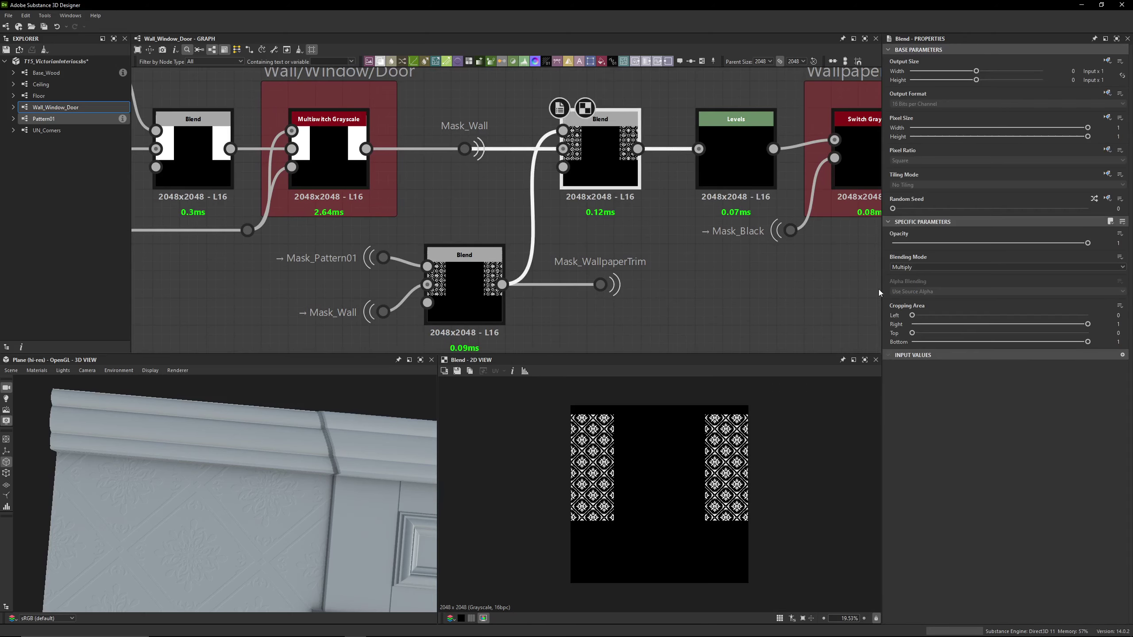
double_click(484, 150)
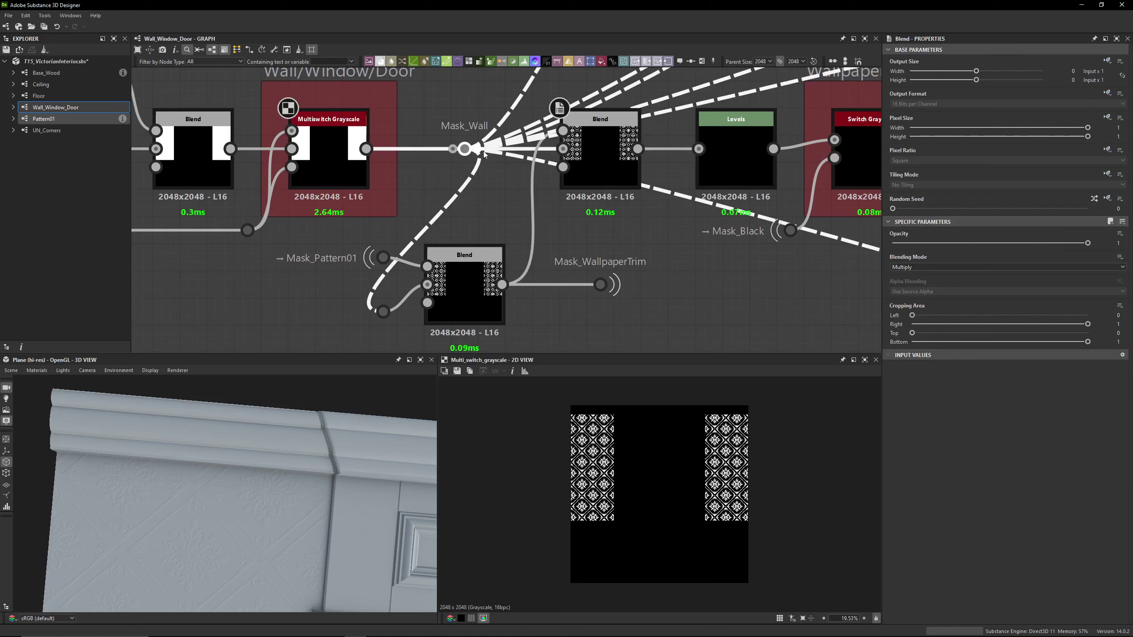
double_click(582, 170)
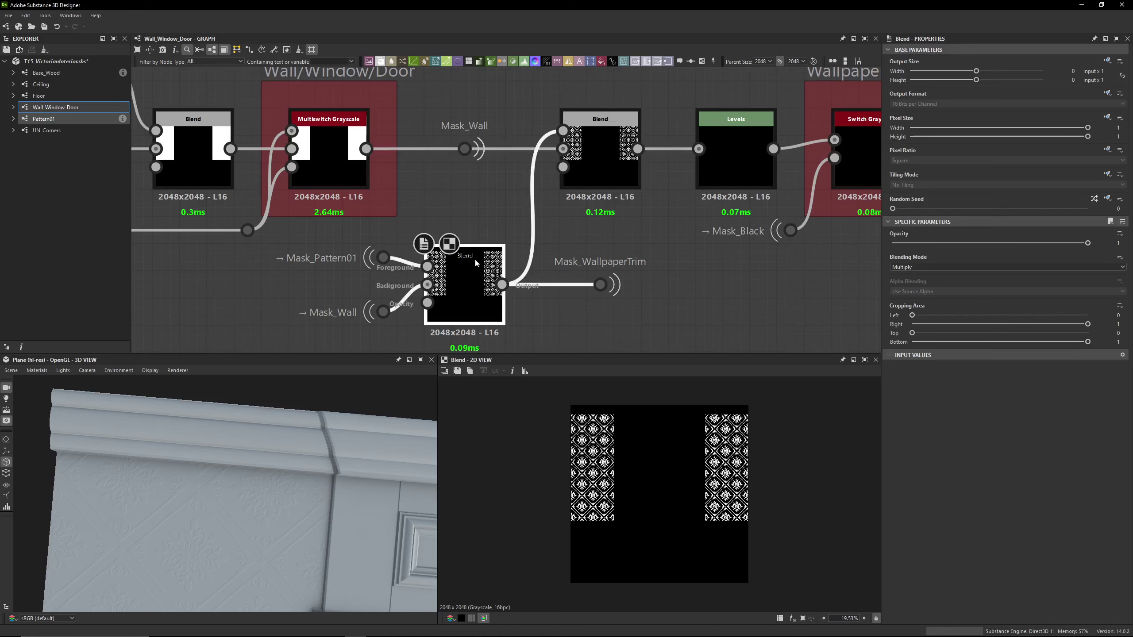
double_click(600, 169)
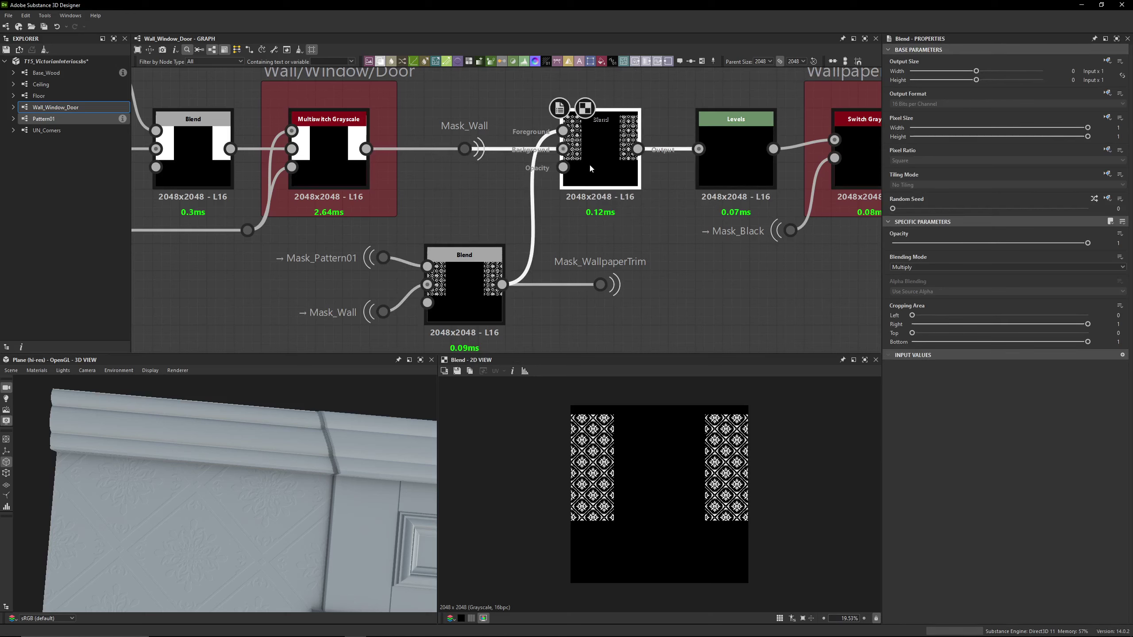
click(451, 271)
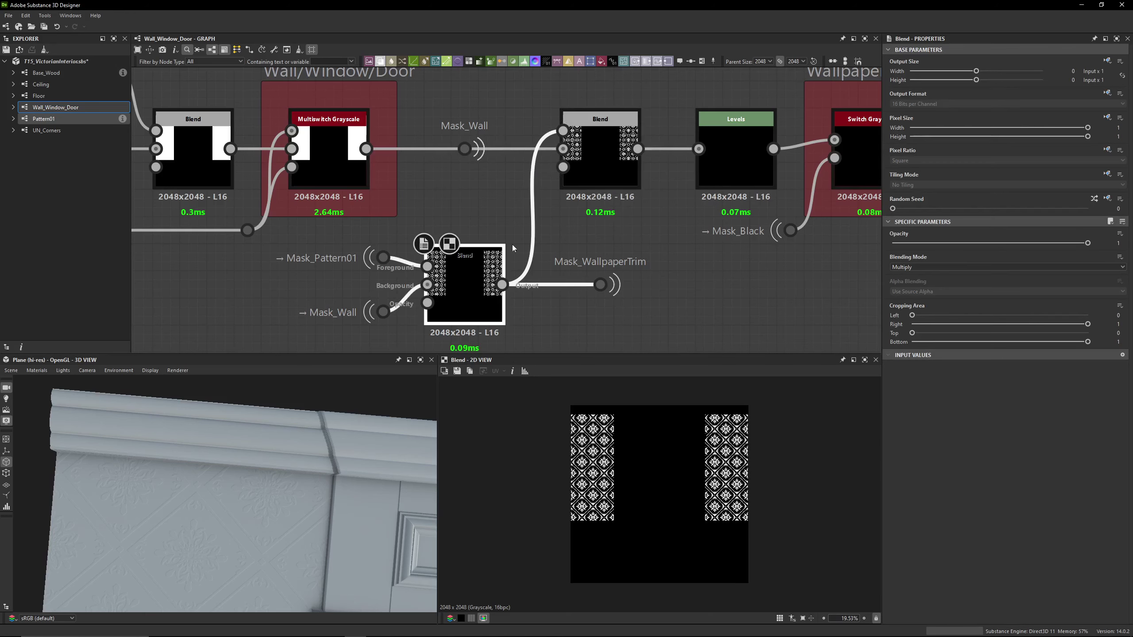
click(602, 177)
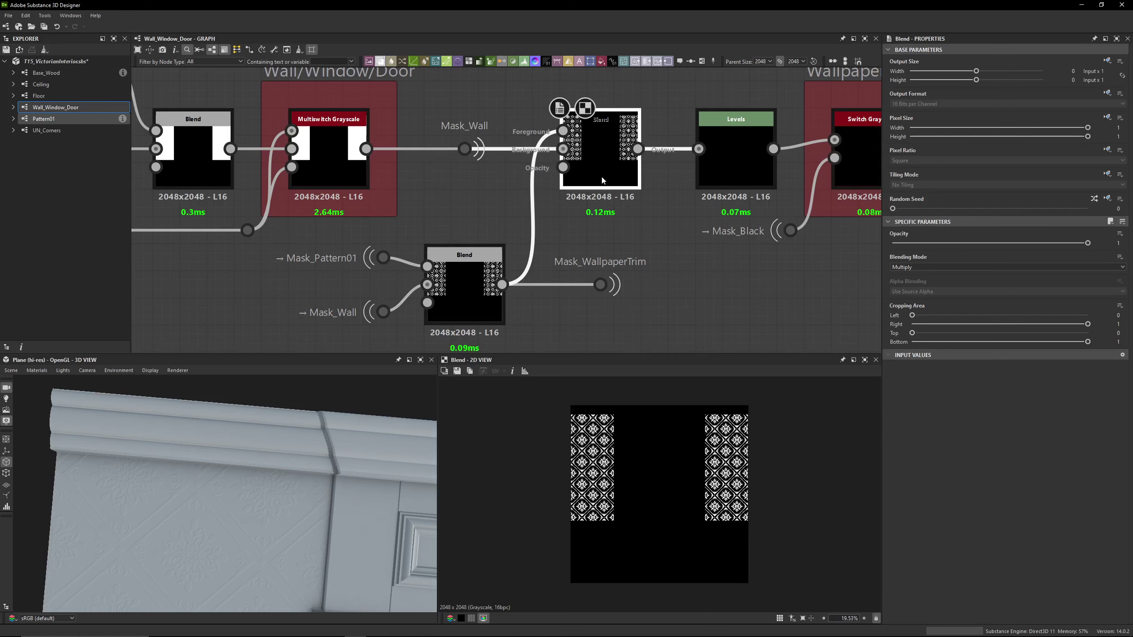
click(457, 264)
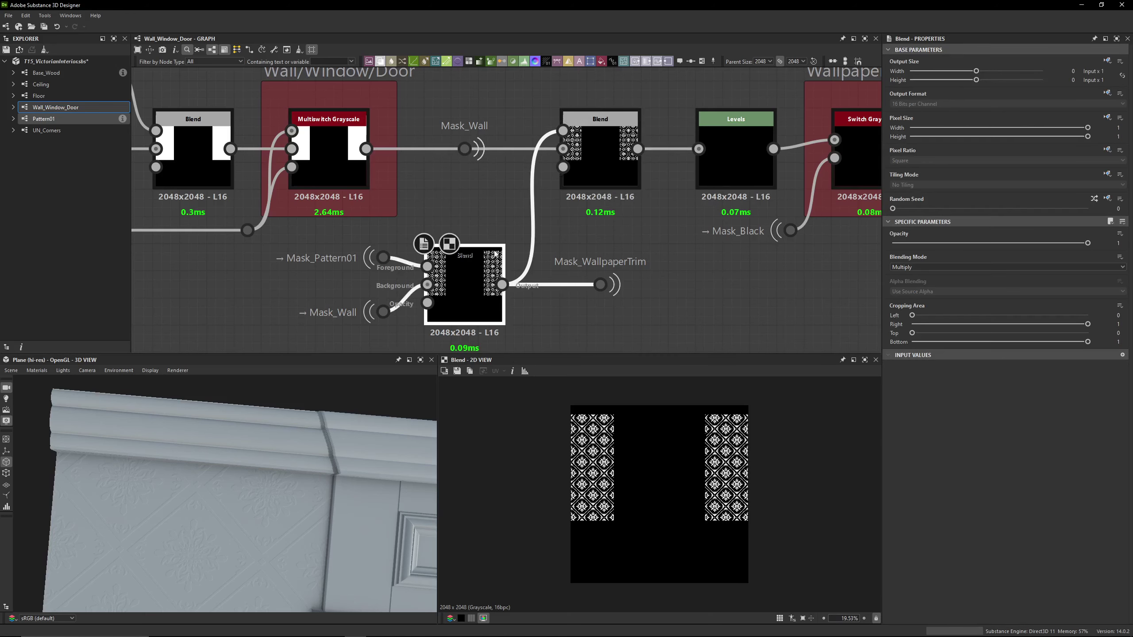
click(575, 184)
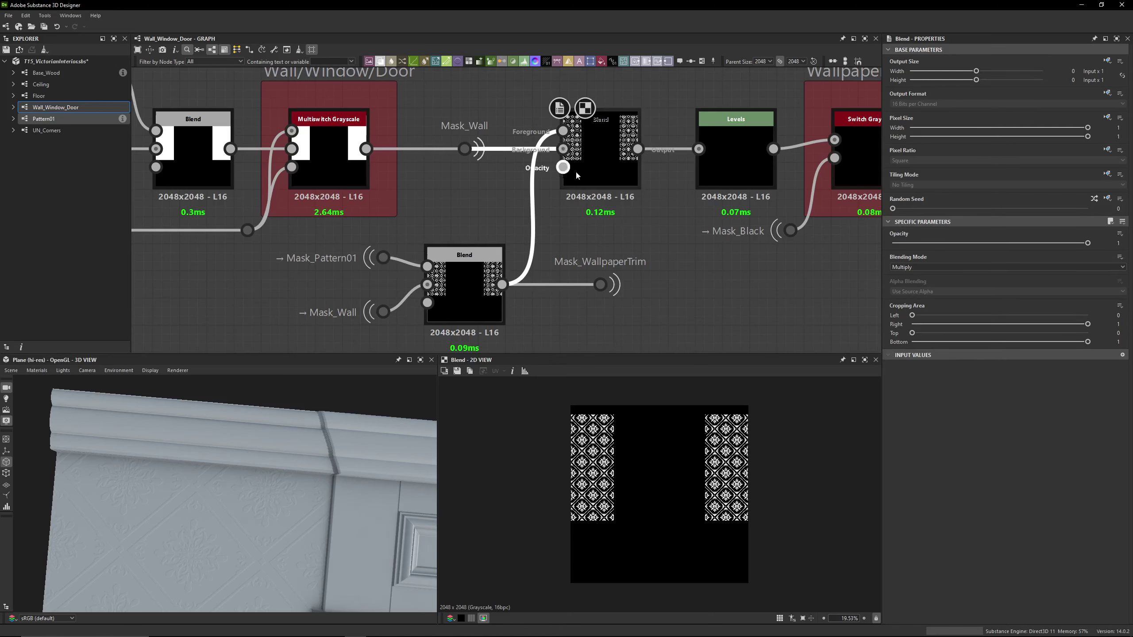
Examine the settings of the Levels node and the Switch Grayscale node in the Wallpaper? frame
scroll(531, 151, down, 3)
scroll(522, 152, down, 5)
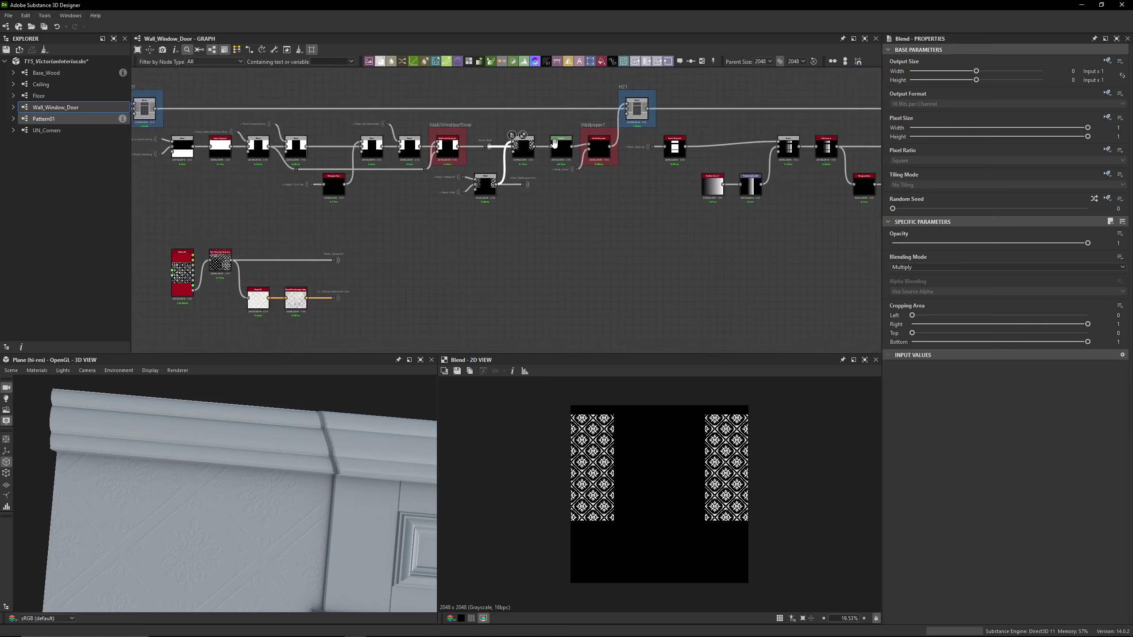
scroll(642, 152, up, 3)
scroll(482, 236, up, 3)
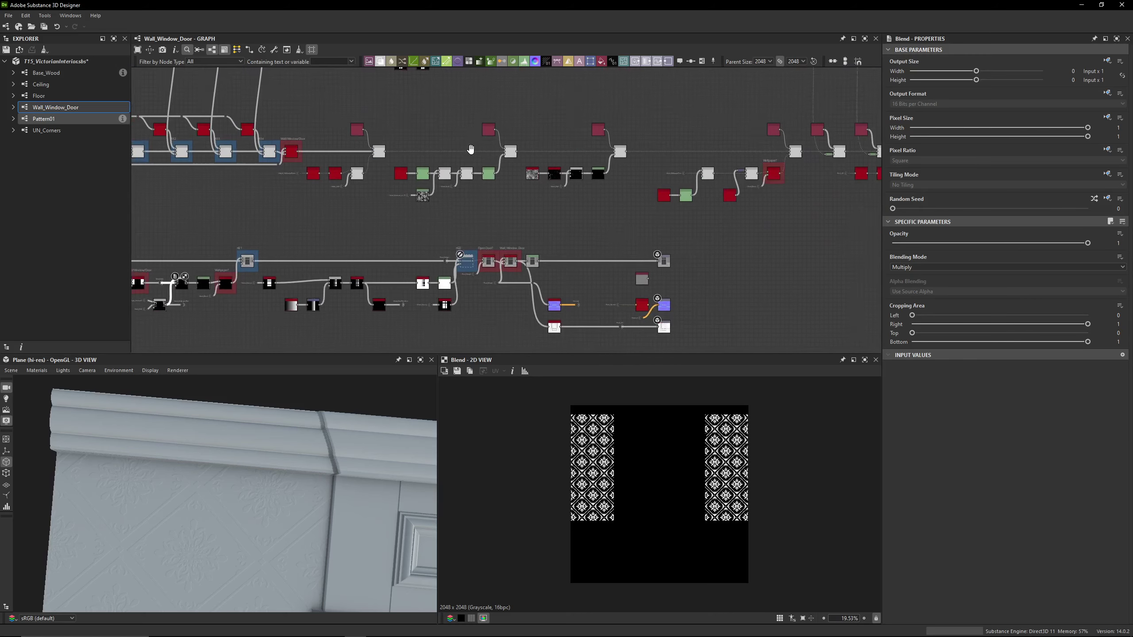
scroll(451, 255, up, 5)
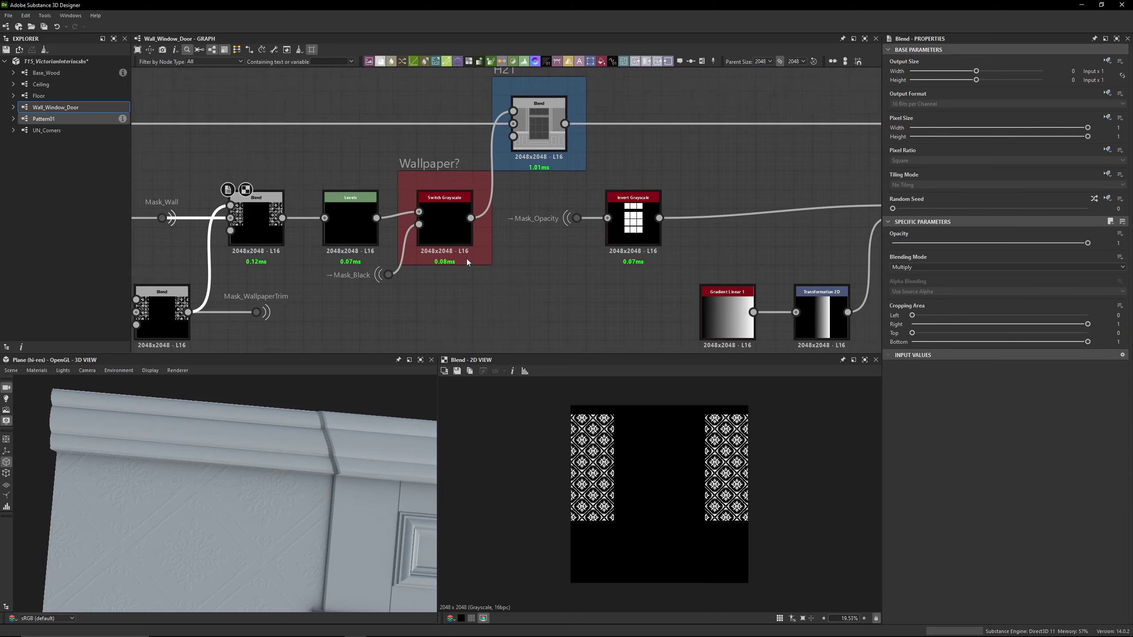
scroll(513, 216, down, 1)
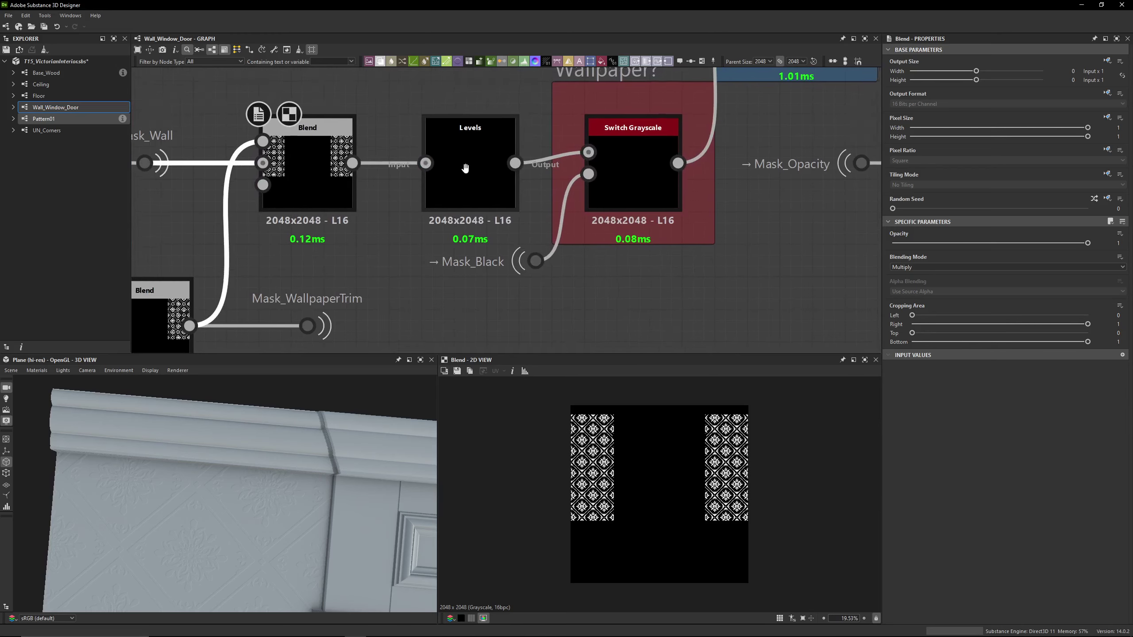
click(459, 168)
scroll(568, 193, up, 1)
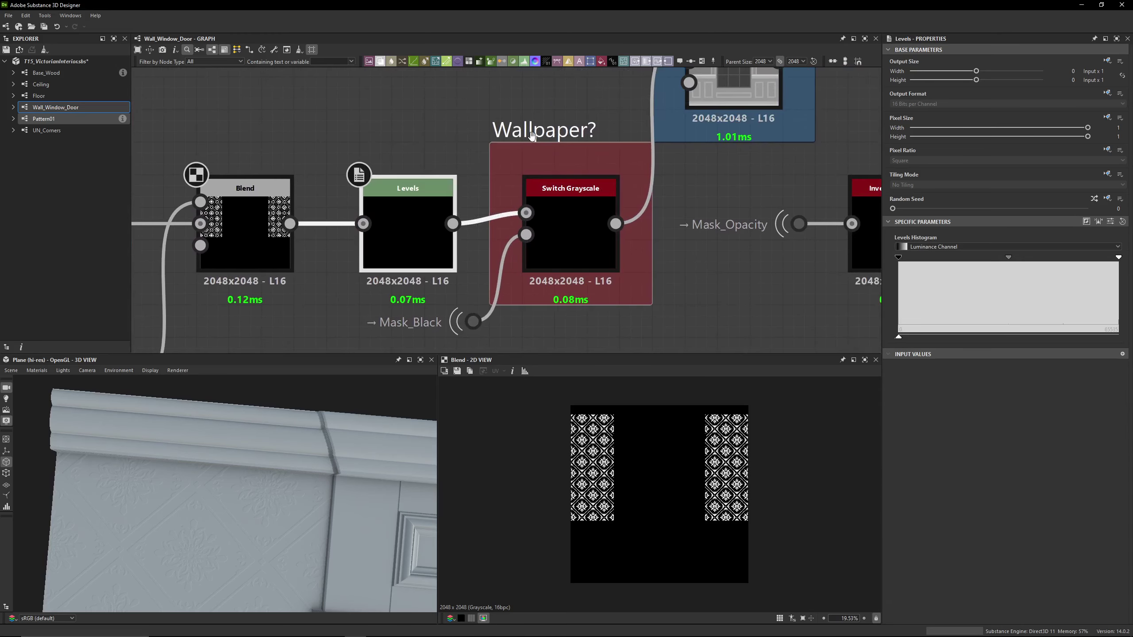
click(563, 191)
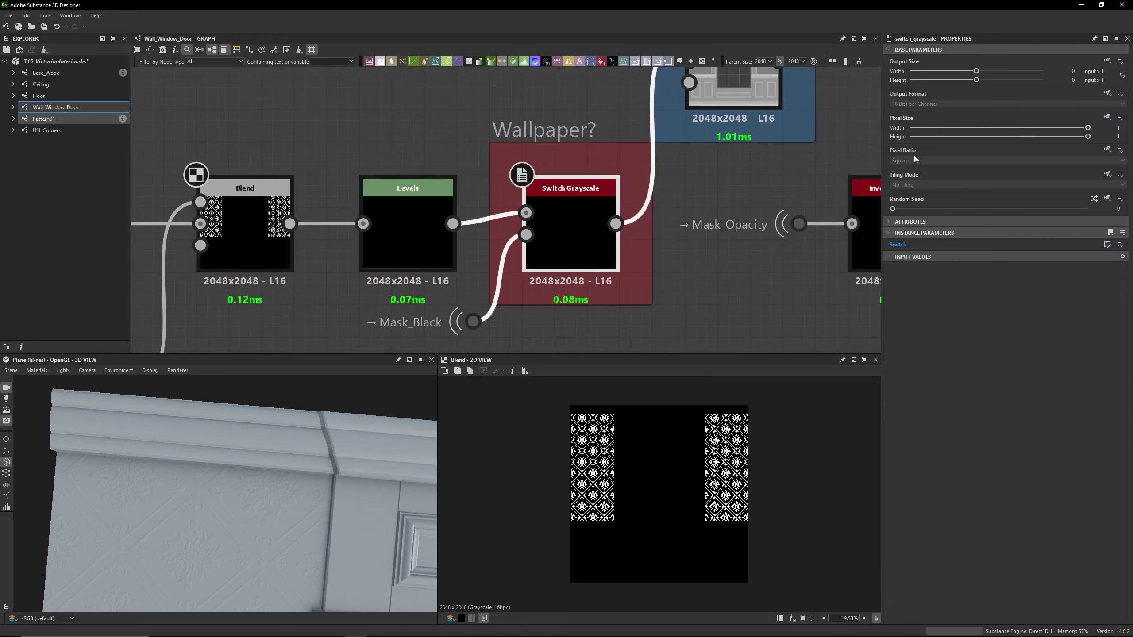
Examine the definition of the graph's Wallpaper? Boolean input parameter
click(736, 334)
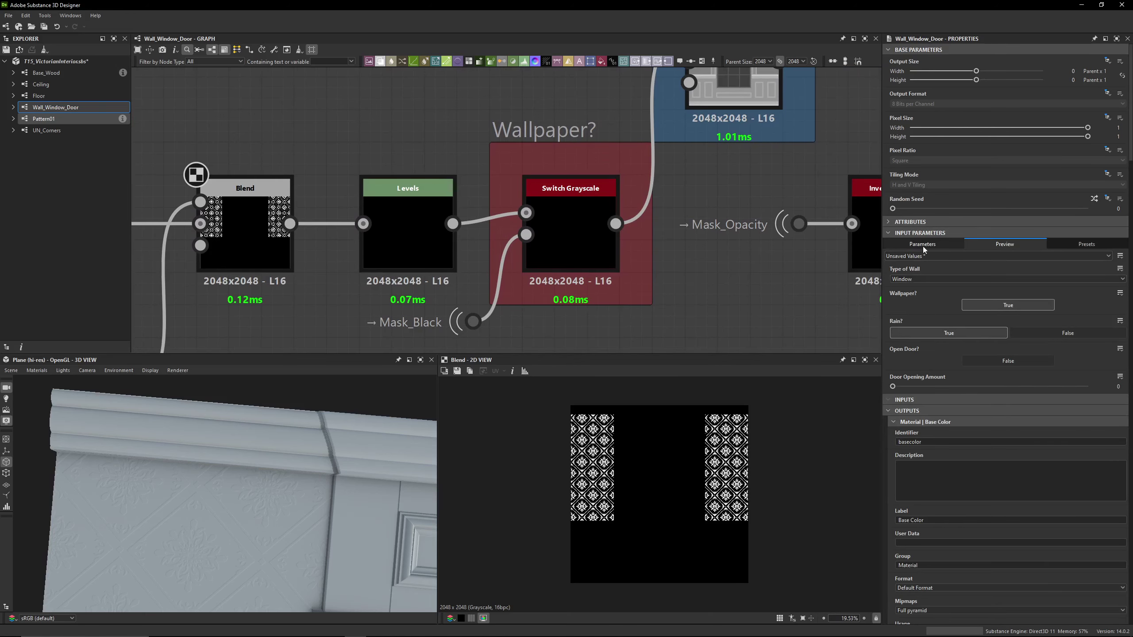
click(923, 245)
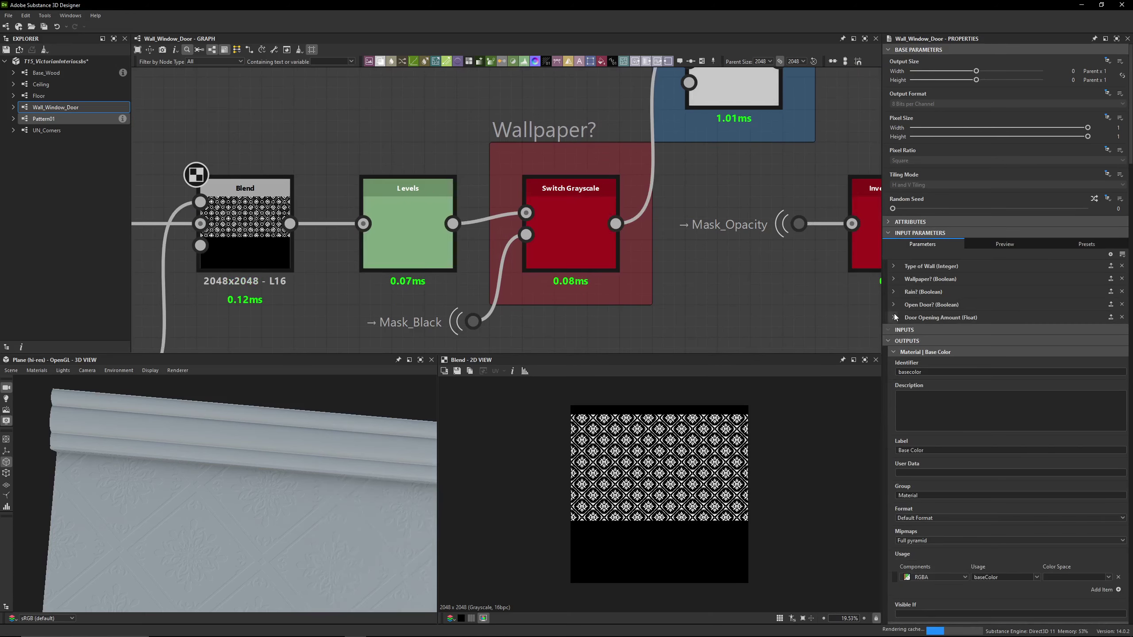
click(894, 279)
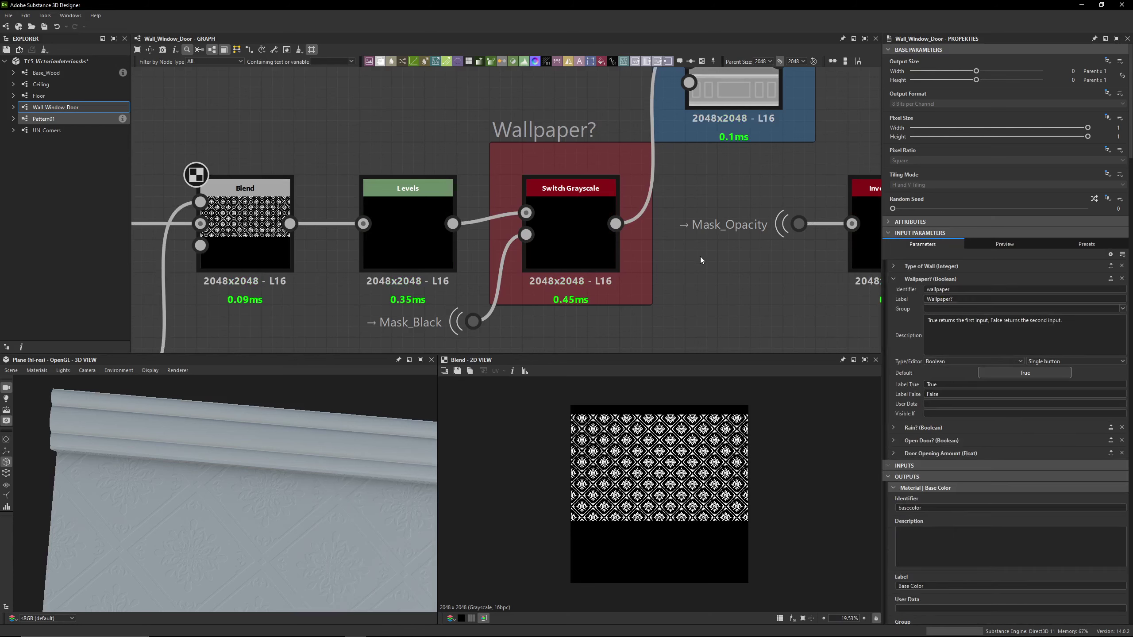
Set the Wallpaper? parameter to False in the graph's preview values and inspect the wall surface up close in 3D
click(991, 250)
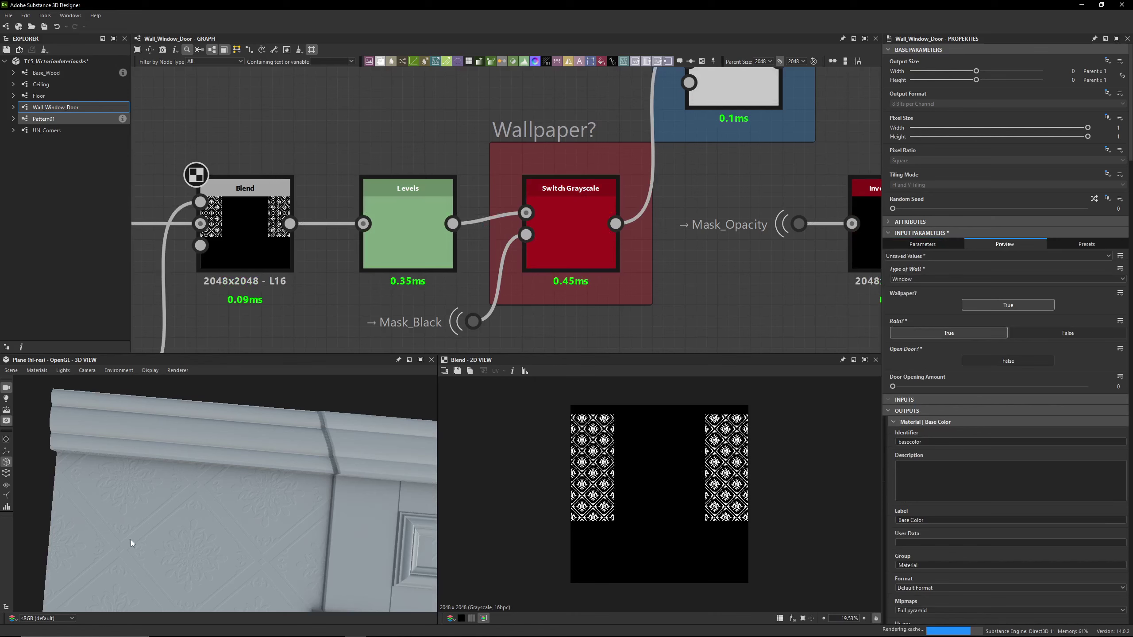
middle_drag(718, 310, 673, 242)
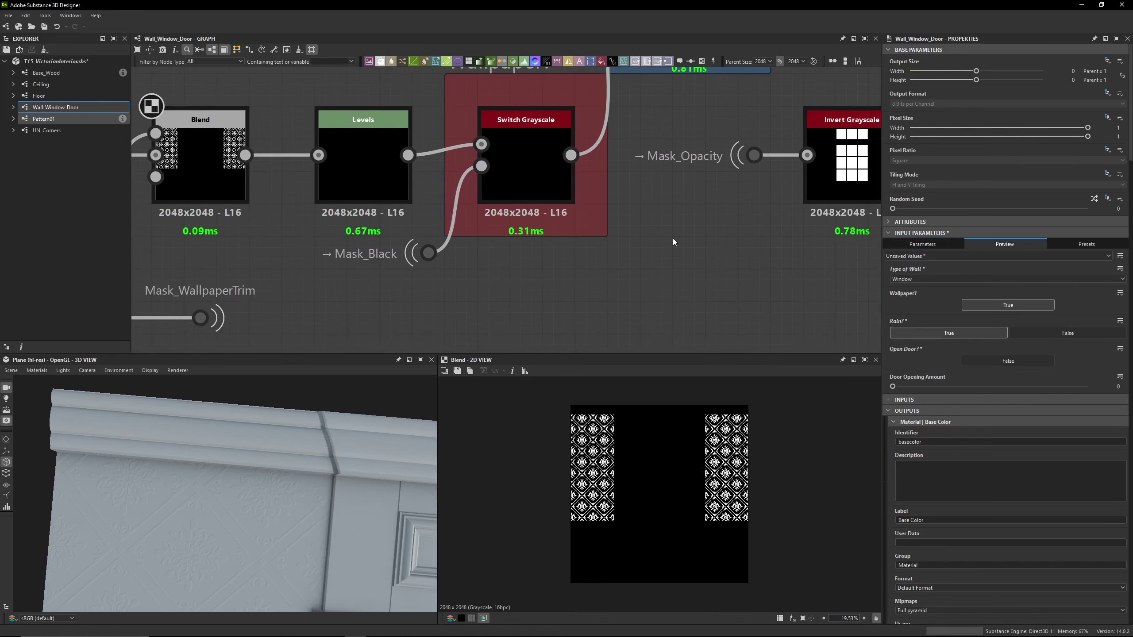
click(987, 307)
scroll(201, 506, up, 5)
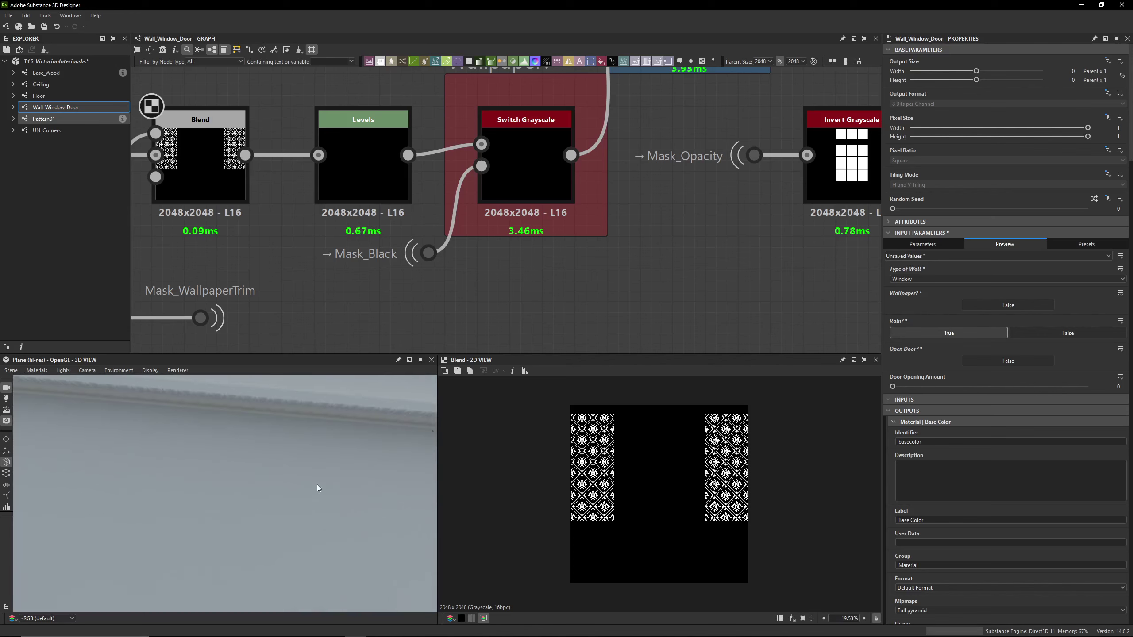
Examine the settings of the Levels node feeding the Wallpaper? switch and inspect the wallpaper relief in 3D
scroll(582, 224, down, 3)
scroll(443, 175, up, 2)
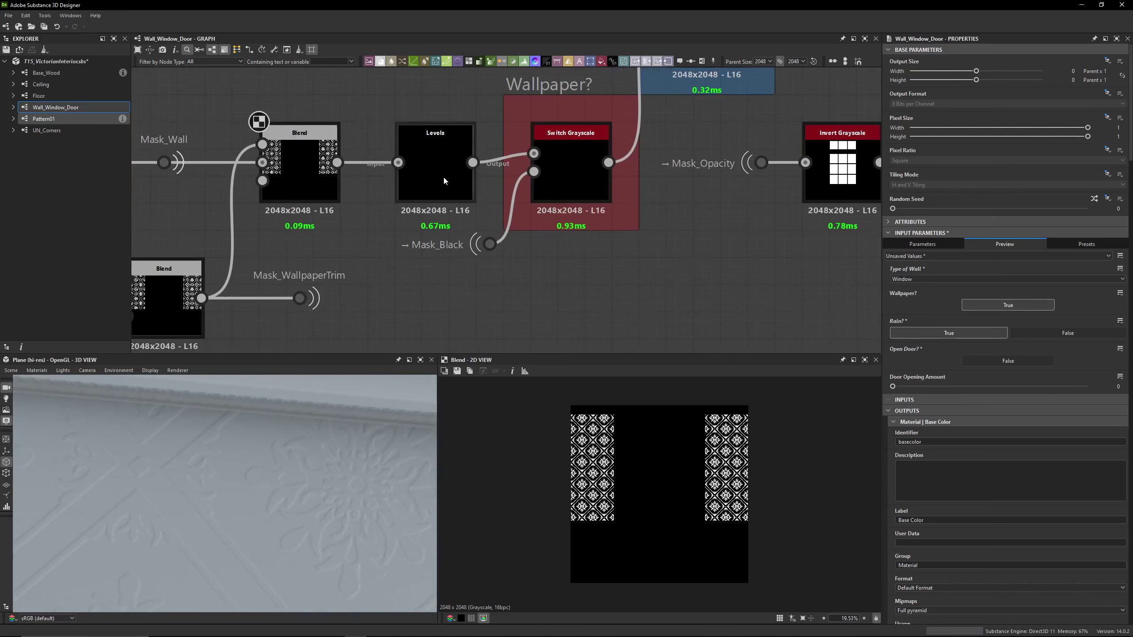
click(442, 175)
middle_drag(344, 193, 423, 194)
click(423, 193)
click(537, 181)
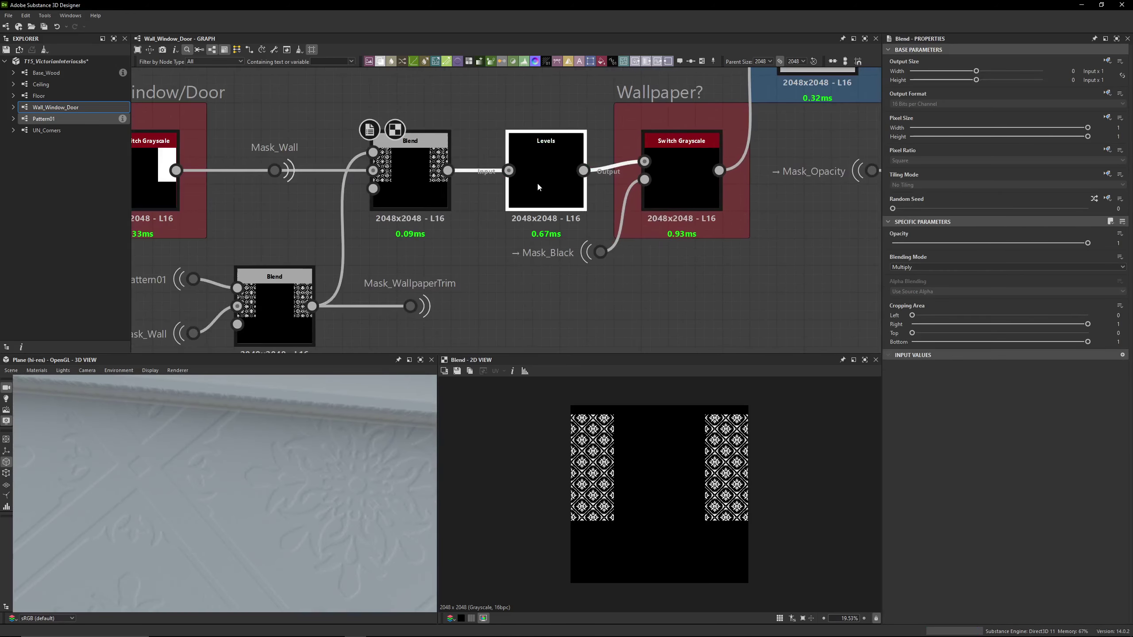
click(1098, 222)
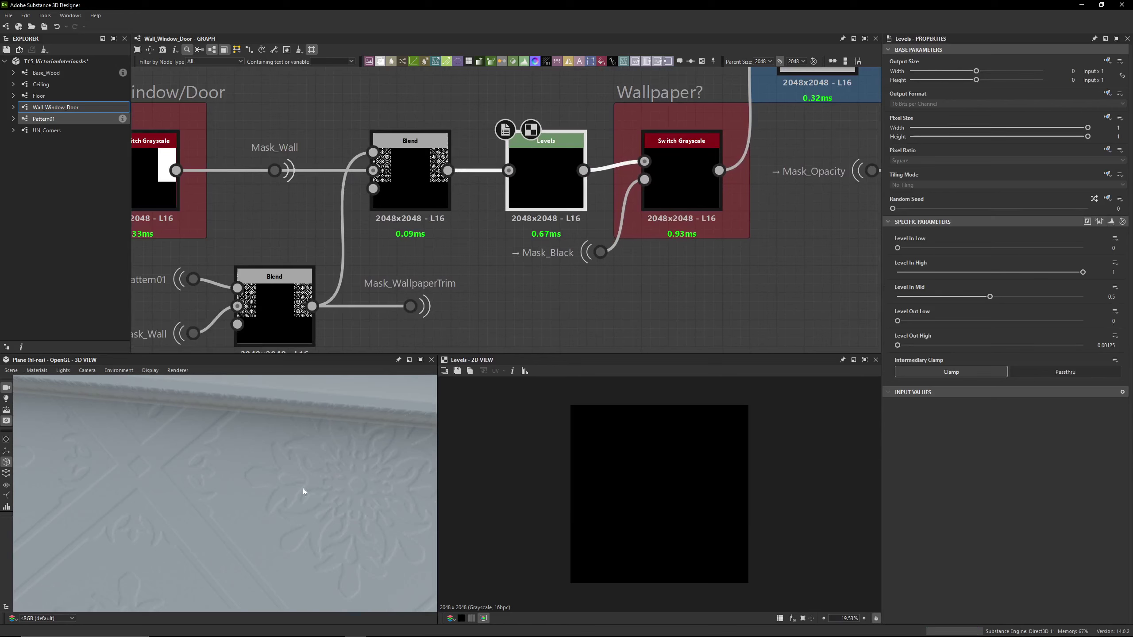
drag(303, 487, 246, 454)
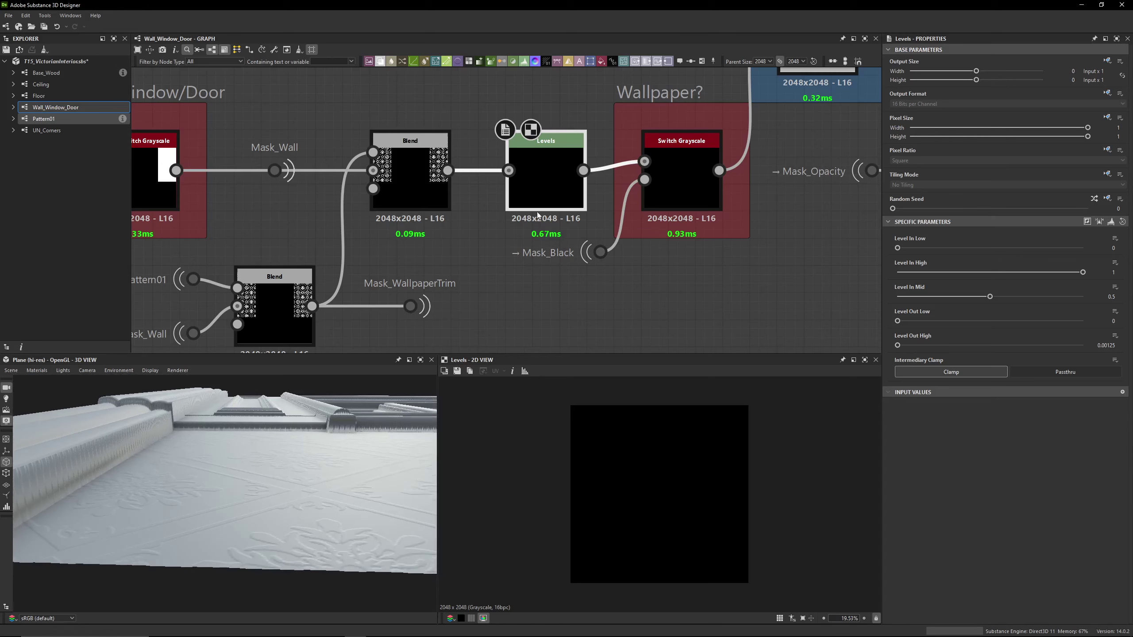
Disable the Levels node to inspect the wall's displacement in 3D without it, and re-enable the node
middle_drag(538, 215, 497, 224)
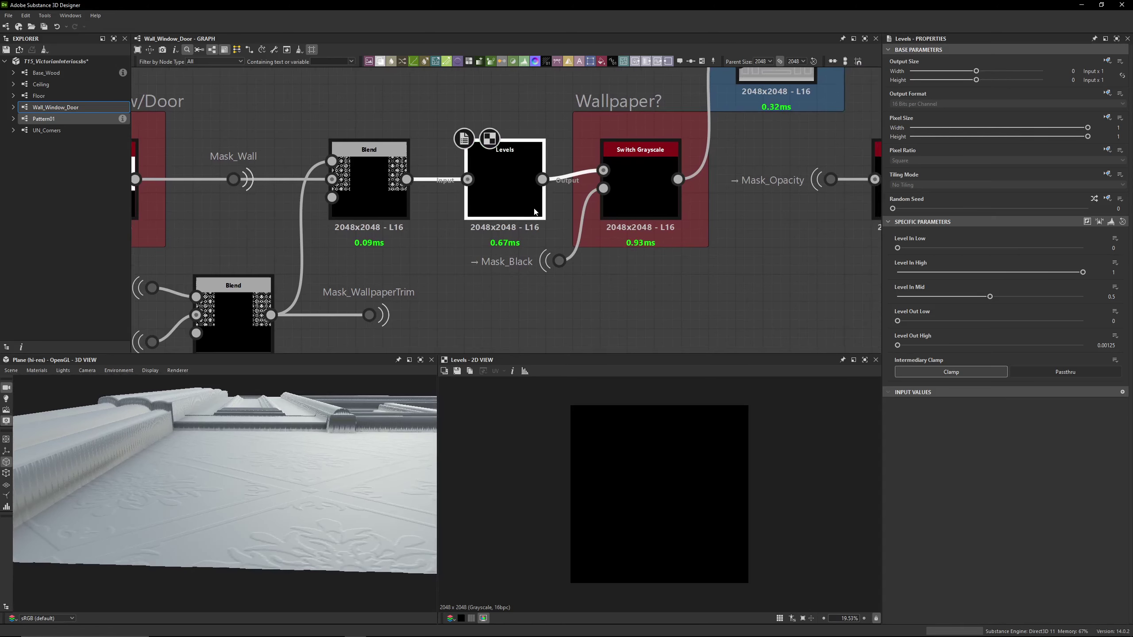
key(d)
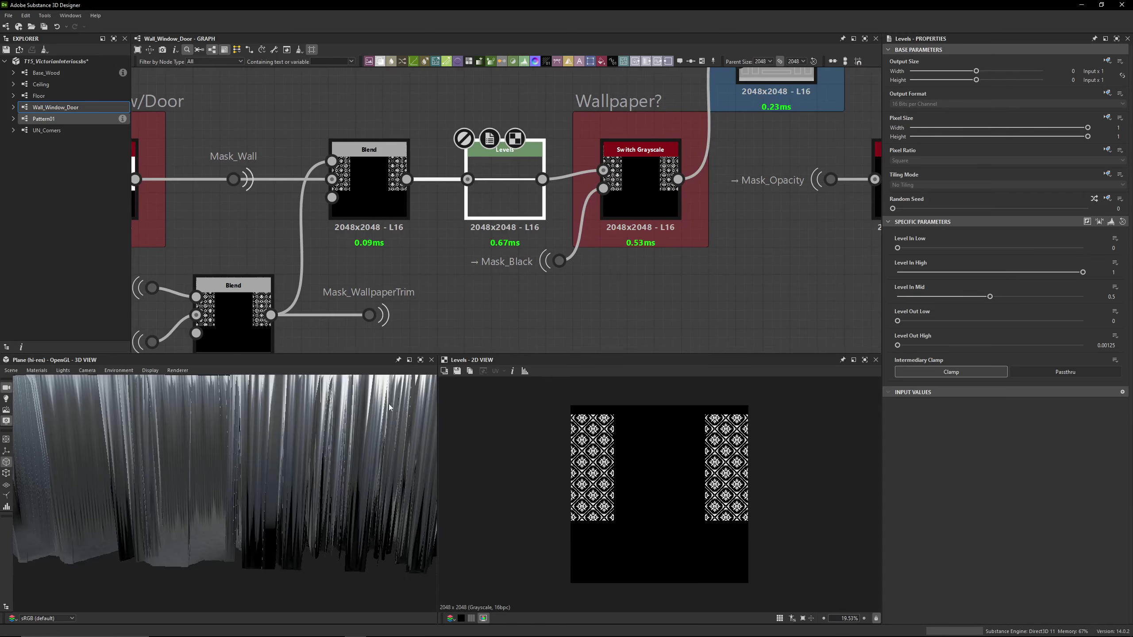
drag(388, 407, 293, 475)
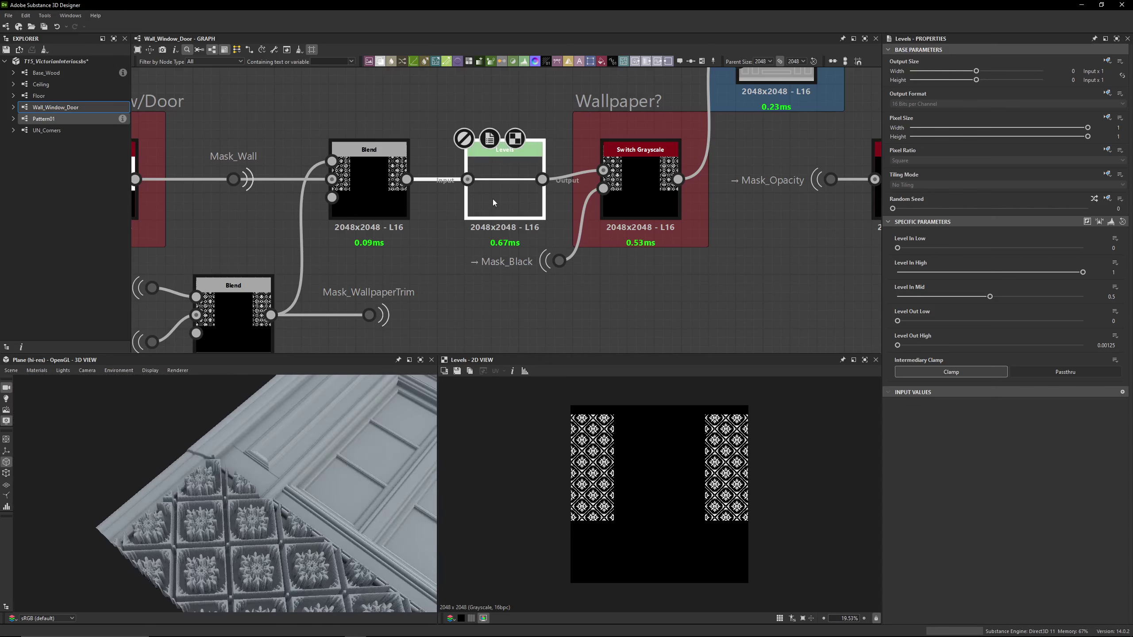
key(d)
Inspect the Switch Grayscale node in the Wallpaper? frame and the Mask_Black portal connected to it
click(644, 175)
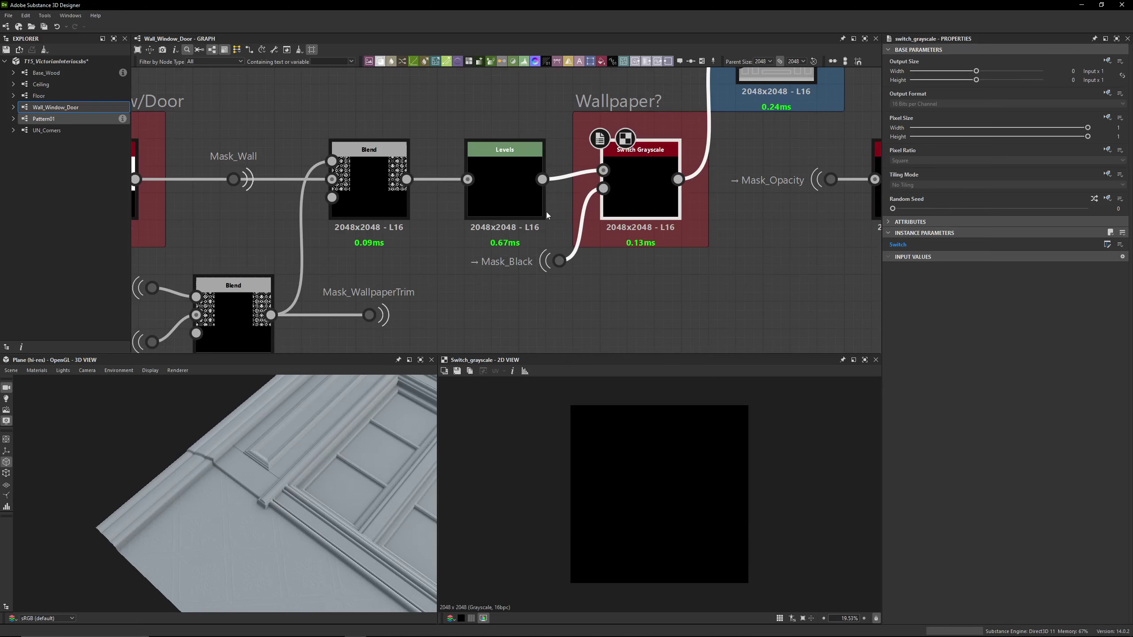
drag(593, 296, 531, 261)
click(643, 277)
middle_drag(678, 254, 526, 286)
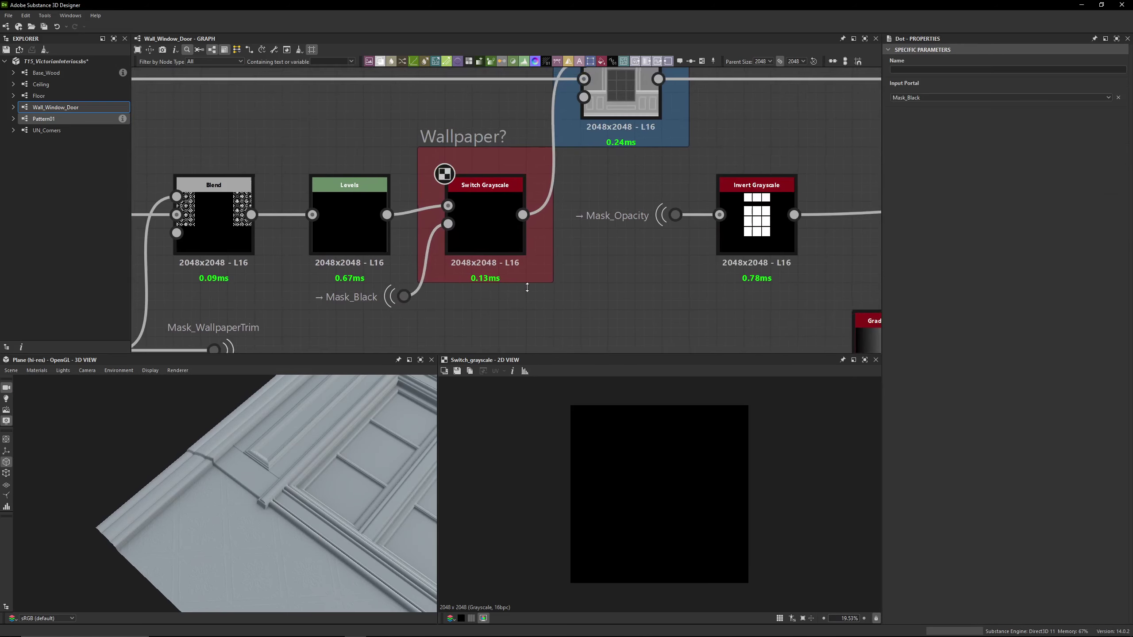
middle_drag(596, 178, 440, 281)
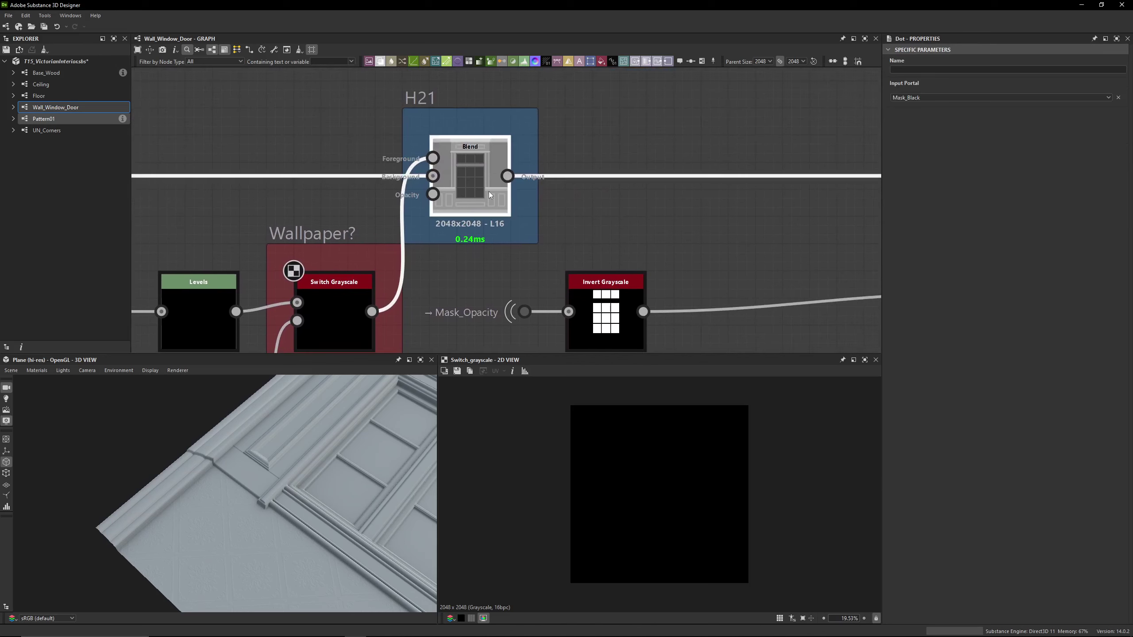
Preview the height Blend nodes in the H21 and H22 frames
double_click(489, 192)
scroll(570, 205, down, 4)
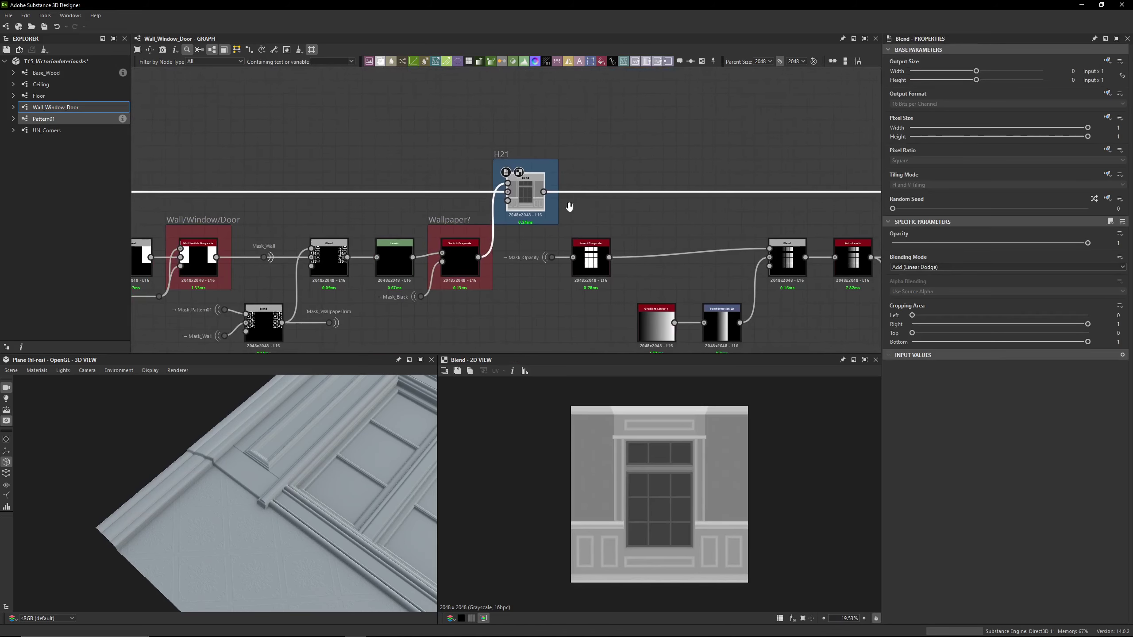
middle_drag(655, 214, 489, 181)
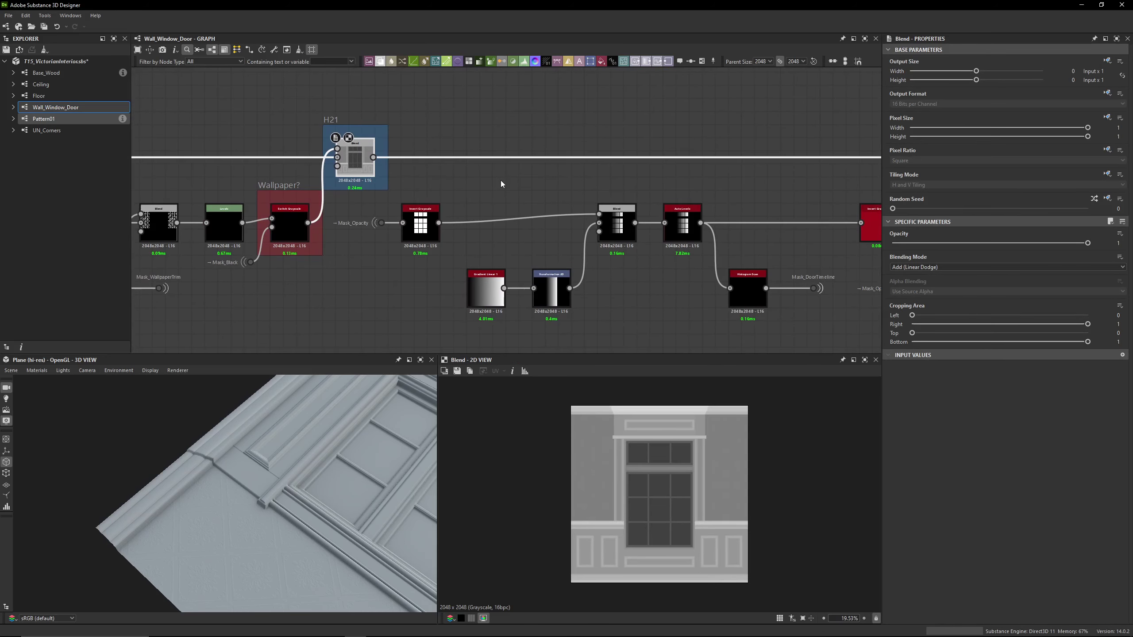
scroll(501, 184, down, 3)
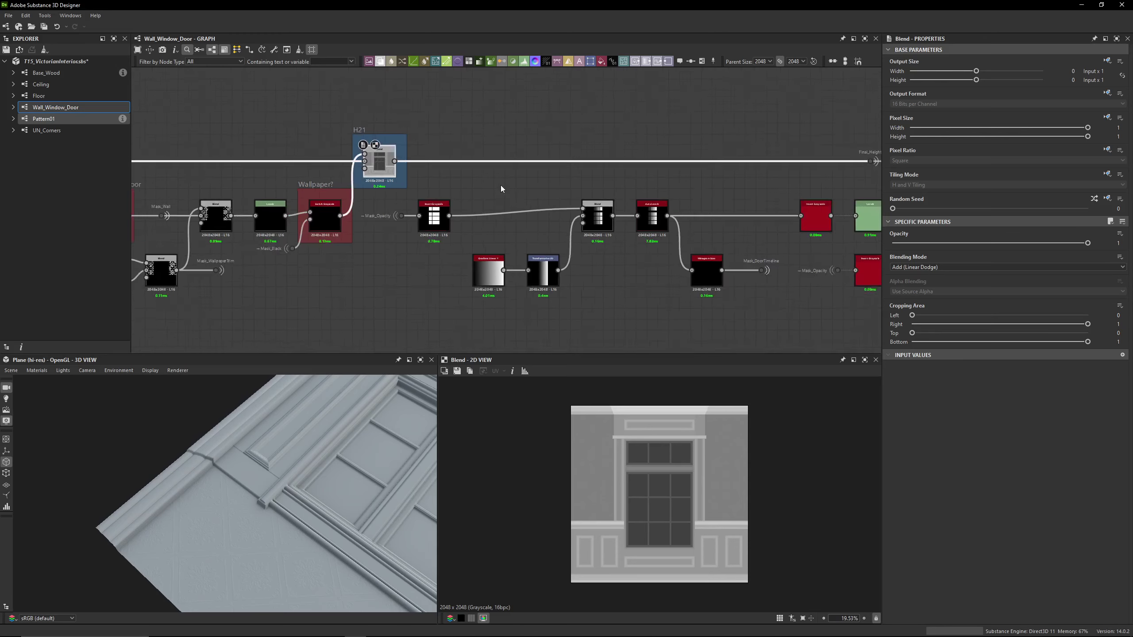
middle_drag(501, 185, 434, 183)
click(728, 179)
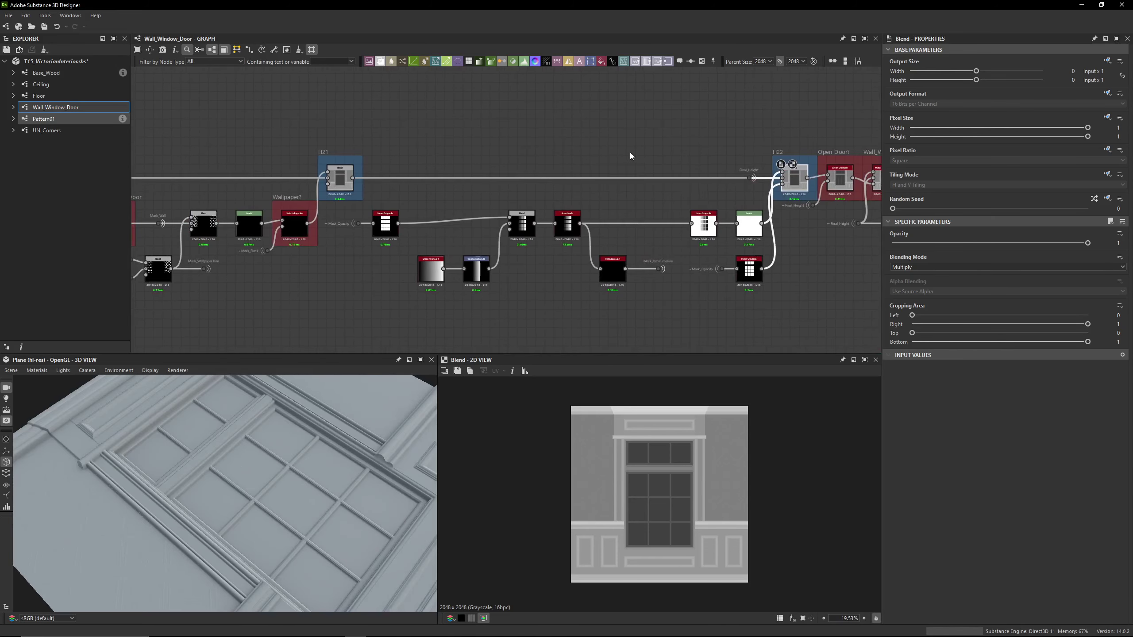
Set the graph's Type of Wall preview parameter to Door and inspect the door in 3D
click(797, 263)
click(899, 279)
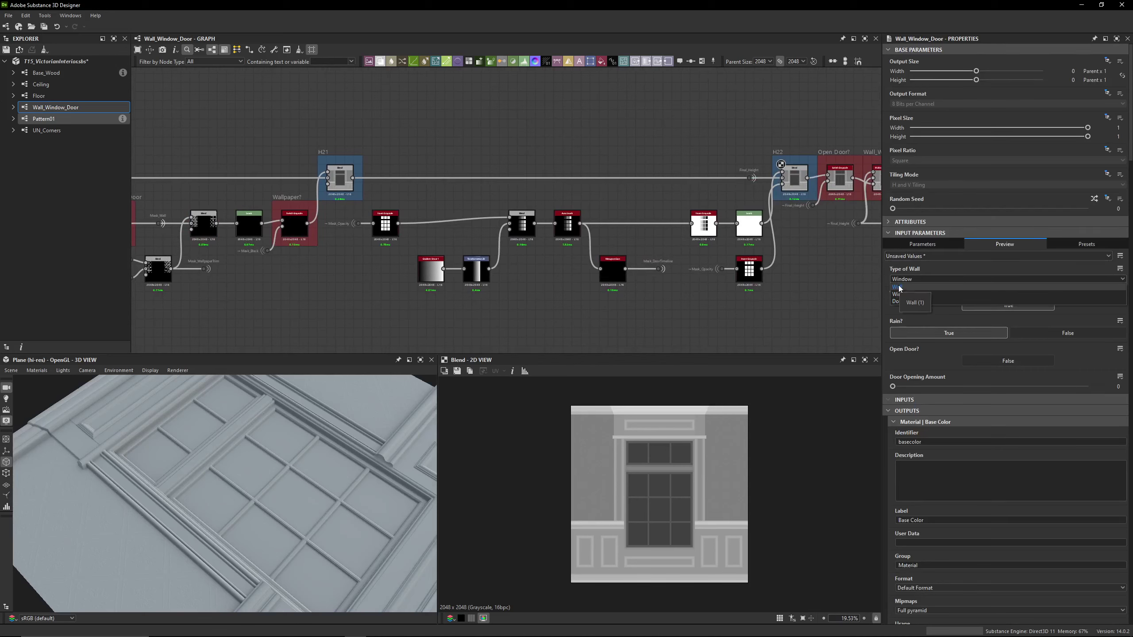
click(899, 302)
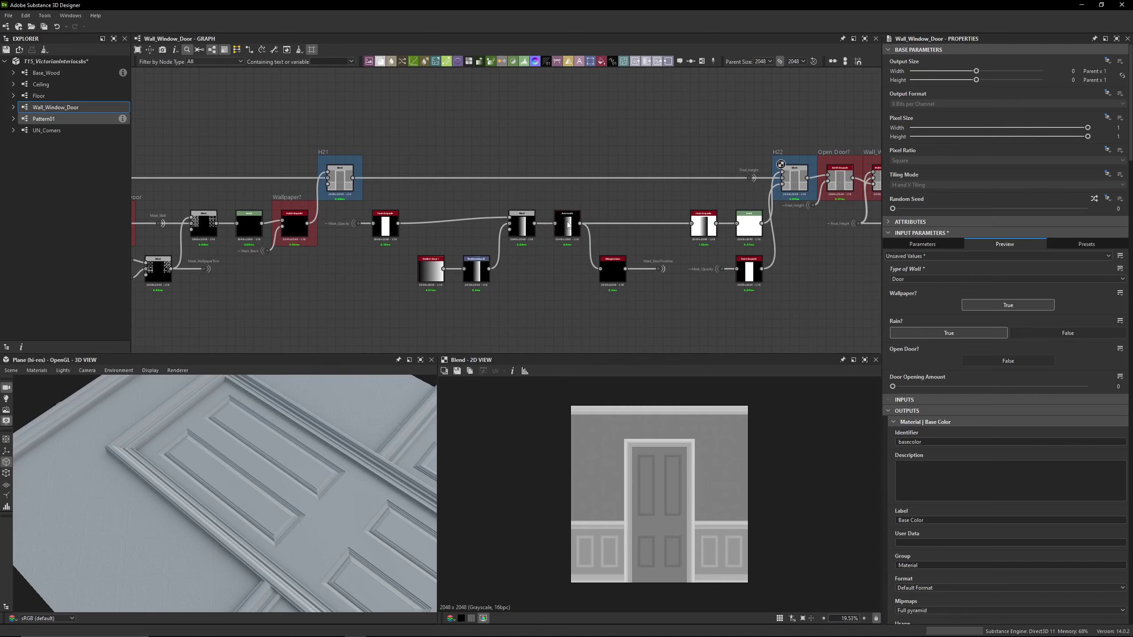
middle_drag(626, 219, 562, 222)
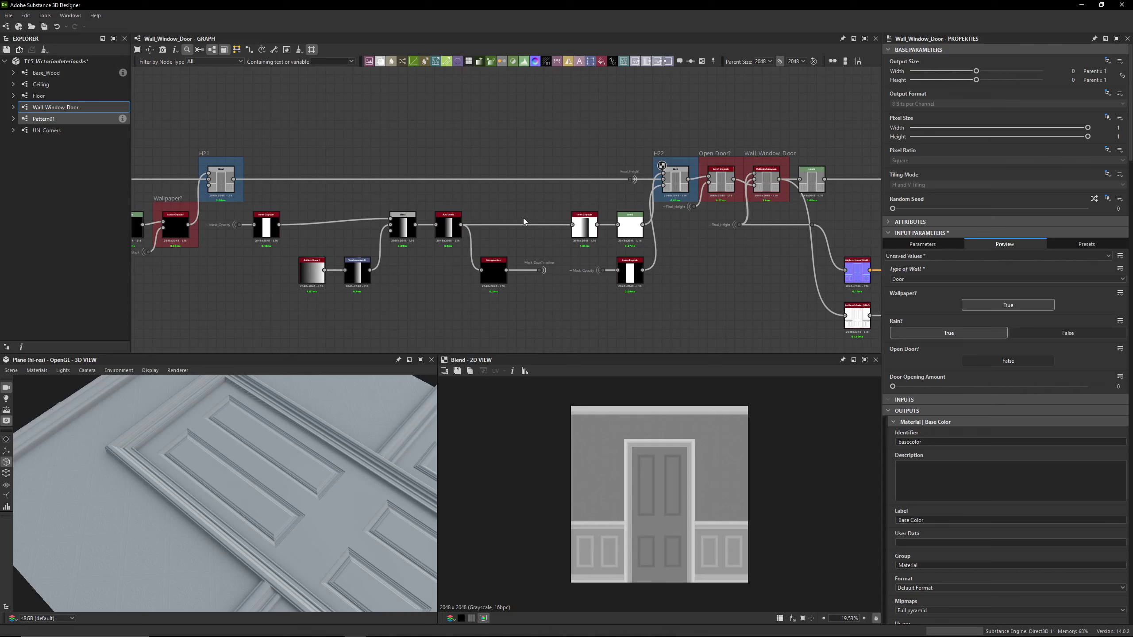
middle_drag(499, 217, 718, 215)
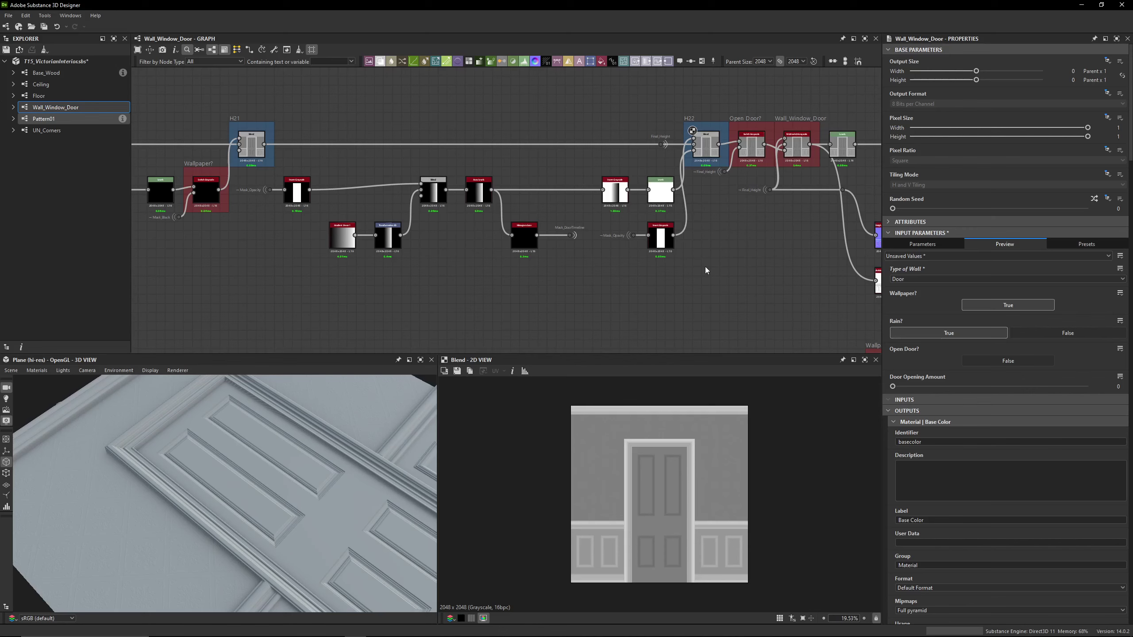
mouse_move(312, 446)
mouse_down()
mouse_move(294, 453)
mouse_move(303, 432)
mouse_up()
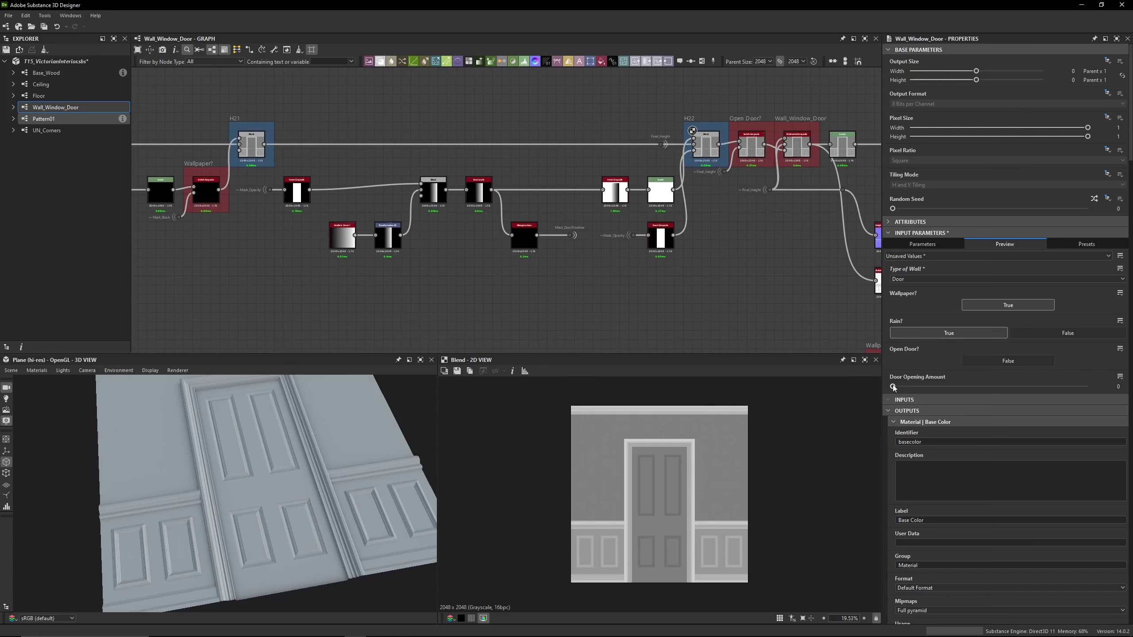
Set Door Opening Amount to 0.5 and Open Door? to True, and inspect the tilted door in 3D
drag(892, 385, 1032, 387)
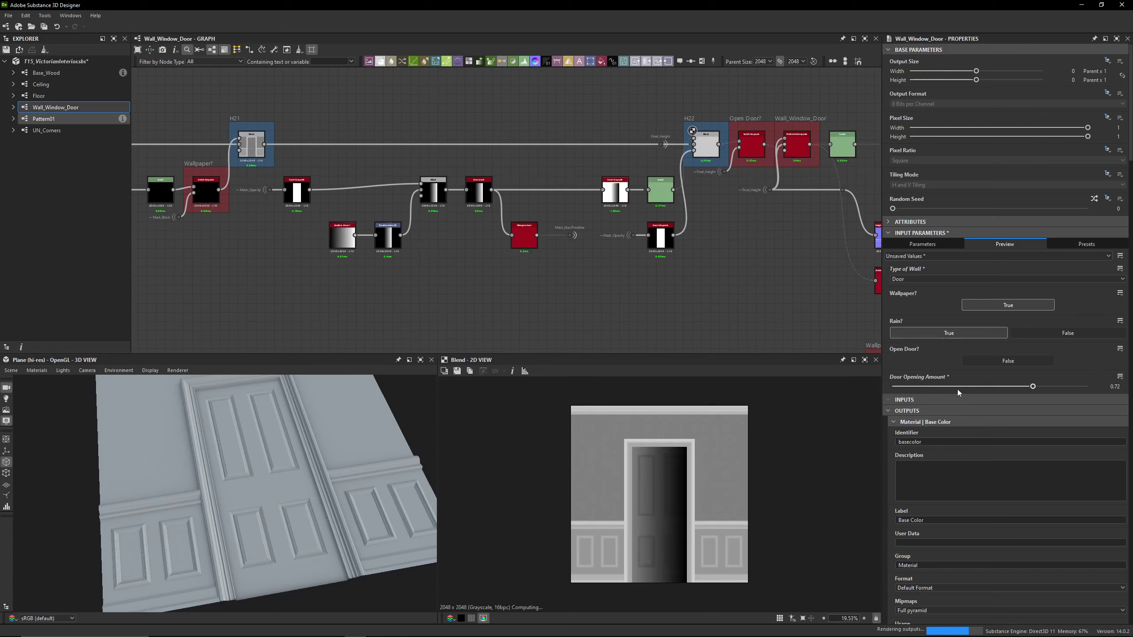
drag(957, 390, 989, 386)
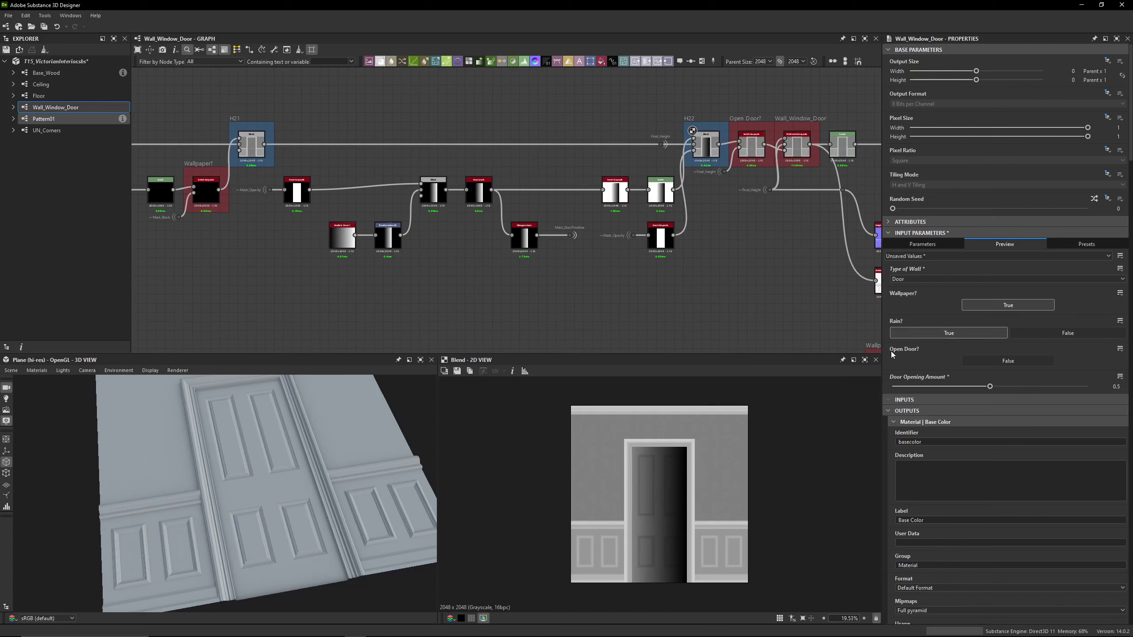
click(1007, 364)
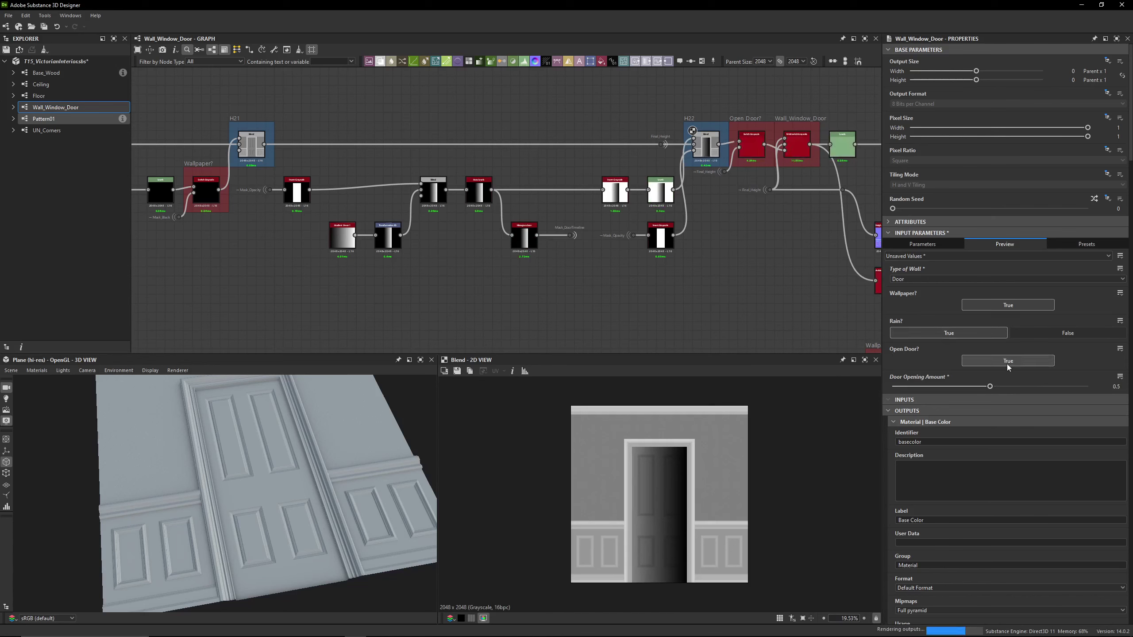
drag(244, 432, 309, 415)
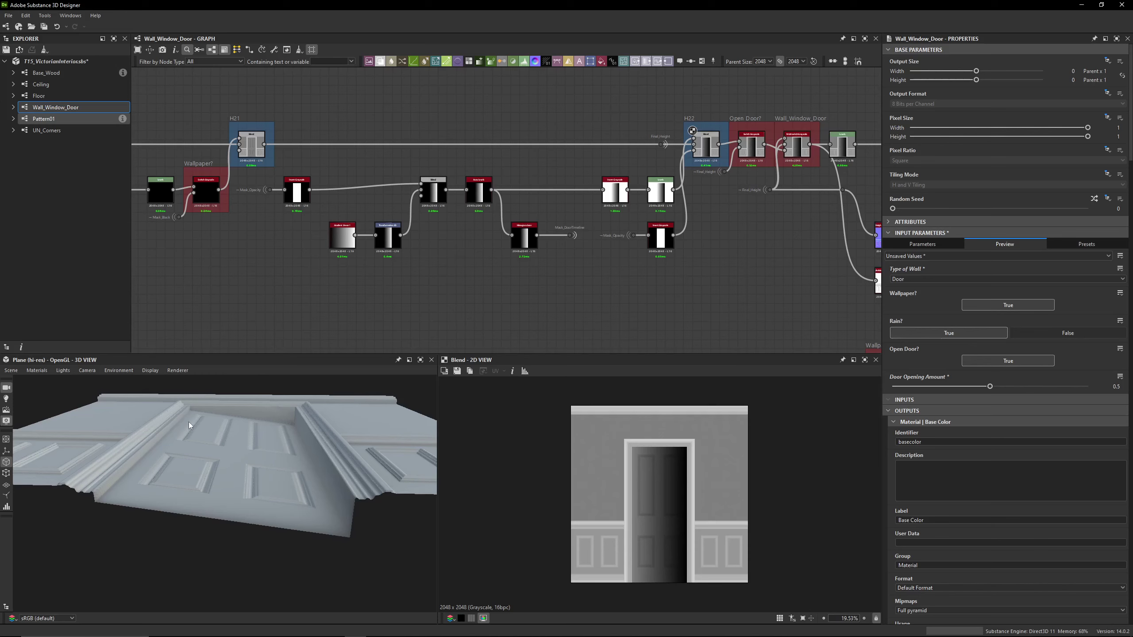
Test Door Opening Amount values of 0.05, 0.83 and 1, and reset the parameter to 0
drag(989, 386, 903, 395)
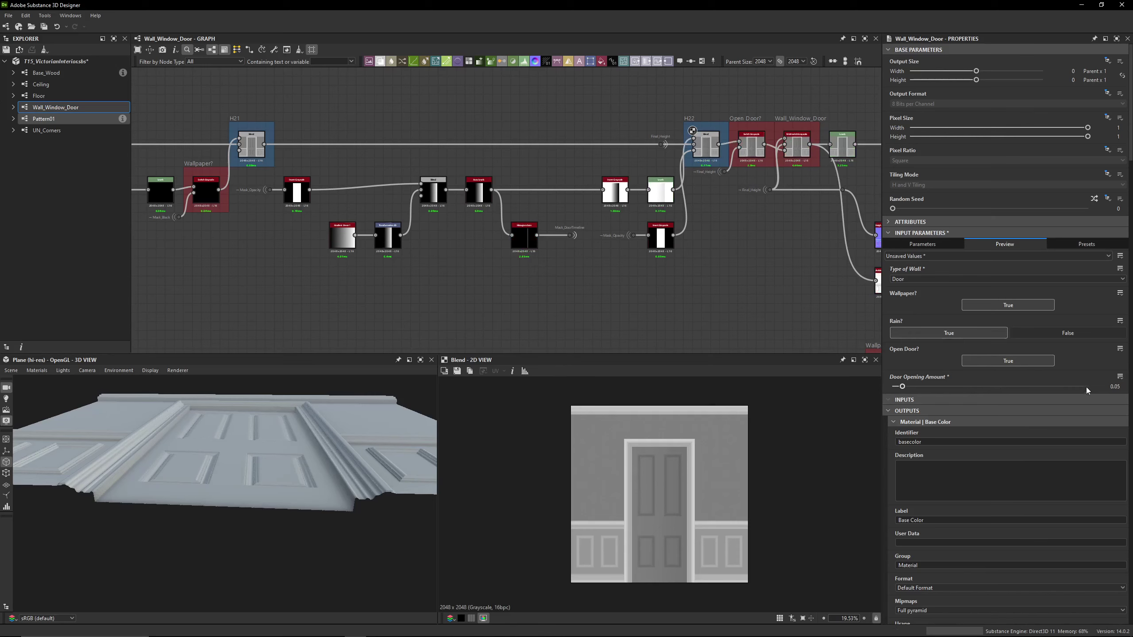
drag(907, 388, 1055, 387)
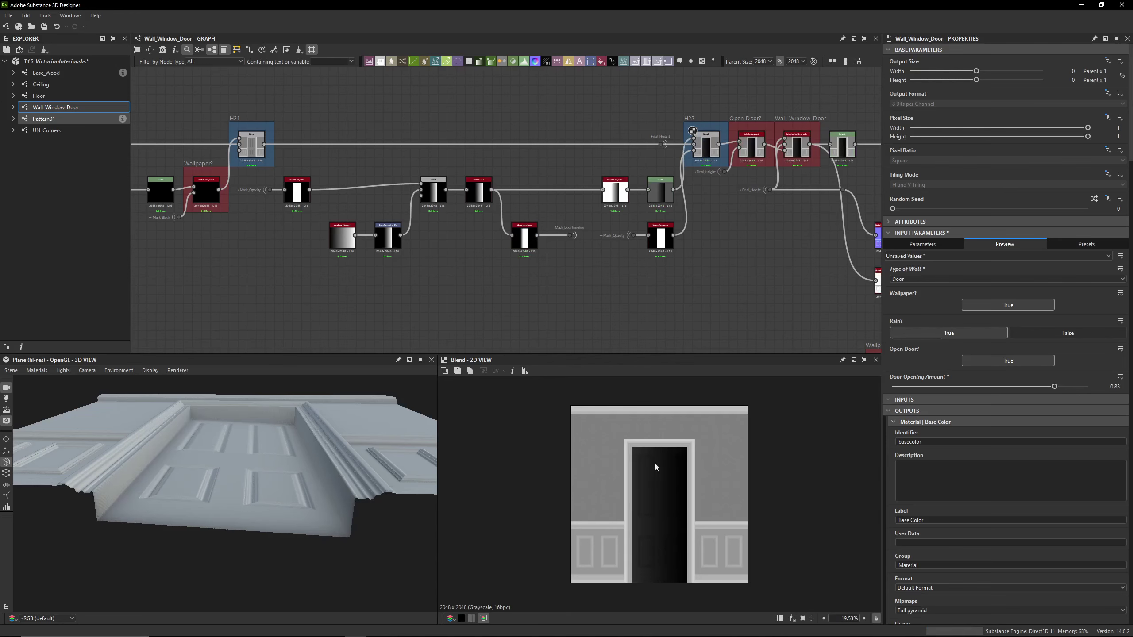
drag(1049, 389, 1104, 387)
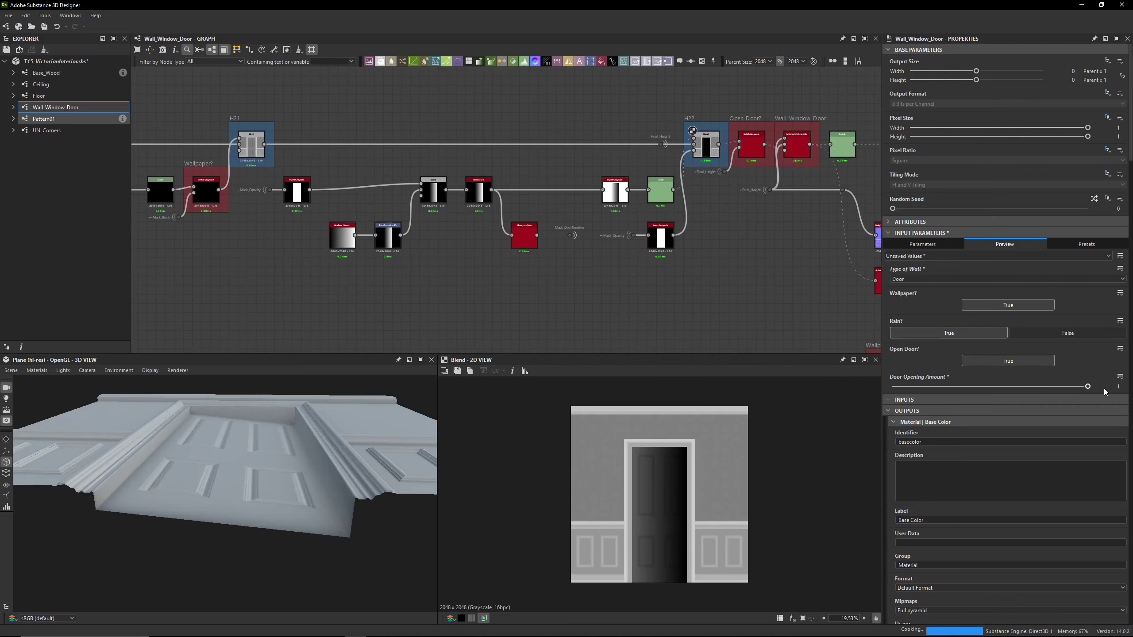
drag(1012, 390, 1106, 393)
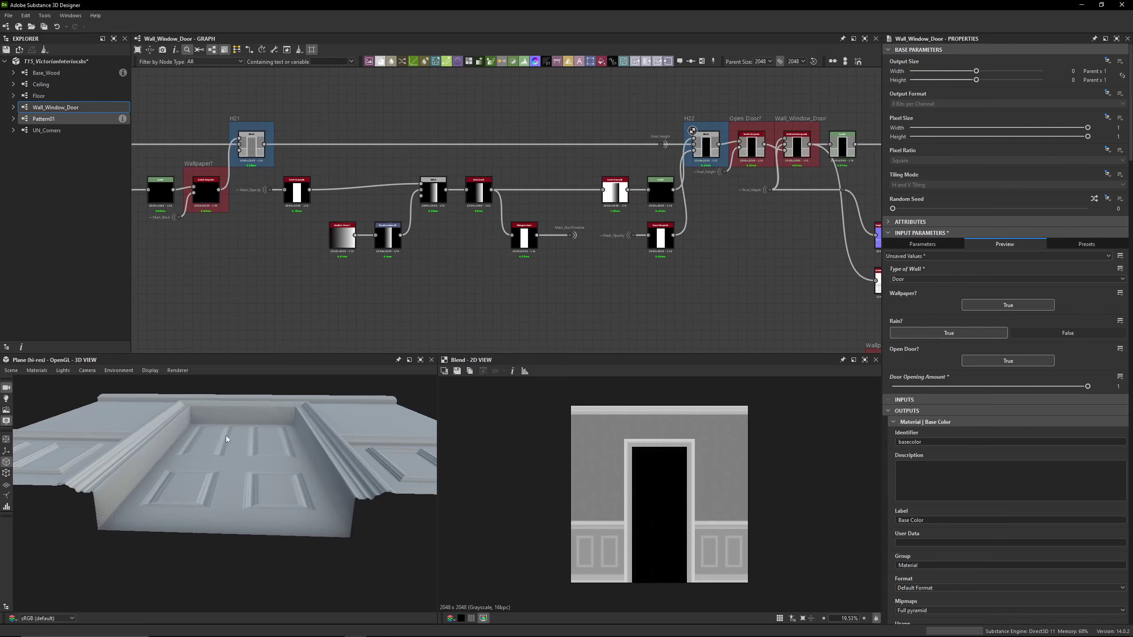
drag(1087, 386, 825, 407)
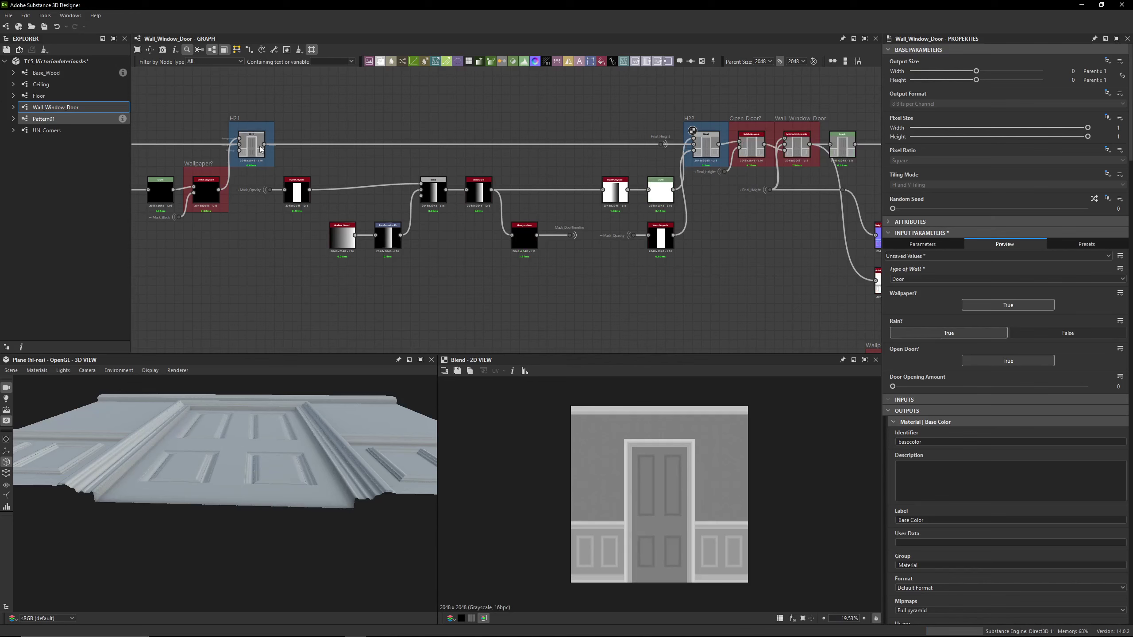
Examine the Final_Height portal and the settings of the H22 Blend node it feeds
scroll(219, 105, up, 3)
middle_drag(495, 138, 197, 149)
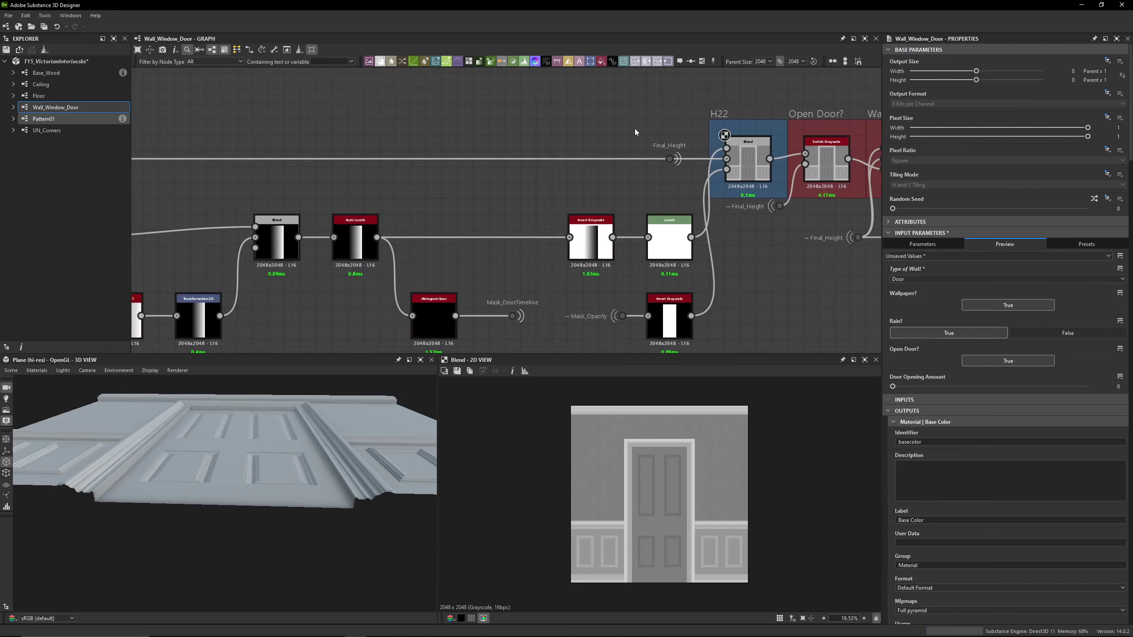
drag(635, 122, 683, 180)
scroll(687, 179, up, 2)
middle_drag(598, 167, 549, 188)
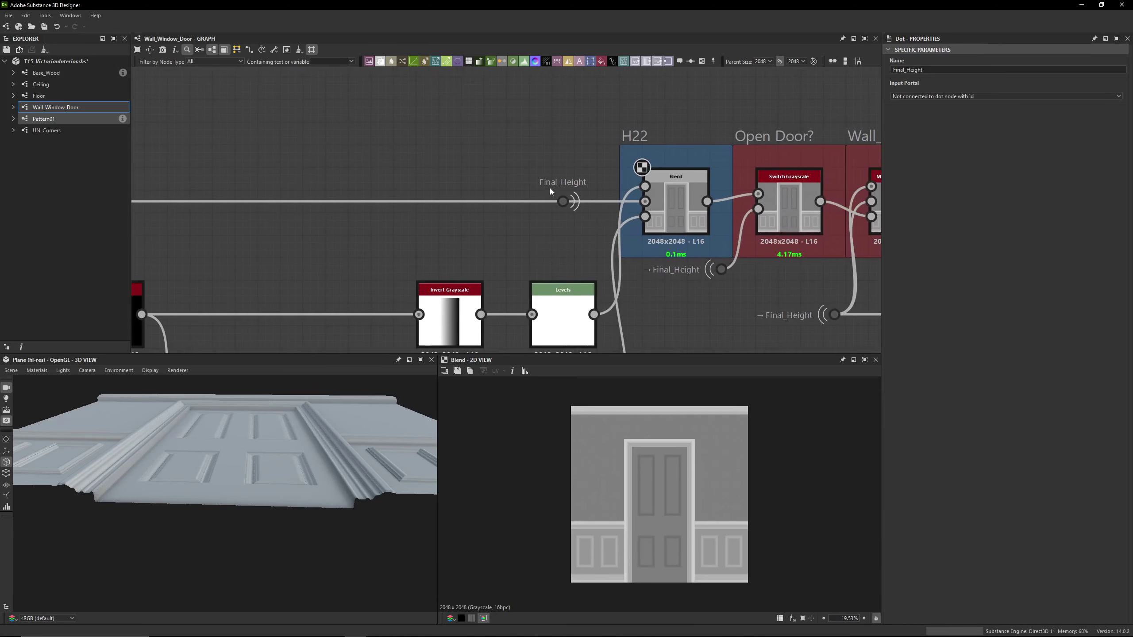
middle_drag(551, 127, 472, 118)
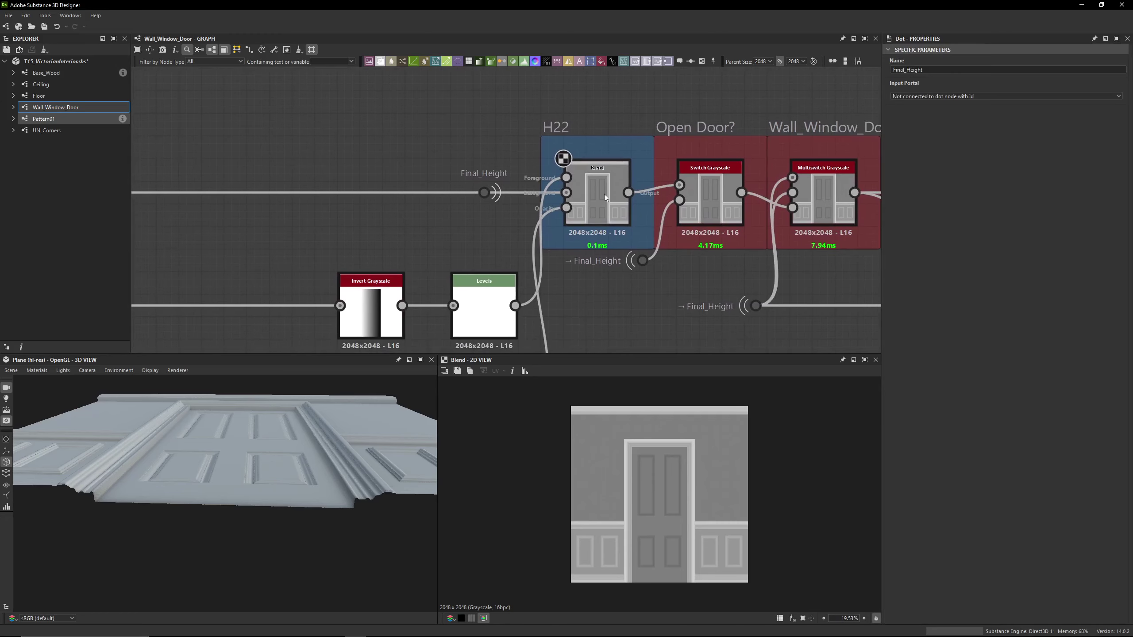
click(593, 169)
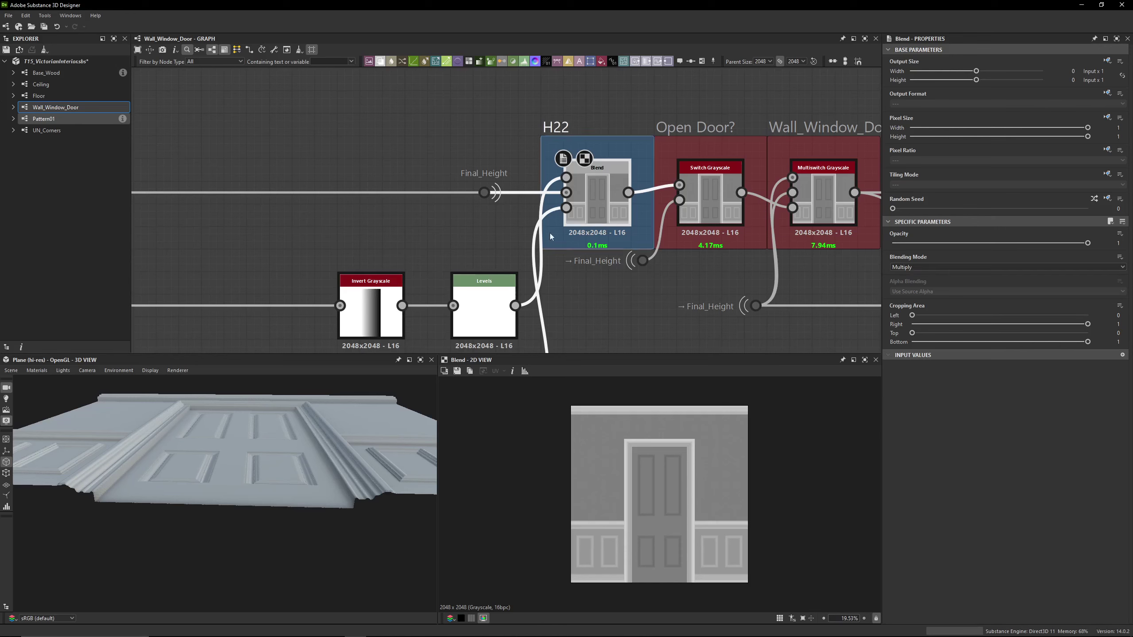
Preview the Mask_Opacity mask and the Invert Grayscale node at the start of the door-opening branch
scroll(440, 231, down, 3)
middle_drag(440, 232, 680, 215)
middle_drag(343, 212, 510, 199)
scroll(406, 226, up, 3)
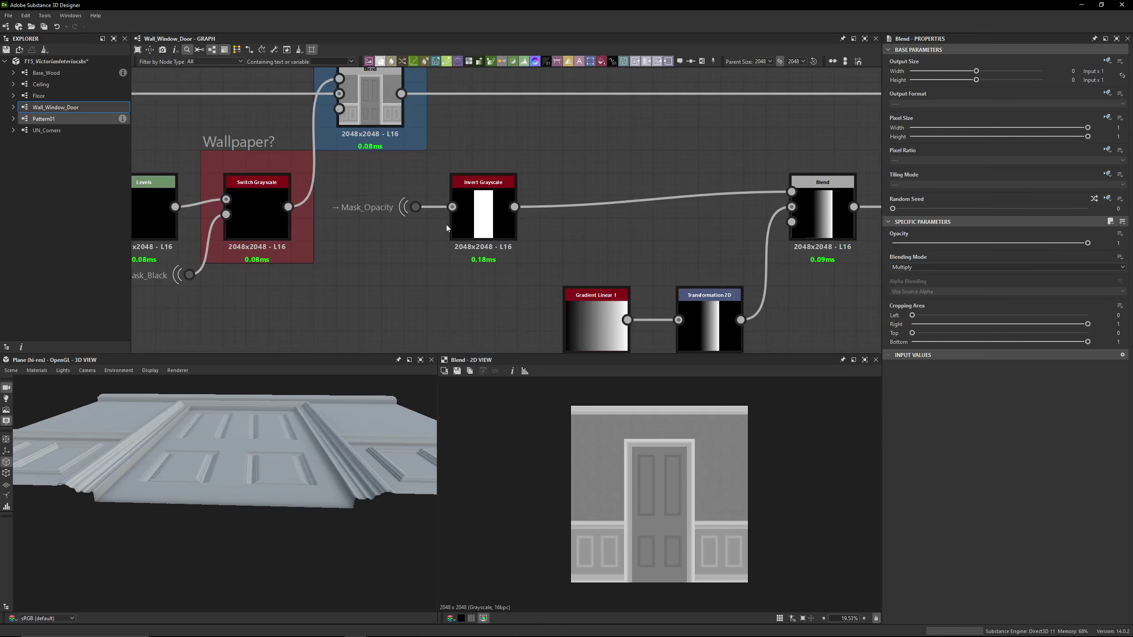
double_click(430, 206)
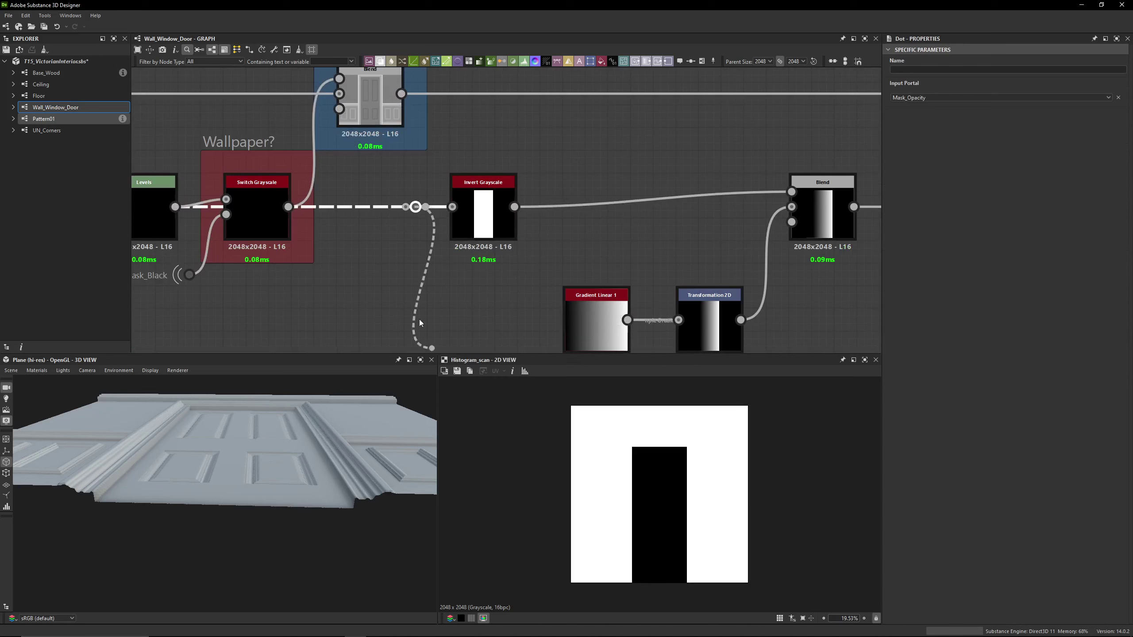
double_click(480, 222)
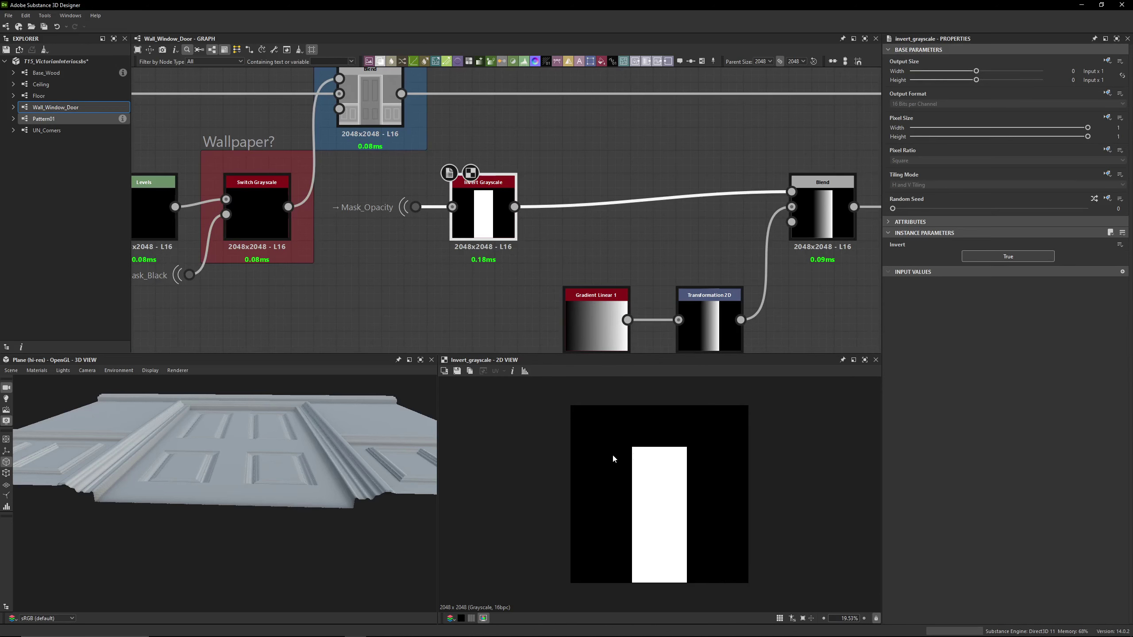
Face the door in the 3D view, preview the Multiply Blend after Invert Grayscale and swap its two inputs
drag(241, 460, 193, 440)
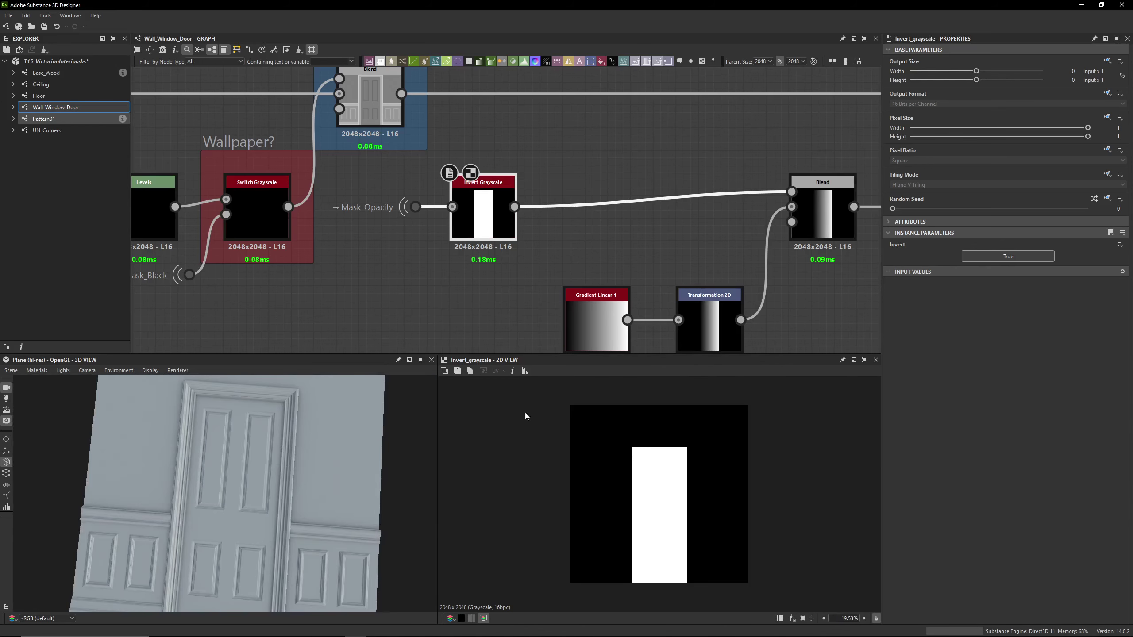
middle_drag(625, 245, 436, 213)
double_click(632, 200)
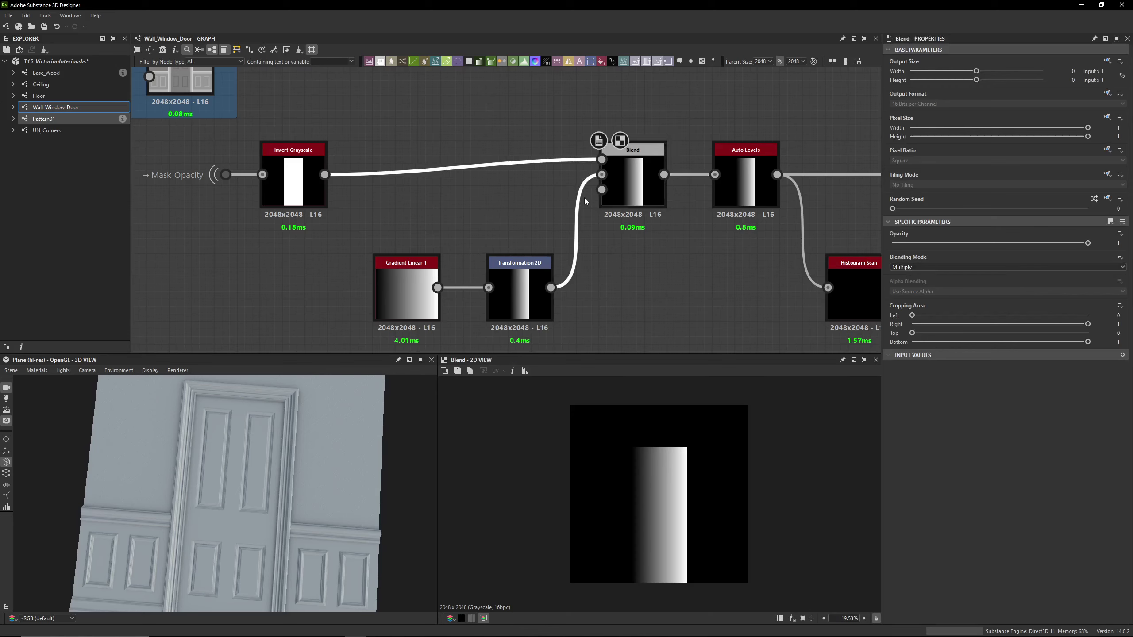
key(x)
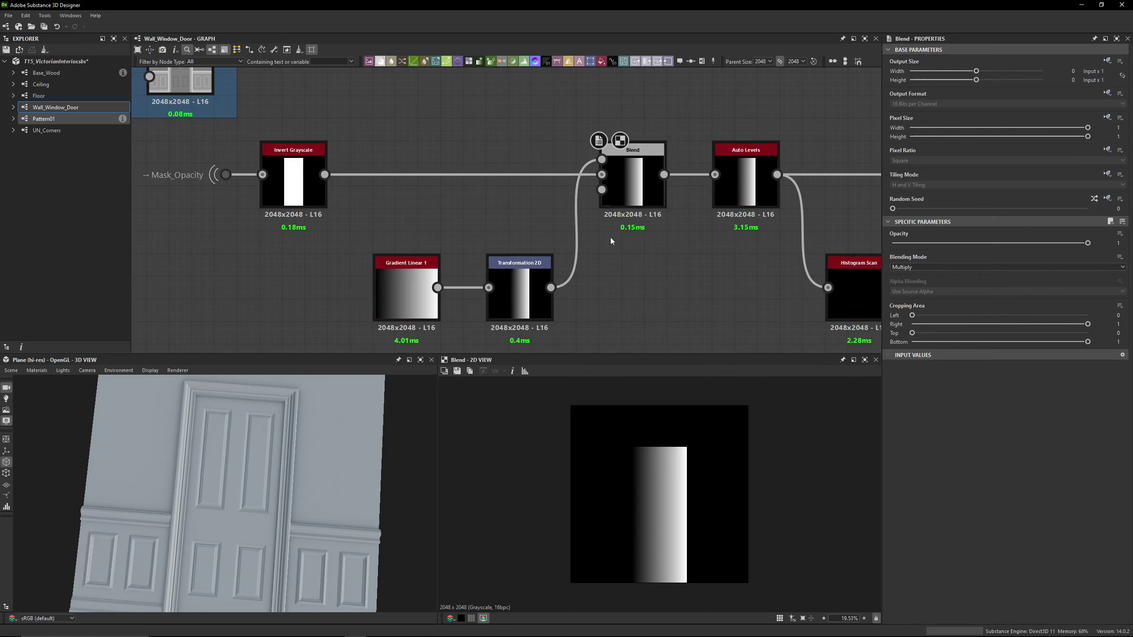
Preview Gradient Linear 1, Transformation 2D and Invert Grayscale, and compare the transform's bounds with the door mask
double_click(407, 303)
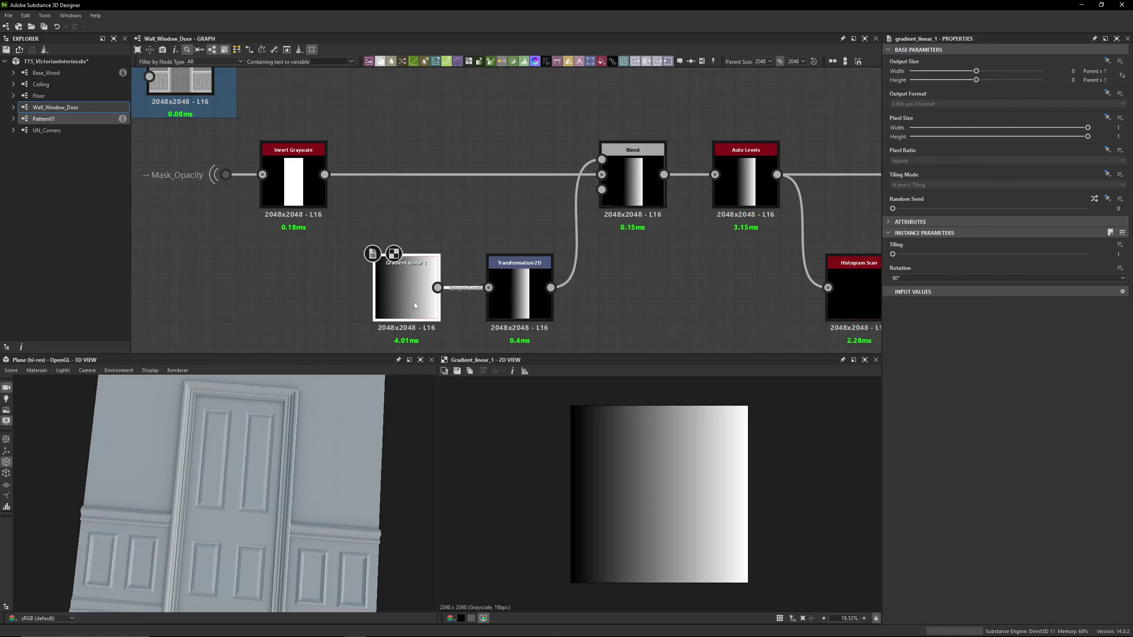
double_click(543, 300)
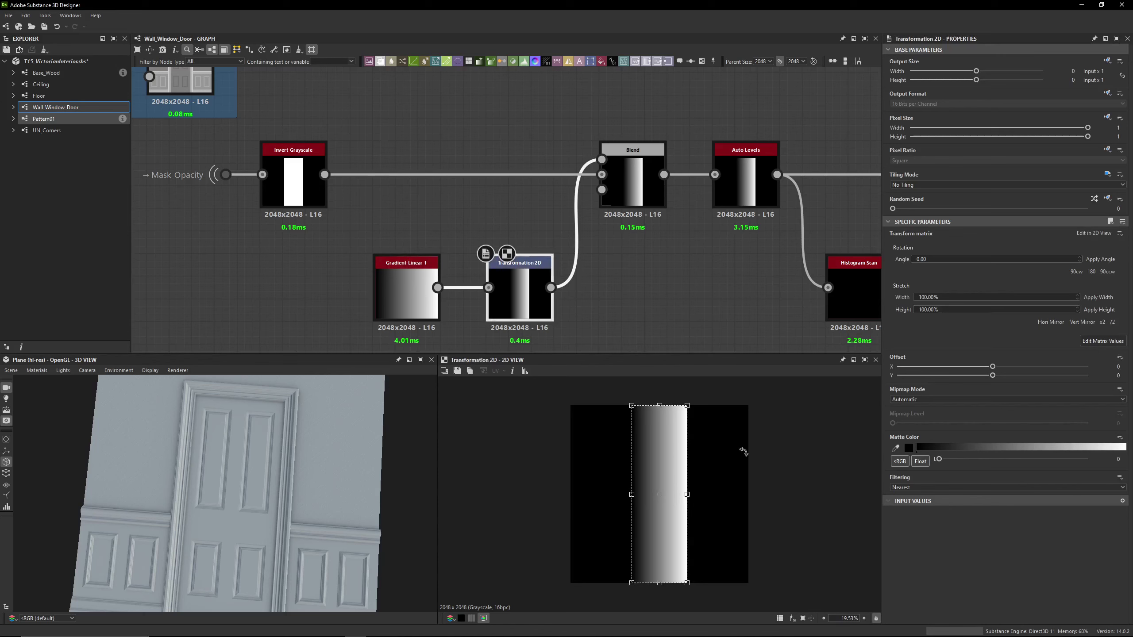
double_click(317, 211)
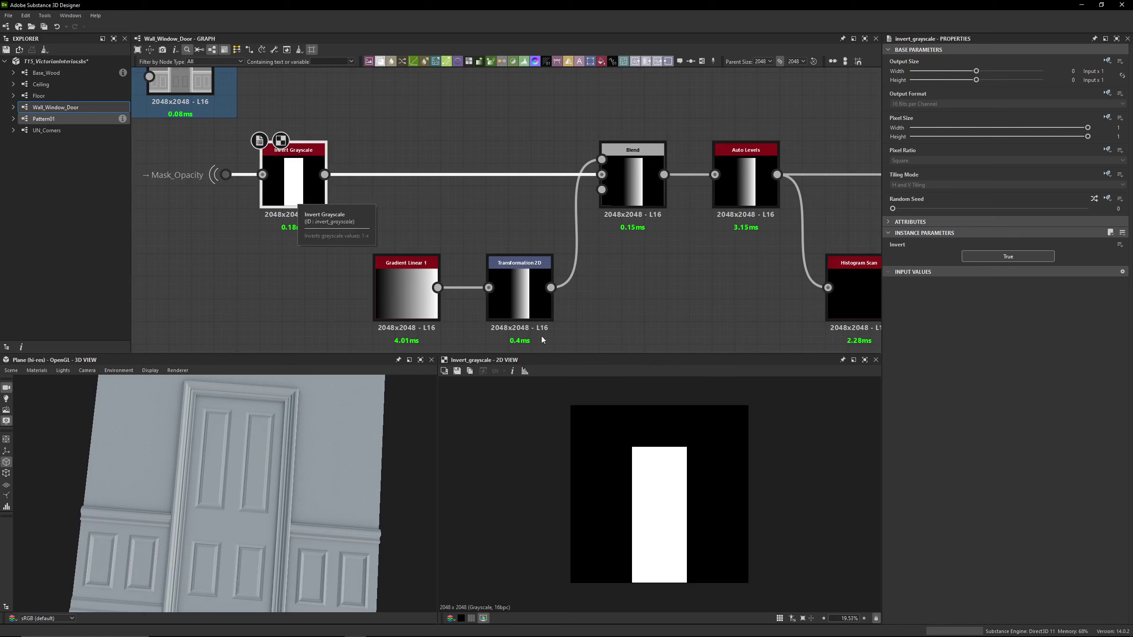
click(519, 287)
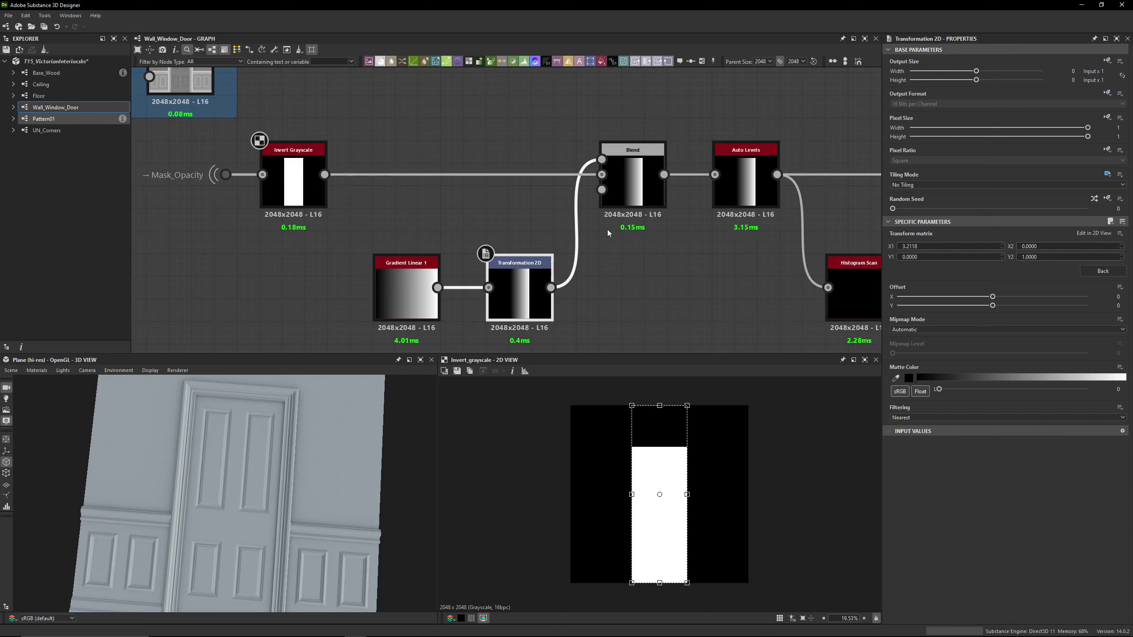
Retrace the gradient from Gradient Linear 1 through Transformation 2D to the Blend that multiplies it with the door mask
double_click(632, 189)
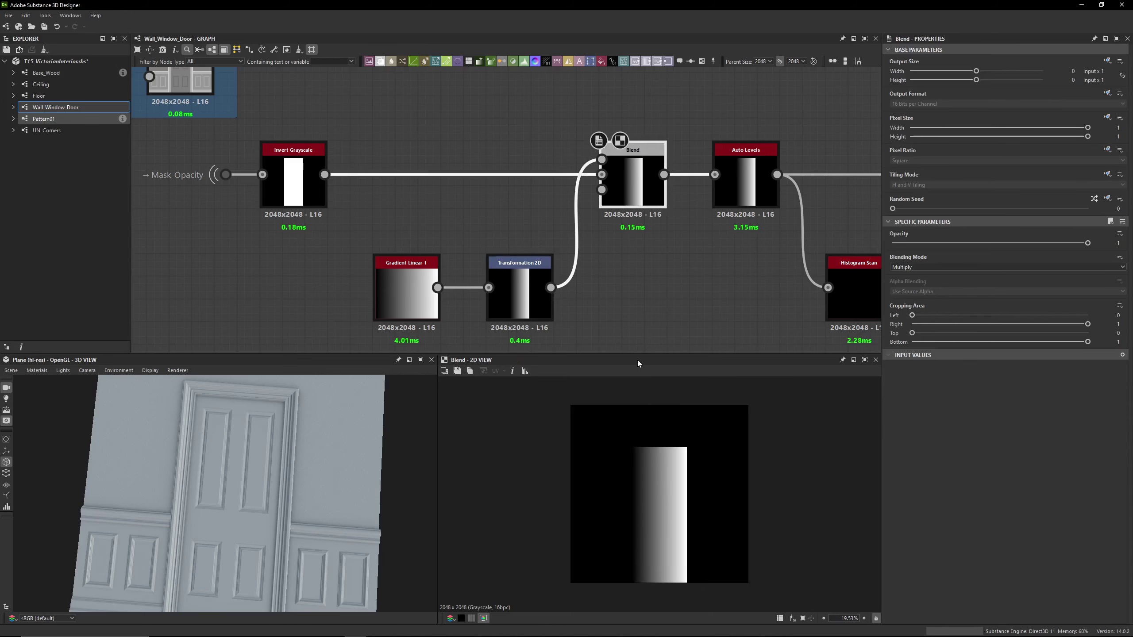
double_click(519, 295)
double_click(382, 304)
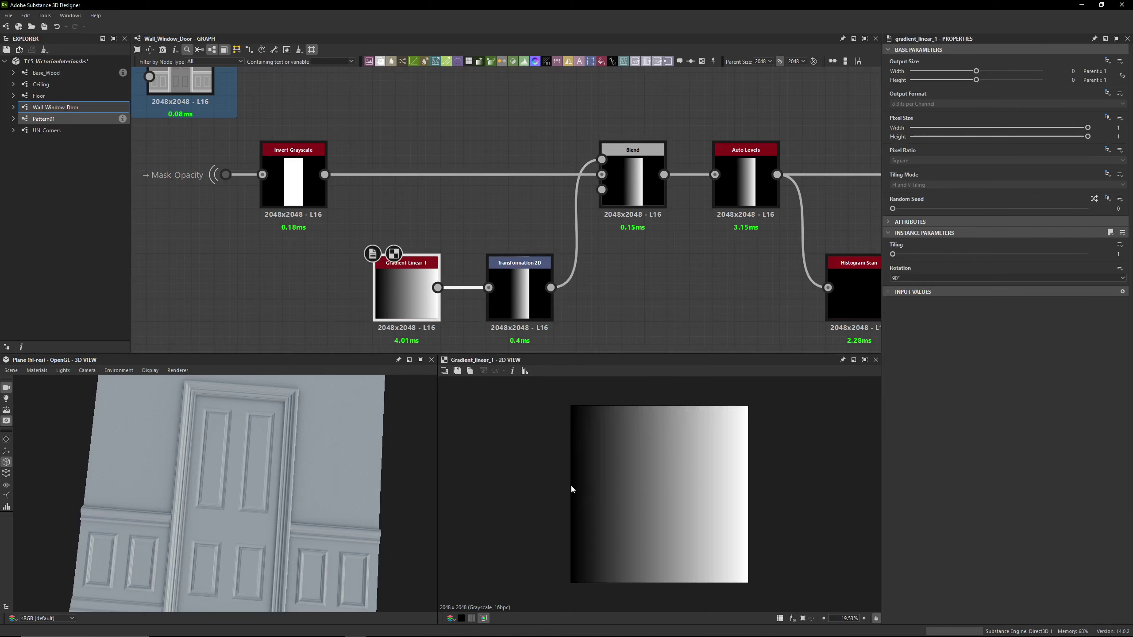
double_click(520, 294)
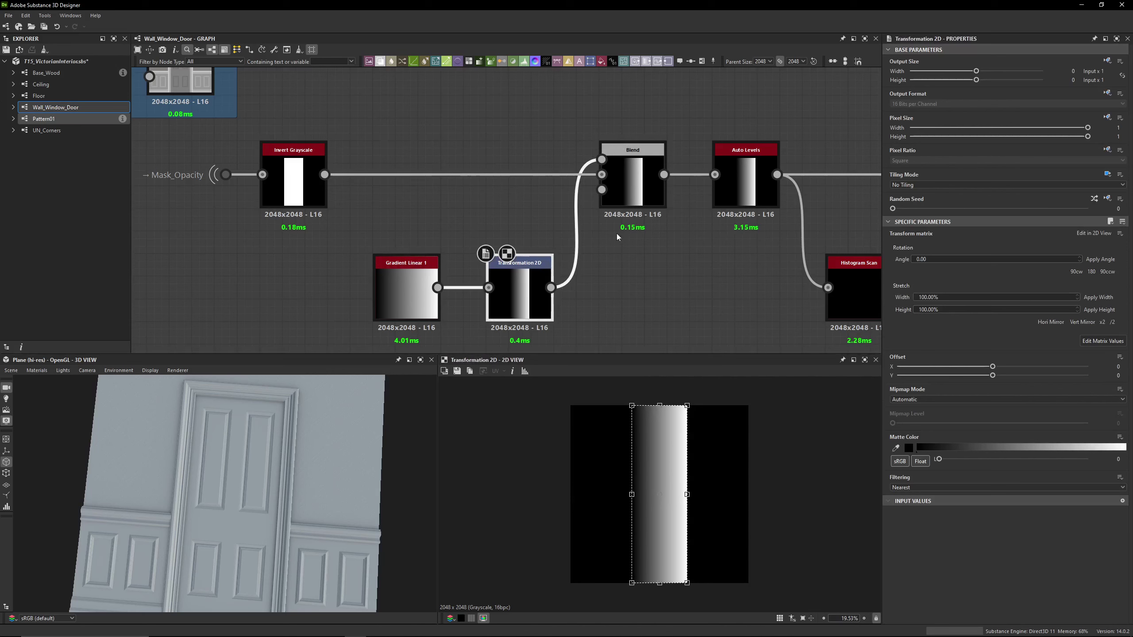
double_click(632, 187)
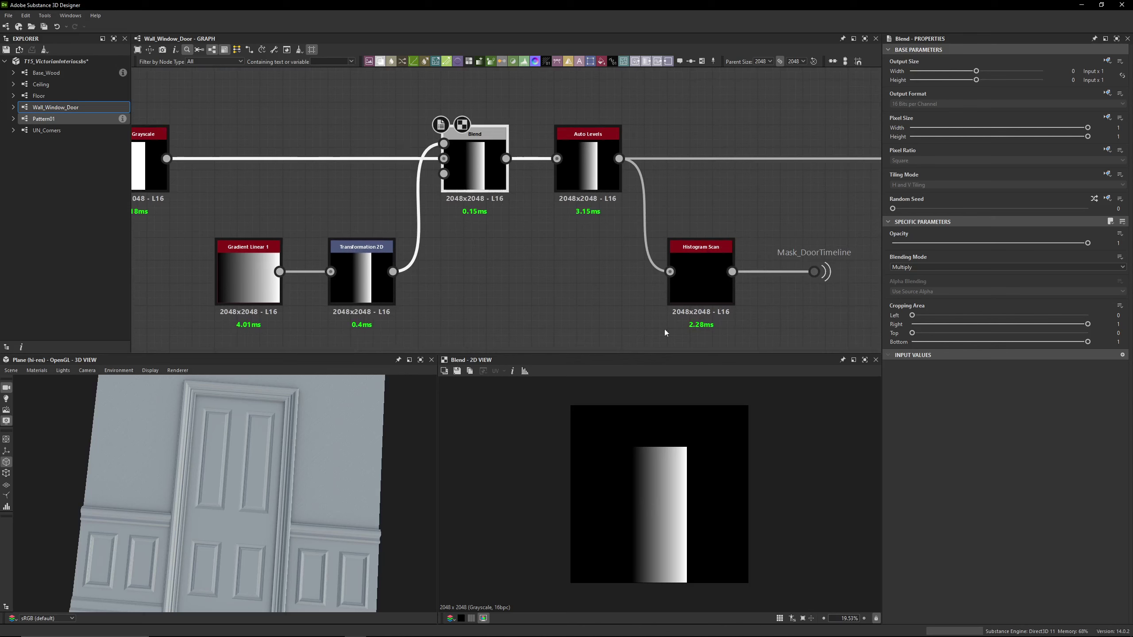
Compare the Auto Levels output with the preceding Blend by zooming into the gradient's edge in the 2D view
double_click(588, 169)
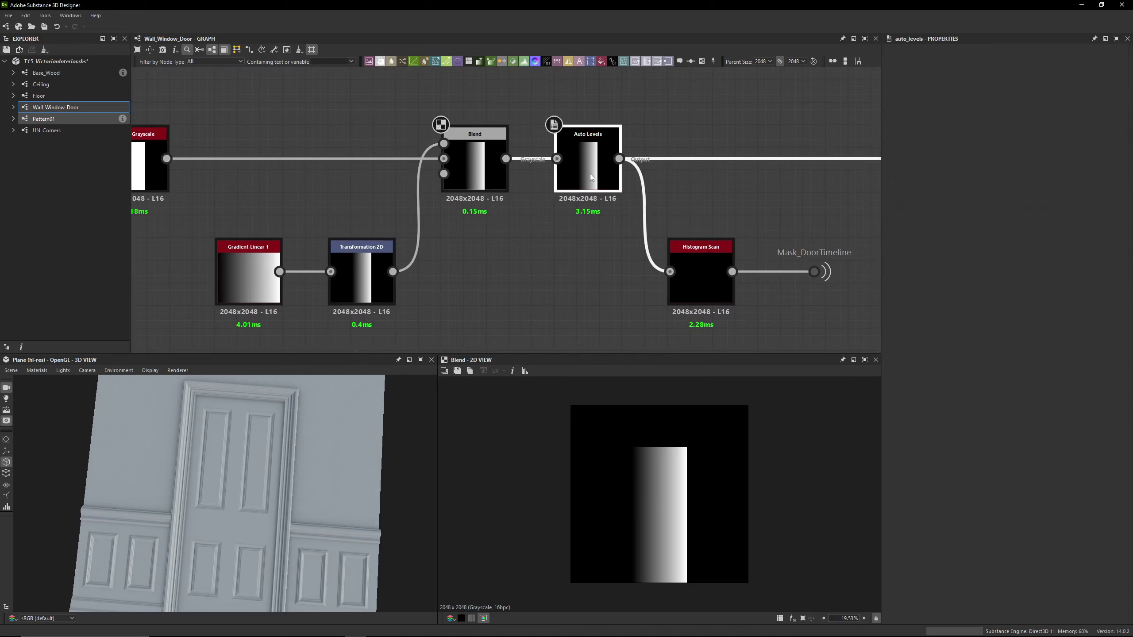
scroll(645, 448, up, 5)
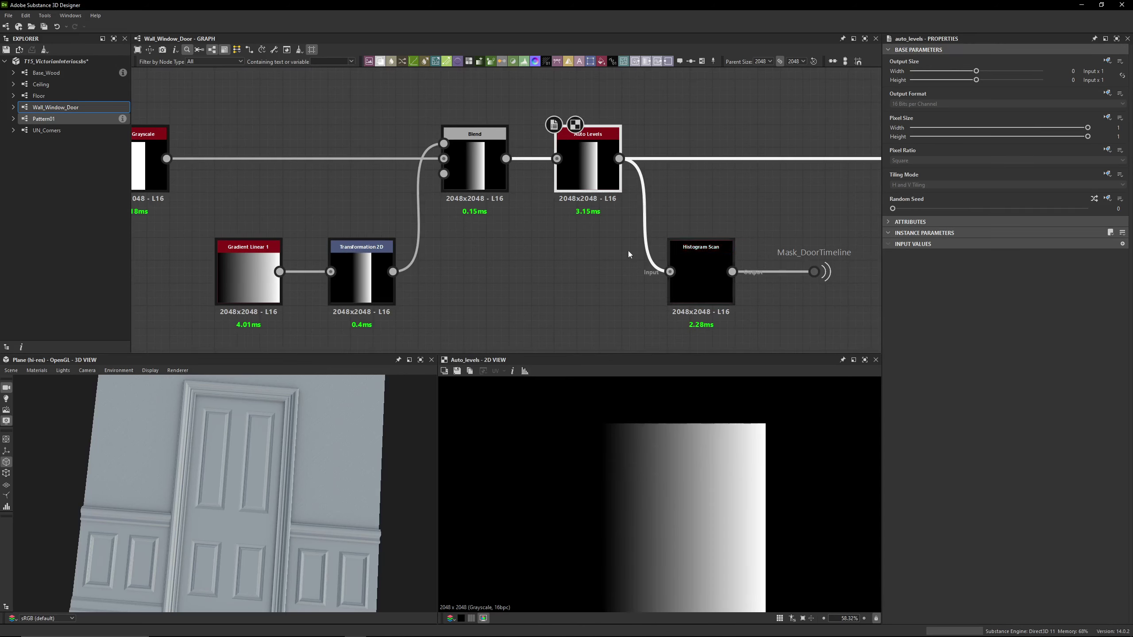
double_click(465, 191)
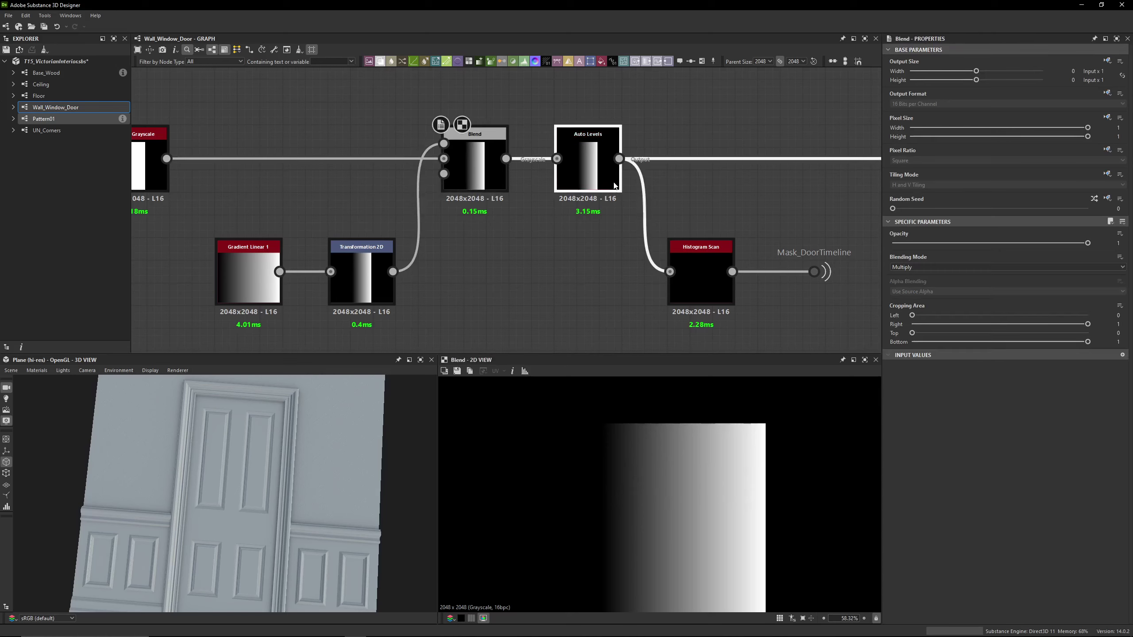
double_click(585, 176)
middle_drag(656, 200, 456, 197)
scroll(456, 196, down, 2)
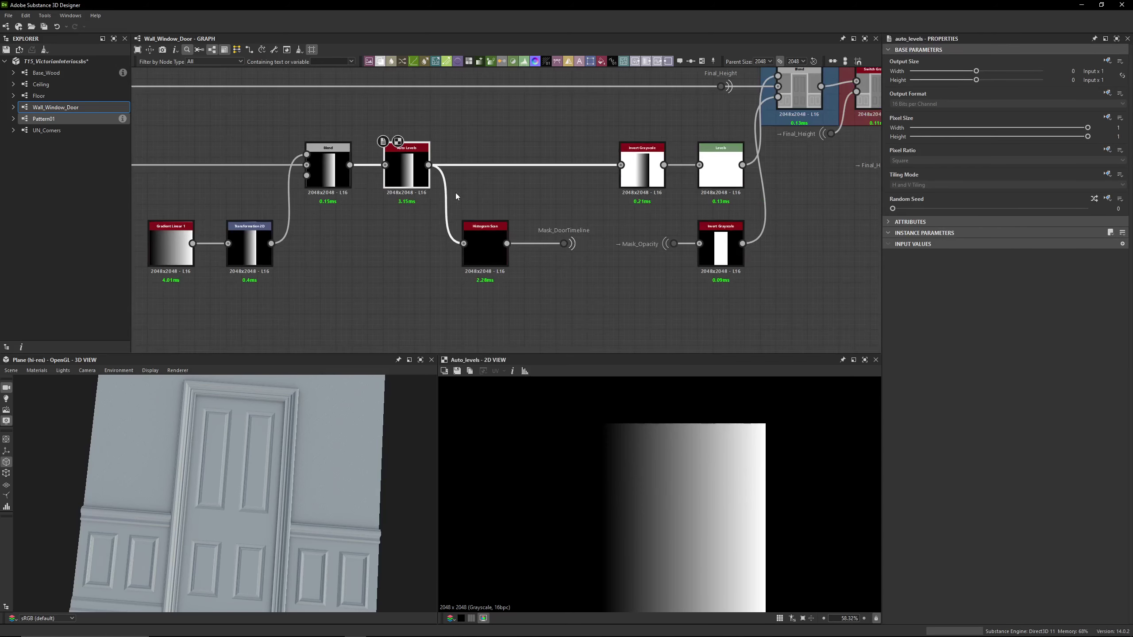
scroll(664, 483, down, 3)
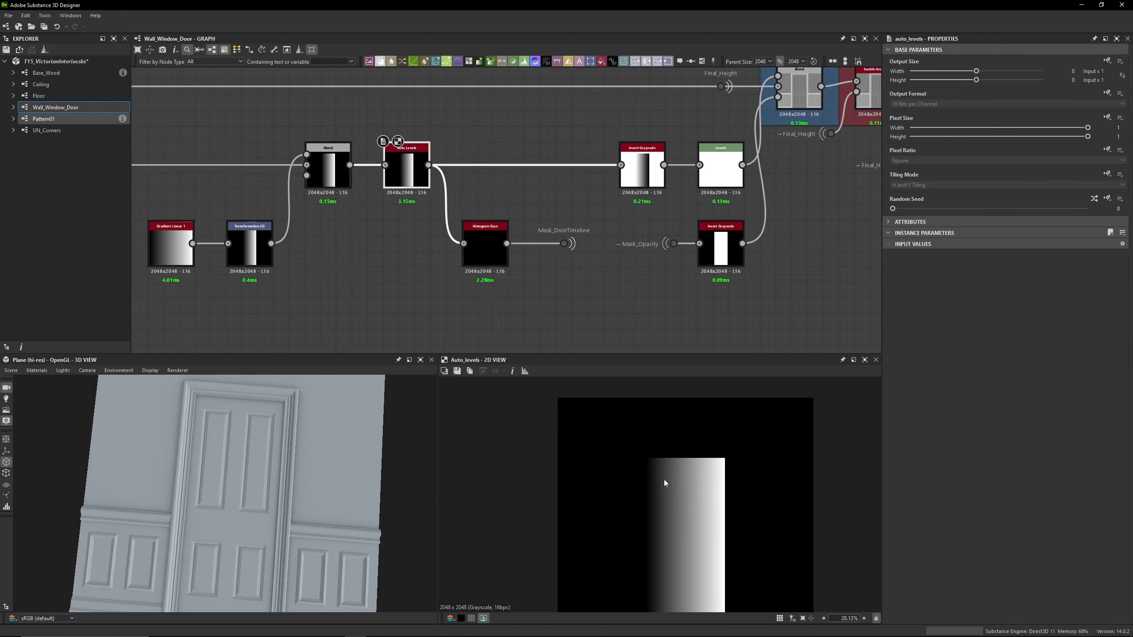
Preview the Histogram Scan after Auto Levels and check which graph input drives its Position parameter
double_click(496, 256)
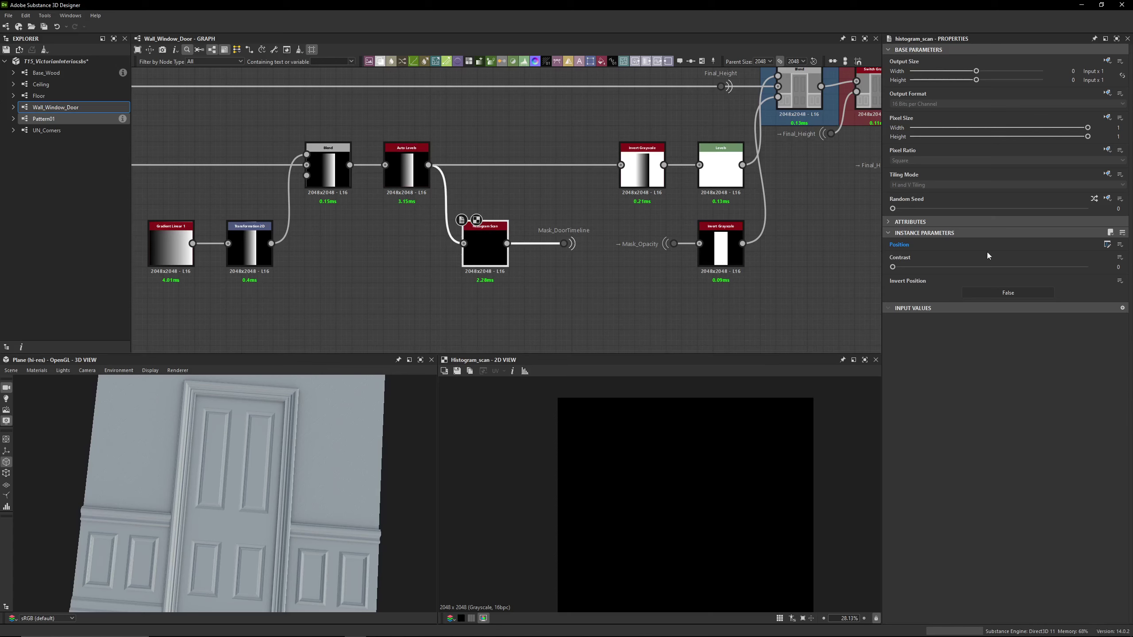
click(1120, 245)
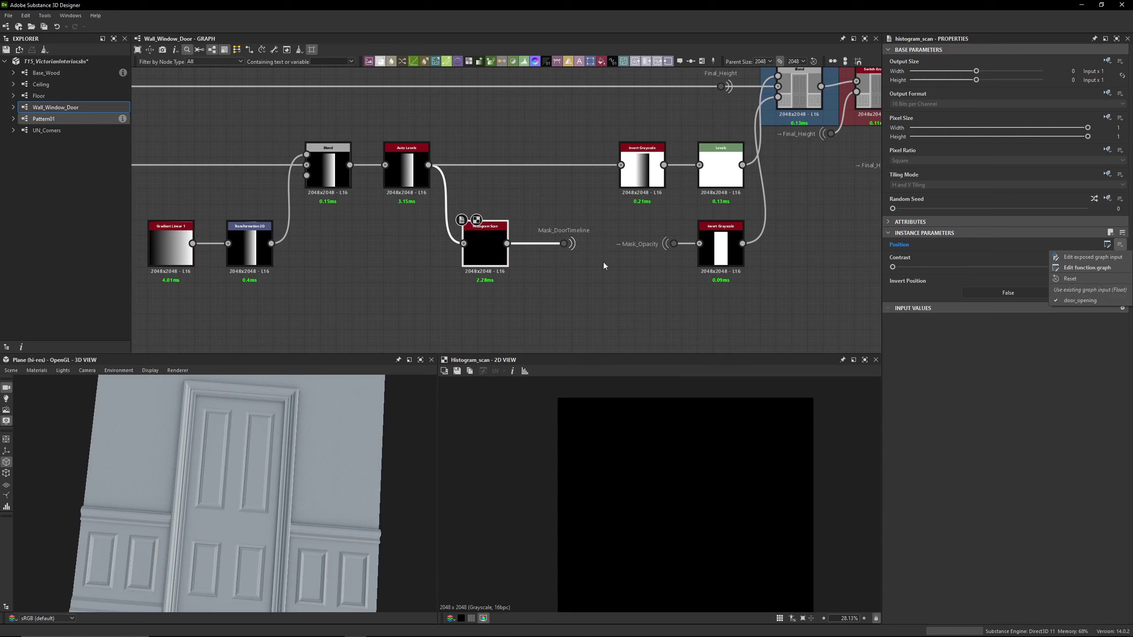
click(485, 303)
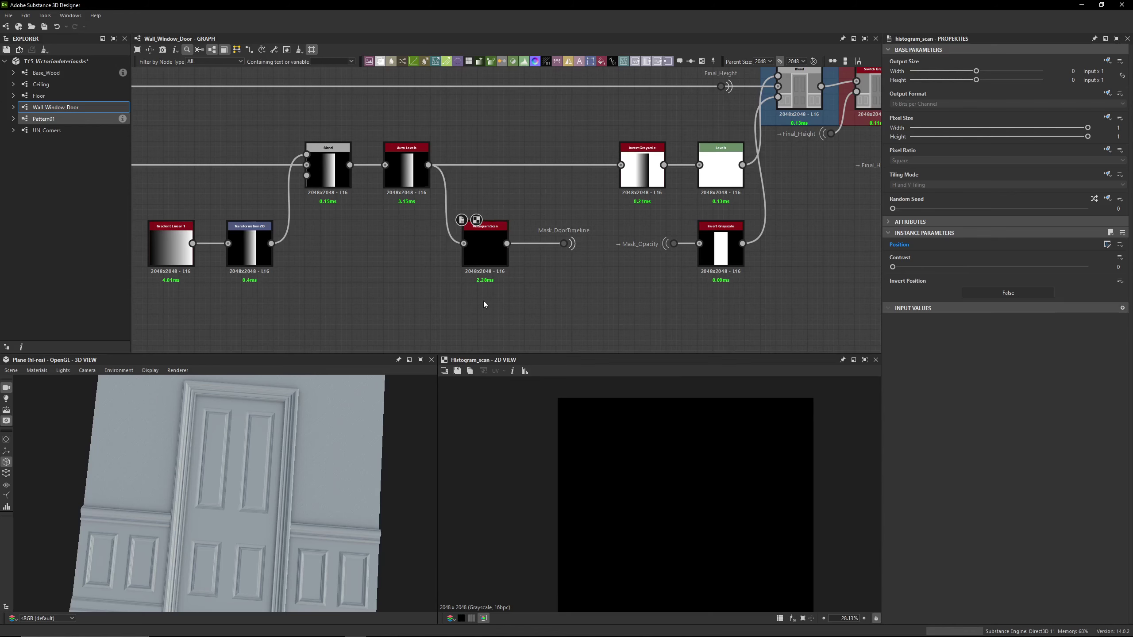
Inspect the definition of the Door Opening Amount float input, including its slider editor, range and step
click(806, 306)
click(921, 244)
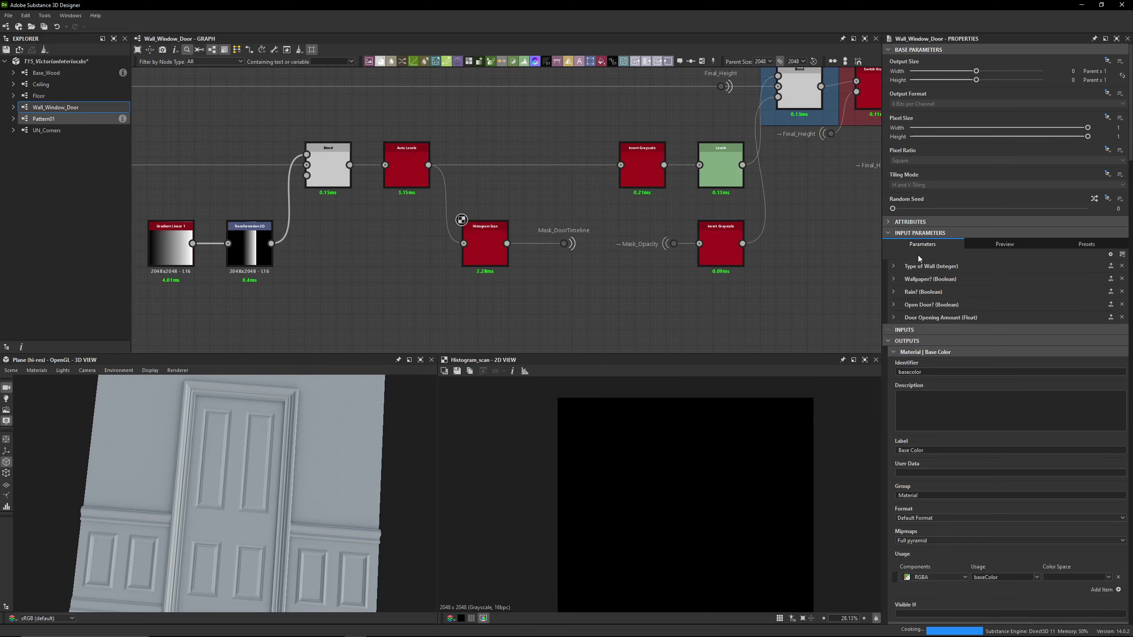
click(894, 317)
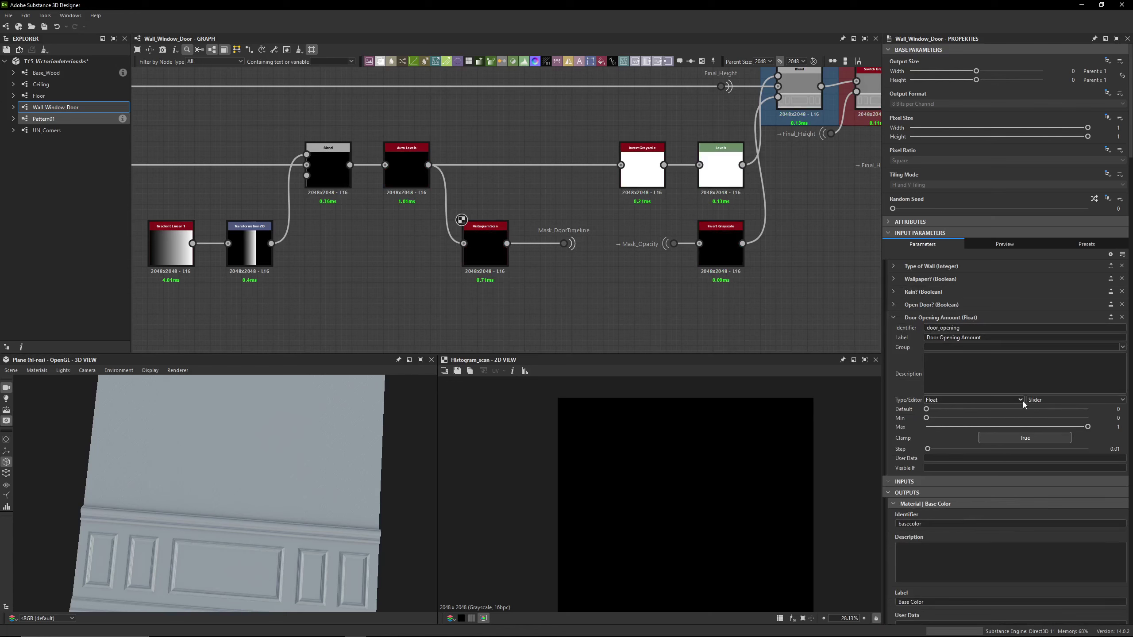
click(1042, 400)
click(1042, 401)
Return the graph's input parameters to their preview values and reselect the Histogram Scan node
click(472, 263)
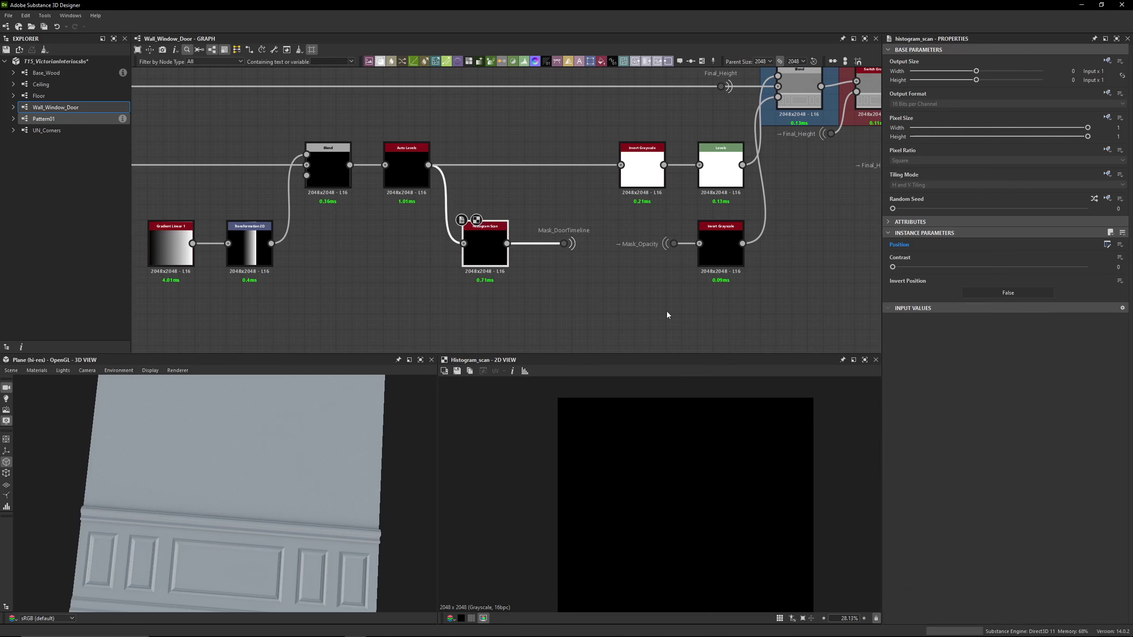
click(655, 304)
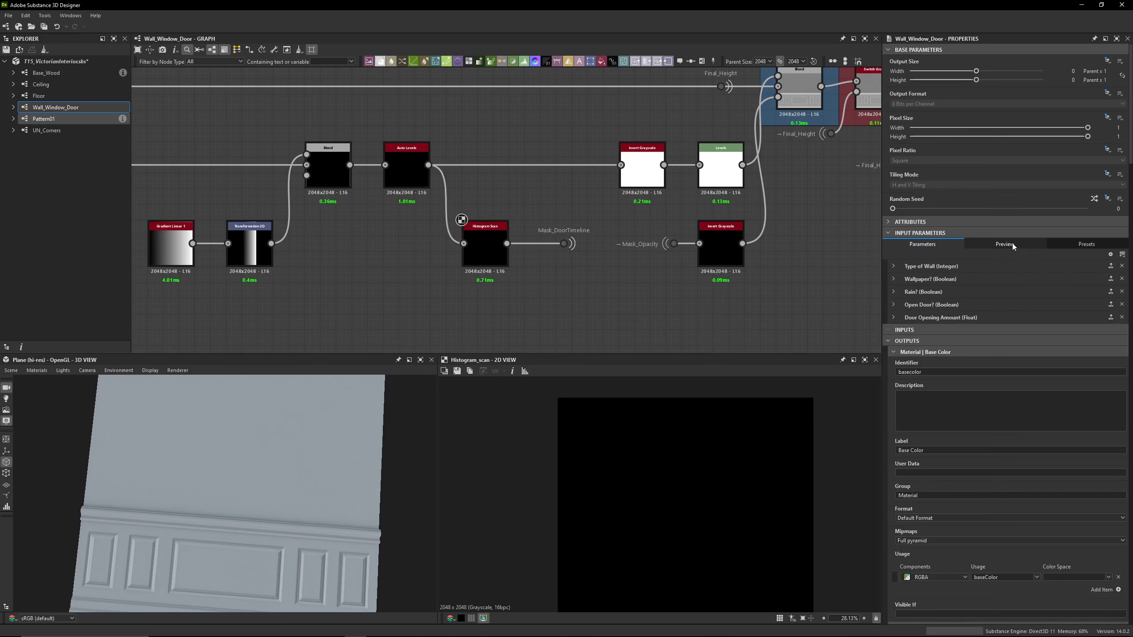
click(490, 252)
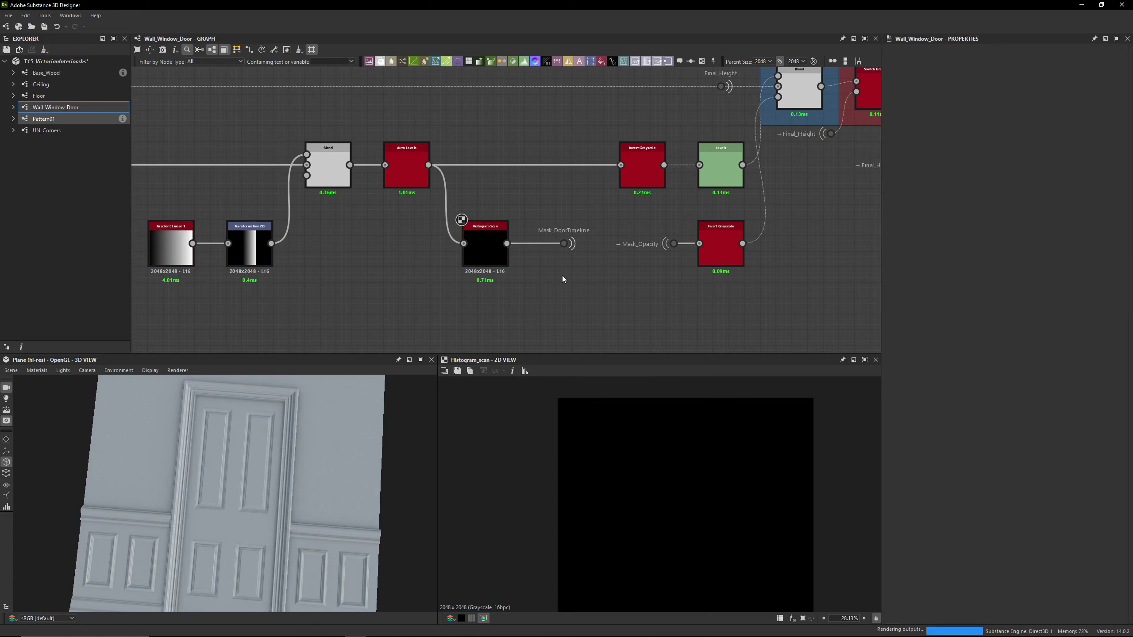
Trace the connections of the Mask_DoorTimeline portal fed by the Histogram Scan
click(570, 244)
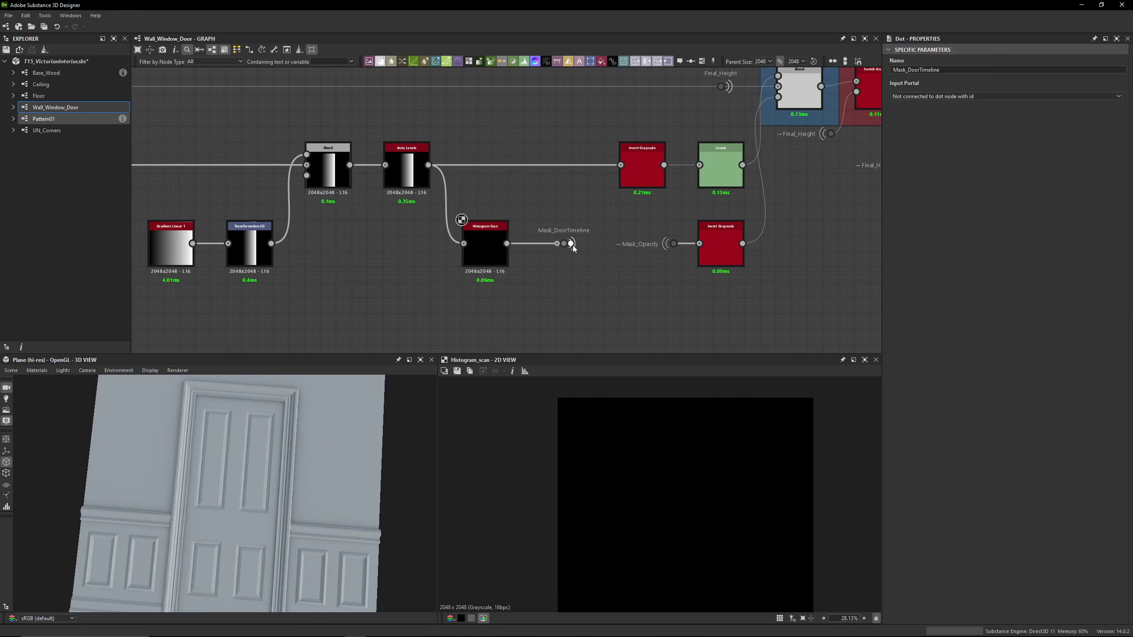
click(483, 242)
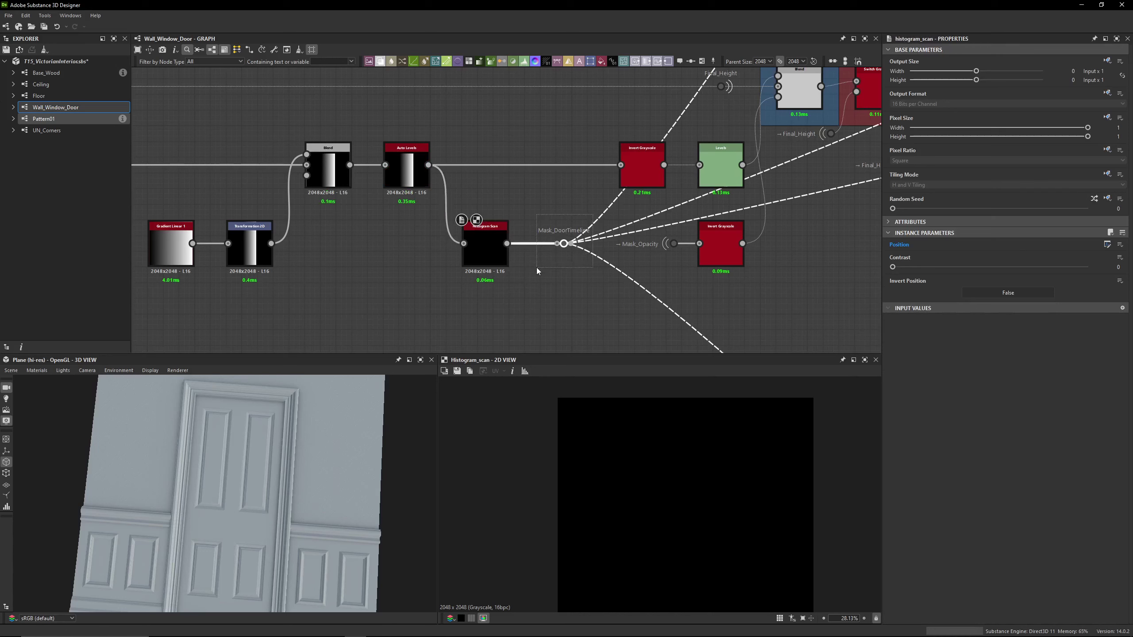
click(564, 243)
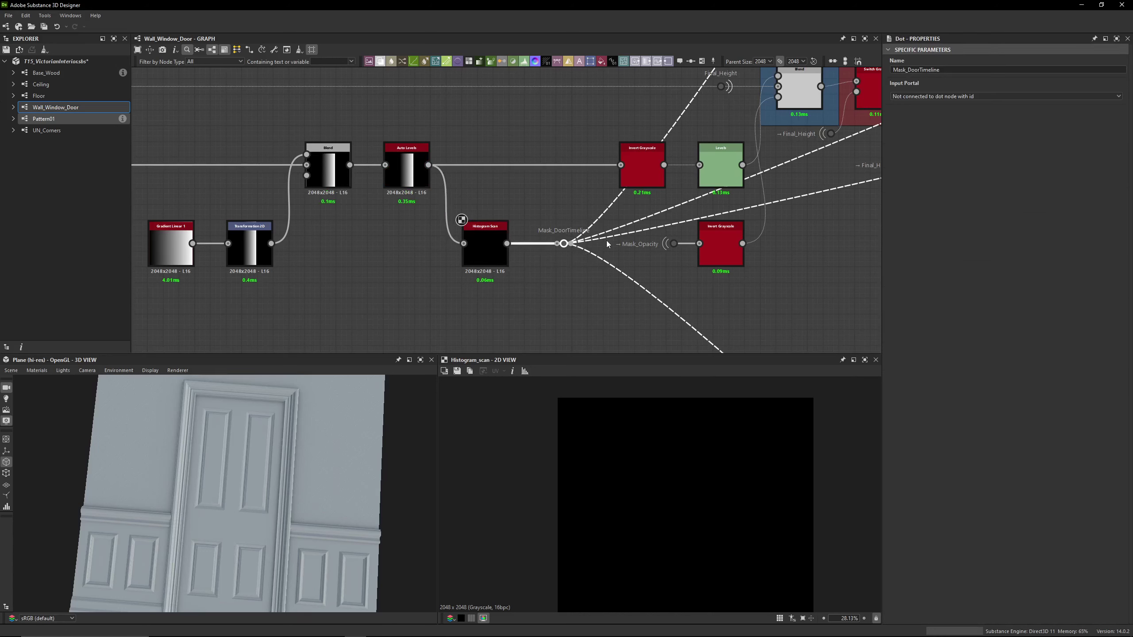
click(495, 248)
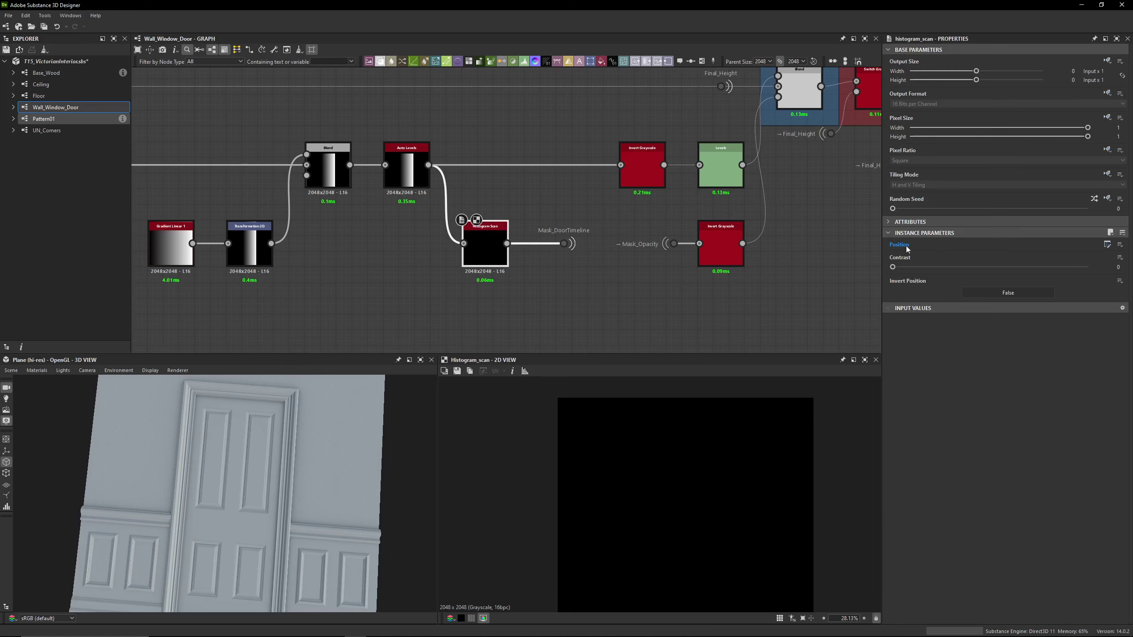
Try a temporary Histogram Scan on the Auto Levels output with Position at 0.58, and delete it
drag(428, 165, 457, 300)
text(scan)
click(494, 364)
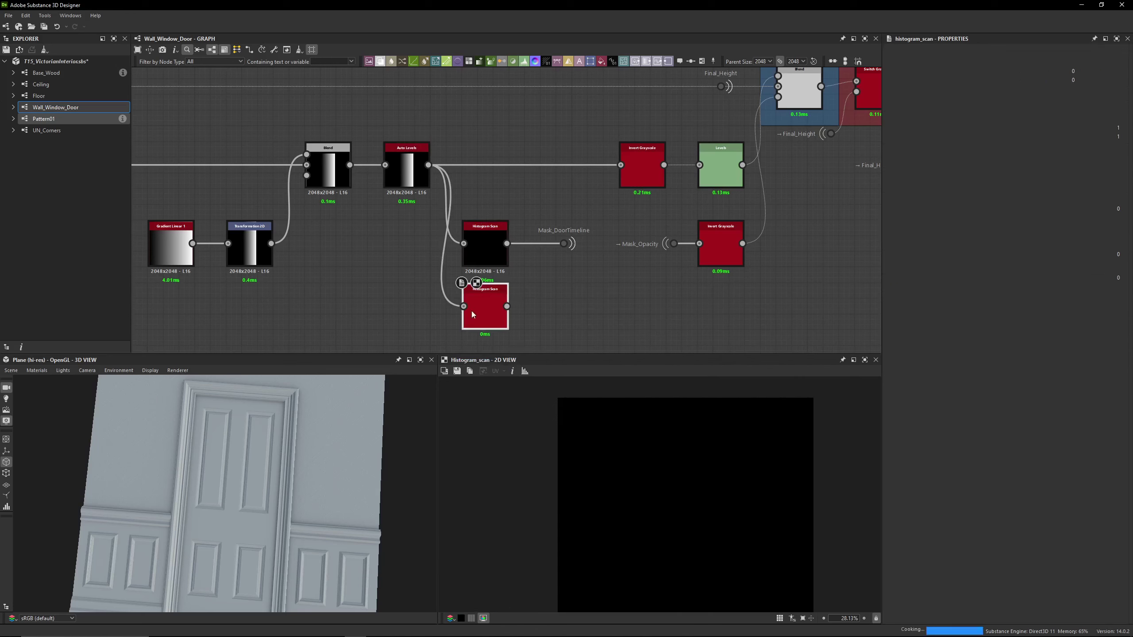
drag(899, 257, 1005, 263)
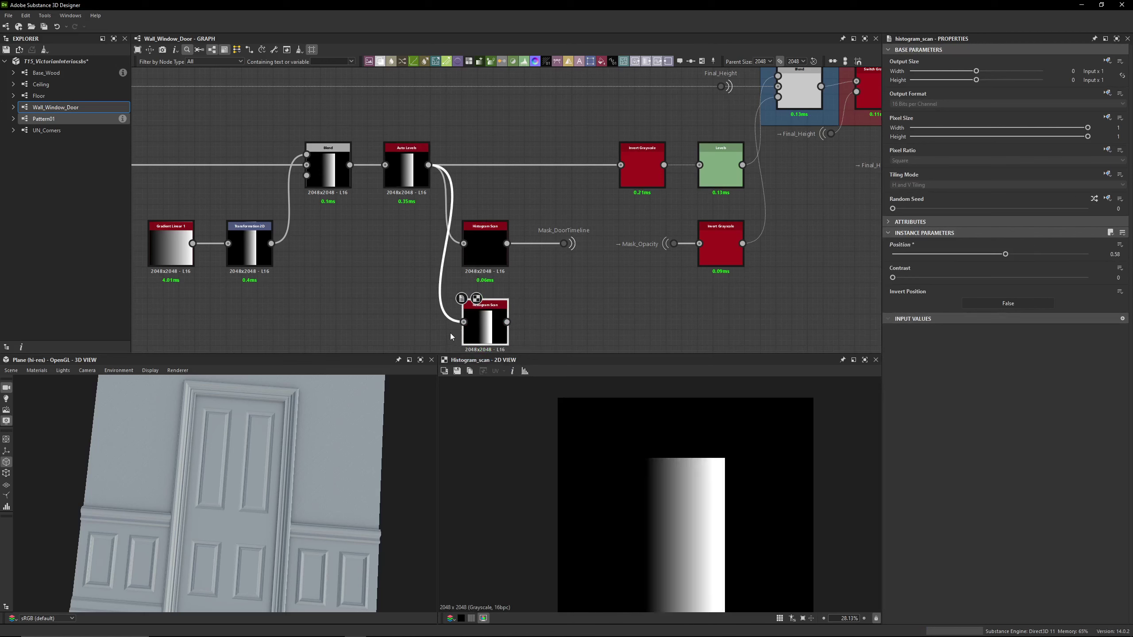
key(Delete)
Examine the original Histogram Scan's Position parameter and its link to the door_opening input
double_click(472, 254)
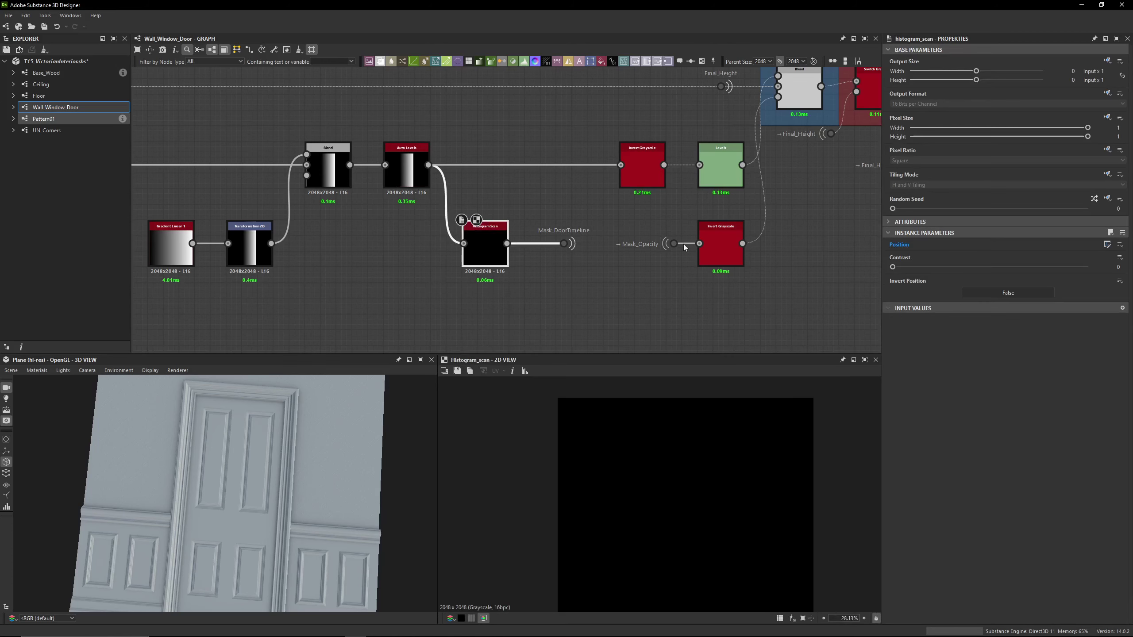
click(1120, 244)
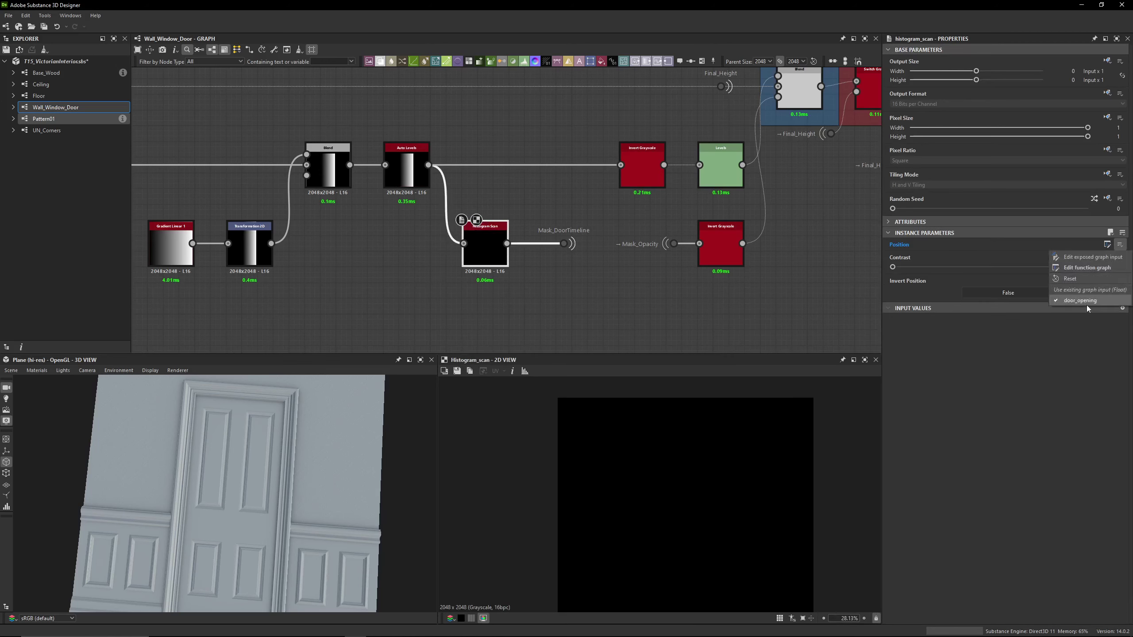
click(576, 275)
Check which existing graph inputs are offered for the Histogram Scan's Invert Position and Position parameters
click(533, 216)
middle_drag(534, 215, 501, 222)
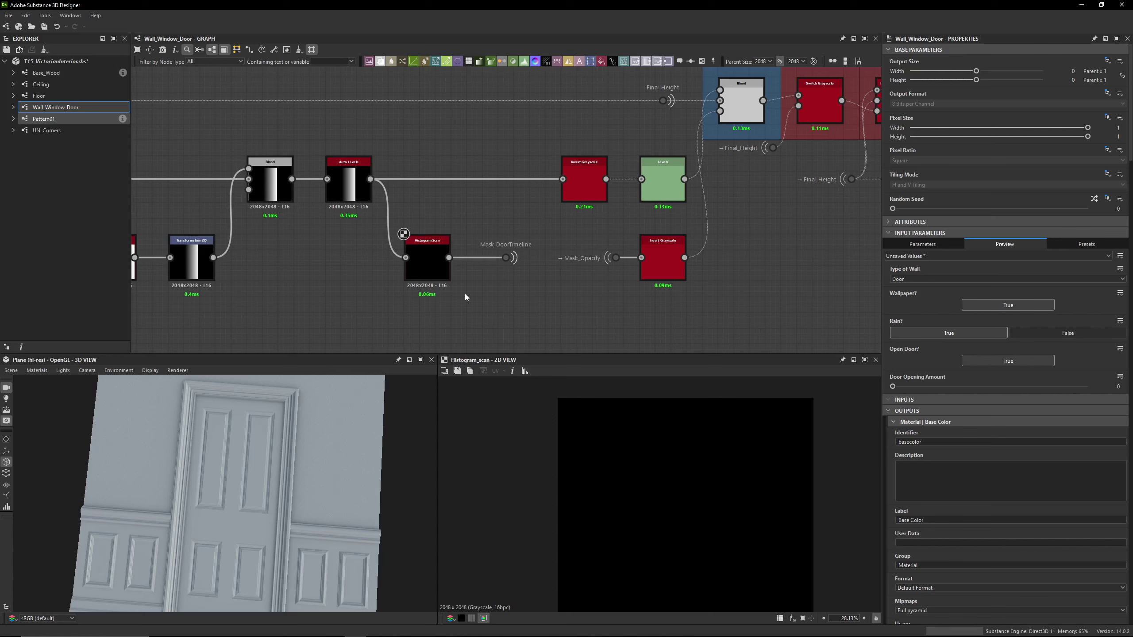
click(448, 280)
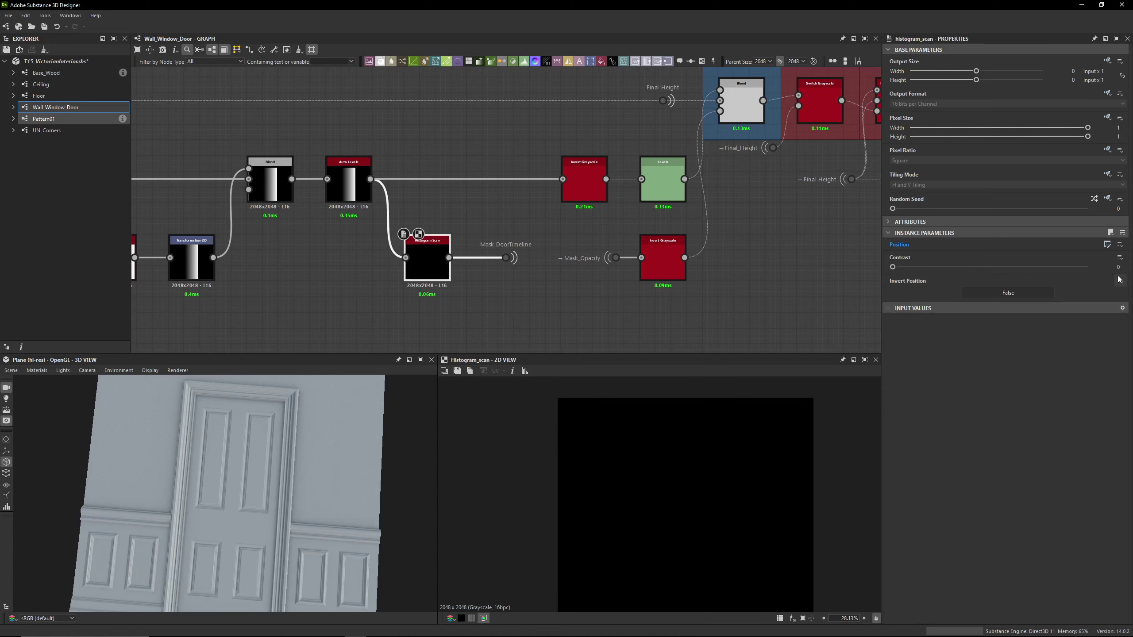
click(1120, 280)
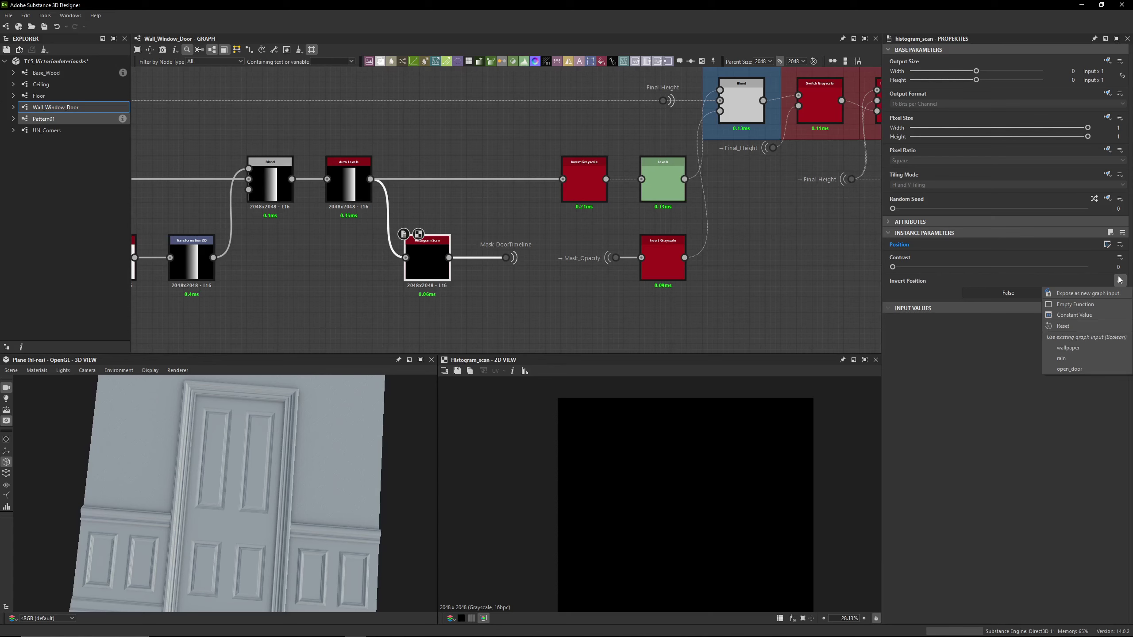
click(1126, 245)
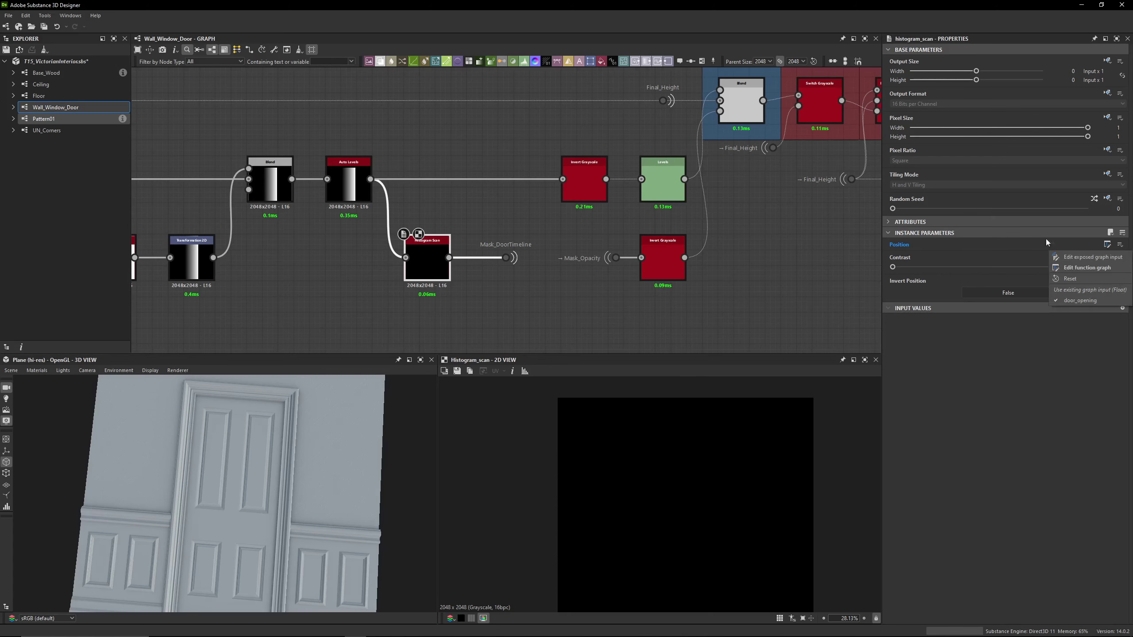
click(489, 247)
Compare the Auto Levels gradient with its Invert Grayscale output and inspect the H22 Blend node they feed
click(579, 181)
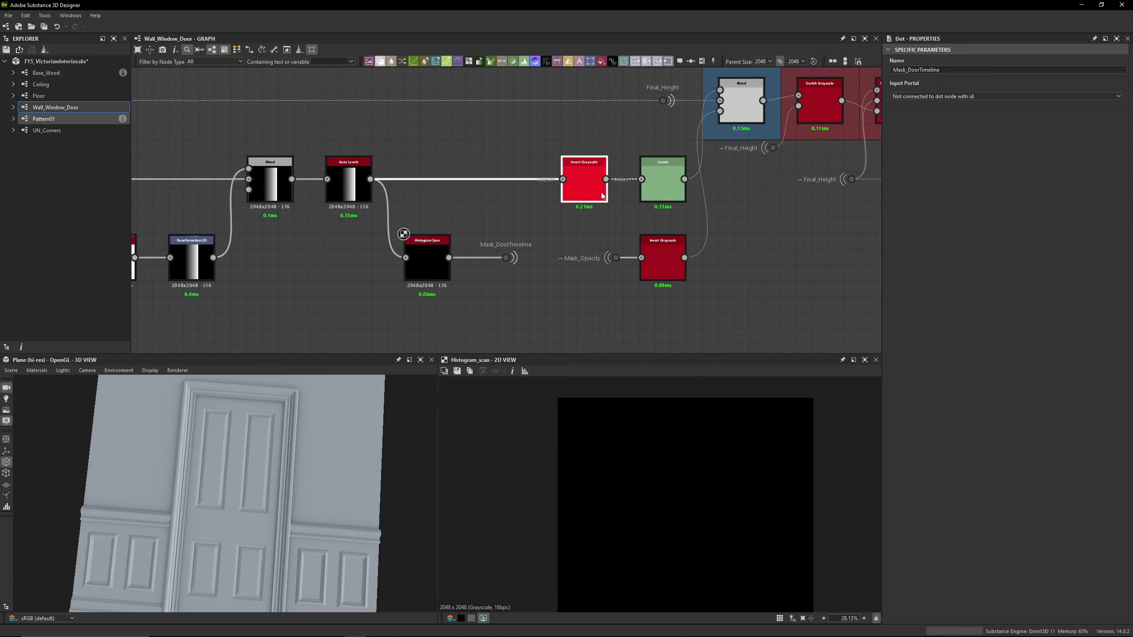
click(349, 181)
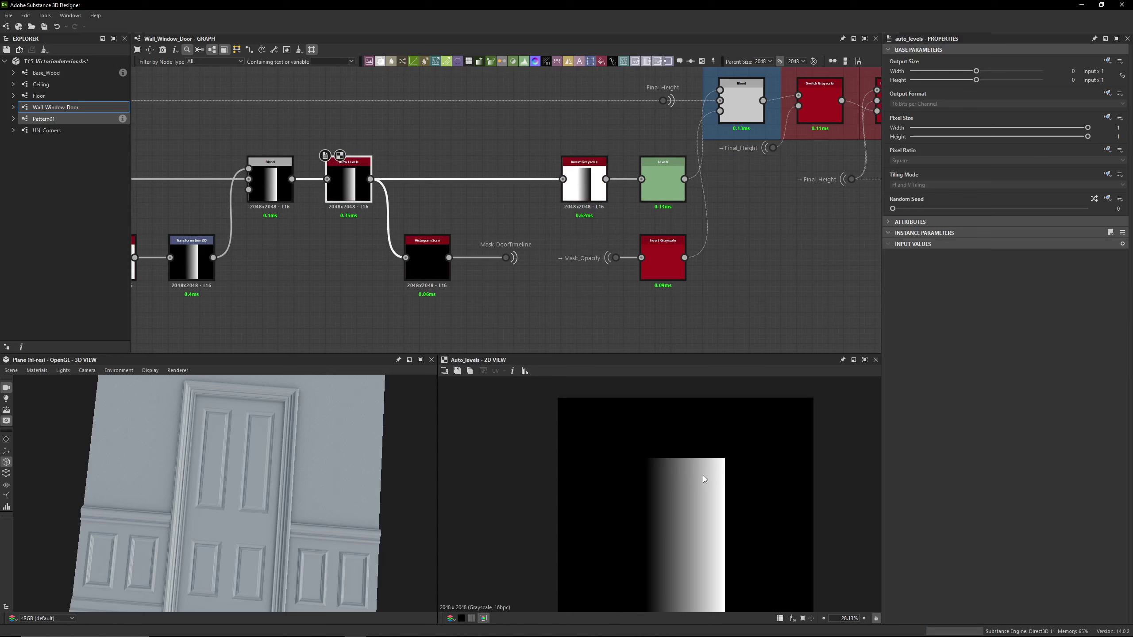
click(590, 196)
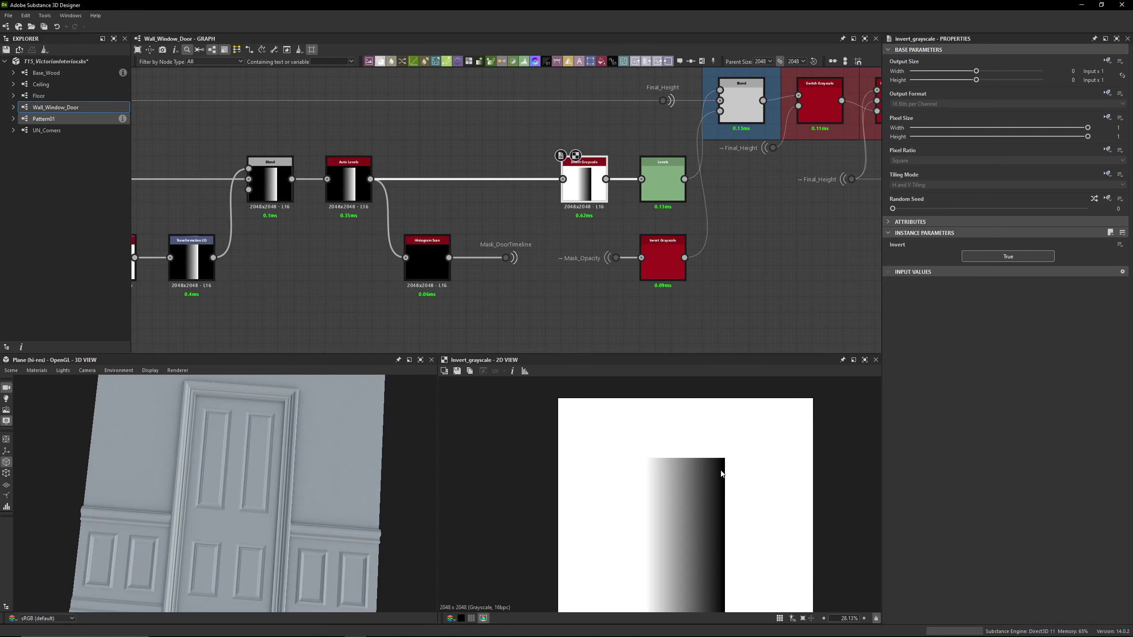
click(741, 103)
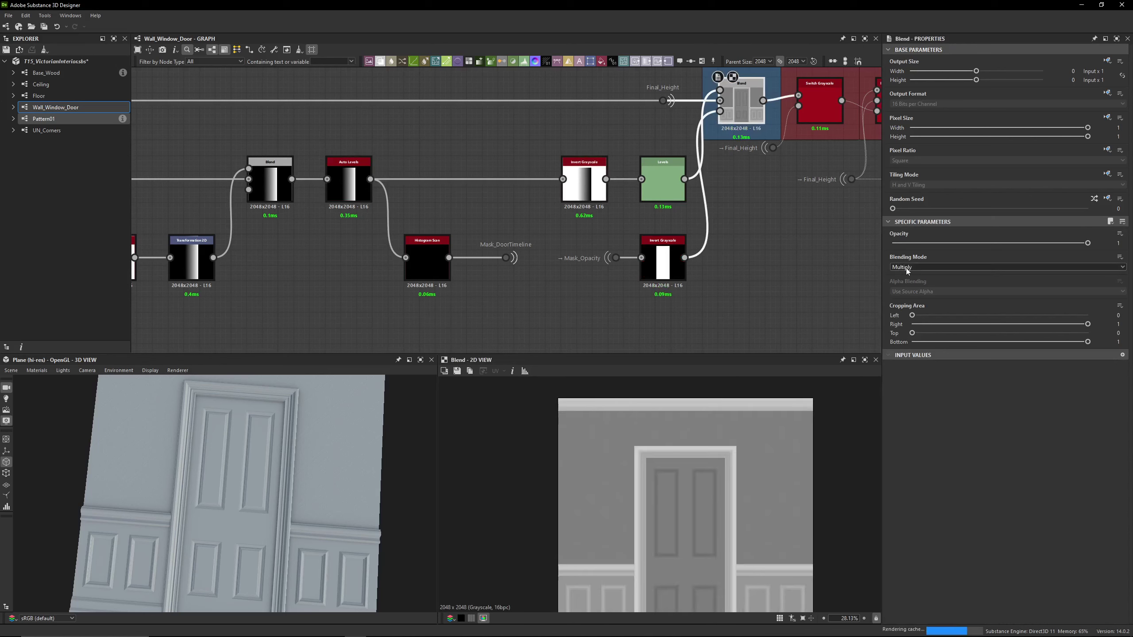
click(601, 196)
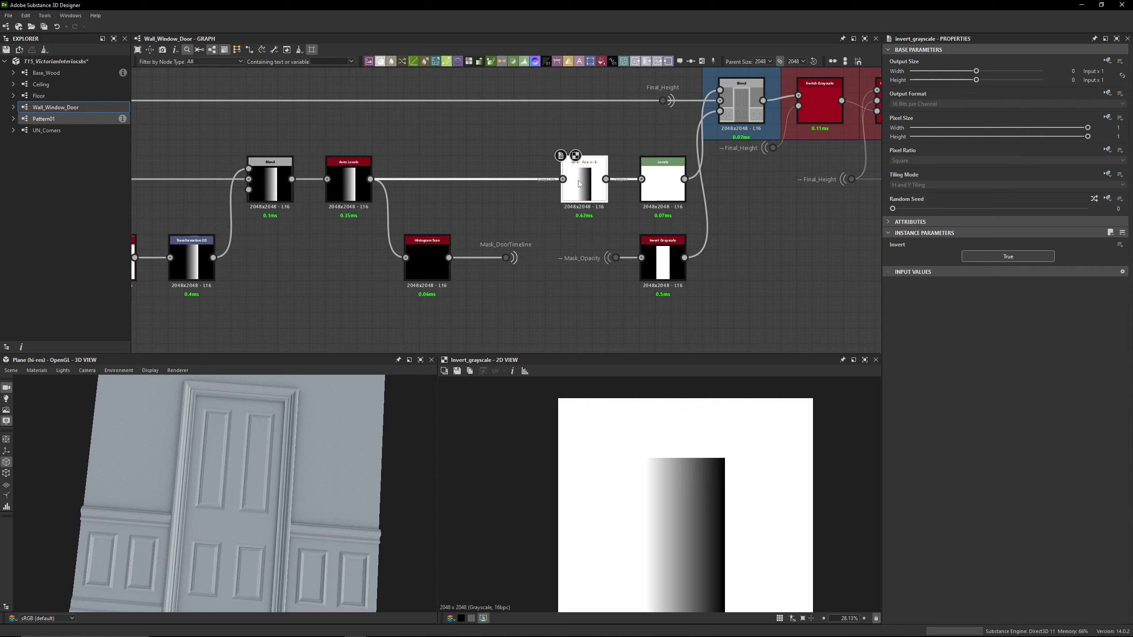
middle_drag(584, 190, 483, 183)
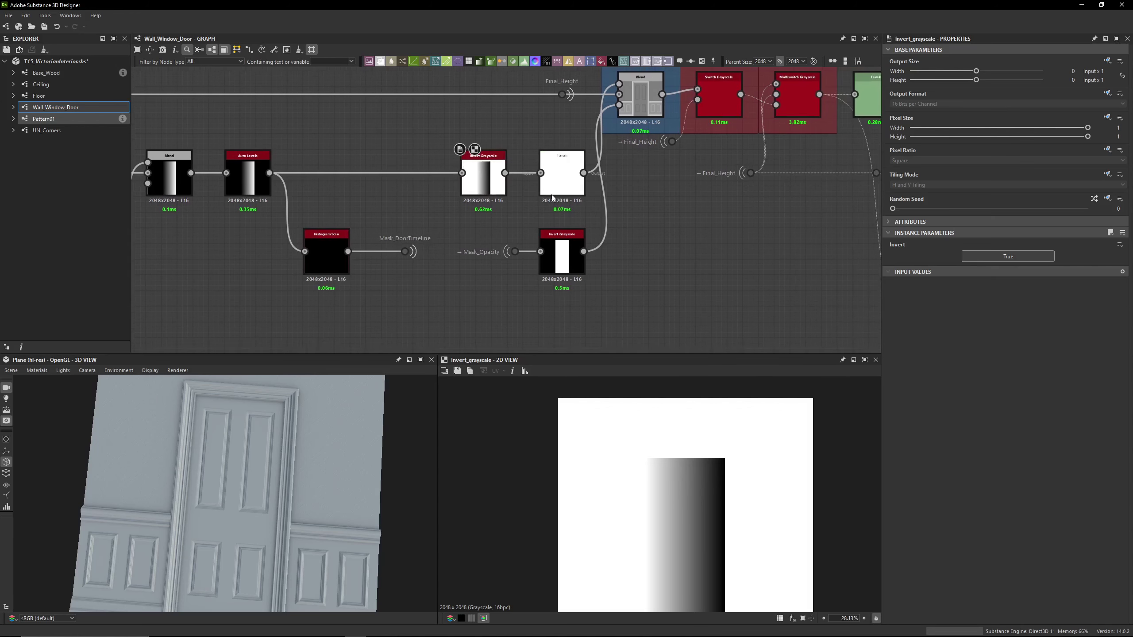
Compare the Invert Grayscale and Levels outputs, and examine the Levels node's numeric parameters and Level Out Low link options
click(562, 185)
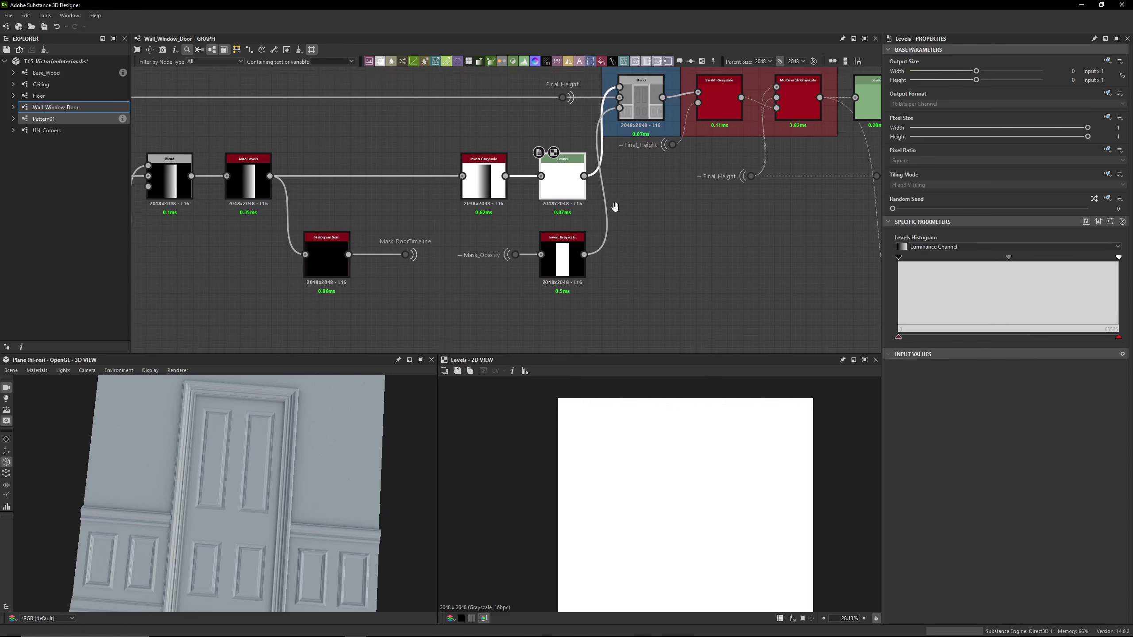
middle_drag(620, 190, 588, 243)
double_click(470, 243)
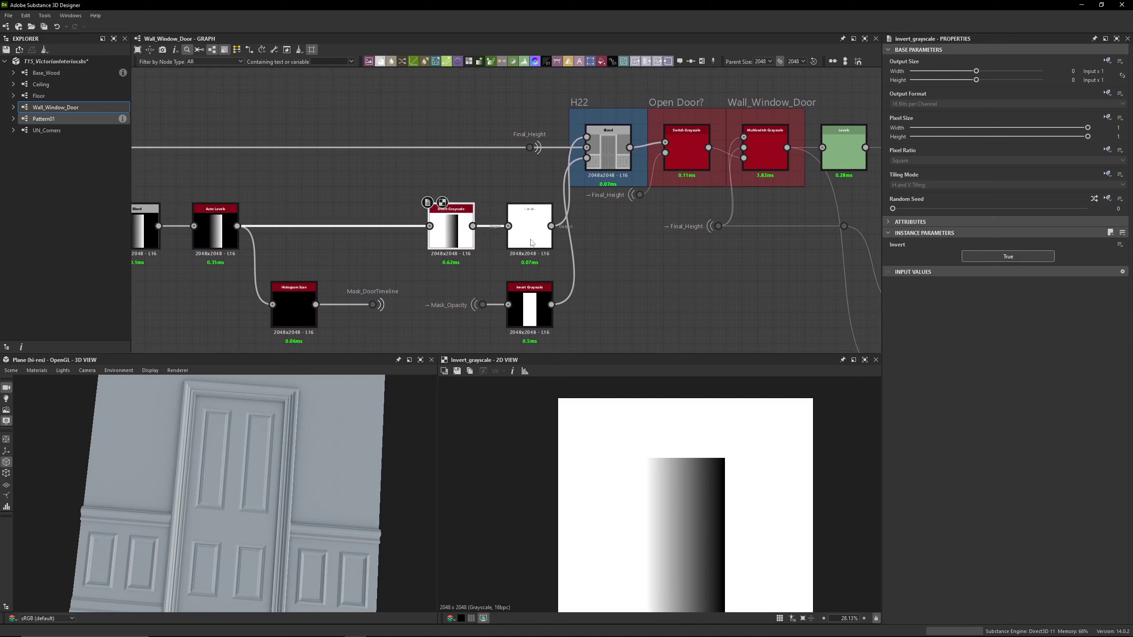
double_click(531, 244)
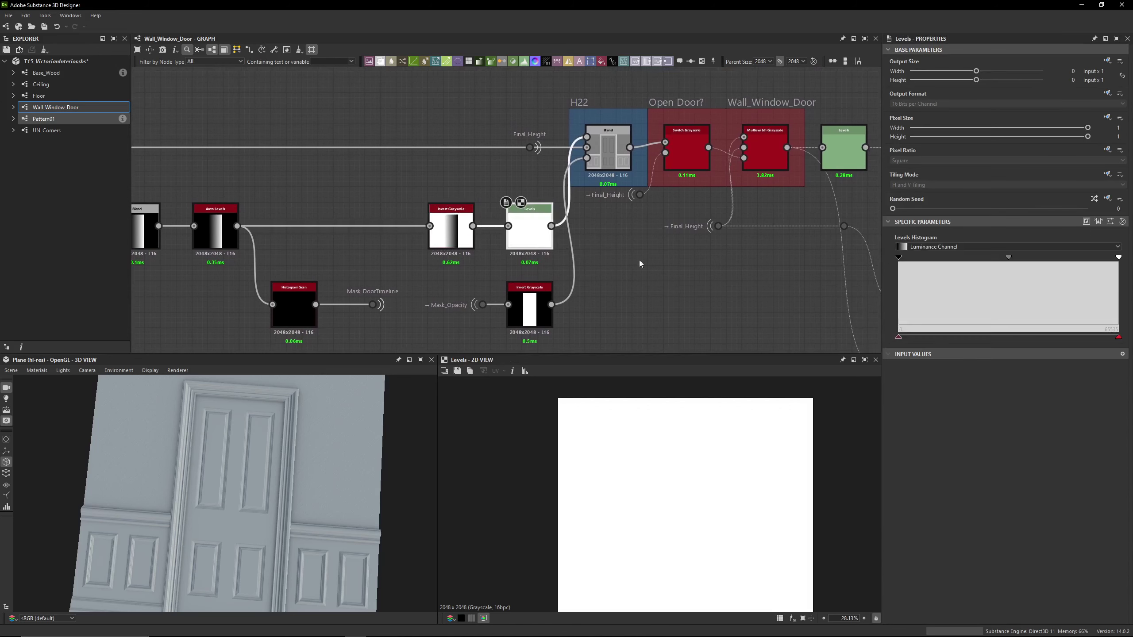
click(1112, 225)
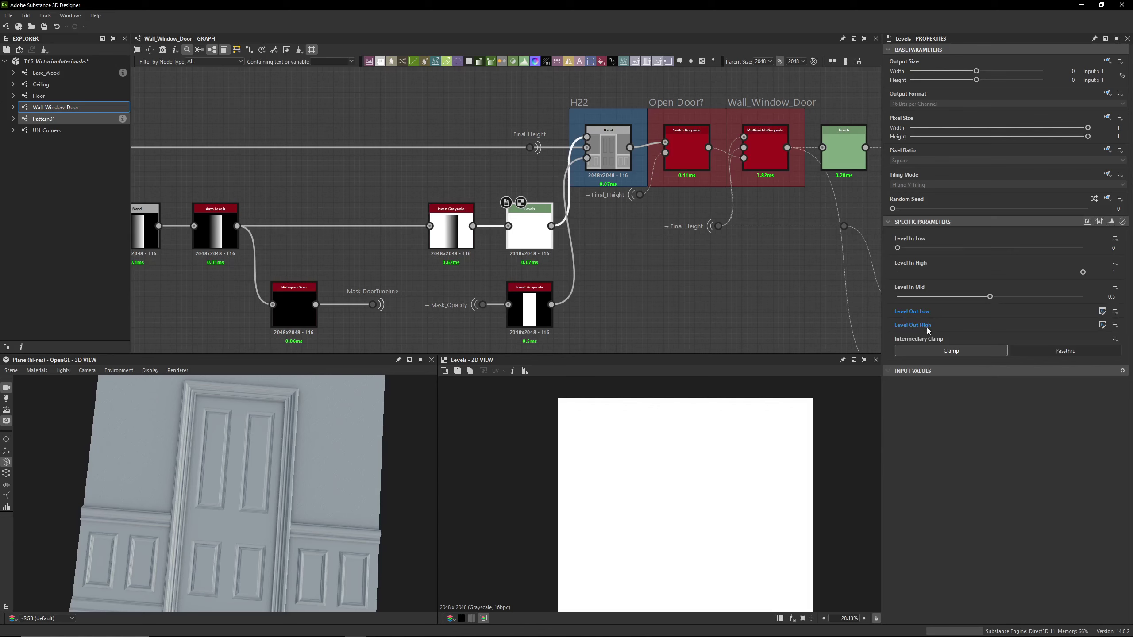
mouse_move(928, 330)
click(1116, 311)
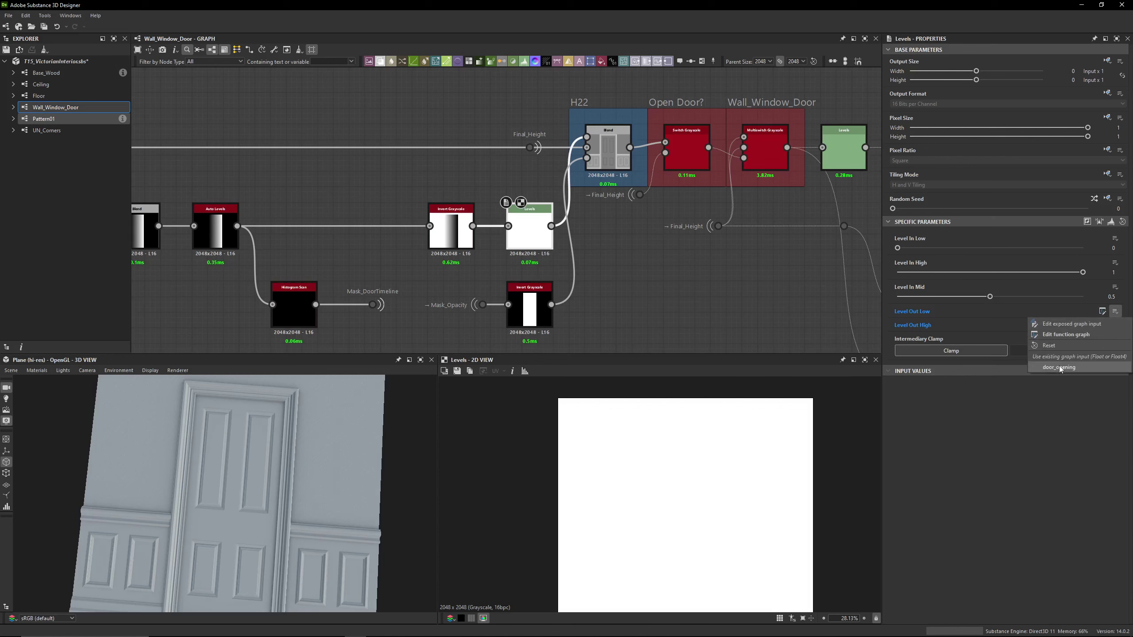
Compare the graph input link on the Histogram Scan's Position with the link options of the Levels node's Level Out High
middle_drag(592, 275, 698, 231)
click(392, 264)
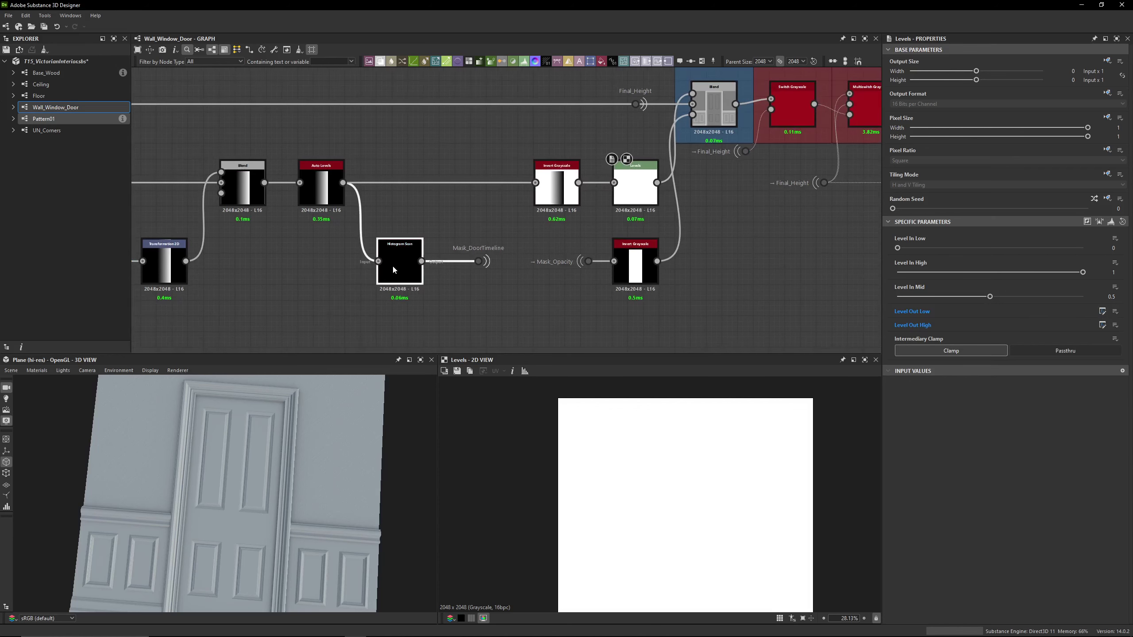
click(1120, 245)
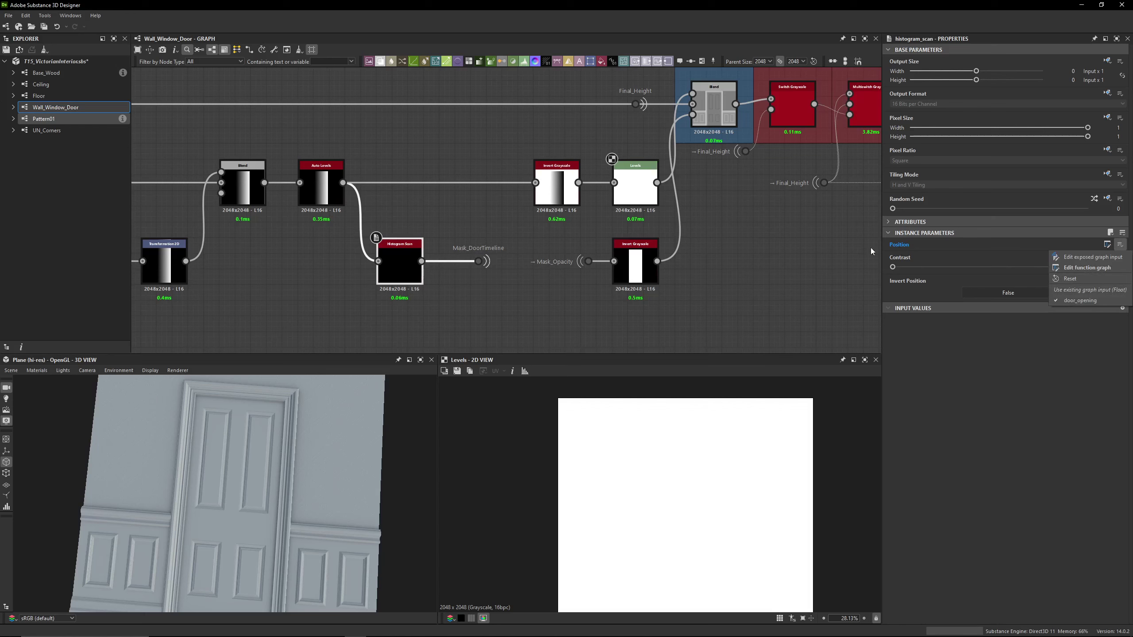
click(637, 314)
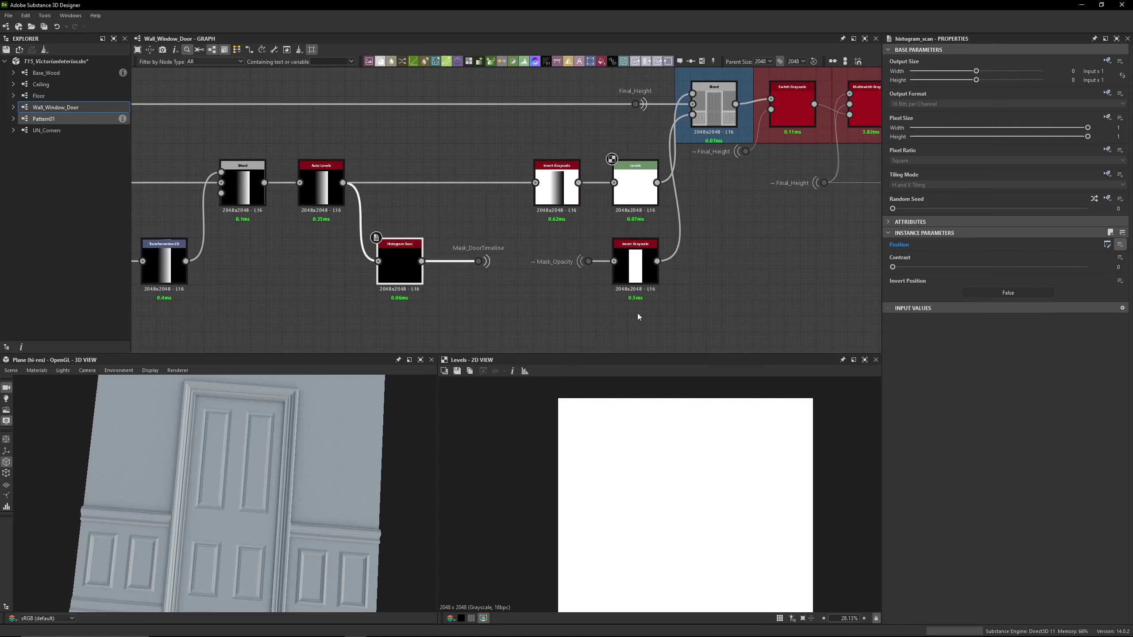
click(635, 188)
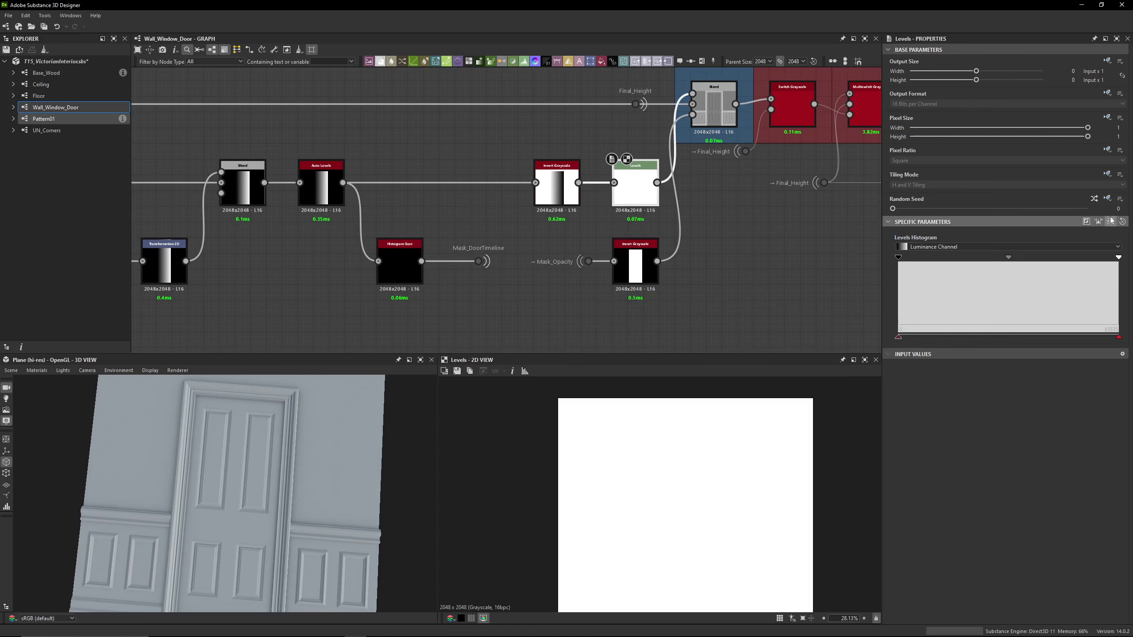
click(1111, 222)
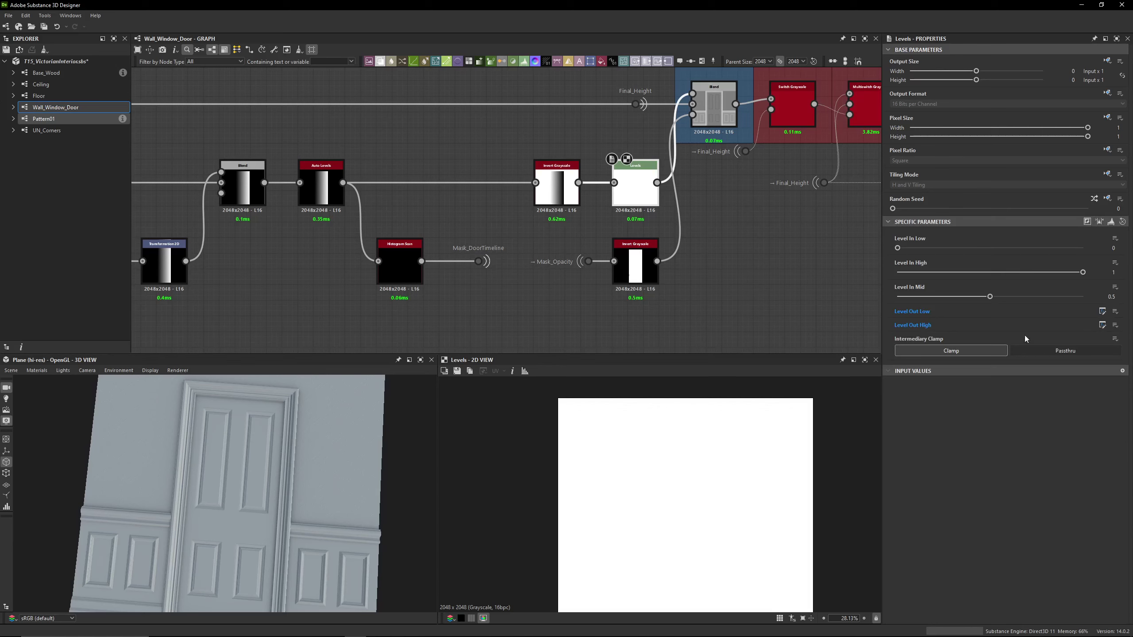
click(1115, 325)
click(1057, 381)
Try linking the Levels node's Level In Mid to door_opening, view the resulting function graph, and undo the link
click(1115, 287)
click(1060, 354)
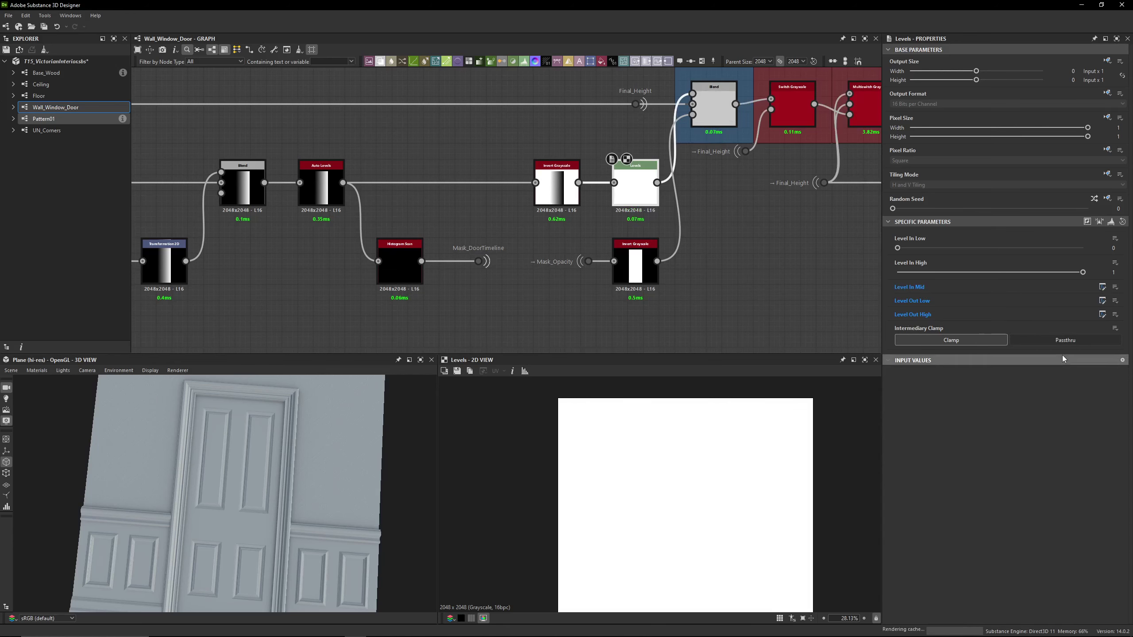
click(1102, 288)
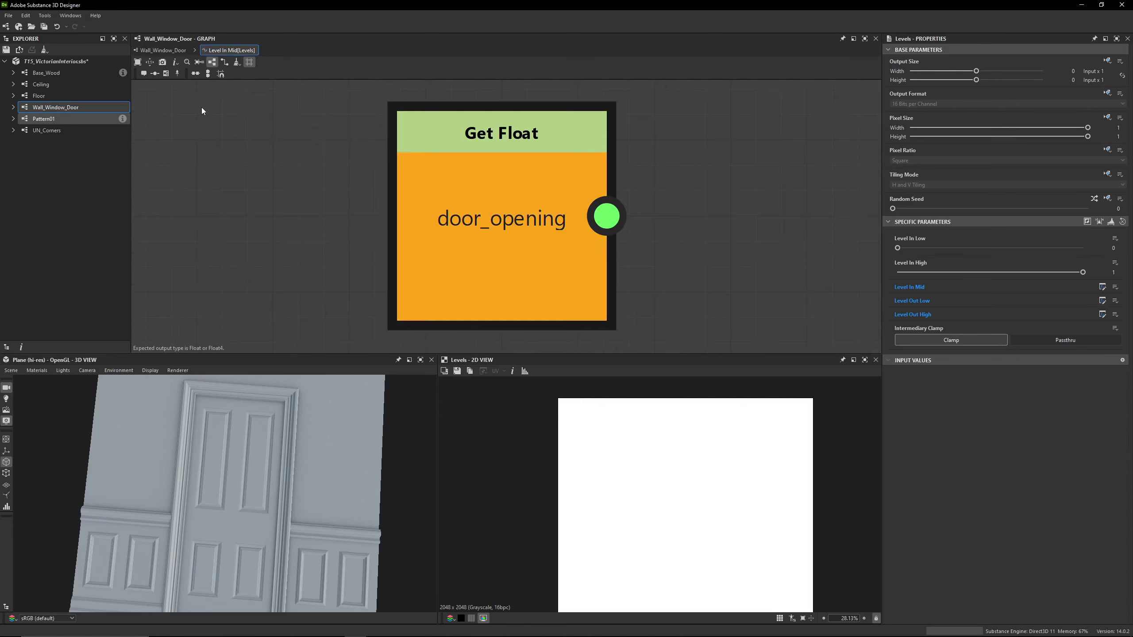
click(171, 52)
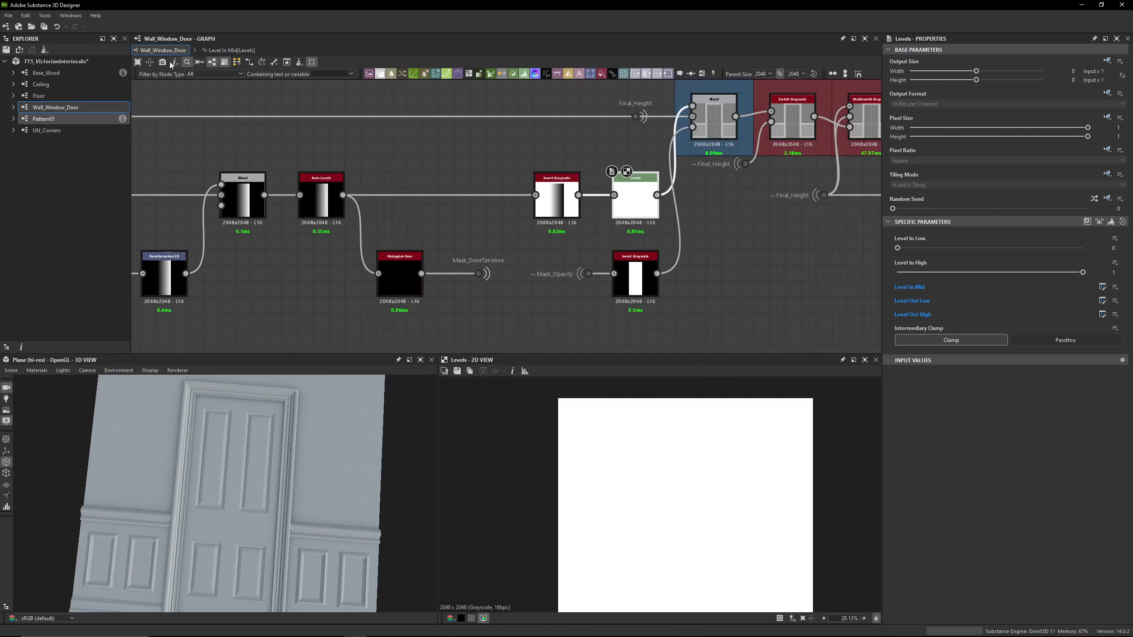
key(ctrl+z)
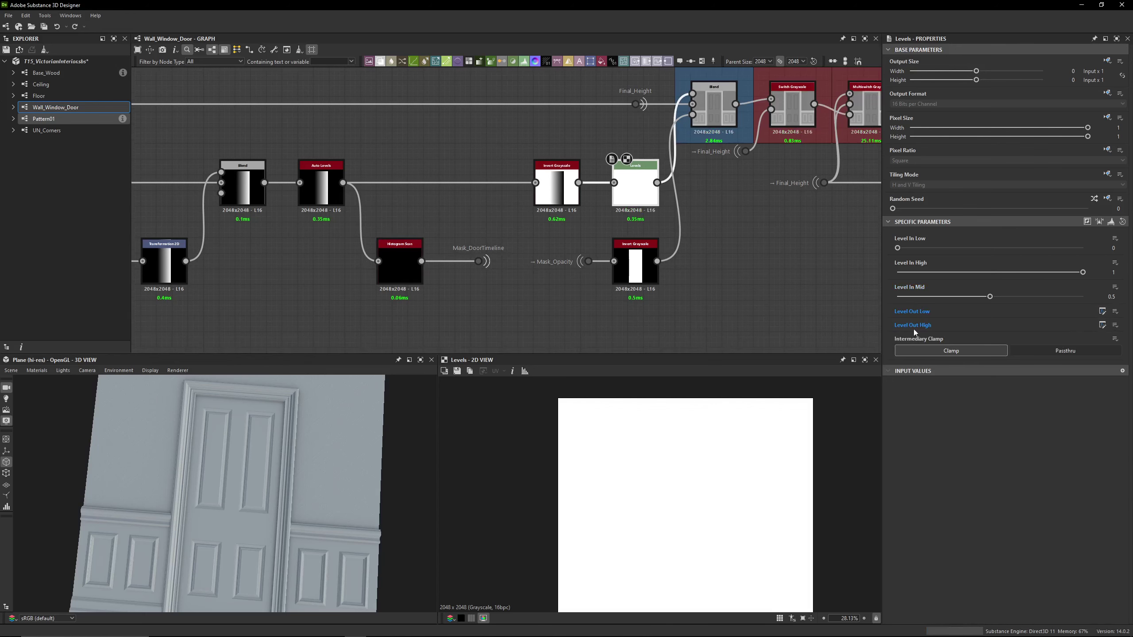
Inspect the function graphs behind the Levels node's Level Out High and Level Out Low parameters
click(1100, 326)
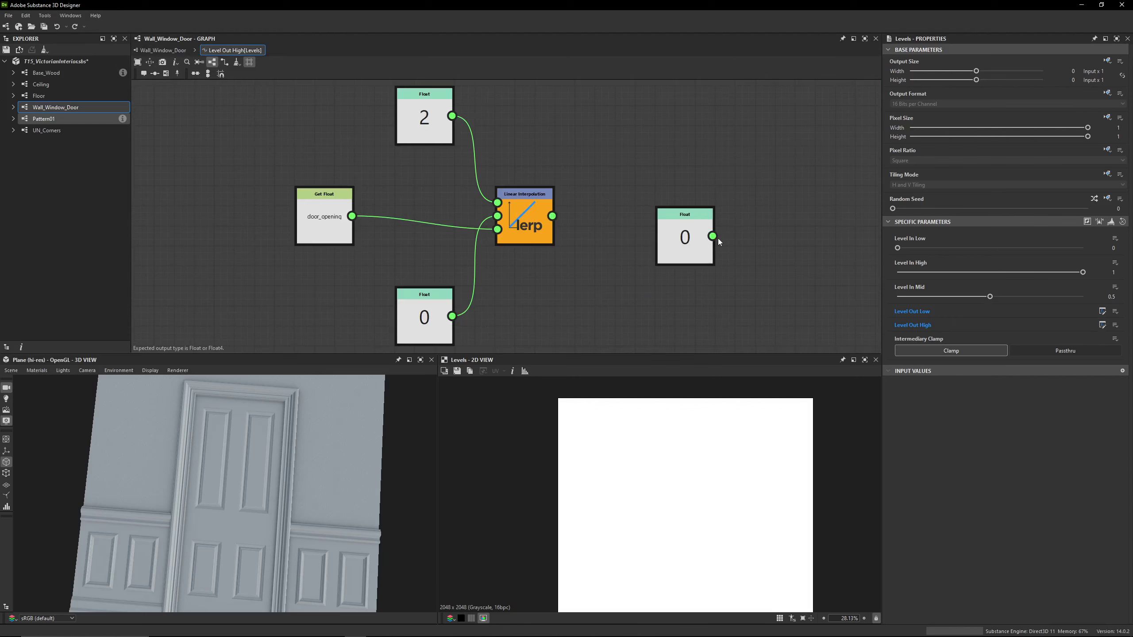
click(1102, 312)
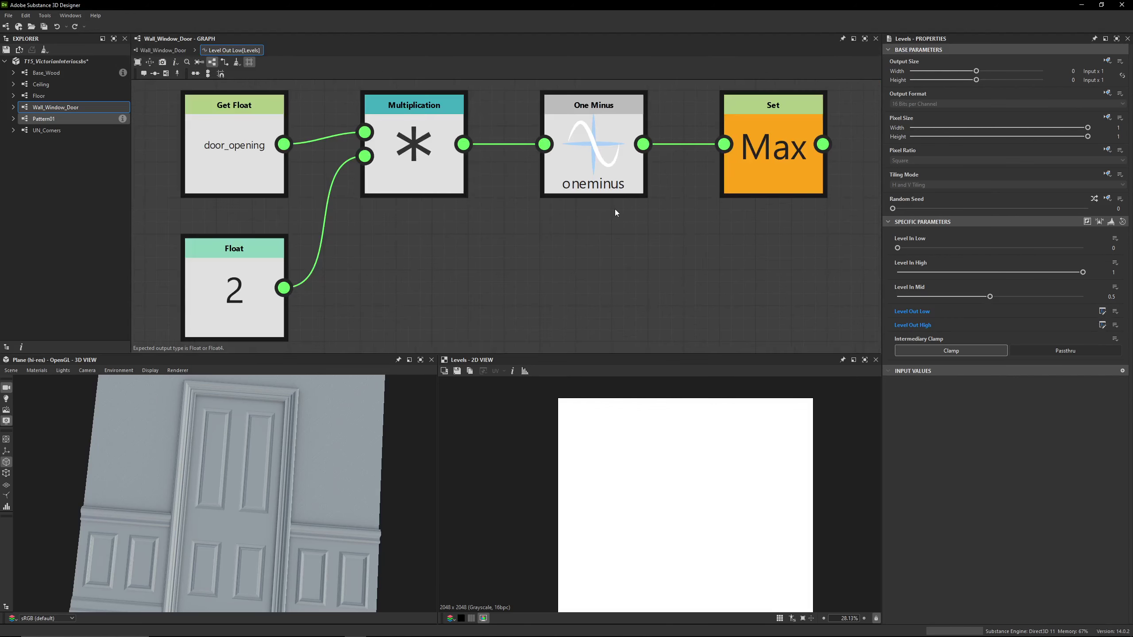
click(172, 51)
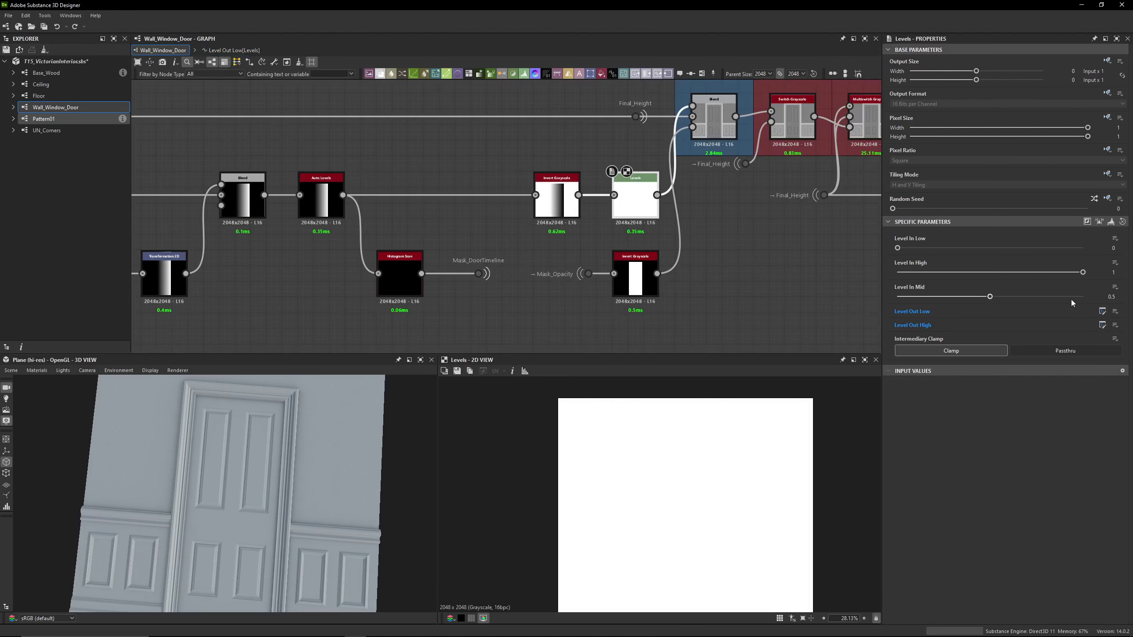
Reopen the Level Out Low function graph and move the door_opening Get Float node farther away from the Multiplication node
click(1101, 312)
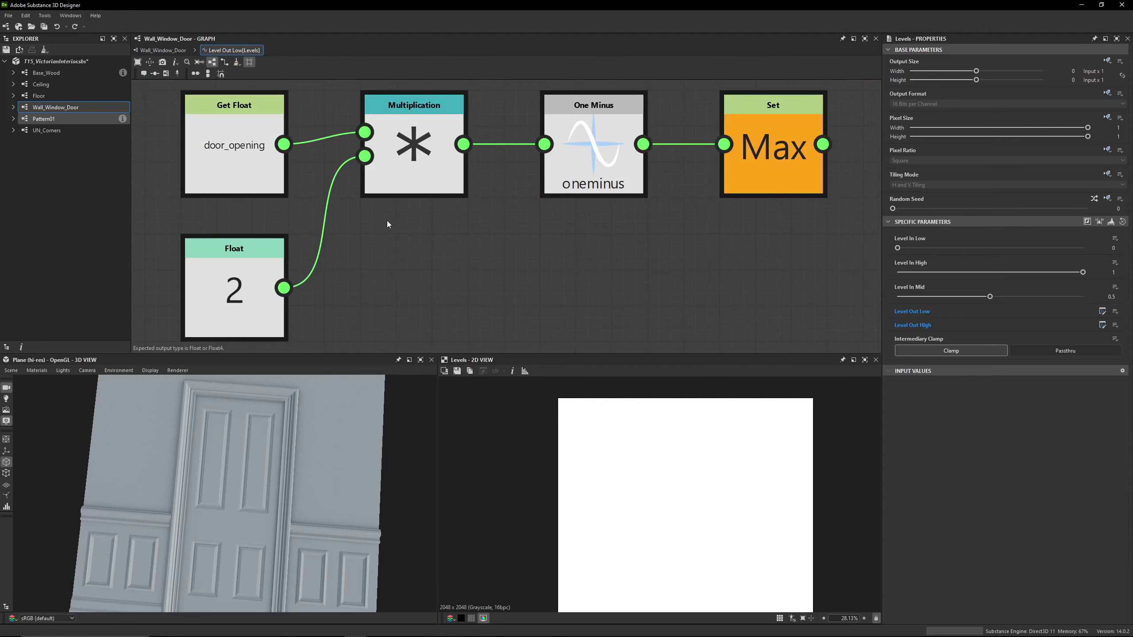
scroll(356, 194, down, 3)
middle_drag(356, 195, 507, 188)
drag(439, 168, 335, 166)
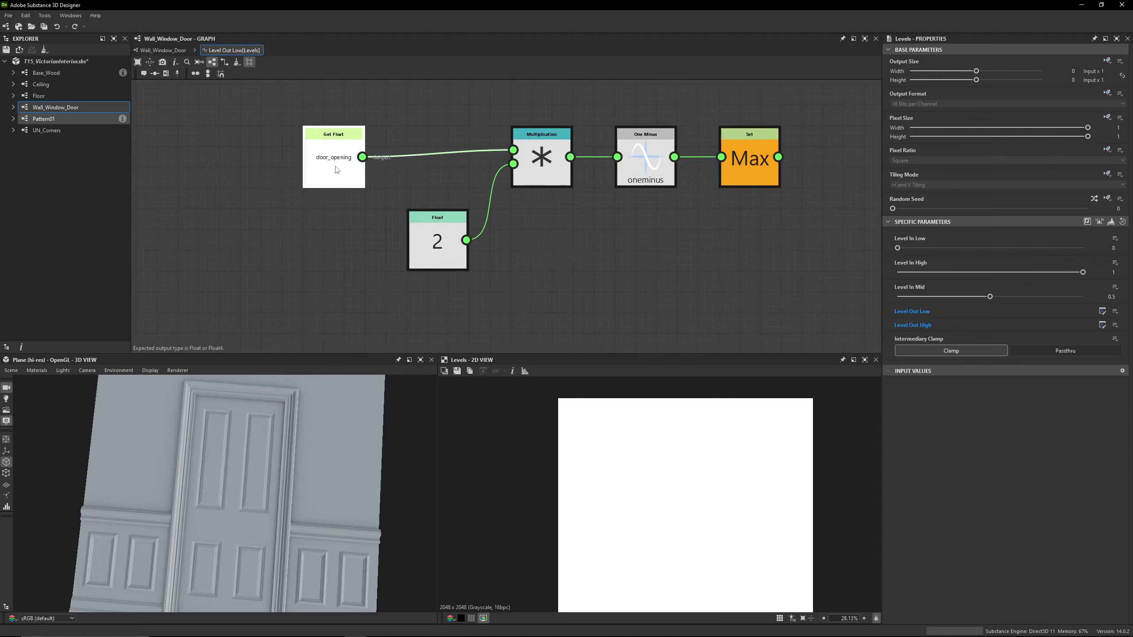
scroll(337, 170, up, 3)
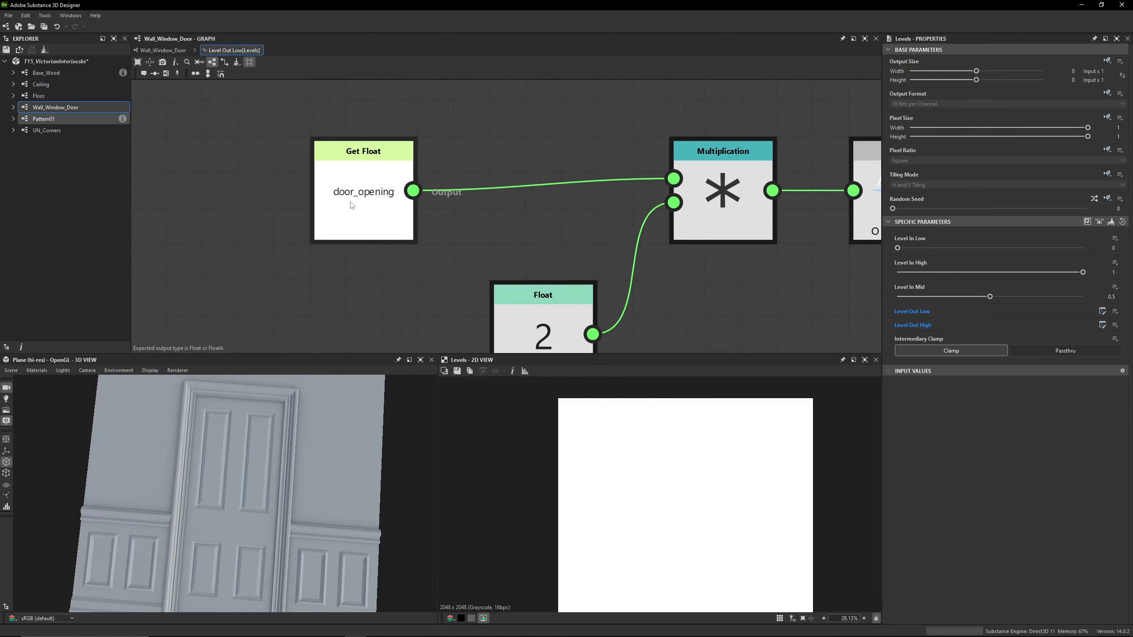
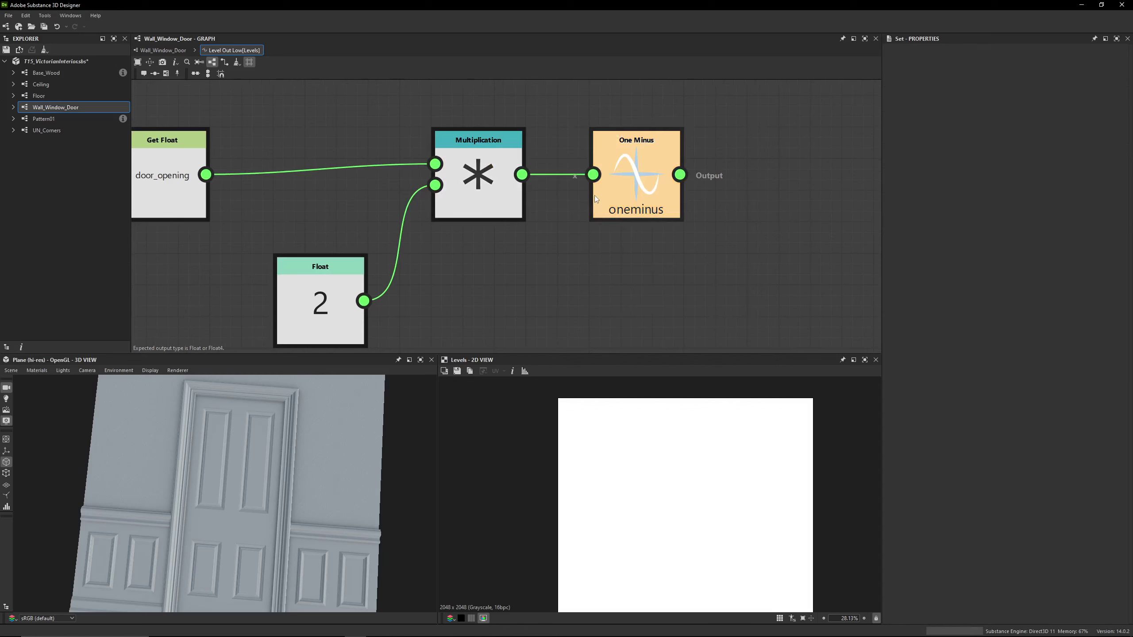
Temporarily set the Multiplication node as the Level Out Low function's output, and make One Minus the output node again
right_click(483, 203)
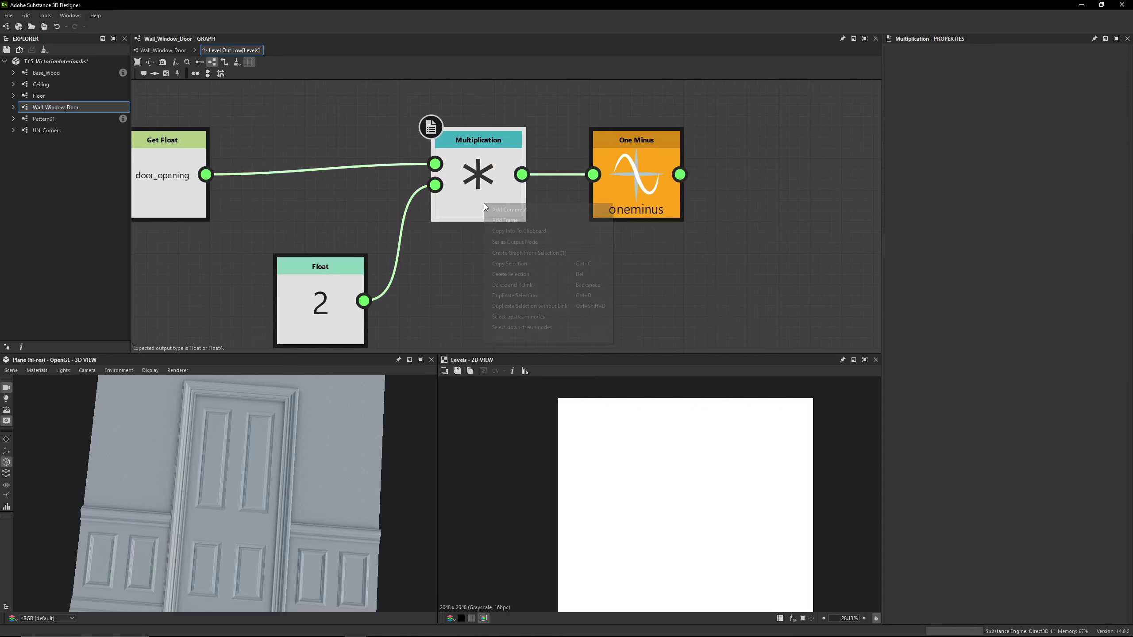
click(506, 243)
right_click(627, 197)
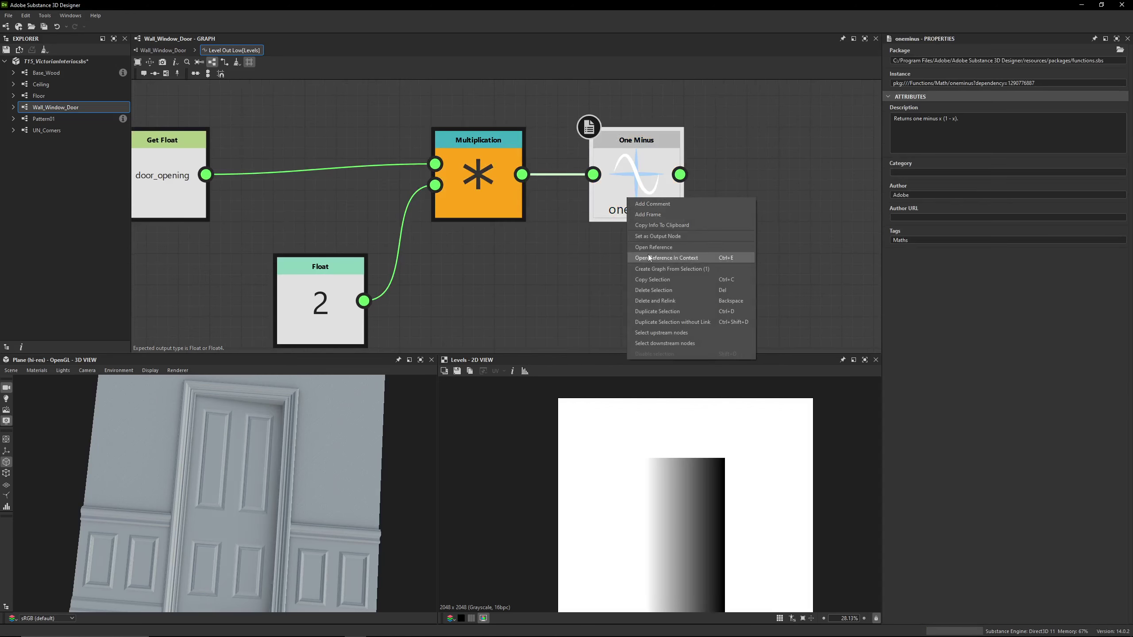
click(647, 237)
key(f)
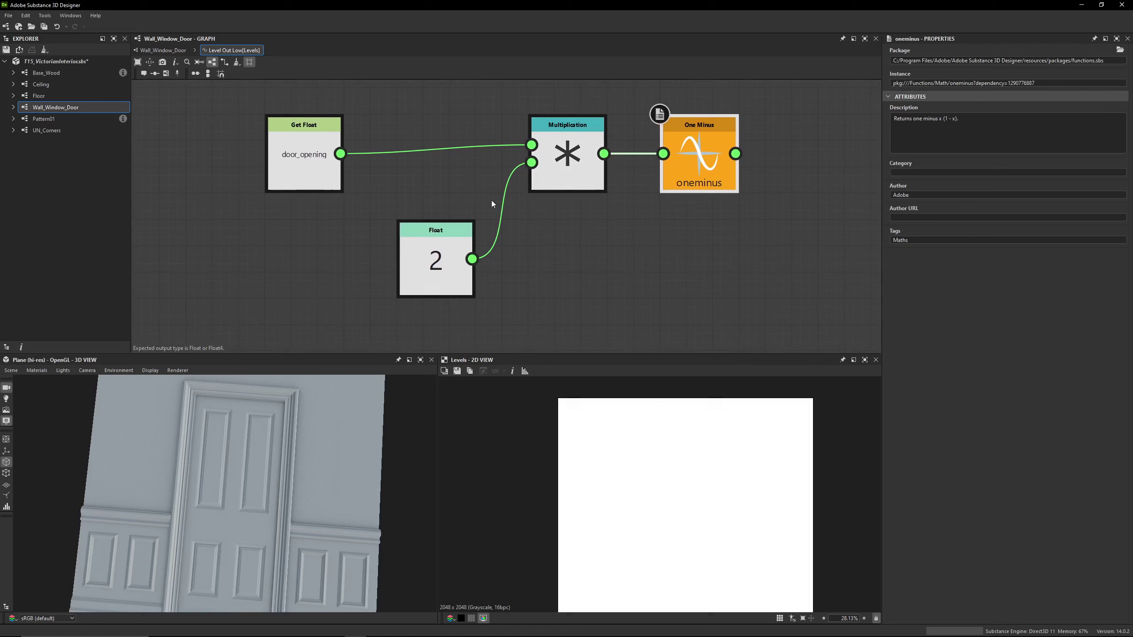
Inspect the function graphs behind Level Out Low and Level Out High on the Levels node once more, ending back in the main graph
click(163, 50)
click(465, 215)
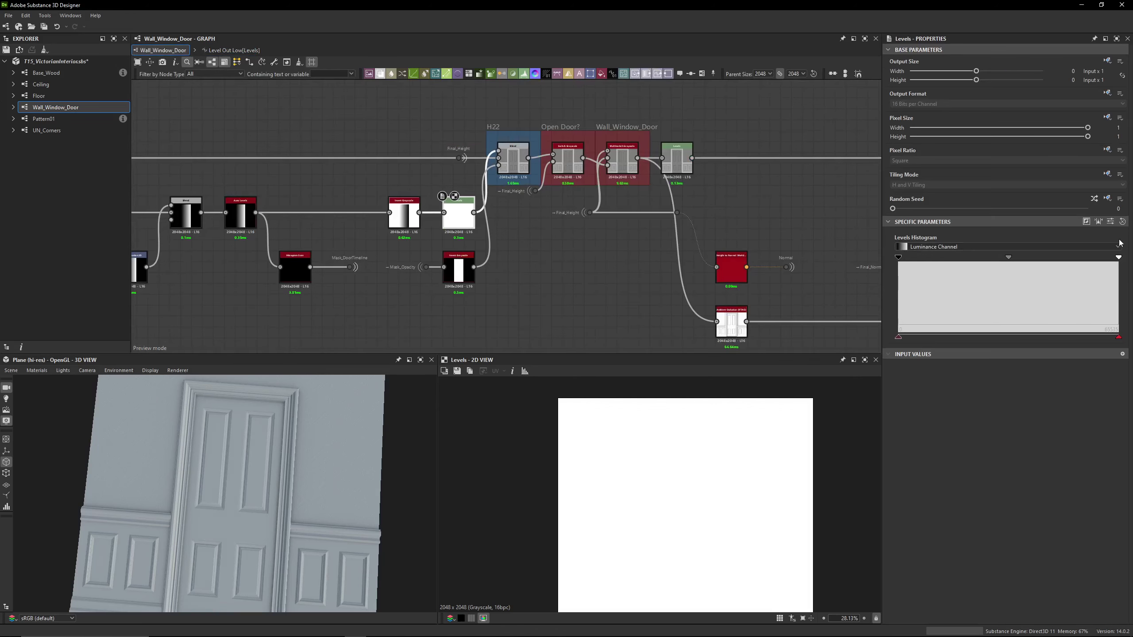
click(1111, 222)
click(1103, 312)
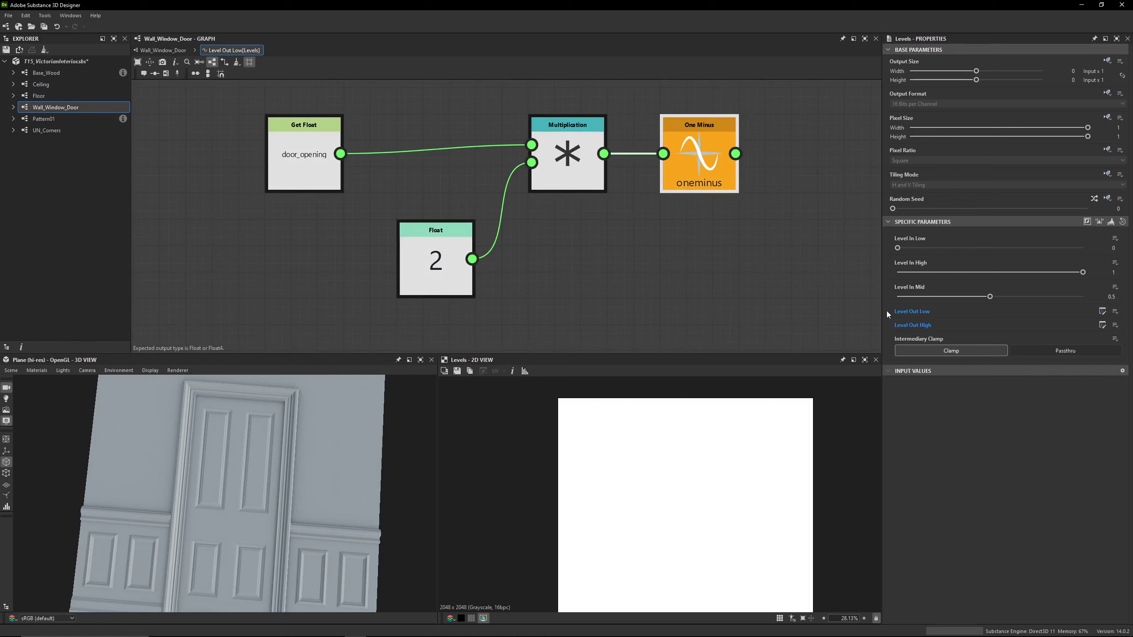
click(1101, 326)
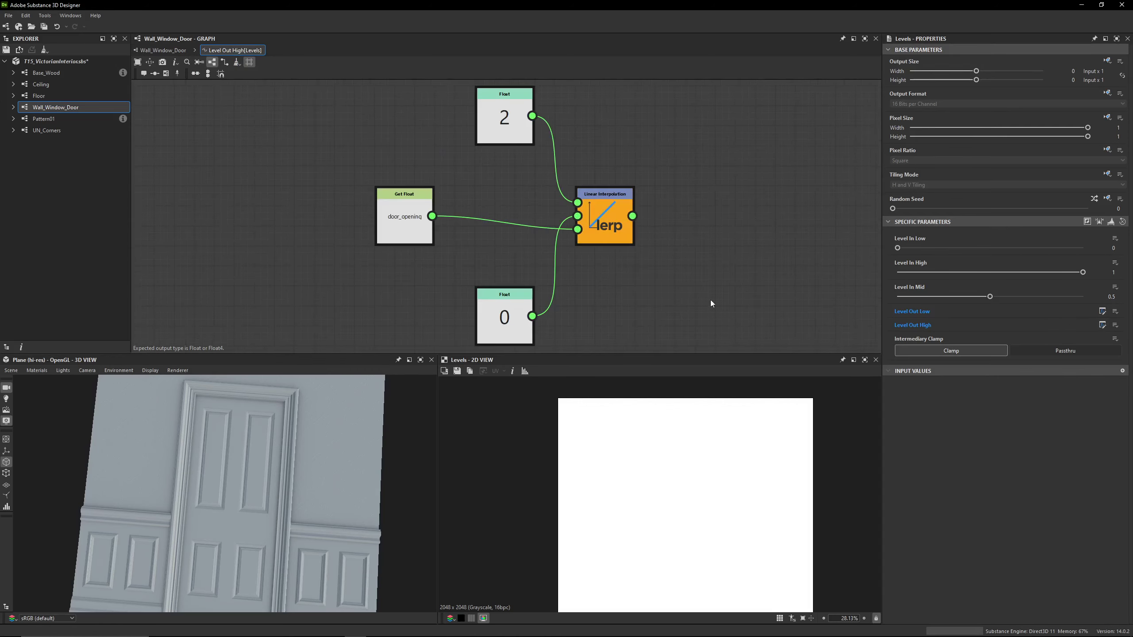
right_click(596, 230)
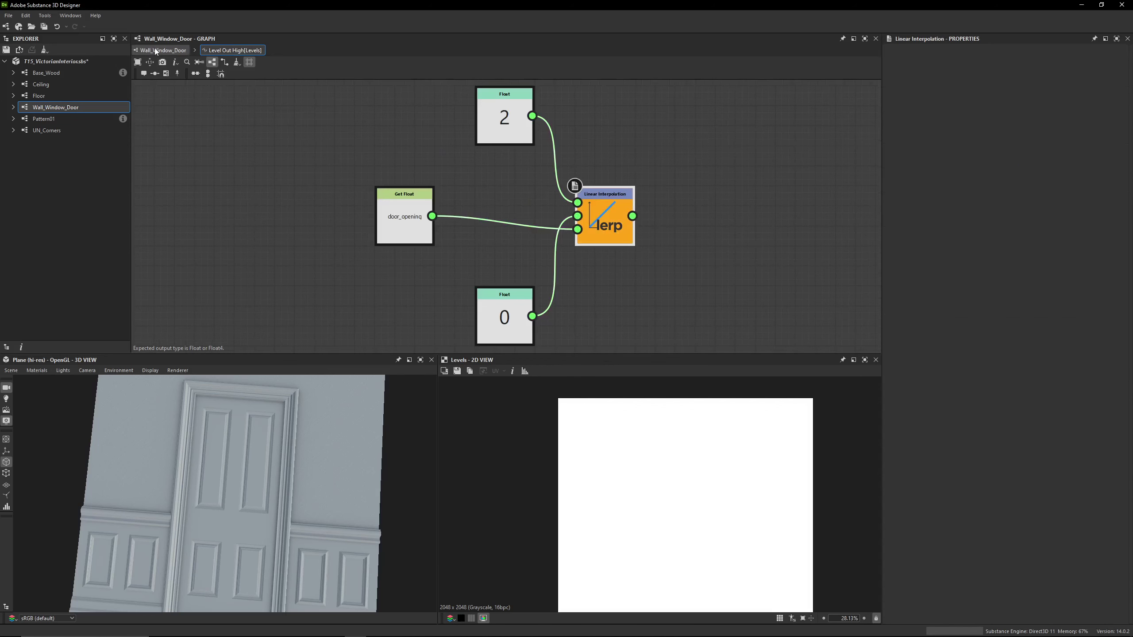
click(185, 51)
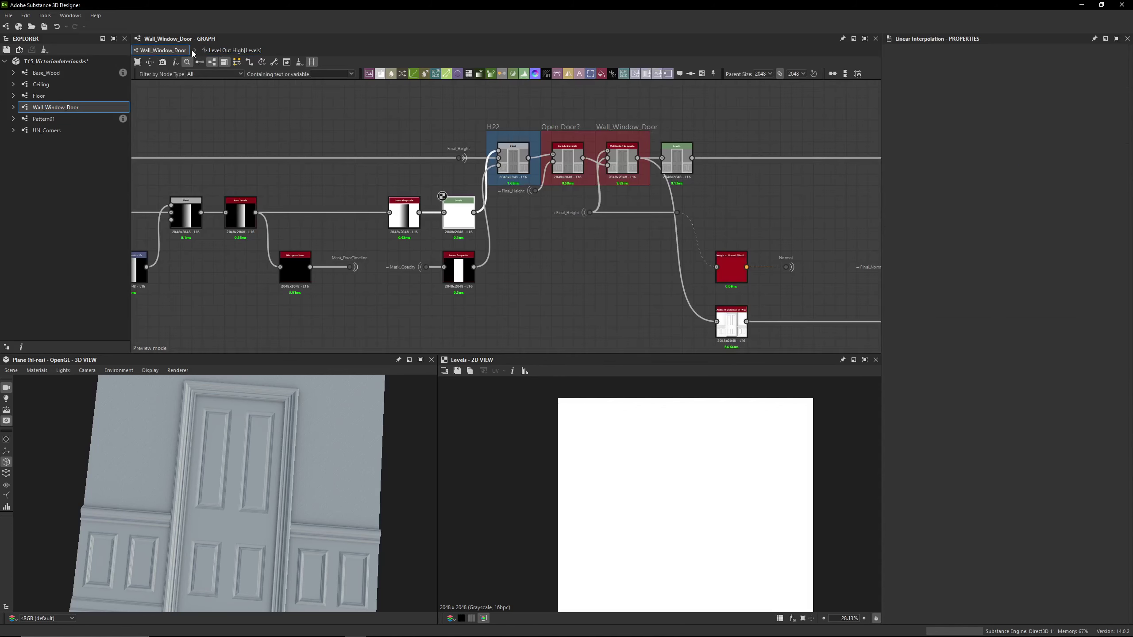
Preview the Mask_Opacity portal feeding the H22 Blend and the Invert Grayscale node connected to it
click(463, 227)
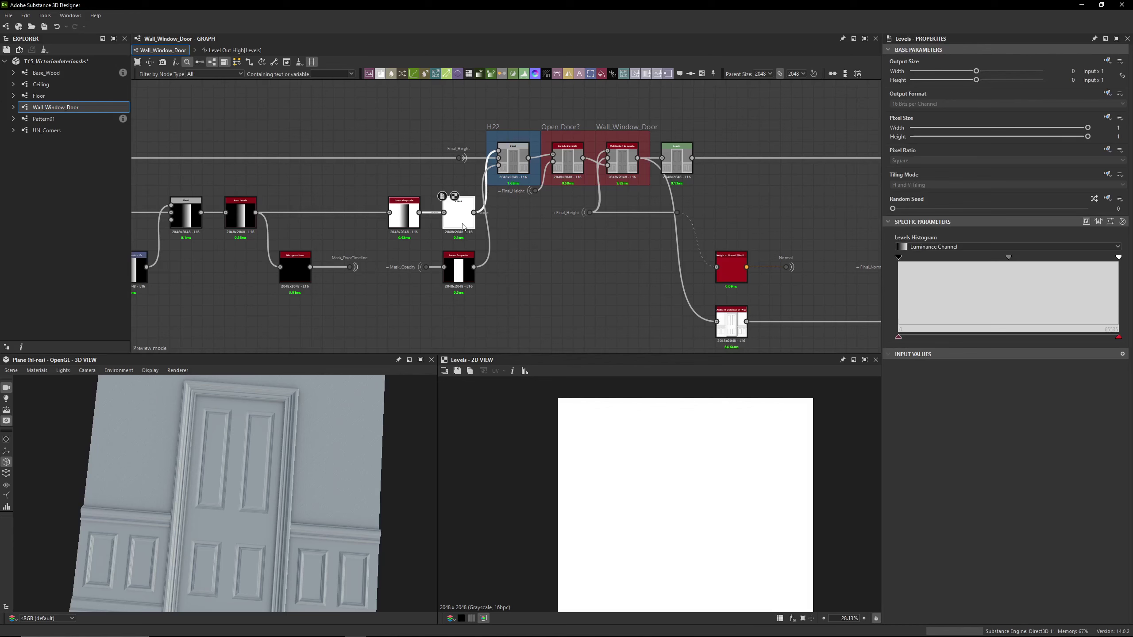
scroll(505, 181, up, 3)
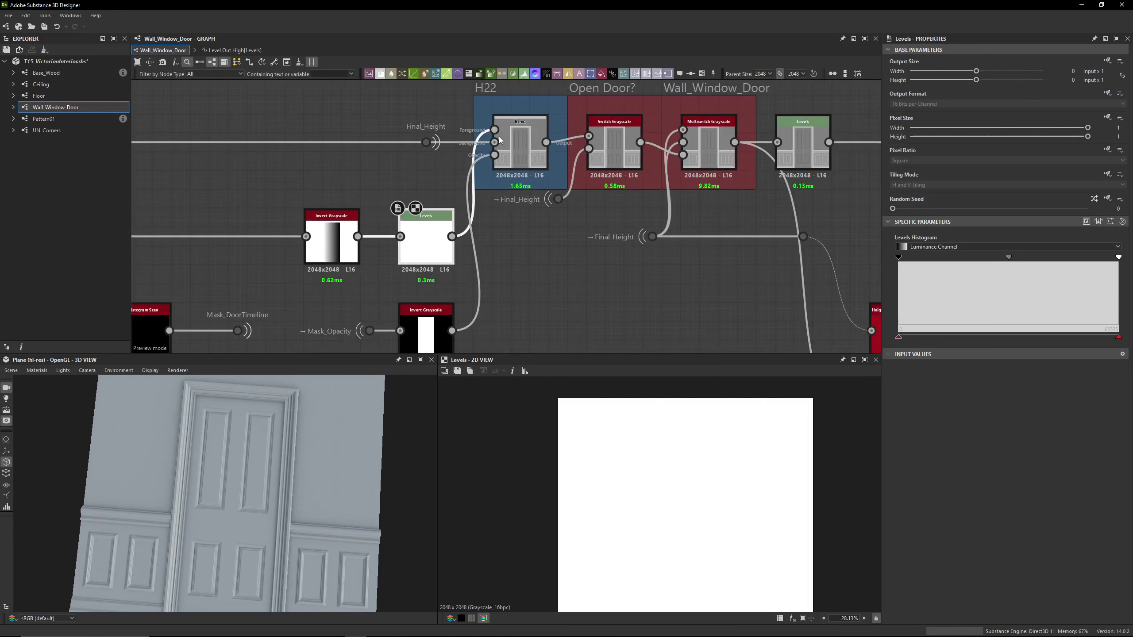
middle_drag(446, 247, 456, 222)
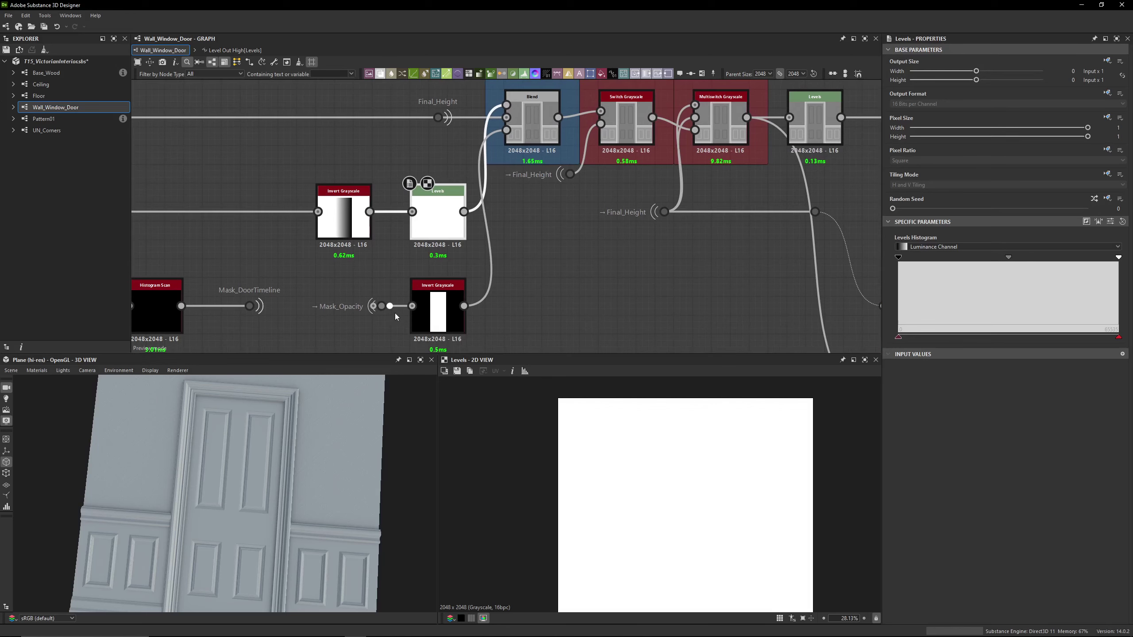
double_click(393, 309)
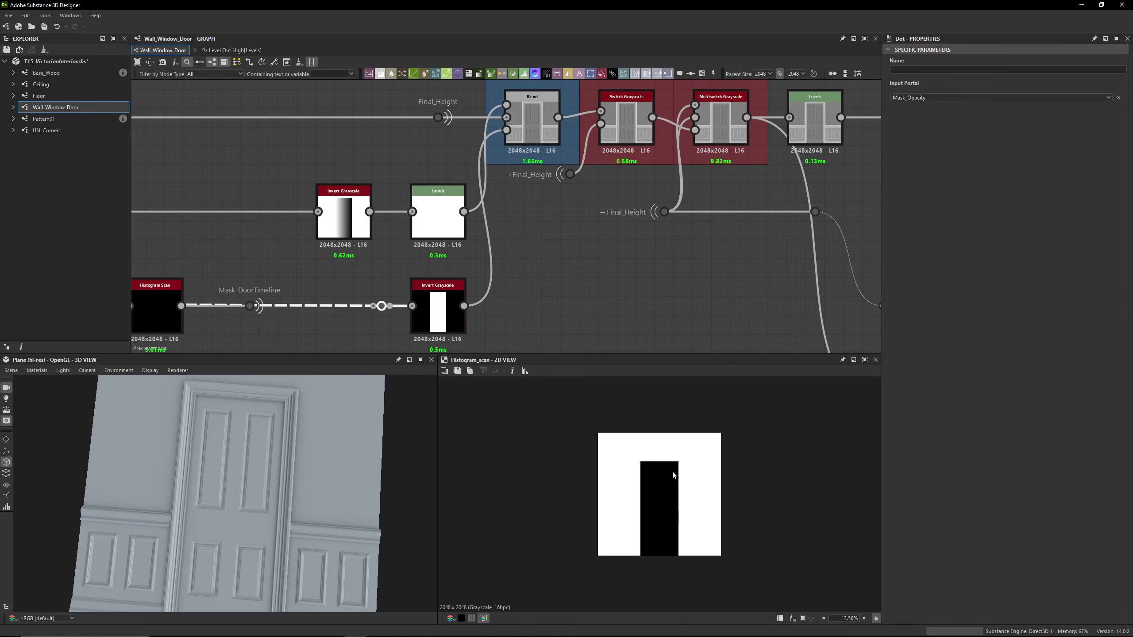
scroll(482, 329, down, 3)
middle_drag(94, 278, 417, 207)
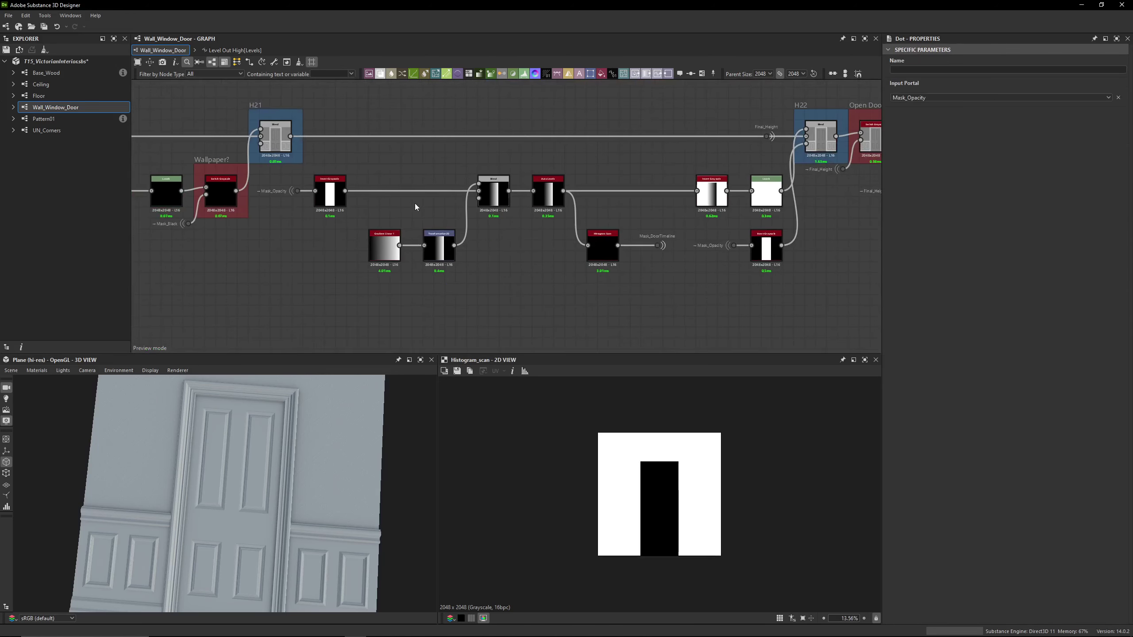
scroll(601, 202, up, 3)
double_click(435, 250)
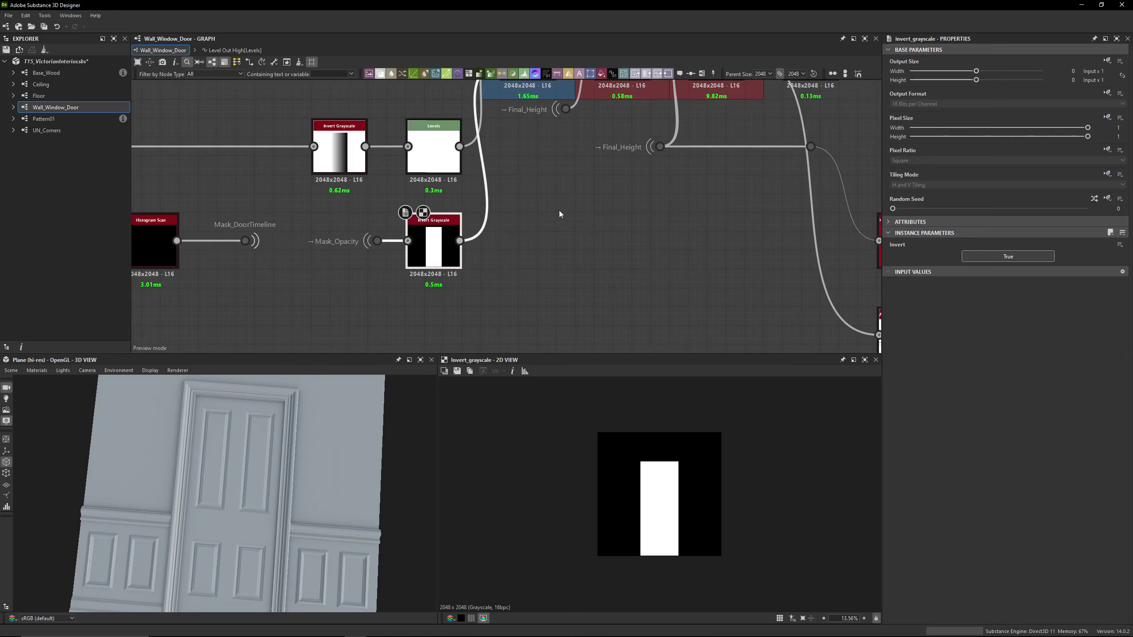
Compare the outputs of the Levels node, the mask's Invert Grayscale and the H22 Blend in the 2D view
middle_drag(481, 140, 554, 188)
double_click(621, 192)
double_click(500, 228)
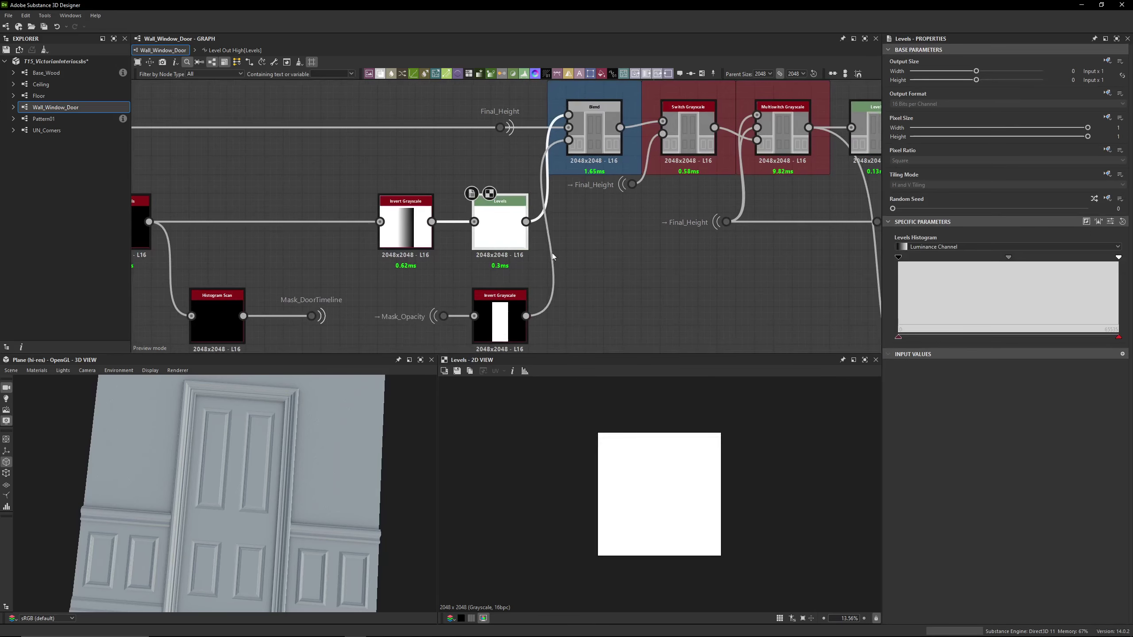
double_click(593, 140)
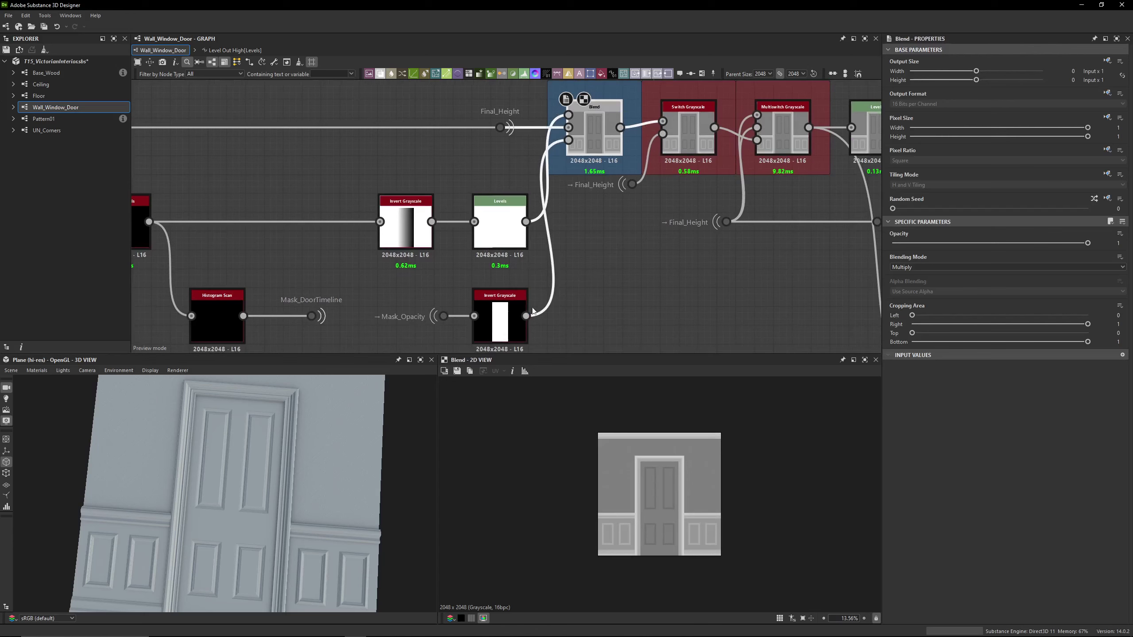
double_click(504, 319)
double_click(593, 134)
Preview Door Opening Amount at its maximum in the graph's input parameters, and set it back to 0
key(Escape)
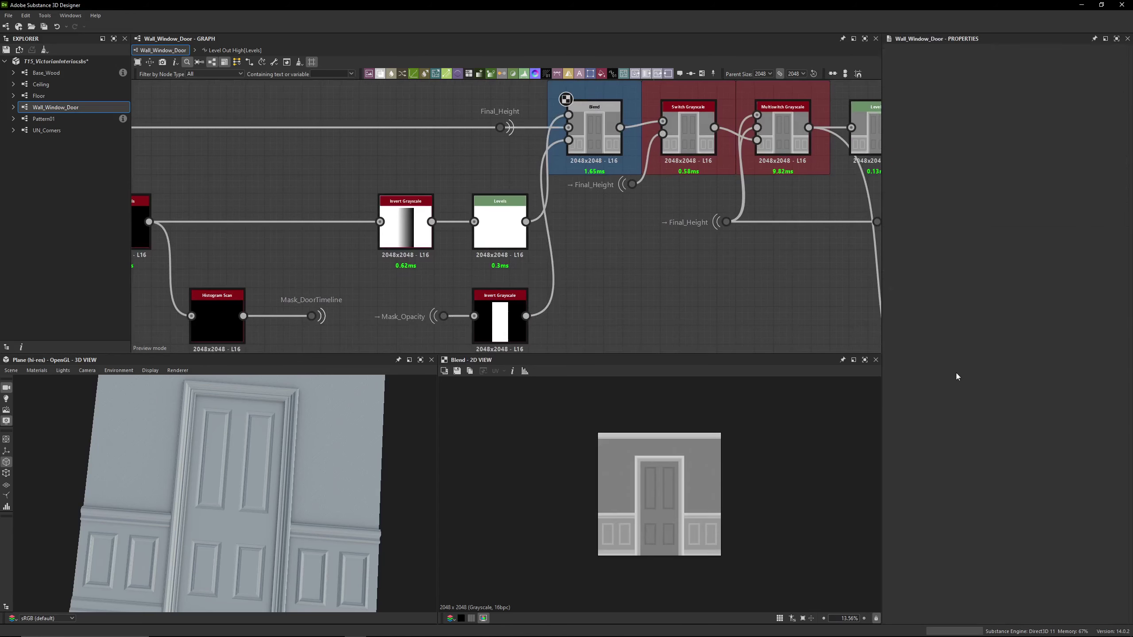
drag(894, 386, 1103, 391)
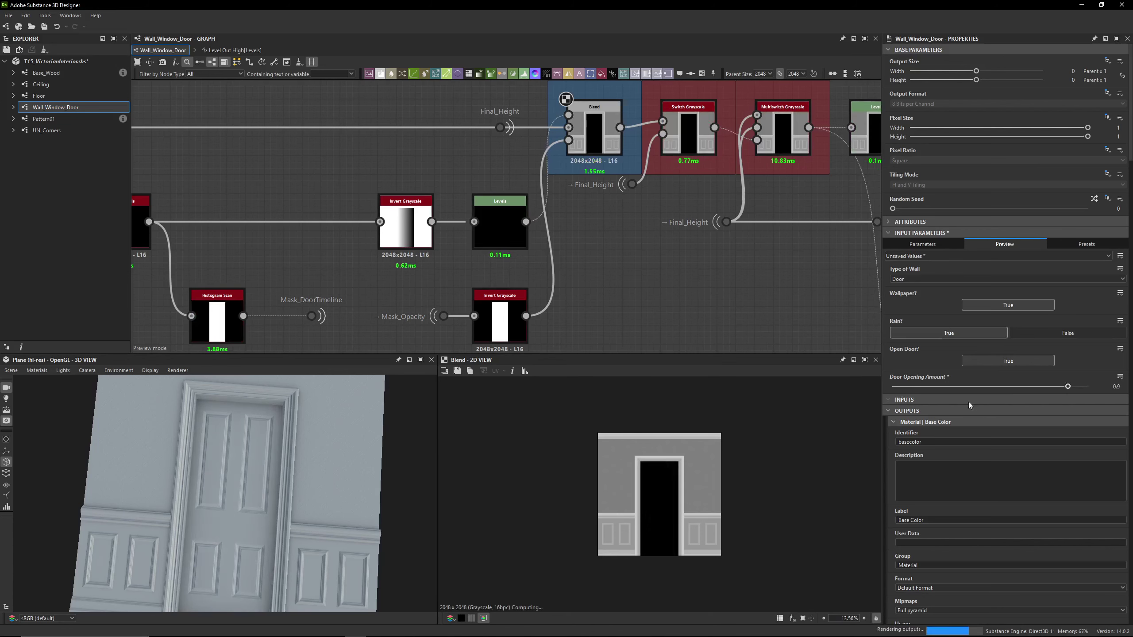
drag(1088, 387, 888, 388)
Examine how the H22 Blend and the Final_Height portal feed the Open Door? Switch Grayscale node
scroll(604, 160, down, 8)
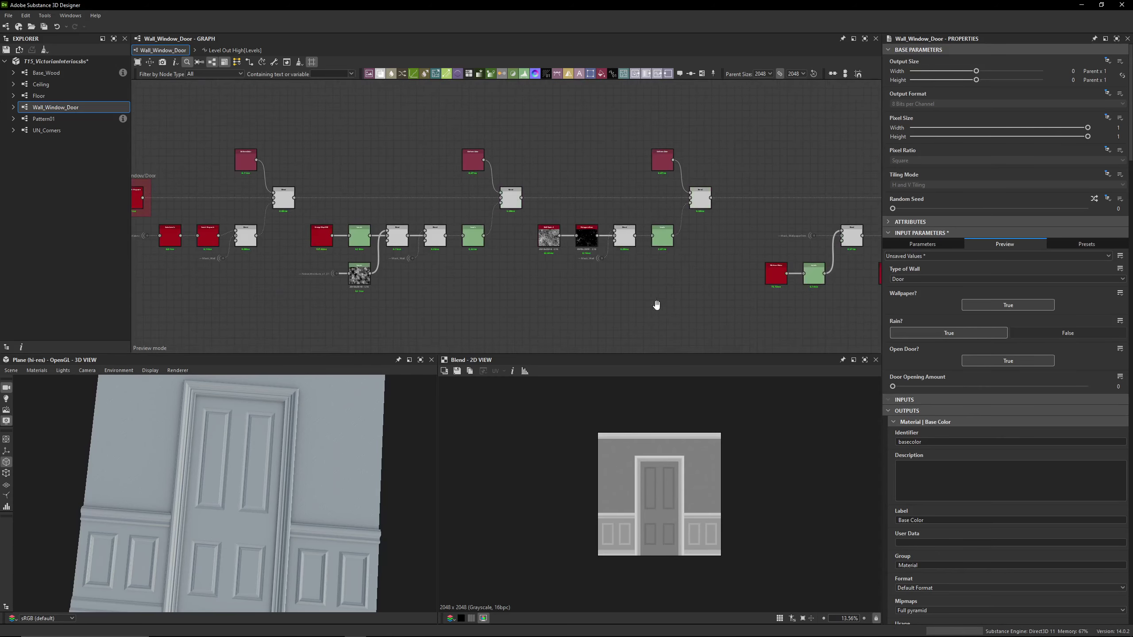
middle_drag(656, 306, 750, 175)
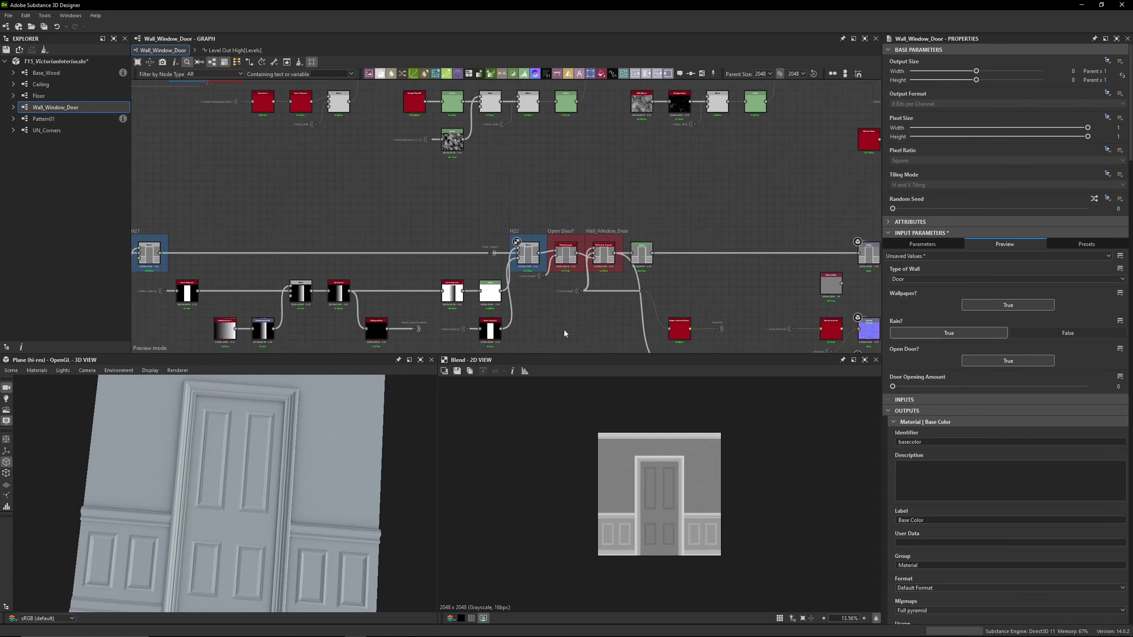
scroll(561, 287, up, 5)
click(458, 224)
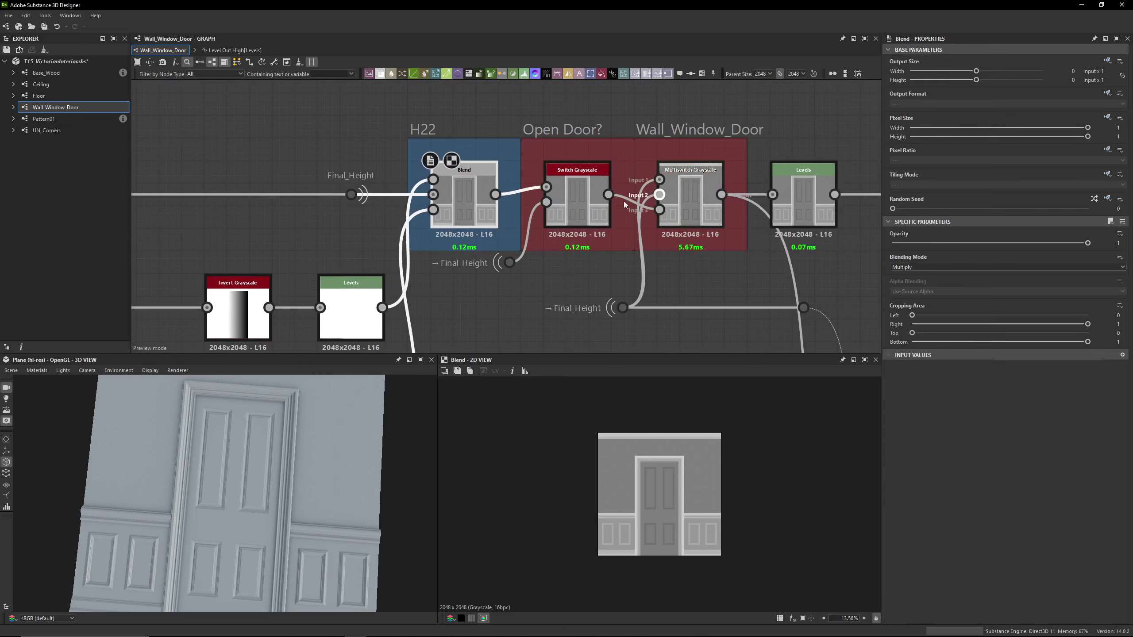
click(577, 196)
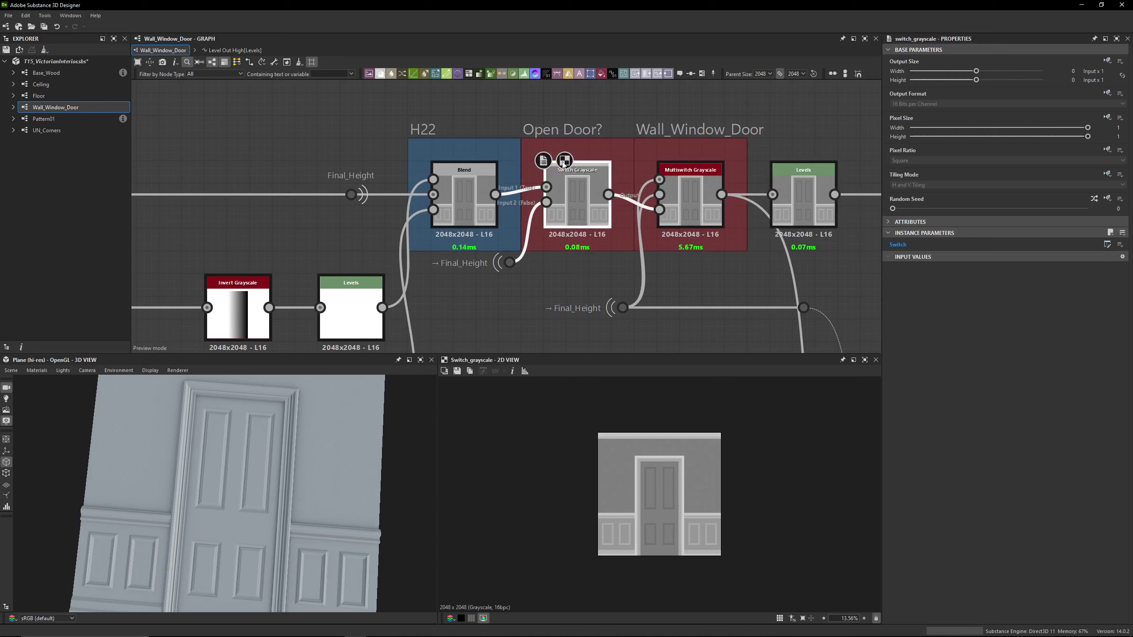
click(558, 293)
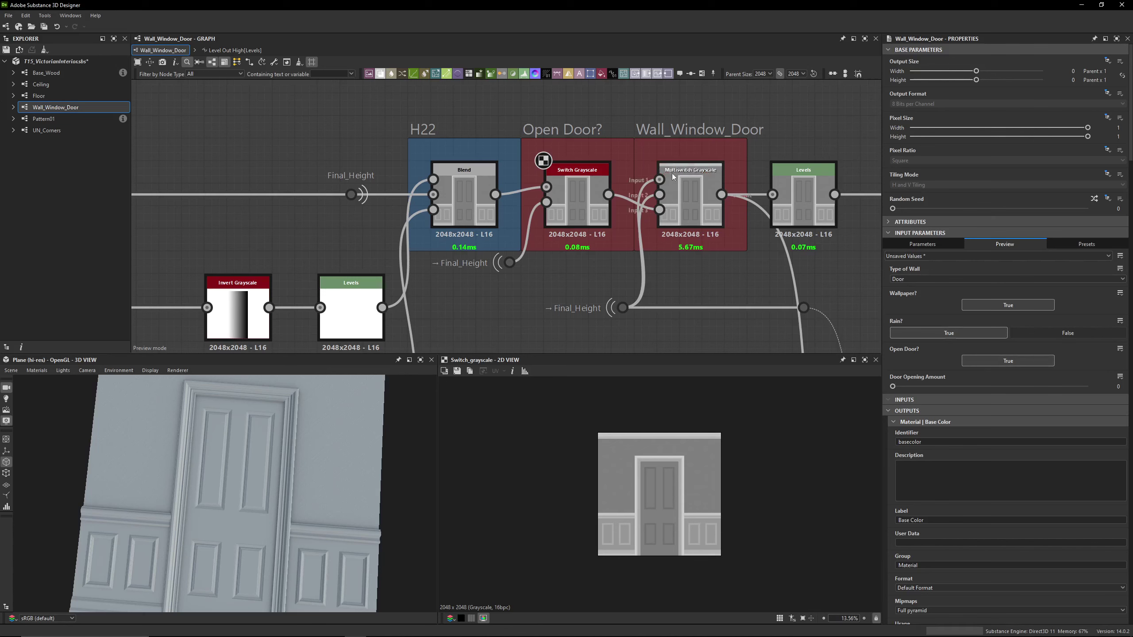
click(589, 200)
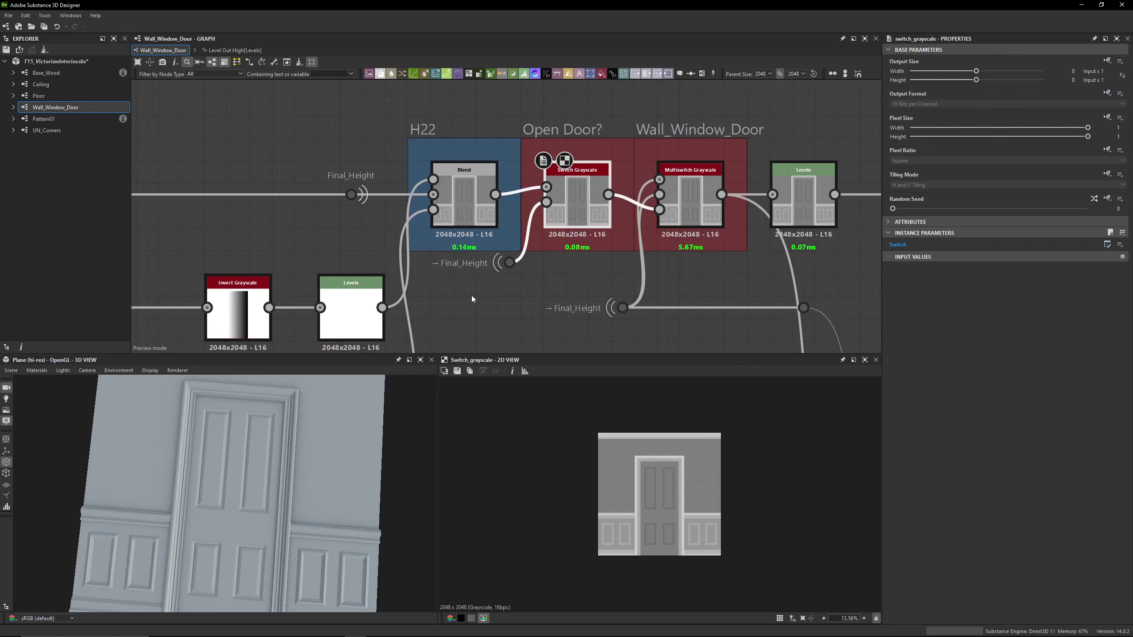
click(474, 194)
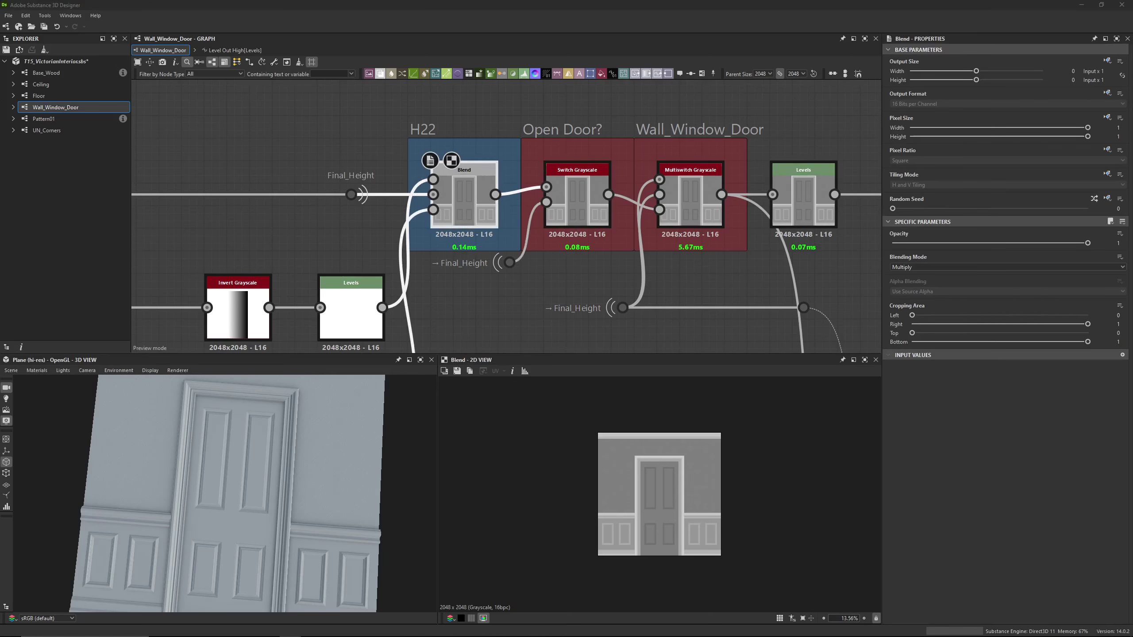
click(577, 197)
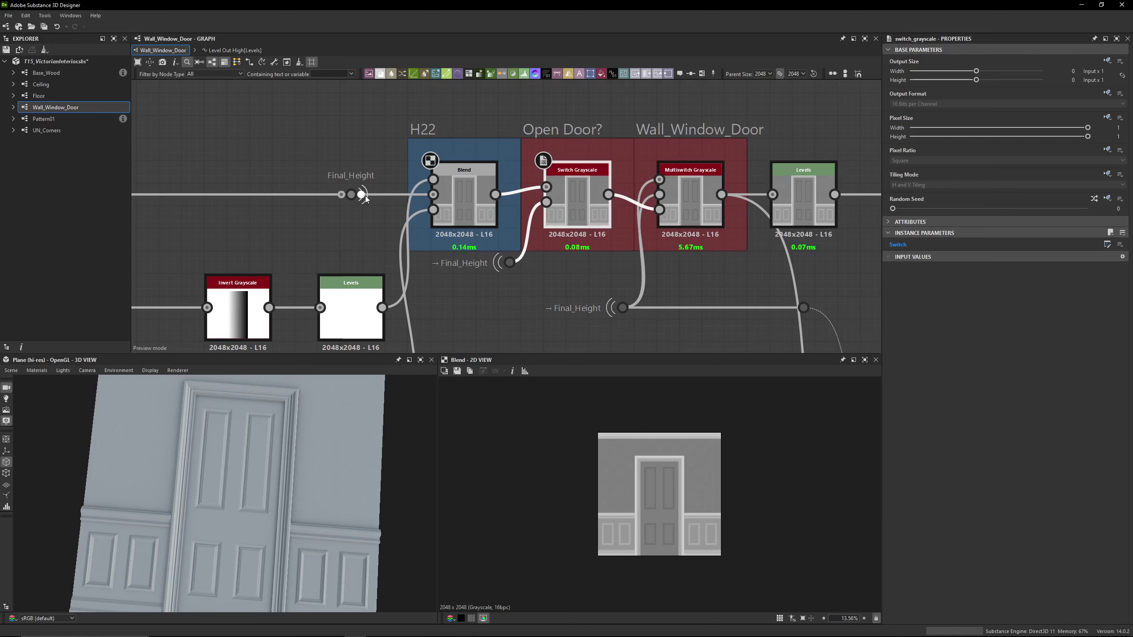
Try a second Final_Height portal dot beneath the H22 Blend, and undo the change
drag(439, 270, 504, 308)
key(ctrl+z)
key(ctrl+z)
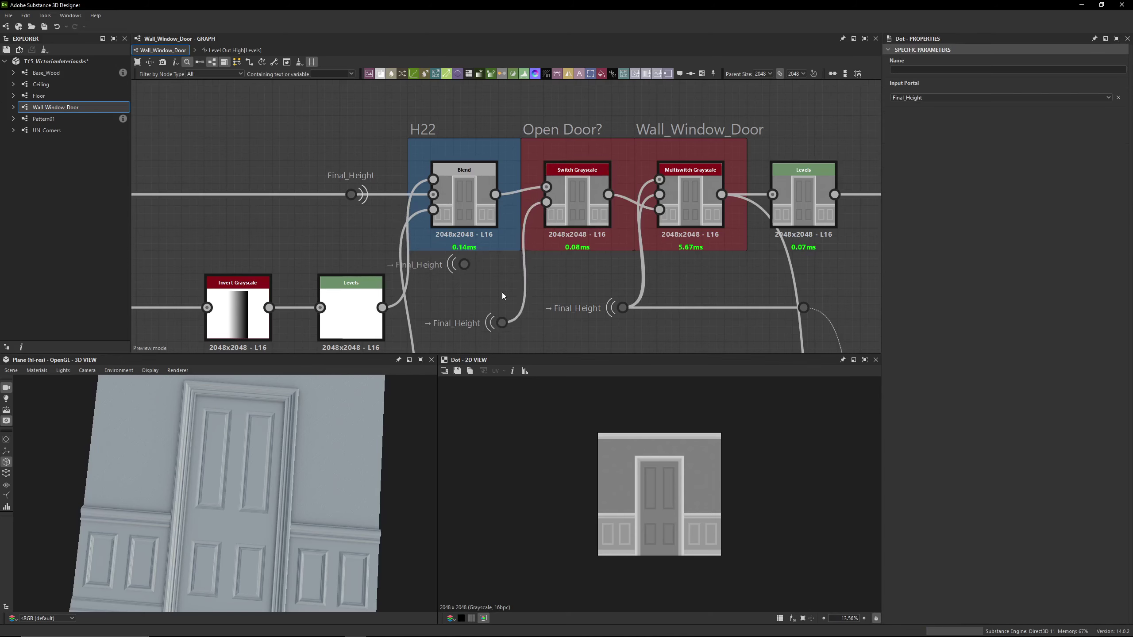
click(351, 194)
Preview the Open Door? Switch Grayscale and the Wall_Window_Door Multiswitch Grayscale, checking the Multiswitch's inputs and parameters
double_click(594, 209)
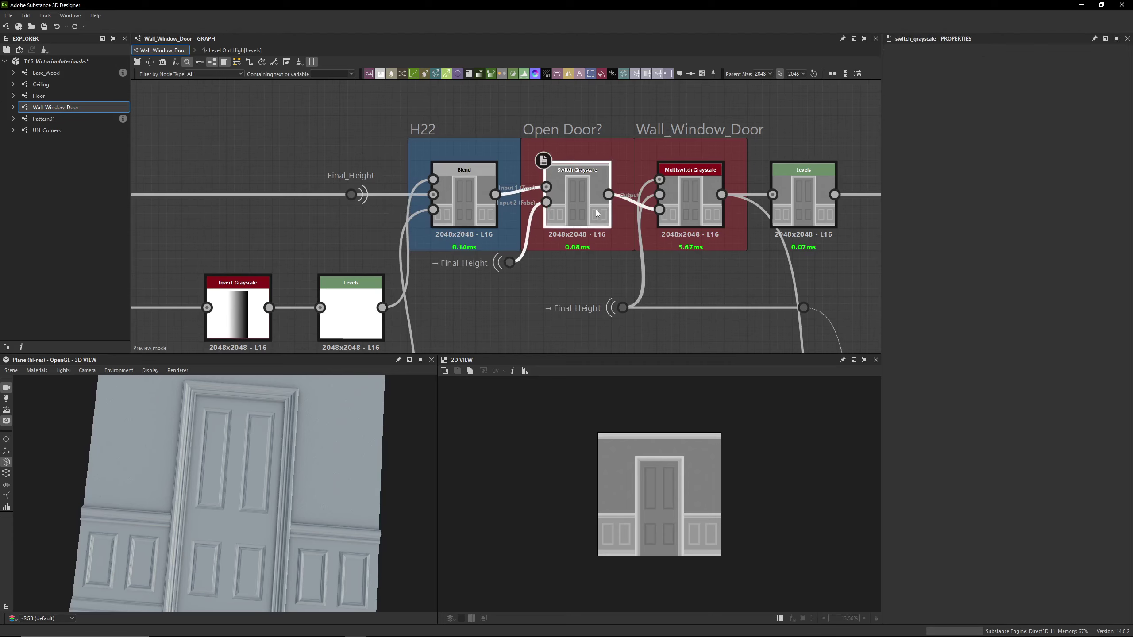
middle_drag(594, 209, 418, 211)
click(499, 178)
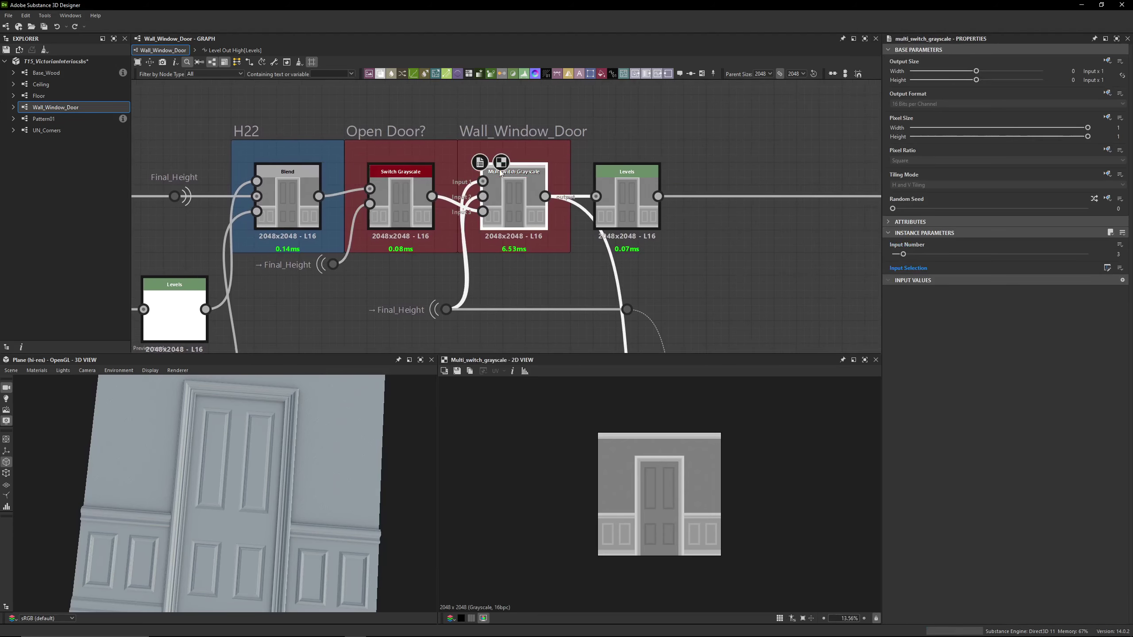
double_click(500, 179)
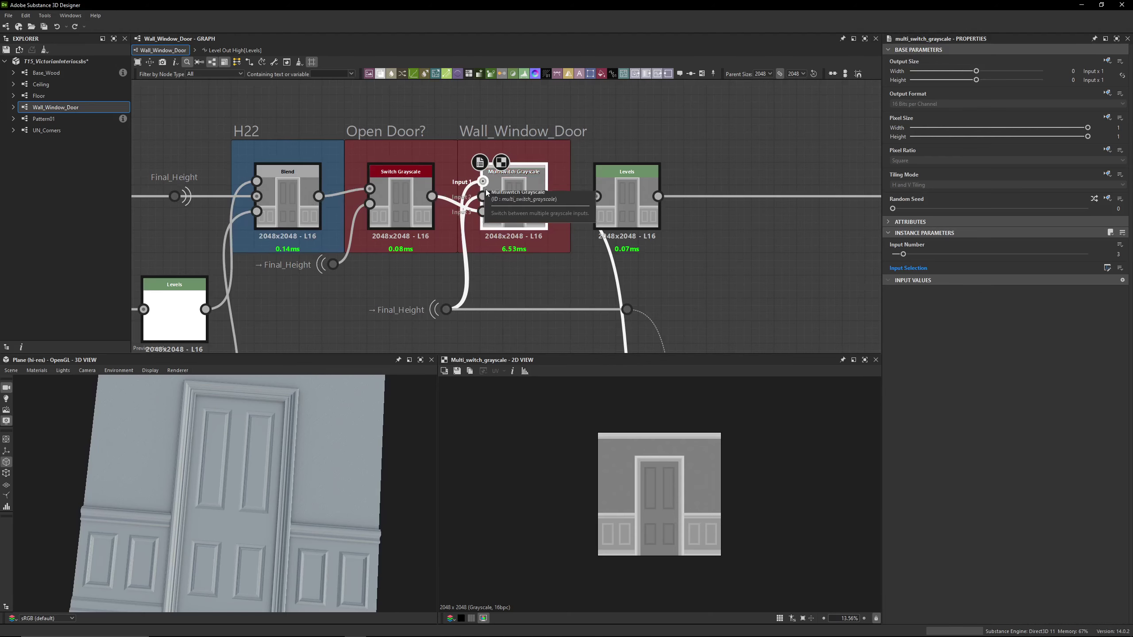
Preview the Levels node after the Wall_Window_Door Multiswitch and show its level parameters as sliders
middle_drag(552, 196, 374, 185)
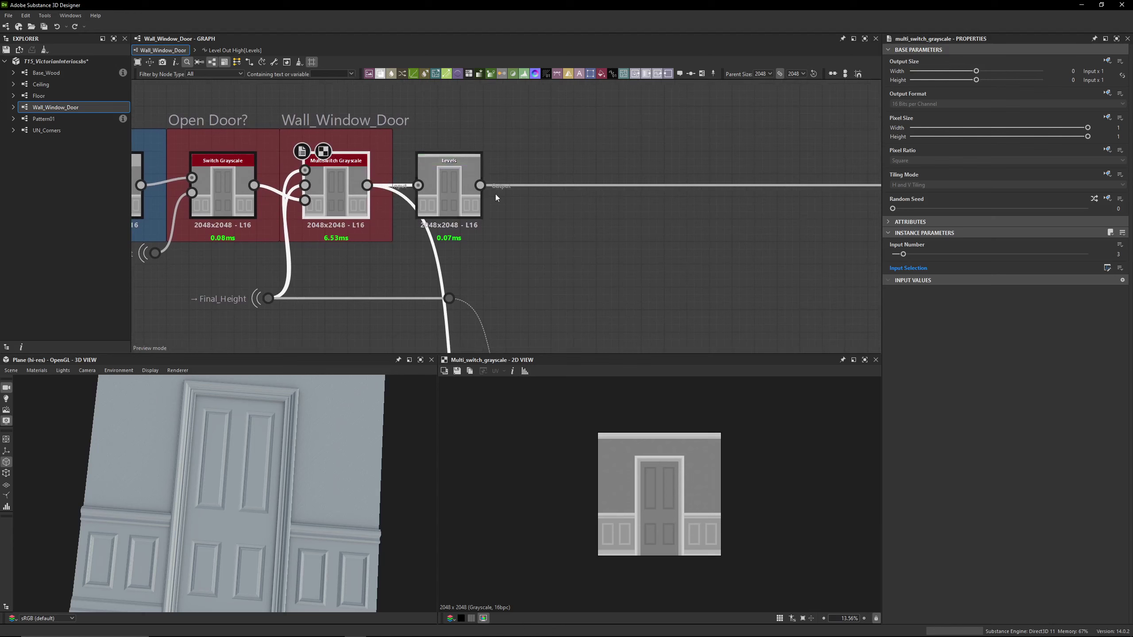
click(462, 195)
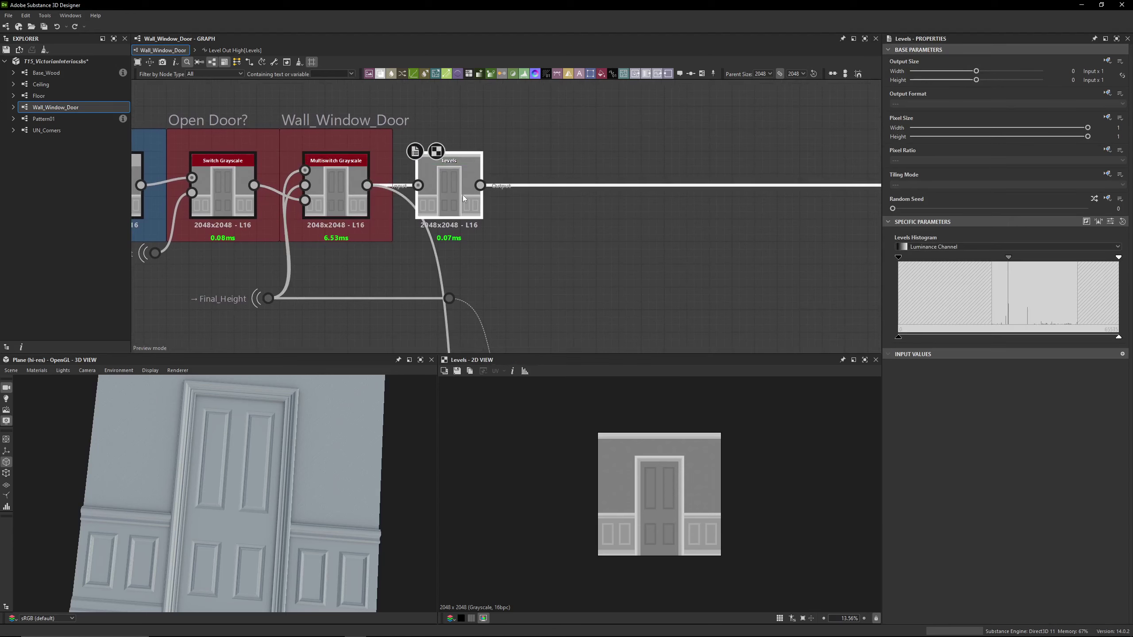
click(1111, 221)
scroll(738, 230, down, 3)
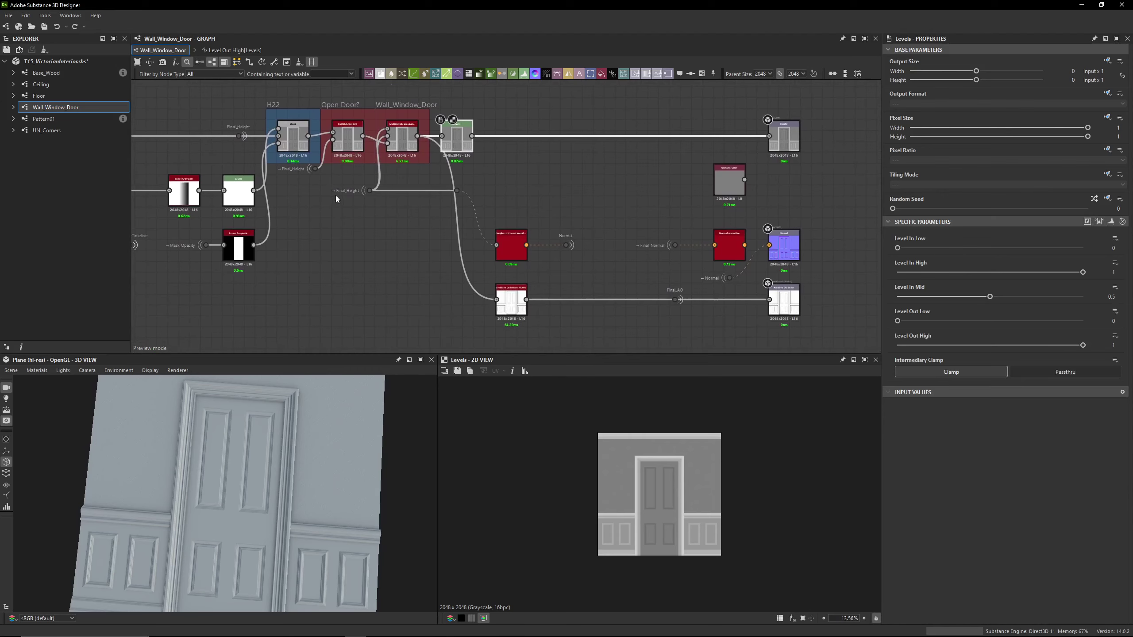
Preview the Height to Normal World Units and Ambient Occlusion (RTAO) nodes and check their parameters
scroll(336, 195, up, 3)
click(669, 304)
middle_drag(669, 304, 544, 266)
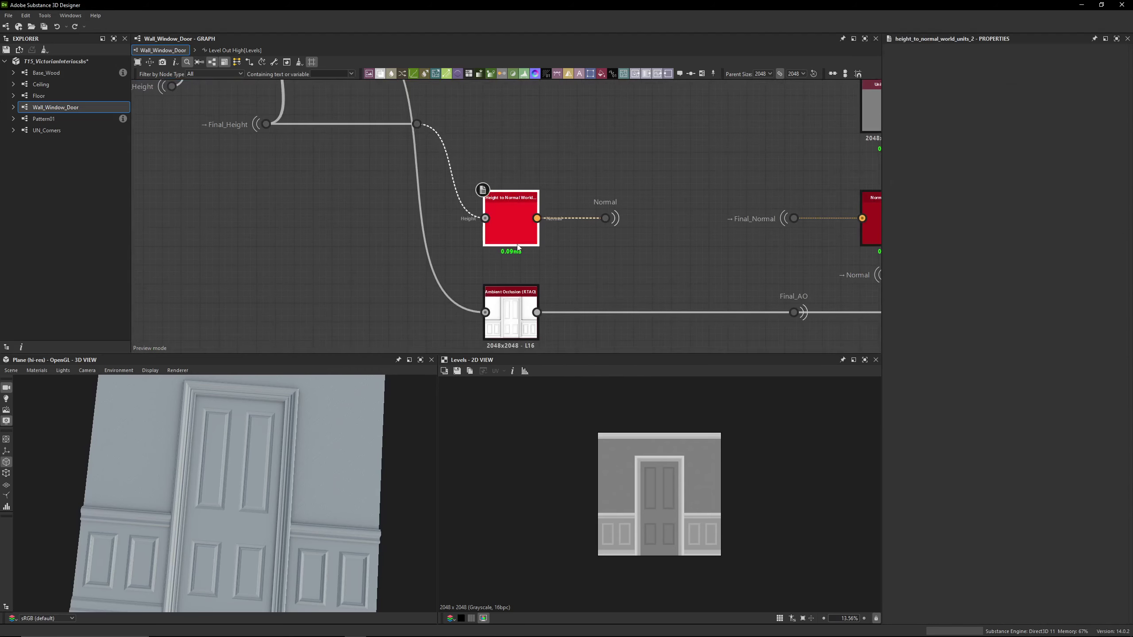
double_click(508, 214)
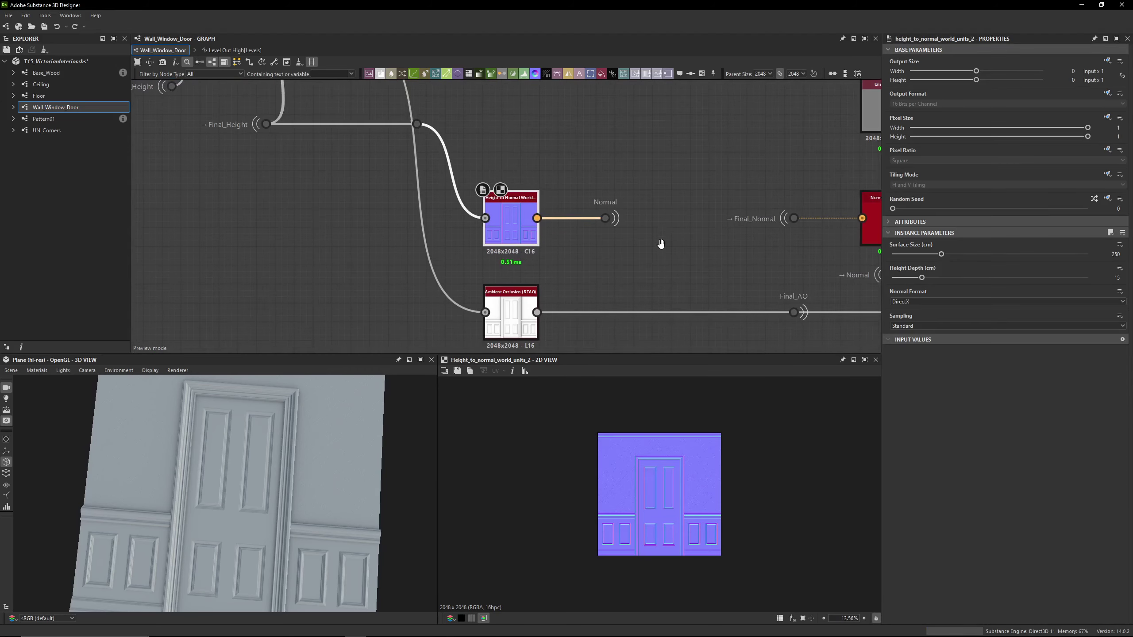
middle_drag(563, 294, 479, 208)
double_click(436, 232)
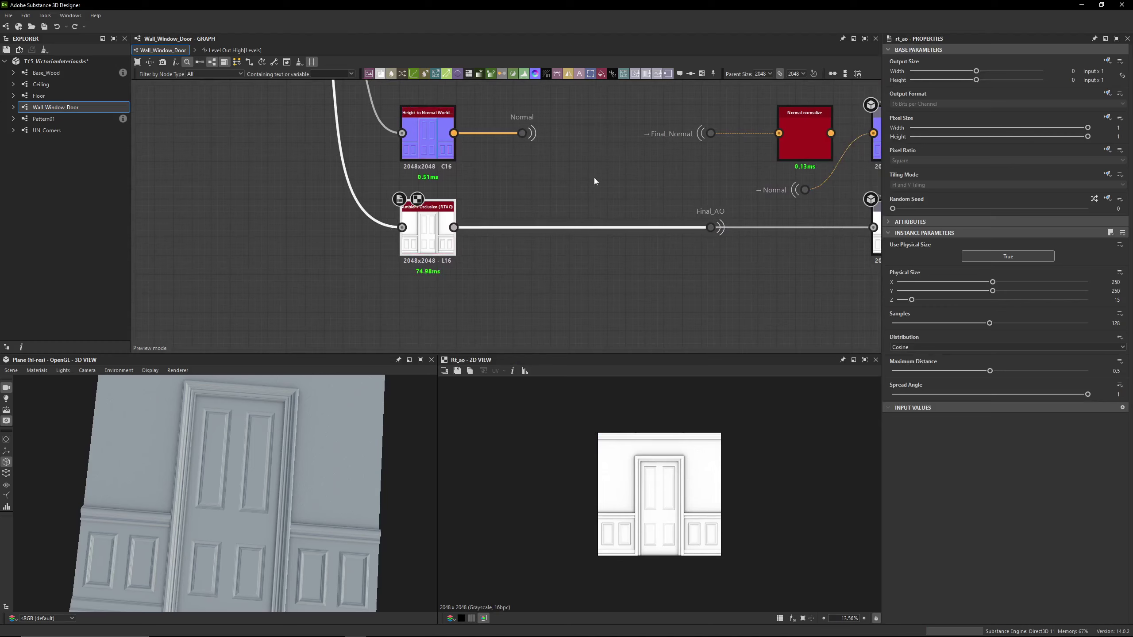
Inspect the Normal portal dot that carries the Height to Normal output toward the Normal output
scroll(442, 232, down, 4)
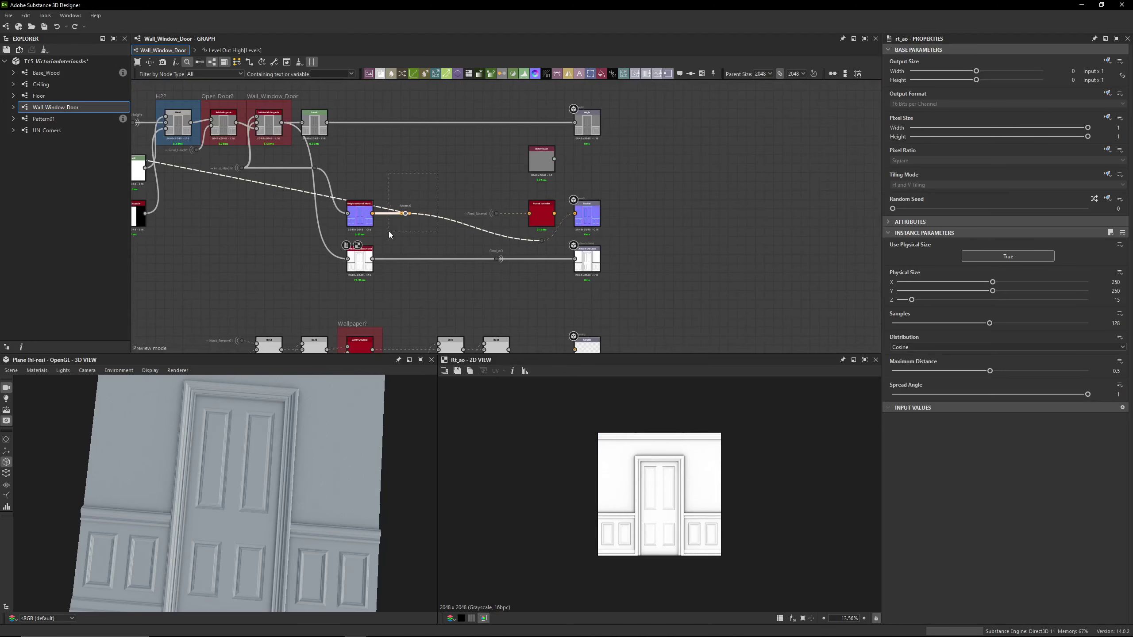
click(405, 213)
scroll(473, 241, up, 2)
scroll(608, 251, down, 2)
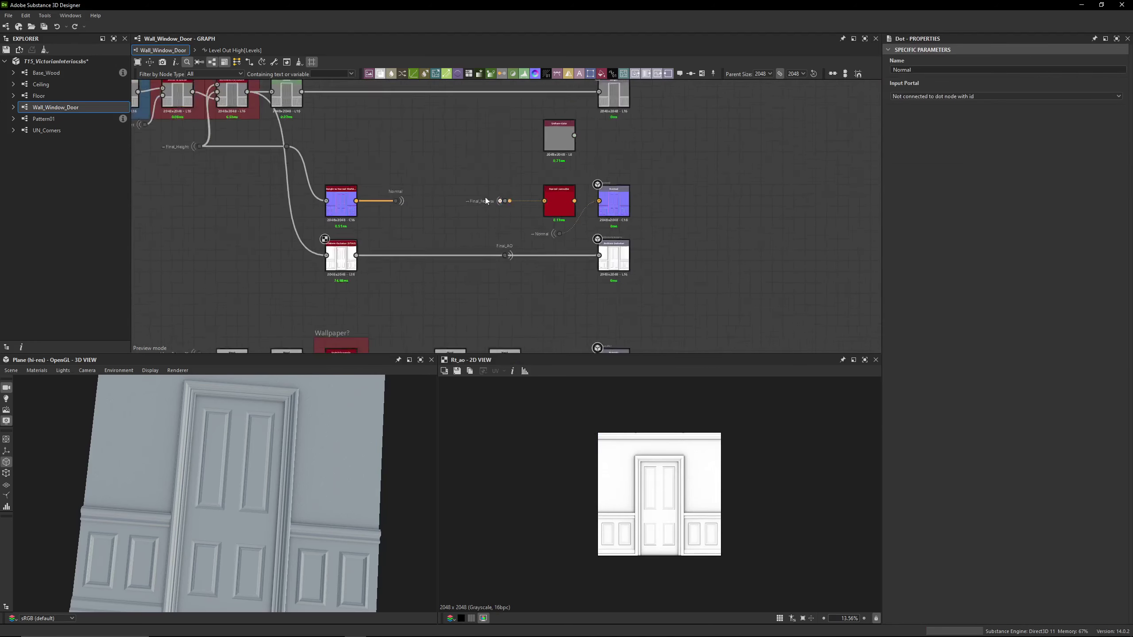
Look over the output section of the graph and examine the door and paneling relief up close in the 3D view
middle_drag(586, 130, 616, 200)
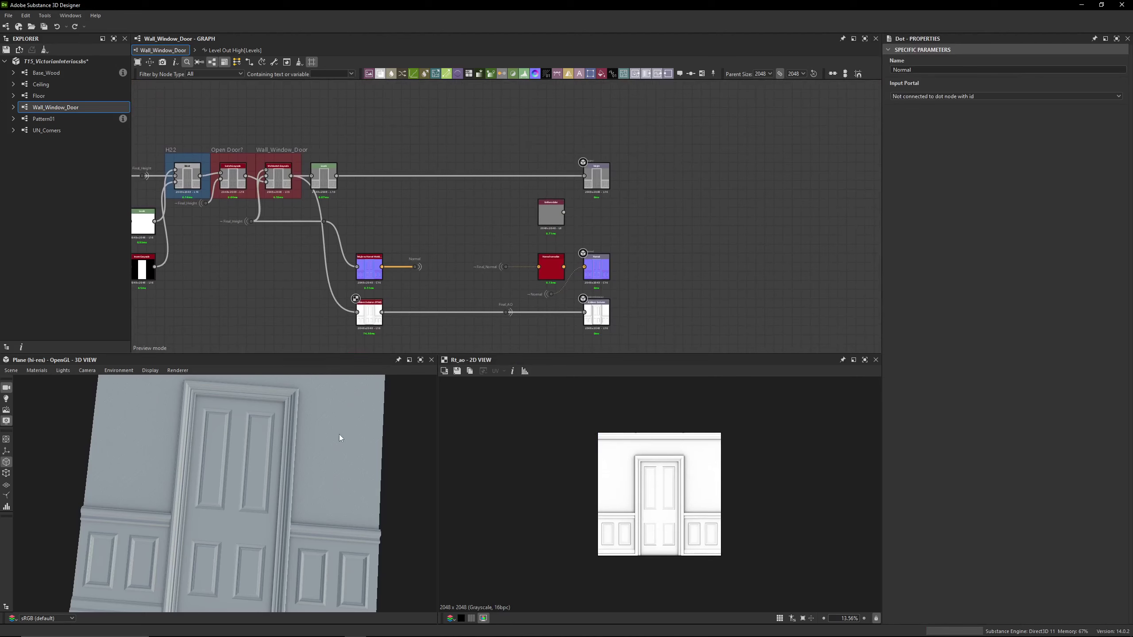
scroll(298, 302, down, 3)
middle_drag(323, 295, 452, 131)
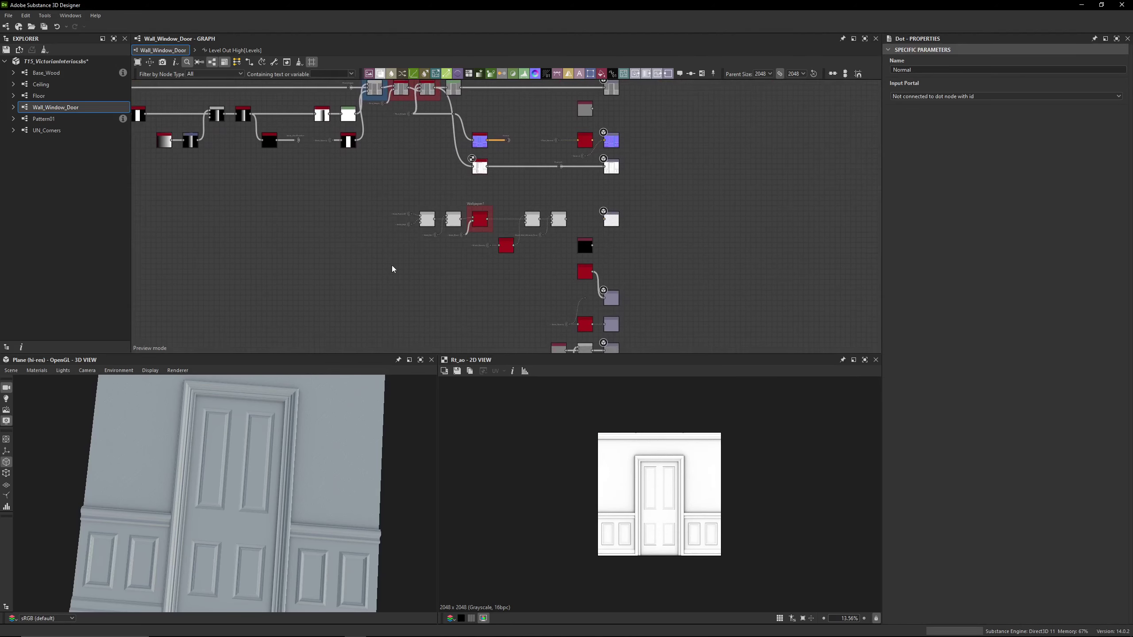
mouse_move(365, 388)
mouse_down()
mouse_move(331, 417)
mouse_move(386, 399)
mouse_up()
scroll(244, 491, up, 5)
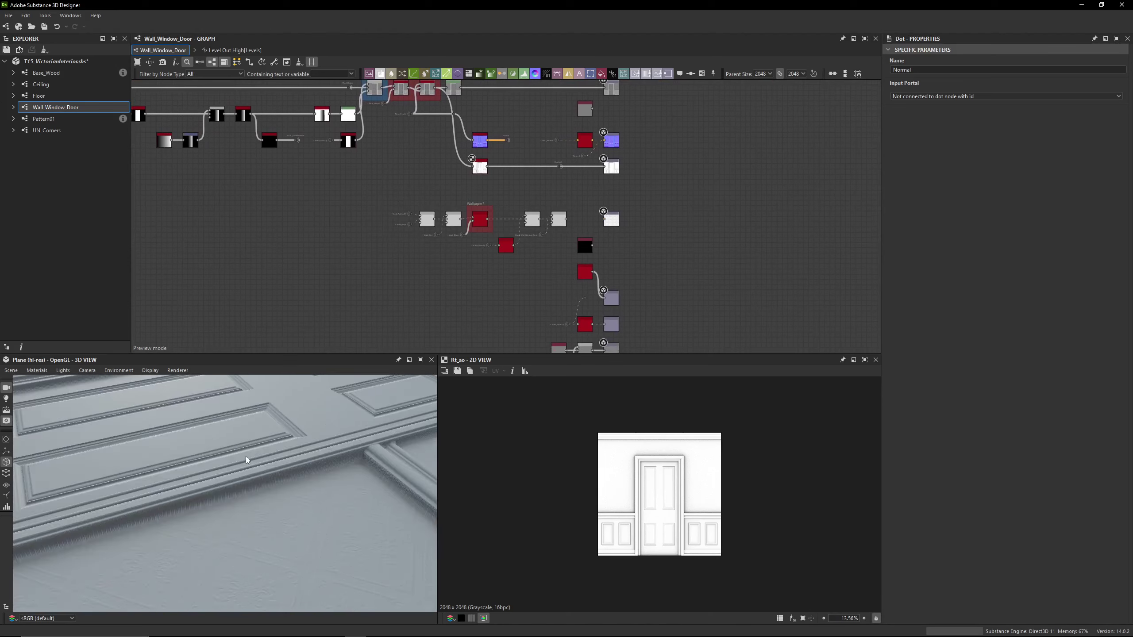
scroll(246, 458, down, 5)
Survey the parallel normal, base color and roughness rows of the graph back to where they begin
scroll(493, 236, down, 3)
middle_drag(495, 241, 543, 269)
scroll(510, 240, down, 3)
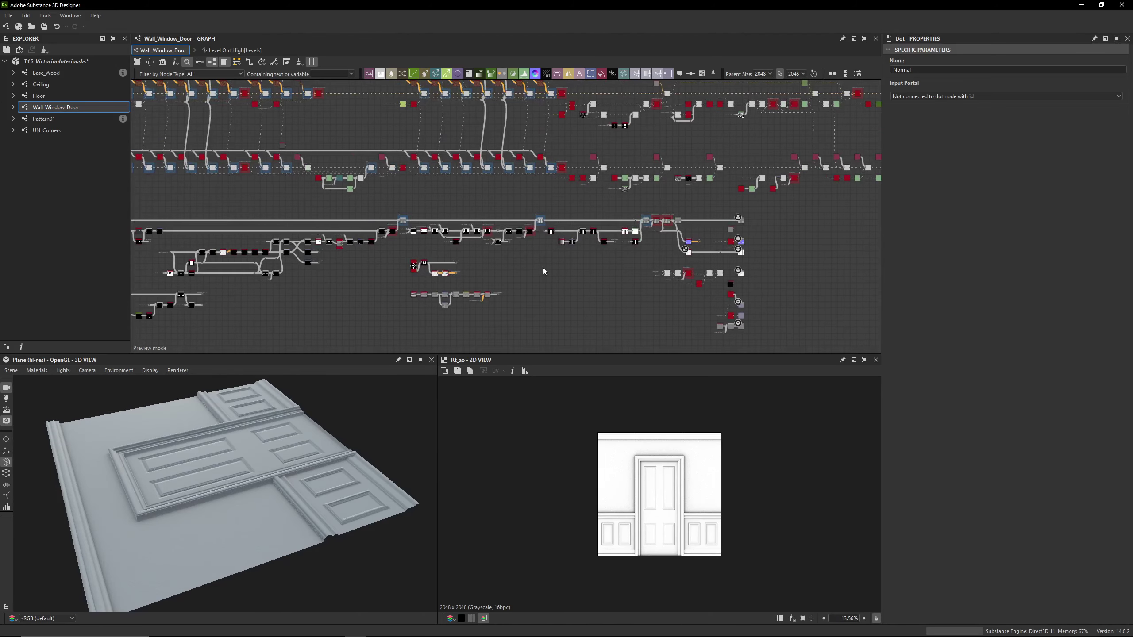
middle_drag(349, 208, 568, 341)
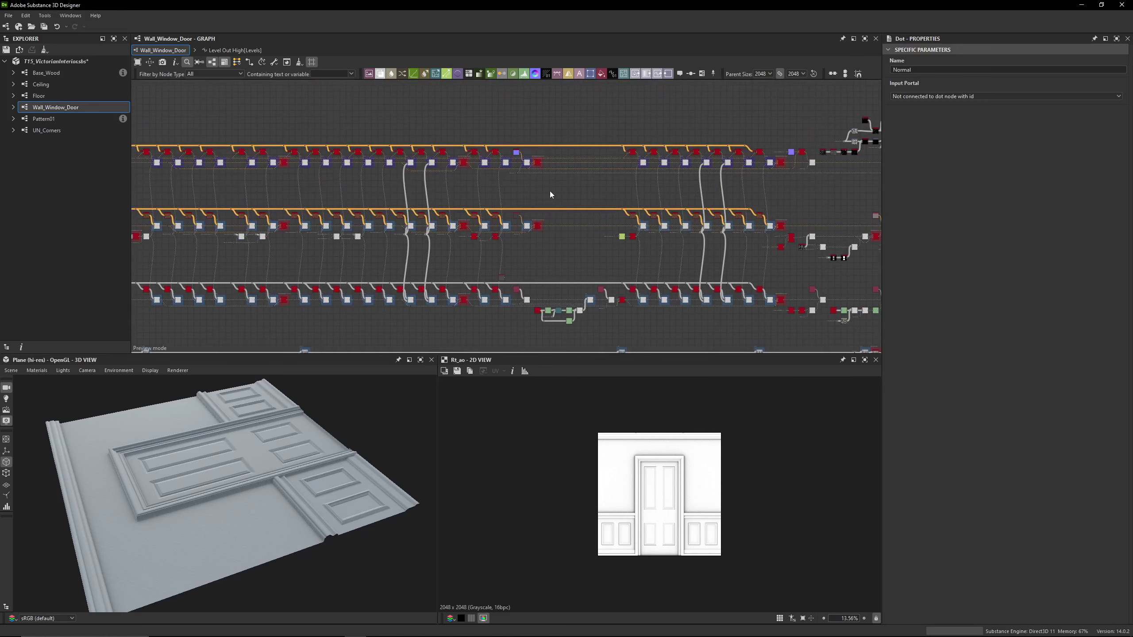
middle_drag(550, 195, 486, 222)
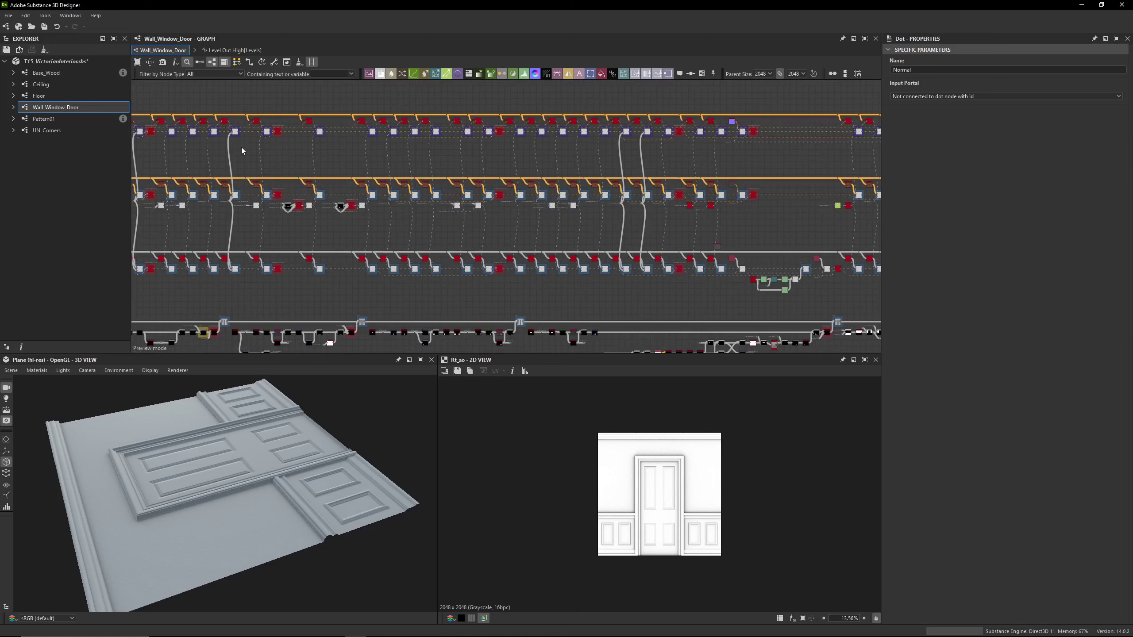
middle_drag(823, 177, 400, 186)
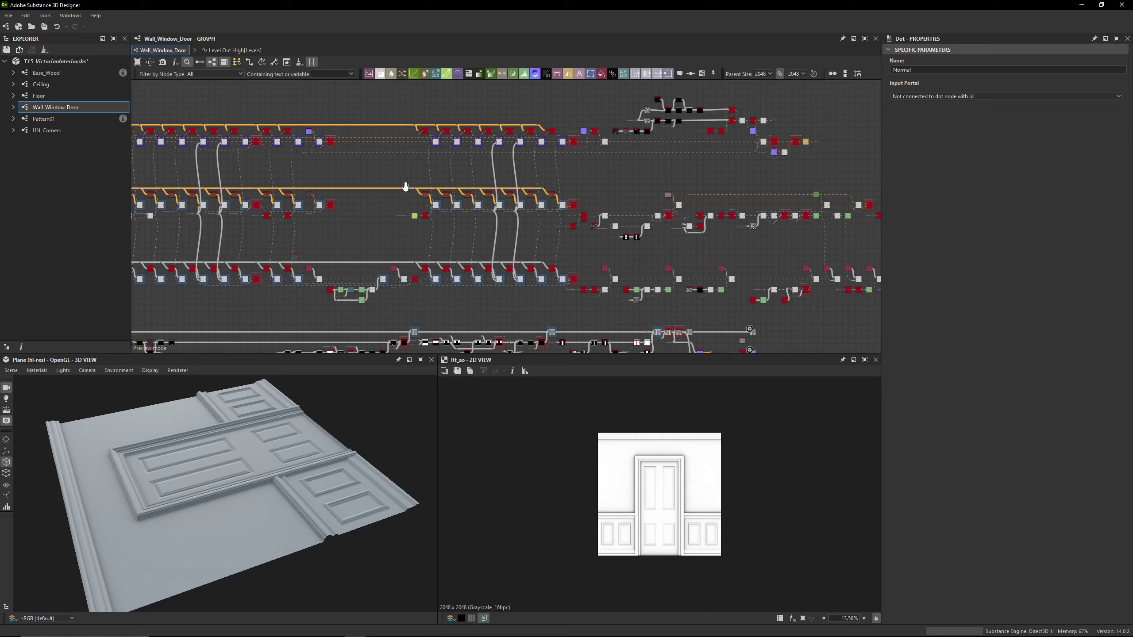
middle_drag(404, 187, 744, 188)
middle_drag(180, 176, 499, 178)
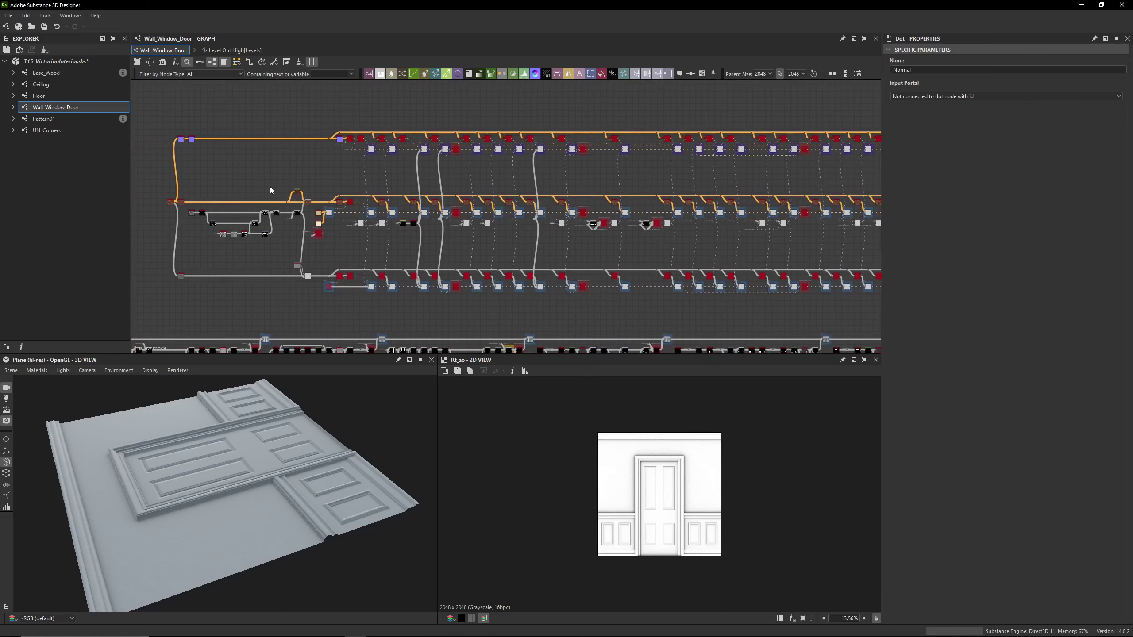
Preview the Base_Wood node that feeds the material rows in the 2D view
scroll(203, 184, up, 5)
scroll(388, 186, up, 5)
scroll(444, 194, up, 5)
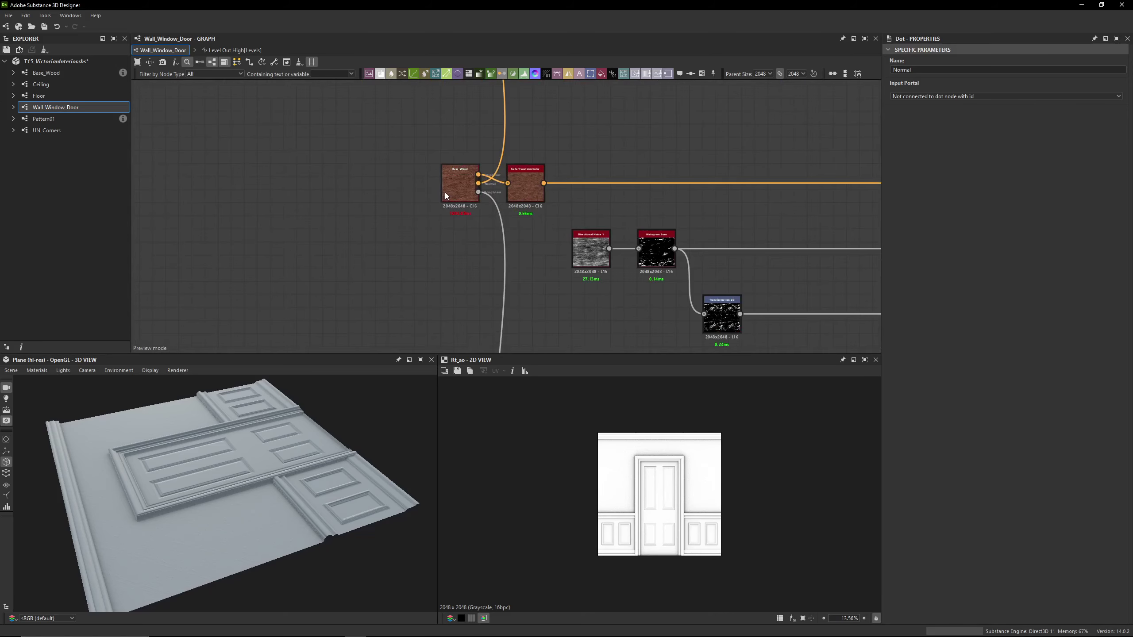
middle_drag(445, 195, 383, 207)
double_click(395, 201)
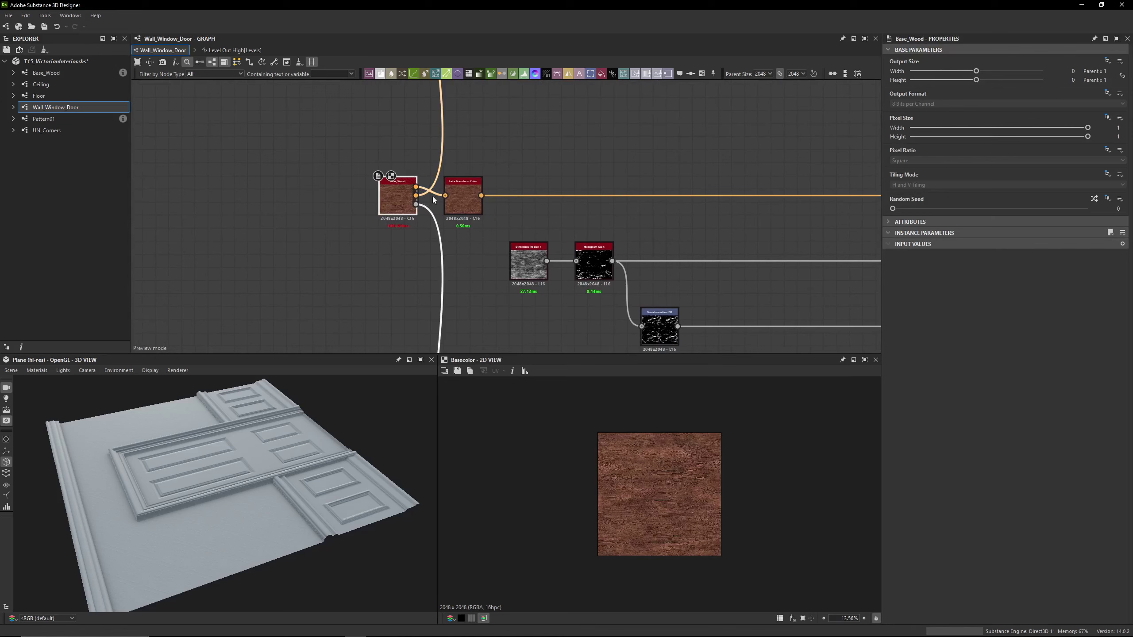
Preview Base_Wood's Normal, Base Color and Roughness outputs one by one, checking the wood grain at close range
scroll(432, 197, up, 6)
double_click(391, 217)
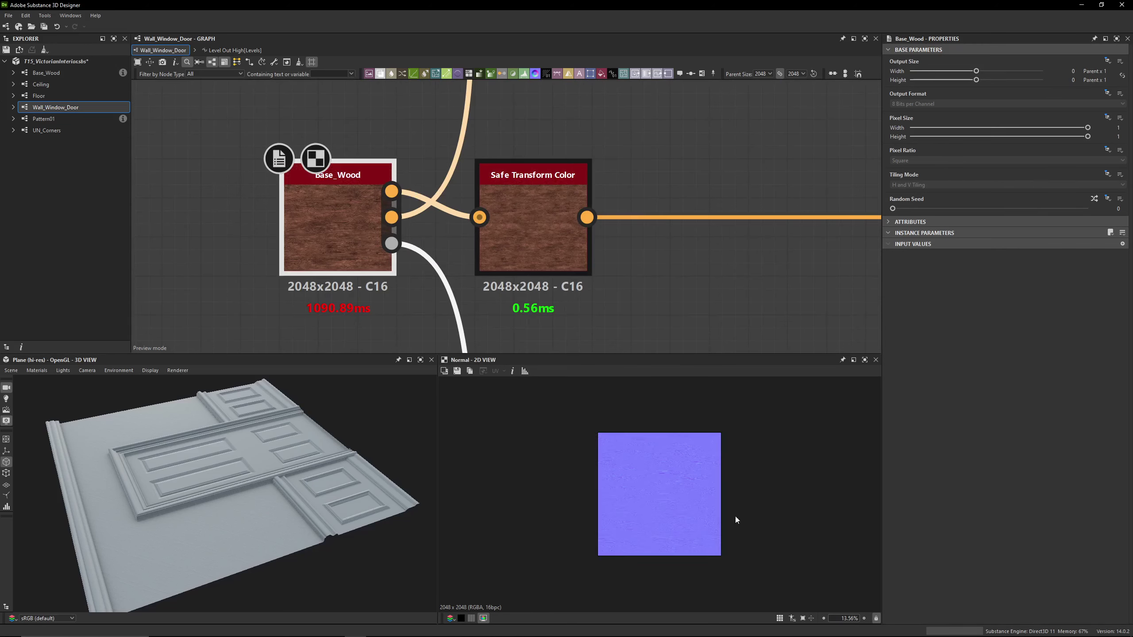
scroll(635, 478, up, 8)
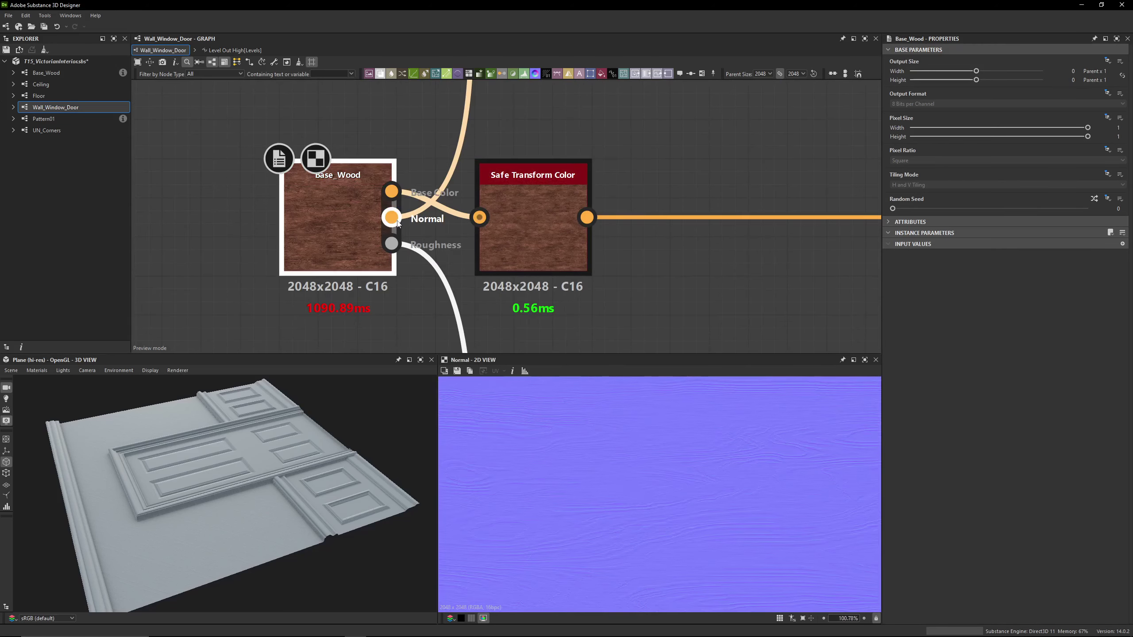
double_click(391, 192)
double_click(391, 244)
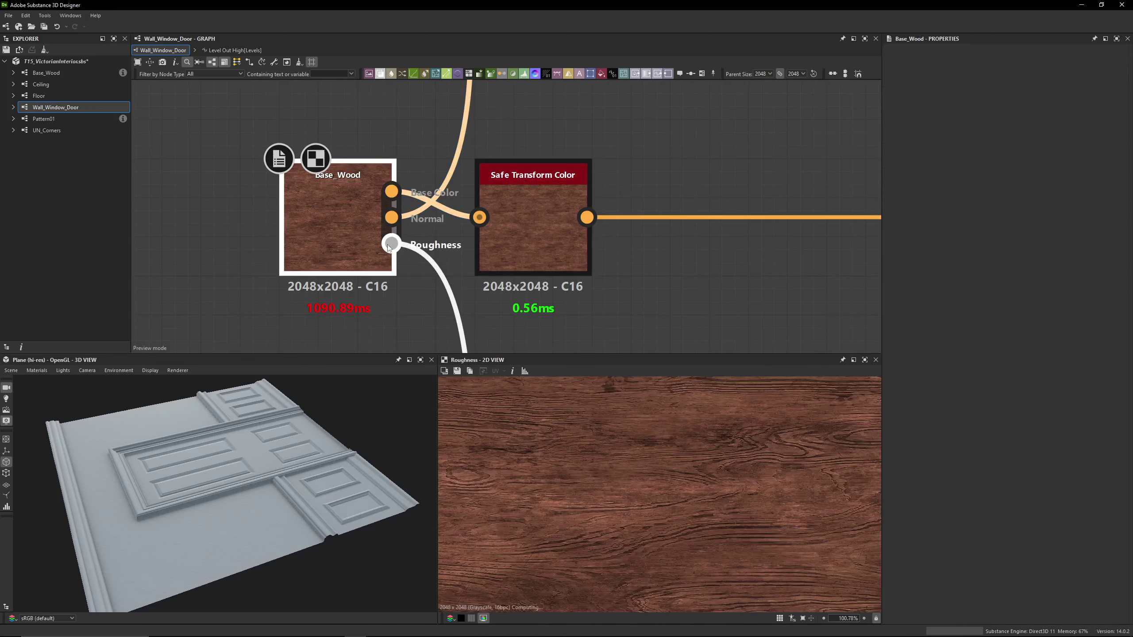
scroll(561, 480, down, 10)
scroll(523, 240, down, 8)
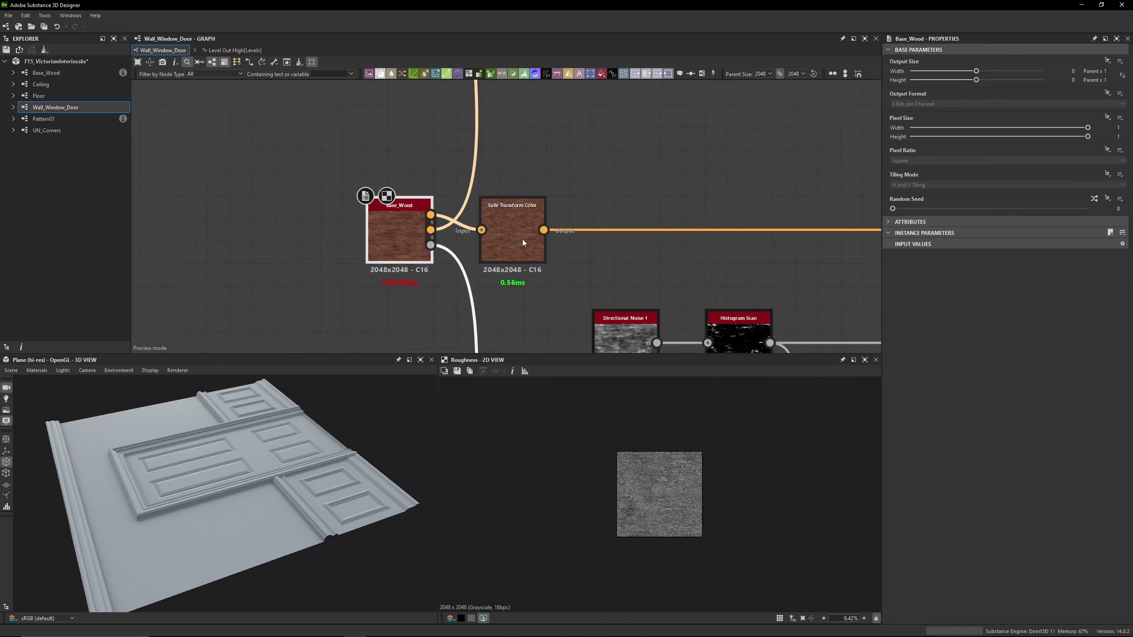
Examine the node group that follows Base_Wood and leads into the layered material rows
middle_drag(700, 181, 534, 186)
drag(609, 137, 464, 300)
click(503, 178)
scroll(452, 204, up, 1)
scroll(452, 205, up, 2)
middle_drag(598, 167, 348, 160)
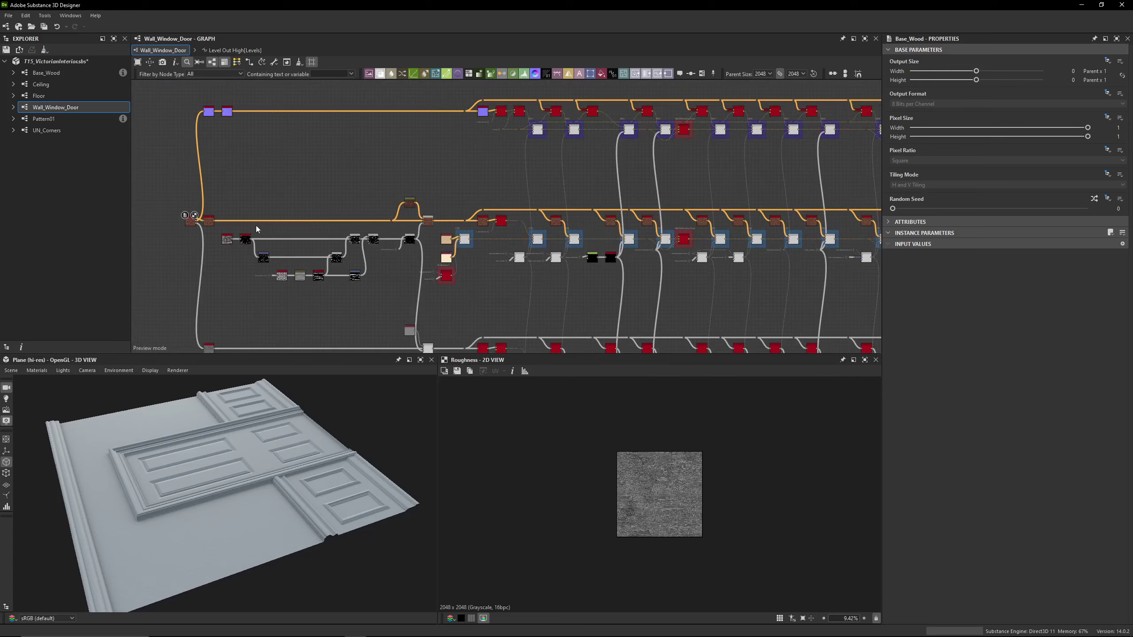
Preview the paneling and crown paneling mask blends for C01 and C02, and the Histogram Scan crown ceiling mask for C03
scroll(186, 228, up, 3)
middle_drag(617, 149, 295, 140)
scroll(495, 256, up, 5)
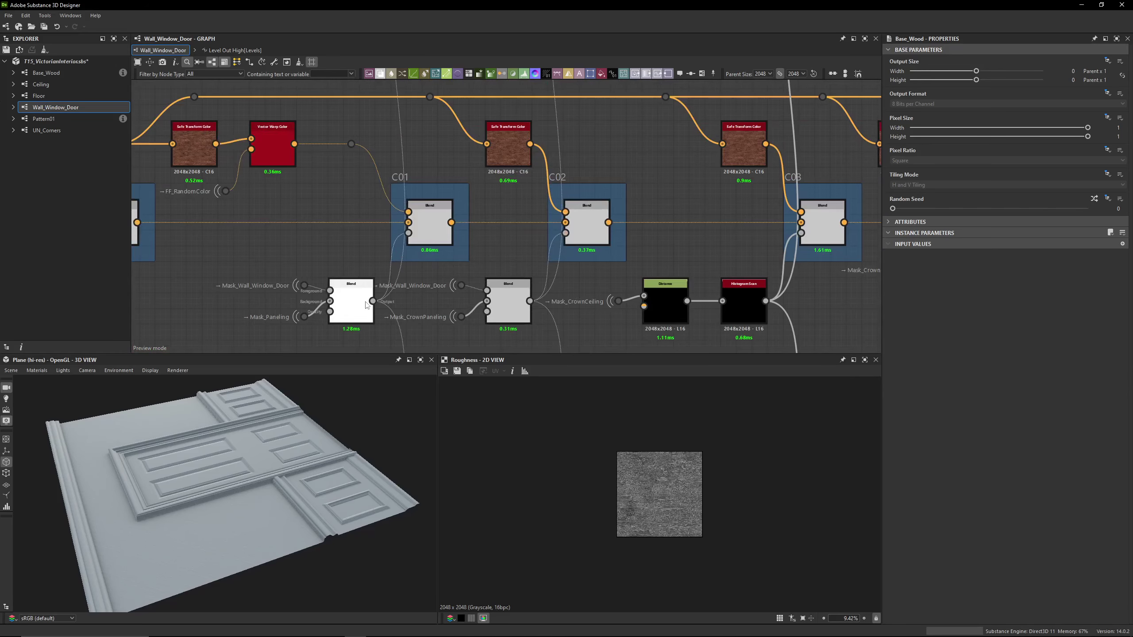
double_click(351, 302)
scroll(637, 536, up, 3)
double_click(509, 303)
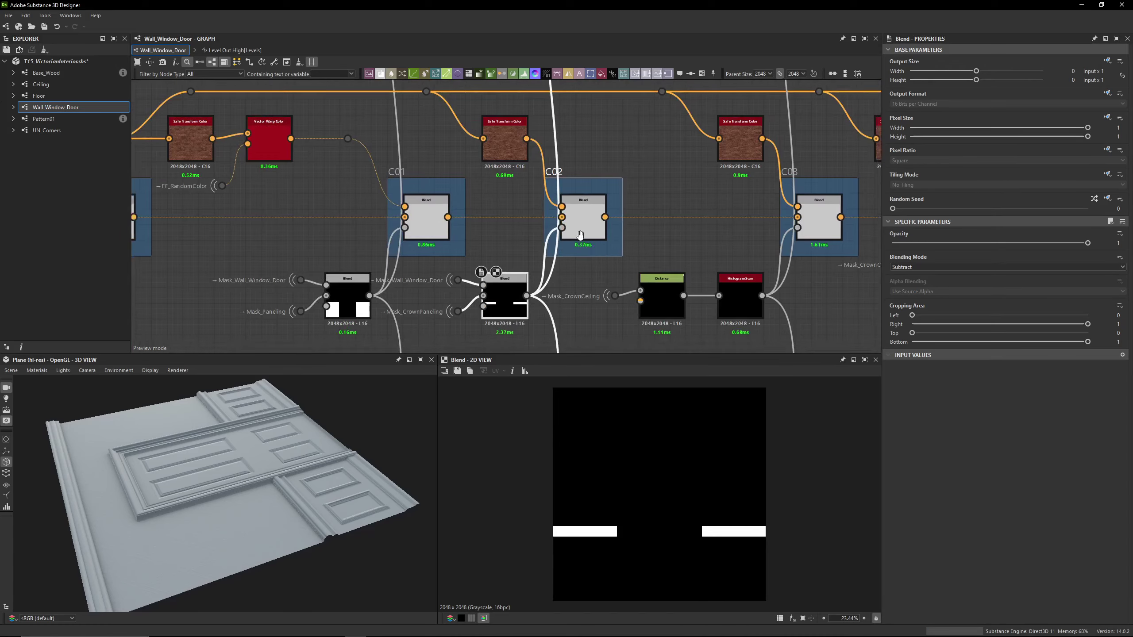
middle_drag(773, 302, 514, 169)
double_click(494, 179)
Preview the crown floor mask blends, the PanelingShape mask blend and the blend combining the two PanelingCrown masks
middle_drag(870, 232, 634, 233)
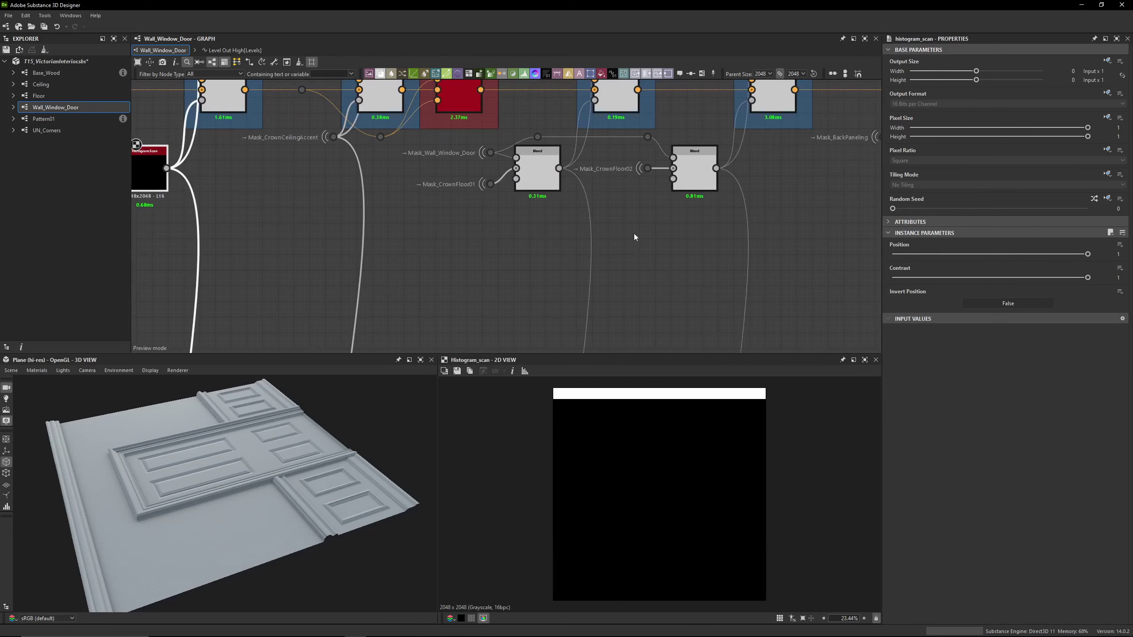
double_click(537, 176)
double_click(695, 176)
middle_drag(731, 188, 276, 189)
middle_drag(746, 210, 321, 208)
double_click(382, 179)
double_click(612, 179)
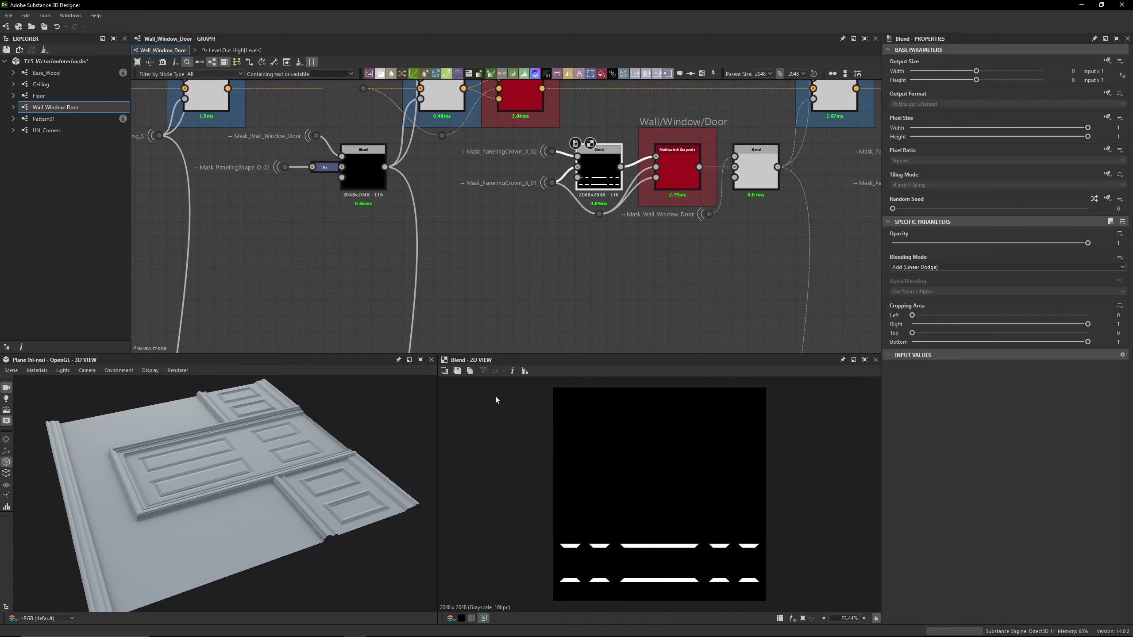
Survey the full length of the layered material rows and highlight a group of color blends near their end to trace the shared masks
scroll(517, 306, down, 8)
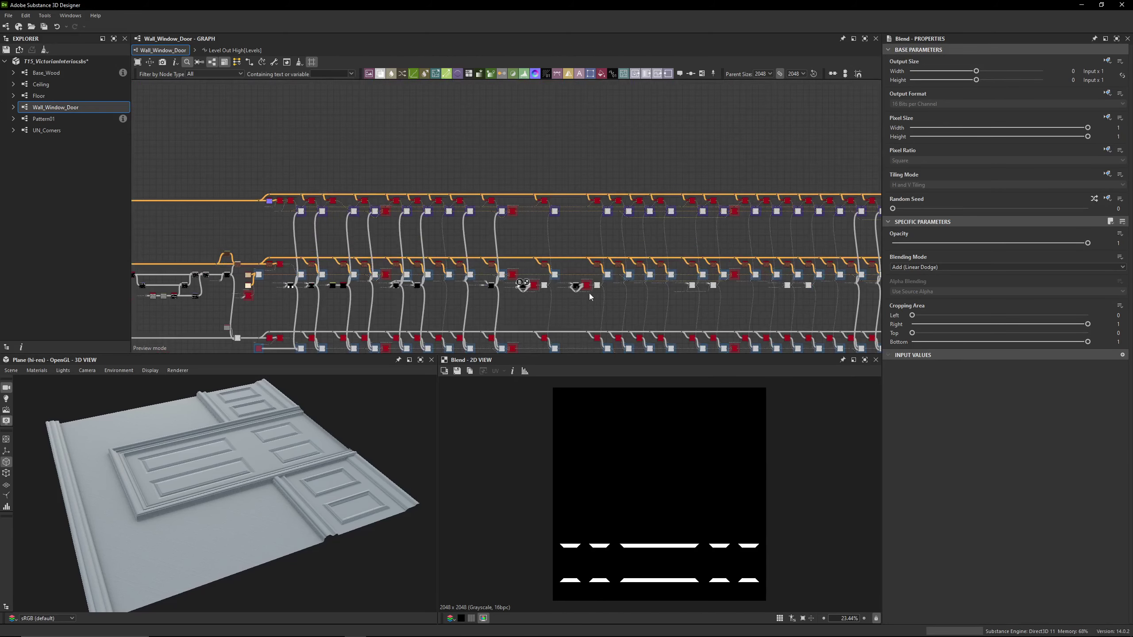
middle_drag(473, 285, 446, 304)
scroll(328, 233, down, 2)
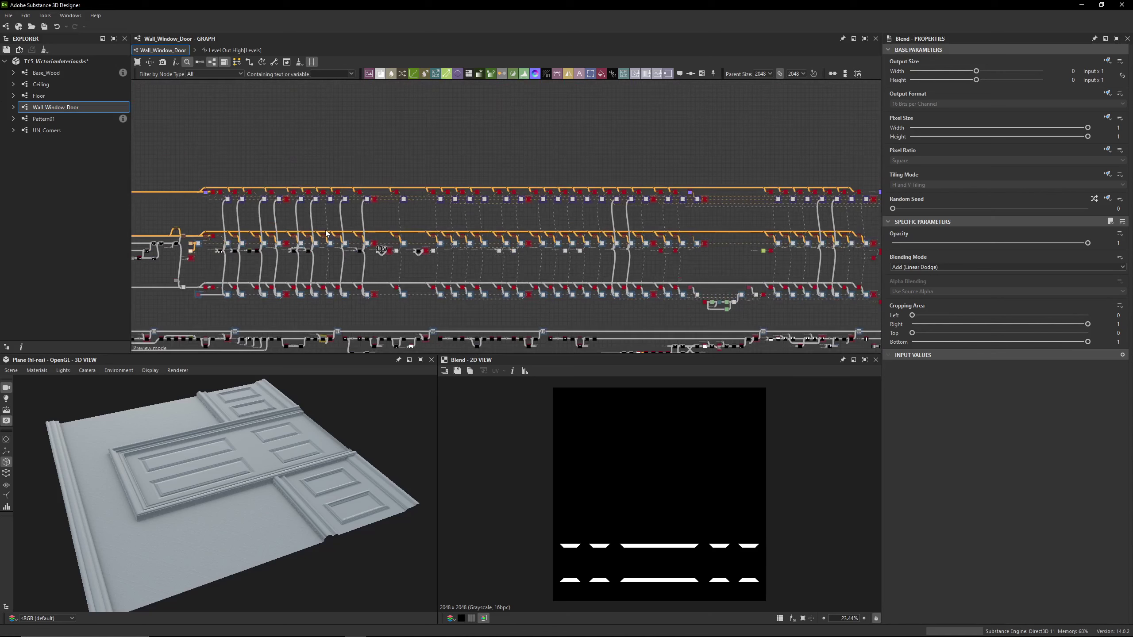
drag(189, 174, 855, 211)
middle_drag(855, 211, 619, 200)
click(635, 149)
scroll(636, 149, up, 2)
drag(584, 281, 535, 259)
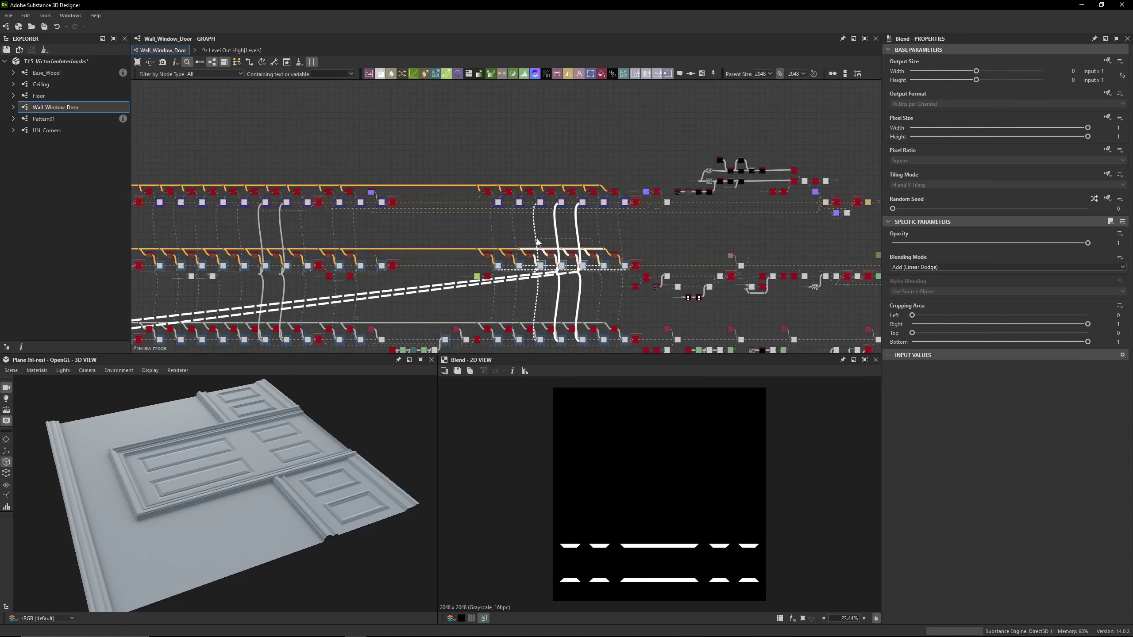
Examine the upper rows of node chains in the Wall_Window_Door graph and follow them to their far ends
click(690, 264)
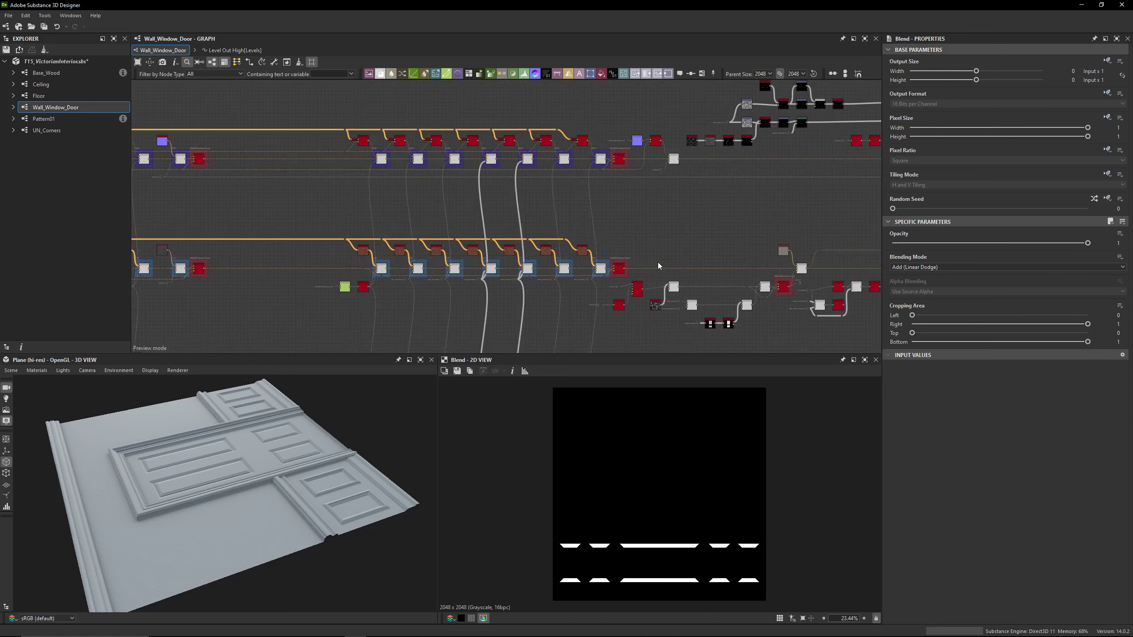
drag(572, 291, 449, 104)
click(448, 103)
middle_drag(624, 121, 247, 137)
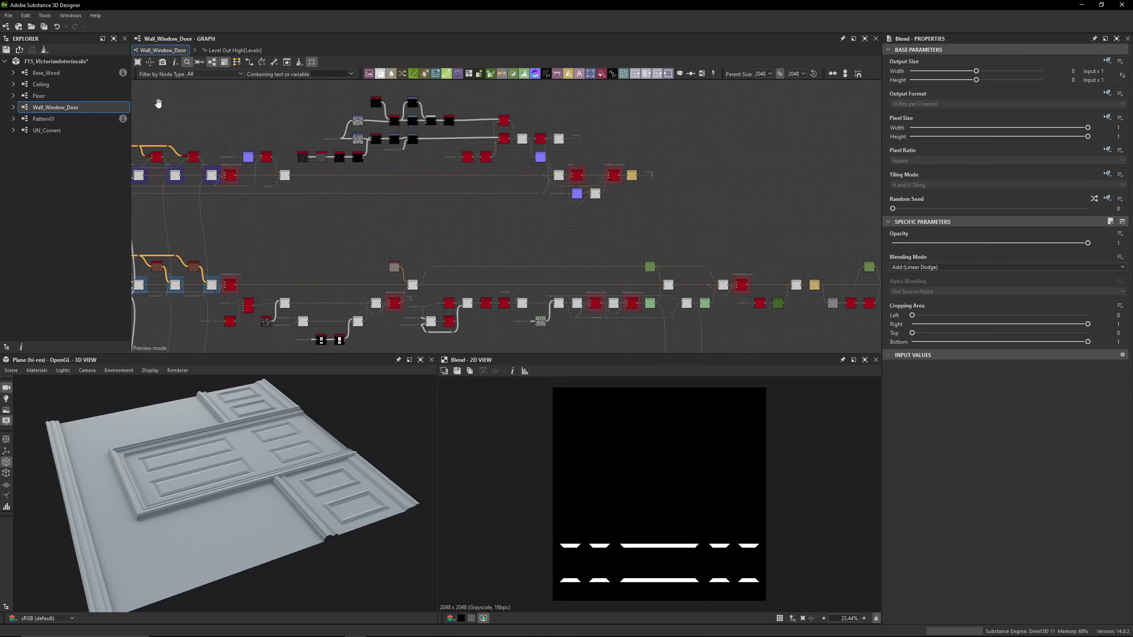
middle_drag(728, 204, 726, 127)
scroll(727, 126, down, 2)
drag(291, 238, 739, 310)
middle_drag(738, 310, 679, 211)
scroll(678, 212, down, 3)
drag(645, 312, 546, 259)
scroll(635, 269, up, 3)
click(634, 269)
middle_drag(703, 206, 513, 318)
middle_drag(645, 168, 626, 242)
scroll(626, 244, down, 6)
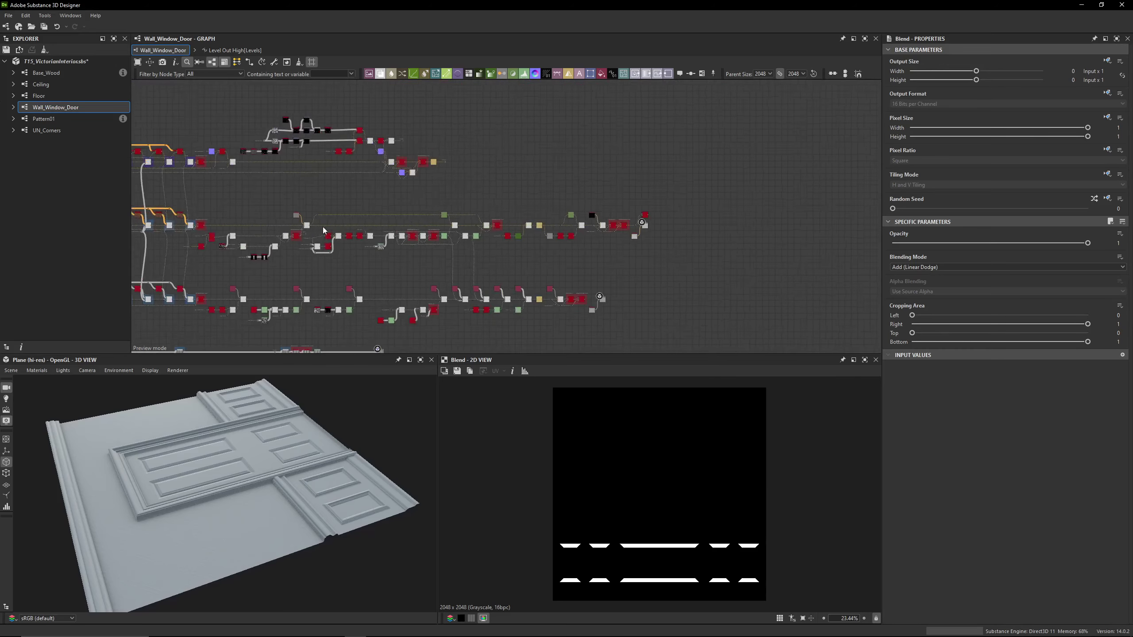
Preview the Histogram Range node and the final Blend node of the door planks height chain
middle_drag(418, 259, 946, 197)
scroll(729, 237, down, 2)
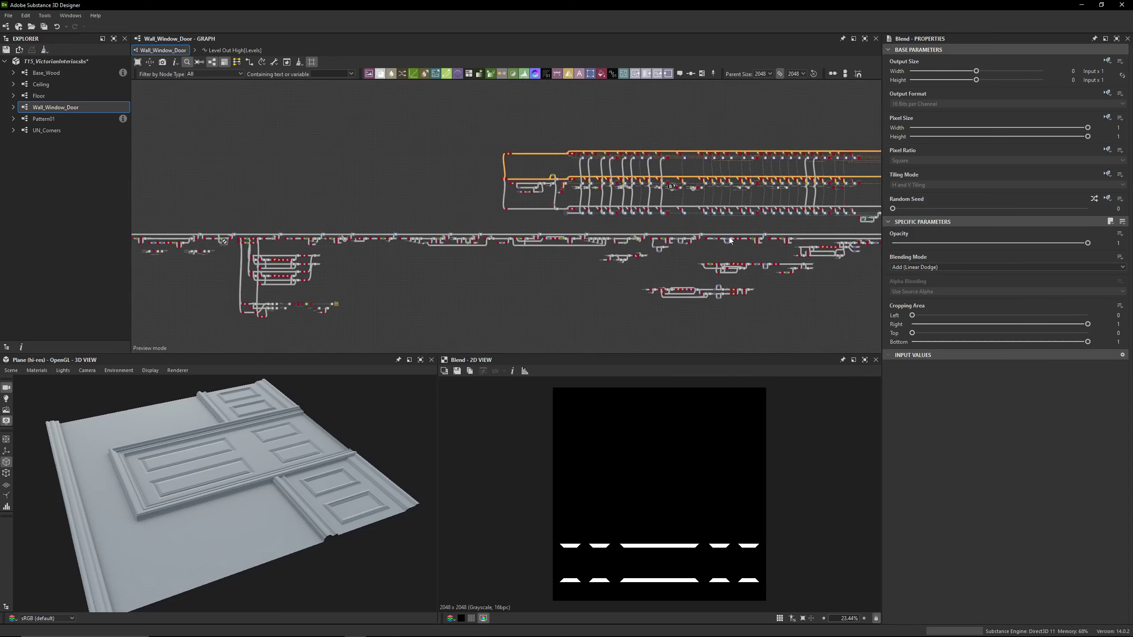
scroll(751, 273, up, 1)
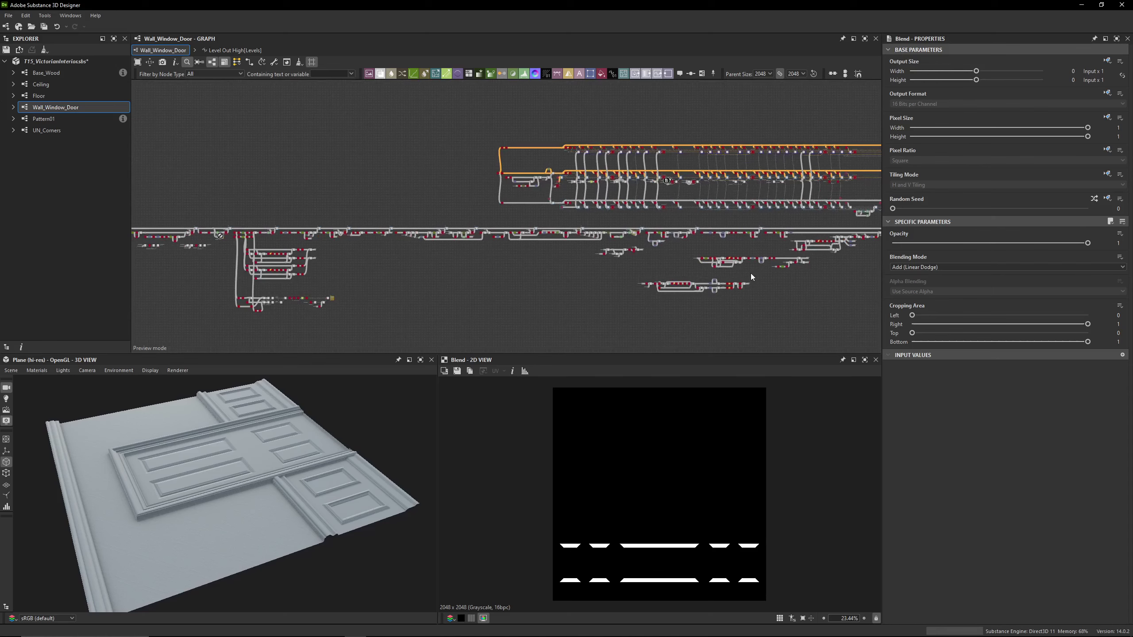
scroll(278, 313, up, 8)
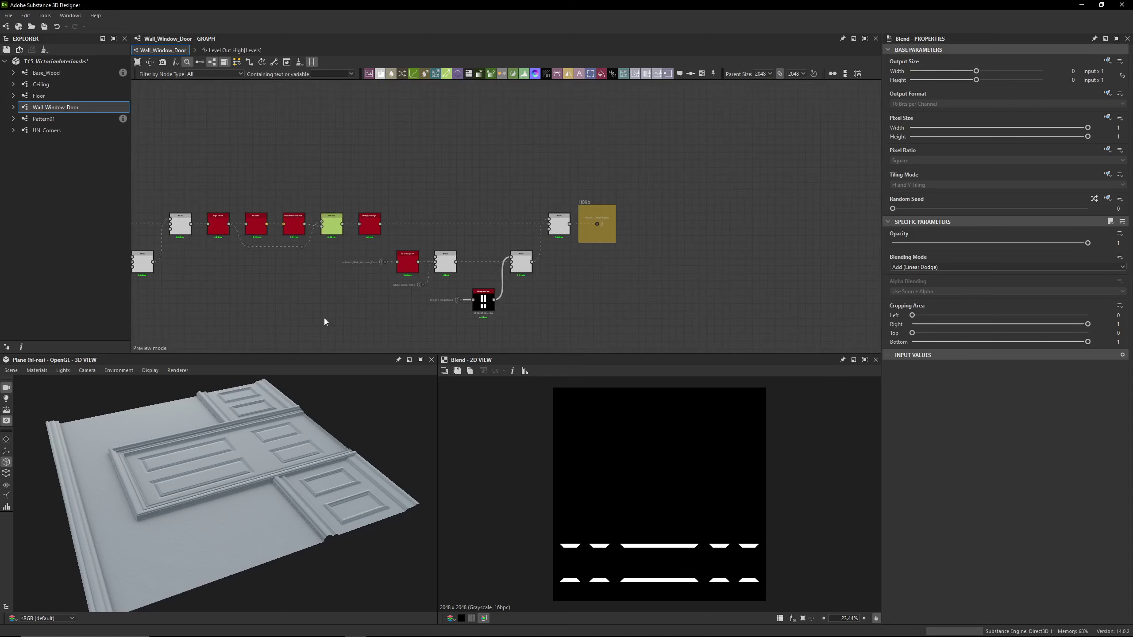
middle_drag(318, 284, 784, 245)
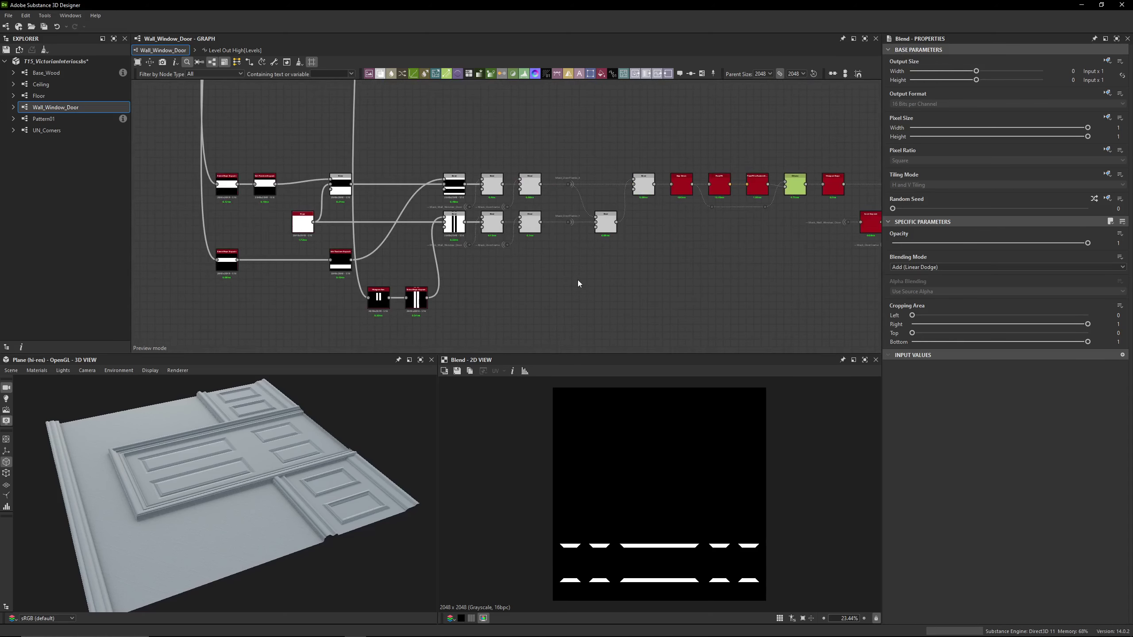
middle_drag(577, 279, 338, 296)
double_click(587, 206)
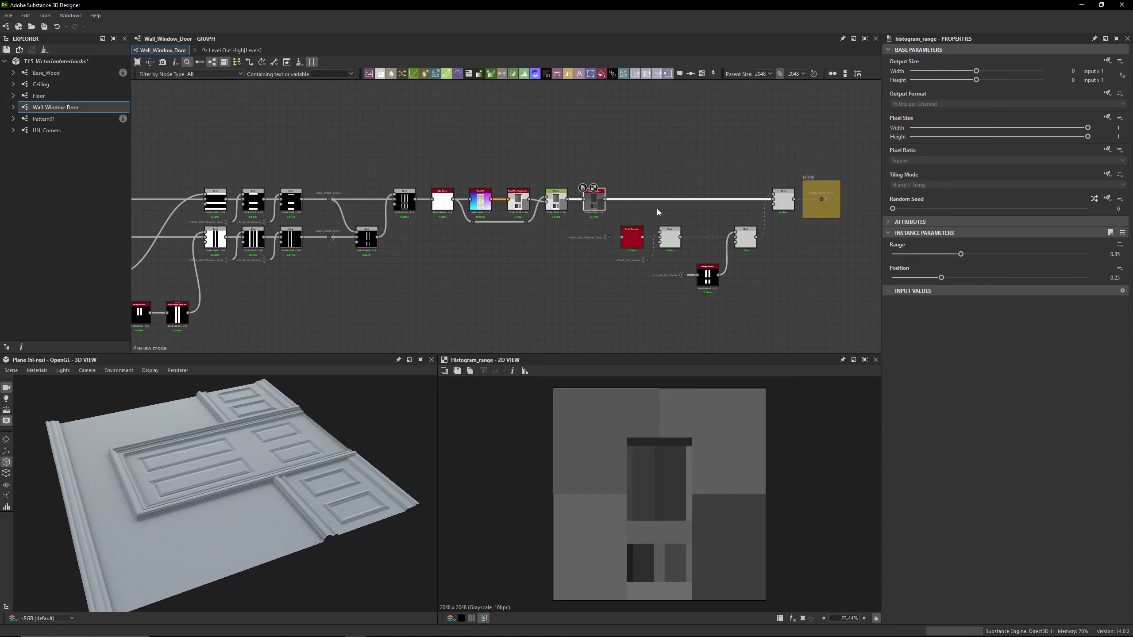
double_click(784, 204)
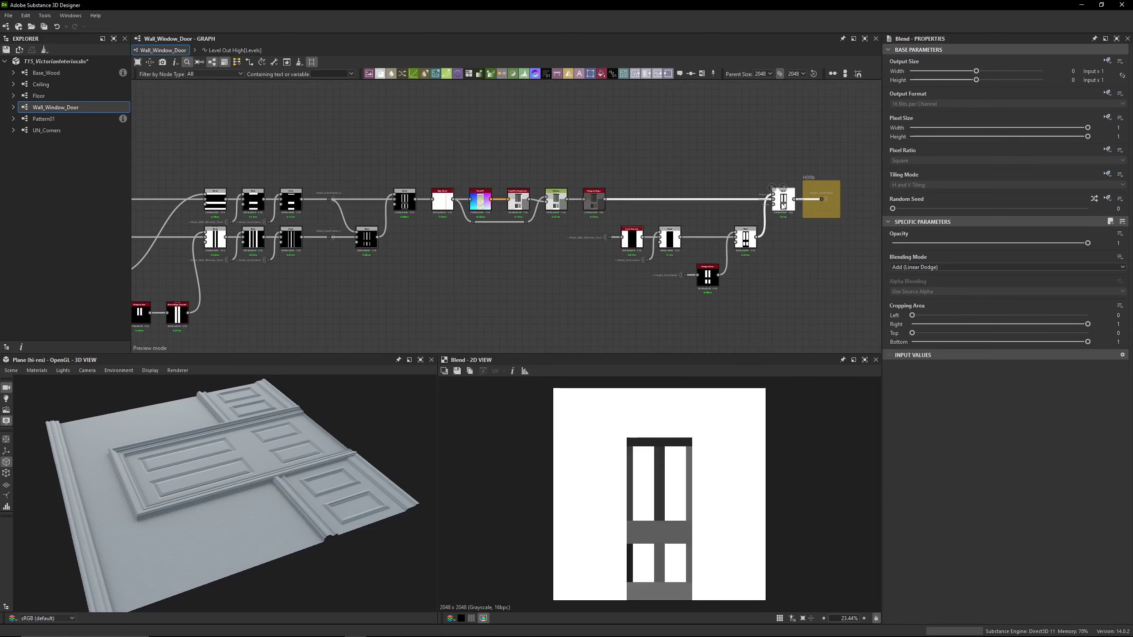
Trace the door planks chain back to the door panel Shape, Bevel and Curve nodes between H08 and H09
scroll(571, 133, down, 5)
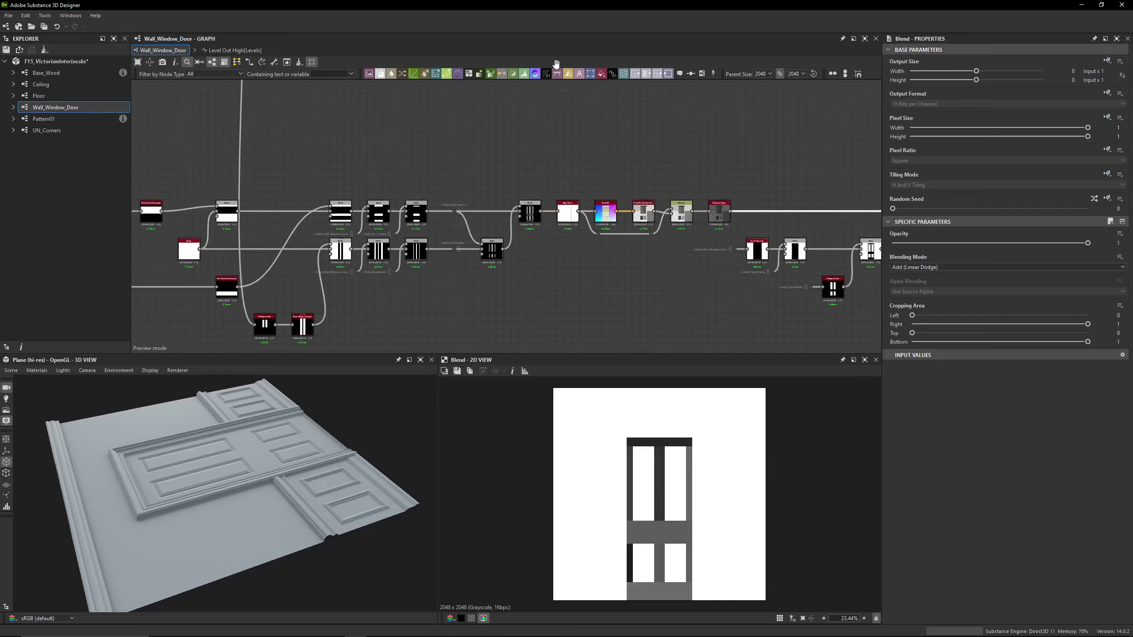
middle_drag(571, 133, 365, 337)
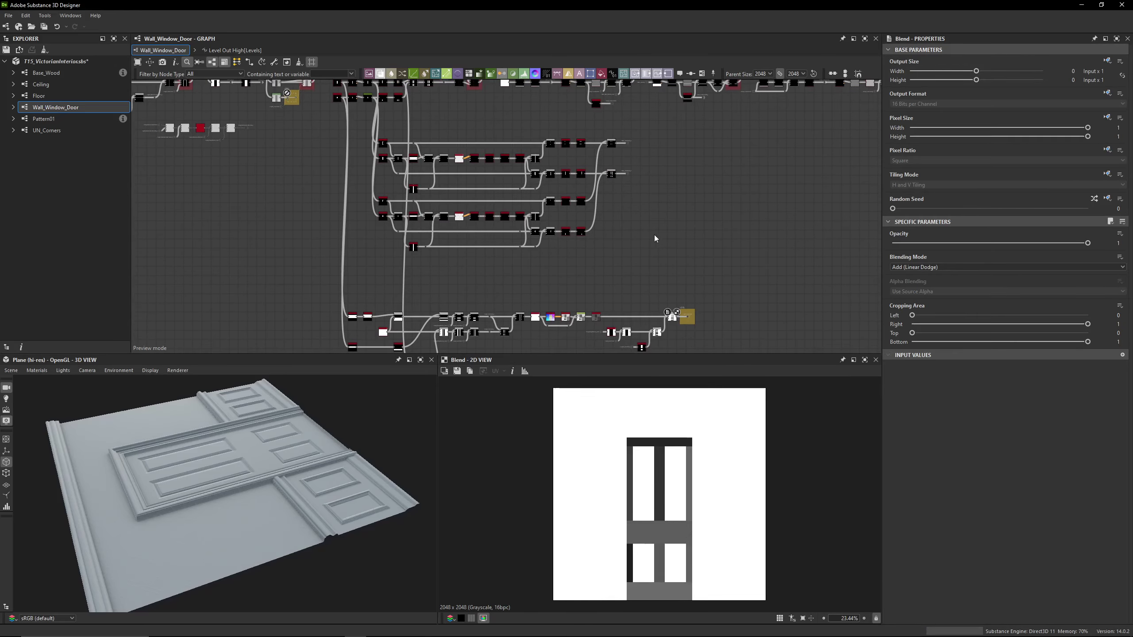
scroll(459, 163, up, 6)
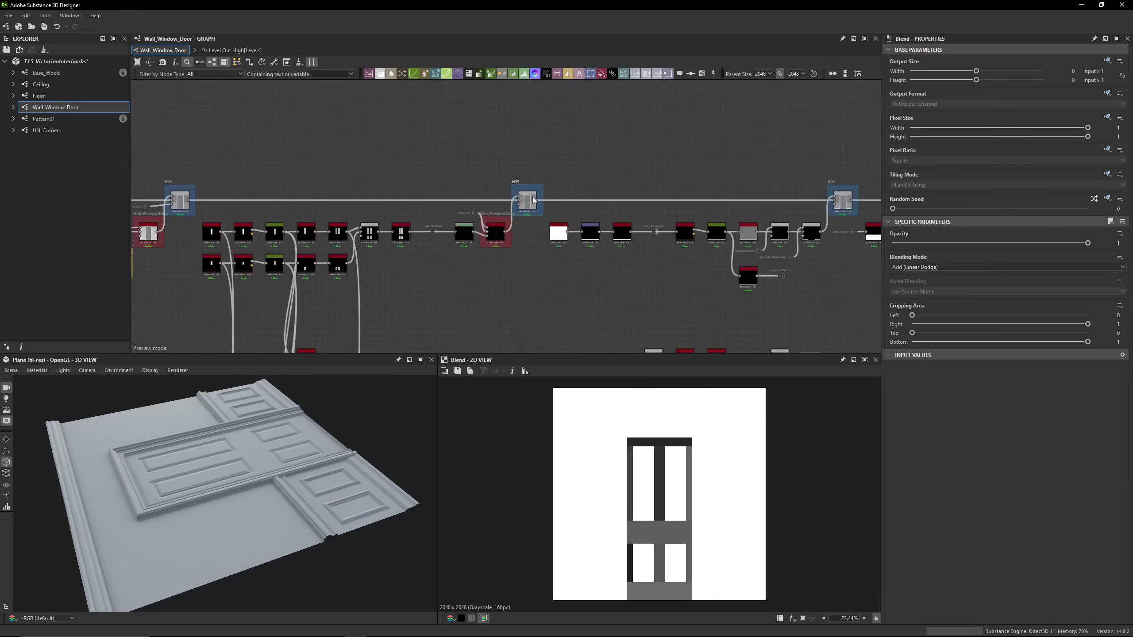
middle_drag(241, 161, 582, 87)
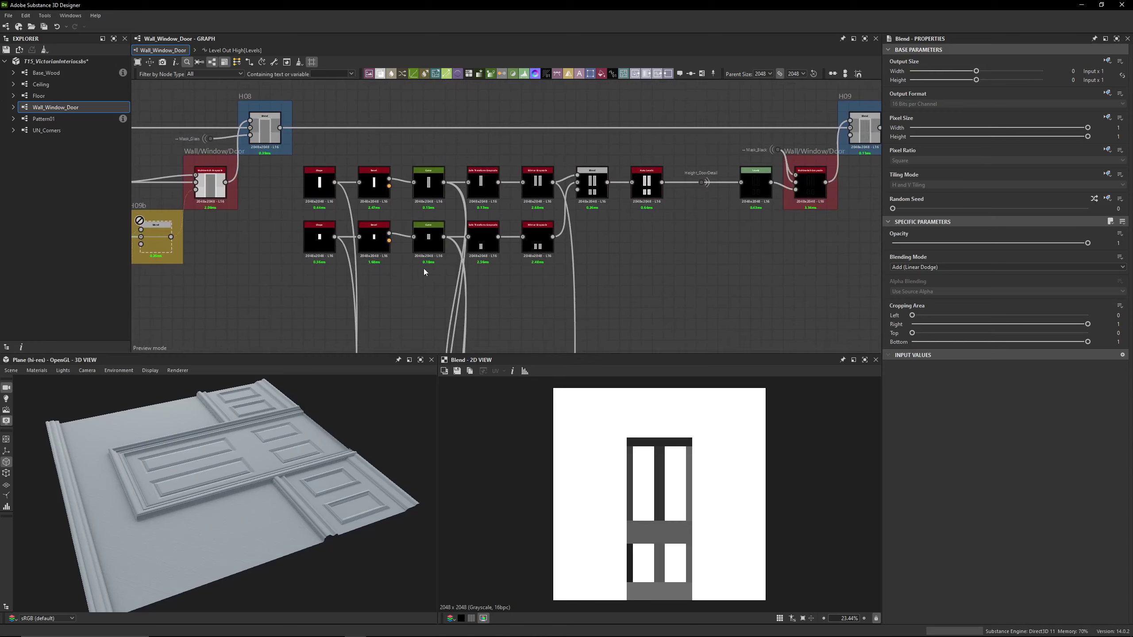
middle_drag(278, 282, 369, 216)
scroll(372, 230, down, 5)
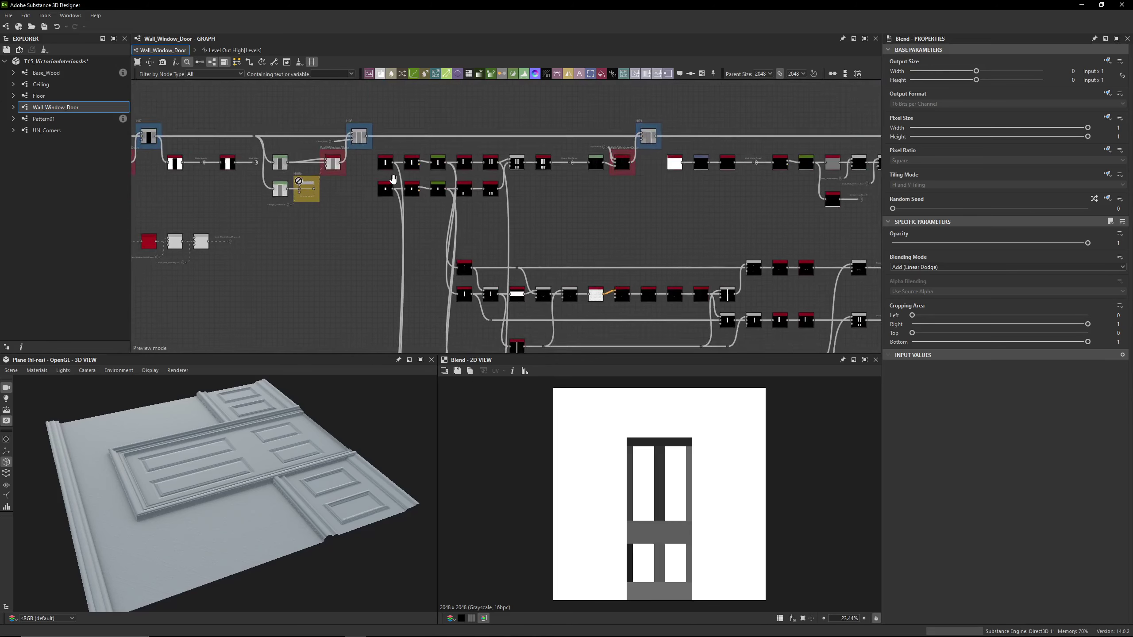
scroll(389, 159, down, 6)
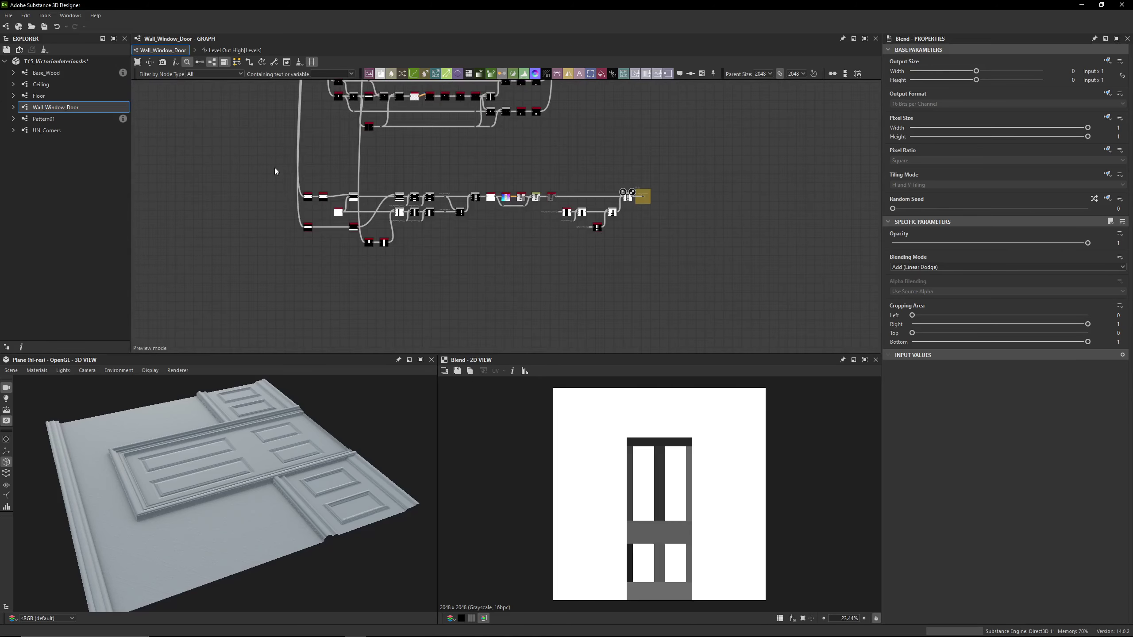
Survey the overall Wall_Window_Door graph layout and examine the door panel nodes alongside the door's 3D detail
scroll(698, 256, down, 3)
middle_drag(731, 235, 769, 230)
scroll(310, 198, up, 3)
middle_drag(405, 230, 572, 231)
scroll(572, 231, up, 2)
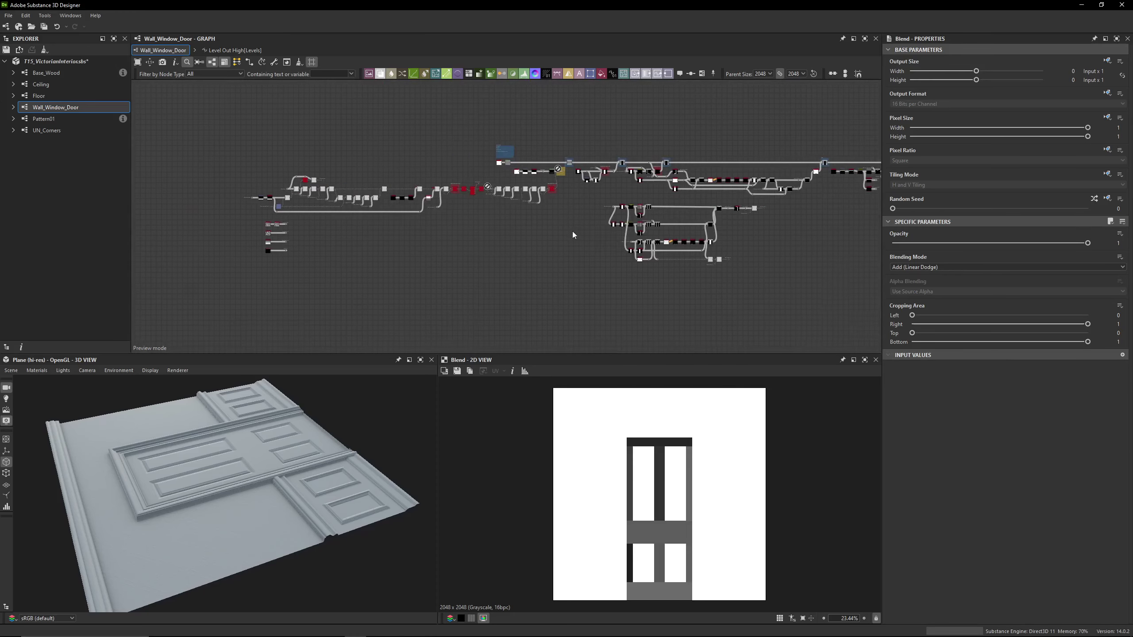
drag(572, 182, 212, 275)
click(557, 263)
middle_drag(557, 263, 112, 183)
middle_drag(825, 139, 535, 161)
scroll(535, 164, up, 6)
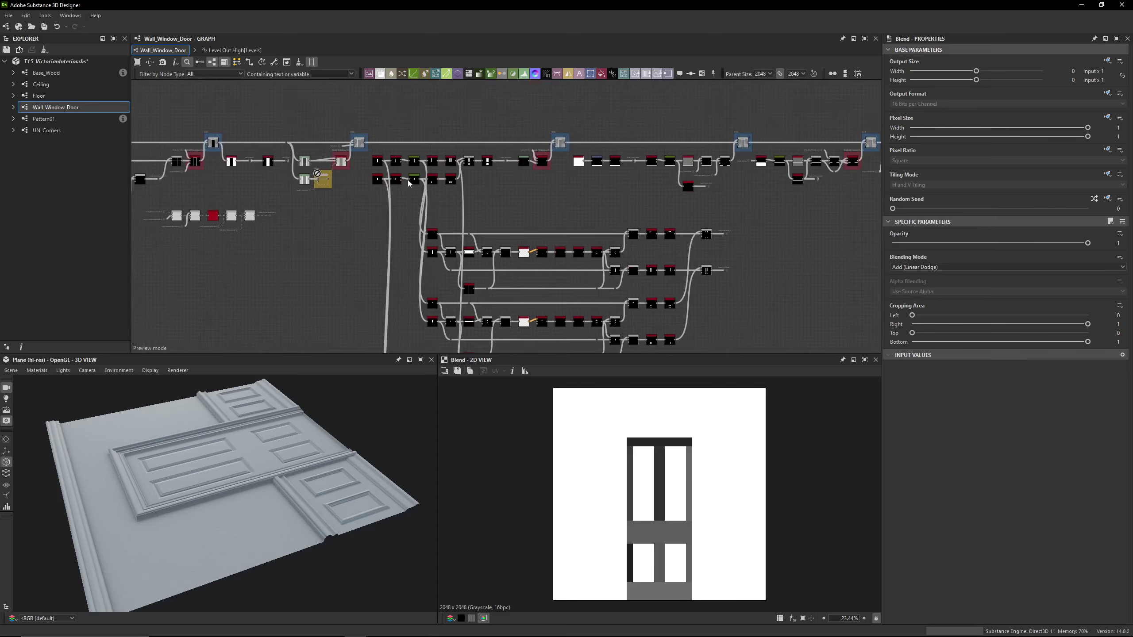
scroll(369, 198, up, 1)
scroll(270, 451, up, 3)
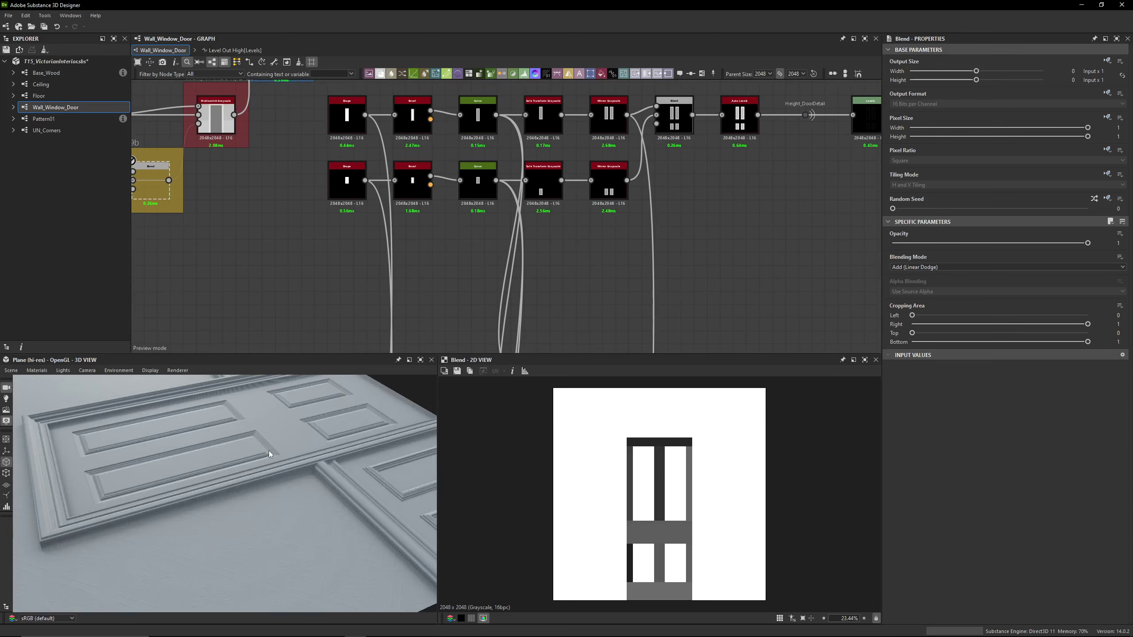
Inspect the Height_DoorPlanks dot and the H09b Blend node it feeds, checking the planks' effect on the 3D door
scroll(468, 287, down, 3)
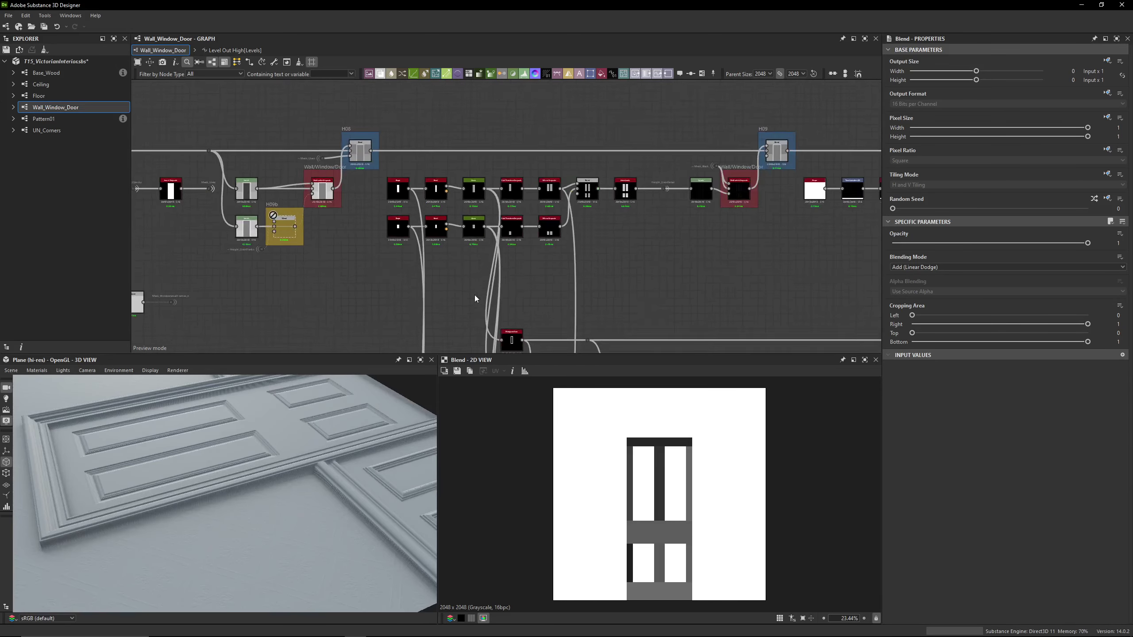
scroll(634, 280, down, 3)
middle_drag(615, 265, 558, 202)
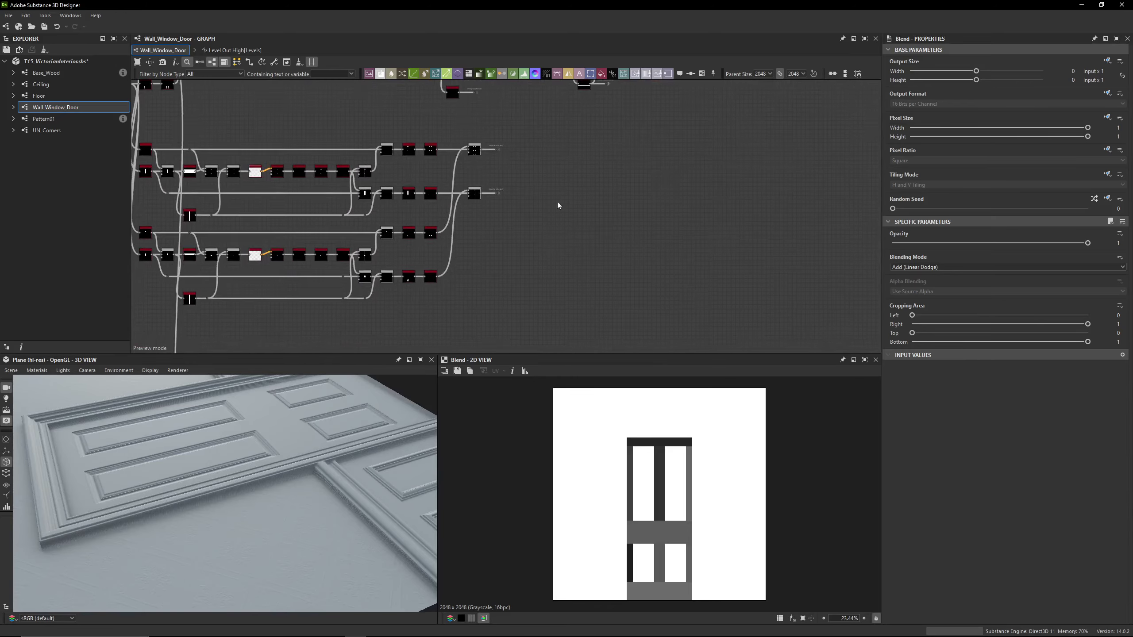
scroll(567, 267, up, 5)
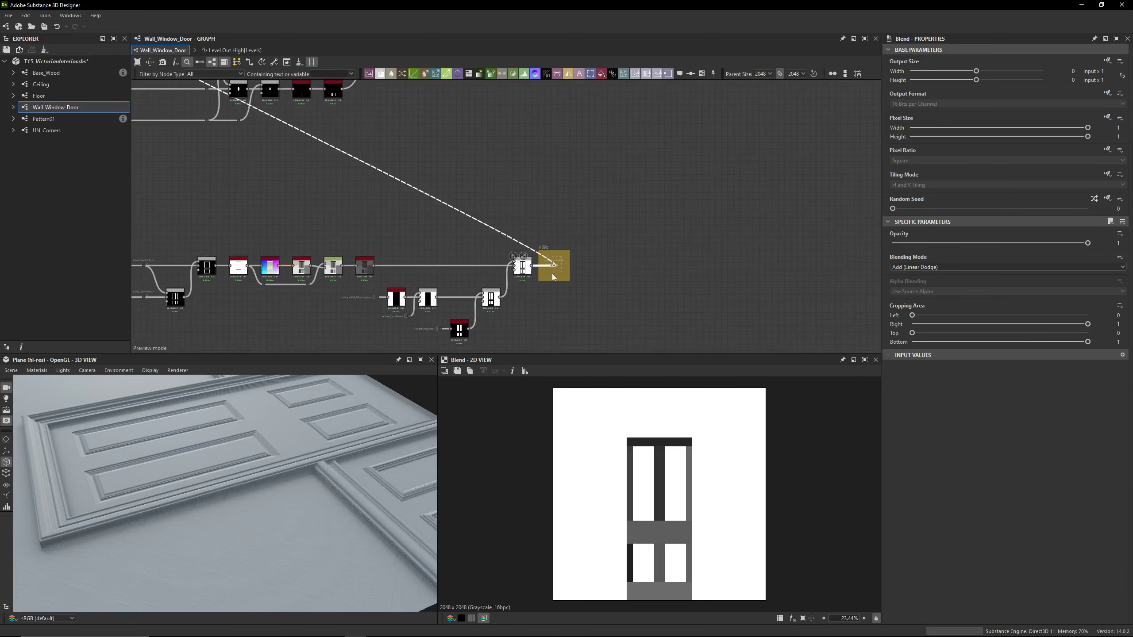
double_click(554, 270)
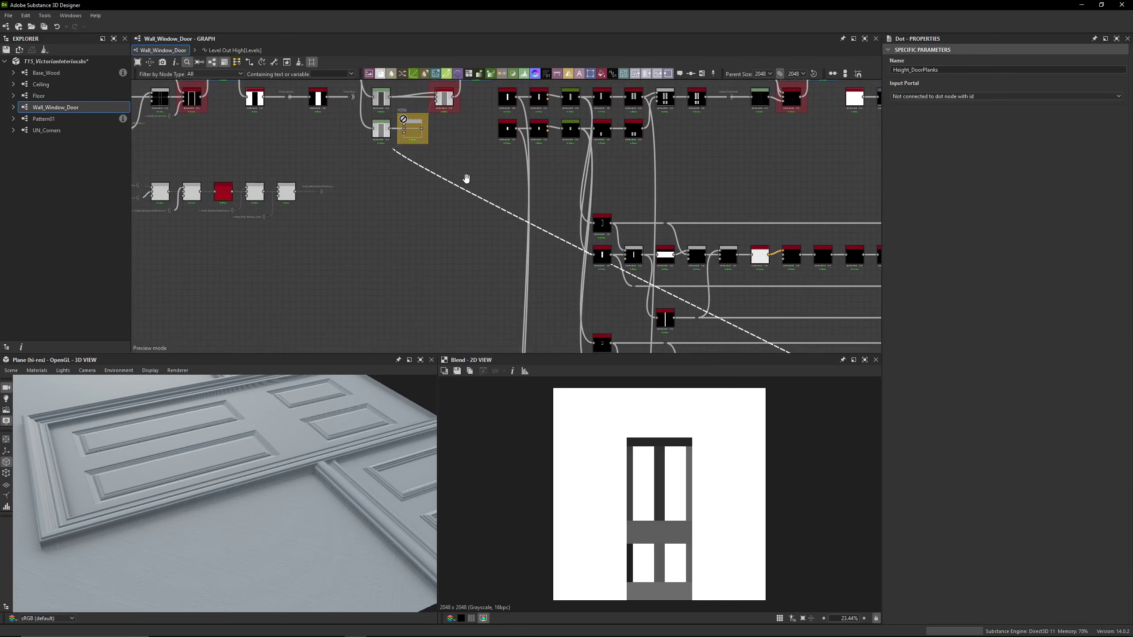
scroll(488, 229, up, 5)
double_click(437, 217)
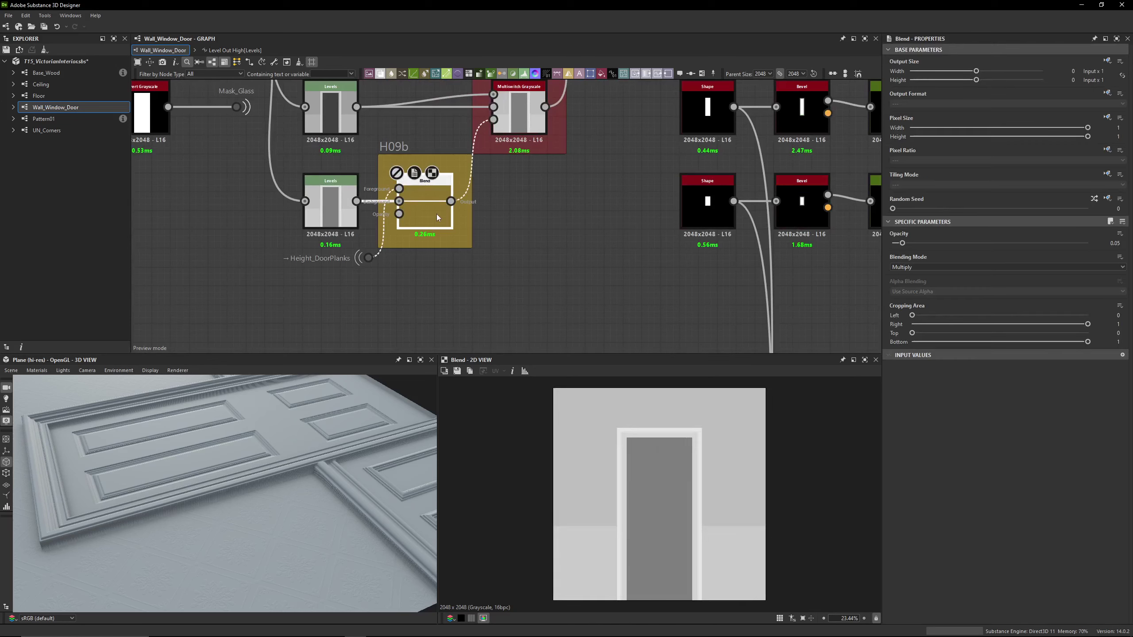
drag(303, 402, 219, 488)
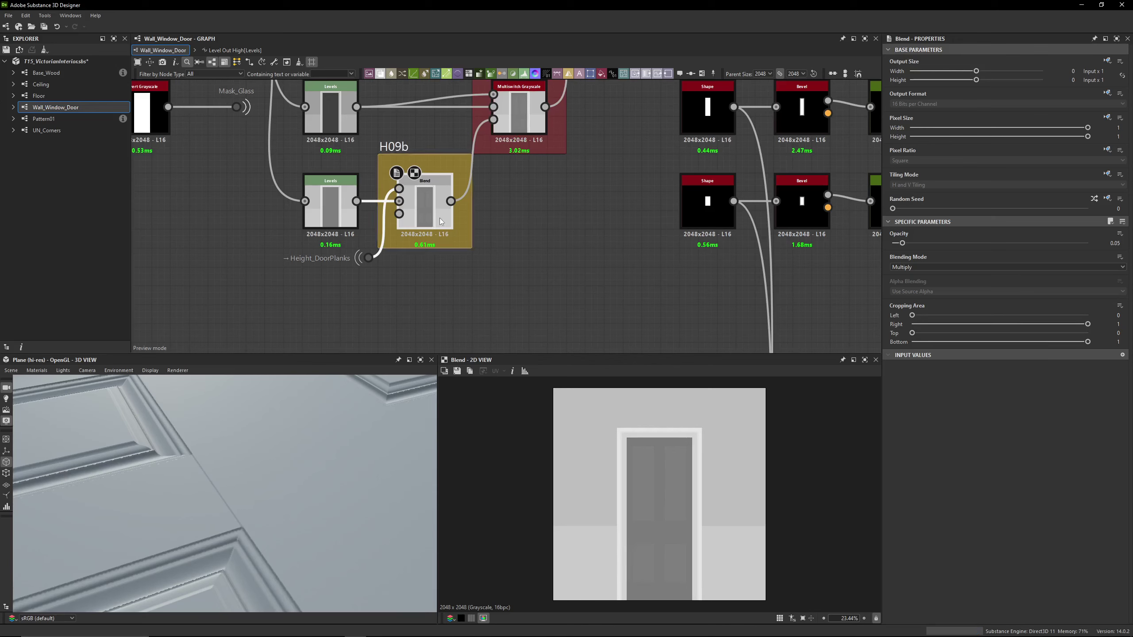
Preview the two Extend Shape Grayscale nodes at the start of the door planks chain
scroll(537, 278, down, 5)
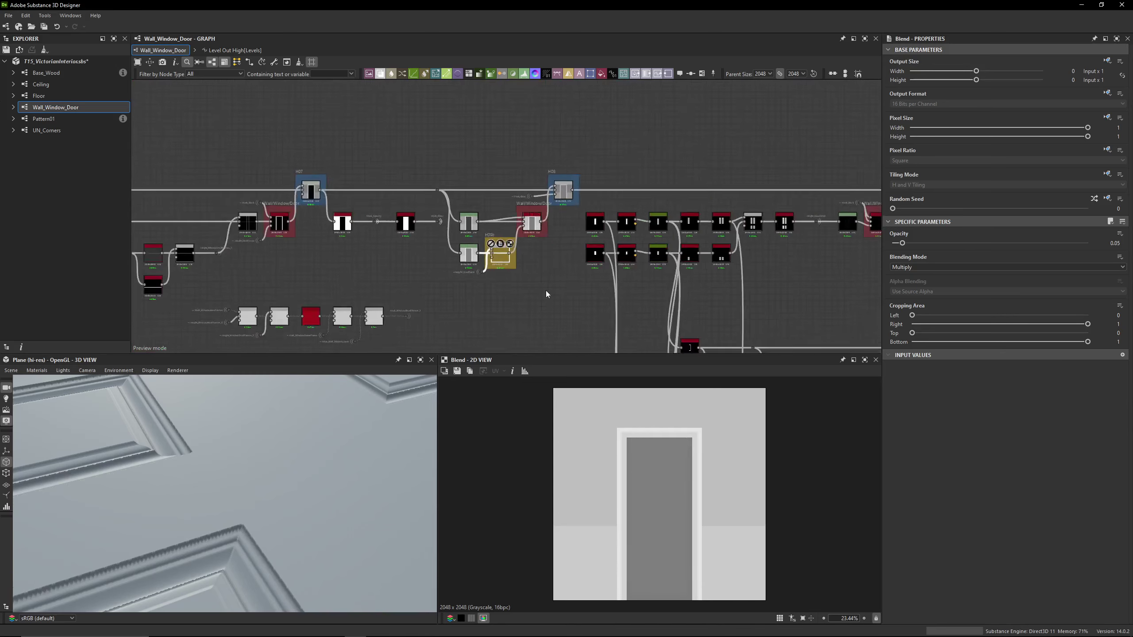
scroll(547, 295, down, 3)
middle_drag(547, 294, 447, 255)
scroll(447, 250, up, 3)
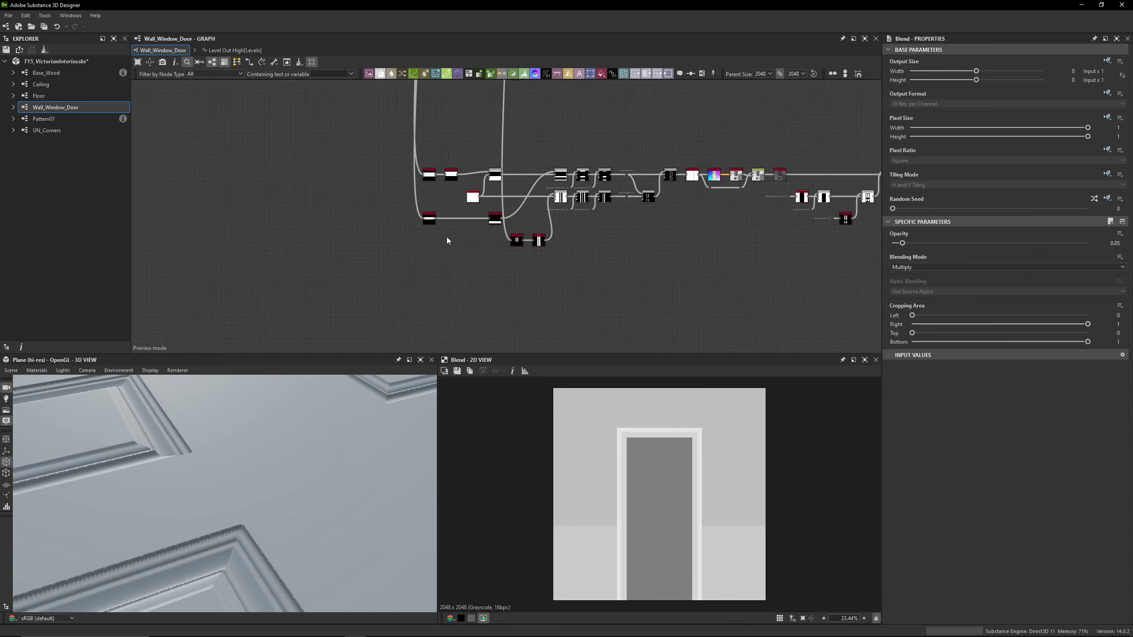
scroll(448, 241, up, 3)
middle_drag(425, 185, 474, 287)
double_click(473, 243)
middle_drag(474, 243, 446, 164)
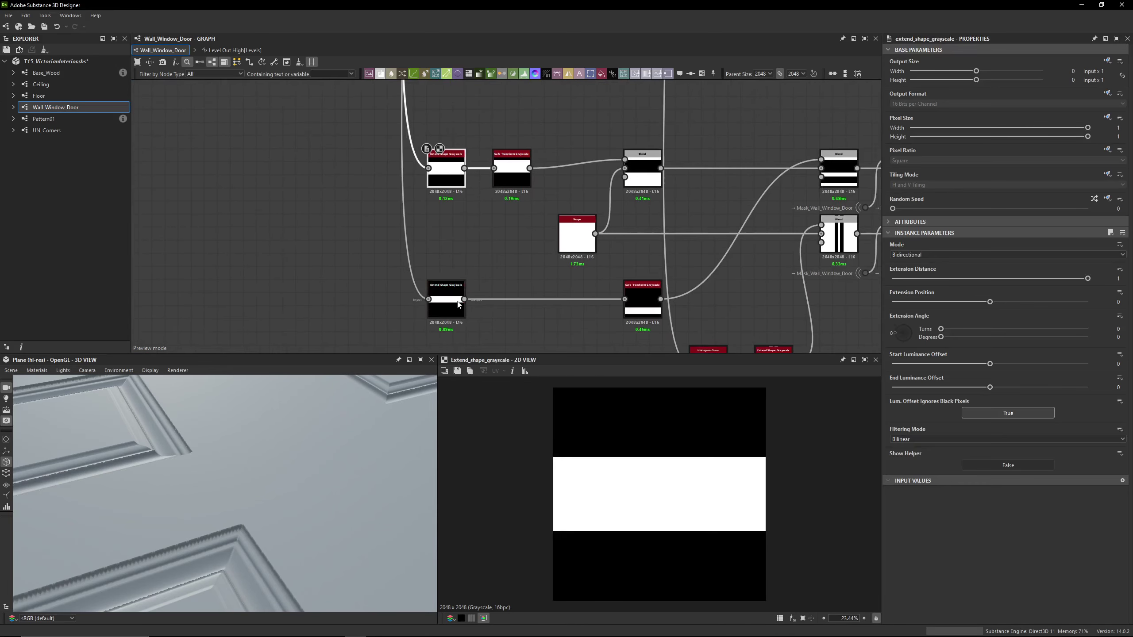
double_click(458, 305)
Trace the Extend Shape Grayscale inputs to the door panel Shape nodes and preview the upper extended shape again
scroll(464, 215, down, 3)
middle_drag(473, 216, 487, 246)
scroll(429, 205, up, 4)
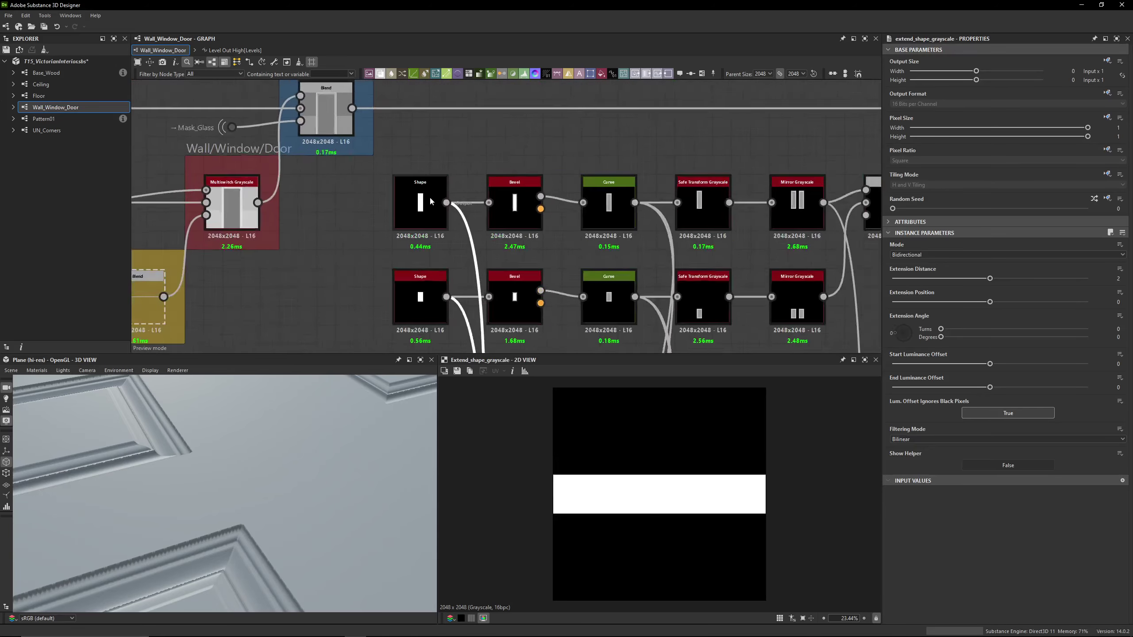
scroll(428, 201, down, 5)
middle_drag(421, 295, 450, 271)
scroll(480, 217, up, 2)
middle_drag(481, 217, 400, 66)
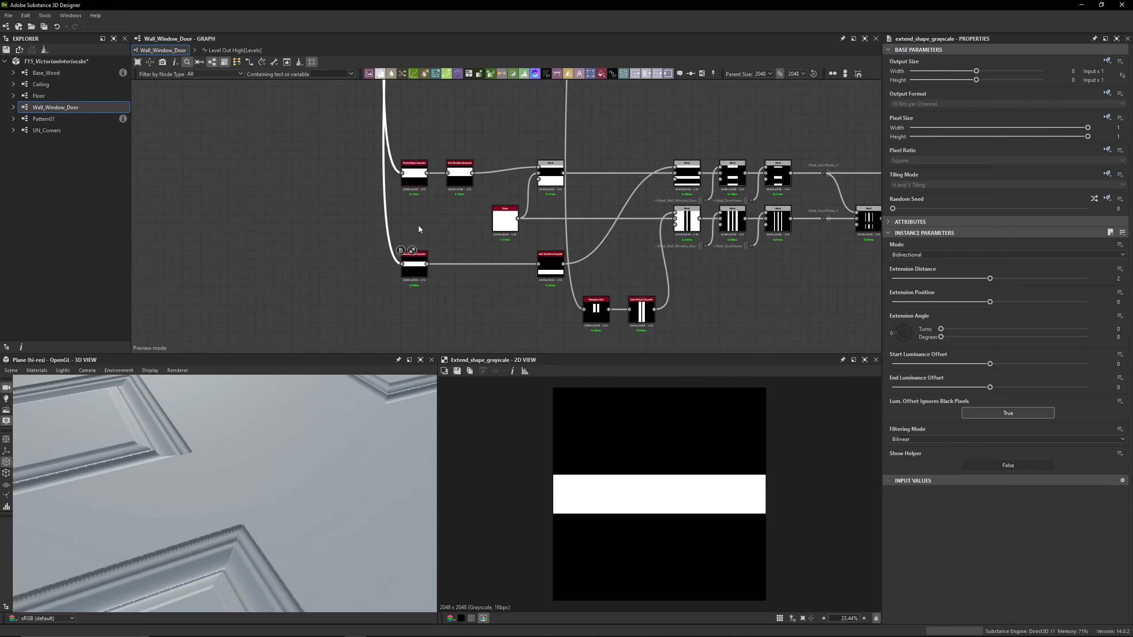
double_click(414, 176)
scroll(418, 181, up, 2)
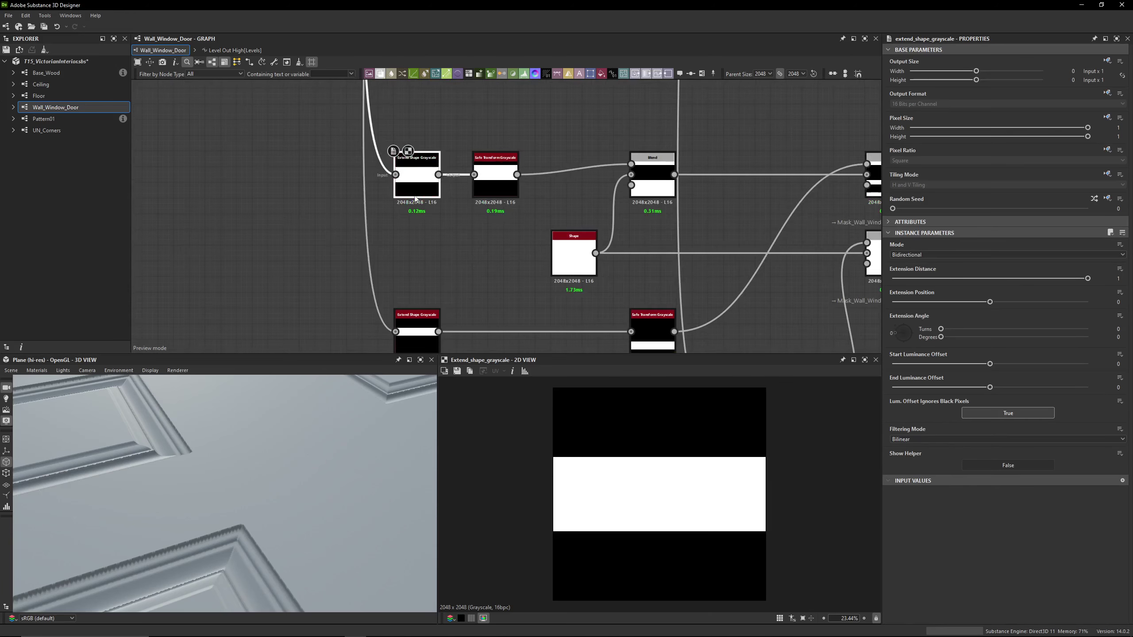
middle_drag(416, 193, 362, 171)
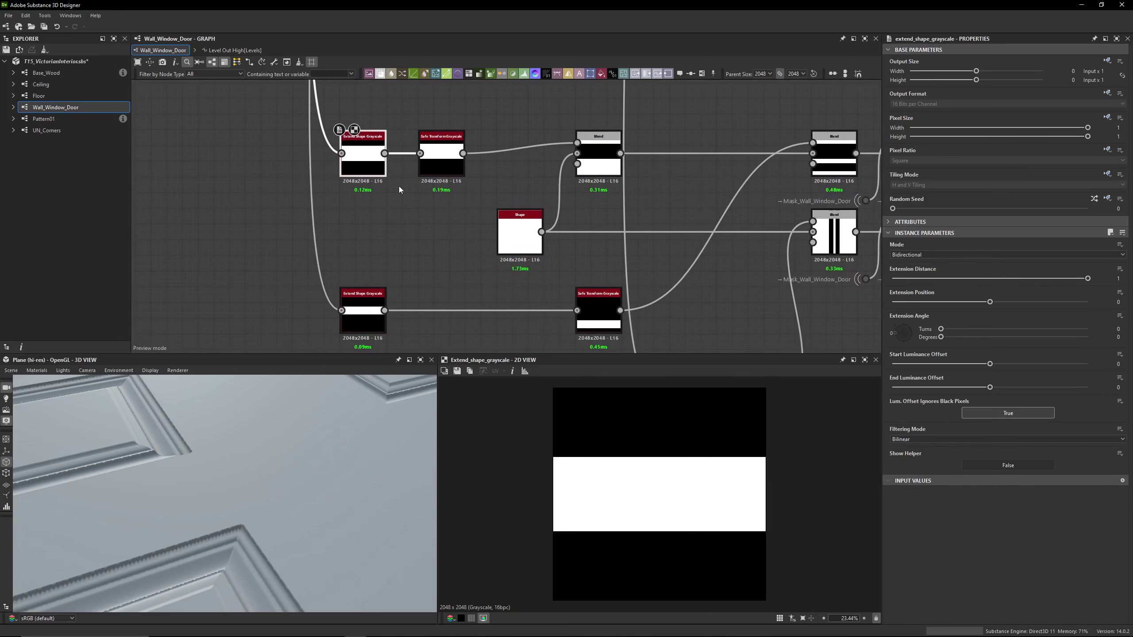
Inspect the Safe Transform Grayscale node that follows the upper Extend Shape Grayscale node
click(428, 202)
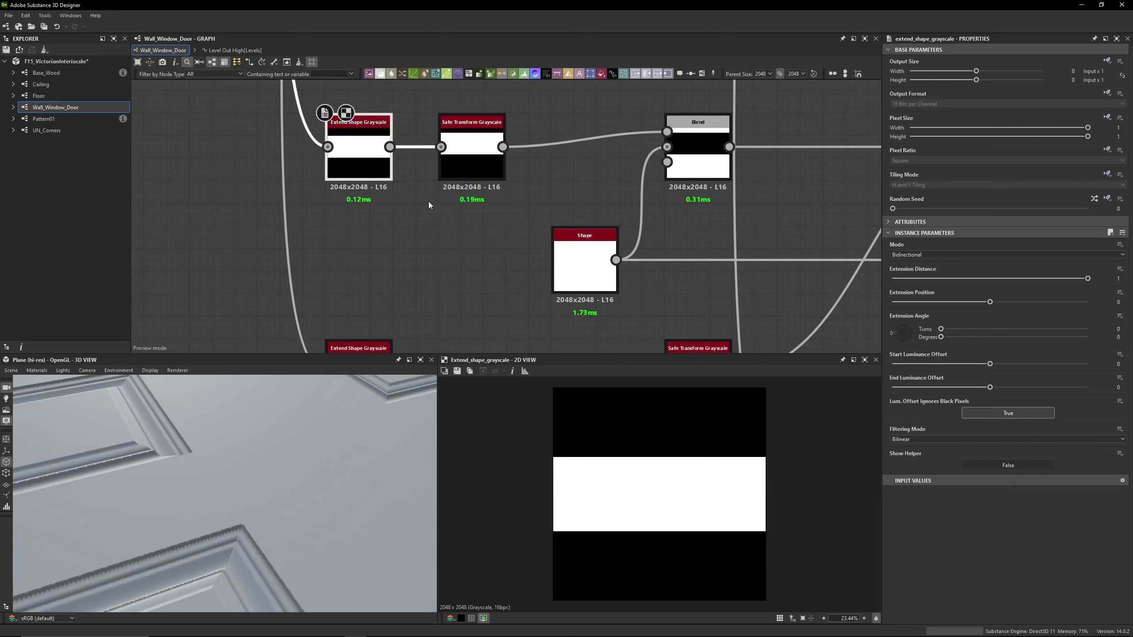
scroll(428, 178, up, 2)
click(427, 155)
scroll(662, 491, down, 2)
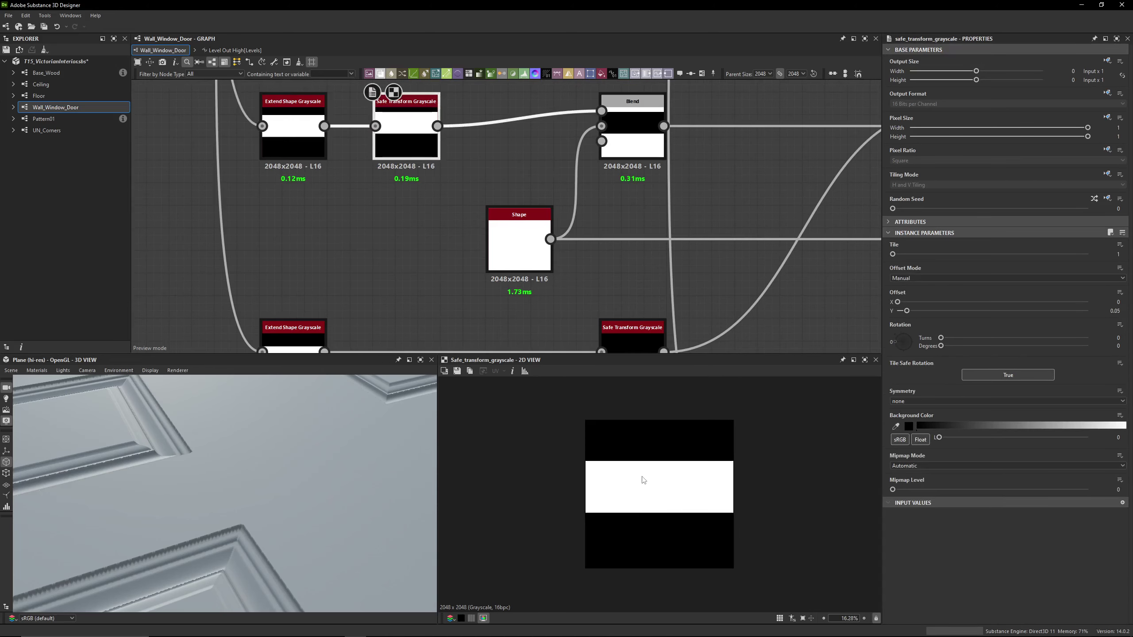
scroll(419, 216, down, 2)
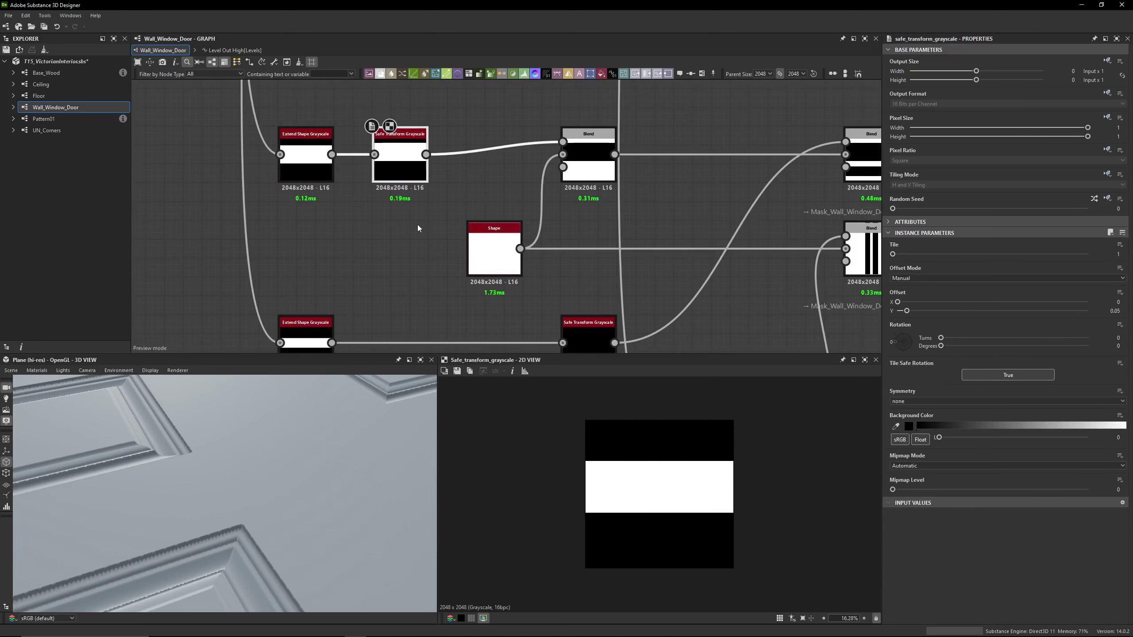
middle_drag(433, 195, 333, 179)
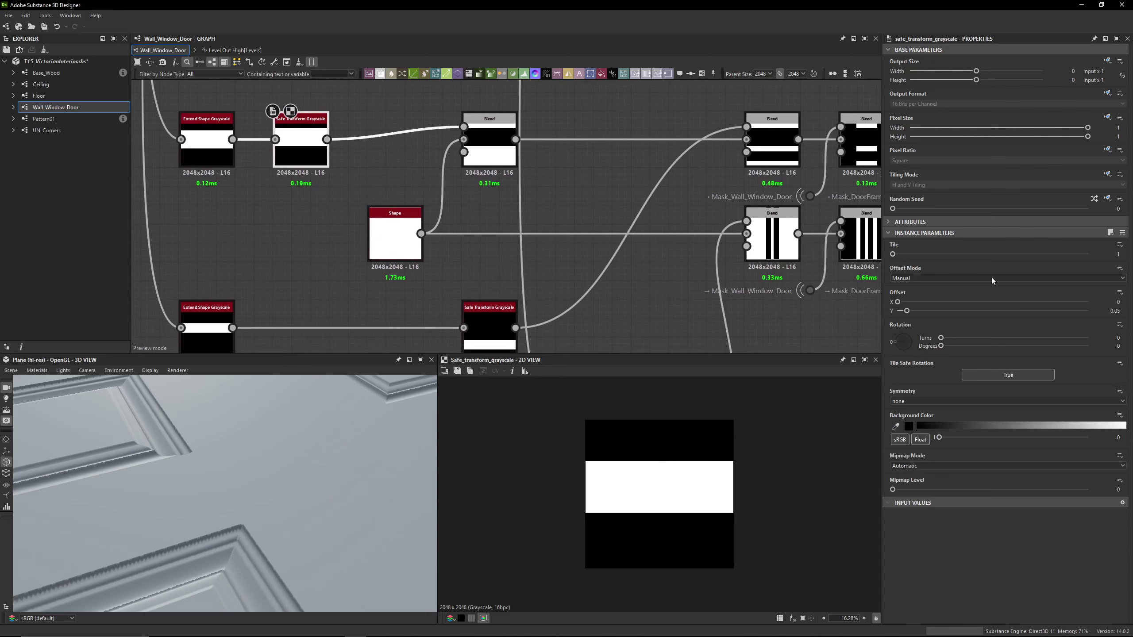
Preview the Shape and Safe Transform Grayscale inputs and the Subtract Blend node that combines them
double_click(394, 234)
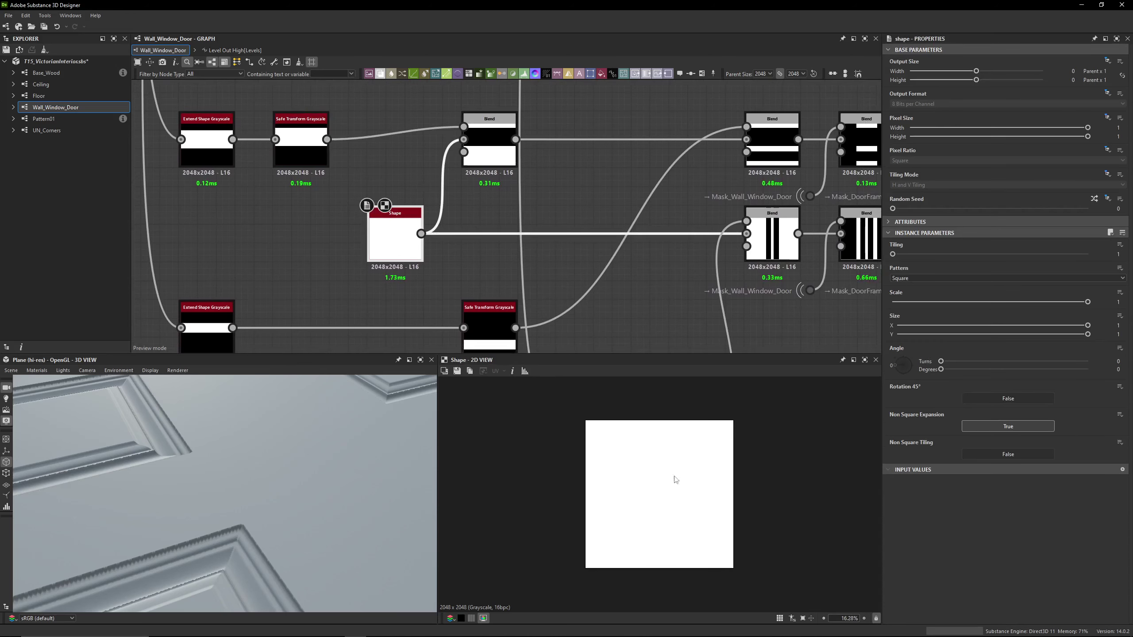
double_click(486, 152)
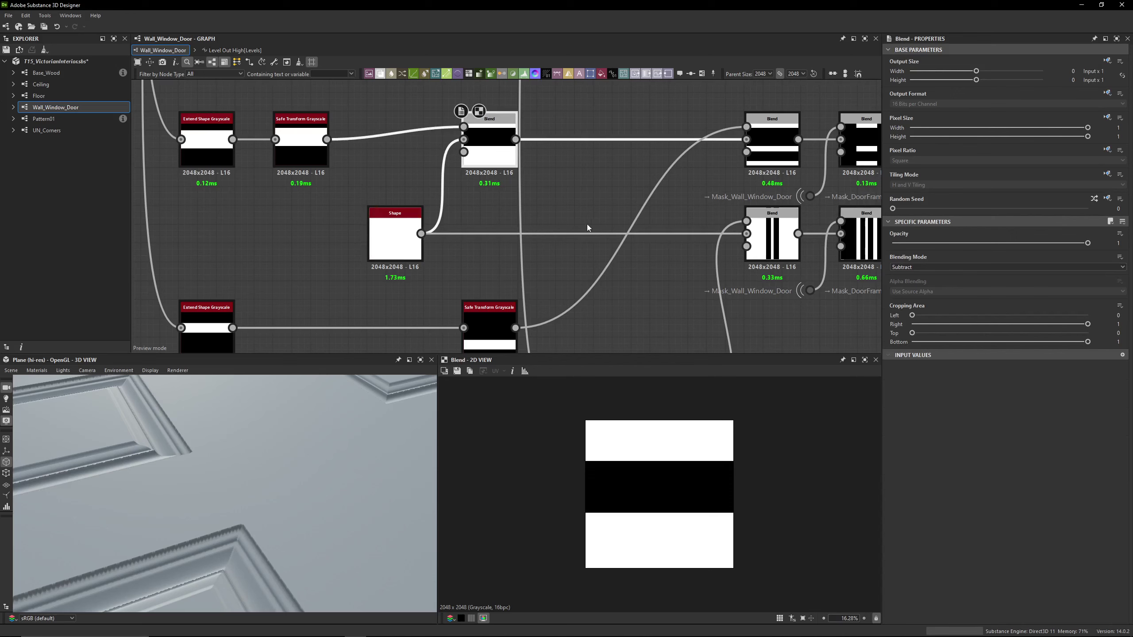
double_click(300, 147)
double_click(390, 243)
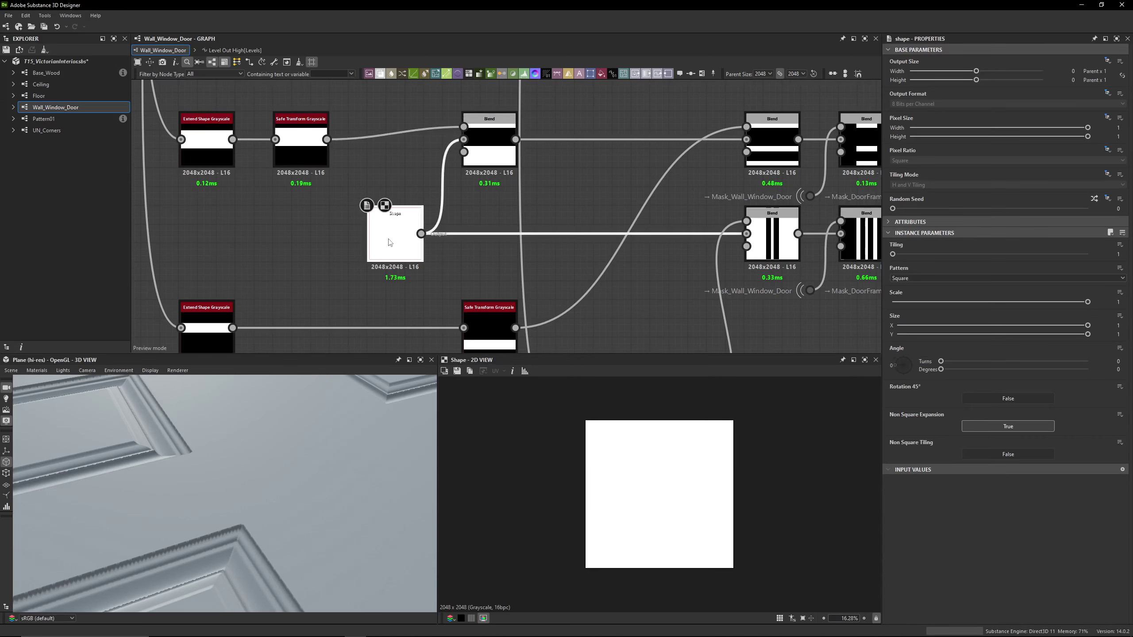
middle_drag(549, 175, 488, 181)
double_click(402, 147)
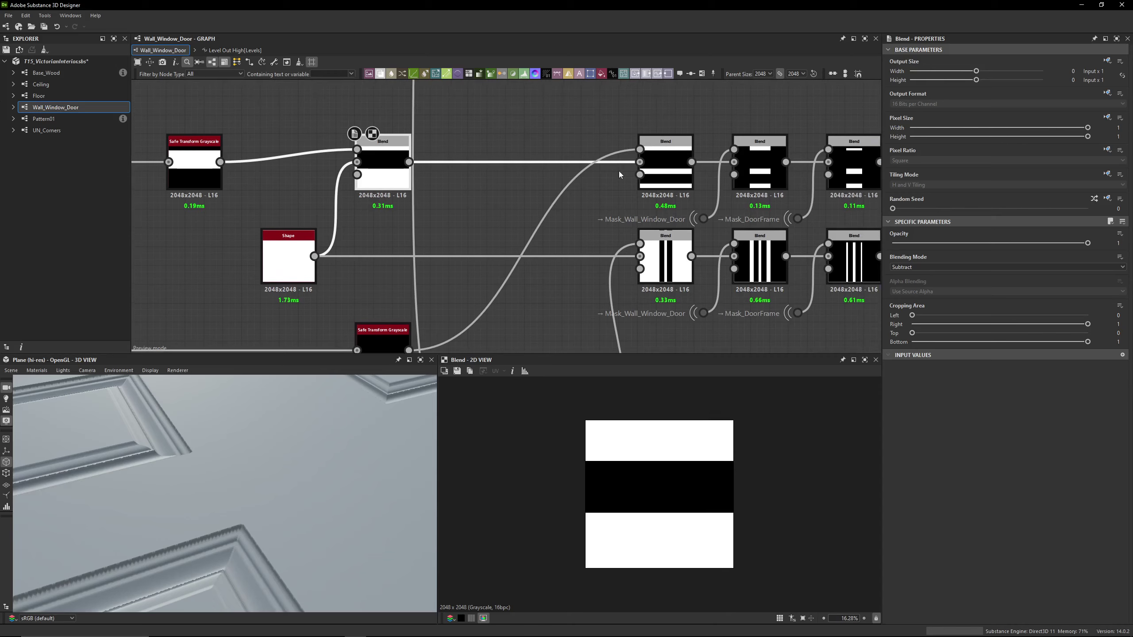
Preview the second horizontal Subtract Blend and move the lower Safe Transform Grayscale node closer to it, above the Extend Shape Grayscale node
double_click(665, 165)
scroll(564, 274, down, 3)
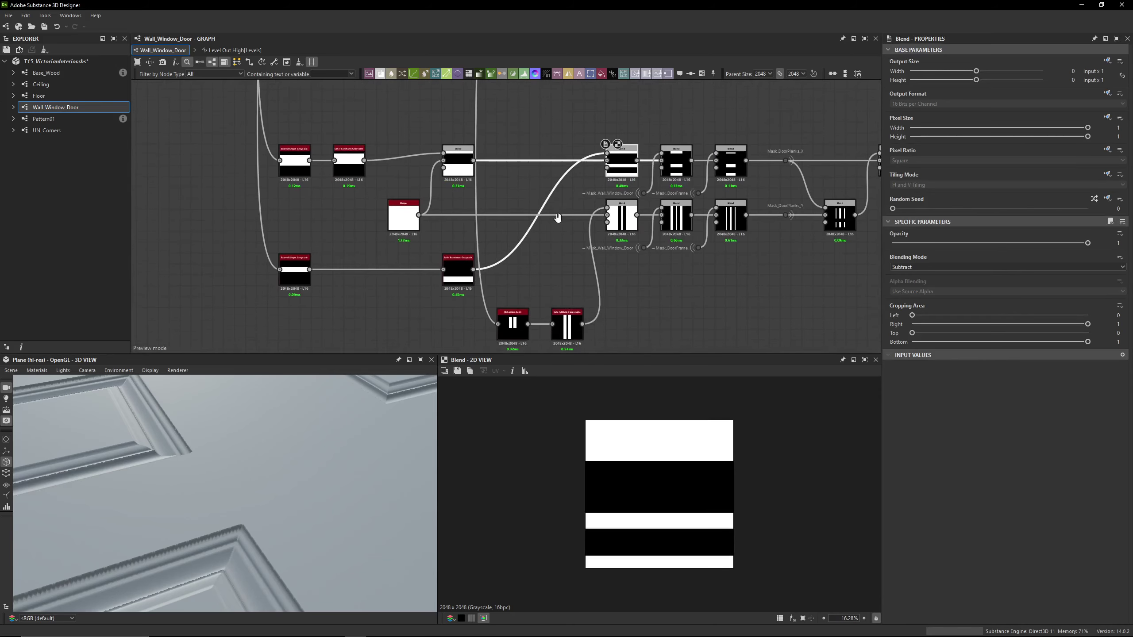
drag(460, 280, 517, 279)
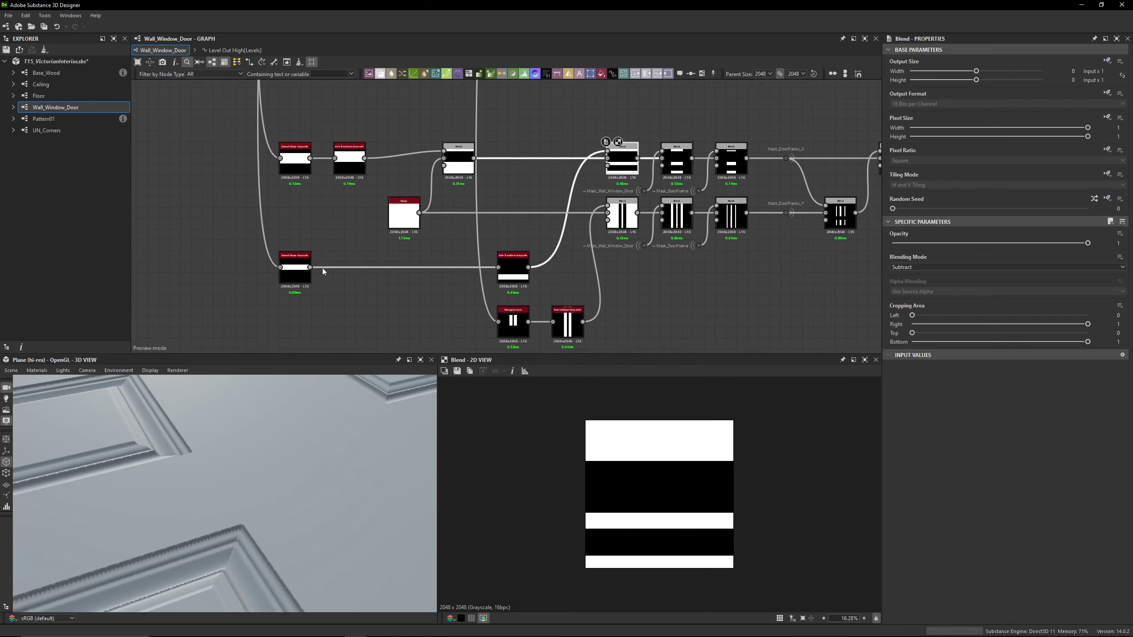
Preview the lower Extend Shape Grayscale and Safe Transform Grayscale nodes and the horizontal Subtract Blend they feed
double_click(294, 270)
double_click(302, 272)
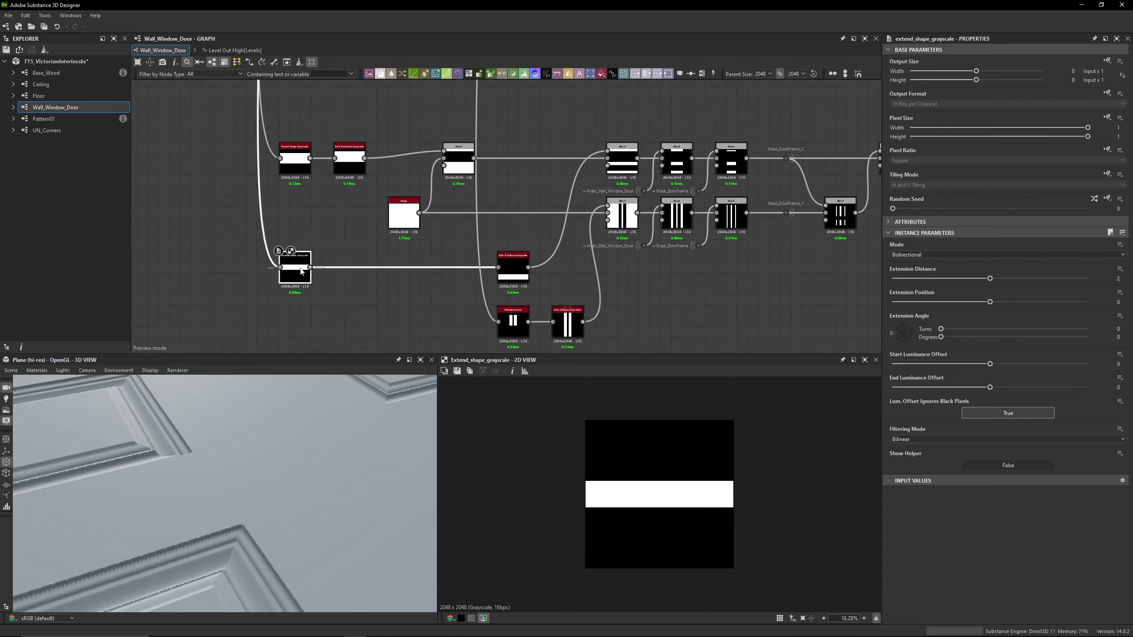
double_click(507, 280)
double_click(630, 164)
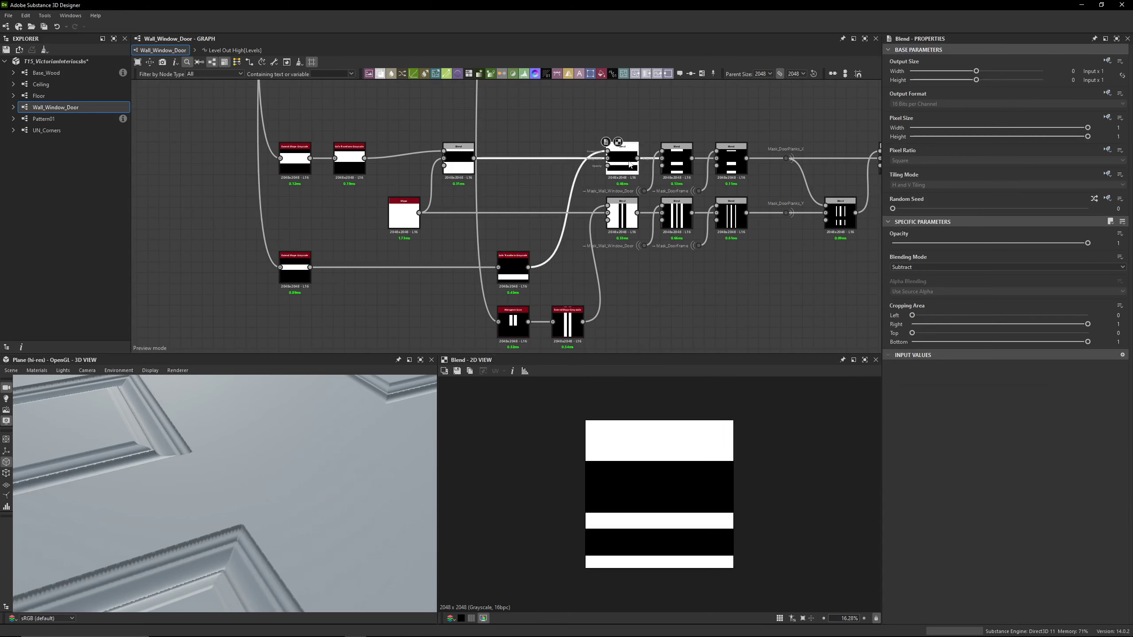
scroll(584, 197, up, 2)
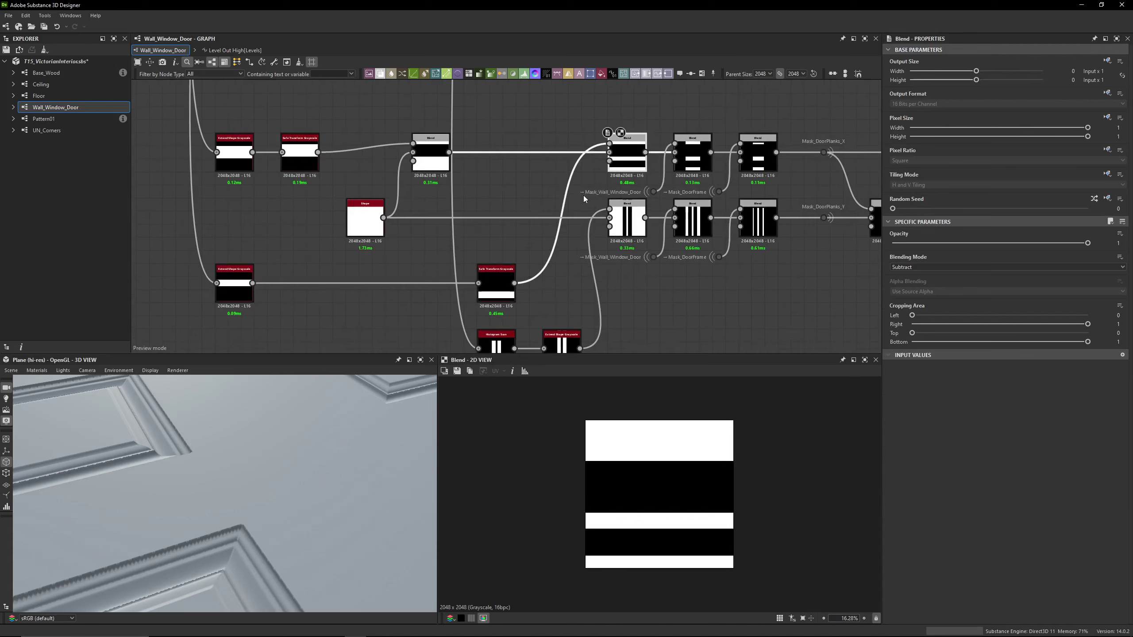
scroll(497, 206, down, 2)
middle_drag(525, 193, 498, 202)
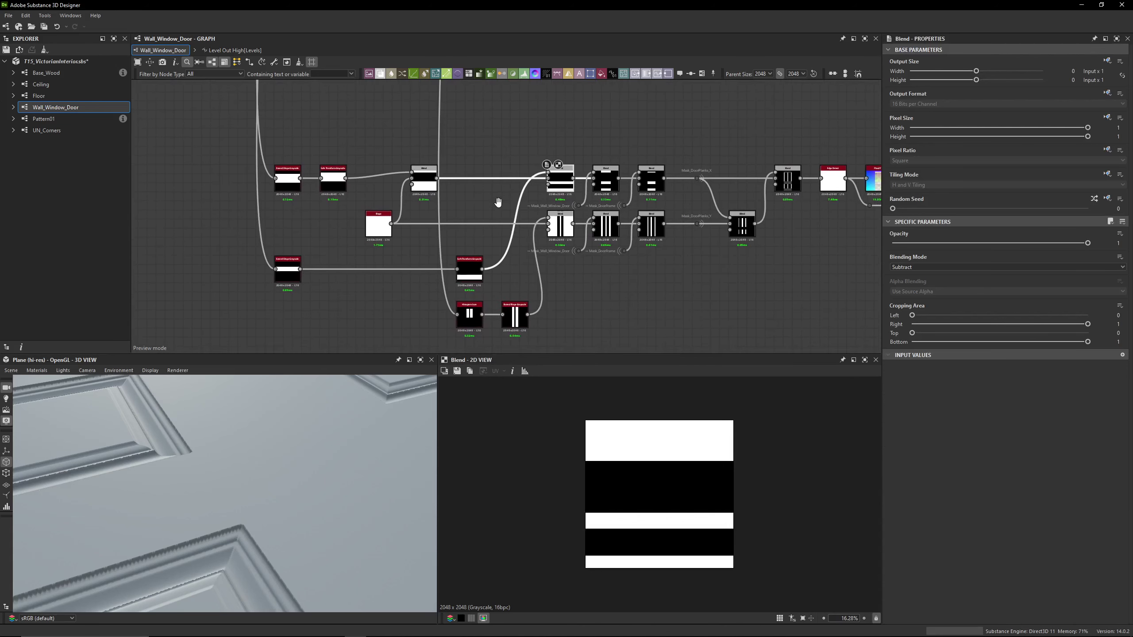
scroll(499, 203, up, 4)
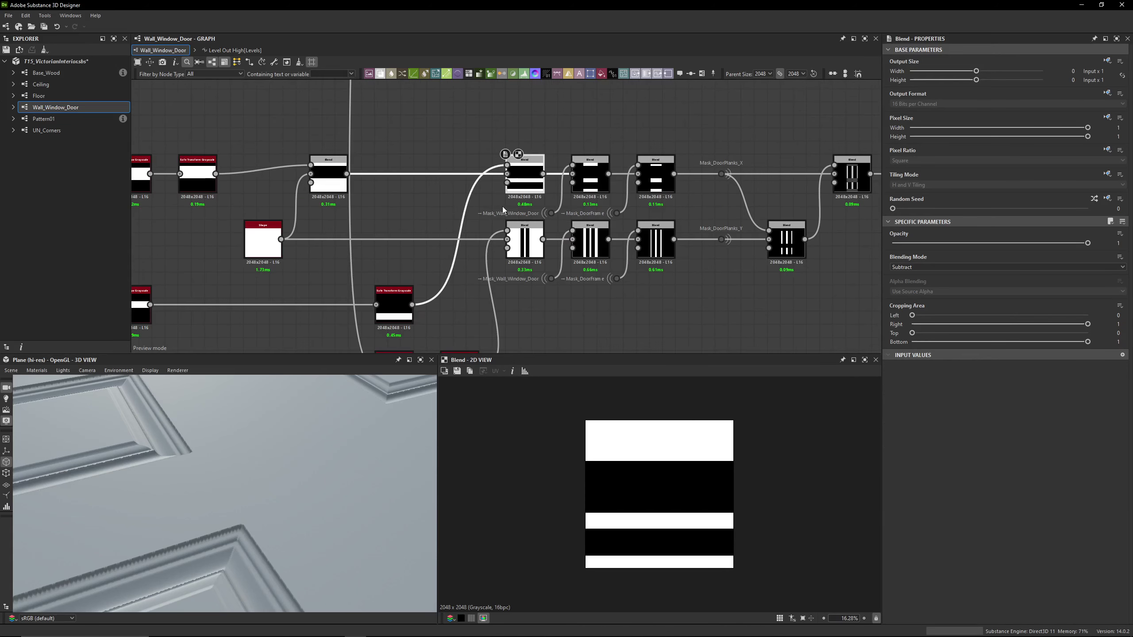
Preview the vertical-stripe Subtract Blend and trace its mask input back to the Mirror Grayscale node in the Height_DoorDetail chain
click(282, 232)
click(552, 243)
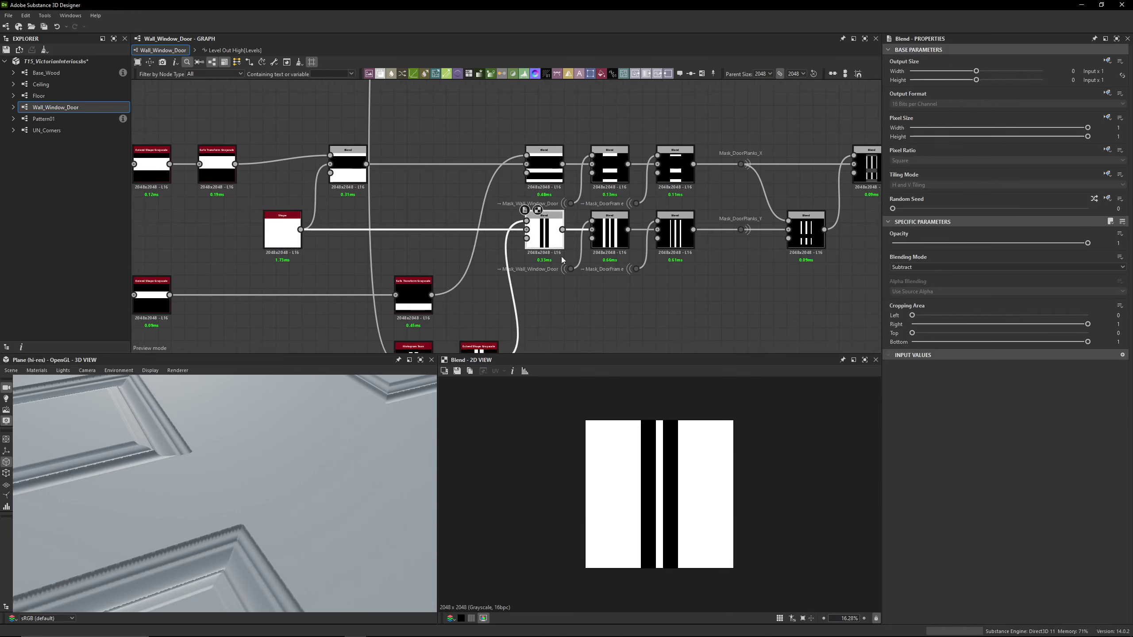
middle_drag(535, 227, 572, 163)
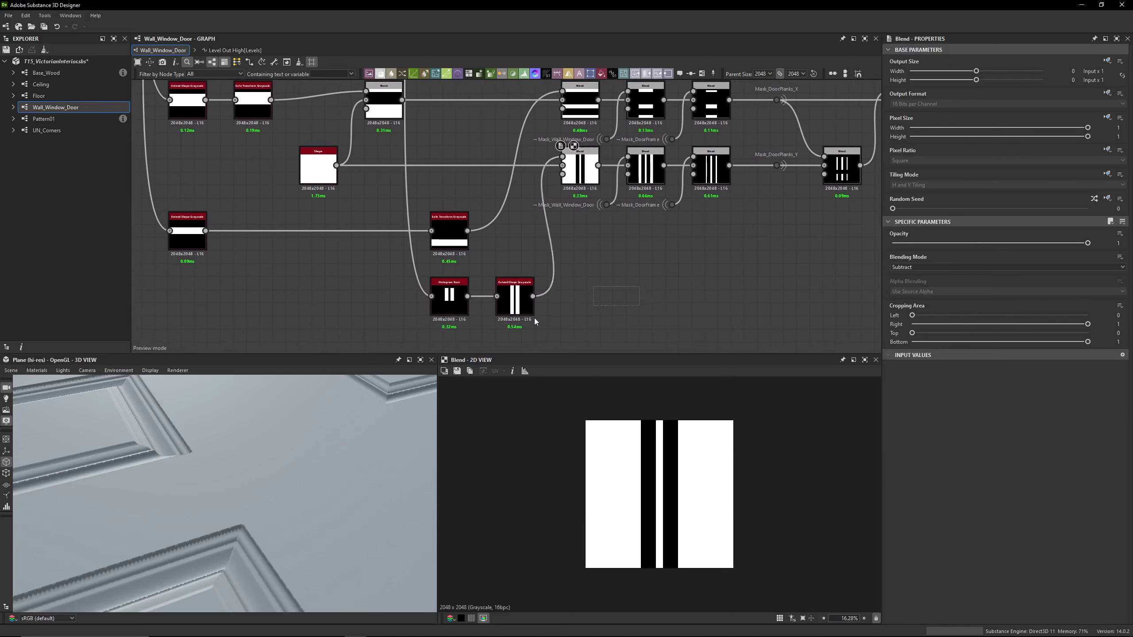
scroll(427, 315, down, 5)
middle_drag(443, 107, 455, 243)
middle_drag(458, 89, 472, 279)
scroll(432, 208, up, 3)
scroll(433, 204, up, 2)
click(426, 248)
scroll(427, 250, up, 2)
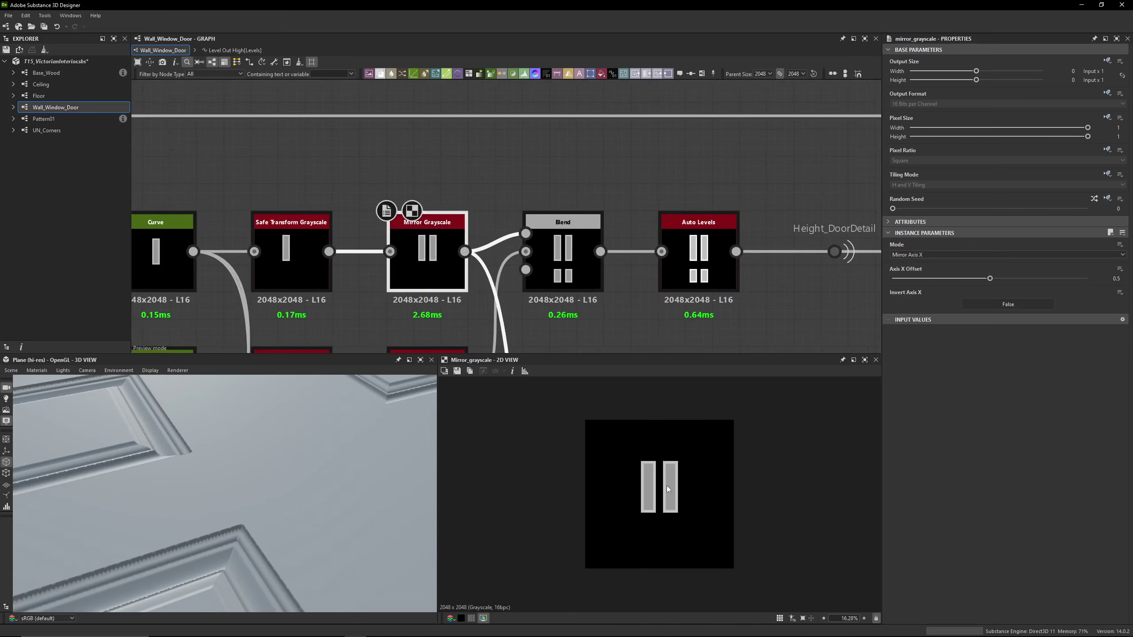
Inspect the Histogram Scan node fed by the mirrored panels and the Extend Shape Grayscale node that follows it
scroll(561, 285, down, 4)
middle_drag(559, 238, 525, 187)
scroll(525, 186, up, 3)
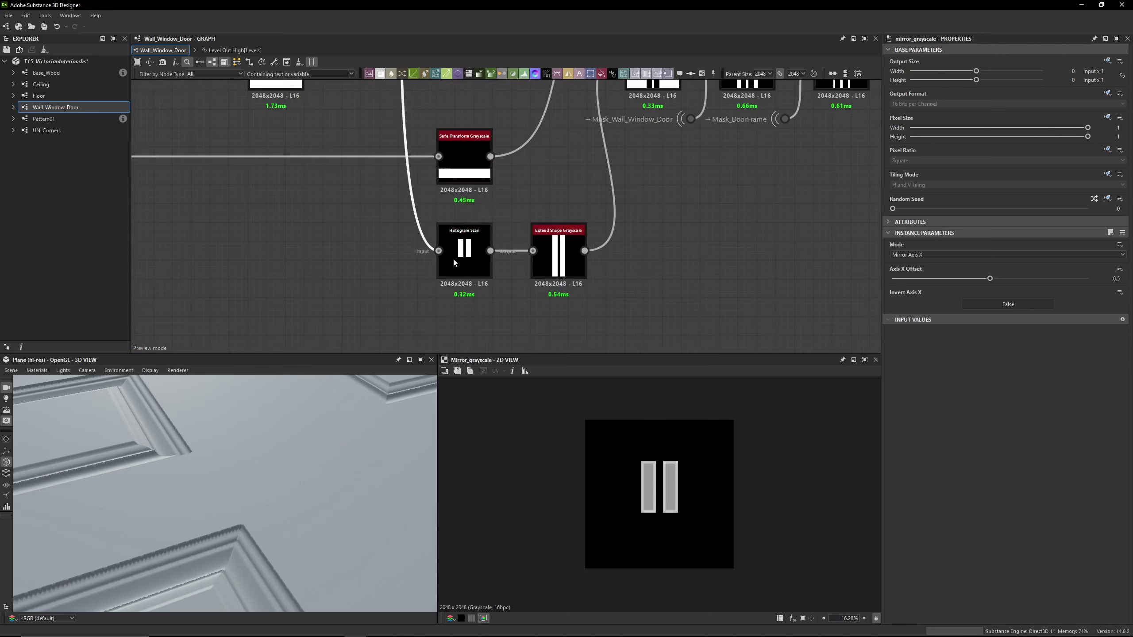
click(453, 256)
double_click(486, 266)
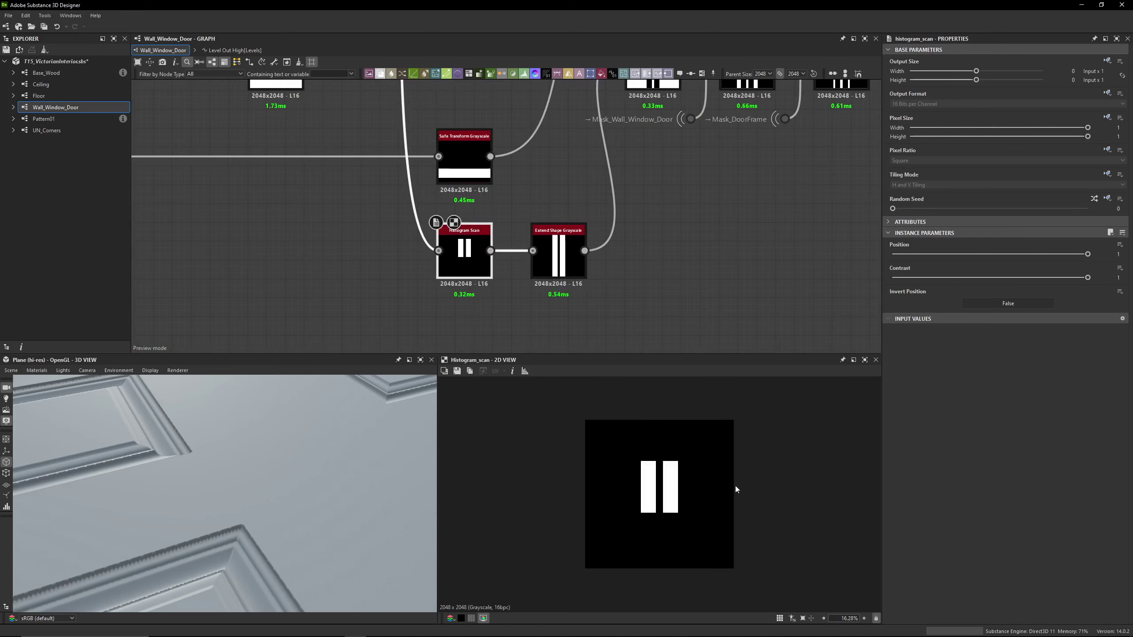
scroll(733, 488, up, 4)
double_click(553, 261)
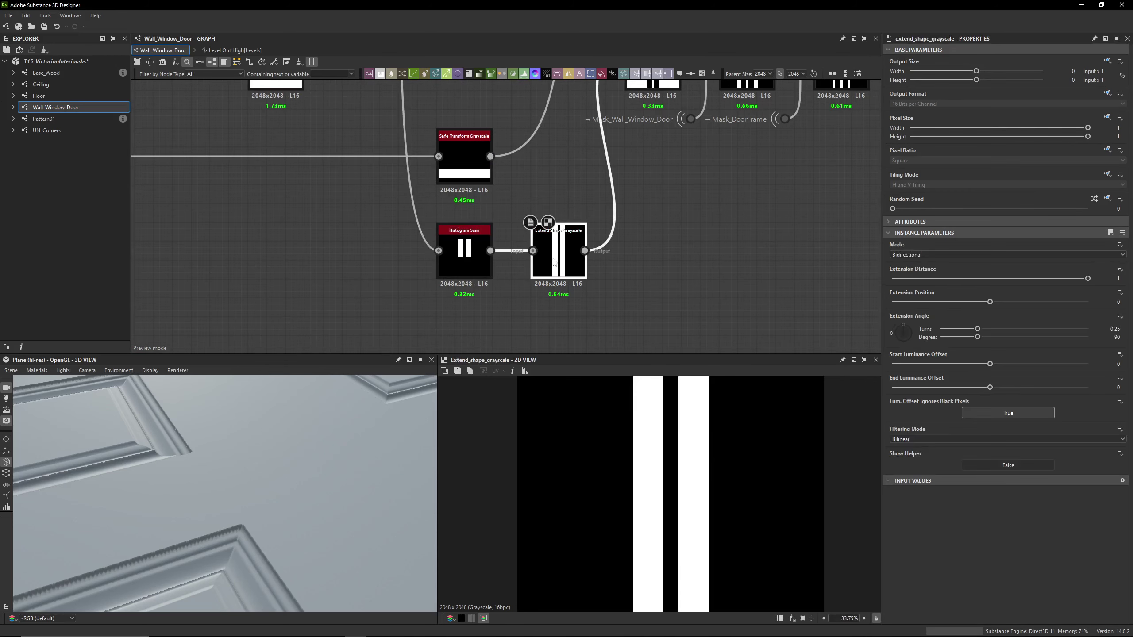
Preview the white Shape node and the vertical Subtract Blend that cuts the extended panel stripes from it
scroll(659, 494, down, 5)
middle_drag(592, 137, 571, 296)
scroll(570, 296, down, 2)
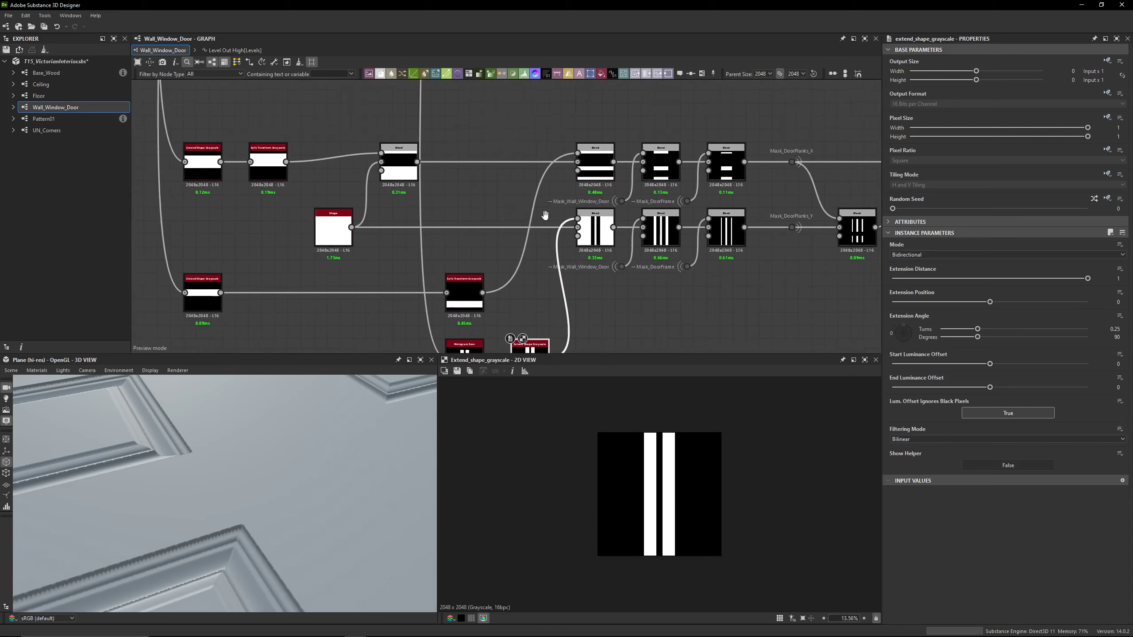
middle_drag(580, 225, 531, 225)
click(541, 226)
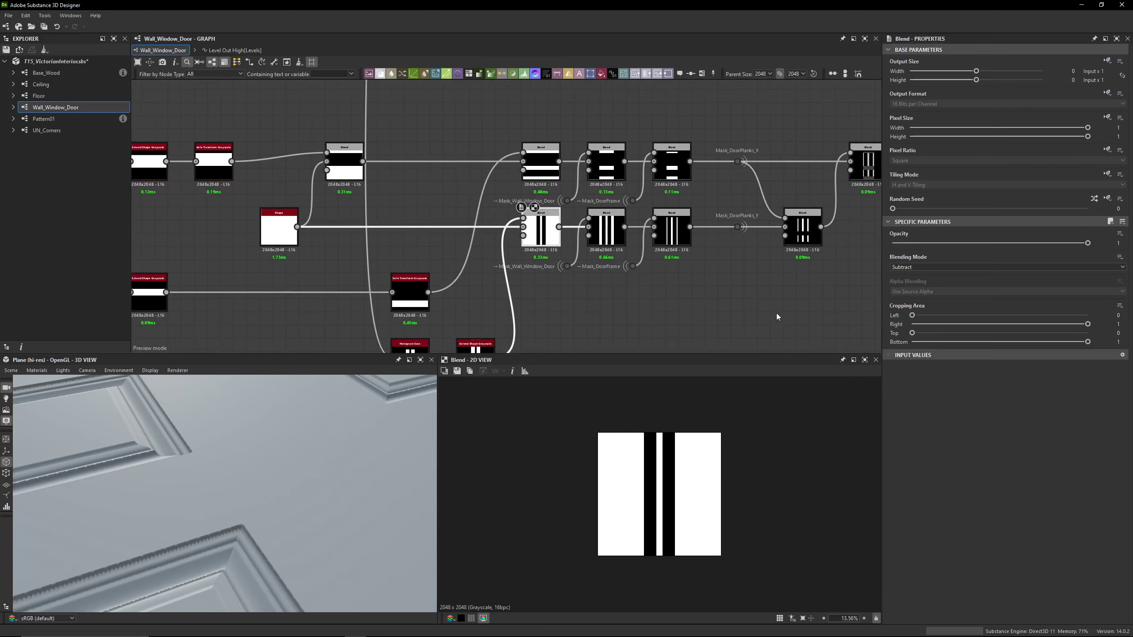
double_click(285, 232)
double_click(540, 230)
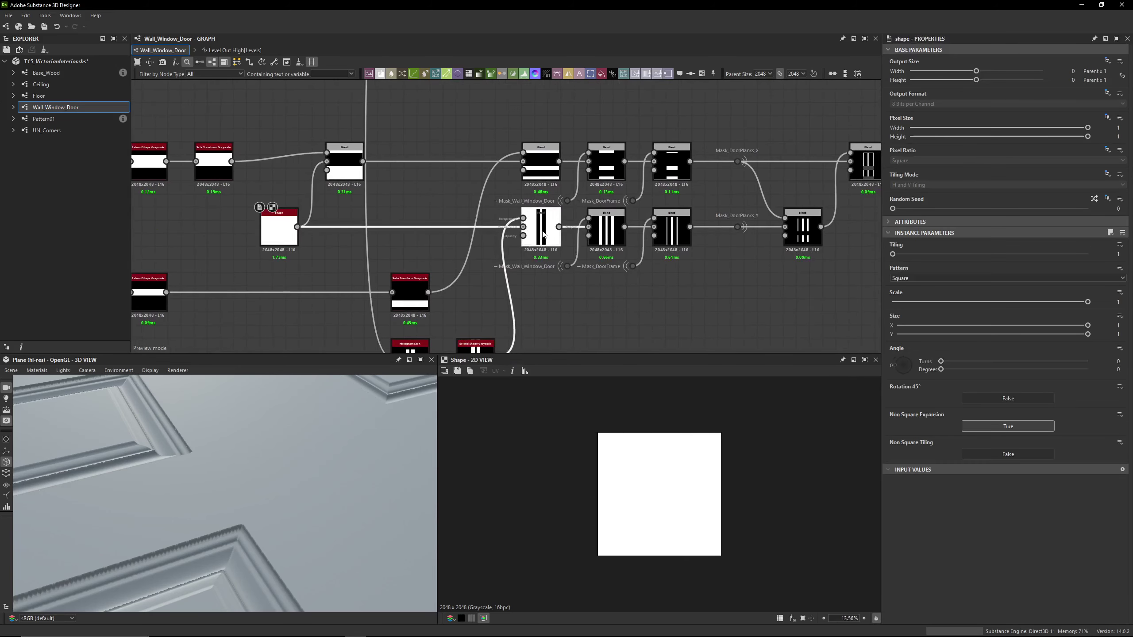
mouse_move(519, 254)
middle_down()
mouse_move(500, 207)
mouse_move(526, 259)
middle_up()
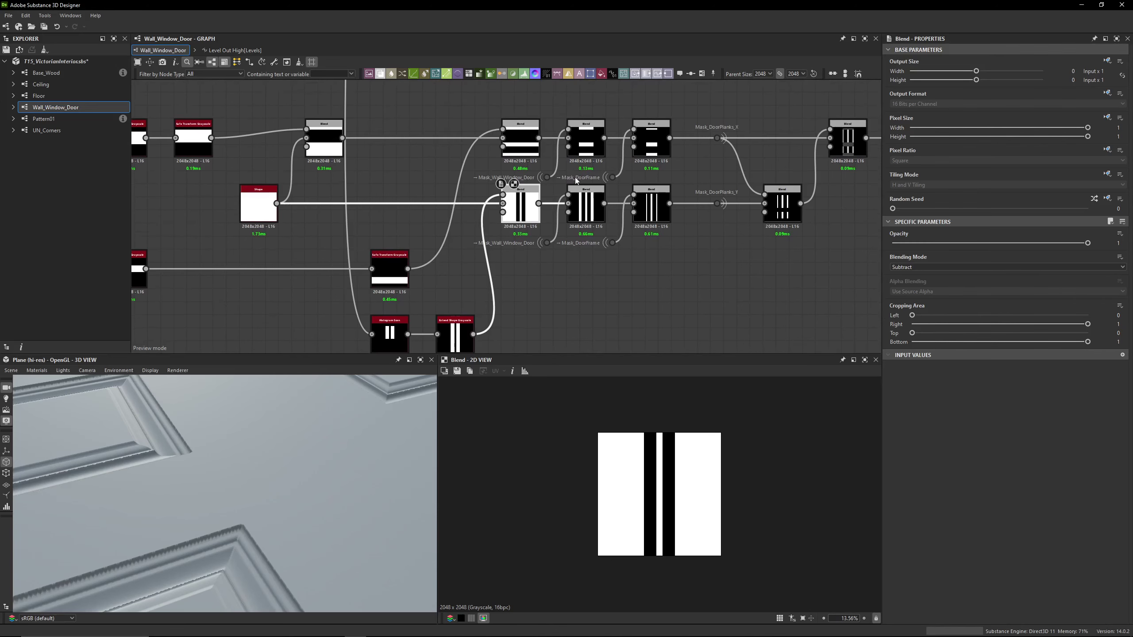
Inspect the vertical Multiply Blend and preview the Mask_Wall_Window_Door dot that limits it to the door
scroll(684, 167, up, 3)
double_click(586, 204)
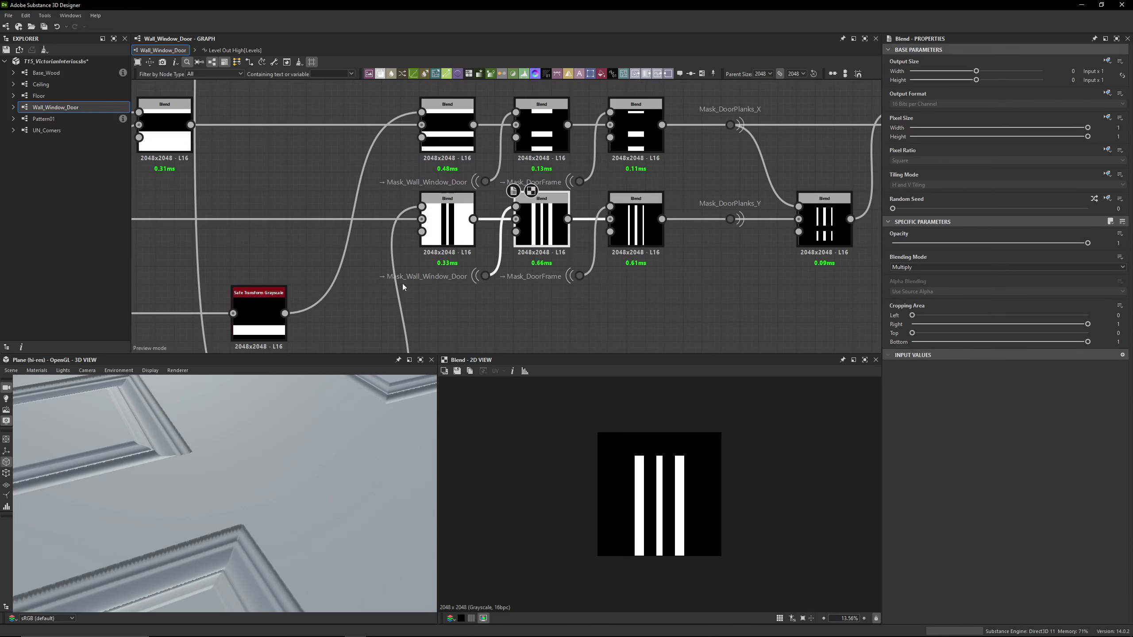
double_click(486, 275)
click(536, 298)
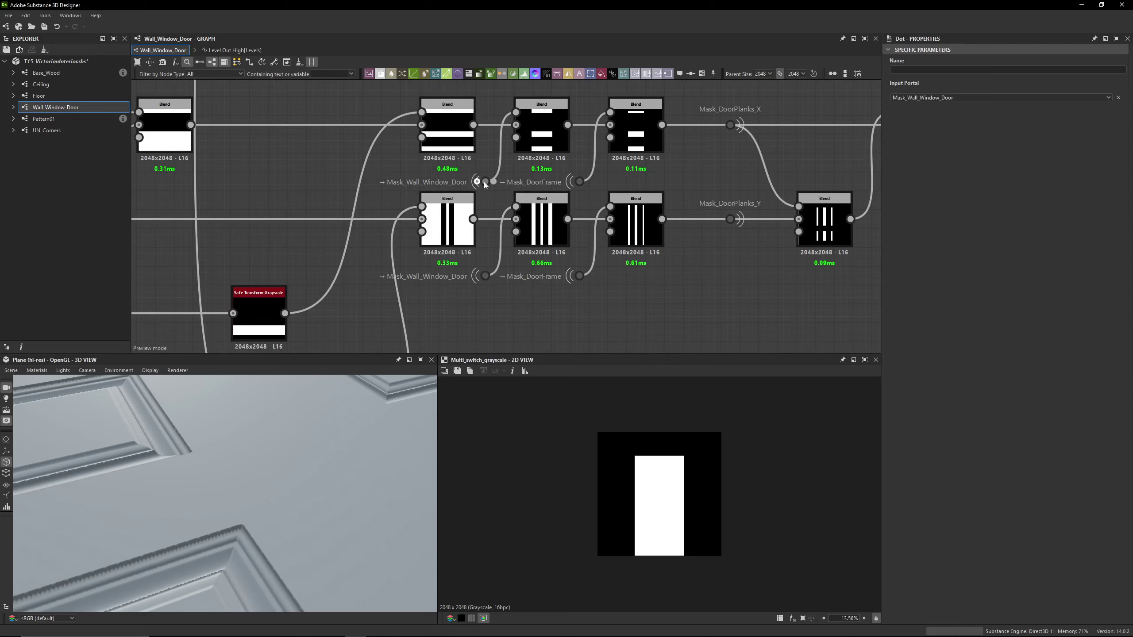
Connect the lower Mask_Wall_Window_Door dot to the upper Multiply Blend as well and delete the duplicate upper dot
drag(494, 276, 516, 112)
drag(486, 184, 472, 343)
key(Delete)
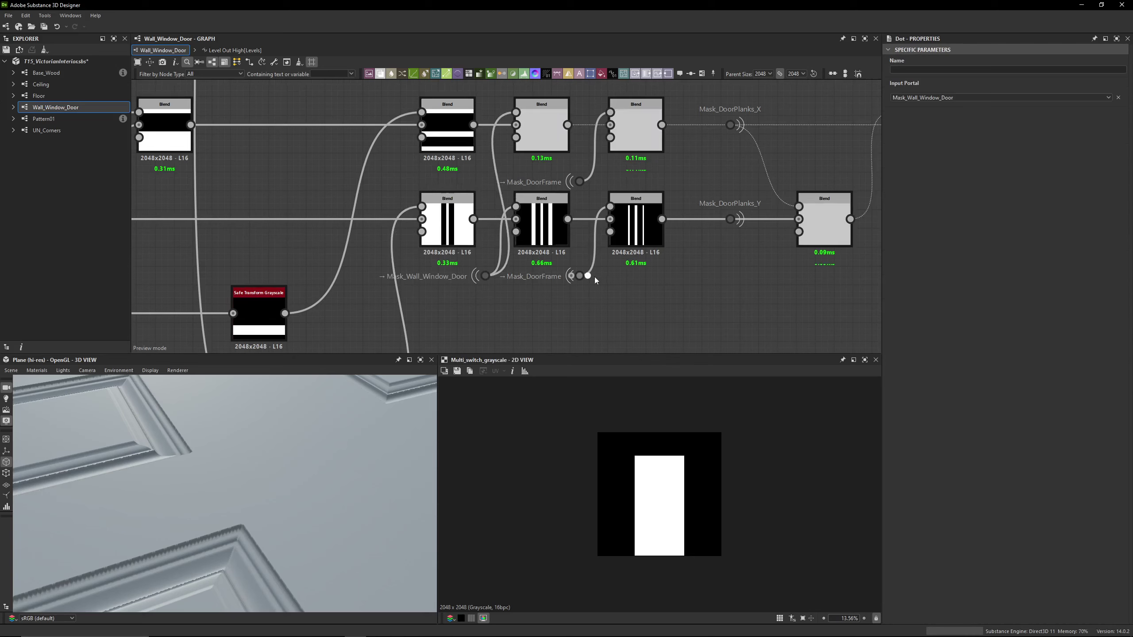
Connect the lower Mask_DoorFrame dot to the upper row's last Blend as well and delete the duplicate upper dot
drag(591, 150, 611, 113)
click(580, 182)
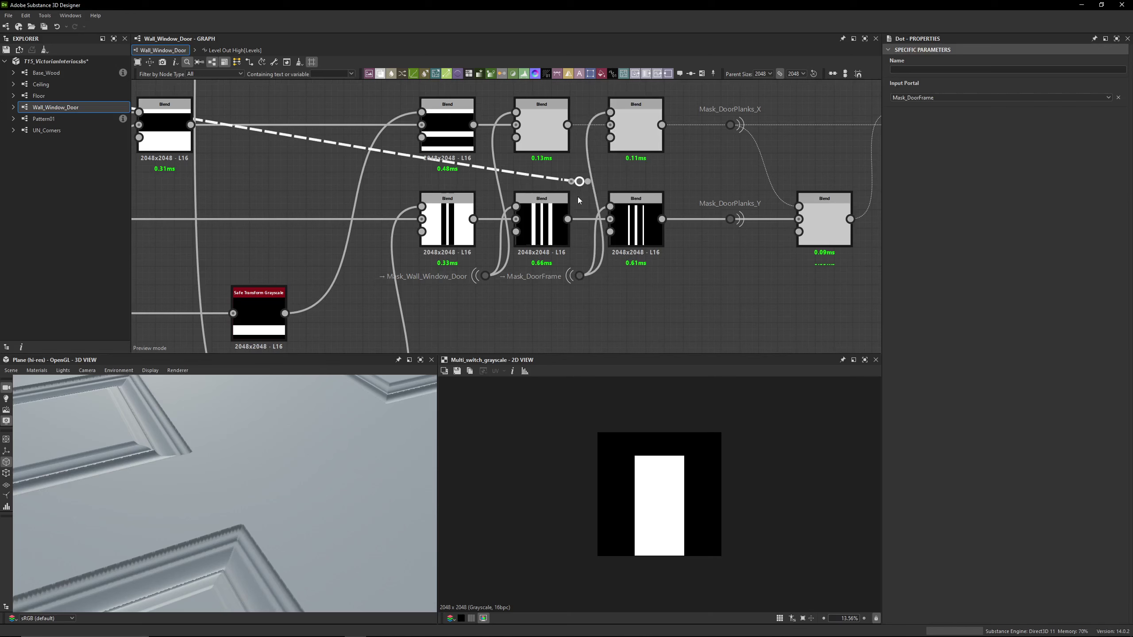
key(Delete)
drag(612, 297, 460, 266)
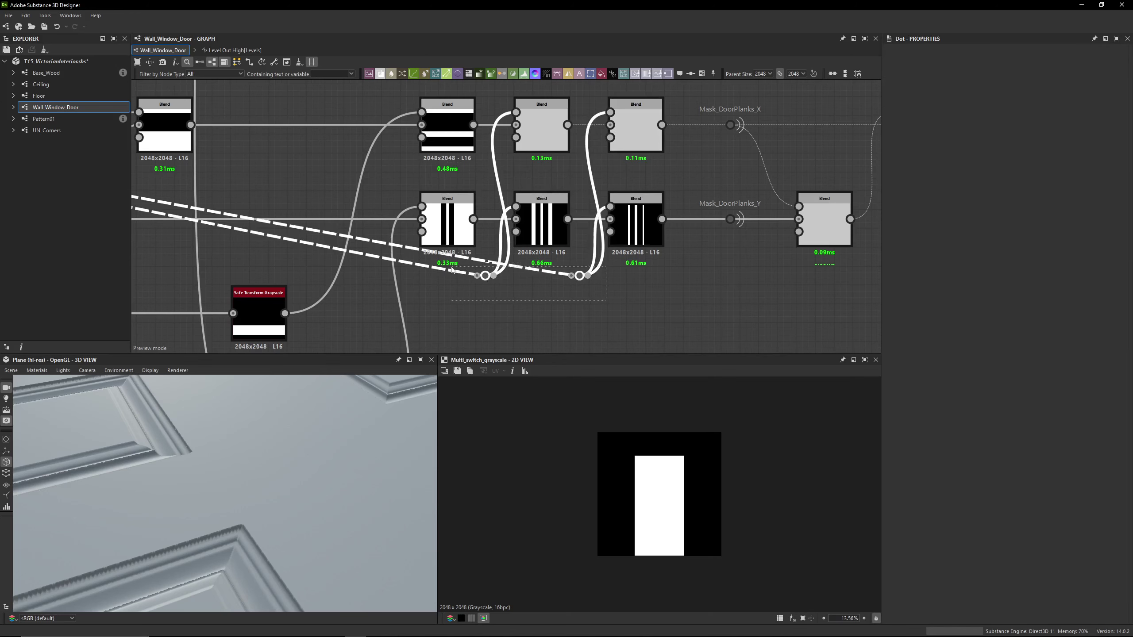
click(456, 284)
Preview the horizontal and vertical Subtract Blend nodes that start the two door plank mask rows
scroll(400, 264, down, 3)
middle_drag(401, 264, 496, 227)
middle_drag(537, 275, 525, 299)
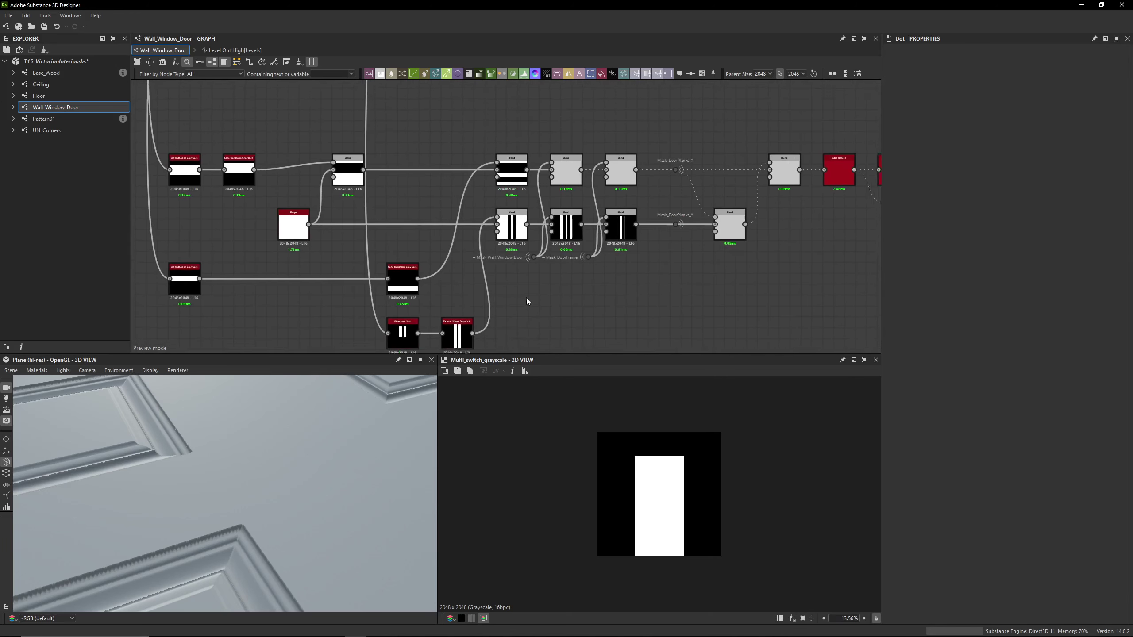
scroll(526, 299, up, 3)
middle_drag(502, 205, 447, 304)
click(455, 179)
double_click(454, 180)
double_click(451, 268)
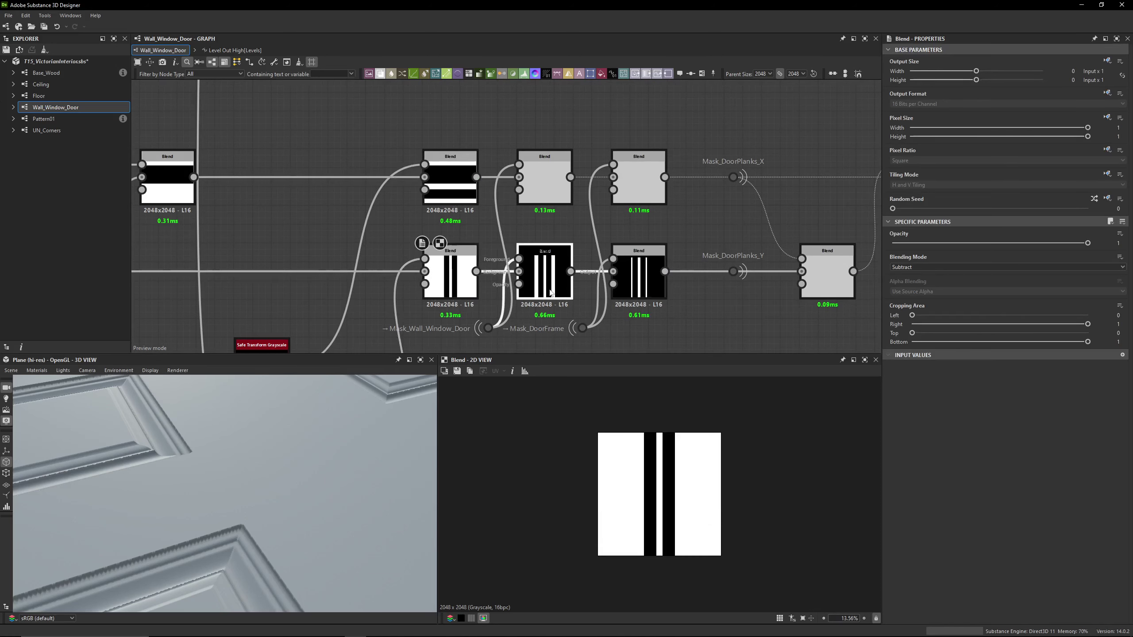
Compare the vertical Multiply Blend with the following Subtract Blend that removes the door frame mask
double_click(545, 273)
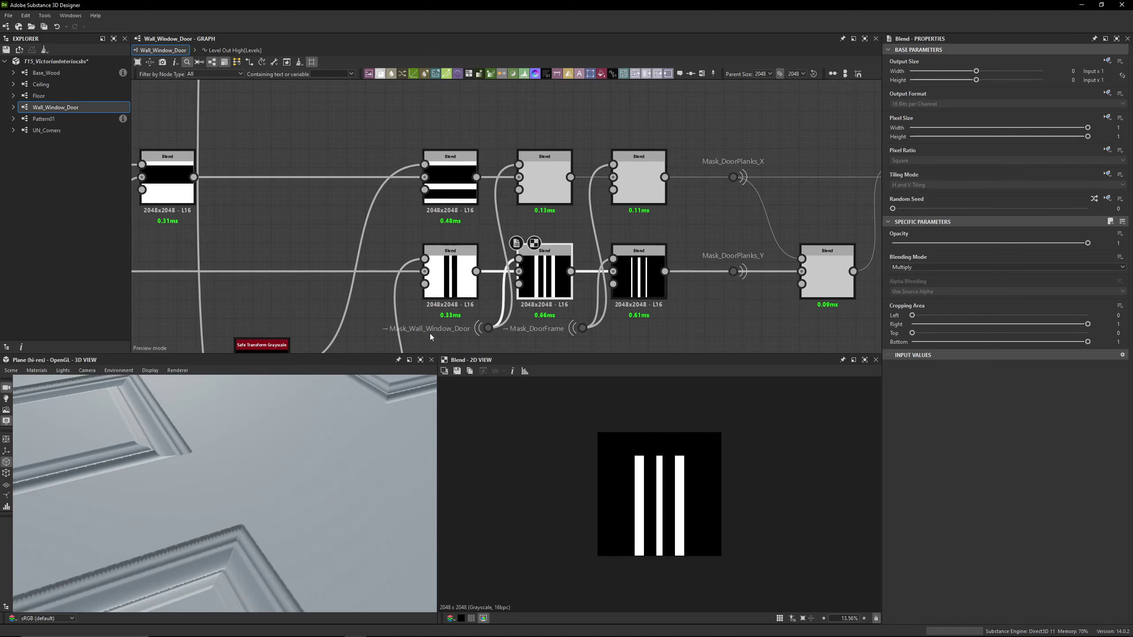
double_click(643, 290)
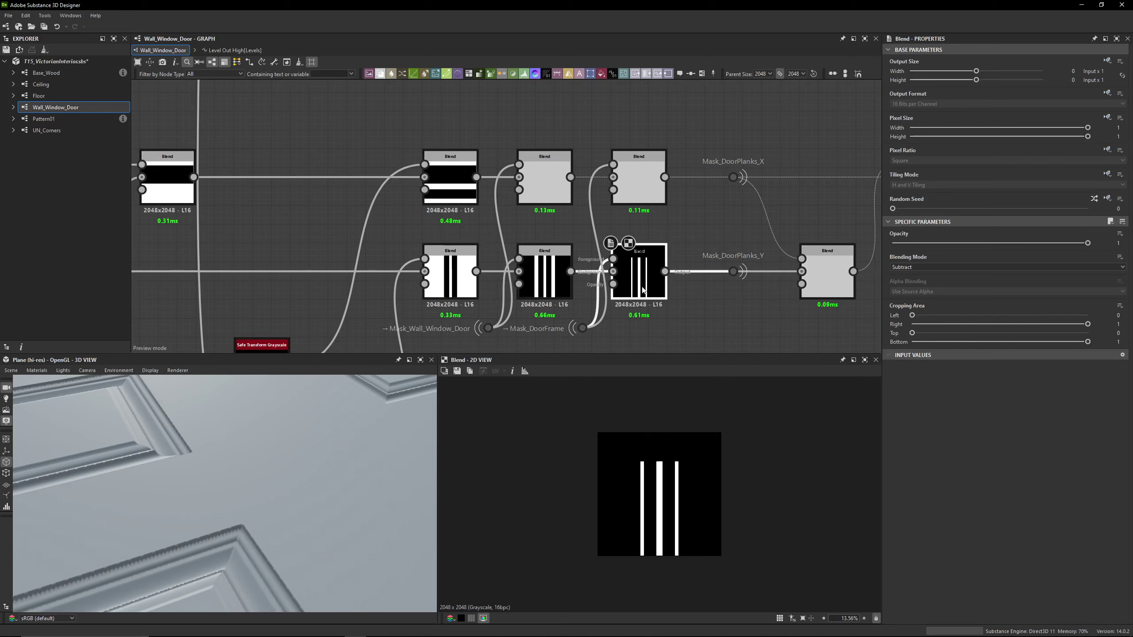
click(563, 287)
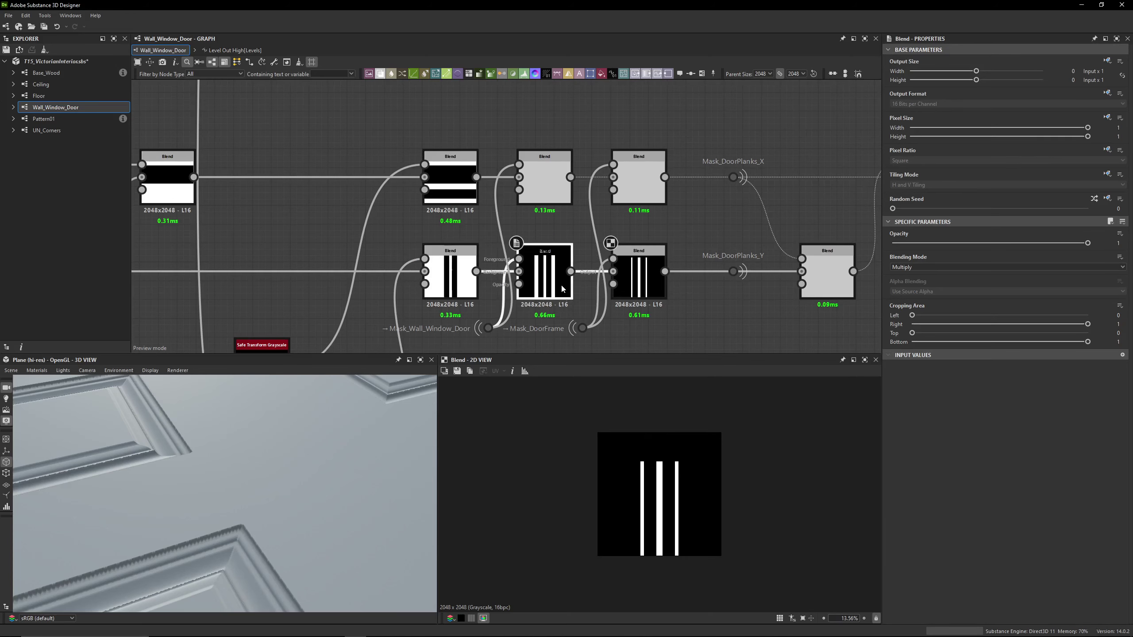
double_click(553, 284)
double_click(642, 286)
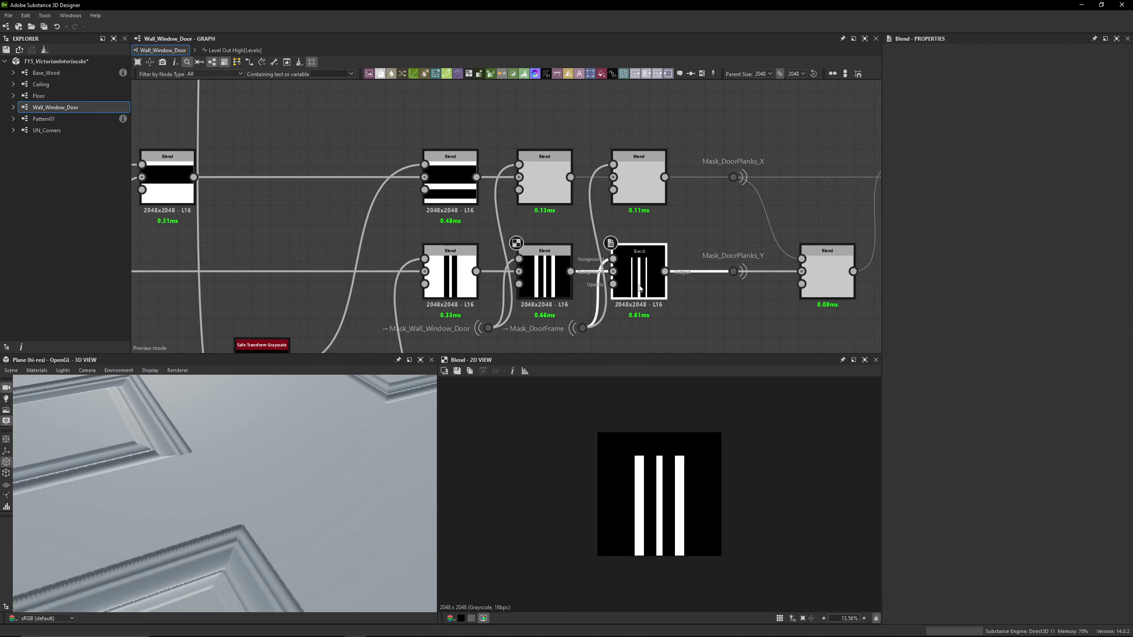
Check the door's vertical planks in the 3D view and inspect the Mask_DoorPlanks_Y dot
middle_drag(594, 238, 547, 229)
scroll(273, 442, down, 5)
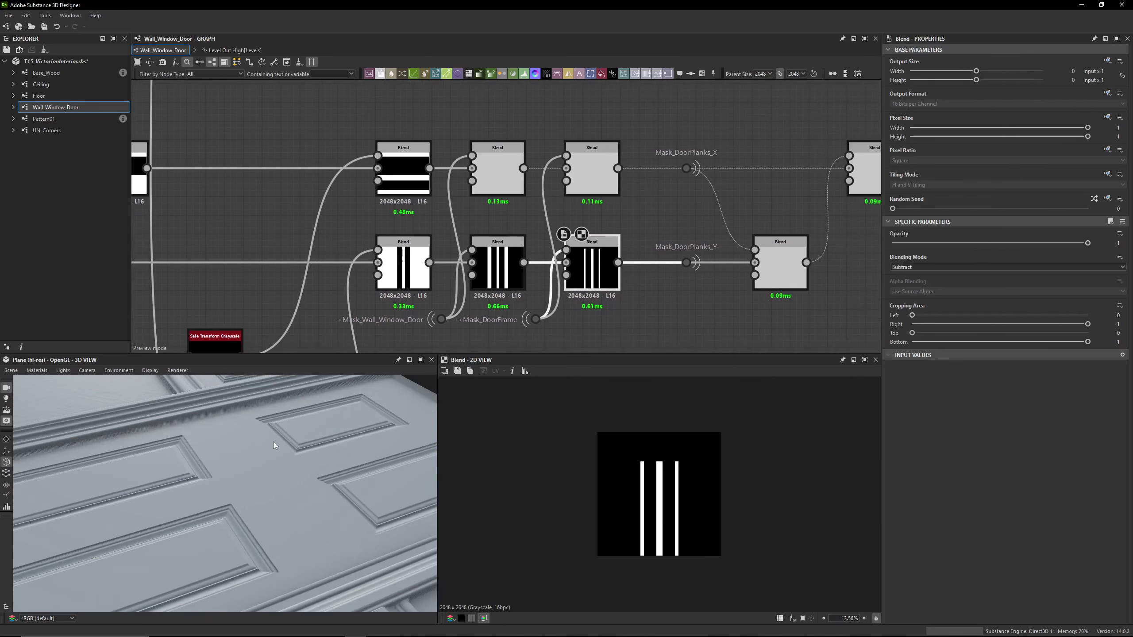
drag(217, 425, 128, 452)
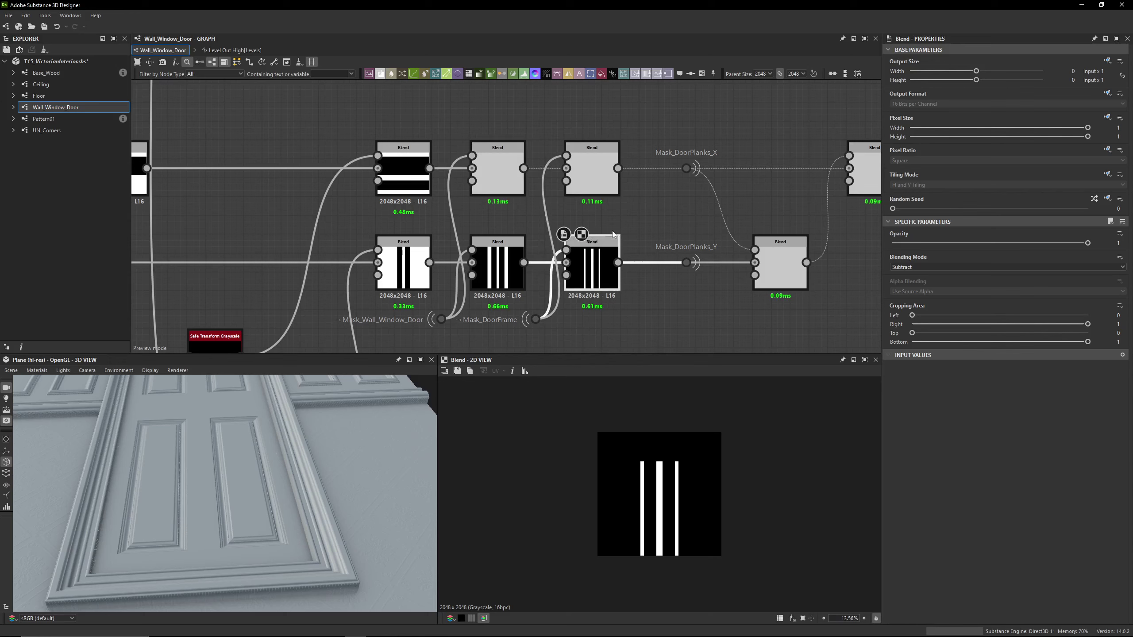
click(670, 245)
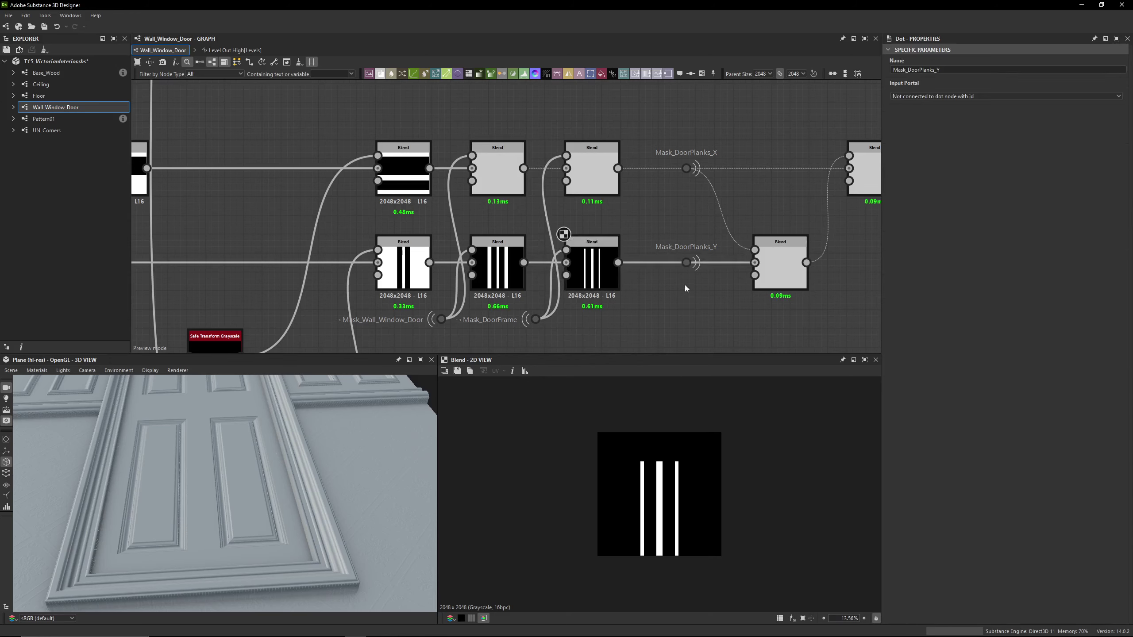
Inspect the Mask_DoorPlanks_Y dot and preview the Subtract Blend that removes the horizontal planks from the vertical ones
click(689, 271)
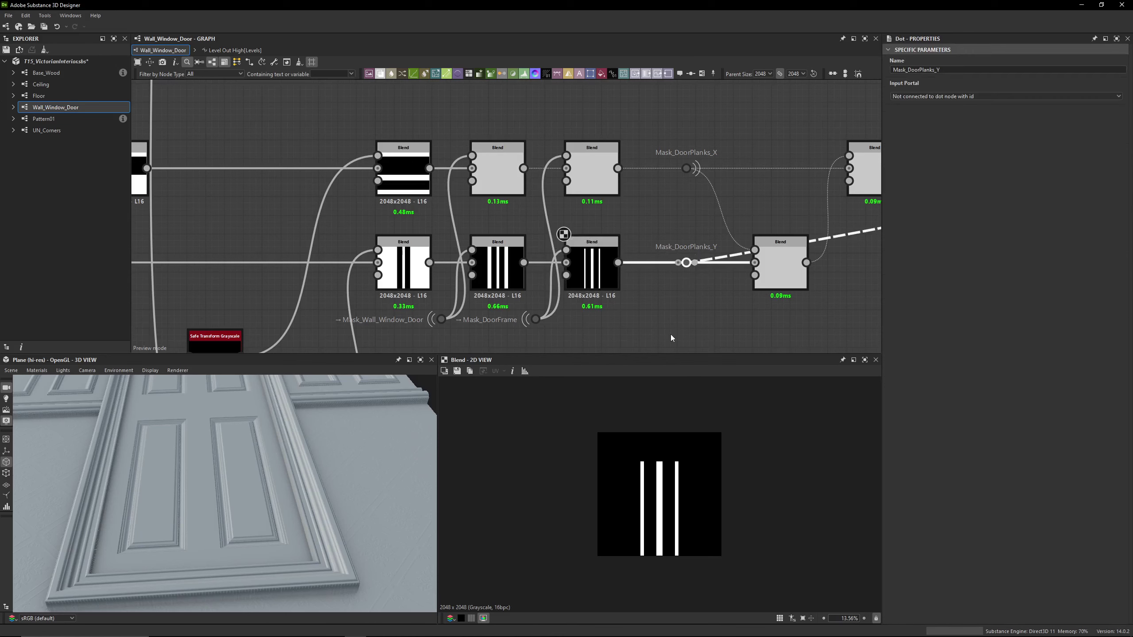
click(671, 334)
middle_drag(599, 202, 451, 196)
double_click(638, 276)
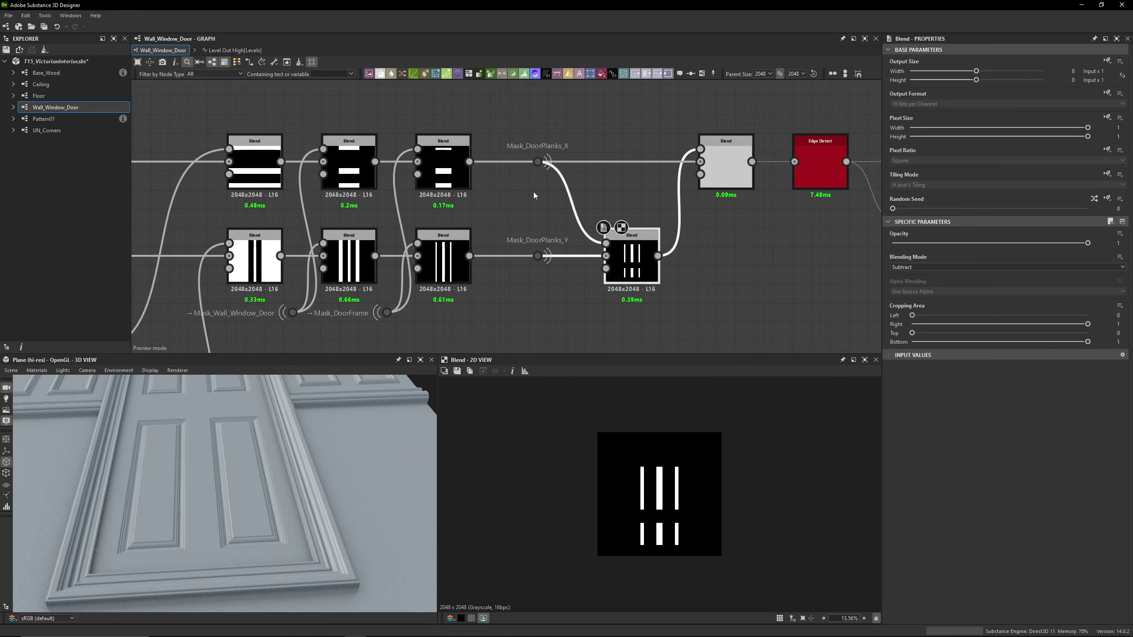
Inspect the Mask_DoorPlanks_X dot and preview the horizontal row's Subtract, Multiply and Subtract Blends in order
drag(561, 123, 515, 176)
middle_drag(291, 176, 392, 185)
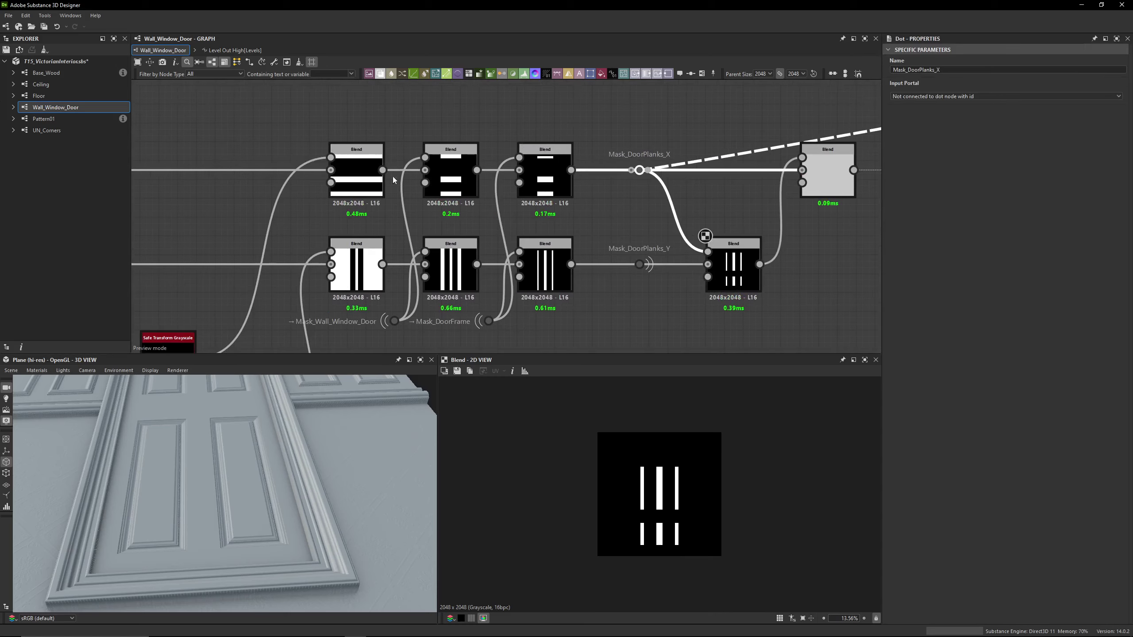
click(377, 187)
double_click(377, 187)
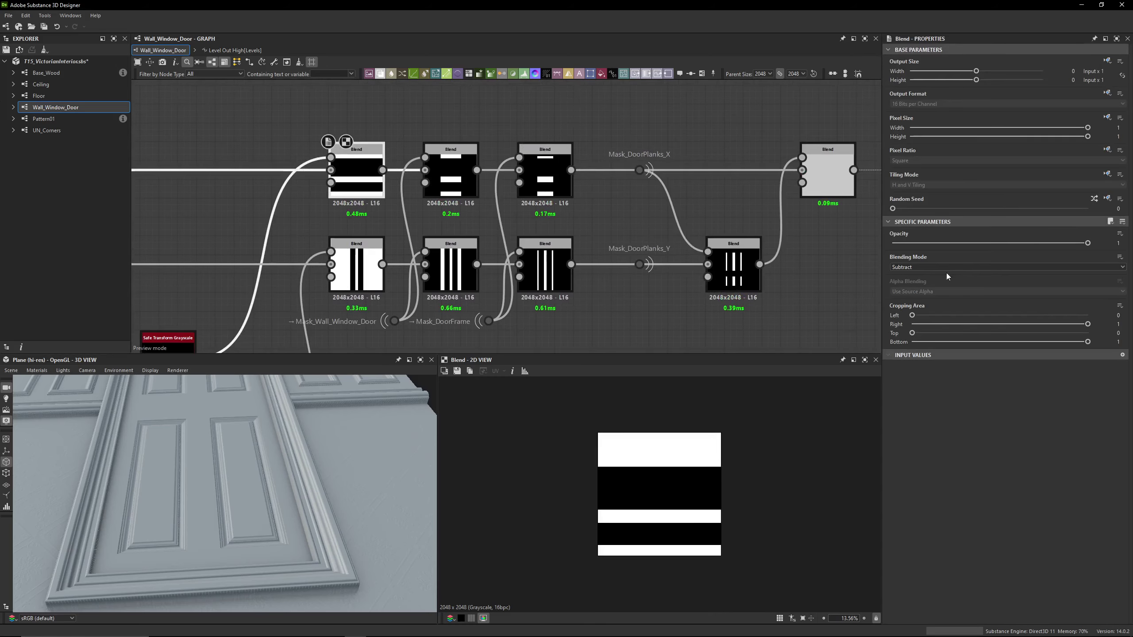
double_click(451, 176)
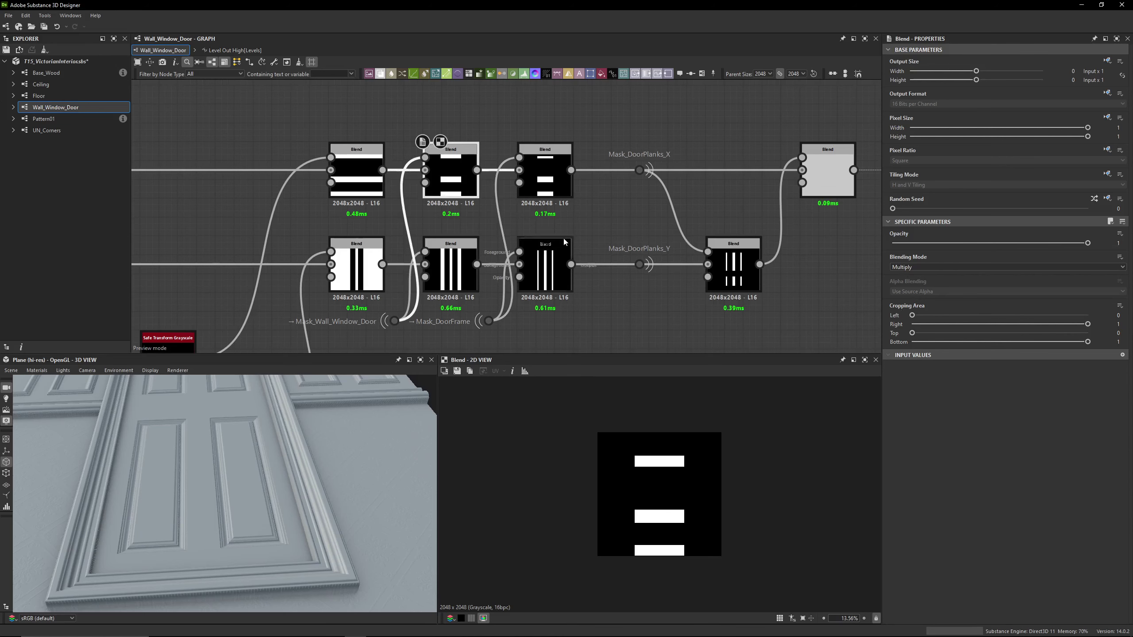
double_click(545, 176)
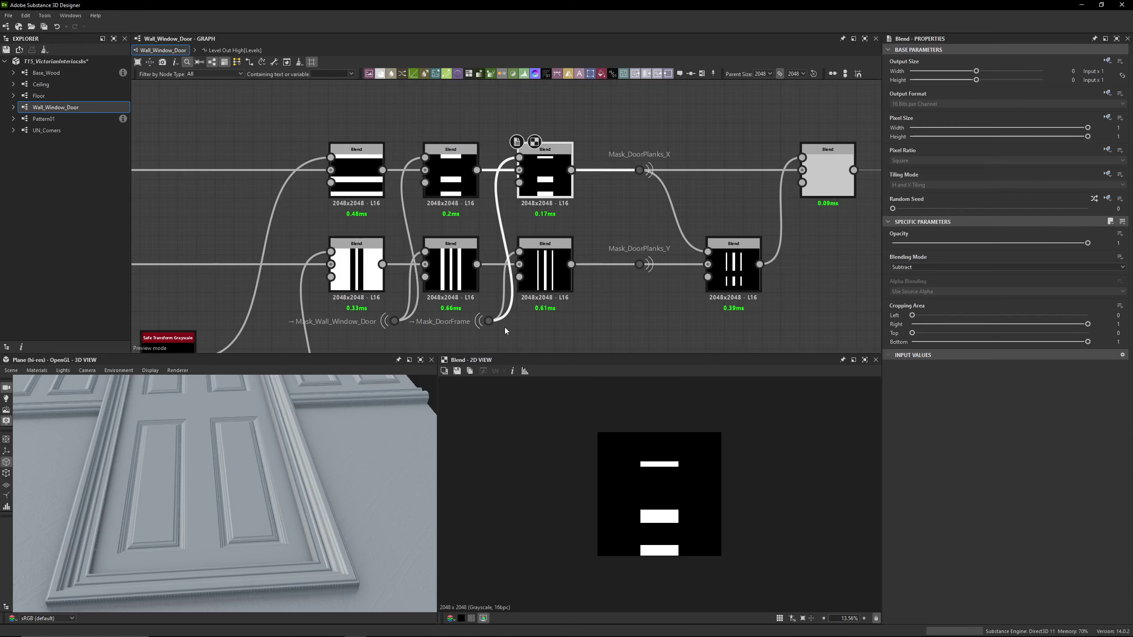
Compare the Mask_DoorPlanks_X and Mask_DoorPlanks_Y dots with the Subtract Blend they both feed
middle_drag(489, 183, 352, 189)
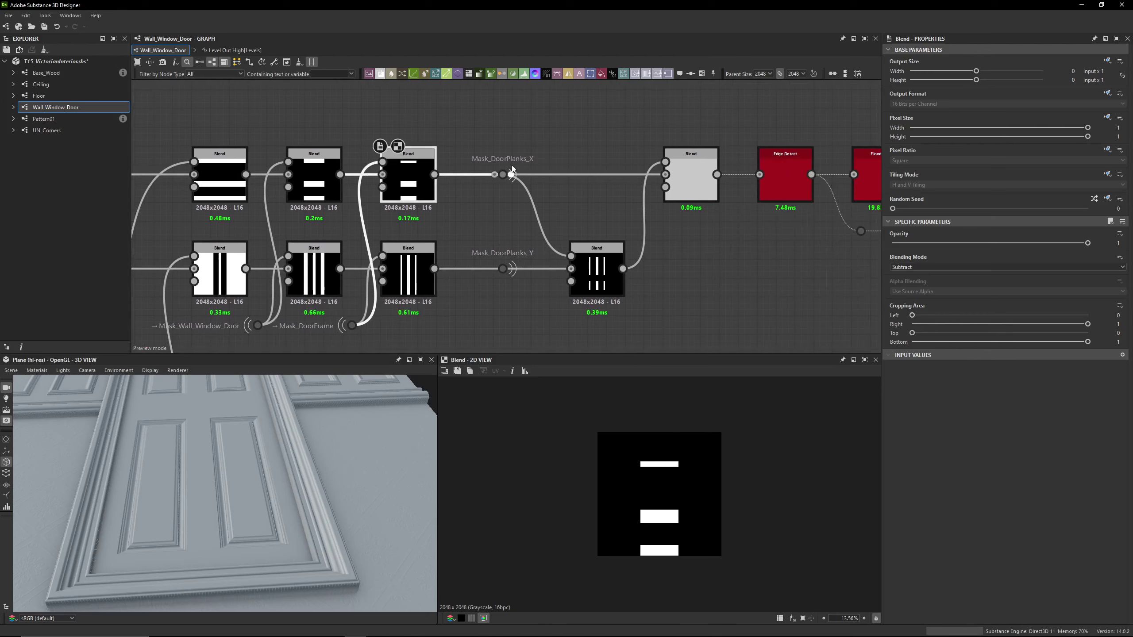
click(512, 175)
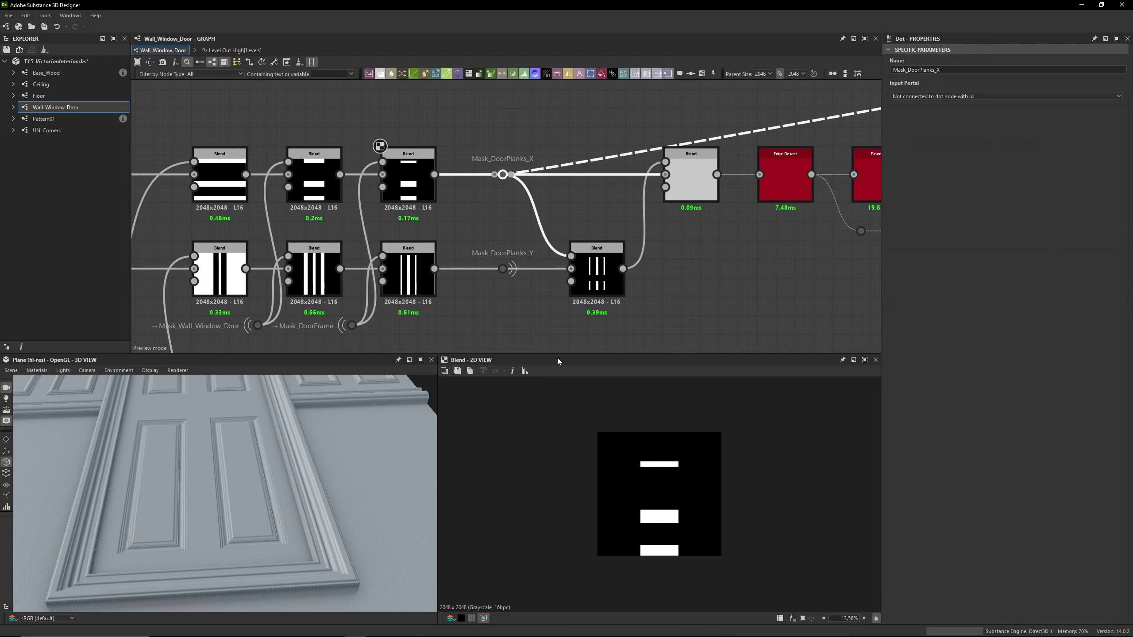
click(511, 268)
click(600, 268)
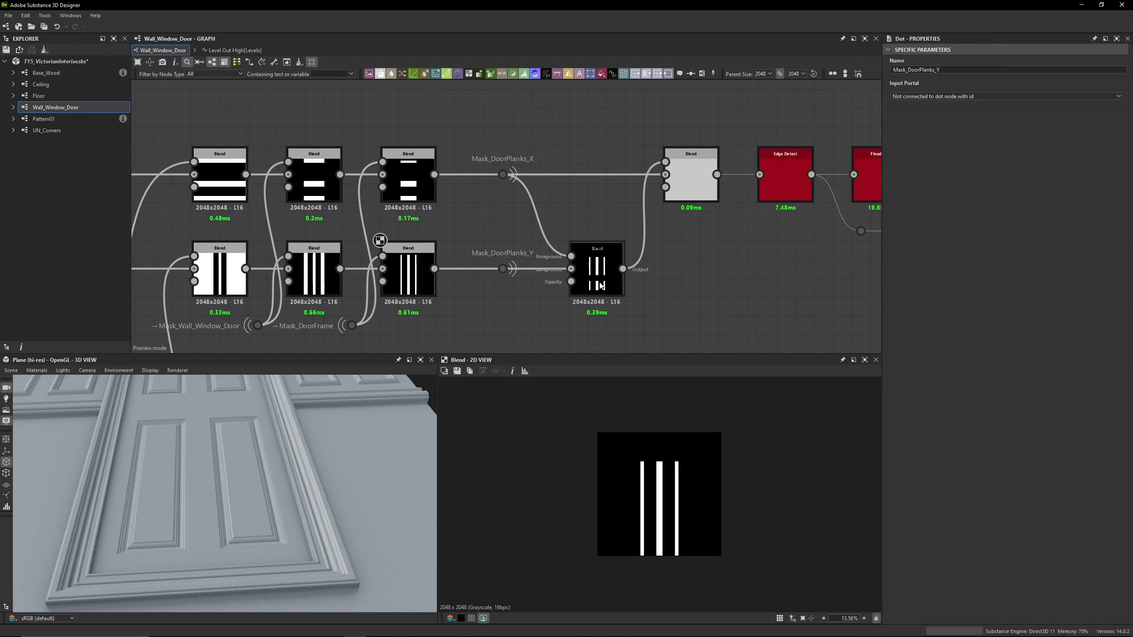
click(504, 175)
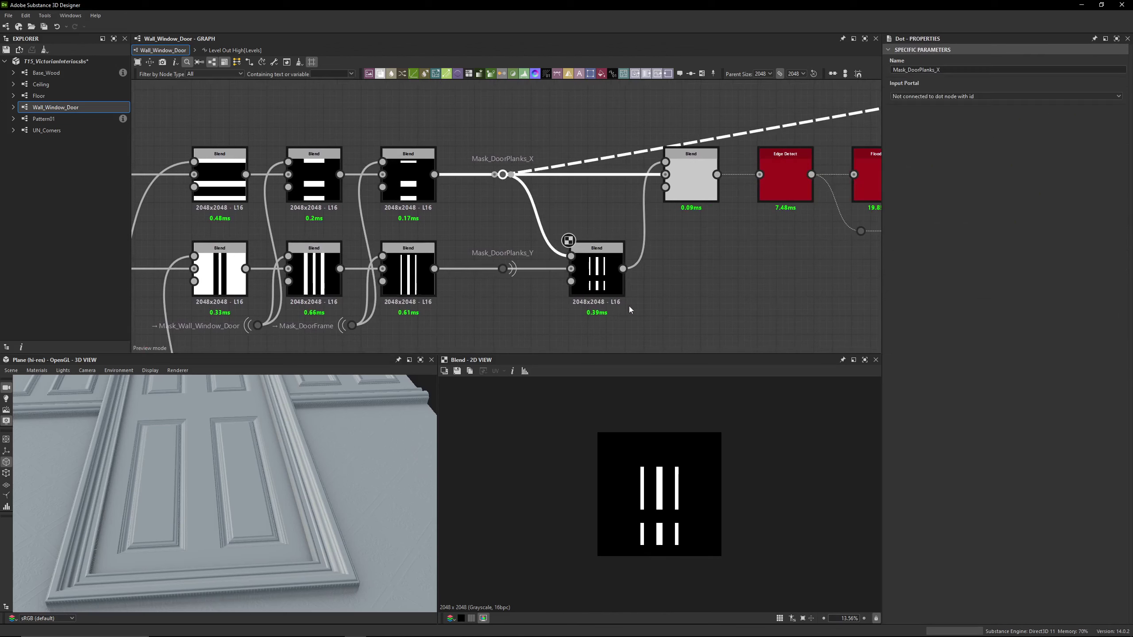
double_click(609, 288)
Preview the Copy Blend that merges both plank masks and examine its opacity and grayscale output up close
middle_drag(624, 278, 530, 323)
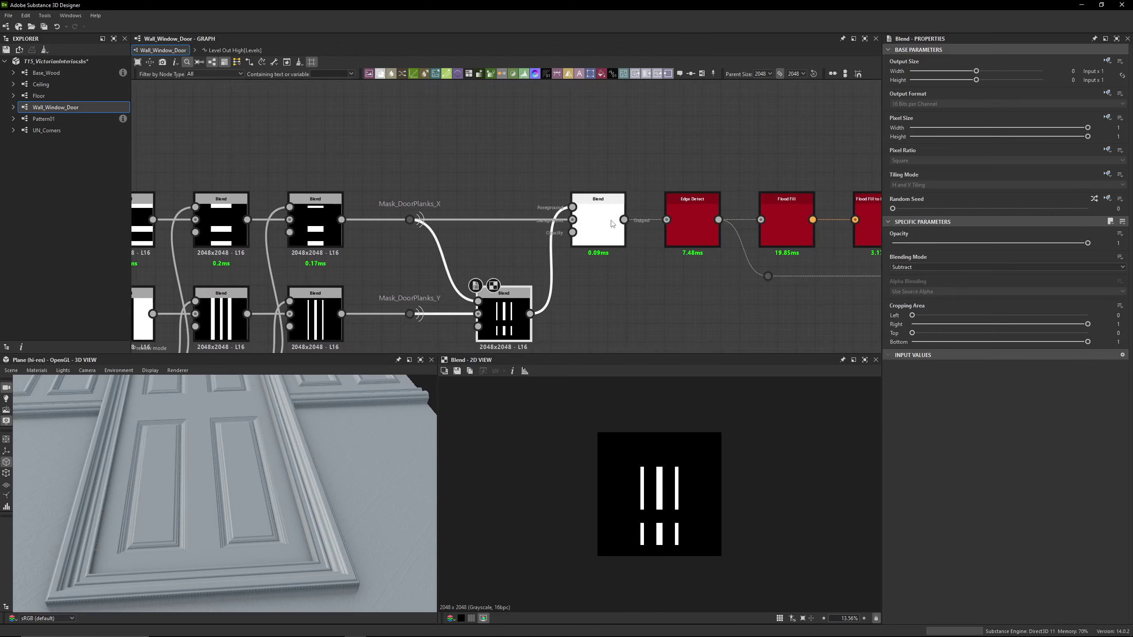
click(598, 223)
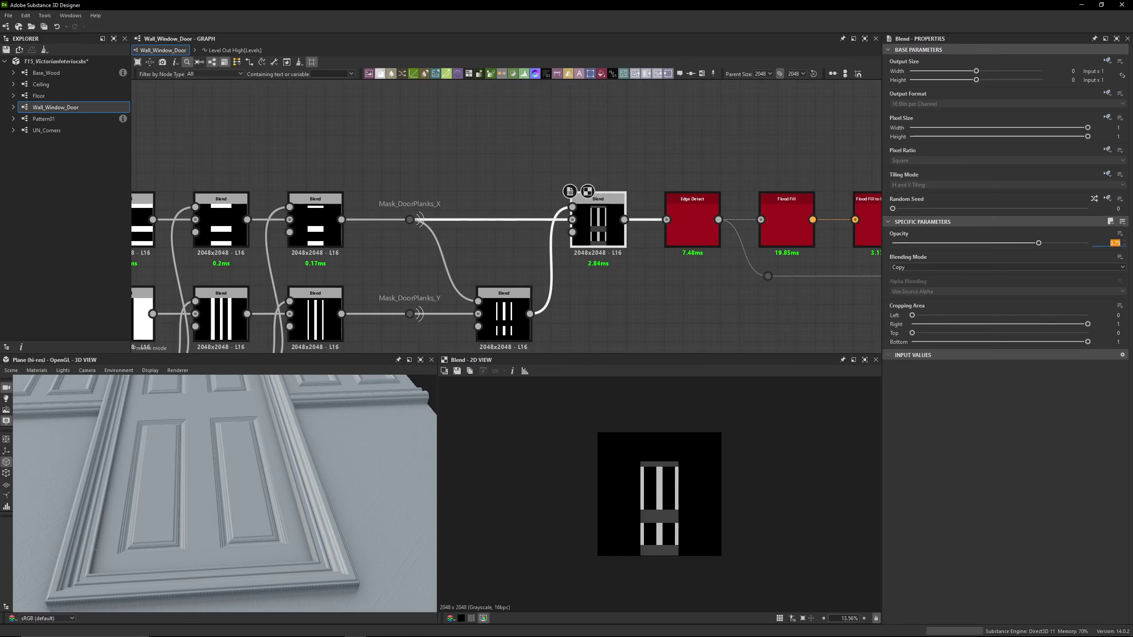
scroll(662, 530, up, 3)
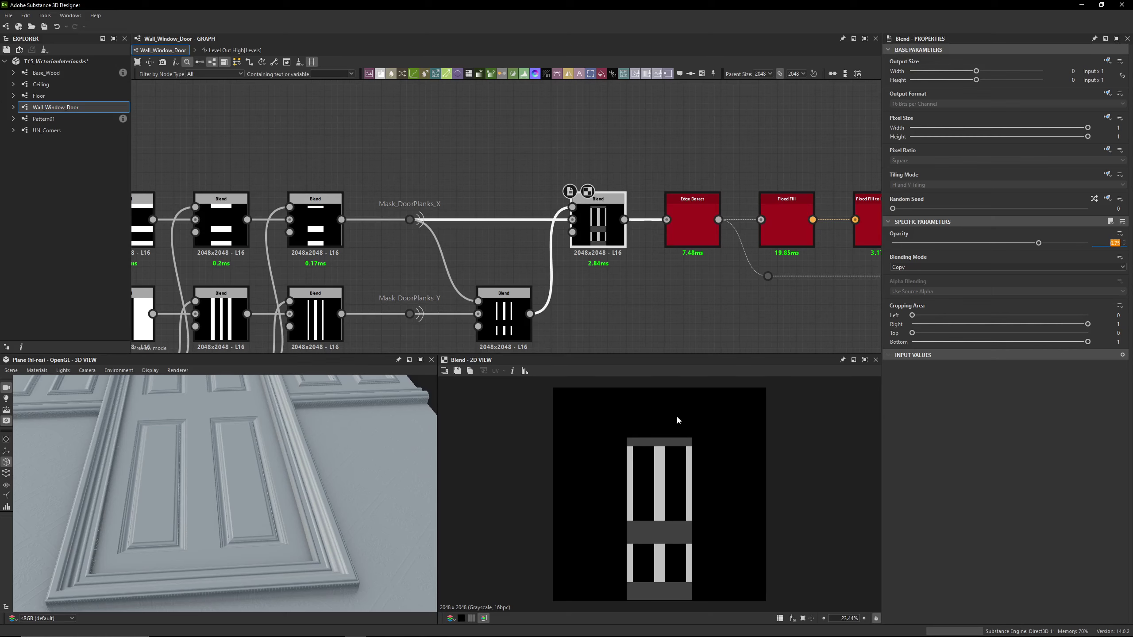
Preview the Edge Detect node and compare it with the merged plank Blend that feeds it
middle_drag(710, 231, 563, 213)
click(563, 214)
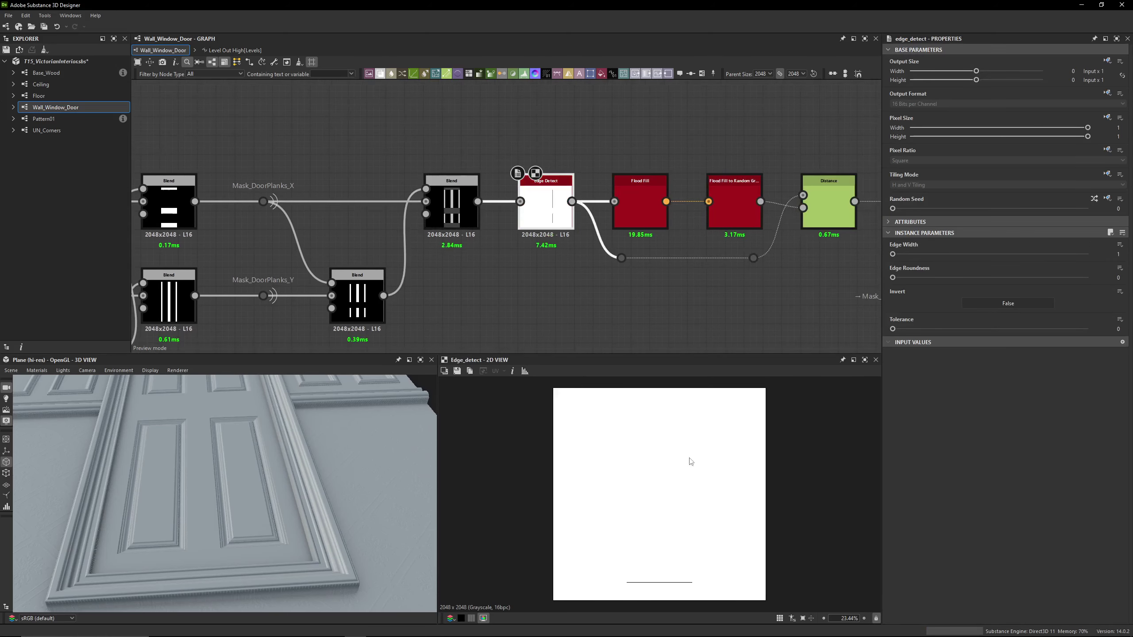
scroll(691, 461, up, 5)
click(437, 220)
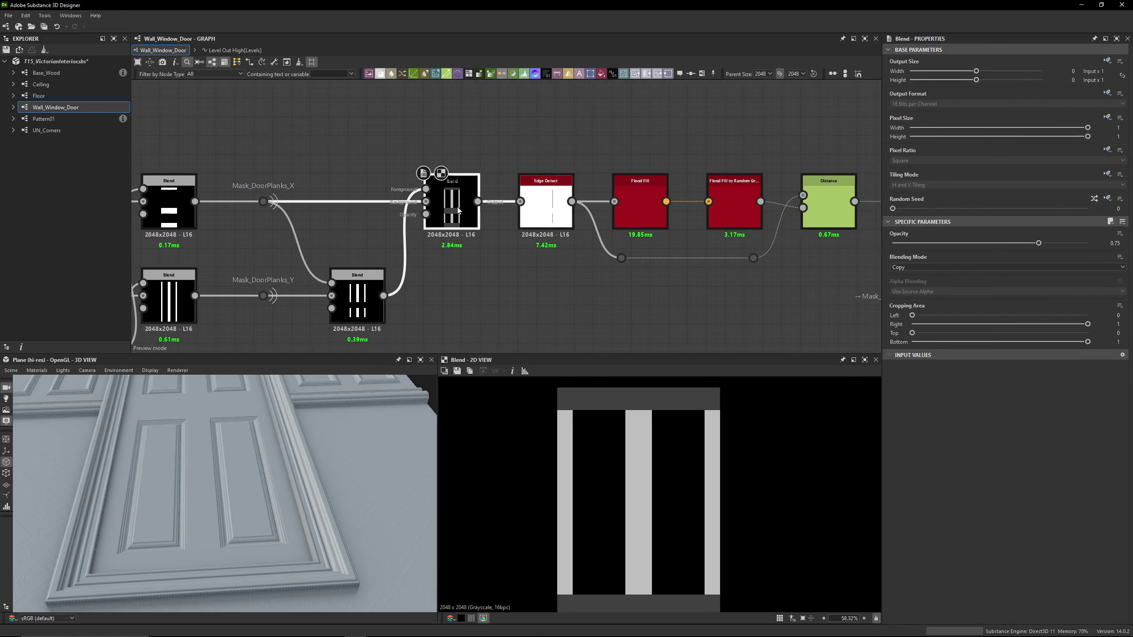
scroll(611, 413, down, 2)
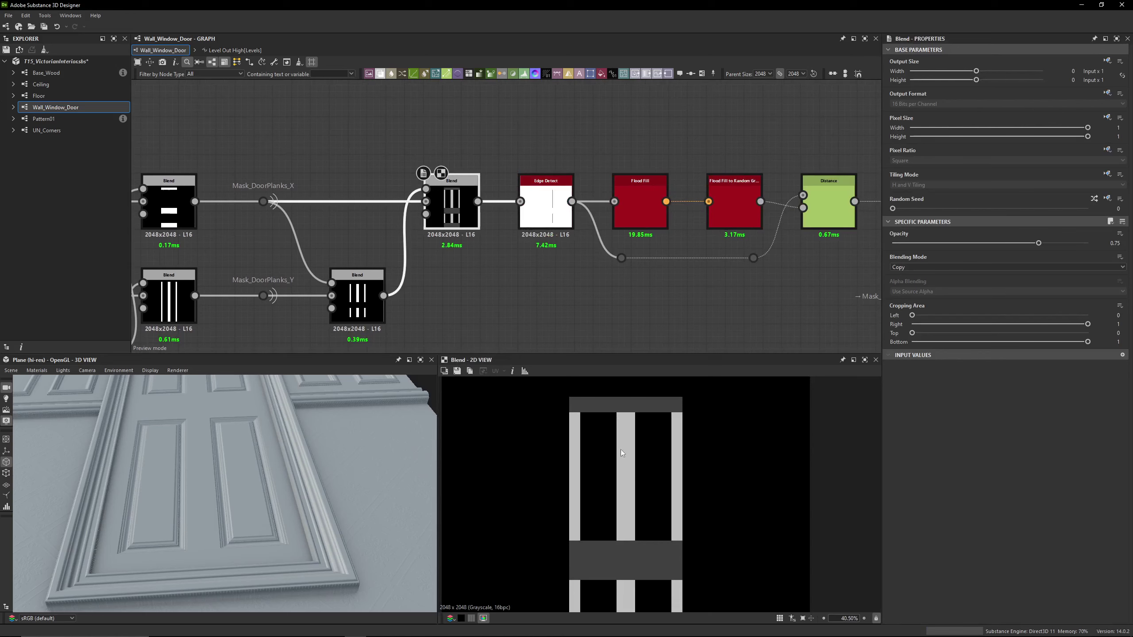
scroll(706, 553, down, 3)
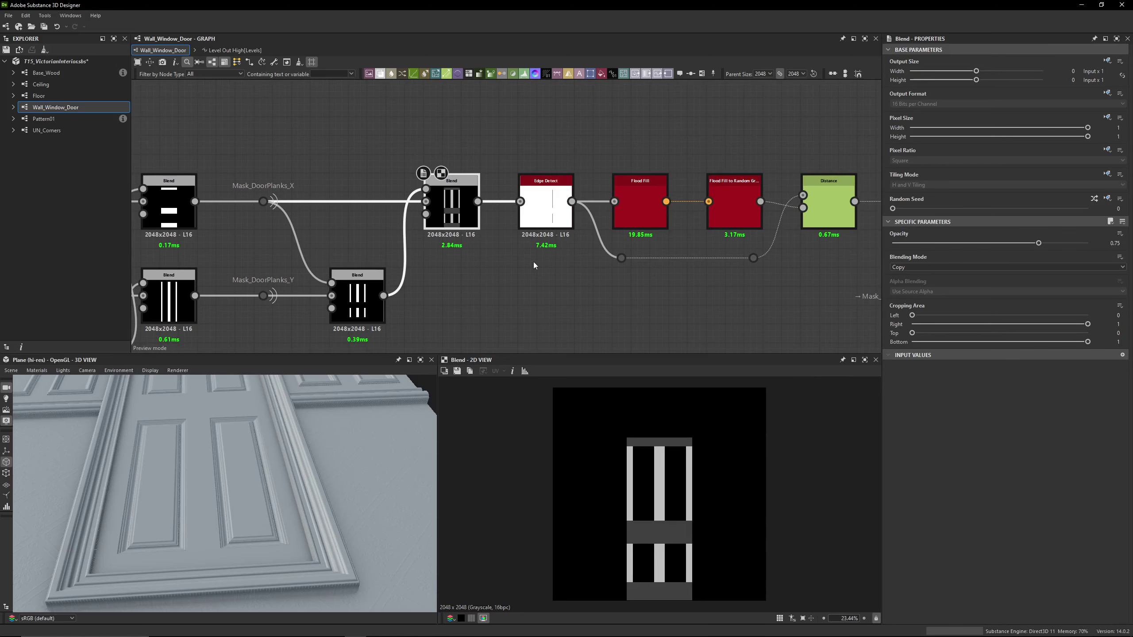
Preview Edge Detect, Flood Fill and Flood Fill to Random Grayscale, and examine the gaps between the plank shapes up close
middle_drag(534, 263, 457, 256)
click(486, 205)
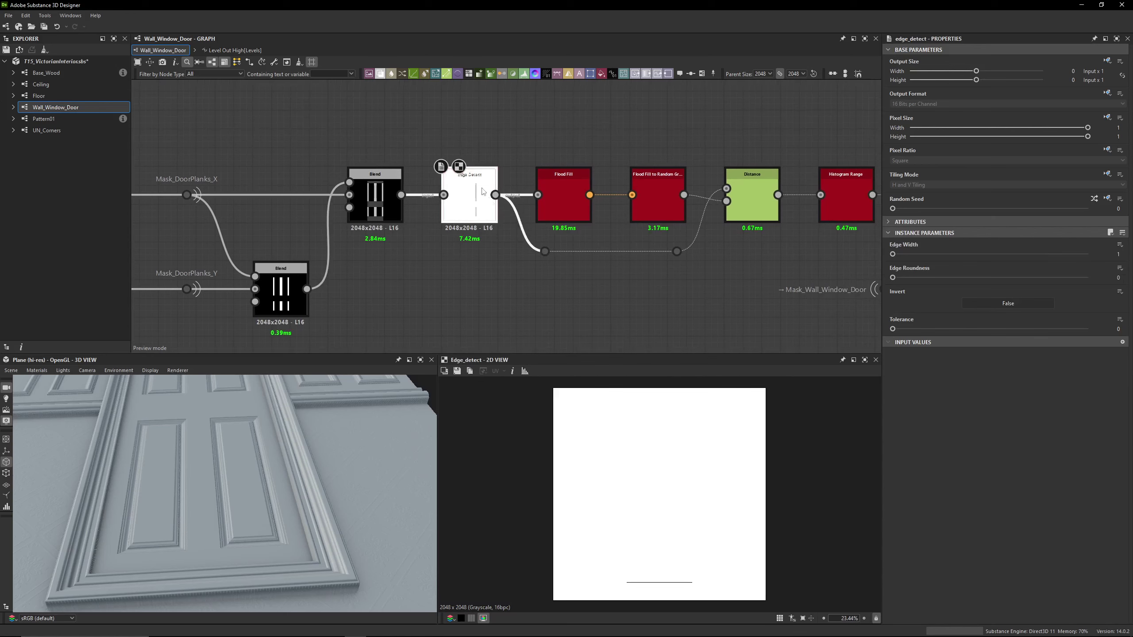
double_click(563, 196)
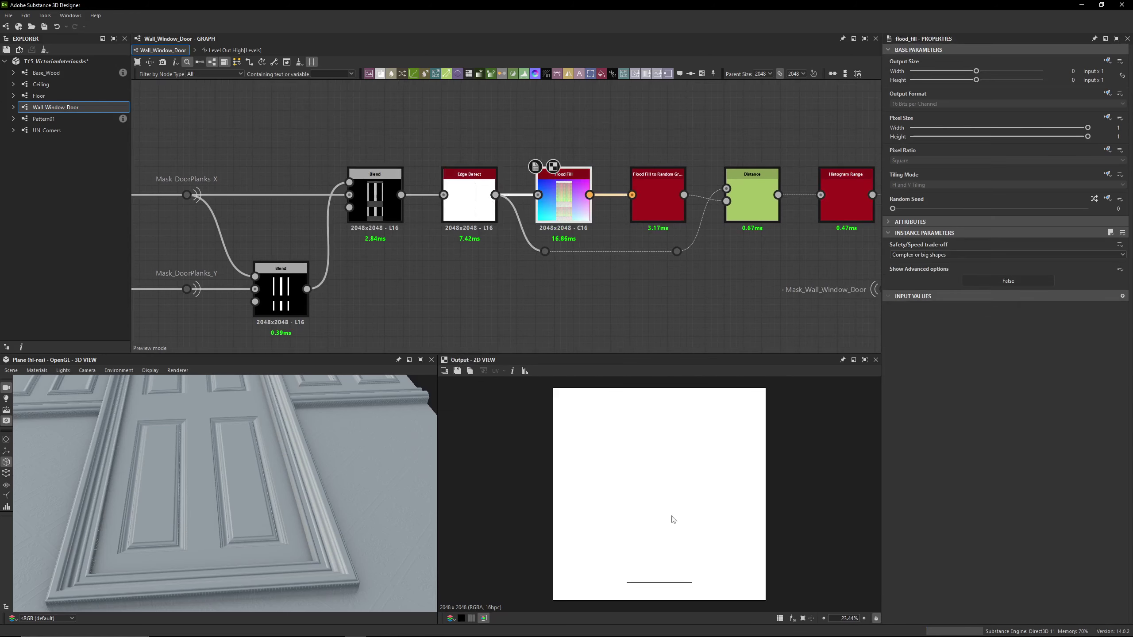
double_click(662, 207)
scroll(528, 165, up, 6)
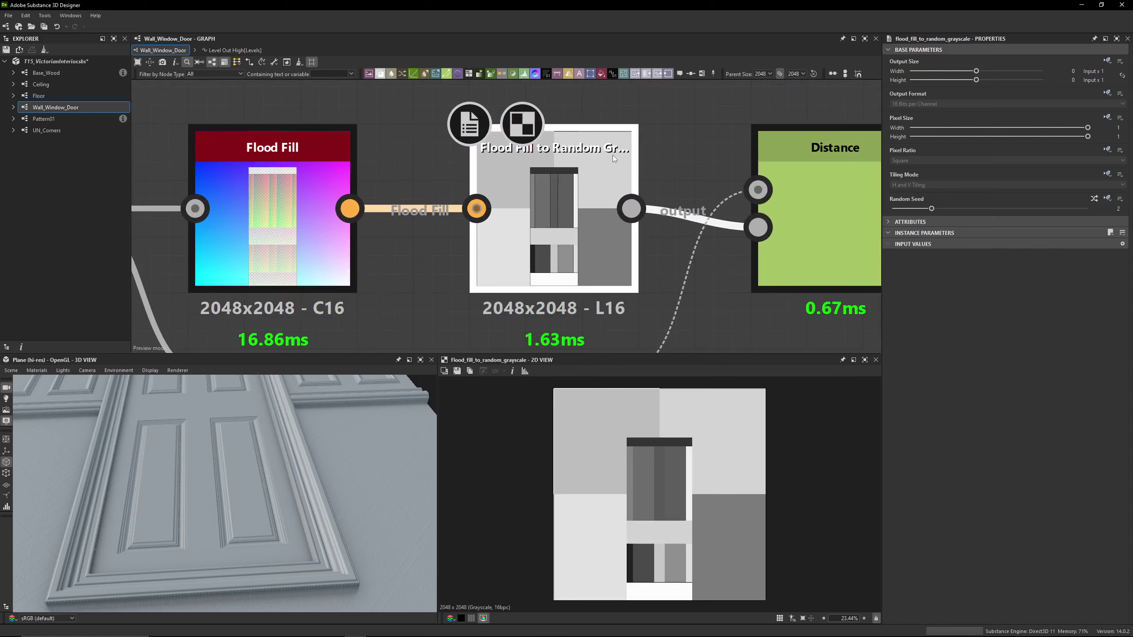
scroll(624, 447, up, 10)
scroll(578, 243, down, 3)
scroll(578, 243, down, 2)
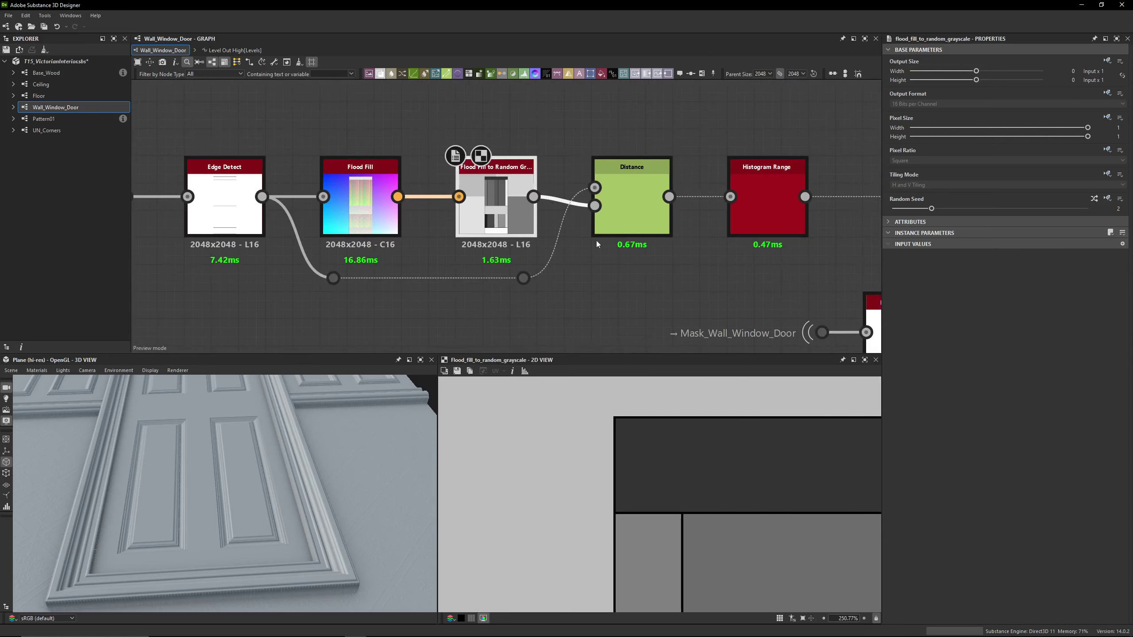
Compare the Distance node's output with Flood Fill to Random Grayscale at the plank borders
double_click(629, 223)
scroll(691, 508, up, 5)
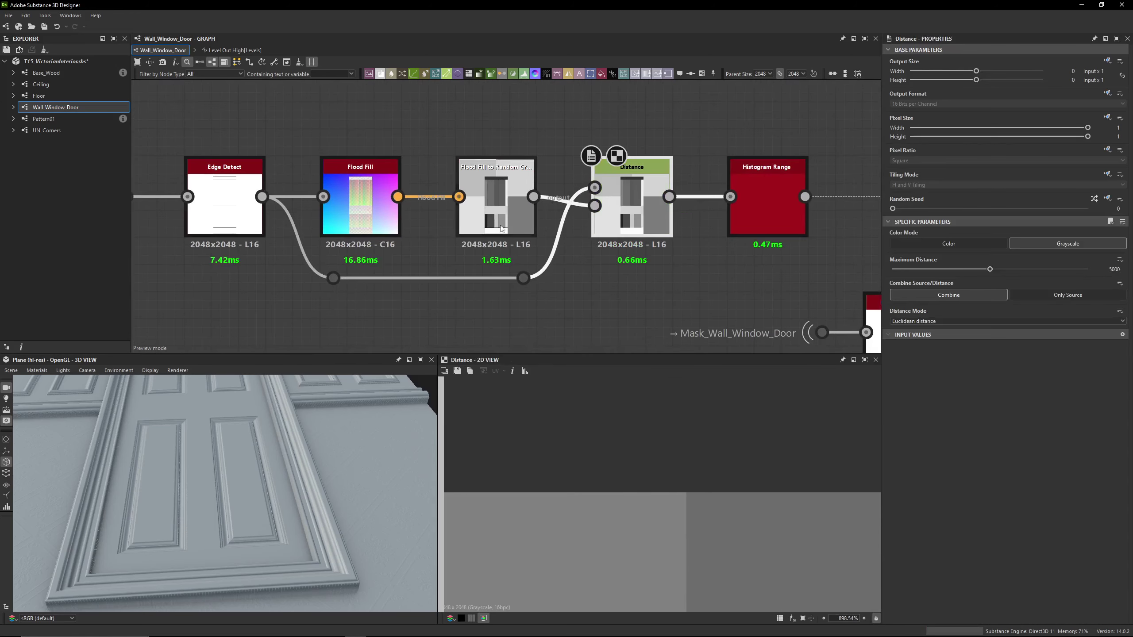
double_click(496, 209)
double_click(639, 219)
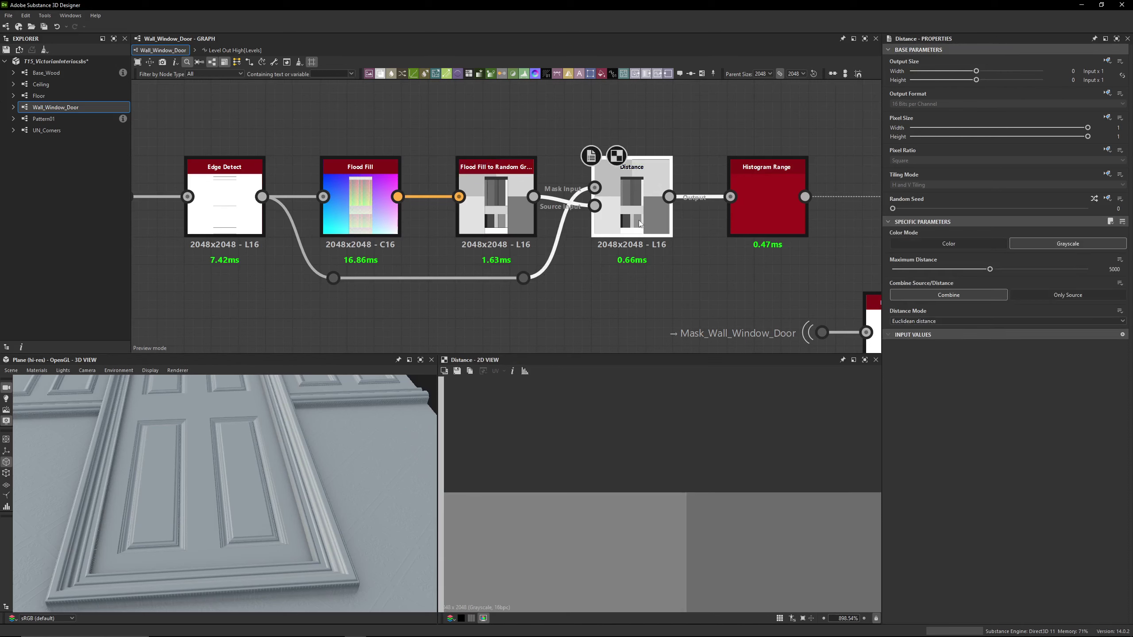
double_click(510, 198)
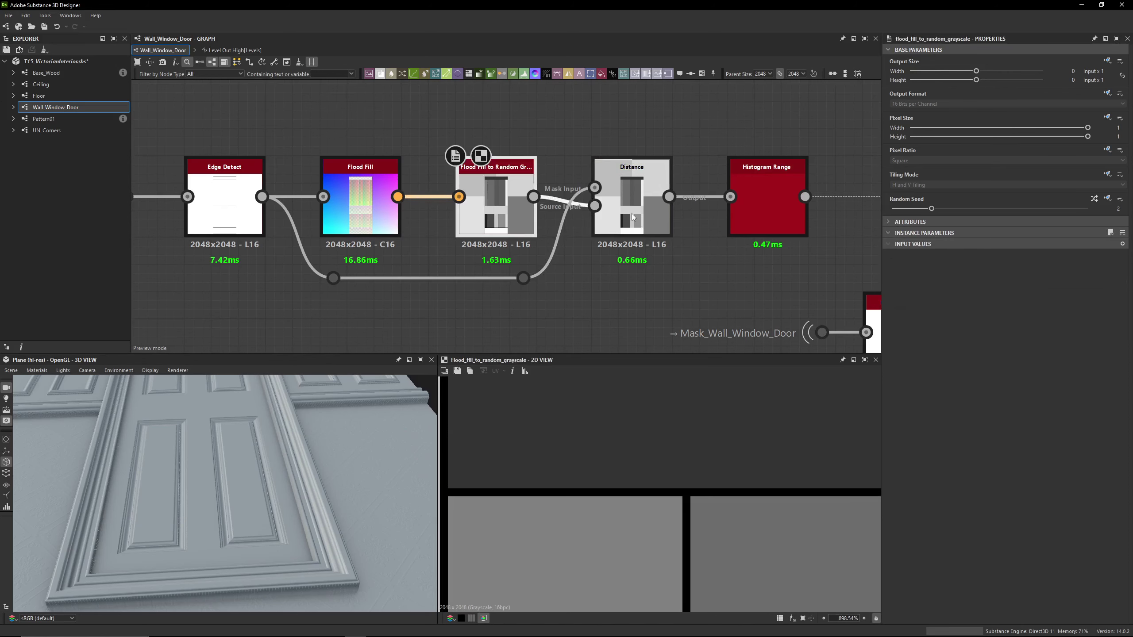
double_click(607, 217)
Trace the plank border lines from Flood Fill and Edge Detect through Flood Fill to Random Grayscale to the Distance node
scroll(489, 245, down, 2)
double_click(417, 223)
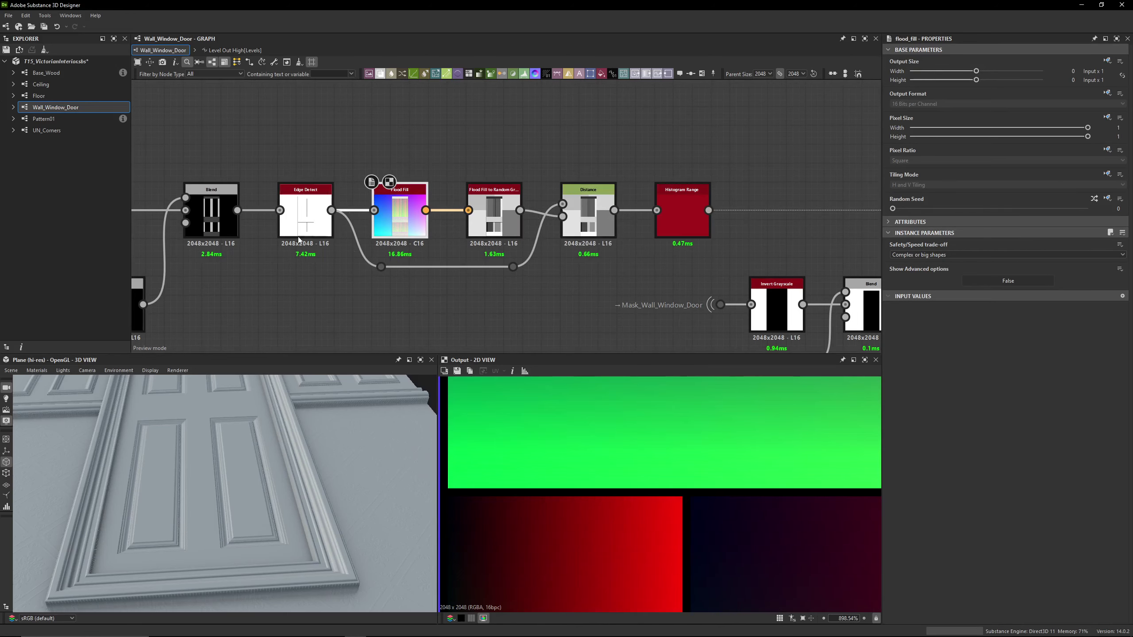
double_click(305, 214)
scroll(472, 157, down, 1)
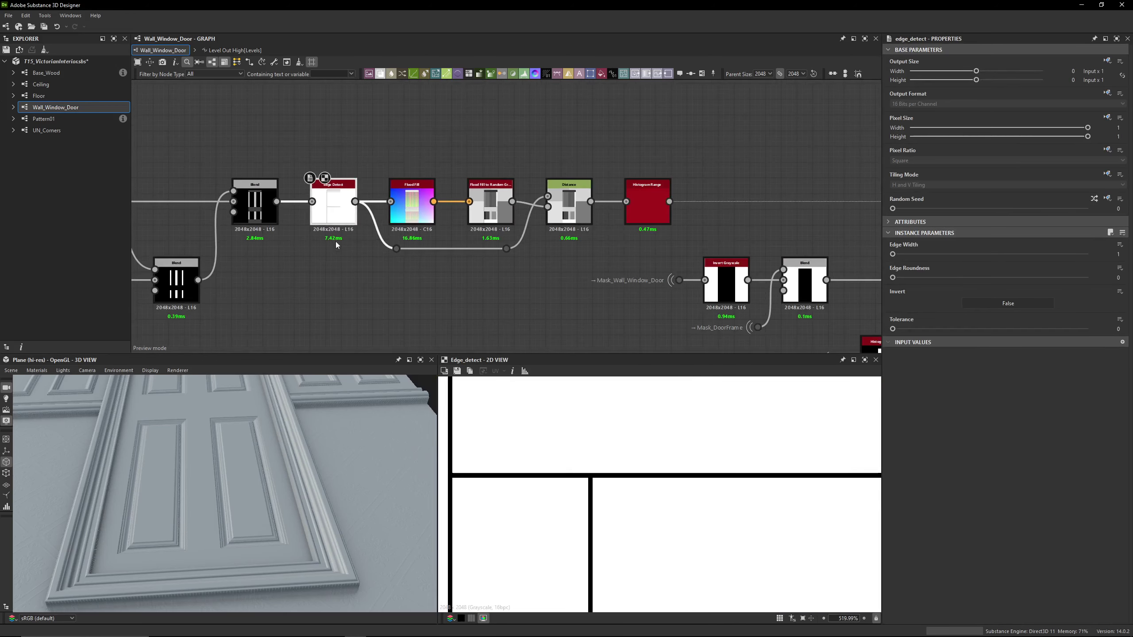
scroll(348, 201, up, 2)
double_click(552, 219)
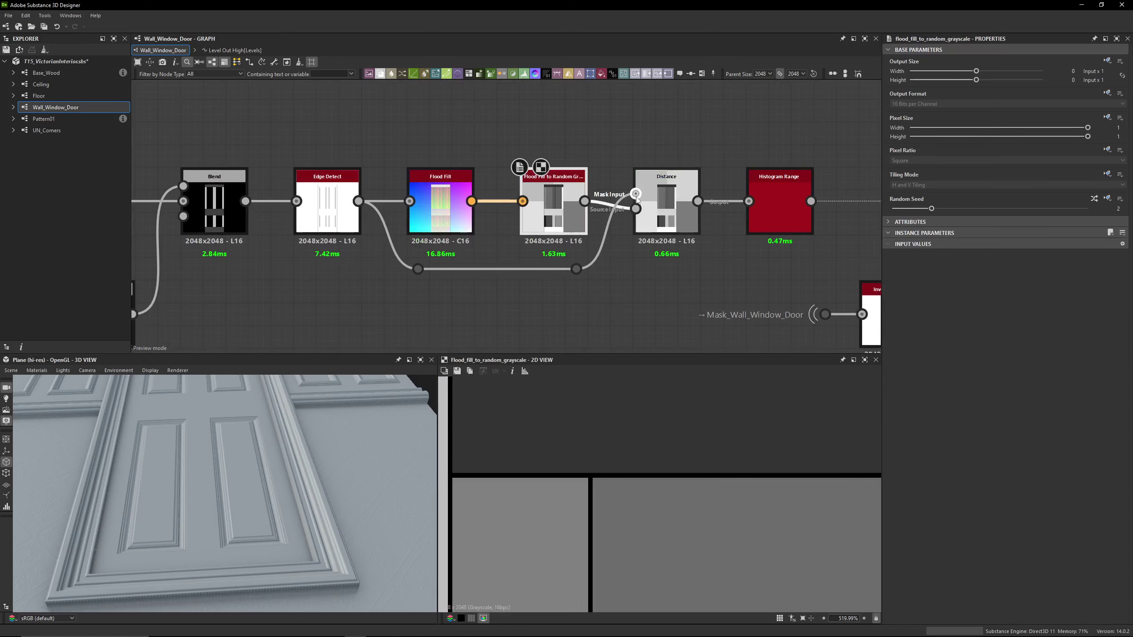
double_click(670, 214)
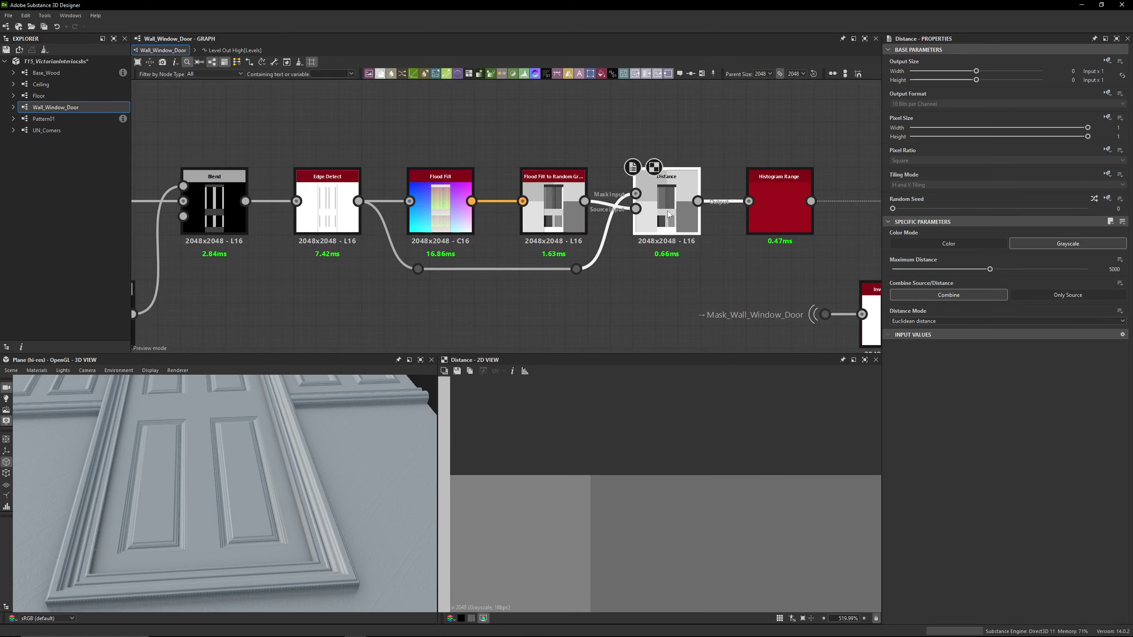
Preview the Histogram Range node after Distance and examine the whole grayscale plank image
middle_drag(776, 232, 641, 230)
double_click(653, 222)
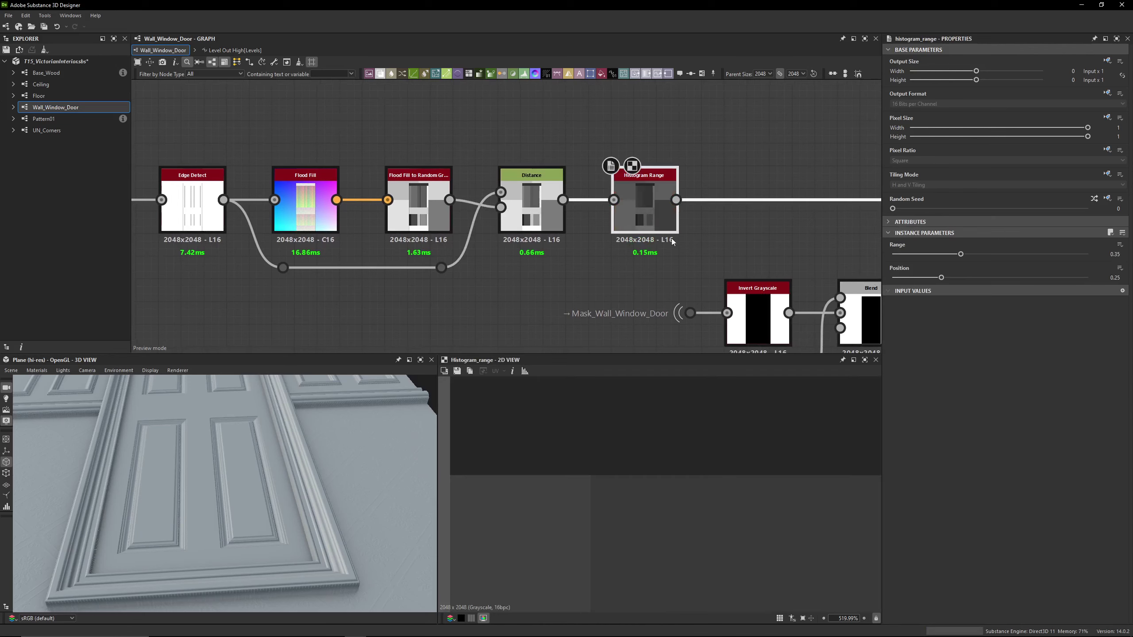
scroll(621, 459, down, 10)
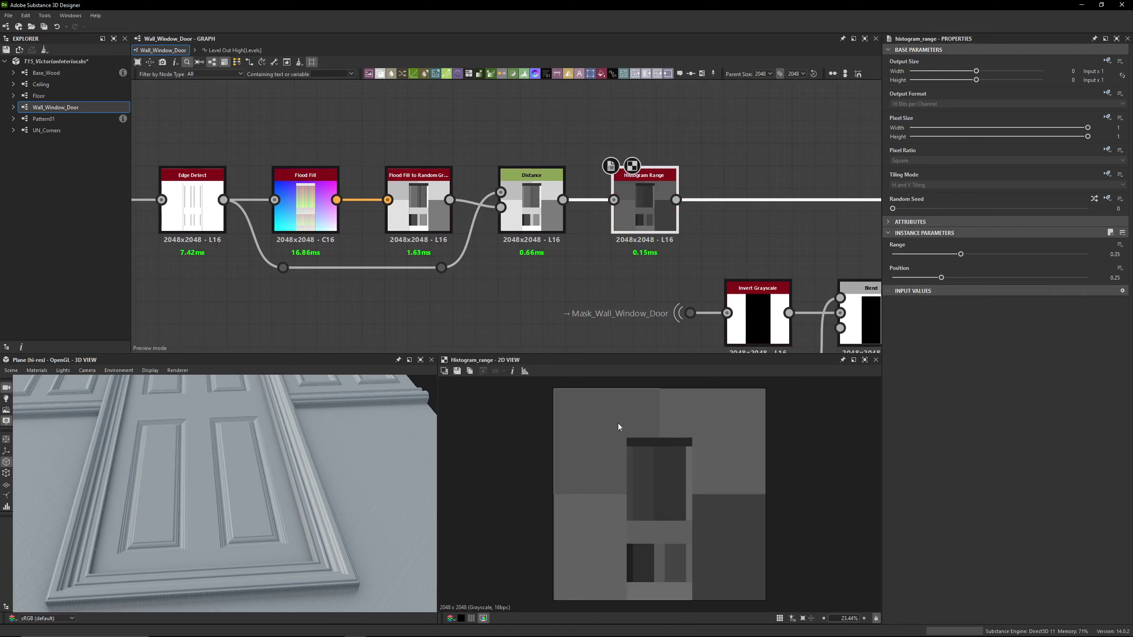
Preview the Add (Linear Dodge) Blend in front of the H09b frame and check its blending mode
middle_drag(411, 255, 147, 228)
middle_drag(464, 230, 268, 225)
scroll(447, 217, down, 3)
middle_drag(429, 218, 464, 174)
double_click(671, 161)
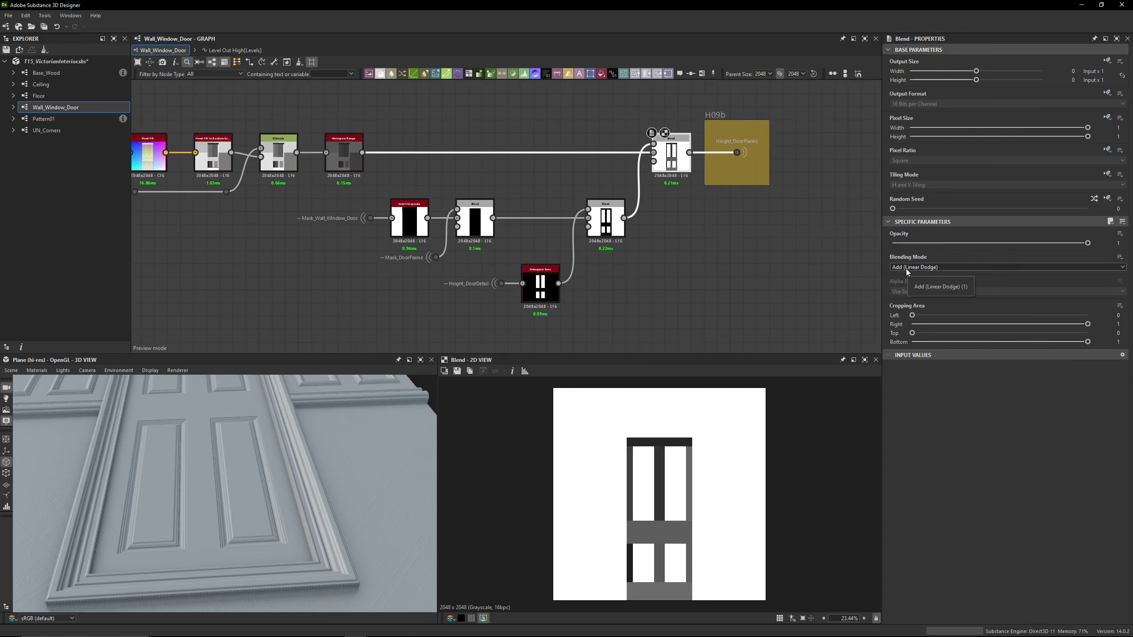
Preview the Invert Grayscale of Mask_Wall_Window_Door and the Blend that adds Mask_DoorFrame to it
scroll(308, 228, up, 4)
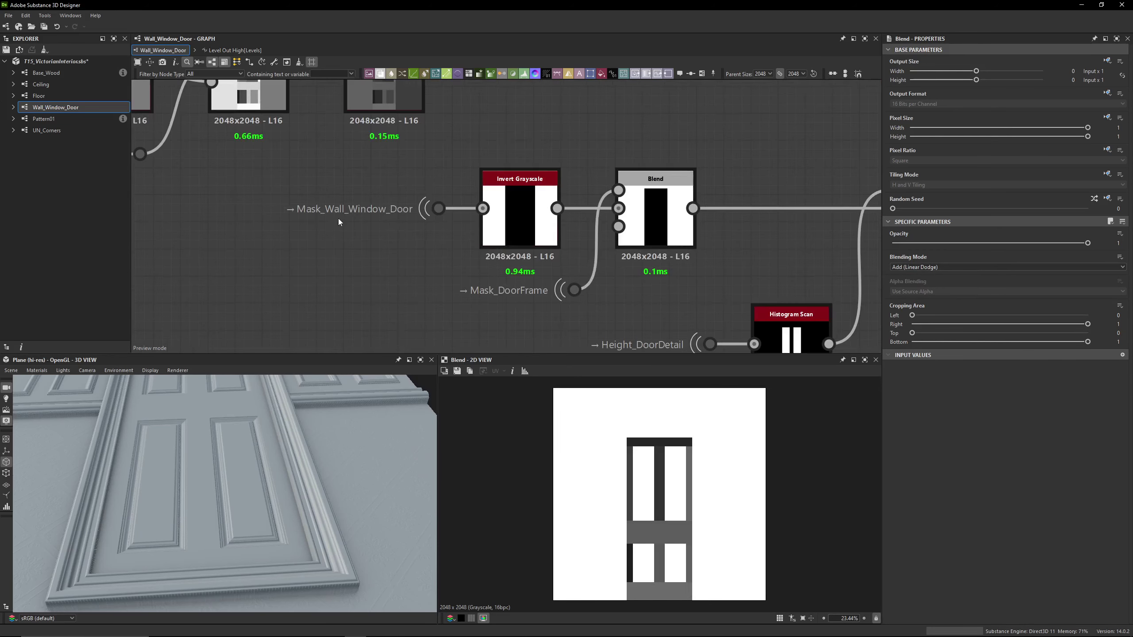
middle_drag(514, 220, 384, 228)
double_click(383, 228)
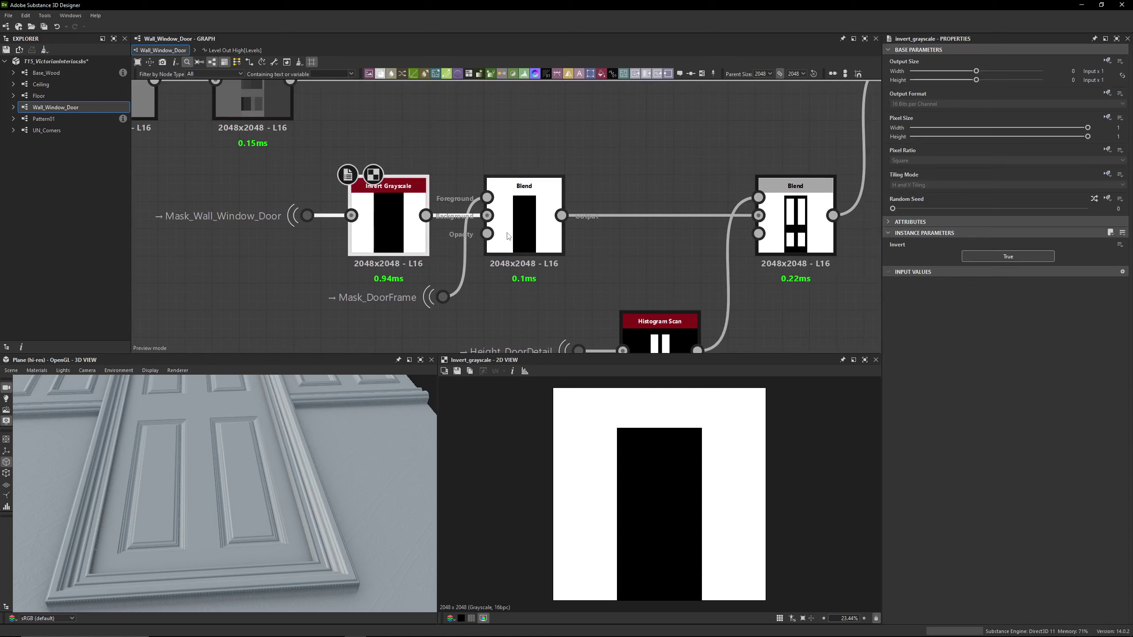
double_click(535, 236)
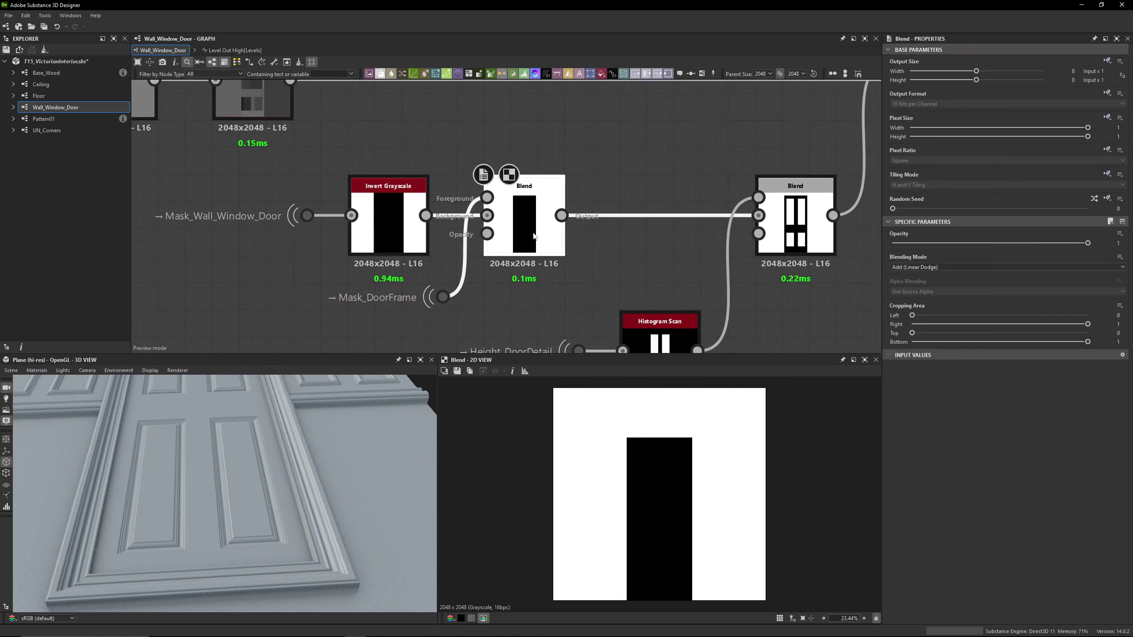
scroll(490, 250, down, 4)
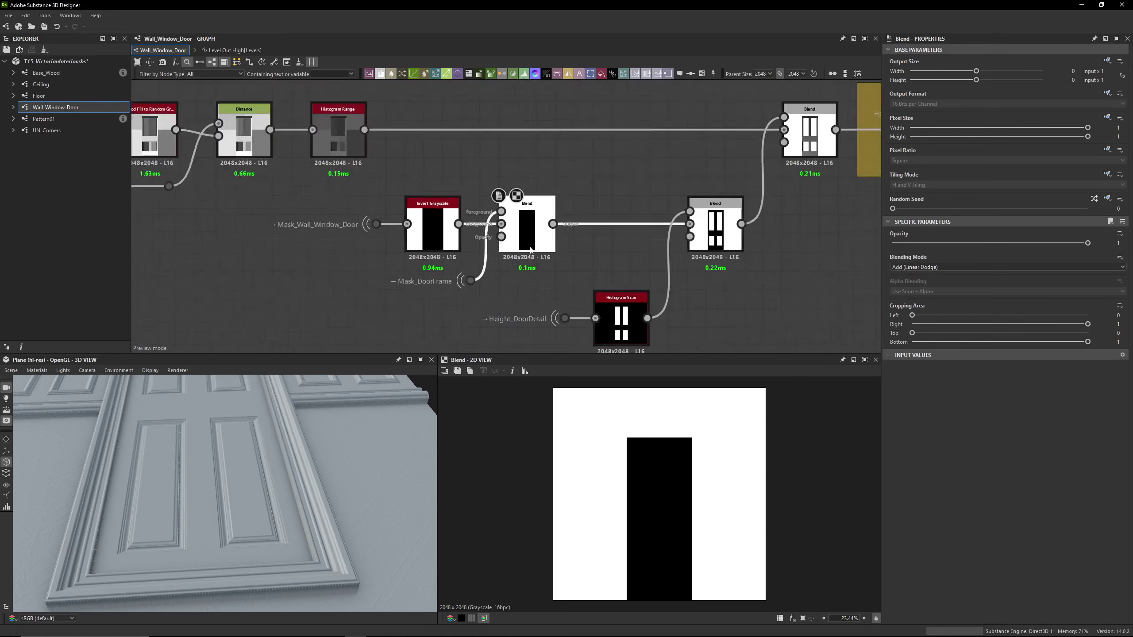
Preview the Blend that adds the door detail shapes and trace Height_DoorDetail back to its source Auto Levels node
middle_drag(542, 265, 428, 214)
scroll(429, 217, down, 1)
double_click(512, 196)
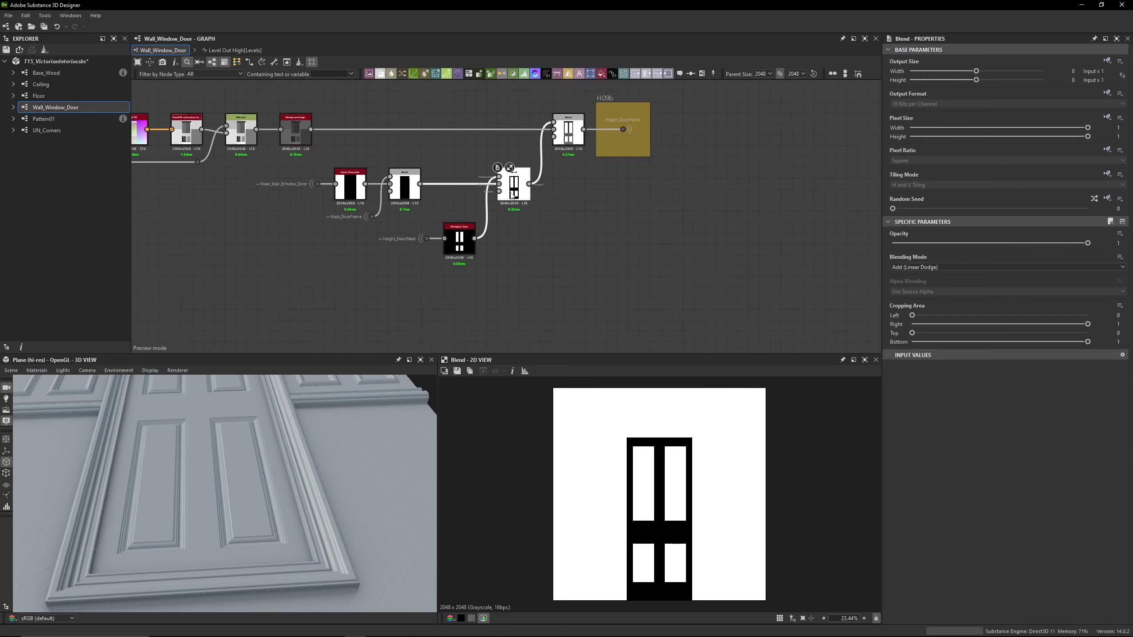
scroll(453, 237, up, 3)
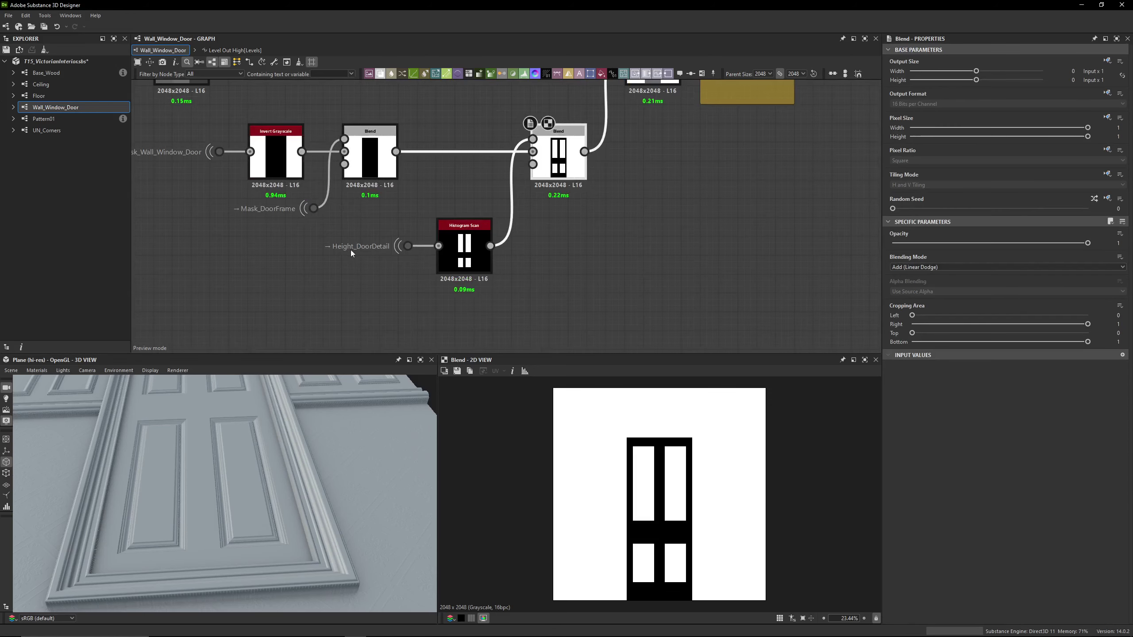
double_click(408, 246)
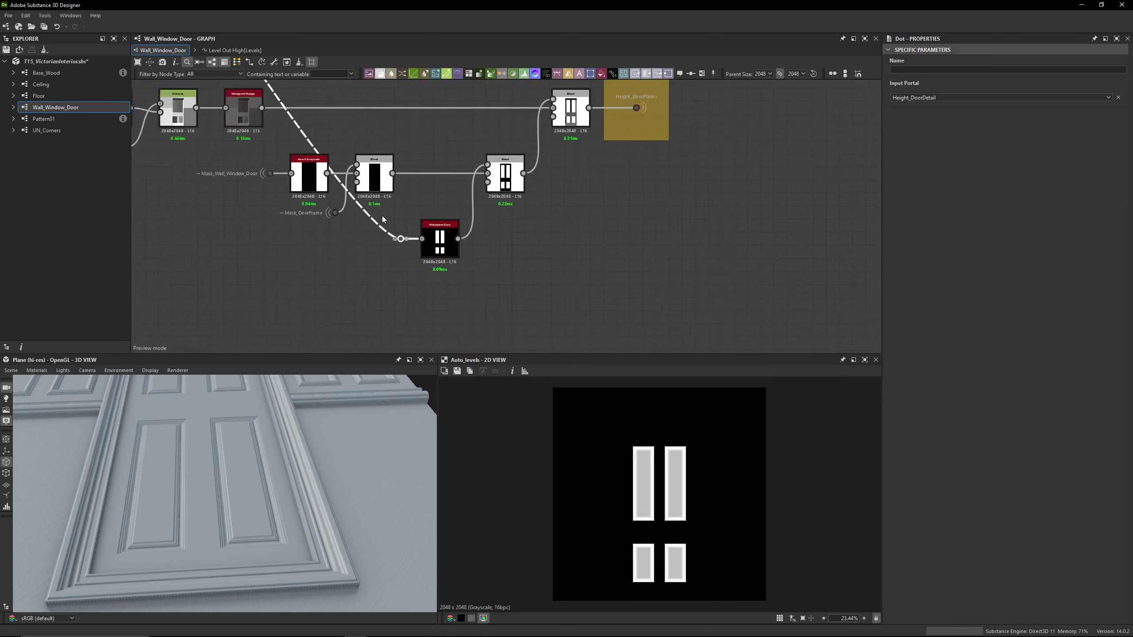
scroll(402, 272, up, 8)
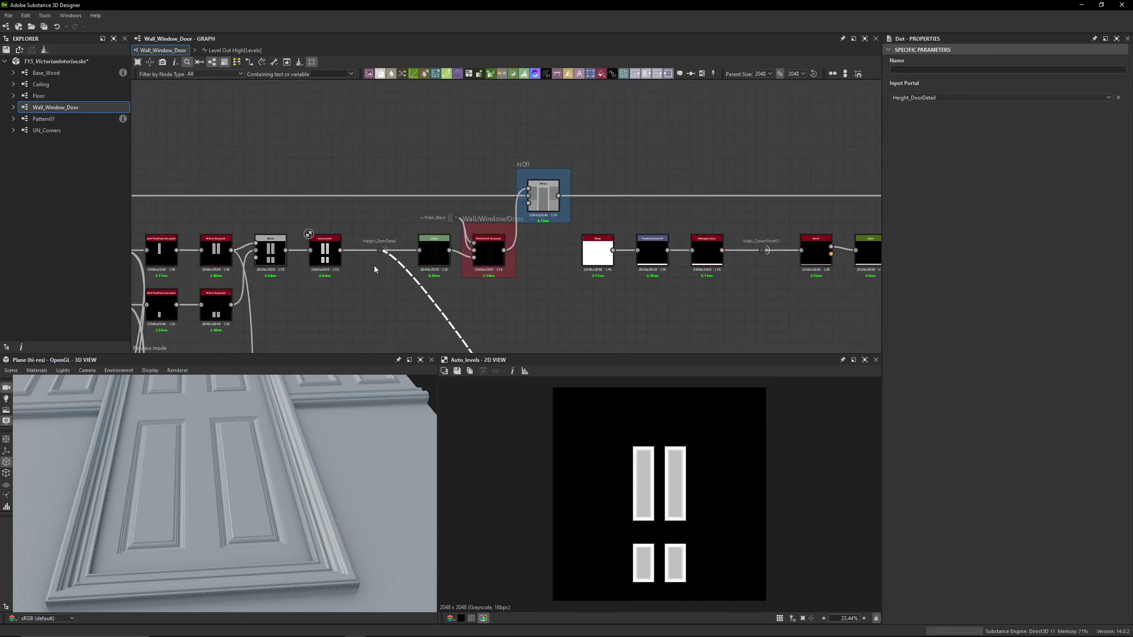
click(293, 254)
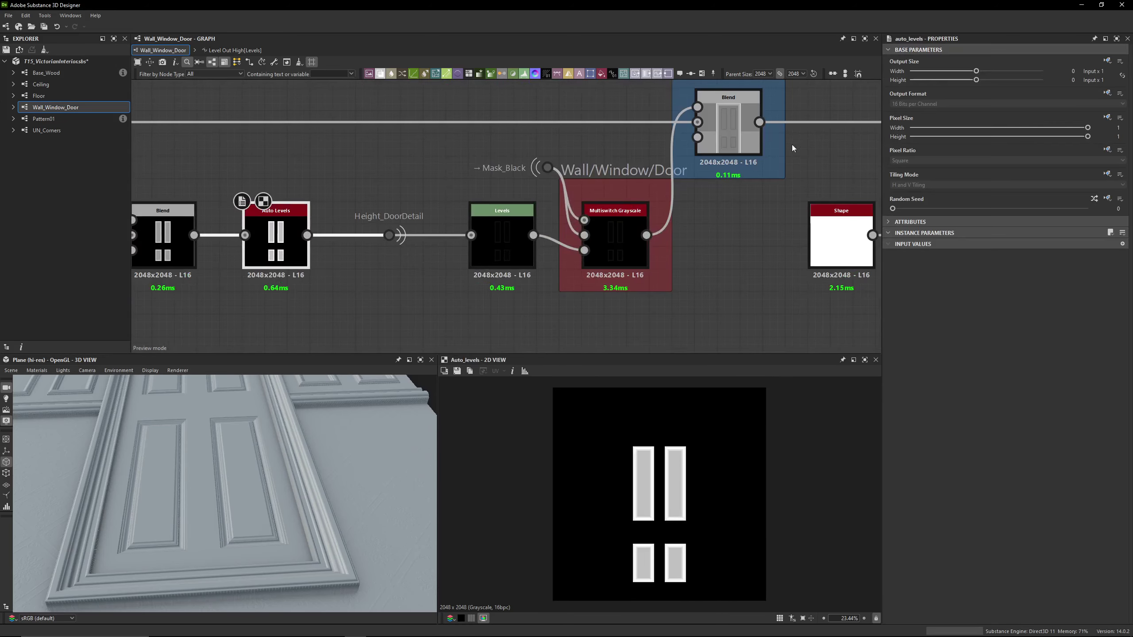
Preview the Histogram Scan fed by Height_DoorDetail and the Blend that adds it to the door mask
middle_drag(669, 85, 669, 159)
scroll(592, 189, down, 10)
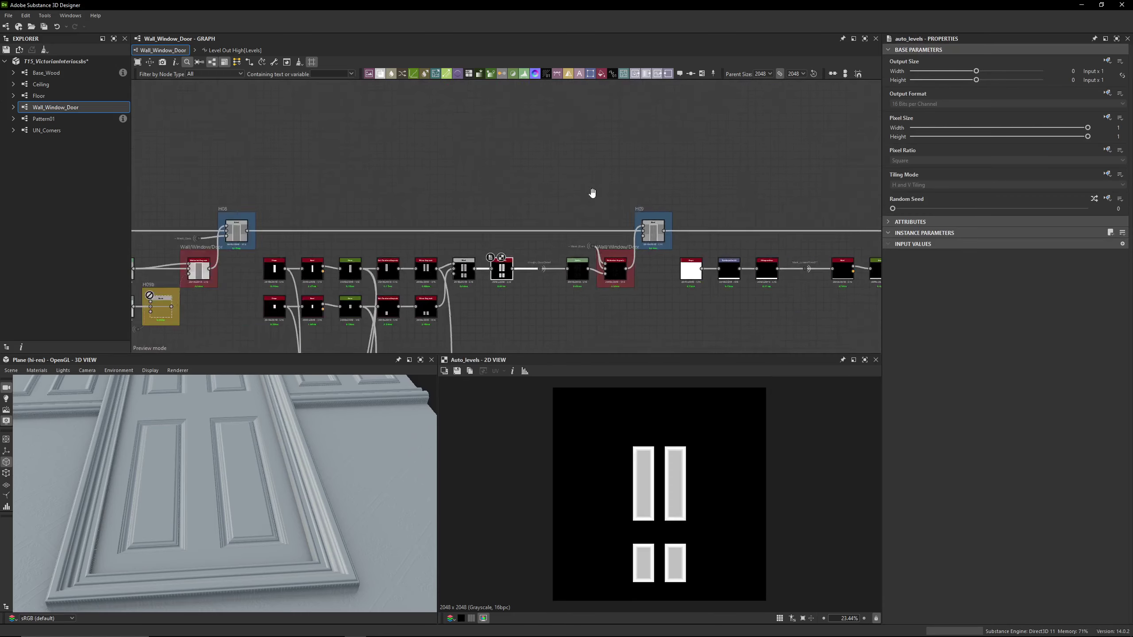
middle_drag(493, 147, 513, 200)
scroll(514, 200, up, 10)
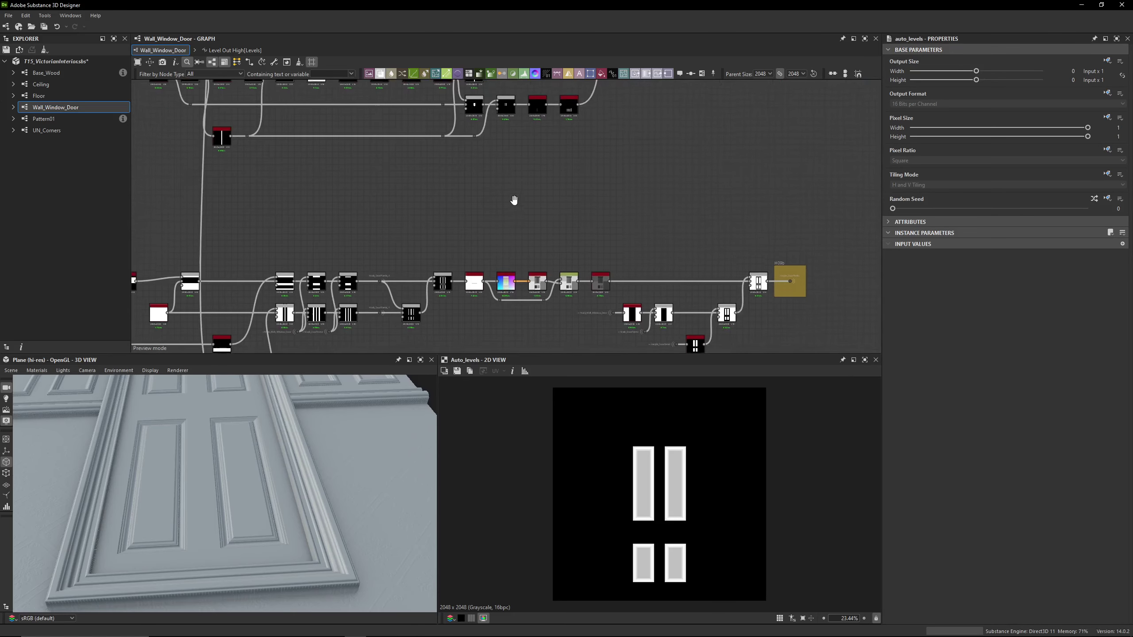
scroll(570, 219, up, 3)
click(575, 281)
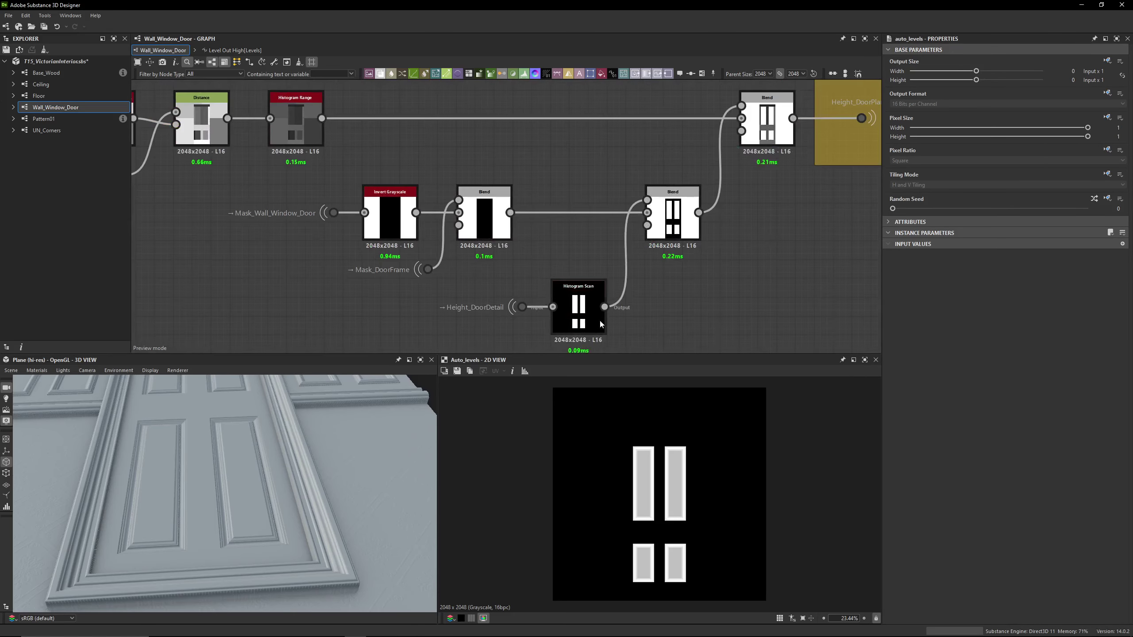
click(673, 223)
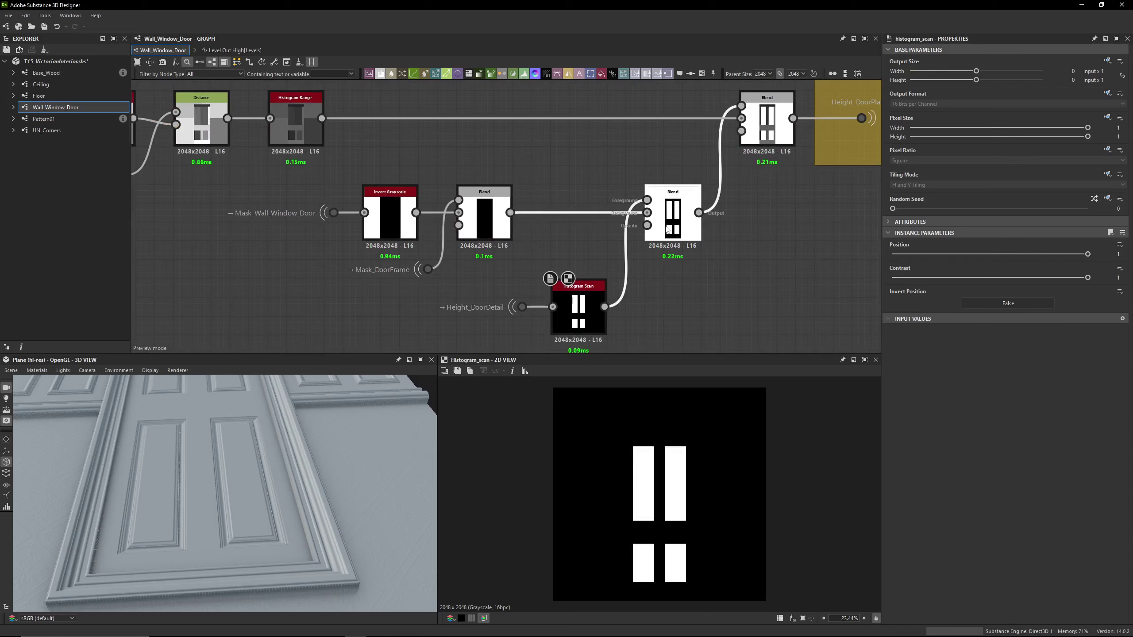
middle_drag(484, 237, 343, 220)
click(344, 220)
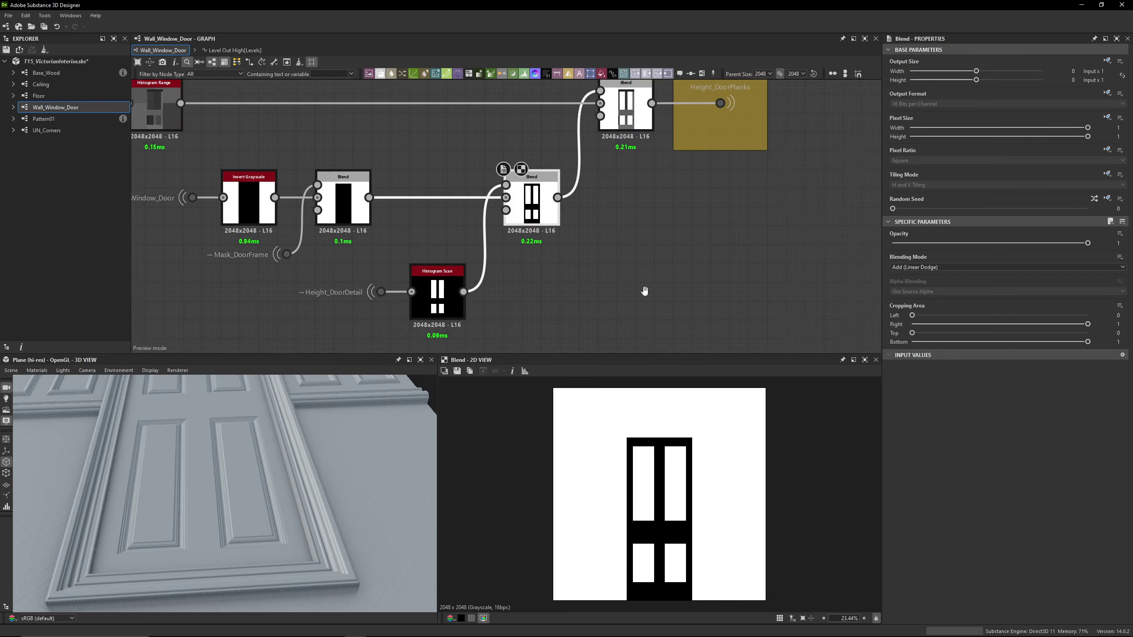
Preview the final plank Blend that feeds the Height_DoorPlanks portal and check its blending settings
middle_drag(629, 138, 582, 207)
click(581, 207)
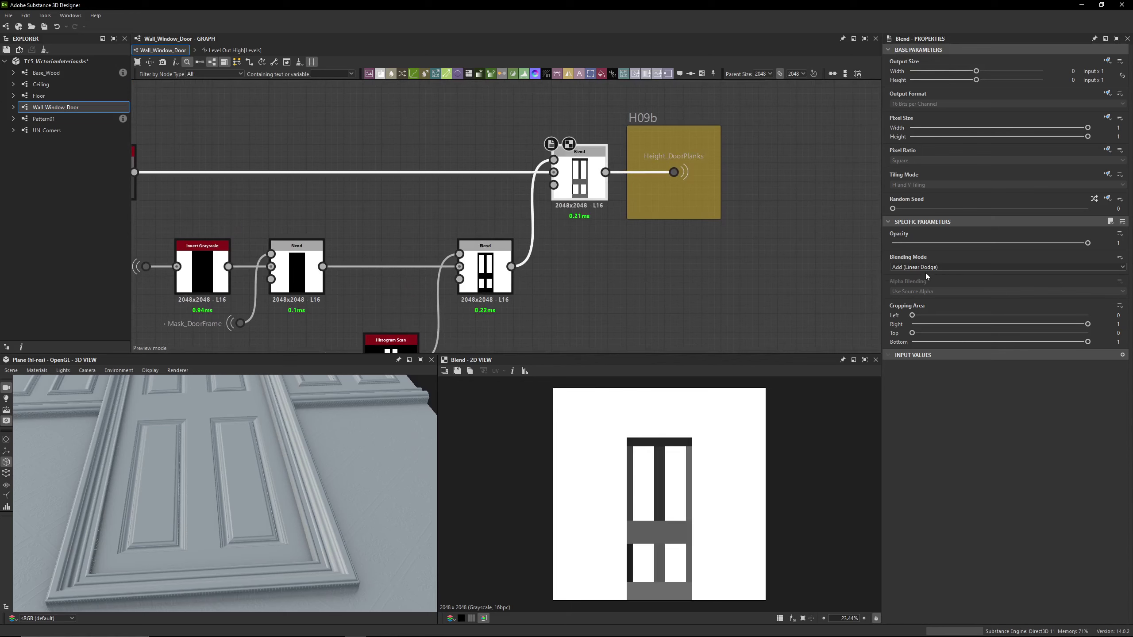
middle_drag(550, 197, 523, 163)
double_click(362, 169)
click(837, 177)
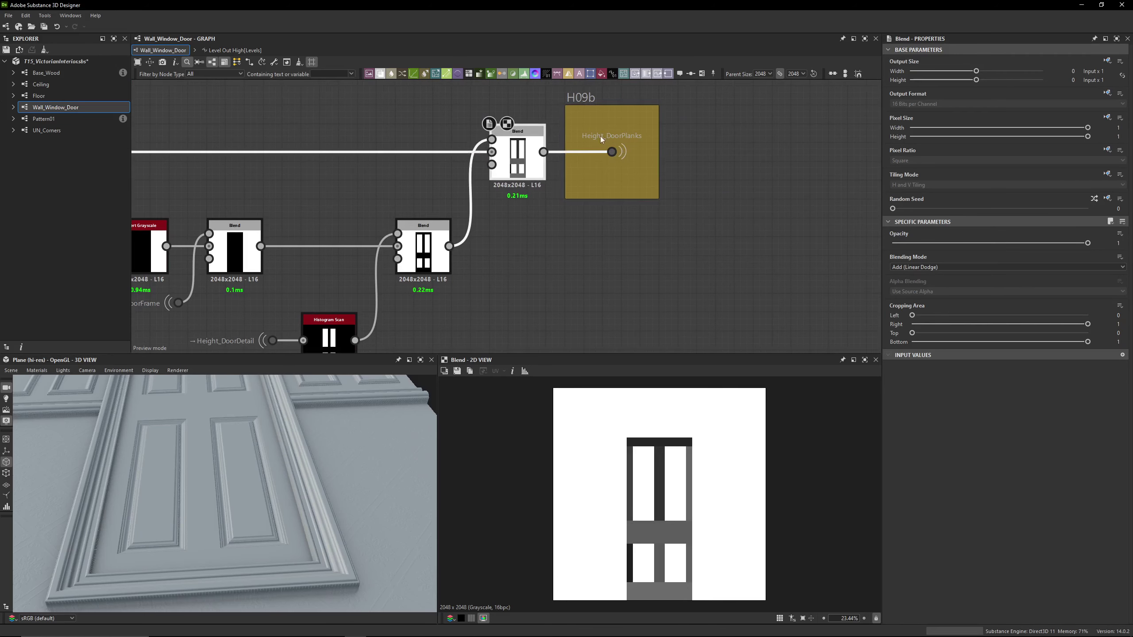
Enable the bypassed Blend that receives Height_DoorPlanks in the H09b frame and inspect the door planks in 3D
double_click(611, 168)
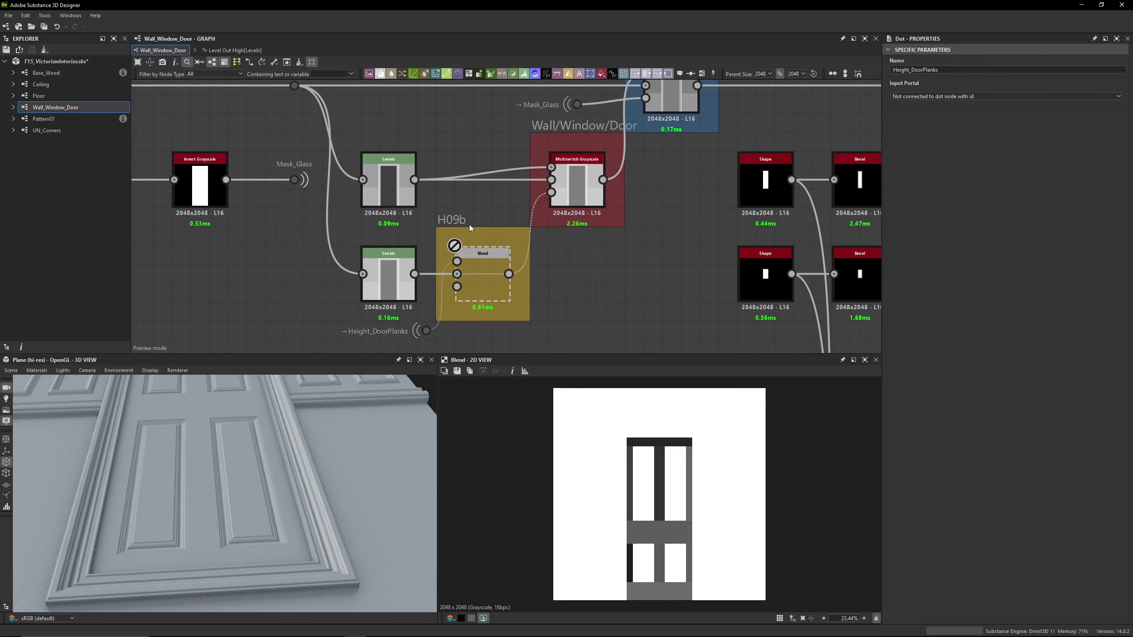
scroll(390, 226, down, 3)
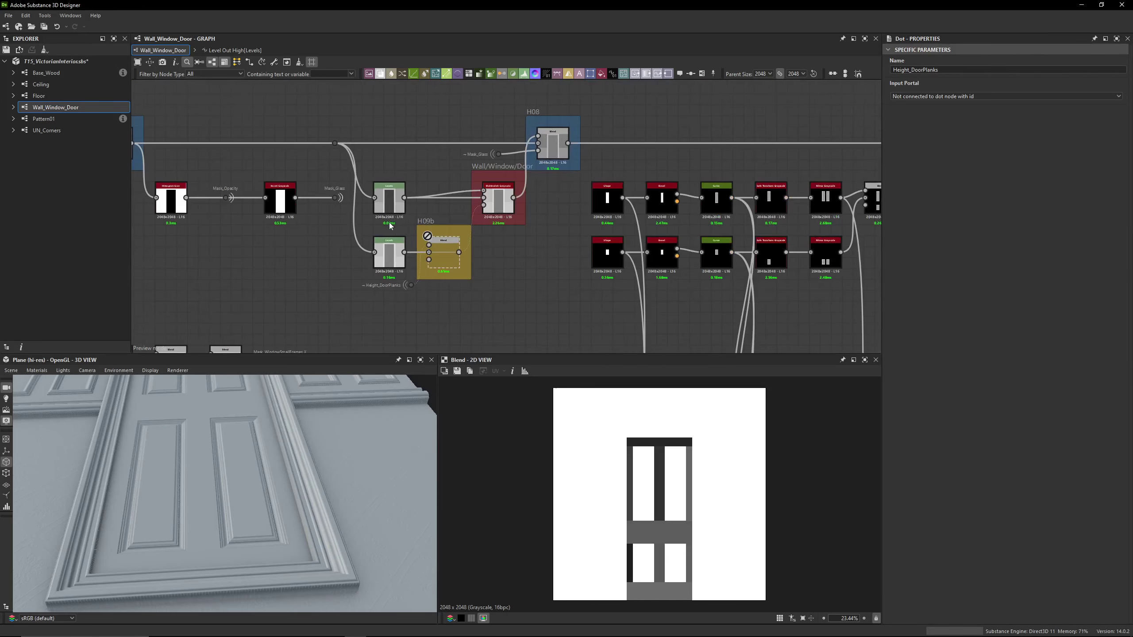
click(448, 251)
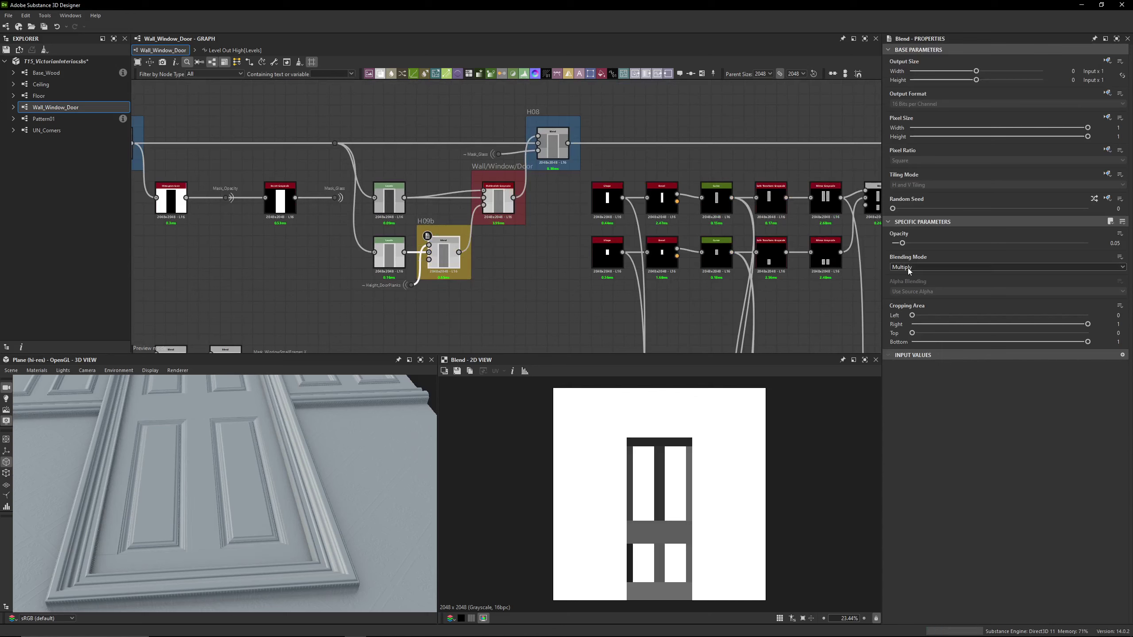
drag(304, 453, 242, 468)
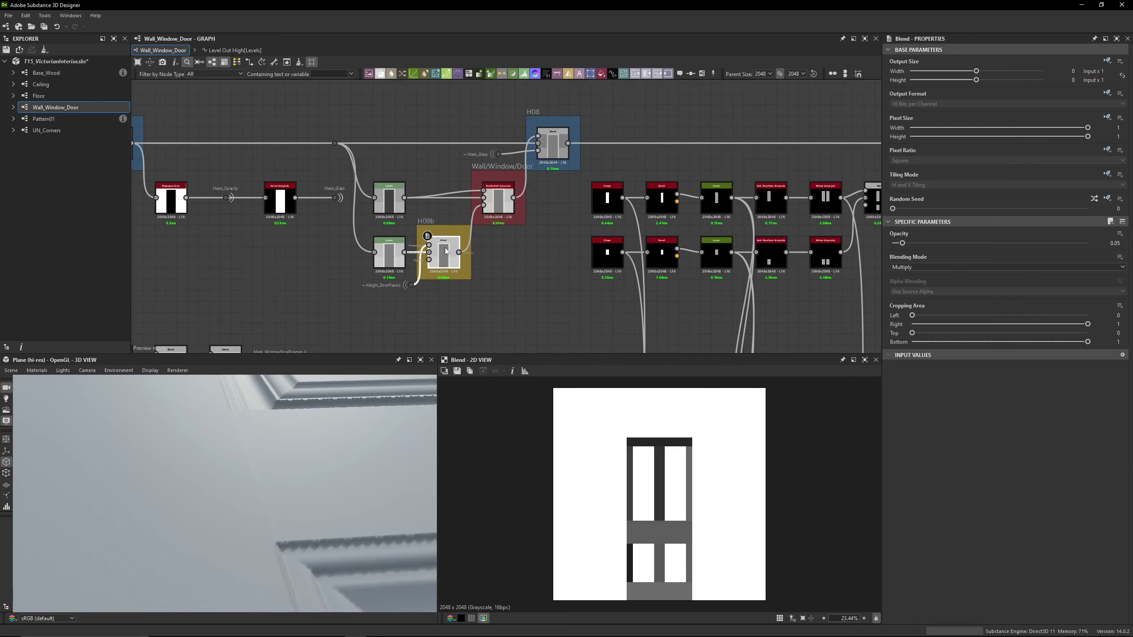
scroll(266, 465, down, 6)
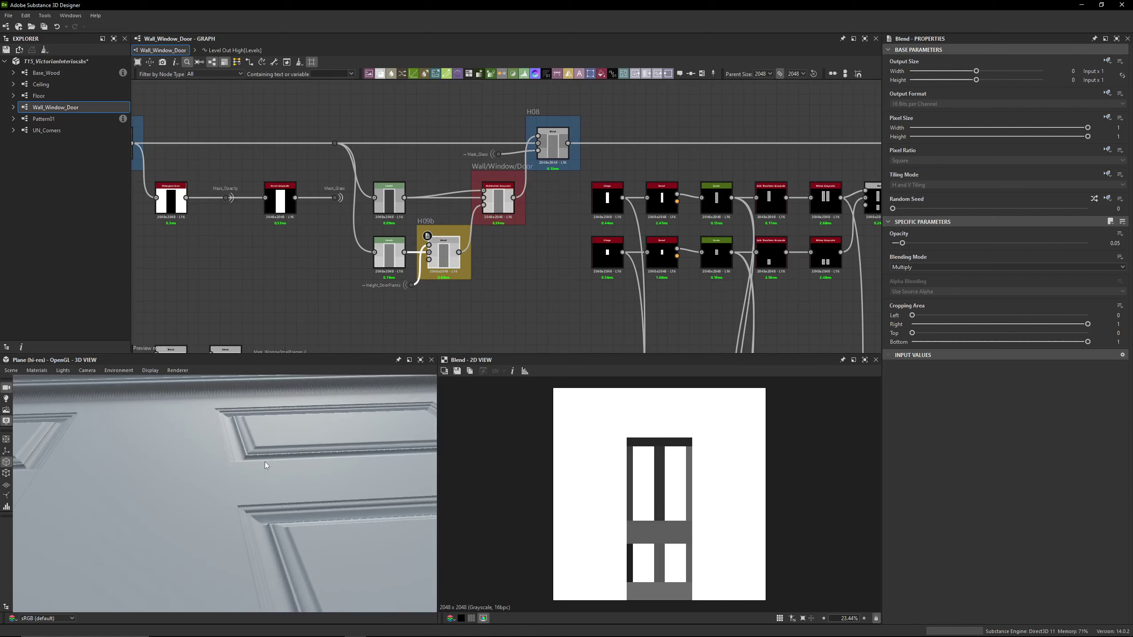
Examine the graph layout from the H09b frame to the noise nodes and the paneling mask branch
scroll(476, 308, down, 10)
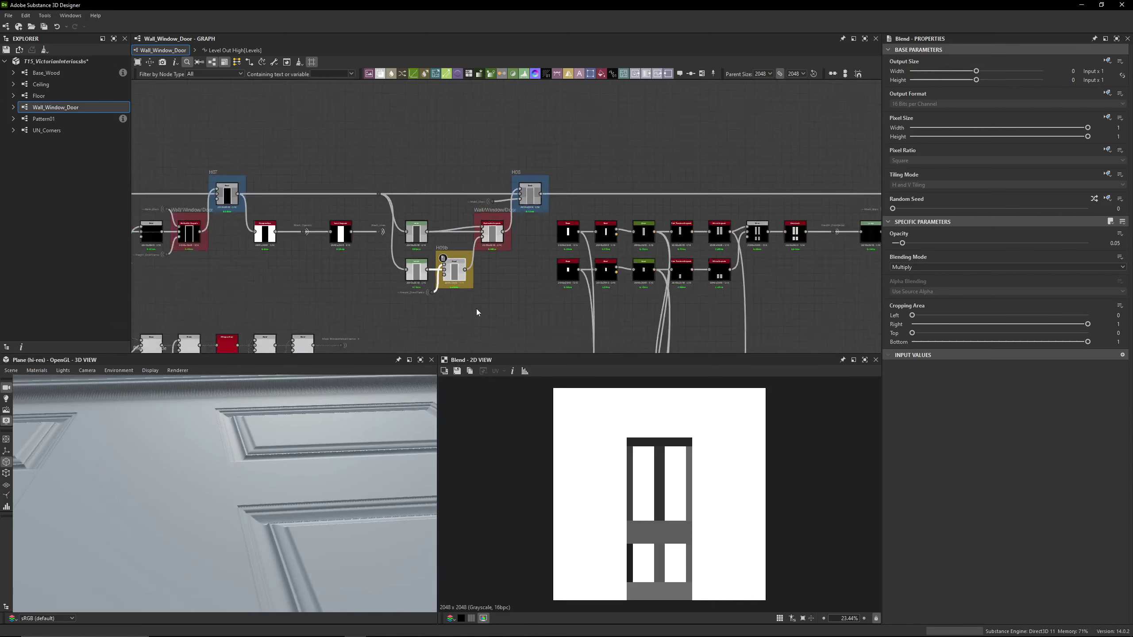
middle_drag(685, 250, 706, 139)
scroll(611, 197, up, 10)
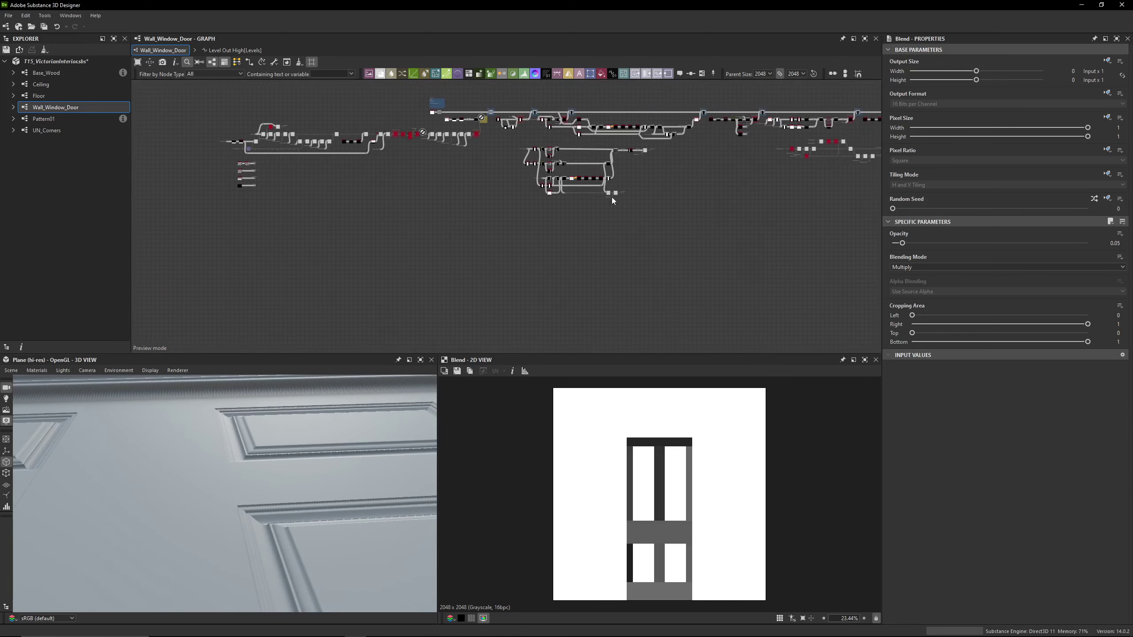
scroll(299, 208, up, 4)
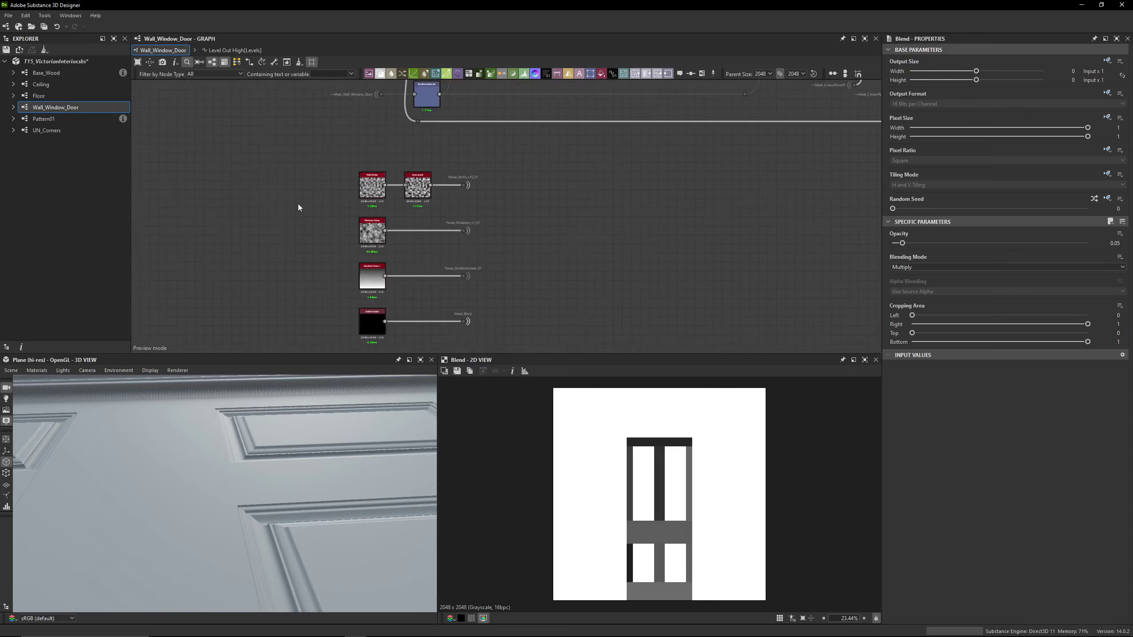
middle_drag(303, 175, 298, 149)
scroll(298, 150, down, 3)
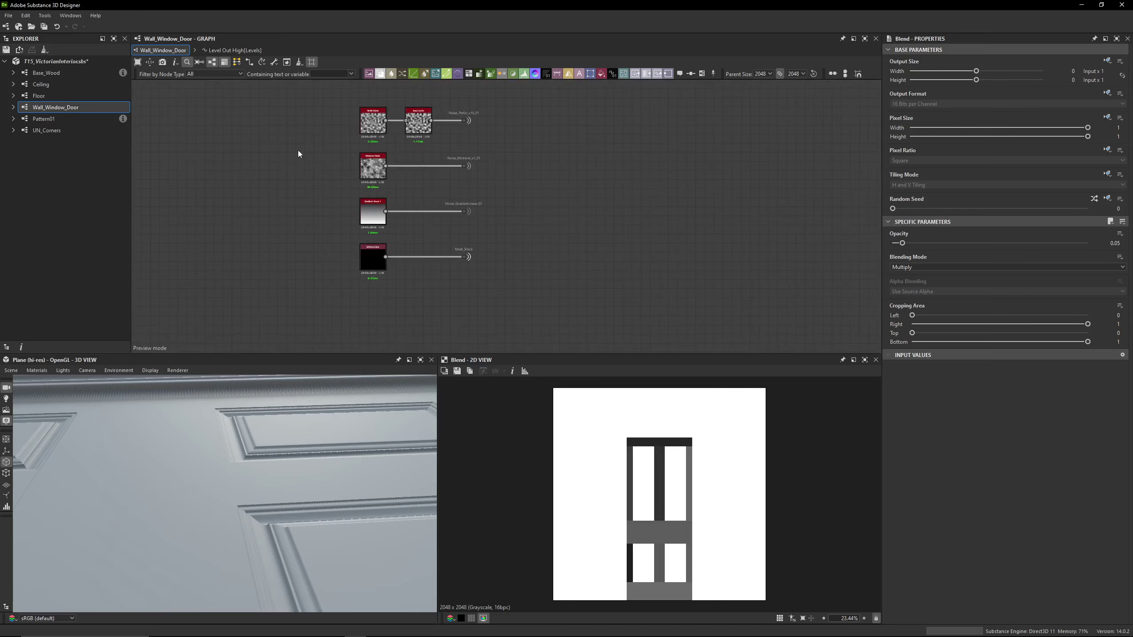
middle_drag(464, 112, 495, 278)
middle_drag(428, 184, 430, 217)
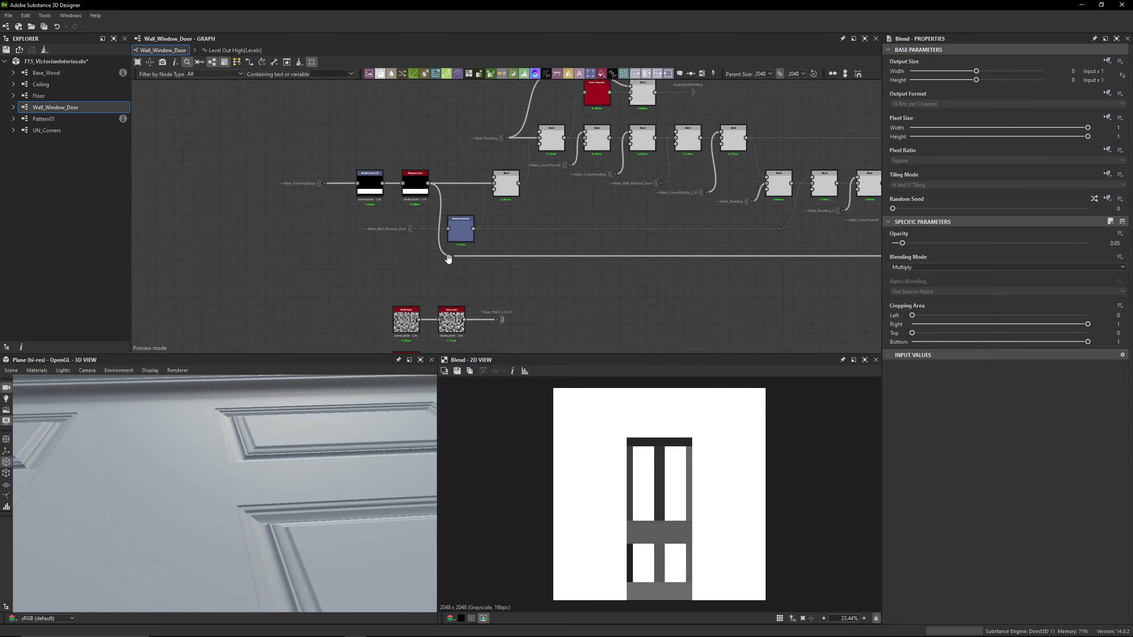
Preview the Mask_PanelingShape portal and the Transformation 2D node connected after it
scroll(241, 151, up, 3)
click(388, 208)
scroll(402, 259, up, 3)
click(405, 198)
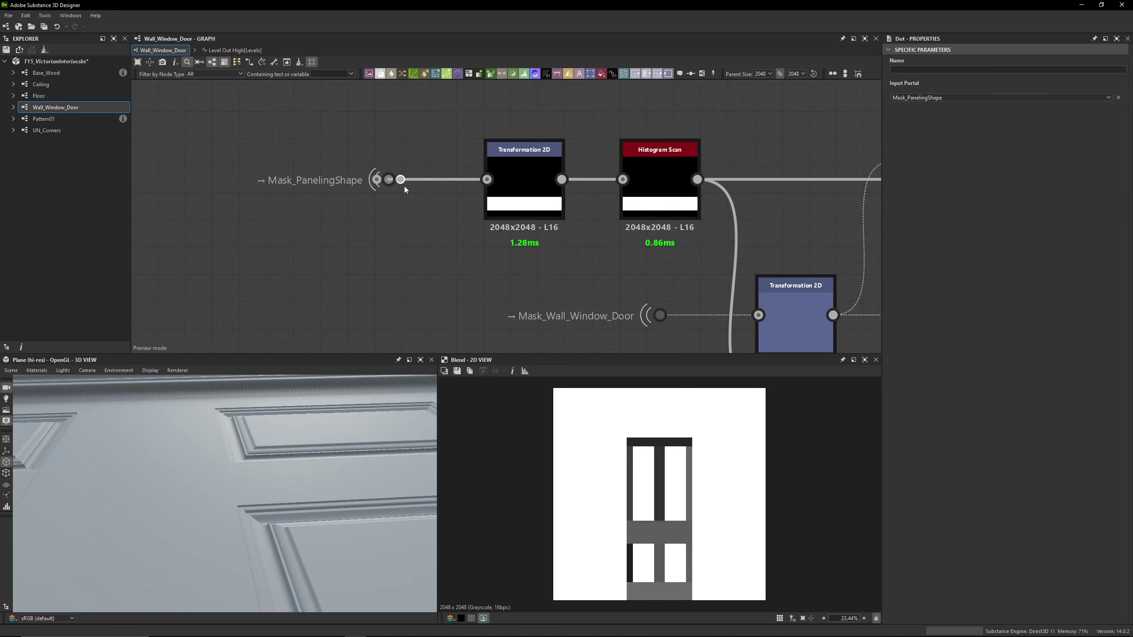
scroll(626, 445, down, 1)
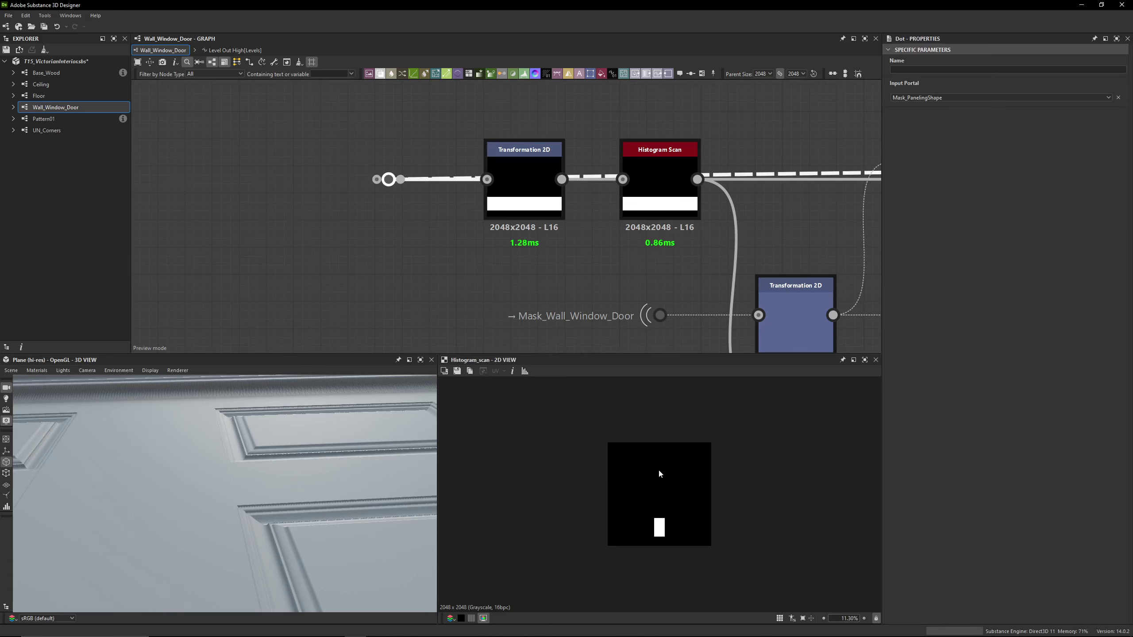
middle_drag(534, 235, 367, 204)
double_click(357, 156)
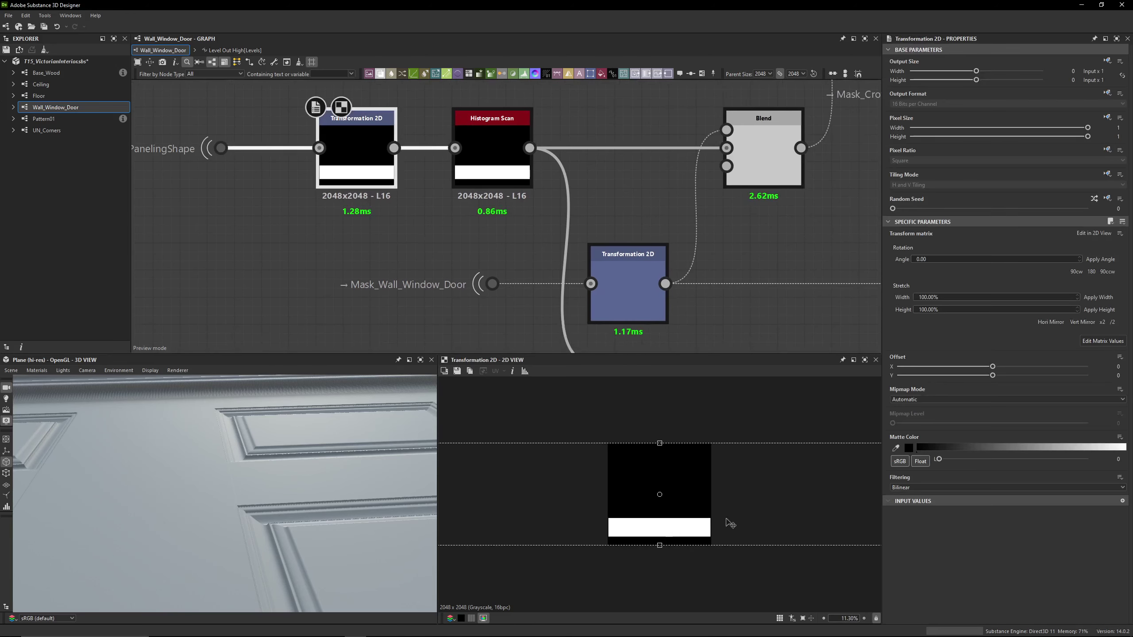
Add an Extend Shape Grayscale node fed by Mask_PanelingShape and set its Extension Distance to 2
click(271, 206)
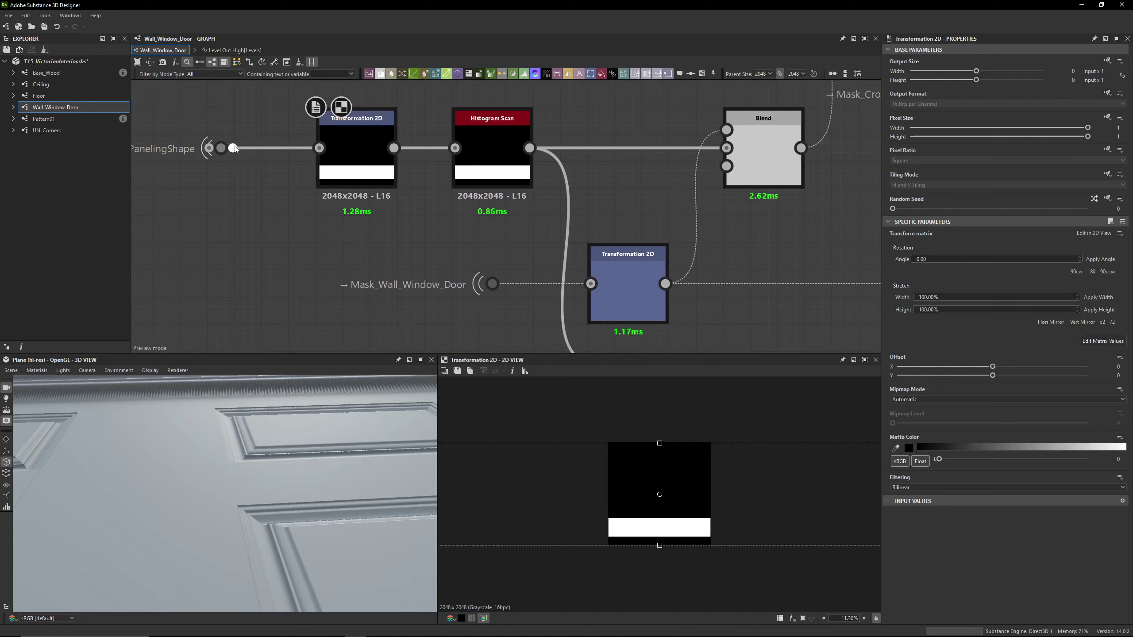
drag(265, 242, 265, 243)
text(exte)
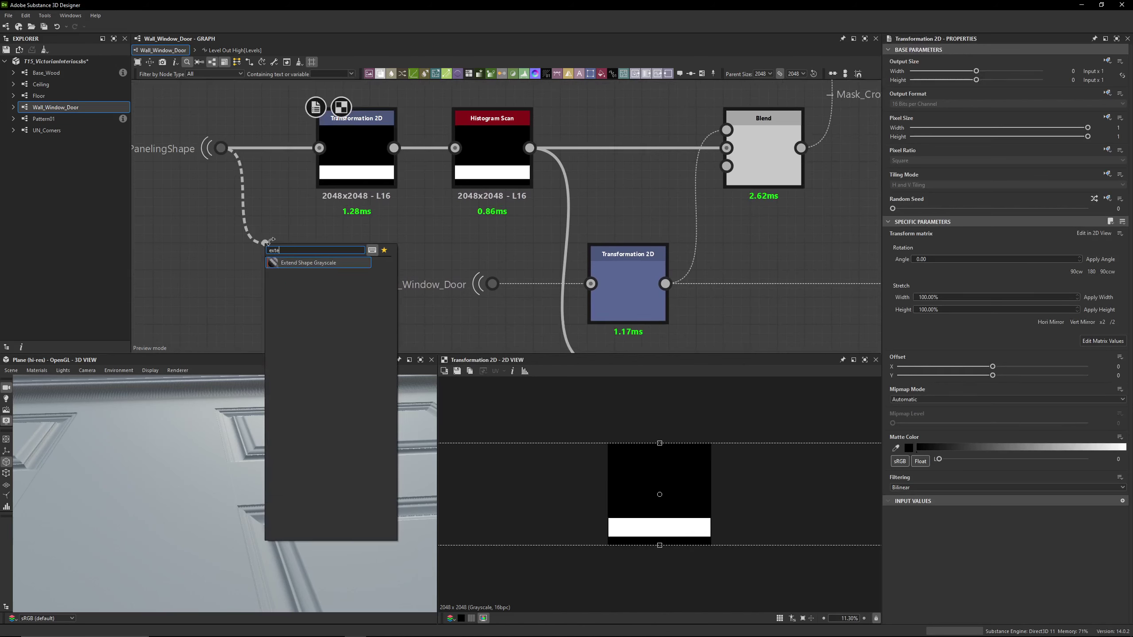
click(289, 263)
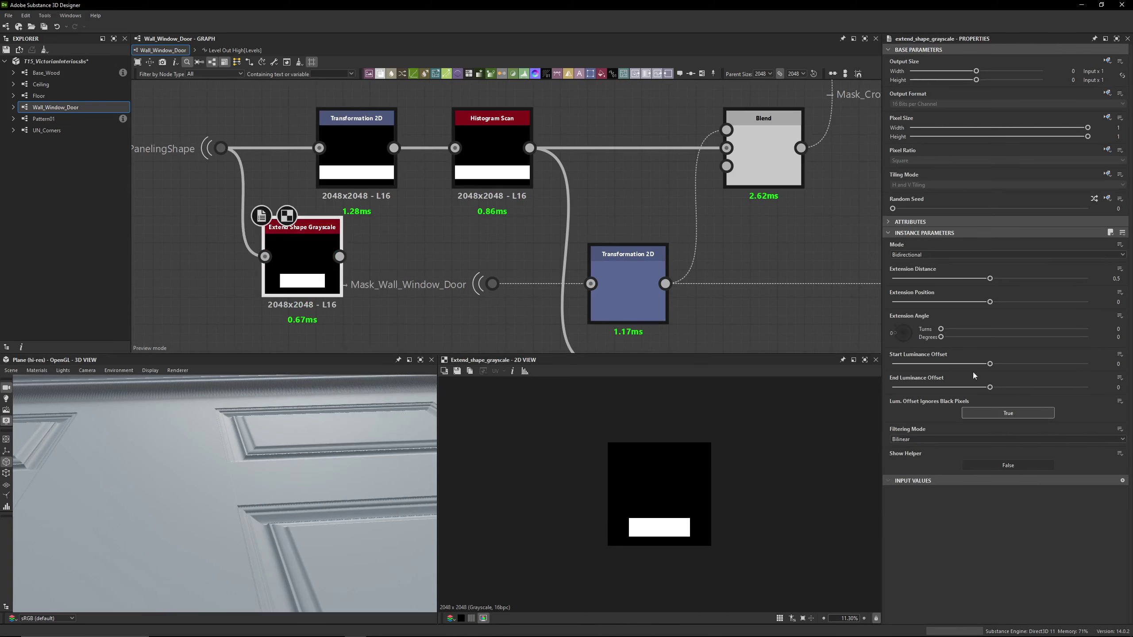
drag(1033, 281, 1112, 286)
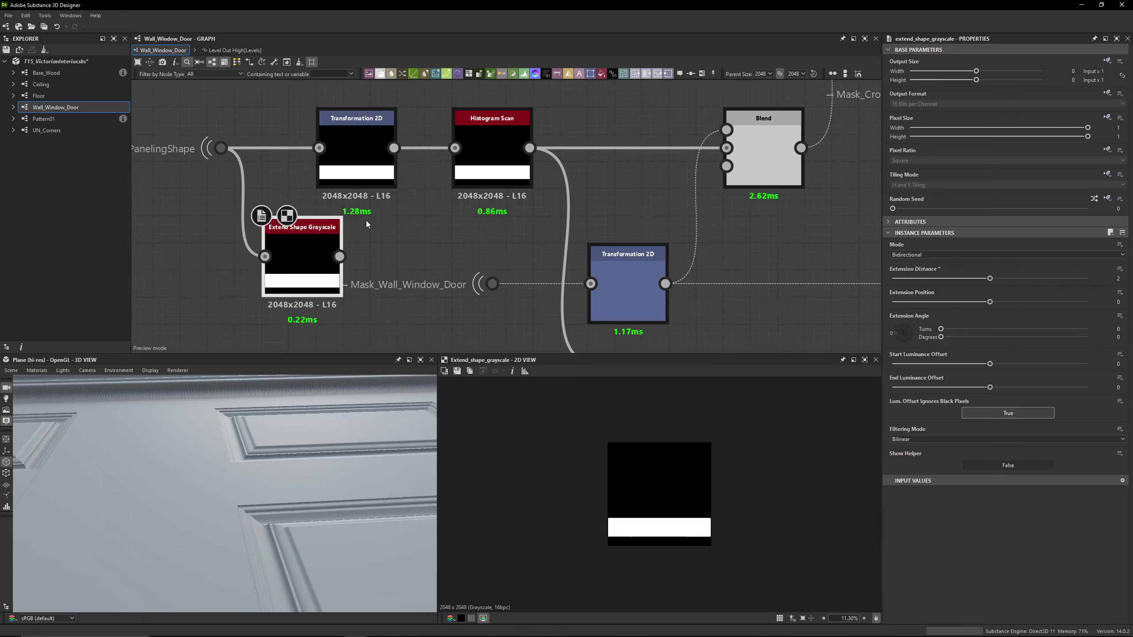
Replace the Transformation 2D after Mask_PanelingShape with the Extend Shape Grayscale node, feeding it into the Histogram Scan
drag(340, 257, 455, 148)
click(366, 161)
key(Delete)
drag(289, 259, 347, 154)
Preview the Histogram Scan up close and compare its band edge with the Extend Shape Grayscale output
double_click(495, 175)
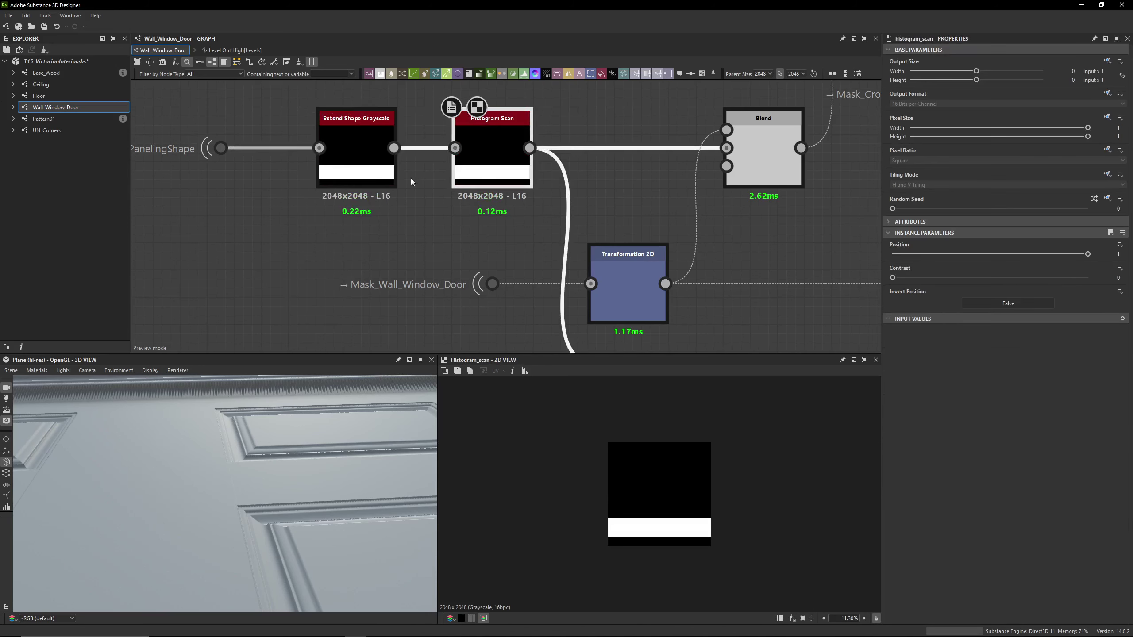
scroll(584, 545, up, 10)
scroll(495, 486, up, 3)
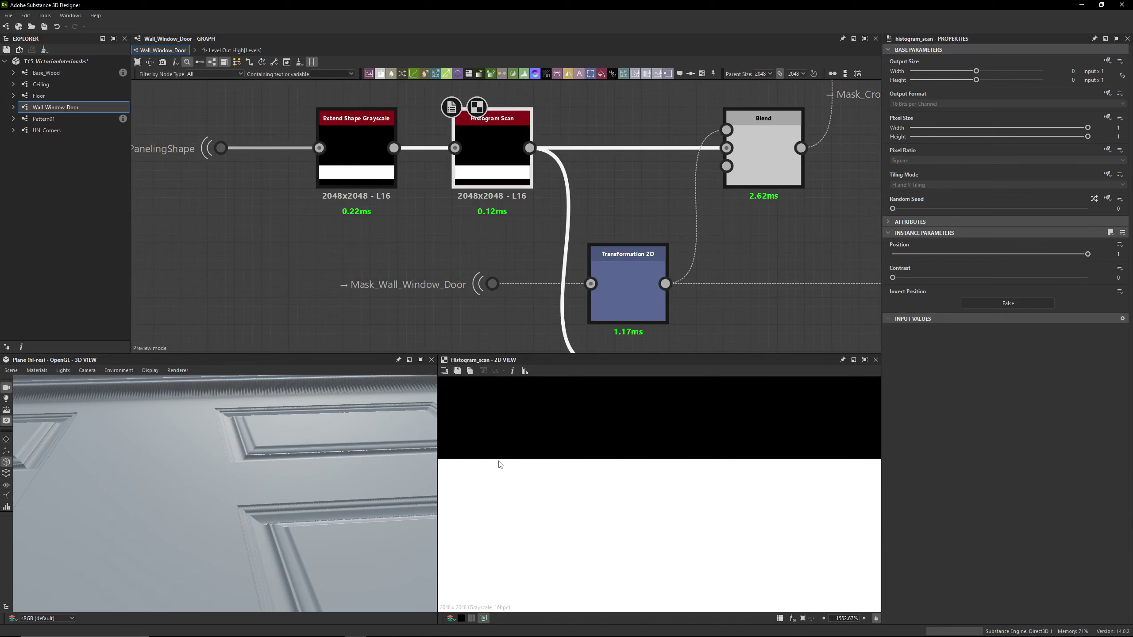
click(359, 151)
click(494, 161)
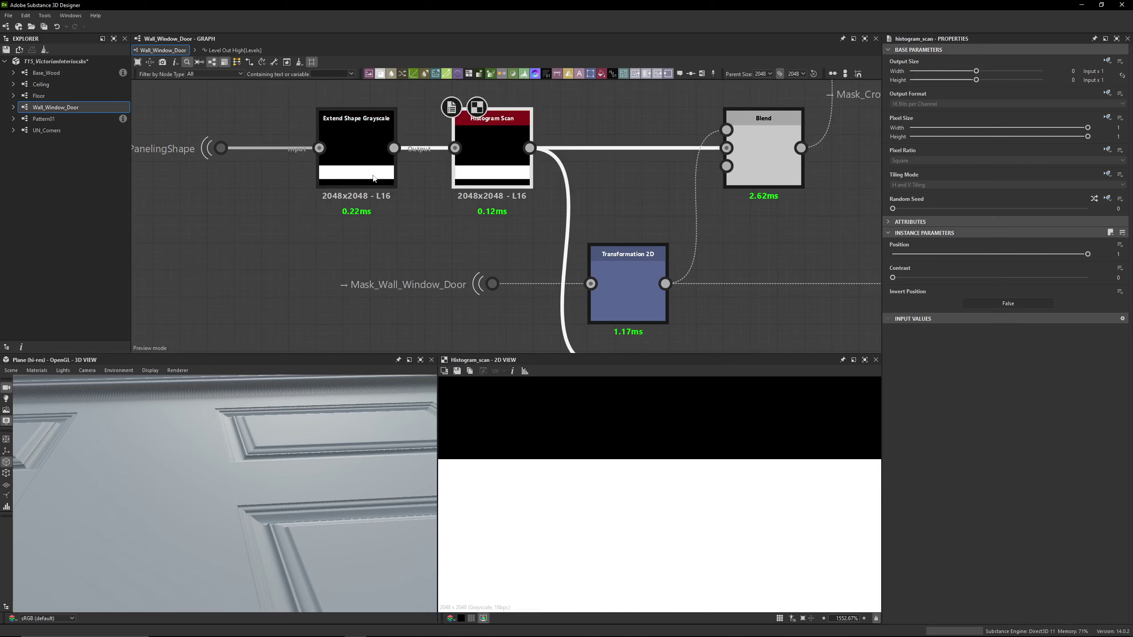
Preview the Blend that combines the extended paneling mask with the transformed Mask_Wall_Window_Door
scroll(446, 196, down, 4)
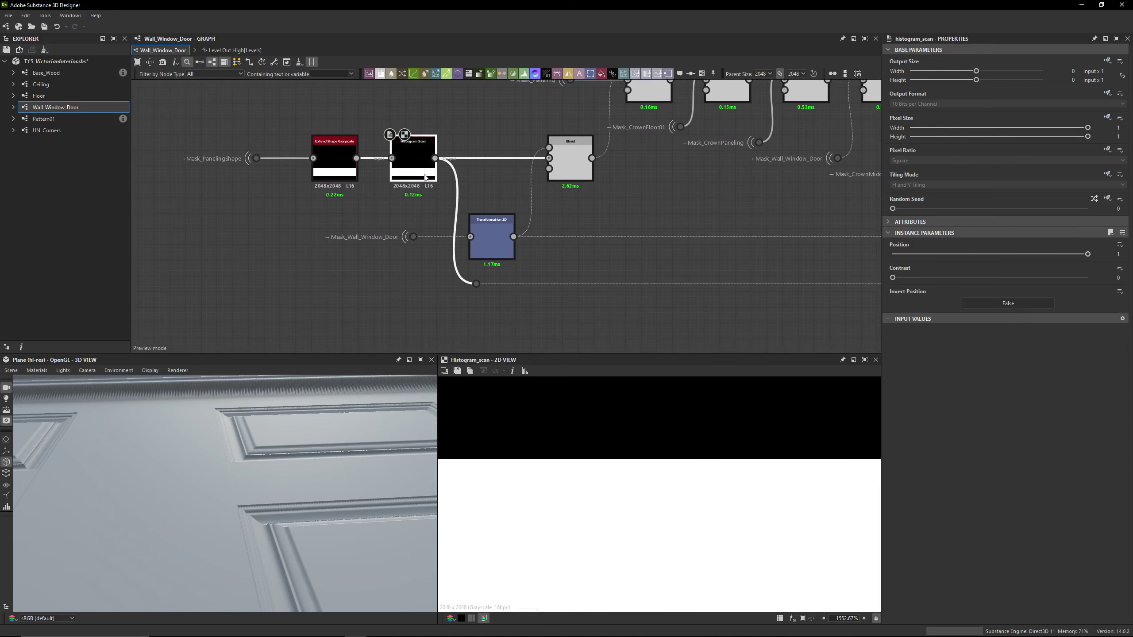
scroll(479, 188, down, 4)
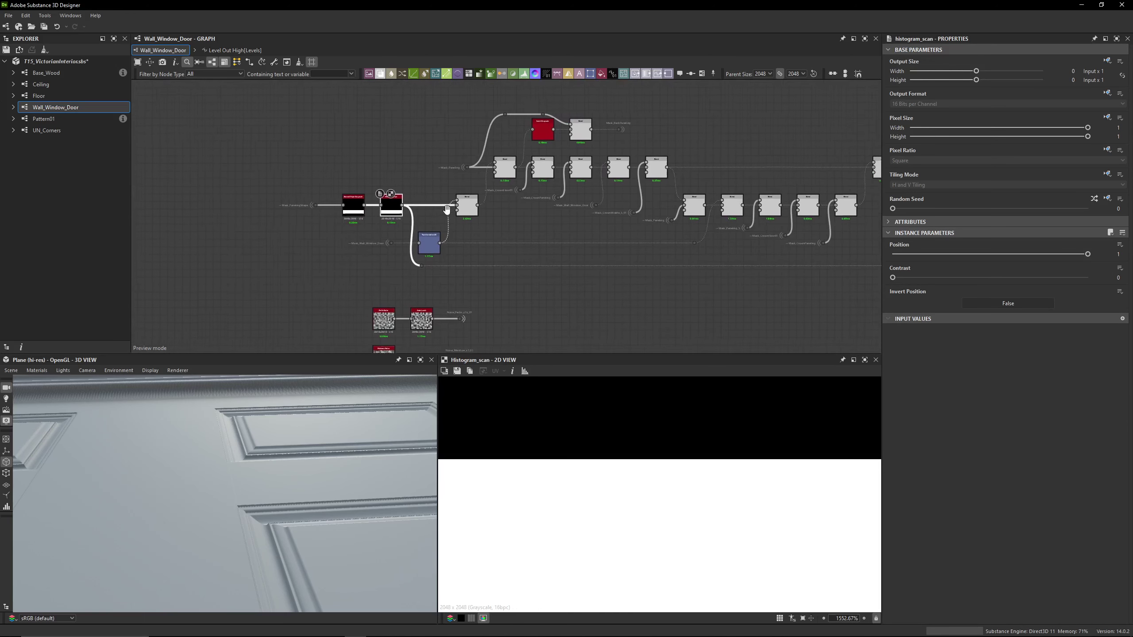
scroll(446, 209, up, 2)
click(475, 193)
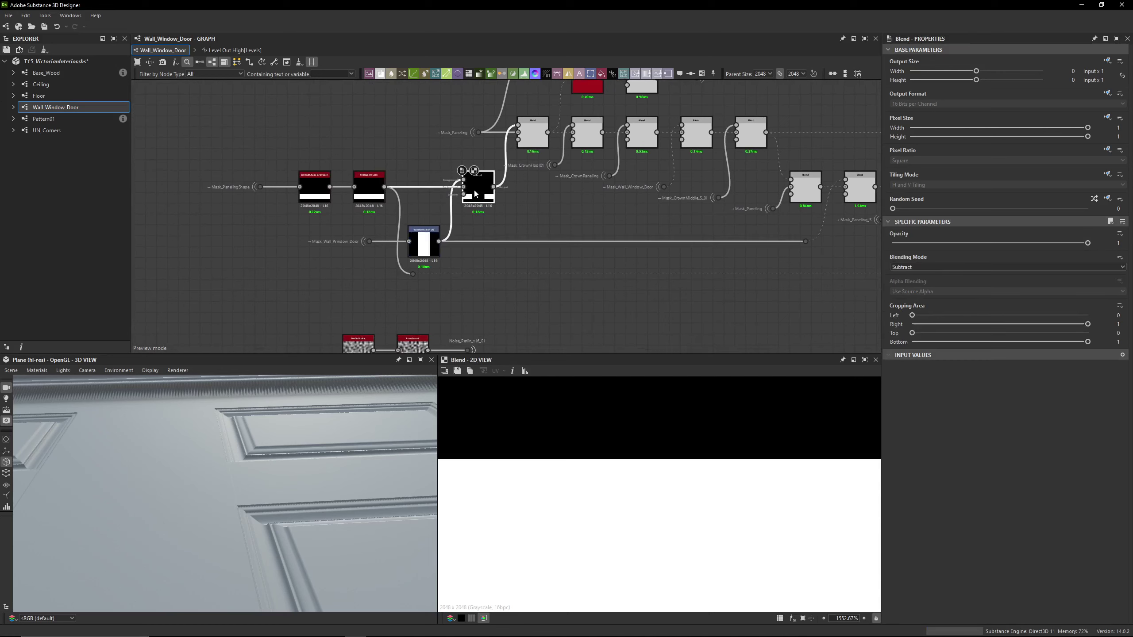
Preview the full output of the Transformation 2D node fed by Mask_Wall_Window_Door
scroll(472, 199, up, 2)
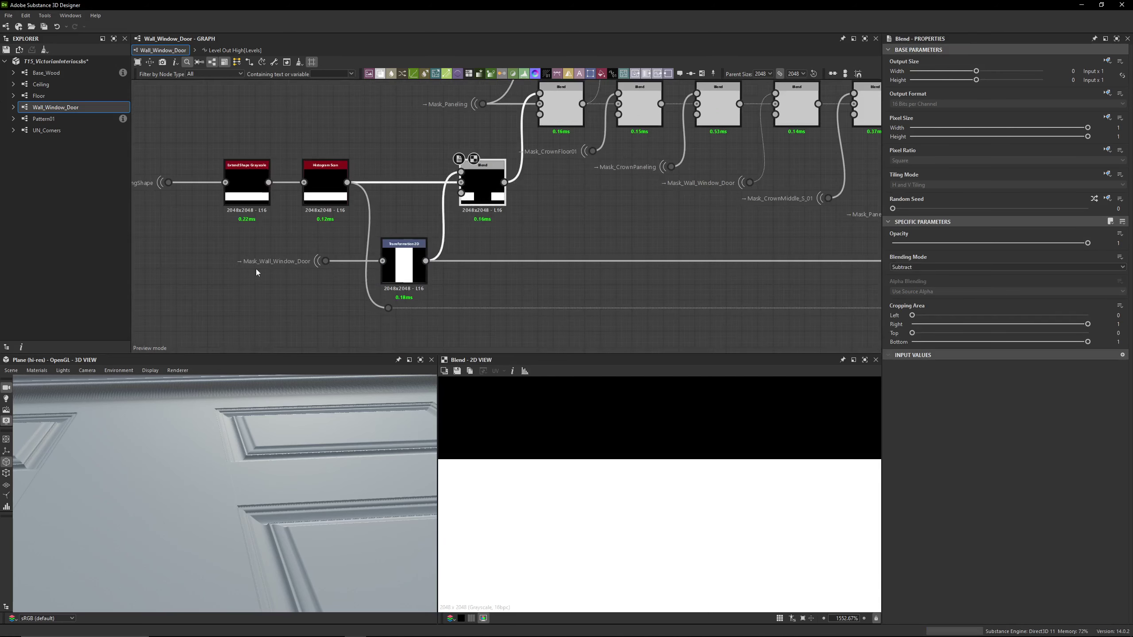
double_click(404, 263)
scroll(729, 432, down, 10)
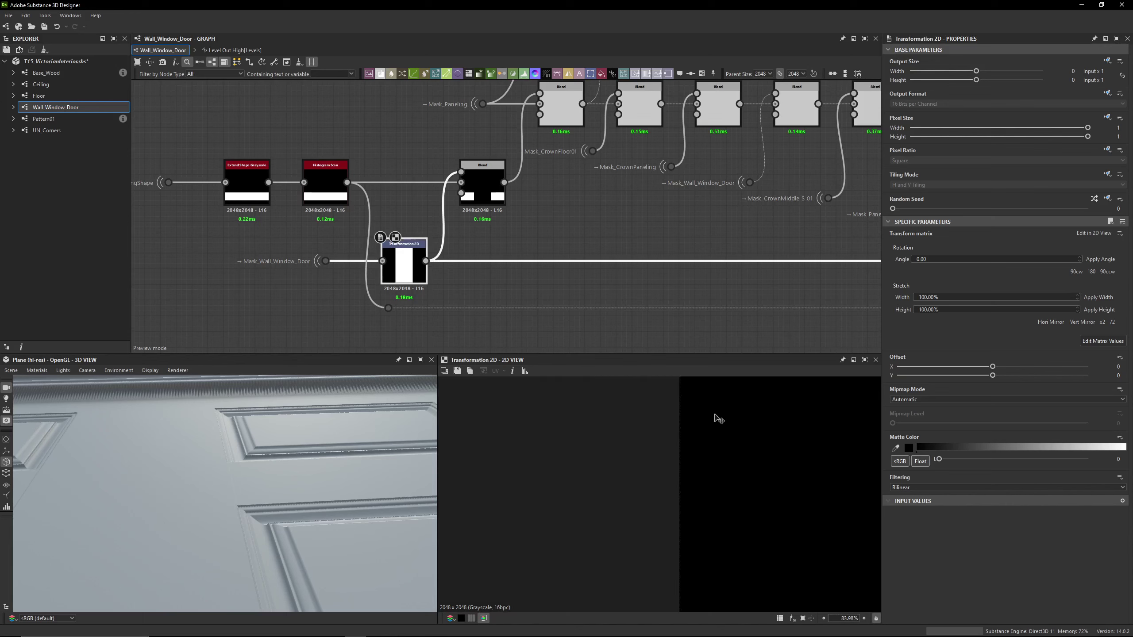
Duplicate the Extend Shape Grayscale node, set its Extension Angle to 90 degrees, and feed it from Mask_Wall_Window_Door
click(247, 178)
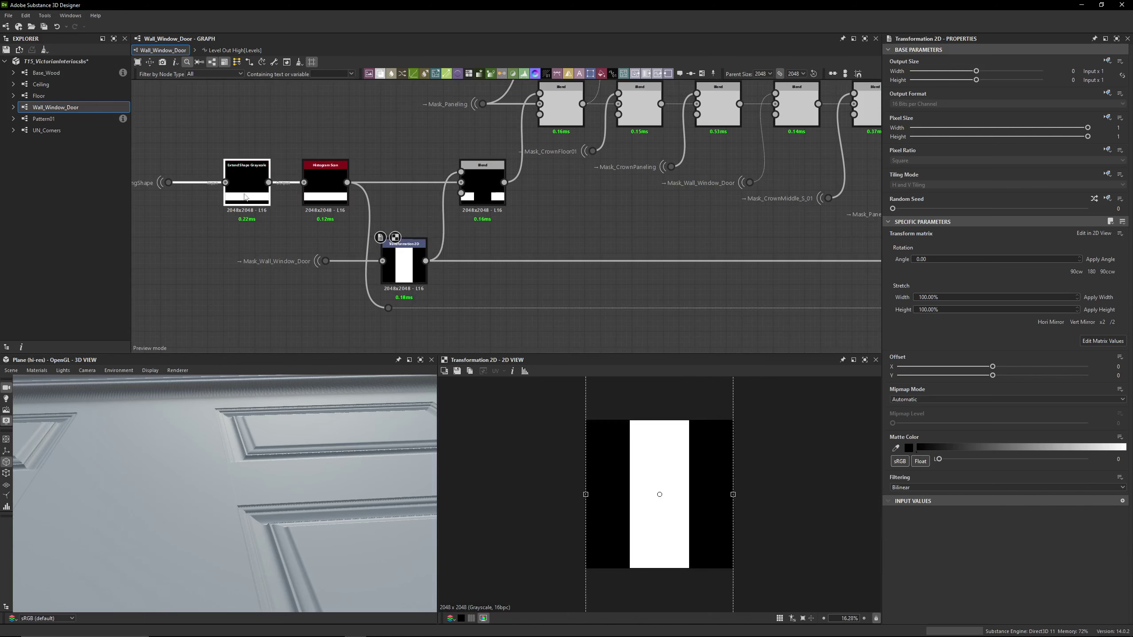
key(ctrl+d)
click(338, 337)
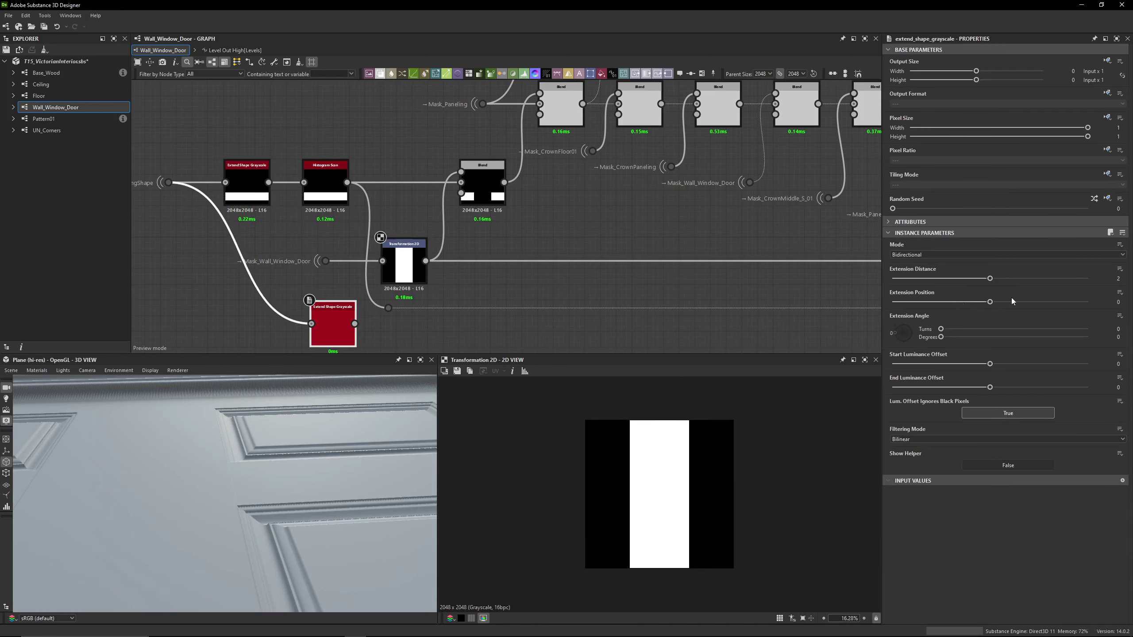
text(90)
key(Return)
drag(332, 261, 311, 323)
double_click(332, 328)
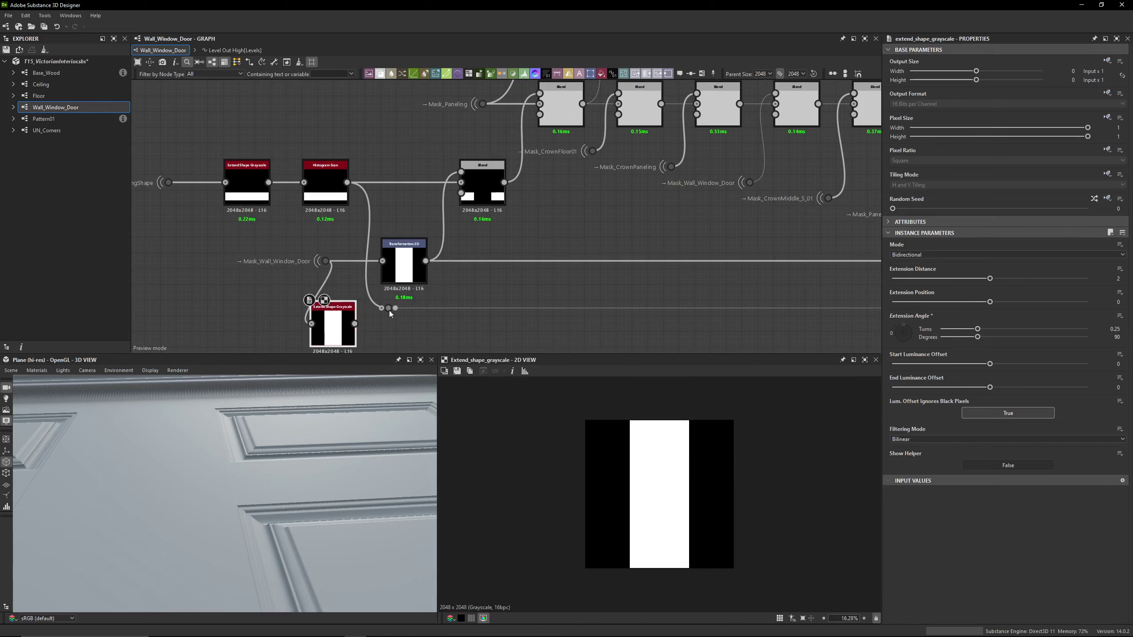
Replace the Transformation 2D after Mask_Wall_Window_Door with the rotated Extend Shape Grayscale node, passing on its output connections
mouse_move(426, 261)
shift+mouse_down()
mouse_move(356, 324)
mouse_move(417, 258)
shift+mouse_up()
click(403, 268)
key(Delete)
click(400, 264)
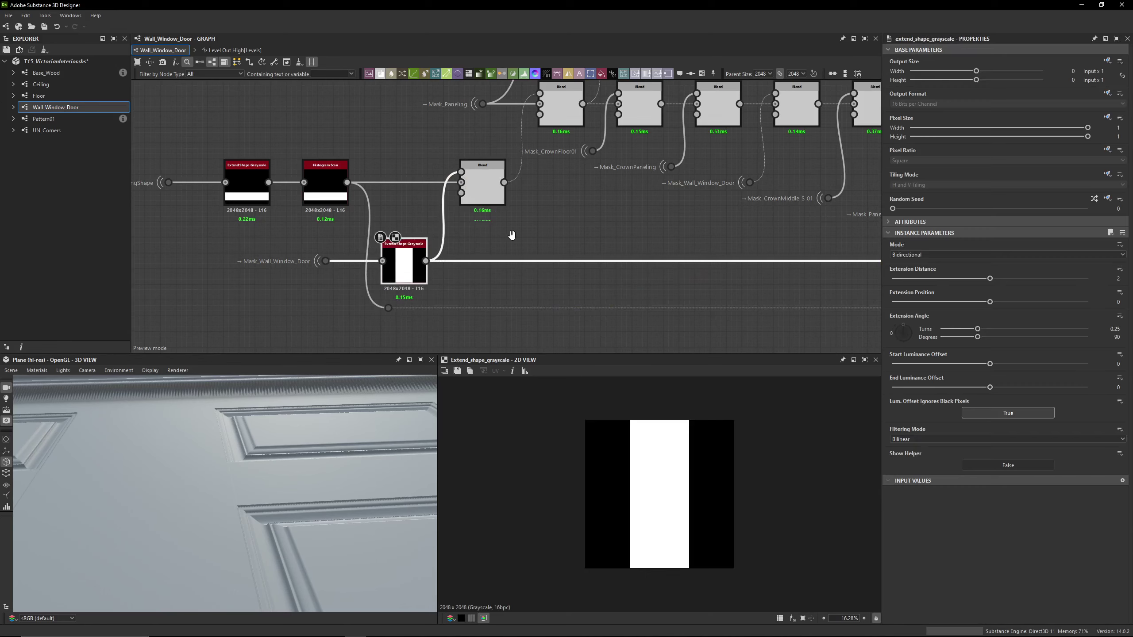
Preview the Subtract Blend that removes the extended wall-window-door mask from the Histogram Scan
click(496, 202)
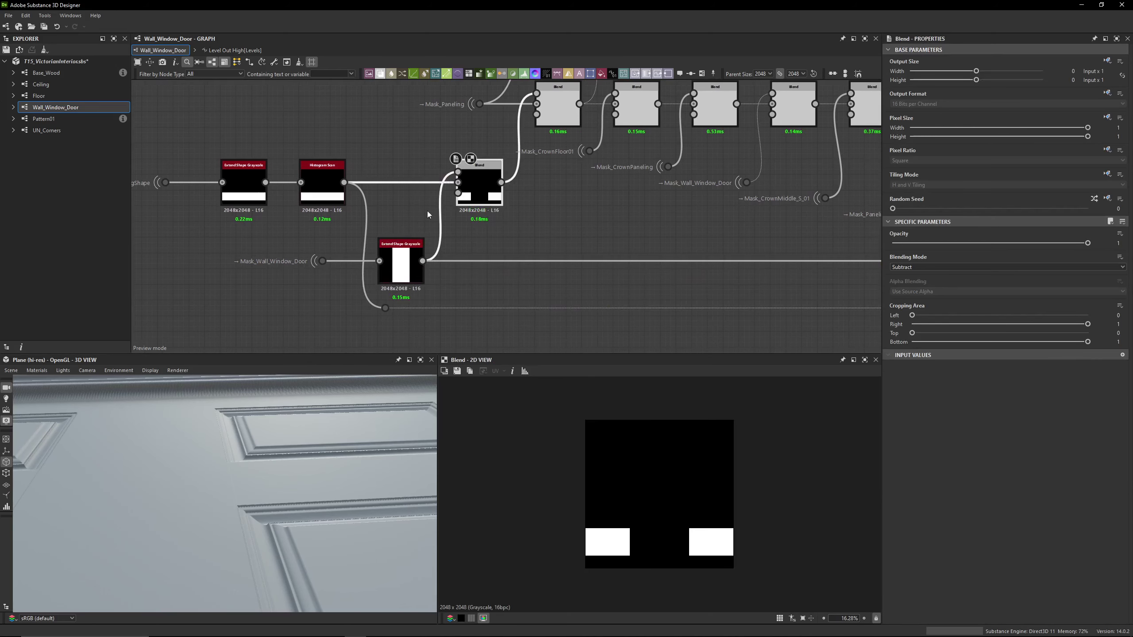
click(323, 180)
click(489, 202)
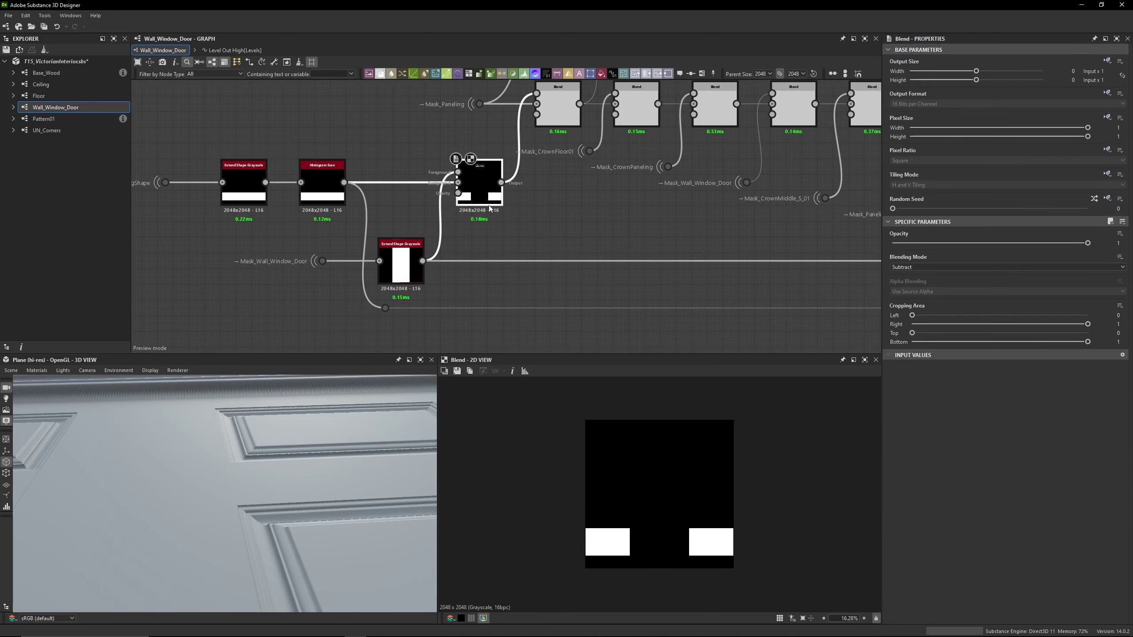
Preview the Blend that subtracts the extended paneling result from Mask_Paneling and compare it with its inputs
scroll(540, 178, down, 5)
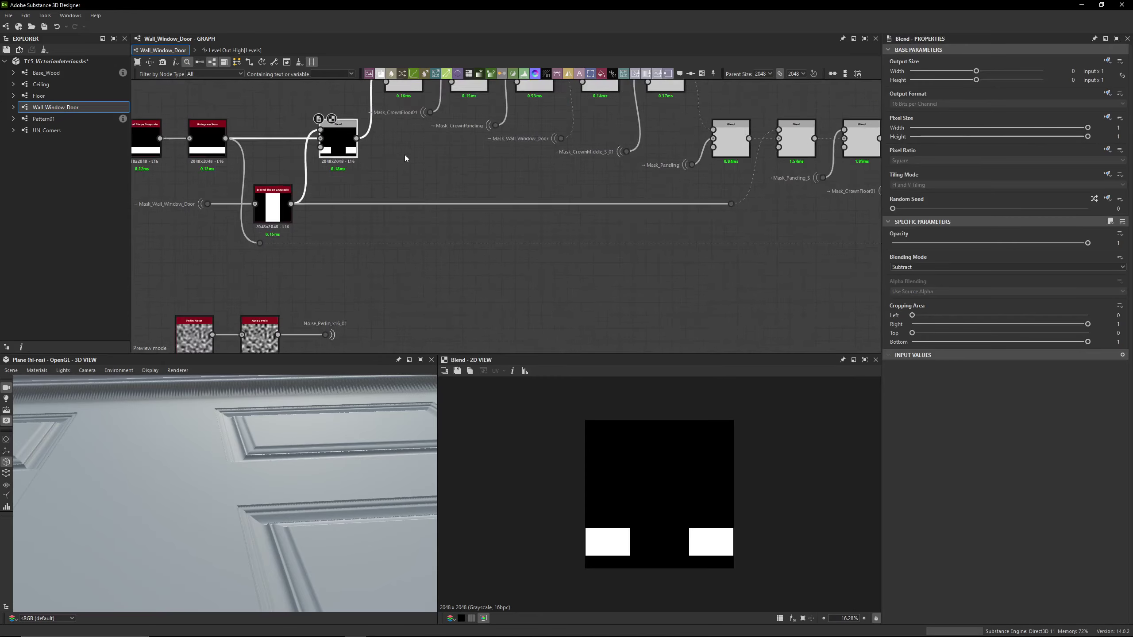
scroll(356, 208, up, 5)
middle_drag(446, 85, 446, 199)
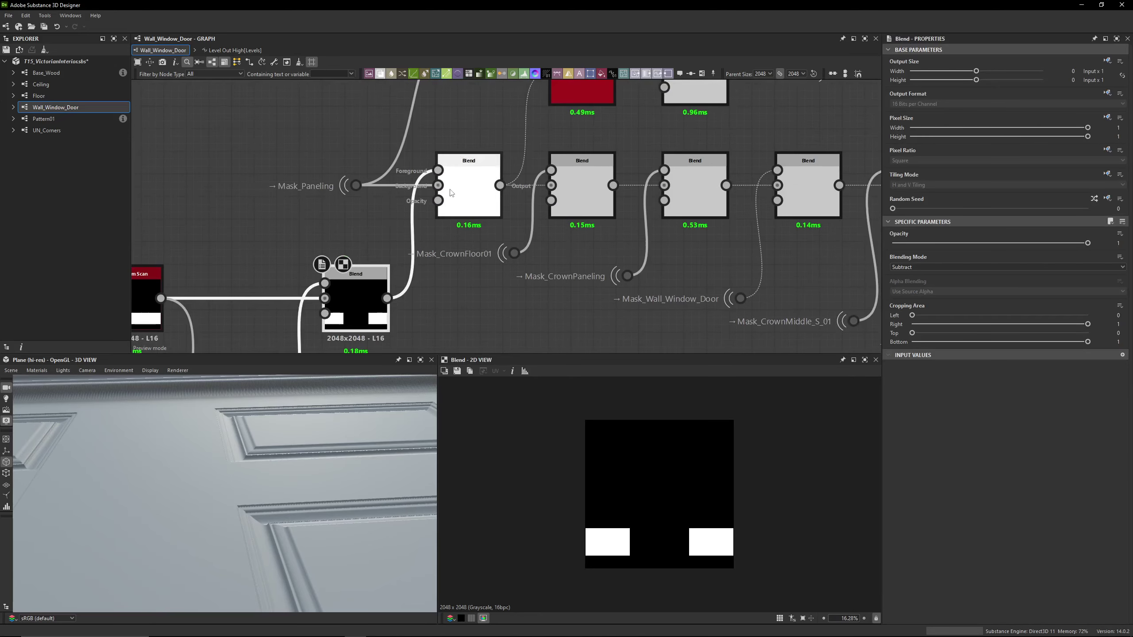
click(468, 190)
middle_drag(326, 205, 337, 263)
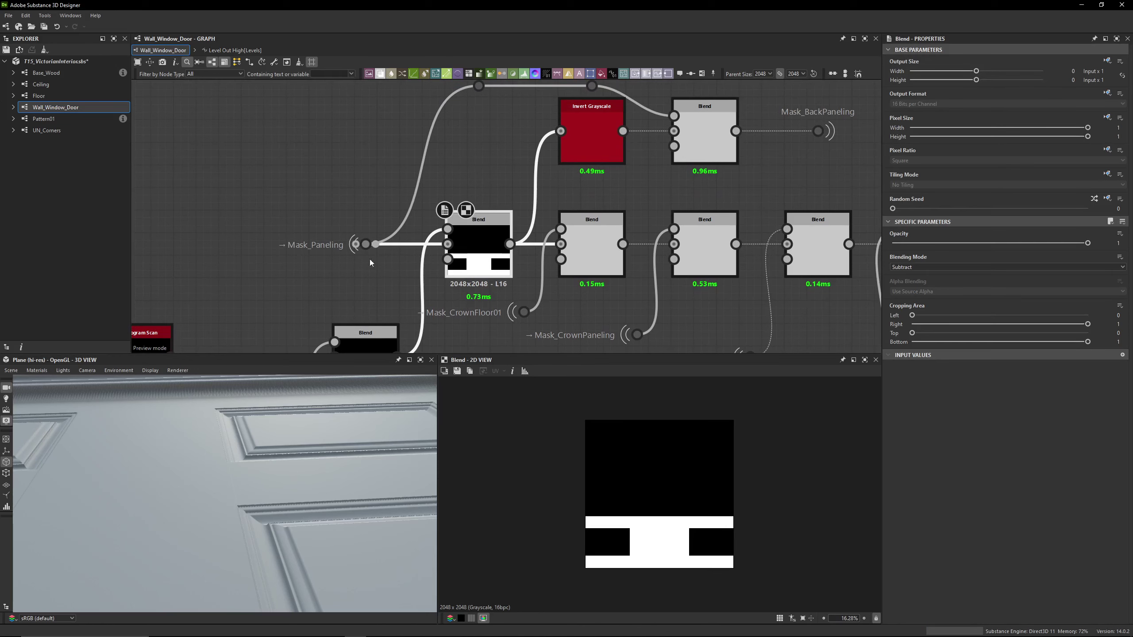
click(378, 247)
middle_drag(608, 237, 503, 236)
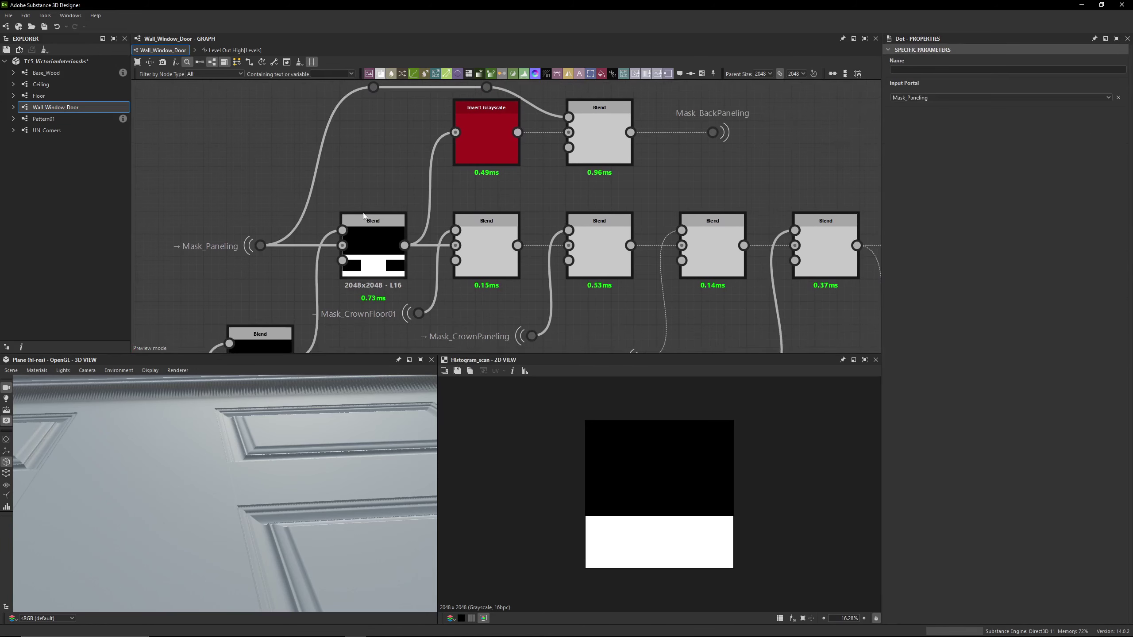
middle_drag(388, 257, 468, 198)
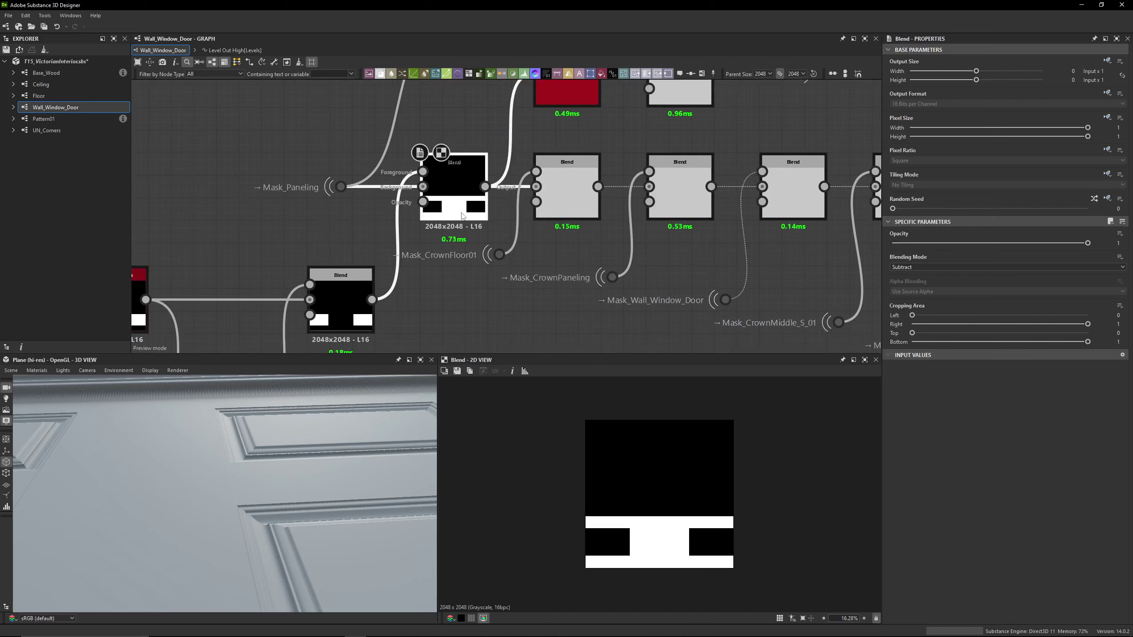
click(332, 295)
click(453, 210)
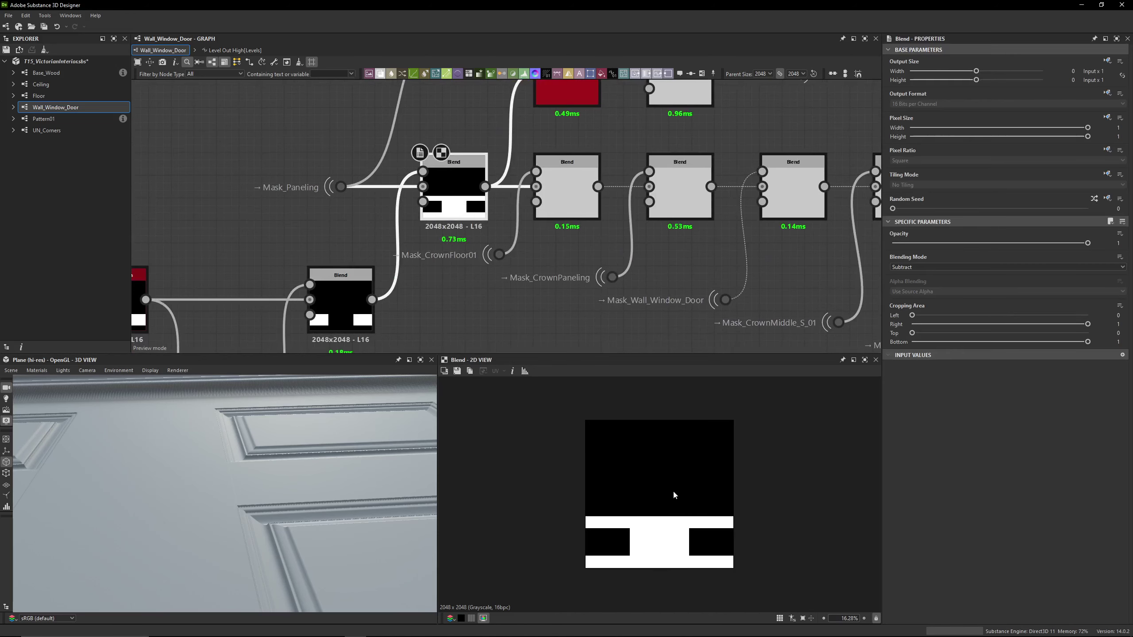
Preview the Blend that subtracts Mask_CrownFloor01, and trace where the Mask_BackPaneling portal leads across the graph
middle_drag(473, 218, 442, 250)
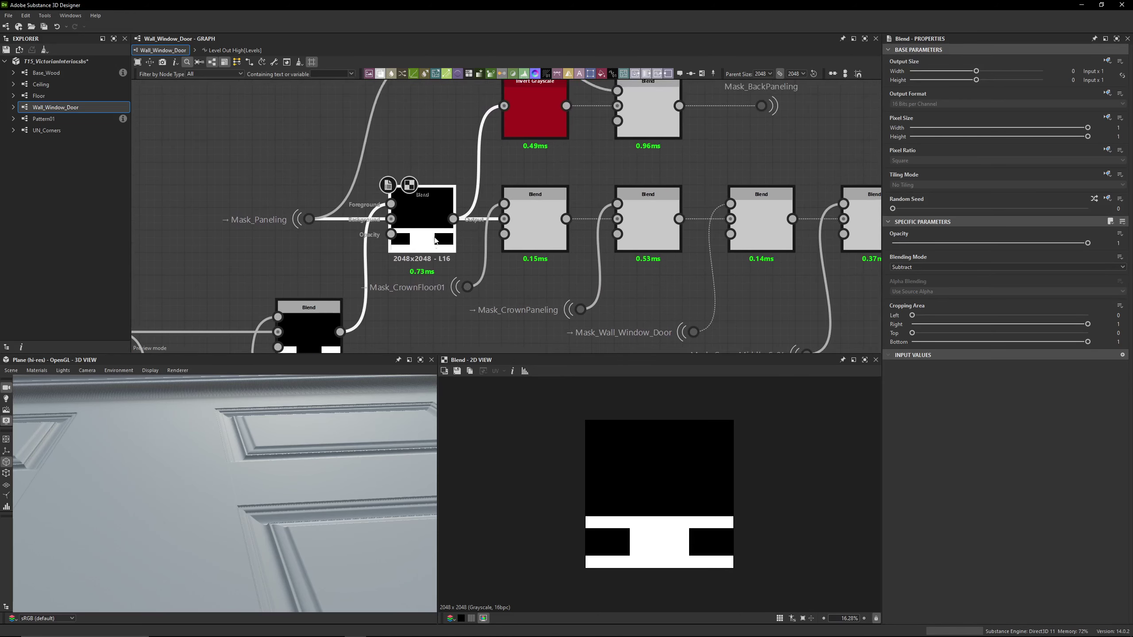
scroll(436, 240, down, 3)
click(472, 257)
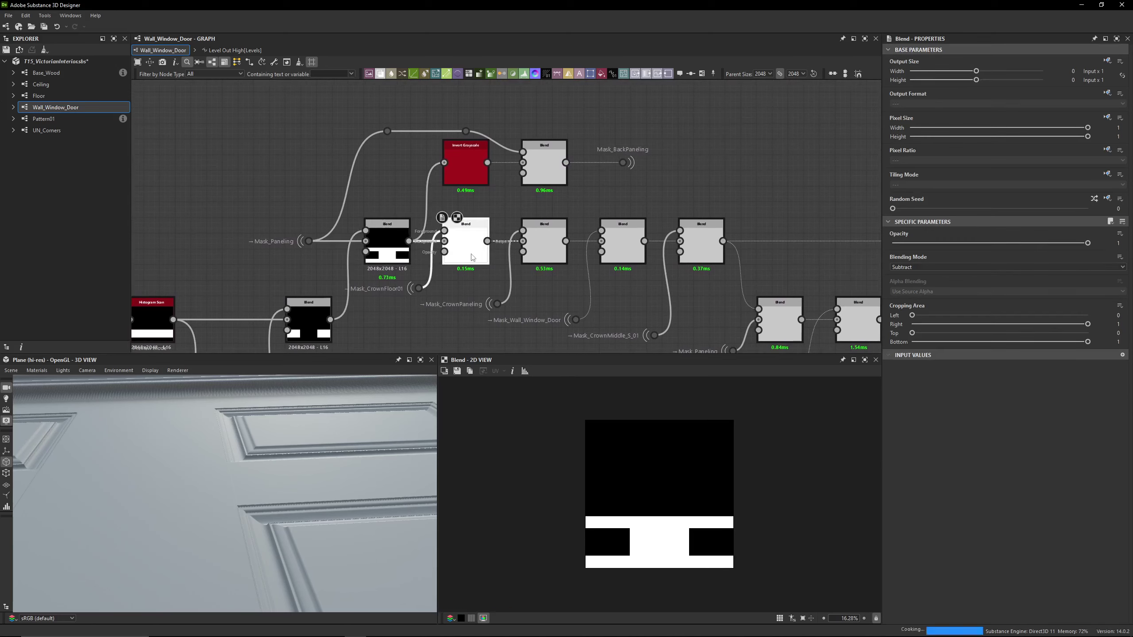
click(622, 163)
scroll(647, 173, down, 5)
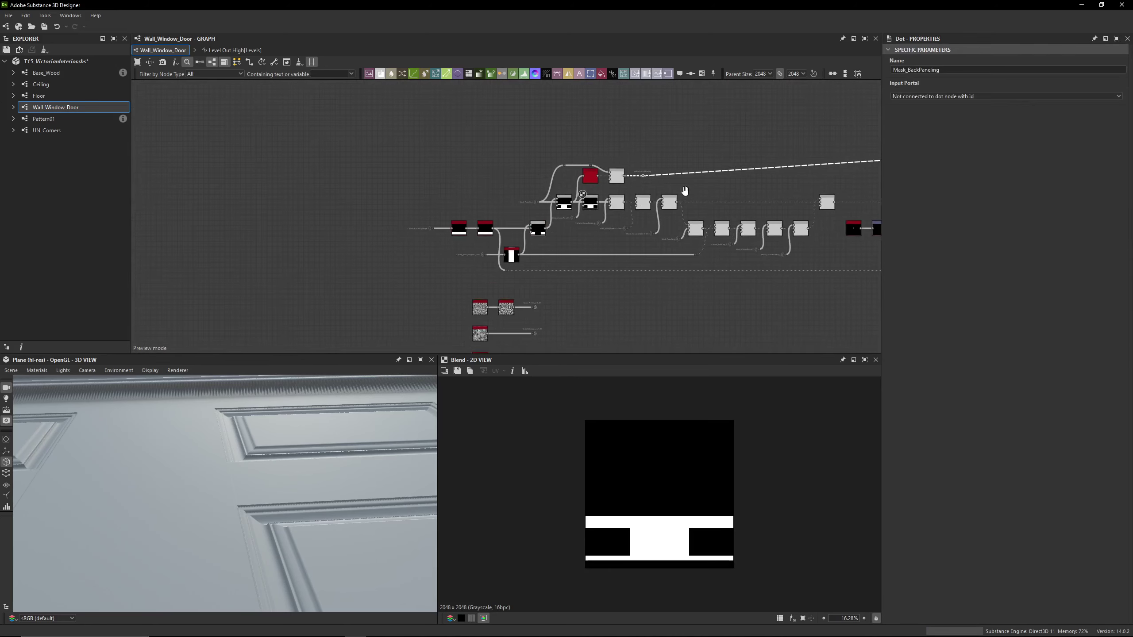
scroll(685, 191, down, 5)
middle_drag(685, 191, 506, 152)
scroll(637, 177, up, 6)
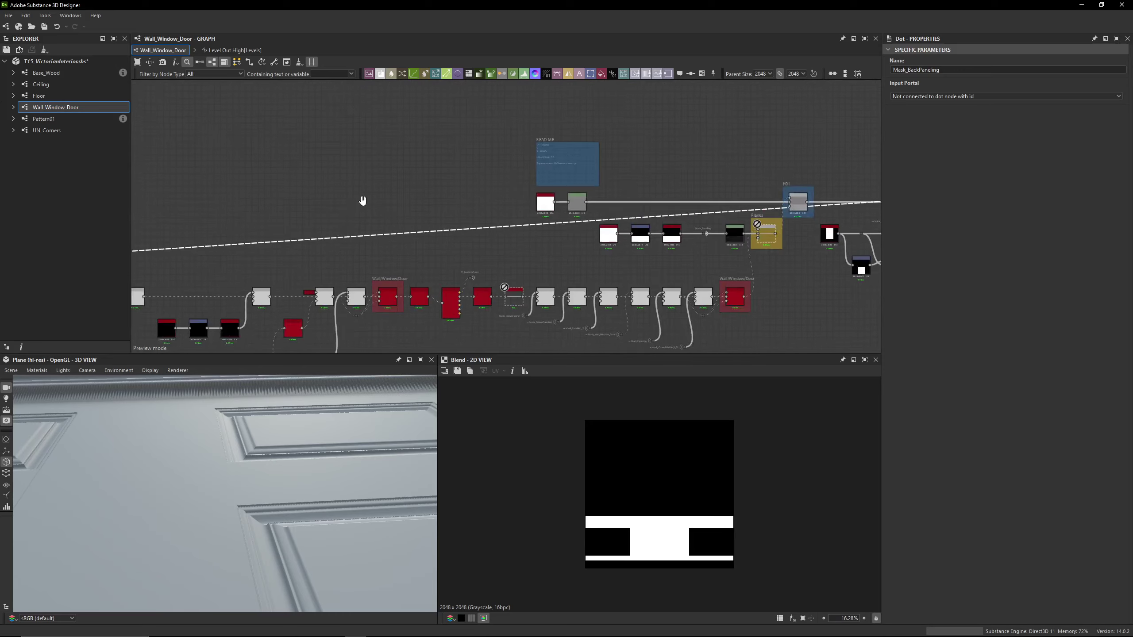
scroll(600, 232, up, 8)
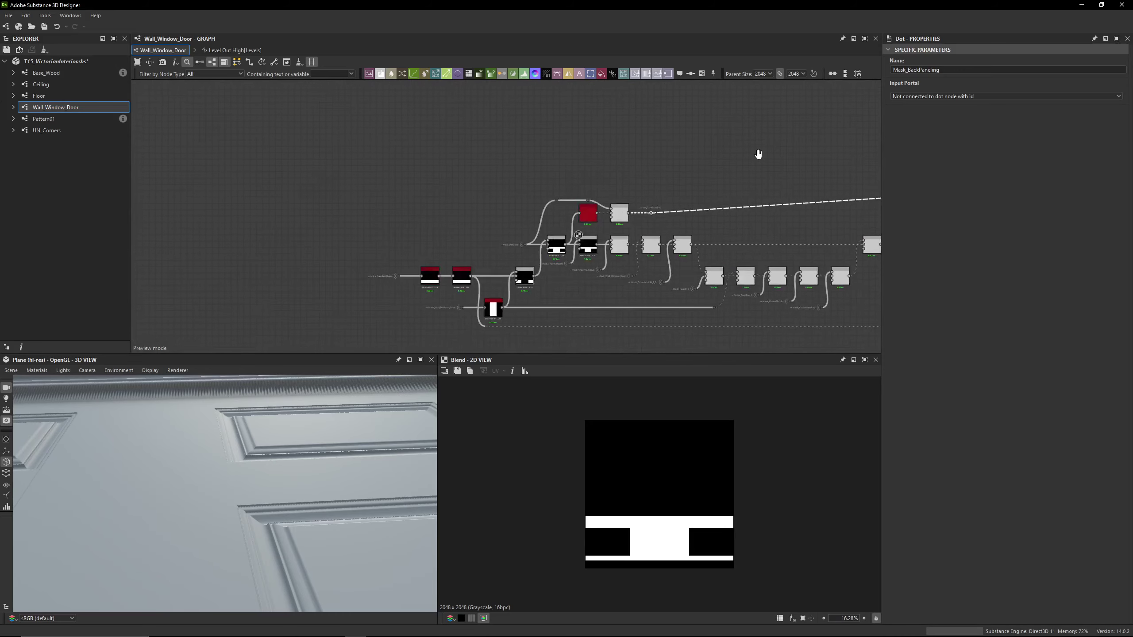
Compare the first Mask_Paneling Subtract Blend with the following Blend that removes Mask_CrownFloor01
click(556, 251)
middle_drag(556, 252, 477, 195)
double_click(378, 203)
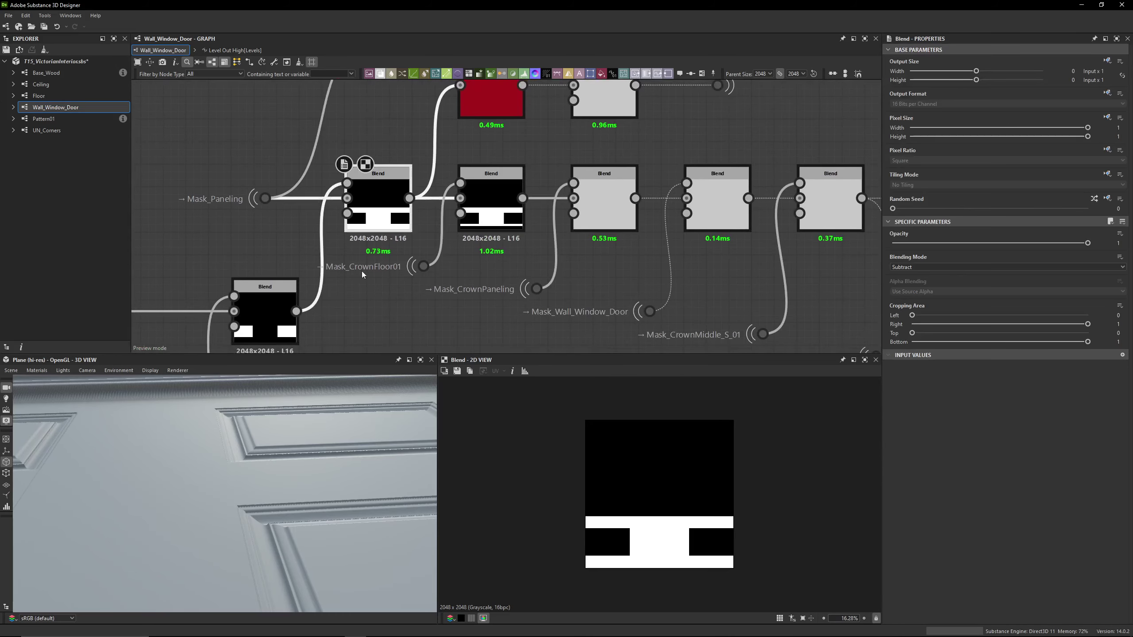
double_click(495, 218)
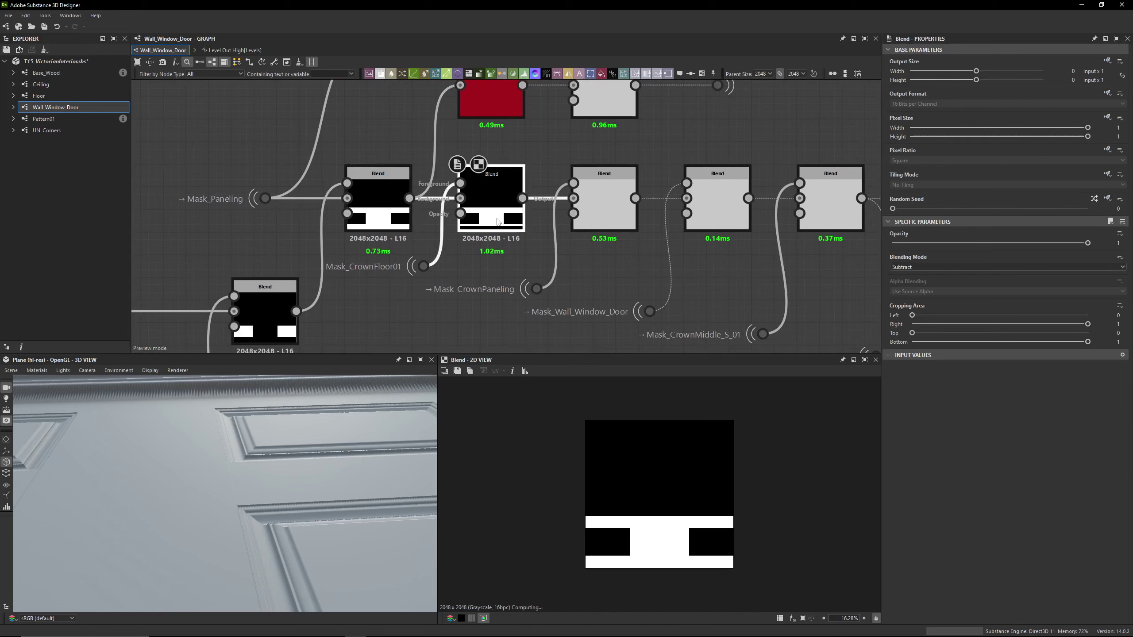
double_click(348, 199)
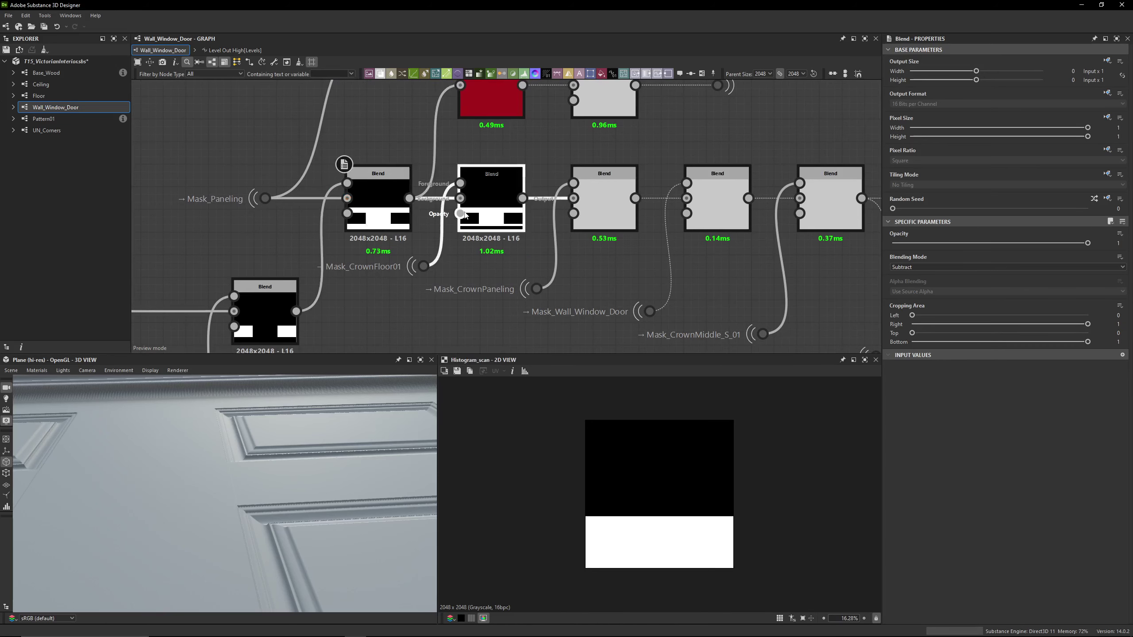
double_click(482, 208)
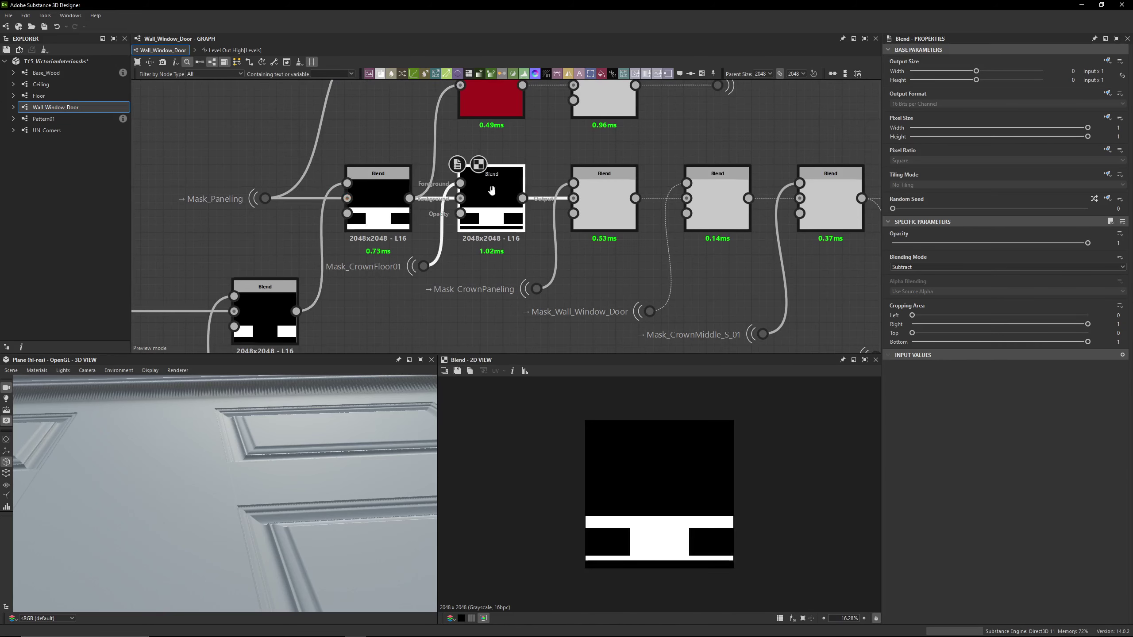
middle_drag(492, 210, 459, 279)
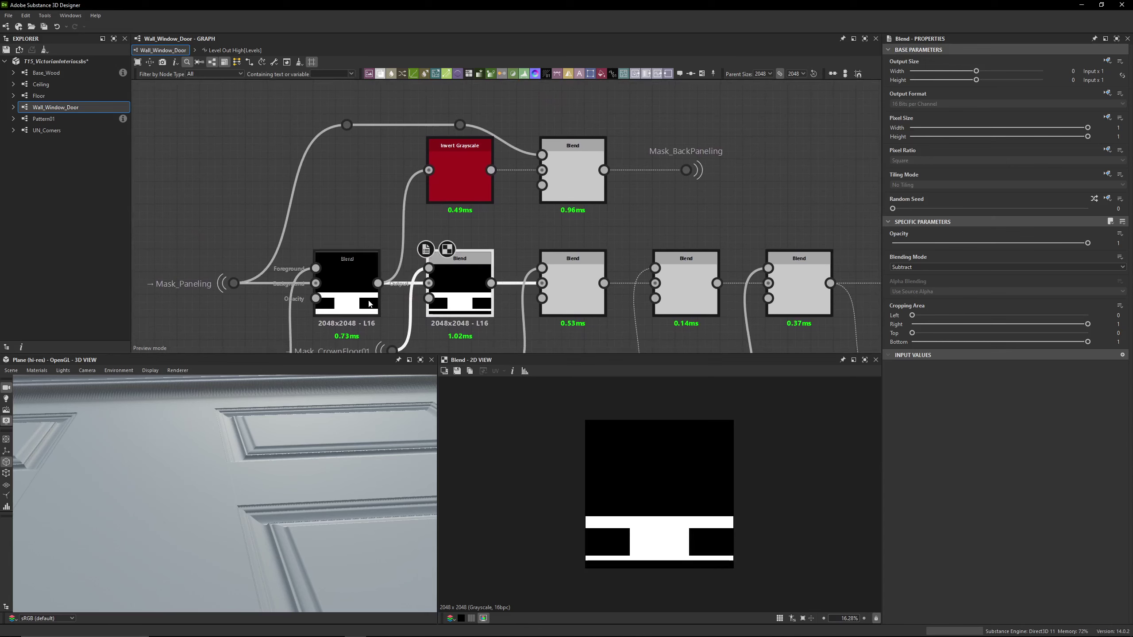
Preview the Invert Grayscale and Multiply Blend nodes that produce Mask_BackPaneling, and inspect that portal's connection
double_click(347, 281)
middle_drag(347, 281, 346, 218)
scroll(344, 222, down, 2)
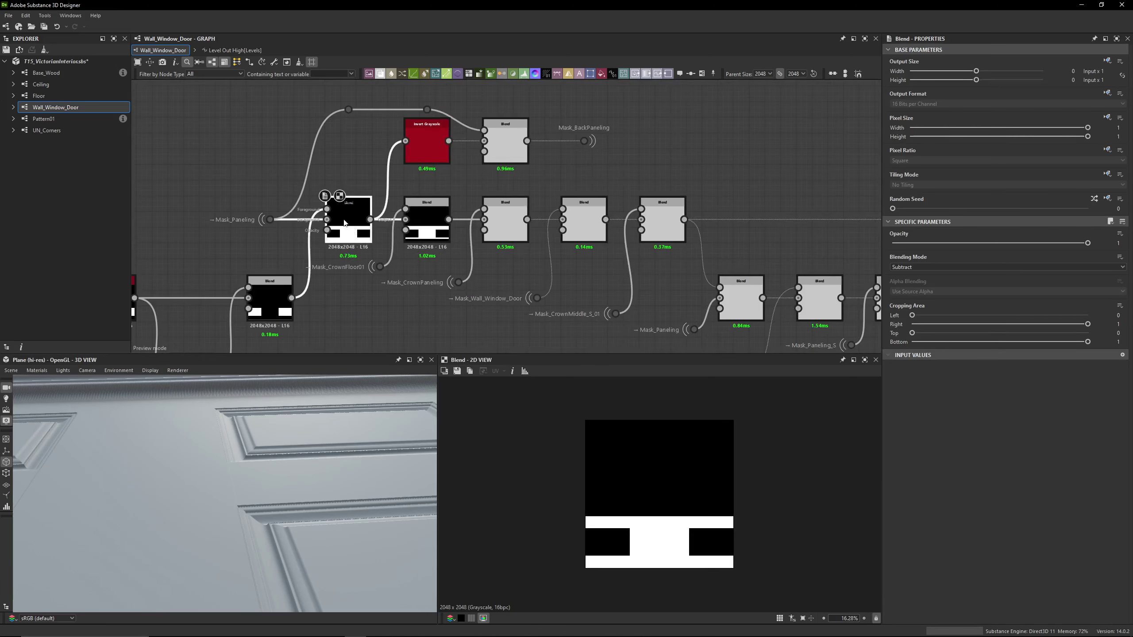
double_click(422, 143)
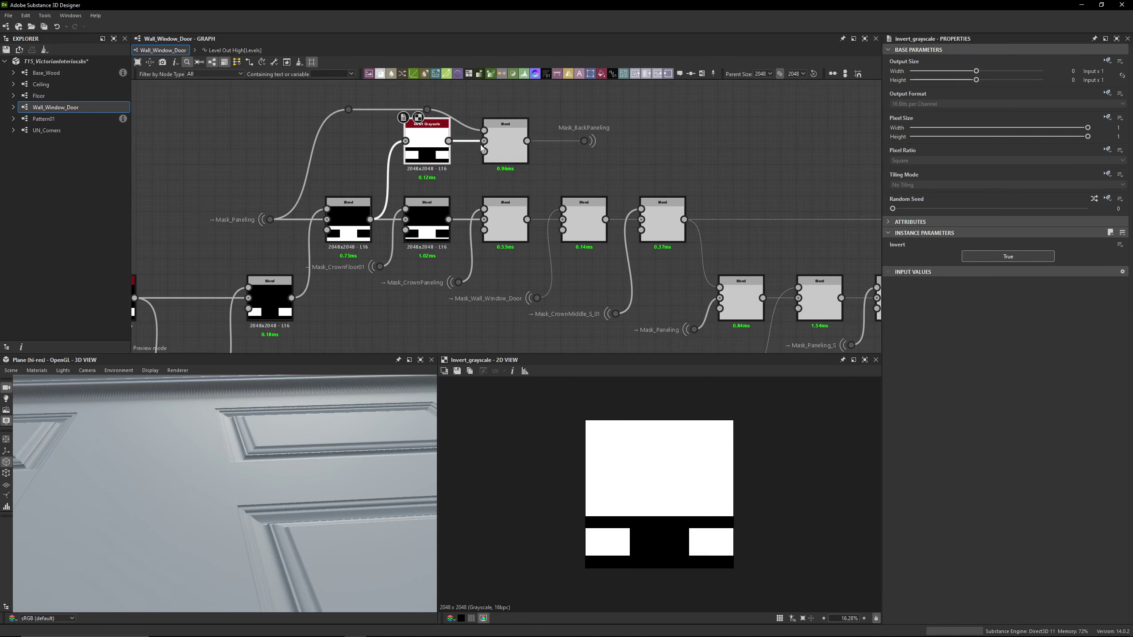
double_click(505, 143)
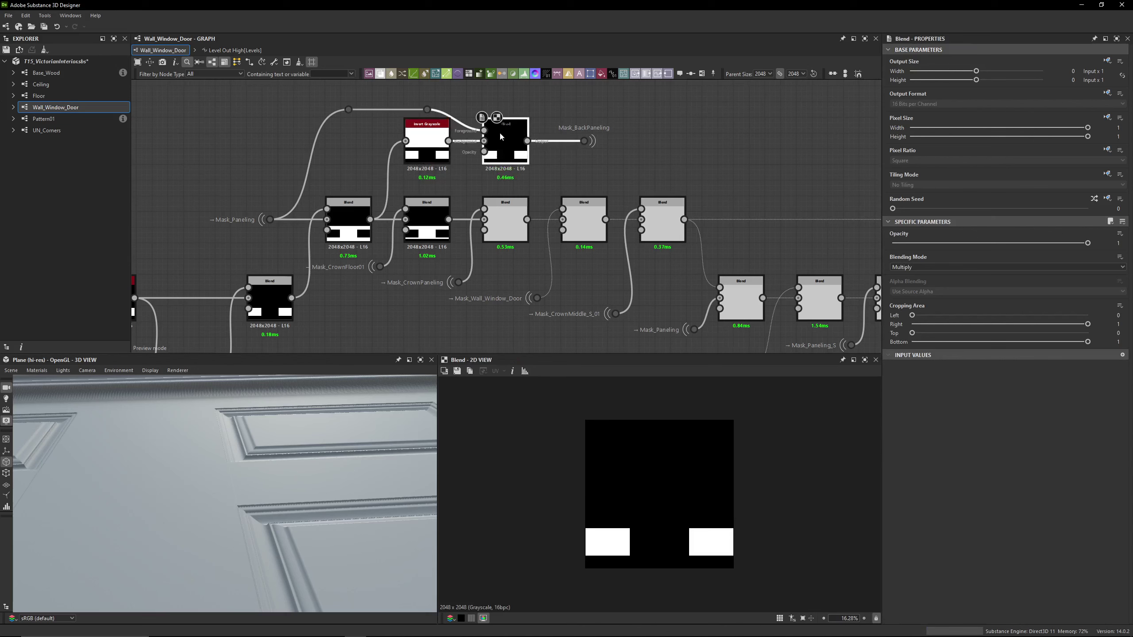
double_click(428, 142)
double_click(504, 143)
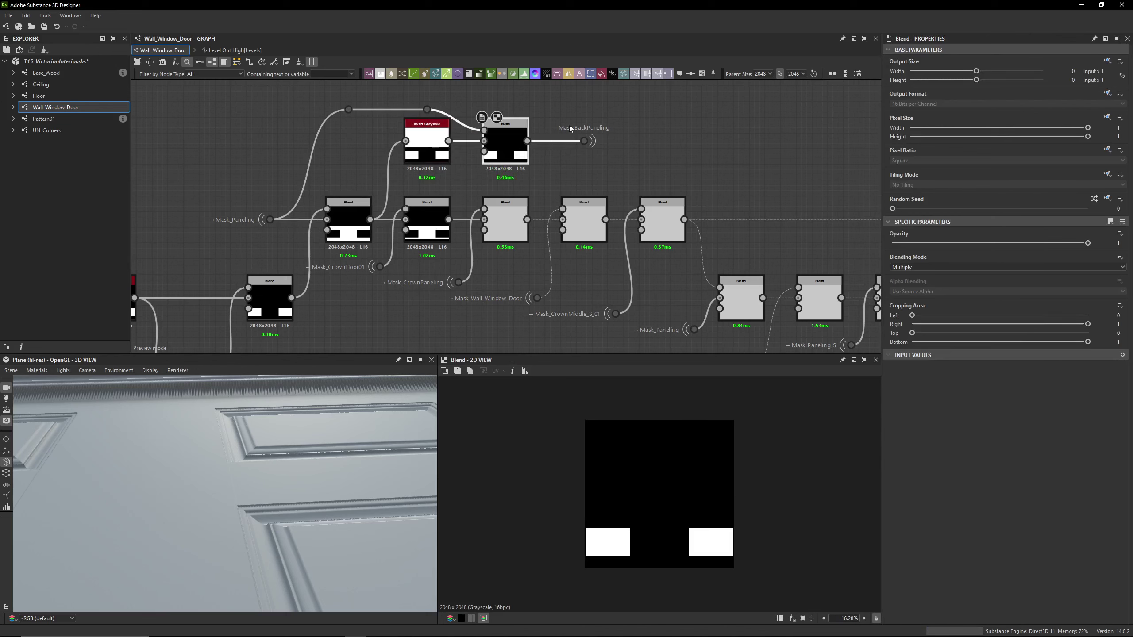
click(583, 141)
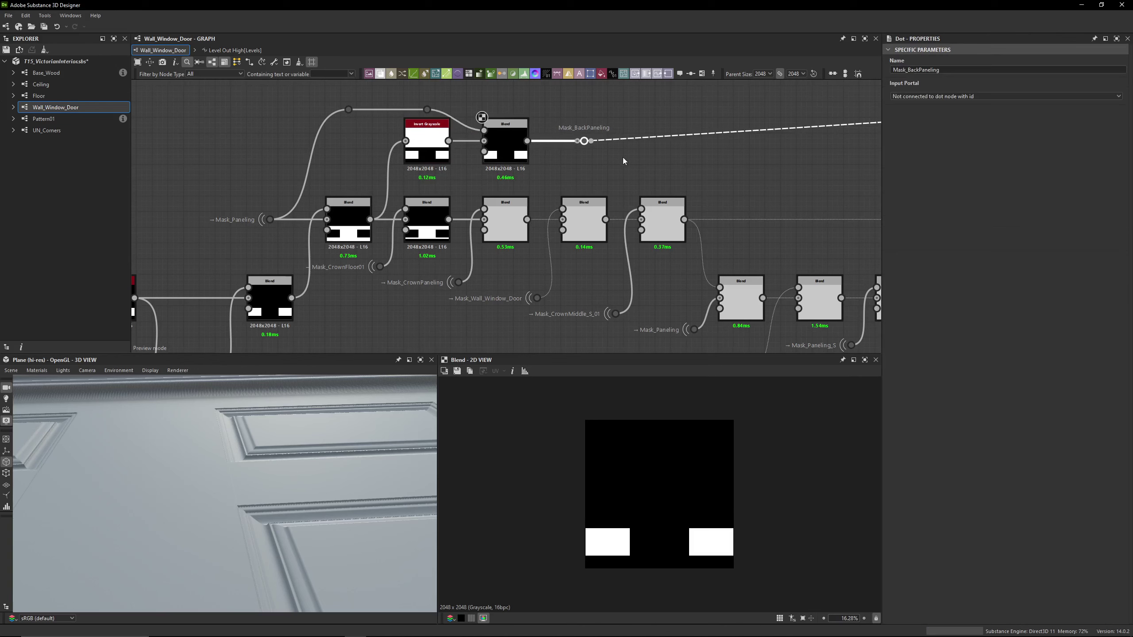
Preview the Blends that subtract Mask_CrownFloor01 and Mask_CrownPaneling, along with the Mask_CrownPaneling portal
double_click(428, 225)
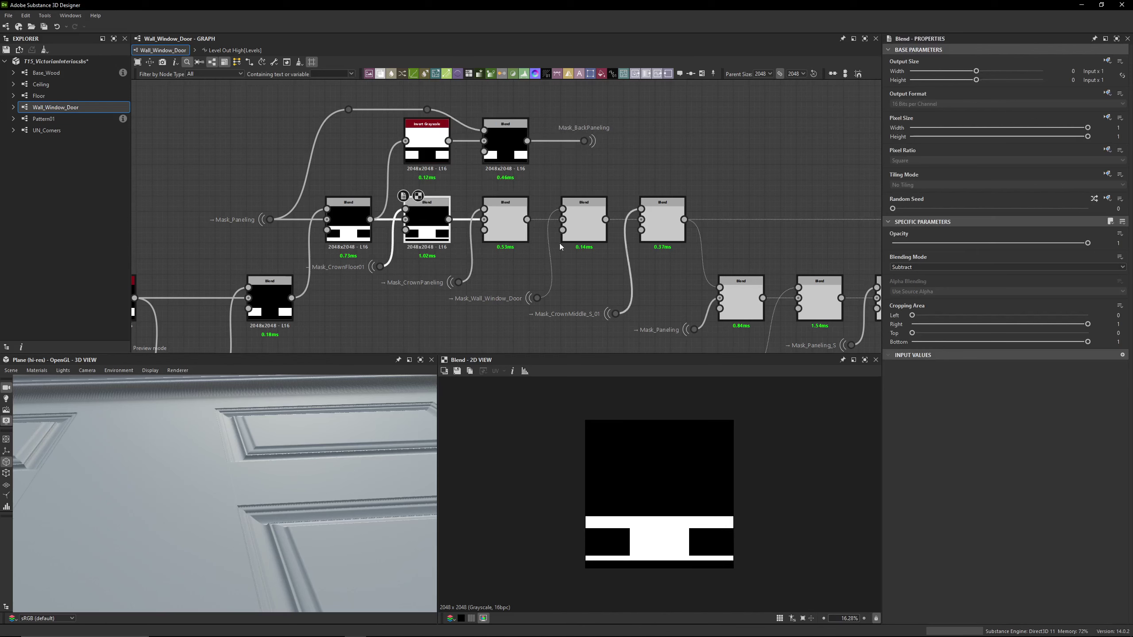
double_click(505, 225)
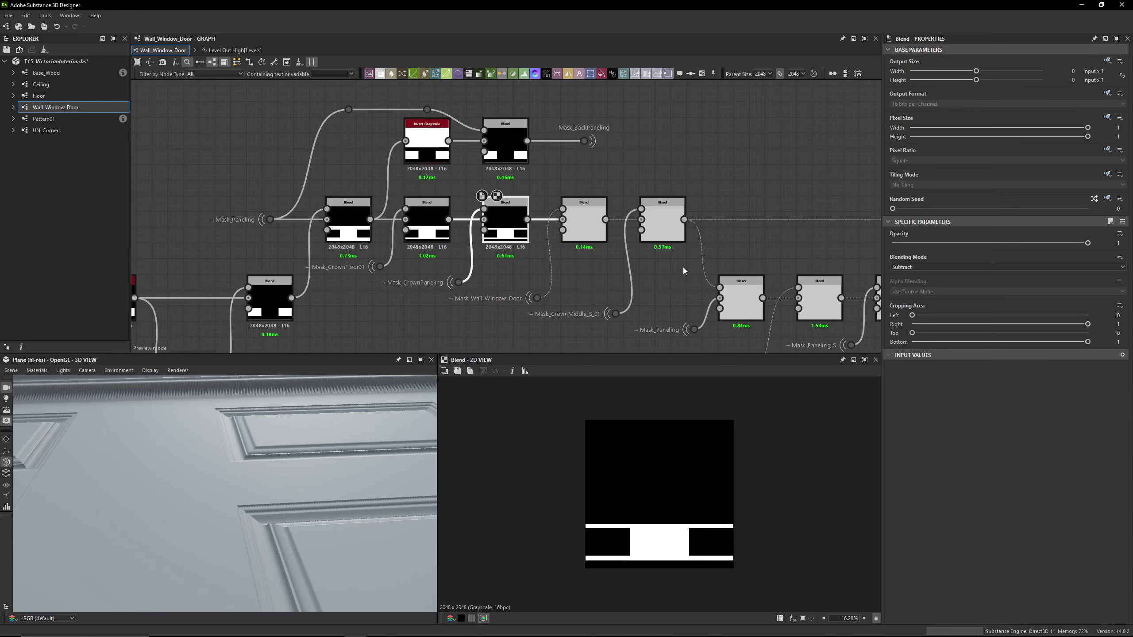
middle_drag(447, 278, 407, 243)
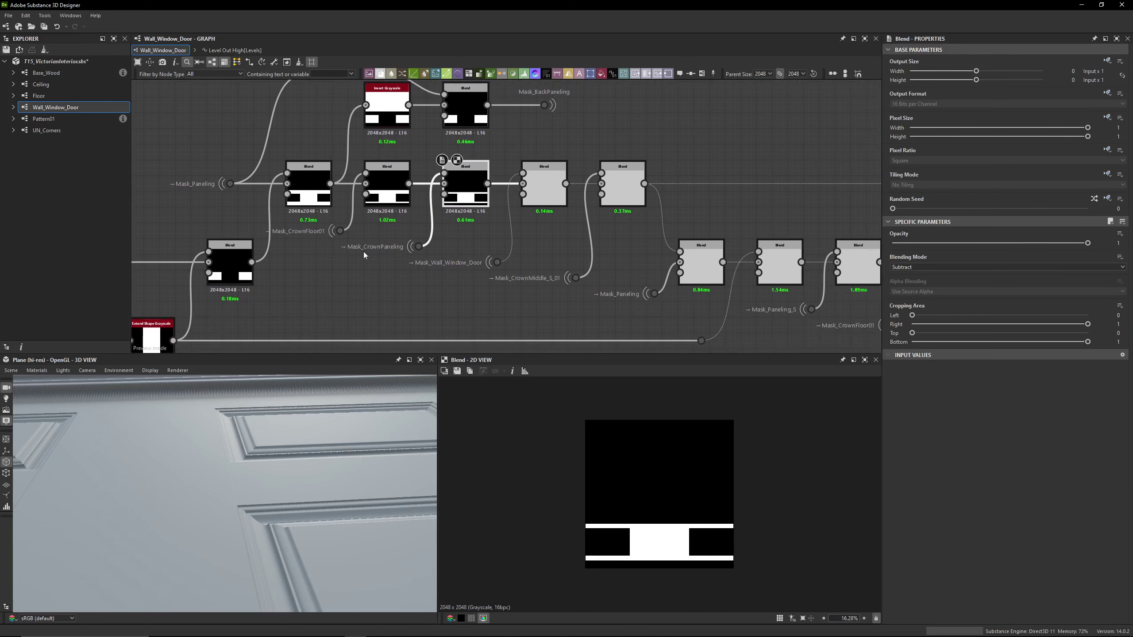
double_click(420, 247)
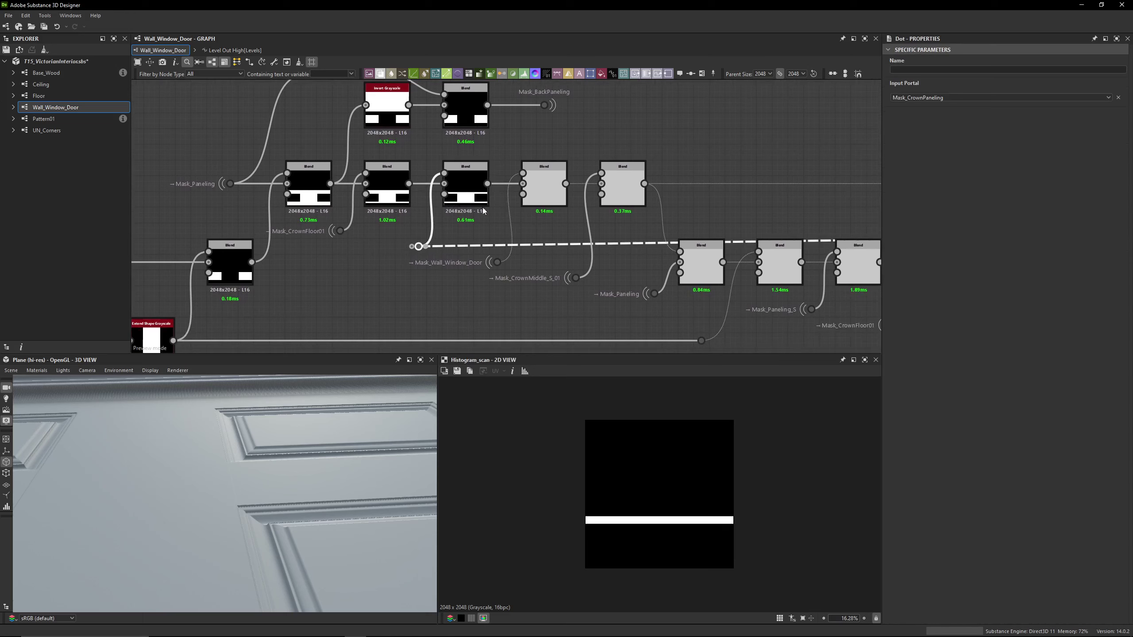
Preview the Blends that subtract Mask_Wall_Window_Door and Mask_CrownMiddle_S_01 from the paneling mask
click(524, 228)
double_click(542, 192)
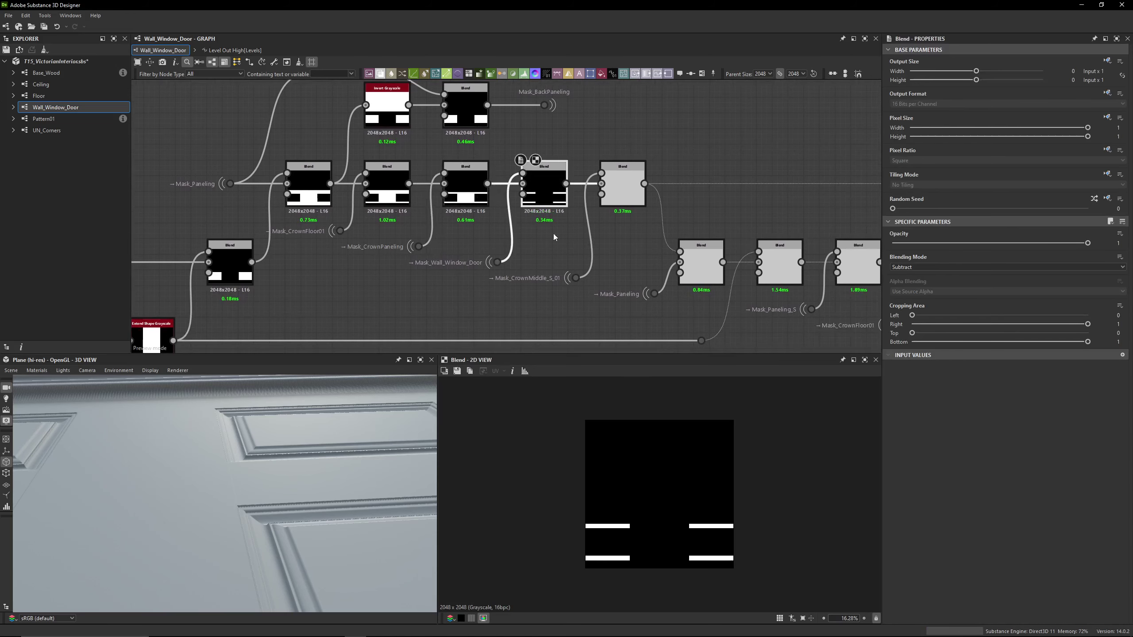
middle_drag(513, 268, 458, 264)
double_click(623, 199)
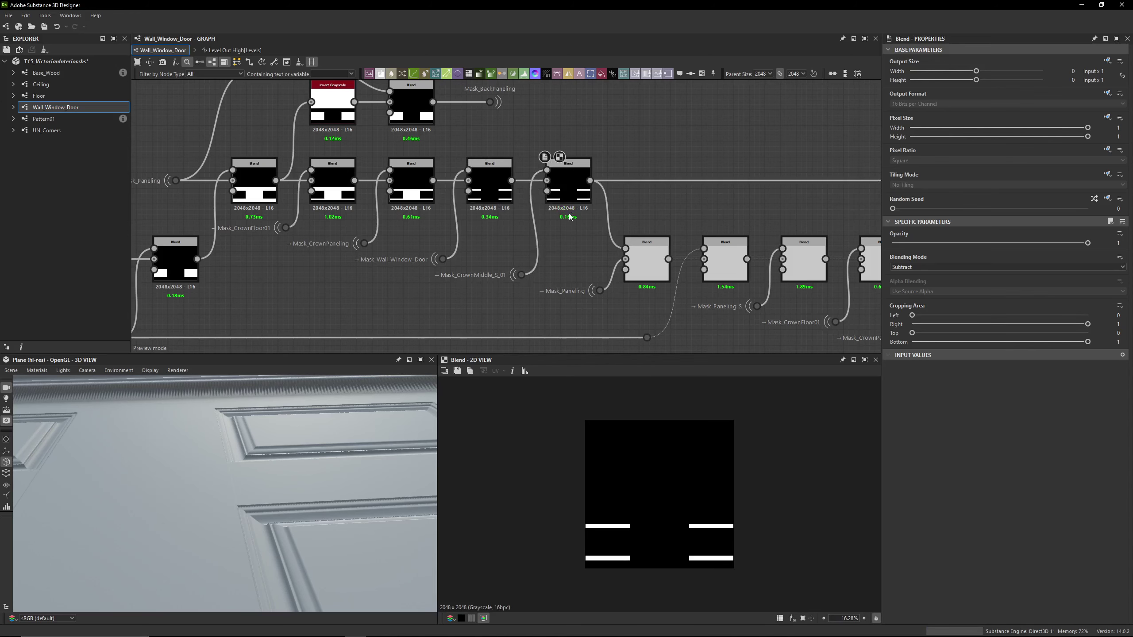
Preview the Copy Blend that merges the horizontal and vertical paneling strip masks, and review the nodes feeding it
click(613, 245)
middle_drag(612, 245, 432, 197)
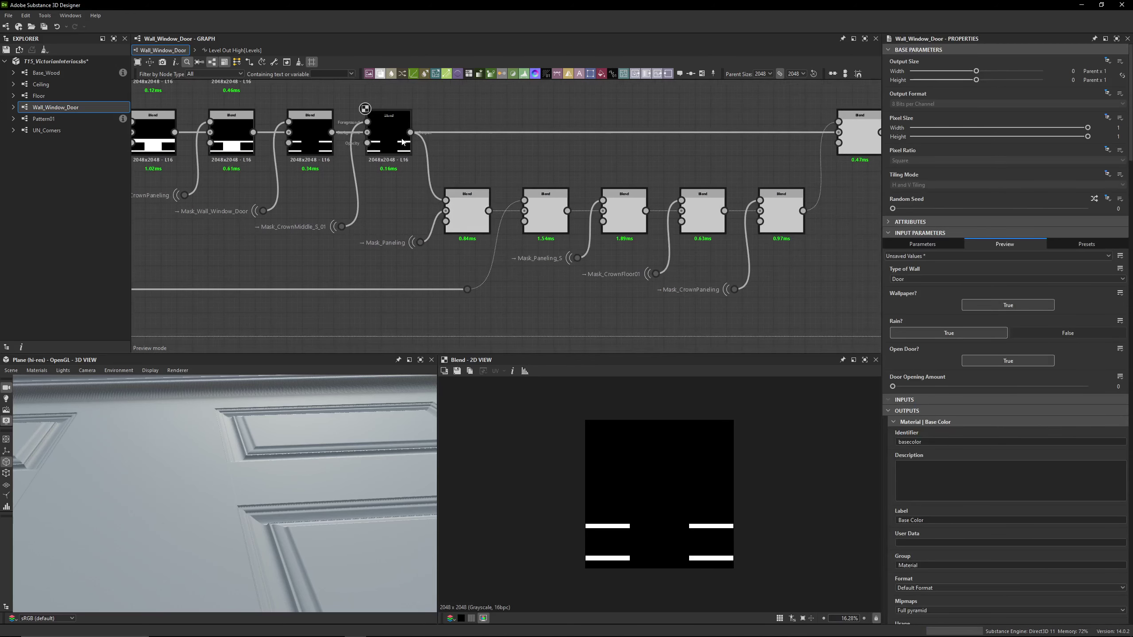
middle_drag(552, 170, 356, 180)
click(664, 139)
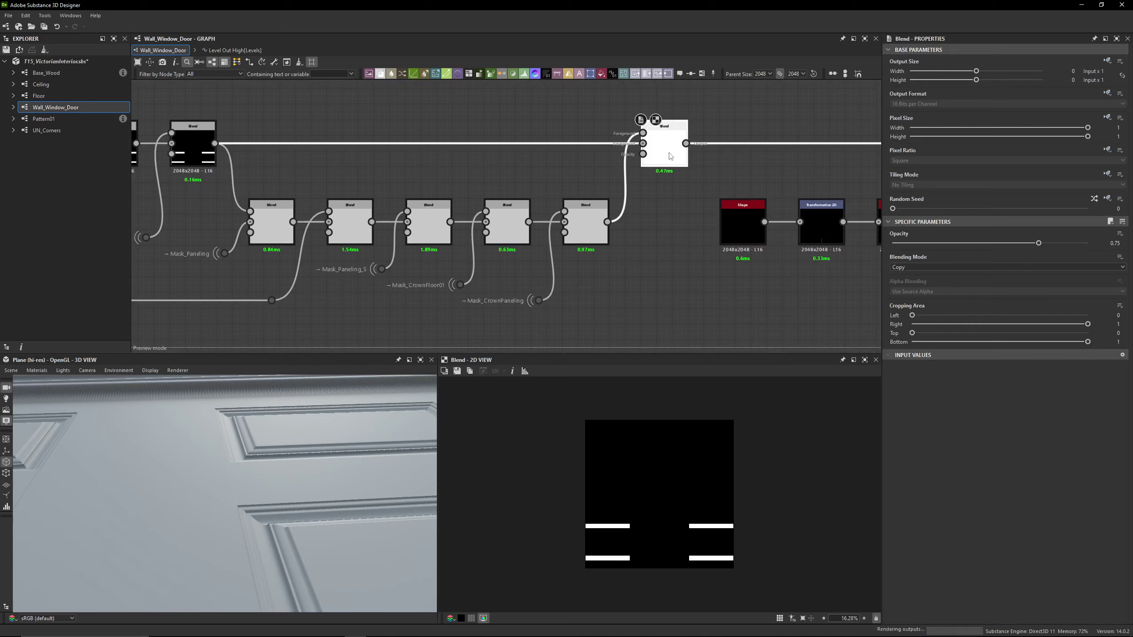
middle_drag(185, 214, 415, 180)
scroll(414, 180, up, 2)
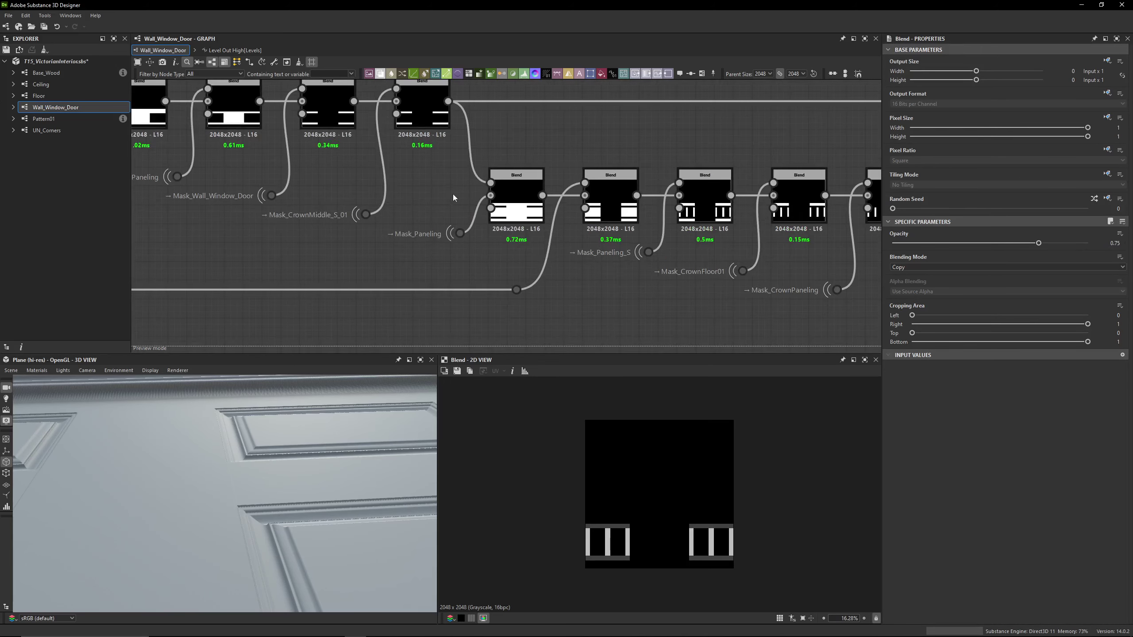
Preview the Blend that subtracts Mask_CrownMiddle_S_01, the Mask_Paneling portal, and the Subtract Blend they both feed
scroll(453, 198, down, 5)
scroll(490, 177, up, 2)
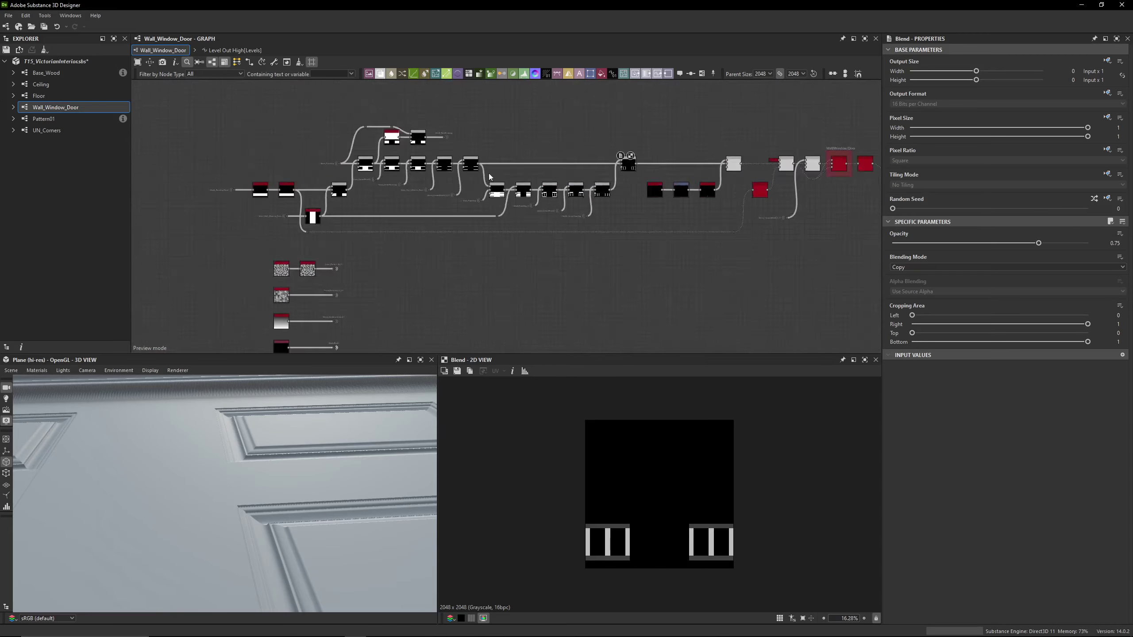
scroll(489, 176, up, 3)
click(440, 136)
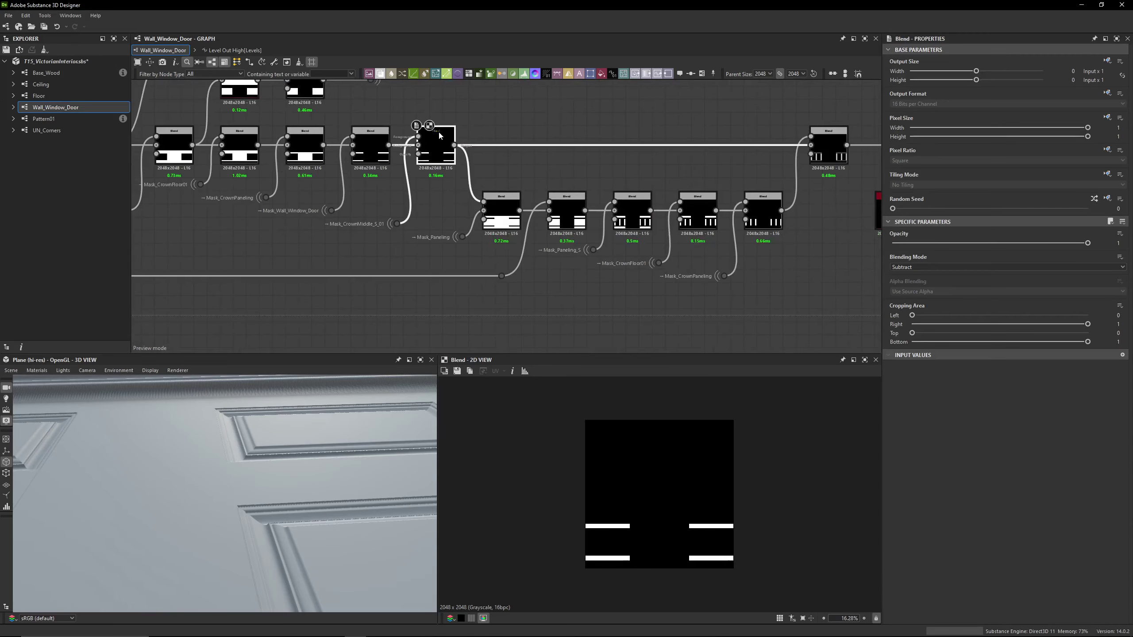
scroll(466, 213, up, 2)
click(524, 203)
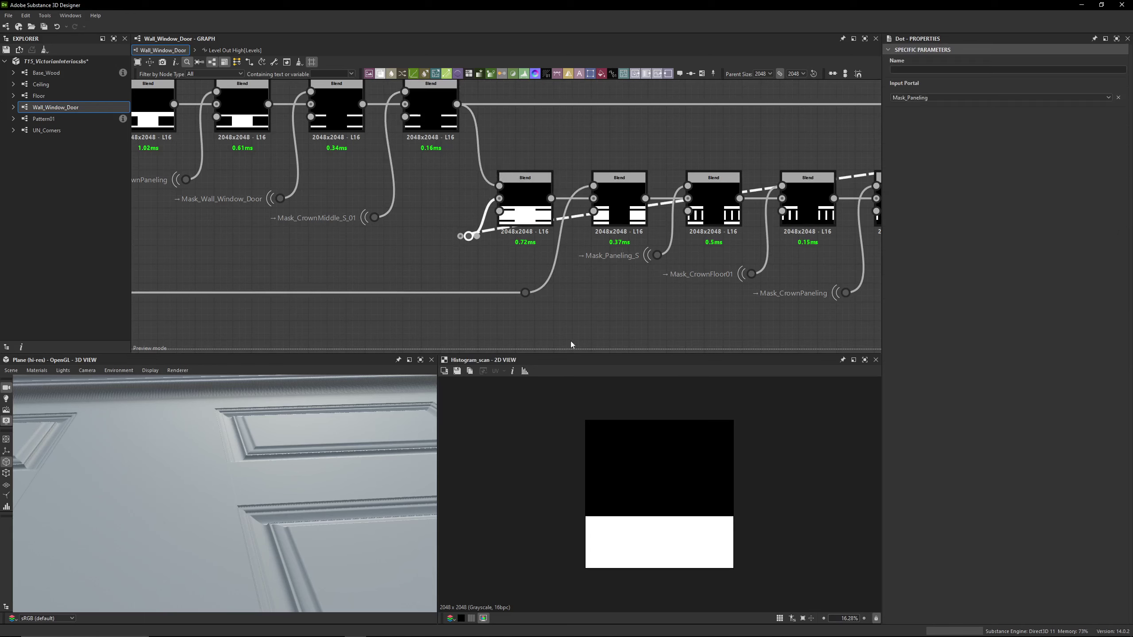
scroll(632, 302, down, 2)
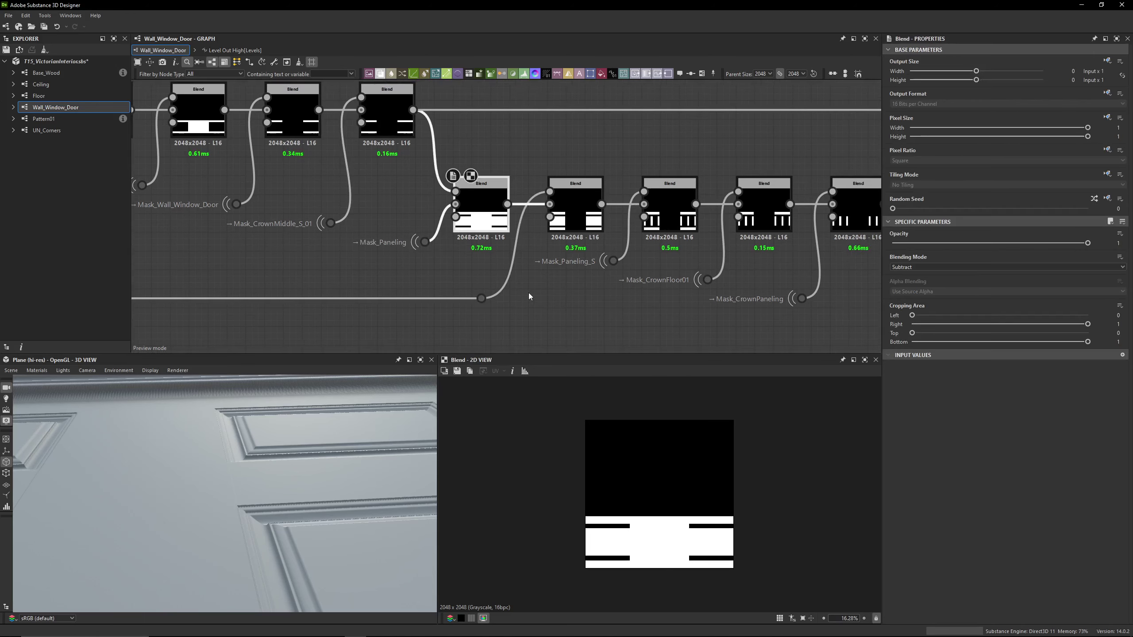
Preview the Extend Shape Grayscale node fed by Mask_Wall_Window_Door and inspect its parameters
middle_drag(213, 198, 286, 244)
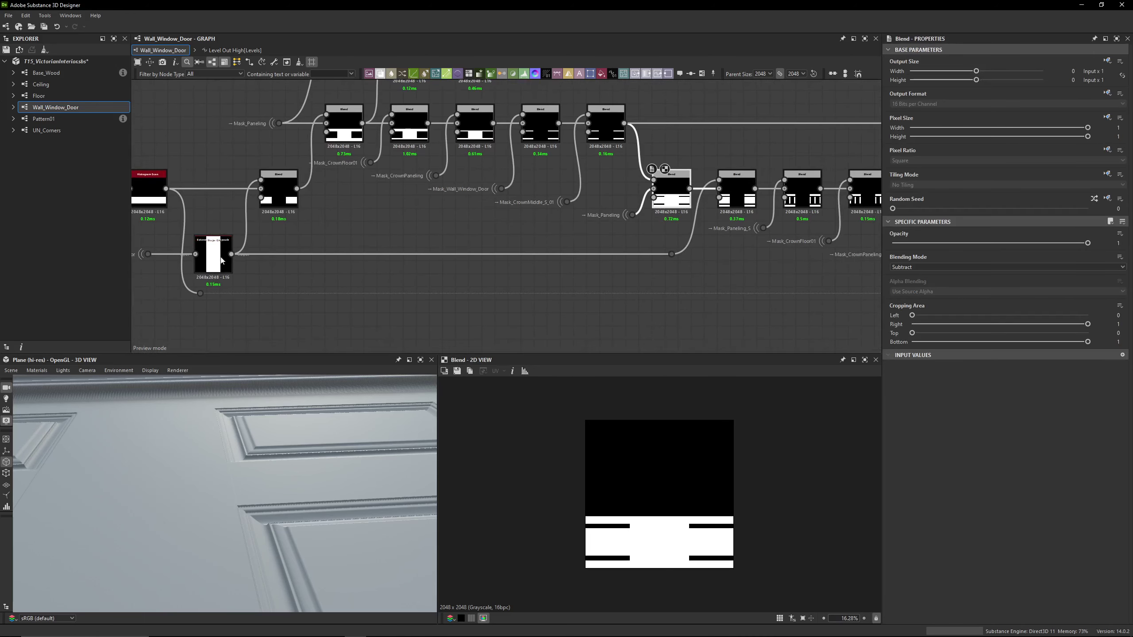
click(215, 253)
middle_drag(158, 263, 273, 255)
scroll(272, 255, up, 2)
scroll(591, 215, down, 2)
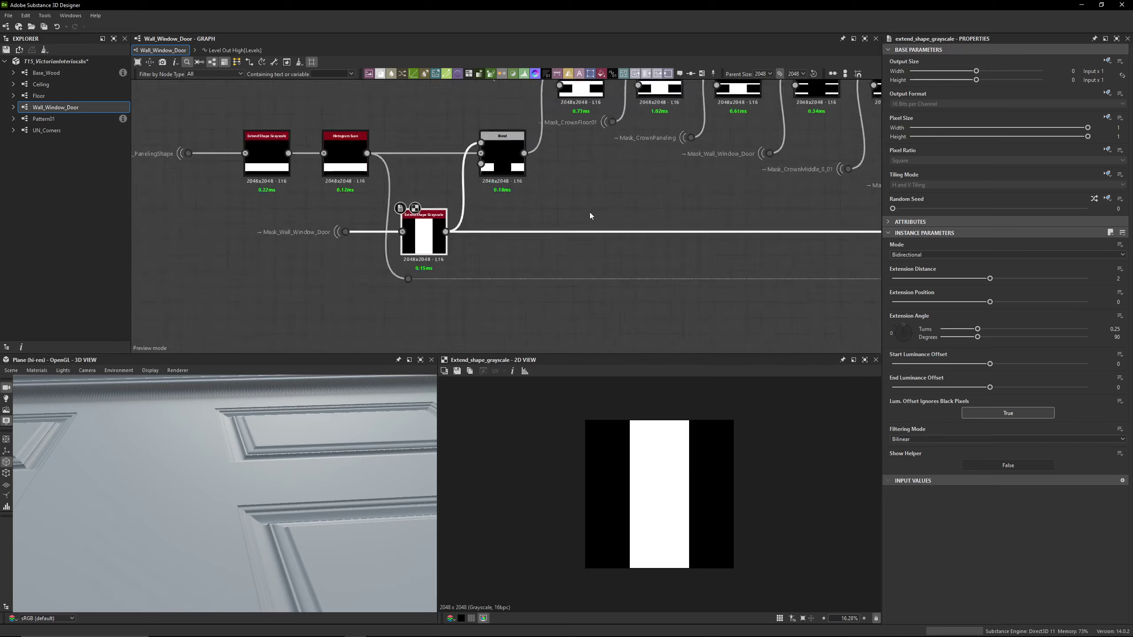
scroll(523, 210, down, 2)
scroll(560, 191, up, 4)
Compare the Blend that subtracts the extended wall, window and door mask with the Blend just before it
click(560, 191)
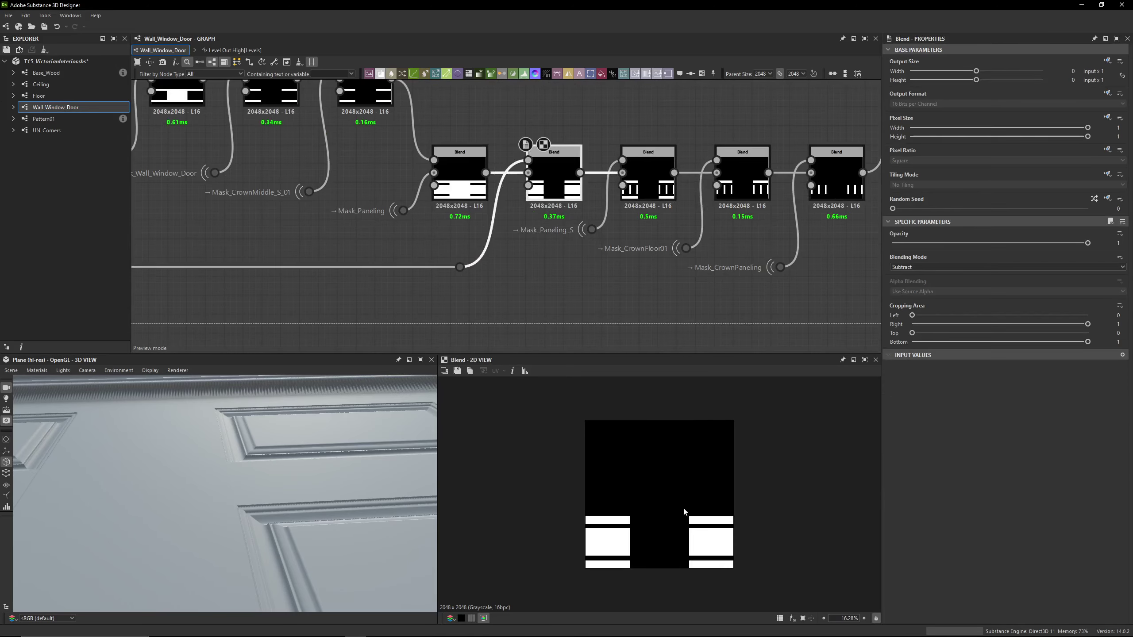
click(476, 172)
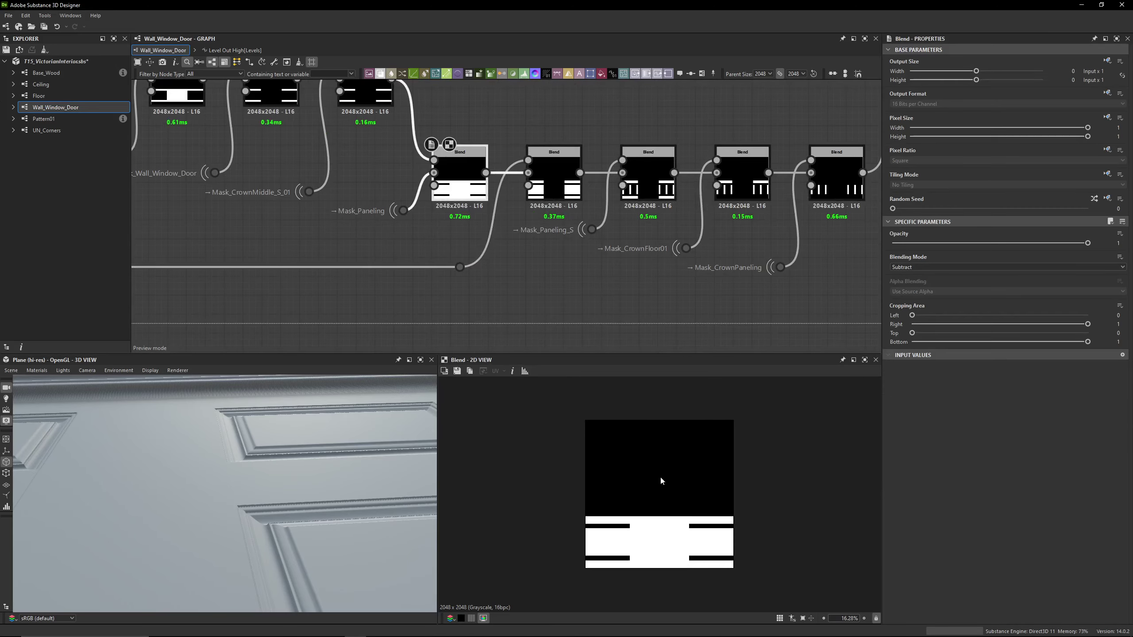
click(560, 181)
Preview the lower-branch Blends that subtract Mask_Paneling_S, Mask_CrownFloor01 and Mask_CrownPaneling, along with the Mask_CrownPaneling portal
middle_drag(559, 181, 436, 174)
click(535, 192)
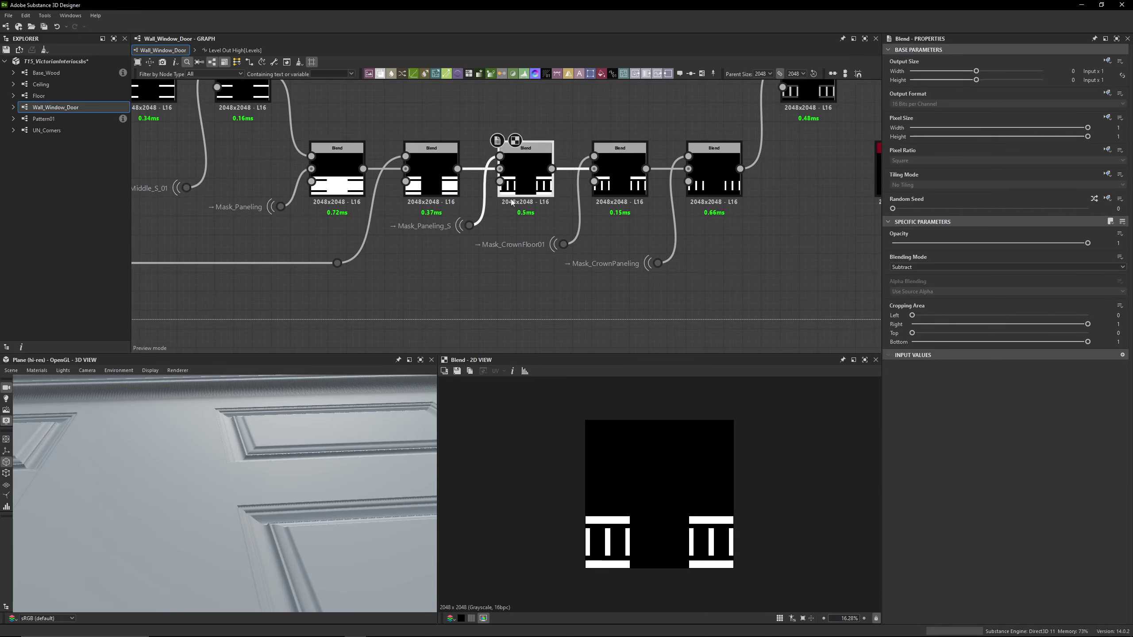
click(619, 179)
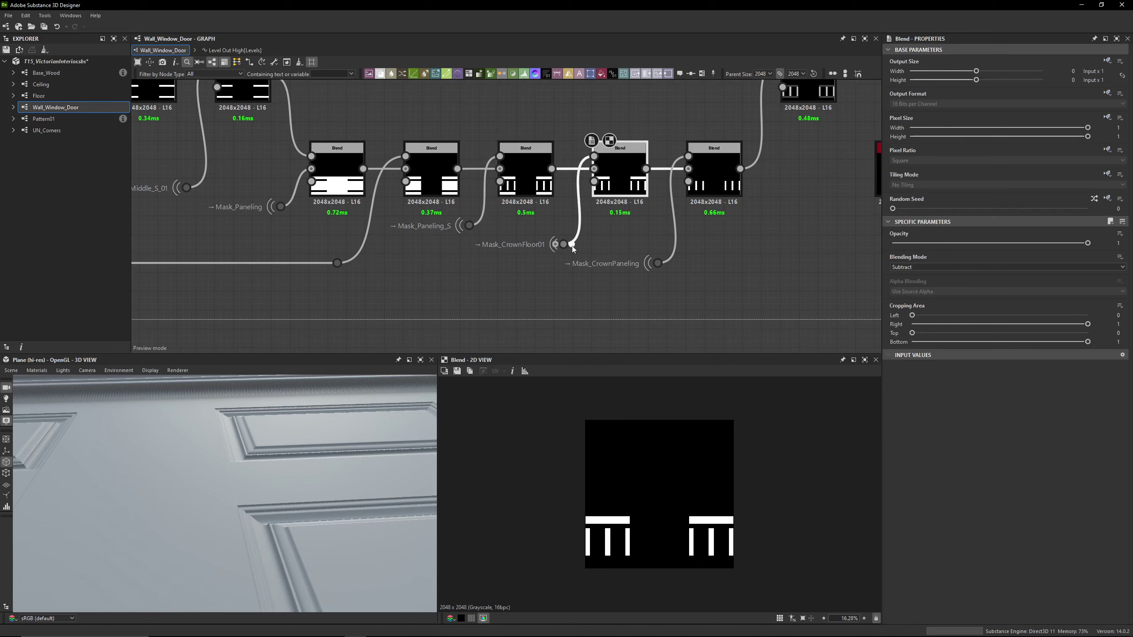
middle_drag(619, 177, 450, 195)
click(530, 190)
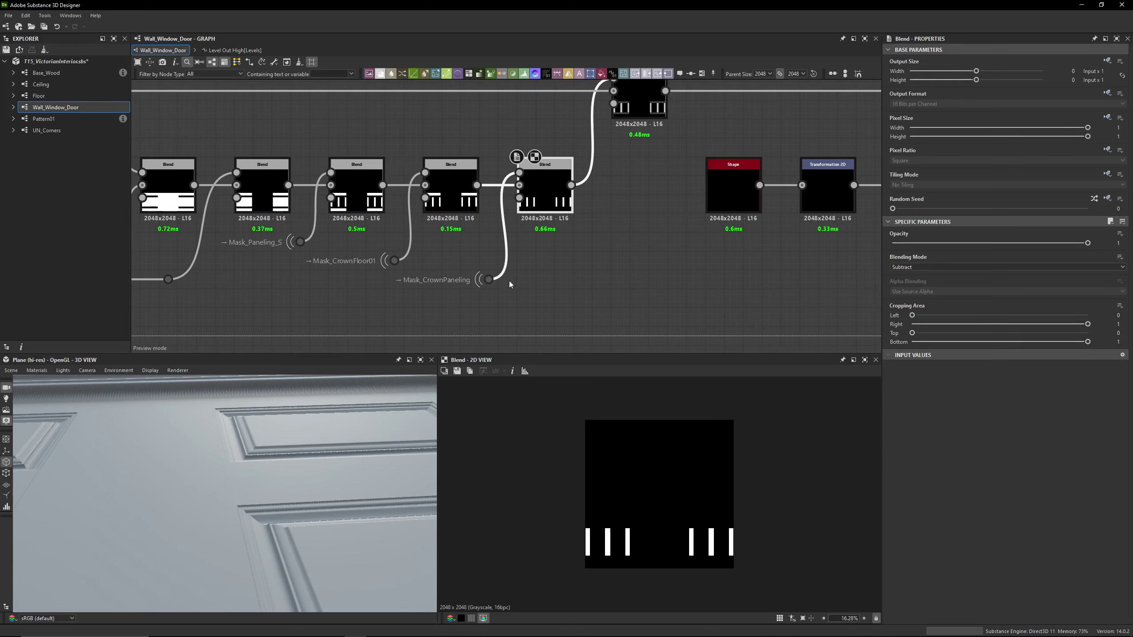
double_click(494, 280)
double_click(544, 189)
Preview the horizontal strip mask feeding the Copy Blend and follow its connection through the graph
middle_drag(629, 293, 491, 347)
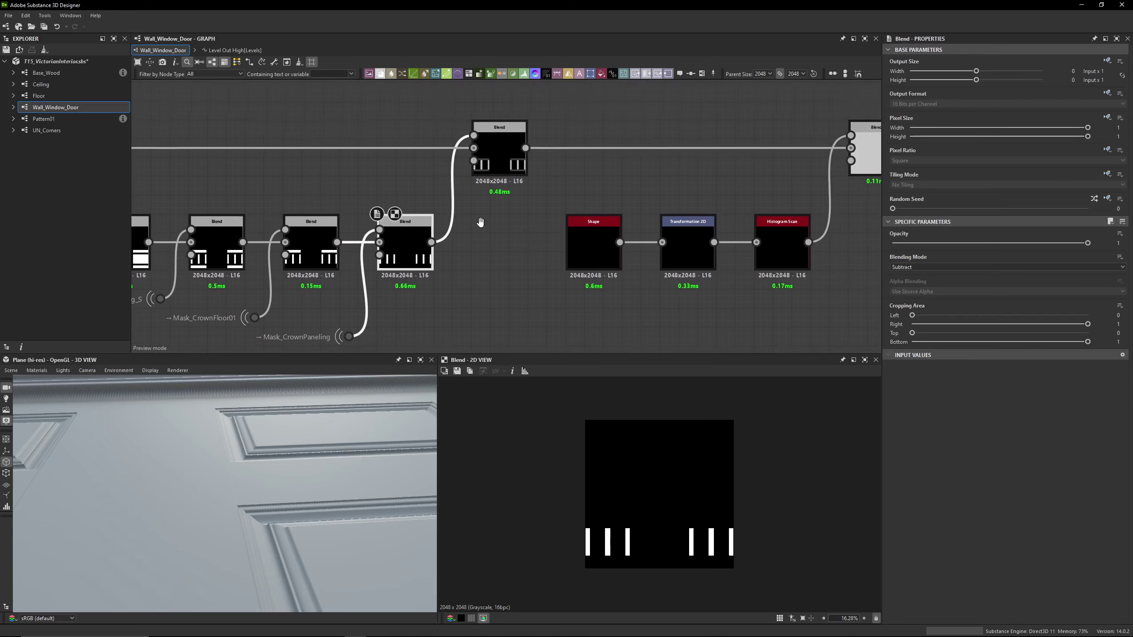
middle_drag(480, 222, 896, 248)
double_click(352, 174)
middle_drag(757, 230, 369, 227)
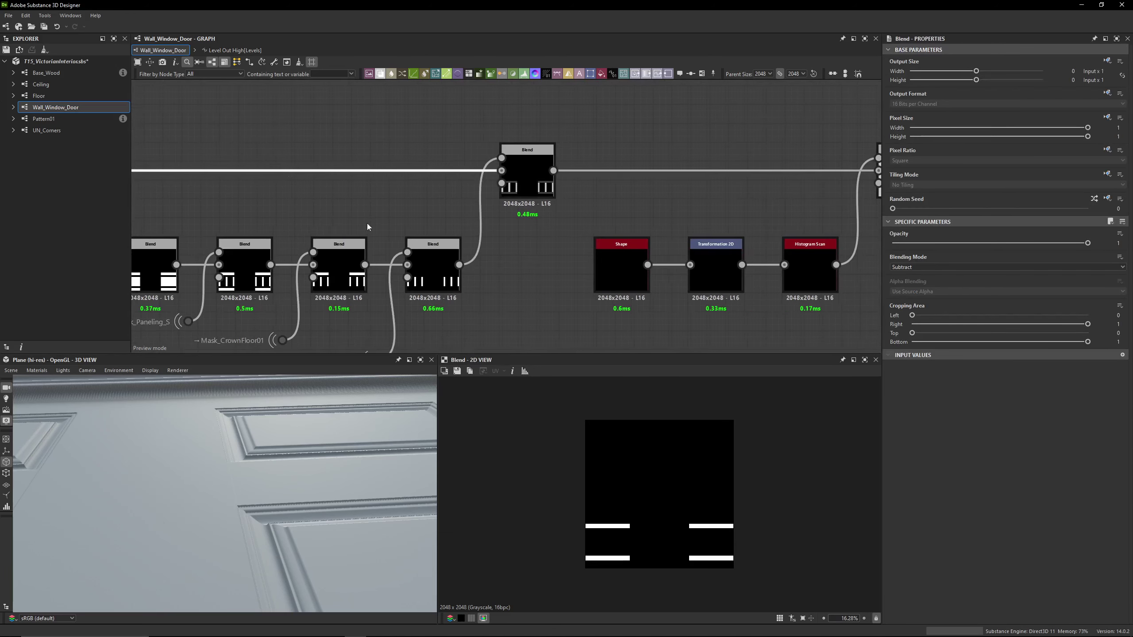
middle_drag(454, 221, 588, 221)
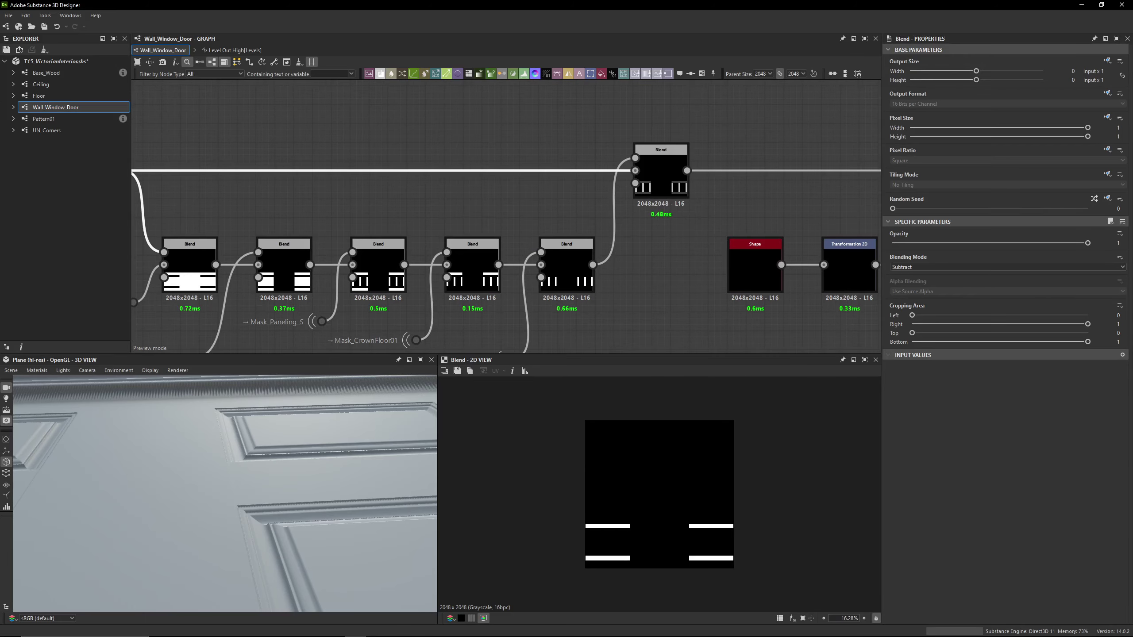
Examine the annotated reference photo for the horizontal and vertical directions of the wood paneling, then return to the graph
right_drag(0, 120, 732, 407)
scroll(189, 436, up, 2)
scroll(189, 438, up, 5)
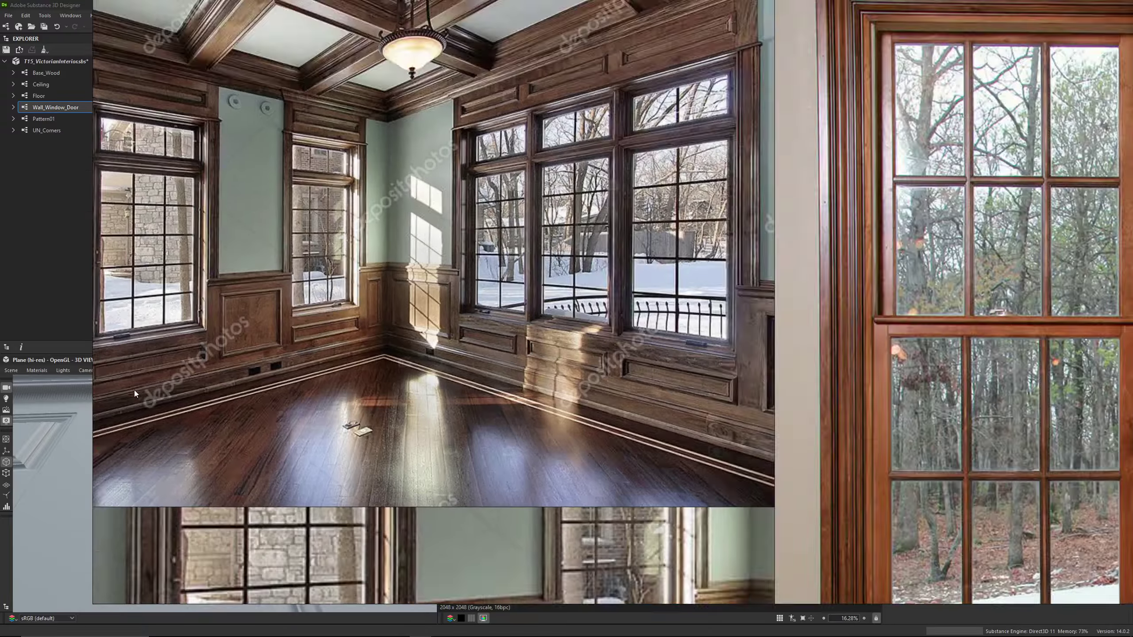
scroll(244, 478, down, 5)
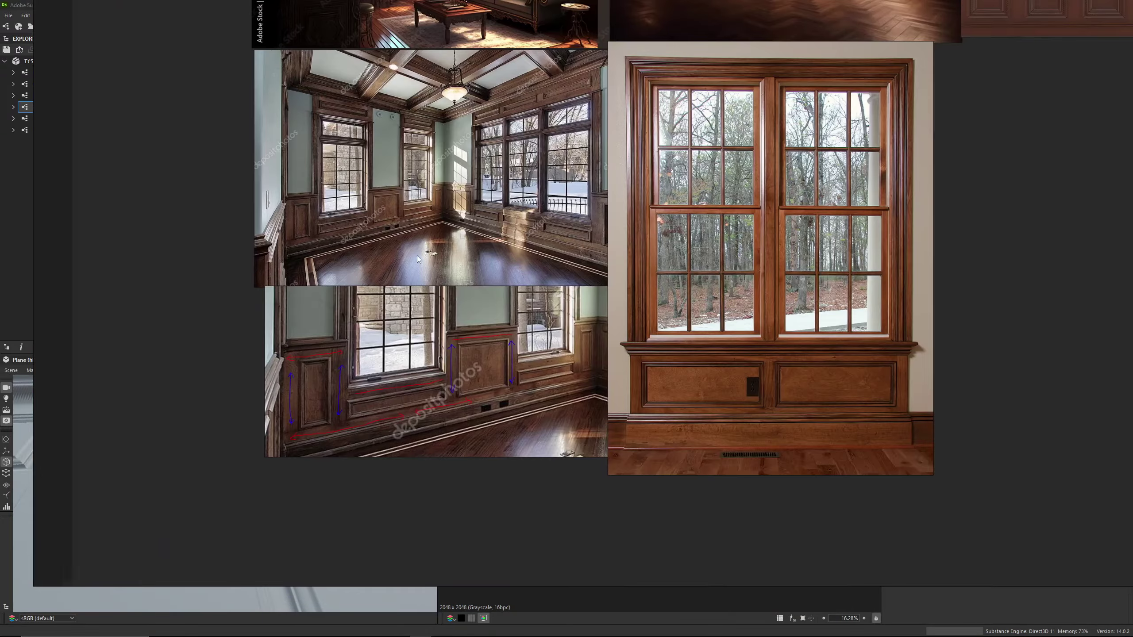
scroll(395, 362, up, 6)
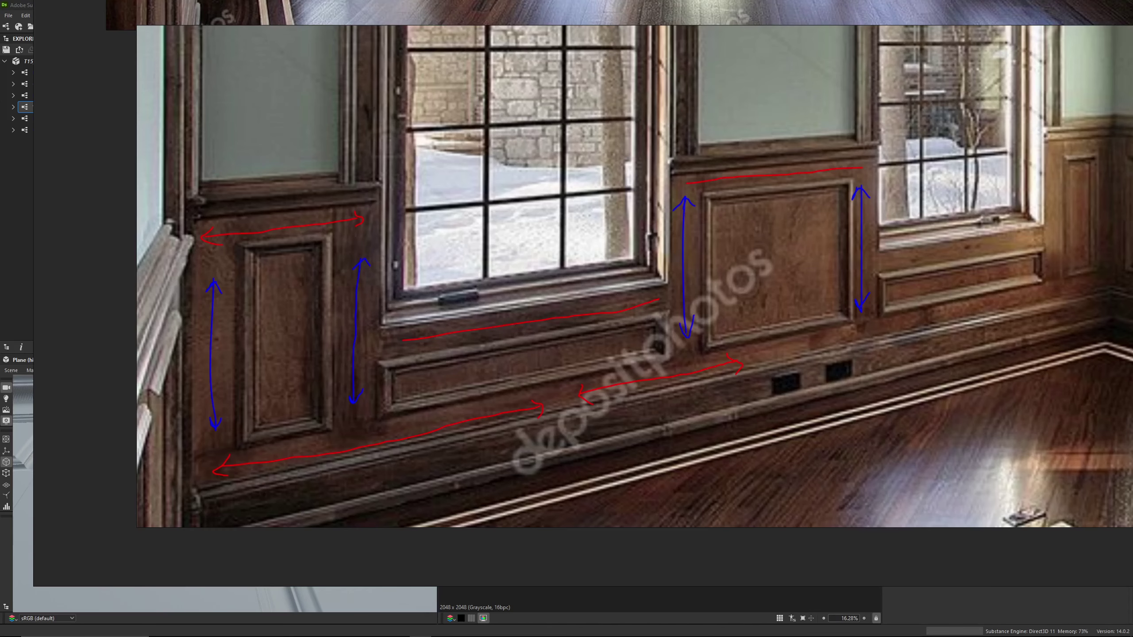
click(420, 631)
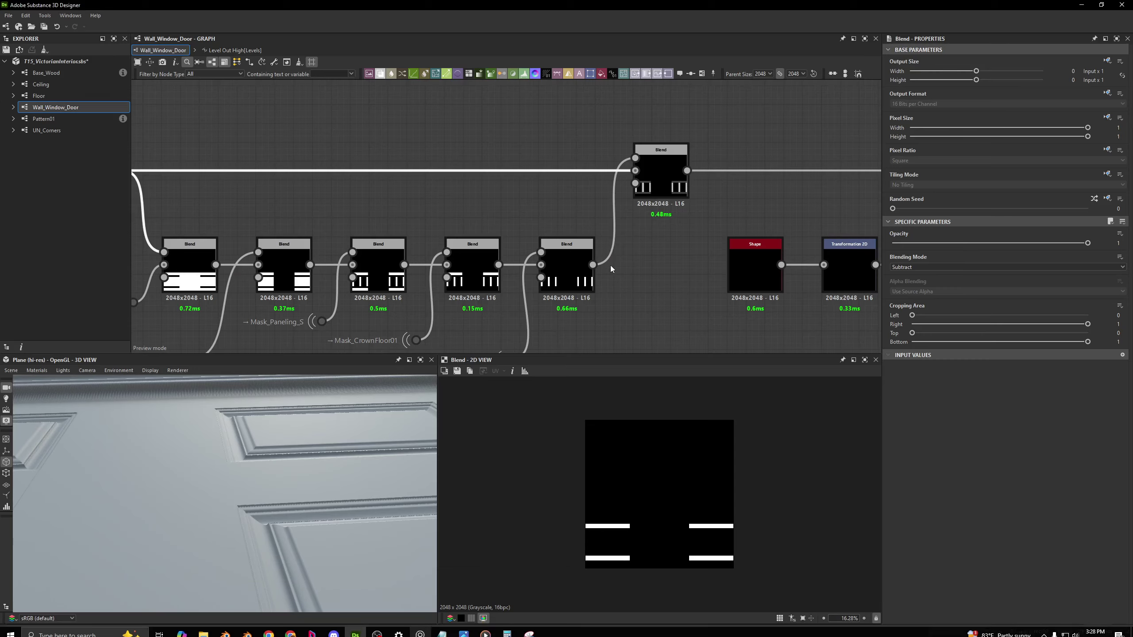
Compare the Copy Blend's merged result with its horizontal strip and vertical strip inputs
double_click(652, 175)
double_click(551, 276)
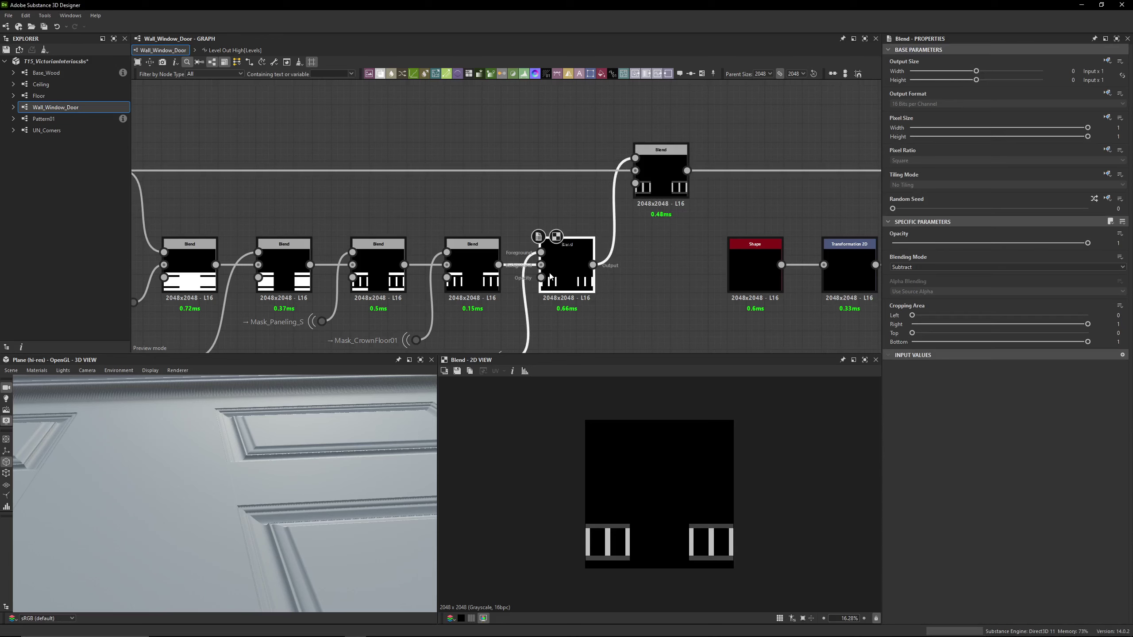
middle_drag(497, 208, 544, 198)
double_click(162, 175)
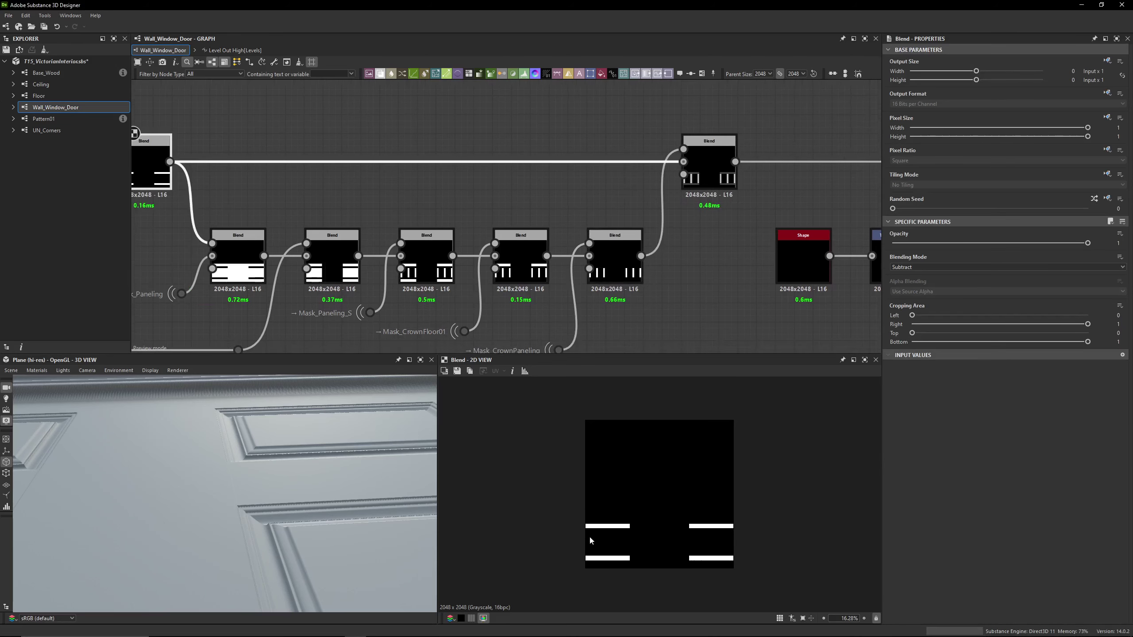
double_click(606, 250)
double_click(705, 170)
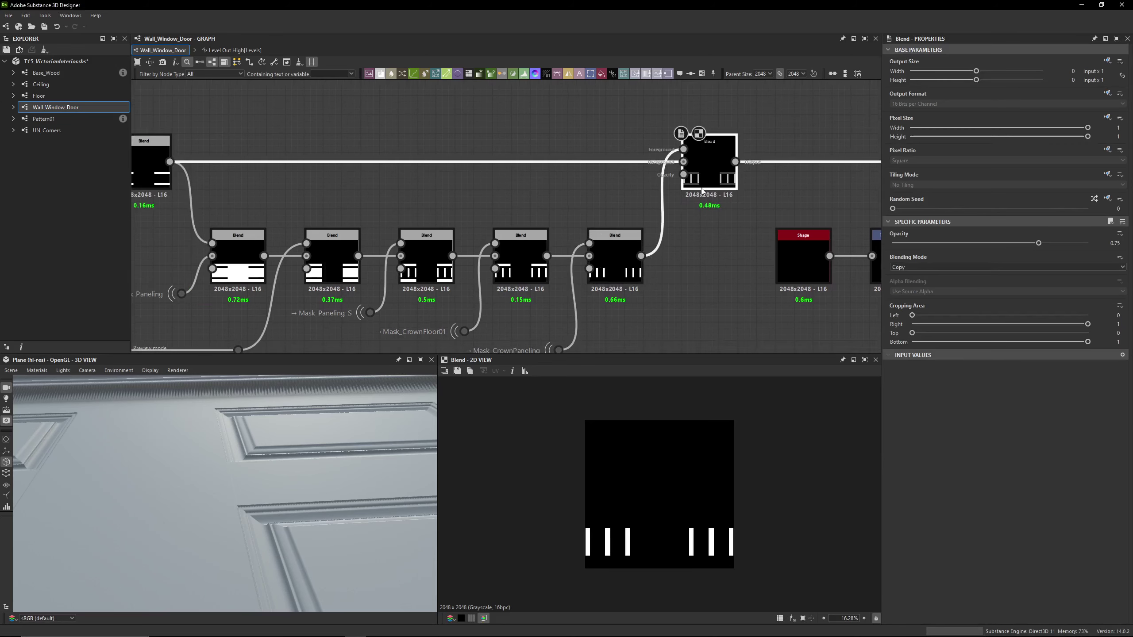
Preview the Subtract Blend following the Copy Blend, and inspect the thin line from the Shape node up close
middle_drag(730, 170, 280, 161)
double_click(634, 171)
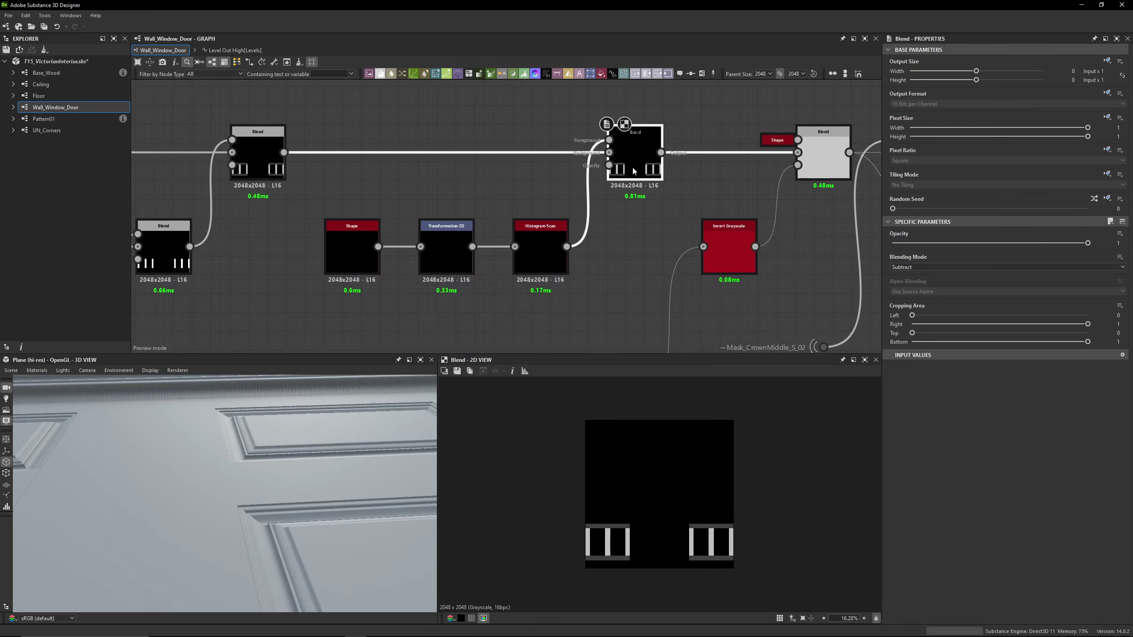
double_click(327, 263)
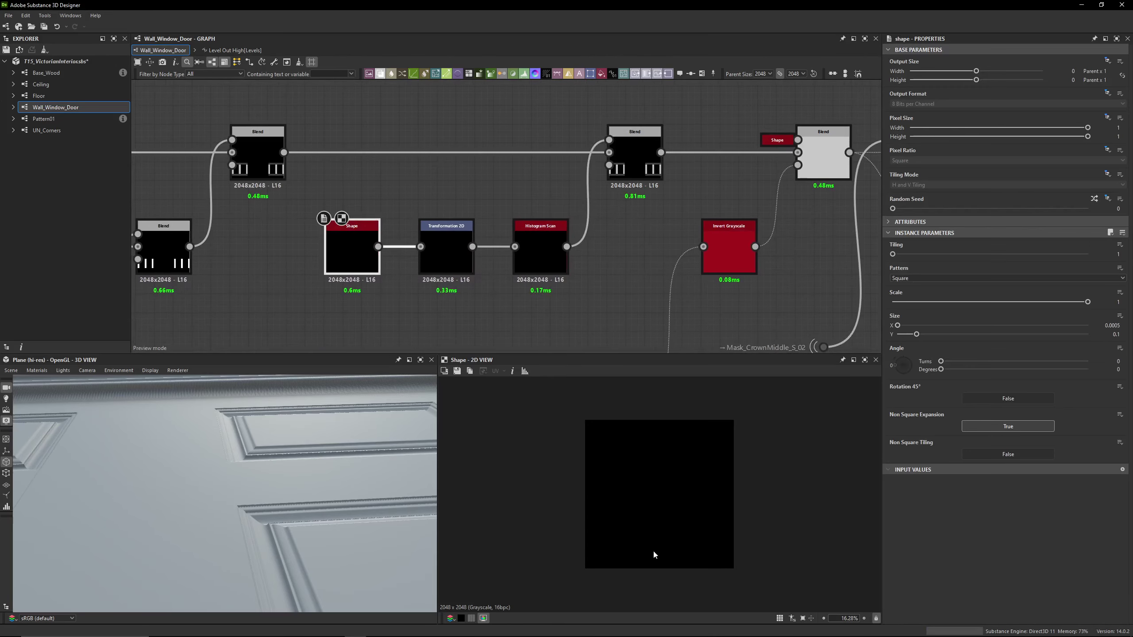
scroll(636, 531, up, 10)
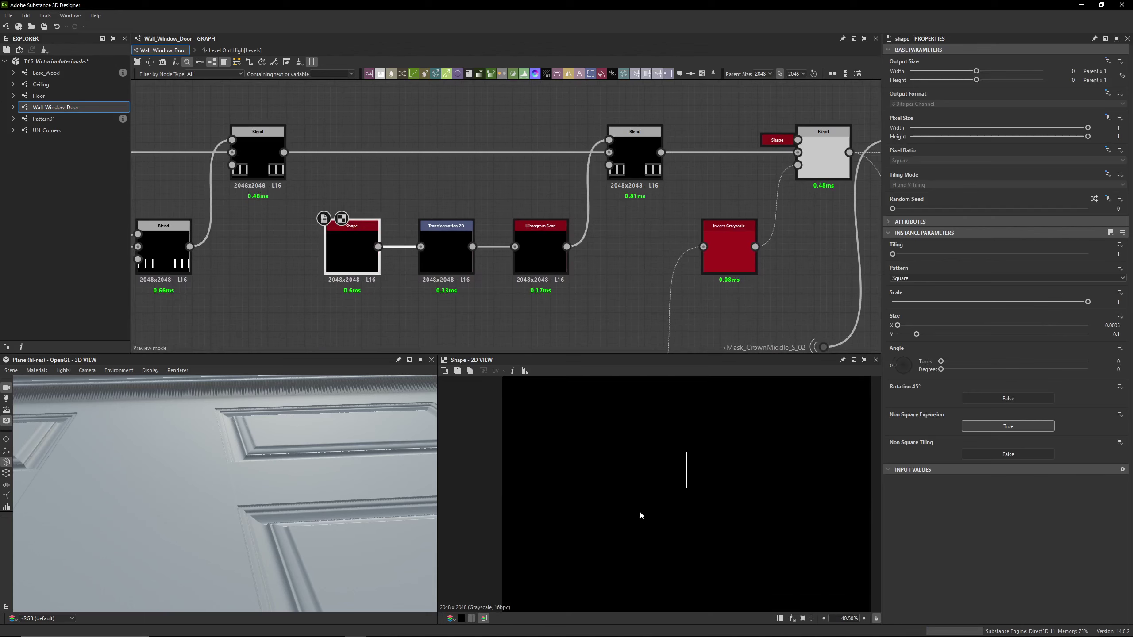
middle_drag(705, 439, 659, 427)
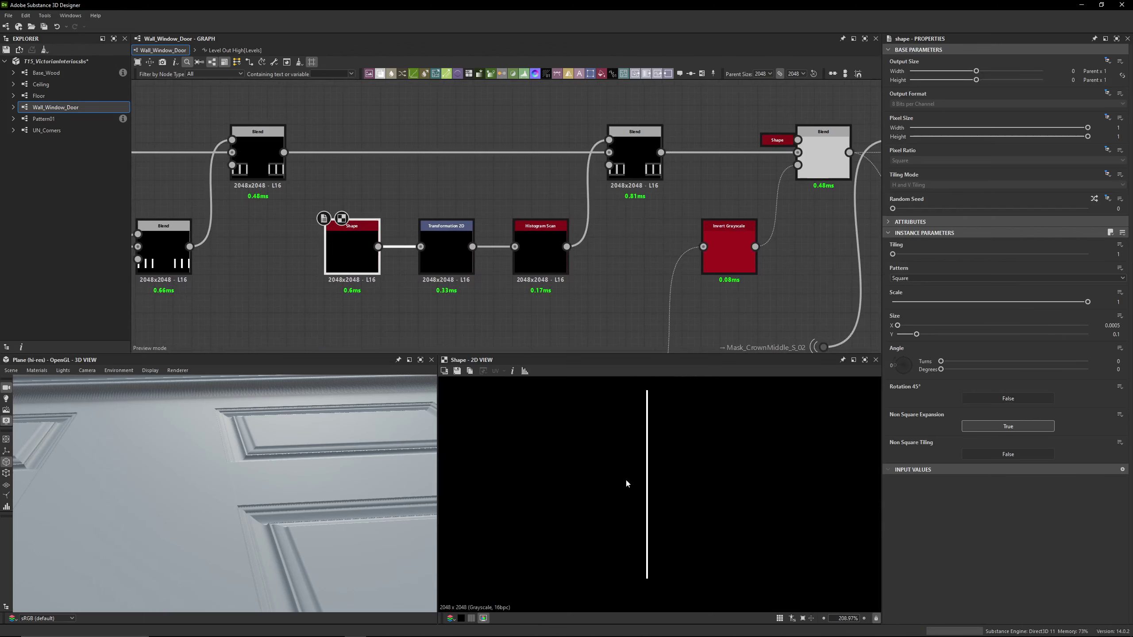
Preview the Transformation 2D node that offsets the thin line, and inspect its matrix values and the line's end
double_click(461, 258)
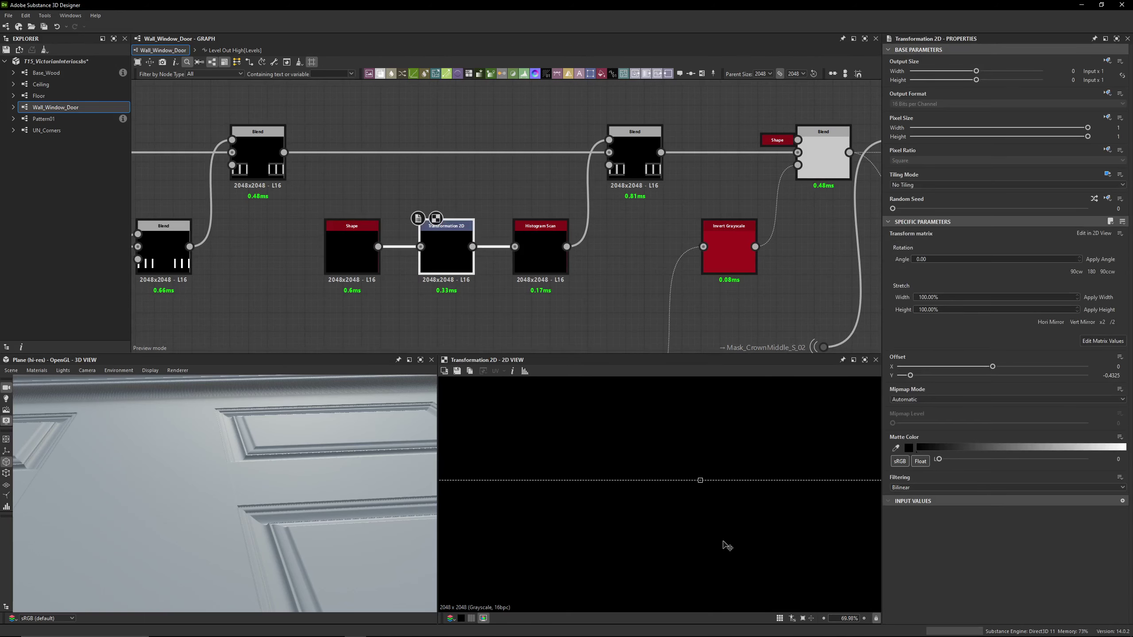
scroll(695, 535, down, 8)
scroll(669, 531, up, 4)
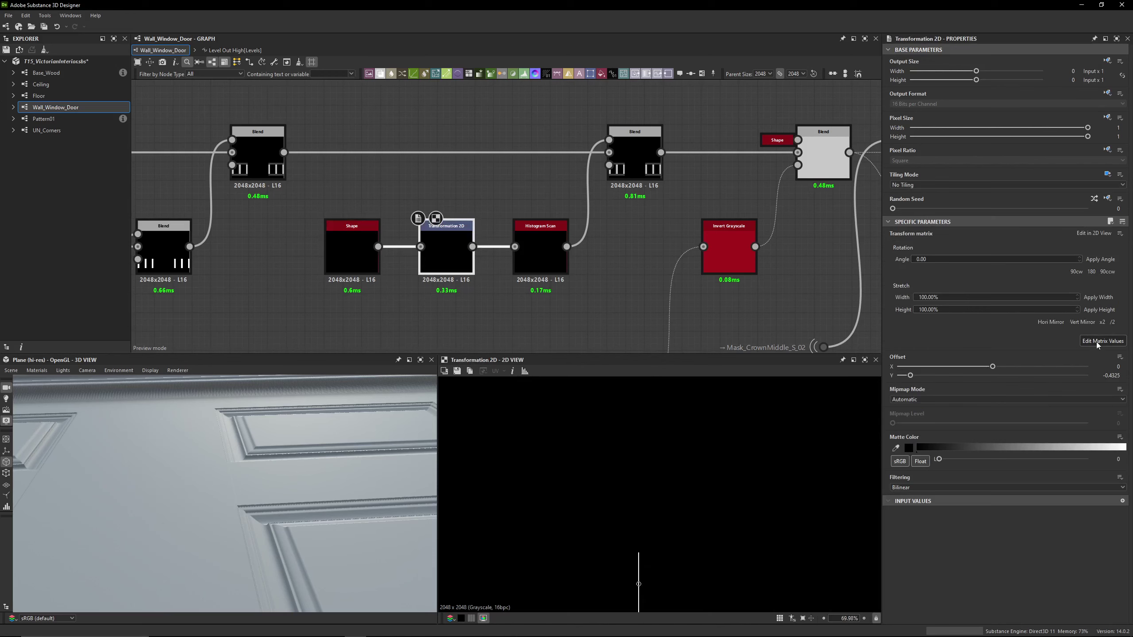
middle_drag(761, 549, 749, 423)
scroll(607, 478, up, 3)
scroll(687, 481, up, 10)
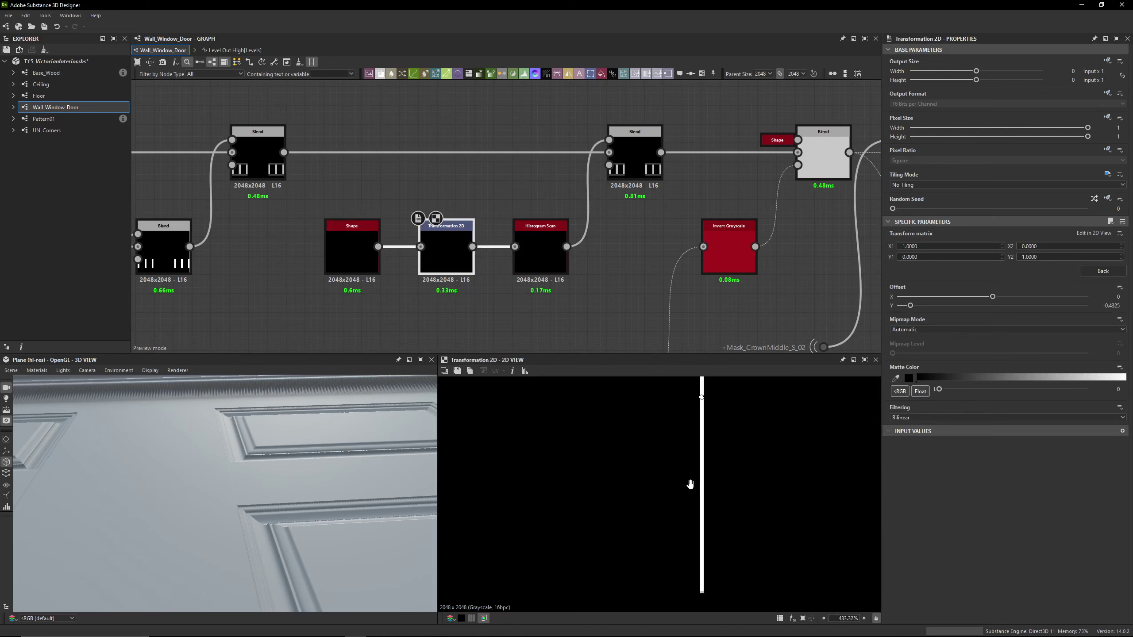
Try Nearest filtering on the Transformation 2D node and check the Histogram Scan output
click(956, 416)
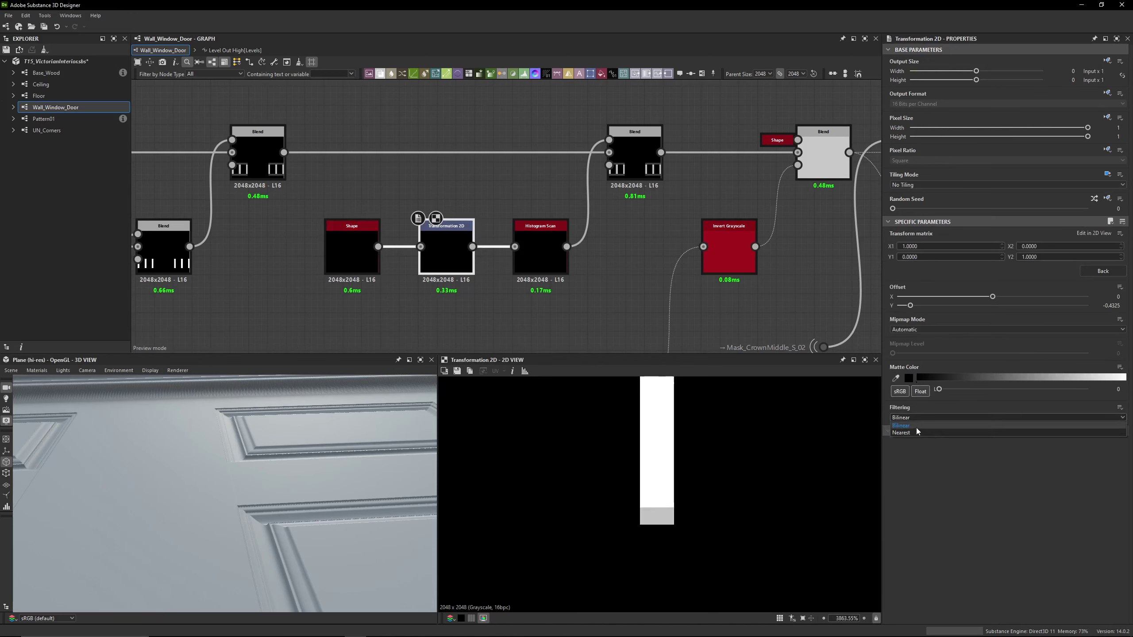
click(908, 435)
double_click(541, 251)
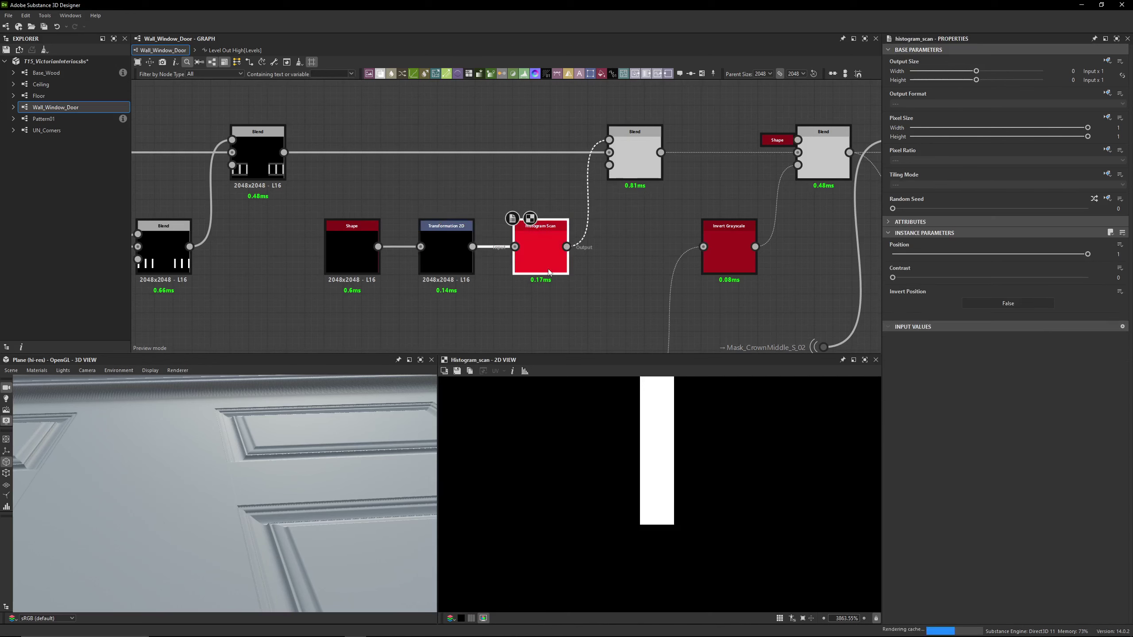
click(450, 245)
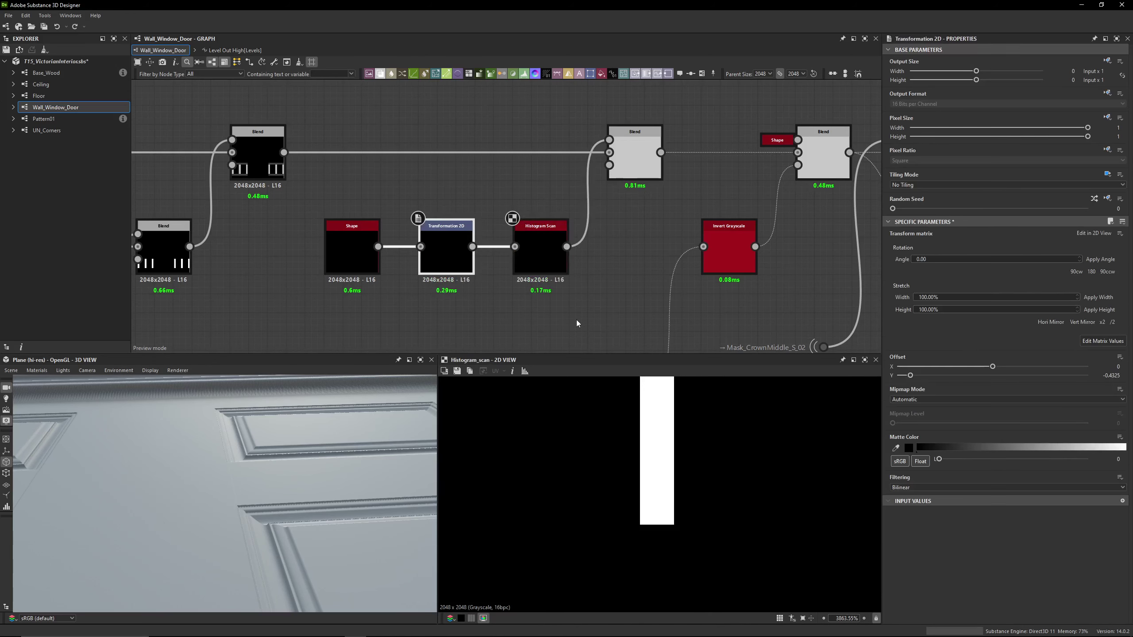
key(ctrl+z)
Compare the Transformation 2D output with the Histogram Scan output at the end of the thin line
double_click(430, 225)
double_click(540, 272)
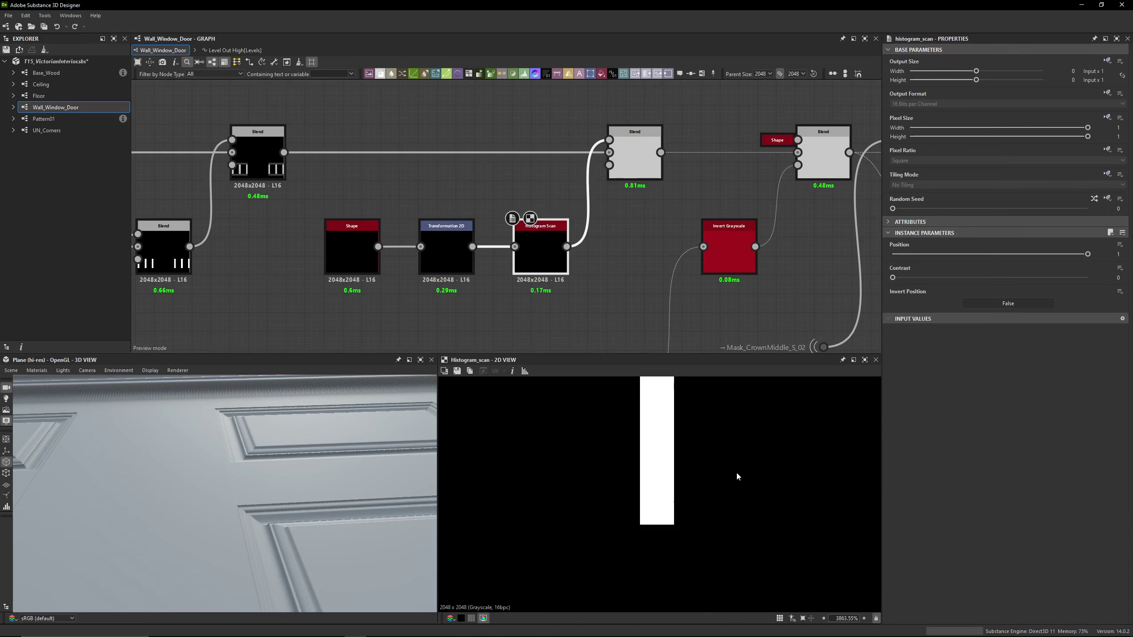
Preview the Subtract Blend that follows the Histogram Scan and examine its whole paneling mask
scroll(689, 204, up, 1)
middle_drag(687, 205, 618, 214)
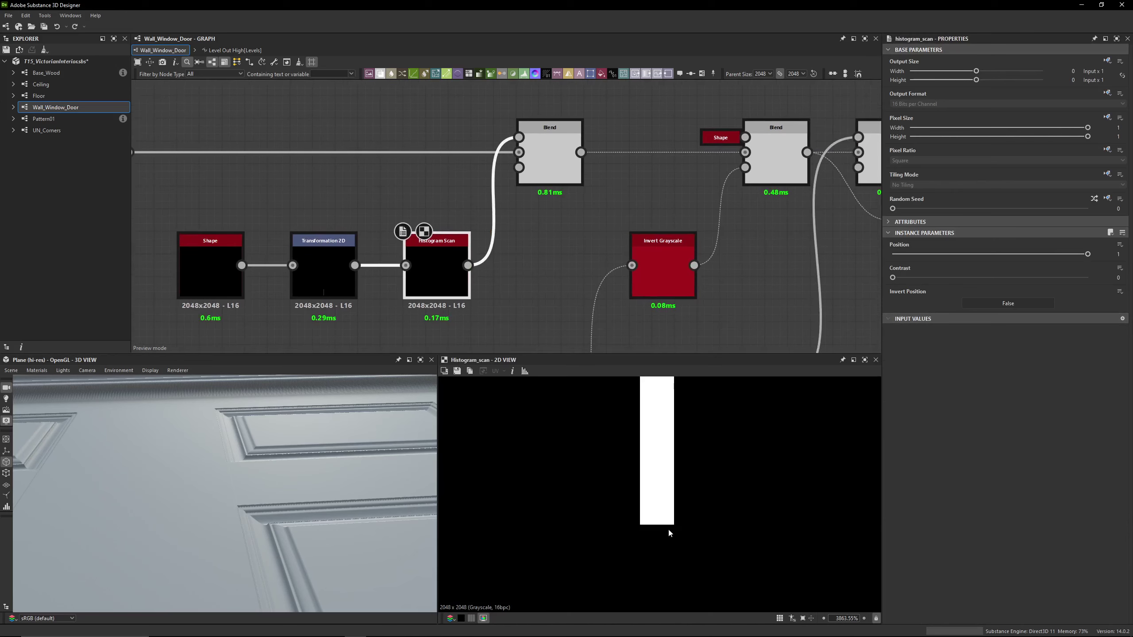
double_click(543, 183)
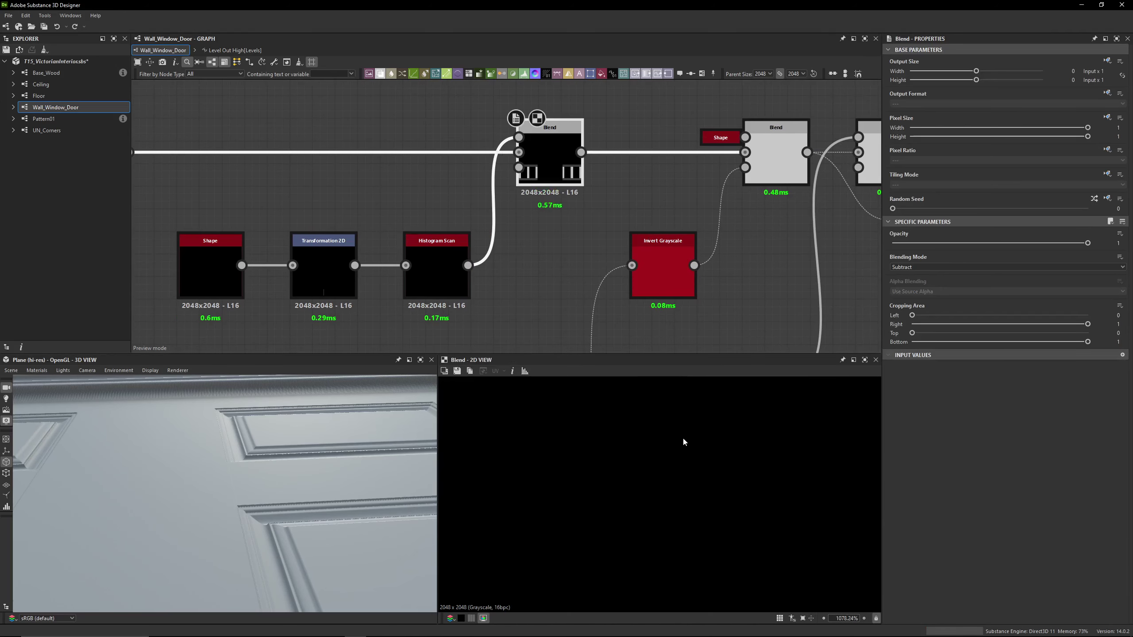
scroll(642, 441, down, 8)
scroll(662, 546, up, 3)
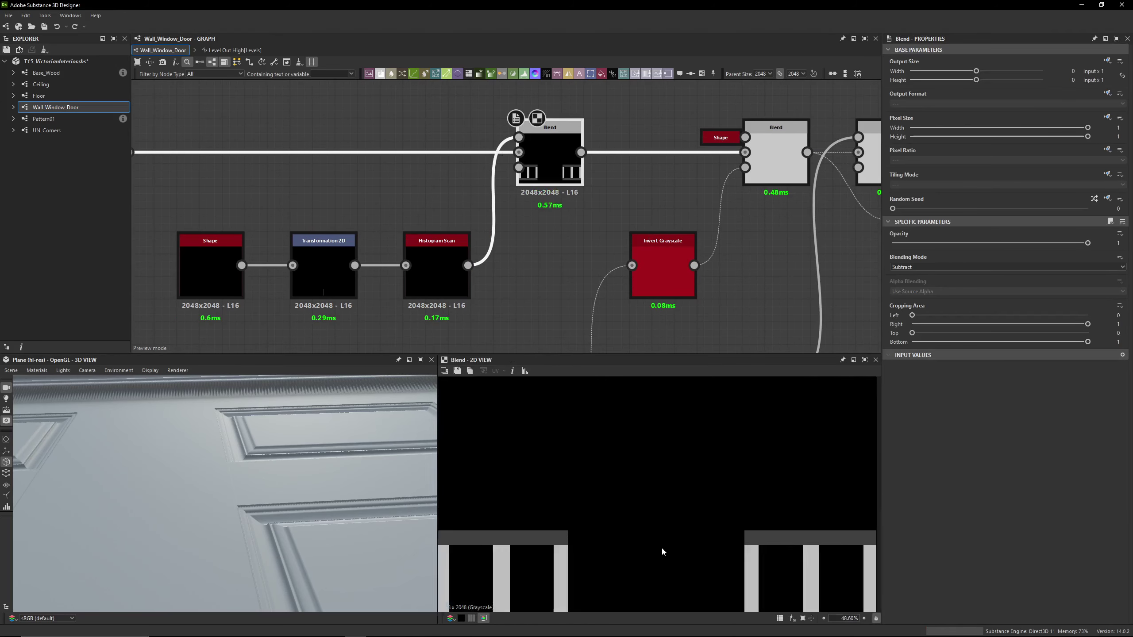
middle_drag(661, 546, 651, 464)
scroll(638, 443, down, 1)
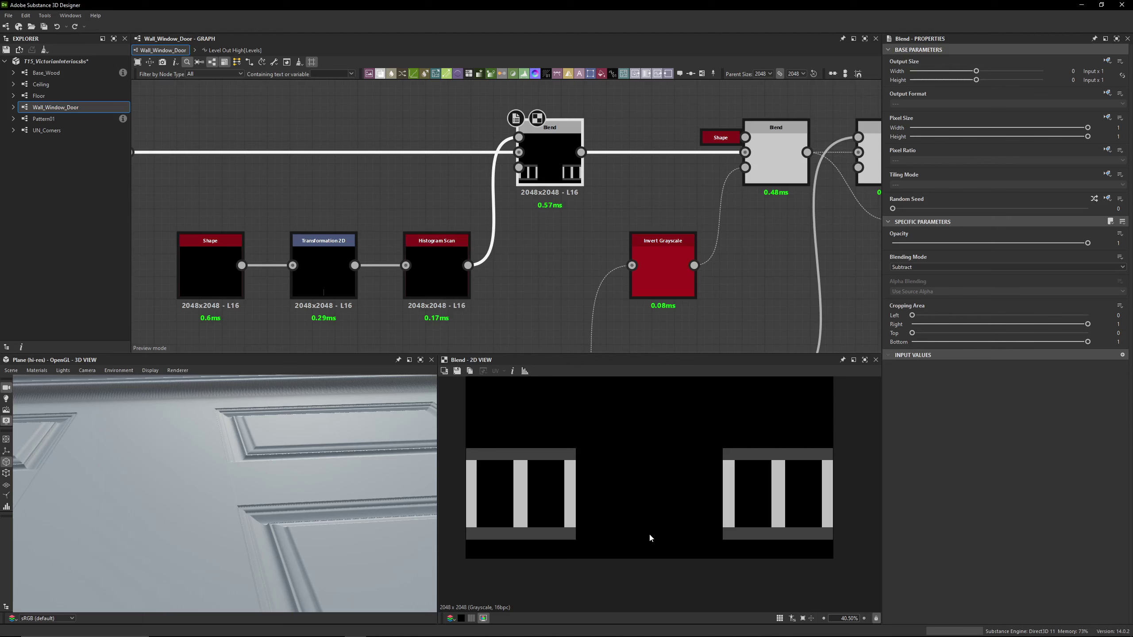
scroll(414, 208, down, 2)
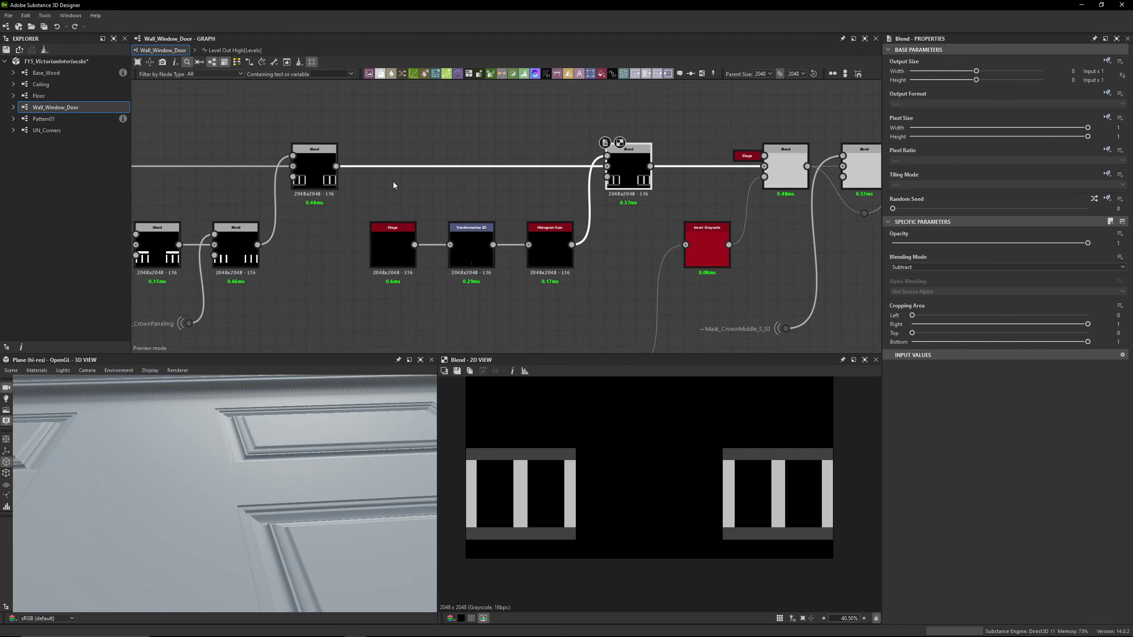
Set the graph's Type of Wall to Window and preview the Subtract Blend's dividing line beneath the window
click(678, 205)
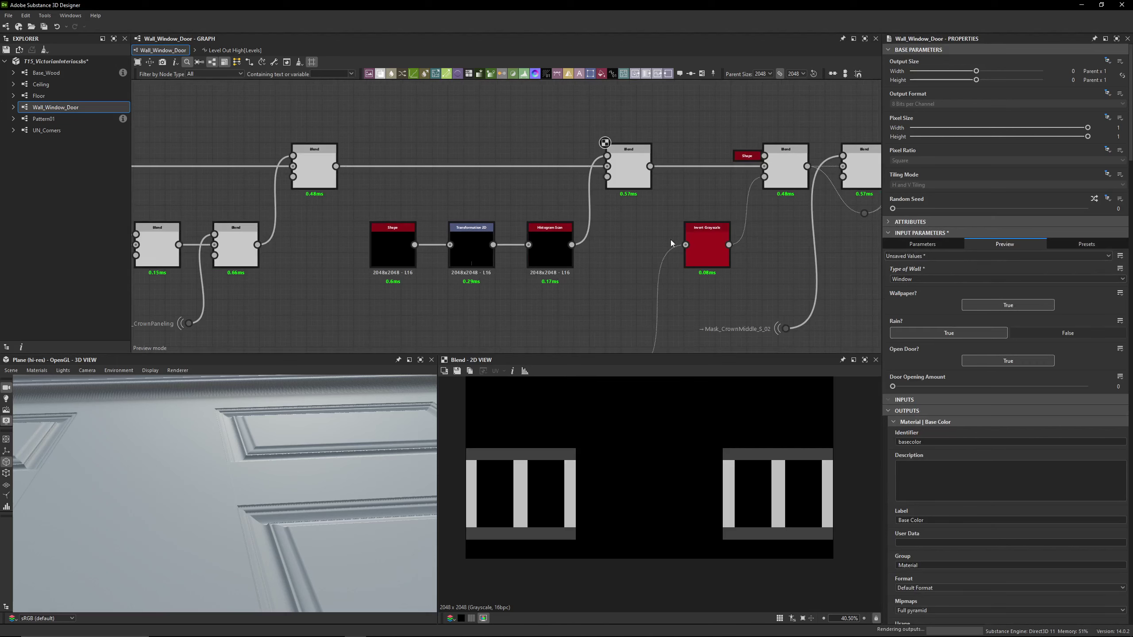
click(623, 170)
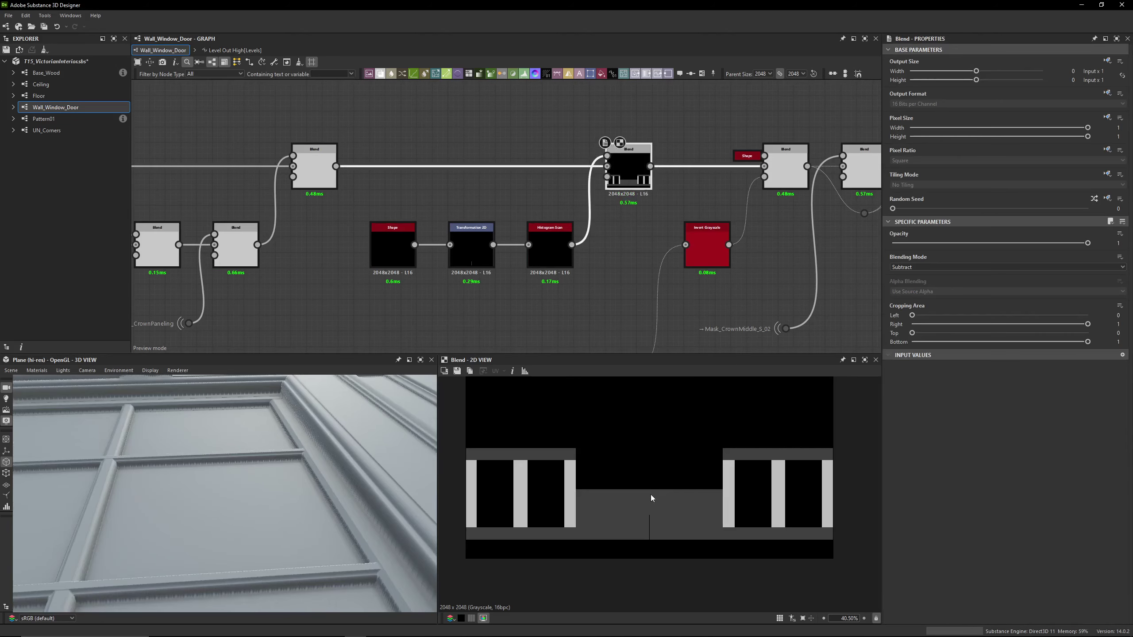
scroll(650, 494, up, 6)
scroll(645, 518, down, 4)
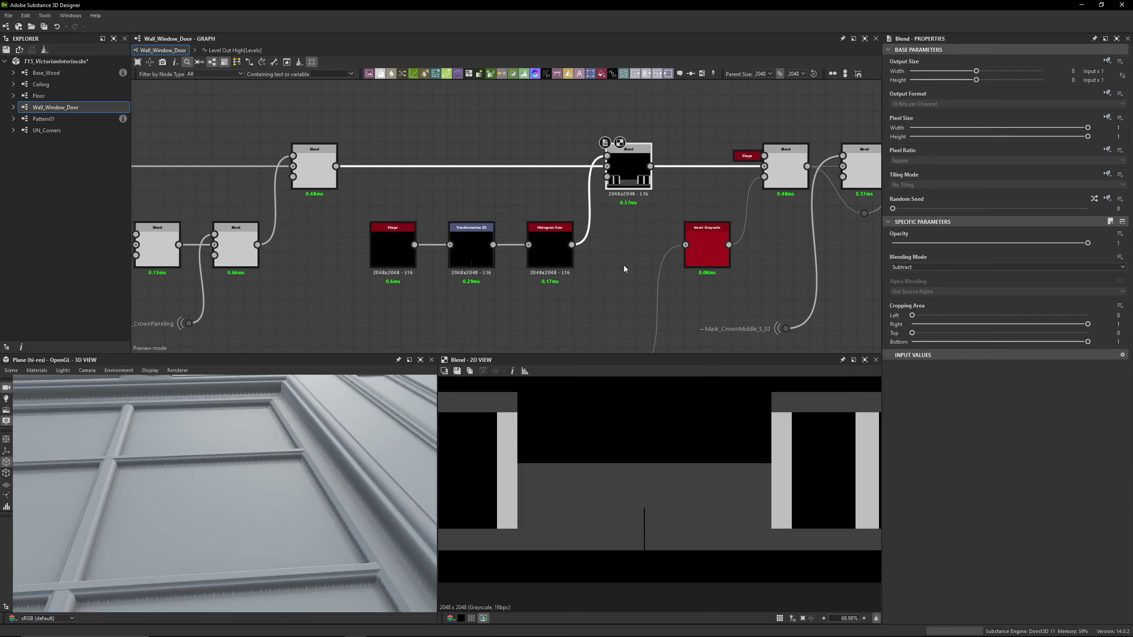
Undock the Shape node from the Multiply Blend's foreground input and place it above that Blend
middle_drag(623, 266, 474, 266)
click(636, 180)
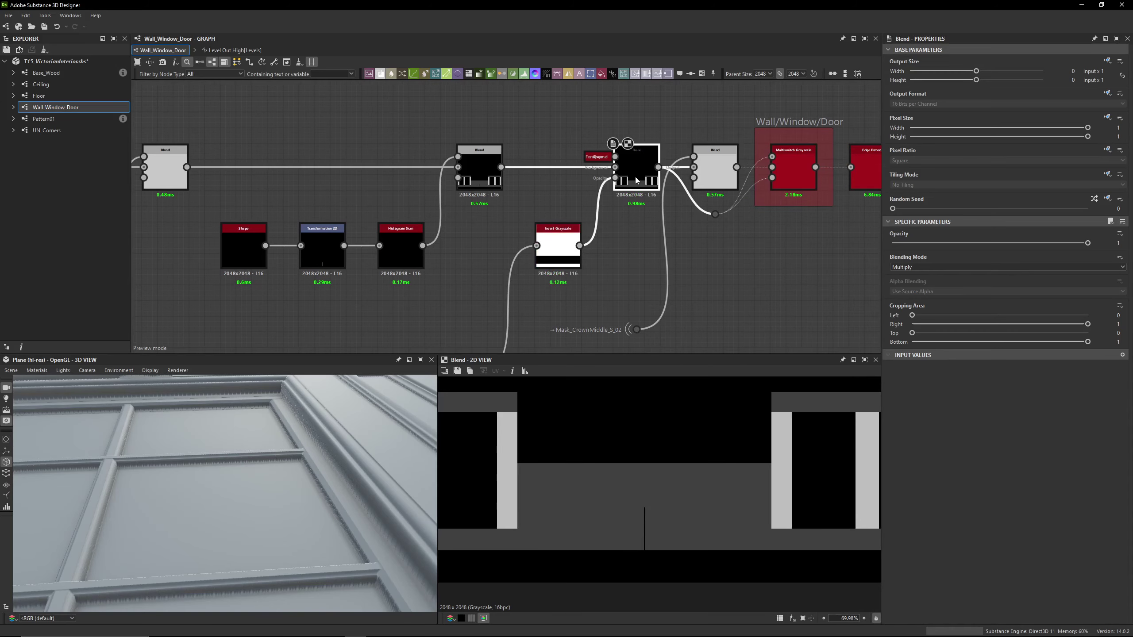
click(597, 157)
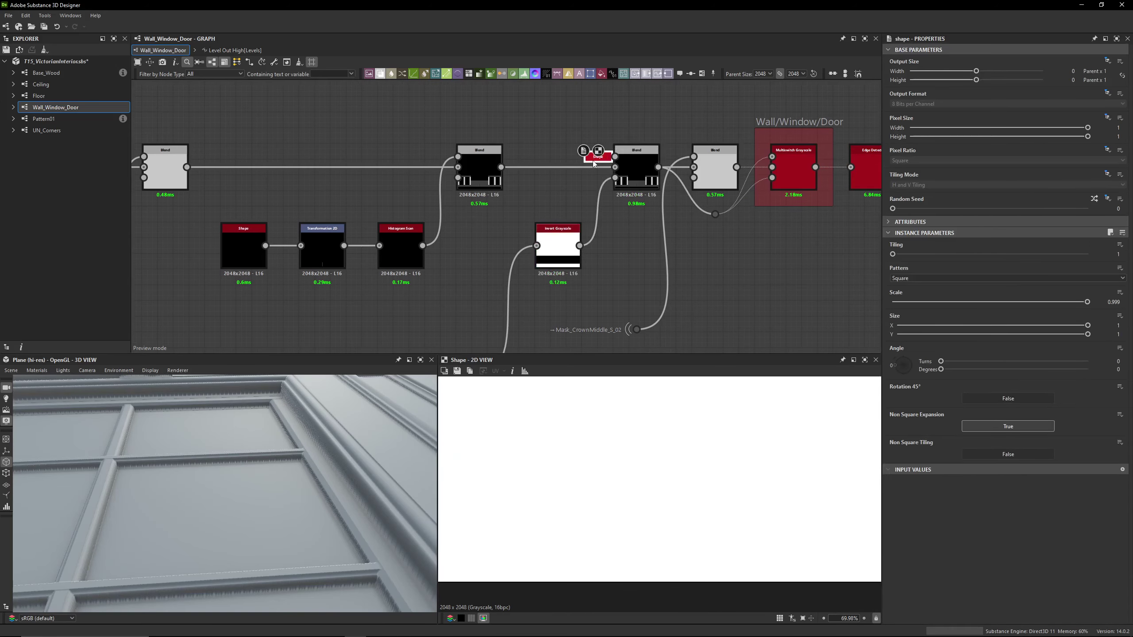
middle_drag(583, 179, 569, 218)
drag(569, 217, 534, 148)
Inspect the outer edge of the square Shape up close
scroll(642, 463, down, 5)
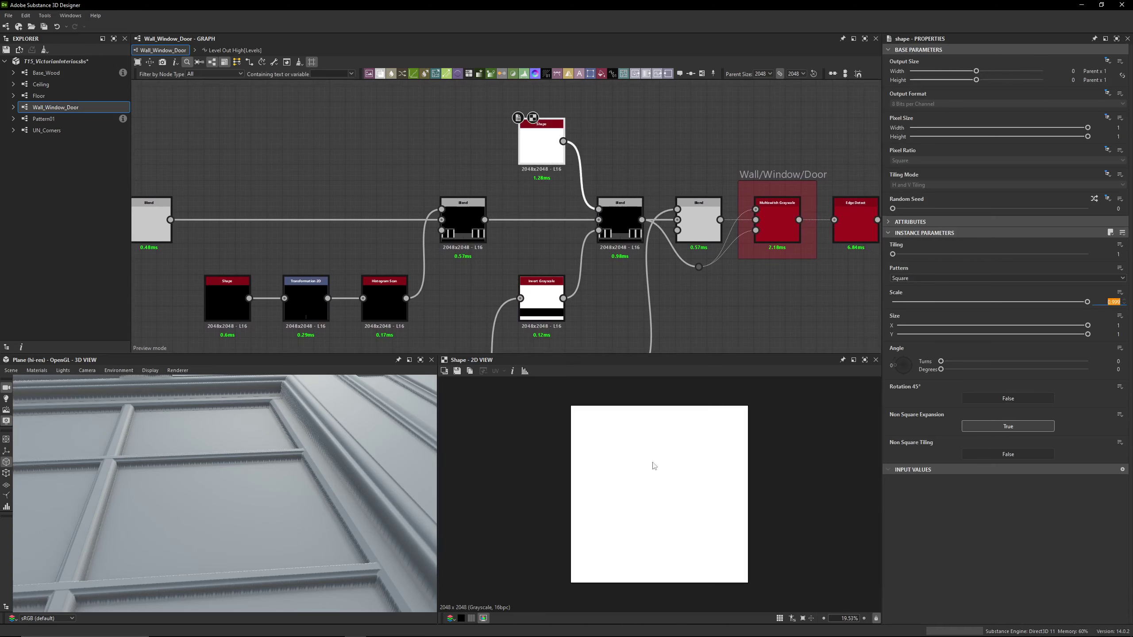
scroll(654, 465, up, 15)
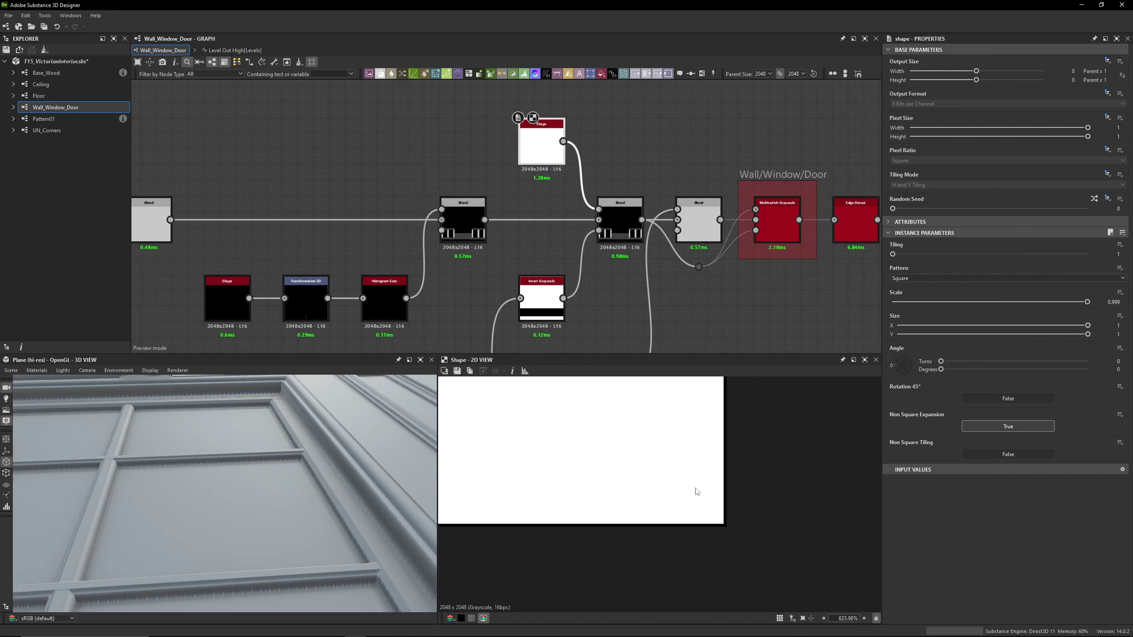
scroll(697, 491, up, 7)
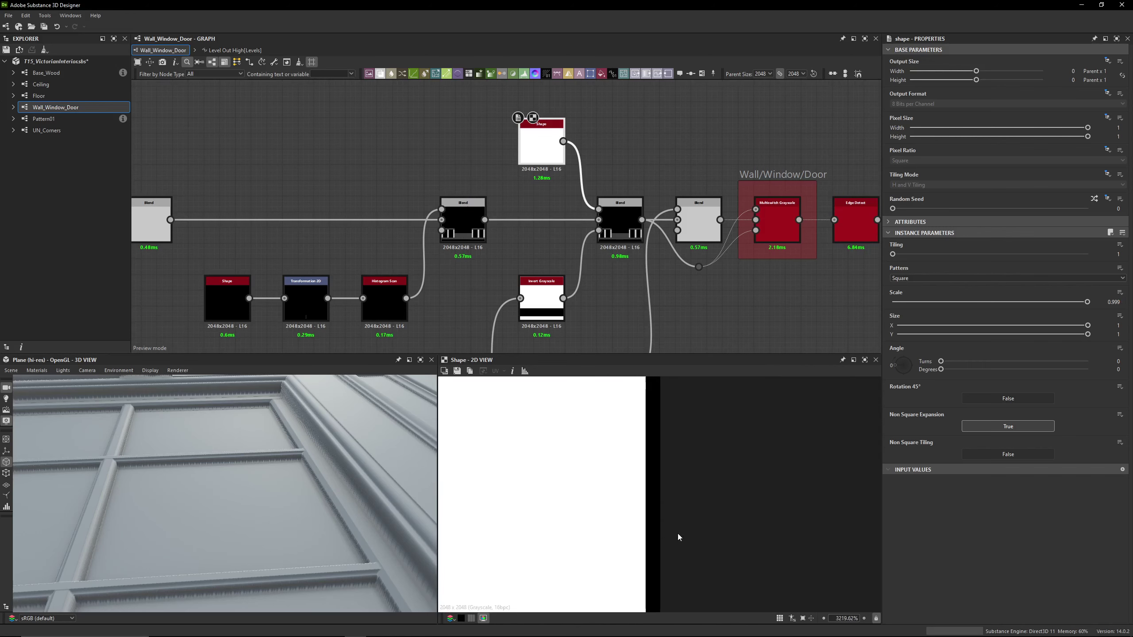
Preview the Multiply Blend and inspect the strips along the mask's side edge up close
double_click(625, 237)
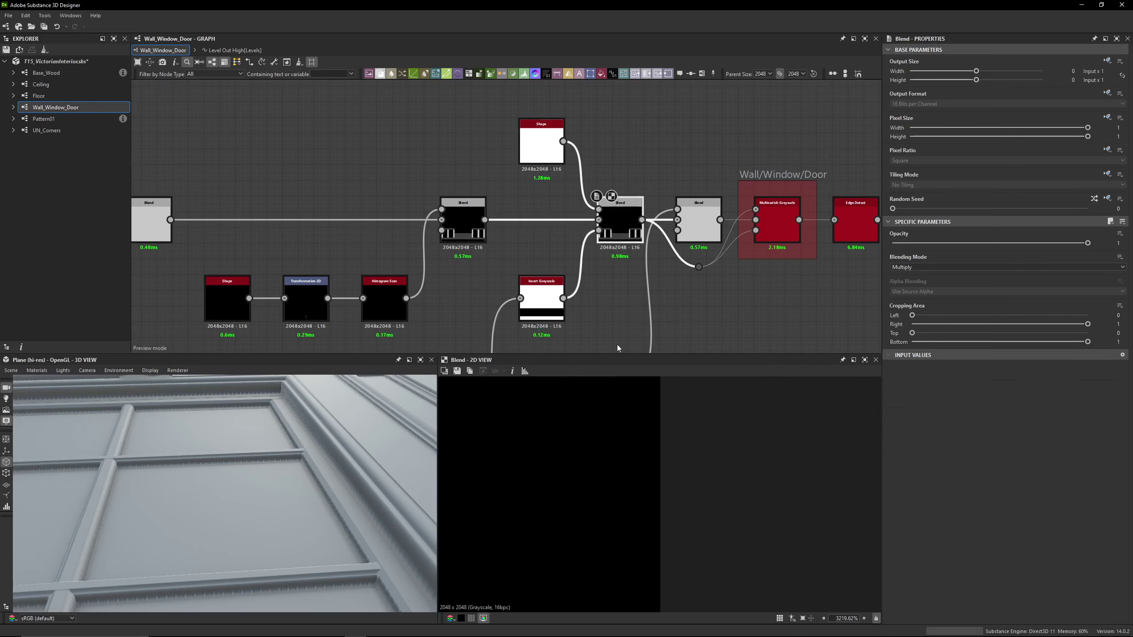
click(541, 301)
click(622, 219)
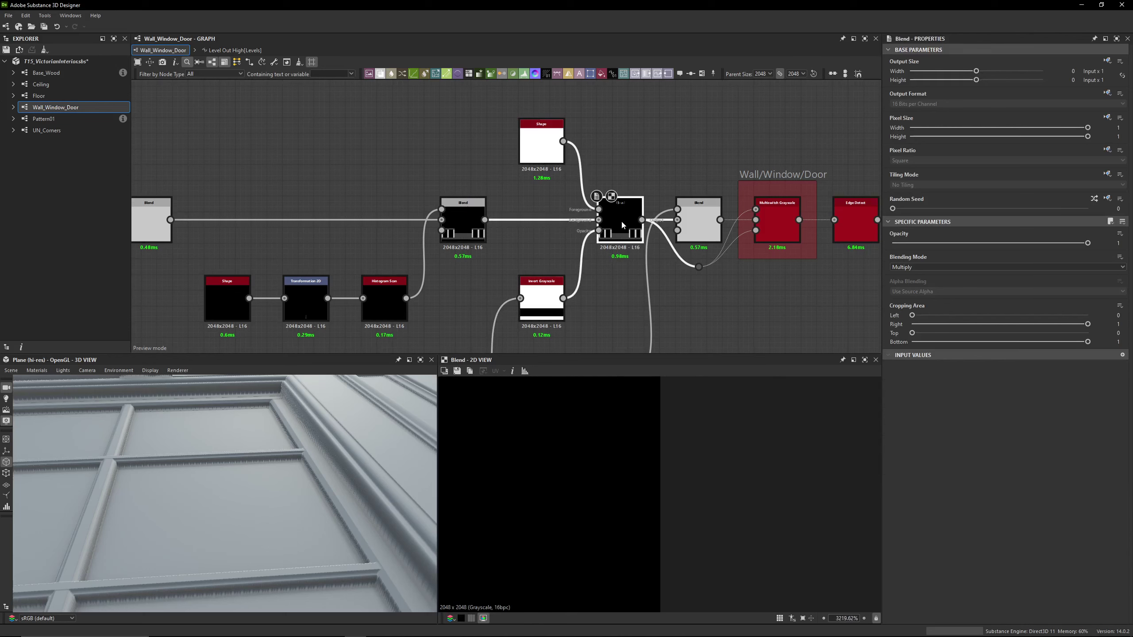
scroll(619, 501, down, 4)
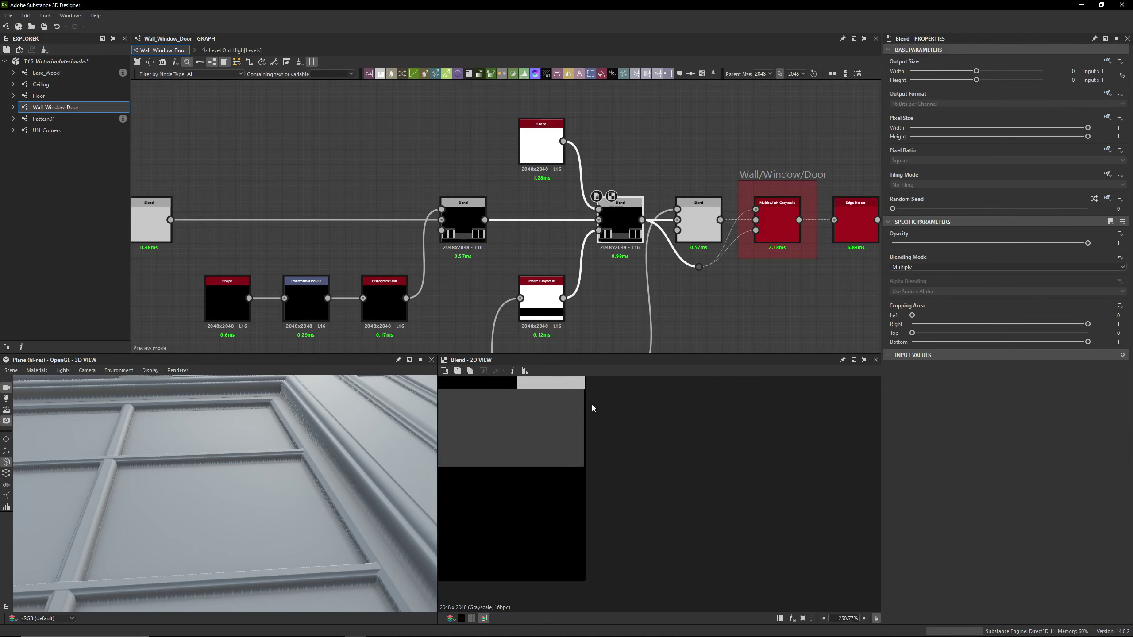
scroll(589, 430, up, 2)
scroll(622, 429, down, 12)
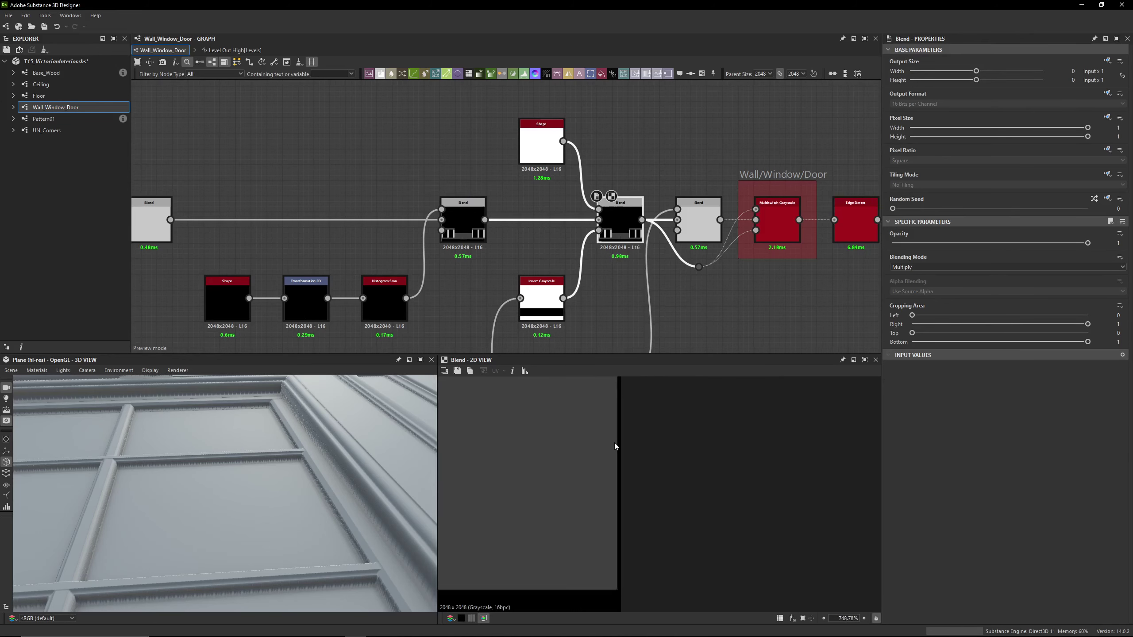
scroll(604, 413, up, 14)
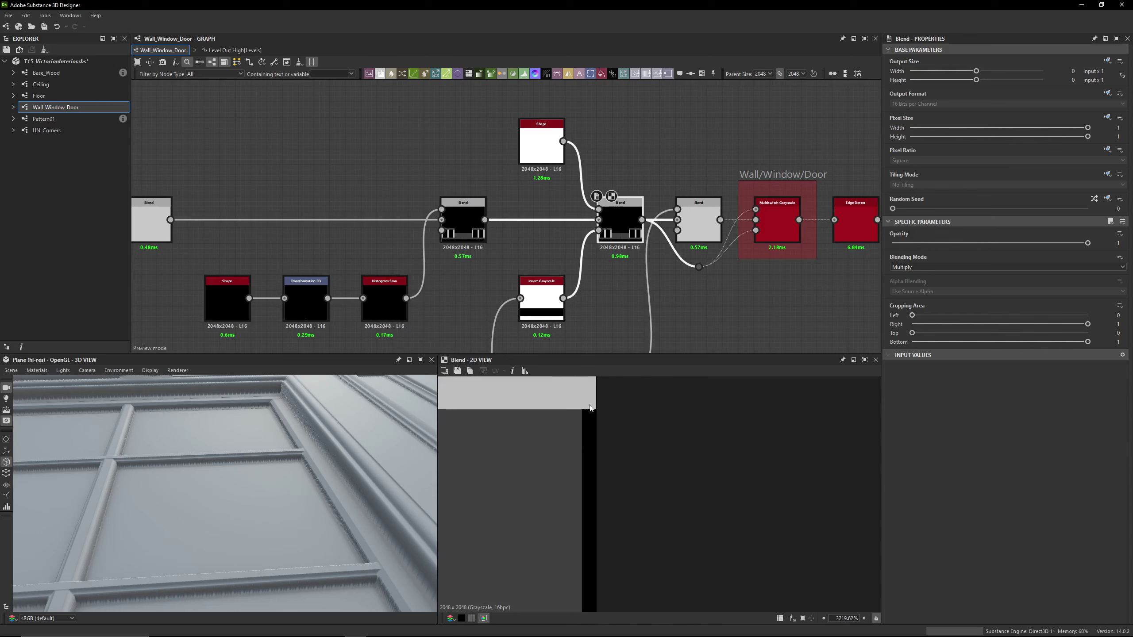
Preview the Invert Grayscale mask and trace it back to the Histogram Scan node that feeds it
double_click(546, 286)
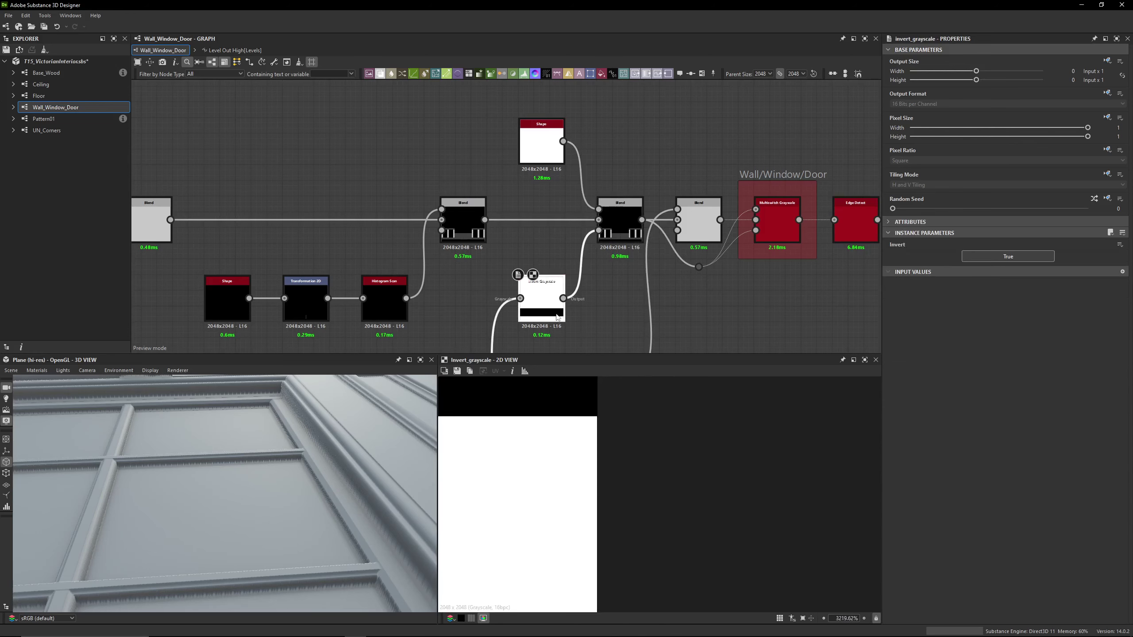
scroll(553, 500, down, 16)
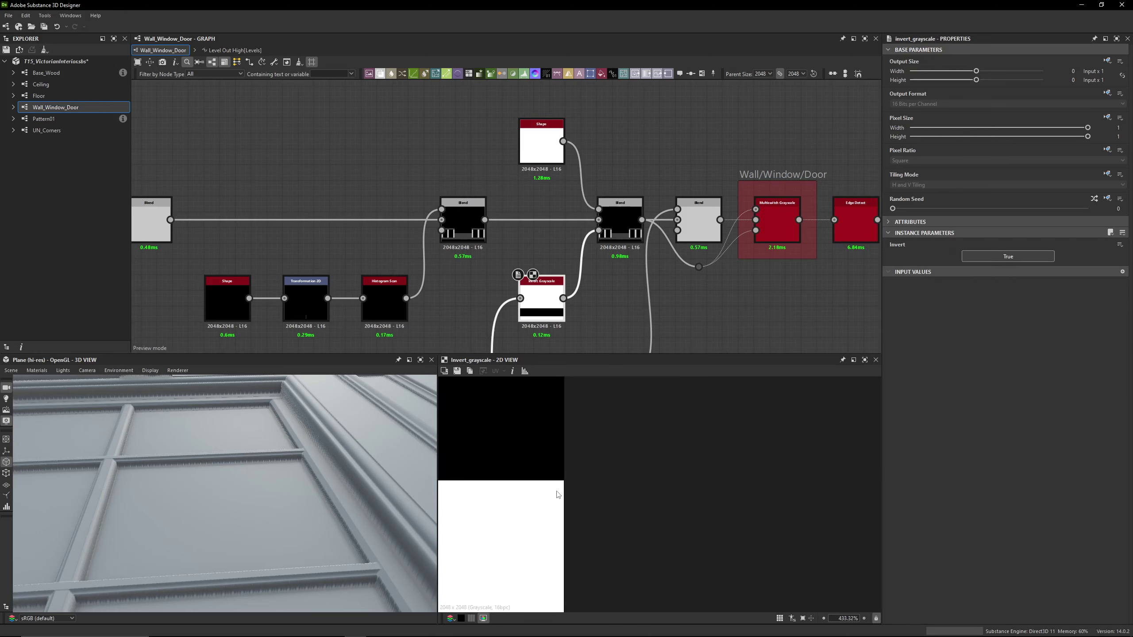
scroll(560, 235, down, 3)
middle_drag(560, 235, 956, 249)
double_click(304, 196)
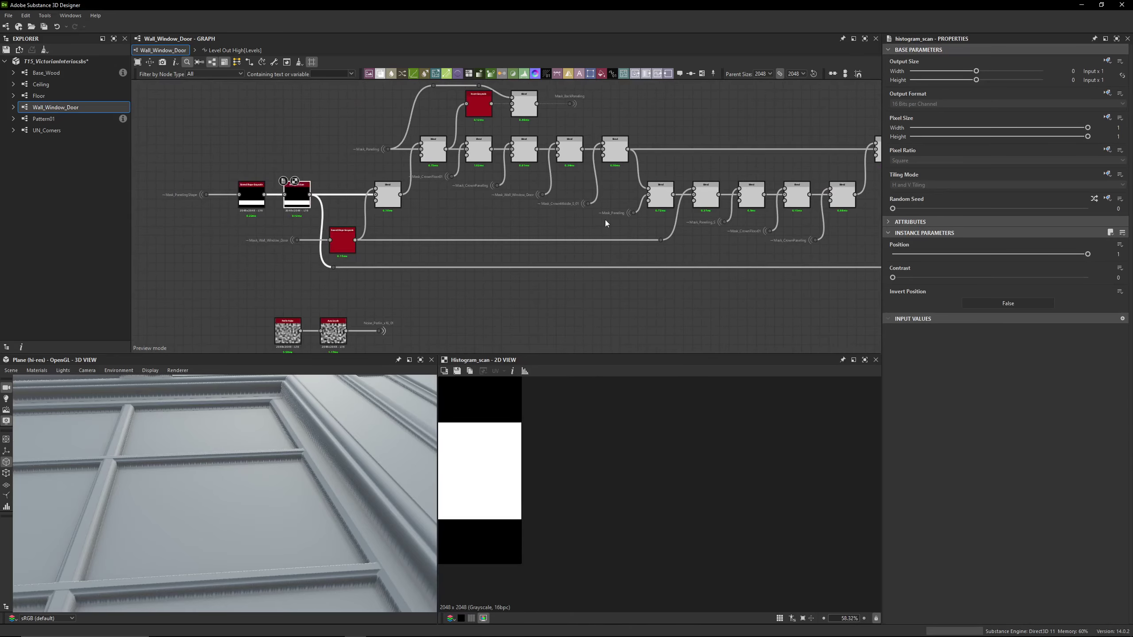
middle_drag(606, 220, 561, 240)
scroll(530, 223, up, 4)
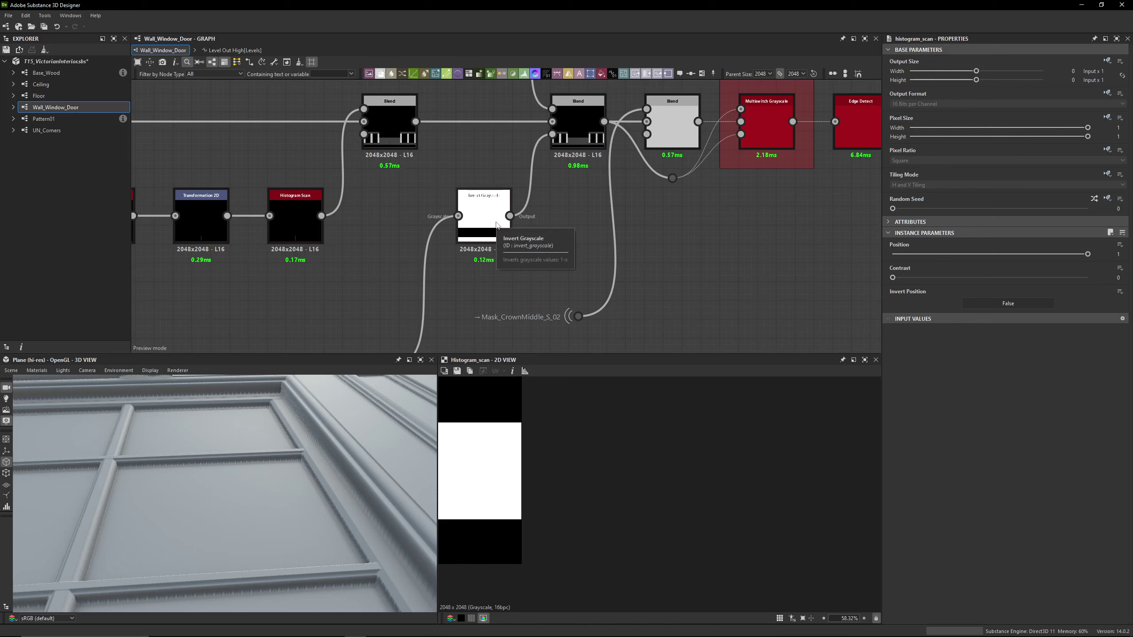
Compare the Invert Grayscale opacity mask with the Multiply Blend's output at the side edge
scroll(471, 236, down, 3)
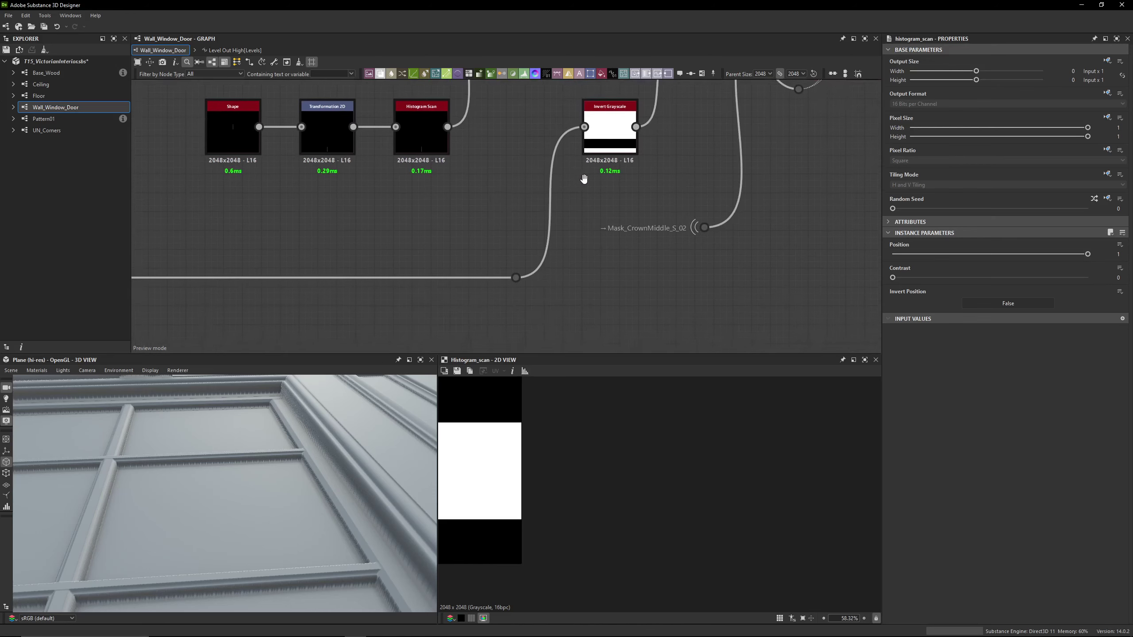
scroll(555, 246, up, 3)
double_click(555, 246)
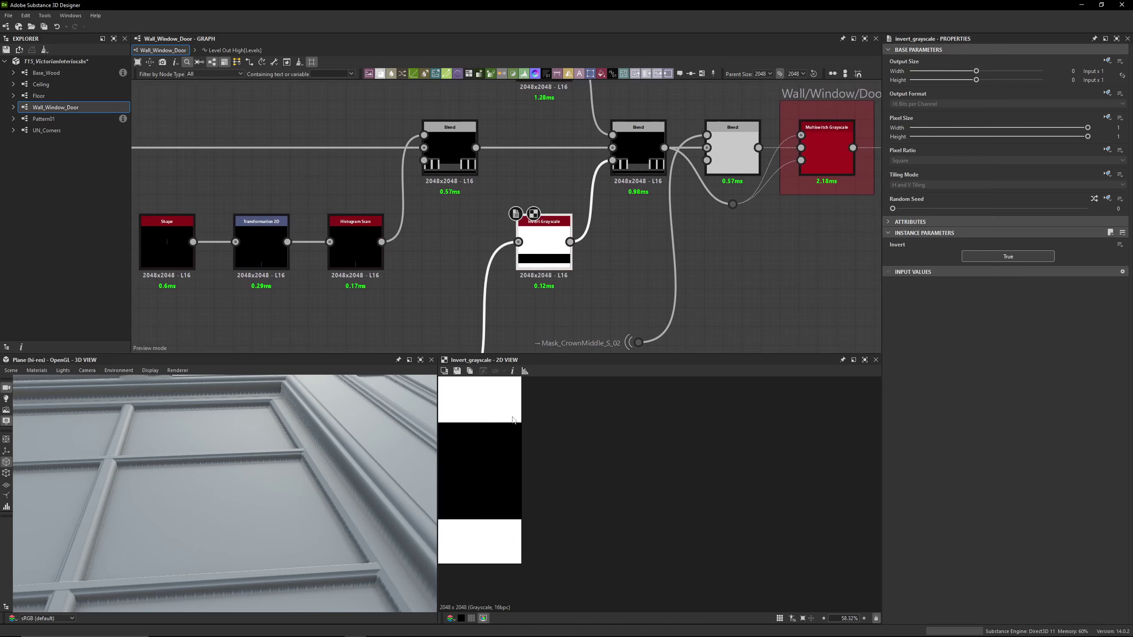
middle_drag(636, 166, 615, 199)
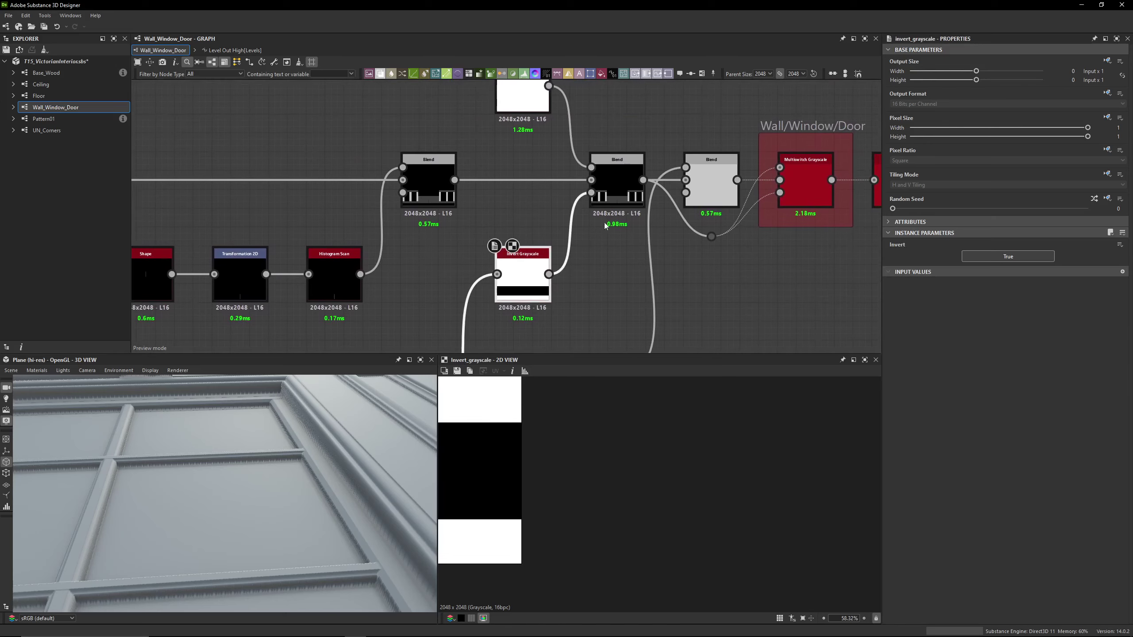
click(614, 199)
scroll(517, 415, up, 9)
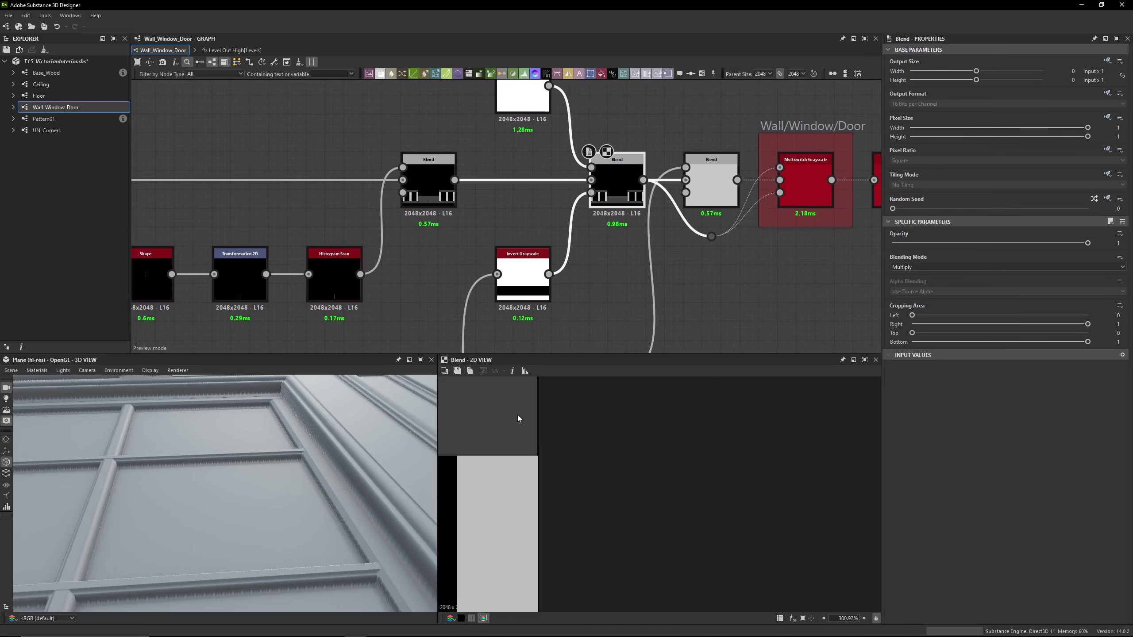
Recheck the inverted mask against the Multiply Blend's edge, and view the Blend's output tiled
double_click(523, 263)
scroll(518, 424, down, 3)
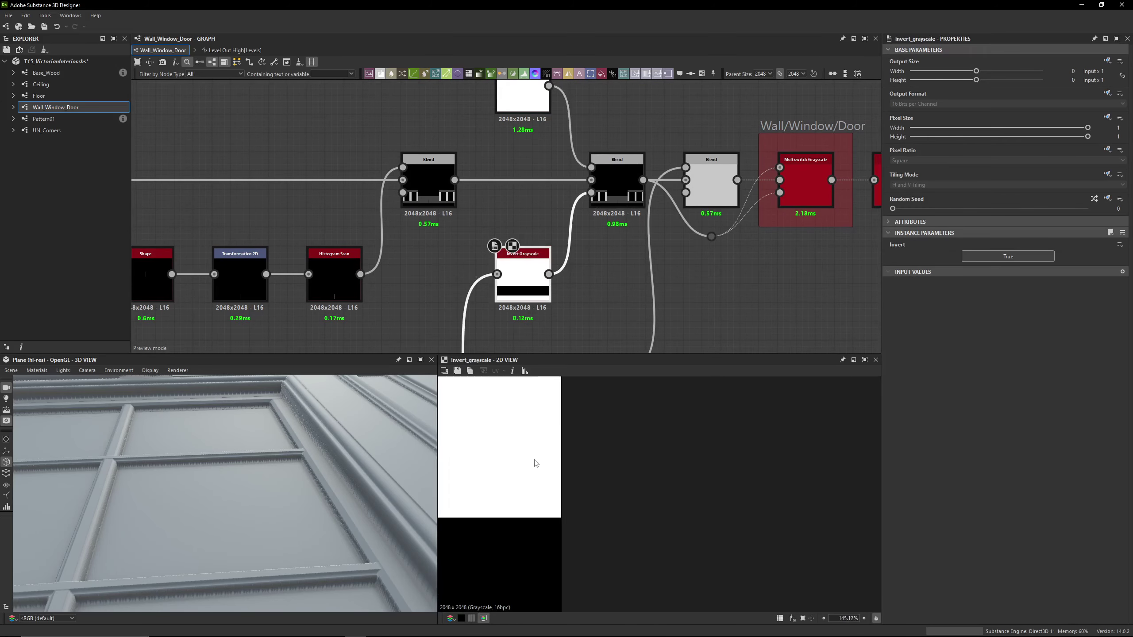
scroll(517, 446, down, 4)
double_click(617, 183)
scroll(566, 460, up, 9)
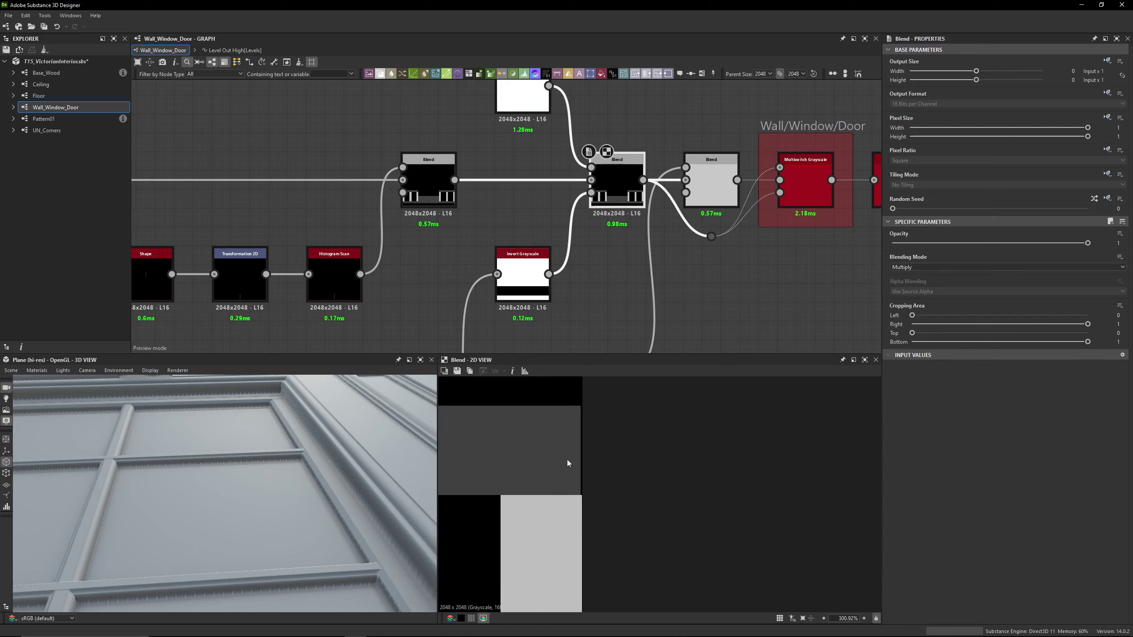
scroll(518, 496, down, 5)
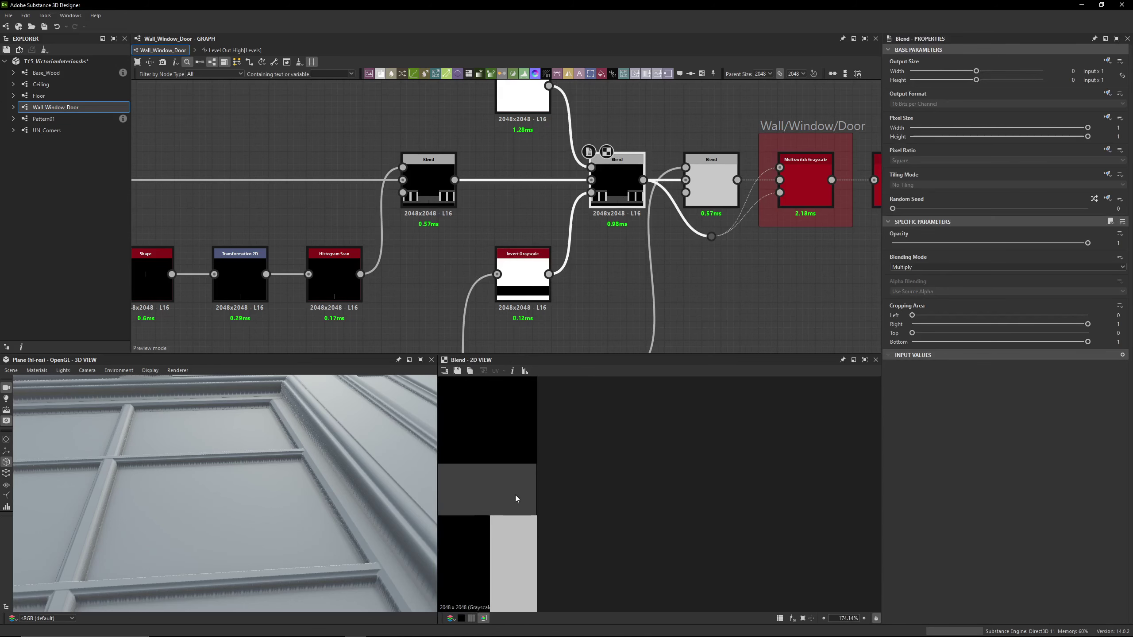
middle_drag(626, 254, 555, 282)
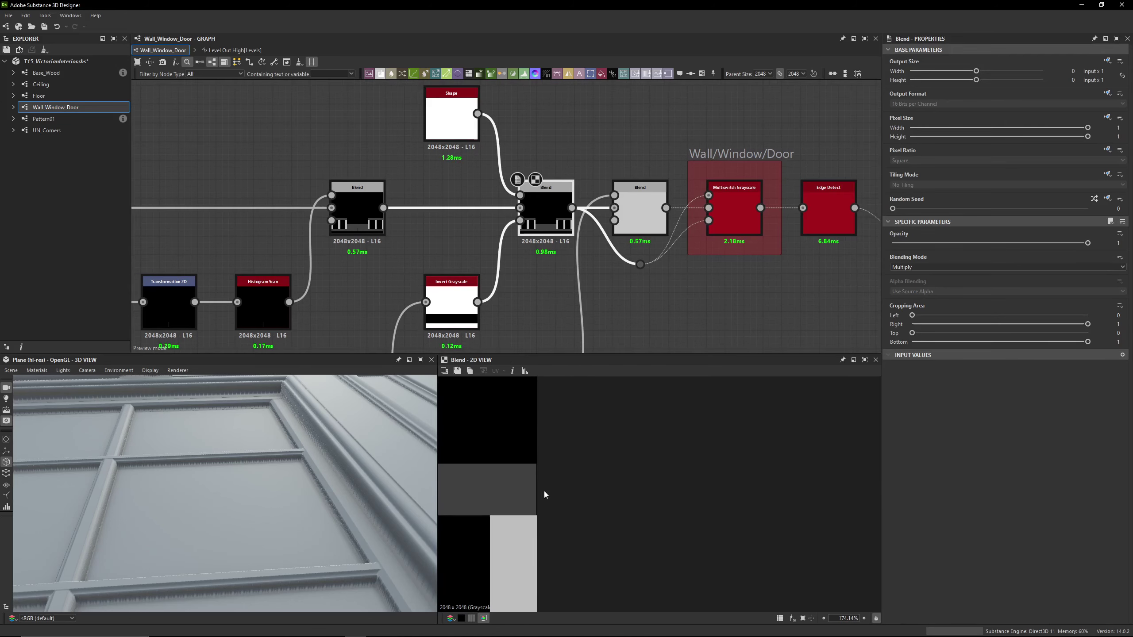
scroll(521, 539, down, 3)
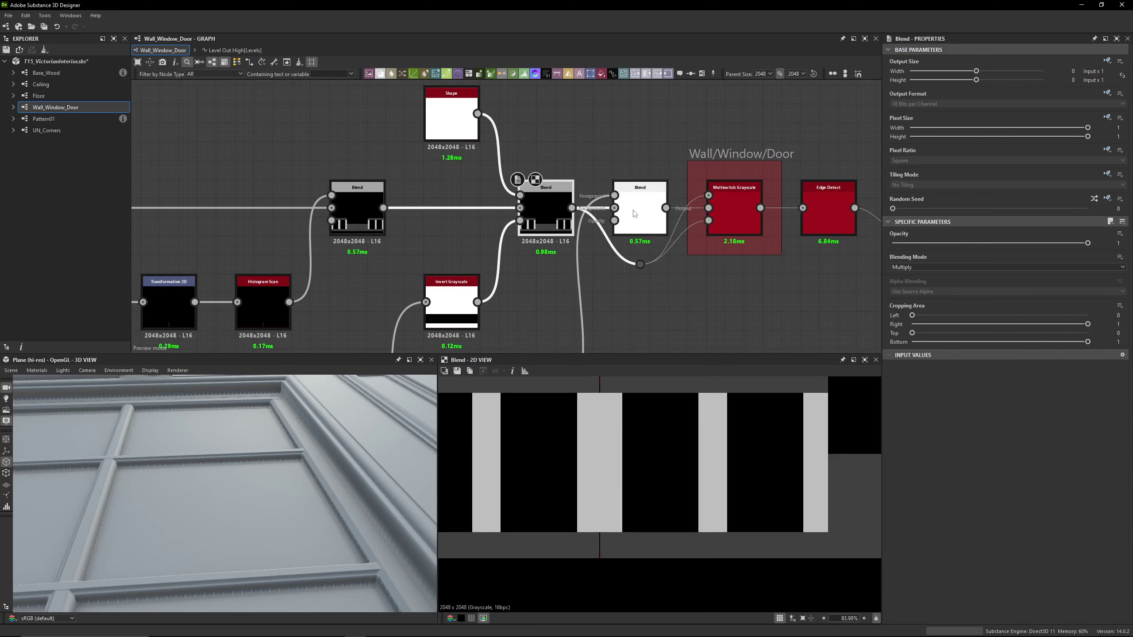
Preview the Subtract Blend just before the Multiswitch Grayscale and view its full mask
click(635, 214)
scroll(635, 214, down, 2)
middle_drag(635, 214, 533, 225)
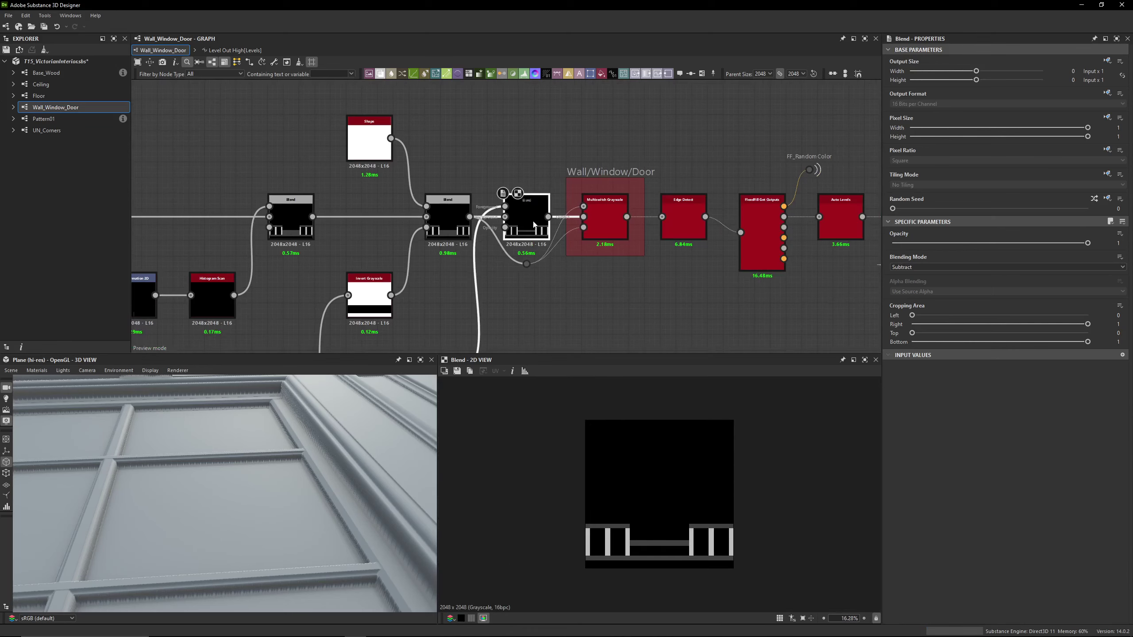
scroll(534, 224, down, 2)
Move the Mask_CrownMiddle_S_02 portal node up next to the Subtract Blend that it feeds
scroll(570, 250, up, 4)
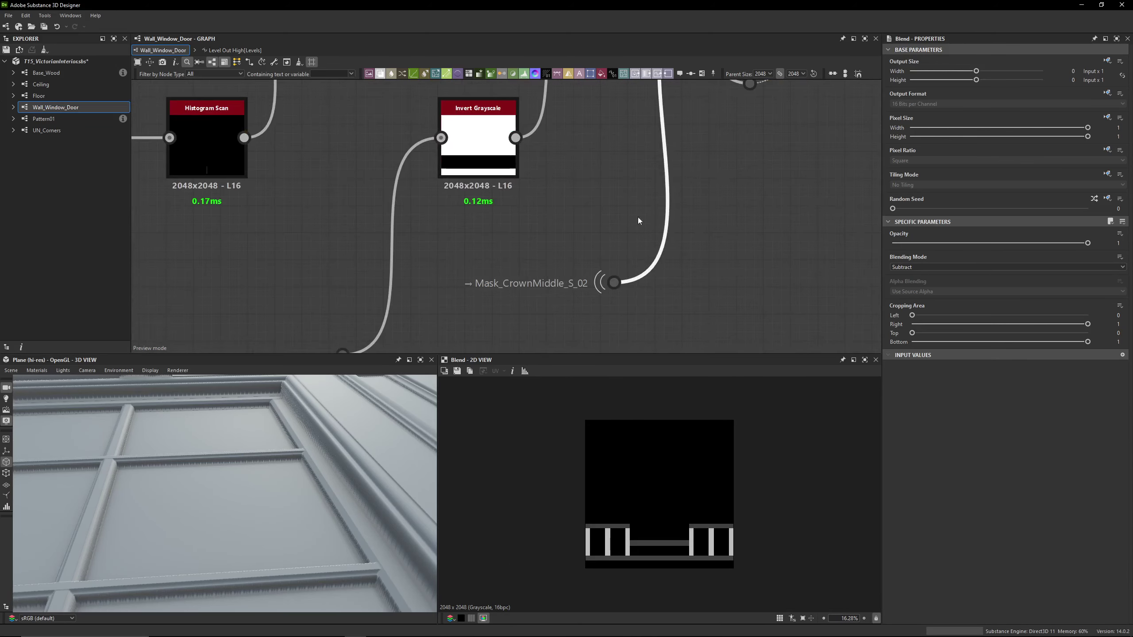
scroll(518, 289, down, 2)
drag(519, 330, 542, 199)
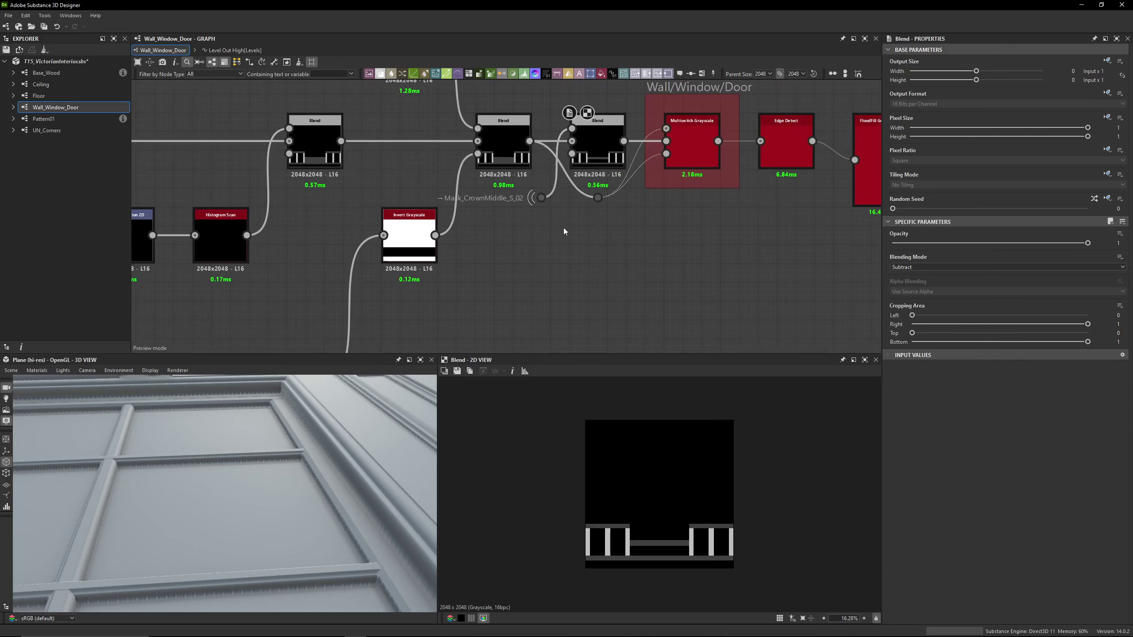
middle_drag(564, 231, 565, 279)
scroll(576, 249, up, 4)
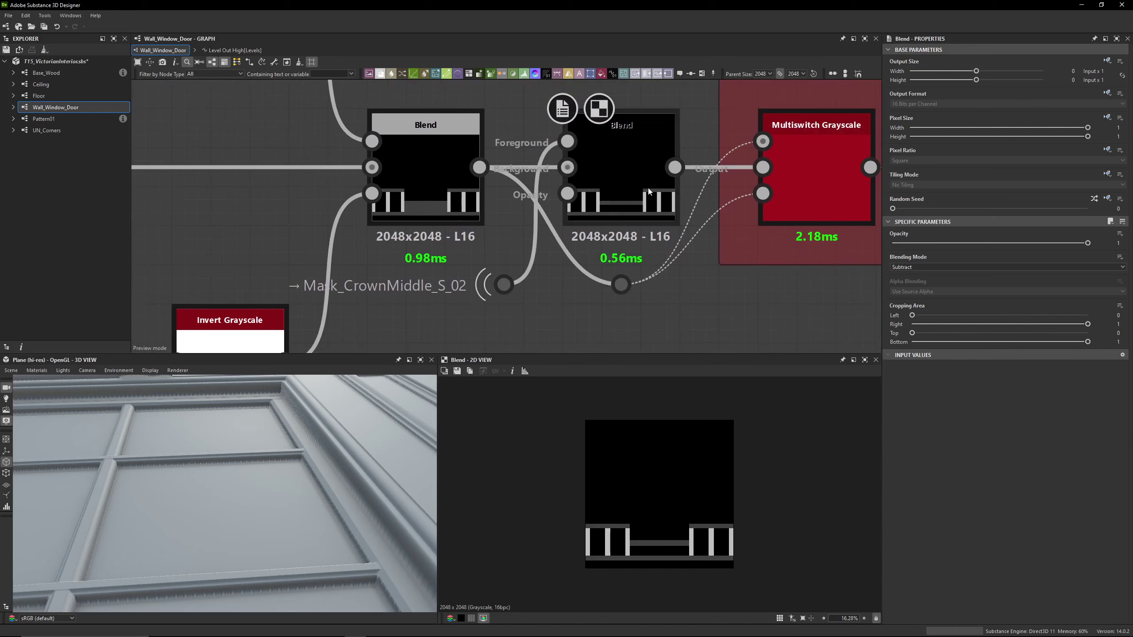
Compare the Multiply and Subtract Blend outputs, and preview the Multiswitch Grayscale that follows them
click(649, 192)
double_click(423, 190)
double_click(597, 181)
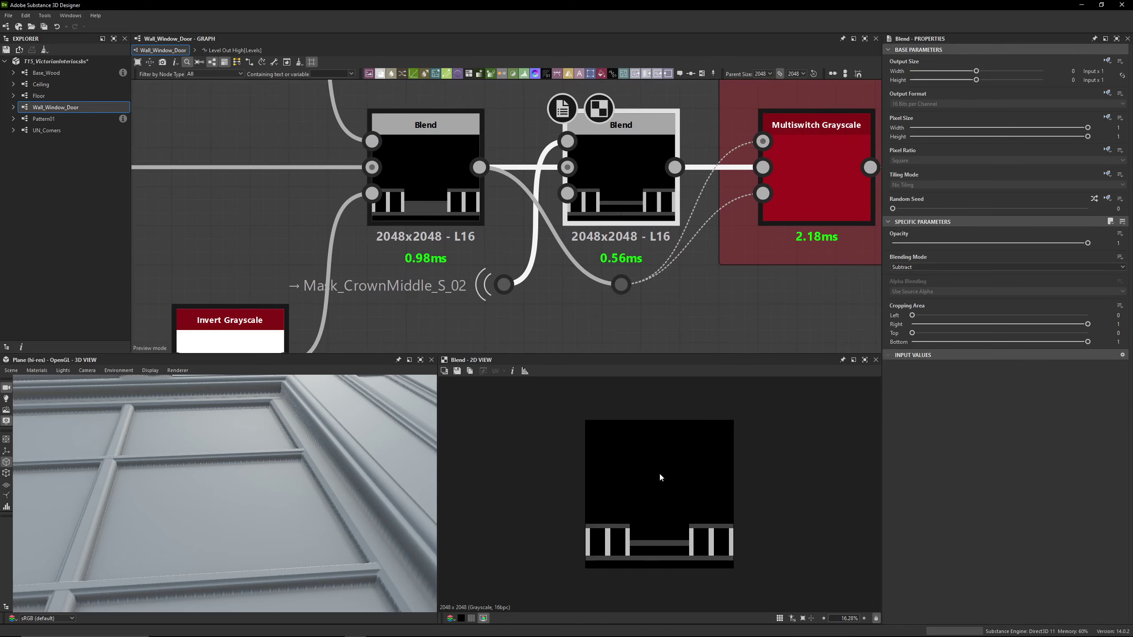
middle_drag(796, 196, 586, 242)
double_click(586, 242)
middle_drag(575, 148, 574, 164)
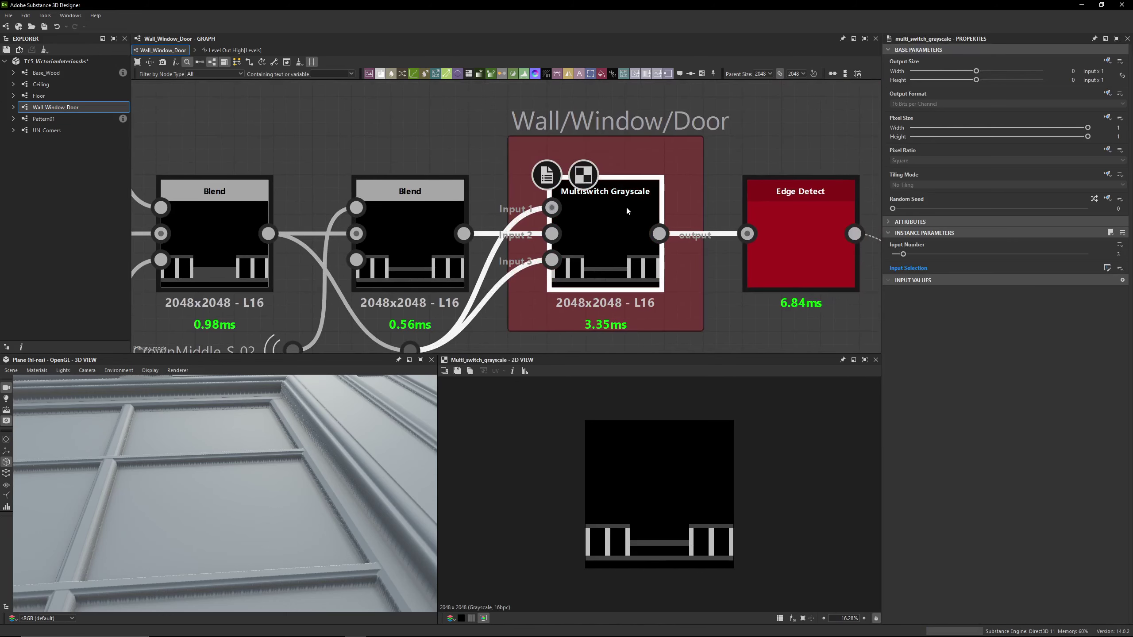
middle_drag(616, 232, 587, 159)
Trace which of the two preceding Blends feeds each input of the Multiswitch Grayscale
double_click(400, 177)
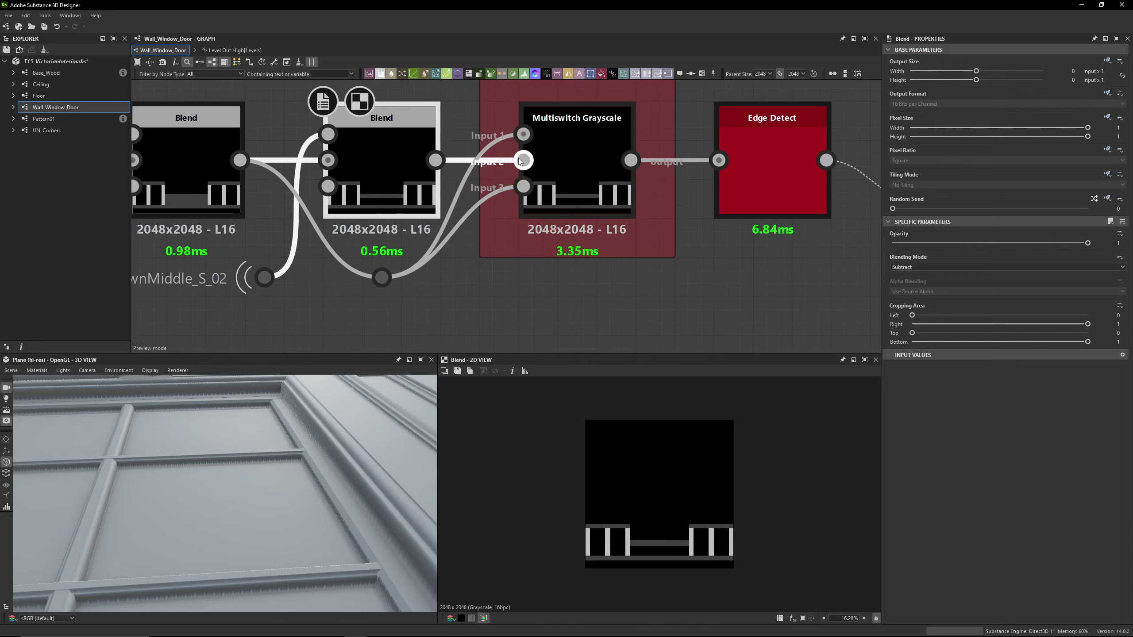
click(219, 181)
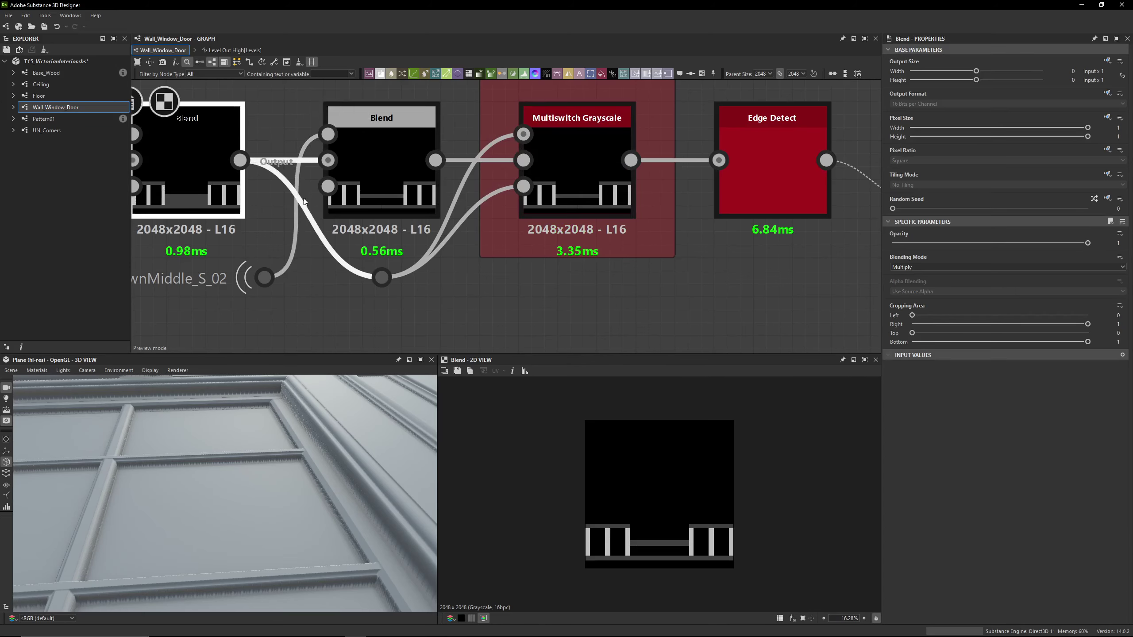
click(379, 179)
click(576, 165)
Preview the Edge Detect output and examine its strip outlines up close
middle_drag(772, 194, 455, 228)
double_click(455, 229)
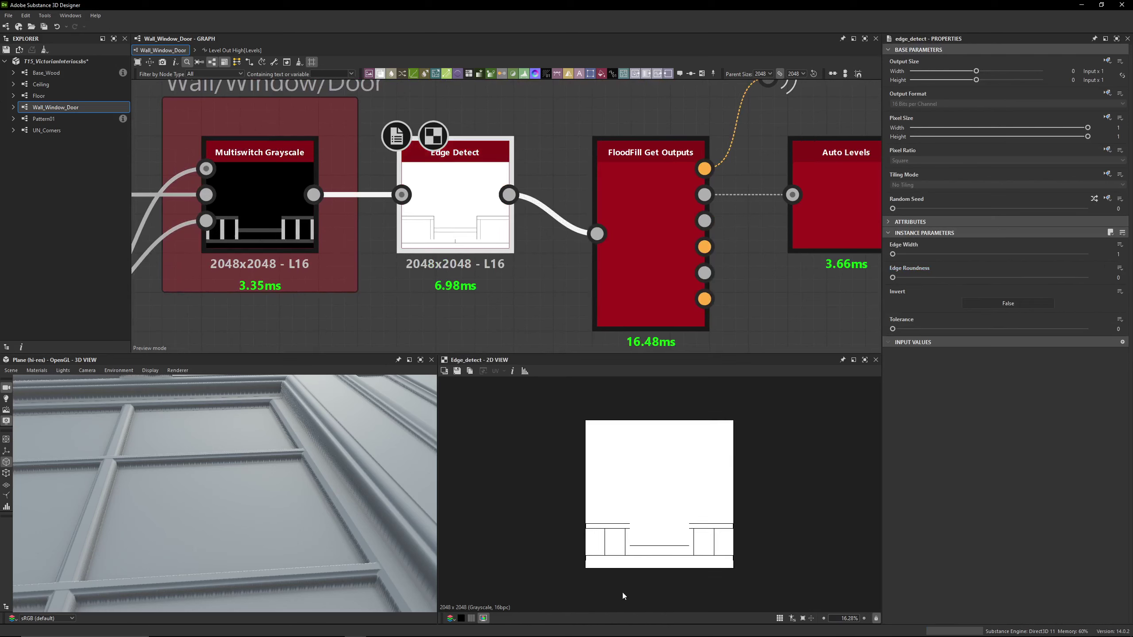
scroll(615, 548, up, 5)
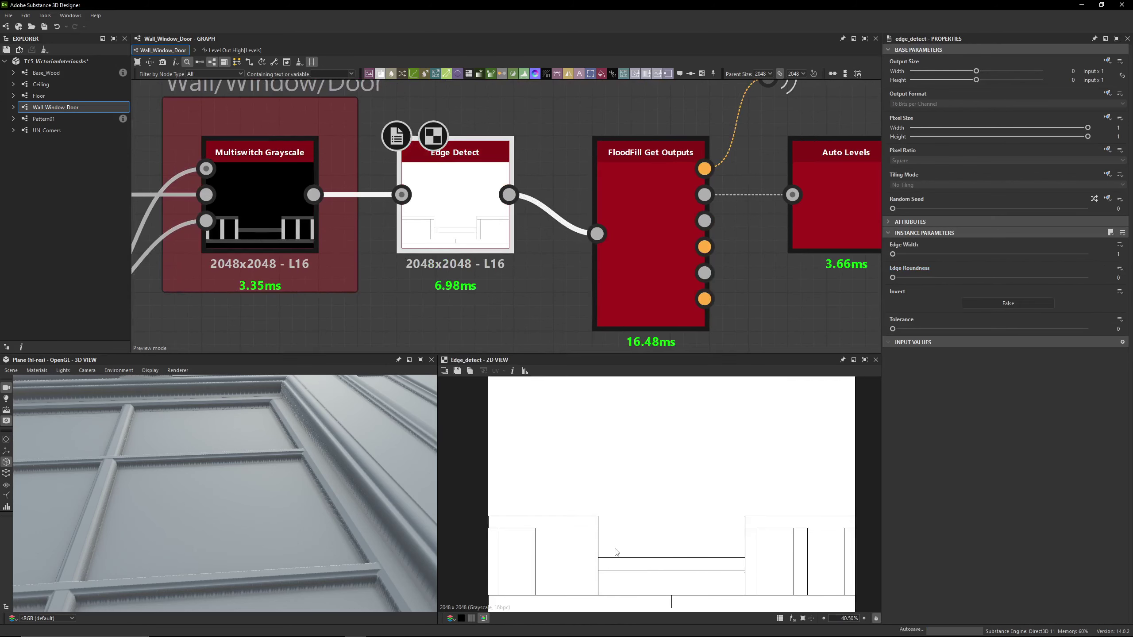
Preview the FloodFill Get Outputs' random colors and examine the strips around the central dividing line
double_click(653, 269)
scroll(669, 500, up, 1)
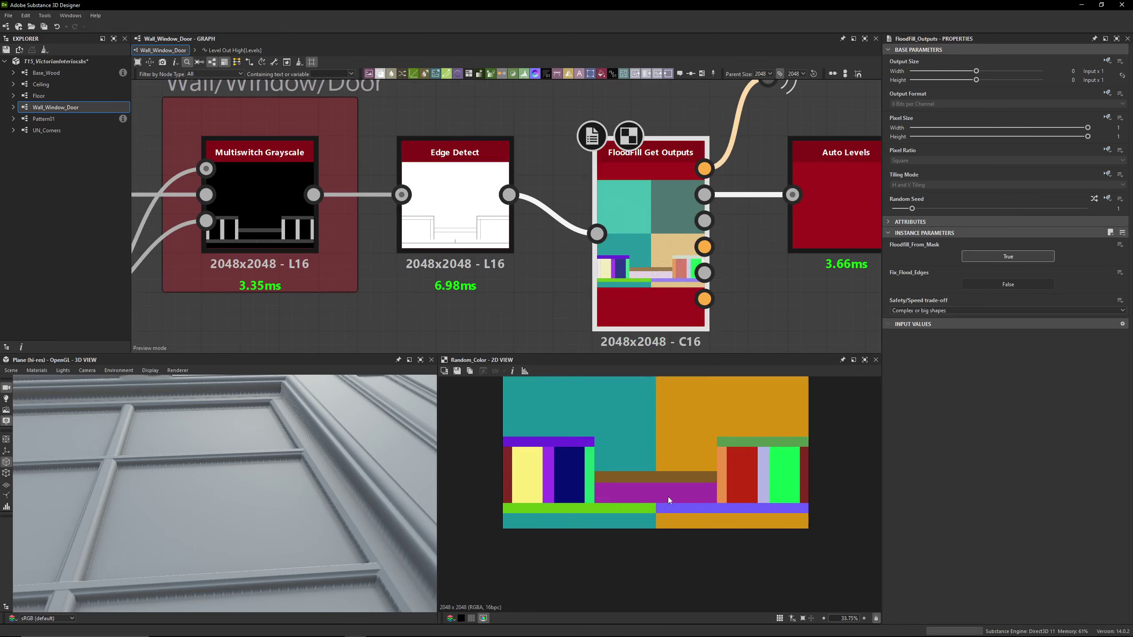
scroll(669, 500, up, 2)
scroll(599, 502, down, 2)
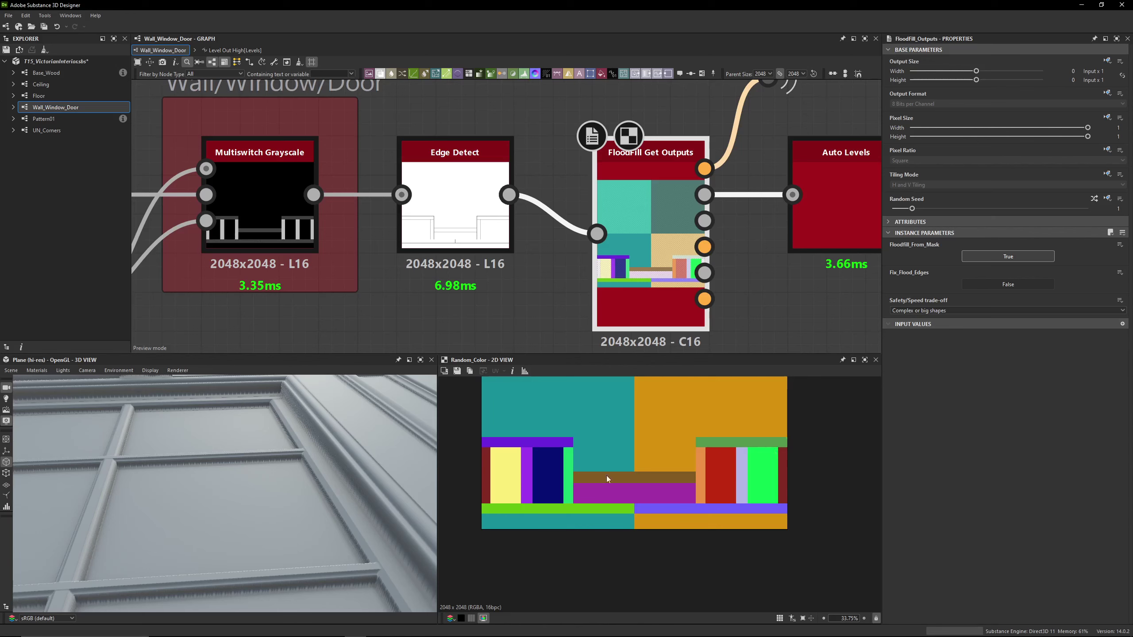
scroll(634, 514, up, 5)
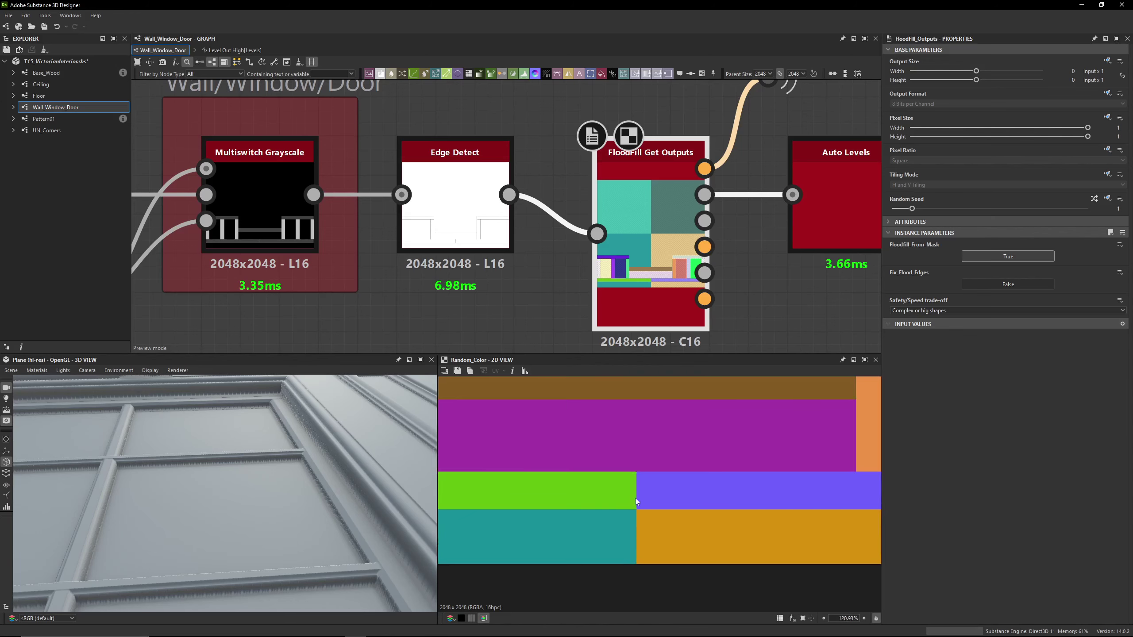
scroll(649, 198, down, 3)
Preview the Auto Levels output and compare it with the FloodFill's random grayscale output
middle_drag(649, 198, 448, 205)
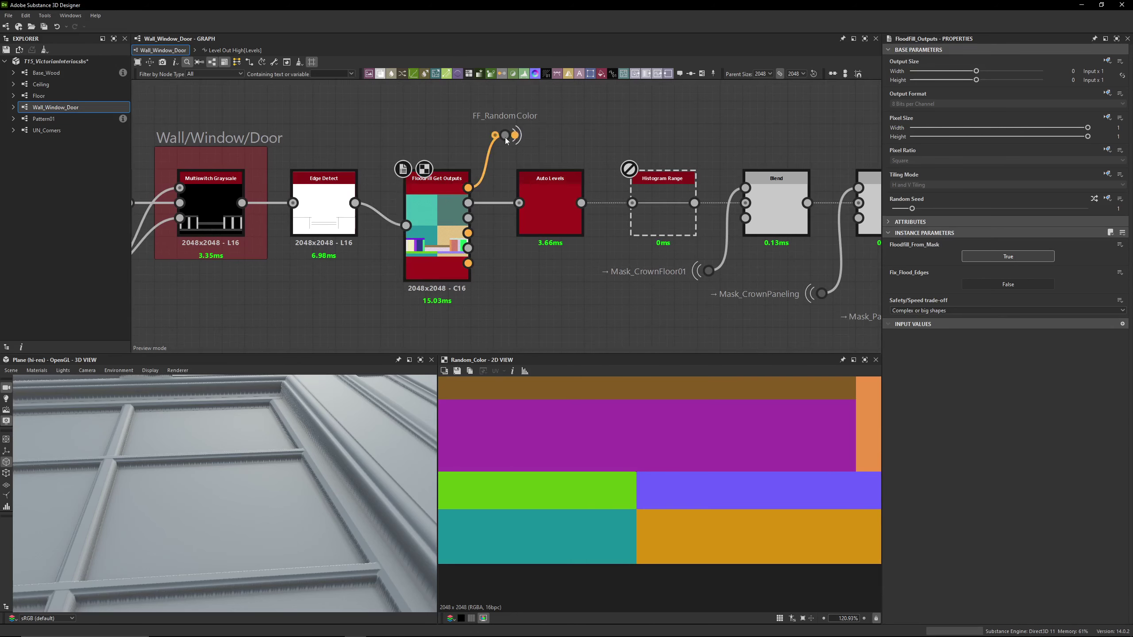
double_click(547, 215)
middle_drag(547, 214, 493, 214)
scroll(559, 286, down, 2)
scroll(610, 461, down, 5)
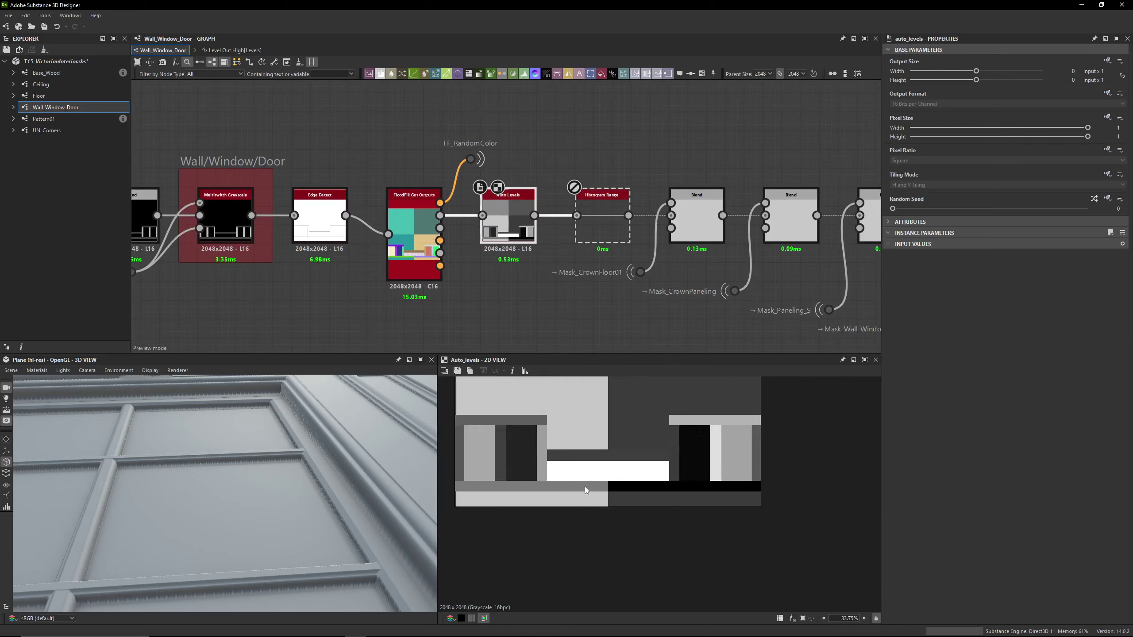
scroll(610, 462, up, 2)
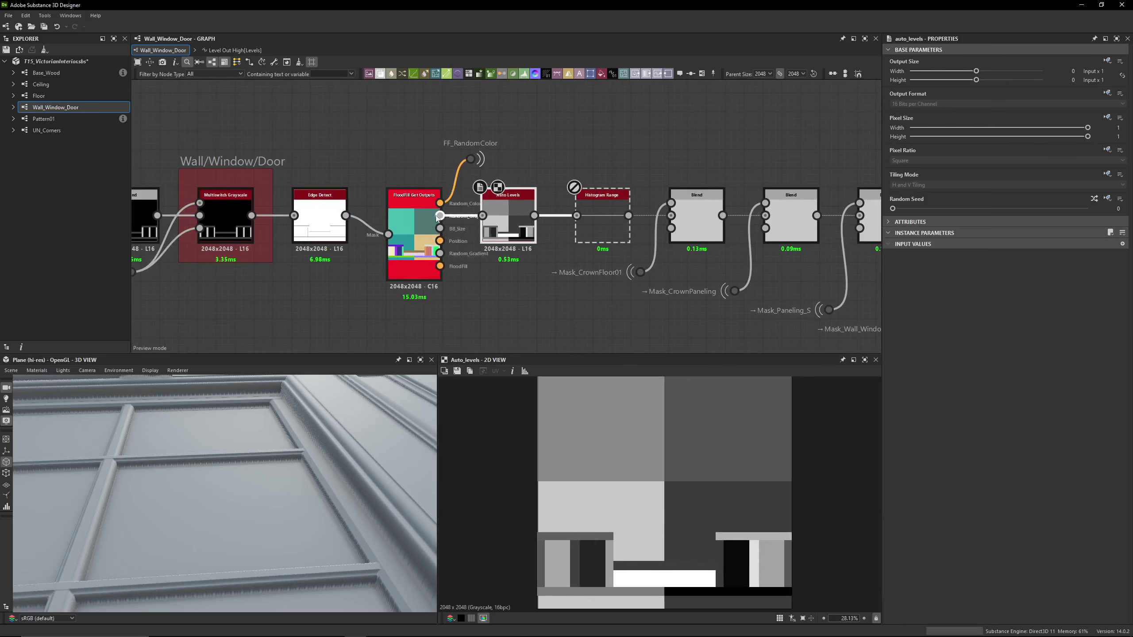
scroll(453, 230, up, 2)
scroll(453, 230, up, 2)
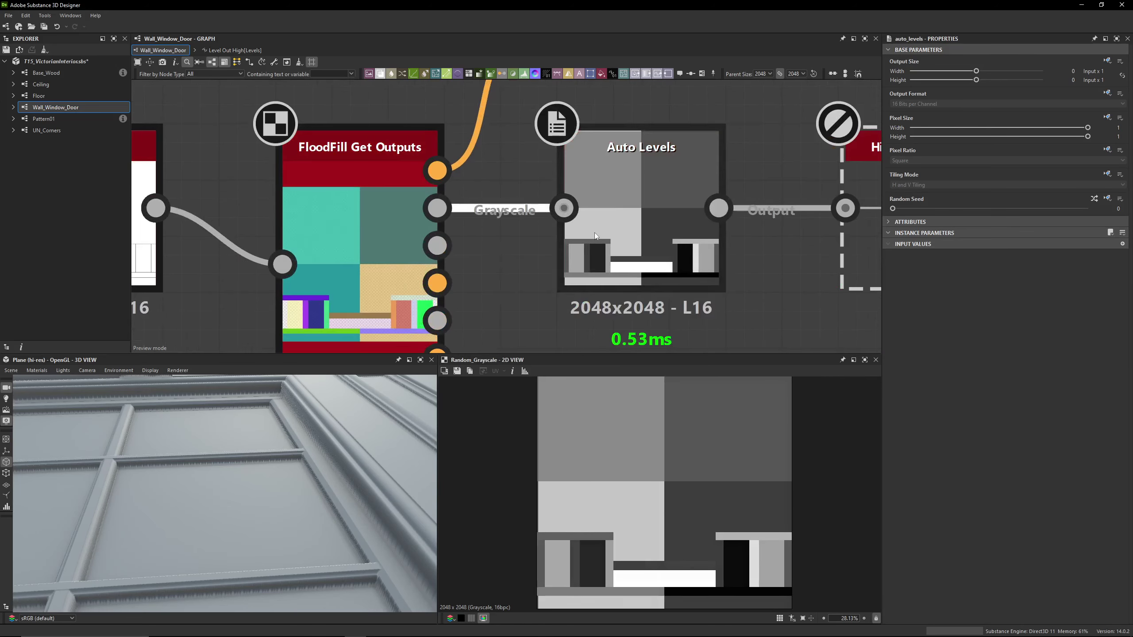
scroll(637, 556, down, 3)
Preview the disabled Histogram Range node after Auto Levels and check its parameters
middle_drag(714, 250, 511, 257)
scroll(504, 278, down, 2)
double_click(505, 278)
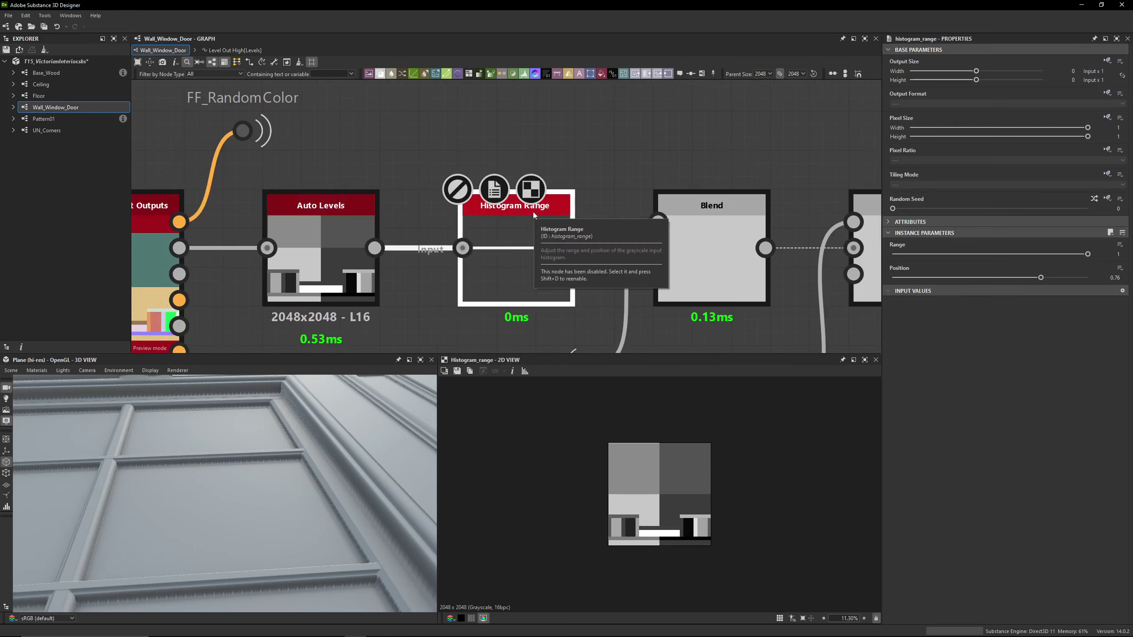
middle_drag(497, 244, 437, 224)
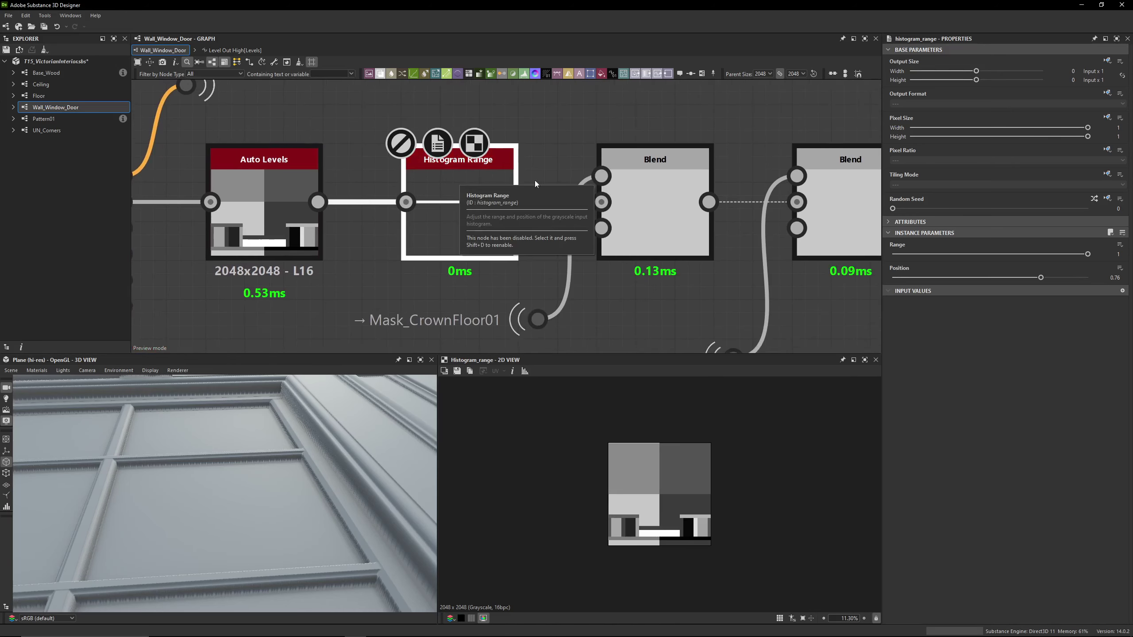
middle_drag(459, 178, 377, 173)
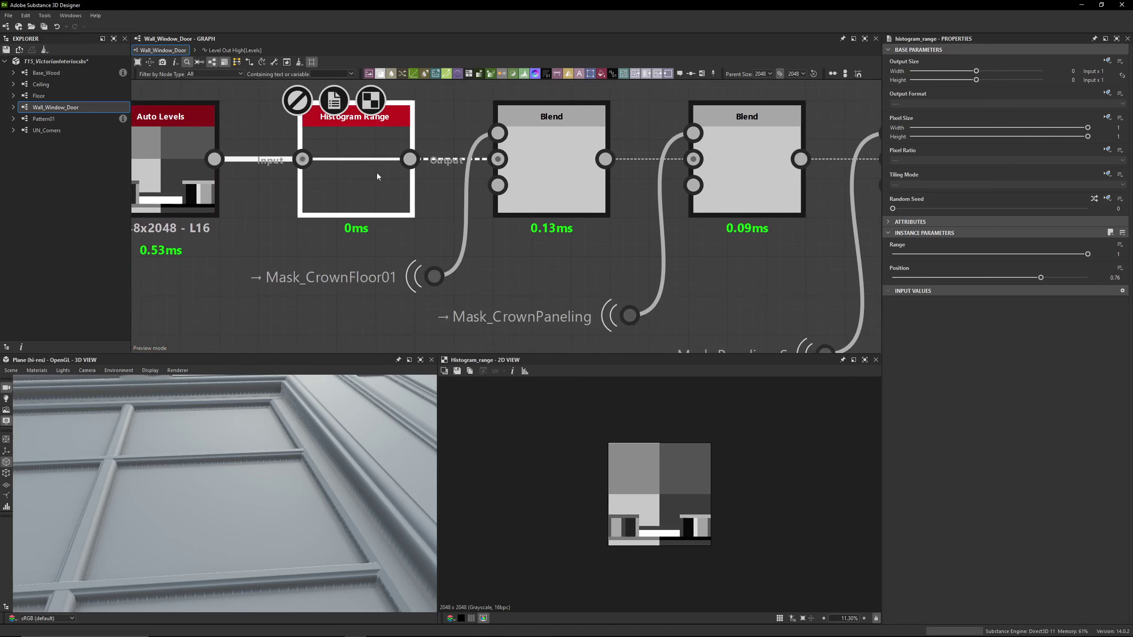
Compare the first Subtract Blend after the Histogram Range with its Mask_CrownFloor01 input
double_click(560, 199)
scroll(555, 198, down, 3)
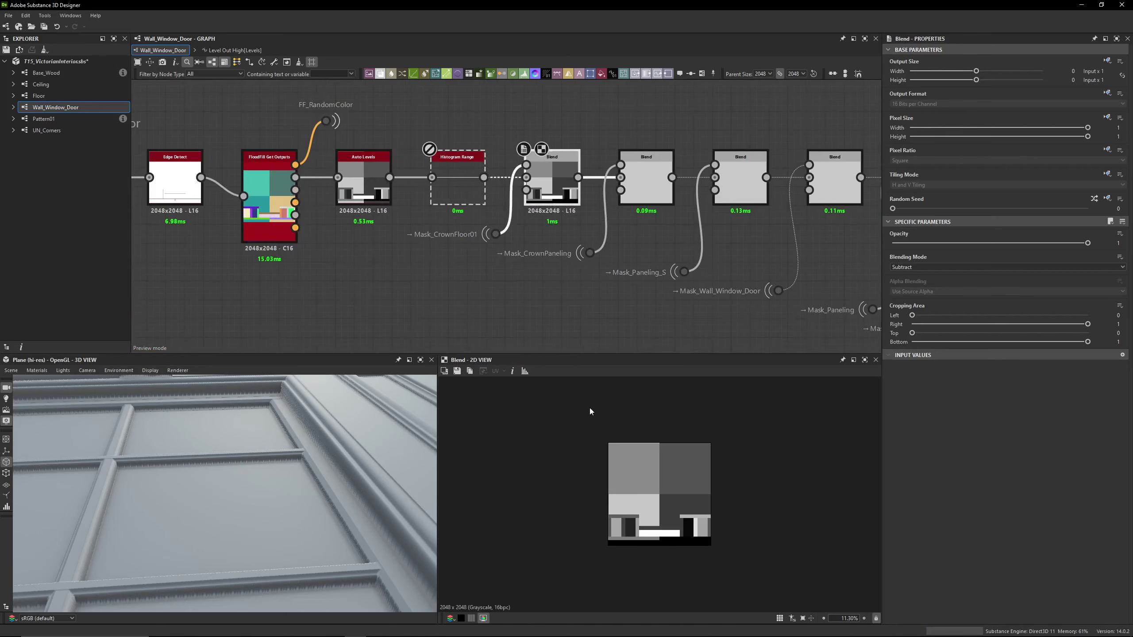
scroll(424, 227, up, 3)
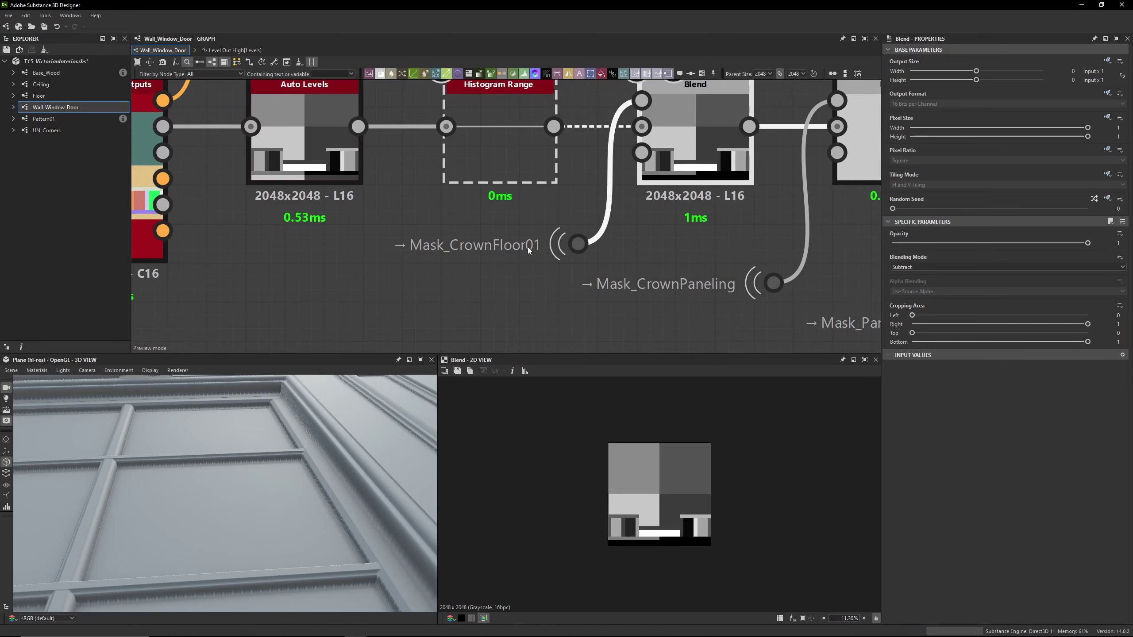
middle_drag(572, 204, 456, 226)
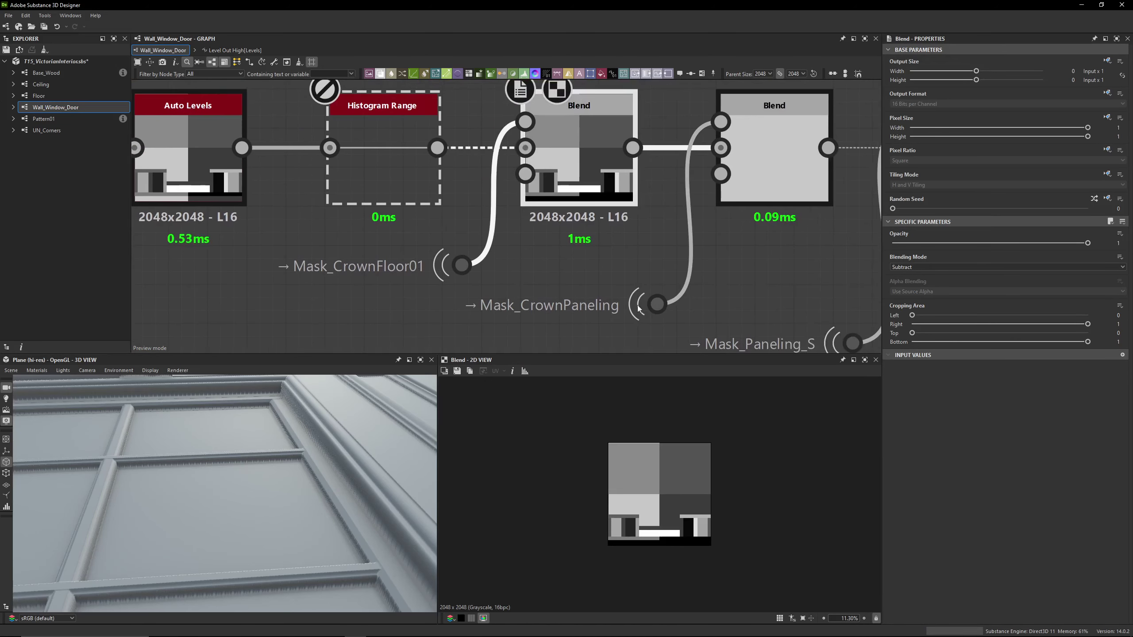
scroll(619, 540, up, 4)
double_click(462, 265)
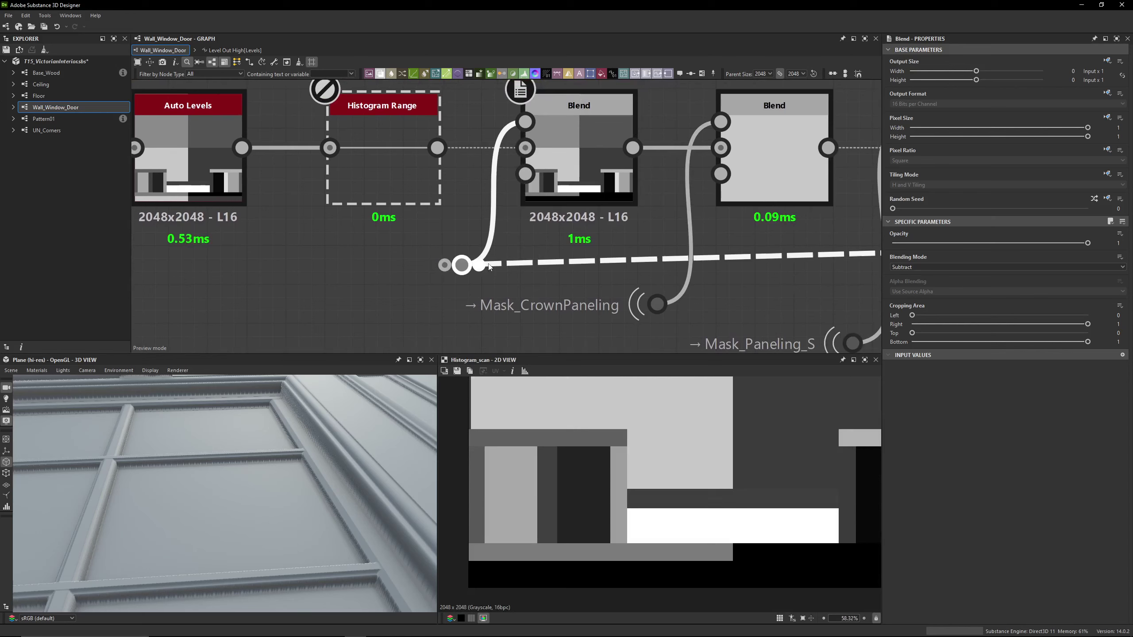
double_click(578, 152)
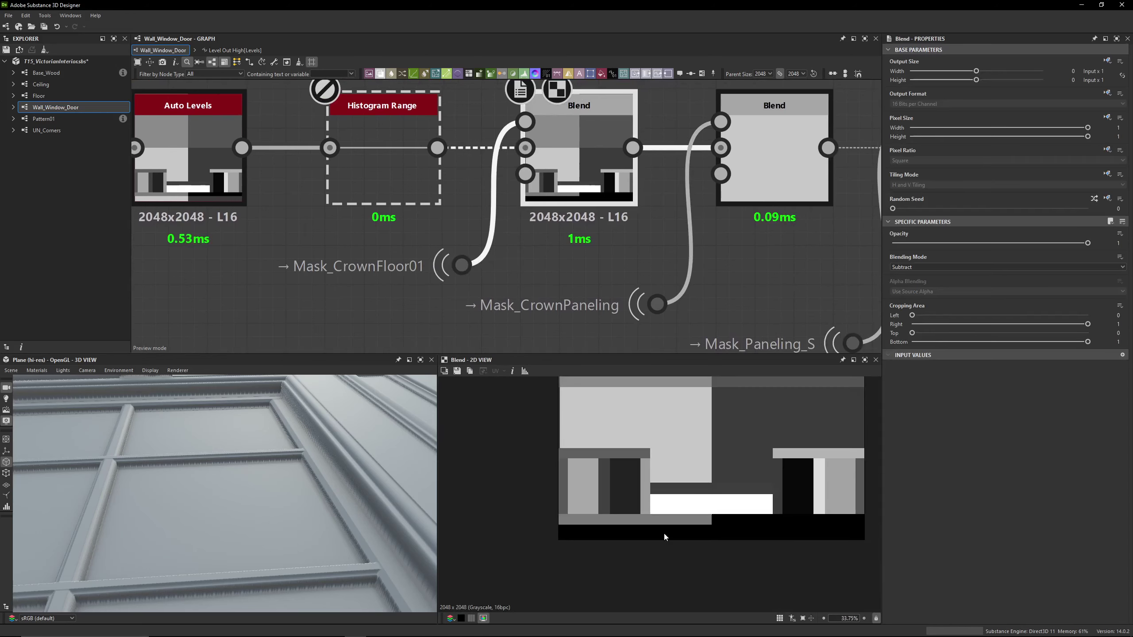
Compare the second Subtract Blend's output with the Mask_CrownPaneling strip that it removes
middle_drag(548, 258, 337, 278)
double_click(604, 195)
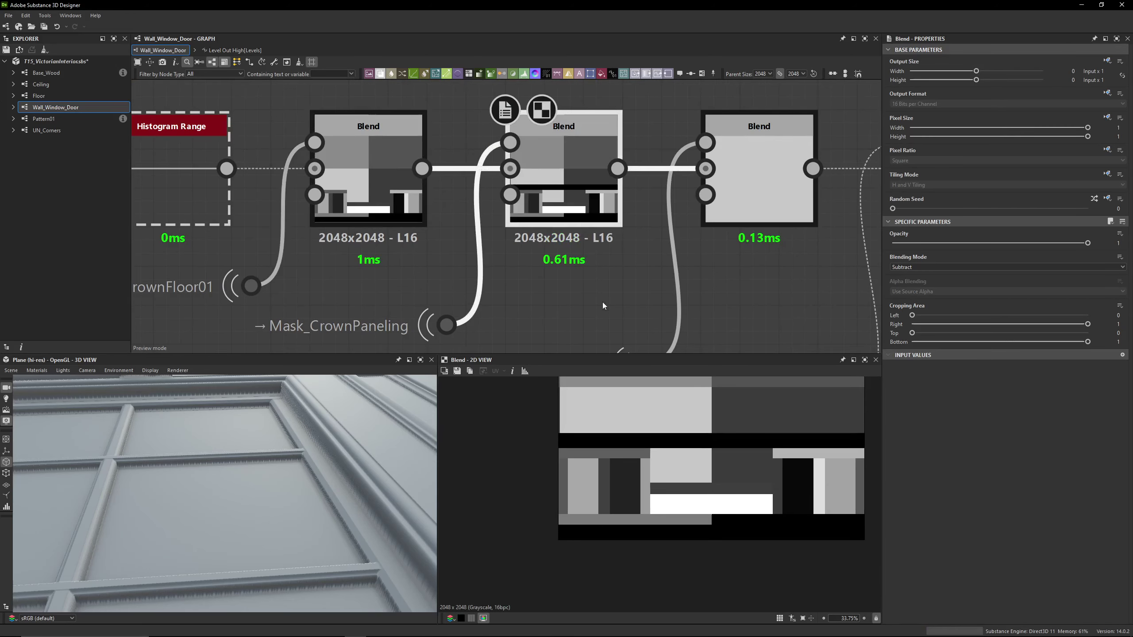
scroll(497, 281, down, 2)
double_click(468, 313)
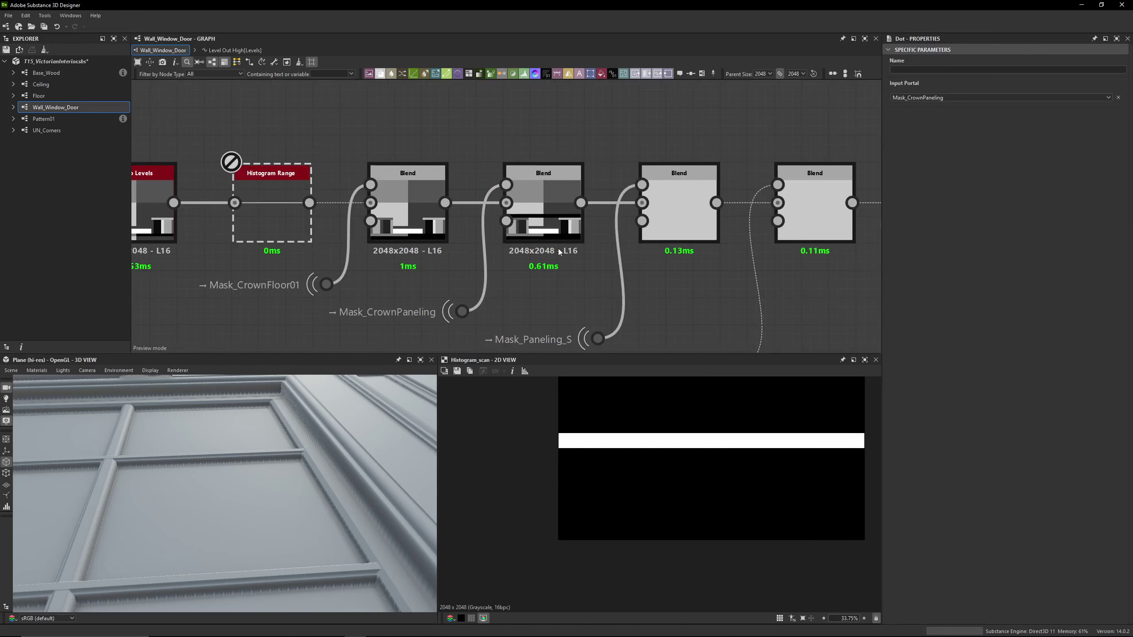
double_click(559, 228)
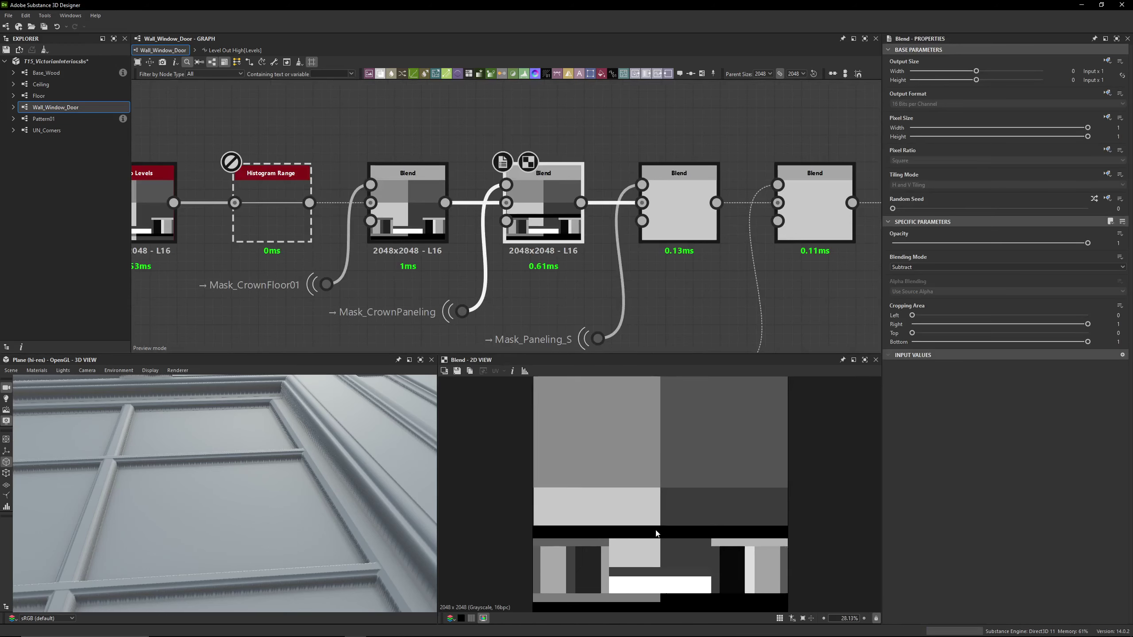
Compare the third Subtract Blend's output with its Mask_Paneling_S input
double_click(690, 235)
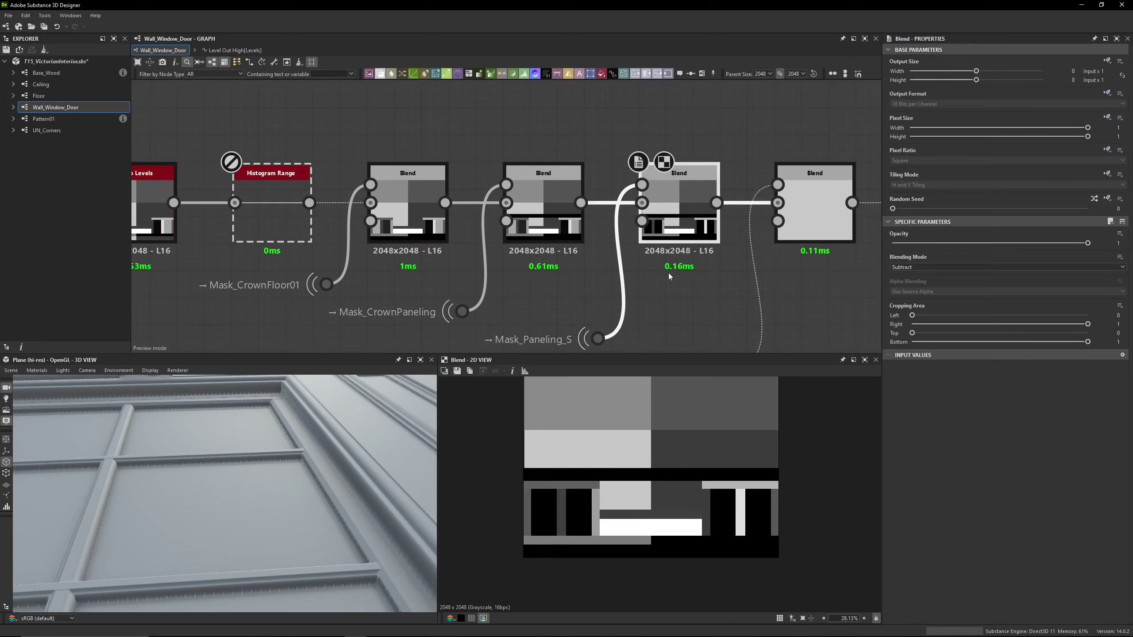
middle_drag(628, 345, 535, 288)
click(518, 282)
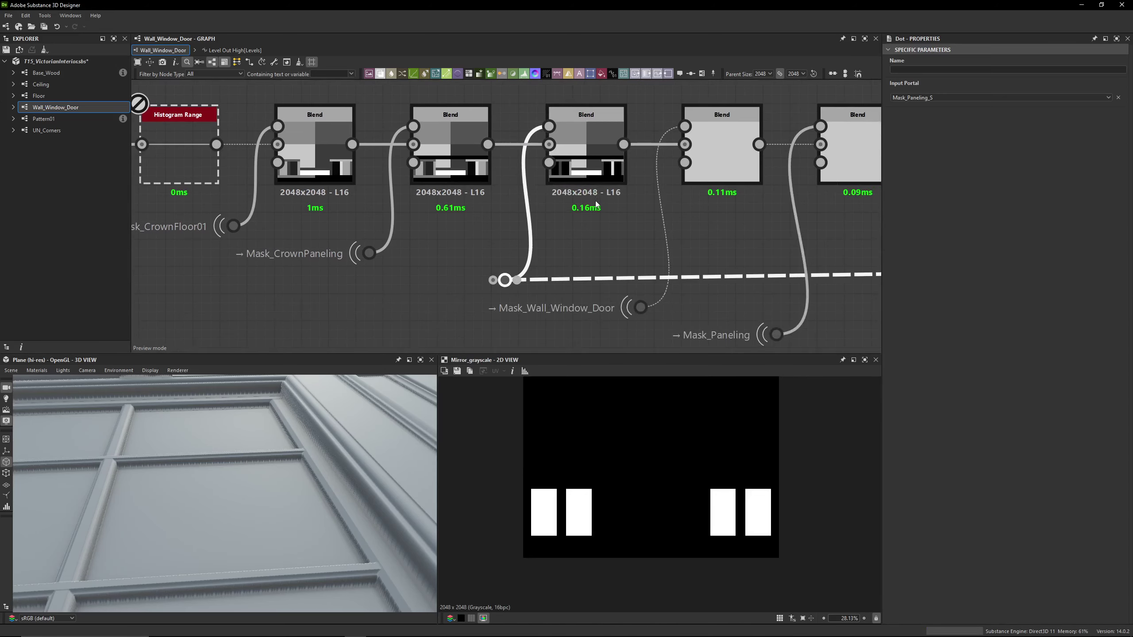
double_click(591, 155)
Preview the full Mask_Wall_Window_Door mask and the Subtract Blend that it feeds
middle_drag(542, 191, 416, 184)
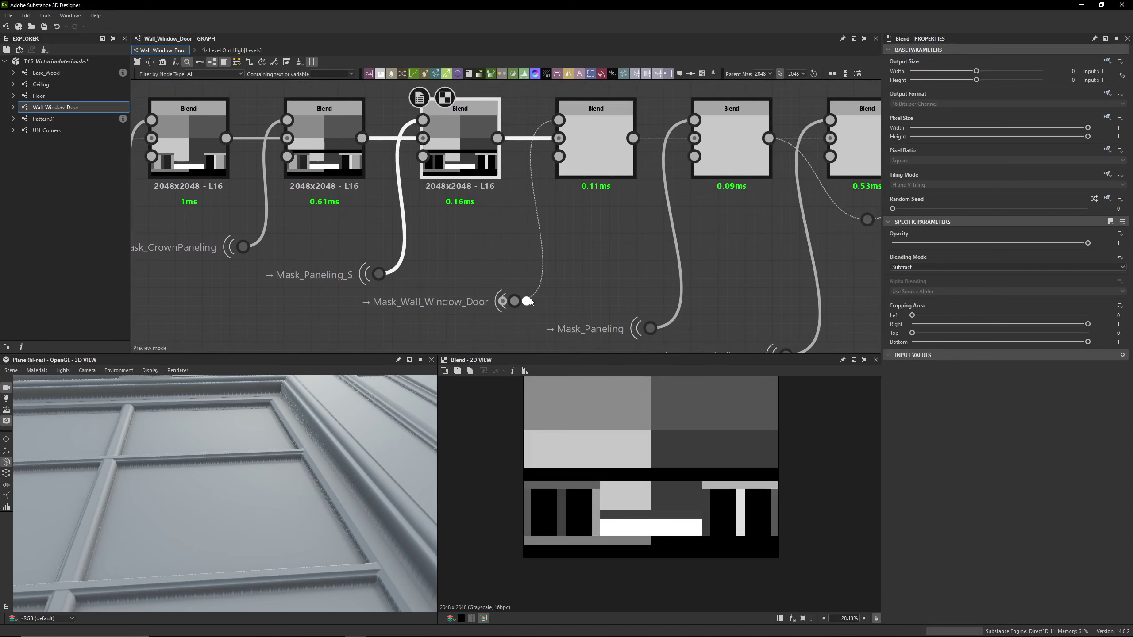
click(516, 301)
key(f)
double_click(593, 121)
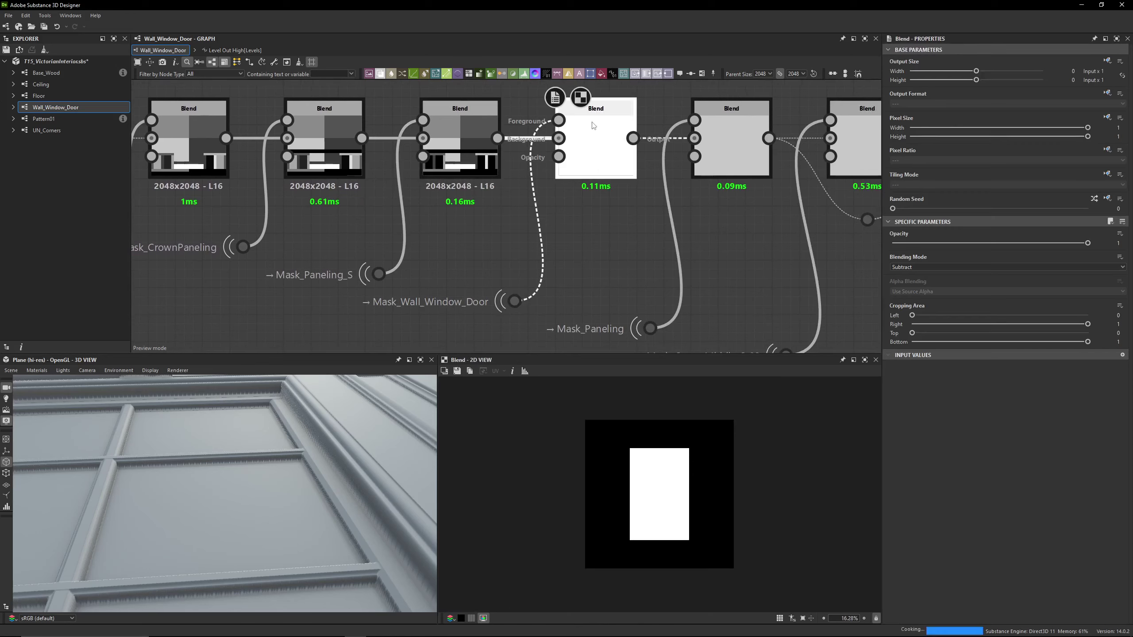
Compare the Multiply Blend's output with its Mask_Paneling input and the preceding Subtract Blend
middle_drag(732, 268, 554, 278)
double_click(591, 134)
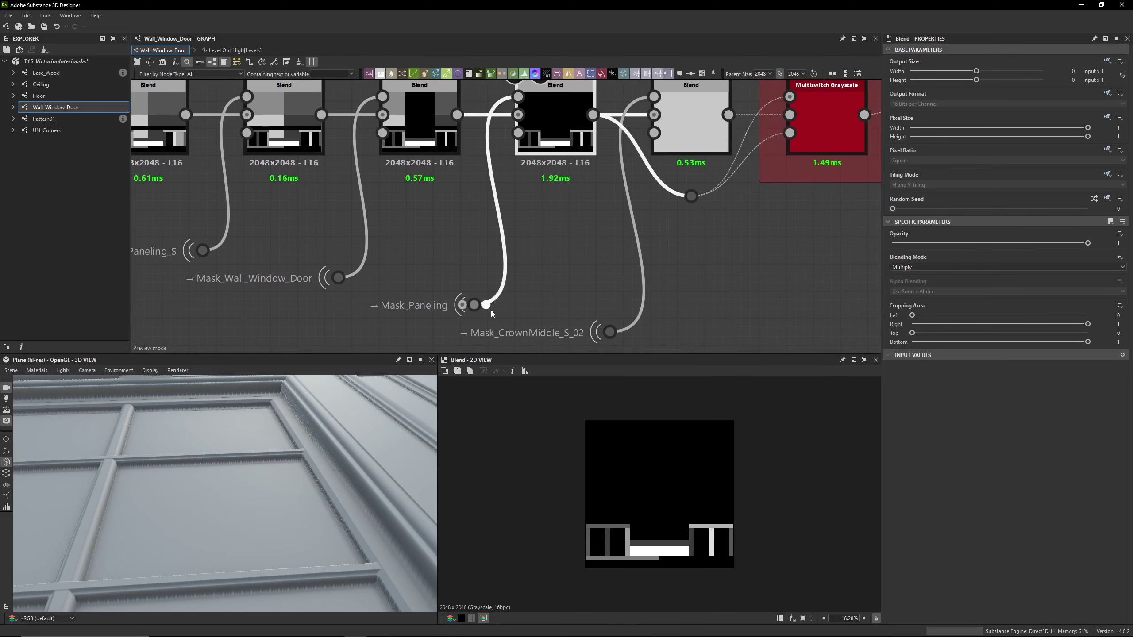
click(490, 309)
double_click(561, 164)
double_click(429, 132)
double_click(571, 142)
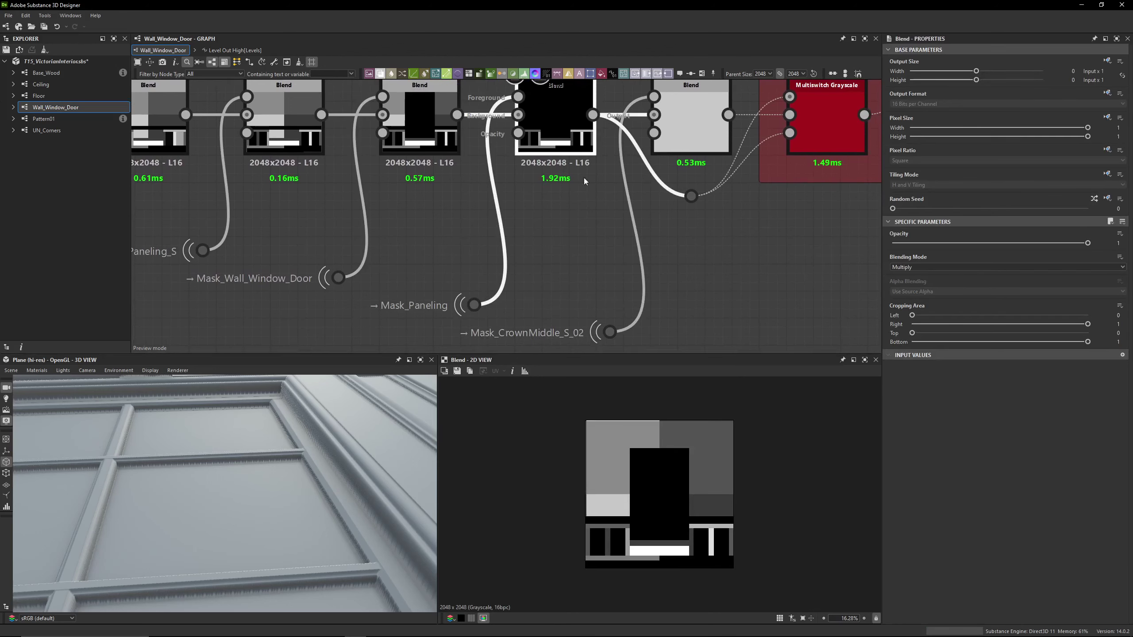
click(486, 304)
double_click(580, 148)
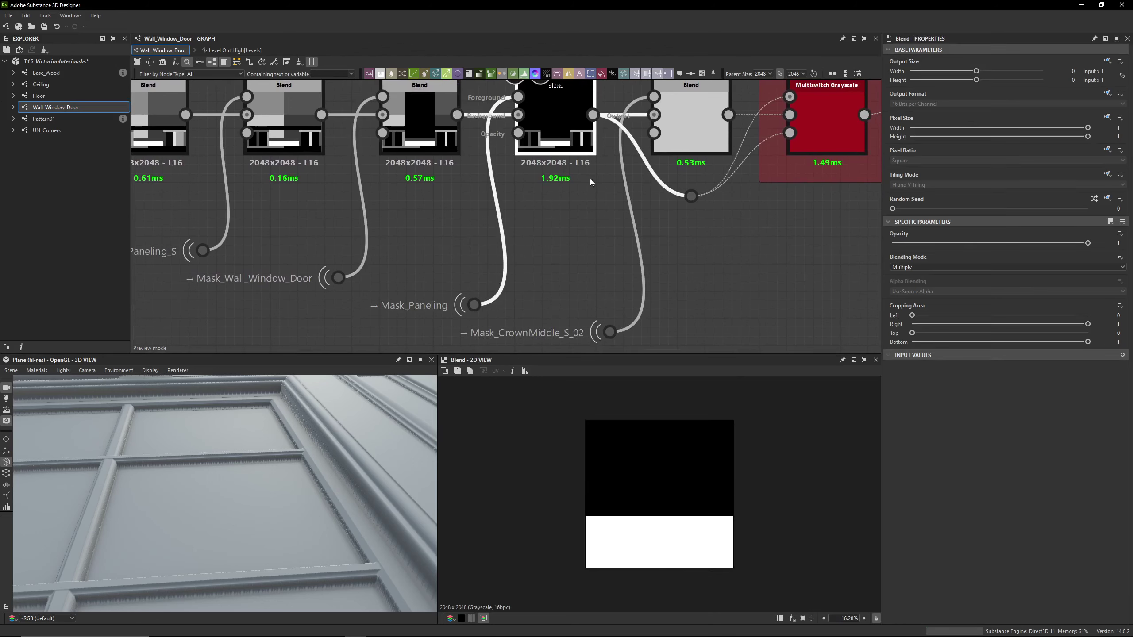
Recheck the window-and-door Subtract Blend against the following Multiply Blend's paneling result
middle_drag(511, 210, 510, 244)
double_click(418, 148)
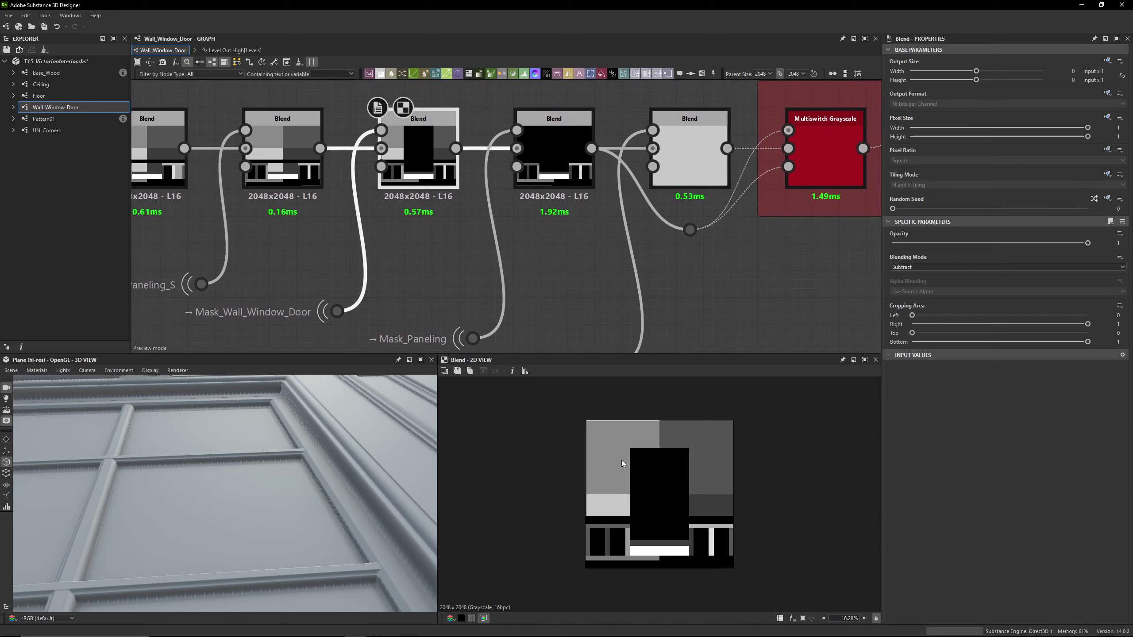
double_click(562, 160)
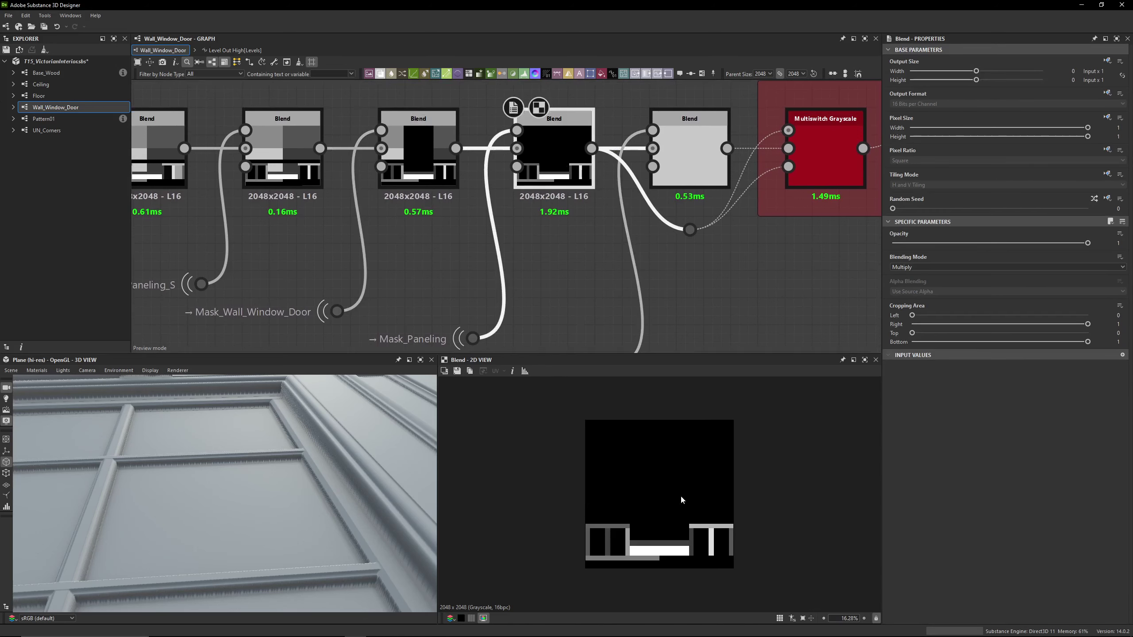
Preview the last Subtract Blend before the Multiswitch Grayscale and its Mask_CrownMiddle_S_02 input
double_click(671, 182)
middle_drag(628, 242, 537, 208)
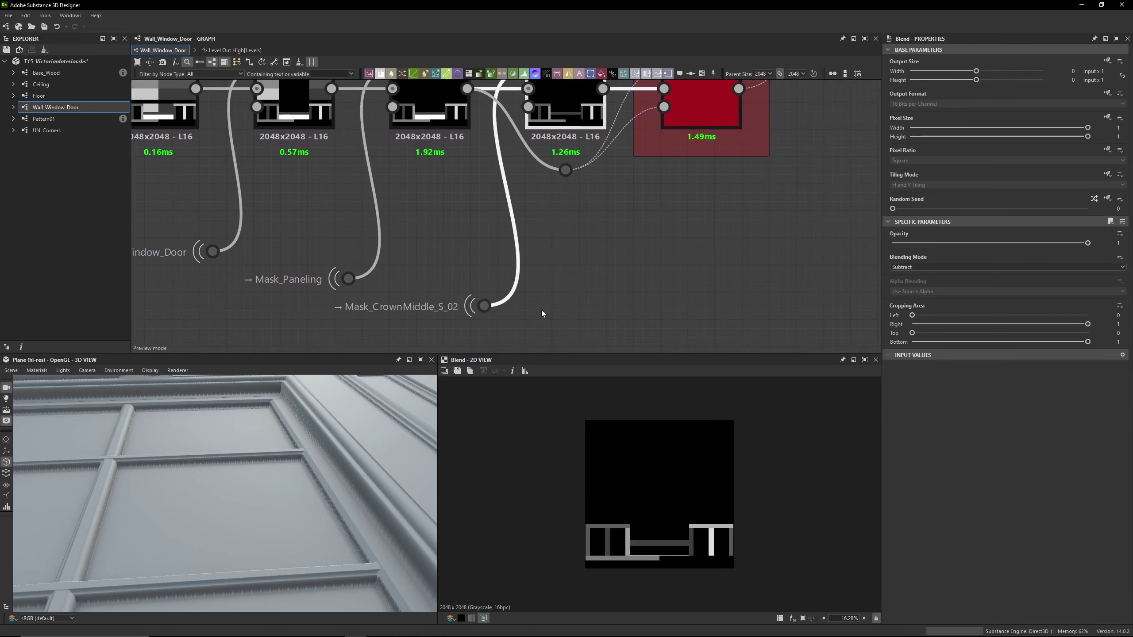
click(494, 310)
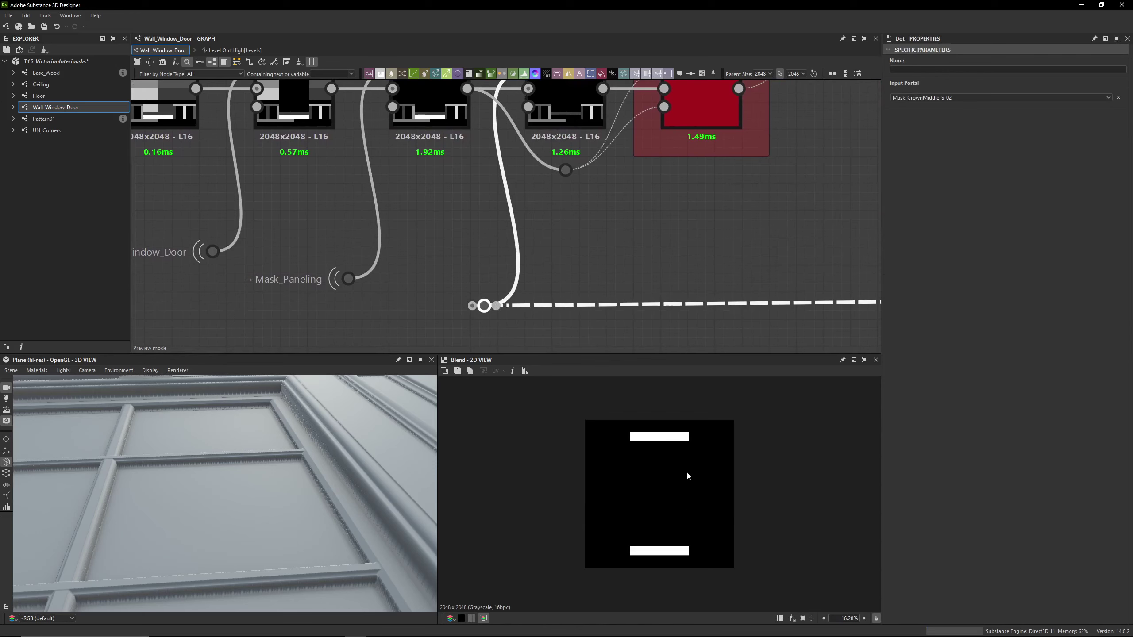
Compare the last Subtract Blend before the Multiswitch Grayscale with the Multiply Blend that precedes it
middle_drag(549, 99, 550, 173)
double_click(551, 174)
scroll(638, 506, up, 4)
middle_drag(637, 555, 639, 483)
double_click(437, 172)
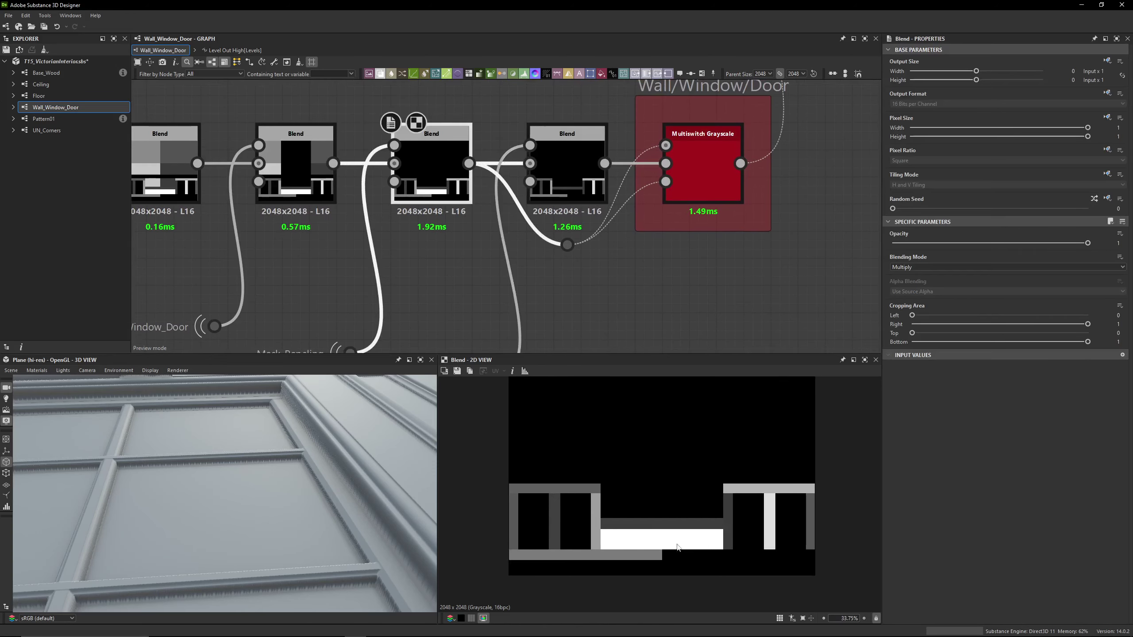
double_click(563, 168)
scroll(497, 185, up, 3)
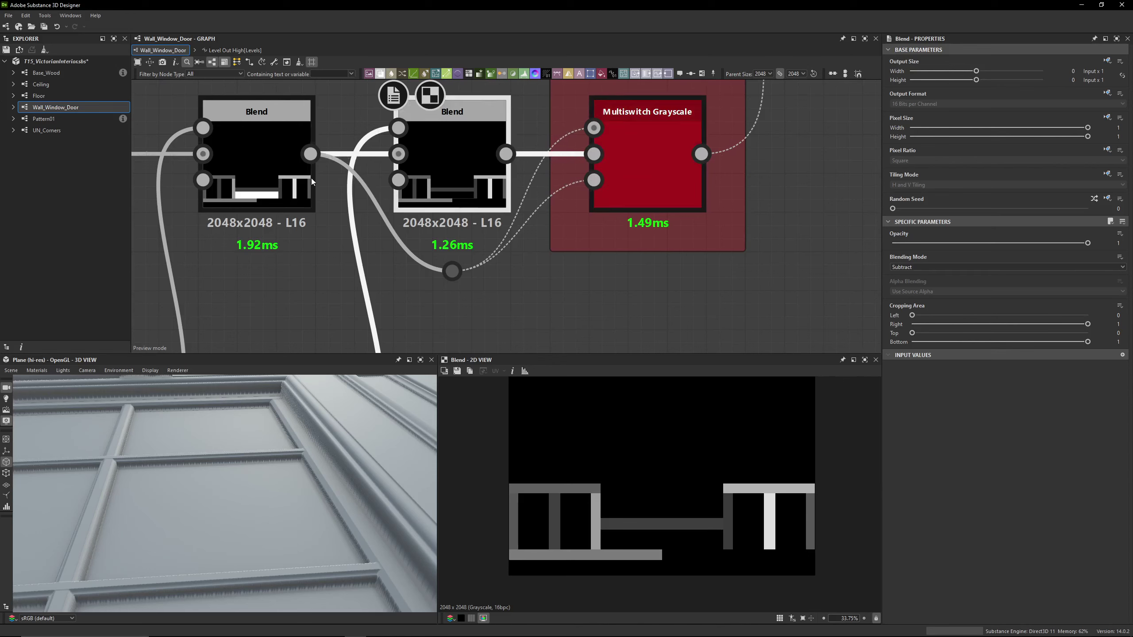
click(404, 184)
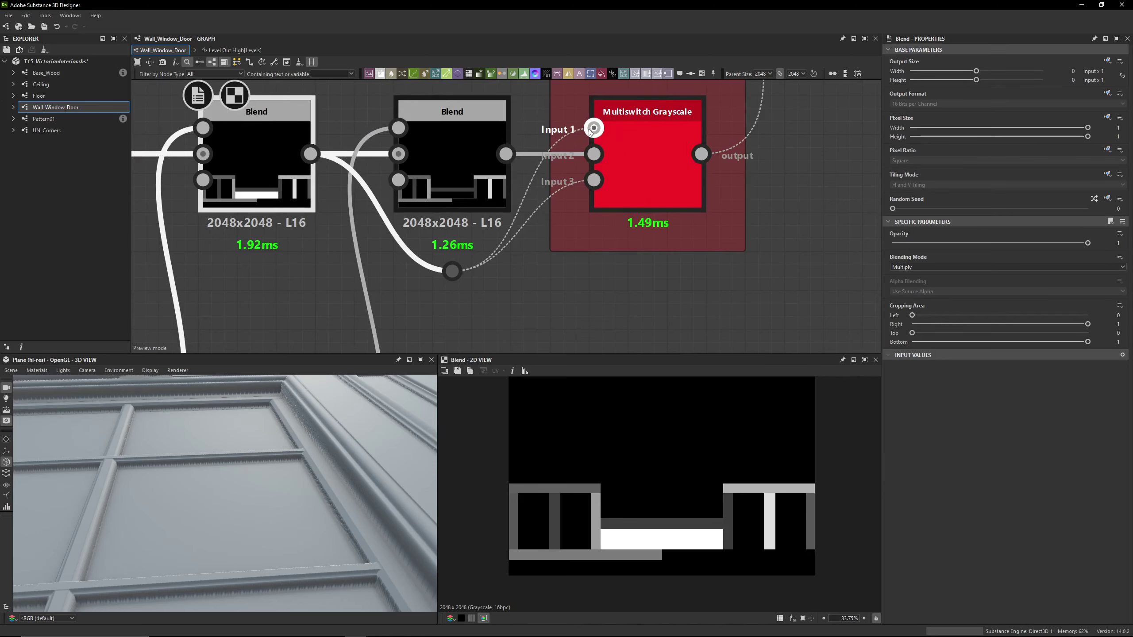
Preview the Planks Blend fed by the Multiswitch Grayscale and inspect its effect on the paneling in the 3D view
scroll(643, 172, down, 5)
middle_drag(655, 155, 589, 271)
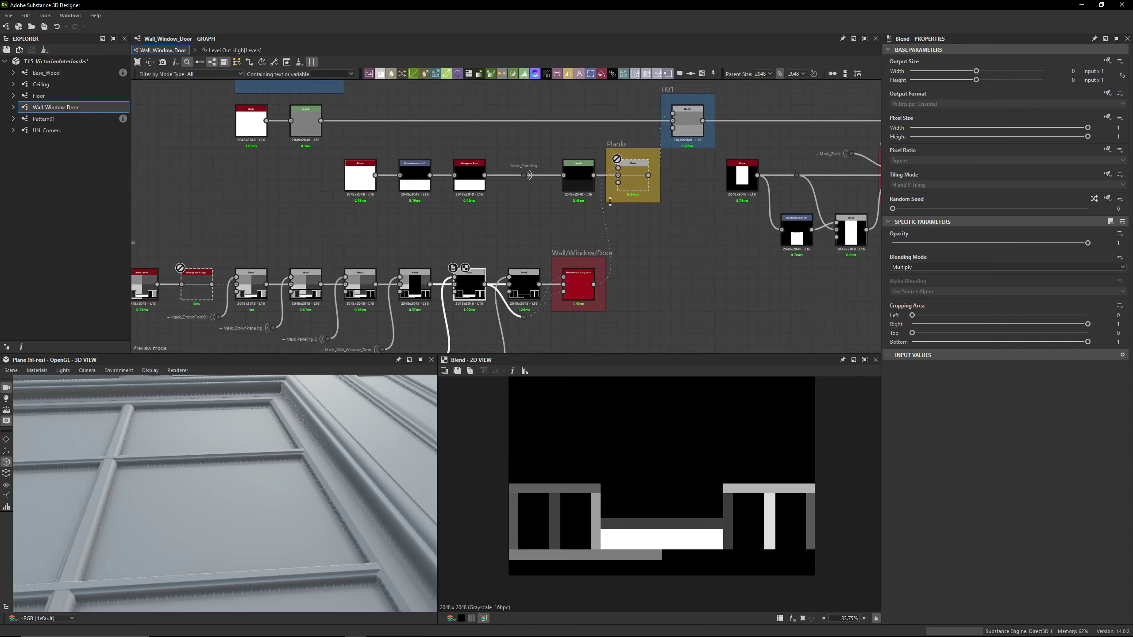
scroll(601, 168, up, 3)
click(674, 181)
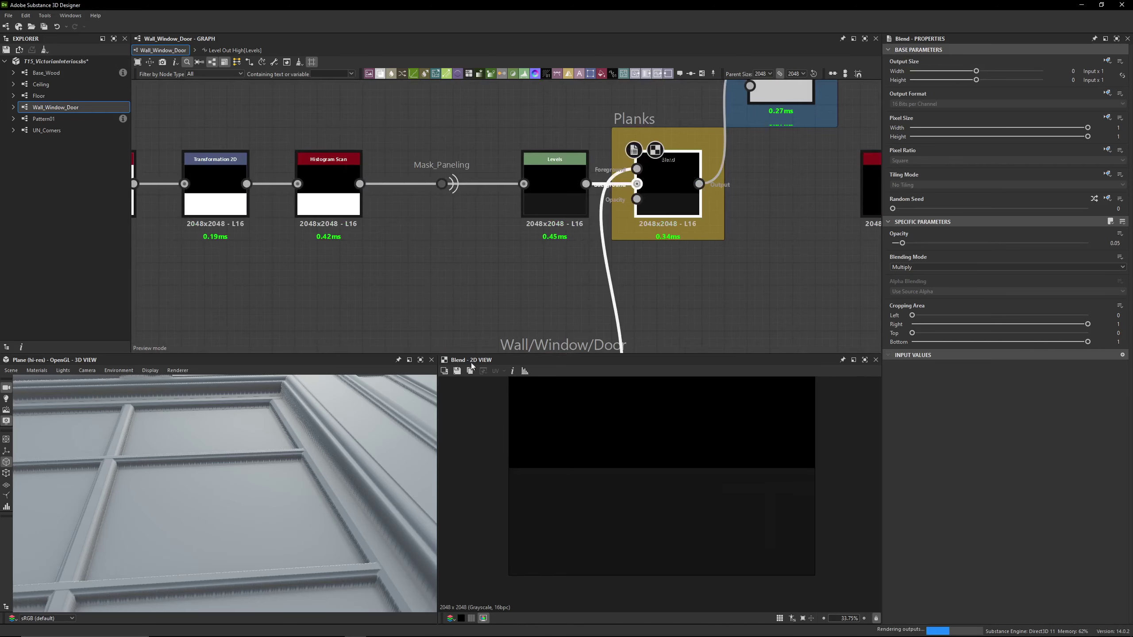
drag(286, 449, 213, 374)
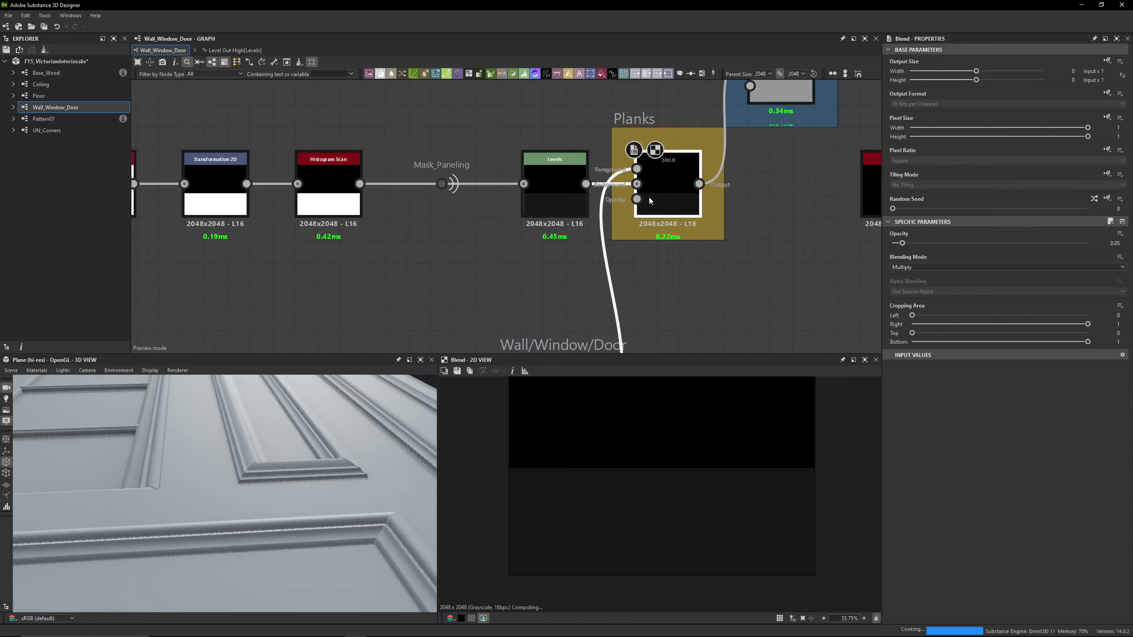
drag(260, 477, 291, 491)
scroll(333, 257, down, 3)
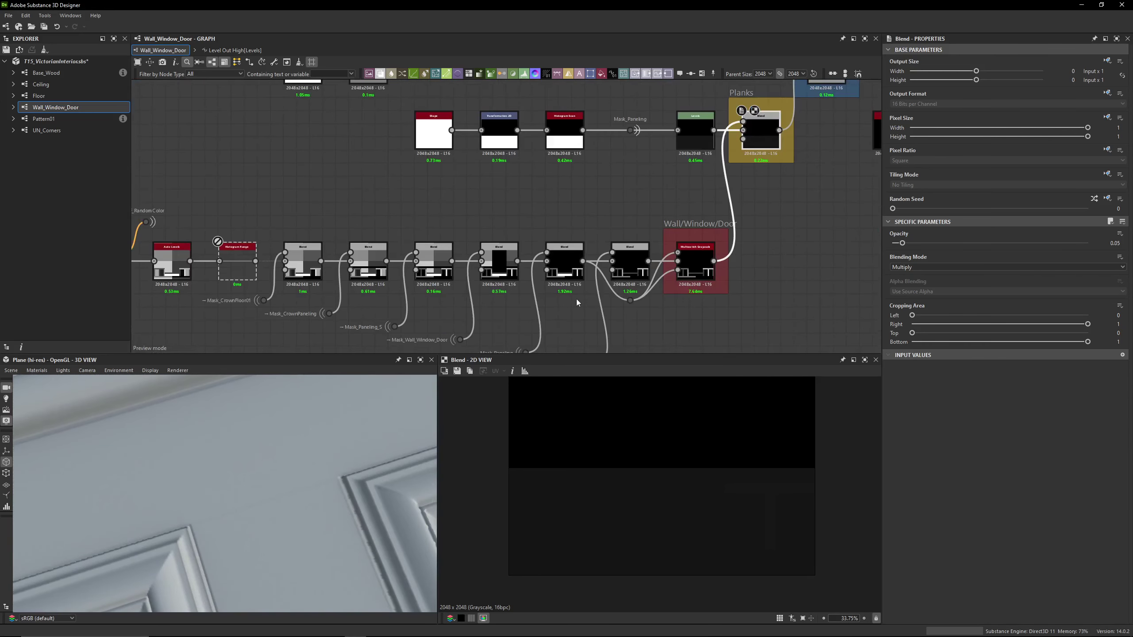
middle_drag(576, 300, 408, 358)
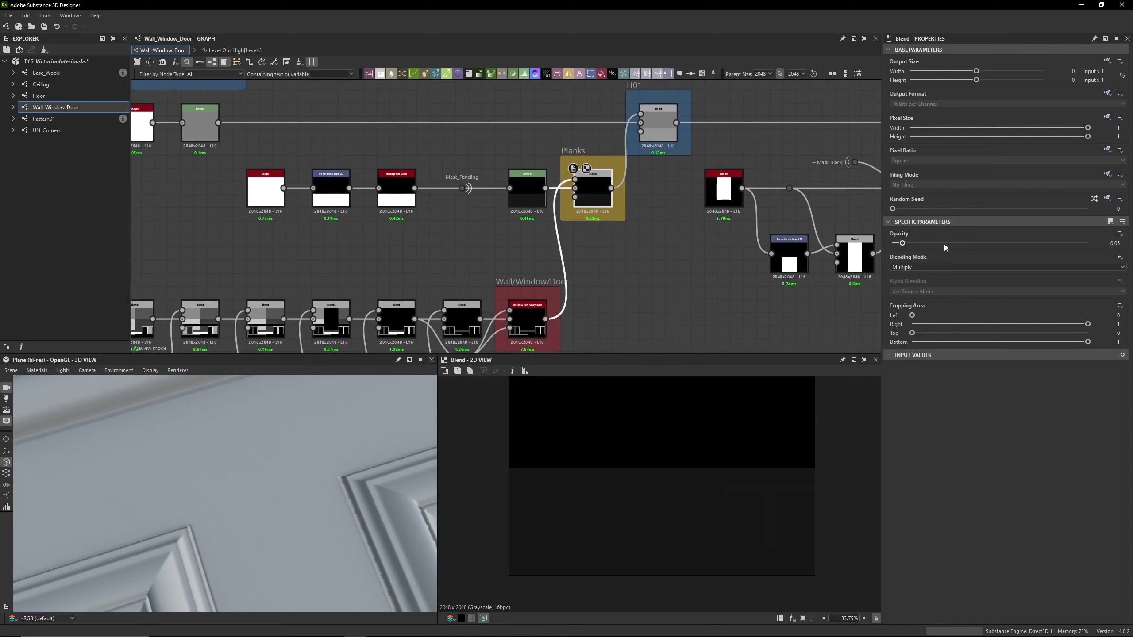
Try an opacity of 0.29 on the Planks Blend, inspect it in the 3D view, and undo the change
click(947, 245)
drag(303, 517, 276, 475)
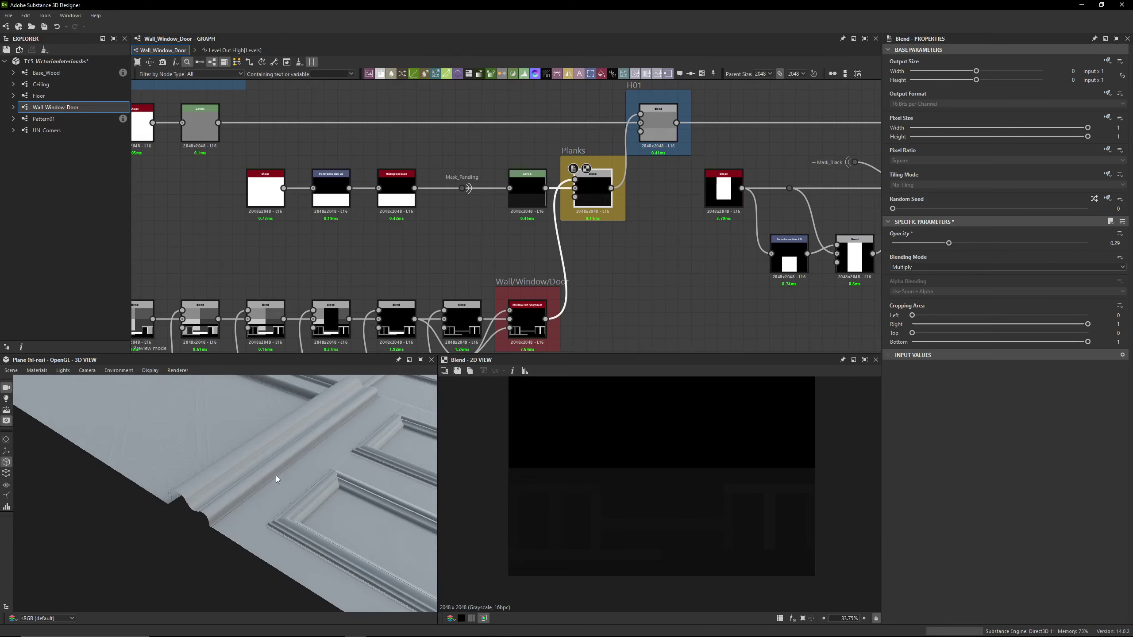
key(ctrl+z)
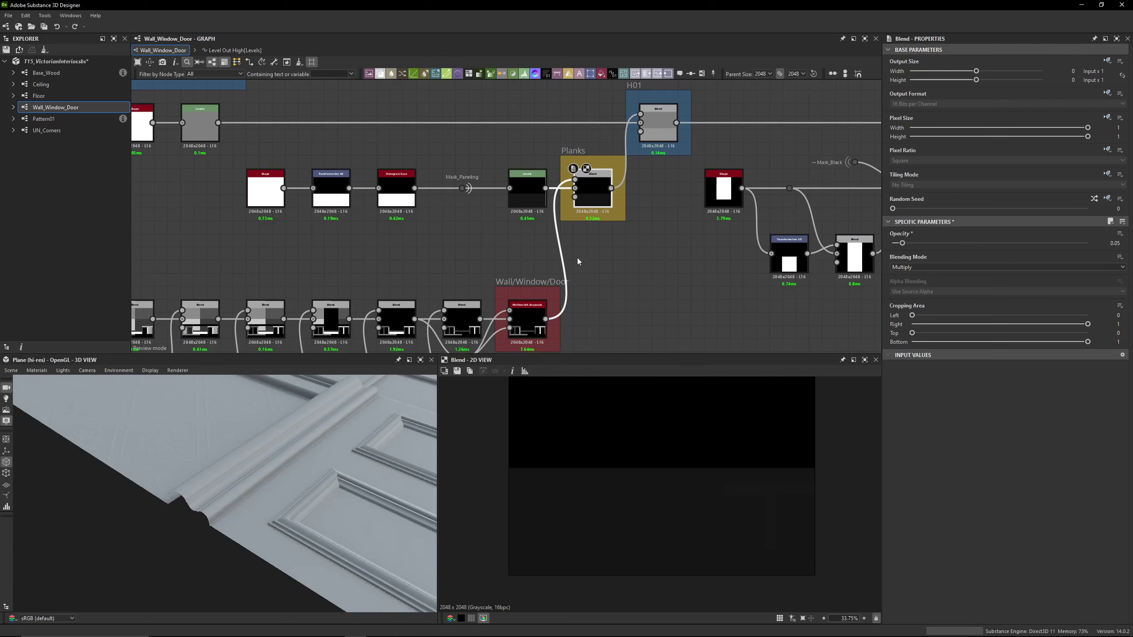
Preview the Subtract Blend fed by Mask_Paneling_S and examine its grayscale strips around the panels up close
middle_drag(577, 258, 682, 157)
scroll(439, 255, up, 3)
click(425, 230)
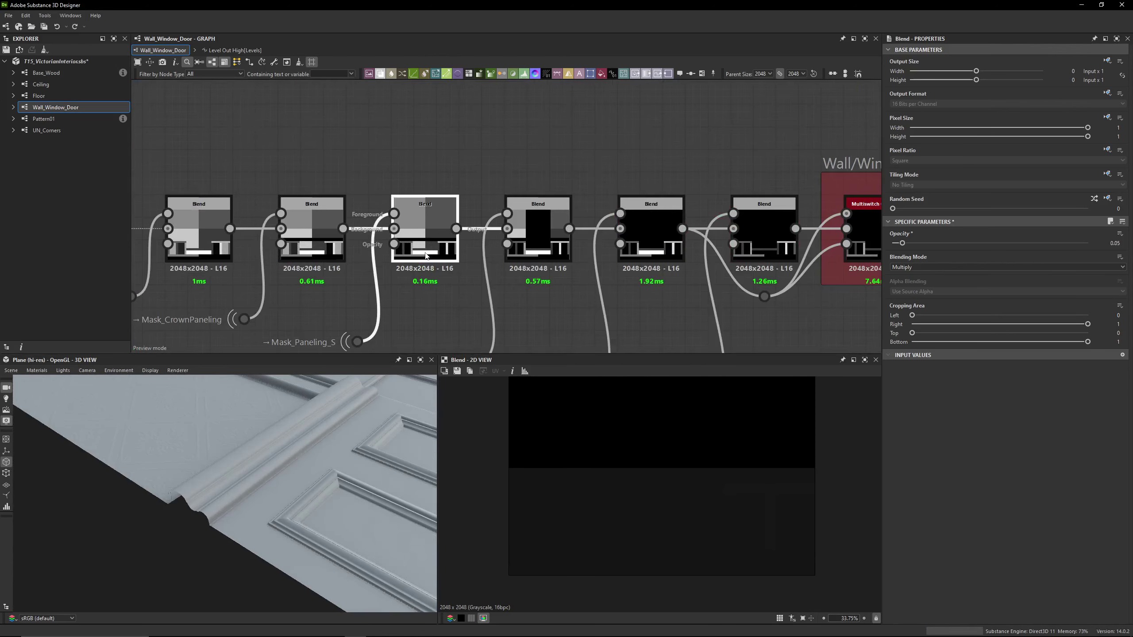
scroll(727, 502, up, 5)
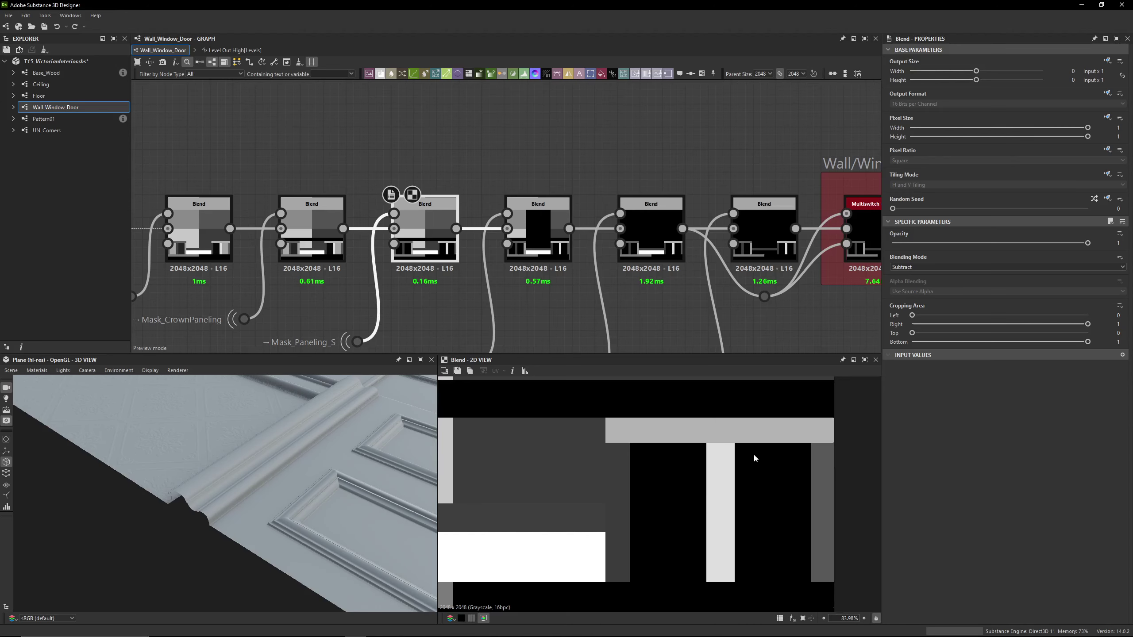
scroll(760, 471, down, 5)
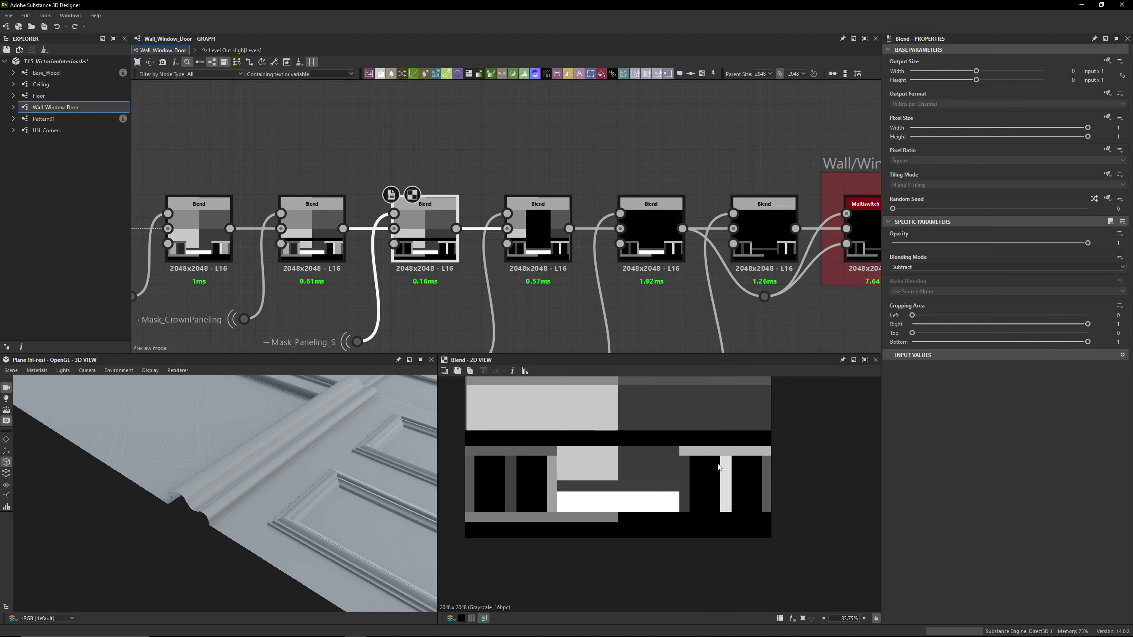
scroll(522, 461, up, 7)
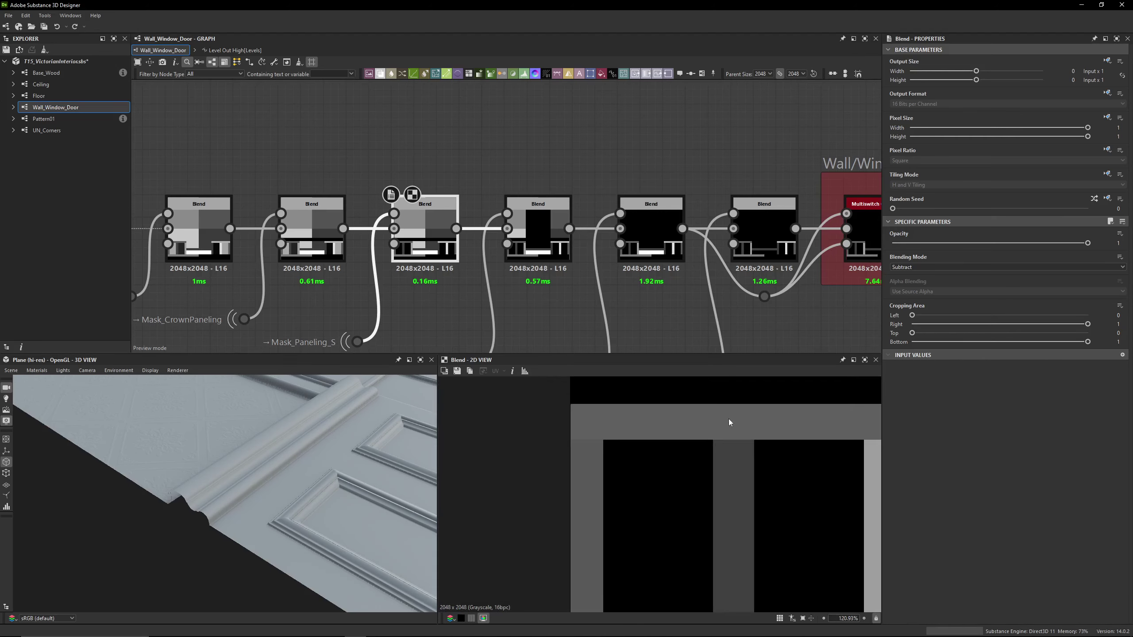
scroll(749, 459, down, 4)
Preview the Planks Blend and the H01 Add (Linear Dodge) Blend that it feeds
scroll(708, 207, down, 4)
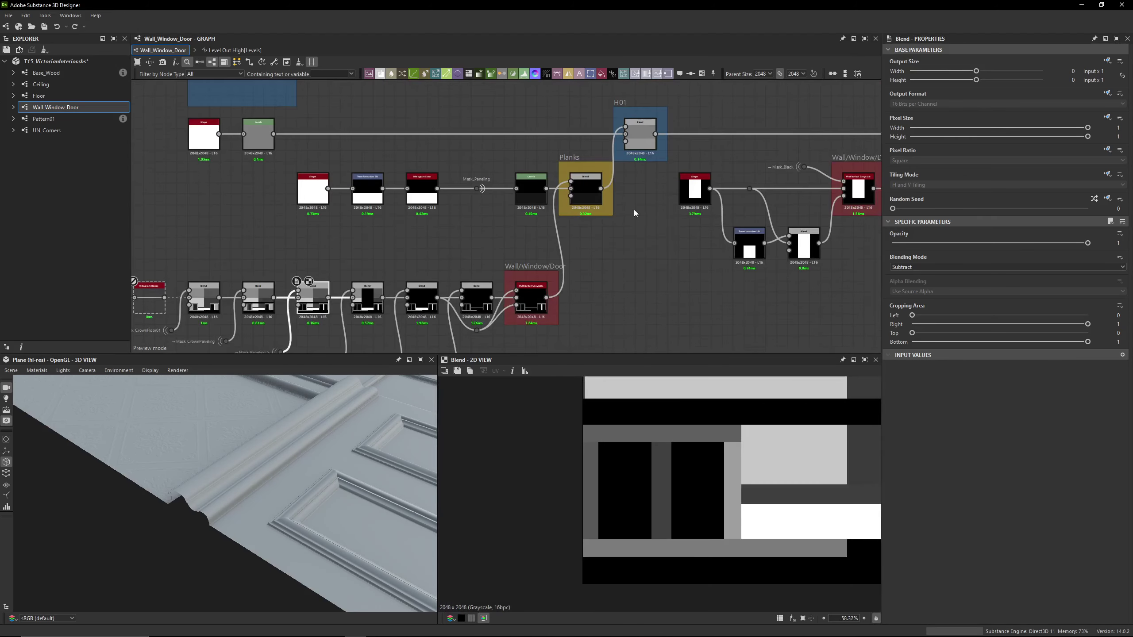
click(586, 185)
scroll(676, 283, down, 5)
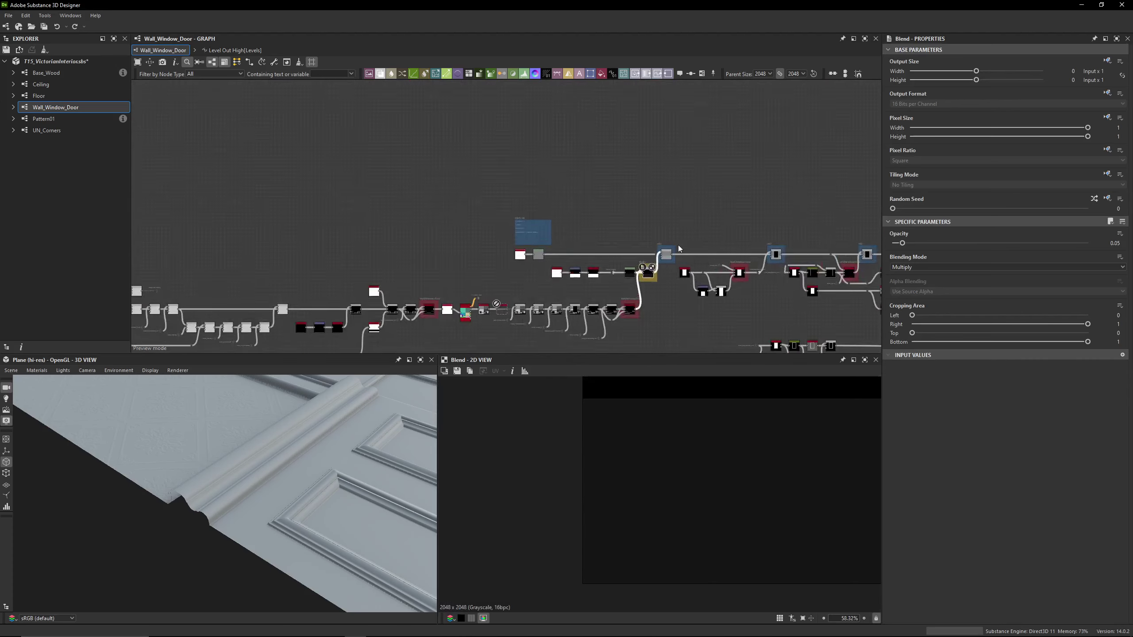
scroll(661, 264, up, 5)
click(661, 264)
scroll(660, 264, down, 6)
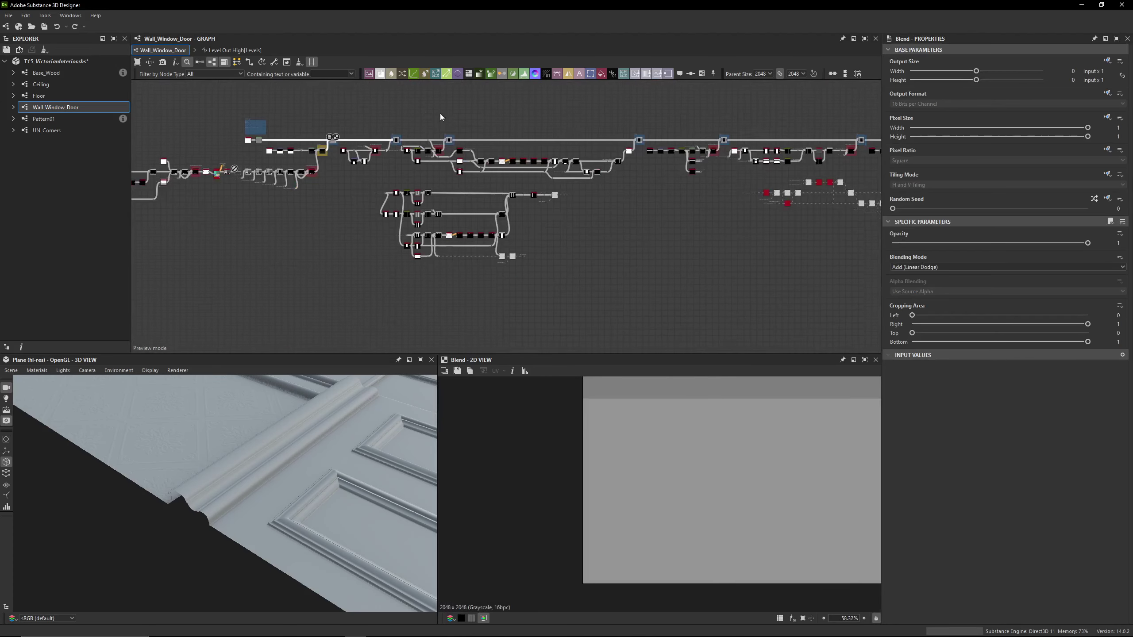
Preview the last Subtract Blend in the window inner frame mask group, fitting the whole mask in the 2D view
middle_drag(542, 218, 456, 244)
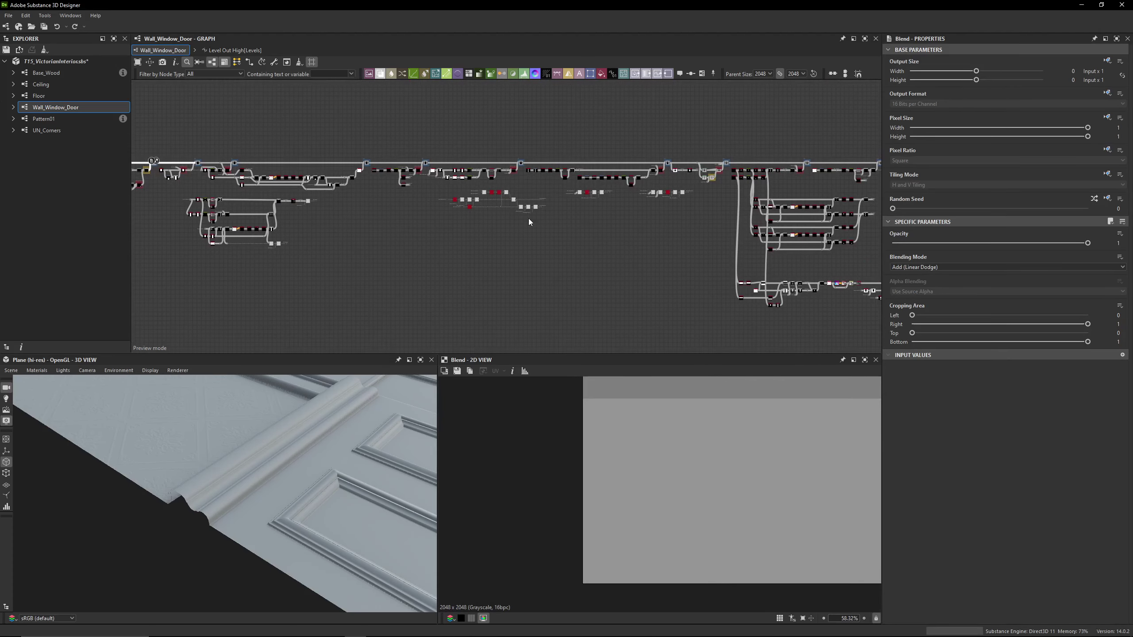
scroll(529, 217, up, 4)
scroll(354, 192, up, 2)
scroll(354, 191, up, 2)
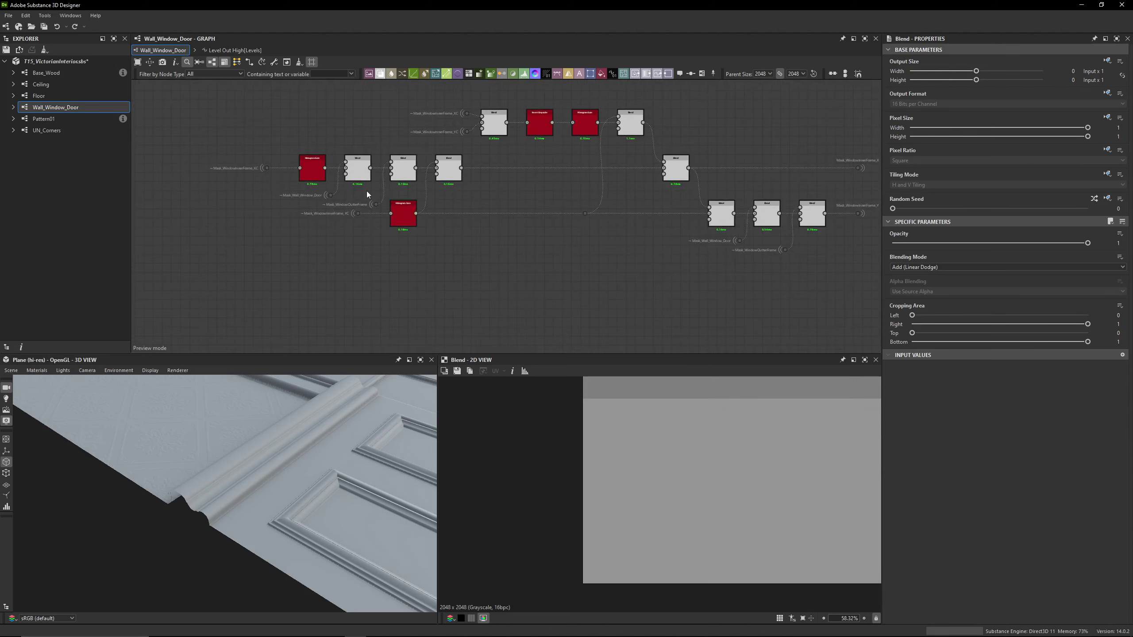
middle_drag(843, 188, 601, 203)
click(572, 228)
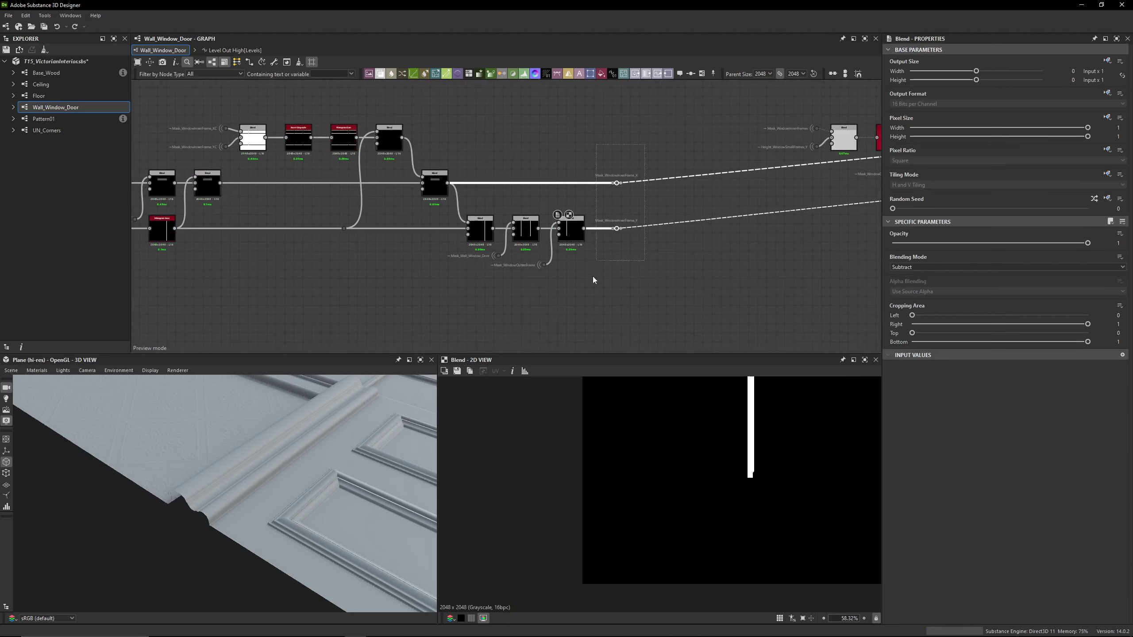
key(f)
Preview the final Multiply Blend of the horizontal small window frames mask and select its Mask_WindowSmallFrames_X portal
scroll(716, 290, down, 3)
middle_drag(847, 220, 488, 218)
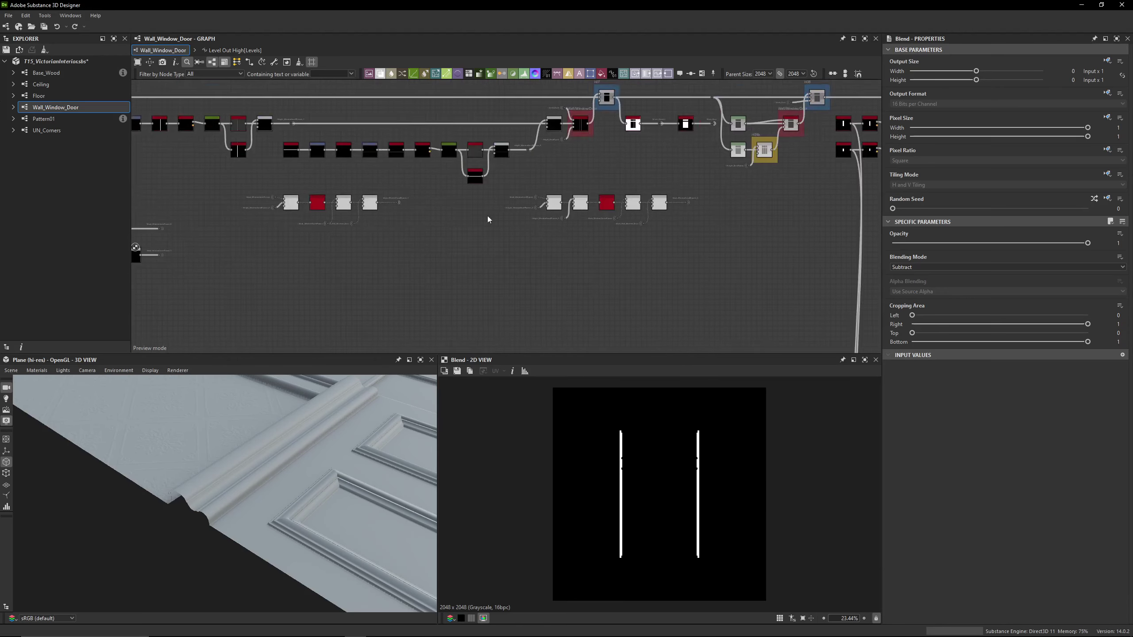
scroll(491, 218, down, 3)
scroll(599, 239, up, 4)
click(593, 190)
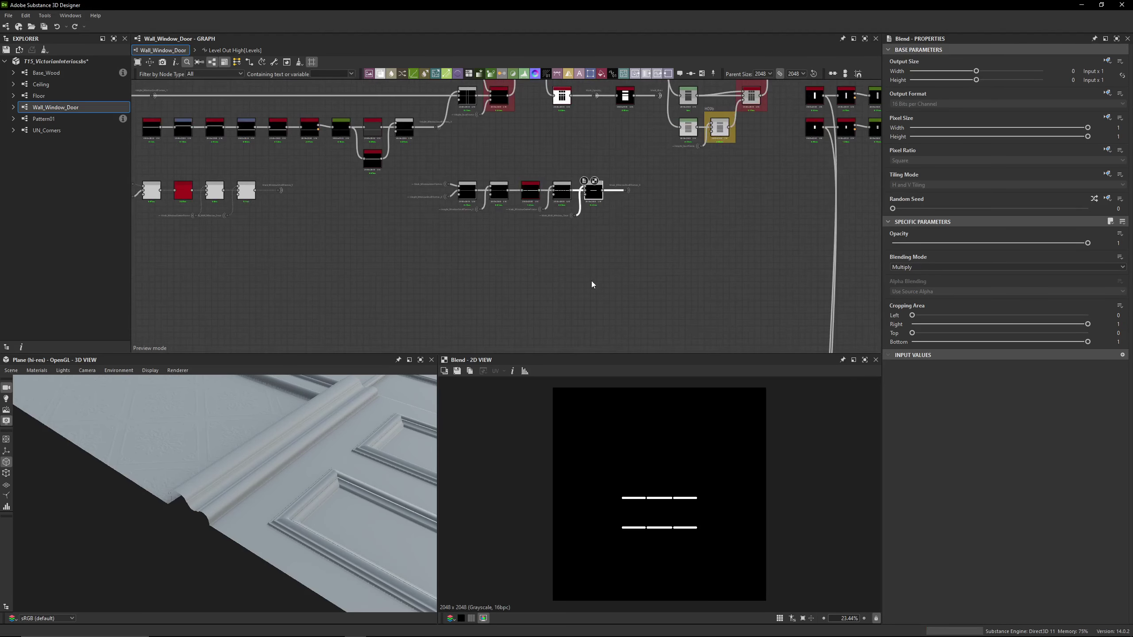
middle_drag(641, 183, 628, 249)
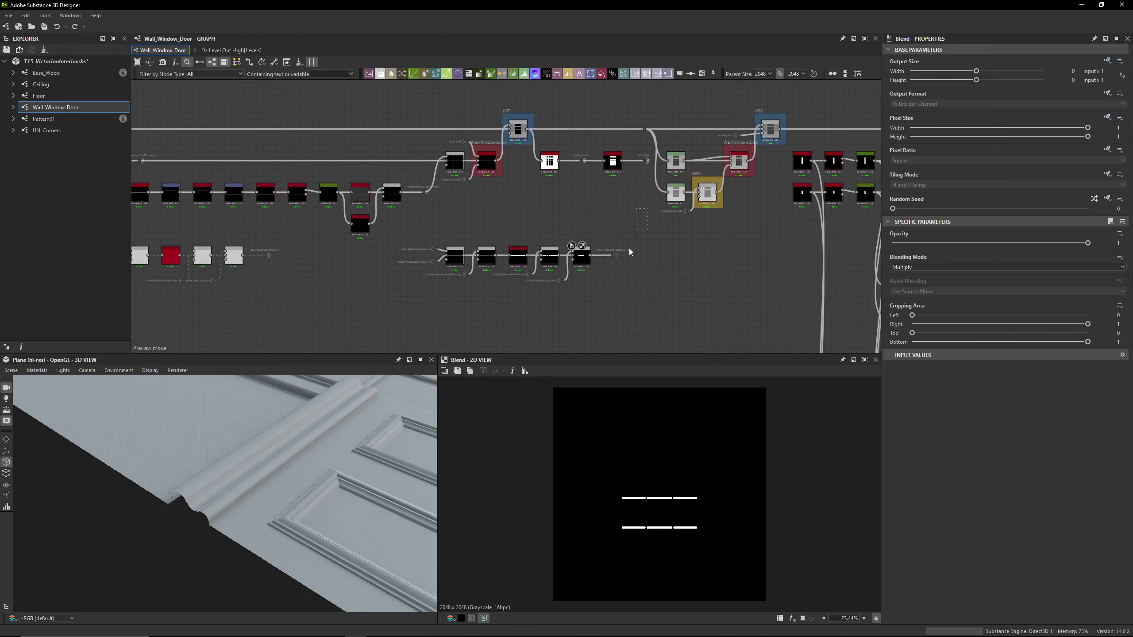
click(627, 250)
Trace the connections of the Mask_WindowSmallFrames_X portal across the graph and return to its mask group
scroll(656, 268, down, 4)
middle_drag(428, 257, 171, 249)
middle_drag(848, 130, 187, 158)
middle_drag(847, 152, 370, 165)
middle_drag(852, 94, 468, 192)
middle_drag(718, 176, 558, 156)
middle_drag(357, 165, 826, 140)
middle_drag(150, 173, 598, 149)
middle_drag(268, 221, 647, 170)
middle_drag(312, 252, 638, 207)
middle_drag(257, 247, 609, 233)
scroll(609, 233, up, 6)
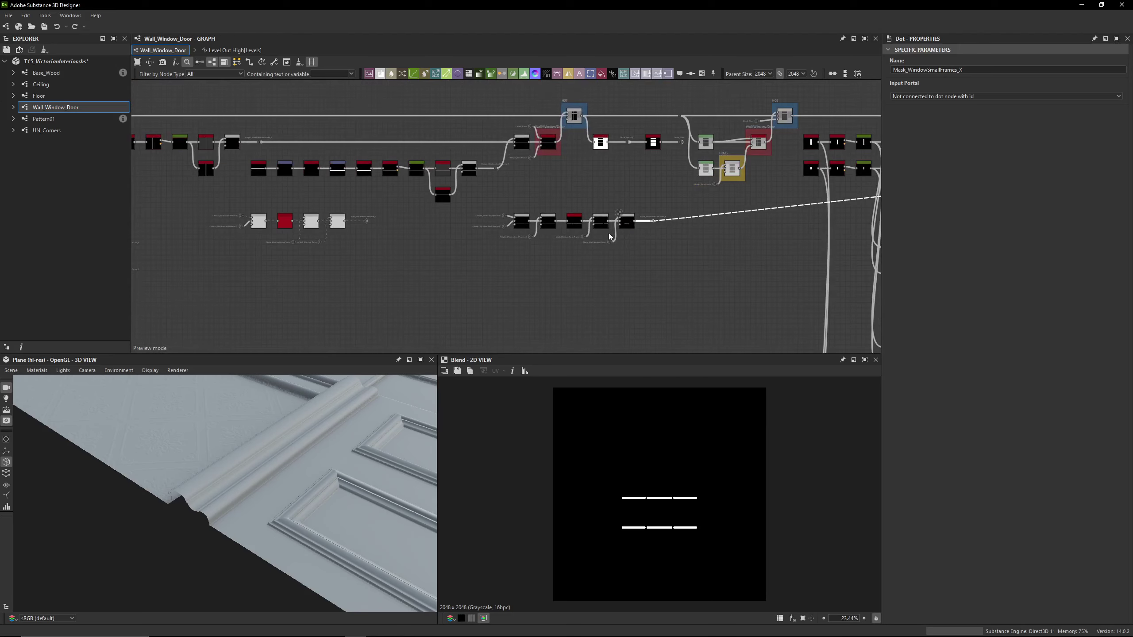
Preview the Mask_WindowSmallFrames_X chain from its first Blend through the Histogram Scan to the final Multiply Blend and output portal
scroll(452, 277, up, 3)
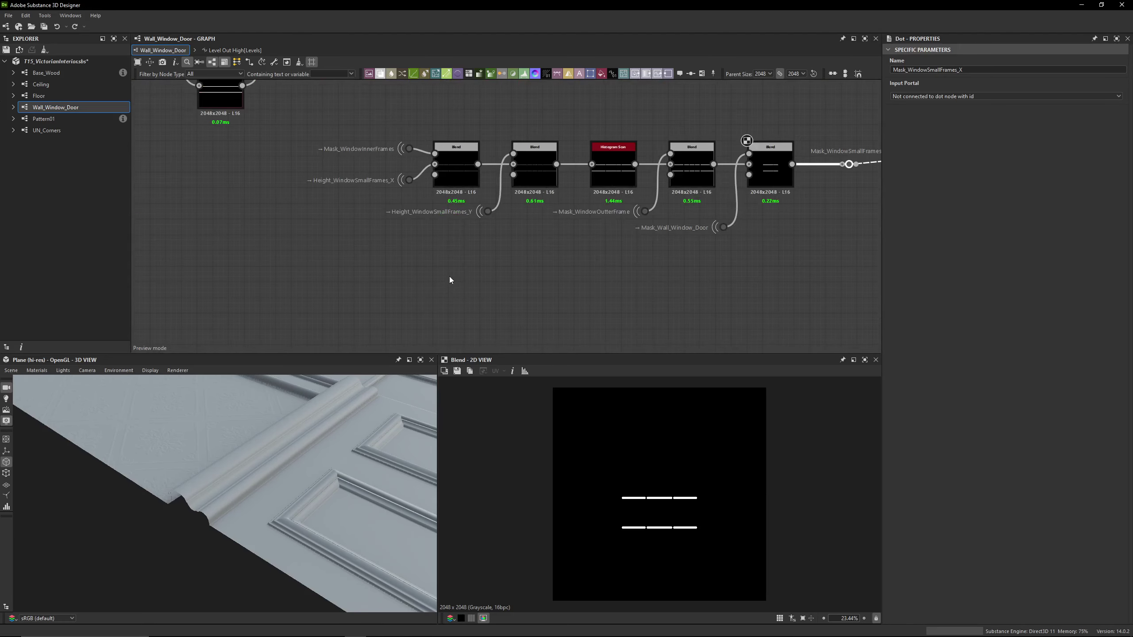
click(464, 170)
click(535, 174)
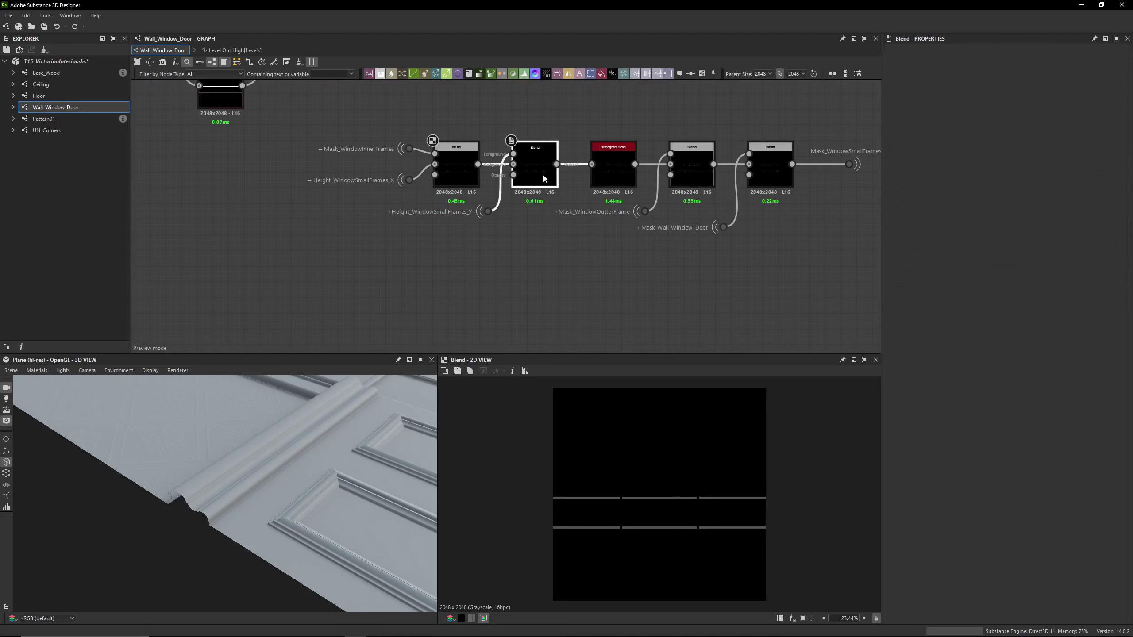
click(618, 179)
click(692, 183)
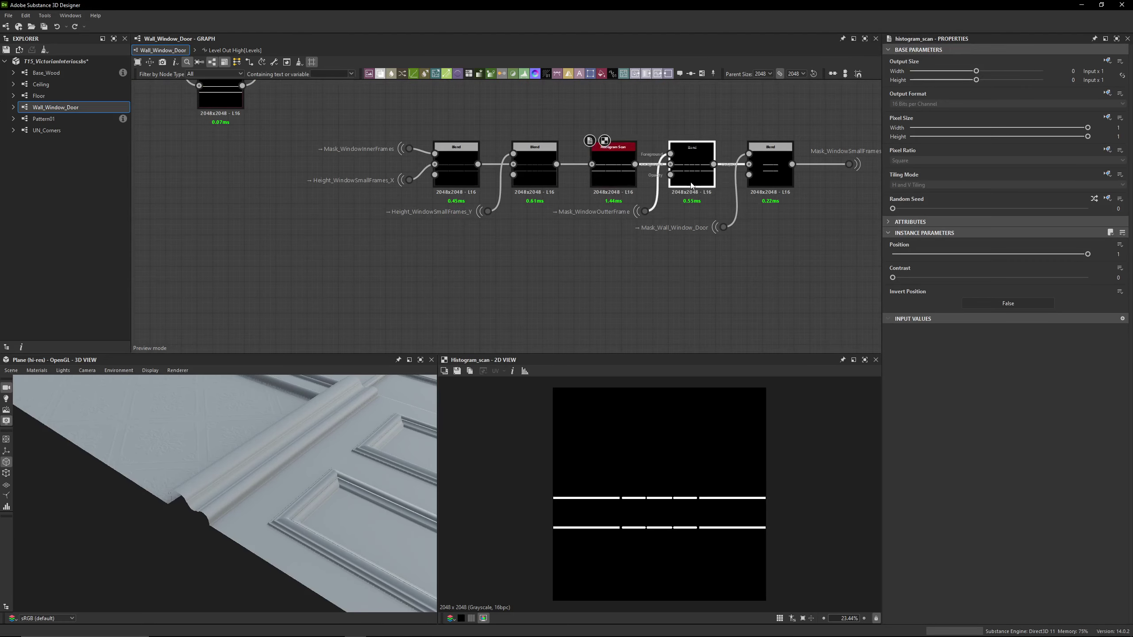
click(772, 183)
scroll(779, 247, down, 4)
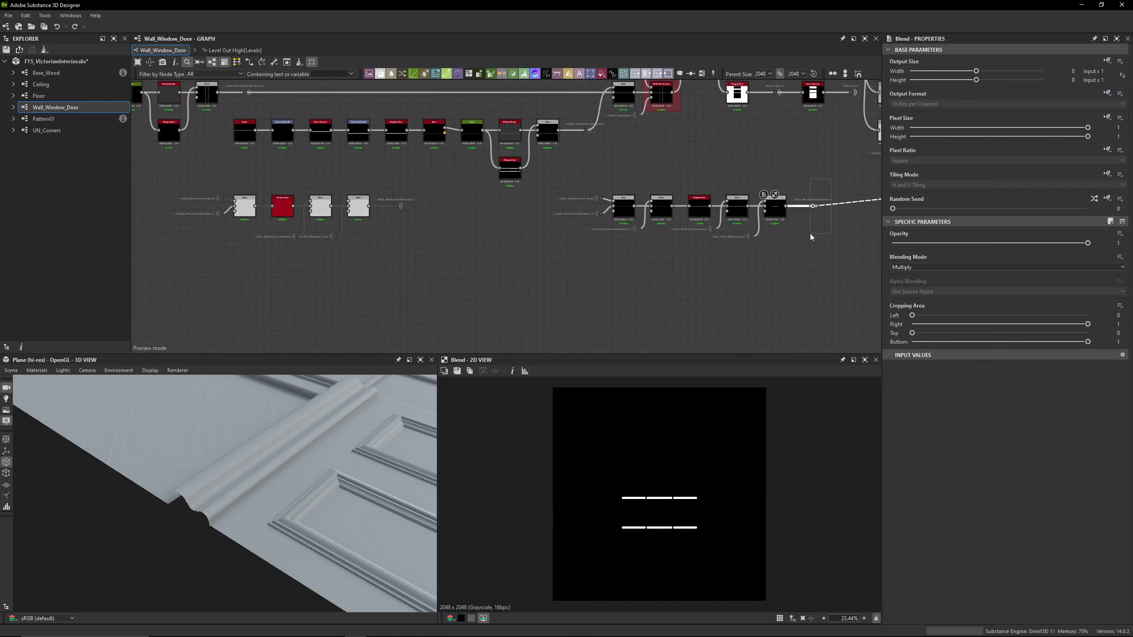
drag(810, 234, 810, 234)
Preview the final Blend of the Mask_WindowSmallFrames_Y group and select its output portal
scroll(221, 209, up, 5)
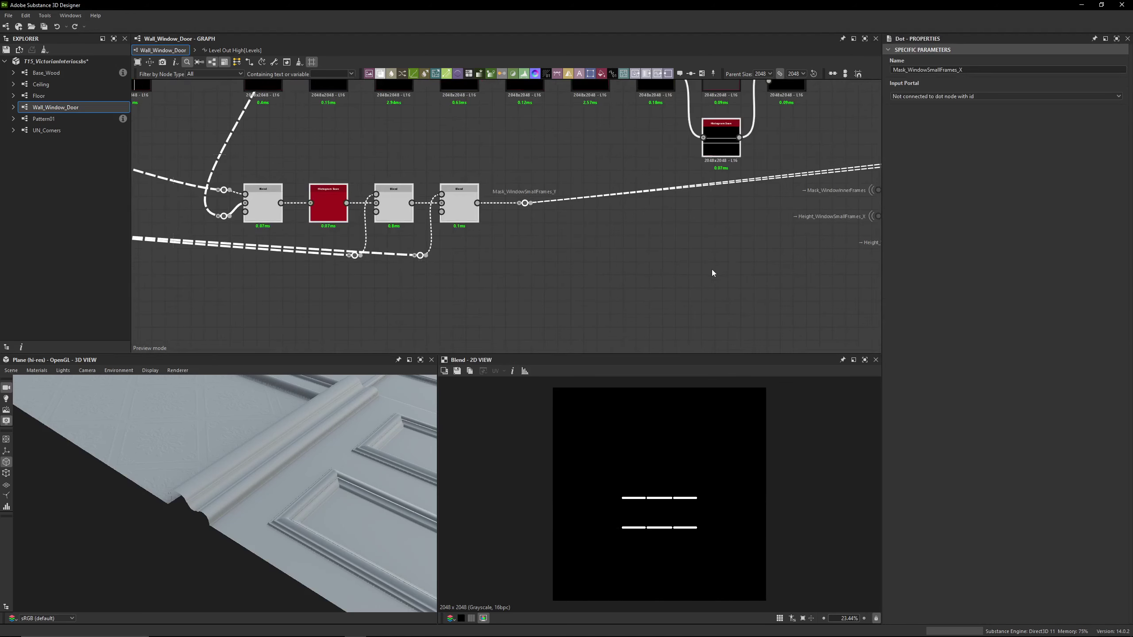
drag(555, 163, 514, 241)
middle_drag(513, 241, 698, 243)
scroll(399, 189, up, 2)
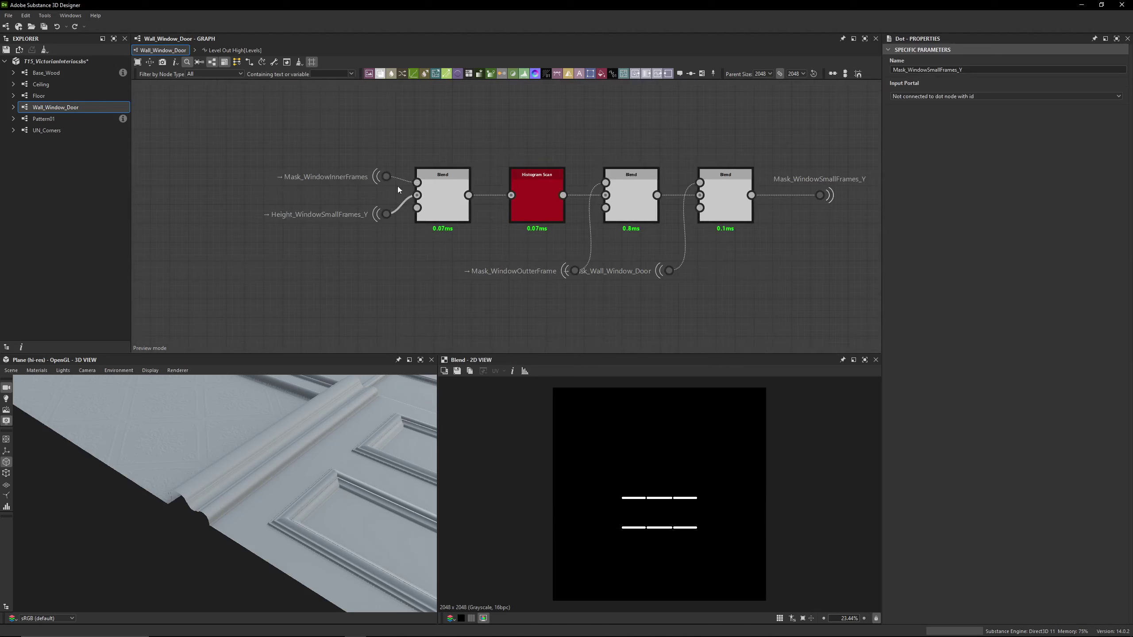
double_click(742, 212)
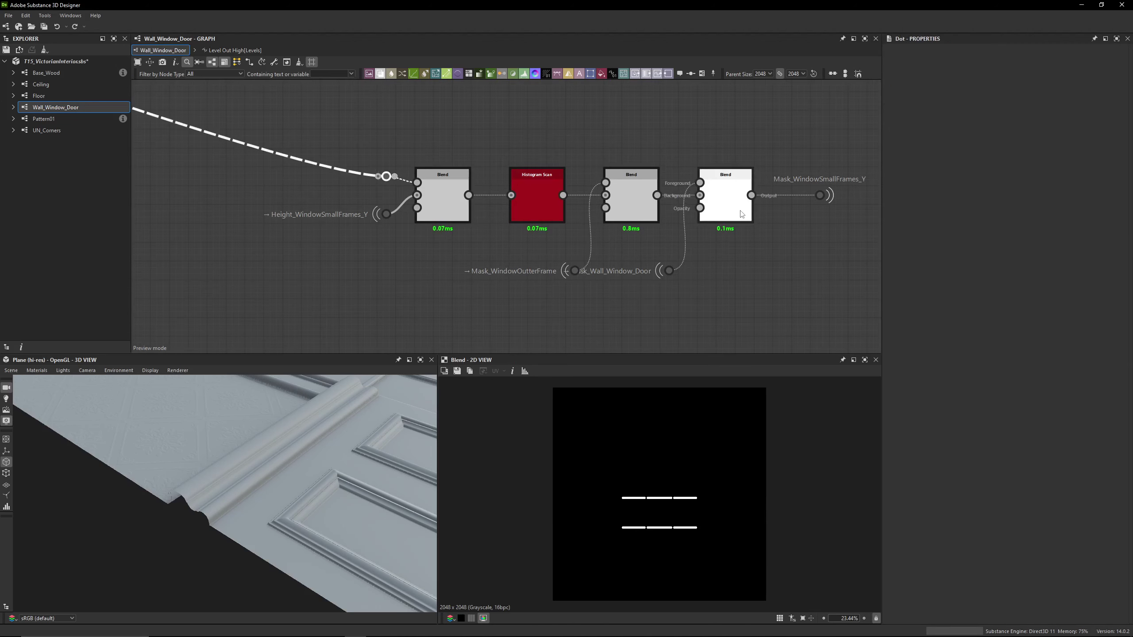
click(820, 195)
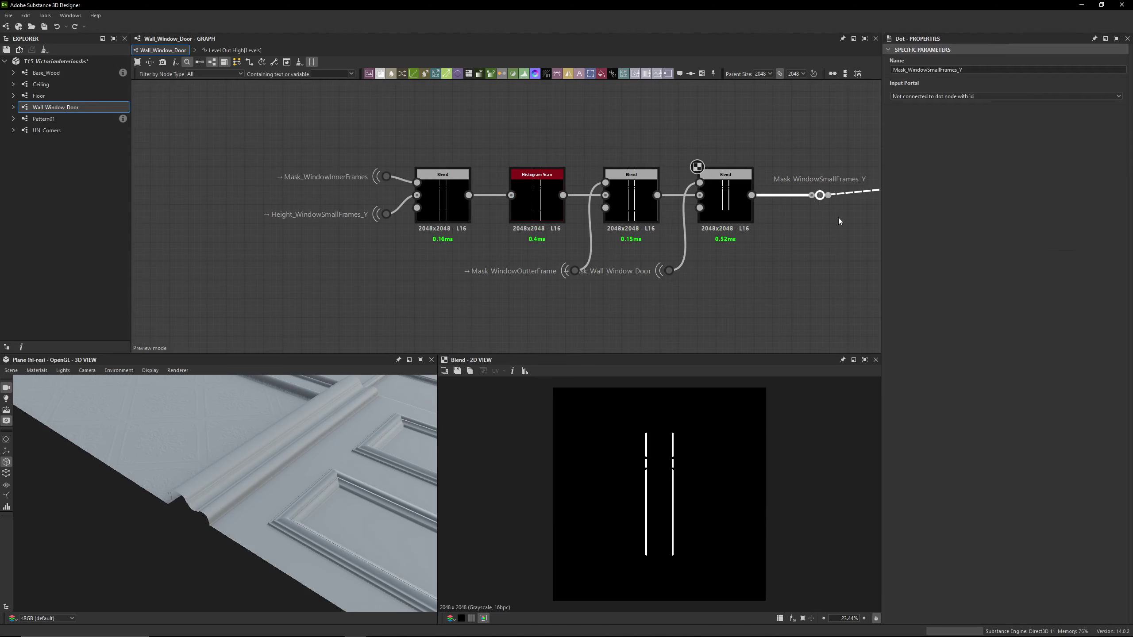
Recheck the final Subtract Blend that produces the vertical window inner frame mask
scroll(298, 255, down, 3)
middle_drag(312, 250, 679, 241)
scroll(584, 267, down, 3)
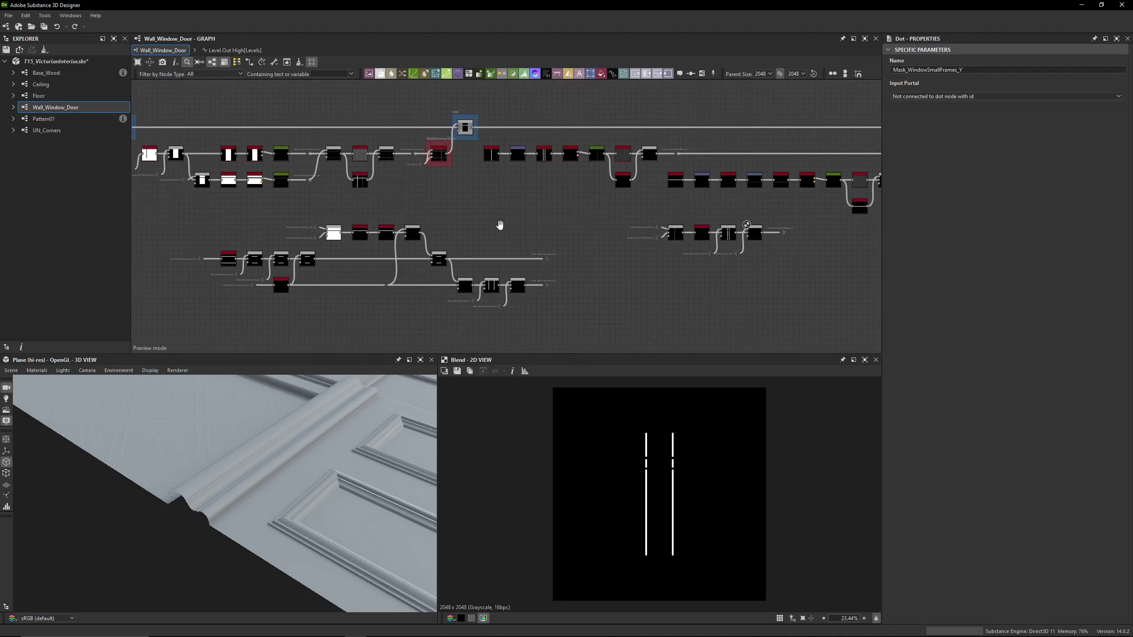
scroll(463, 192, up, 3)
scroll(306, 232, up, 2)
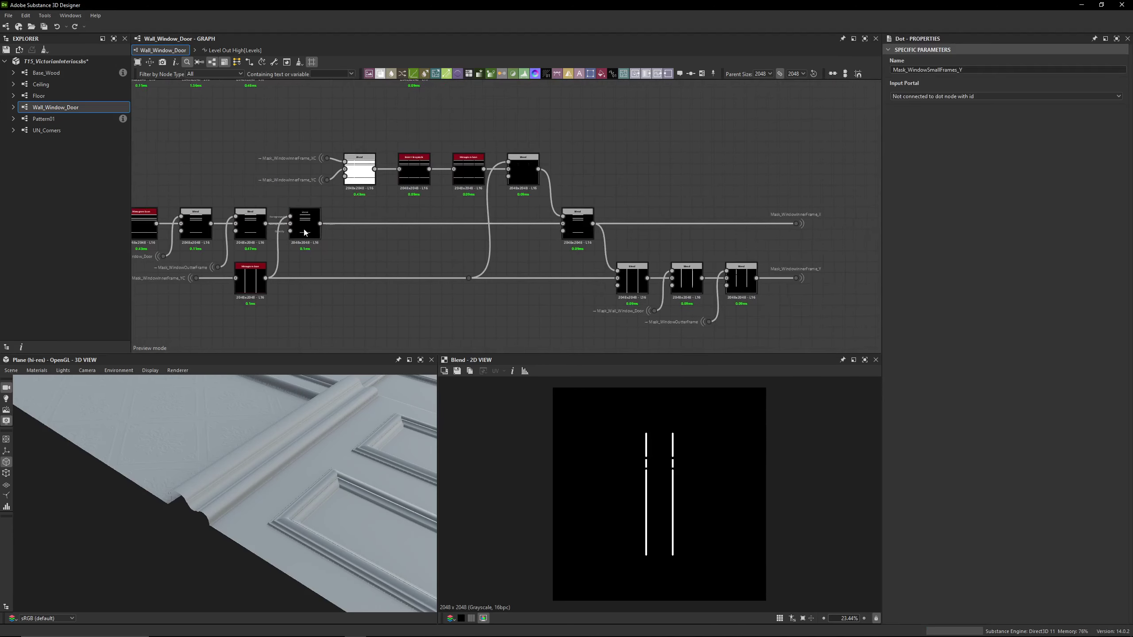
double_click(741, 279)
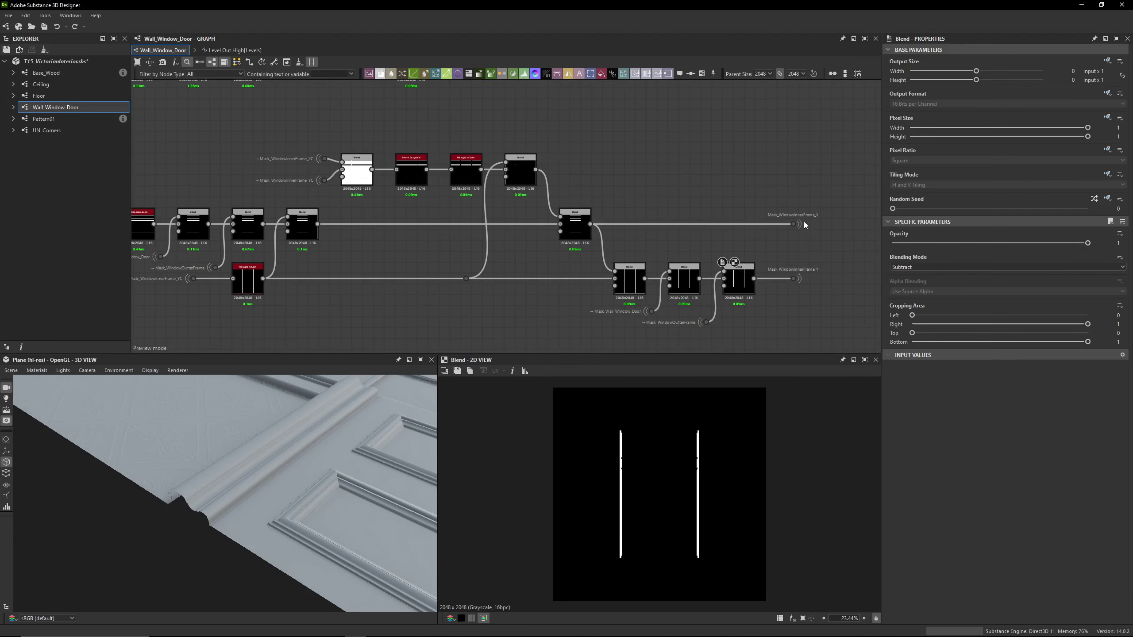
Select the Mask_WindowInnerFrame_X output portal and preview the horizontal window inner frame mask
click(505, 216)
middle_drag(505, 216, 442, 212)
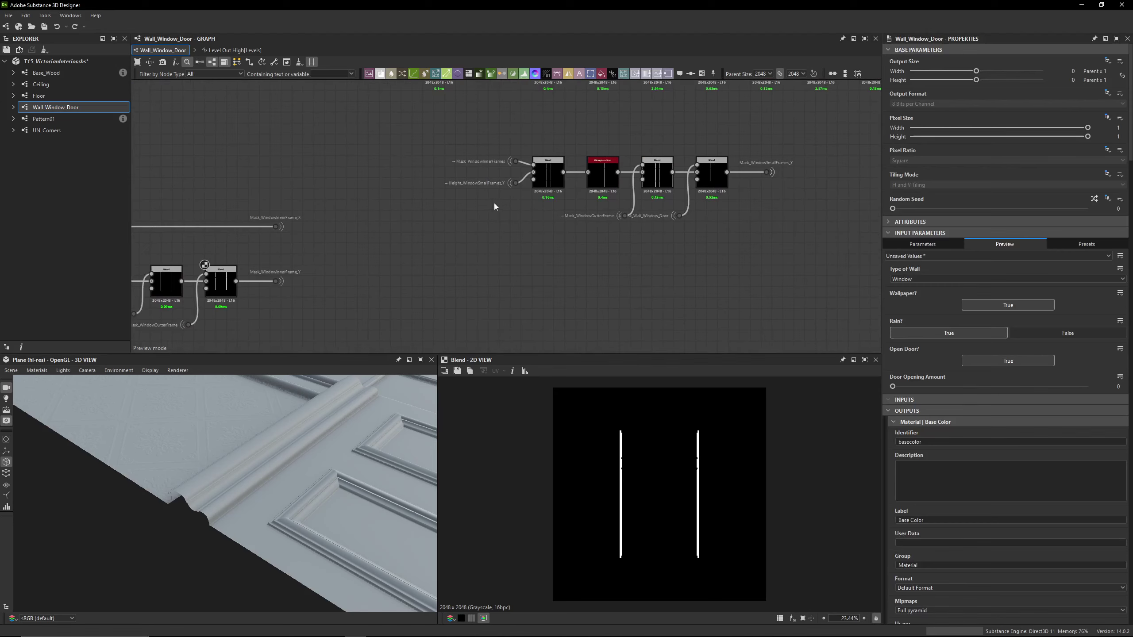
drag(334, 175, 258, 243)
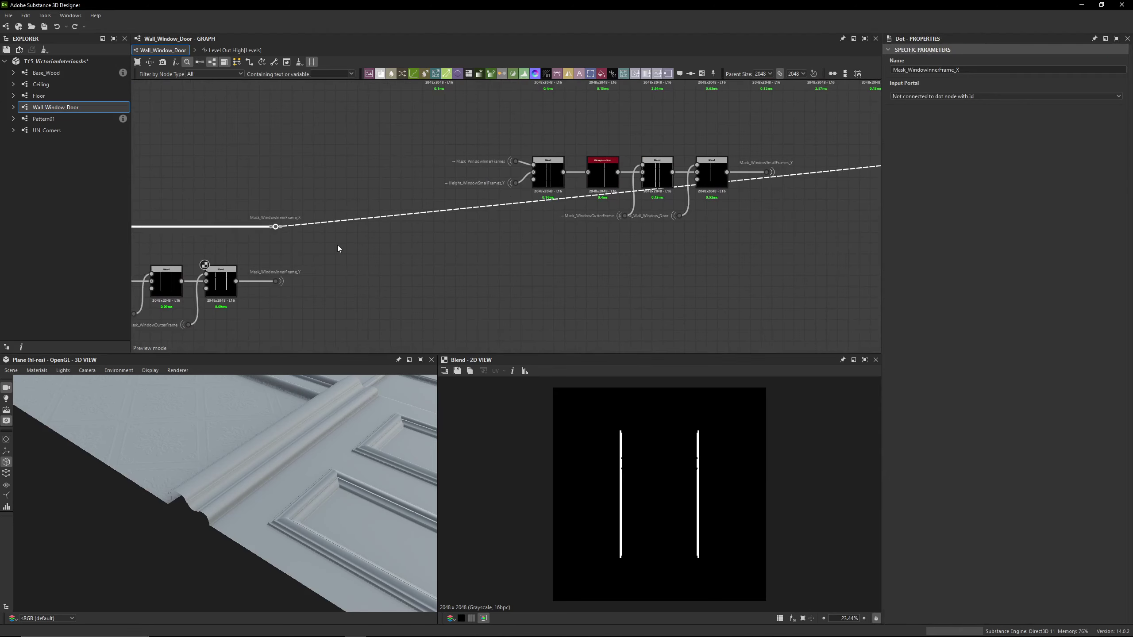
middle_drag(338, 245, 442, 224)
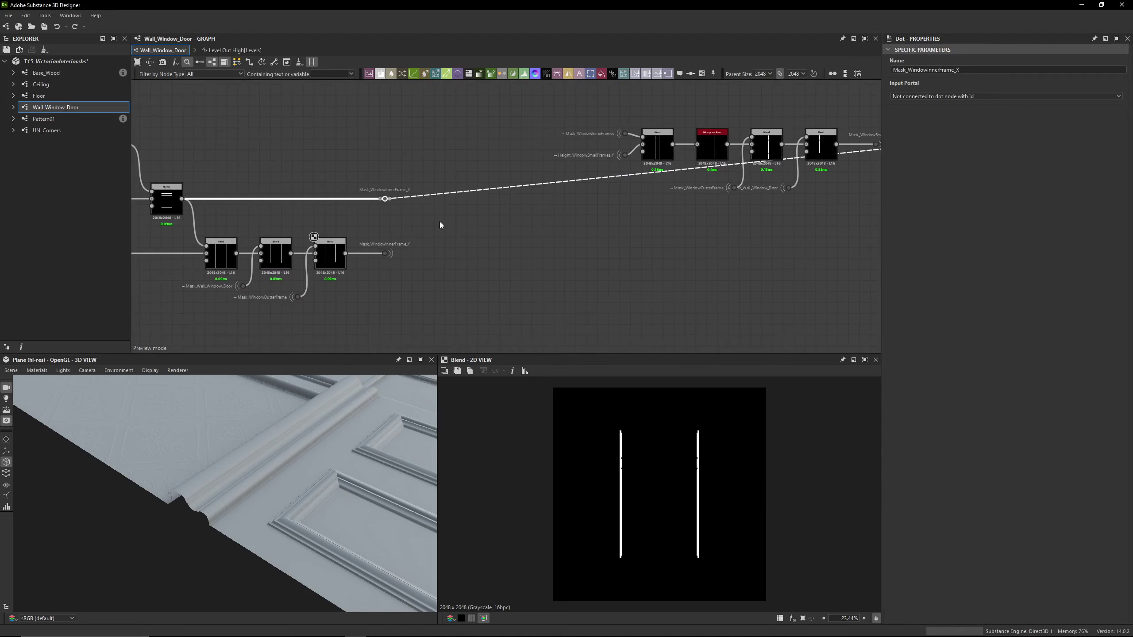
double_click(389, 202)
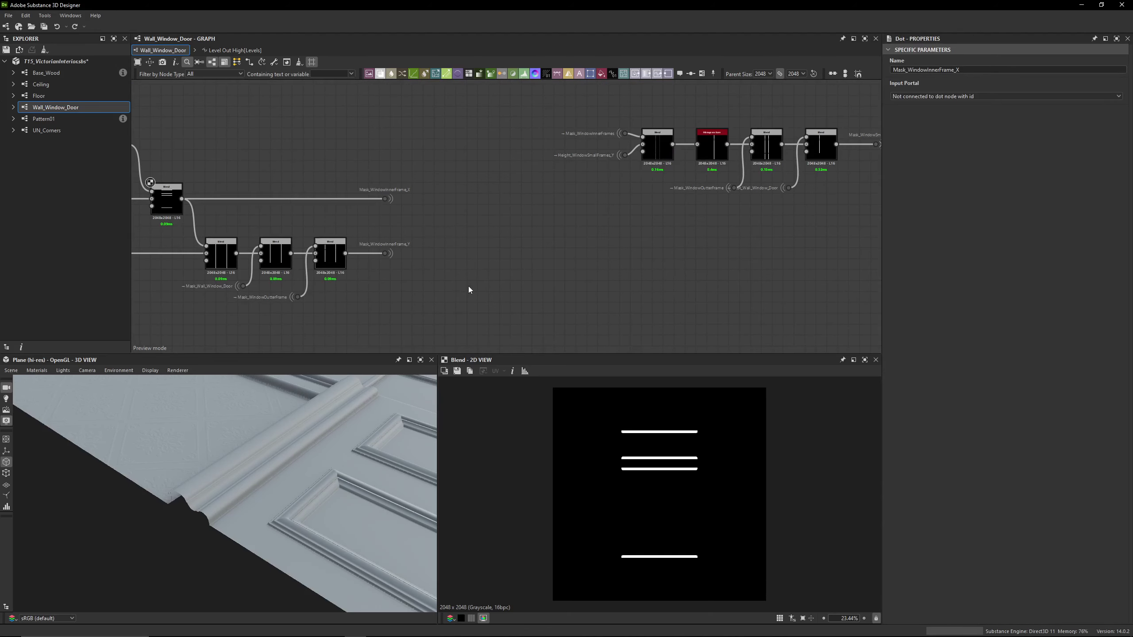
Trace the Mask_WindowInnerFrames input portal of the Mask_WindowSmallFrames_Y group across the graph and return to its first Blend
scroll(558, 196, up, 2)
middle_drag(587, 175, 498, 209)
click(566, 152)
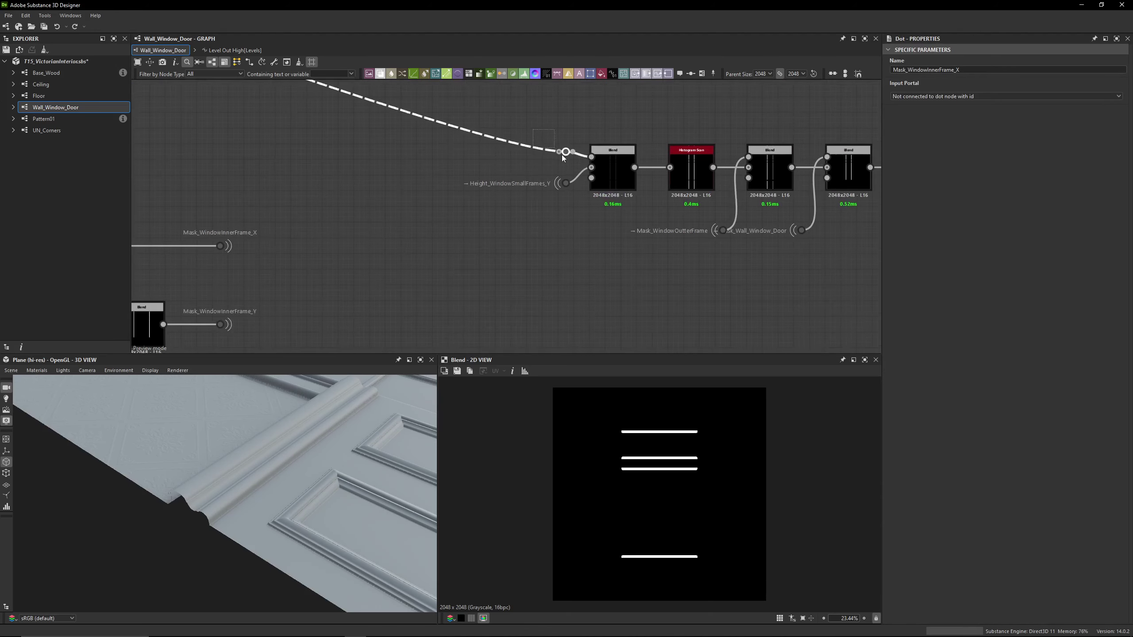
scroll(497, 160, down, 3)
mouse_move(541, 301)
middle_down()
mouse_move(559, 309)
mouse_move(544, 298)
middle_up()
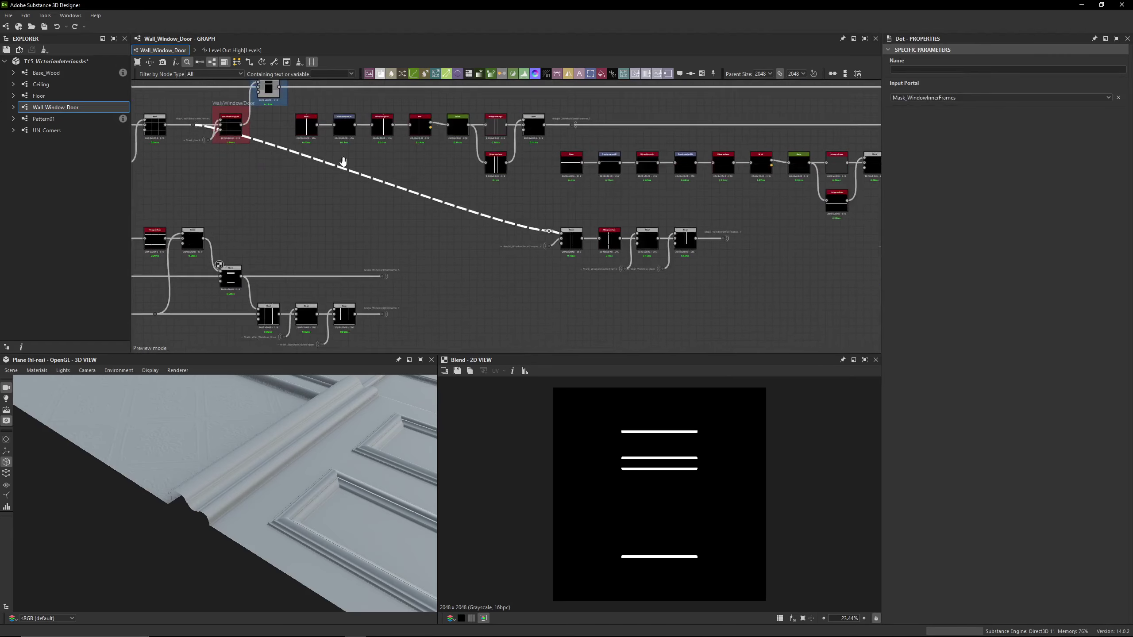
scroll(404, 184, up, 3)
scroll(404, 187, up, 2)
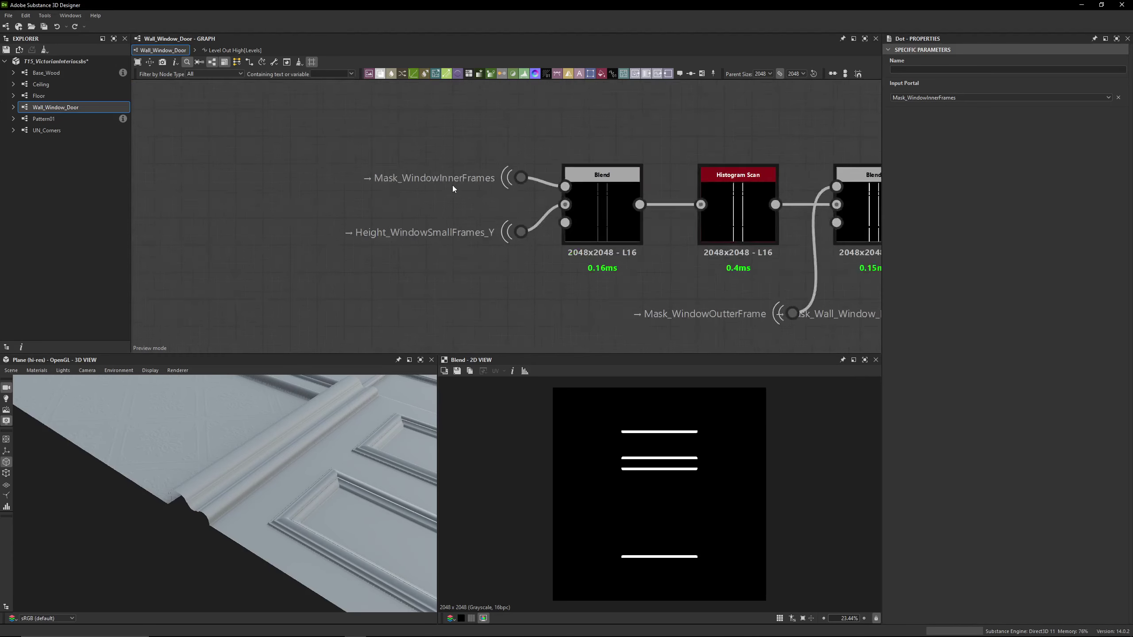
scroll(452, 185, up, 2)
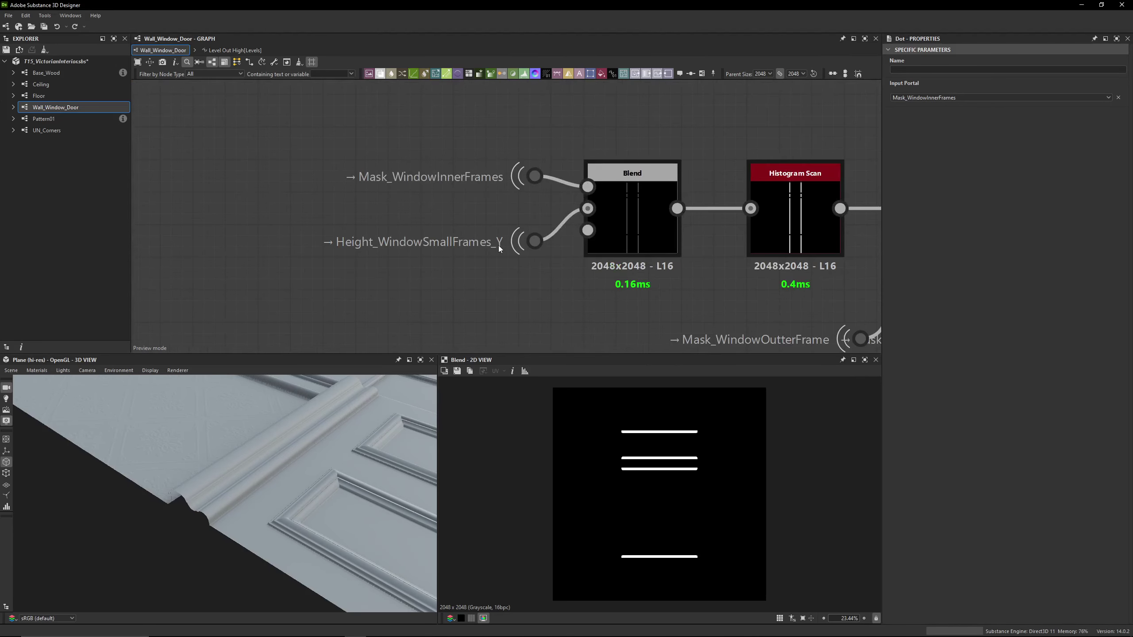
Preview the Mask_WindowSmallFrames_Y chain from its first Subtract Blend through the Histogram Scan to the outer frame Subtract Blend
double_click(648, 214)
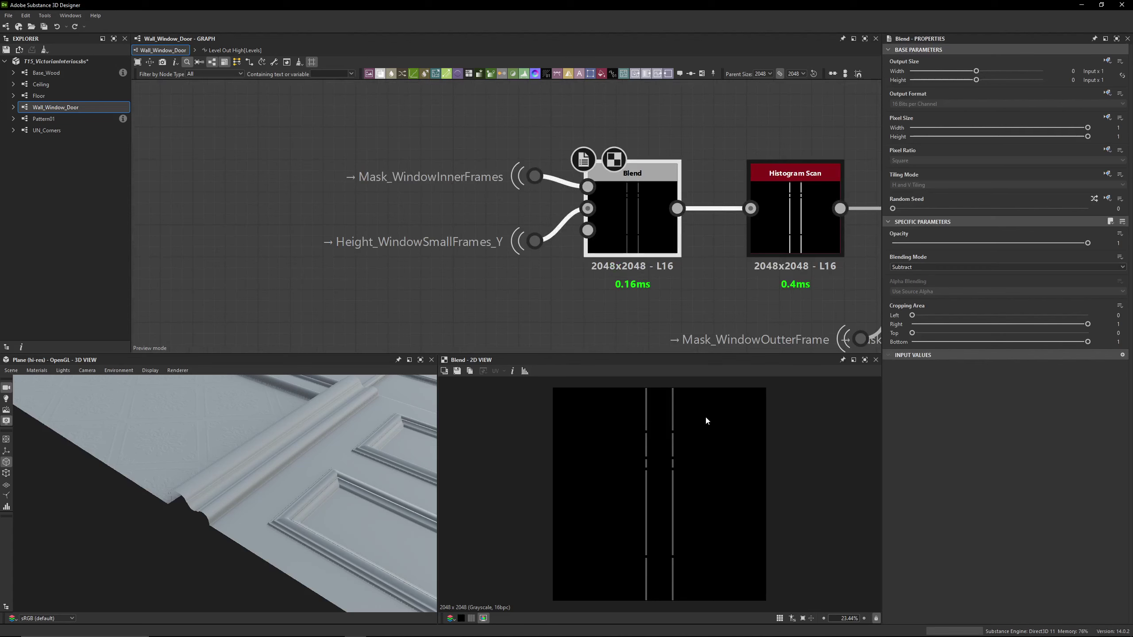
scroll(660, 439, up, 5)
middle_drag(770, 223, 535, 170)
double_click(537, 170)
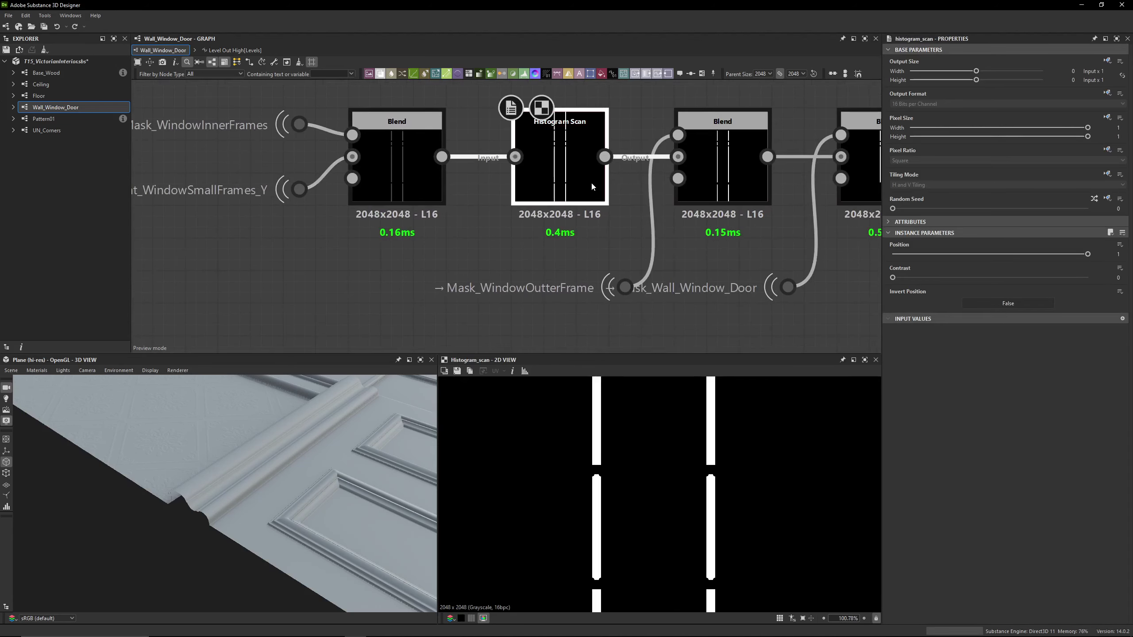
middle_drag(556, 171, 400, 174)
double_click(566, 161)
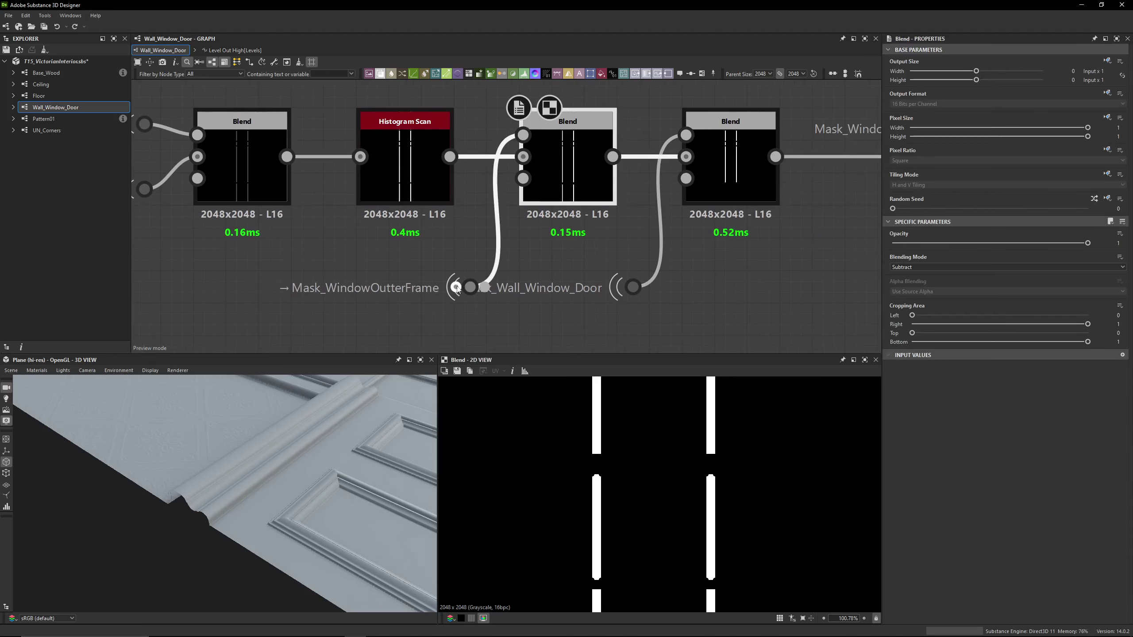
Move the Mask_WindowOutterFrame portal up, clear of the neighbouring Mask_Wall_Window_Door label
drag(457, 287, 456, 256)
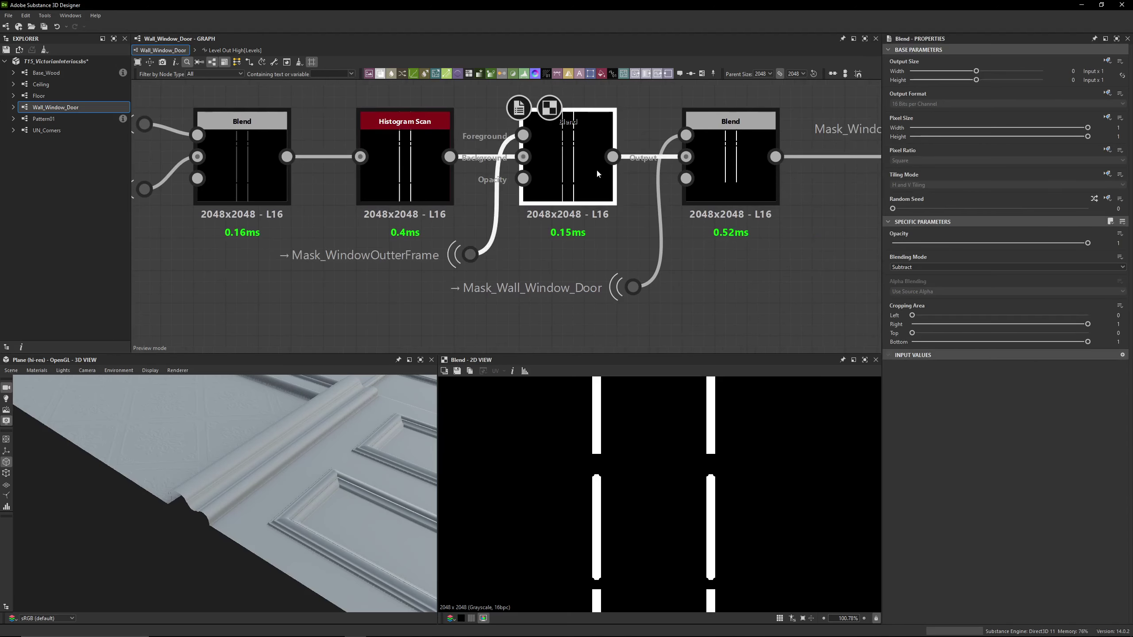
click(645, 175)
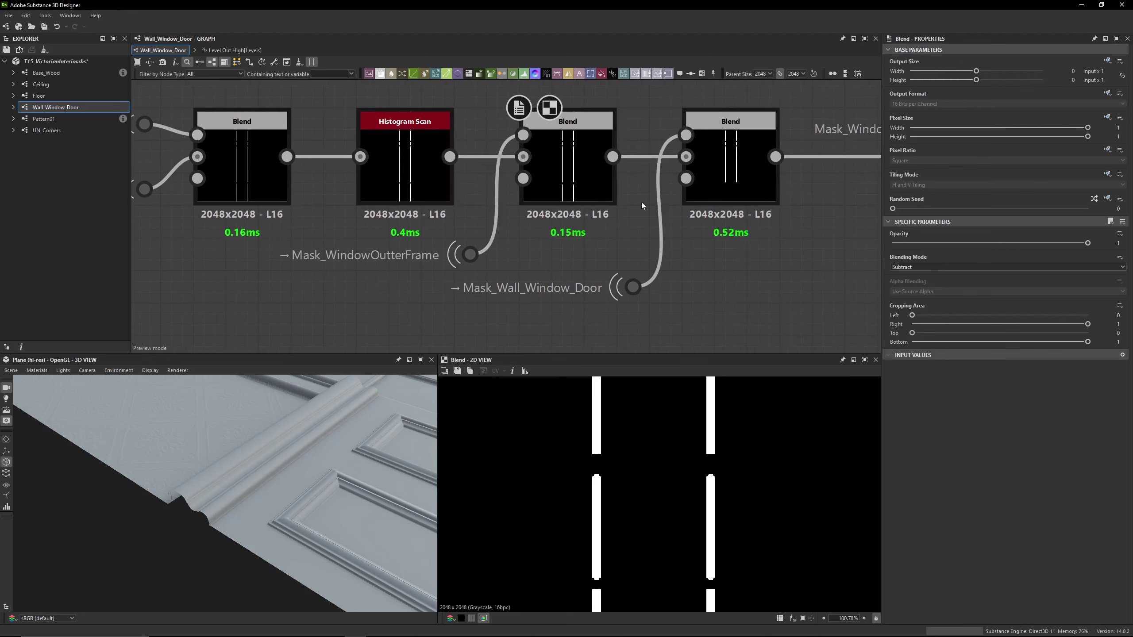
Compare the Histogram Scan with the outer frame Subtract Blend, and preview the final Multiply Blend of the vertical small frames mask
click(582, 183)
double_click(420, 162)
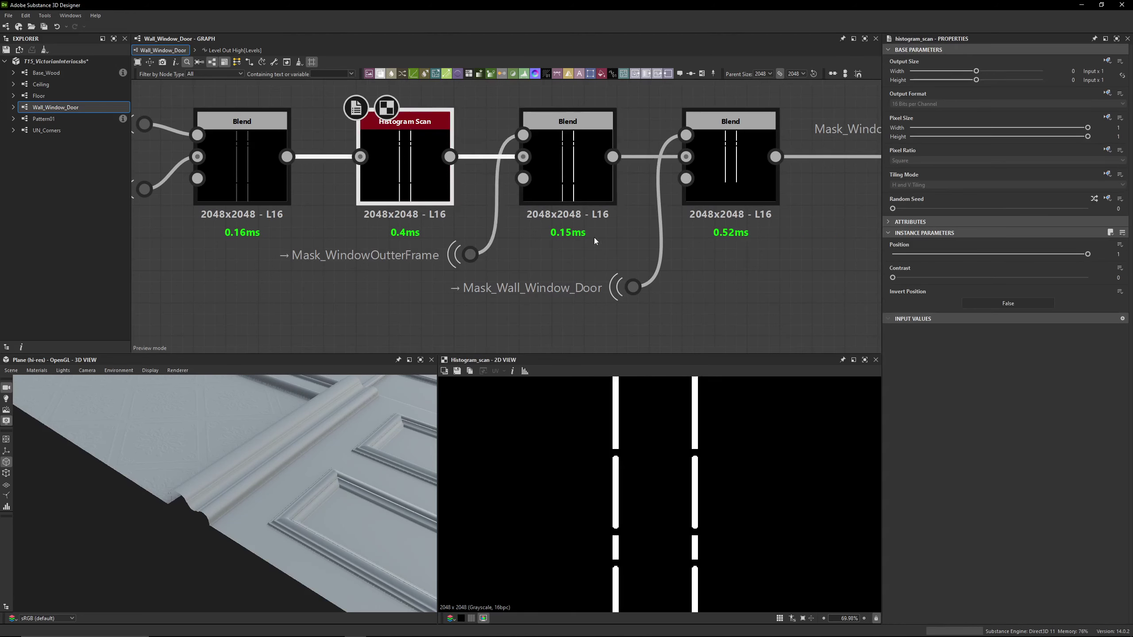
double_click(563, 183)
middle_drag(564, 215, 480, 244)
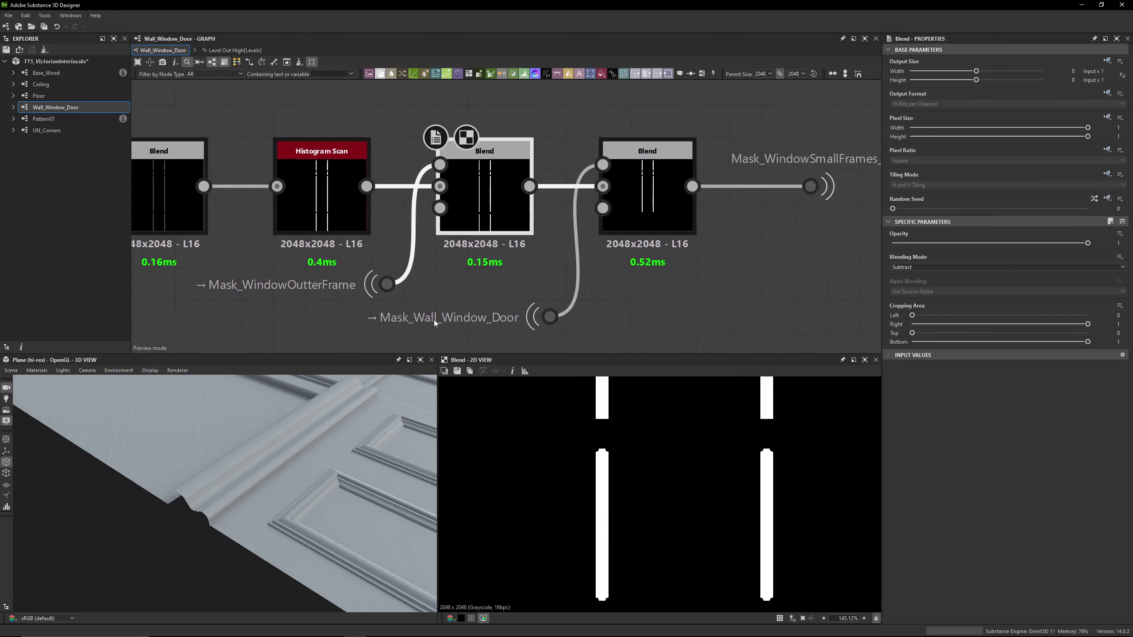
double_click(672, 186)
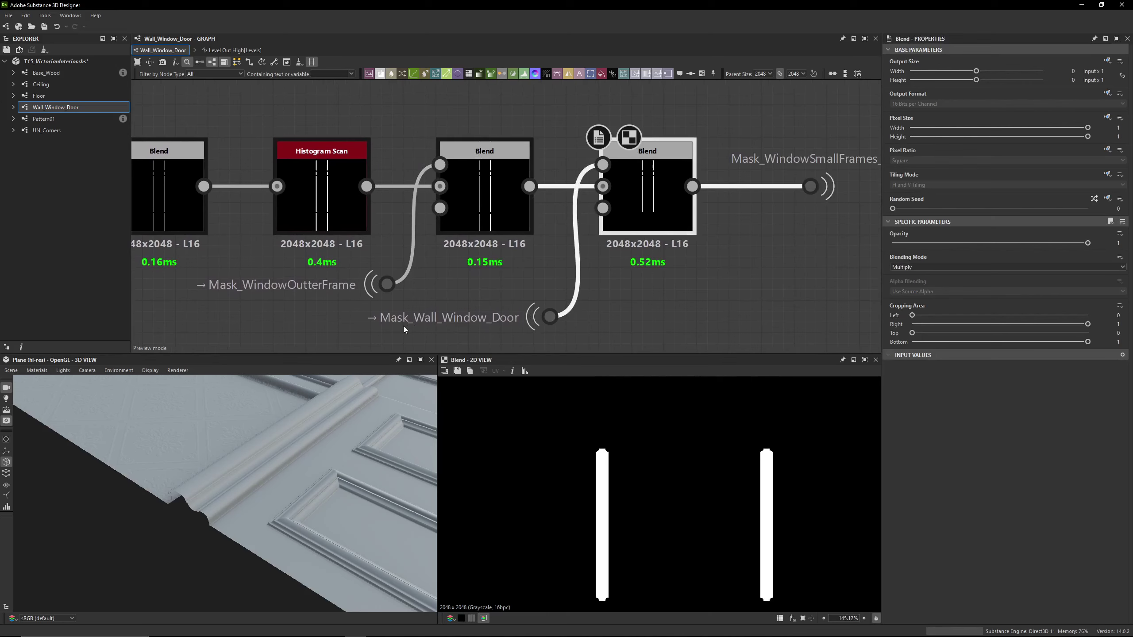
Preview the Mask_Wall_Window_Door portal feeding the vertical small frames mask and trace its connection across the graph
double_click(550, 317)
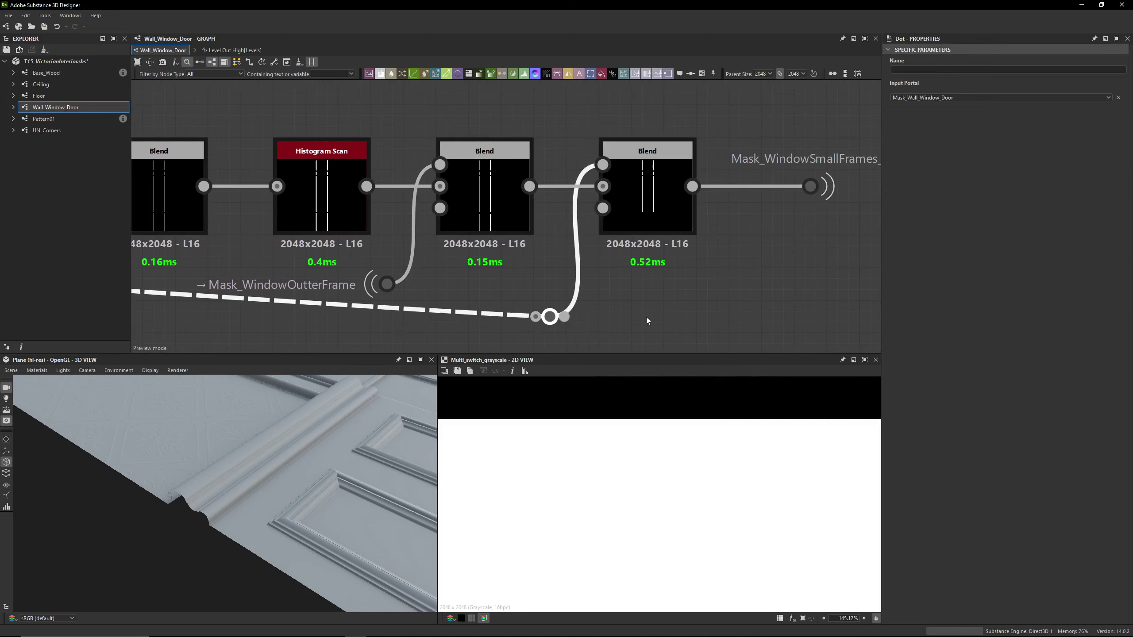
scroll(645, 316, down, 6)
scroll(370, 225, down, 3)
middle_drag(273, 215, 767, 206)
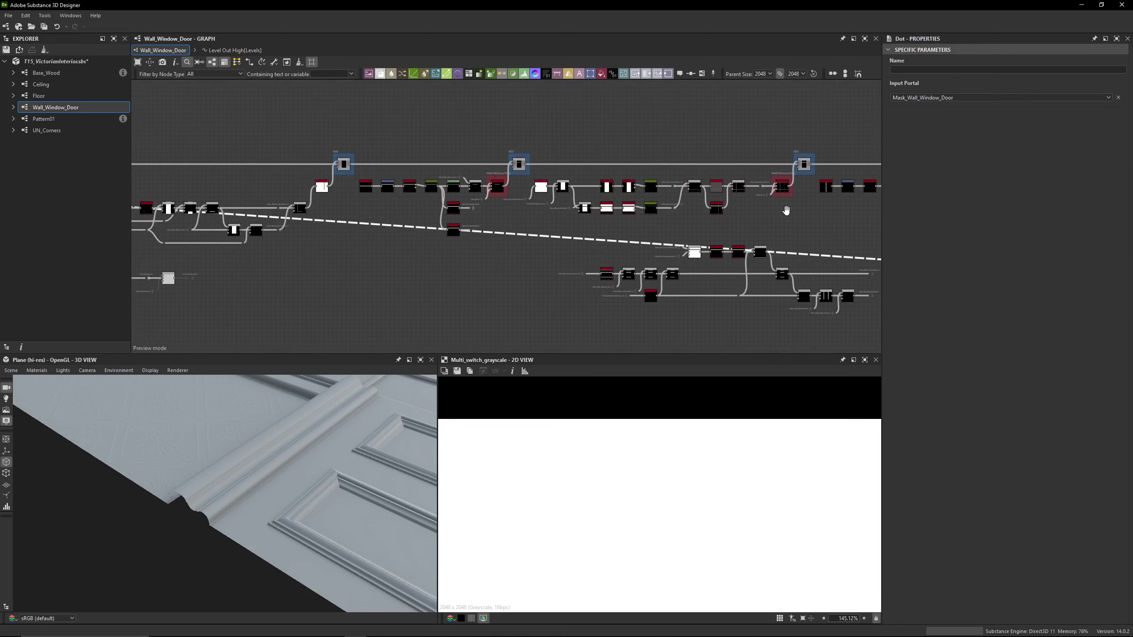
Recheck the final Multiply Blend of the vertical small frames up close and select its Mask_WindowSmallFrames_Y output portal
scroll(554, 174, up, 5)
click(498, 167)
double_click(508, 172)
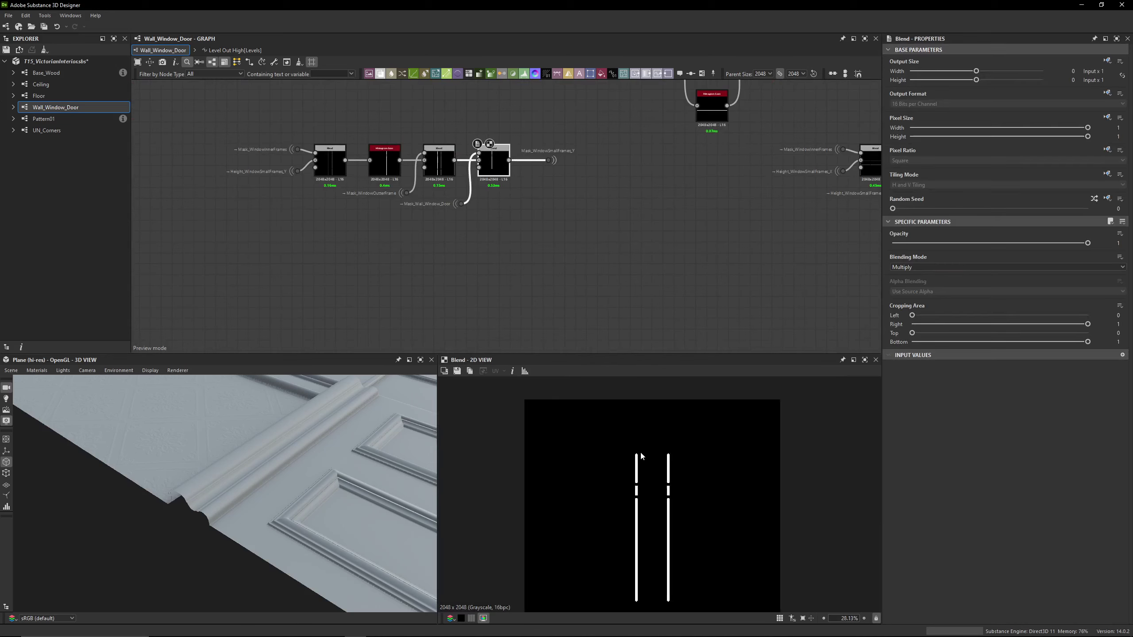
scroll(513, 165, up, 5)
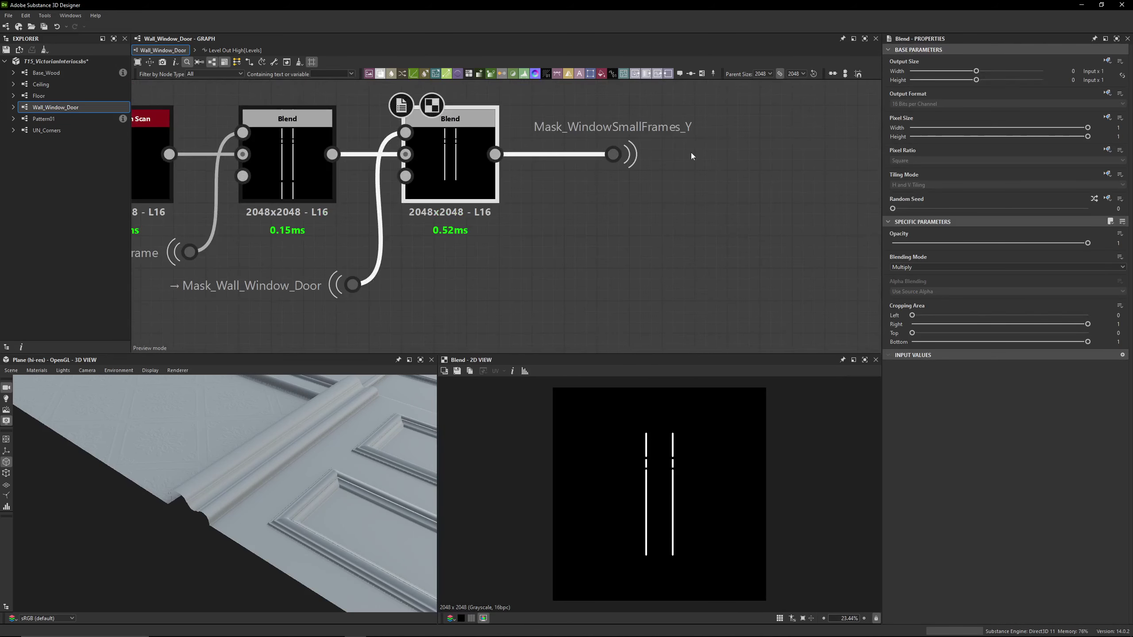
click(614, 154)
scroll(634, 474, up, 4)
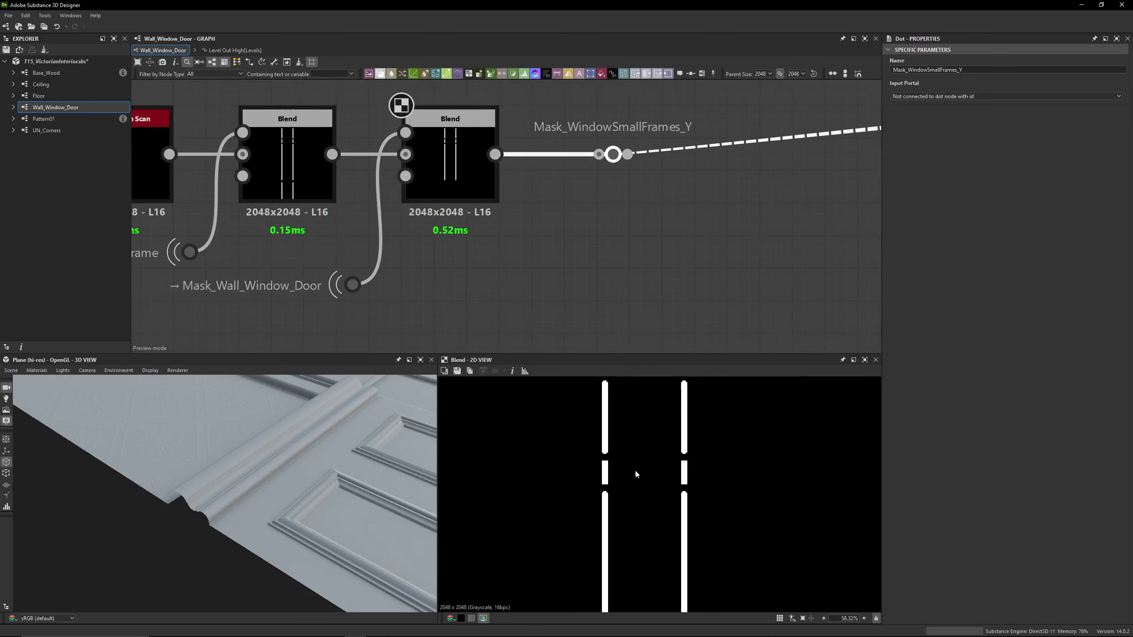
scroll(636, 474, up, 5)
Inspect the Mask_WindowInnerFrames and Height_WindowSmallFrames_X input portals of the Mask_WindowSmallFrames_X group
scroll(542, 194, down, 5)
middle_drag(612, 161, 289, 194)
scroll(558, 175, up, 4)
middle_drag(377, 209, 436, 172)
scroll(436, 172, up, 3)
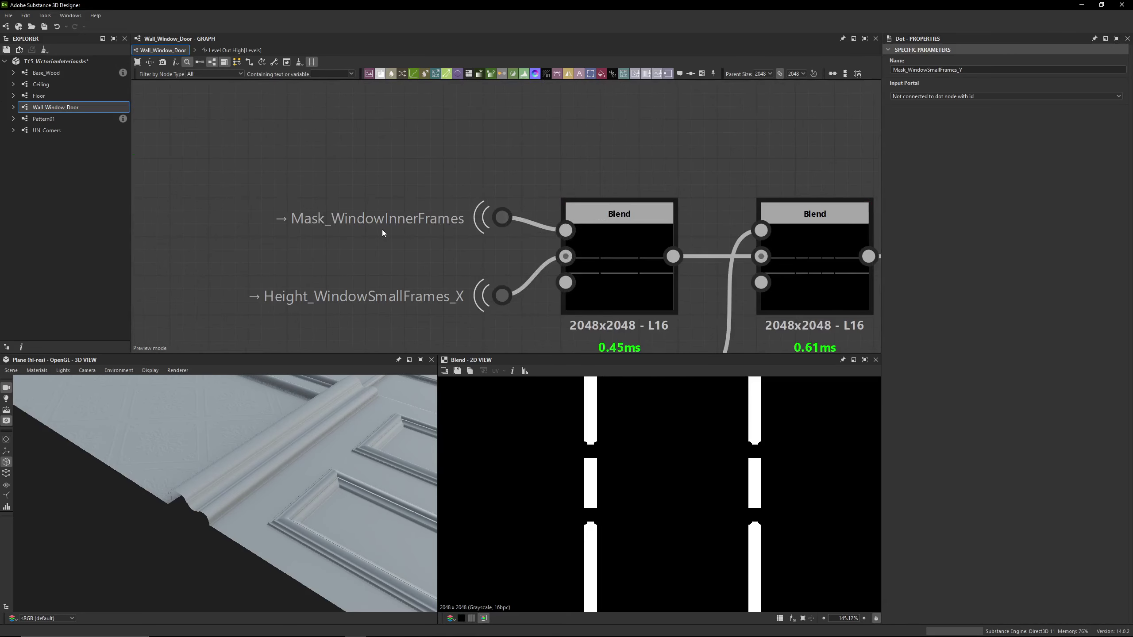
middle_drag(482, 244, 405, 181)
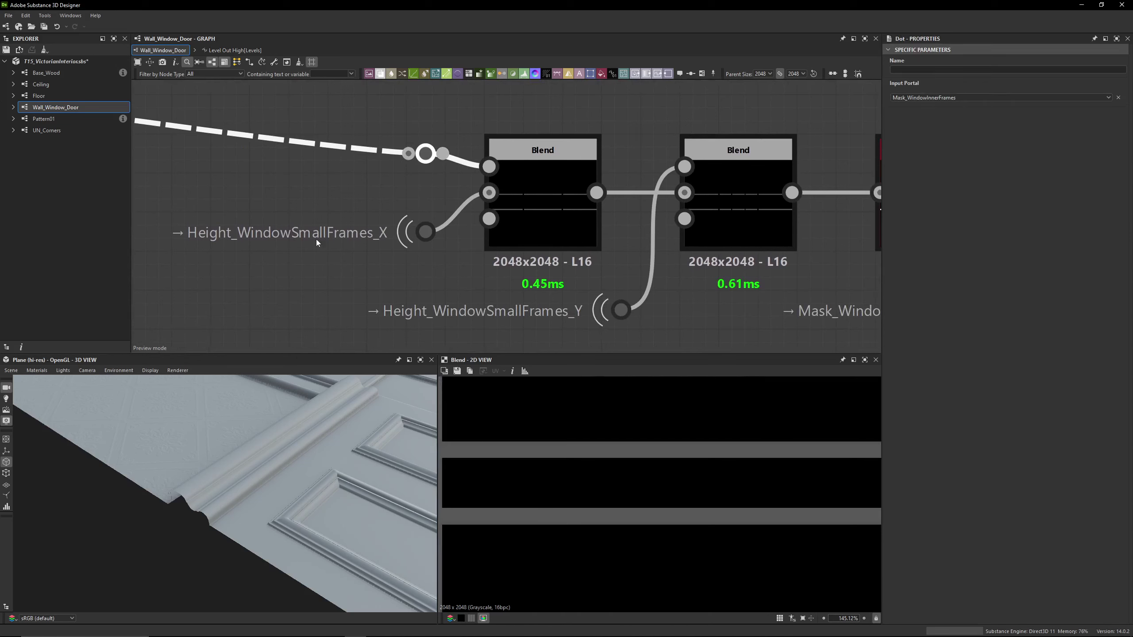
Preview the first Subtract Blend of the Mask_WindowSmallFrames_X group and examine the gaps in its horizontal lines
click(519, 222)
double_click(521, 219)
key(f)
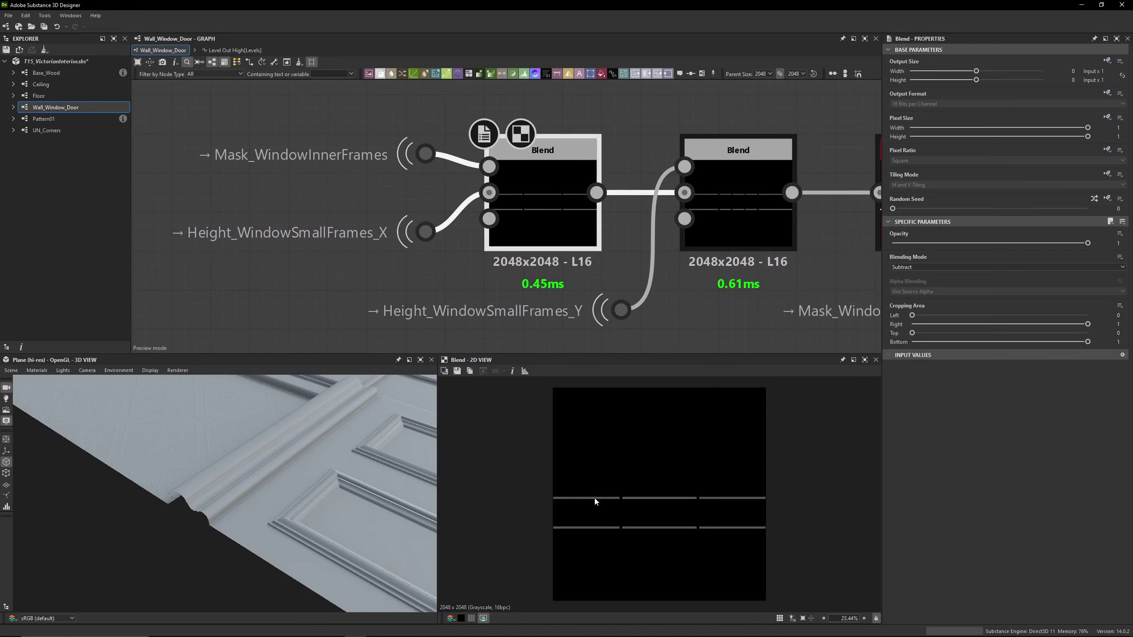
scroll(642, 535, up, 4)
middle_drag(647, 528, 644, 491)
scroll(503, 262, down, 2)
scroll(685, 438, down, 3)
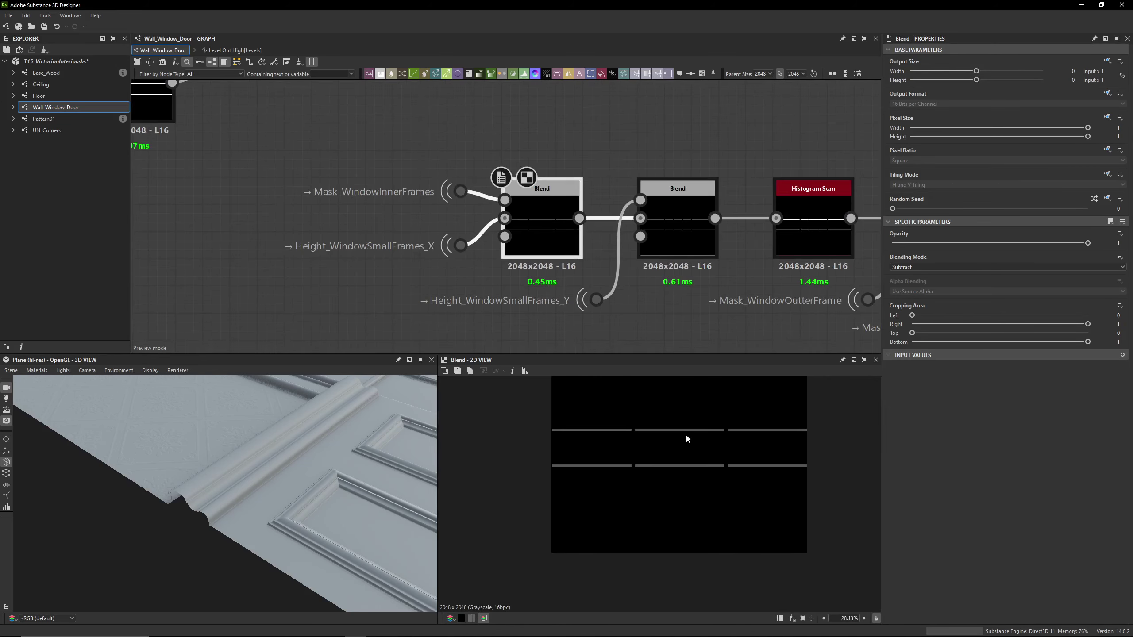
Preview the second Blend, the Histogram Scan and the outer frame Subtract Blend of the horizontal small frames mask
middle_drag(598, 270, 533, 244)
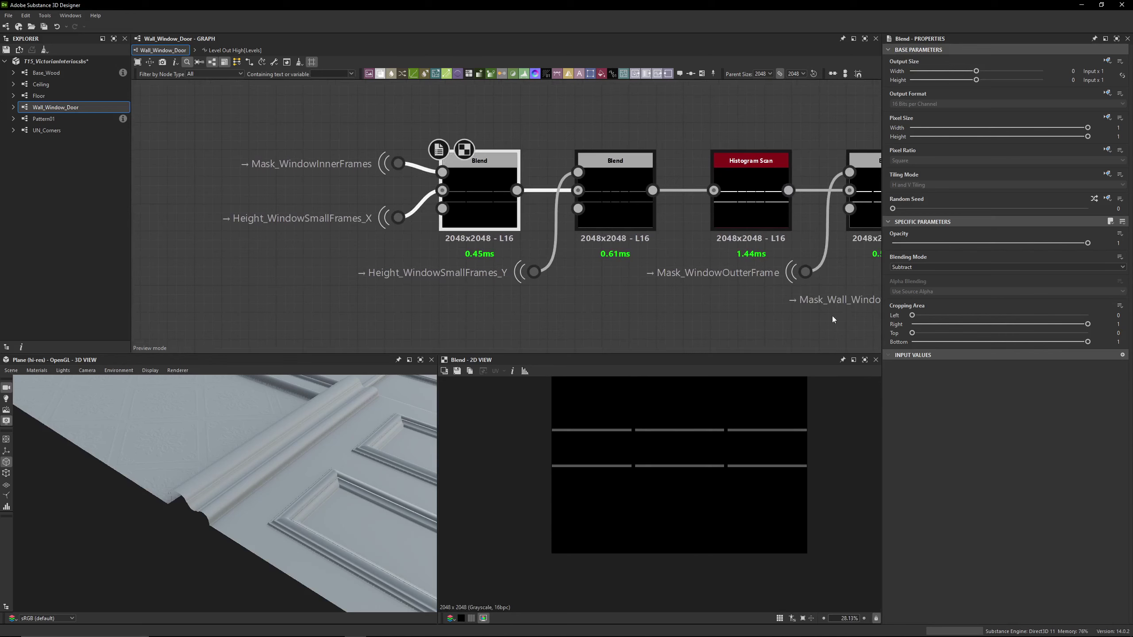
double_click(627, 224)
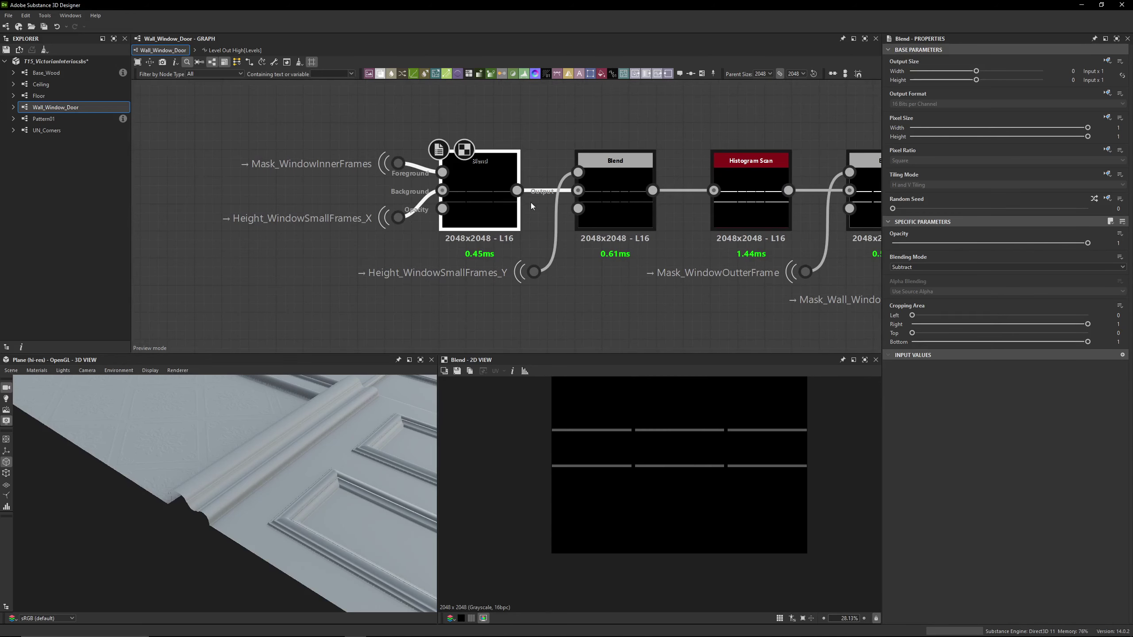
middle_drag(591, 200, 414, 184)
double_click(586, 201)
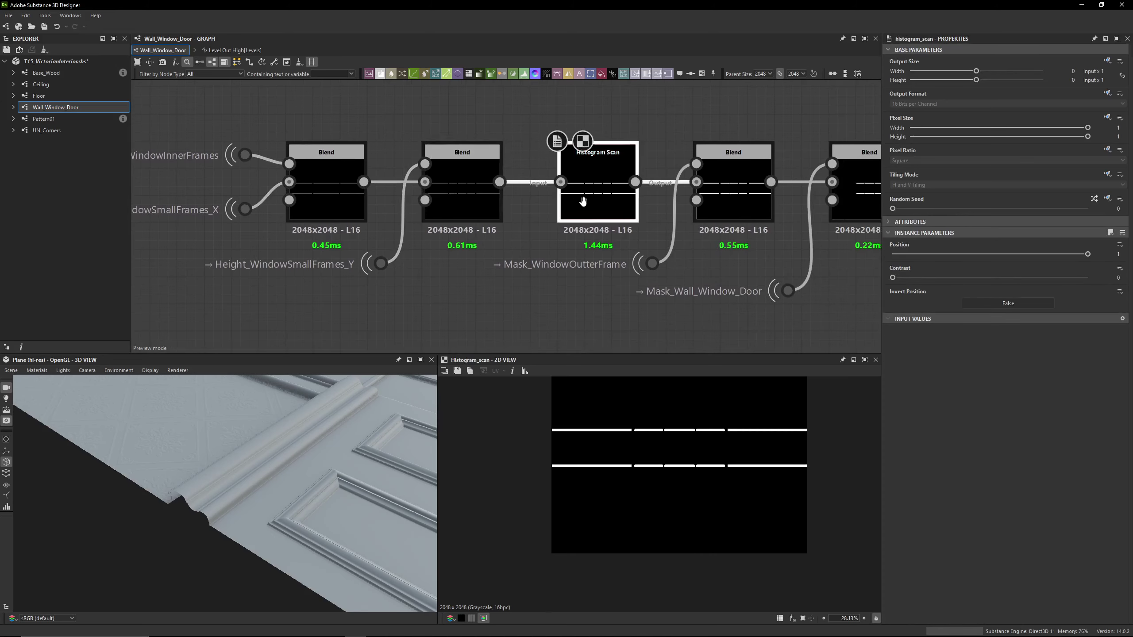
middle_drag(585, 202, 376, 201)
double_click(545, 196)
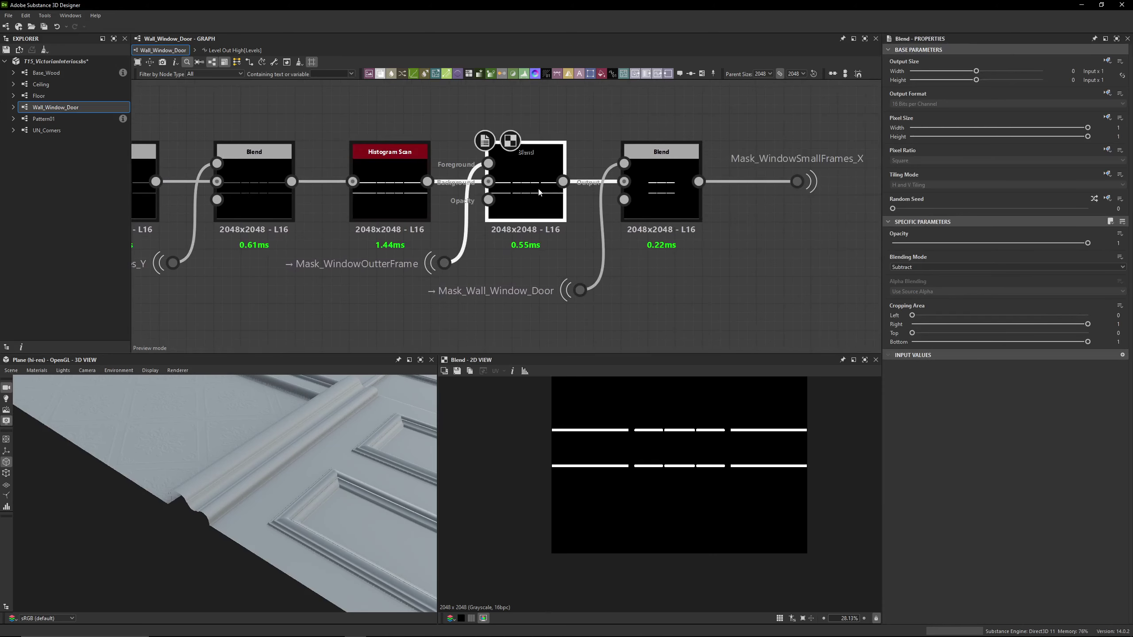
Compare the final Multiply Blend of the horizontal small frames with its Mask_Wall_Window_Door input mask
double_click(658, 203)
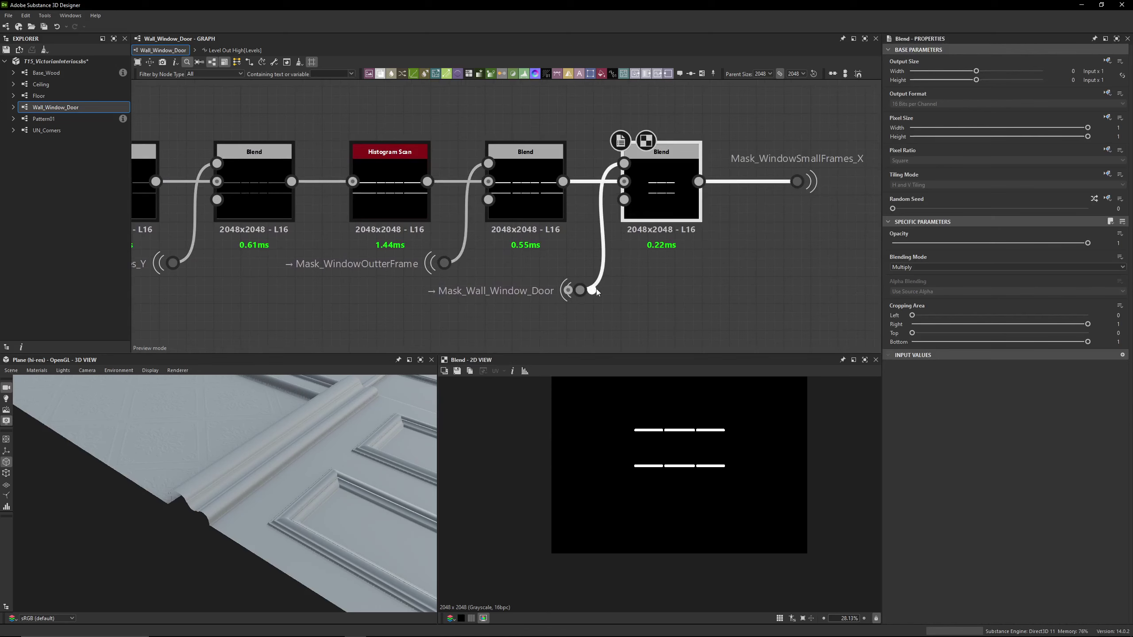
double_click(592, 290)
double_click(661, 201)
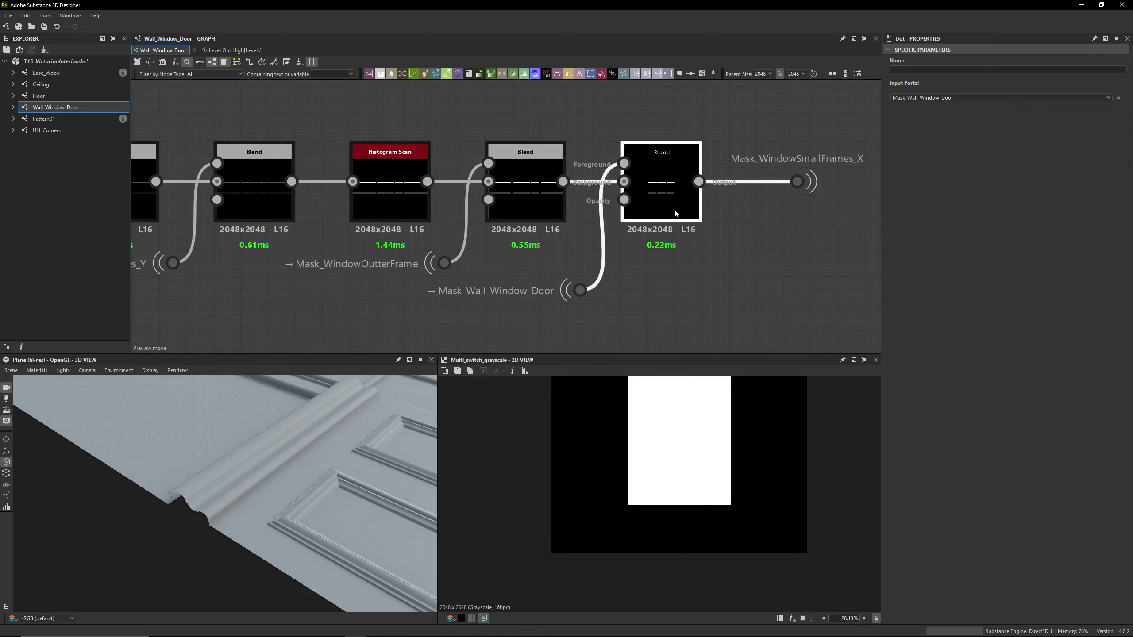
middle_drag(770, 168, 560, 205)
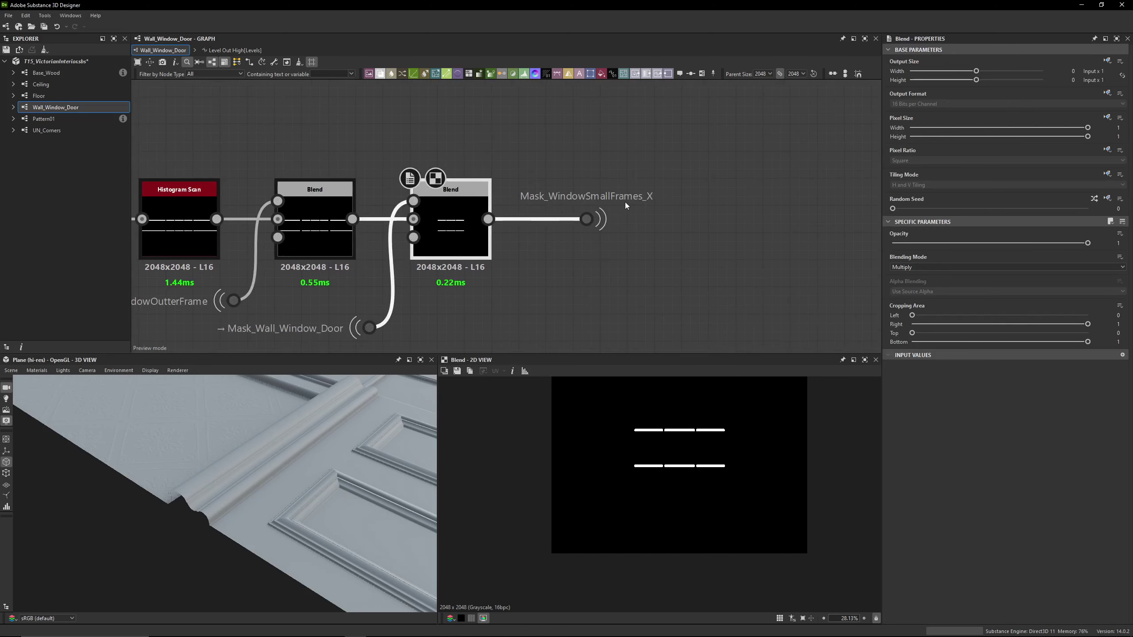
Return to the vertical small frames group, select the Mask_WindowSmallFrames_Y output portal, and clear the selection
scroll(624, 204, down, 8)
middle_drag(272, 166, 553, 146)
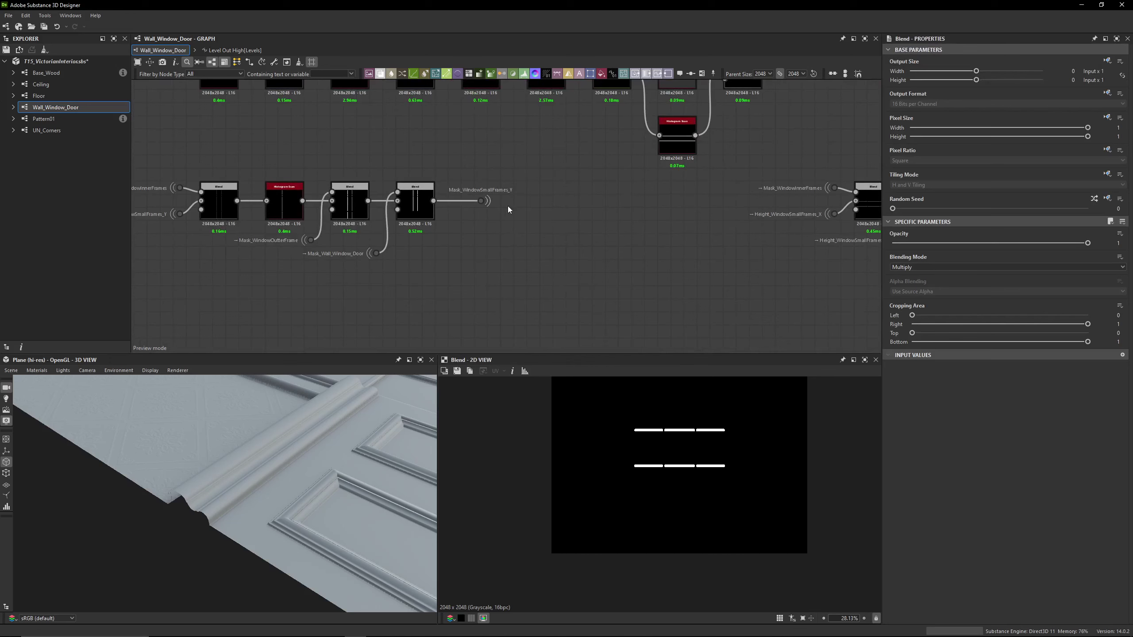
middle_drag(637, 205, 475, 207)
scroll(475, 207, down, 3)
click(386, 204)
click(415, 229)
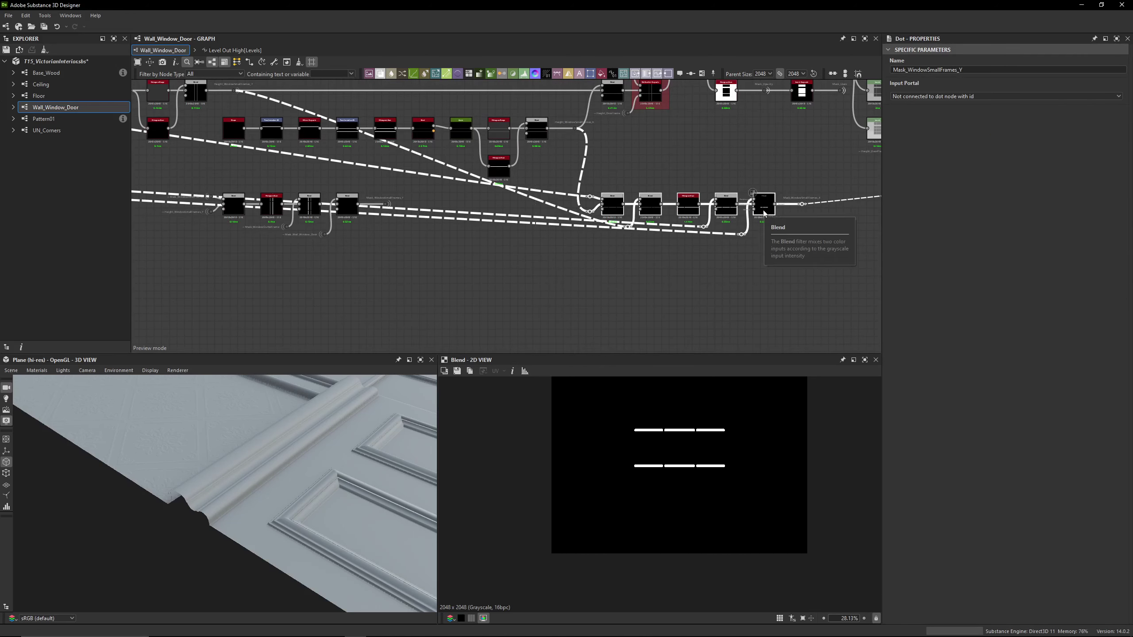
drag(183, 242, 423, 325)
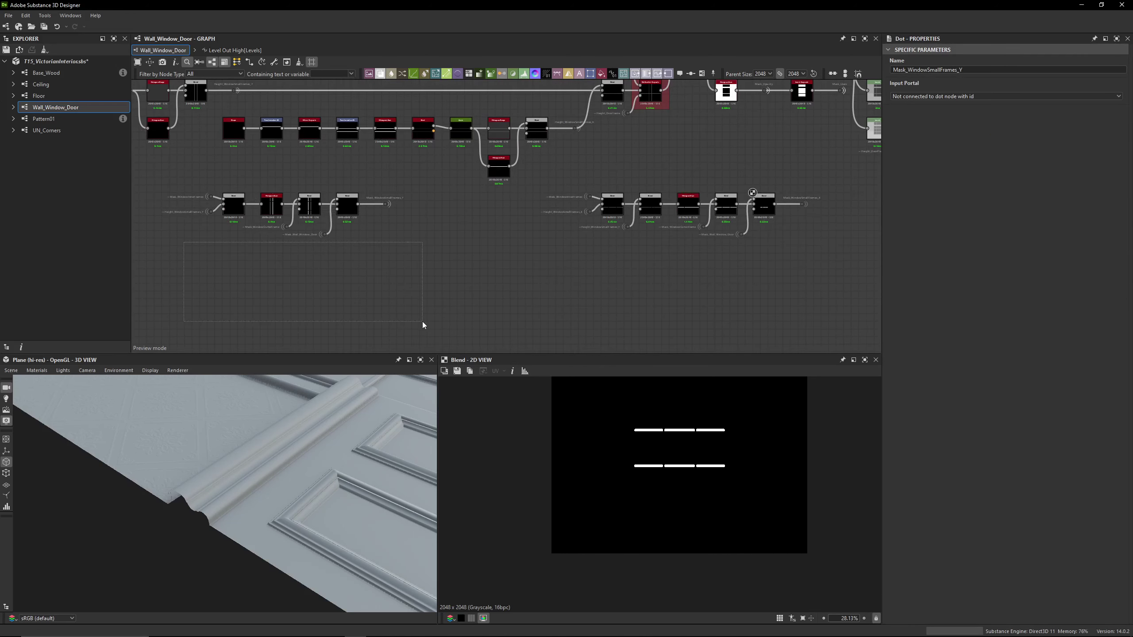
Select the Height_WindowSmallFrames_X portal and trace the input links of the vertical small frames mask group
click(577, 129)
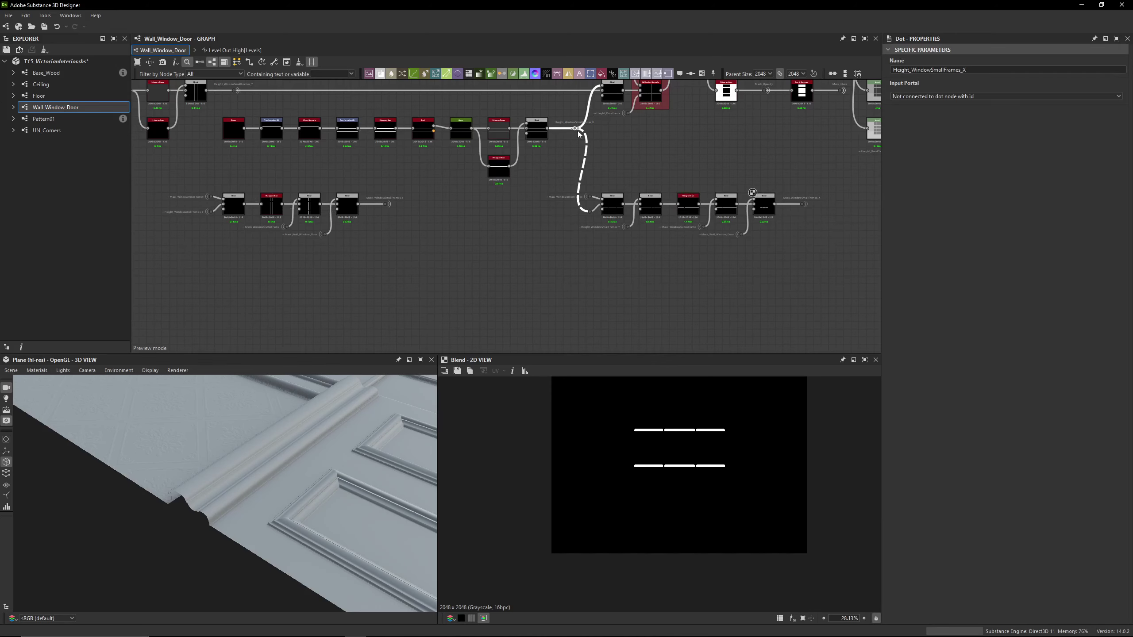
click(379, 228)
middle_drag(181, 106, 441, 175)
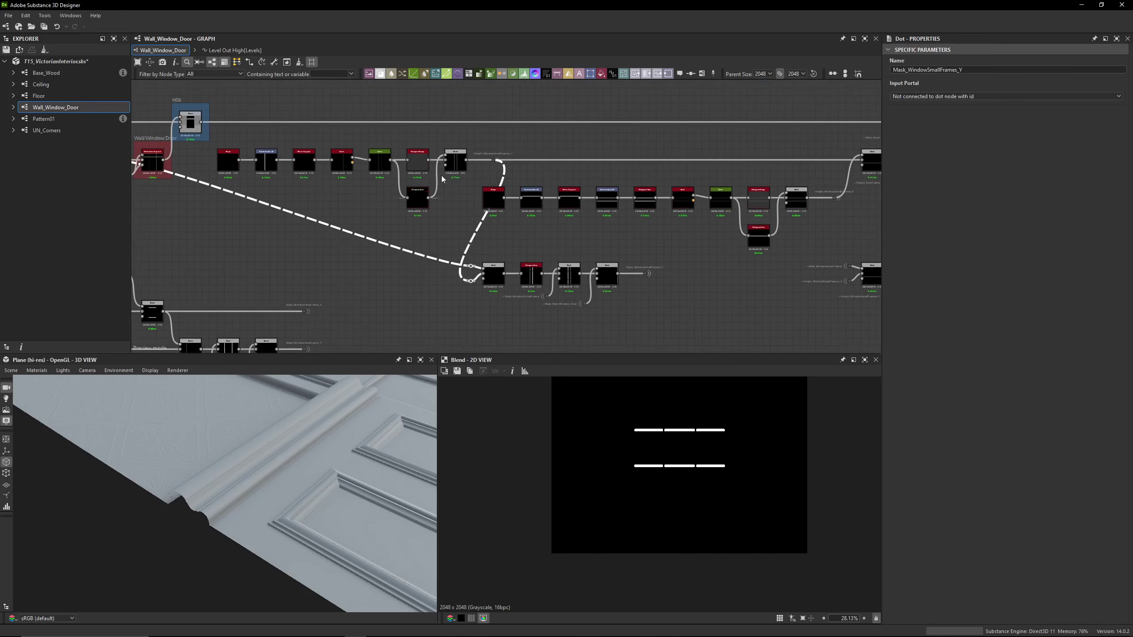
middle_drag(688, 297, 328, 203)
Select the Mask_WindowSmallFrames_X output portal and trace its link across the Wall_Window_Door graph
scroll(327, 203, down, 1)
scroll(360, 214, down, 3)
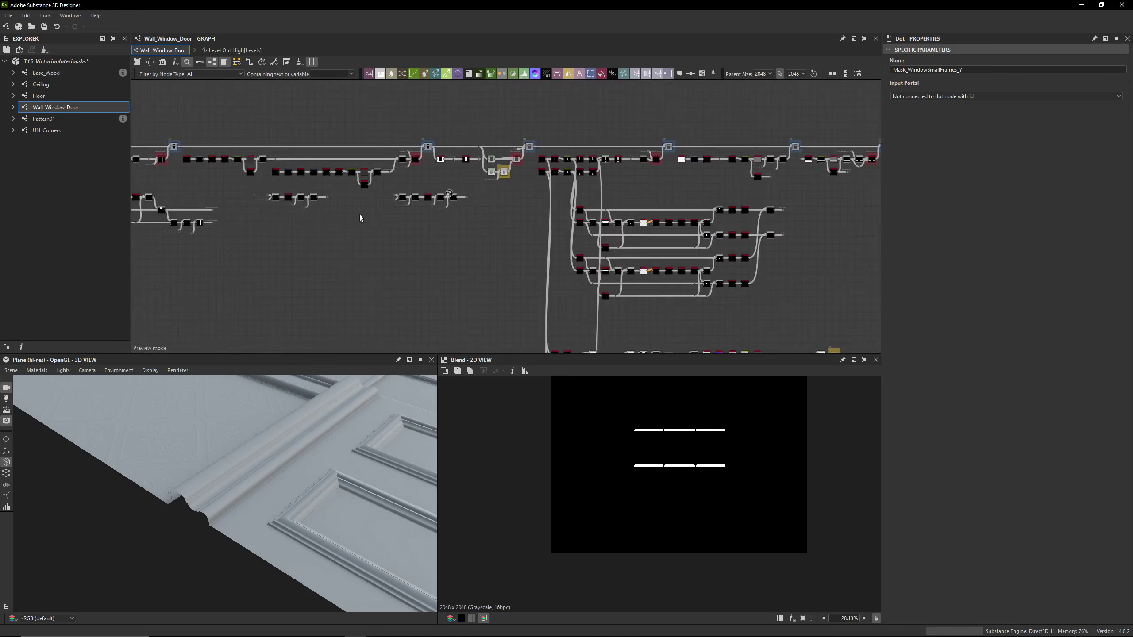
scroll(472, 228, down, 2)
middle_drag(473, 227, 519, 256)
scroll(525, 255, up, 4)
click(456, 206)
scroll(660, 192, up, 1)
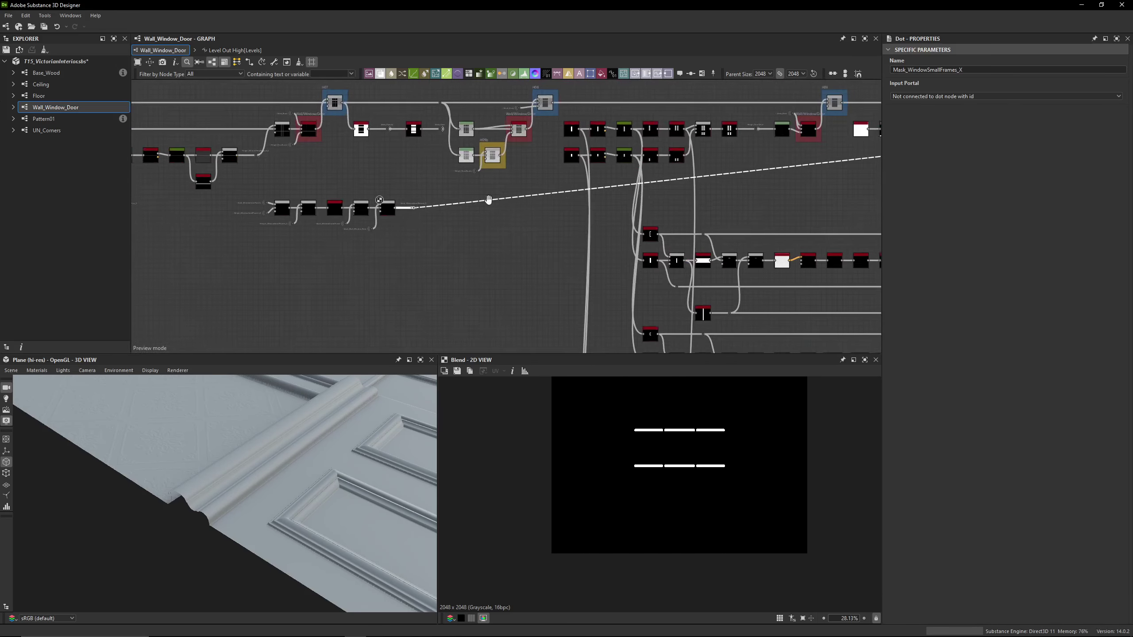
scroll(488, 203, down, 3)
middle_drag(763, 204, 277, 169)
scroll(276, 168, down, 3)
middle_drag(661, 211, 516, 205)
Preview the Random_Grayscale output of the FloodFill_Outputs node in the paneling mask group
scroll(526, 203, up, 2)
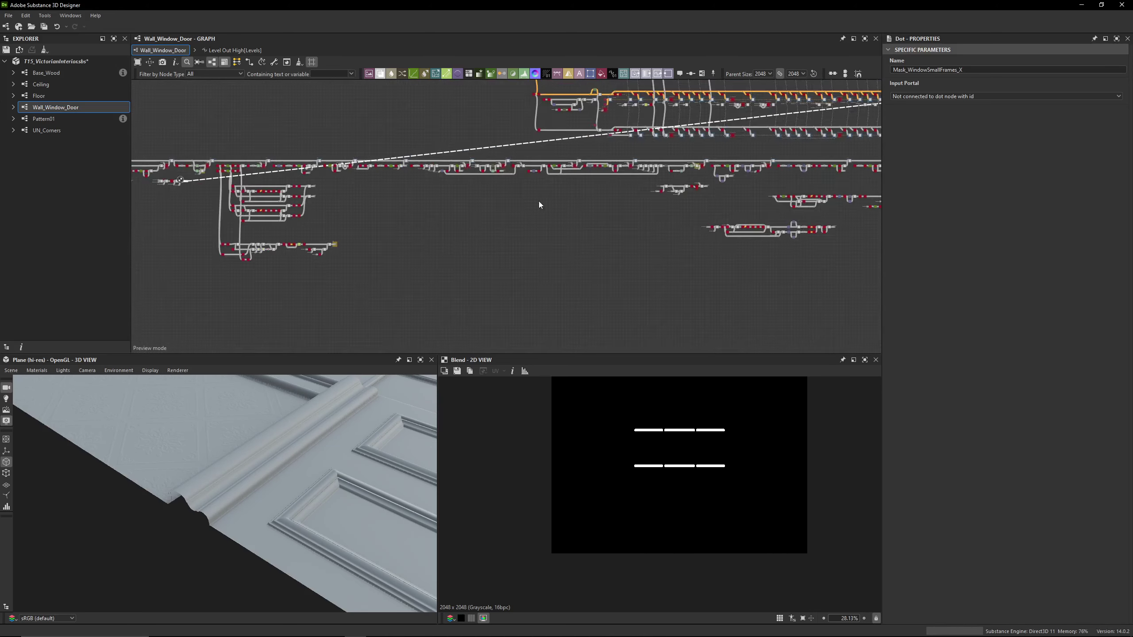
scroll(662, 181, up, 2)
scroll(696, 196, up, 4)
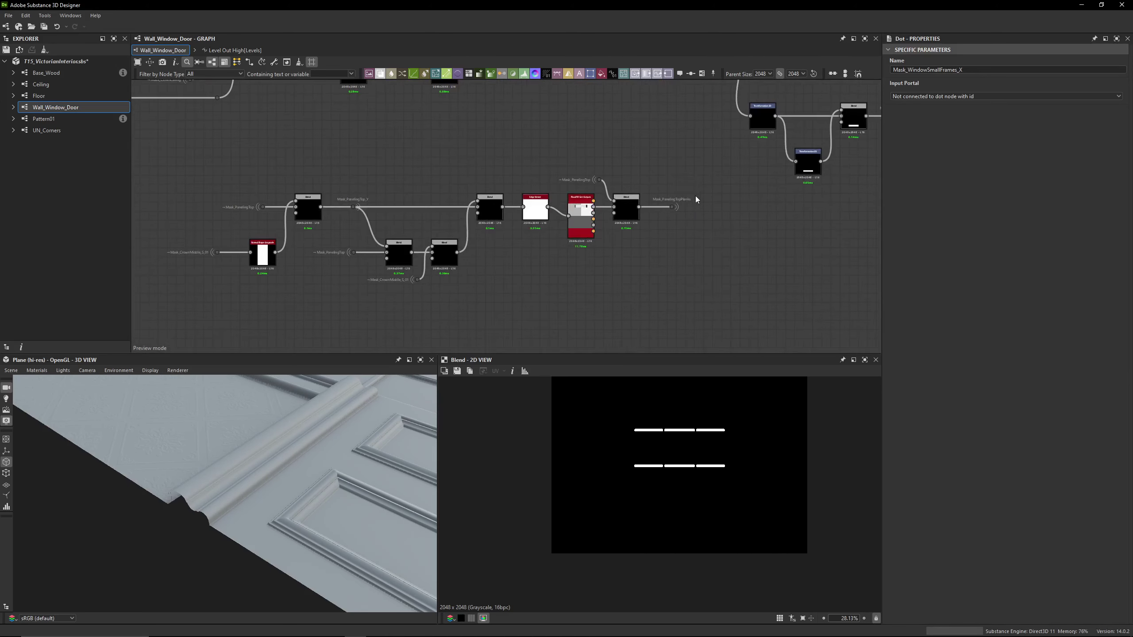
double_click(588, 228)
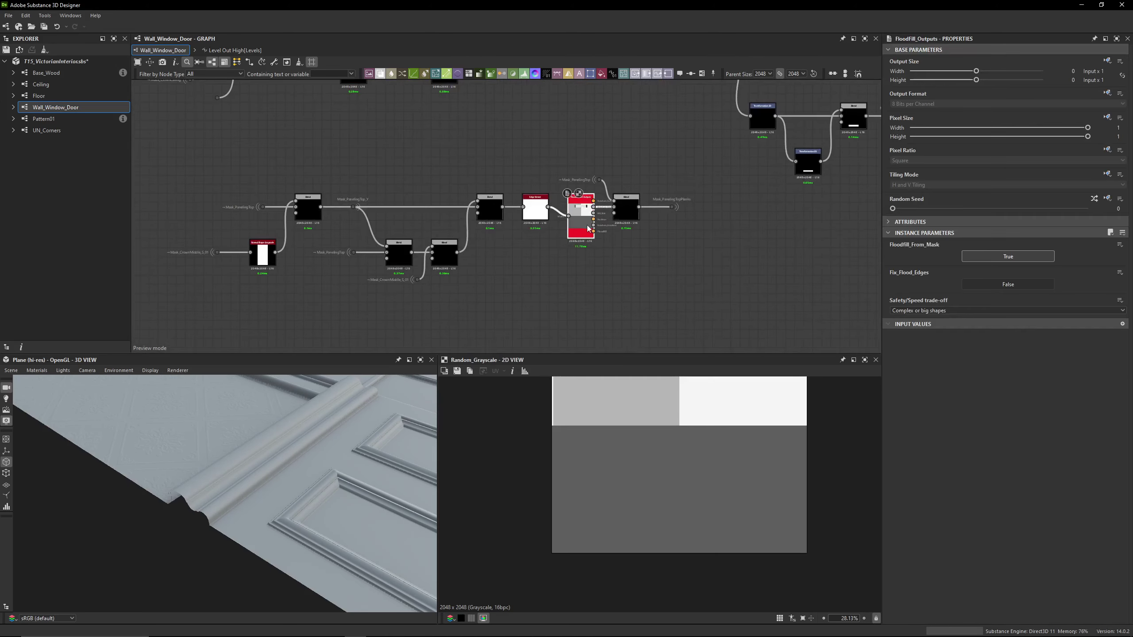
Examine the remaining mask and pattern node groups below the main height chain
scroll(652, 298, down, 7)
middle_drag(651, 298, 375, 170)
scroll(688, 234, up, 4)
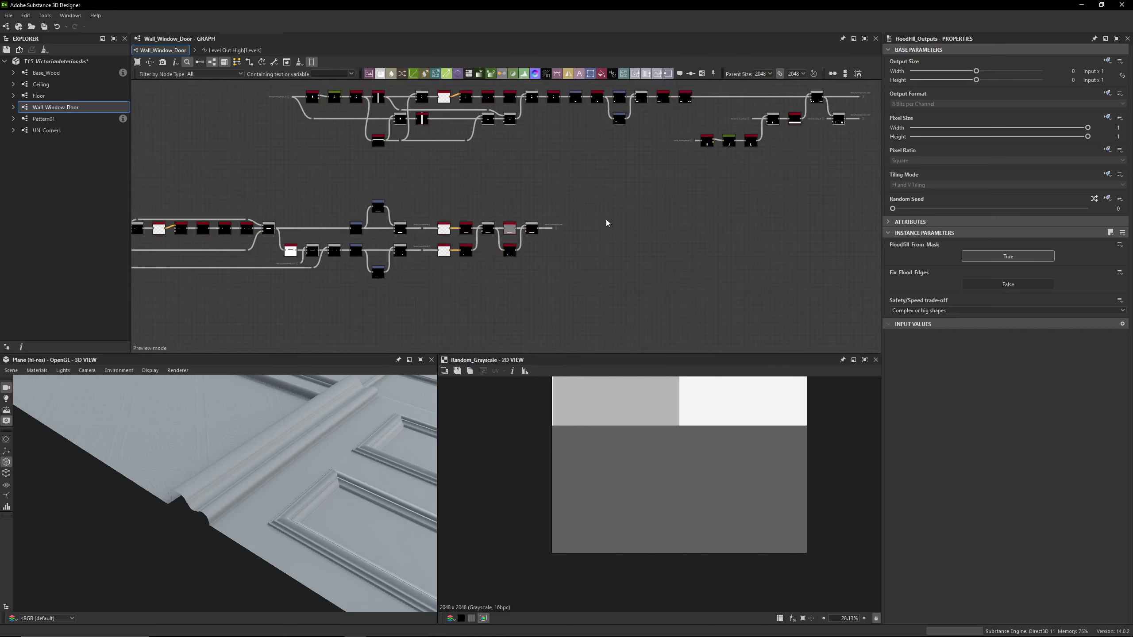
middle_drag(766, 175, 424, 293)
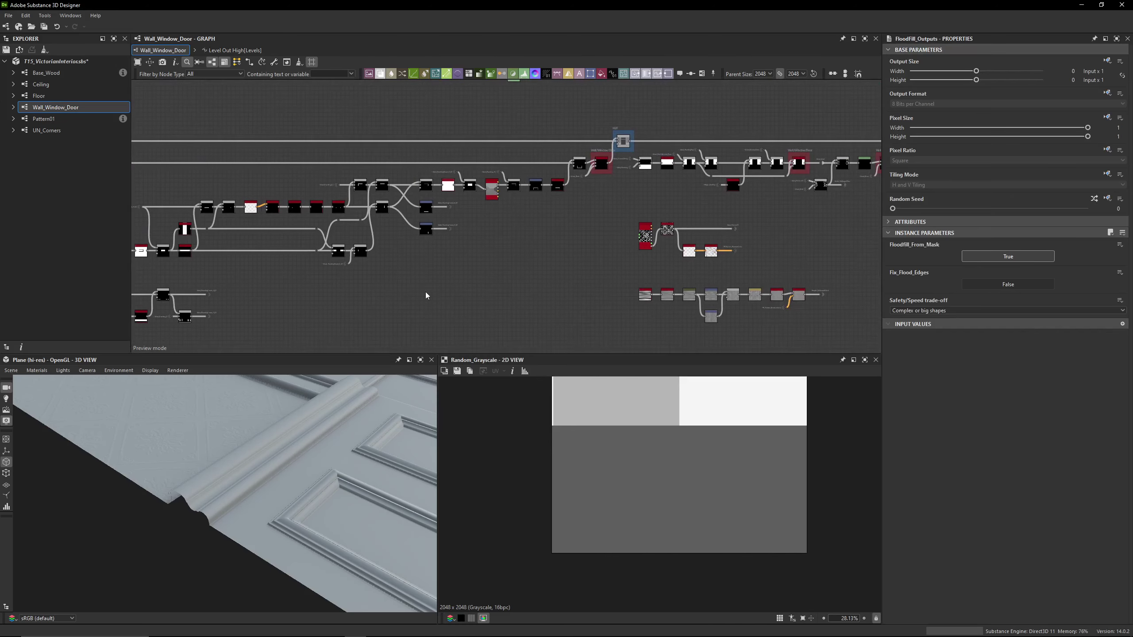
scroll(424, 292, down, 6)
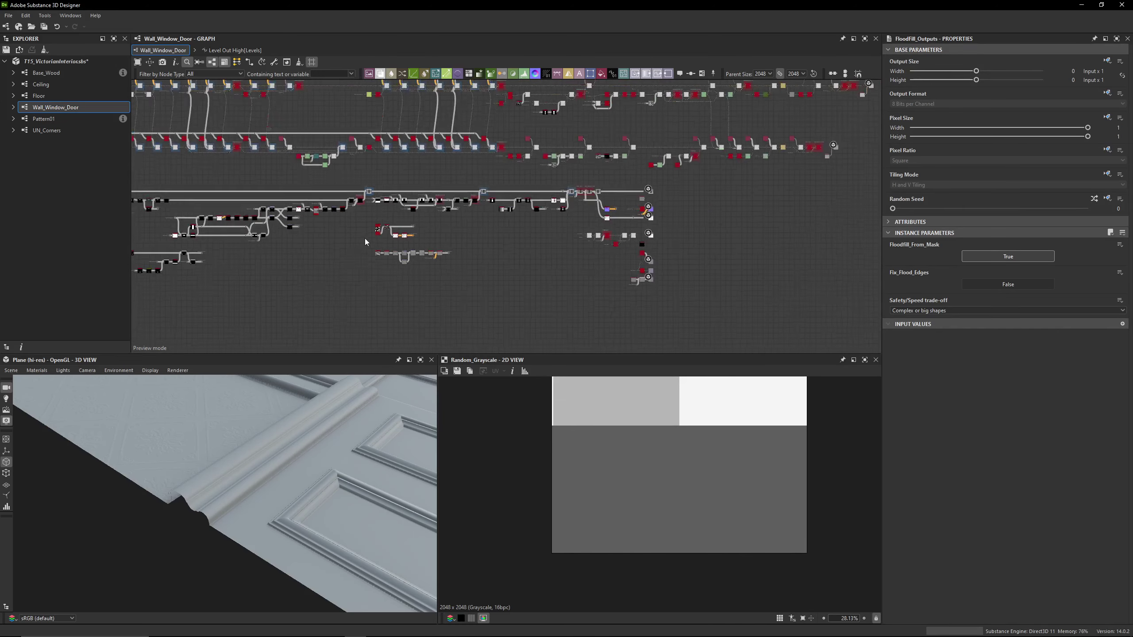
scroll(365, 239, up, 4)
middle_drag(372, 248, 745, 229)
scroll(423, 259, down, 2)
middle_drag(322, 254, 644, 253)
Review the node groups at the start of the graph and follow the main height chain towards its end
scroll(460, 220, up, 1)
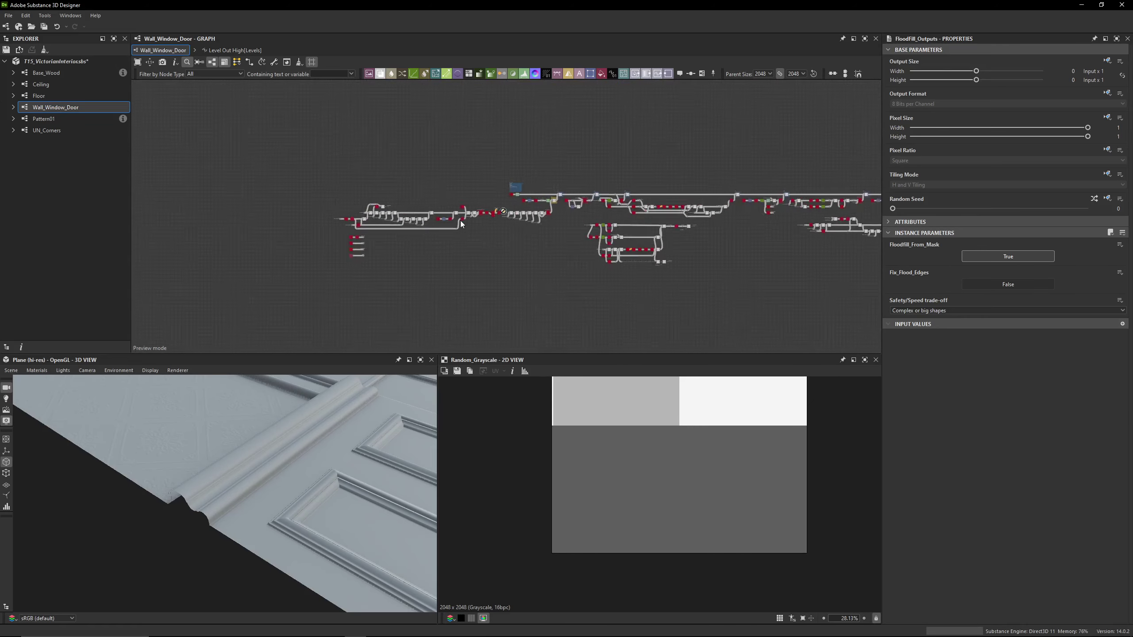
scroll(461, 220, up, 2)
scroll(330, 256, up, 4)
middle_drag(312, 256, 404, 256)
scroll(610, 258, down, 3)
middle_drag(548, 221, 140, 179)
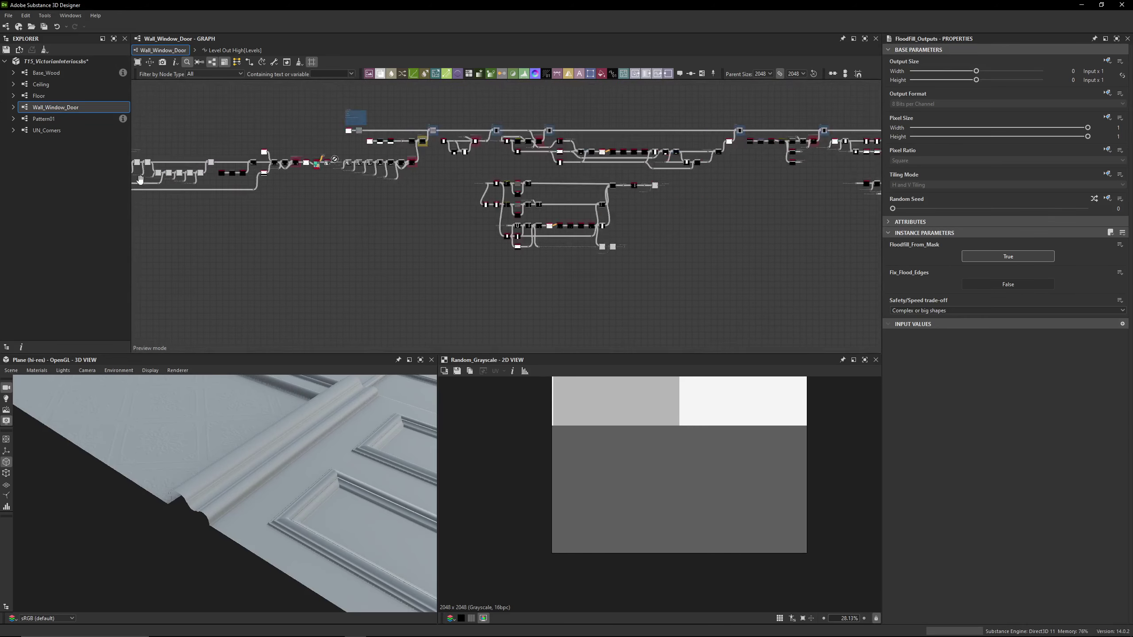
middle_drag(758, 192, 143, 210)
middle_drag(848, 218, 240, 222)
Locate the output nodes at the end of the main height chain and the node groups beside them
scroll(569, 213, down, 5)
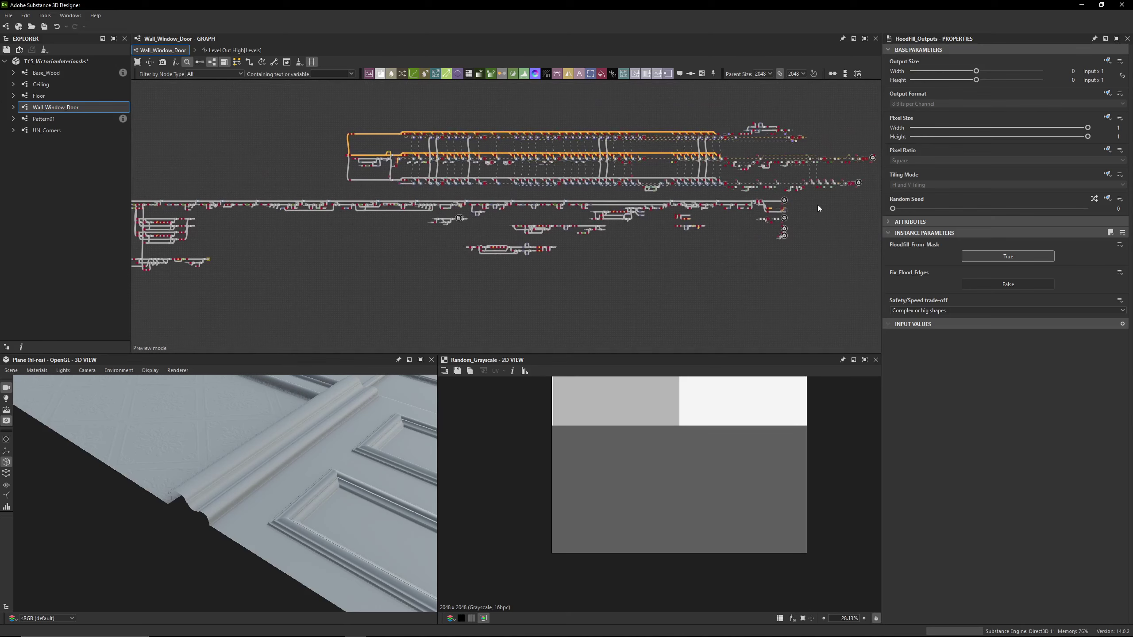
scroll(770, 228, up, 5)
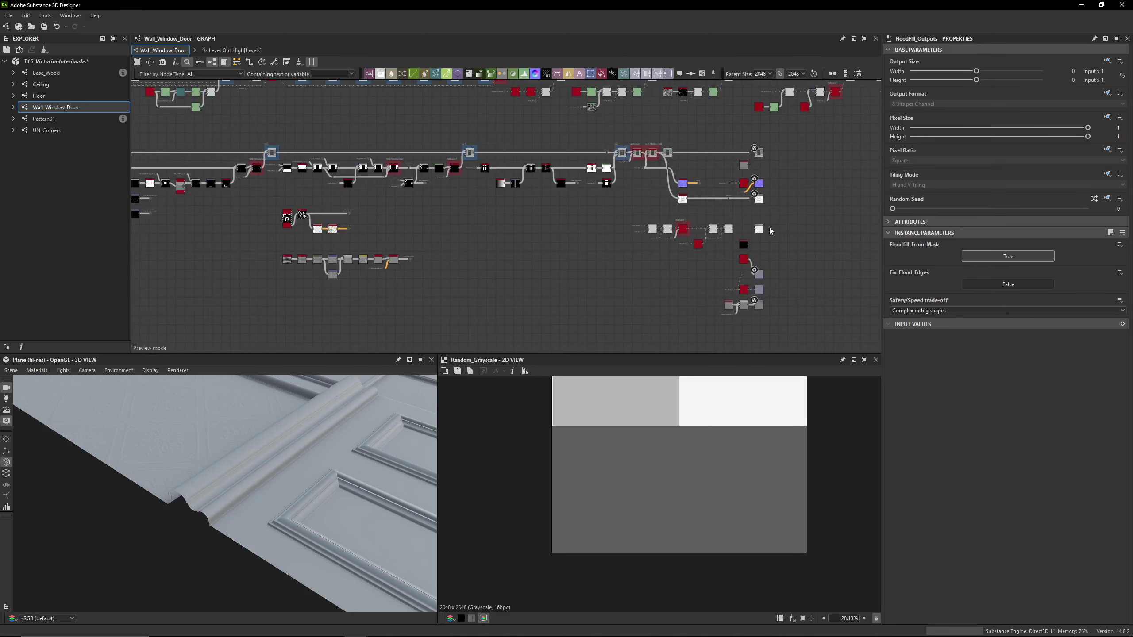
scroll(738, 225, up, 3)
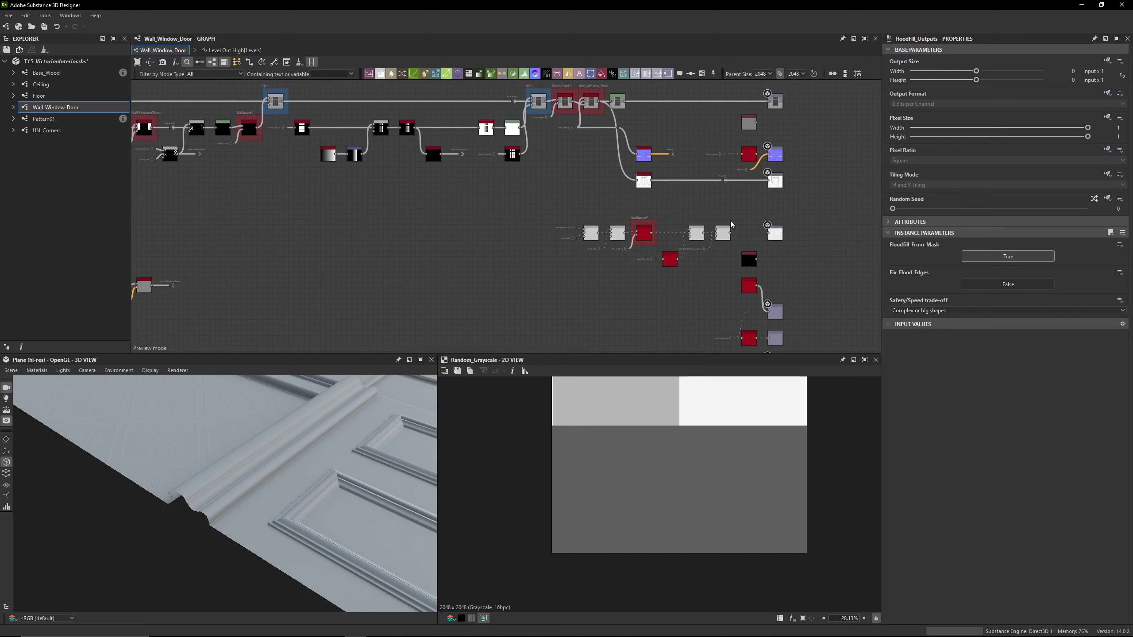
middle_drag(733, 206, 583, 213)
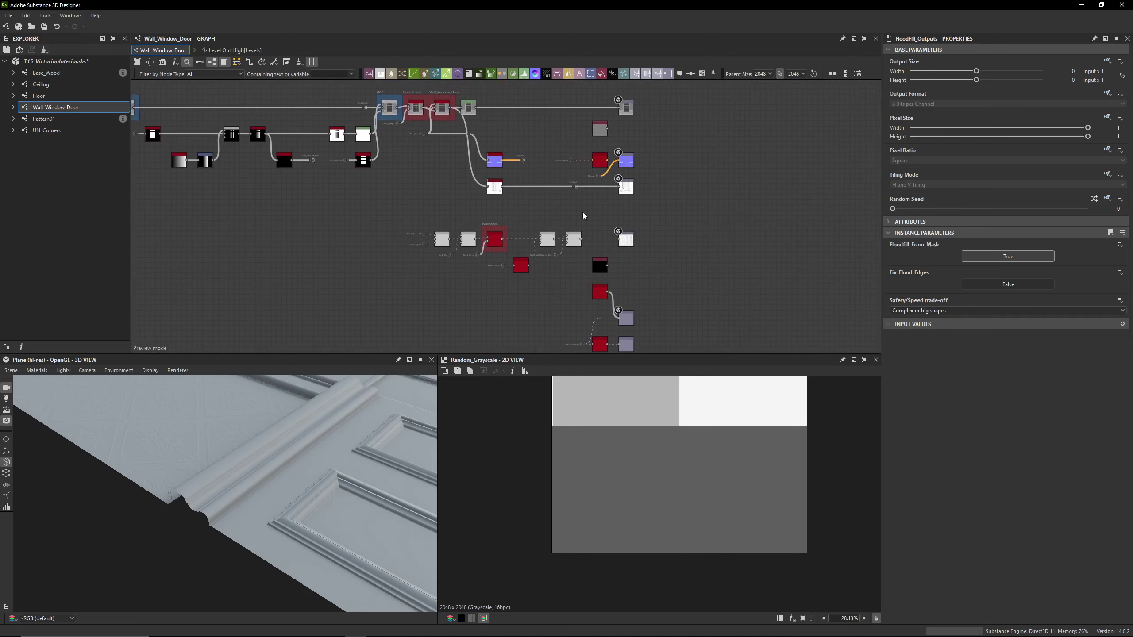